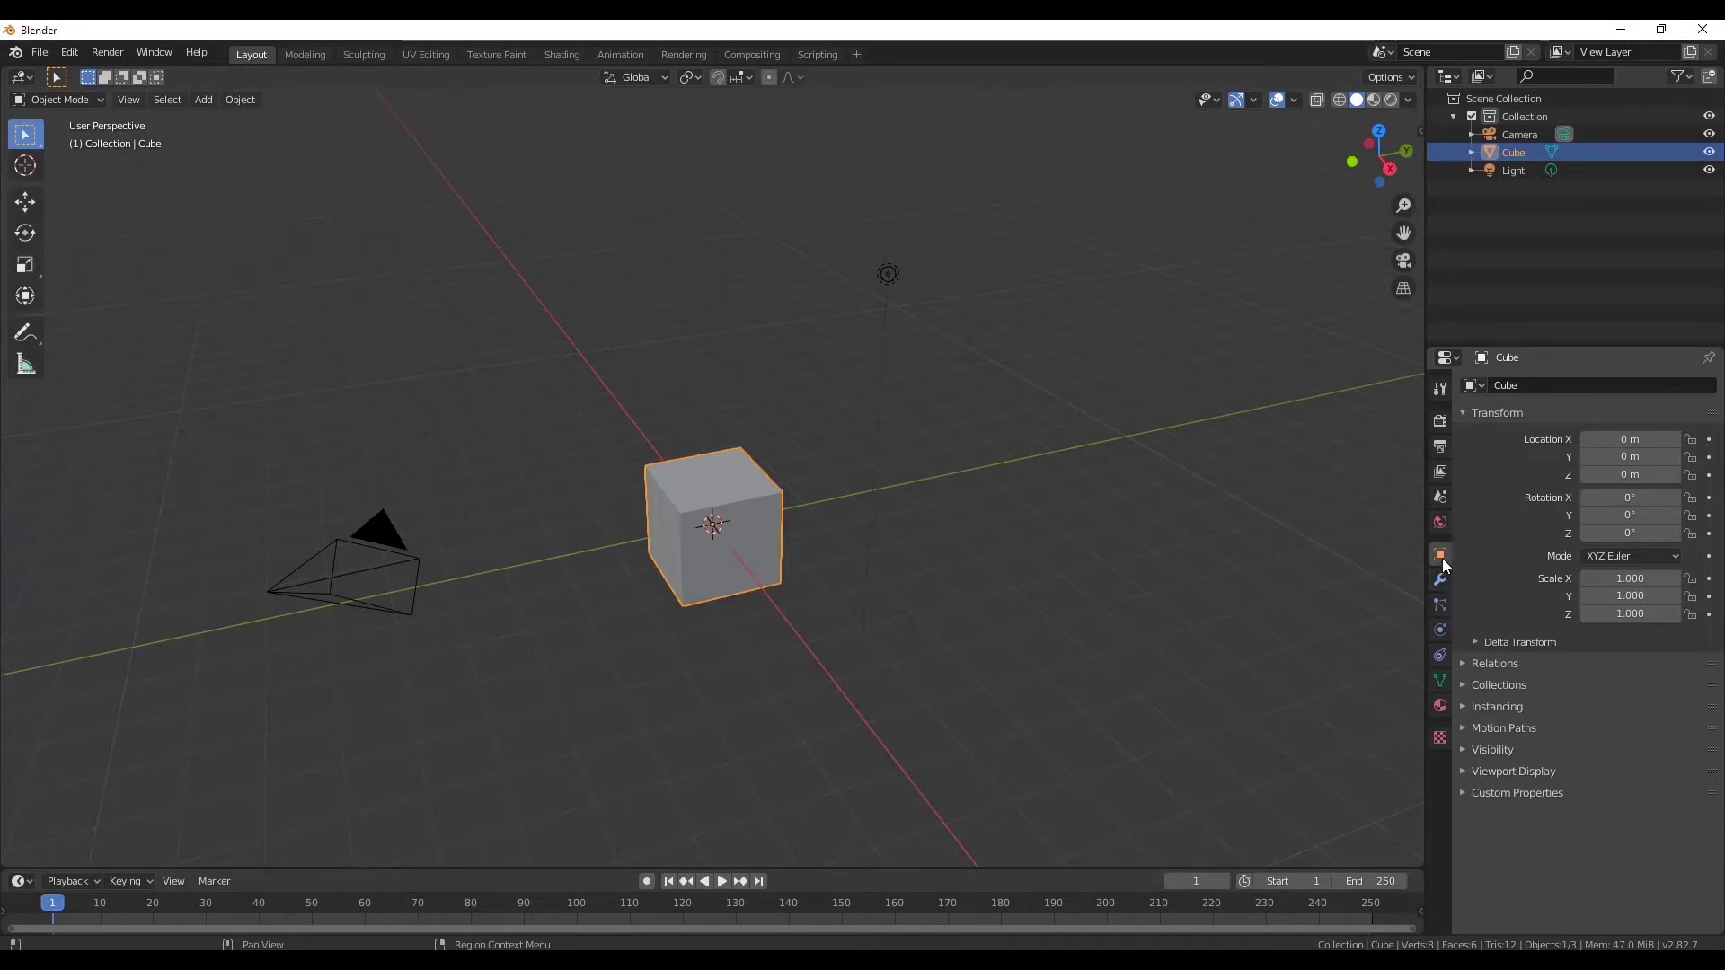
# - Set the scene's length unit to Centimeters
pyautogui.click(1441, 499)
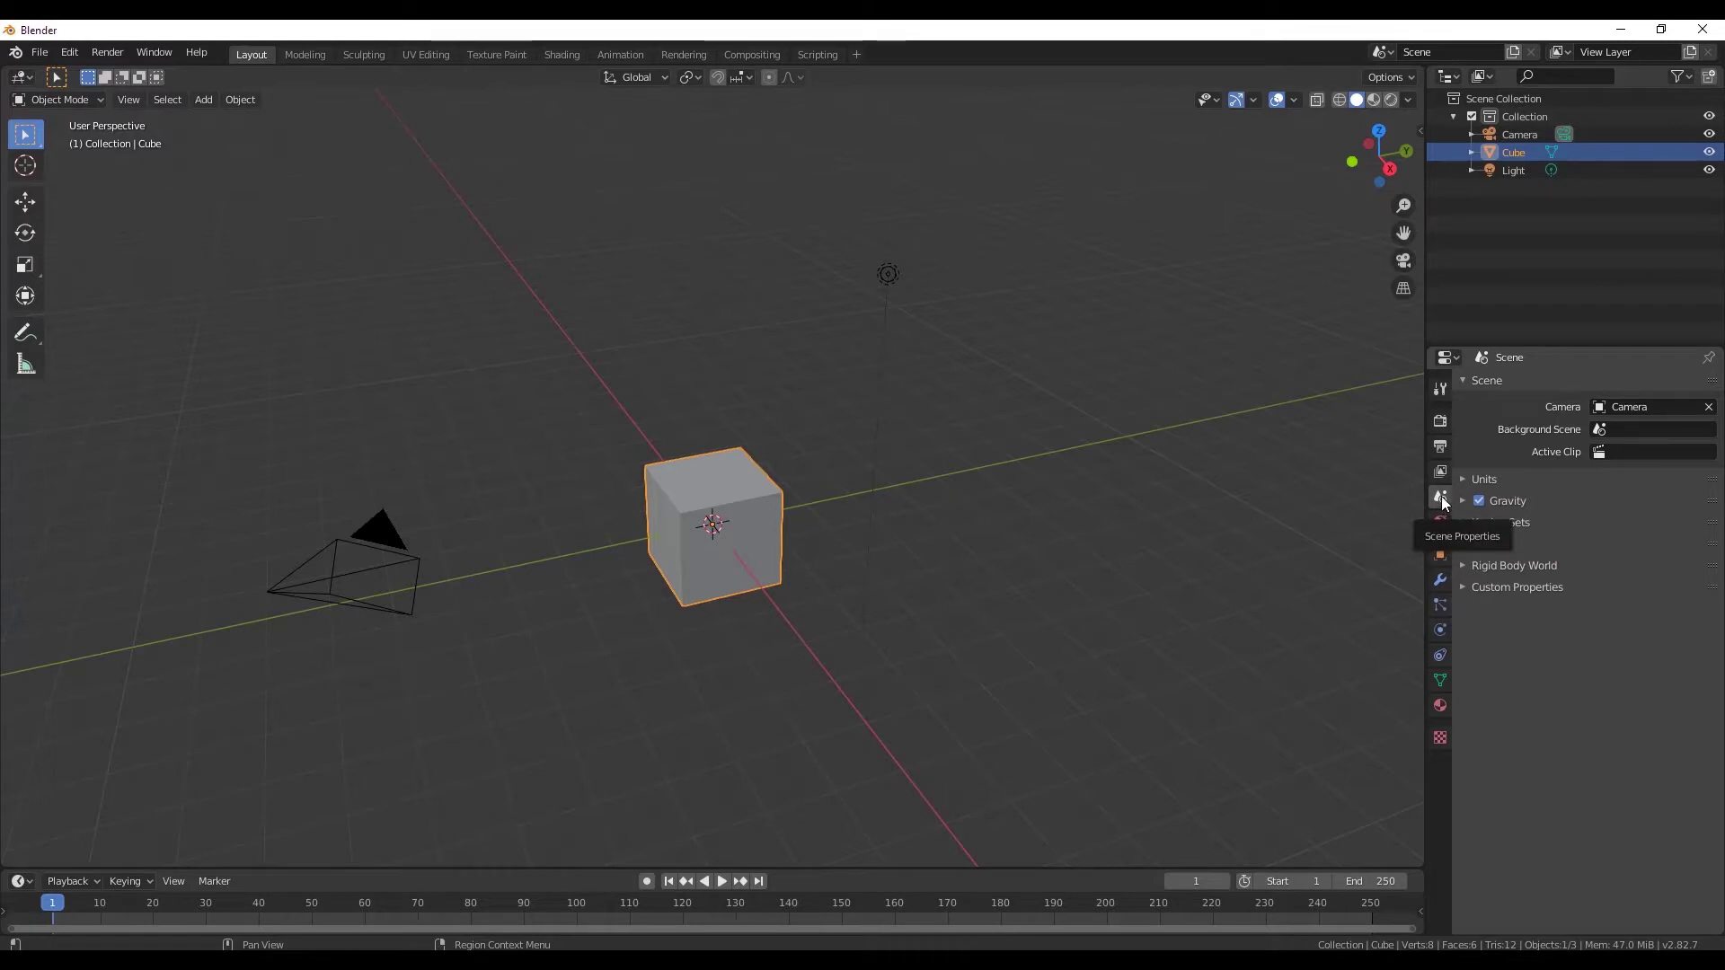
pyautogui.click(1500, 481)
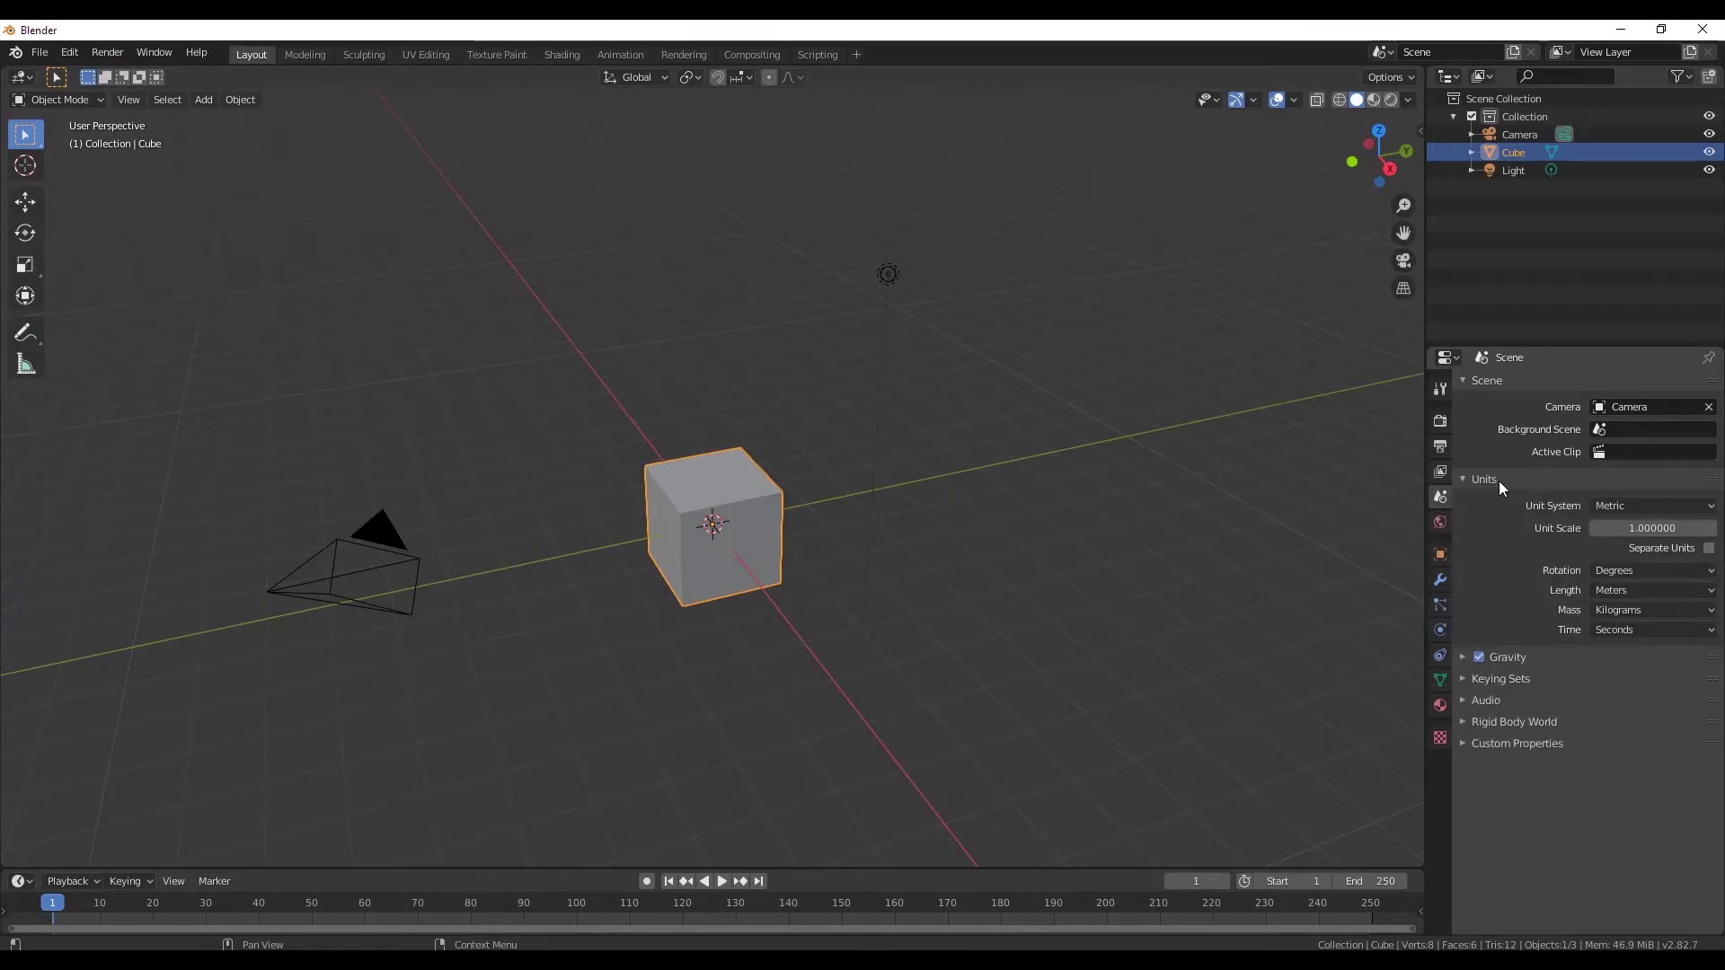
pyautogui.click(1613, 589)
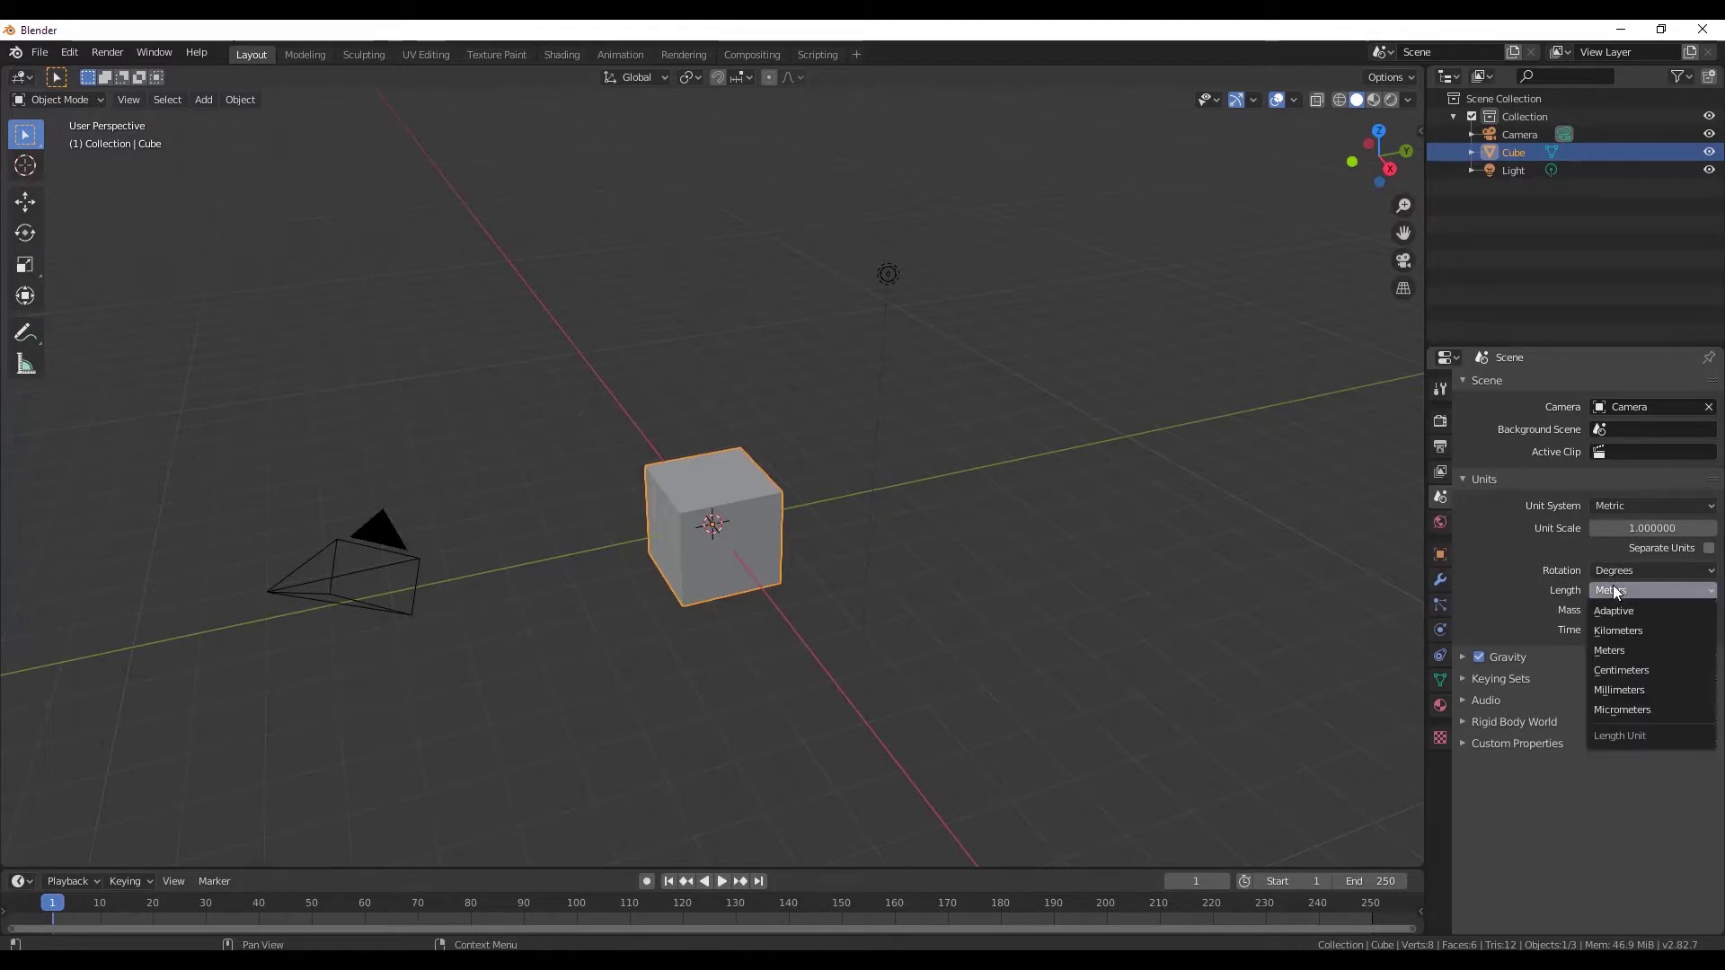
pyautogui.click(1636, 669)
# - Orbit and zoom to a near top-down view of the 200 cm cube
pyautogui.click(1408, 100)
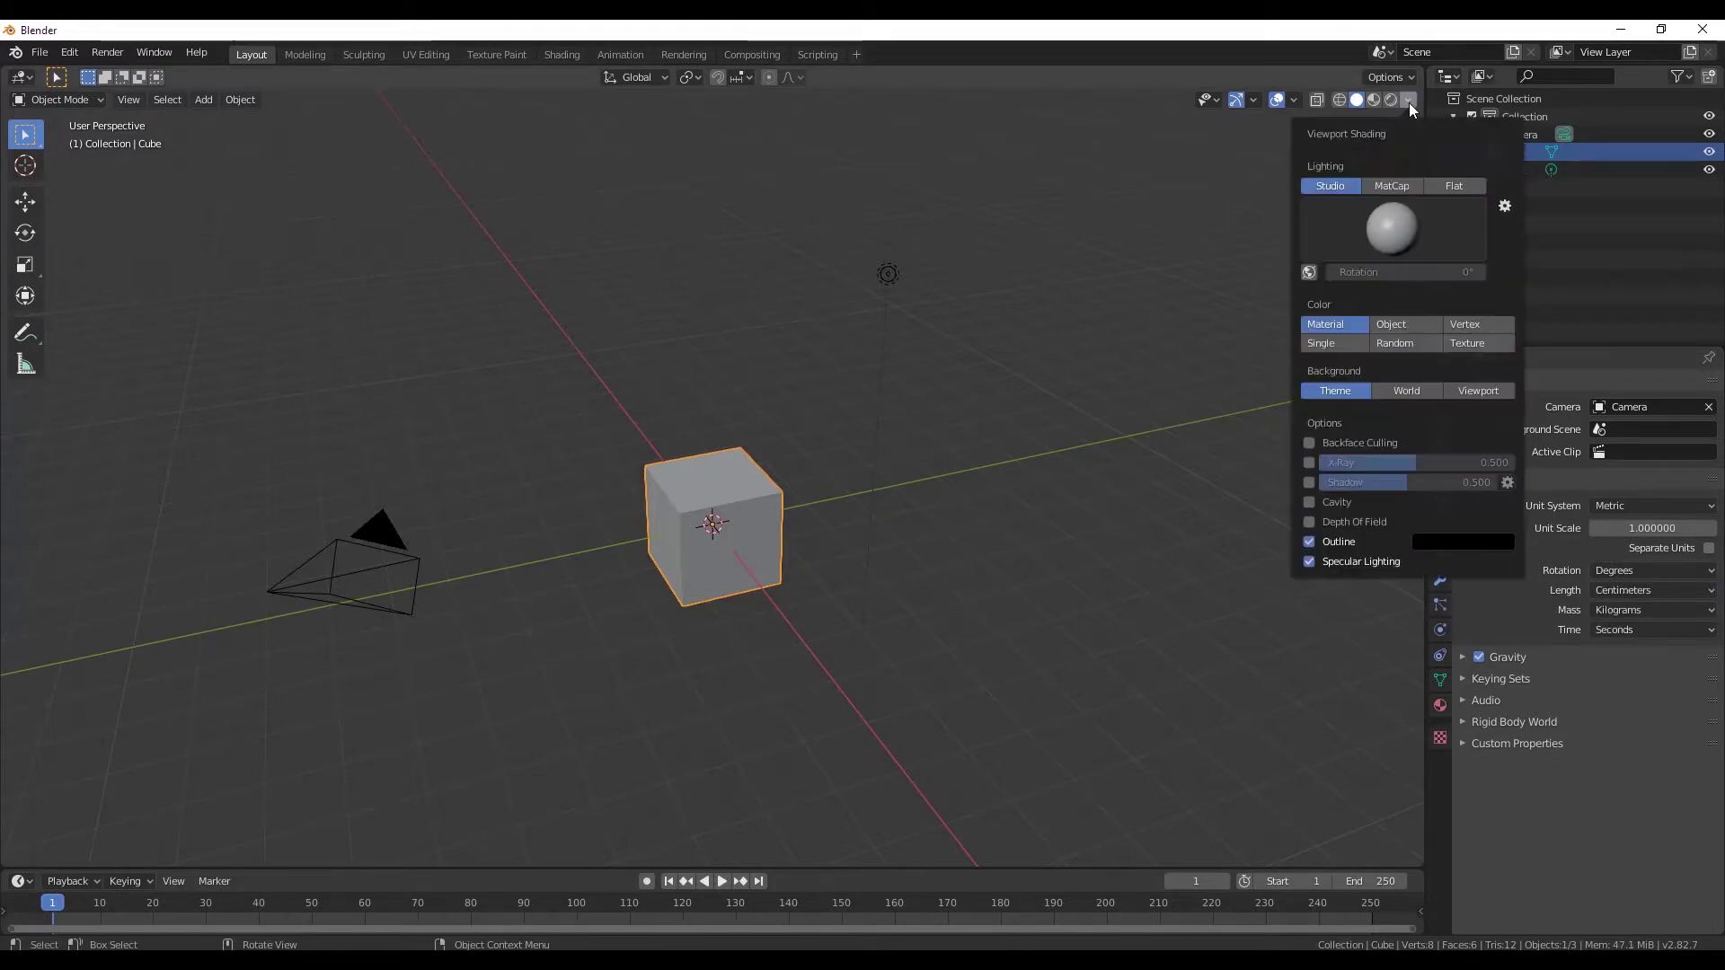
pyautogui.click(1419, 131)
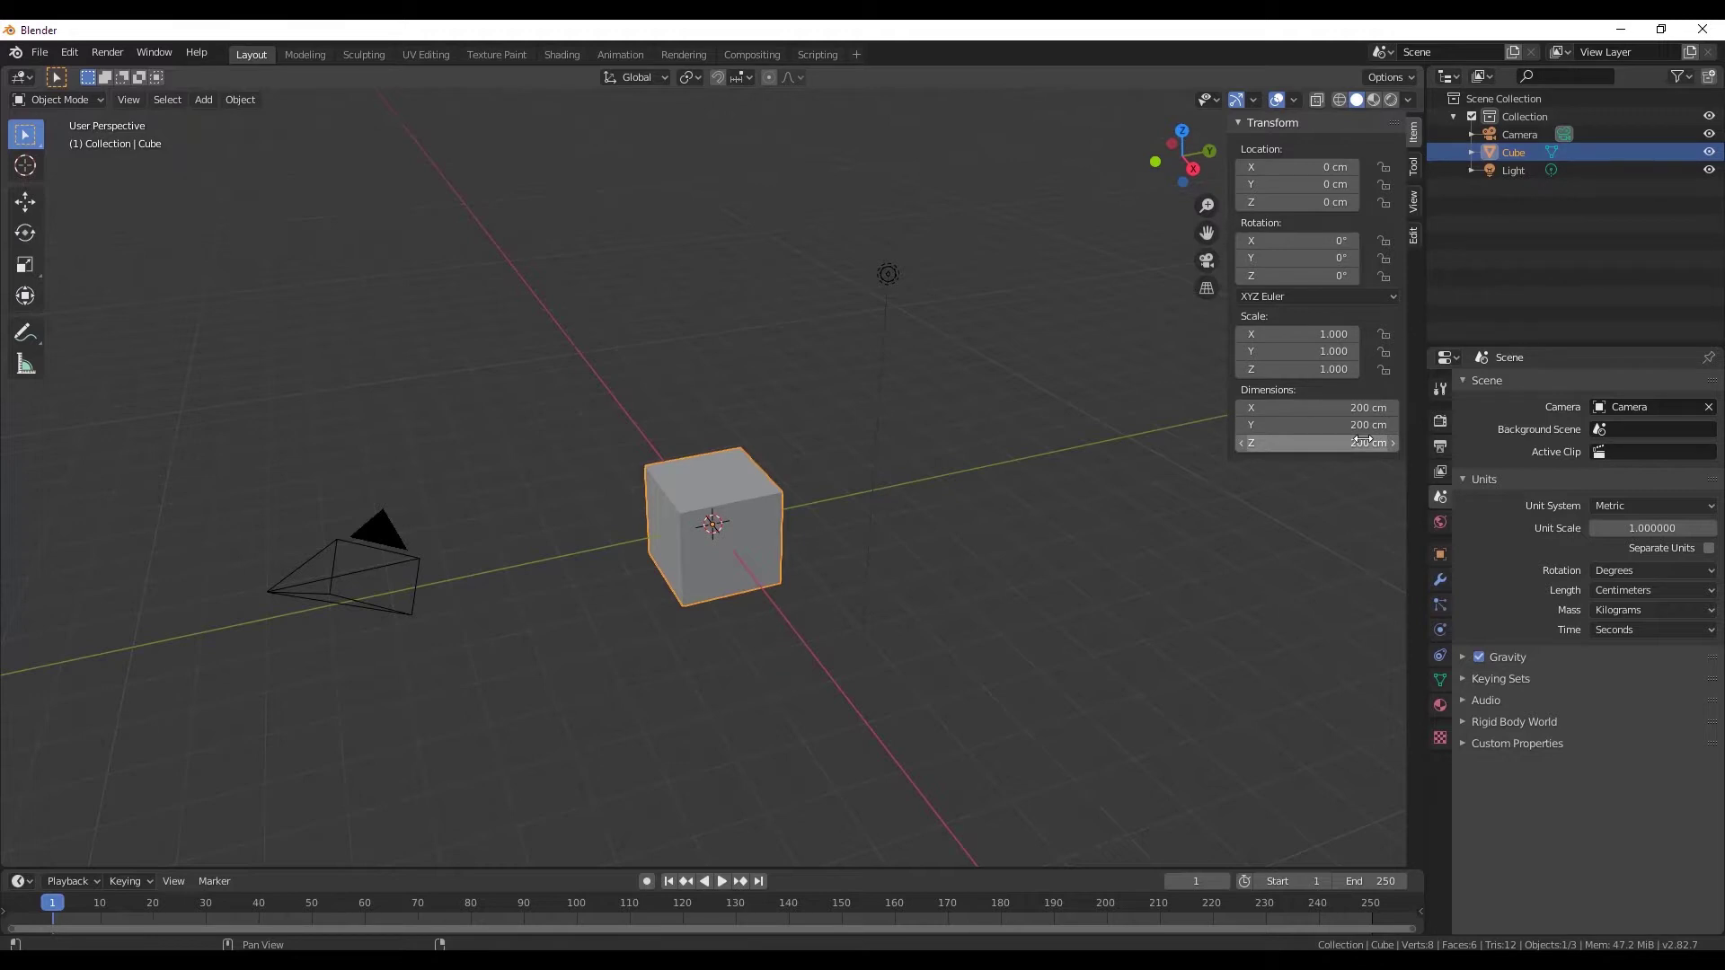
pyautogui.scroll(4, 723, 493)
pyautogui.moveTo(746, 483)
pyautogui.mouseDown(button='middle')
pyautogui.moveTo(952, 545)
pyautogui.moveTo(793, 461)
pyautogui.moveTo(741, 519)
pyautogui.mouseUp(button='middle')
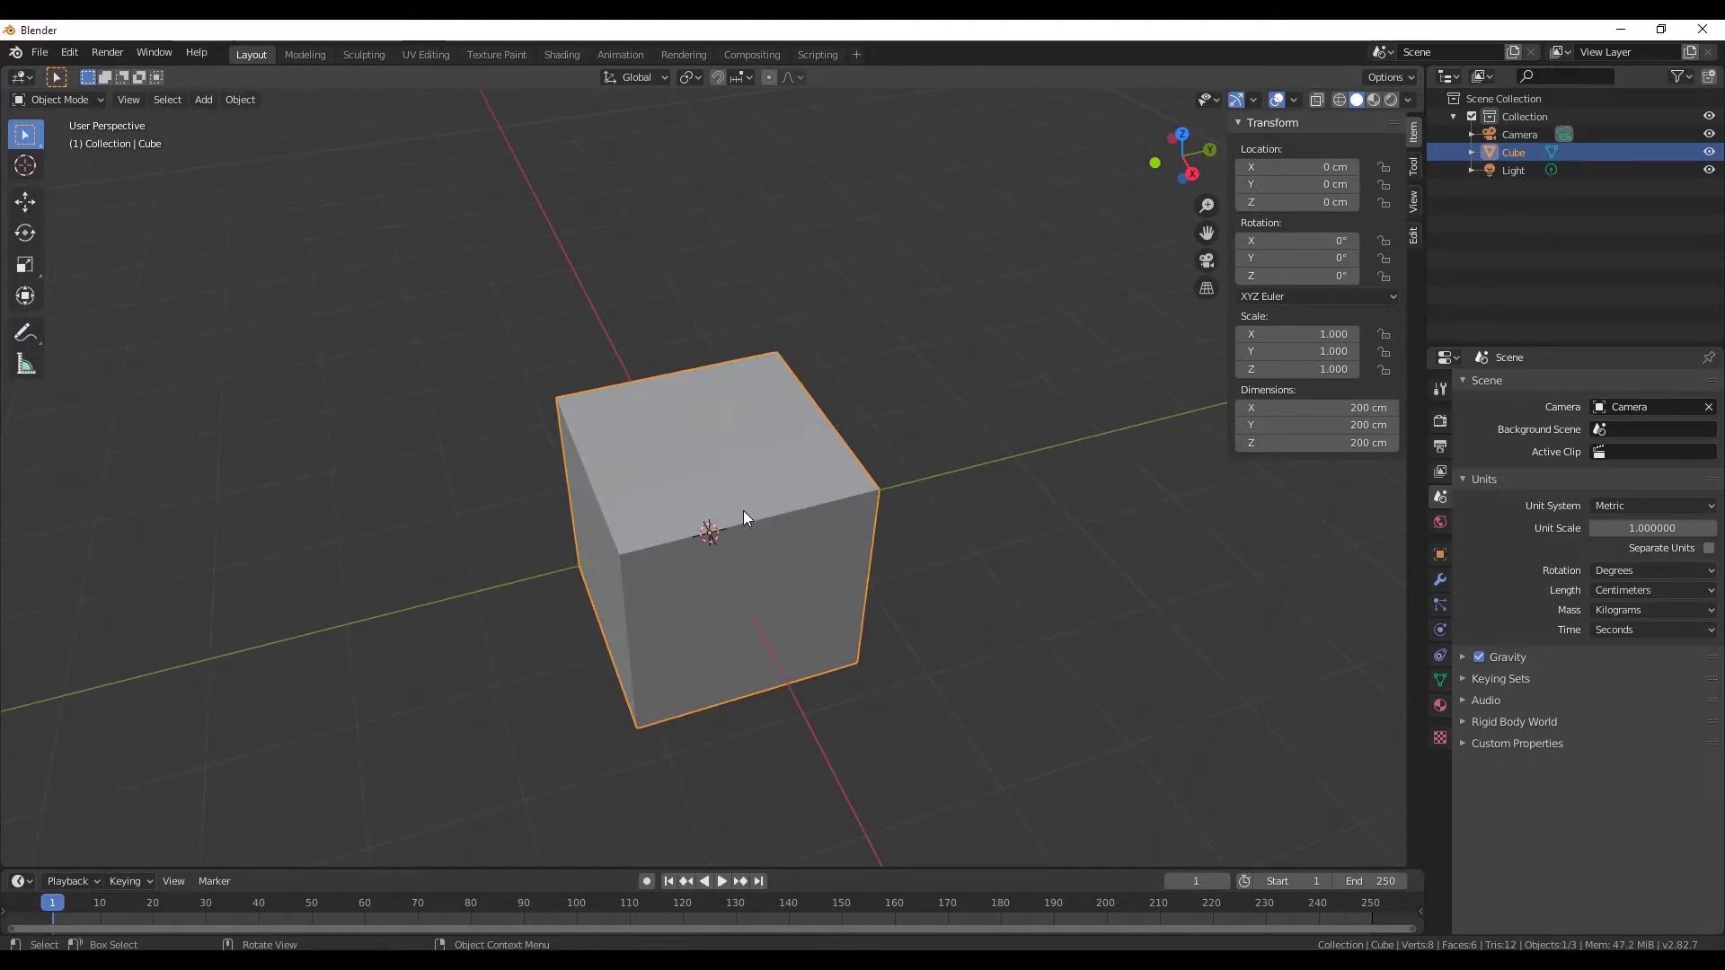
pyautogui.moveTo(763, 516)
pyautogui.mouseDown(button='middle')
pyautogui.moveTo(746, 525)
pyautogui.moveTo(842, 483)
pyautogui.mouseUp(button='middle')
pyautogui.scroll(-3, 746, 525)
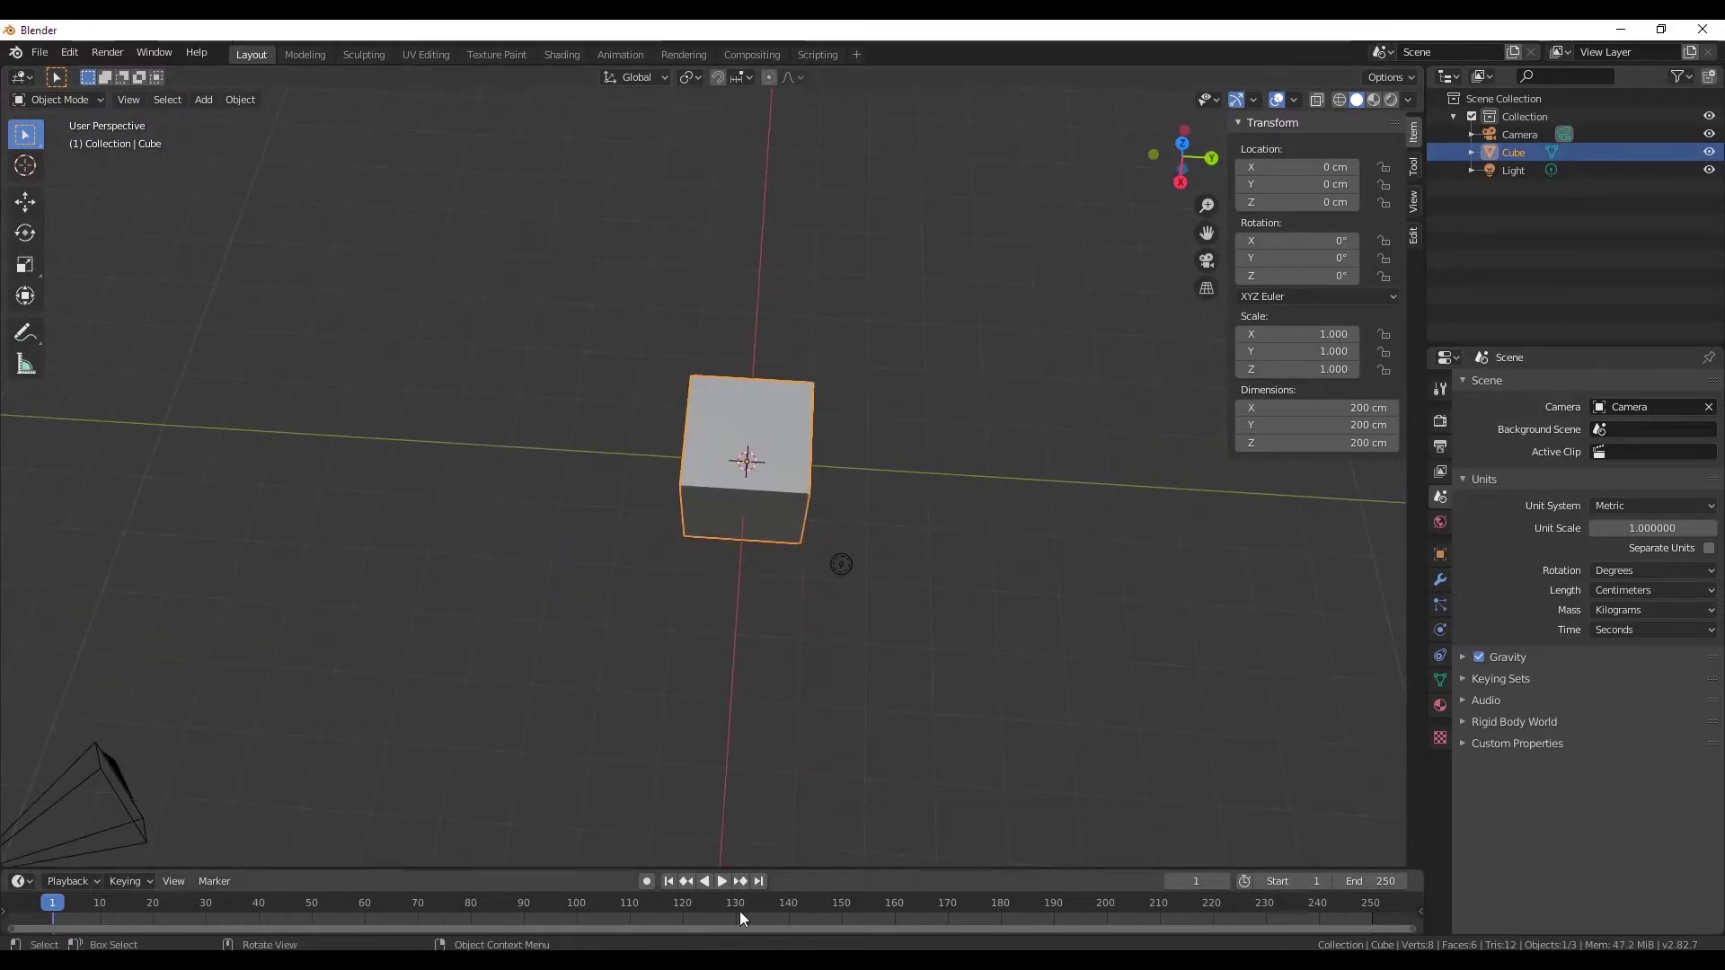
# - Drag the EXAMPLE bulb image into the scene as a reference
pyautogui.click(580, 860)
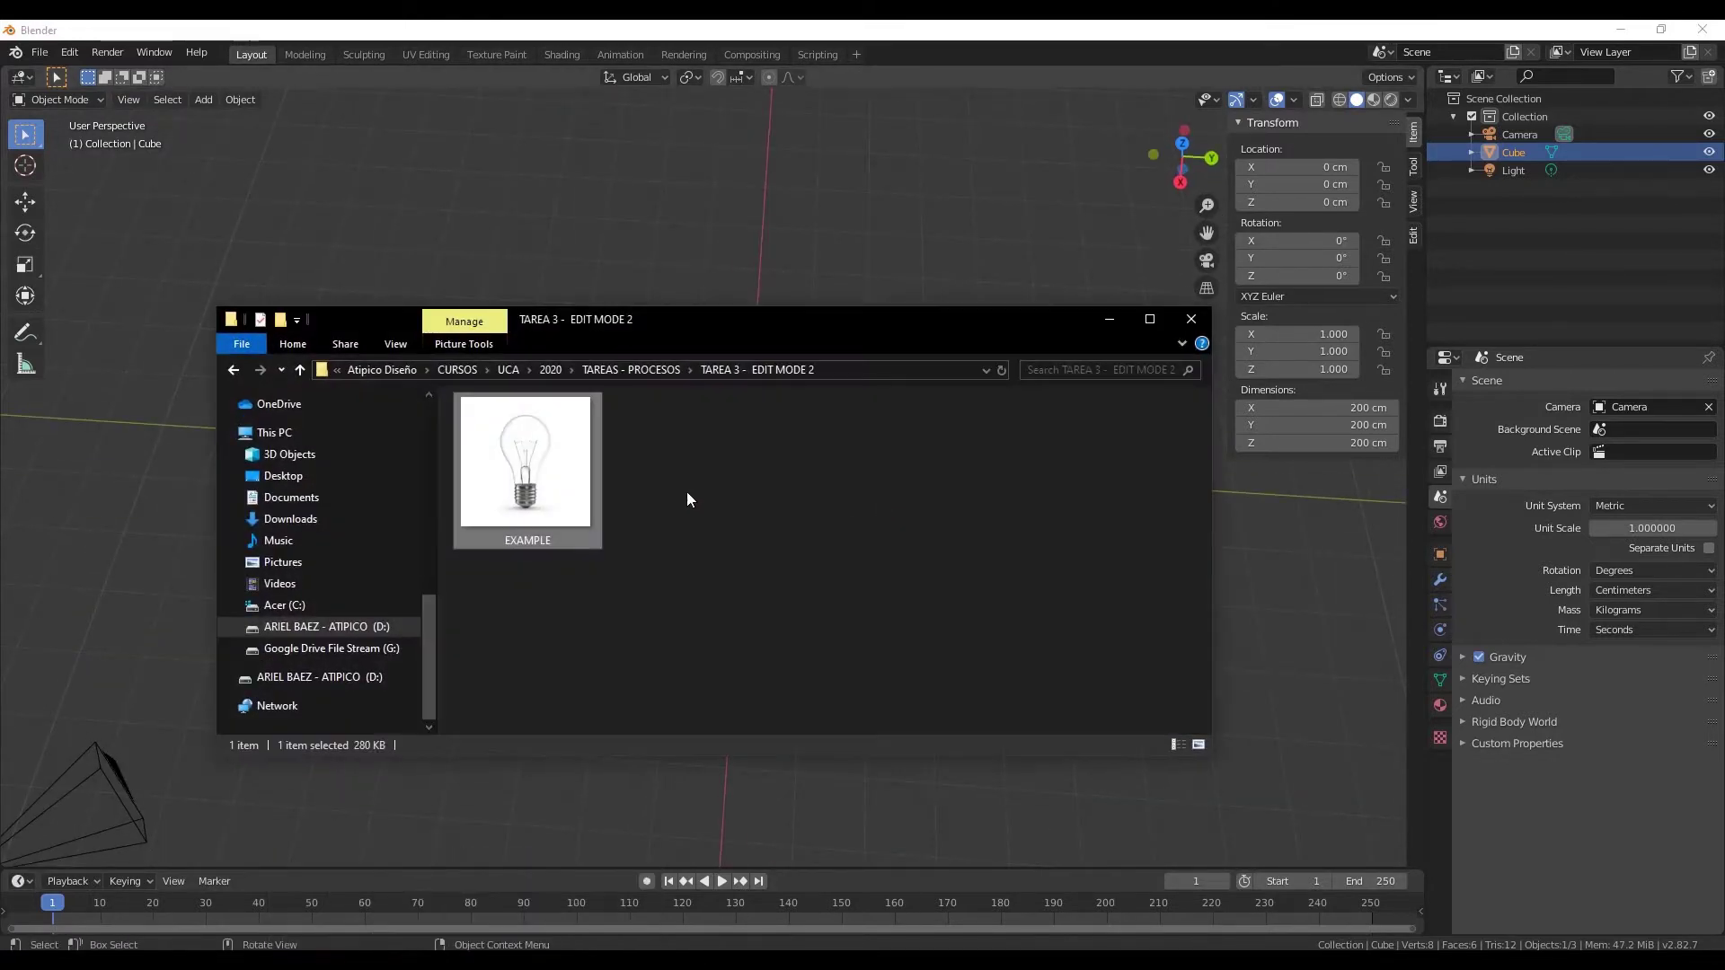
pyautogui.moveTo(530, 459)
pyautogui.mouseDown()
pyautogui.moveTo(771, 295)
pyautogui.moveTo(1115, 297)
pyautogui.mouseUp()
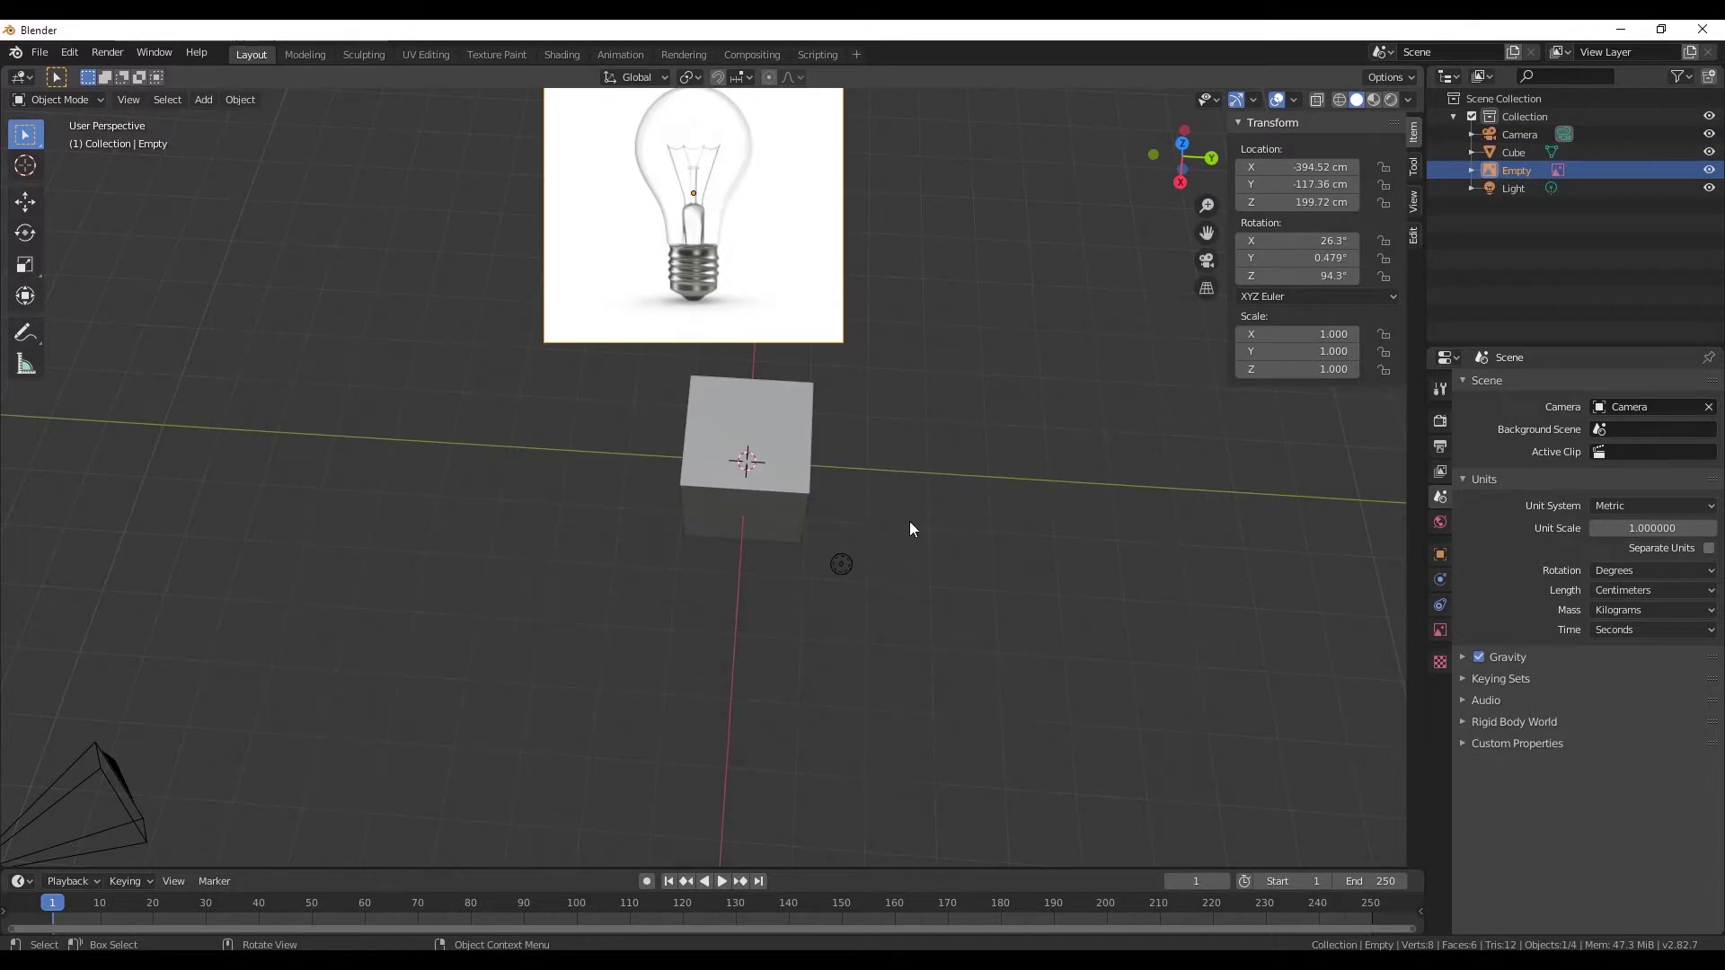
pyautogui.moveTo(866, 525)
pyautogui.mouseDown(button='middle')
pyautogui.moveTo(582, 590)
pyautogui.moveTo(919, 456)
pyautogui.moveTo(935, 525)
pyautogui.moveTo(914, 501)
pyautogui.moveTo(835, 546)
pyautogui.moveTo(921, 503)
pyautogui.moveTo(810, 501)
pyautogui.mouseUp(button='middle')
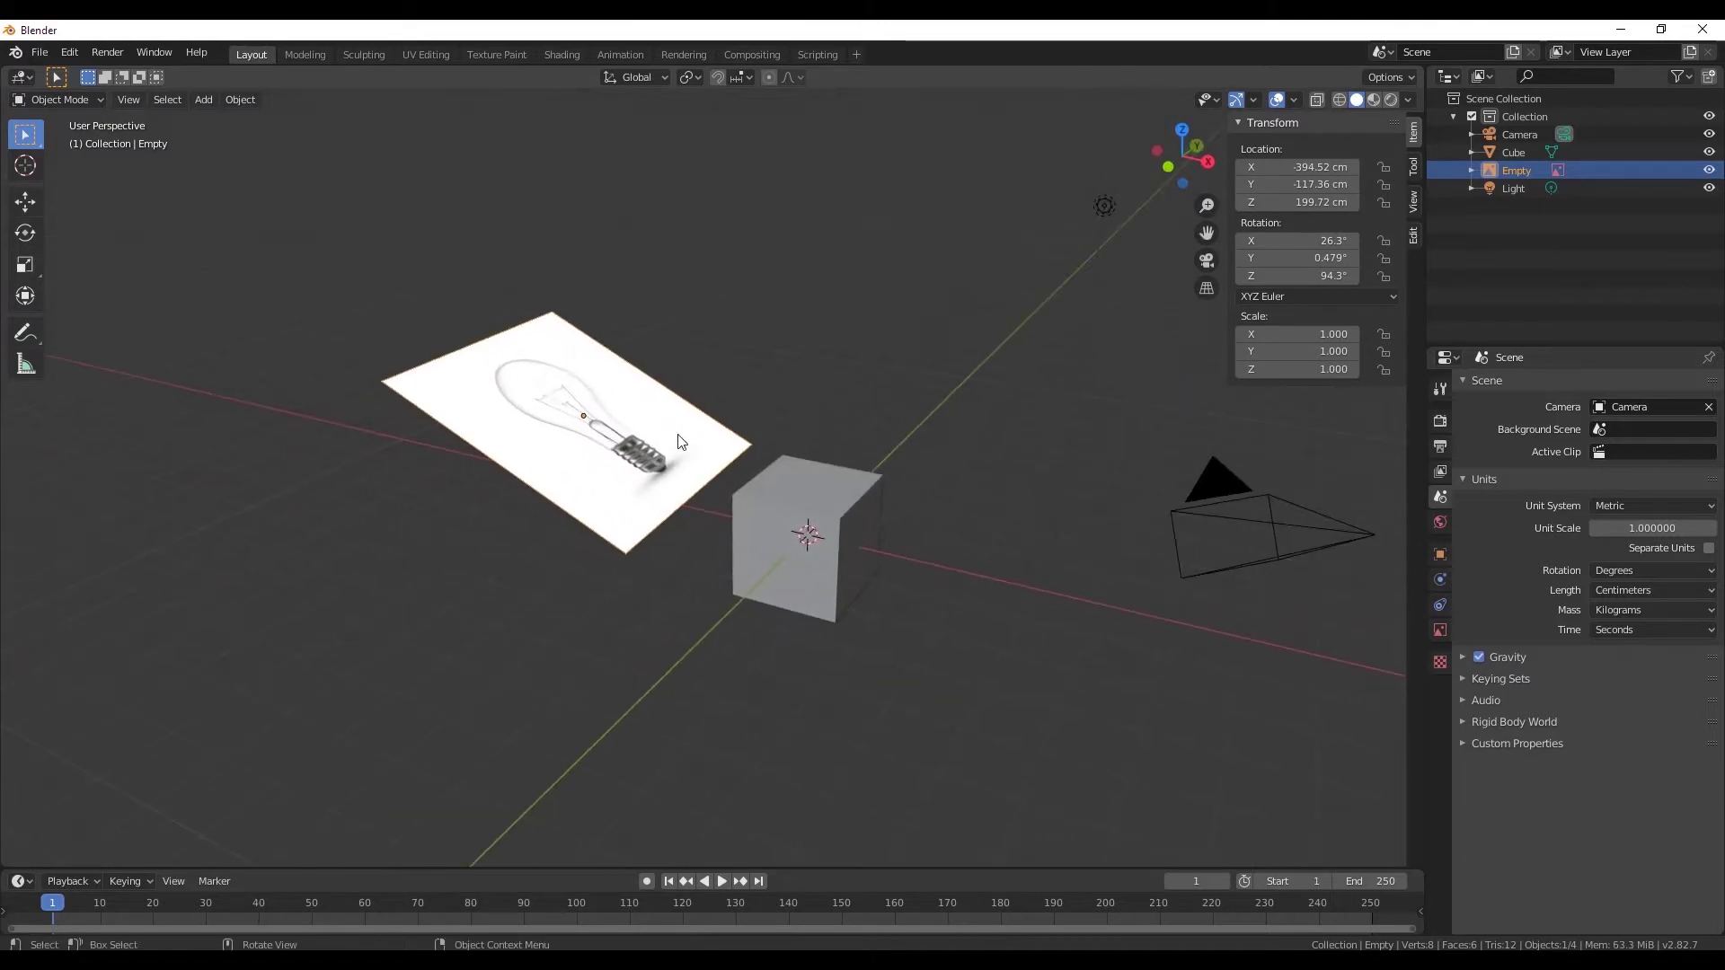
pyautogui.press('g')
pyautogui.moveTo(607, 489)
pyautogui.mouseDown(button='middle')
pyautogui.moveTo(677, 509)
pyautogui.moveTo(710, 472)
pyautogui.moveTo(678, 462)
pyautogui.moveTo(703, 474)
pyautogui.moveTo(751, 432)
pyautogui.moveTo(616, 416)
pyautogui.moveTo(481, 578)
pyautogui.moveTo(692, 477)
pyautogui.moveTo(520, 327)
pyautogui.moveTo(453, 308)
pyautogui.moveTo(709, 407)
pyautogui.mouseUp(button='middle')
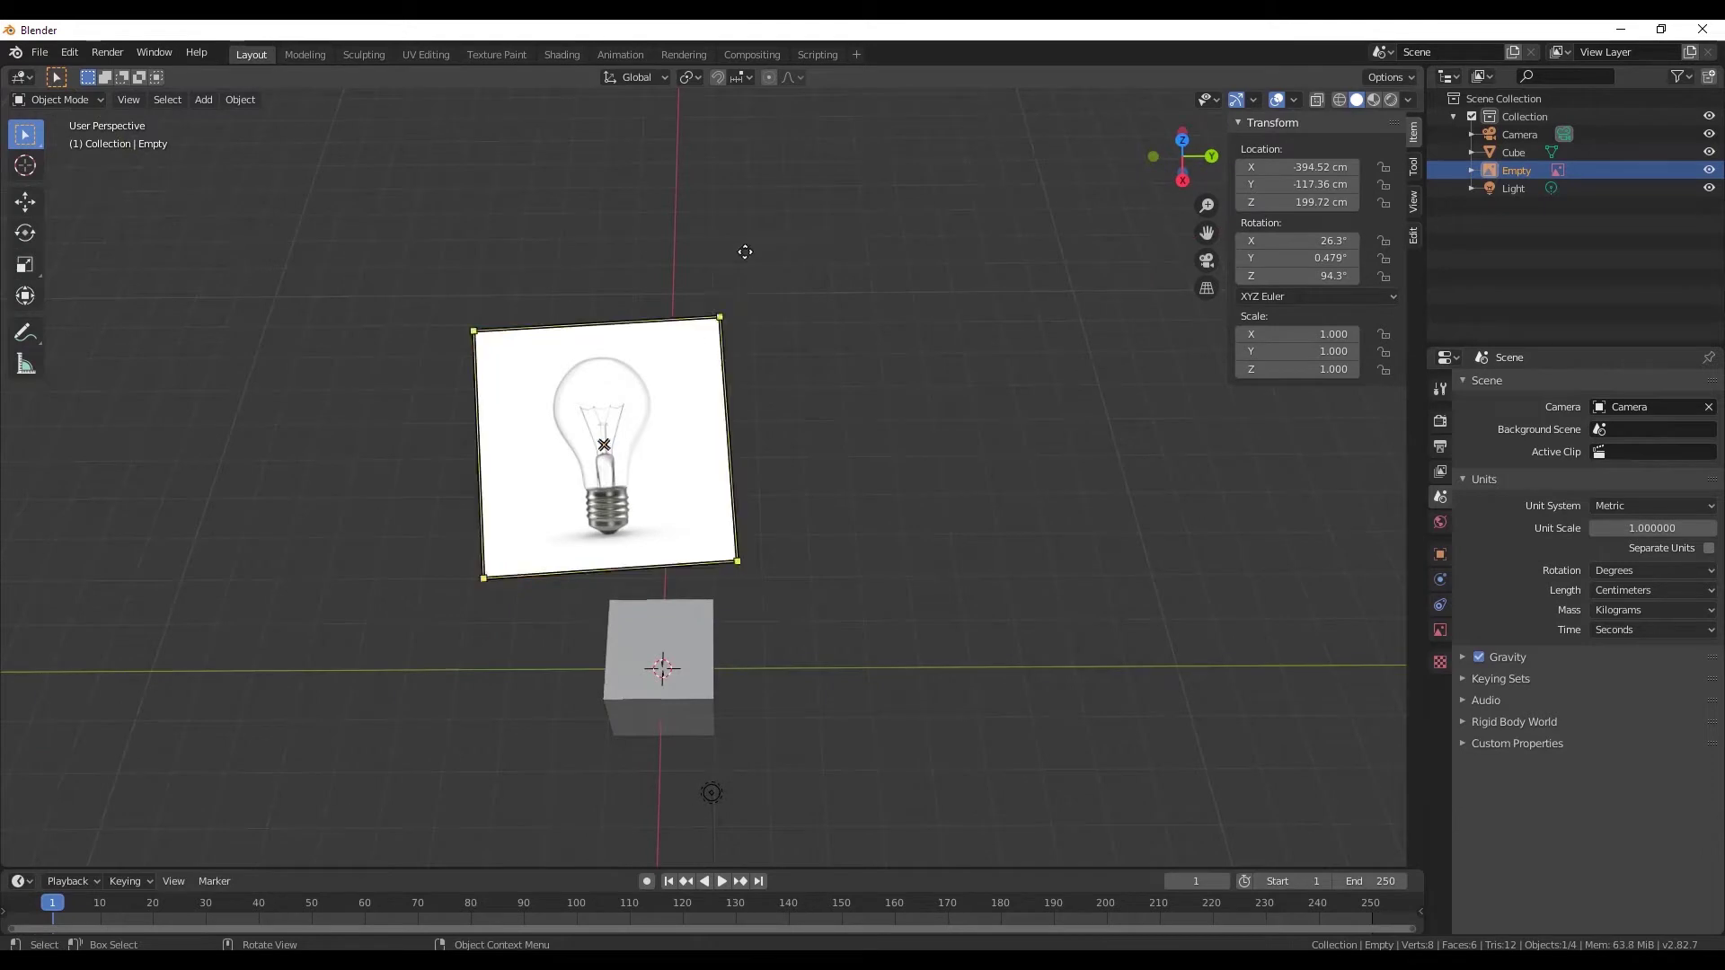
# - Switch to top view and delete the tilted reference image
pyautogui.click(1182, 140)
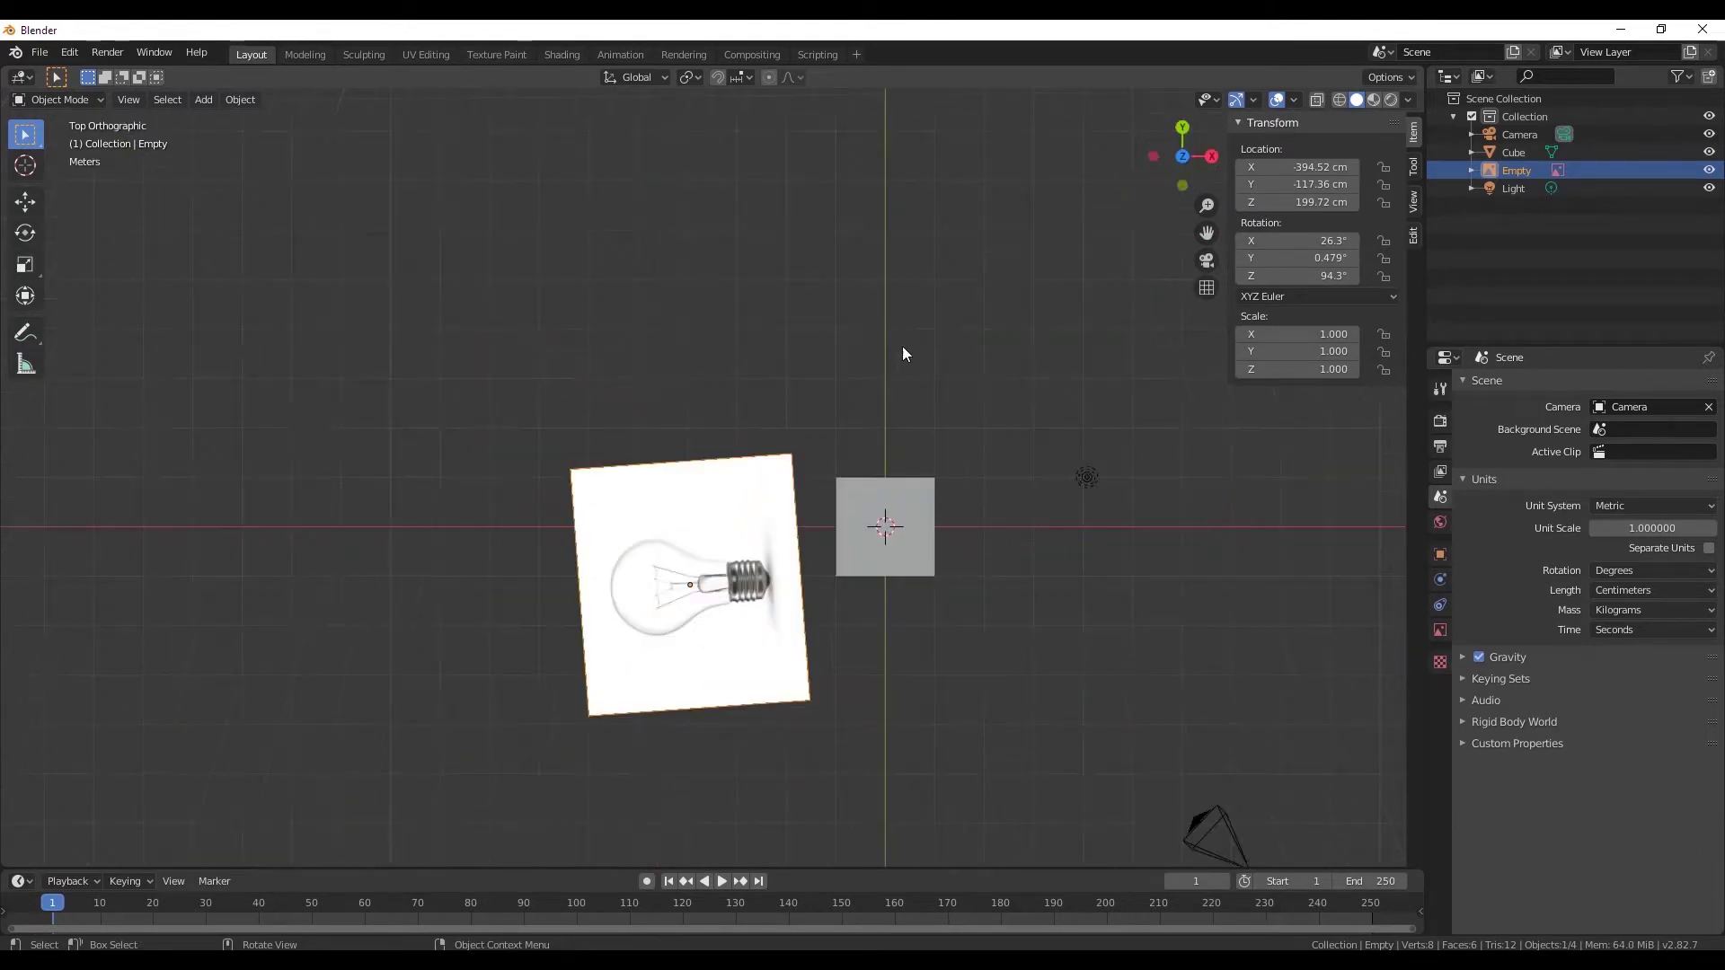
pyautogui.keyDown('shift'); pyautogui.moveTo(892, 444); pyautogui.dragTo(664, 384, button='middle'); pyautogui.keyUp('shift')
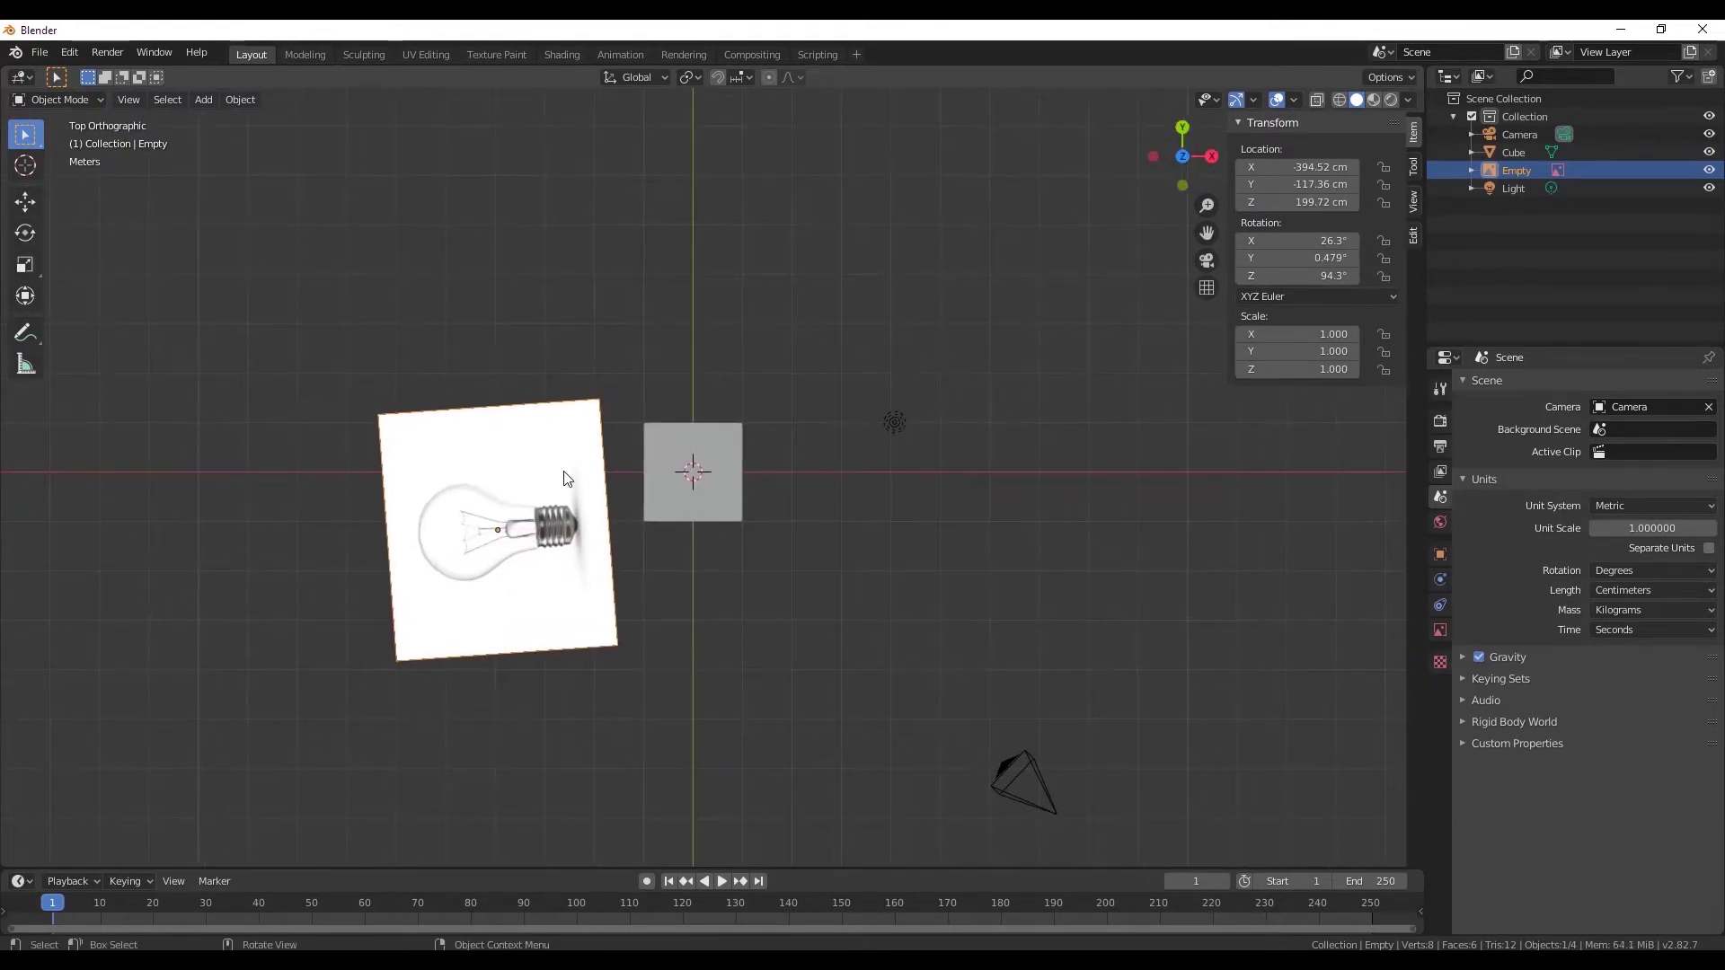
pyautogui.rightClick(572, 466)
pyautogui.click(555, 473)
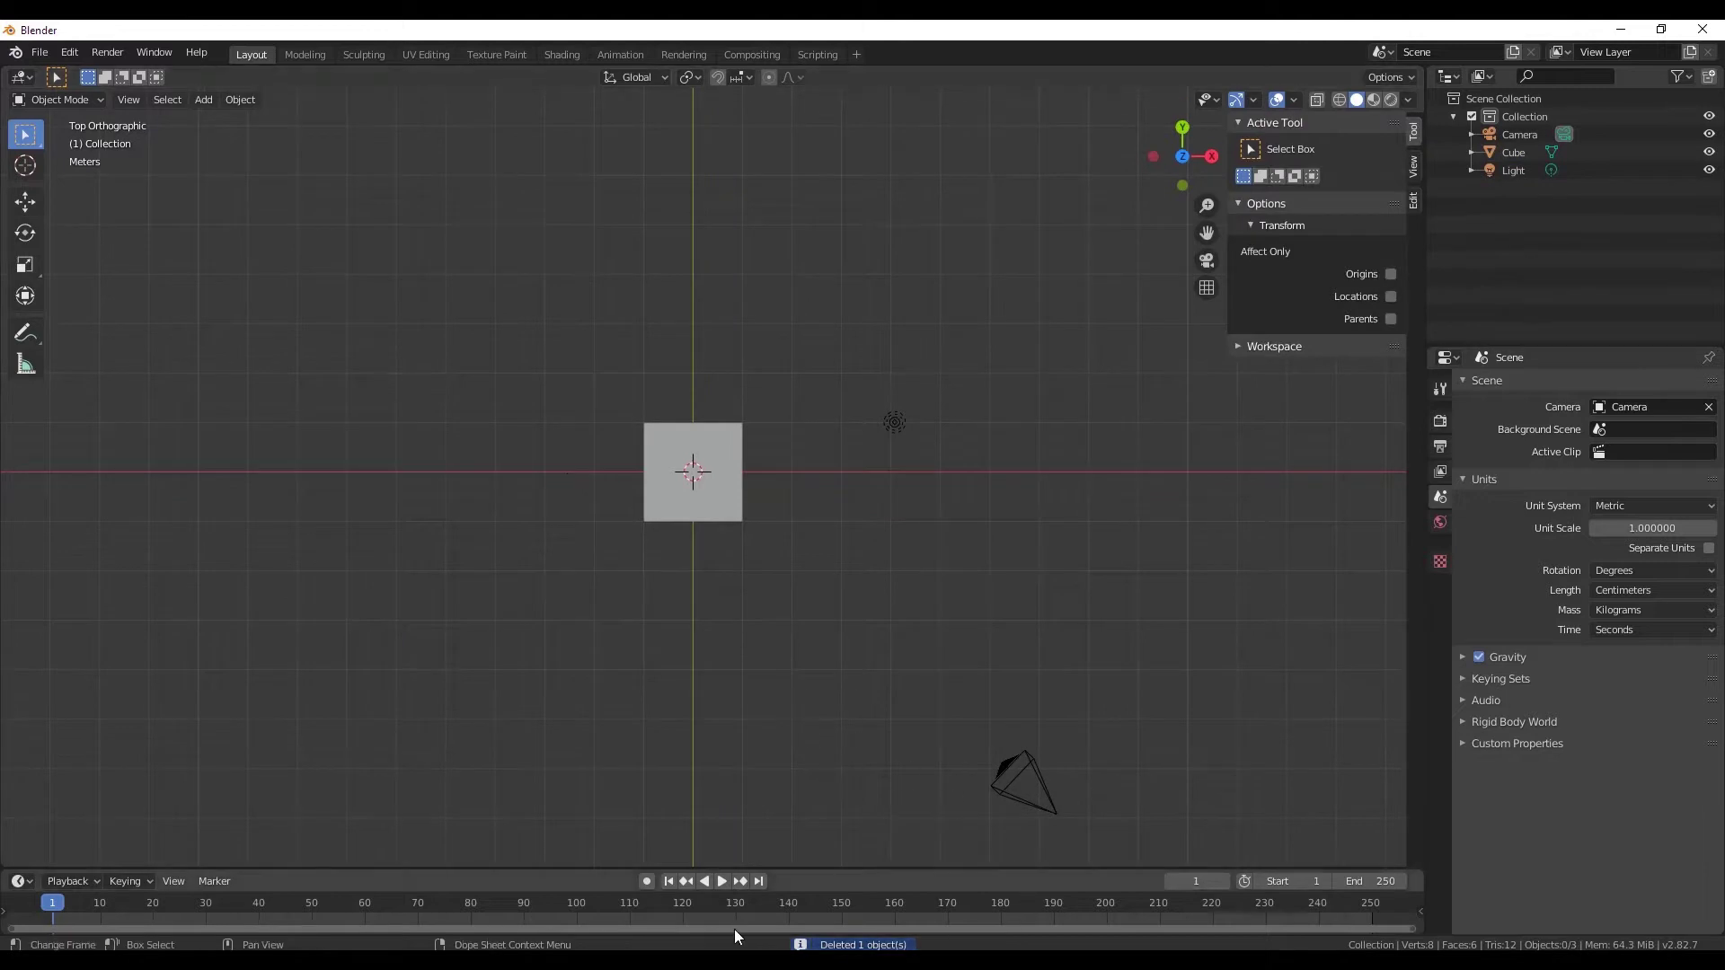
# - Re-add the EXAMPLE image flat from top view, centred over the cube
pyautogui.click(557, 898)
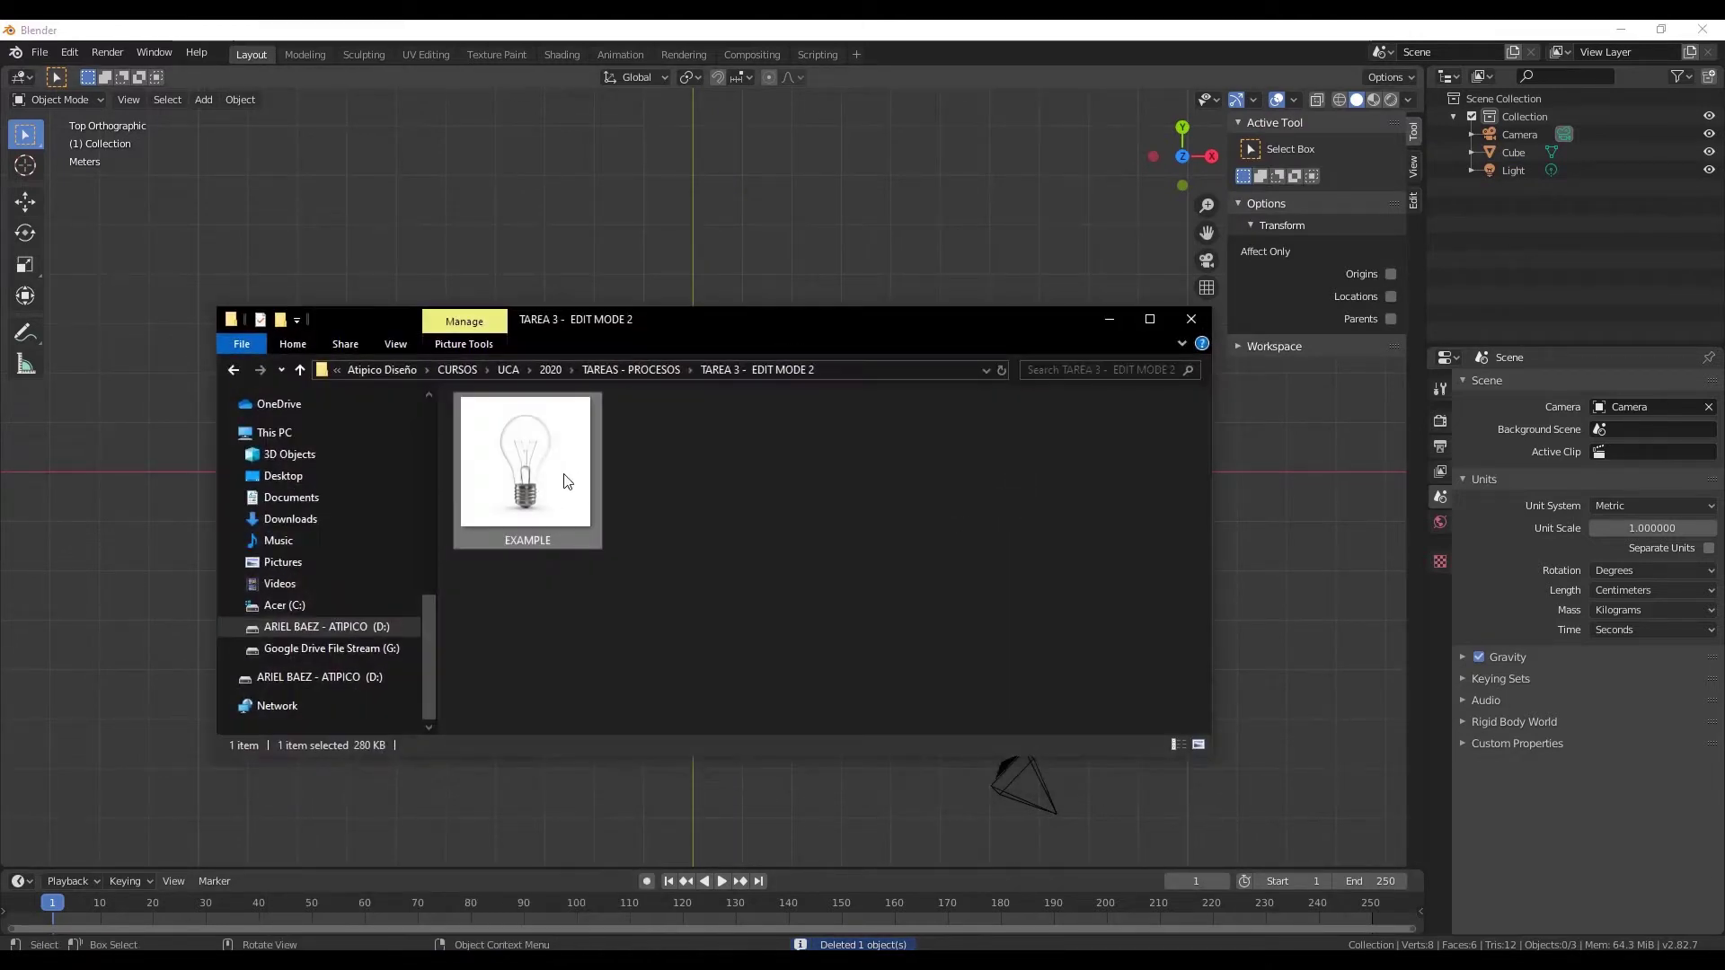
pyautogui.moveTo(568, 478); pyautogui.dragTo(700, 207)
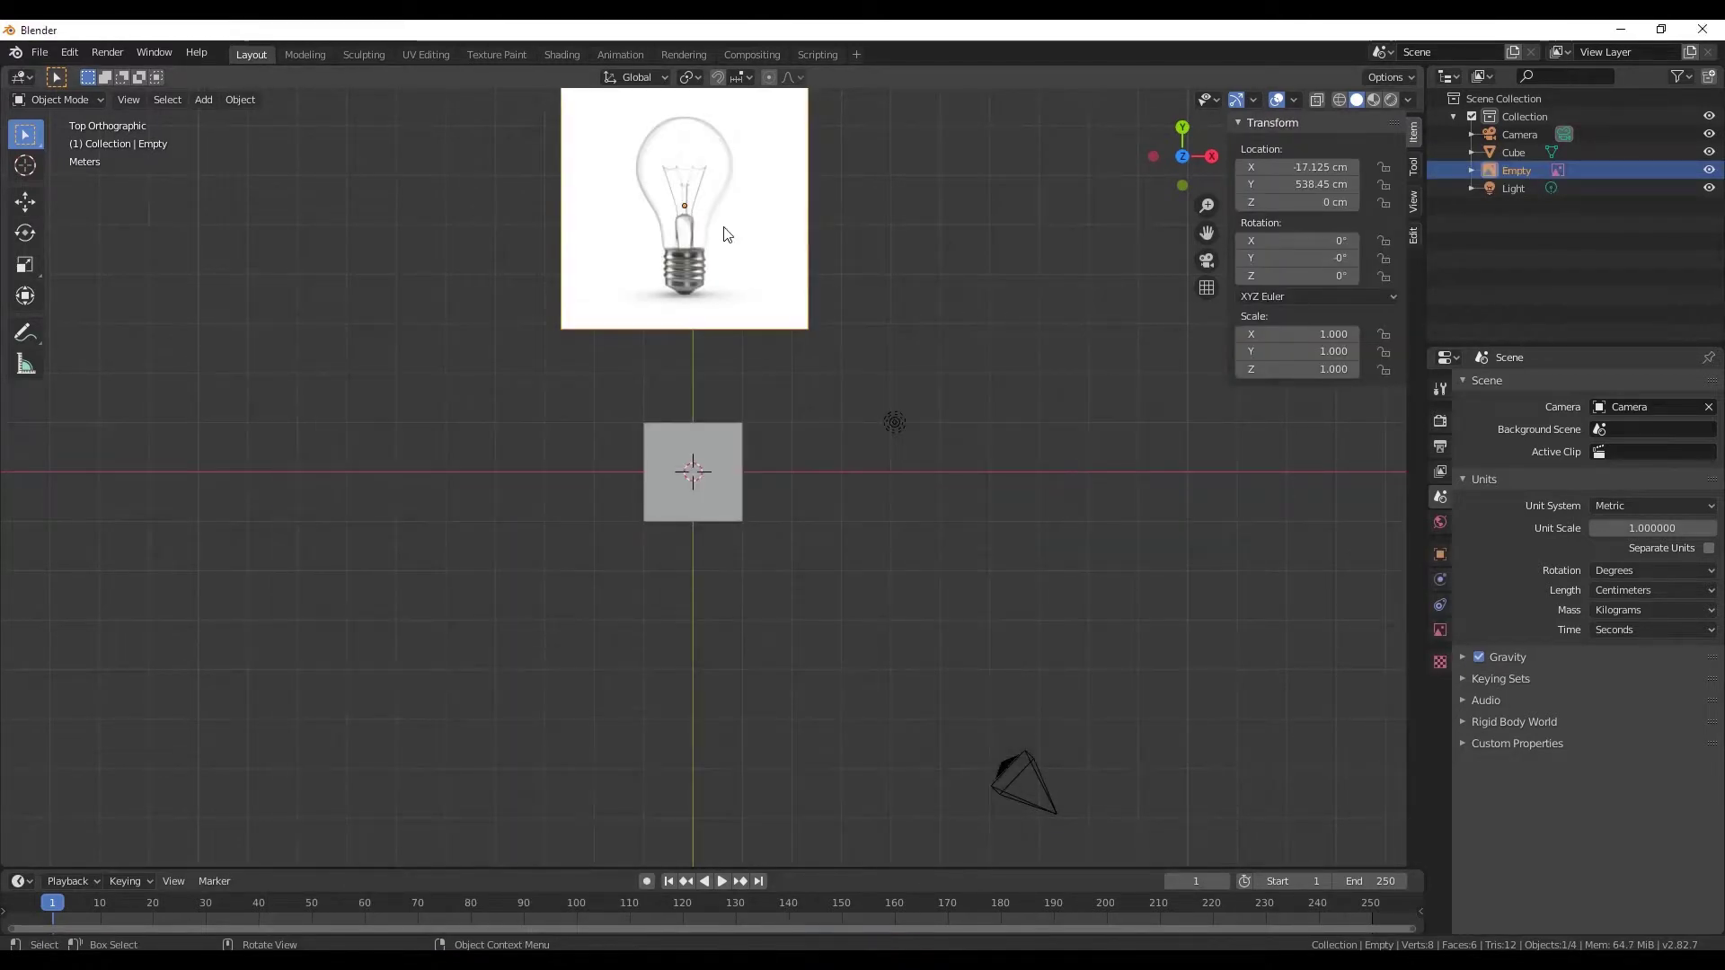
pyautogui.press('g')
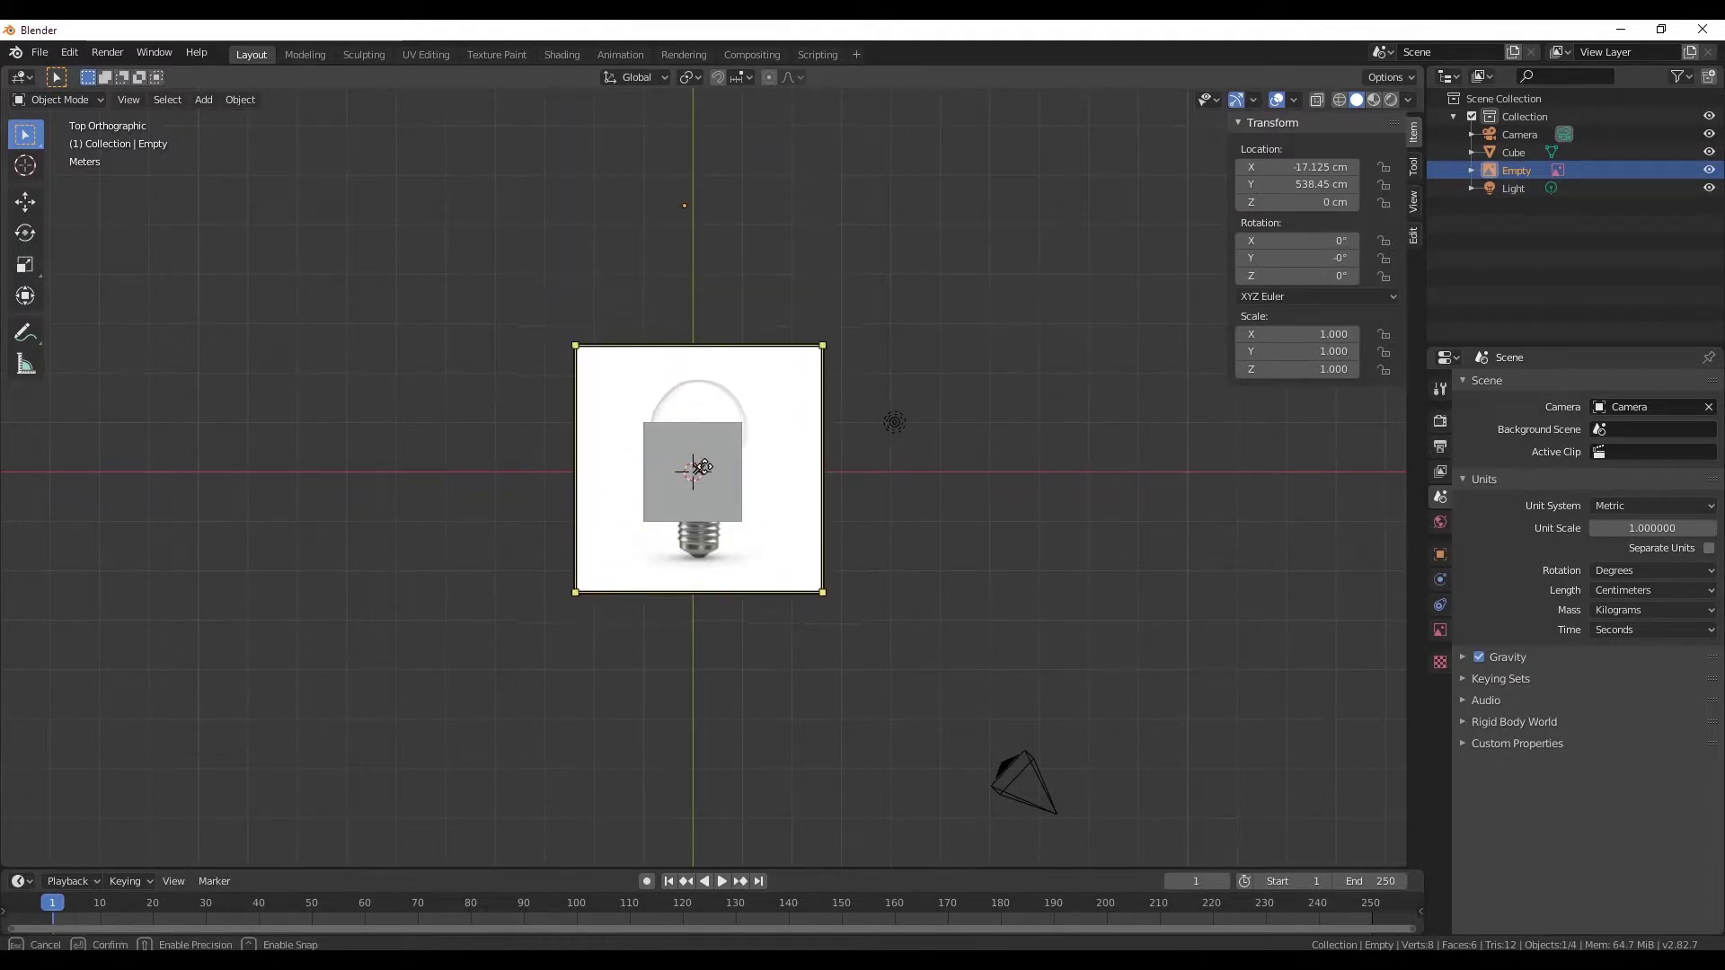
pyautogui.click(696, 476)
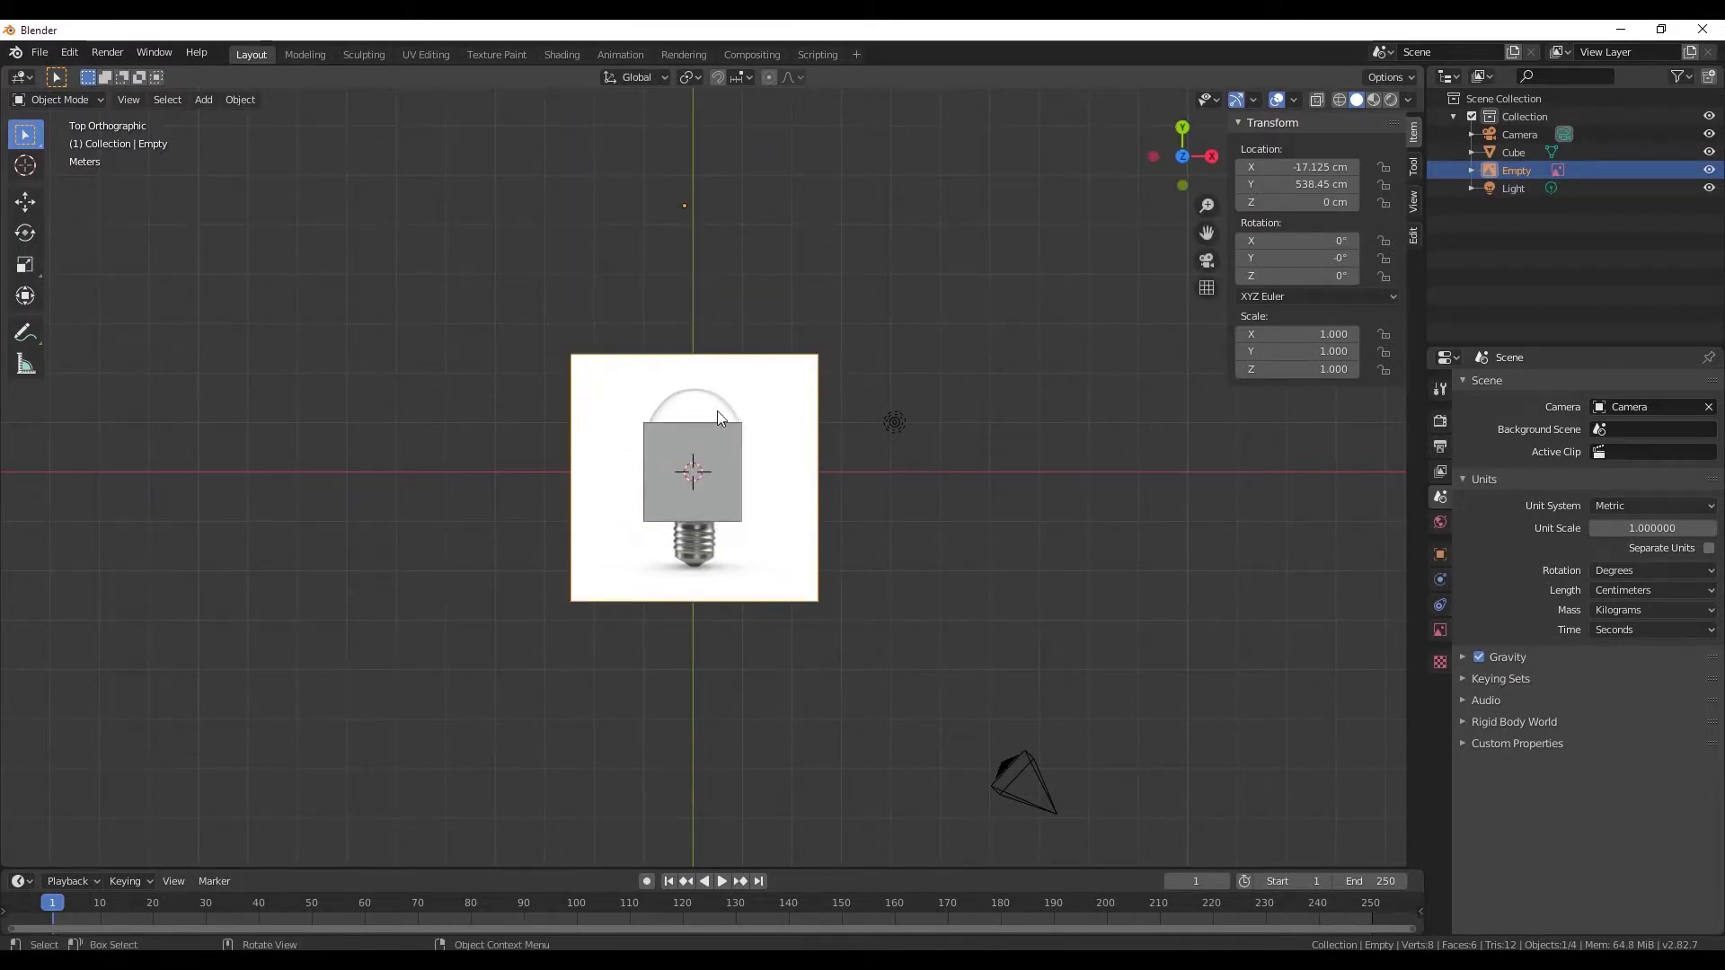
pyautogui.moveTo(920, 616)
pyautogui.mouseDown(button='middle')
pyautogui.moveTo(701, 614)
pyautogui.moveTo(869, 471)
pyautogui.moveTo(852, 438)
pyautogui.moveTo(816, 591)
pyautogui.mouseUp(button='middle')
# - Set the cube's X, Y and Z dimensions to 5 cm
pyautogui.click(810, 489)
pyautogui.scroll(3, 816, 591)
pyautogui.moveTo(752, 510)
pyautogui.mouseDown(button='middle')
pyautogui.moveTo(649, 419)
pyautogui.moveTo(742, 444)
pyautogui.mouseUp(button='middle')
pyautogui.click(38, 202)
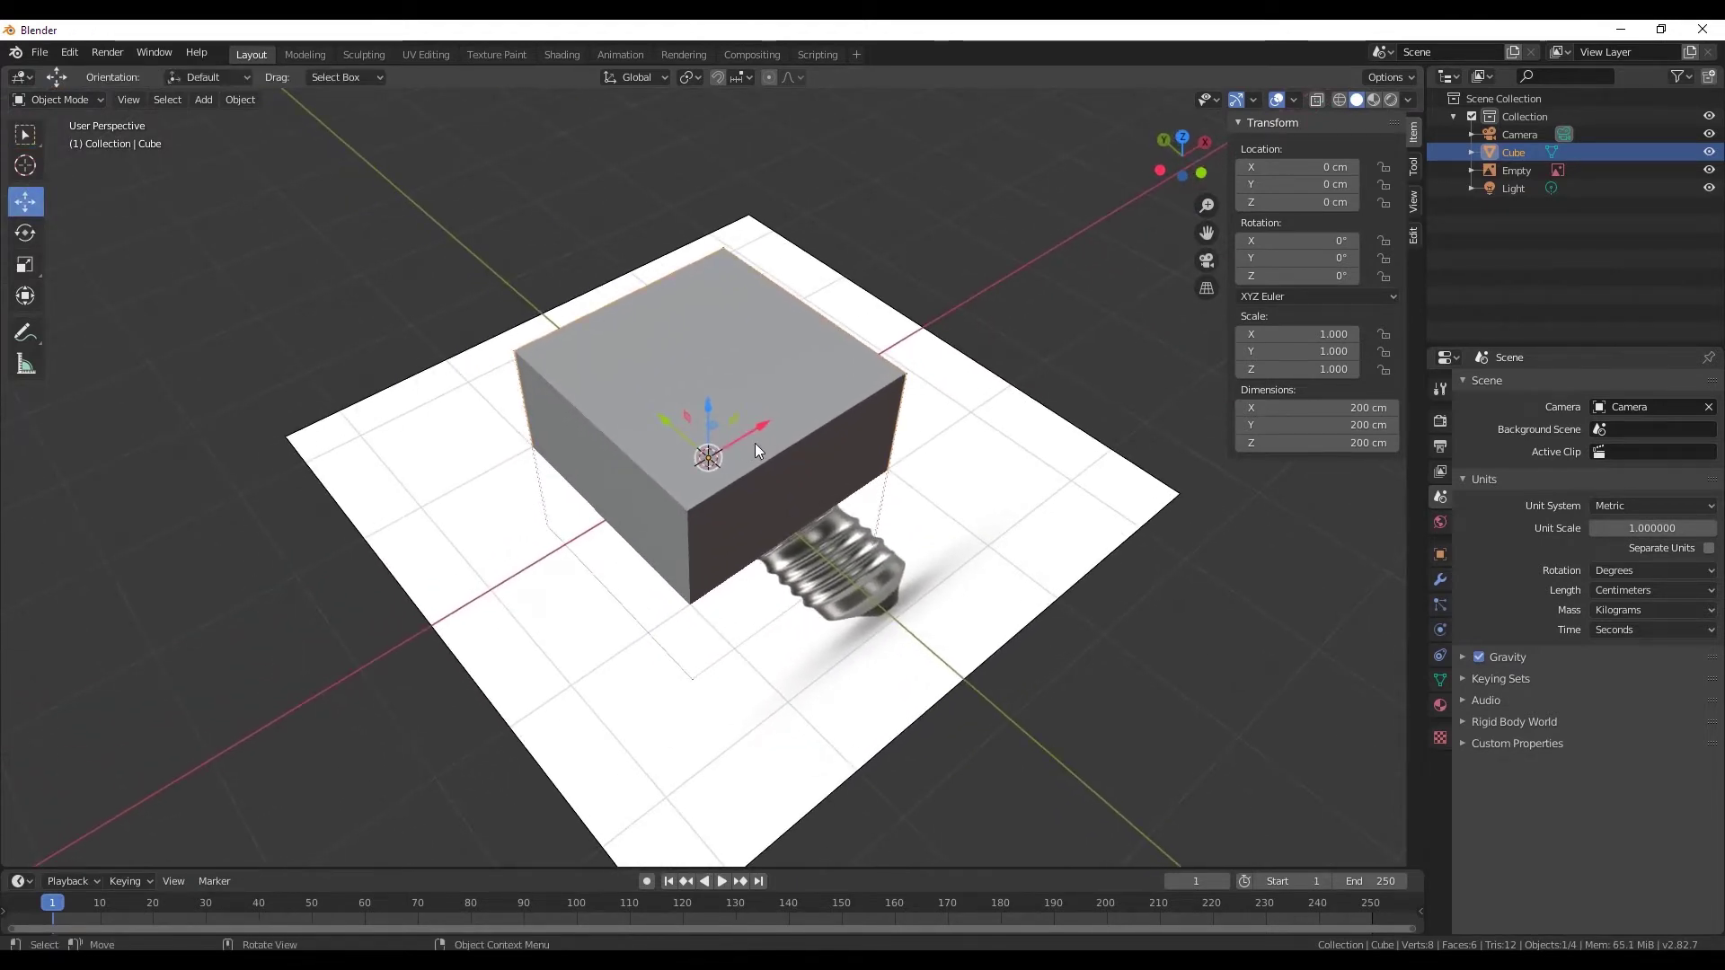
pyautogui.click(1364, 411)
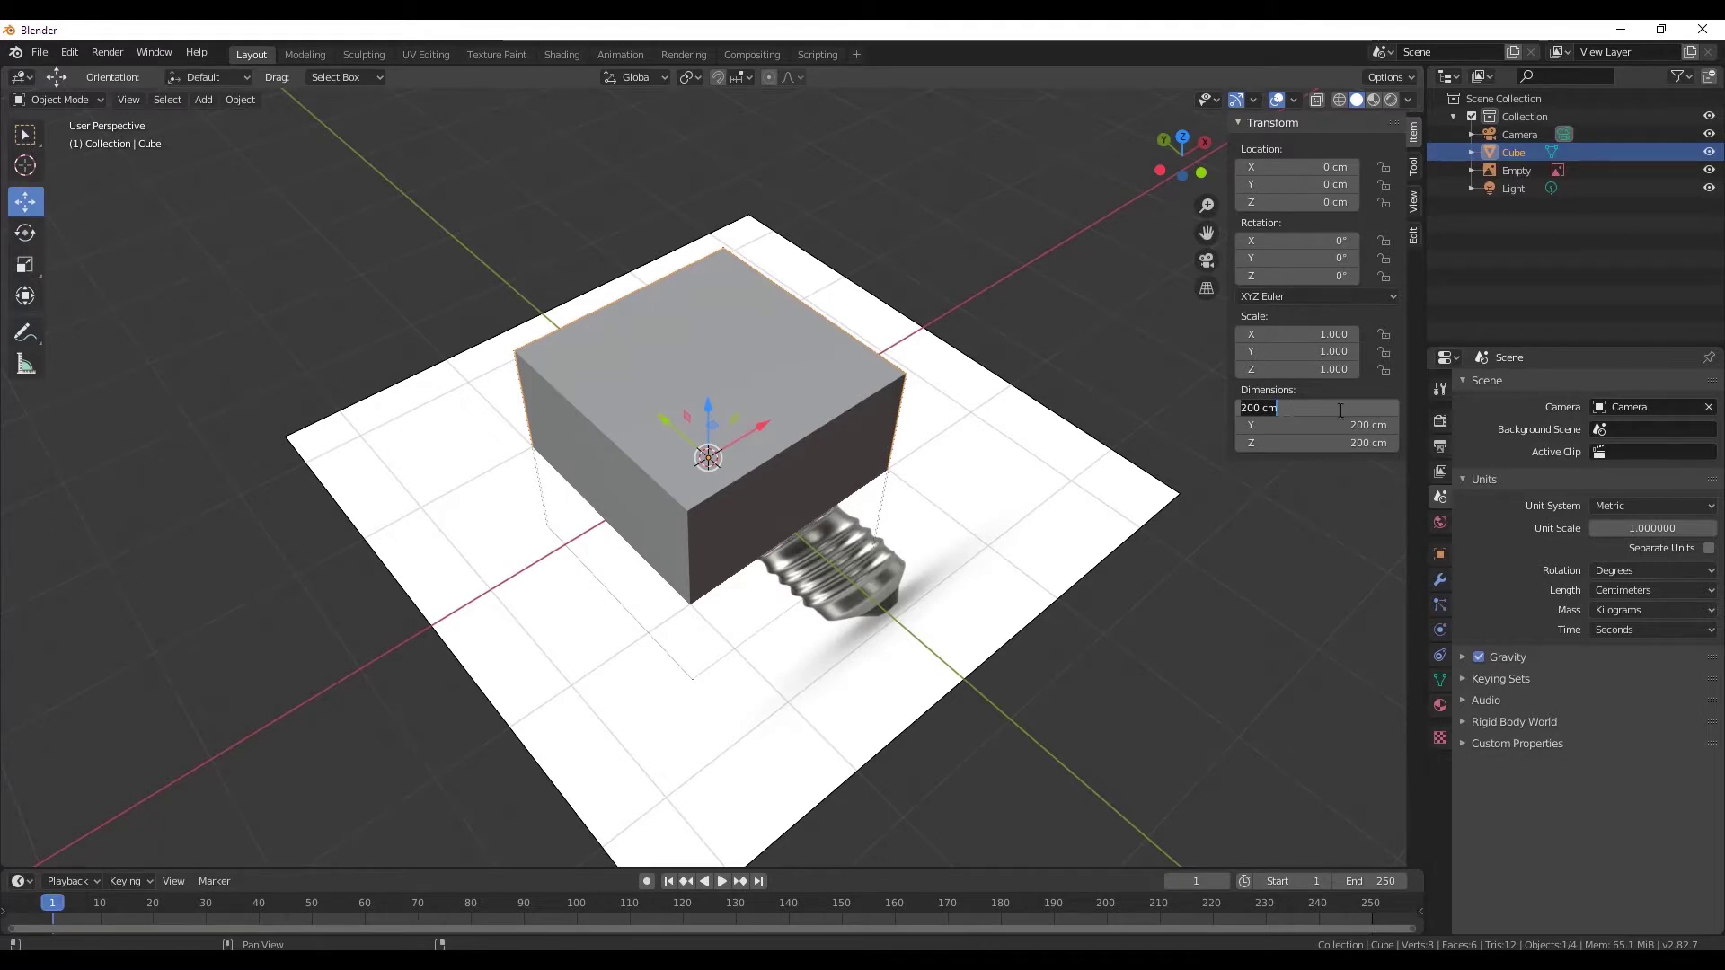
pyautogui.write('5')
pyautogui.press('Tab')
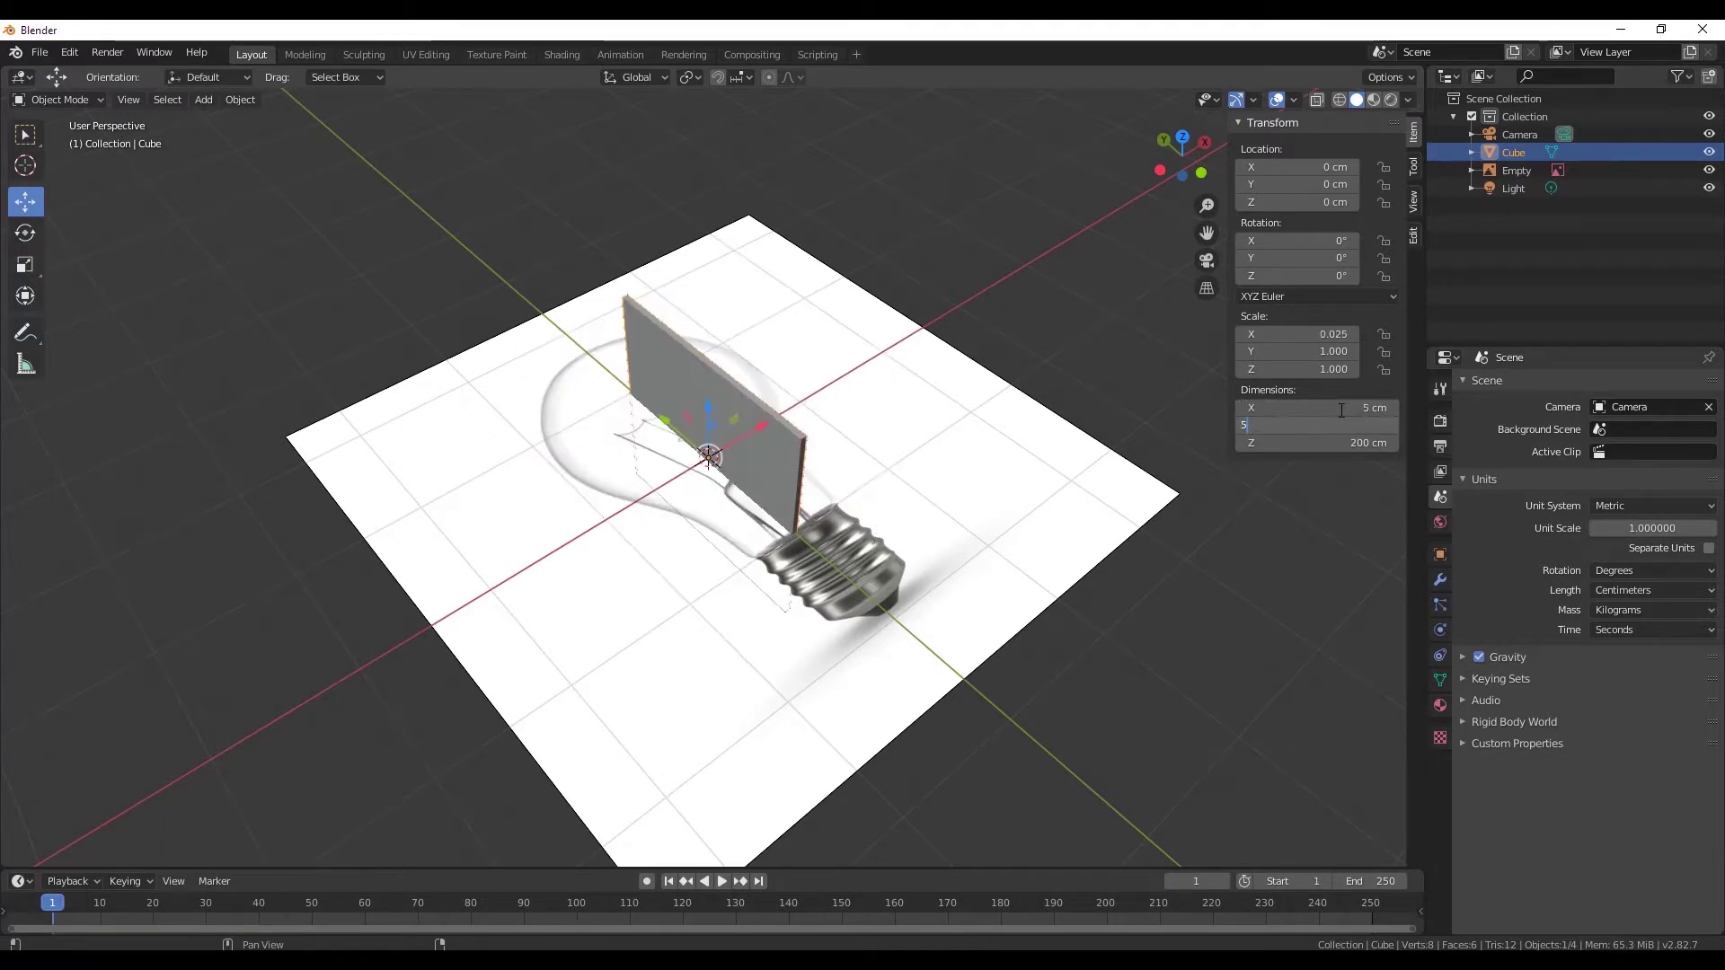
pyautogui.write('5')
pyautogui.press('Tab')
pyautogui.write('5')
pyautogui.press('Return')
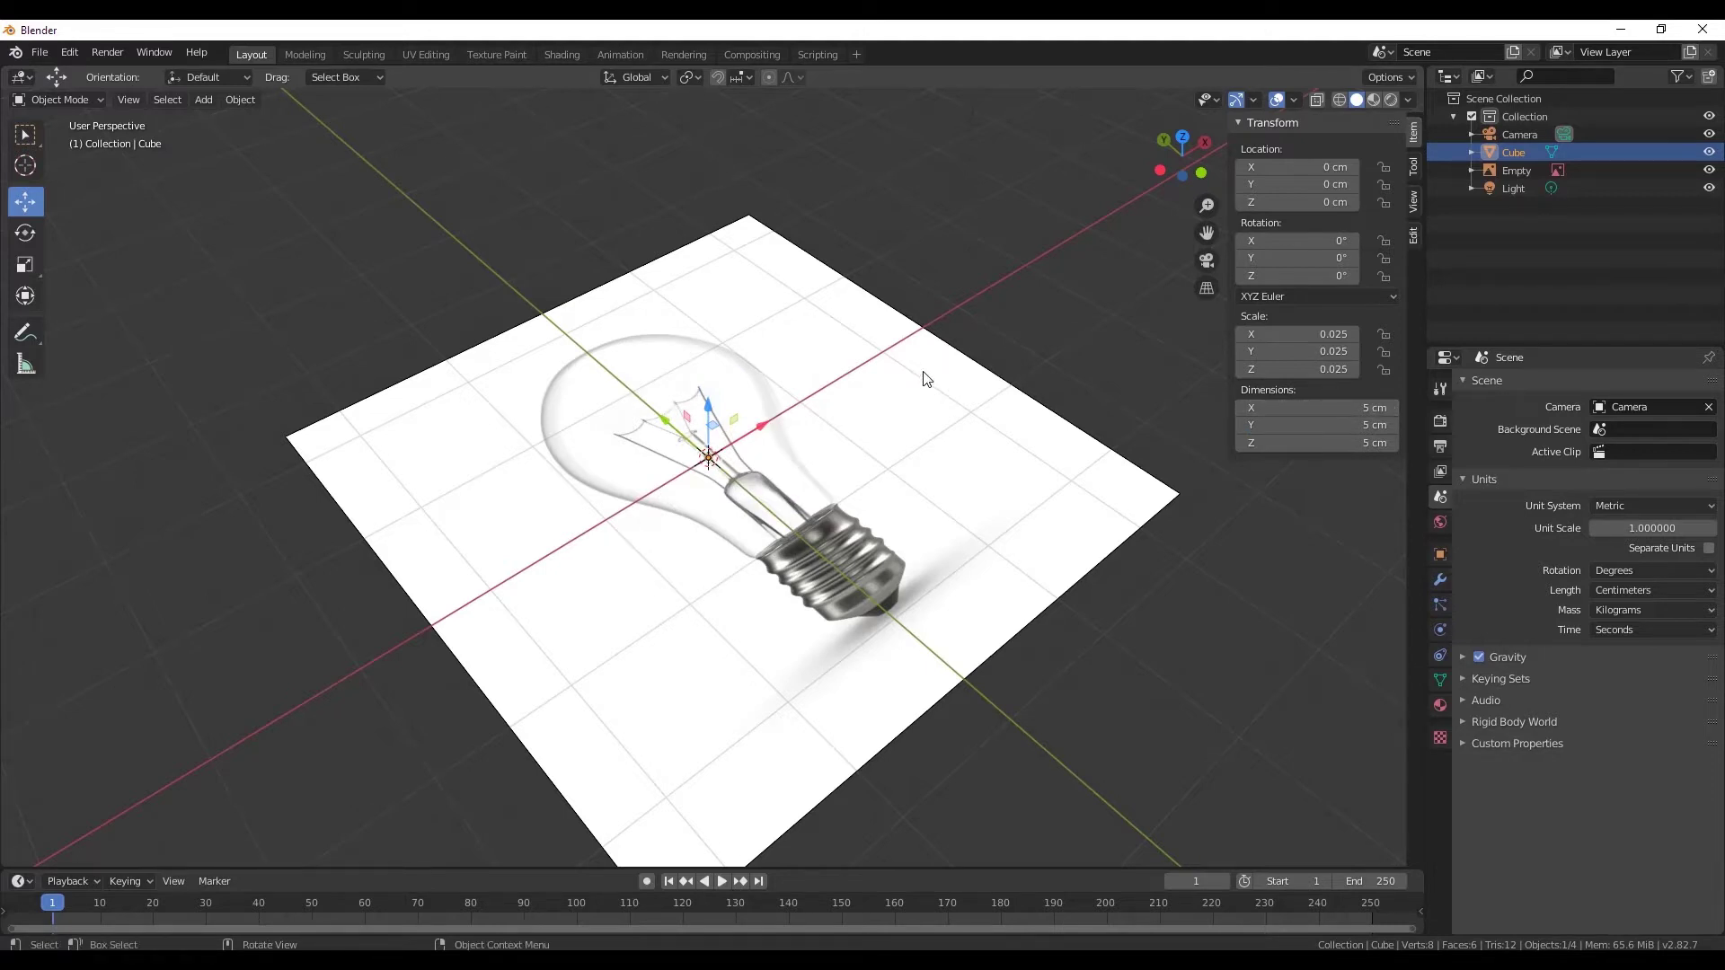
# - Orbit and zoom around the 5 cm cube to see it against the bulb image
pyautogui.moveTo(926, 378); pyautogui.dragTo(850, 492, button='middle')
pyautogui.scroll(4, 633, 305)
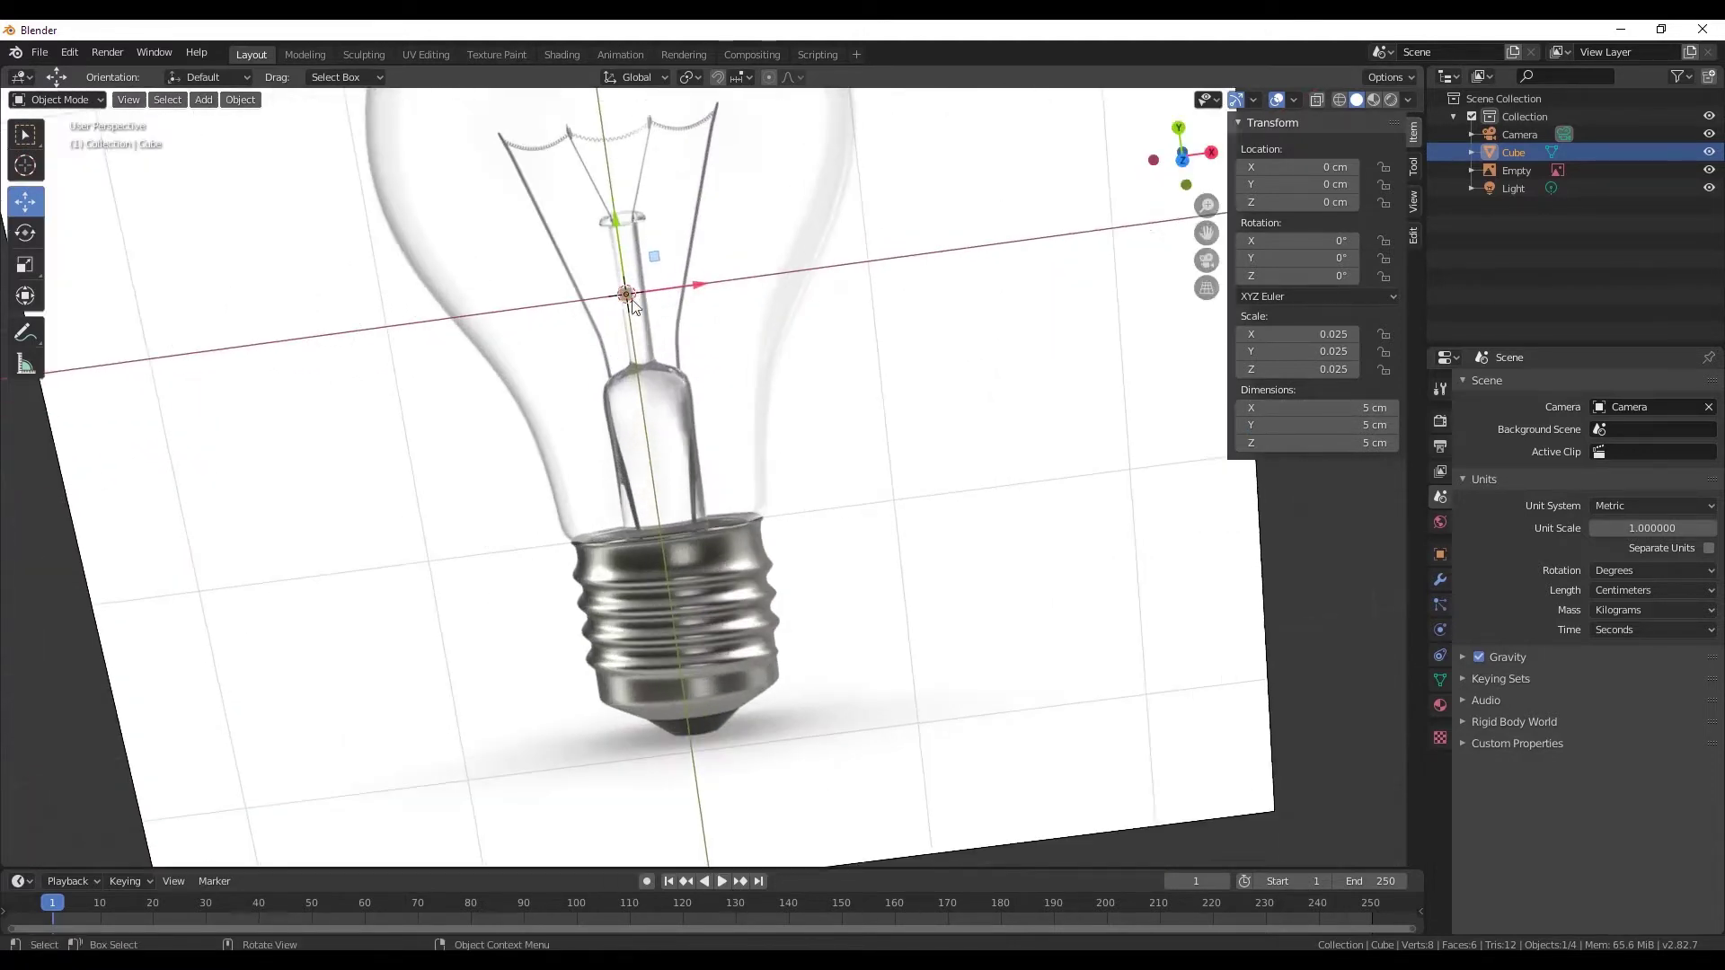
pyautogui.moveTo(633, 307); pyautogui.dragTo(767, 406, button='middle')
pyautogui.scroll(5, 767, 406)
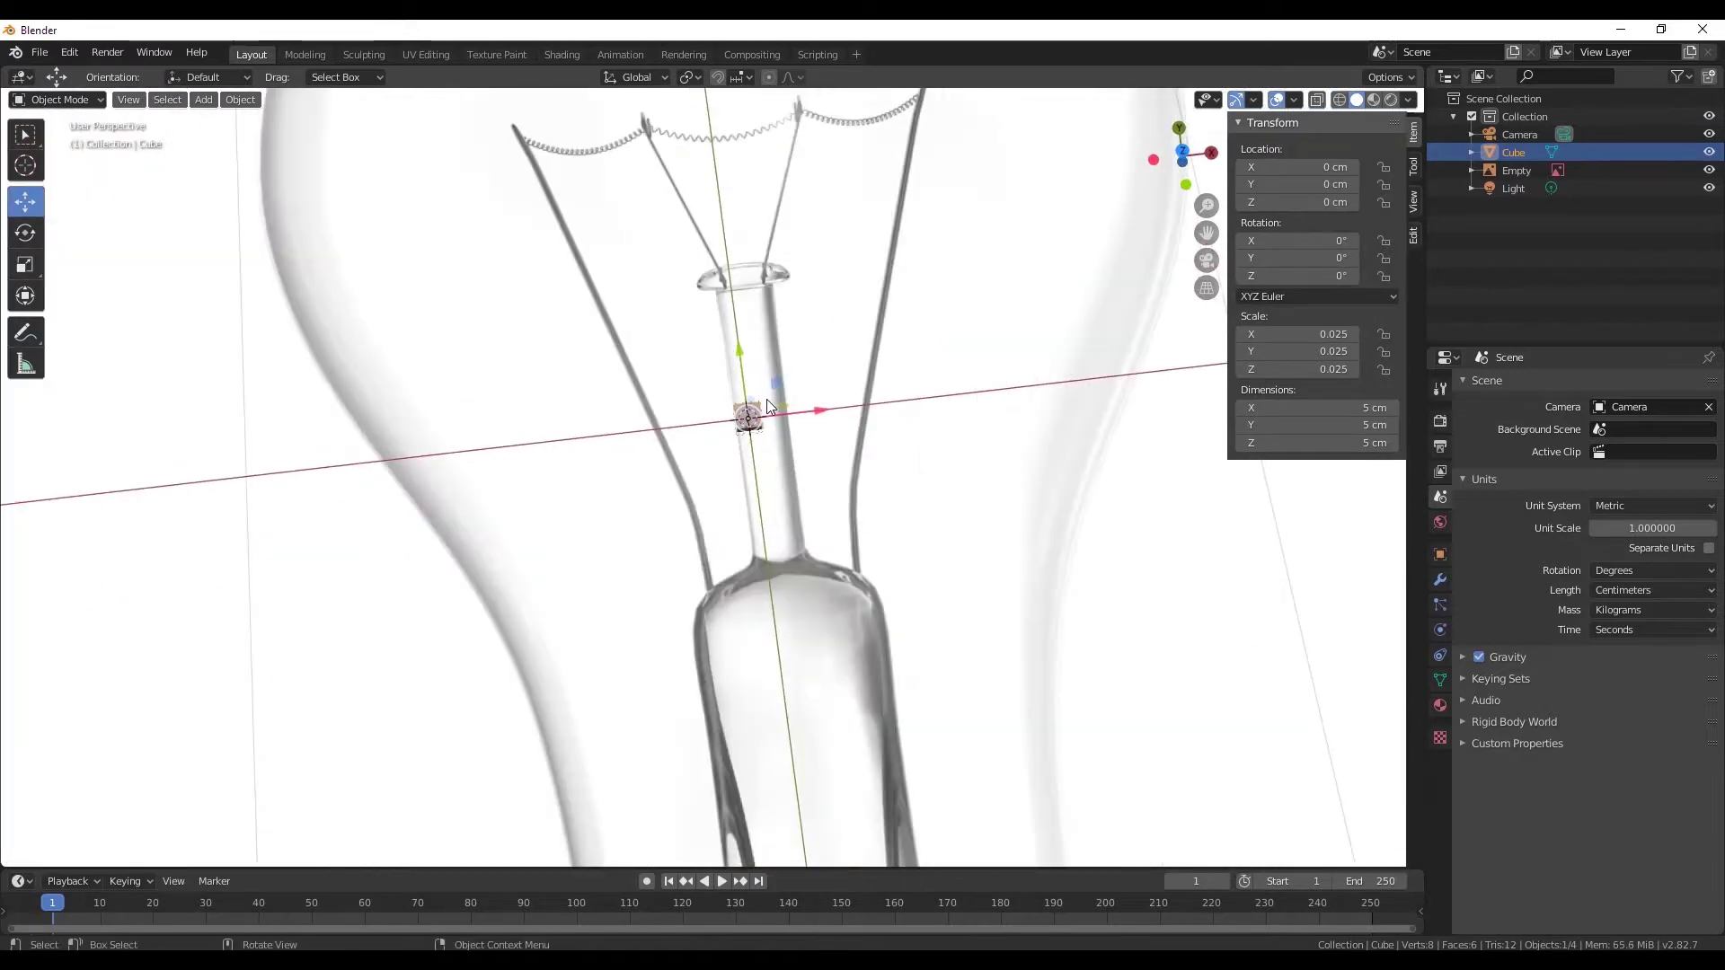
pyautogui.scroll(5, 767, 404)
pyautogui.scroll(3, 735, 497)
pyautogui.moveTo(734, 497); pyautogui.dragTo(807, 386, button='middle')
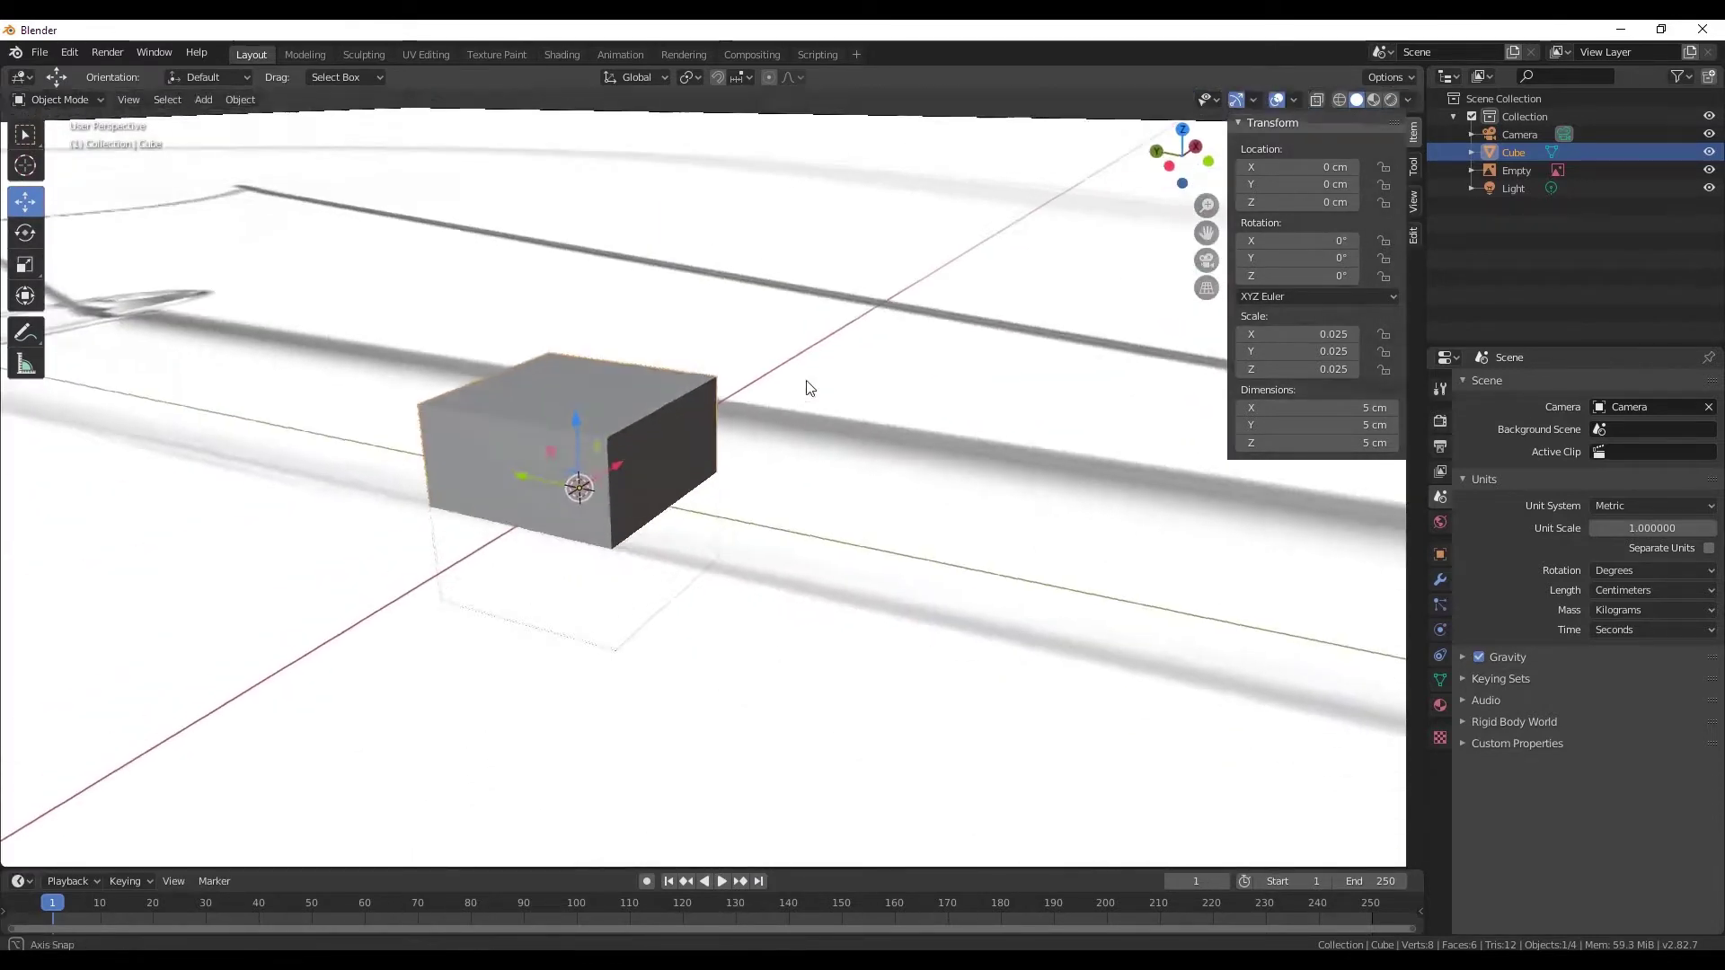
pyautogui.scroll(-4, 806, 386)
pyautogui.scroll(-4, 807, 386)
pyautogui.scroll(-3, 806, 386)
# - Select the bulb reference in top view and scale it down to about 0.39
pyautogui.click(807, 488)
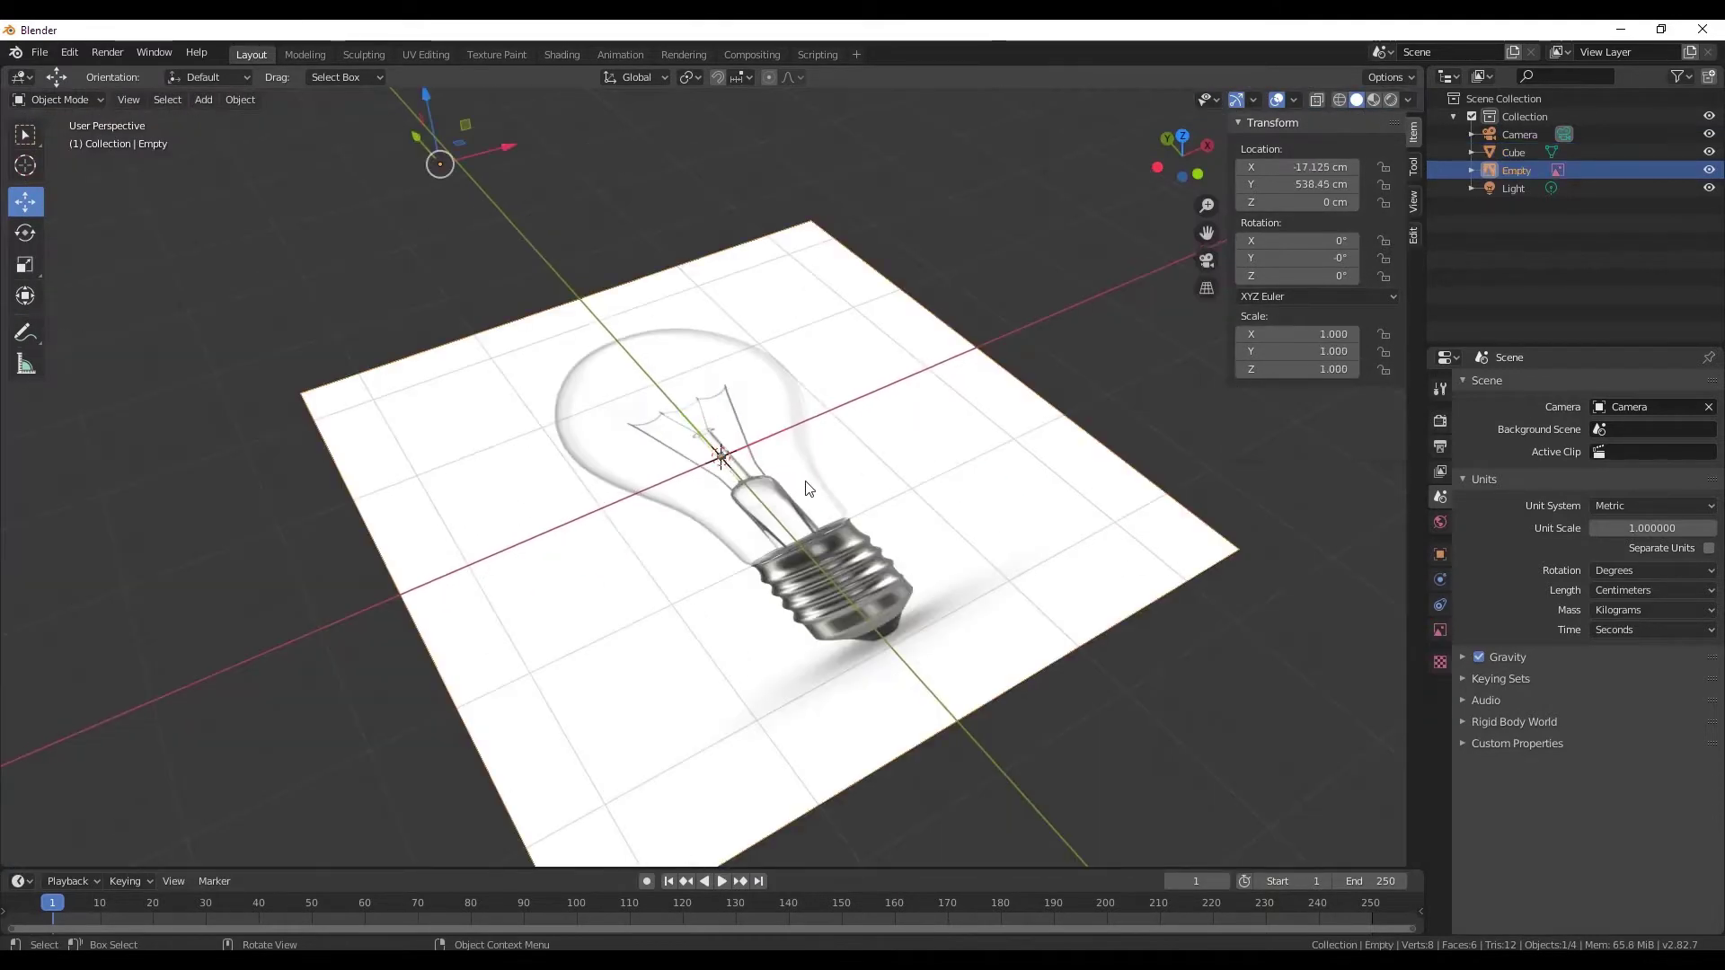
pyautogui.click(1169, 180)
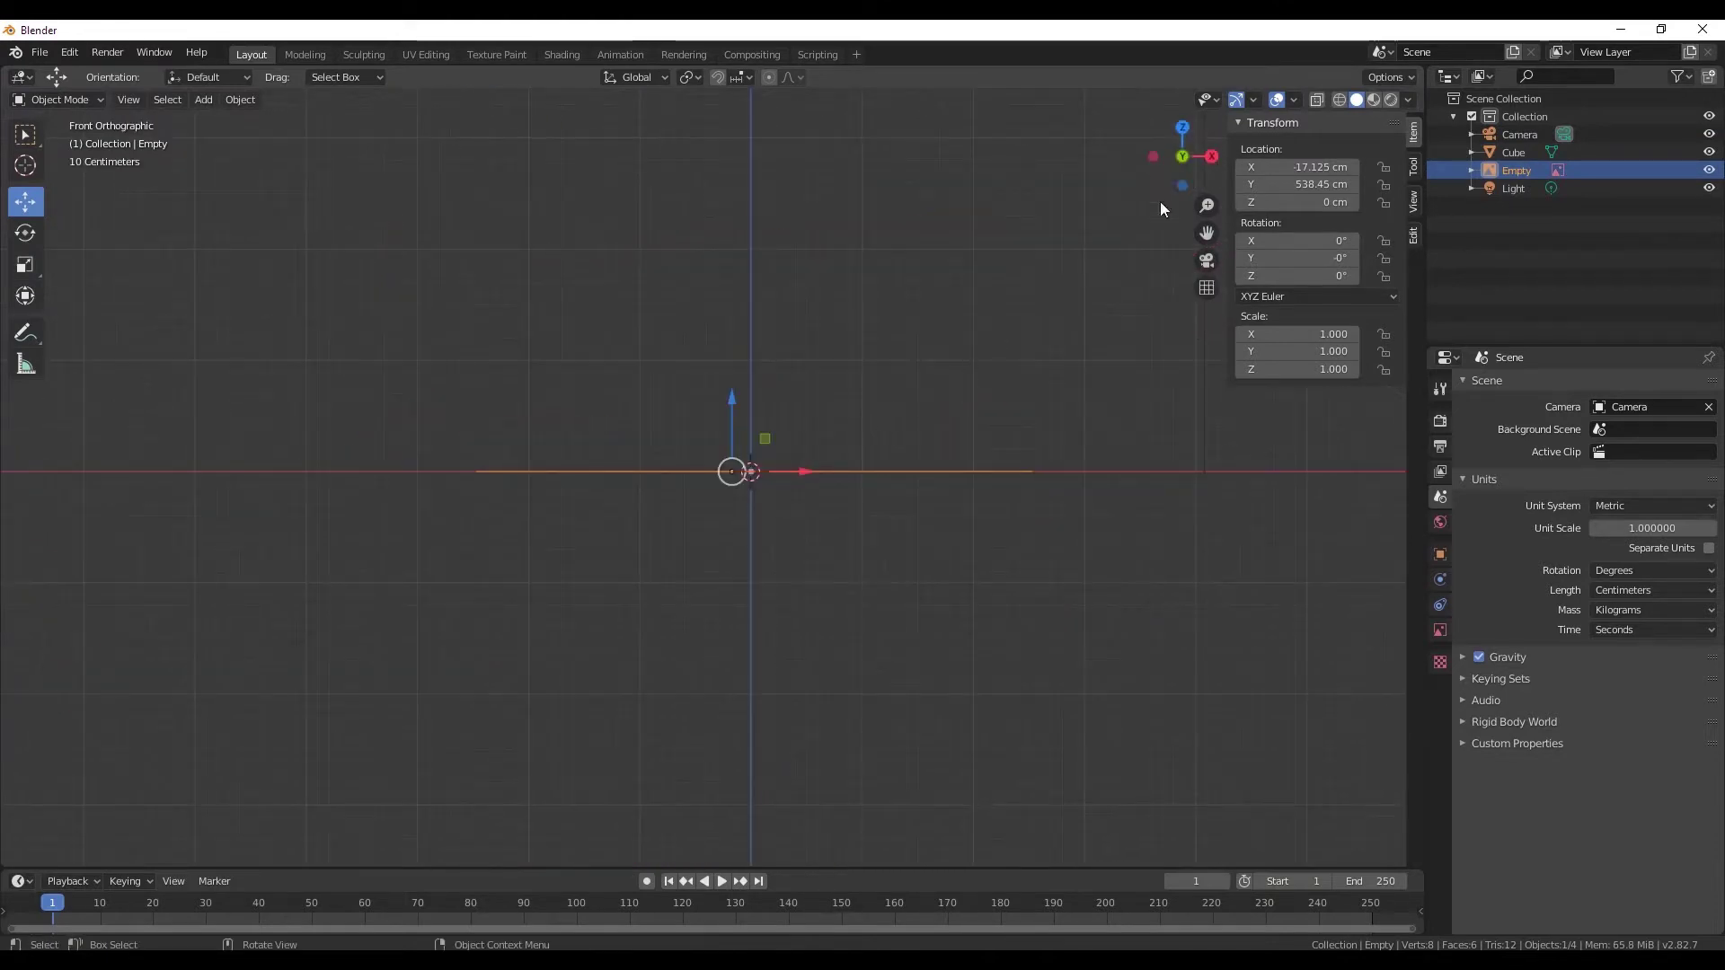
pyautogui.click(1182, 126)
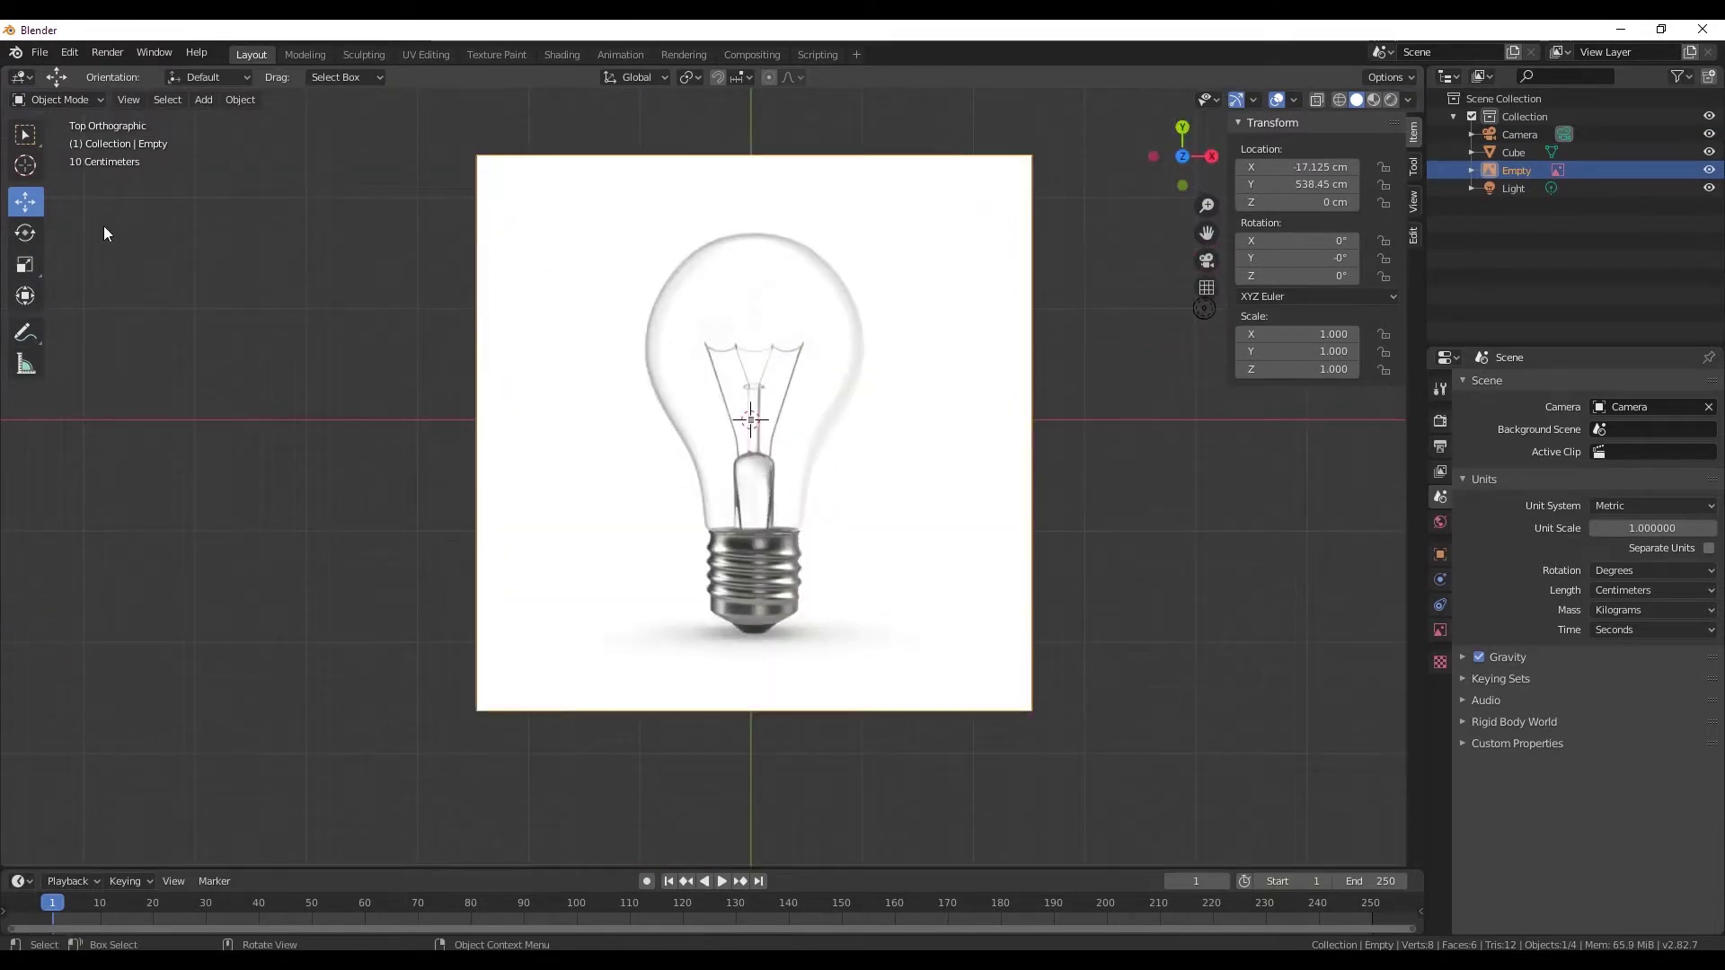
pyautogui.scroll(-2, 626, 365)
pyautogui.scroll(-3, 647, 319)
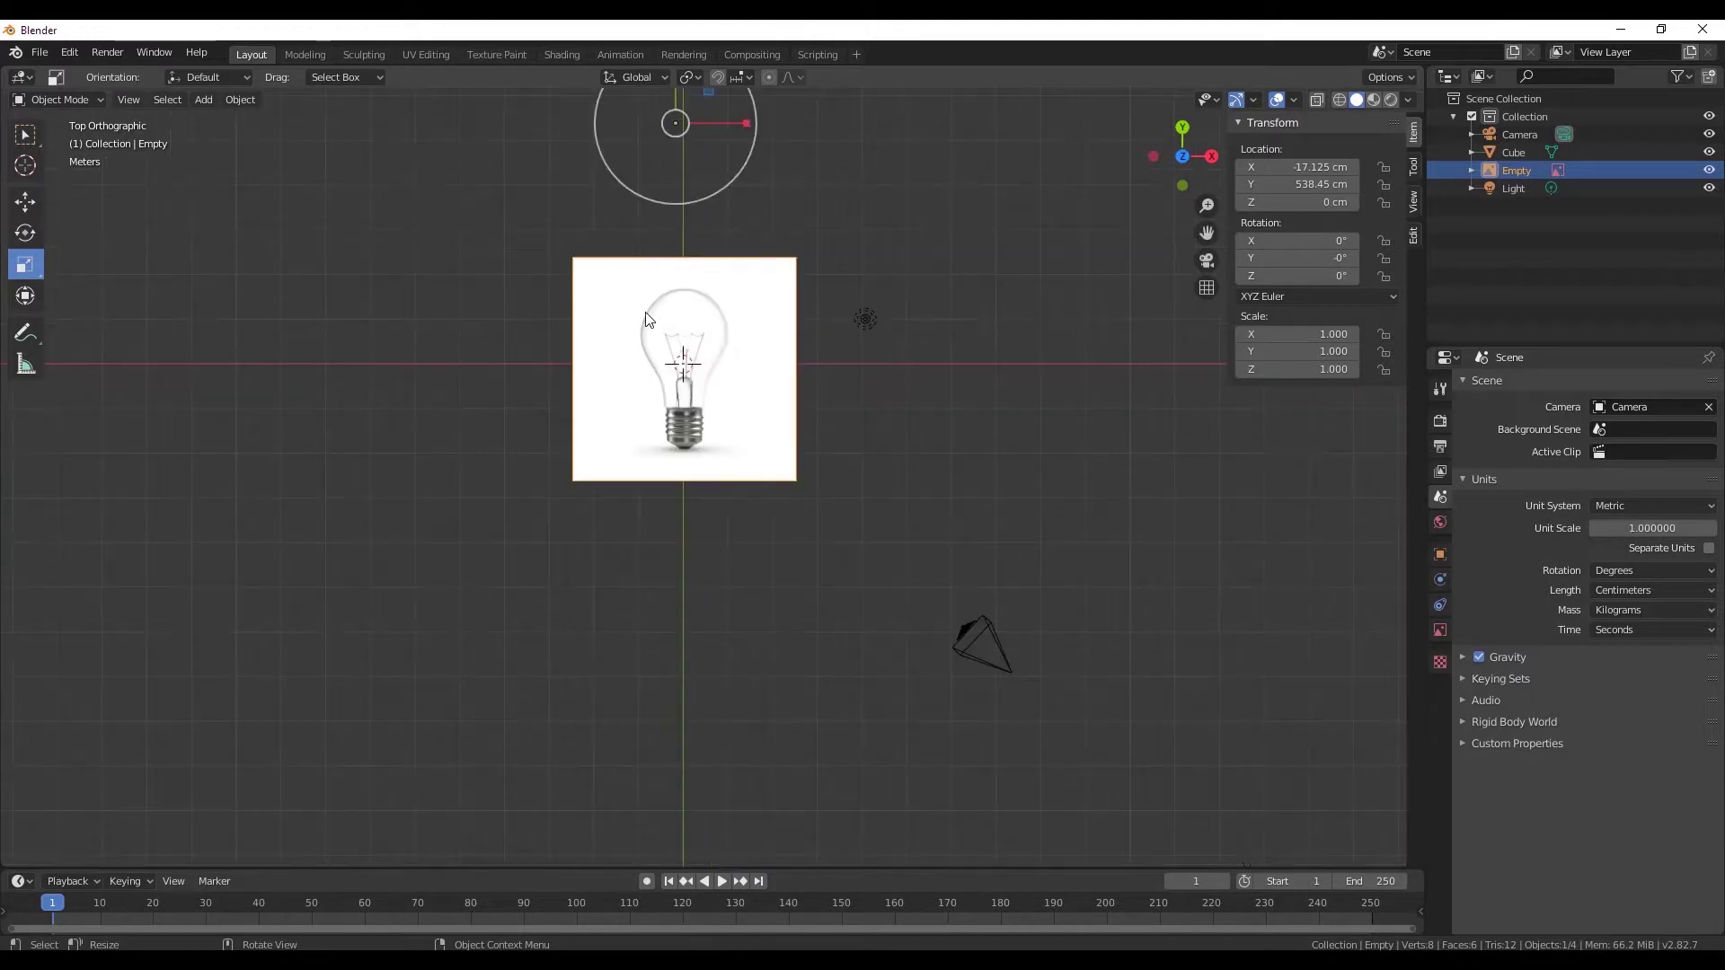
pyautogui.press('s')
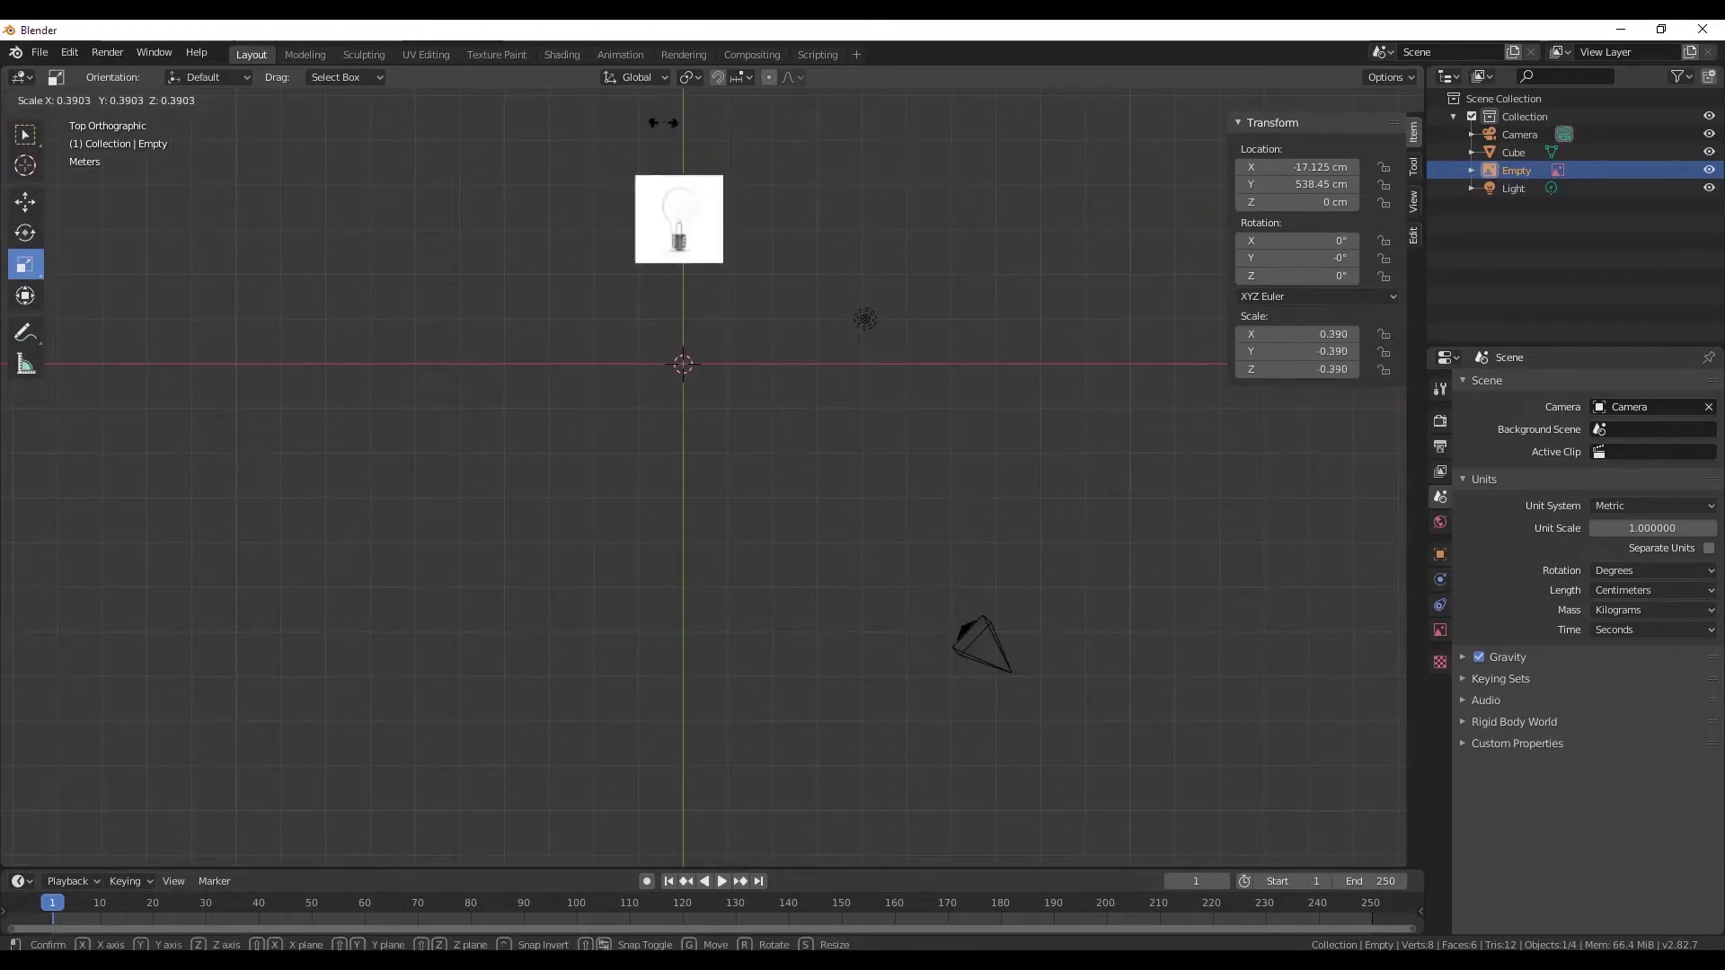
pyautogui.click(663, 119)
pyautogui.click(40, 203)
# - Move the reference image along X and Y, then shrink it to 0.154 scale
pyautogui.keyDown('shift'); pyautogui.moveTo(710, 226); pyautogui.dragTo(692, 319, button='middle'); pyautogui.keyUp('shift')
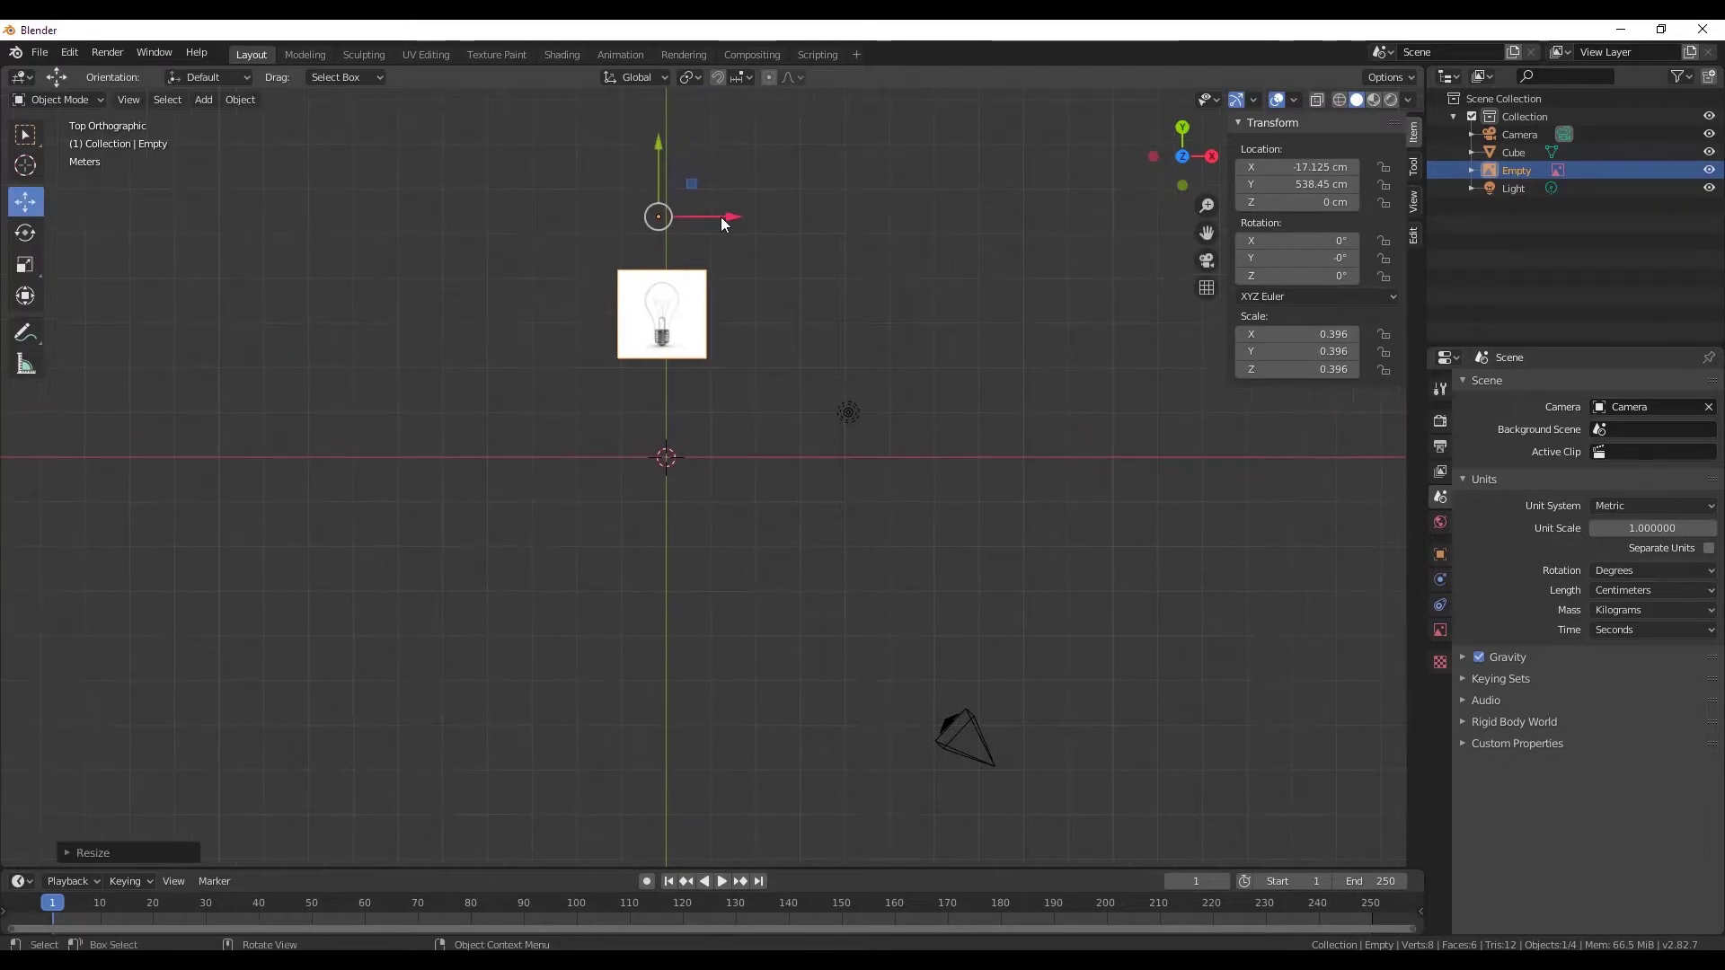
pyautogui.moveTo(725, 220); pyautogui.dragTo(735, 354)
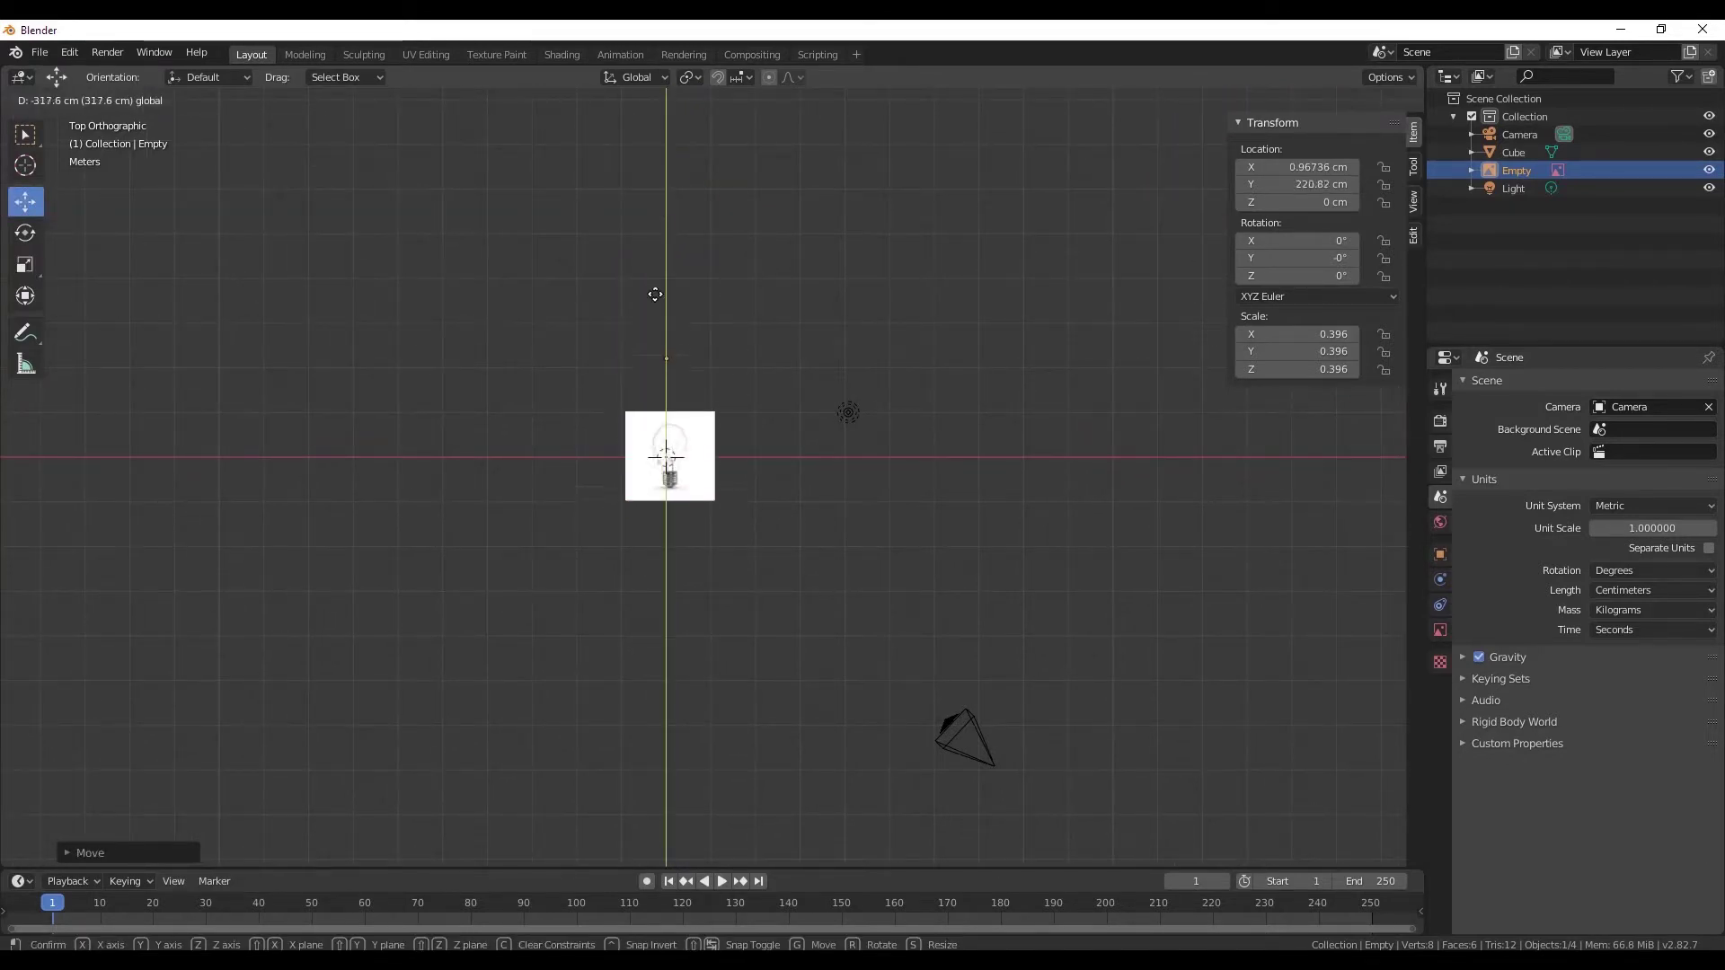
pyautogui.keyDown('shift'); pyautogui.moveTo(655, 289); pyautogui.dragTo(716, 295, button='middle'); pyautogui.keyUp('shift')
pyautogui.click(25, 264)
pyautogui.scroll(4, 702, 335)
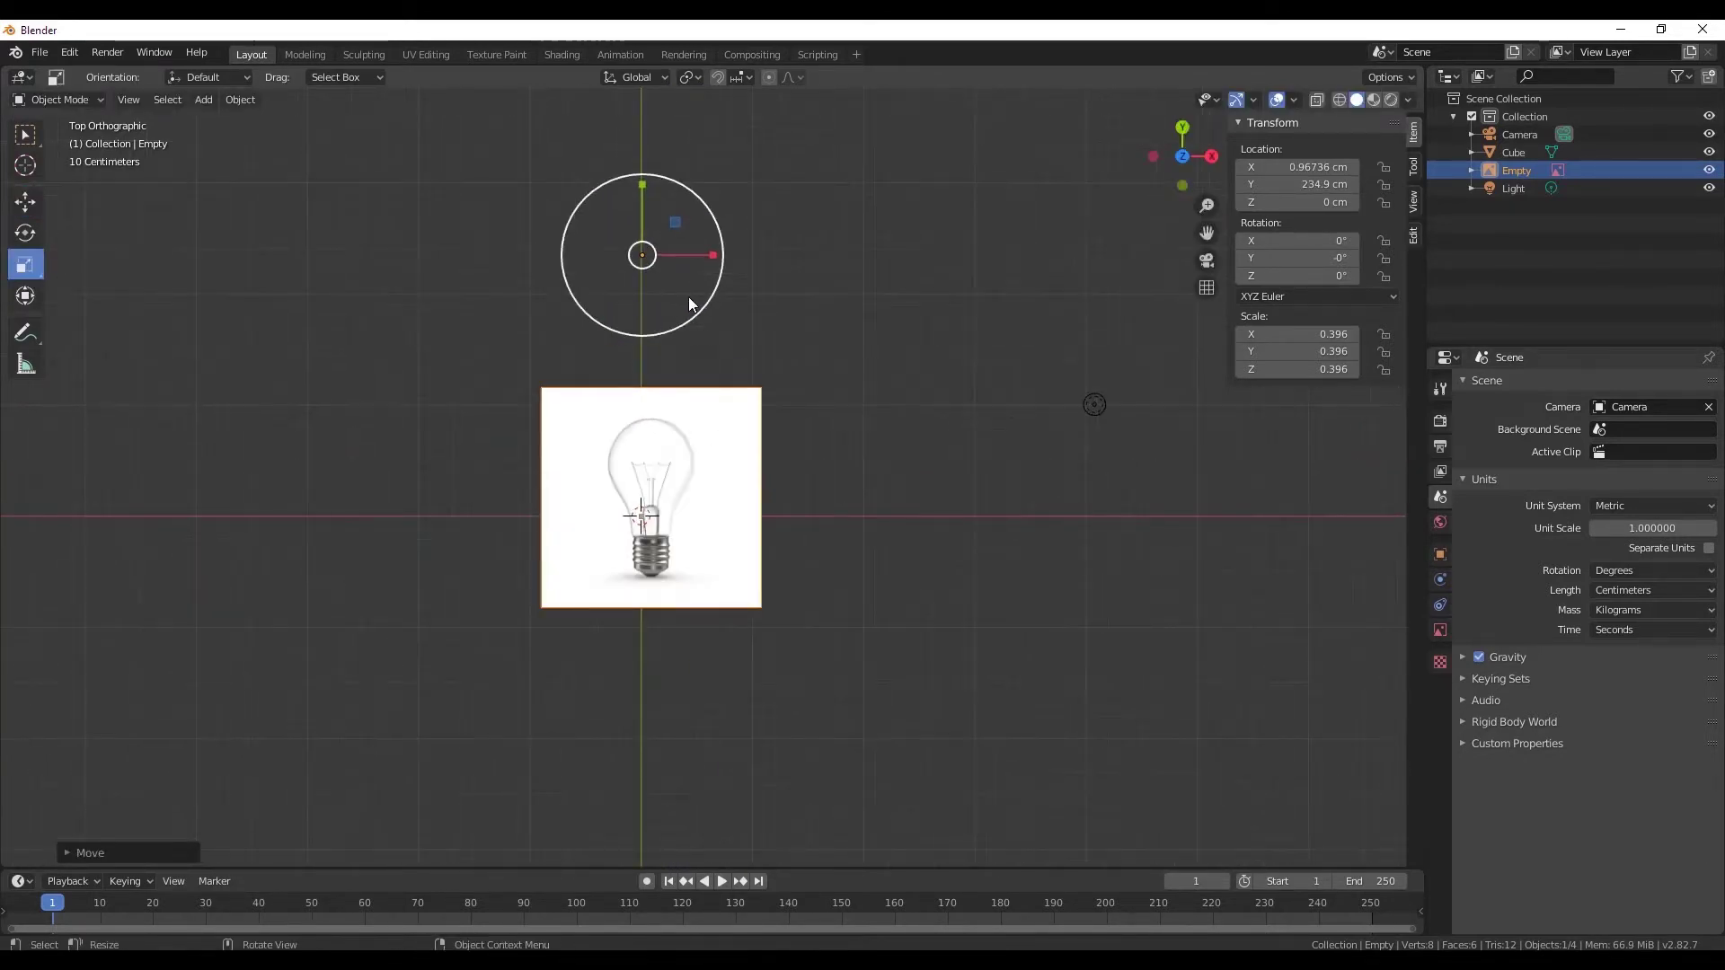
pyautogui.press('s')
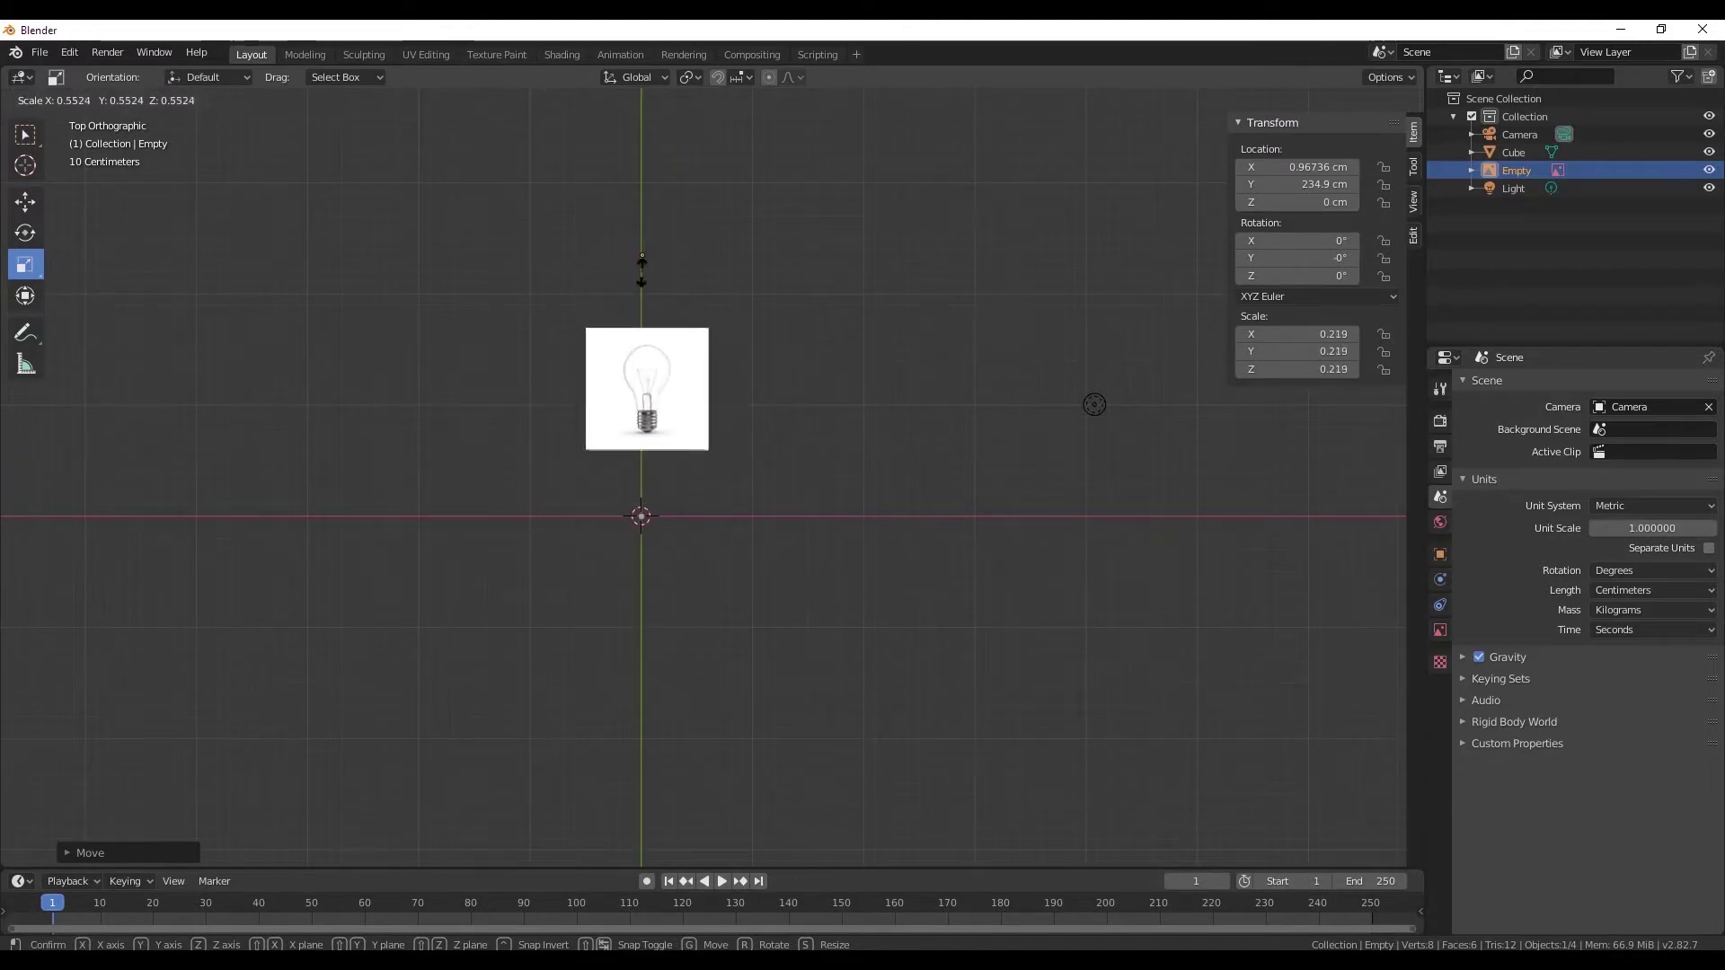
pyautogui.click(639, 257)
pyautogui.click(25, 201)
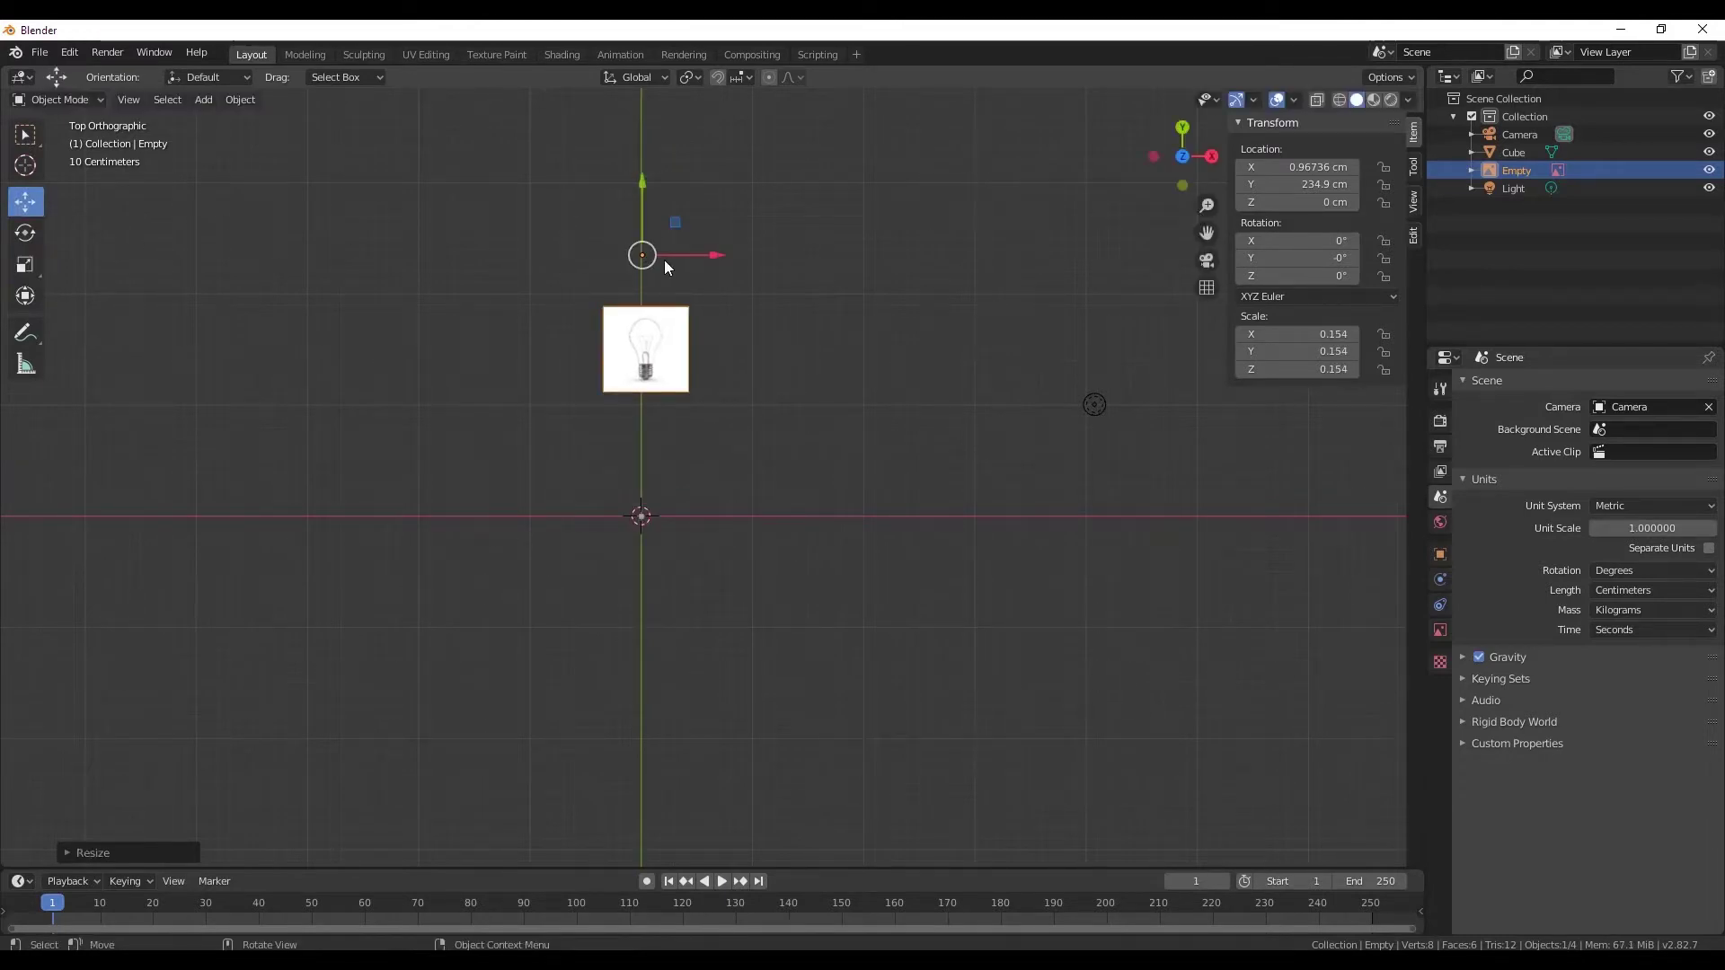
# - Move the image toward the origin, shrink it to 0.019, and bring it over the cube
pyautogui.moveTo(642, 212); pyautogui.dragTo(600, 368)
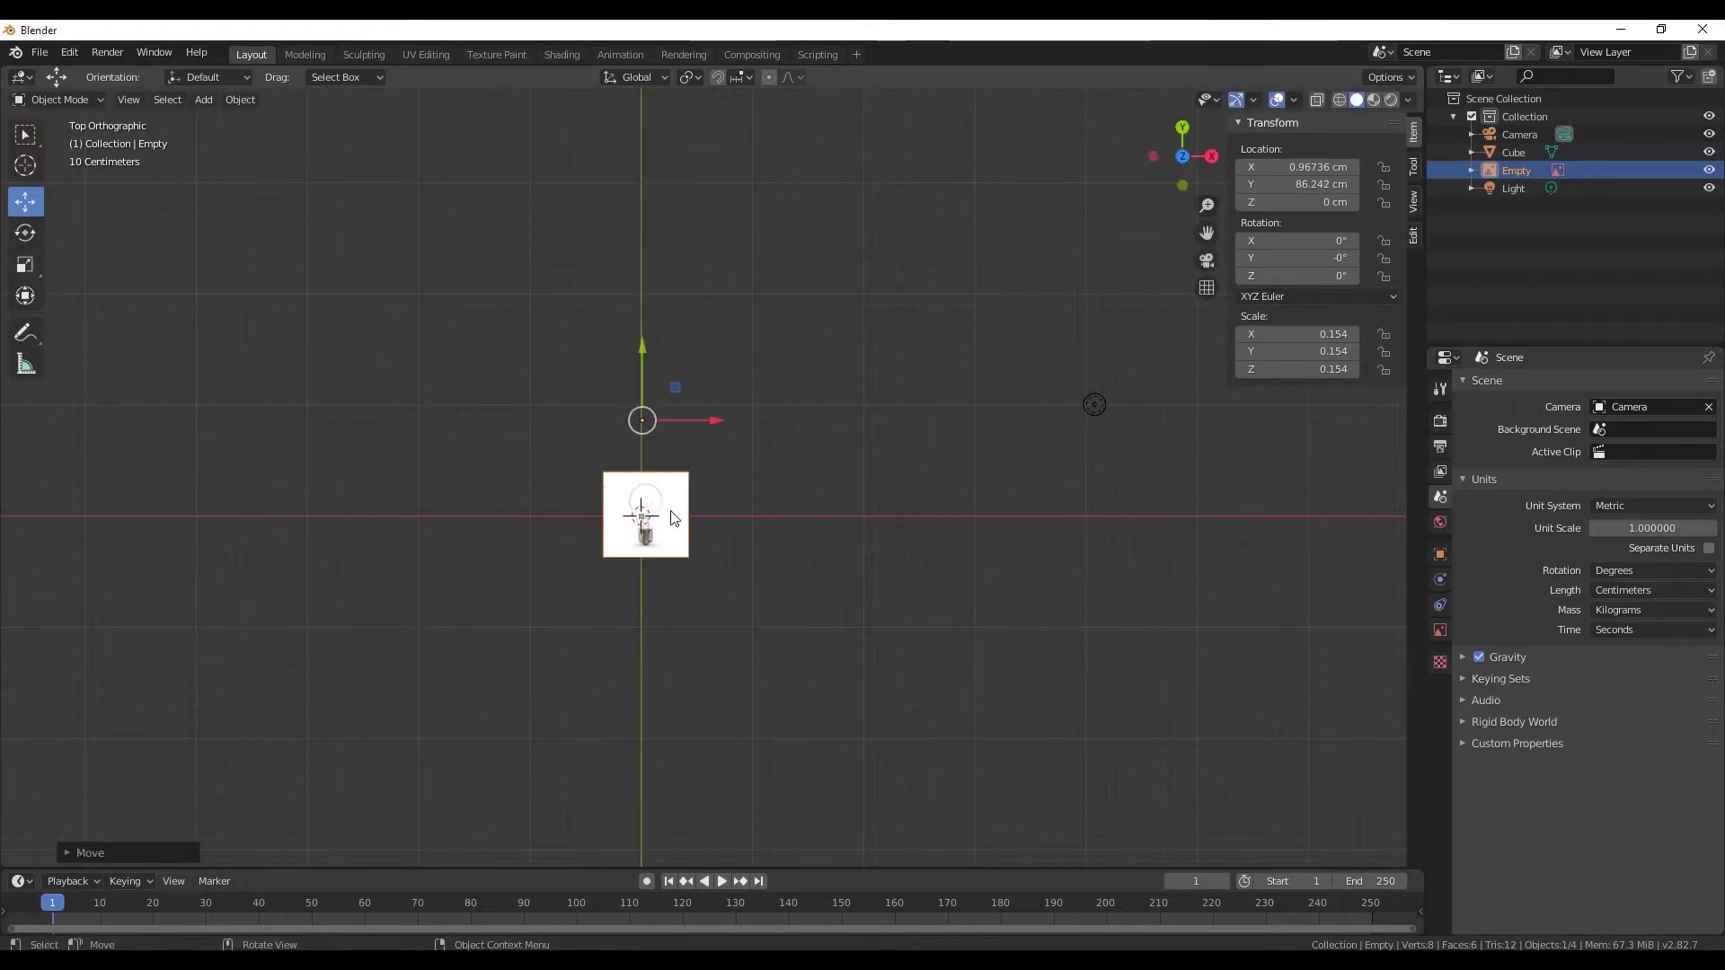
pyautogui.scroll(5, 673, 512)
pyautogui.moveTo(659, 249); pyautogui.dragTo(612, 342)
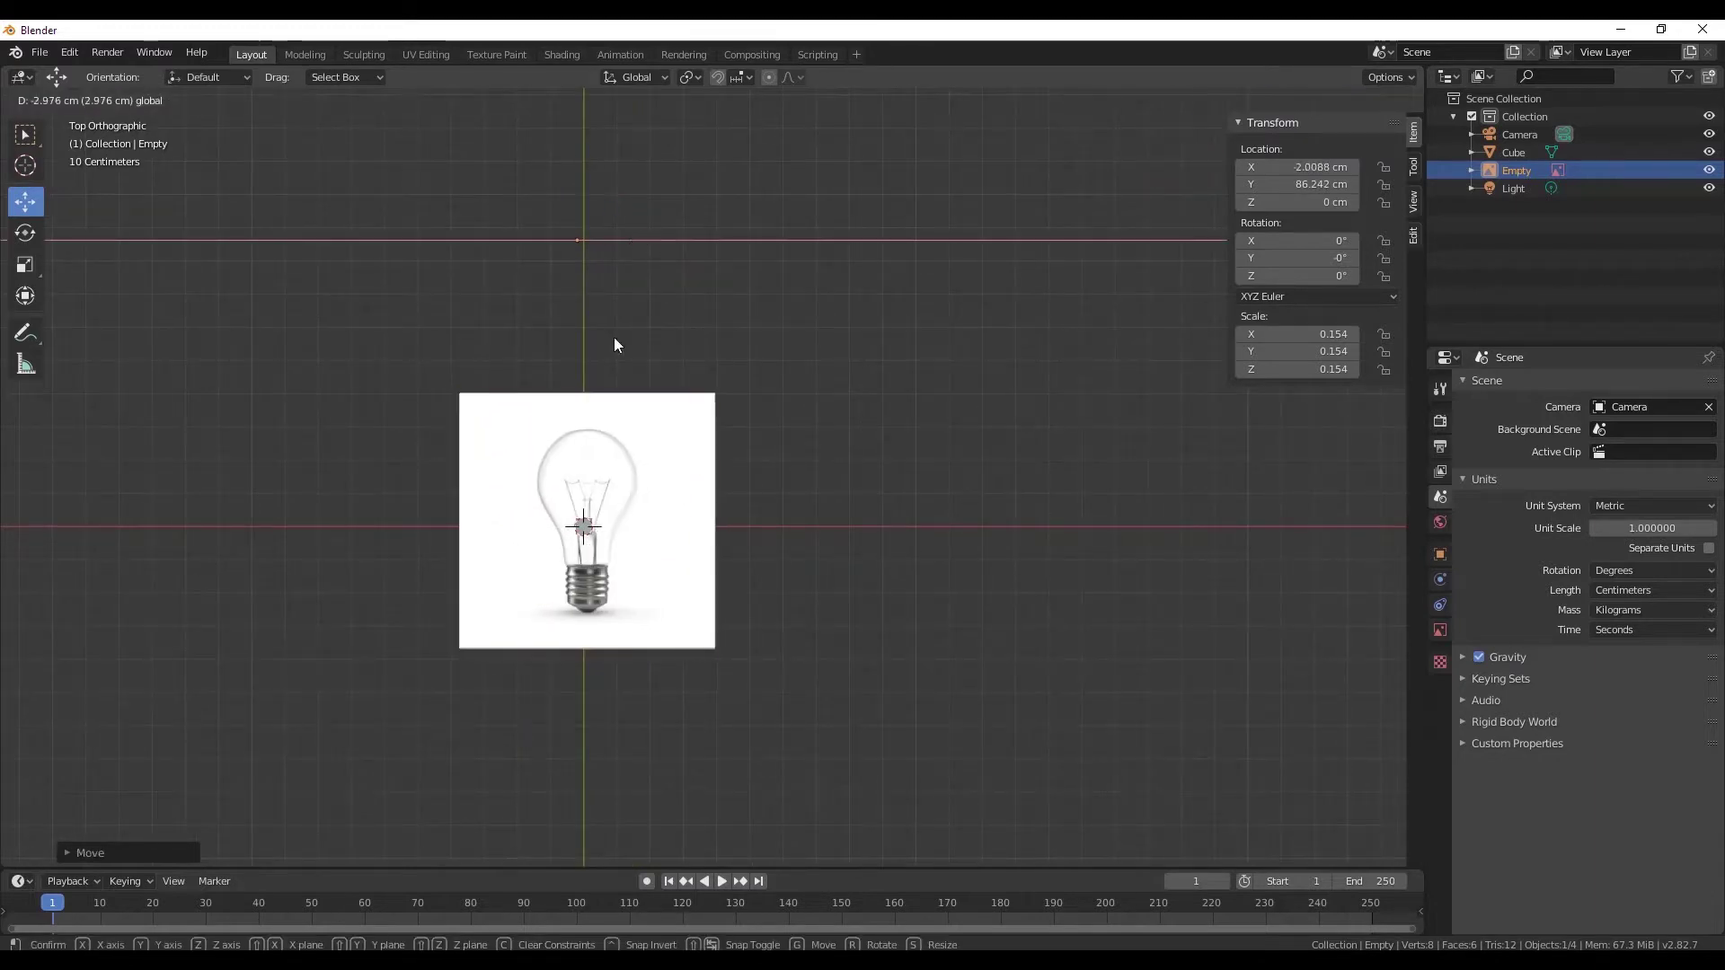
pyautogui.moveTo(584, 207); pyautogui.dragTo(586, 176)
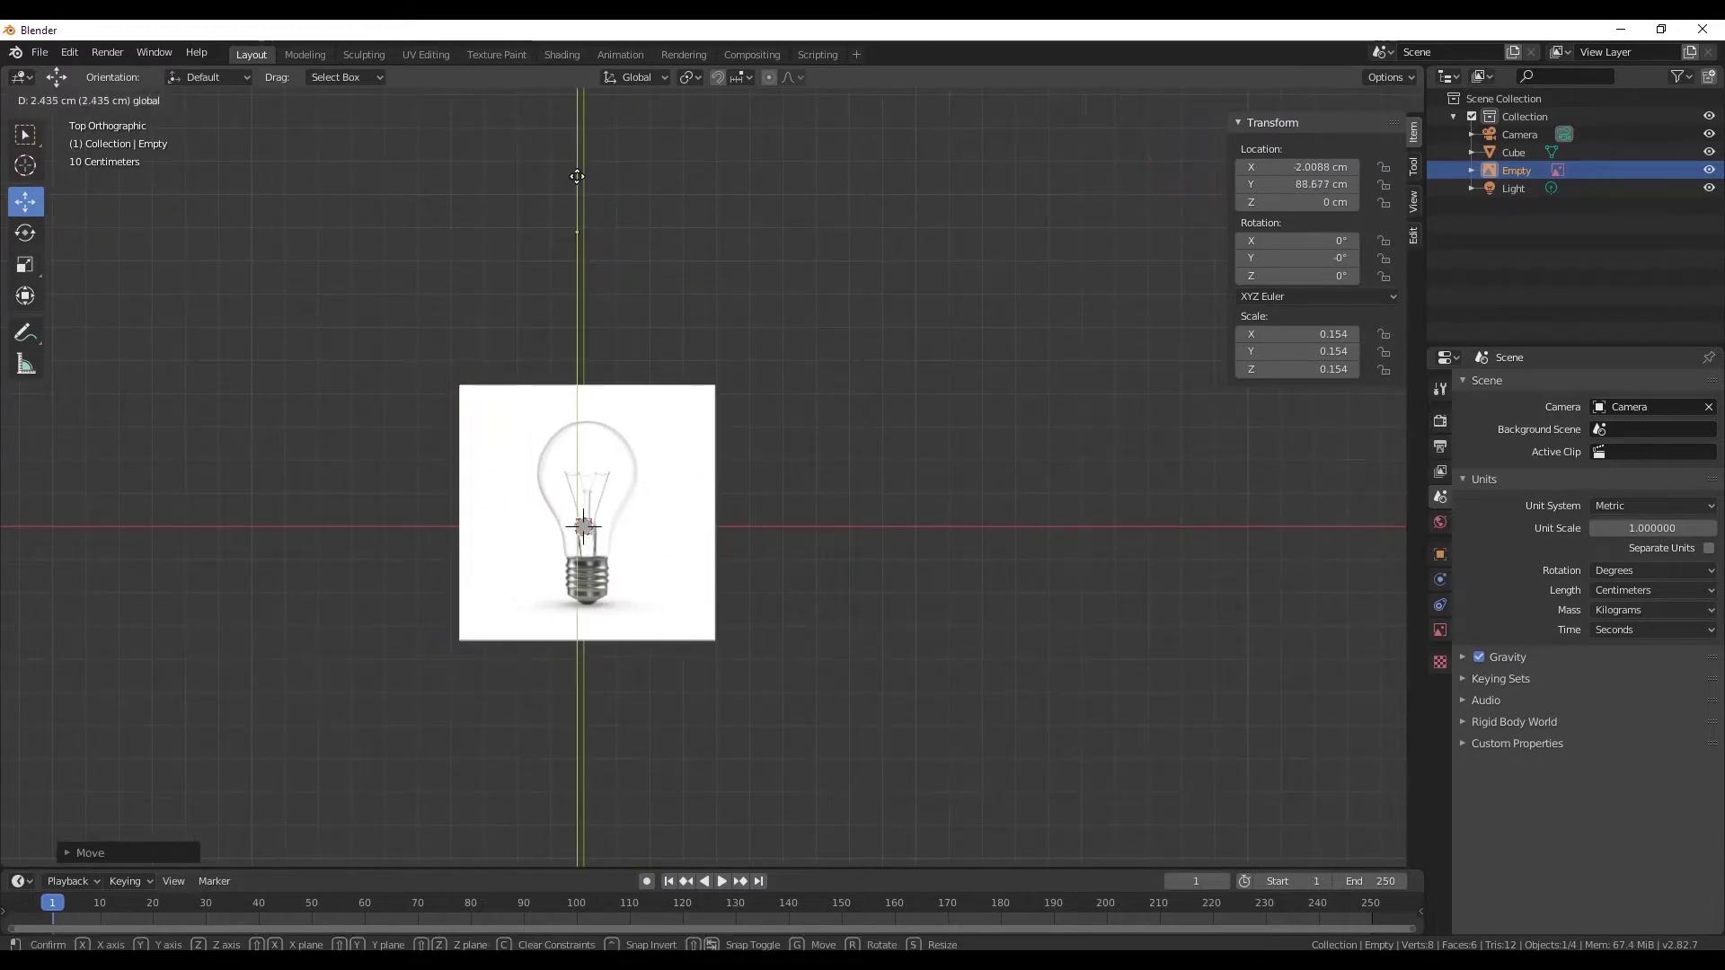
pyautogui.click(25, 264)
pyautogui.moveTo(616, 262); pyautogui.dragTo(582, 215)
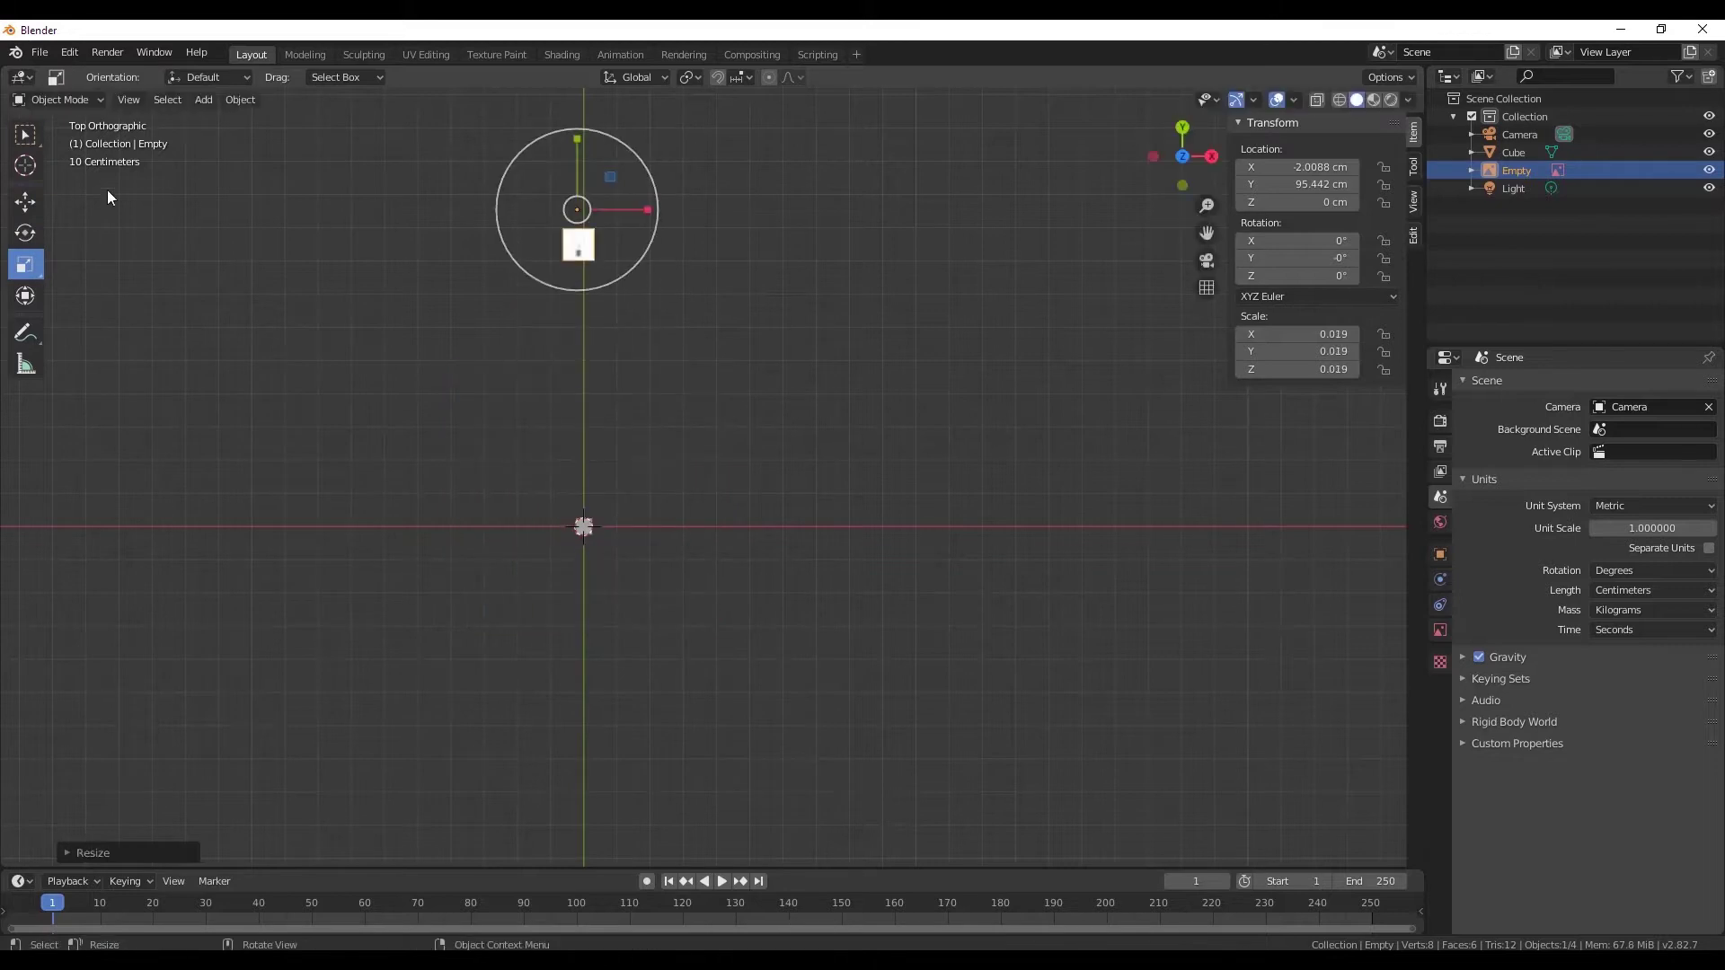
pyautogui.click(25, 201)
pyautogui.moveTo(573, 155); pyautogui.dragTo(579, 449)
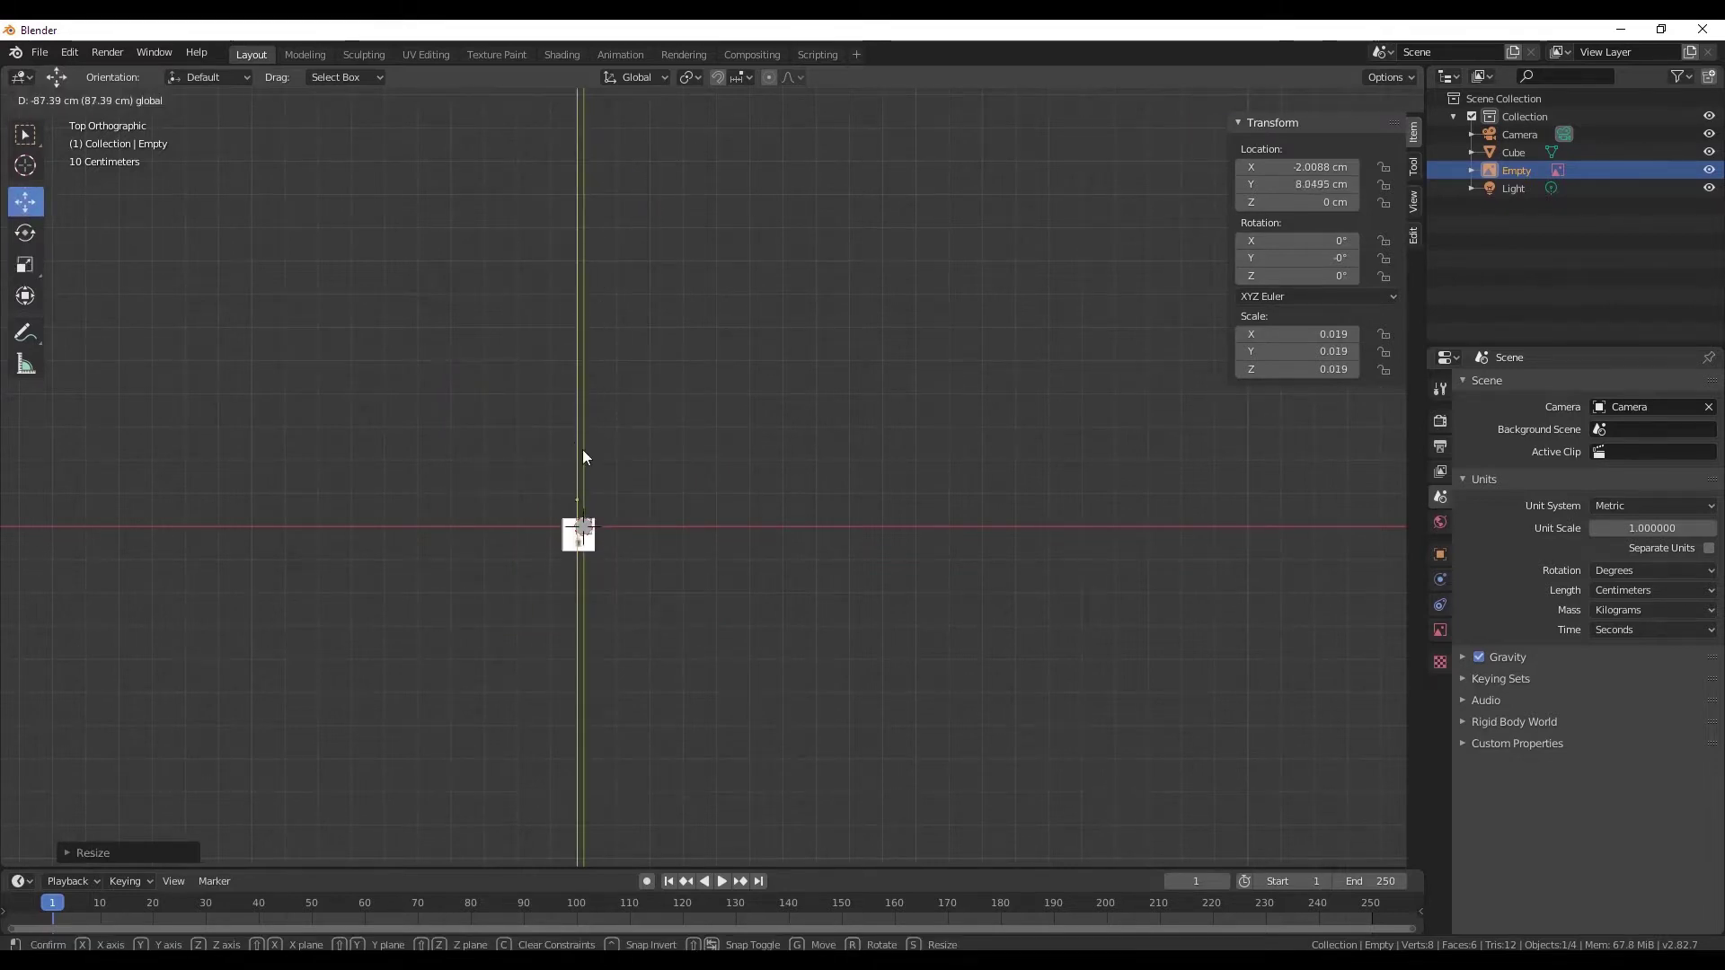
# - Position the bulb over the cube and enlarge it so the glass fits
pyautogui.scroll(4, 581, 454)
pyautogui.scroll(4, 586, 372)
pyautogui.moveTo(585, 373)
pyautogui.mouseDown()
pyautogui.moveTo(625, 373)
pyautogui.moveTo(574, 229)
pyautogui.moveTo(559, 266)
pyautogui.mouseUp()
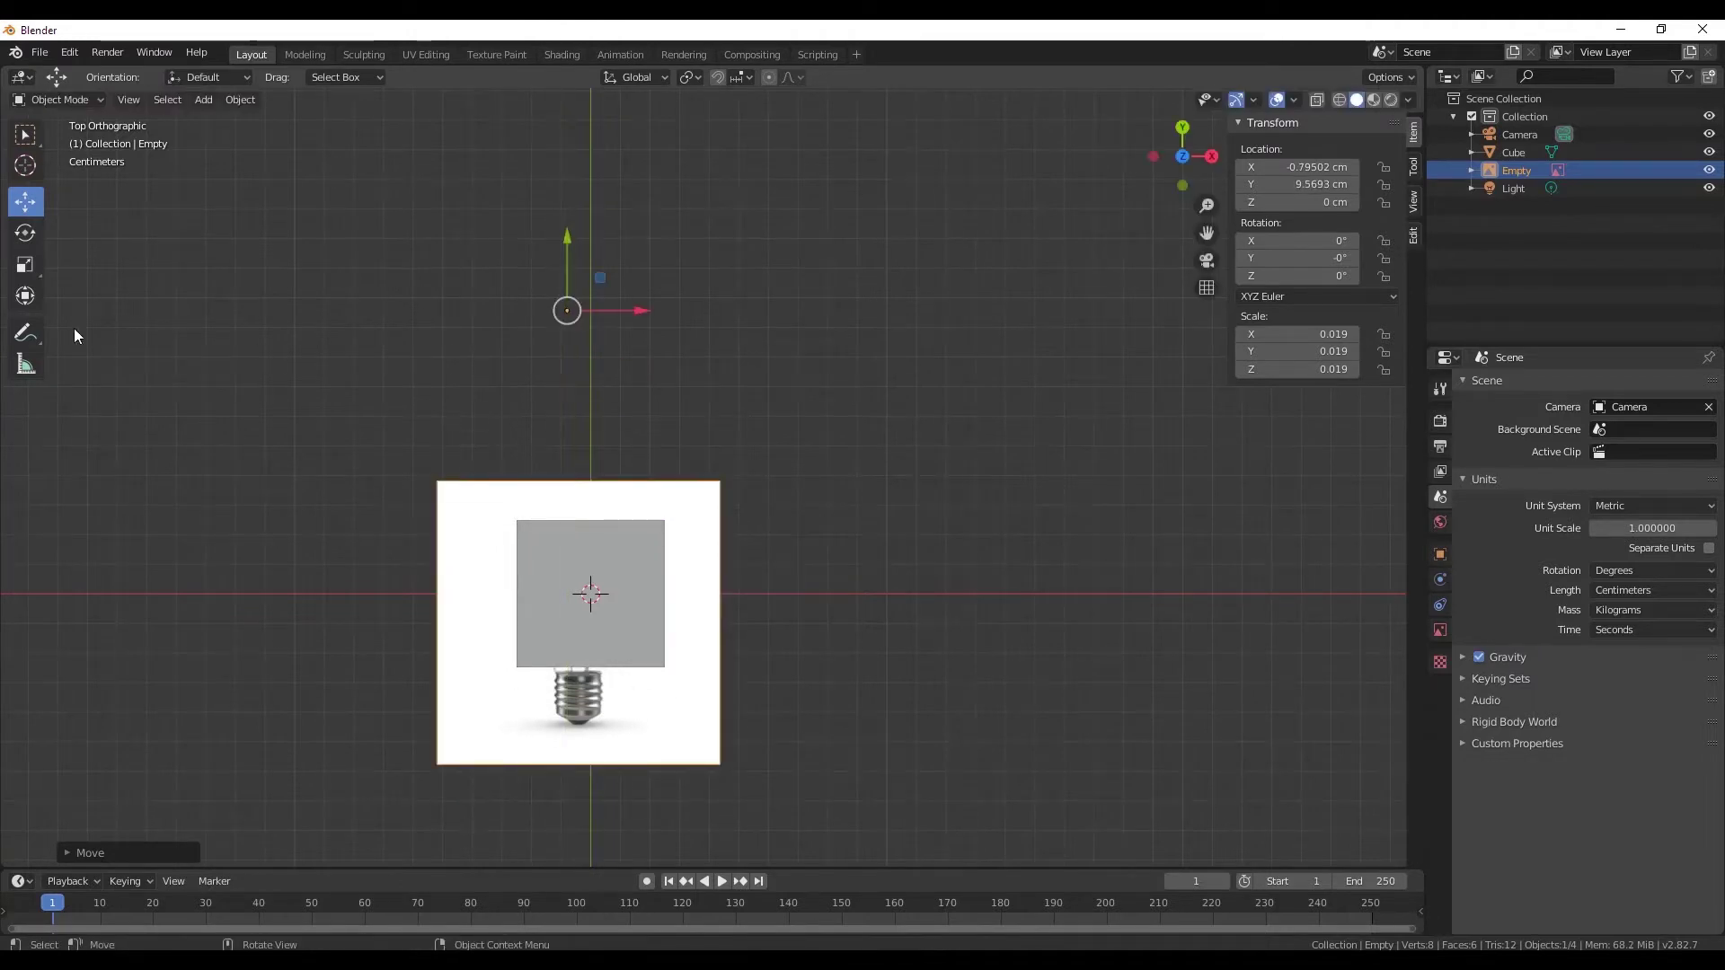
pyautogui.click(26, 264)
pyautogui.moveTo(600, 355); pyautogui.dragTo(616, 354)
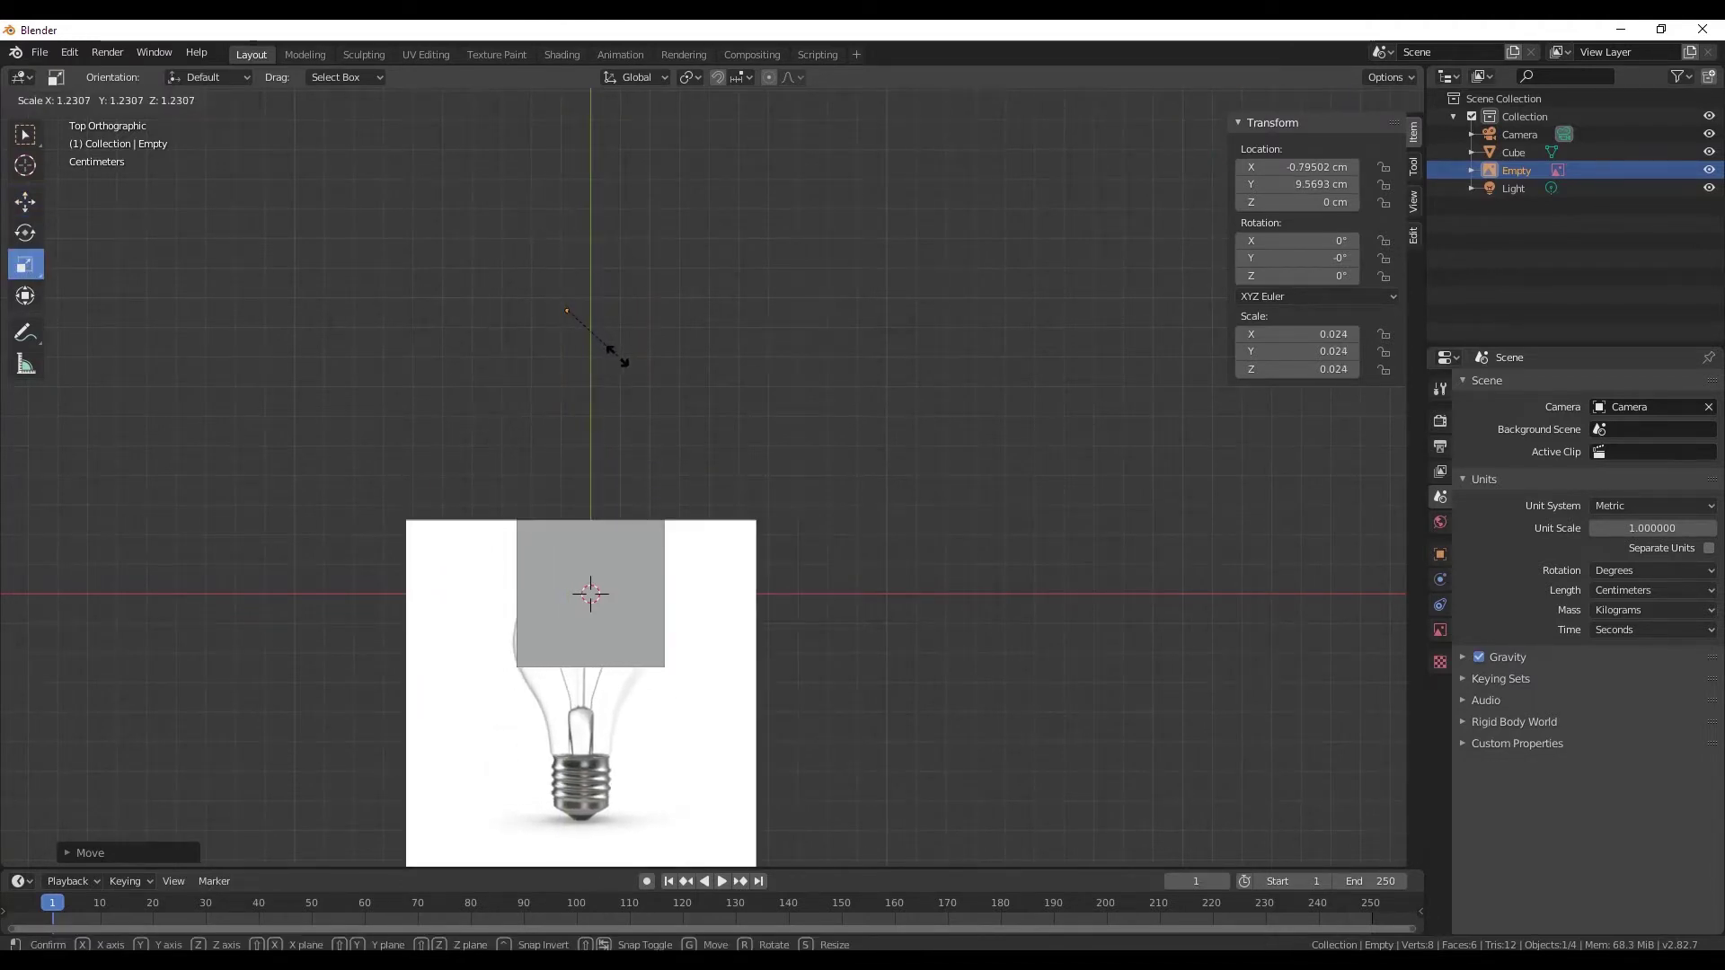
pyautogui.hotkey('shift', 'space')
pyautogui.press('g')
pyautogui.moveTo(567, 274)
pyautogui.mouseDown()
pyautogui.moveTo(568, 211)
pyautogui.moveTo(654, 246)
pyautogui.mouseUp()
# - Scale the bulb image to 0.027 and move it up to align with the cube
pyautogui.hotkey('shift', 'space')
pyautogui.press('s')
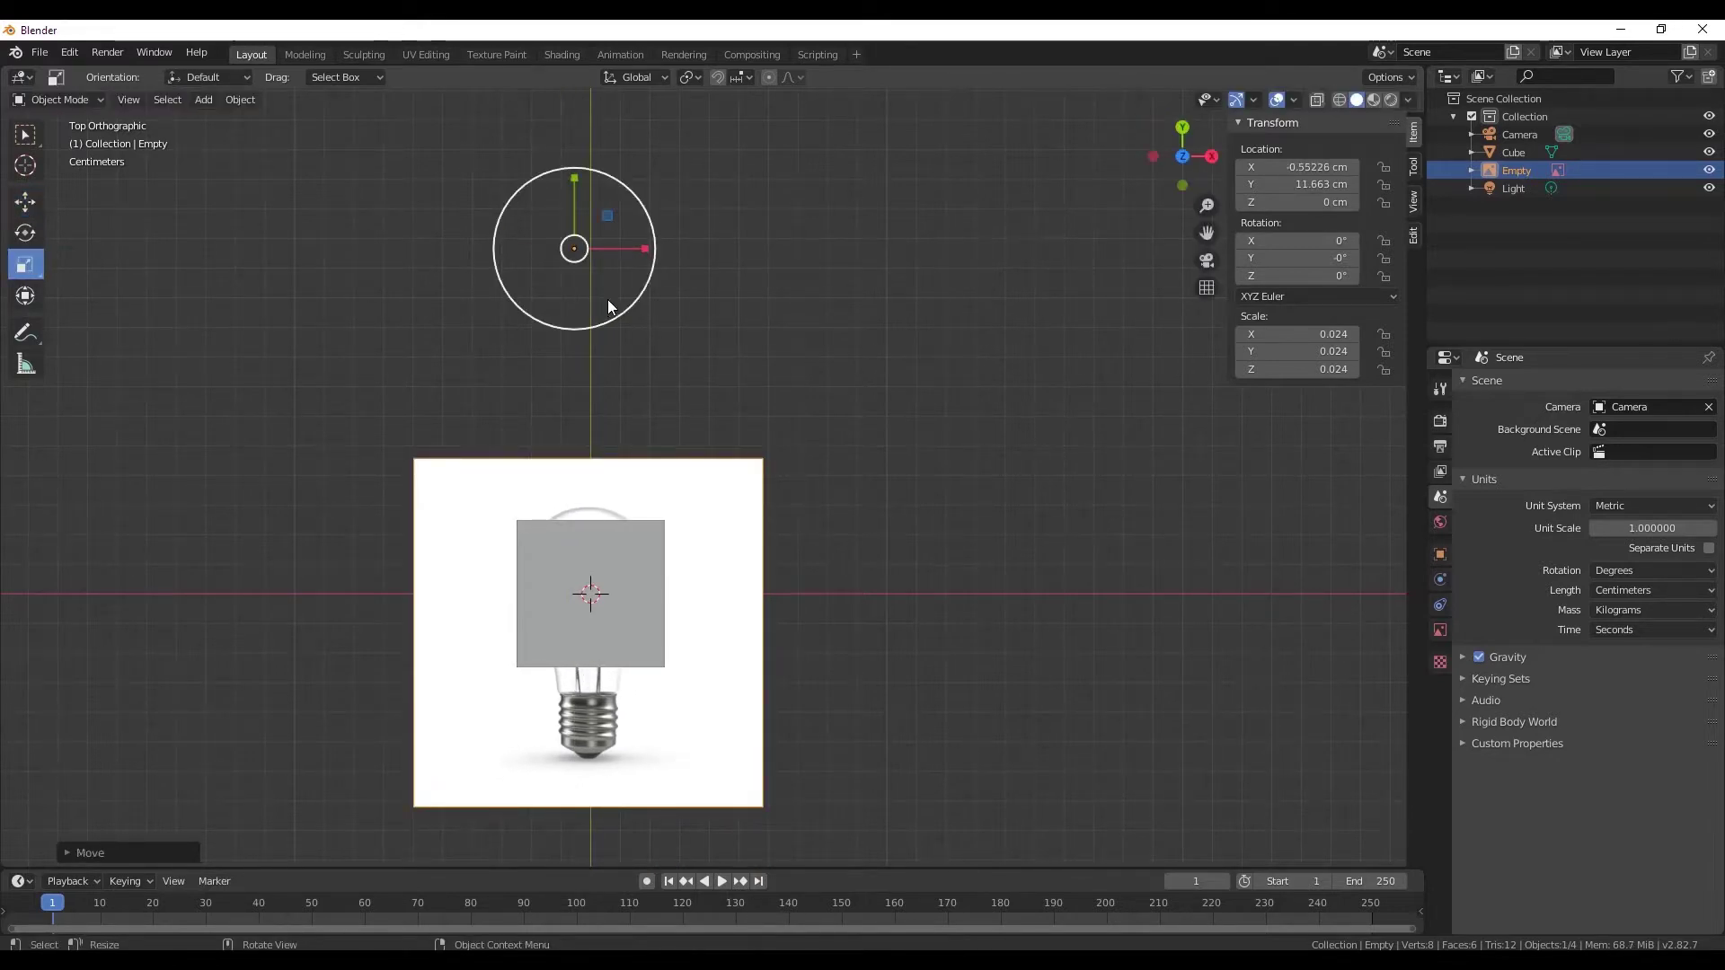
pyautogui.moveTo(608, 307); pyautogui.dragTo(644, 261)
pyautogui.hotkey('shift', 'space')
pyautogui.press('g')
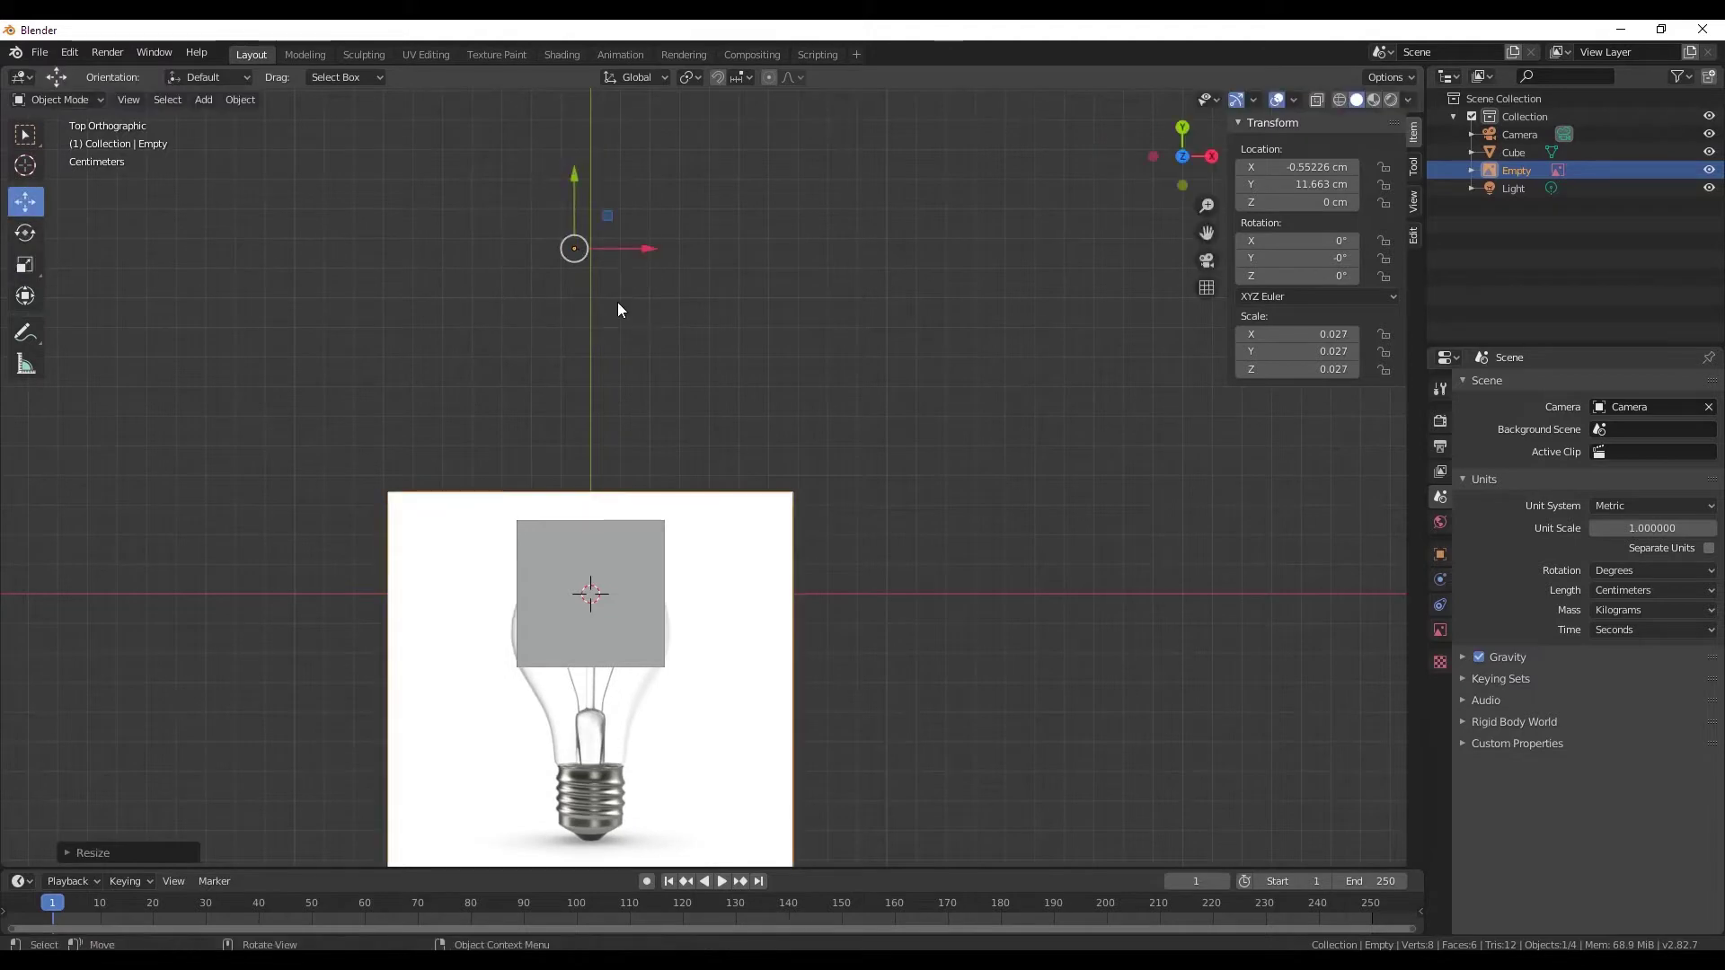
pyautogui.moveTo(576, 198); pyautogui.dragTo(576, 153)
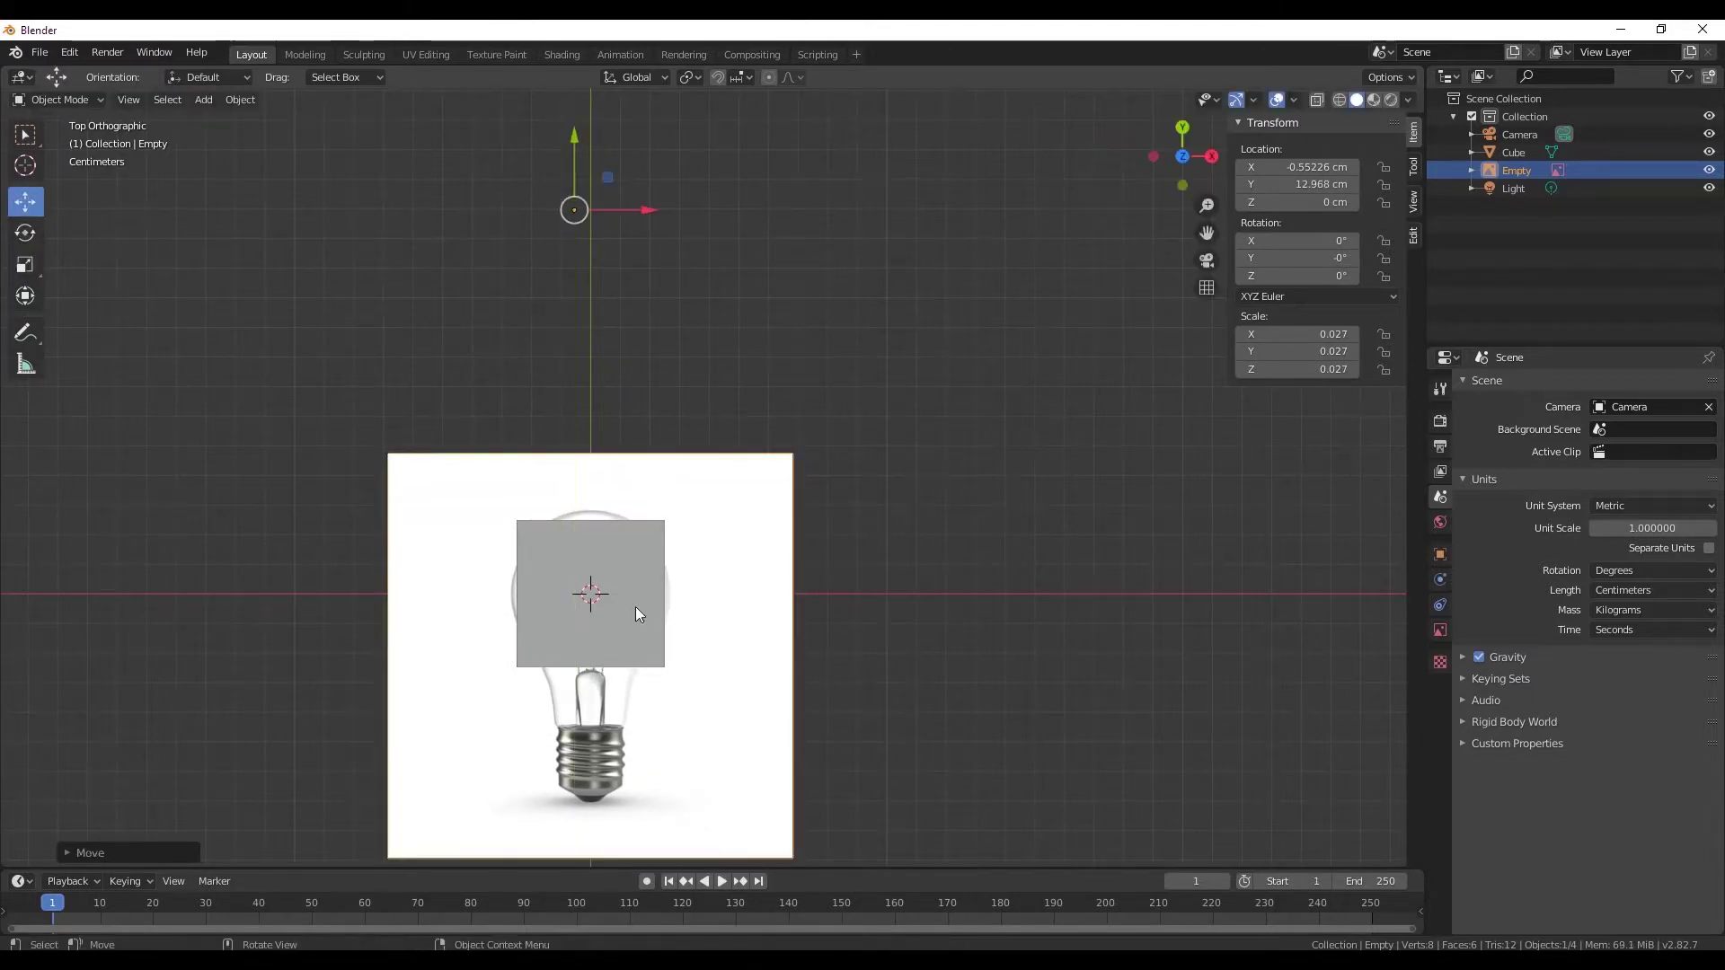
# - Orbit and zoom in perspective to check the bulb against the cube
pyautogui.moveTo(634, 606)
pyautogui.mouseDown(button='middle')
pyautogui.moveTo(769, 571)
pyautogui.moveTo(637, 580)
pyautogui.moveTo(710, 570)
pyautogui.moveTo(743, 608)
pyautogui.mouseUp(button='middle')
pyautogui.scroll(5, 638, 580)
pyautogui.scroll(-2, 638, 580)
pyautogui.scroll(-7, 637, 580)
pyautogui.scroll(-1, 638, 581)
pyautogui.scroll(2, 709, 570)
pyautogui.scroll(-3, 743, 608)
pyautogui.scroll(-2, 742, 608)
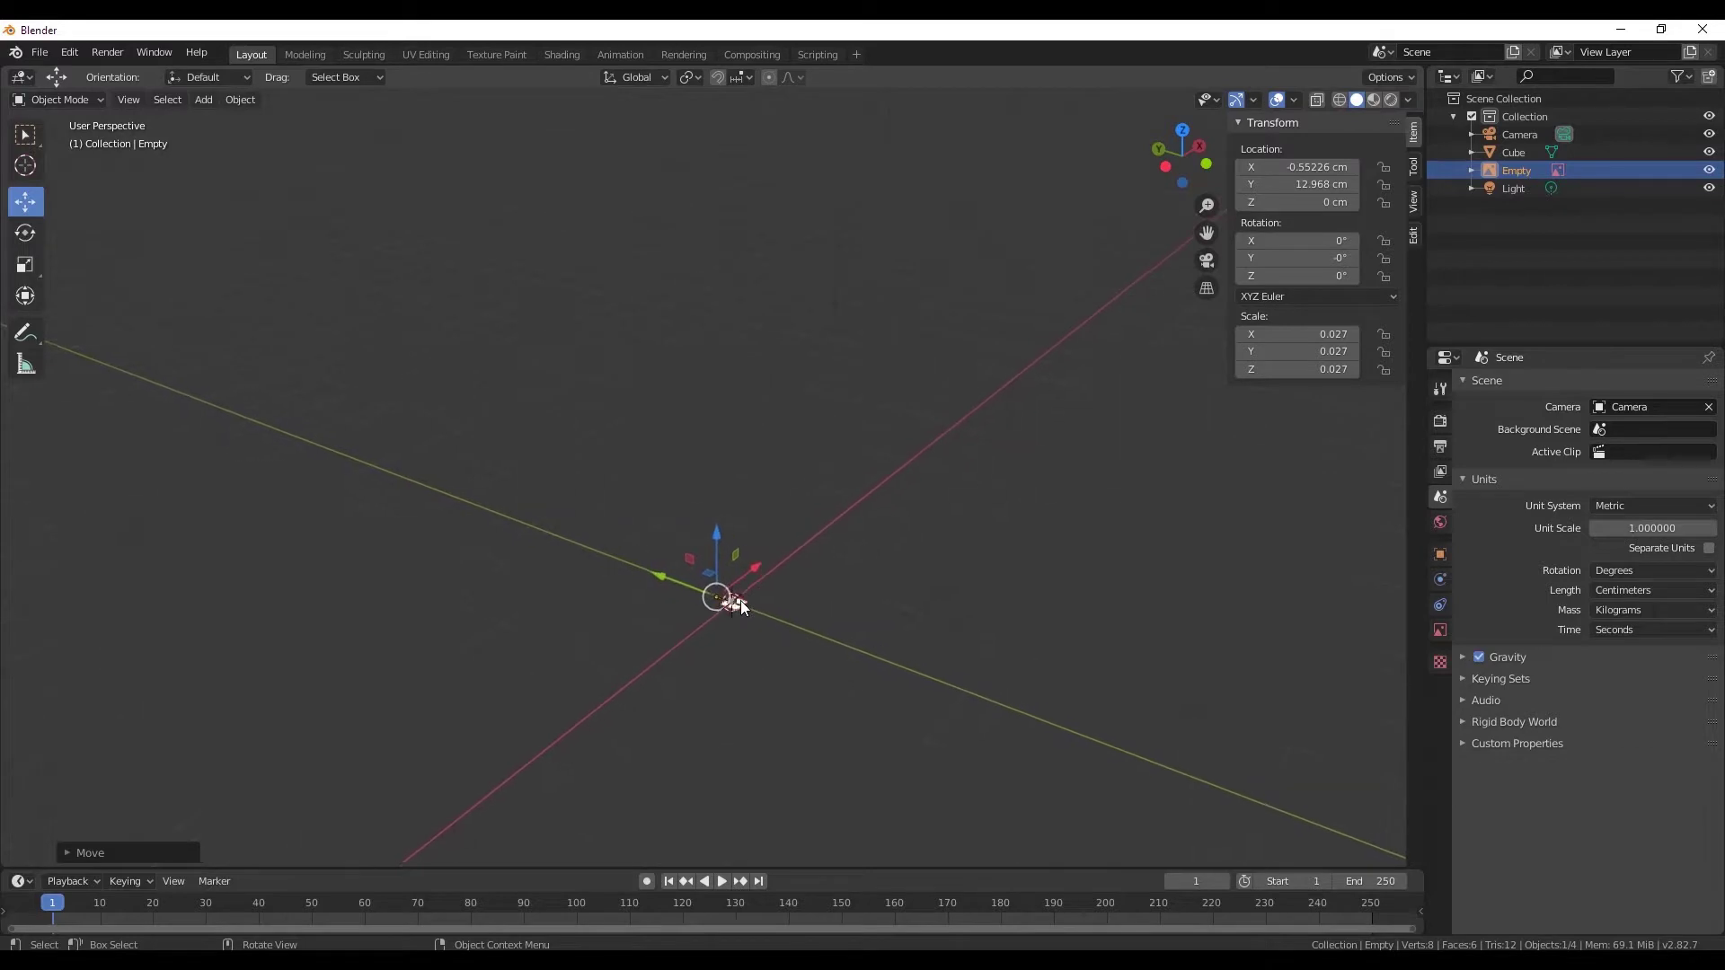
pyautogui.scroll(2, 731, 612)
pyautogui.scroll(3, 731, 612)
pyautogui.scroll(1, 615, 611)
pyautogui.scroll(3, 615, 610)
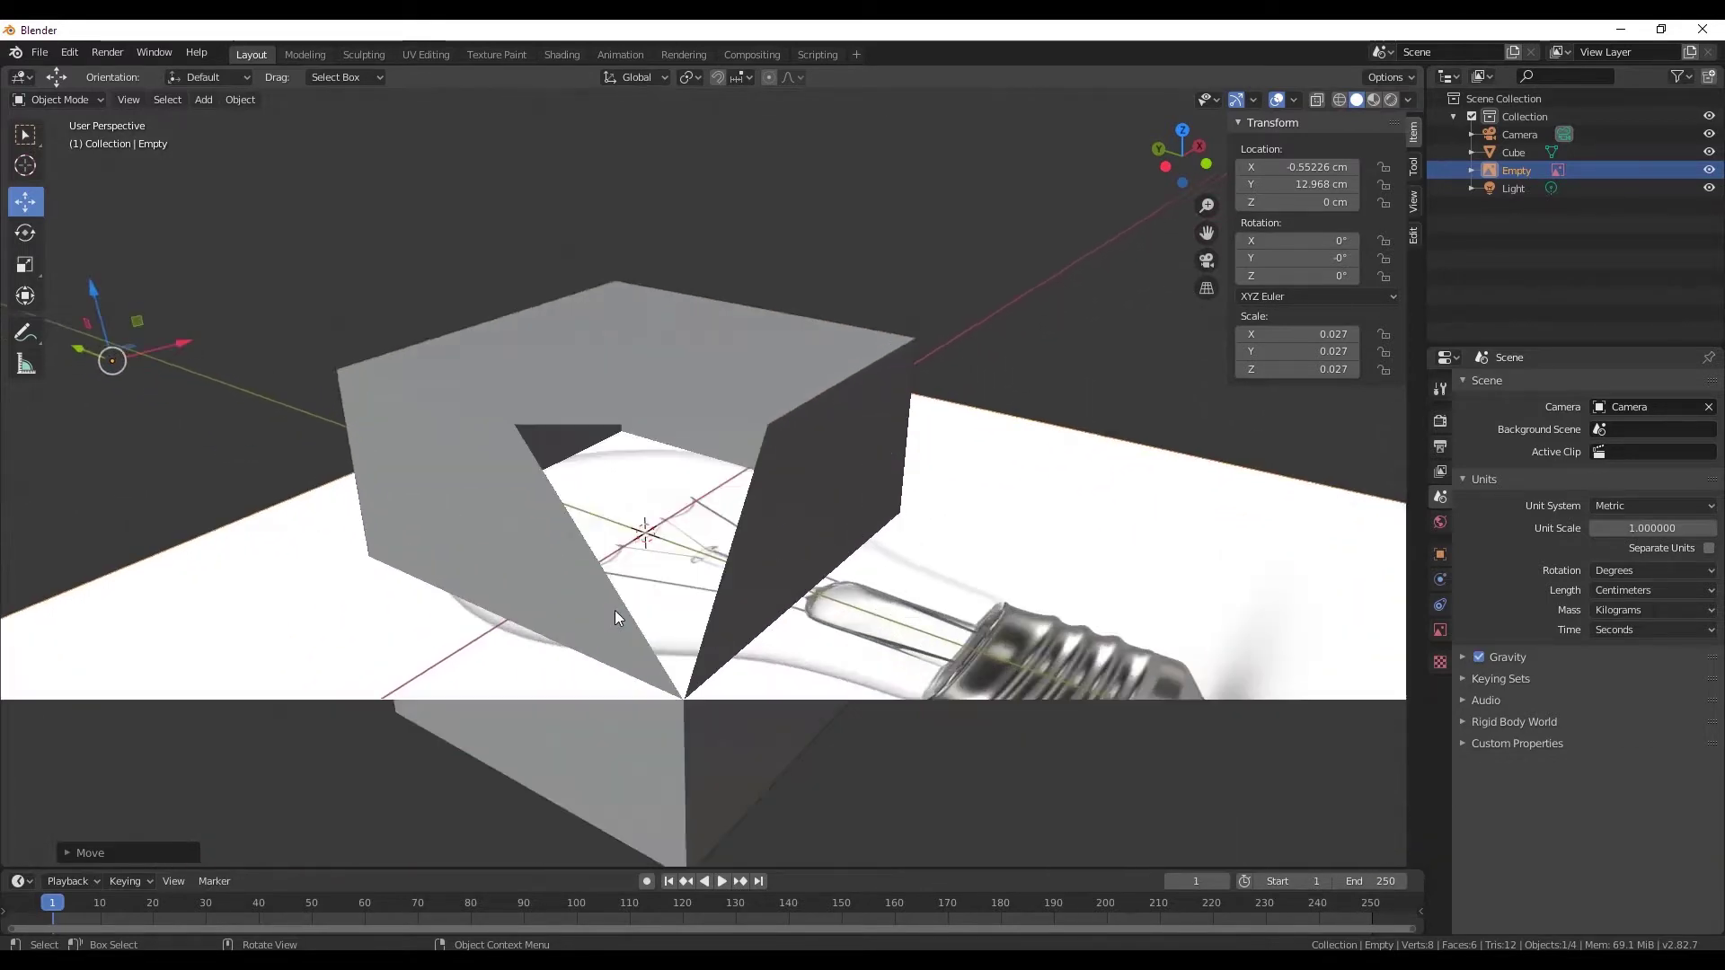
pyautogui.scroll(-4, 615, 611)
pyautogui.moveTo(614, 611)
pyautogui.mouseDown(button='middle')
pyautogui.moveTo(849, 588)
pyautogui.moveTo(737, 613)
pyautogui.moveTo(746, 538)
pyautogui.moveTo(855, 483)
pyautogui.moveTo(985, 463)
pyautogui.moveTo(757, 563)
pyautogui.moveTo(662, 654)
pyautogui.moveTo(666, 546)
pyautogui.moveTo(810, 517)
pyautogui.mouseUp(button='middle')
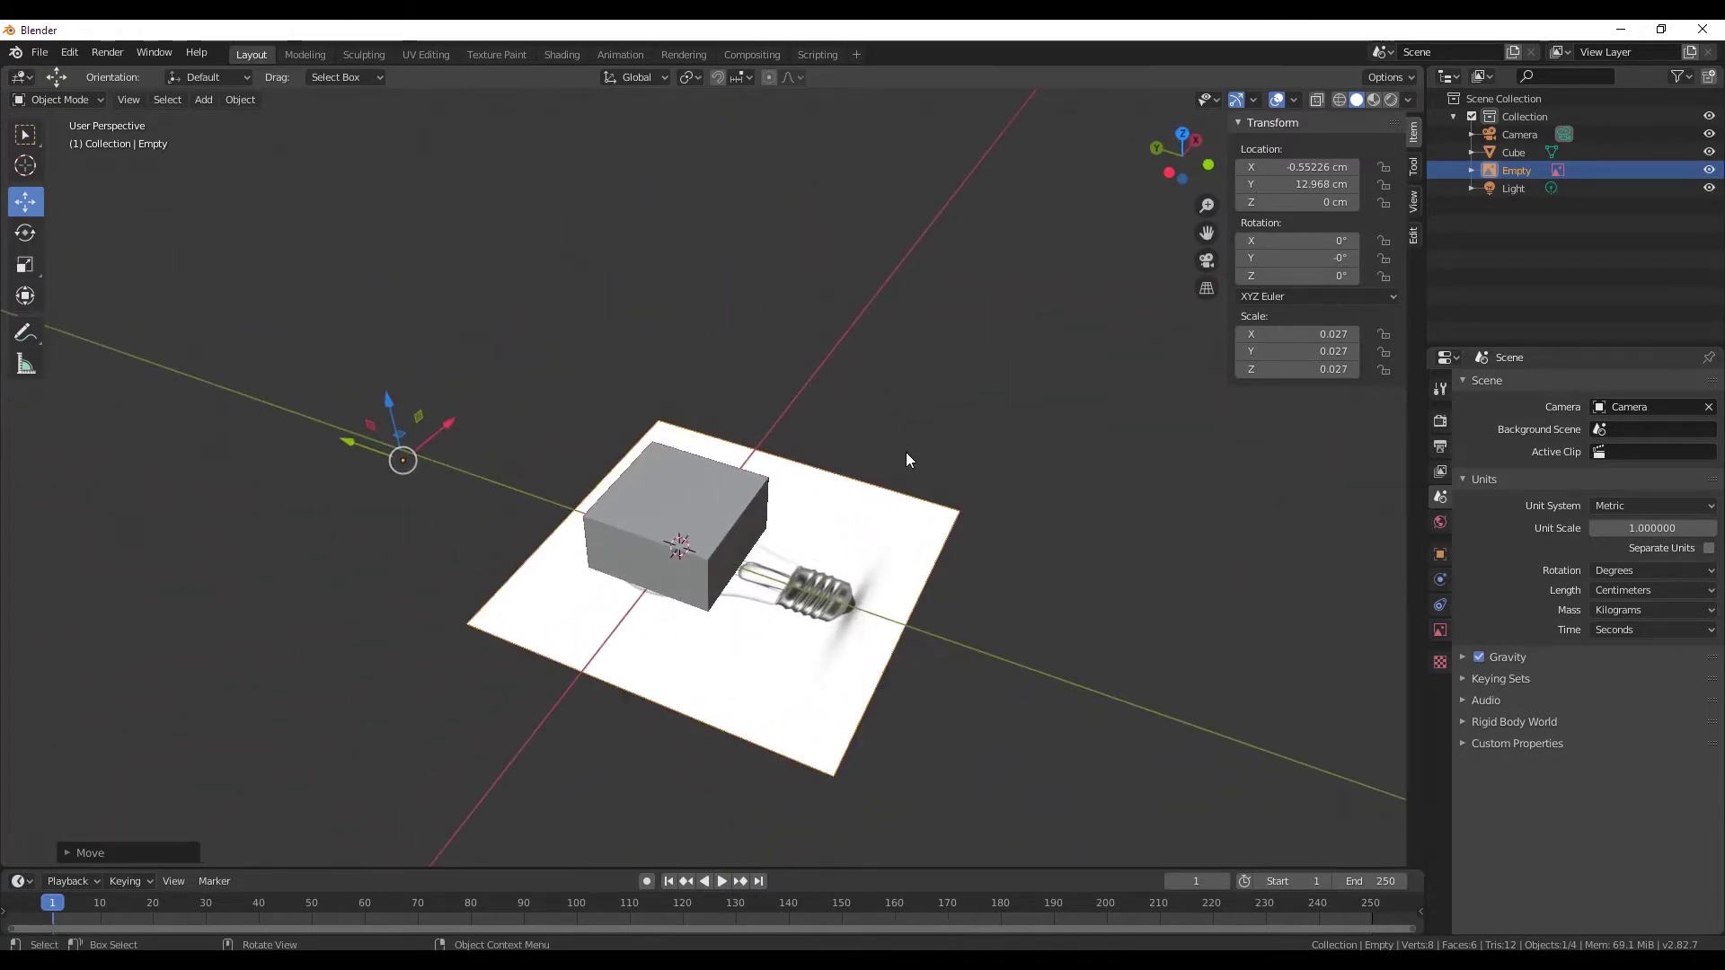
pyautogui.click(1293, 99)
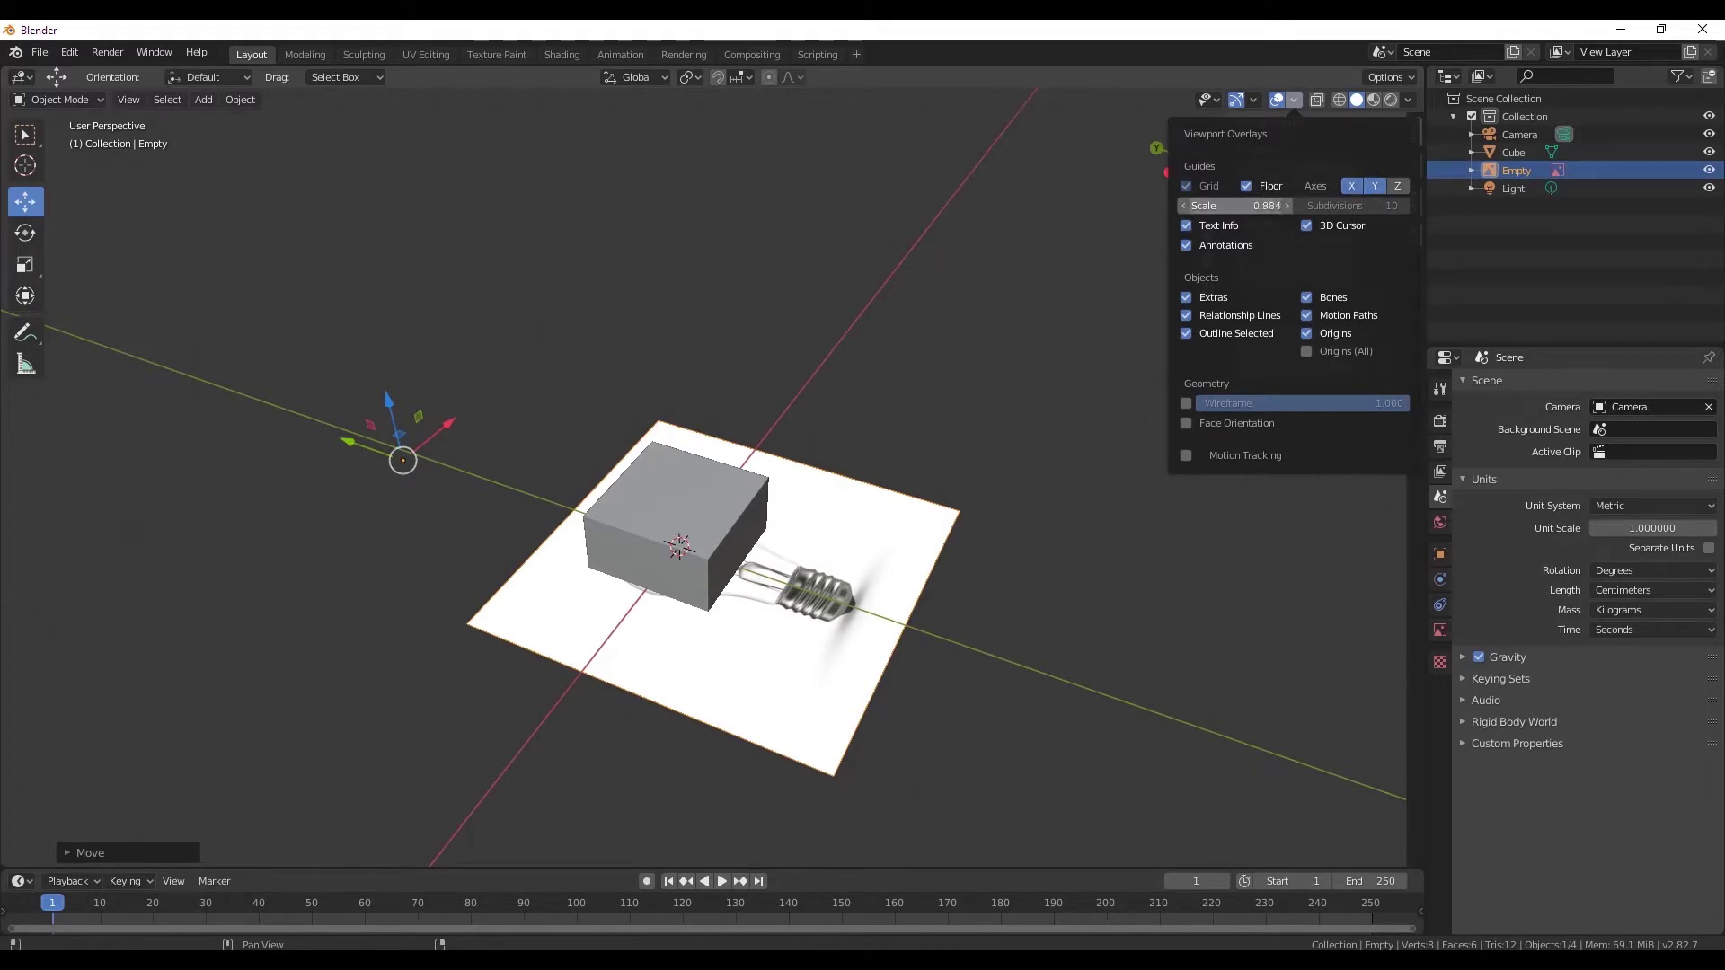
# - Set the viewport overlay grid scale to 0.01
pyautogui.write('0.1')
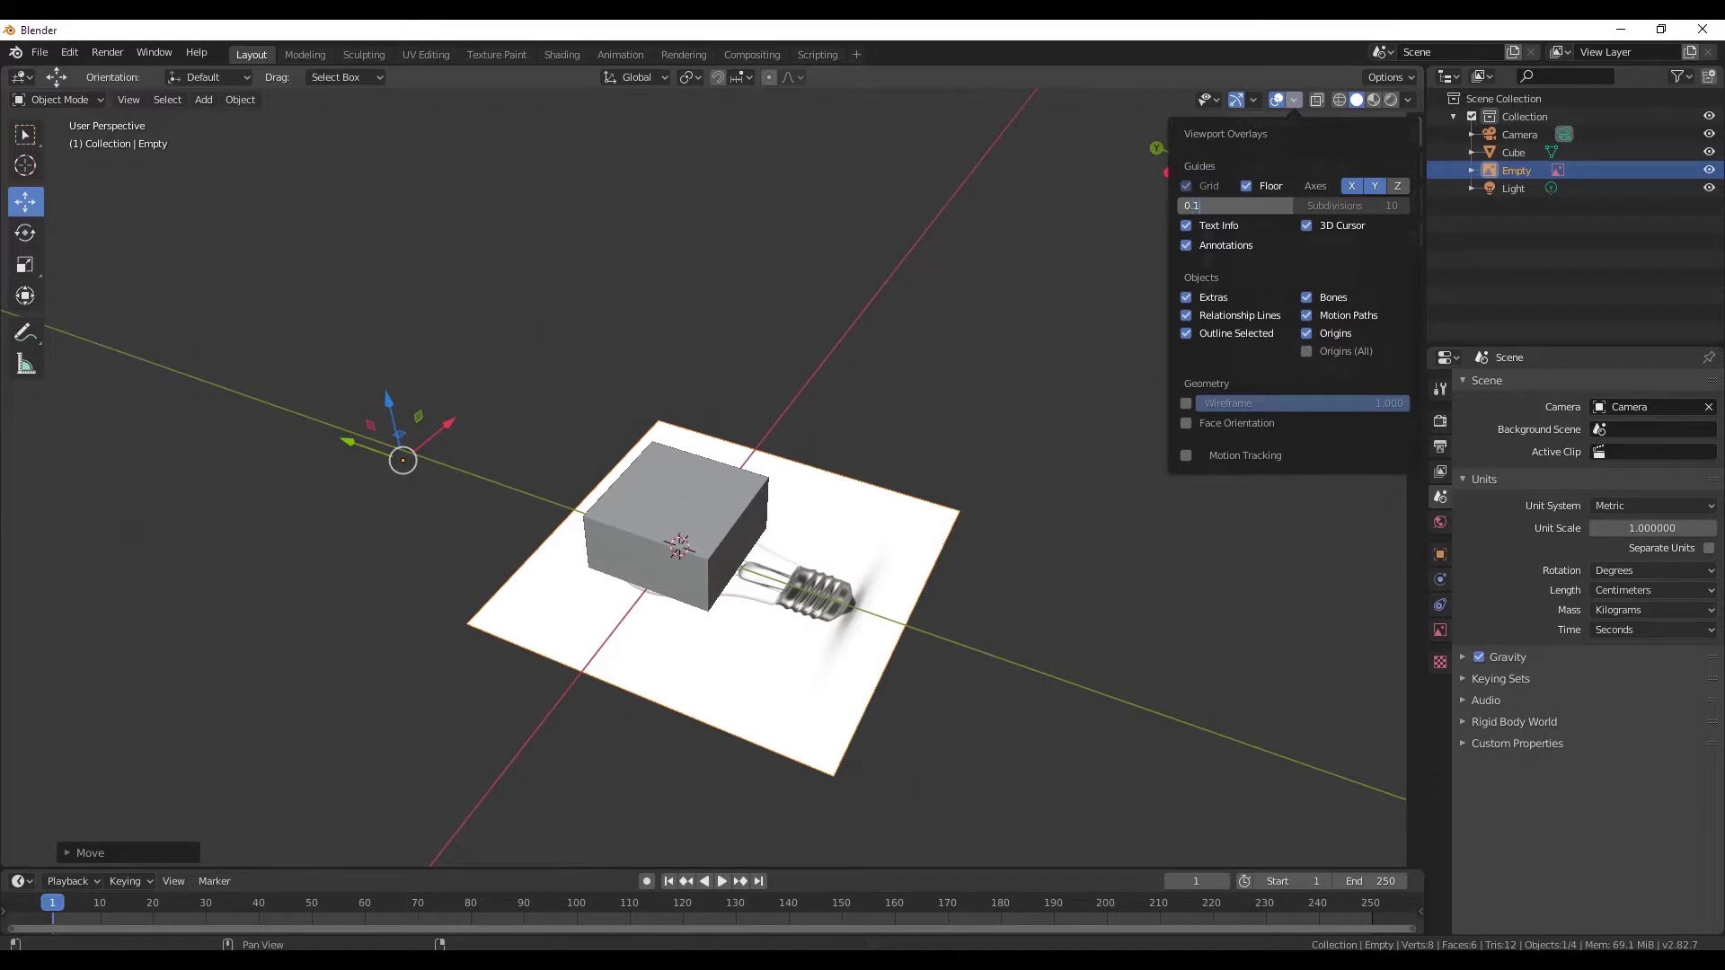
pyautogui.moveTo(1026, 374); pyautogui.dragTo(945, 430, button='middle')
pyautogui.scroll(5, 809, 365)
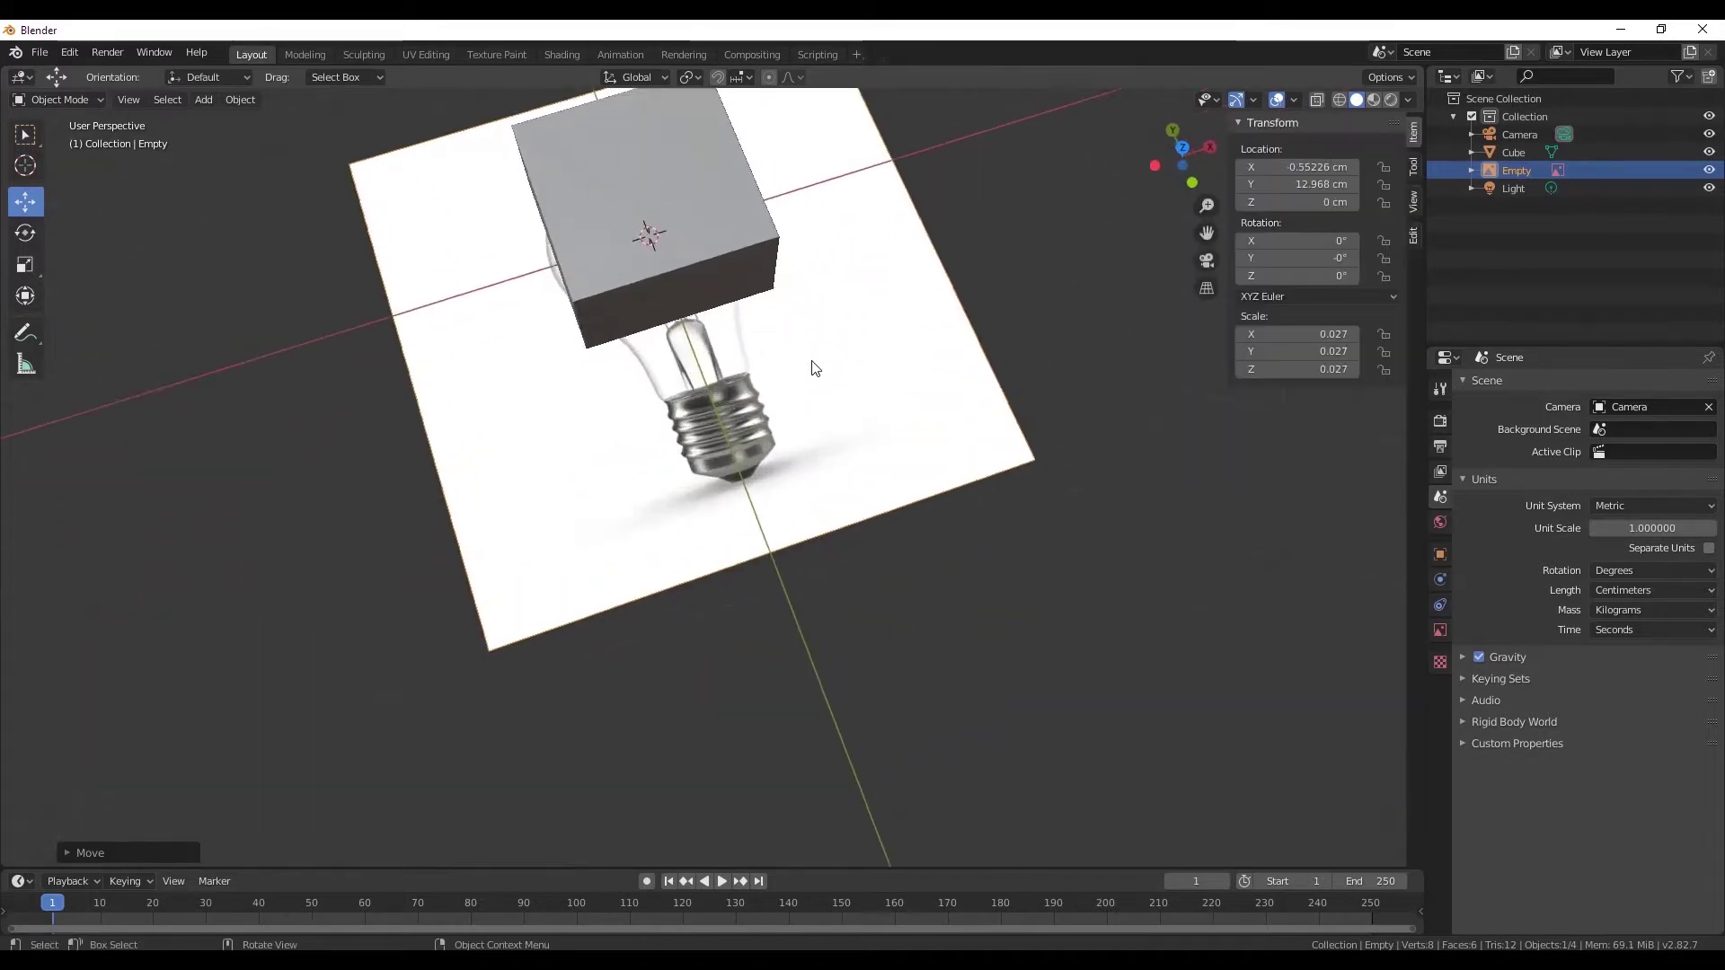
pyautogui.scroll(2, 834, 301)
pyautogui.moveTo(834, 301)
pyautogui.mouseDown(button='middle')
pyautogui.moveTo(924, 385)
pyautogui.moveTo(1135, 288)
pyautogui.moveTo(960, 324)
pyautogui.moveTo(1006, 296)
pyautogui.mouseUp(button='middle')
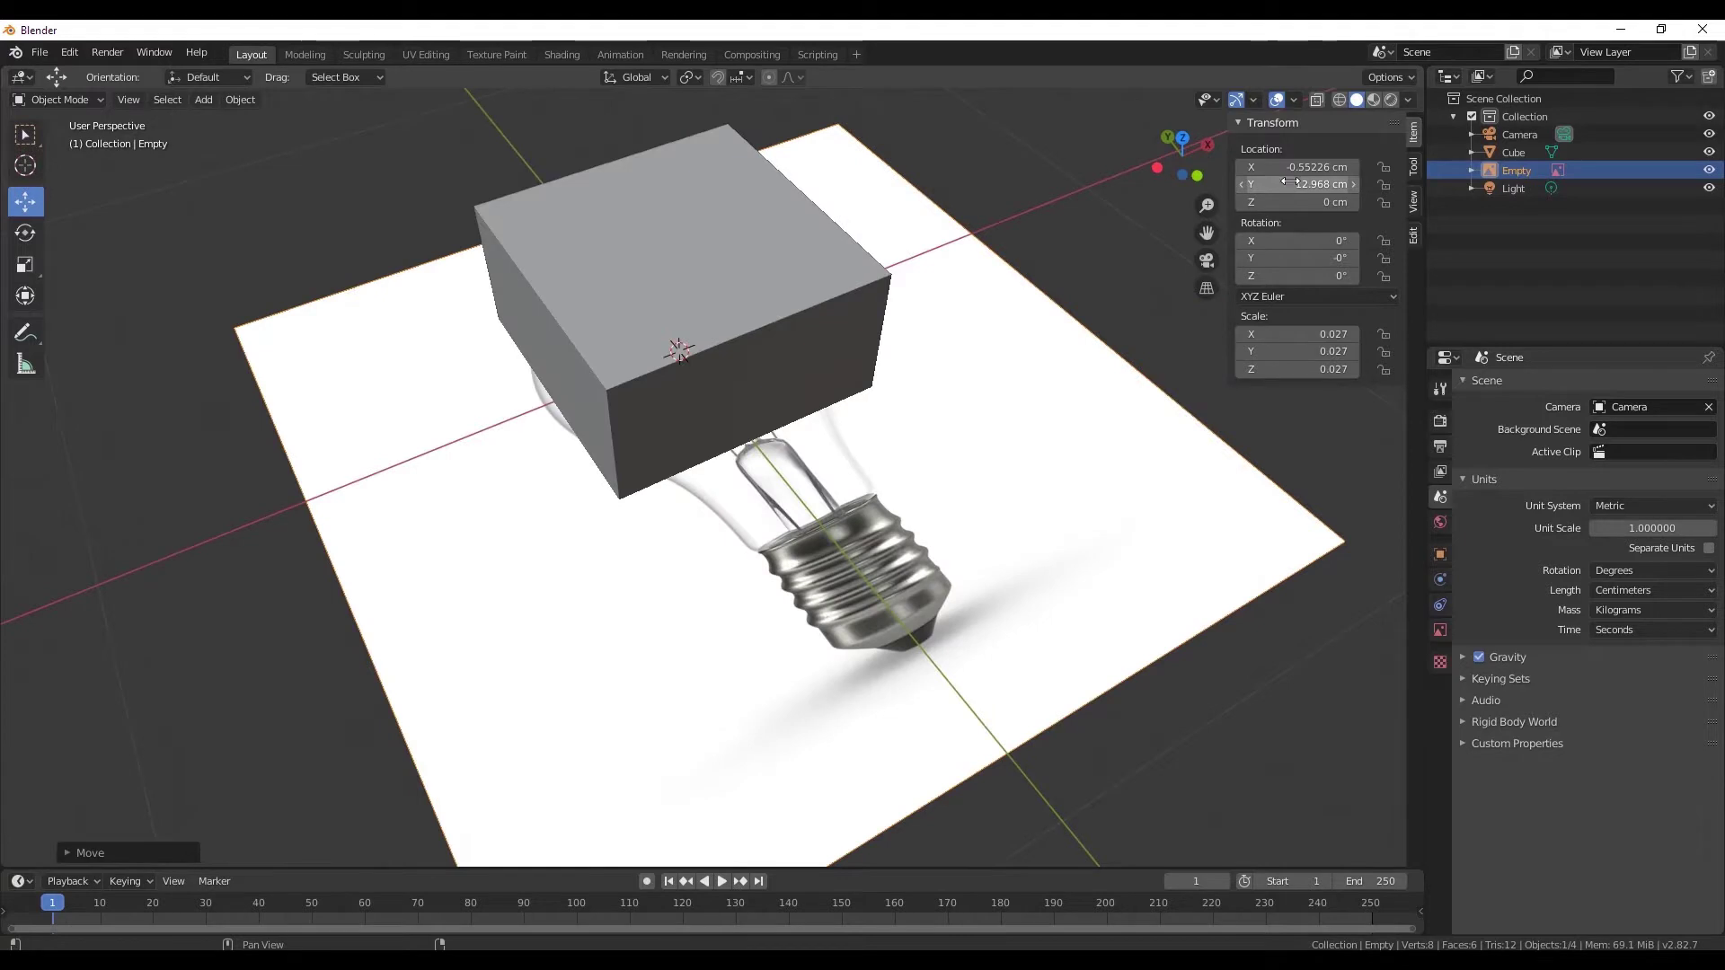
pyautogui.click(1293, 100)
pyautogui.write('0.01')
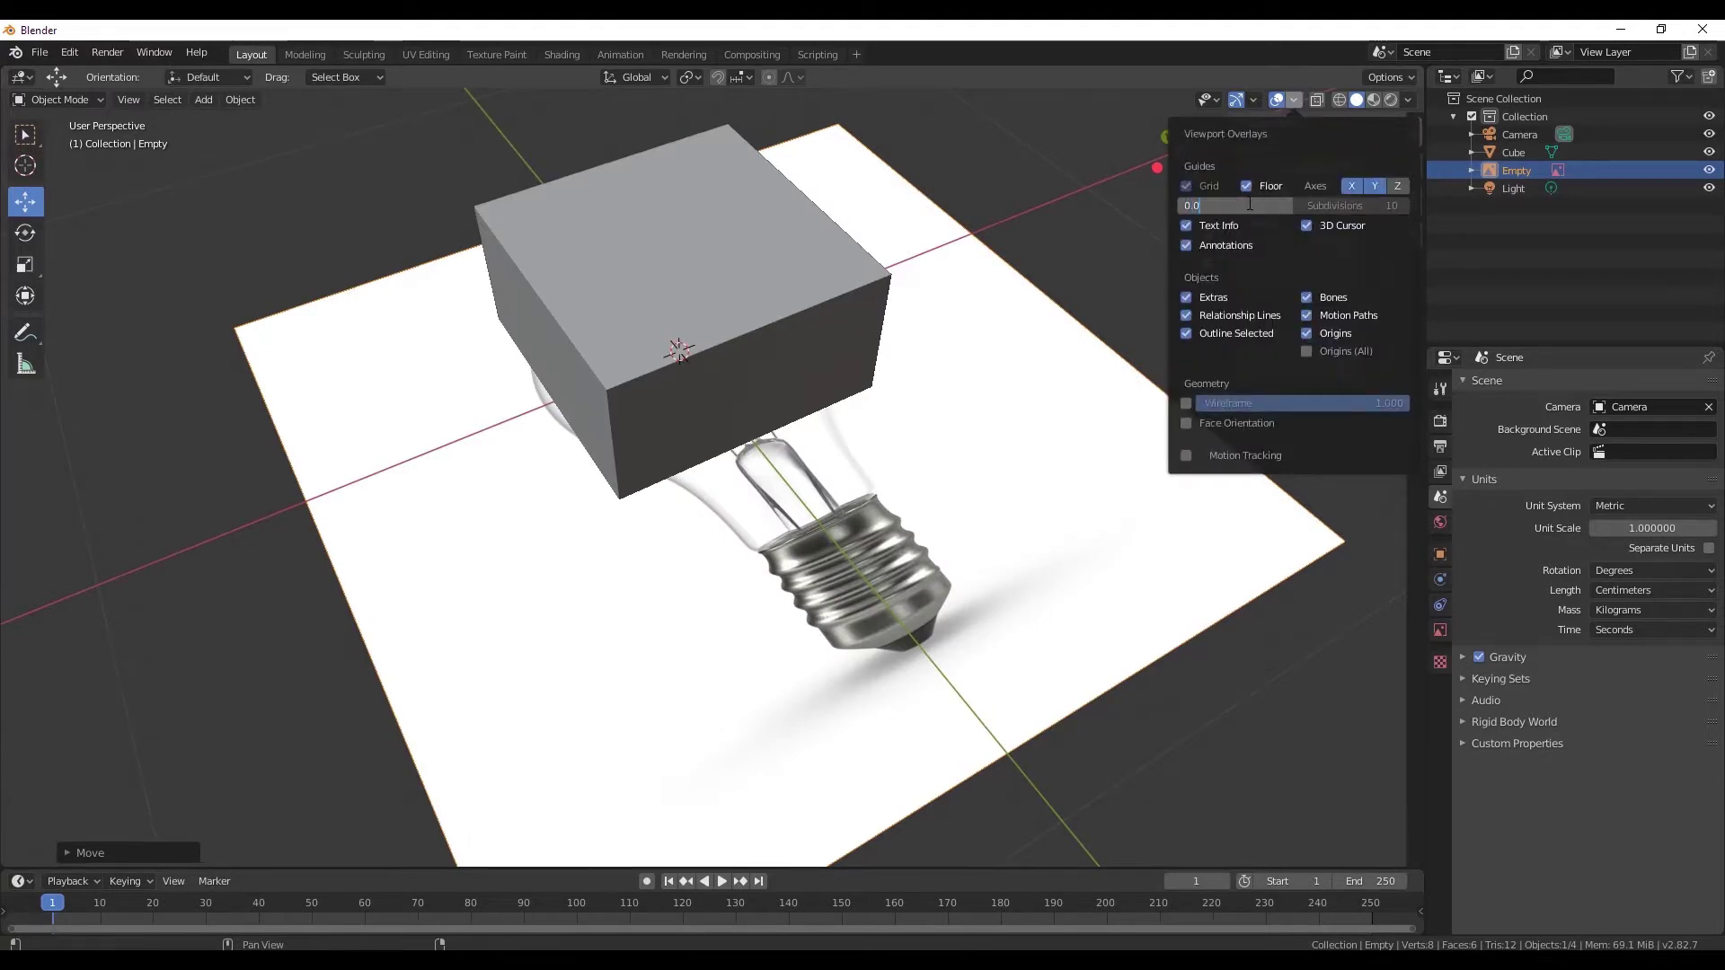
pyautogui.press('Return')
pyautogui.press('n')
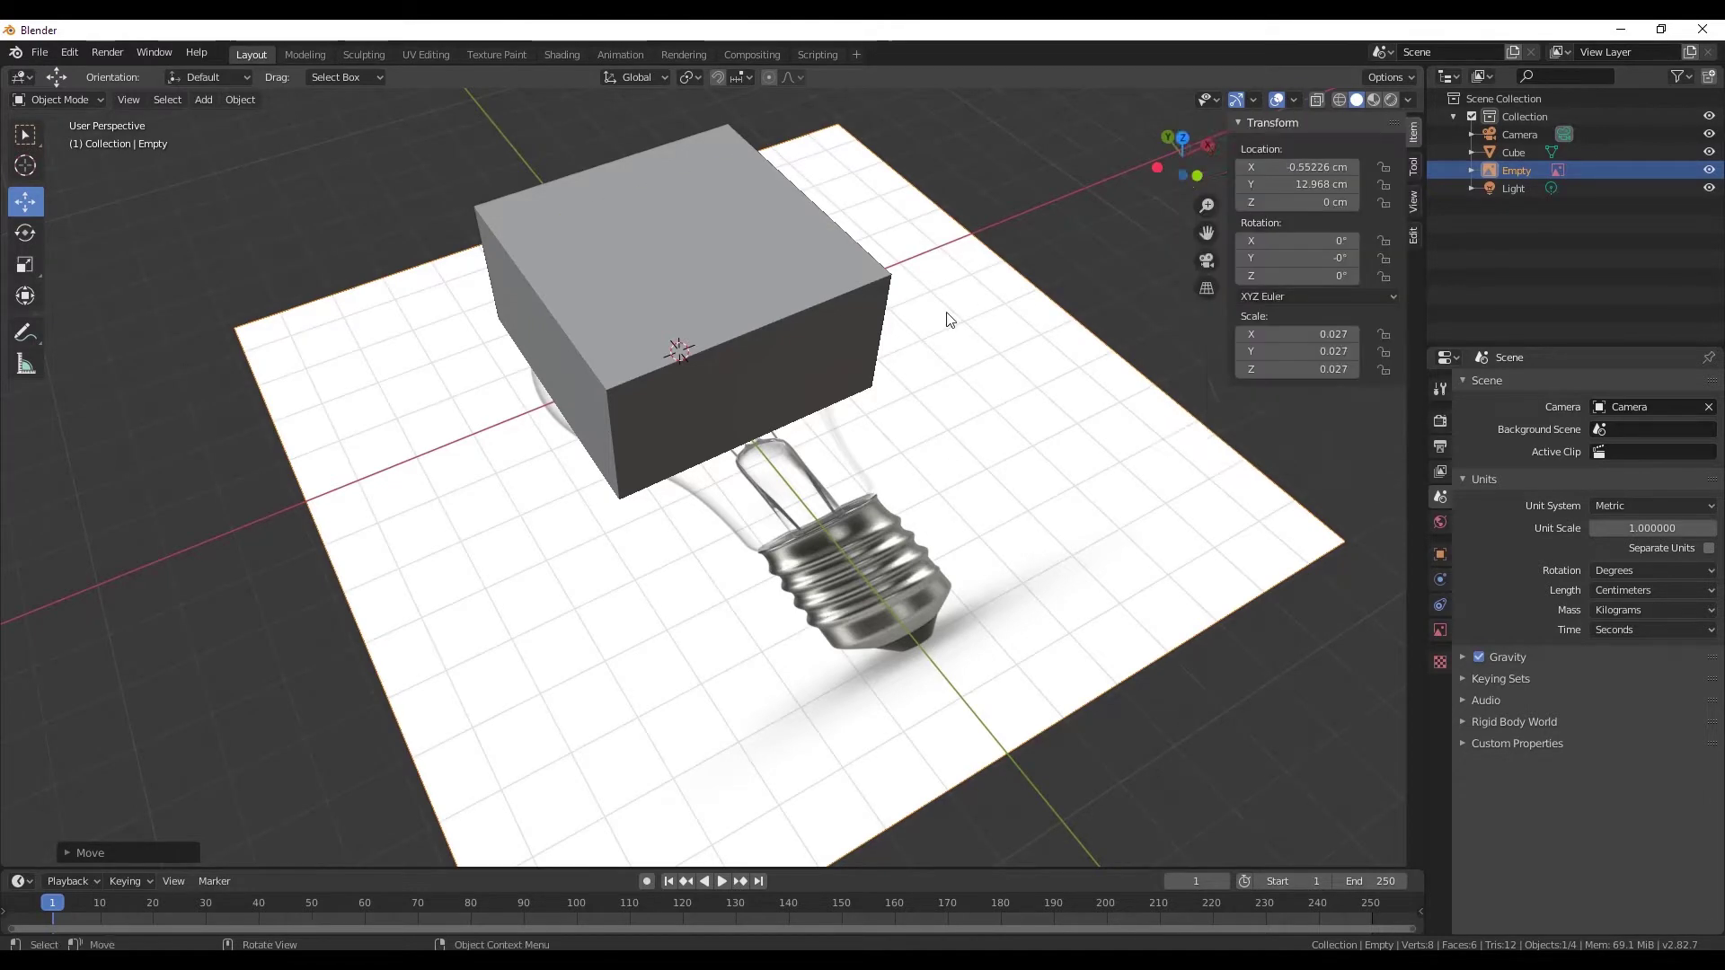
# - Orbit and zoom around the cube and bulb on the finer grid
pyautogui.moveTo(943, 315)
pyautogui.mouseDown(button='middle')
pyautogui.moveTo(895, 415)
pyautogui.moveTo(1021, 295)
pyautogui.moveTo(854, 321)
pyautogui.mouseUp(button='middle')
pyautogui.scroll(5, 724, 346)
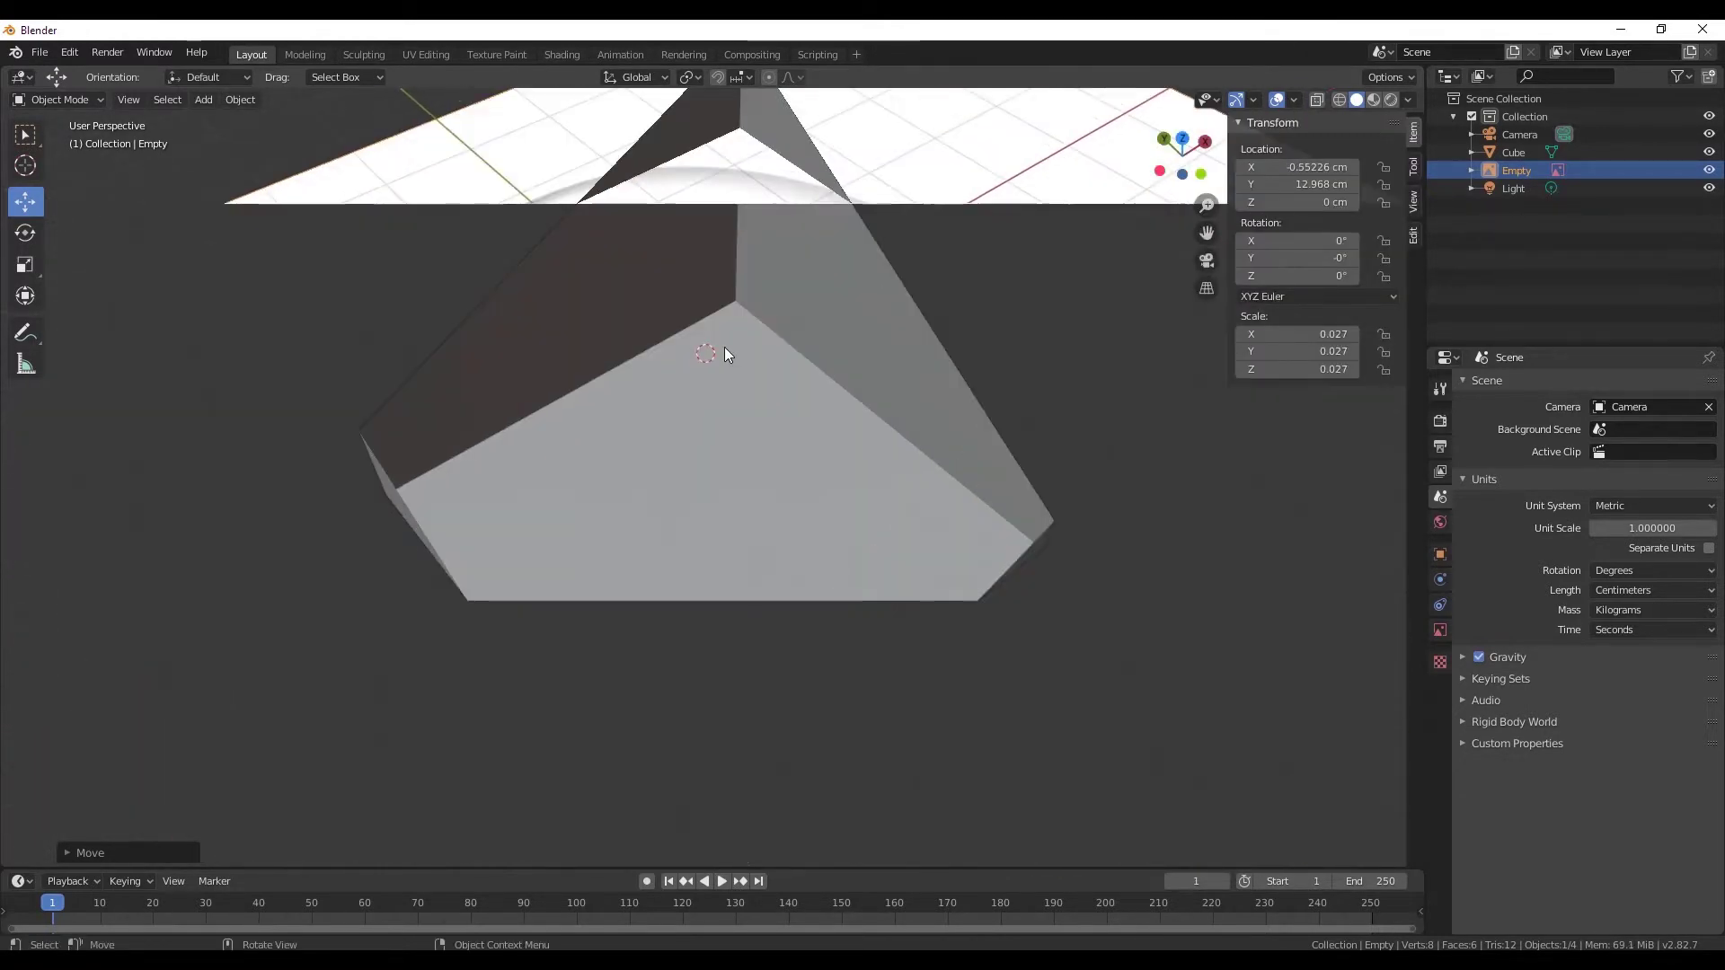
pyautogui.scroll(-3, 729, 352)
pyautogui.scroll(2, 688, 385)
pyautogui.moveTo(688, 385)
pyautogui.mouseDown(button='middle')
pyautogui.moveTo(769, 365)
pyautogui.moveTo(835, 391)
pyautogui.moveTo(935, 365)
pyautogui.moveTo(820, 424)
pyautogui.moveTo(709, 440)
pyautogui.moveTo(503, 414)
pyautogui.moveTo(1002, 353)
pyautogui.moveTo(1143, 370)
pyautogui.moveTo(812, 262)
pyautogui.moveTo(858, 348)
pyautogui.moveTo(923, 320)
pyautogui.moveTo(557, 375)
pyautogui.moveTo(606, 366)
pyautogui.moveTo(547, 395)
pyautogui.moveTo(715, 385)
pyautogui.mouseUp(button='middle')
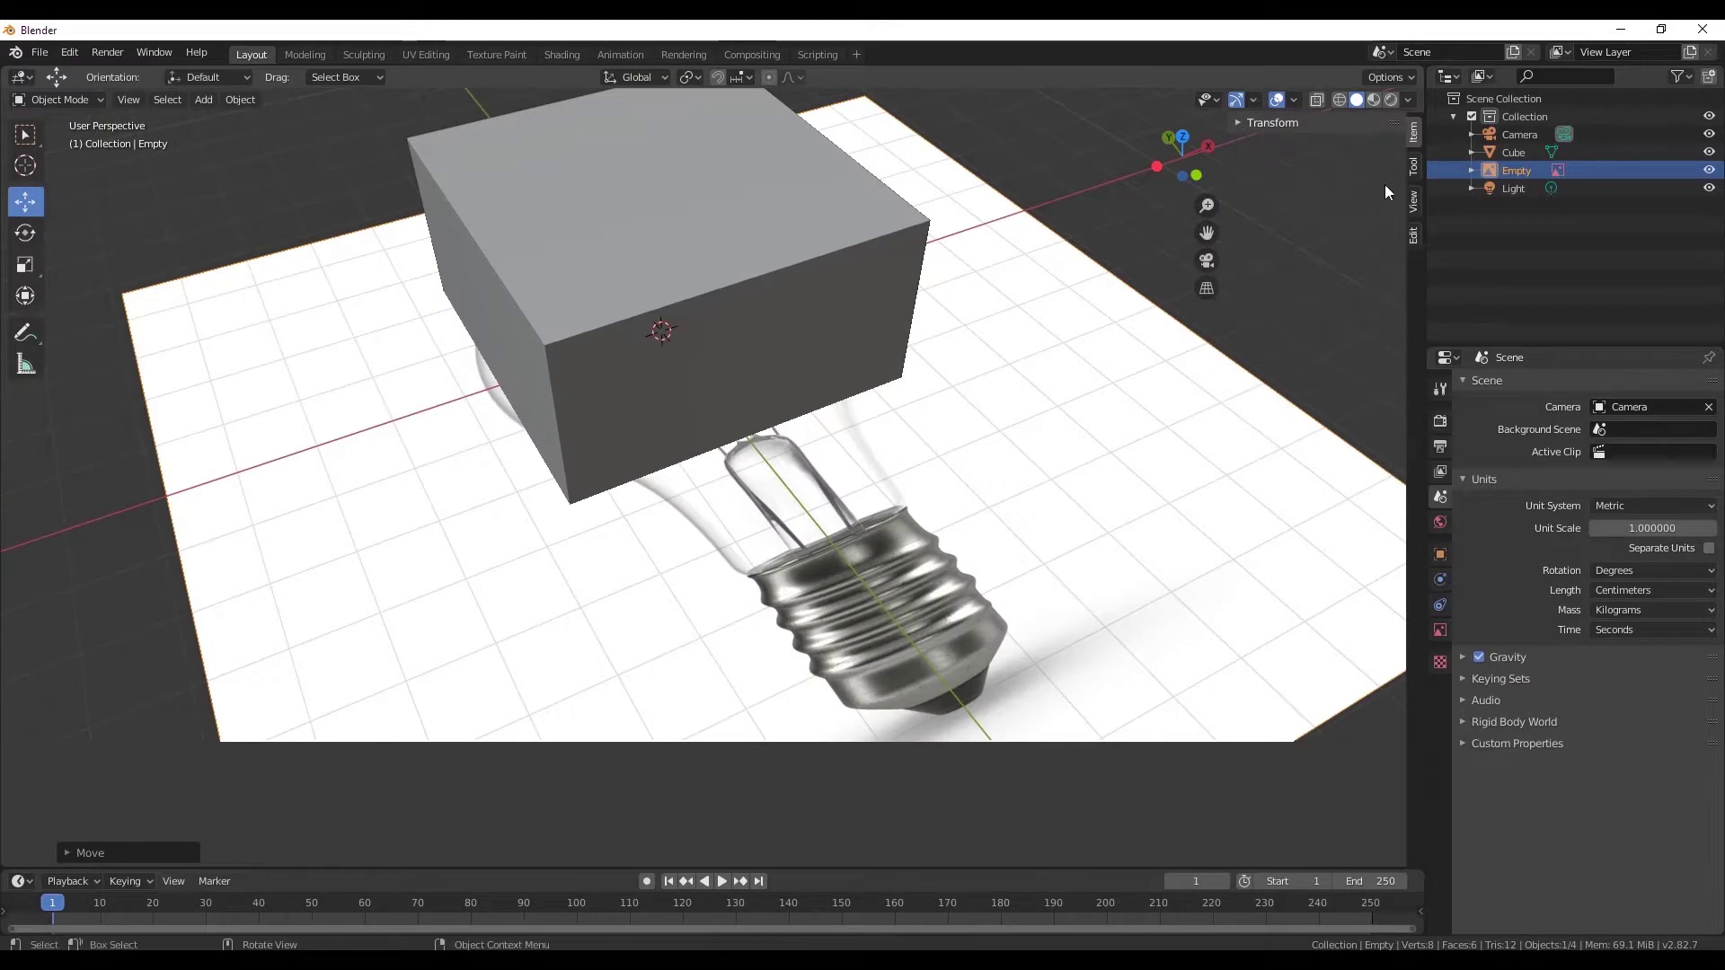
pyautogui.click(1413, 203)
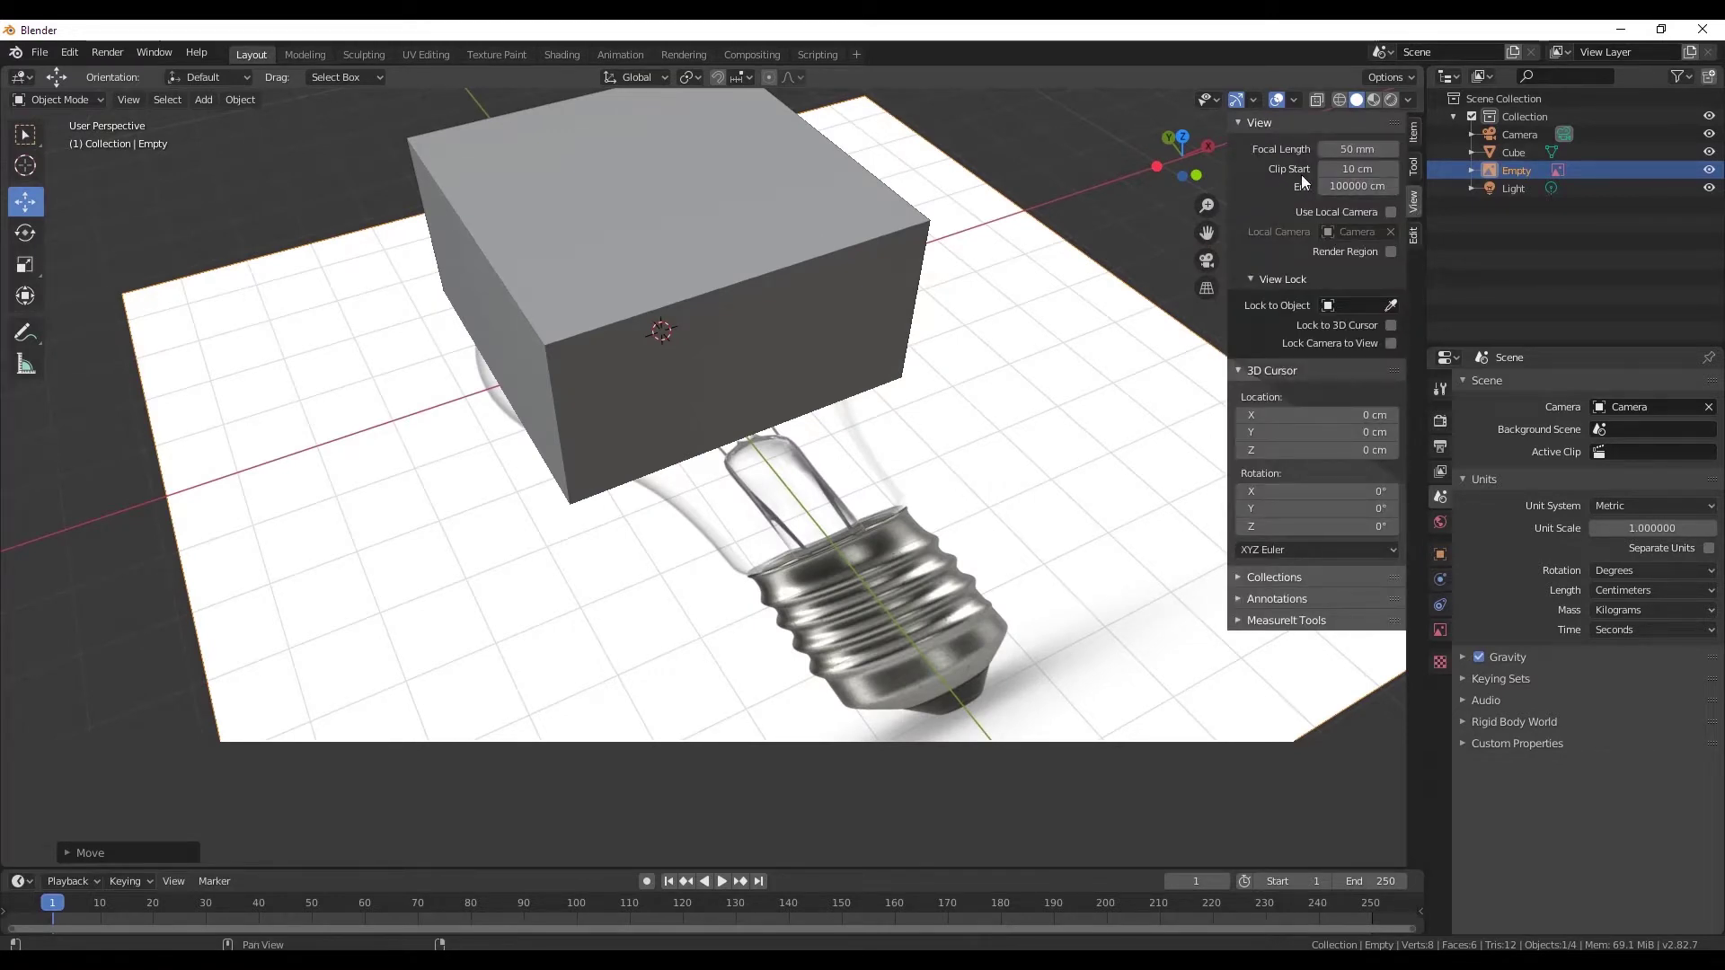
# - Set the viewport Clip Start to 0.1 cm
pyautogui.doubleClick(1356, 169)
pyautogui.write('0.1')
pyautogui.press('Return')
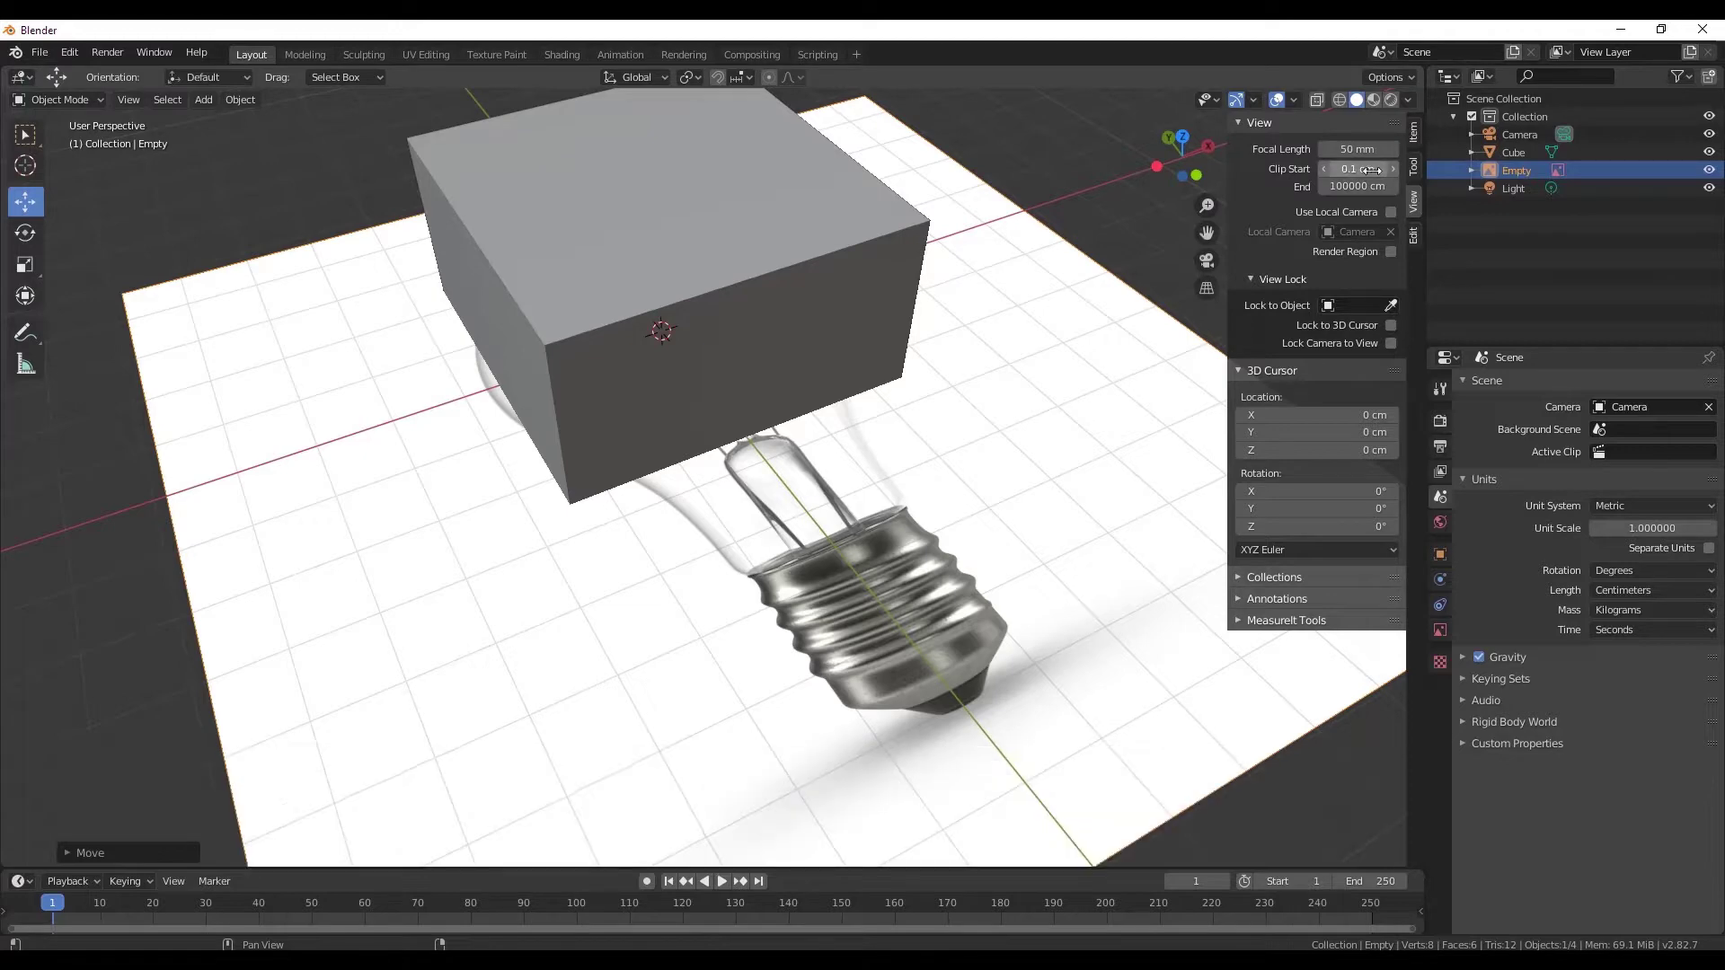
# - Orbit and zoom close to the cube and bulb, ending in a side-on view
pyautogui.moveTo(592, 310)
pyautogui.mouseDown(button='middle')
pyautogui.moveTo(693, 305)
pyautogui.moveTo(541, 337)
pyautogui.moveTo(661, 406)
pyautogui.moveTo(782, 406)
pyautogui.moveTo(735, 332)
pyautogui.moveTo(557, 361)
pyautogui.moveTo(558, 477)
pyautogui.mouseUp(button='middle')
pyautogui.scroll(-8, 558, 477)
pyautogui.scroll(-4, 560, 475)
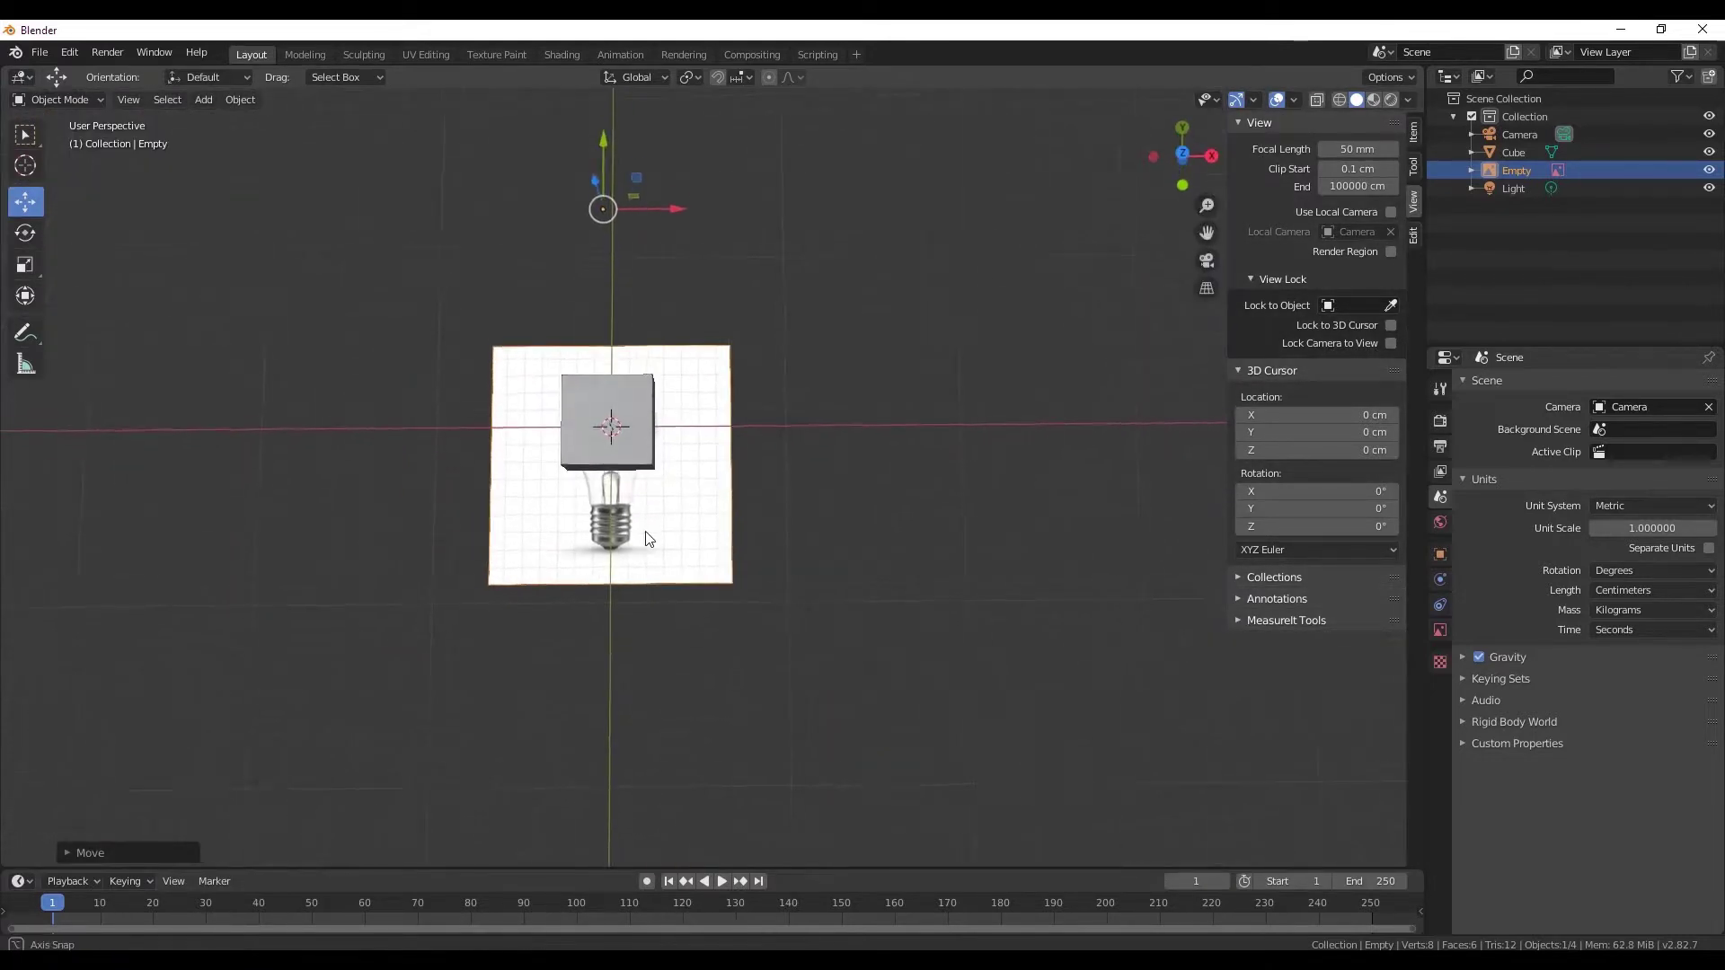
pyautogui.scroll(3, 632, 434)
pyautogui.scroll(2, 632, 435)
pyautogui.moveTo(643, 426)
pyautogui.mouseDown(button='middle')
pyautogui.moveTo(621, 482)
pyautogui.moveTo(644, 423)
pyautogui.moveTo(759, 434)
pyautogui.moveTo(848, 352)
pyautogui.moveTo(804, 459)
pyautogui.mouseUp(button='middle')
pyautogui.scroll(-3, 753, 444)
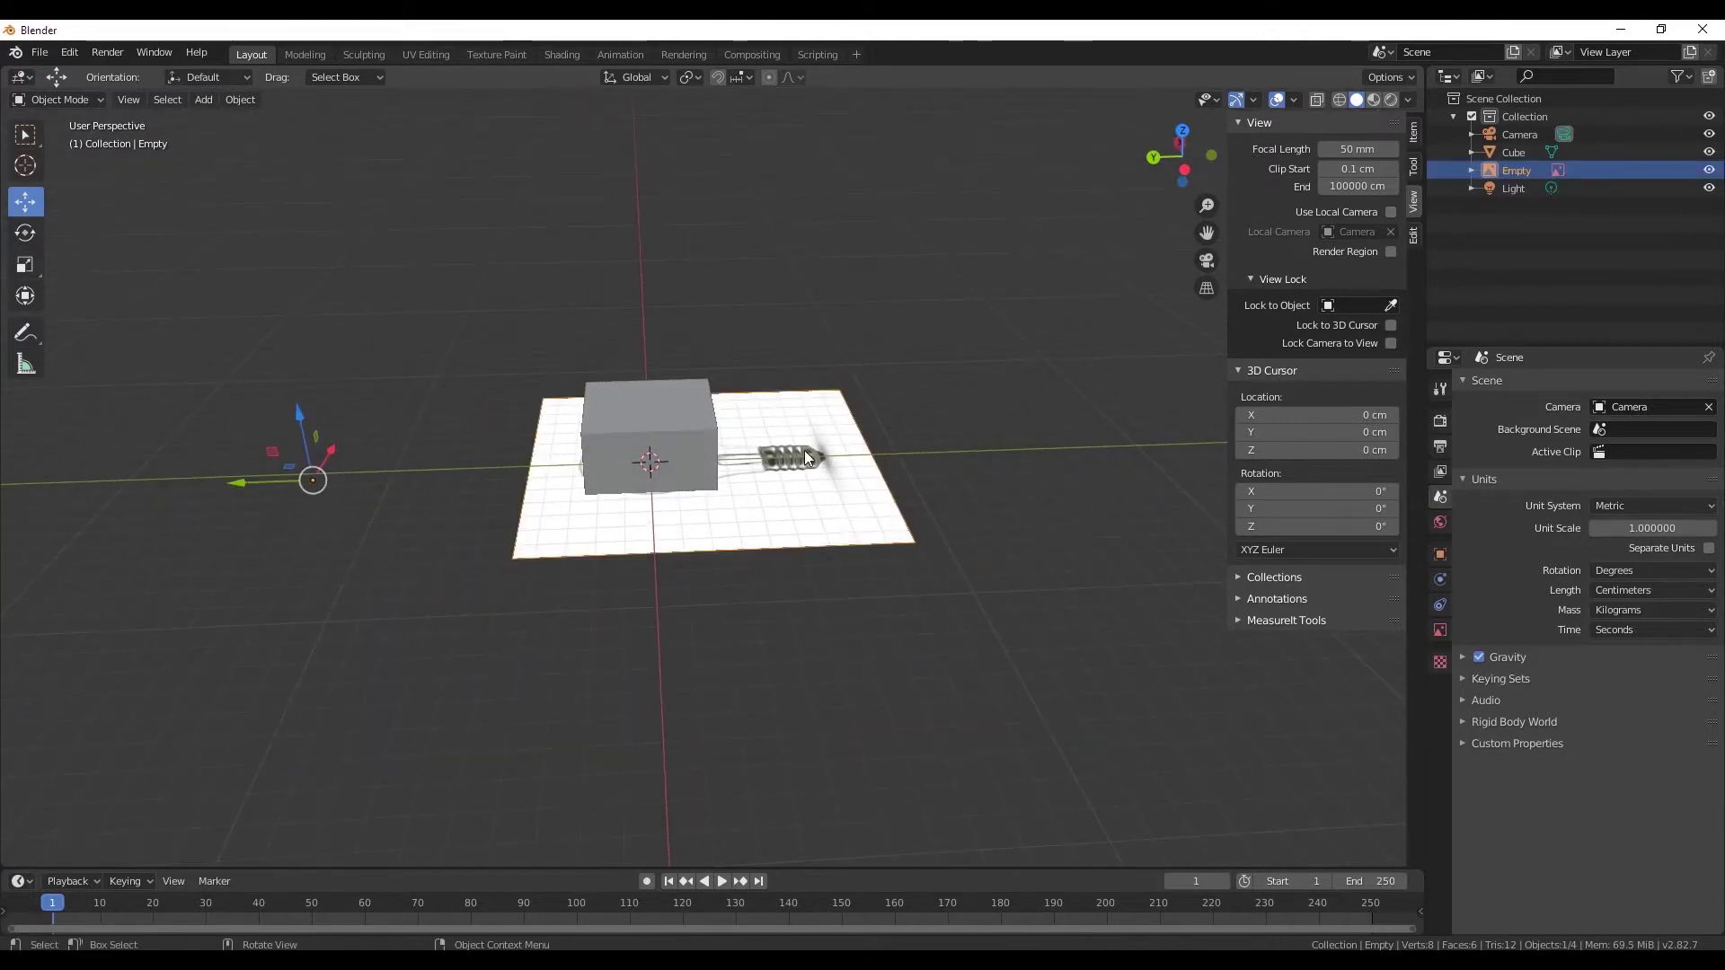
pyautogui.moveTo(460, 466)
pyautogui.mouseDown(button='middle')
pyautogui.moveTo(662, 516)
pyautogui.moveTo(839, 470)
pyautogui.mouseUp(button='middle')
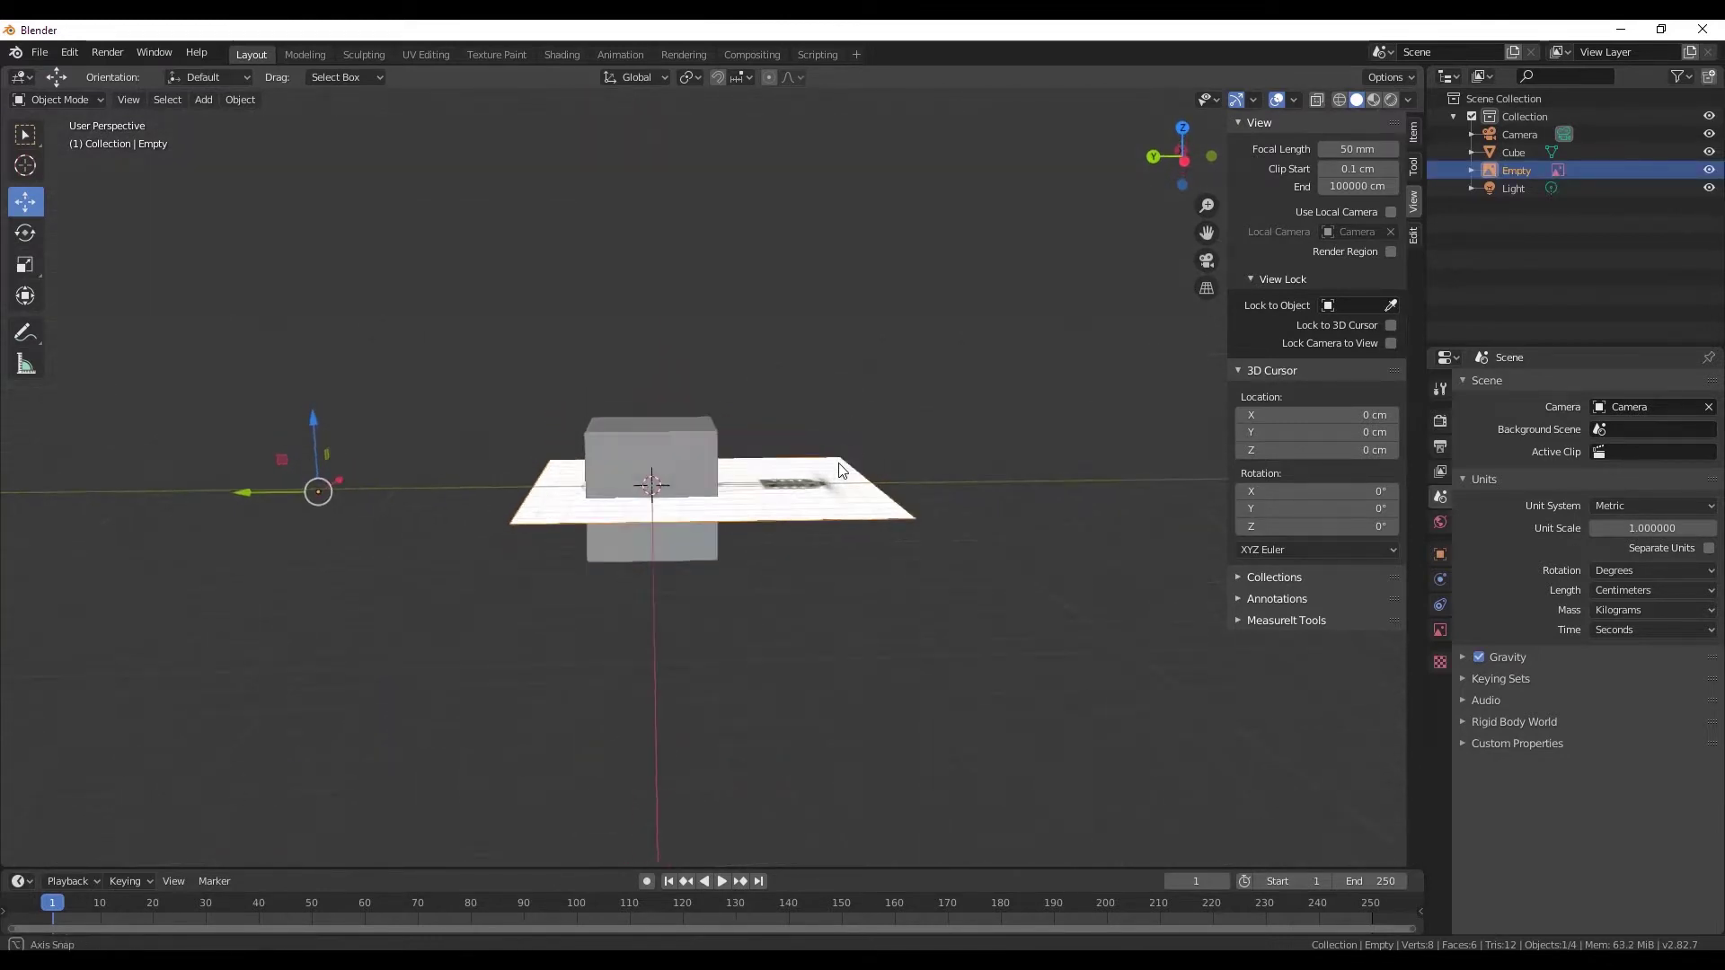
# - Rotate the reference image Empty 90° on X so it stands upright
pyautogui.click(1184, 158)
pyautogui.click(30, 239)
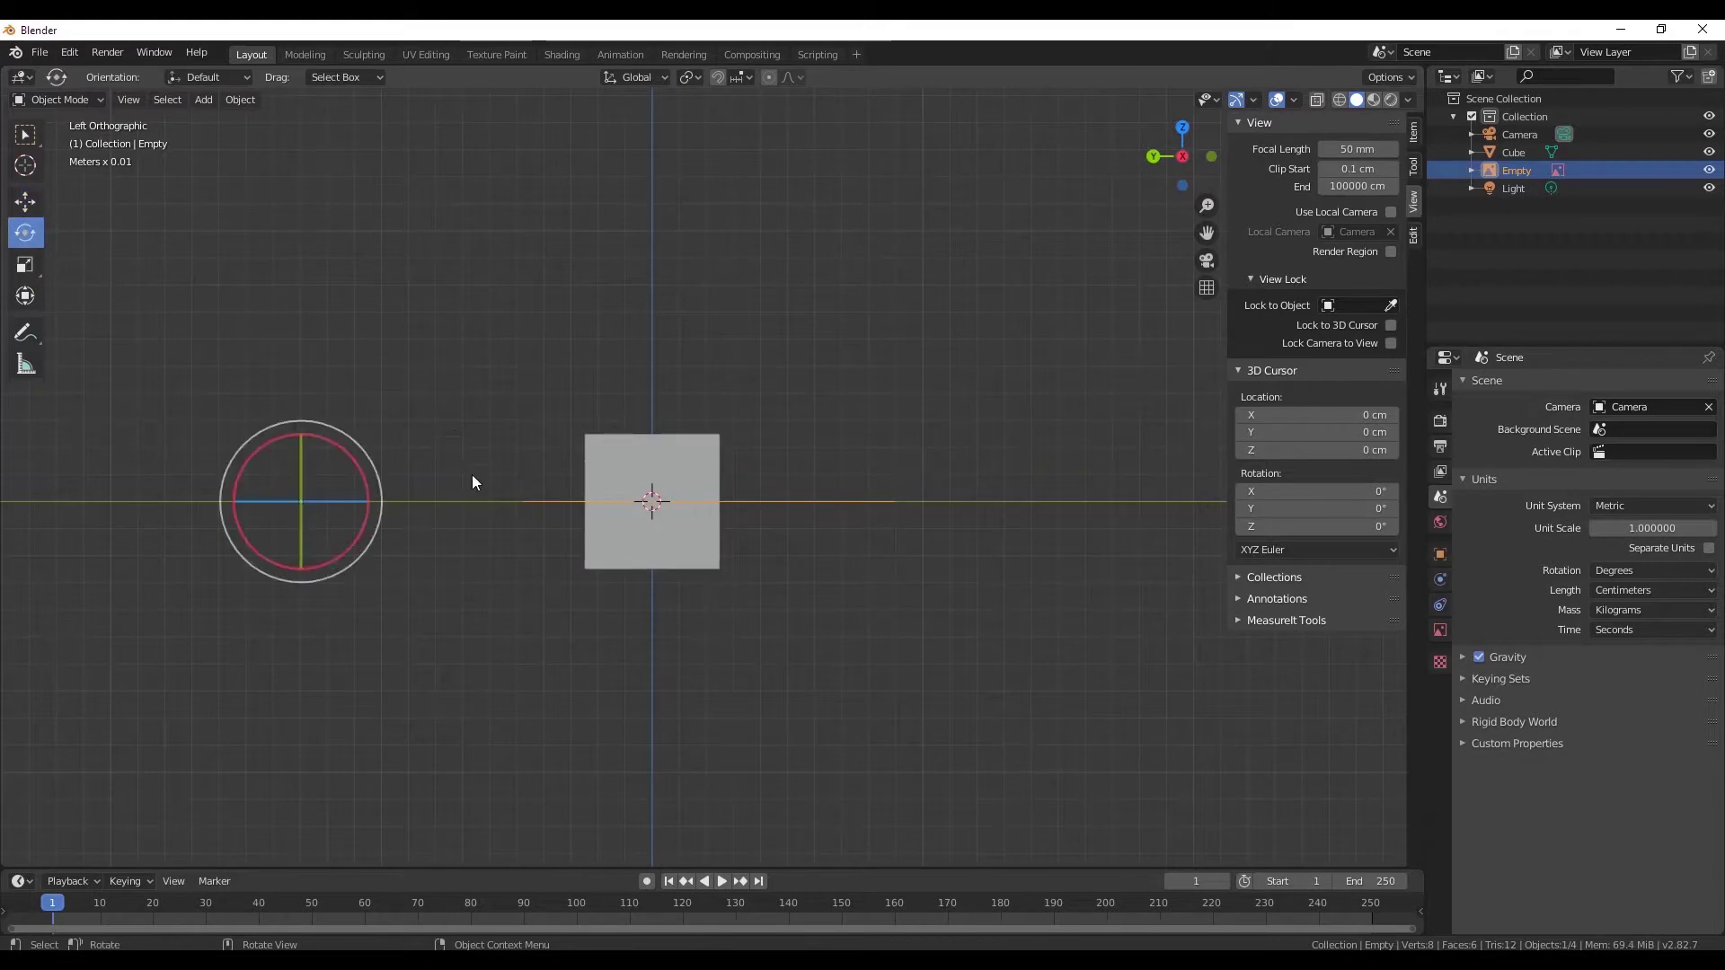
pyautogui.keyDown('shift'); pyautogui.moveTo(471, 476); pyautogui.dragTo(461, 313, button='middle'); pyautogui.keyUp('shift')
pyautogui.moveTo(422, 293); pyautogui.dragTo(424, 437)
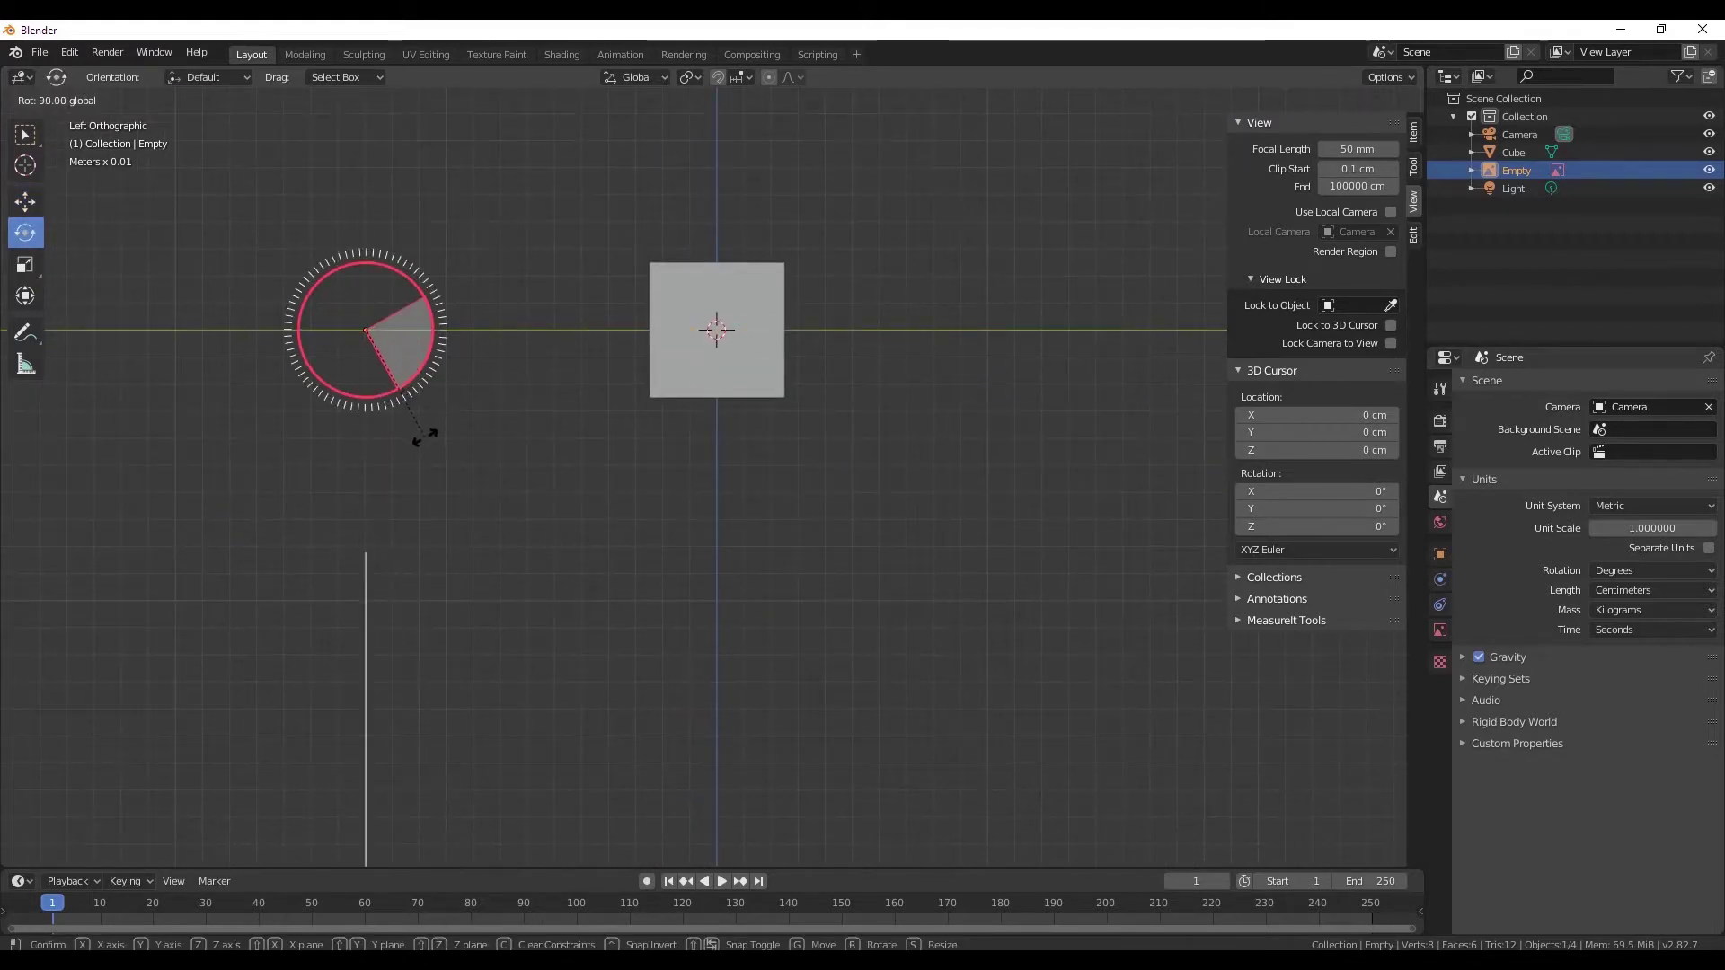
# - Move the reference image up along Z so it sits above the origin
pyautogui.click(25, 201)
pyautogui.scroll(-3, 536, 397)
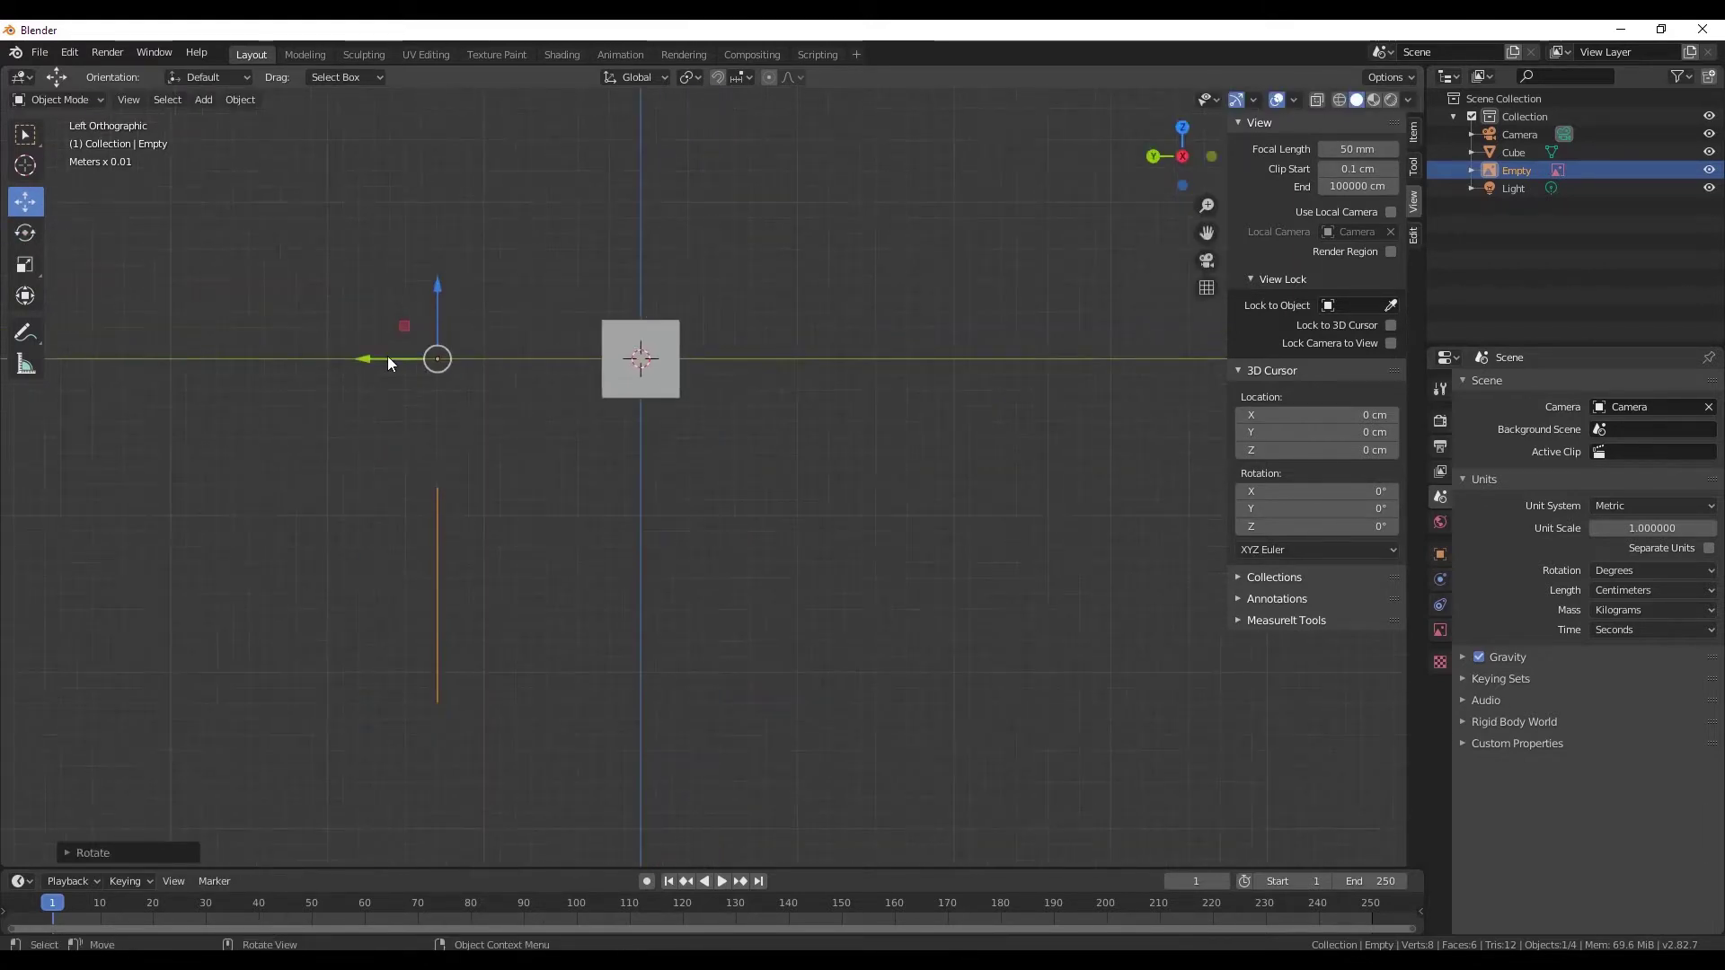
pyautogui.moveTo(386, 356); pyautogui.dragTo(682, 390)
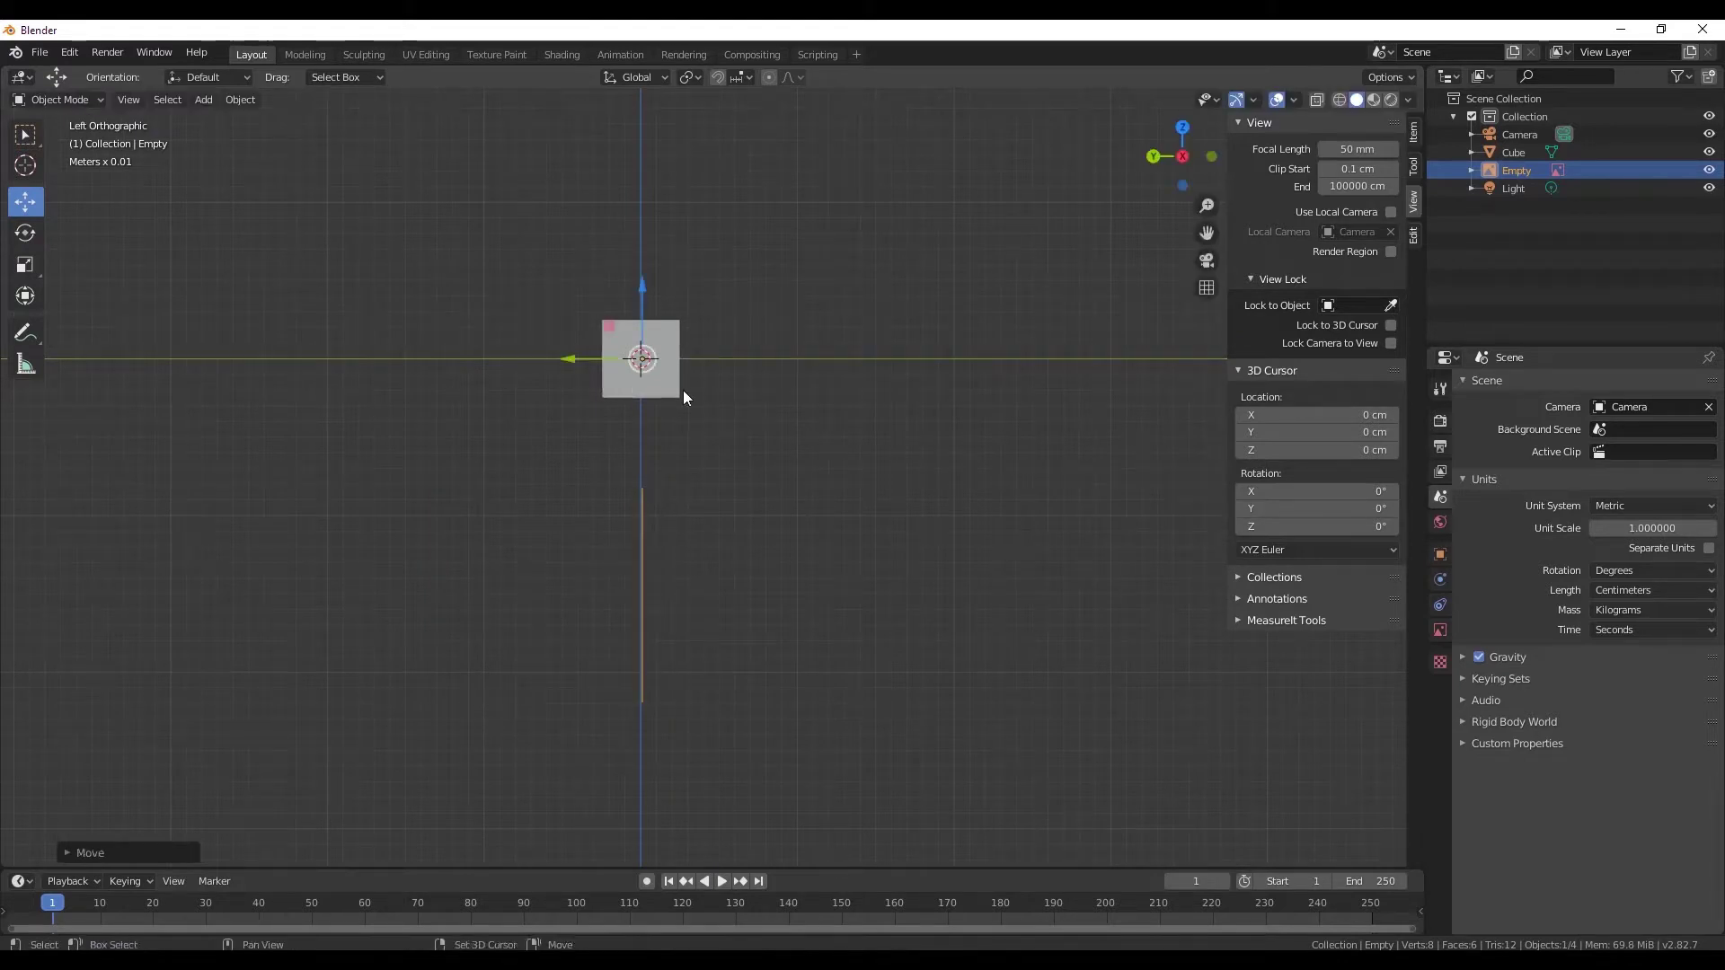
pyautogui.keyDown('shift'); pyautogui.moveTo(683, 390); pyautogui.dragTo(661, 462, button='middle'); pyautogui.keyUp('shift')
pyautogui.moveTo(661, 462); pyautogui.dragTo(646, 317)
pyautogui.moveTo(637, 212); pyautogui.dragTo(627, 235)
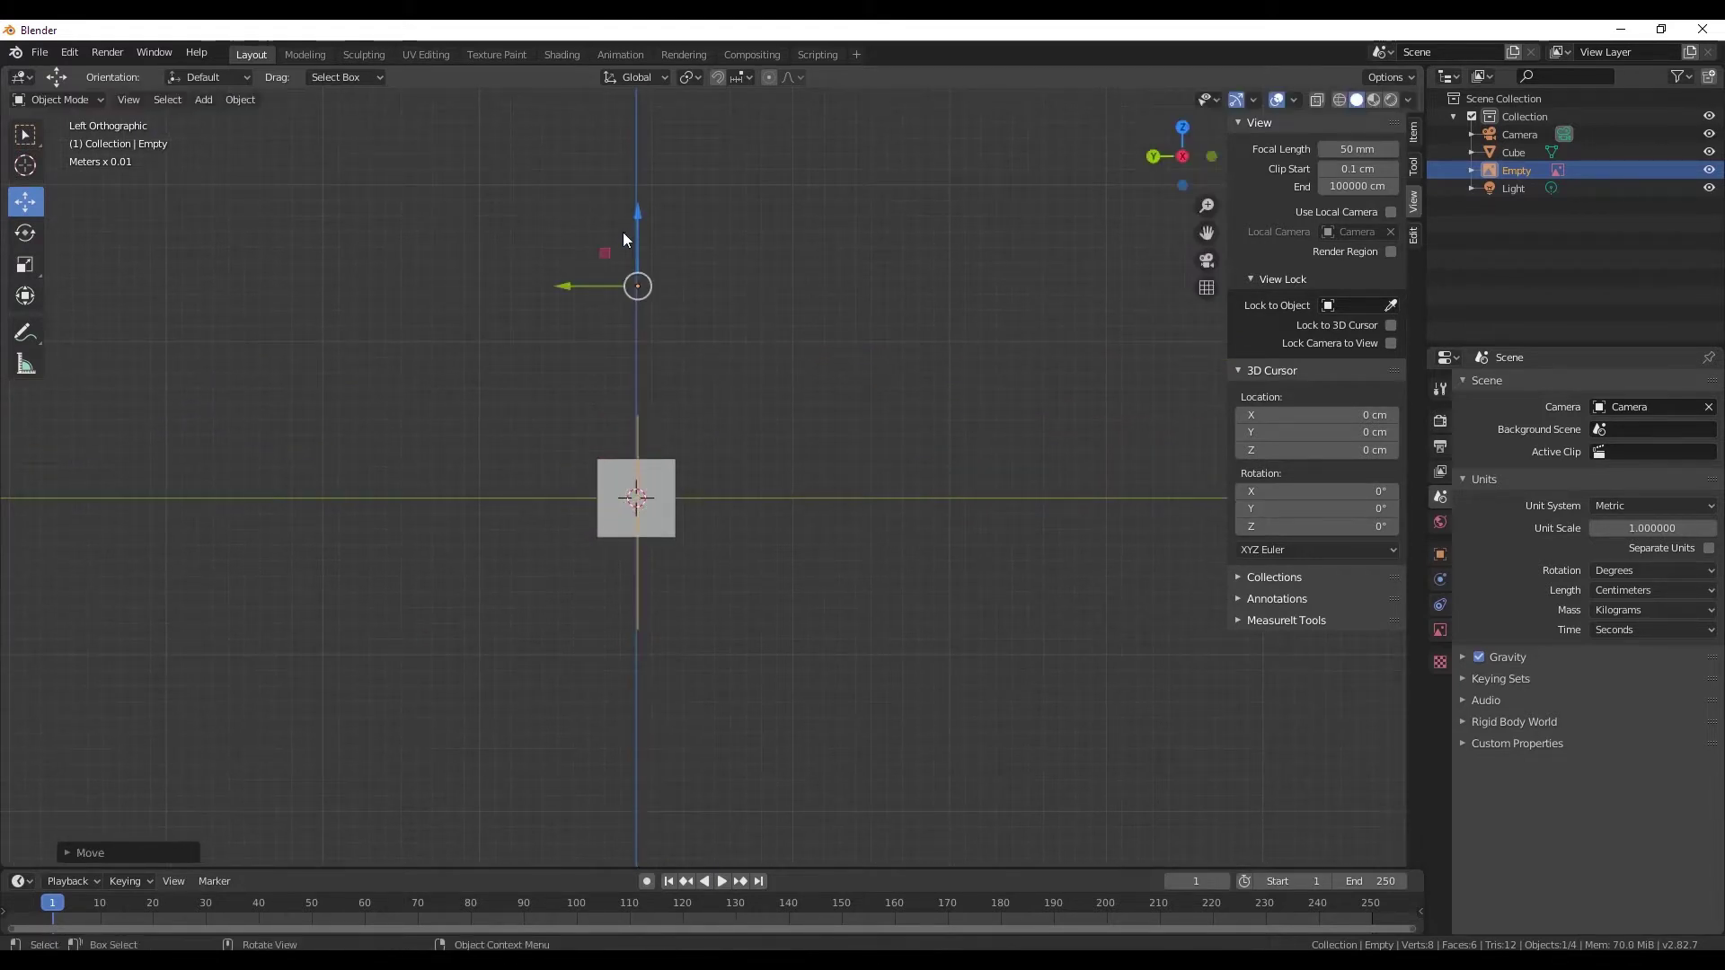
pyautogui.keyDown('shift'); pyautogui.moveTo(675, 286); pyautogui.dragTo(645, 410, button='middle'); pyautogui.keyUp('shift')
pyautogui.moveTo(604, 359); pyautogui.dragTo(604, 187)
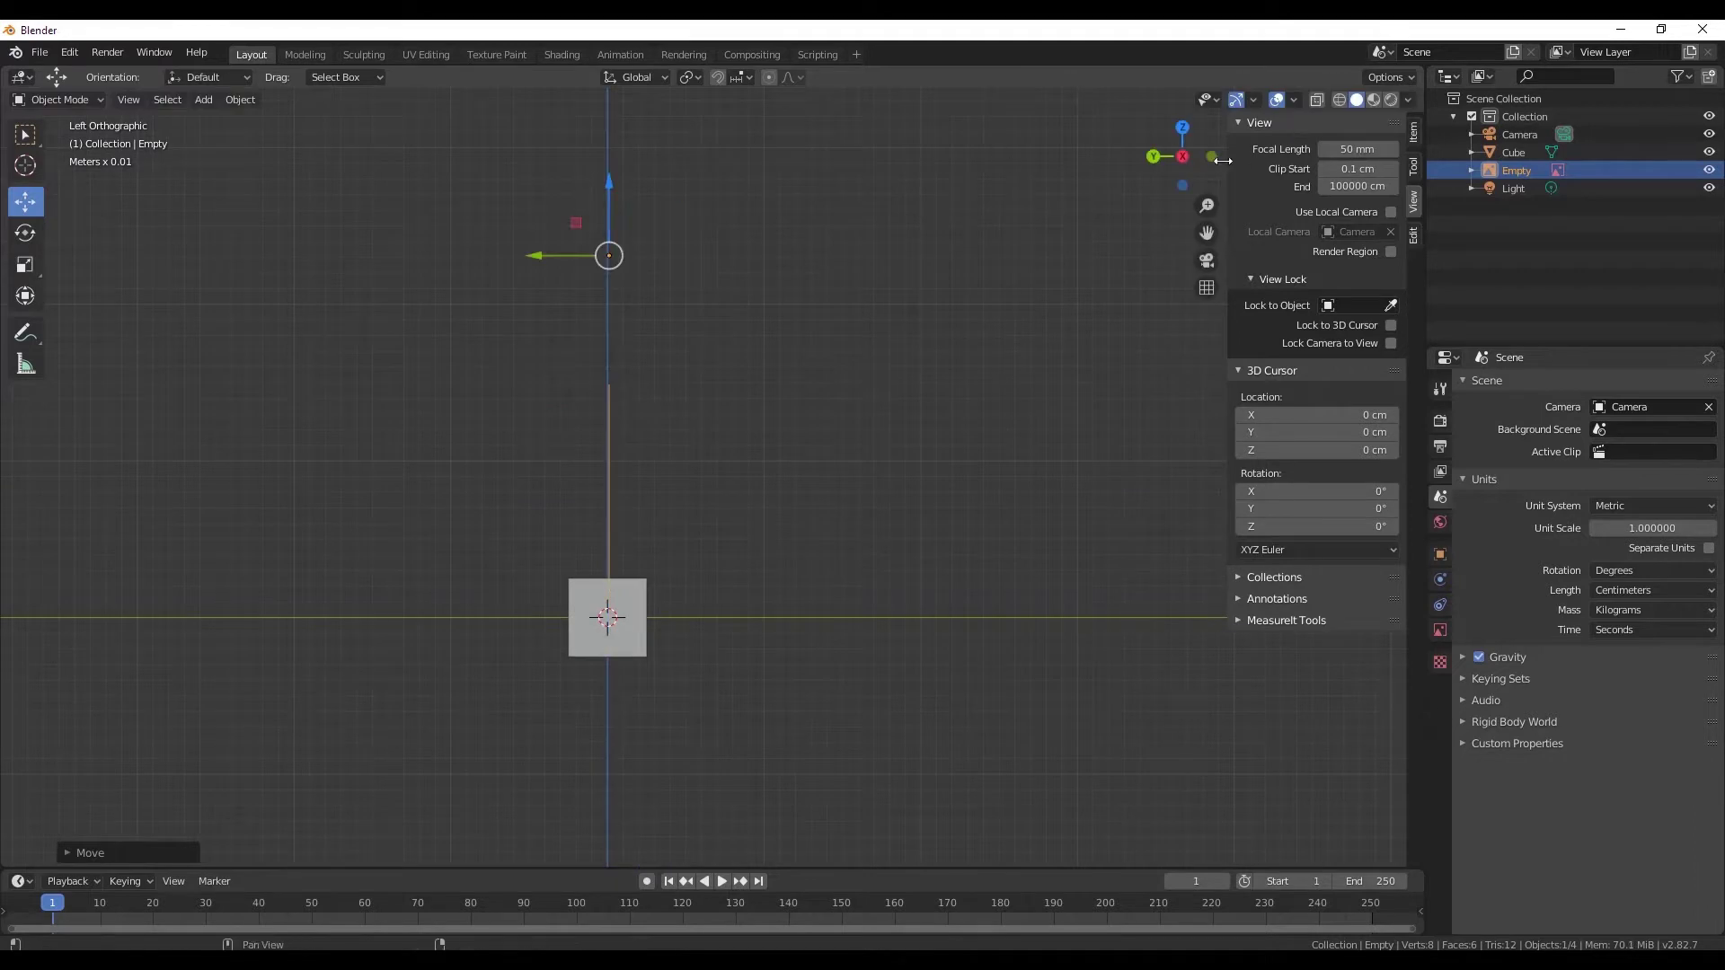
# - Check the cube against the bulb image from the front, then hide the original Cube
pyautogui.click(1211, 156)
pyautogui.keyDown('shift'); pyautogui.moveTo(886, 477); pyautogui.dragTo(882, 497, button='middle'); pyautogui.keyUp('shift')
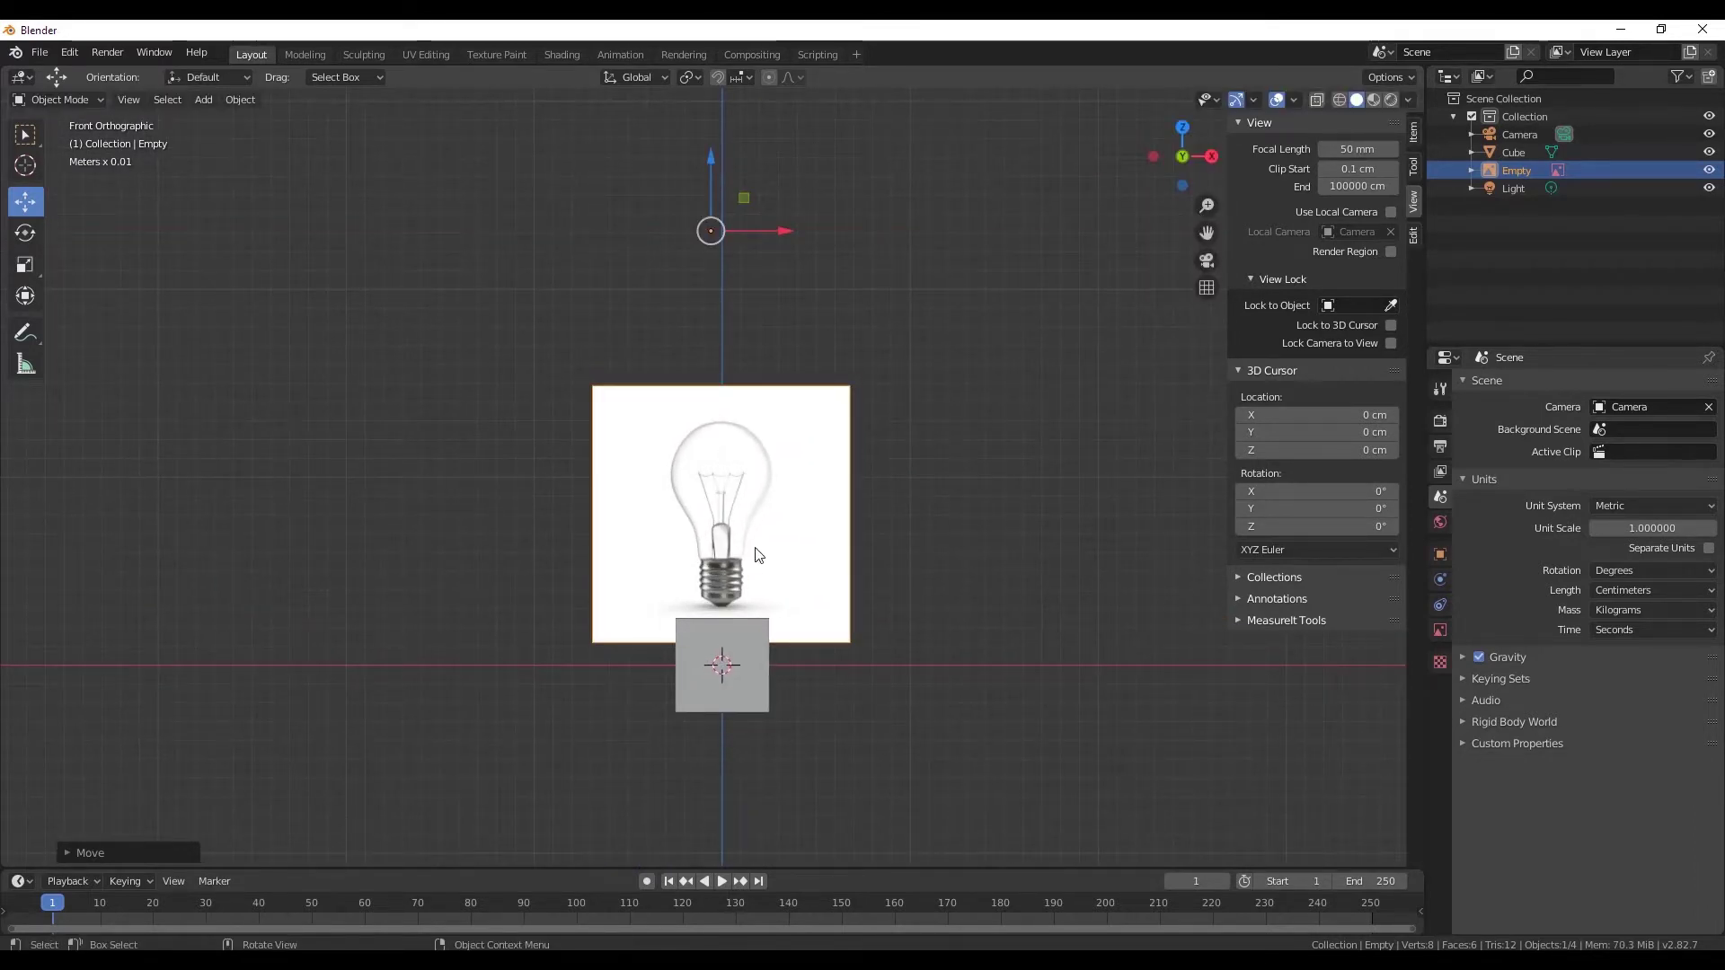
pyautogui.click(758, 665)
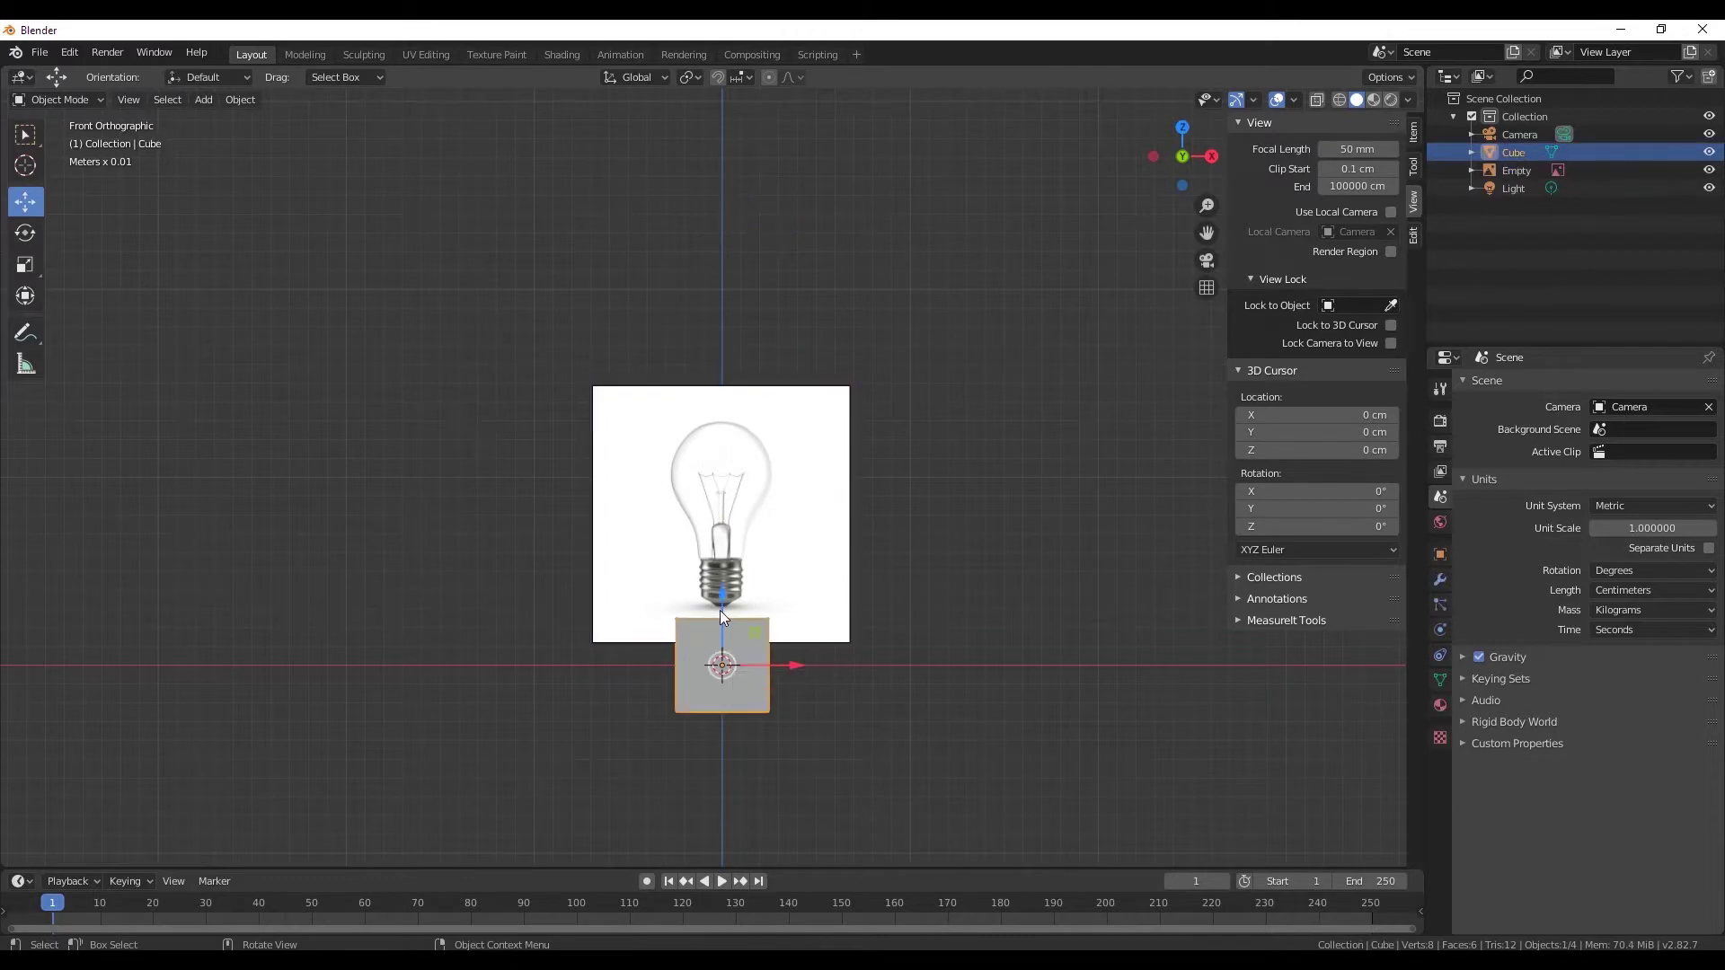
pyautogui.moveTo(719, 611); pyautogui.dragTo(747, 446)
pyautogui.click(757, 471)
pyautogui.click(745, 501)
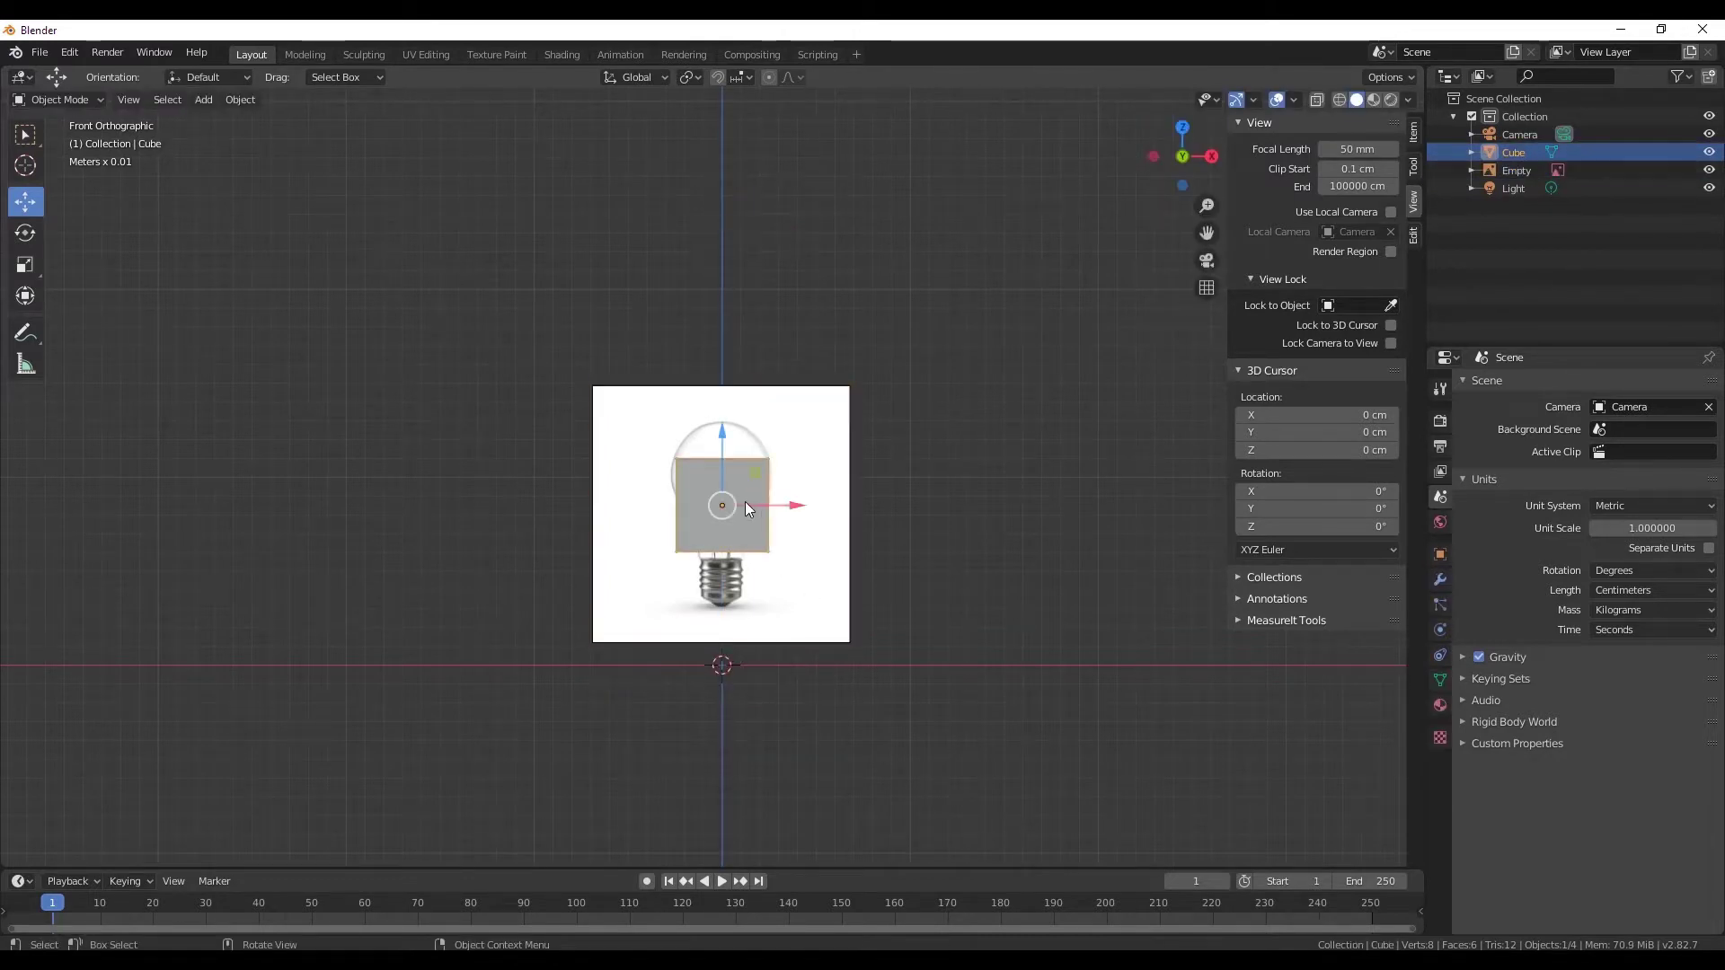
pyautogui.scroll(4, 753, 499)
pyautogui.moveTo(753, 499); pyautogui.dragTo(828, 632, button='middle')
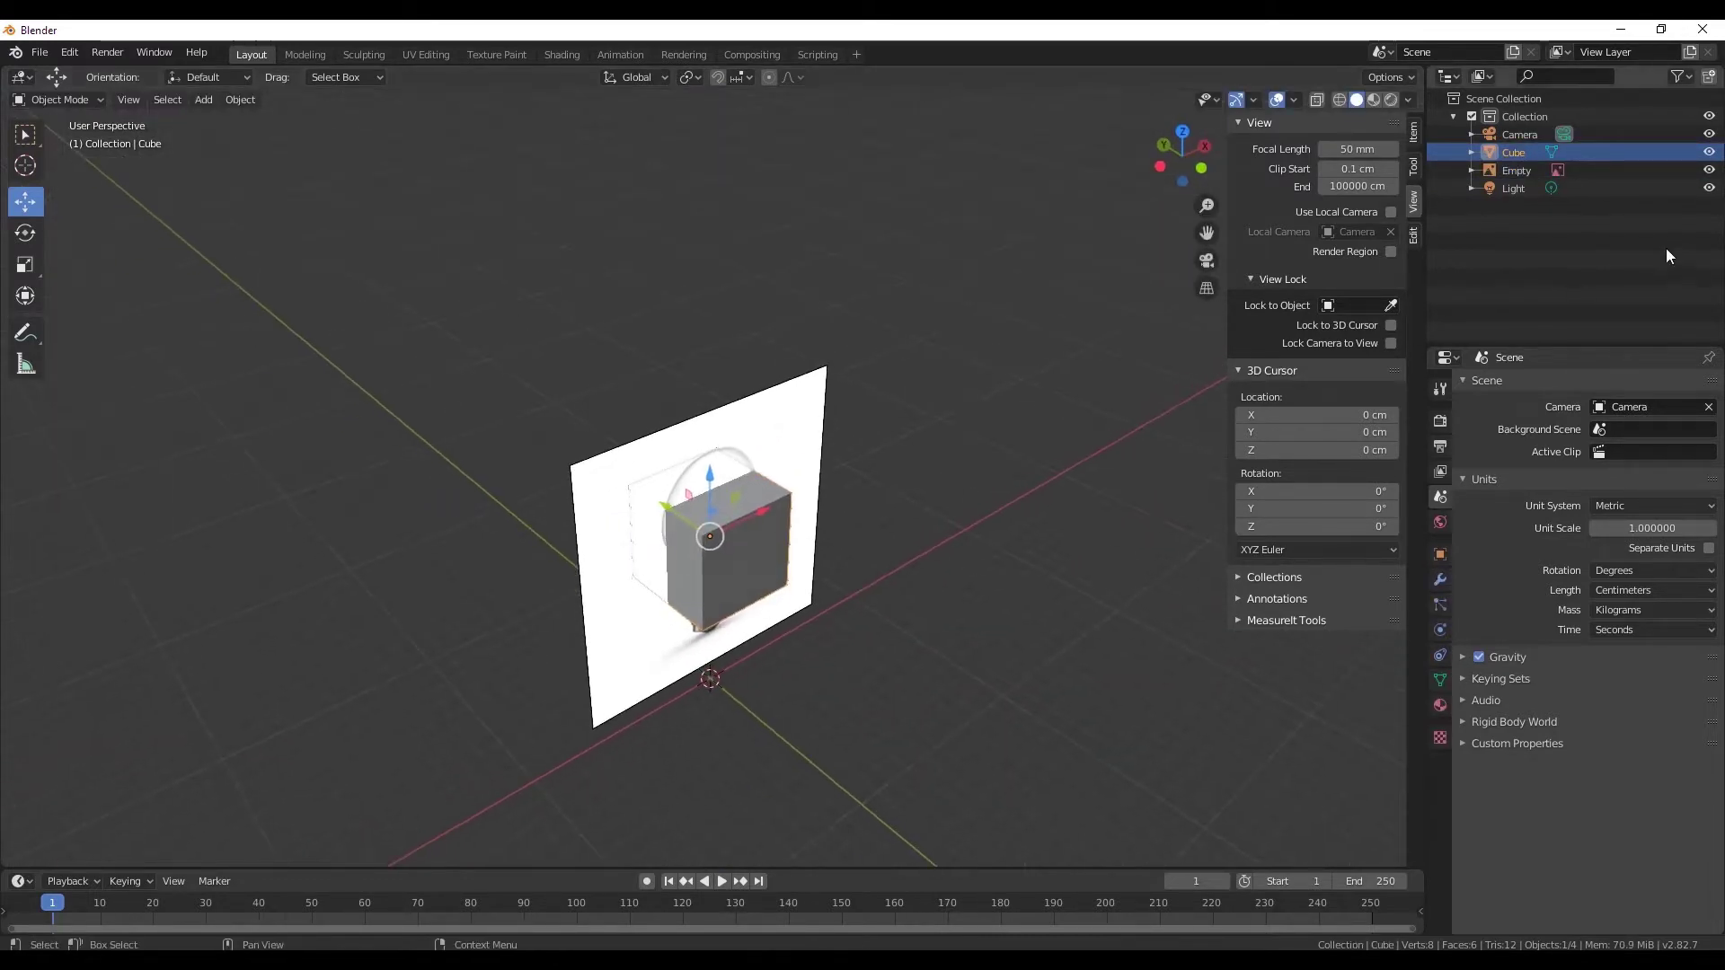
pyautogui.click(1708, 152)
pyautogui.click(203, 100)
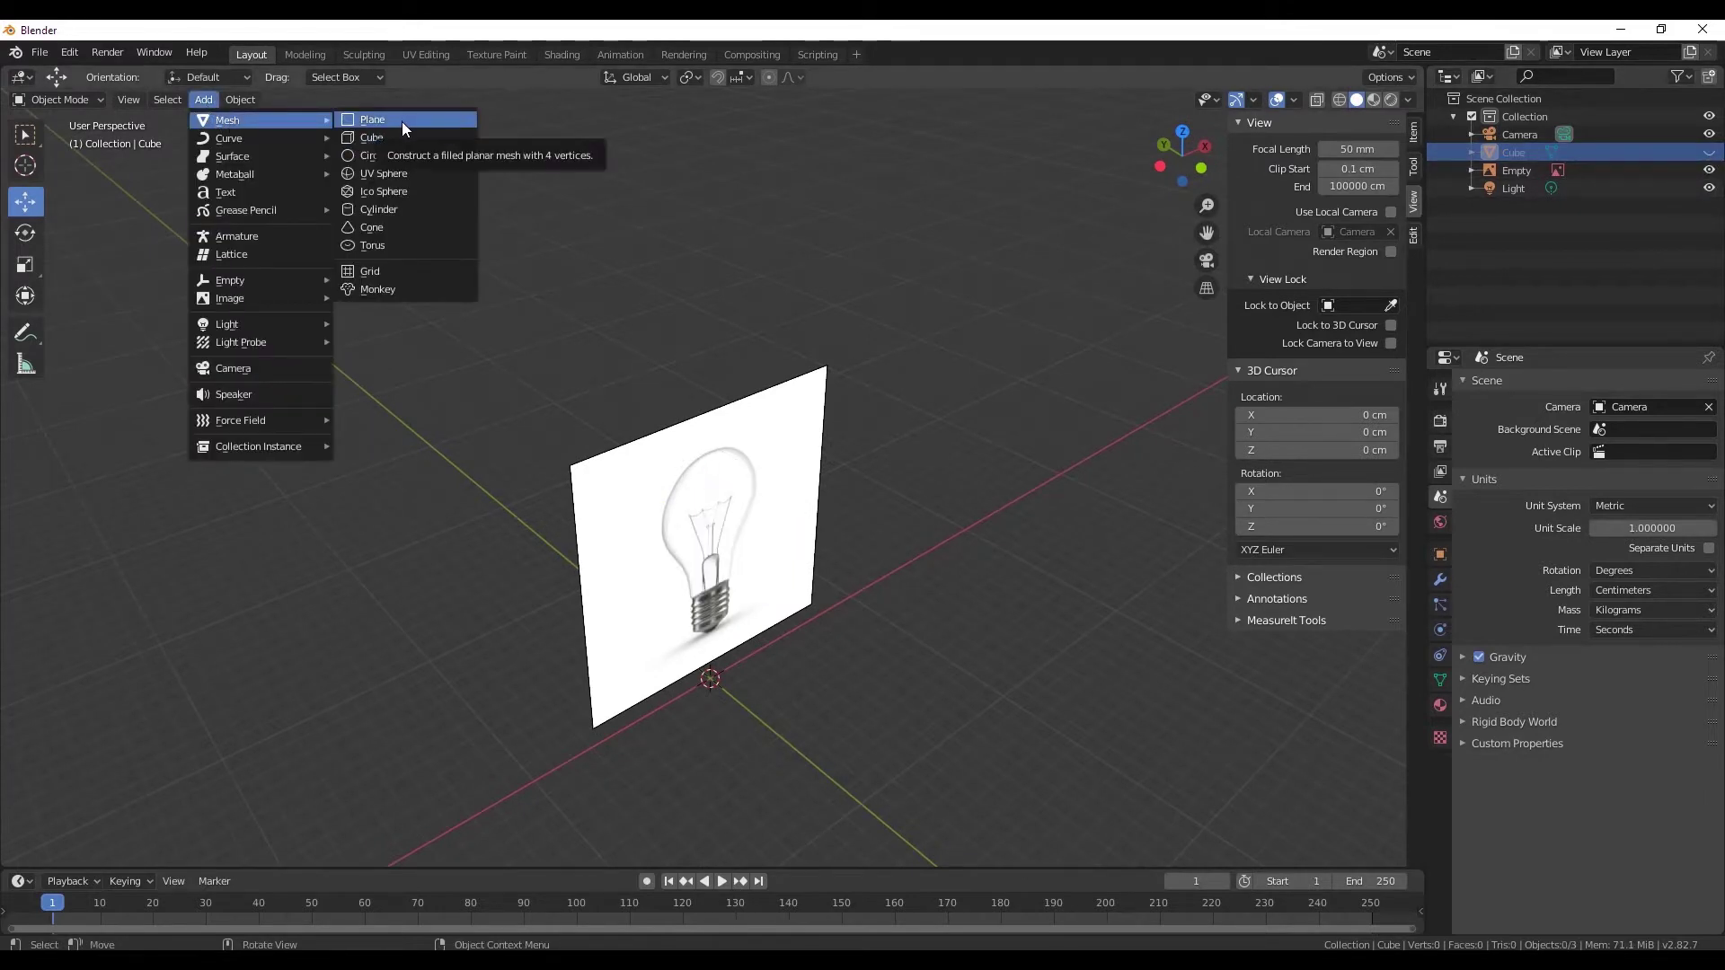
# - Add a new 2 cm cube mesh and frame it against the bulb image
pyautogui.click(394, 140)
pyautogui.moveTo(811, 636)
pyautogui.mouseDown(button='middle')
pyautogui.moveTo(909, 579)
pyautogui.moveTo(767, 623)
pyautogui.mouseUp(button='middle')
pyautogui.scroll(3, 735, 636)
pyautogui.scroll(4, 735, 628)
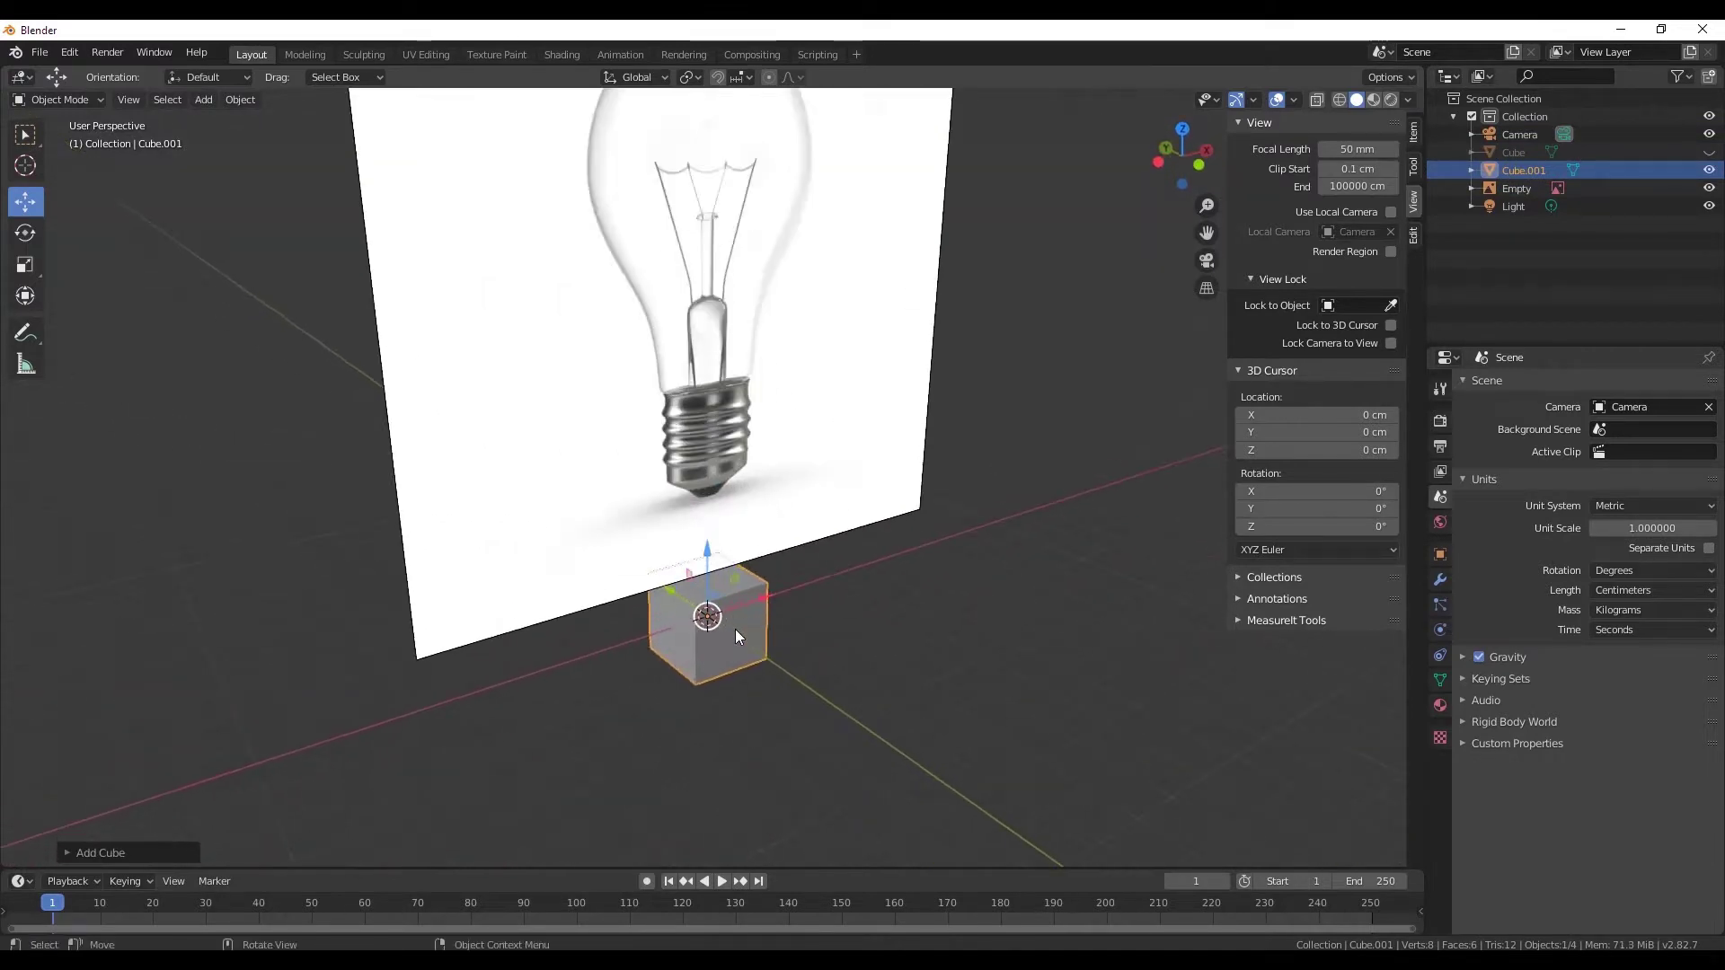
pyautogui.keyDown('shift'); pyautogui.moveTo(705, 355); pyautogui.dragTo(662, 420, button='middle'); pyautogui.keyUp('shift')
pyautogui.scroll(-4, 778, 618)
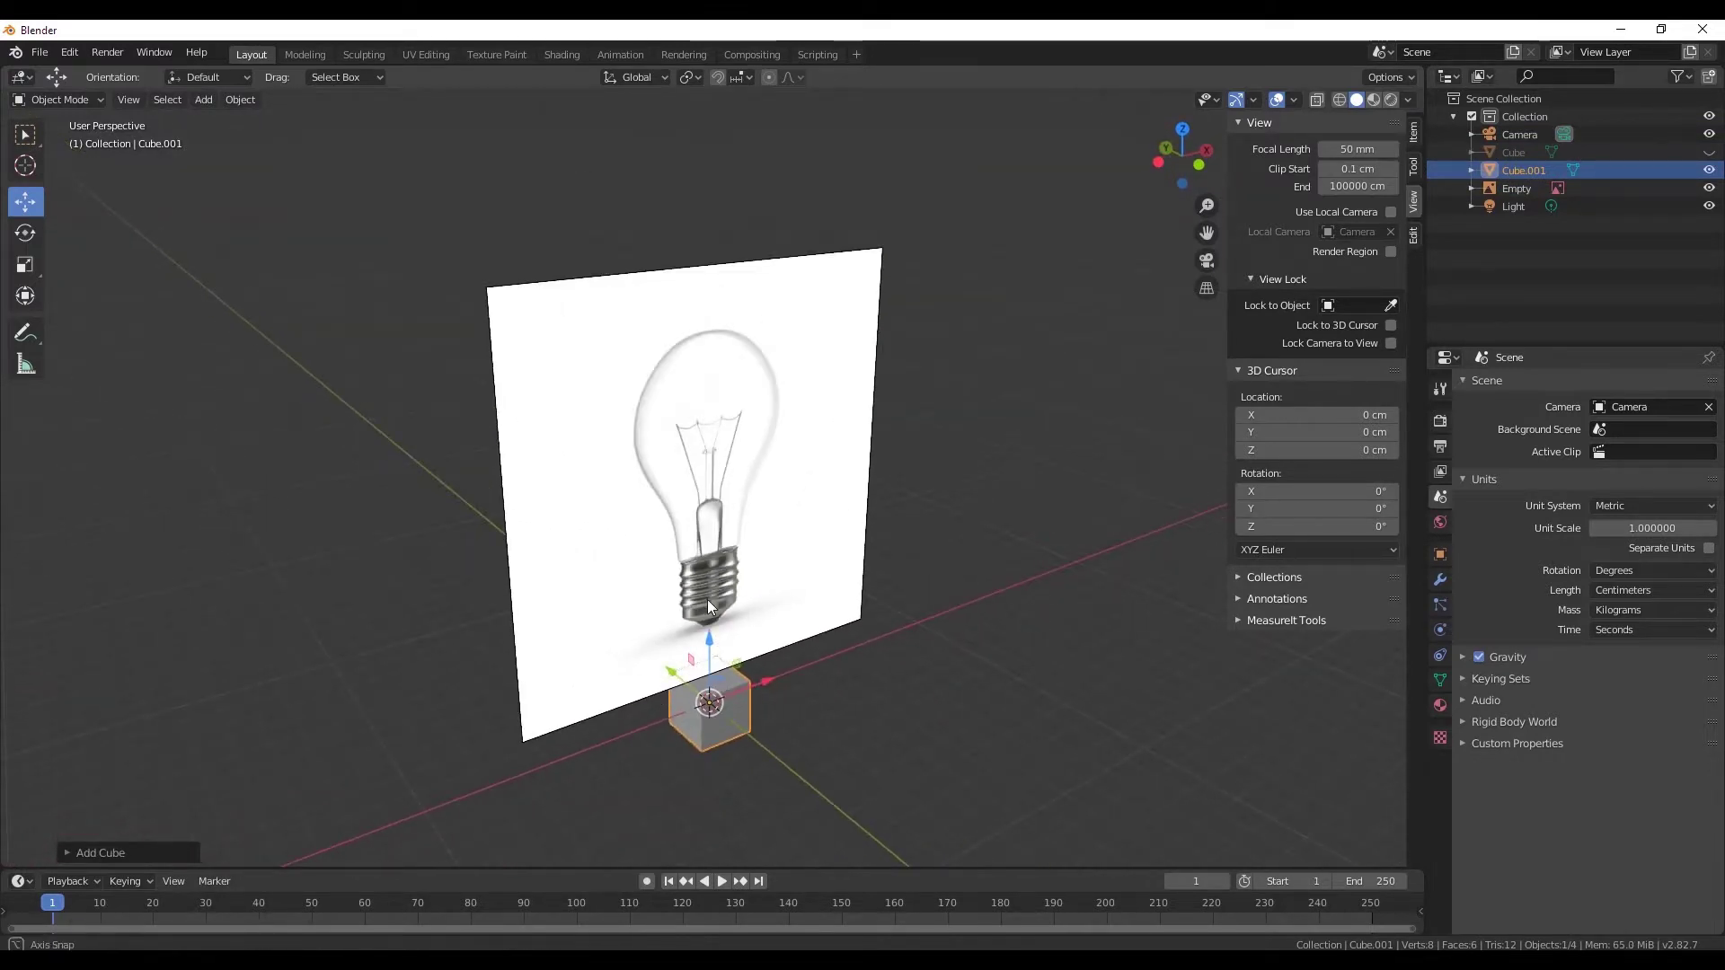
pyautogui.moveTo(708, 608); pyautogui.dragTo(721, 595, button='middle')
# - Move the new cube up along Z toward the bulb's base in back view
pyautogui.press('g')
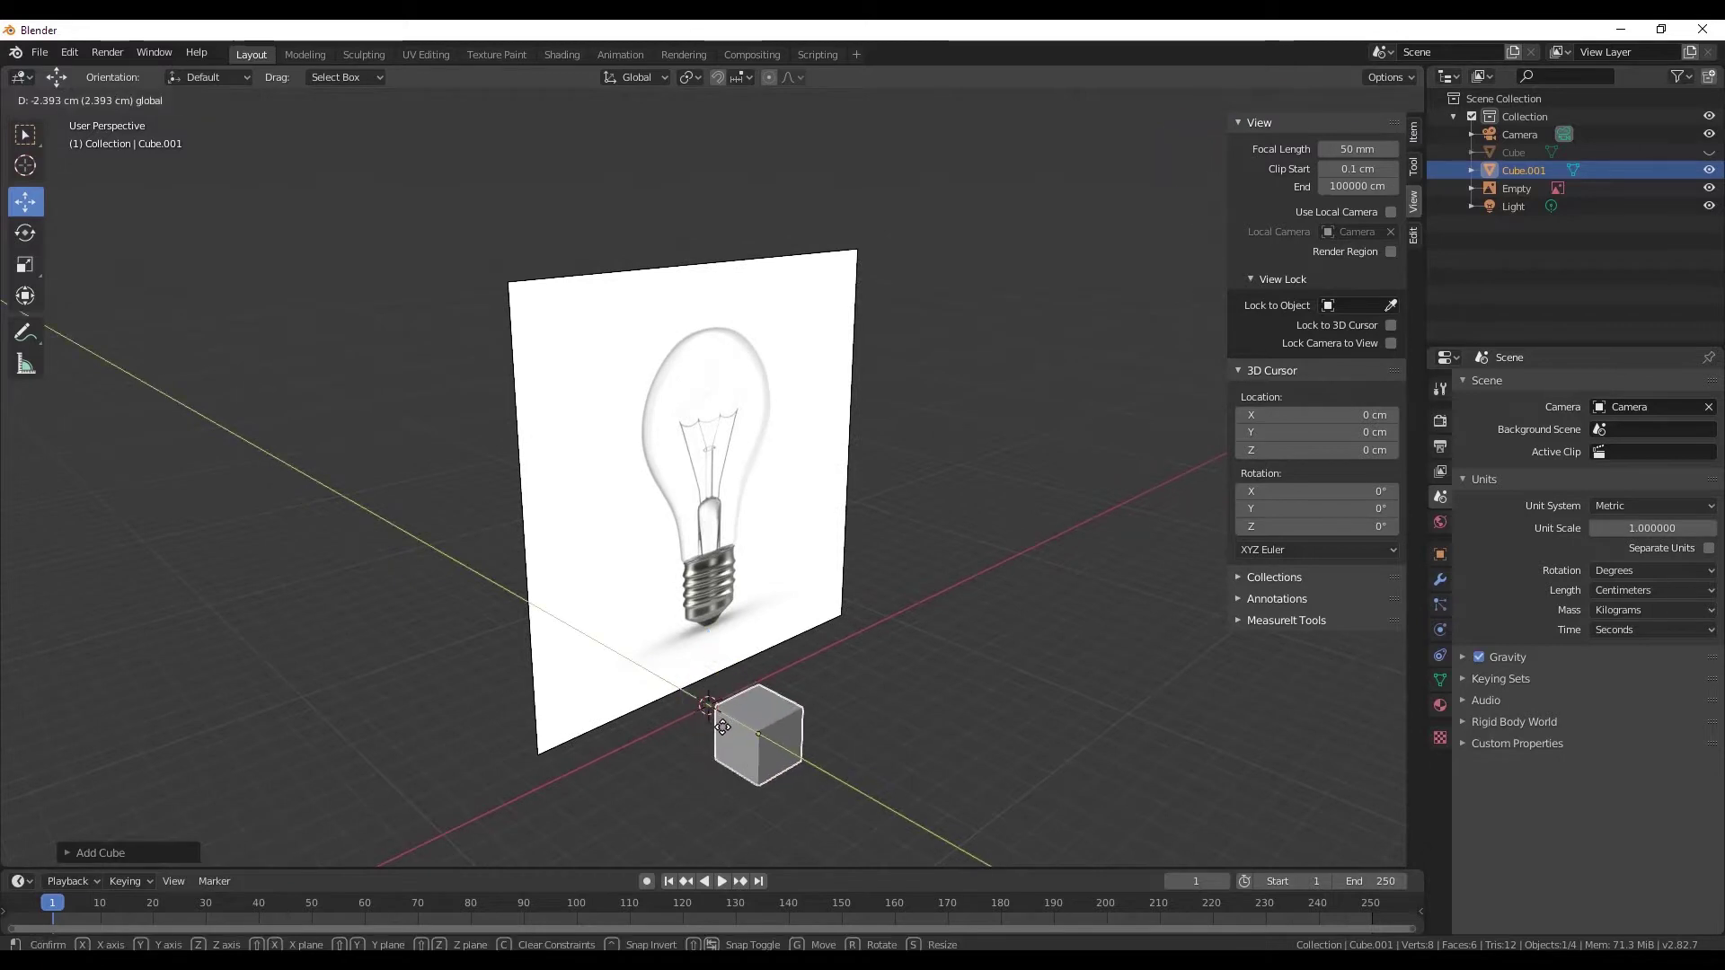
pyautogui.click(722, 726)
pyautogui.press('KP_7')
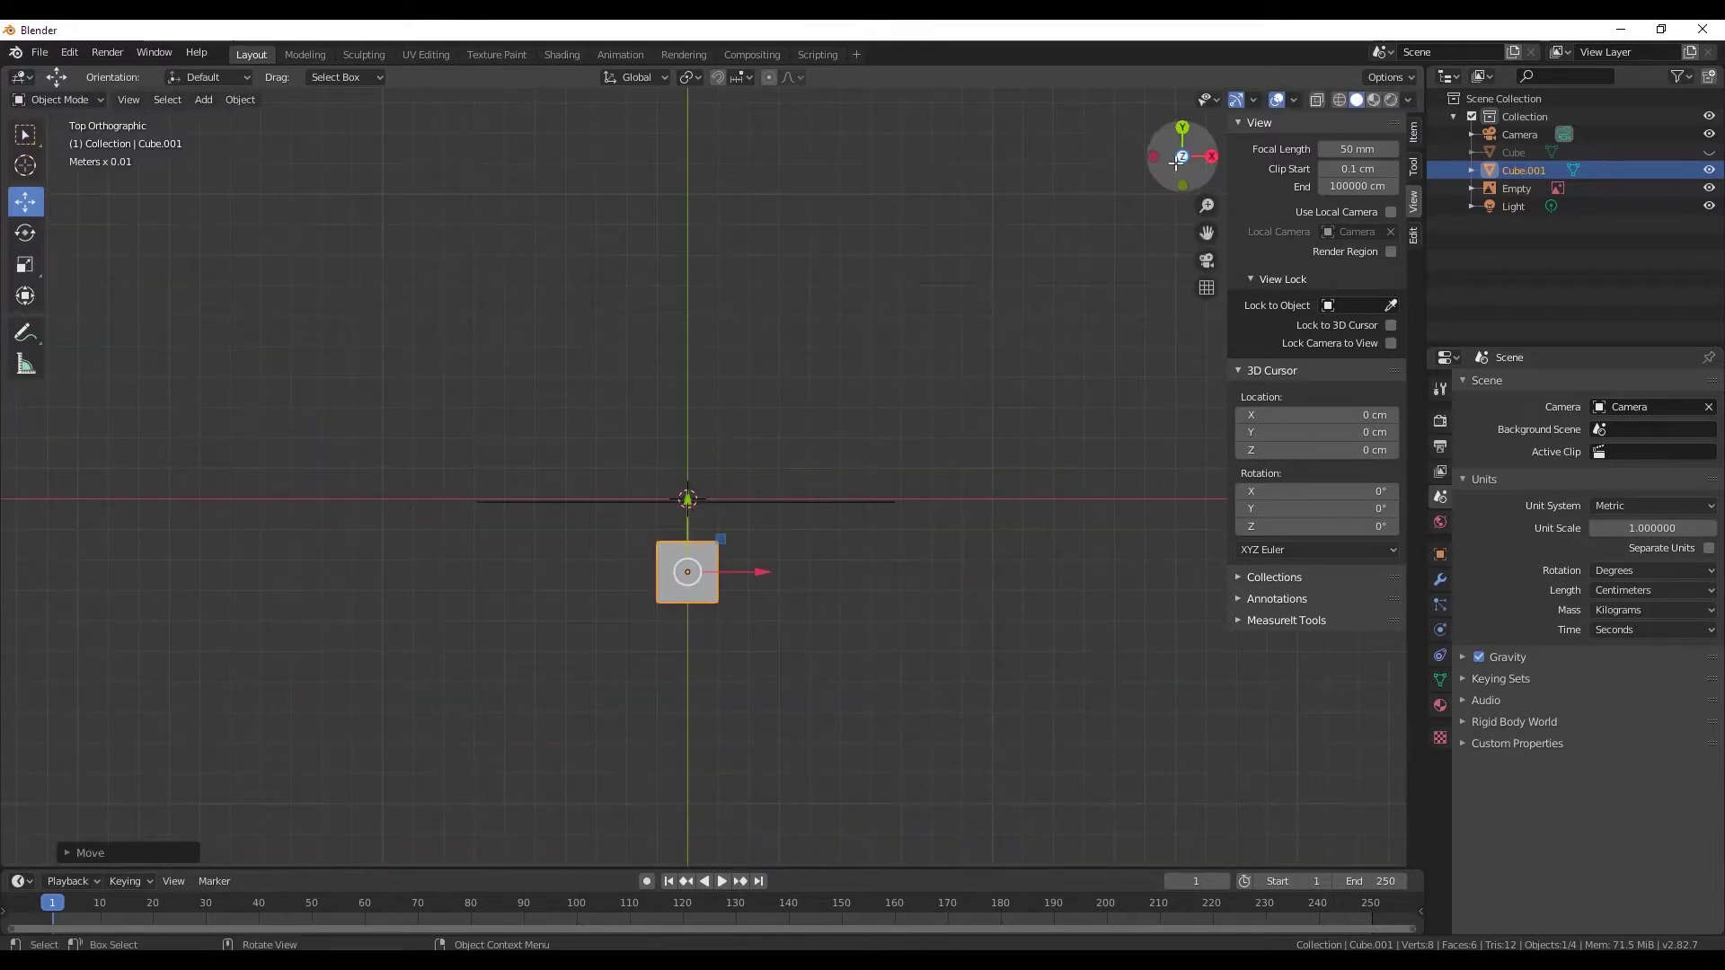
pyautogui.click(1182, 129)
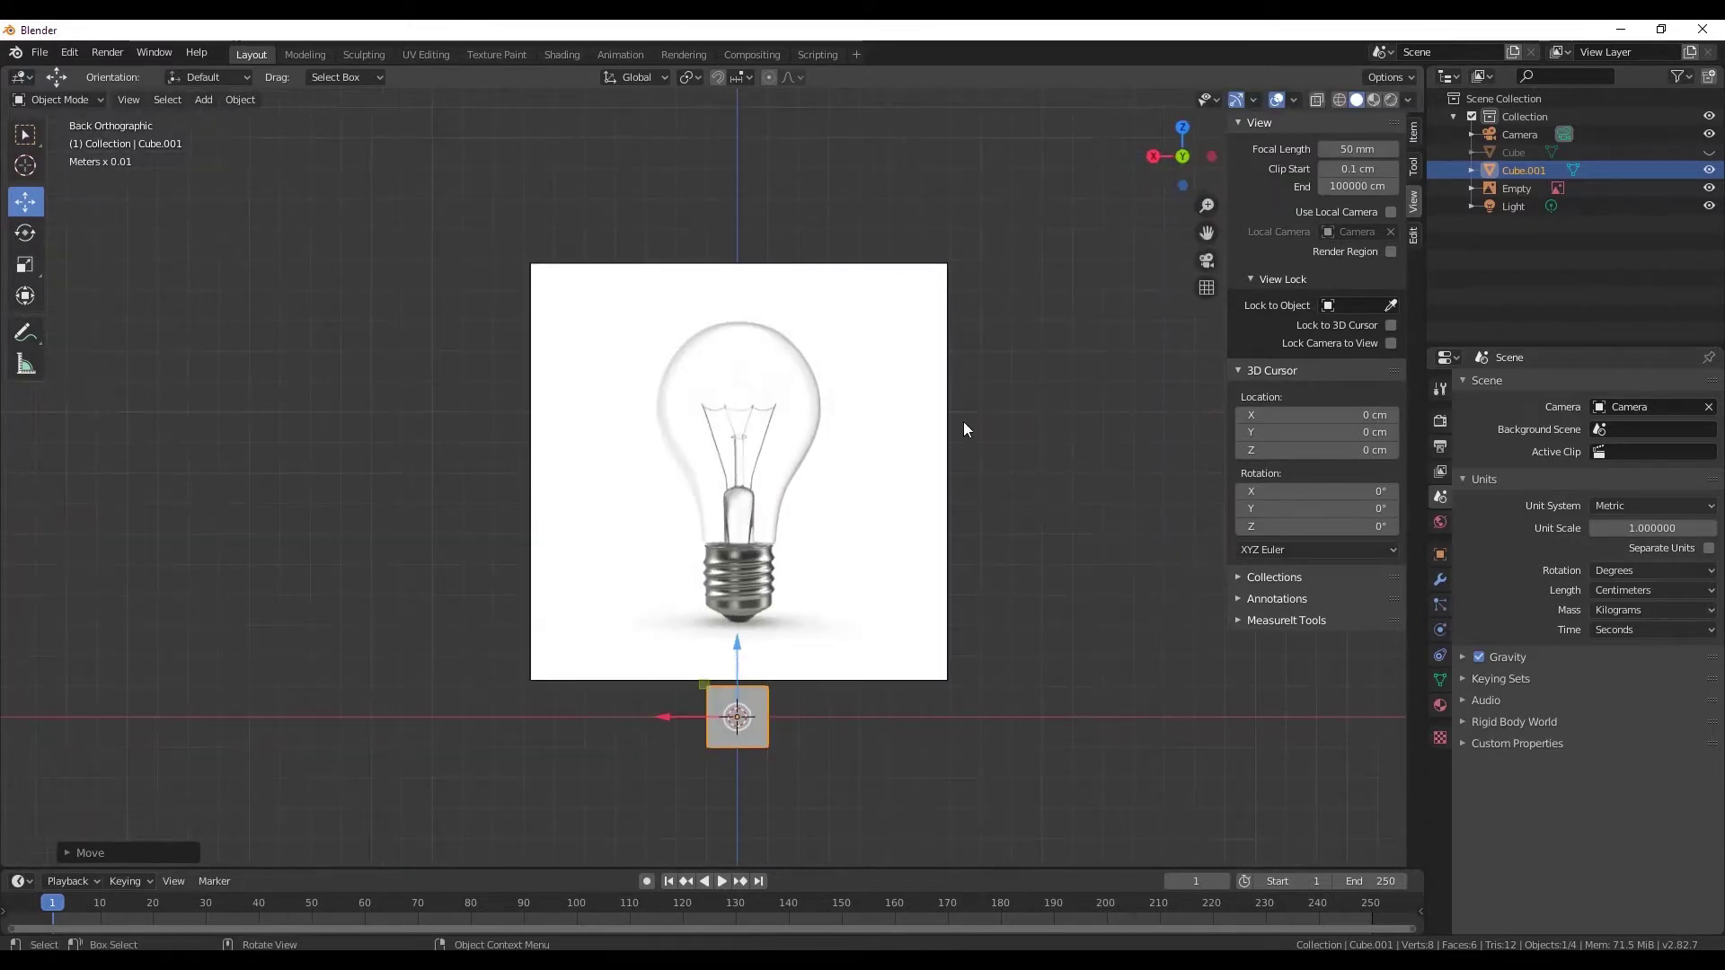
pyautogui.moveTo(737, 648); pyautogui.dragTo(746, 510)
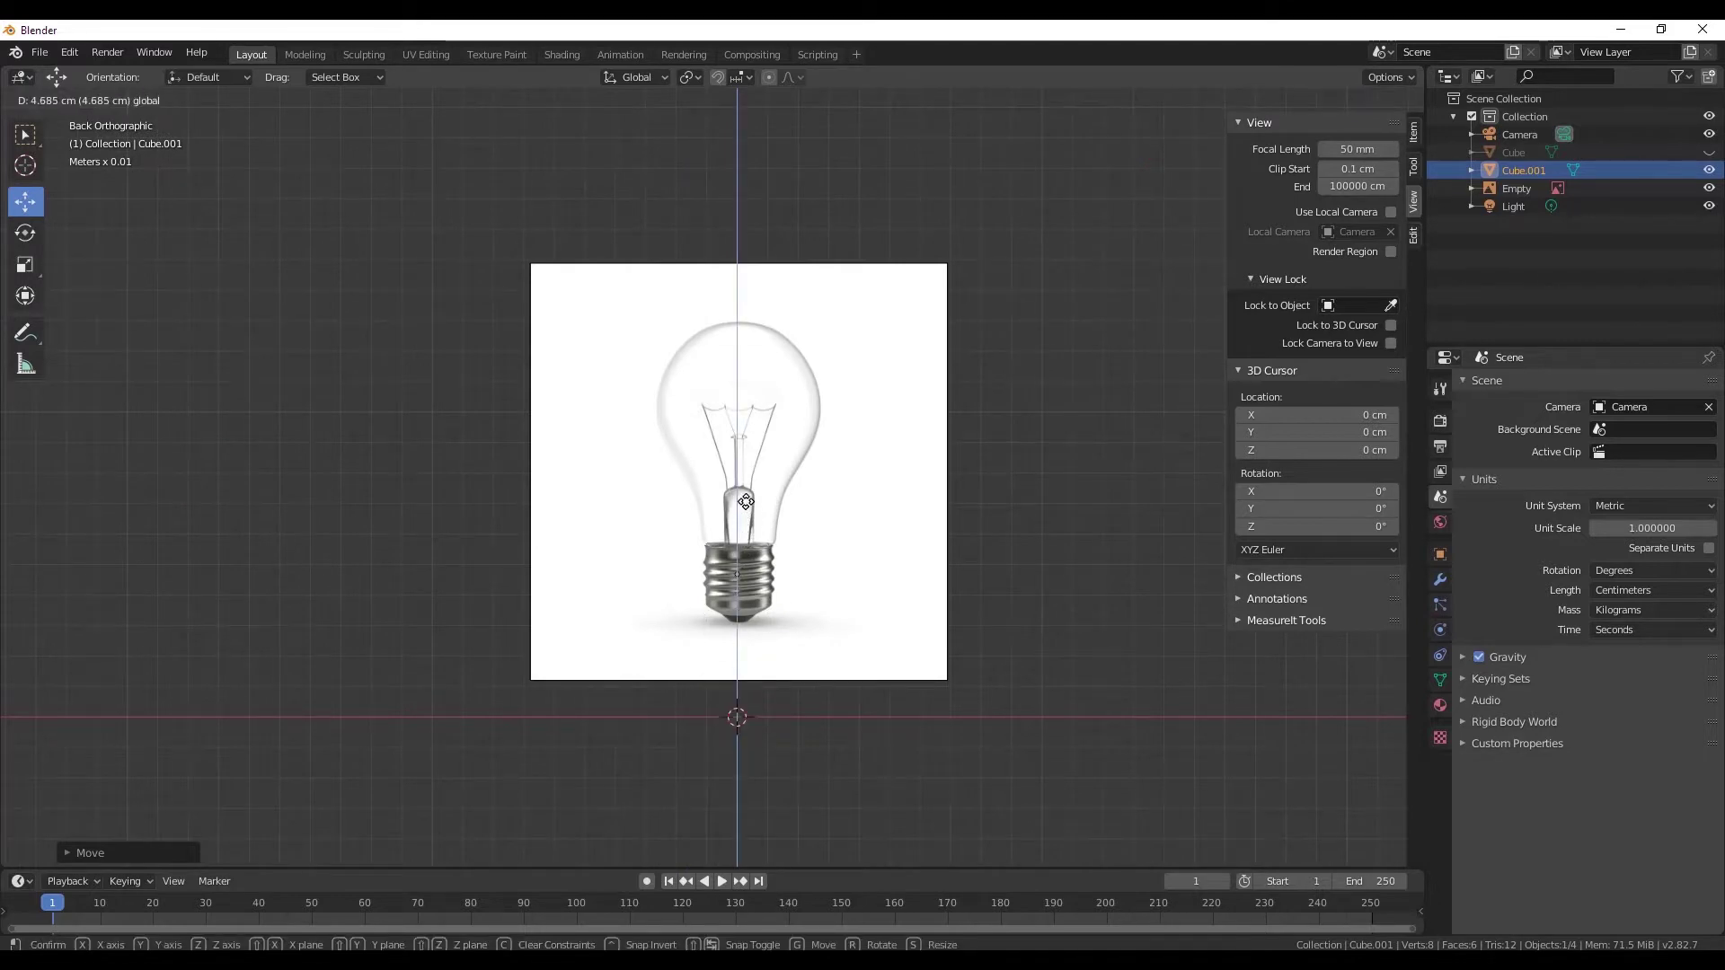
pyautogui.moveTo(746, 501); pyautogui.dragTo(814, 617, button='middle')
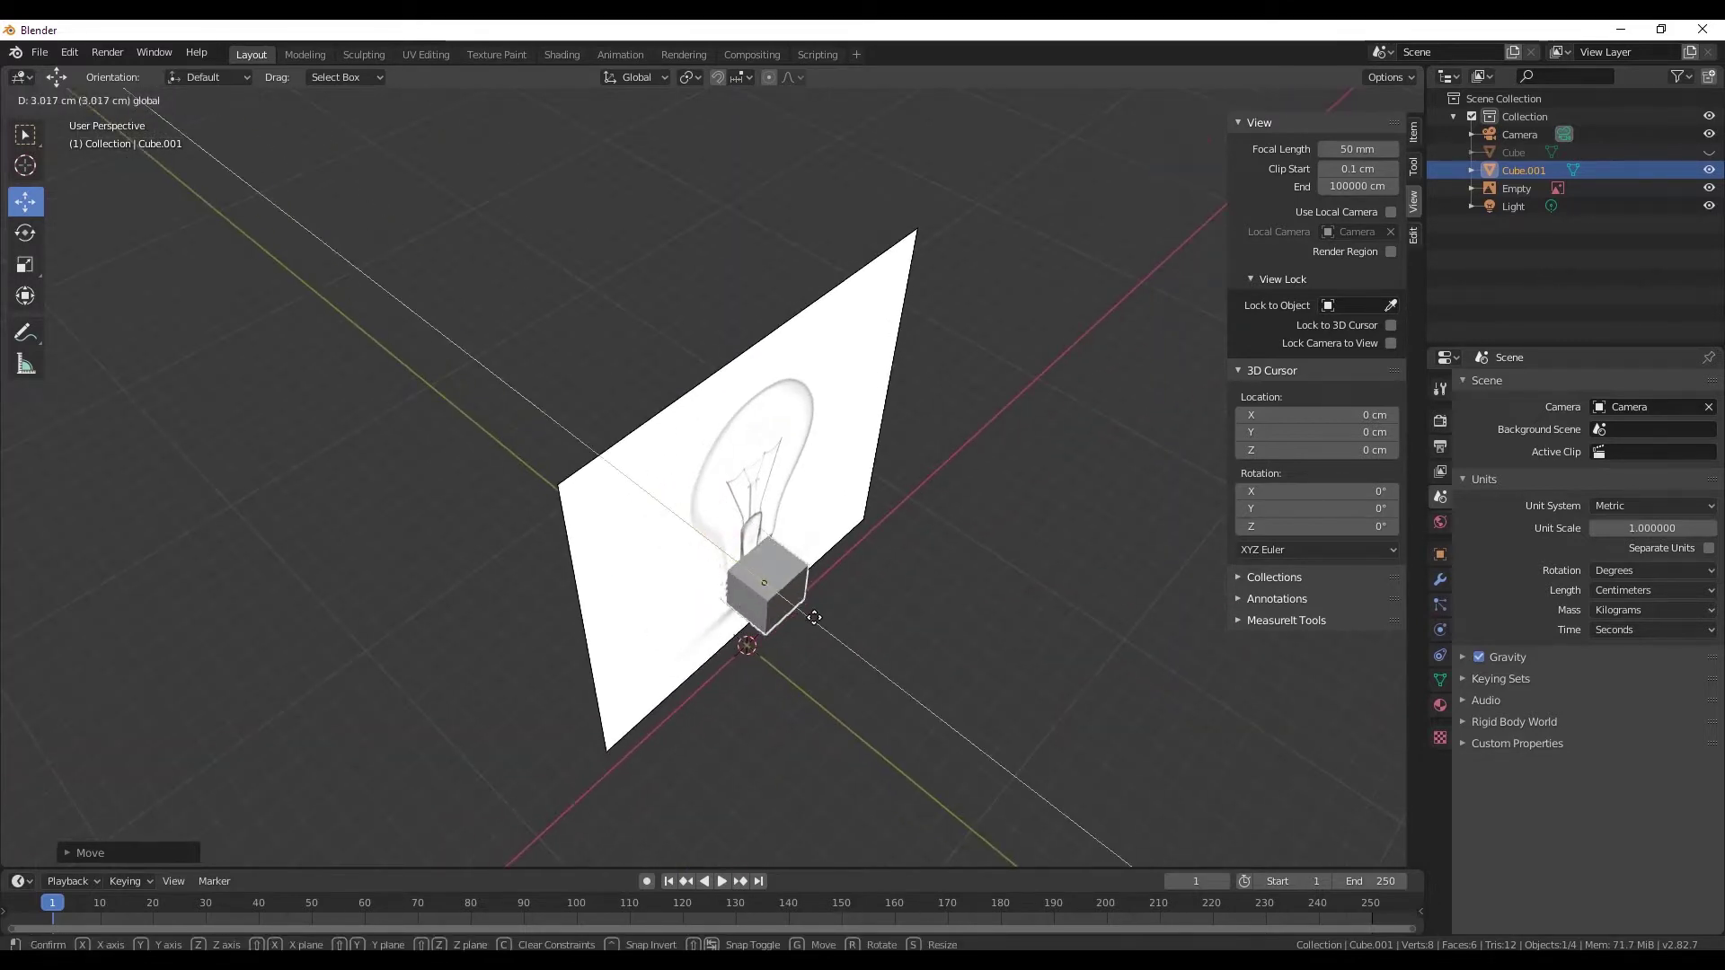
pyautogui.moveTo(814, 617); pyautogui.dragTo(819, 627)
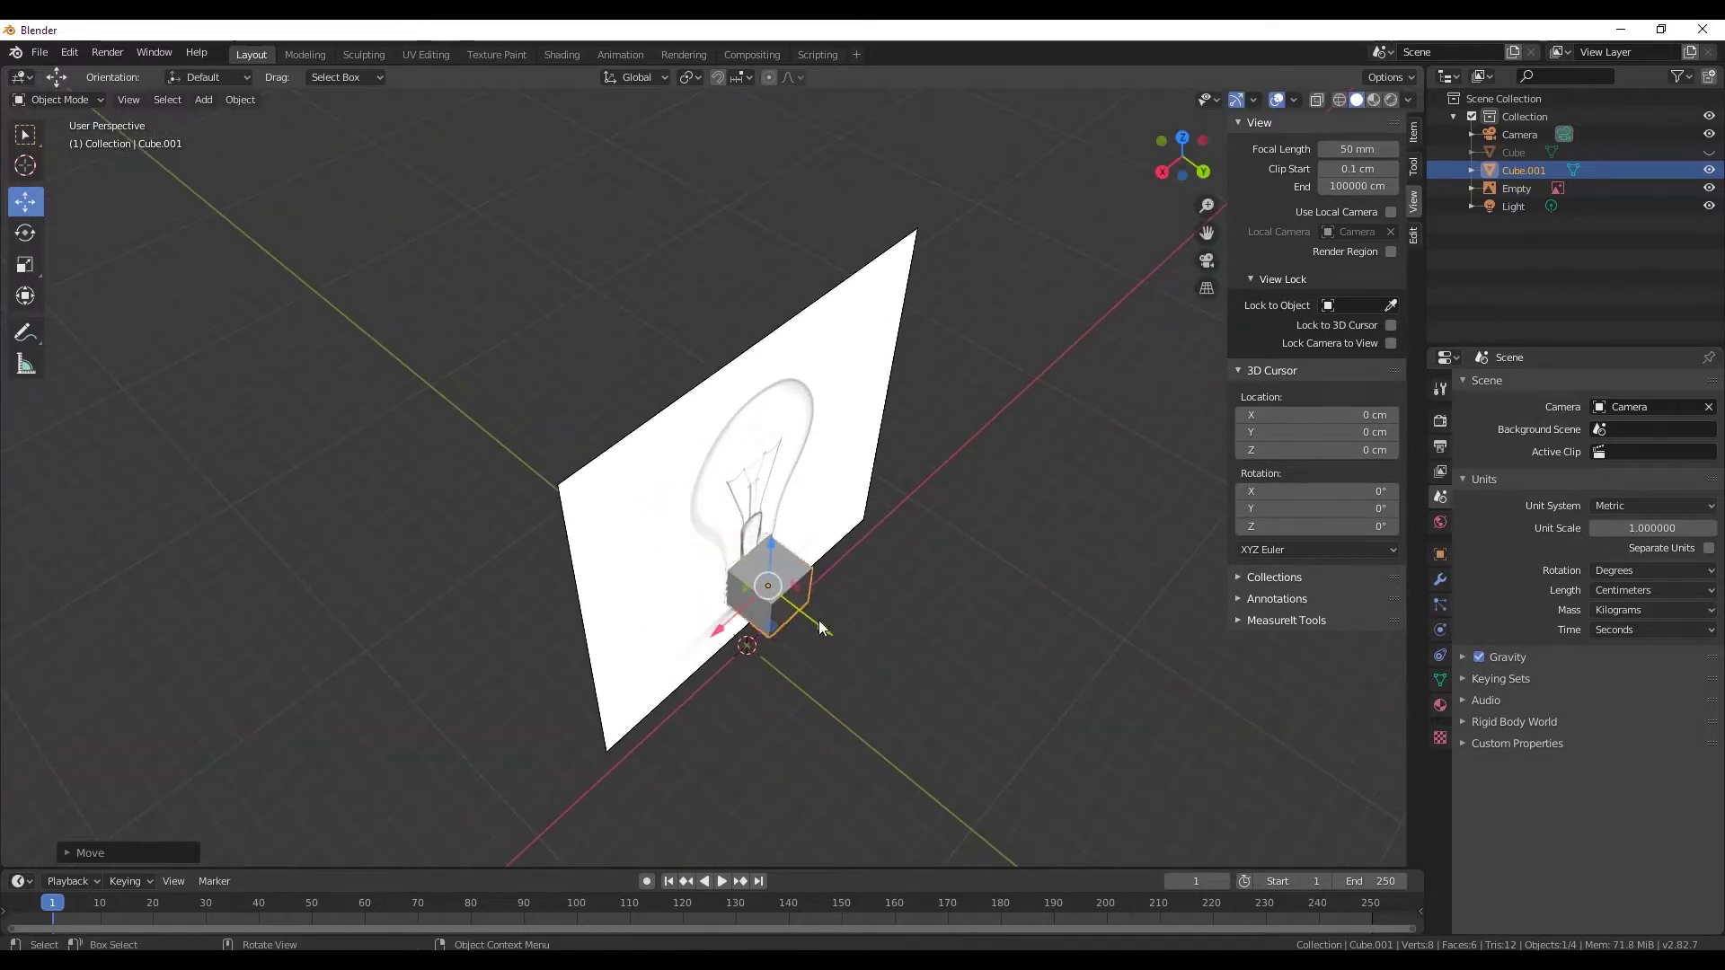
# - Show the cube's Location, Rotation and Scale values in the Item tab
pyautogui.click(1415, 138)
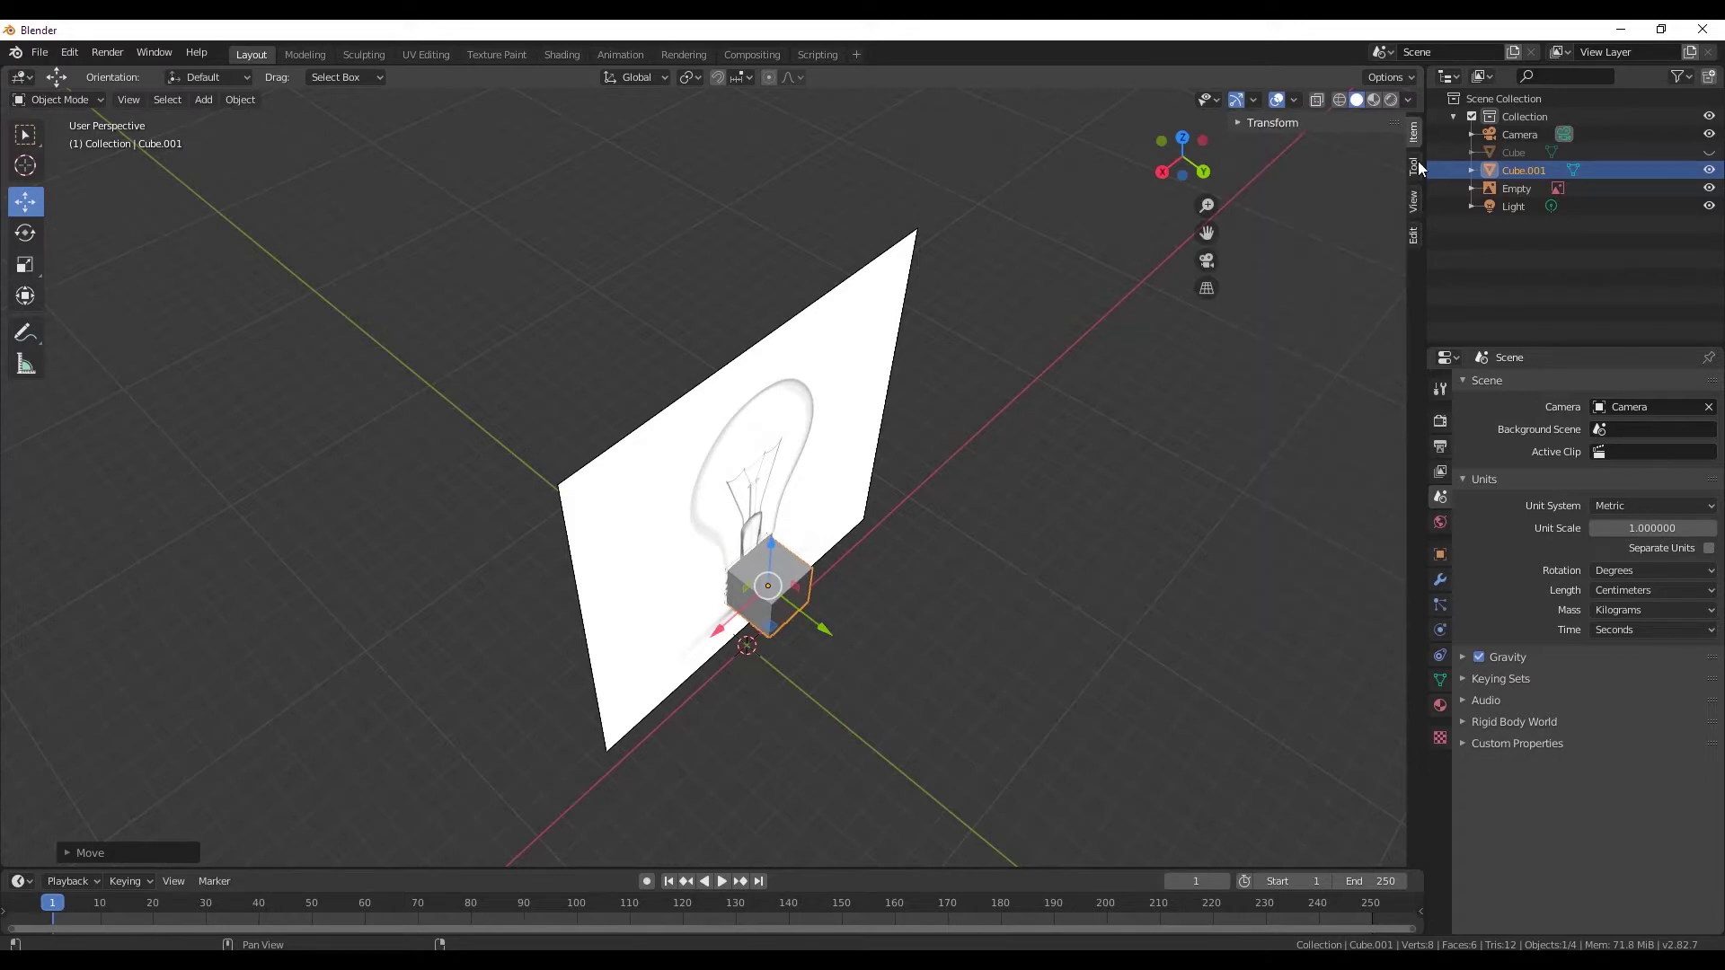
pyautogui.click(1414, 202)
pyautogui.click(1416, 235)
pyautogui.click(1415, 139)
pyautogui.click(1276, 122)
# - Raise the cube to Z 9.5533 cm inside the bulb's glass
pyautogui.moveTo(1376, 467)
pyautogui.mouseDown(button='middle')
pyautogui.moveTo(820, 544)
pyautogui.moveTo(751, 493)
pyautogui.mouseUp(button='middle')
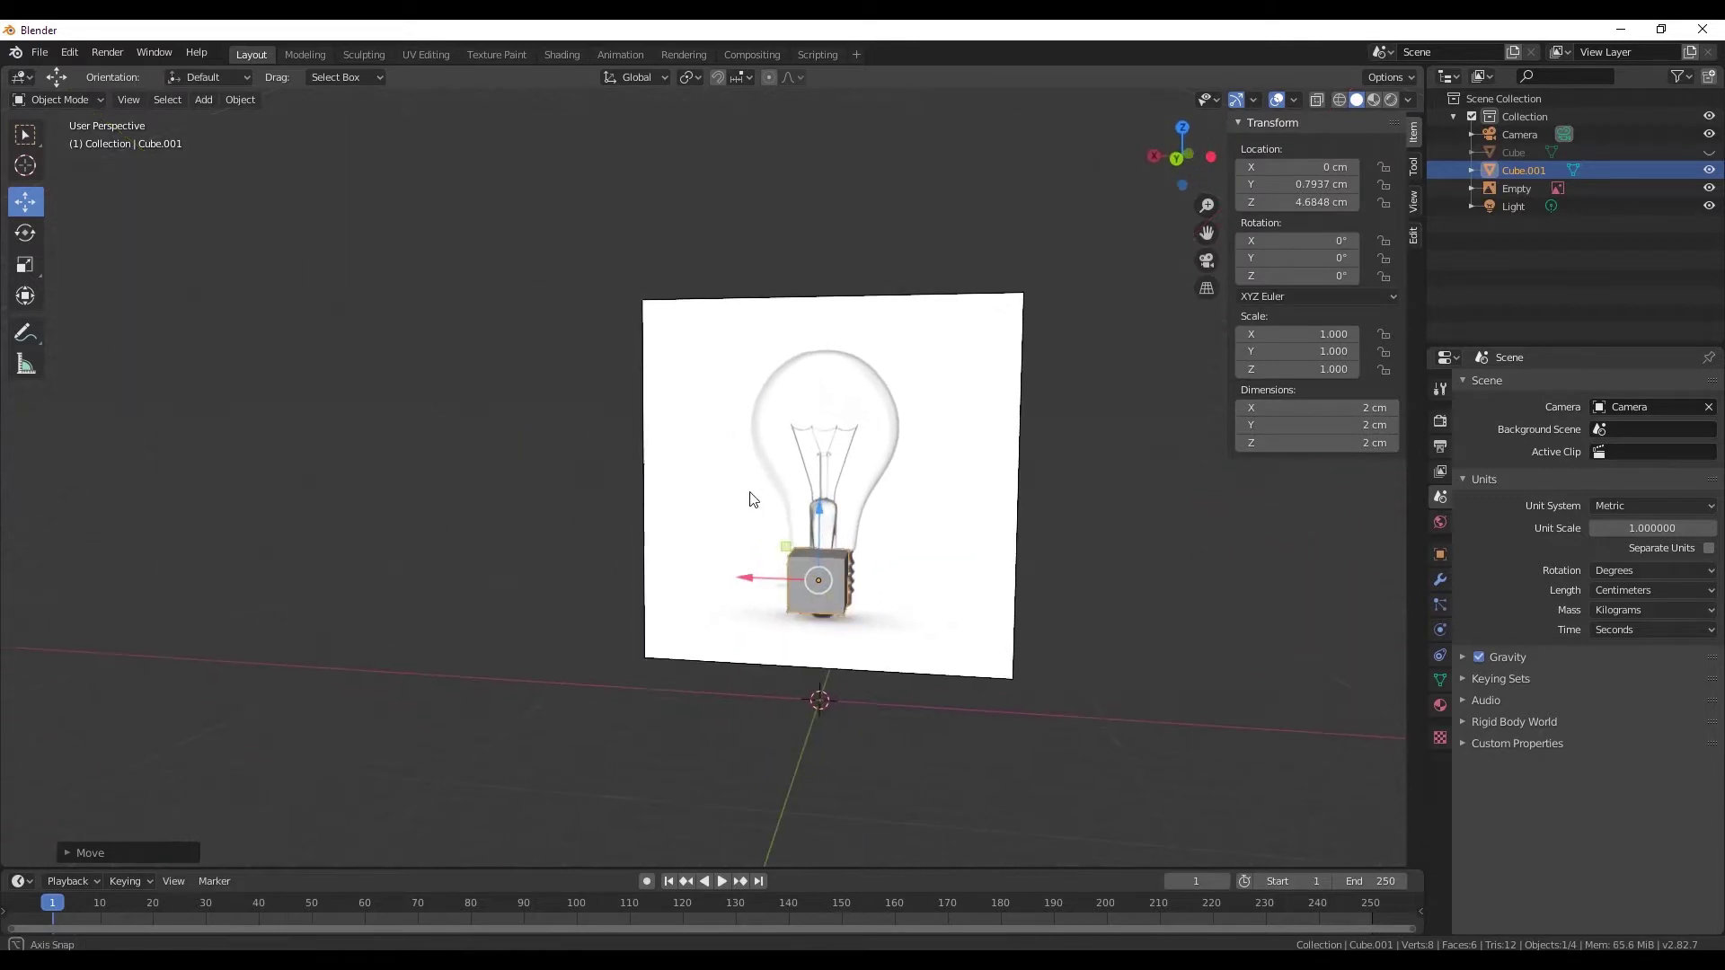
pyautogui.scroll(4, 751, 493)
pyautogui.scroll(2, 831, 557)
pyautogui.scroll(-3, 887, 535)
pyautogui.moveTo(887, 535); pyautogui.dragTo(853, 573, button='middle')
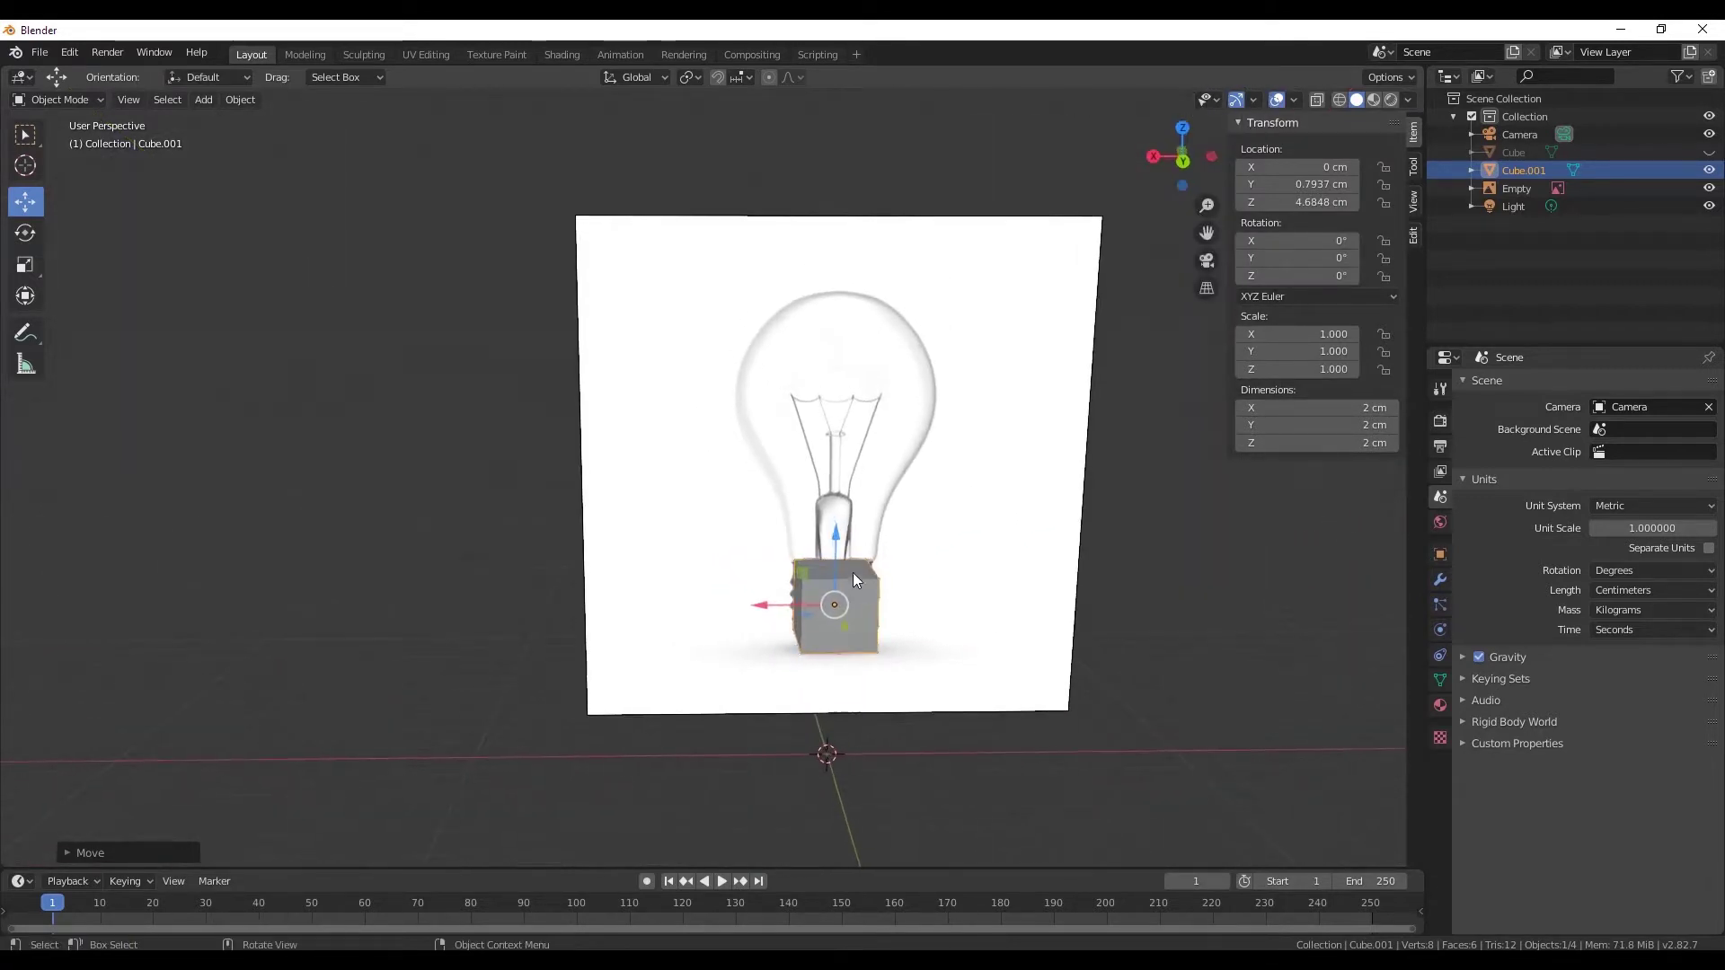
pyautogui.moveTo(833, 526); pyautogui.dragTo(836, 334)
pyautogui.moveTo(836, 334)
pyautogui.mouseDown(button='middle')
pyautogui.moveTo(902, 457)
pyautogui.moveTo(862, 354)
pyautogui.moveTo(778, 374)
pyautogui.moveTo(958, 550)
pyautogui.moveTo(947, 519)
pyautogui.mouseUp(button='middle')
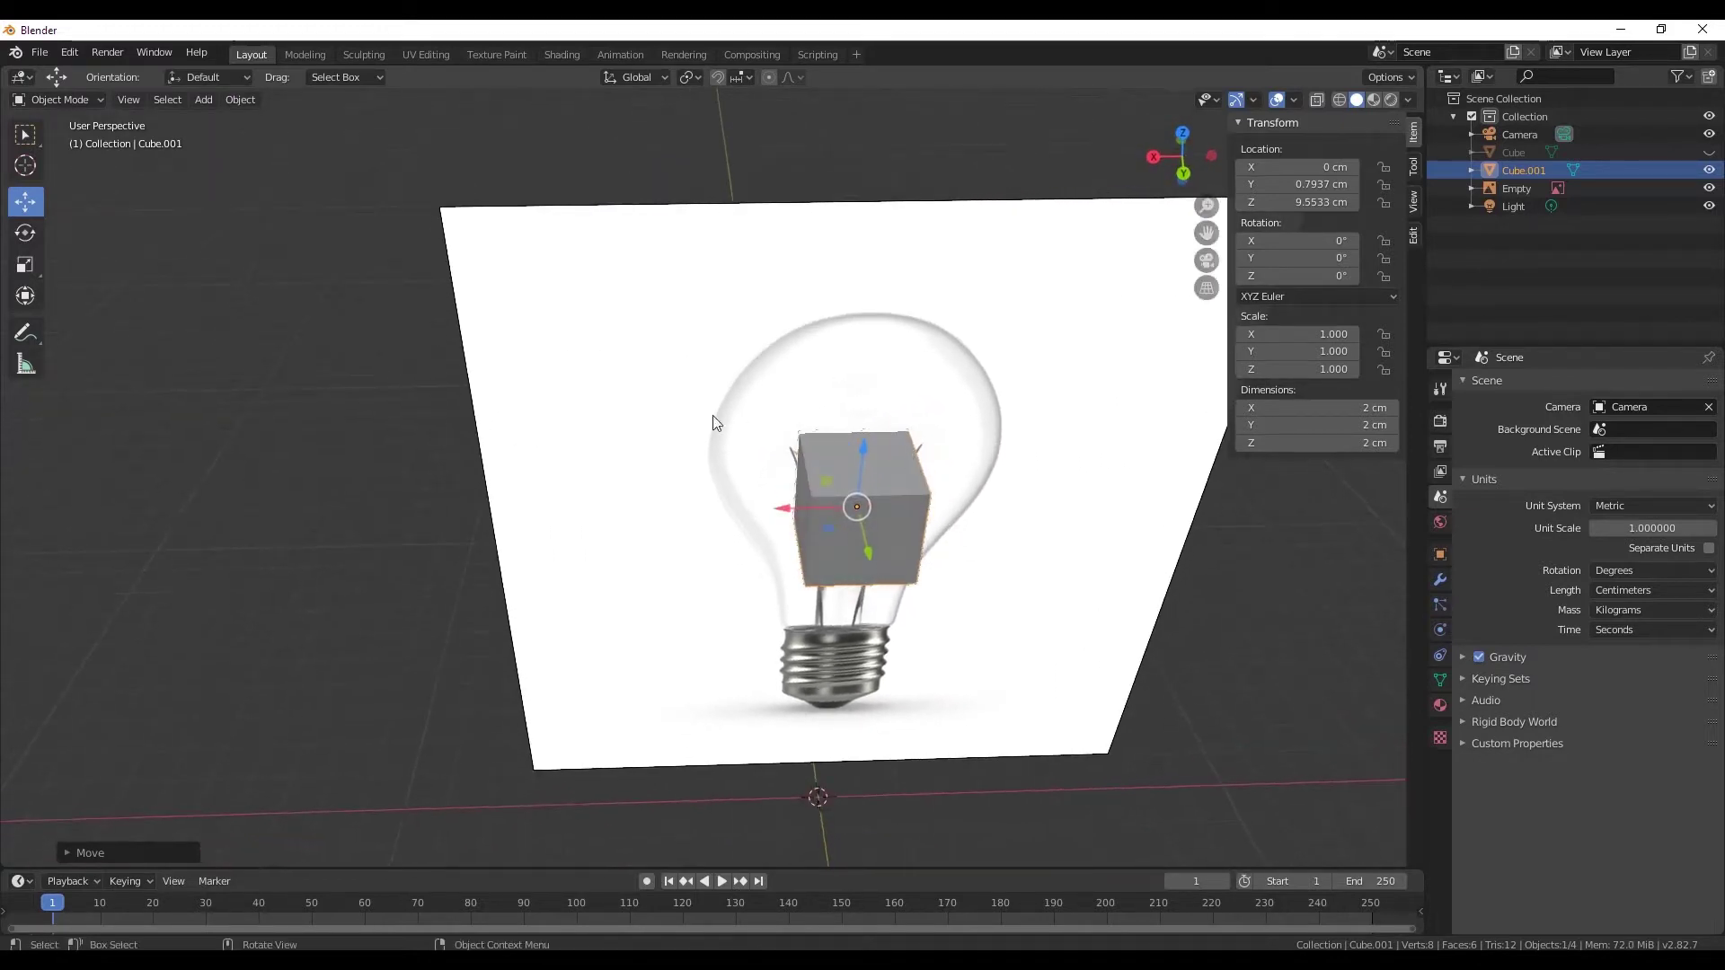
# - Try stretching the cube on X in wireframe, then undo and return to solid shading
pyautogui.moveTo(839, 483)
pyautogui.mouseDown(button='middle')
pyautogui.moveTo(882, 496)
pyautogui.moveTo(813, 447)
pyautogui.mouseUp(button='middle')
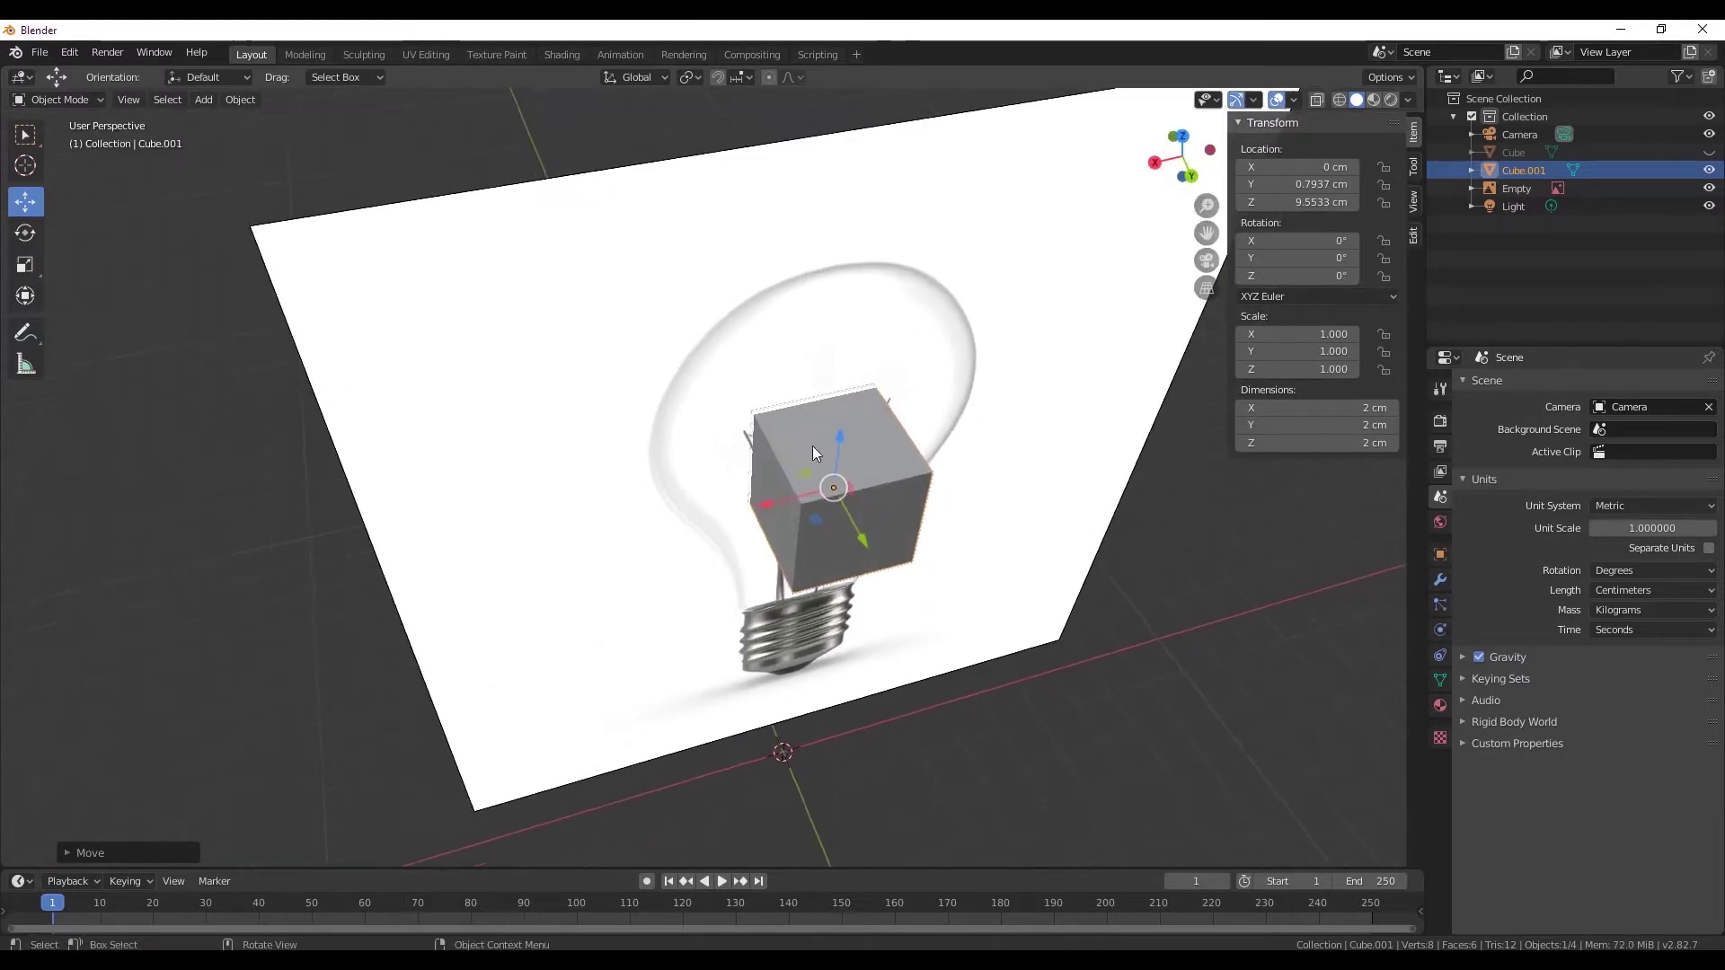
pyautogui.moveTo(843, 452); pyautogui.dragTo(304, 330)
pyautogui.click(33, 270)
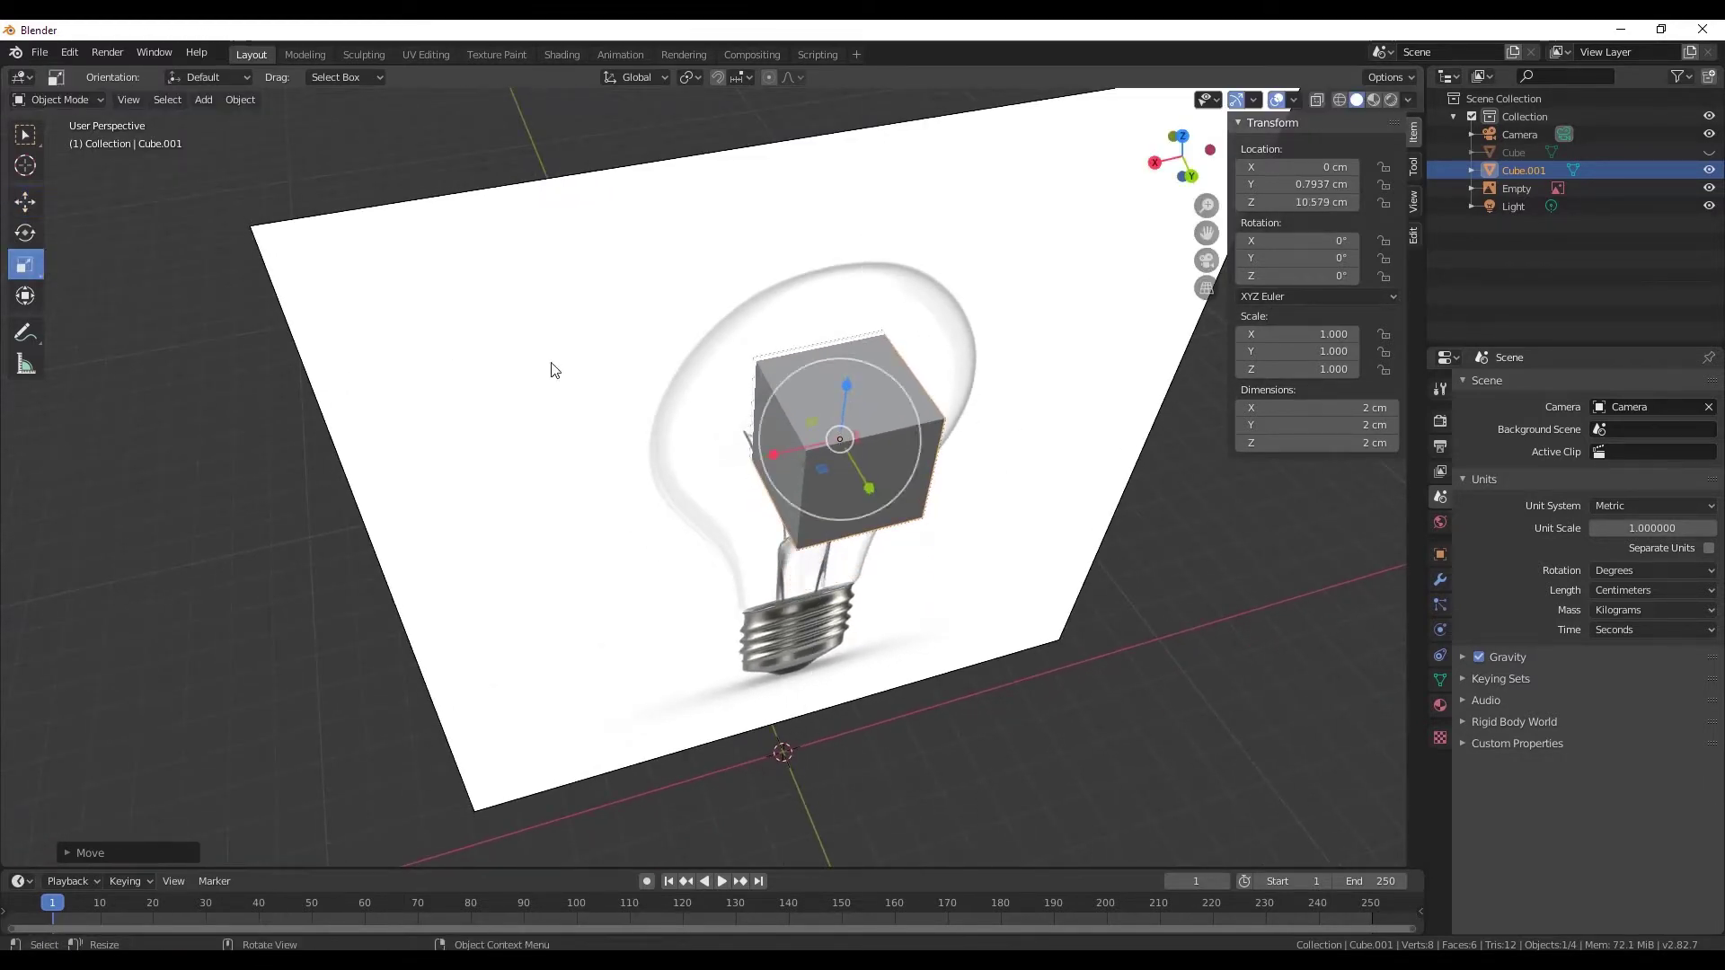
pyautogui.moveTo(789, 460); pyautogui.dragTo(790, 476)
pyautogui.press('z')
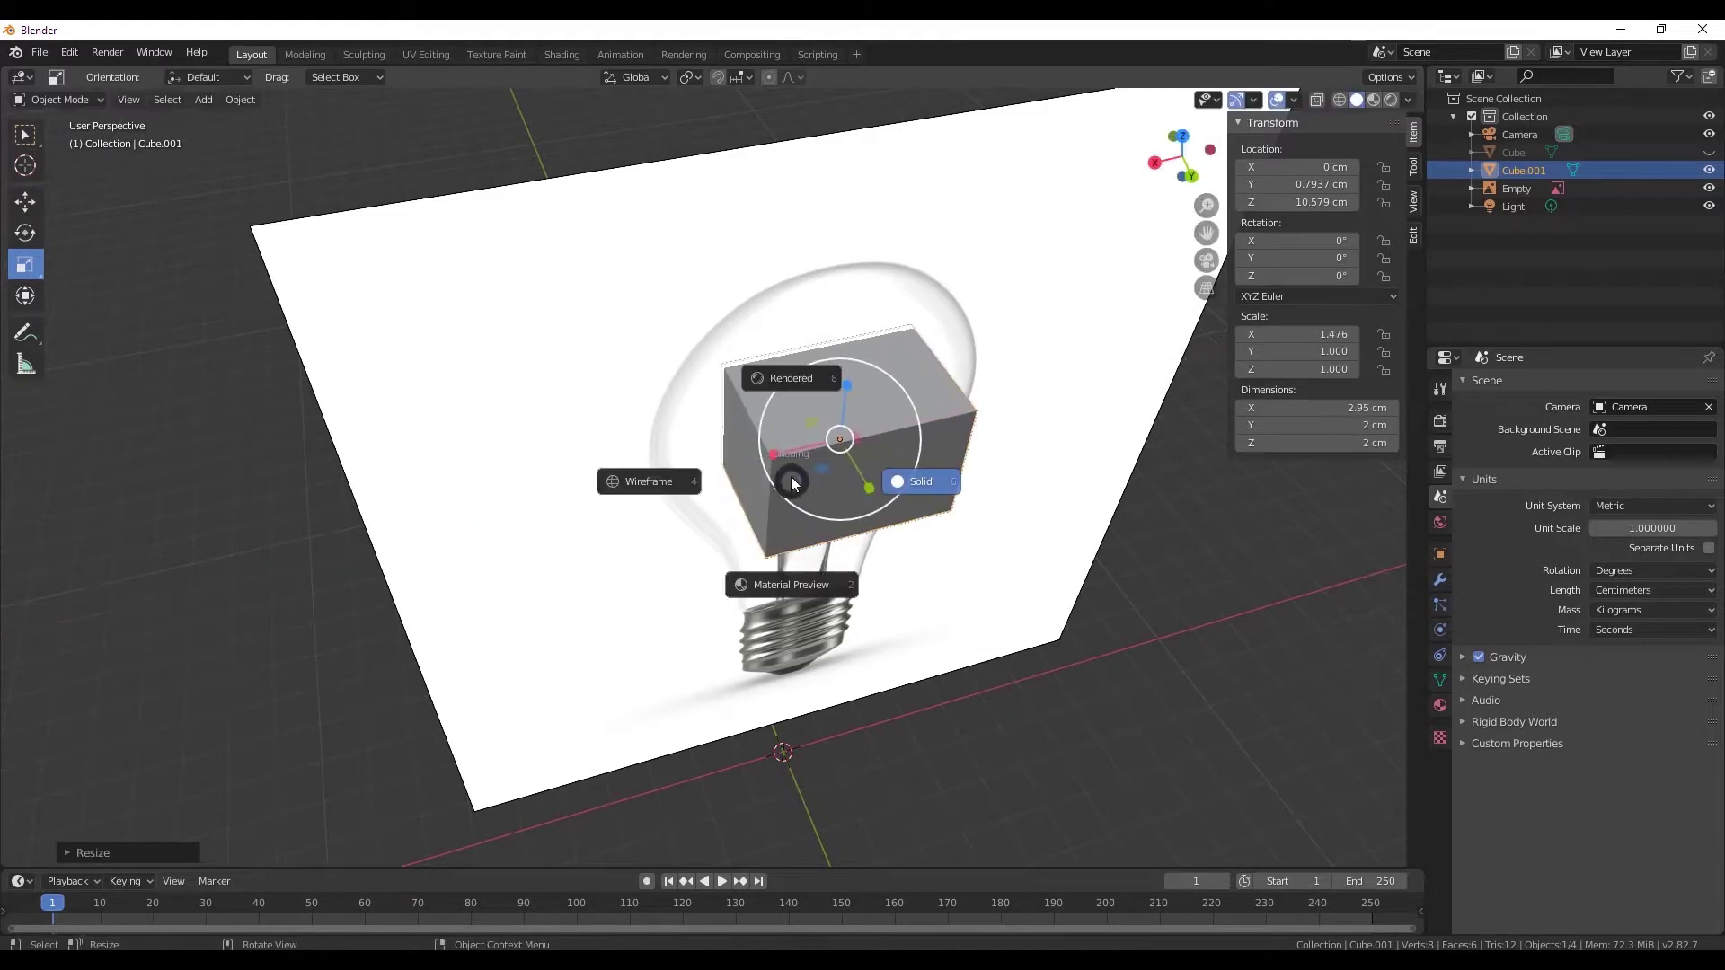
pyautogui.click(847, 467)
pyautogui.hotkey('ctrl', 'z')
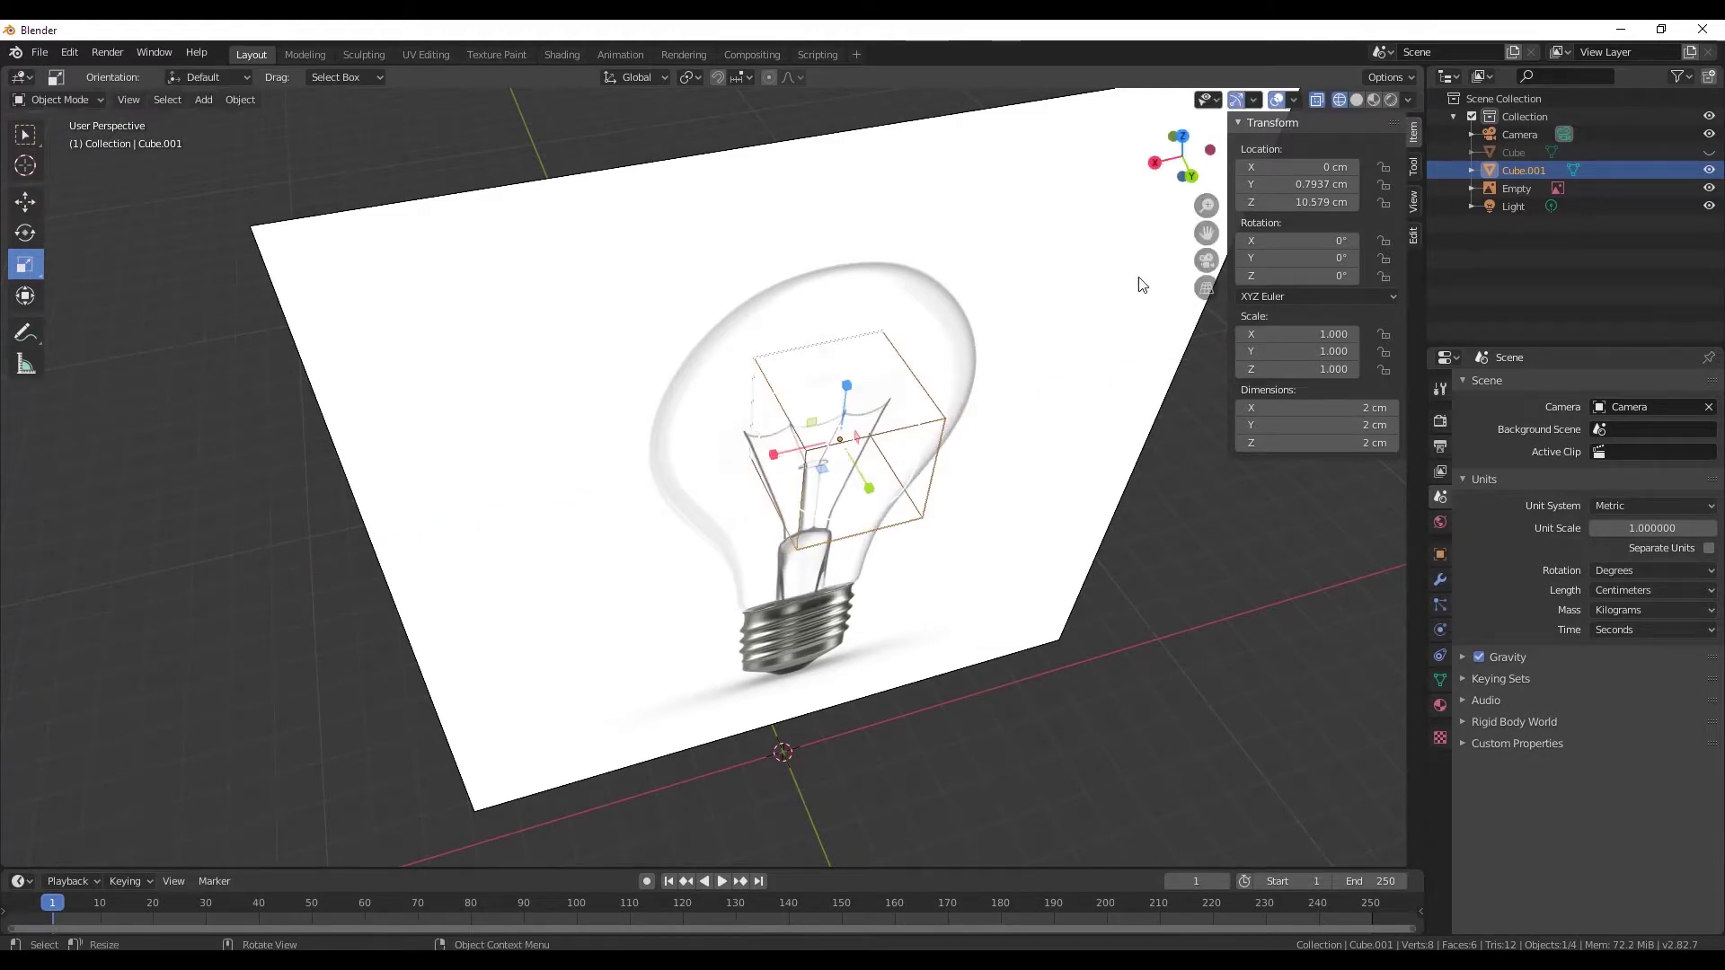
pyautogui.click(1317, 102)
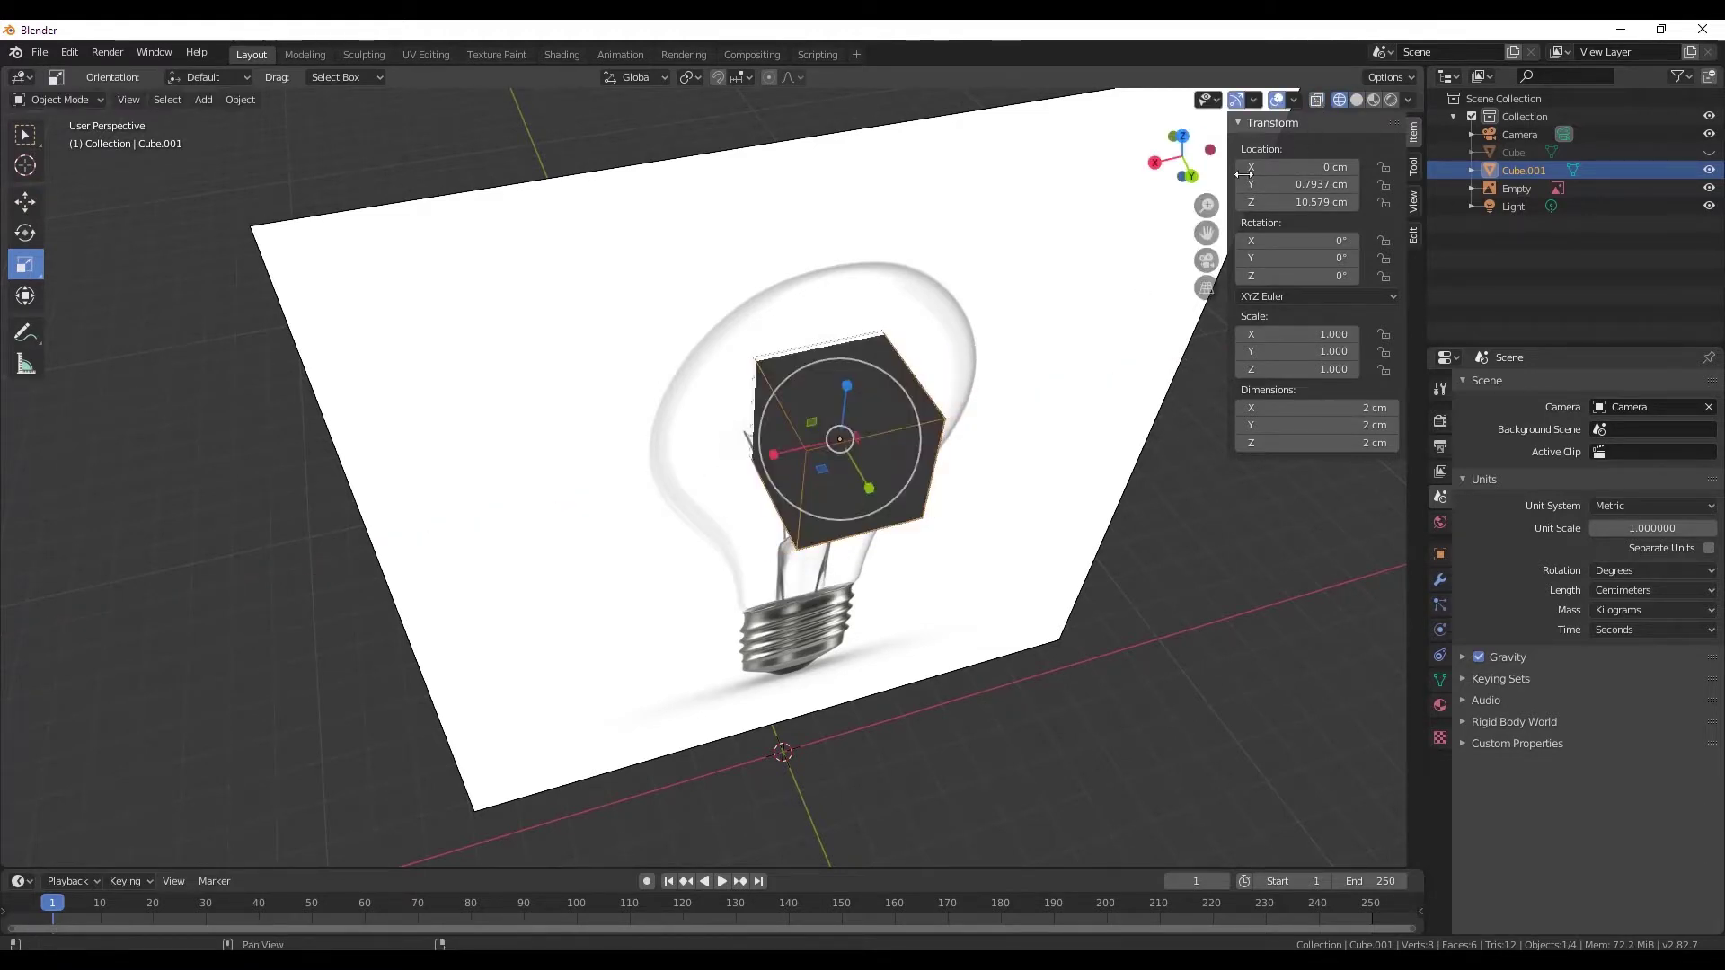
pyautogui.click(1356, 100)
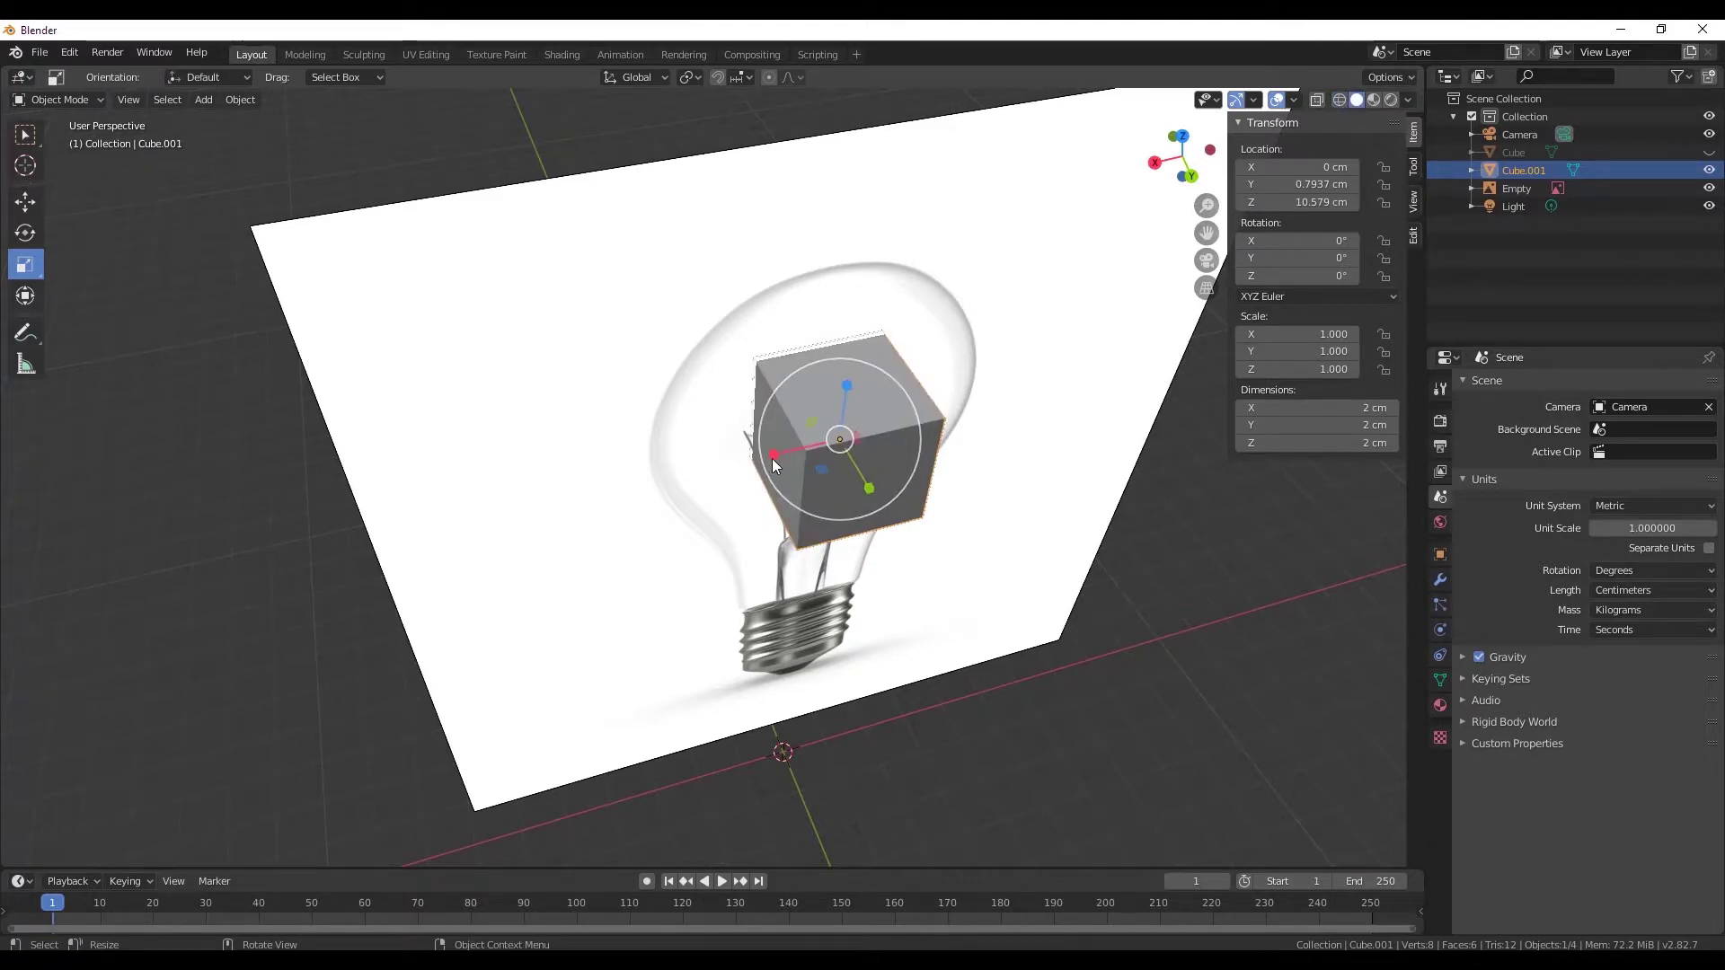
# - Scale the cube uniformly to 1.667
pyautogui.moveTo(773, 458)
pyautogui.mouseDown(button='middle')
pyautogui.moveTo(913, 488)
pyautogui.moveTo(812, 518)
pyautogui.mouseUp(button='middle')
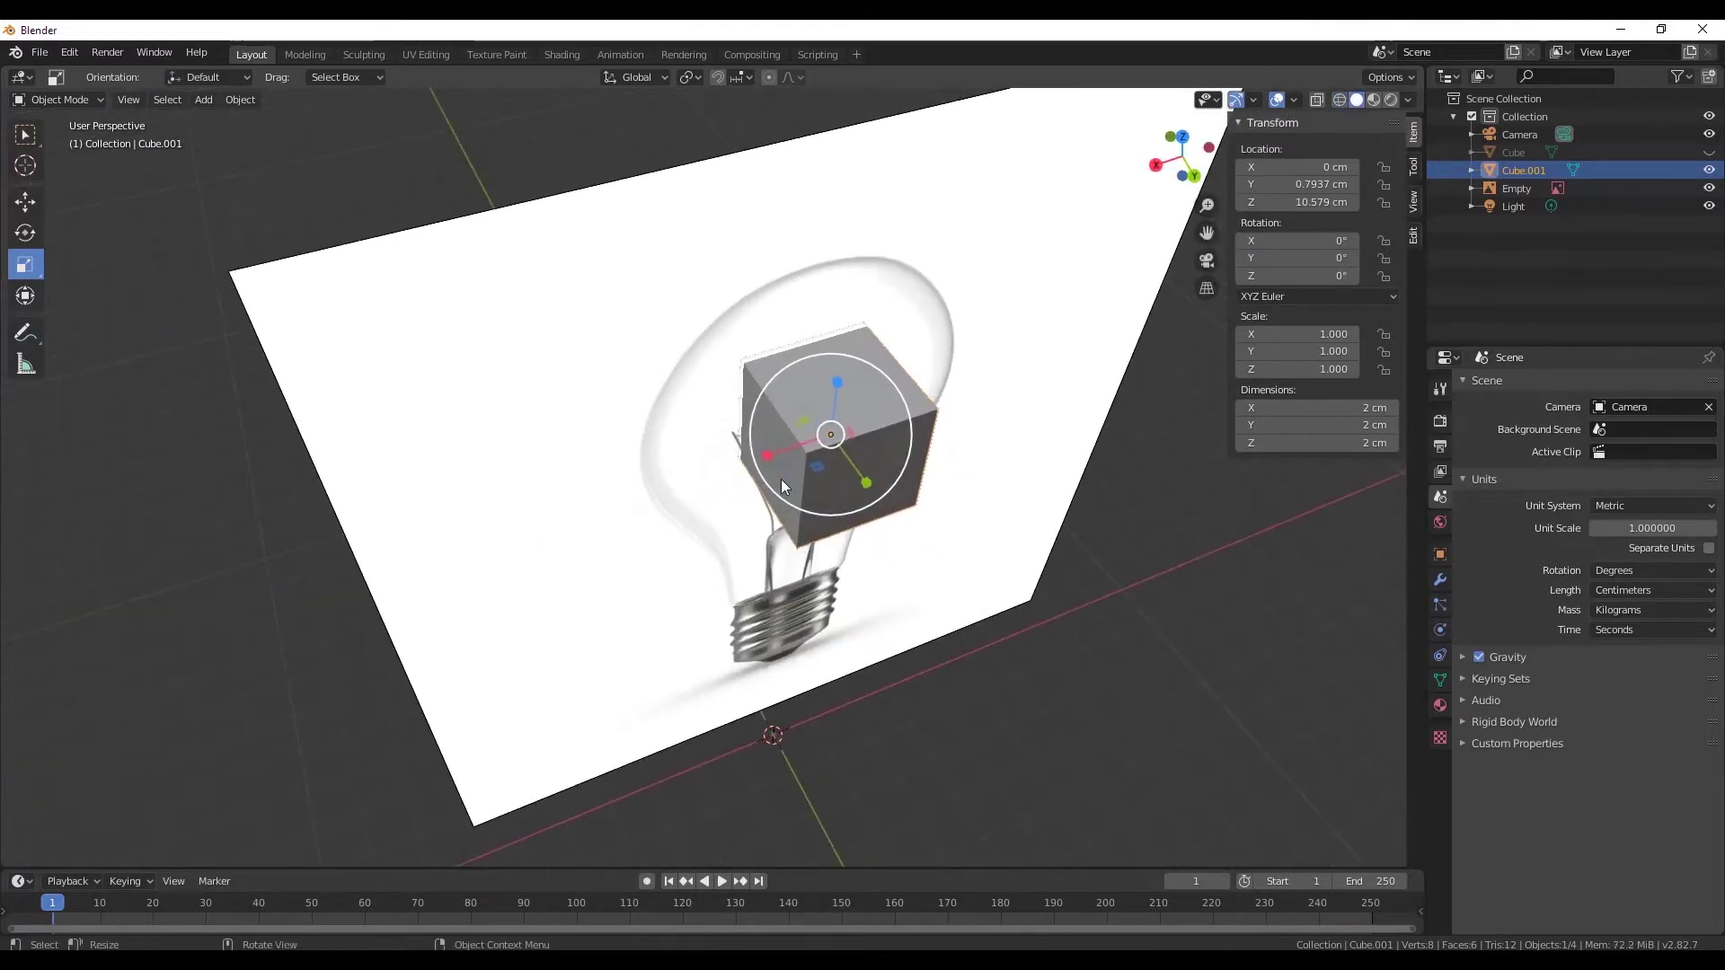
pyautogui.press('s')
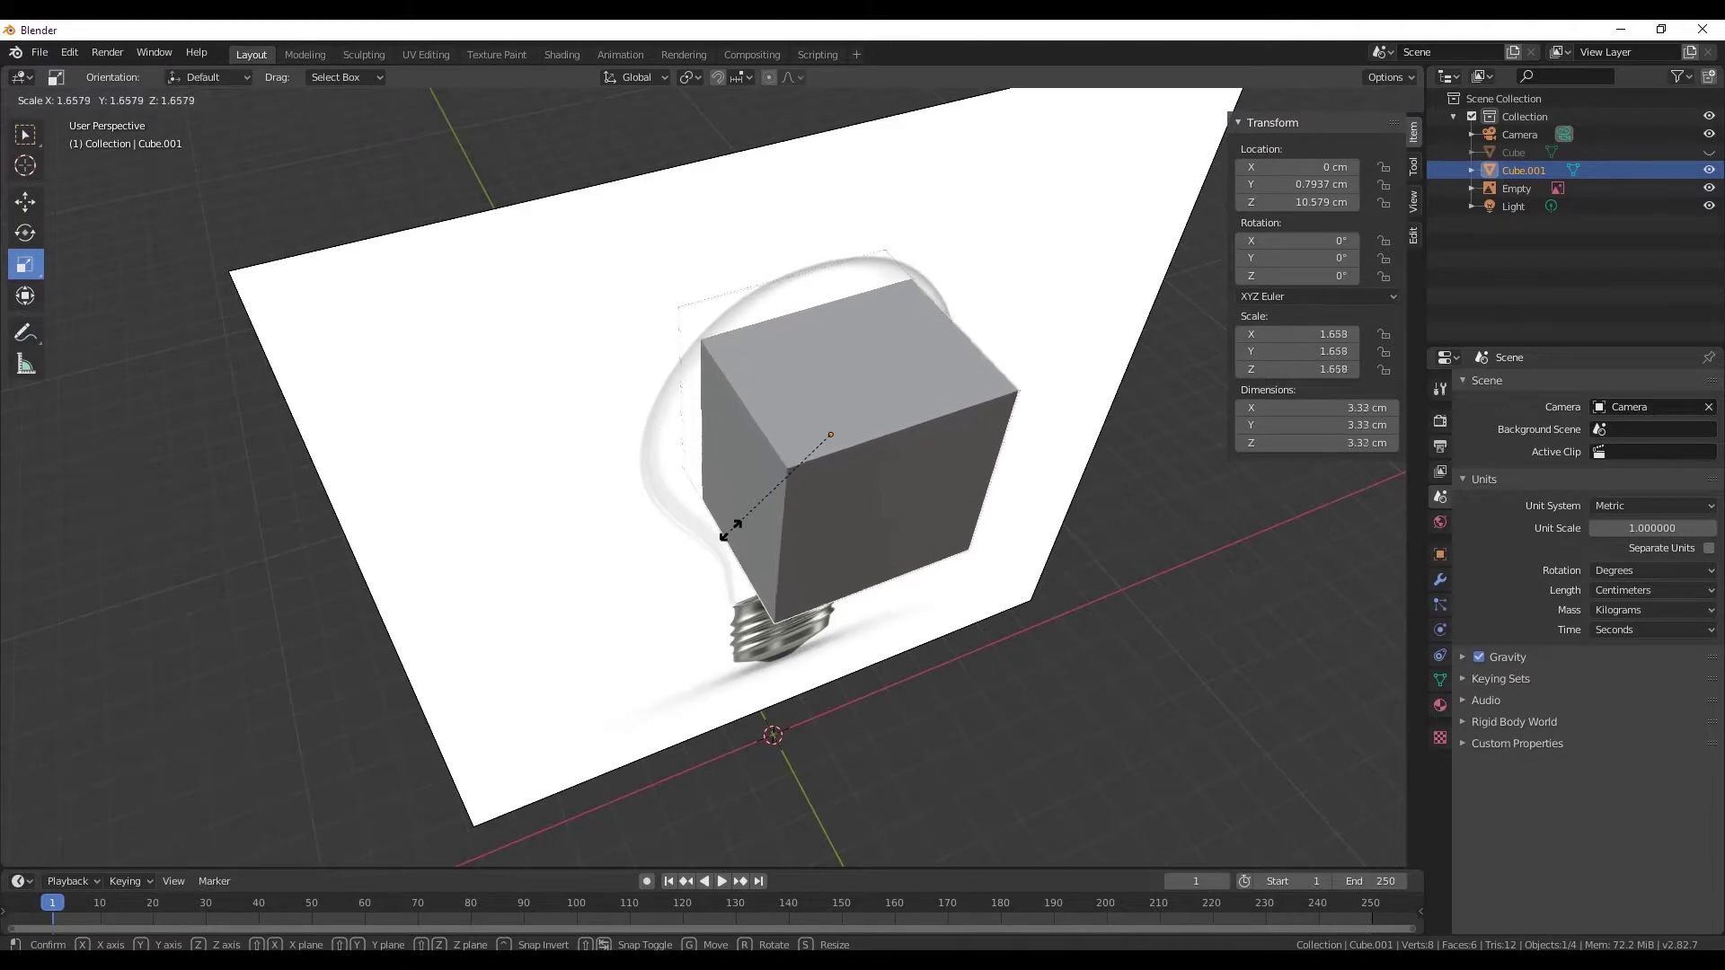
pyautogui.click(730, 530)
pyautogui.moveTo(809, 559)
pyautogui.mouseDown(button='middle')
pyautogui.moveTo(1036, 483)
pyautogui.moveTo(912, 557)
pyautogui.moveTo(1124, 207)
pyautogui.mouseUp(button='middle')
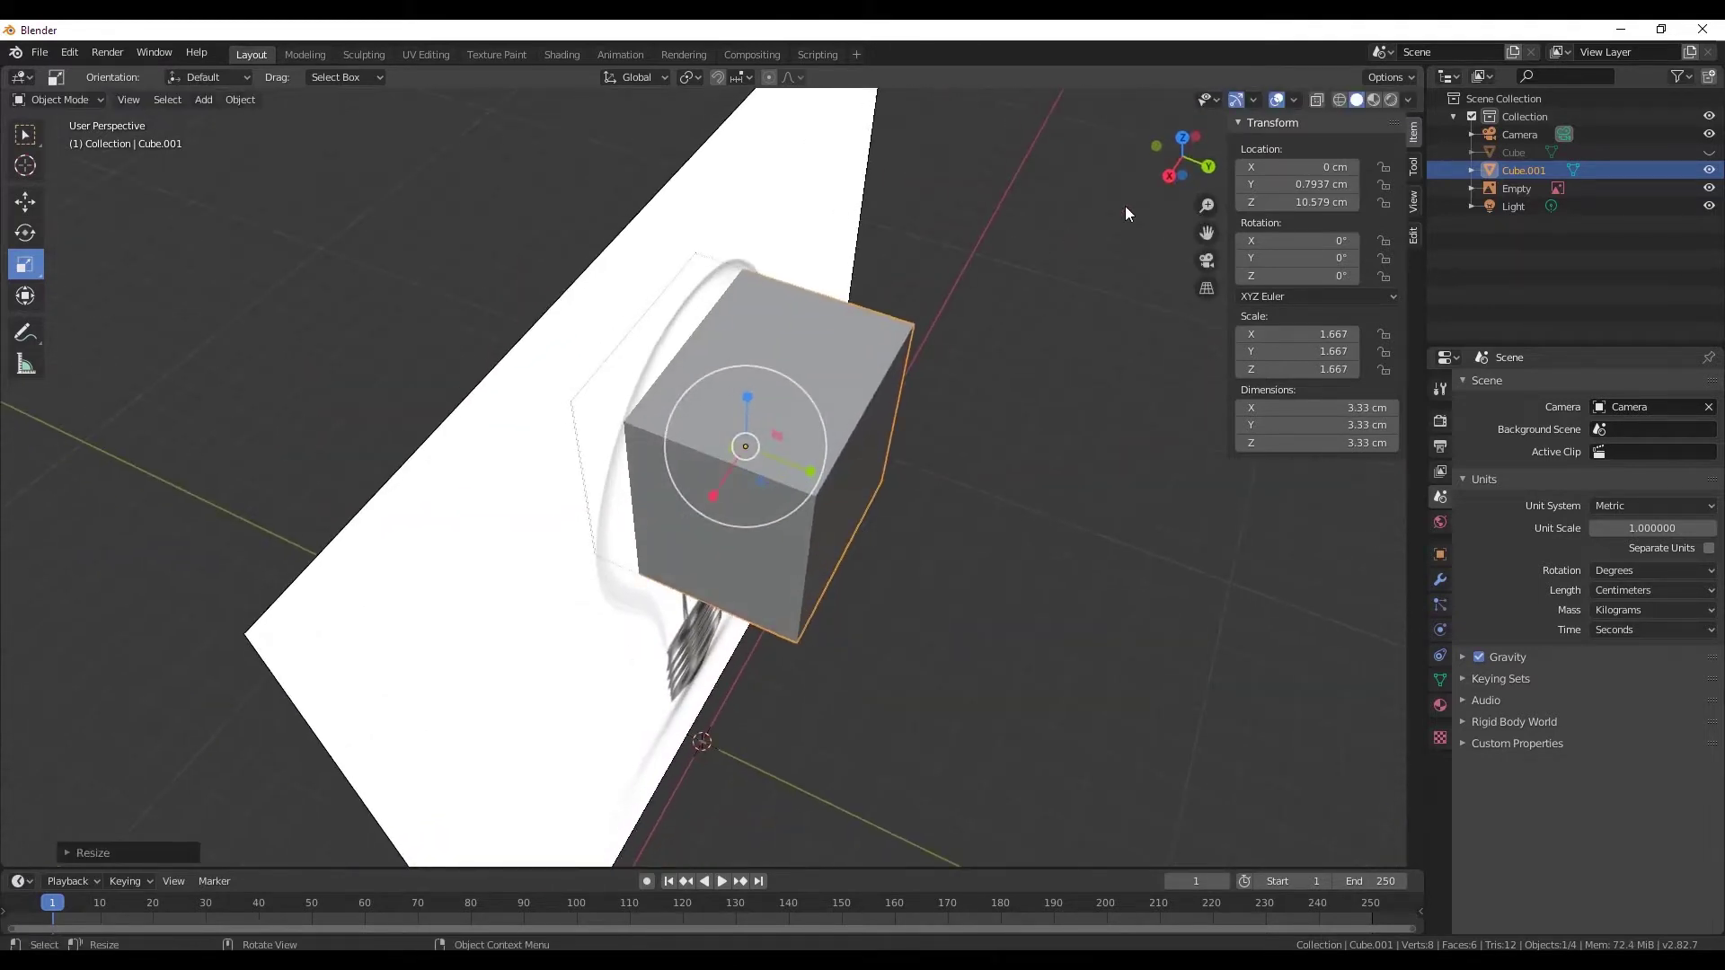
# - From top view, slide the cube along Y to -0.056 cm
pyautogui.click(1180, 140)
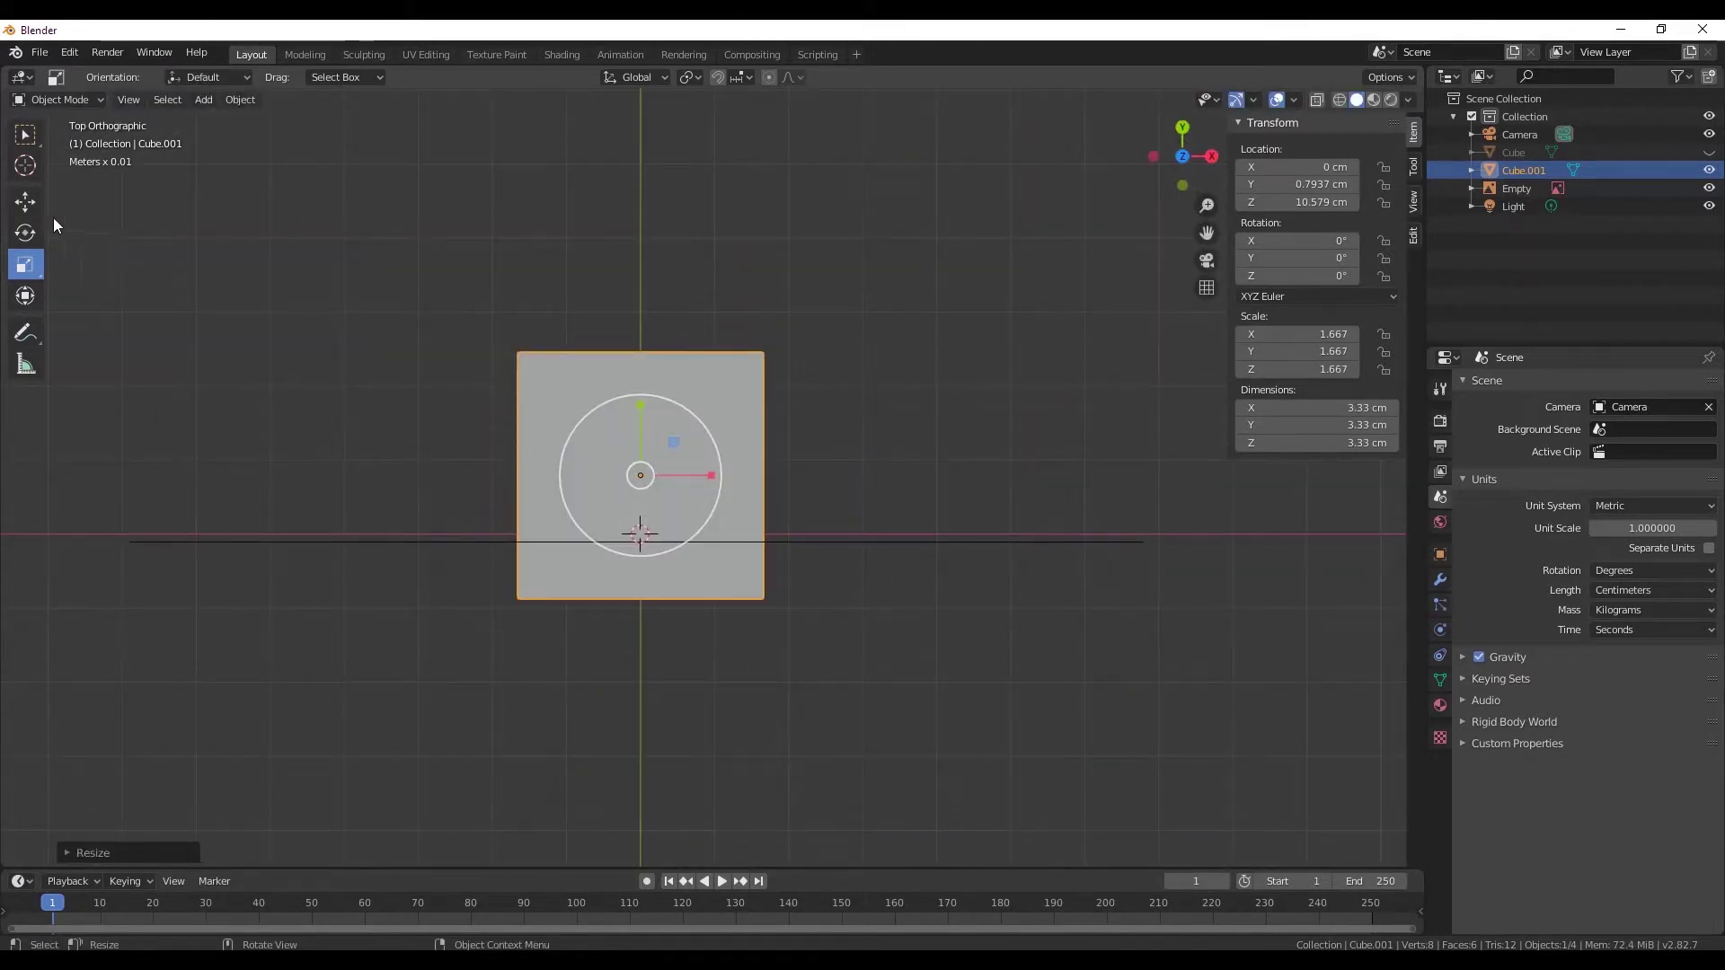
pyautogui.click(25, 202)
pyautogui.moveTo(640, 421); pyautogui.dragTo(640, 482)
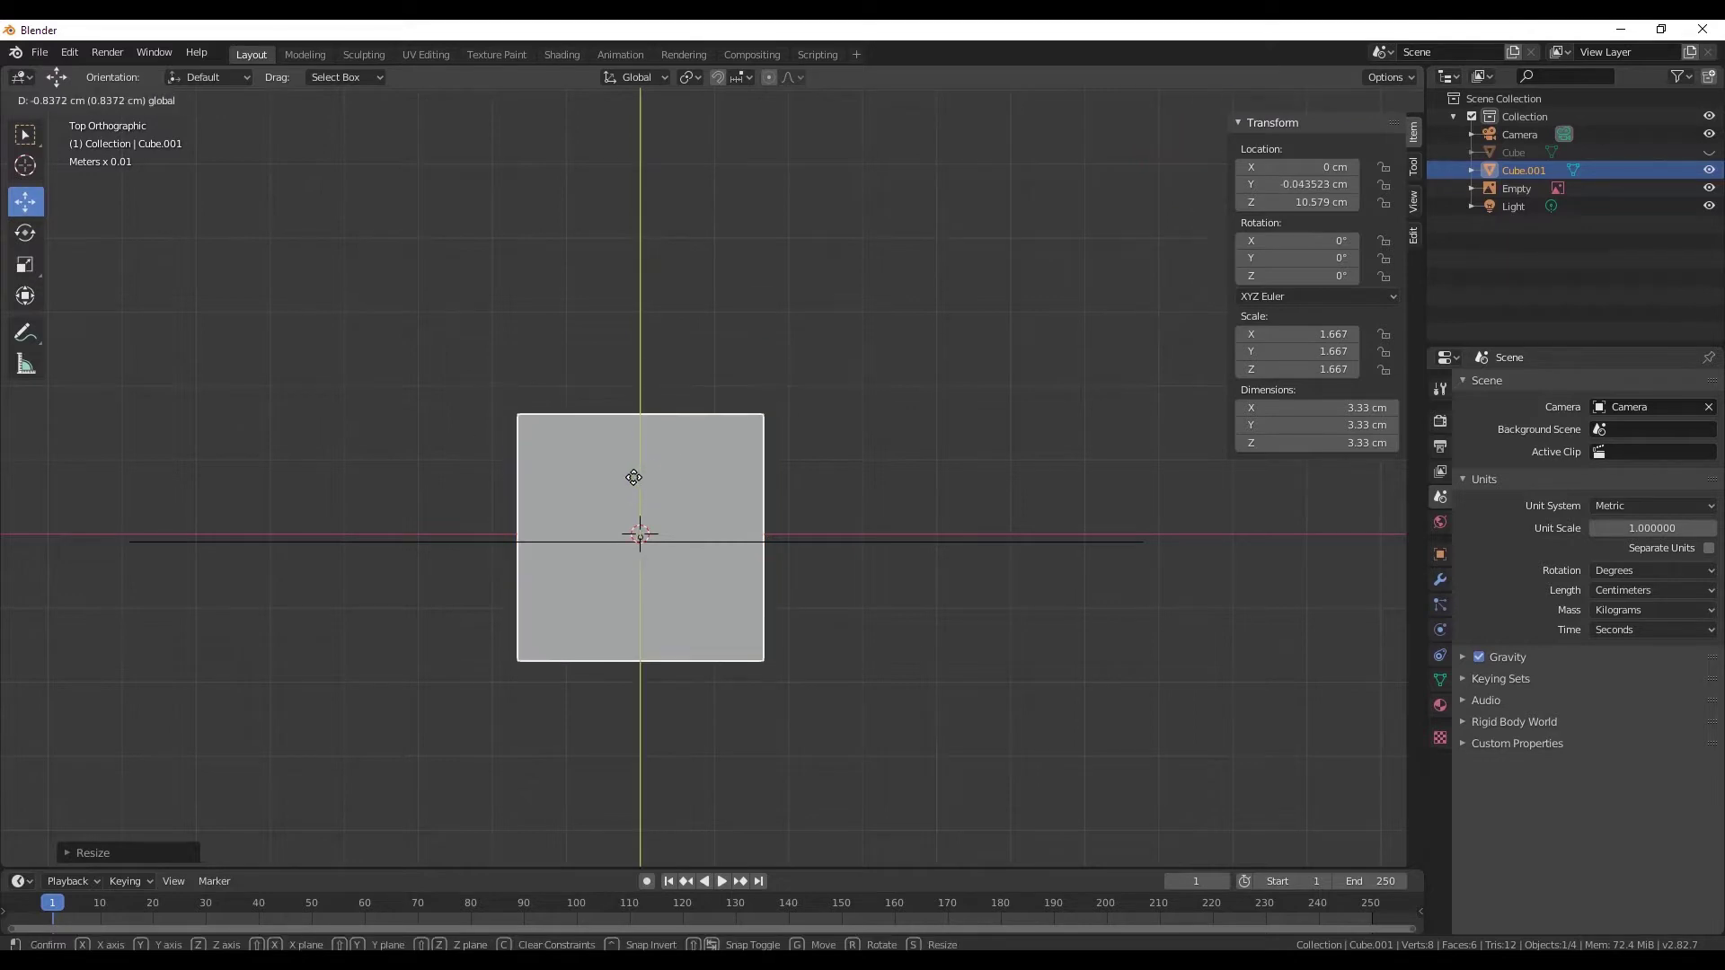
pyautogui.moveTo(1015, 649)
pyautogui.mouseDown(button='middle')
pyautogui.moveTo(757, 501)
pyautogui.moveTo(1093, 597)
pyautogui.moveTo(254, 297)
pyautogui.moveTo(878, 435)
pyautogui.moveTo(708, 429)
pyautogui.moveTo(596, 450)
pyautogui.moveTo(589, 469)
pyautogui.mouseUp(button='middle')
# - Add a Subdivision Surface modifier (Catmull-Clark, viewport 1, render 2) to Cube.001 and inspect it
pyautogui.click(1443, 577)
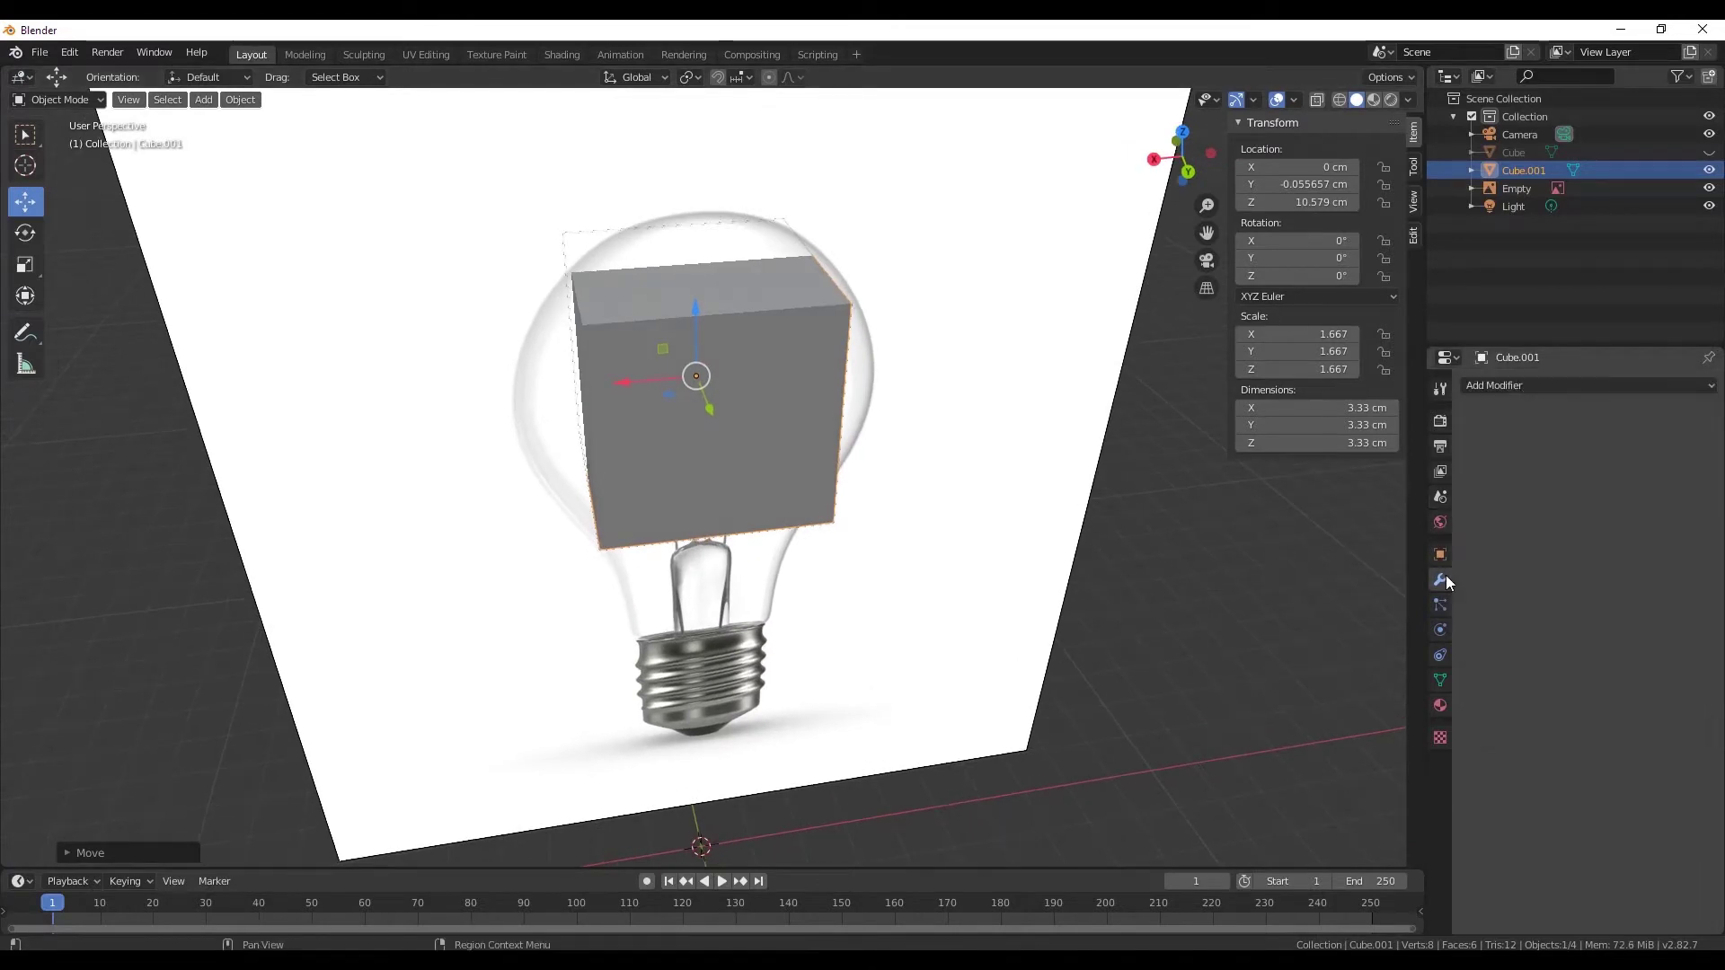
pyautogui.click(1517, 385)
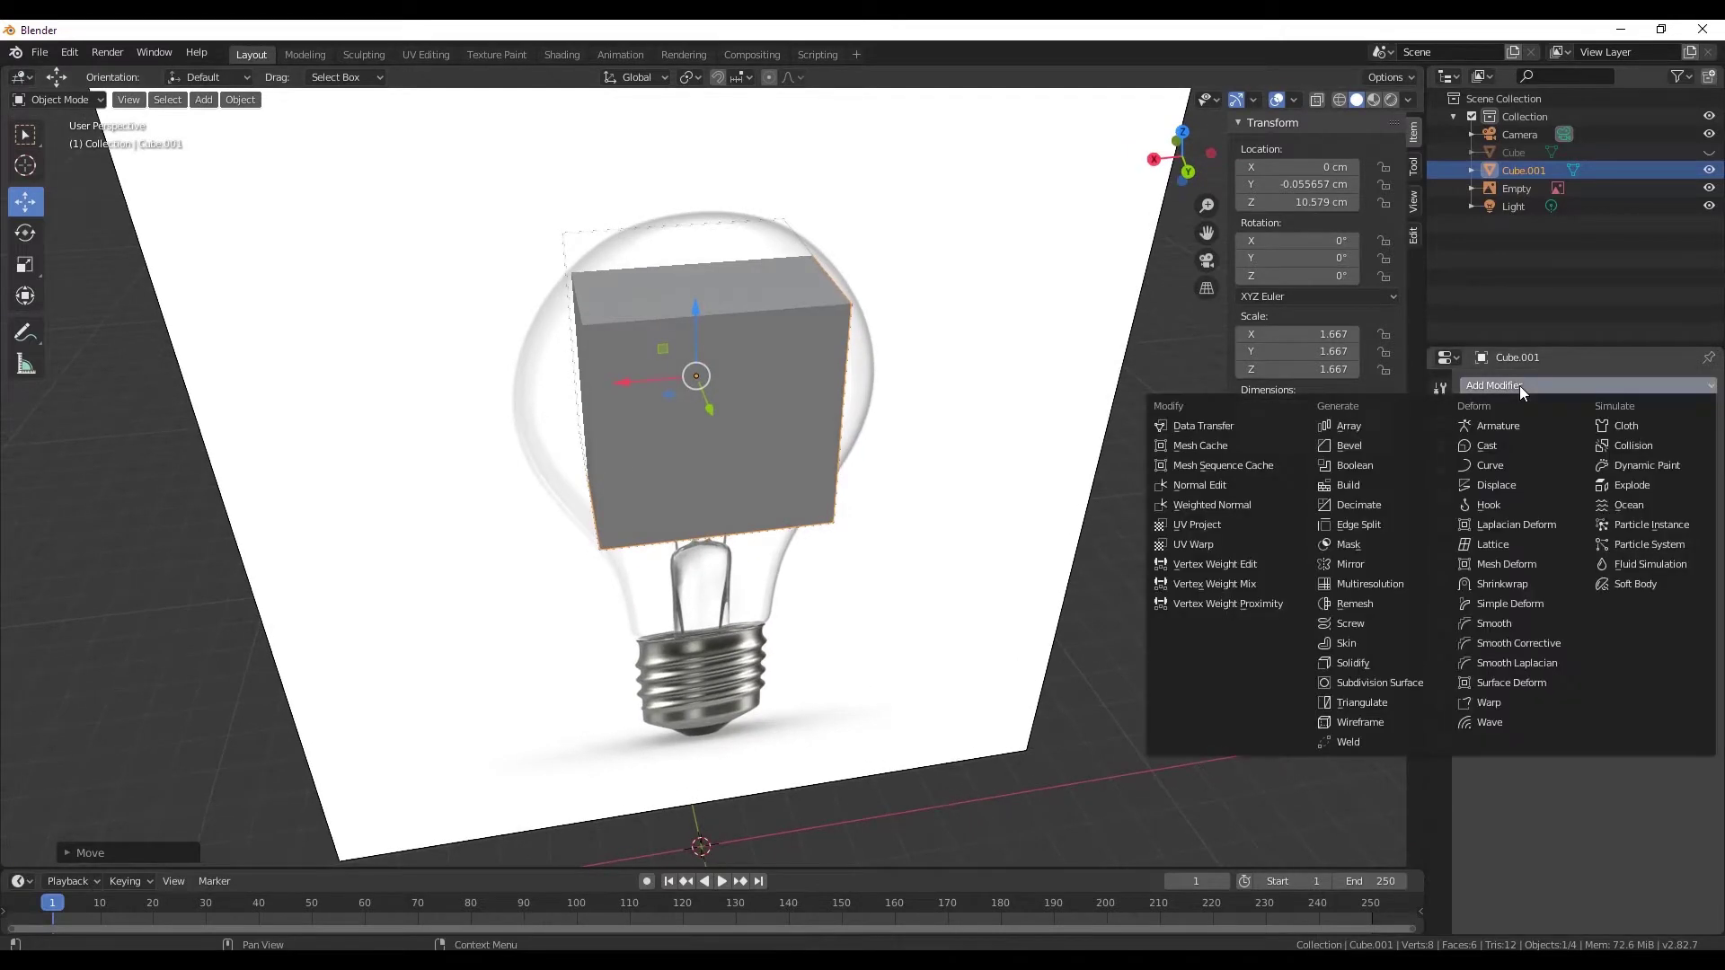
pyautogui.click(1394, 688)
pyautogui.moveTo(619, 528)
pyautogui.mouseDown(button='middle')
pyautogui.moveTo(946, 482)
pyautogui.moveTo(691, 533)
pyautogui.moveTo(639, 609)
pyautogui.moveTo(629, 503)
pyautogui.moveTo(575, 388)
pyautogui.moveTo(447, 449)
pyautogui.moveTo(611, 488)
pyautogui.moveTo(713, 557)
pyautogui.moveTo(831, 548)
pyautogui.moveTo(784, 552)
pyautogui.moveTo(692, 413)
pyautogui.moveTo(727, 431)
pyautogui.moveTo(539, 435)
pyautogui.moveTo(743, 428)
pyautogui.moveTo(568, 407)
pyautogui.moveTo(667, 444)
pyautogui.moveTo(724, 440)
pyautogui.moveTo(600, 530)
pyautogui.moveTo(670, 432)
pyautogui.mouseUp(button='middle')
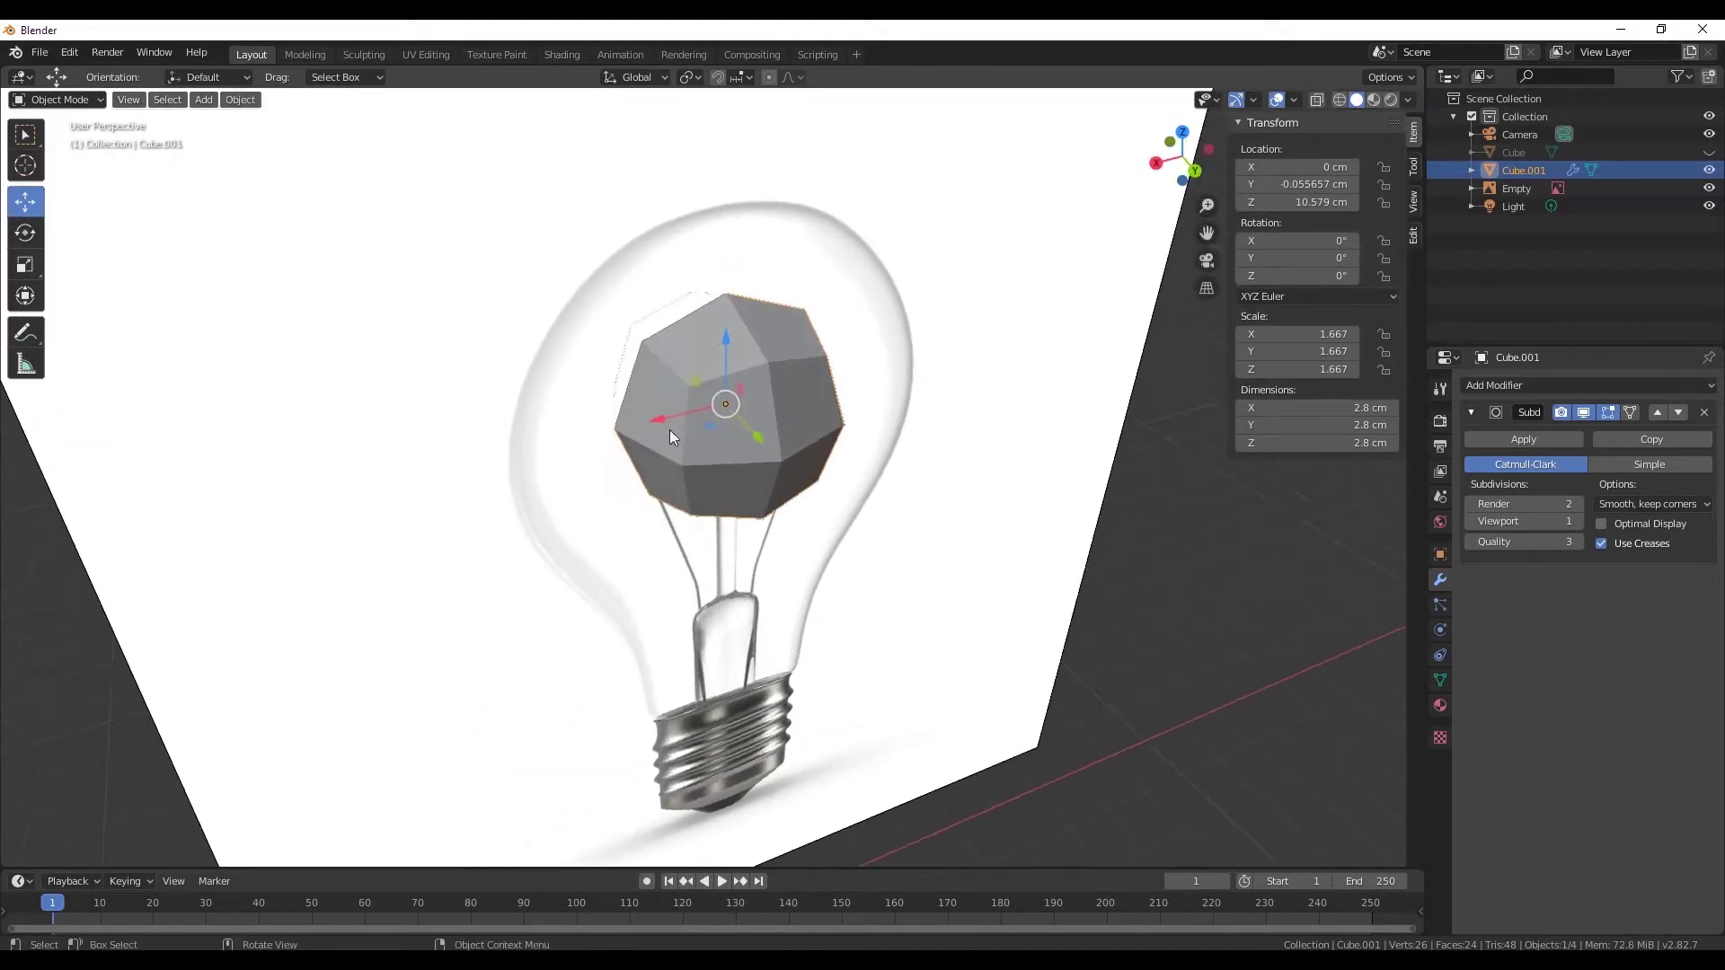
pyautogui.scroll(-1, 750, 456)
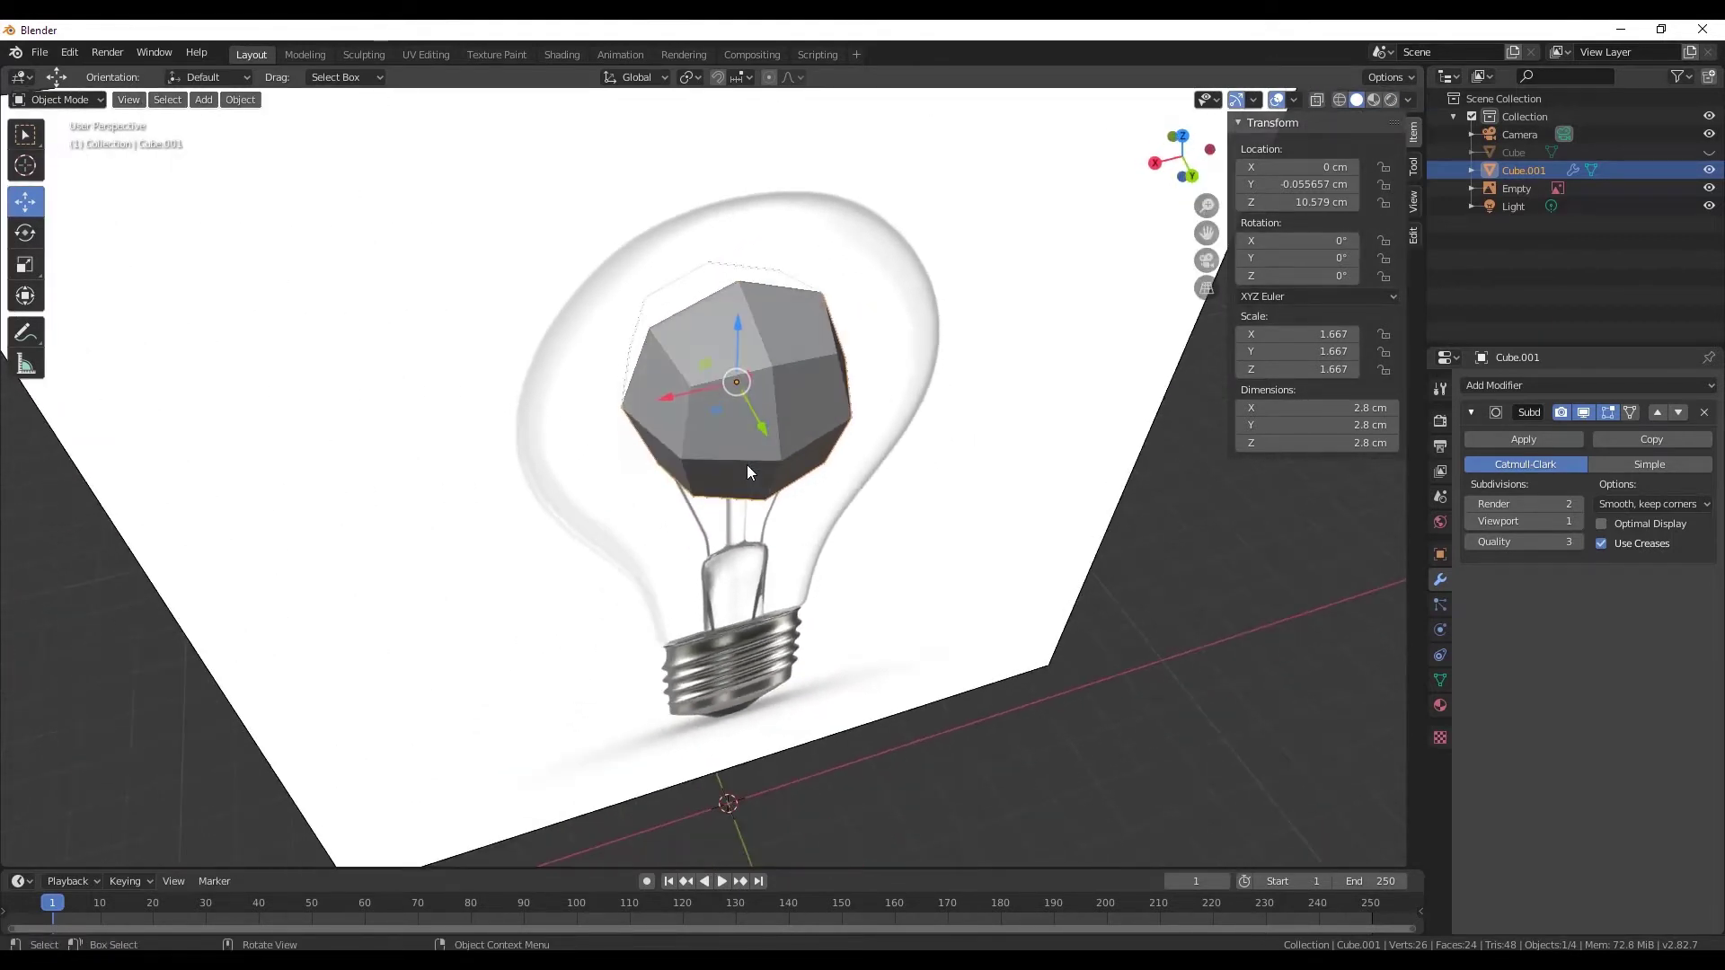
pyautogui.scroll(-2, 746, 465)
pyautogui.moveTo(746, 465); pyautogui.dragTo(729, 445, button='middle')
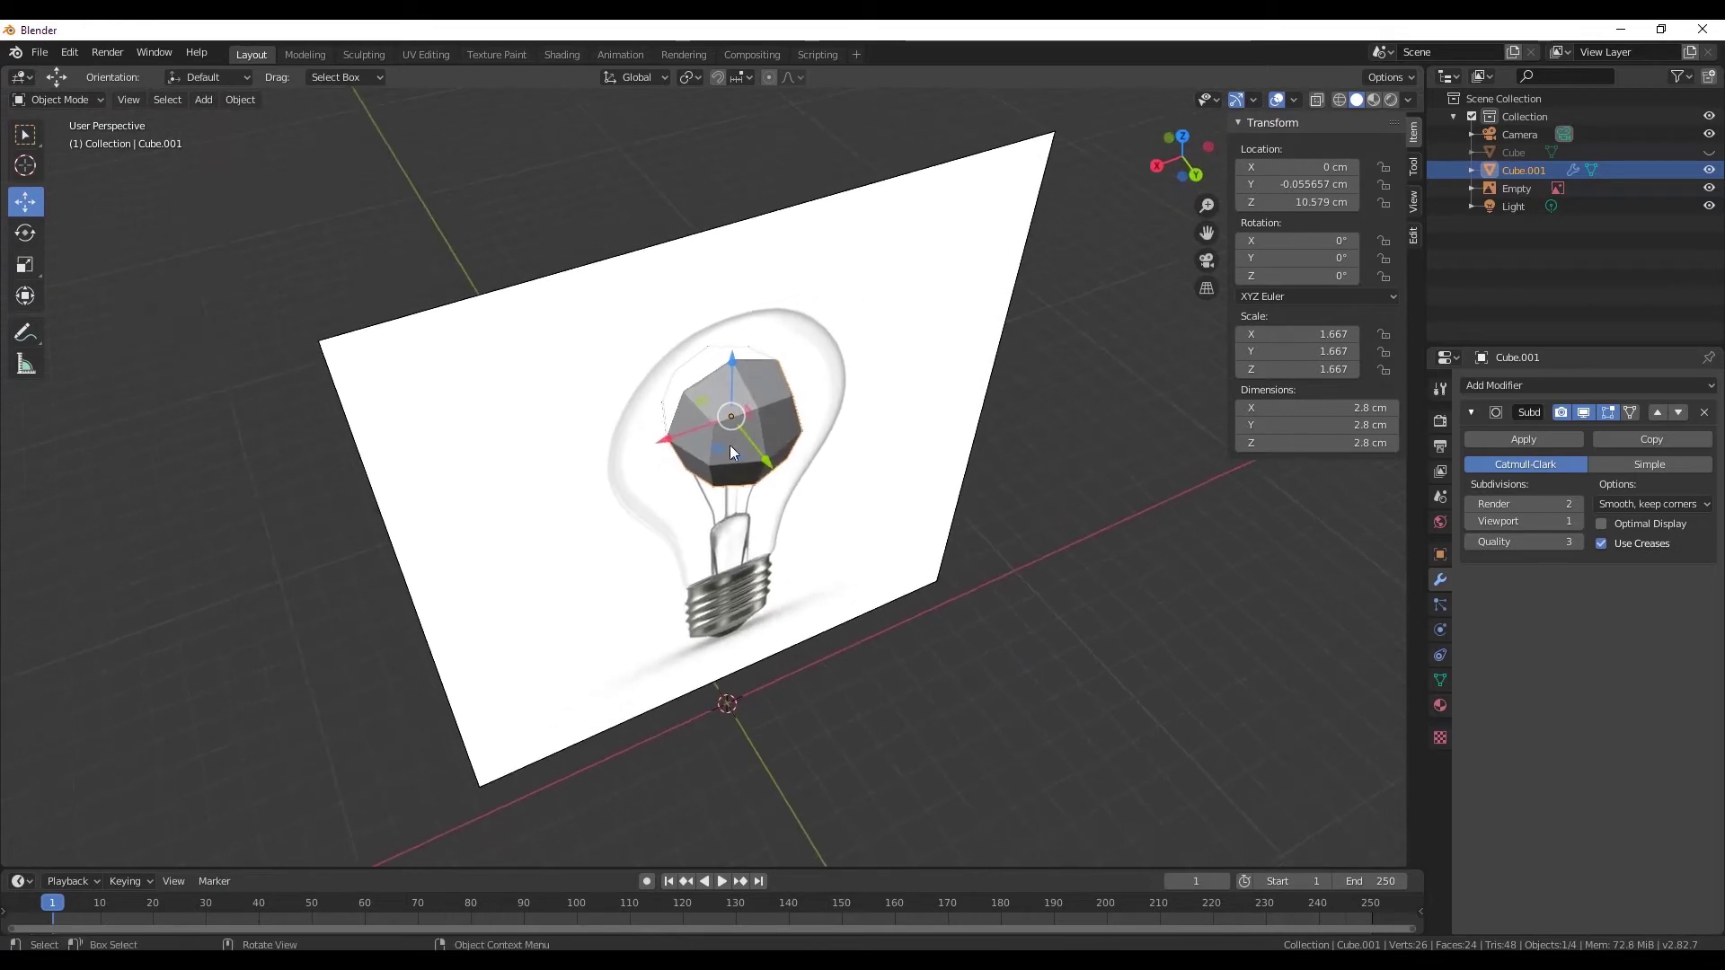
# - Move the rounded cube aside along X, then add a cylinder and raise it on Z
pyautogui.press('g')
pyautogui.press('x')
pyautogui.click(439, 491)
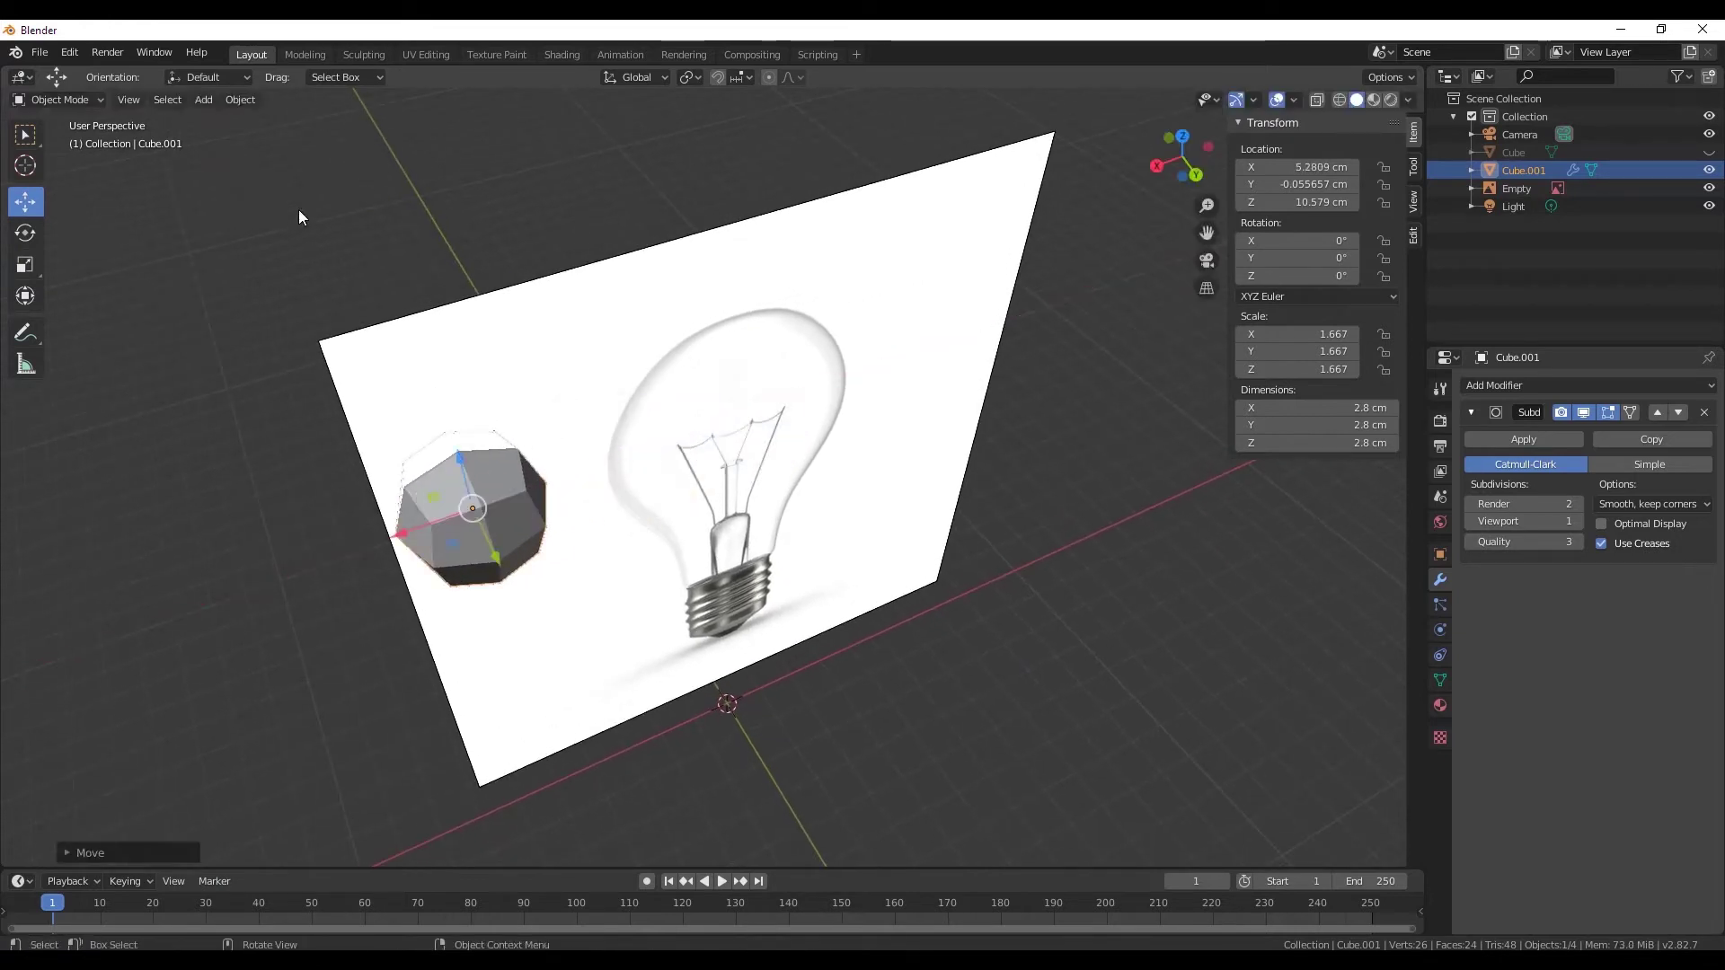
pyautogui.hotkey('alt', 'a')
pyautogui.click(204, 99)
pyautogui.moveTo(229, 120)
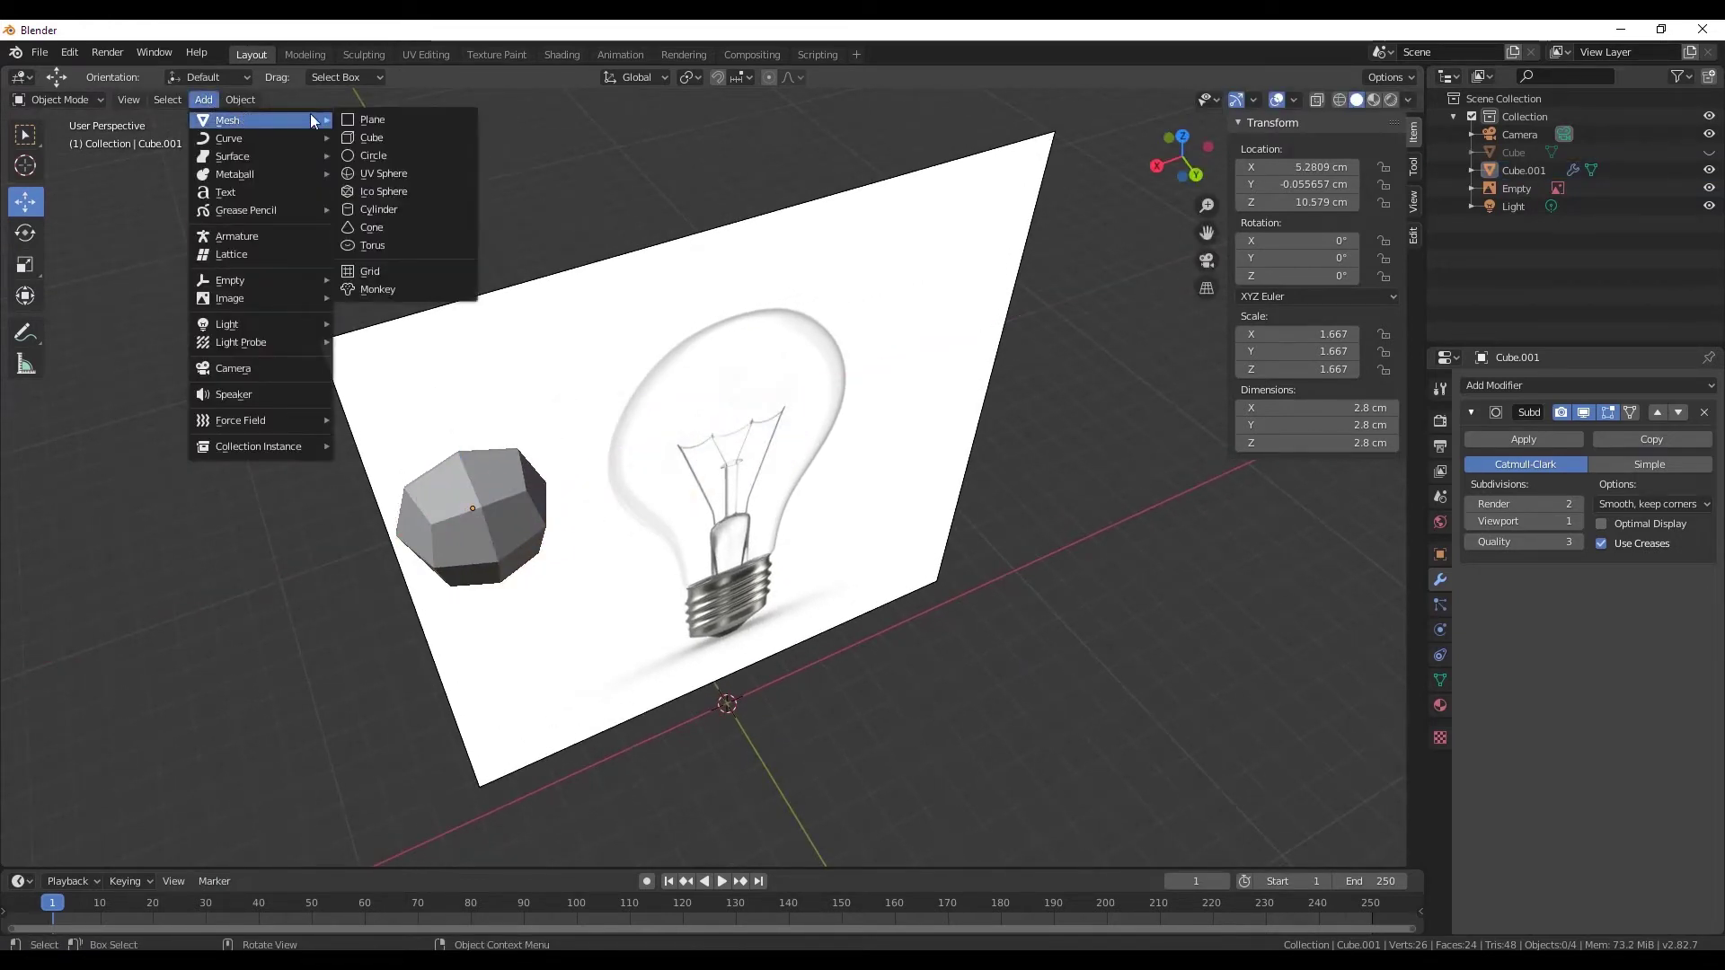
pyautogui.click(384, 213)
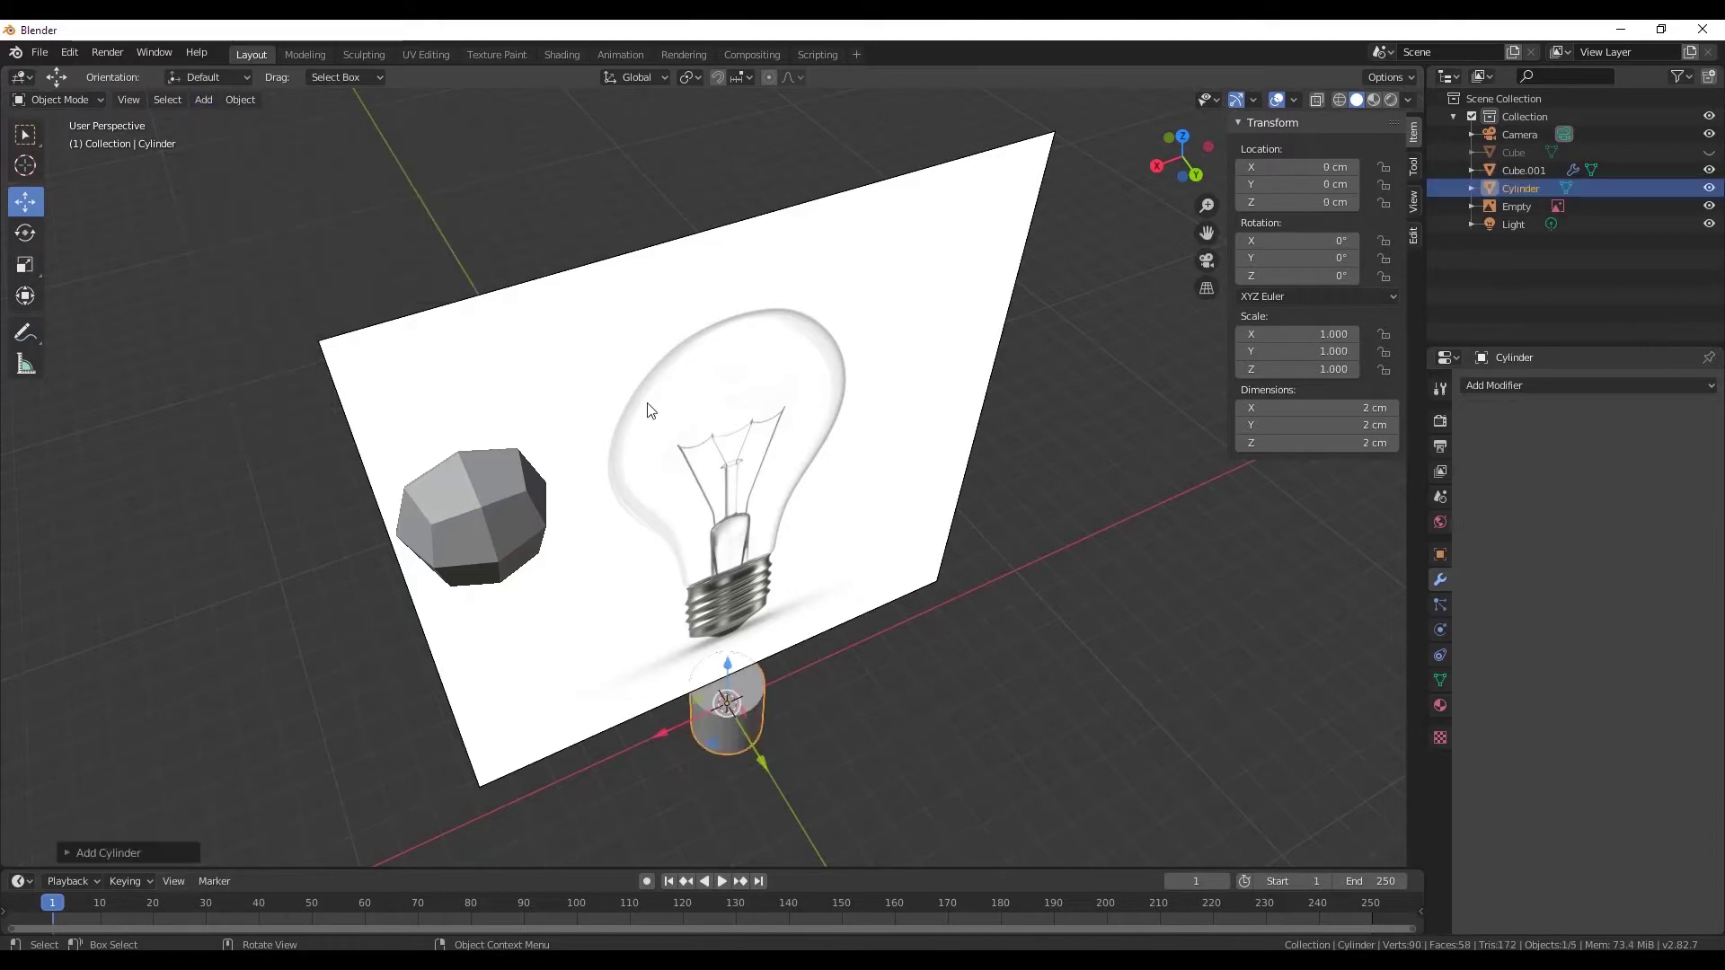
pyautogui.press('g')
pyautogui.press('z')
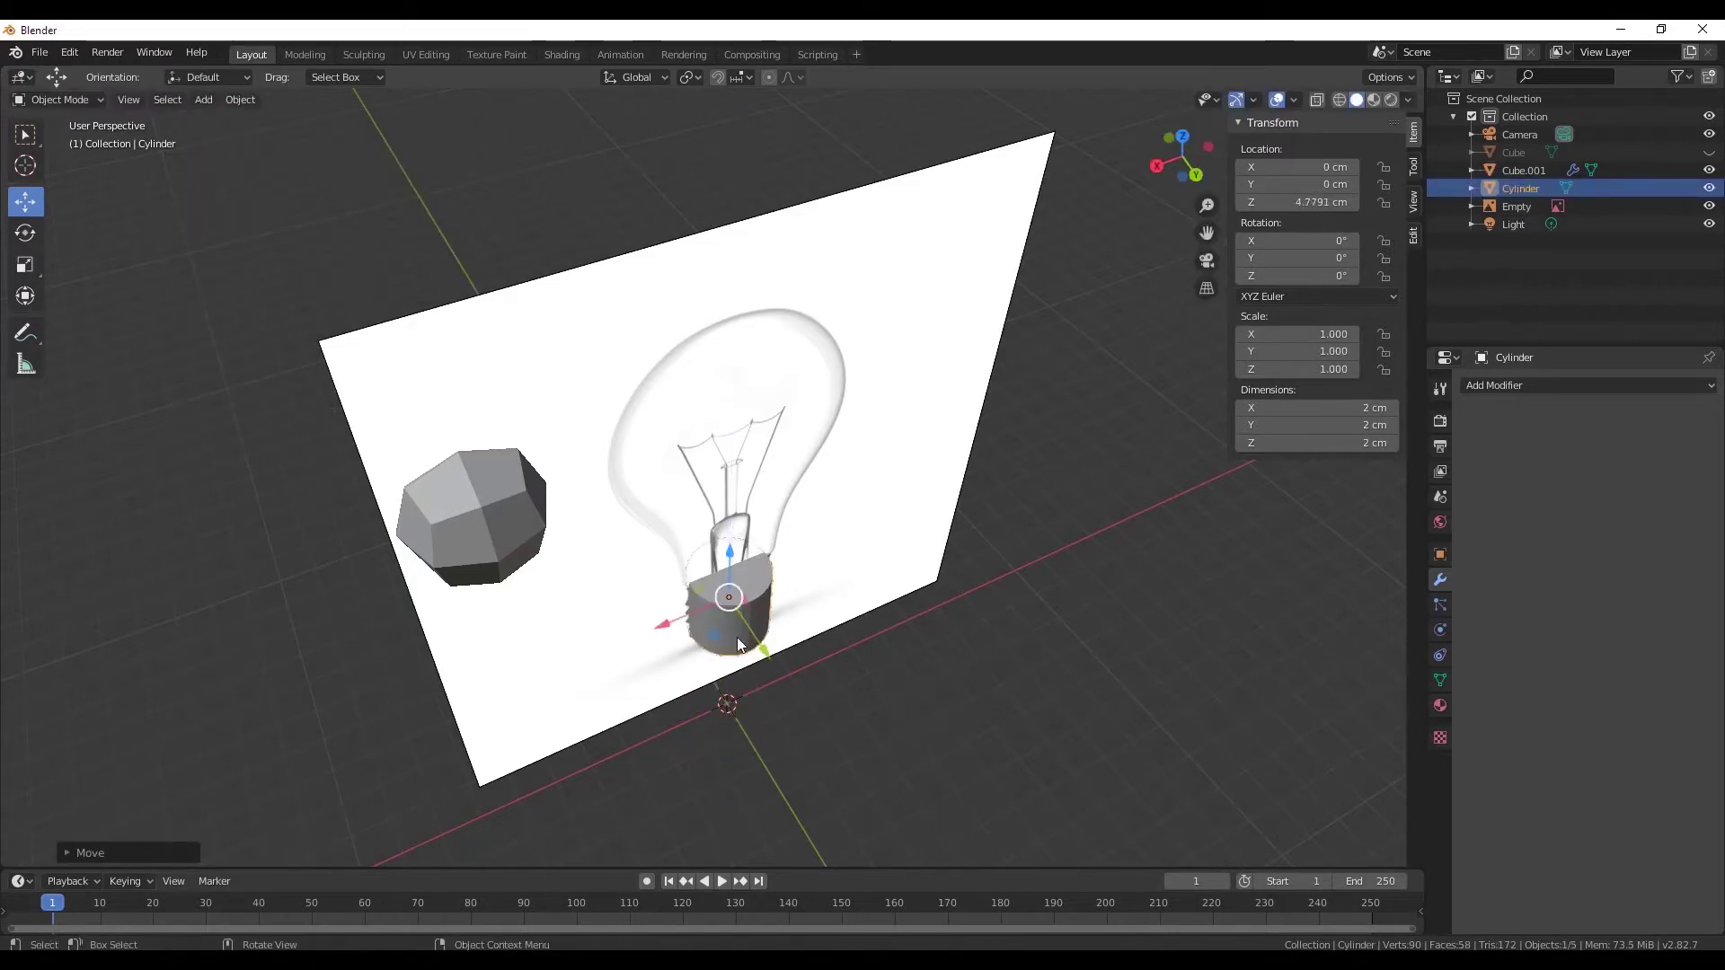
pyautogui.press('Return')
# - Enable the Wireframe overlay and lift the cylinder into the bulb's glass
pyautogui.click(1294, 99)
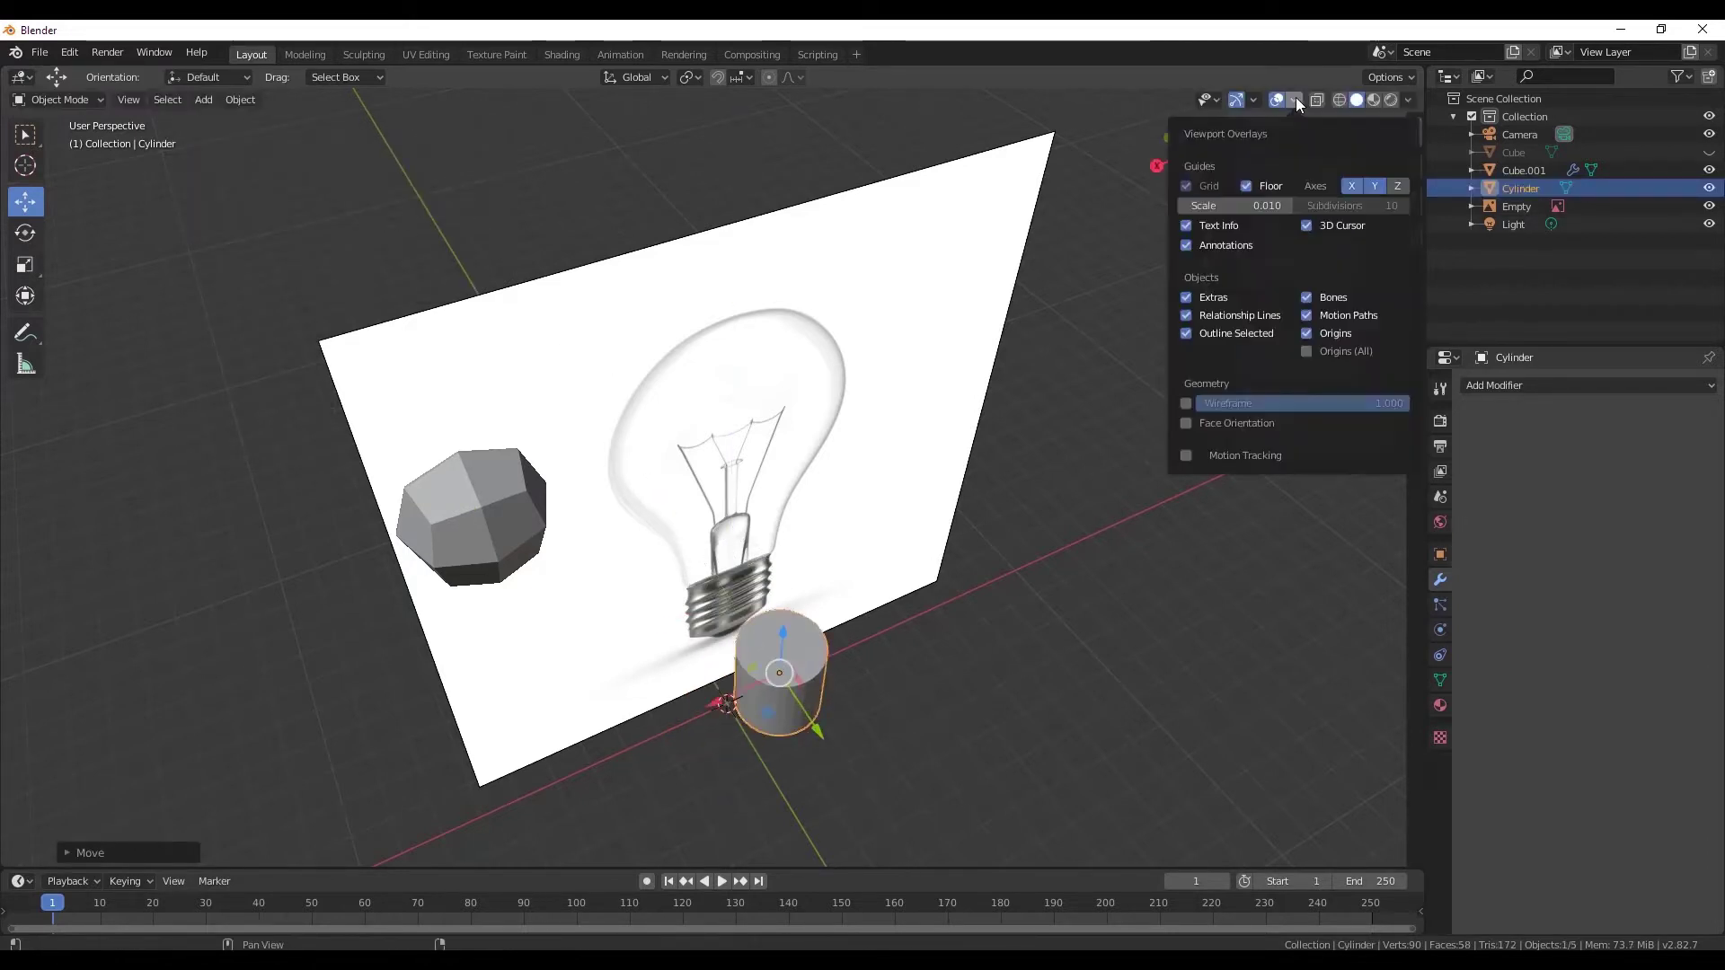
pyautogui.click(1187, 403)
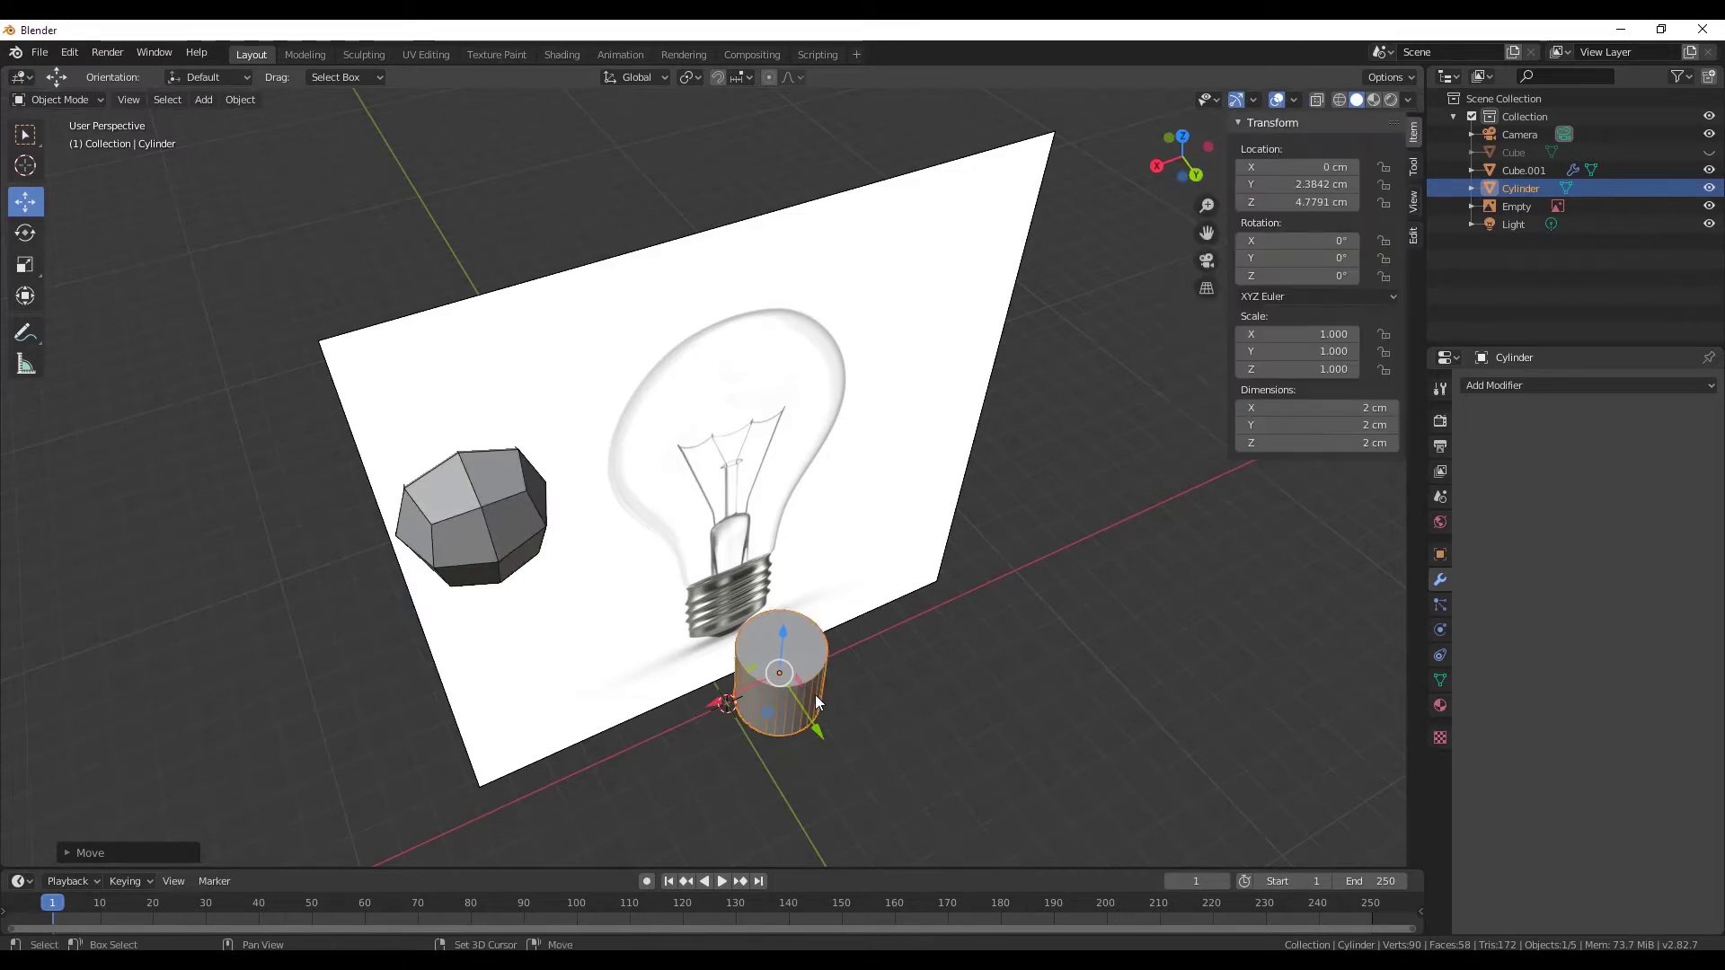
pyautogui.moveTo(778, 635); pyautogui.dragTo(783, 368)
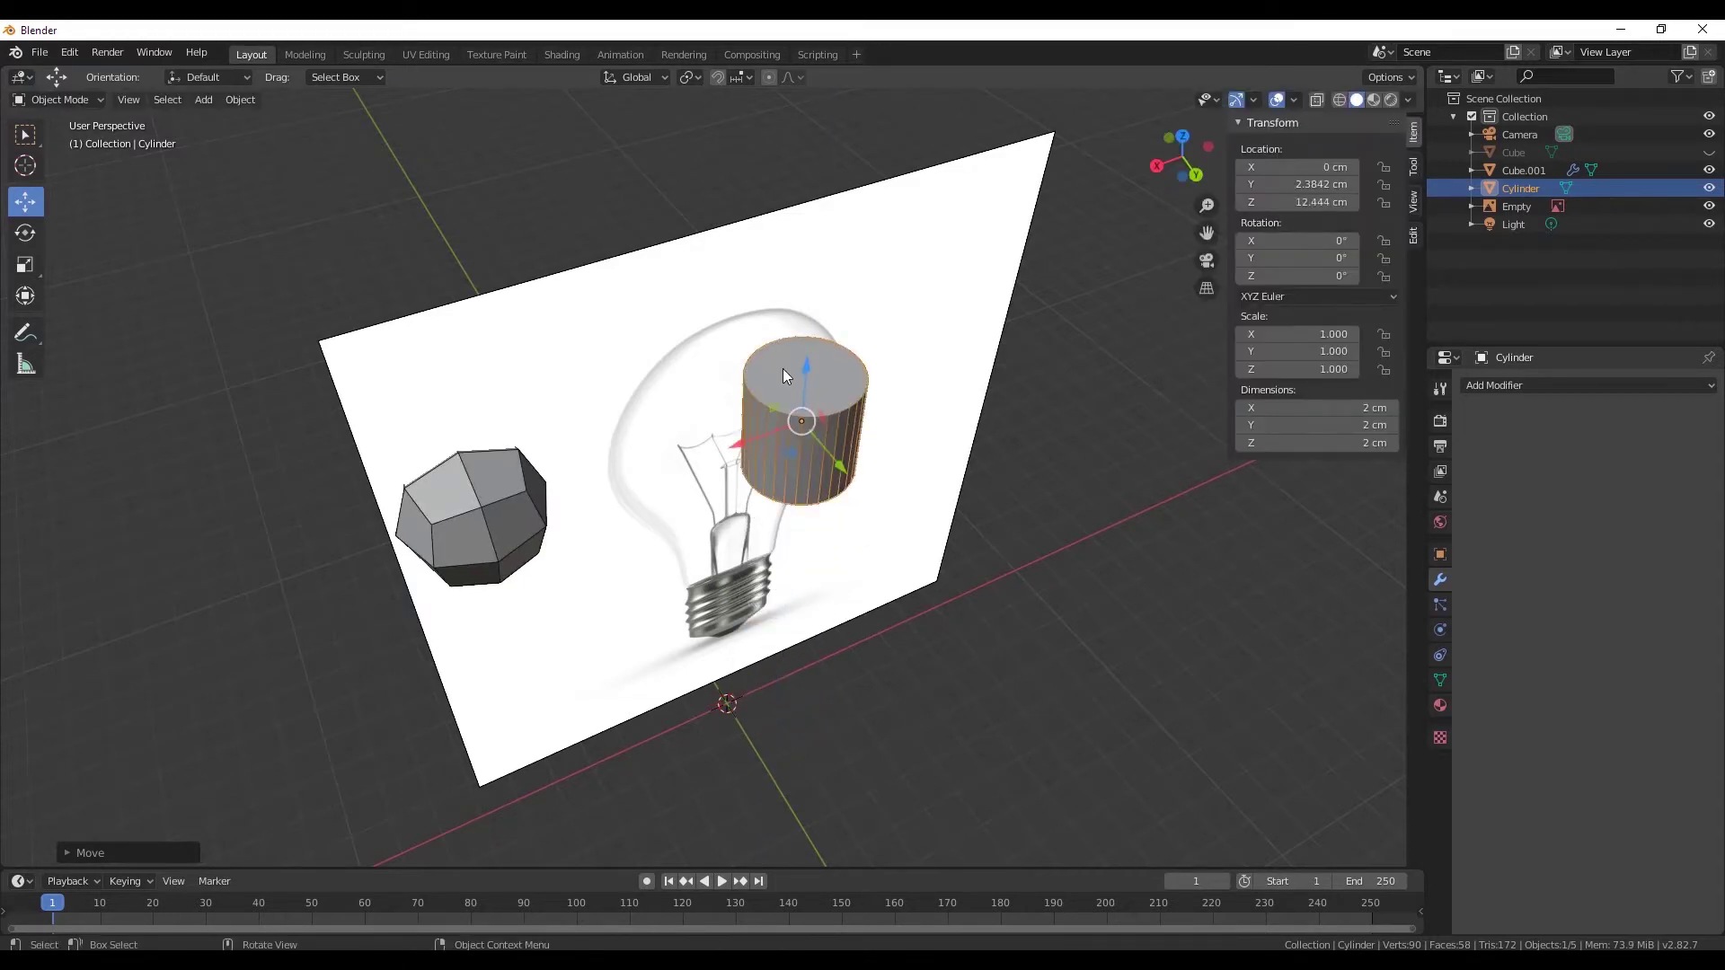
pyautogui.moveTo(783, 368); pyautogui.dragTo(807, 358, button='middle')
pyautogui.scroll(2, 805, 349)
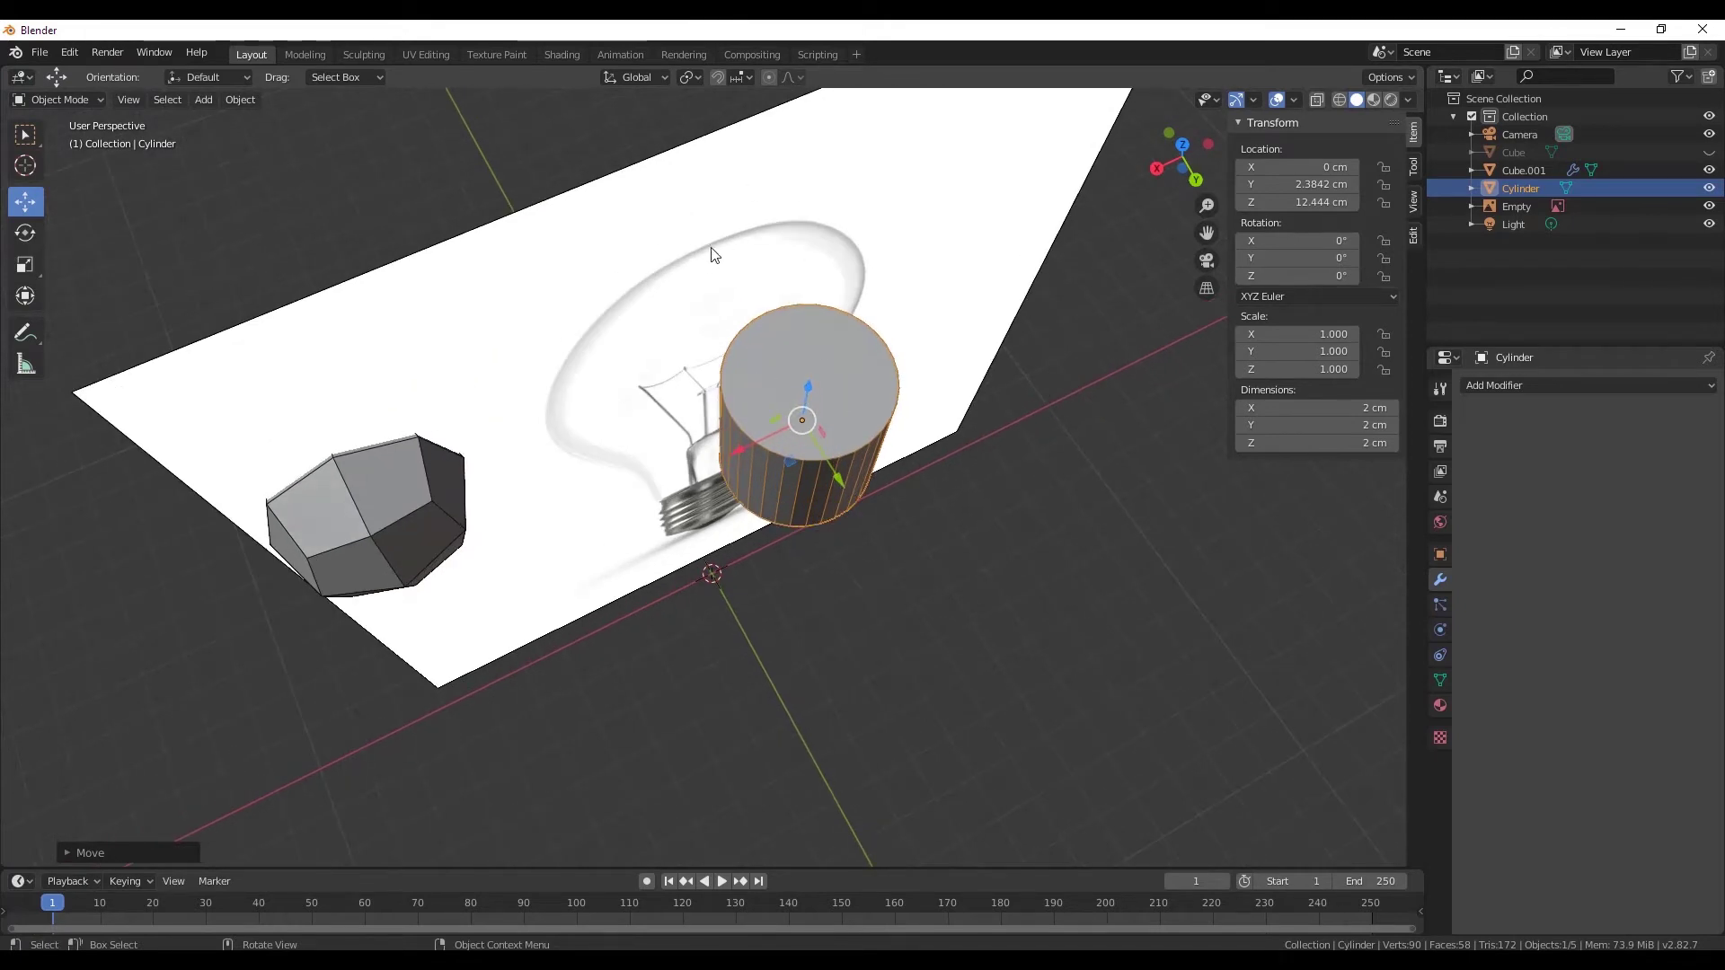
pyautogui.moveTo(844, 438)
pyautogui.mouseDown(button='middle')
pyautogui.moveTo(825, 481)
pyautogui.moveTo(732, 292)
pyautogui.mouseUp(button='middle')
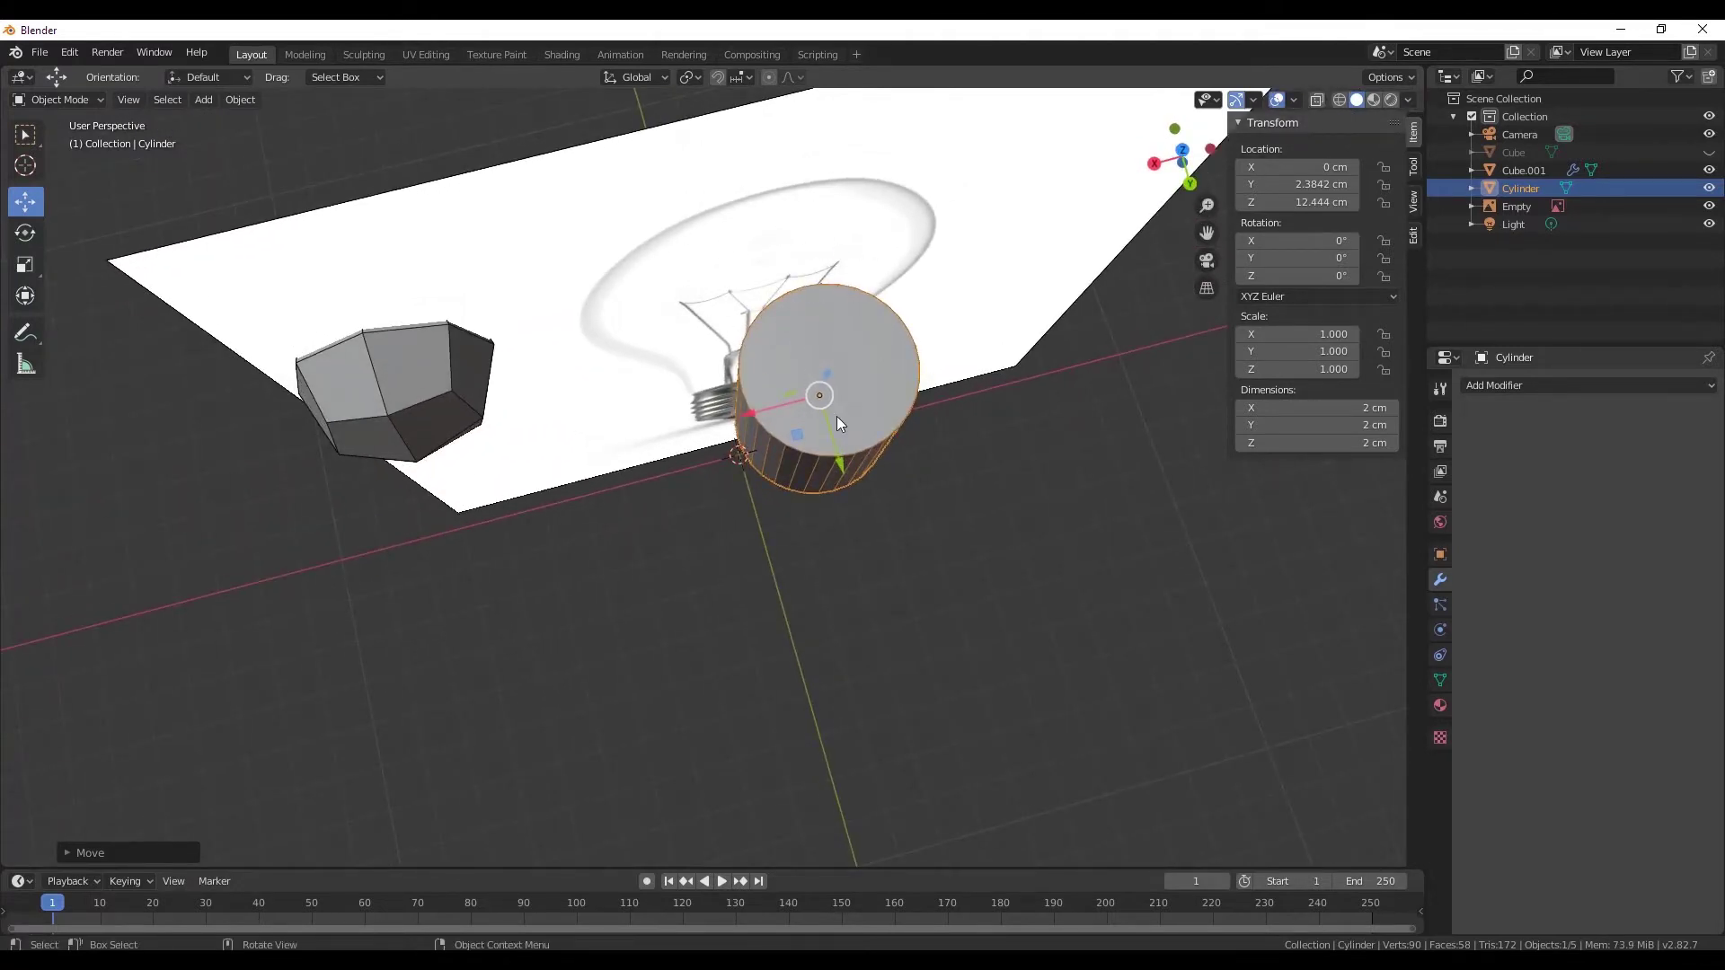
pyautogui.moveTo(837, 416)
pyautogui.mouseDown(button='middle')
pyautogui.moveTo(1036, 305)
pyautogui.moveTo(725, 442)
pyautogui.moveTo(758, 401)
pyautogui.mouseUp(button='middle')
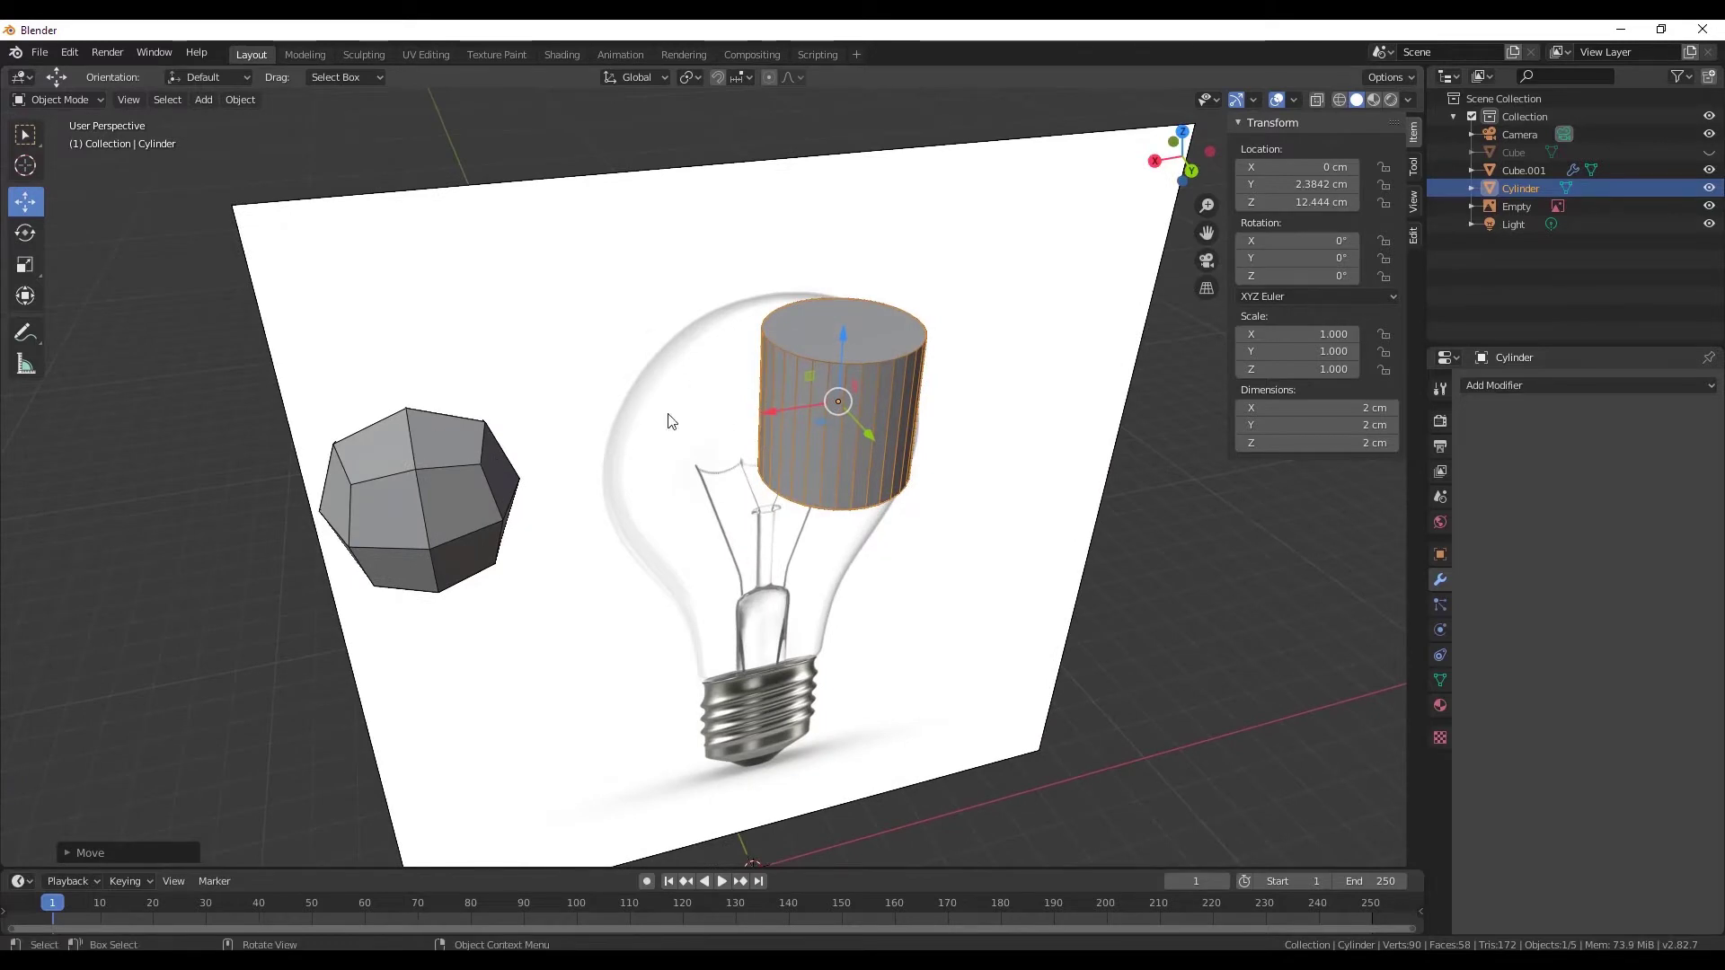
# - Delete the trial cylinder and undo until the cube is back inside the bulb
pyautogui.rightClick(823, 465)
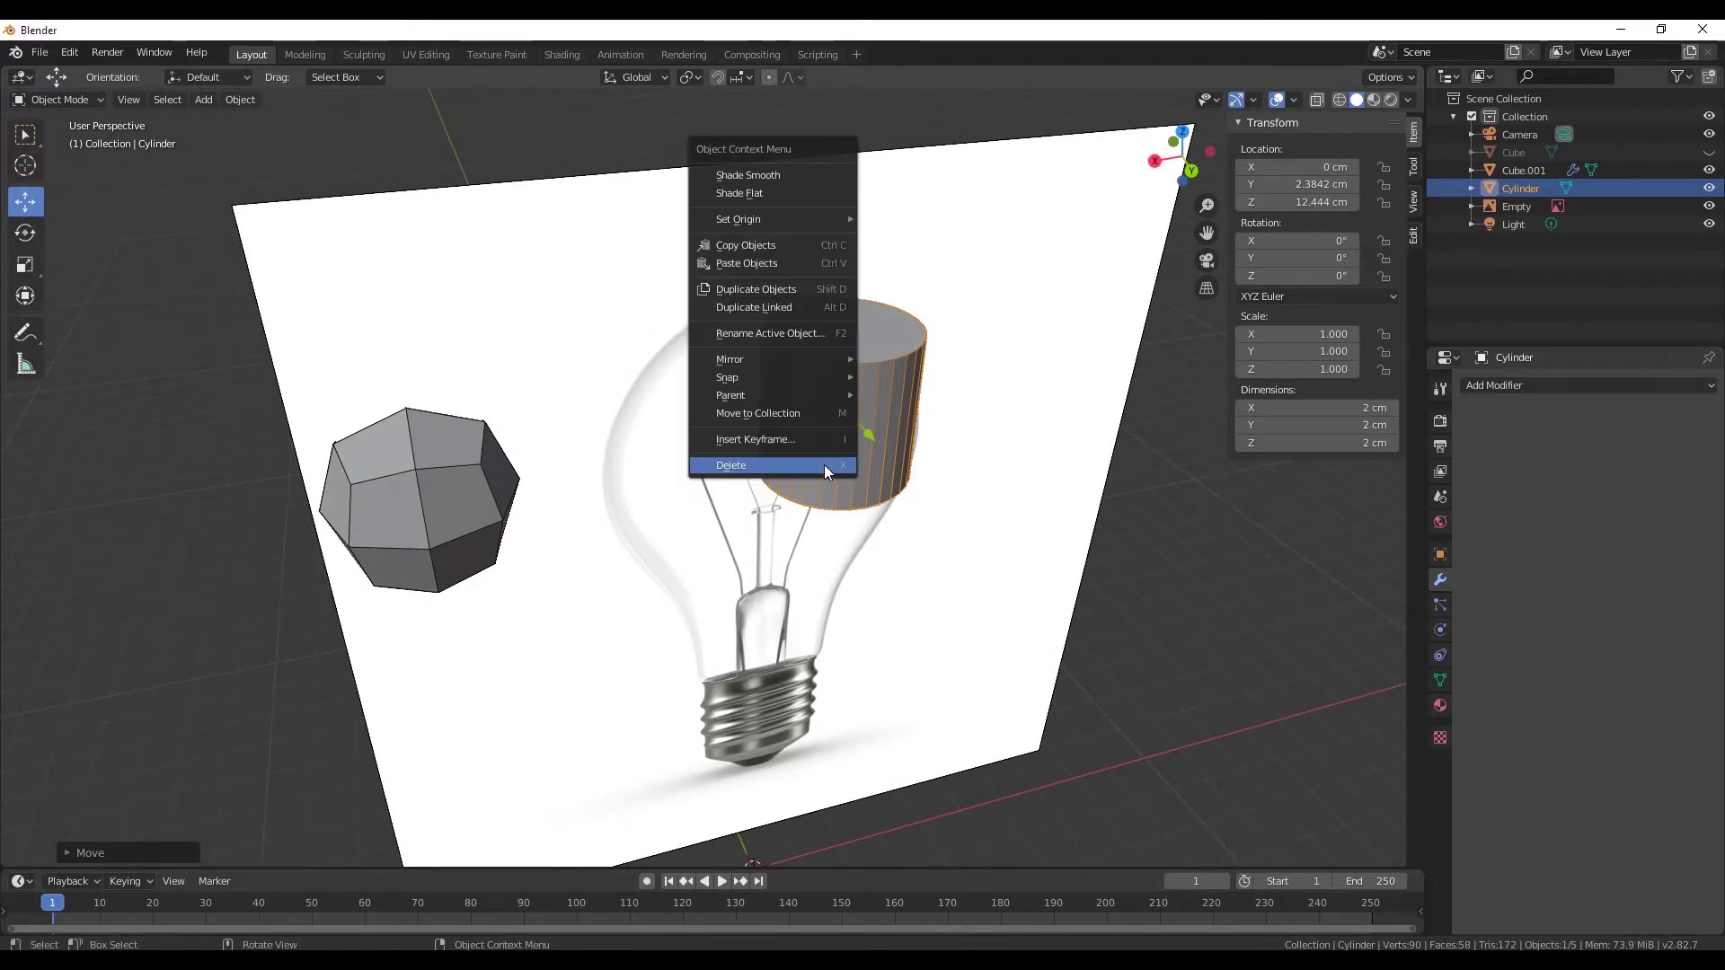
pyautogui.click(823, 465)
pyautogui.click(469, 506)
pyautogui.hotkey('ctrl', 'z')
pyautogui.hotkey('ctrl', 'z')
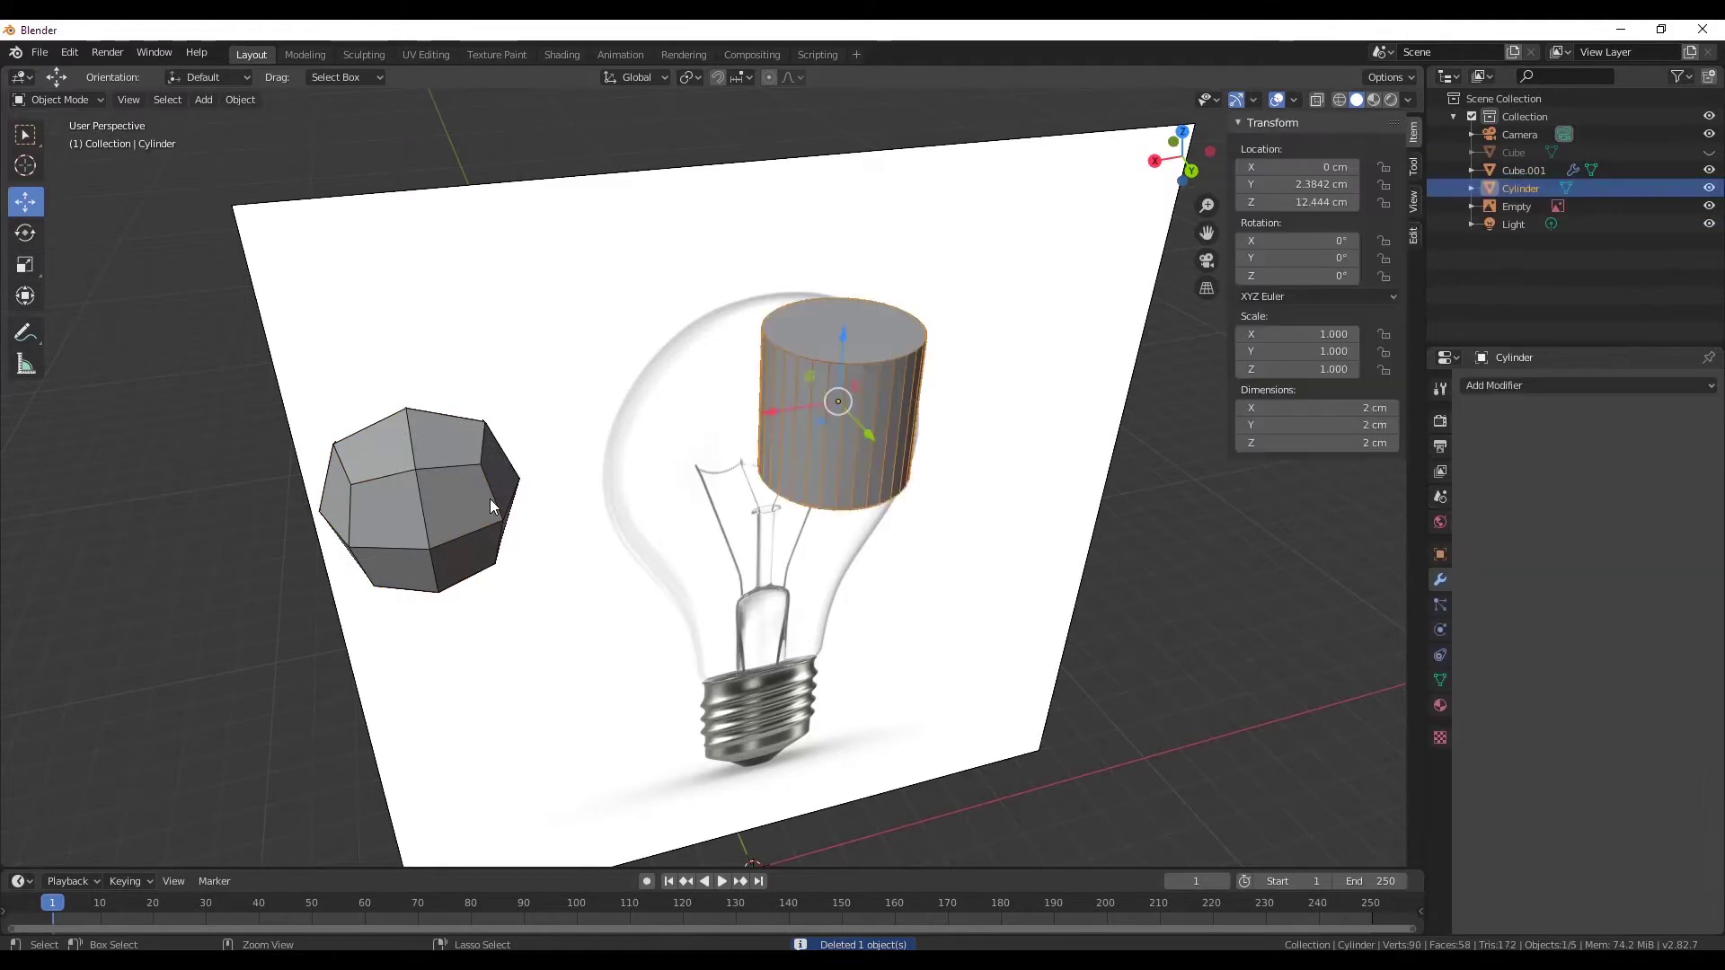
pyautogui.hotkey('ctrl', 'z')
pyautogui.hotkey('ctrl', 'shift', 'z')
pyautogui.hotkey('ctrl', 'shift', 'z')
pyautogui.hotkey('ctrl', 'shift', 'z')
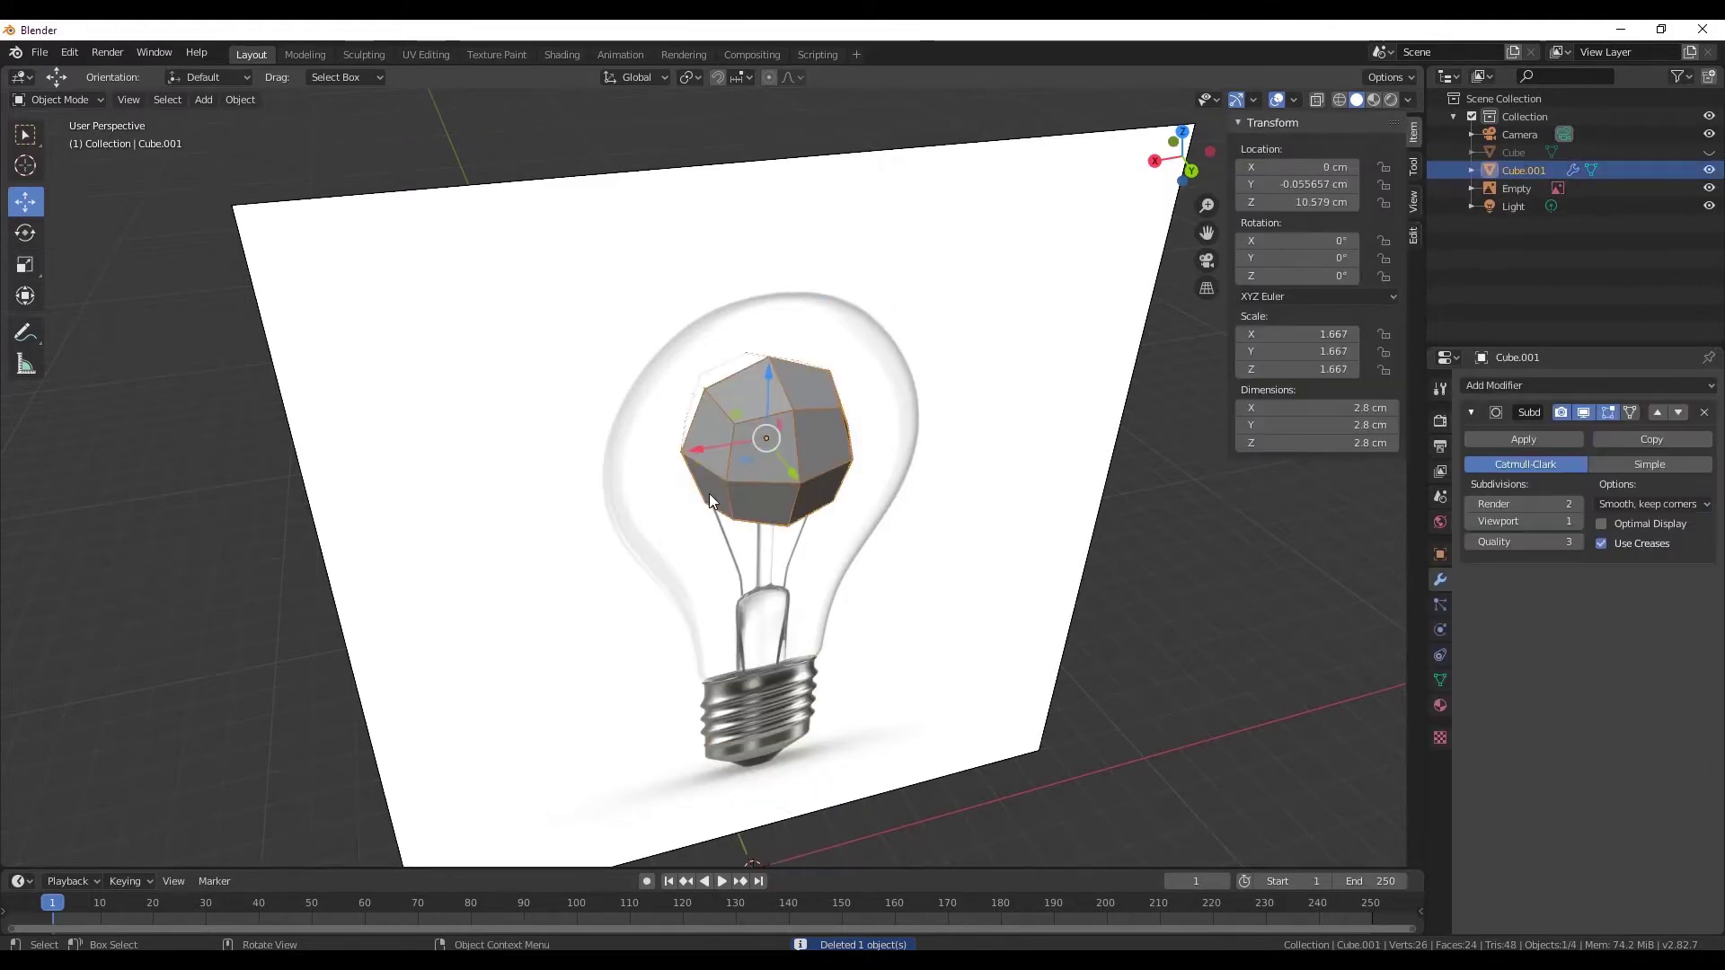
# - Scale Cube.001 to about 3.24 (5.44 cm) and nudge it to Z 10.259 cm in back orthographic
pyautogui.moveTo(708, 493)
pyautogui.mouseDown(button='middle')
pyautogui.moveTo(982, 490)
pyautogui.moveTo(715, 490)
pyautogui.moveTo(805, 498)
pyautogui.mouseUp(button='middle')
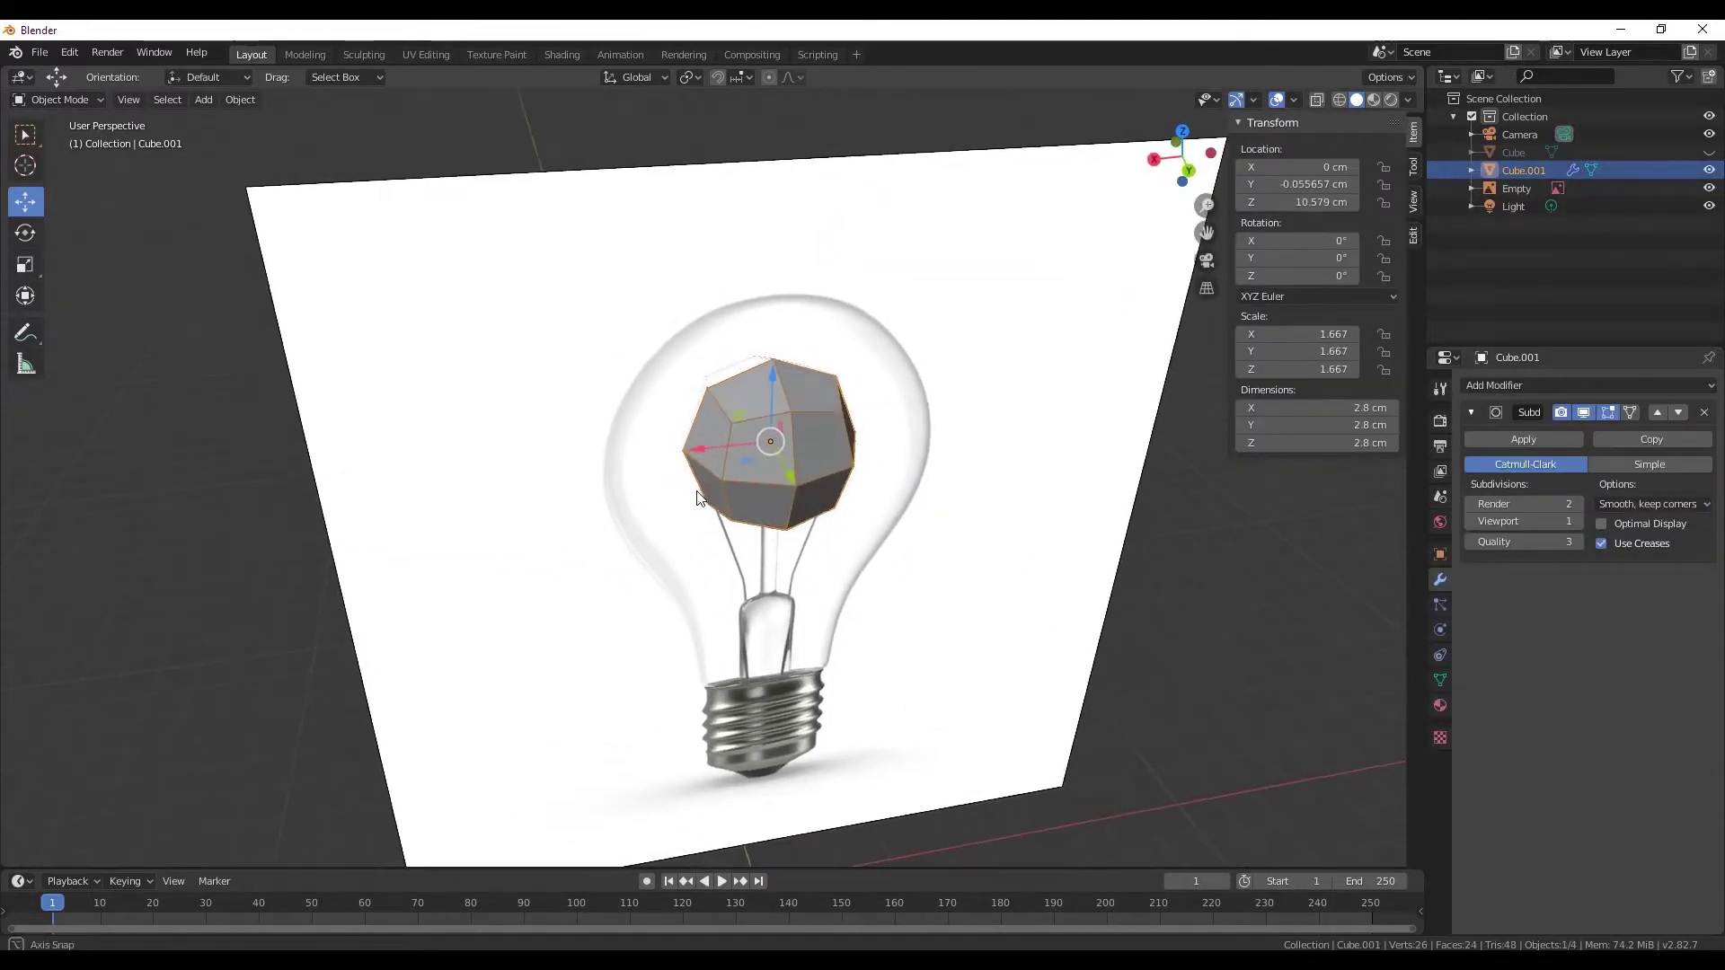
pyautogui.press('s')
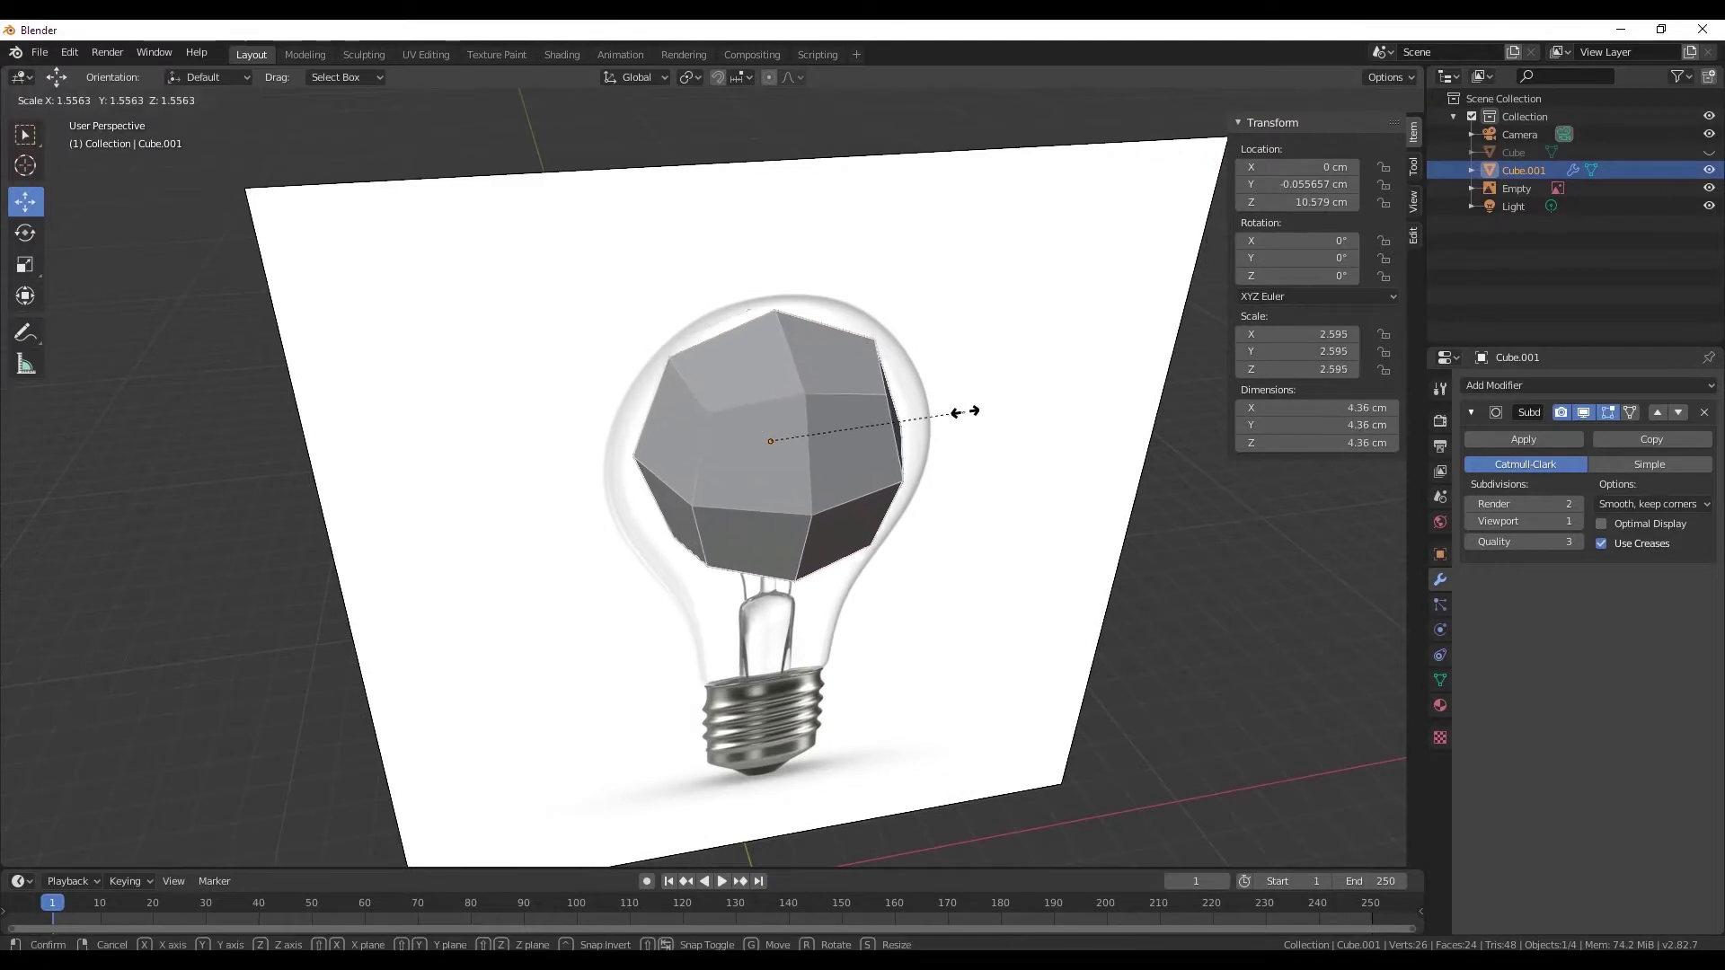
pyautogui.click(977, 406)
pyautogui.click(1190, 169)
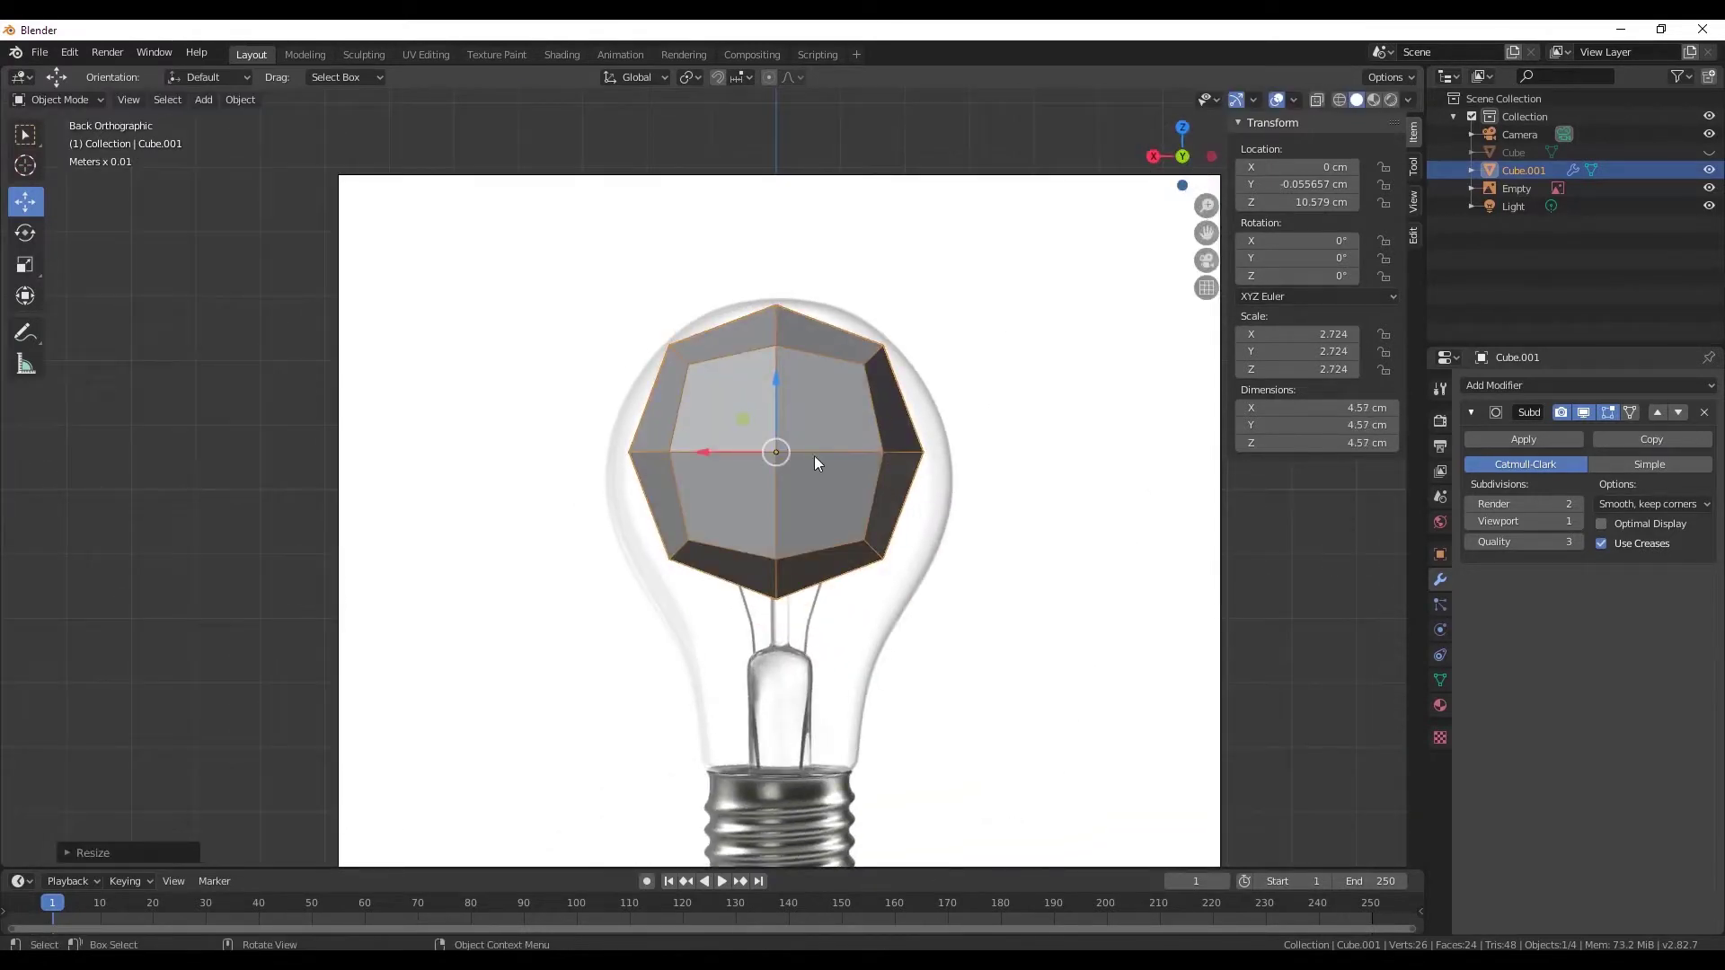
pyautogui.press('s')
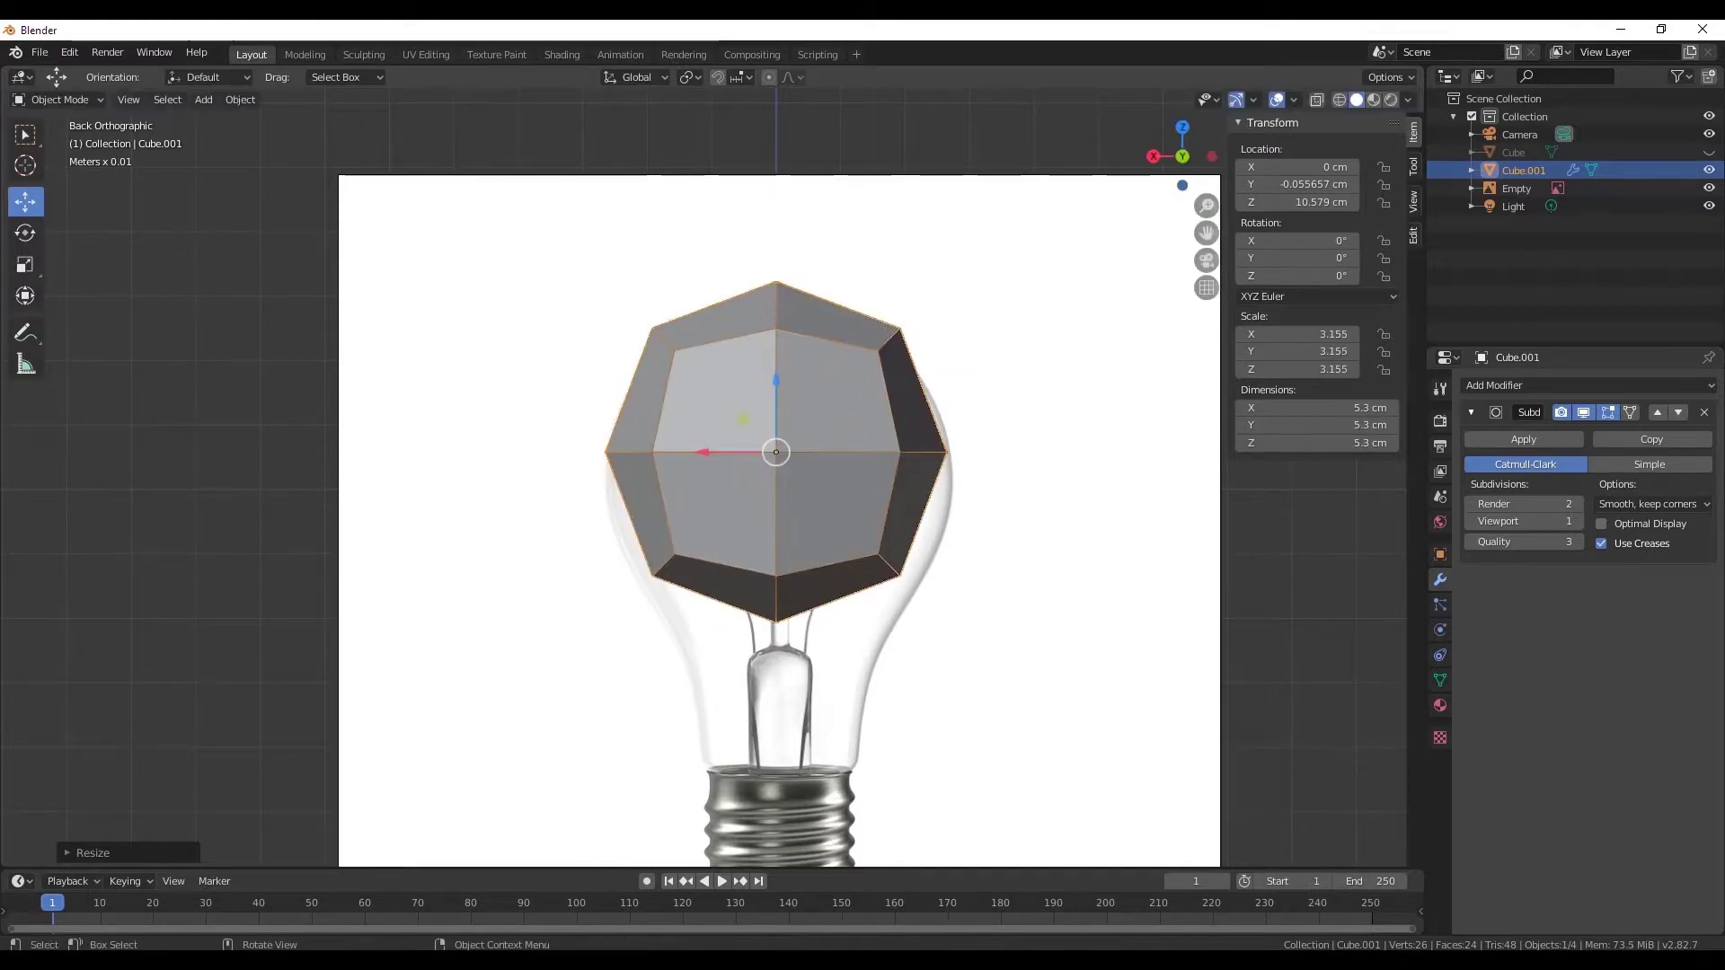
pyautogui.click(759, 449)
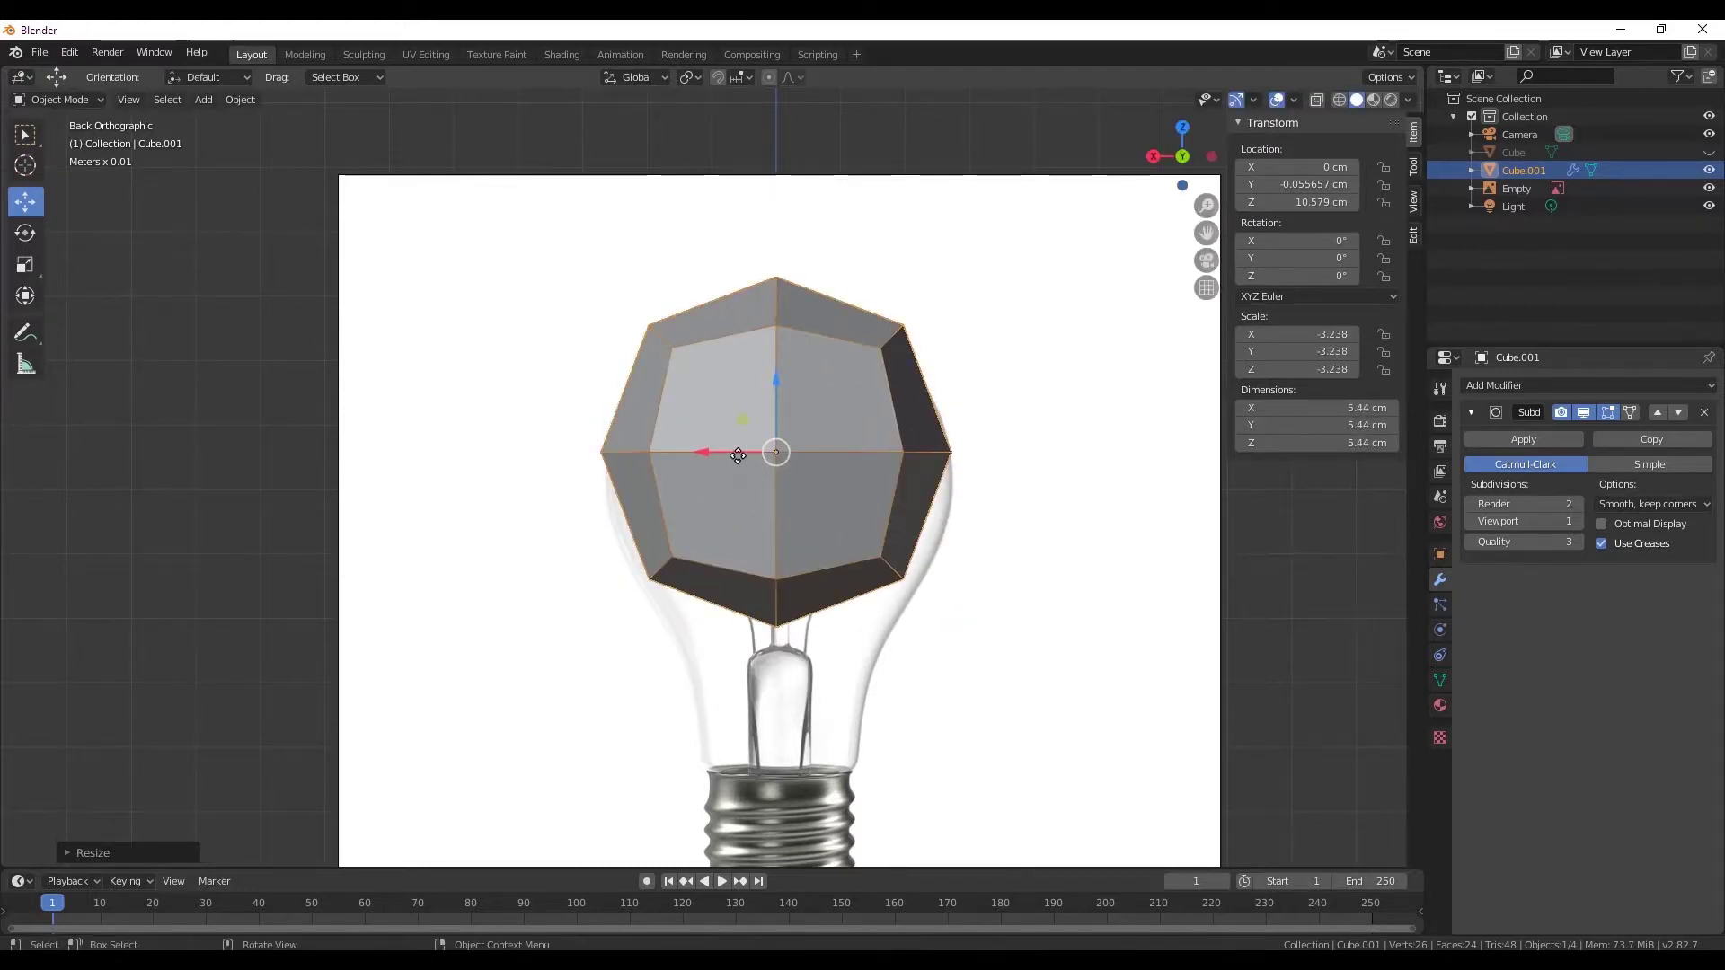
pyautogui.moveTo(755, 453); pyautogui.dragTo(747, 462)
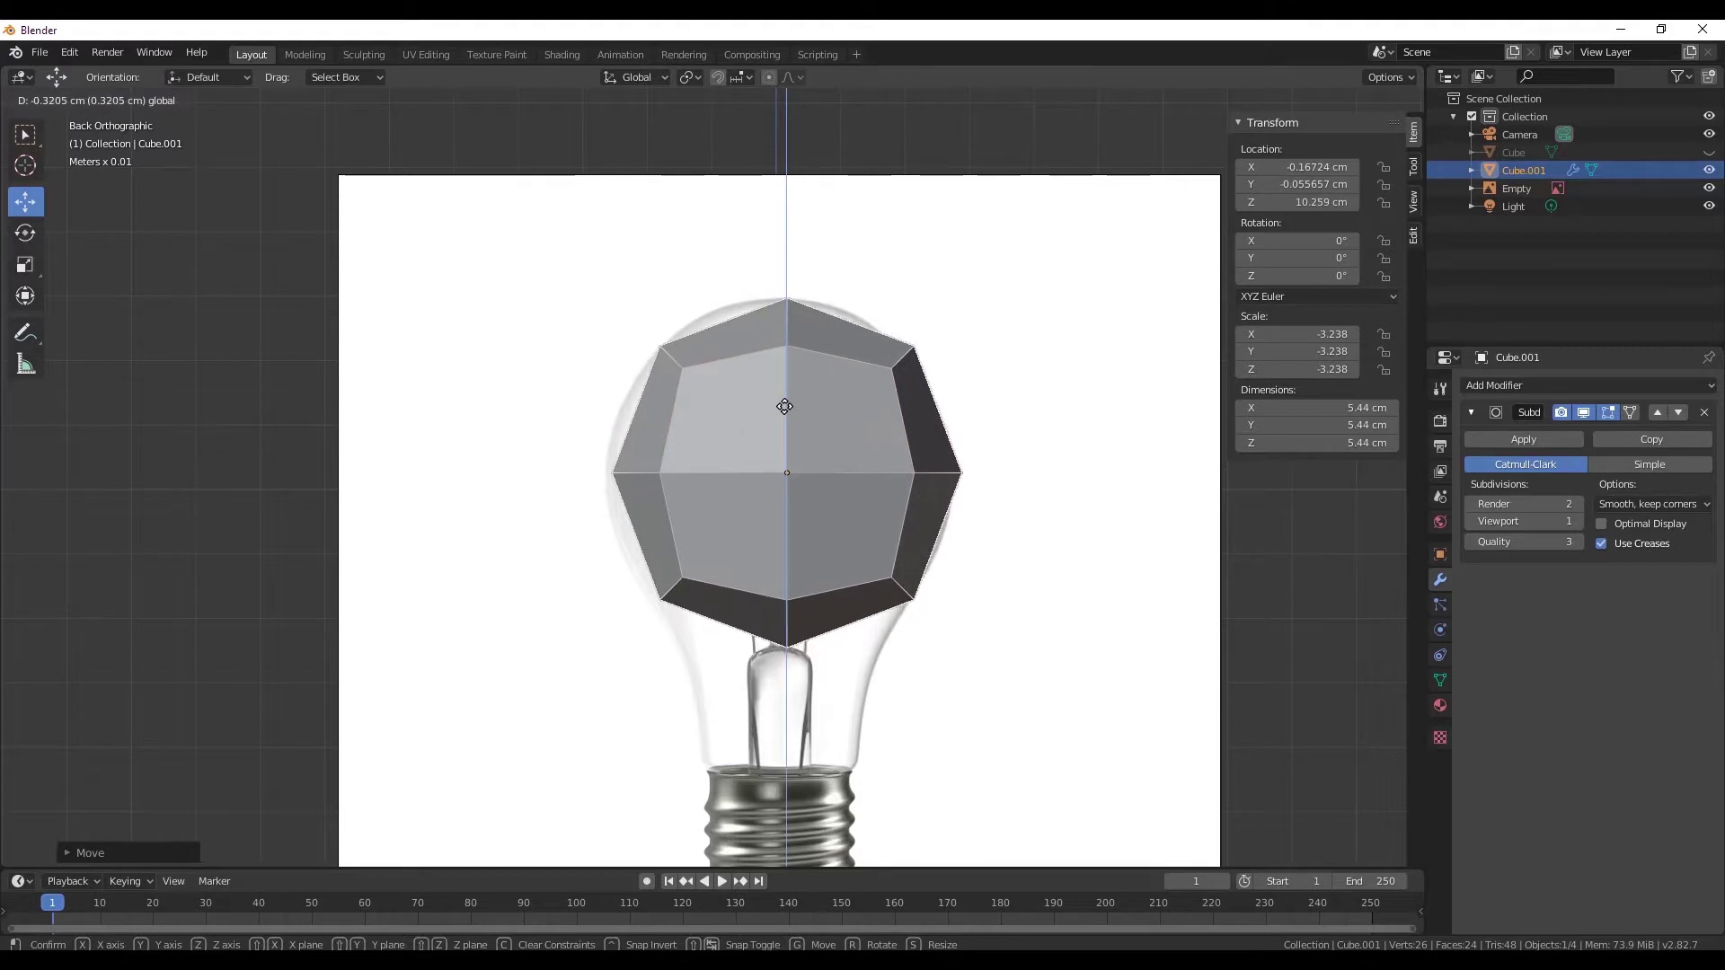
pyautogui.click(788, 404)
pyautogui.moveTo(805, 433)
pyautogui.mouseDown(button='middle')
pyautogui.moveTo(940, 616)
pyautogui.moveTo(1131, 617)
pyautogui.moveTo(1003, 618)
pyautogui.moveTo(962, 595)
pyautogui.mouseUp(button='middle')
pyautogui.click(58, 99)
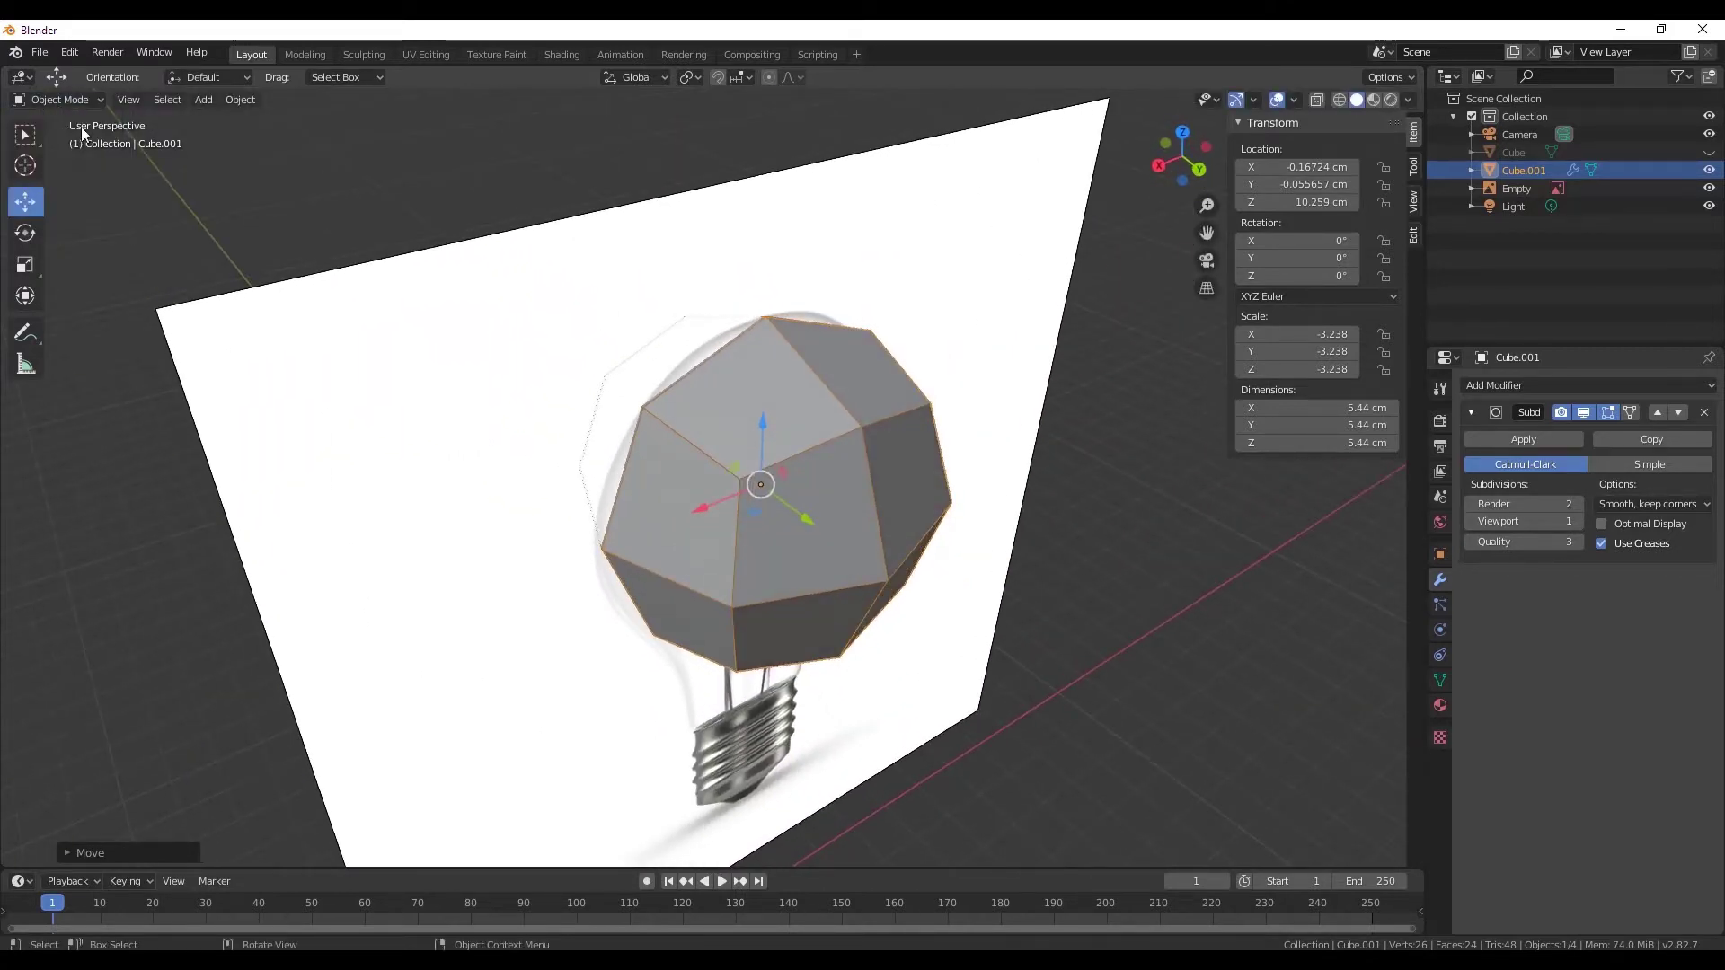
# - Apply the Subdivision modifier and enter Edit Mode on the glass mesh
pyautogui.click(1708, 170)
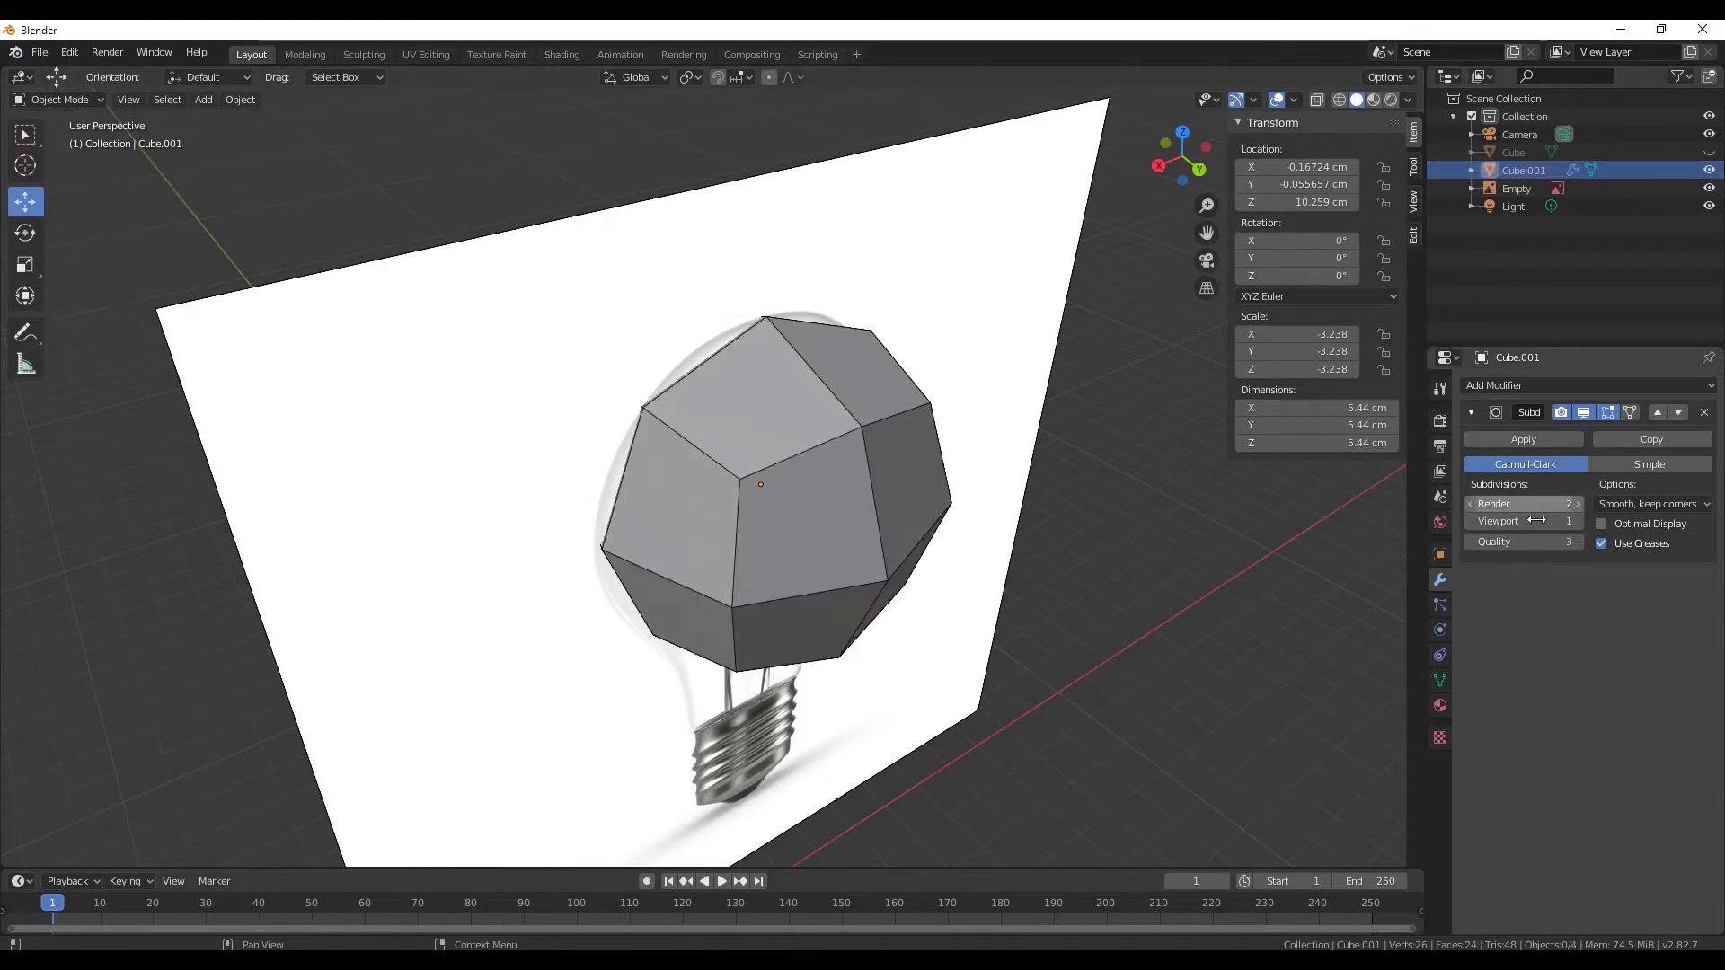
pyautogui.click(1502, 440)
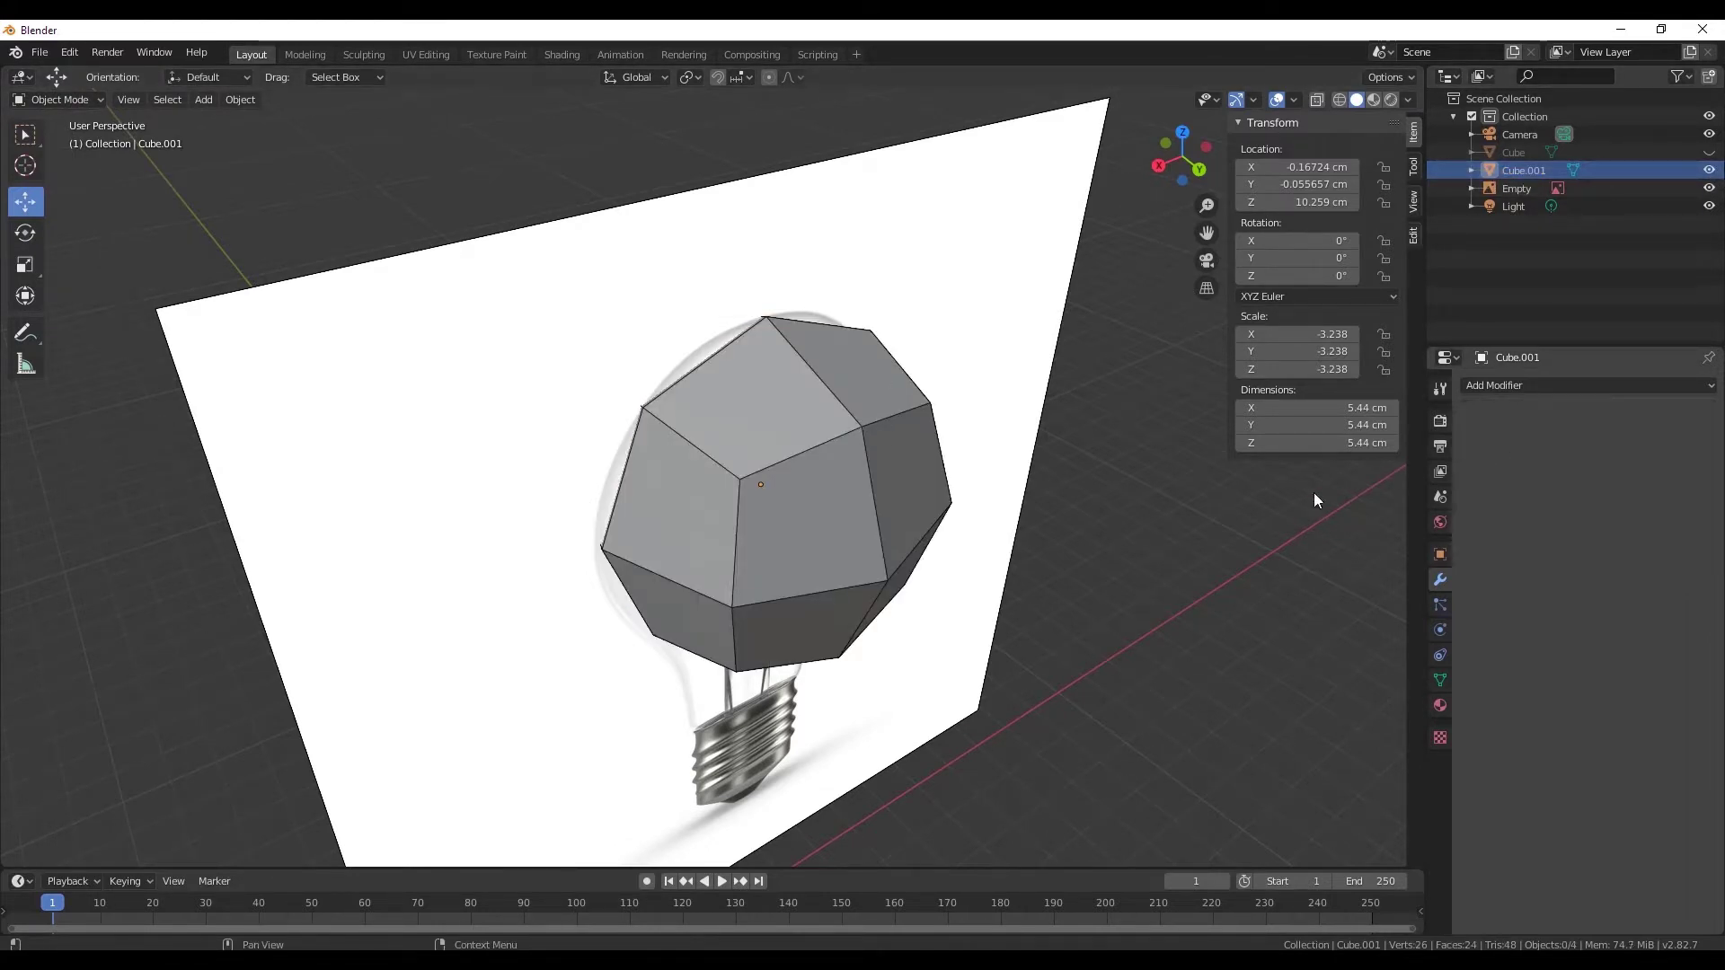
pyautogui.click(43, 97)
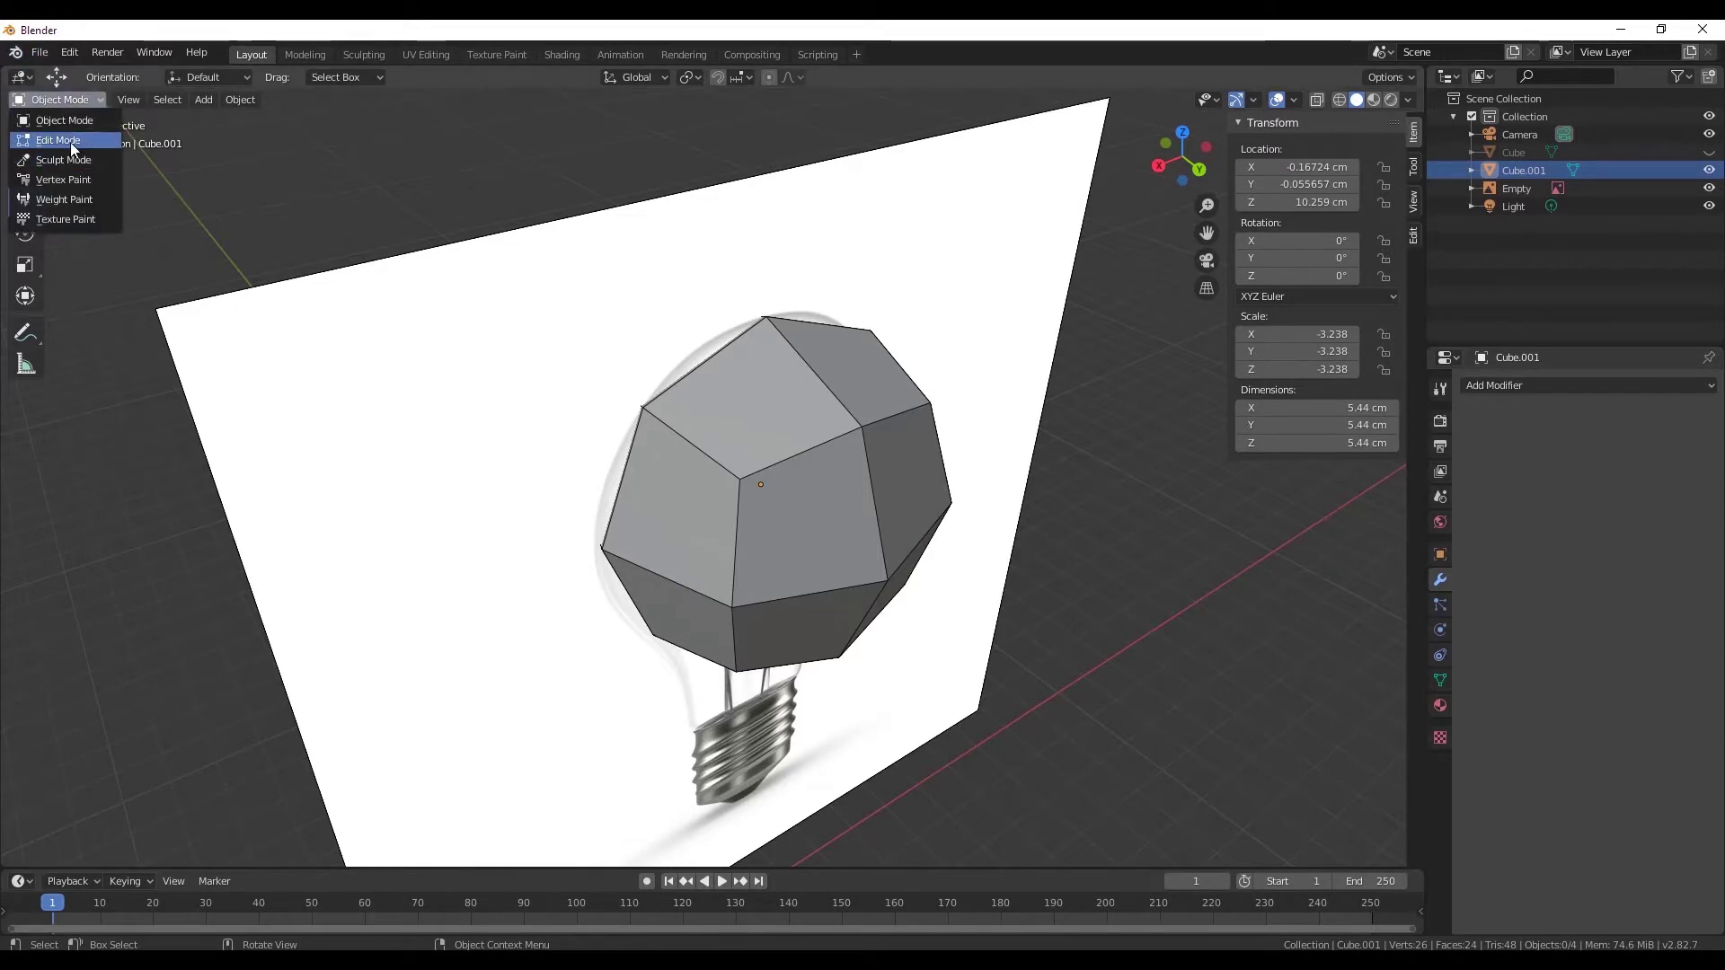
pyautogui.click(69, 142)
pyautogui.hotkey('alt', 'a')
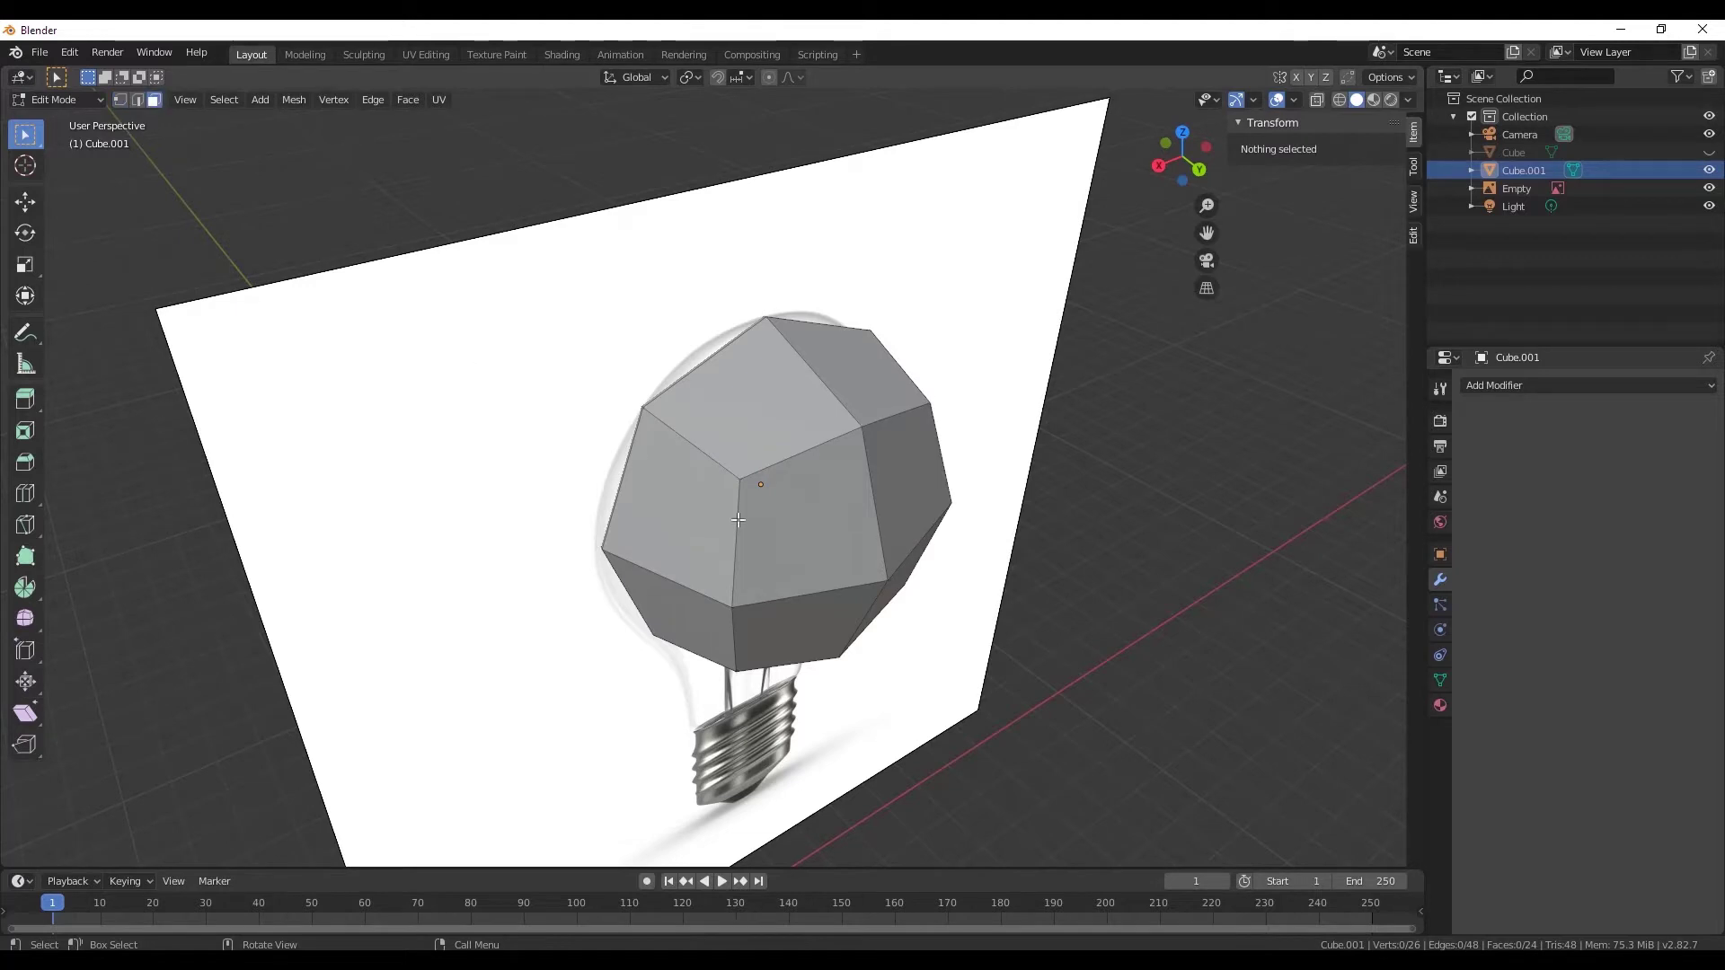
pyautogui.click(732, 519)
pyautogui.click(844, 368)
pyautogui.moveTo(835, 521)
pyautogui.mouseDown(button='middle')
pyautogui.moveTo(849, 551)
pyautogui.moveTo(1059, 550)
pyautogui.moveTo(905, 605)
pyautogui.moveTo(960, 531)
pyautogui.mouseUp(button='middle')
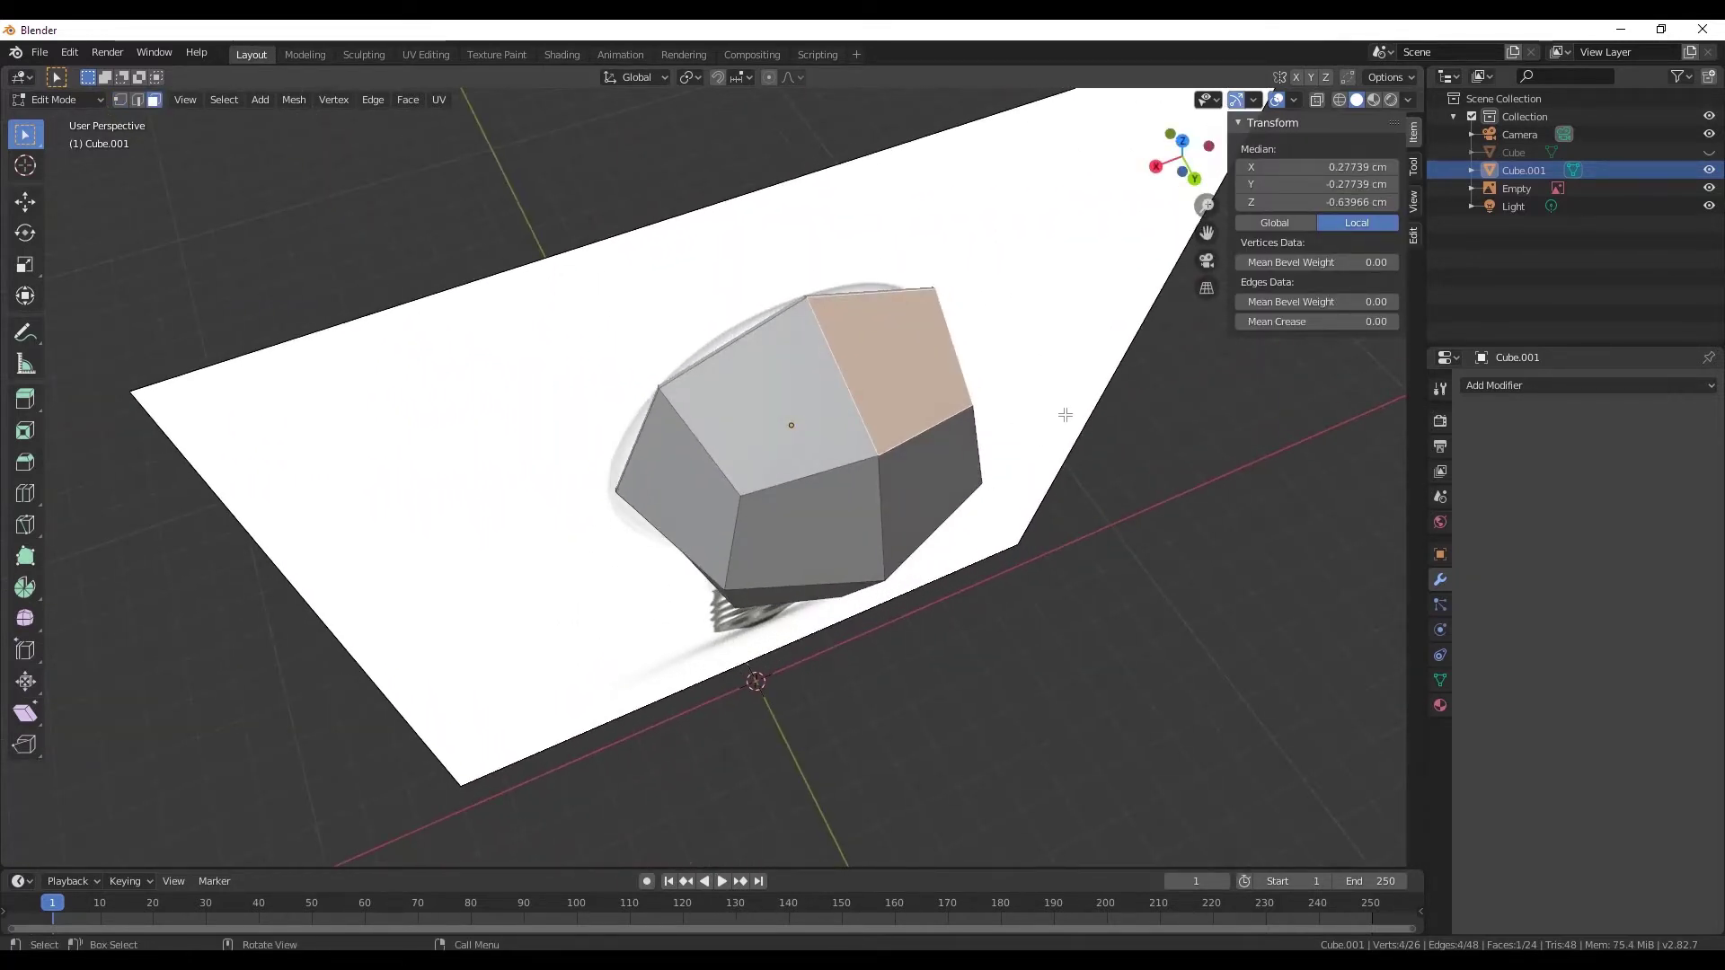
# - Rename Cube.001 to FOCO_VIDRIO in the Outliner
pyautogui.doubleClick(1525, 170)
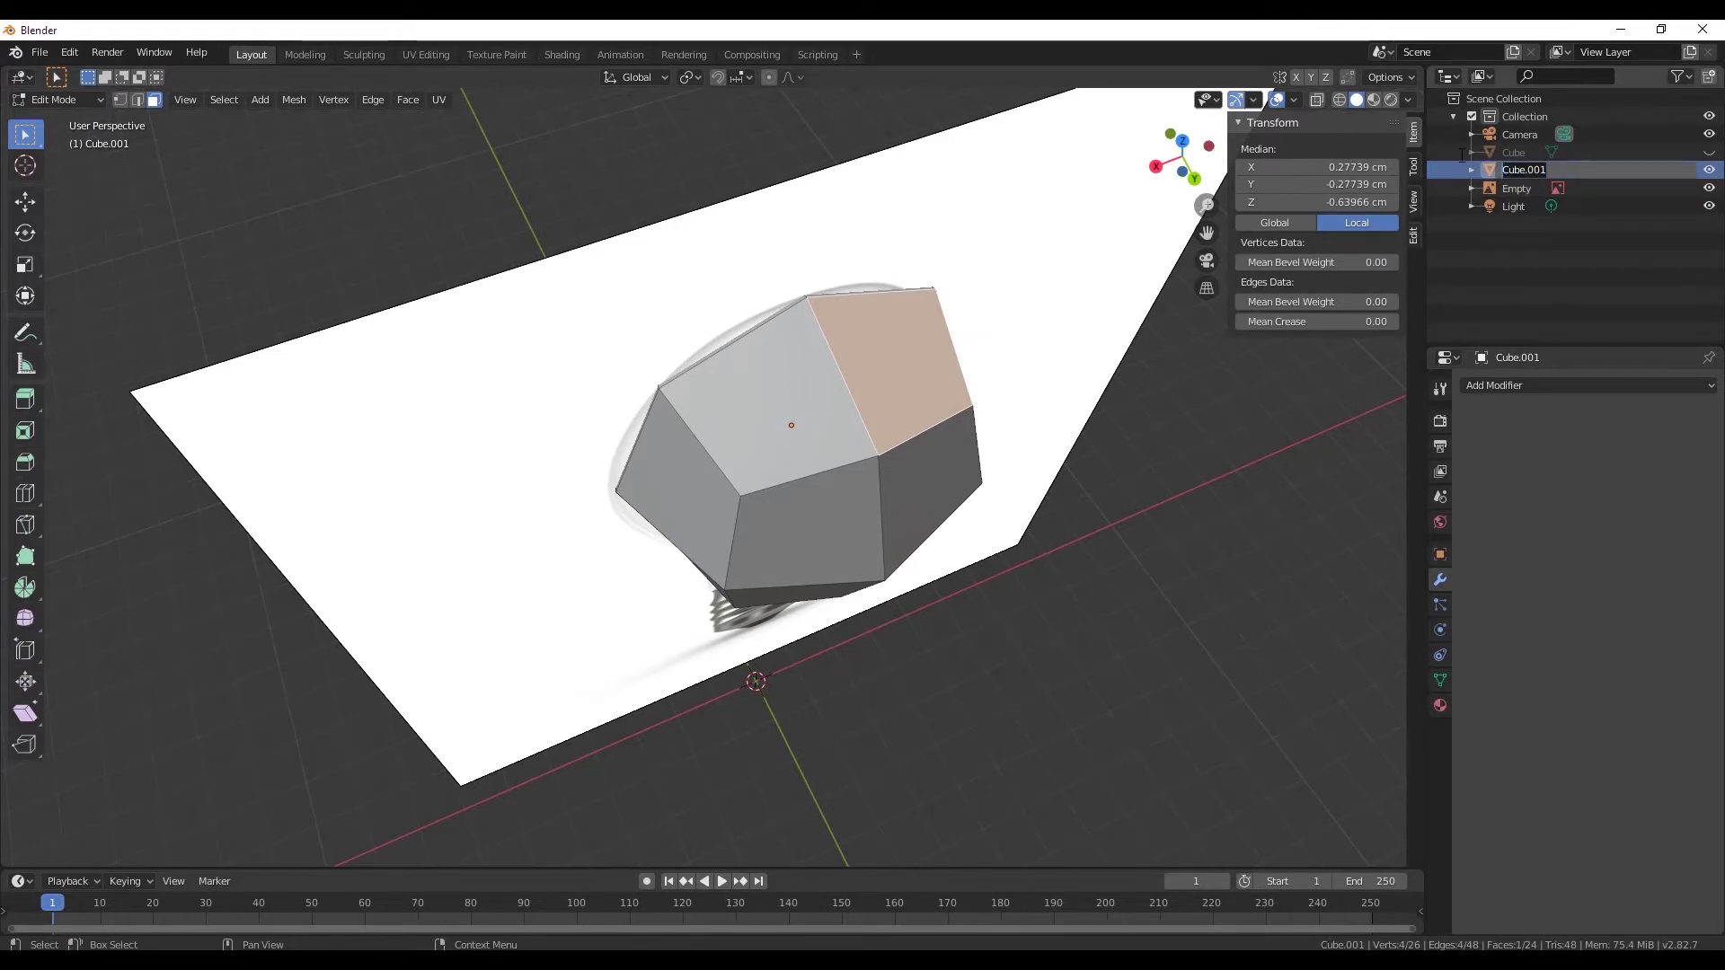
pyautogui.write('FOC')
pyautogui.write('O_VIDRI')
pyautogui.press('Return')
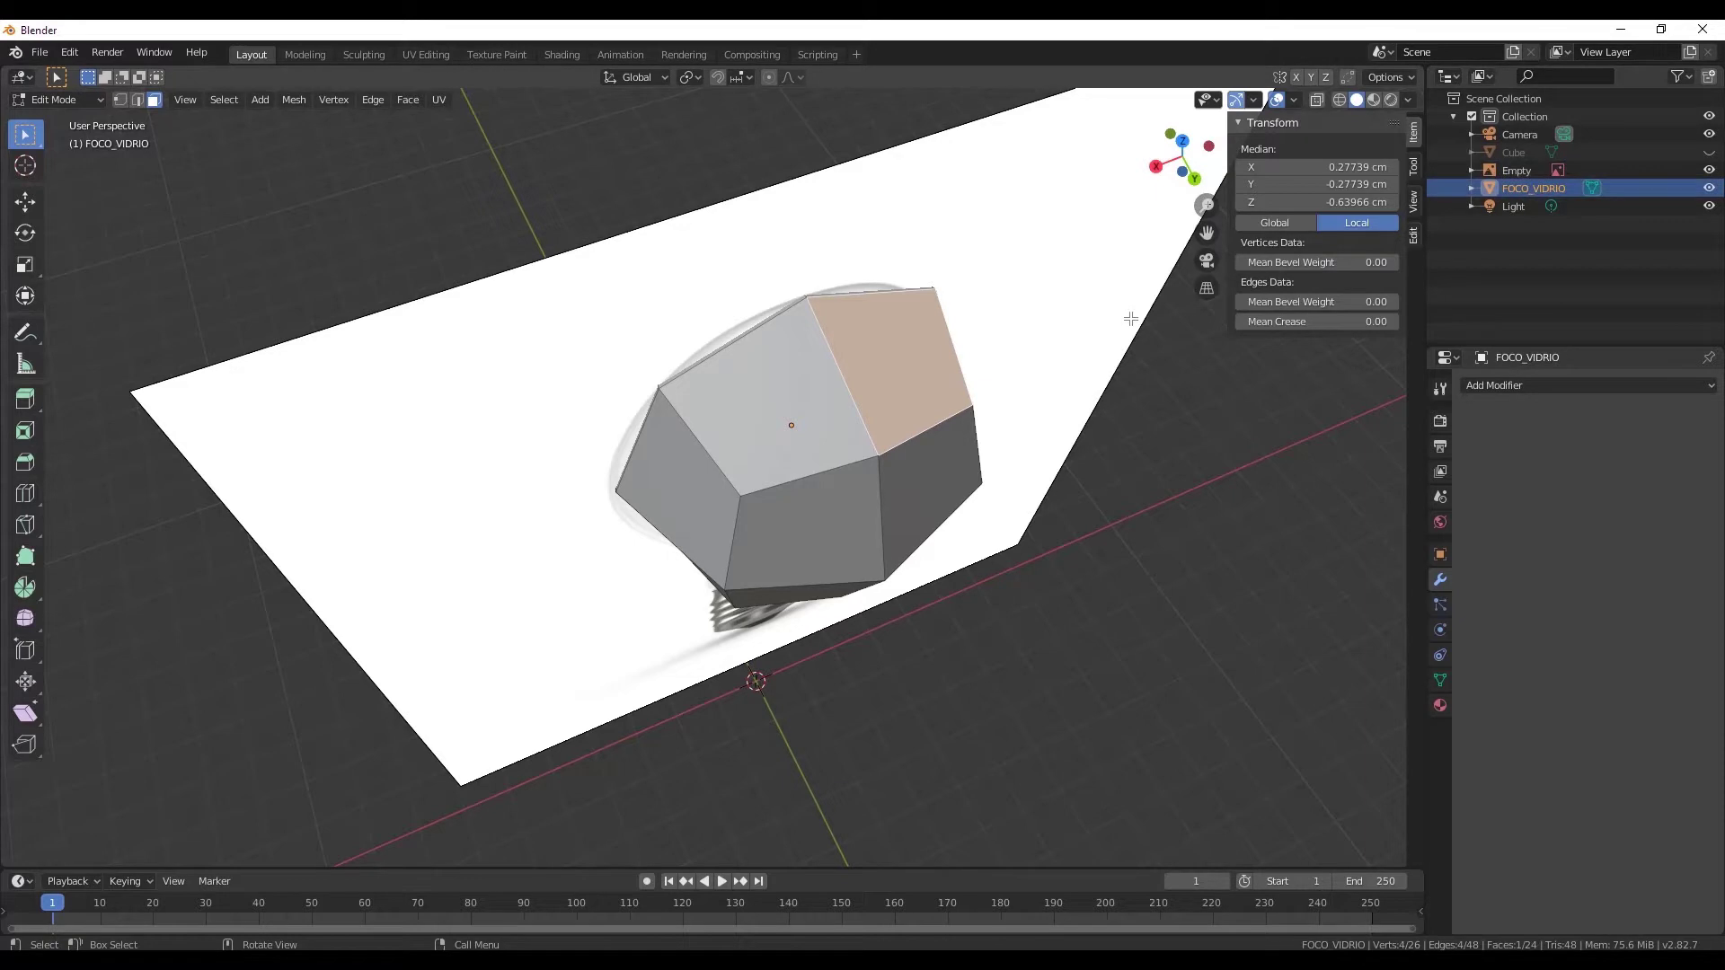
# - Select the four bottom faces of FOCO_VIDRIO and delete them
pyautogui.moveTo(1171, 450)
pyautogui.mouseDown(button='middle')
pyautogui.moveTo(1021, 316)
pyautogui.moveTo(835, 470)
pyautogui.moveTo(879, 396)
pyautogui.moveTo(701, 455)
pyautogui.mouseUp(button='middle')
pyautogui.click(835, 470)
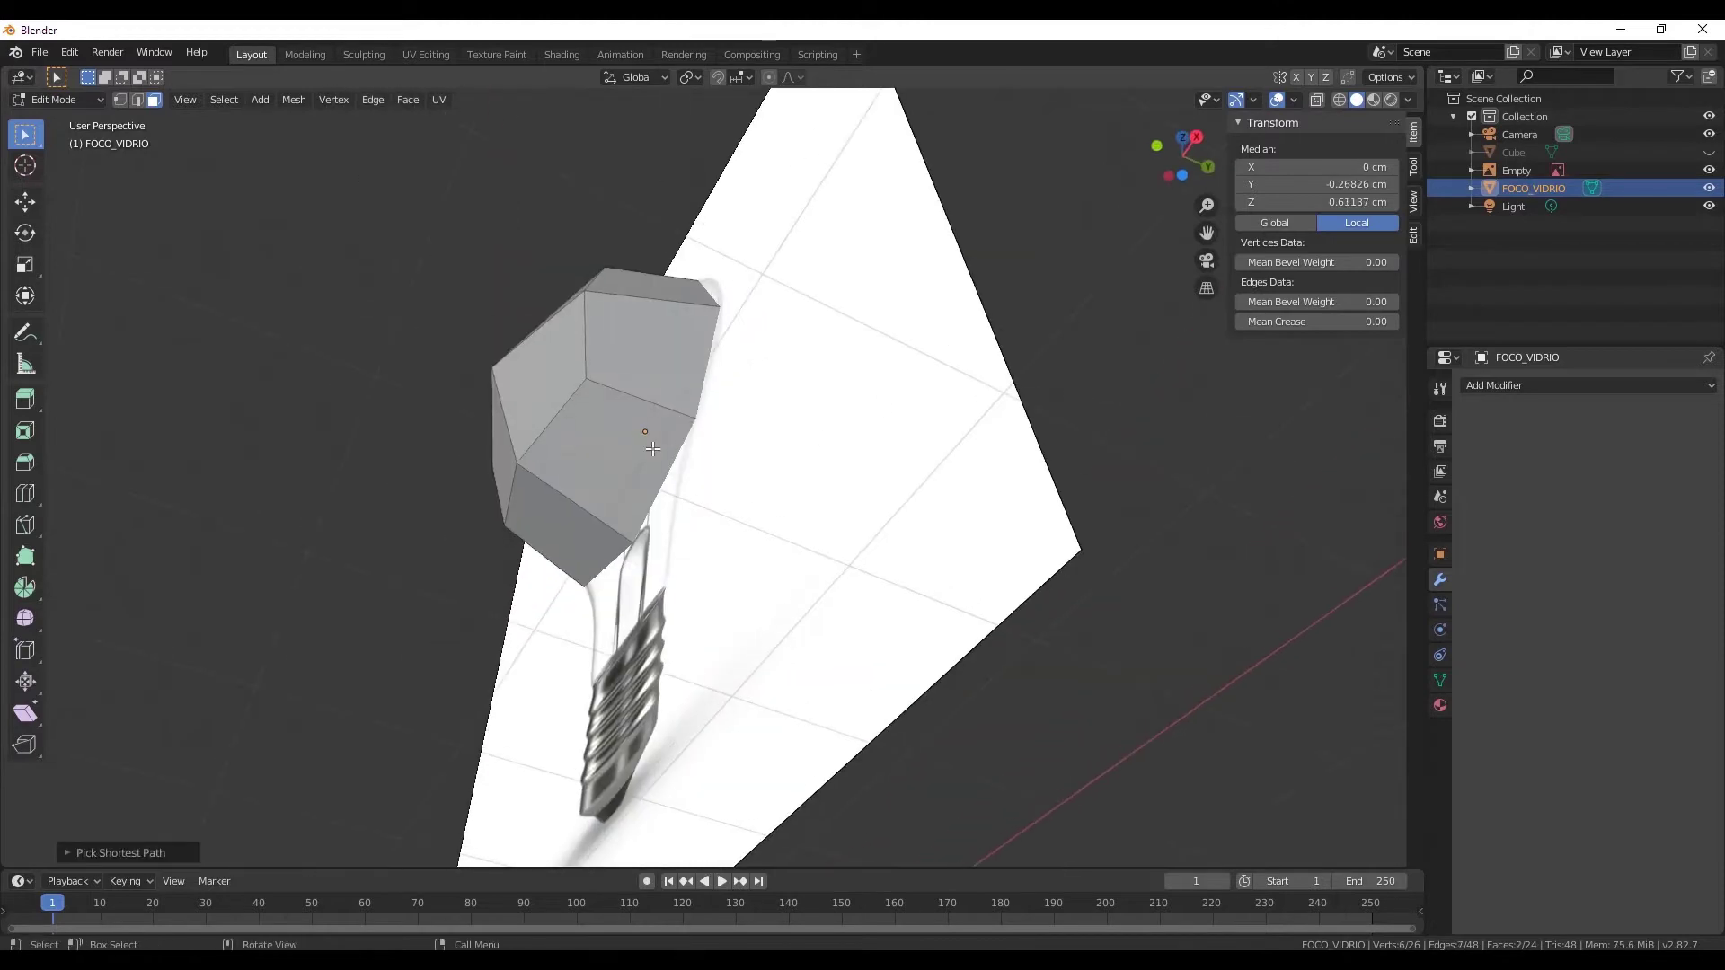
pyautogui.keyDown('ctrl'); pyautogui.click(571, 503); pyautogui.keyUp('ctrl')
pyautogui.moveTo(1124, 353)
pyautogui.mouseDown(button='middle')
pyautogui.moveTo(1136, 444)
pyautogui.moveTo(685, 484)
pyautogui.mouseUp(button='middle')
pyautogui.scroll(5, 684, 484)
pyautogui.rightClick(715, 547)
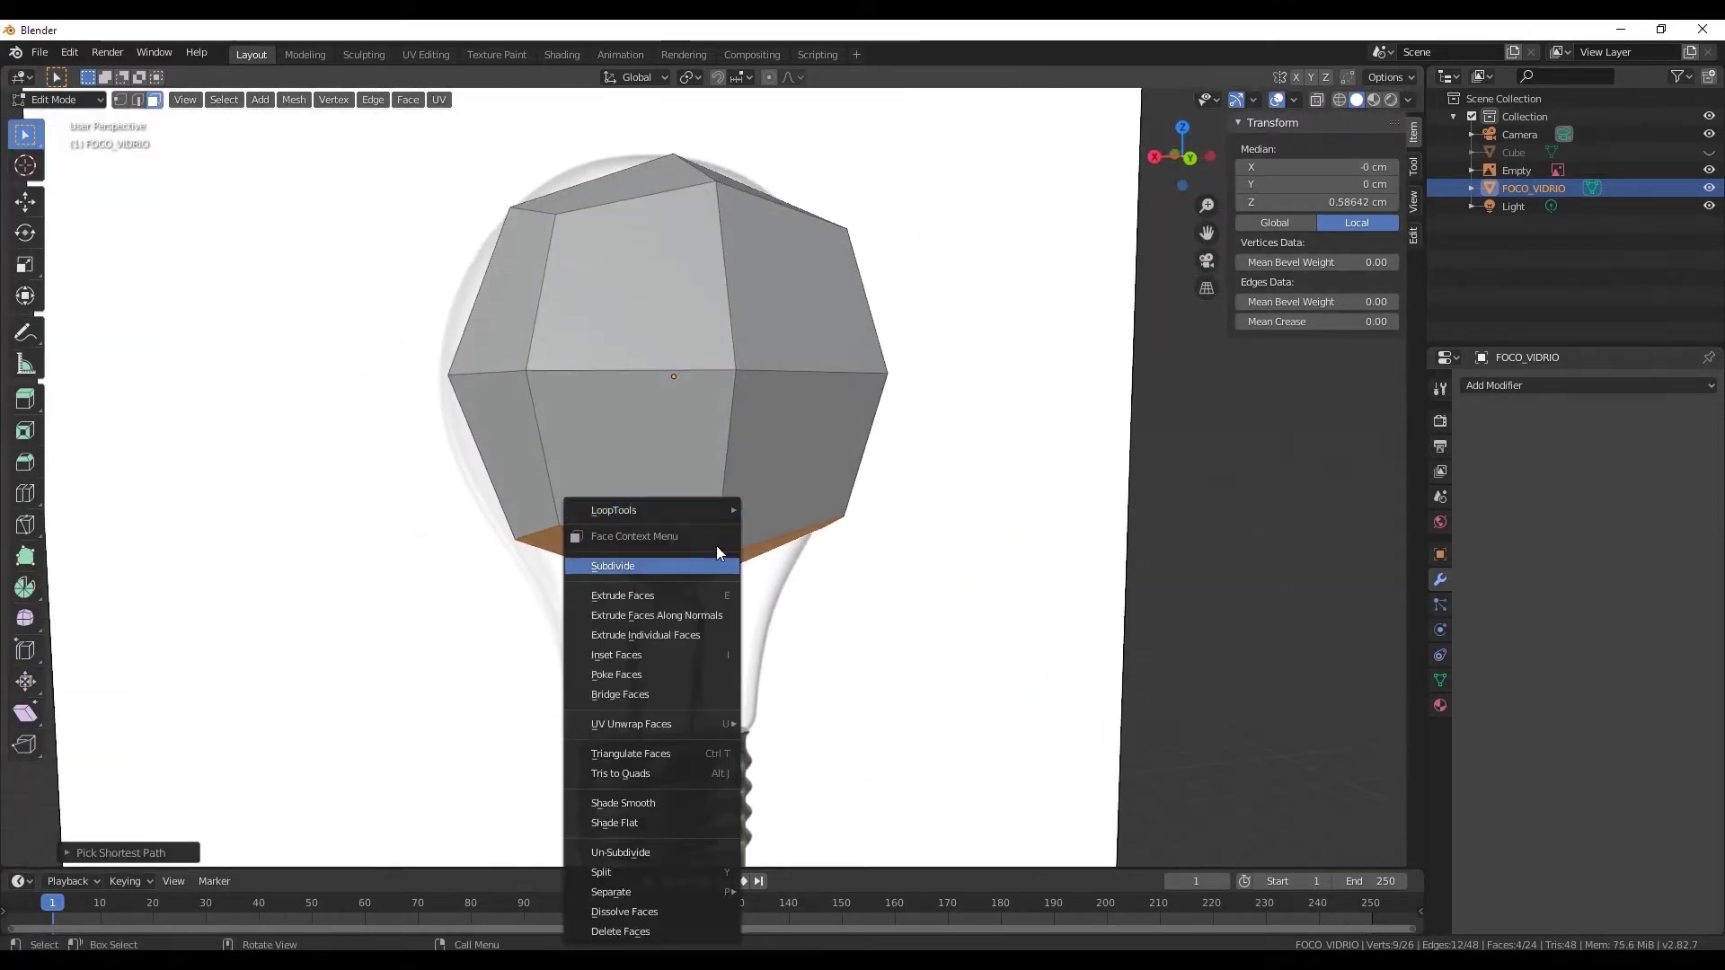
pyautogui.click(611, 930)
# - In Edge select mode, select the open bottom edge loop from below
pyautogui.scroll(3, 729, 616)
pyautogui.scroll(-3, 730, 616)
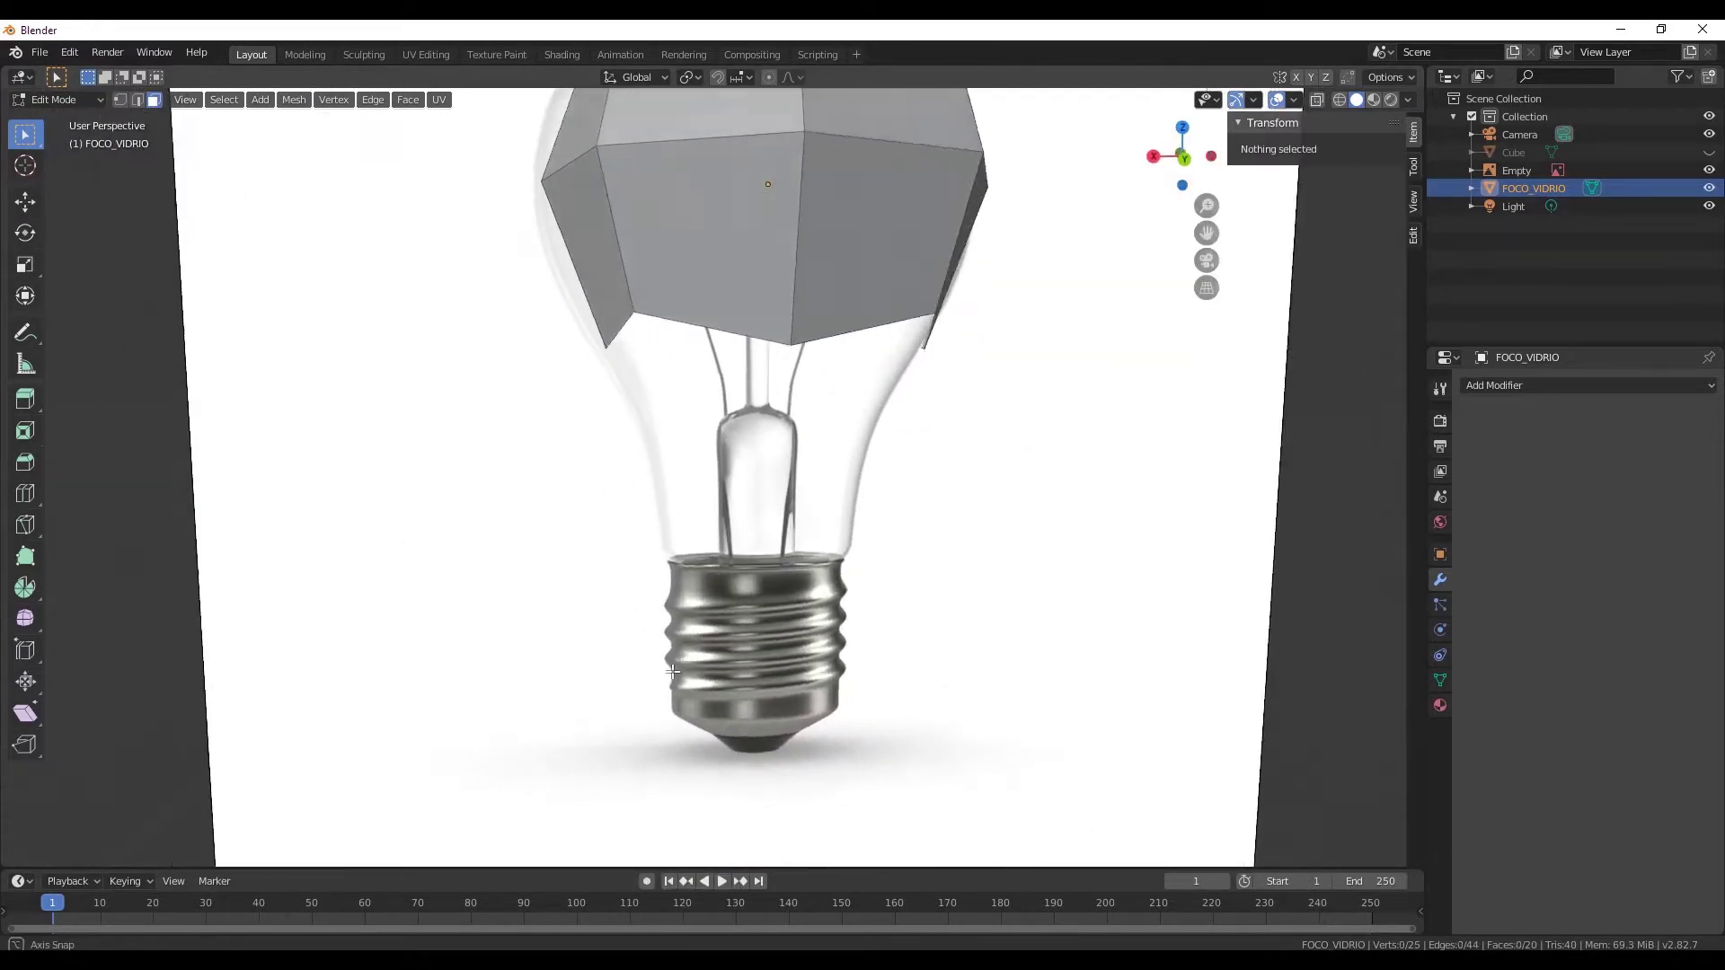
pyautogui.moveTo(729, 616); pyautogui.dragTo(898, 449, button='middle')
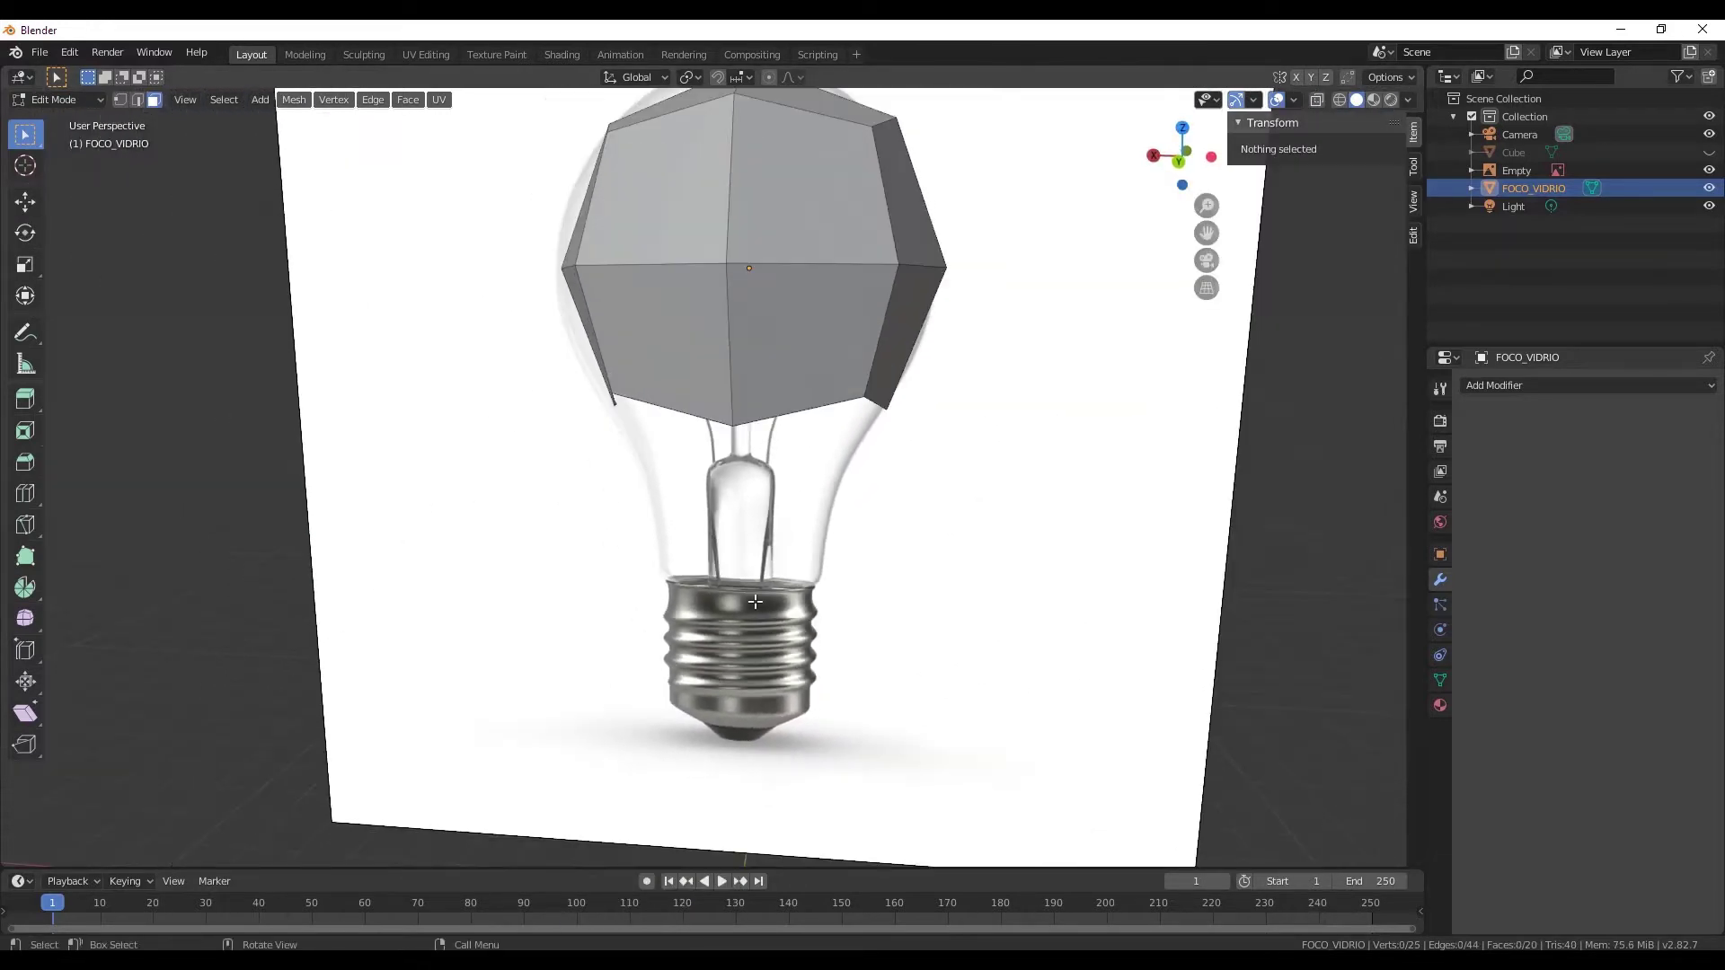
pyautogui.click(137, 101)
pyautogui.moveTo(804, 451)
pyautogui.mouseDown(button='middle')
pyautogui.moveTo(827, 381)
pyautogui.moveTo(808, 296)
pyautogui.mouseUp(button='middle')
pyautogui.click(801, 378)
pyautogui.hotkey('alt', 'a')
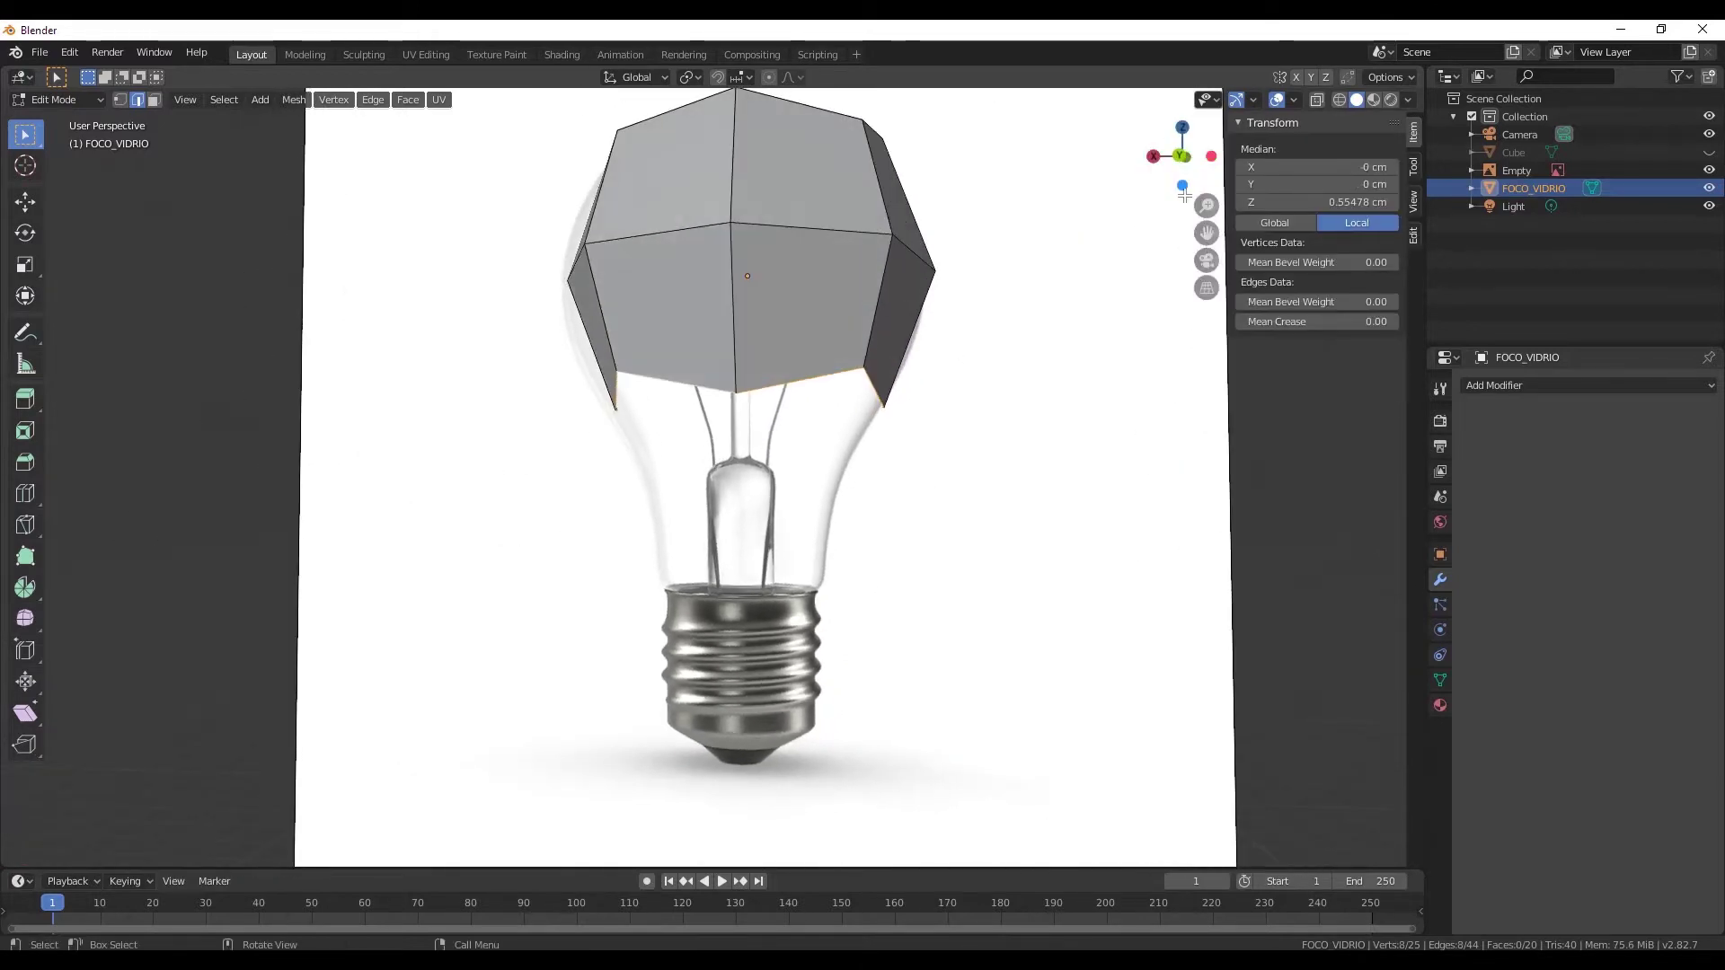
pyautogui.click(1182, 187)
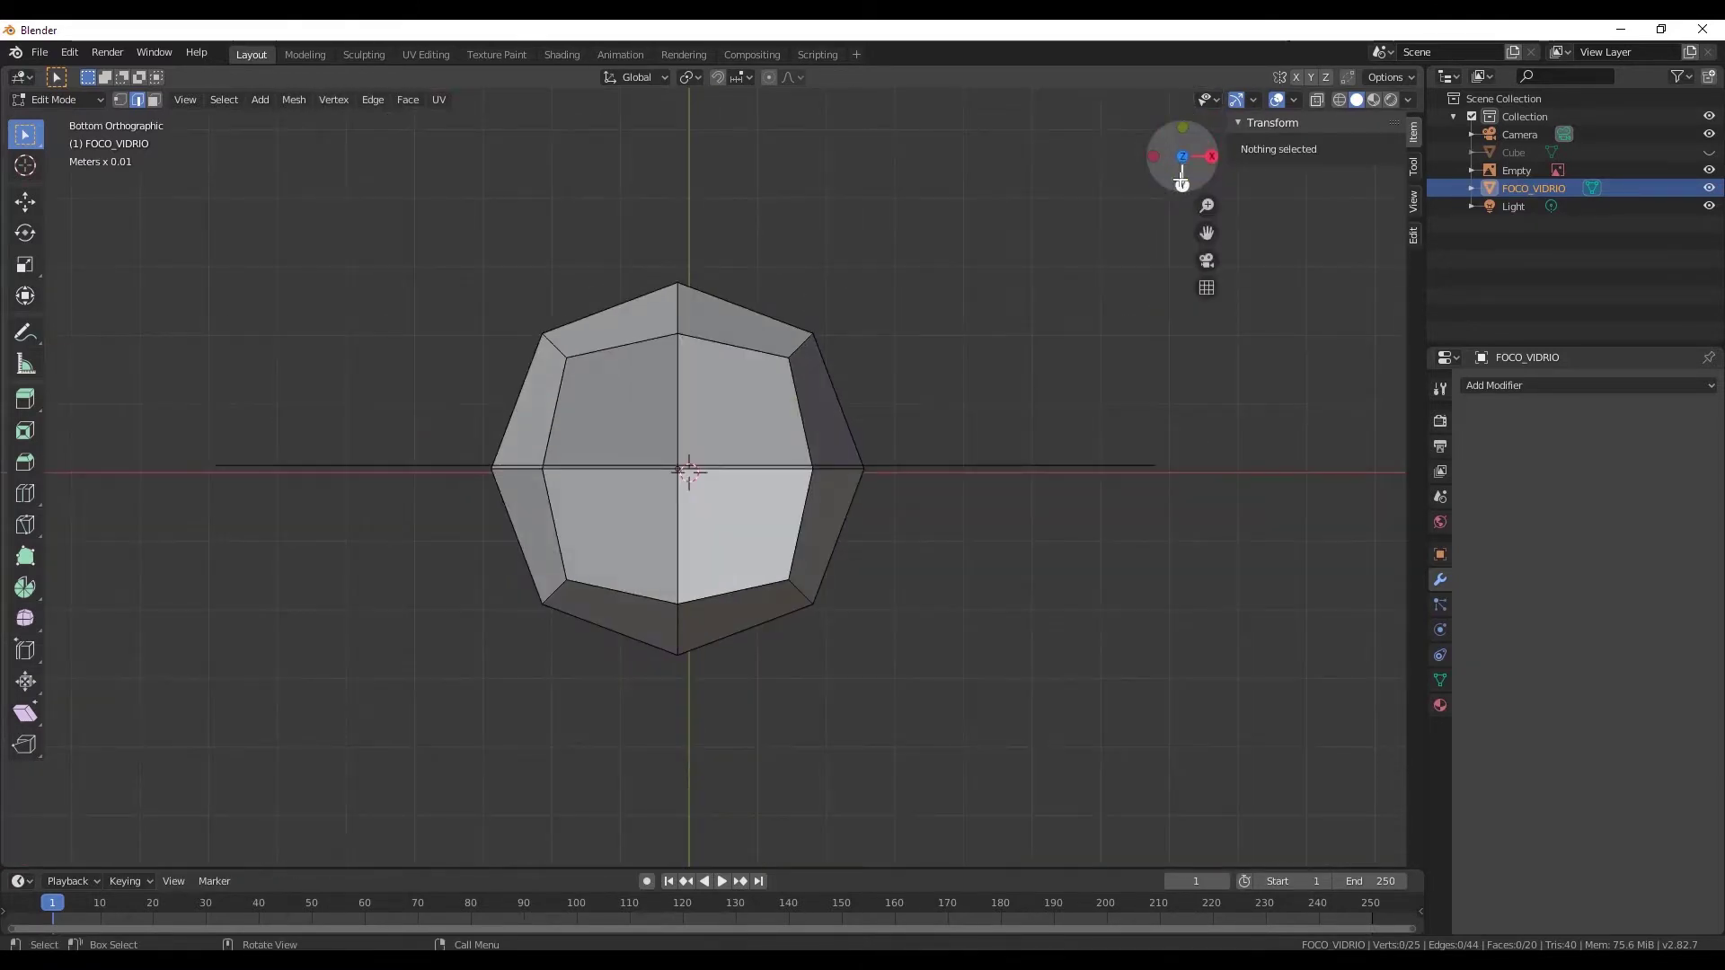
pyautogui.click(1182, 182)
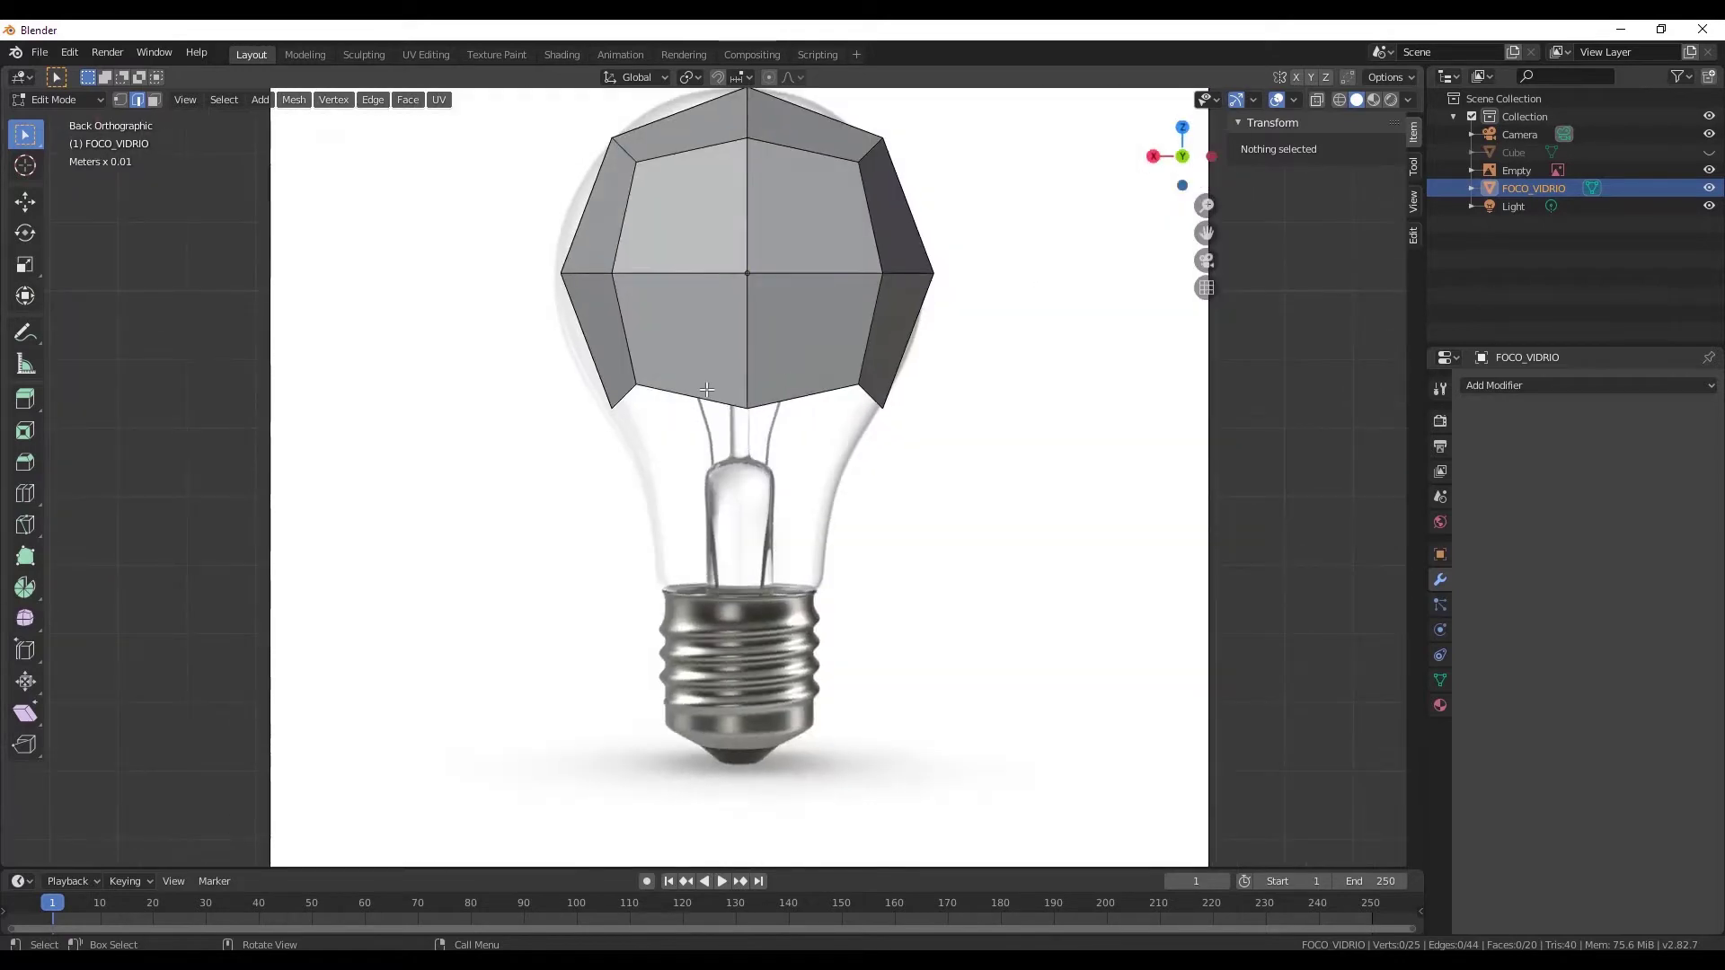
pyautogui.keyDown('alt'); pyautogui.click(793, 407); pyautogui.keyUp('alt')
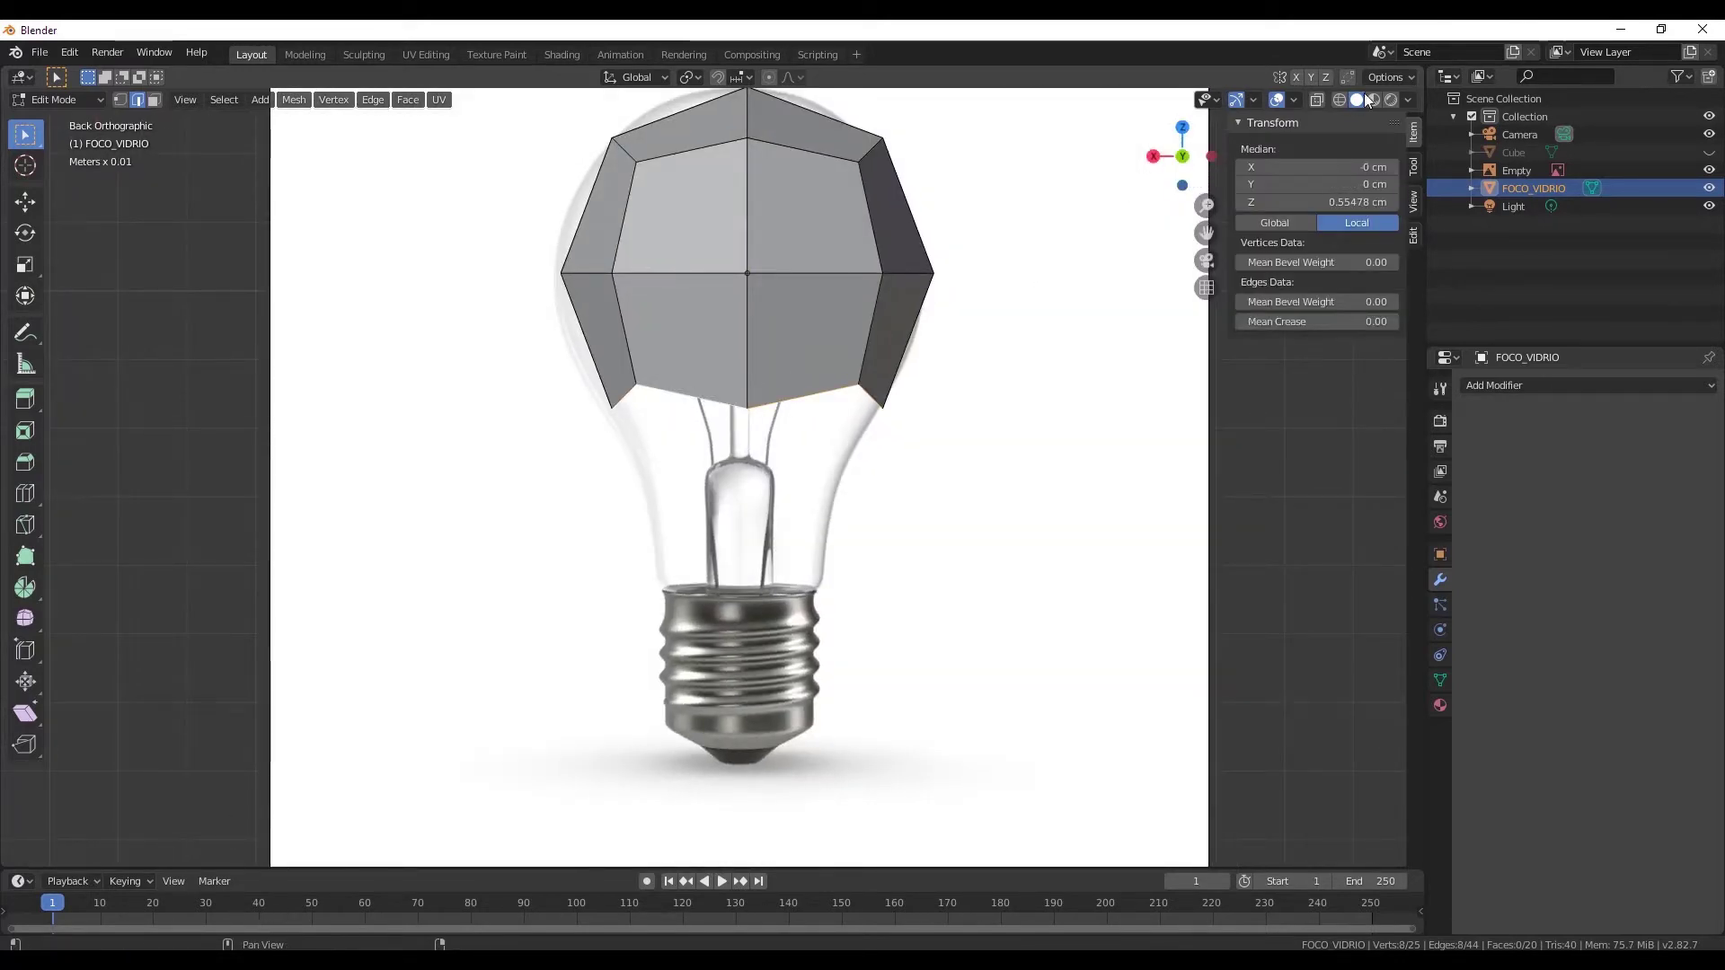
# - Hide the reference Empty and scale the bottom rim loop flat along Z
pyautogui.click(1709, 169)
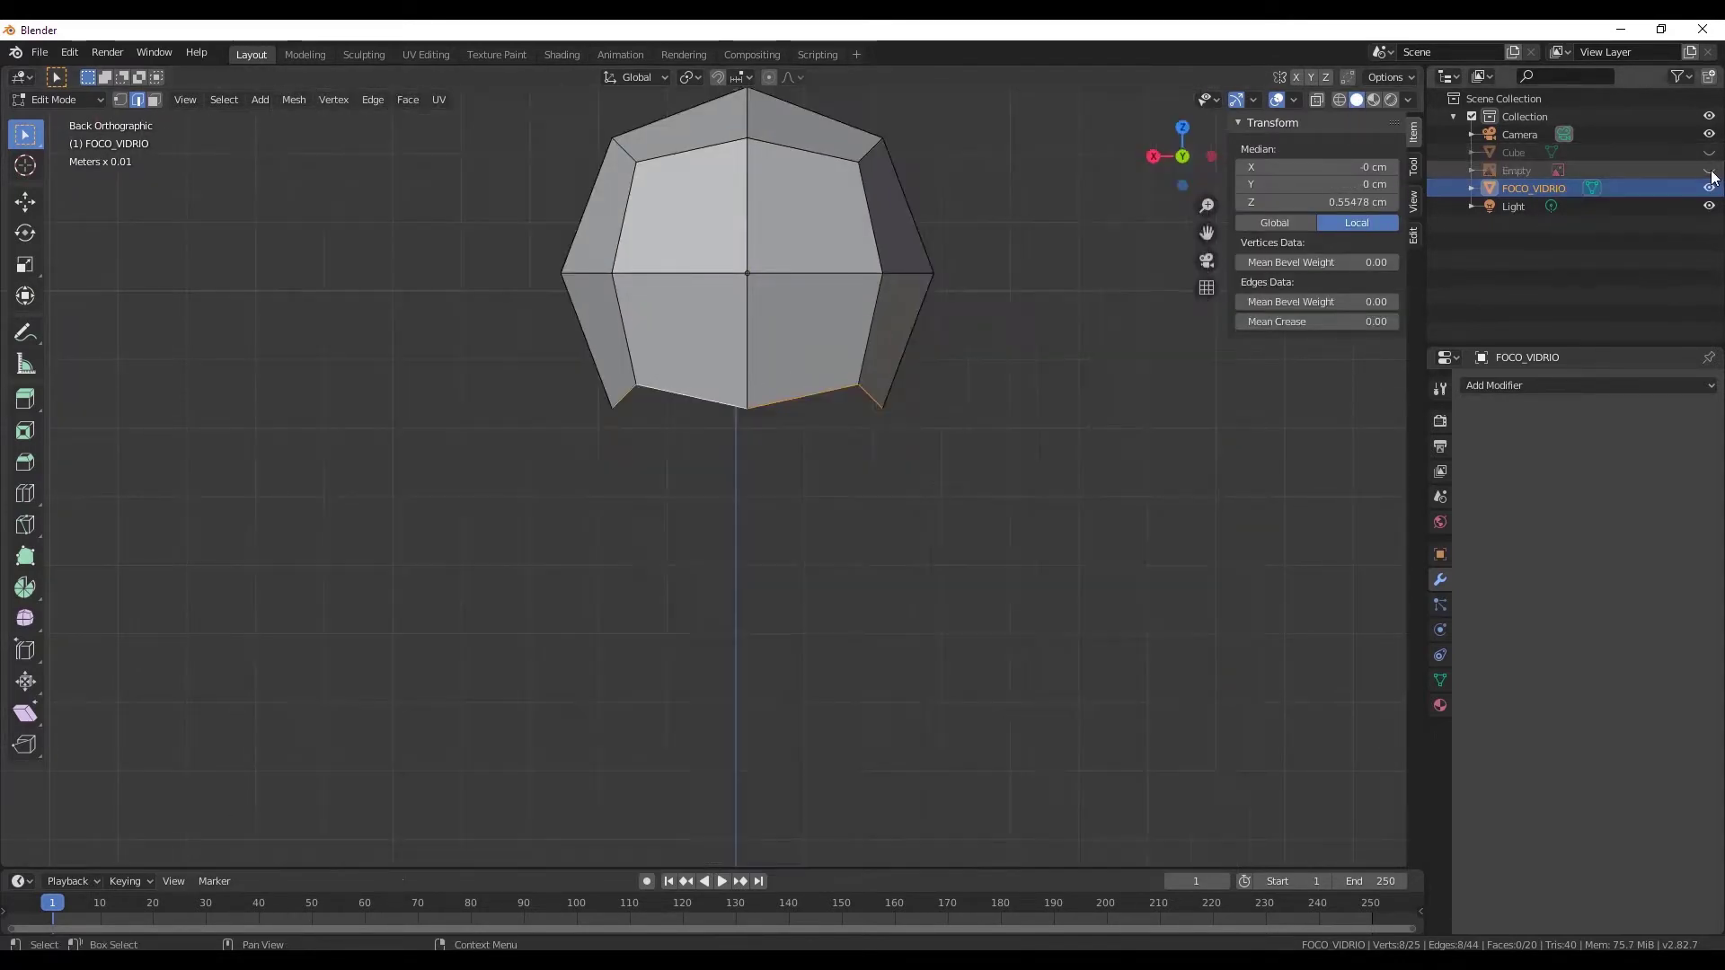
pyautogui.scroll(1, 795, 338)
pyautogui.keyDown('shift'); pyautogui.moveTo(742, 348); pyautogui.dragTo(749, 445, button='middle'); pyautogui.keyUp('shift')
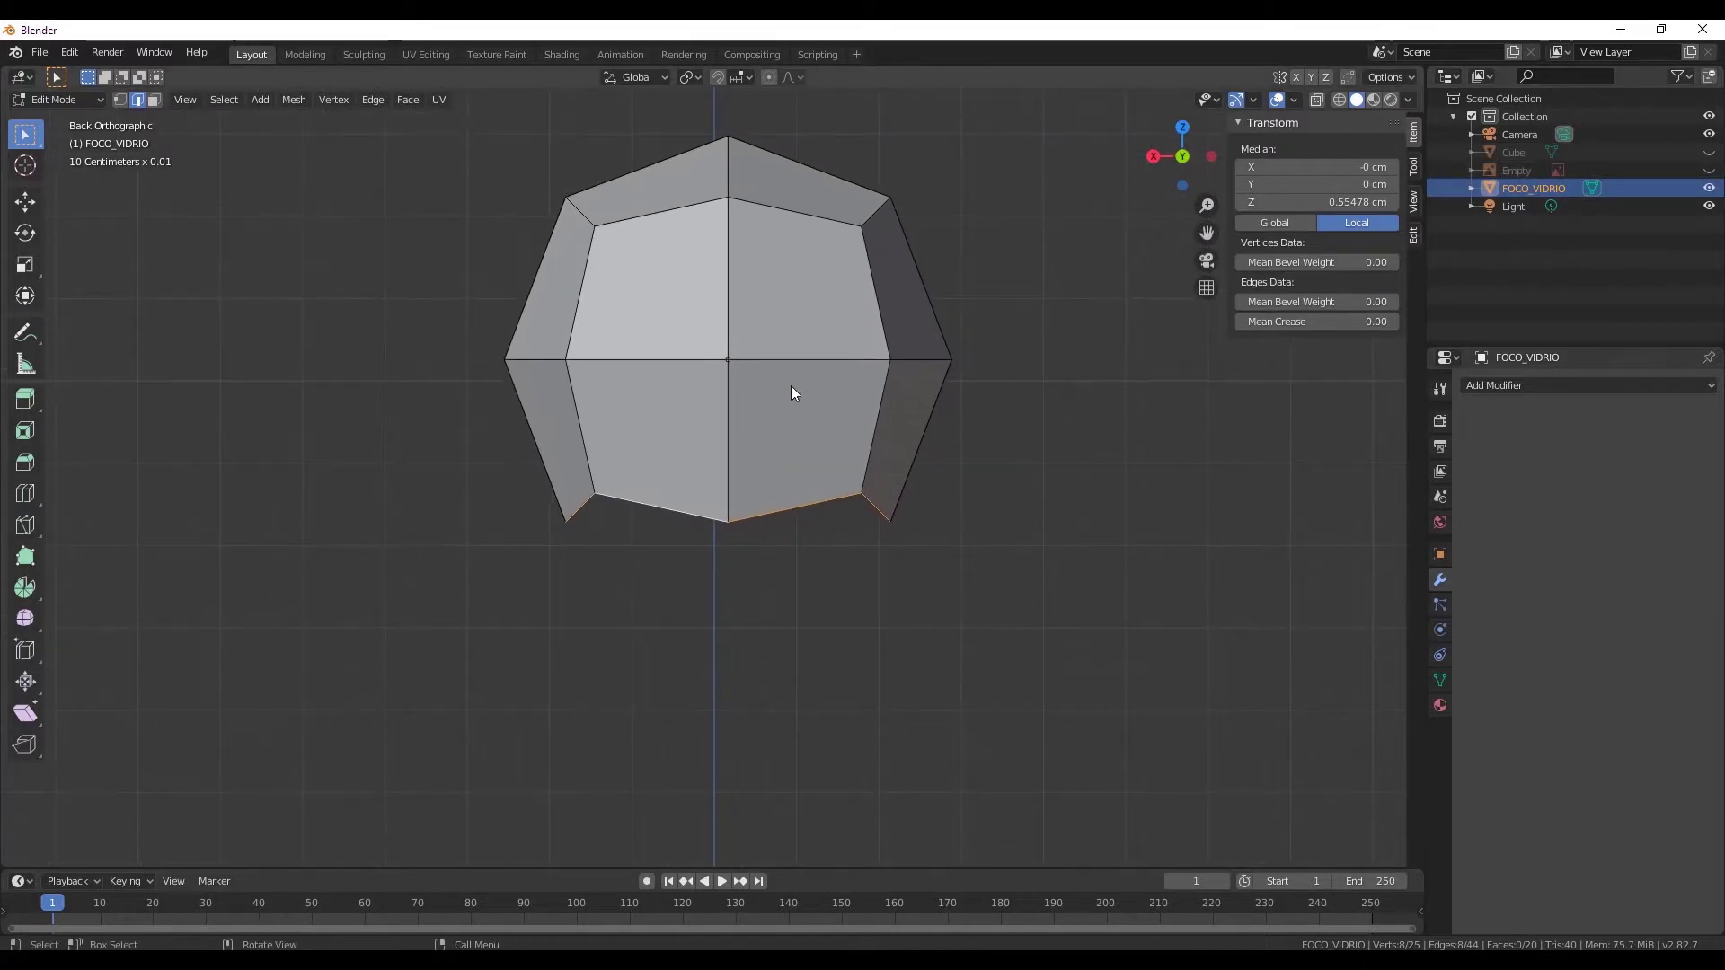
pyautogui.keyDown('shift'); pyautogui.moveTo(798, 334); pyautogui.dragTo(790, 377, button='middle'); pyautogui.keyUp('shift')
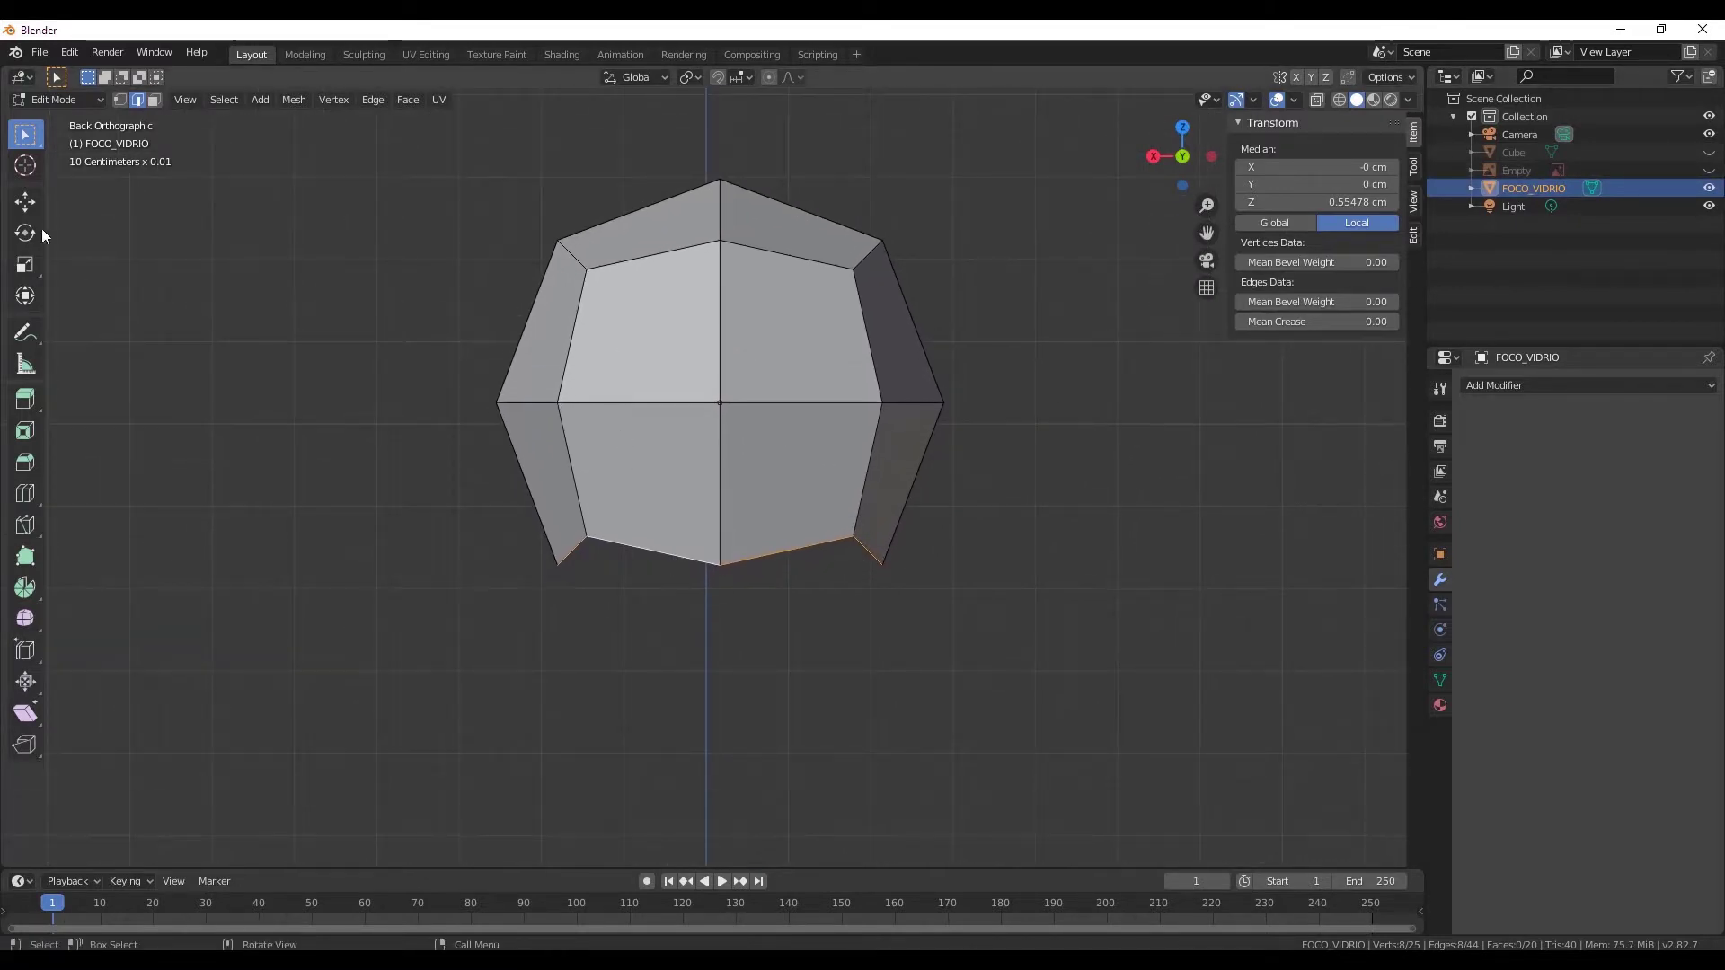
pyautogui.click(25, 201)
pyautogui.moveTo(724, 512); pyautogui.dragTo(721, 513)
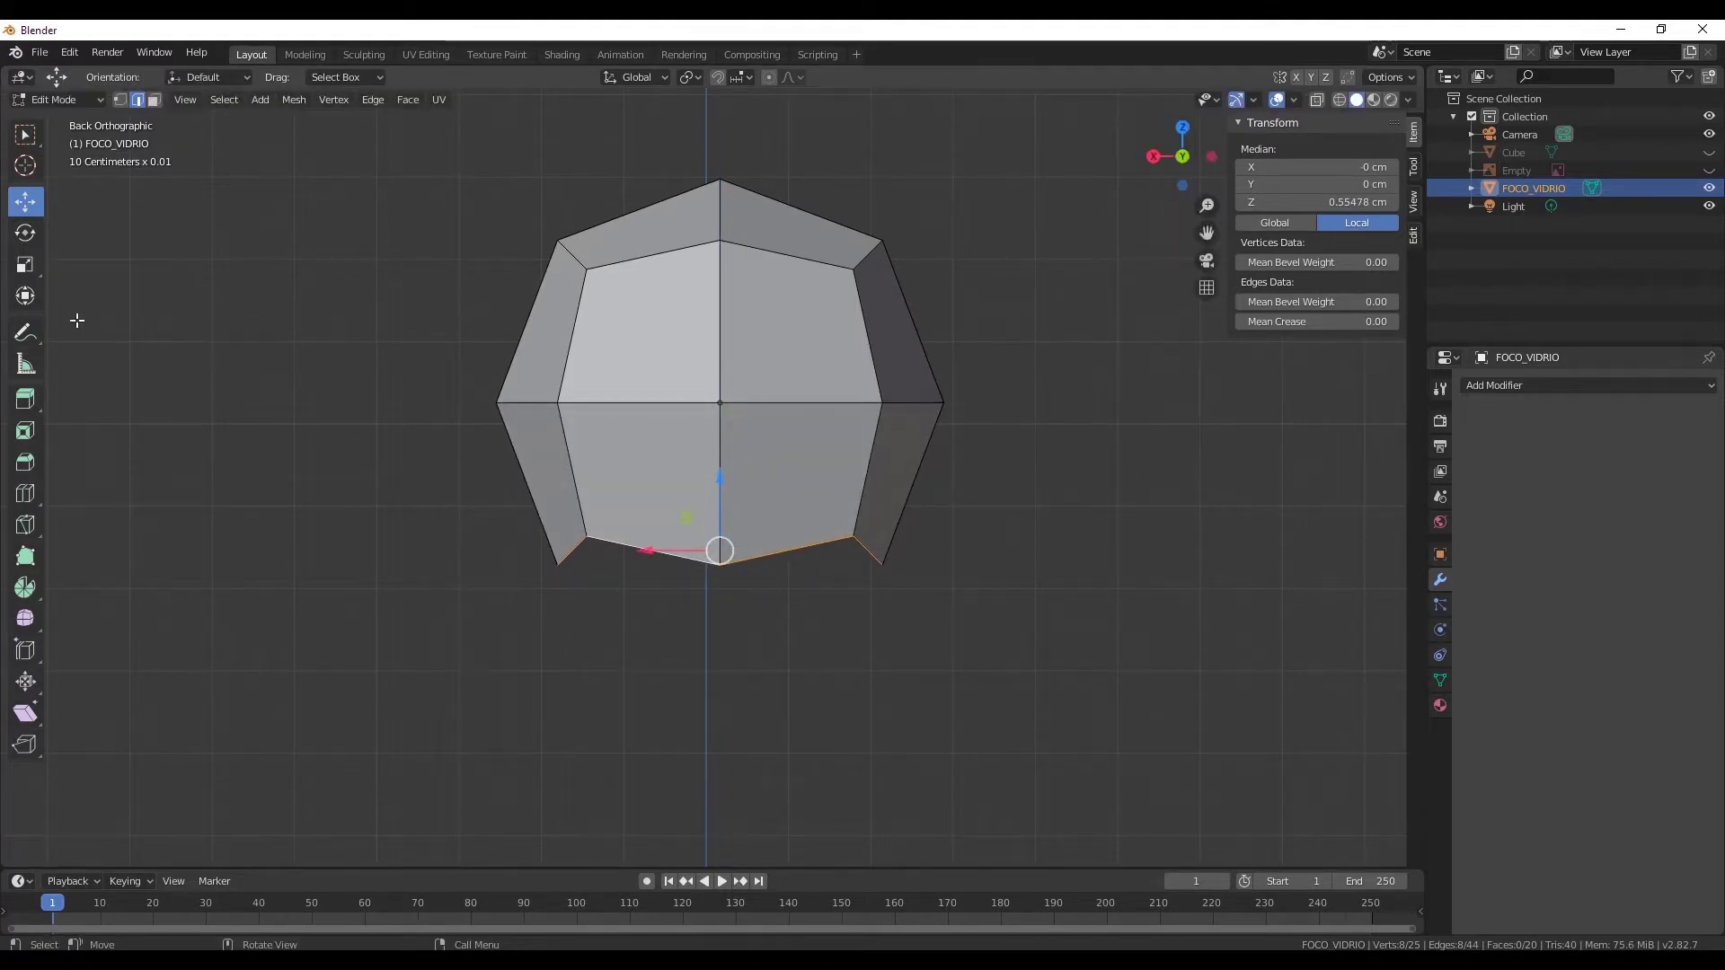
pyautogui.click(25, 264)
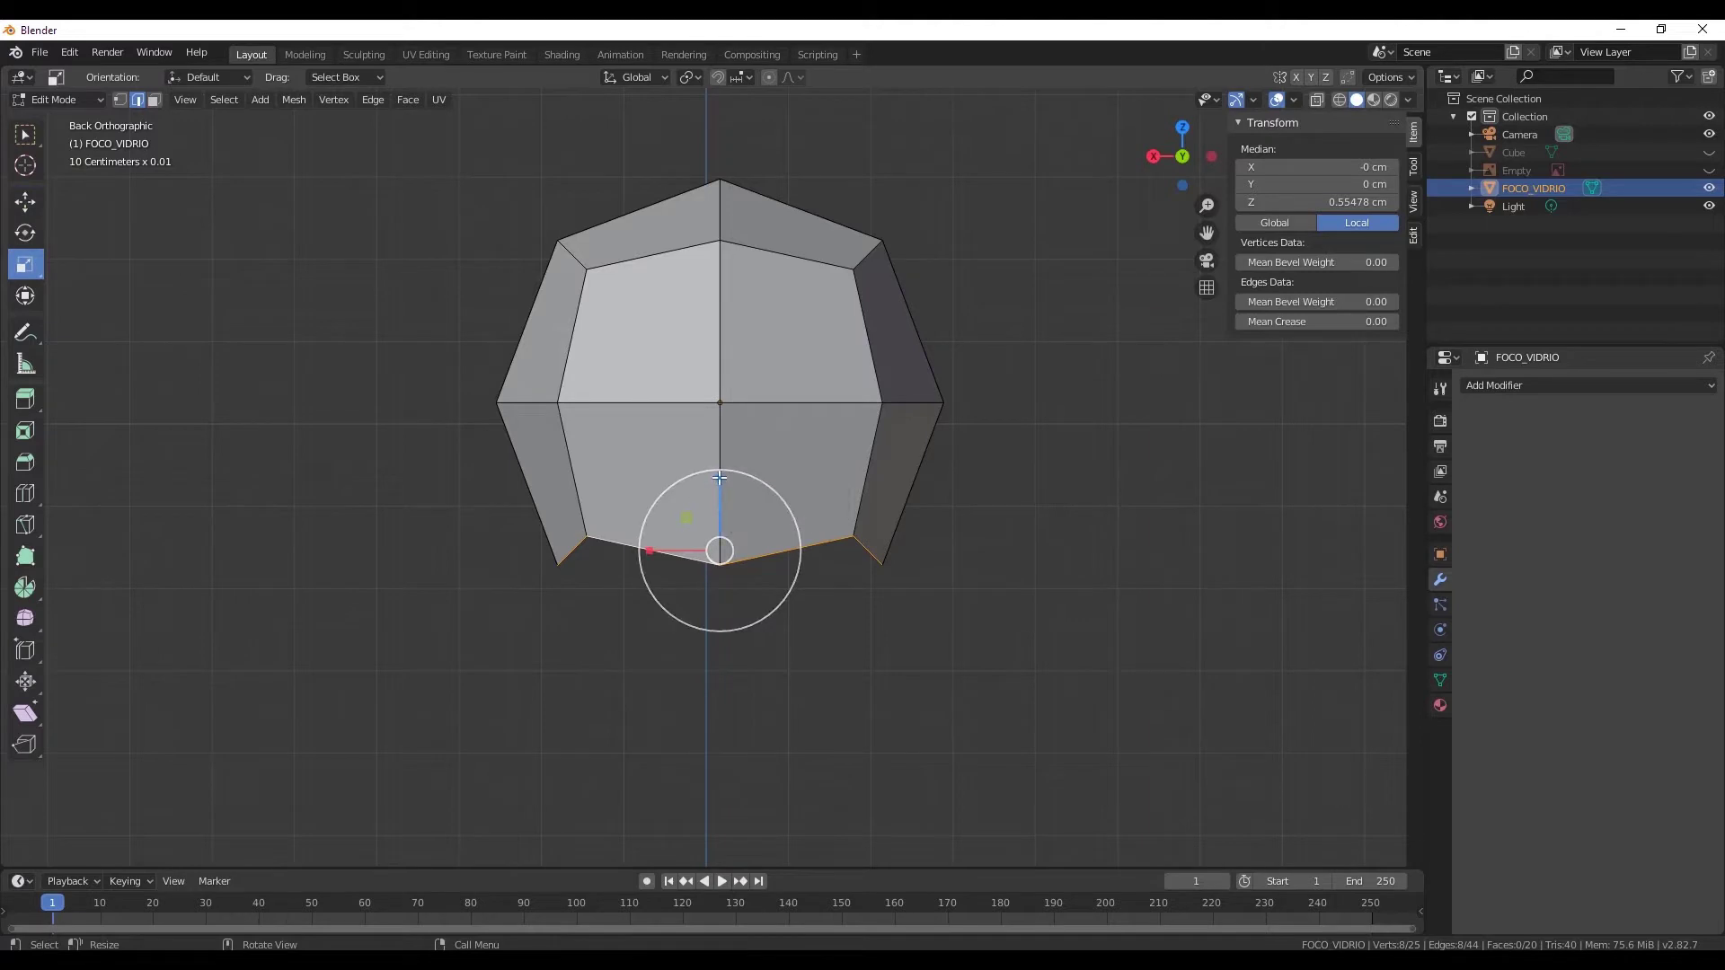
pyautogui.moveTo(720, 476); pyautogui.dragTo(720, 551)
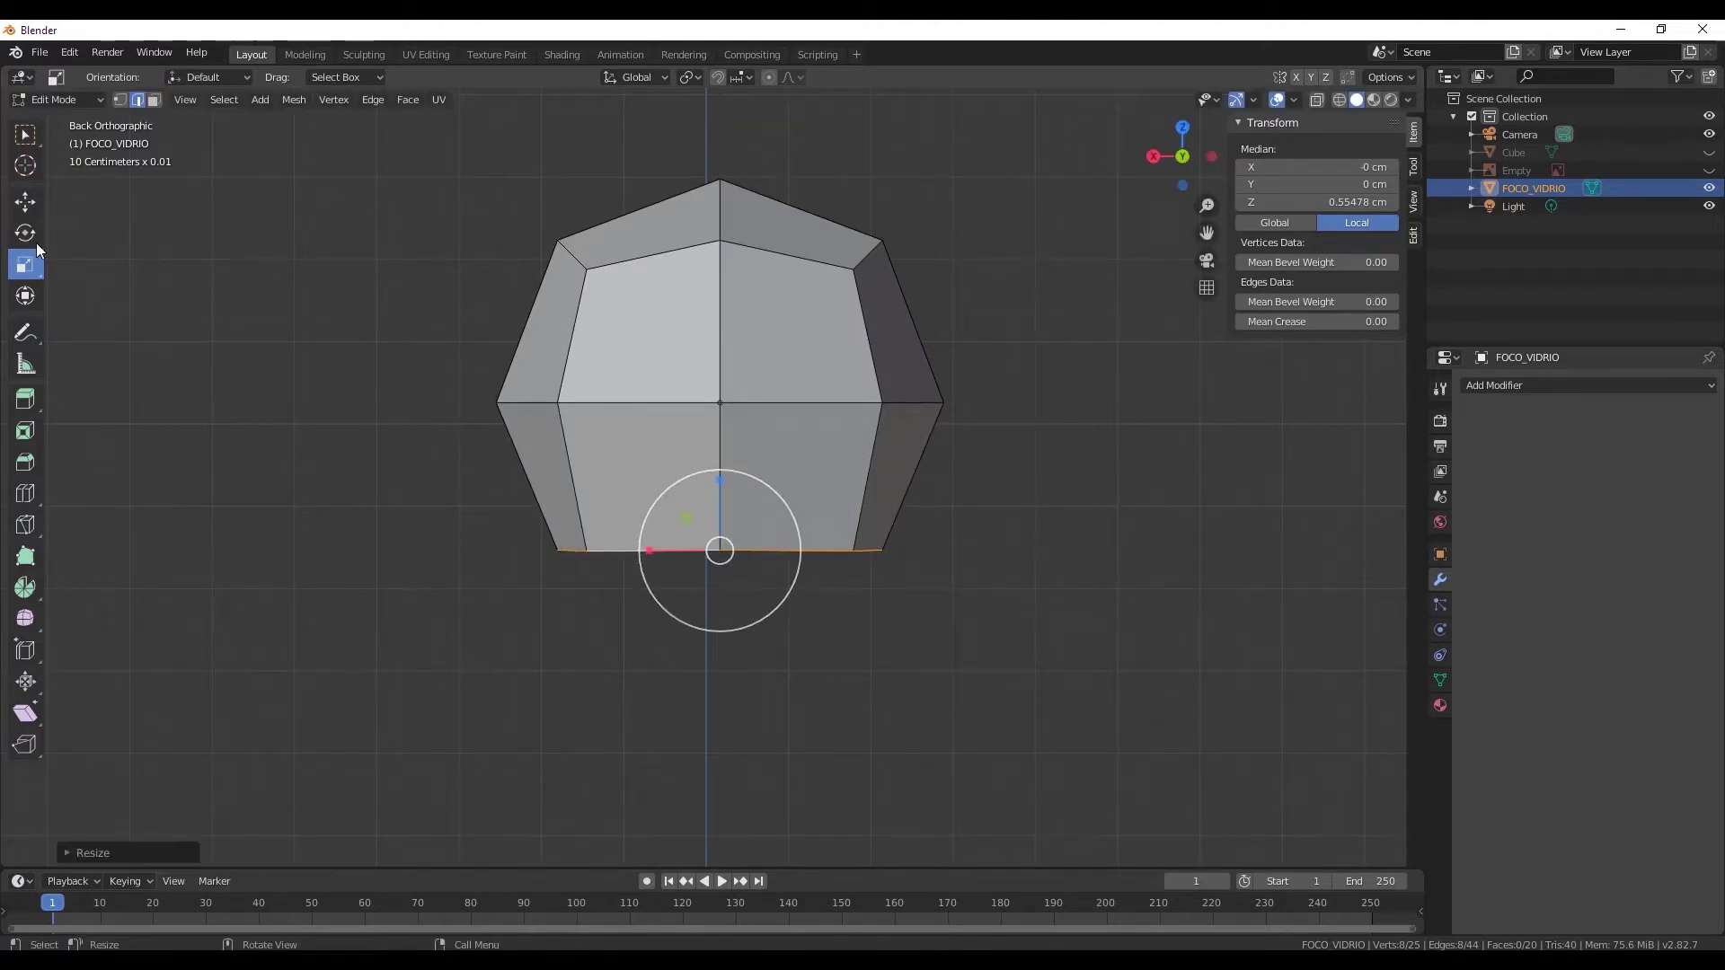
pyautogui.click(25, 201)
# - Check the flattened rim from the Left and Top views
pyautogui.scroll(2, 764, 584)
pyautogui.scroll(1, 764, 585)
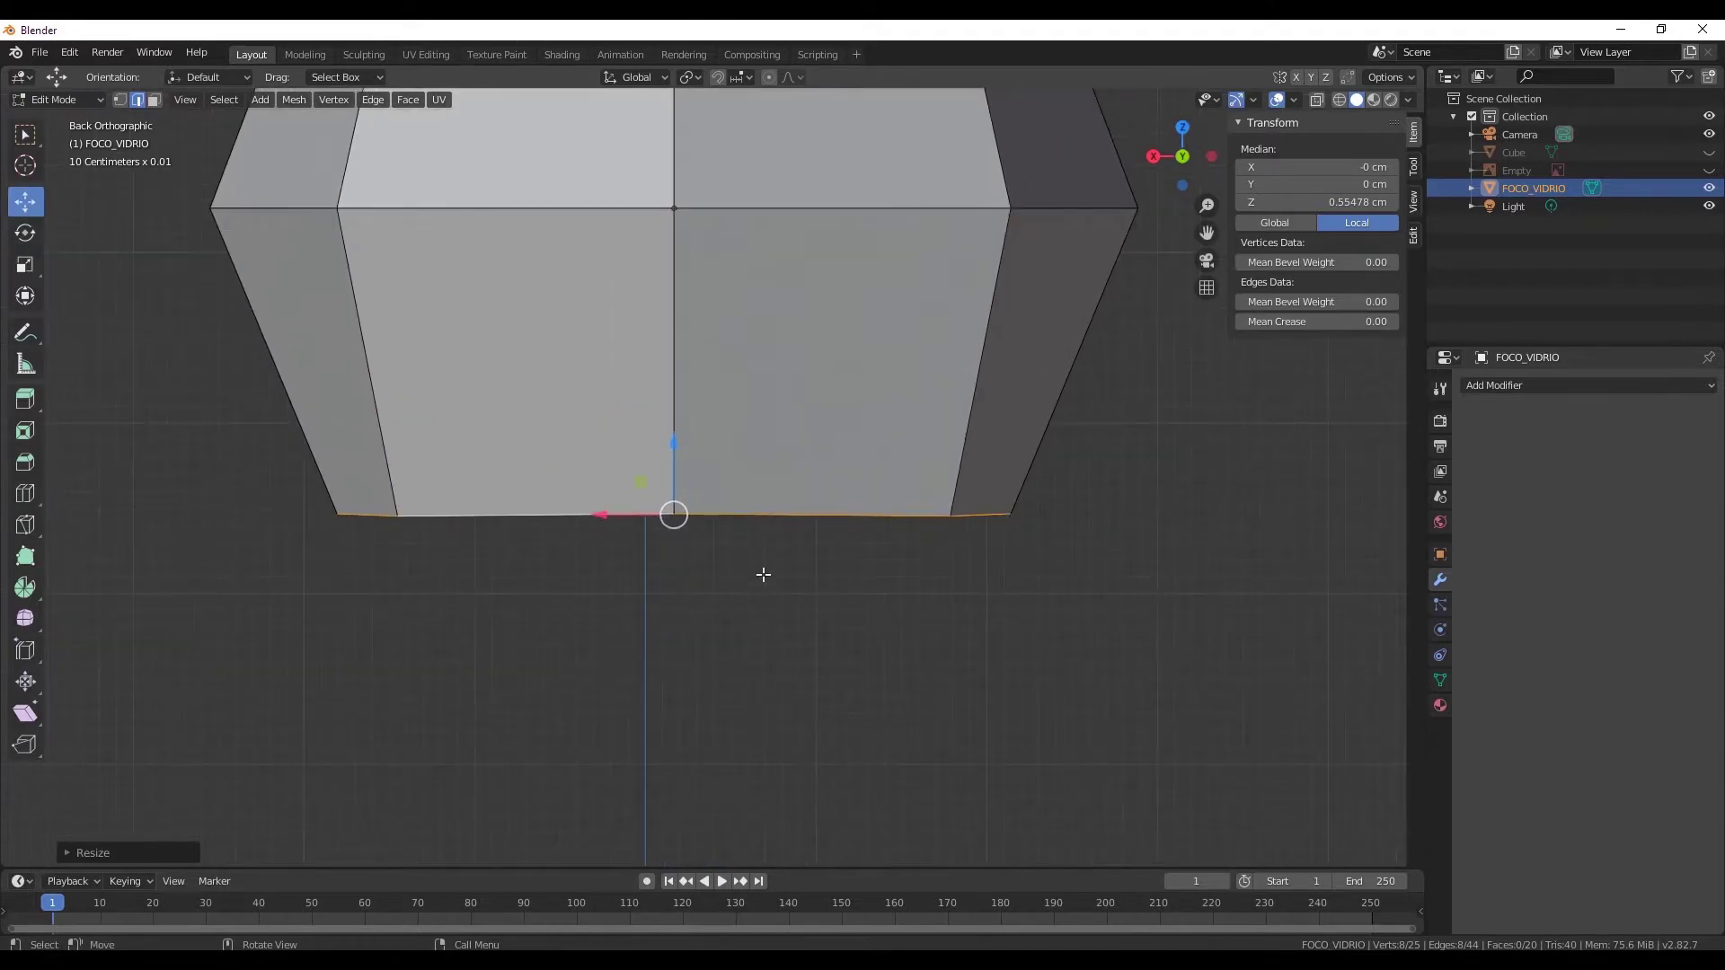
pyautogui.scroll(-3, 764, 584)
pyautogui.moveTo(781, 584)
pyautogui.mouseDown(button='middle')
pyautogui.moveTo(935, 544)
pyautogui.moveTo(924, 623)
pyautogui.moveTo(993, 712)
pyautogui.moveTo(1069, 662)
pyautogui.mouseUp(button='middle')
pyautogui.click(1182, 140)
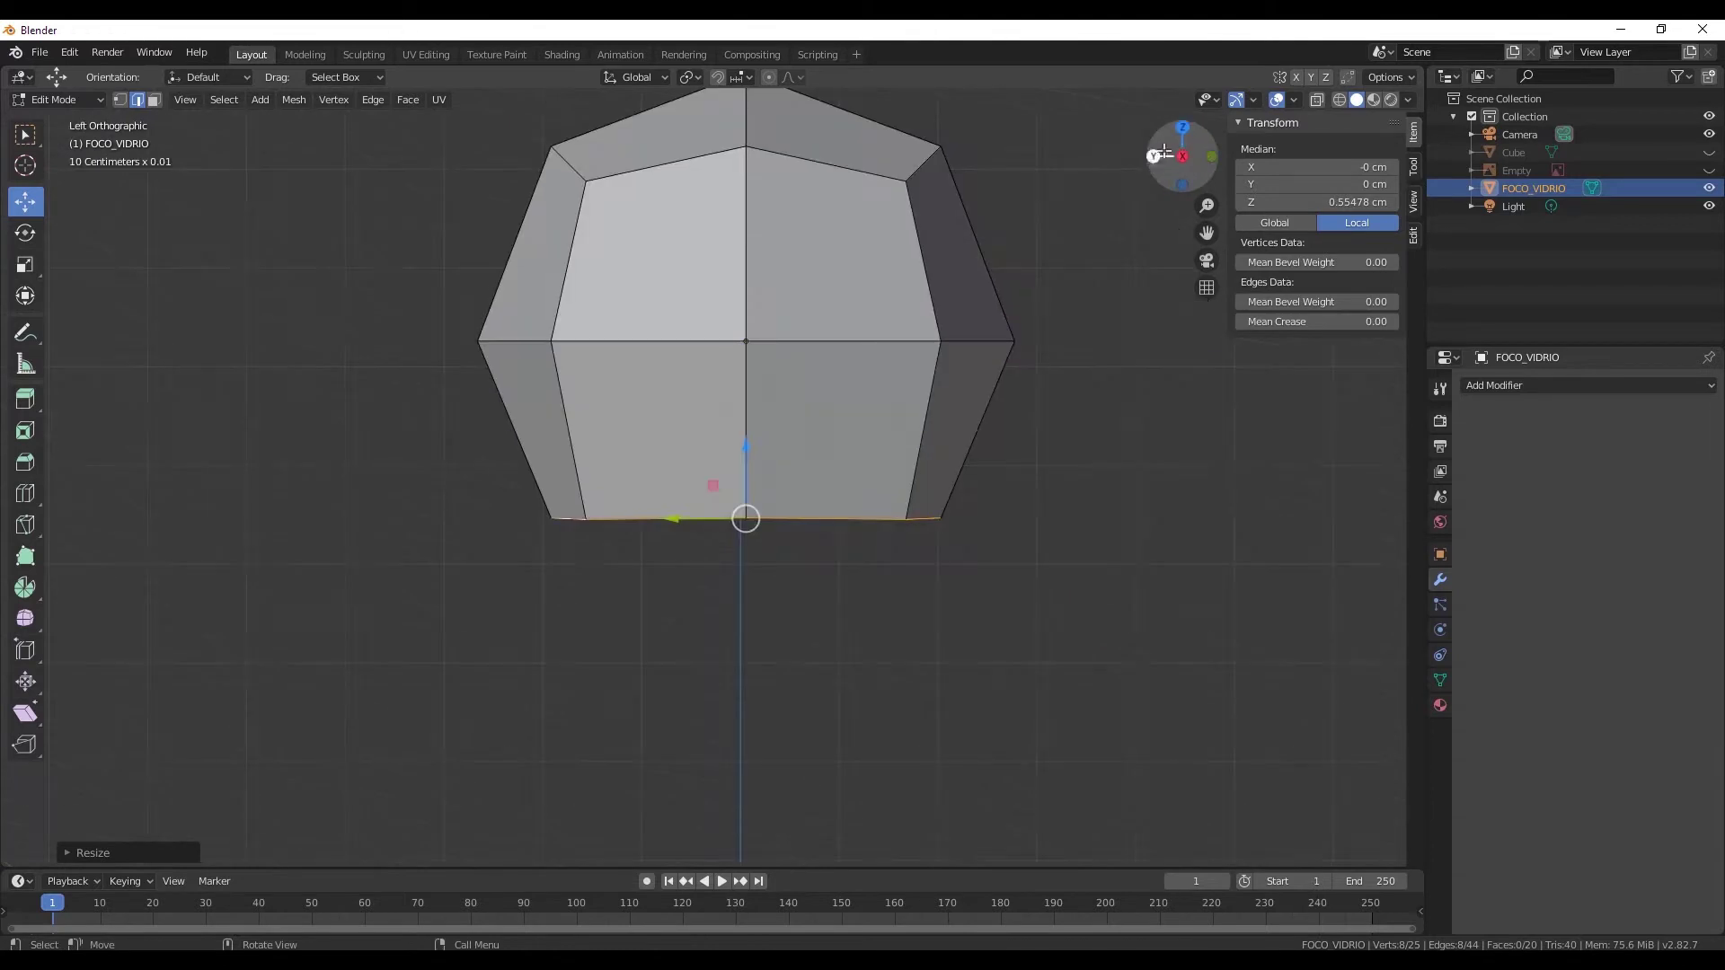
pyautogui.click(1182, 127)
pyautogui.moveTo(1164, 528)
pyautogui.keyDown('shift'); pyautogui.mouseDown(button='middle')
pyautogui.moveTo(1028, 478)
pyautogui.moveTo(928, 484)
pyautogui.mouseUp(button='middle'); pyautogui.keyUp('shift')
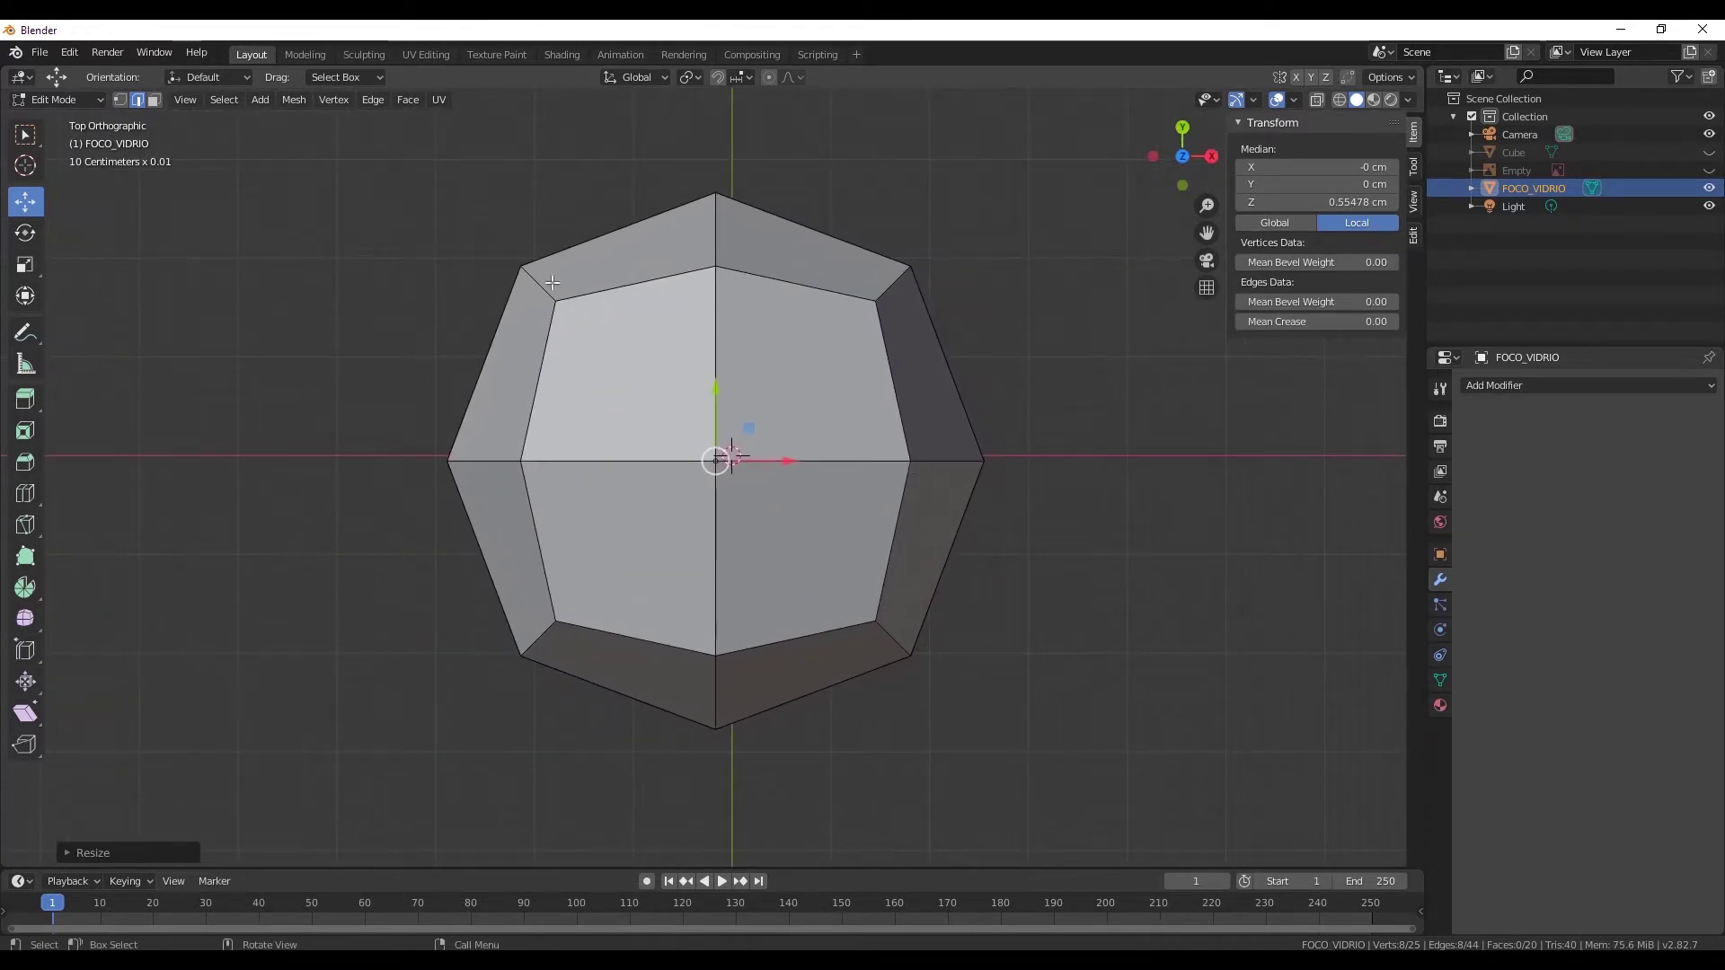
pyautogui.moveTo(977, 585)
pyautogui.mouseDown(button='middle')
pyautogui.moveTo(869, 443)
pyautogui.moveTo(899, 422)
pyautogui.mouseUp(button='middle')
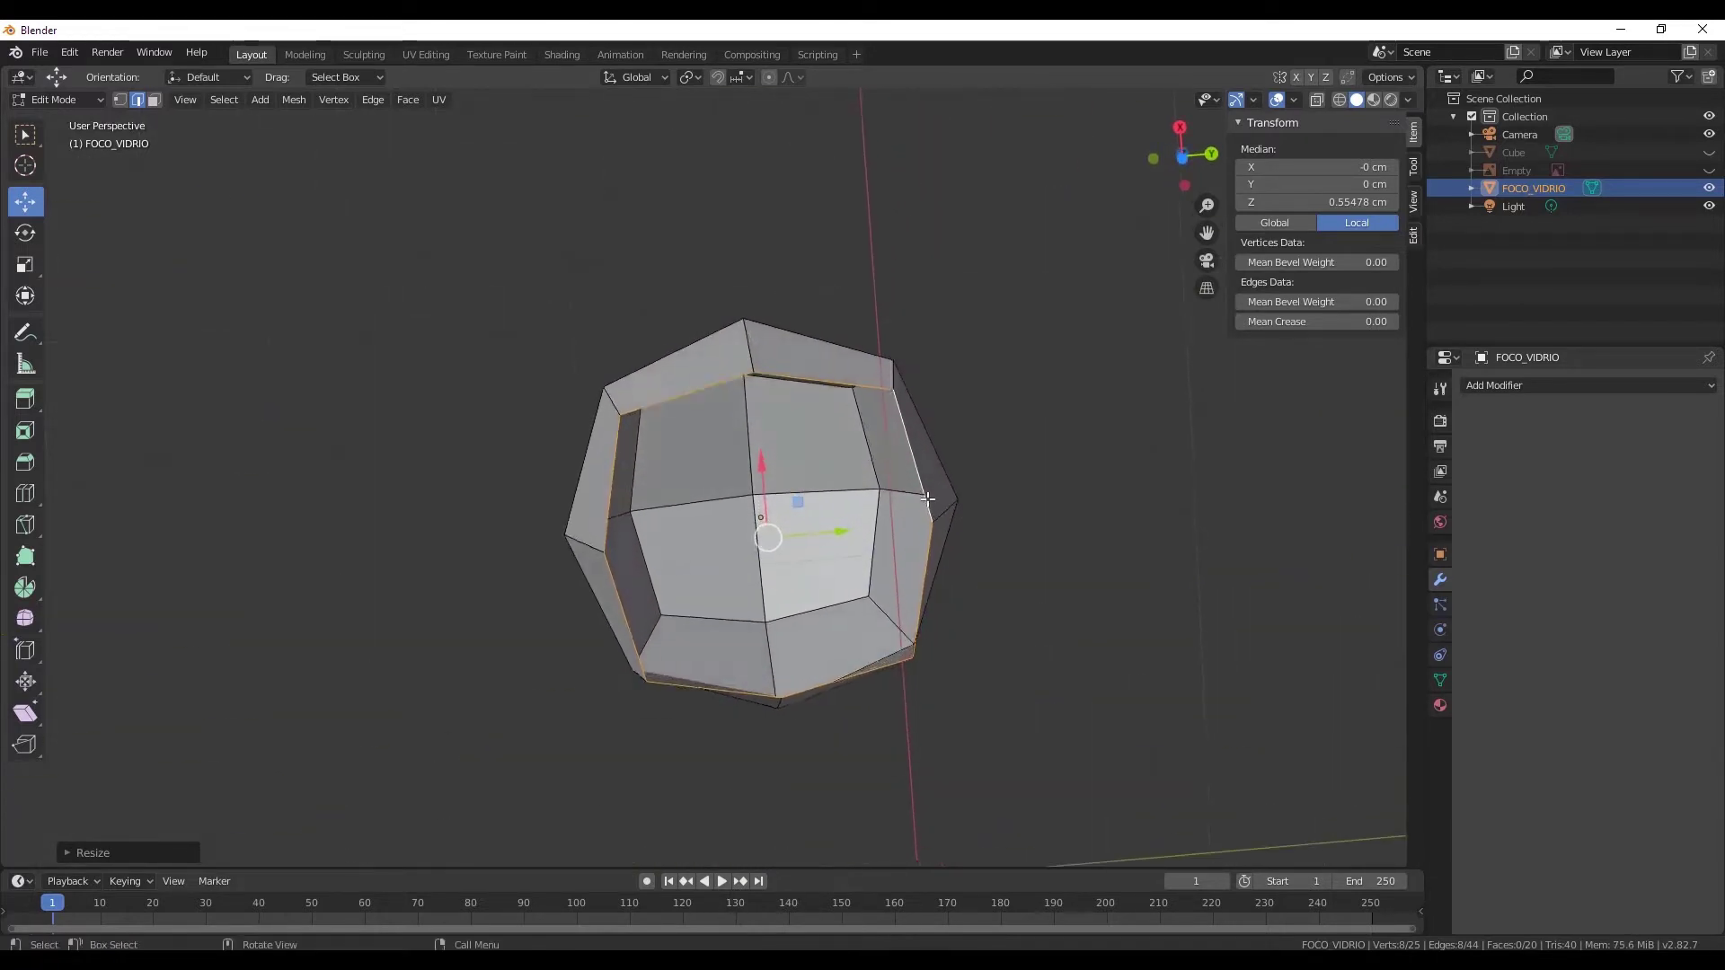
pyautogui.scroll(3, 898, 422)
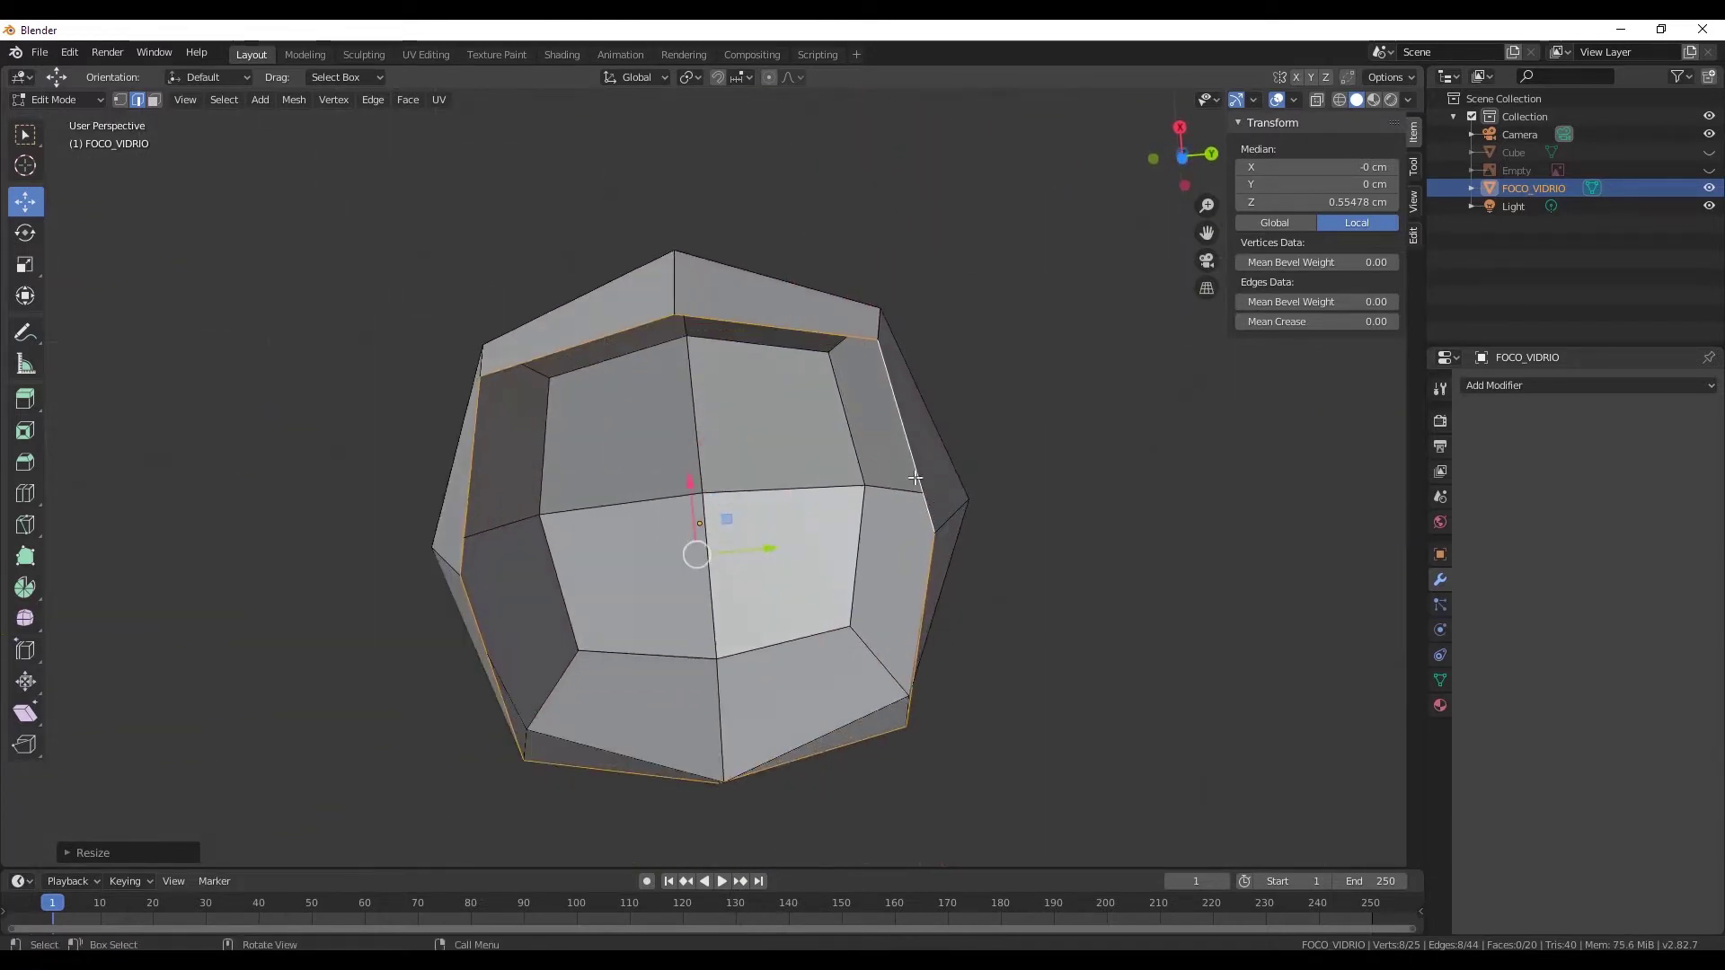
# - Deselect all, view the mesh from below, then reselect the whole bottom rim loop
pyautogui.hotkey('alt', 'a')
pyautogui.click(1184, 185)
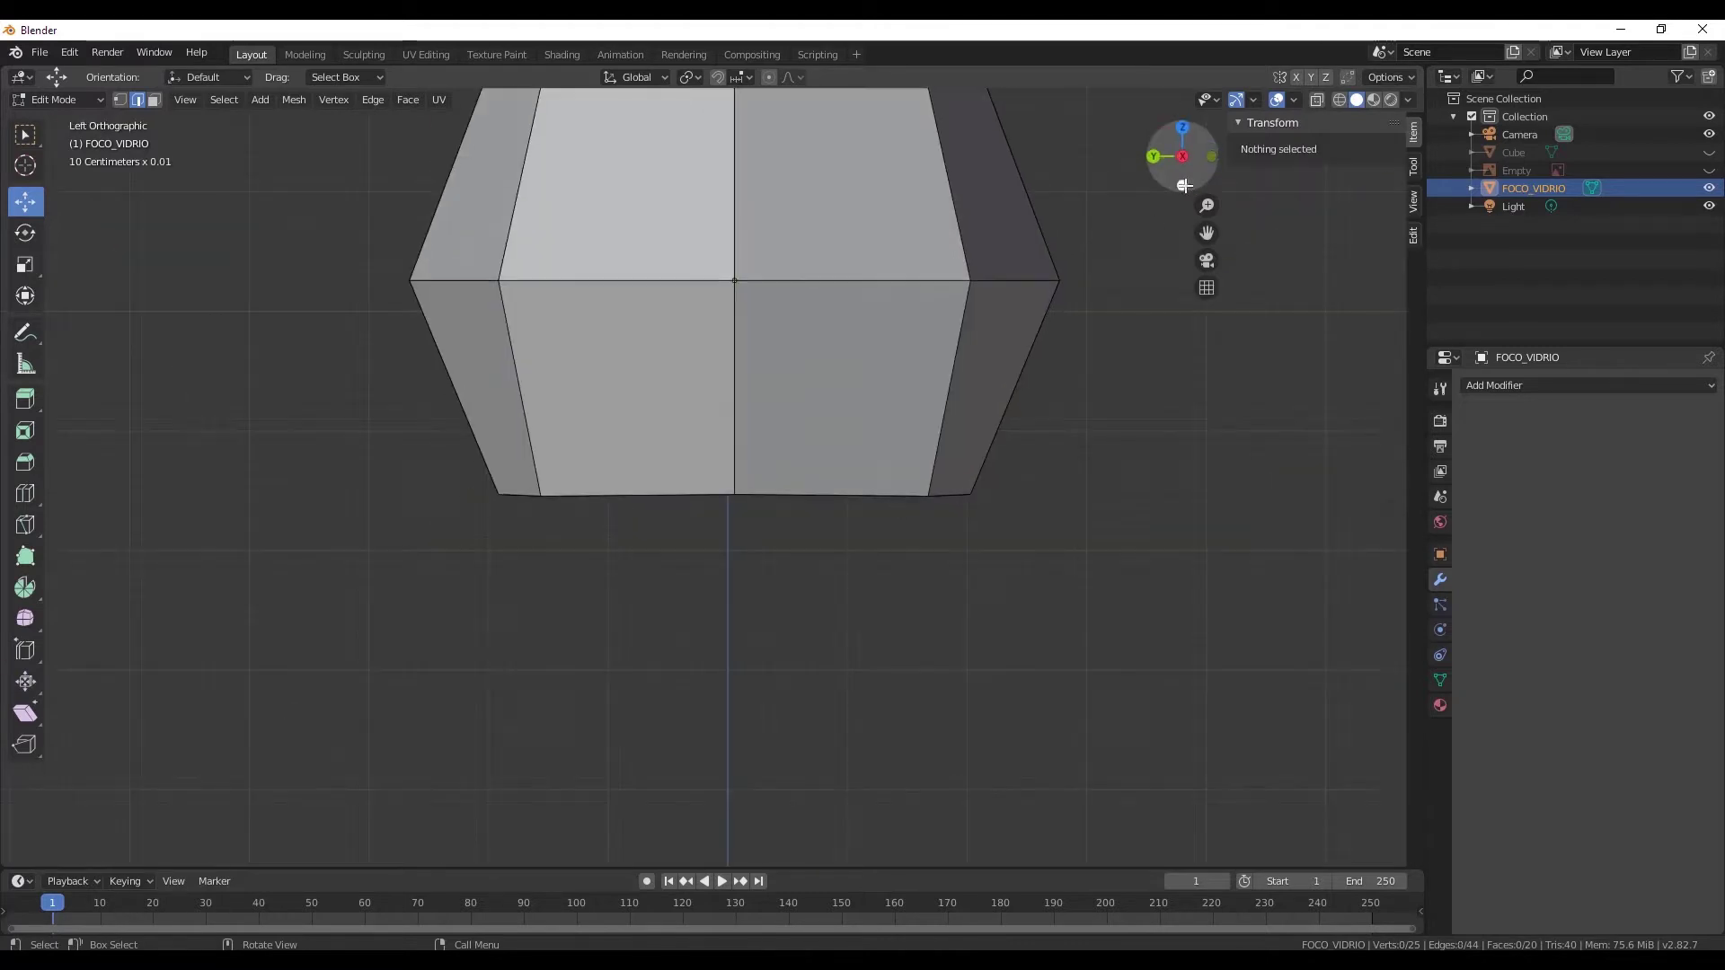
pyautogui.click(1179, 182)
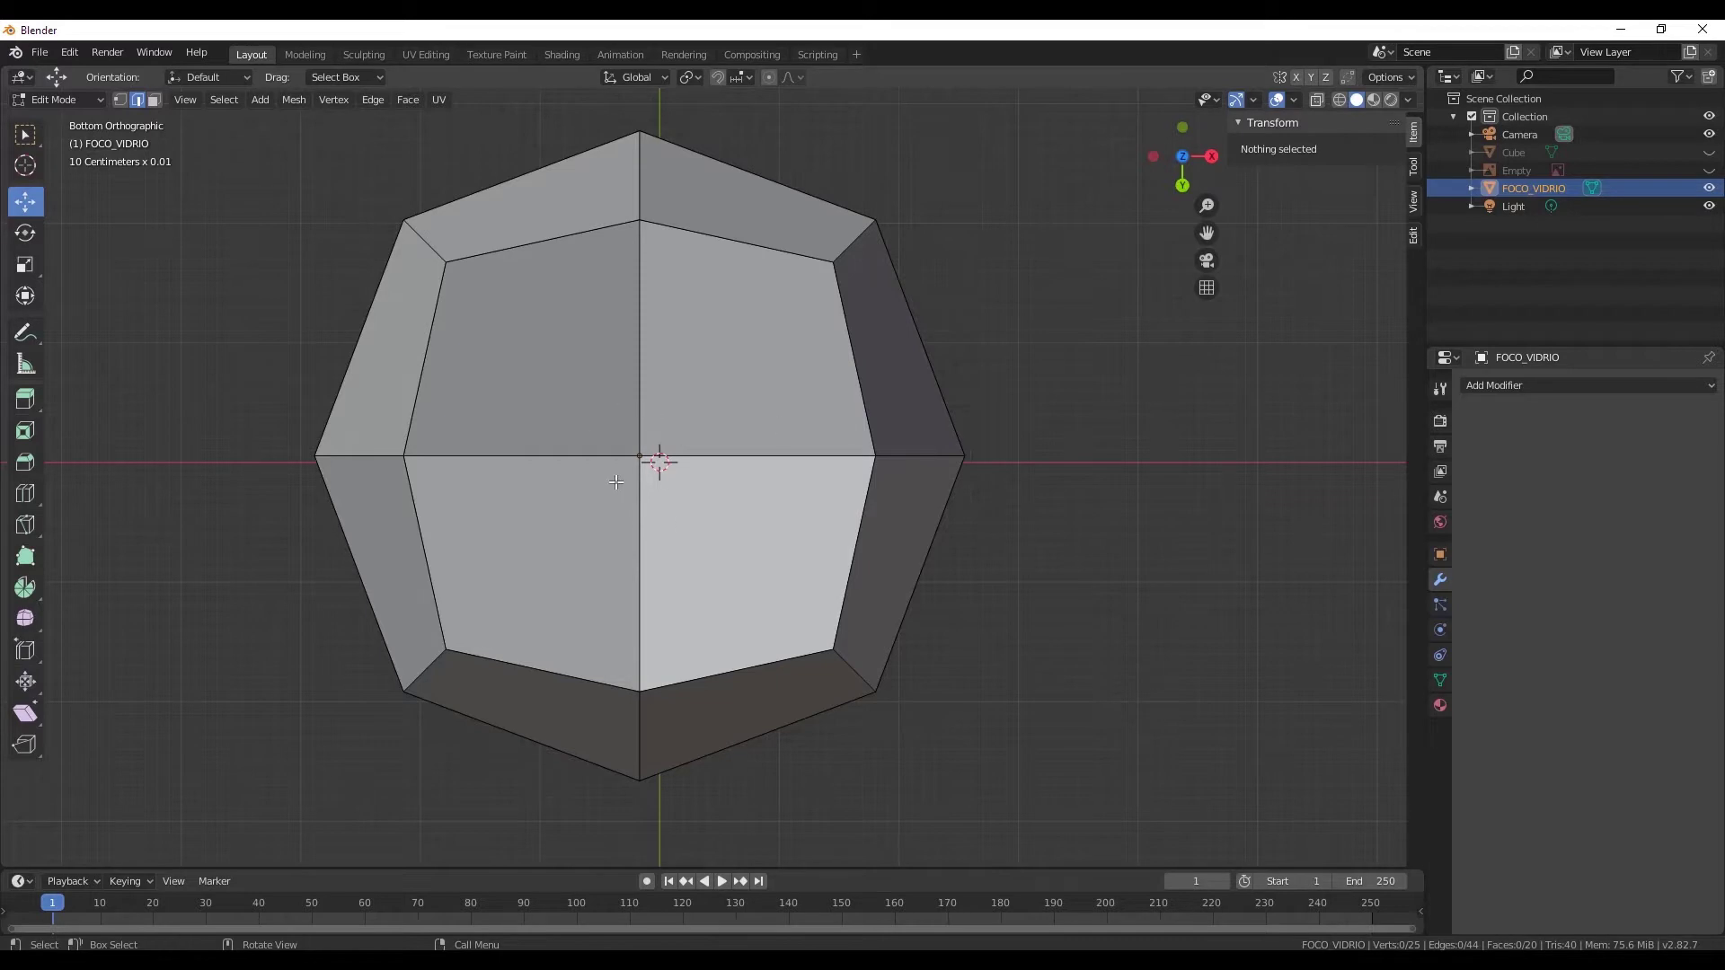
pyautogui.moveTo(633, 455)
pyautogui.mouseDown(button='middle')
pyautogui.moveTo(959, 716)
pyautogui.moveTo(900, 413)
pyautogui.mouseUp(button='middle')
pyautogui.click(845, 401)
pyautogui.keyDown('alt'); pyautogui.click(803, 374); pyautogui.keyUp('alt')
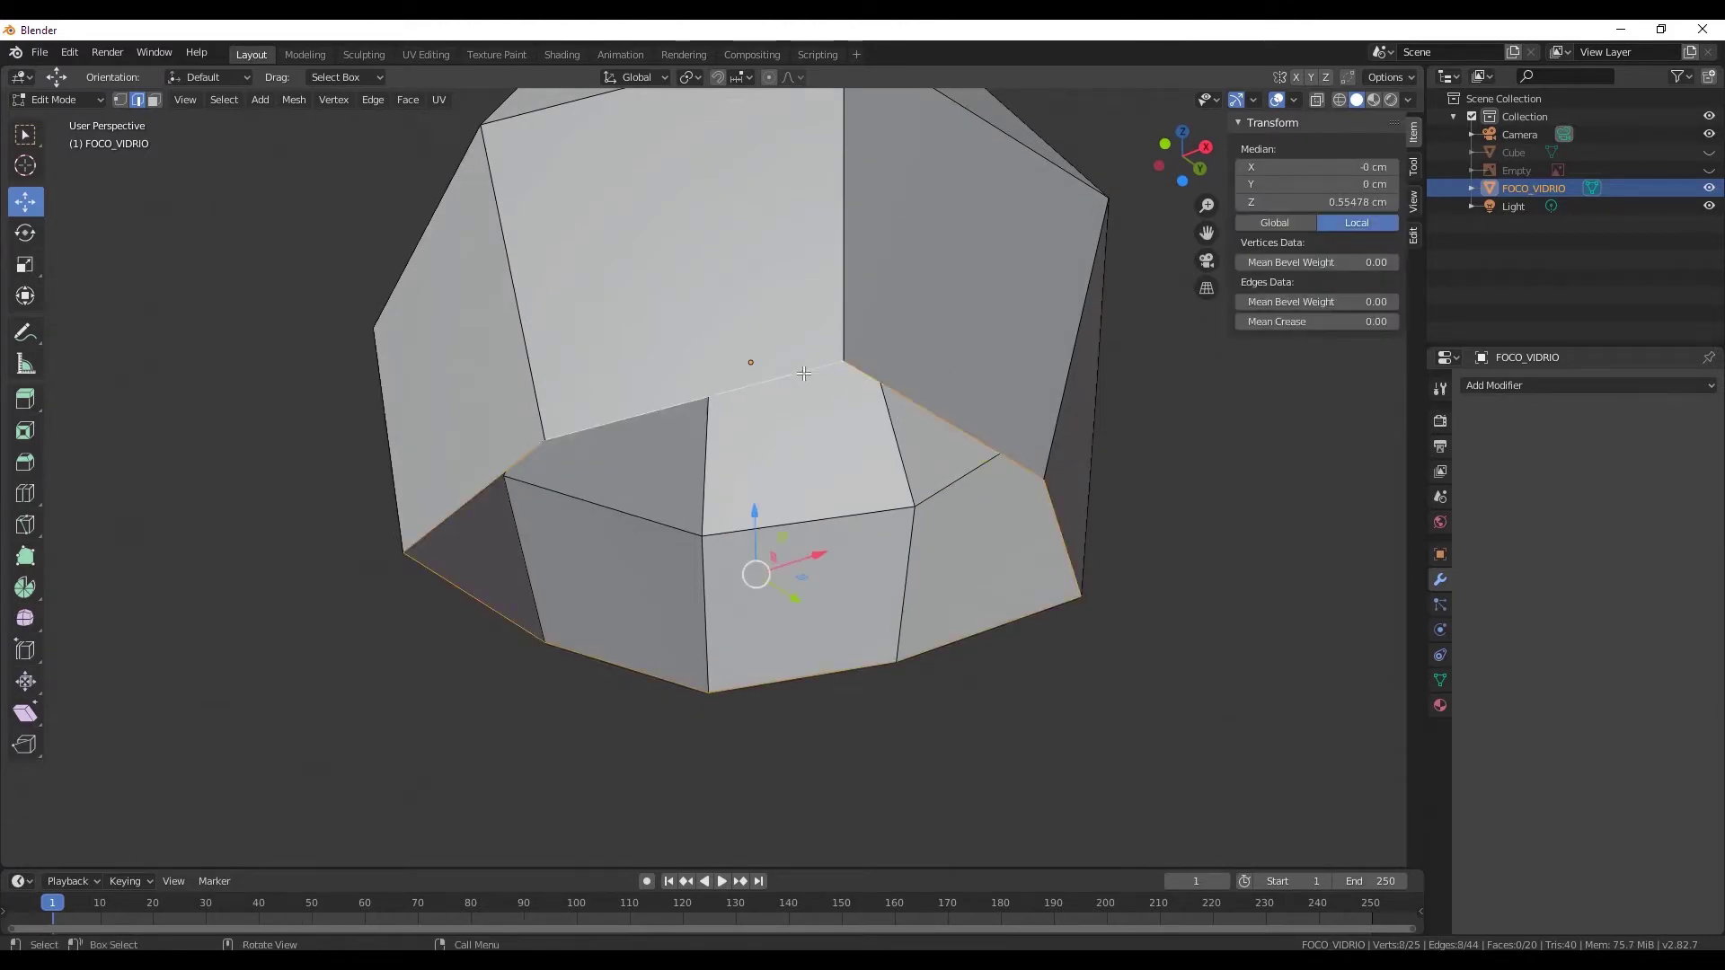
pyautogui.moveTo(804, 374)
pyautogui.mouseDown(button='middle')
pyautogui.moveTo(815, 466)
pyautogui.moveTo(789, 385)
pyautogui.moveTo(797, 437)
pyautogui.moveTo(751, 538)
pyautogui.moveTo(797, 435)
pyautogui.moveTo(823, 629)
pyautogui.mouseUp(button='middle')
# - Round the selected bottom rim loop into an even circle with LoopTools Circle
pyautogui.rightClick(823, 629)
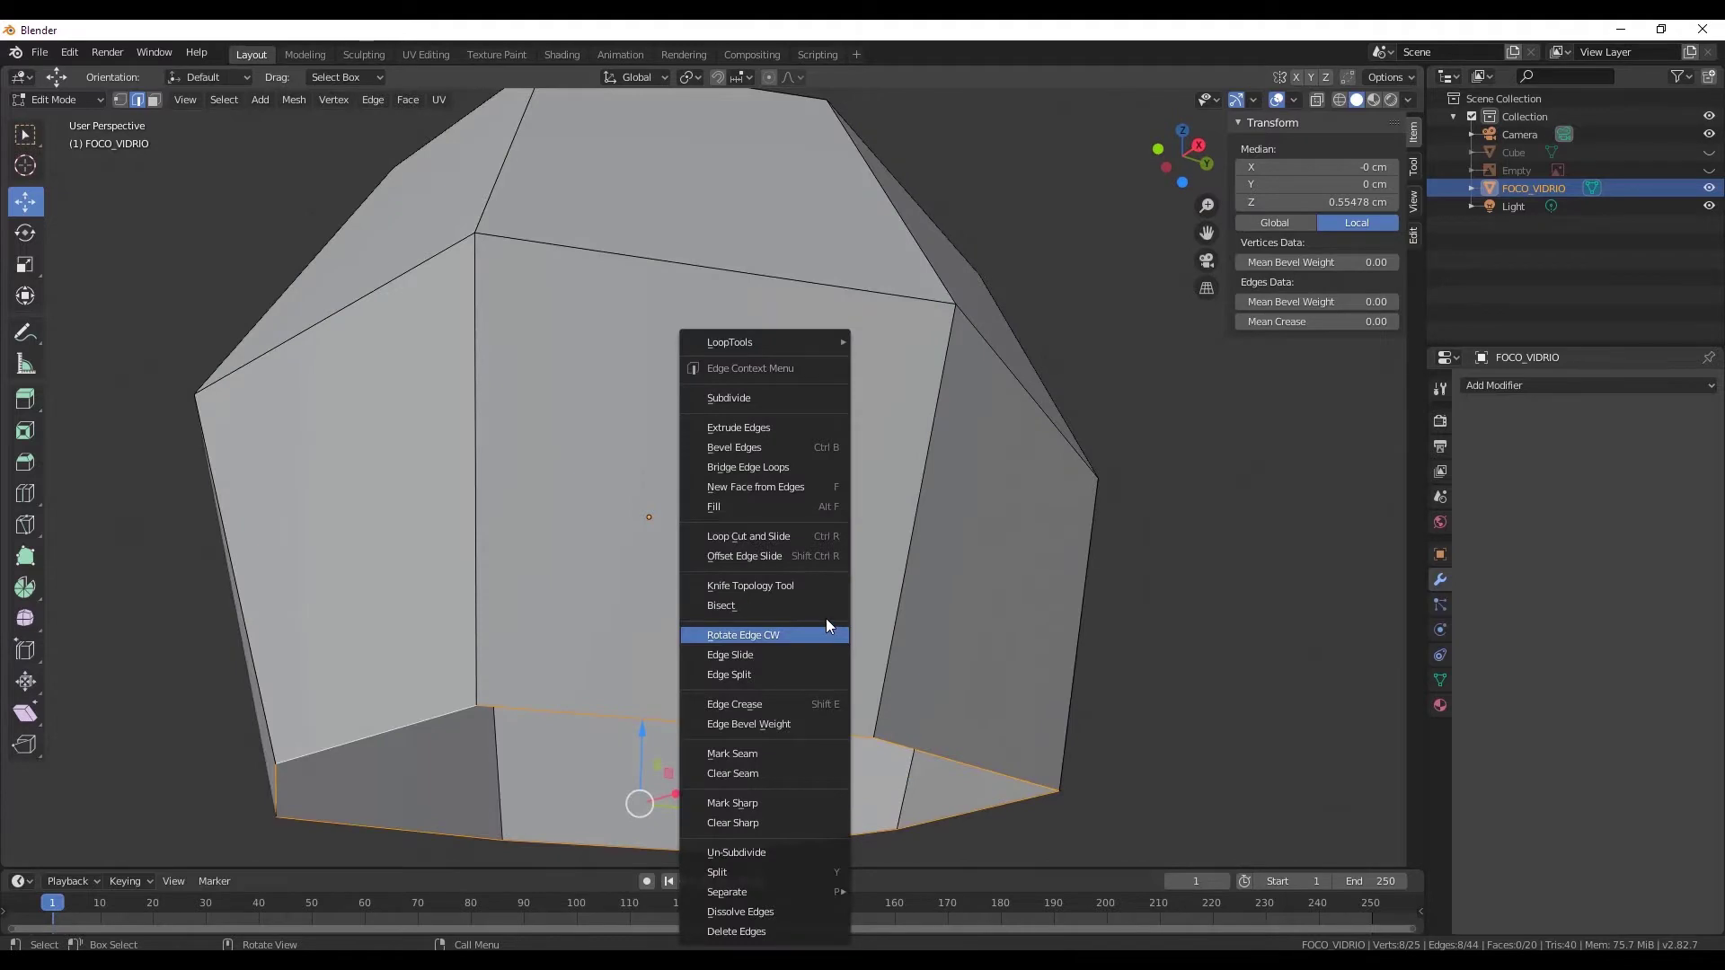
pyautogui.moveTo(740, 342)
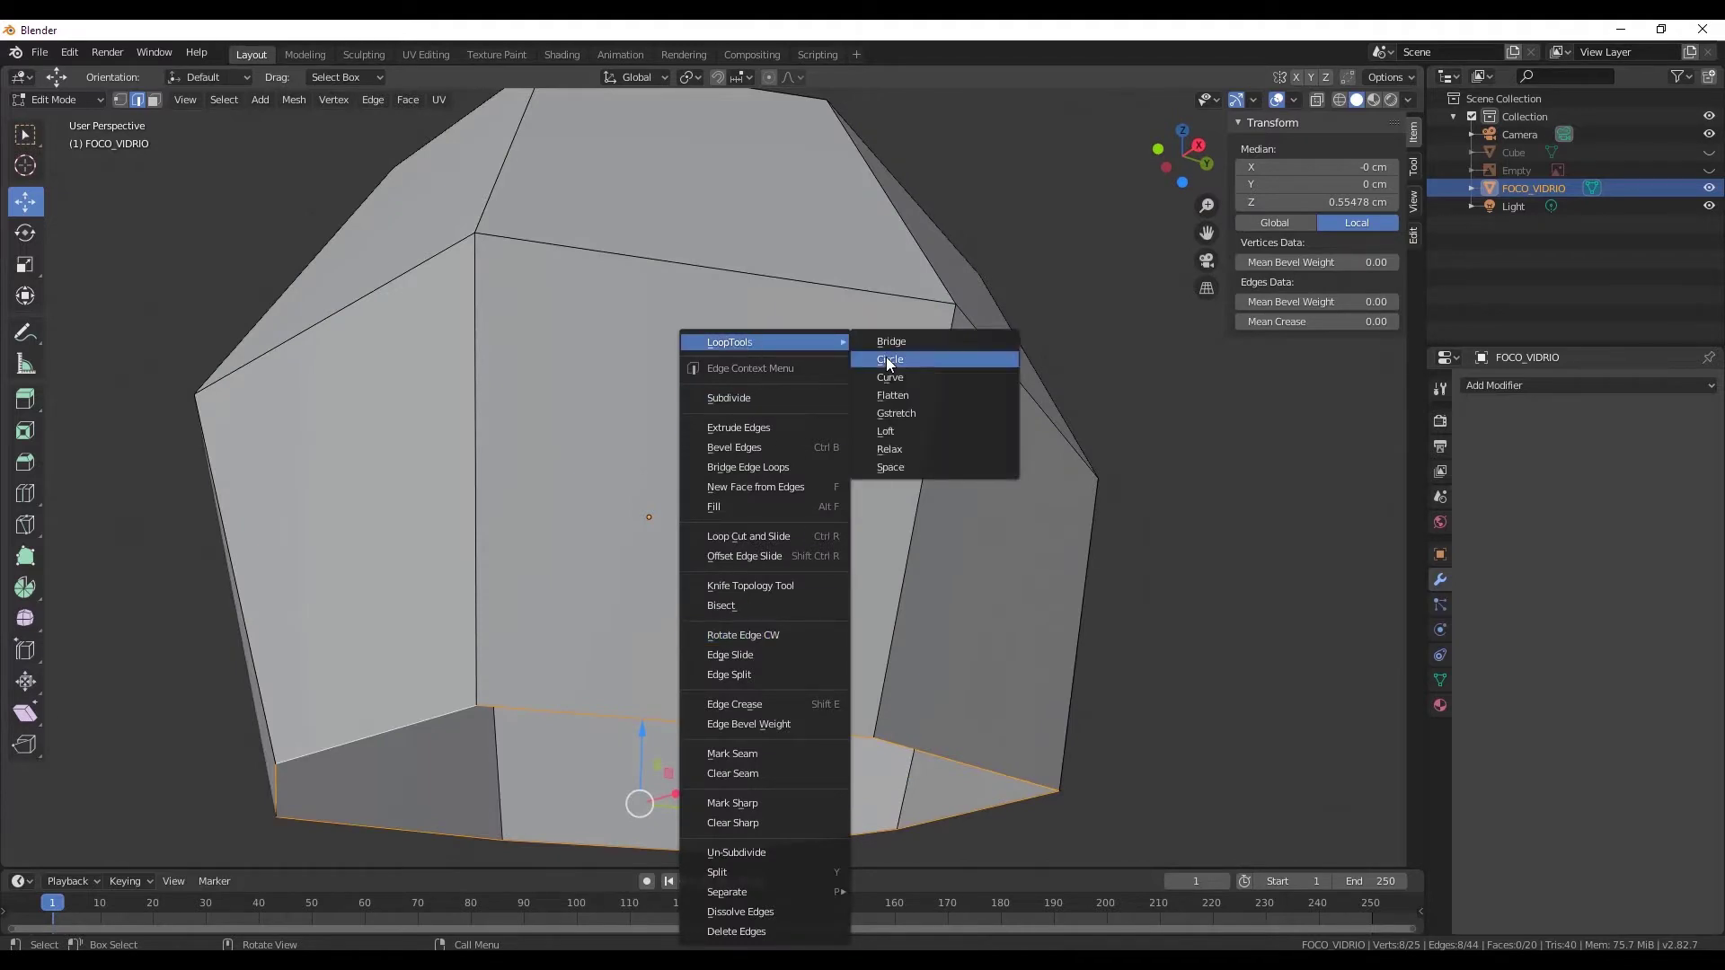
pyautogui.click(885, 357)
pyautogui.moveTo(886, 358); pyautogui.dragTo(611, 718, button='middle')
pyautogui.scroll(-2, 611, 718)
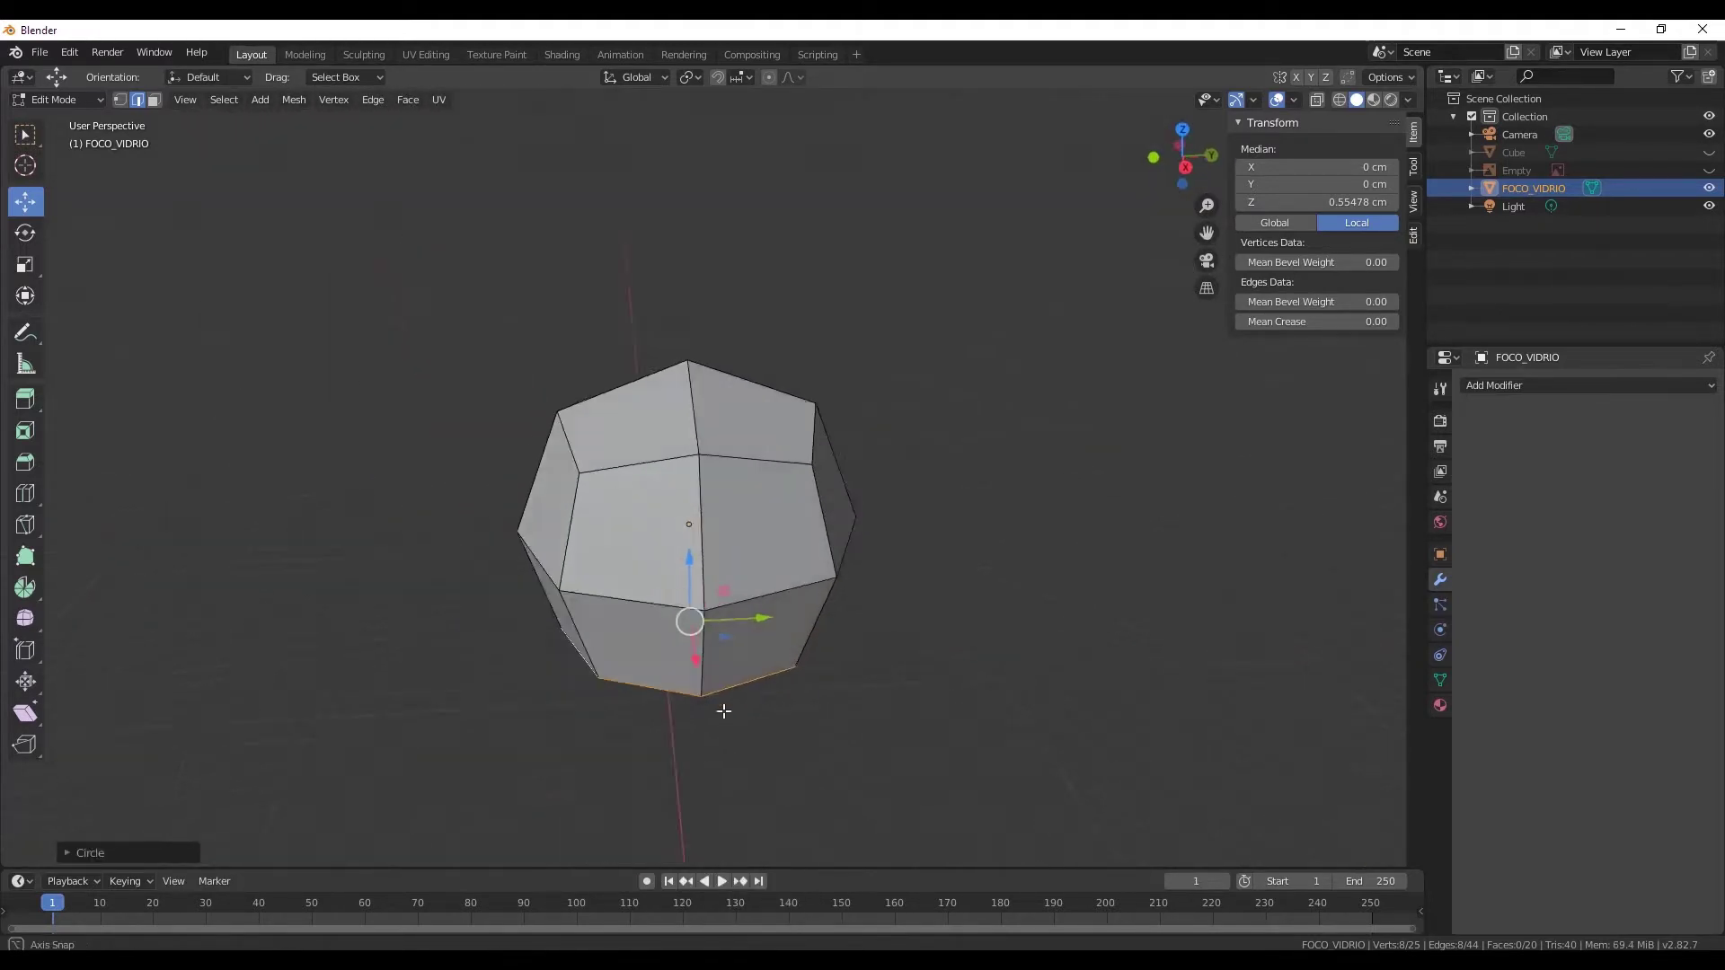
pyautogui.moveTo(720, 707)
pyautogui.mouseDown(button='middle')
pyautogui.moveTo(493, 635)
pyautogui.moveTo(470, 570)
pyautogui.moveTo(762, 591)
pyautogui.mouseUp(button='middle')
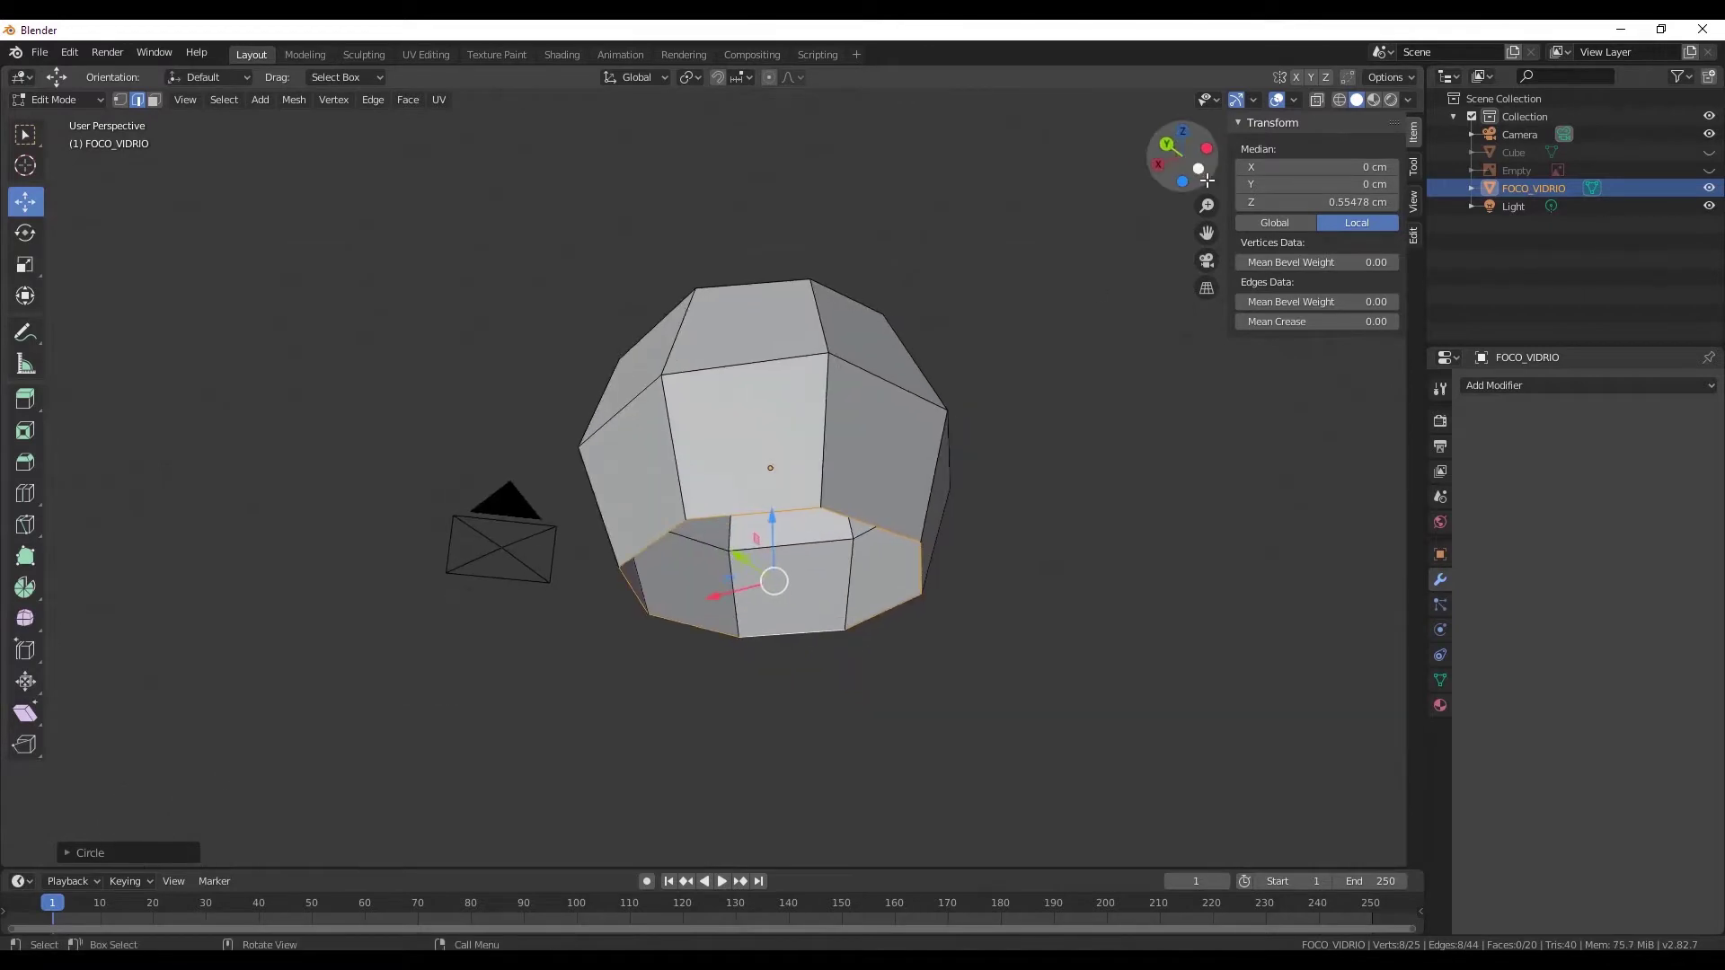
# - Inspect the rounded loop from the Top and Bottom views, then pick the bottom rim edge again
pyautogui.click(1174, 139)
pyautogui.click(1182, 158)
pyautogui.scroll(2, 581, 422)
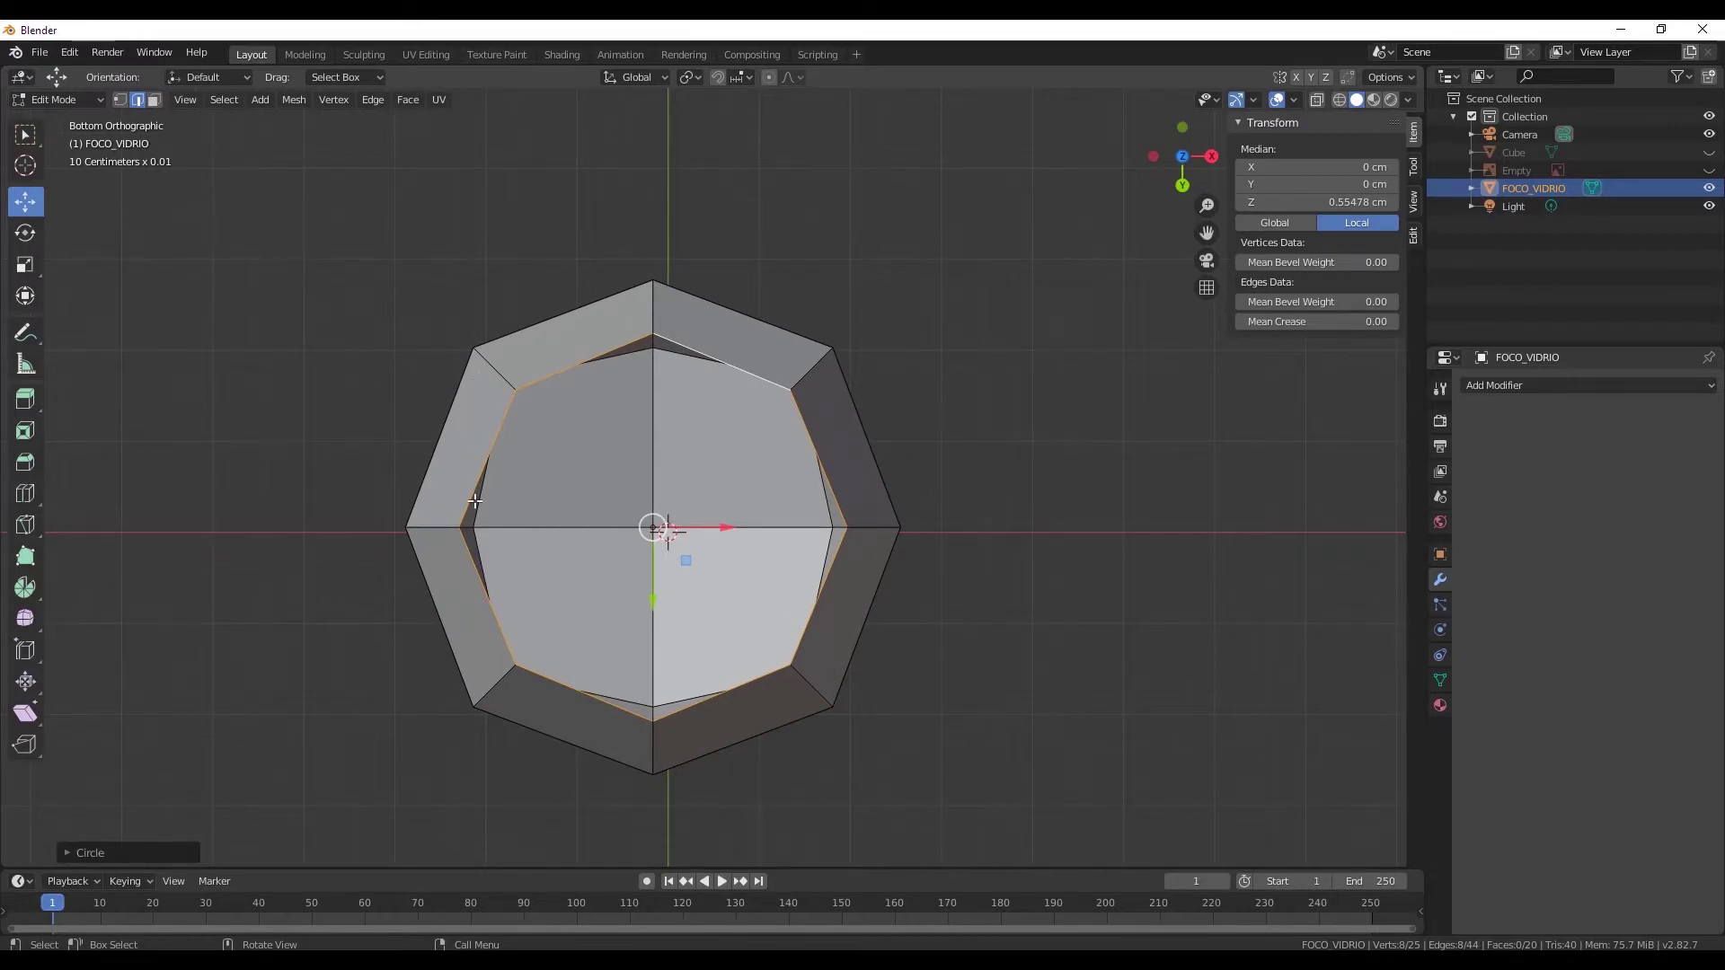
pyautogui.scroll(1, 474, 500)
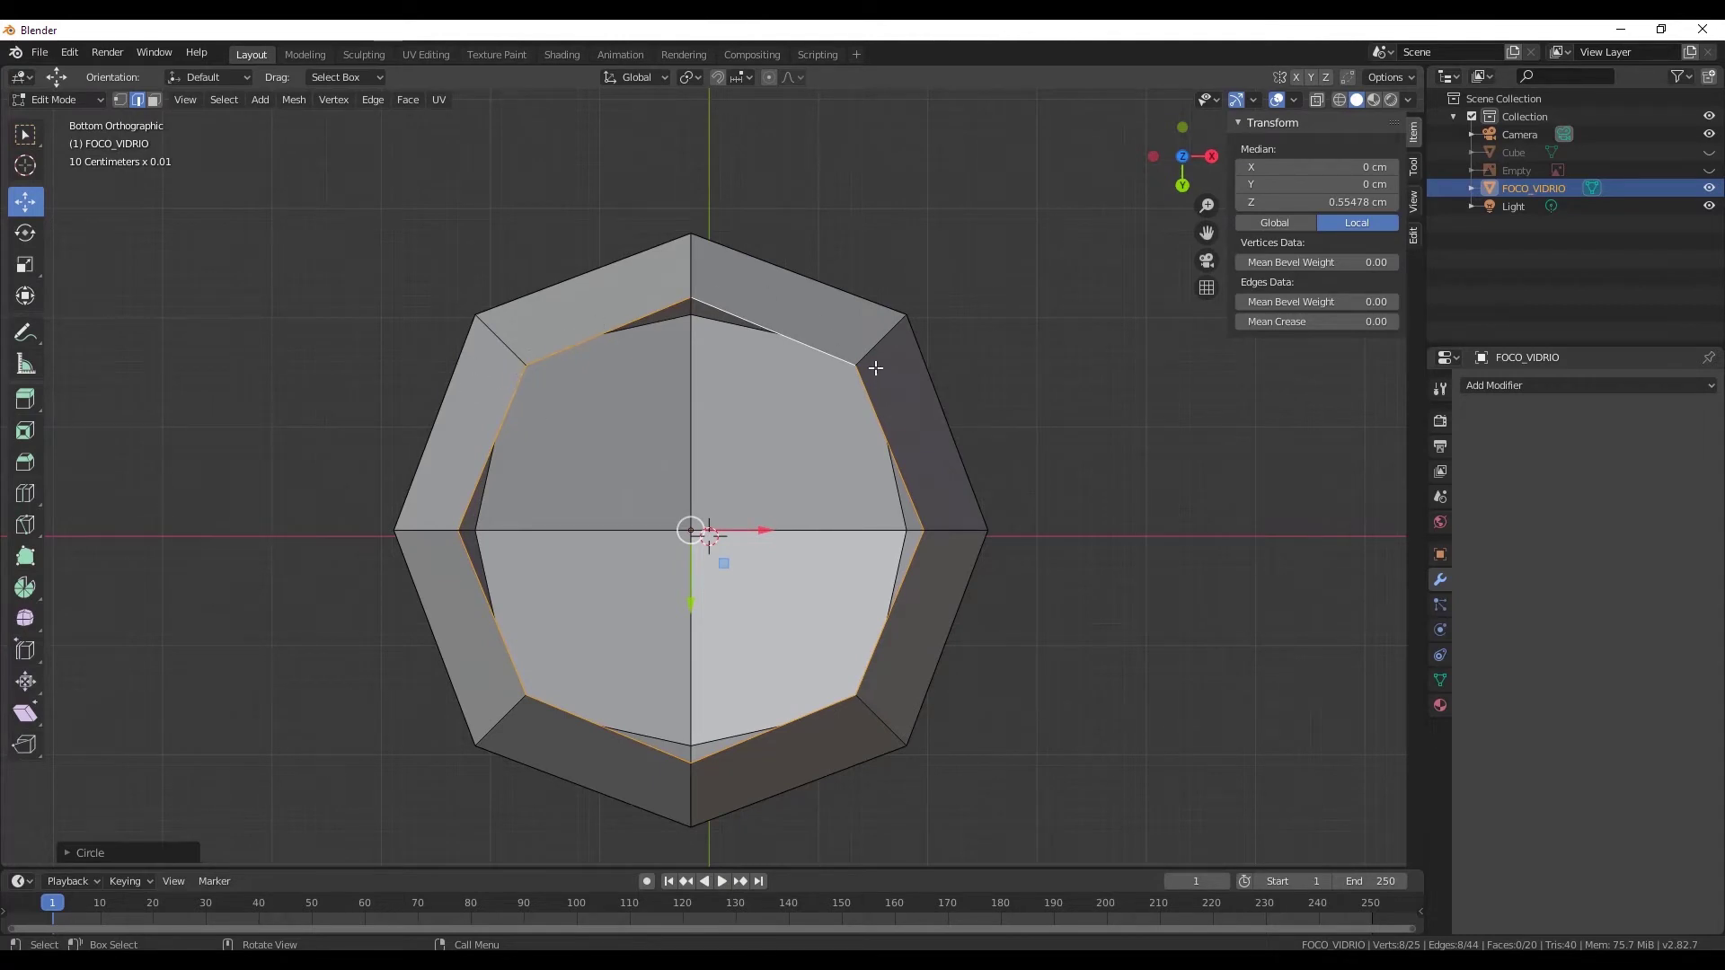
pyautogui.moveTo(914, 706)
pyautogui.mouseDown(button='middle')
pyautogui.moveTo(682, 450)
pyautogui.moveTo(891, 471)
pyautogui.moveTo(981, 304)
pyautogui.moveTo(1024, 423)
pyautogui.moveTo(852, 358)
pyautogui.moveTo(784, 478)
pyautogui.moveTo(924, 458)
pyautogui.moveTo(908, 377)
pyautogui.moveTo(812, 354)
pyautogui.moveTo(819, 489)
pyautogui.moveTo(866, 463)
pyautogui.moveTo(791, 456)
pyautogui.mouseUp(button='middle')
pyautogui.click(710, 439)
pyautogui.keyDown('alt'); pyautogui.click(636, 424); pyautogui.keyUp('alt')
pyautogui.click(766, 463)
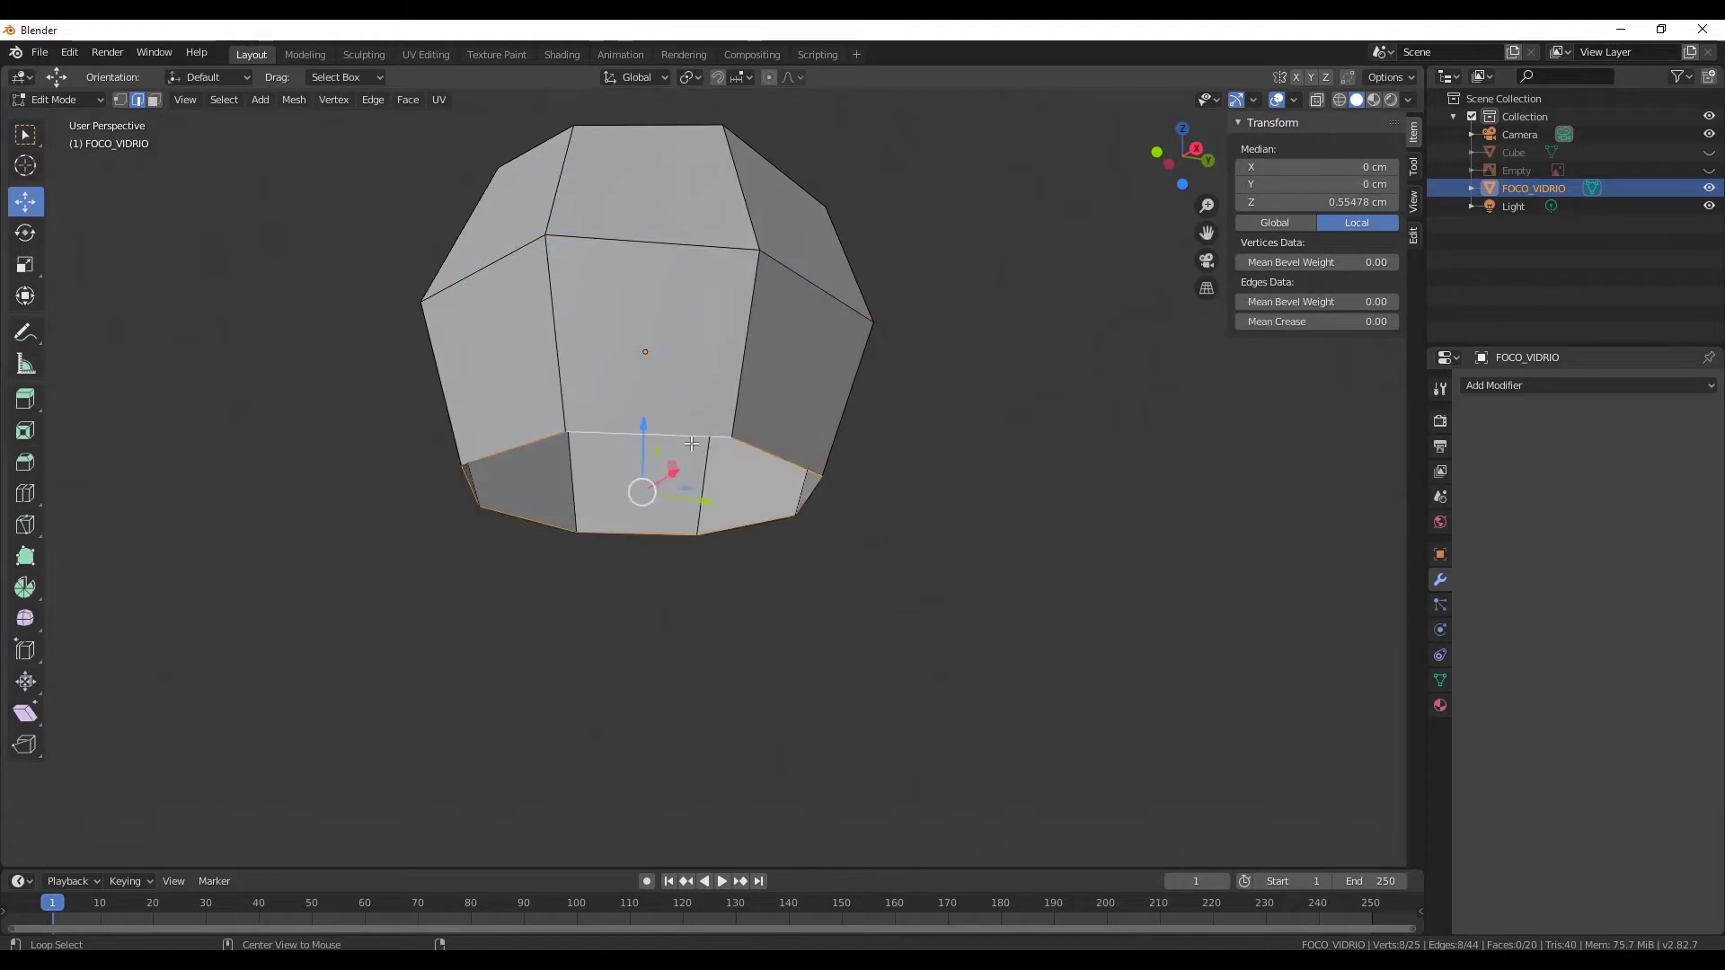
# - Select the bottom rim loop and show the reference Empty in Back view
pyautogui.click(1195, 153)
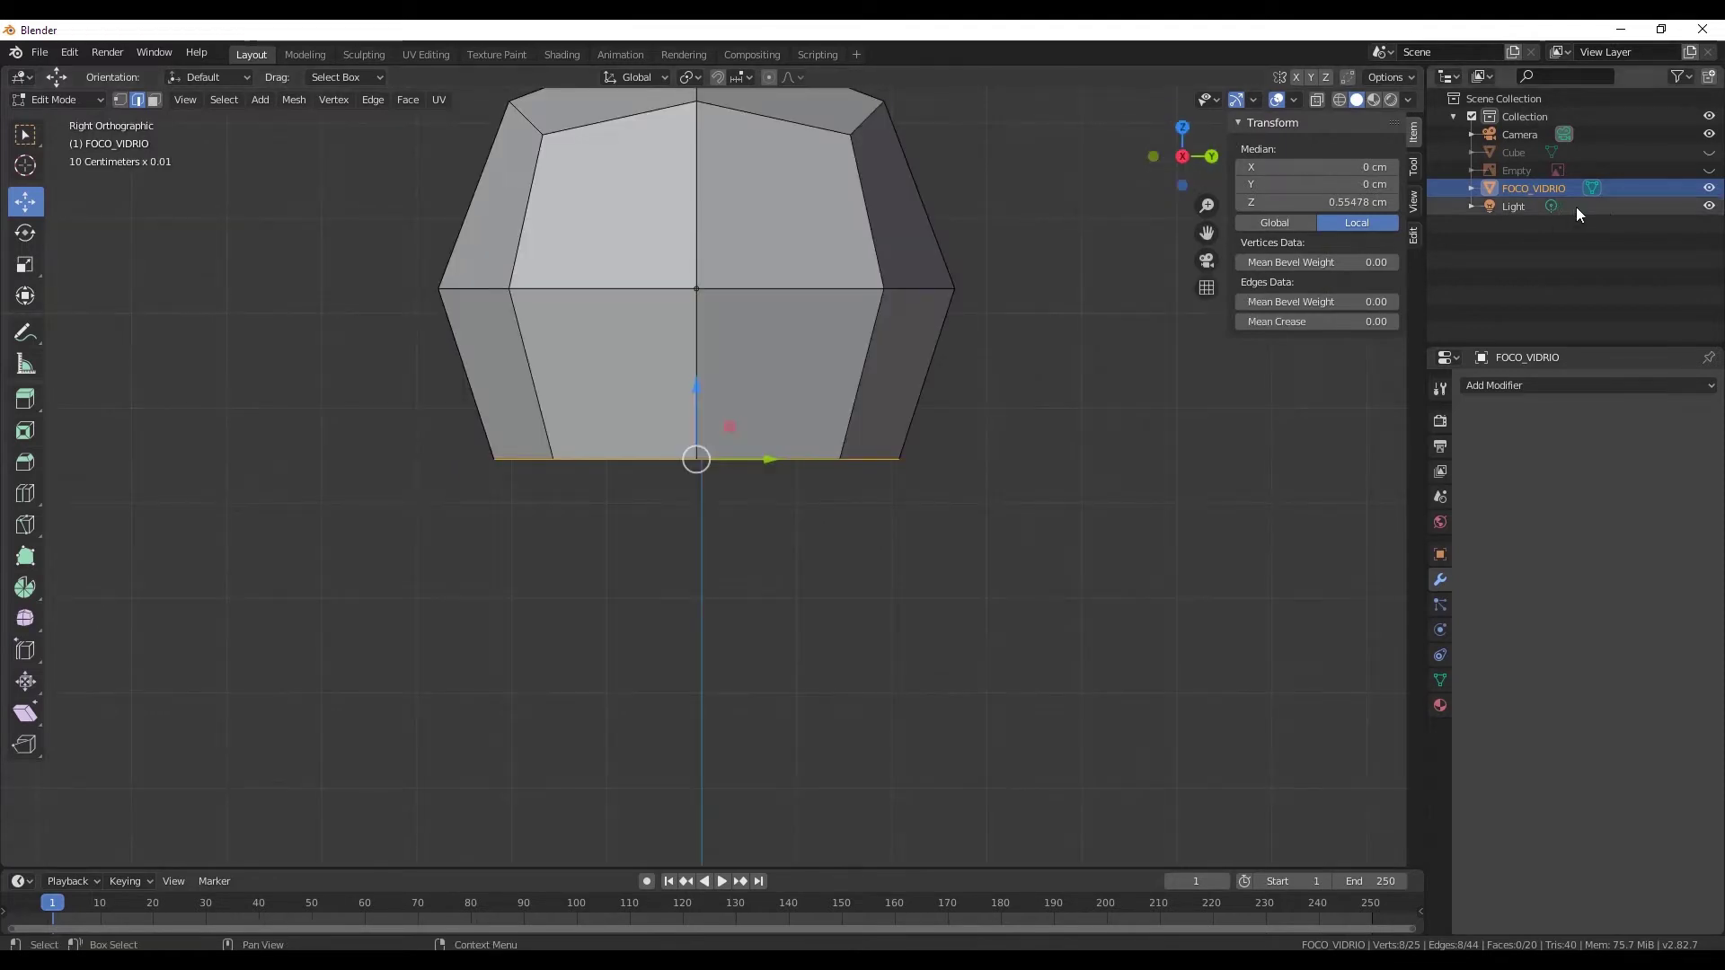
pyautogui.keyDown('shift'); pyautogui.moveTo(601, 277); pyautogui.dragTo(598, 363, button='middle'); pyautogui.keyUp('shift')
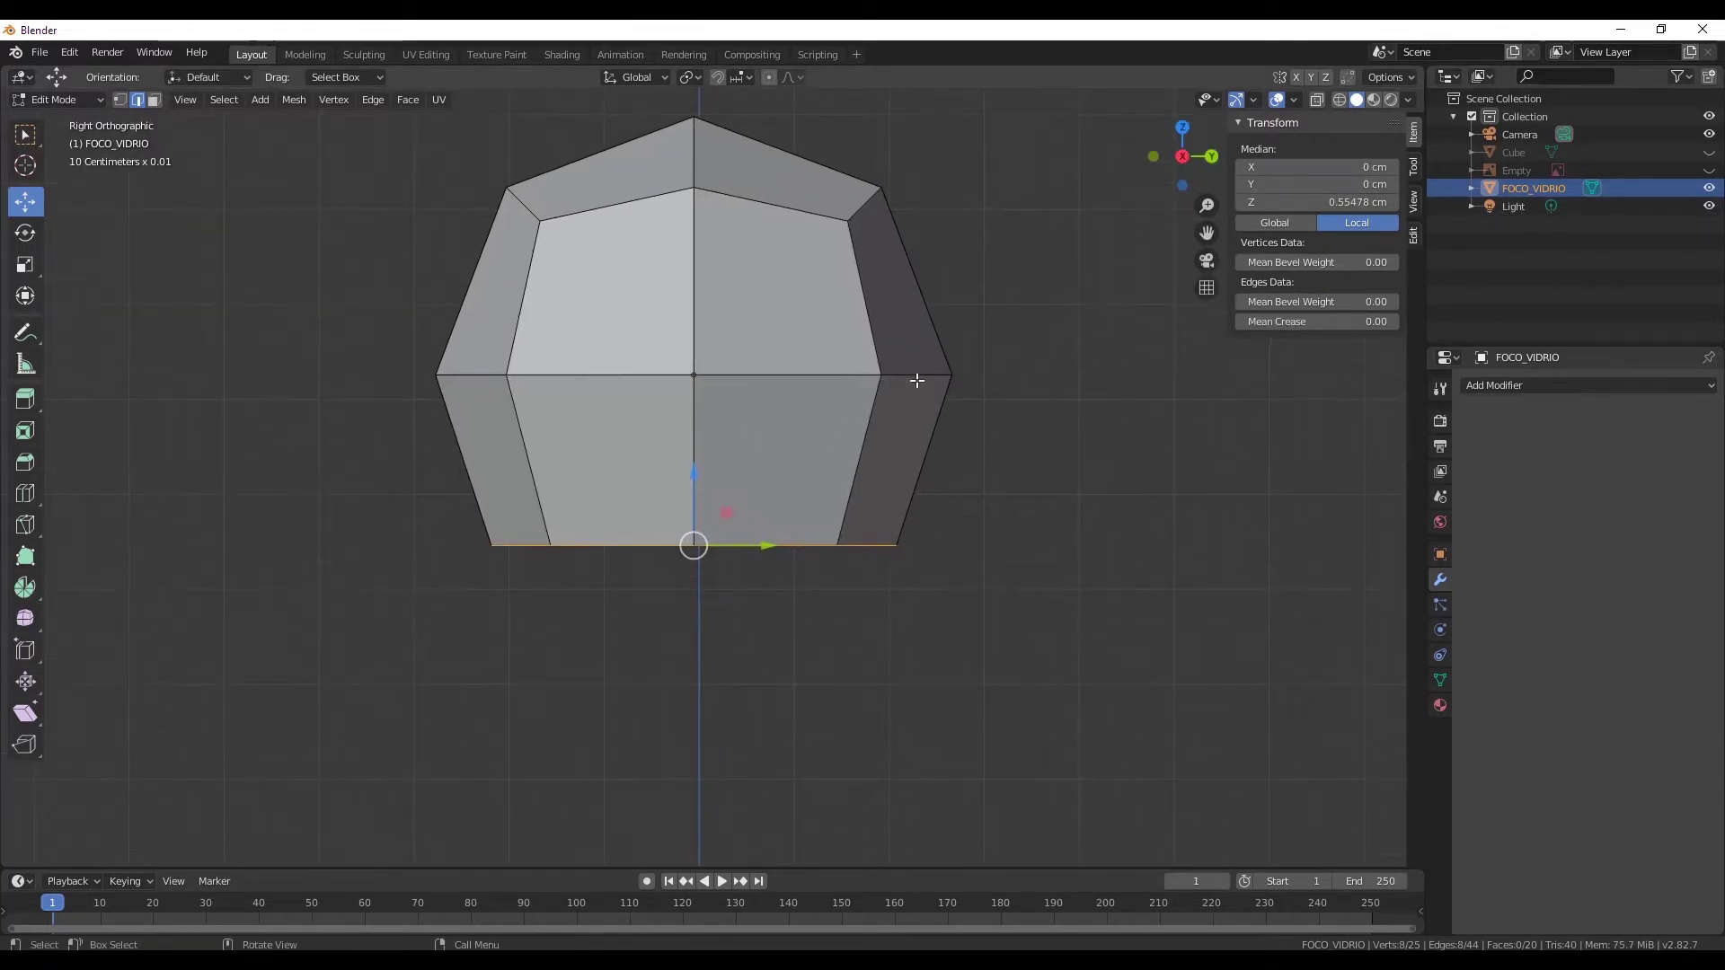
pyautogui.click(1709, 169)
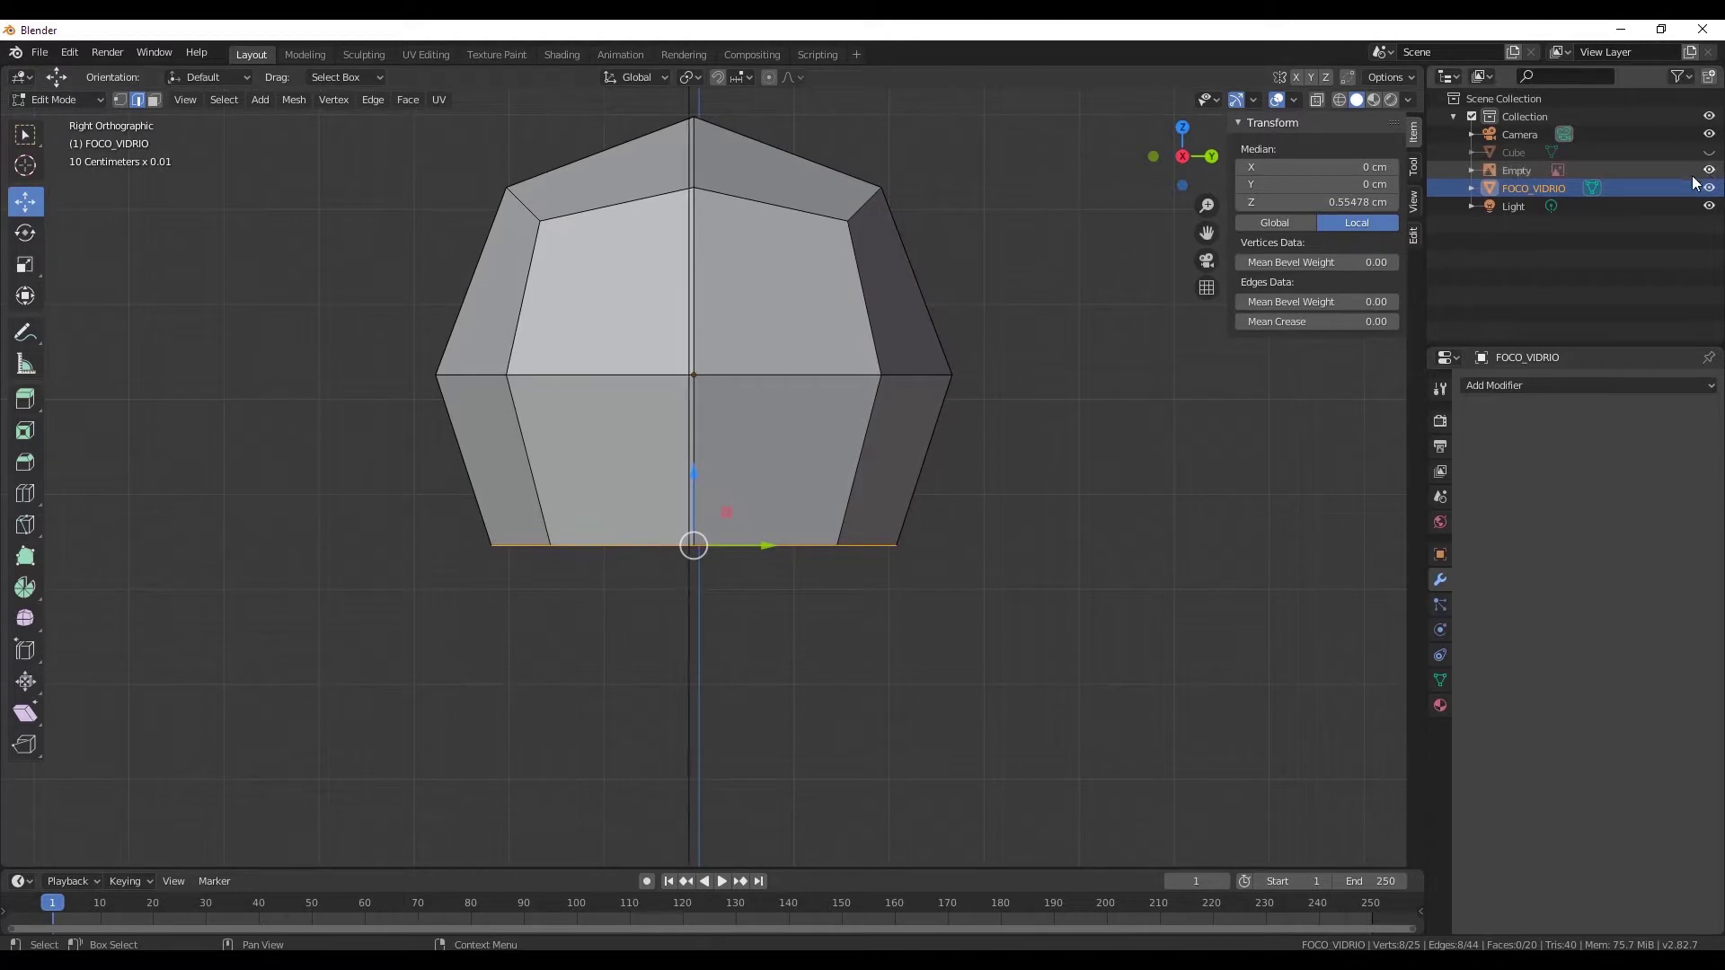
pyautogui.click(1708, 171)
pyautogui.click(1709, 171)
pyautogui.click(1212, 156)
pyautogui.keyDown('shift'); pyautogui.moveTo(1147, 256); pyautogui.dragTo(733, 316, button='middle'); pyautogui.keyUp('shift')
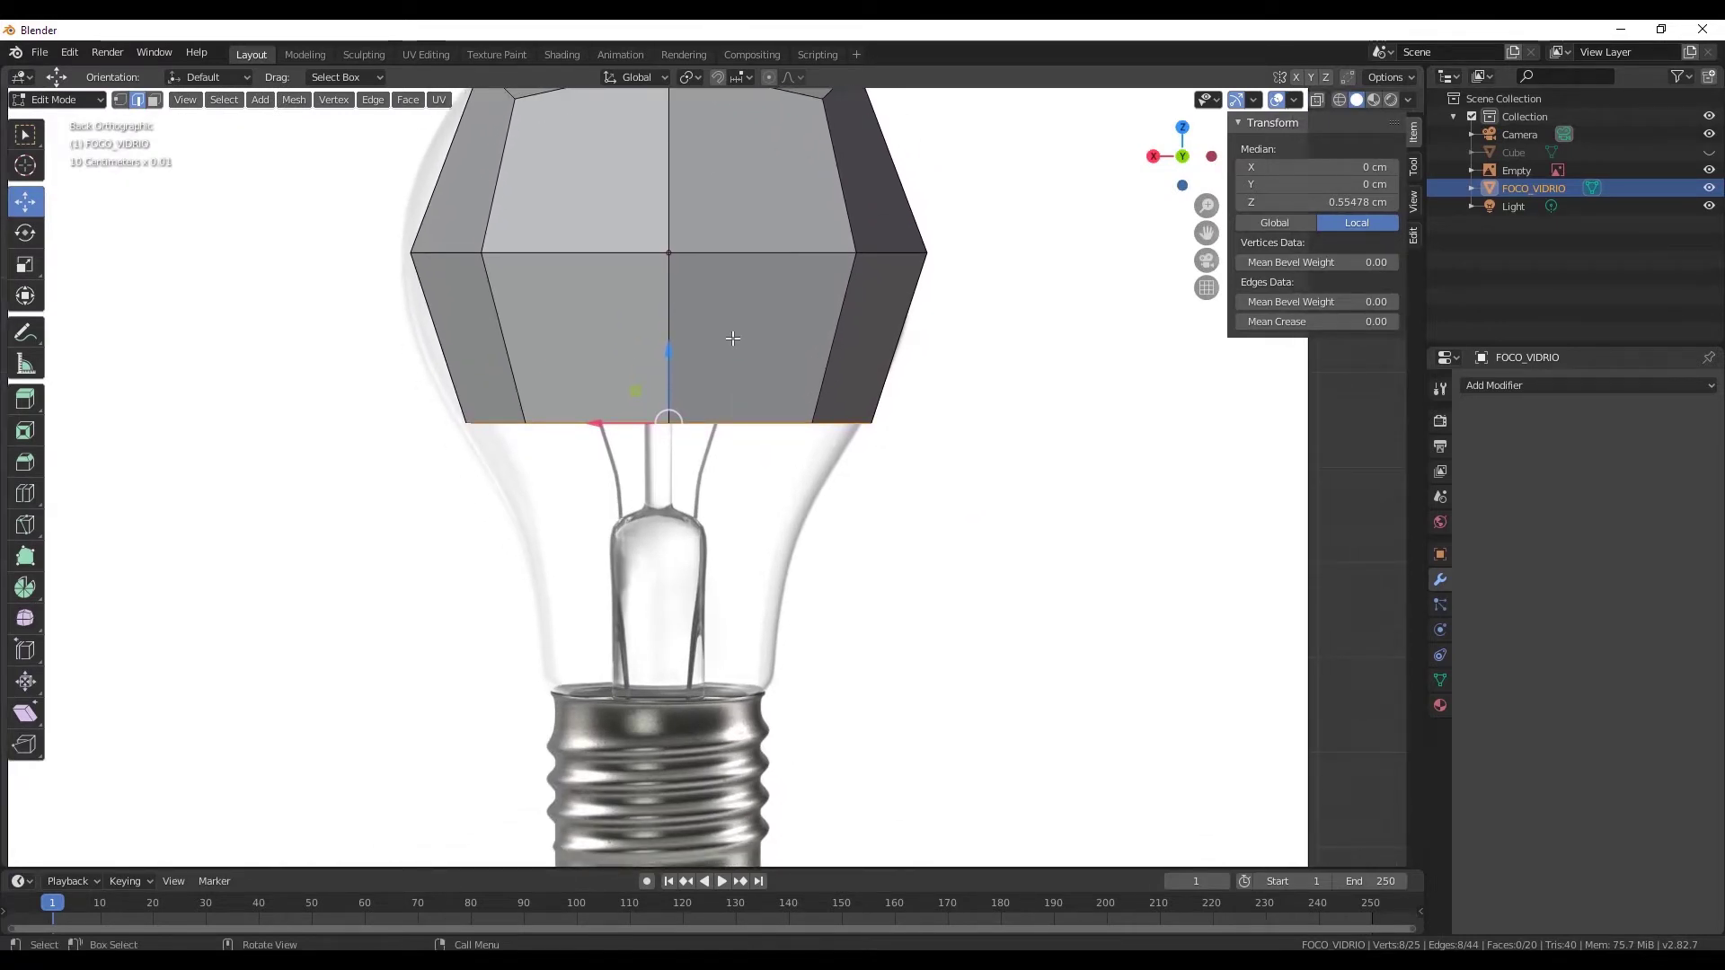
# - Extrude the bottom loop down along Z, scale it to the neck width, and add a flat extrusion
pyautogui.press('e')
pyautogui.press('z')
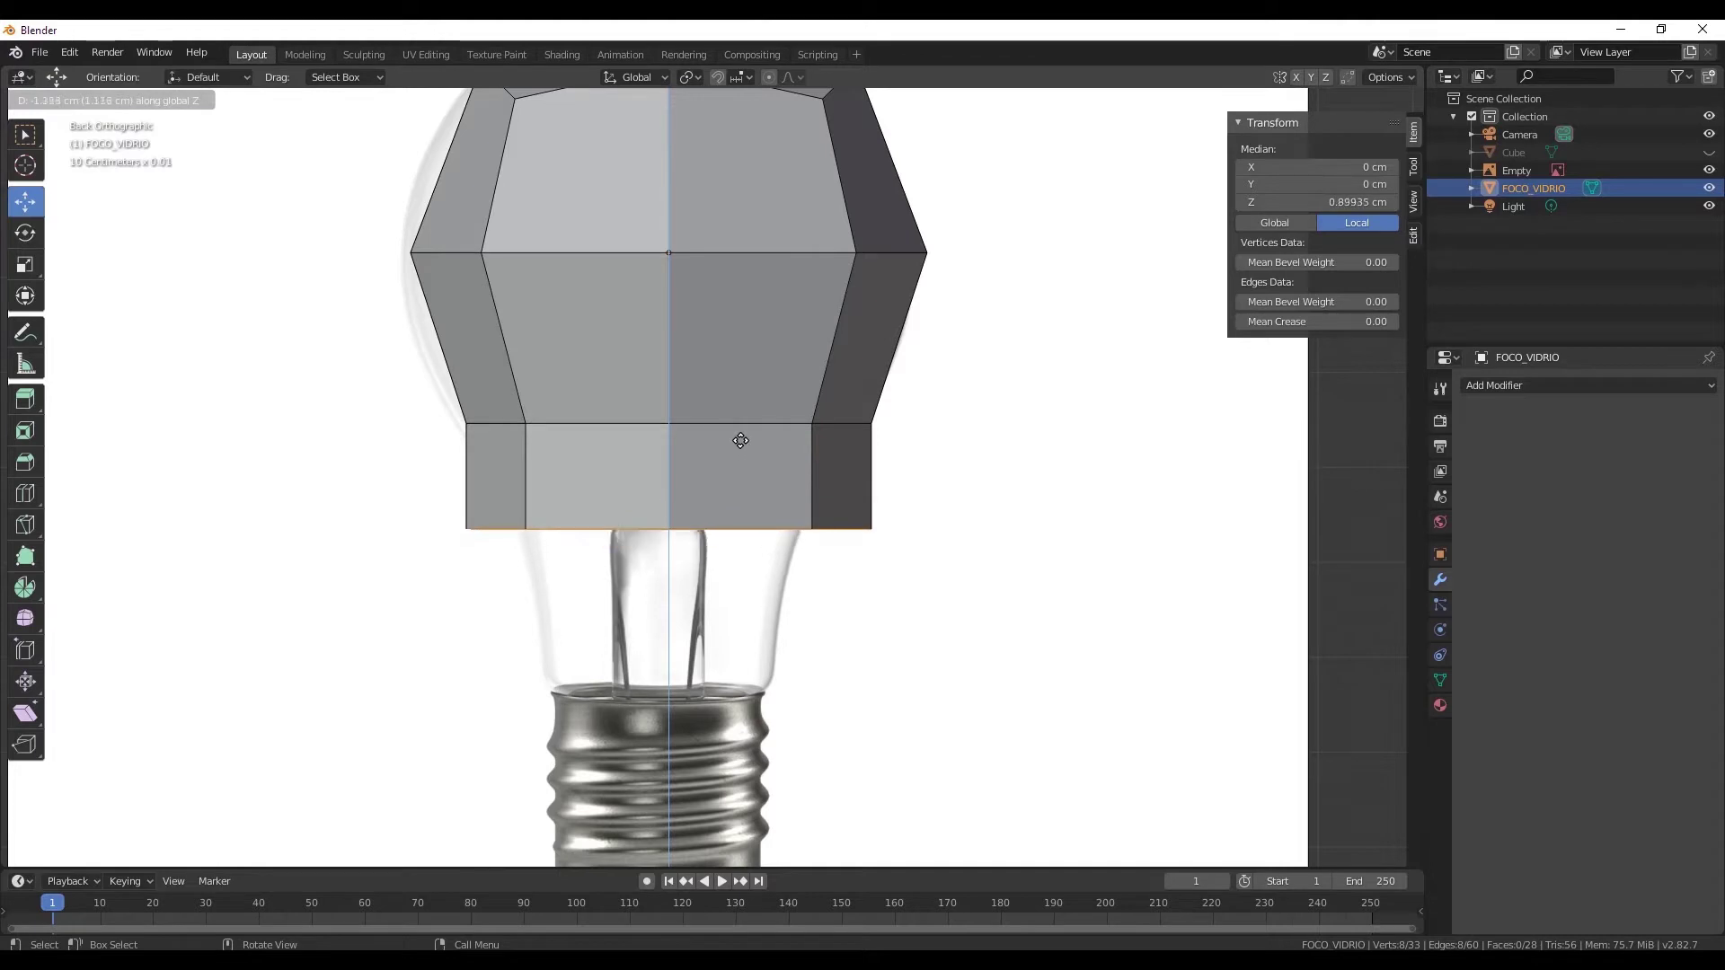
pyautogui.click(744, 456)
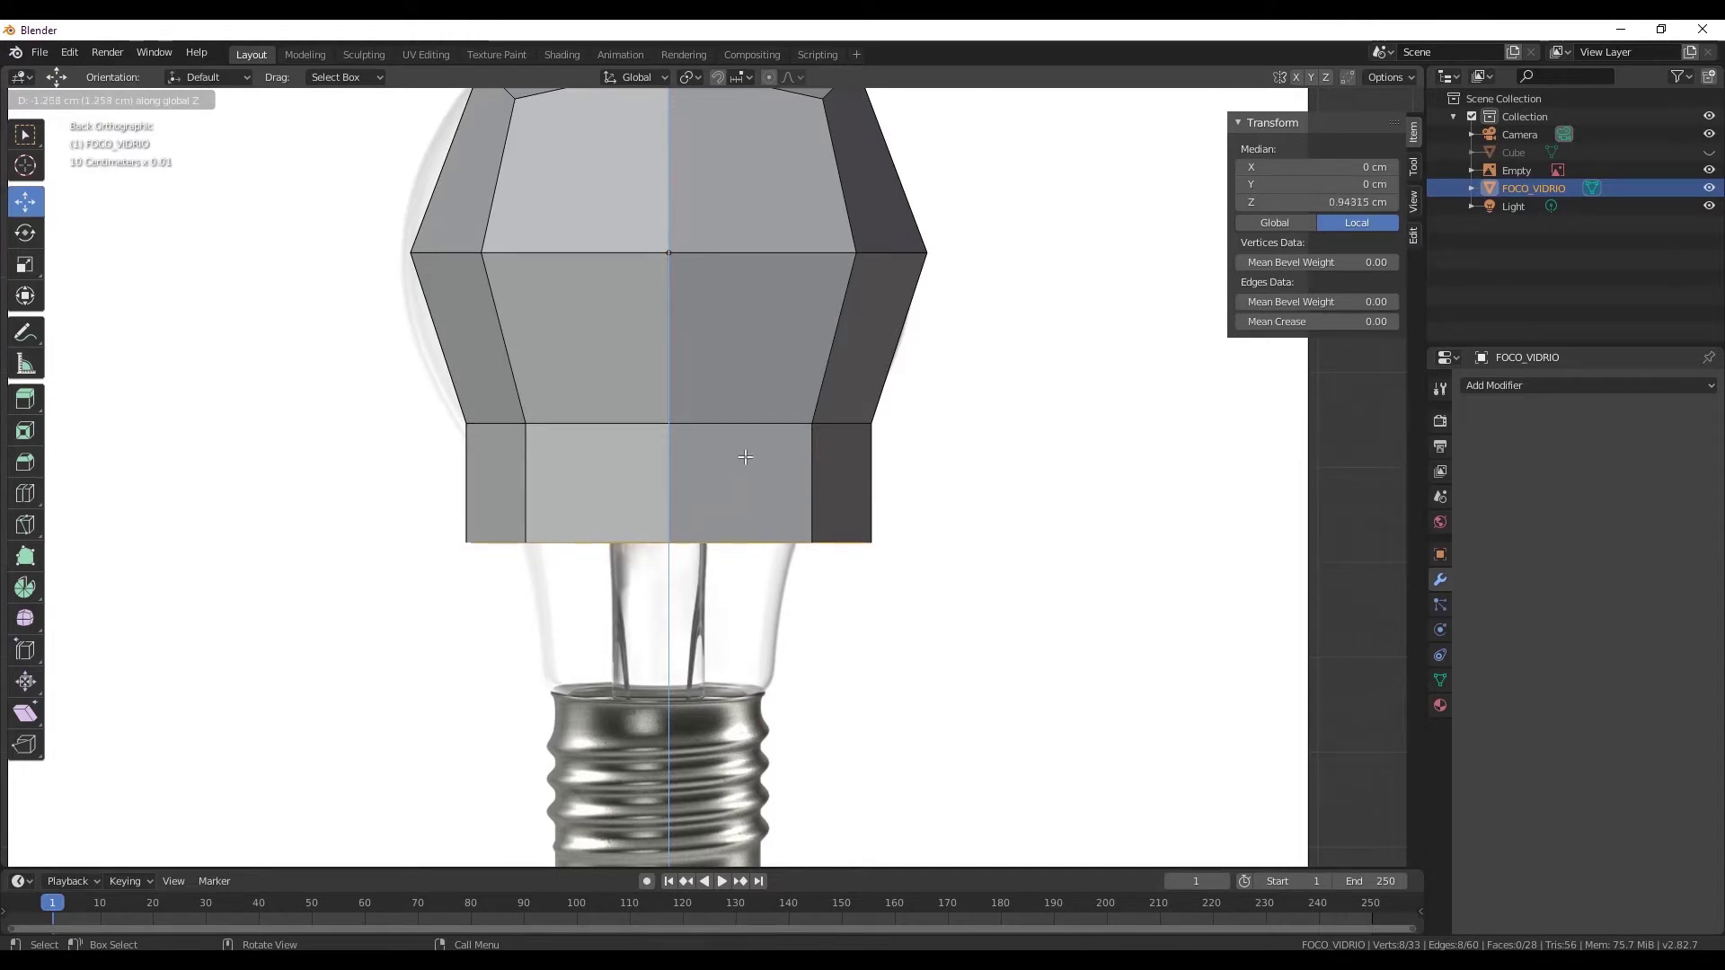
pyautogui.press('s')
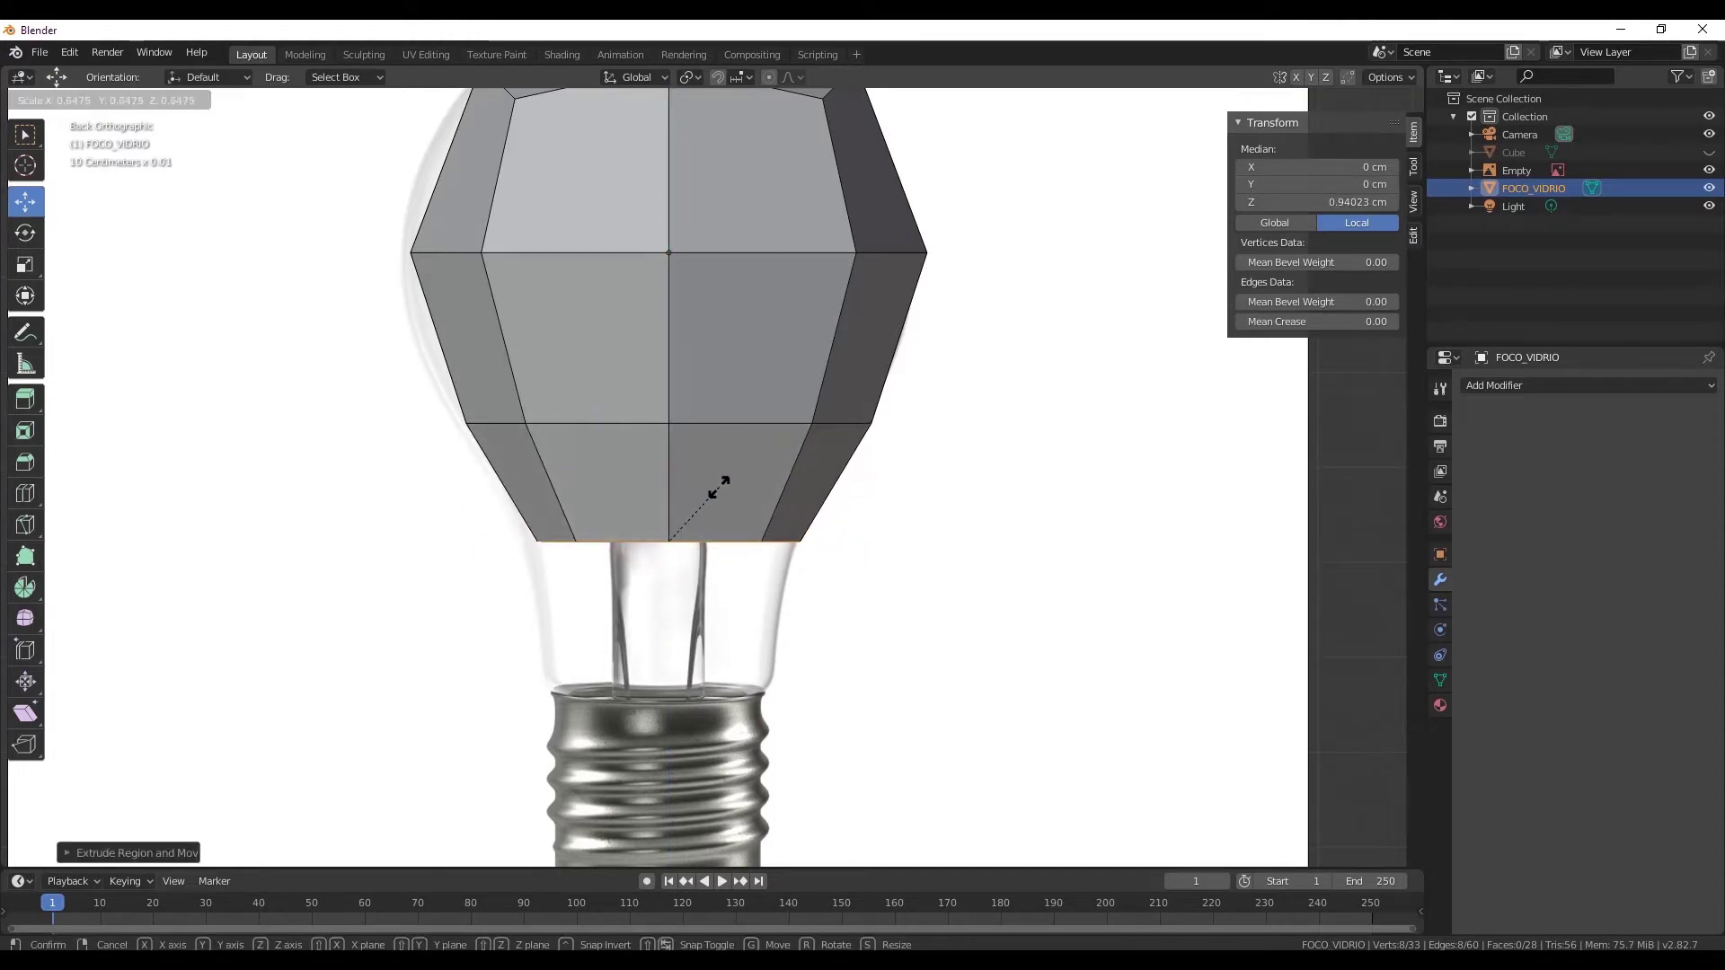
pyautogui.click(721, 485)
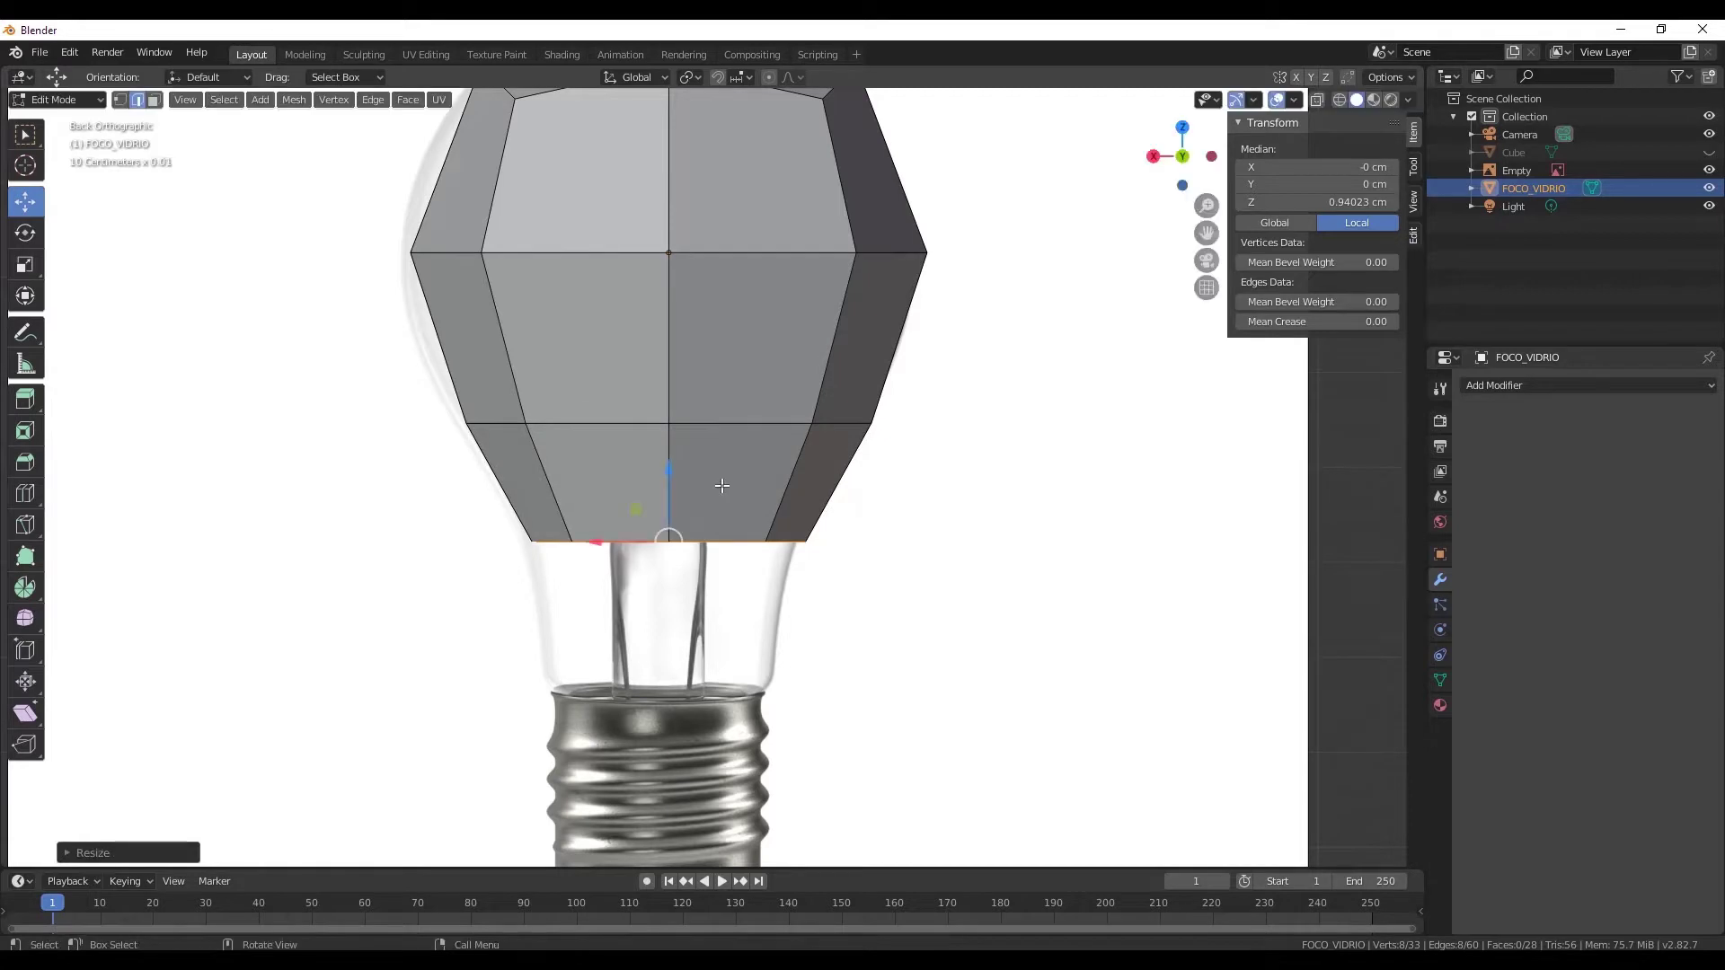
pyautogui.press('e')
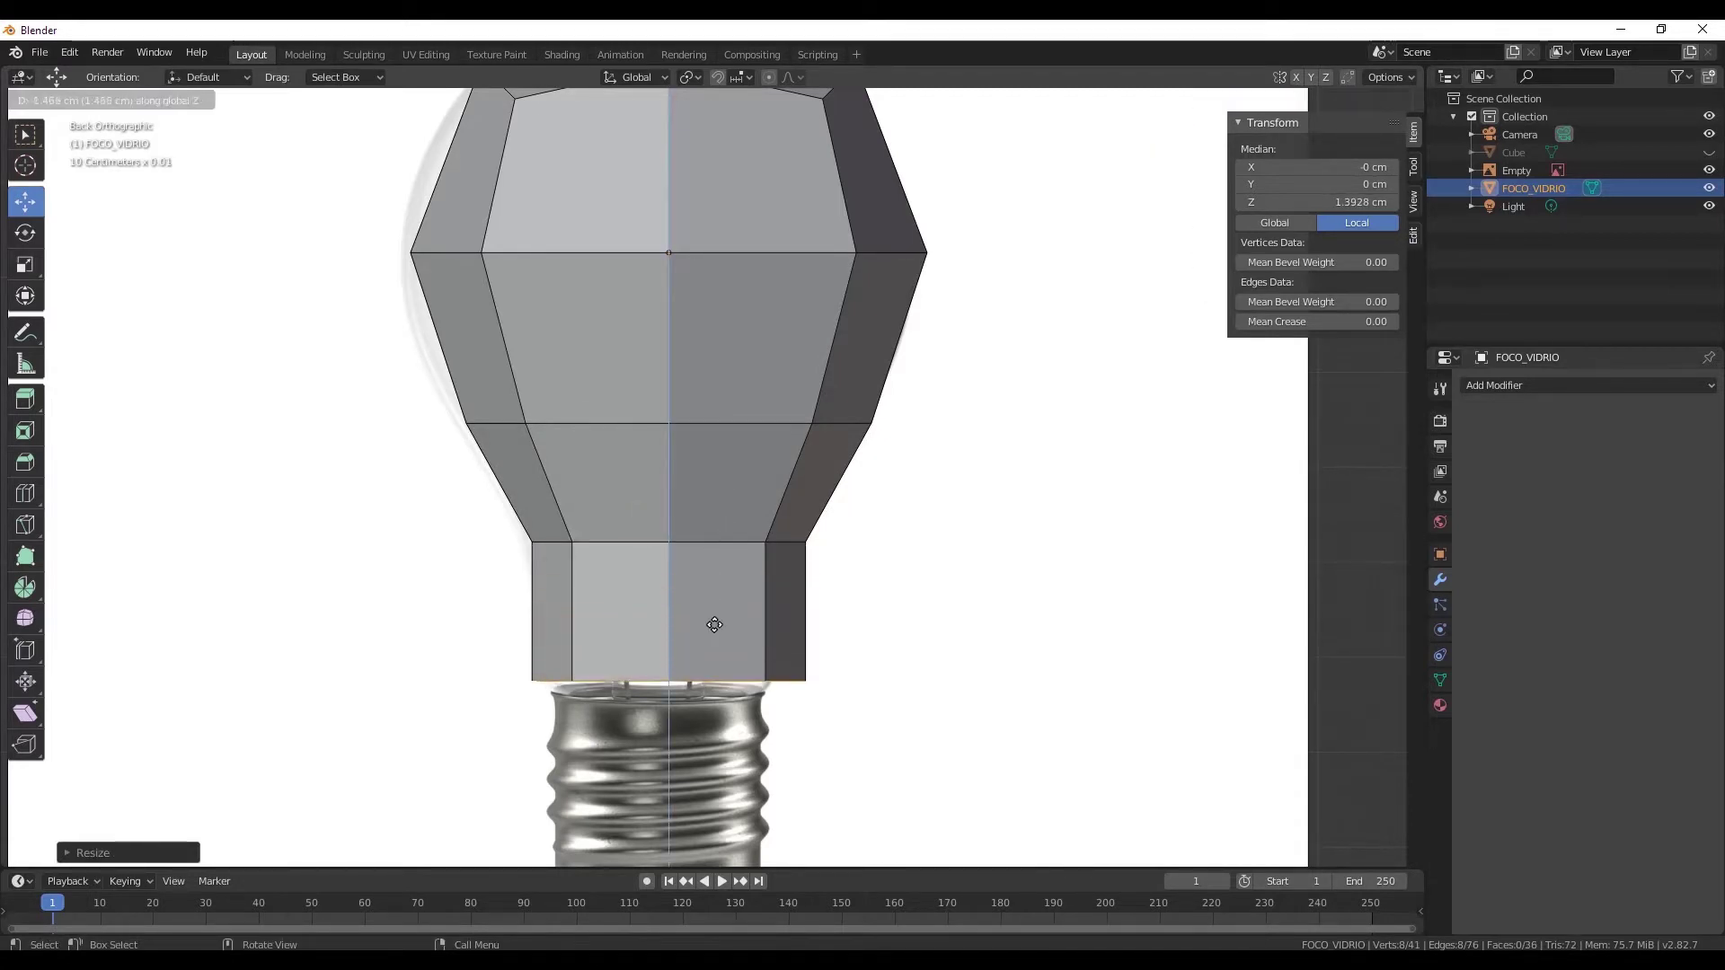
pyautogui.press('s')
pyautogui.press('Escape')
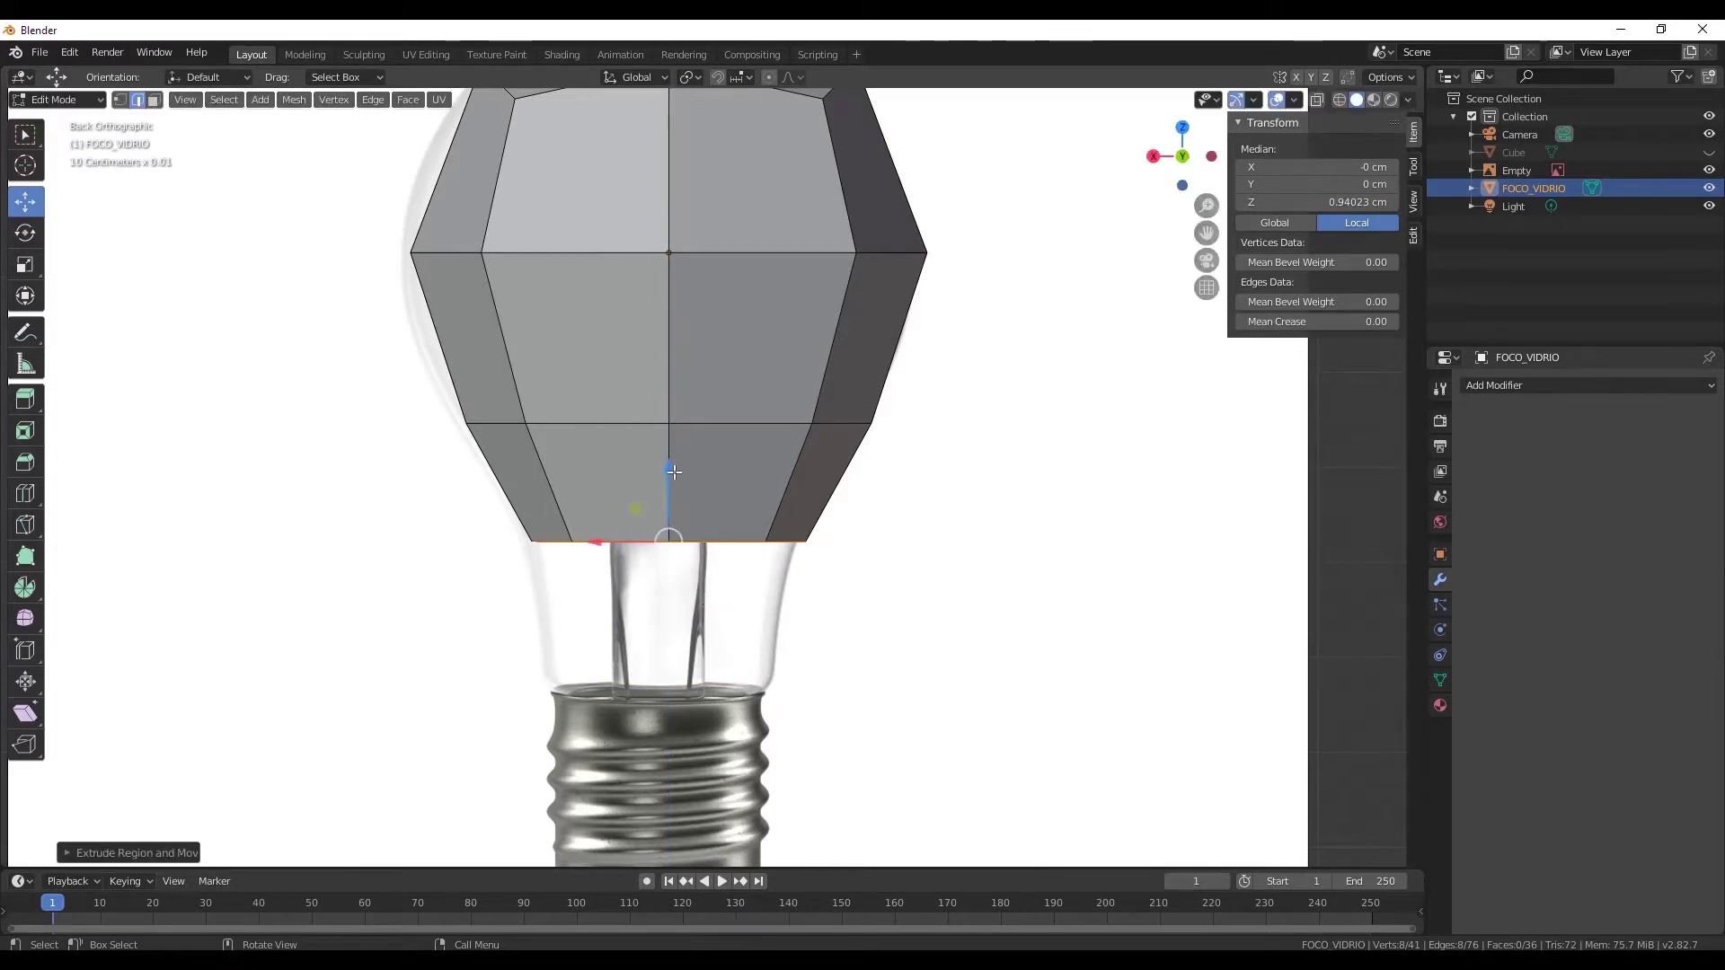
# - Lower the neck's bottom loop to the socket top, resizing it and fine-tuning its height along Z
pyautogui.moveTo(673, 472); pyautogui.dragTo(675, 585)
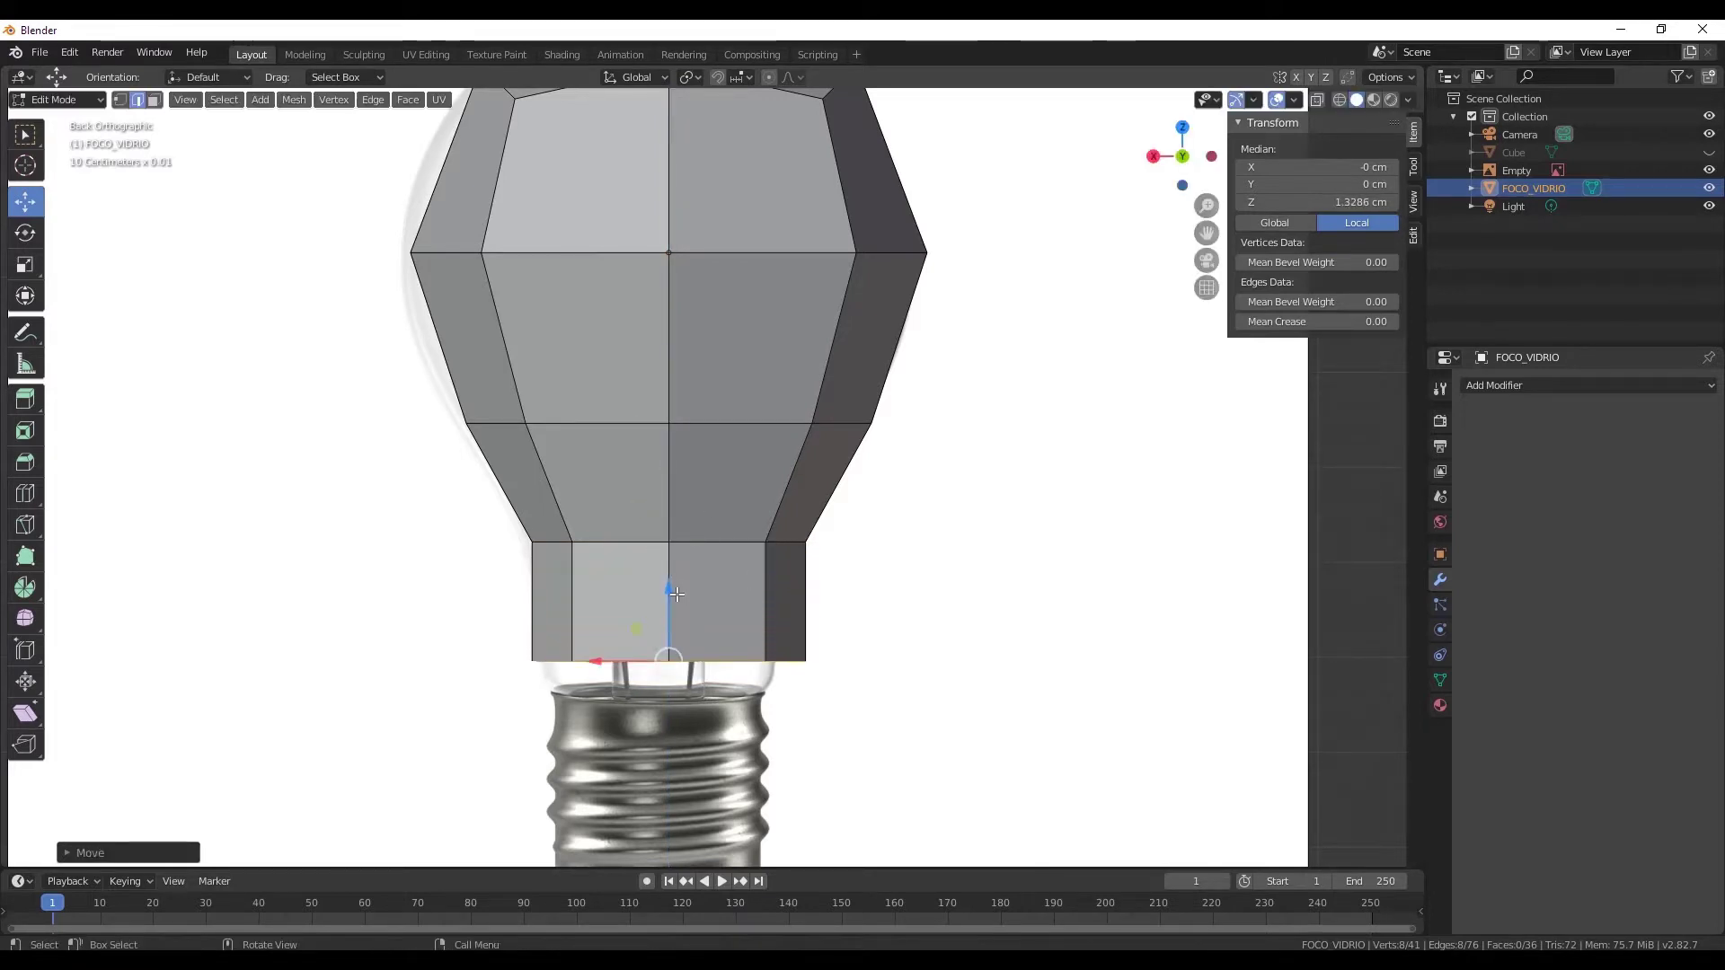
pyautogui.moveTo(666, 596); pyautogui.dragTo(670, 629)
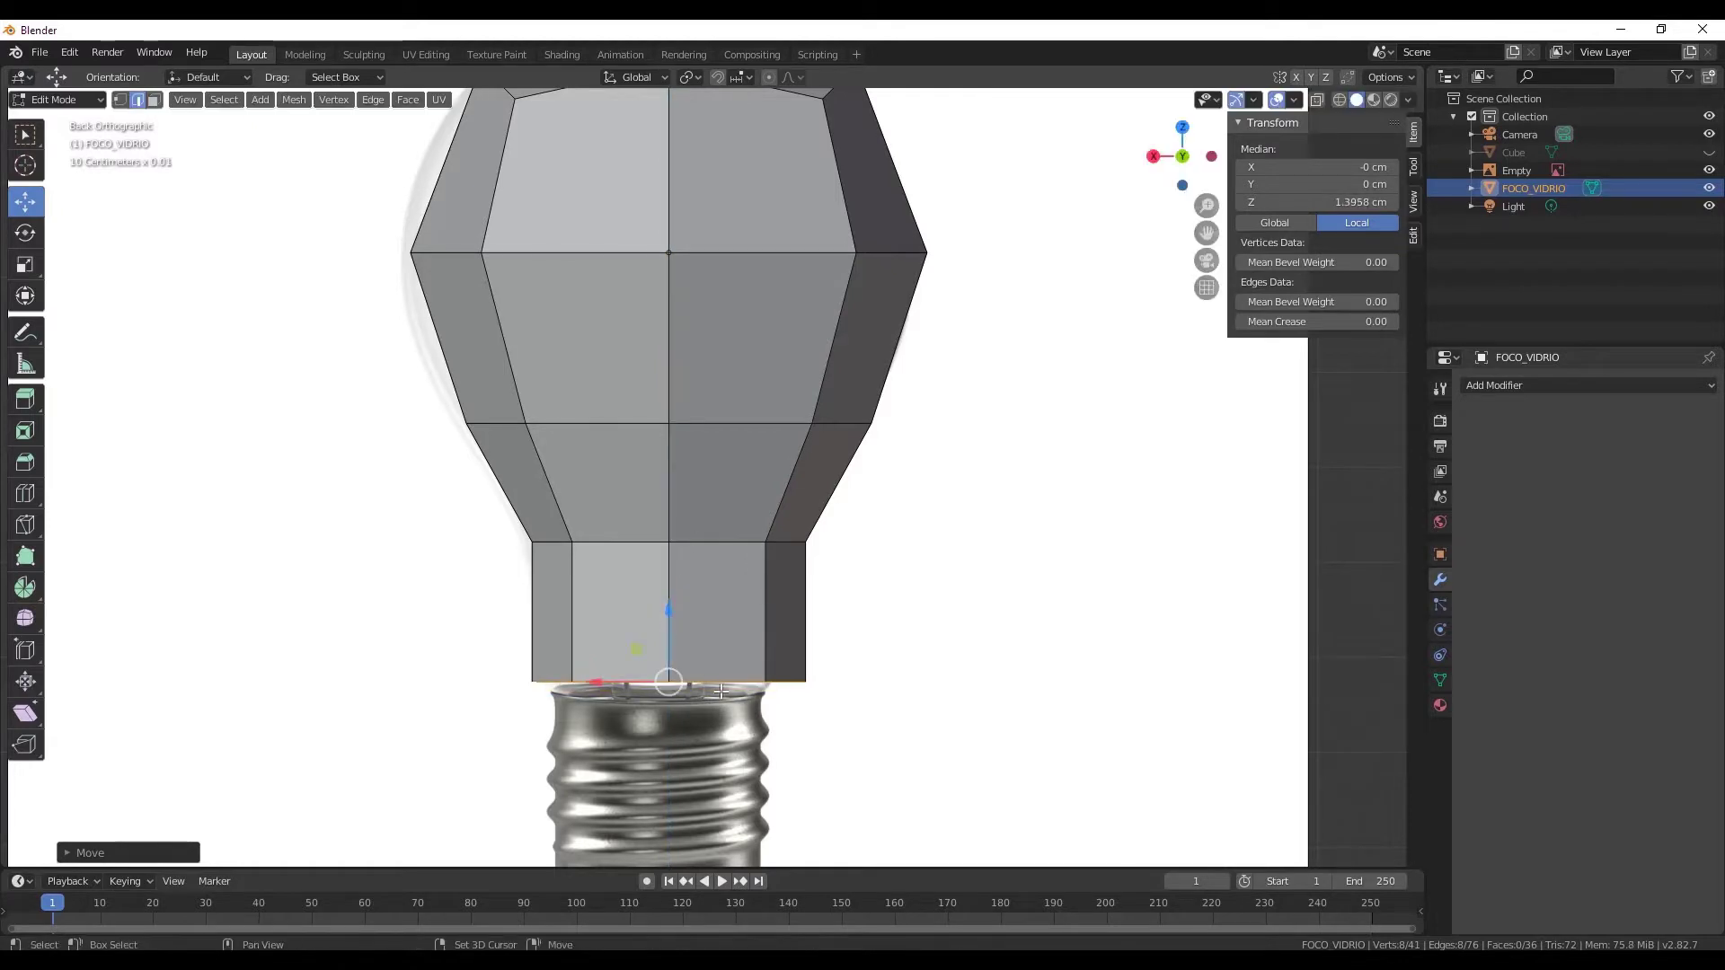
pyautogui.keyDown('shift'); pyautogui.moveTo(681, 656); pyautogui.dragTo(688, 580, button='middle'); pyautogui.keyUp('shift')
pyautogui.scroll(1, 688, 580)
pyautogui.press('s')
pyautogui.press('Escape')
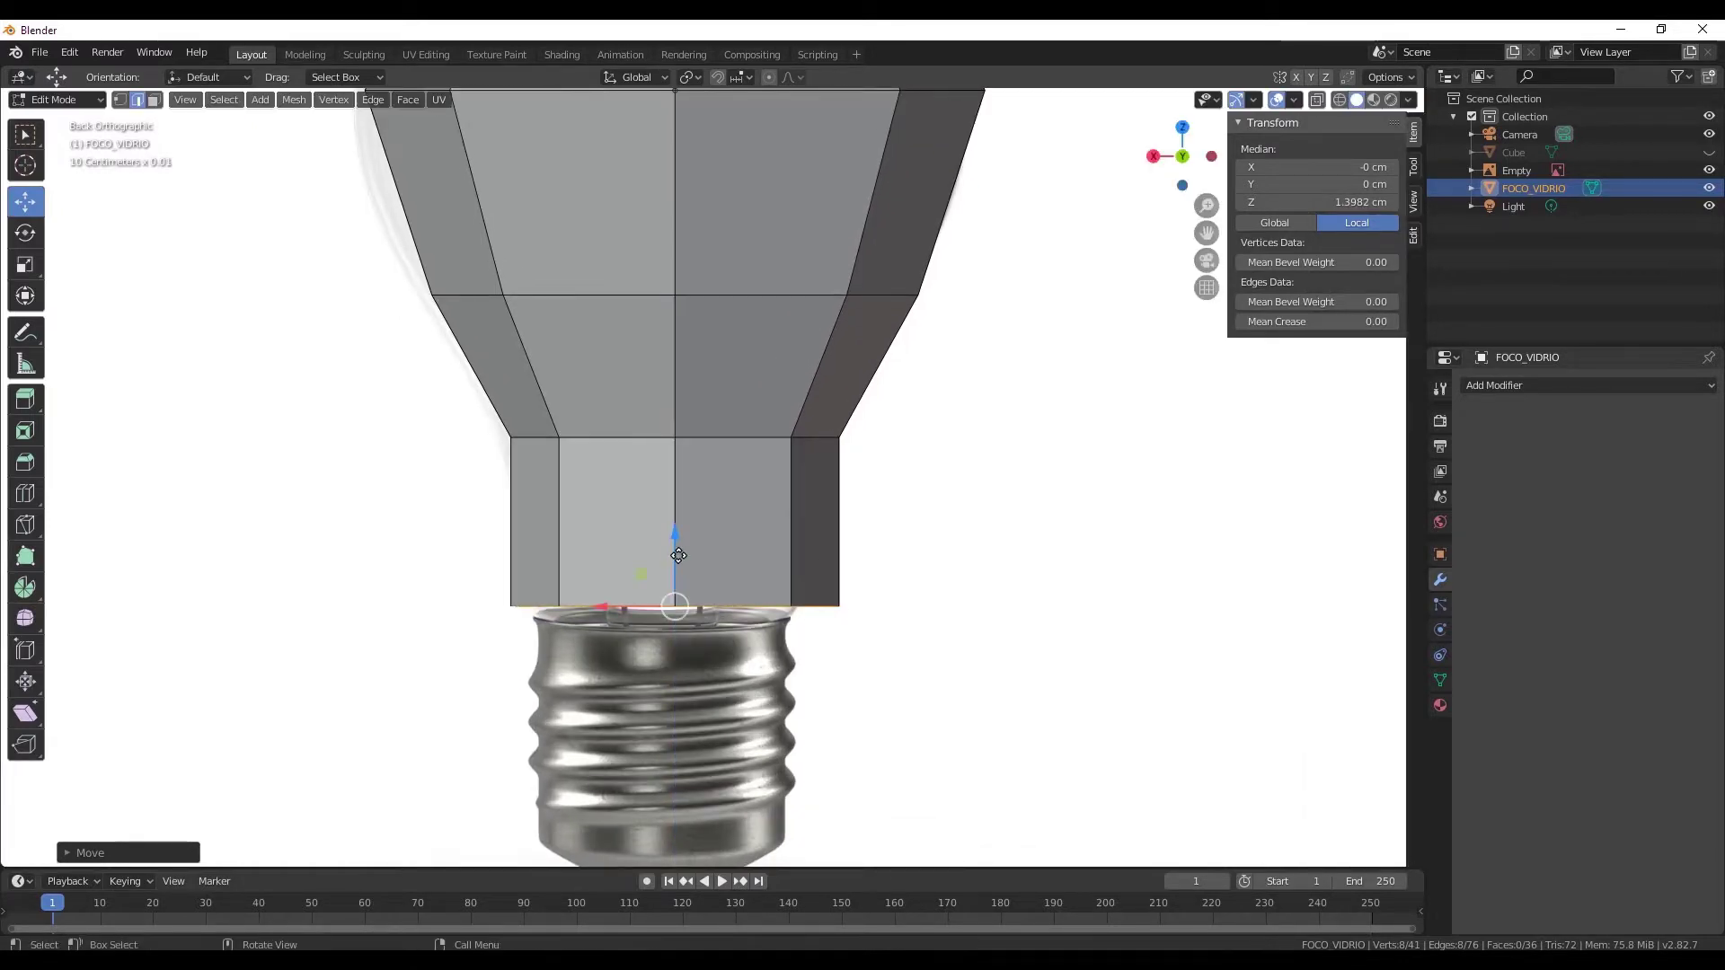
pyautogui.press('s')
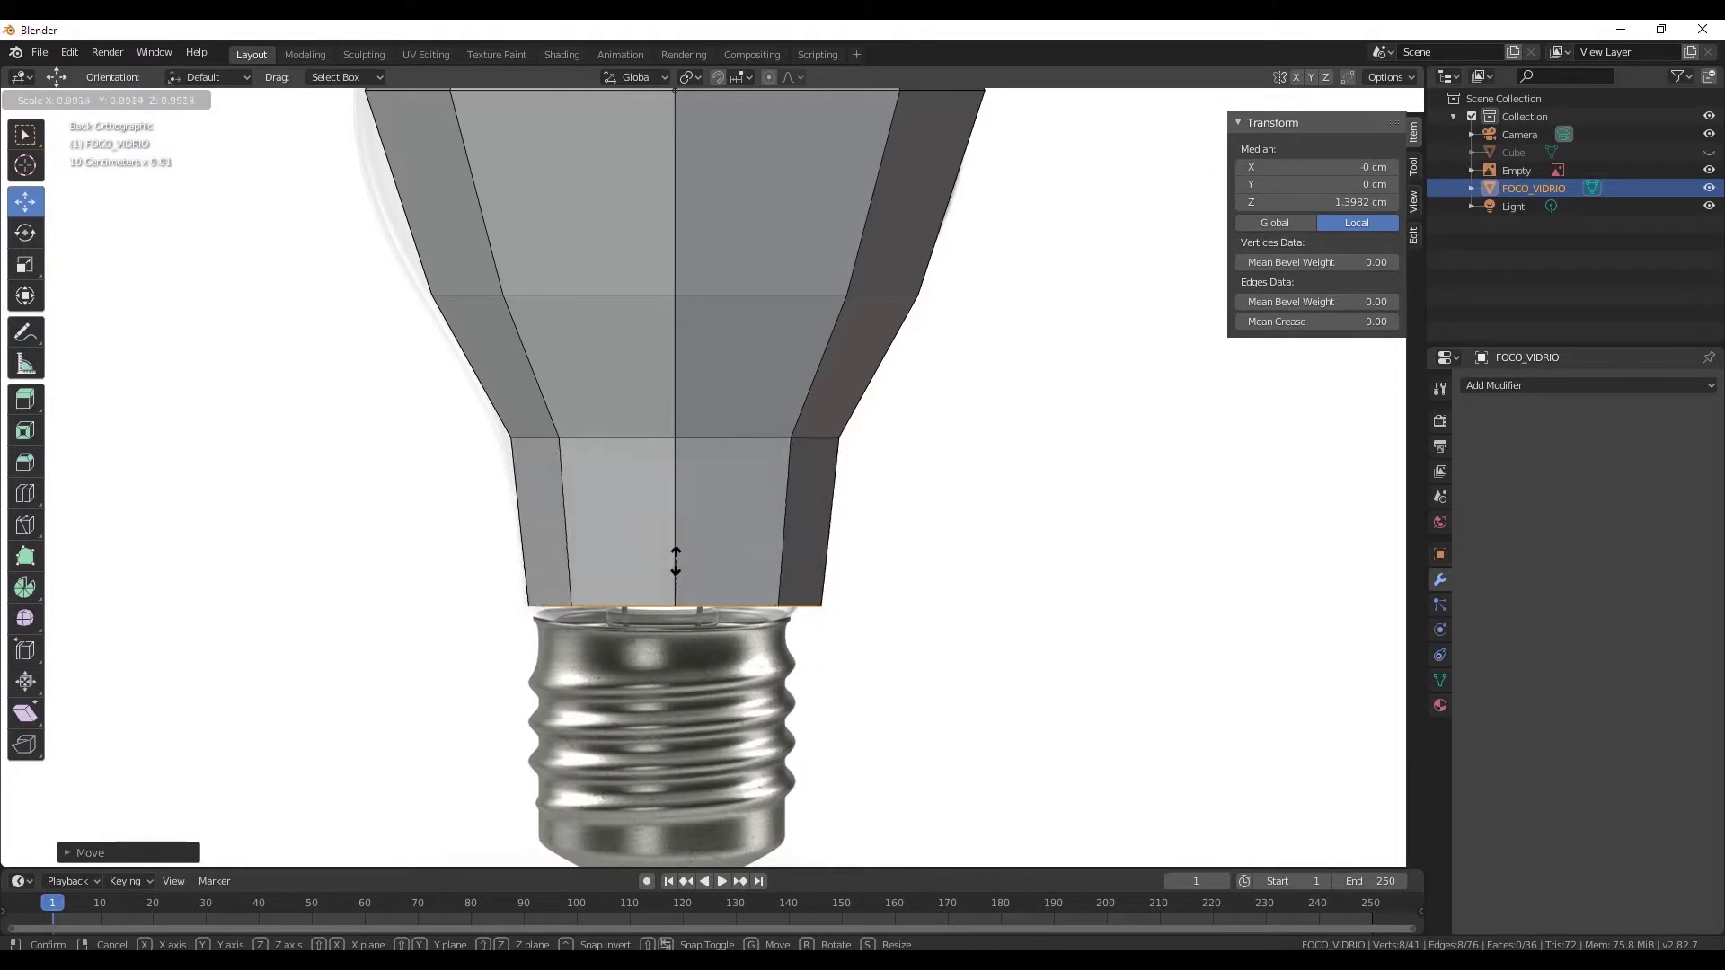
pyautogui.click(677, 558)
pyautogui.moveTo(675, 552); pyautogui.dragTo(677, 561)
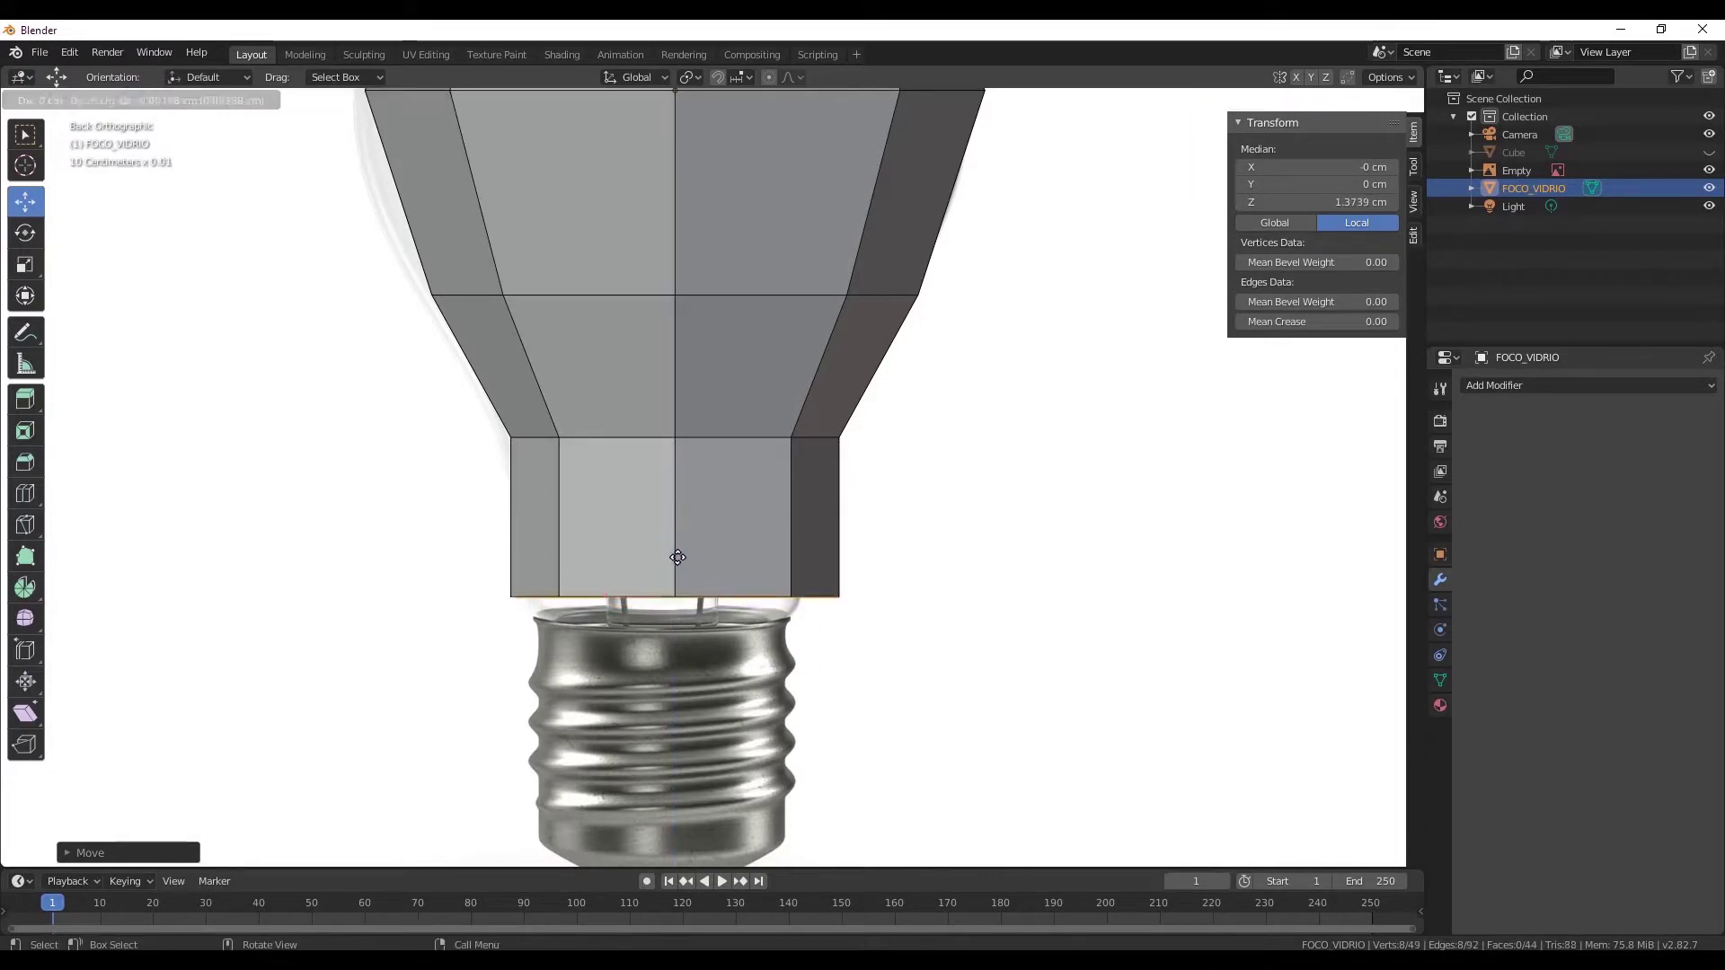
pyautogui.press('z')
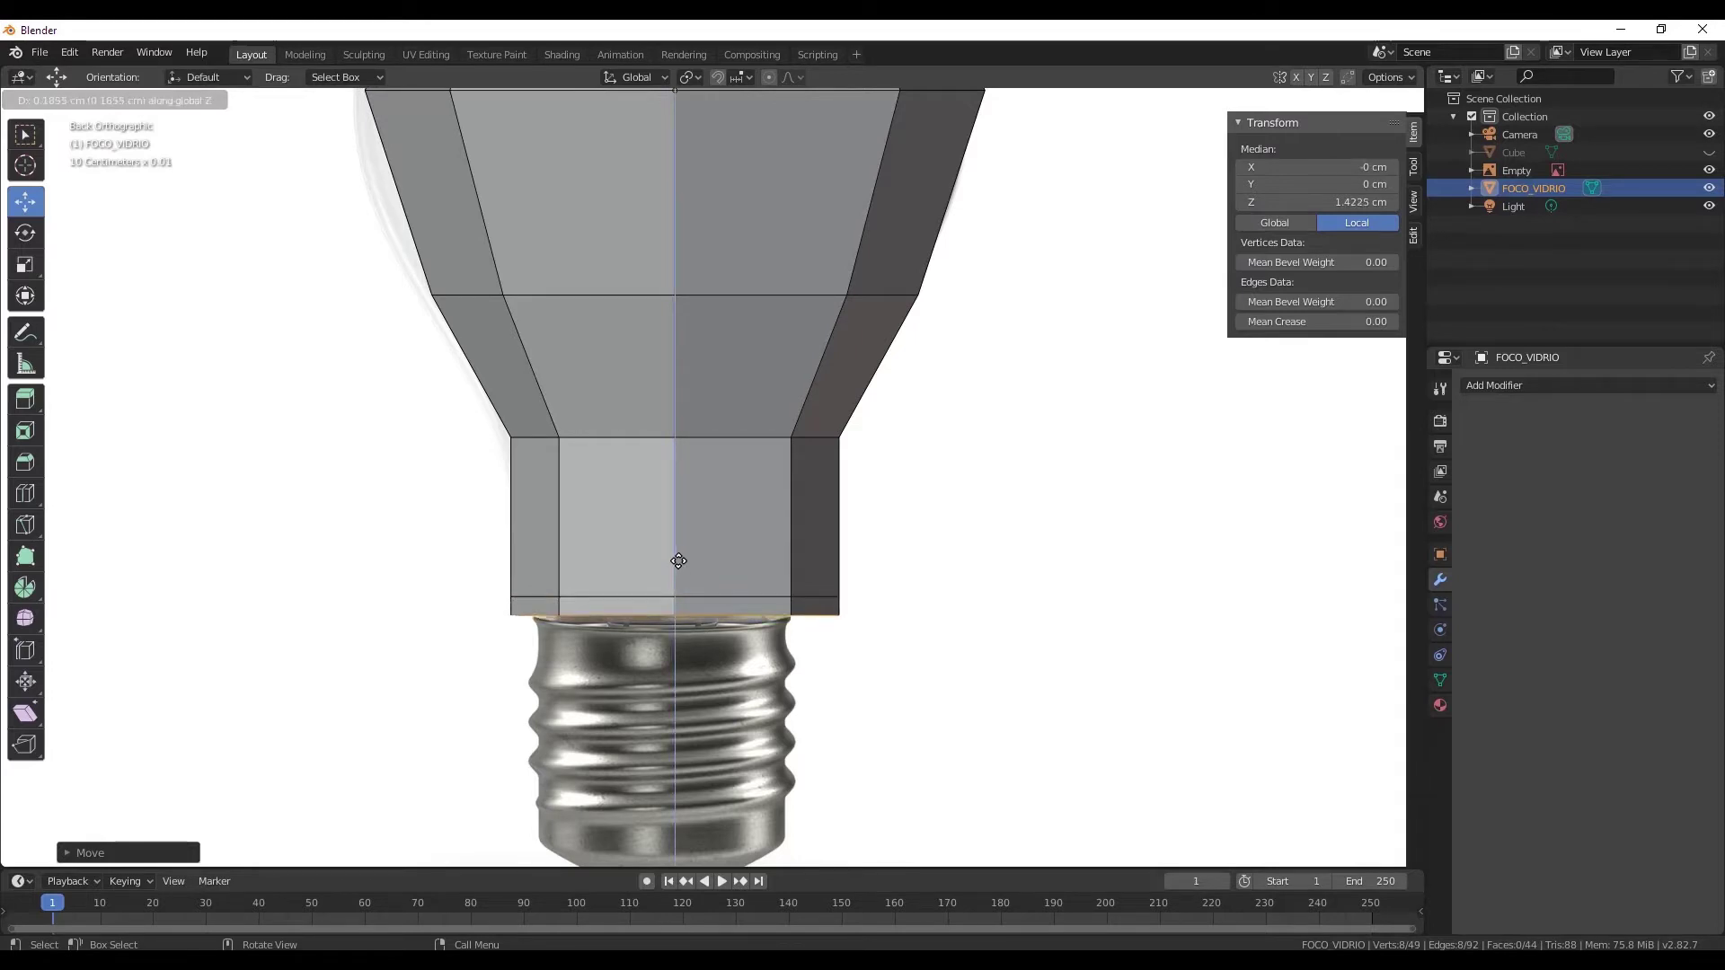
pyautogui.moveTo(678, 560); pyautogui.dragTo(678, 561)
# - Extrude a short band from the bottom loop and shrink it inward into a lip
pyautogui.press('e')
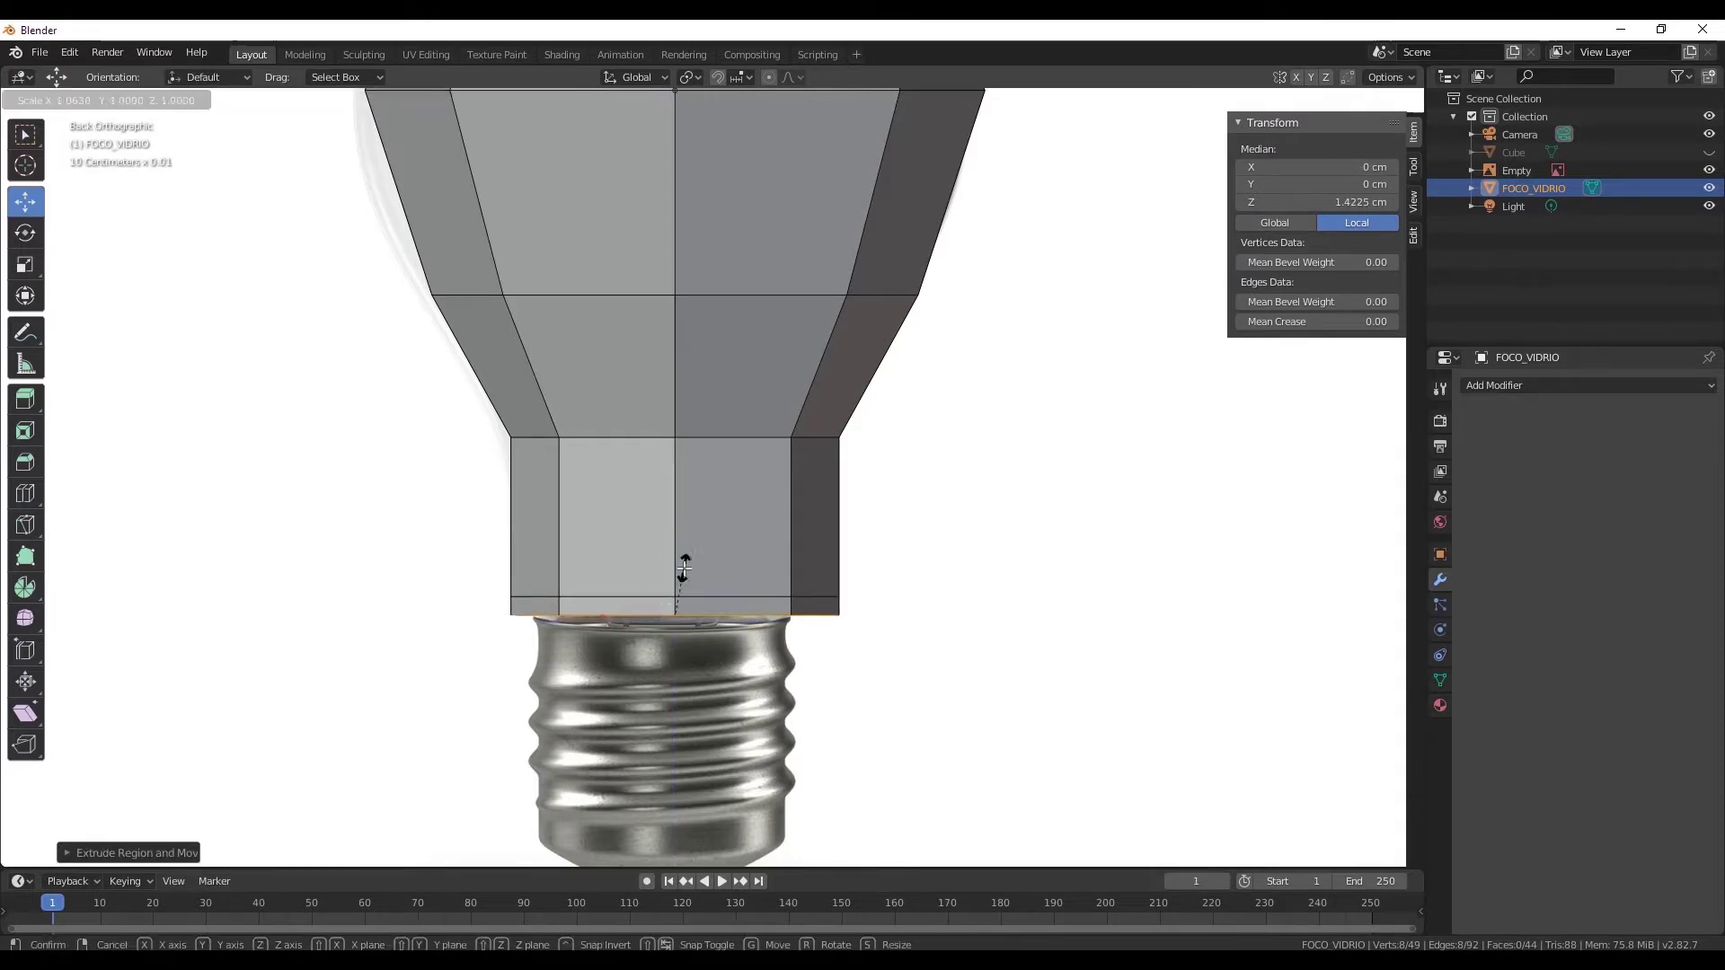
pyautogui.press('s')
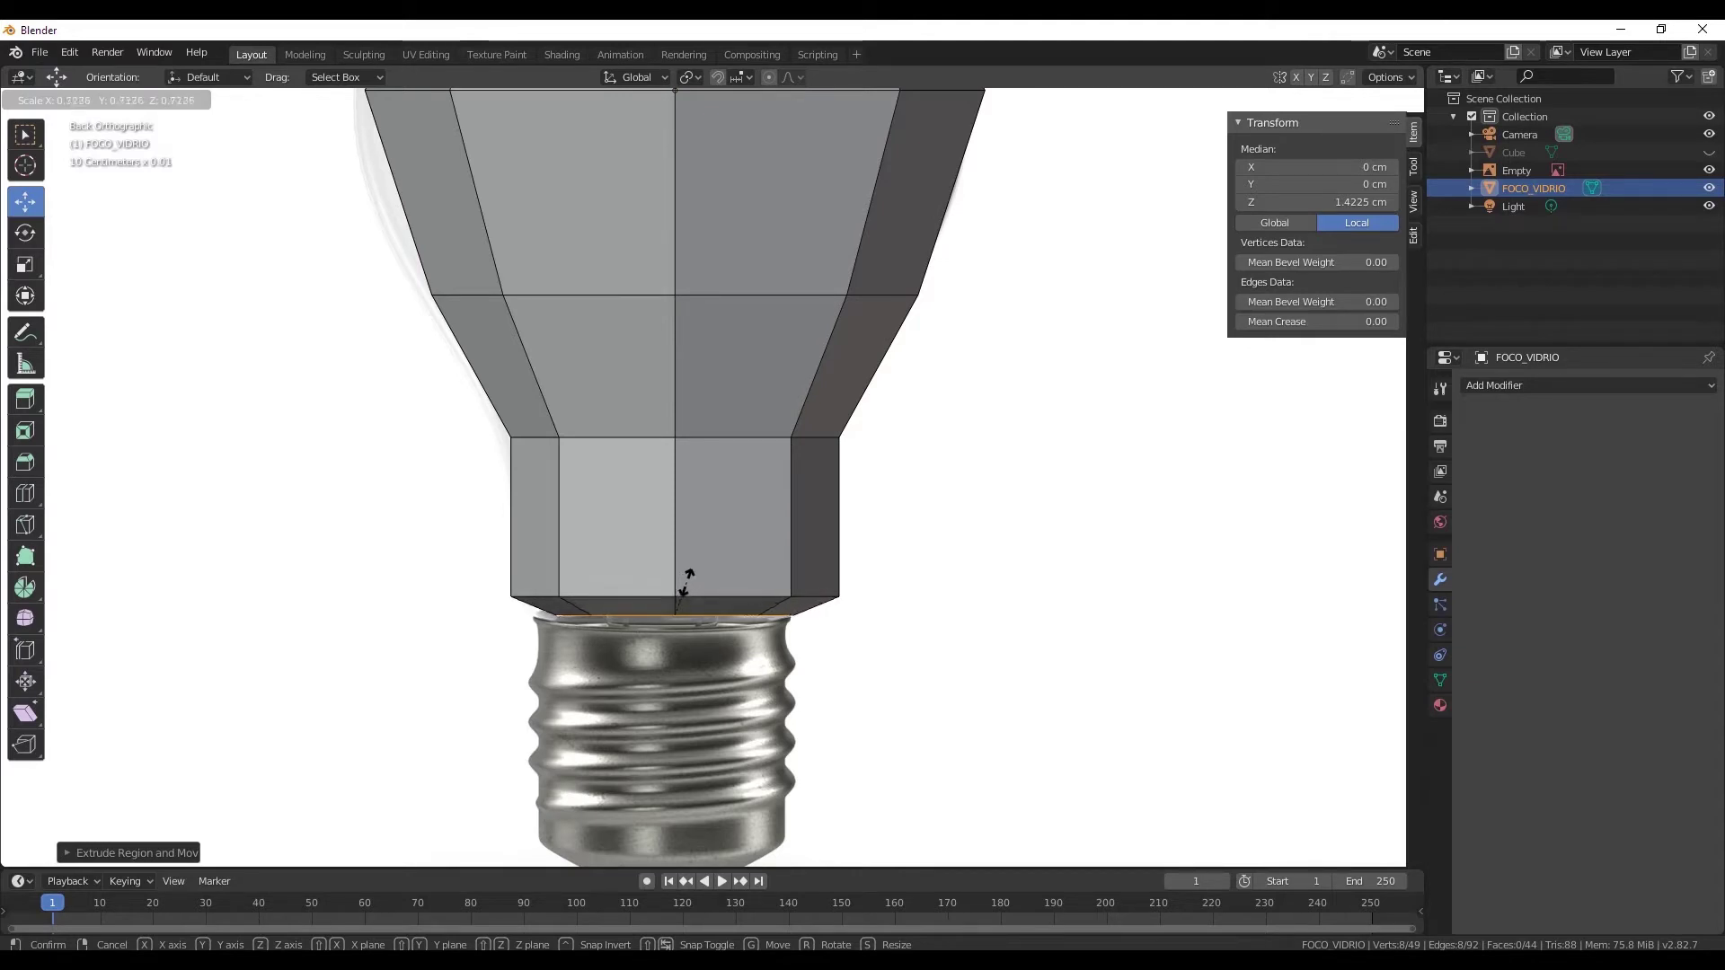
pyautogui.click(689, 579)
pyautogui.scroll(1, 969, 401)
# - Zoom in on the socket area and extrude the bottom edges downward
pyautogui.scroll(1, 969, 402)
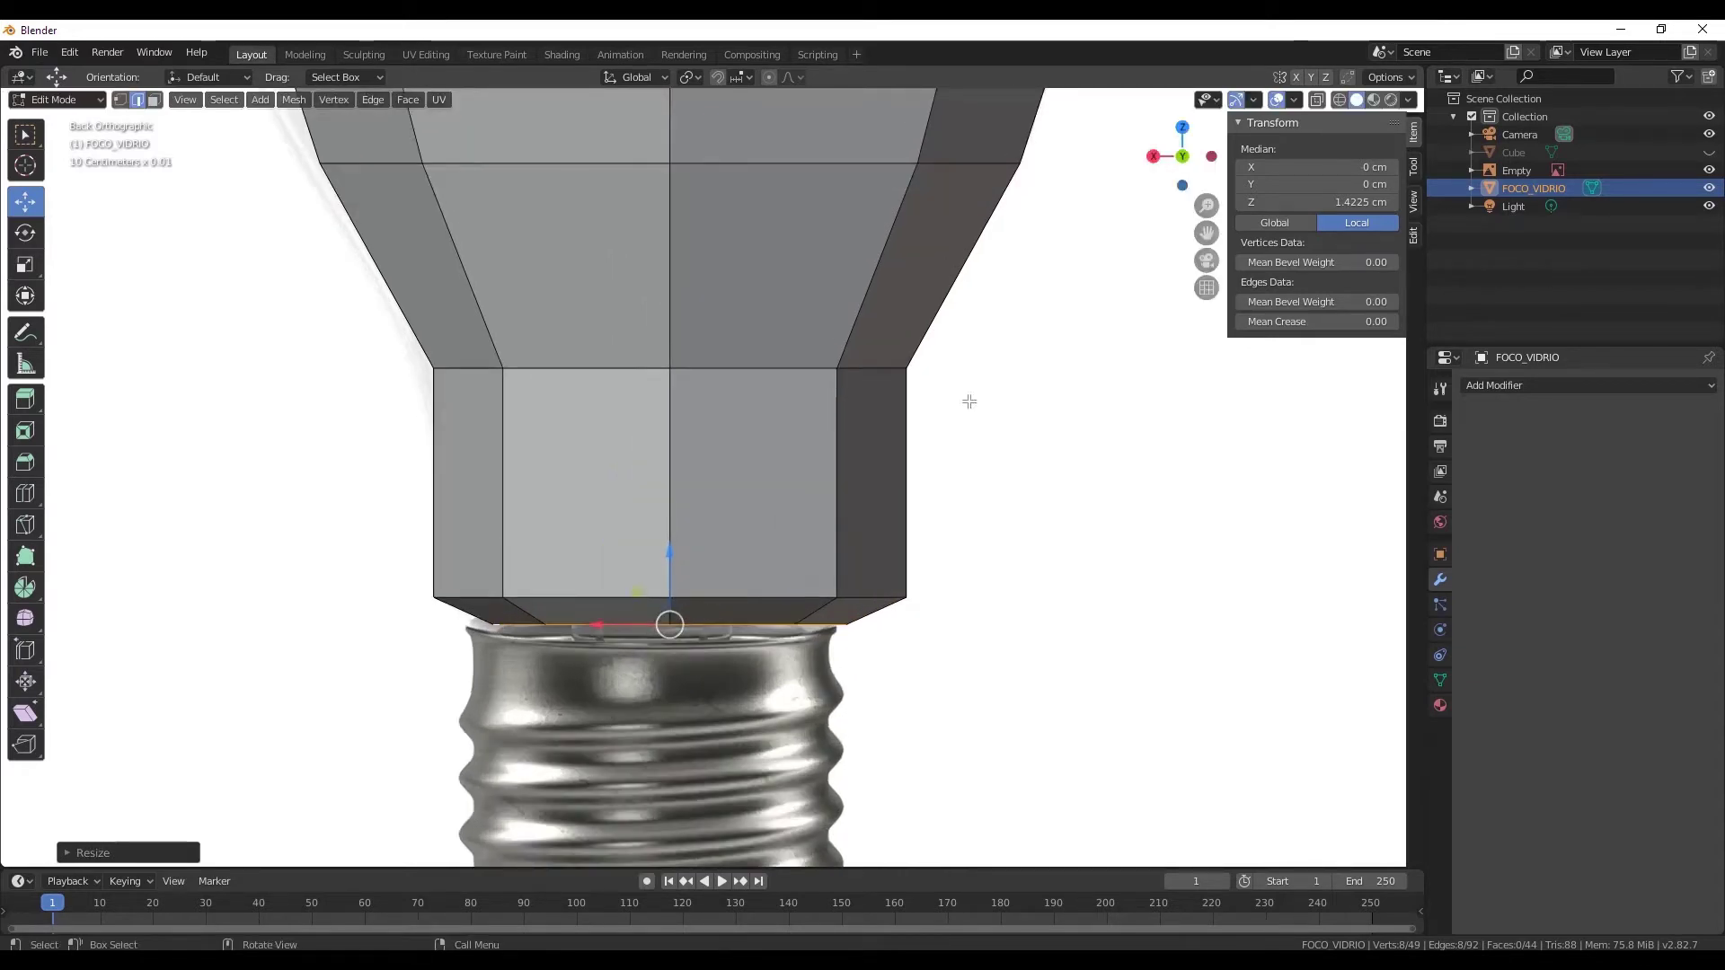
pyautogui.keyDown('shift'); pyautogui.moveTo(856, 542); pyautogui.dragTo(868, 498, button='middle'); pyautogui.keyUp('shift')
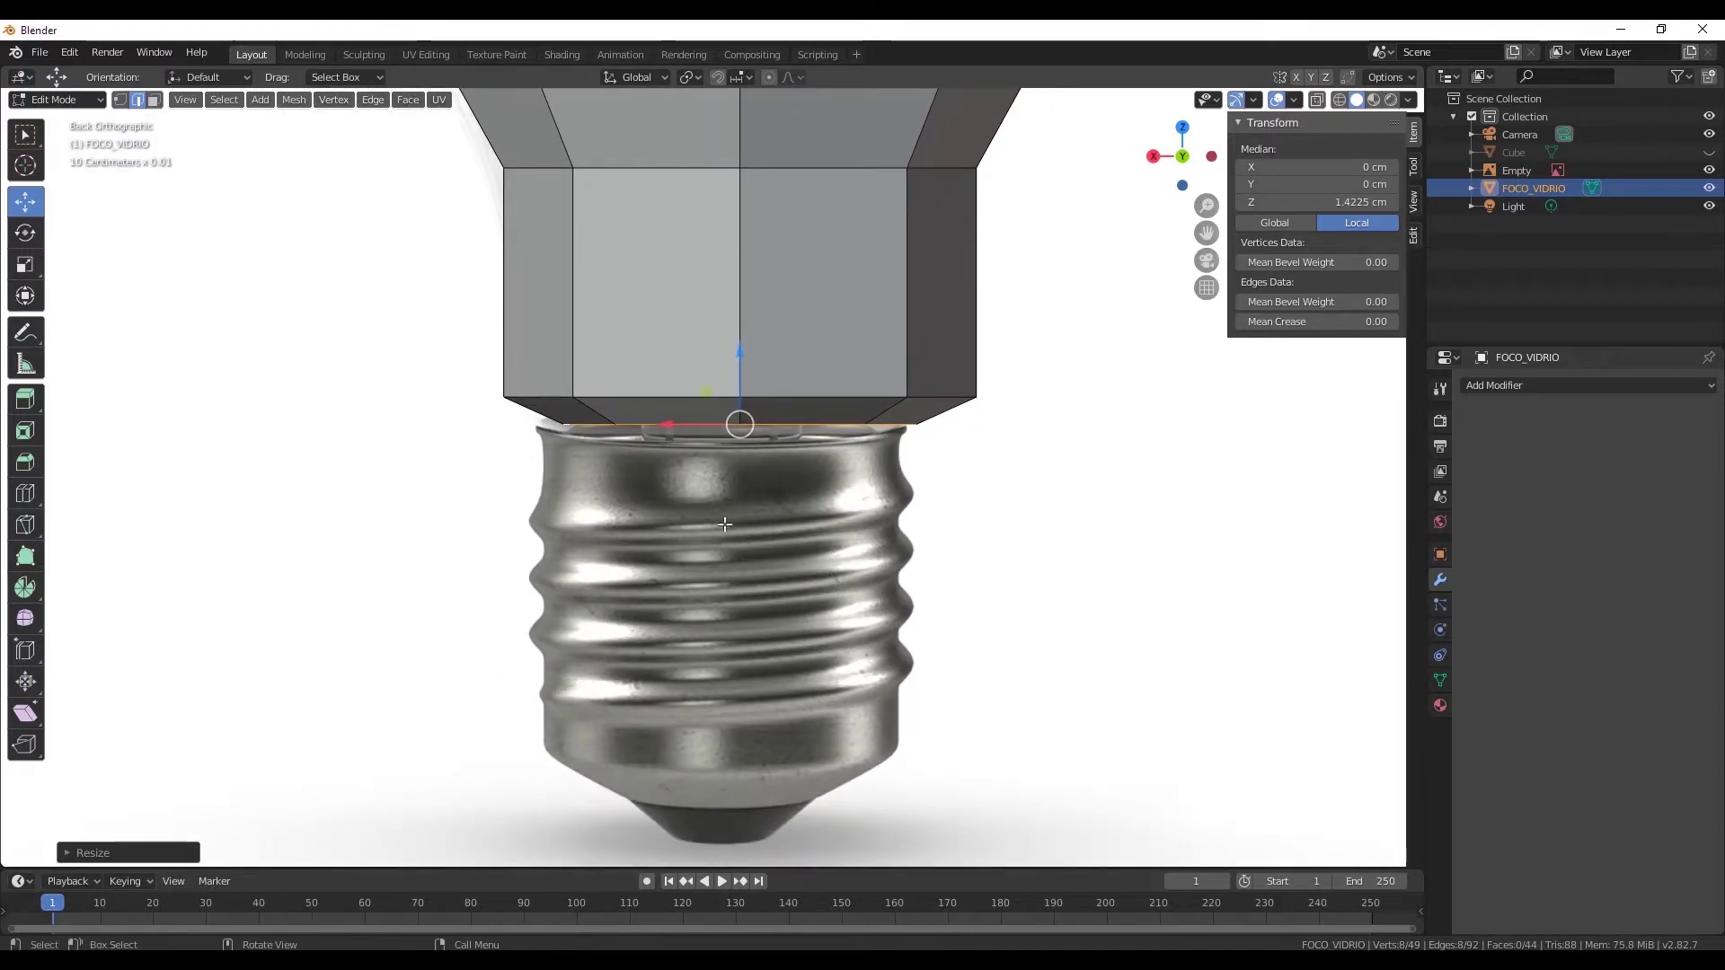
pyautogui.scroll(2, 760, 455)
pyautogui.scroll(1, 760, 455)
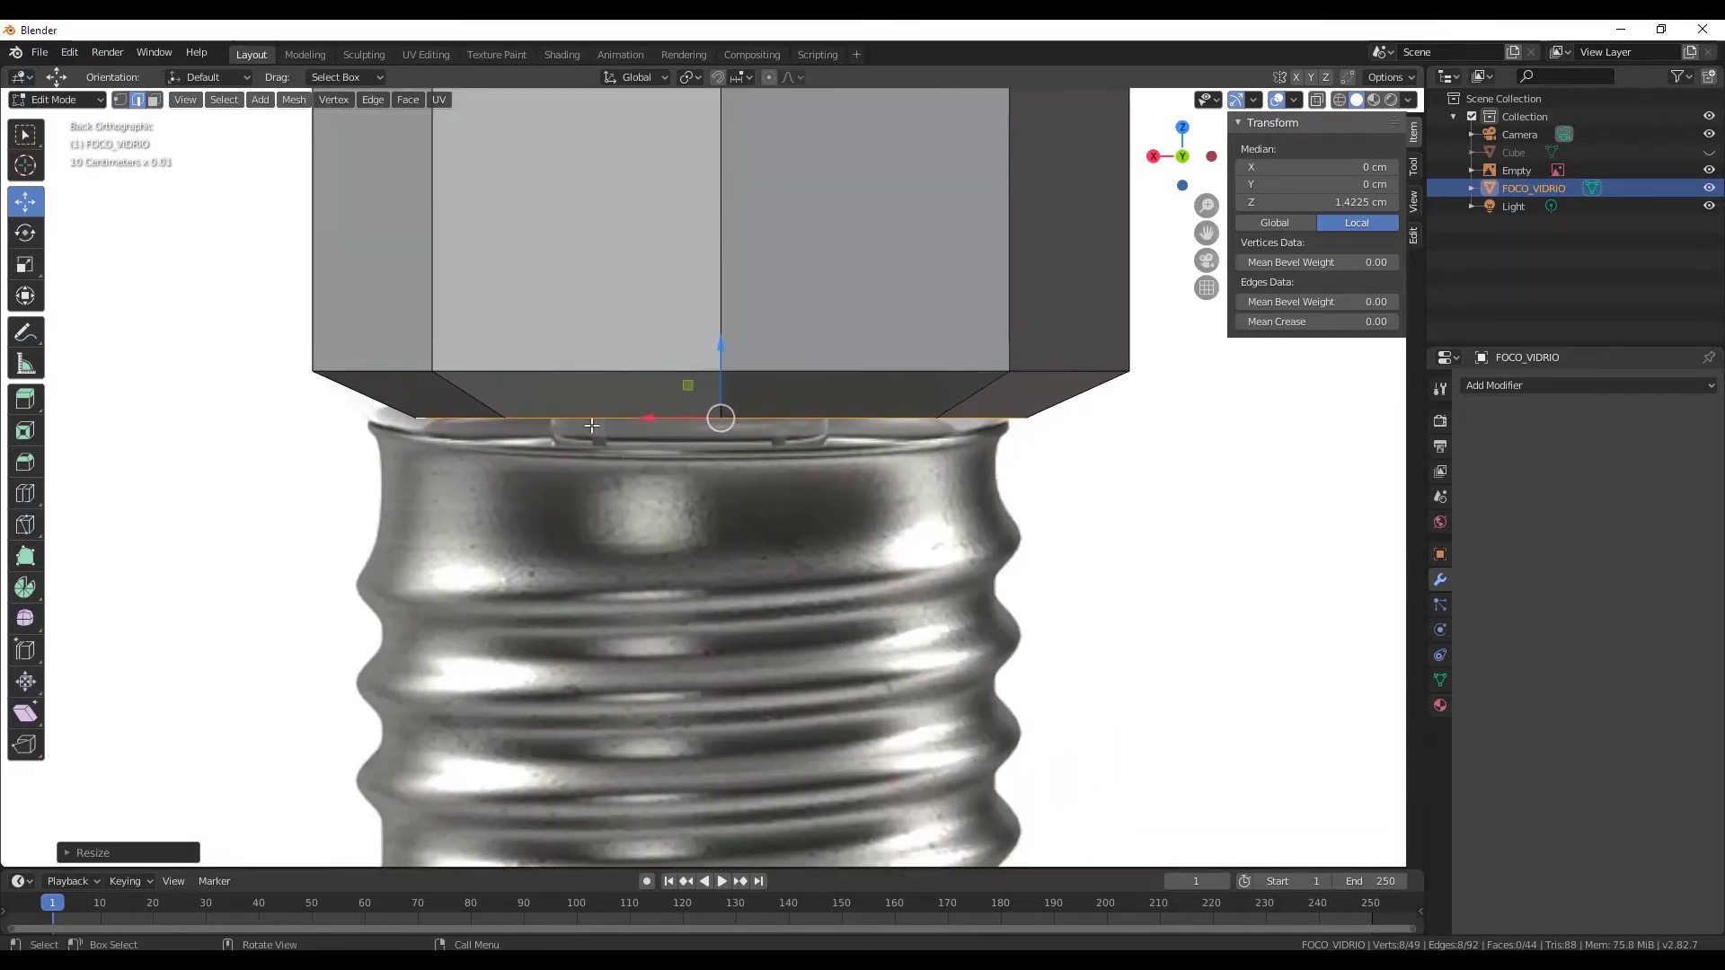
pyautogui.scroll(-4, 802, 248)
pyautogui.scroll(-4, 802, 359)
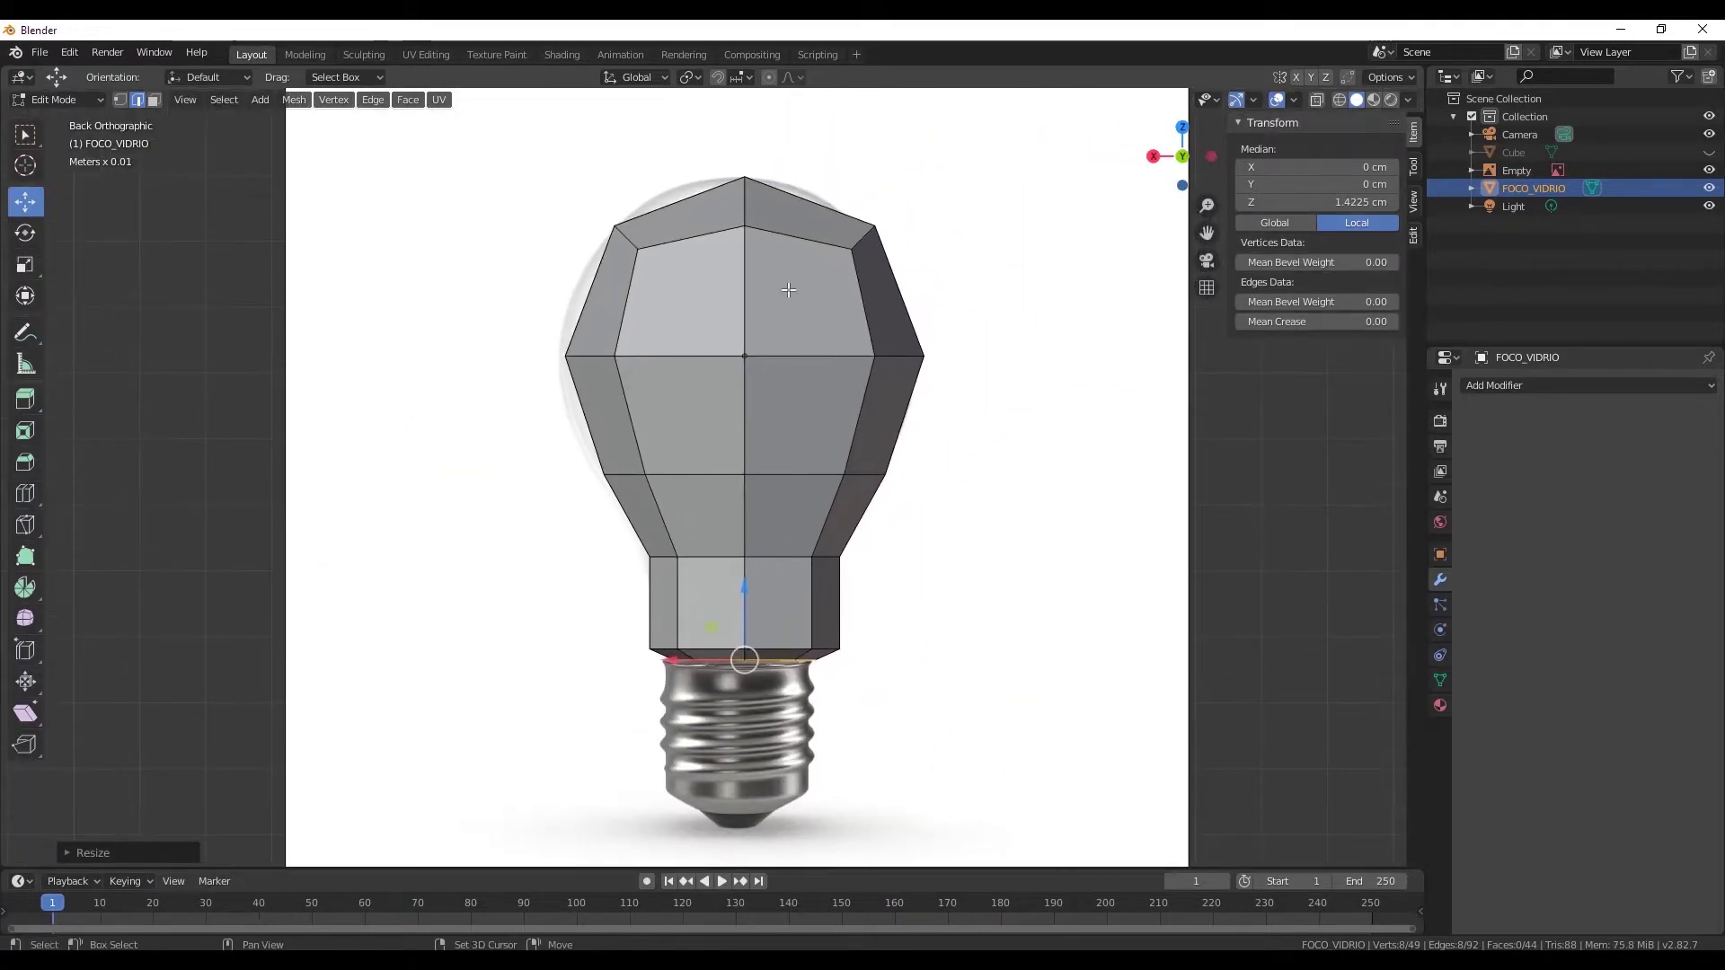
pyautogui.scroll(1, 800, 563)
pyautogui.scroll(2, 800, 562)
pyautogui.scroll(3, 760, 470)
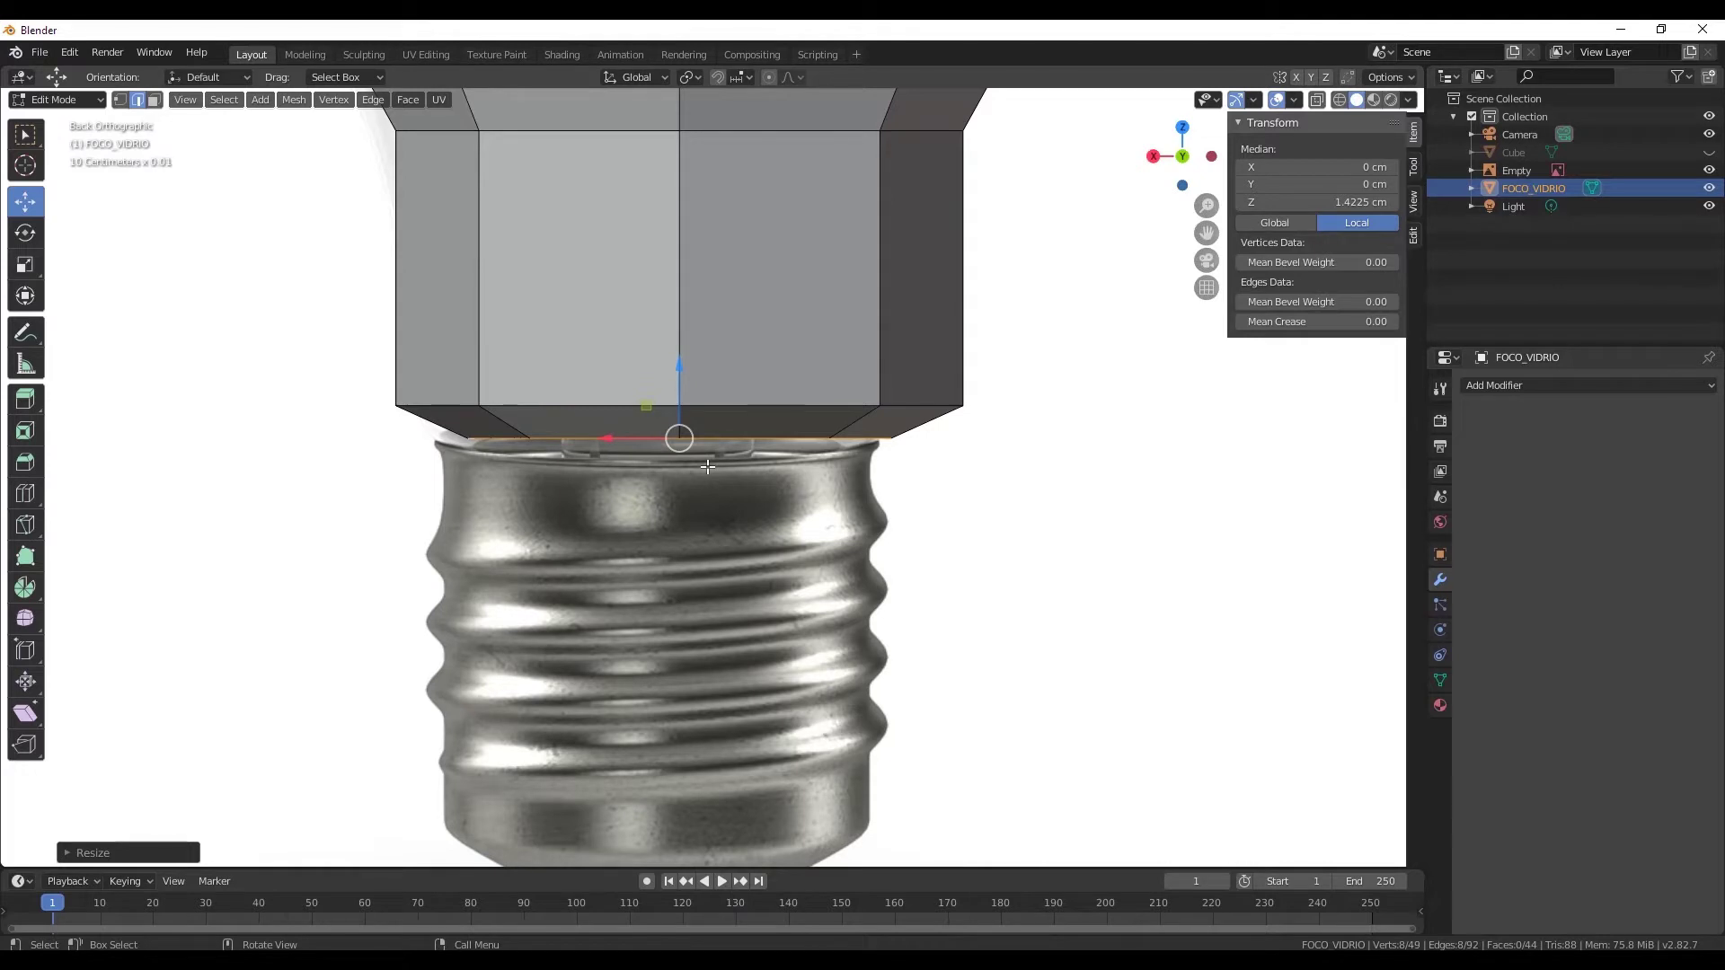
pyautogui.press('e')
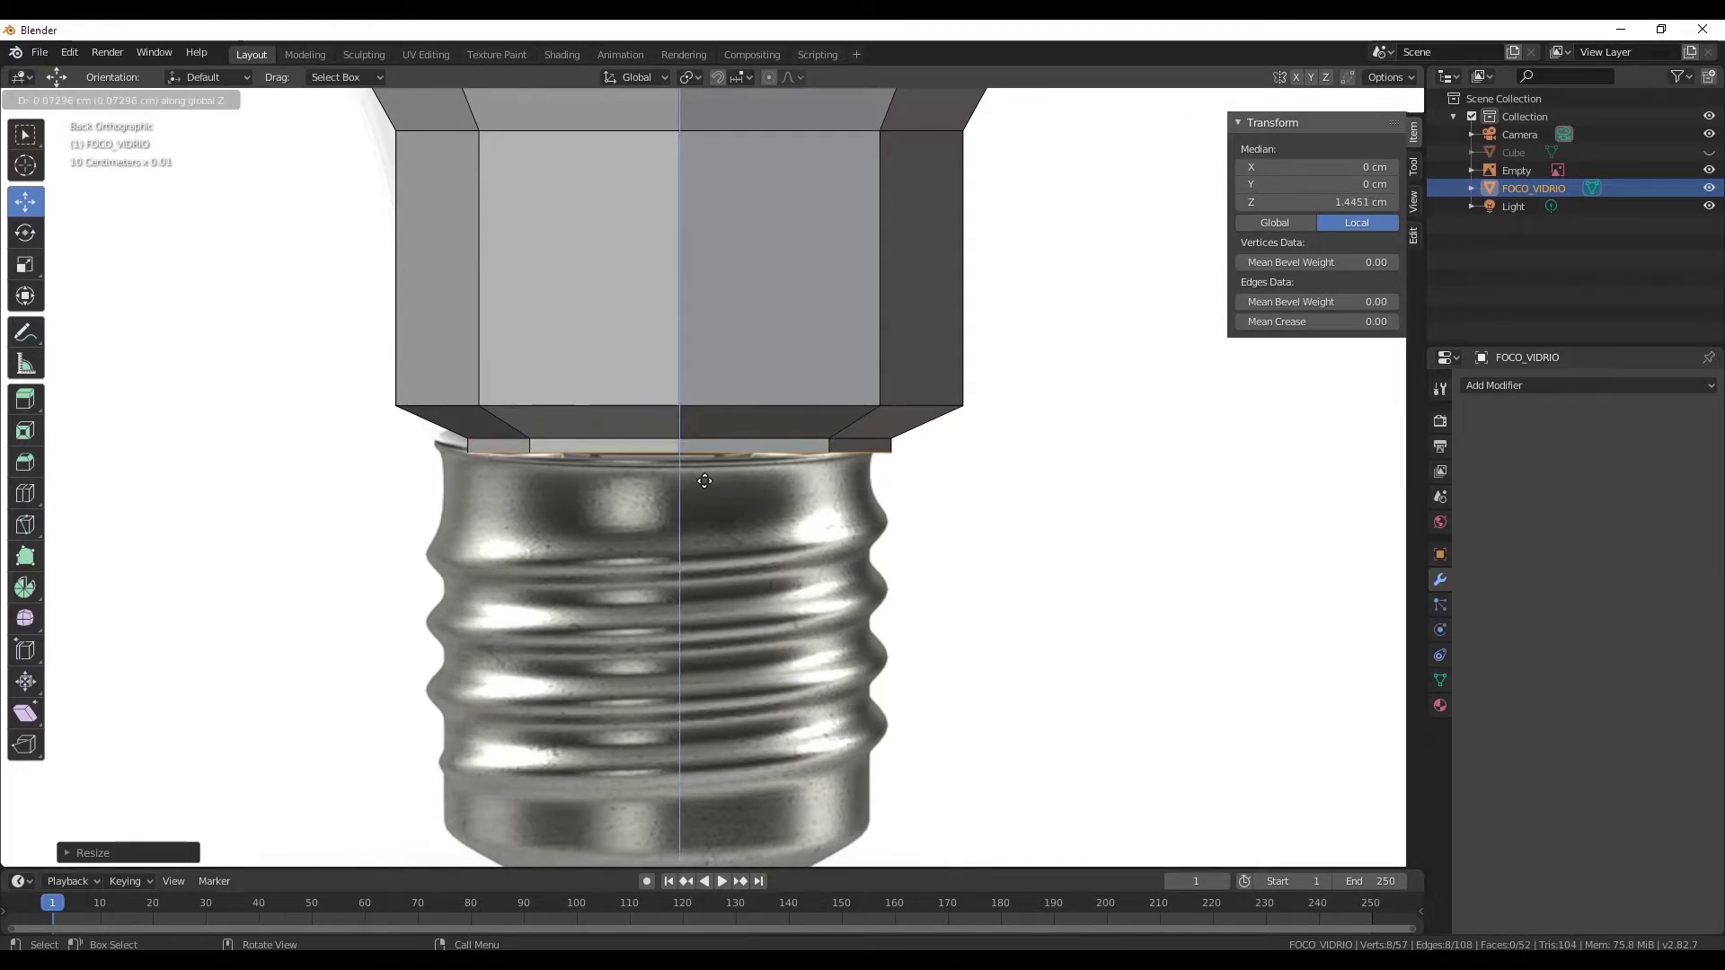
pyautogui.click(705, 481)
pyautogui.scroll(3, 672, 467)
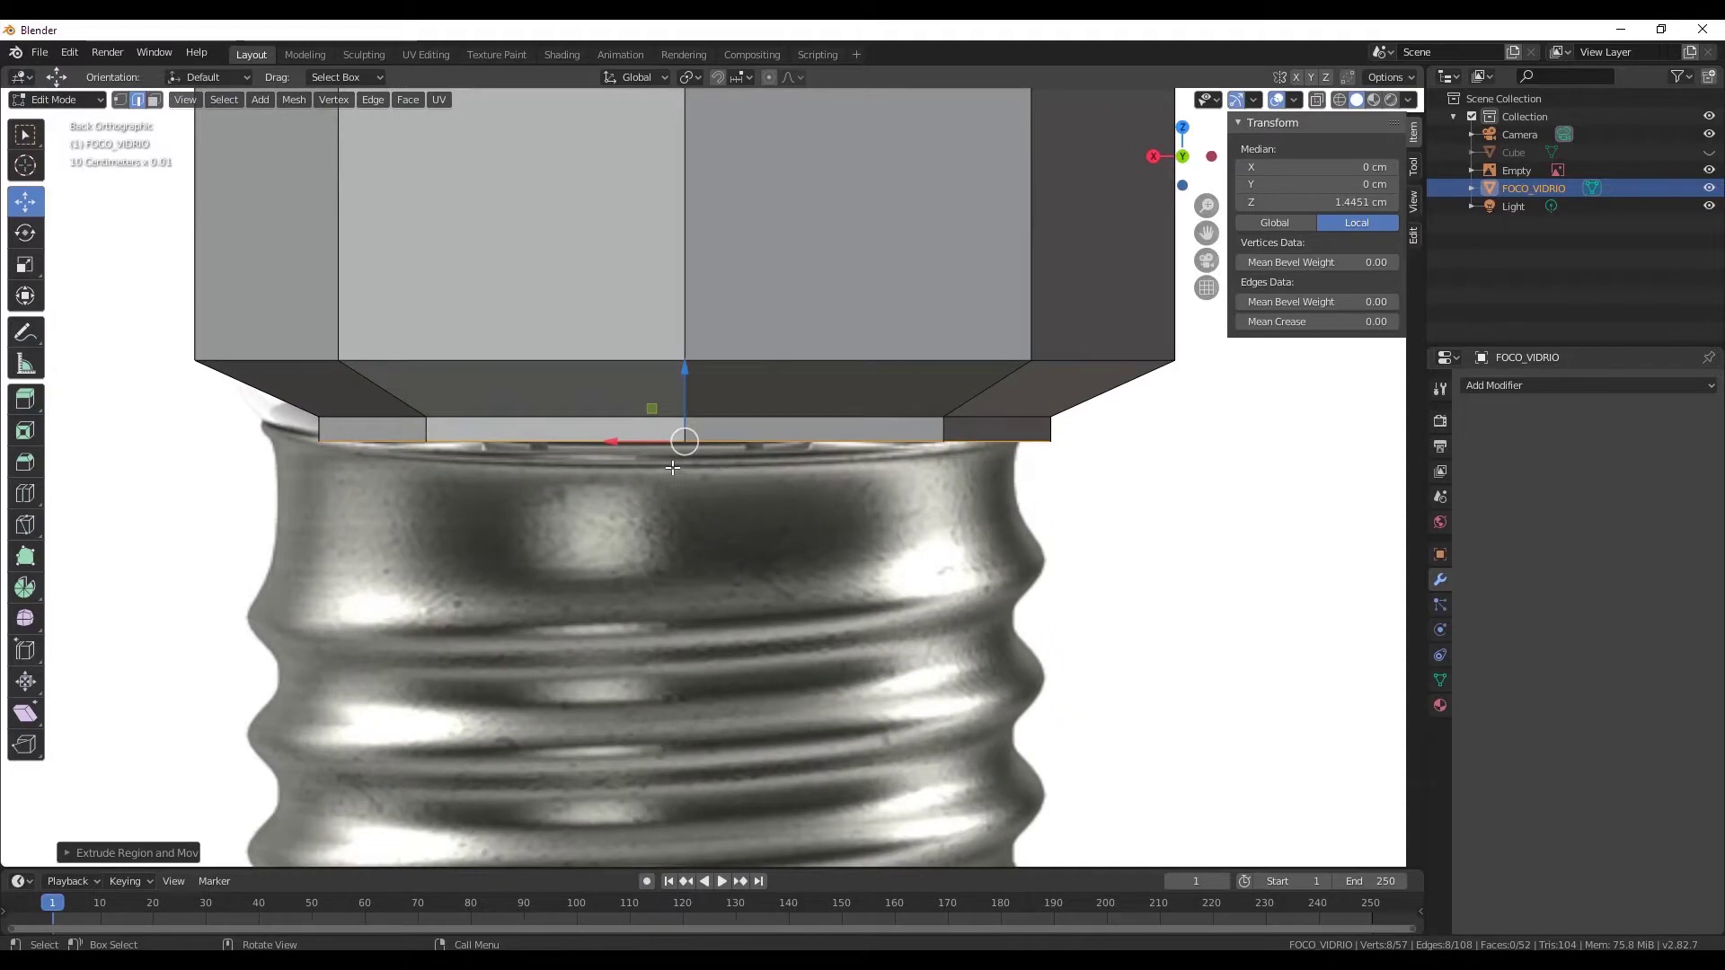
# - With the reference hidden, raise the bottom edge and extrude a widened strip
pyautogui.click(1708, 170)
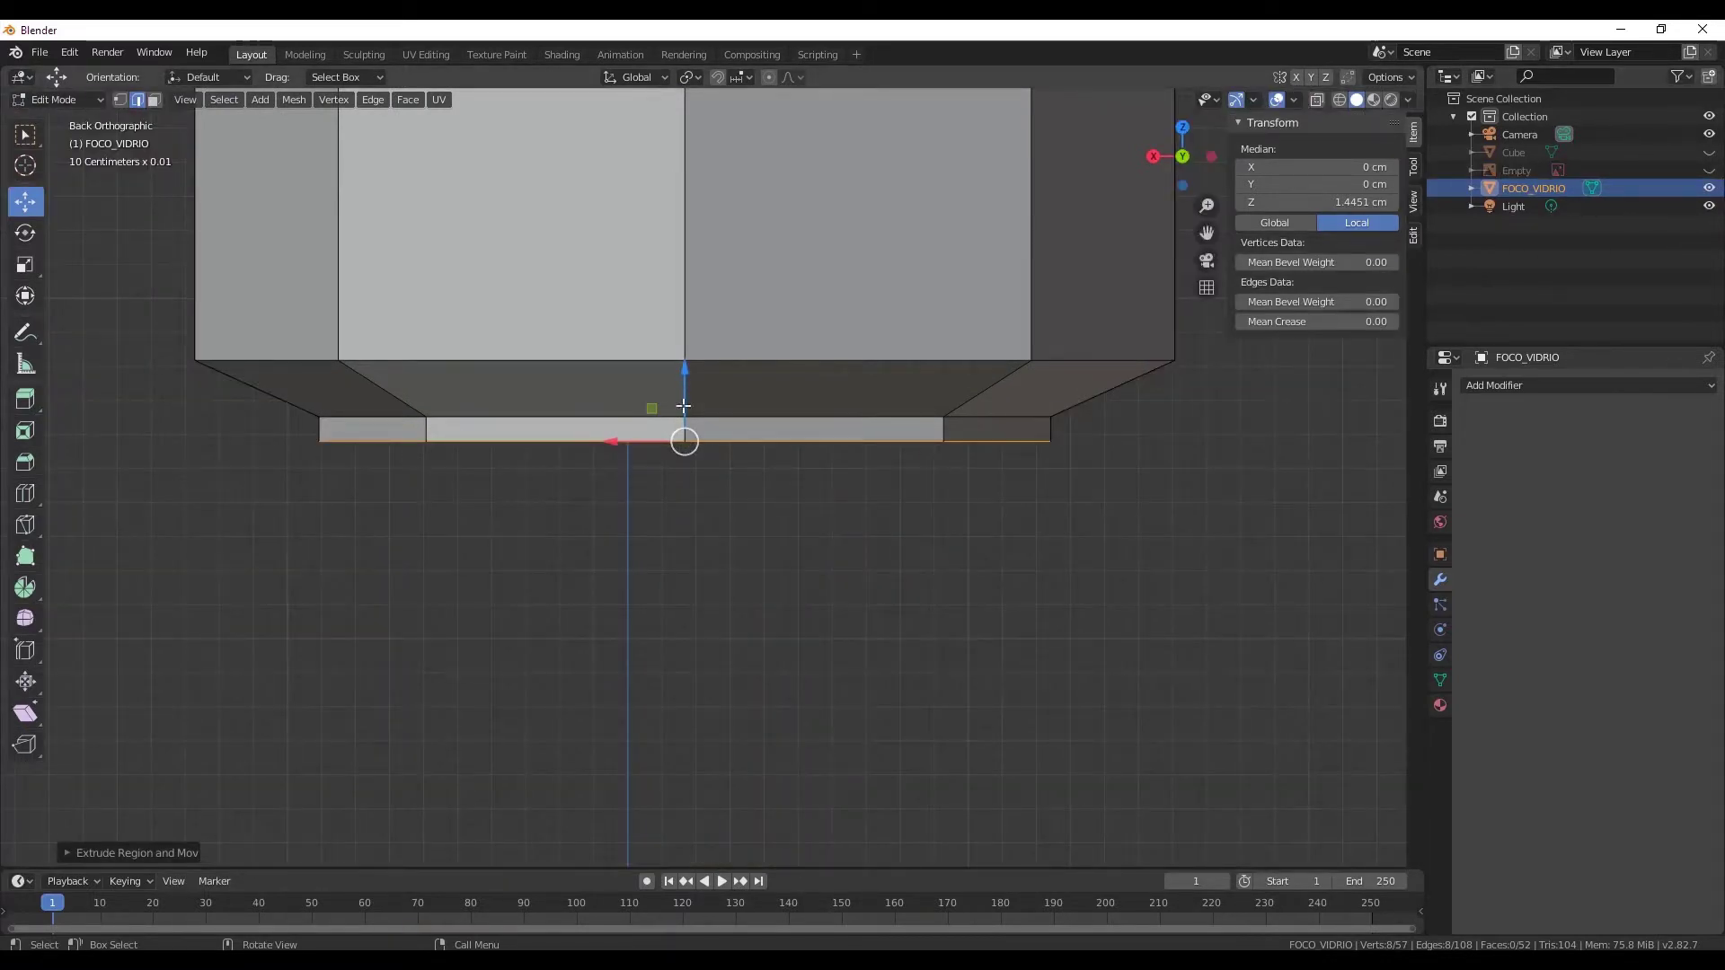
pyautogui.moveTo(683, 406); pyautogui.dragTo(689, 384)
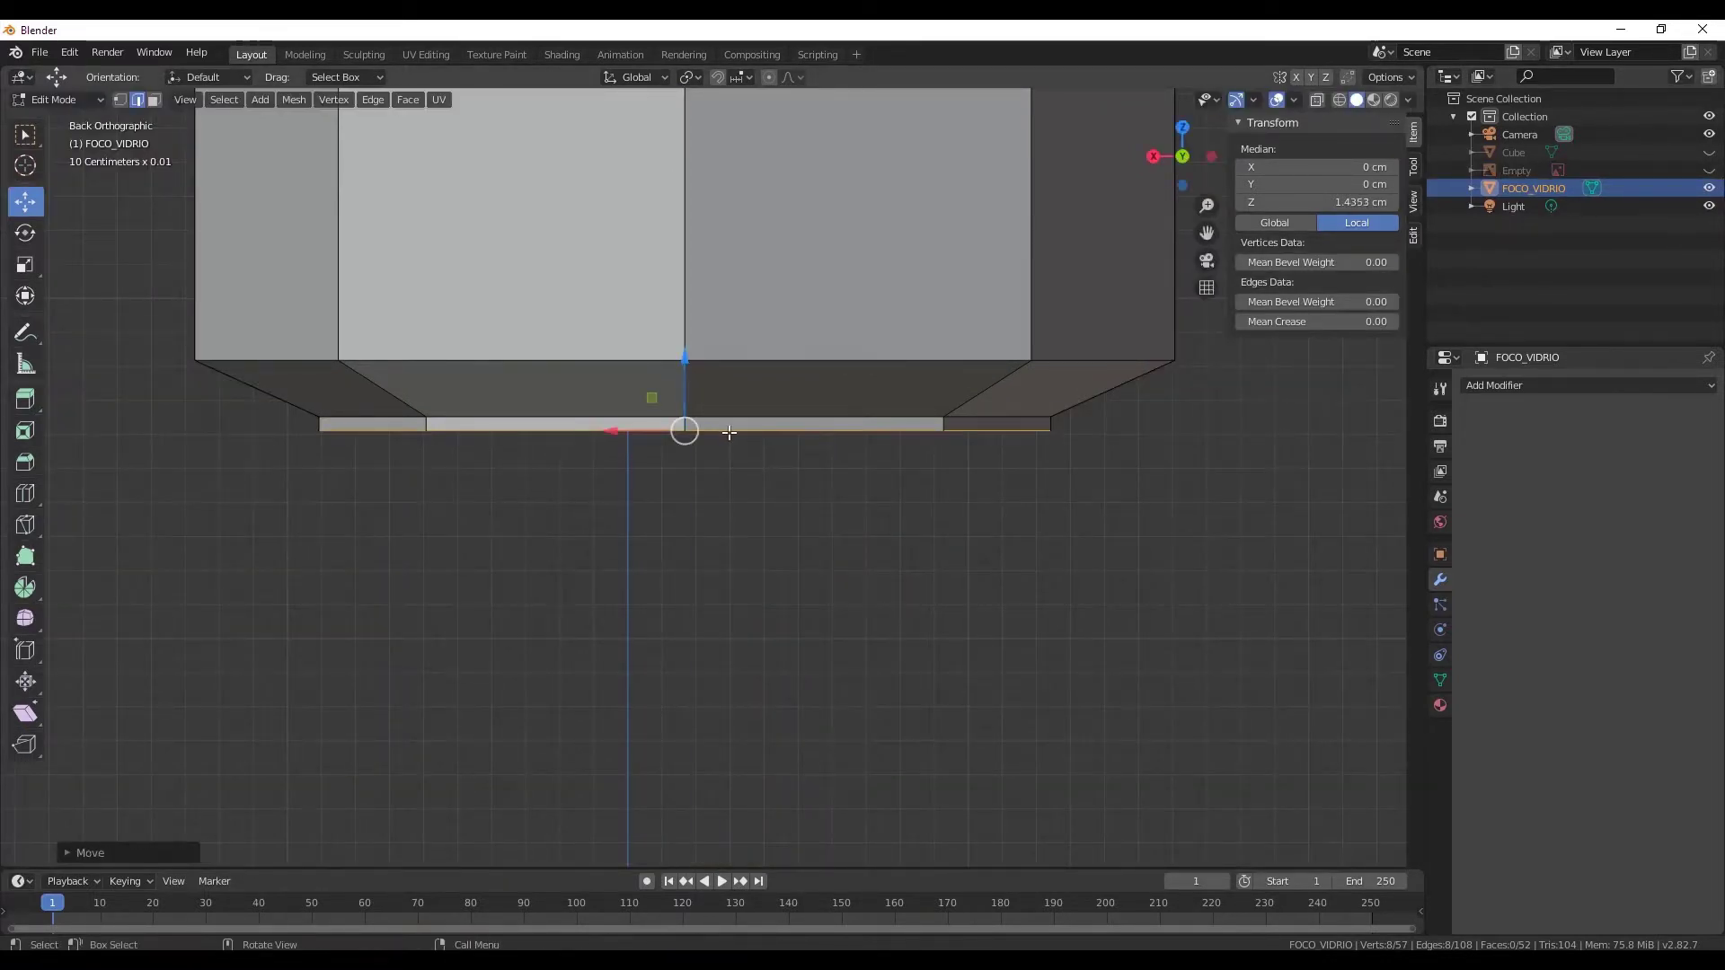
pyautogui.press('e')
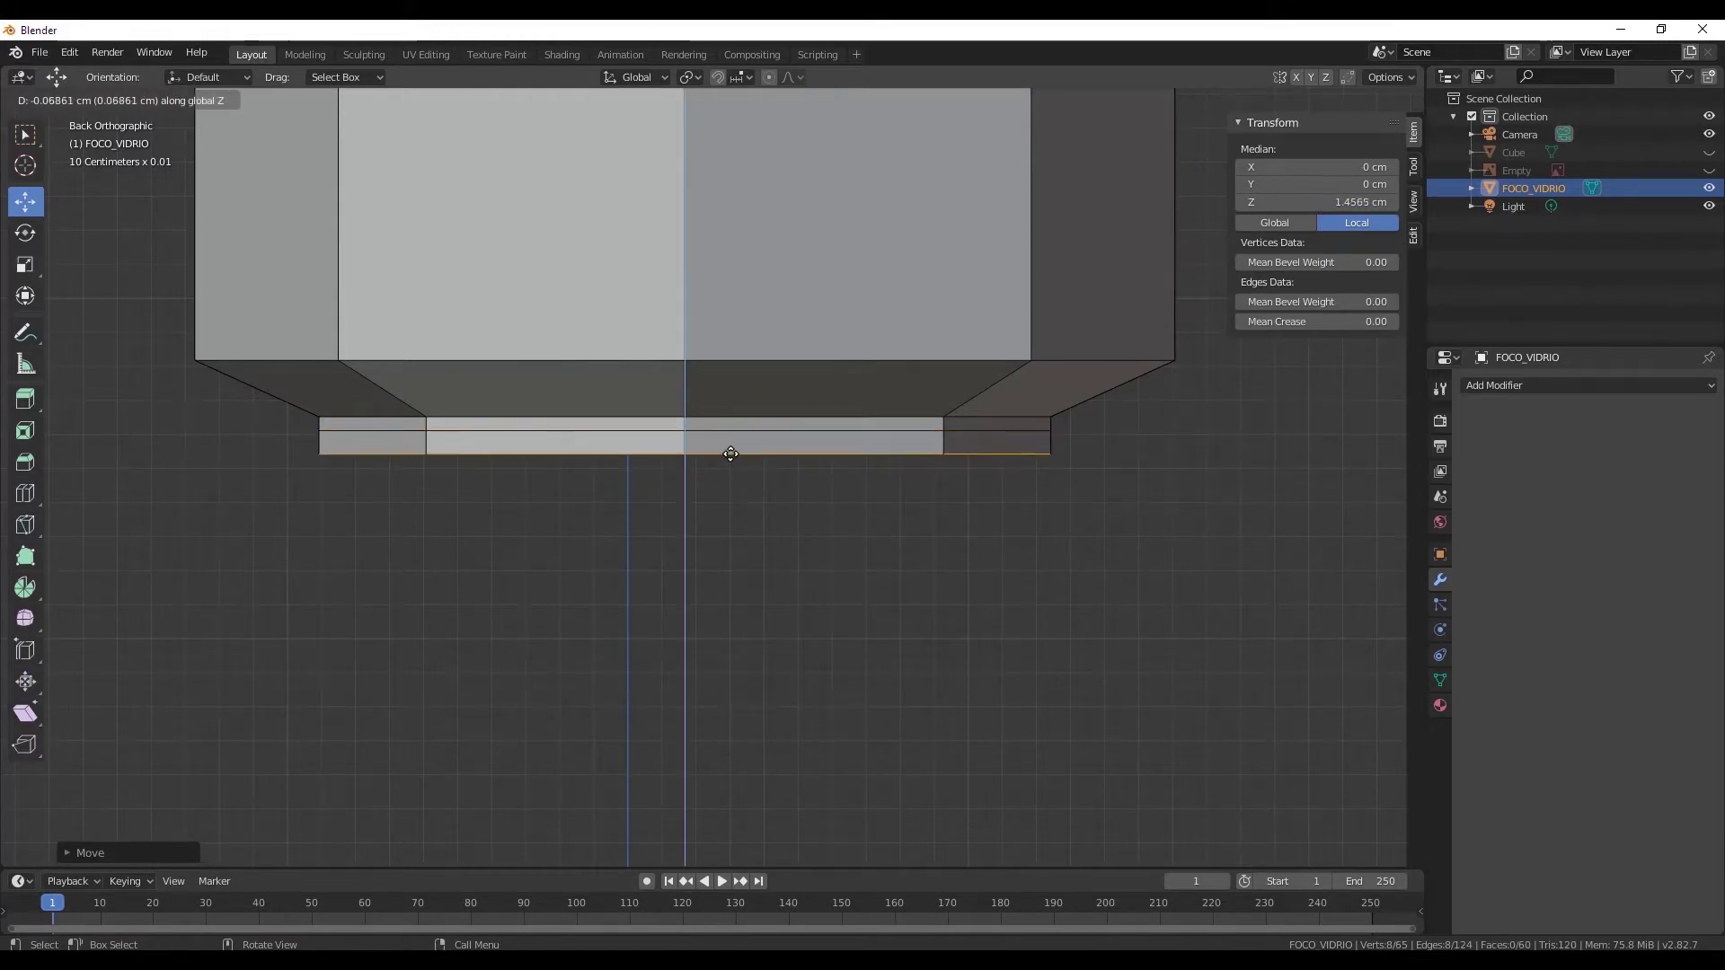
pyautogui.click(733, 446)
pyautogui.press('s')
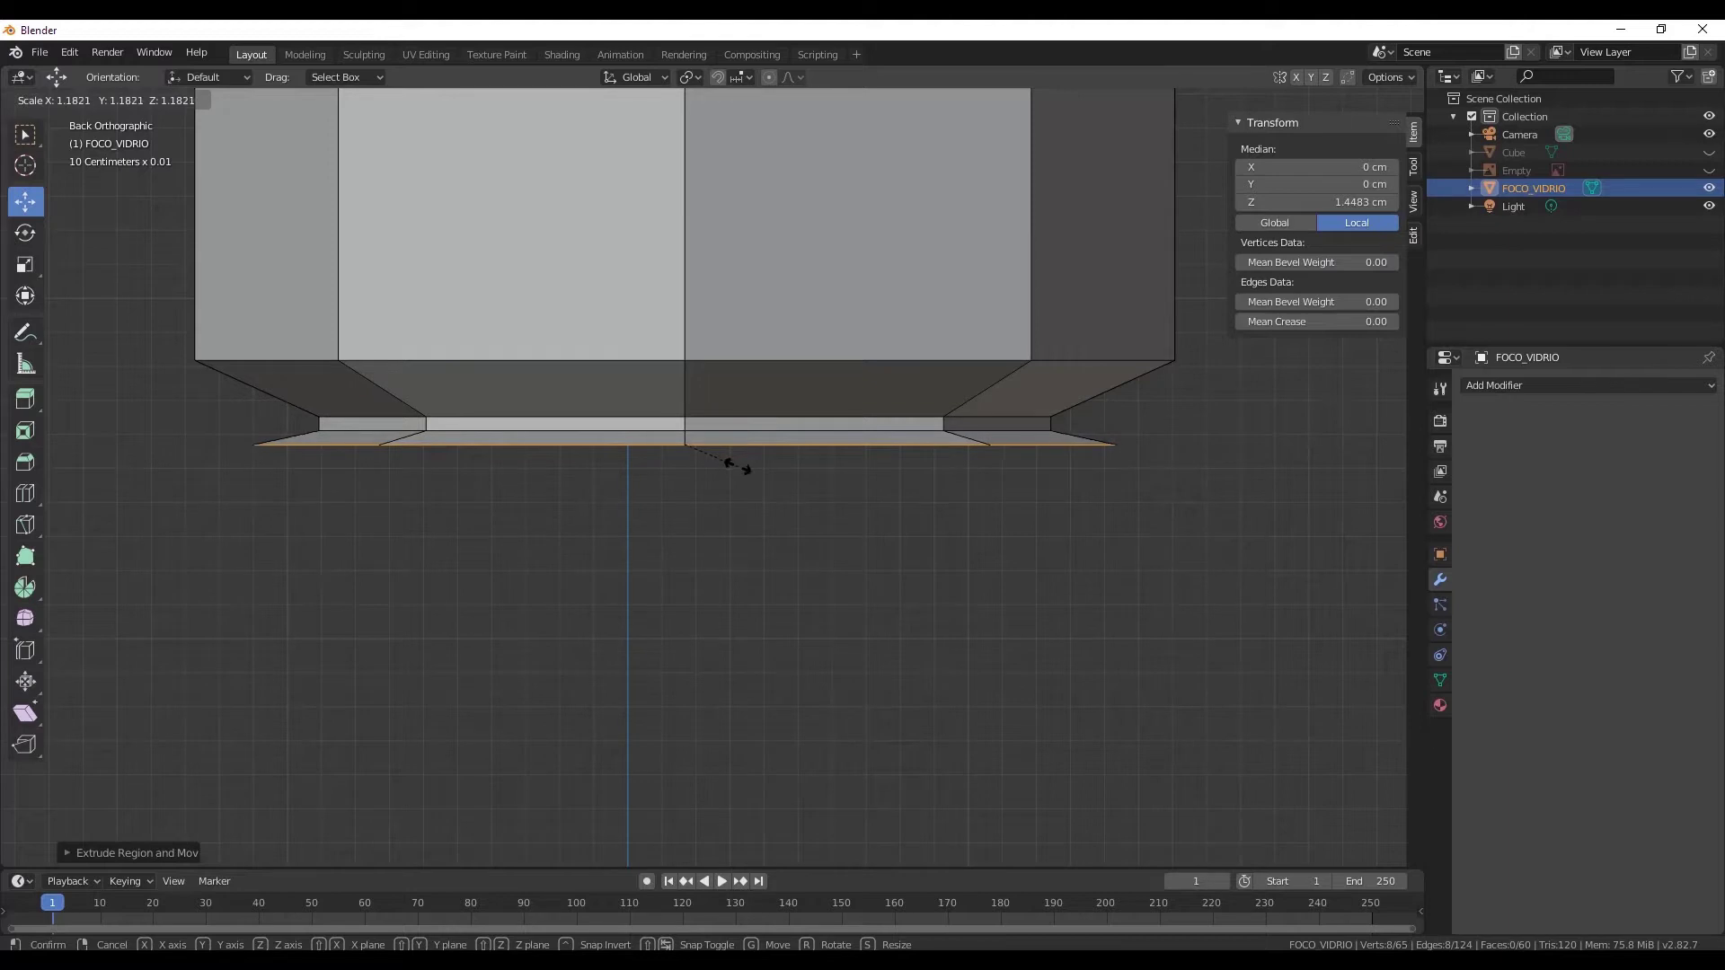
pyautogui.click(745, 468)
pyautogui.click(1708, 170)
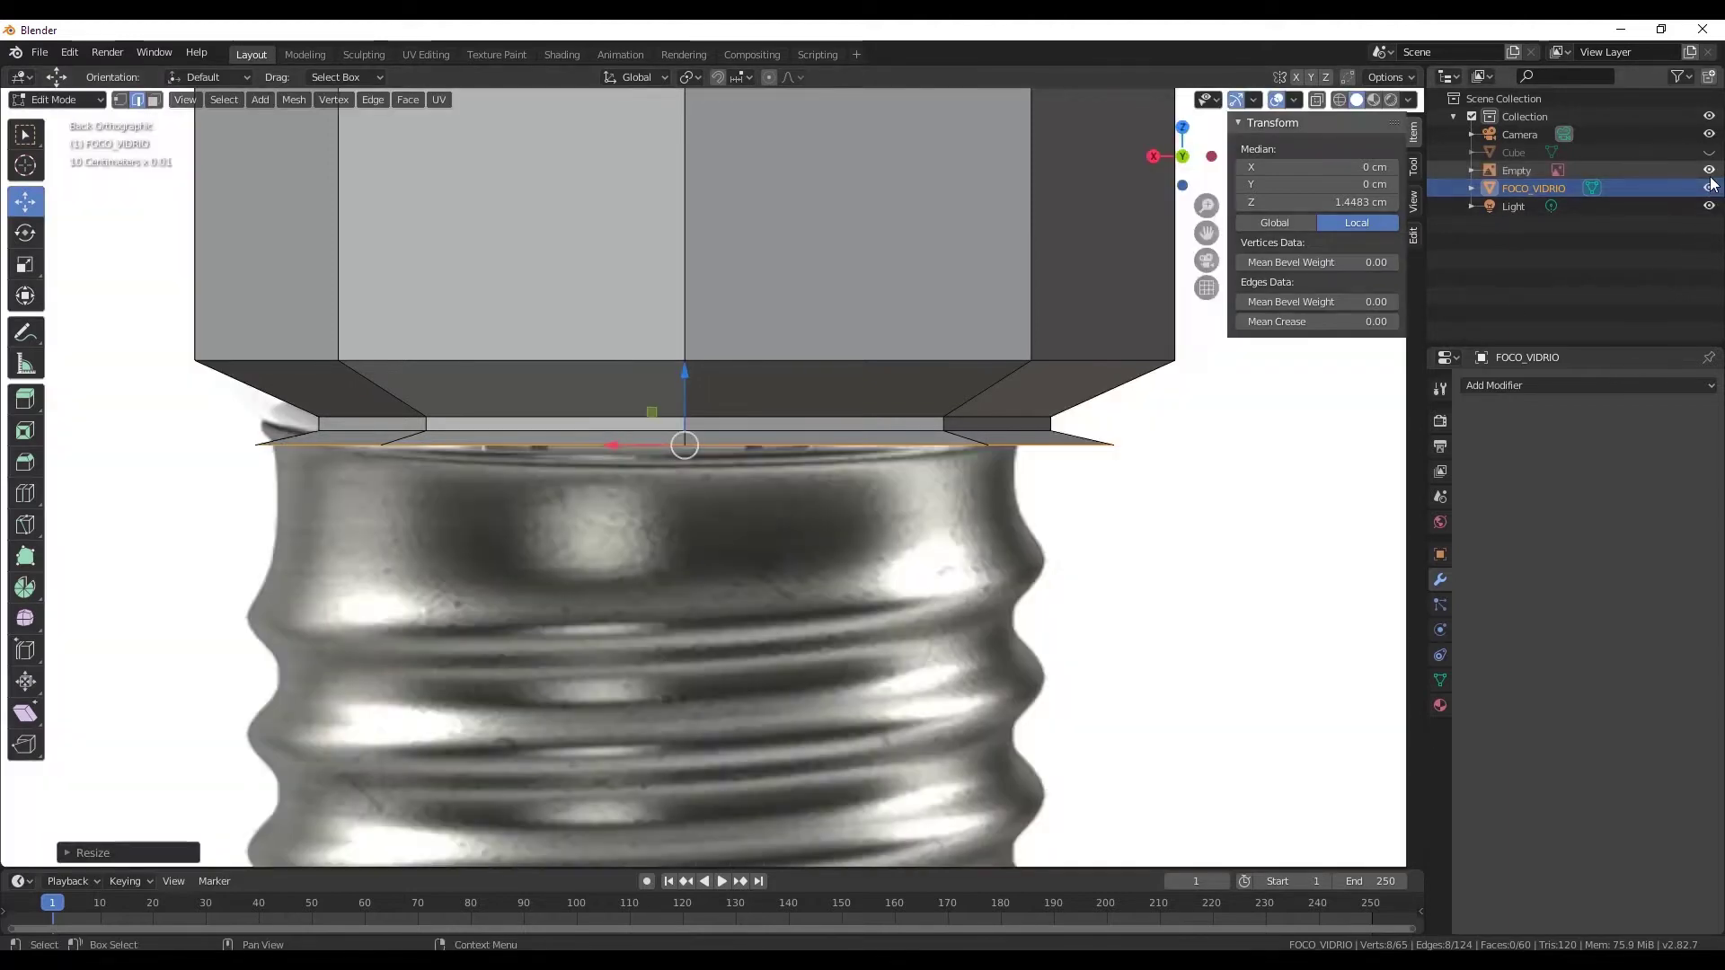
# - Raise the bottom loop along Z to 1.4451 cm and shrink it to about 0.95
pyautogui.press('g')
pyautogui.press('z')
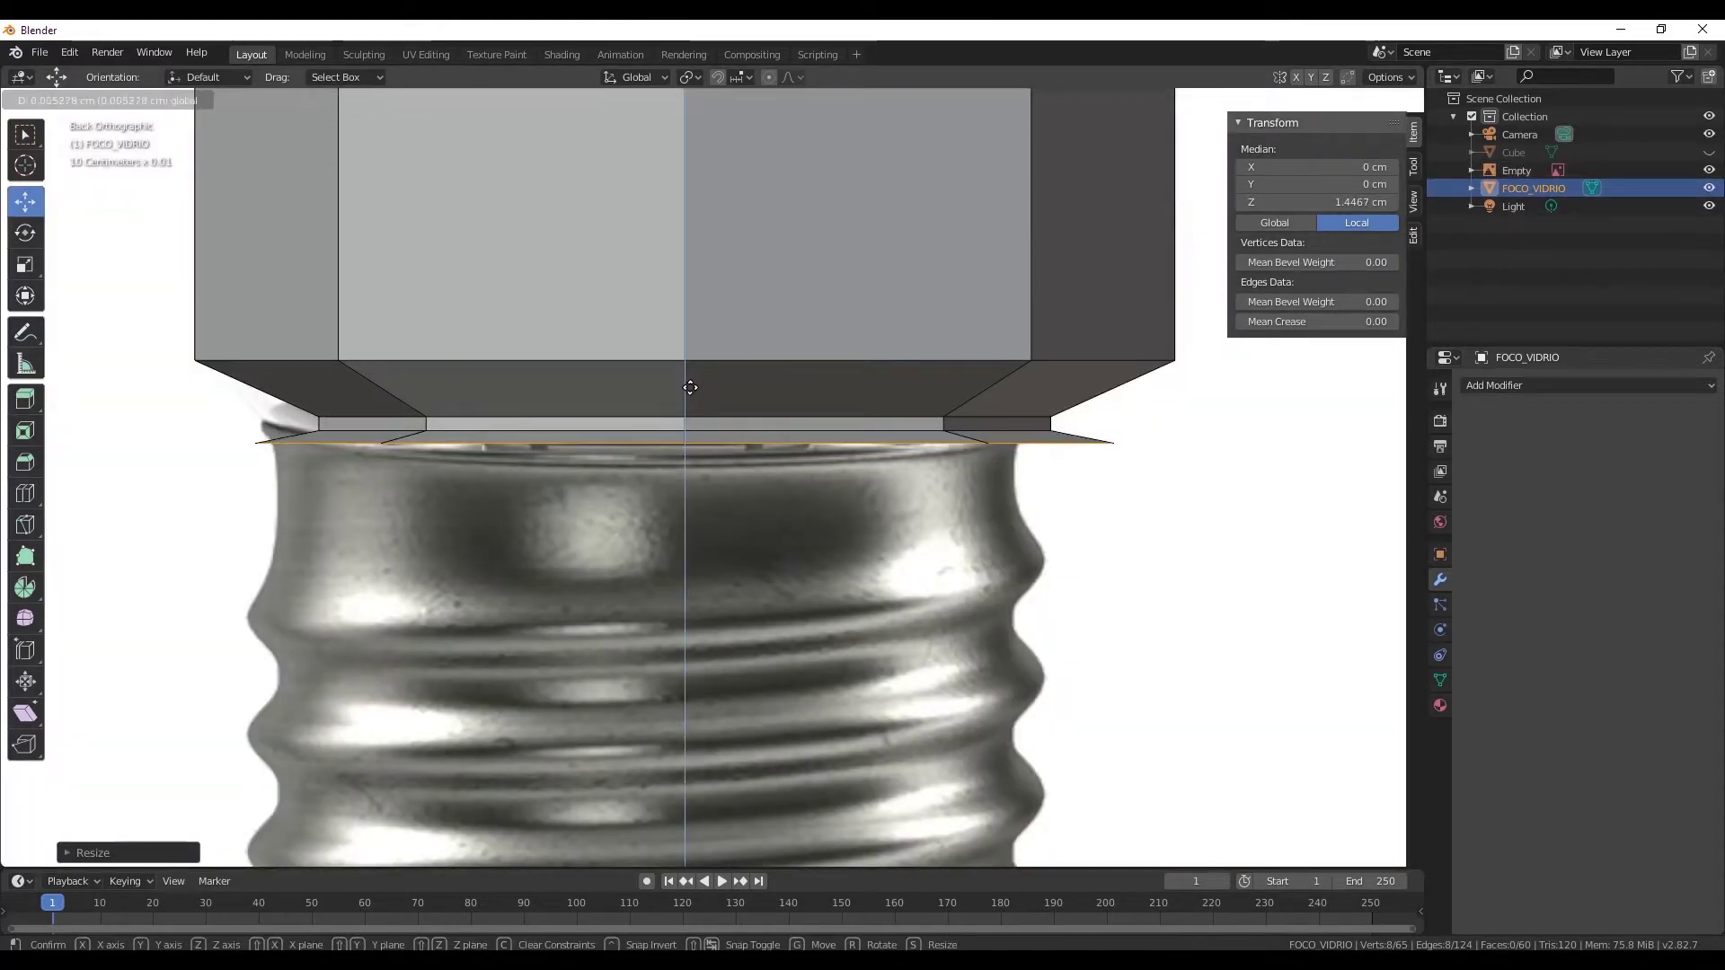
pyautogui.click(690, 386)
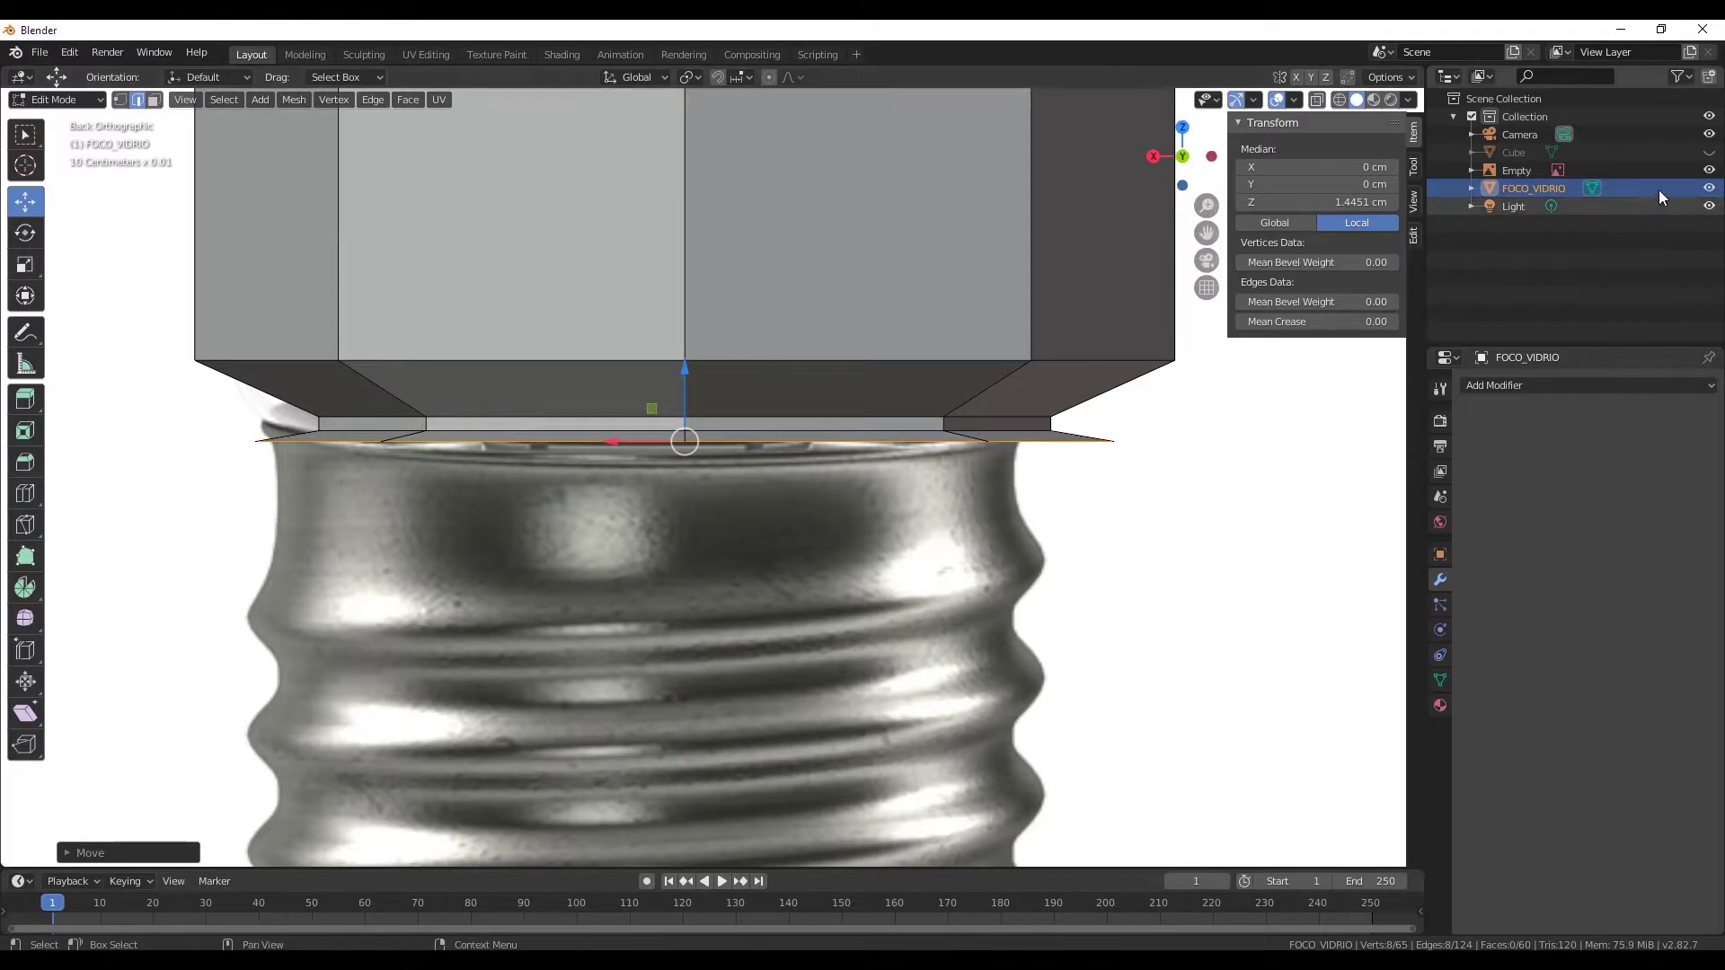
pyautogui.click(1710, 189)
pyautogui.click(1708, 170)
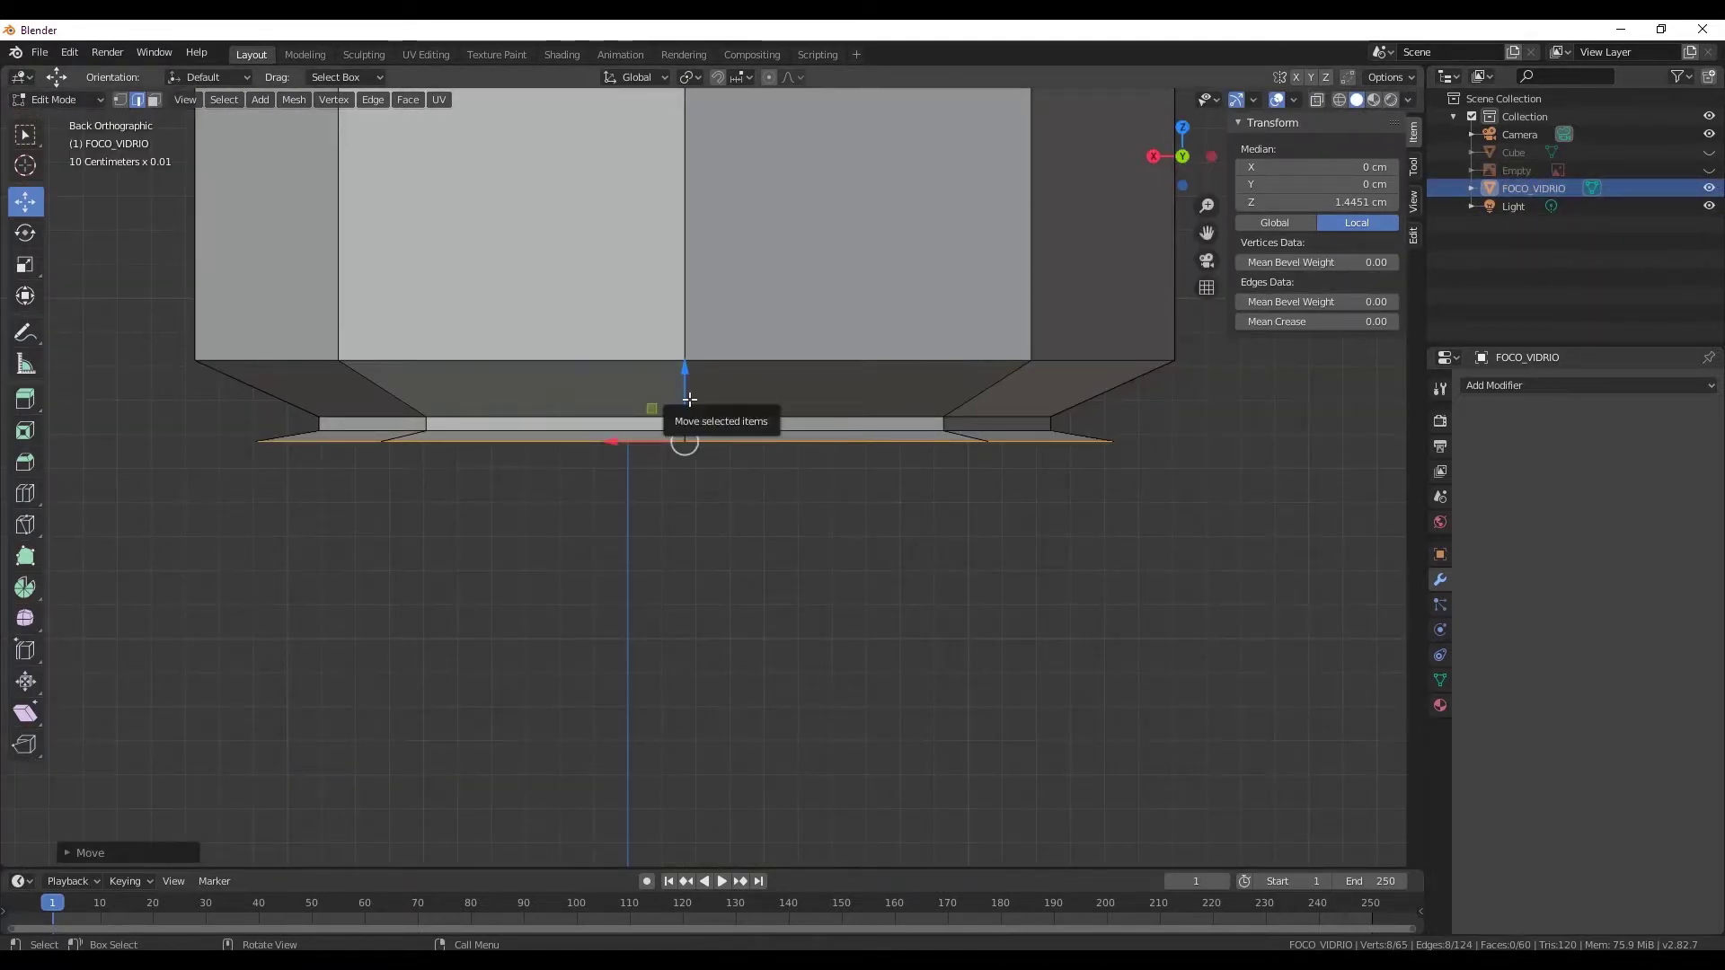
pyautogui.press('s')
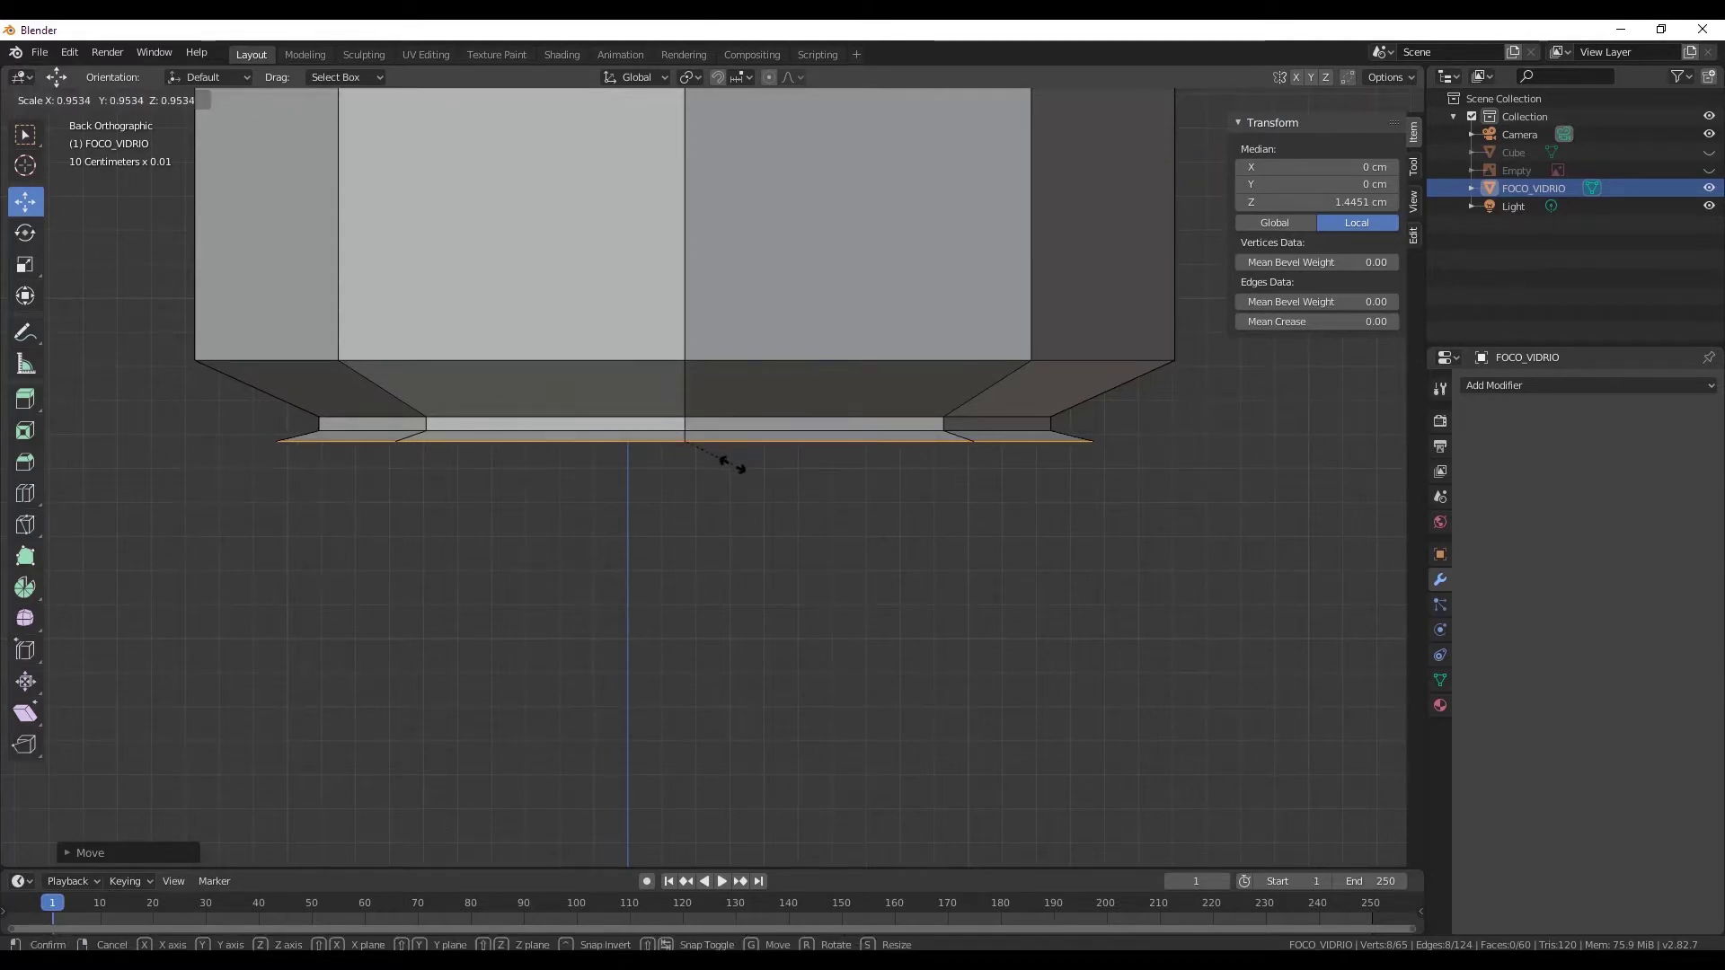
pyautogui.click(732, 463)
pyautogui.moveTo(790, 520); pyautogui.dragTo(777, 495, button='middle')
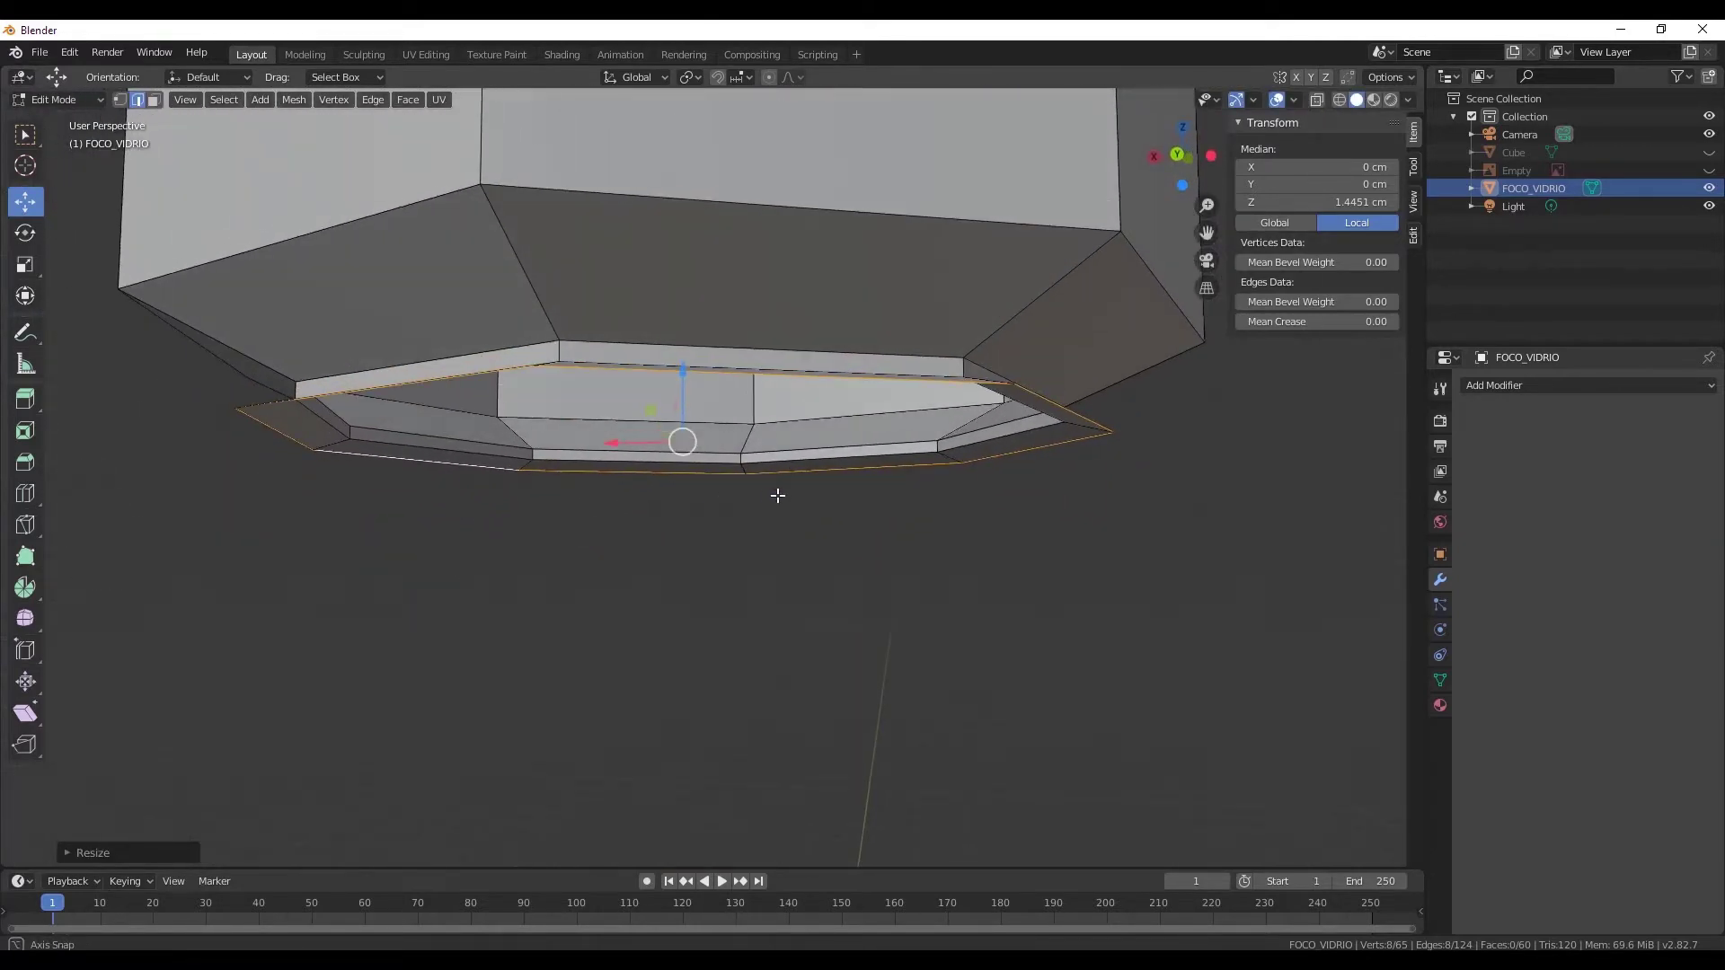
pyautogui.click(1177, 159)
pyautogui.scroll(-5, 694, 407)
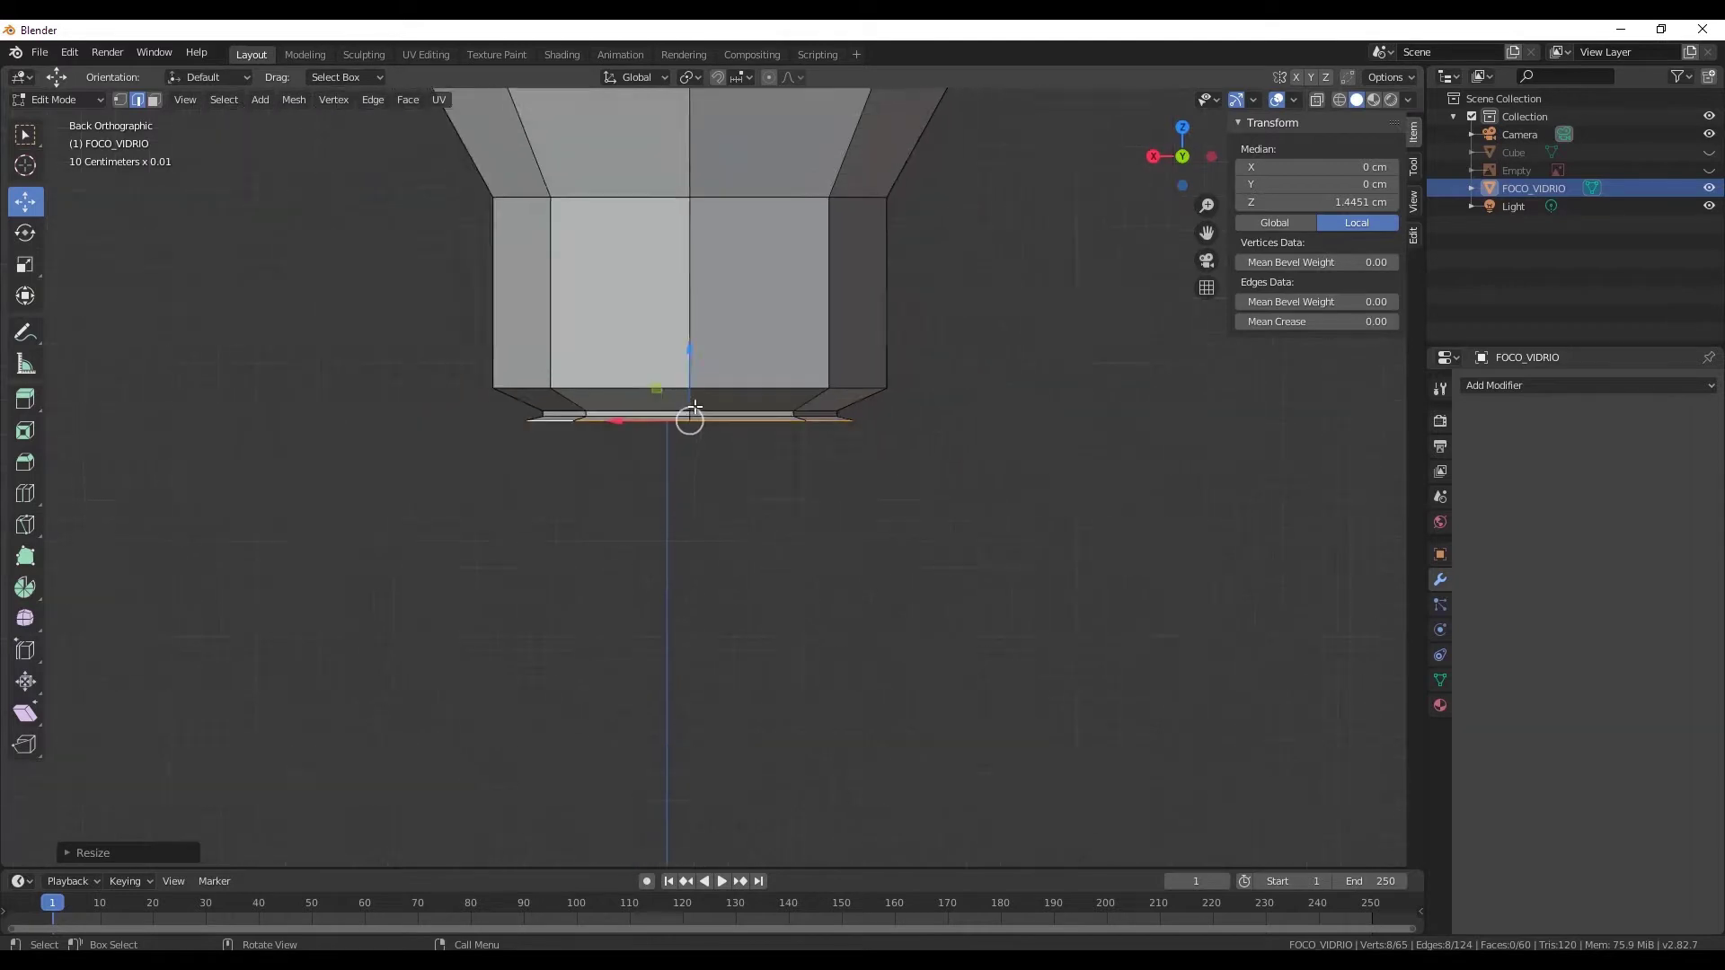
# - Extrude the bottom loop about 1.9 cm down along Z over the reference socket
pyautogui.click(1708, 170)
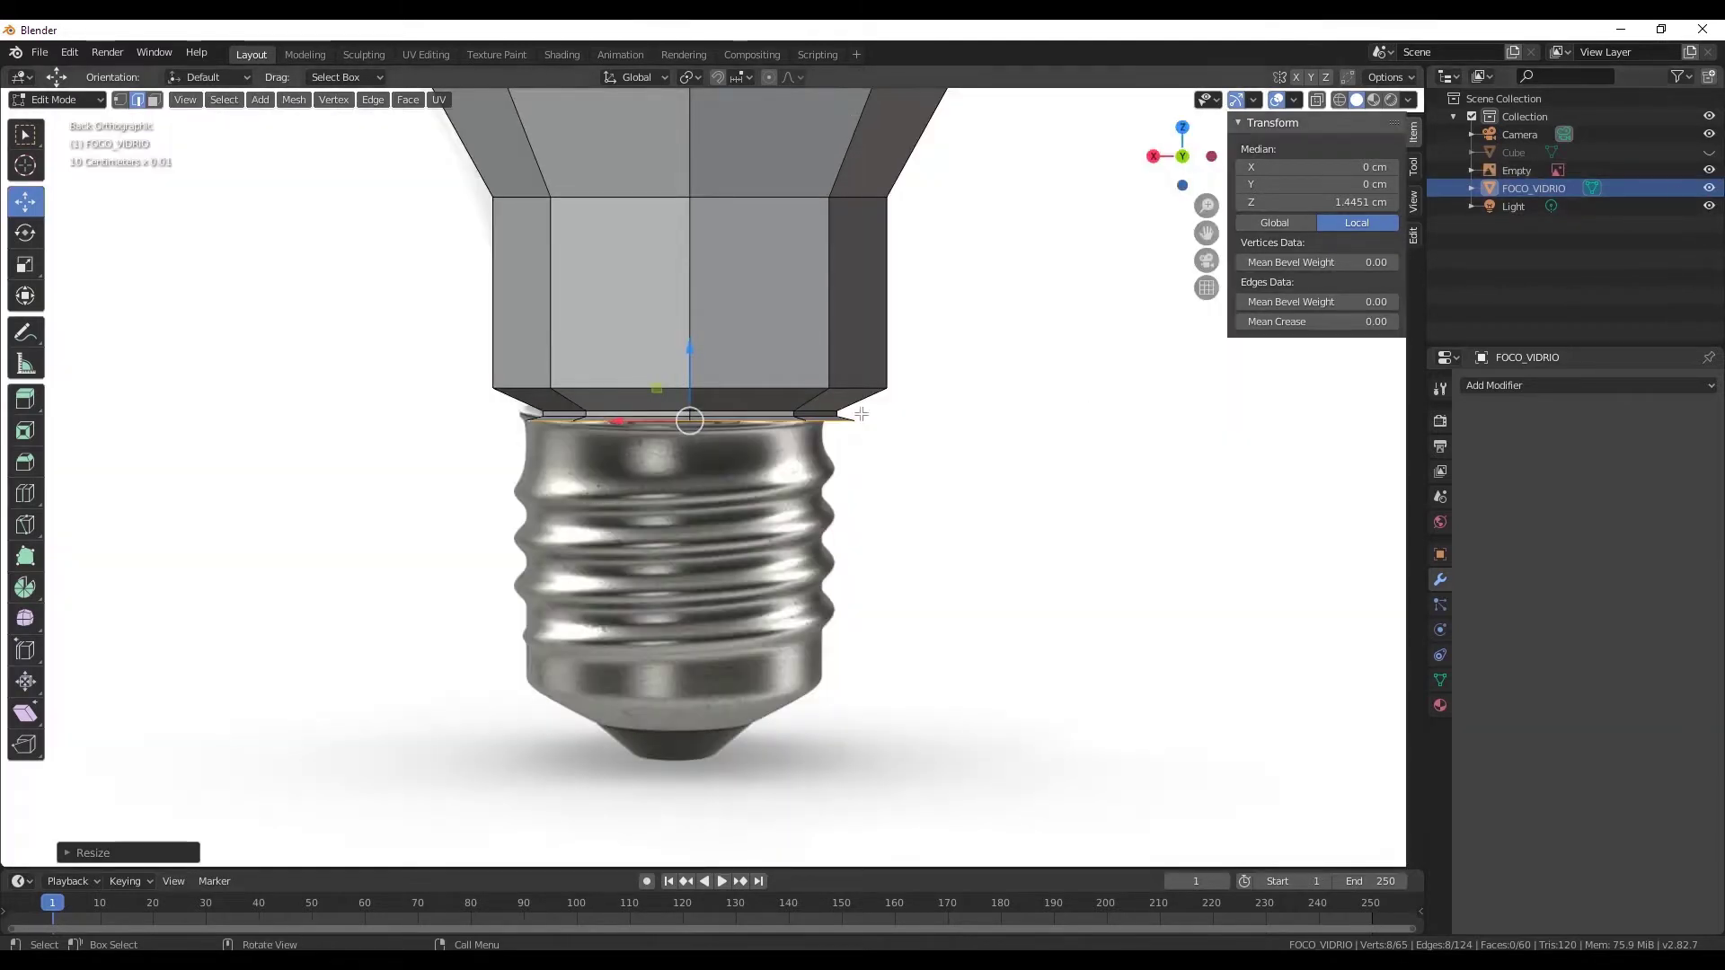
pyautogui.scroll(1, 828, 414)
pyautogui.press('e')
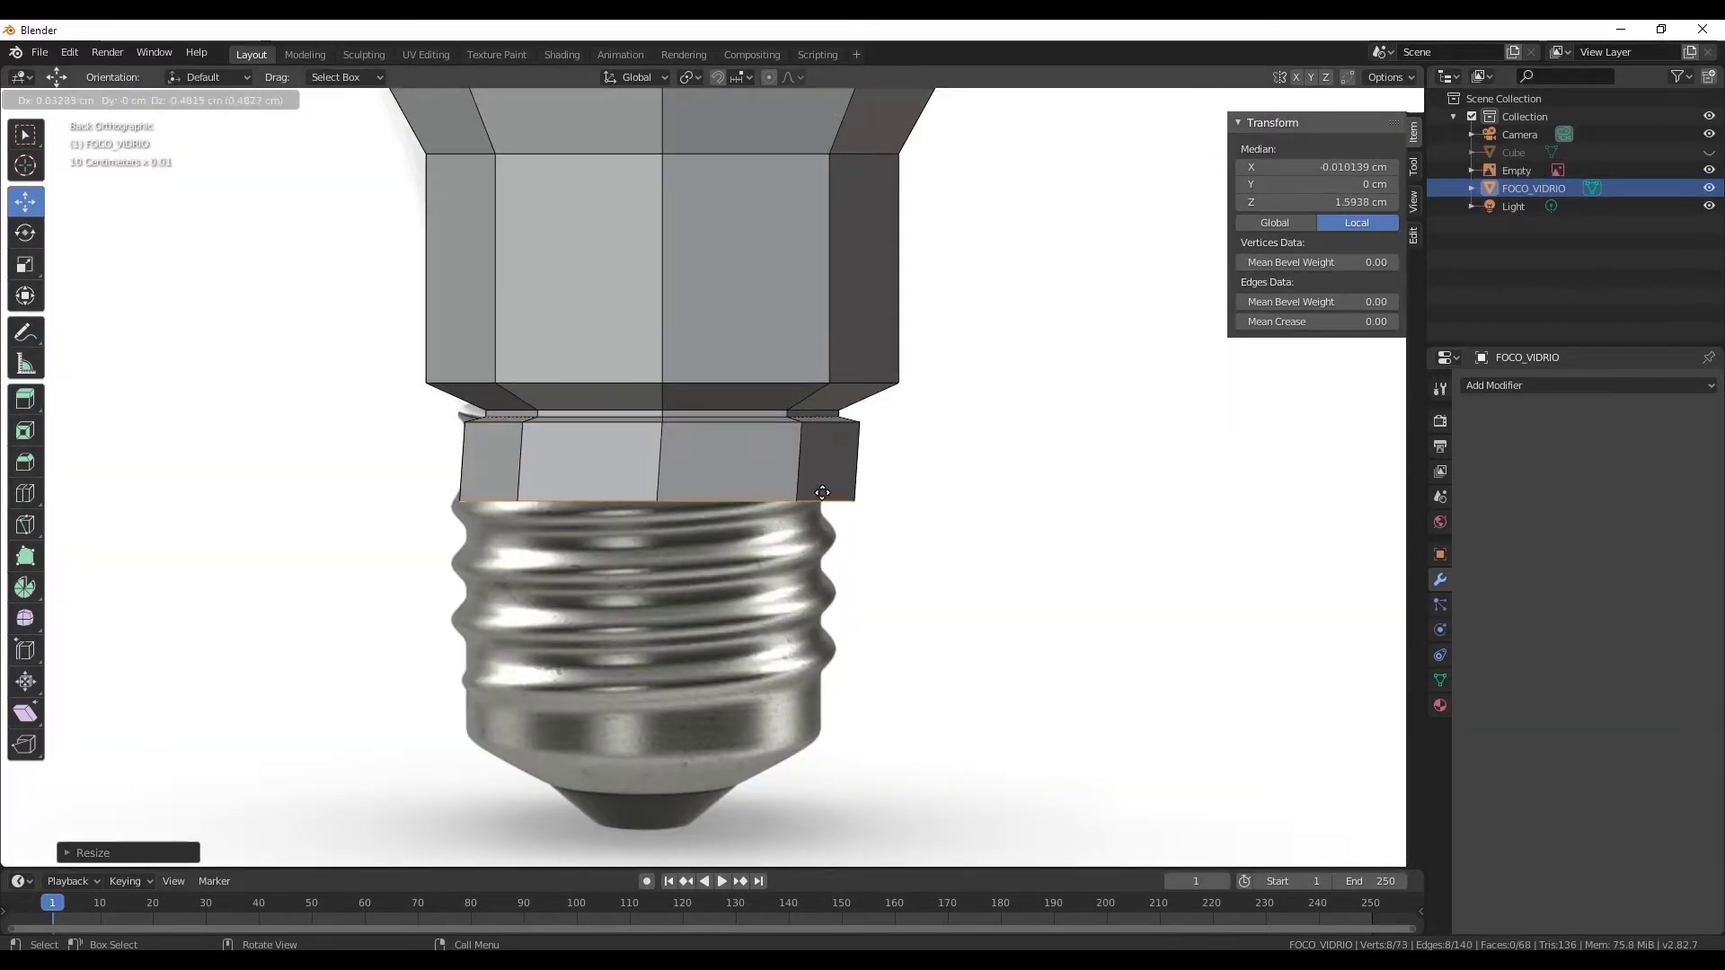
pyautogui.press('z')
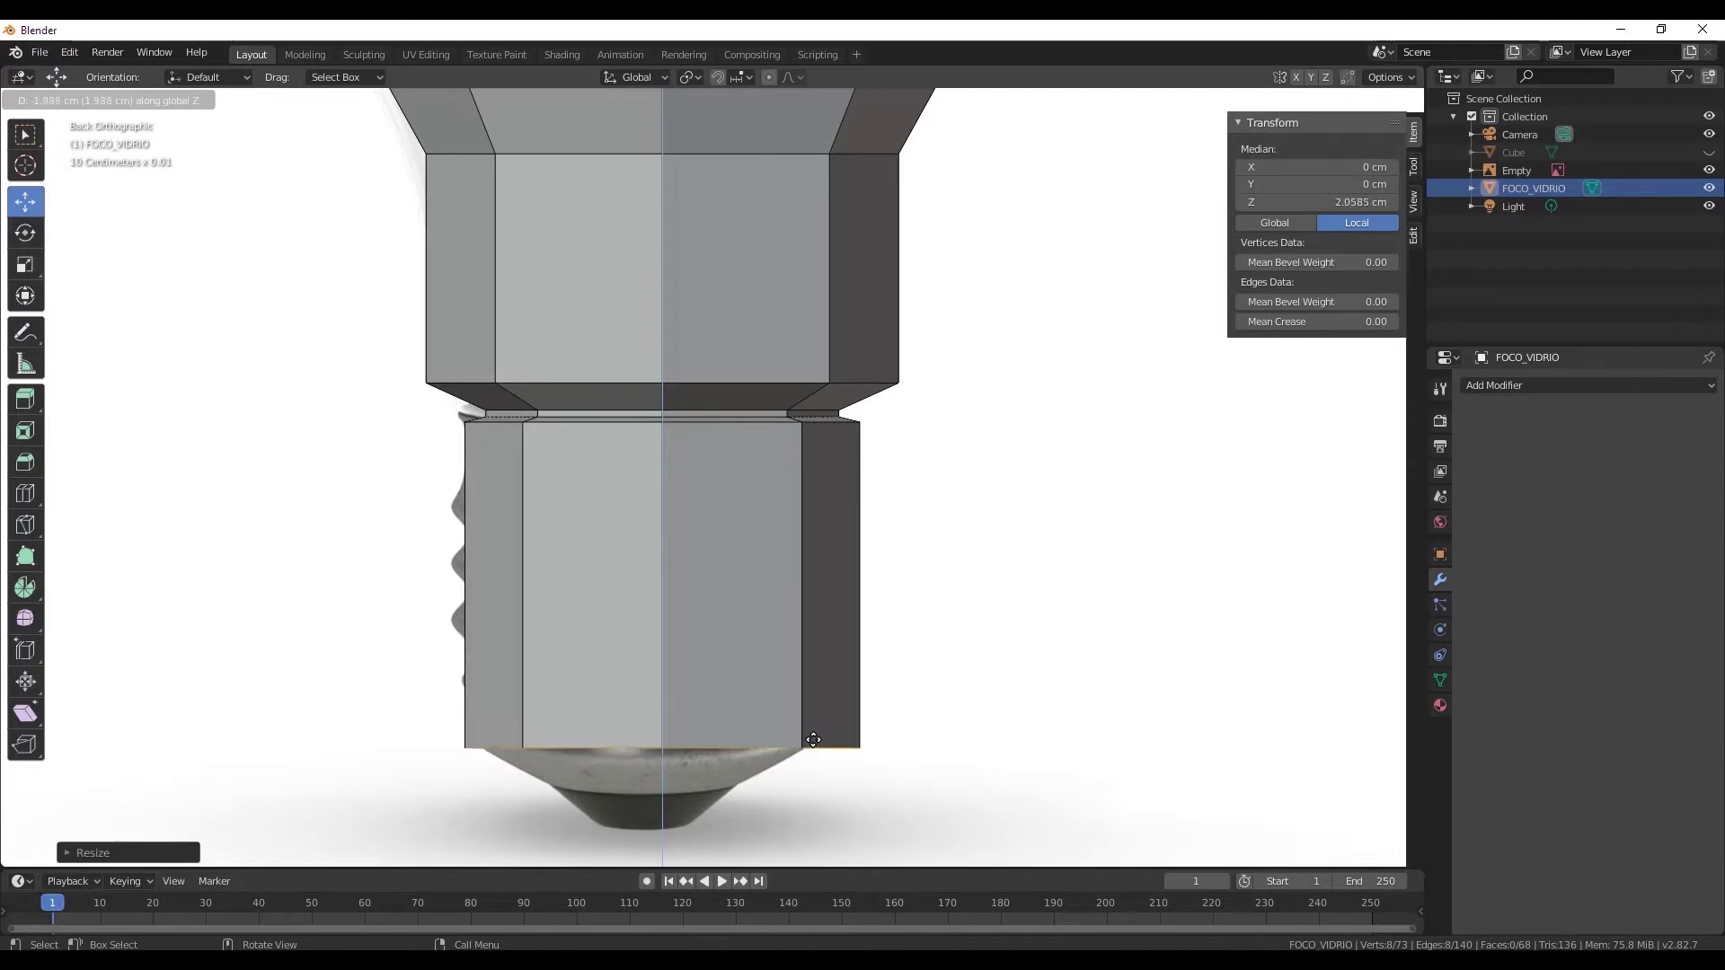
pyautogui.click(813, 739)
pyautogui.keyDown('shift'); pyautogui.moveTo(830, 750); pyautogui.dragTo(841, 630, button='middle'); pyautogui.keyUp('shift')
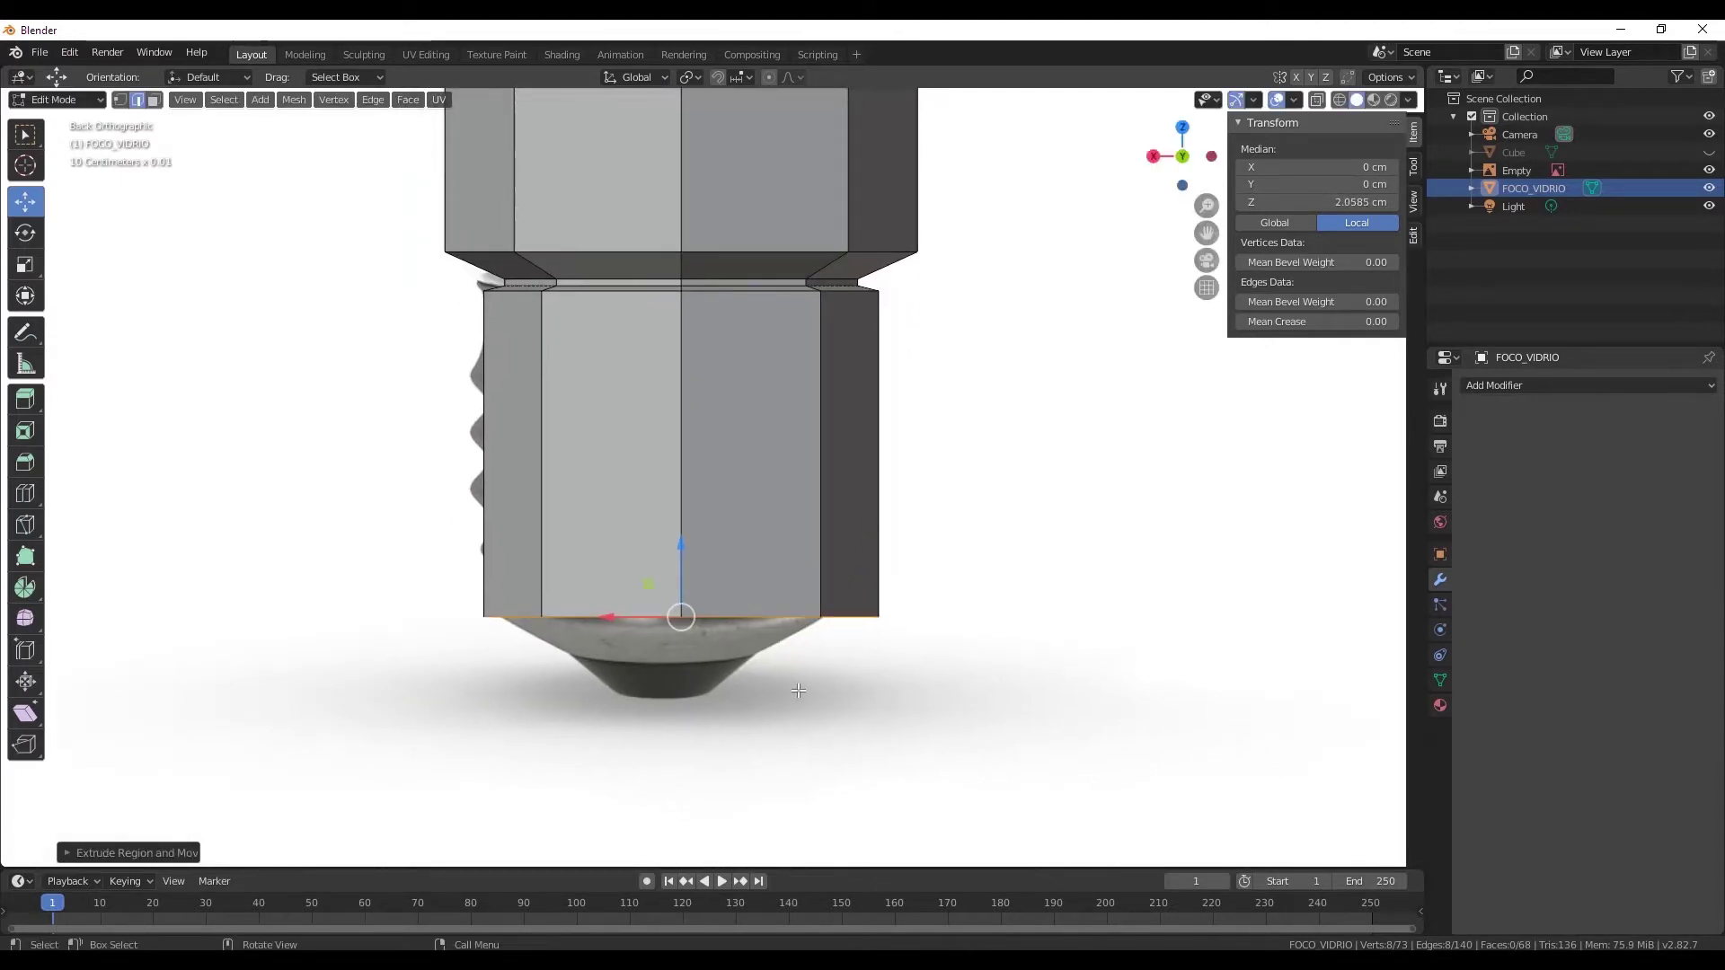
# - Add a thin band at the base, scaled inward to about 0.63
pyautogui.press('e')
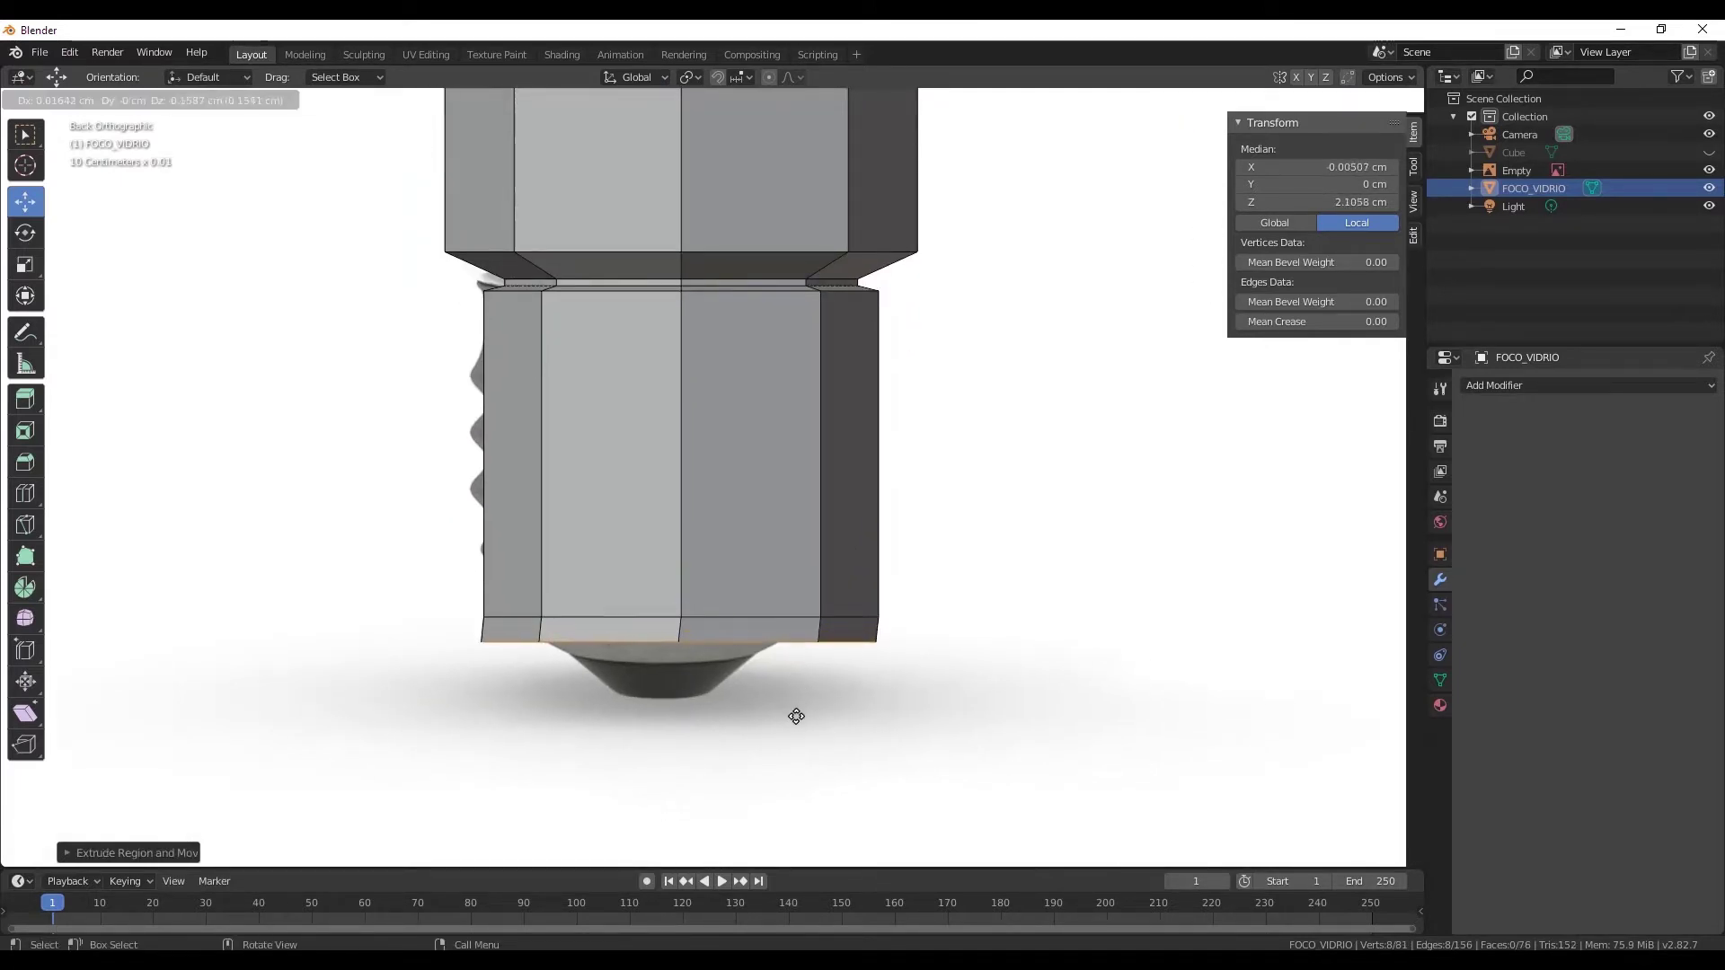
pyautogui.click(796, 717)
pyautogui.press('s')
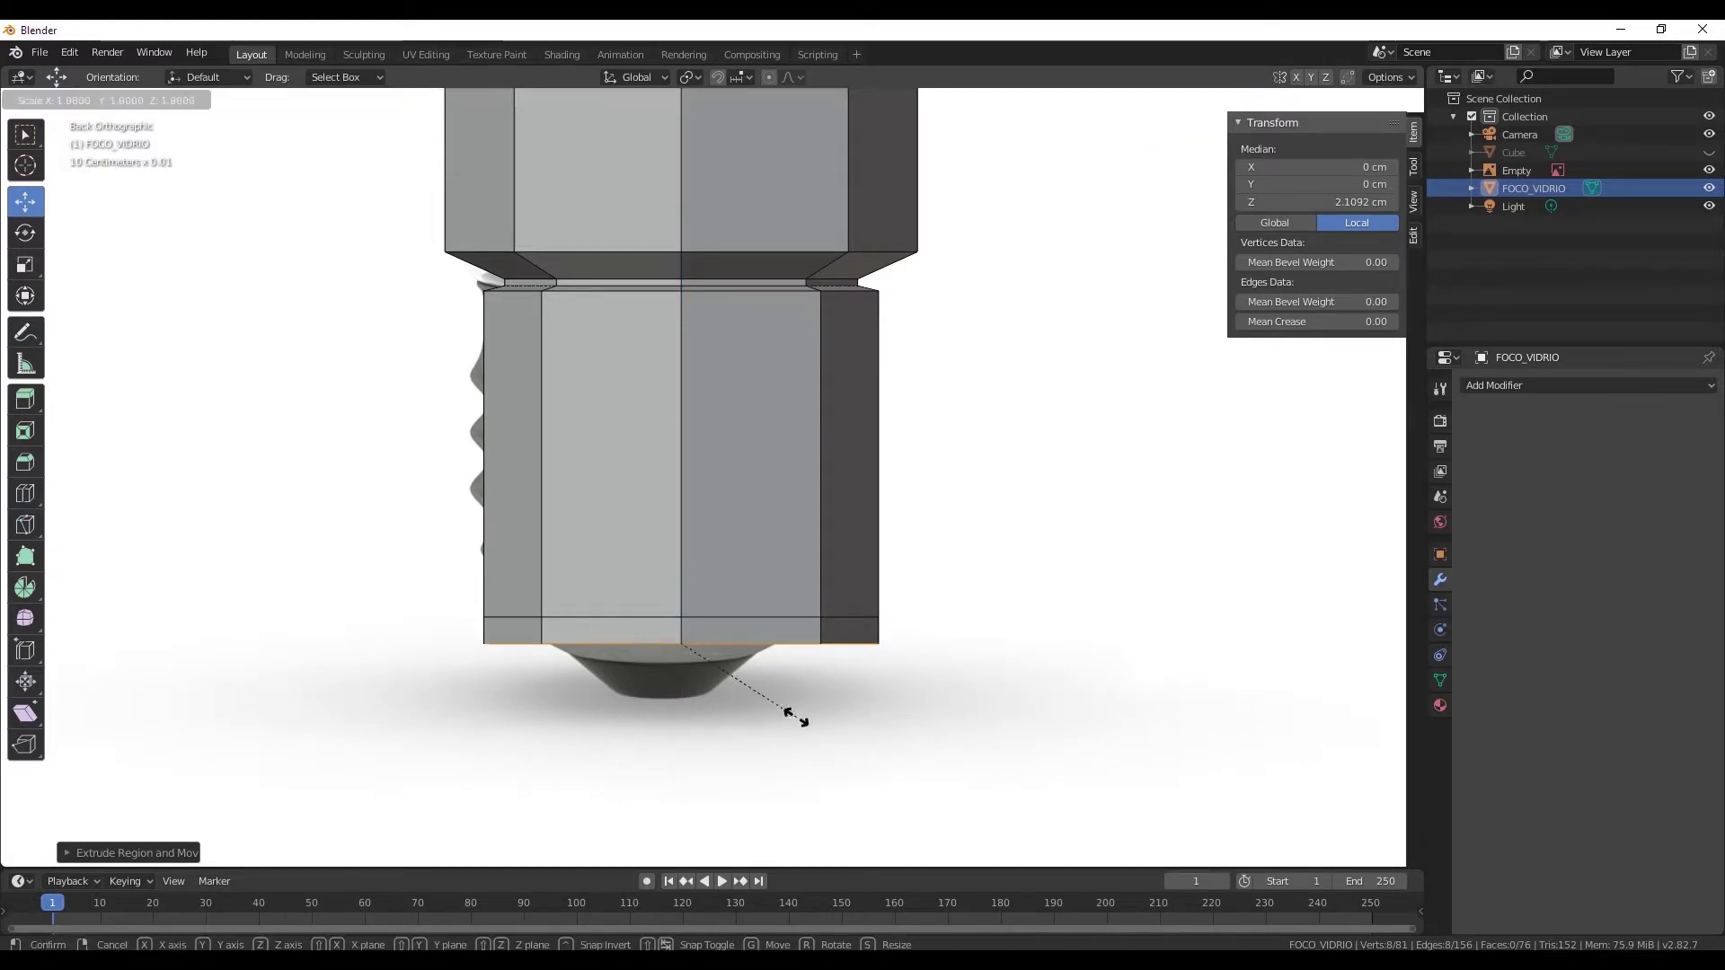
pyautogui.click(747, 700)
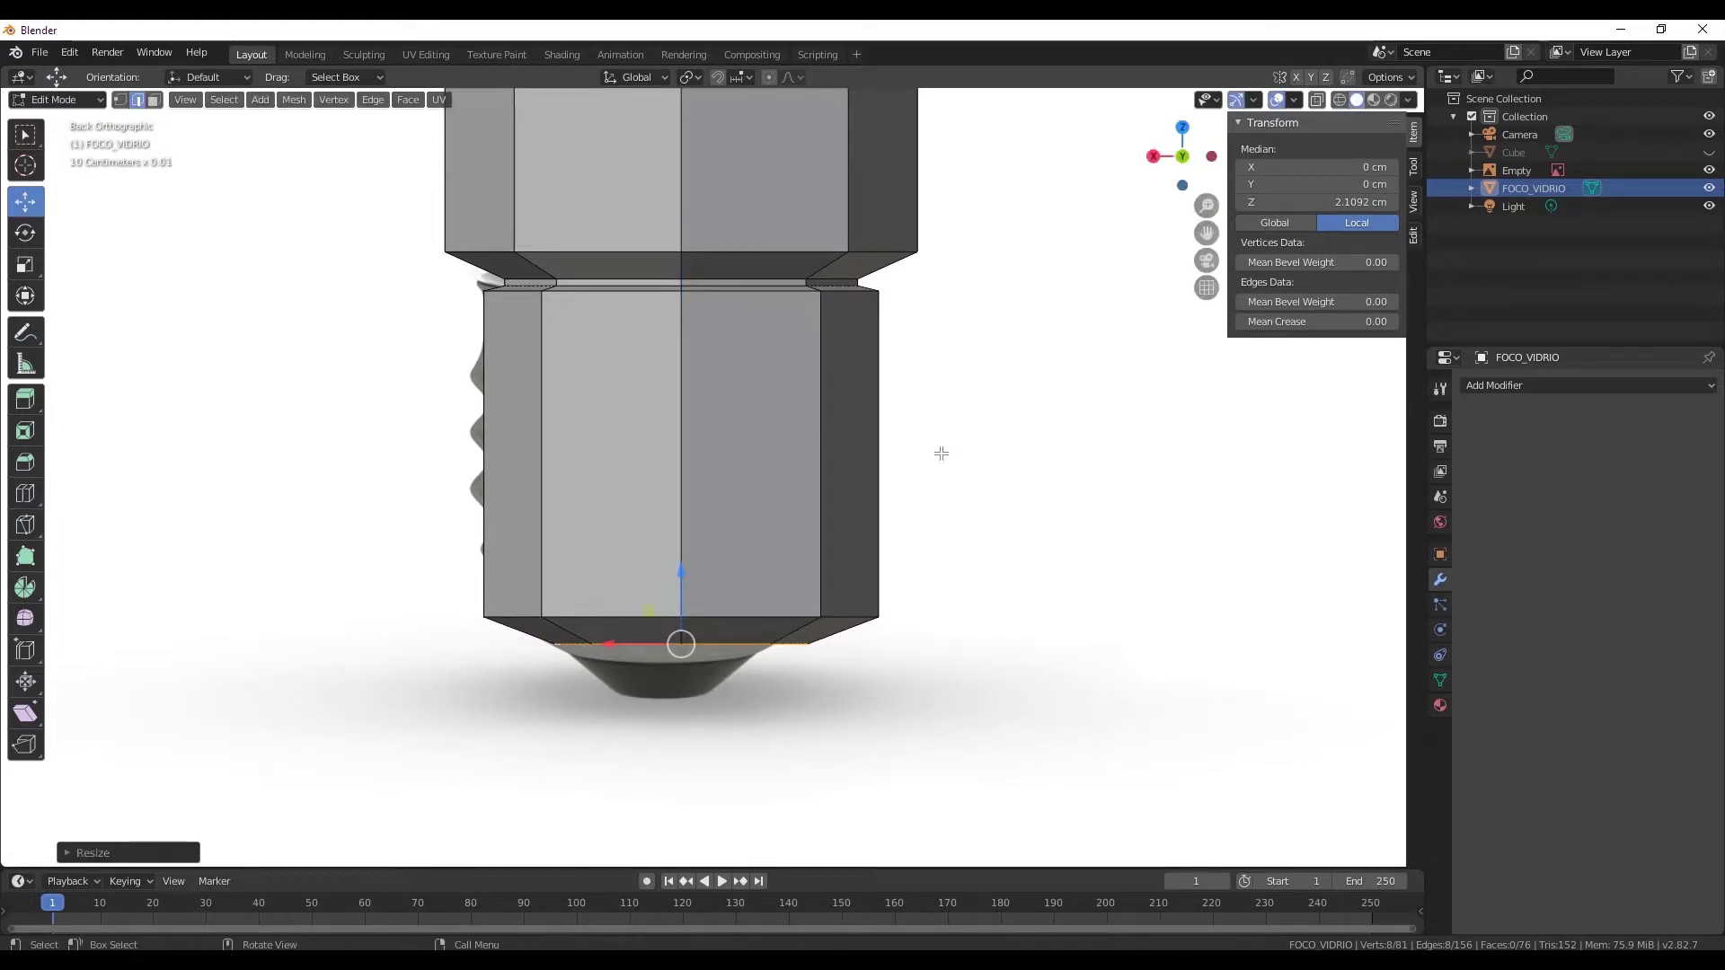
pyautogui.click(1183, 186)
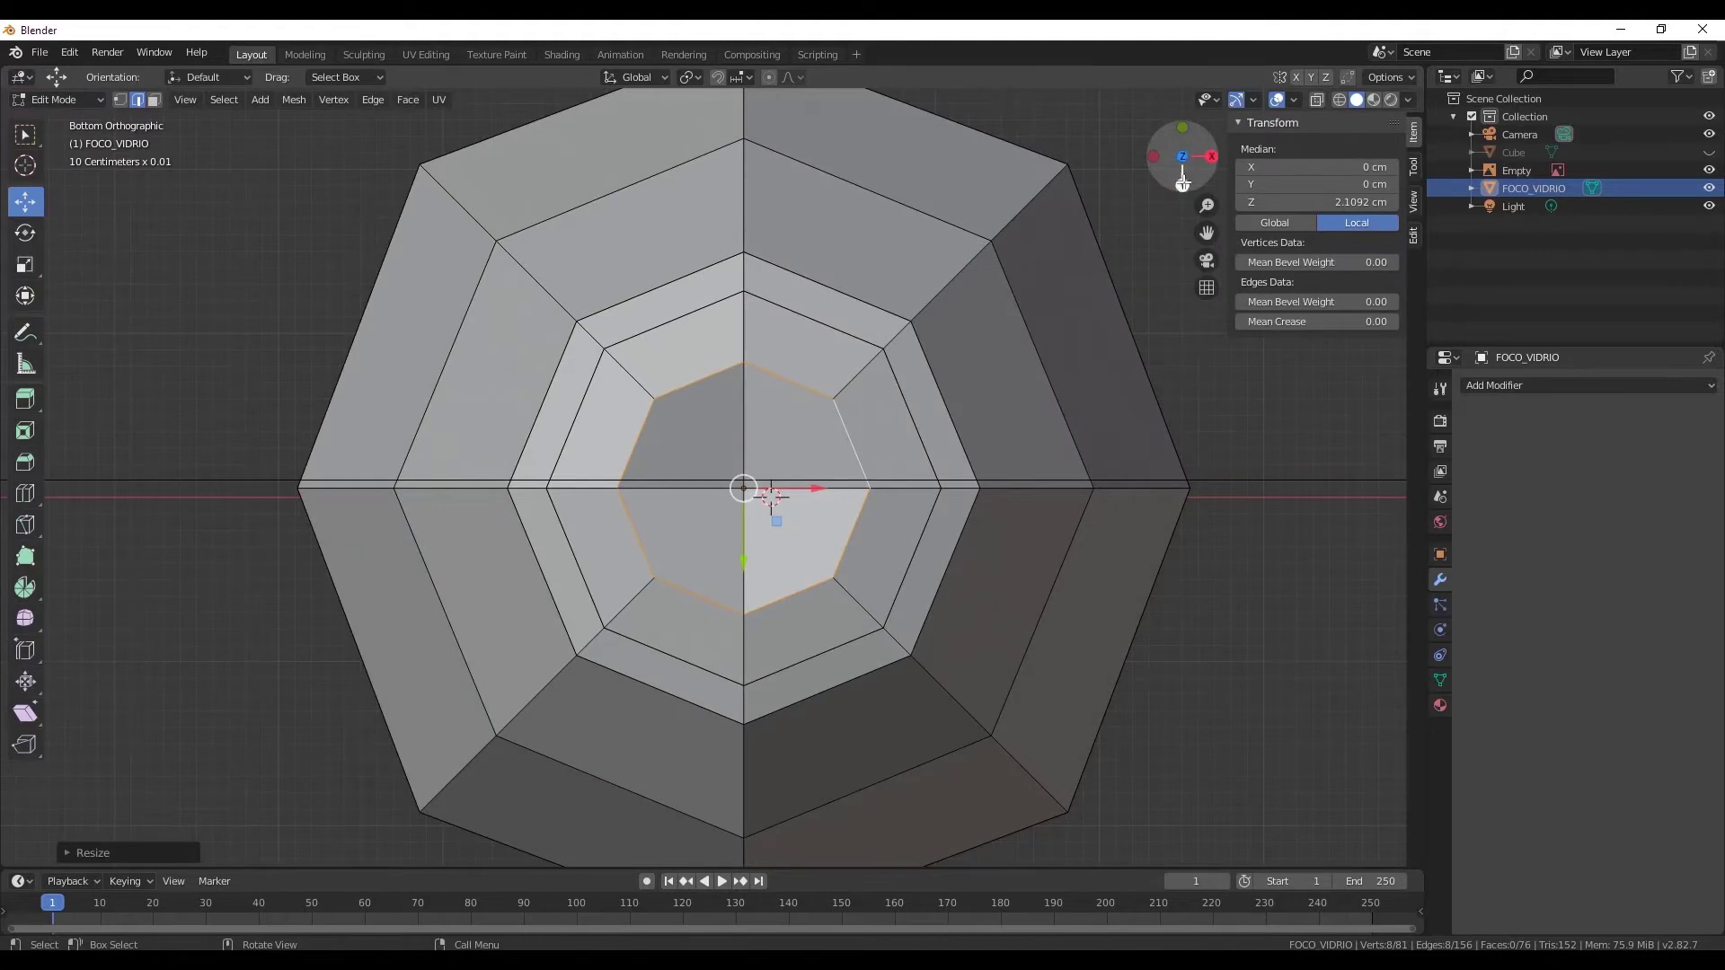
# - Adjust the bottom loop's height along Z and extrude a short band scaled to about 0.48
pyautogui.click(1183, 183)
pyautogui.scroll(1, 763, 620)
pyautogui.scroll(2, 763, 619)
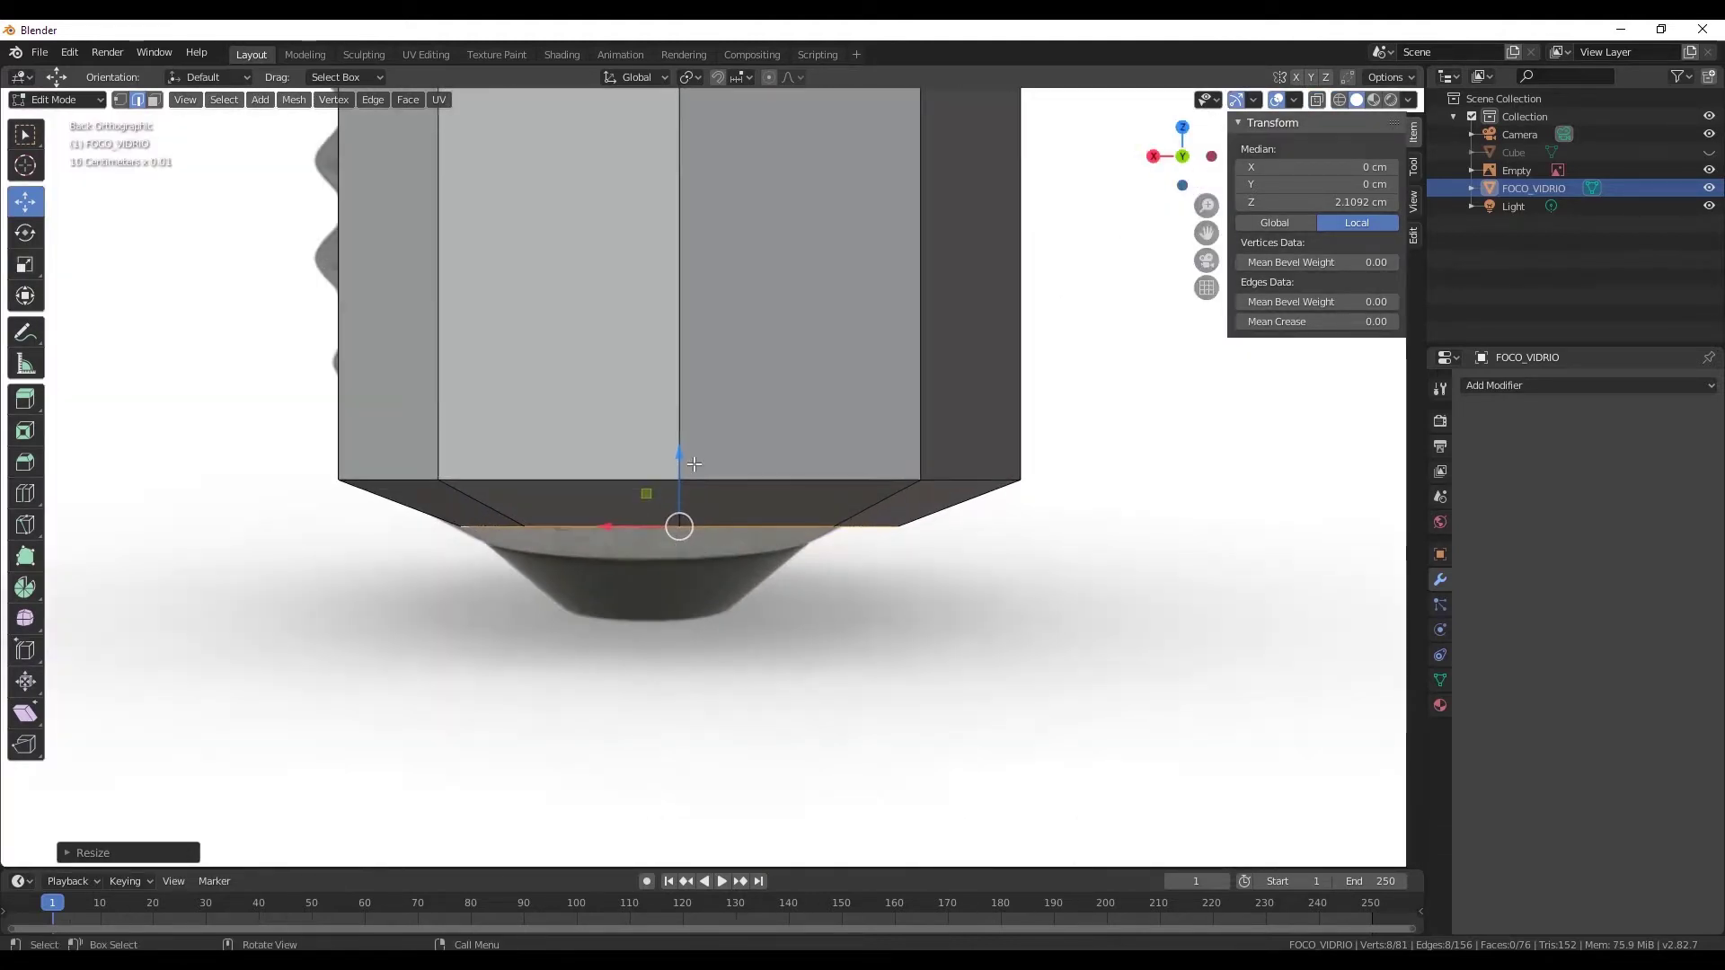
pyautogui.press('g')
pyautogui.press('z')
pyautogui.click(673, 500)
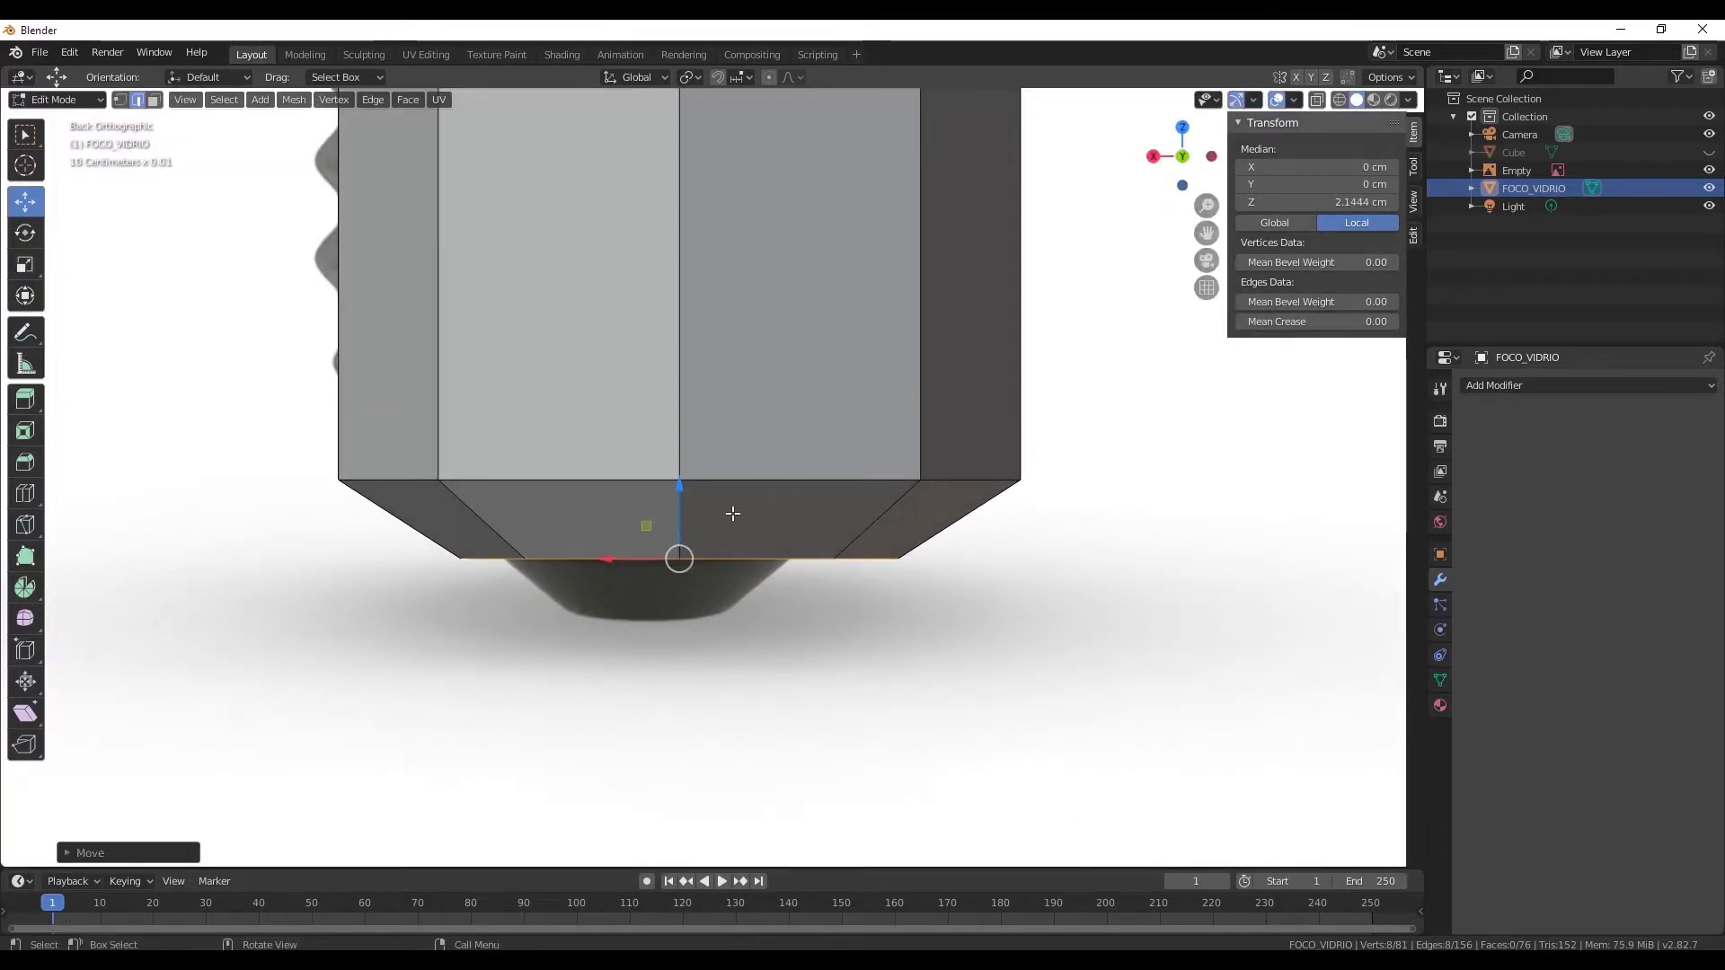
pyautogui.press('e')
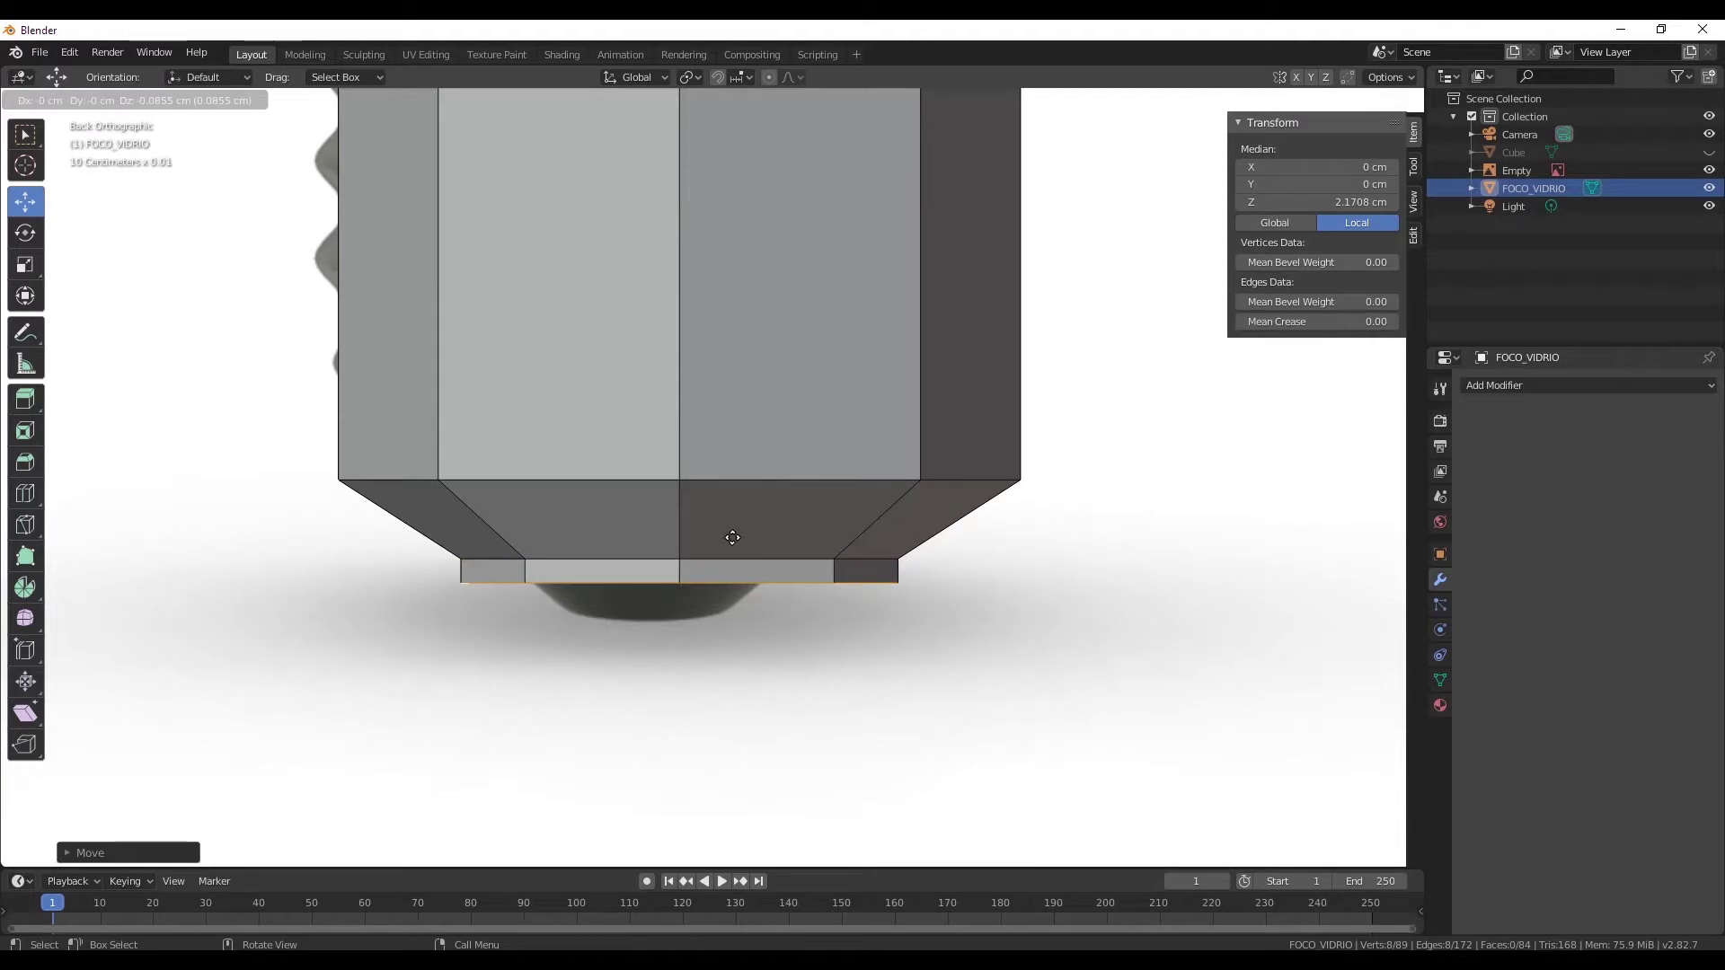
pyautogui.click(730, 571)
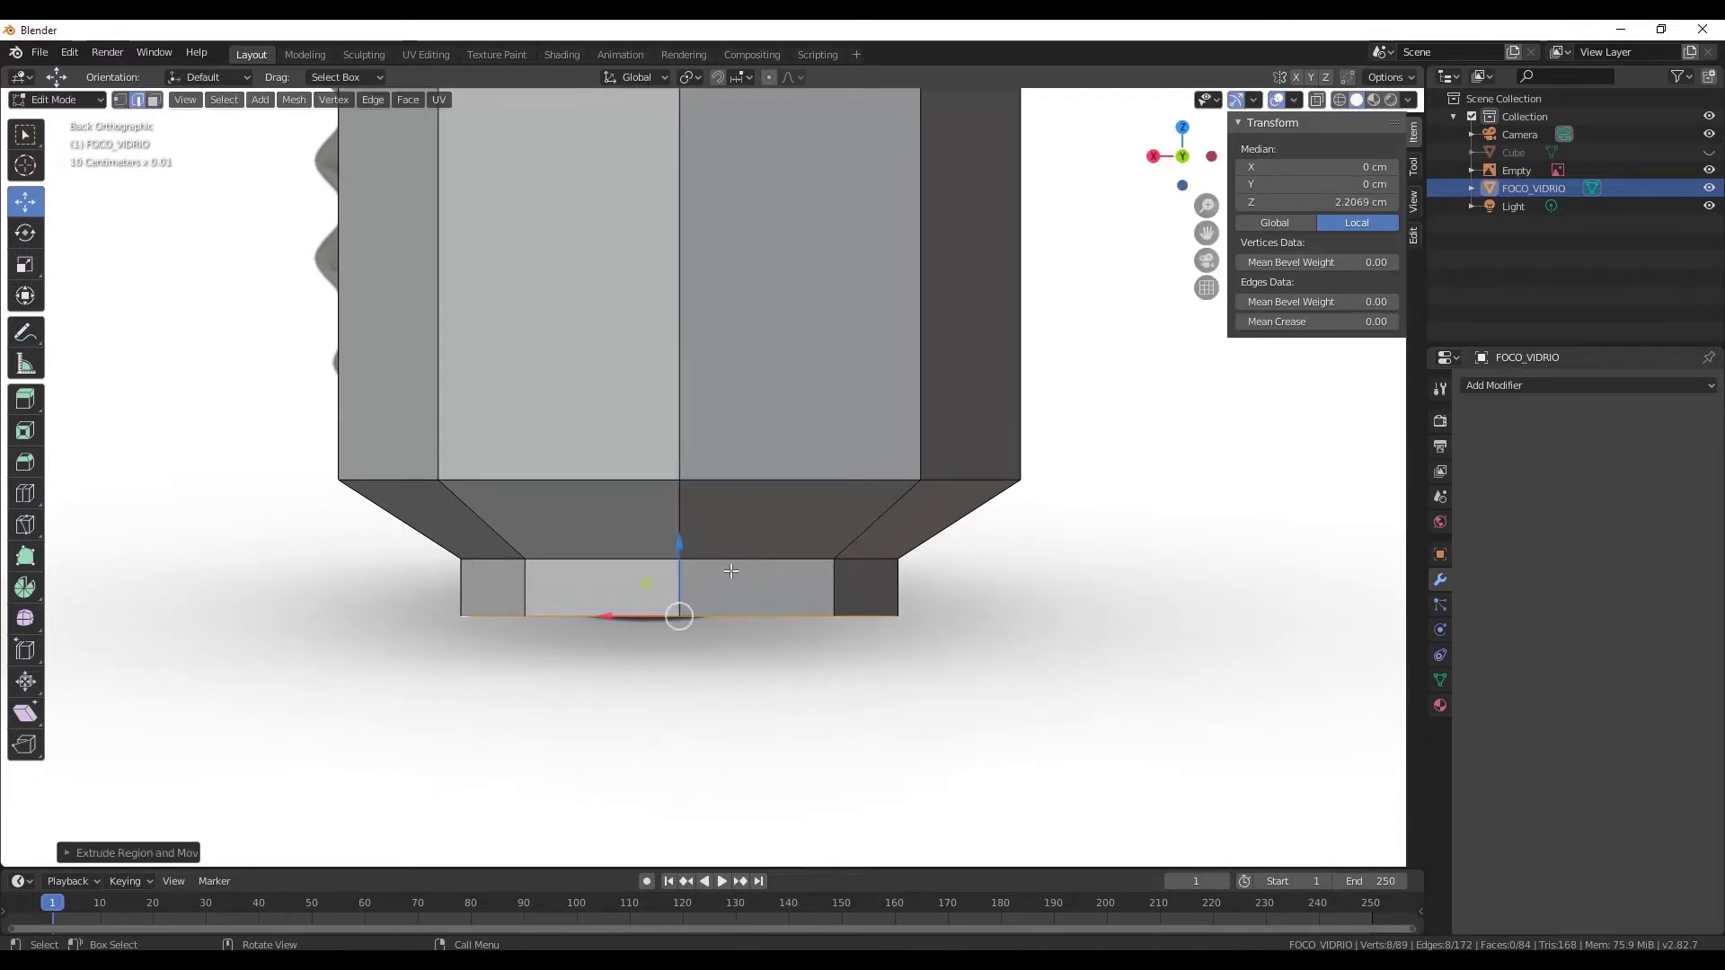
pyautogui.press('s')
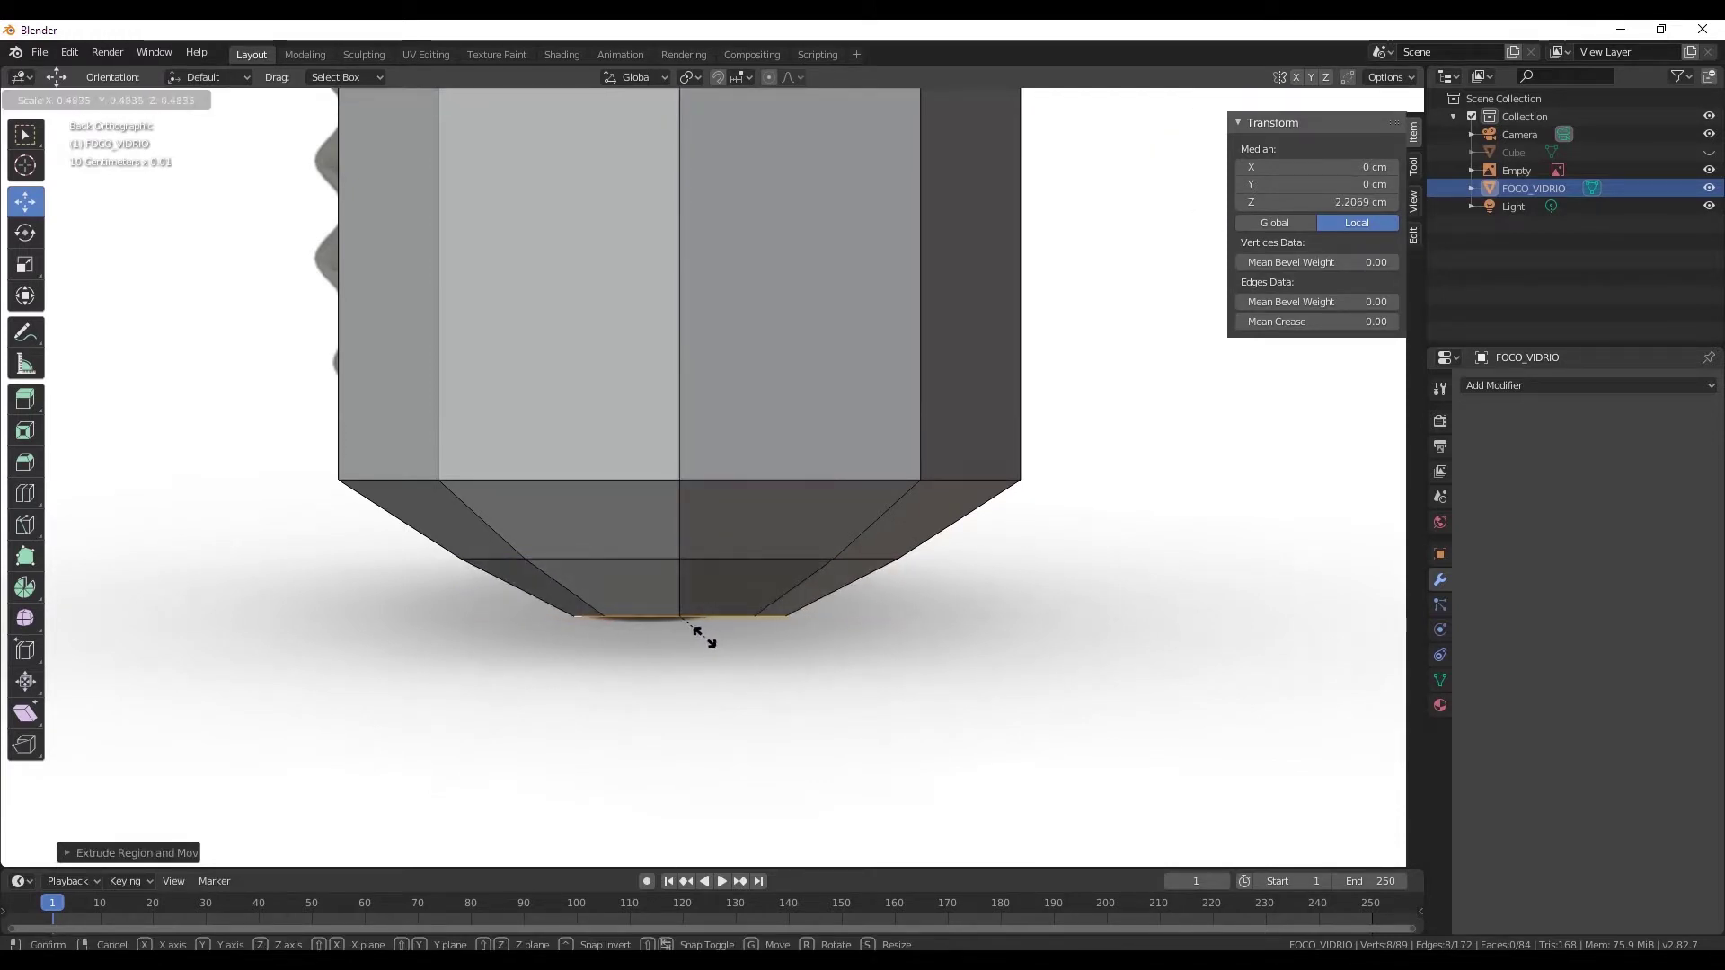
pyautogui.click(704, 629)
# - Hide the reference bulb image and orbit to inspect the pinched octagonal base
pyautogui.moveTo(703, 629)
pyautogui.mouseDown(button='middle')
pyautogui.moveTo(892, 570)
pyautogui.moveTo(855, 662)
pyautogui.moveTo(898, 629)
pyautogui.mouseUp(button='middle')
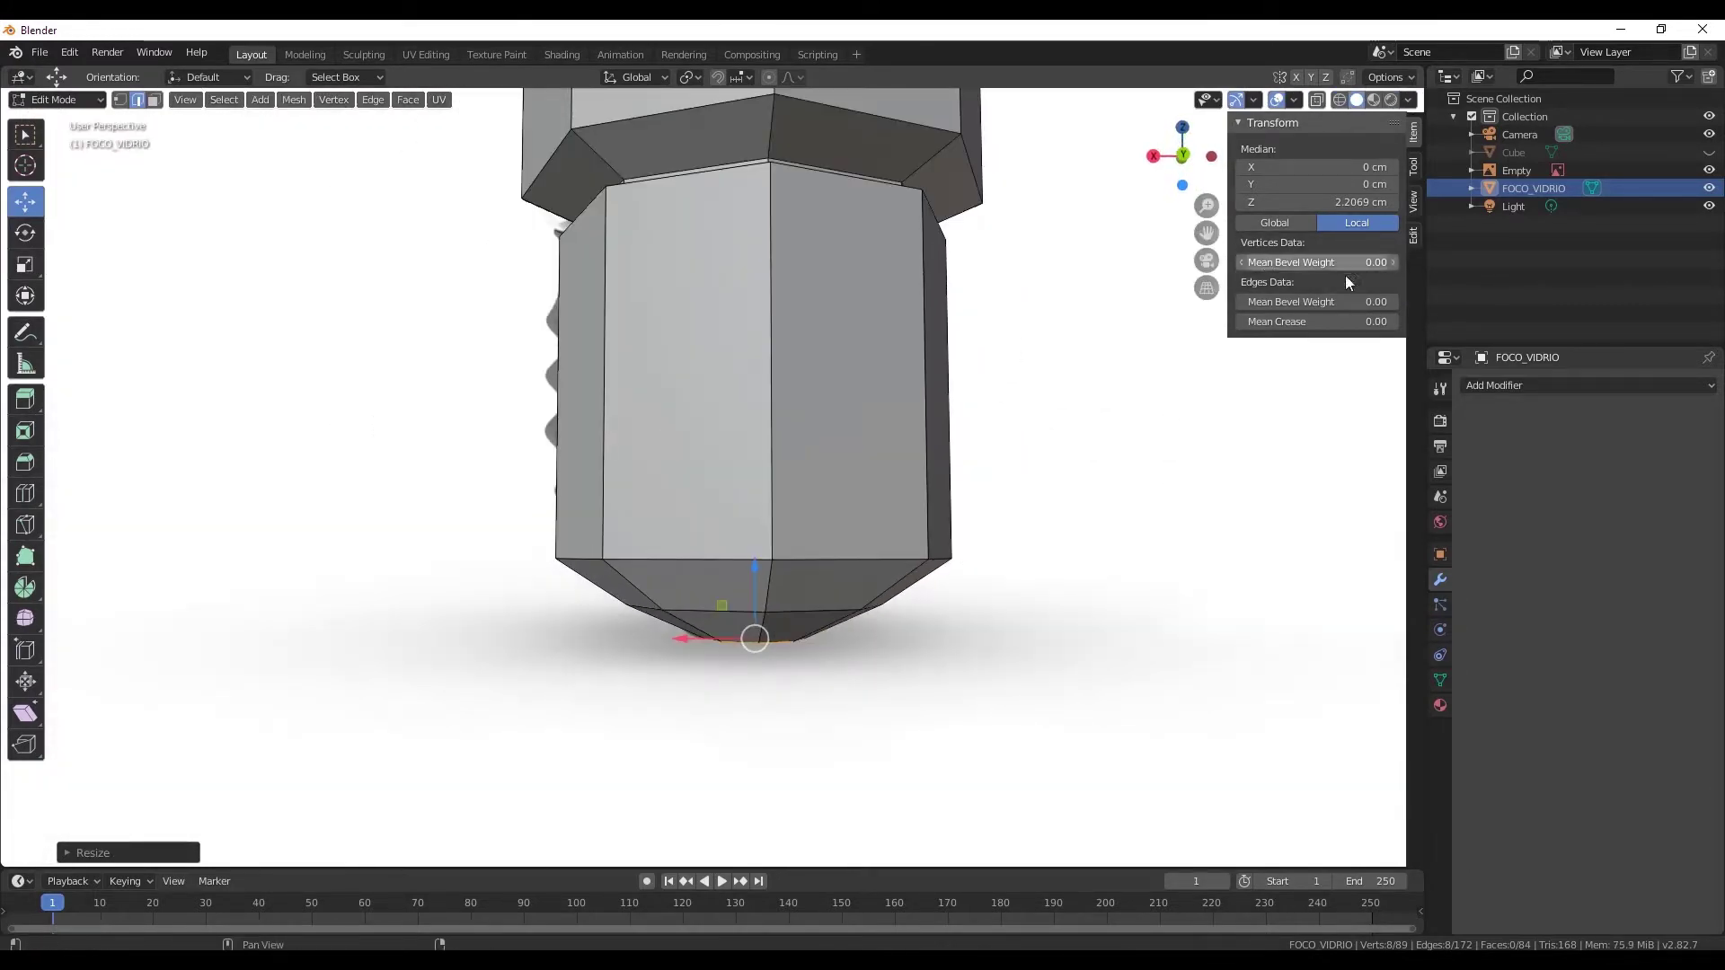
pyautogui.click(1709, 170)
pyautogui.moveTo(808, 503)
pyautogui.mouseDown(button='middle')
pyautogui.moveTo(791, 575)
pyautogui.moveTo(719, 551)
pyautogui.moveTo(824, 684)
pyautogui.moveTo(1063, 628)
pyautogui.moveTo(820, 569)
pyautogui.moveTo(759, 641)
pyautogui.moveTo(689, 564)
pyautogui.moveTo(736, 512)
pyautogui.moveTo(692, 503)
pyautogui.moveTo(683, 541)
pyautogui.moveTo(709, 557)
pyautogui.mouseUp(button='middle')
# - Add a Subdivision Surface modifier to FOCO_VIDRIO from the Modifiers panel
pyautogui.scroll(5, 777, 563)
pyautogui.scroll(-4, 715, 585)
pyautogui.scroll(4, 719, 584)
pyautogui.scroll(3, 709, 575)
pyautogui.scroll(-3, 689, 564)
pyautogui.scroll(-2, 692, 503)
pyautogui.scroll(2, 696, 547)
pyautogui.scroll(-3, 701, 550)
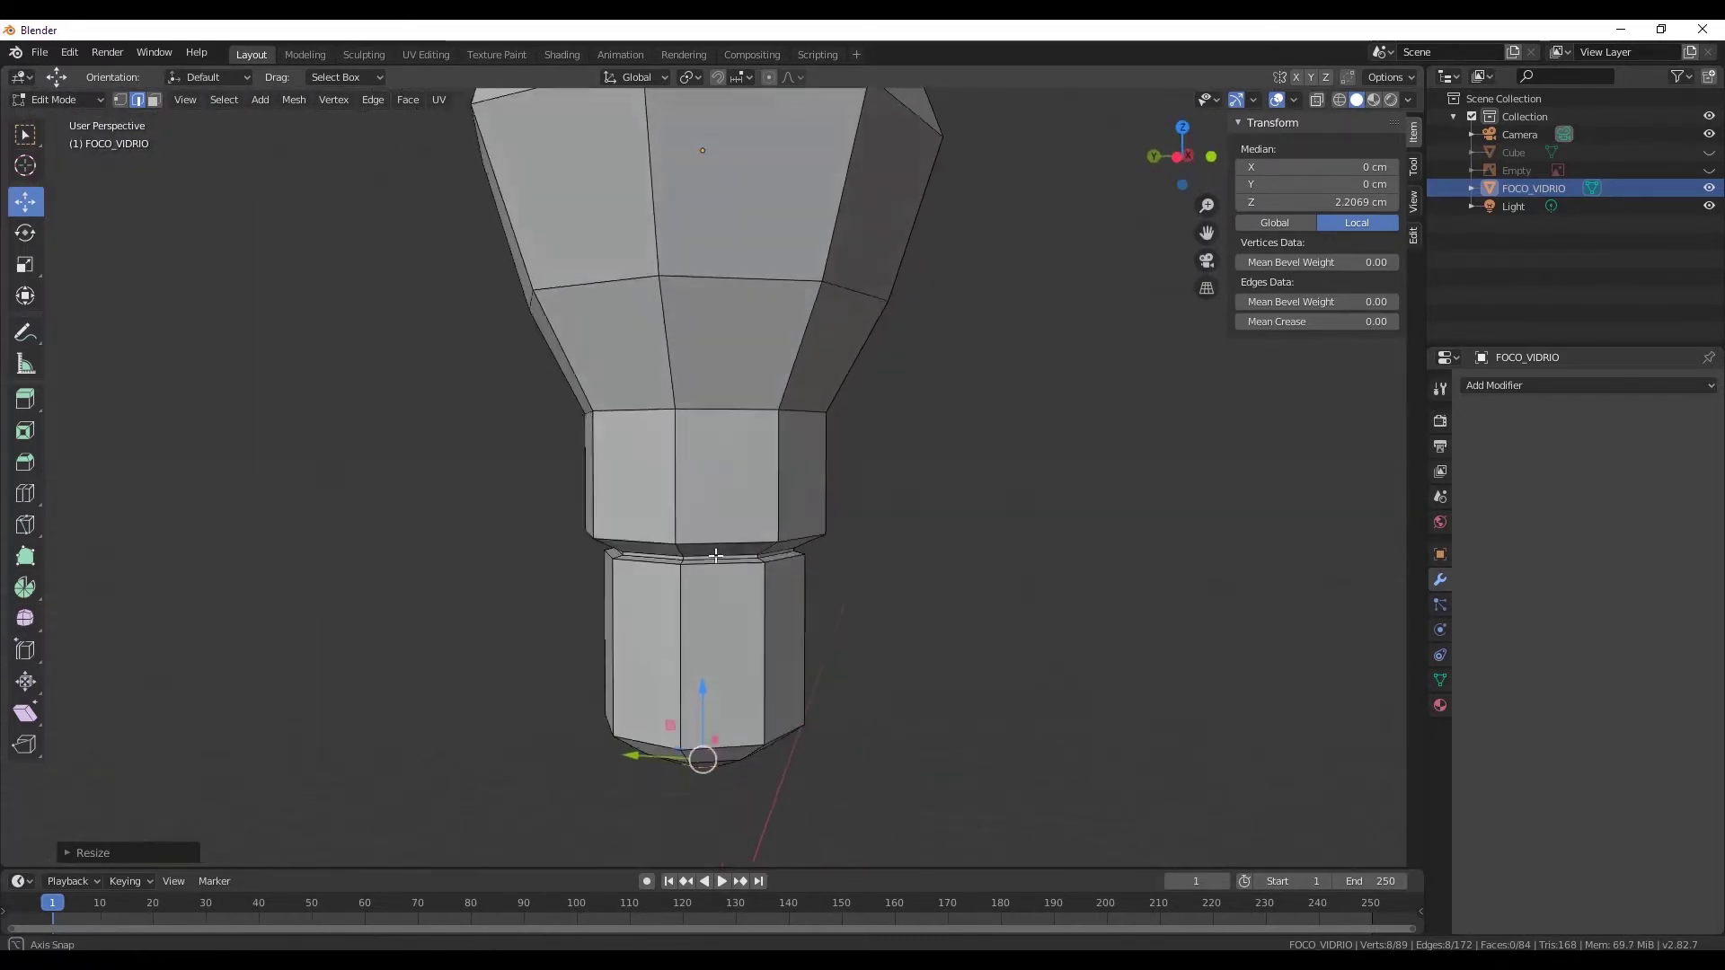
pyautogui.scroll(5, 715, 561)
pyautogui.scroll(2, 715, 561)
pyautogui.scroll(2, 714, 560)
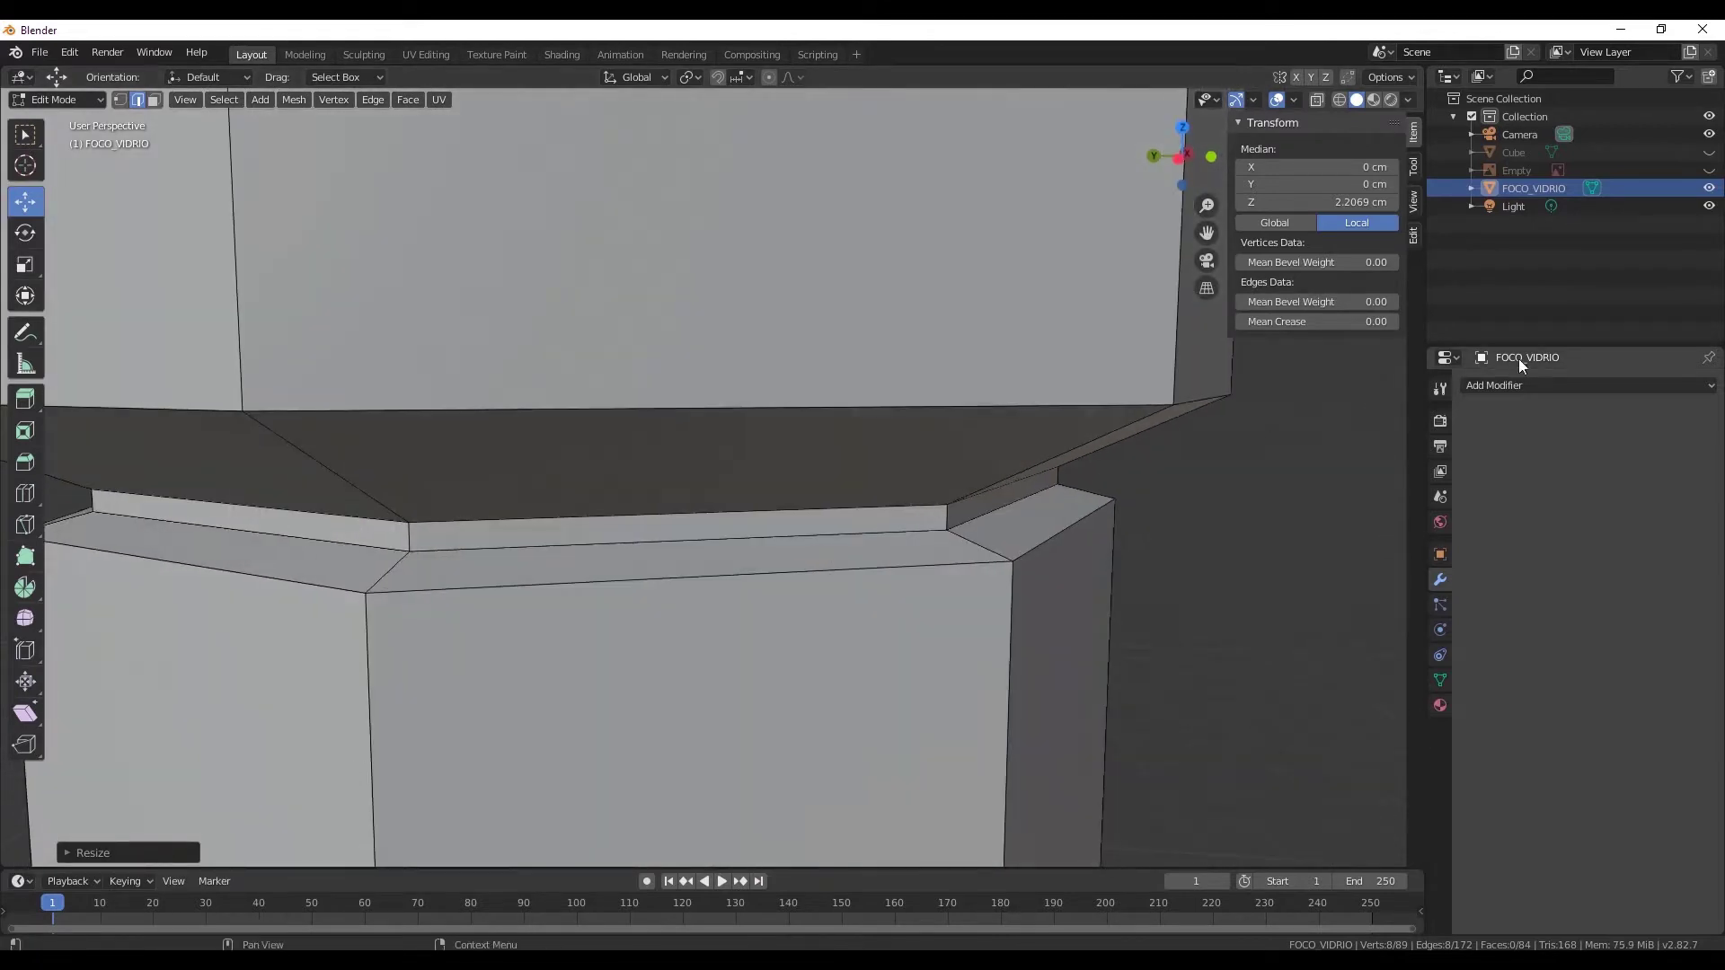
pyautogui.click(1511, 386)
pyautogui.click(1398, 684)
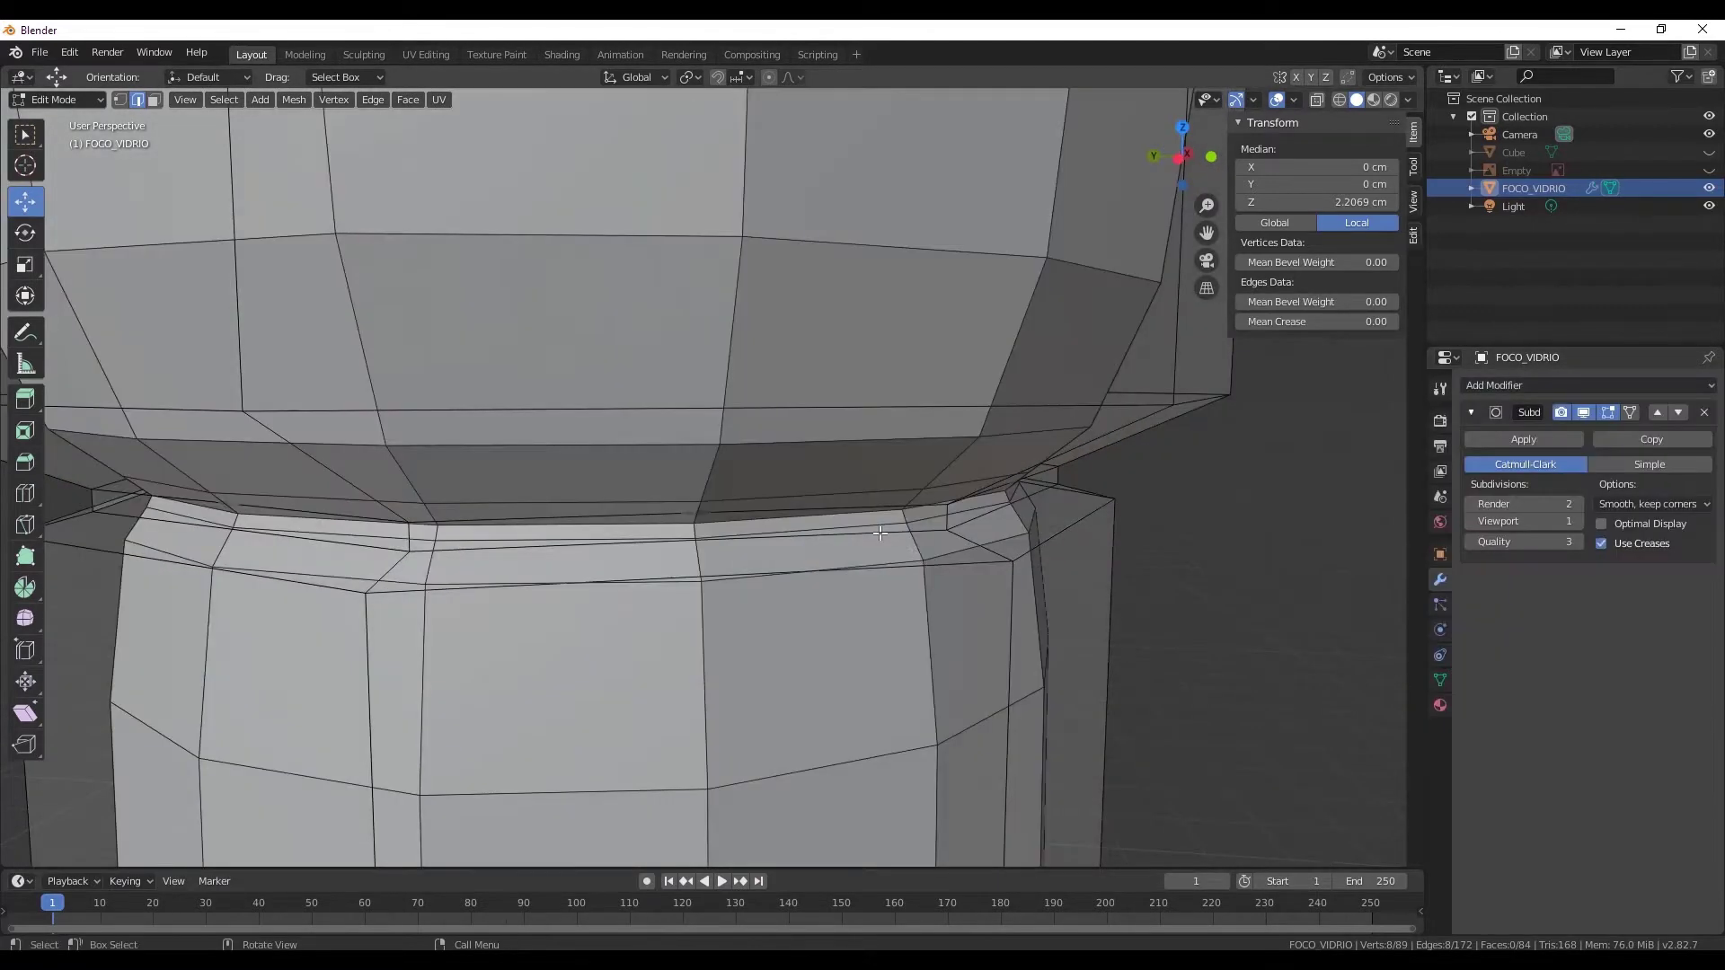
# - Switch to Object Mode and orbit around the smoothed, rounded bulb to inspect it
pyautogui.scroll(-3, 863, 562)
pyautogui.scroll(-3, 864, 563)
pyautogui.scroll(-2, 863, 562)
pyautogui.moveTo(863, 563)
pyautogui.mouseDown(button='middle')
pyautogui.moveTo(697, 573)
pyautogui.moveTo(728, 579)
pyautogui.mouseUp(button='middle')
pyautogui.click(62, 100)
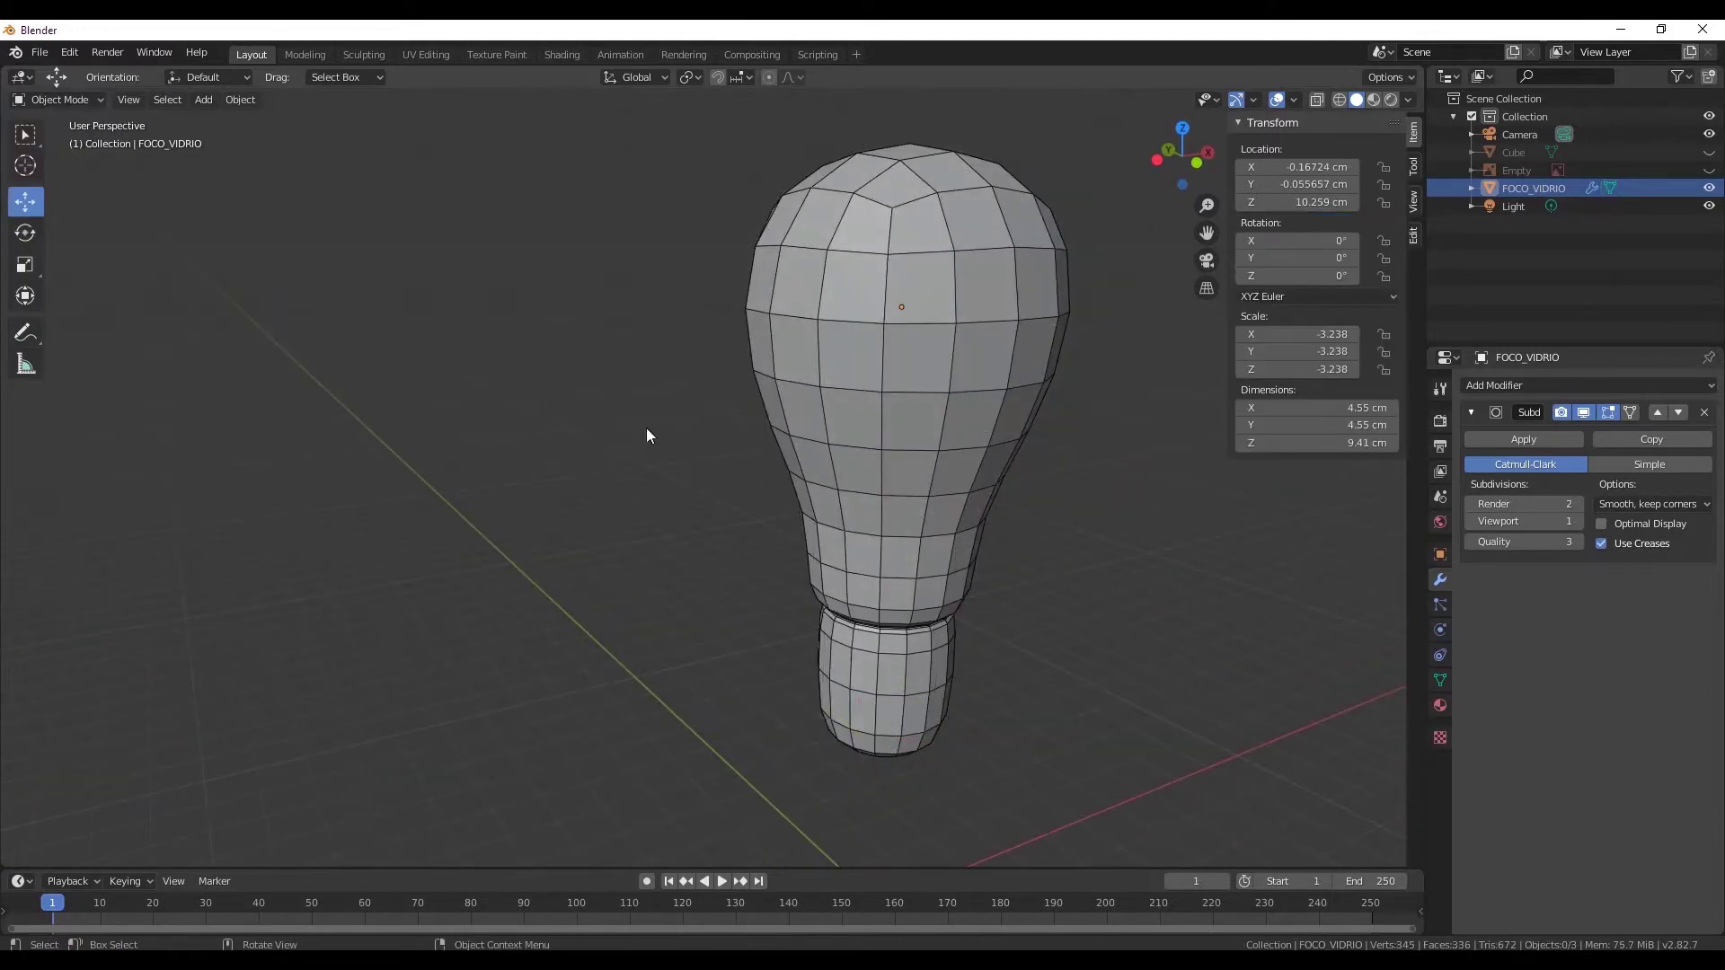
pyautogui.moveTo(645, 428)
pyautogui.mouseDown(button='middle')
pyautogui.moveTo(865, 458)
pyautogui.moveTo(1047, 436)
pyautogui.moveTo(1085, 352)
pyautogui.moveTo(877, 488)
pyautogui.moveTo(706, 471)
pyautogui.moveTo(562, 492)
pyautogui.moveTo(959, 511)
pyautogui.moveTo(1089, 542)
pyautogui.moveTo(1112, 630)
pyautogui.moveTo(801, 512)
pyautogui.moveTo(828, 458)
pyautogui.mouseUp(button='middle')
pyautogui.click(63, 99)
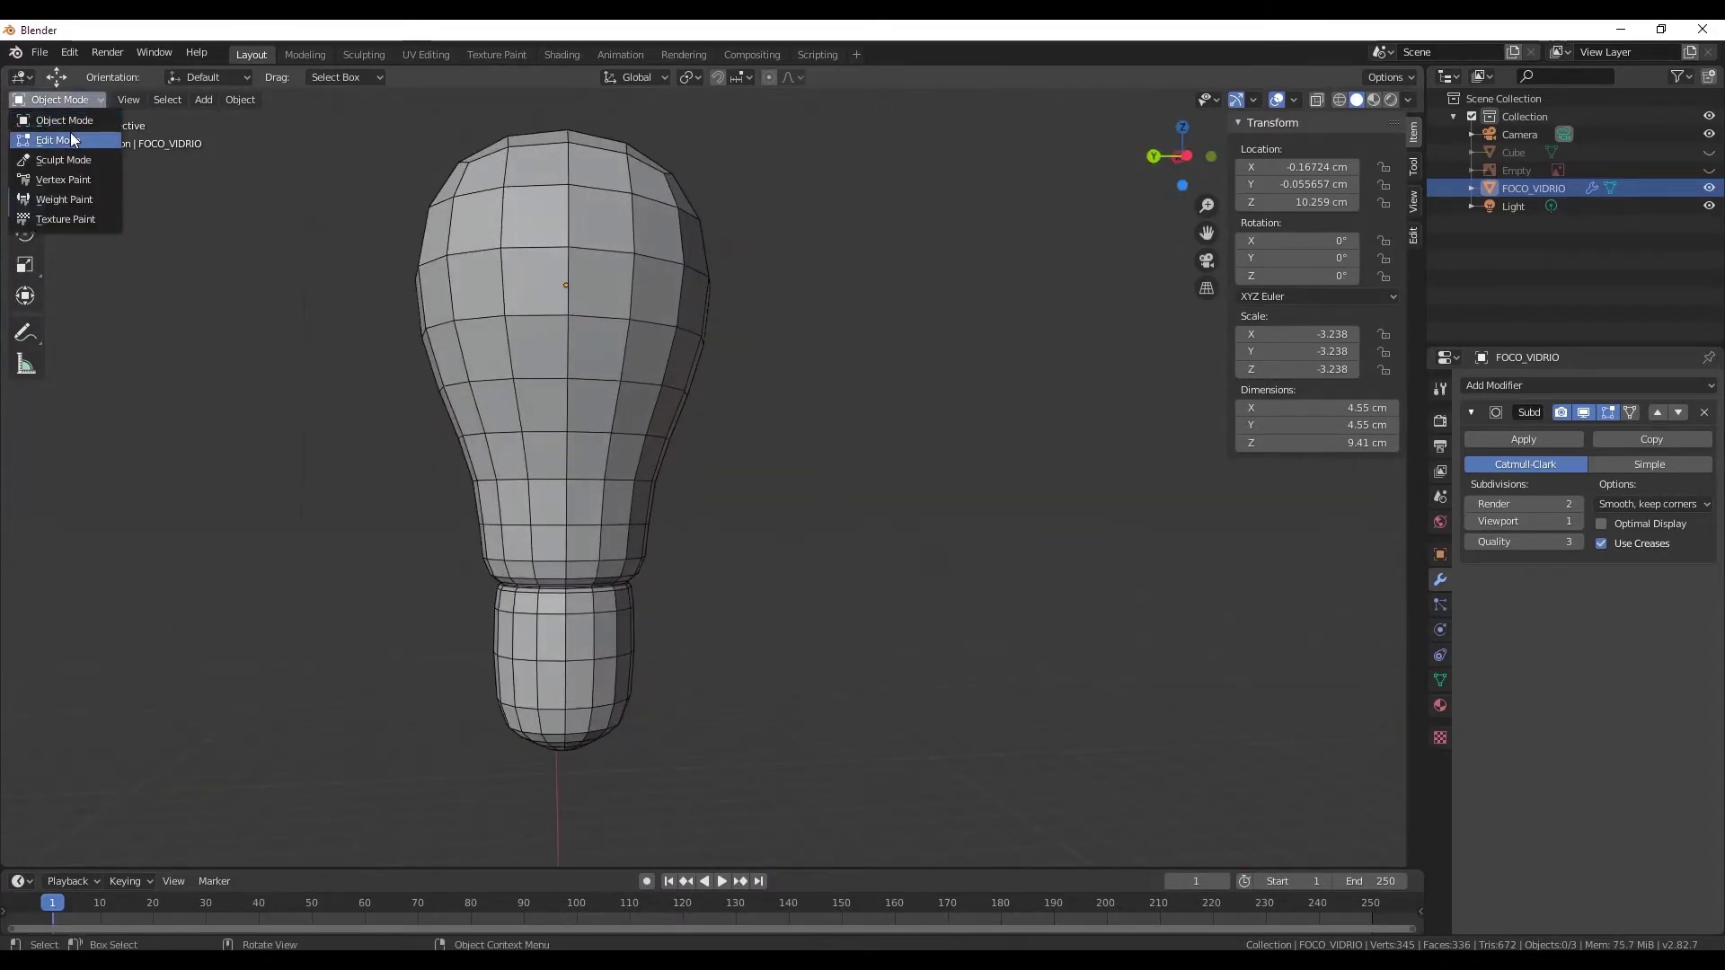
# - Back in Edit Mode, select the lower edge loop at the bulb's neck and nudge it vertically
pyautogui.click(72, 140)
pyautogui.scroll(2, 781, 435)
pyautogui.scroll(3, 781, 436)
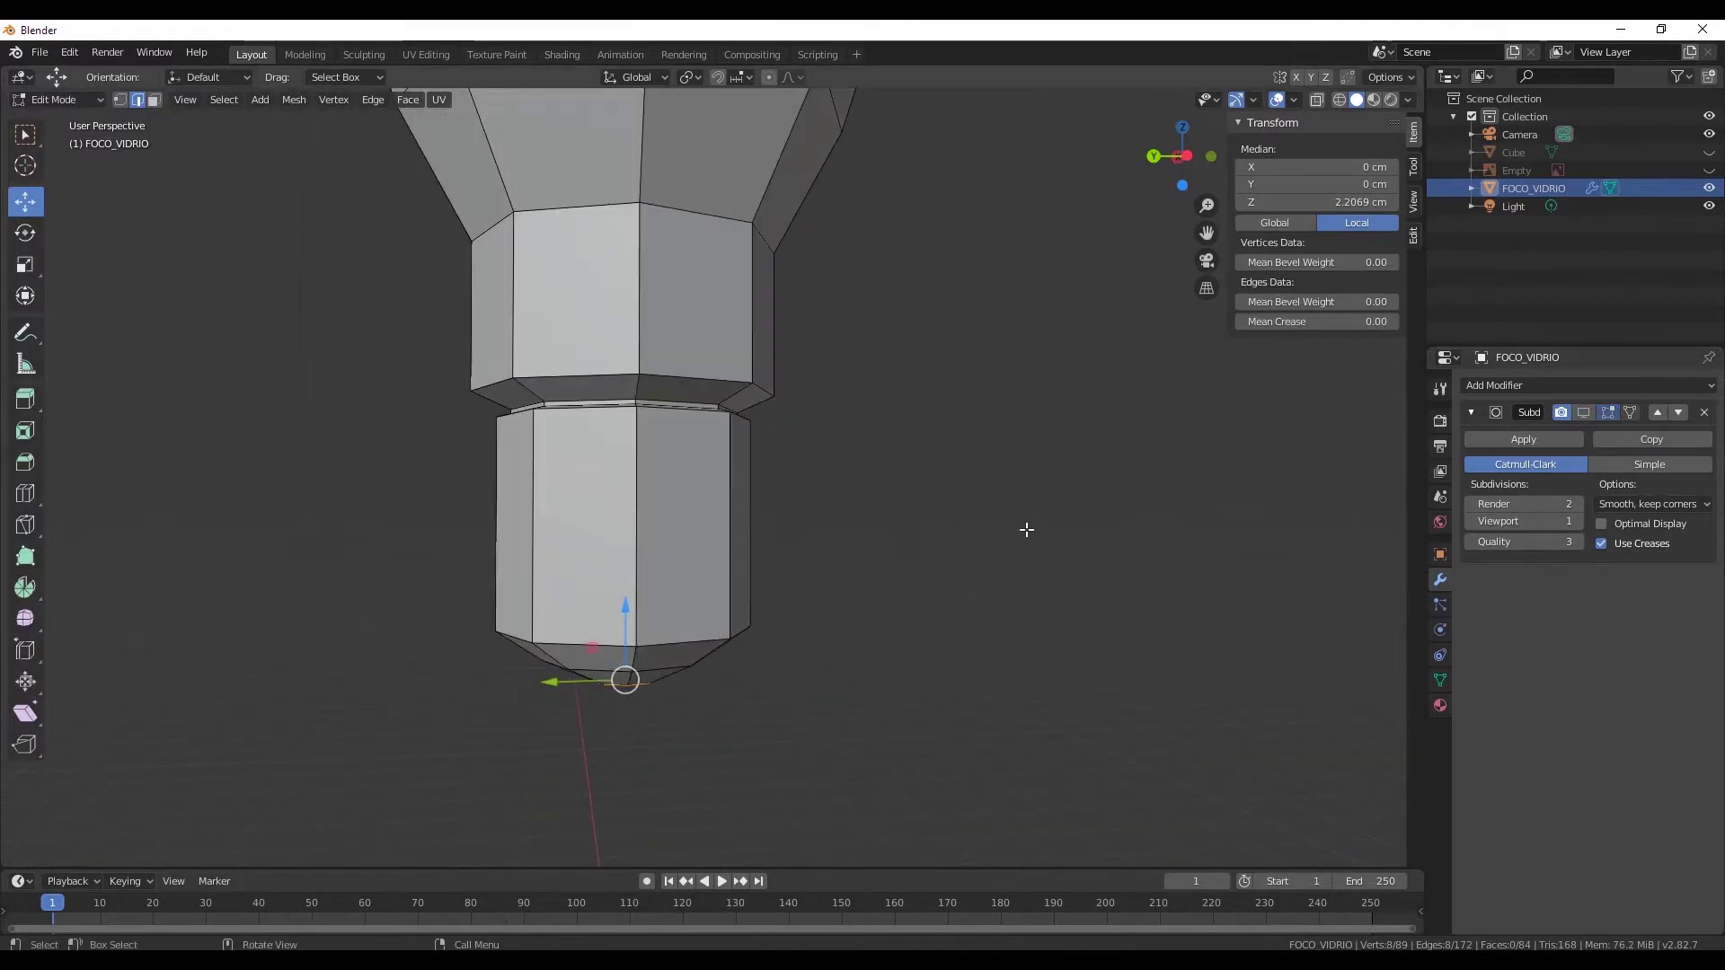
pyautogui.scroll(1, 935, 485)
pyautogui.scroll(3, 826, 432)
pyautogui.scroll(2, 826, 432)
pyautogui.scroll(2, 827, 432)
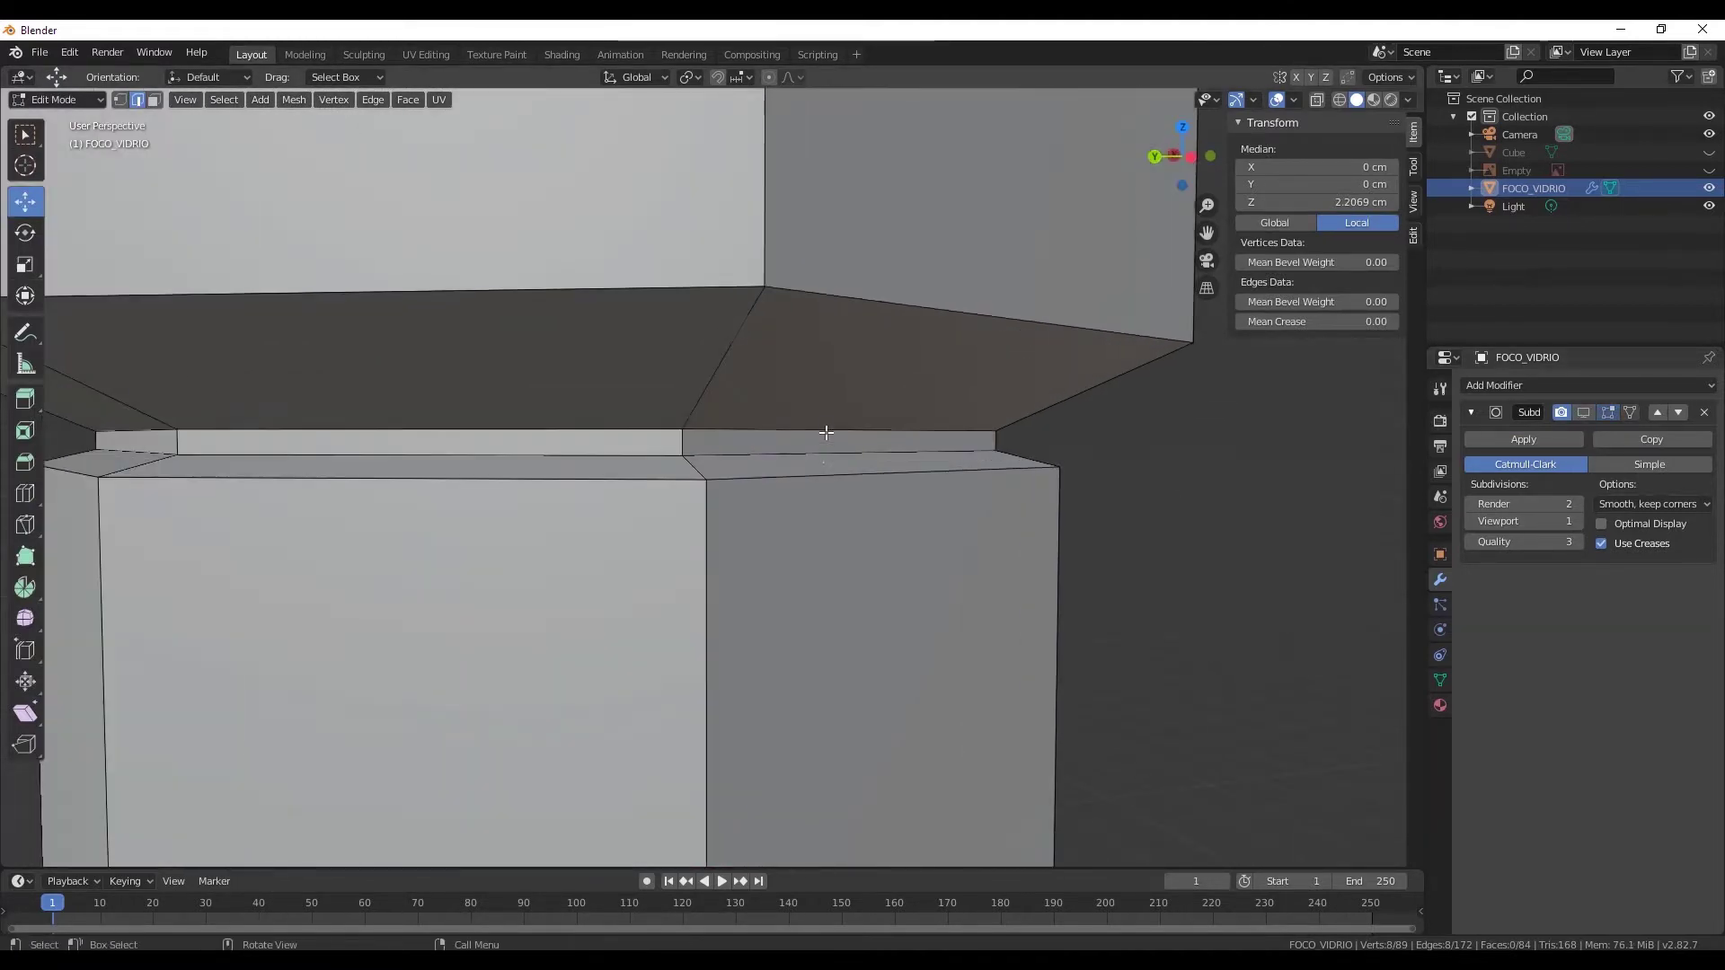
pyautogui.moveTo(826, 432); pyautogui.dragTo(826, 465, button='middle')
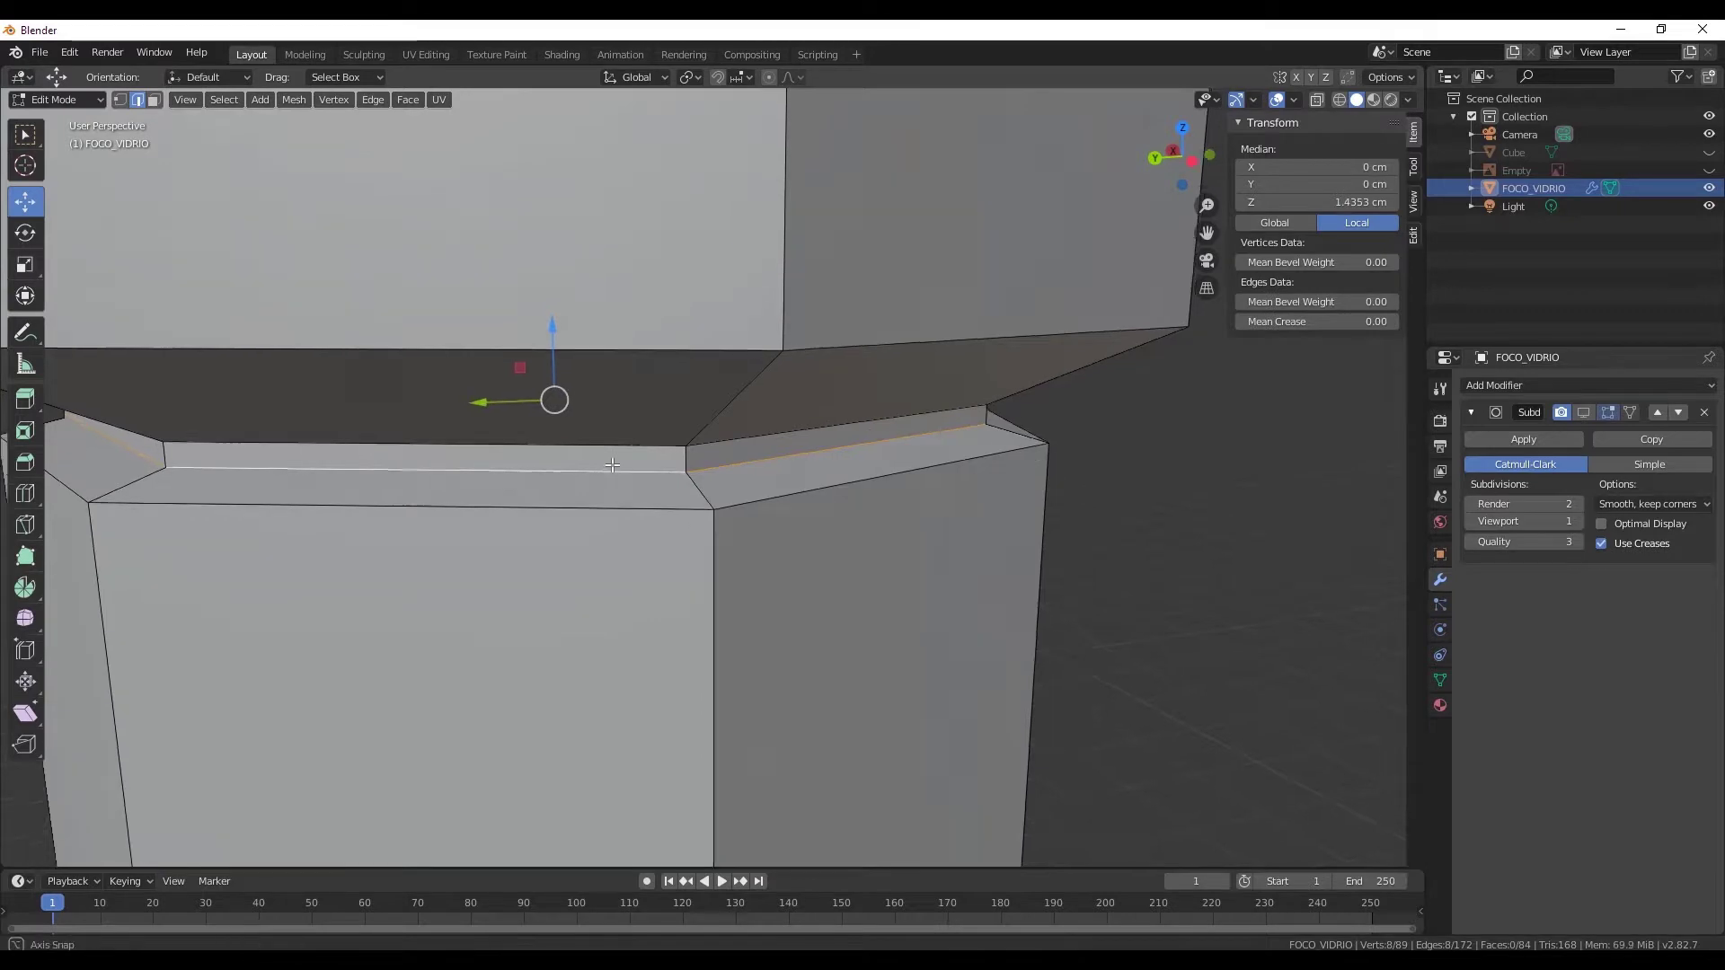
pyautogui.moveTo(601, 469); pyautogui.dragTo(836, 493, button='middle')
pyautogui.keyDown('alt'); pyautogui.click(836, 493); pyautogui.keyUp('alt')
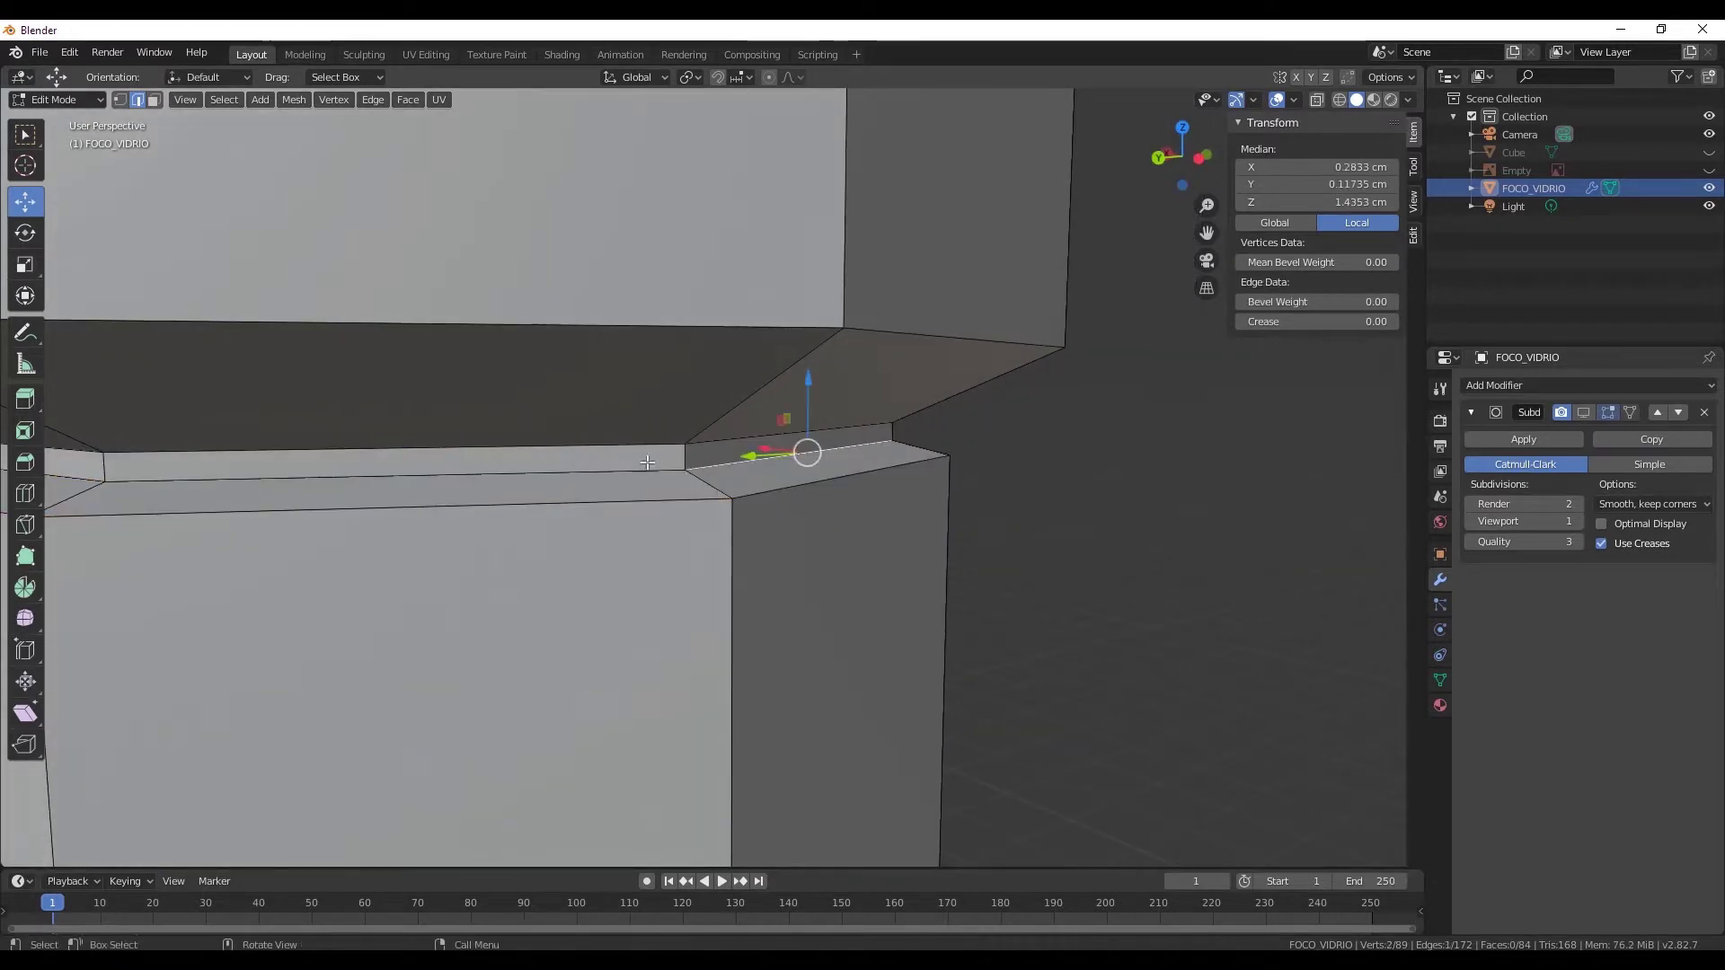
pyautogui.moveTo(453, 382); pyautogui.dragTo(448, 371)
# - Lower another neck edge loop slightly along Z in back orthographic view to meet the socket
pyautogui.keyDown('alt'); pyautogui.click(792, 467); pyautogui.keyUp('alt')
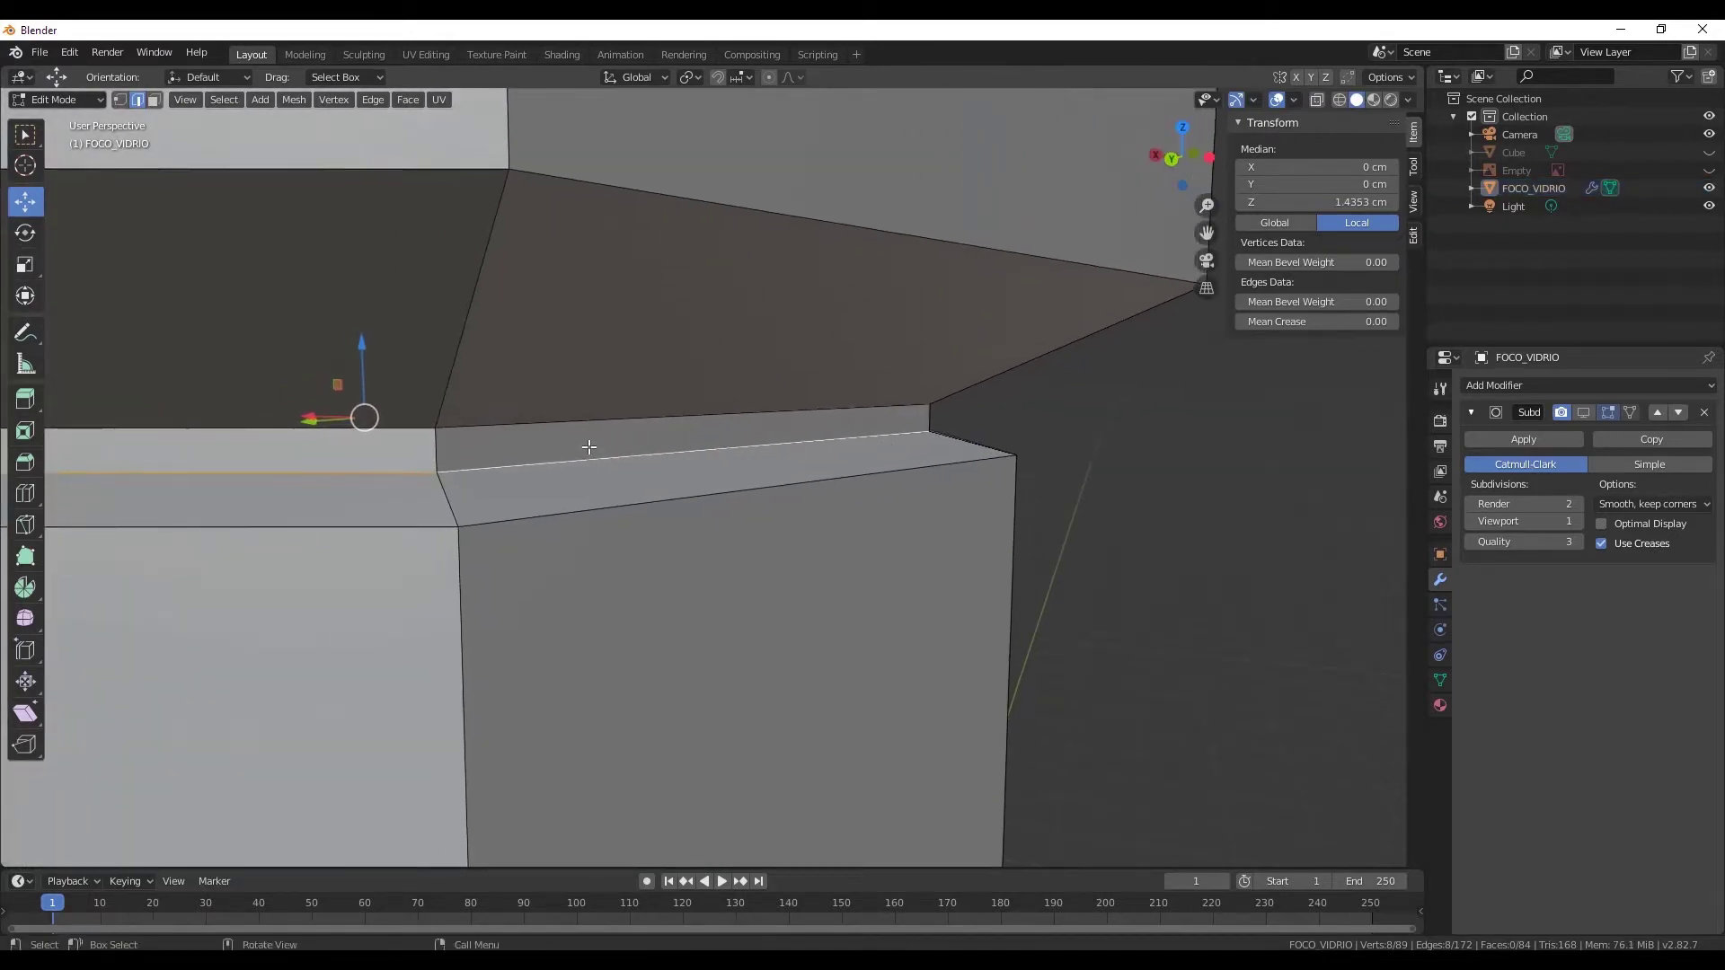
pyautogui.moveTo(792, 467)
pyautogui.mouseDown(button='middle')
pyautogui.moveTo(604, 448)
pyautogui.moveTo(1026, 212)
pyautogui.mouseUp(button='middle')
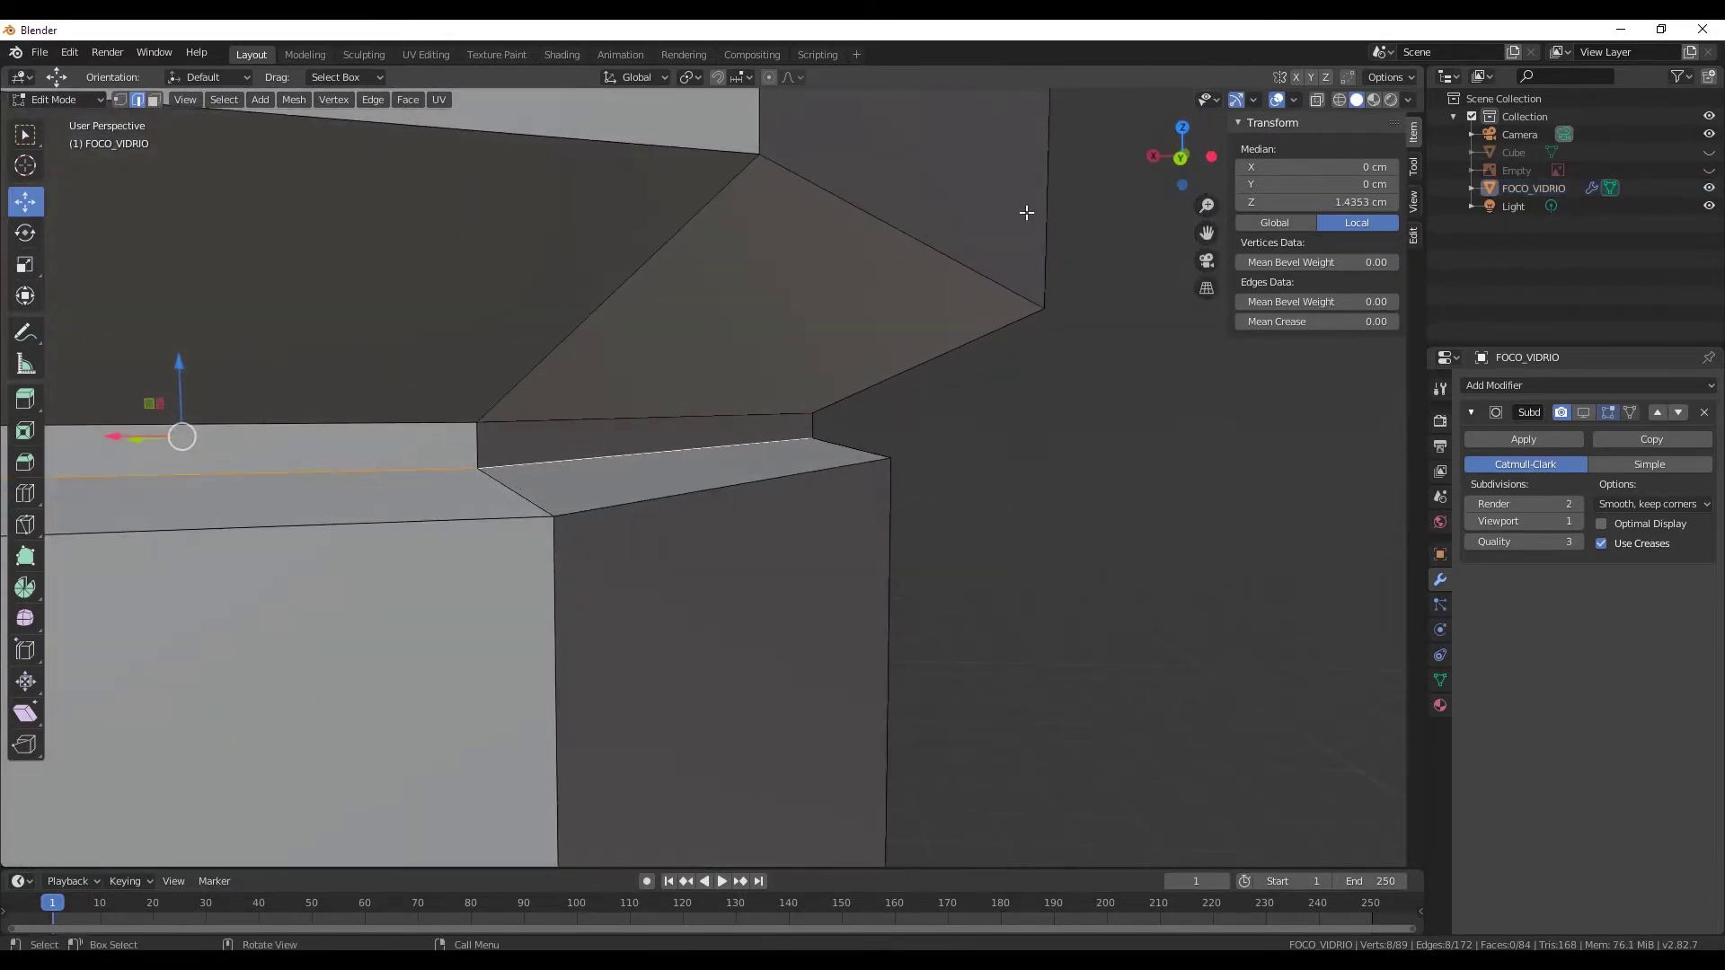
pyautogui.click(1174, 164)
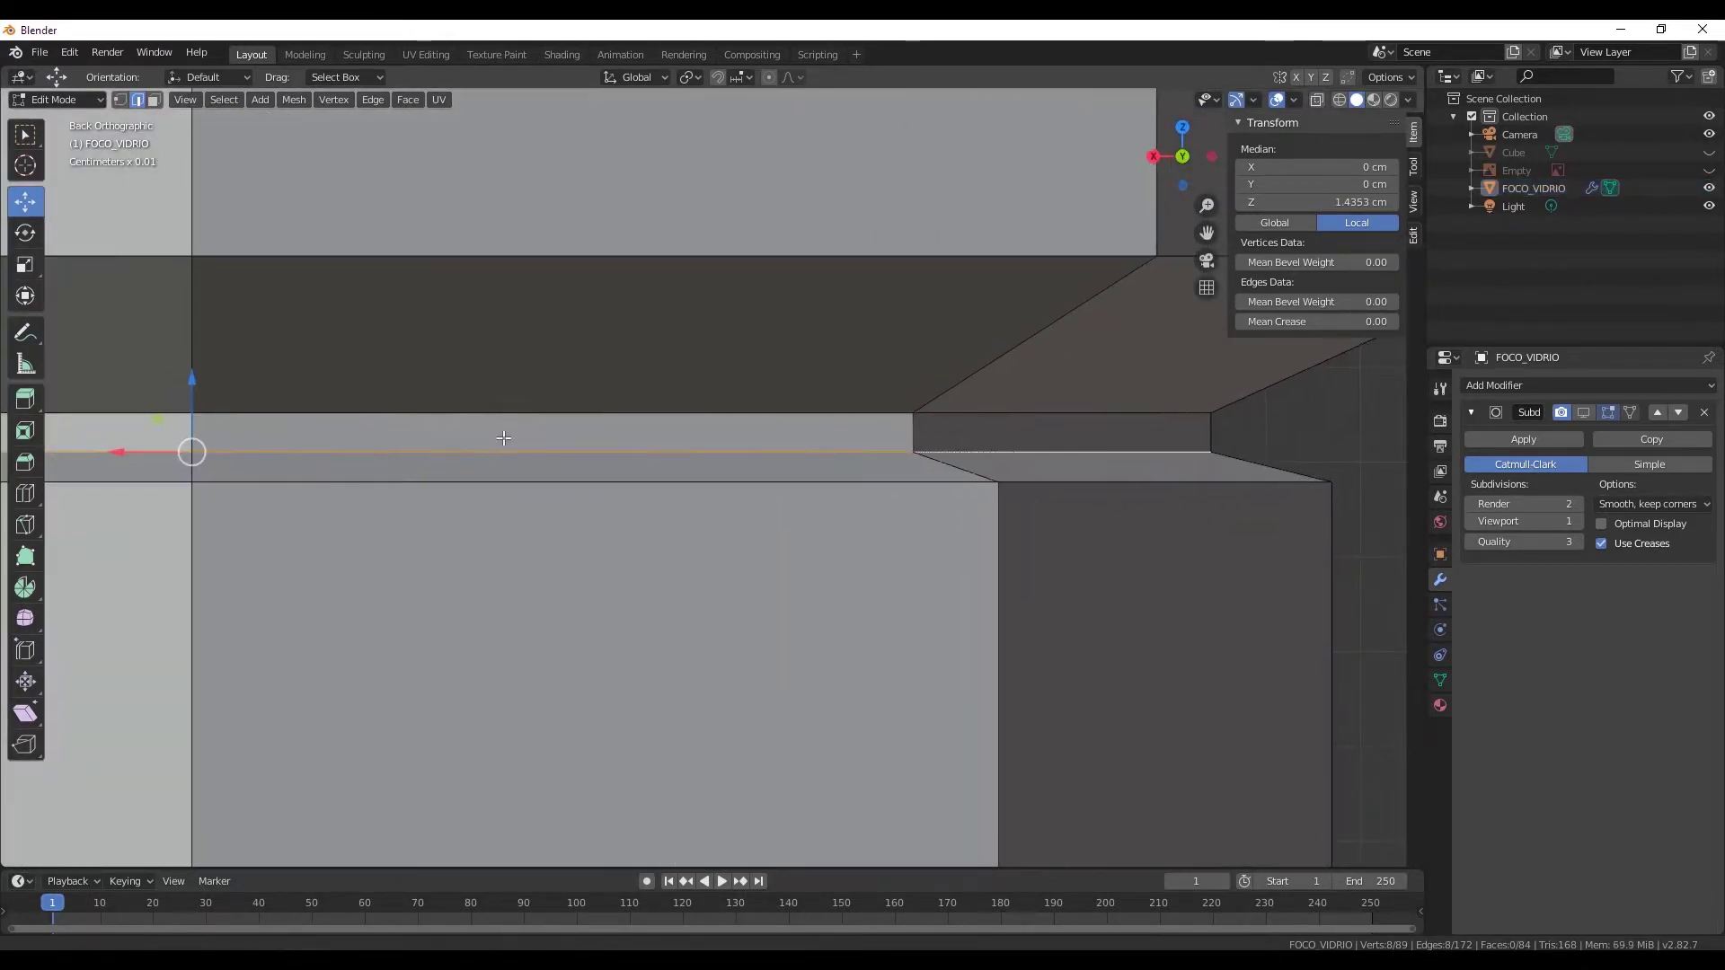
pyautogui.keyDown('shift'); pyautogui.moveTo(504, 438); pyautogui.dragTo(680, 419, button='middle'); pyautogui.keyUp('shift')
pyautogui.moveTo(711, 388); pyautogui.dragTo(697, 420)
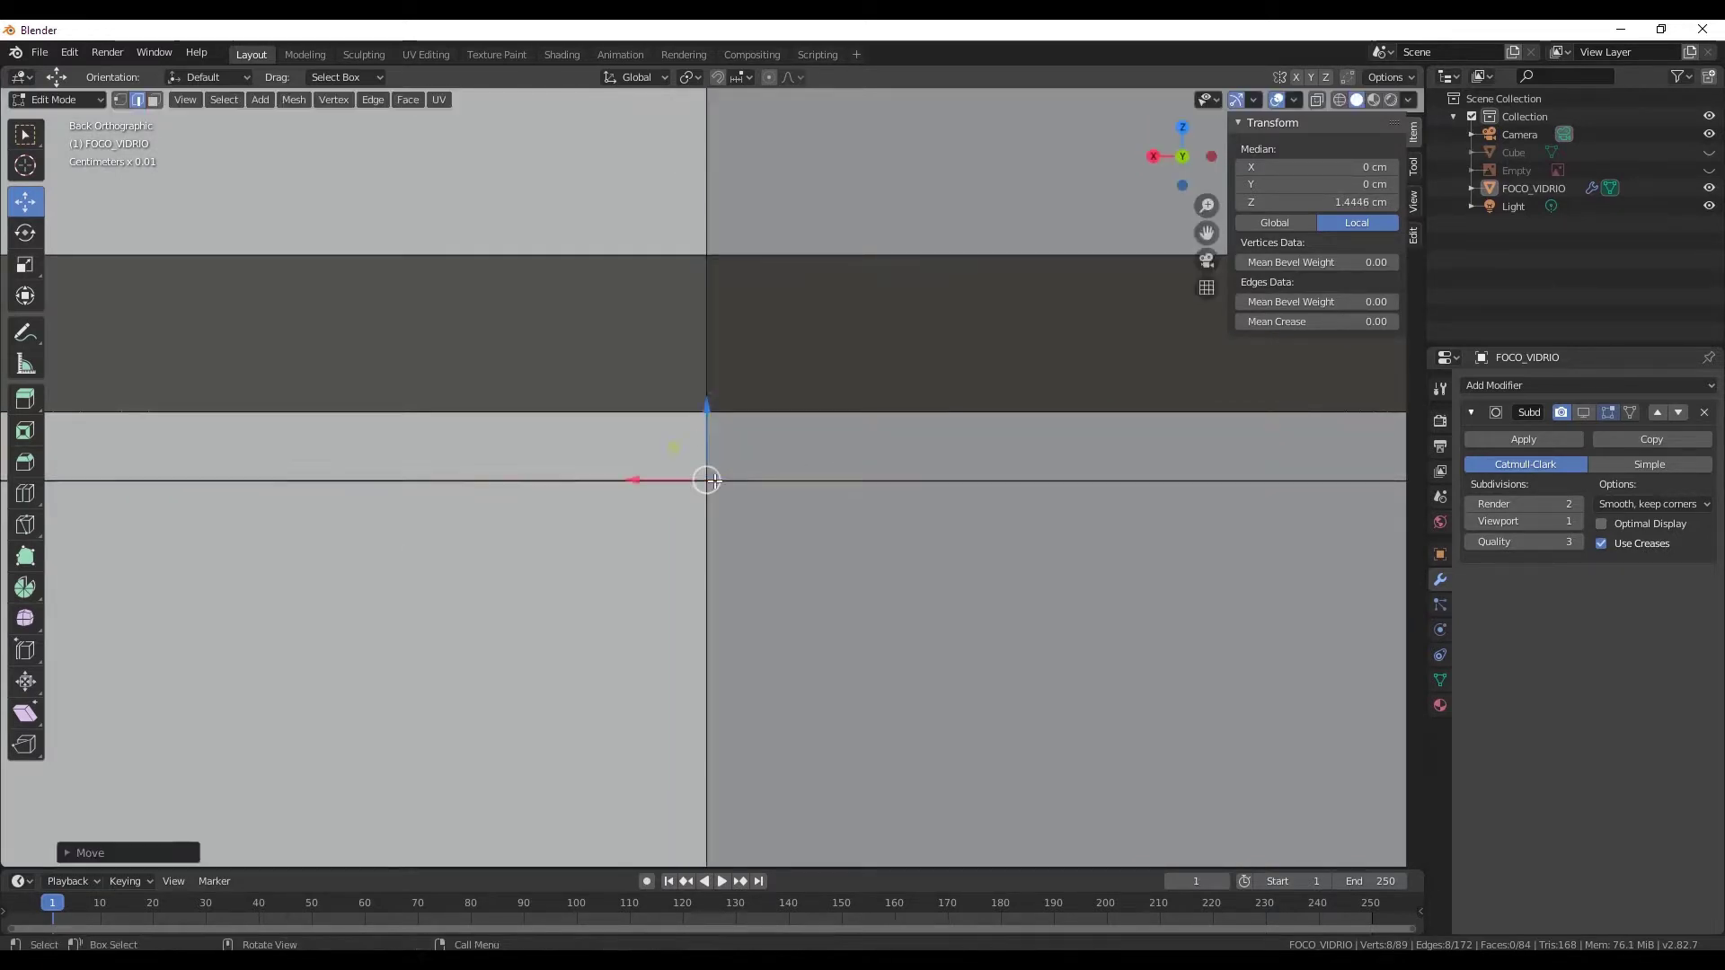
pyautogui.moveTo(697, 420)
pyautogui.mouseDown(button='middle')
pyautogui.moveTo(966, 558)
pyautogui.moveTo(907, 503)
pyautogui.moveTo(981, 443)
pyautogui.moveTo(848, 463)
pyautogui.moveTo(773, 449)
pyautogui.mouseUp(button='middle')
pyautogui.hotkey('ctrl', 'z')
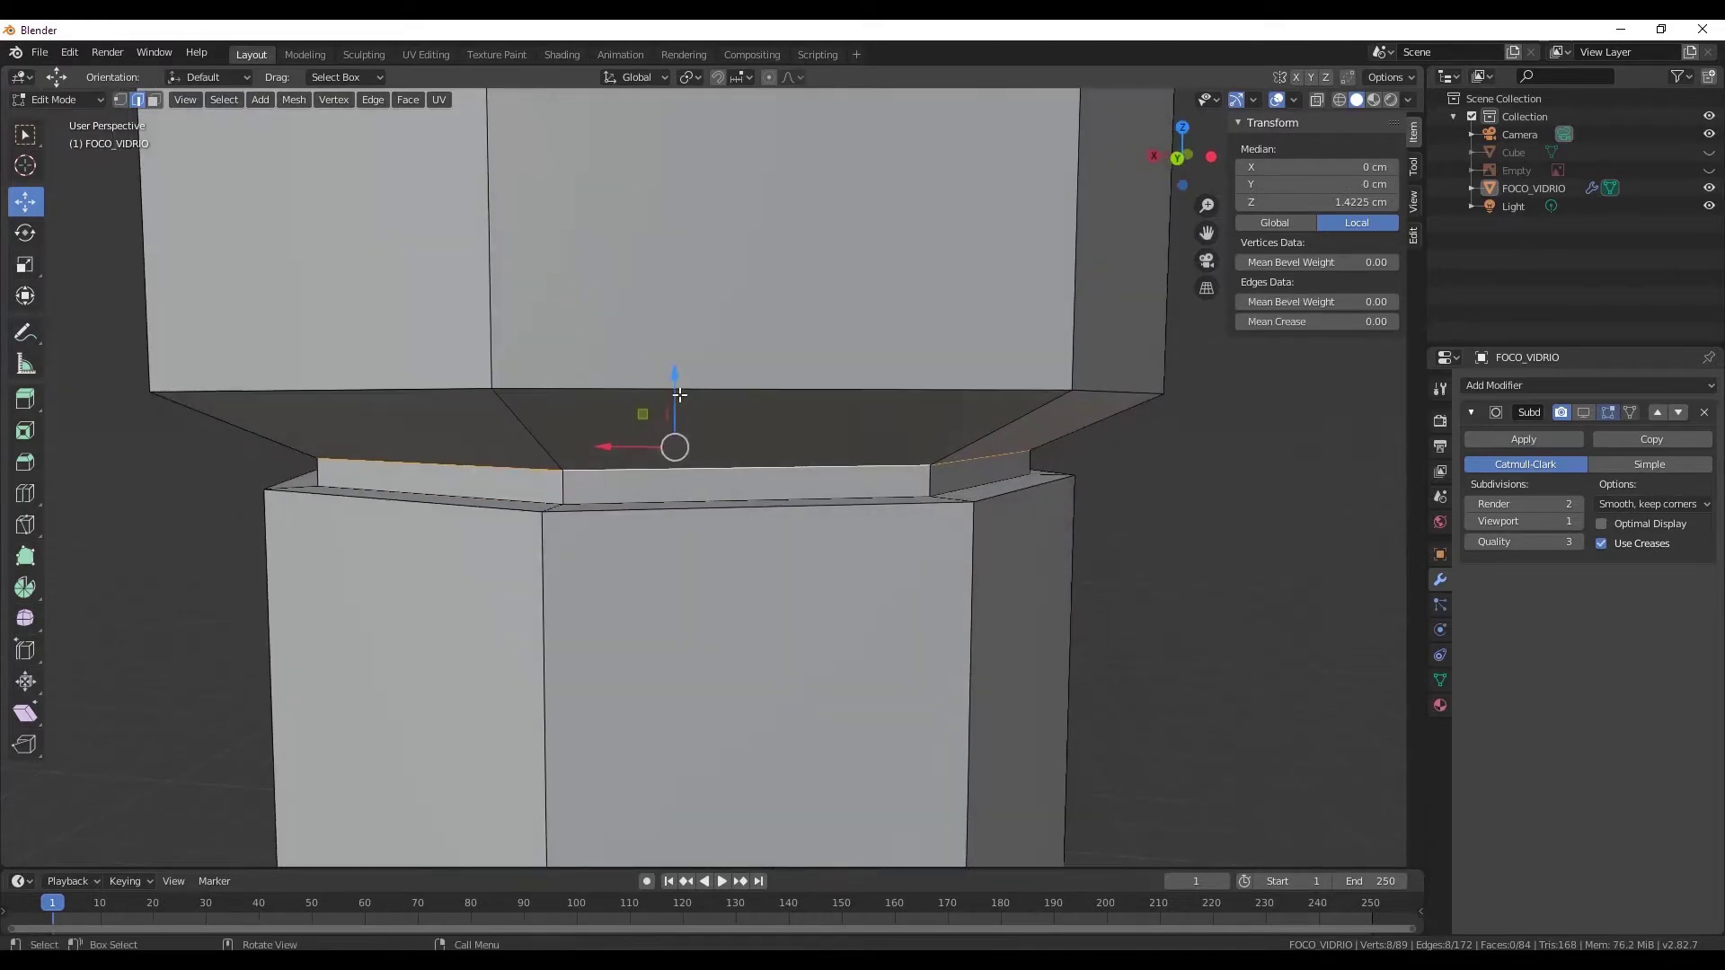
pyautogui.moveTo(673, 382); pyautogui.dragTo(668, 403)
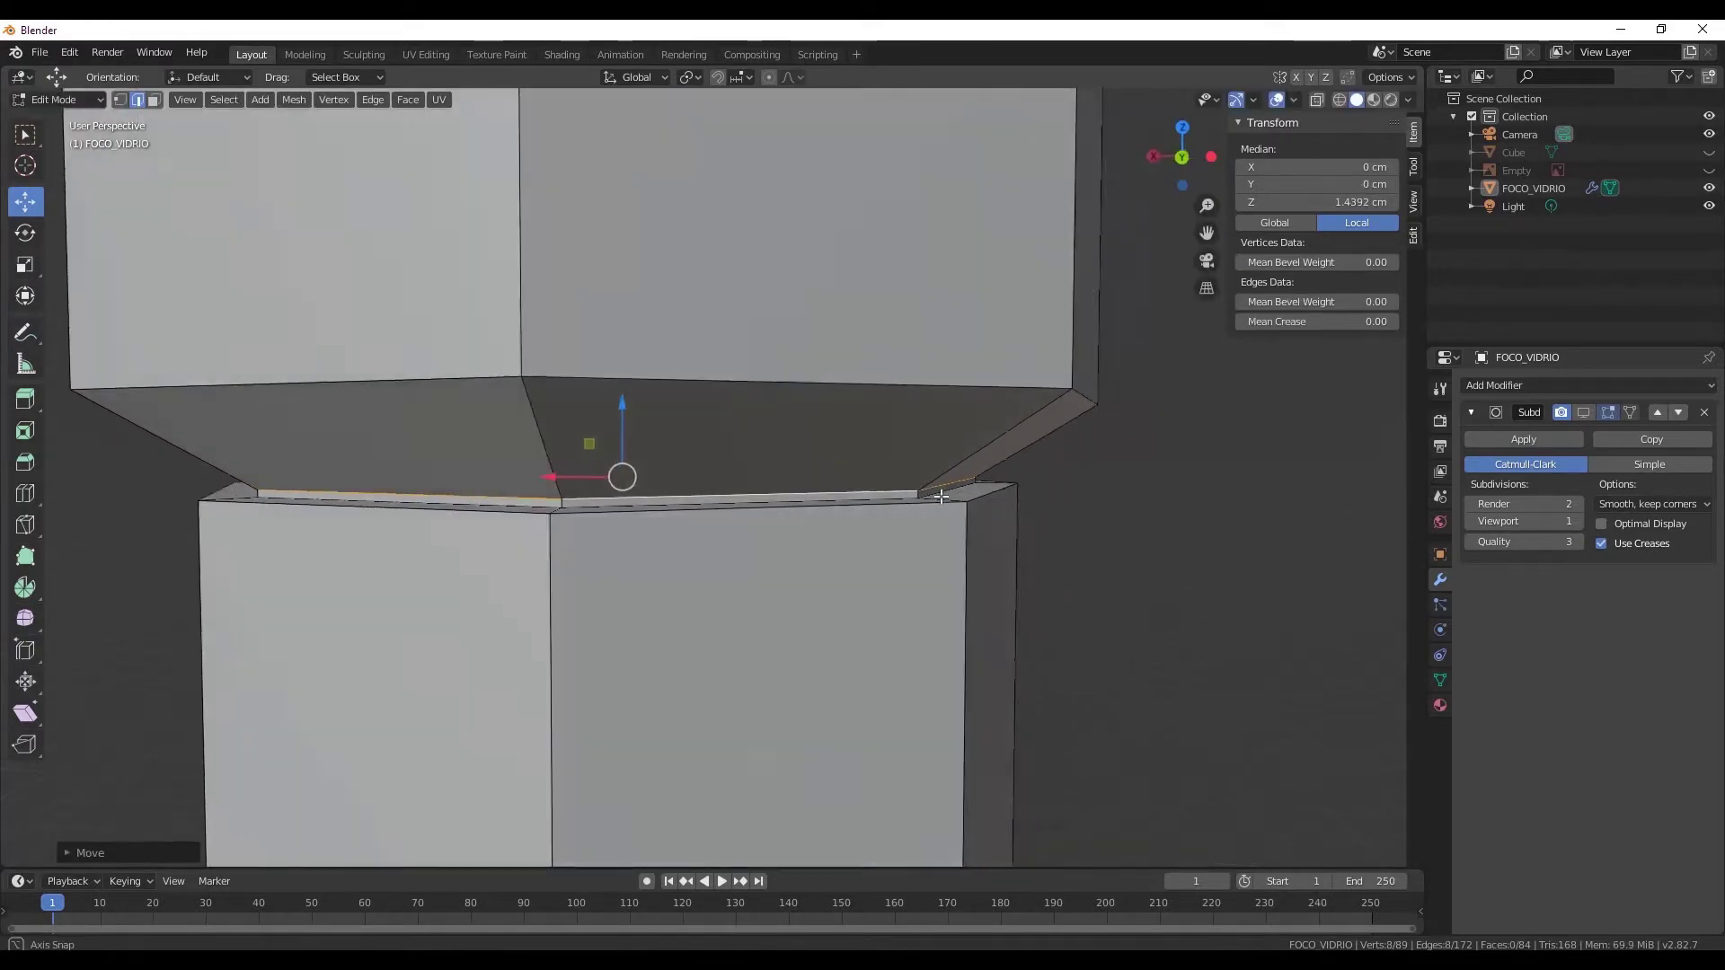
pyautogui.moveTo(669, 403)
pyautogui.mouseDown(button='middle')
pyautogui.moveTo(955, 523)
pyautogui.moveTo(832, 565)
pyautogui.moveTo(829, 453)
pyautogui.moveTo(844, 461)
pyautogui.moveTo(815, 476)
pyautogui.moveTo(816, 377)
pyautogui.mouseUp(button='middle')
# - In face select mode, pick the four thin lip-band faces around the neck
pyautogui.scroll(3, 829, 453)
pyautogui.scroll(-3, 815, 476)
pyautogui.scroll(4, 814, 480)
pyautogui.scroll(3, 815, 479)
pyautogui.scroll(2, 790, 462)
pyautogui.click(824, 375)
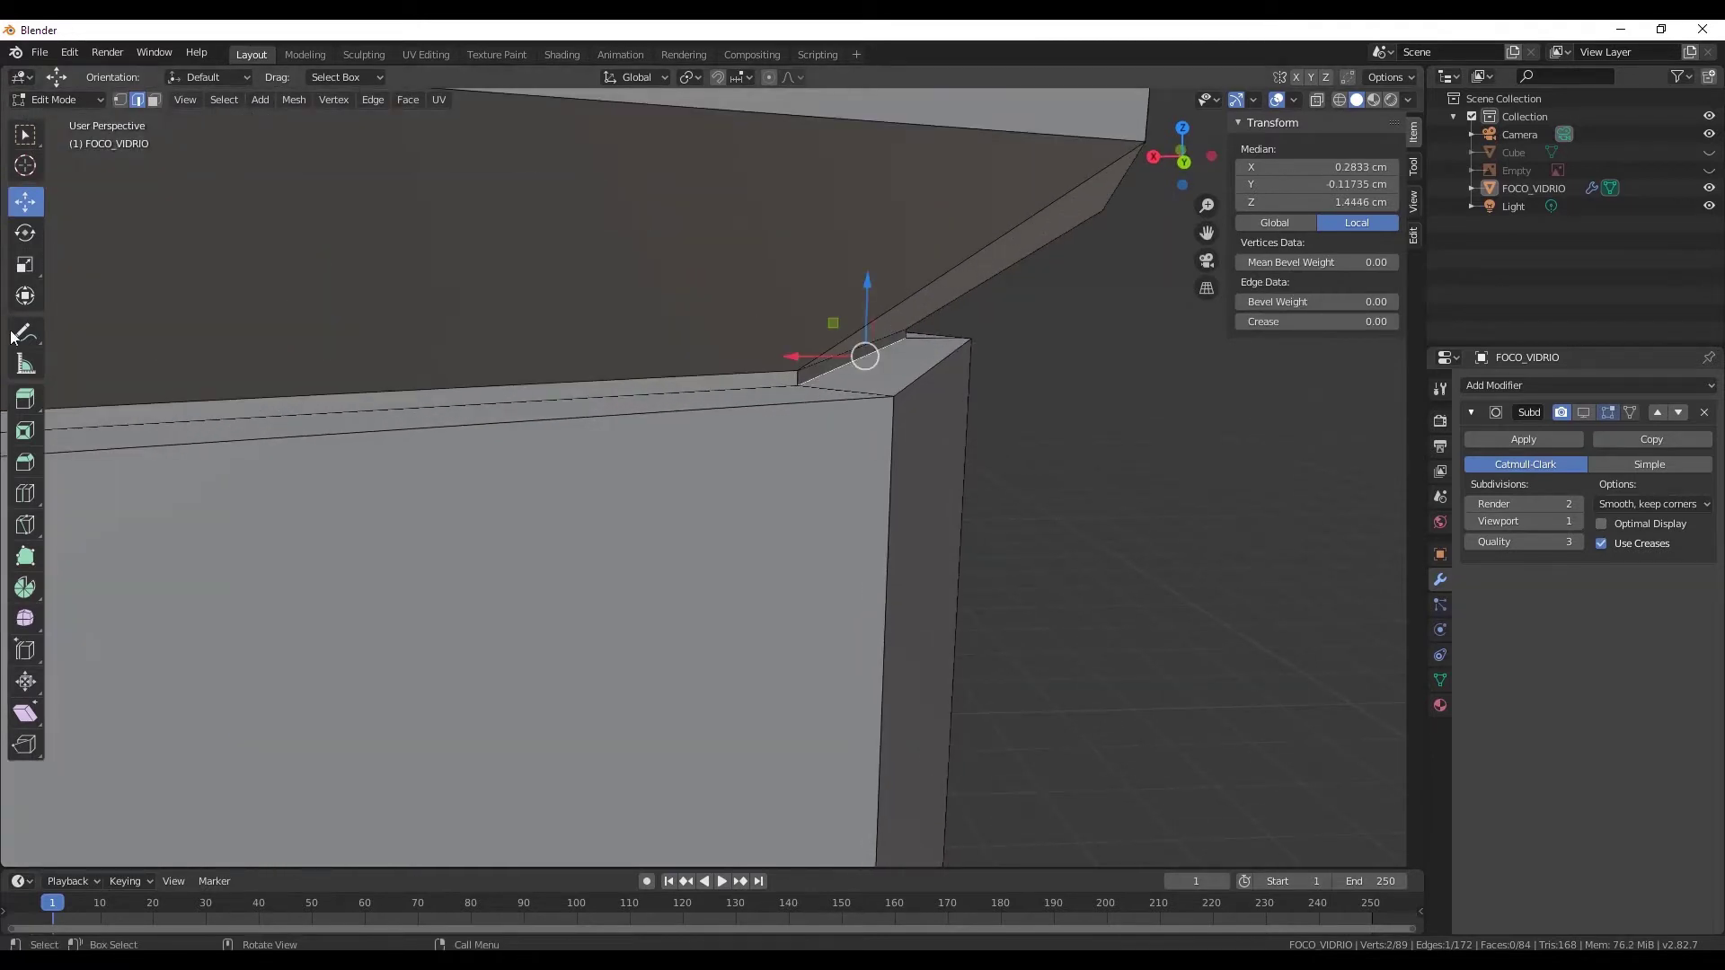
pyautogui.click(154, 100)
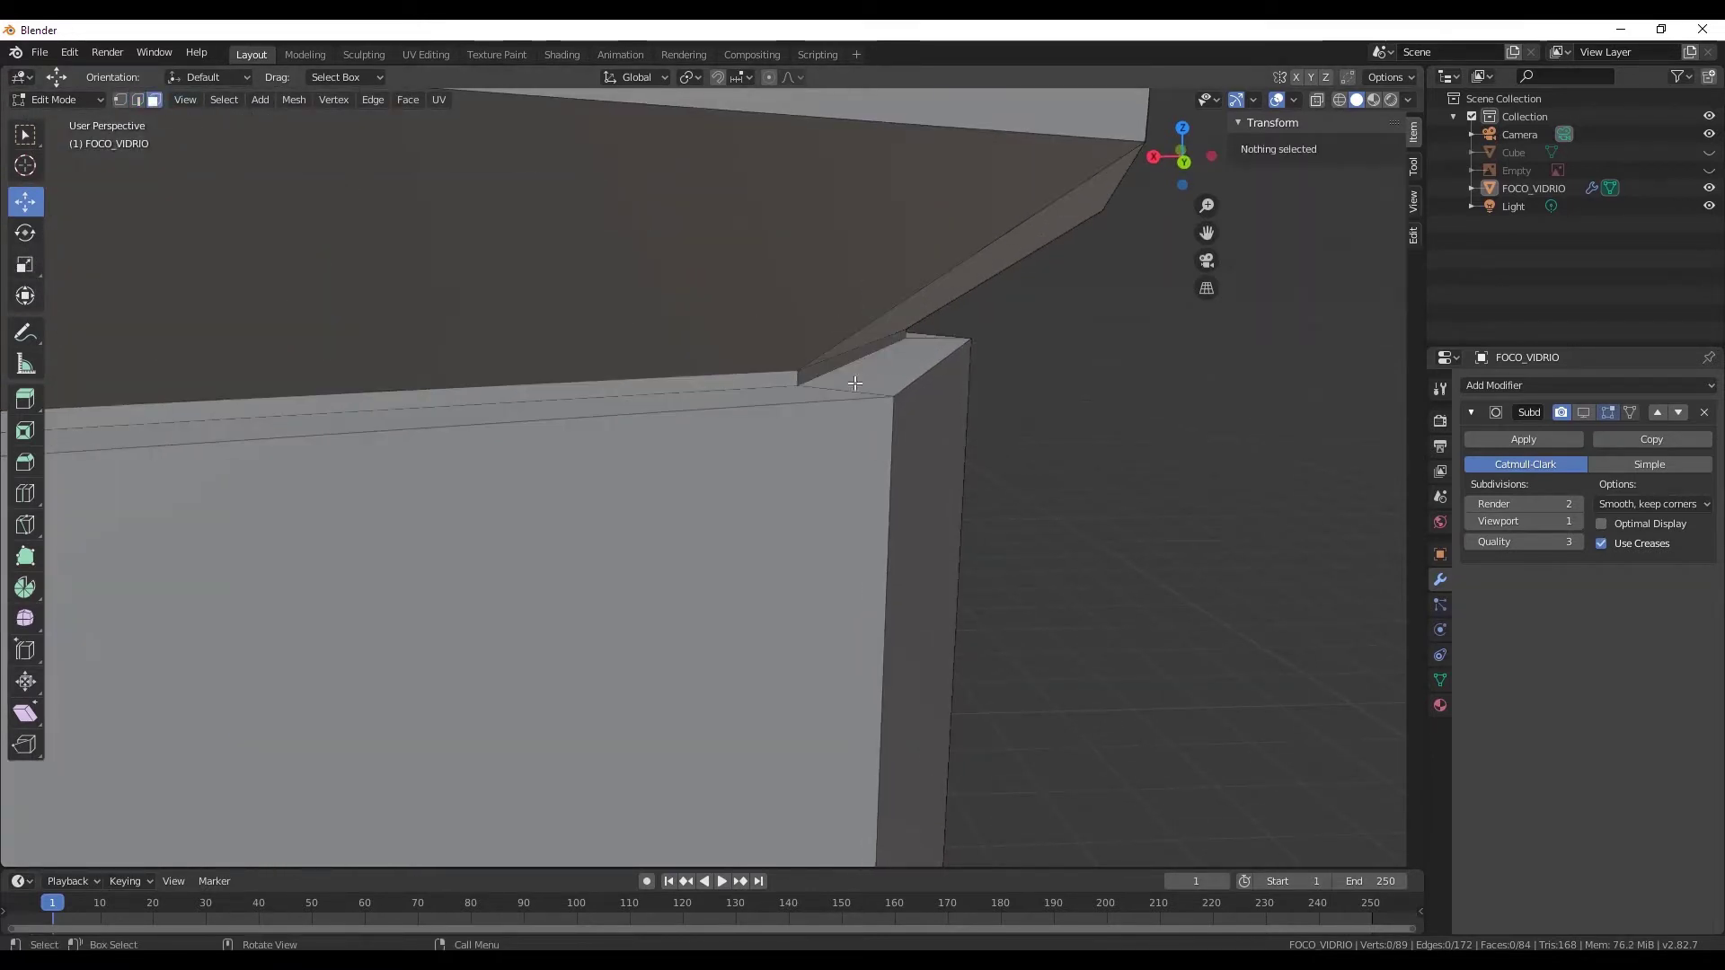
pyautogui.click(862, 368)
pyautogui.keyDown('alt'); pyautogui.click(800, 392); pyautogui.keyUp('alt')
pyautogui.click(801, 397)
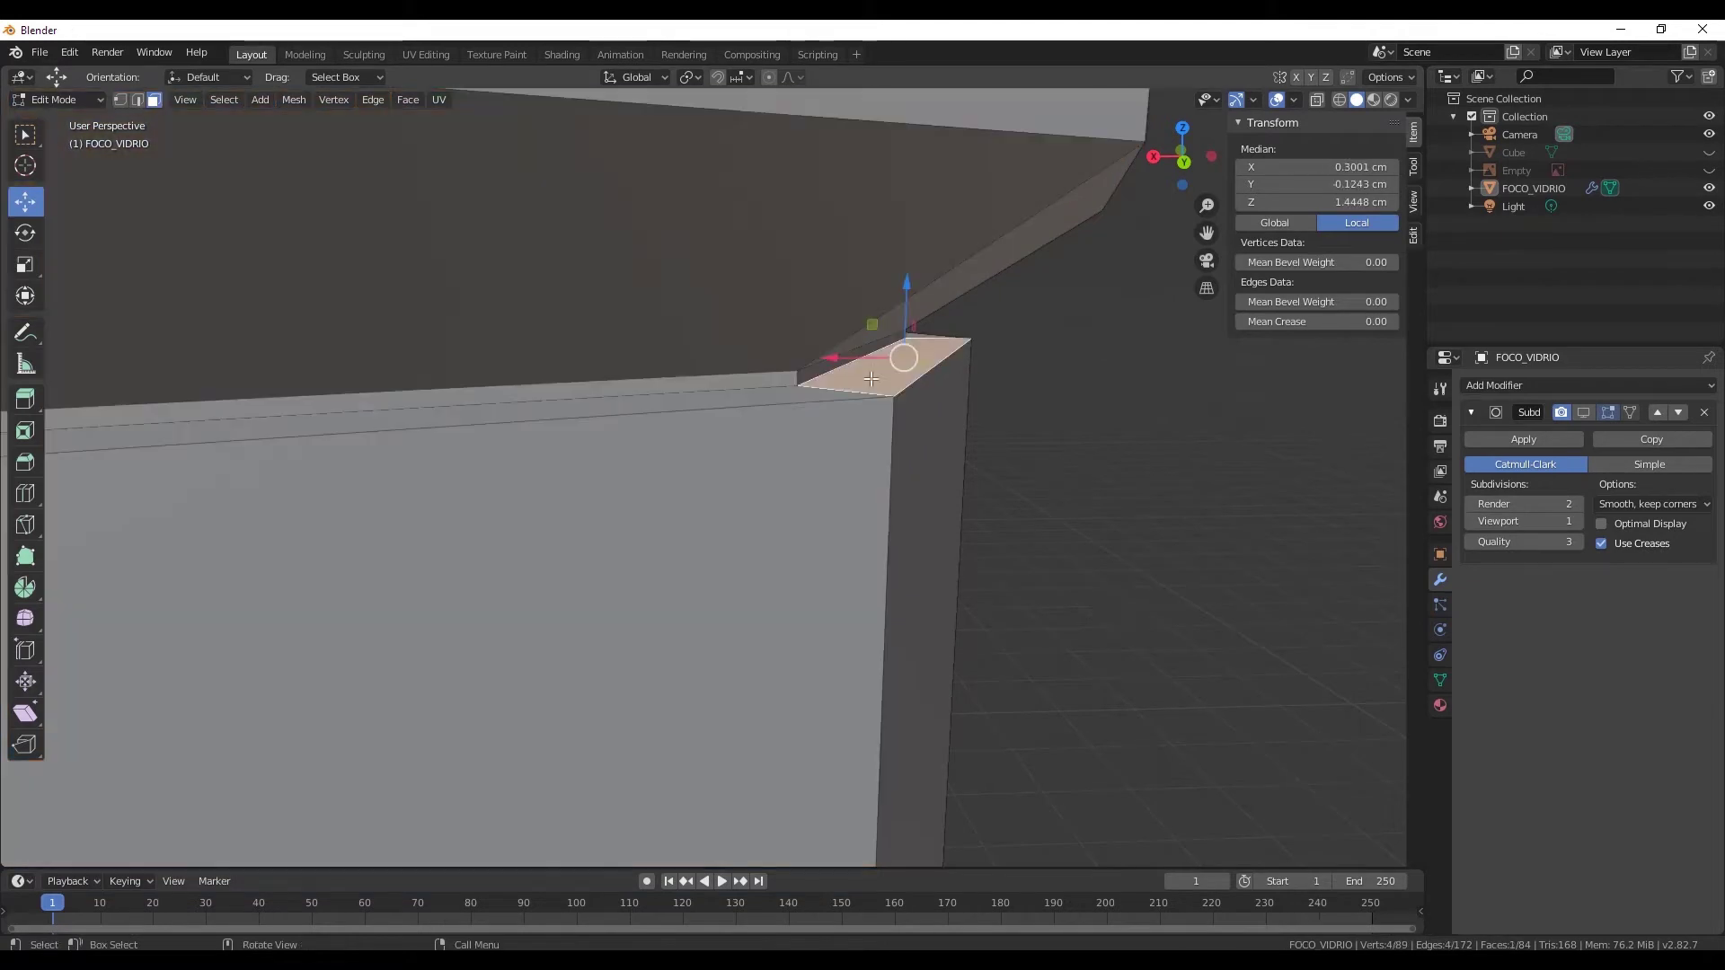
pyautogui.keyDown('shift'); pyautogui.click(683, 387); pyautogui.keyUp('shift')
pyautogui.moveTo(682, 386)
pyautogui.mouseDown(button='middle')
pyautogui.moveTo(478, 500)
pyautogui.moveTo(524, 505)
pyautogui.moveTo(320, 538)
pyautogui.moveTo(610, 459)
pyautogui.mouseUp(button='middle')
pyautogui.keyDown('shift'); pyautogui.click(524, 505); pyautogui.keyUp('shift')
# - Add the left and right bevel strip faces to the selection, leaving out the large front face
pyautogui.keyDown('shift'); pyautogui.click(609, 459); pyautogui.keyUp('shift')
pyautogui.keyDown('shift'); pyautogui.click(557, 446); pyautogui.keyUp('shift')
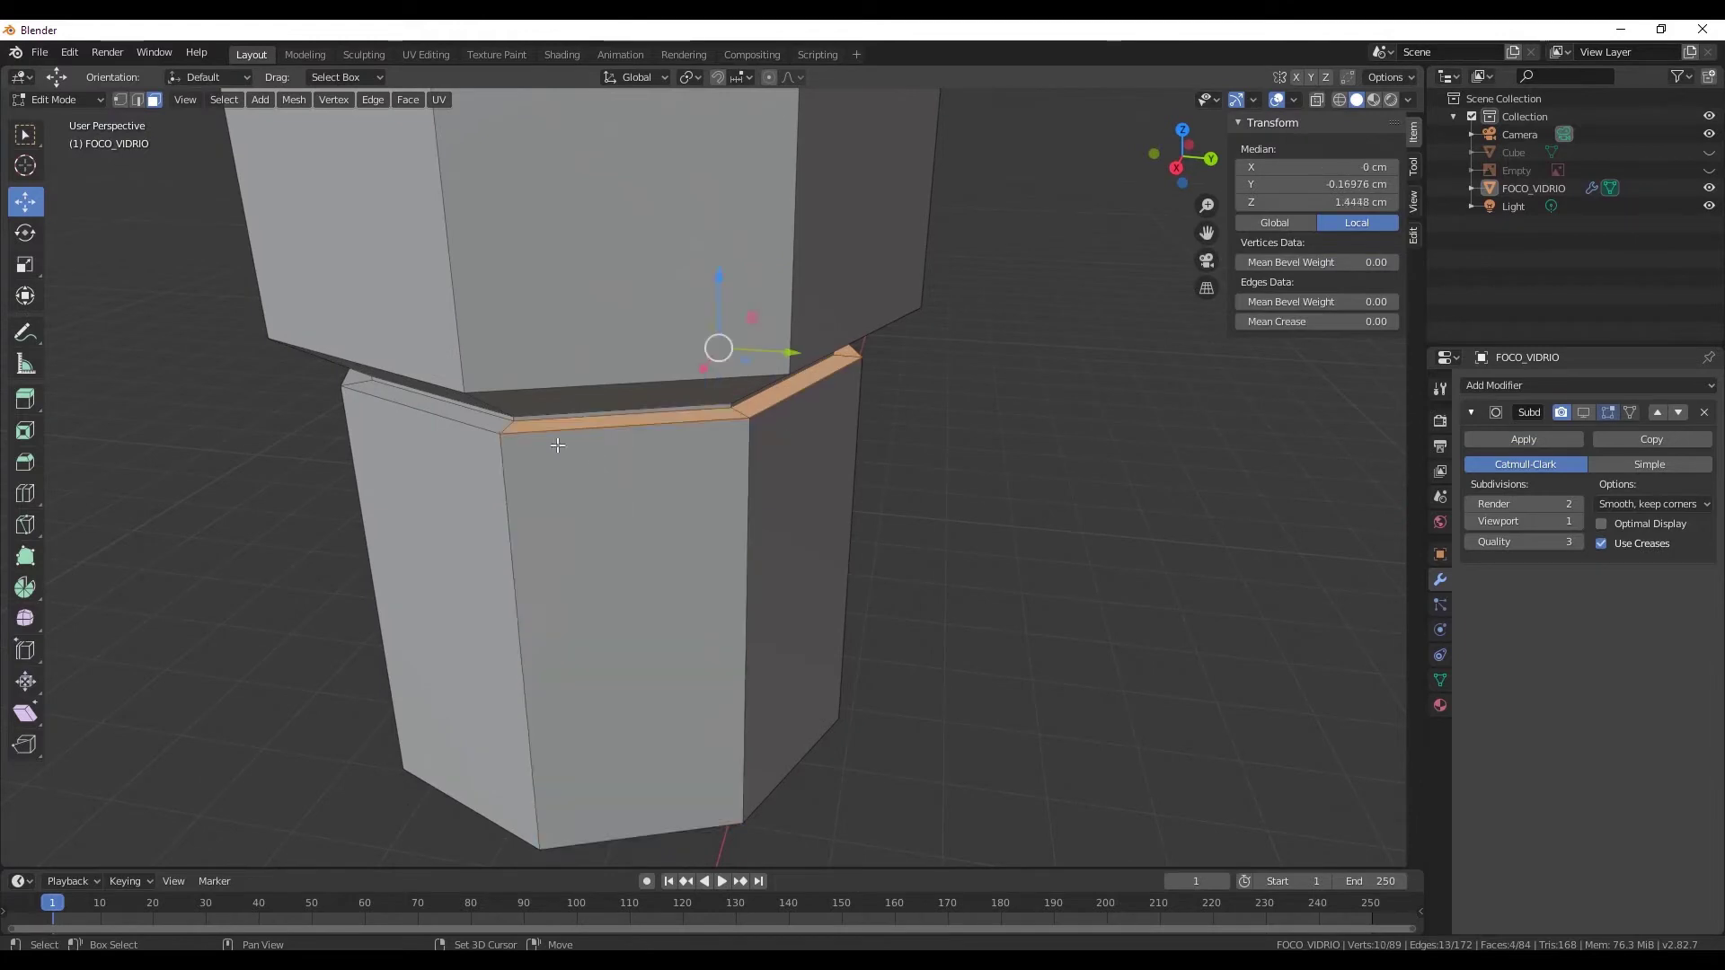
pyautogui.moveTo(449, 477)
pyautogui.mouseDown(button='middle')
pyautogui.moveTo(385, 550)
pyautogui.moveTo(737, 448)
pyautogui.mouseUp(button='middle')
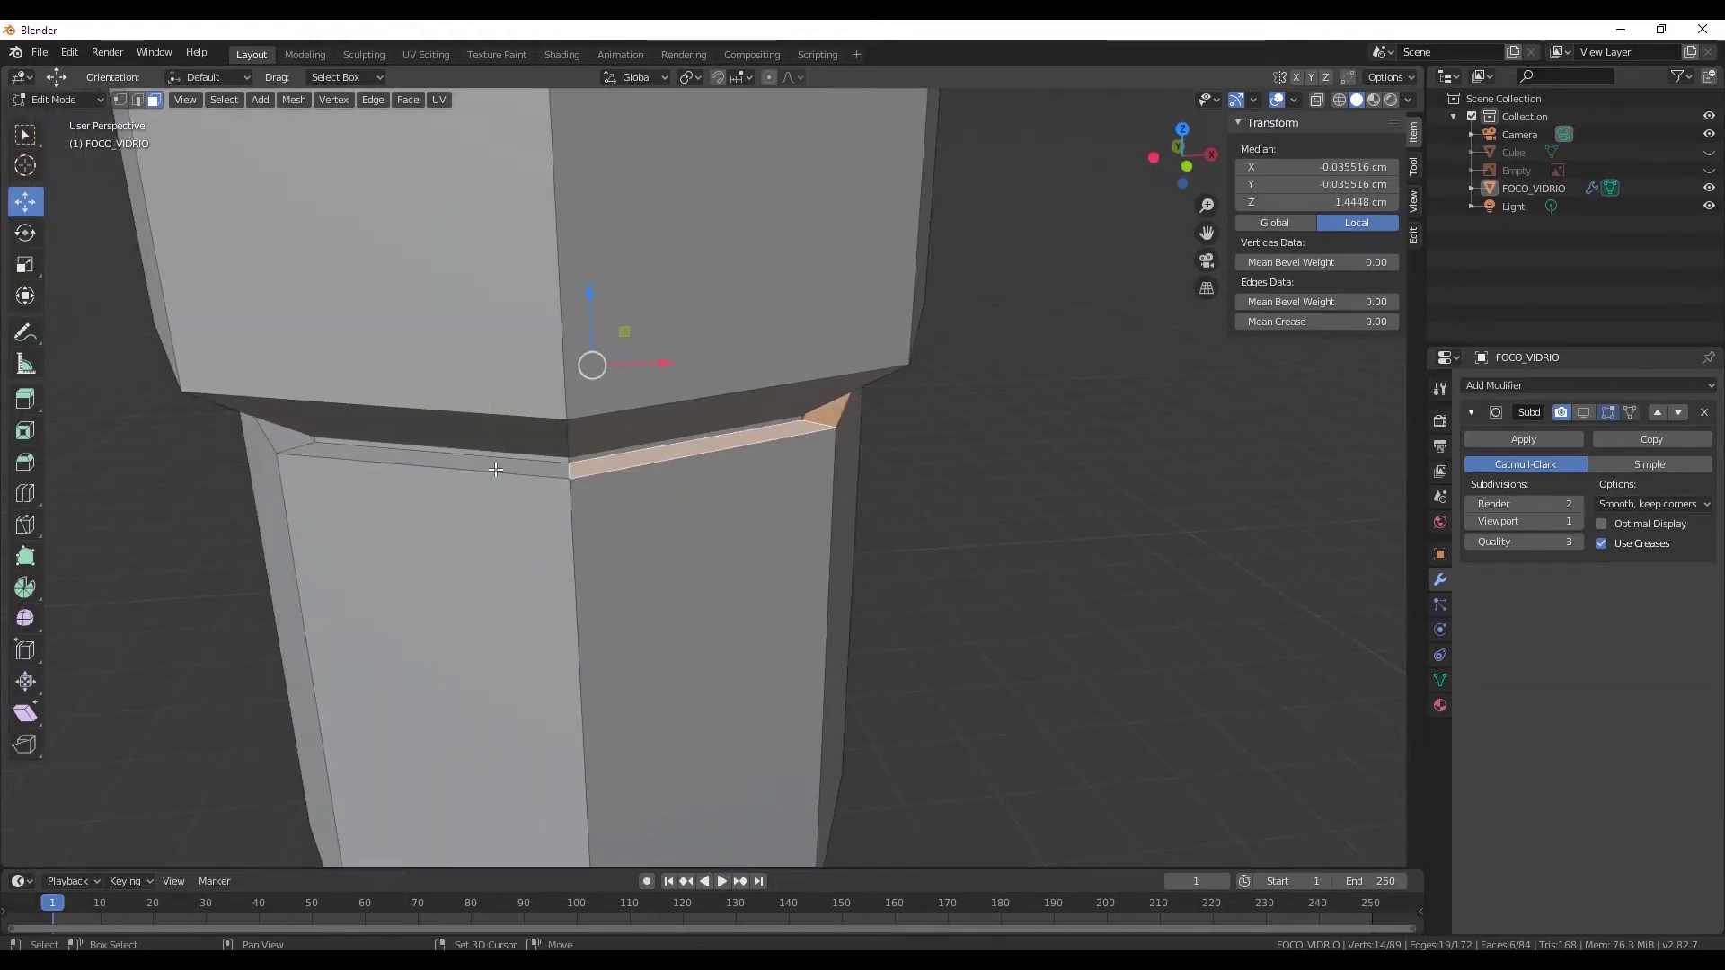
pyautogui.keyDown('shift'); pyautogui.click(495, 469); pyautogui.keyUp('shift')
pyautogui.moveTo(495, 469)
pyautogui.mouseDown(button='middle')
pyautogui.moveTo(512, 512)
pyautogui.moveTo(854, 512)
pyautogui.mouseUp(button='middle')
pyautogui.keyDown('shift'); pyautogui.click(714, 442); pyautogui.keyUp('shift')
pyautogui.moveTo(714, 441)
pyautogui.mouseDown(button='middle')
pyautogui.moveTo(710, 513)
pyautogui.moveTo(539, 589)
pyautogui.moveTo(734, 567)
pyautogui.mouseUp(button='middle')
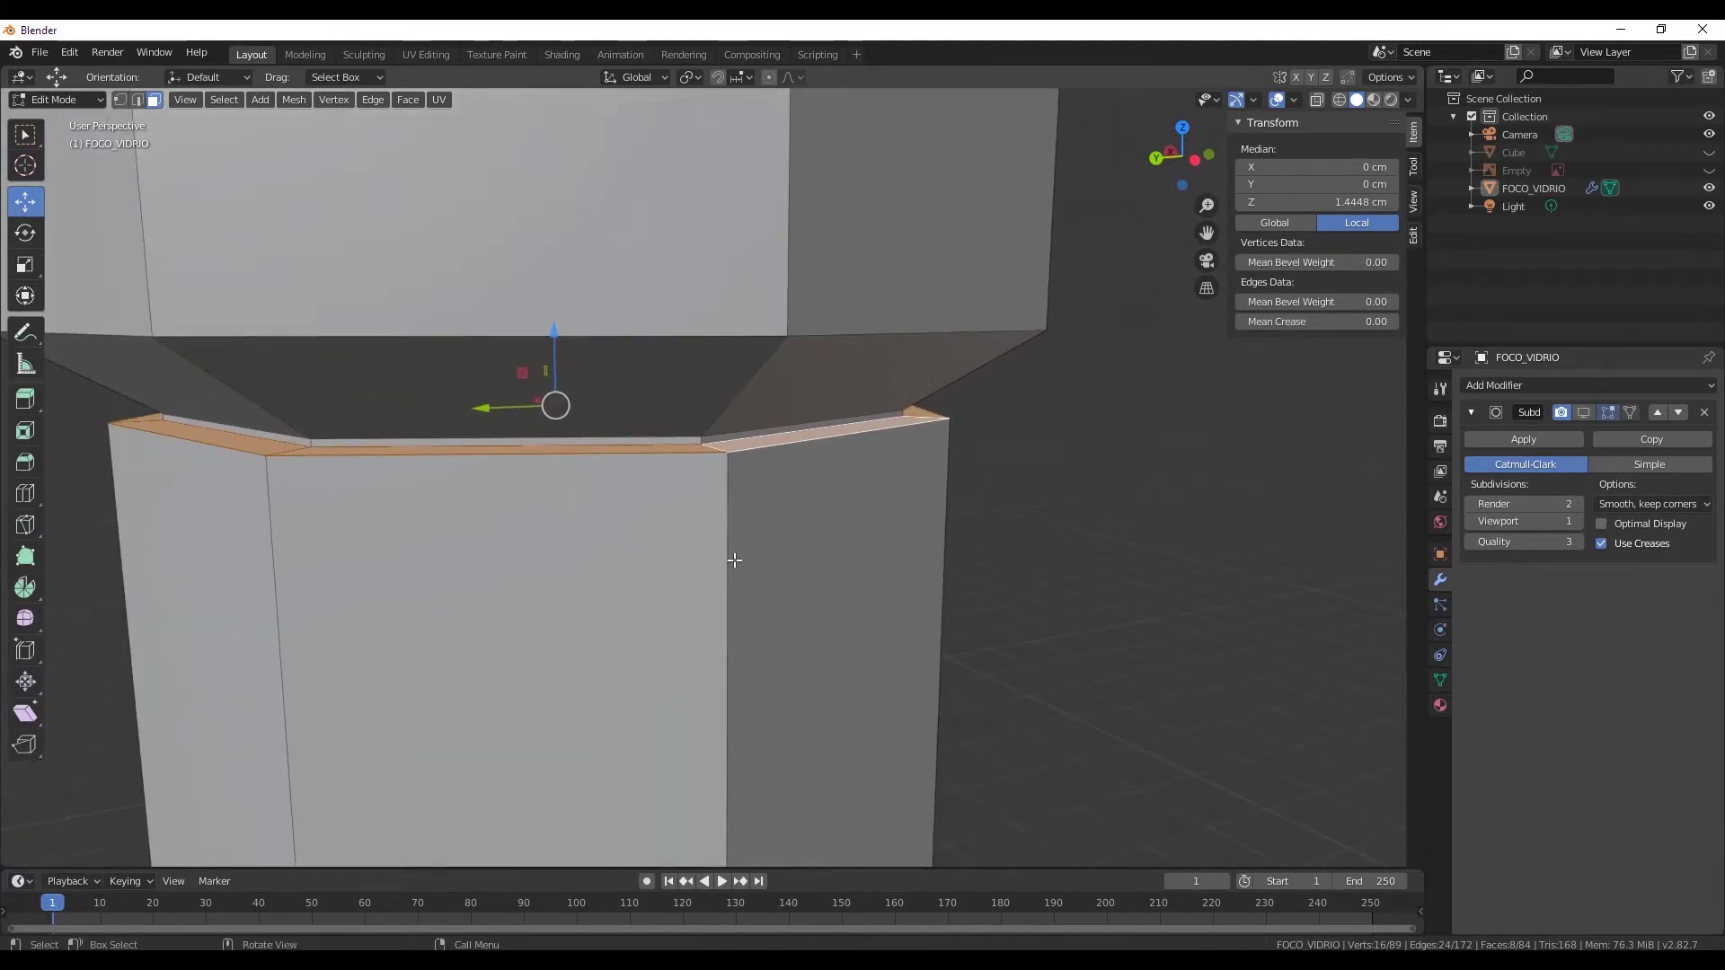
# - Scale the strip faces to zero along Z and check them in back orthographic view
pyautogui.press('s')
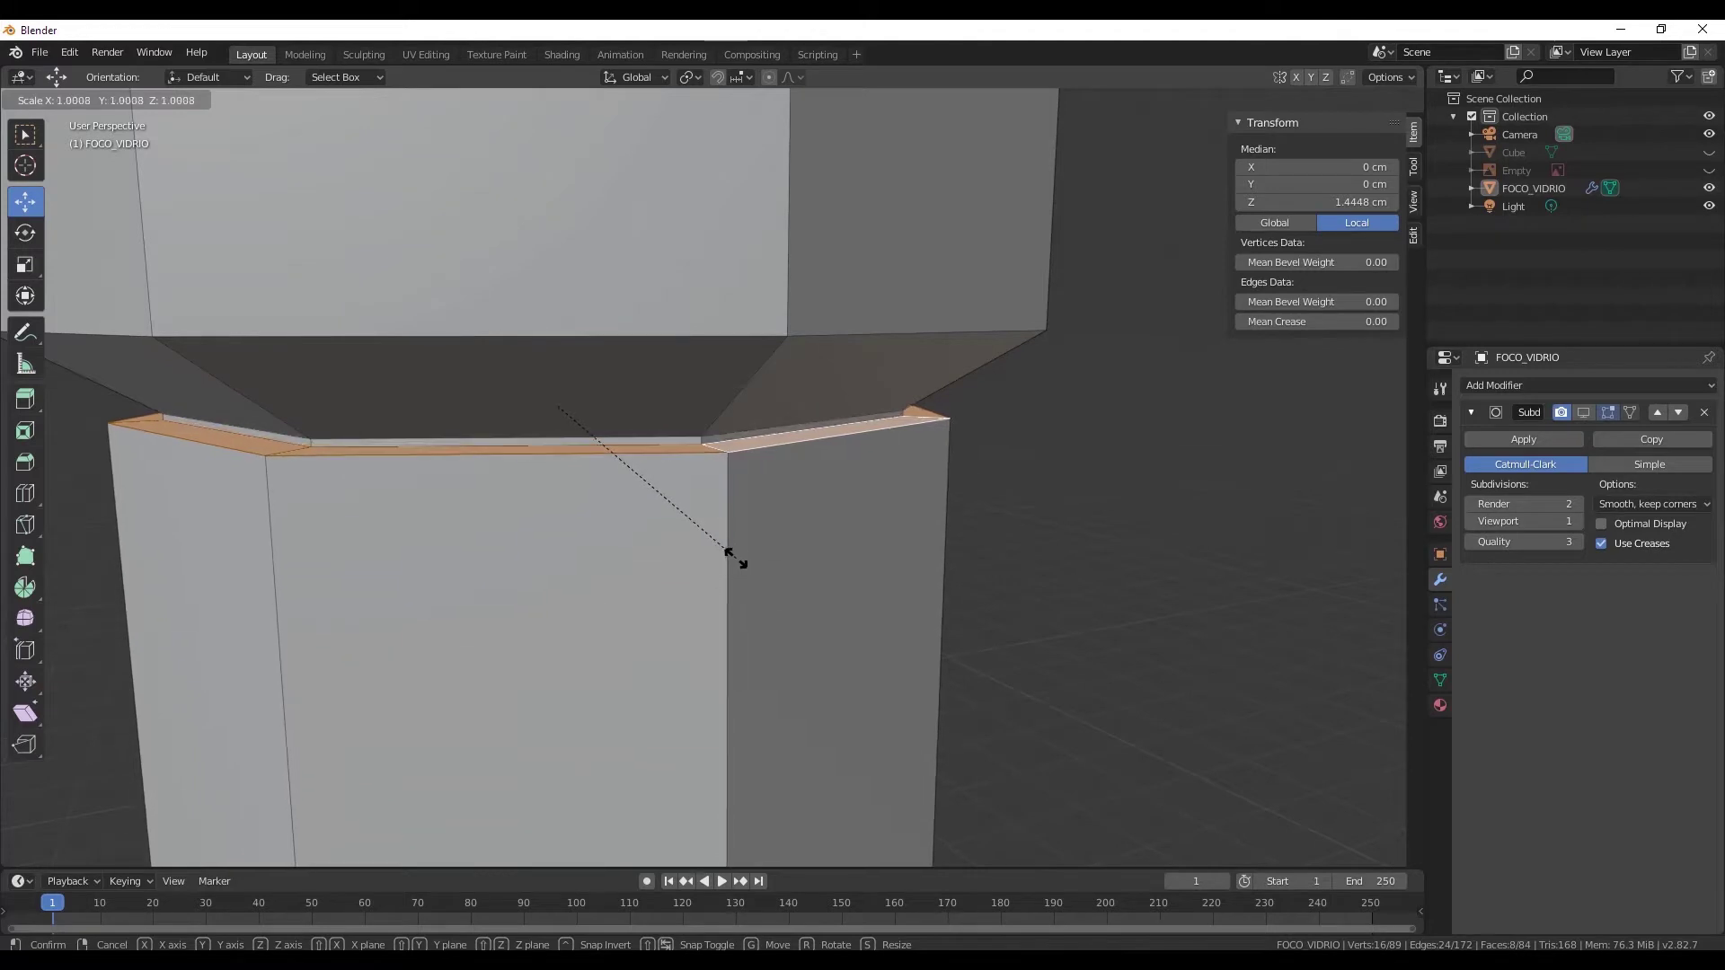
pyautogui.press('z')
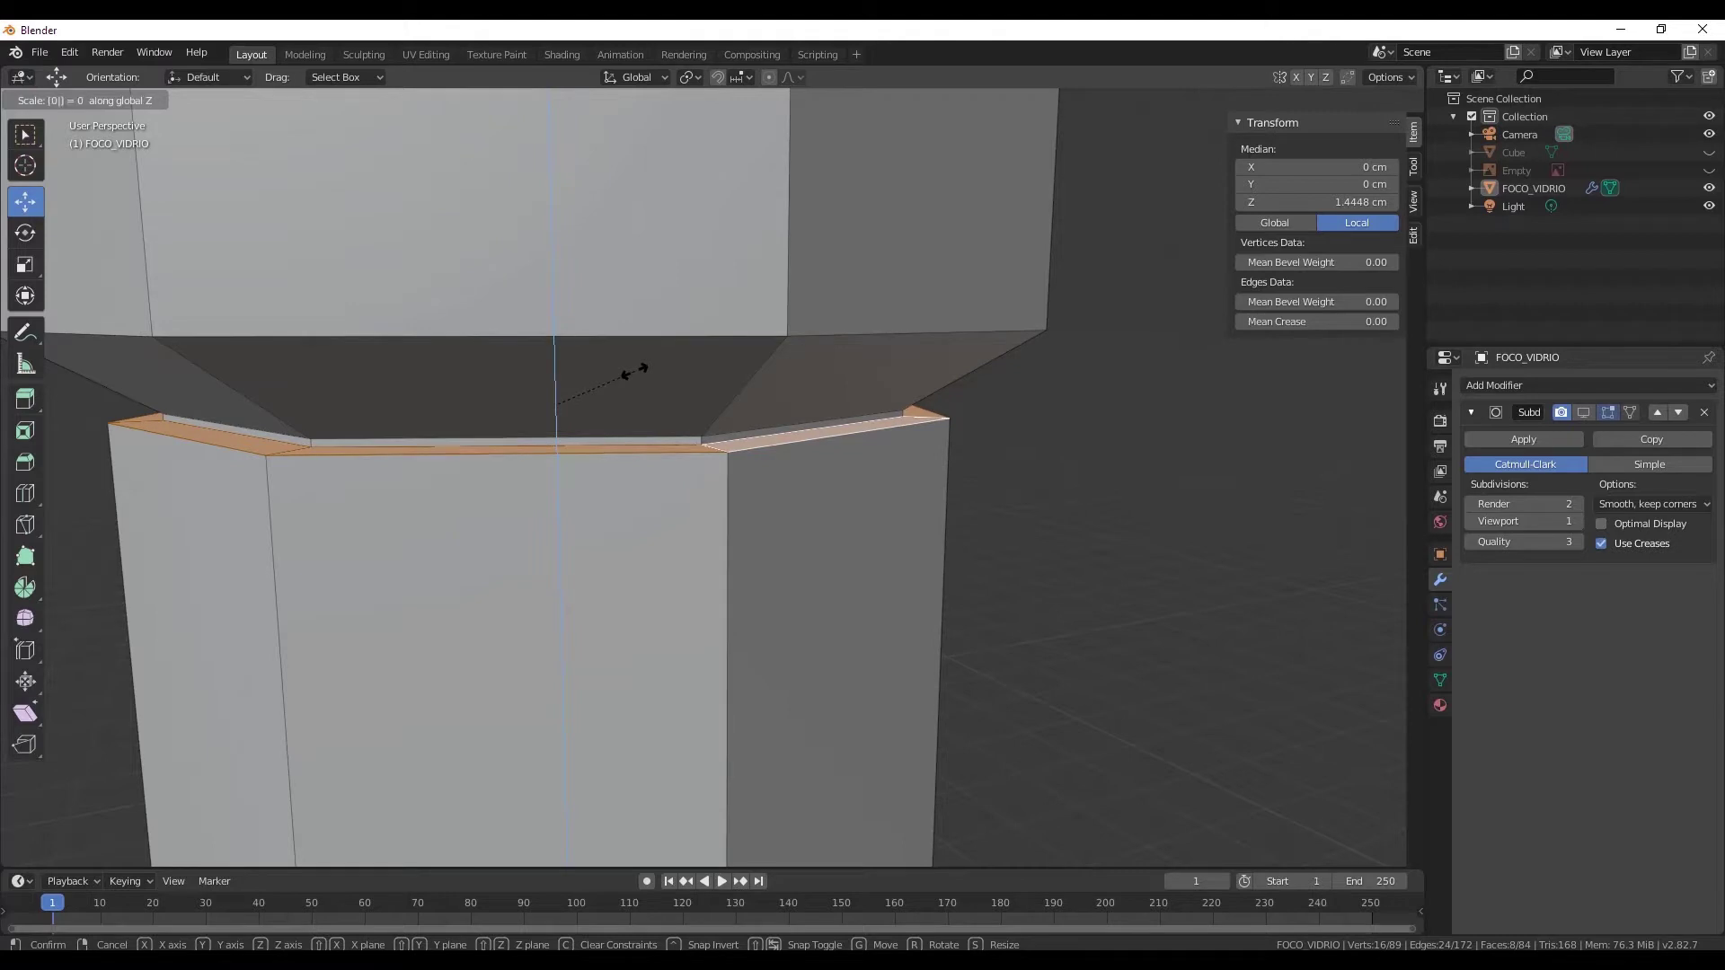
pyautogui.press('Return')
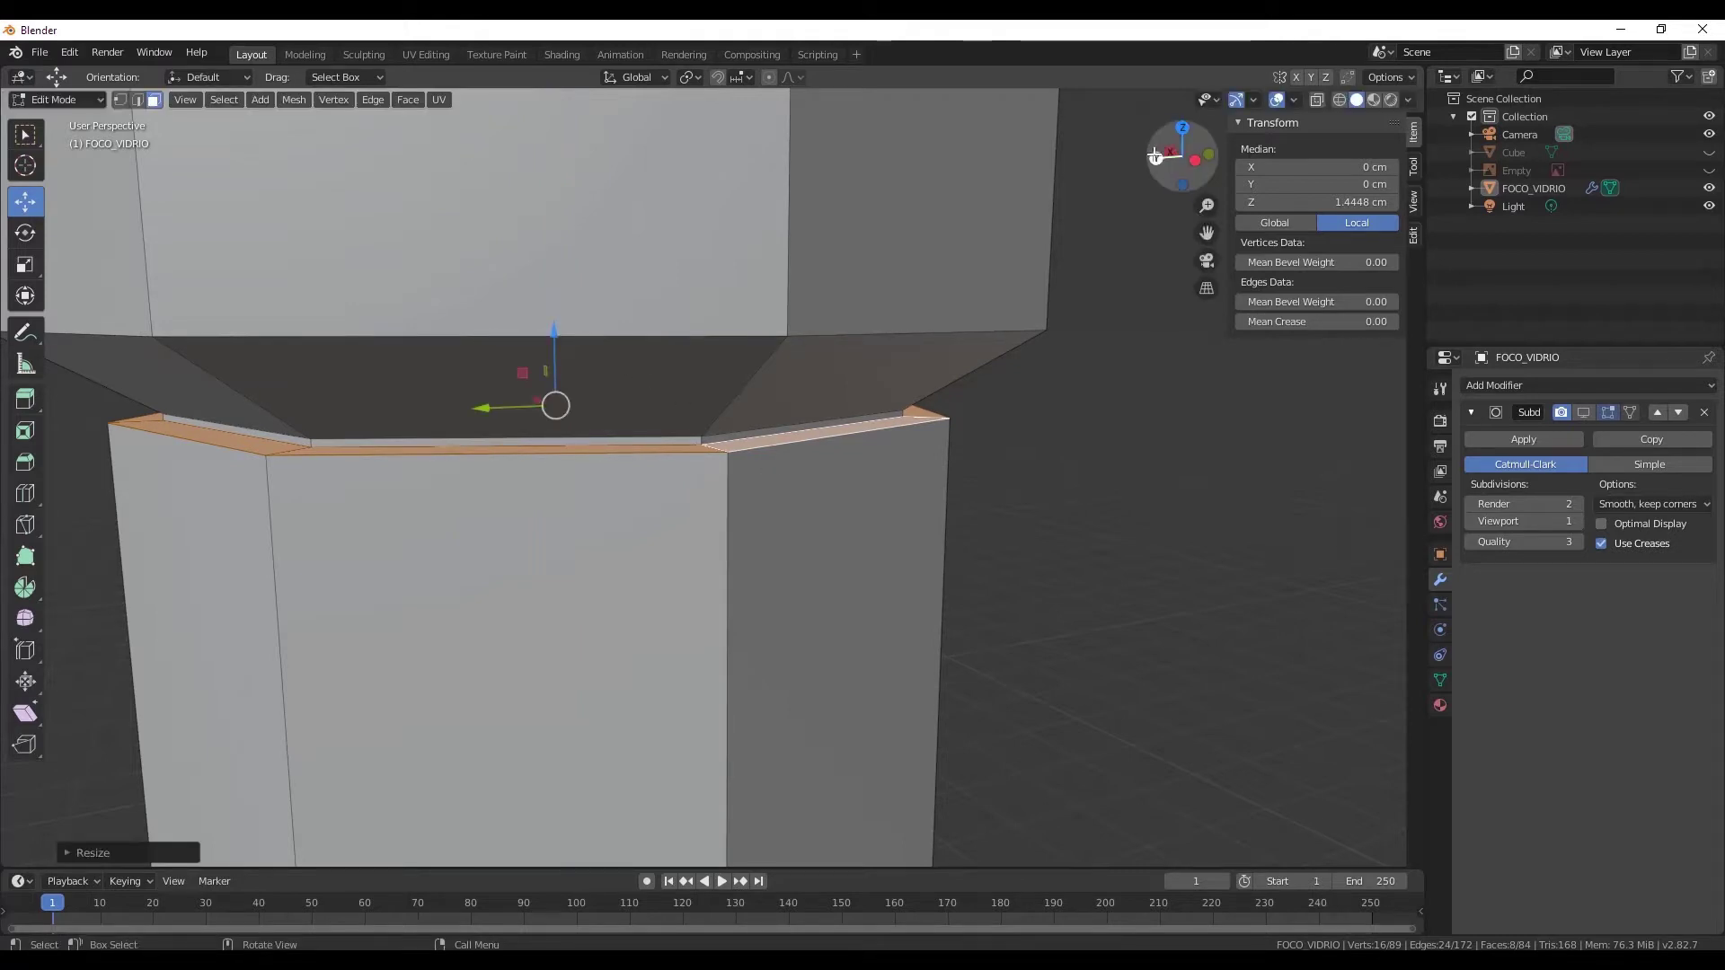
pyautogui.click(1154, 157)
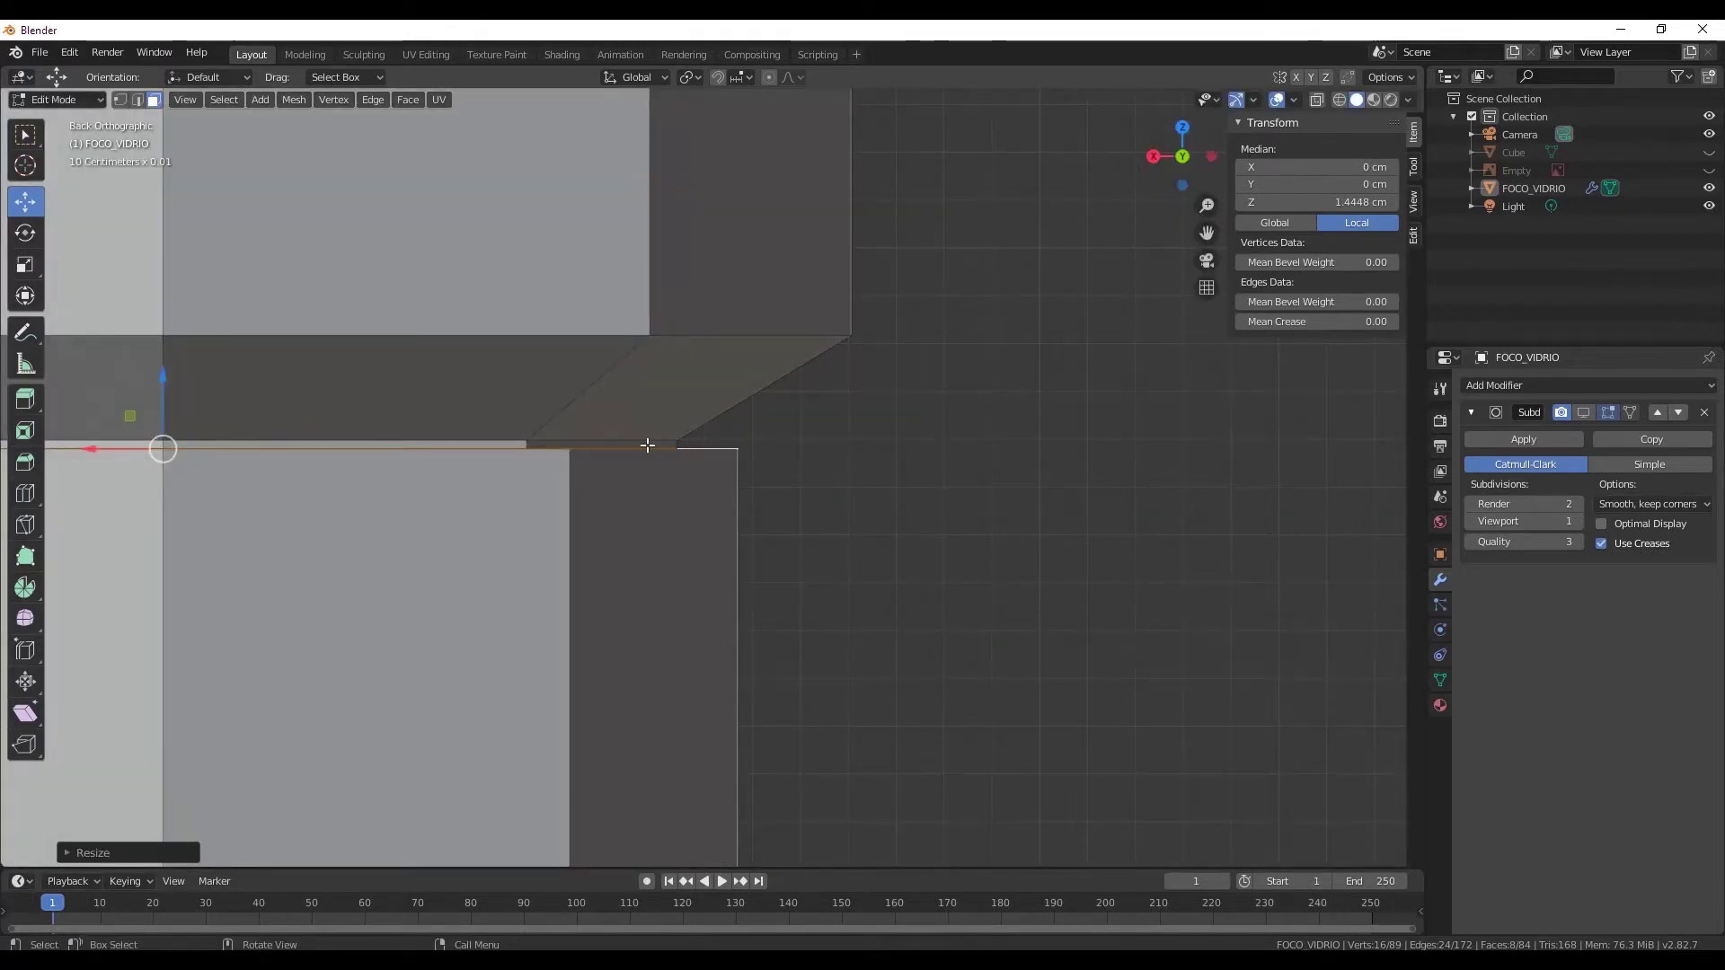
pyautogui.press('KP_Decimal')
pyautogui.moveTo(814, 374)
pyautogui.mouseDown(button='middle')
pyautogui.moveTo(901, 418)
pyautogui.moveTo(924, 458)
pyautogui.moveTo(962, 416)
pyautogui.moveTo(758, 501)
pyautogui.moveTo(775, 417)
pyautogui.moveTo(754, 485)
pyautogui.moveTo(629, 270)
pyautogui.mouseUp(button='middle')
# - Select the top ring of faces on the glass
pyautogui.scroll(-4, 906, 442)
pyautogui.click(593, 269)
pyautogui.keyDown('ctrl'); pyautogui.click(606, 202); pyautogui.keyUp('ctrl')
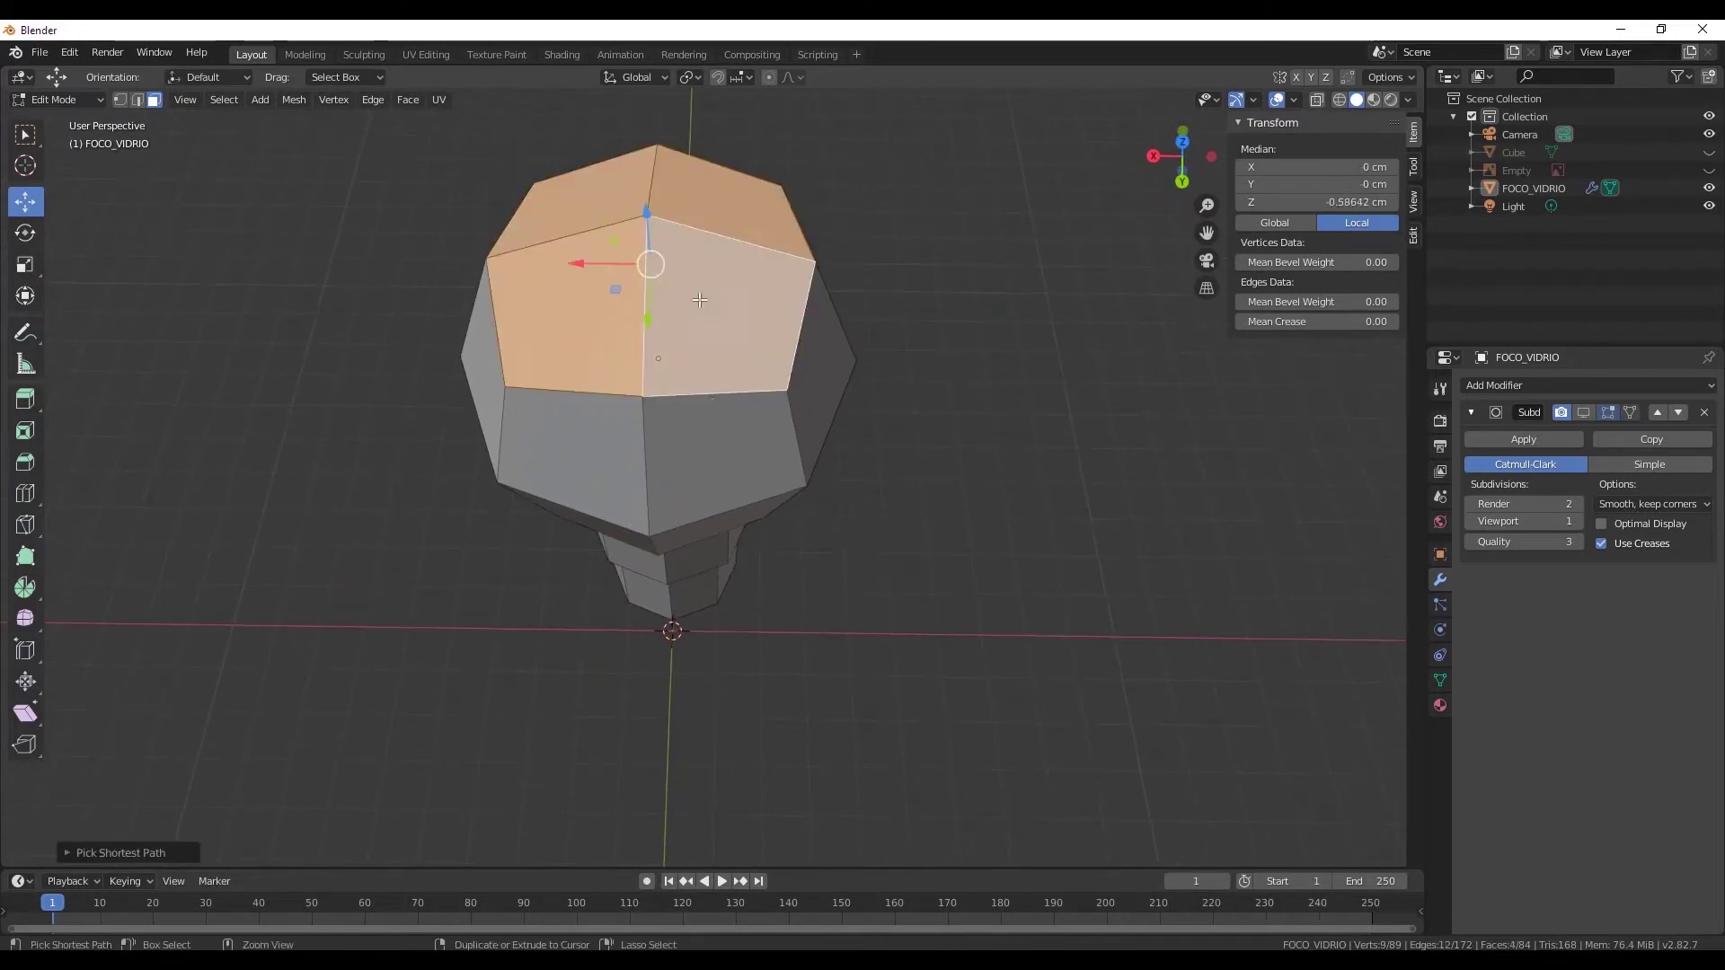
pyautogui.moveTo(606, 202)
pyautogui.mouseDown(button='middle')
pyautogui.moveTo(629, 270)
pyautogui.moveTo(784, 278)
pyautogui.moveTo(763, 274)
pyautogui.moveTo(771, 240)
pyautogui.moveTo(709, 216)
pyautogui.moveTo(789, 346)
pyautogui.moveTo(751, 371)
pyautogui.mouseUp(button='middle')
pyautogui.scroll(-3, 789, 347)
pyautogui.scroll(5, 760, 368)
# - Grow the selection three rings down the glass with Select More, stopping before the socket
pyautogui.press('ctrl+KP_Add')
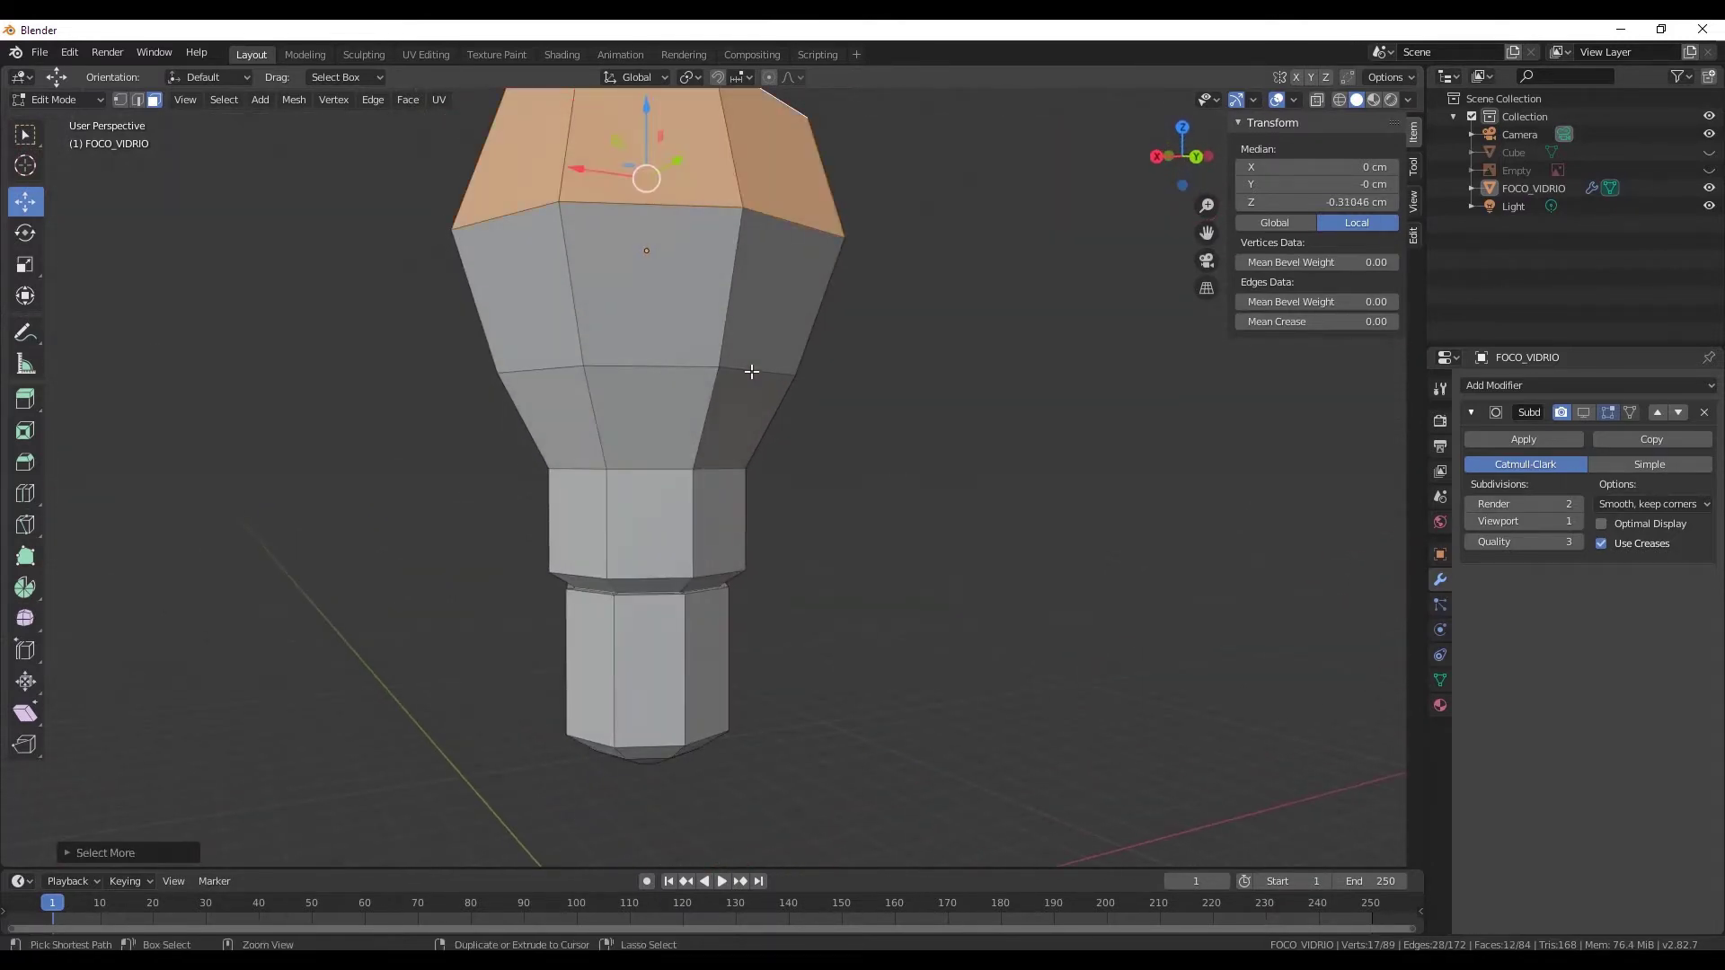
pyautogui.press('ctrl+KP_Add')
pyautogui.press('ctrl+KP_Add')
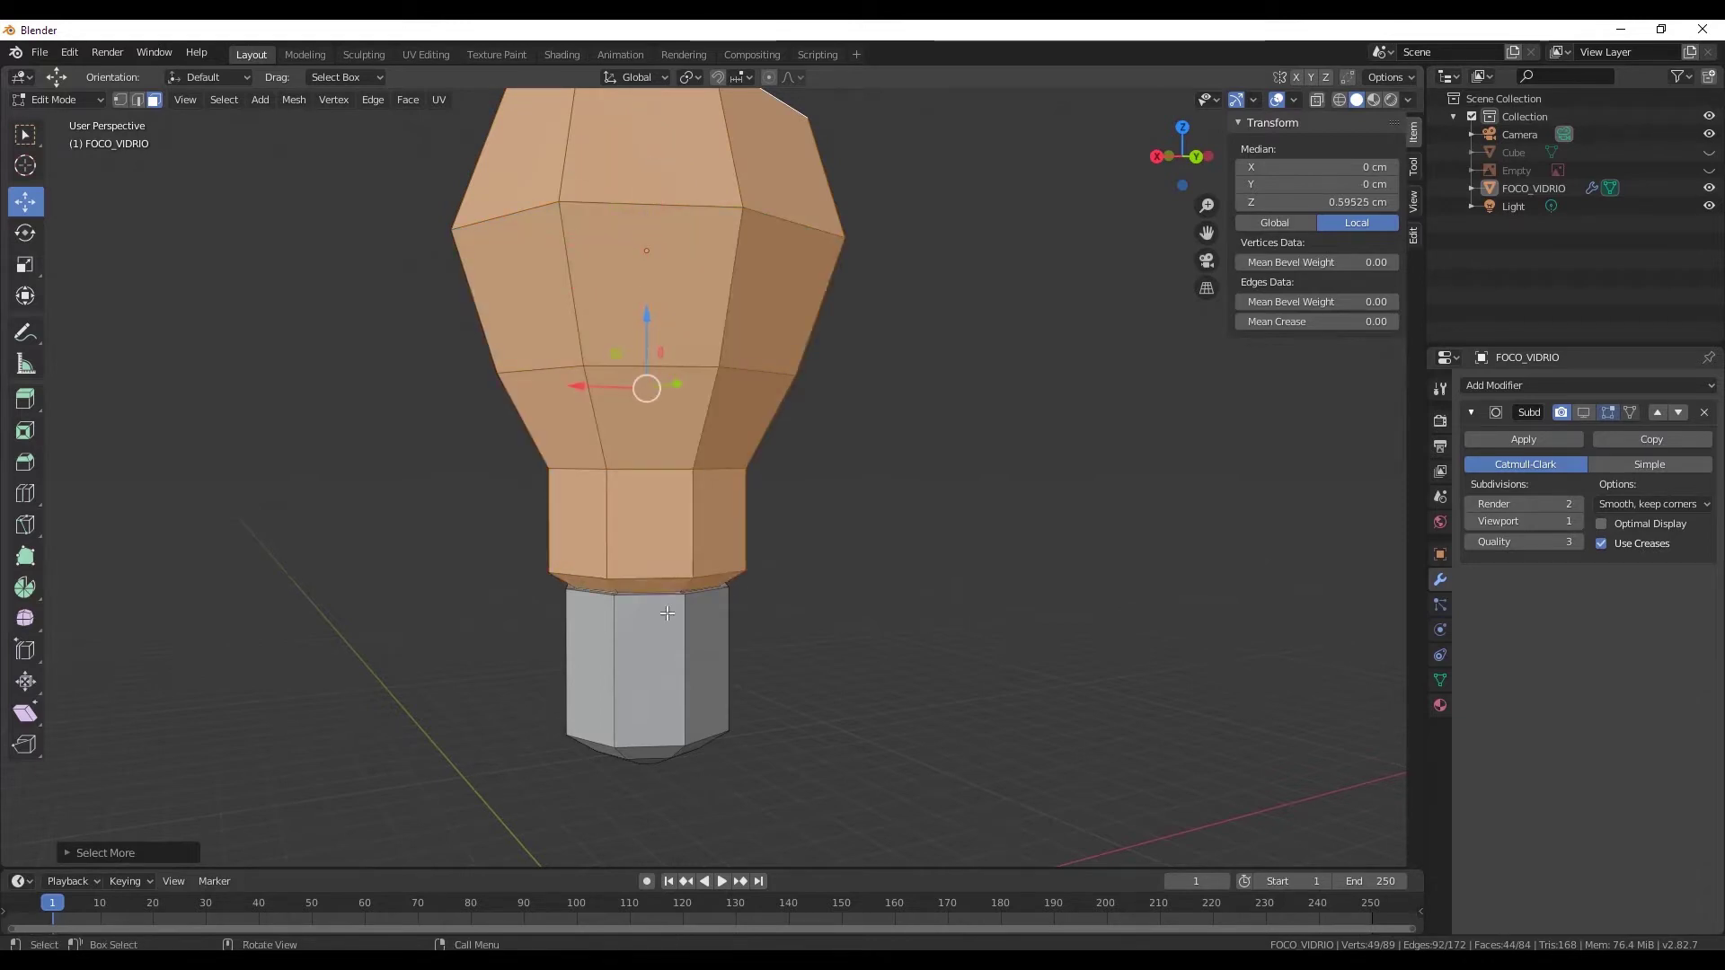
pyautogui.scroll(4, 666, 612)
pyautogui.scroll(4, 682, 575)
pyautogui.scroll(3, 854, 442)
pyautogui.moveTo(854, 443)
pyautogui.mouseDown(button='middle')
pyautogui.moveTo(763, 440)
pyautogui.moveTo(767, 417)
pyautogui.mouseUp(button='middle')
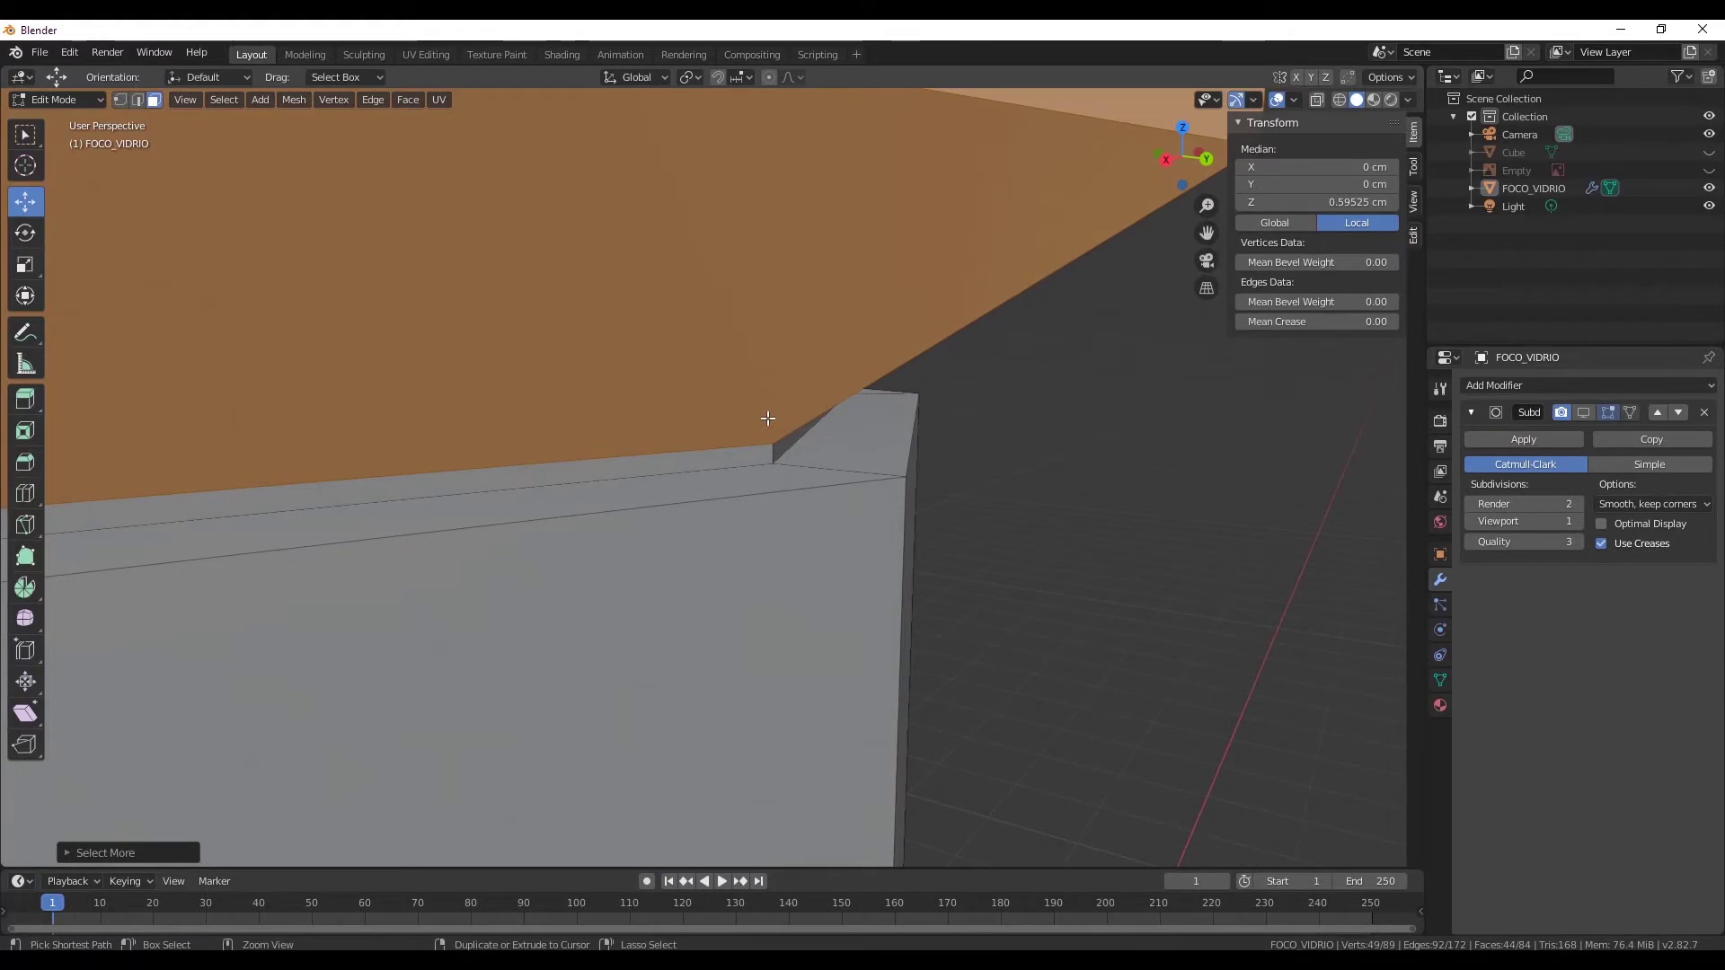
pyautogui.press('ctrl+KP_Add')
pyautogui.scroll(-2, 767, 418)
pyautogui.scroll(-5, 763, 419)
# - Separate the selected glass faces into FOCO_VIDRIO.001 and check both objects in the Outliner
pyautogui.scroll(-1, 756, 421)
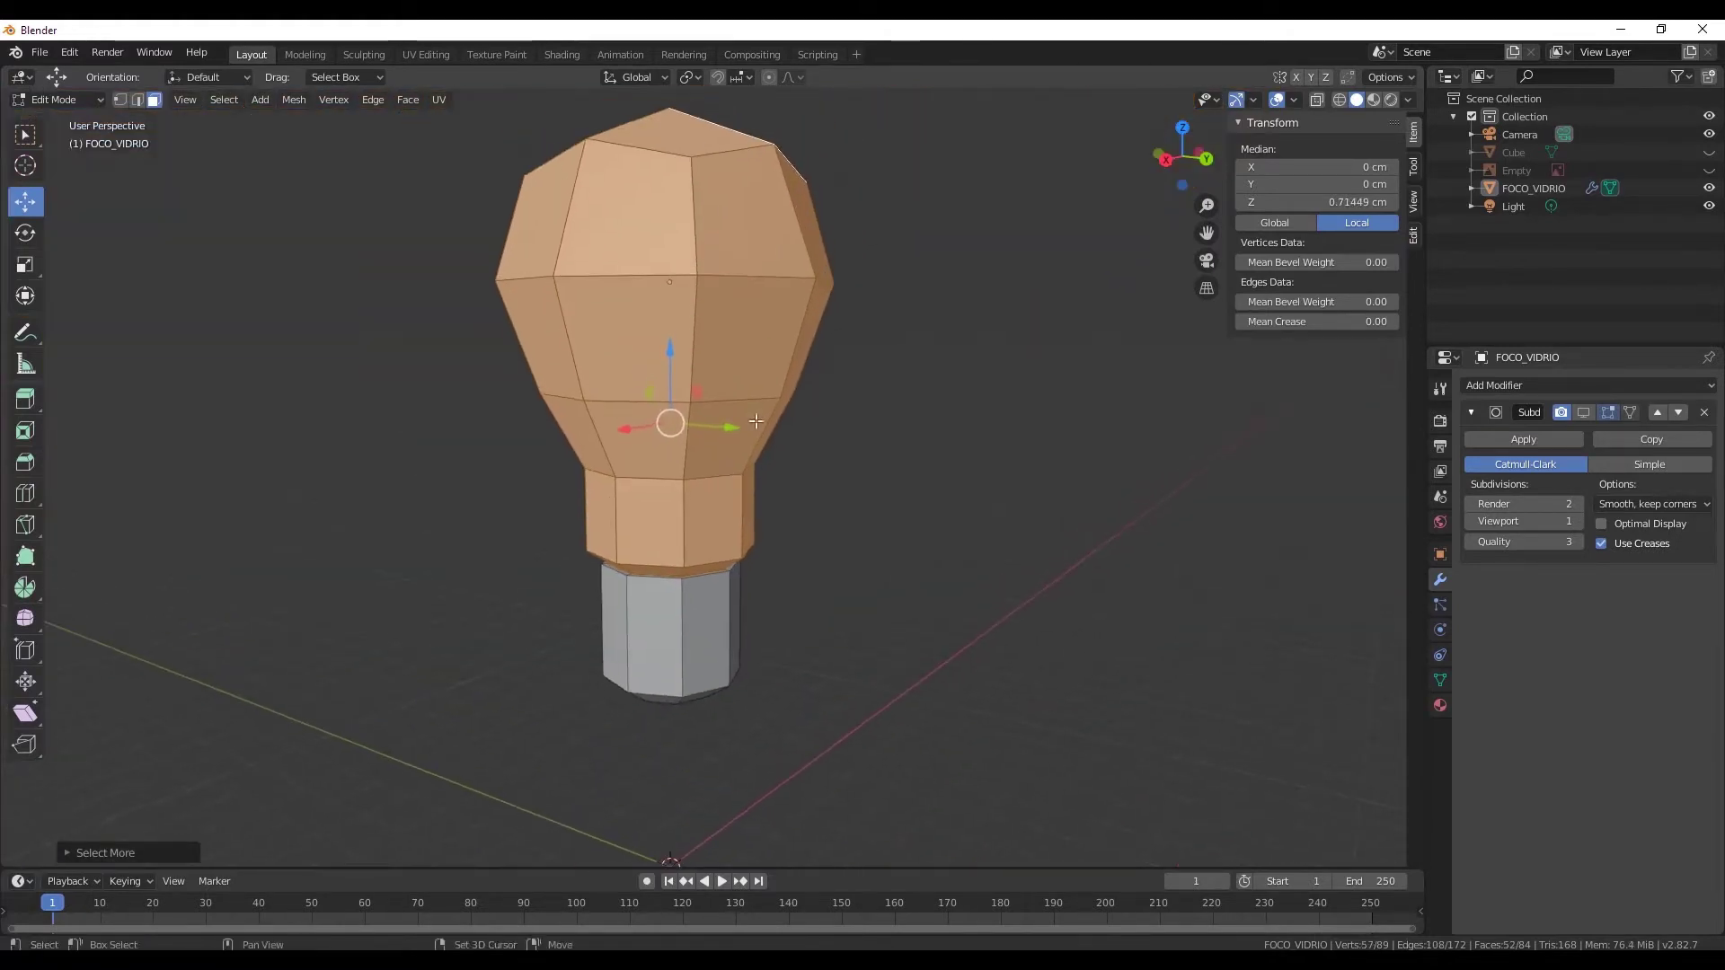
pyautogui.moveTo(755, 421); pyautogui.dragTo(803, 450, button='middle')
pyautogui.rightClick(797, 451)
pyautogui.moveTo(749, 832)
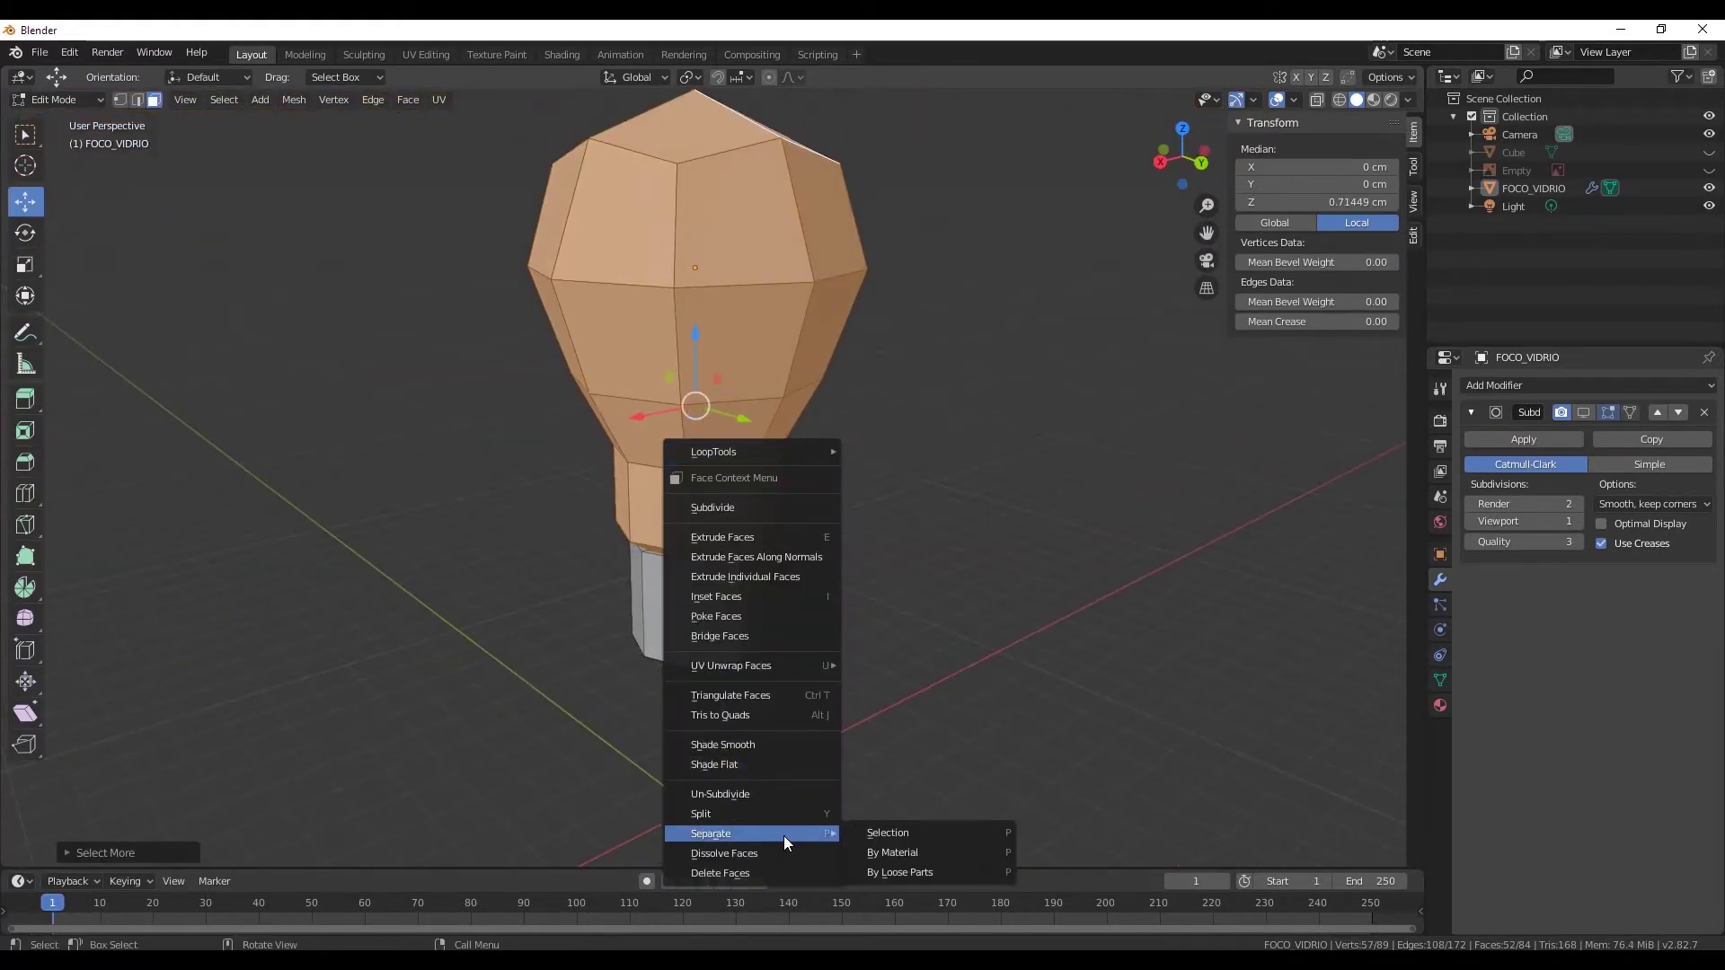
pyautogui.click(909, 835)
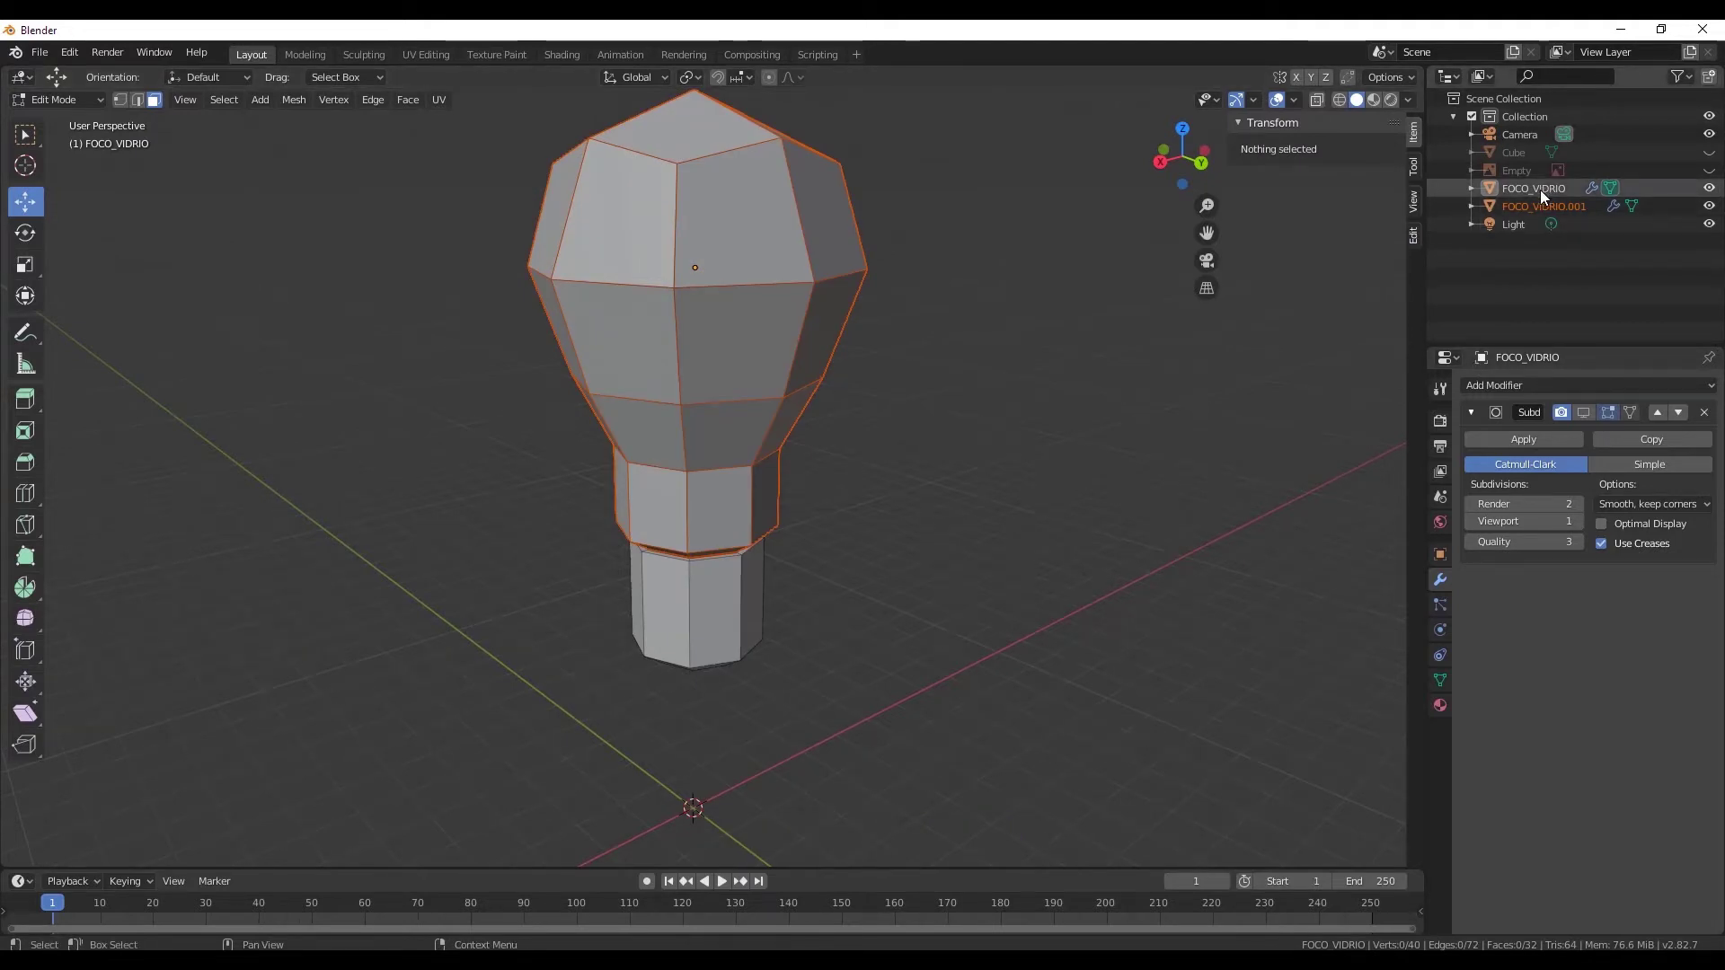
pyautogui.click(1534, 204)
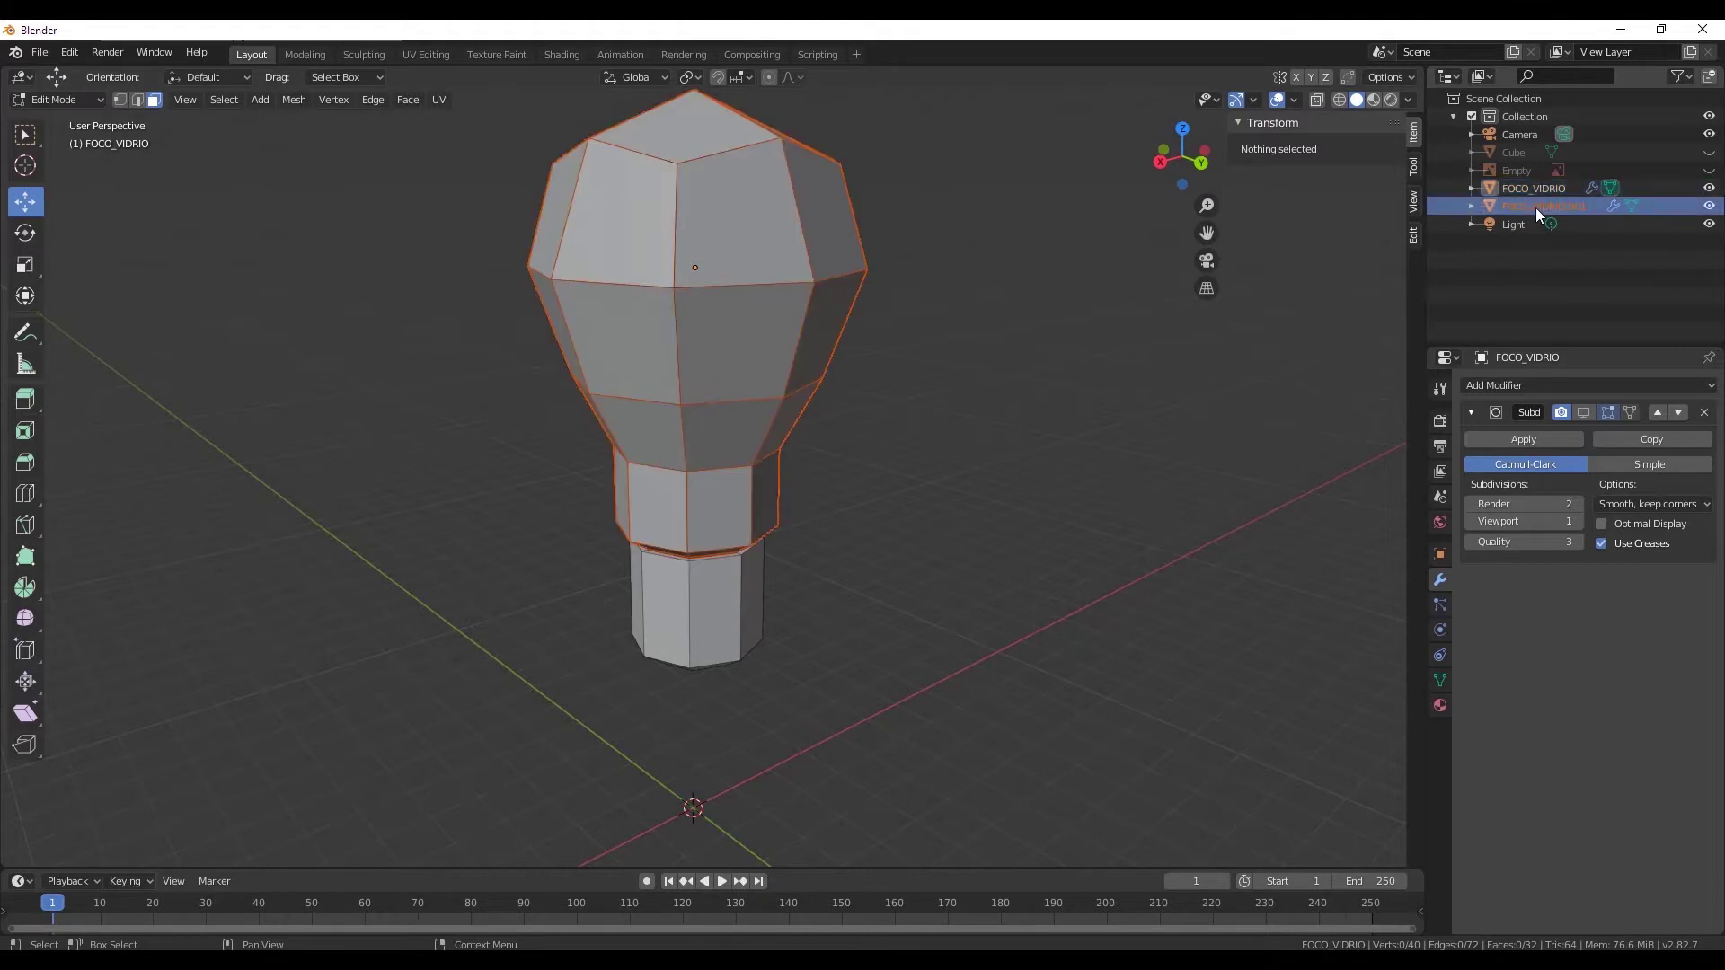
pyautogui.click(1537, 187)
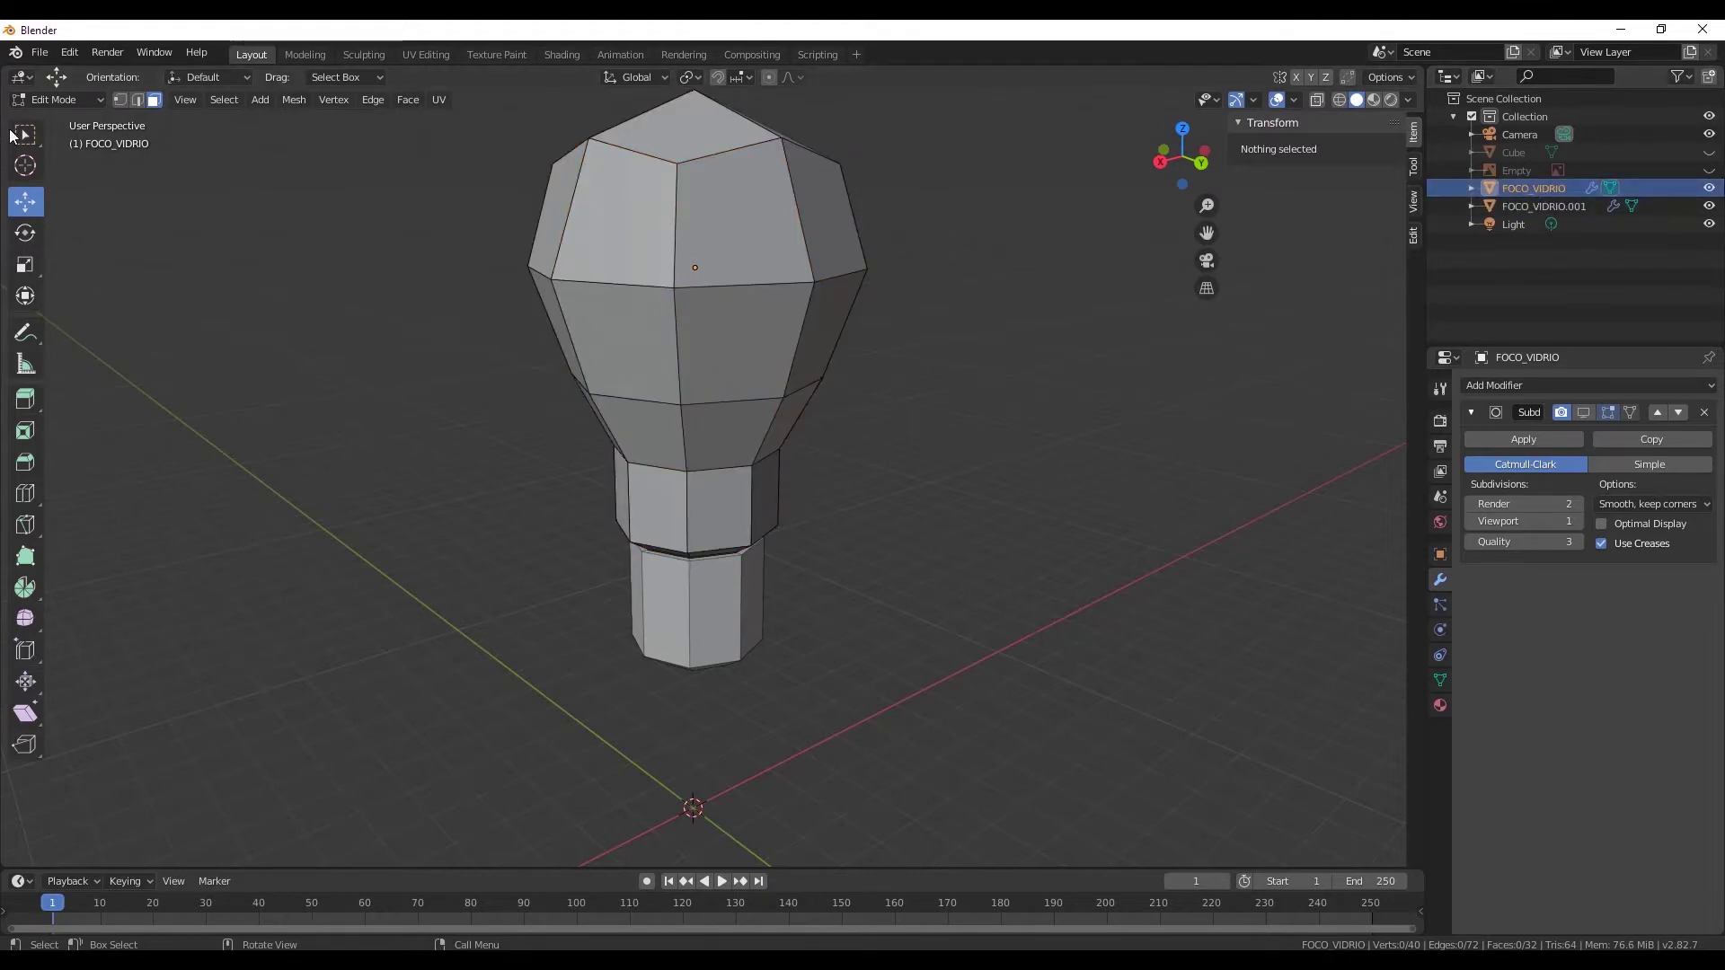
# - In Object Mode, rename the socket object FOCO_VIDRIO to FOCO_BASE
pyautogui.click(55, 98)
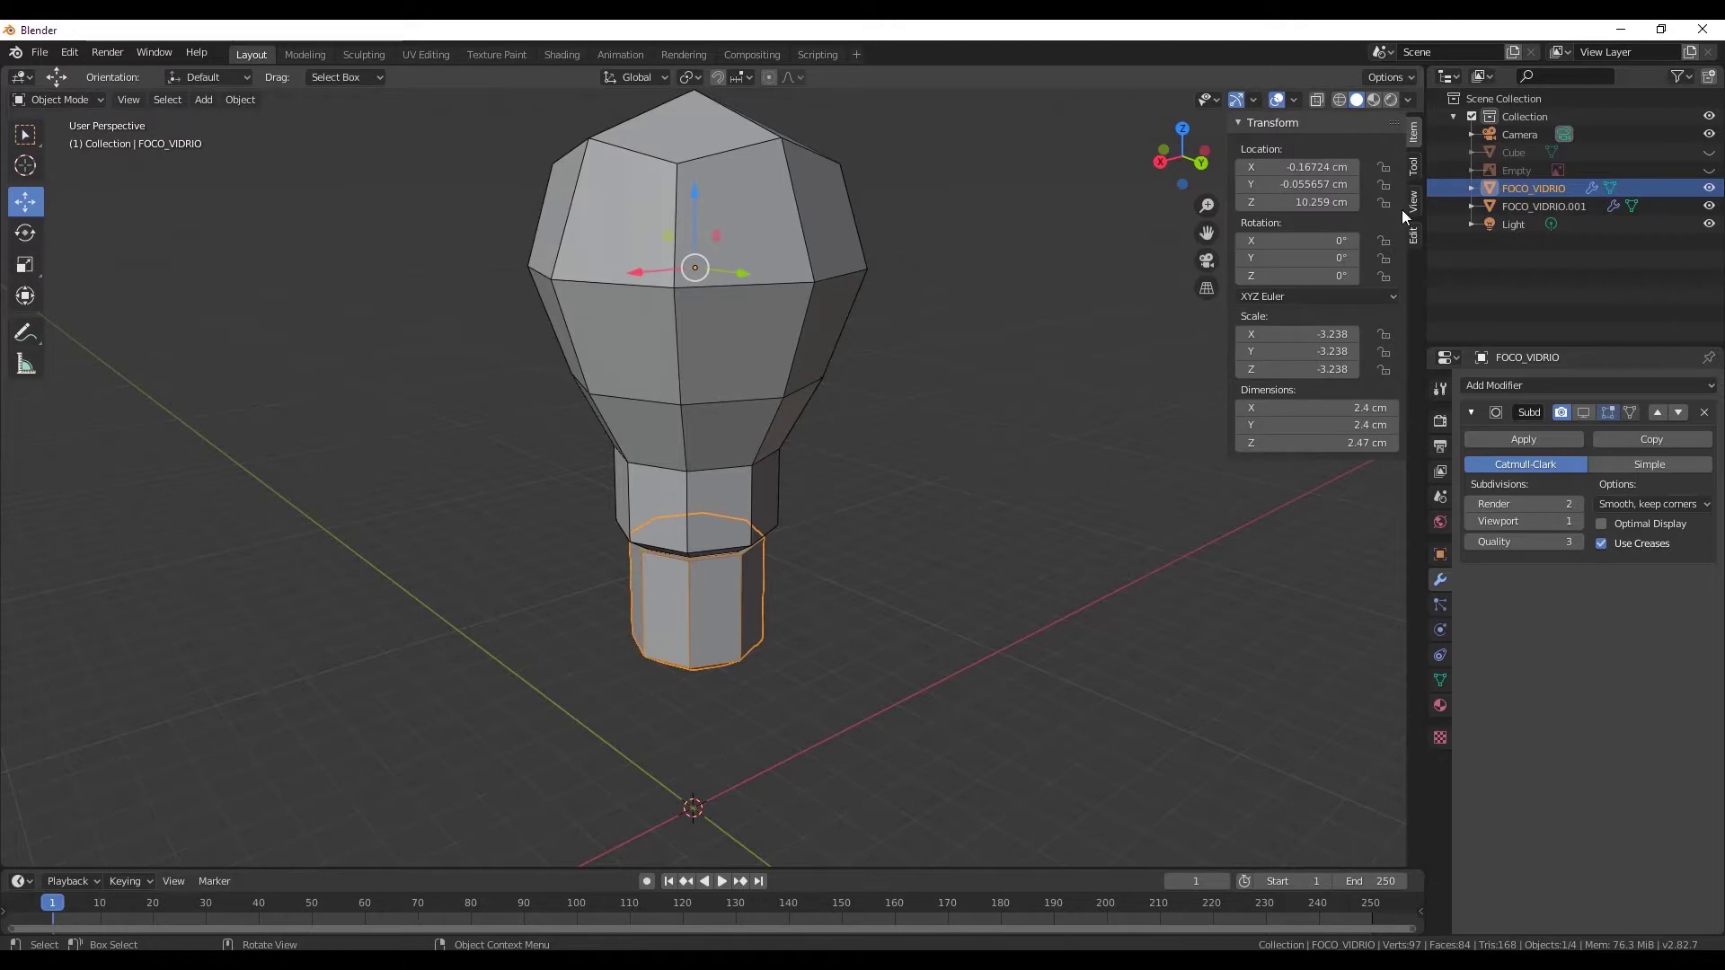
pyautogui.click(1541, 206)
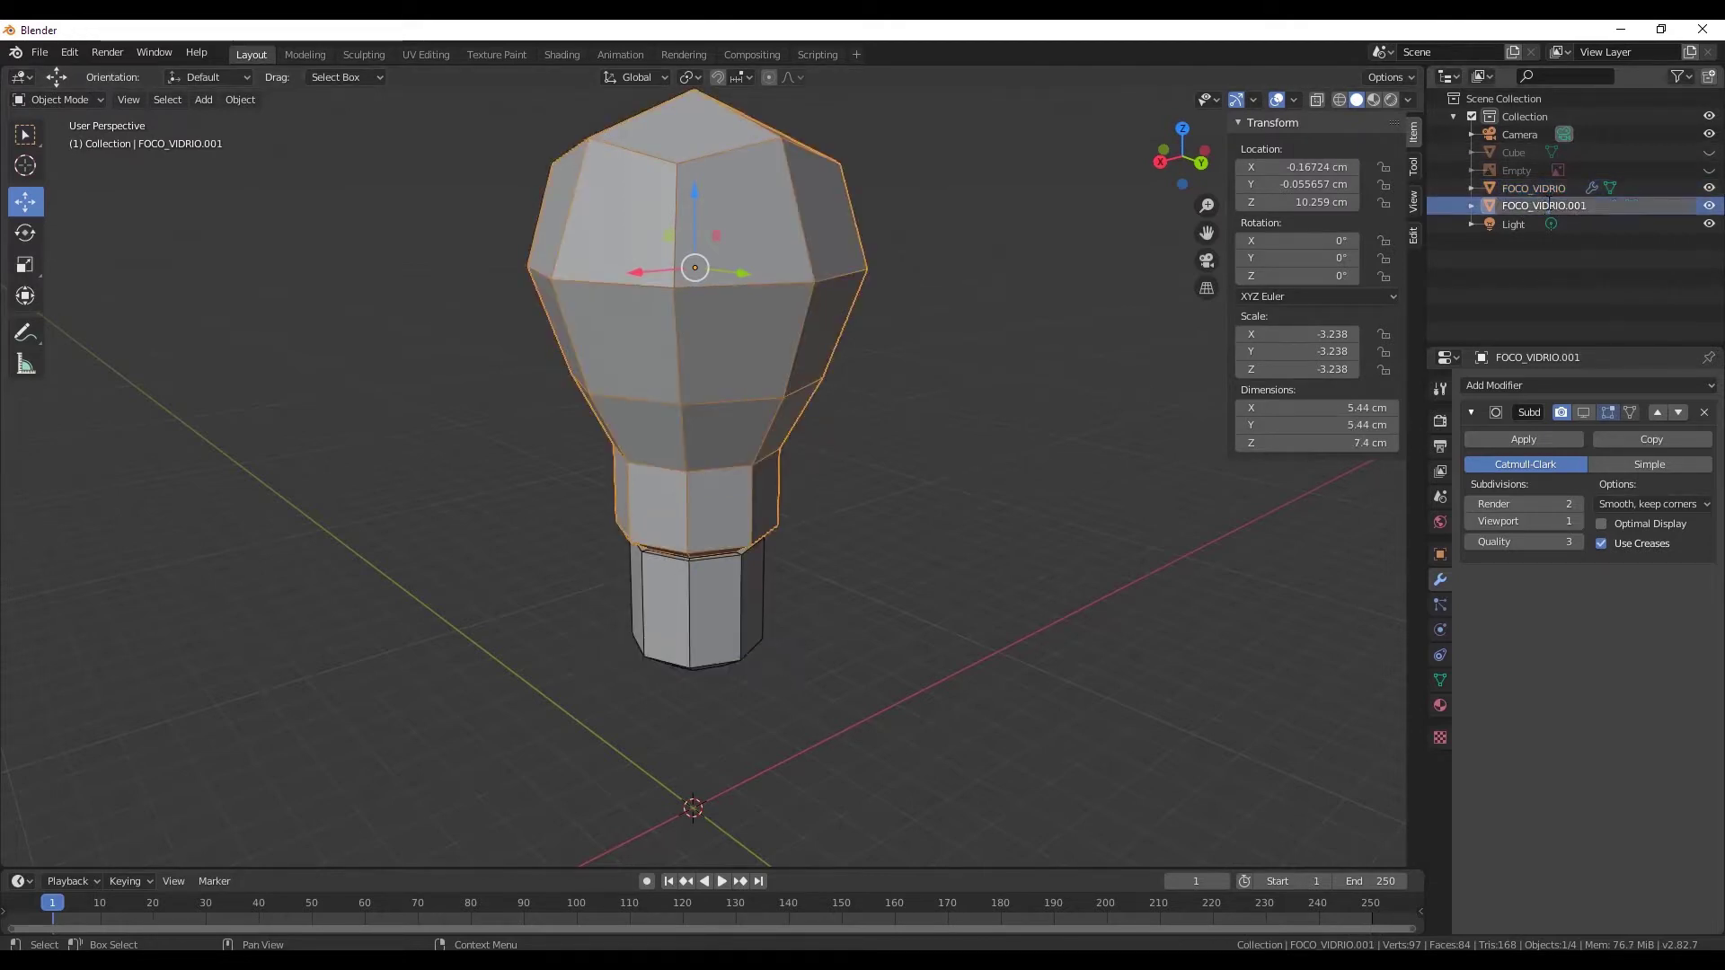
pyautogui.doubleClick(1540, 188)
pyautogui.write('FOCO_BASE')
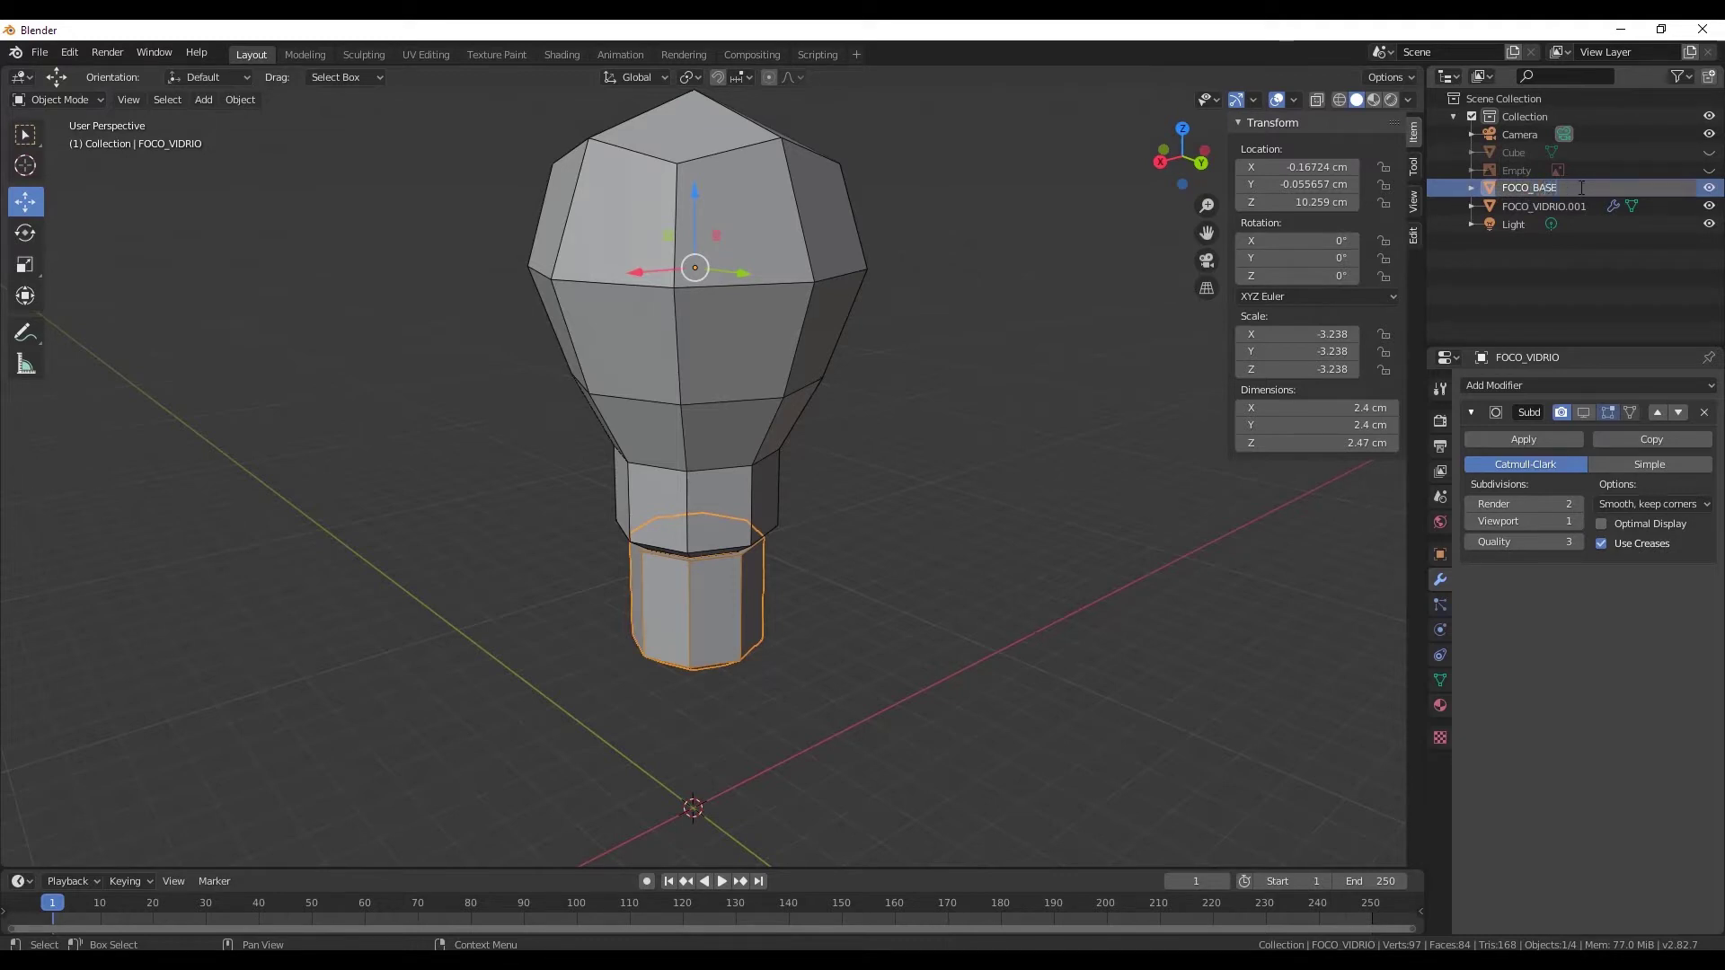
pyautogui.press('Return')
# - Rename the glass object FOCO_VIDRIO.001 to FOCO_VIDRIO
pyautogui.click(1561, 208)
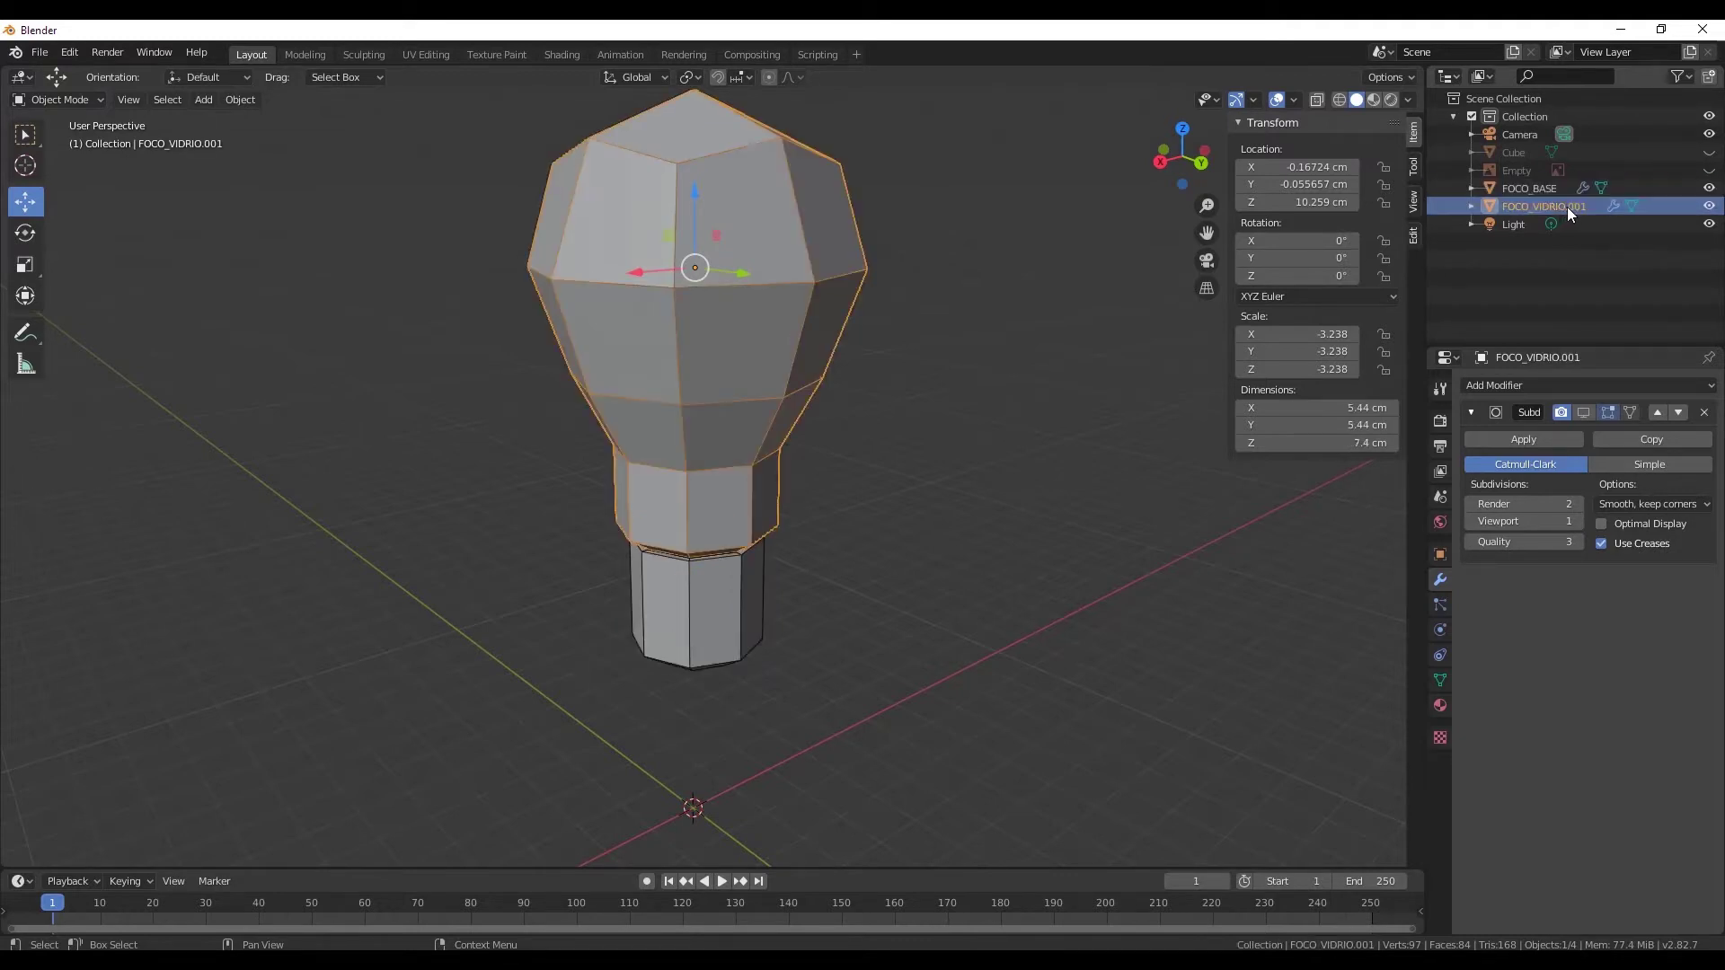
pyautogui.doubleClick(1582, 205)
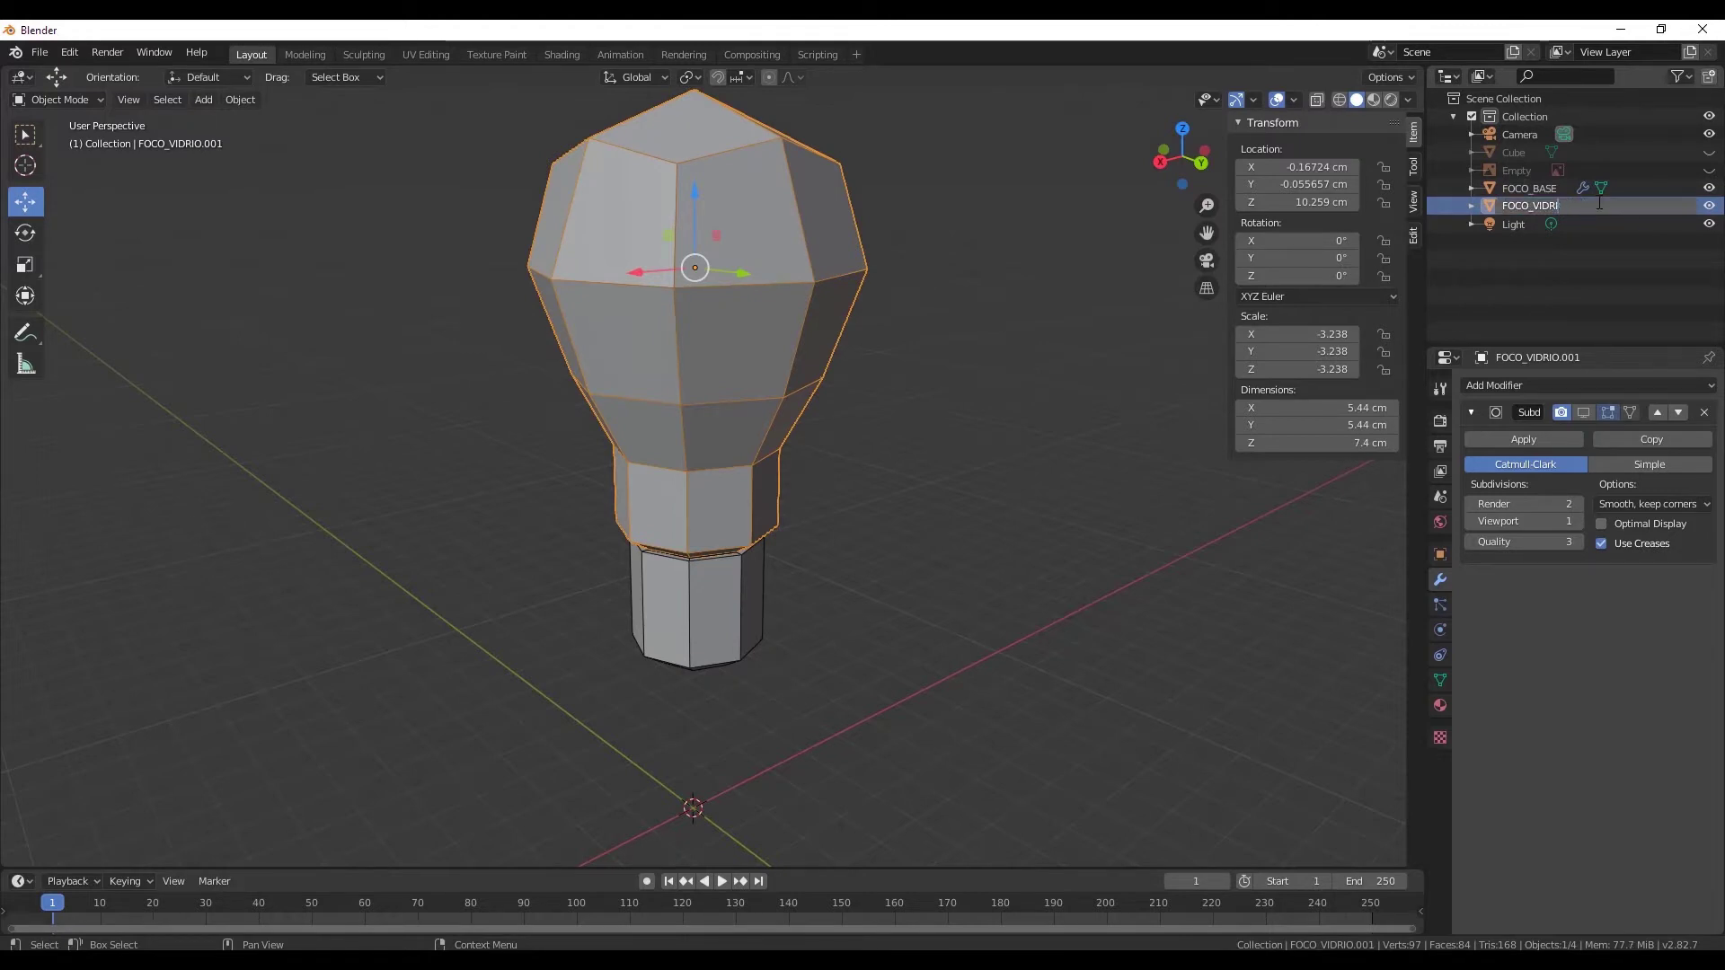
pyautogui.press('Return')
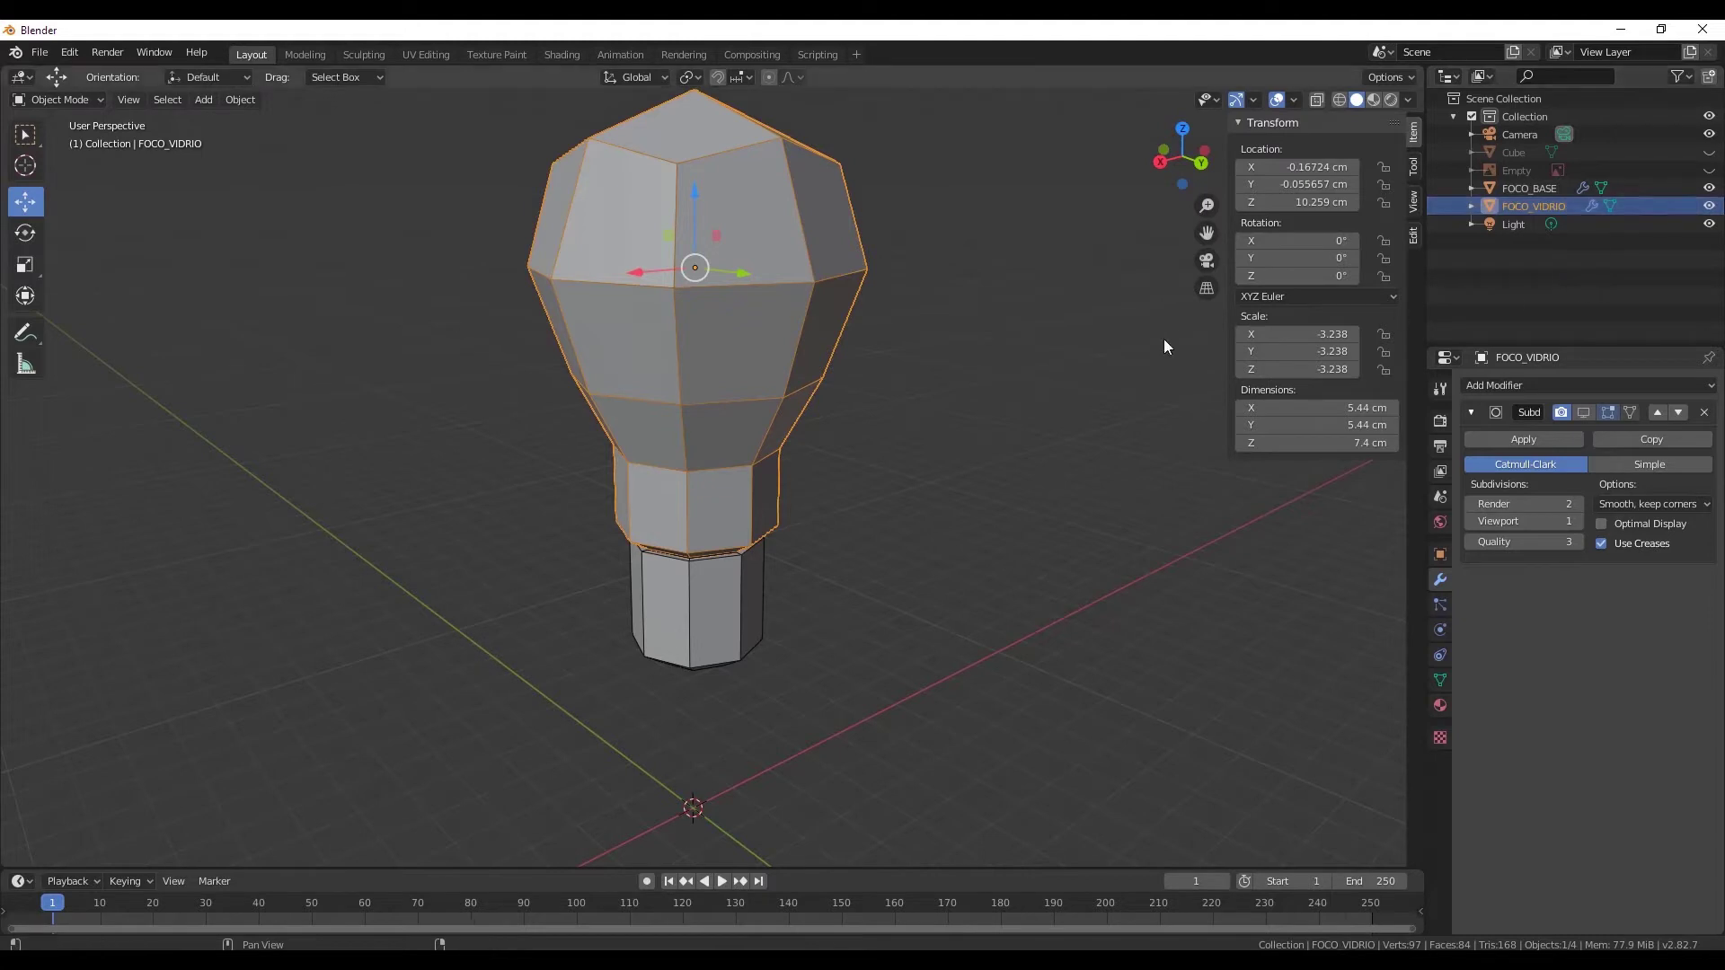
# - Show the reference image and view the bulb from the back orthographic view
pyautogui.moveTo(744, 574)
pyautogui.mouseDown(button='middle')
pyautogui.moveTo(704, 601)
pyautogui.moveTo(772, 575)
pyautogui.mouseUp(button='middle')
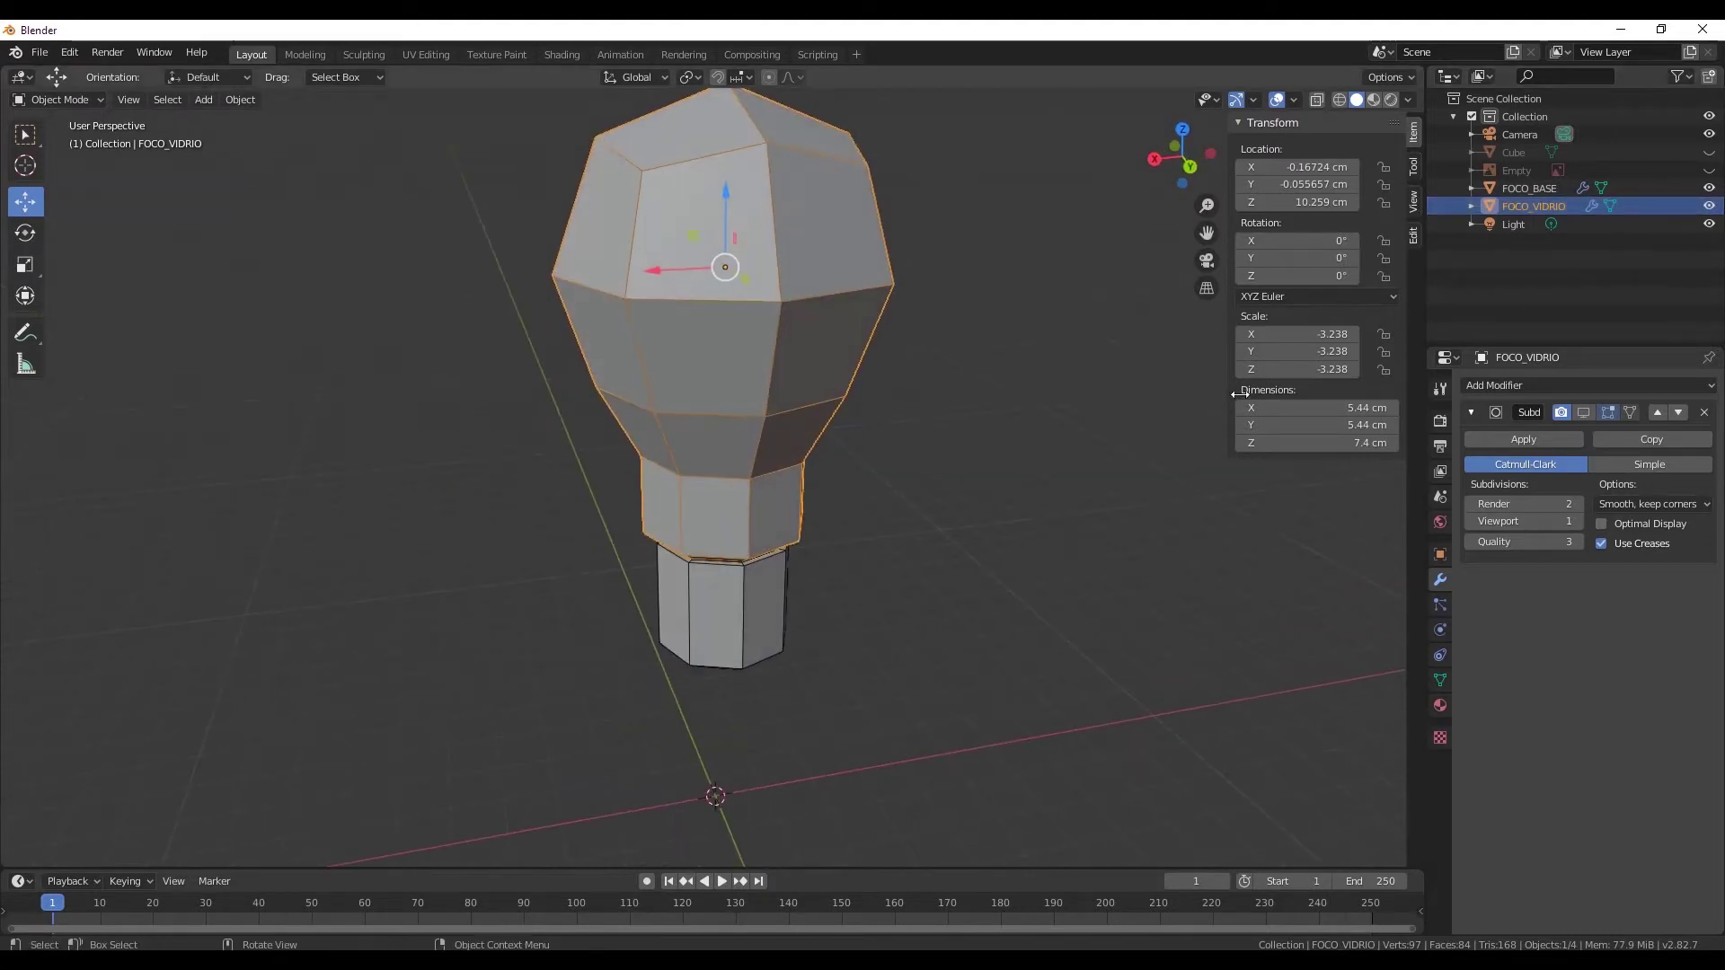
pyautogui.click(1709, 169)
pyautogui.moveTo(1092, 395); pyautogui.dragTo(854, 366, button='middle')
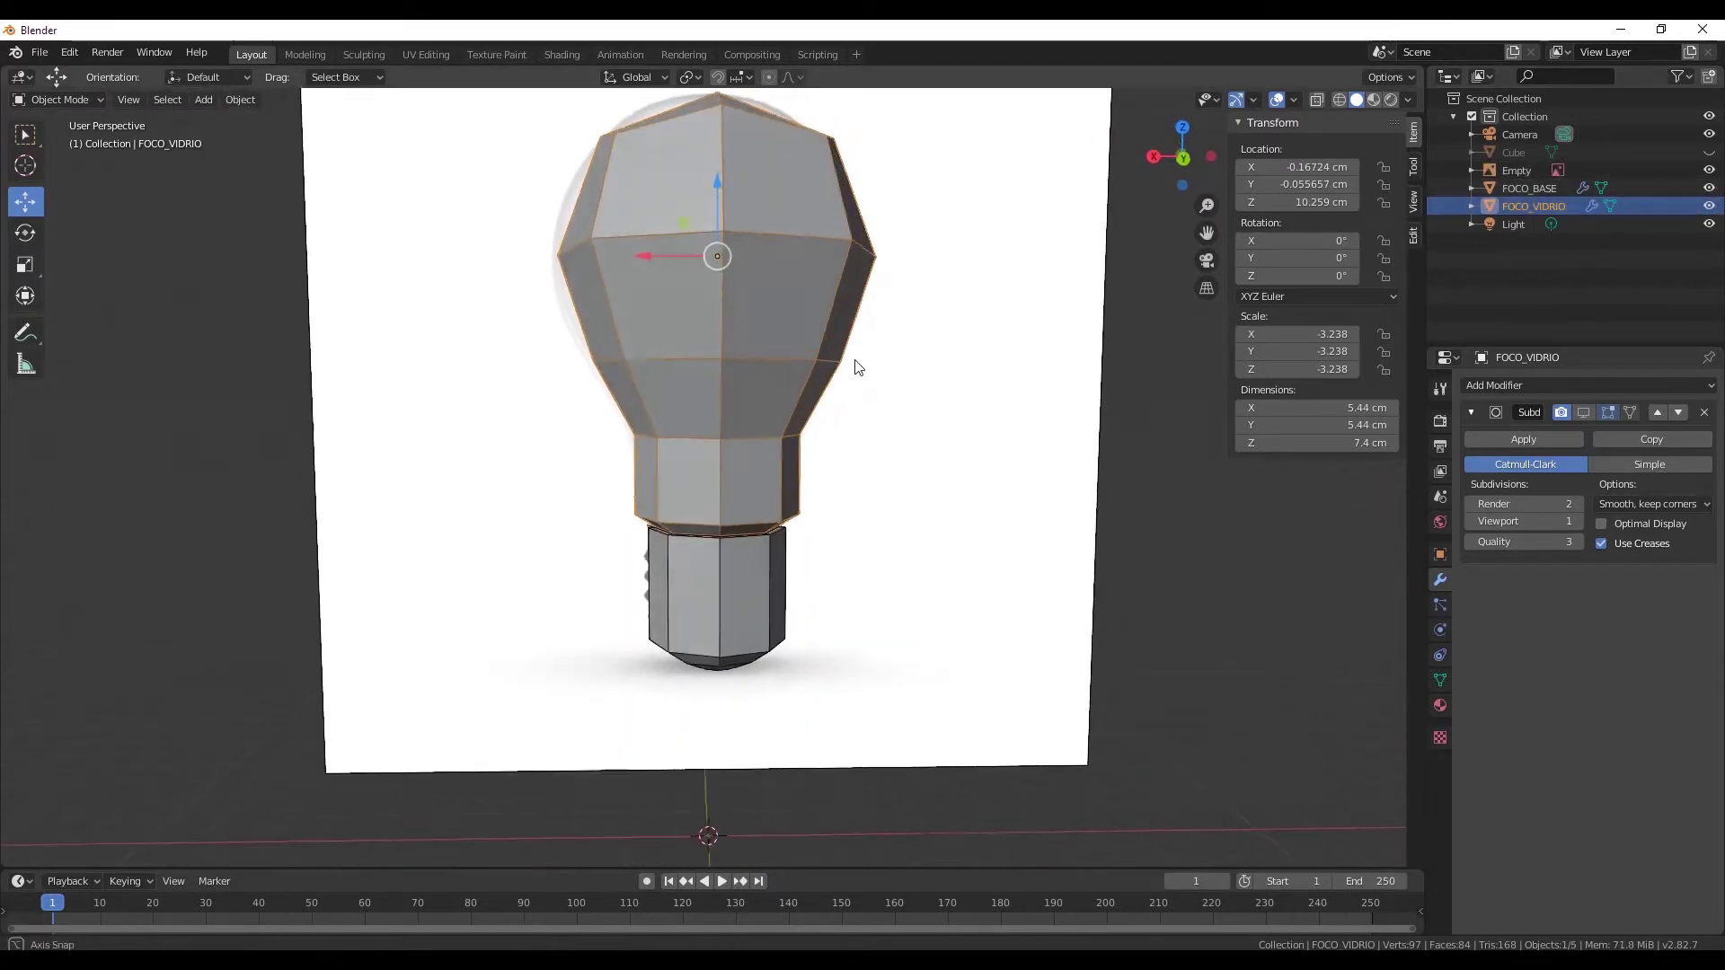
pyautogui.click(1180, 155)
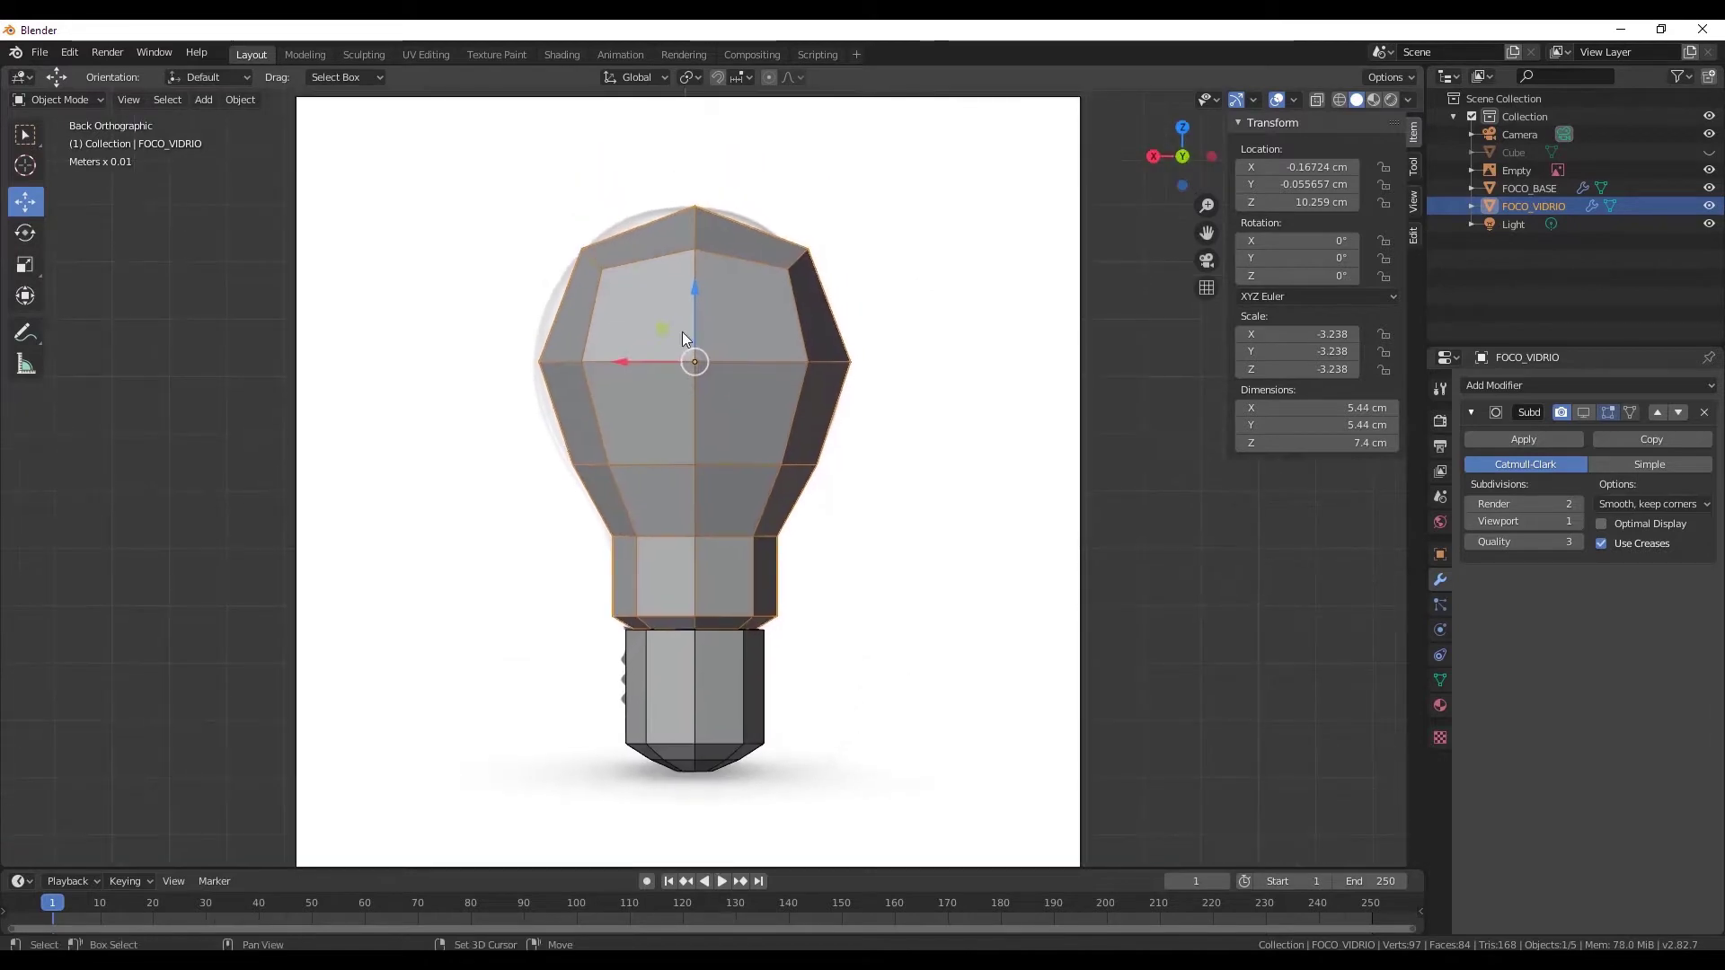
pyautogui.scroll(-2, 683, 338)
pyautogui.scroll(2, 774, 372)
pyautogui.keyDown('shift'); pyautogui.moveTo(774, 372); pyautogui.dragTo(861, 437, button='middle'); pyautogui.keyUp('shift')
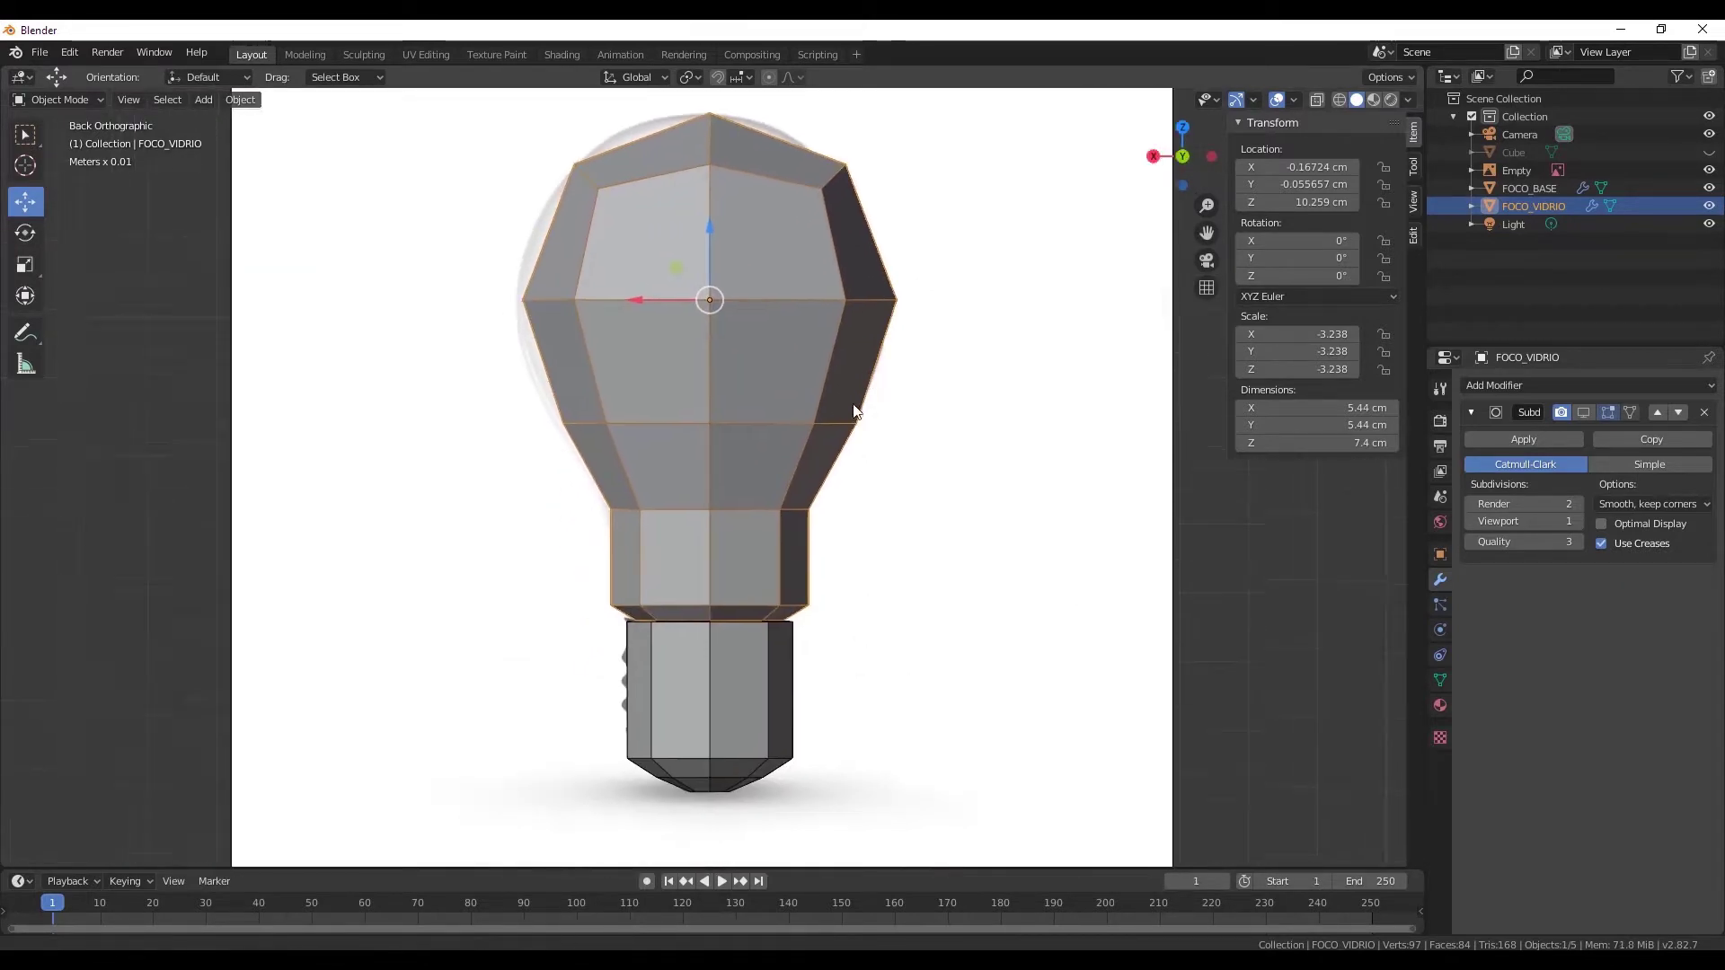
# - Set viewport subdivisions to 2 and enter Edit Mode with the subdivision shown on the cage
pyautogui.click(1578, 521)
pyautogui.click(62, 101)
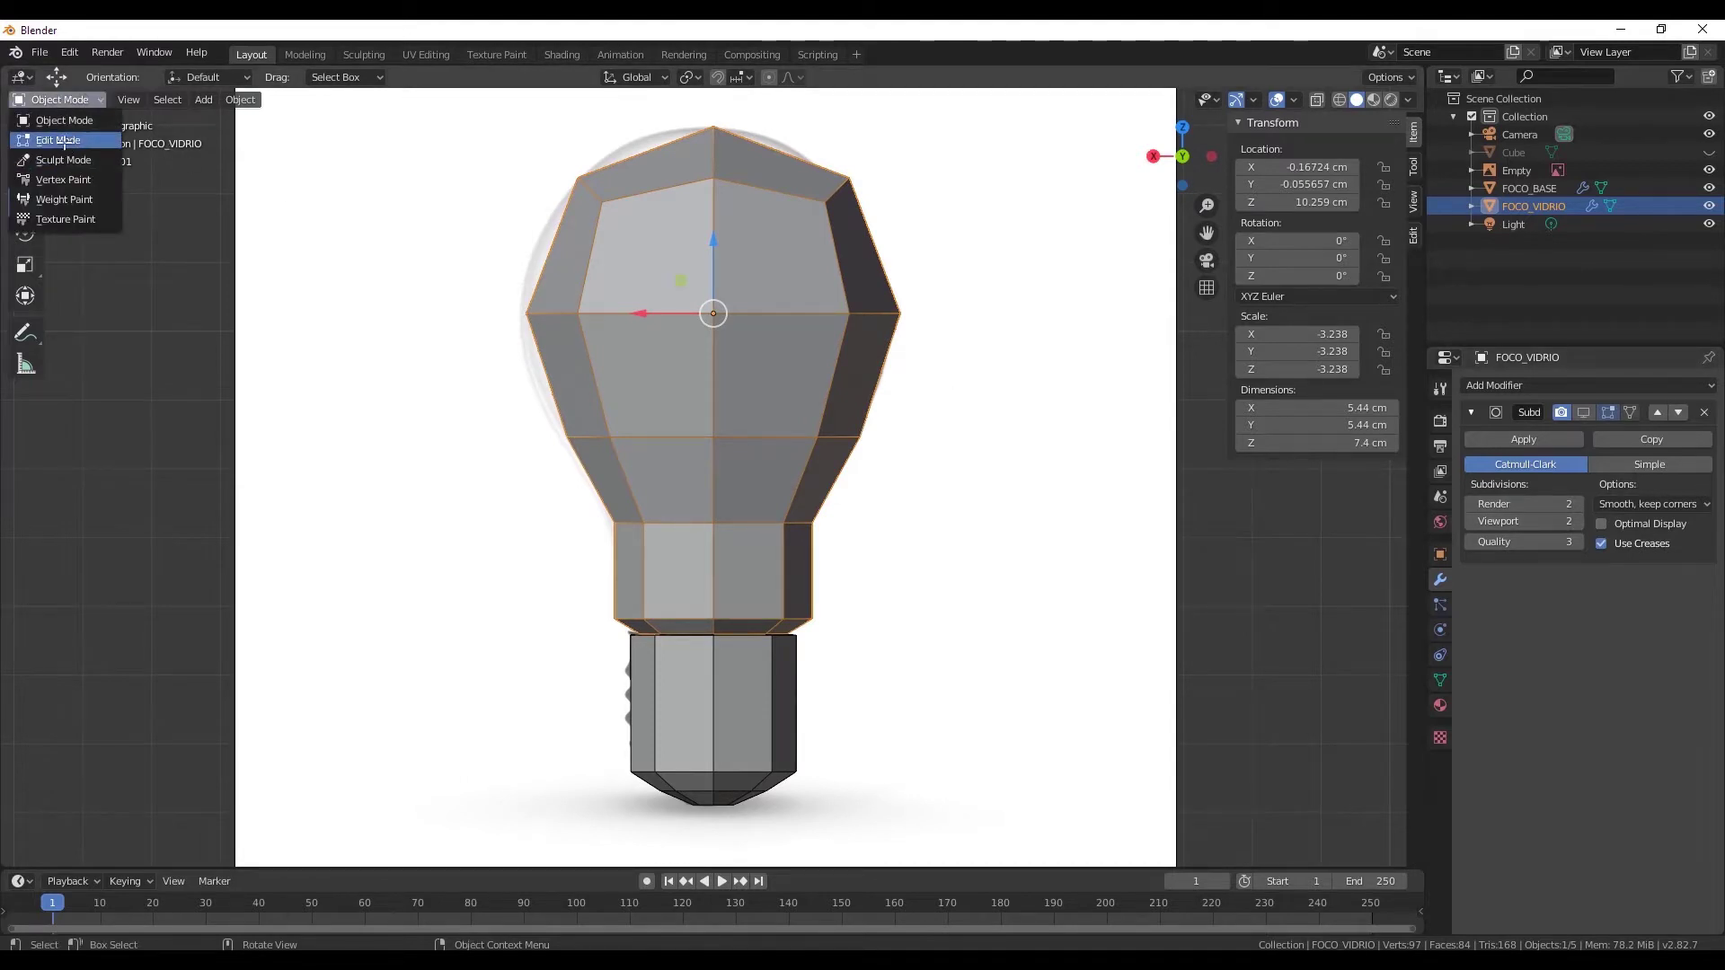
pyautogui.click(63, 141)
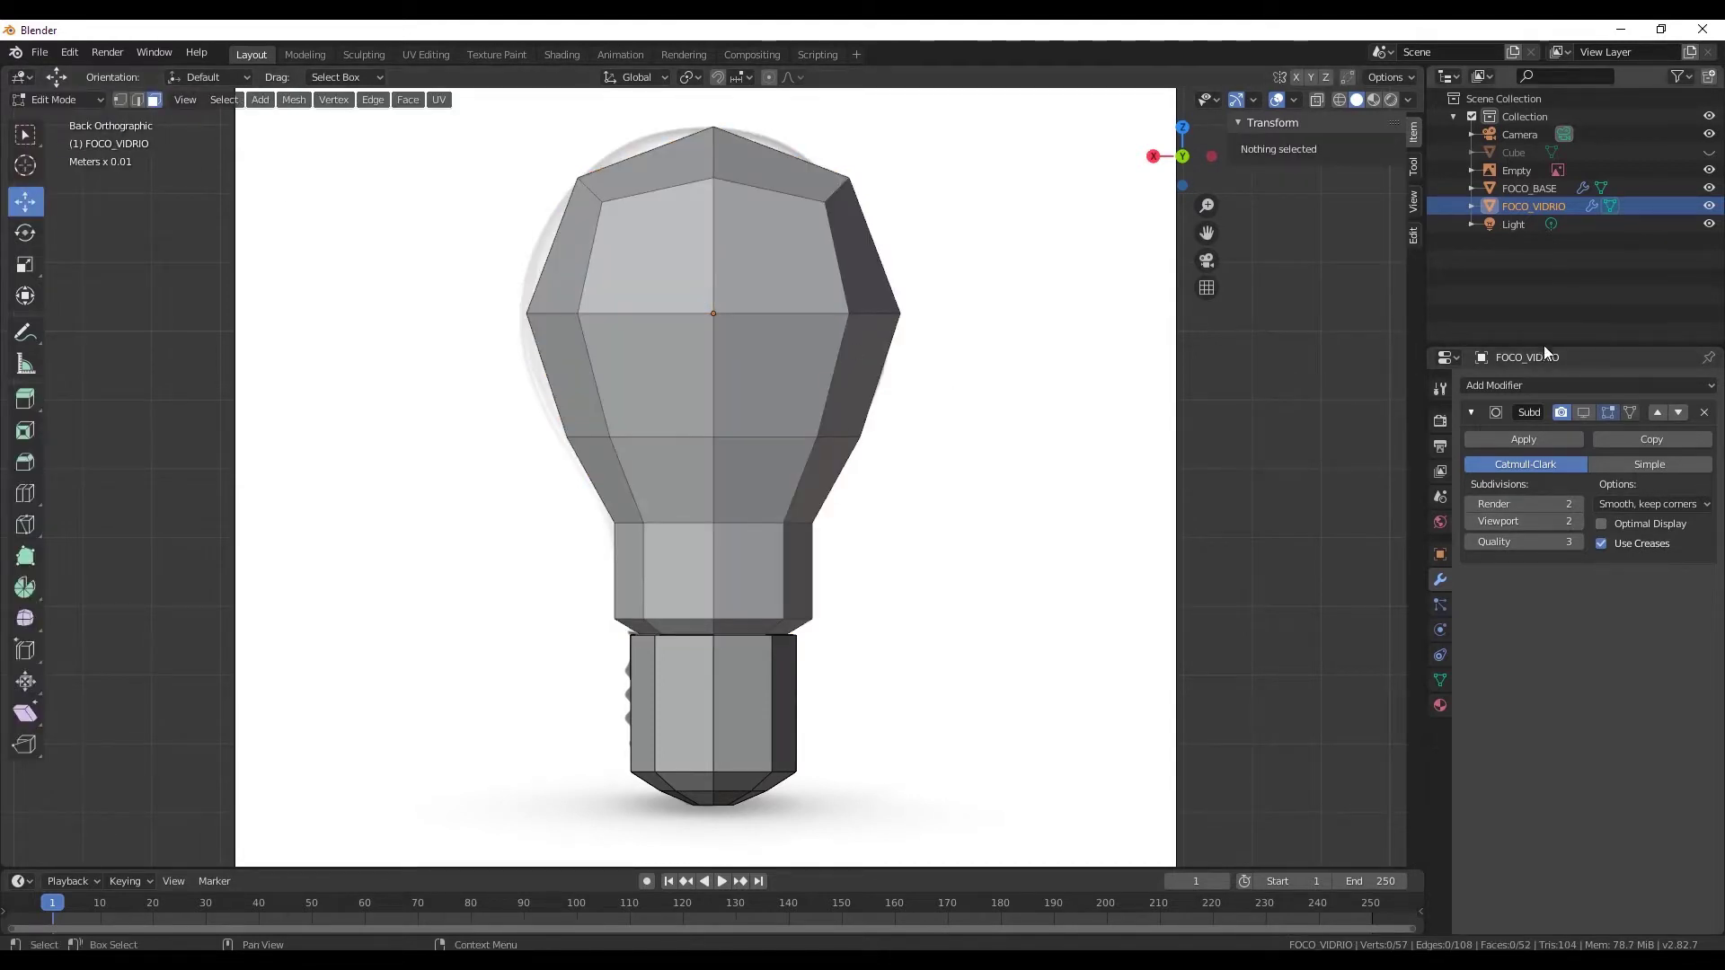
pyautogui.click(1582, 412)
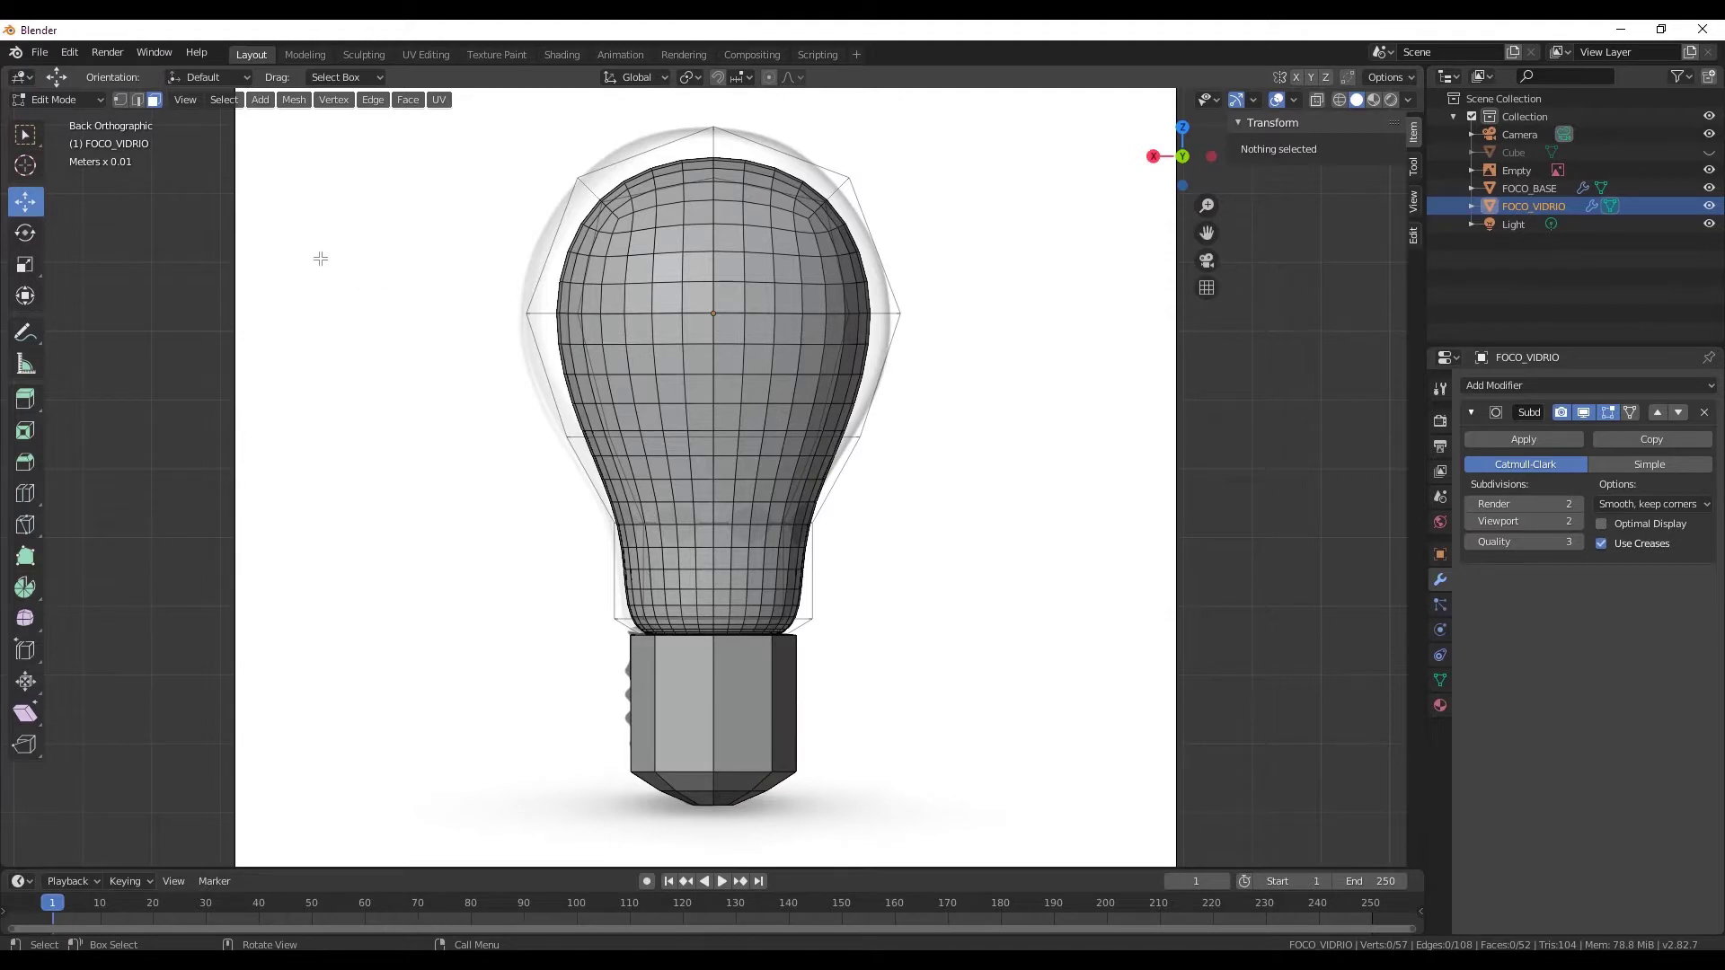
# - Clear a trial box selection and enable X-ray so the reference bulb shows through the mesh
pyautogui.click(94, 101)
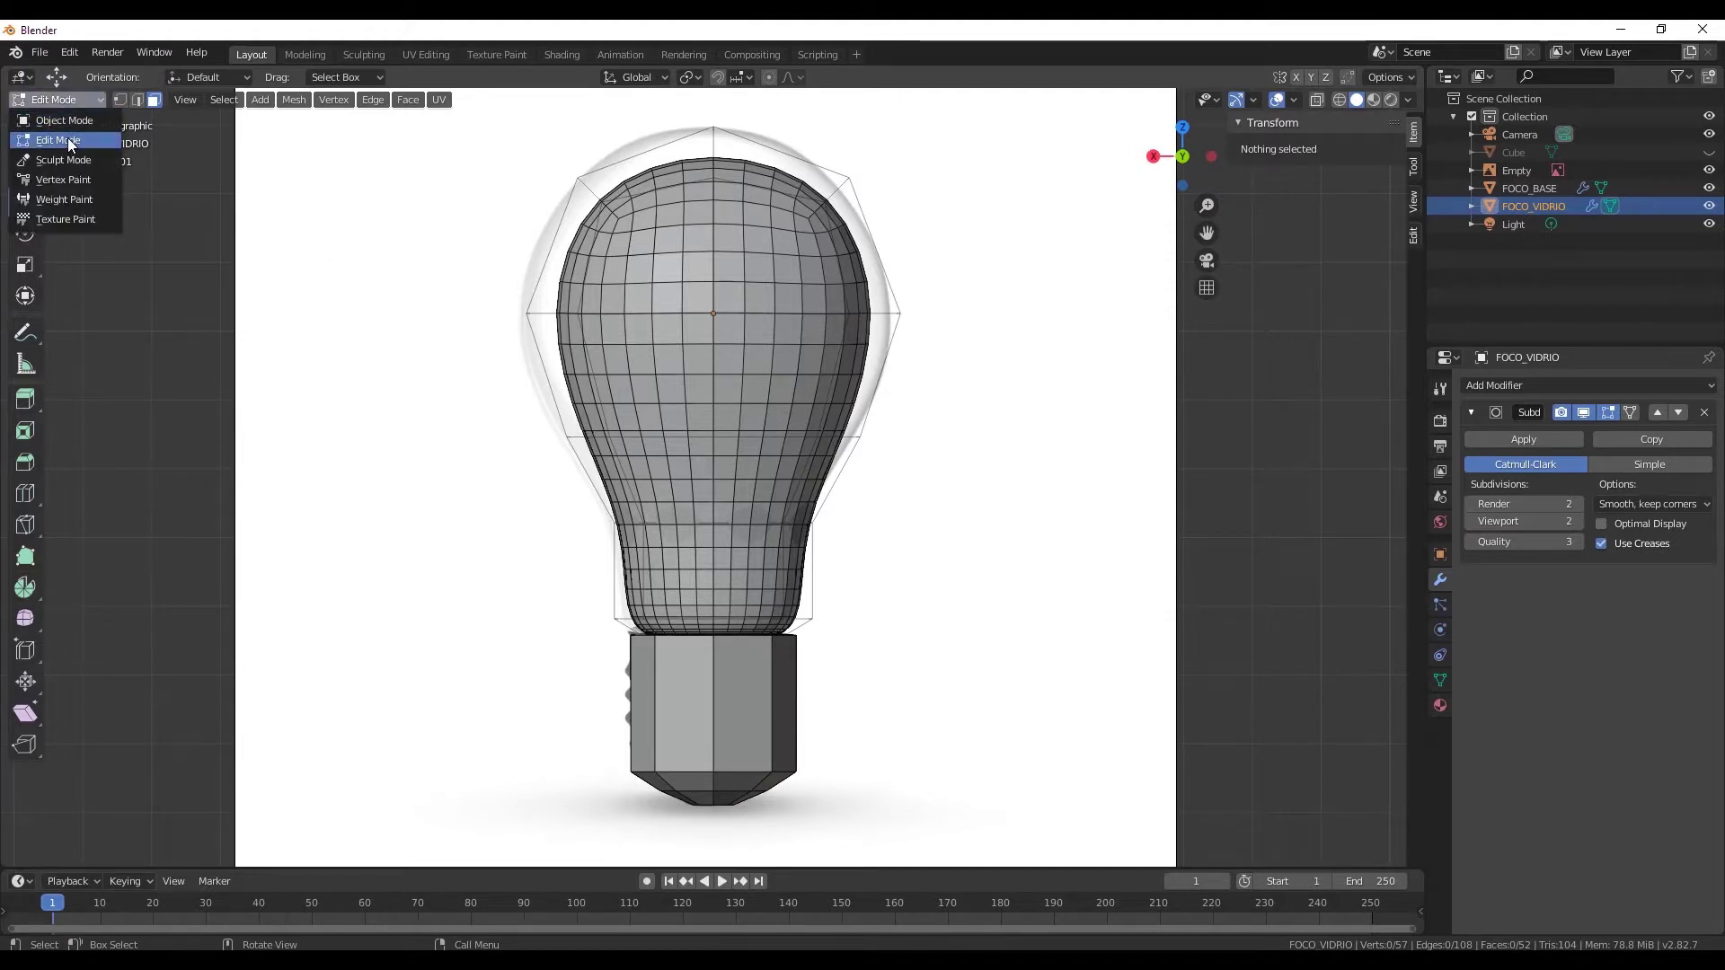
pyautogui.click(69, 143)
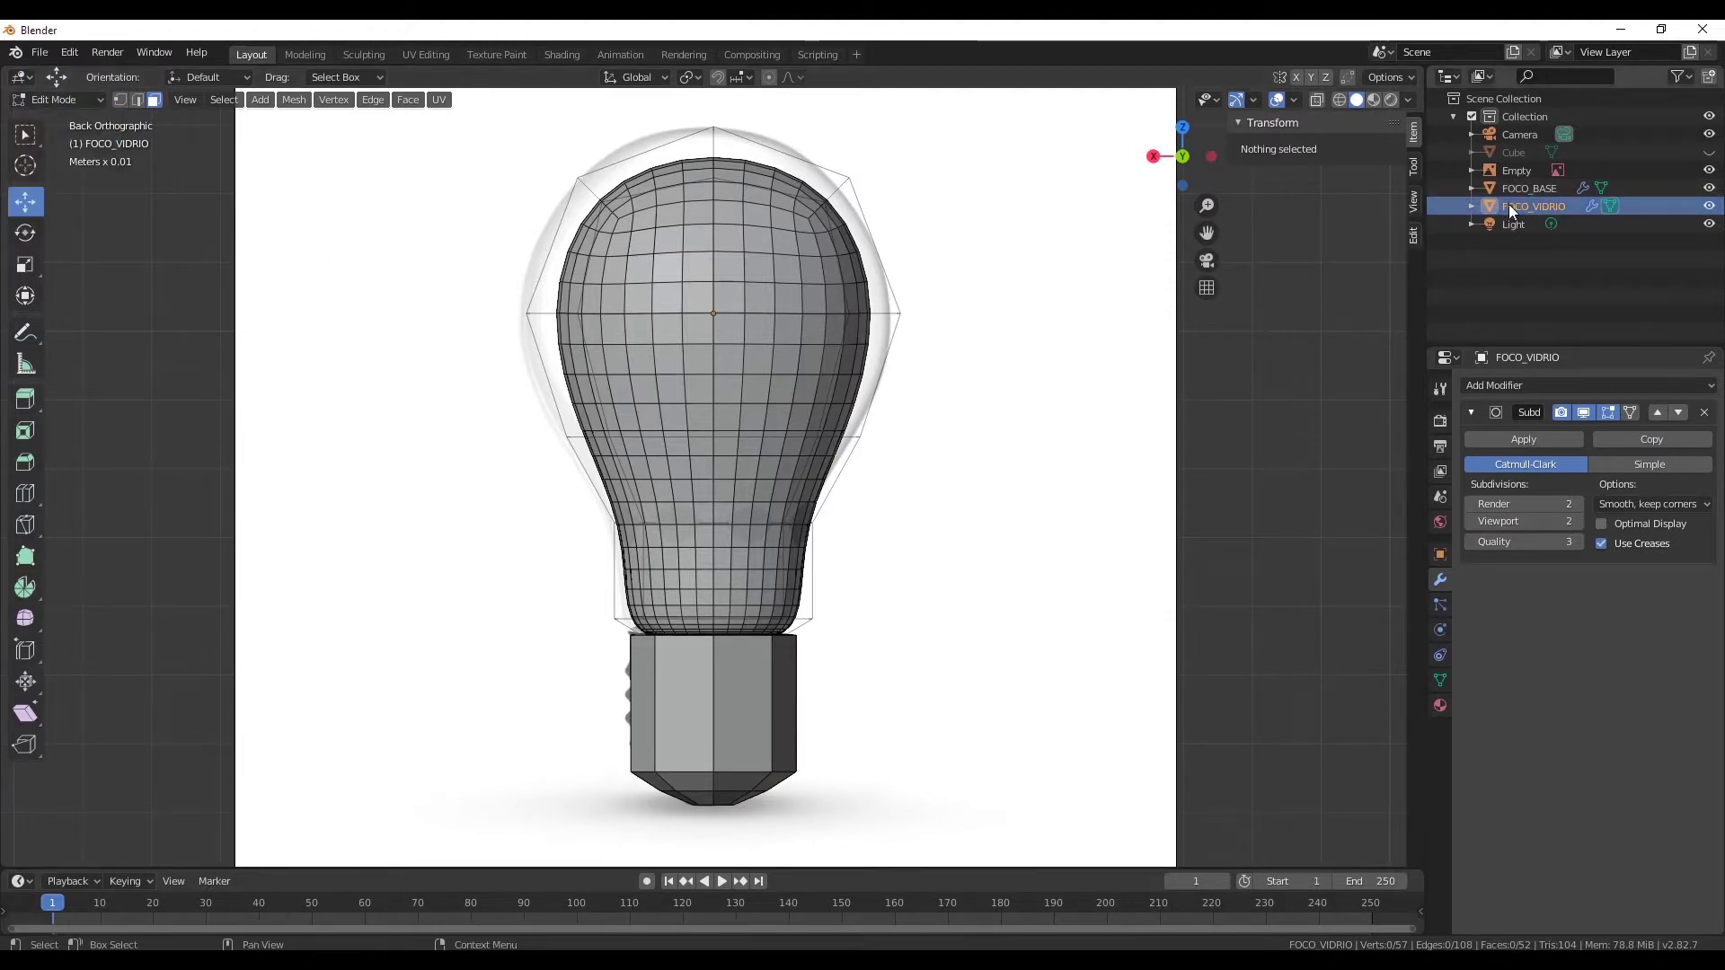
pyautogui.moveTo(649, 305); pyautogui.dragTo(759, 367)
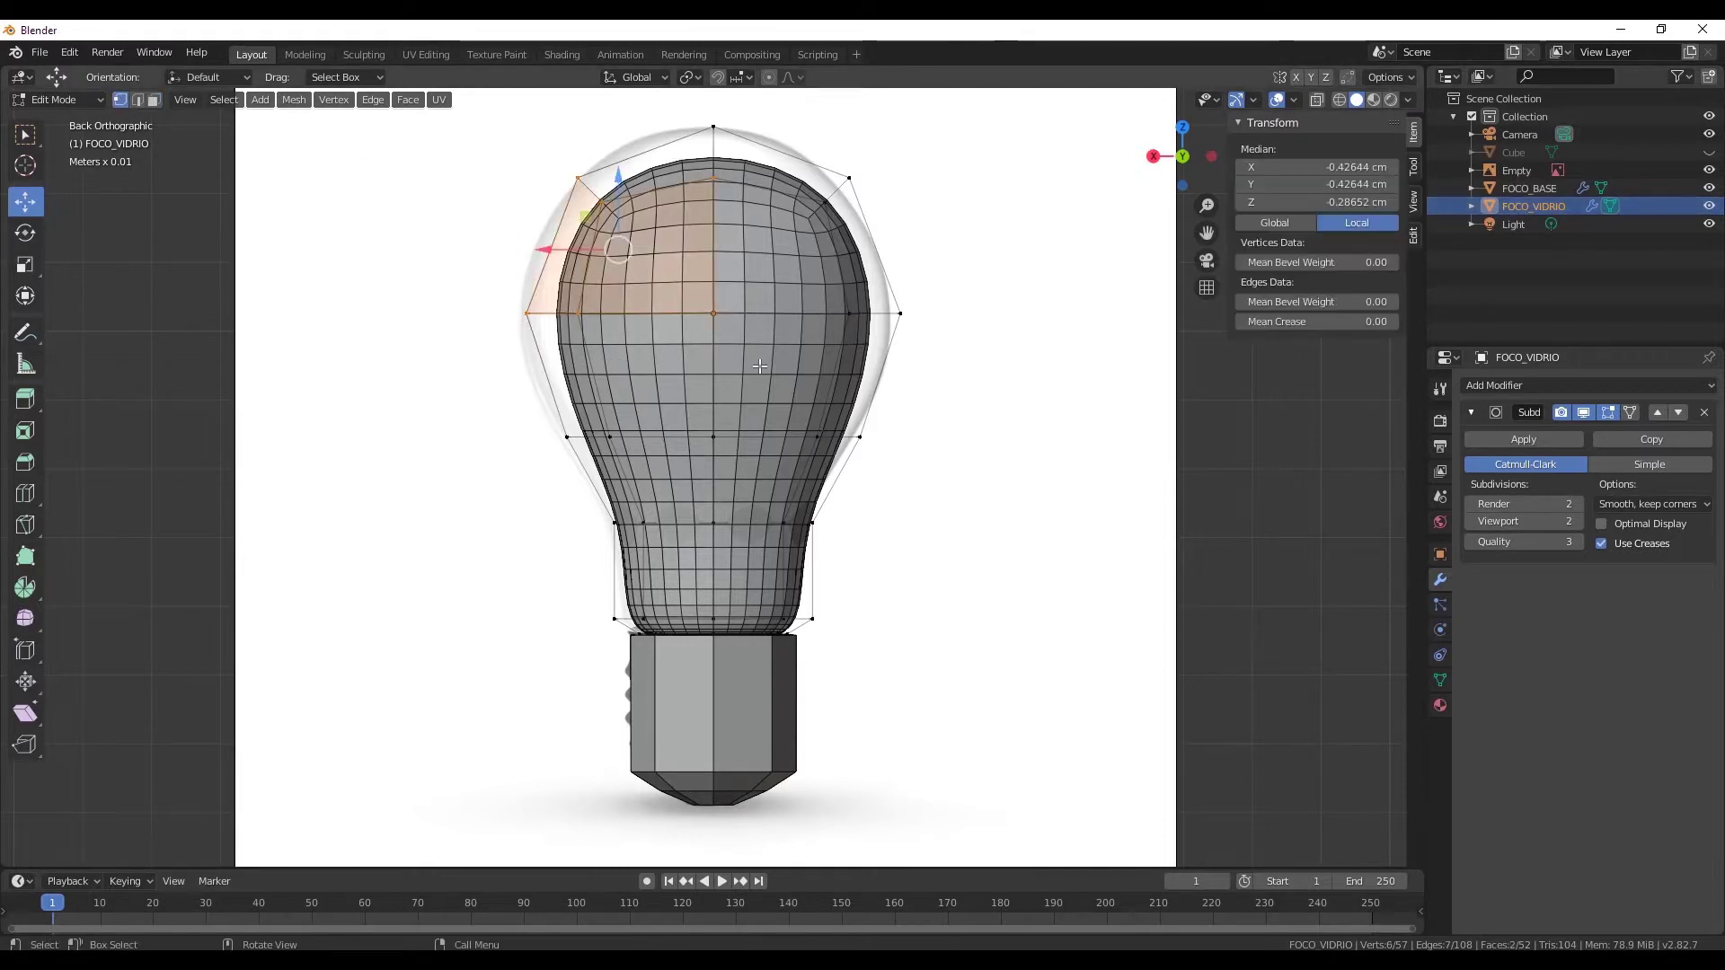
pyautogui.click(480, 267)
pyautogui.scroll(-2, 480, 267)
pyautogui.keyDown('shift'); pyautogui.scroll(2, 485, 260); pyautogui.keyUp('shift')
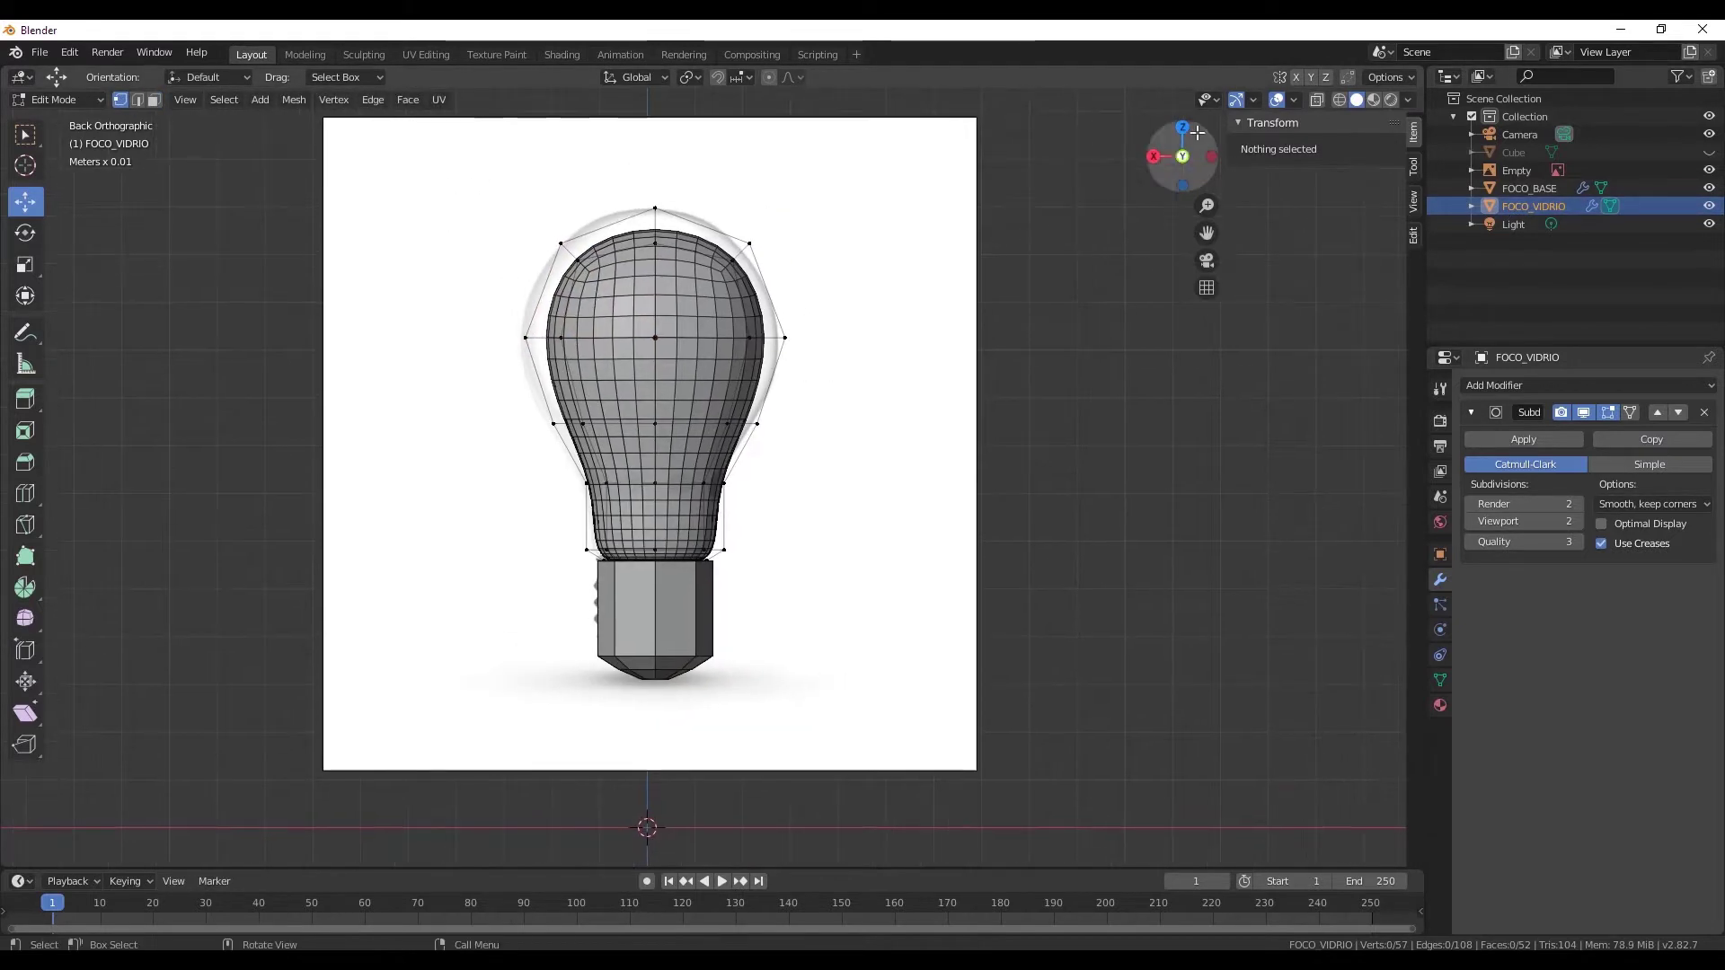
pyautogui.click(1315, 103)
# - Scale the box-selected upper glass vertices up about 1.06 to match the reference, then deselect them
pyautogui.moveTo(460, 181); pyautogui.dragTo(834, 519)
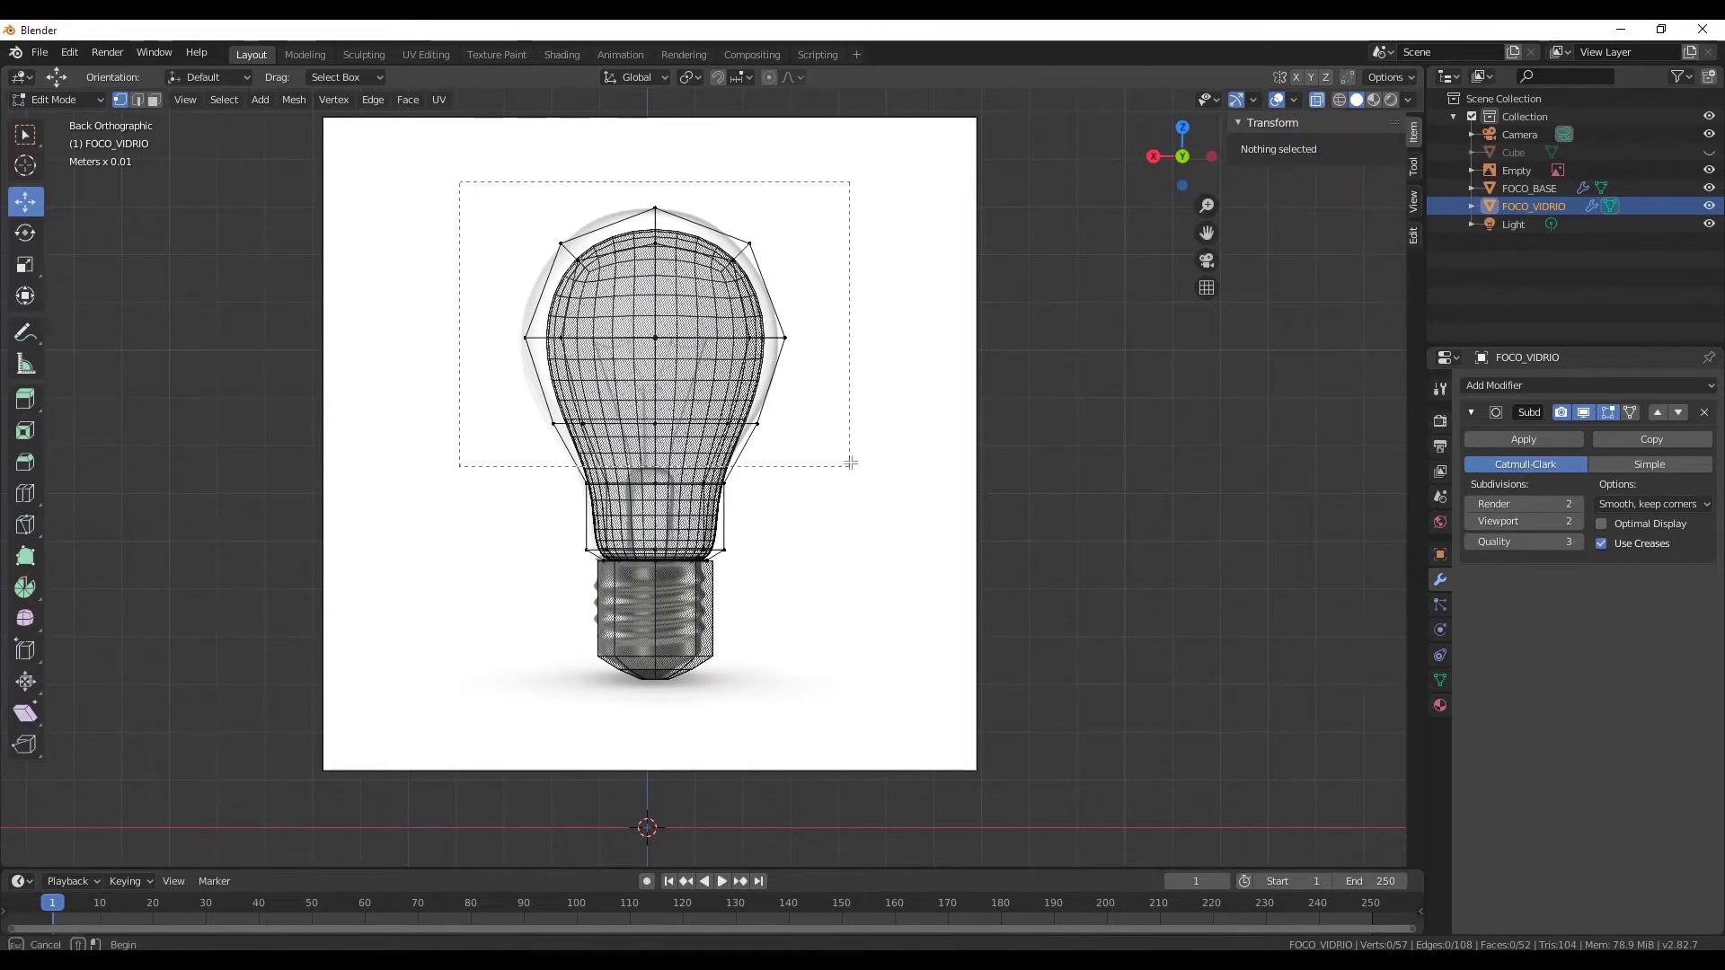
pyautogui.moveTo(851, 462); pyautogui.dragTo(850, 462)
pyautogui.scroll(2, 640, 257)
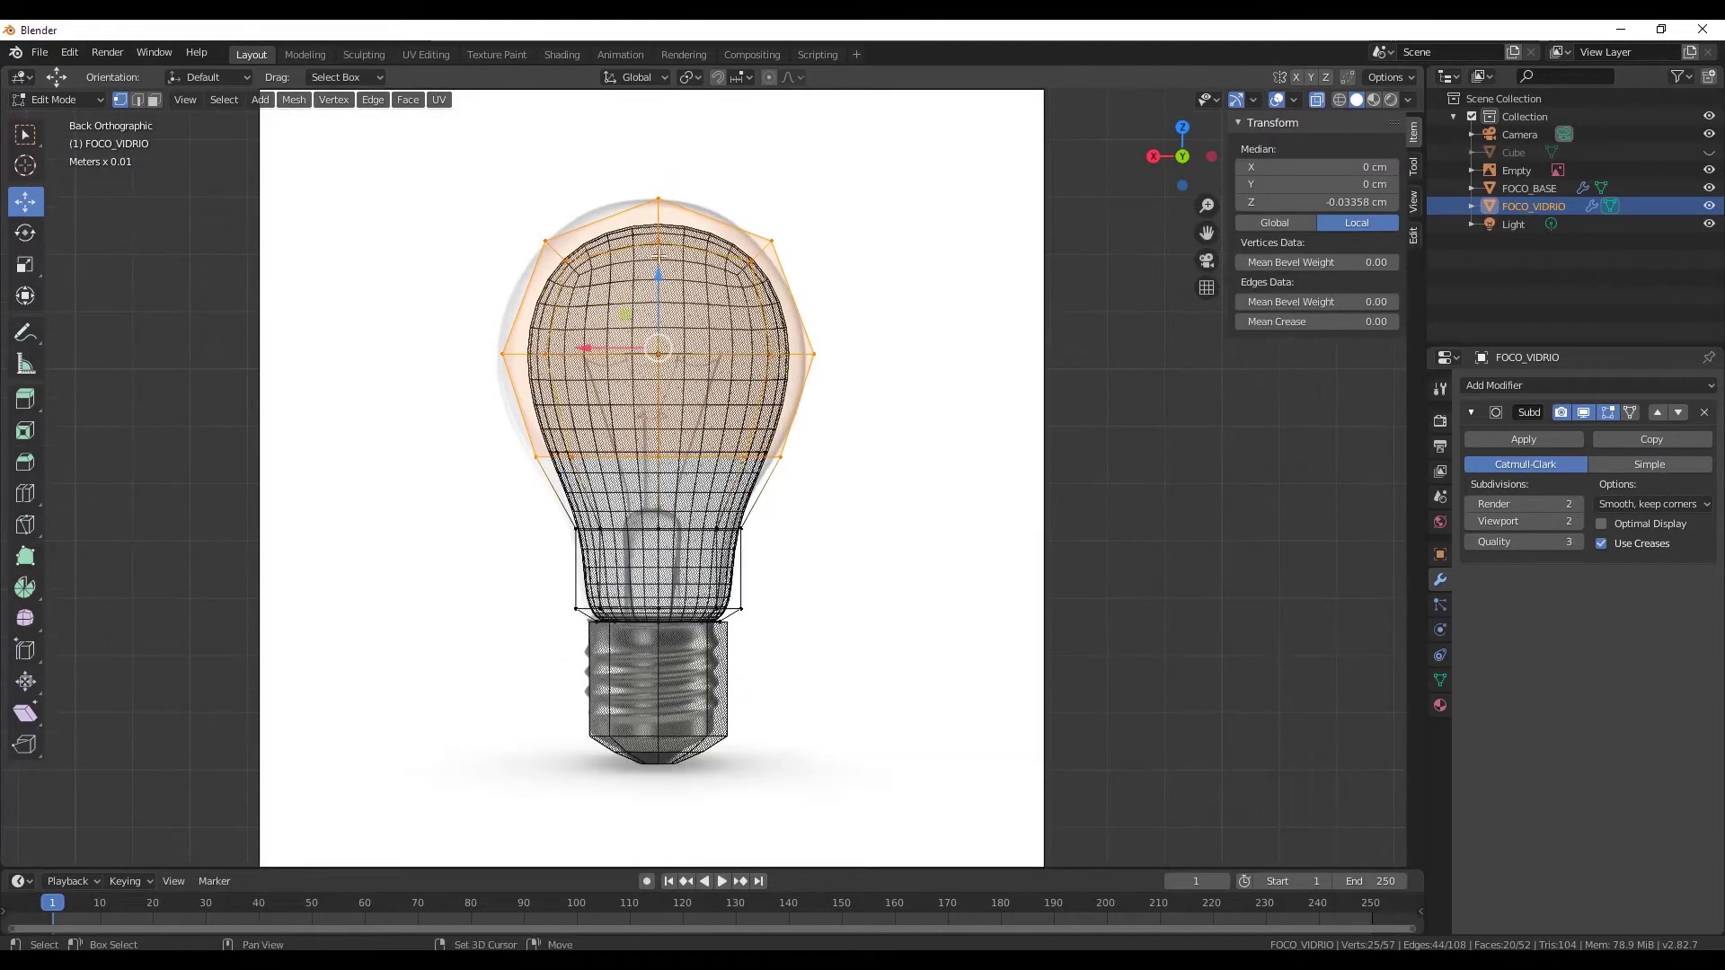
pyautogui.press('s')
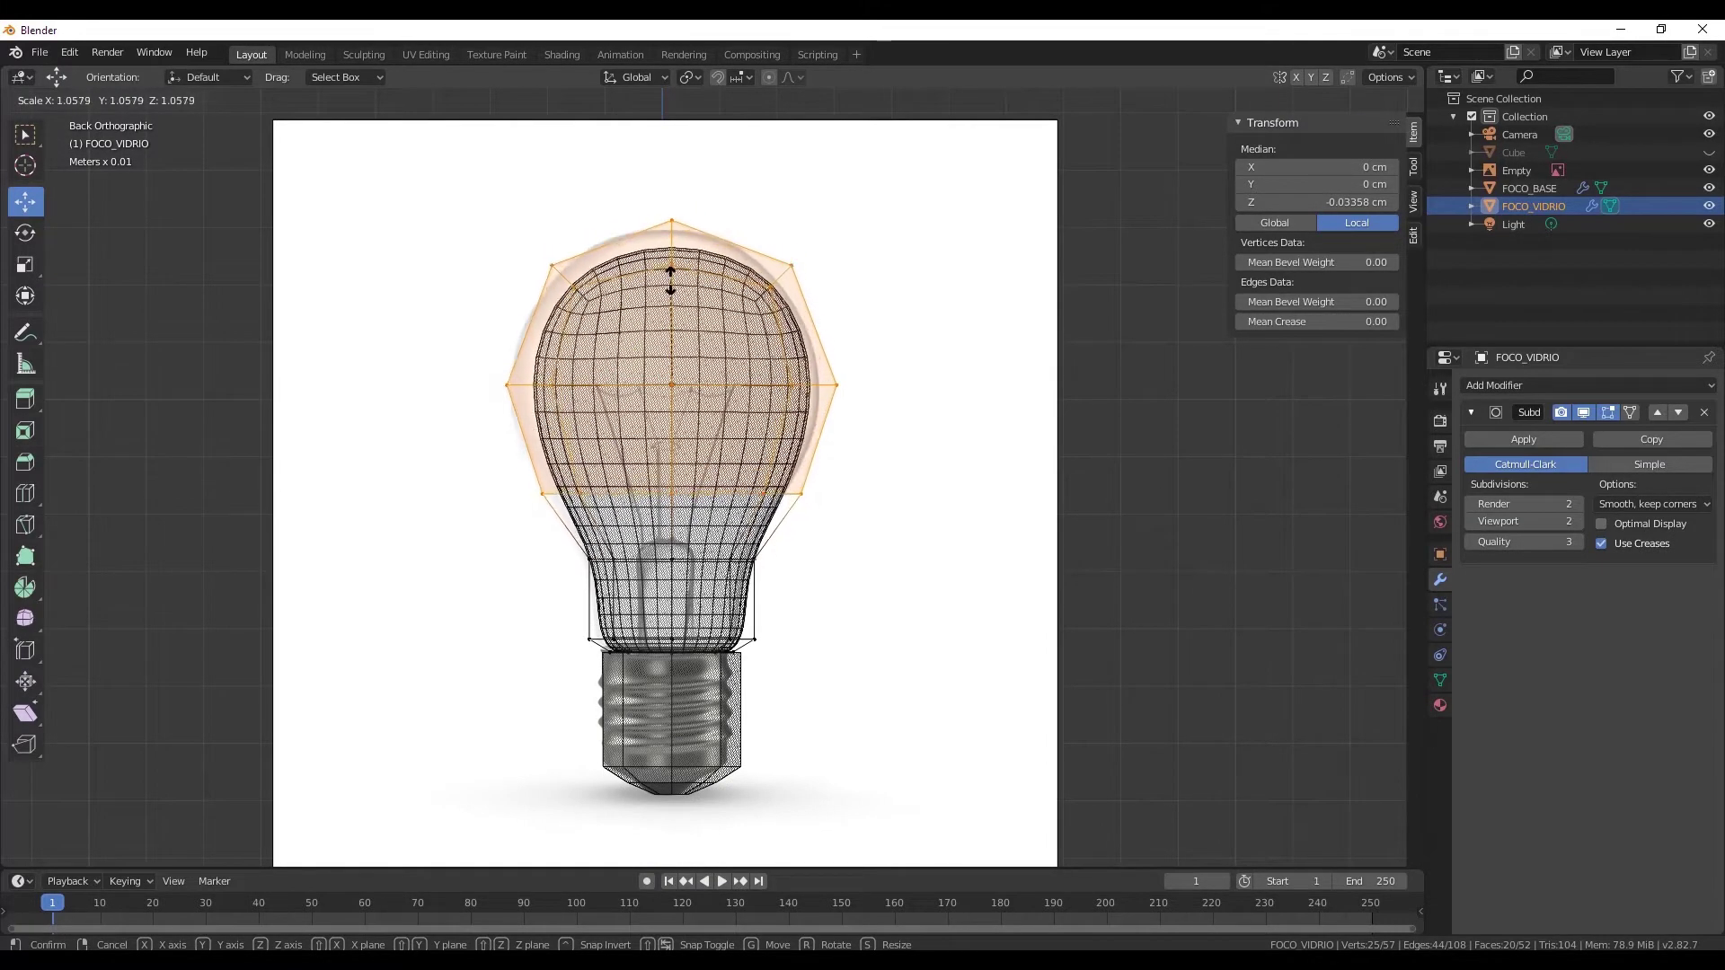
pyautogui.click(674, 272)
pyautogui.scroll(2, 674, 272)
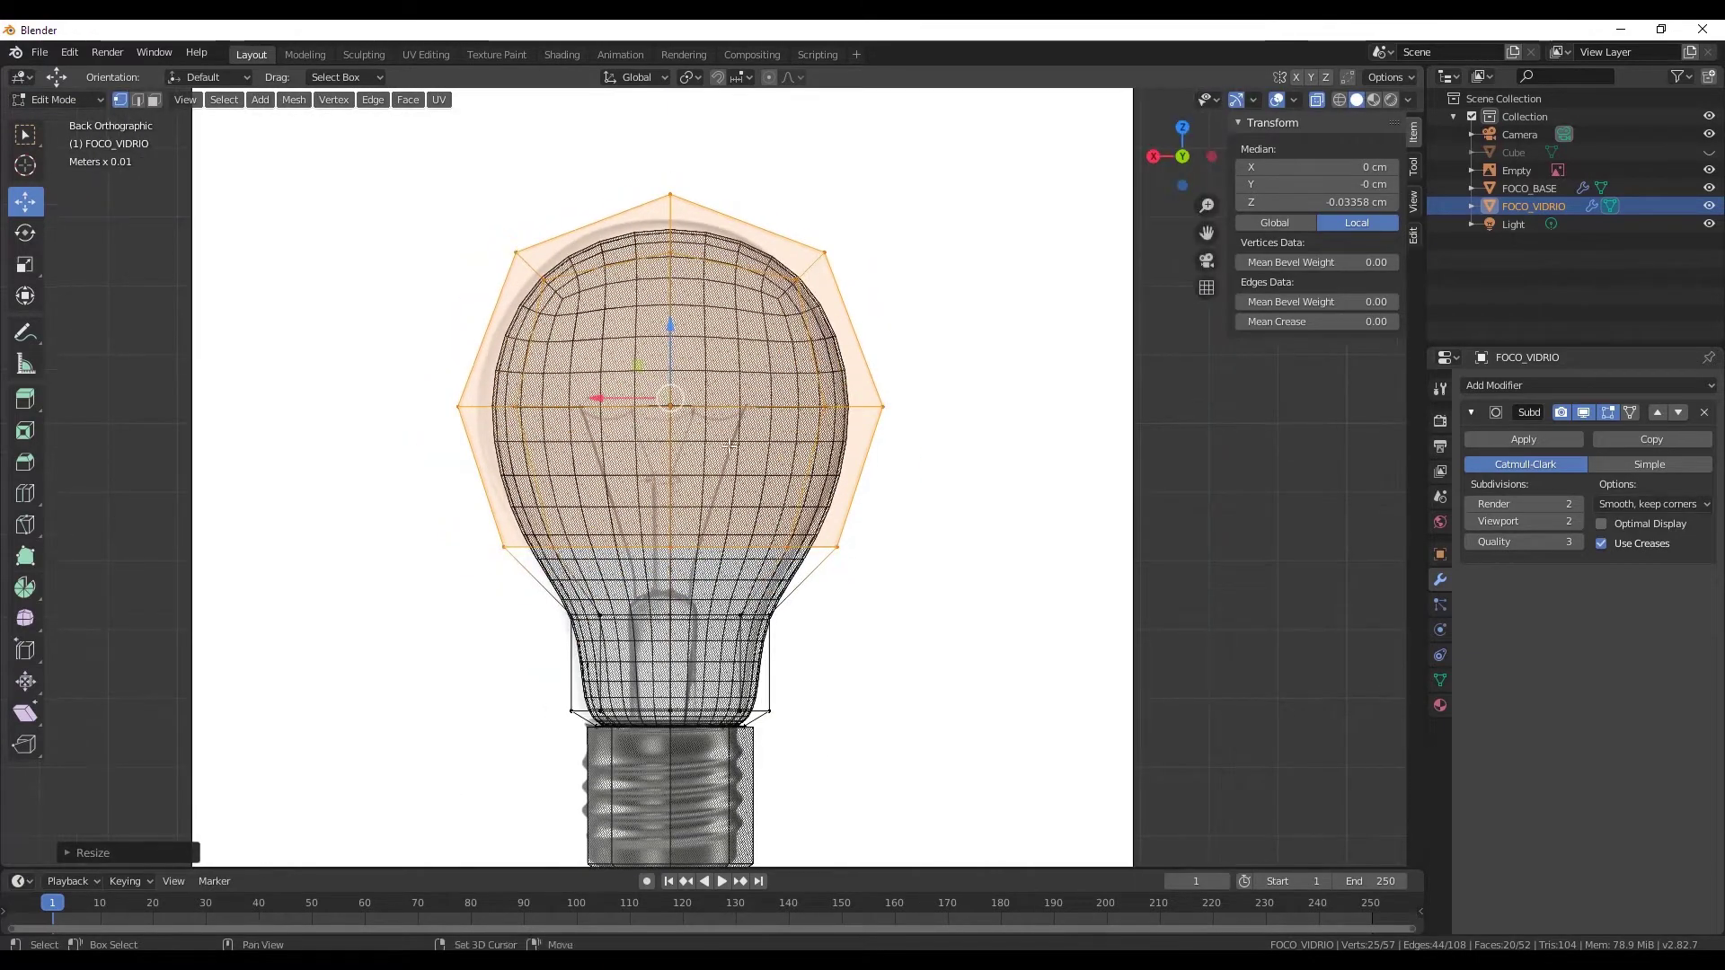
pyautogui.keyDown('shift'); pyautogui.moveTo(781, 503); pyautogui.dragTo(780, 395, button='middle'); pyautogui.keyUp('shift')
pyautogui.scroll(4, 781, 395)
pyautogui.scroll(-5, 780, 394)
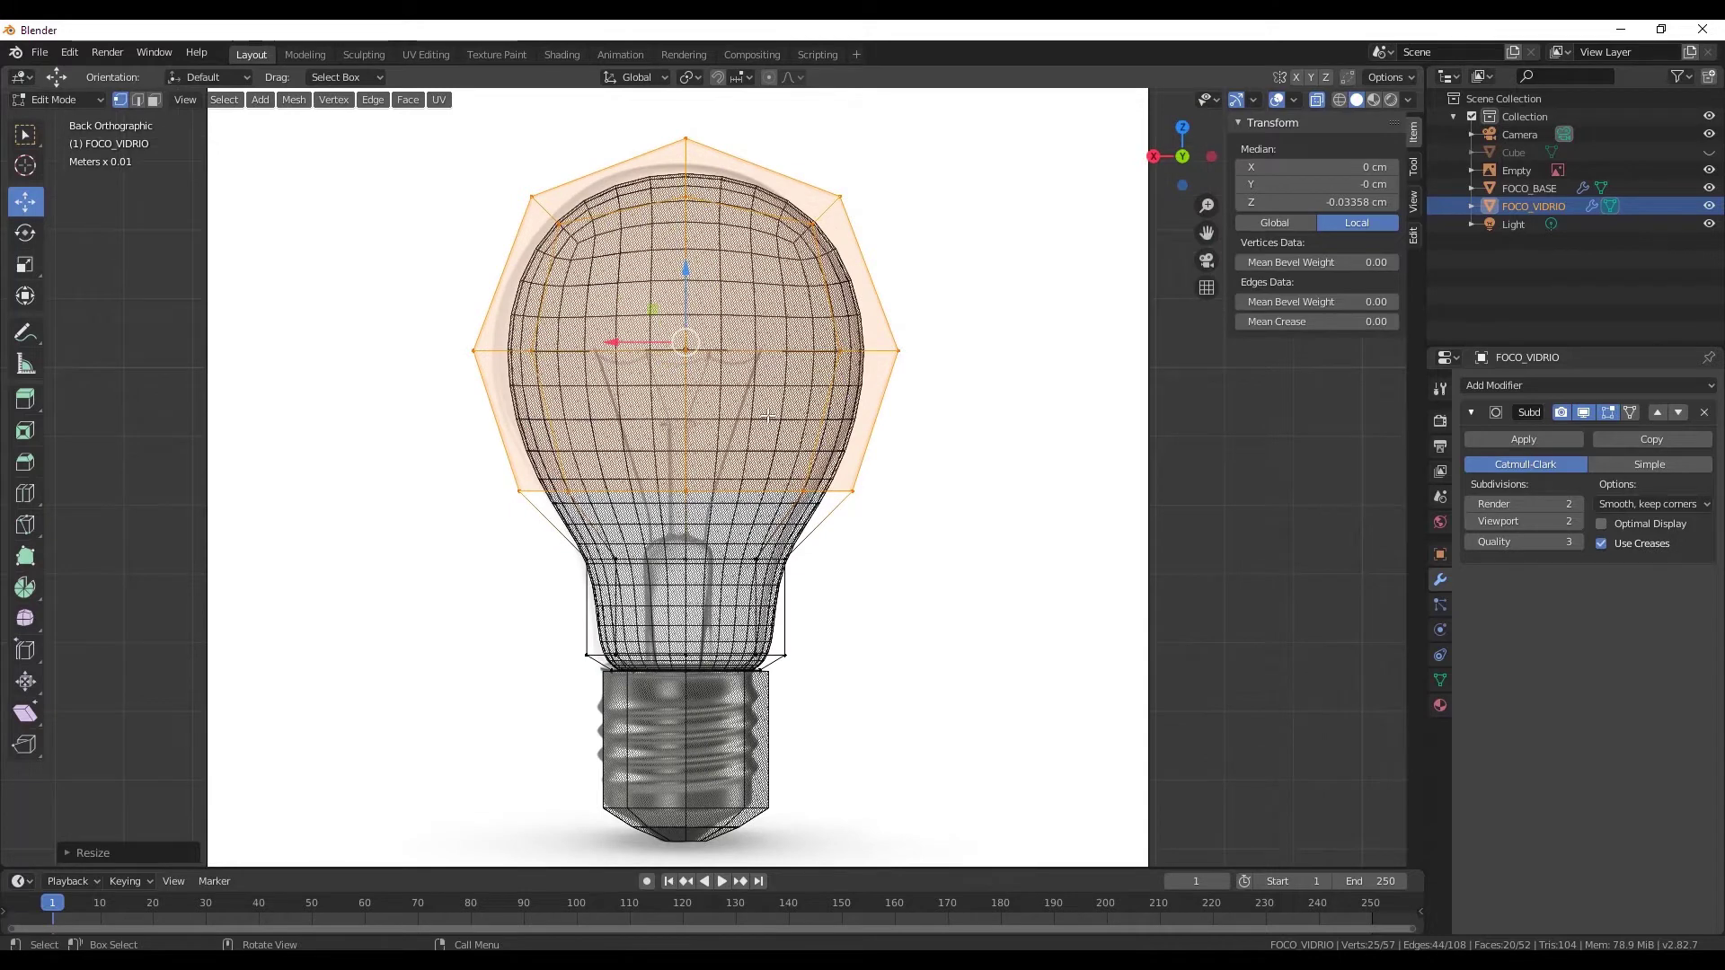
pyautogui.scroll(-2, 768, 416)
pyautogui.click(27, 135)
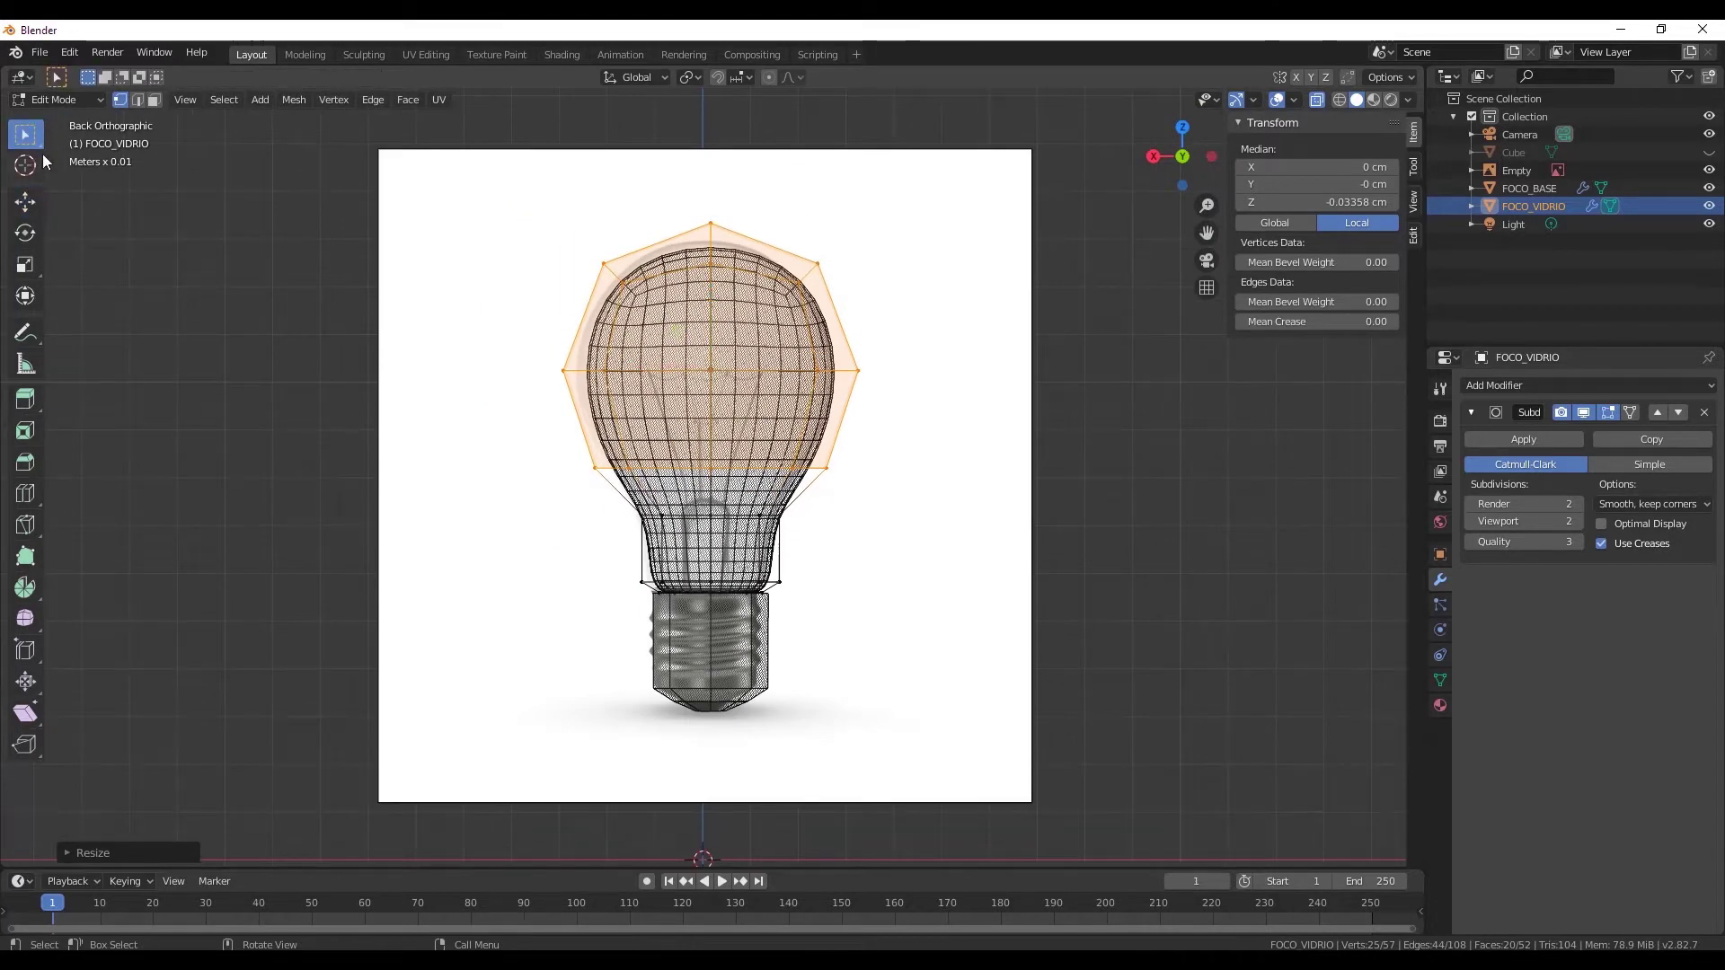
pyautogui.click(1130, 372)
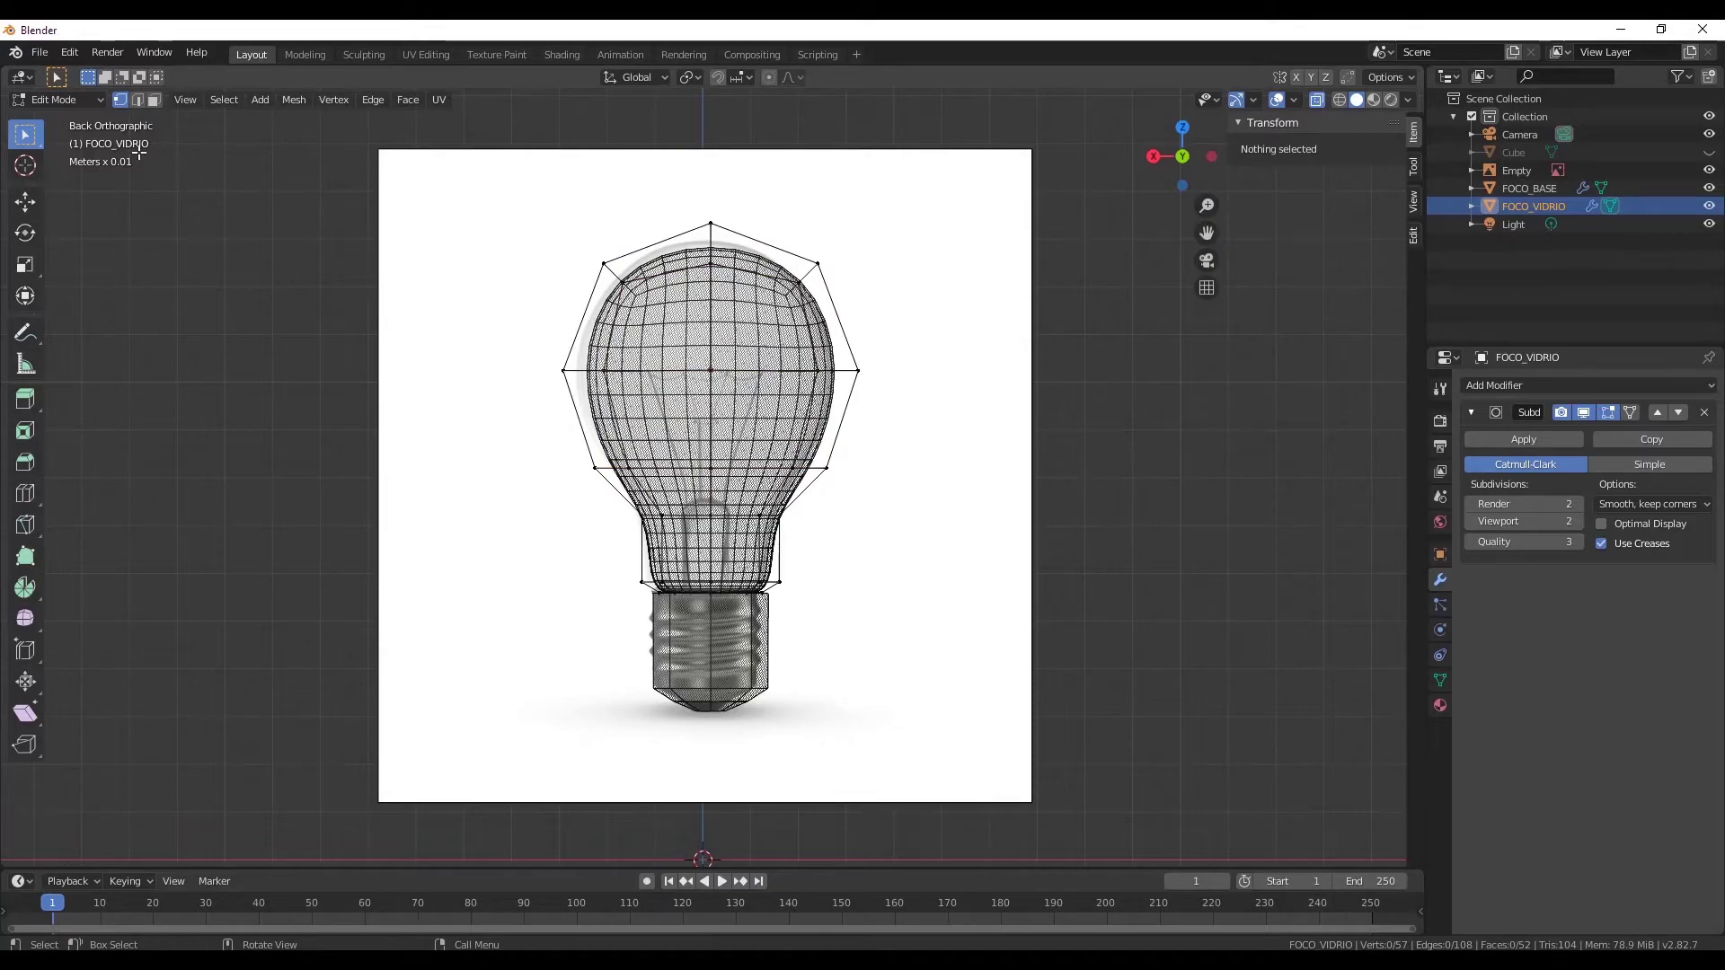
# - Raise FOCO_VIDRIO's viewport subdivisions to 3 and return to Object Mode
pyautogui.click(1576, 520)
pyautogui.scroll(1, 825, 367)
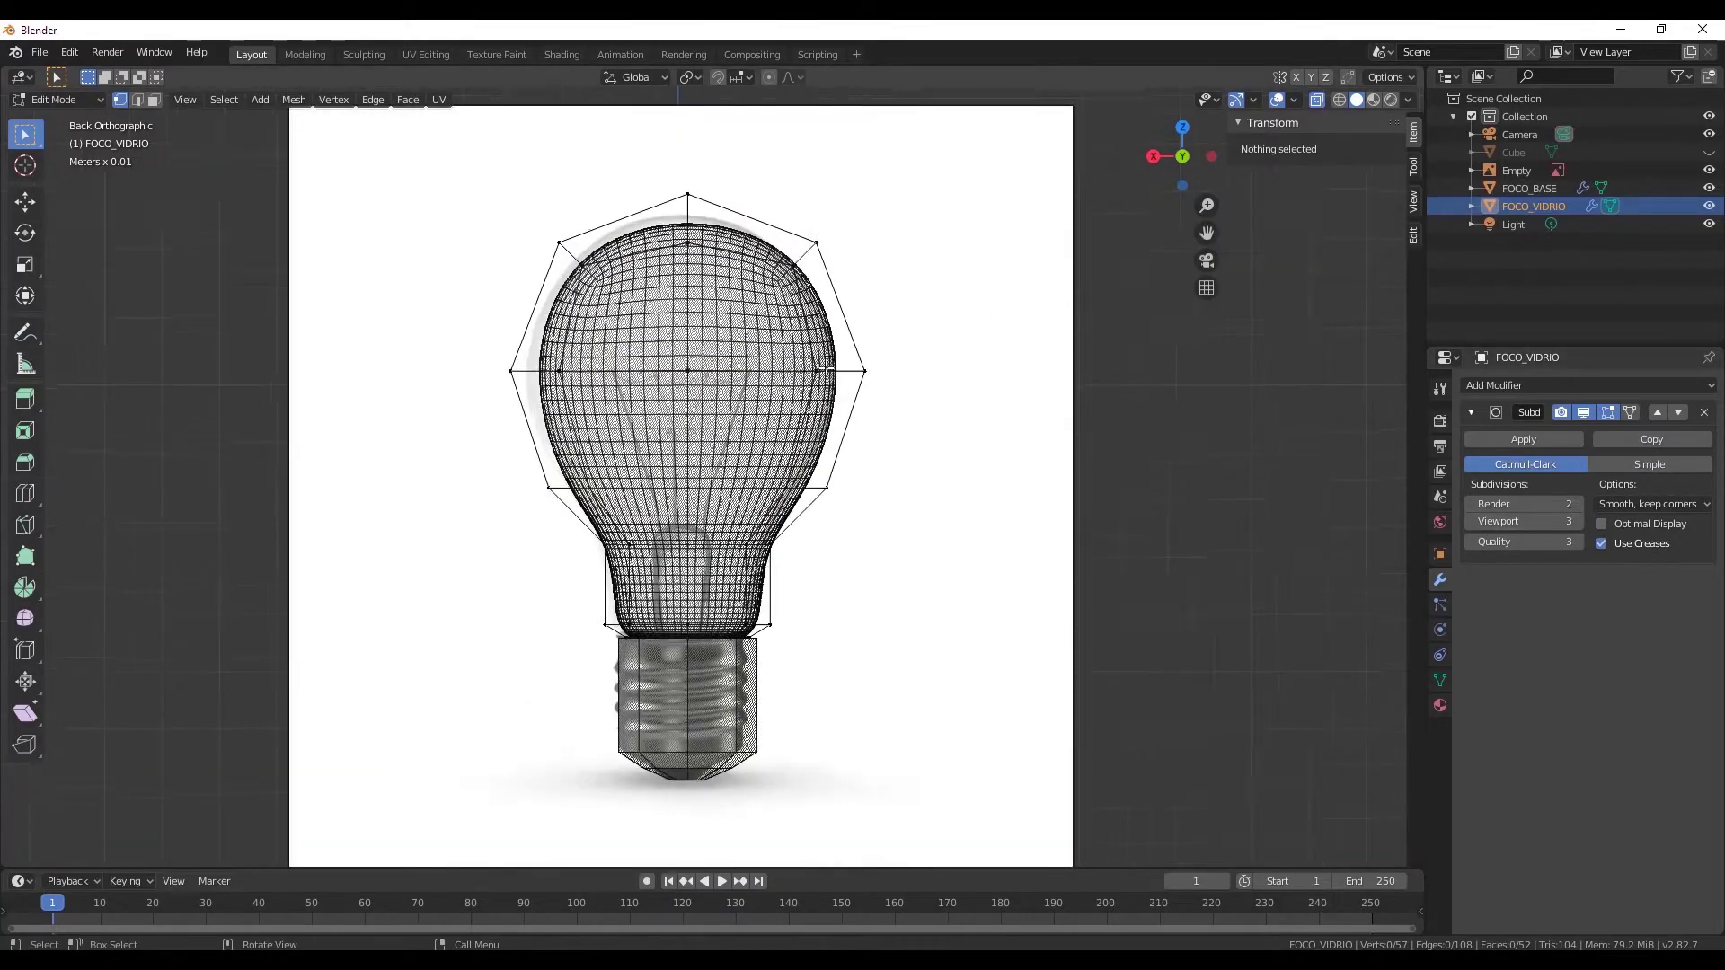
pyautogui.moveTo(932, 396)
pyautogui.mouseDown(button='middle')
pyautogui.moveTo(1098, 359)
pyautogui.moveTo(1045, 432)
pyautogui.moveTo(59, 218)
pyautogui.mouseUp(button='middle')
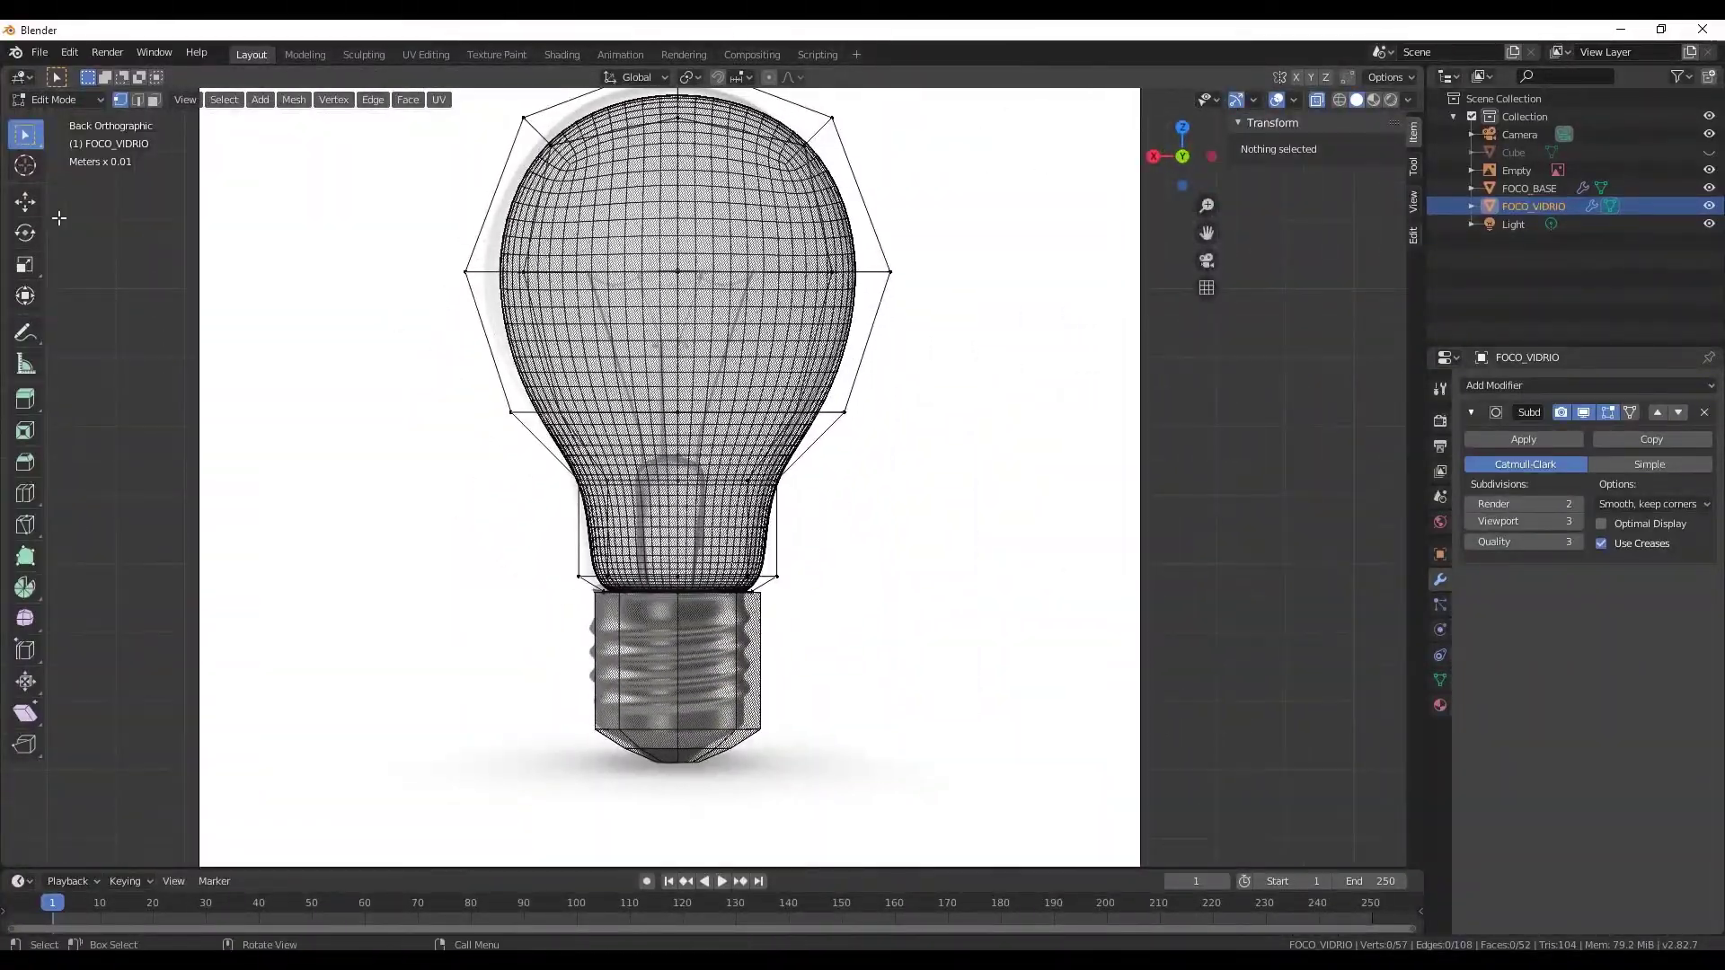
pyautogui.click(25, 201)
pyautogui.scroll(-3, 653, 375)
pyautogui.scroll(1, 653, 376)
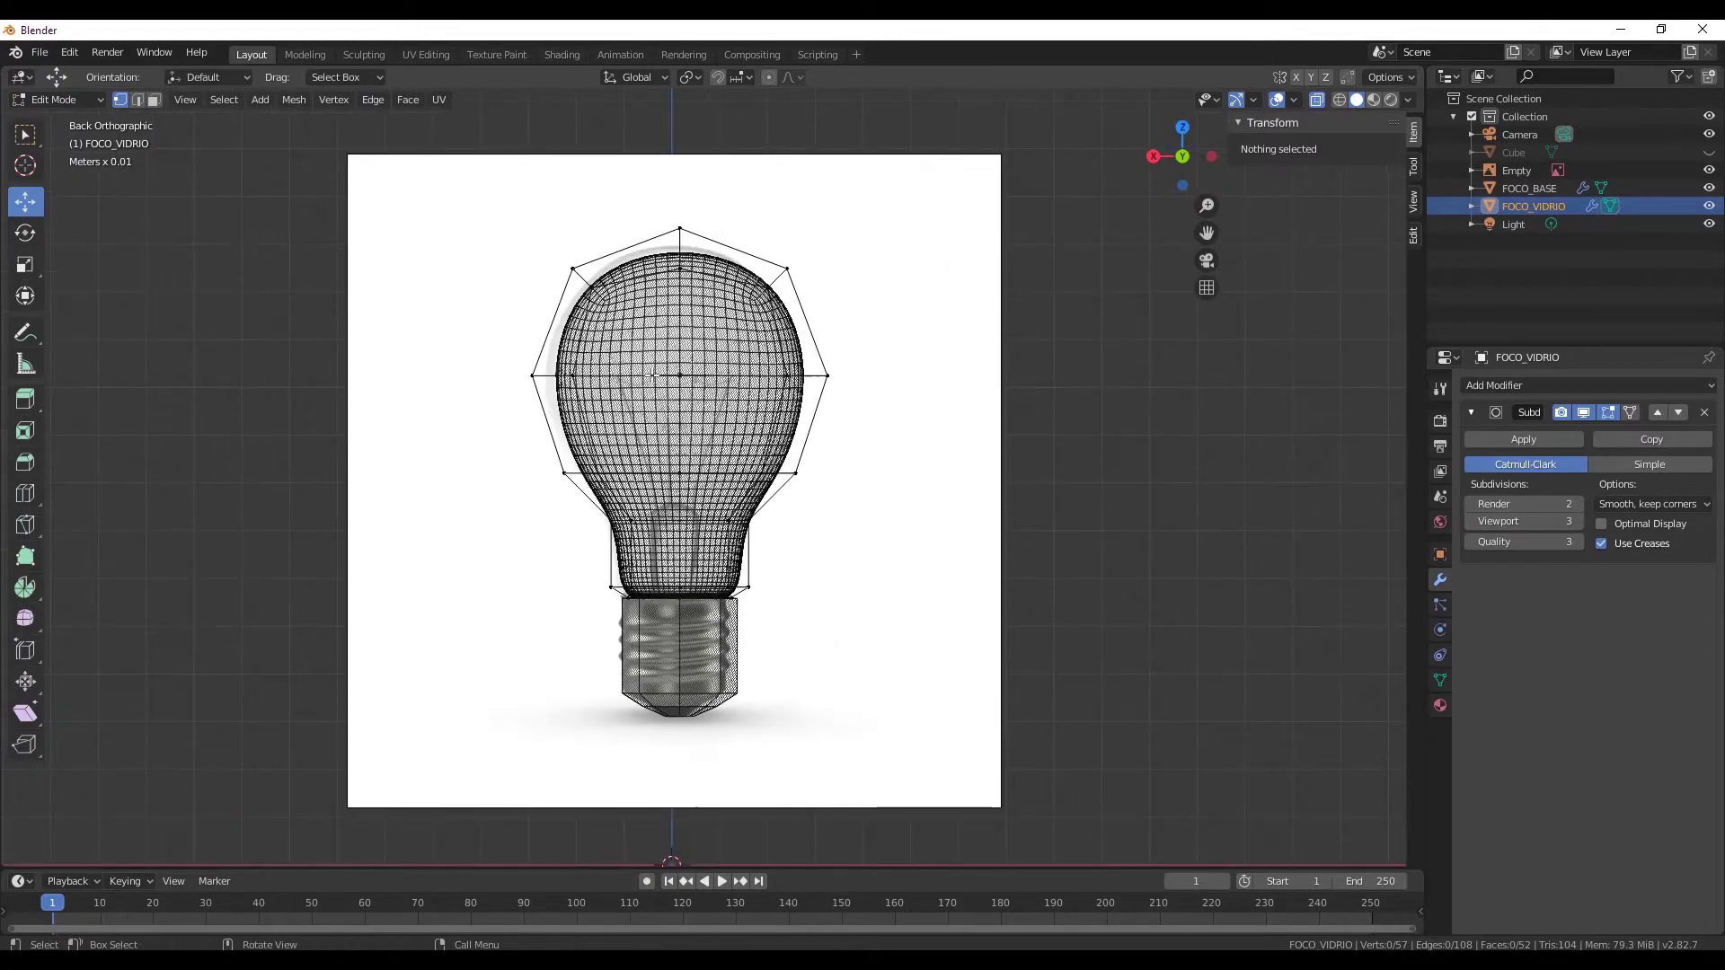
pyautogui.press('Tab')
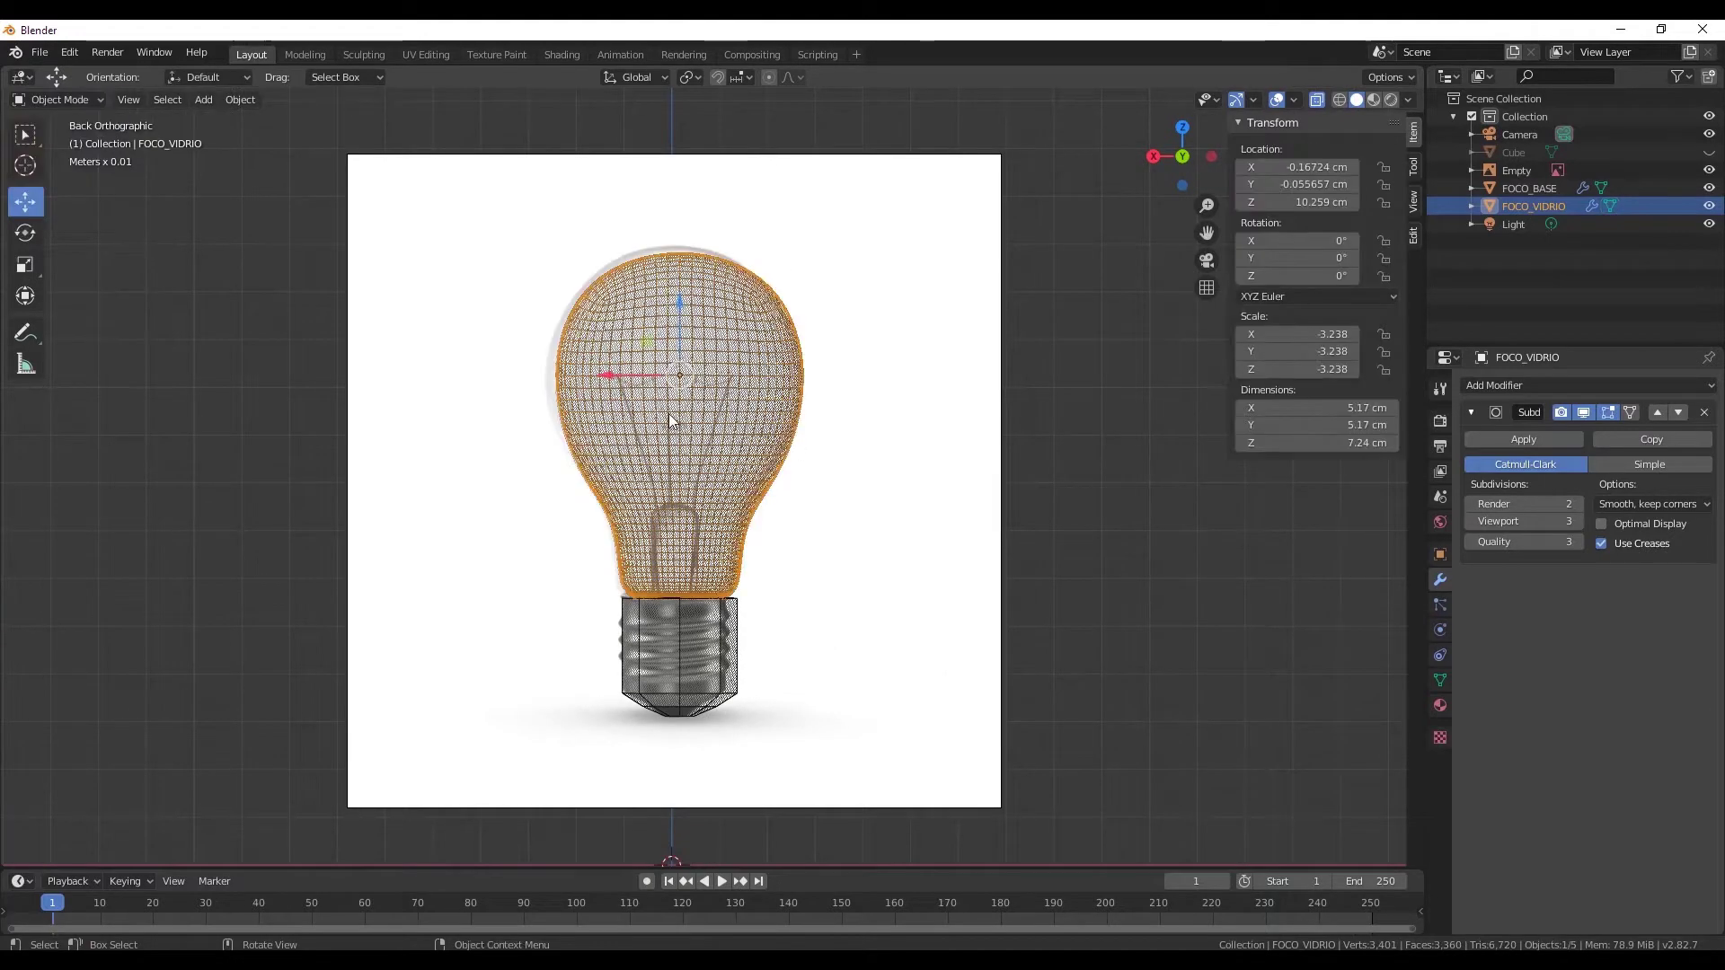
# - Select FOCO_VIDRIO and hide the reference image Empty in the outliner
pyautogui.scroll(1, 670, 419)
pyautogui.keyDown('shift'); pyautogui.moveTo(670, 419); pyautogui.dragTo(683, 296, button='middle'); pyautogui.keyUp('shift')
pyautogui.click(878, 536)
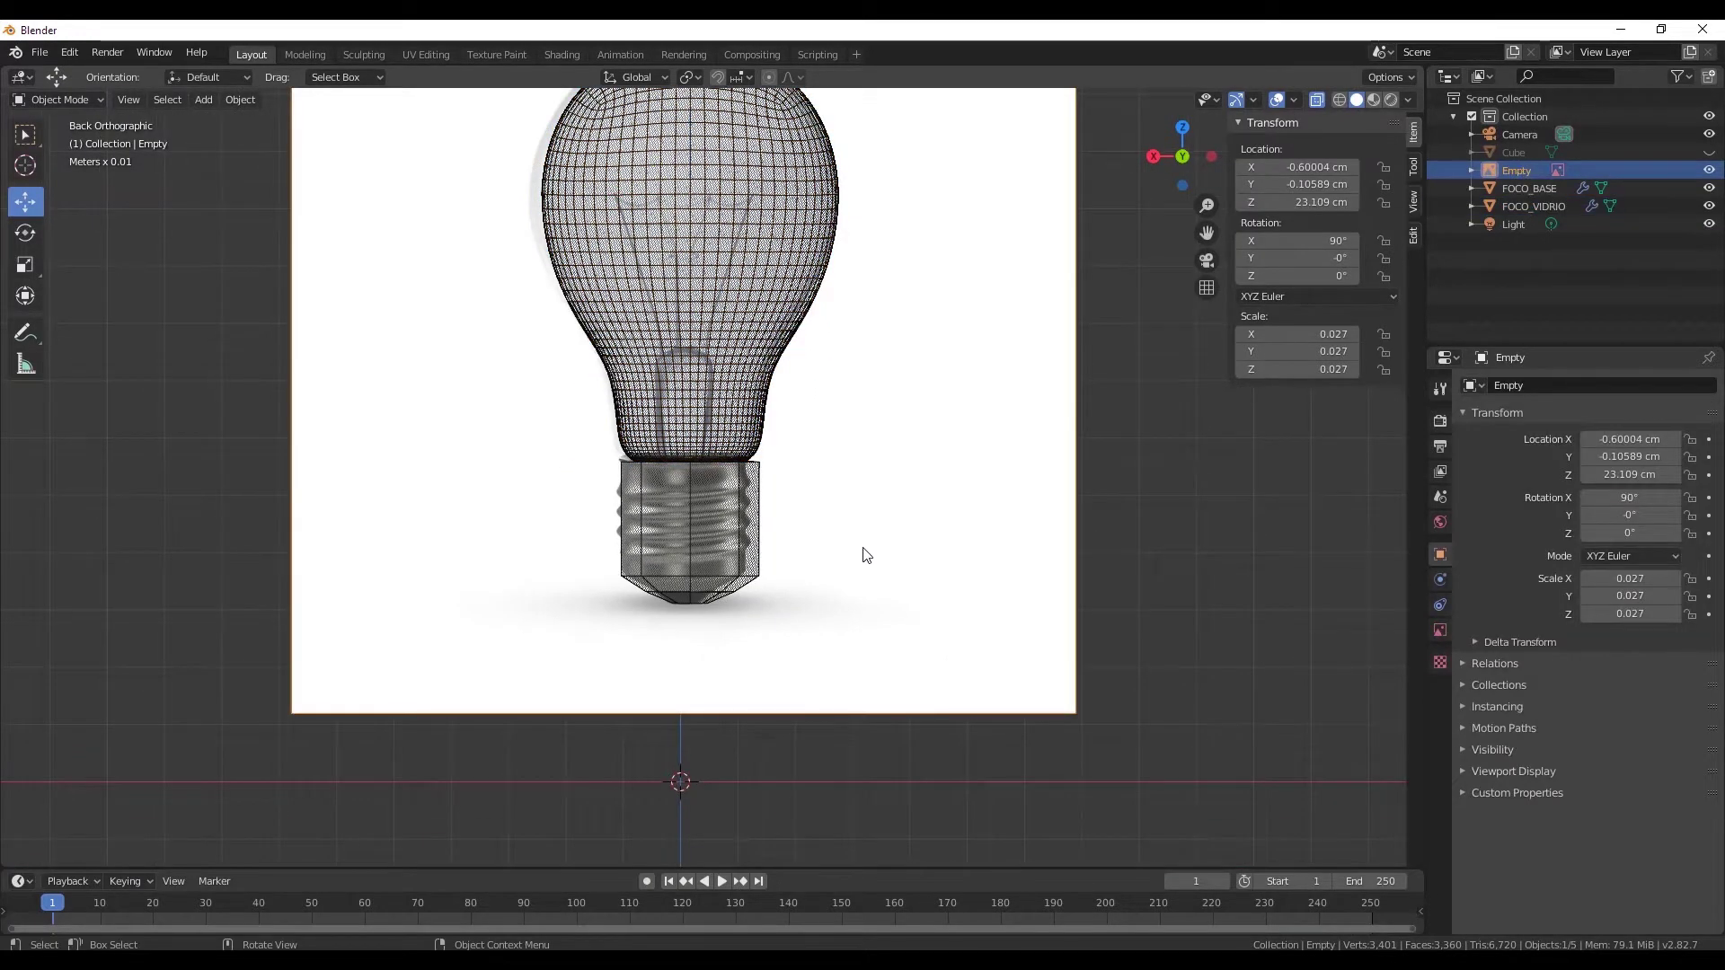
pyautogui.scroll(-2, 885, 572)
pyautogui.scroll(3, 885, 572)
pyautogui.click(808, 535)
pyautogui.moveTo(808, 534)
pyautogui.mouseDown(button='middle')
pyautogui.moveTo(826, 561)
pyautogui.moveTo(967, 560)
pyautogui.moveTo(851, 577)
pyautogui.moveTo(865, 627)
pyautogui.moveTo(811, 483)
pyautogui.mouseUp(button='middle')
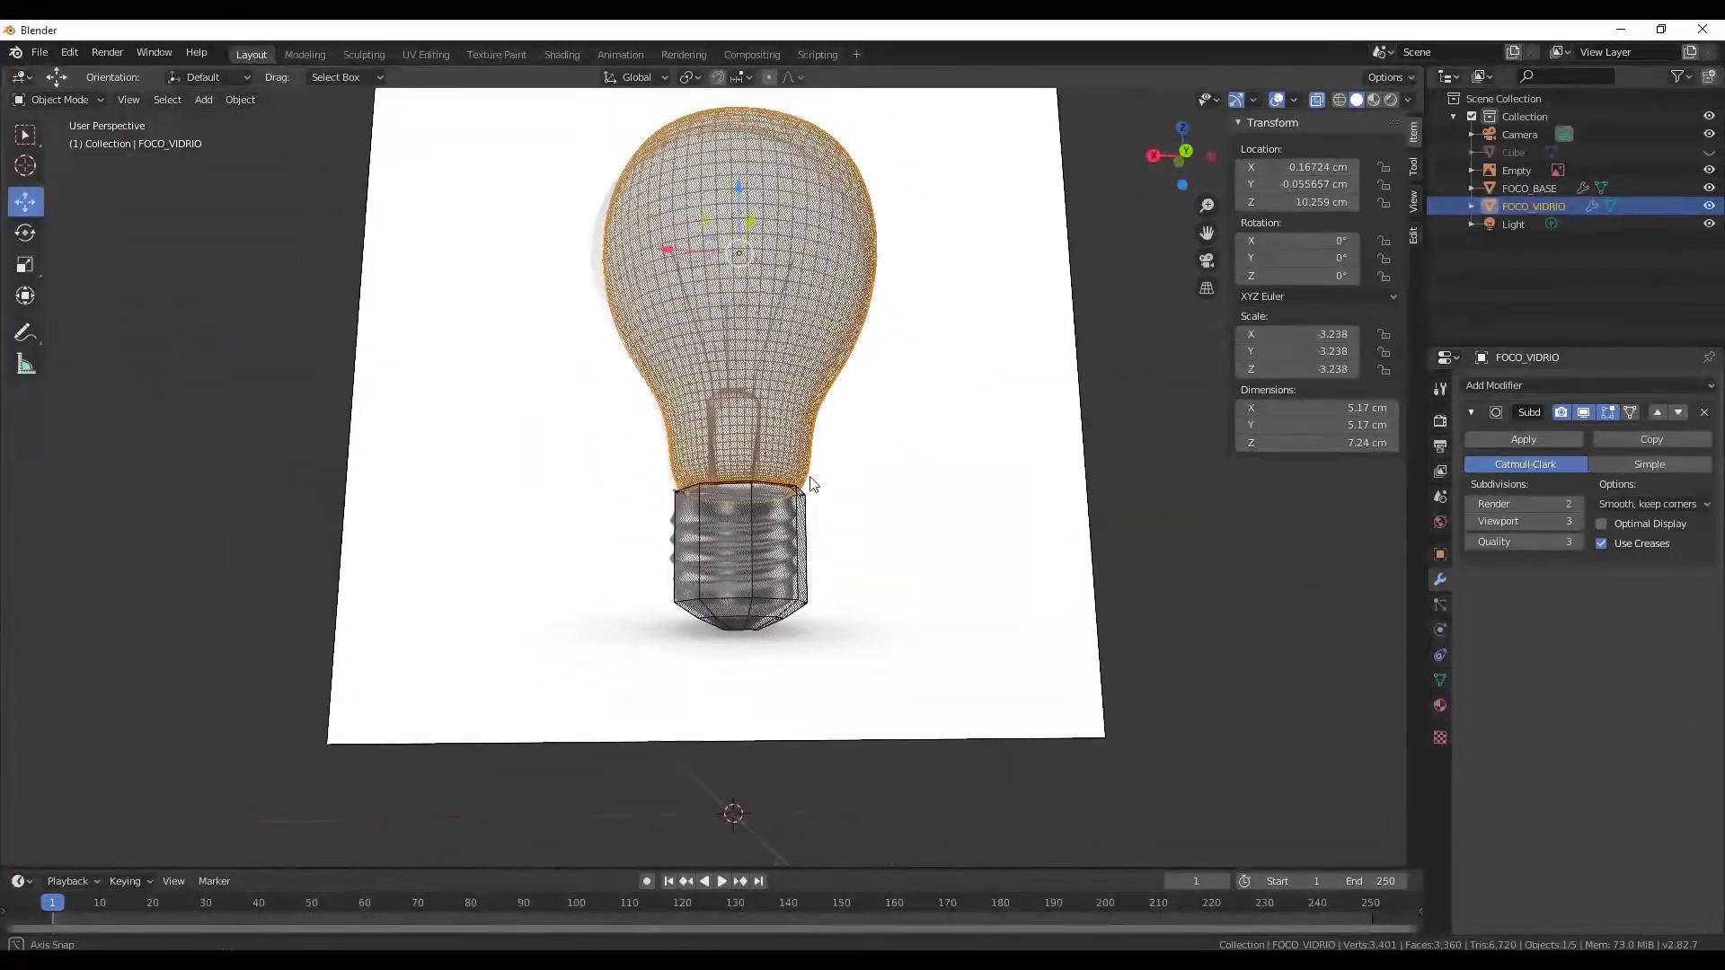
pyautogui.click(1709, 170)
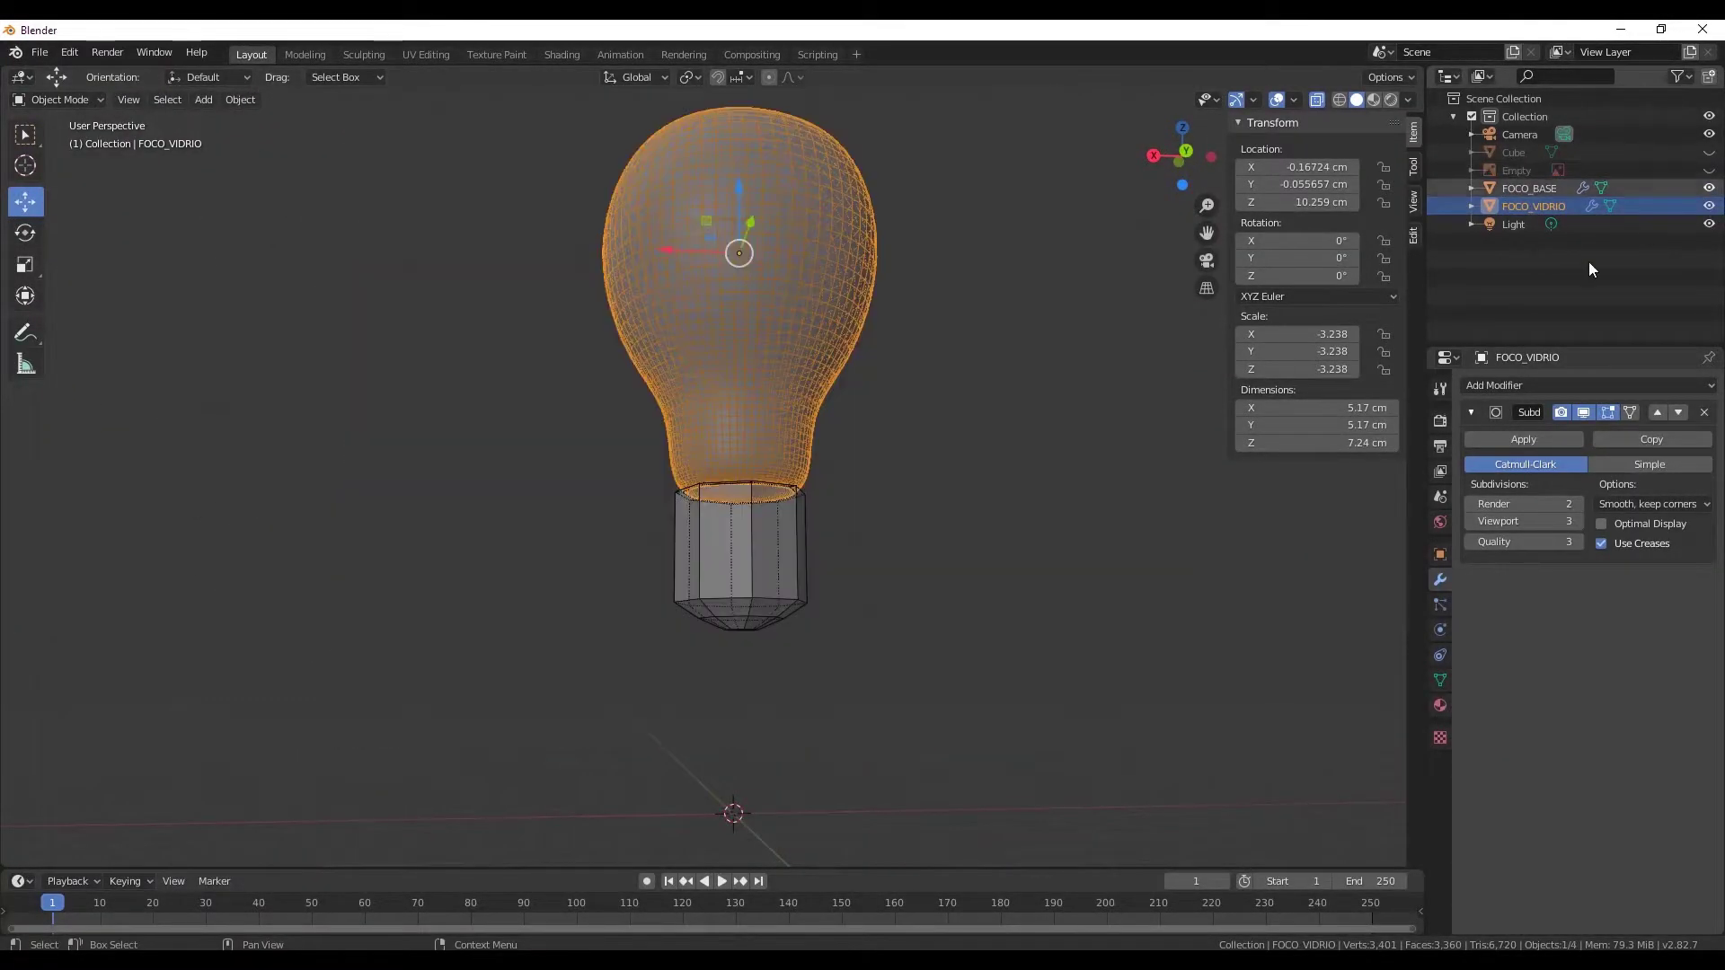
# - Orbit under the glass neck and turn off the Subdivision modifier's viewport display
pyautogui.scroll(2, 913, 492)
pyautogui.scroll(3, 738, 460)
pyautogui.moveTo(738, 460)
pyautogui.mouseDown(button='middle')
pyautogui.moveTo(789, 429)
pyautogui.moveTo(828, 350)
pyautogui.moveTo(833, 482)
pyautogui.moveTo(870, 546)
pyautogui.moveTo(853, 568)
pyautogui.mouseUp(button='middle')
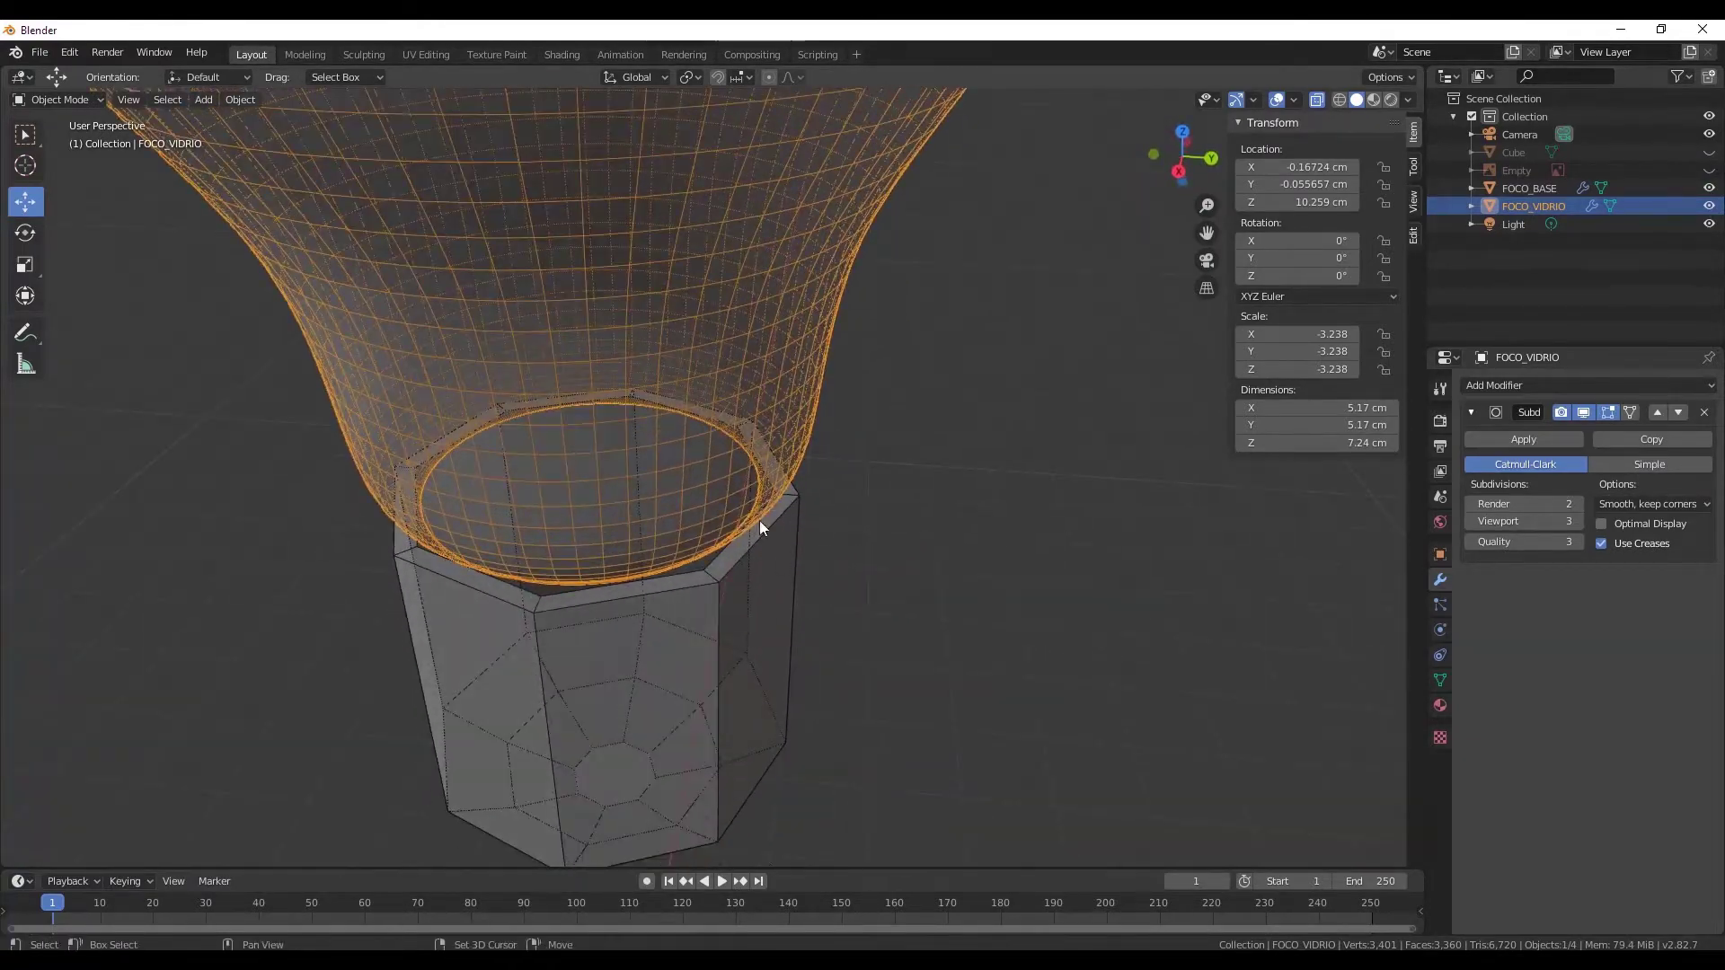
pyautogui.moveTo(760, 523)
pyautogui.mouseDown(button='middle')
pyautogui.moveTo(820, 443)
pyautogui.moveTo(789, 455)
pyautogui.mouseUp(button='middle')
pyautogui.scroll(2, 770, 477)
pyautogui.scroll(2, 770, 477)
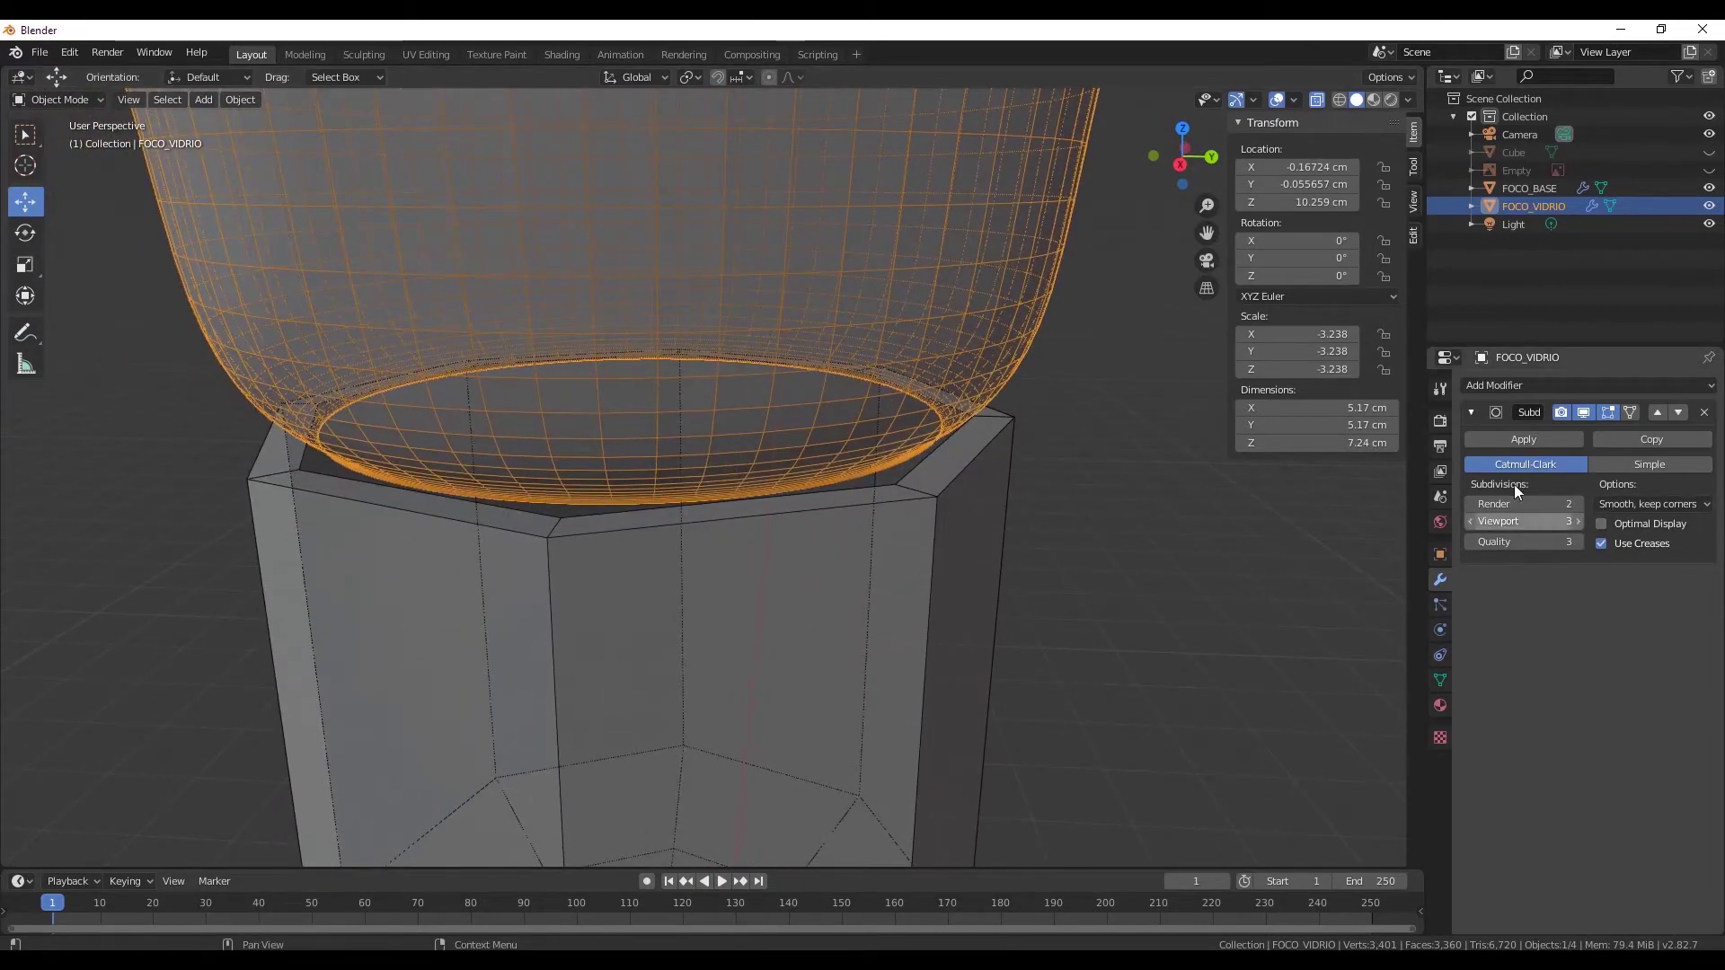
pyautogui.click(1584, 413)
# - In Edge select Edit Mode, select FOCO_VIDRIO's bottom rim loop and extrude it along Z
pyautogui.moveTo(716, 516)
pyautogui.mouseDown(button='middle')
pyautogui.moveTo(379, 418)
pyautogui.moveTo(510, 401)
pyautogui.mouseUp(button='middle')
pyautogui.click(56, 98)
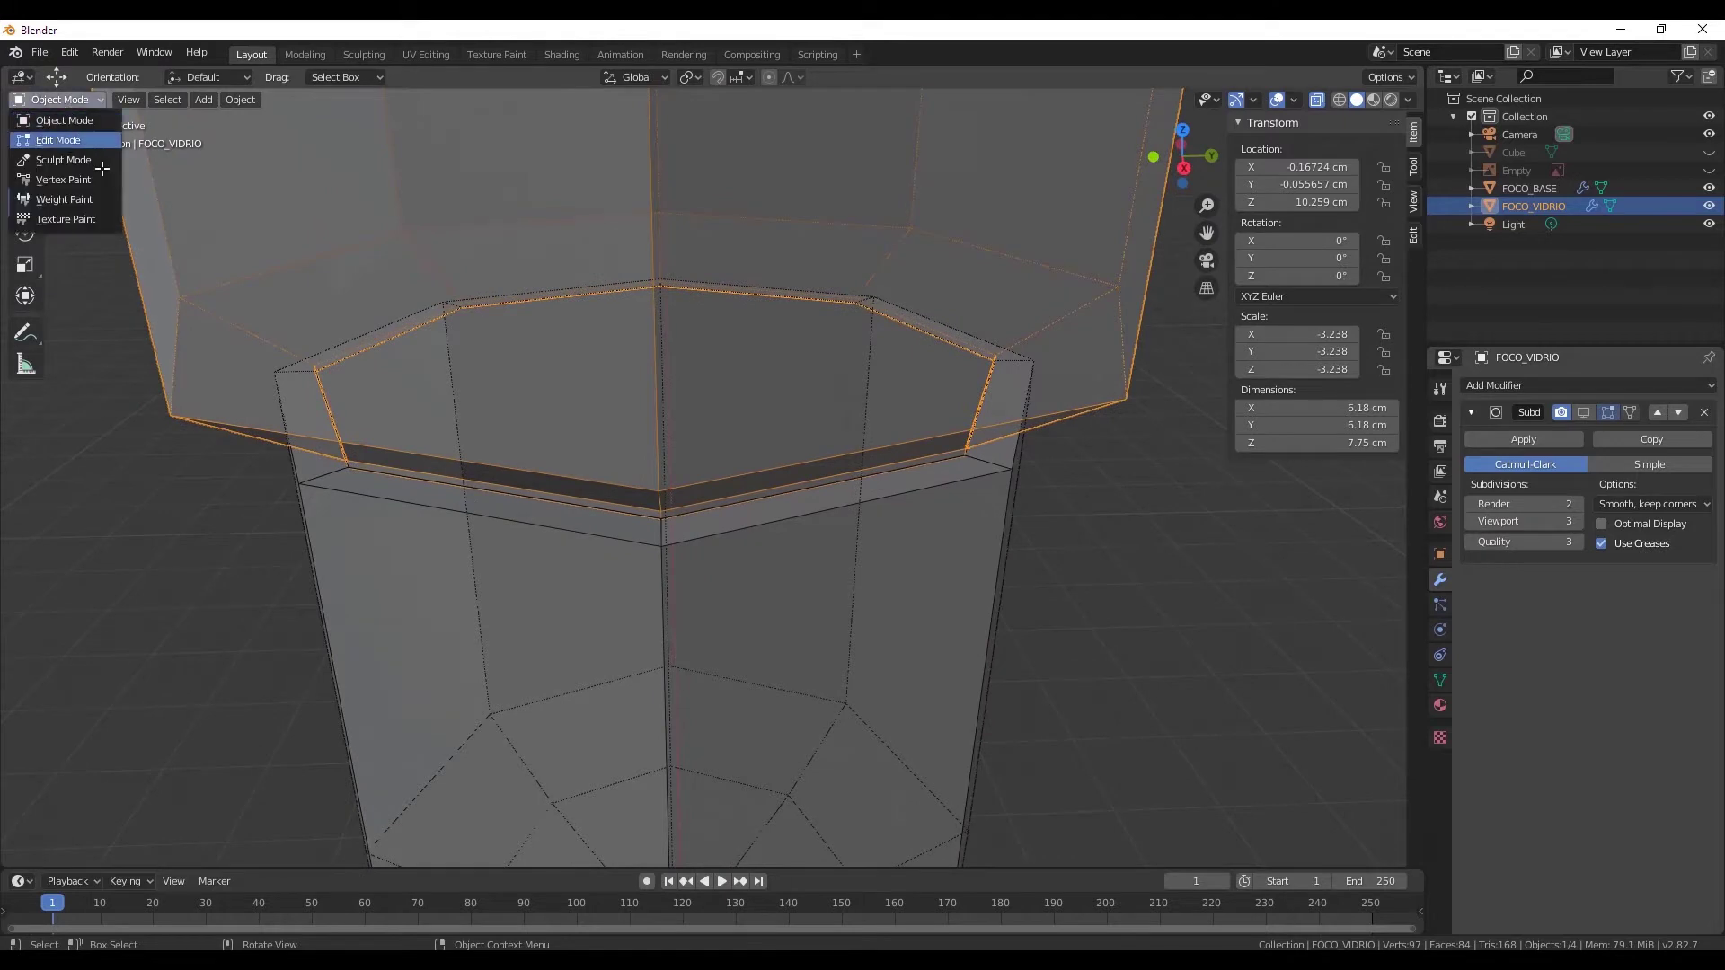
pyautogui.click(59, 140)
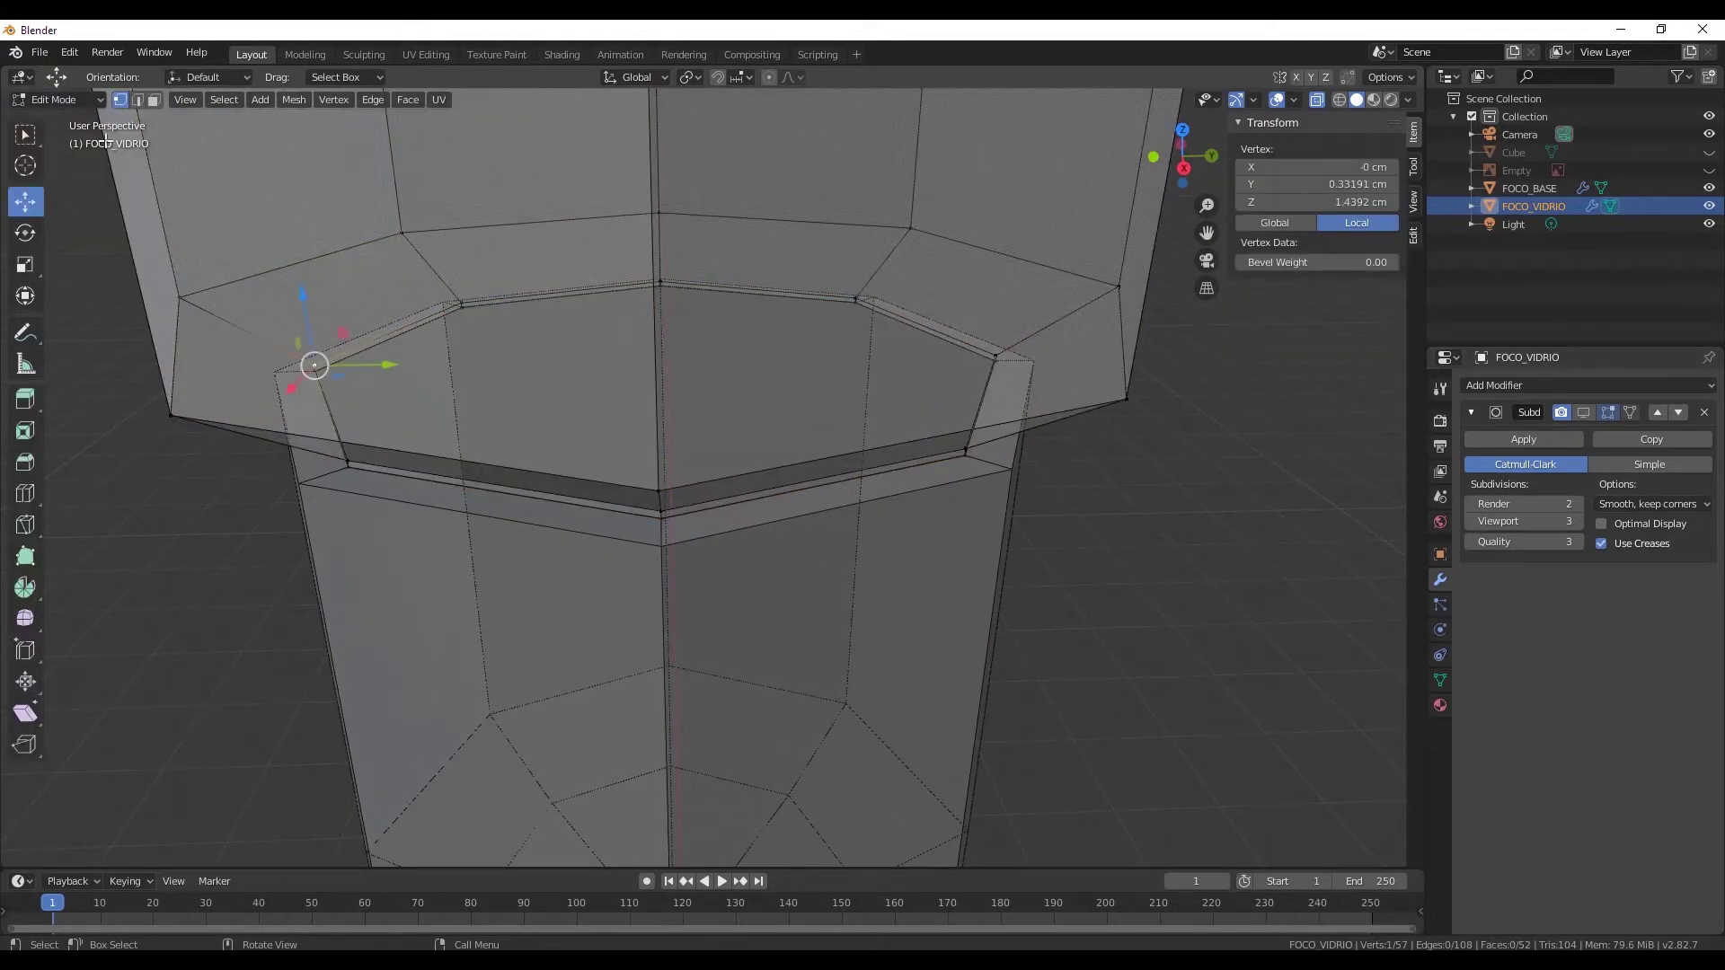
pyautogui.click(137, 100)
pyautogui.keyDown('alt'); pyautogui.click(478, 303); pyautogui.keyUp('alt')
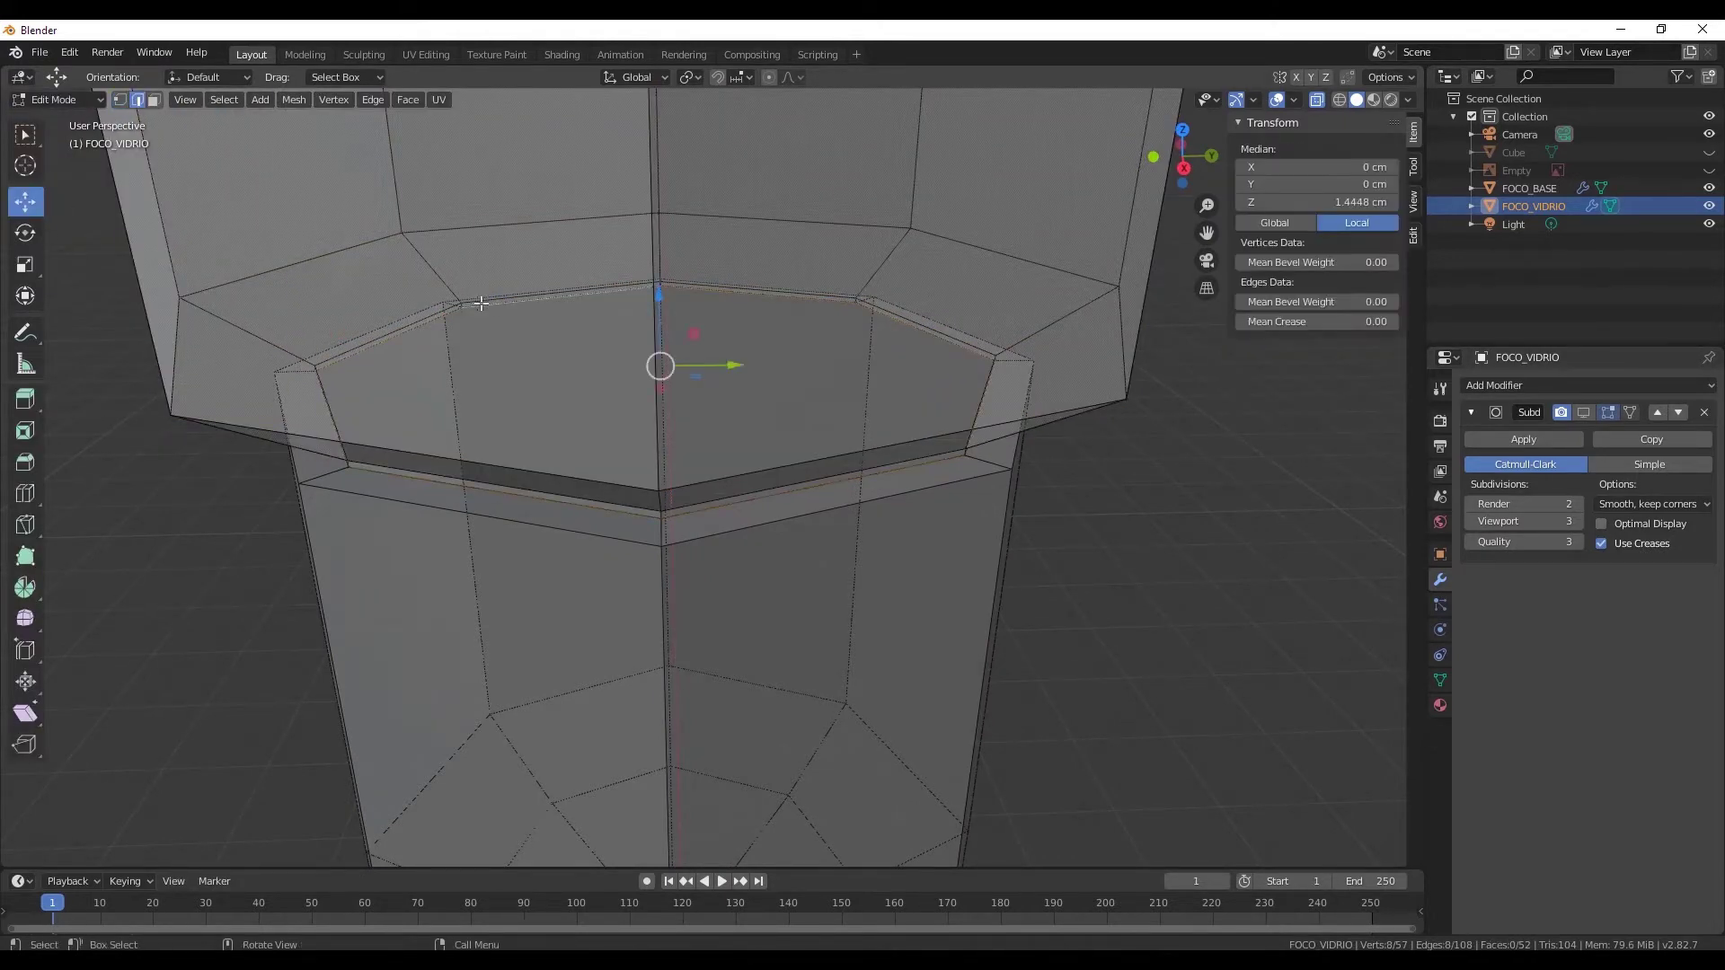
pyautogui.moveTo(482, 416); pyautogui.dragTo(492, 425, button='middle')
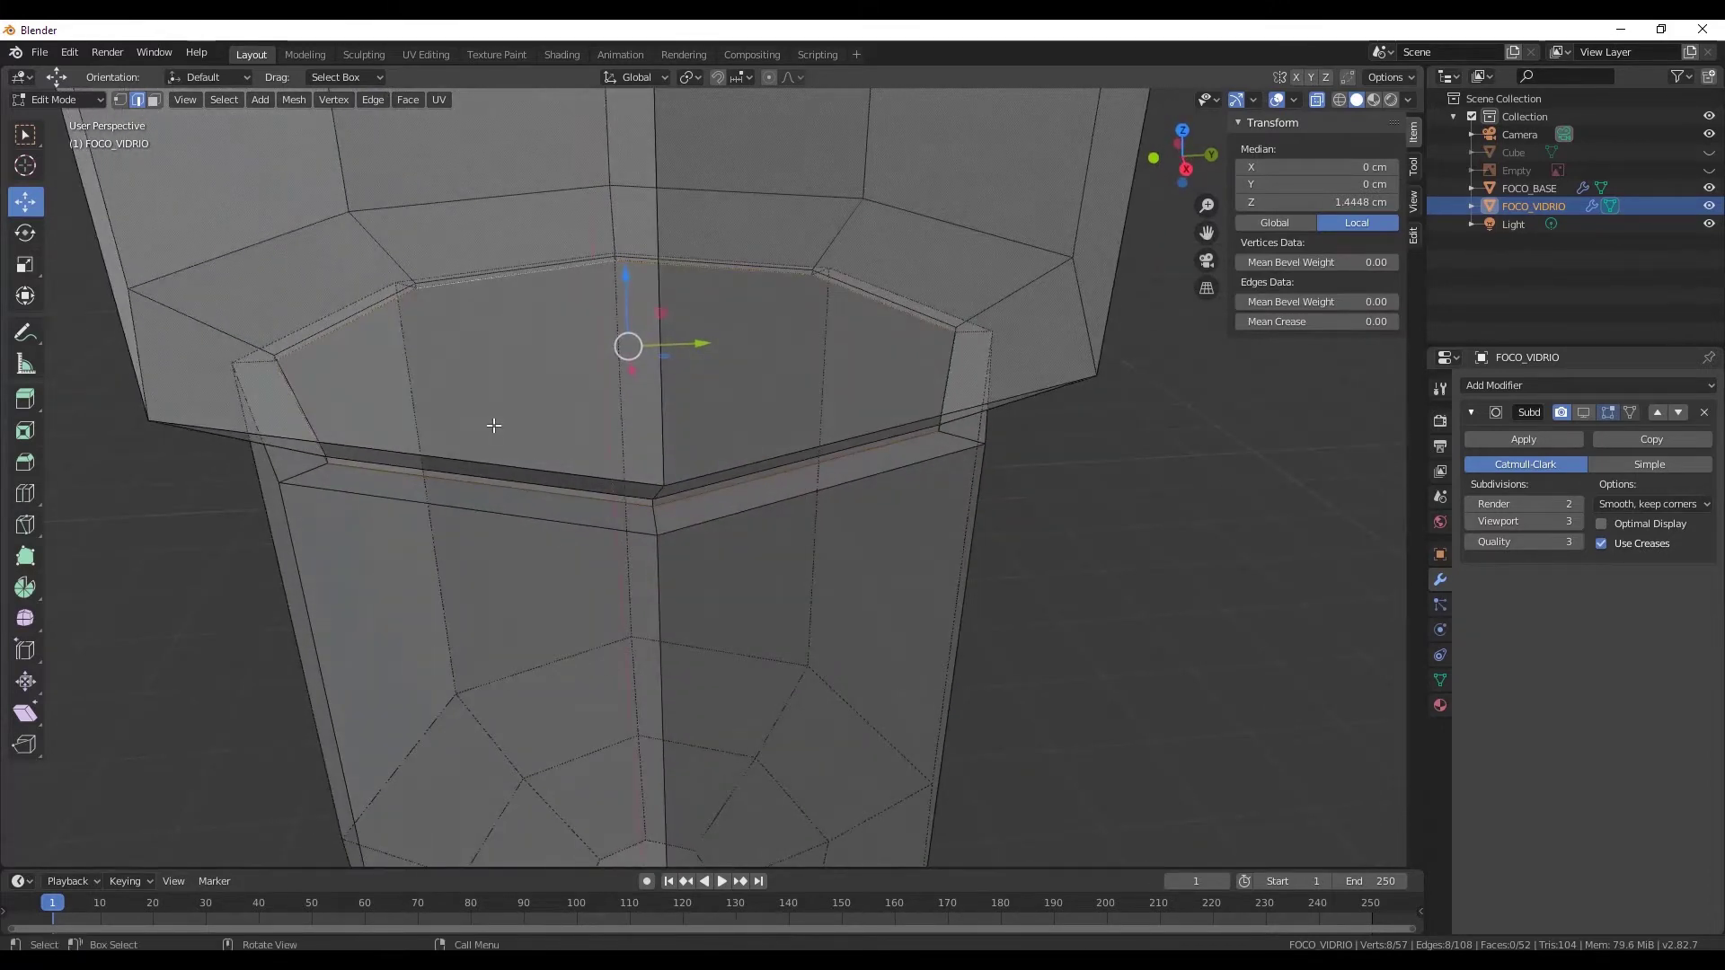
pyautogui.press('e')
pyautogui.press('z')
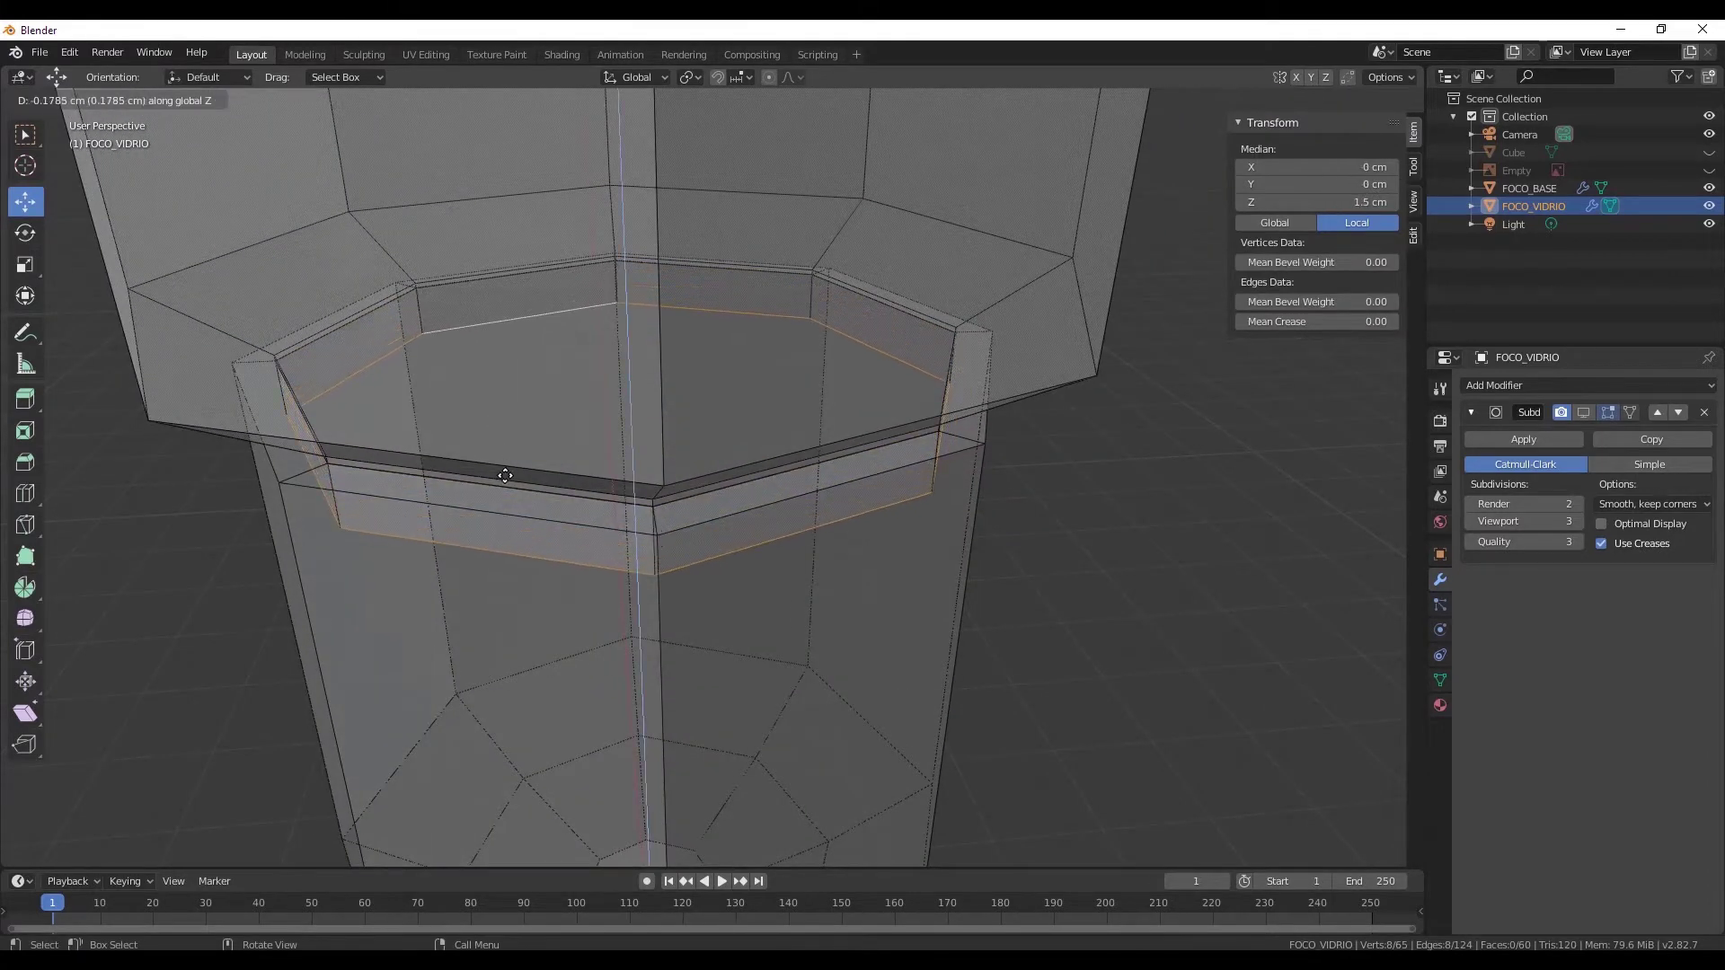
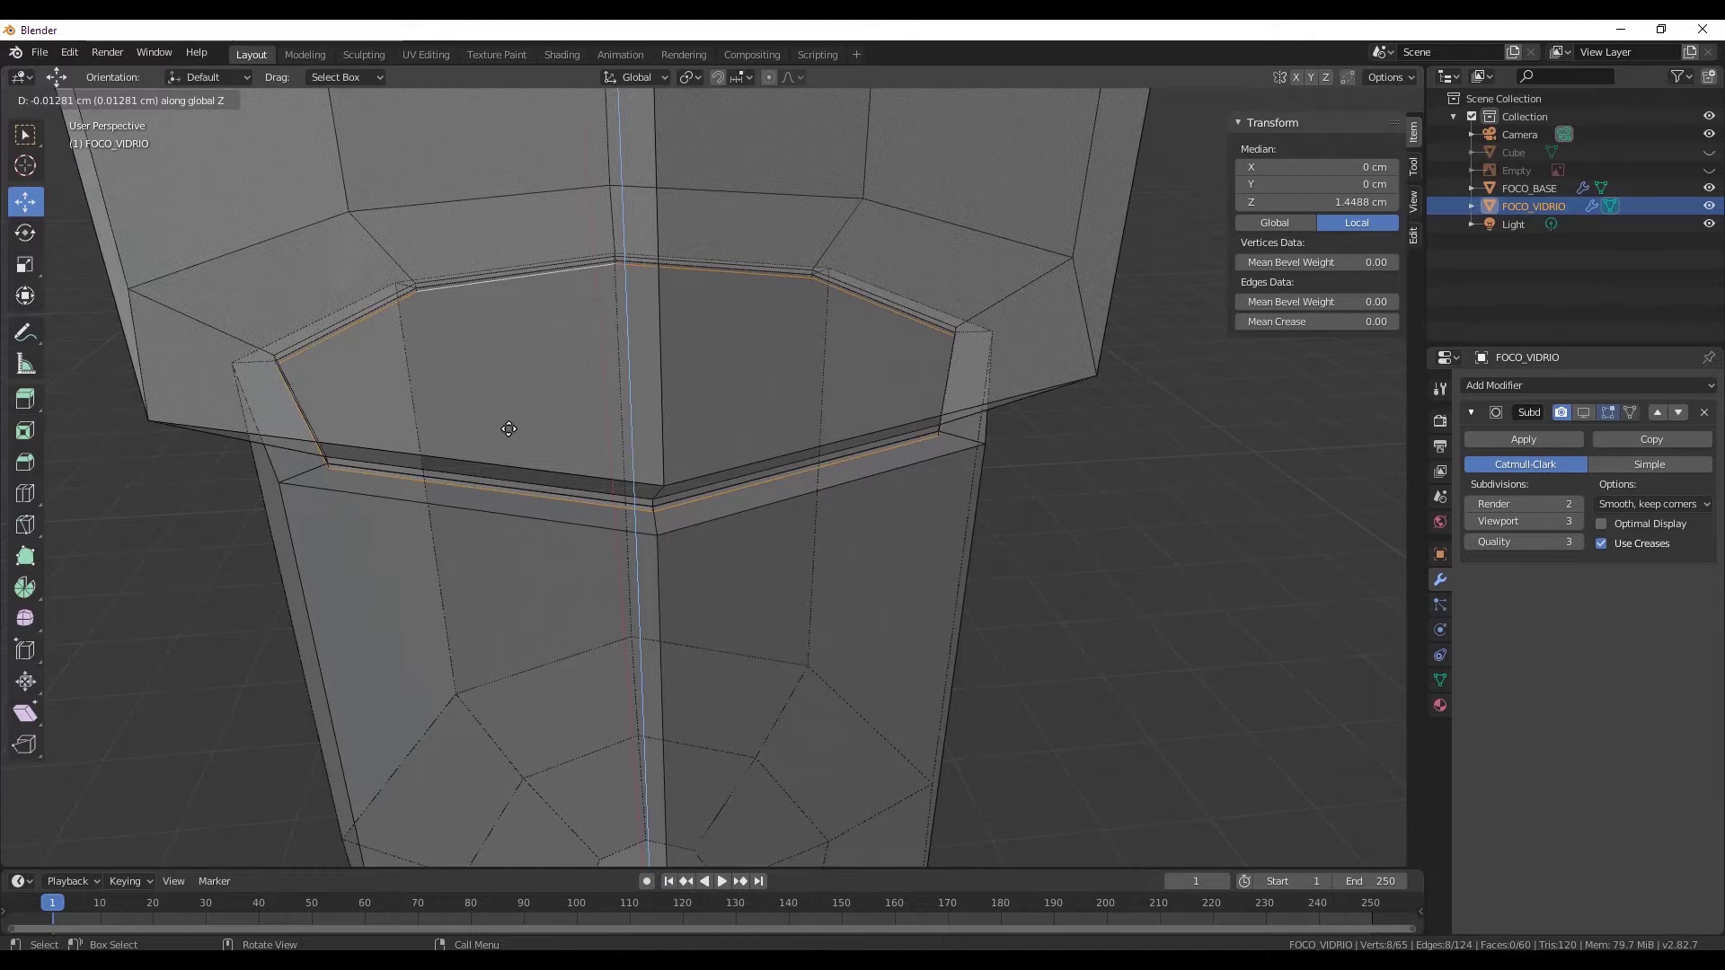
# - Extrude the bulb neck's bottom loop again, straight down along Z
pyautogui.click(508, 429)
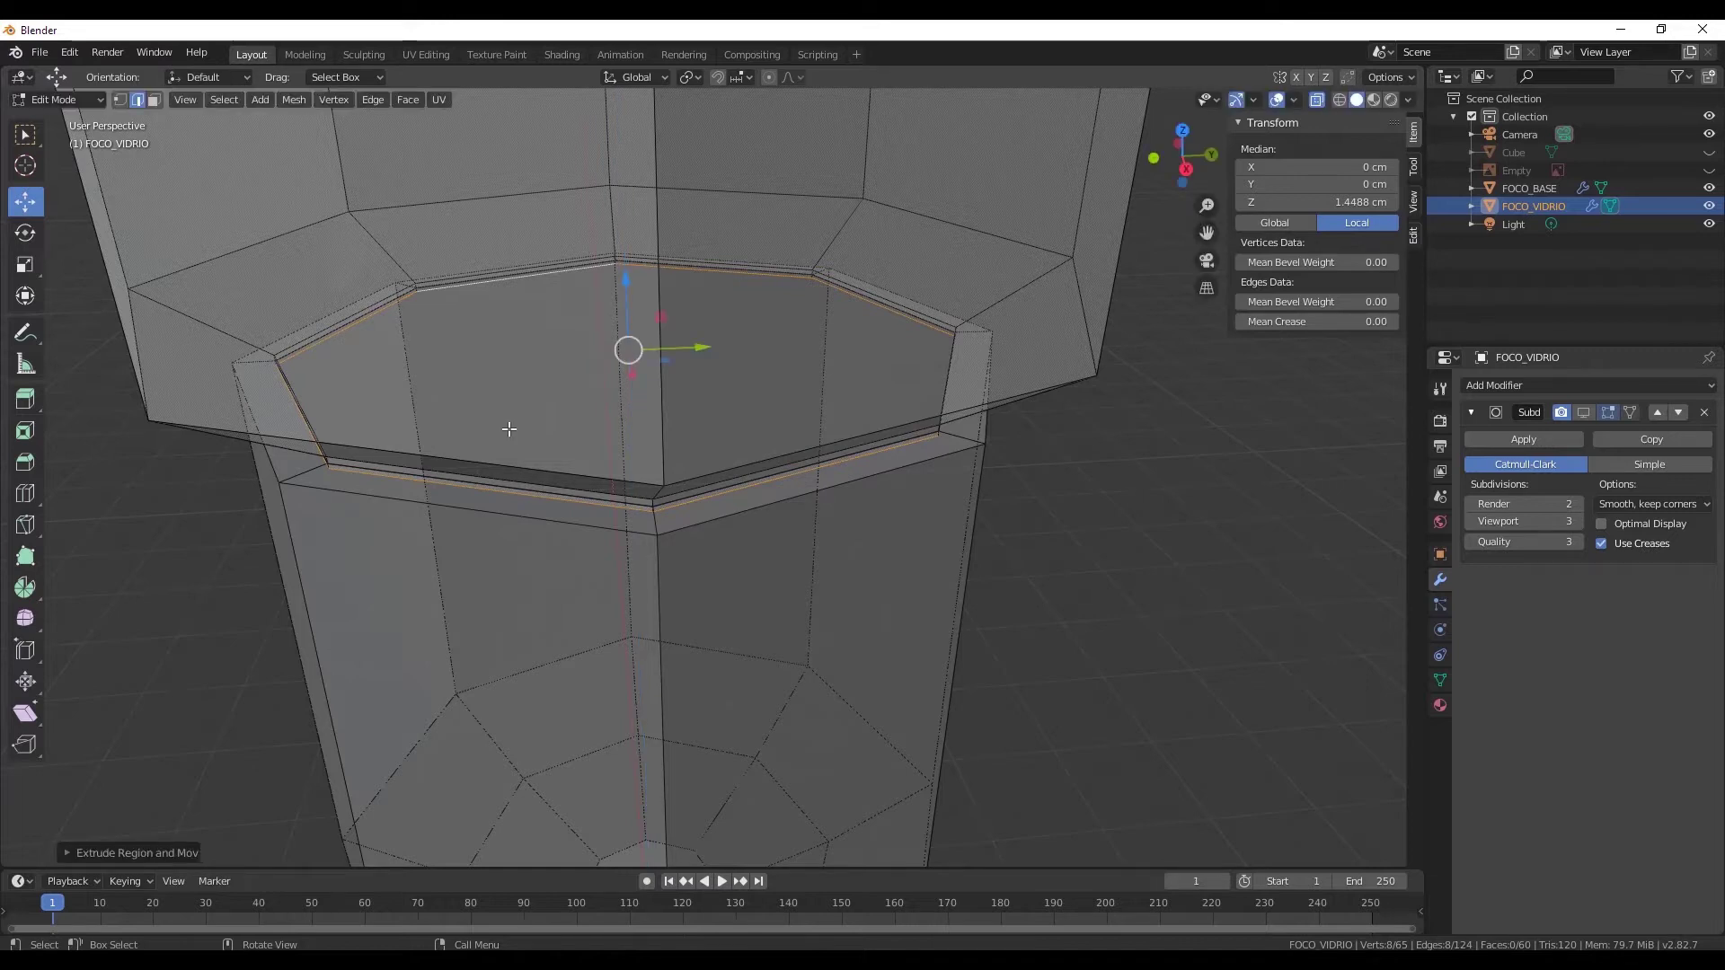
pyautogui.press('e')
pyautogui.press('z')
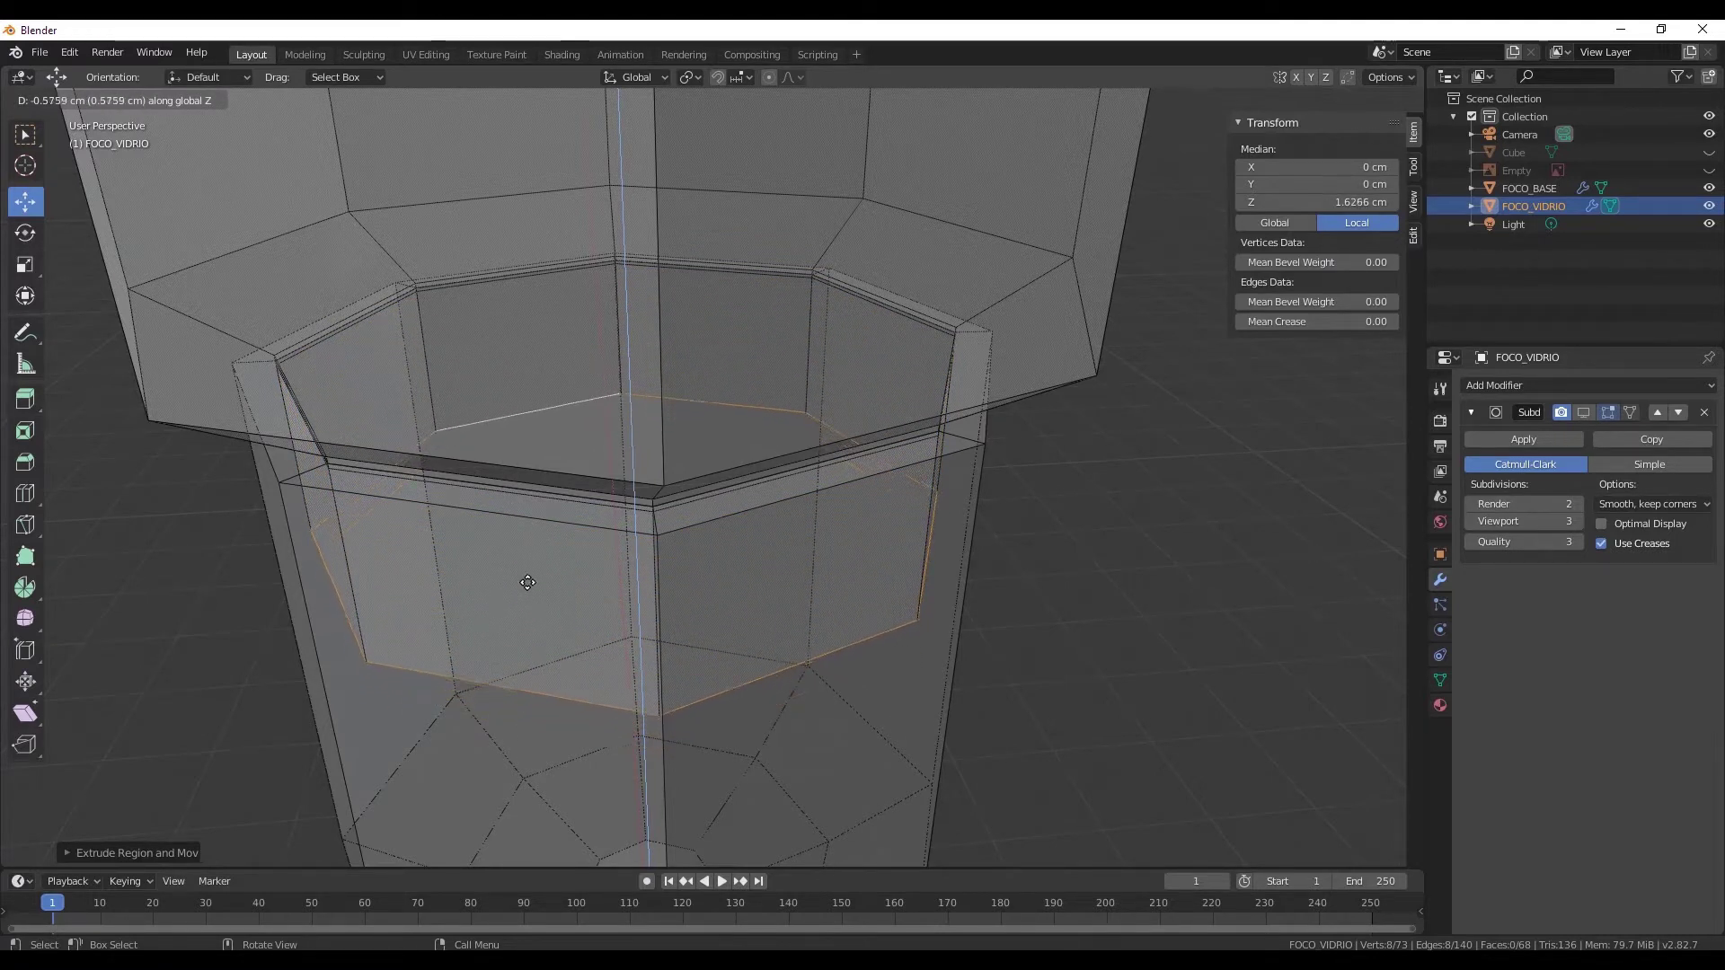
pyautogui.click(511, 705)
# - Extrude a new bottom ring, scale it inward and raise it slightly
pyautogui.press('e')
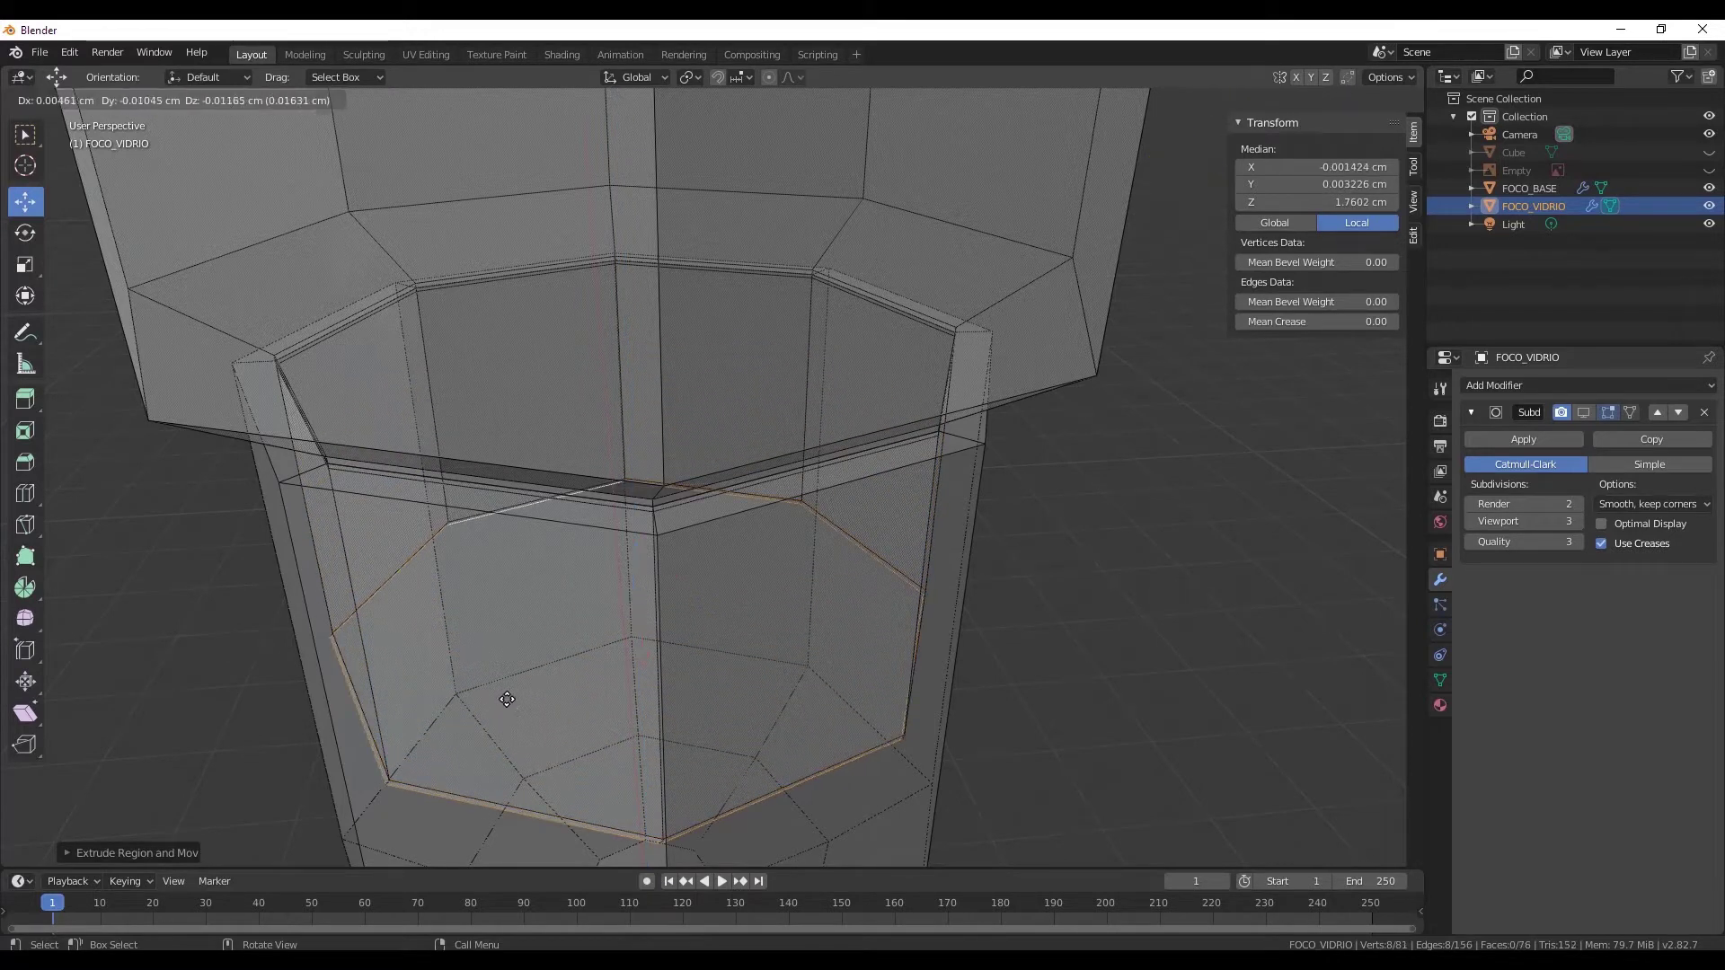
pyautogui.press('s')
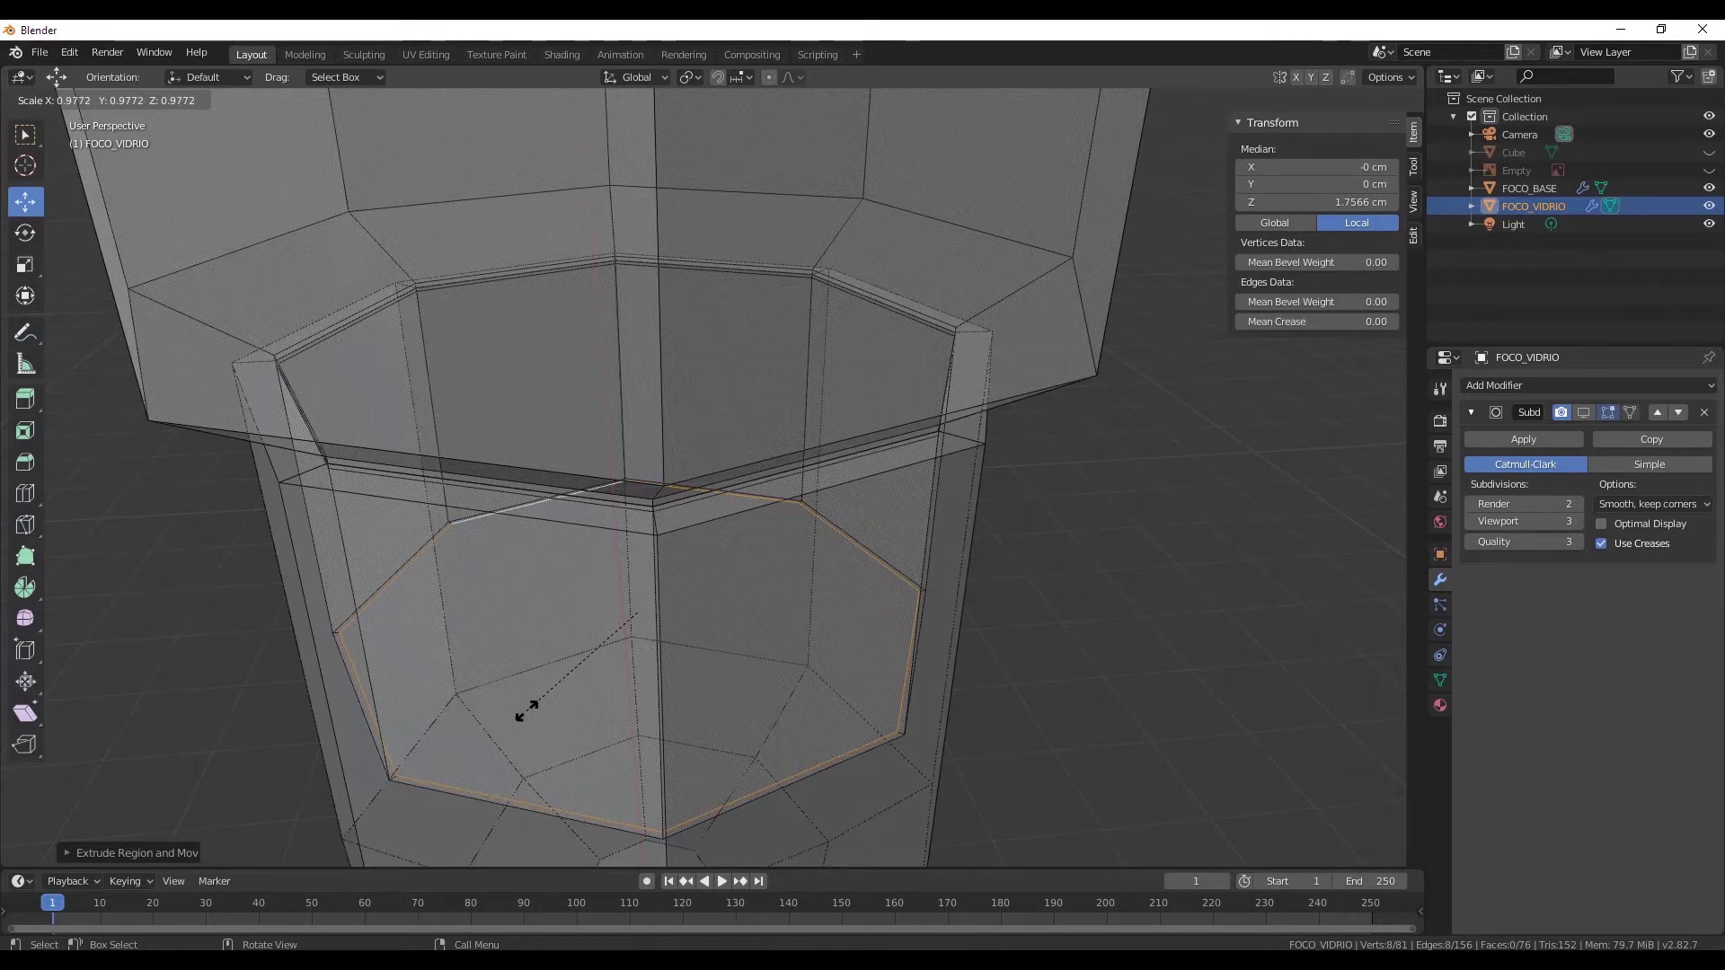
pyautogui.press('Escape')
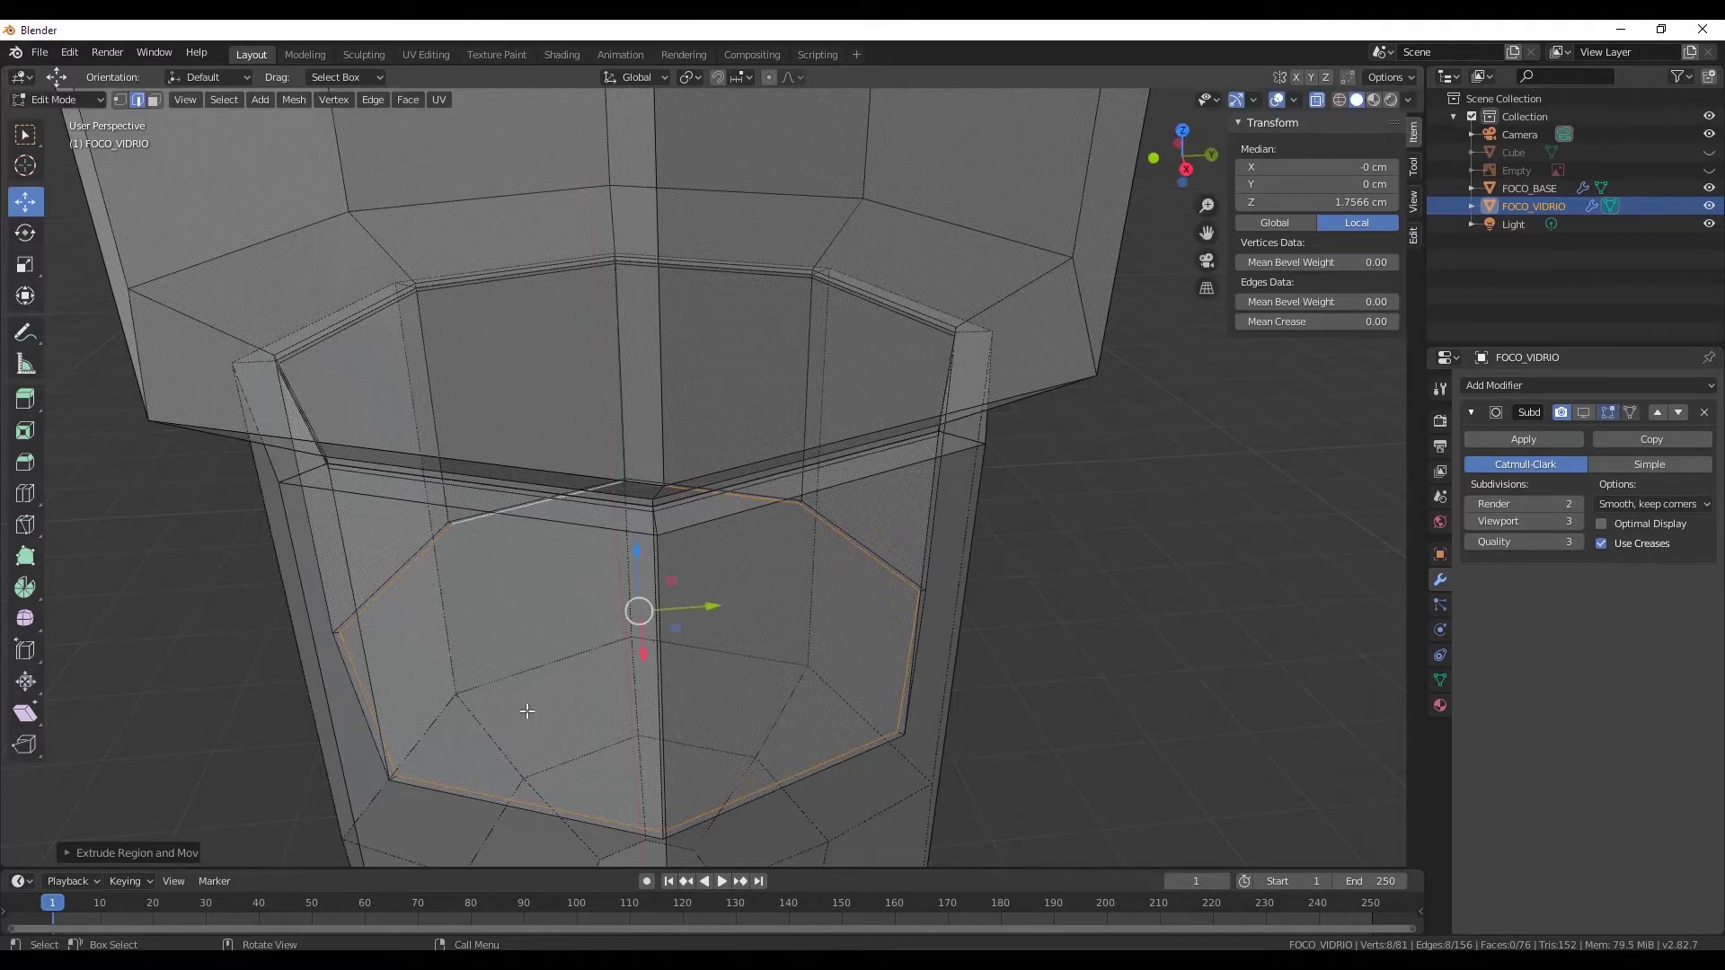
pyautogui.press('s')
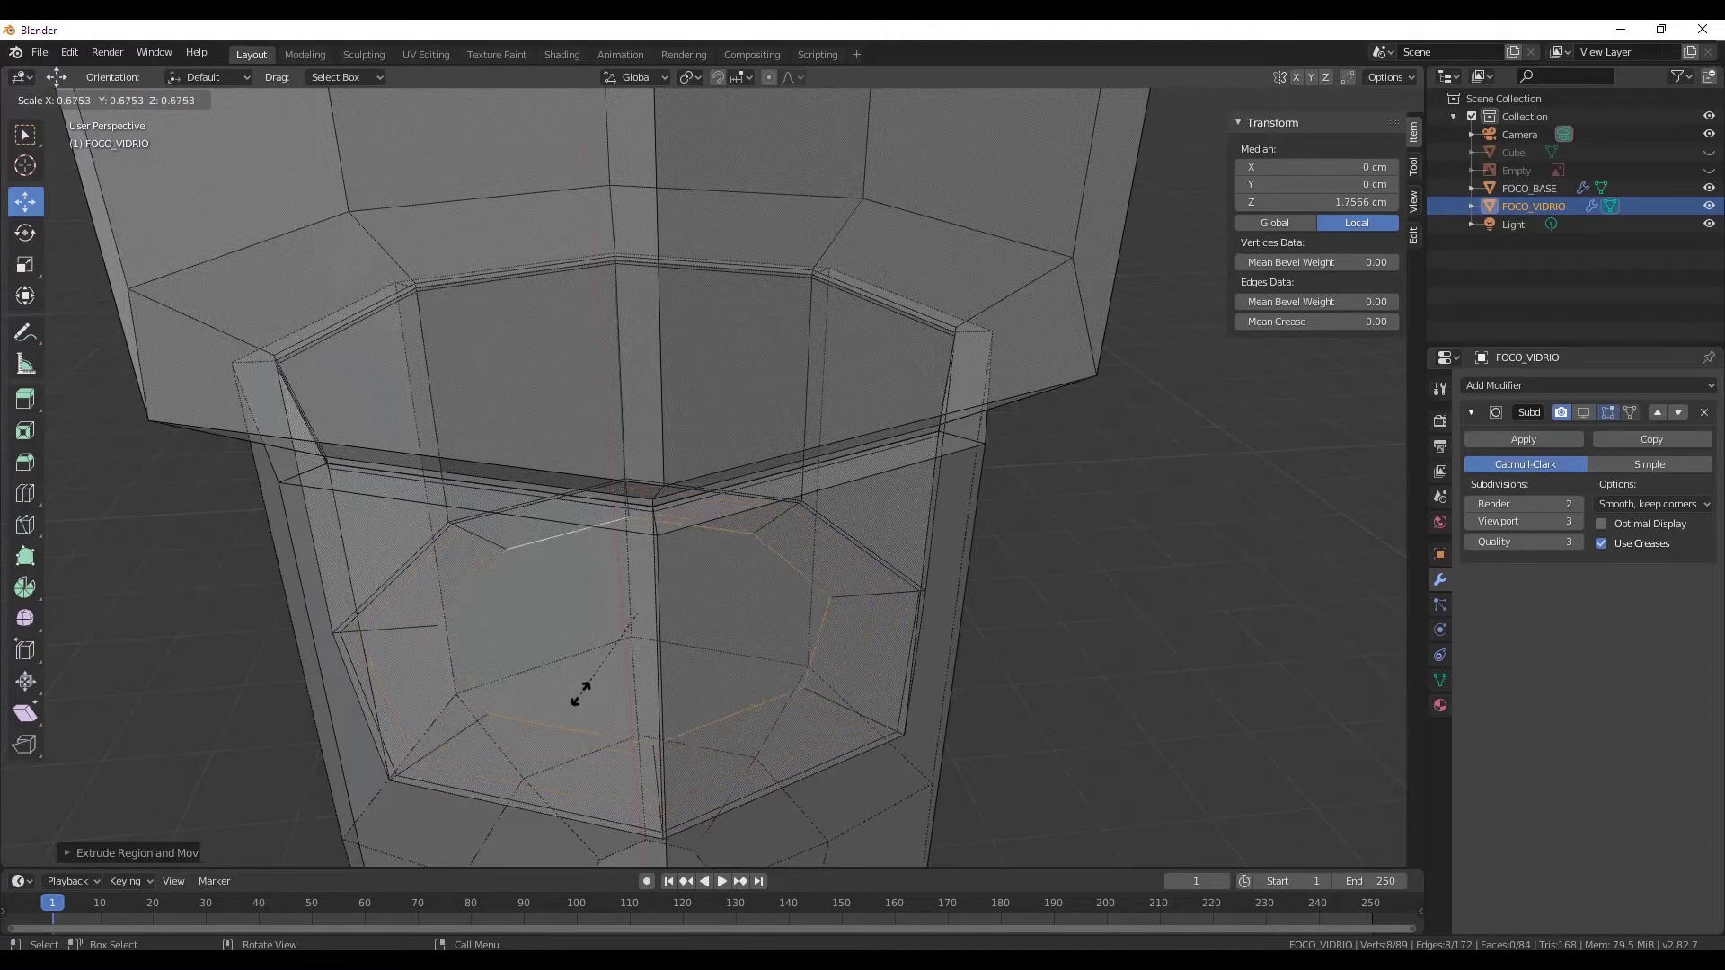
pyautogui.press('Escape')
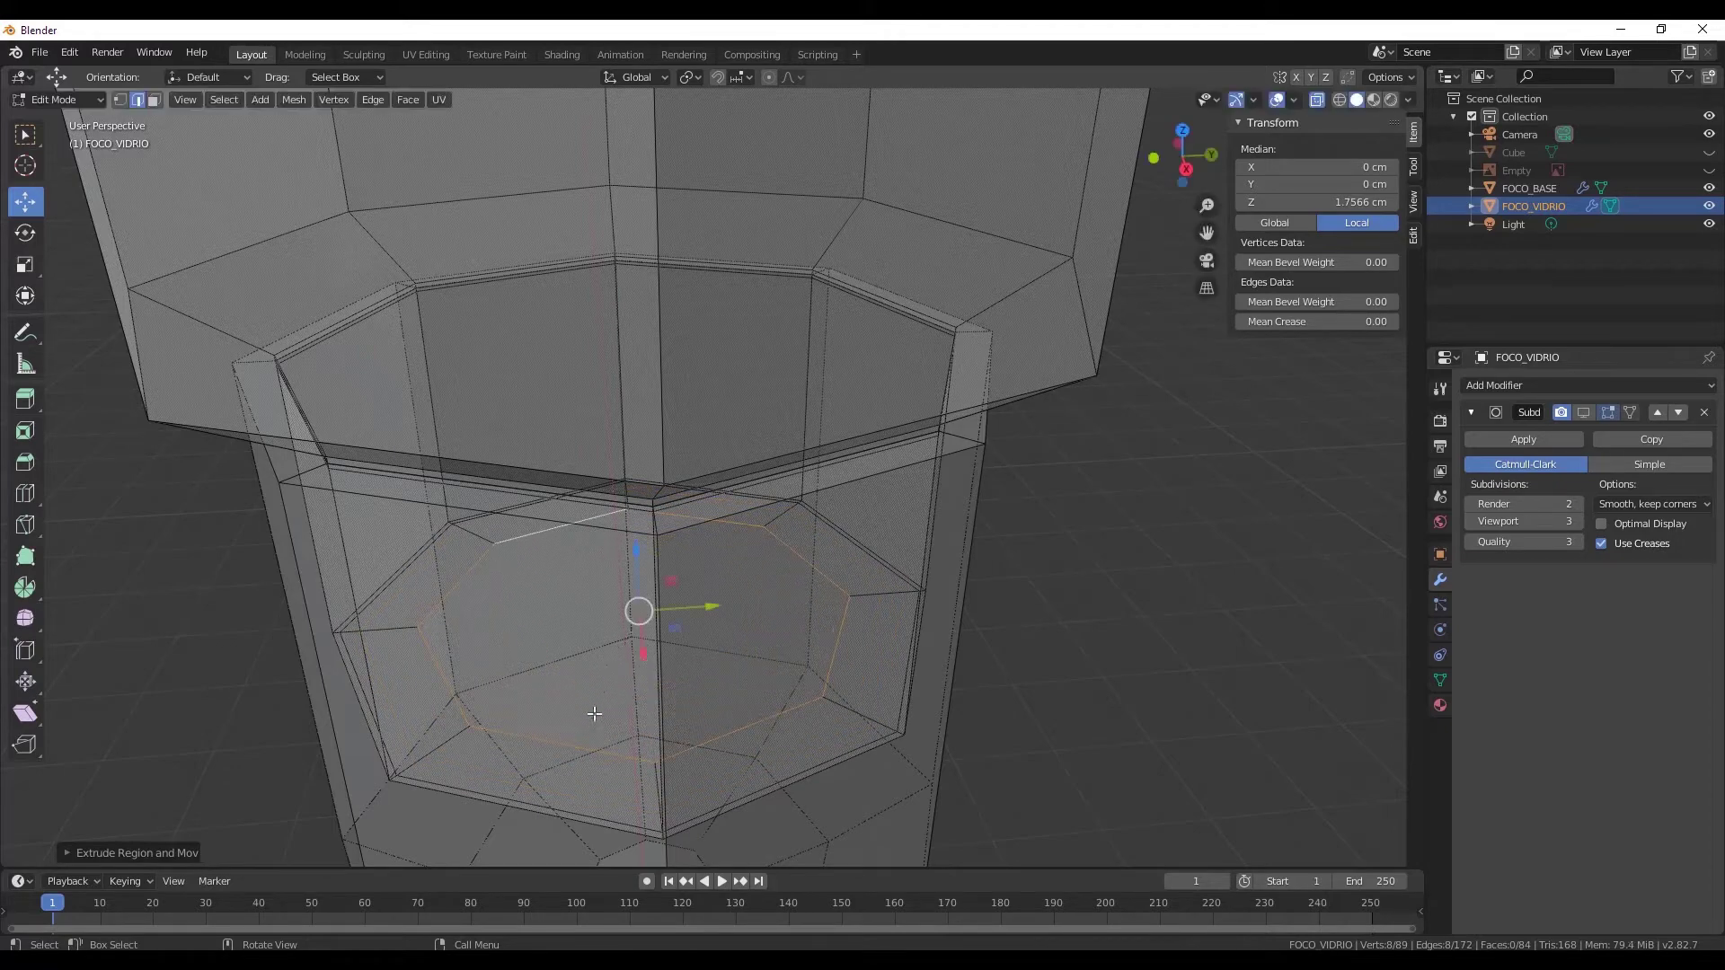
pyautogui.moveTo(636, 567); pyautogui.dragTo(636, 555)
# - Nudge the bulb's inner bottom ring slightly higher and look down on it
pyautogui.scroll(-3, 636, 629)
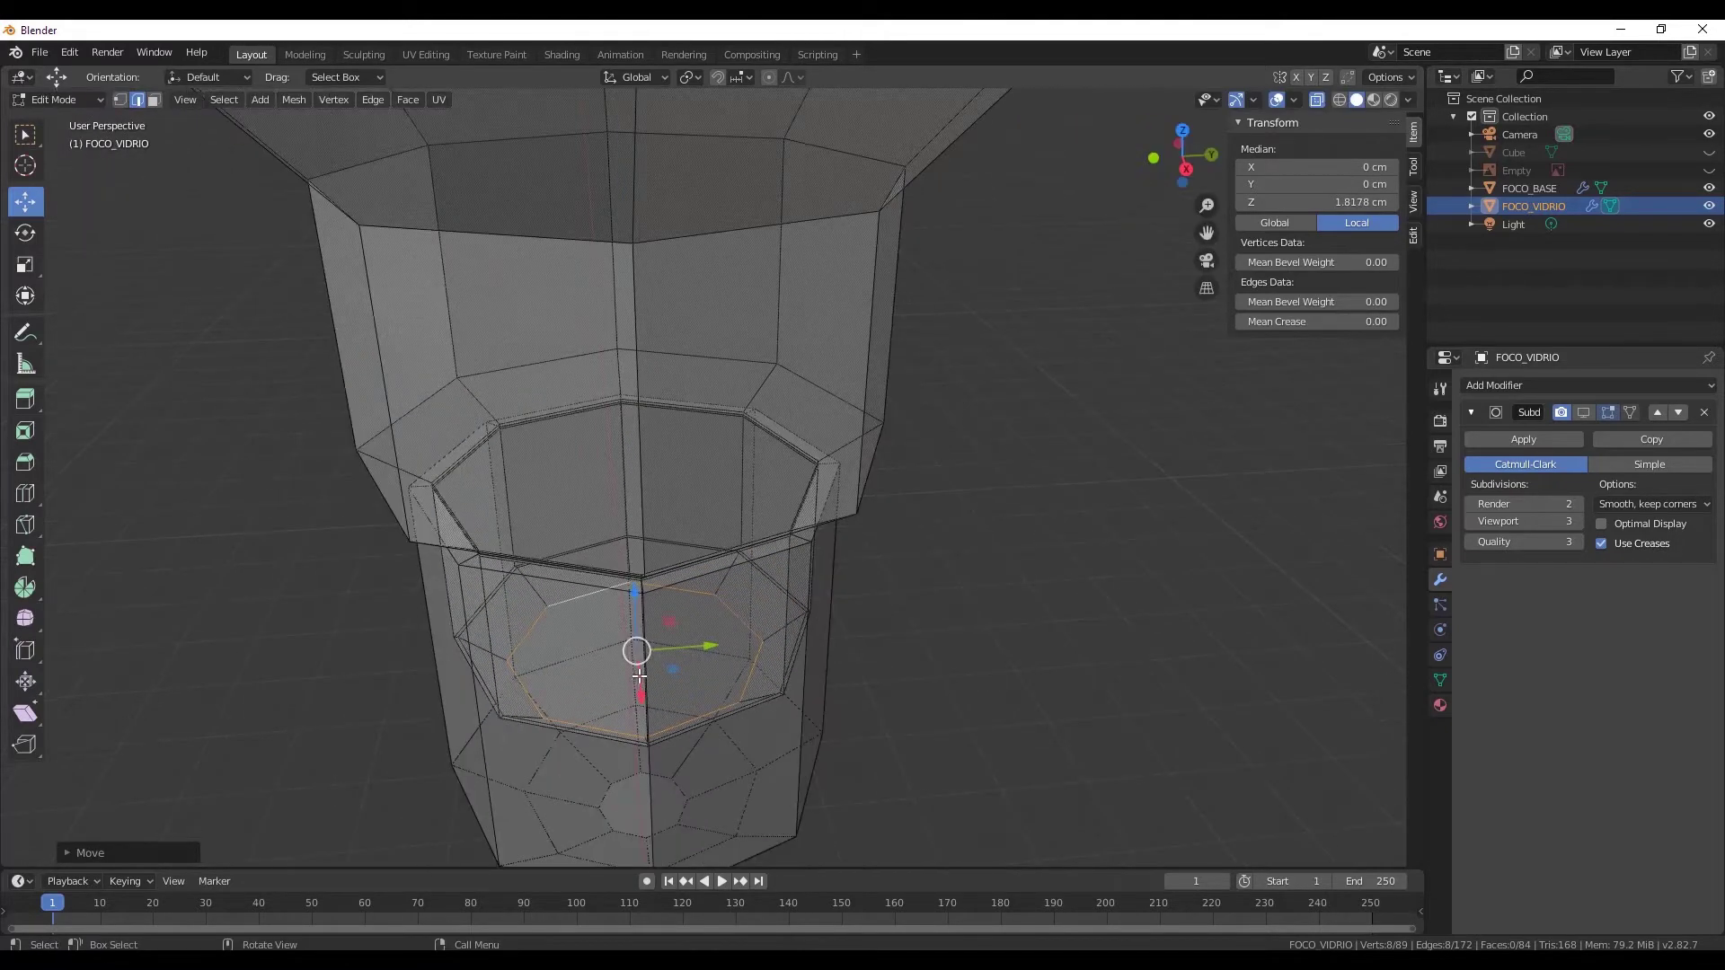
pyautogui.scroll(-2, 638, 682)
pyautogui.scroll(-2, 641, 704)
pyautogui.scroll(3, 641, 703)
pyautogui.press('g')
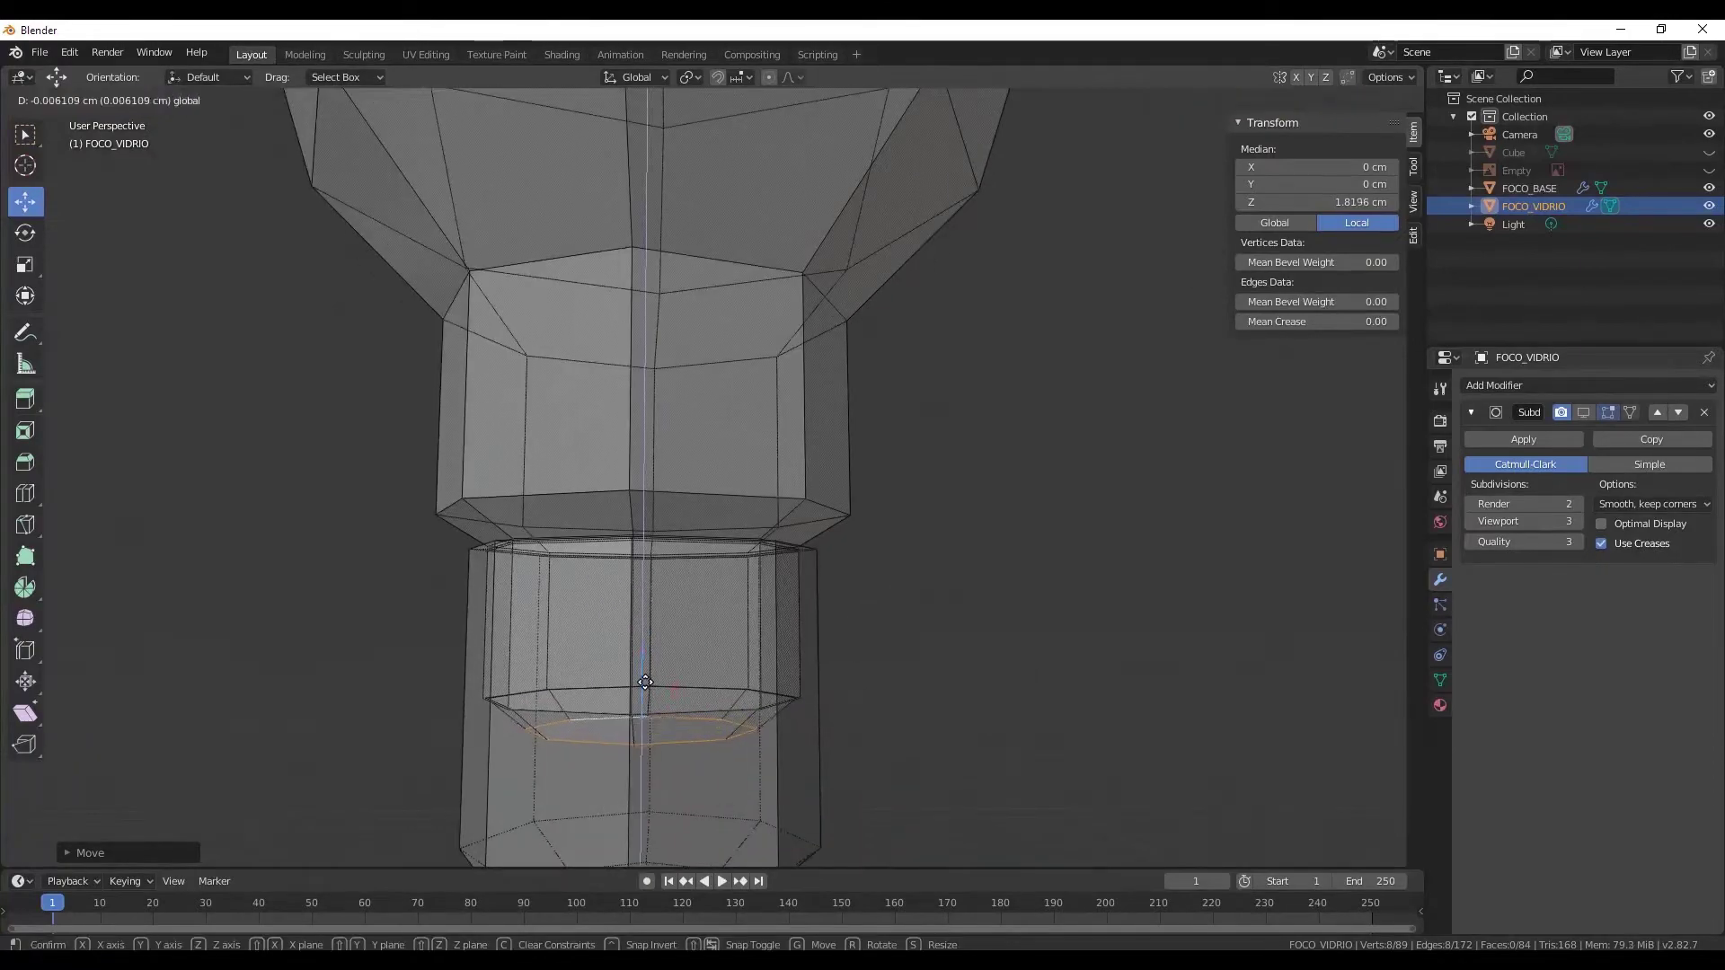
pyautogui.click(643, 710)
pyautogui.moveTo(643, 709)
pyautogui.mouseDown(button='middle')
pyautogui.moveTo(686, 727)
pyautogui.moveTo(686, 647)
pyautogui.mouseUp(button='middle')
pyautogui.scroll(-2, 686, 647)
pyautogui.scroll(2, 686, 646)
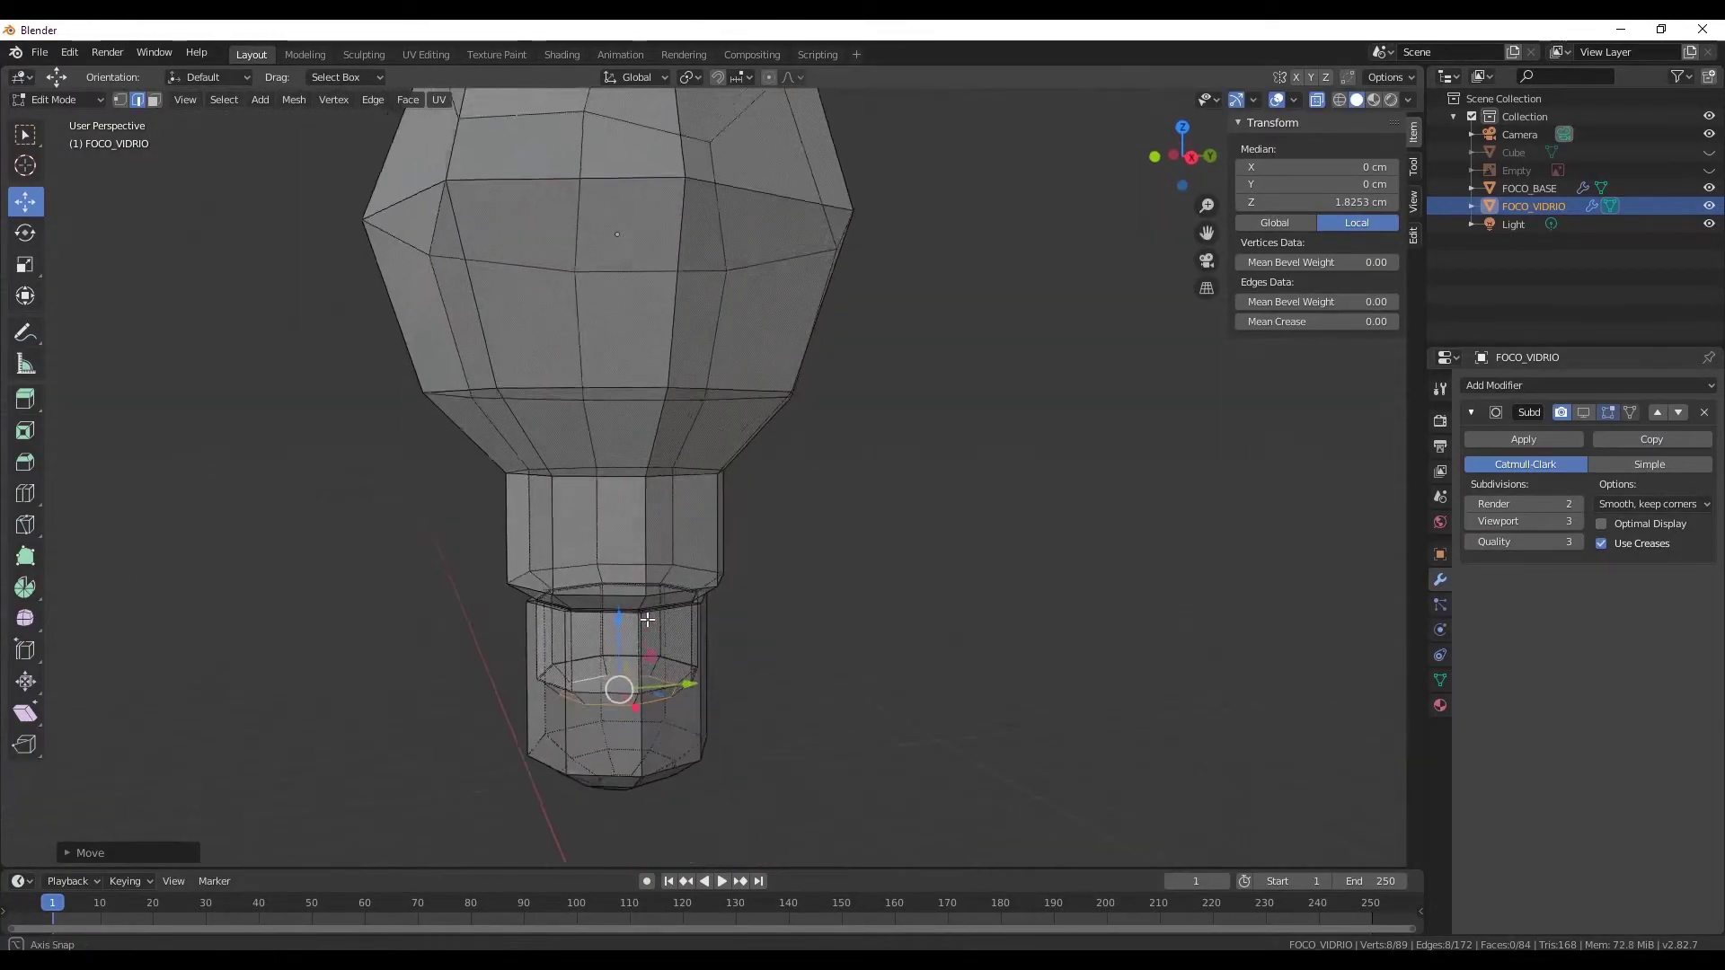
# - Toggle the Subdivision modifier's edit-mode display to compare the smoothed glass with its cage
pyautogui.click(1582, 412)
pyautogui.scroll(2, 785, 627)
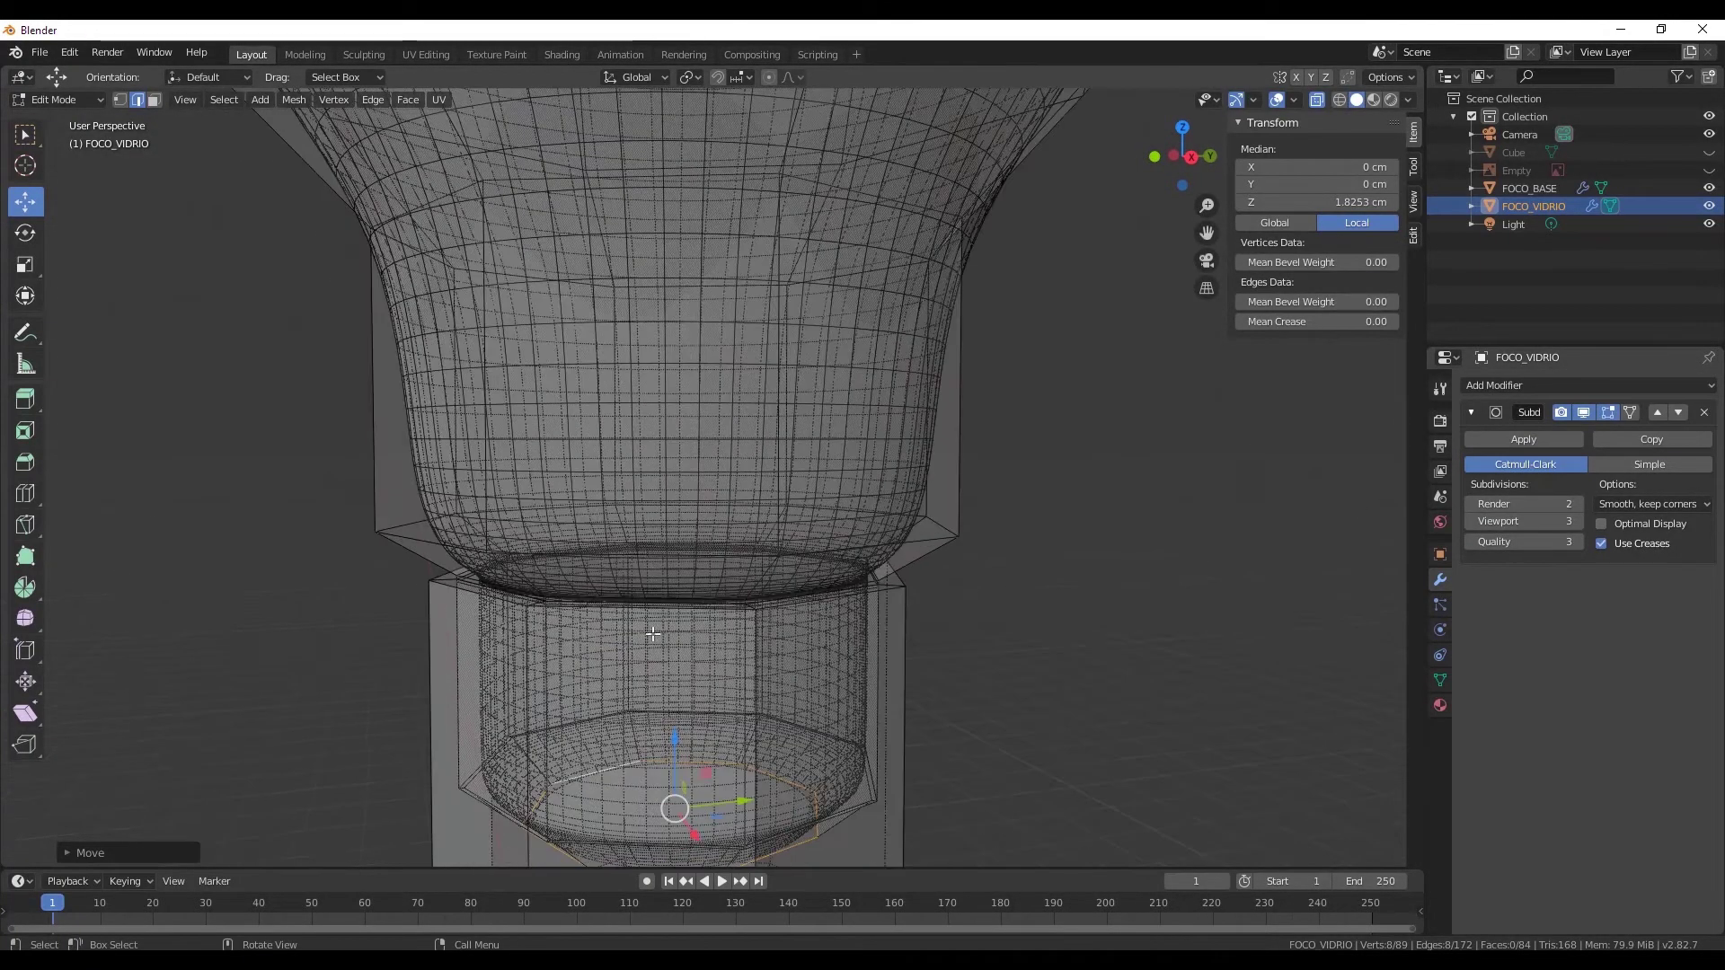
pyautogui.scroll(2, 808, 638)
pyautogui.scroll(2, 838, 654)
pyautogui.scroll(-2, 839, 654)
pyautogui.scroll(-3, 839, 654)
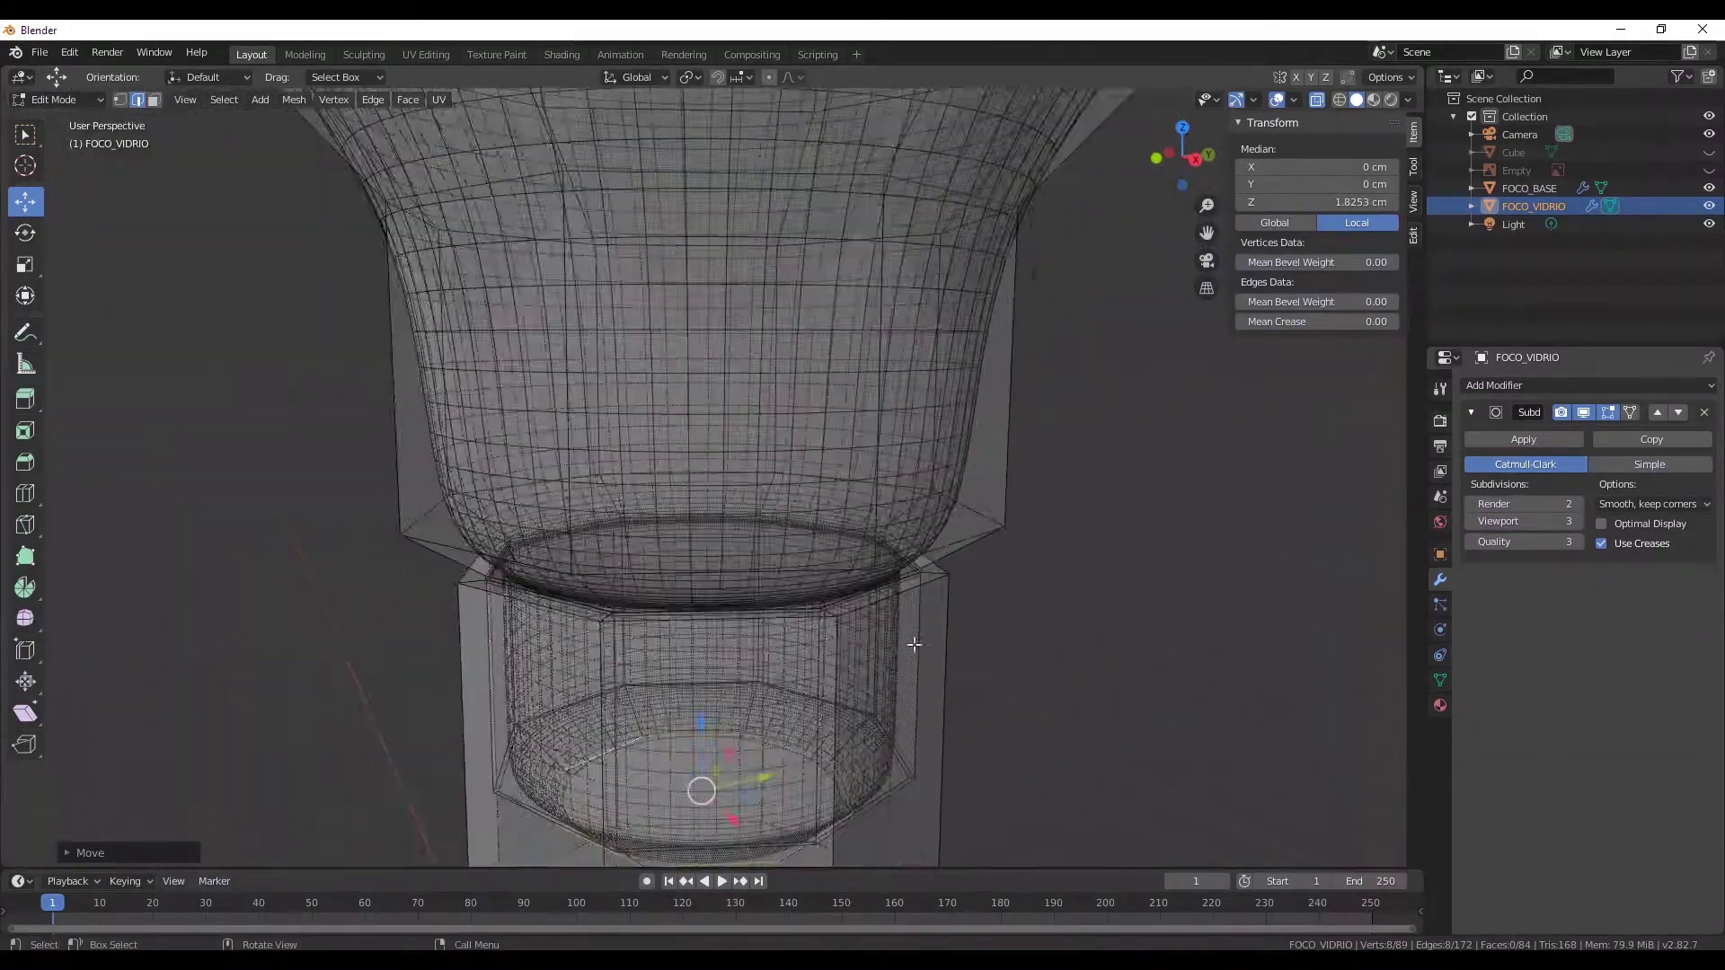
pyautogui.click(1582, 412)
pyautogui.moveTo(1011, 529); pyautogui.dragTo(1011, 503, button='middle')
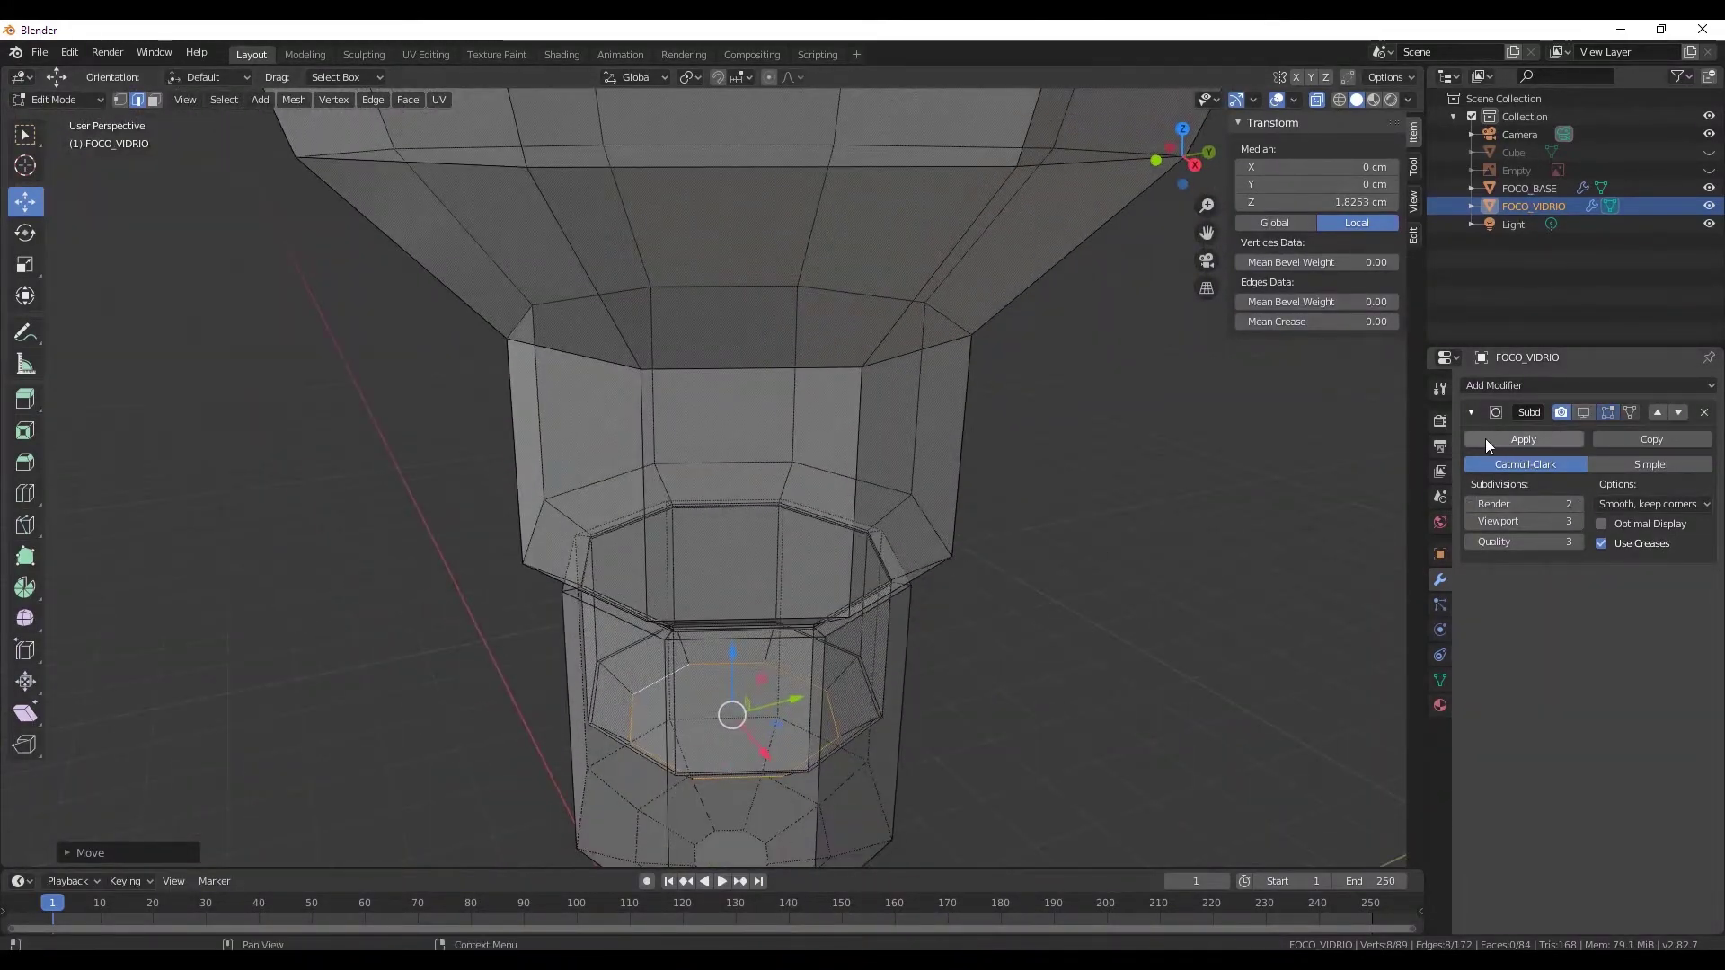
# - Collapse the Subdivision panel, keep smoothing shown in edit mode, and return to Object Mode
pyautogui.click(1470, 412)
pyautogui.scroll(-2, 671, 619)
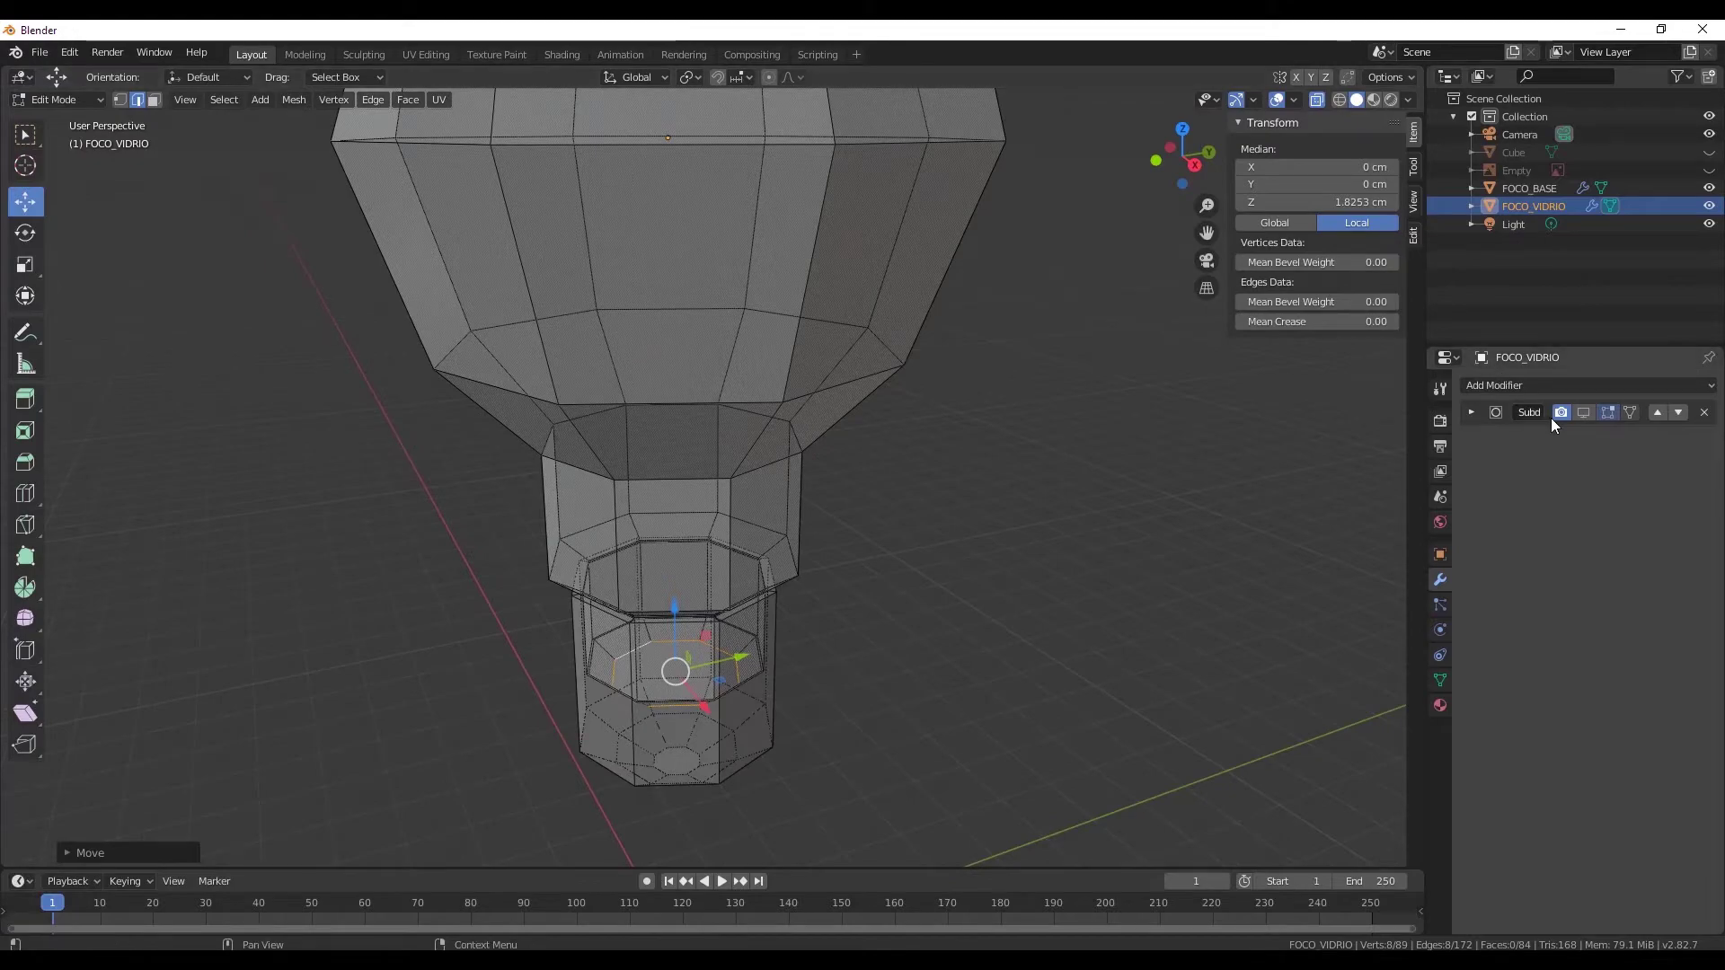
pyautogui.click(1583, 412)
pyautogui.click(56, 100)
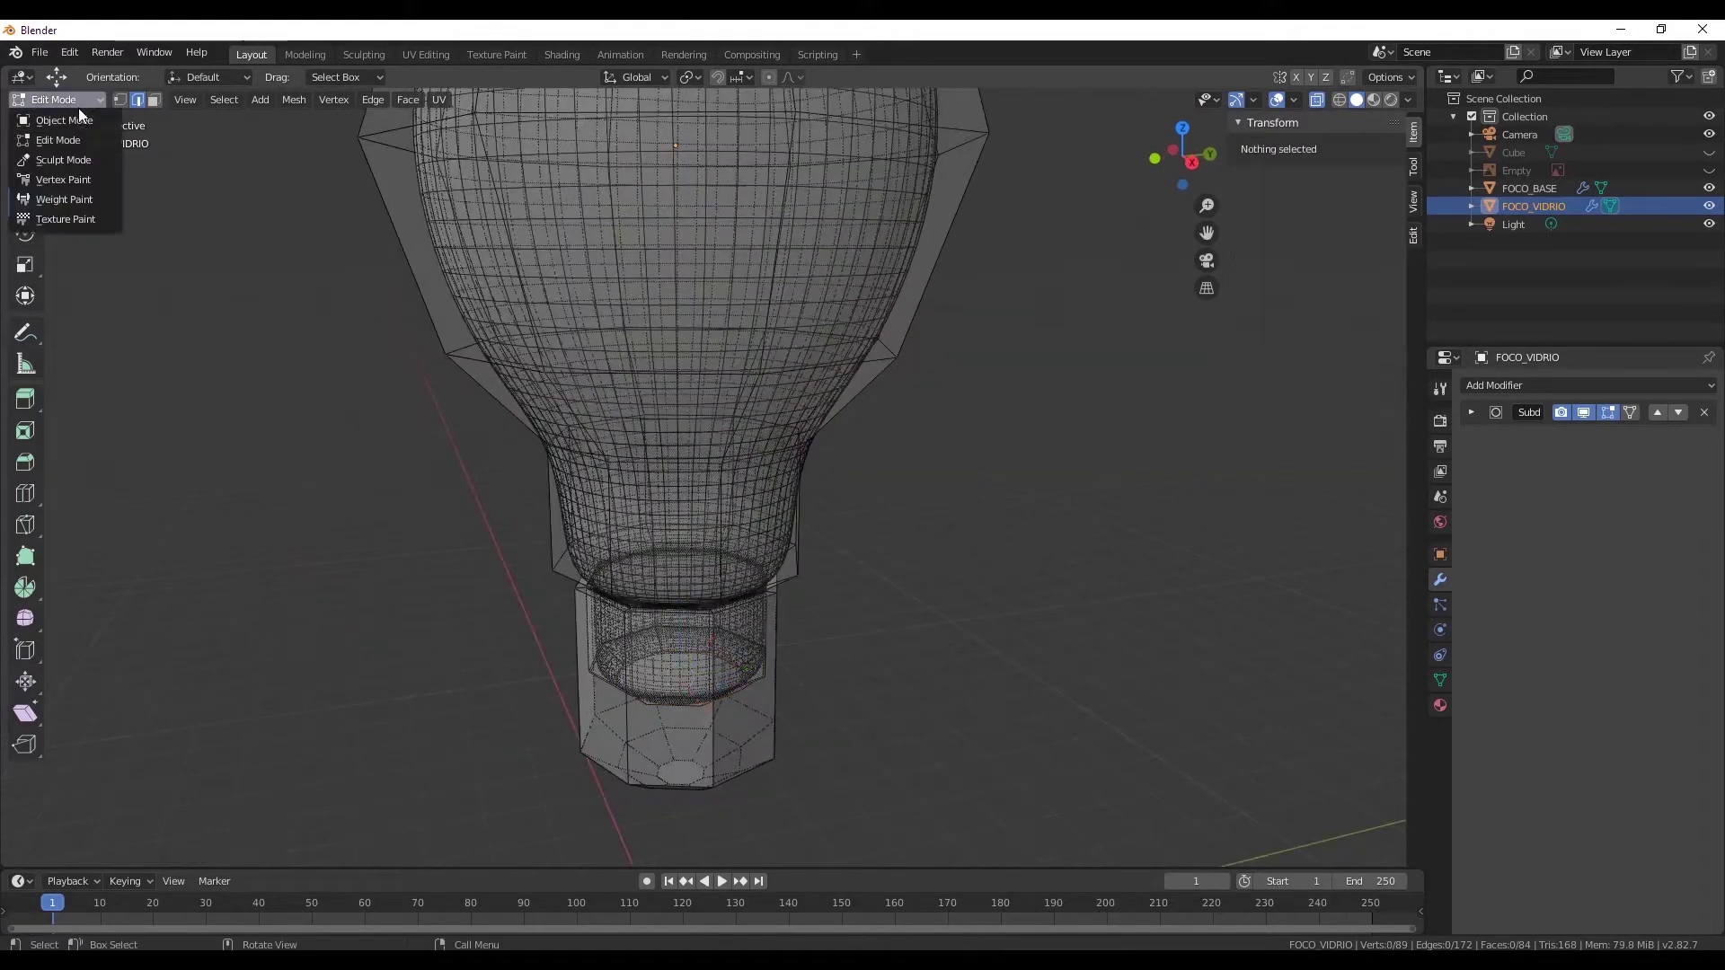
# - Select FOCO_BASE and switch its Subdivision viewport display on, then off again
pyautogui.click(771, 634)
pyautogui.scroll(-3, 822, 564)
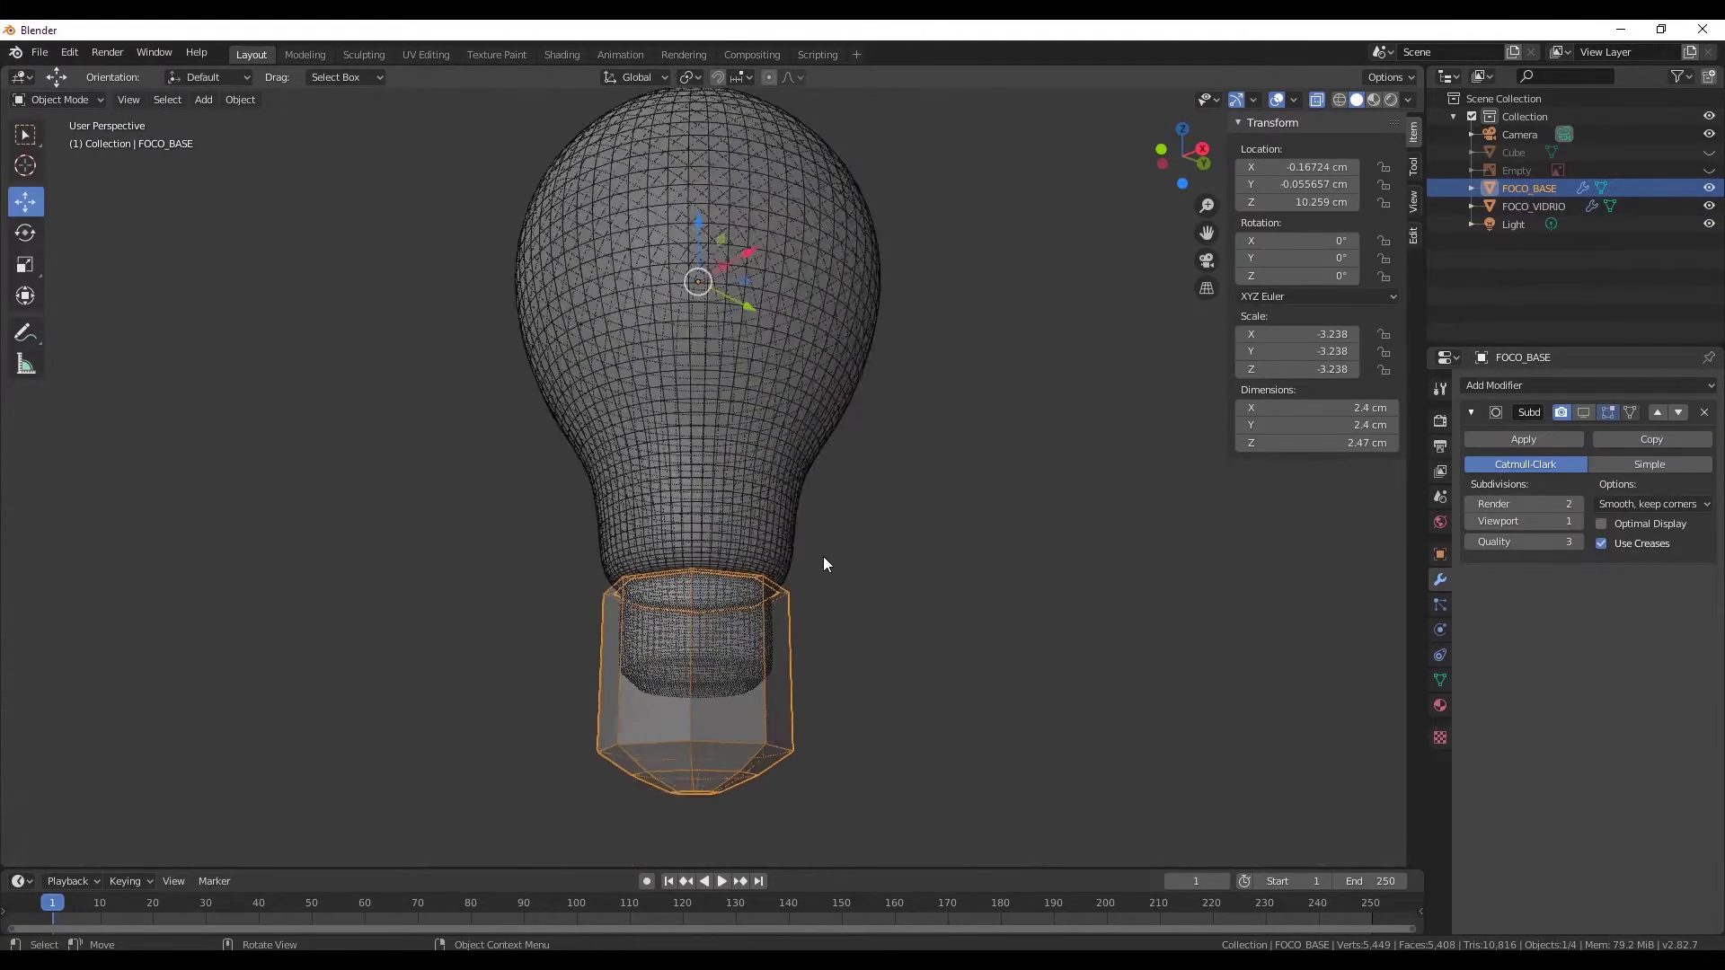
pyautogui.scroll(-2, 781, 539)
pyautogui.moveTo(782, 539)
pyautogui.mouseDown(button='middle')
pyautogui.moveTo(789, 603)
pyautogui.moveTo(1459, 450)
pyautogui.mouseUp(button='middle')
pyautogui.scroll(4, 787, 596)
pyautogui.scroll(2, 731, 514)
pyautogui.click(1583, 412)
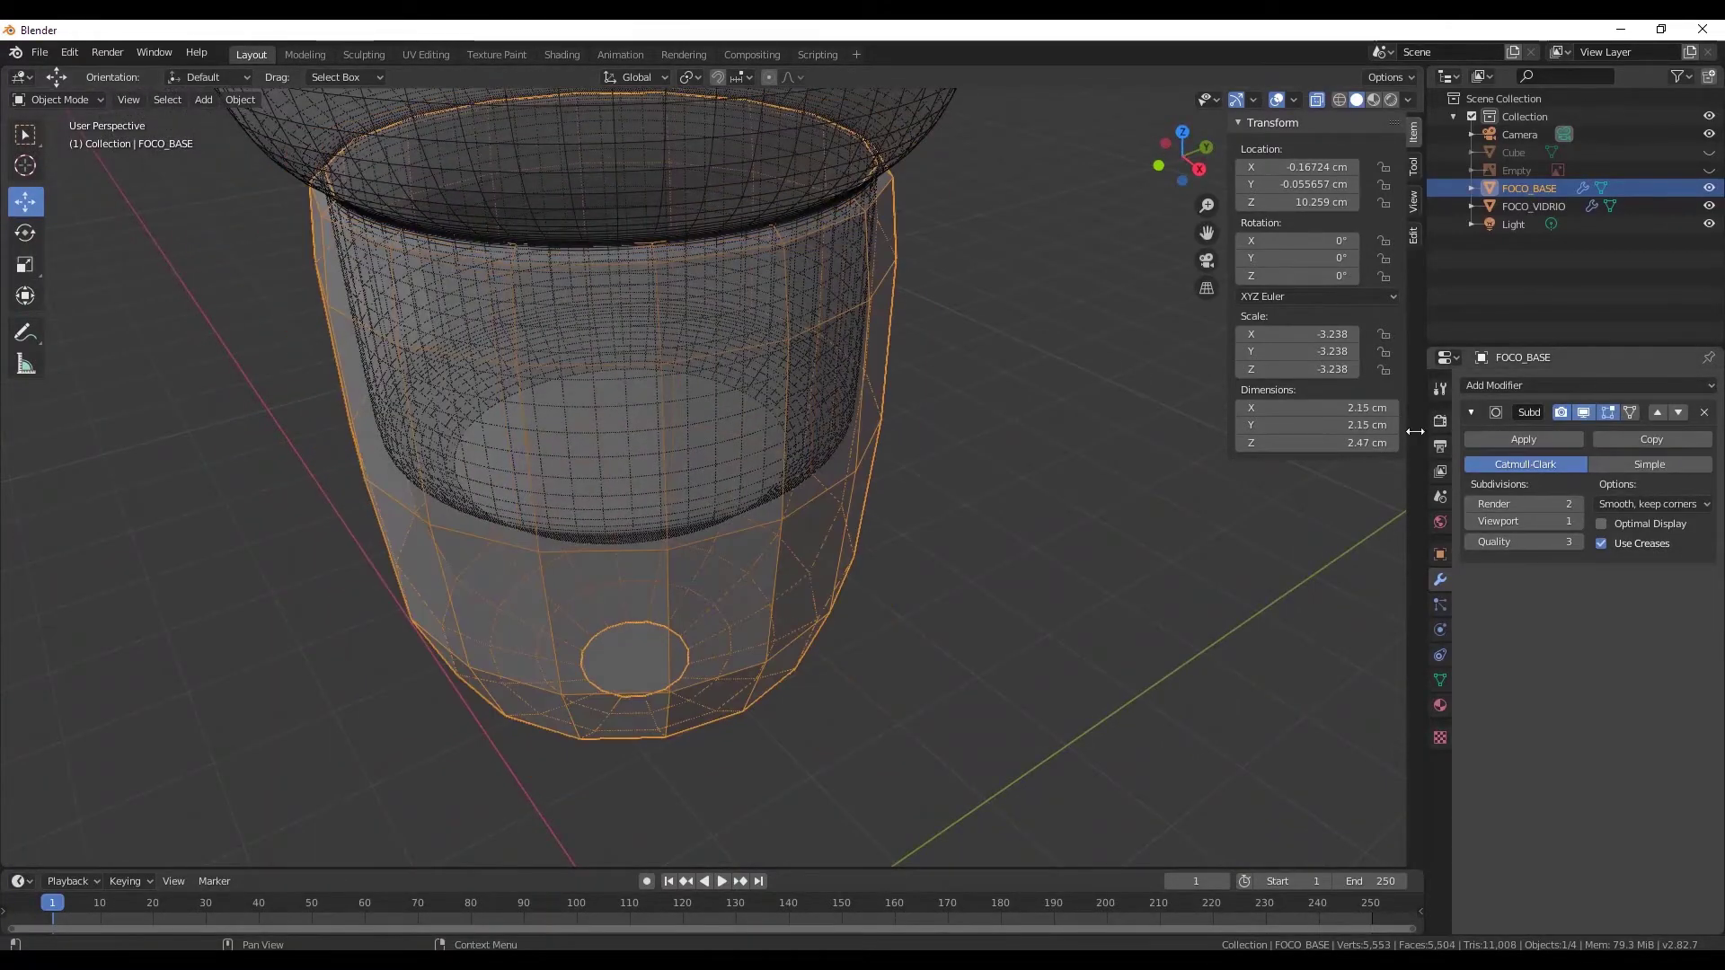
pyautogui.scroll(-2, 539, 373)
pyautogui.scroll(-2, 627, 643)
pyautogui.moveTo(622, 636)
pyautogui.mouseDown(button='middle')
pyautogui.moveTo(595, 488)
pyautogui.moveTo(483, 575)
pyautogui.moveTo(462, 639)
pyautogui.moveTo(595, 652)
pyautogui.moveTo(617, 575)
pyautogui.mouseUp(button='middle')
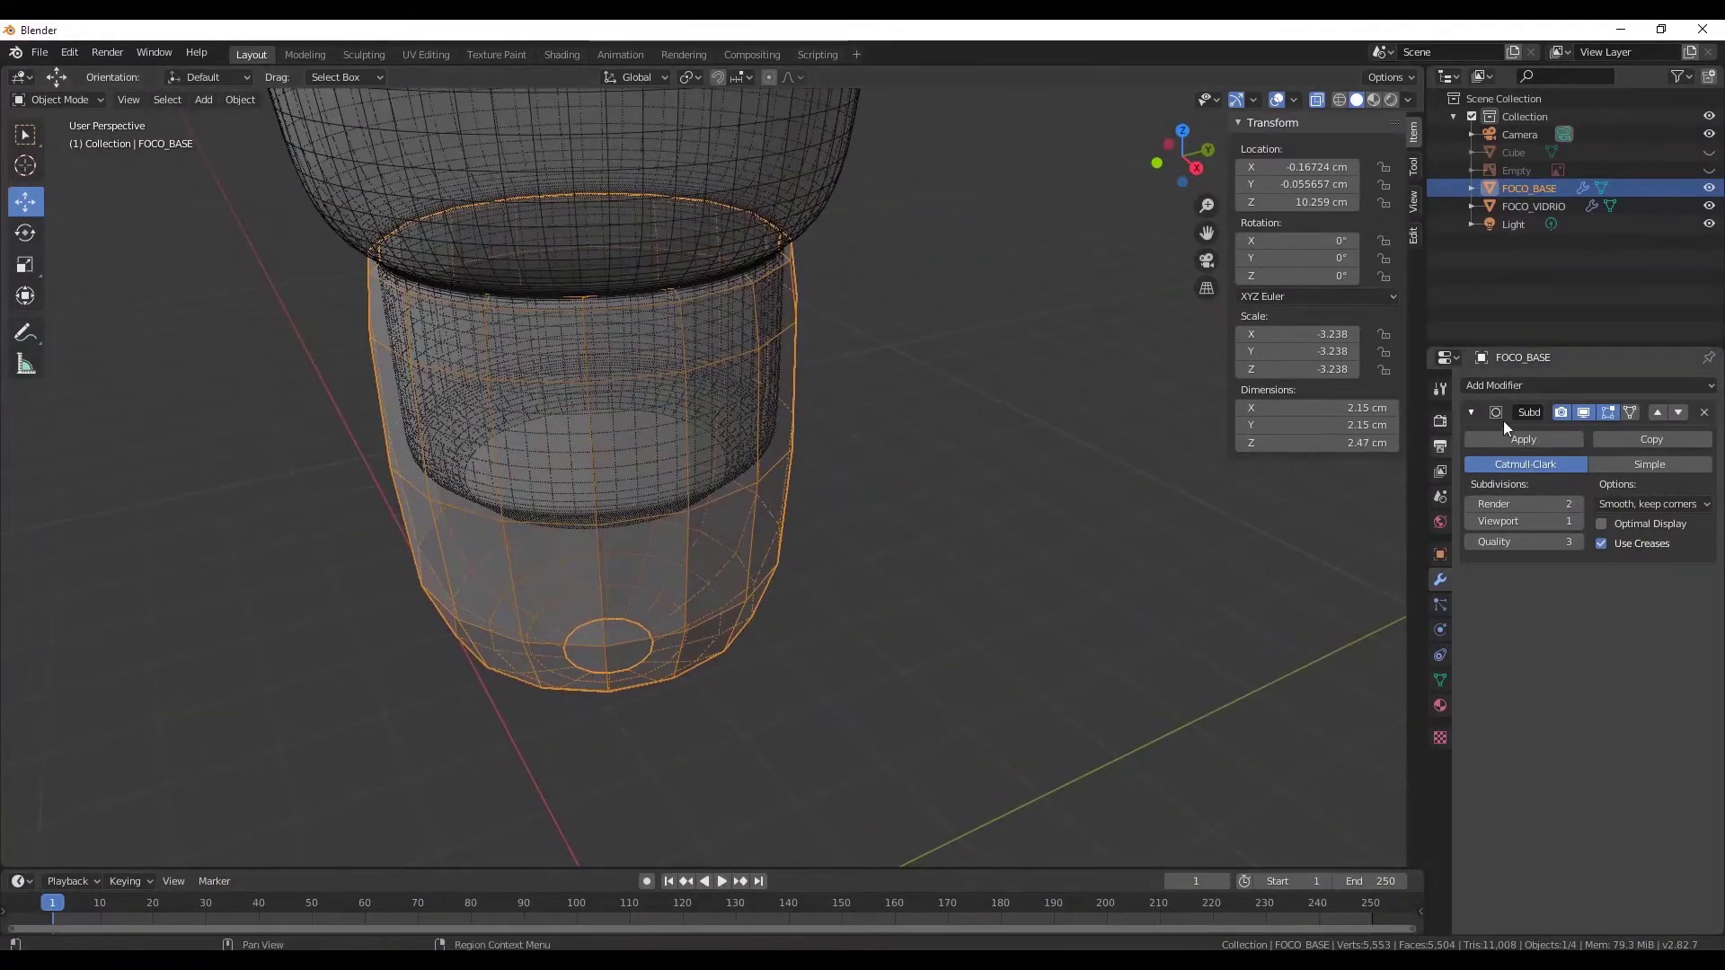
pyautogui.click(1583, 412)
# - Enter Edit Mode on FOCO_BASE and select its top rim edge loop
pyautogui.moveTo(474, 309)
pyautogui.mouseDown(button='middle')
pyautogui.moveTo(584, 415)
pyautogui.moveTo(721, 310)
pyautogui.moveTo(784, 401)
pyautogui.moveTo(754, 378)
pyautogui.moveTo(874, 332)
pyautogui.moveTo(816, 307)
pyautogui.moveTo(763, 442)
pyautogui.moveTo(790, 431)
pyautogui.moveTo(782, 493)
pyautogui.moveTo(884, 351)
pyautogui.moveTo(834, 262)
pyautogui.moveTo(423, 322)
pyautogui.mouseUp(button='middle')
pyautogui.click(62, 101)
pyautogui.click(62, 144)
pyautogui.click(835, 261)
pyautogui.keyDown('alt'); pyautogui.click(777, 289); pyautogui.keyUp('alt')
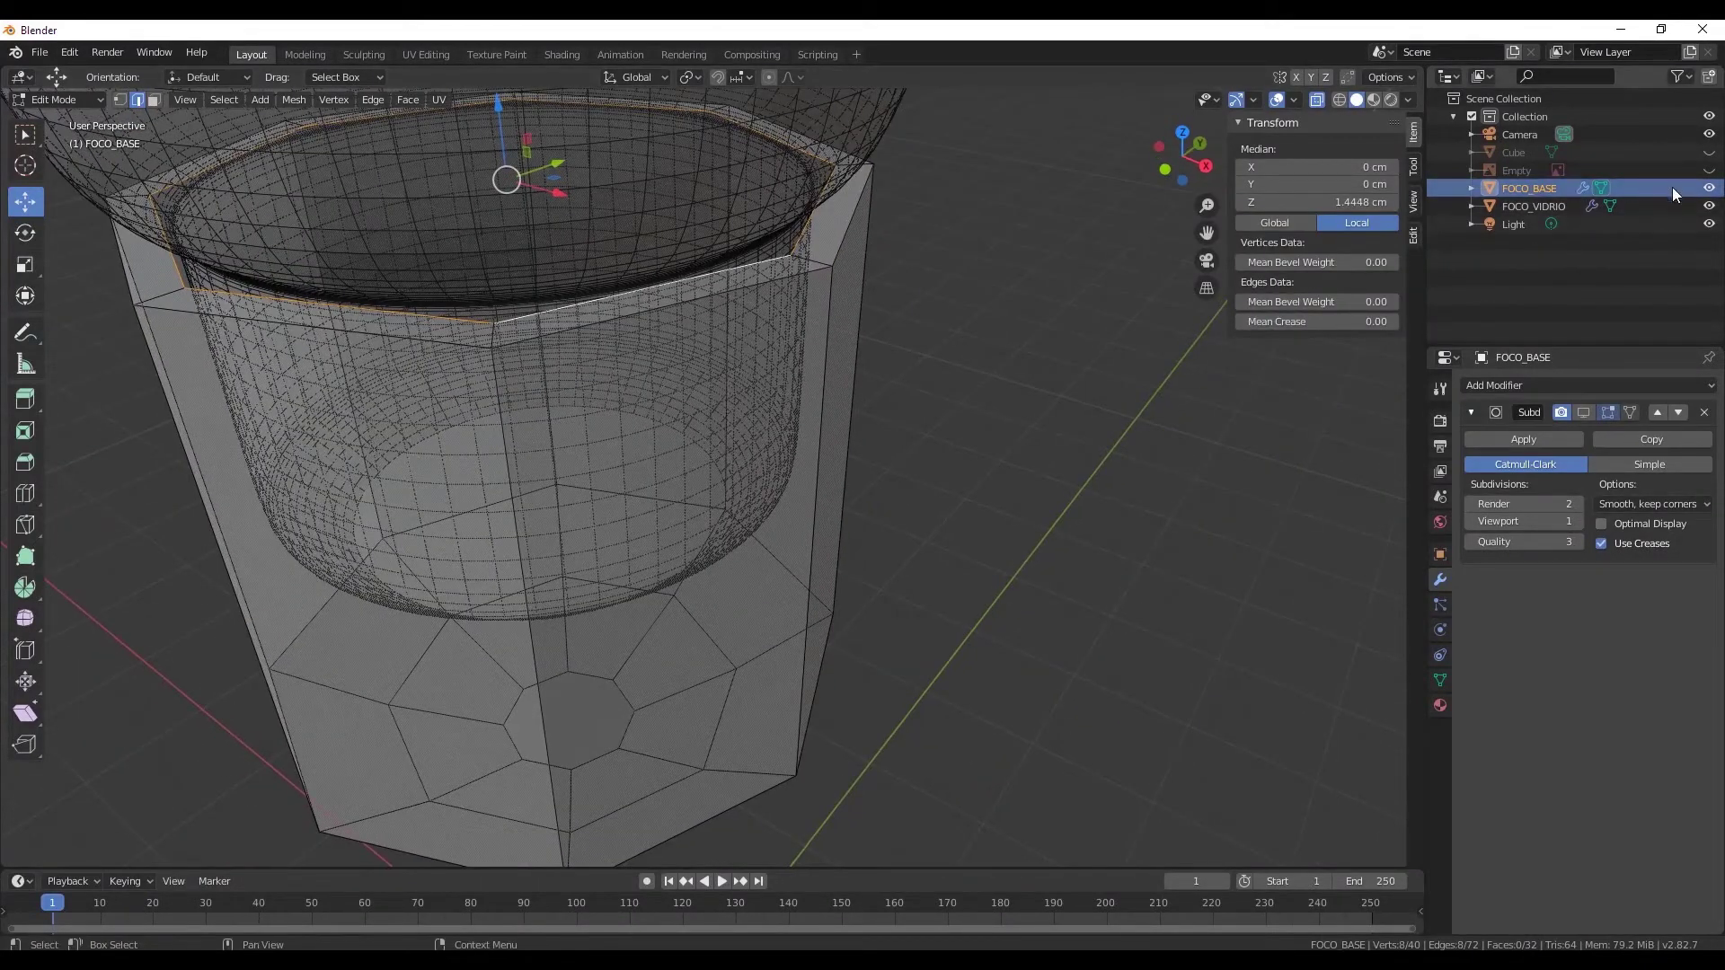
# - Hide FOCO_VIDRIO and look down into the cup-shaped base
pyautogui.click(1710, 206)
pyautogui.moveTo(1123, 261)
pyautogui.mouseDown(button='middle')
pyautogui.moveTo(821, 287)
pyautogui.moveTo(1338, 85)
pyautogui.mouseUp(button='middle')
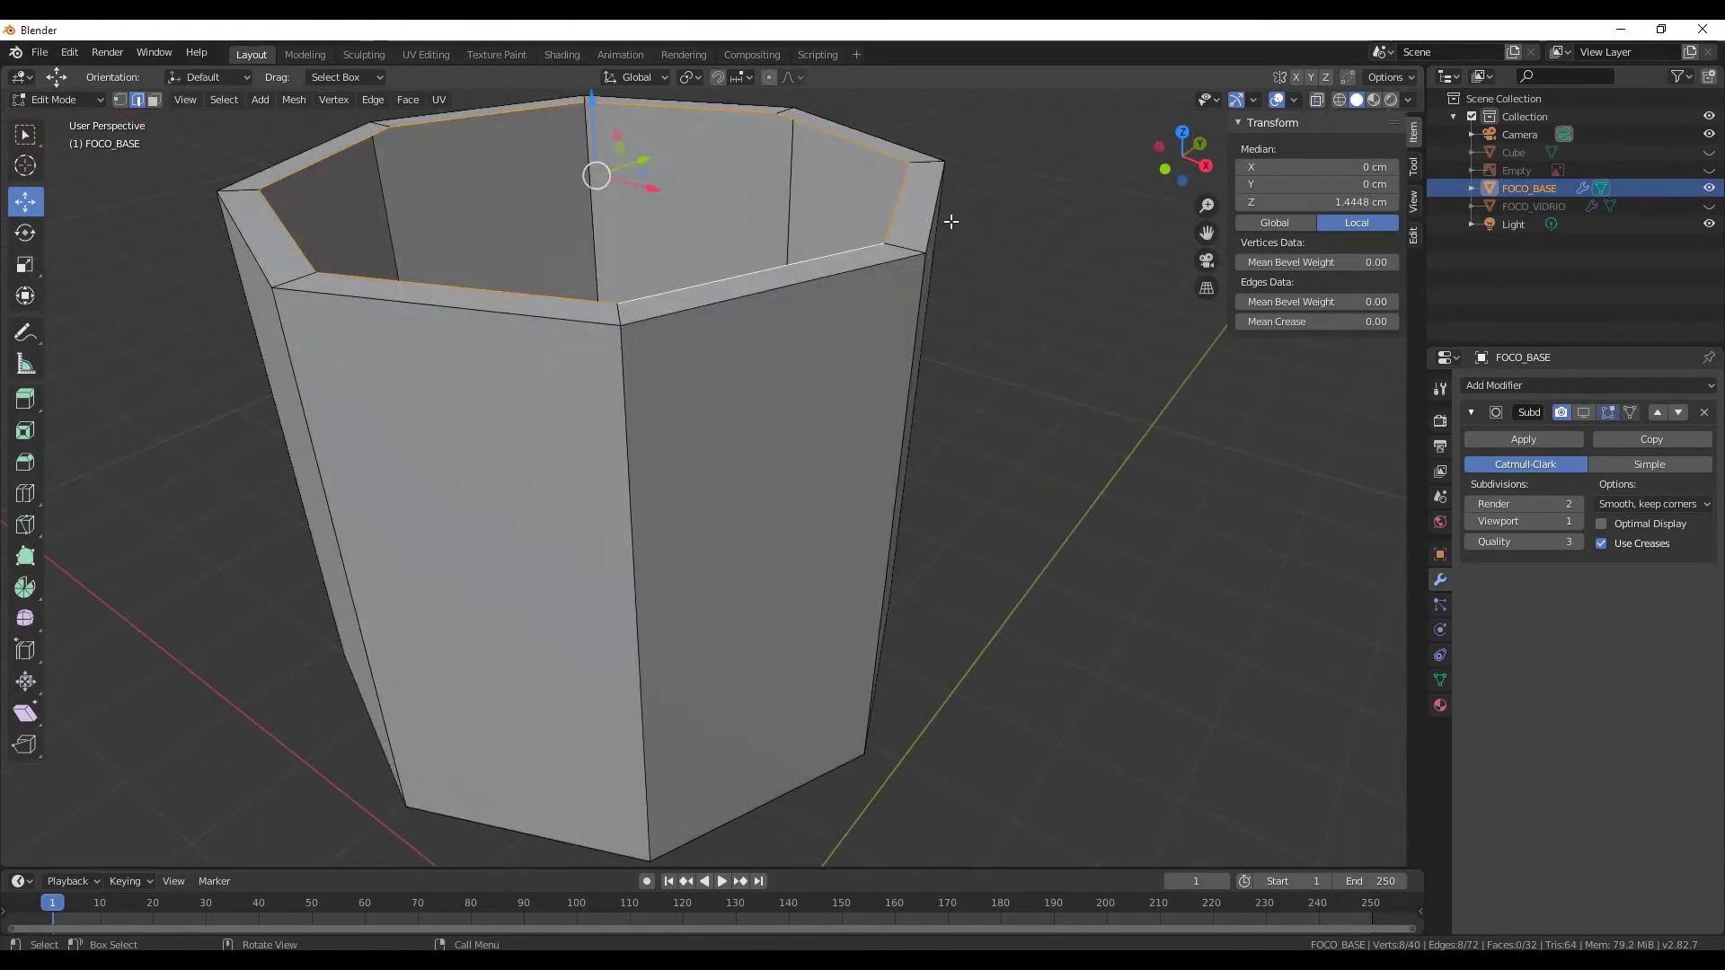
pyautogui.scroll(-3, 951, 221)
pyautogui.moveTo(952, 221)
pyautogui.mouseDown(button='middle')
pyautogui.moveTo(805, 378)
pyautogui.moveTo(697, 218)
pyautogui.mouseUp(button='middle')
pyautogui.scroll(3, 862, 296)
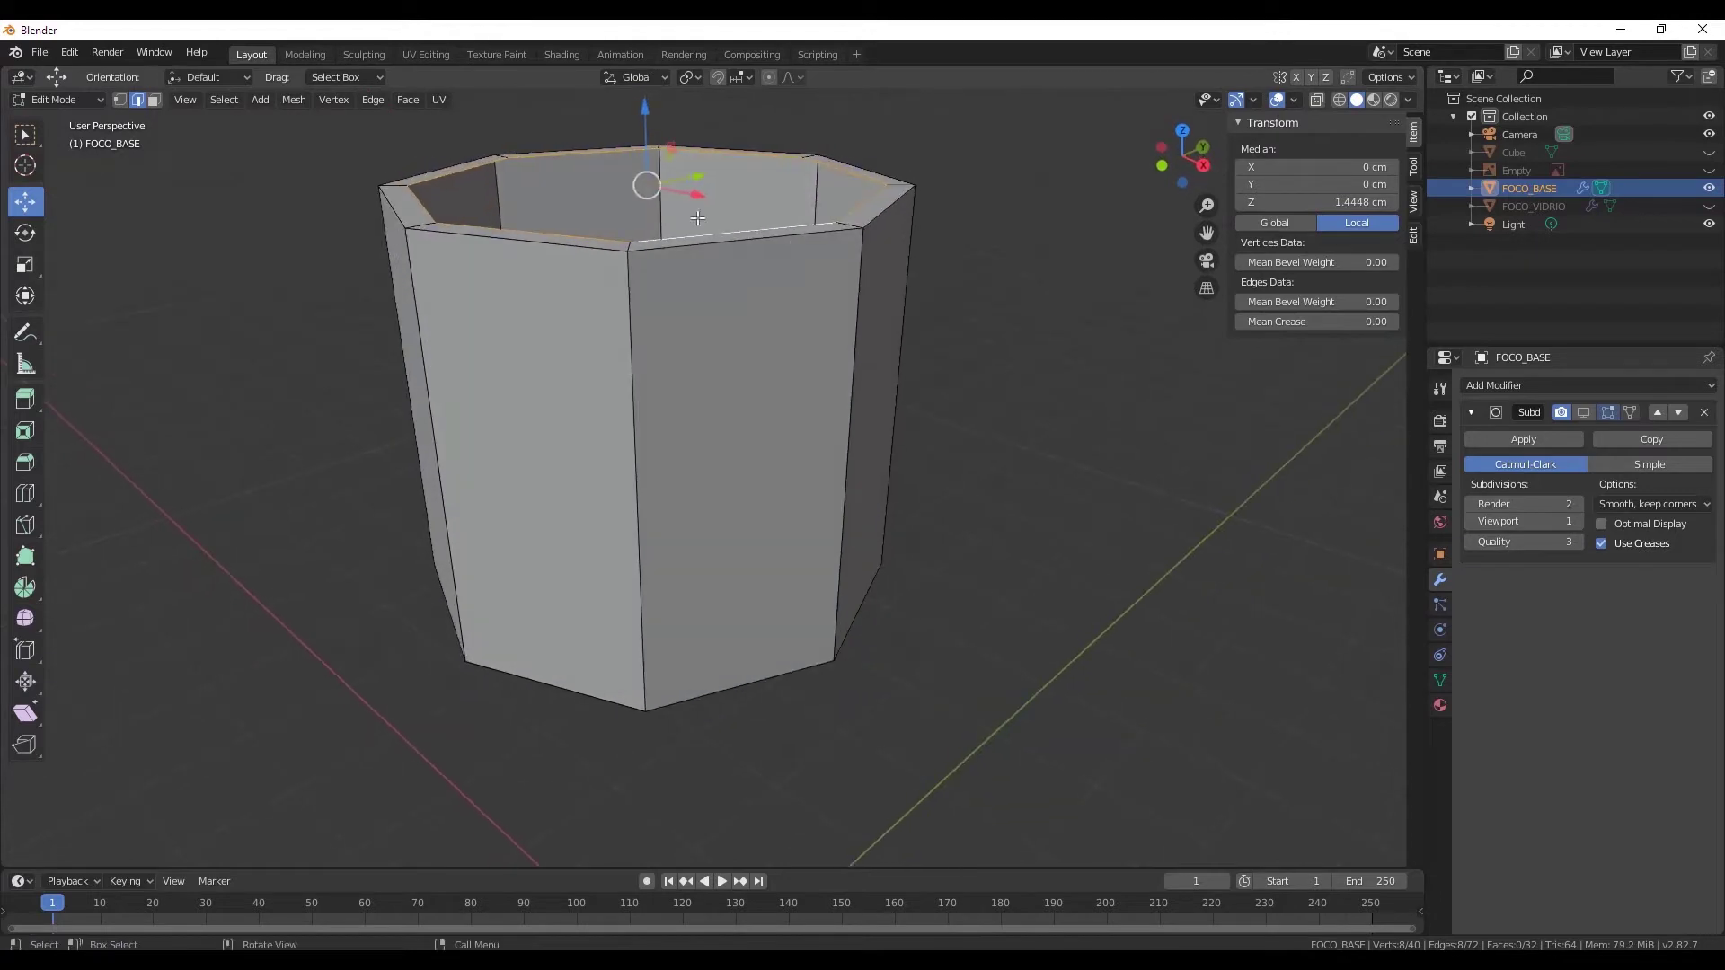
pyautogui.scroll(3, 697, 218)
pyautogui.scroll(-2, 697, 218)
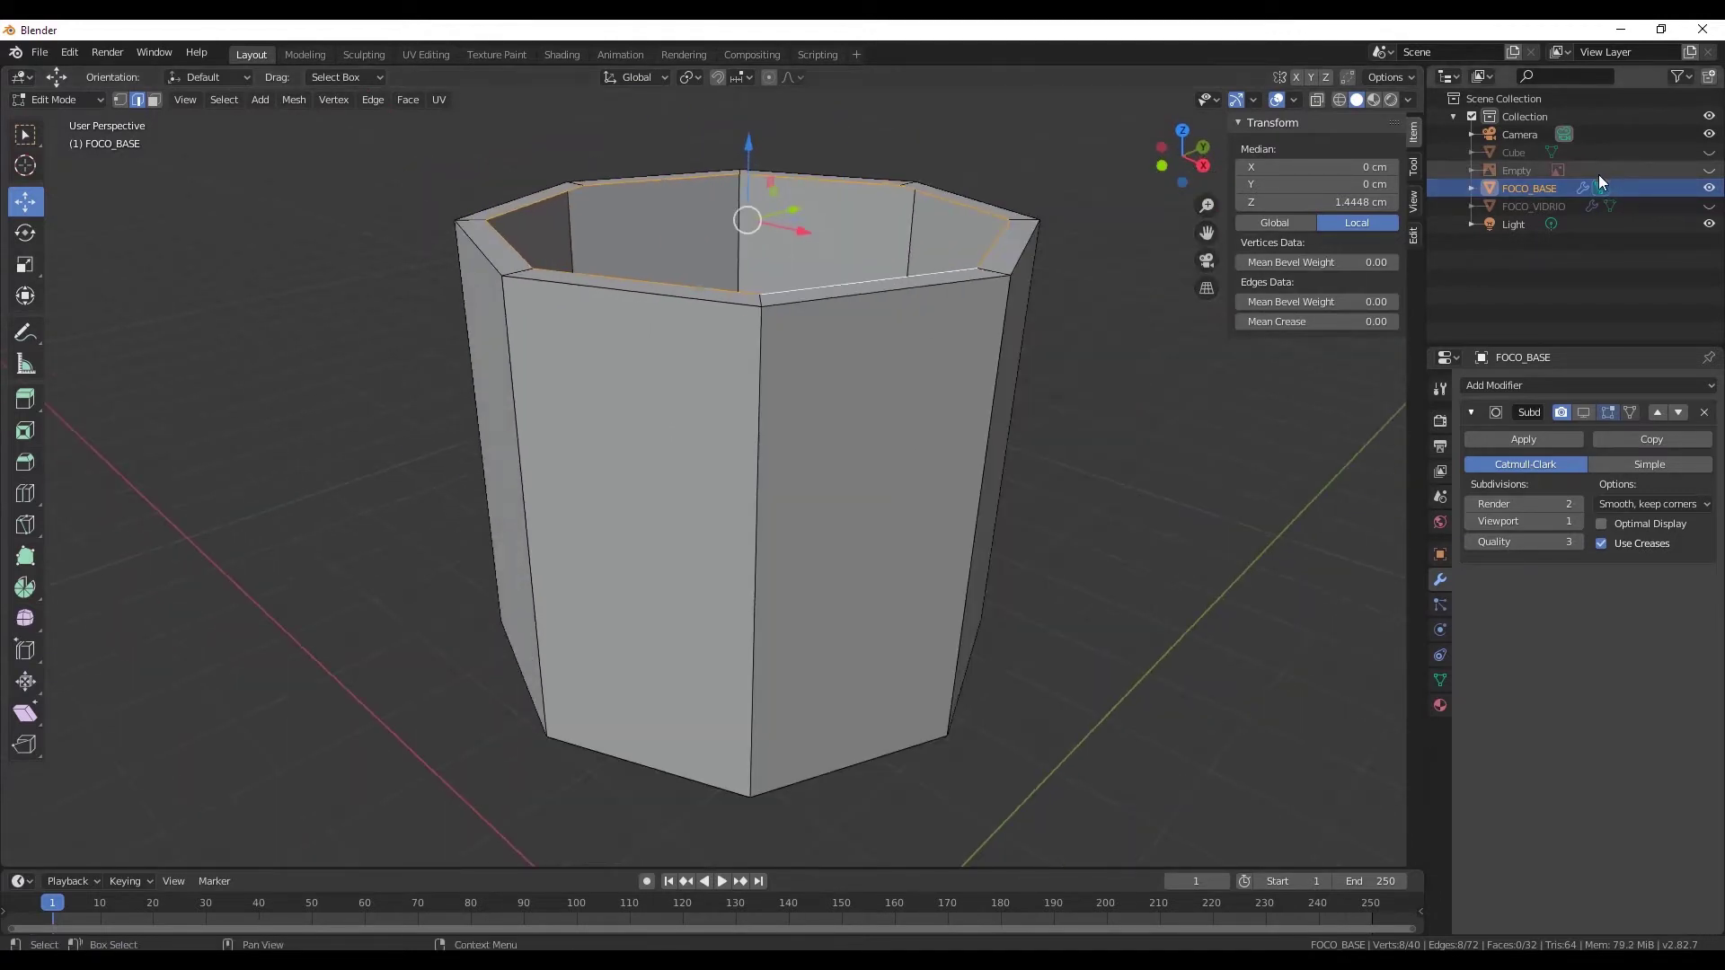
pyautogui.moveTo(1033, 341)
pyautogui.mouseDown(button='middle')
pyautogui.moveTo(970, 416)
pyautogui.moveTo(1159, 221)
pyautogui.mouseUp(button='middle')
# - Show FOCO_VIDRIO again, enable X-Ray, and view Back Orthographic with the base left of centre
pyautogui.click(1708, 205)
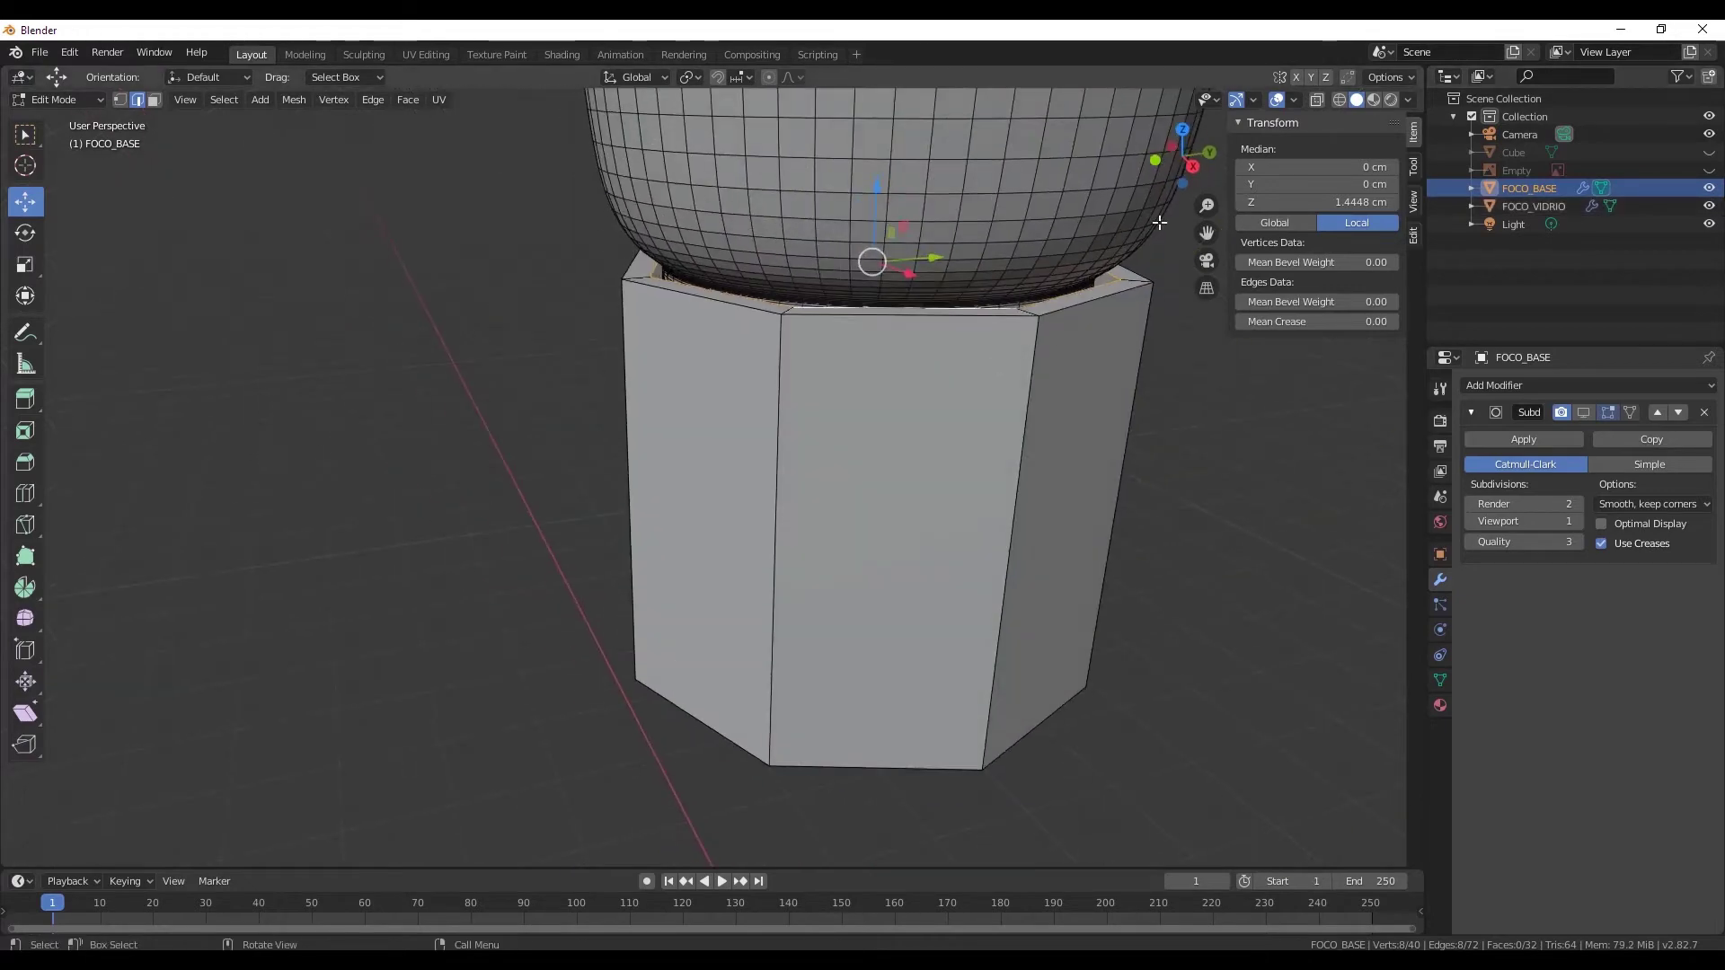
pyautogui.click(1315, 99)
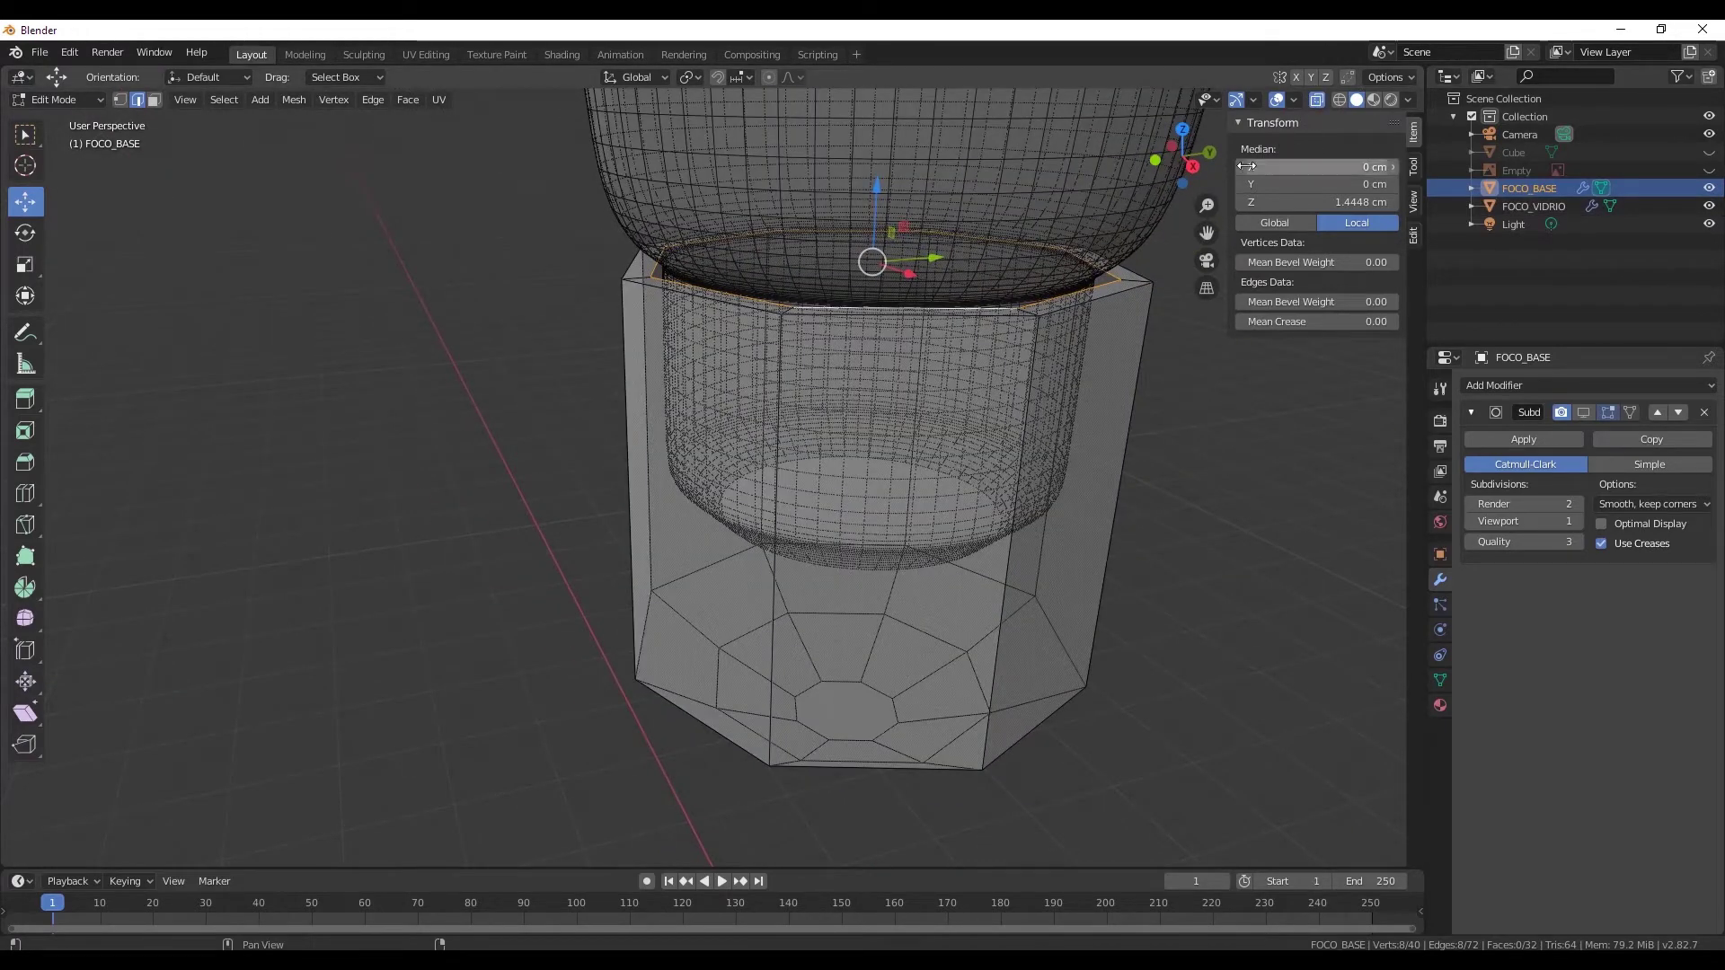
pyautogui.click(1155, 160)
pyautogui.keyDown('shift'); pyautogui.moveTo(982, 246); pyautogui.dragTo(552, 246, button='middle'); pyautogui.keyUp('shift')
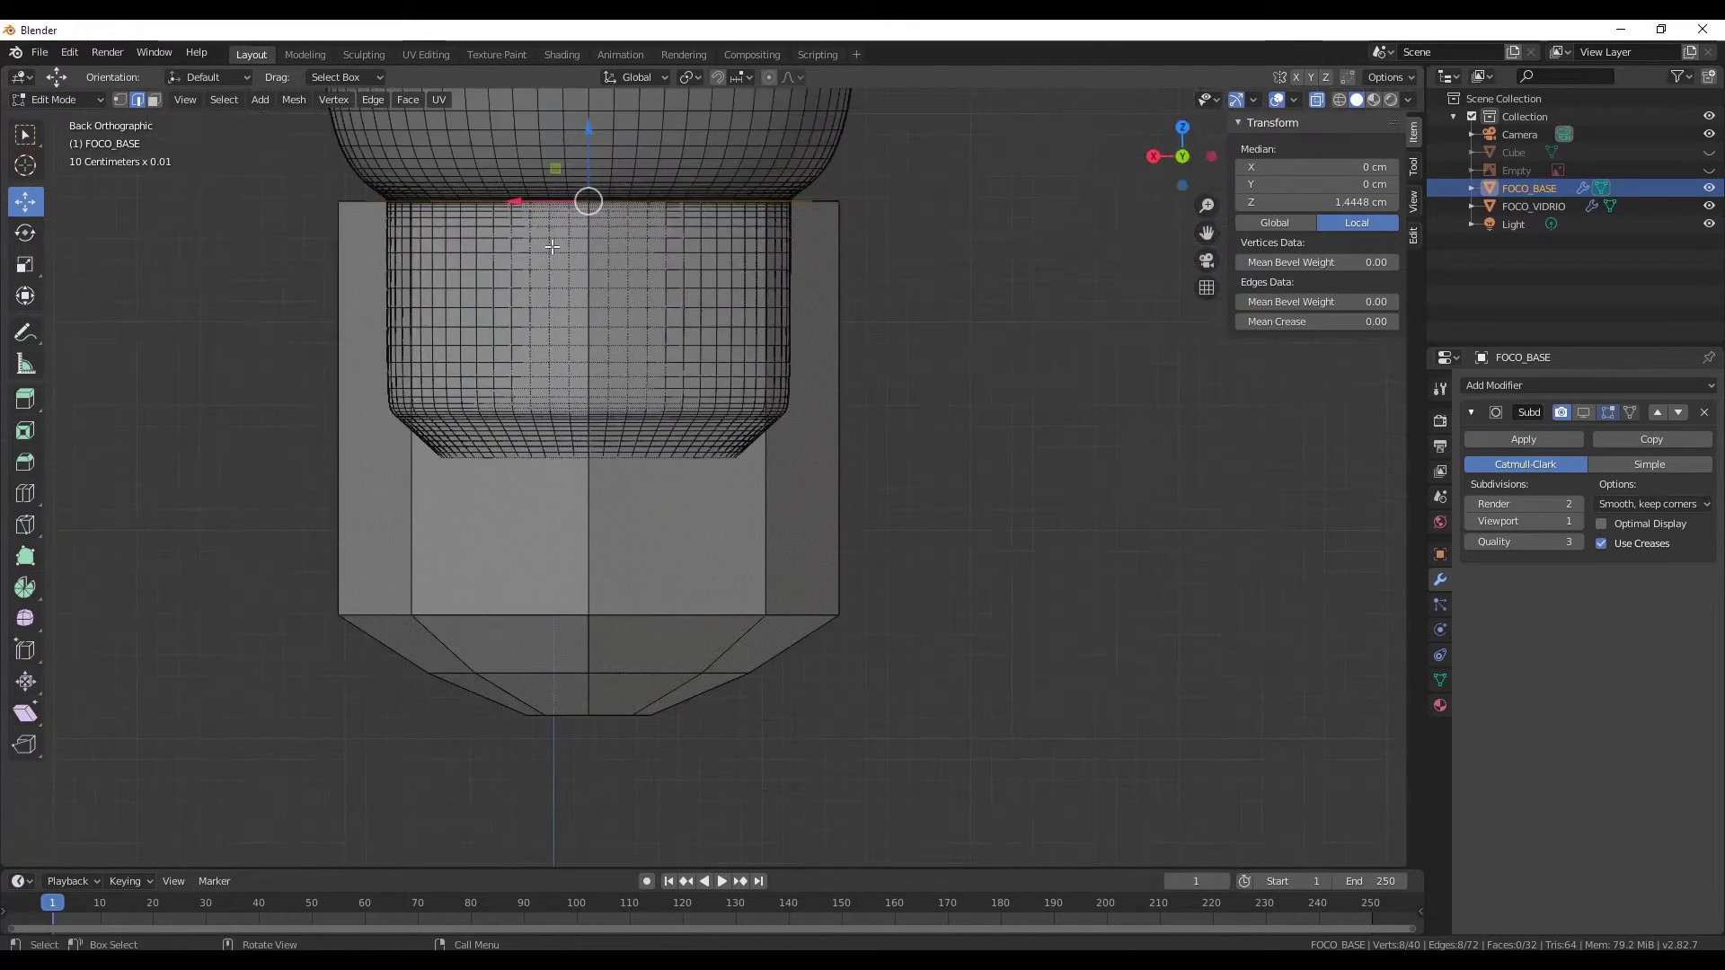
# - Move the rim loop down inside the base, then extrude it further down along Z
pyautogui.press('g')
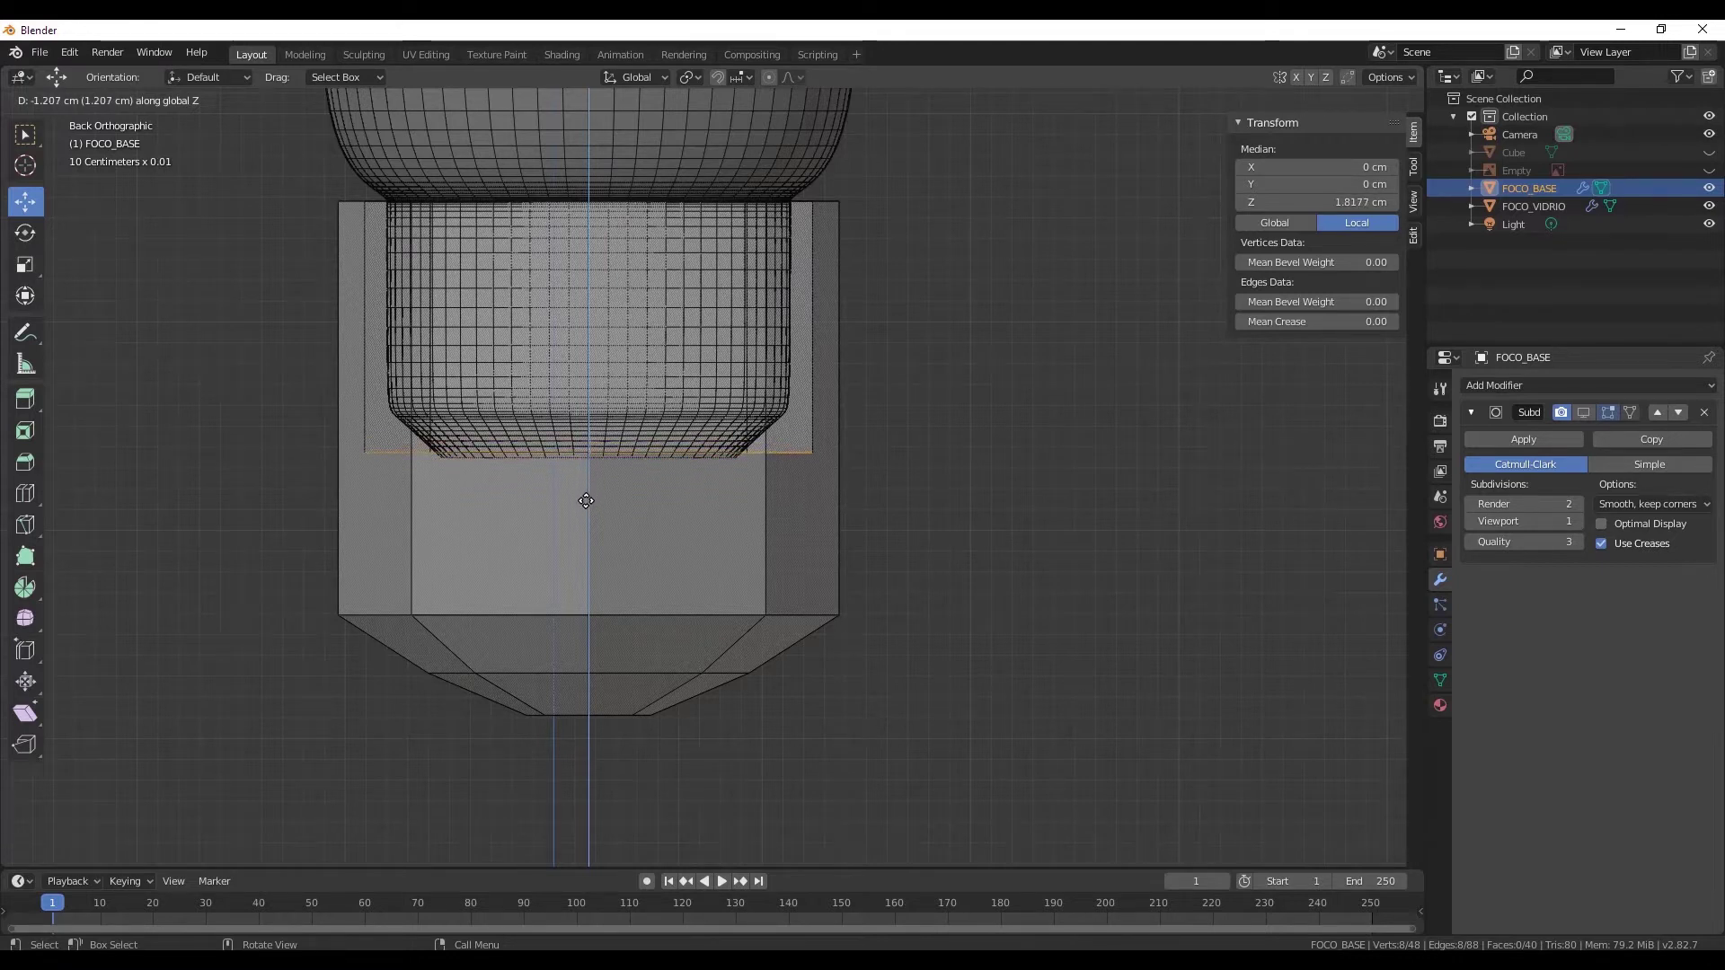
pyautogui.click(584, 502)
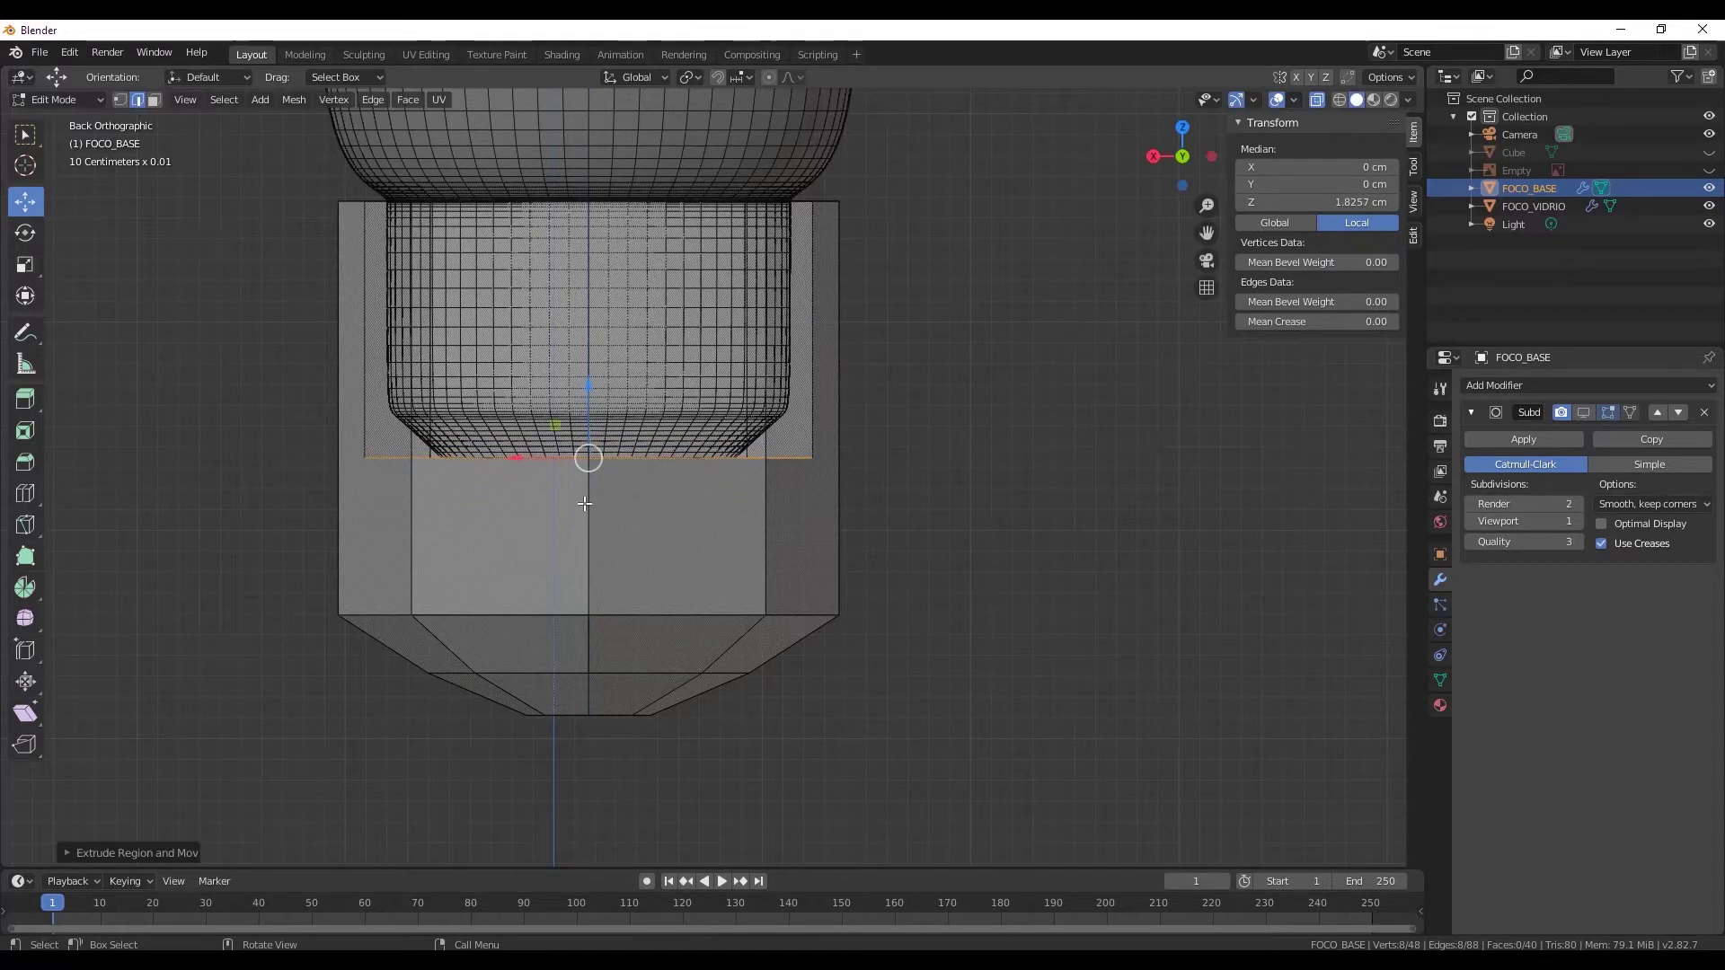
pyautogui.press('e')
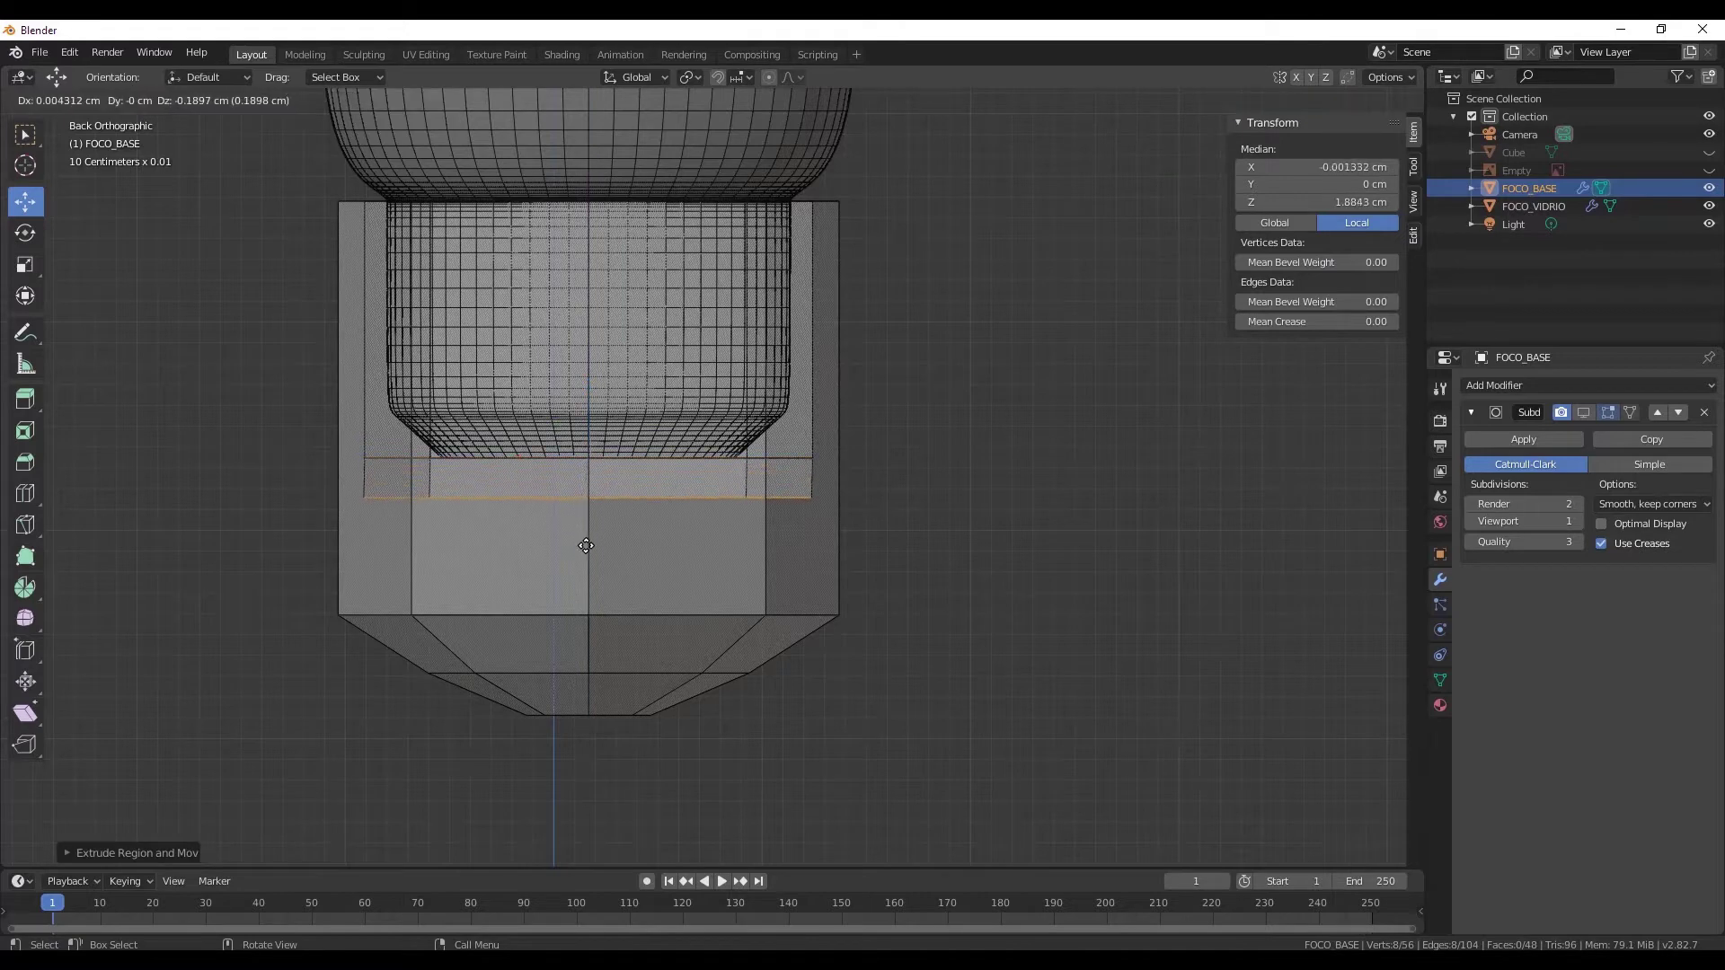
pyautogui.press('z')
pyautogui.click(600, 612)
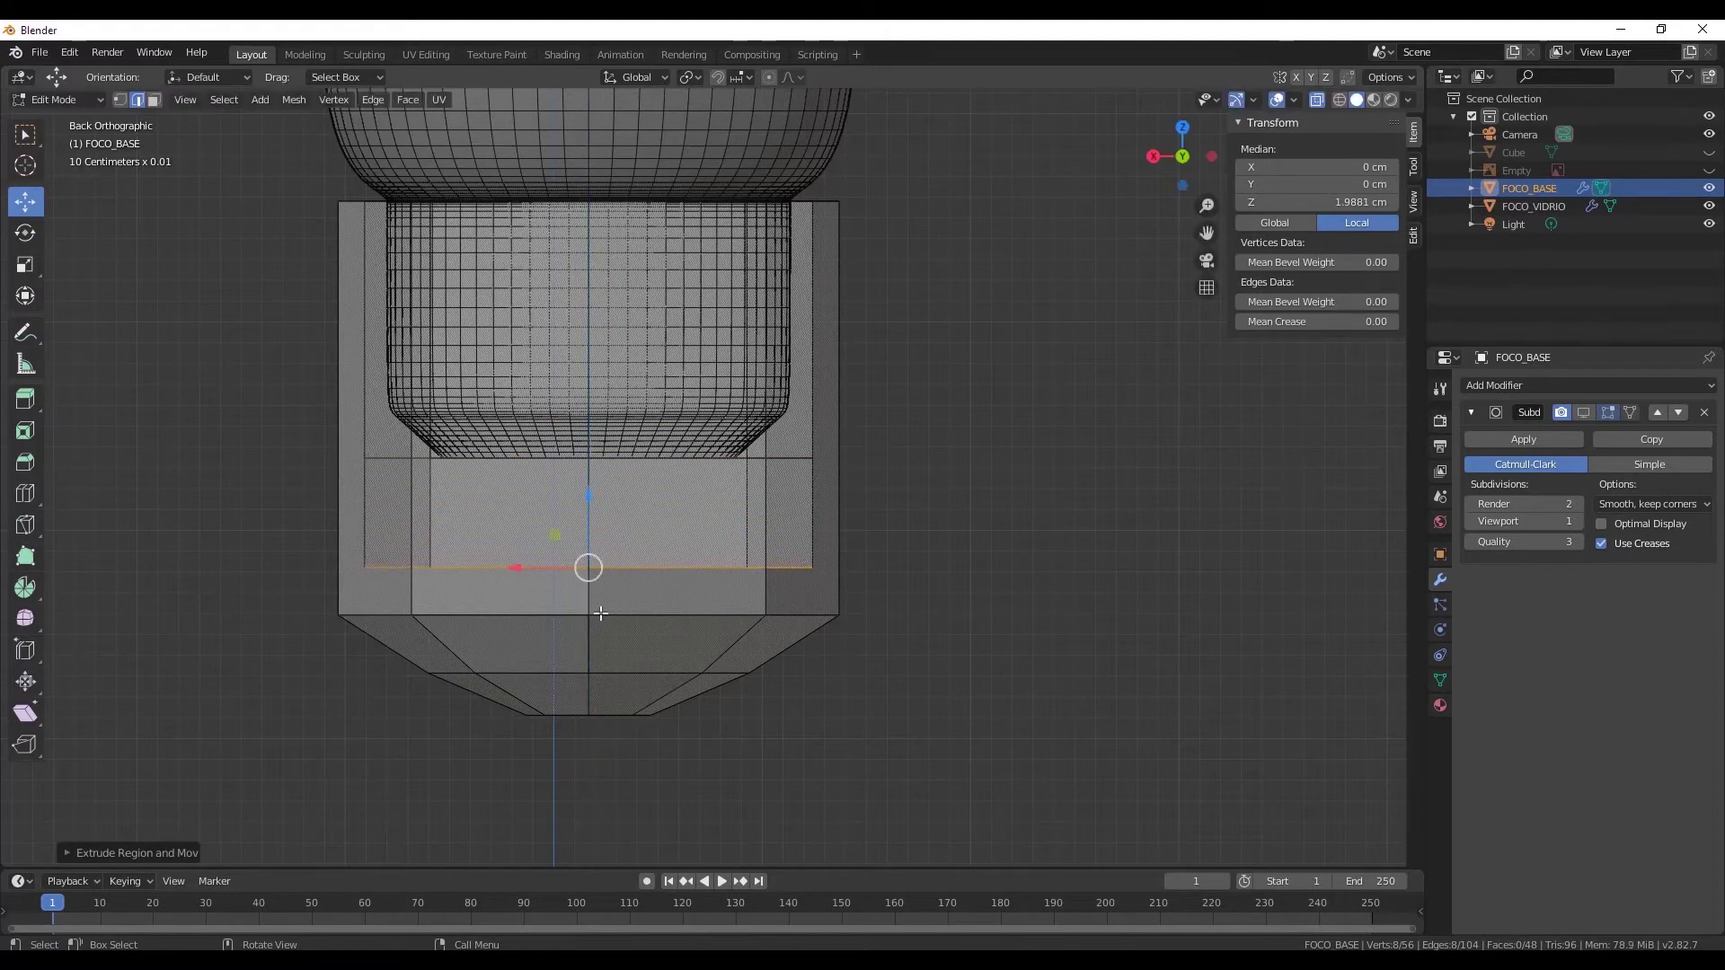
# - Scale the lowered inner loop inward to about 0.68
pyautogui.moveTo(699, 533); pyautogui.dragTo(722, 583, button='middle')
pyautogui.press('s')
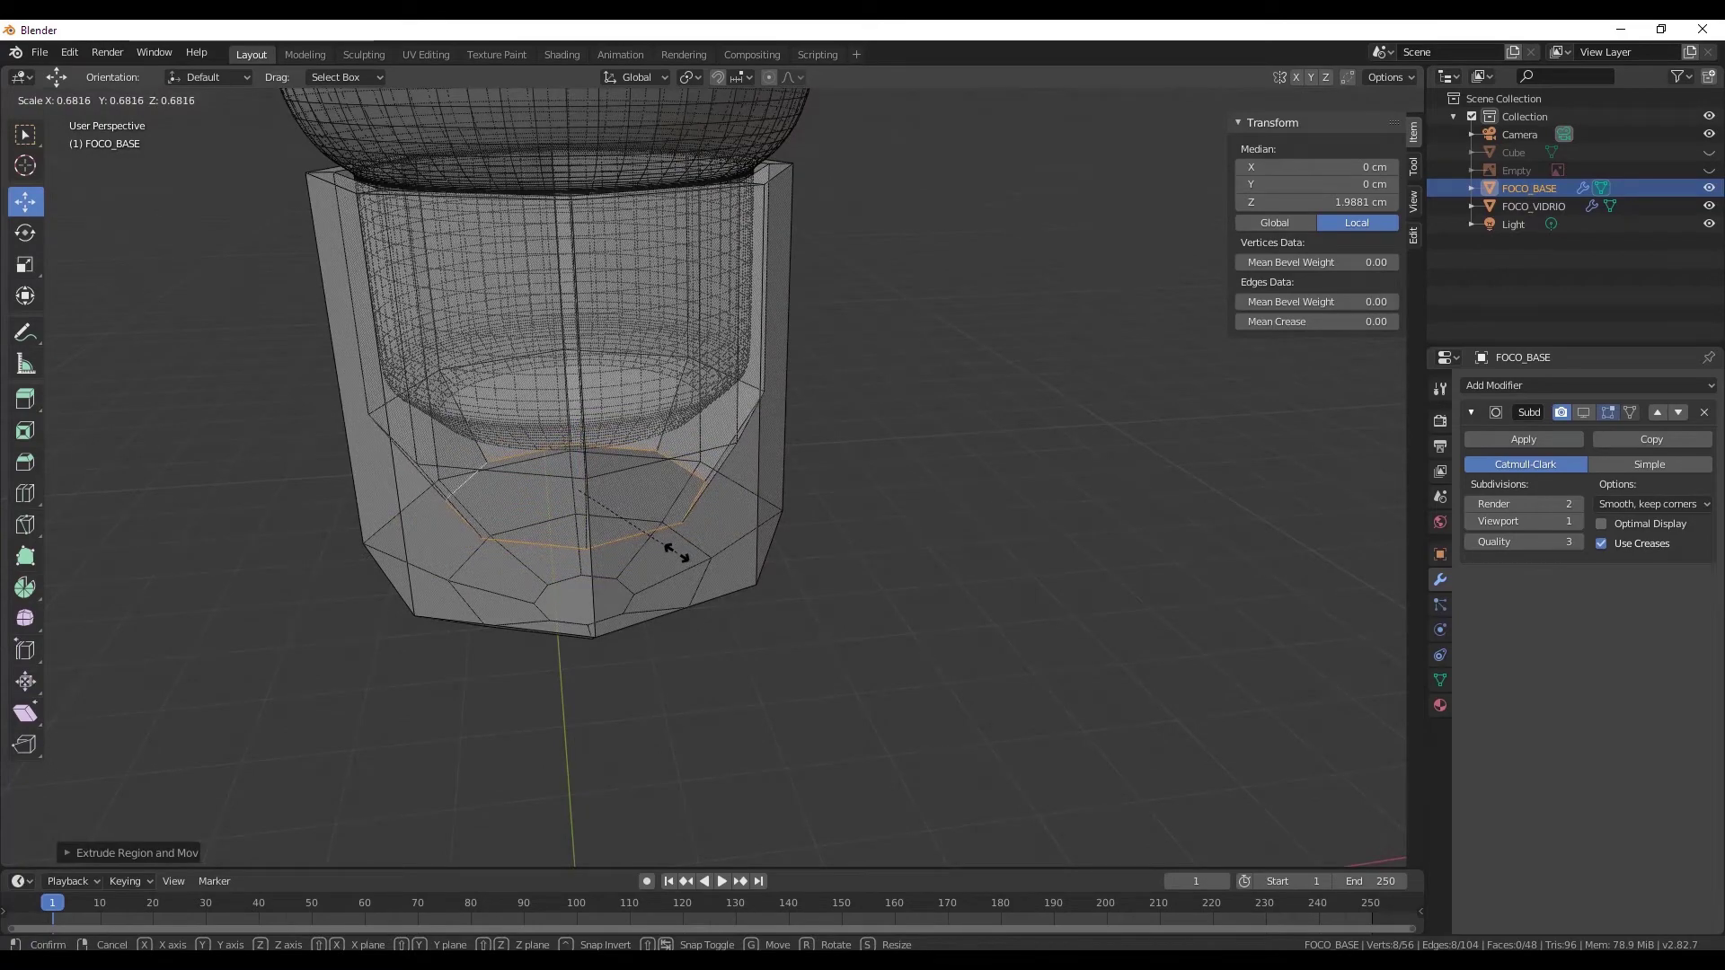
pyautogui.click(675, 553)
pyautogui.moveTo(676, 552)
pyautogui.mouseDown(button='middle')
pyautogui.moveTo(700, 549)
pyautogui.moveTo(604, 454)
pyautogui.moveTo(597, 512)
pyautogui.moveTo(678, 543)
pyautogui.moveTo(754, 517)
pyautogui.moveTo(596, 503)
pyautogui.moveTo(687, 467)
pyautogui.moveTo(744, 386)
pyautogui.moveTo(754, 539)
pyautogui.moveTo(700, 674)
pyautogui.moveTo(770, 401)
pyautogui.moveTo(780, 603)
pyautogui.moveTo(752, 455)
pyautogui.moveTo(953, 399)
pyautogui.mouseUp(button='middle')
# - Add a loop cut around the base and slide it up near the top rim
pyautogui.scroll(3, 779, 604)
pyautogui.scroll(3, 780, 603)
pyautogui.scroll(2, 752, 425)
pyautogui.scroll(2, 820, 416)
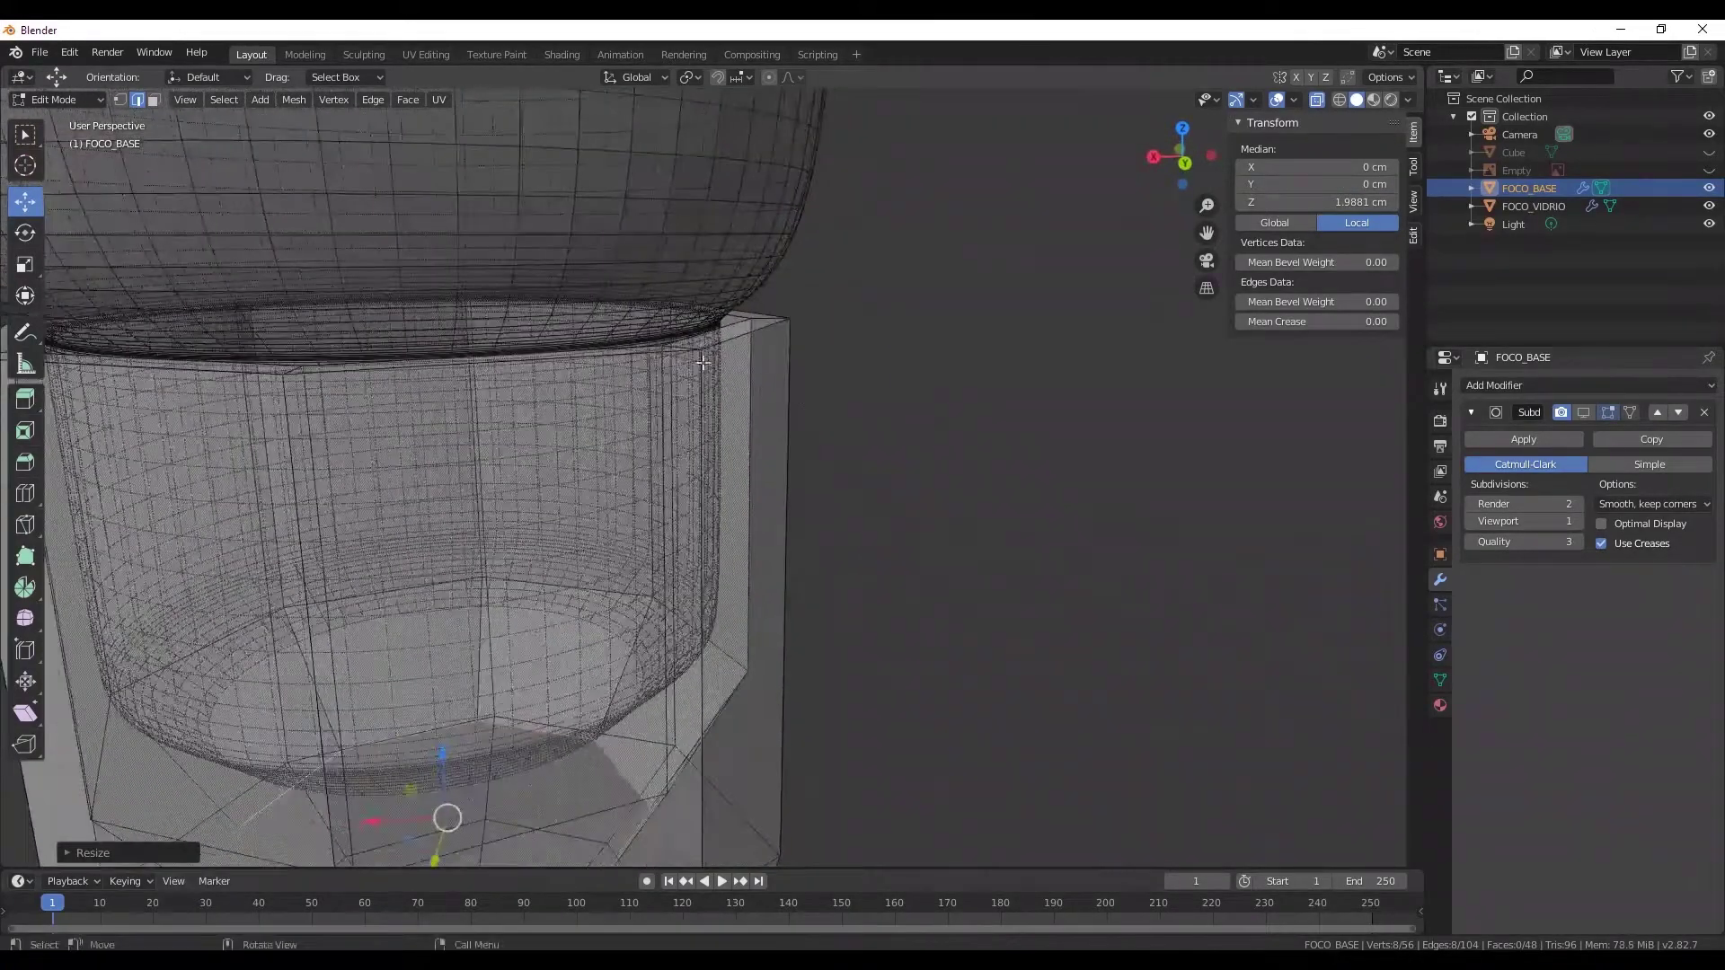
pyautogui.moveTo(820, 416); pyautogui.dragTo(799, 387, button='middle')
pyautogui.scroll(2, 787, 371)
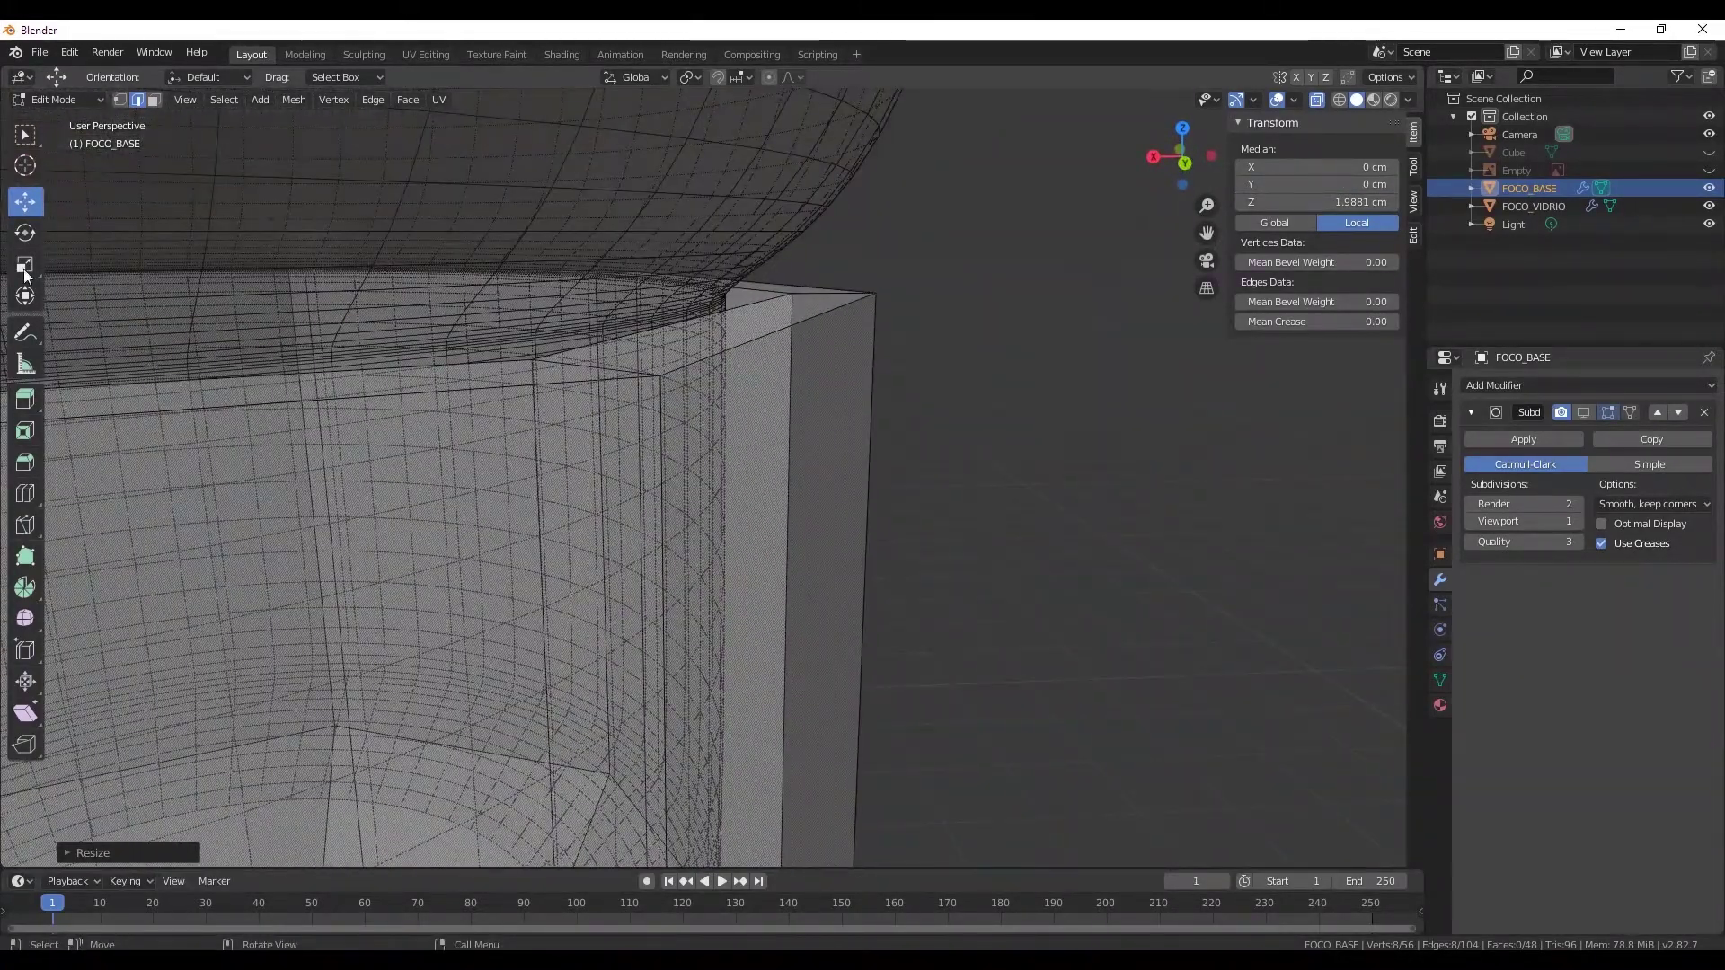
pyautogui.scroll(-2, 859, 363)
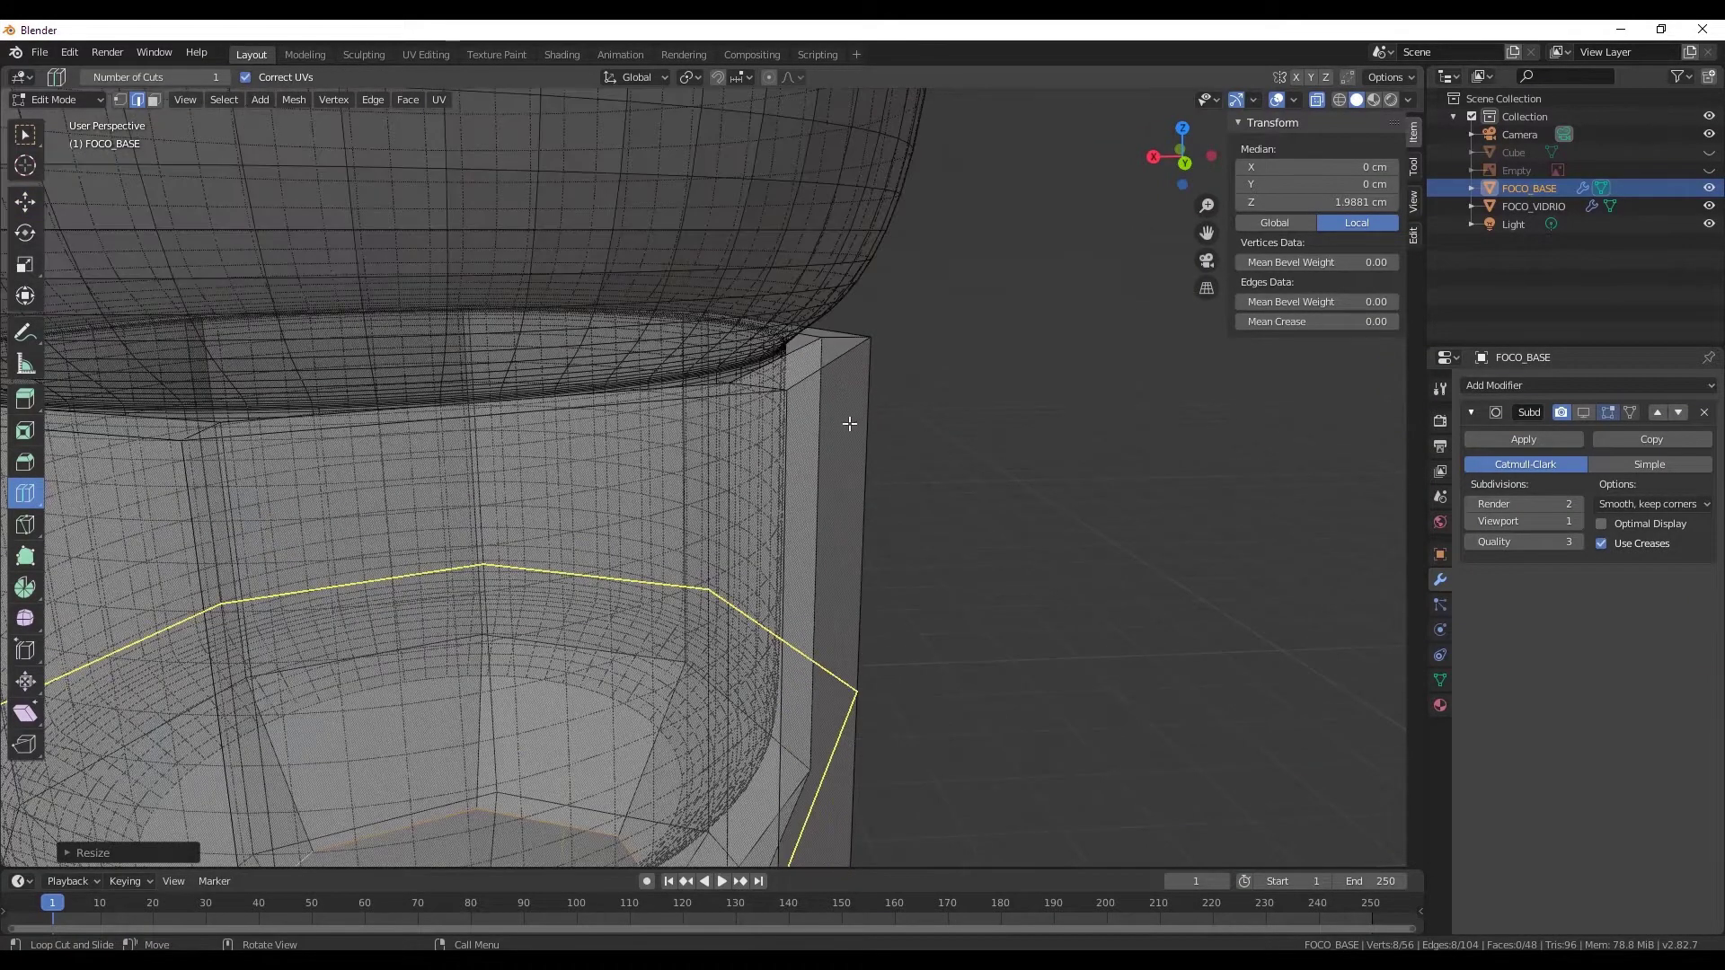
pyautogui.scroll(2, 835, 350)
pyautogui.scroll(1, 819, 343)
pyautogui.scroll(-3, 822, 367)
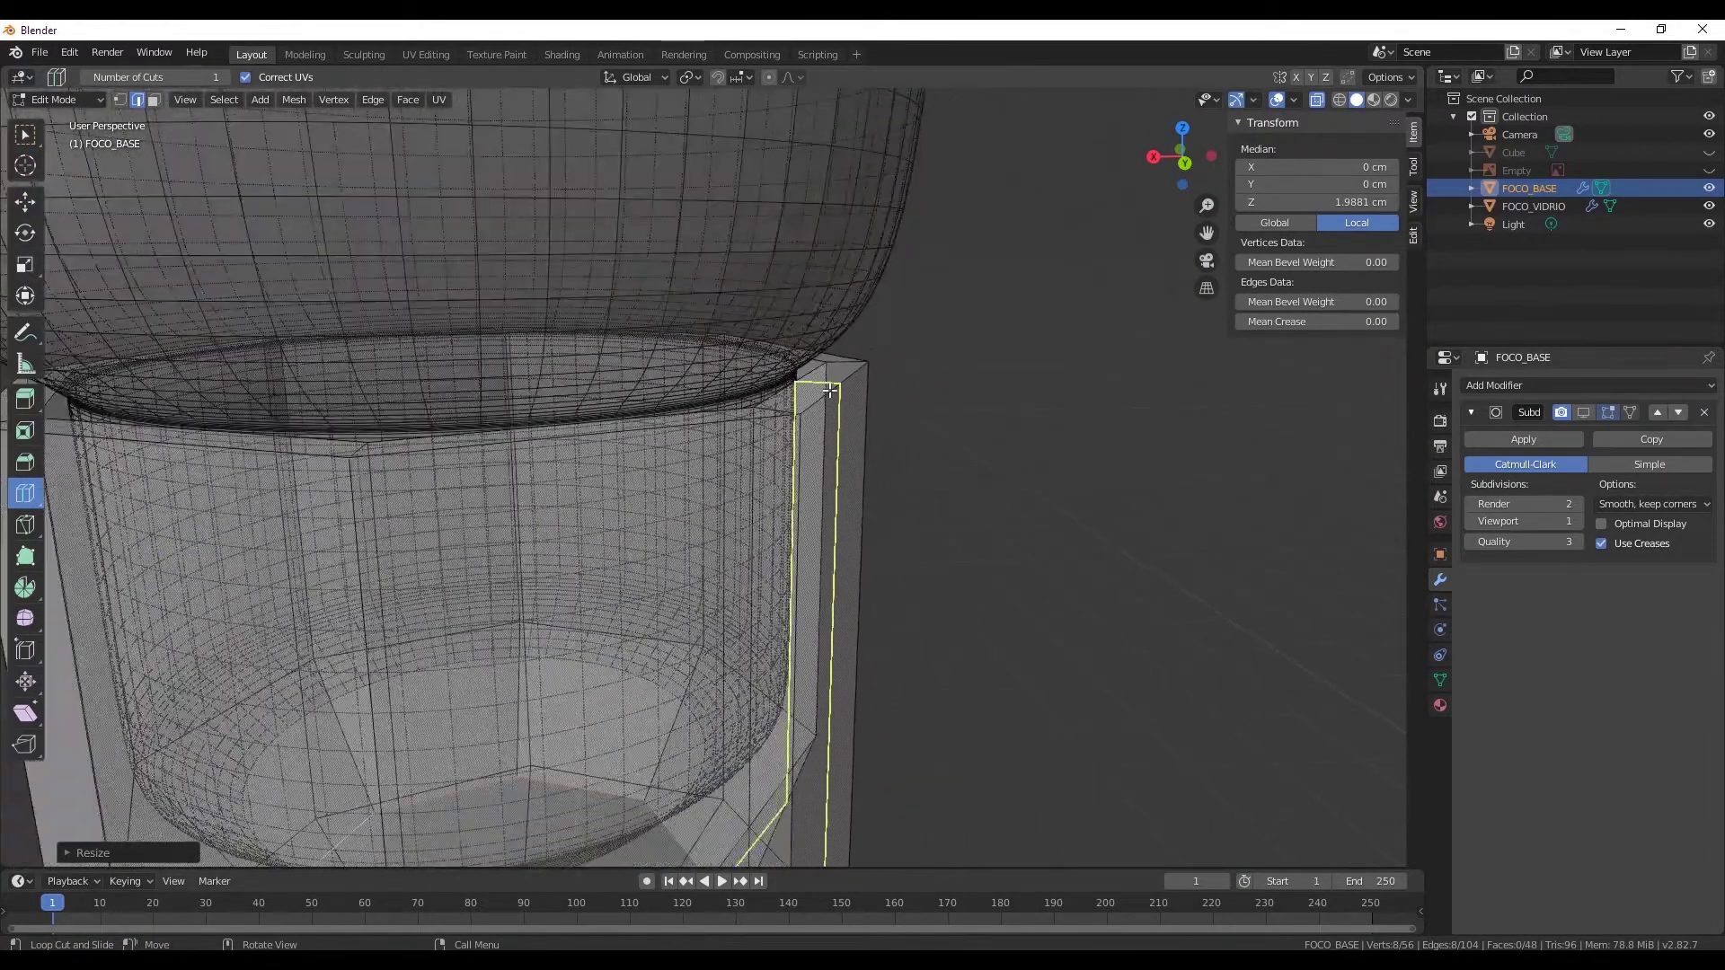
pyautogui.scroll(-1, 797, 462)
pyautogui.moveTo(797, 463); pyautogui.dragTo(791, 369)
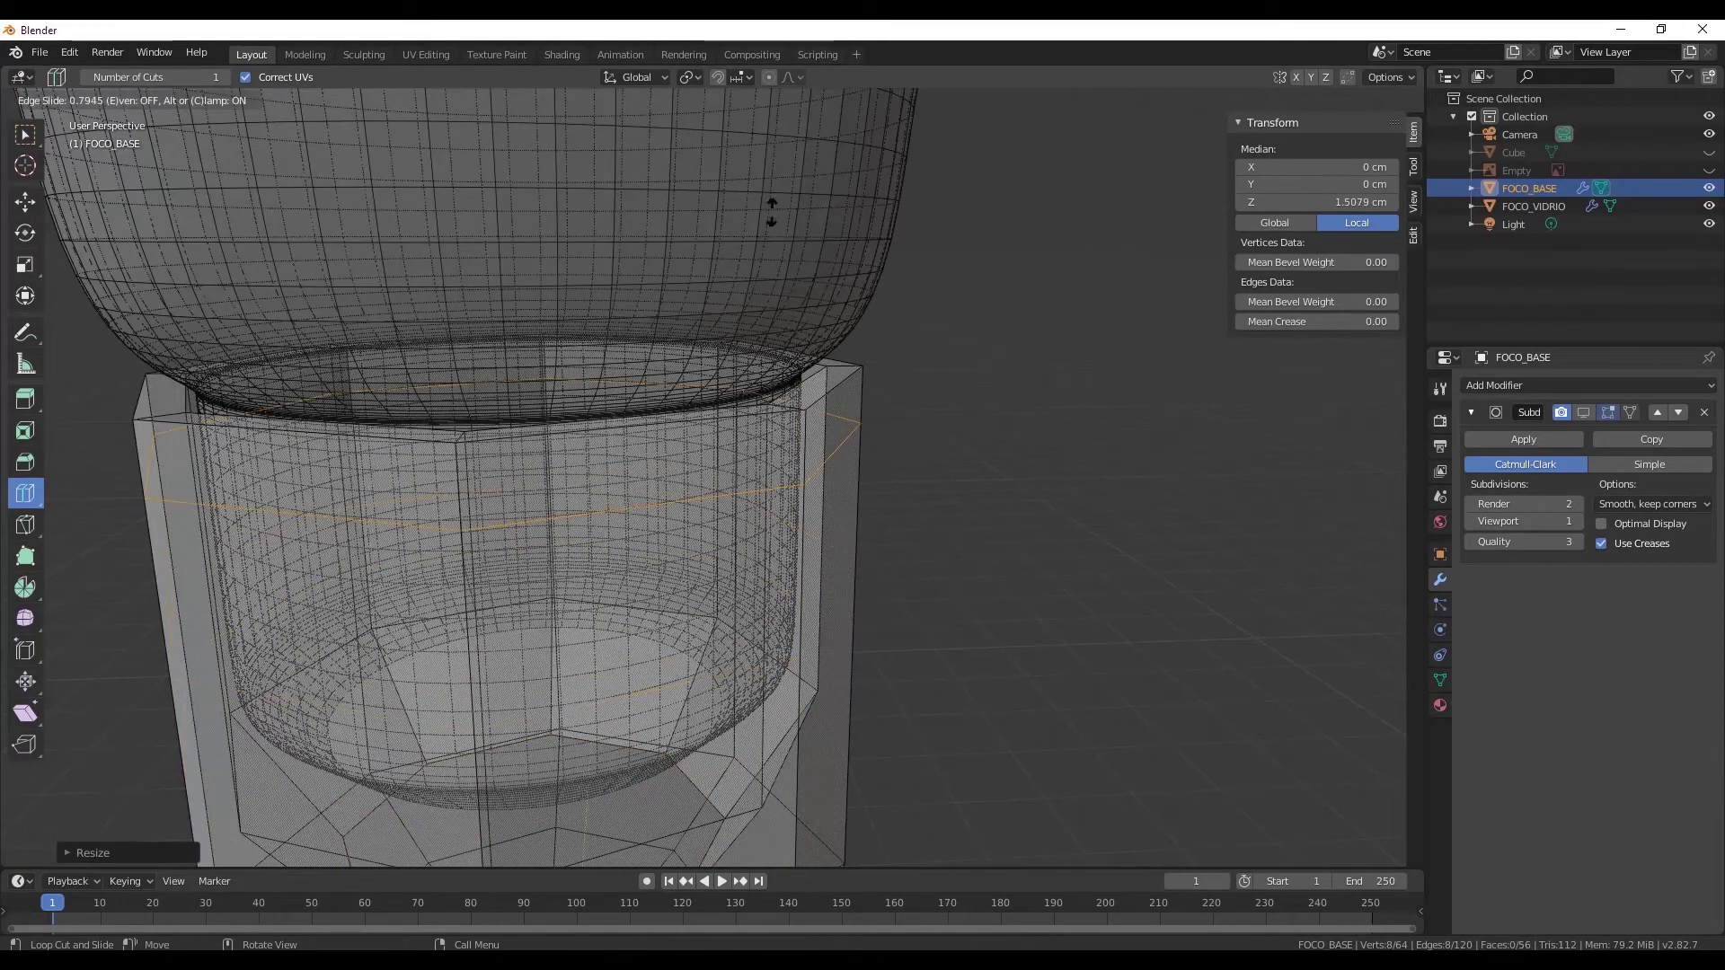
pyautogui.click(763, 157)
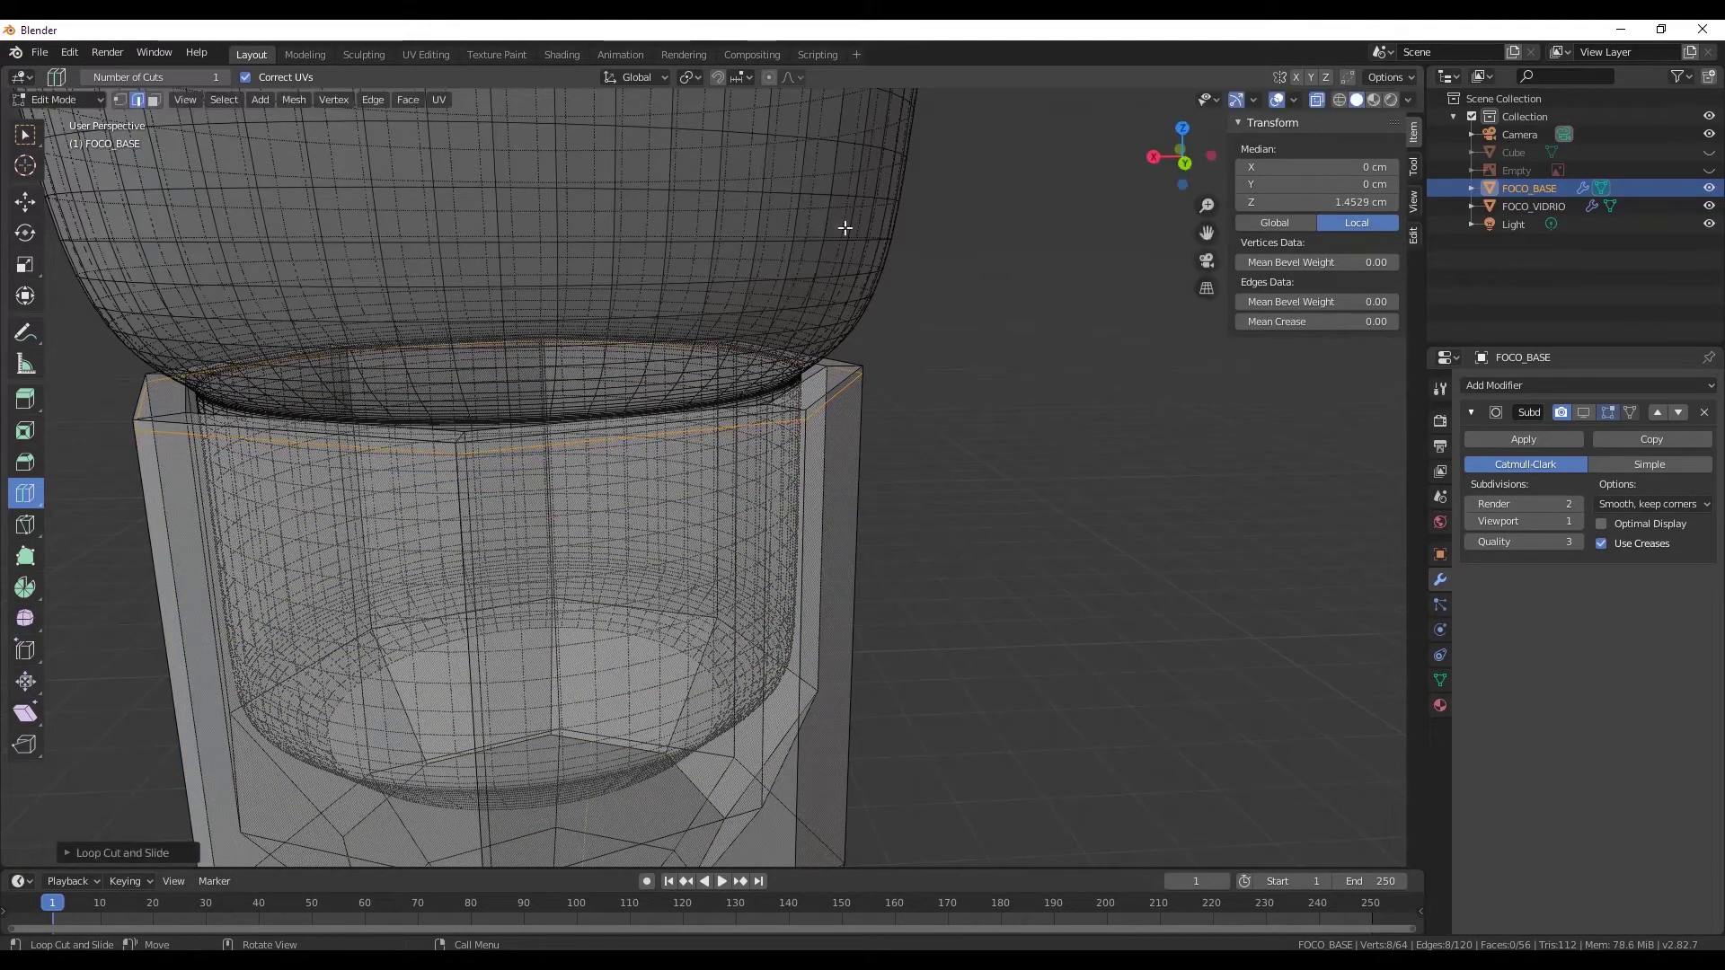
# - Add a second loop cut just below the top rim and enable Subdivision viewport display
pyautogui.scroll(2, 824, 493)
pyautogui.scroll(1, 881, 420)
pyautogui.scroll(2, 854, 489)
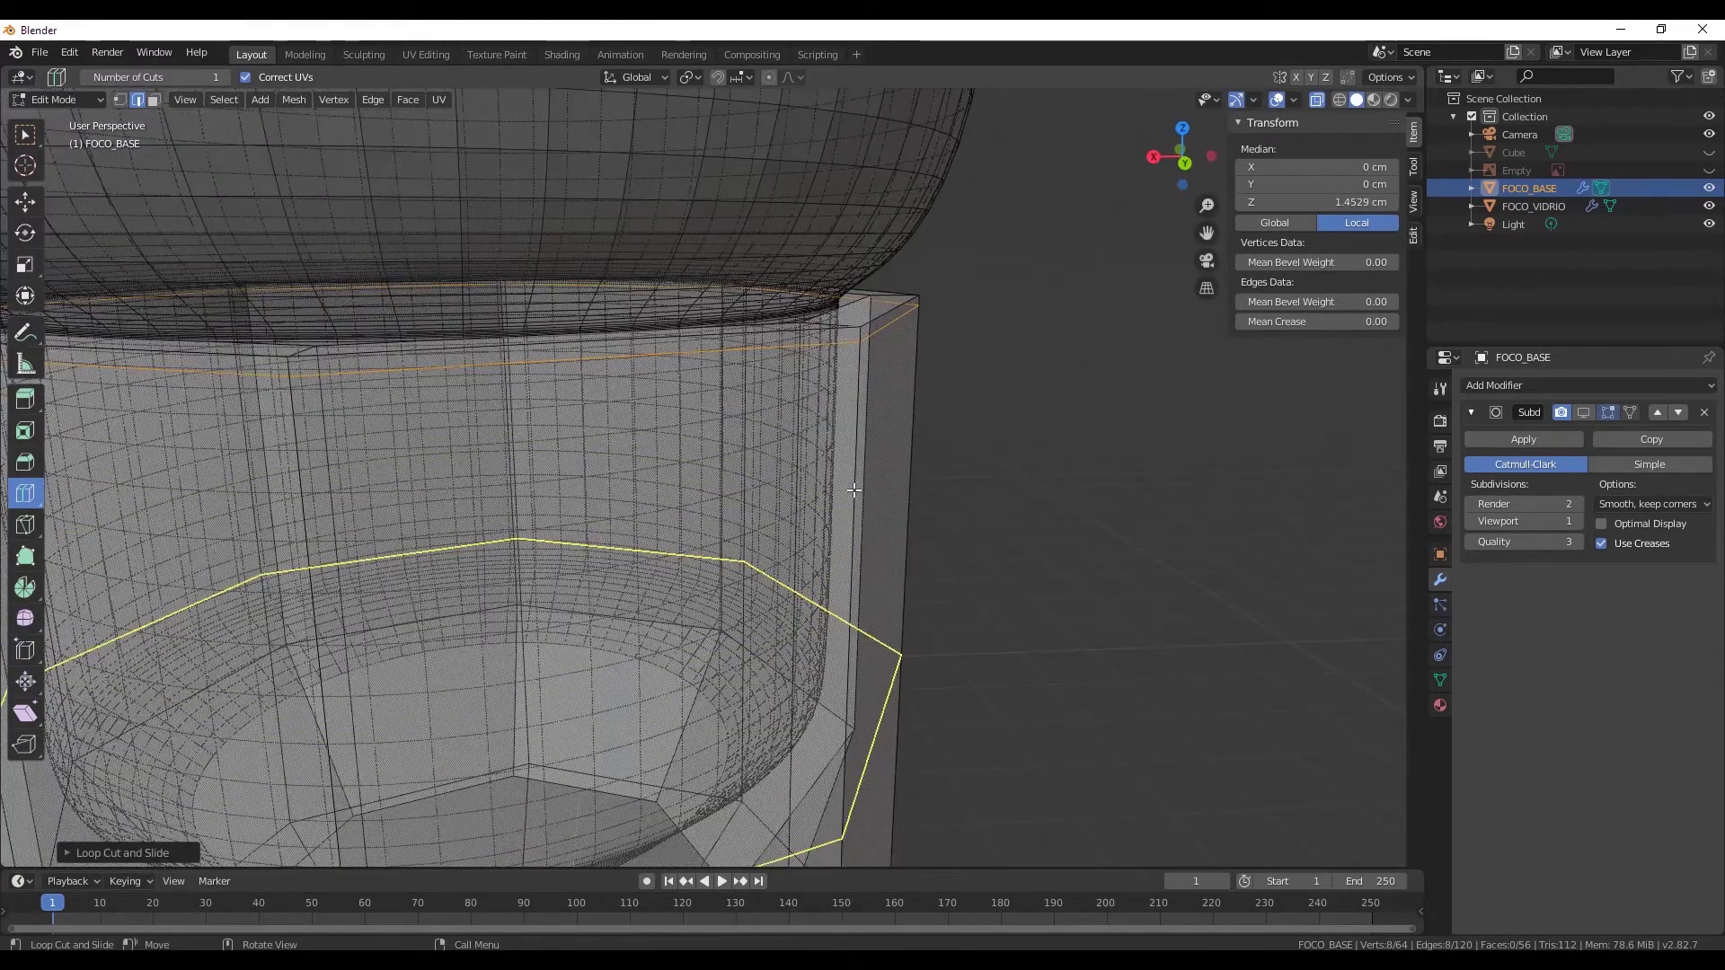
pyautogui.click(787, 445)
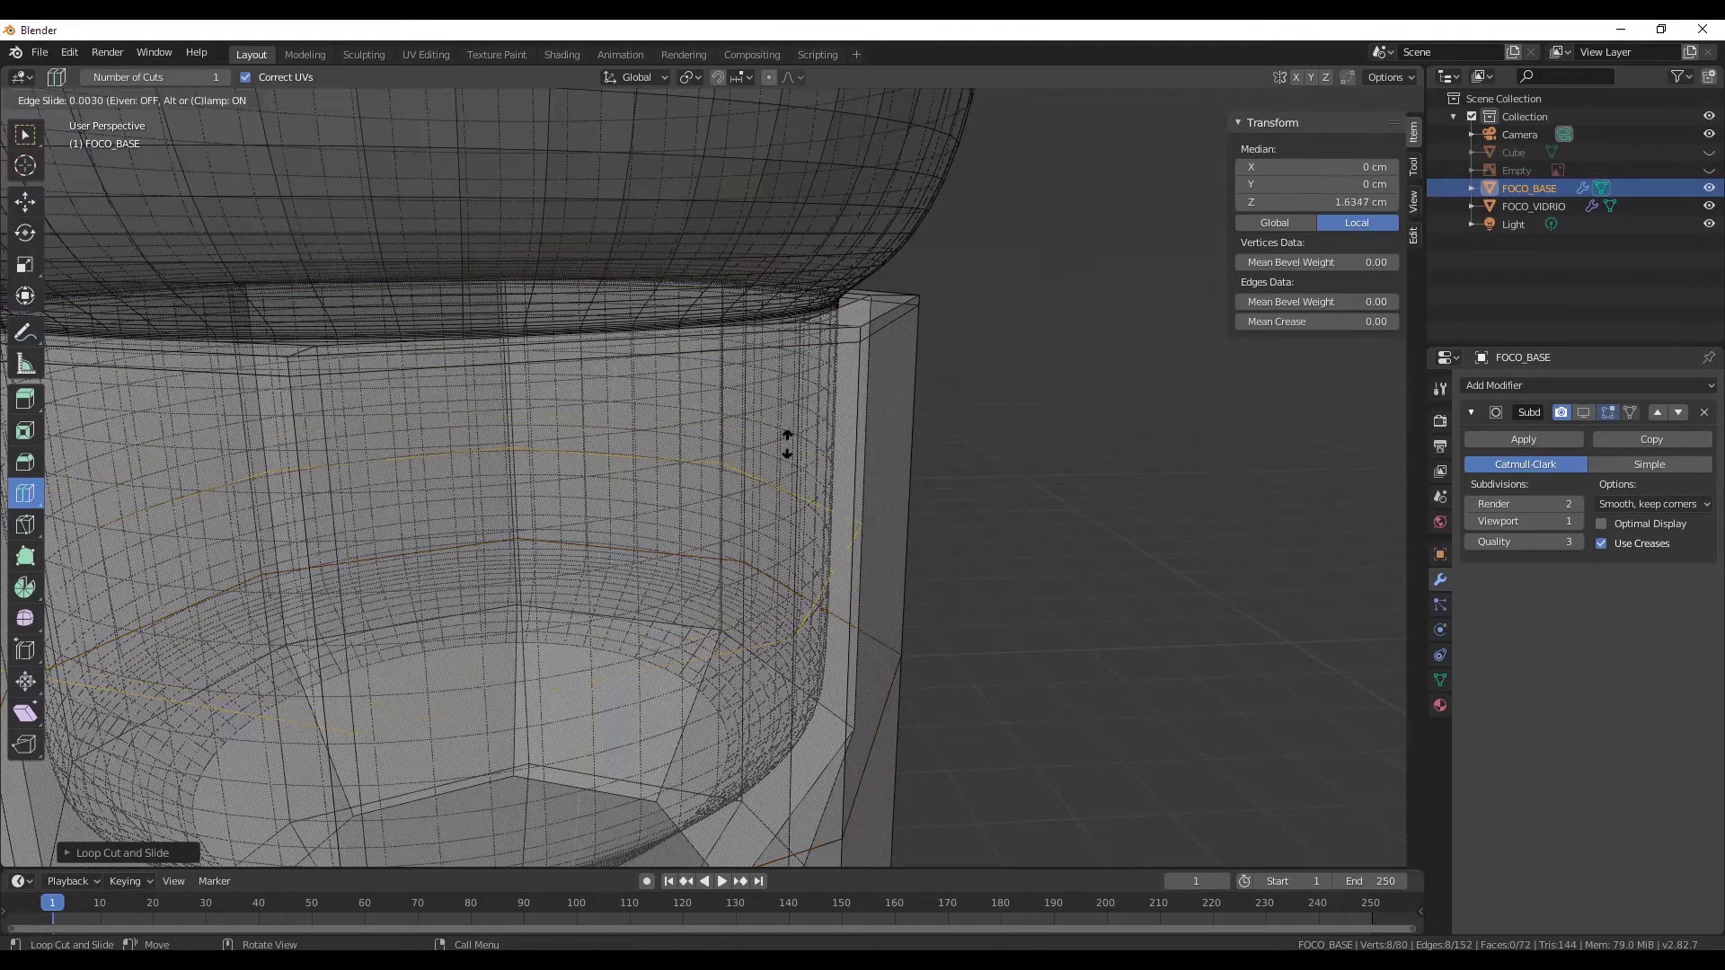
pyautogui.click(714, 159)
pyautogui.moveTo(724, 170)
pyautogui.mouseDown(button='middle')
pyautogui.moveTo(901, 287)
pyautogui.moveTo(854, 265)
pyautogui.moveTo(855, 309)
pyautogui.mouseUp(button='middle')
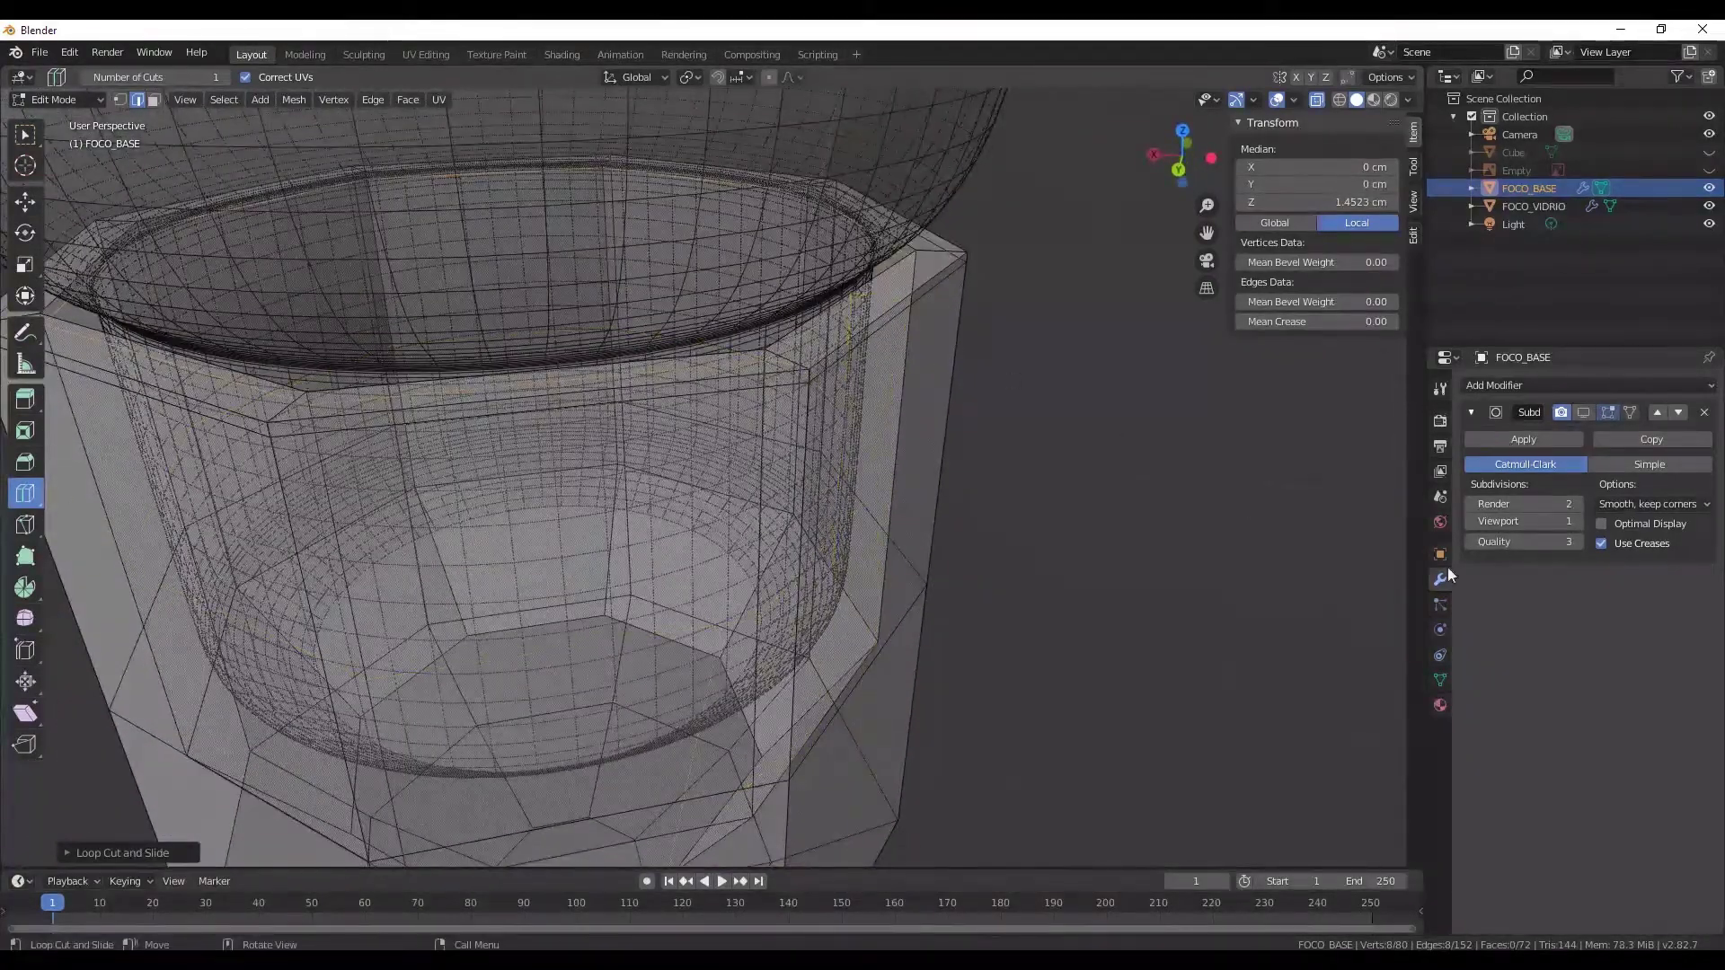
pyautogui.click(26, 205)
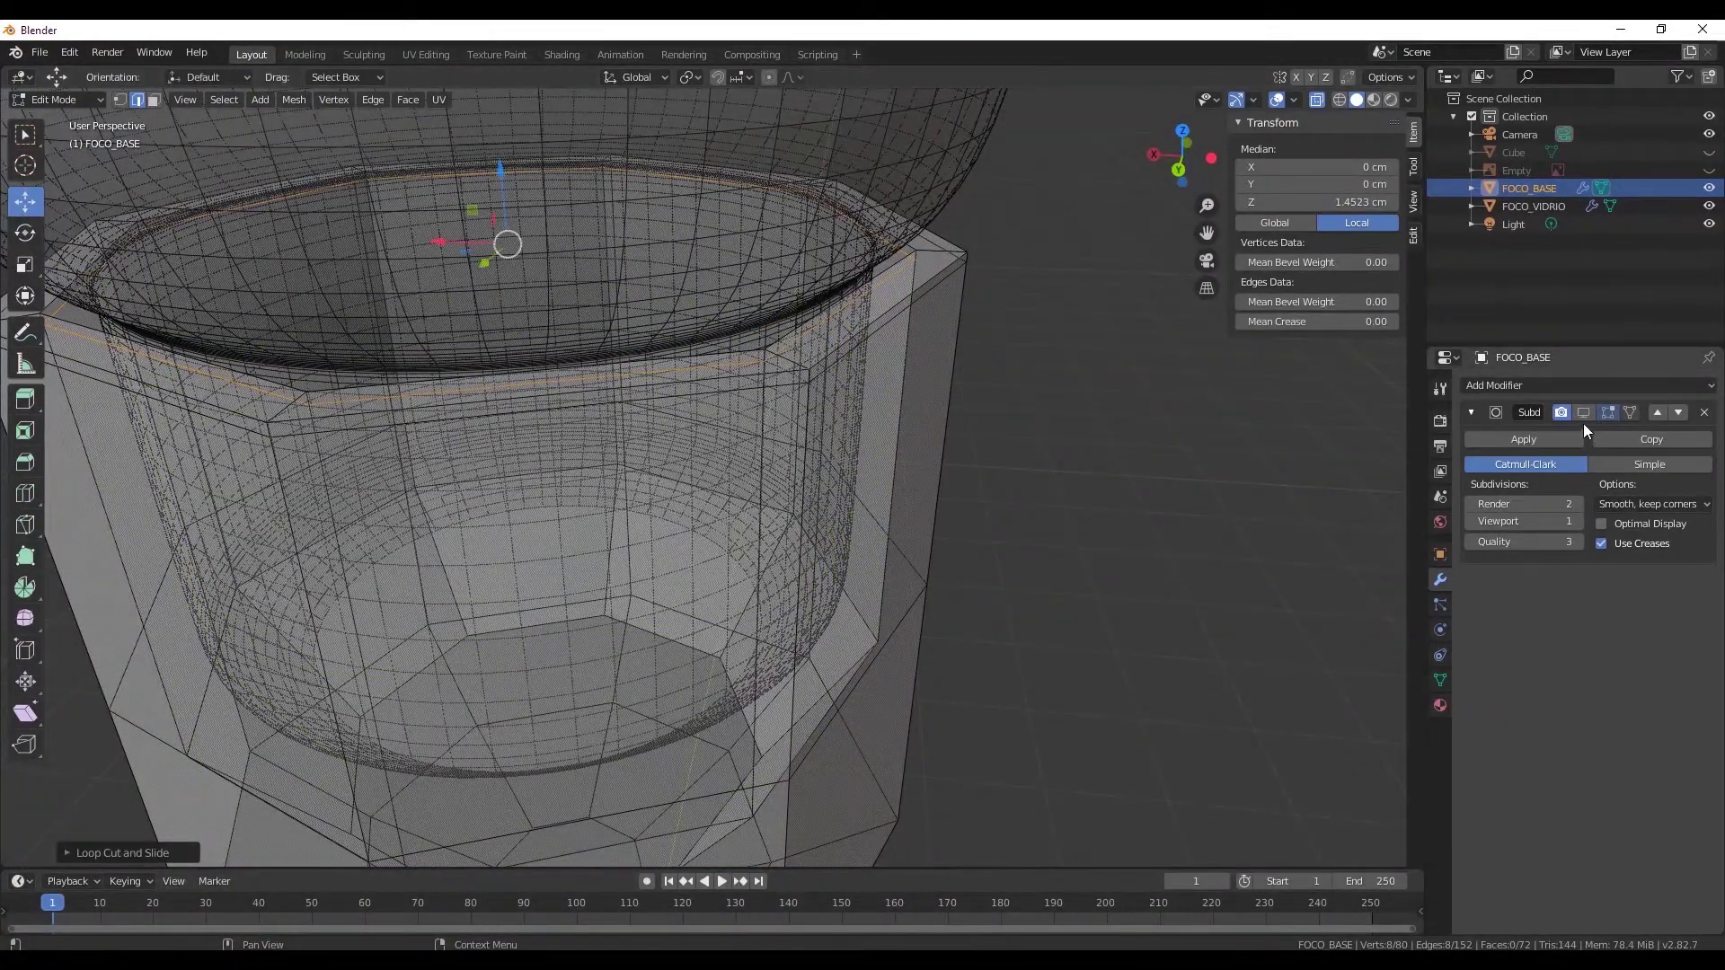
pyautogui.click(1582, 413)
pyautogui.moveTo(923, 470); pyautogui.dragTo(916, 461, button='middle')
# - Inspect the smoothed base in Object Mode with X-ray off and nothing selected
pyautogui.click(71, 99)
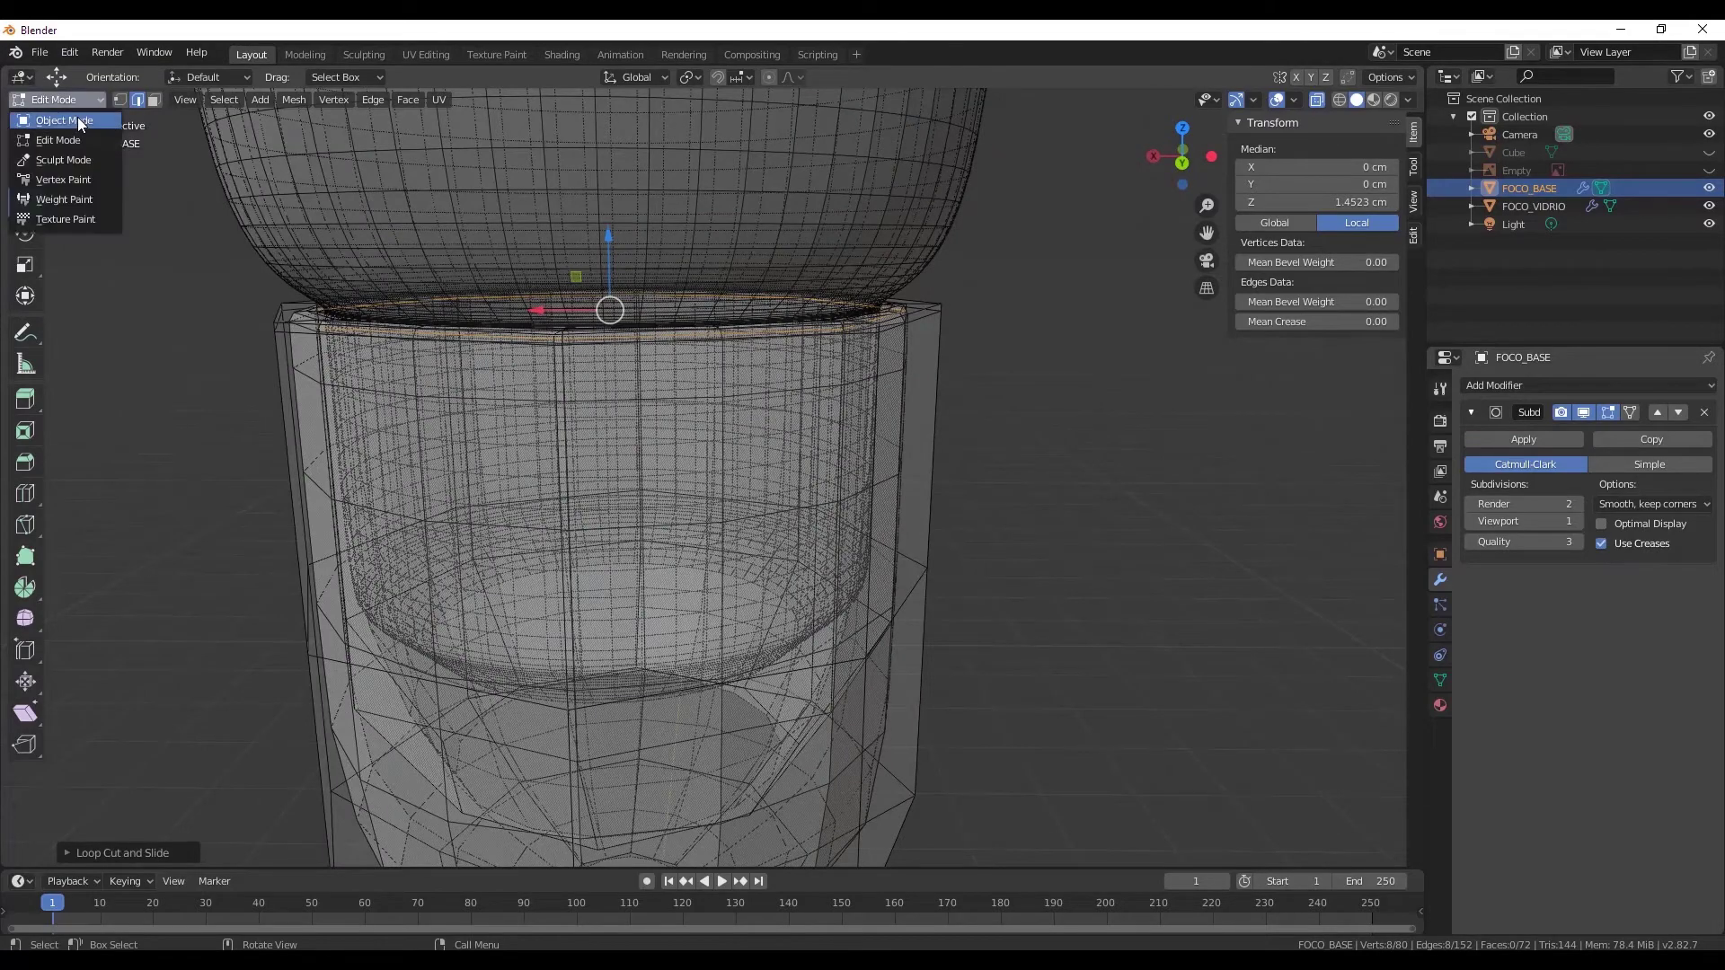
pyautogui.click(1317, 100)
pyautogui.moveTo(839, 373)
pyautogui.mouseDown(button='middle')
pyautogui.moveTo(947, 499)
pyautogui.moveTo(928, 517)
pyautogui.moveTo(822, 433)
pyautogui.moveTo(794, 564)
pyautogui.mouseUp(button='middle')
pyautogui.click(946, 499)
pyautogui.scroll(3, 747, 636)
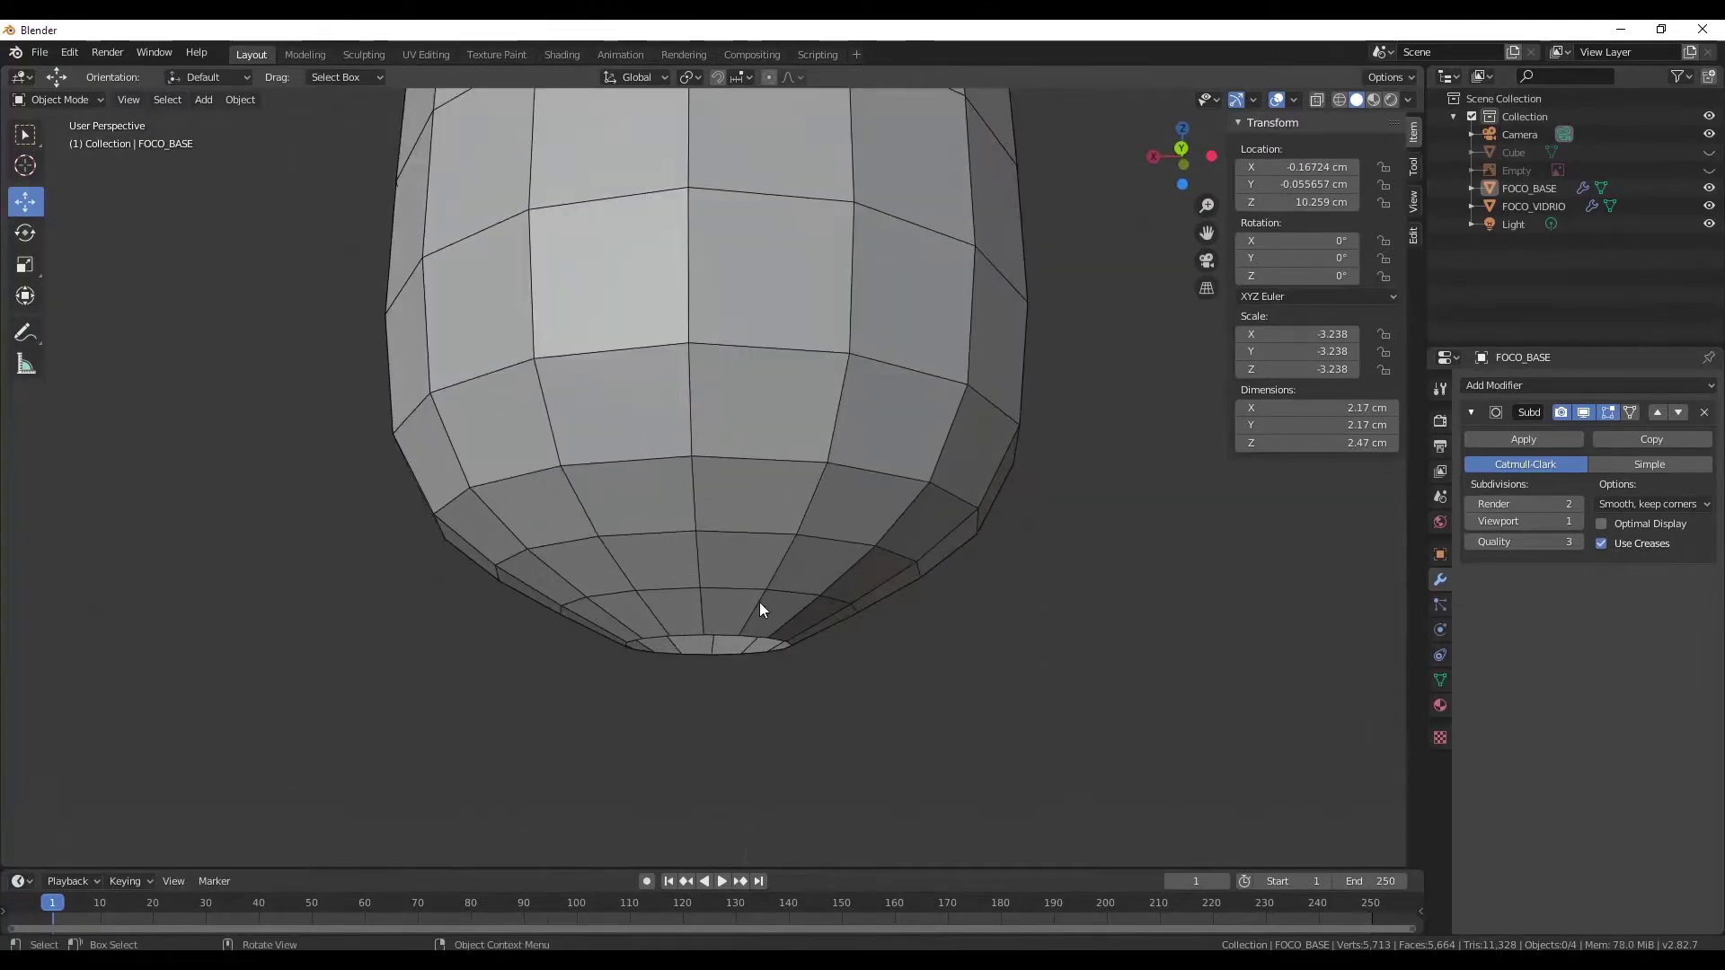
pyautogui.scroll(2, 758, 602)
# - Hide the Subdivision viewport smoothing, re-enter Edit Mode, and select the base's bottom edge loop
pyautogui.click(1582, 411)
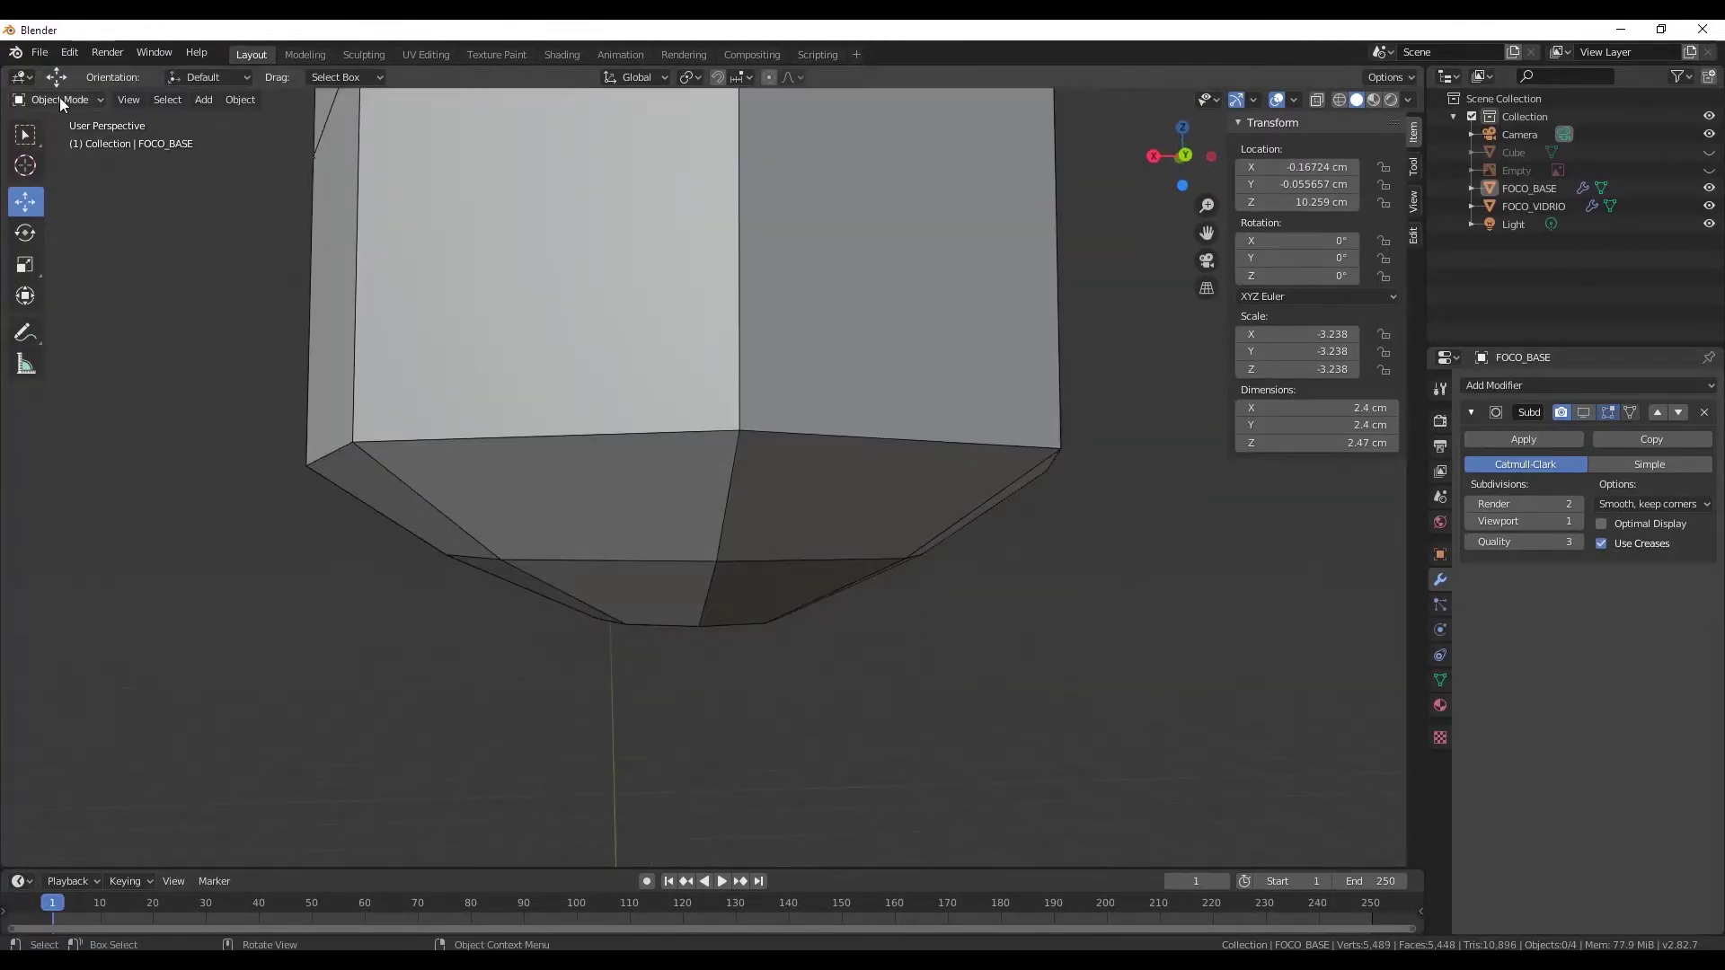
pyautogui.click(67, 141)
pyautogui.moveTo(820, 662)
pyautogui.mouseDown(button='middle')
pyautogui.moveTo(685, 531)
pyautogui.moveTo(759, 566)
pyautogui.mouseUp(button='middle')
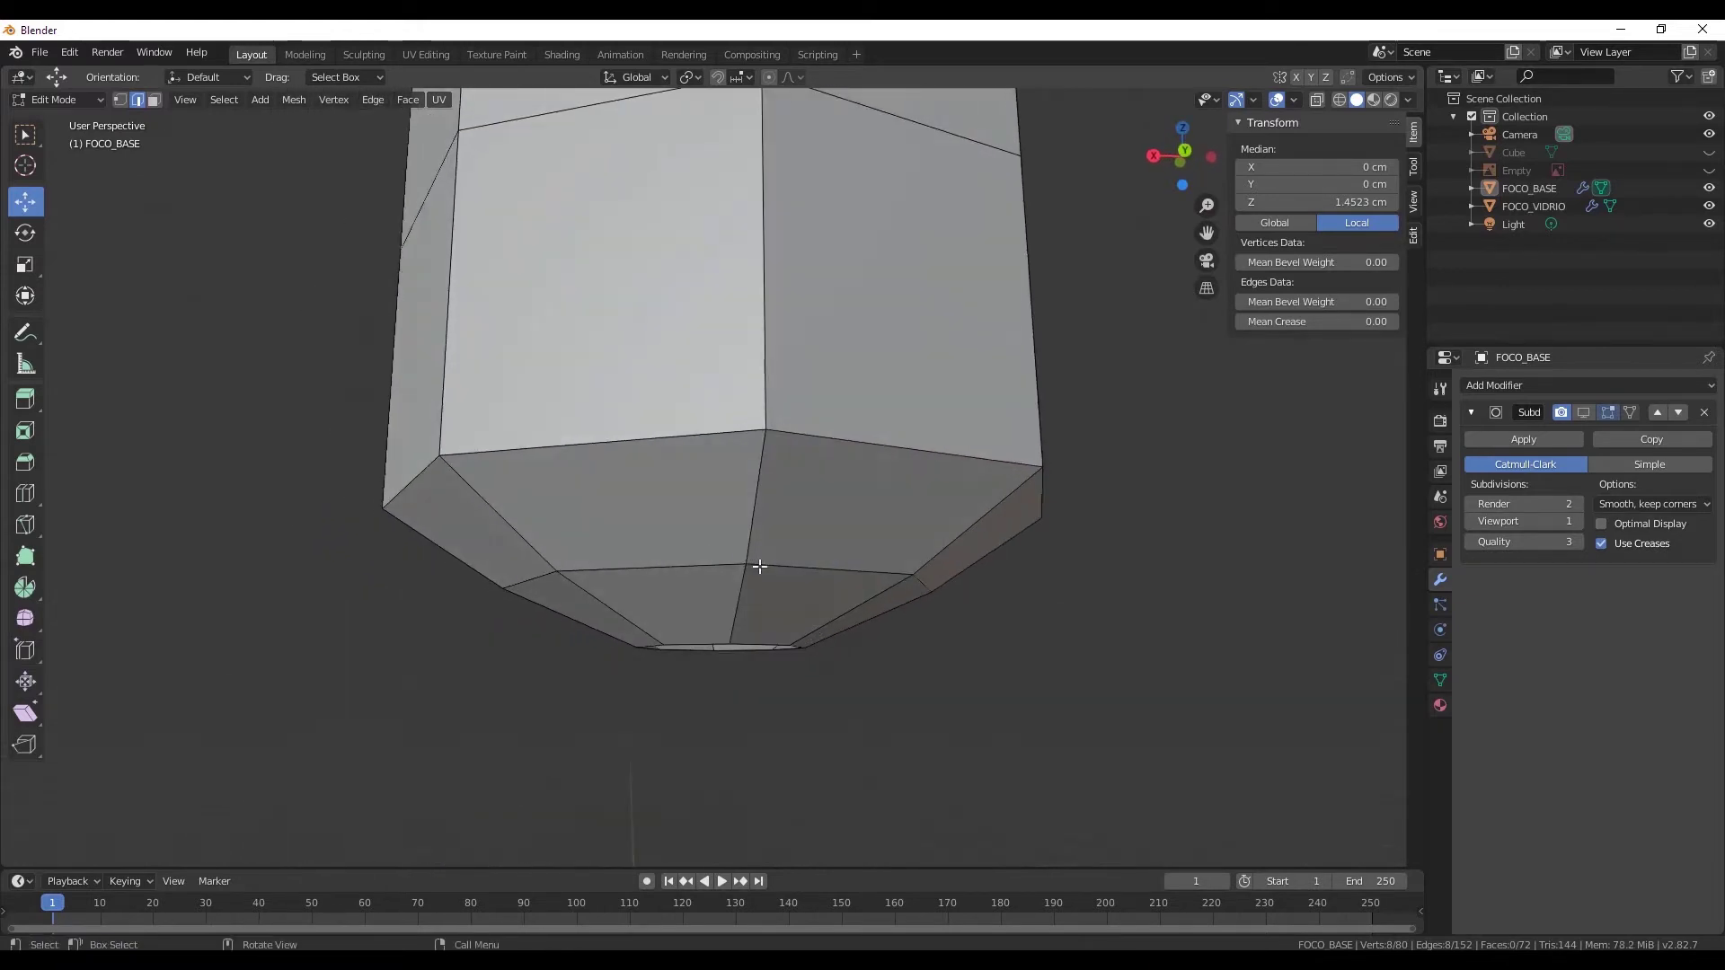
pyautogui.keyDown('alt'); pyautogui.click(697, 568); pyautogui.keyUp('alt')
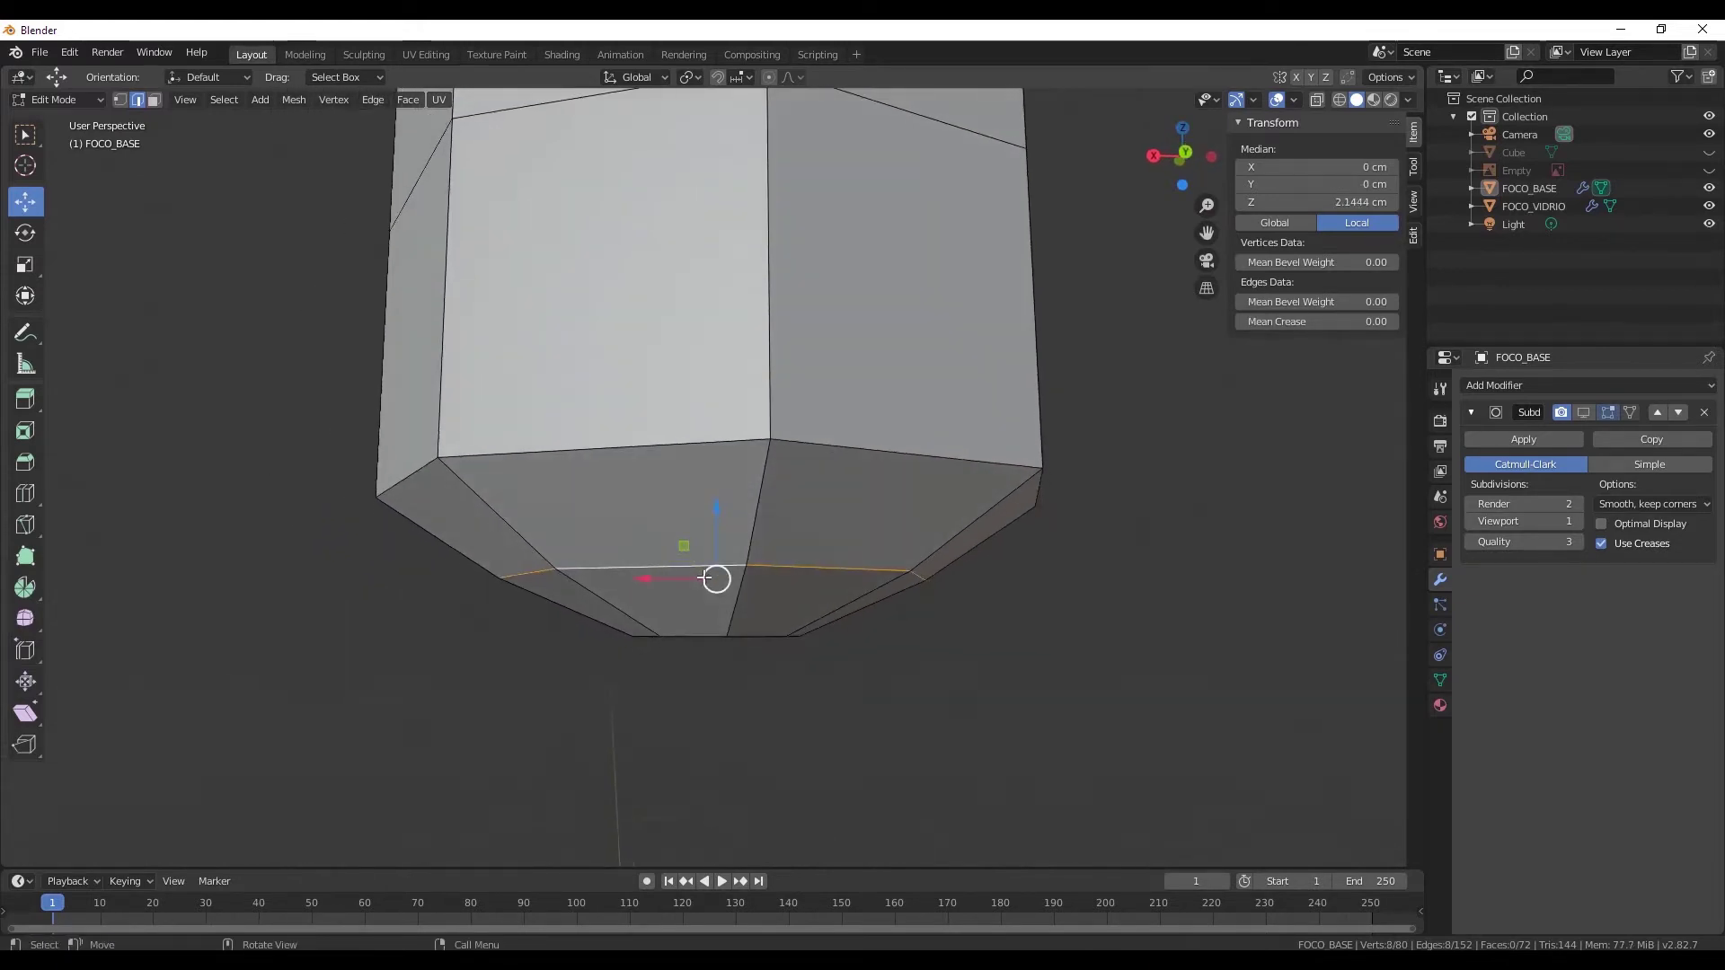
# - Scale the base's bottom edge loop down and turn X-ray back on
pyautogui.press('s')
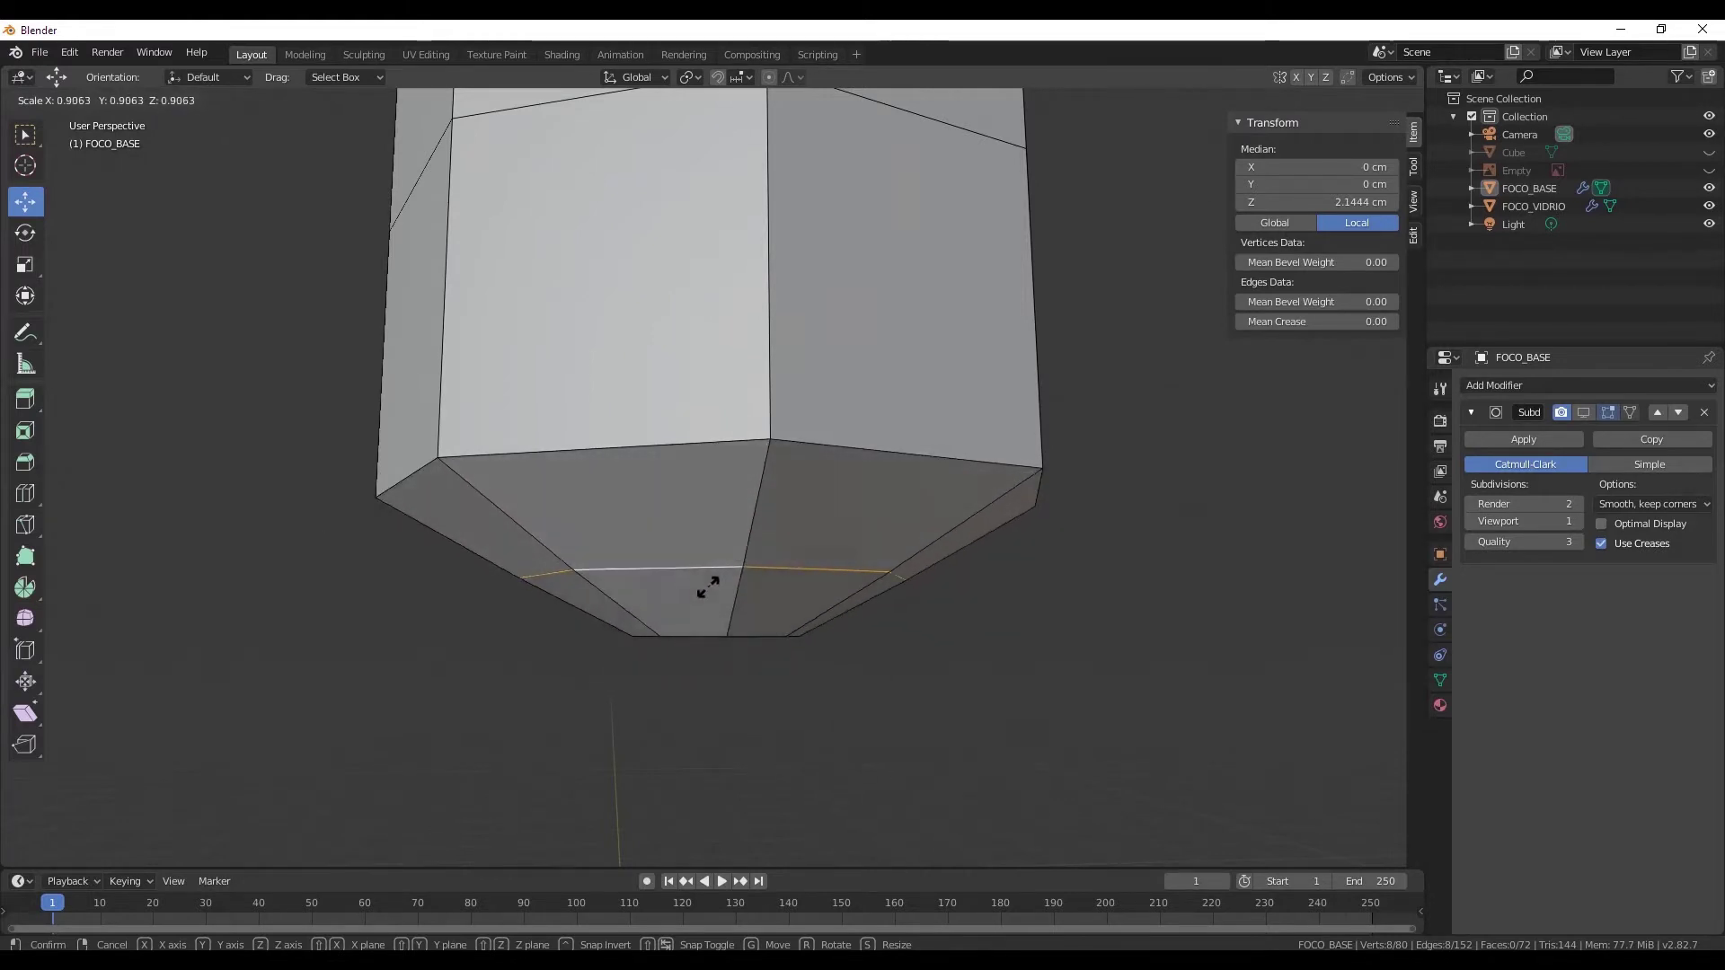
pyautogui.click(708, 585)
pyautogui.moveTo(707, 584); pyautogui.dragTo(1008, 510, button='middle')
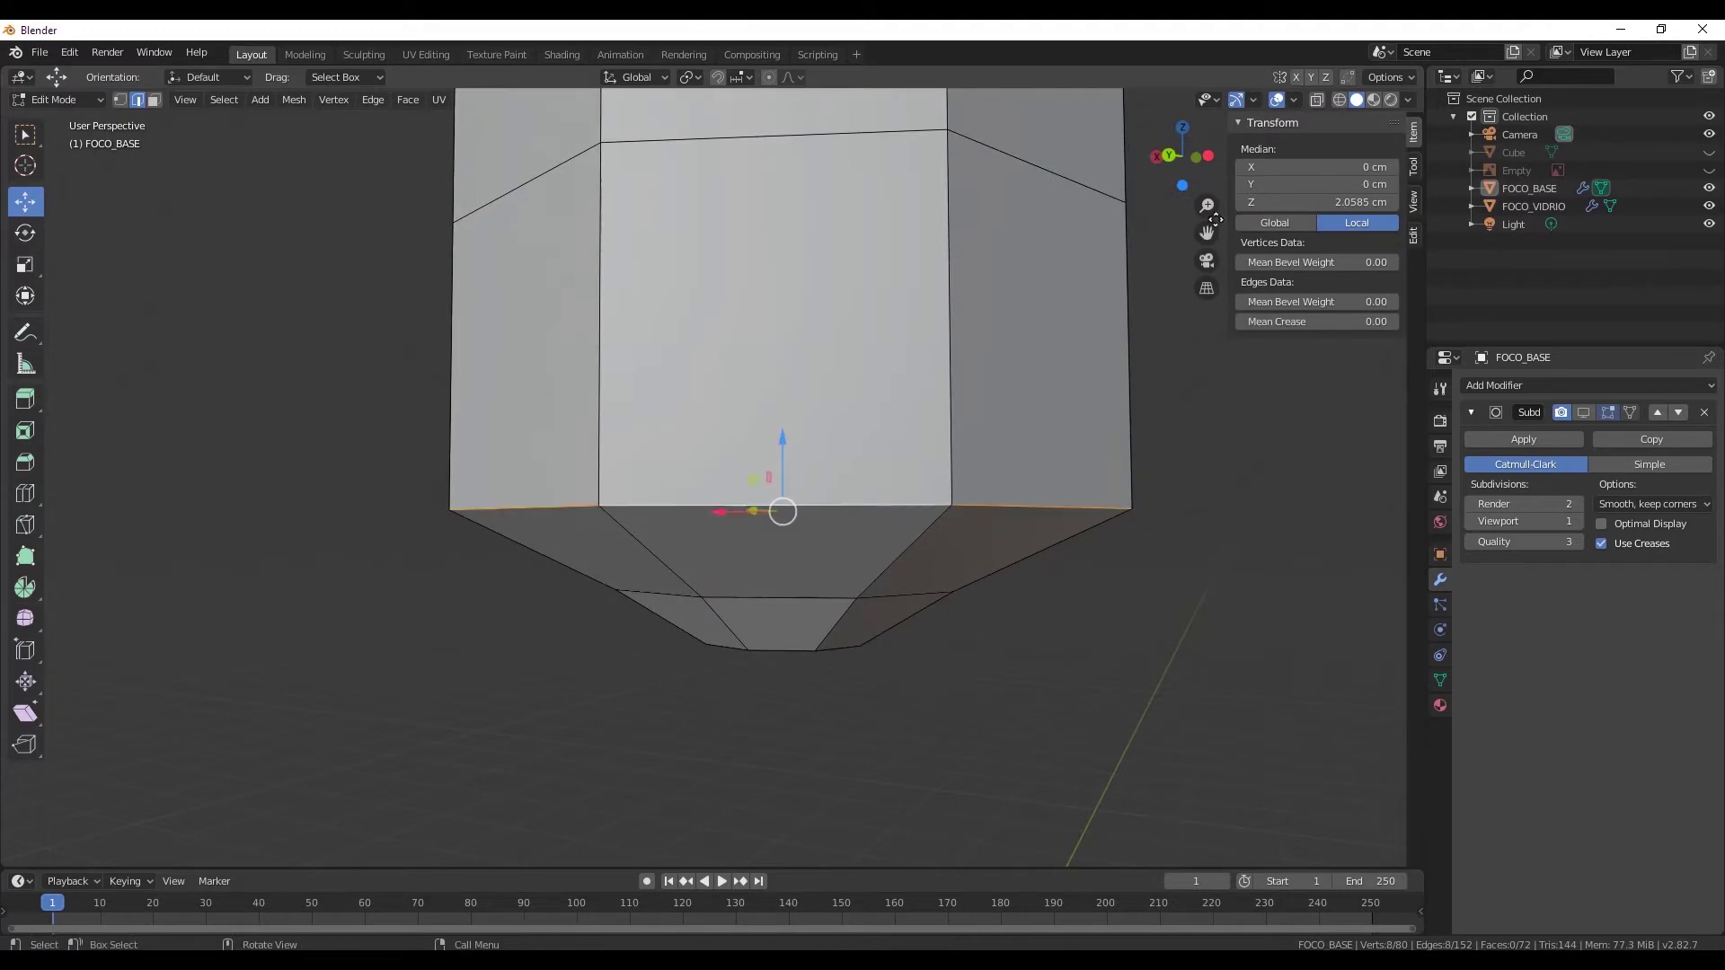
pyautogui.click(1316, 99)
pyautogui.moveTo(791, 485); pyautogui.dragTo(768, 501, button='middle')
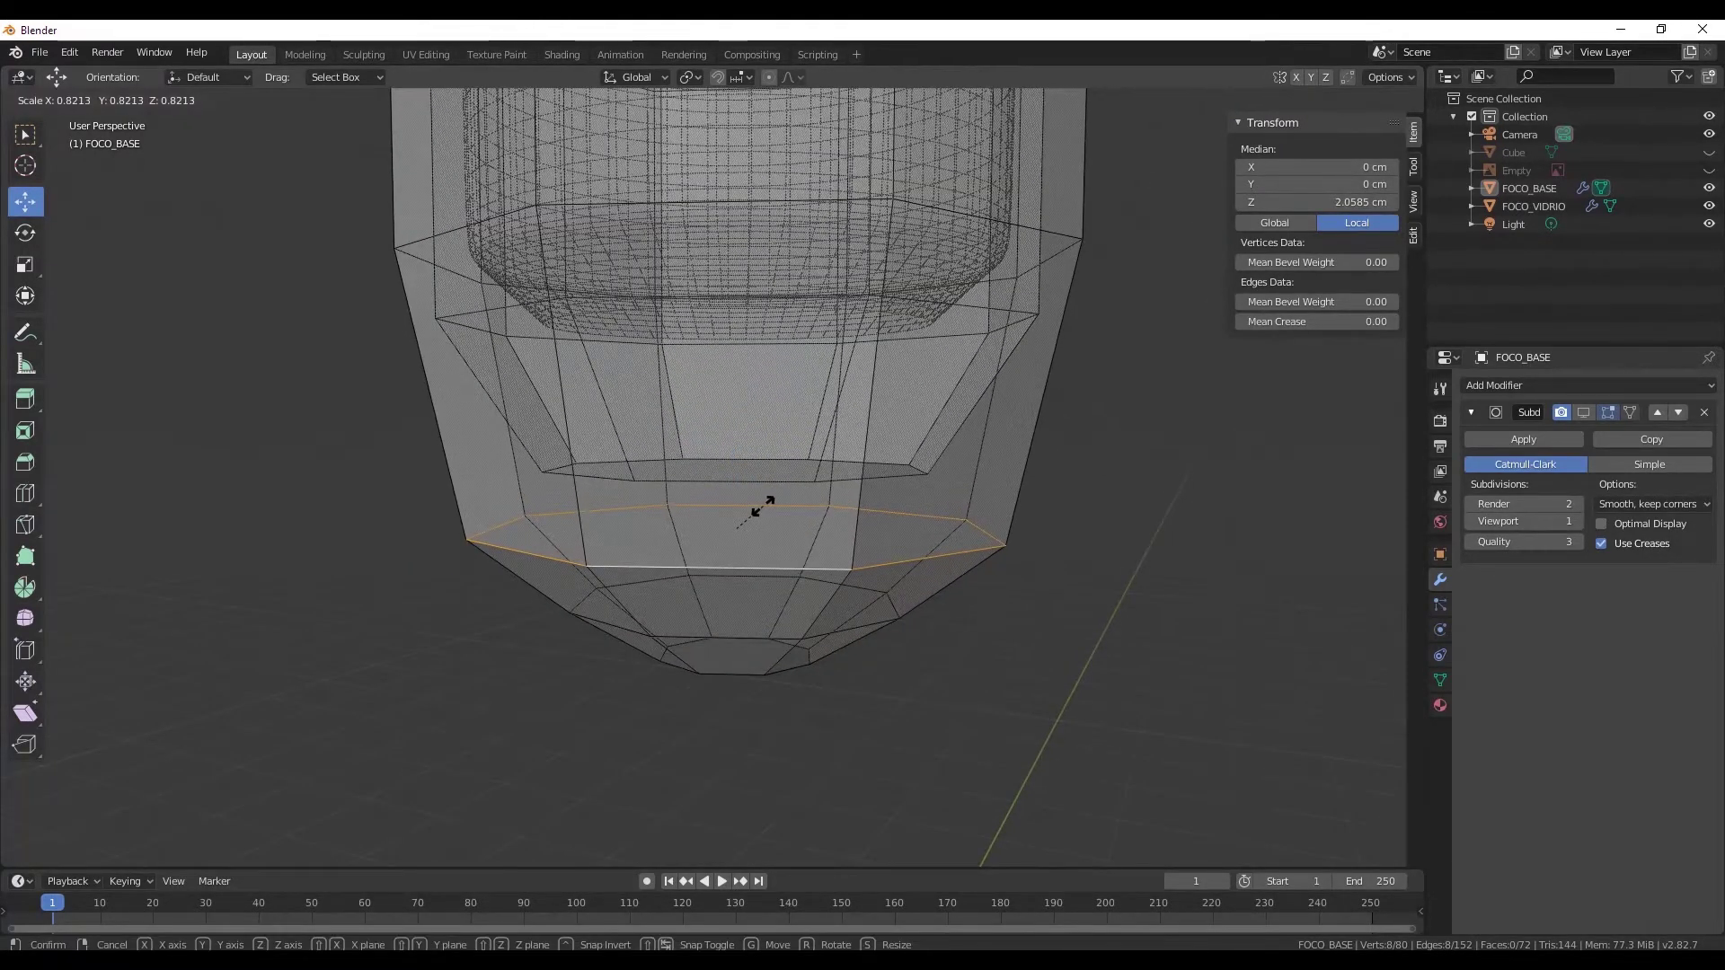
# - Shrink the next lower loop to about 0.82 and select an edge on the lower base
pyautogui.click(761, 507)
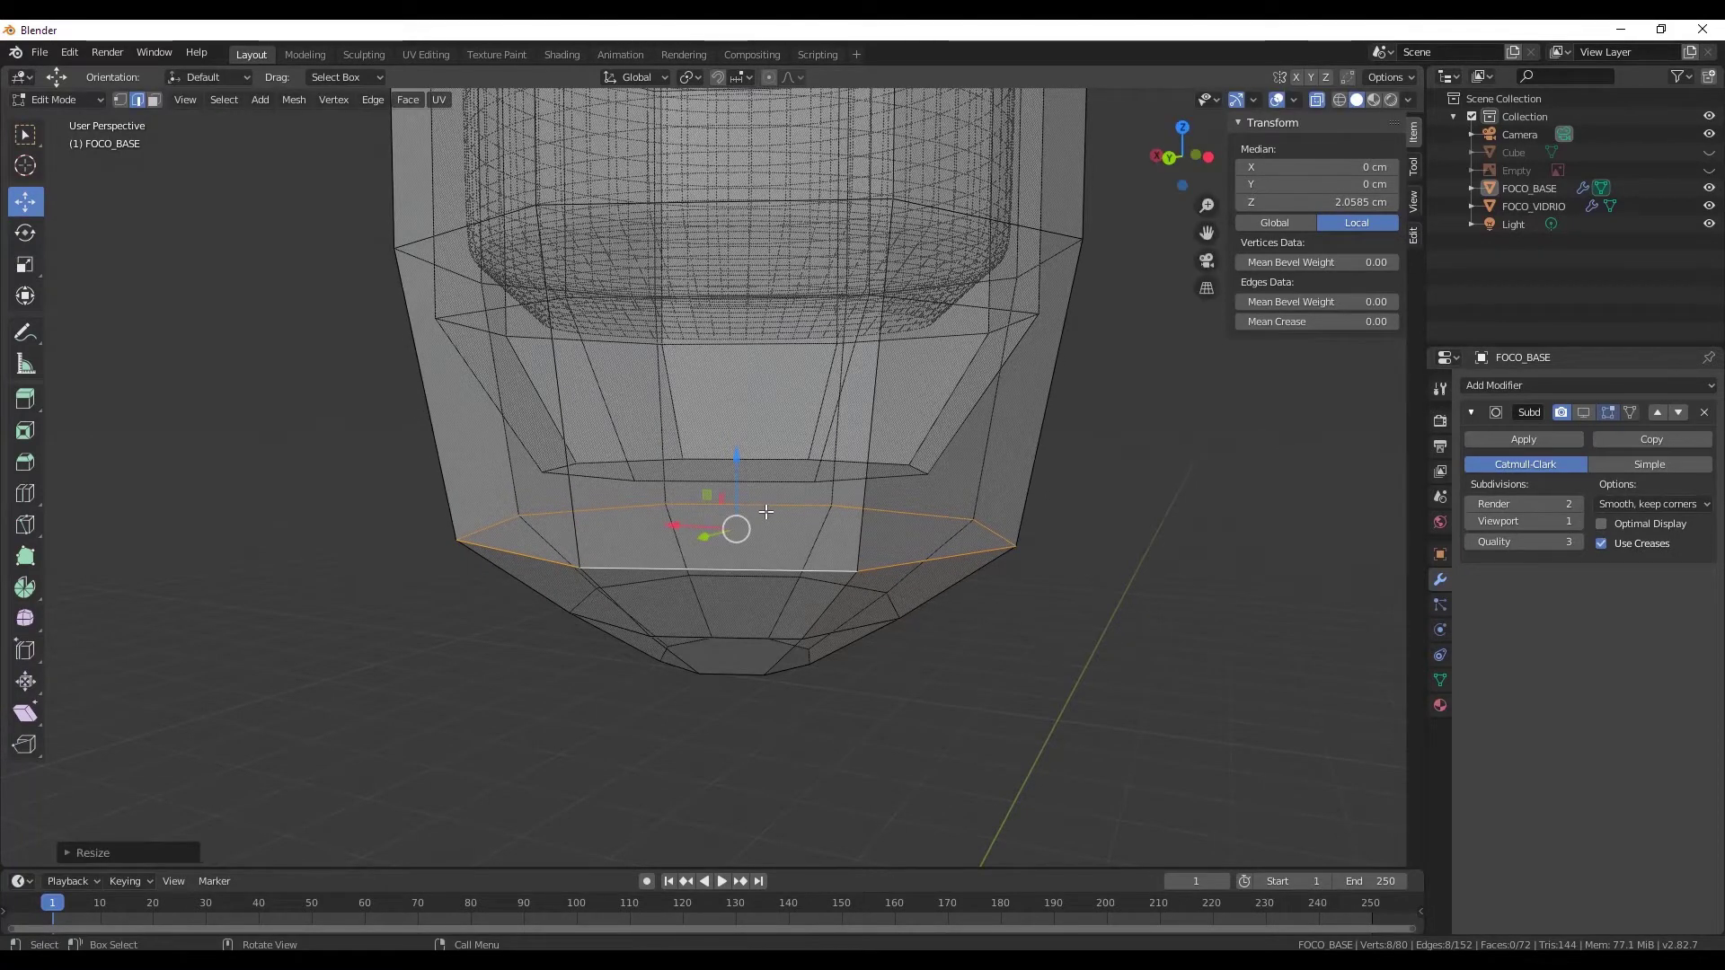
pyautogui.moveTo(766, 511)
pyautogui.mouseDown(button='middle')
pyautogui.moveTo(1028, 643)
pyautogui.moveTo(988, 665)
pyautogui.mouseUp(button='middle')
pyautogui.click(934, 688)
pyautogui.click(27, 505)
pyautogui.moveTo(1033, 605)
pyautogui.mouseDown(button='middle')
pyautogui.moveTo(951, 643)
pyautogui.moveTo(989, 570)
pyautogui.moveTo(950, 603)
pyautogui.mouseUp(button='middle')
# - Cut and slide new edge loops across the lower part of the base
pyautogui.moveTo(795, 584); pyautogui.dragTo(965, 551)
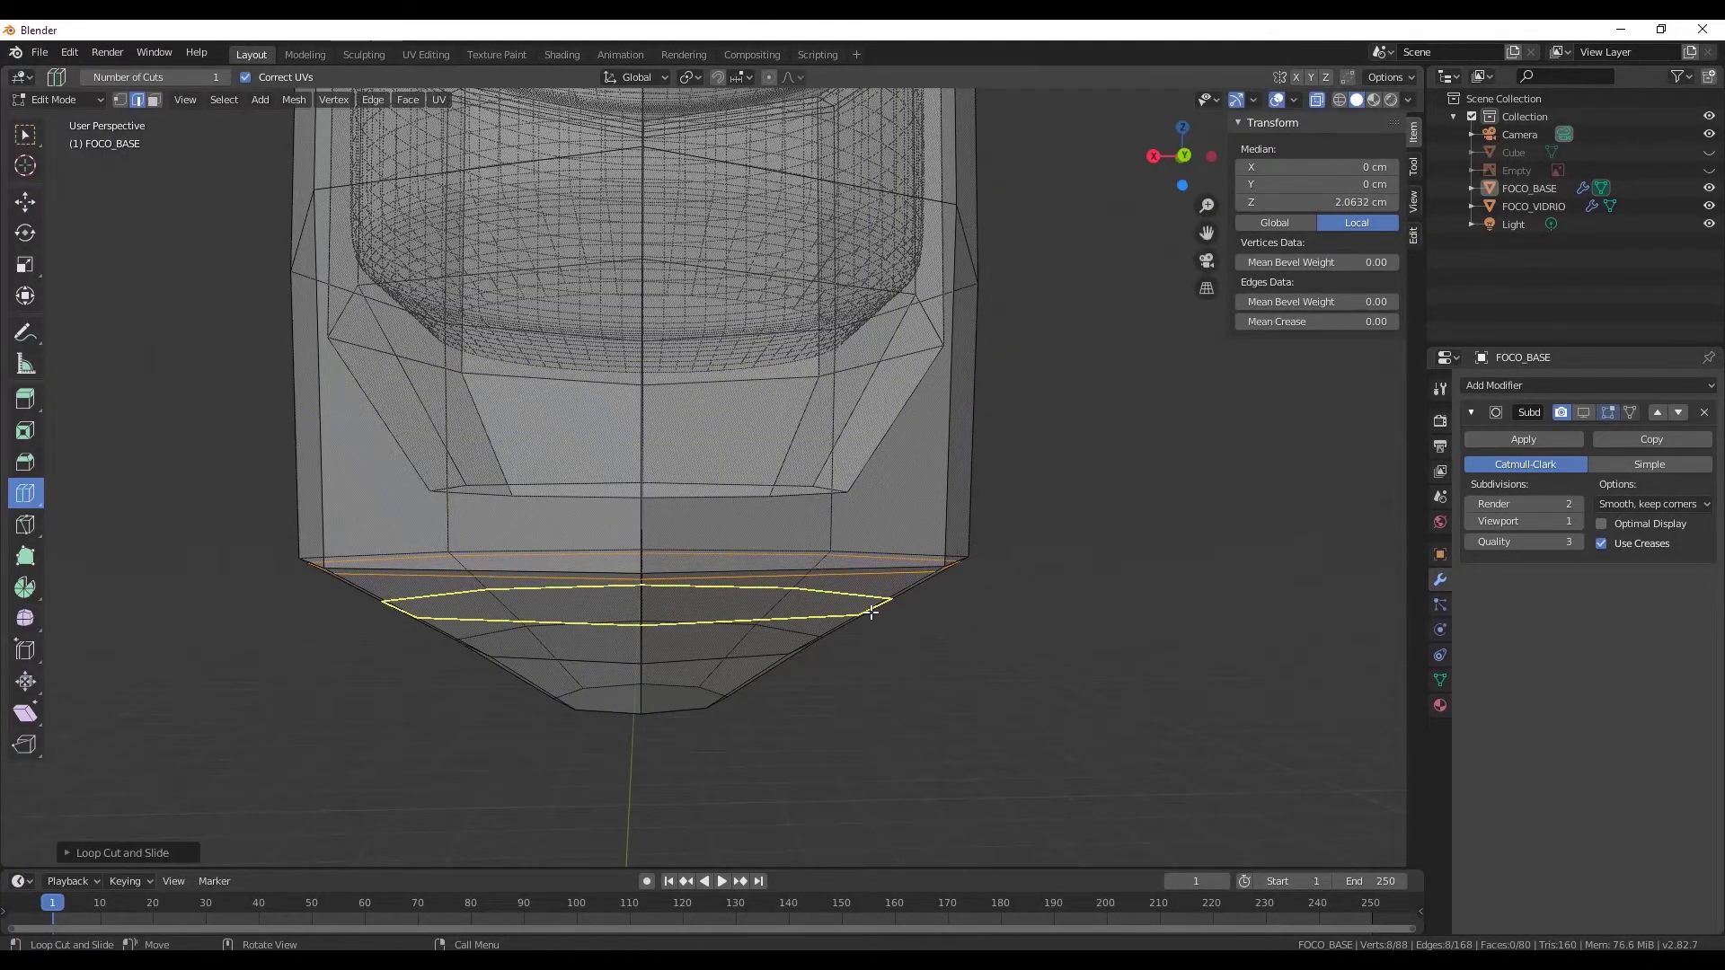
pyautogui.moveTo(948, 489); pyautogui.dragTo(949, 502)
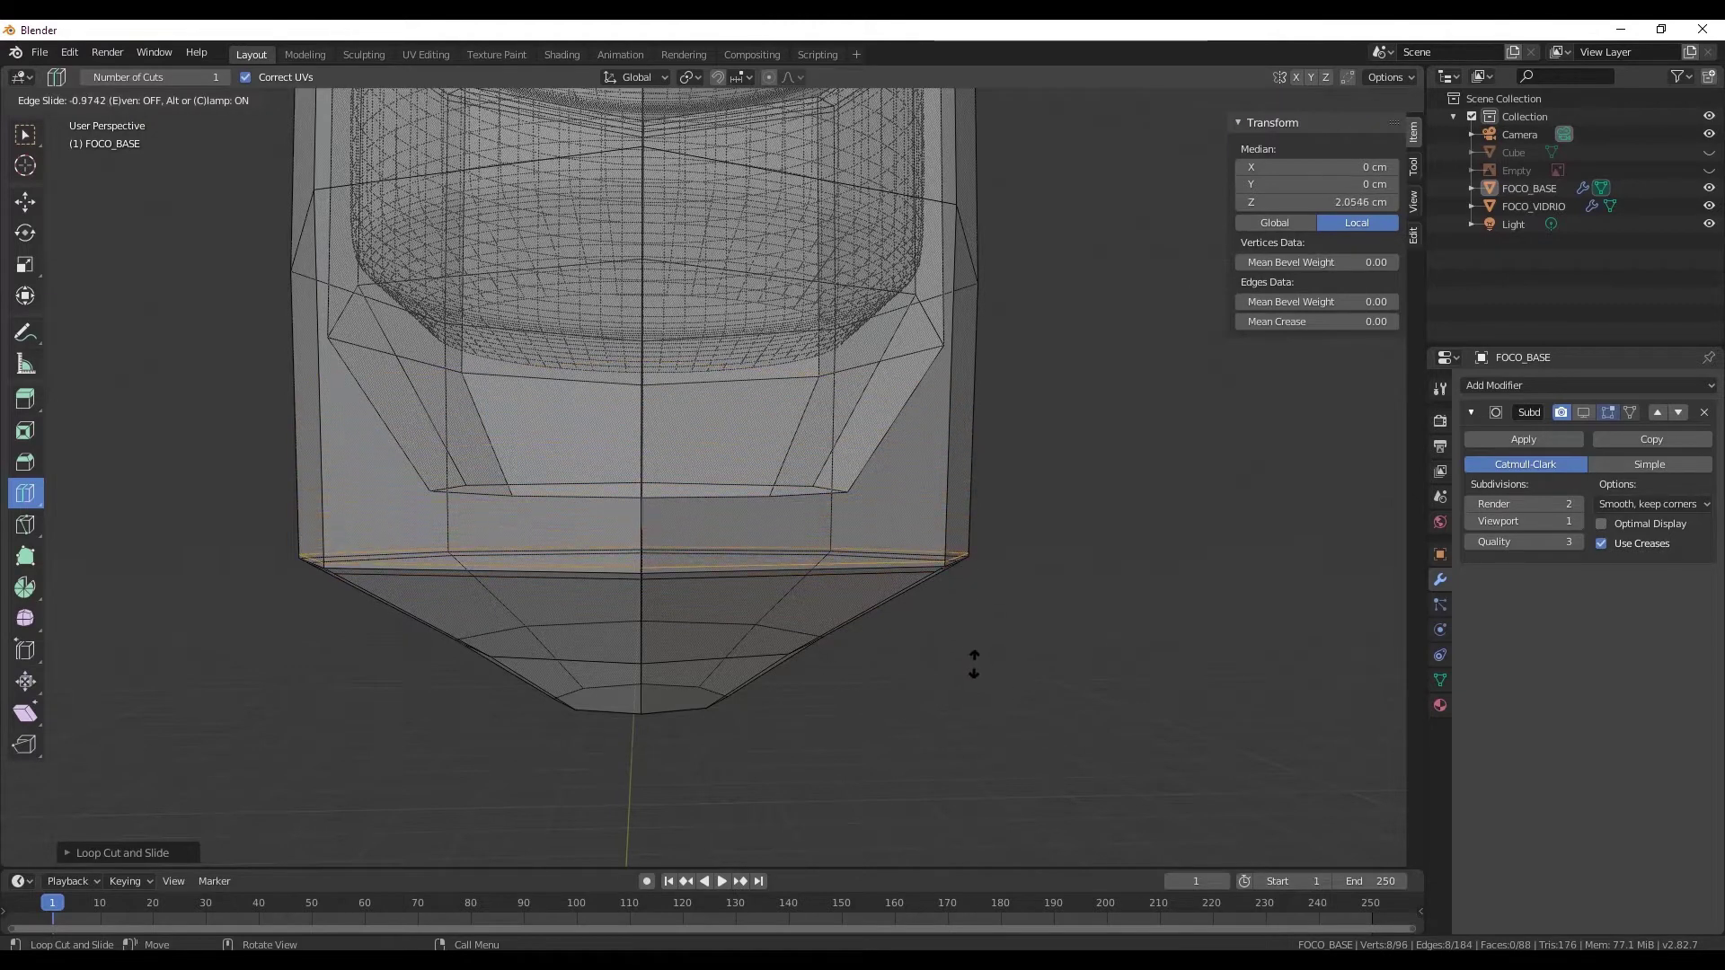
pyautogui.moveTo(974, 664); pyautogui.dragTo(843, 650)
pyautogui.rightClick(789, 608)
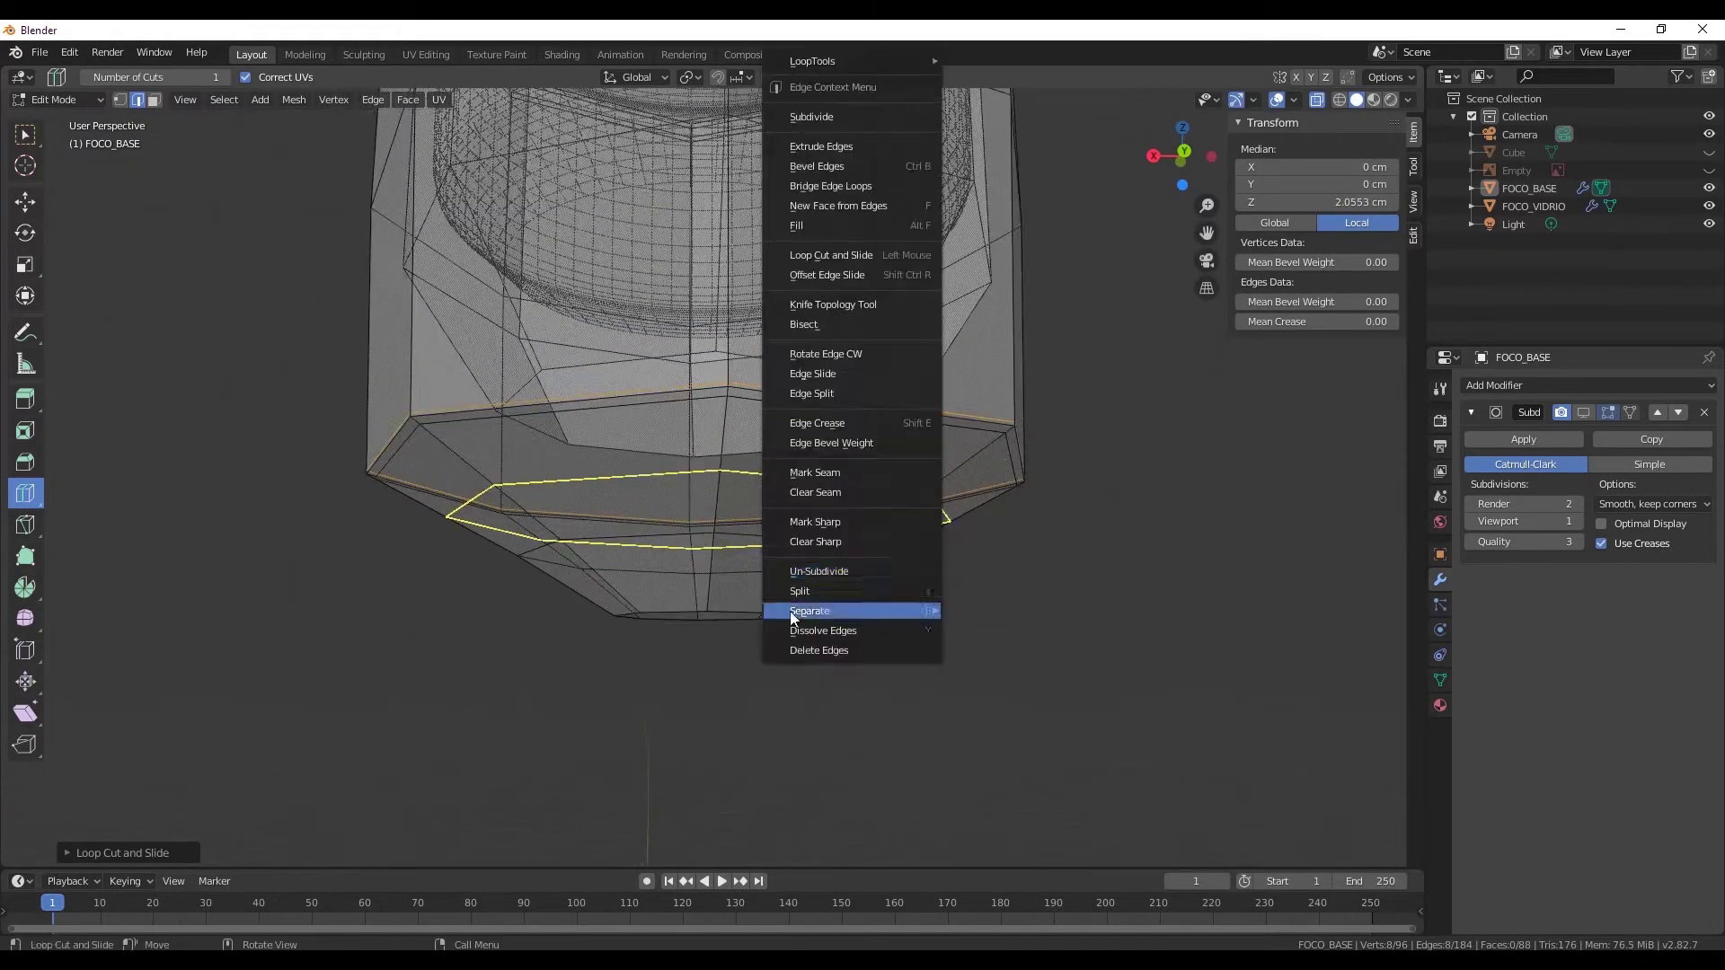
pyautogui.moveTo(789, 608); pyautogui.dragTo(751, 582, button='middle')
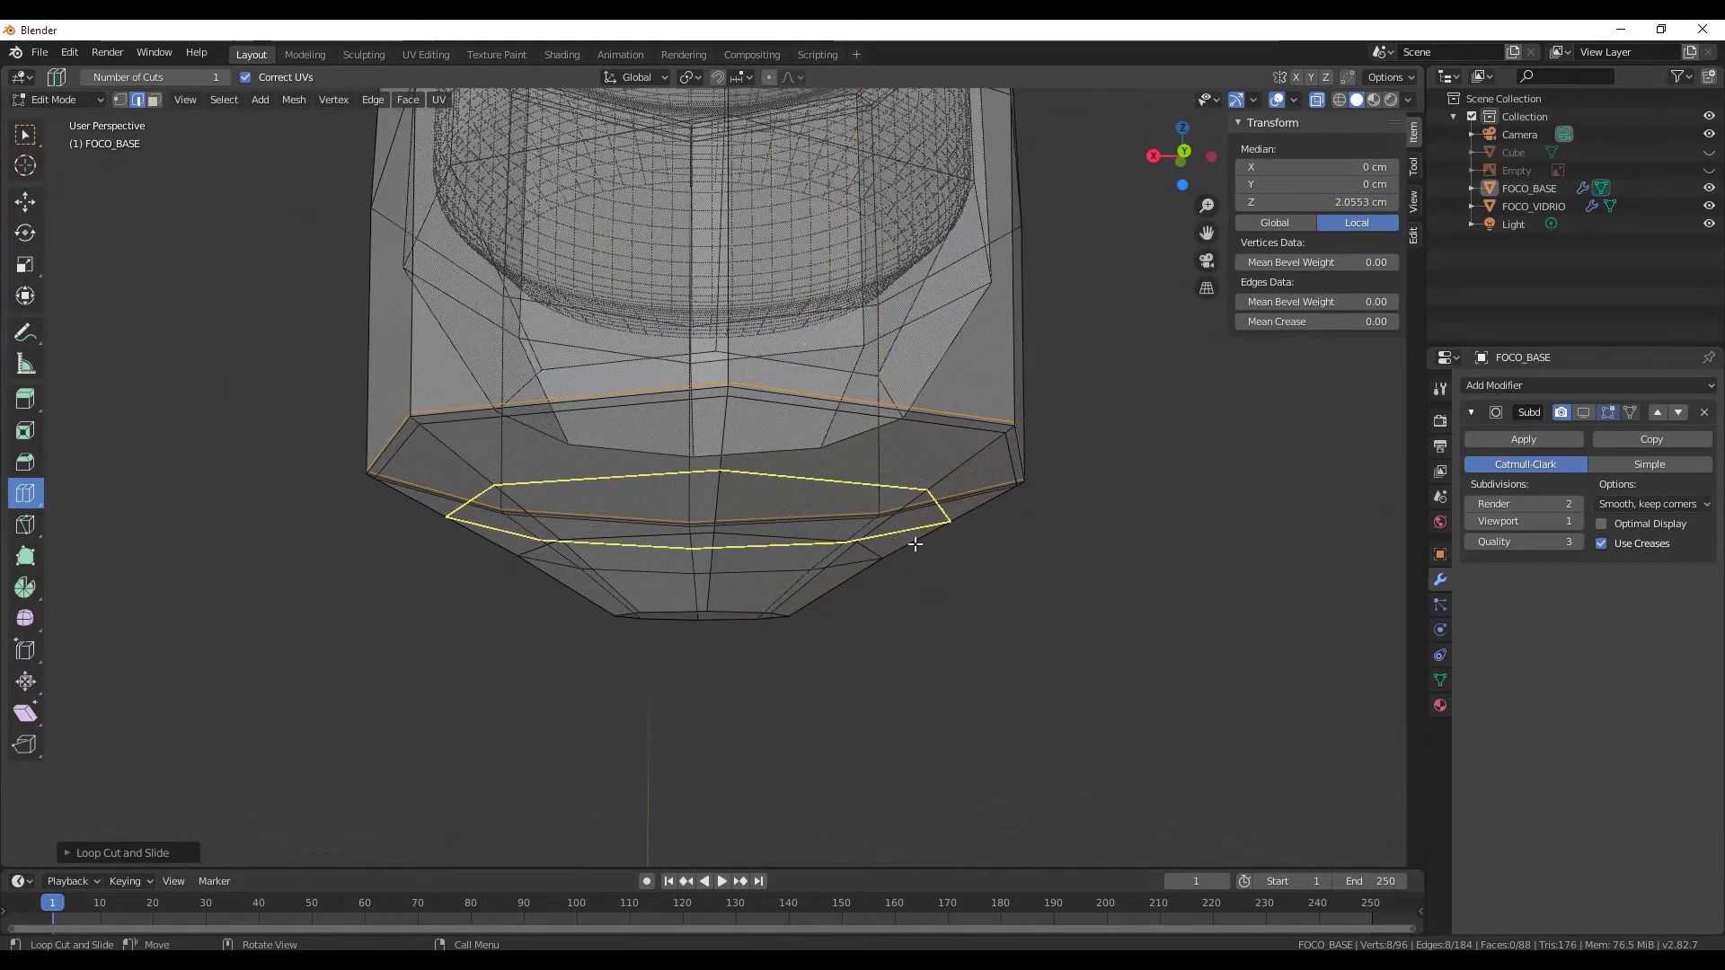
pyautogui.moveTo(915, 544); pyautogui.dragTo(909, 550)
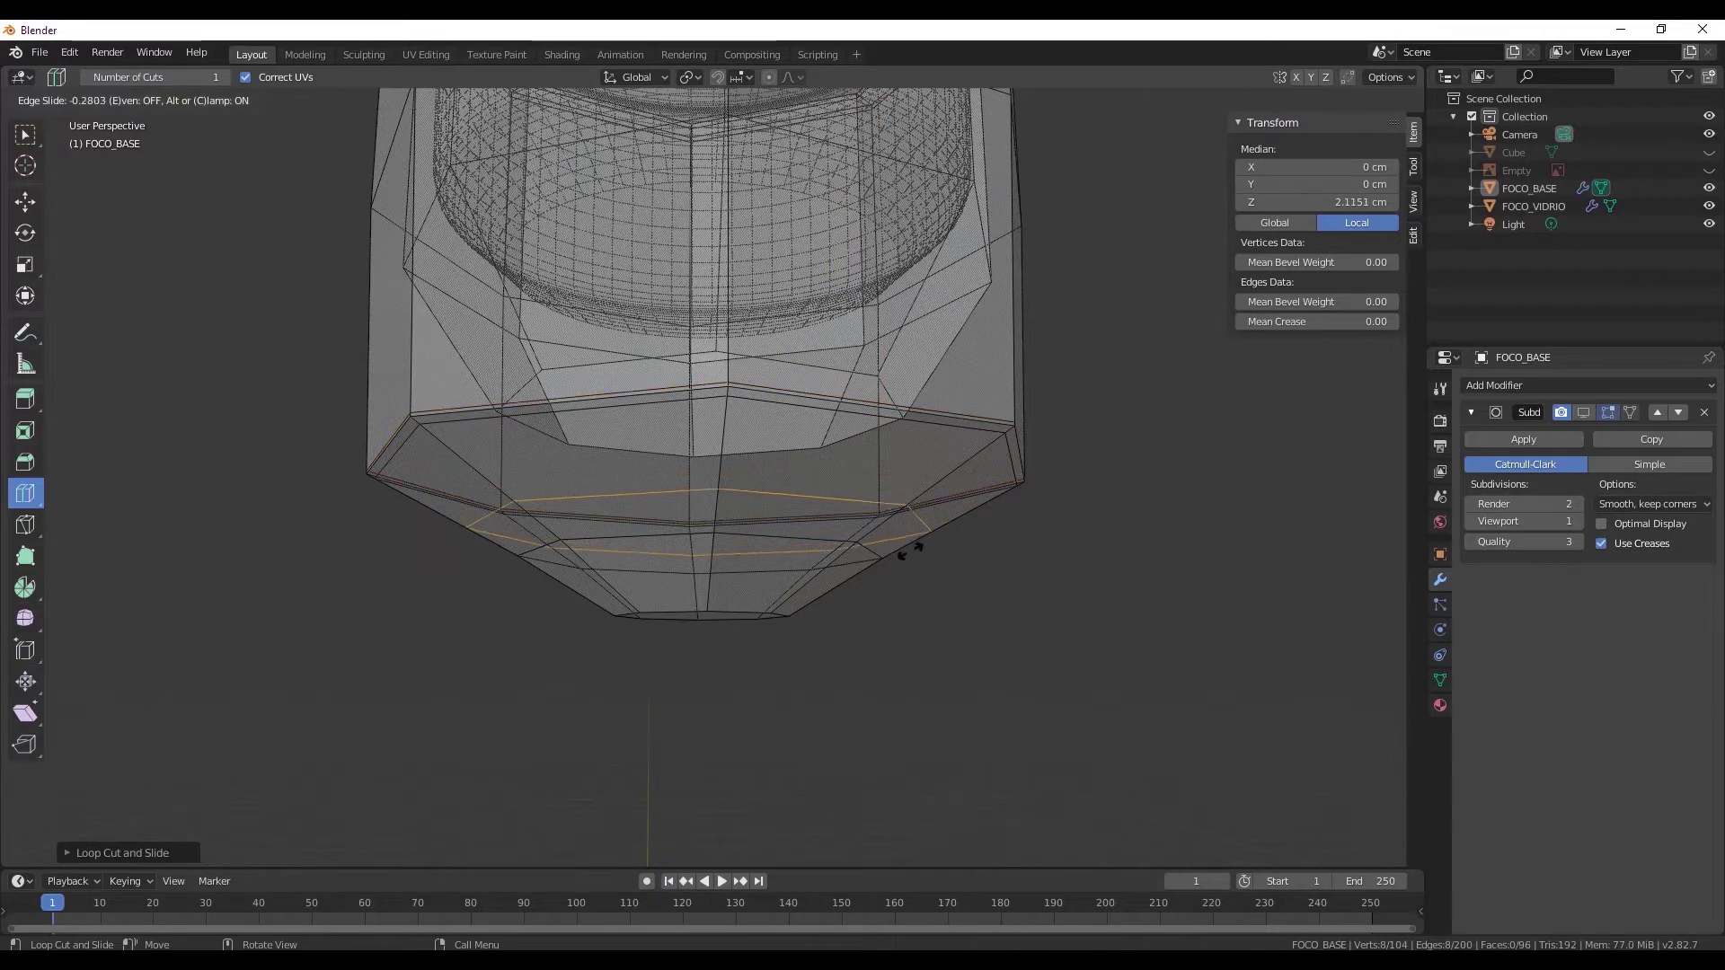
pyautogui.click(878, 597)
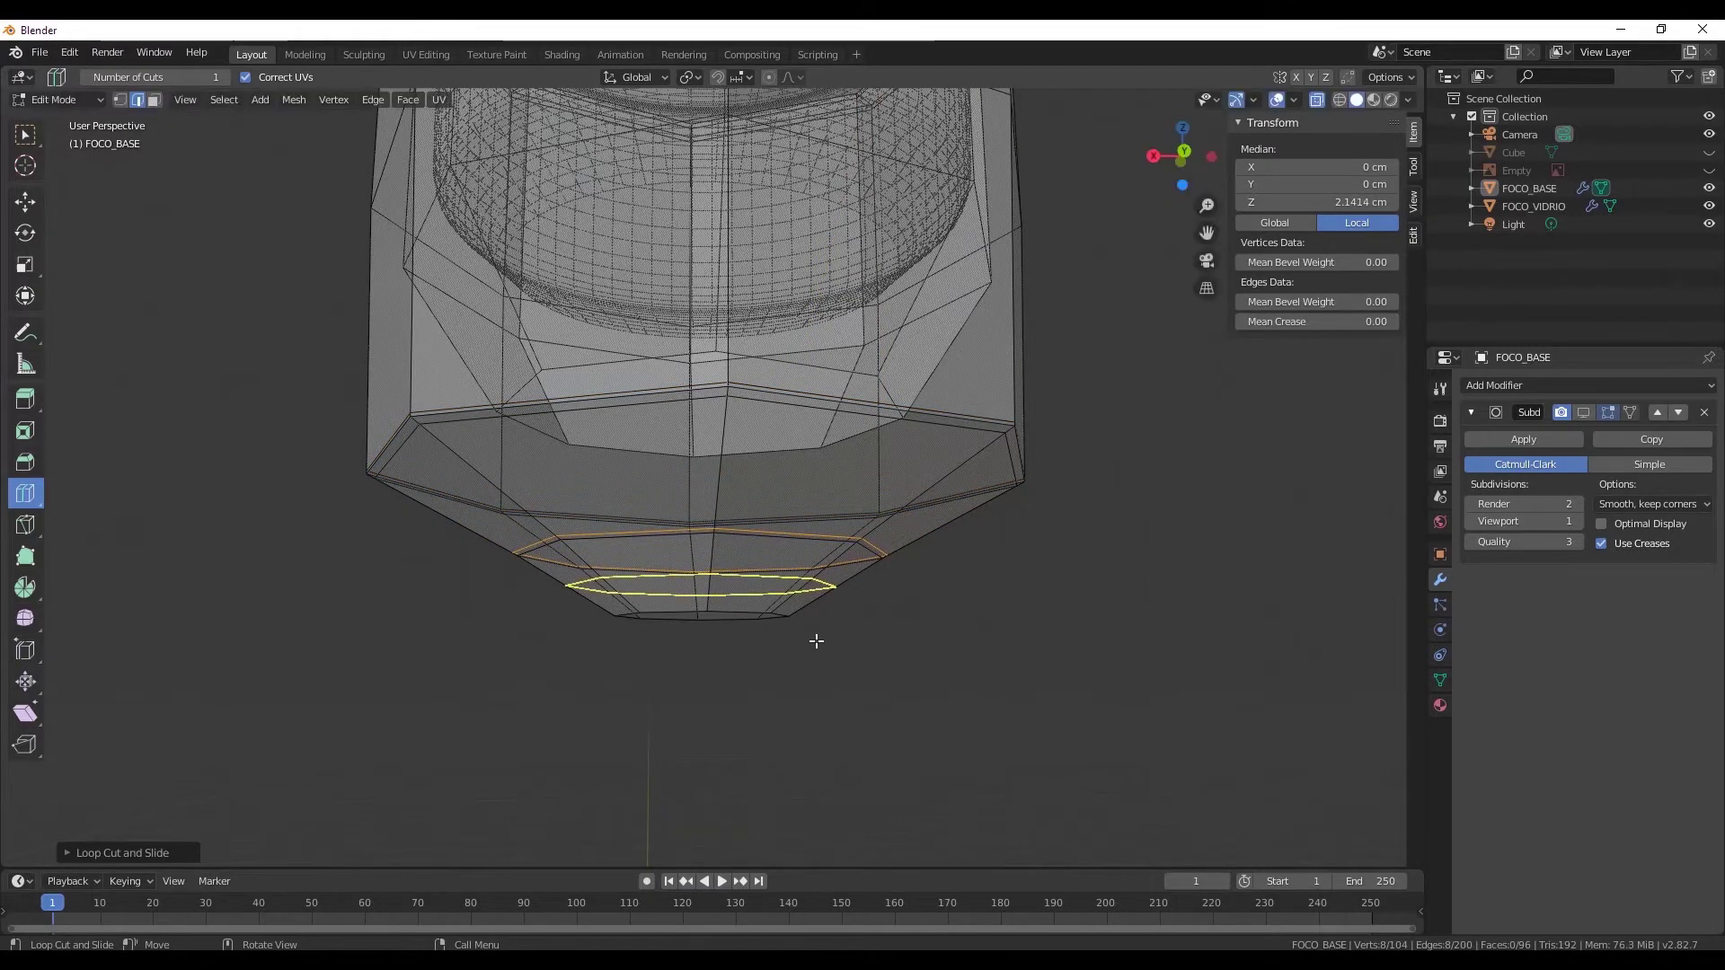
# - Add another loop cut slid to the very bottom rim of the base
pyautogui.scroll(2, 812, 642)
pyautogui.scroll(2, 795, 629)
pyautogui.scroll(4, 784, 610)
pyautogui.scroll(-5, 785, 610)
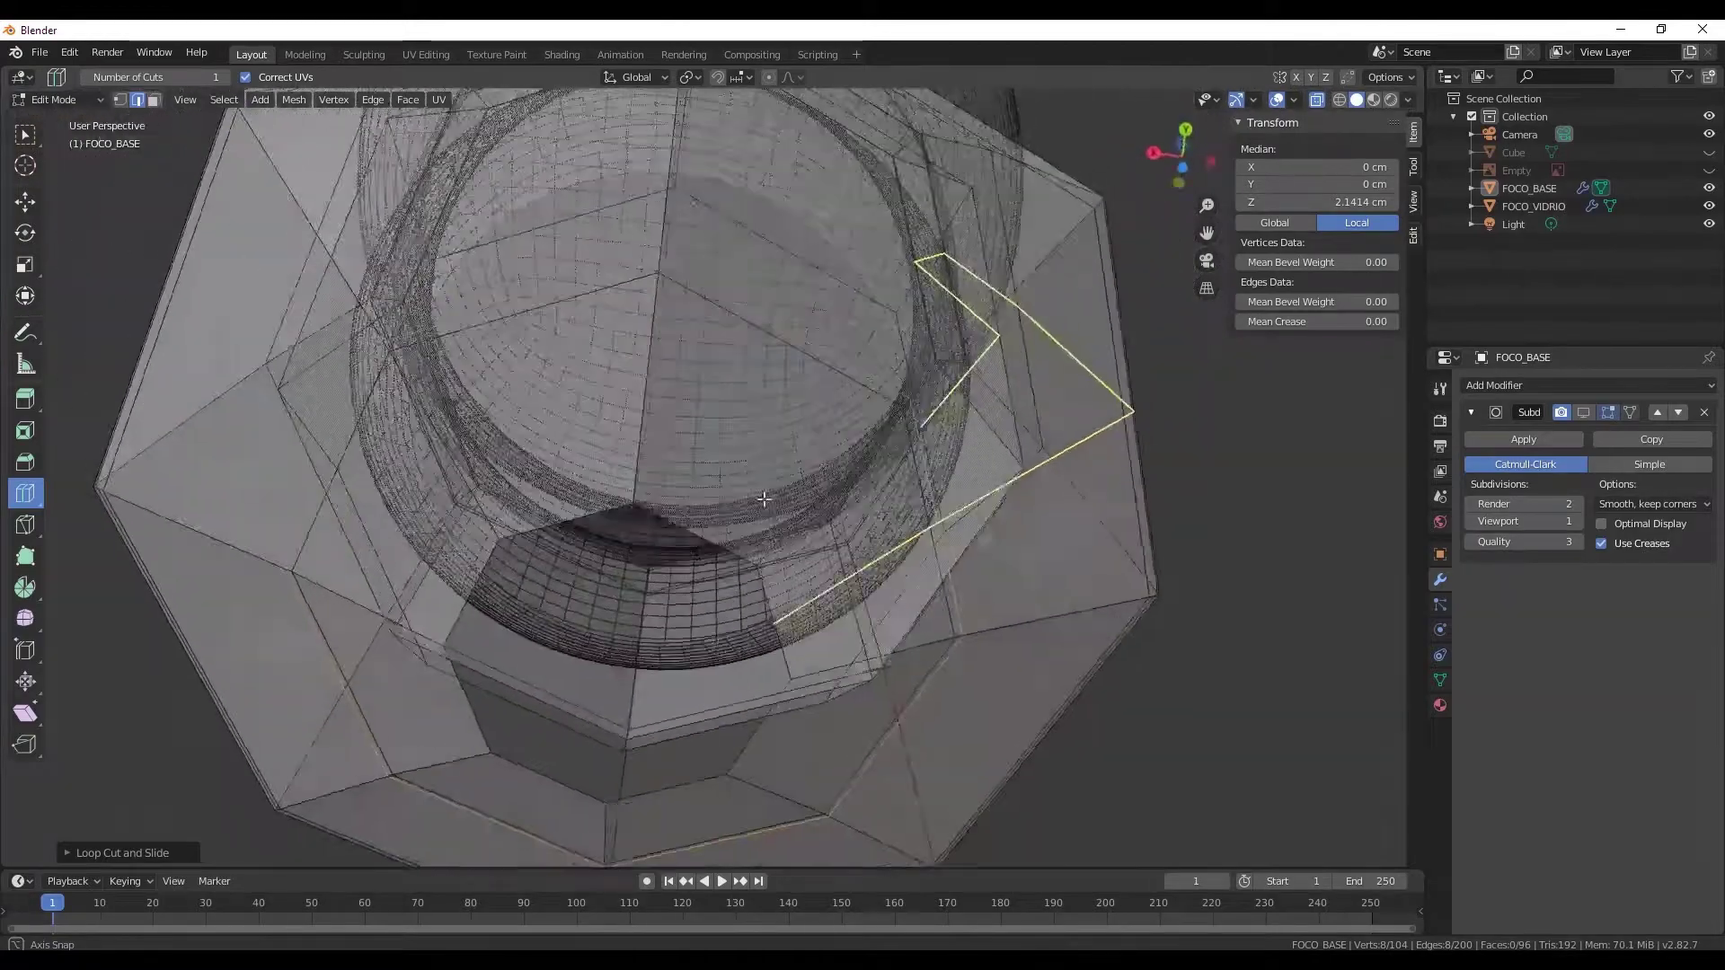
pyautogui.moveTo(784, 609); pyautogui.dragTo(628, 619, button='middle')
pyautogui.scroll(5, 520, 628)
pyautogui.moveTo(520, 628)
pyautogui.mouseDown(button='middle')
pyautogui.moveTo(371, 627)
pyautogui.moveTo(466, 635)
pyautogui.mouseUp(button='middle')
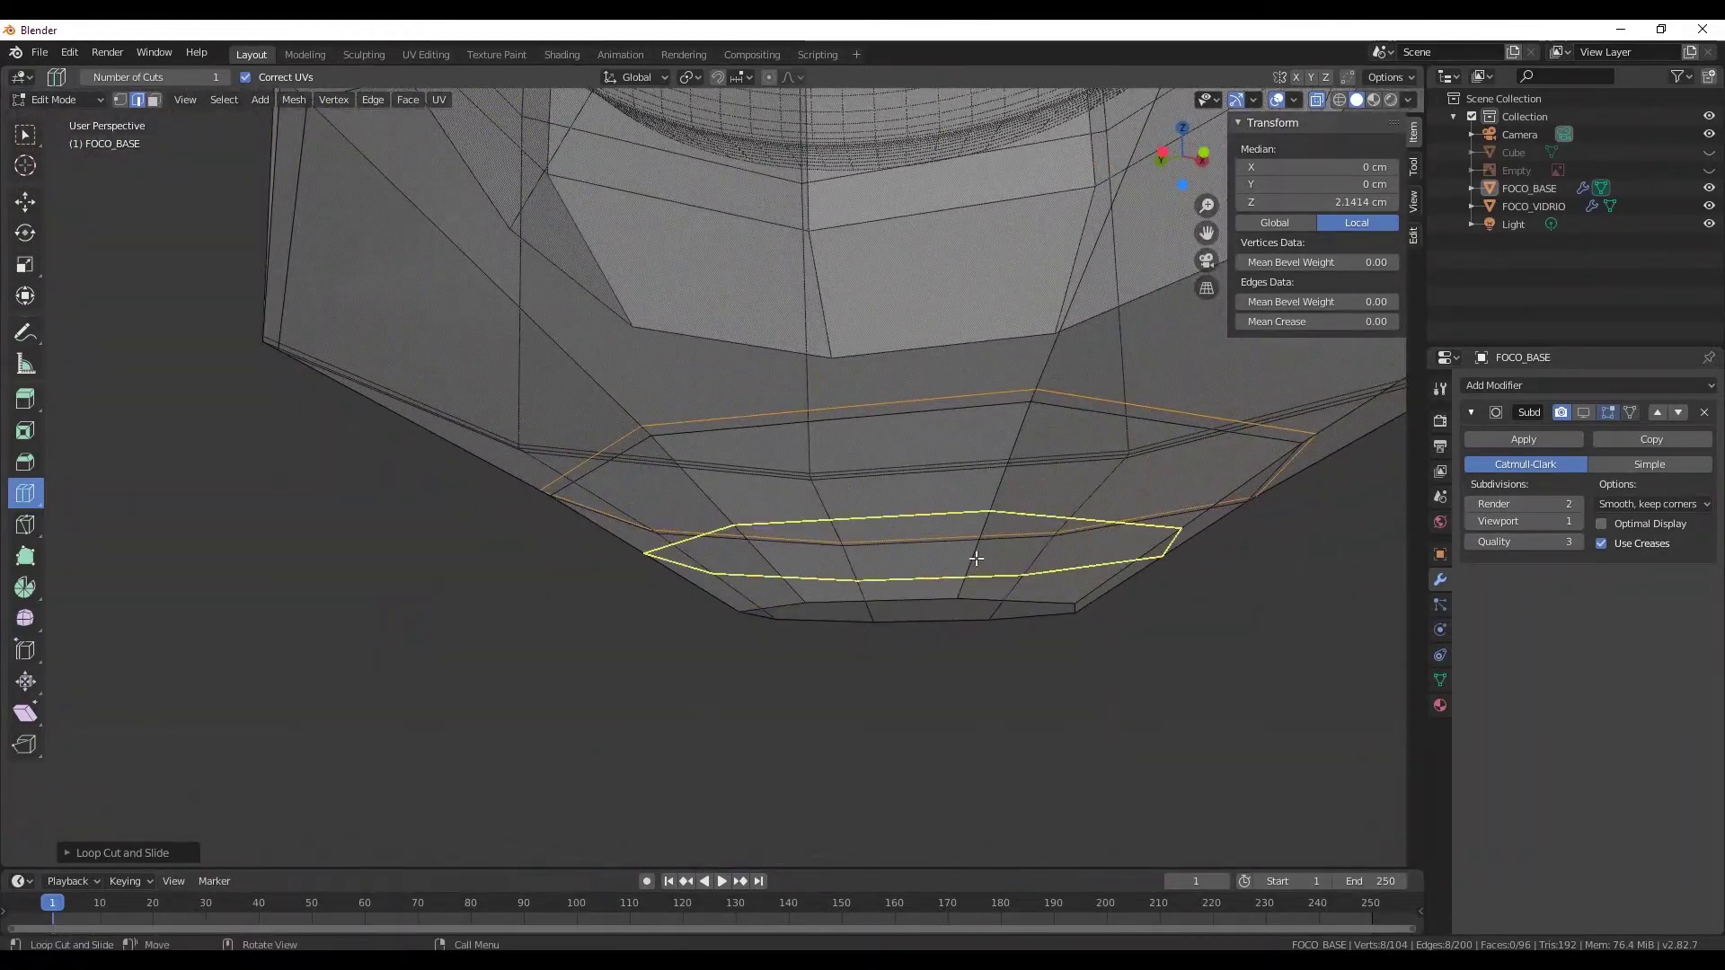
pyautogui.moveTo(976, 559); pyautogui.dragTo(976, 615)
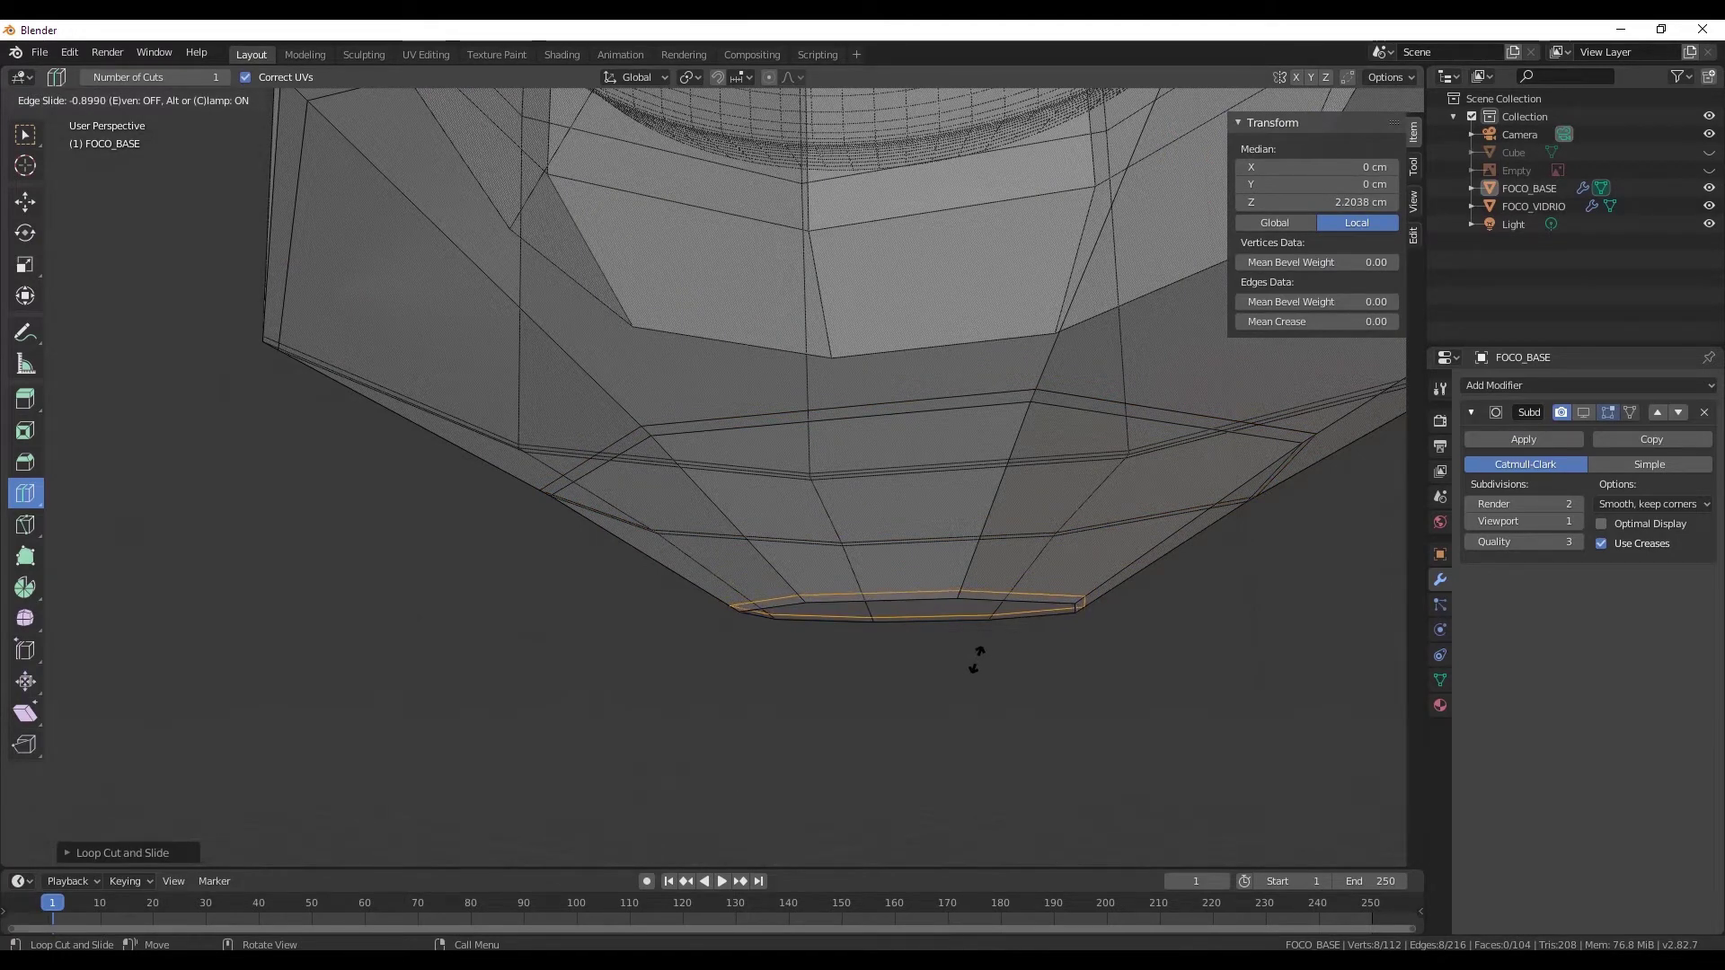
pyautogui.moveTo(976, 658); pyautogui.dragTo(877, 635)
# - Deselect all, turn X-ray off, show subdivision in edit mode, and view the smoothed base in Object Mode
pyautogui.scroll(-4, 877, 635)
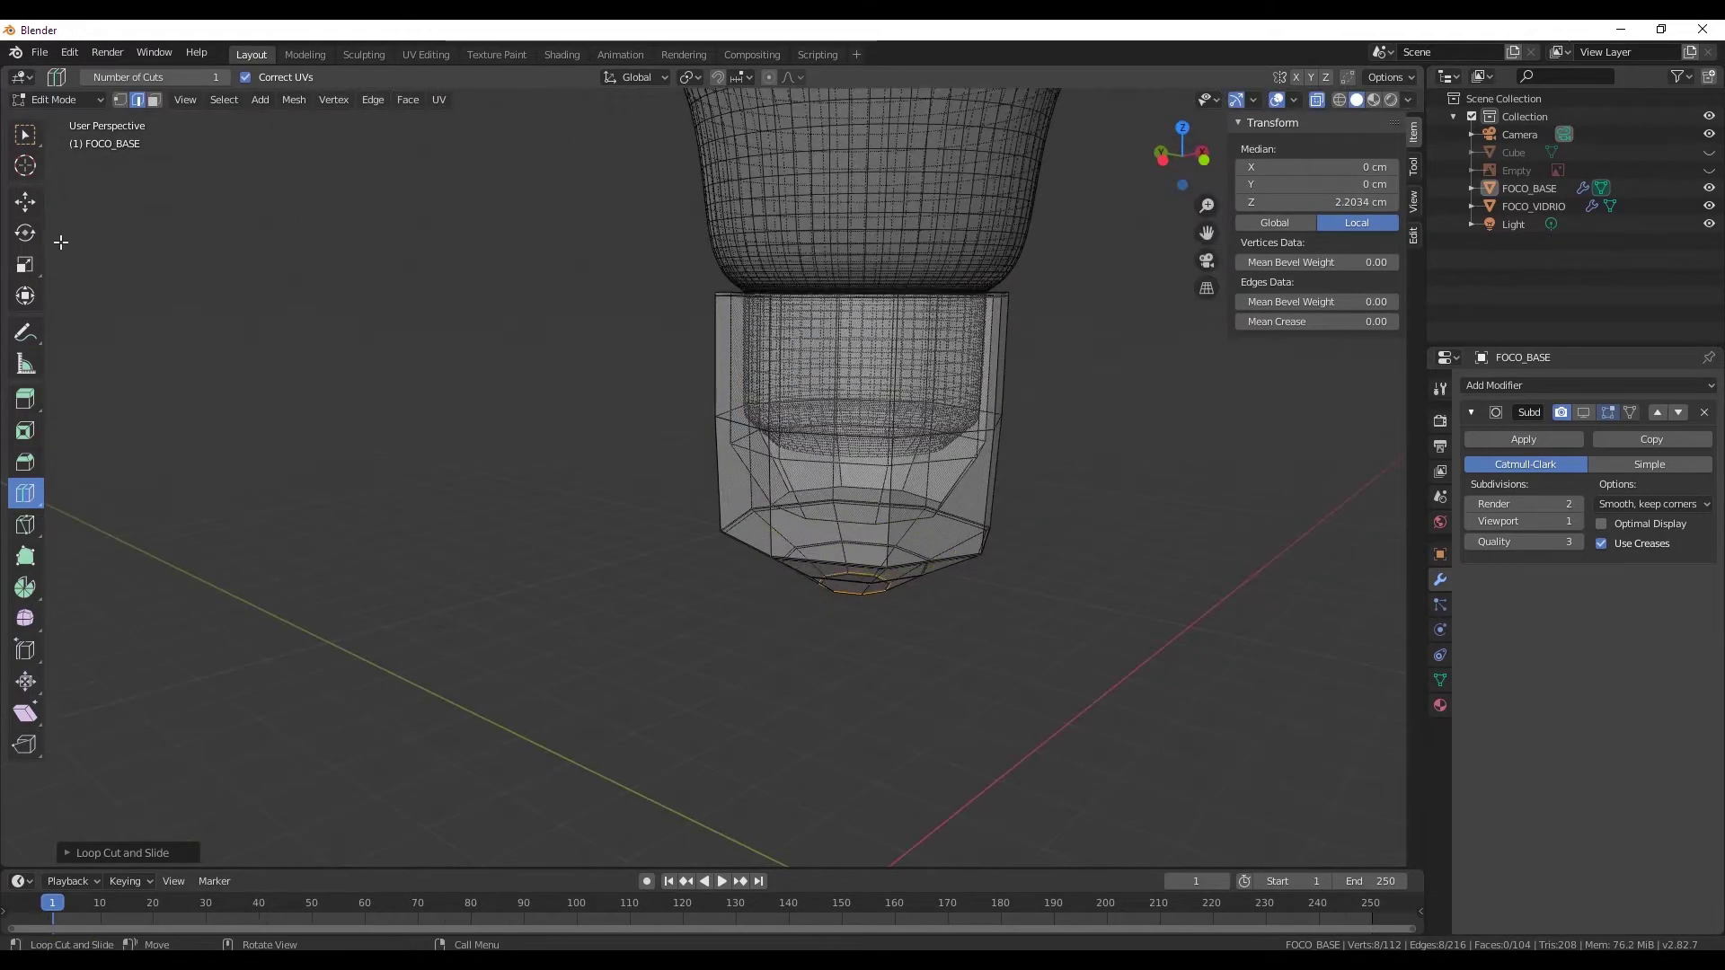
pyautogui.click(25, 232)
pyautogui.click(25, 201)
pyautogui.click(316, 369)
pyautogui.moveTo(316, 369)
pyautogui.mouseDown(button='middle')
pyautogui.moveTo(561, 470)
pyautogui.moveTo(1414, 166)
pyautogui.mouseUp(button='middle')
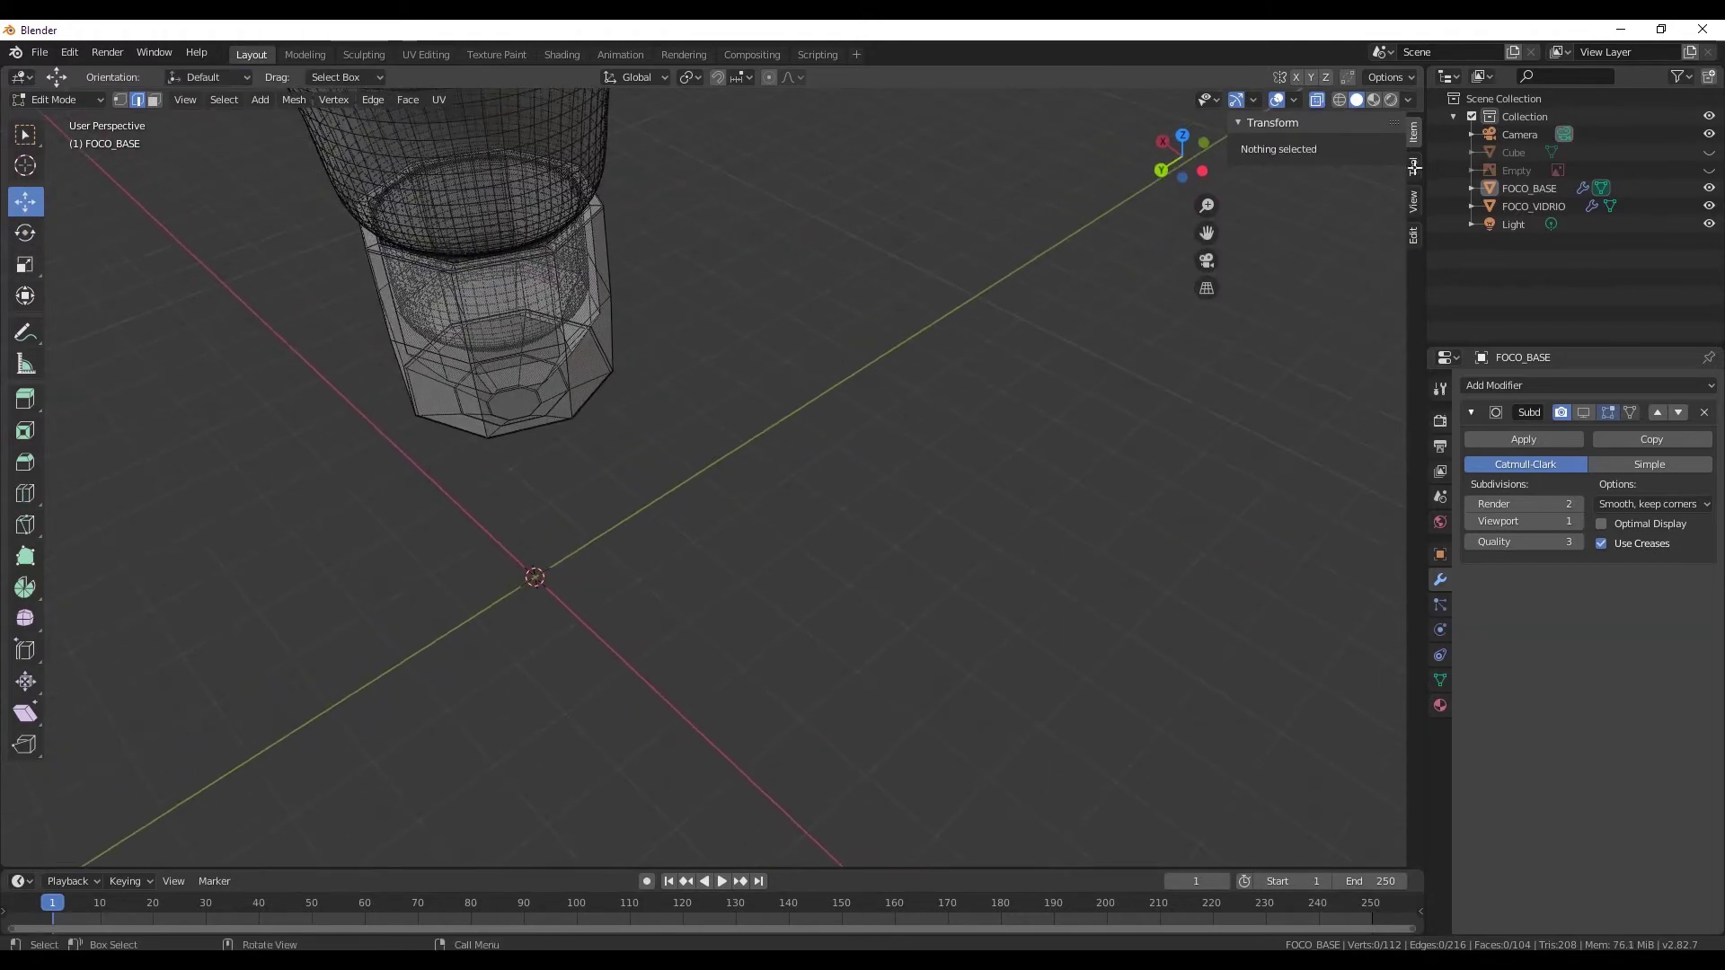
pyautogui.click(1319, 100)
pyautogui.moveTo(561, 400); pyautogui.dragTo(1193, 449, button='middle')
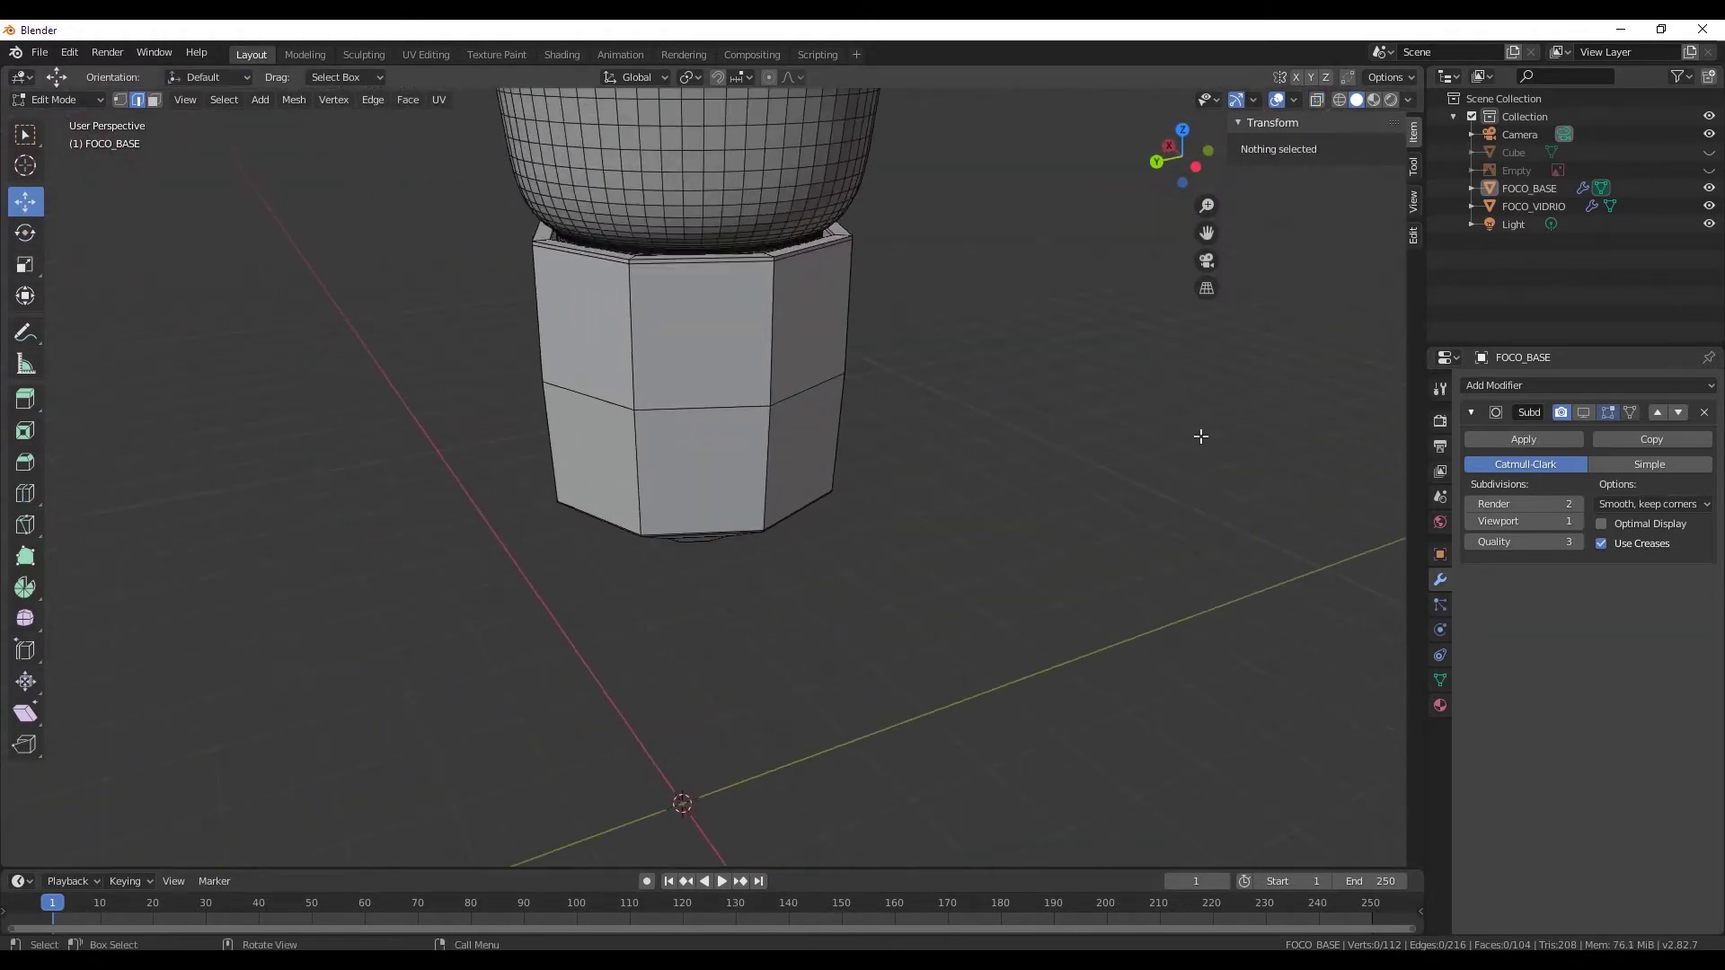
pyautogui.click(1583, 413)
pyautogui.moveTo(898, 449); pyautogui.dragTo(689, 337, button='middle')
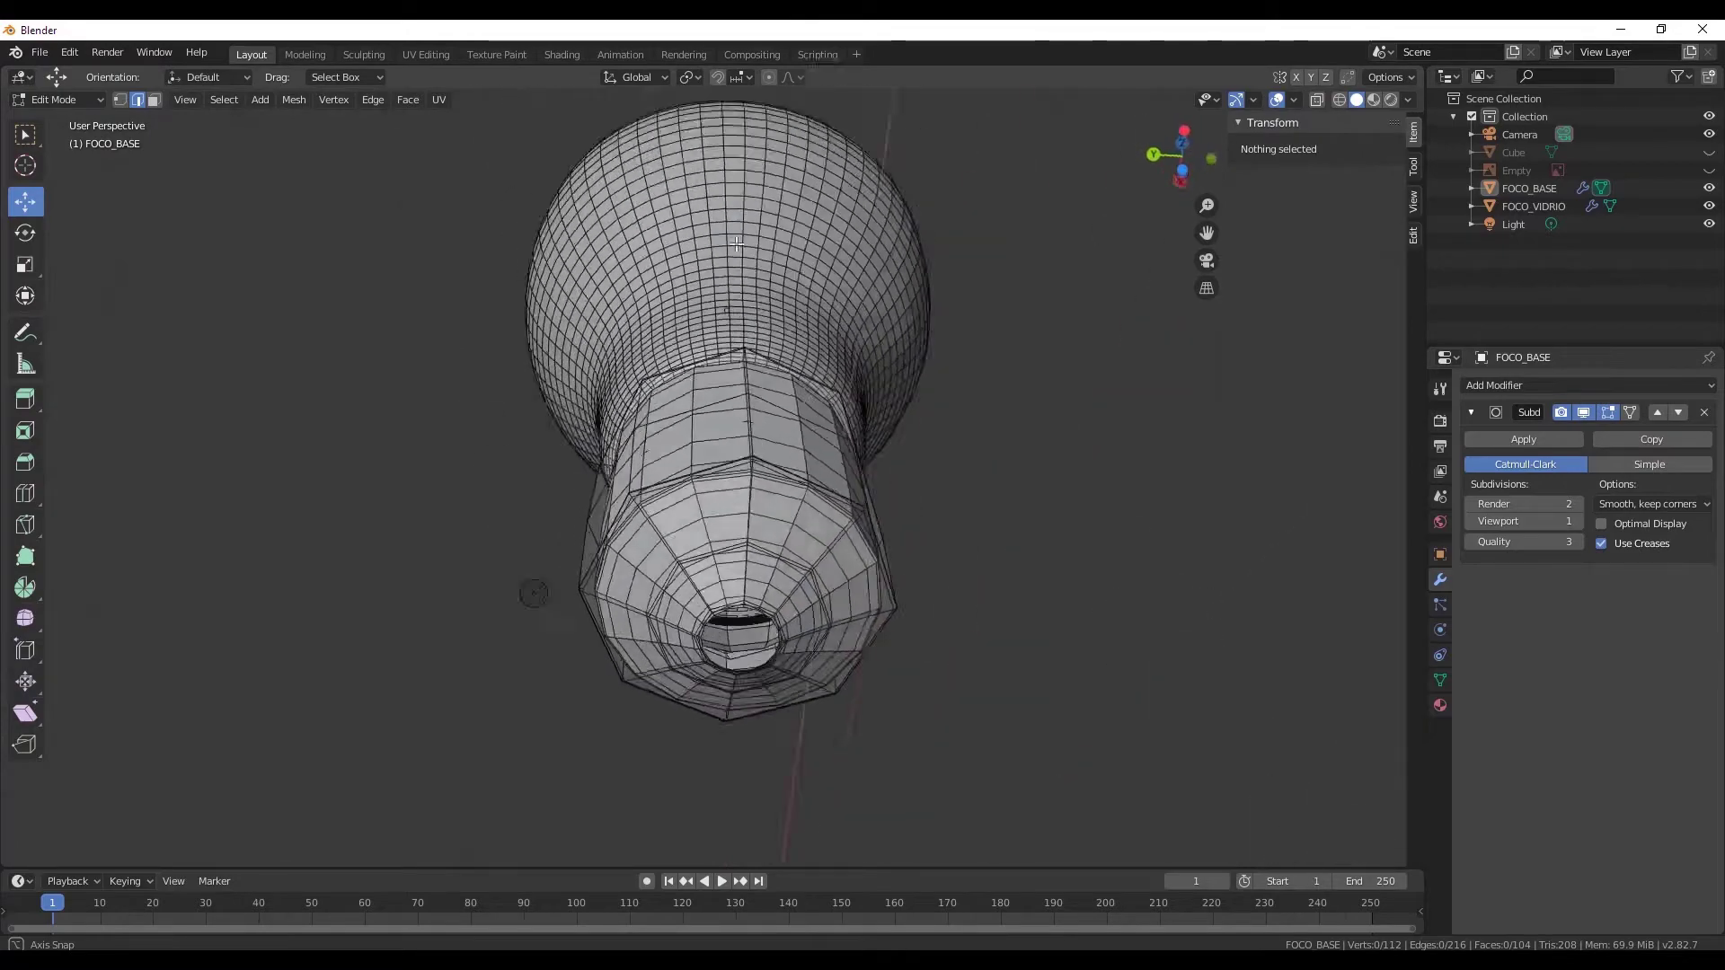
pyautogui.click(59, 100)
pyautogui.moveTo(535, 453)
pyautogui.mouseDown(button='middle')
pyautogui.moveTo(812, 487)
pyautogui.moveTo(701, 571)
pyautogui.moveTo(654, 516)
pyautogui.moveTo(706, 526)
pyautogui.moveTo(727, 505)
pyautogui.moveTo(764, 552)
pyautogui.mouseUp(button='middle')
pyautogui.scroll(4, 699, 487)
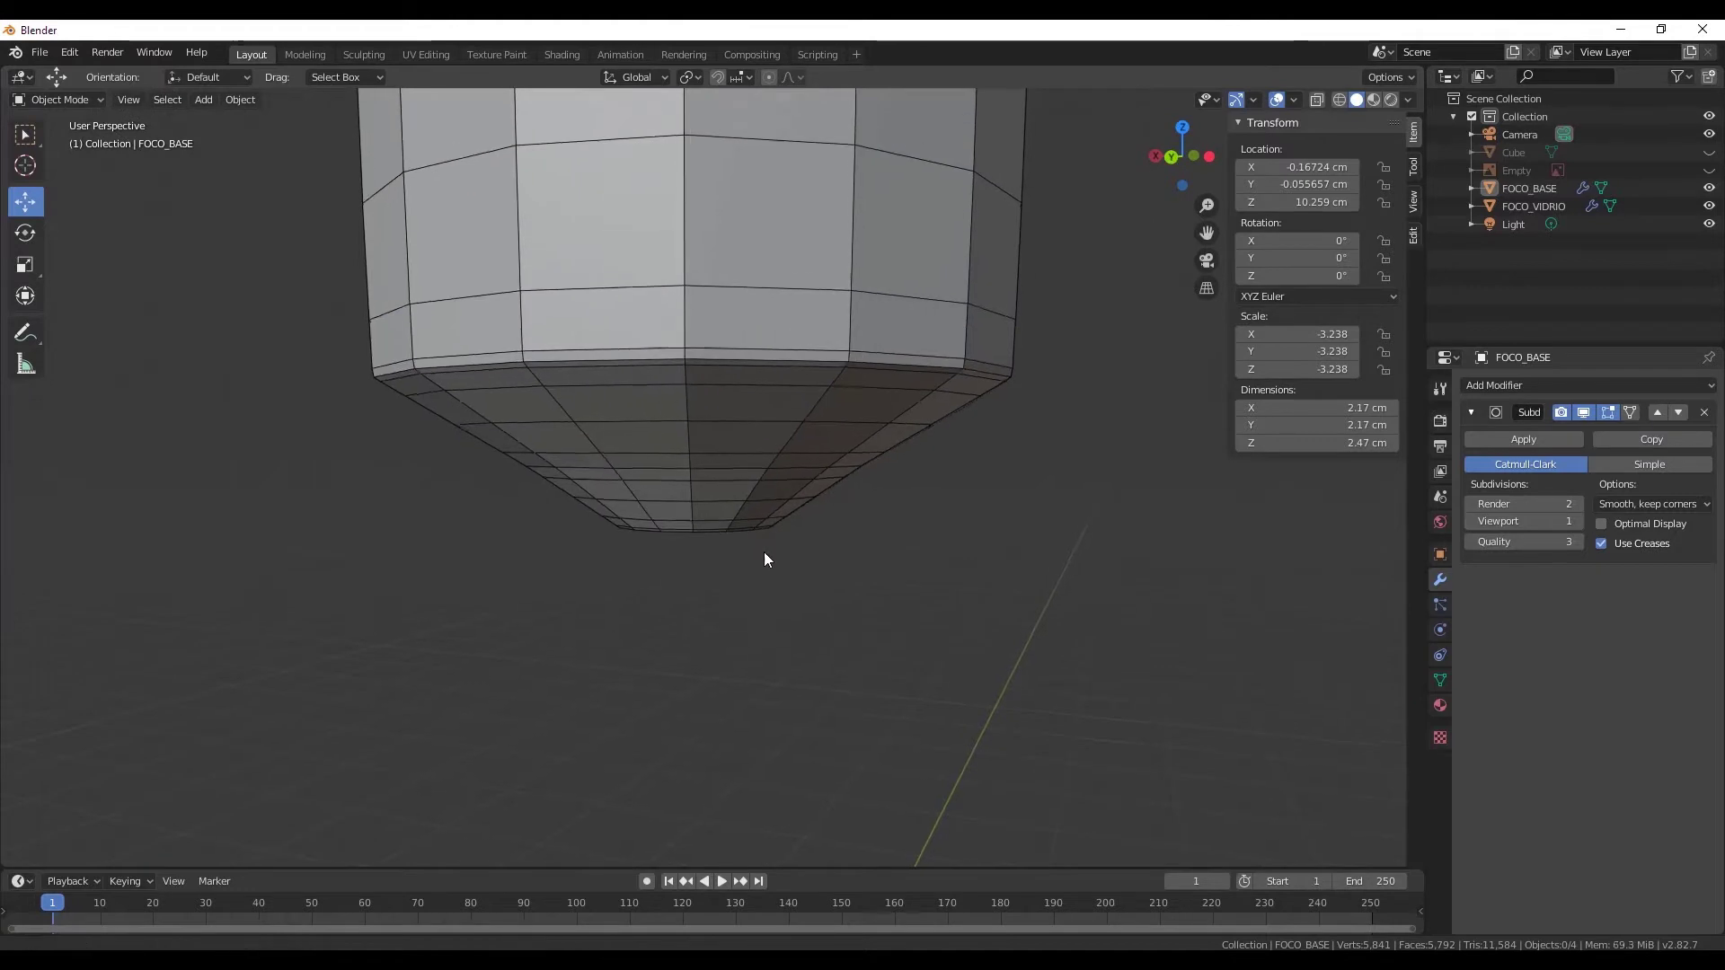
# - Turn off the base's subdivision display and scale its bottom-ring vertices wider
pyautogui.click(1582, 413)
pyautogui.click(57, 140)
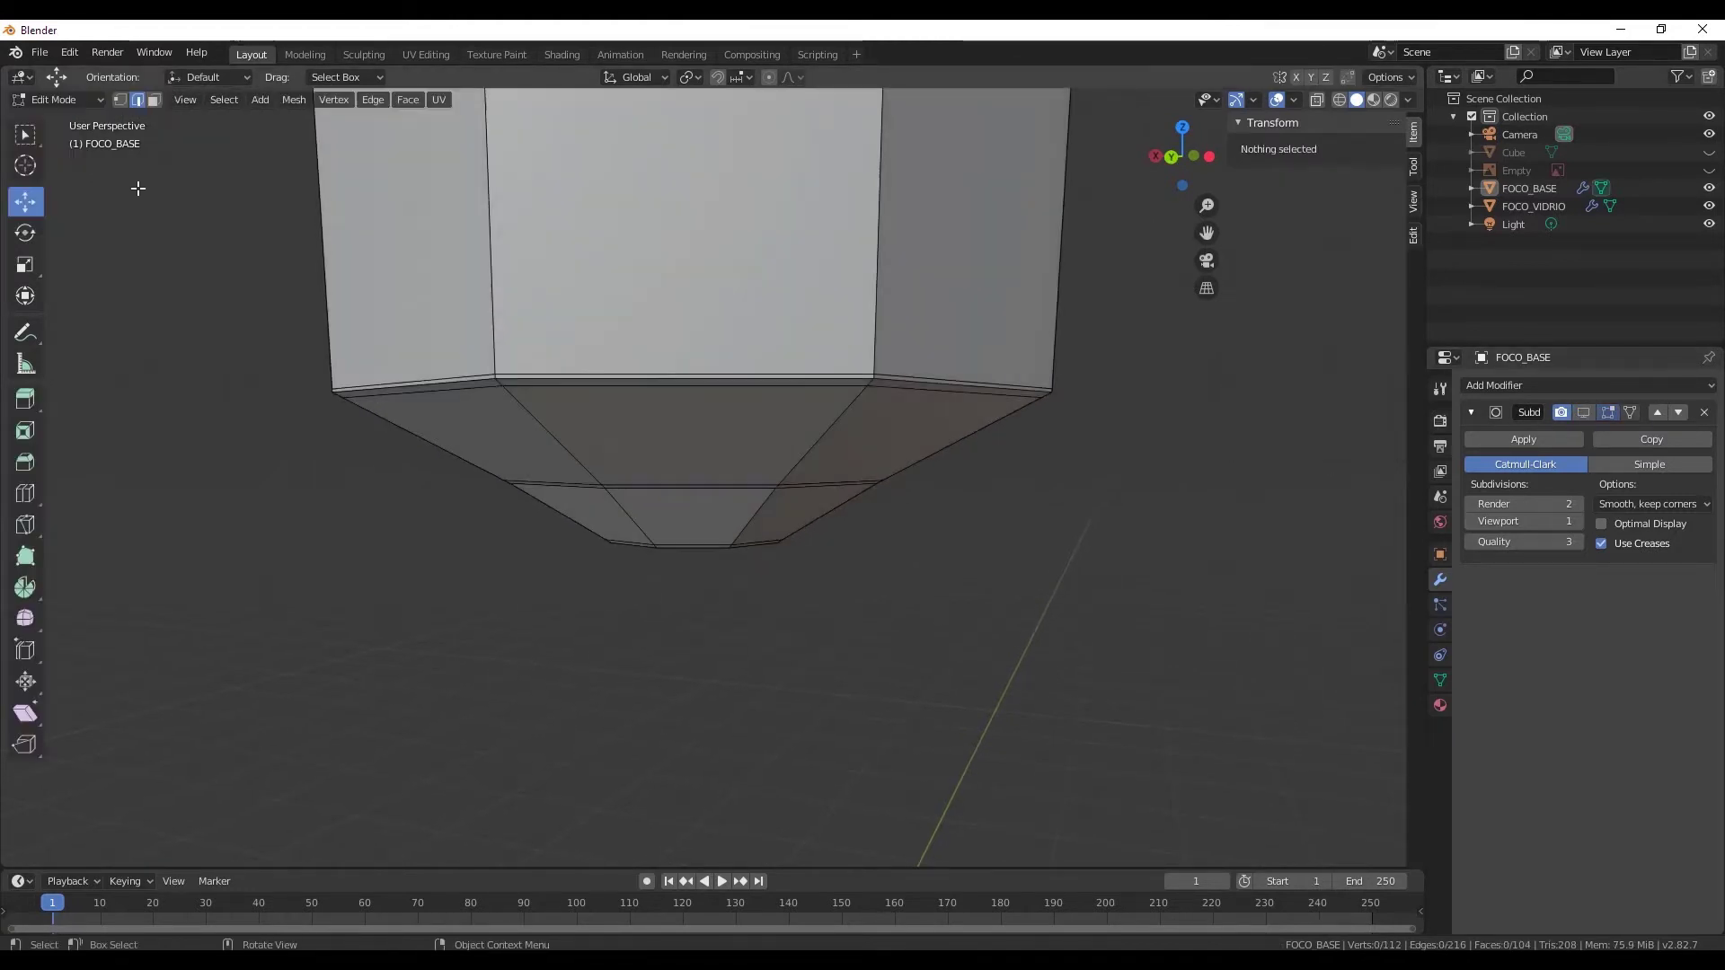
pyautogui.moveTo(785, 588); pyautogui.dragTo(135, 266, button='middle')
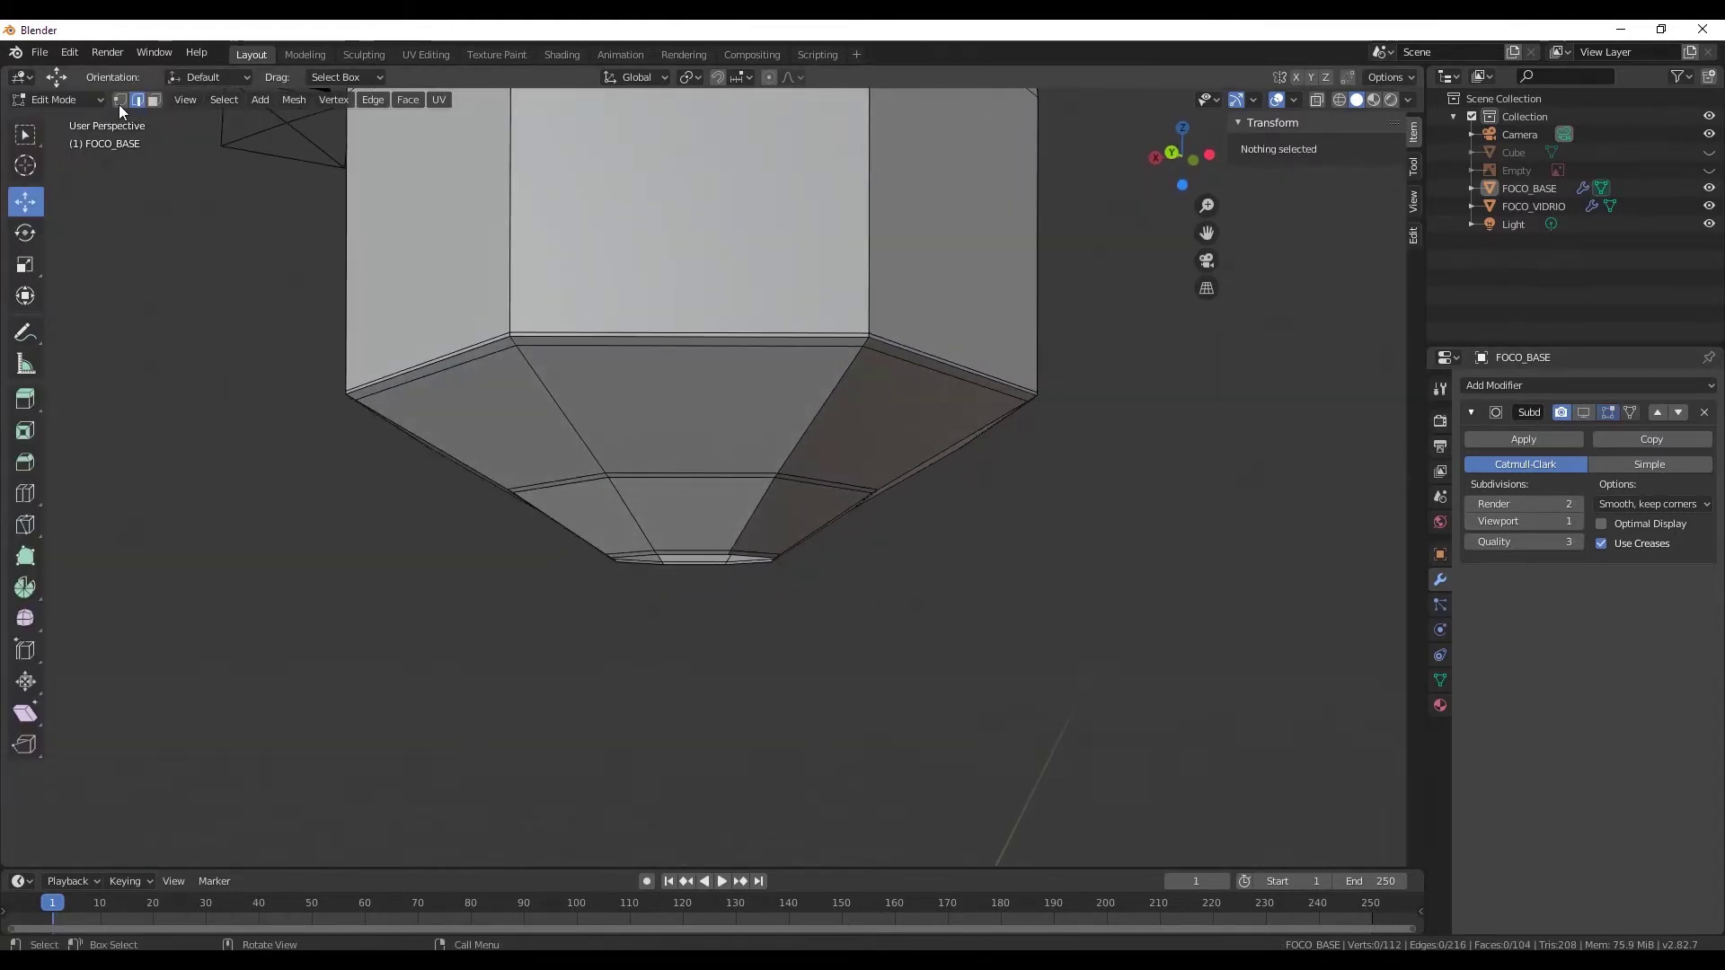
pyautogui.click(118, 99)
pyautogui.moveTo(716, 589); pyautogui.dragTo(551, 531, button='middle')
pyautogui.moveTo(521, 510); pyautogui.dragTo(816, 628)
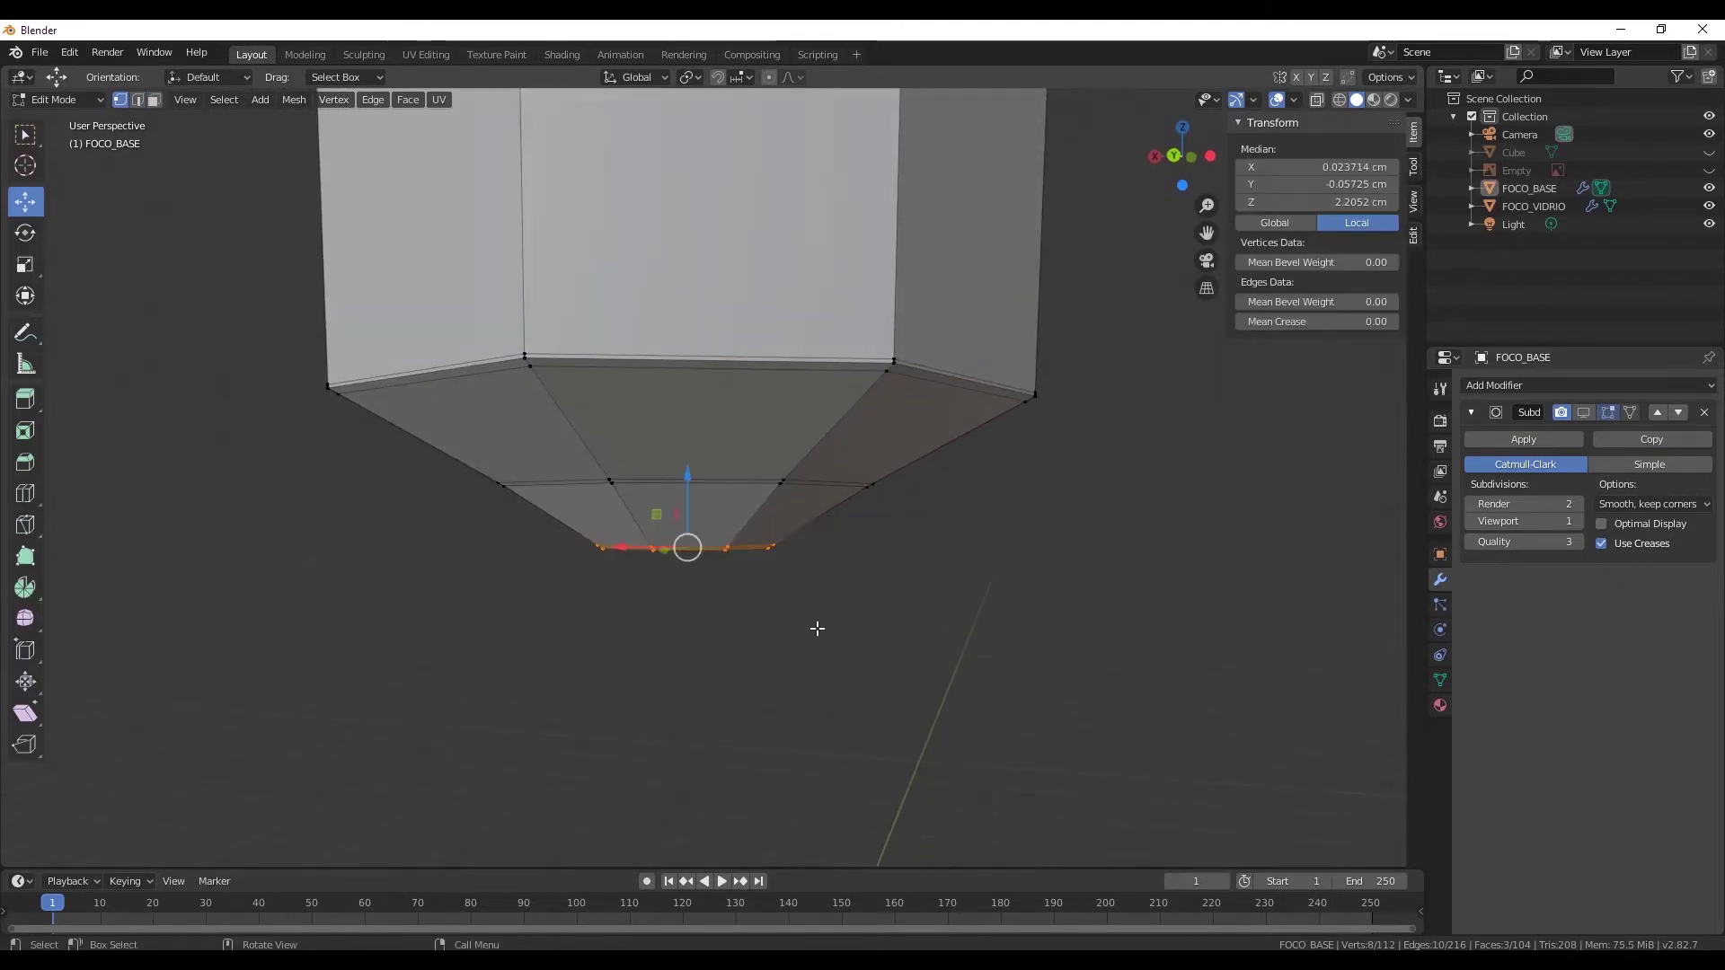
pyautogui.moveTo(816, 628); pyautogui.dragTo(790, 623, button='middle')
pyautogui.press('s')
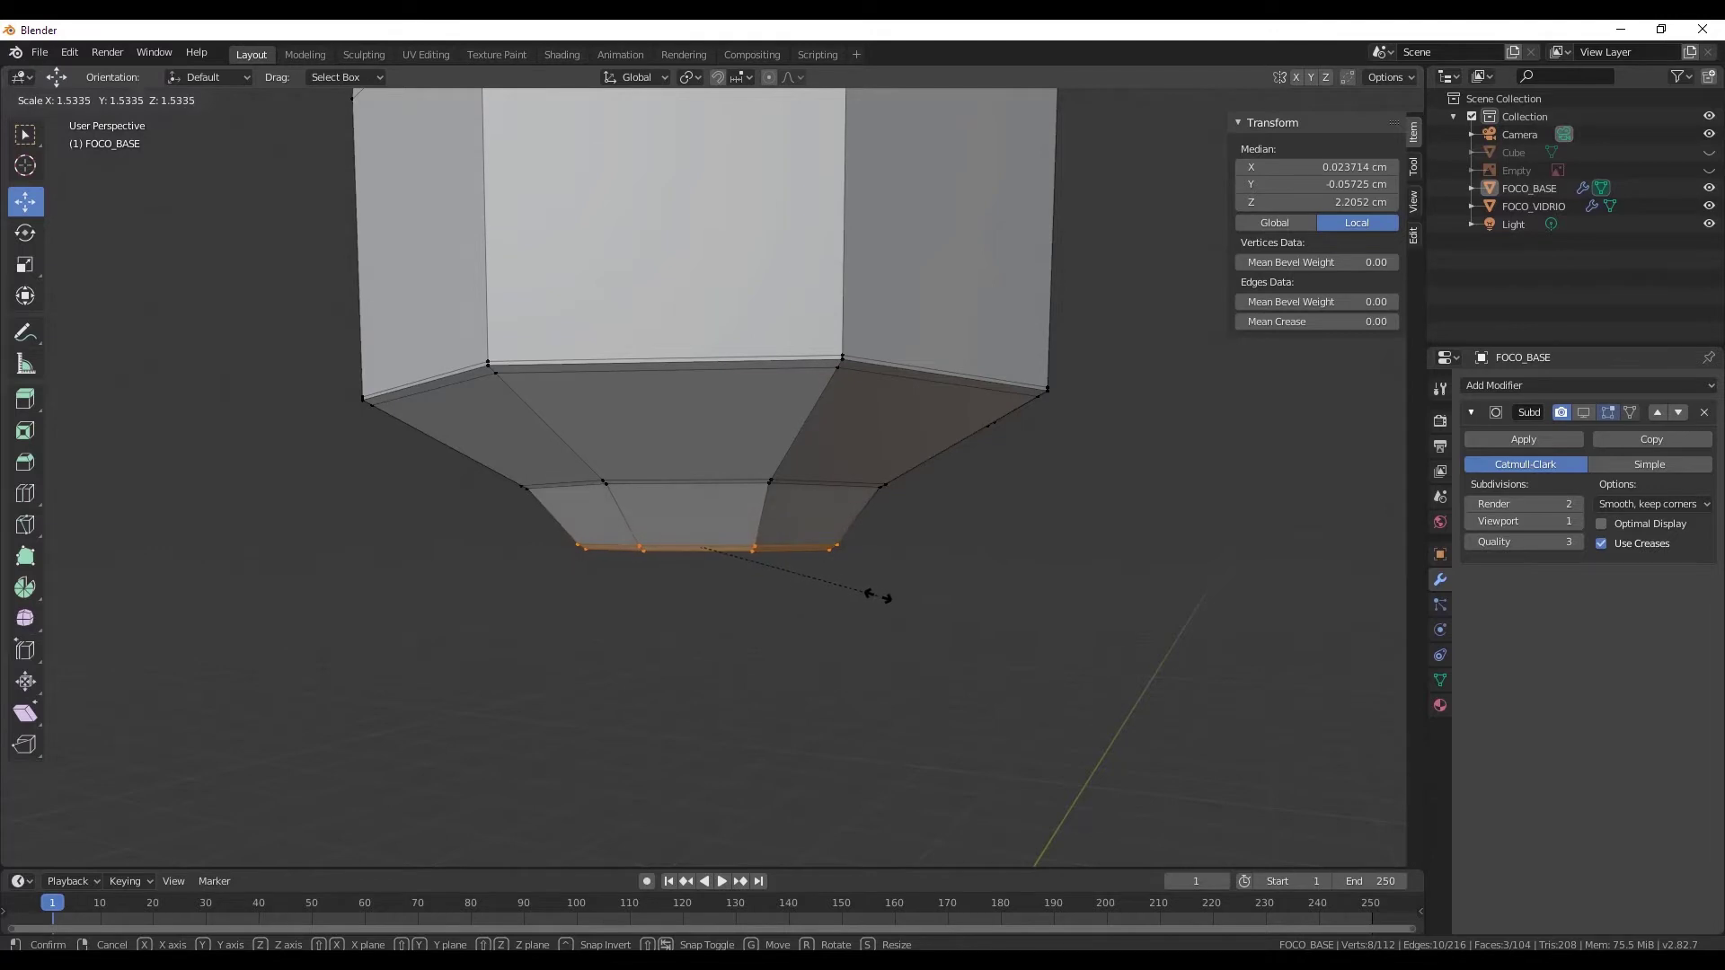
pyautogui.click(880, 595)
pyautogui.moveTo(880, 596); pyautogui.dragTo(802, 614, button='middle')
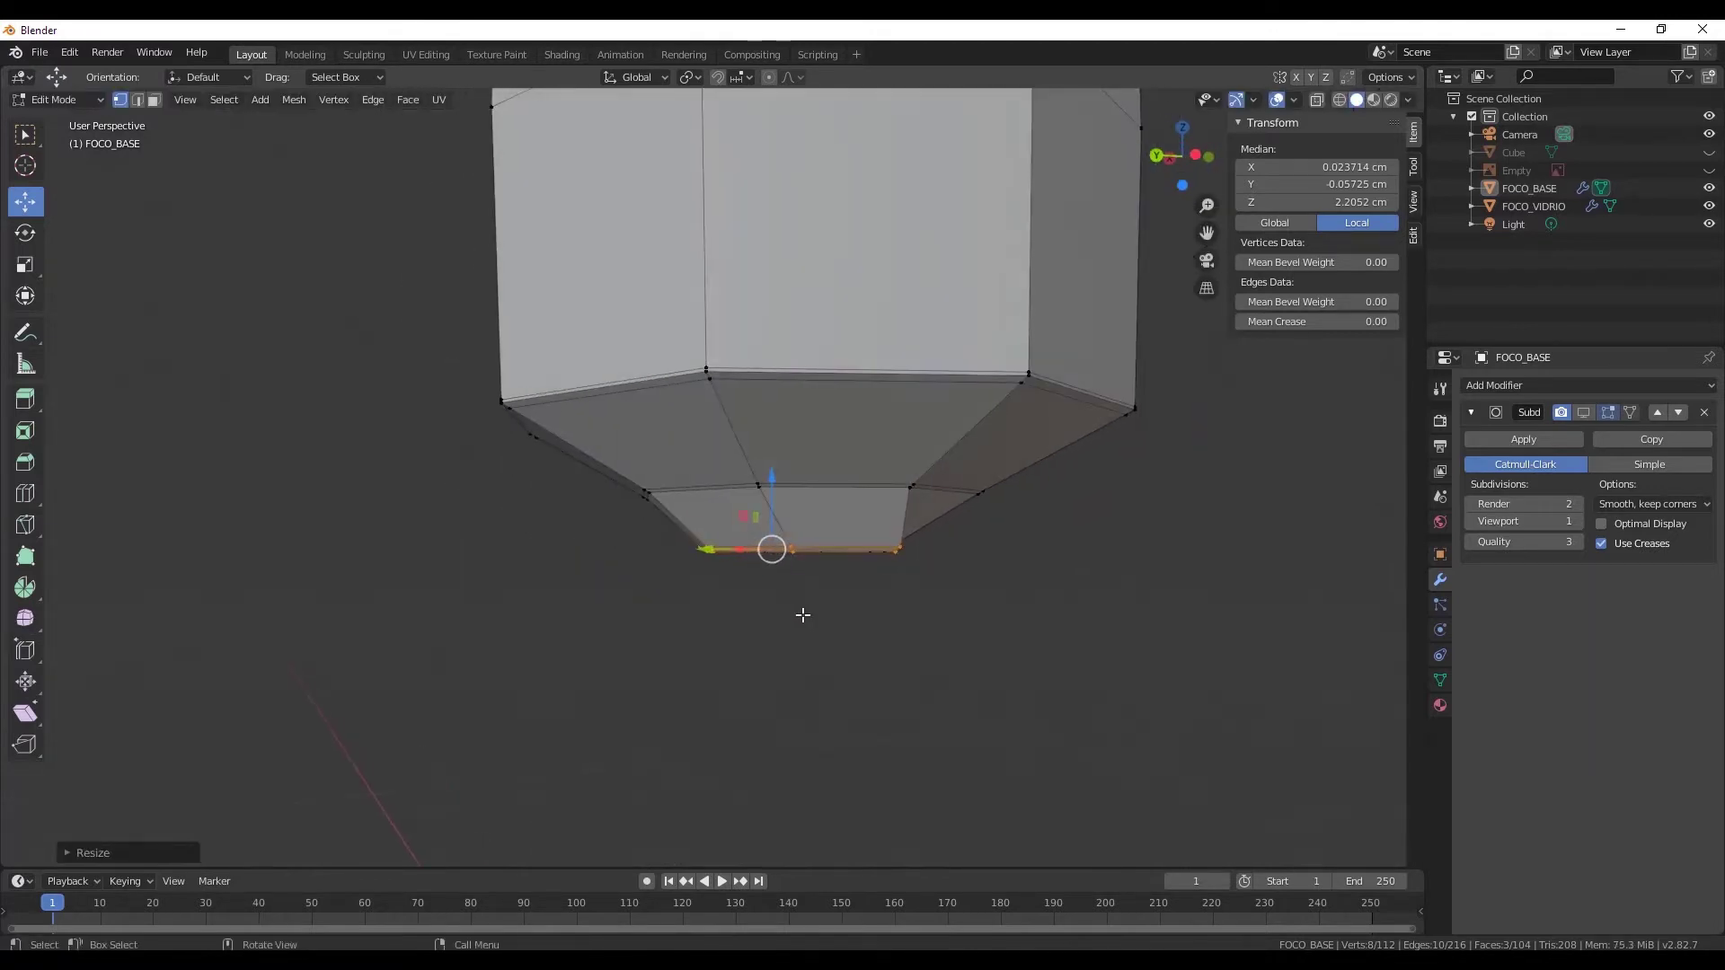
# - Add a new edge loop around the bottom taper of the base
pyautogui.click(25, 493)
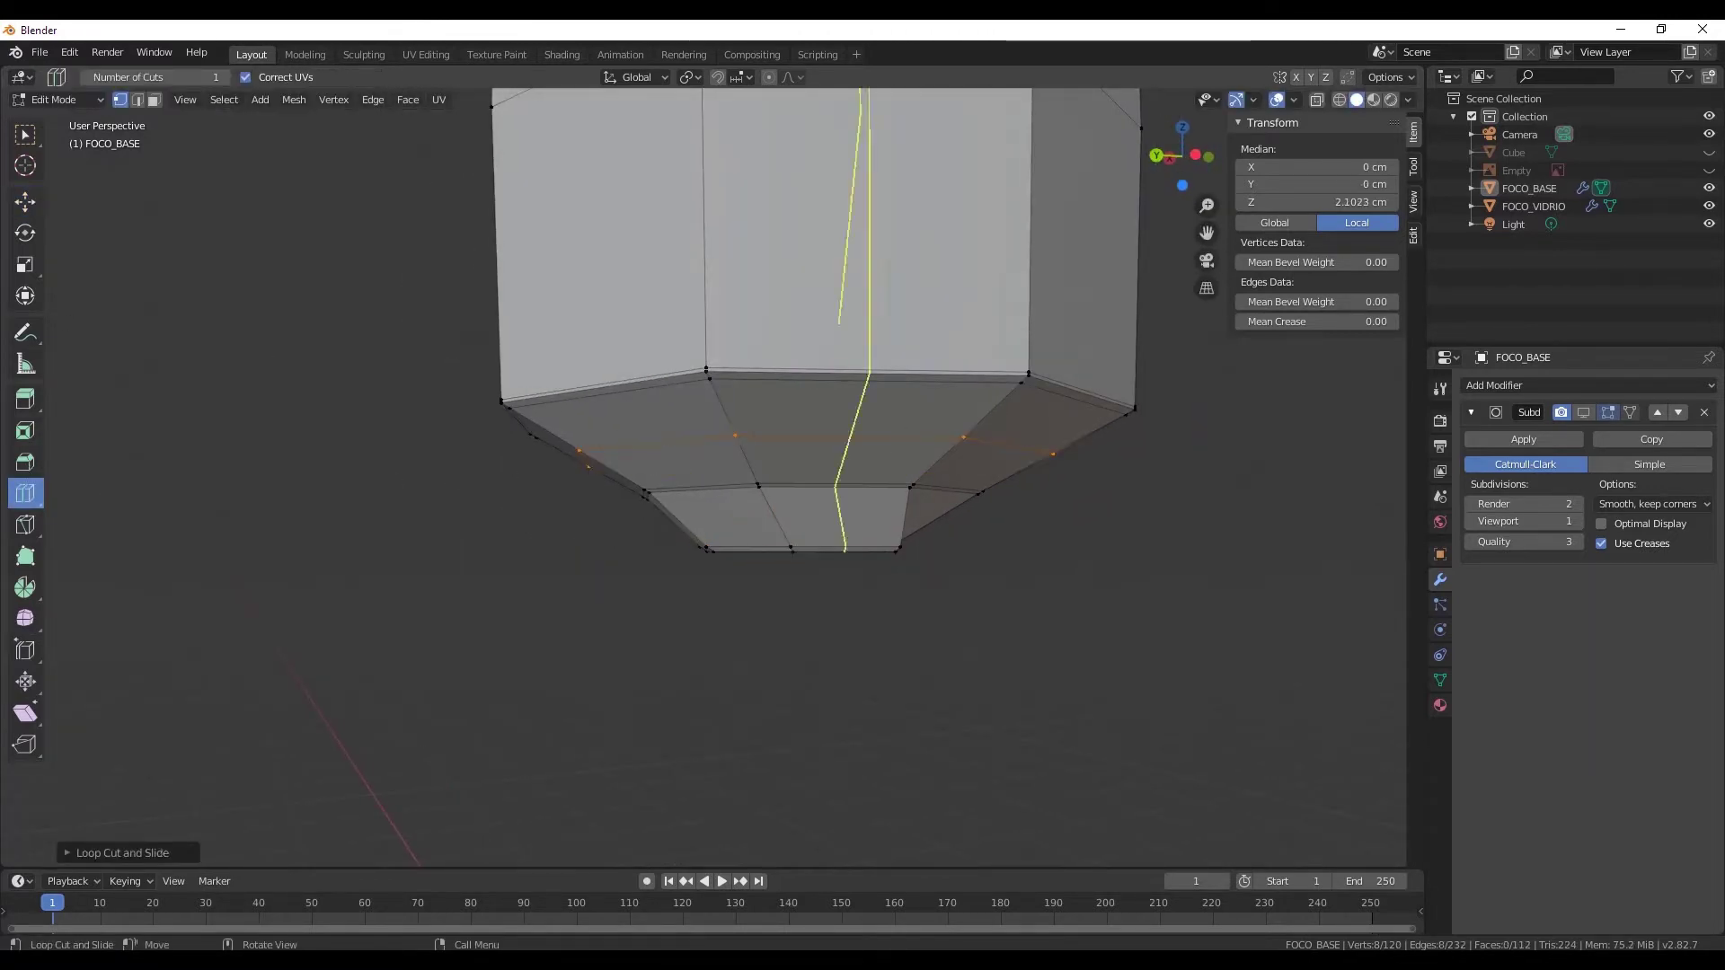
pyautogui.moveTo(897, 442)
pyautogui.mouseDown(button='middle')
pyautogui.moveTo(1009, 527)
pyautogui.moveTo(934, 497)
pyautogui.moveTo(962, 604)
pyautogui.moveTo(1078, 535)
pyautogui.moveTo(1020, 458)
pyautogui.moveTo(975, 606)
pyautogui.moveTo(944, 543)
pyautogui.mouseUp(button='middle')
pyautogui.click(822, 454)
pyautogui.click(897, 574)
pyautogui.scroll(-3, 916, 546)
# - Turn on X-ray and hide the FOCO_VIDRIO glass bulb to see the whole base
pyautogui.click(1316, 99)
pyautogui.scroll(5, 901, 477)
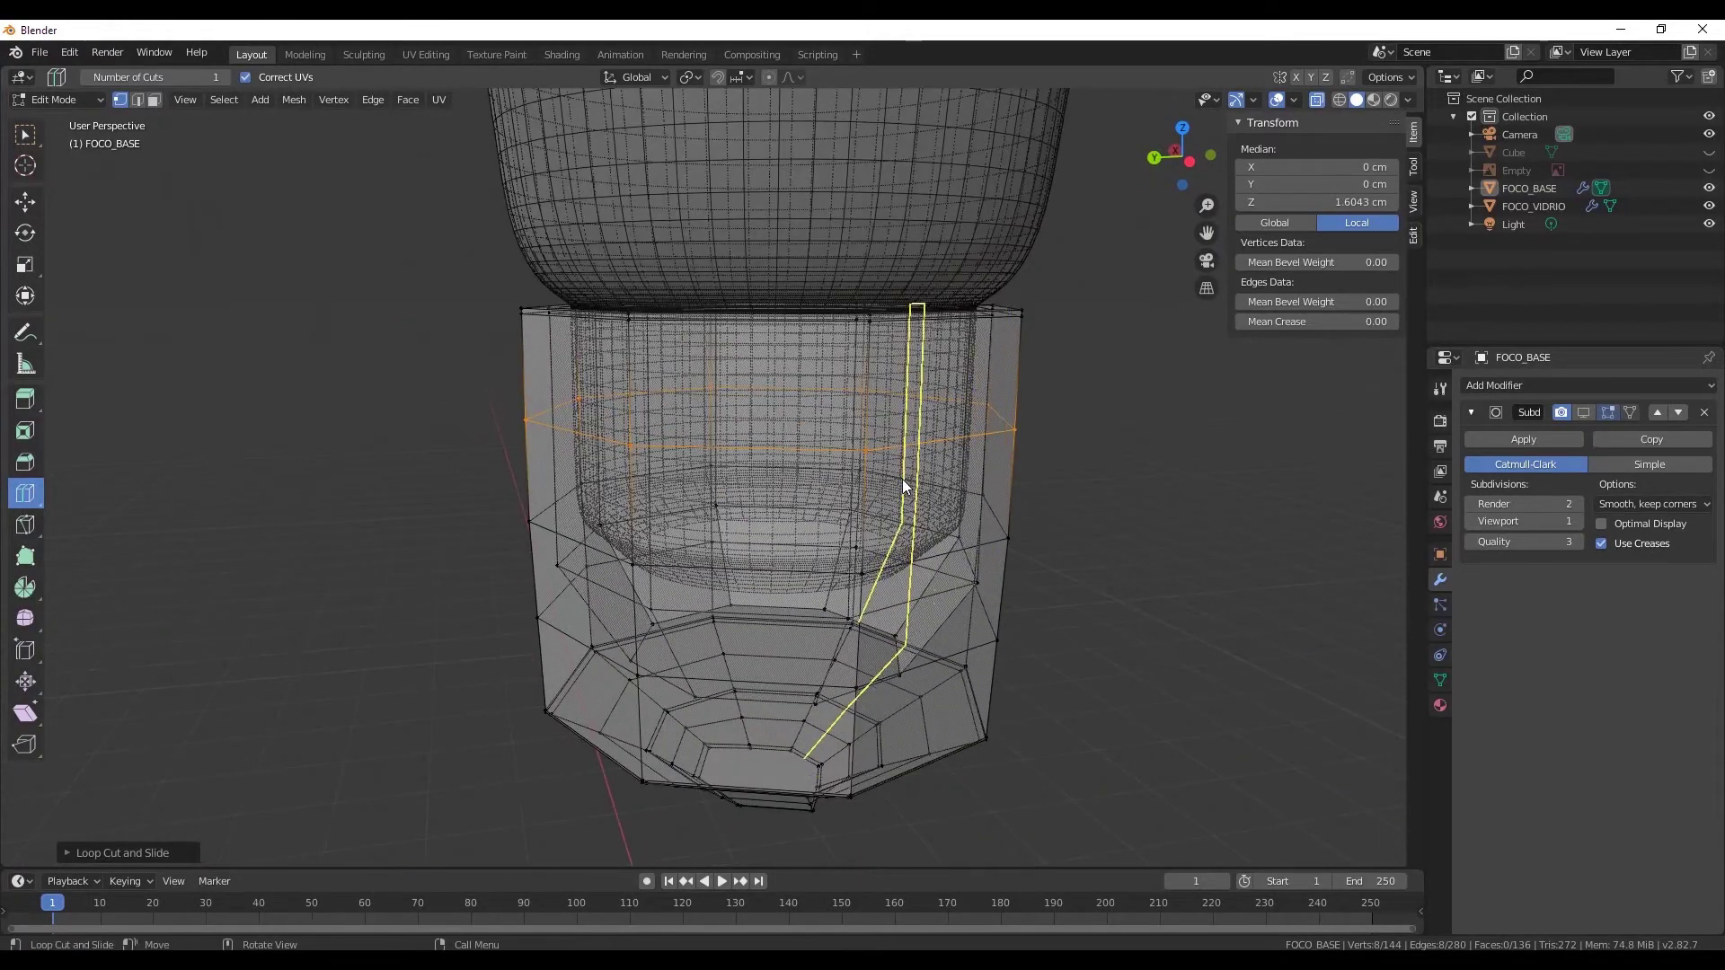
pyautogui.moveTo(902, 477)
pyautogui.mouseDown(button='middle')
pyautogui.moveTo(988, 385)
pyautogui.moveTo(966, 381)
pyautogui.moveTo(978, 363)
pyautogui.mouseUp(button='middle')
pyautogui.scroll(2, 978, 364)
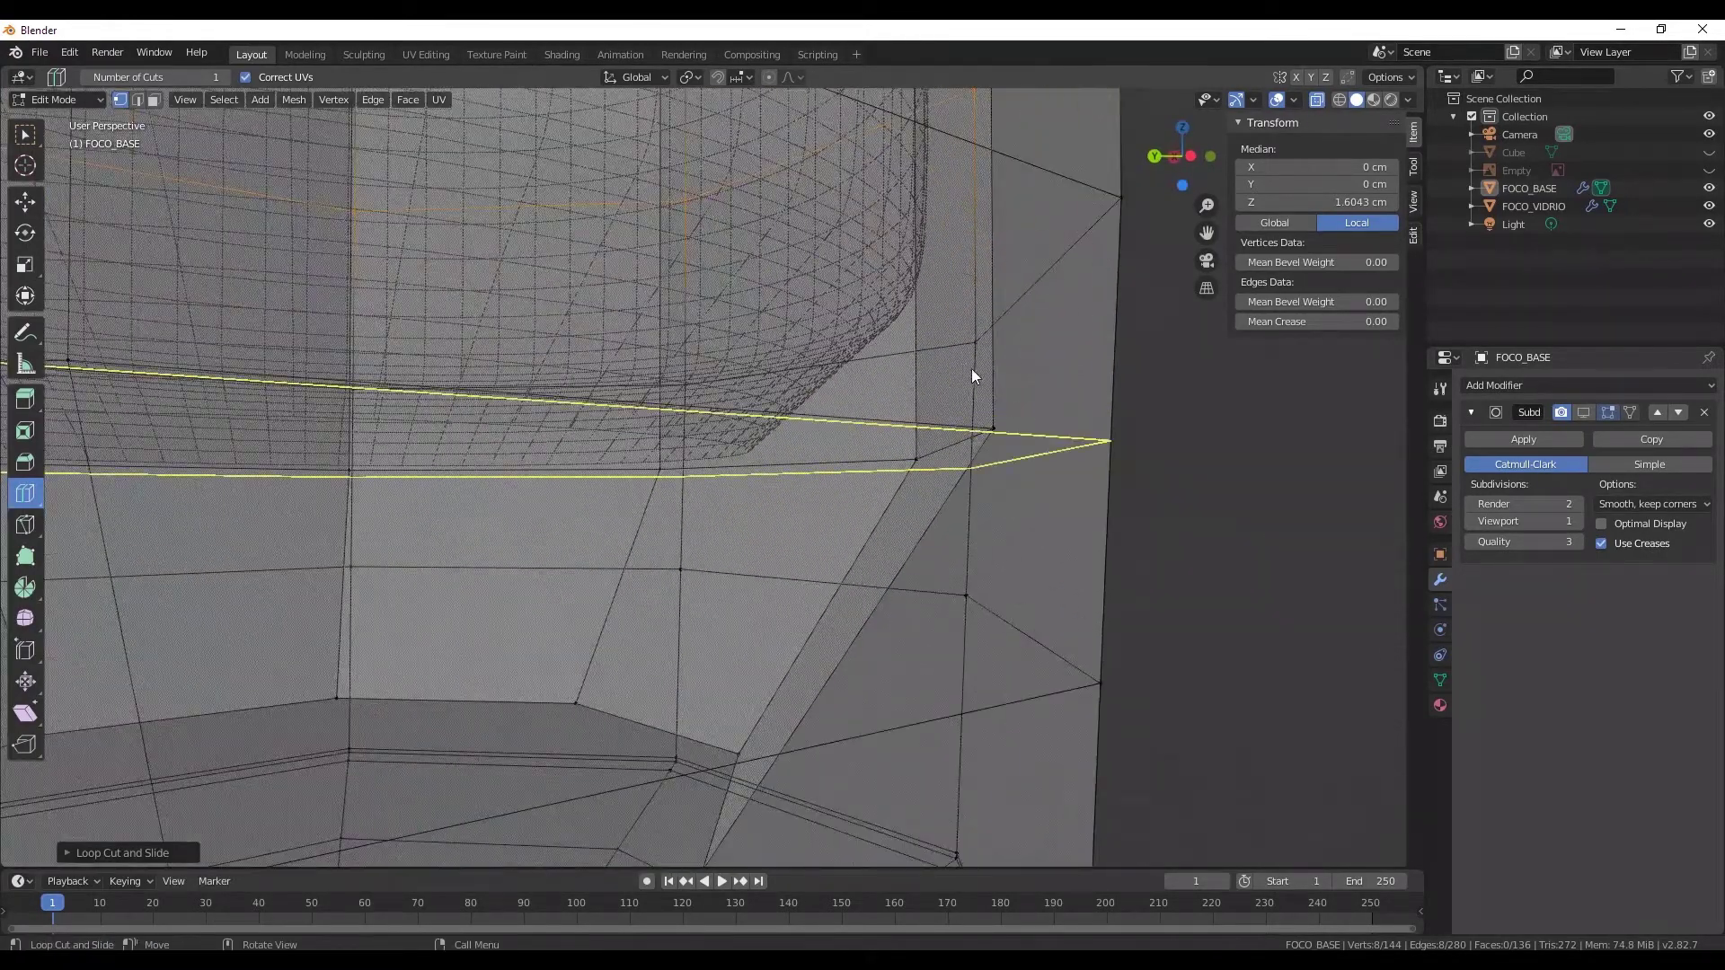
pyautogui.scroll(2, 972, 368)
pyautogui.scroll(2, 1000, 397)
pyautogui.scroll(-2, 937, 369)
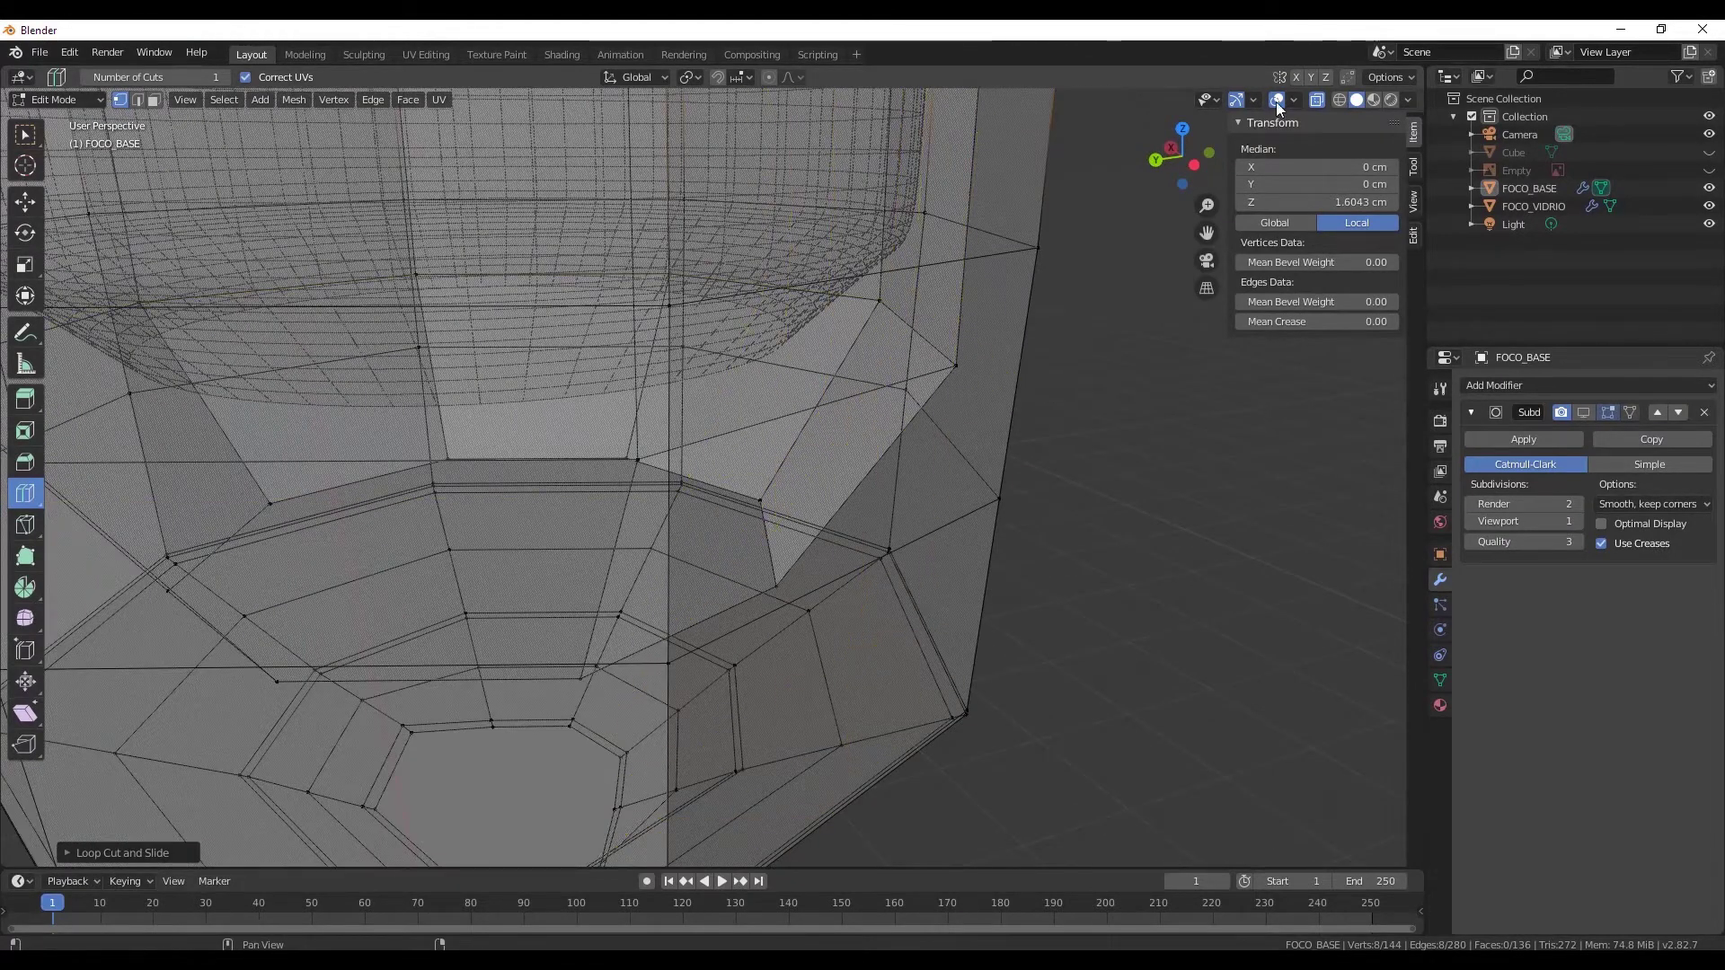
pyautogui.click(1709, 206)
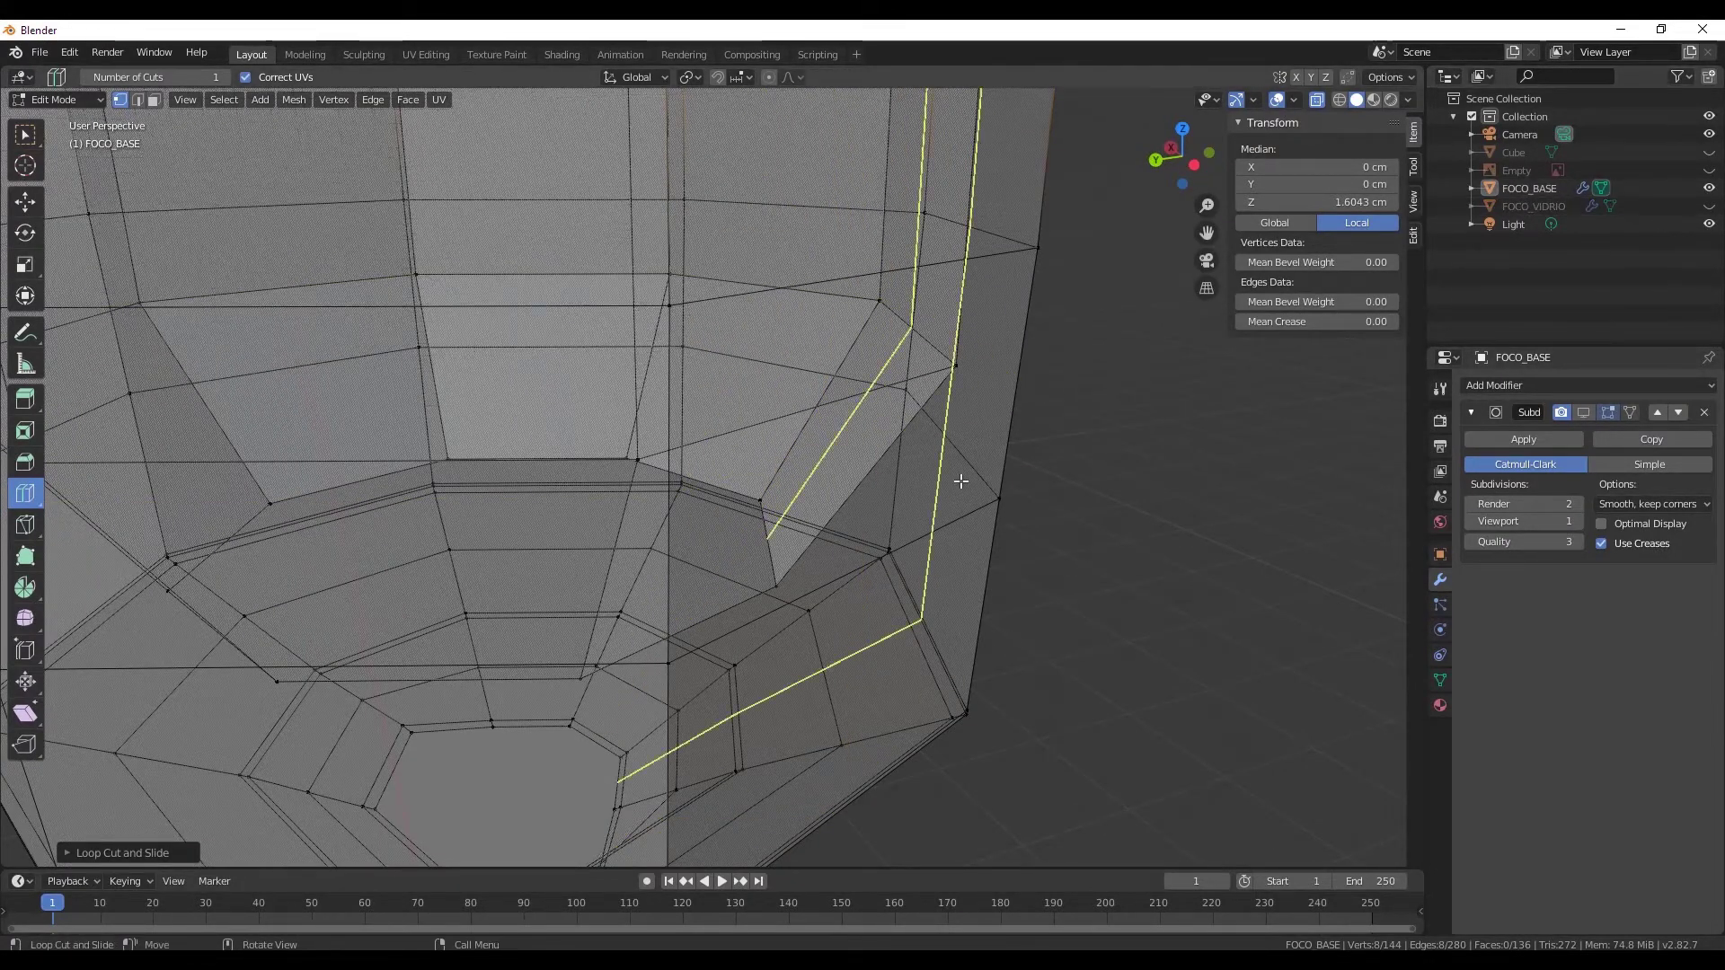
pyautogui.scroll(-8, 959, 482)
pyautogui.moveTo(899, 485); pyautogui.dragTo(851, 519, button='middle')
pyautogui.scroll(5, 850, 519)
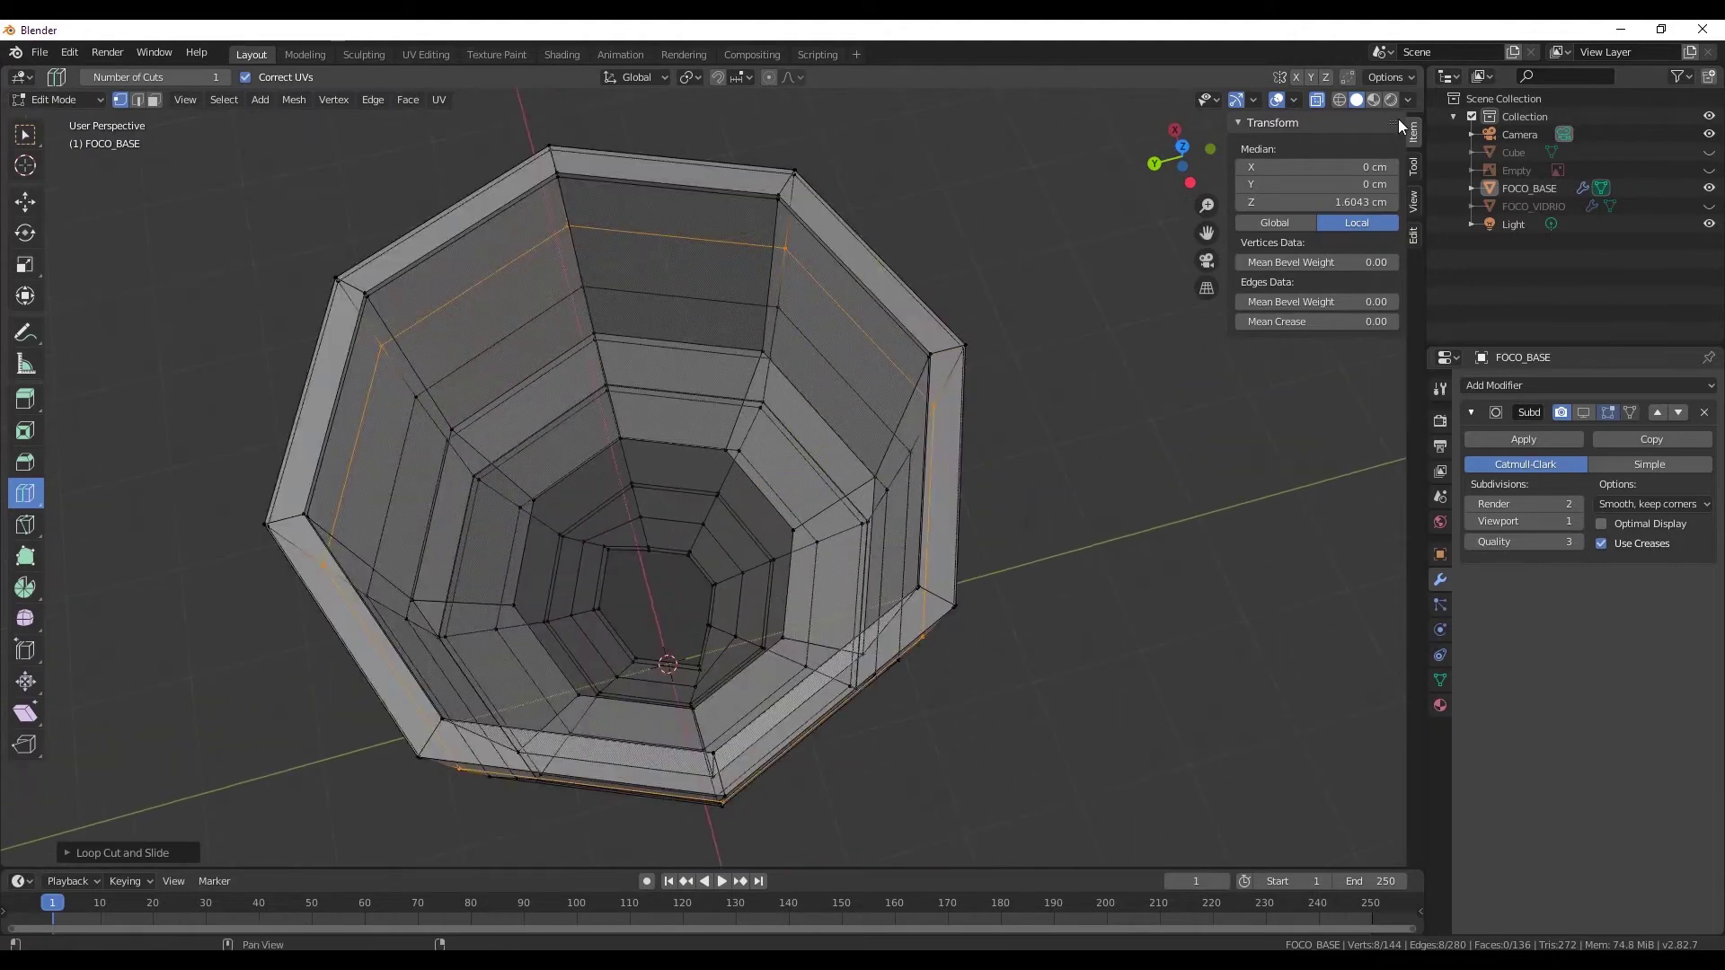
# - Turn X-ray back off and switch to the Move tool with edge selection
pyautogui.click(1316, 101)
pyautogui.moveTo(683, 467); pyautogui.dragTo(629, 440, button='middle')
pyautogui.scroll(5, 461, 421)
pyautogui.scroll(2, 521, 430)
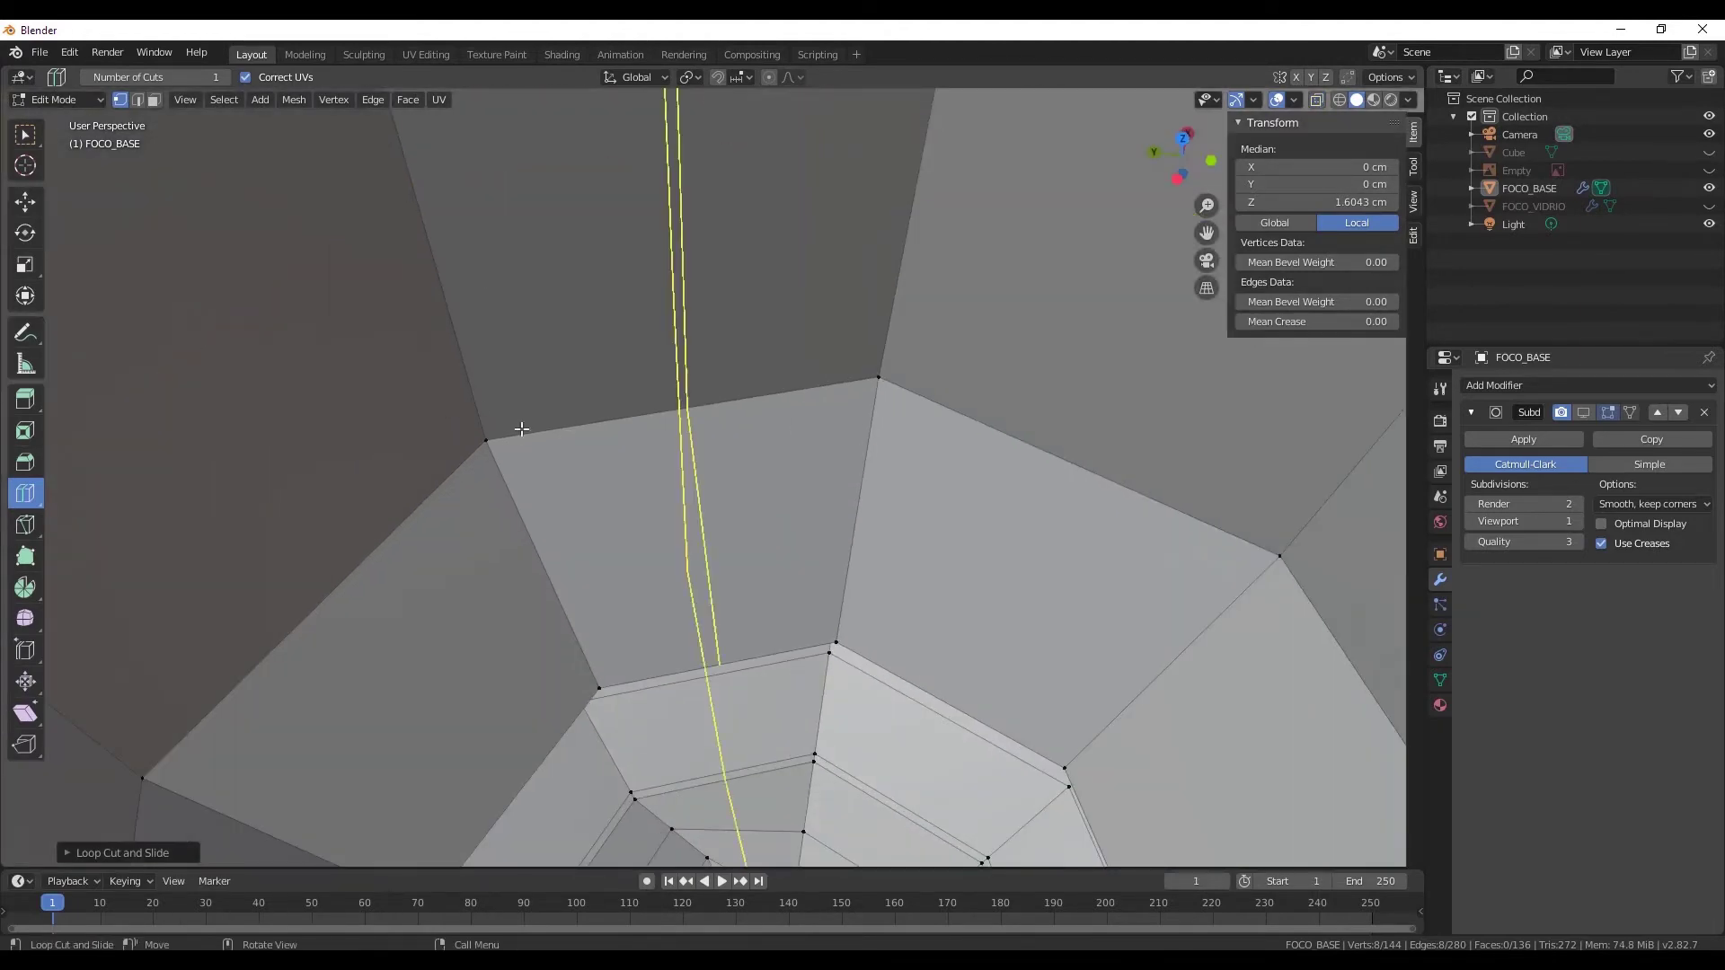
pyautogui.scroll(-2, 584, 382)
pyautogui.scroll(-2, 584, 382)
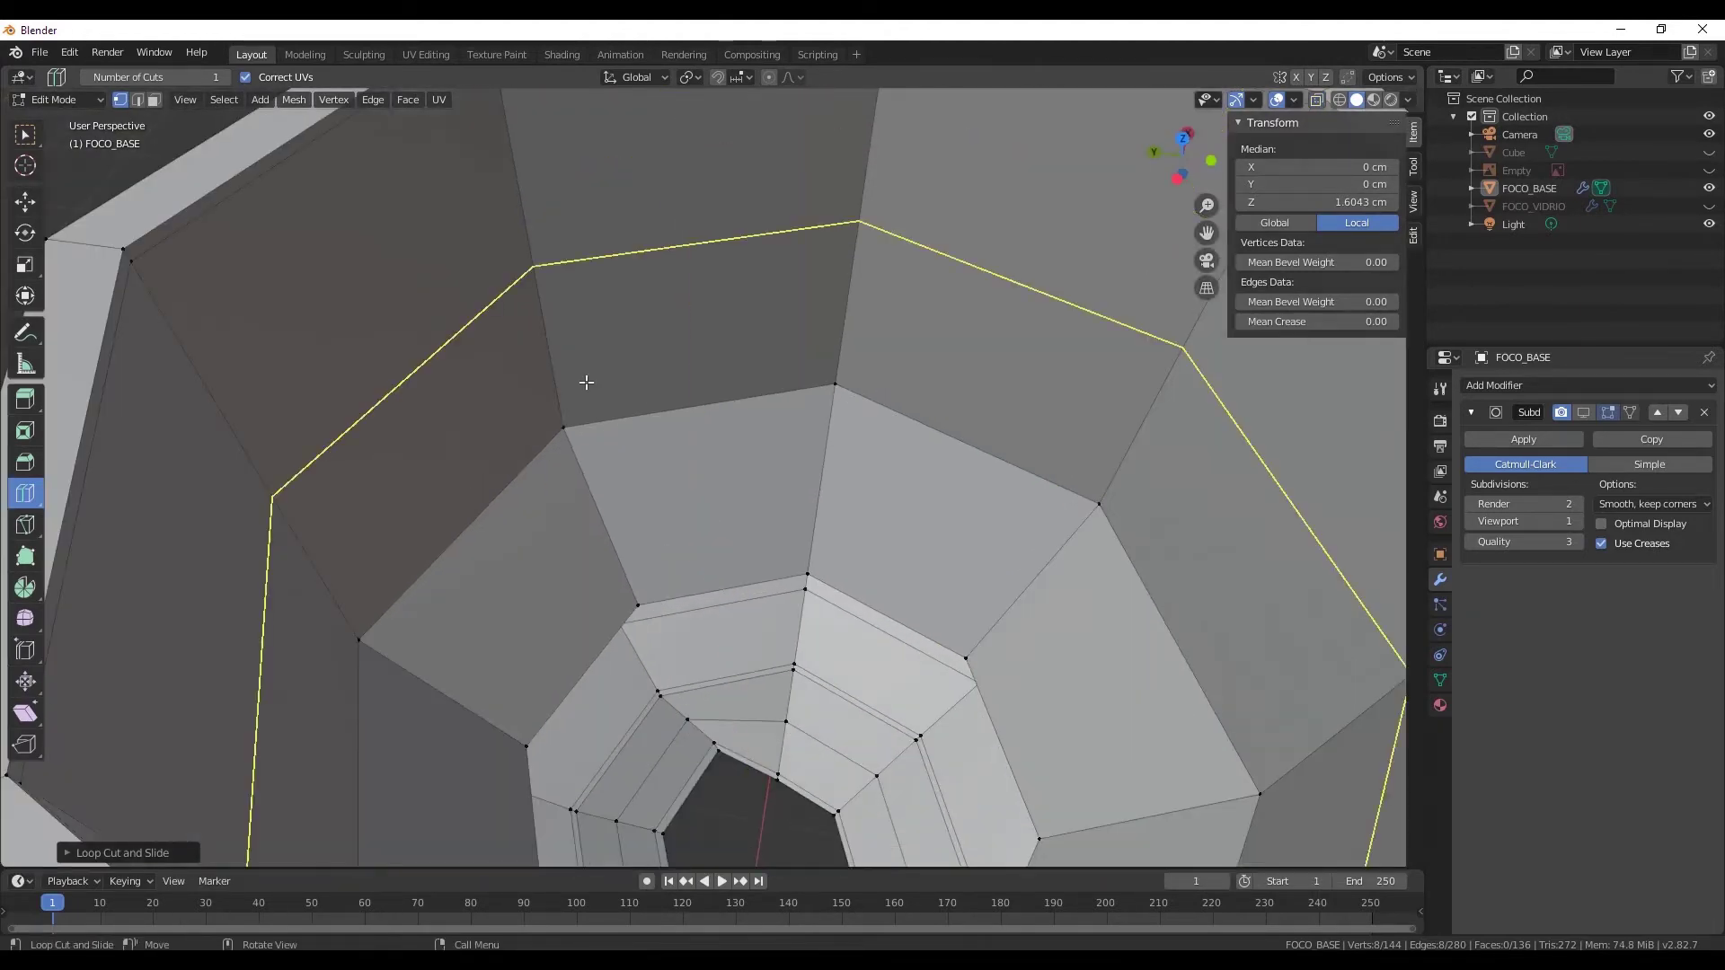
pyautogui.click(24, 202)
pyautogui.click(138, 101)
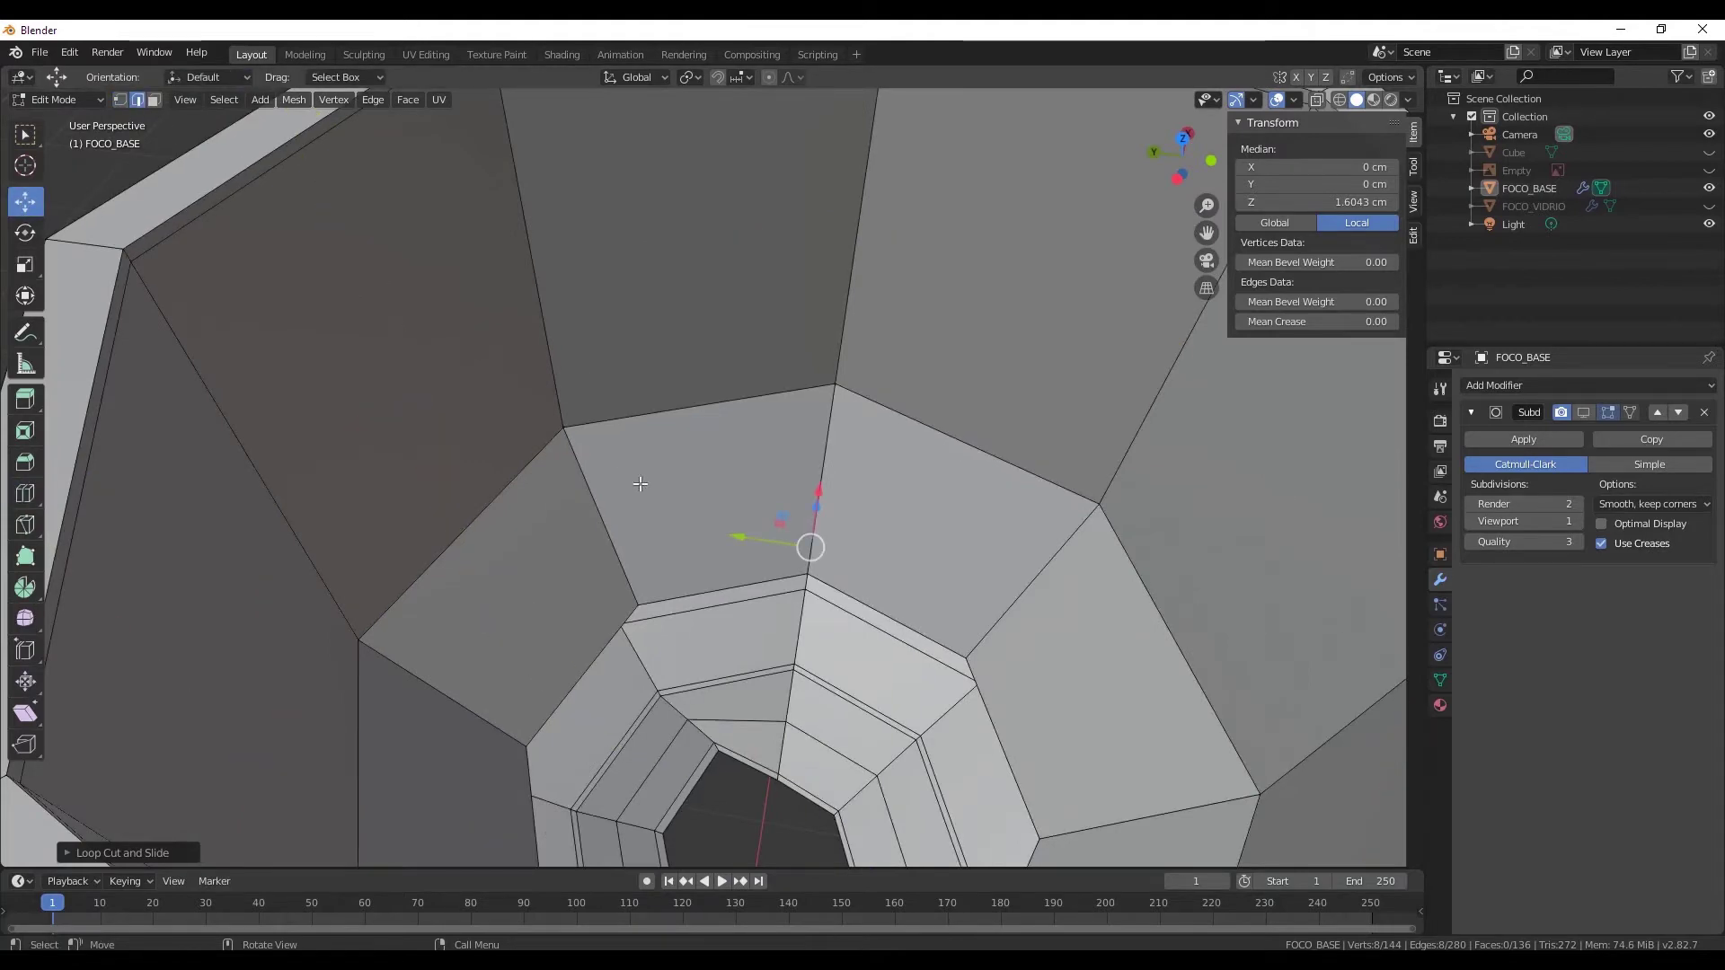
pyautogui.keyDown('alt'); pyautogui.moveTo(554, 453); pyautogui.dragTo(7, 426, button='middle'); pyautogui.keyUp('alt')
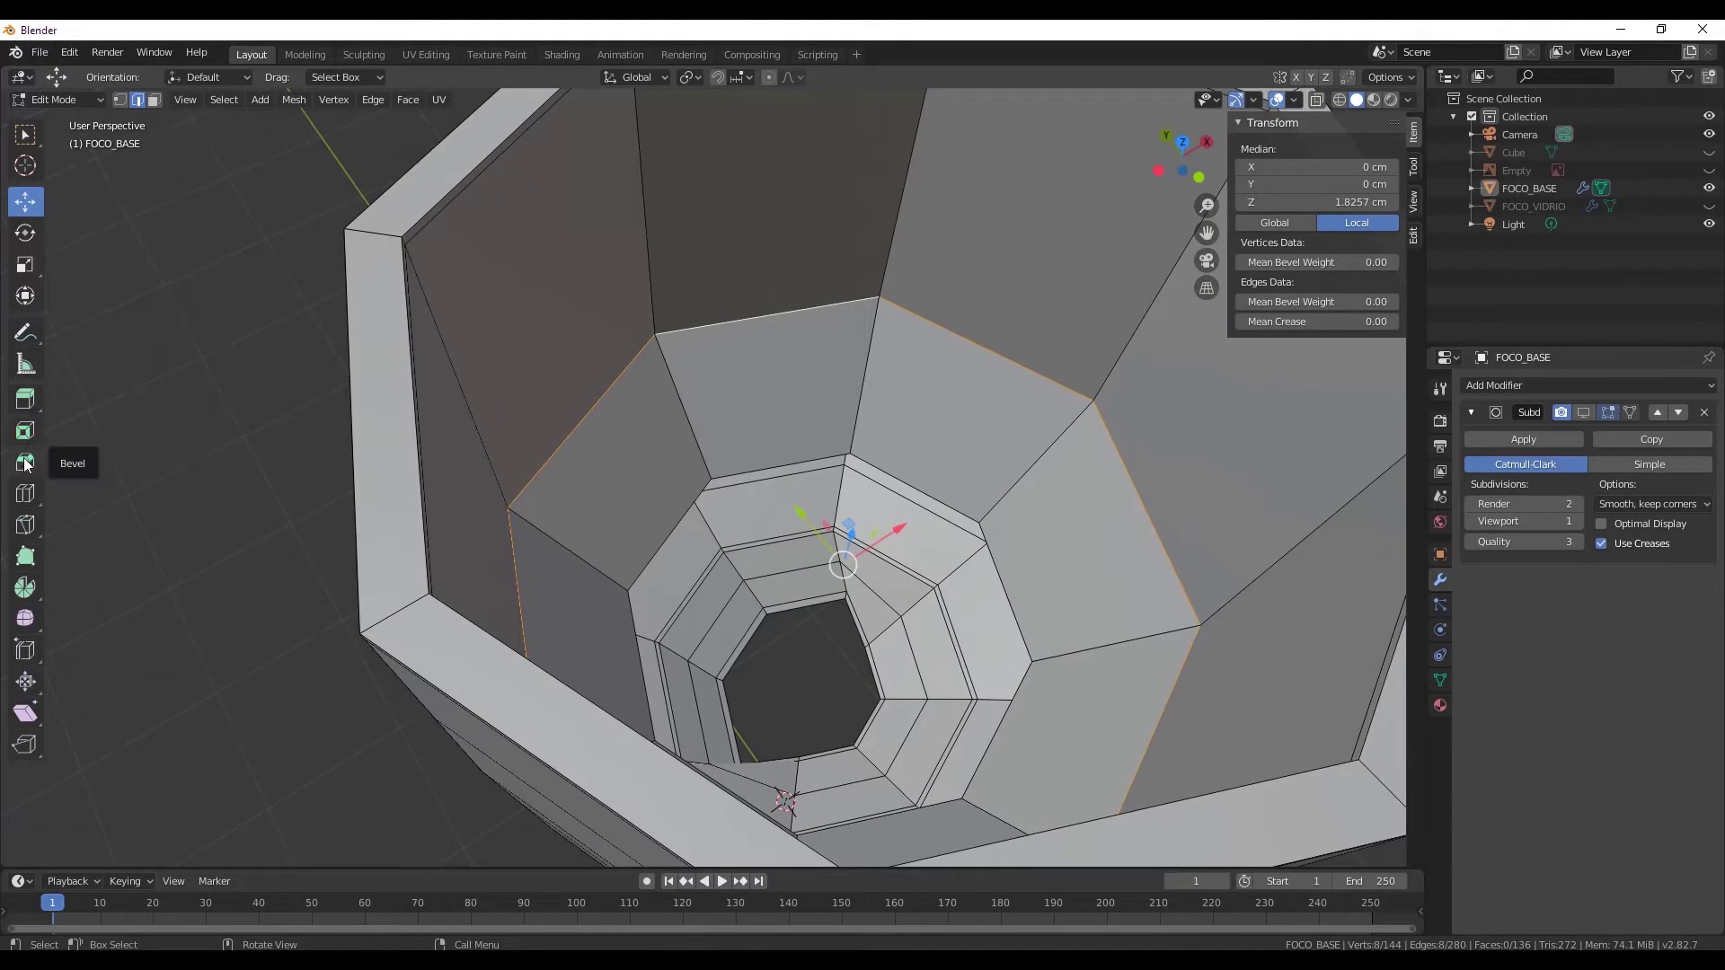
# - Bevel the selected edge ring into a strip
pyautogui.click(24, 462)
pyautogui.moveTo(860, 521); pyautogui.dragTo(869, 515)
pyautogui.click(831, 531)
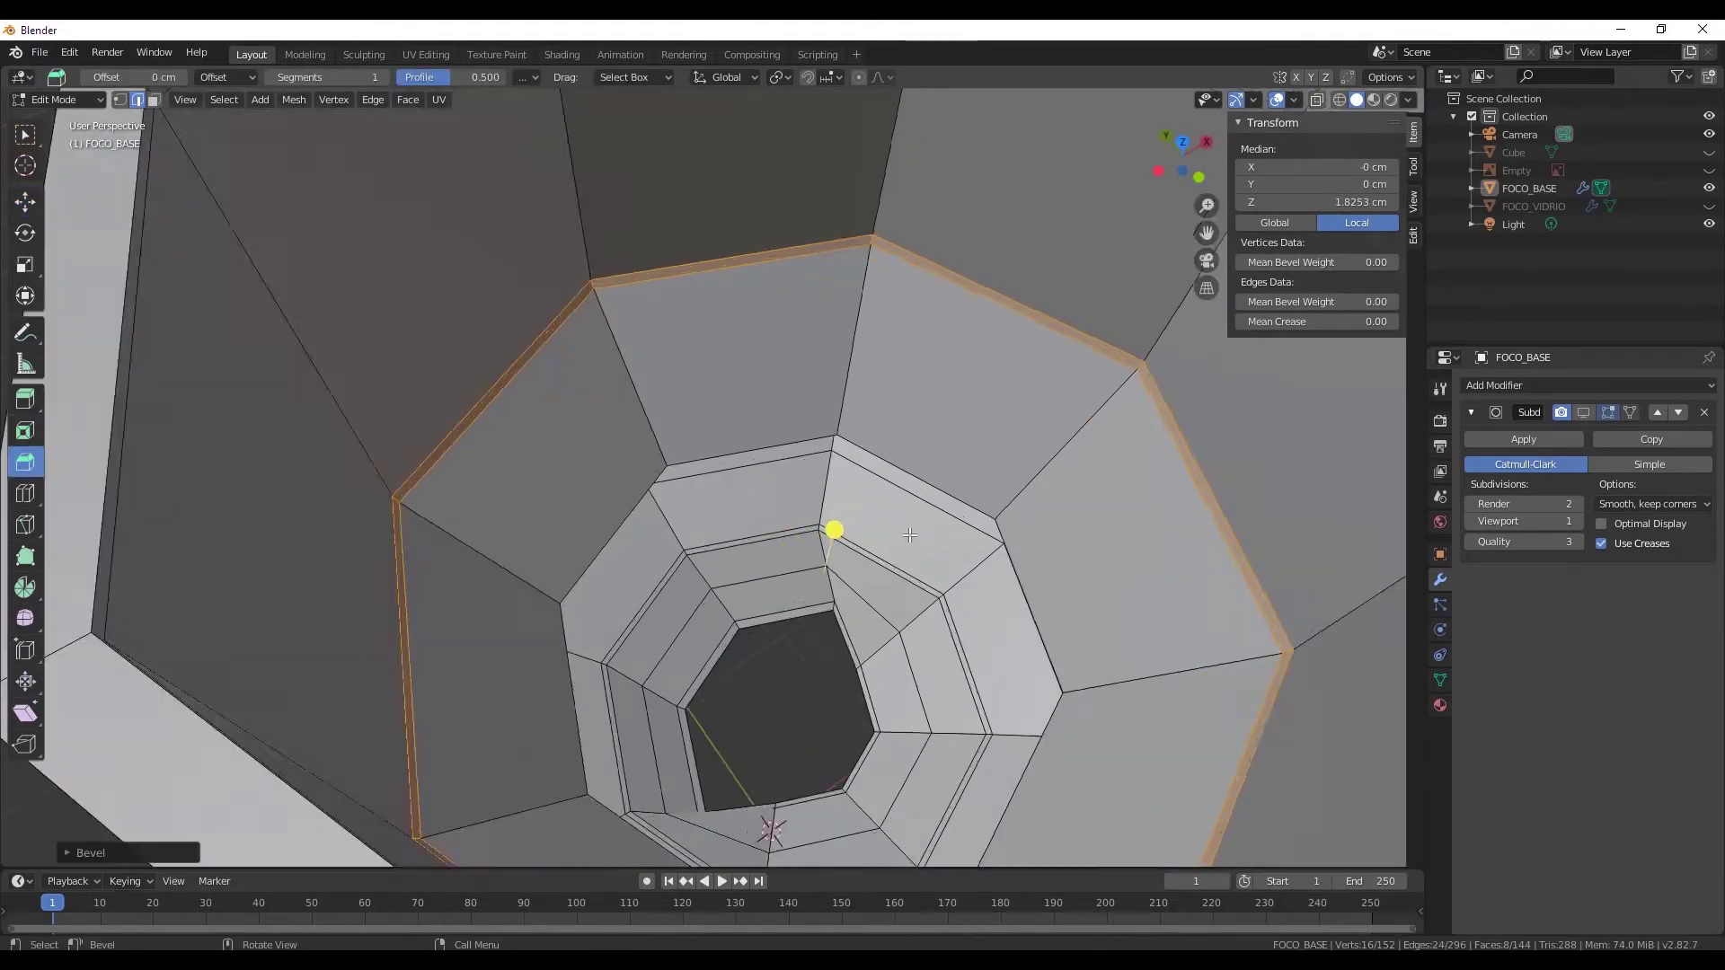
pyautogui.moveTo(832, 531); pyautogui.dragTo(879, 511, button='middle')
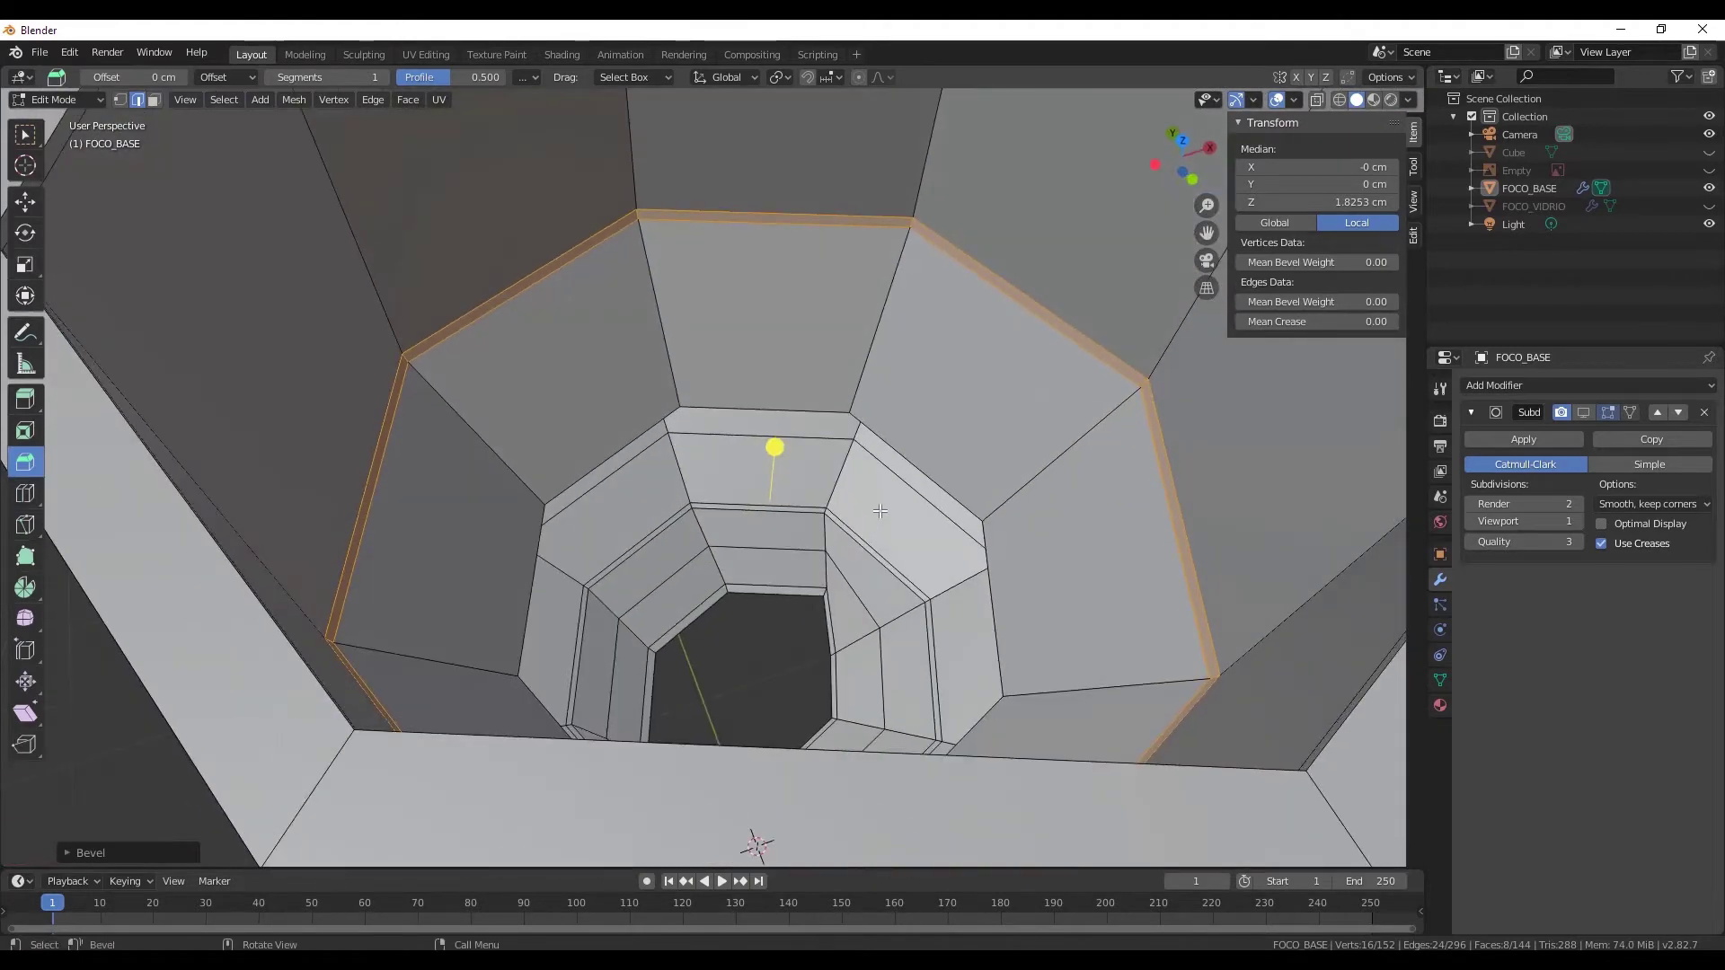
# - Move the inner loop around the opening along Z to a new height
pyautogui.click(852, 419)
pyautogui.moveTo(841, 415)
pyautogui.mouseDown(button='middle')
pyautogui.moveTo(176, 388)
pyautogui.moveTo(561, 510)
pyautogui.mouseUp(button='middle')
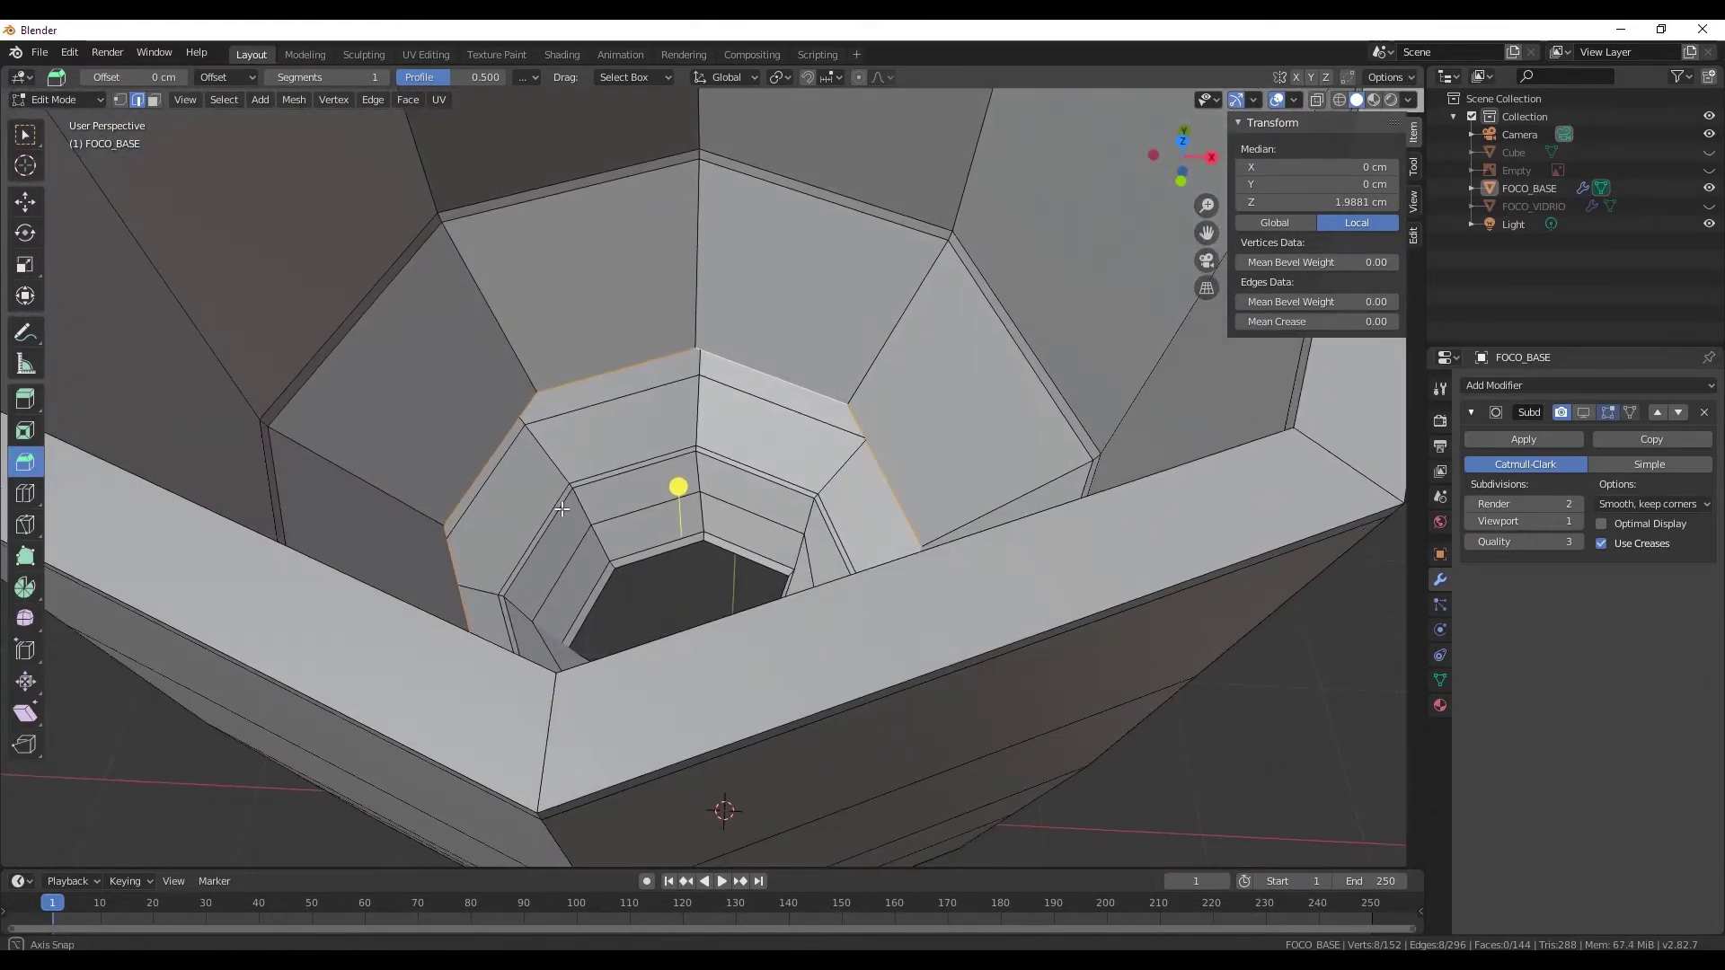
pyautogui.press('g')
pyautogui.press('z')
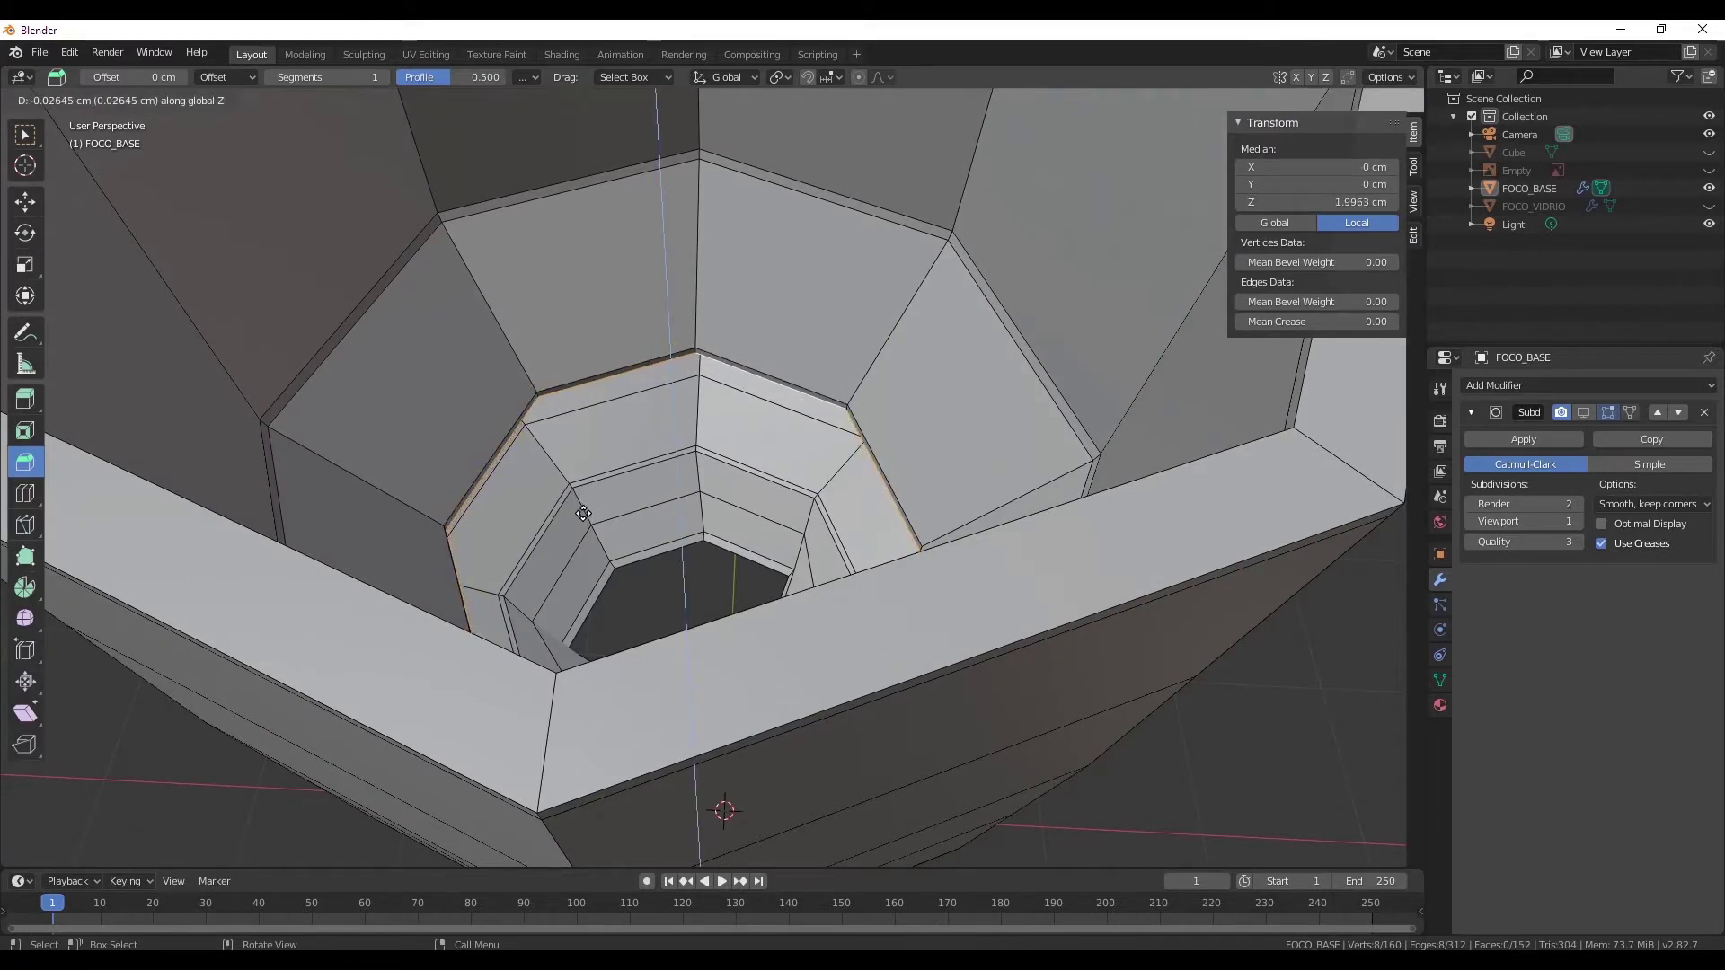
pyautogui.click(583, 515)
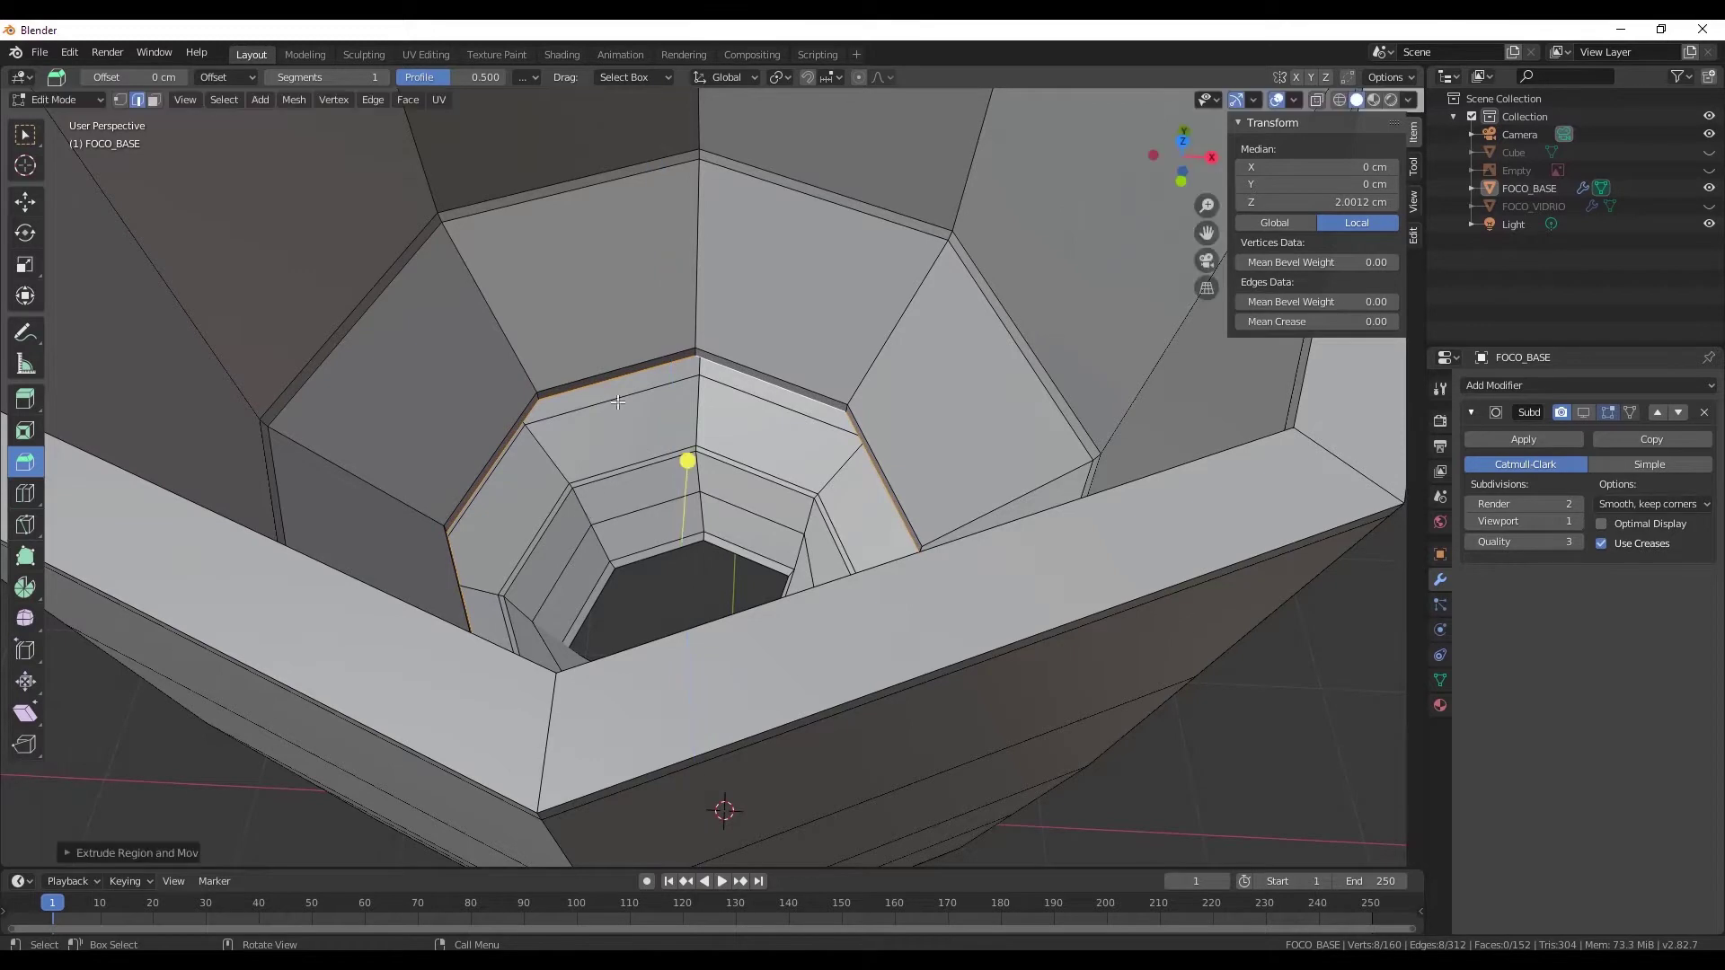
pyautogui.scroll(-5, 583, 516)
pyautogui.moveTo(583, 515); pyautogui.dragTo(93, 362, button='middle')
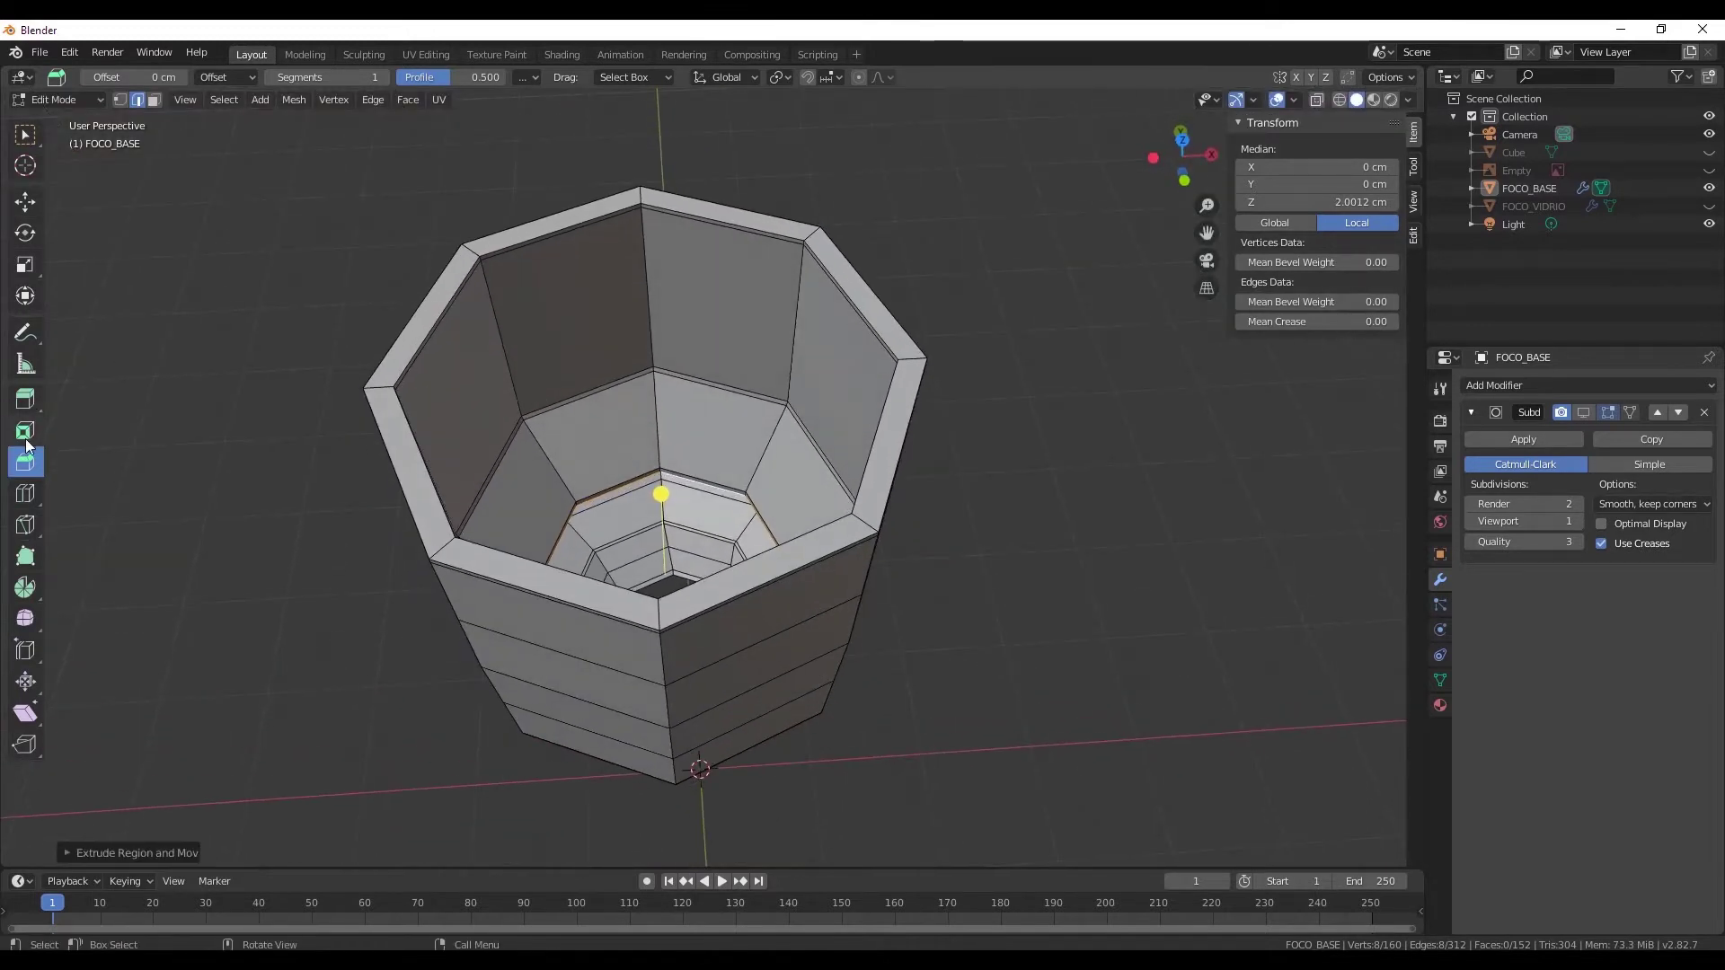
# - Cut new edge loops into the upper inner wall and near the rim
pyautogui.click(26, 493)
pyautogui.click(660, 301)
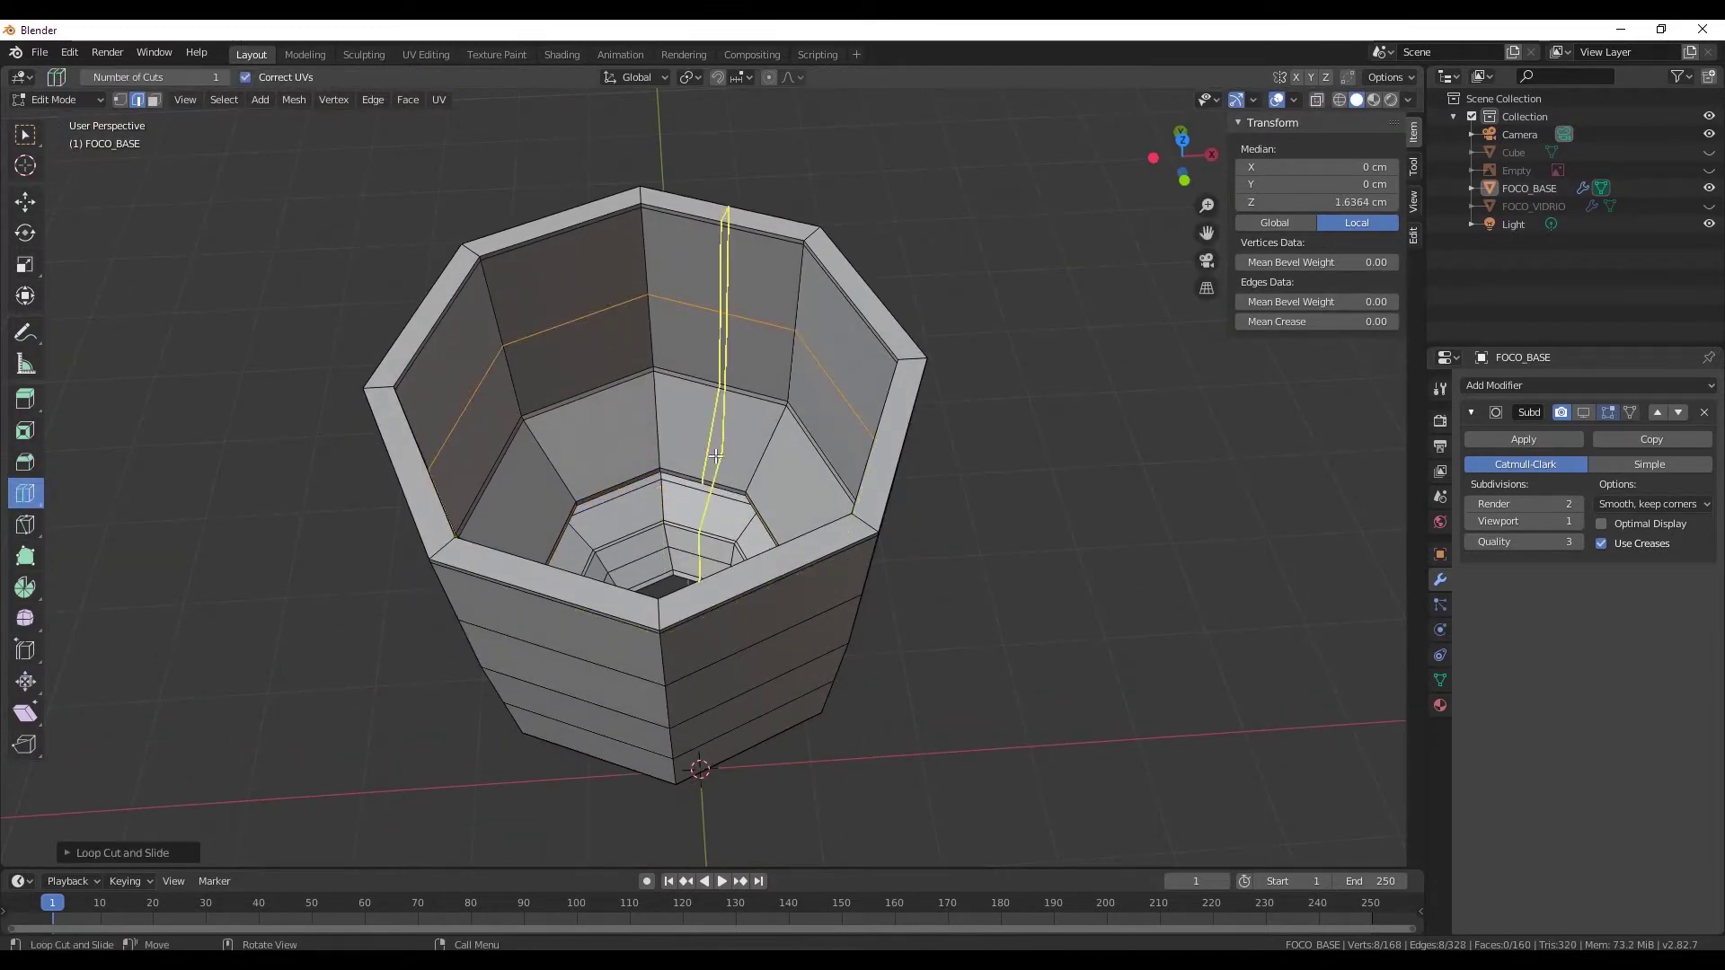
pyautogui.click(725, 440)
pyautogui.scroll(3, 924, 384)
pyautogui.scroll(3, 913, 323)
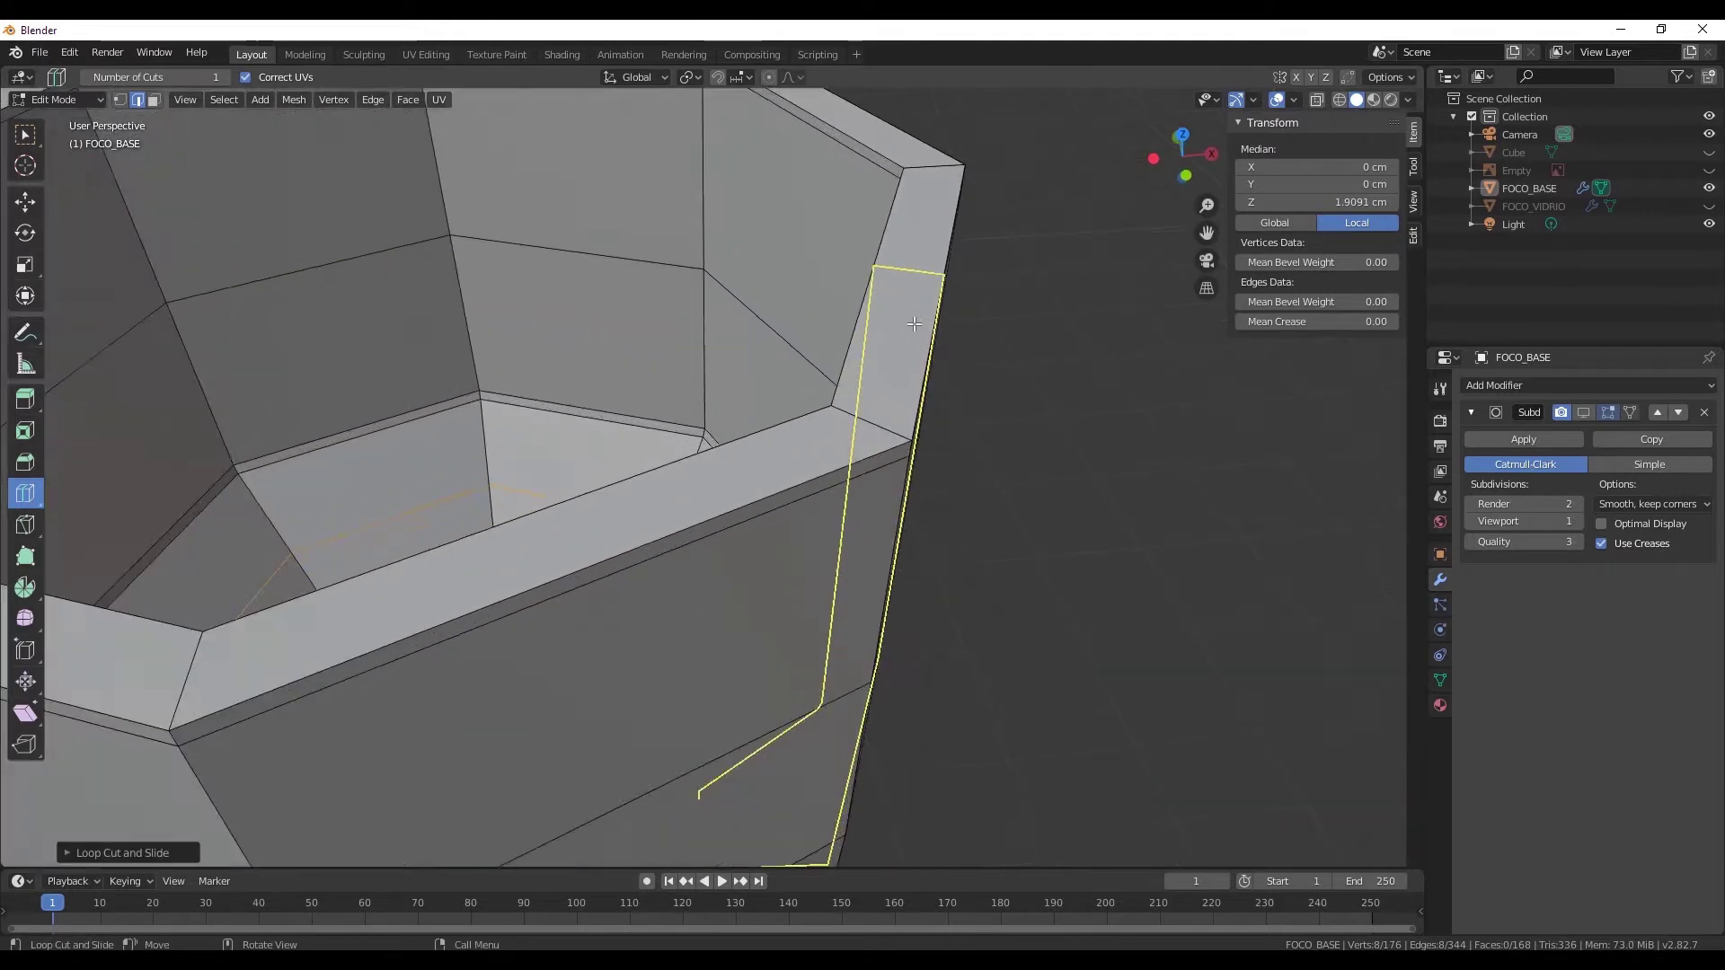
pyautogui.moveTo(886, 428); pyautogui.dragTo(901, 437)
pyautogui.moveTo(901, 436)
pyautogui.mouseDown(button='middle')
pyautogui.moveTo(1081, 423)
pyautogui.moveTo(965, 405)
pyautogui.mouseUp(button='middle')
# - Briefly preview the smoothed base, then cut another loop along the rim edge
pyautogui.click(1582, 412)
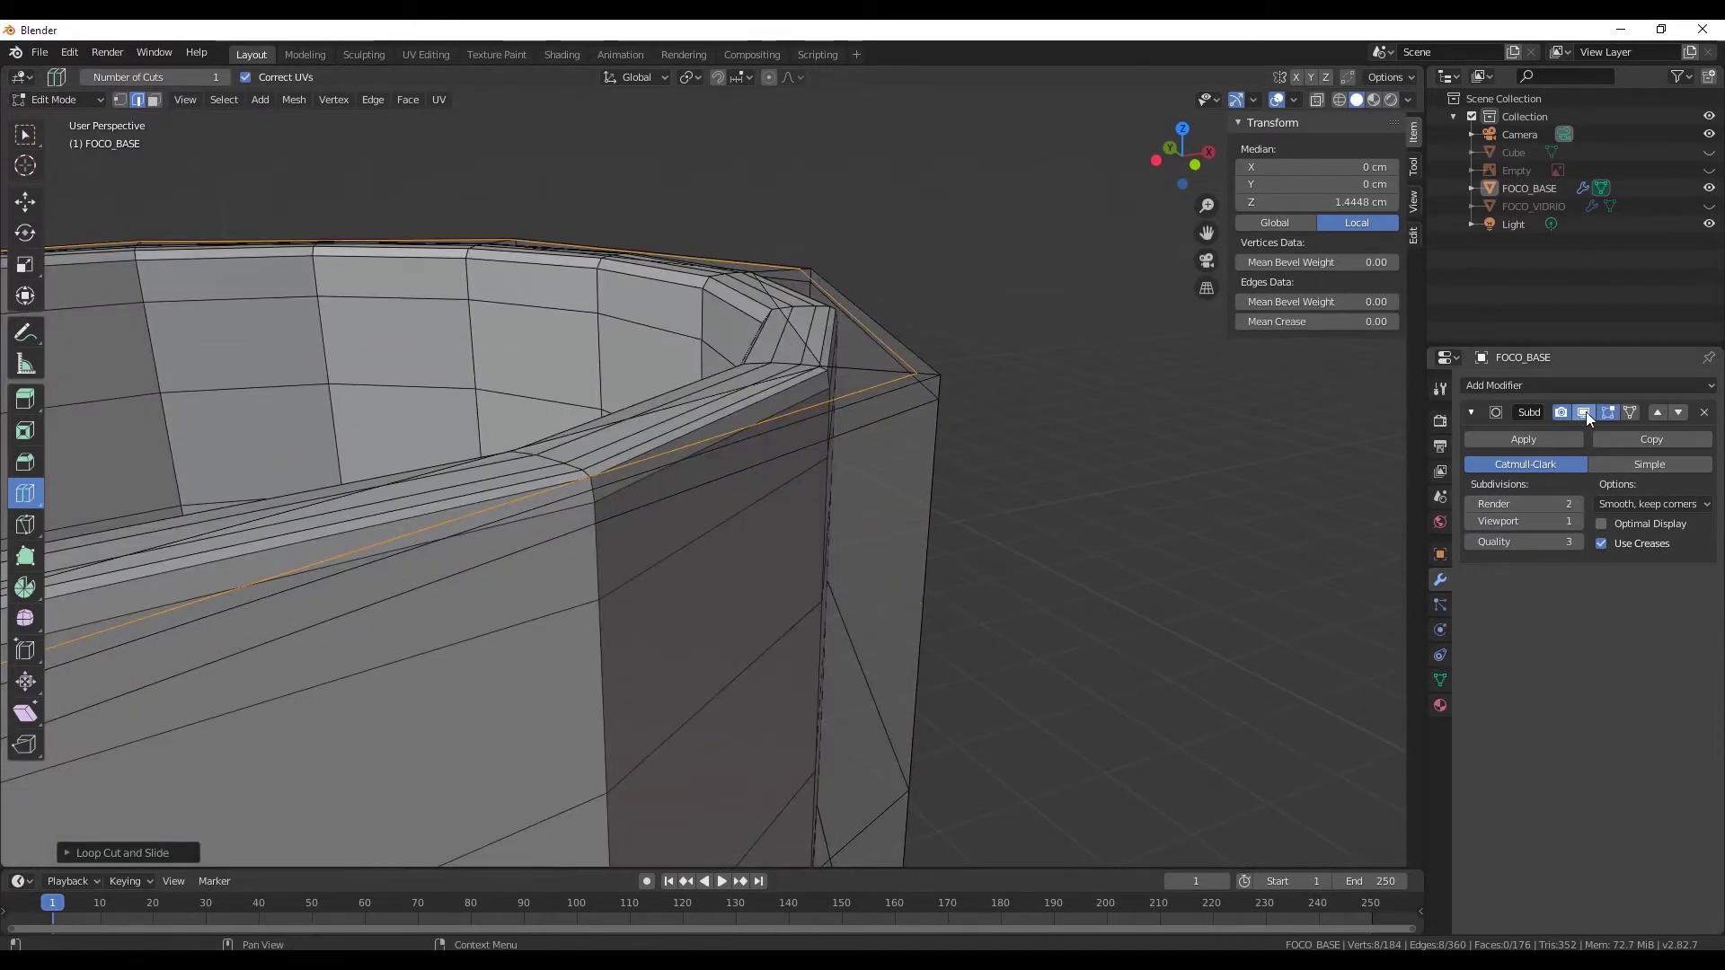
pyautogui.click(1583, 412)
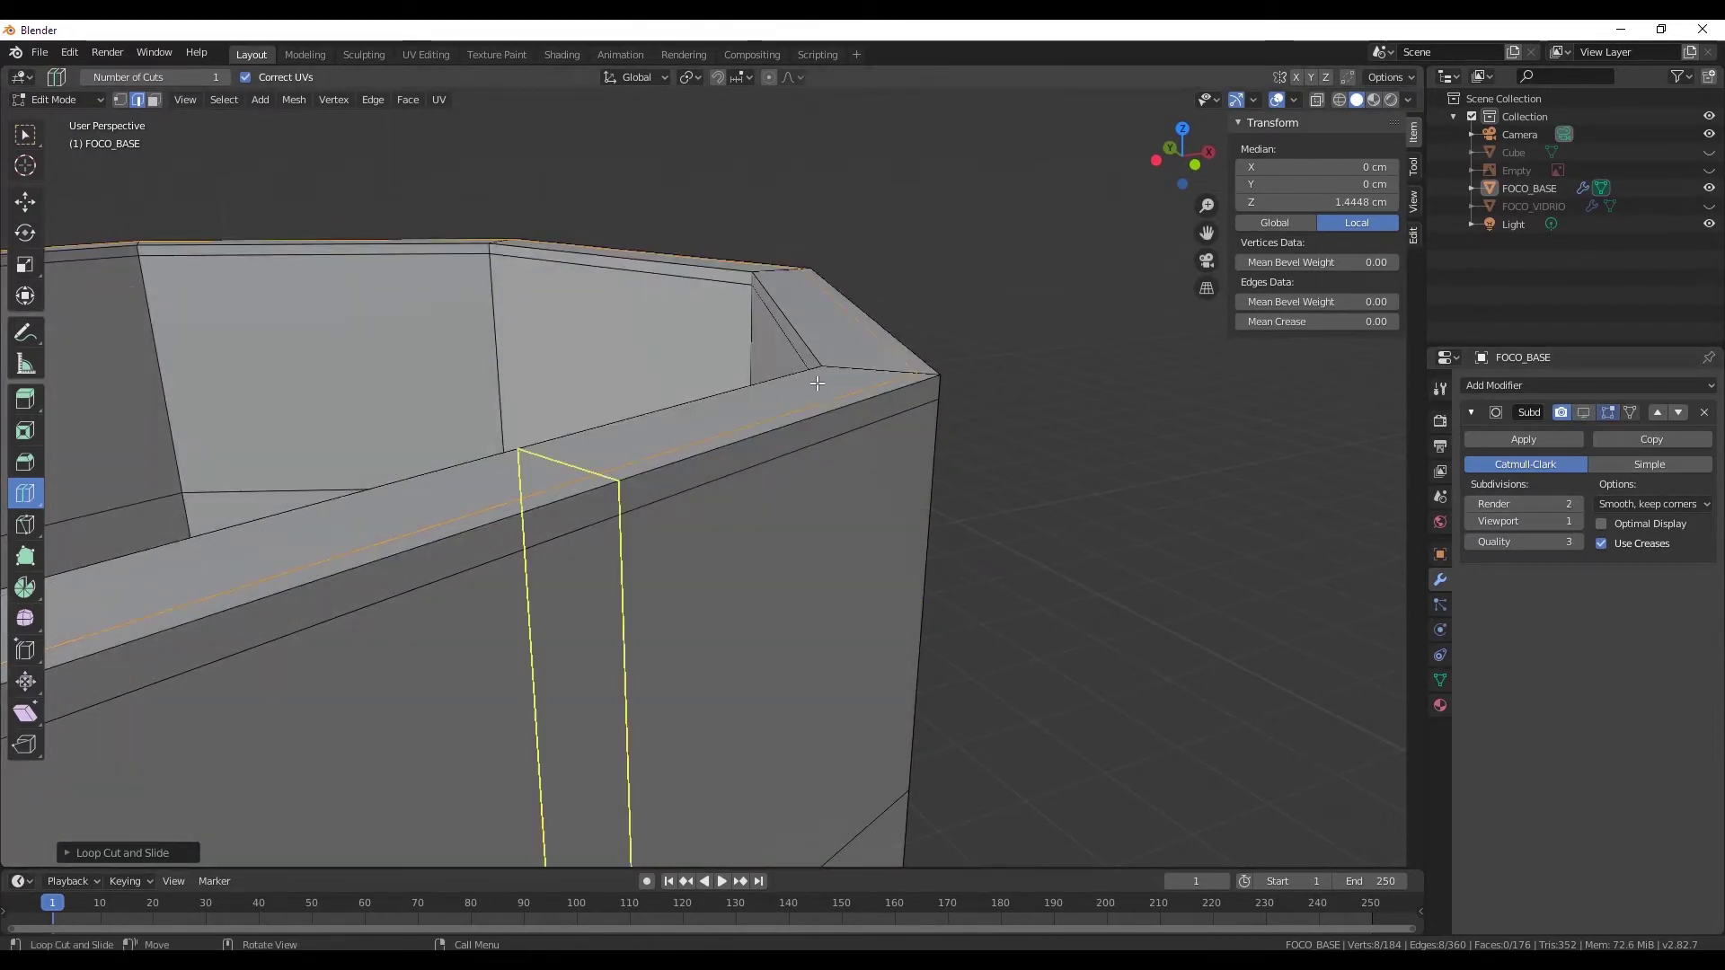
pyautogui.click(766, 275)
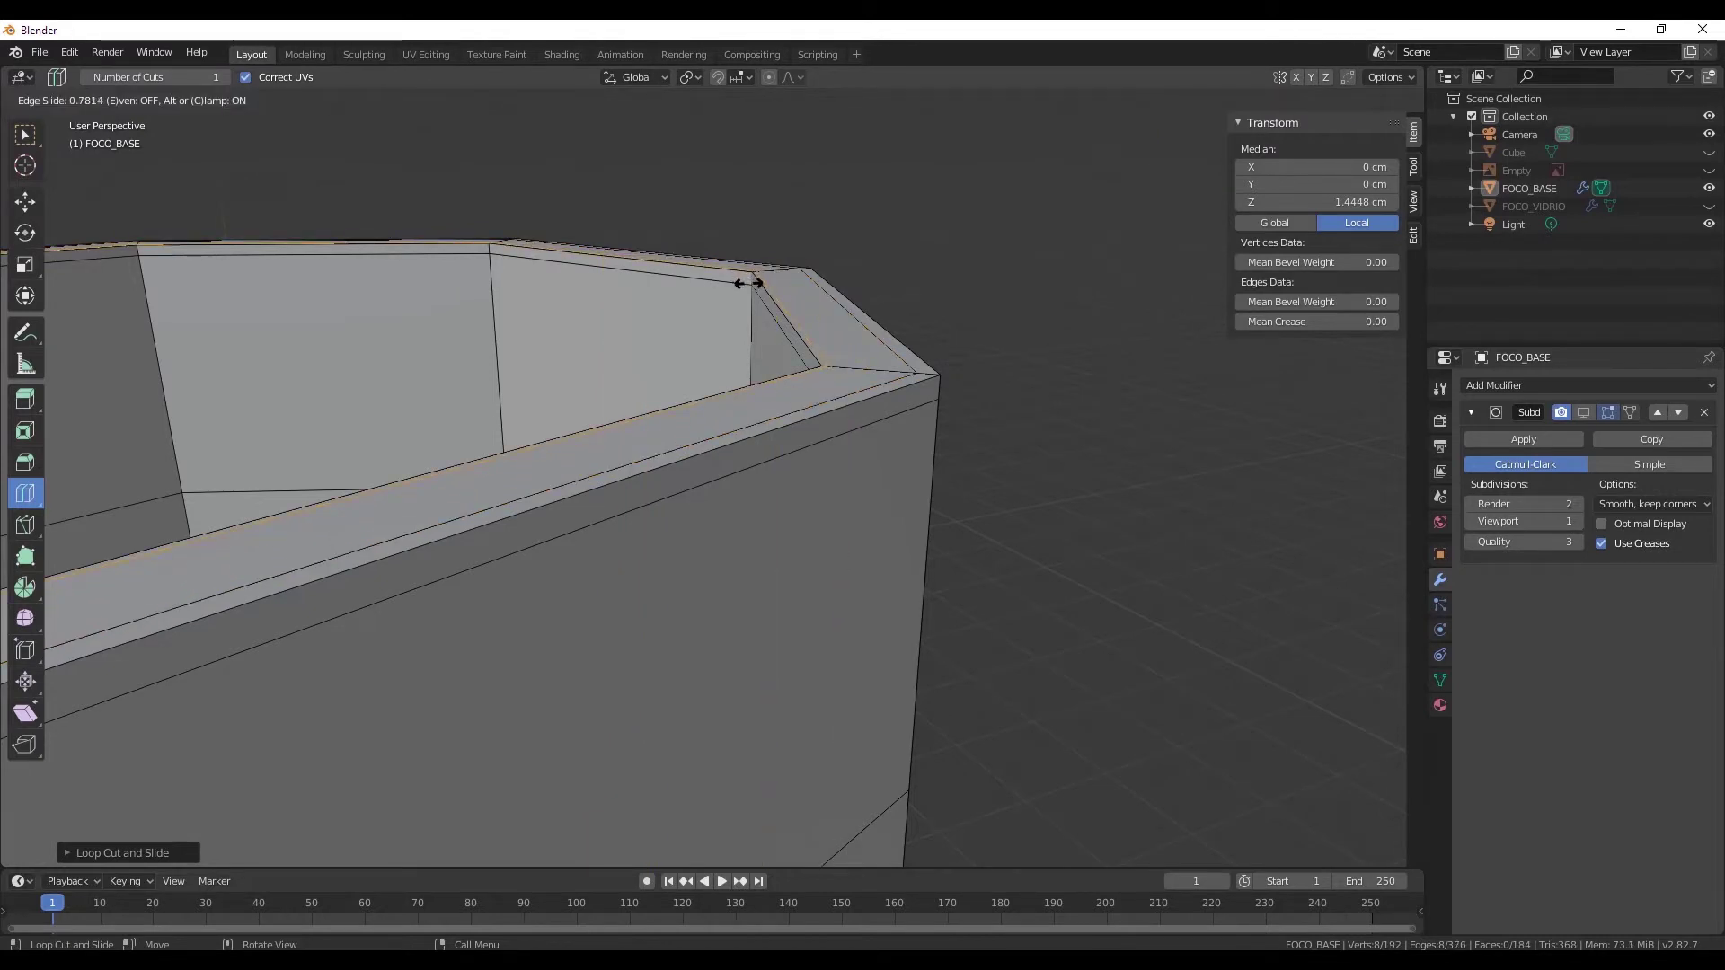
pyautogui.click(746, 284)
pyautogui.moveTo(629, 467); pyautogui.dragTo(749, 397, button='middle')
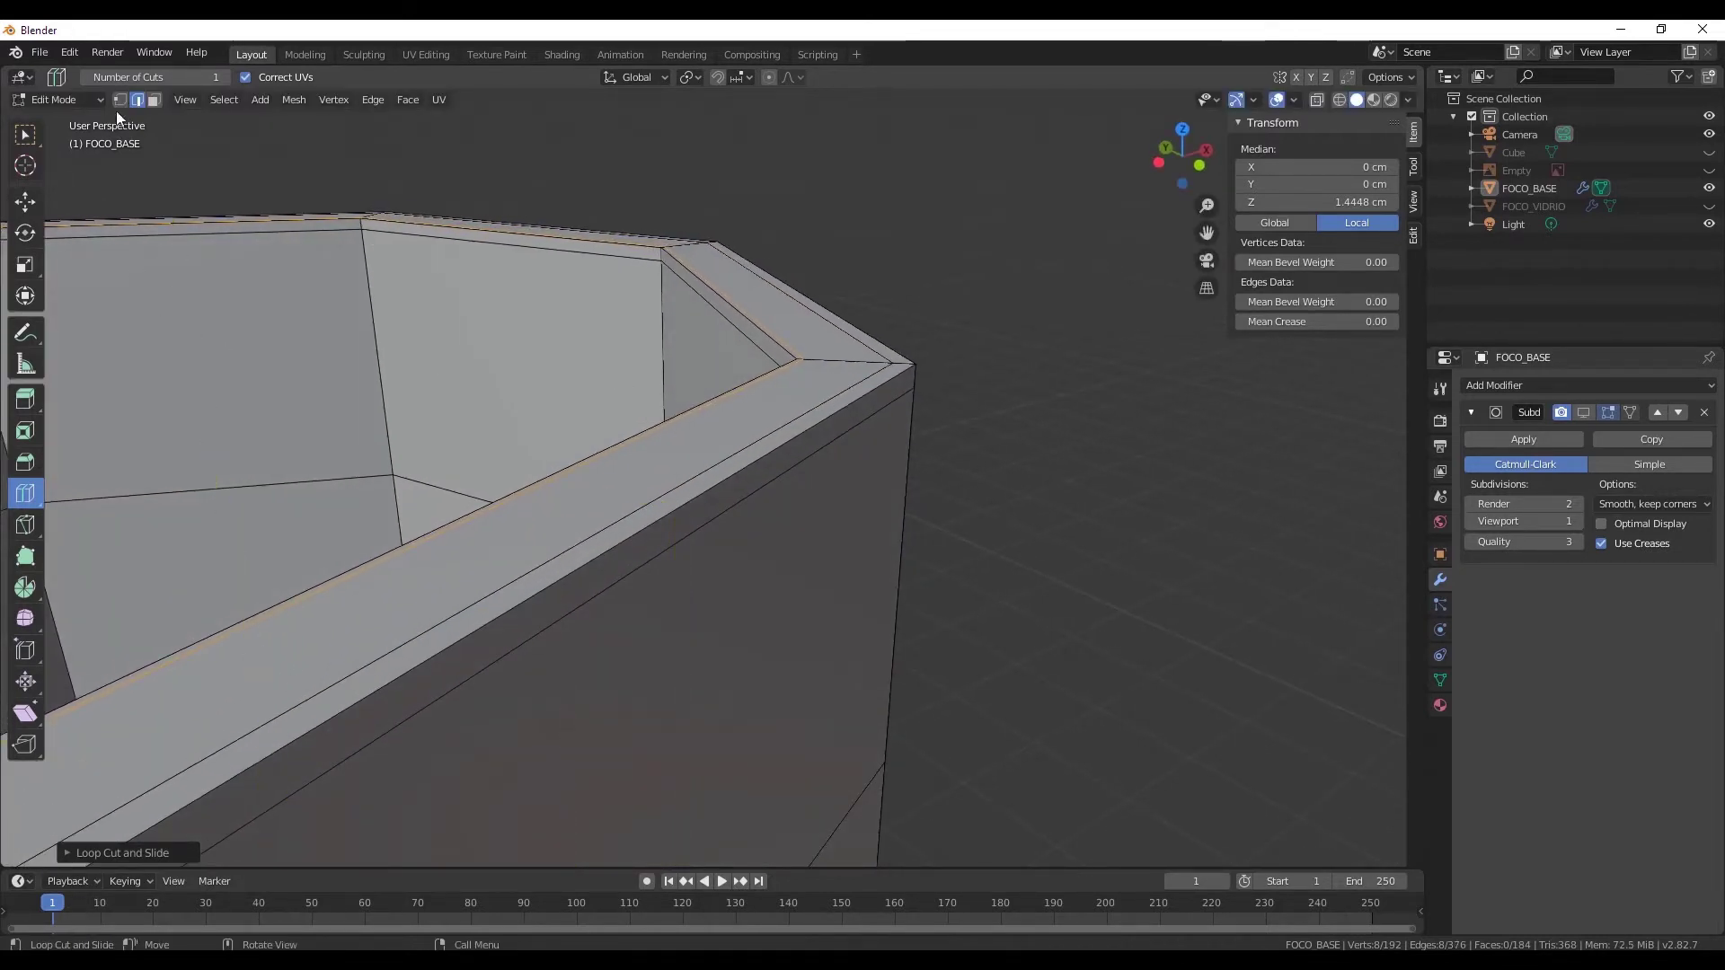
# - Raise the inner rim edge loop slightly along Z
pyautogui.click(25, 201)
pyautogui.keyDown('alt'); pyautogui.click(682, 286); pyautogui.keyUp('alt')
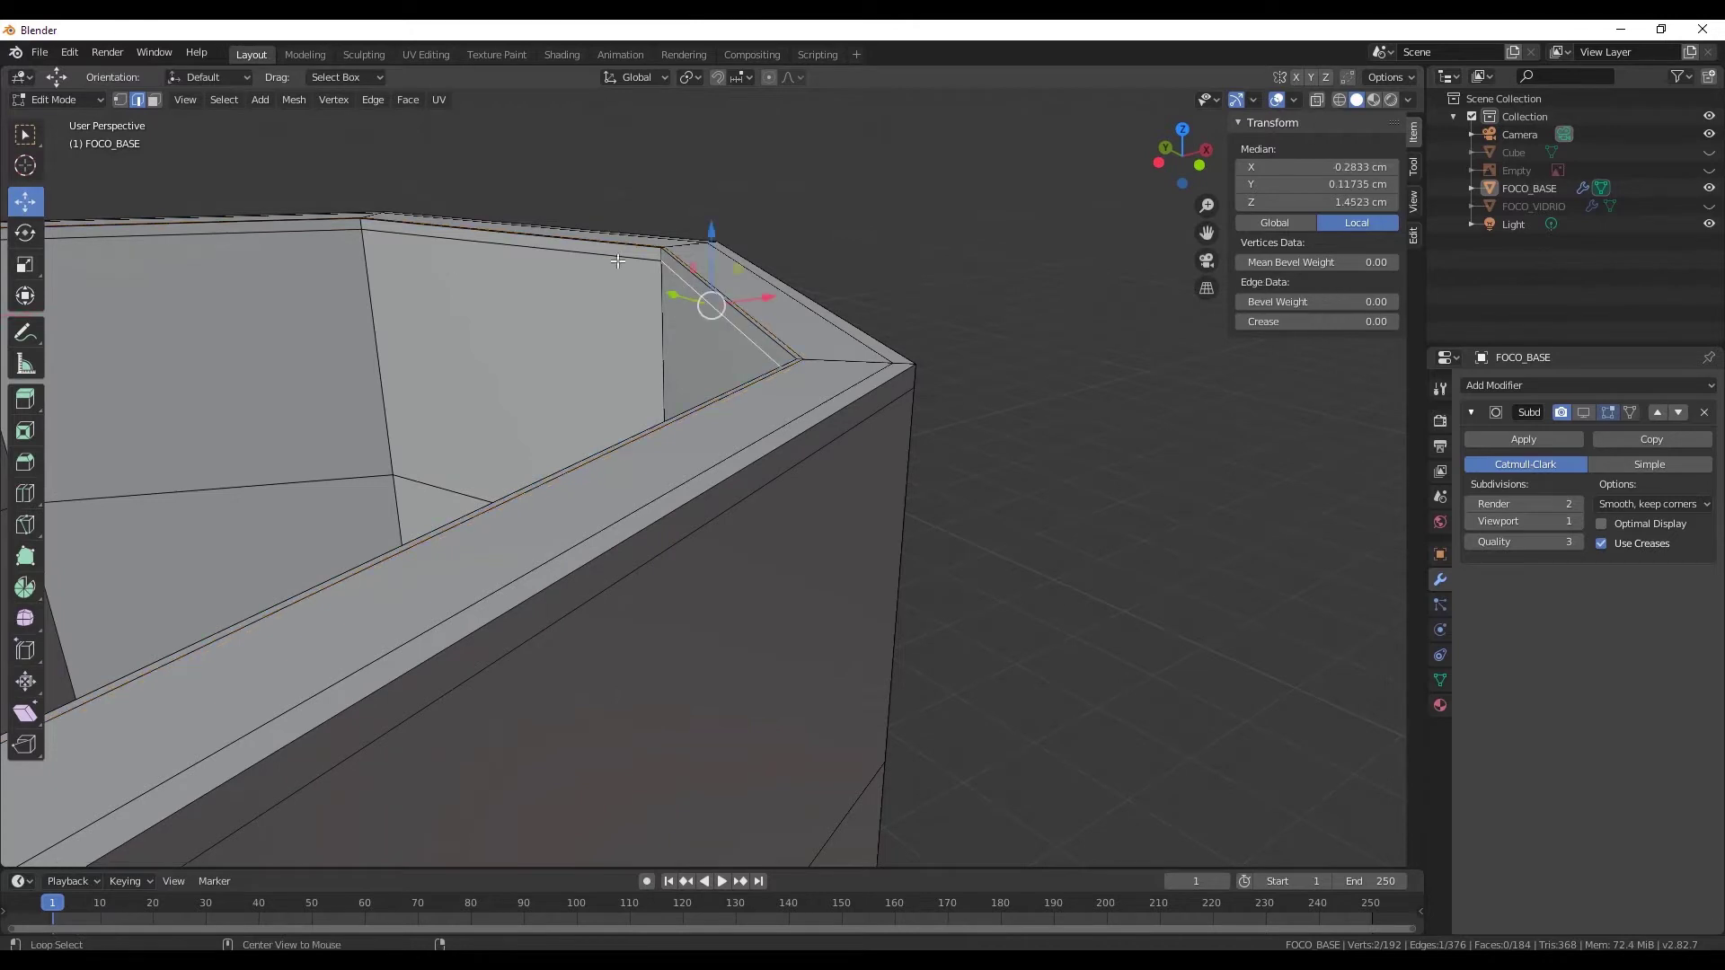
pyautogui.scroll(-3, 629, 324)
pyautogui.scroll(-2, 594, 342)
pyautogui.scroll(3, 594, 341)
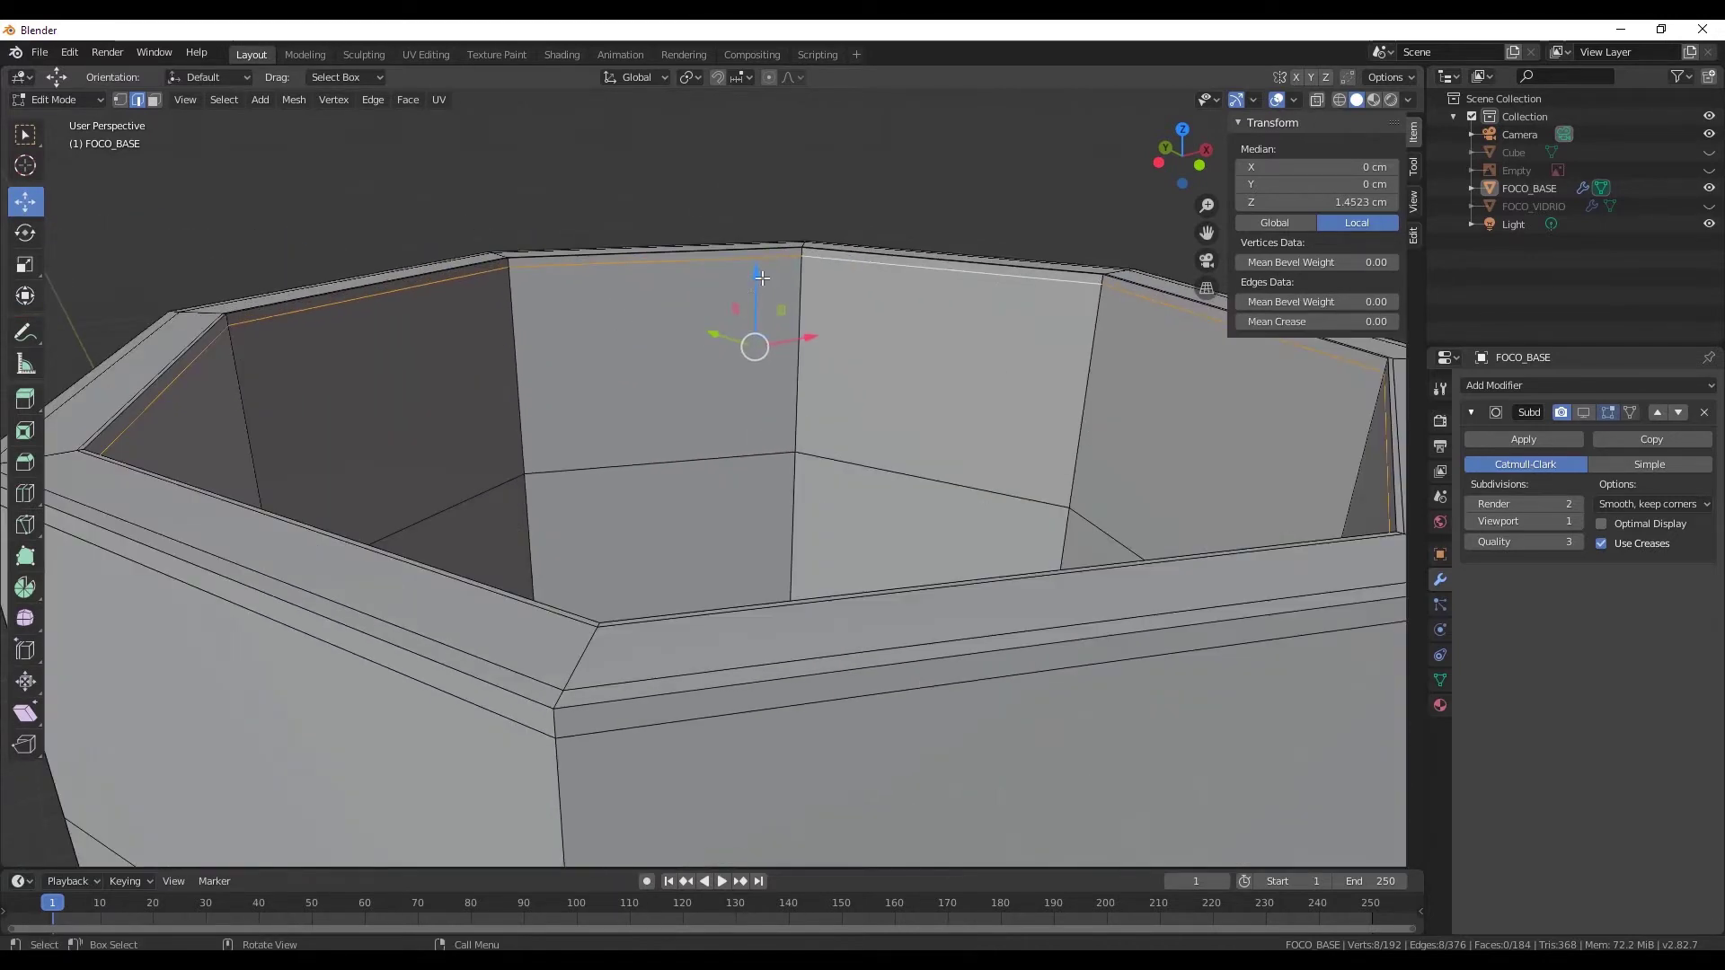
pyautogui.moveTo(751, 281); pyautogui.dragTo(751, 278)
pyautogui.scroll(-3, 754, 338)
pyautogui.moveTo(737, 413)
pyautogui.mouseDown(button='middle')
pyautogui.moveTo(808, 458)
pyautogui.moveTo(809, 423)
pyautogui.moveTo(975, 572)
pyautogui.moveTo(842, 187)
pyautogui.moveTo(952, 252)
pyautogui.mouseUp(button='middle')
pyautogui.scroll(1, 826, 465)
pyautogui.scroll(3, 809, 422)
# - Undo the surplus loop changes near the bottom opening and clear the selection
pyautogui.click(956, 249)
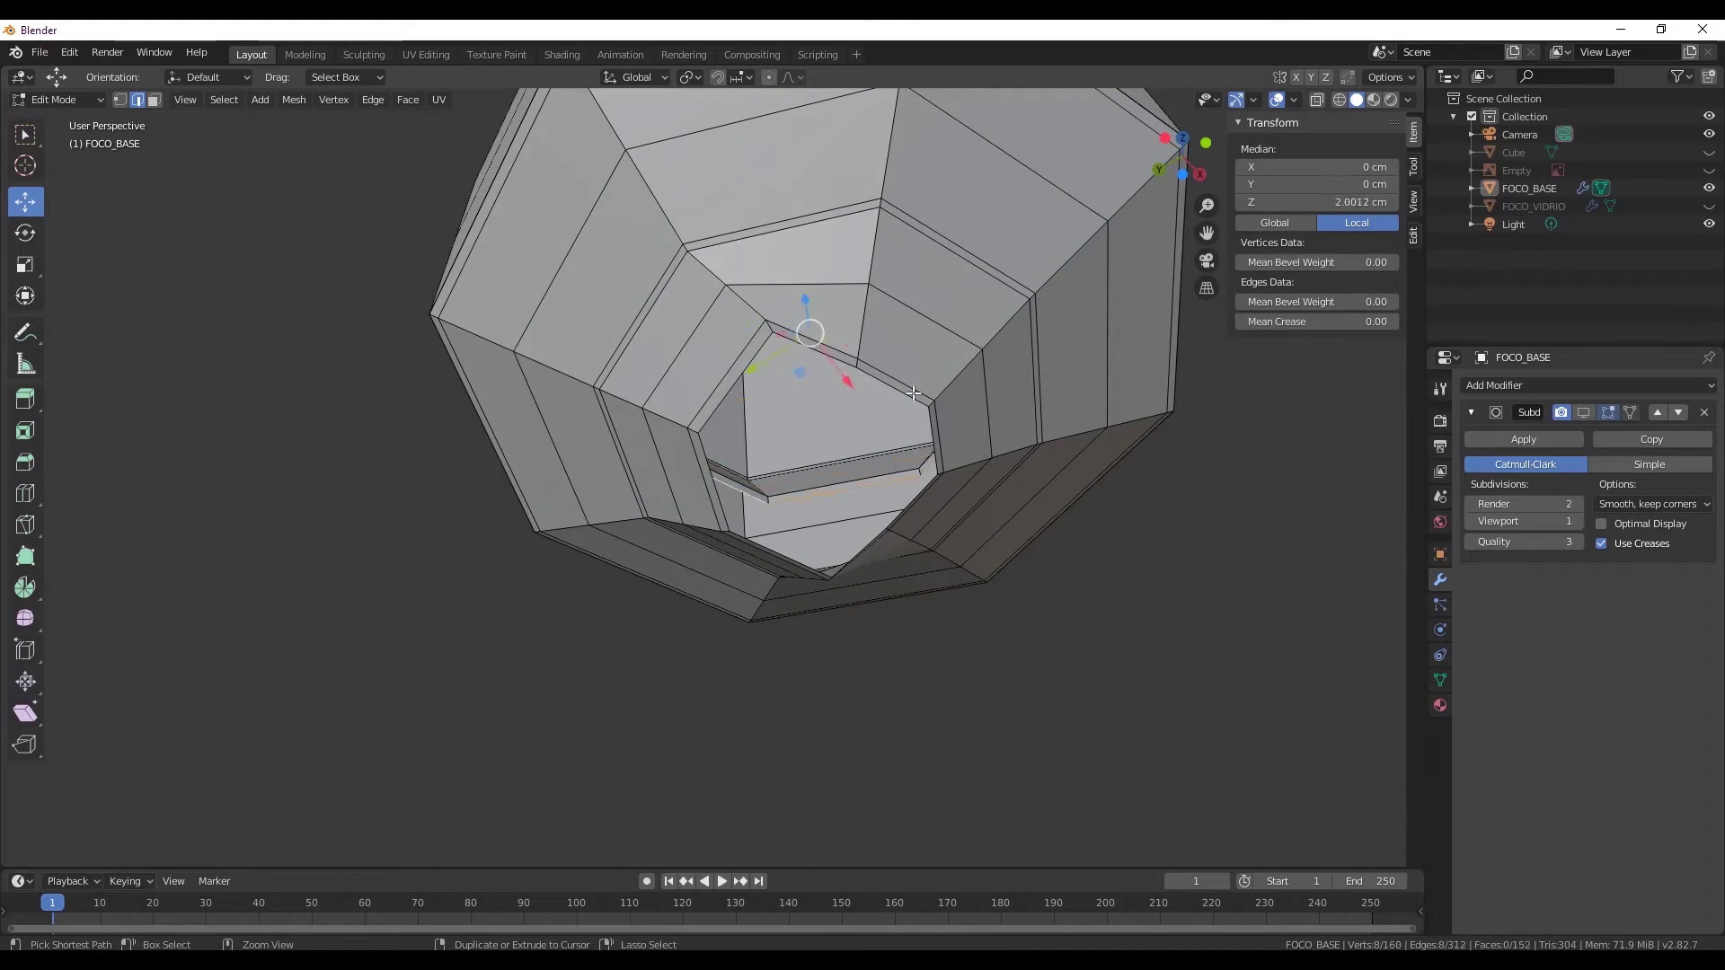
pyautogui.hotkey('ctrl', 'z')
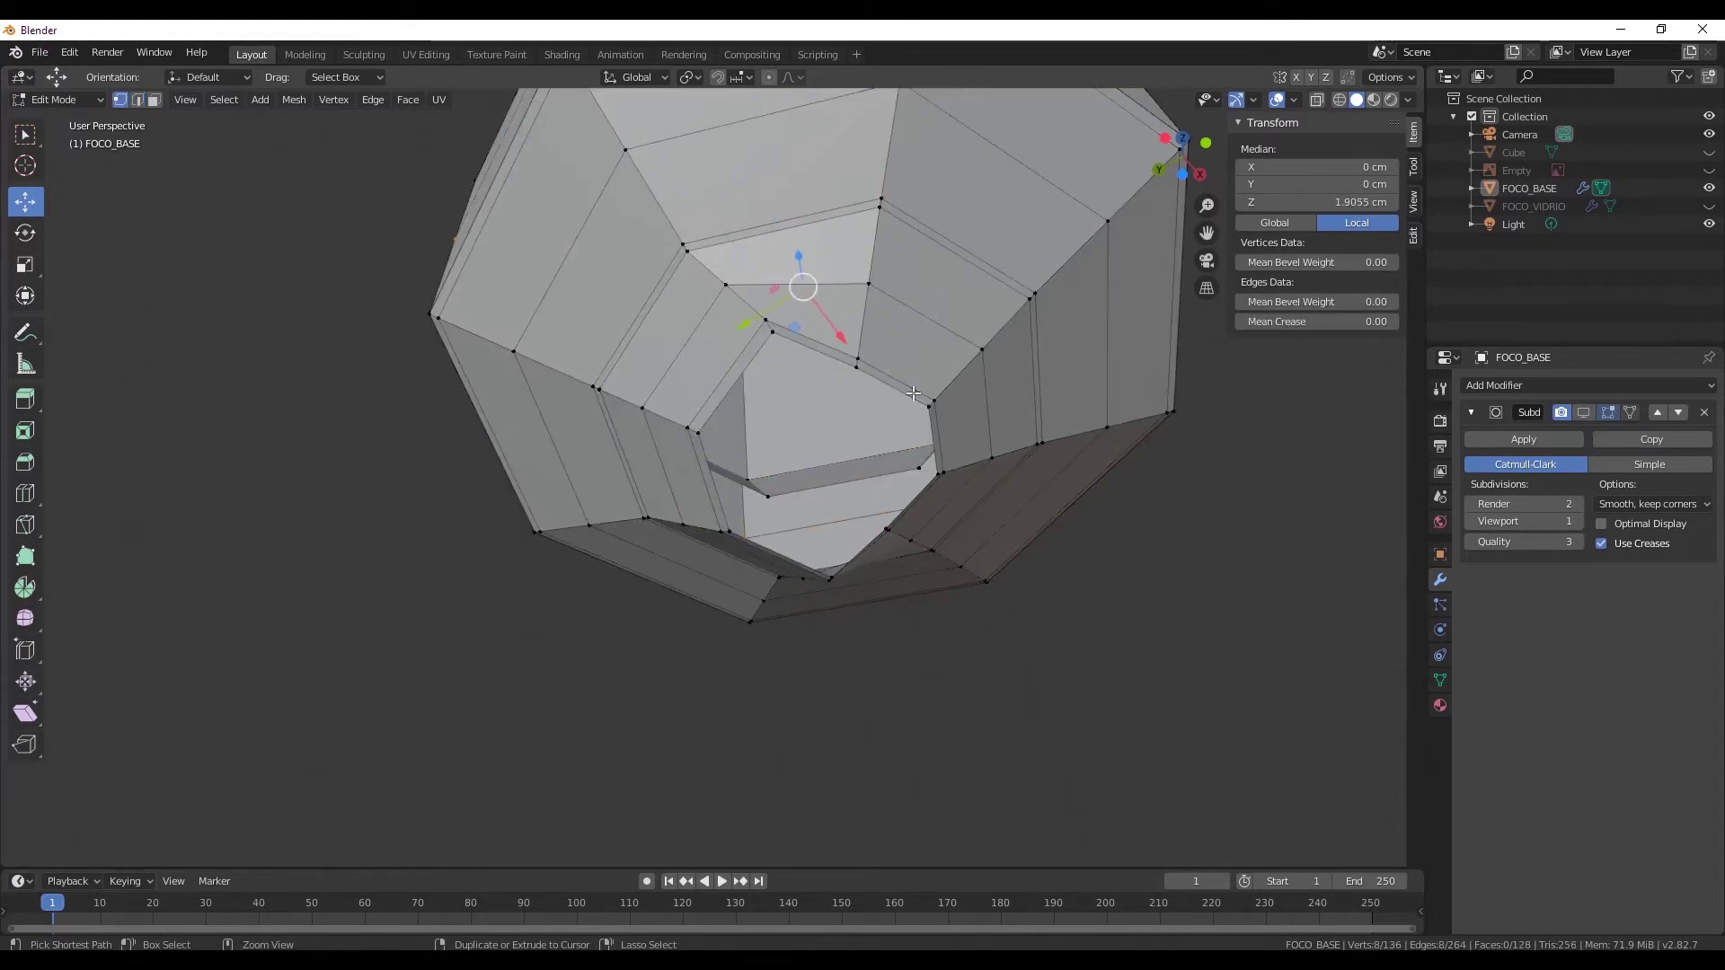
pyautogui.hotkey('ctrl', 'z')
pyautogui.moveTo(914, 393)
pyautogui.mouseDown(button='middle')
pyautogui.moveTo(945, 410)
pyautogui.moveTo(938, 437)
pyautogui.moveTo(833, 651)
pyautogui.mouseUp(button='middle')
pyautogui.click(937, 437)
pyautogui.click(986, 628)
# - Select the edge loop on the bowl's inner wall in edge mode
pyautogui.scroll(2, 953, 295)
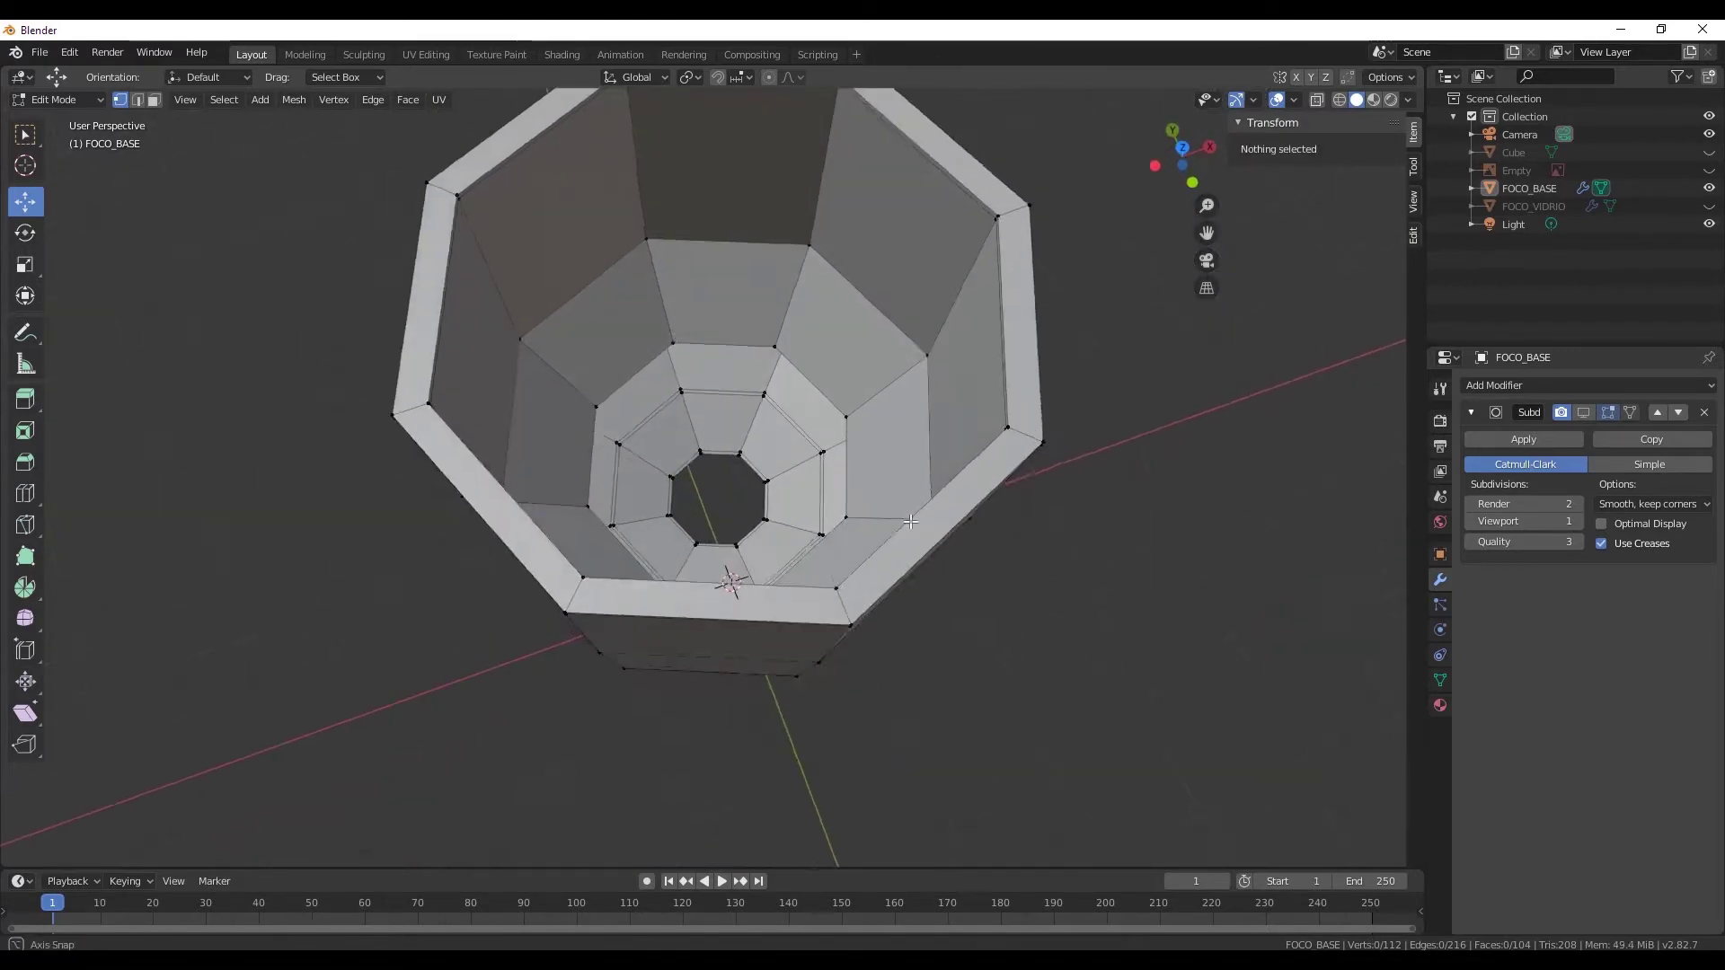
pyautogui.scroll(4, 953, 296)
pyautogui.scroll(2, 953, 296)
pyautogui.scroll(-5, 953, 296)
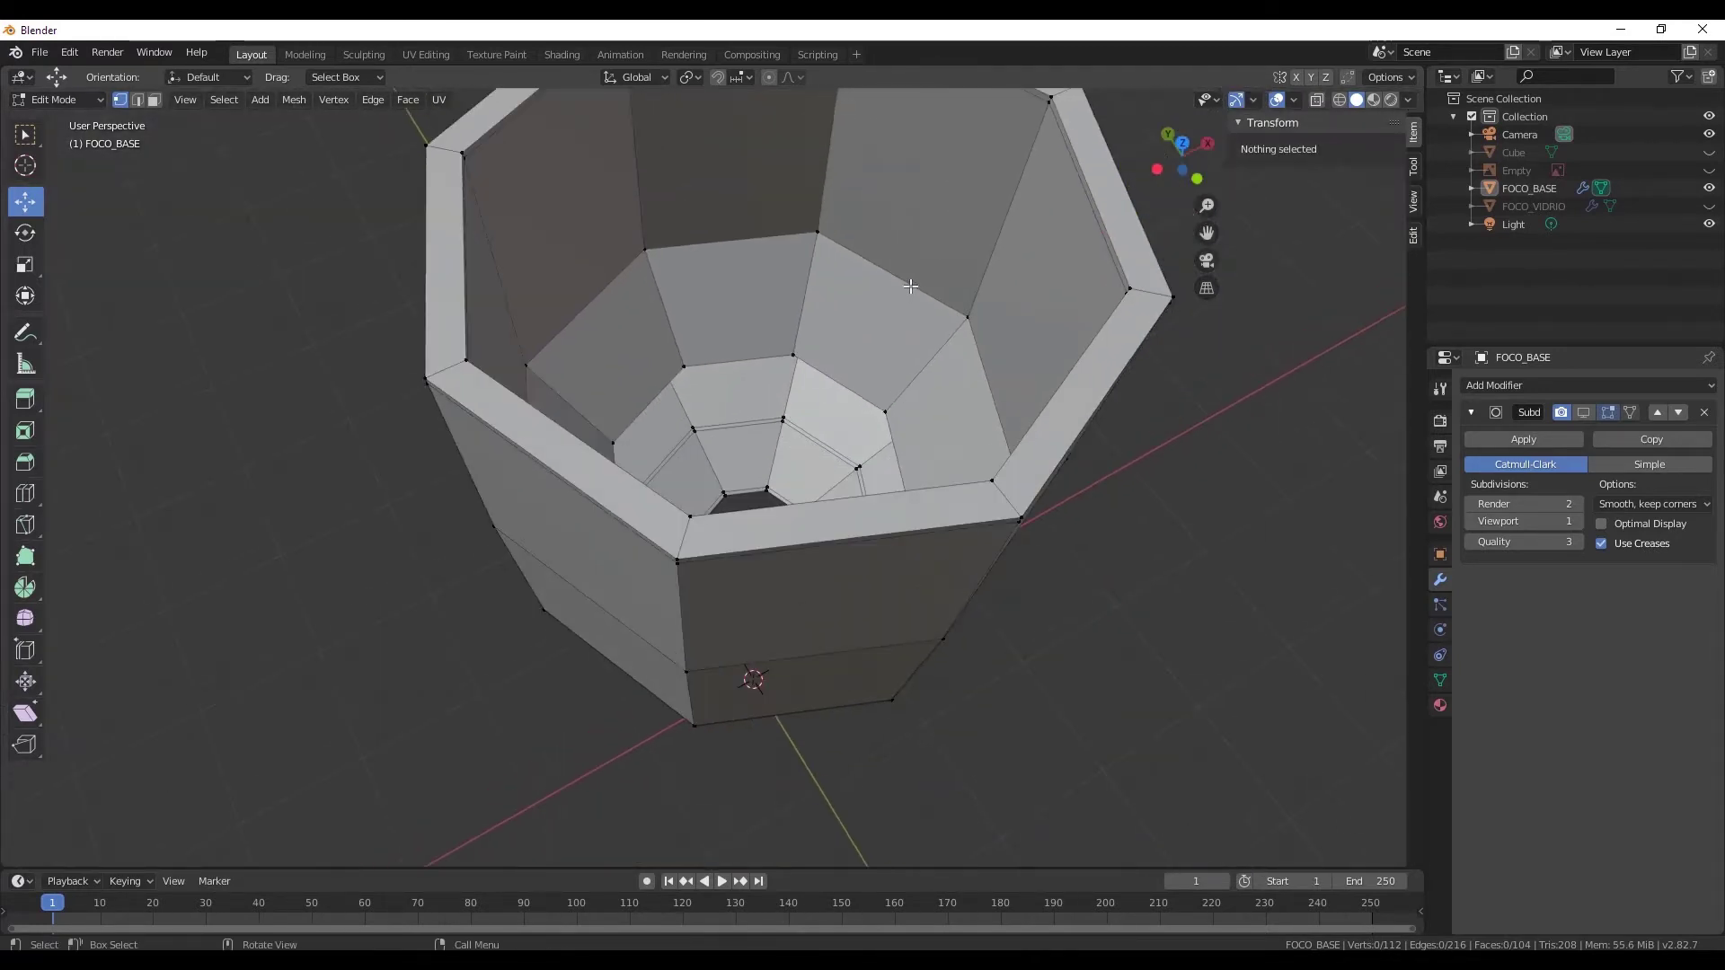
pyautogui.click(136, 99)
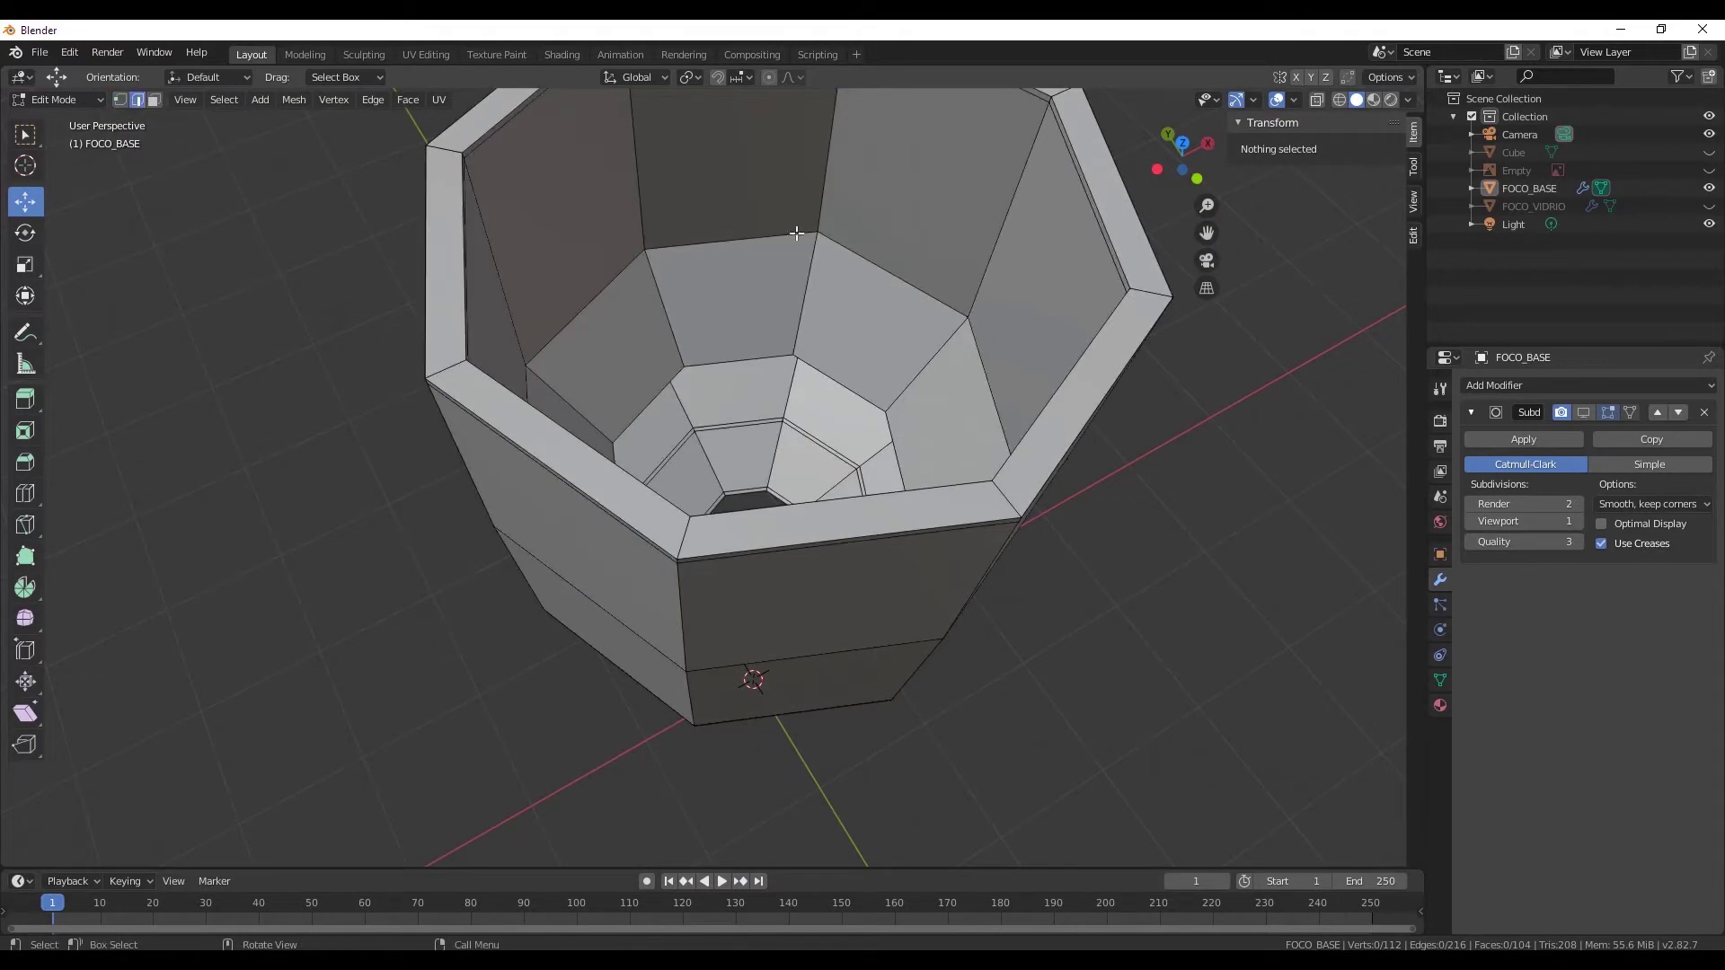
pyautogui.keyDown('alt'); pyautogui.click(828, 236); pyautogui.keyUp('alt')
pyautogui.moveTo(808, 378)
pyautogui.mouseDown(button='middle')
pyautogui.moveTo(802, 346)
pyautogui.moveTo(739, 441)
pyautogui.moveTo(694, 398)
pyautogui.moveTo(509, 399)
pyautogui.mouseUp(button='middle')
# - Bevel the selected inner edge loop into two loops
pyautogui.scroll(3, 694, 398)
pyautogui.scroll(2, 694, 398)
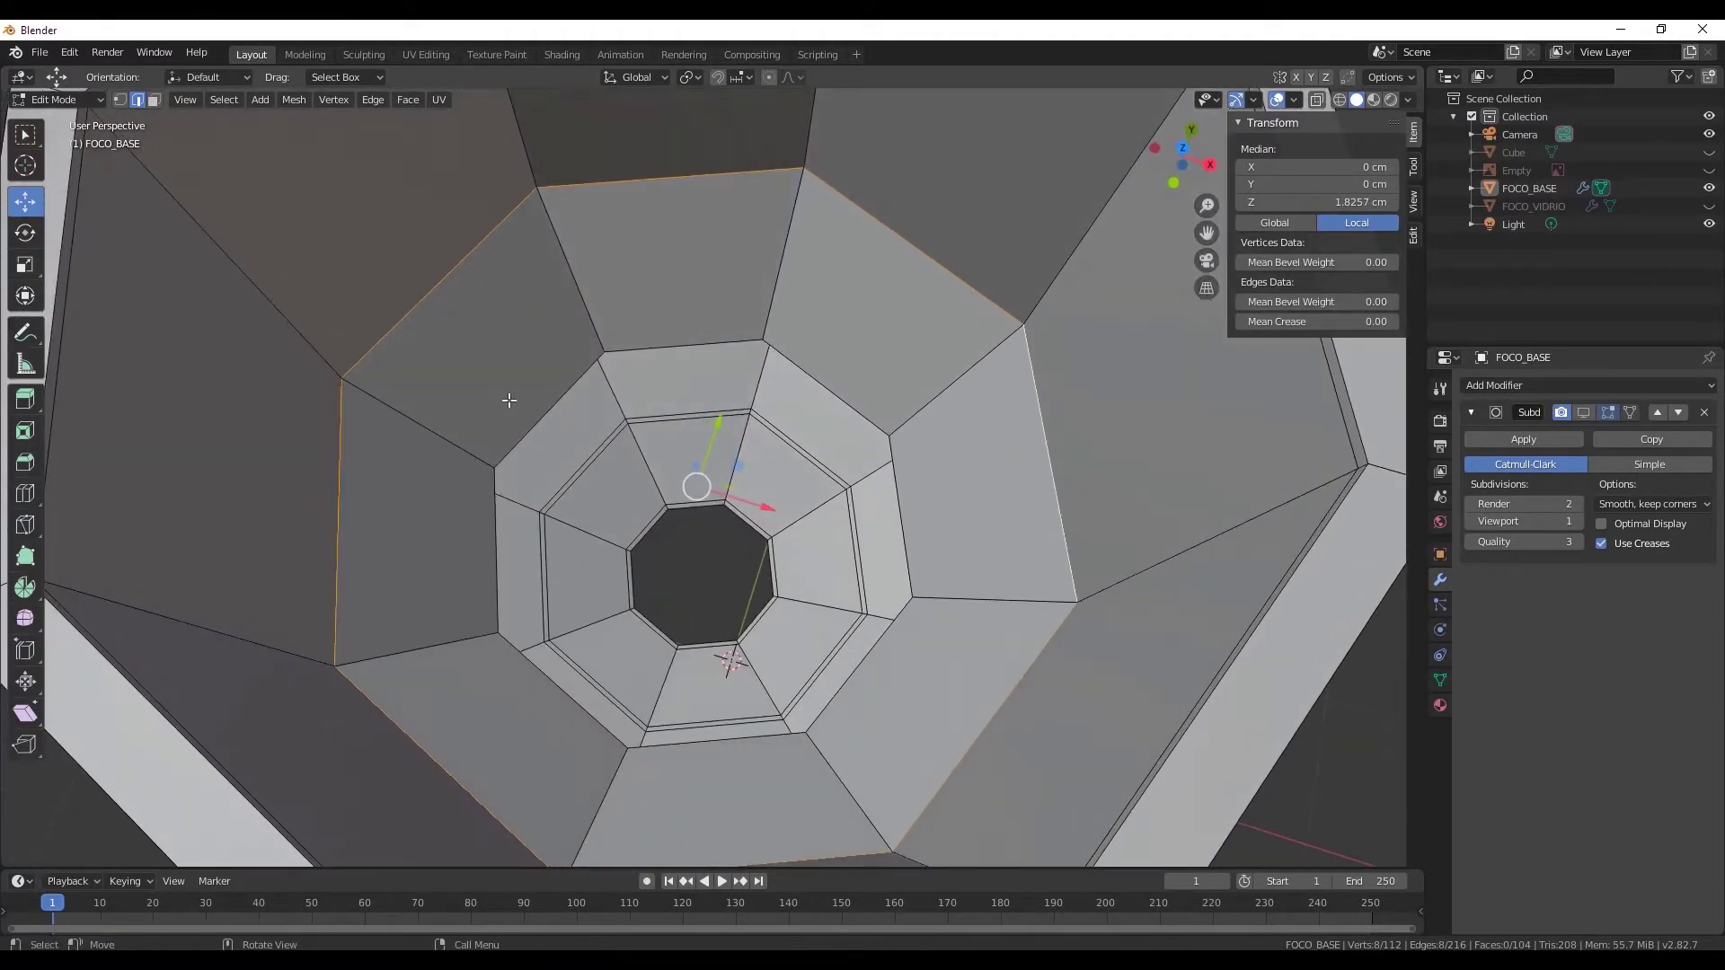
pyautogui.click(34, 474)
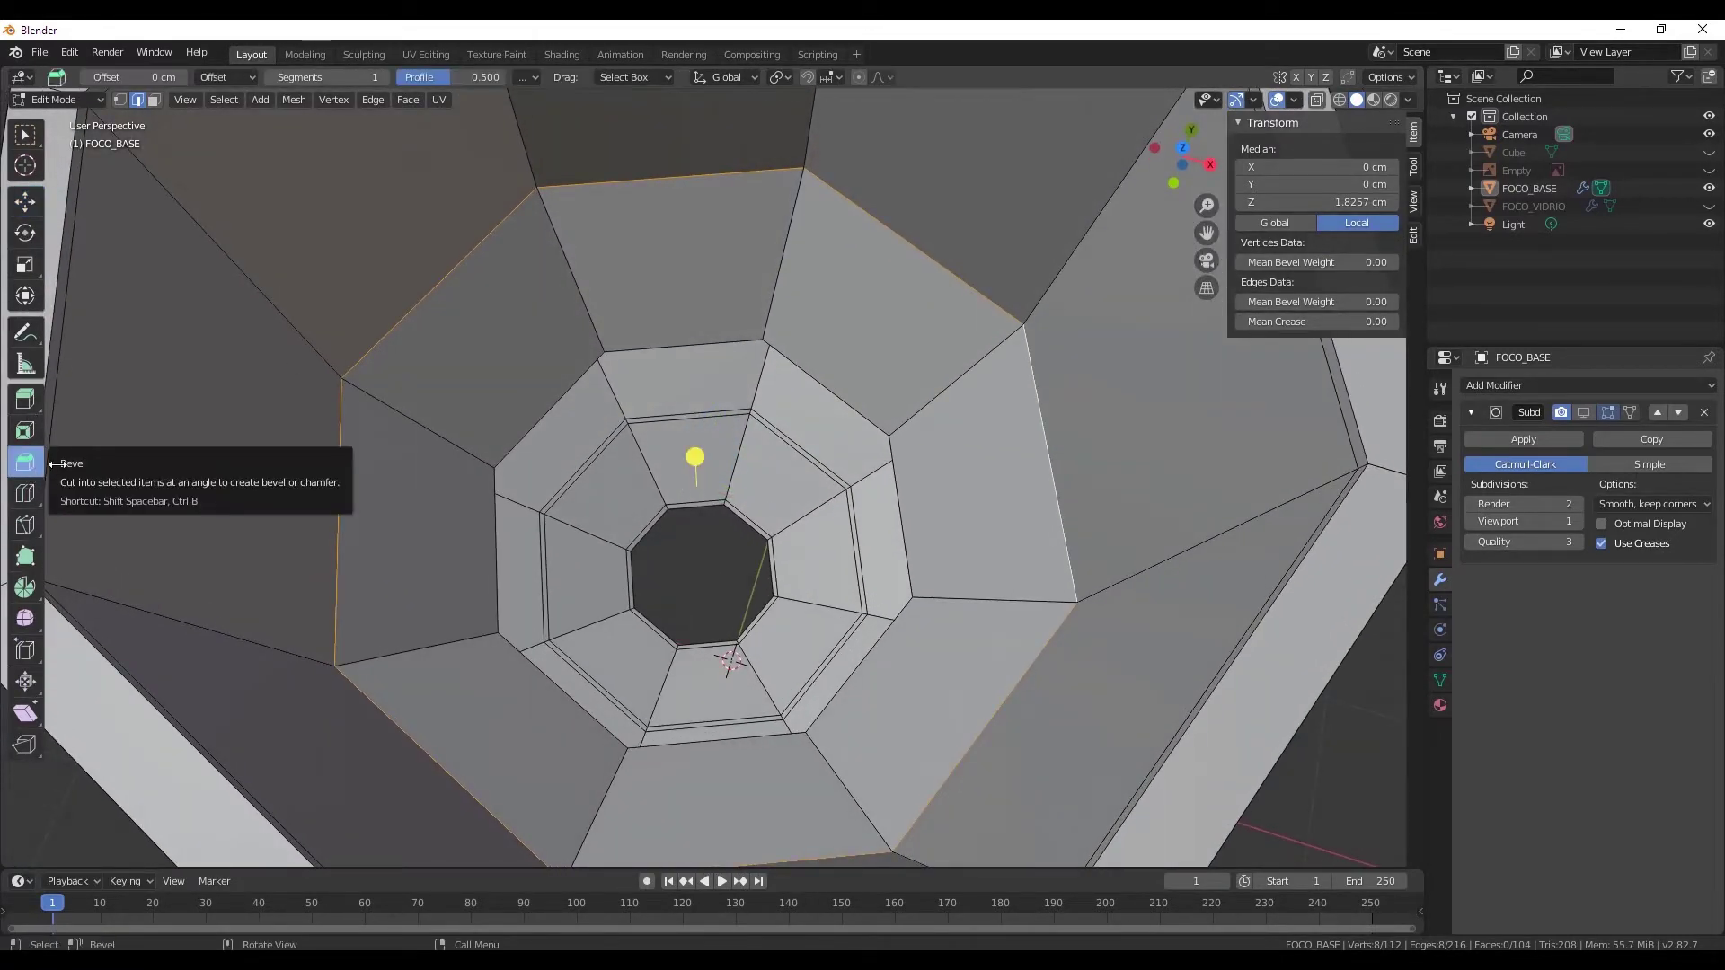
pyautogui.moveTo(694, 459); pyautogui.dragTo(696, 451)
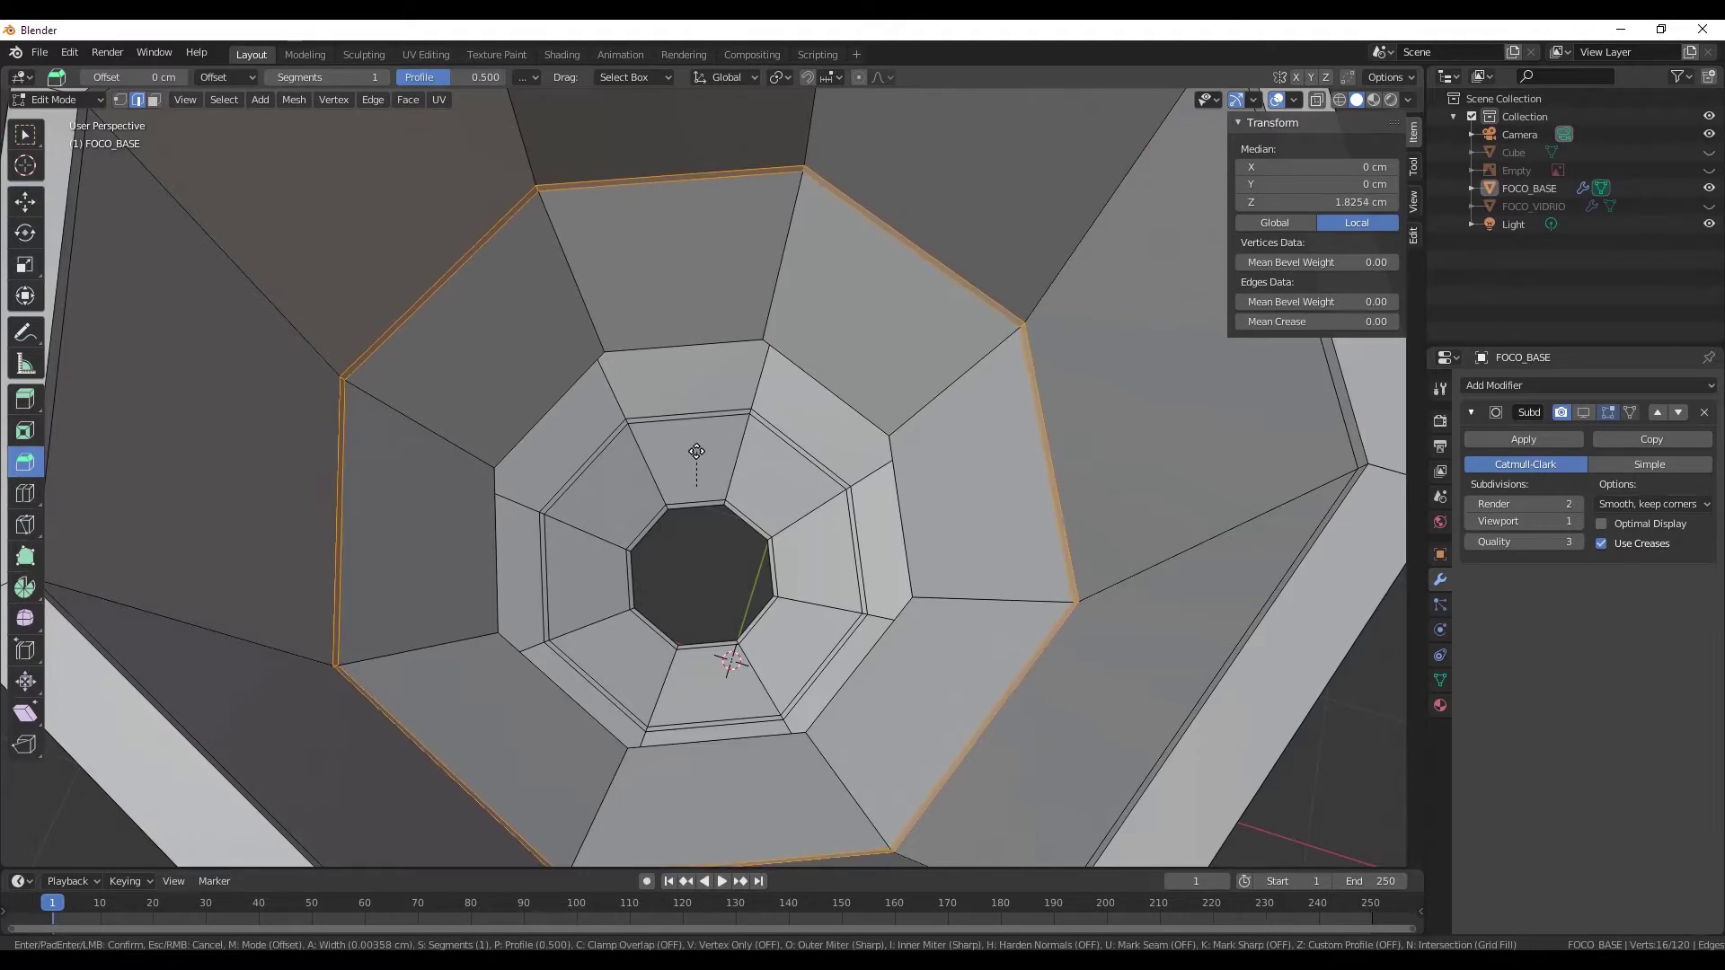
pyautogui.click(696, 451)
pyautogui.moveTo(697, 451)
pyautogui.mouseDown(button='middle')
pyautogui.moveTo(806, 458)
pyautogui.moveTo(612, 379)
pyautogui.mouseUp(button='middle')
# - Extrude the inner opening's edge loop straight up along Z to 1.9978 cm
pyautogui.click(25, 201)
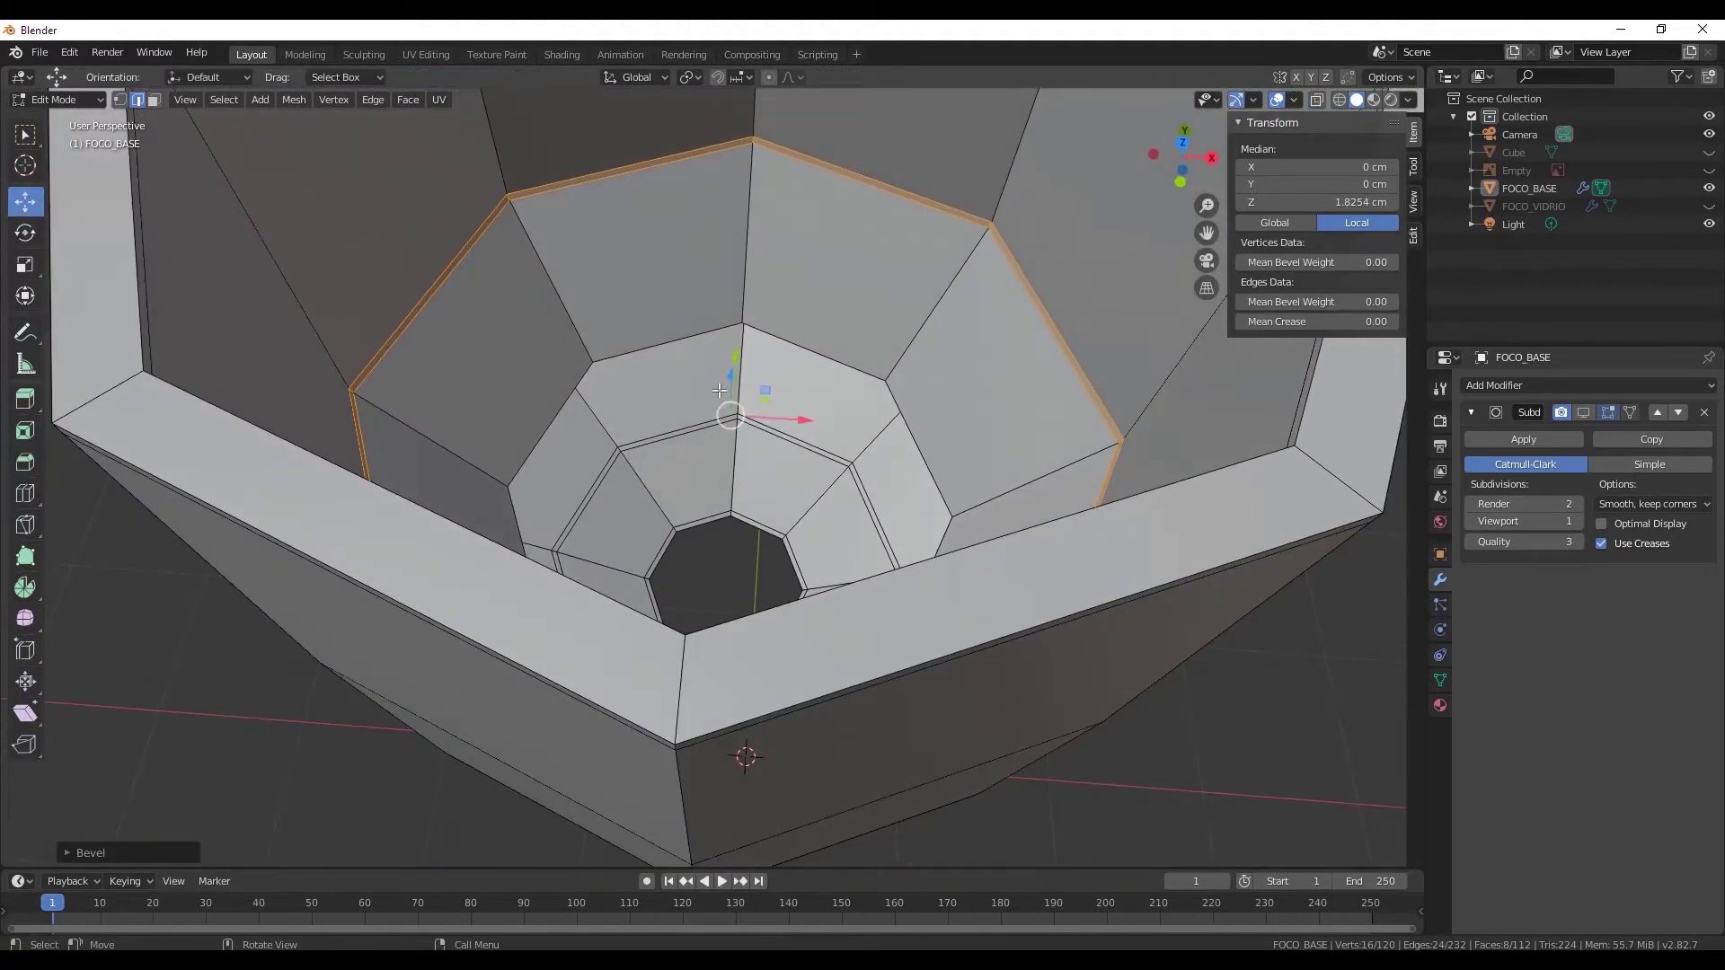
pyautogui.keyDown('alt'); pyautogui.click(699, 336); pyautogui.keyUp('alt')
pyautogui.moveTo(699, 336); pyautogui.dragTo(766, 345, button='middle')
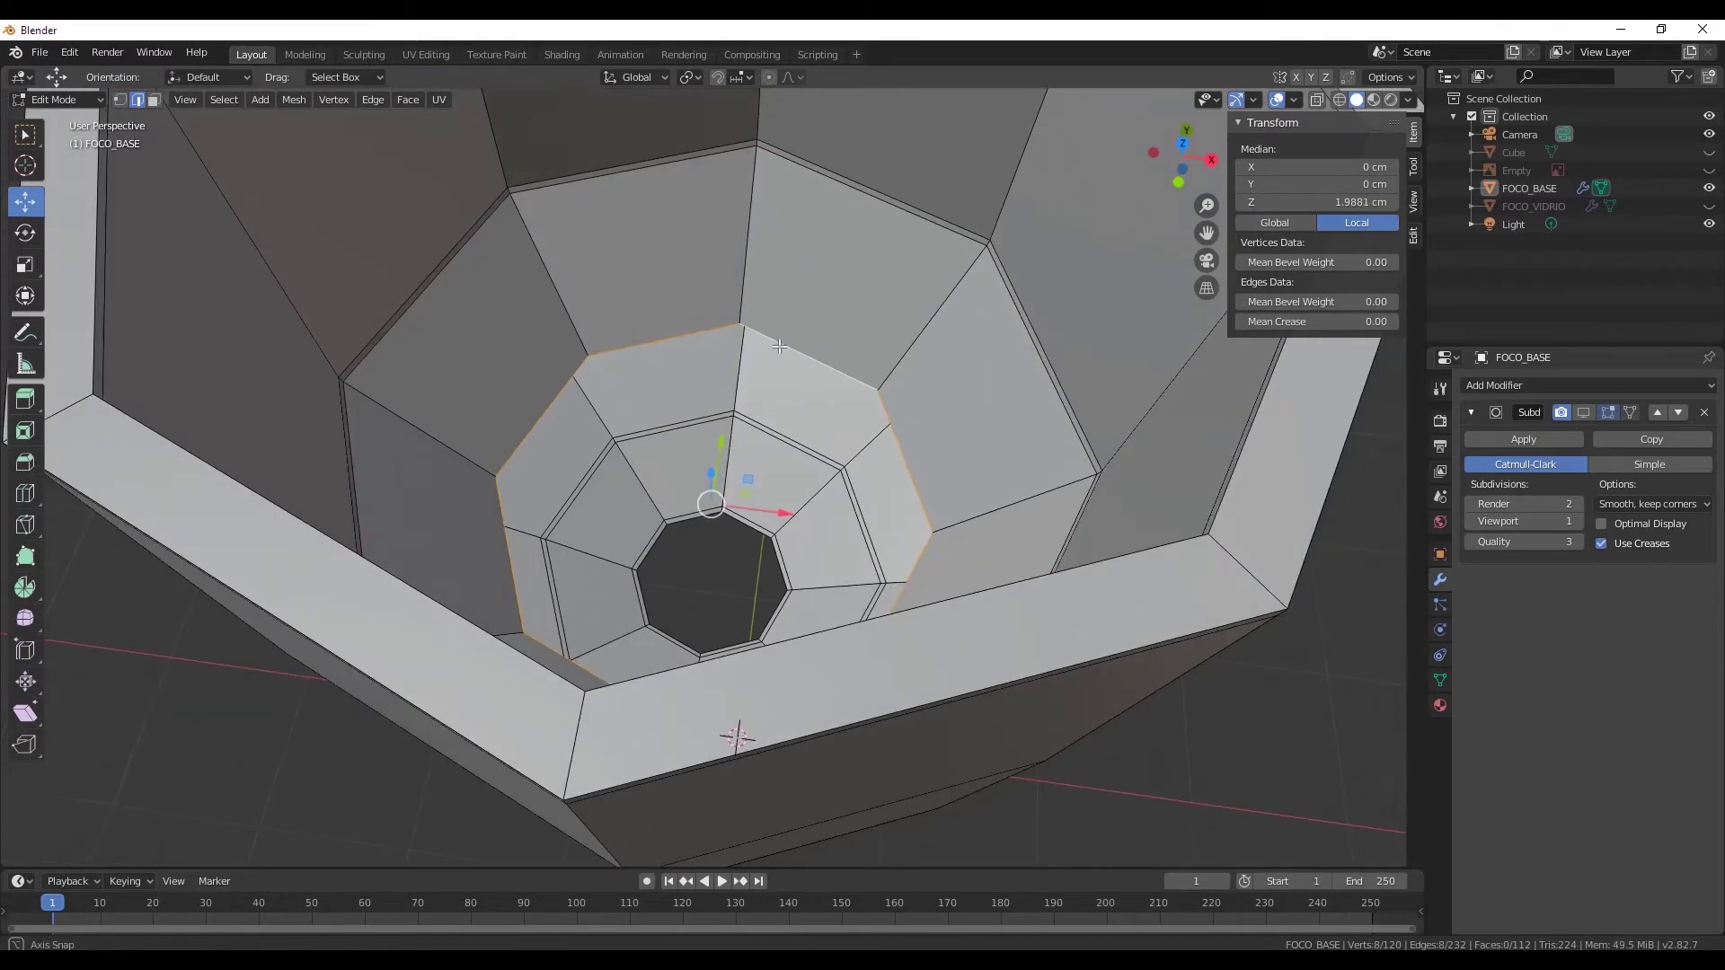
pyautogui.press('e')
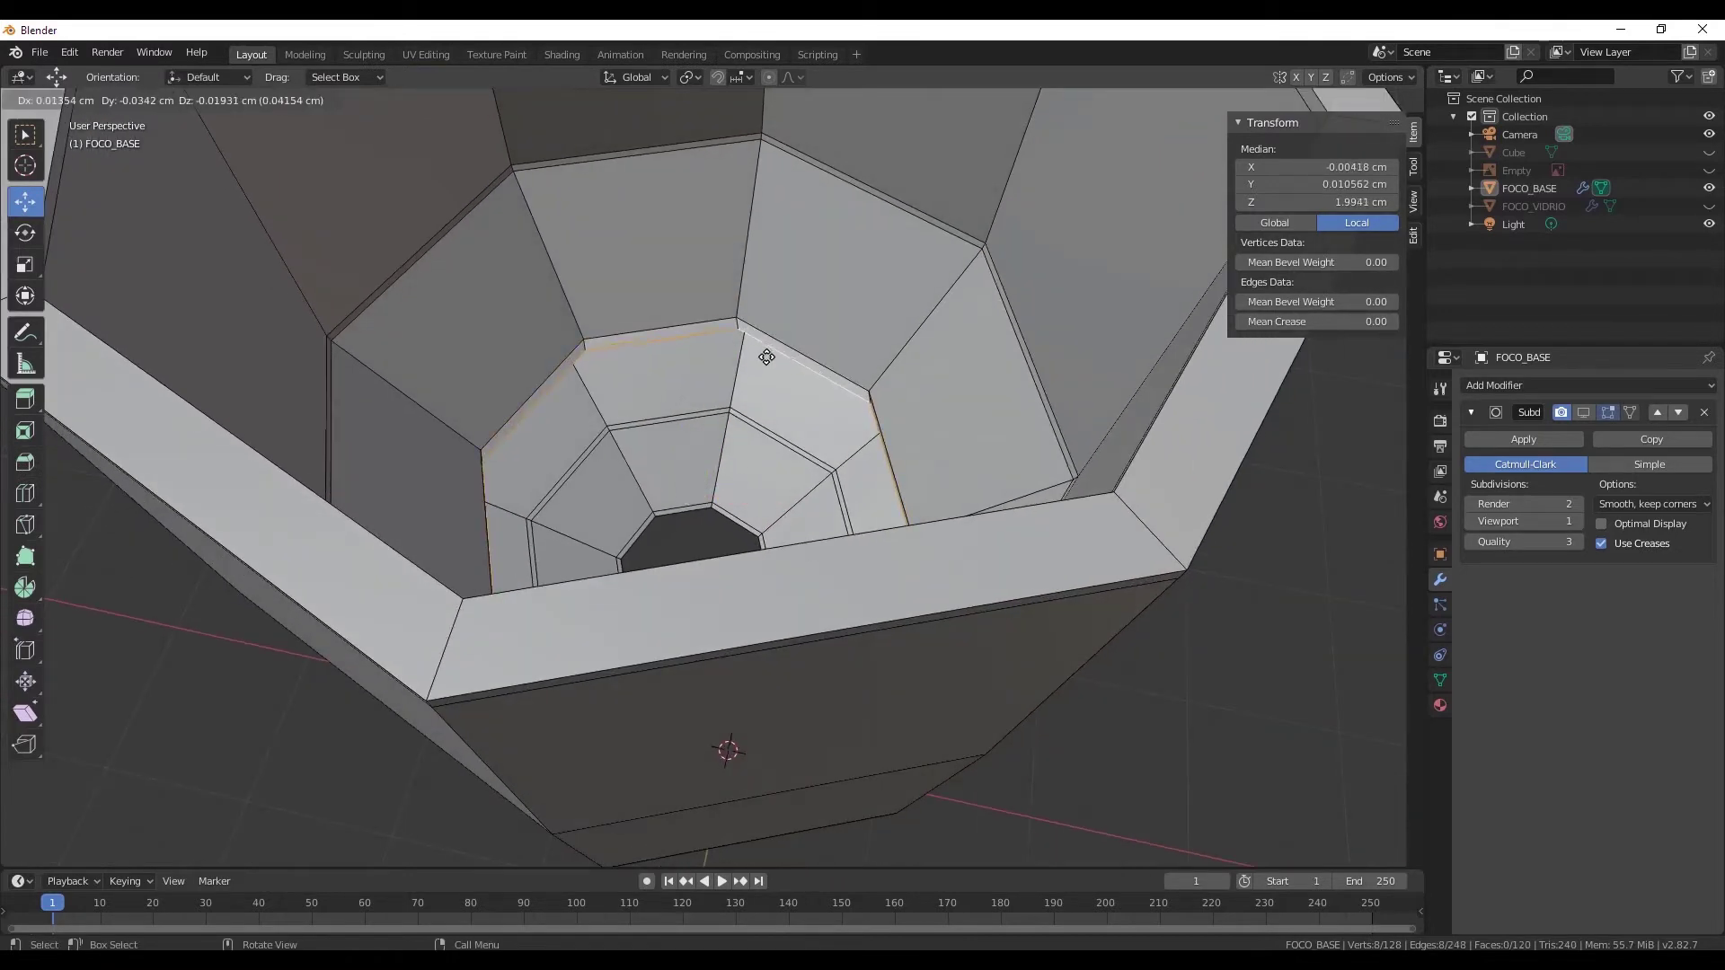
pyautogui.press('z')
pyautogui.click(768, 349)
pyautogui.moveTo(768, 349)
pyautogui.mouseDown(button='middle')
pyautogui.moveTo(946, 409)
pyautogui.moveTo(1006, 368)
pyautogui.mouseUp(button='middle')
# - Nudge the edge loop along the rim's lower edge up along Z
pyautogui.scroll(2, 1006, 368)
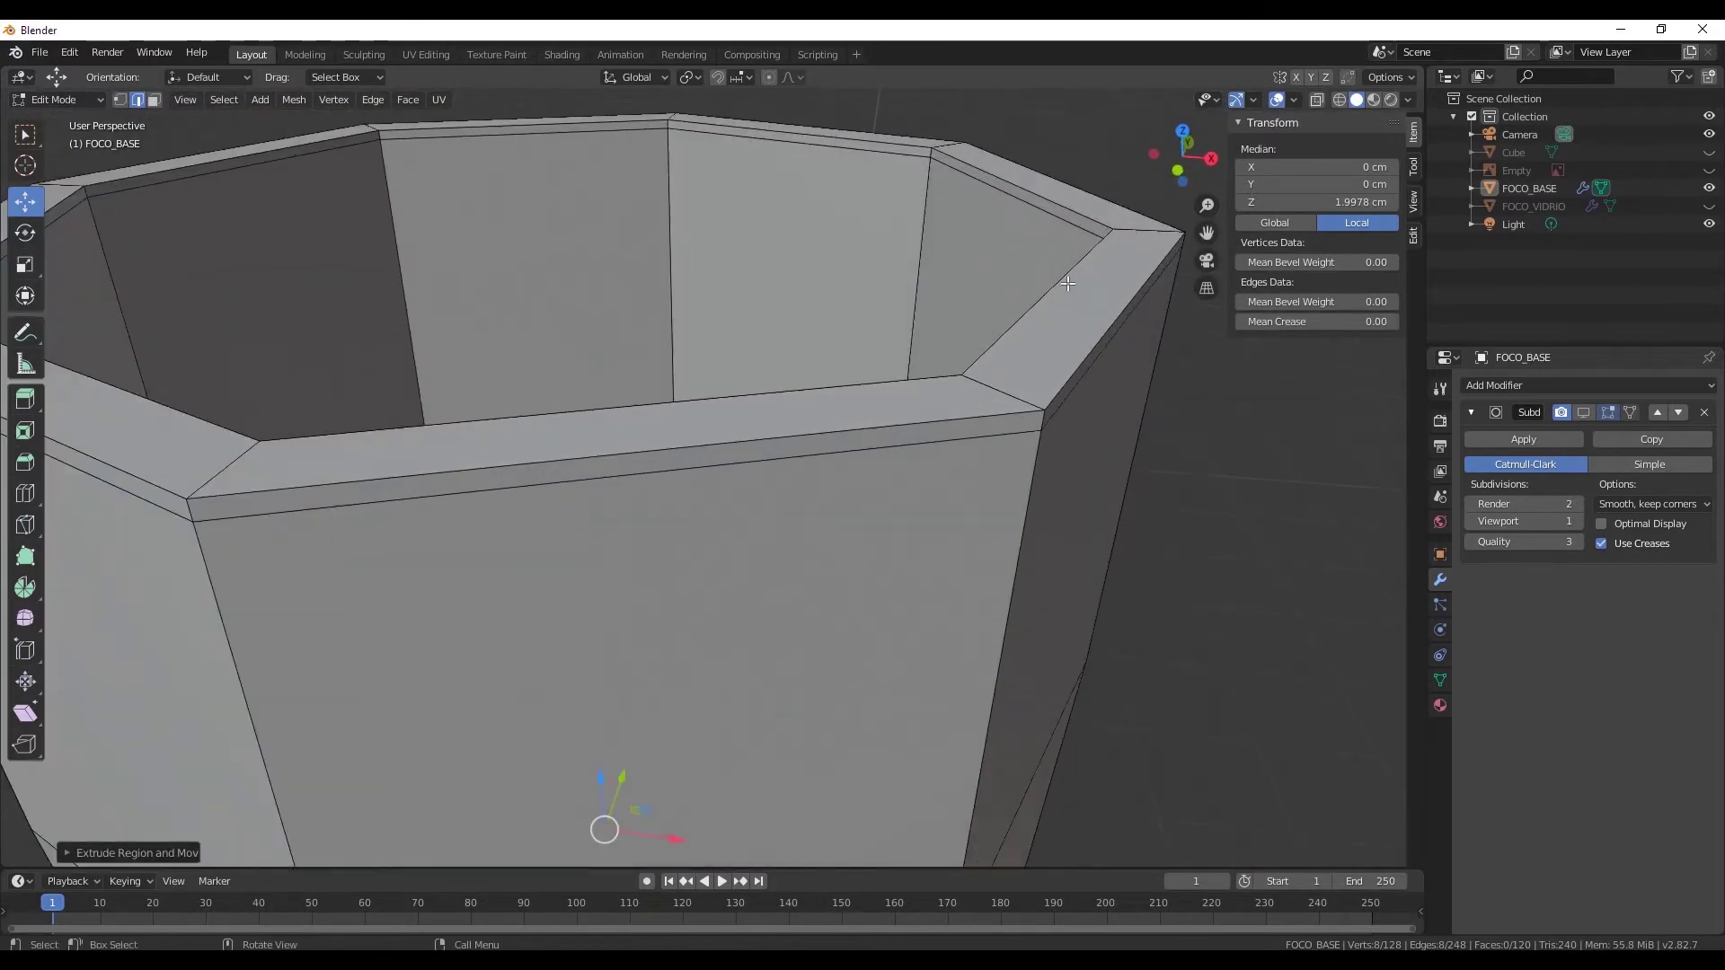
pyautogui.scroll(2, 1014, 364)
pyautogui.scroll(2, 1015, 364)
pyautogui.keyDown('alt'); pyautogui.click(1014, 369); pyautogui.keyUp('alt')
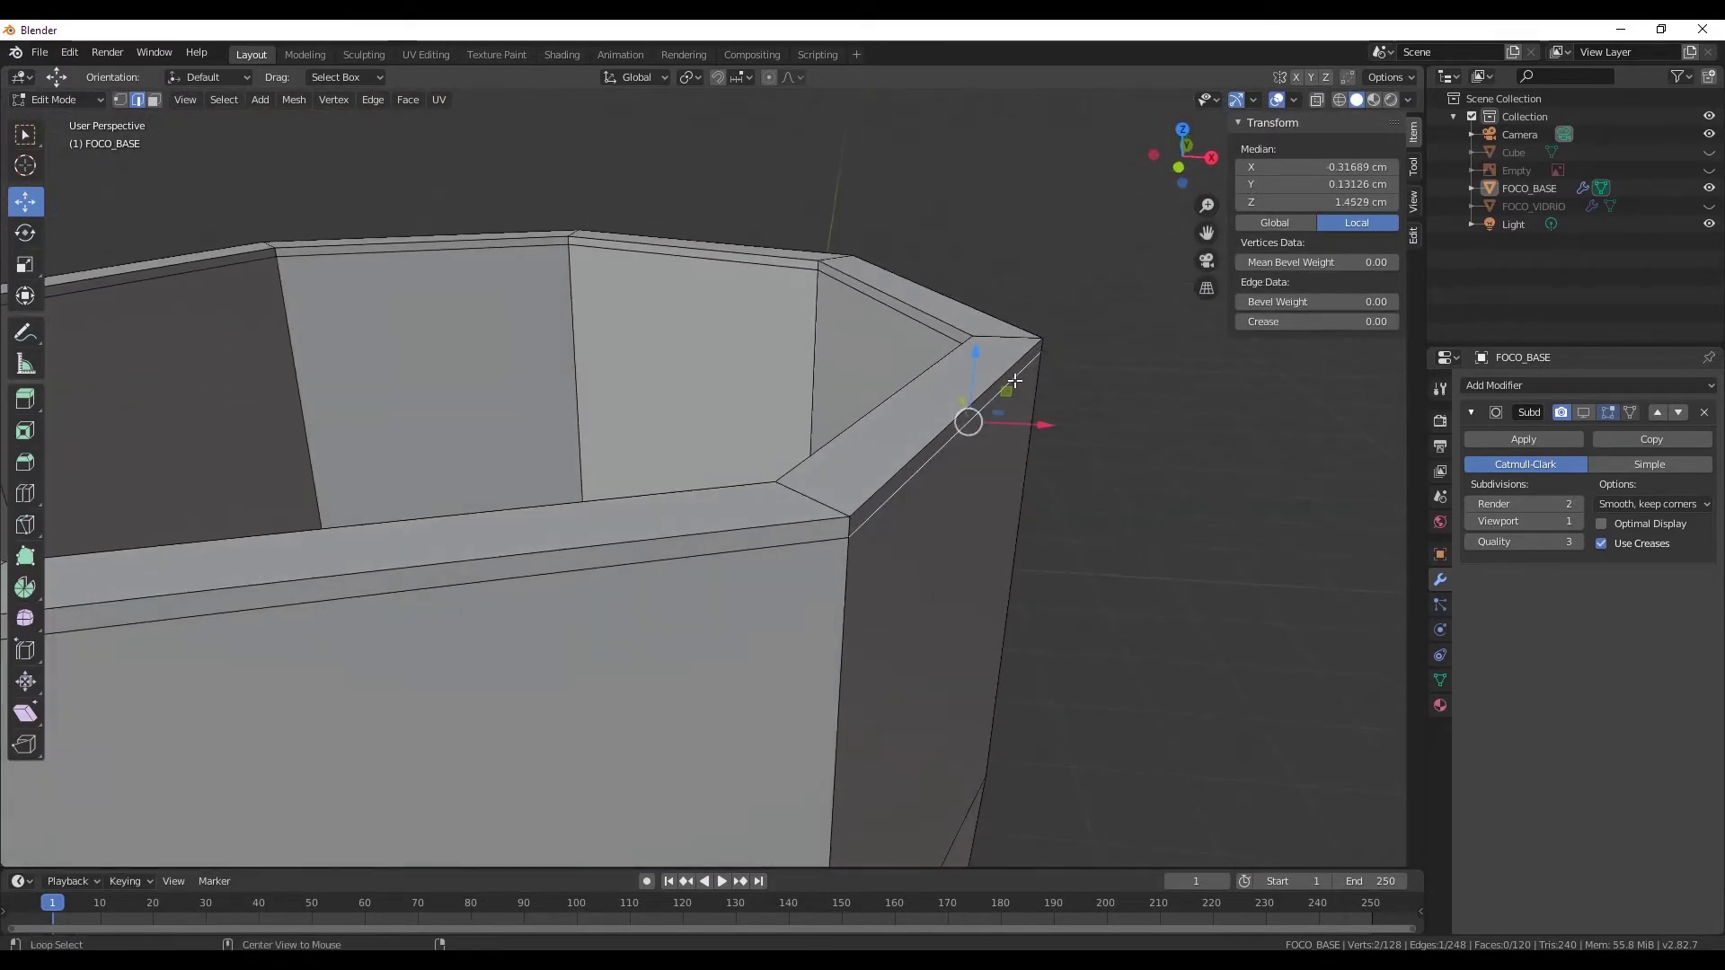
pyautogui.keyDown('alt'); pyautogui.click(810, 544); pyautogui.keyUp('alt')
pyautogui.moveTo(420, 280); pyautogui.dragTo(420, 287)
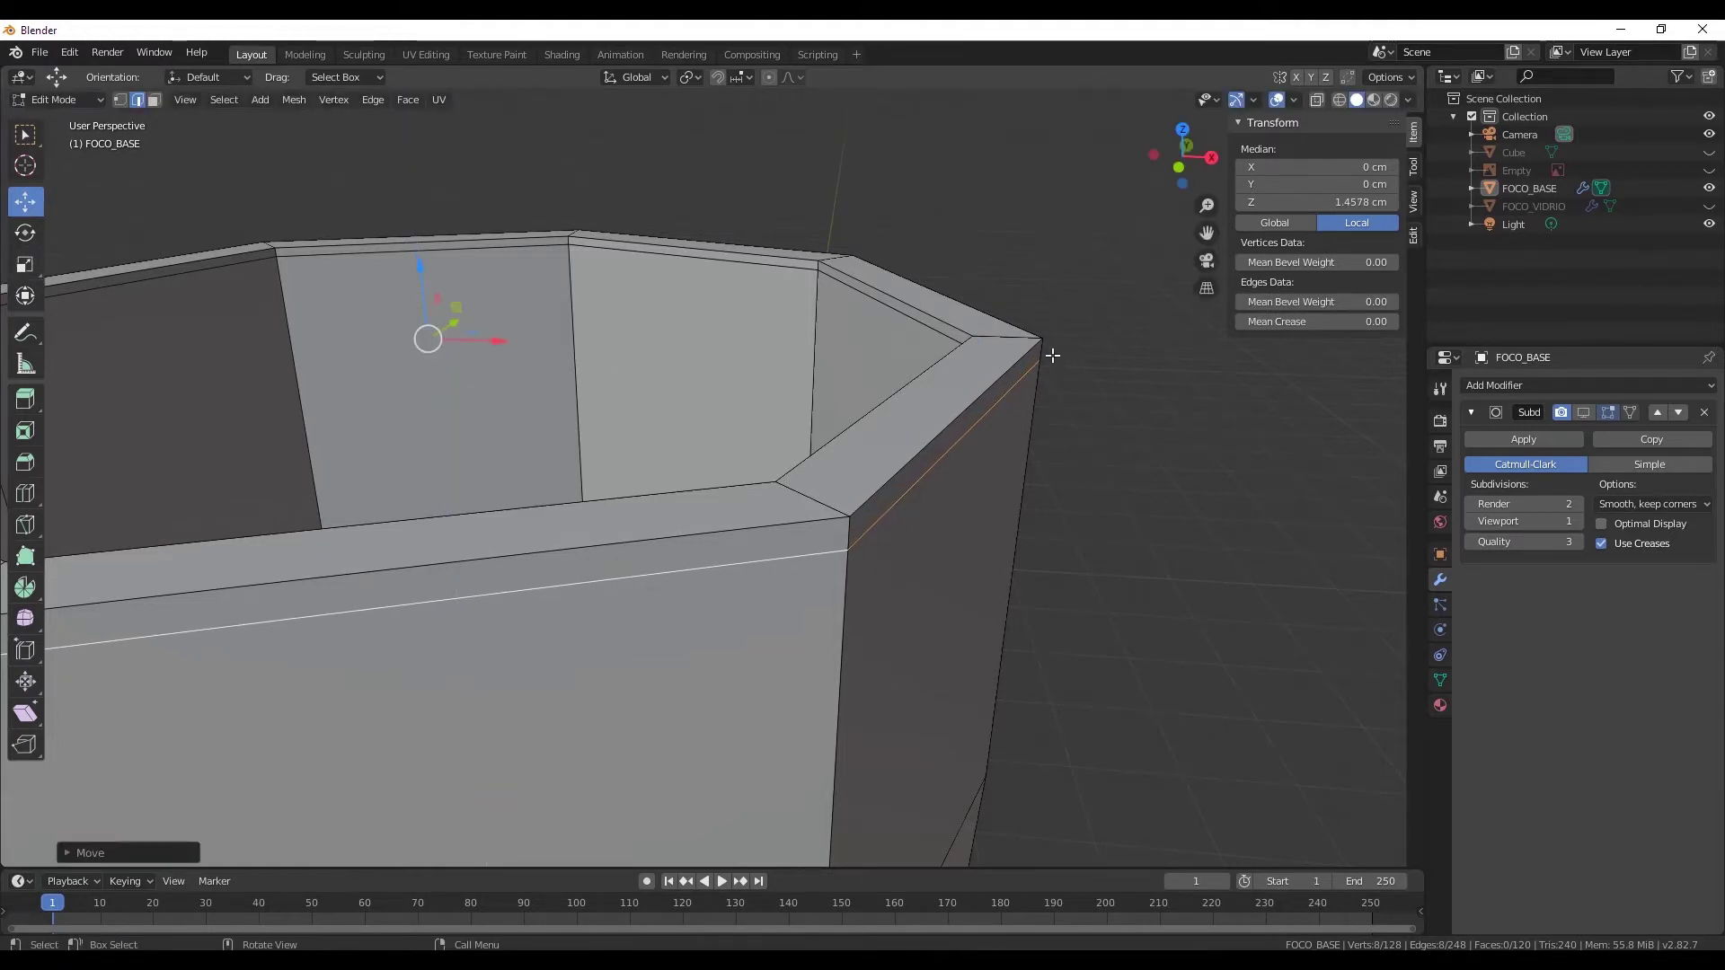
# - Cut and slide a new supporting edge loop around the rim
pyautogui.click(1044, 351)
pyautogui.click(27, 496)
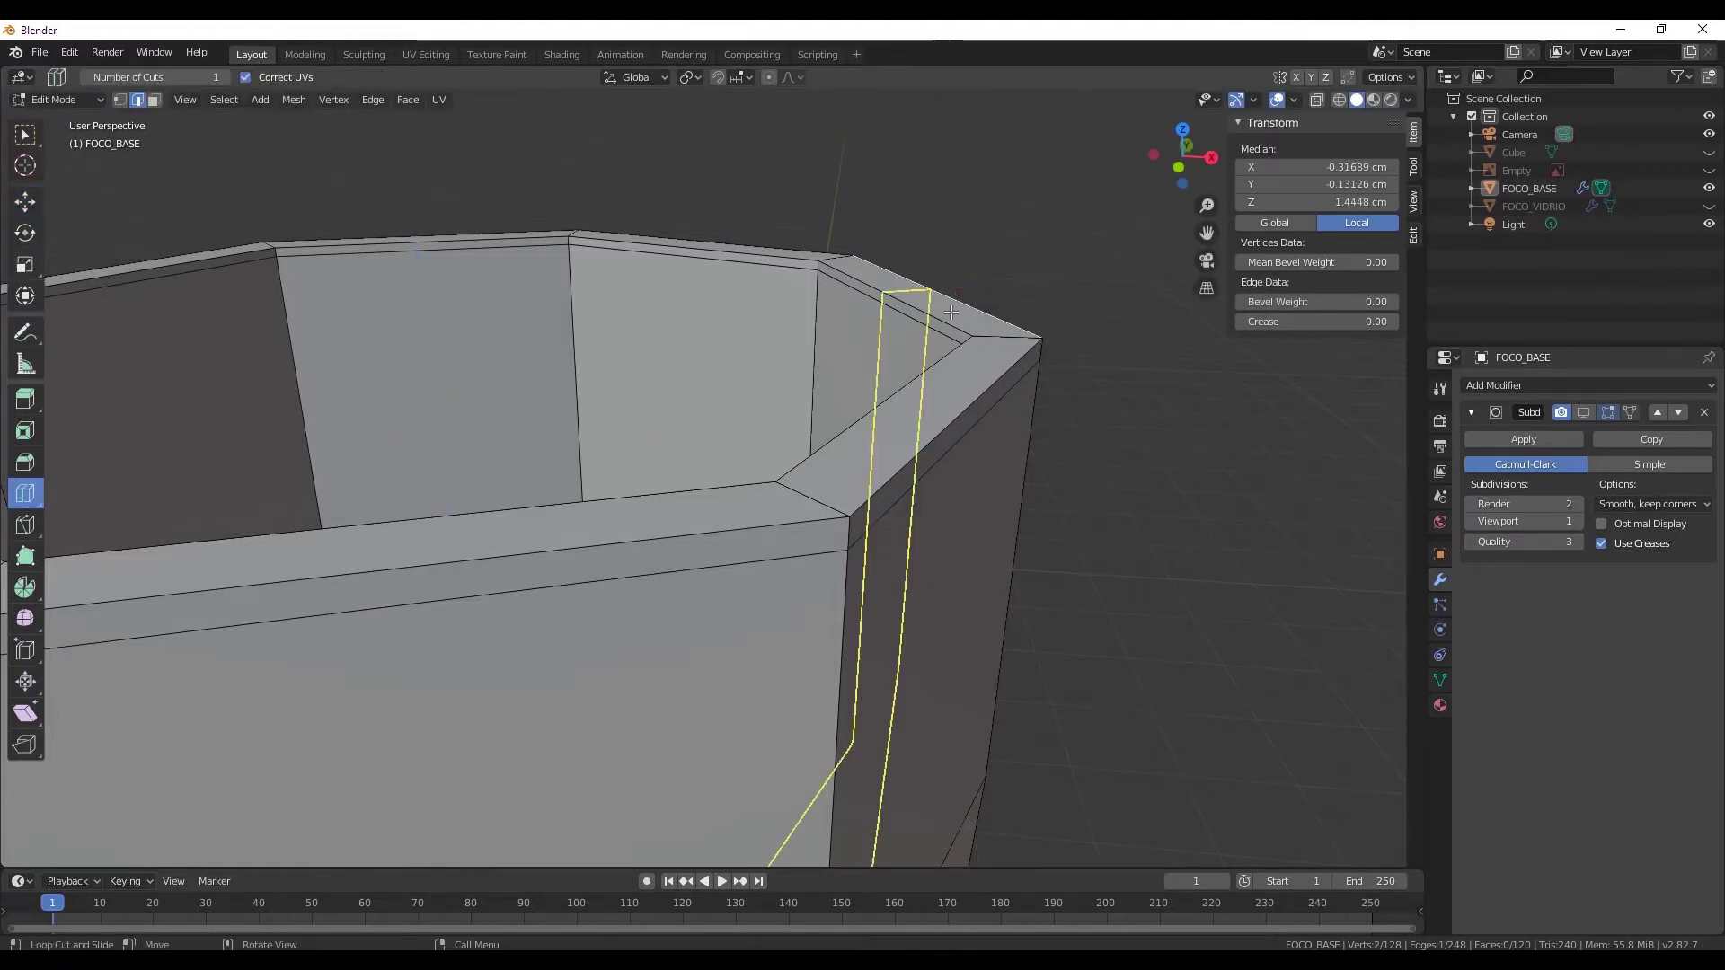
pyautogui.moveTo(997, 340); pyautogui.dragTo(1011, 336)
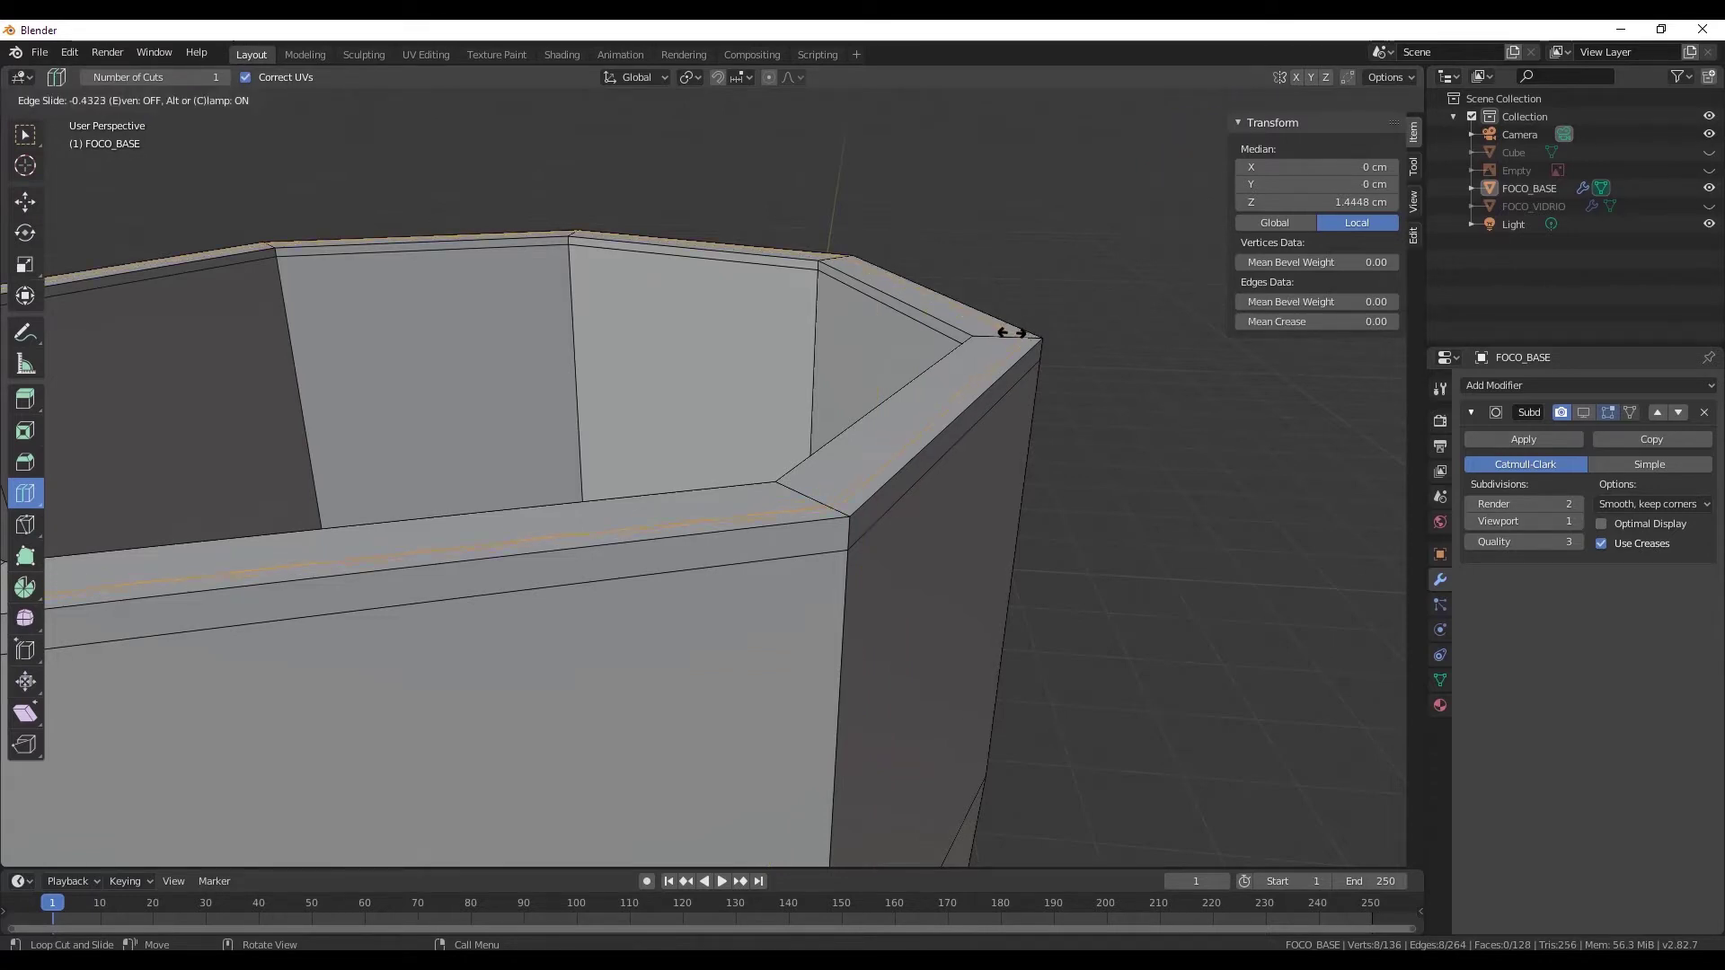
pyautogui.moveTo(1017, 333); pyautogui.dragTo(987, 341)
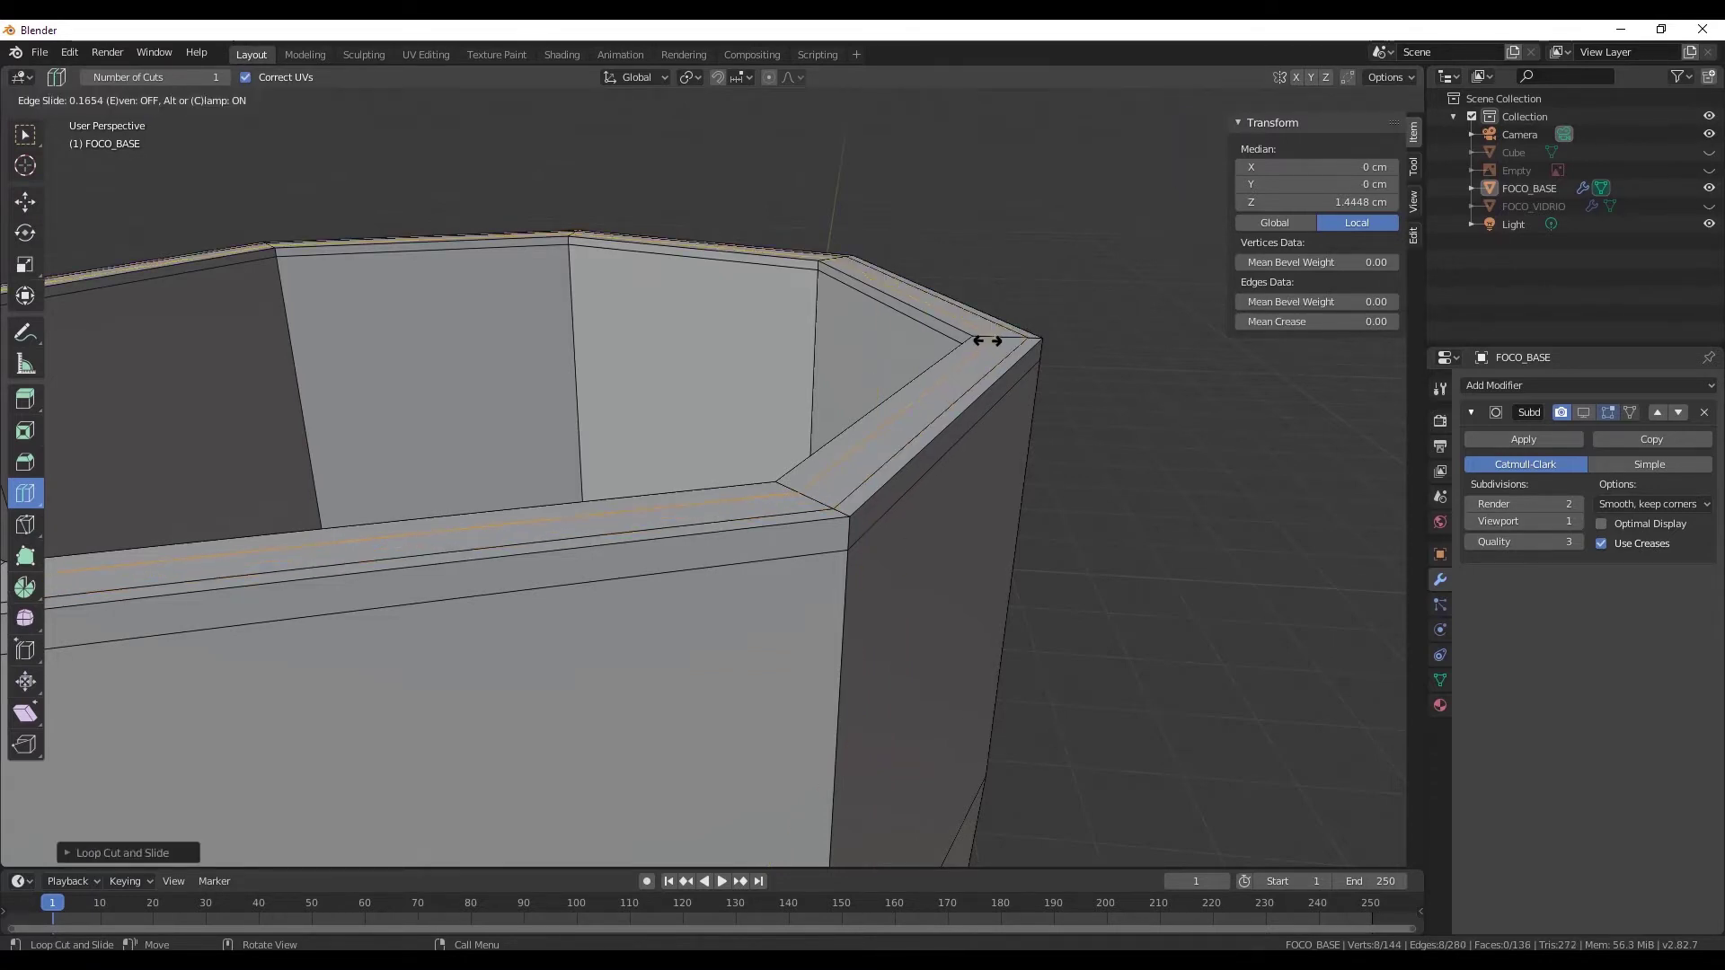
pyautogui.click(970, 356)
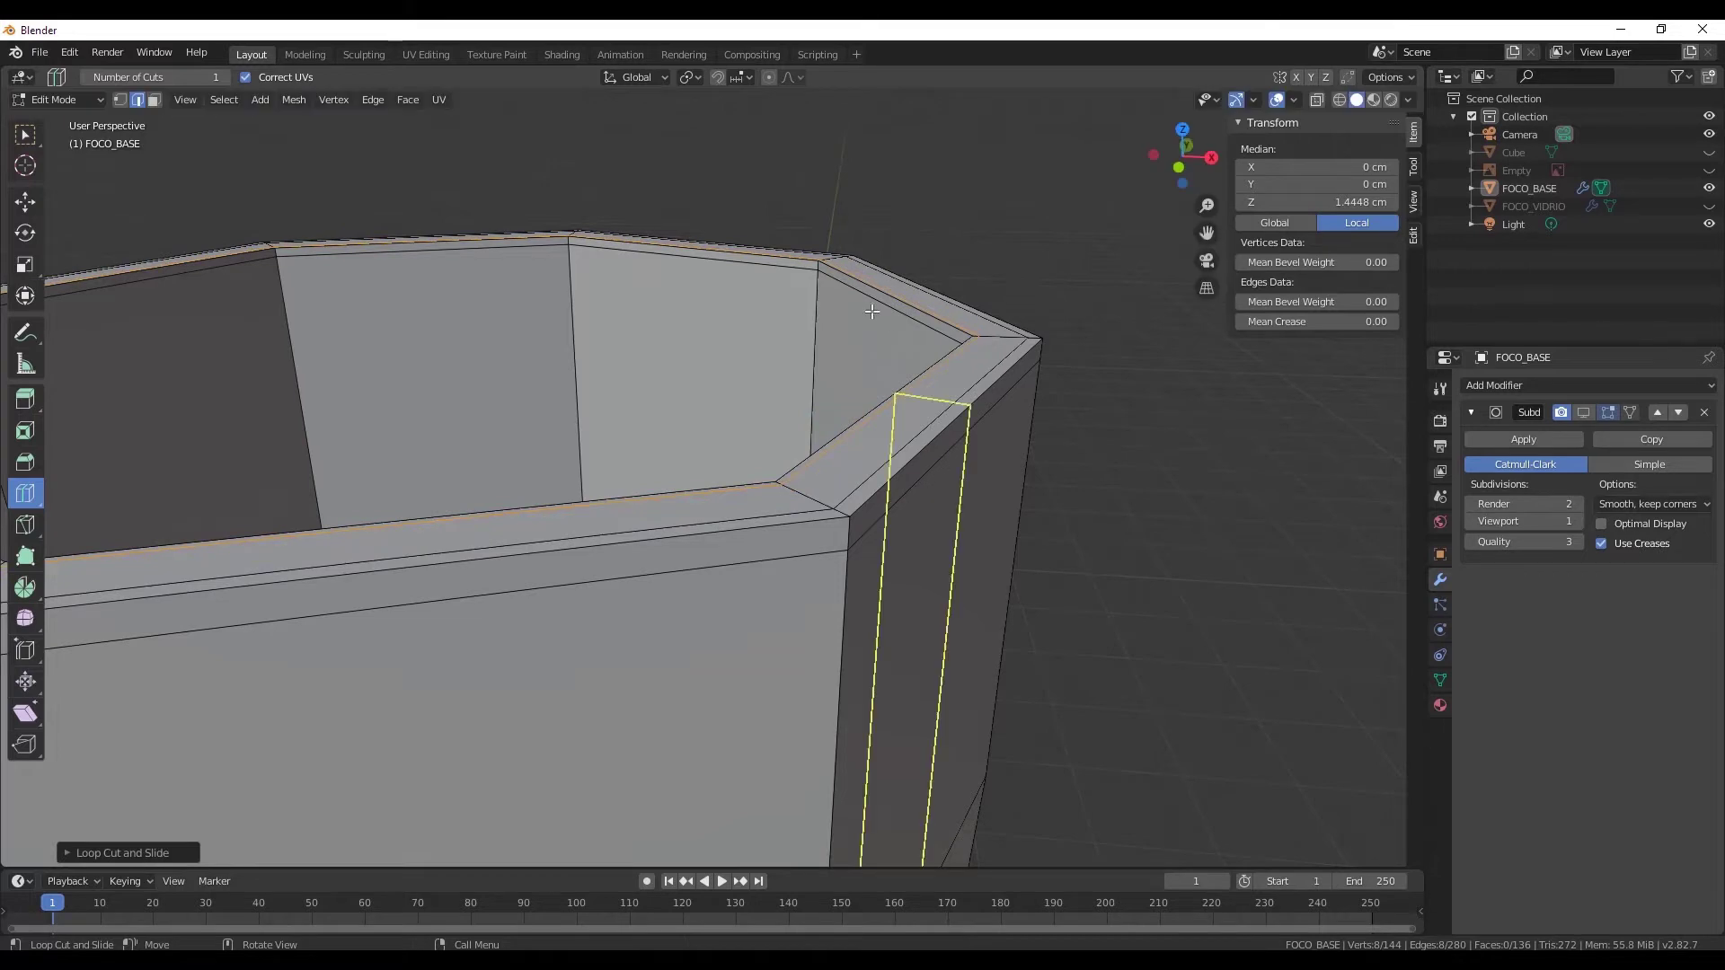
# - Lower another rim edge loop slightly along Z
pyautogui.click(25, 201)
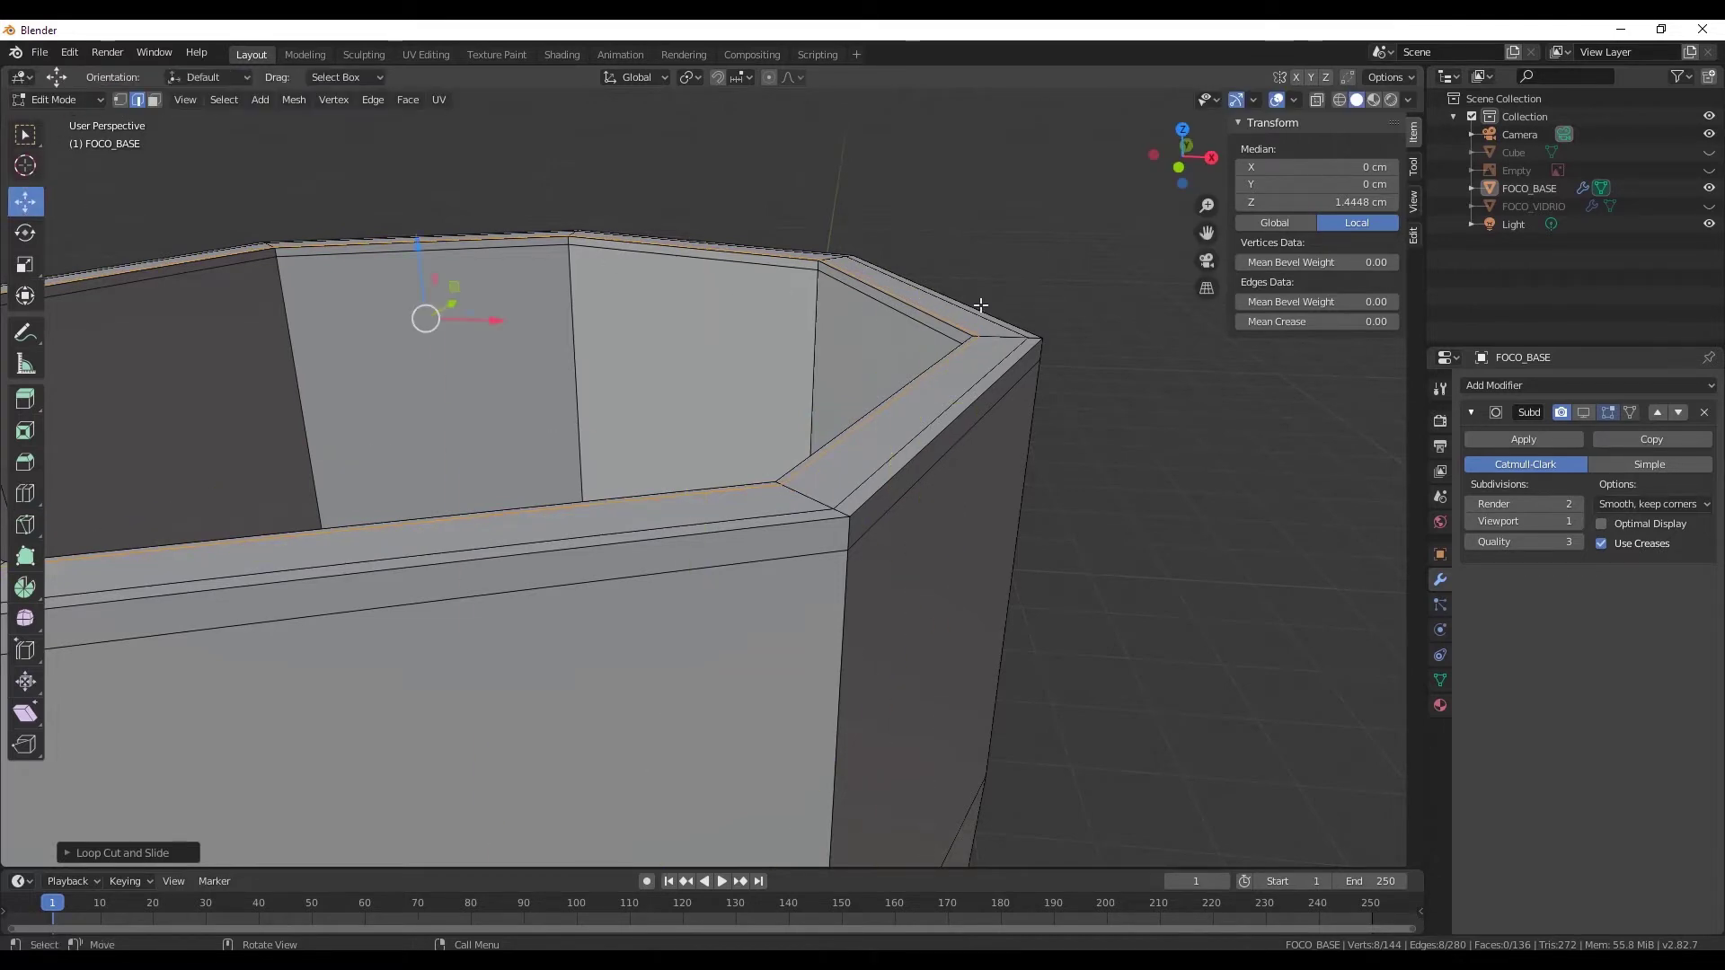
pyautogui.keyDown('alt'); pyautogui.click(873, 301); pyautogui.keyUp('alt')
pyautogui.keyDown('alt'); pyautogui.click(683, 248); pyautogui.keyUp('alt')
pyautogui.moveTo(418, 266); pyautogui.dragTo(417, 256)
pyautogui.moveTo(422, 270); pyautogui.dragTo(238, 343, button='middle')
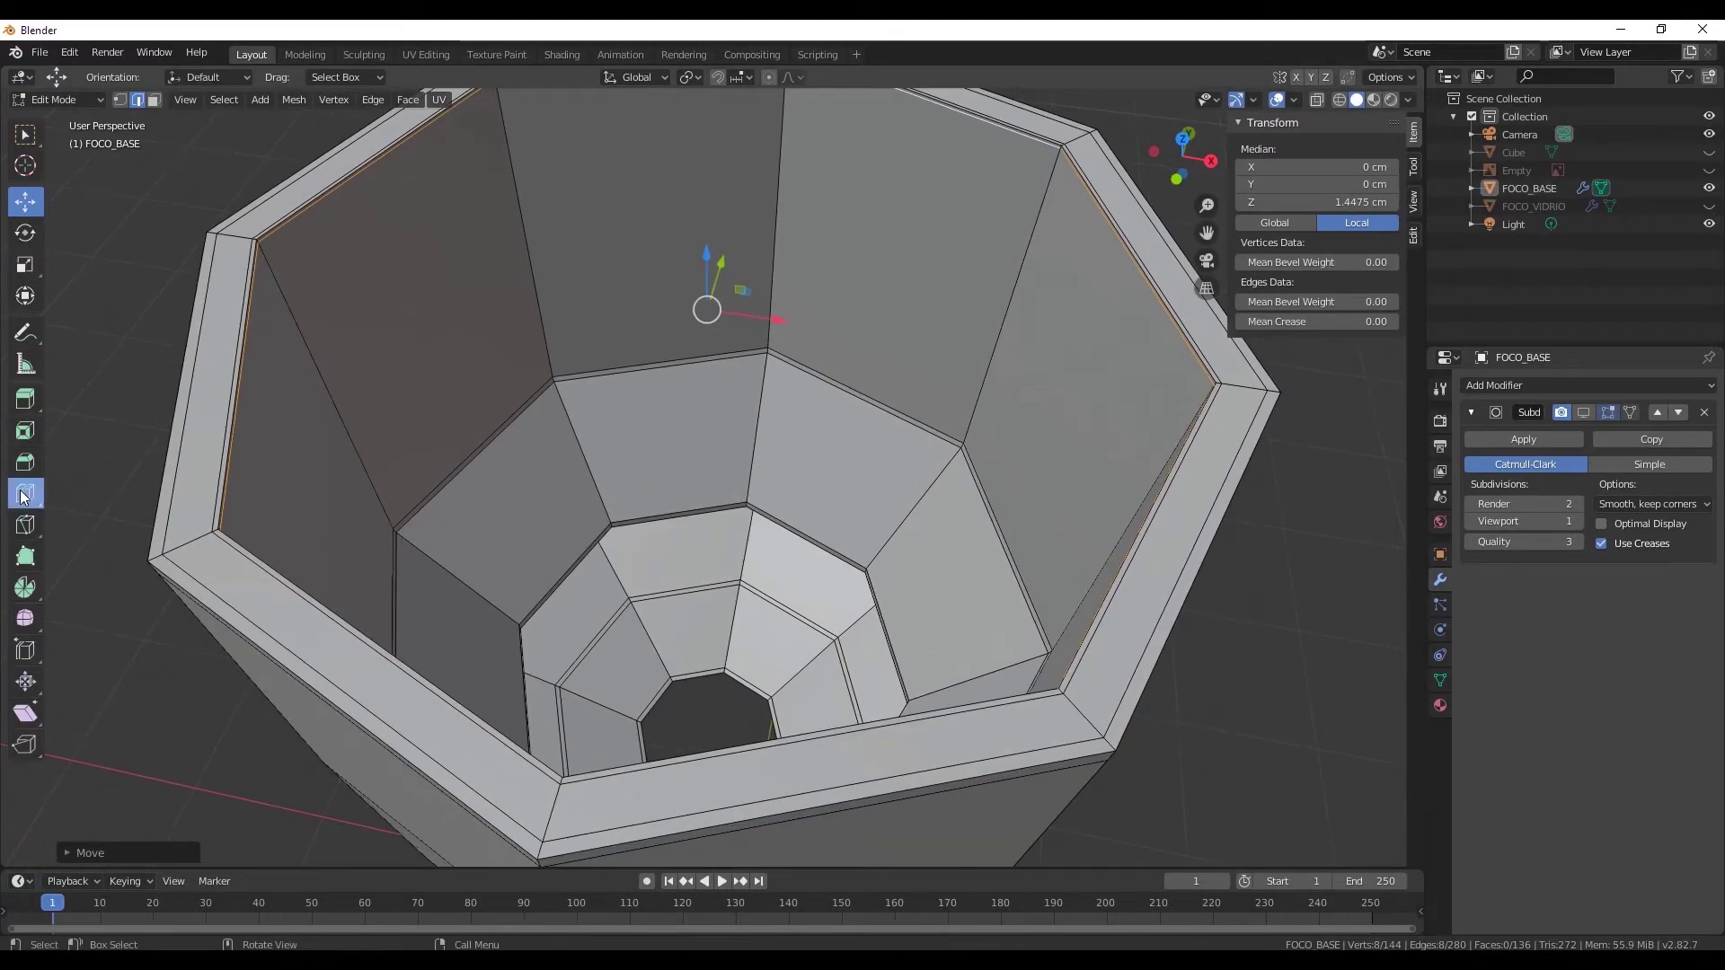
# - Cut two more edge loops into the base's inner walls
pyautogui.click(24, 493)
pyautogui.click(739, 272)
pyautogui.click(759, 455)
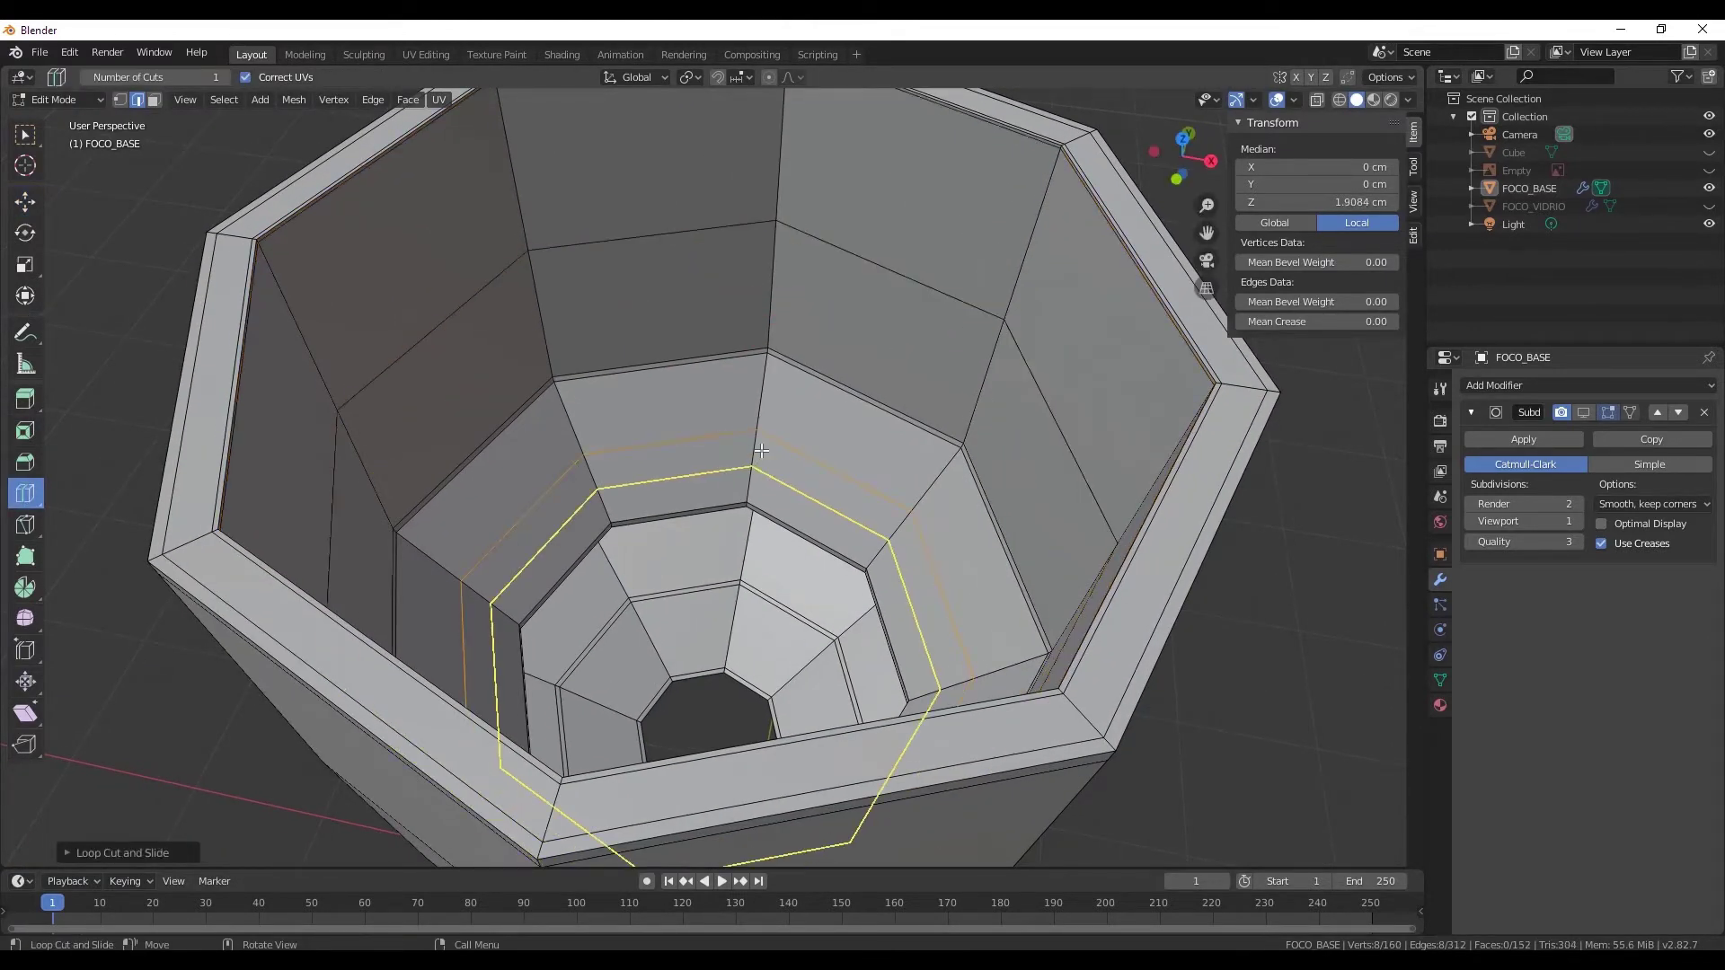
pyautogui.rightClick(761, 450)
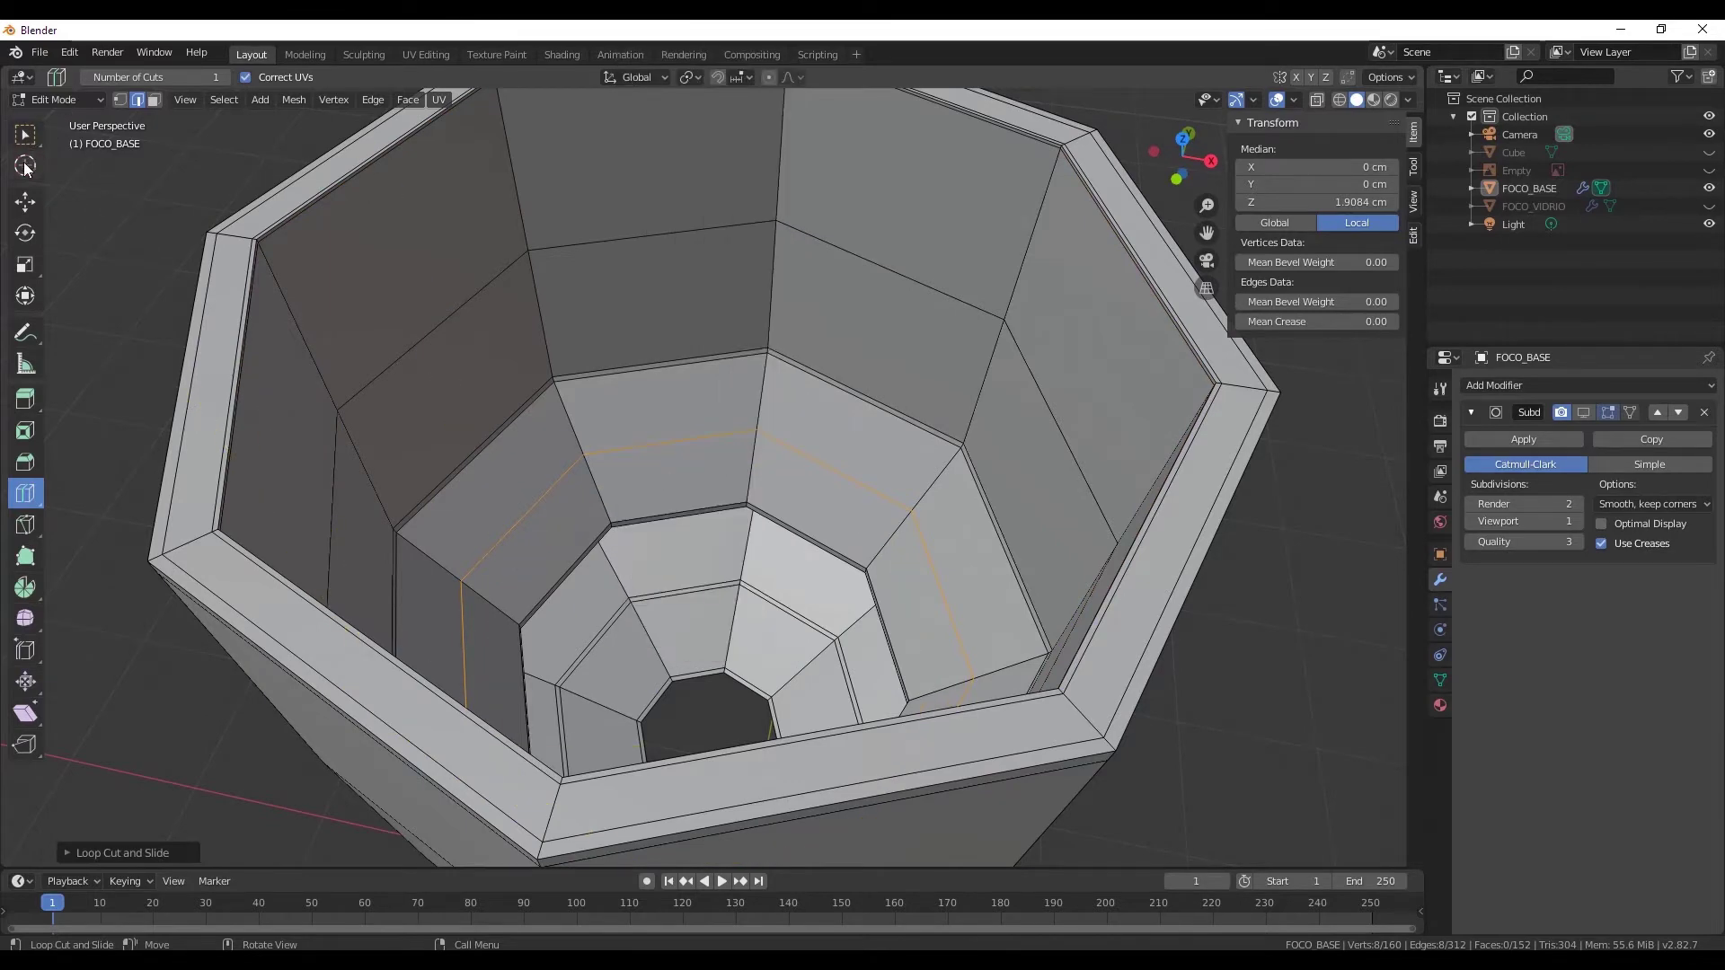
pyautogui.click(29, 205)
# - Show the subdivision result, clear the selection and return to Object Mode
pyautogui.click(1583, 412)
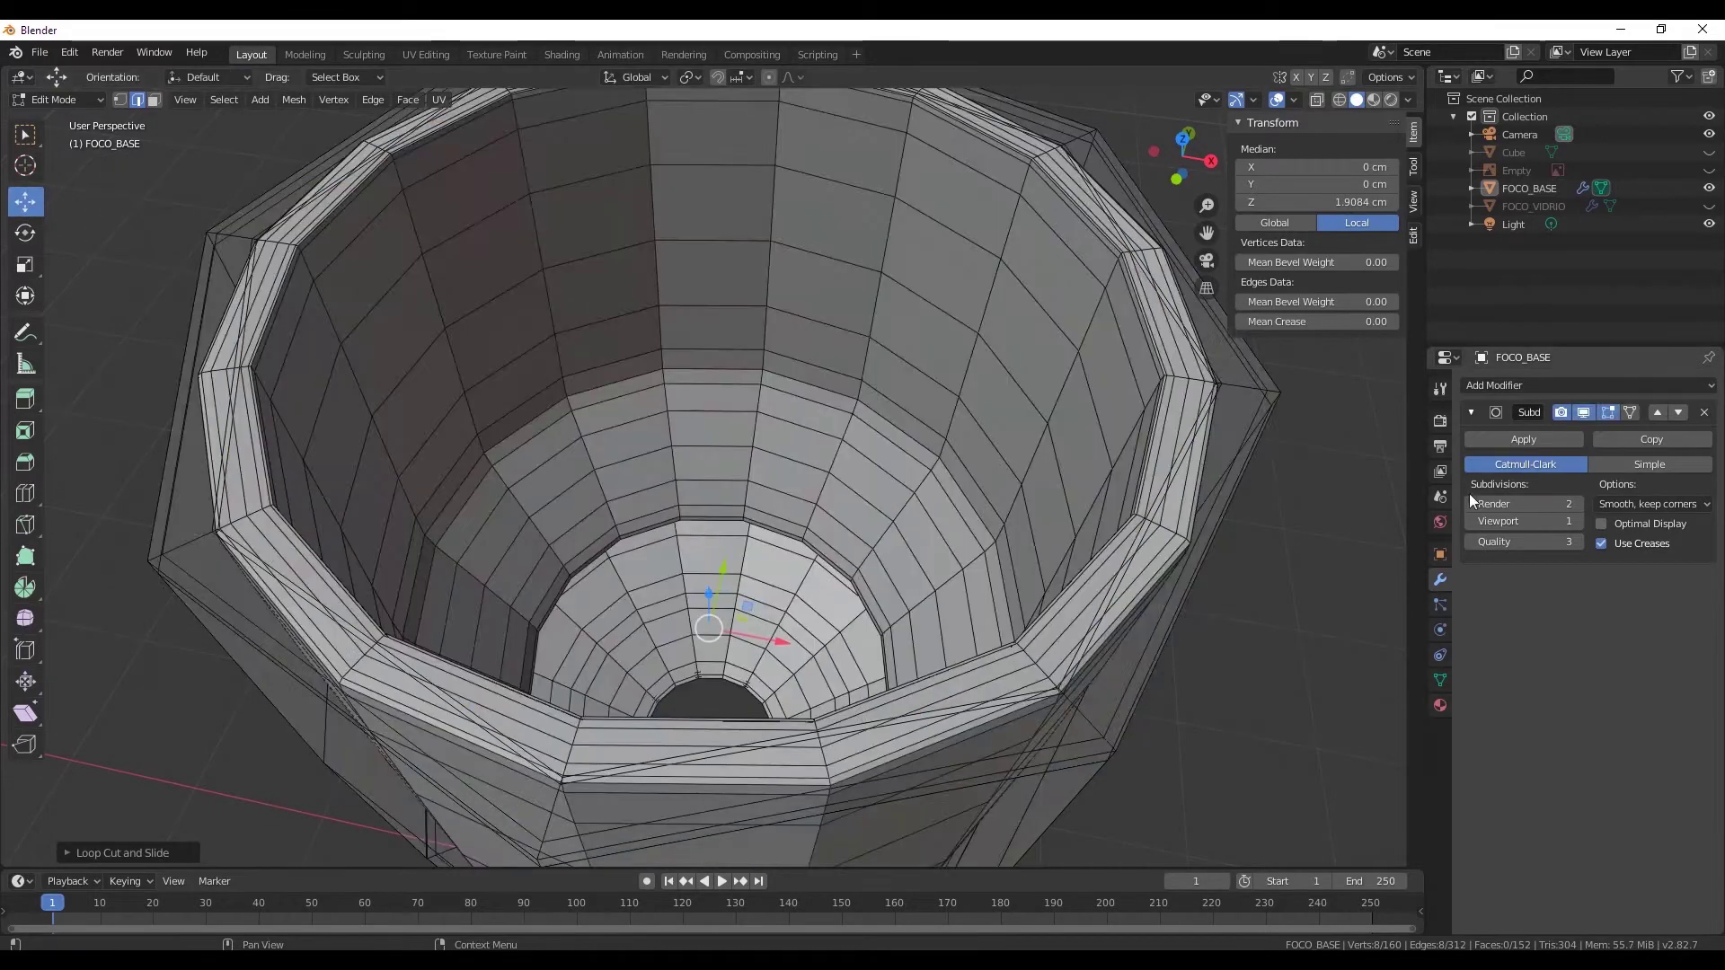
pyautogui.hotkey('alt', 'a')
pyautogui.scroll(-4, 703, 460)
pyautogui.moveTo(704, 460); pyautogui.dragTo(755, 308, button='middle')
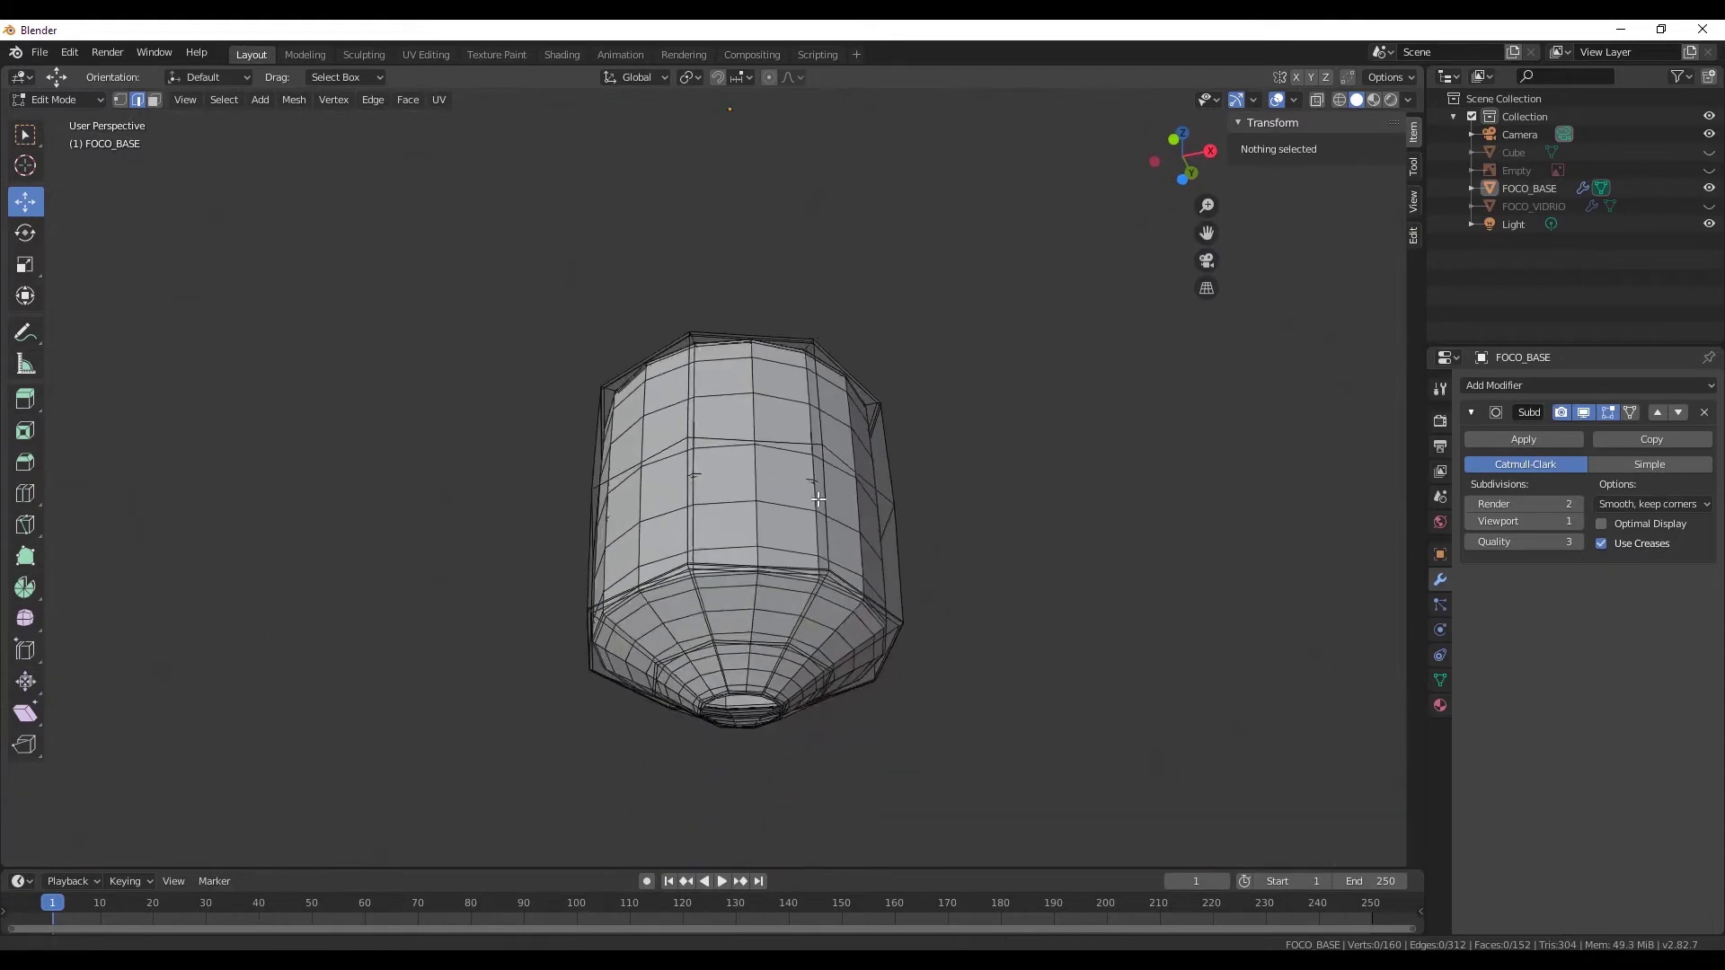
pyautogui.click(59, 100)
pyautogui.moveTo(682, 494)
pyautogui.mouseDown(button='middle')
pyautogui.moveTo(697, 571)
pyautogui.moveTo(795, 677)
pyautogui.mouseUp(button='middle')
# - Raise the base's viewport subdivision level to 2
pyautogui.scroll(5, 817, 670)
pyautogui.scroll(2, 786, 619)
pyautogui.scroll(-2, 745, 543)
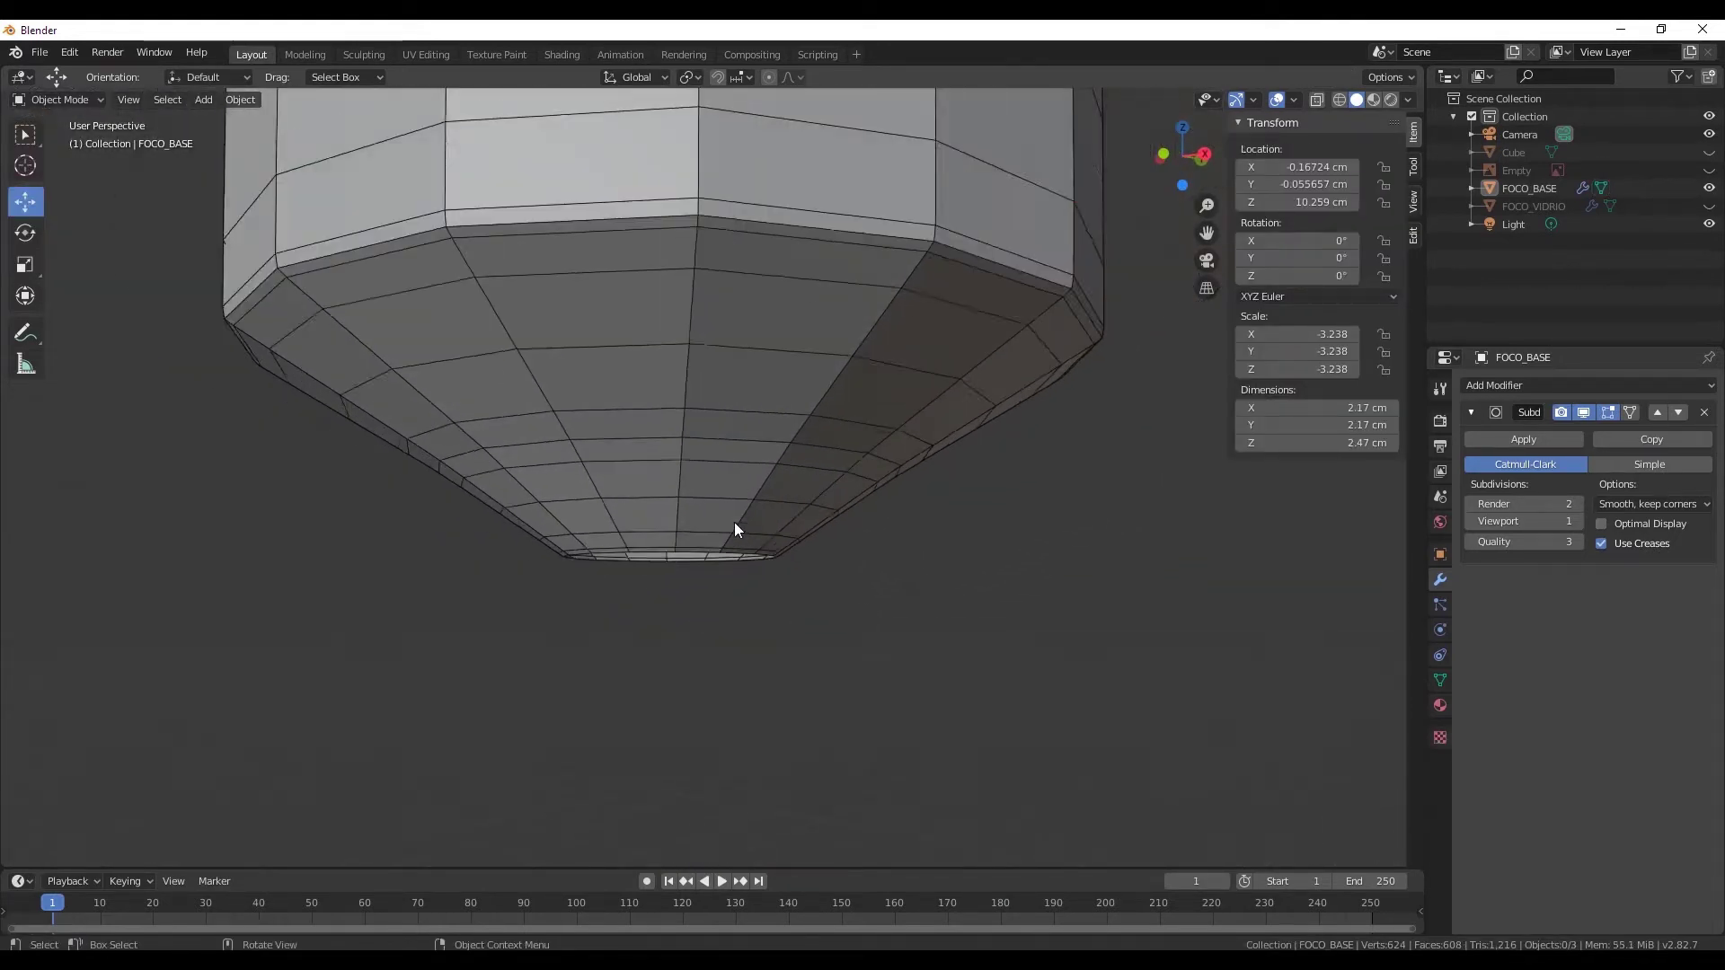
pyautogui.click(1575, 521)
pyautogui.moveTo(983, 621)
pyautogui.mouseDown(button='middle')
pyautogui.moveTo(803, 464)
pyautogui.moveTo(994, 553)
pyautogui.moveTo(979, 526)
pyautogui.mouseUp(button='middle')
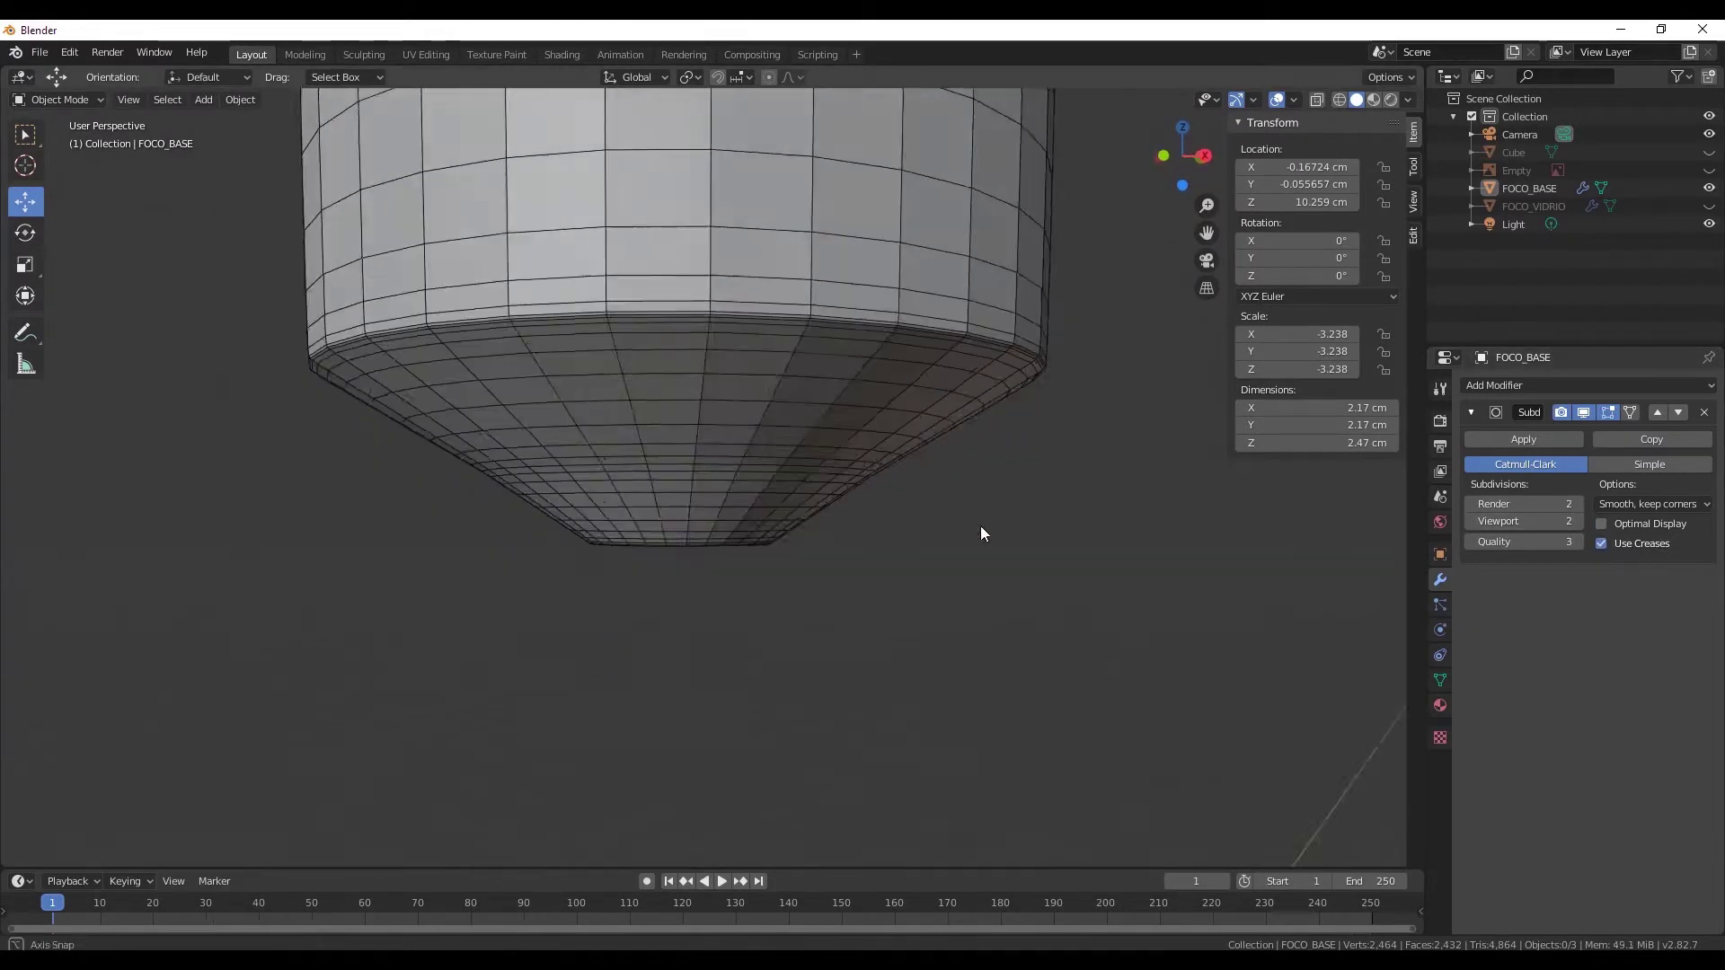
# - Hide the subdivision preview and re-enter Edit Mode on FOCO_BASE
pyautogui.click(1583, 411)
pyautogui.click(59, 99)
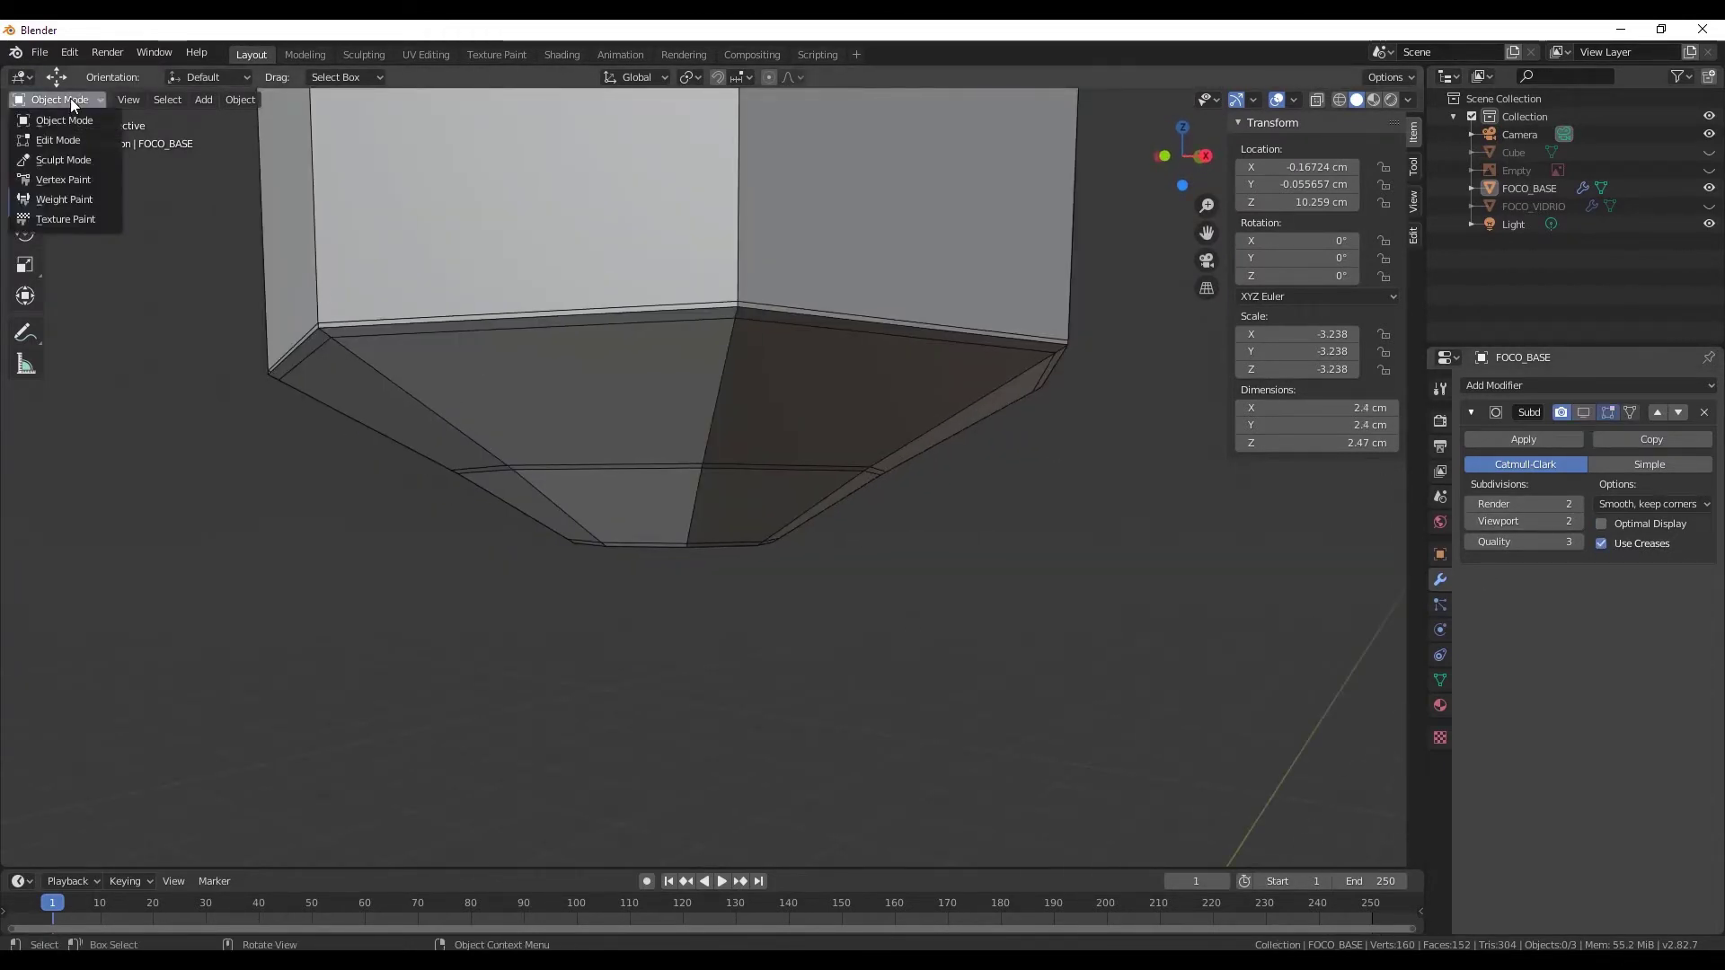
pyautogui.click(59, 133)
pyautogui.moveTo(740, 516)
pyautogui.mouseDown(button='middle')
pyautogui.moveTo(742, 459)
pyautogui.moveTo(746, 539)
pyautogui.mouseUp(button='middle')
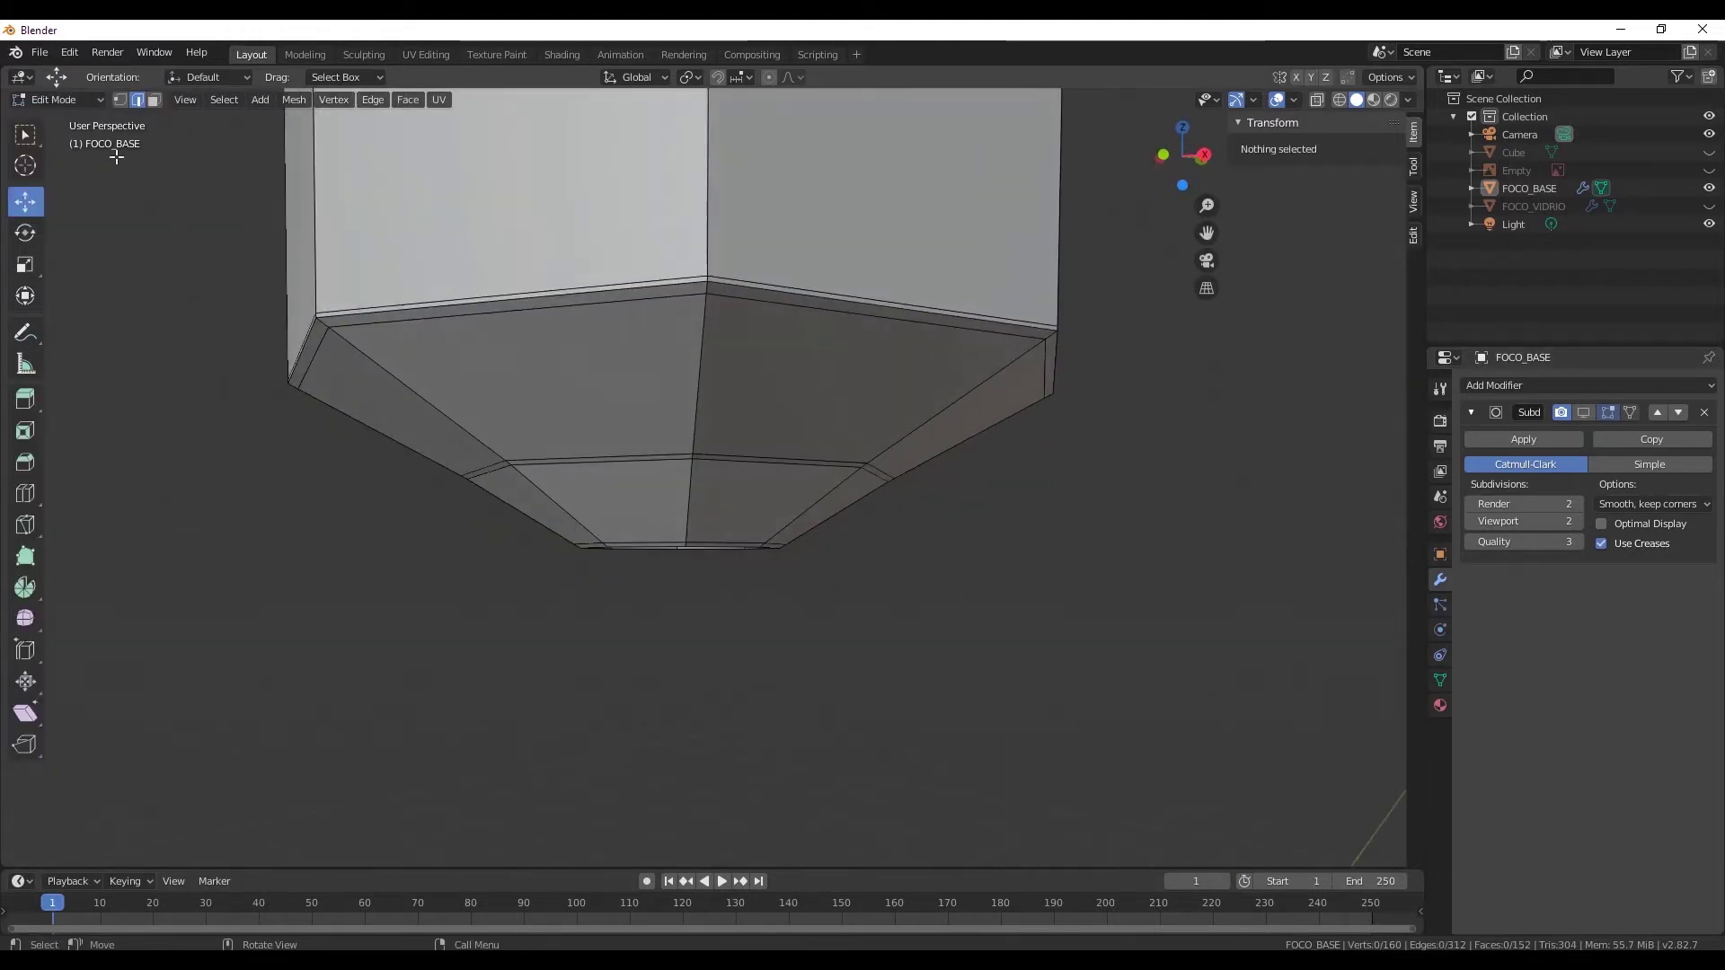
# - Select FOCO_BASE's bottom vertex ring and scale it
pyautogui.click(120, 99)
pyautogui.moveTo(471, 498)
pyautogui.mouseDown()
pyautogui.moveTo(882, 656)
pyautogui.moveTo(852, 645)
pyautogui.mouseUp()
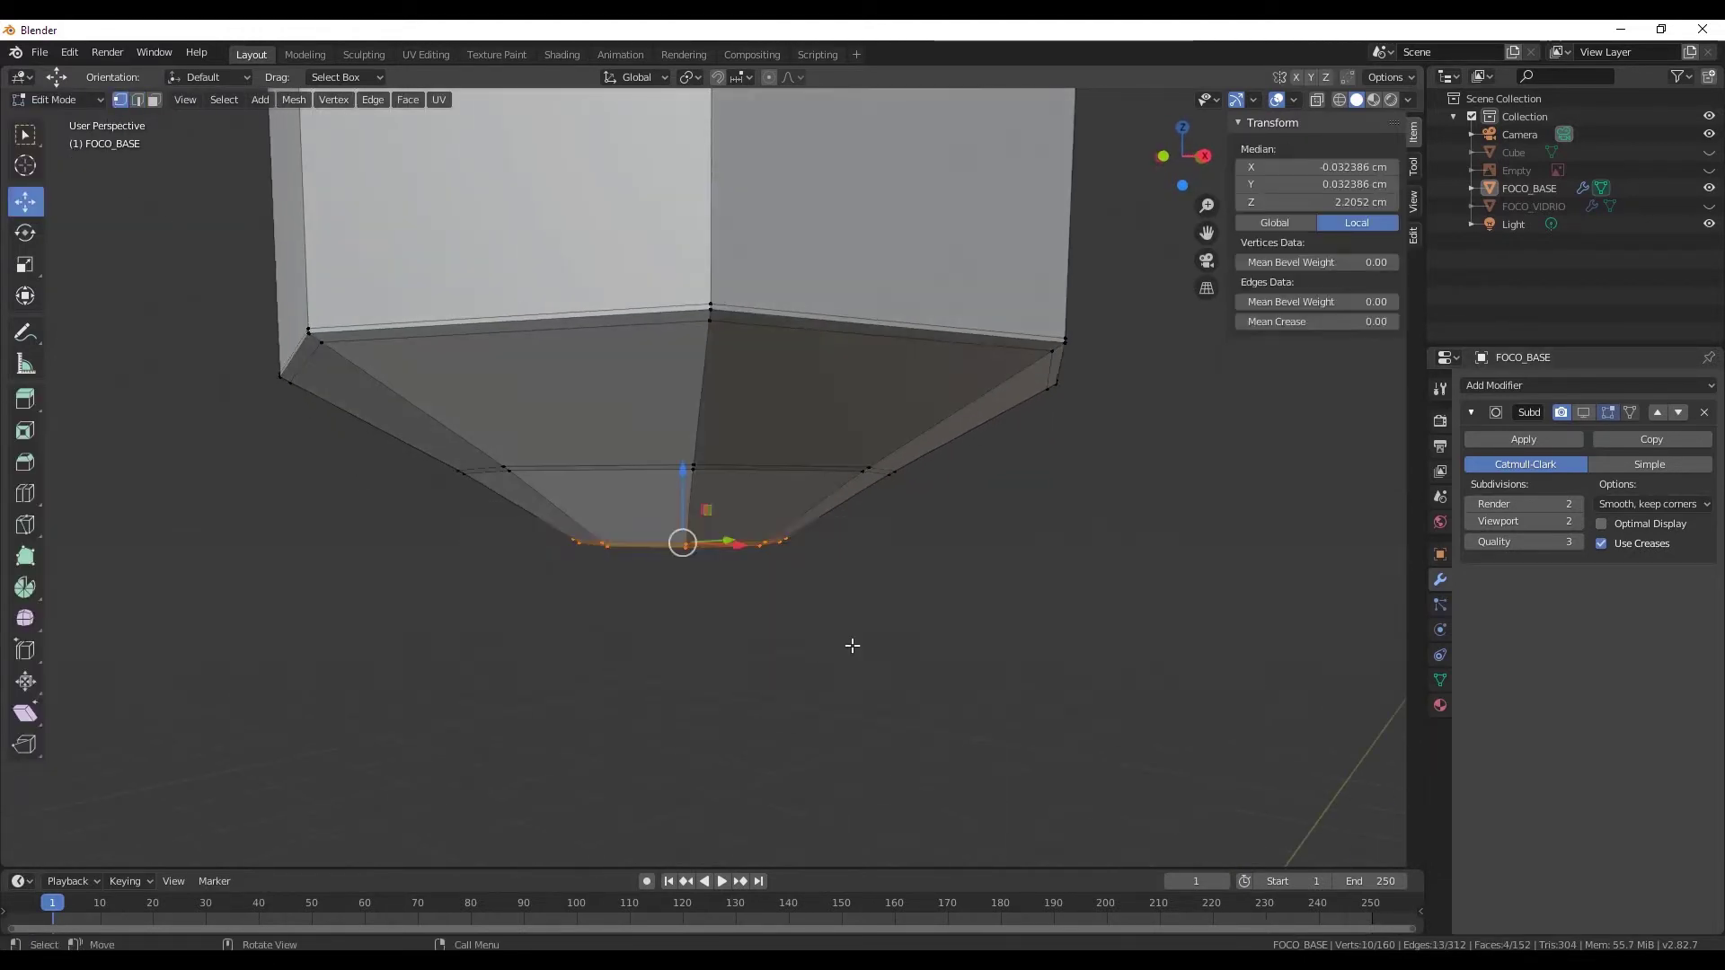
pyautogui.press('s')
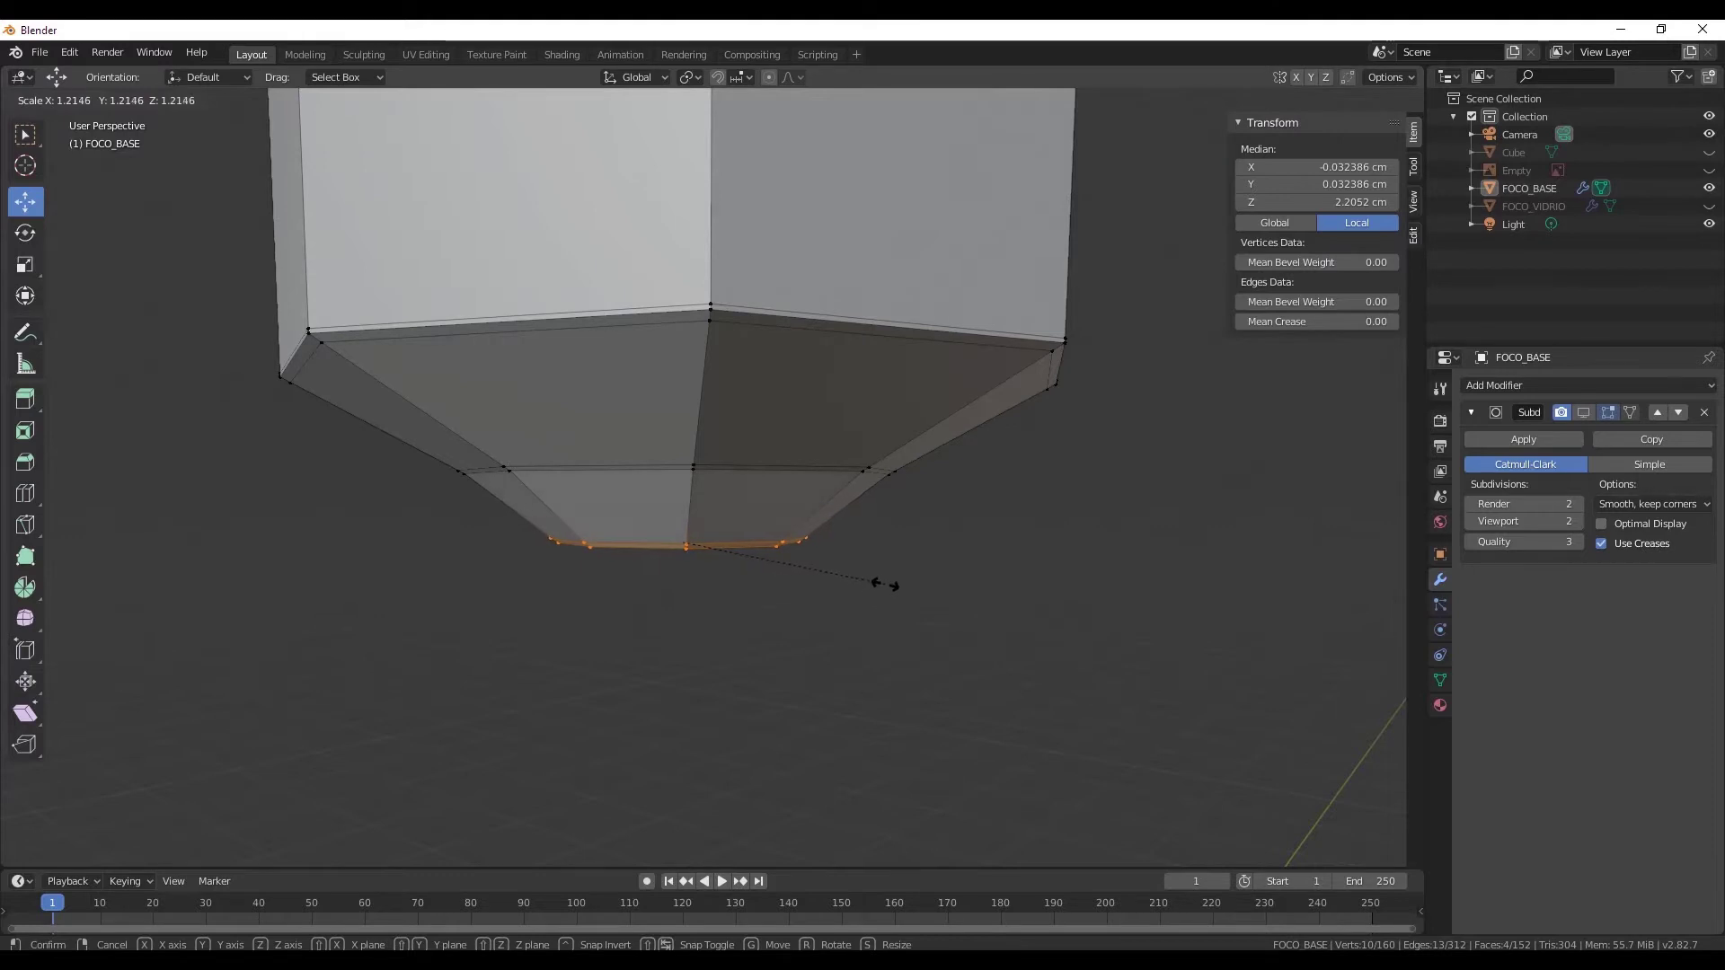
pyautogui.click(885, 584)
pyautogui.moveTo(881, 628)
pyautogui.mouseDown(button='middle')
pyautogui.moveTo(850, 501)
pyautogui.moveTo(875, 500)
pyautogui.moveTo(899, 598)
pyautogui.moveTo(882, 504)
pyautogui.moveTo(894, 608)
pyautogui.moveTo(1093, 647)
pyautogui.moveTo(1001, 604)
pyautogui.moveTo(858, 645)
pyautogui.mouseUp(button='middle')
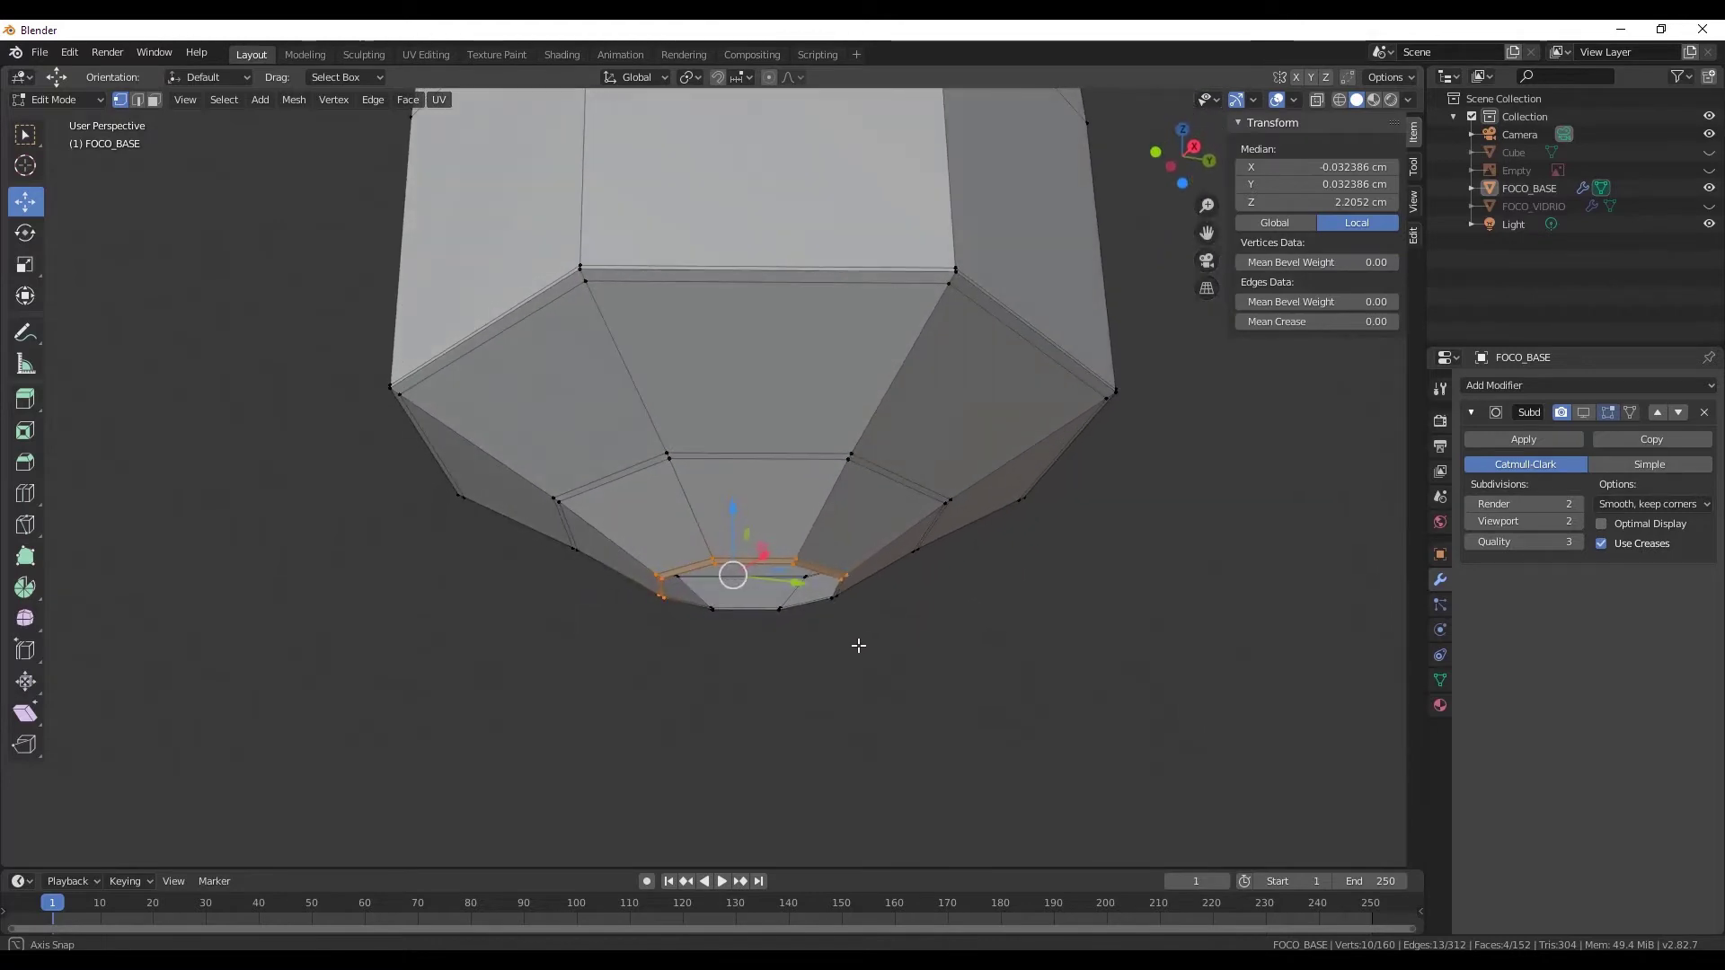
# - Reselect the full bottom ring through the mesh in X-ray and shrink it further
pyautogui.click(1316, 99)
pyautogui.moveTo(994, 625); pyautogui.dragTo(1020, 683, button='middle')
pyautogui.click(1020, 682)
pyautogui.moveTo(520, 530); pyautogui.dragTo(947, 678)
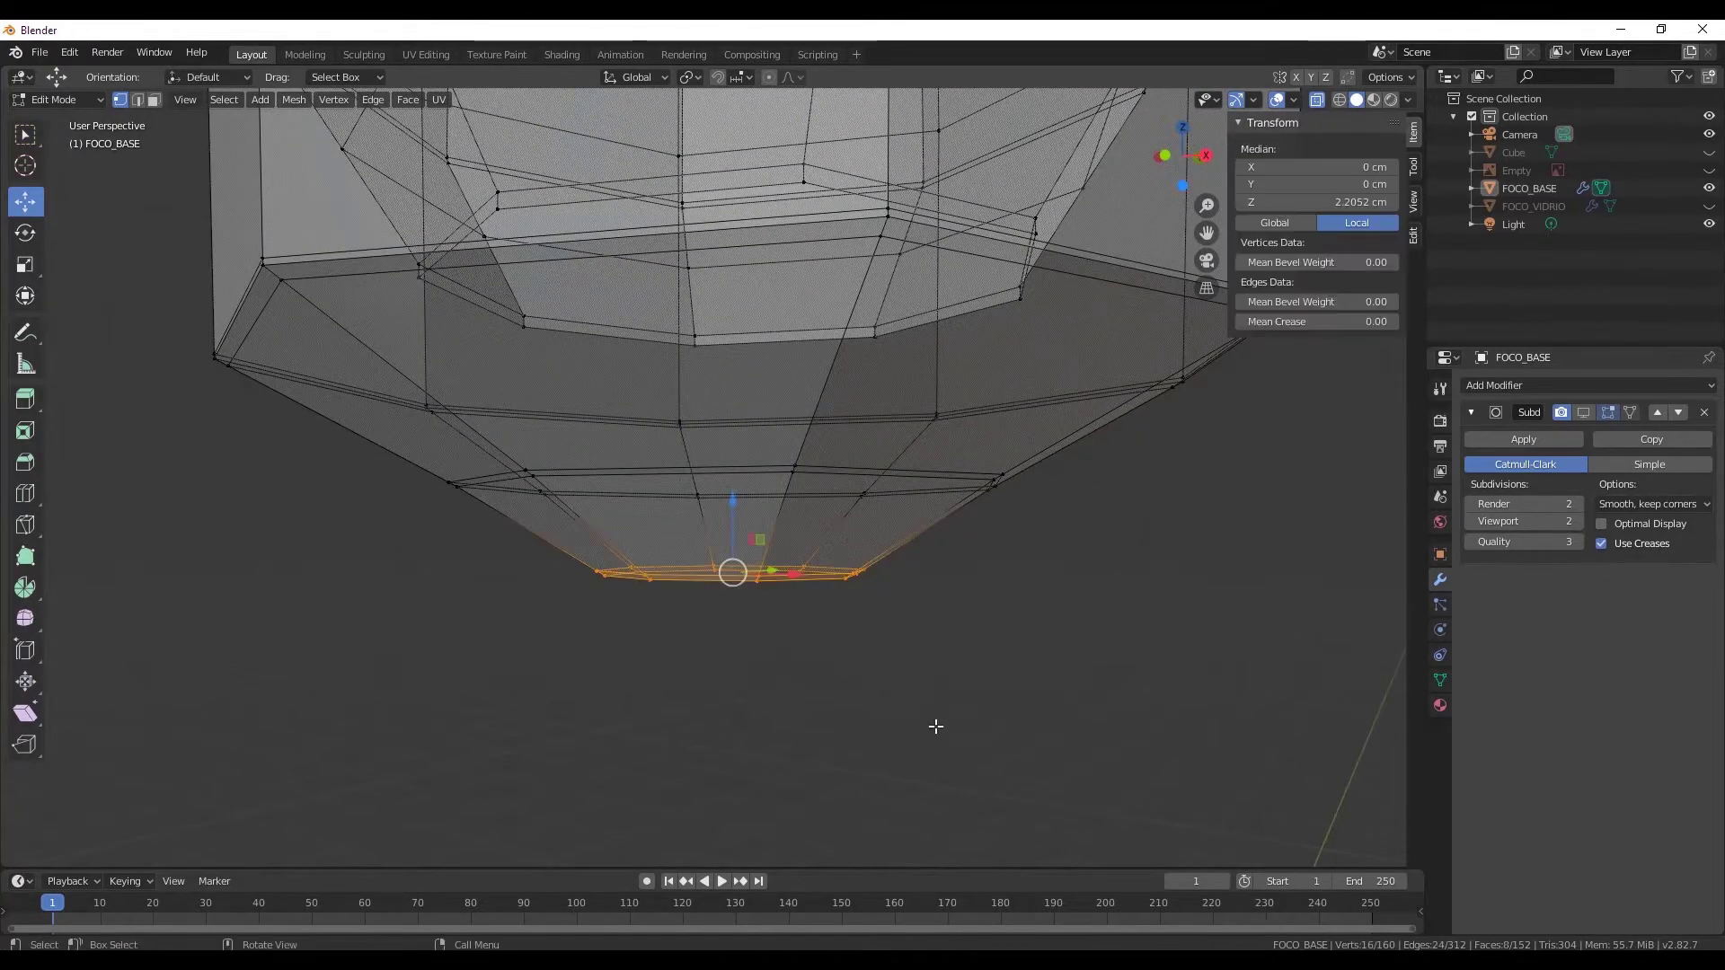
pyautogui.moveTo(935, 724); pyautogui.dragTo(917, 703, button='middle')
pyautogui.click(1317, 98)
pyautogui.moveTo(899, 503)
pyautogui.mouseDown(button='middle')
pyautogui.moveTo(724, 508)
pyautogui.moveTo(704, 494)
pyautogui.mouseUp(button='middle')
pyautogui.press('s')
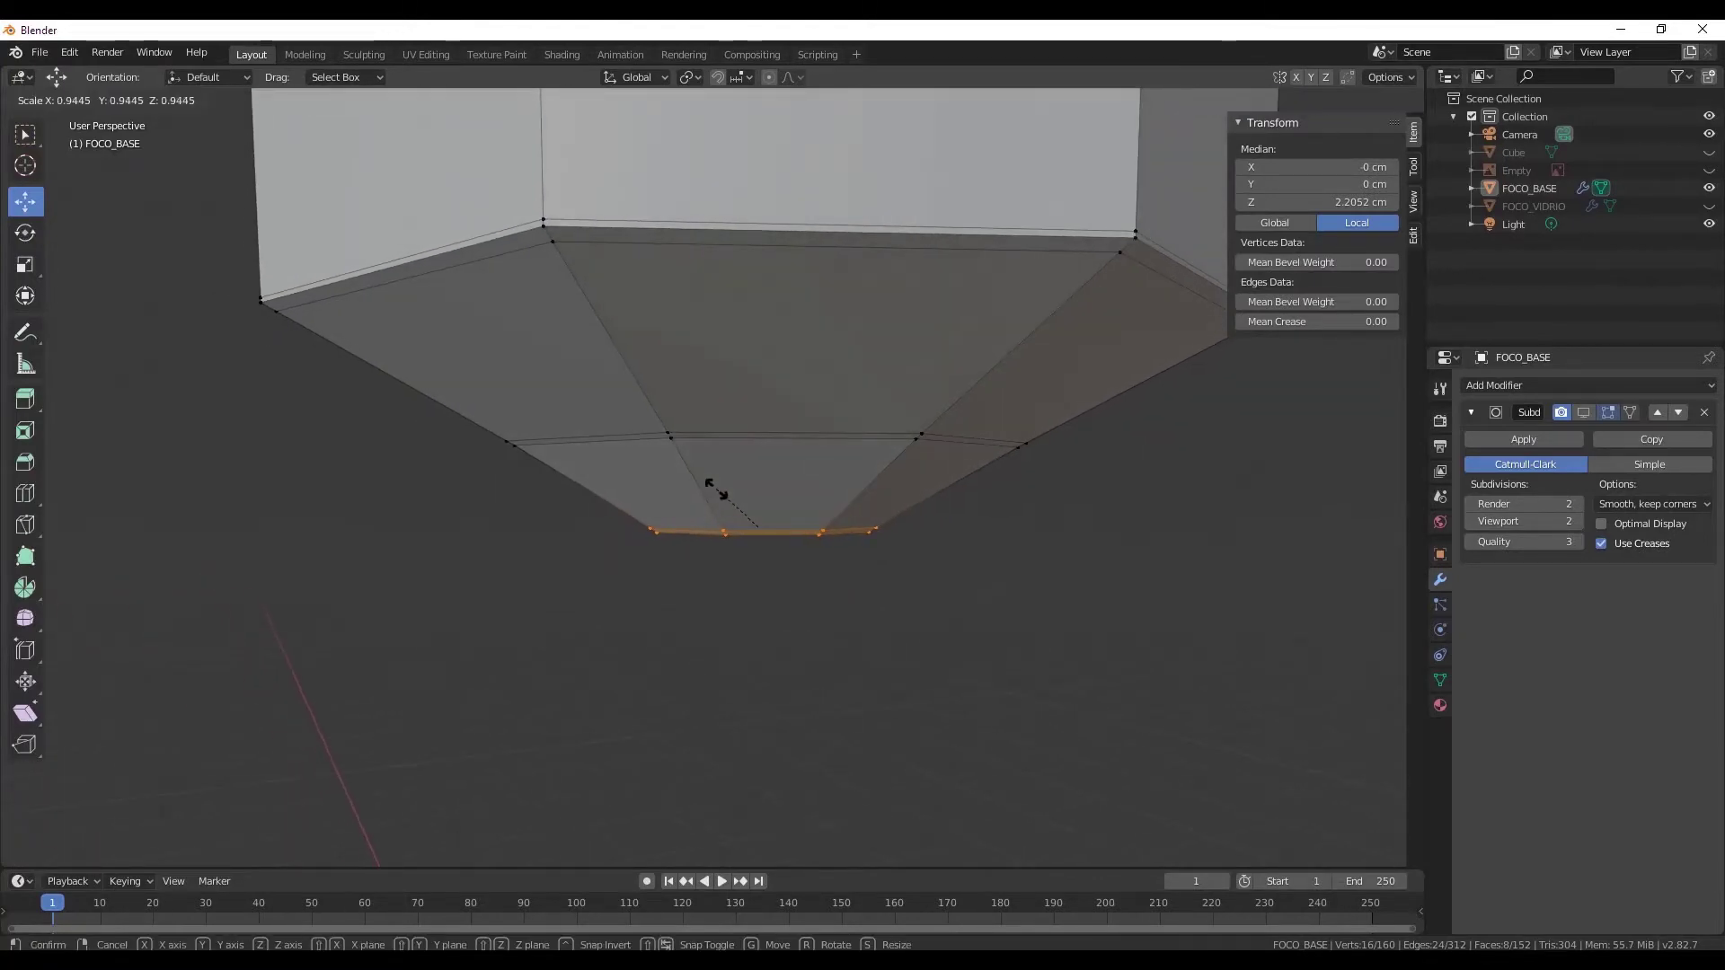
pyautogui.click(733, 440)
pyautogui.moveTo(735, 449); pyautogui.dragTo(737, 505, button='middle')
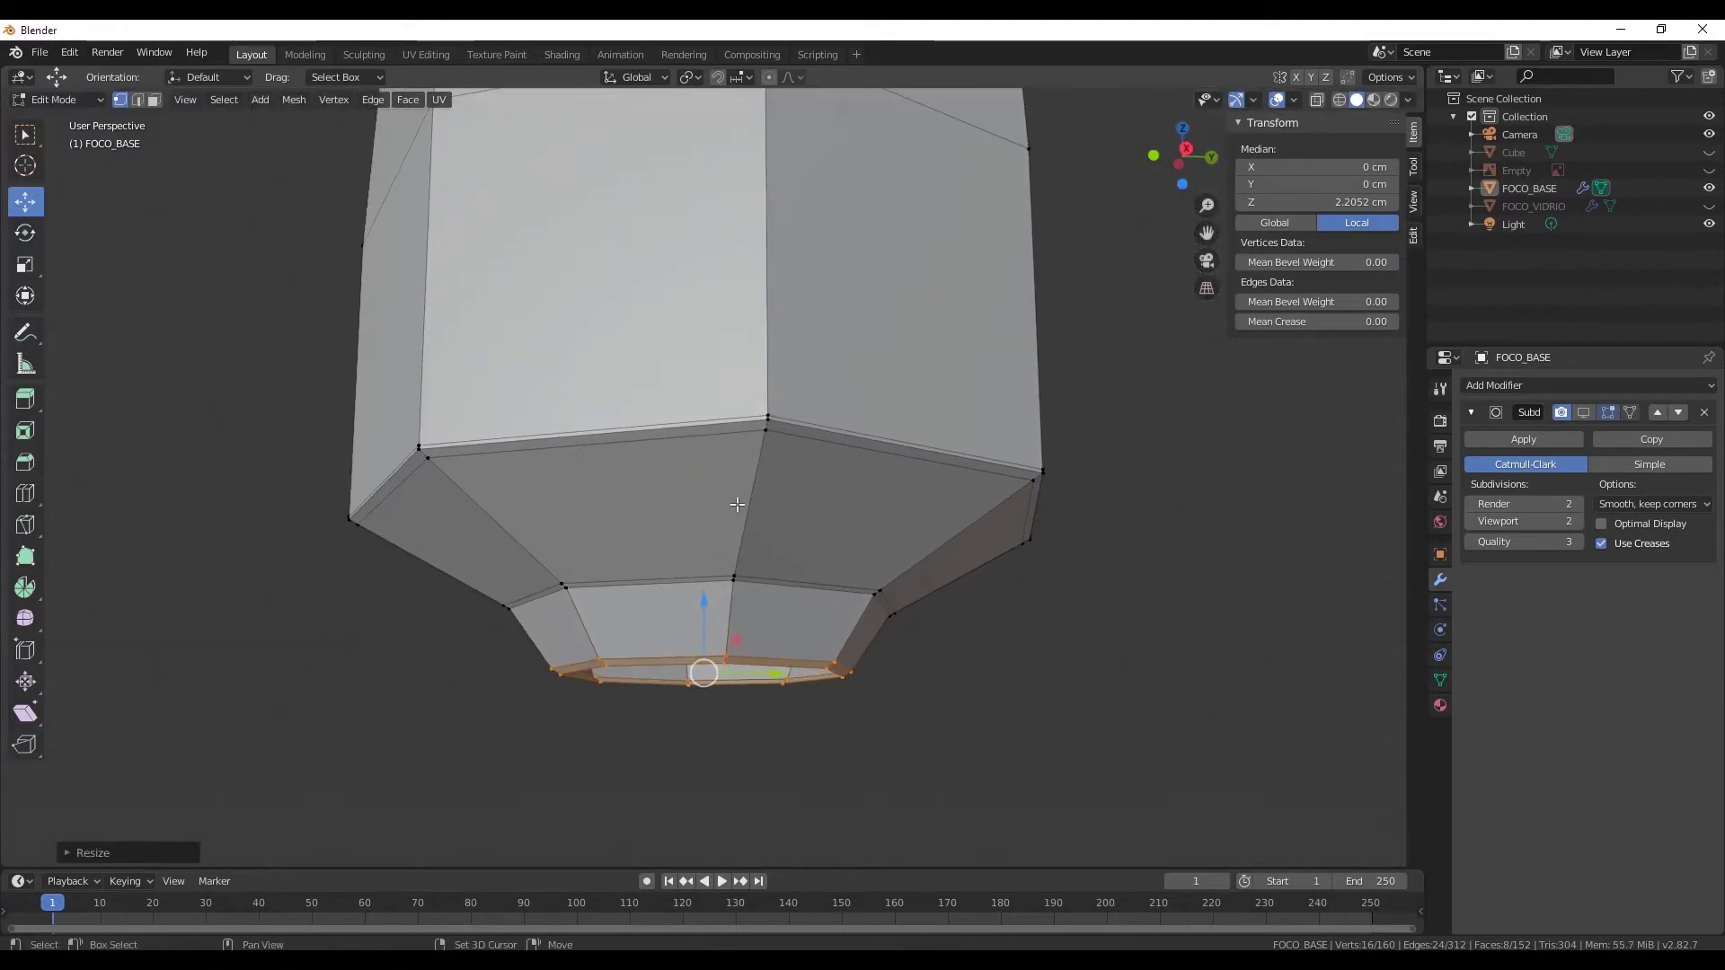
pyautogui.moveTo(153, 432); pyautogui.dragTo(111, 231, button='middle')
pyautogui.scroll(2, 110, 230)
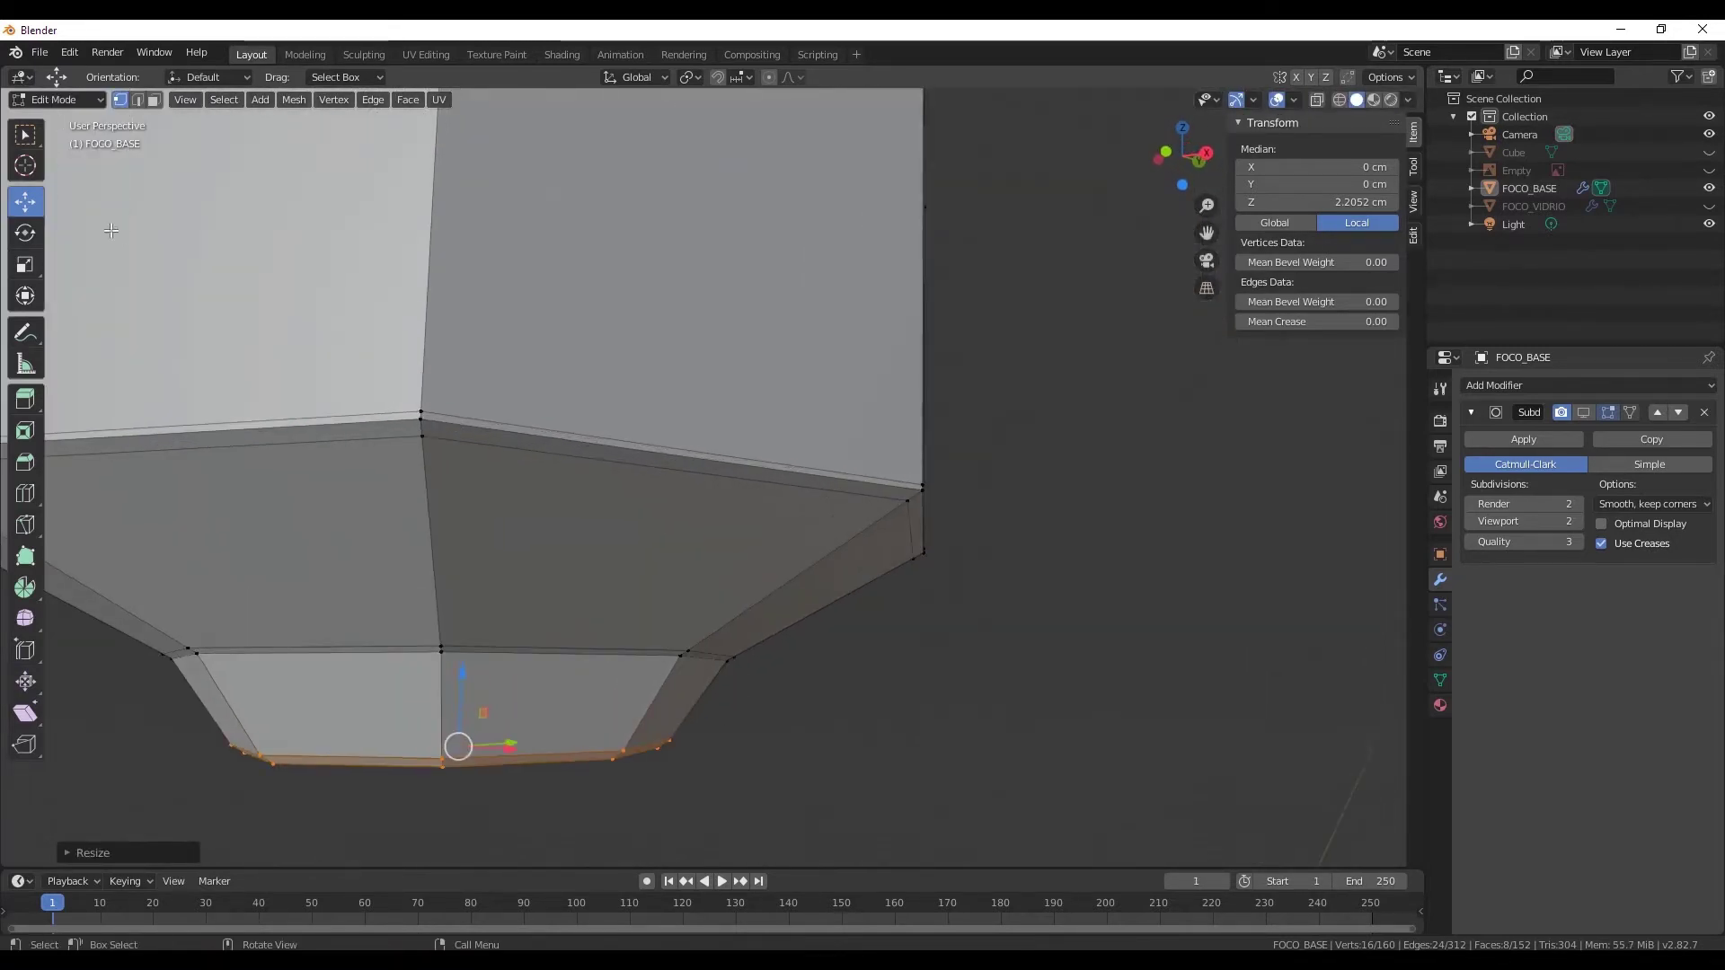
# - Select the rim edge loop and edge-slide it along the surface
pyautogui.click(136, 100)
pyautogui.click(603, 456)
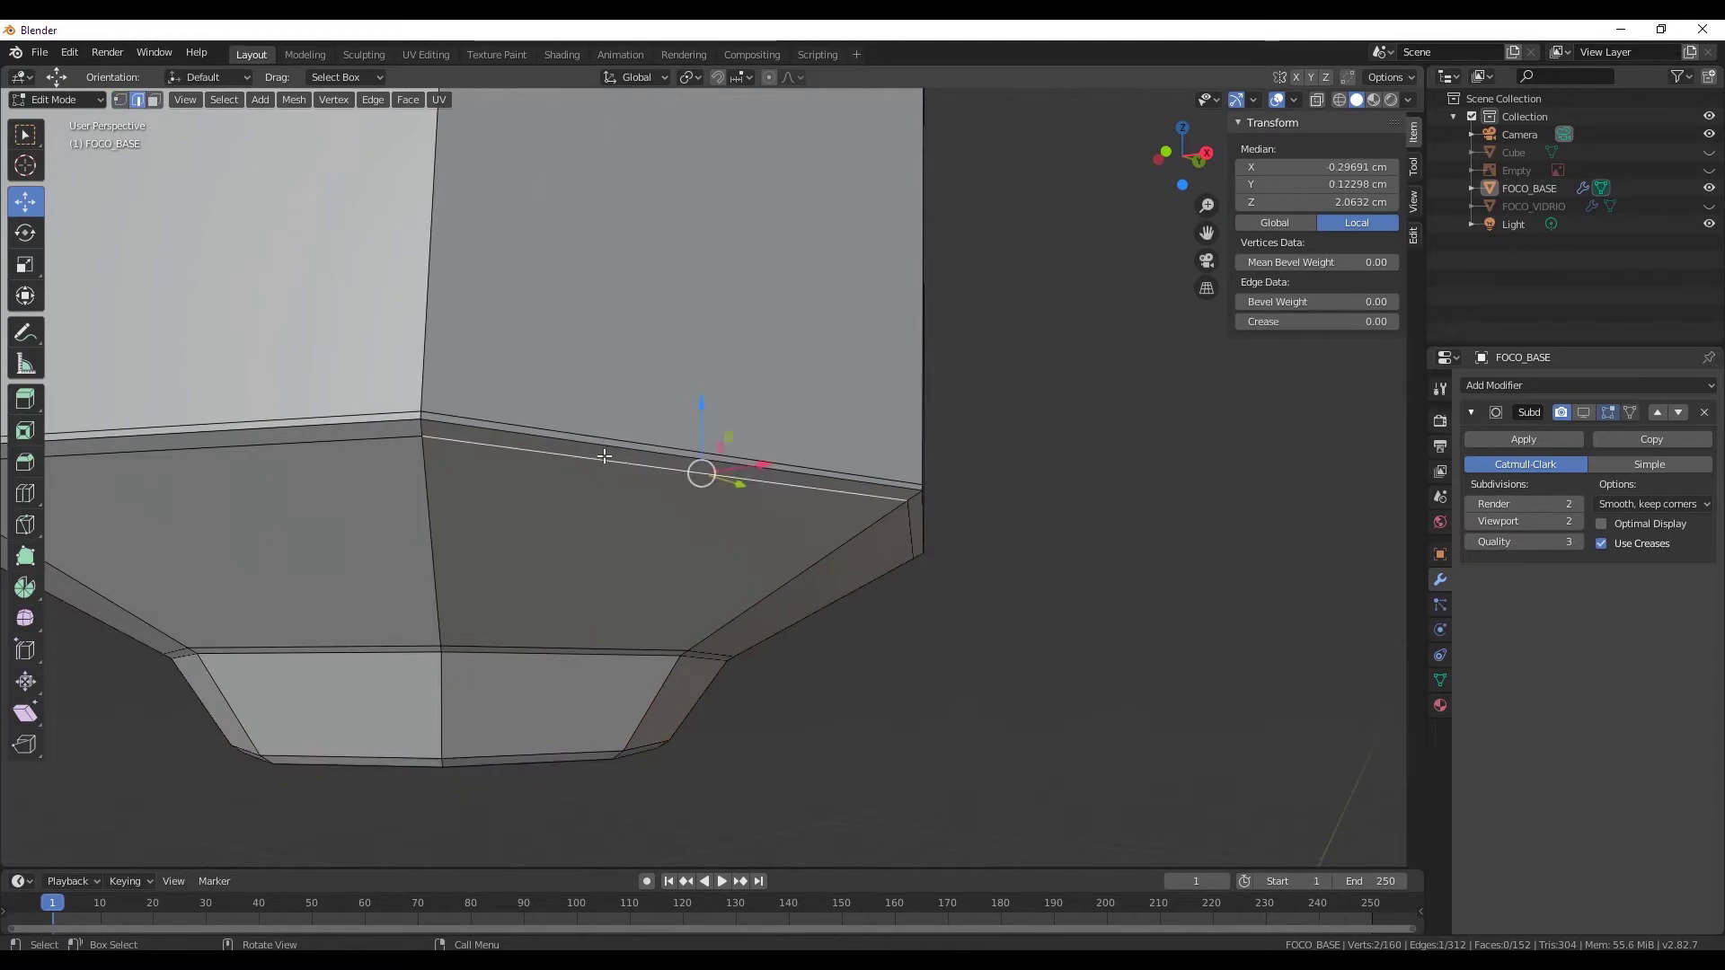
pyautogui.keyDown('alt'); pyautogui.click(370, 441); pyautogui.keyUp('alt')
pyautogui.press('KP_Decimal')
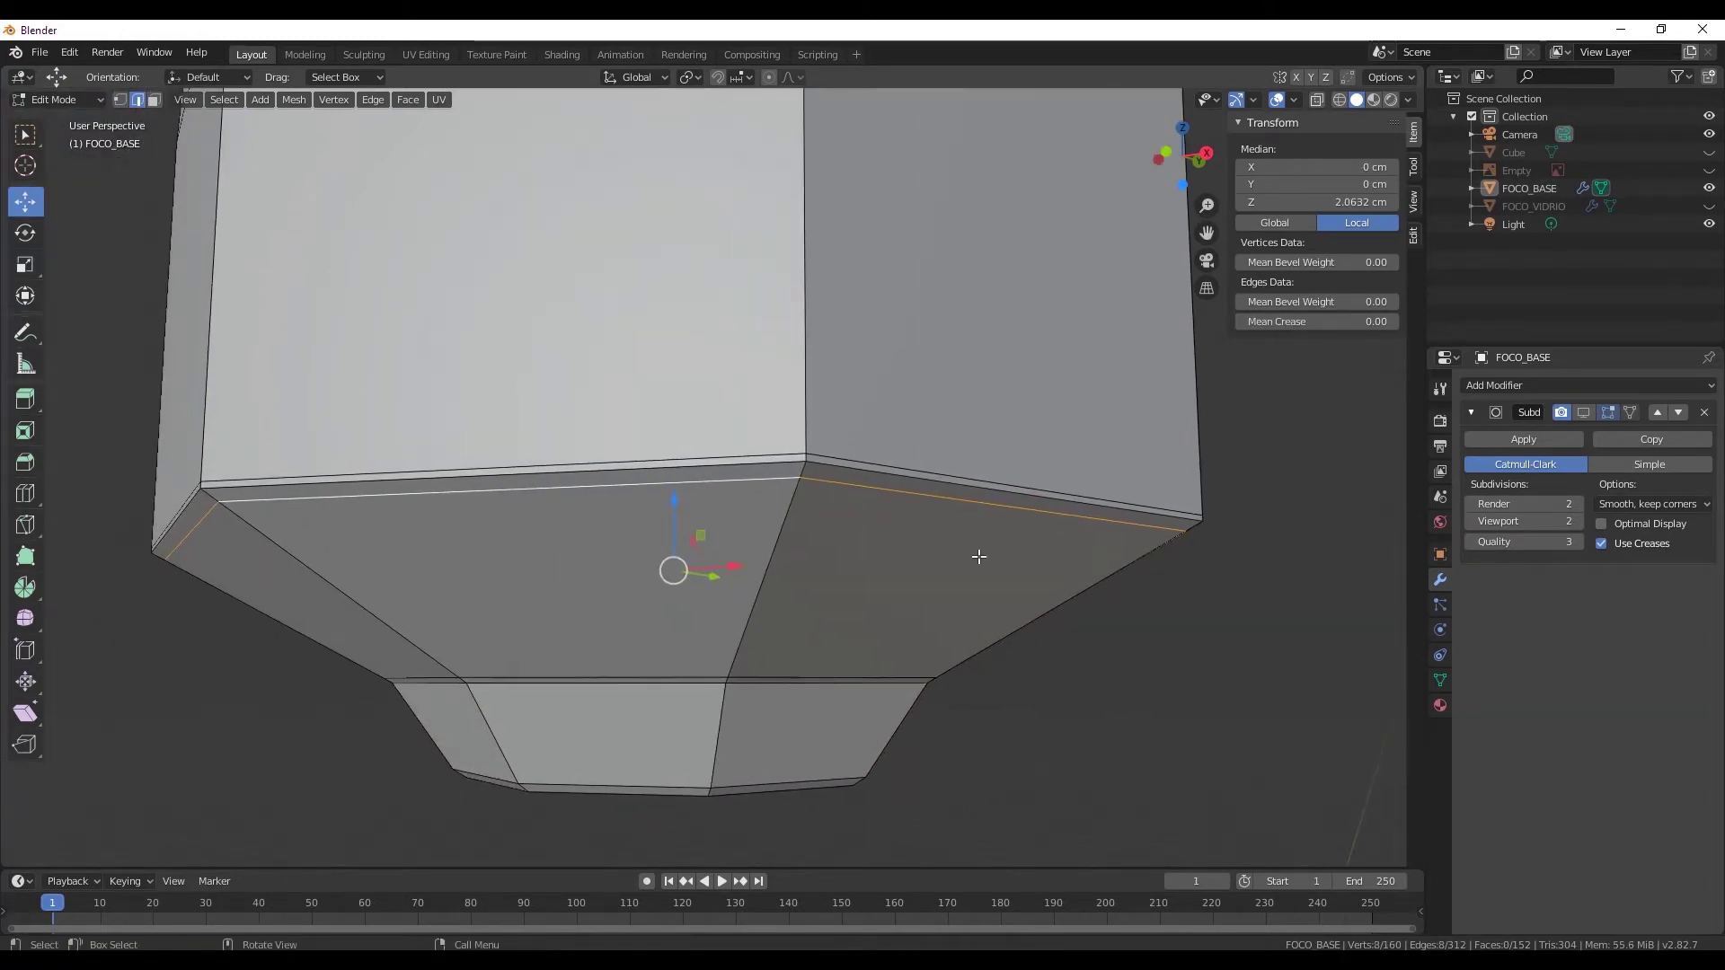
pyautogui.press('g')
pyautogui.press('g')
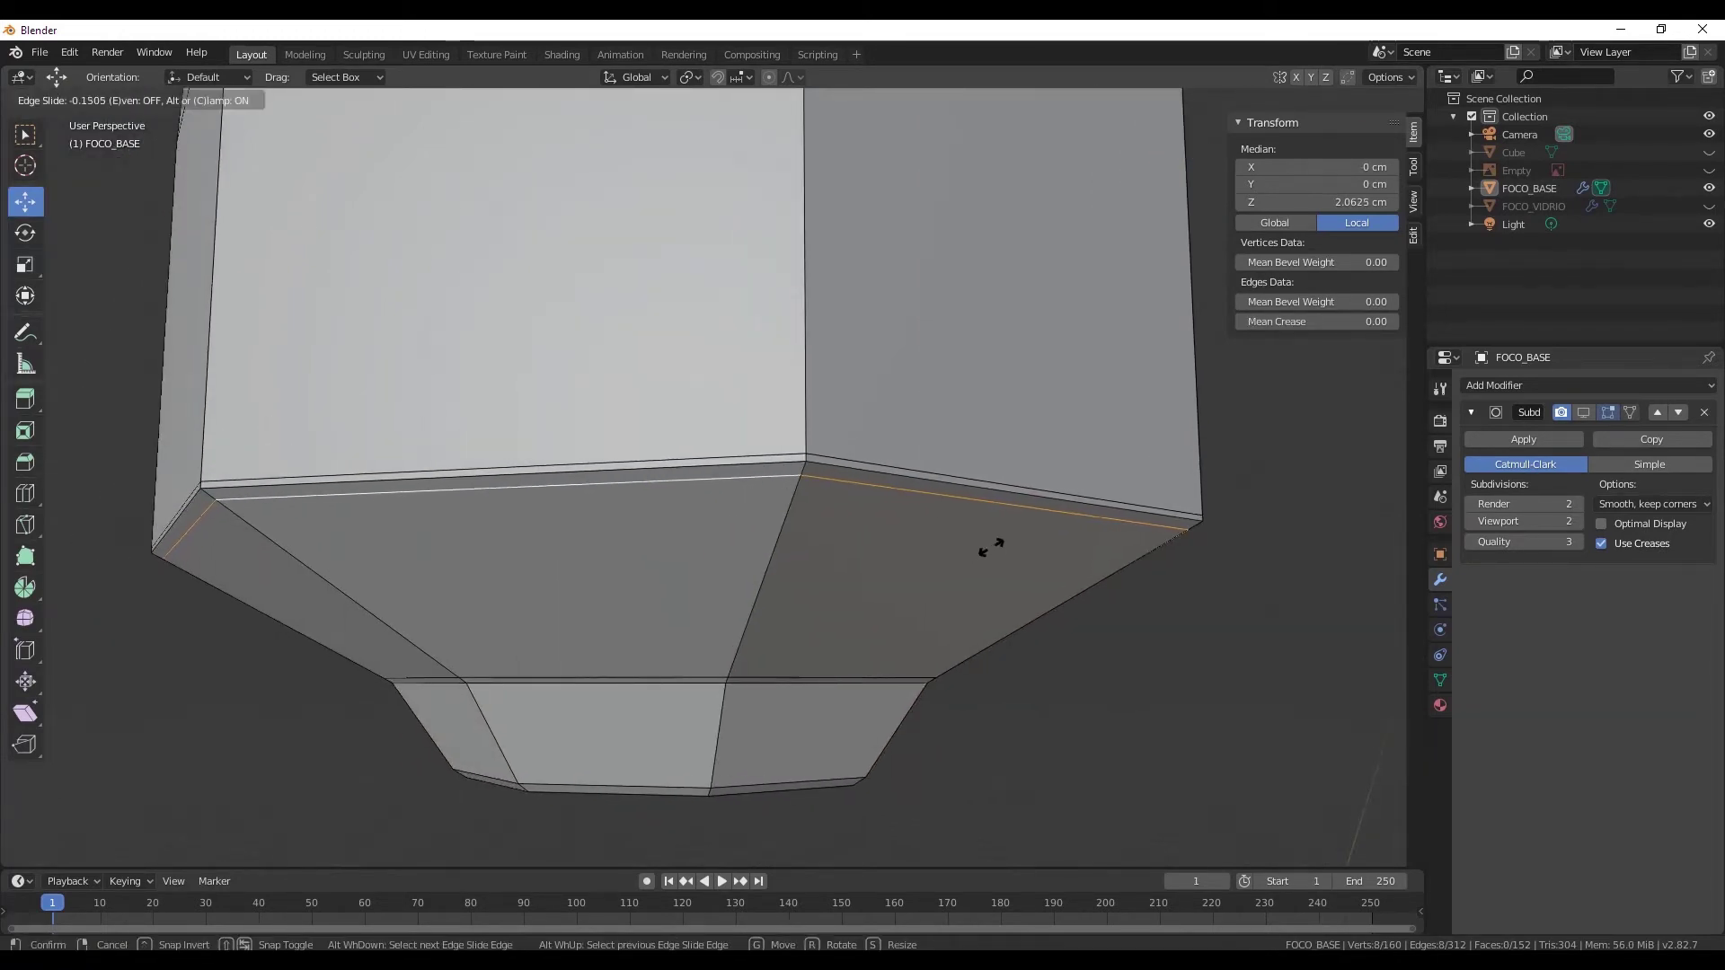
pyautogui.click(1018, 528)
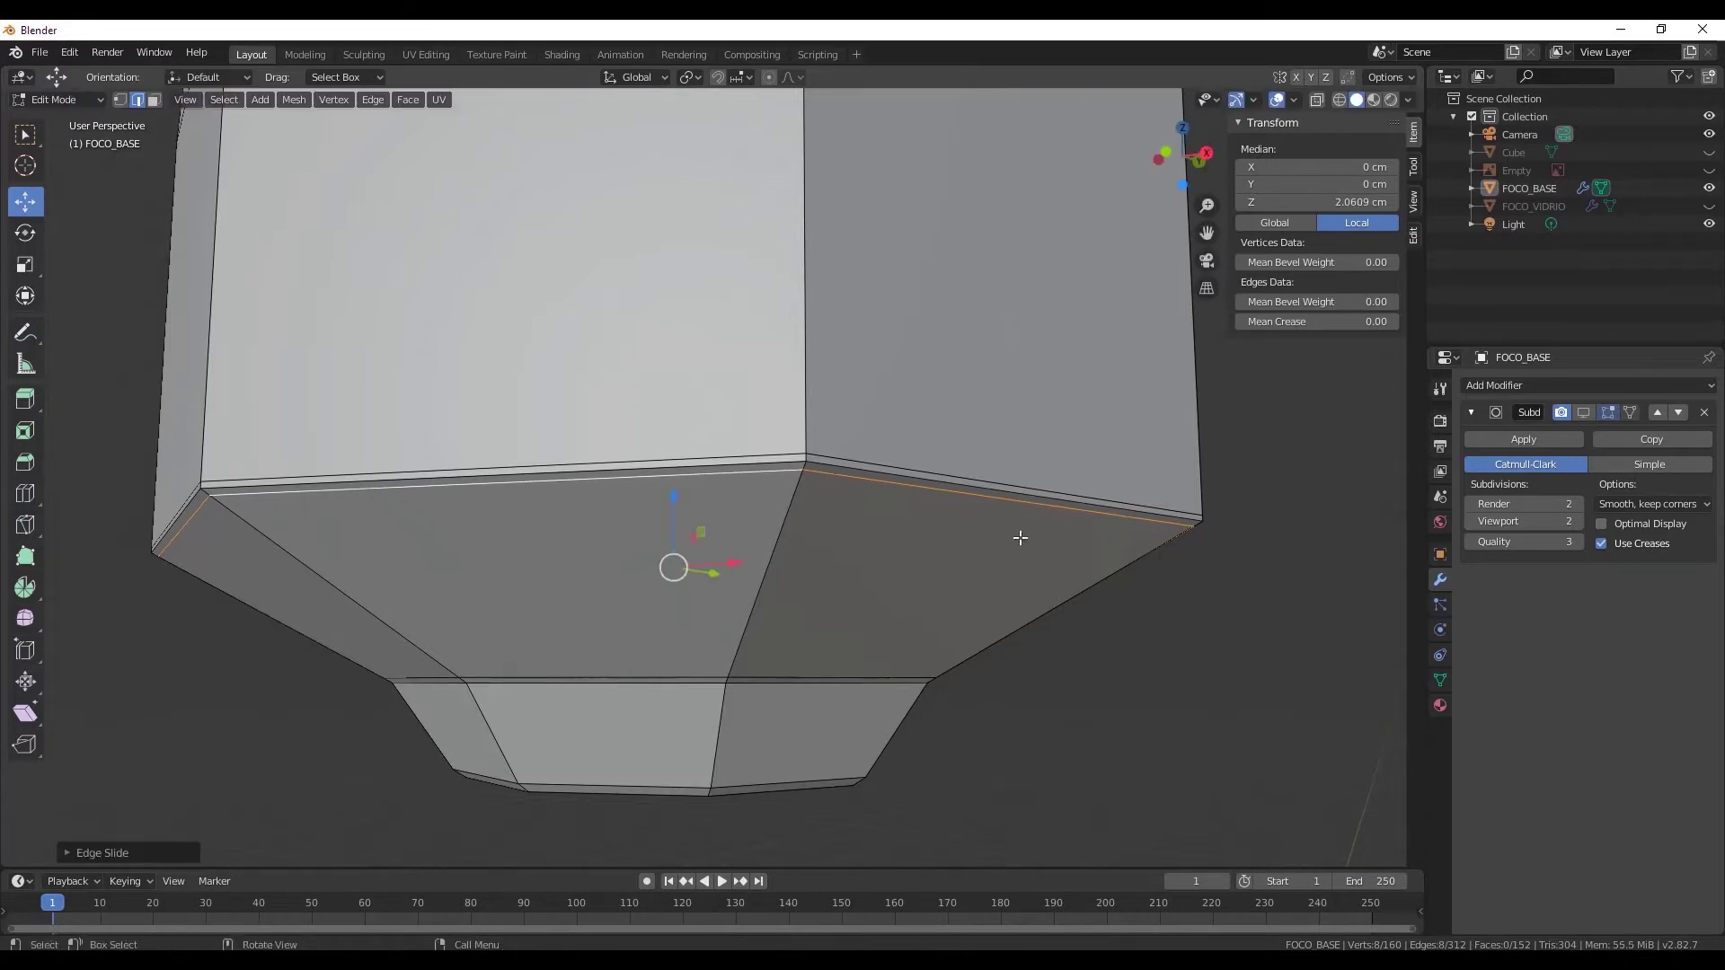
pyautogui.moveTo(1016, 536)
pyautogui.mouseDown(button='middle')
pyautogui.moveTo(874, 542)
pyautogui.moveTo(961, 471)
pyautogui.mouseUp(button='middle')
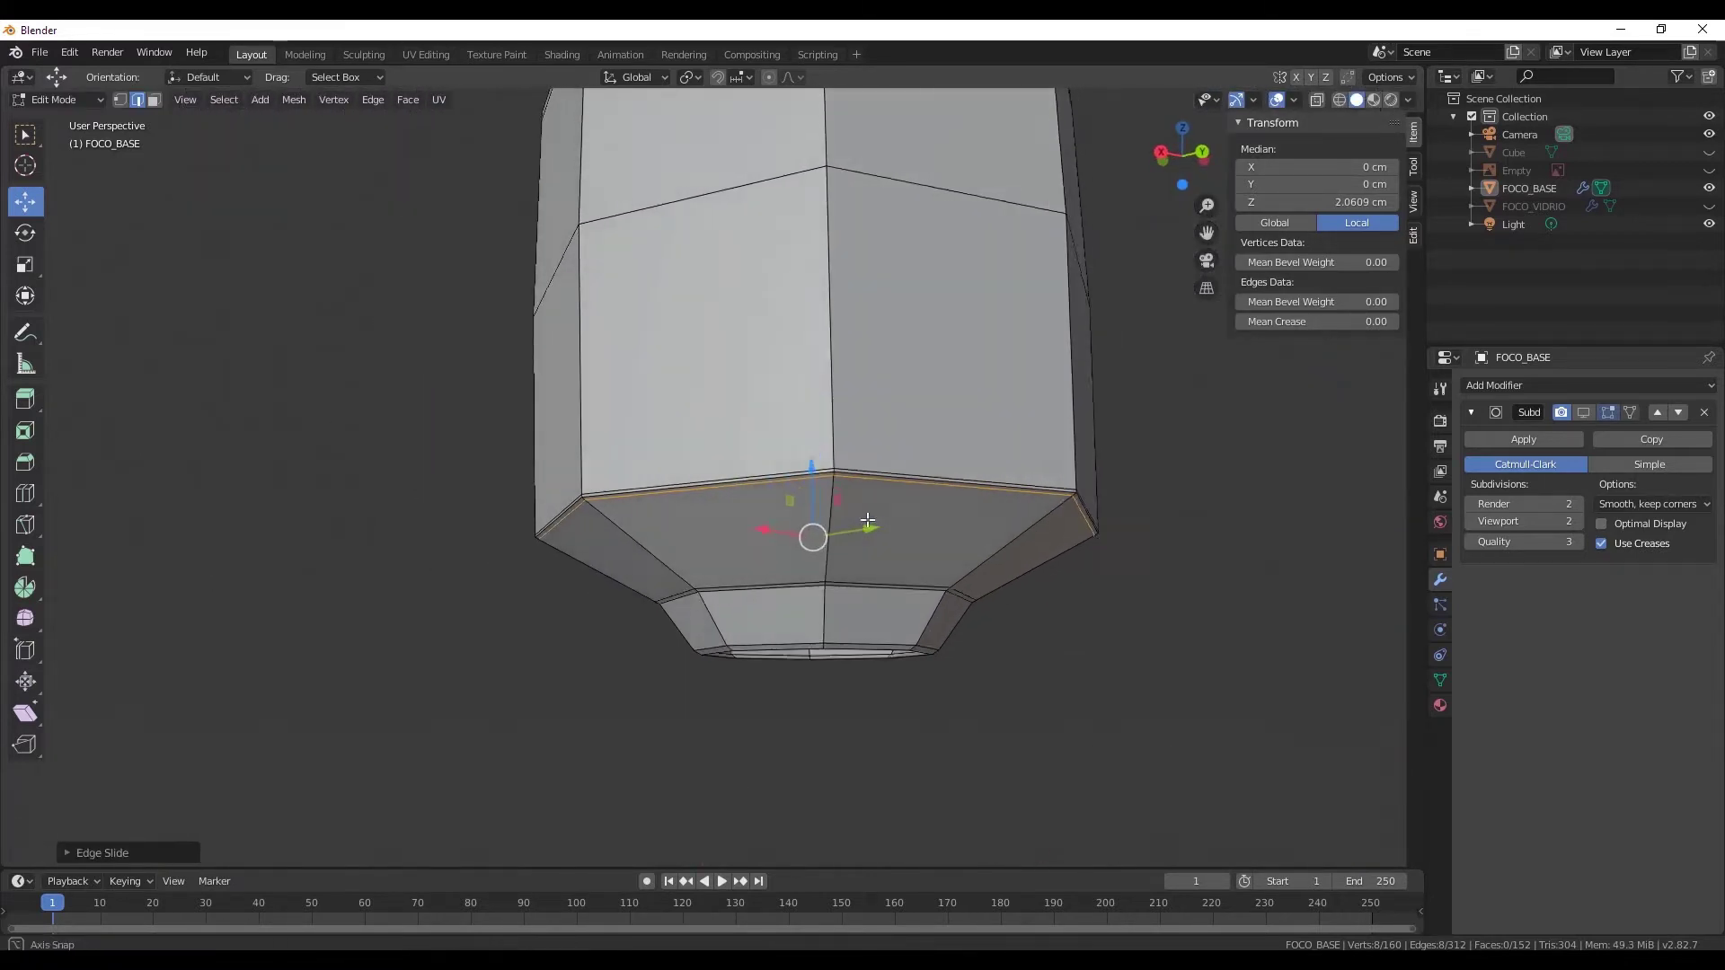
# - Add three loop cuts around the sides of the base
pyautogui.click(974, 538)
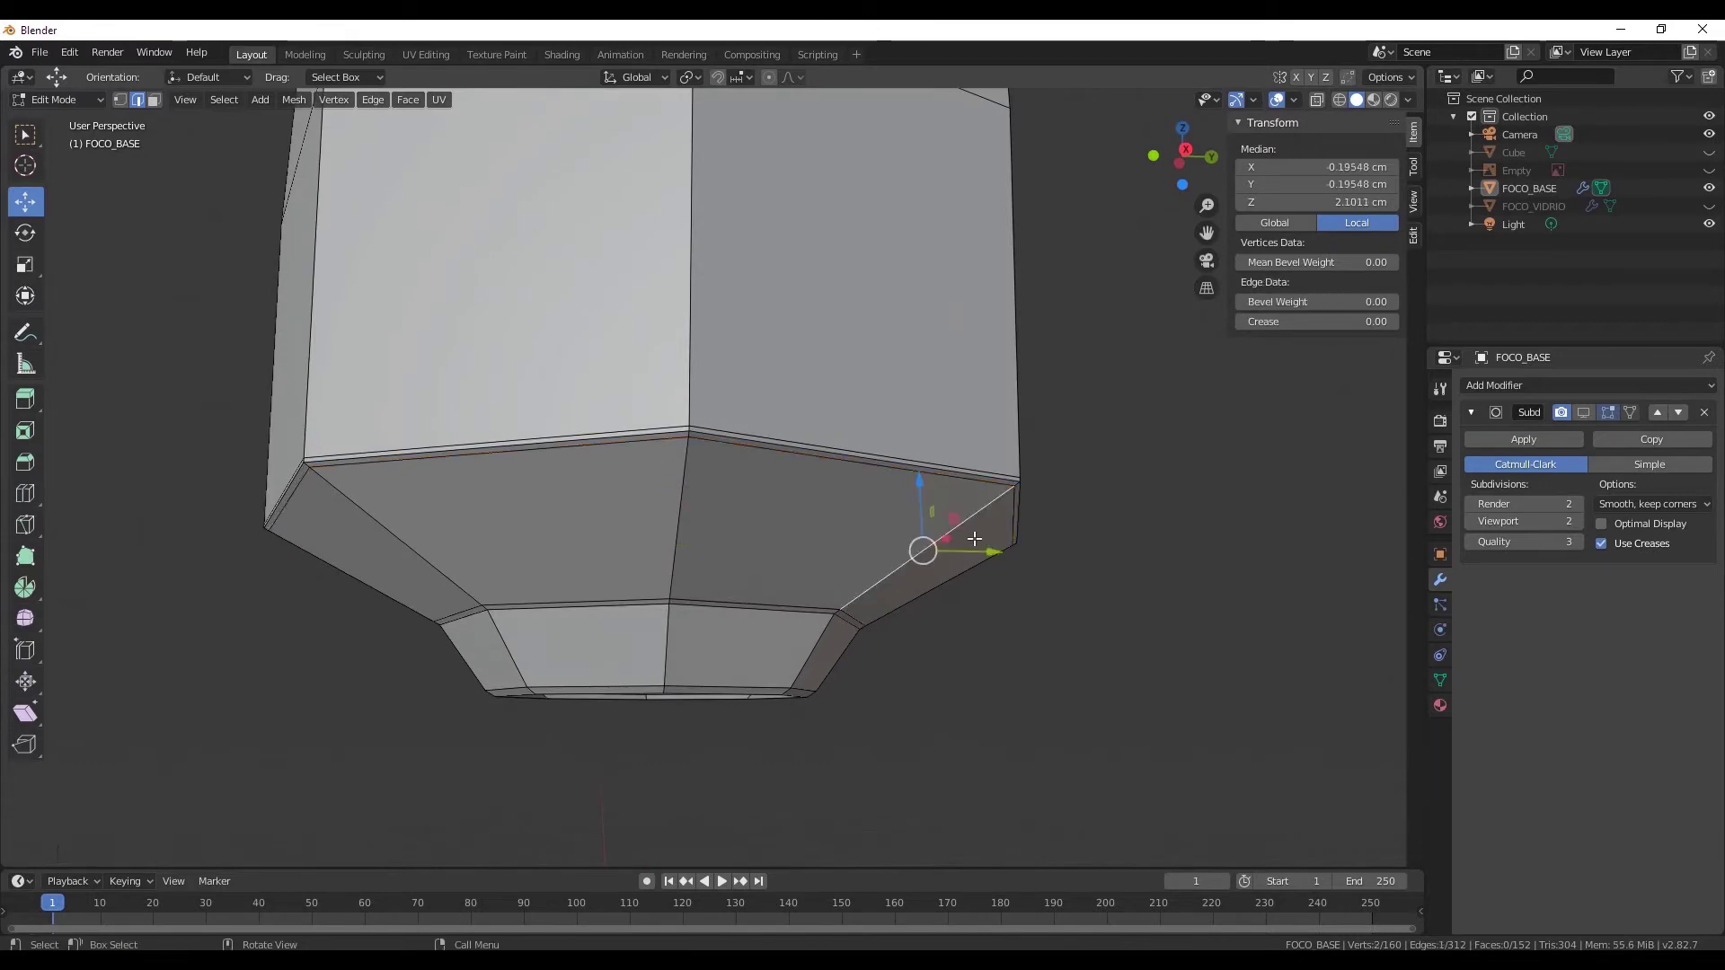
pyautogui.hotkey('alt', 'a')
pyautogui.click(25, 499)
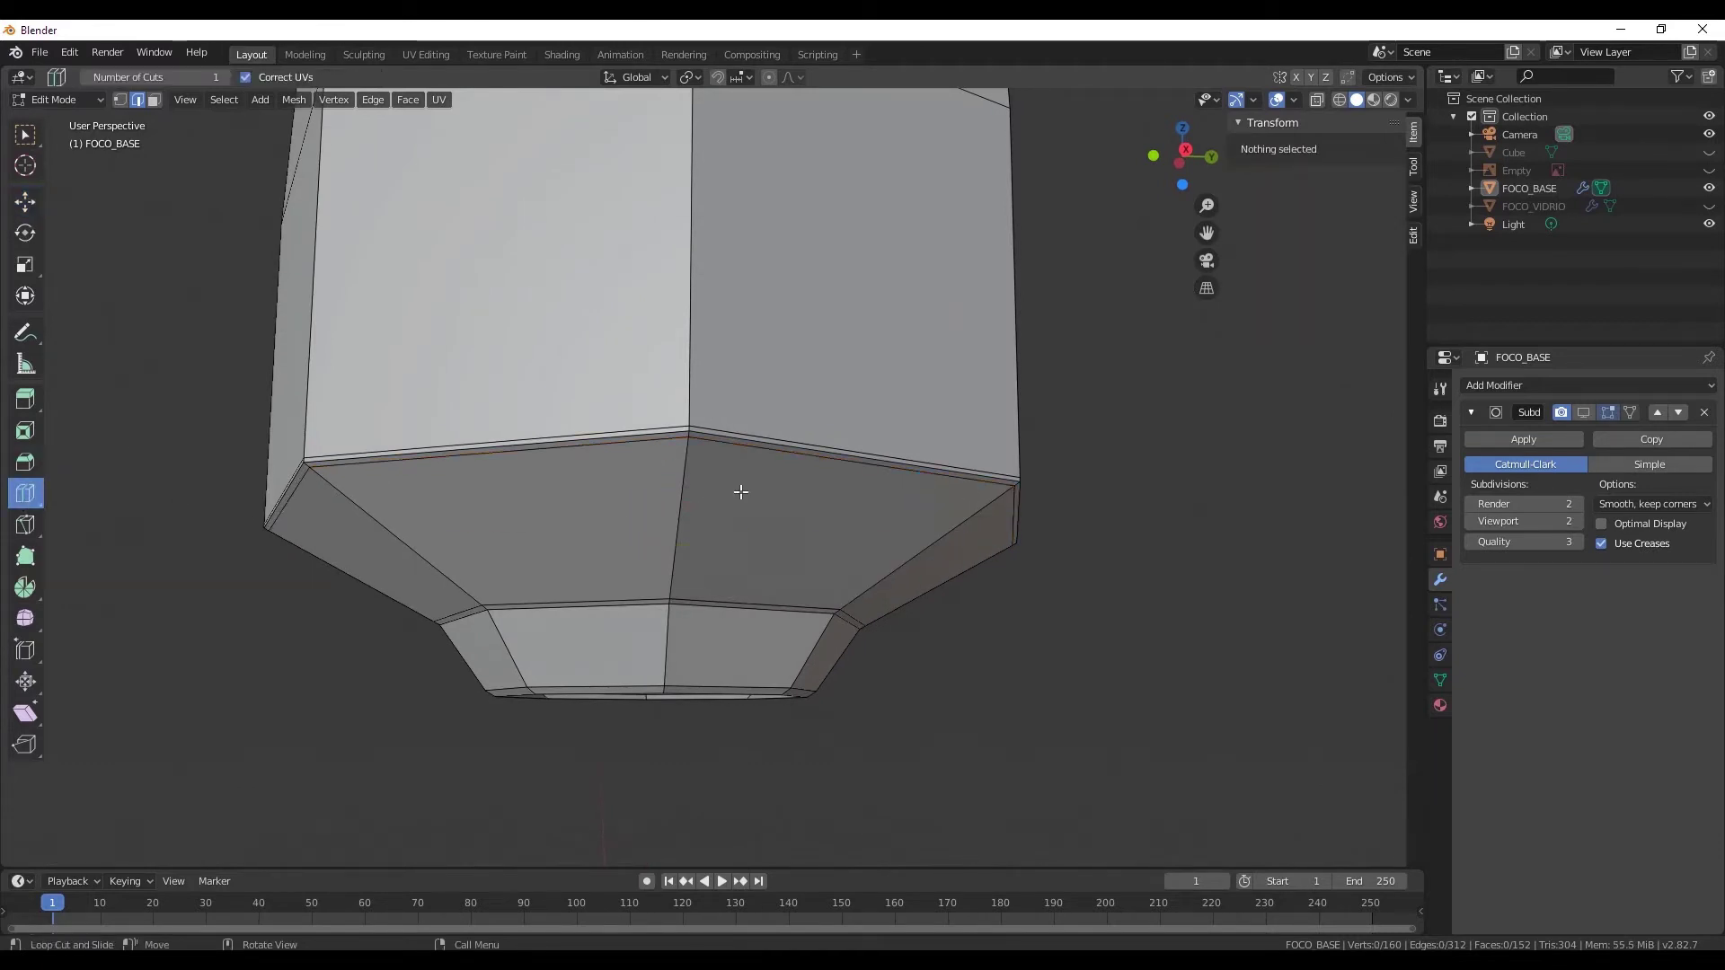
pyautogui.click(679, 516)
pyautogui.moveTo(683, 628)
pyautogui.mouseDown(button='middle')
pyautogui.moveTo(784, 606)
pyautogui.moveTo(899, 466)
pyautogui.mouseUp(button='middle')
pyautogui.click(777, 584)
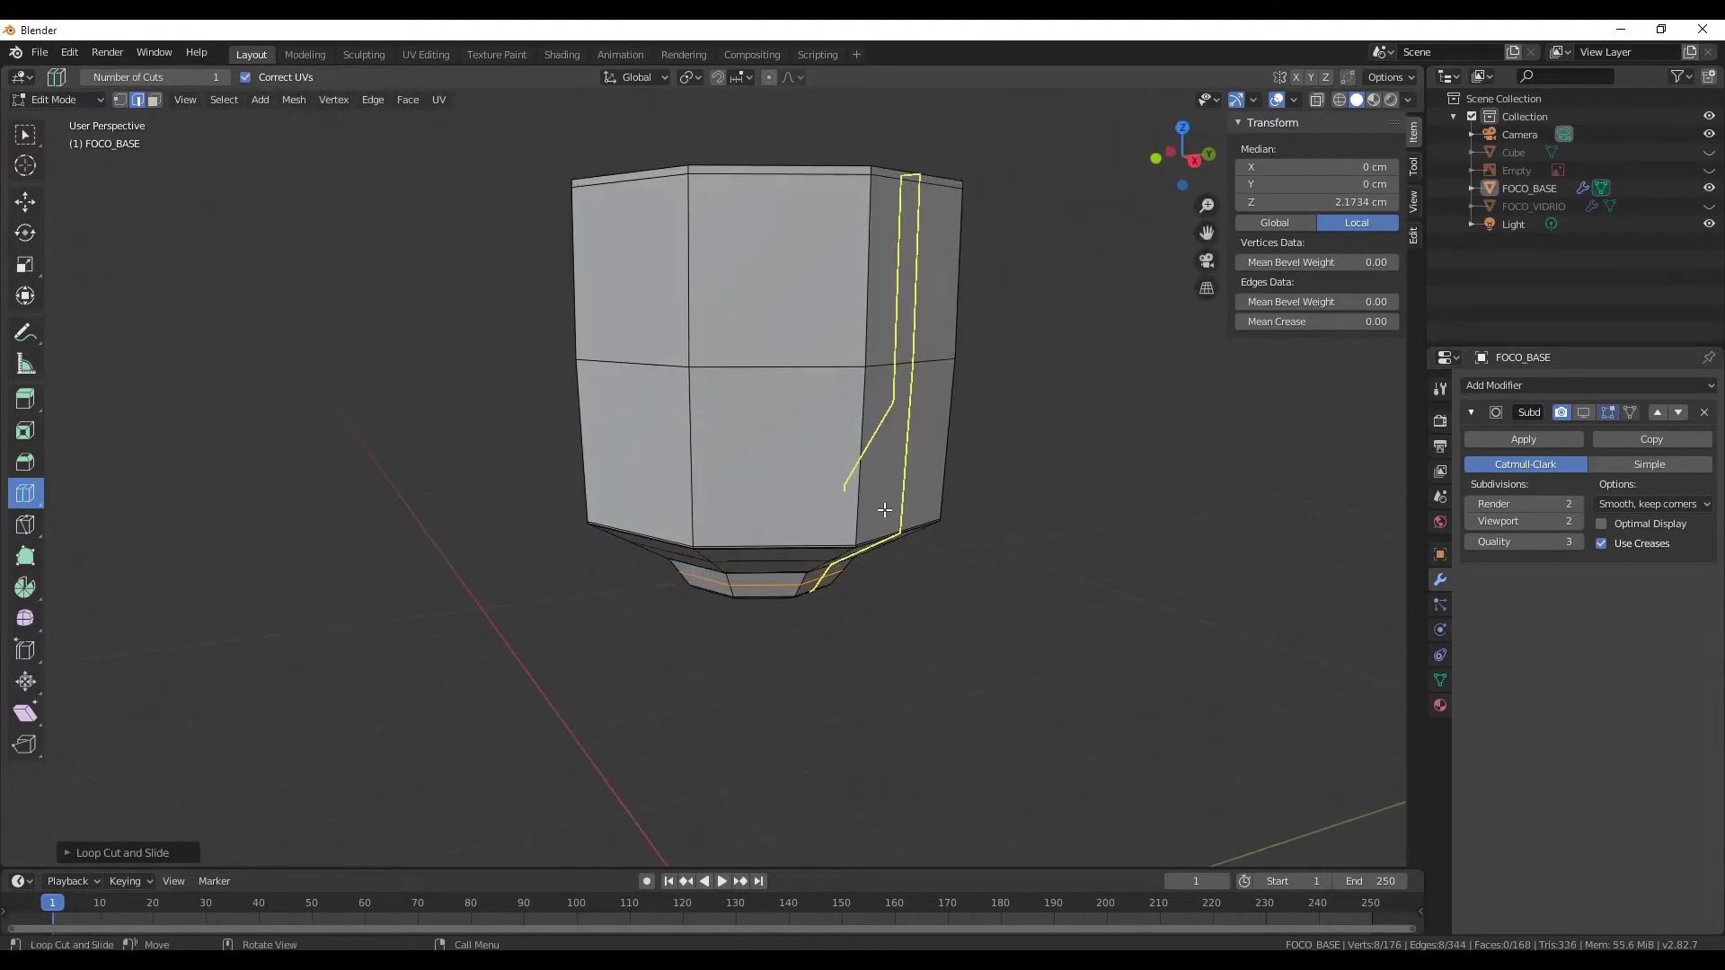
pyautogui.click(899, 467)
pyautogui.moveTo(997, 338); pyautogui.dragTo(275, 323, button='middle')
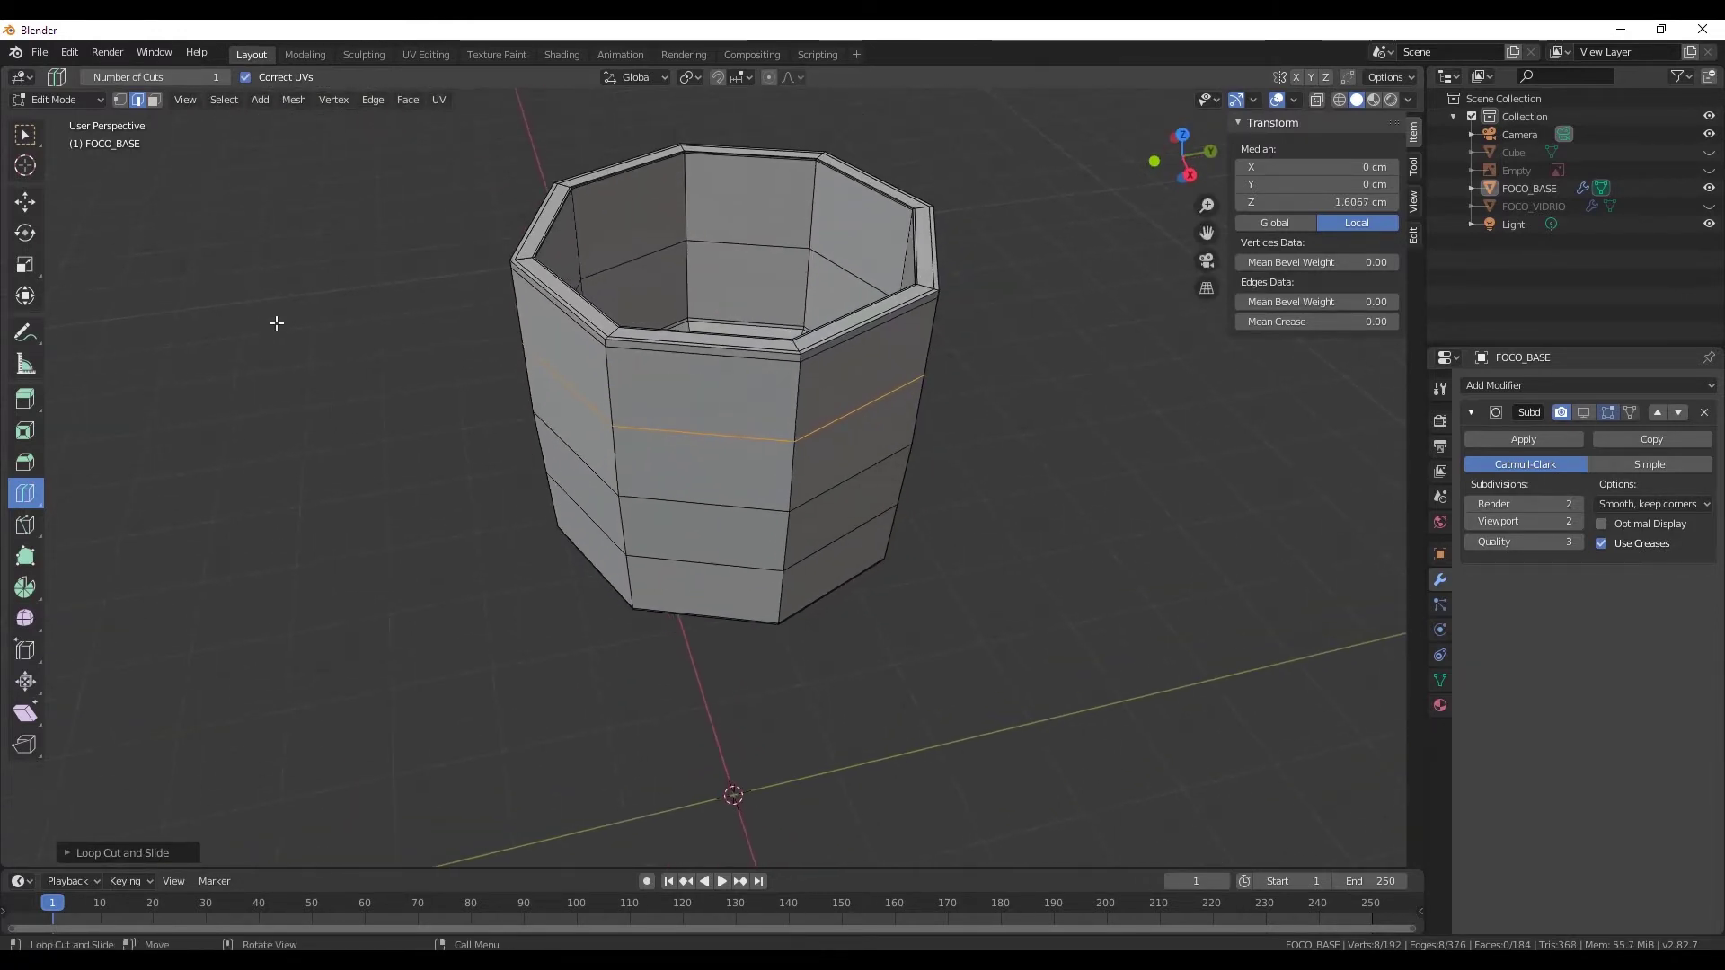
# - Toggle the Subdivision edit-mode display and return FOCO_BASE to Object Mode
pyautogui.click(25, 201)
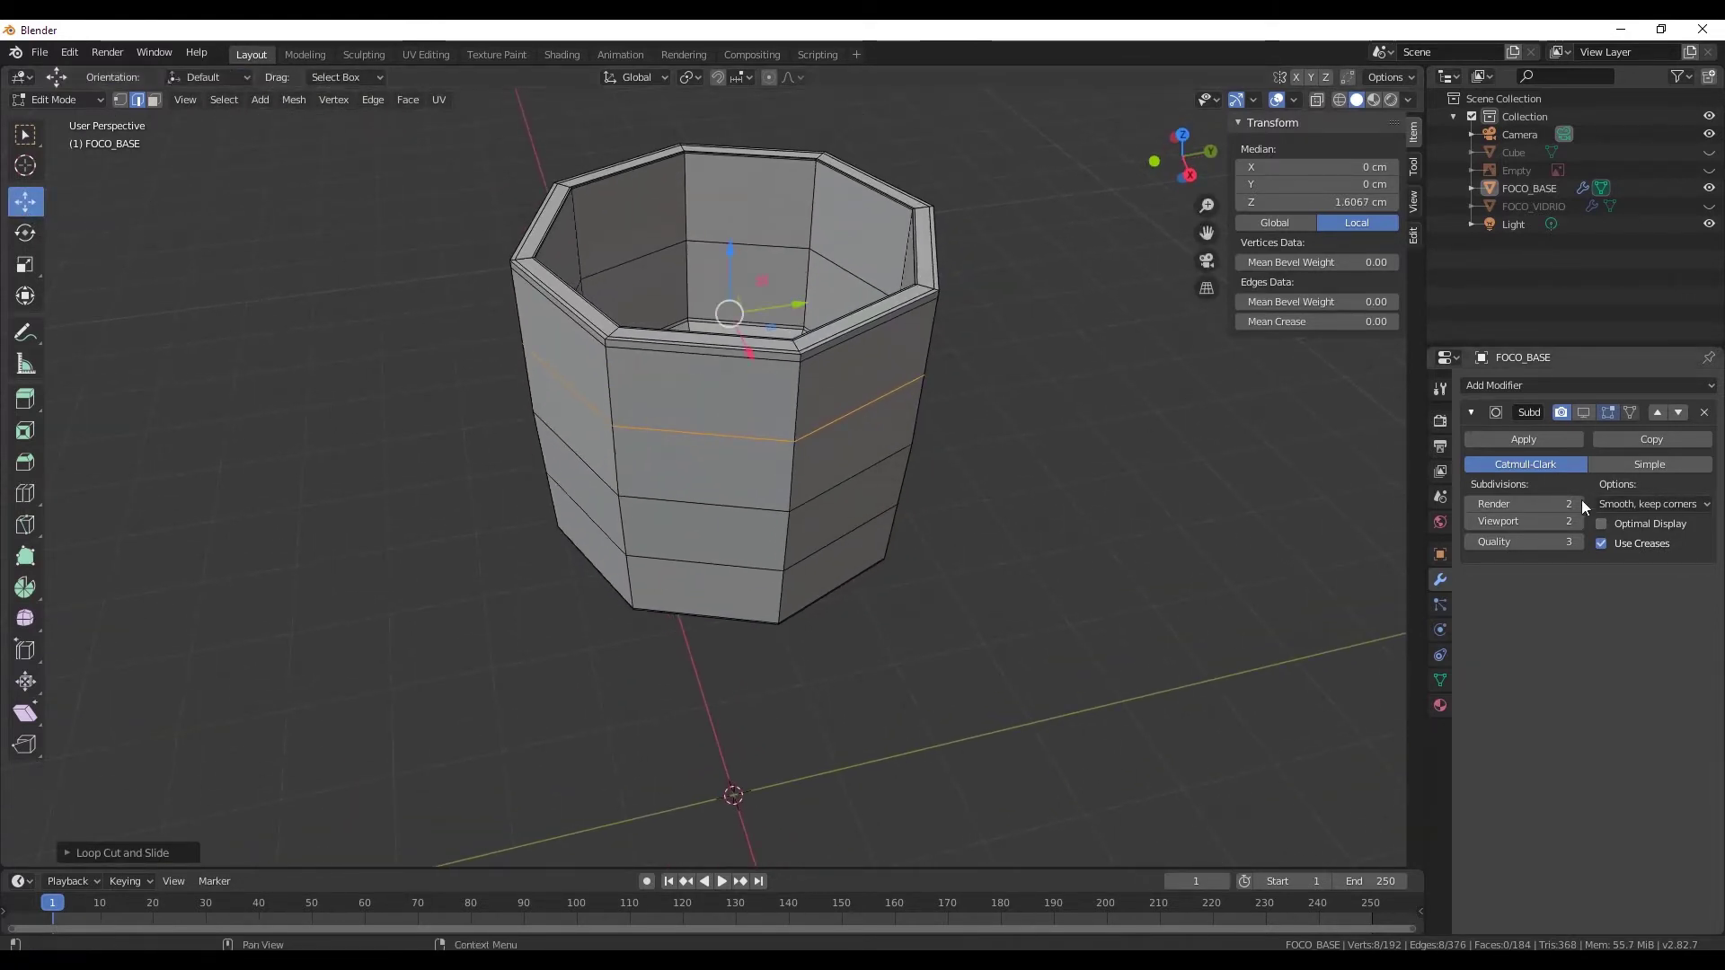
pyautogui.click(1583, 412)
pyautogui.hotkey('alt', 'a')
pyautogui.moveTo(1060, 505)
pyautogui.mouseDown(button='middle')
pyautogui.moveTo(912, 543)
pyautogui.moveTo(381, 234)
pyautogui.mouseUp(button='middle')
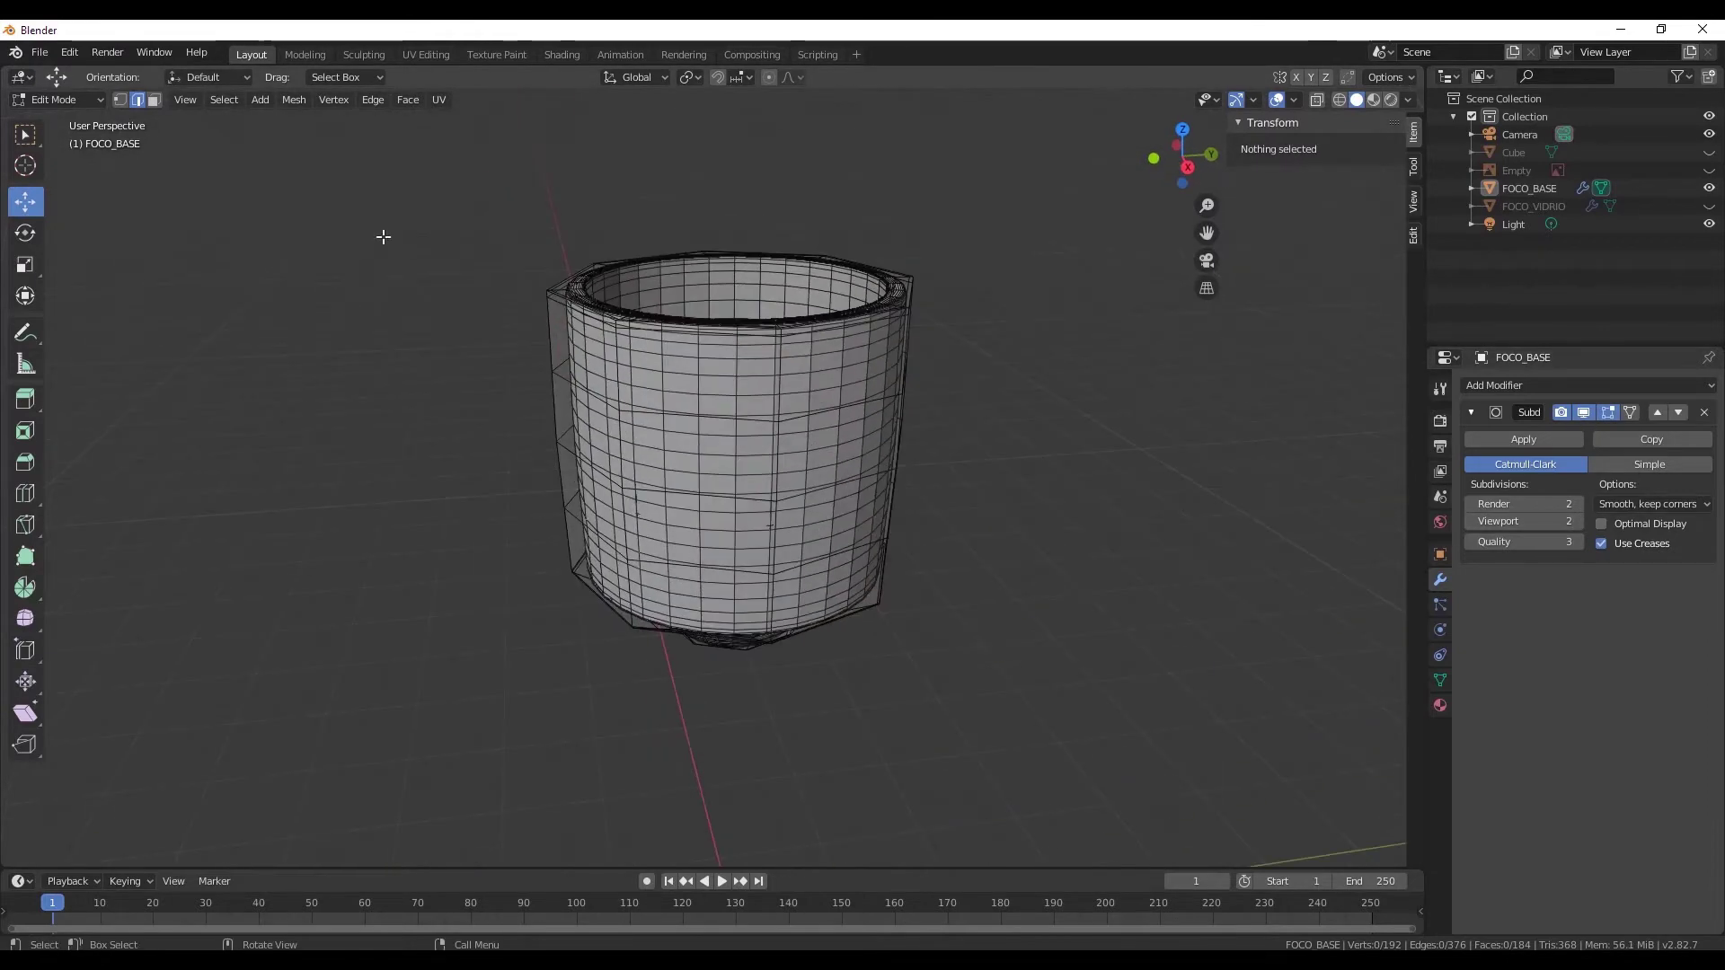
pyautogui.click(50, 97)
pyautogui.click(53, 117)
pyautogui.moveTo(318, 374)
pyautogui.mouseDown(button='middle')
pyautogui.moveTo(558, 369)
pyautogui.moveTo(559, 449)
pyautogui.moveTo(827, 602)
pyautogui.moveTo(793, 622)
pyautogui.moveTo(887, 598)
pyautogui.moveTo(887, 566)
pyautogui.moveTo(902, 570)
pyautogui.mouseUp(button='middle')
pyautogui.scroll(3, 887, 599)
# - Hide the Subdivision preview, re-enter Edit Mode and resize the bottom rim loop
pyautogui.click(1582, 412)
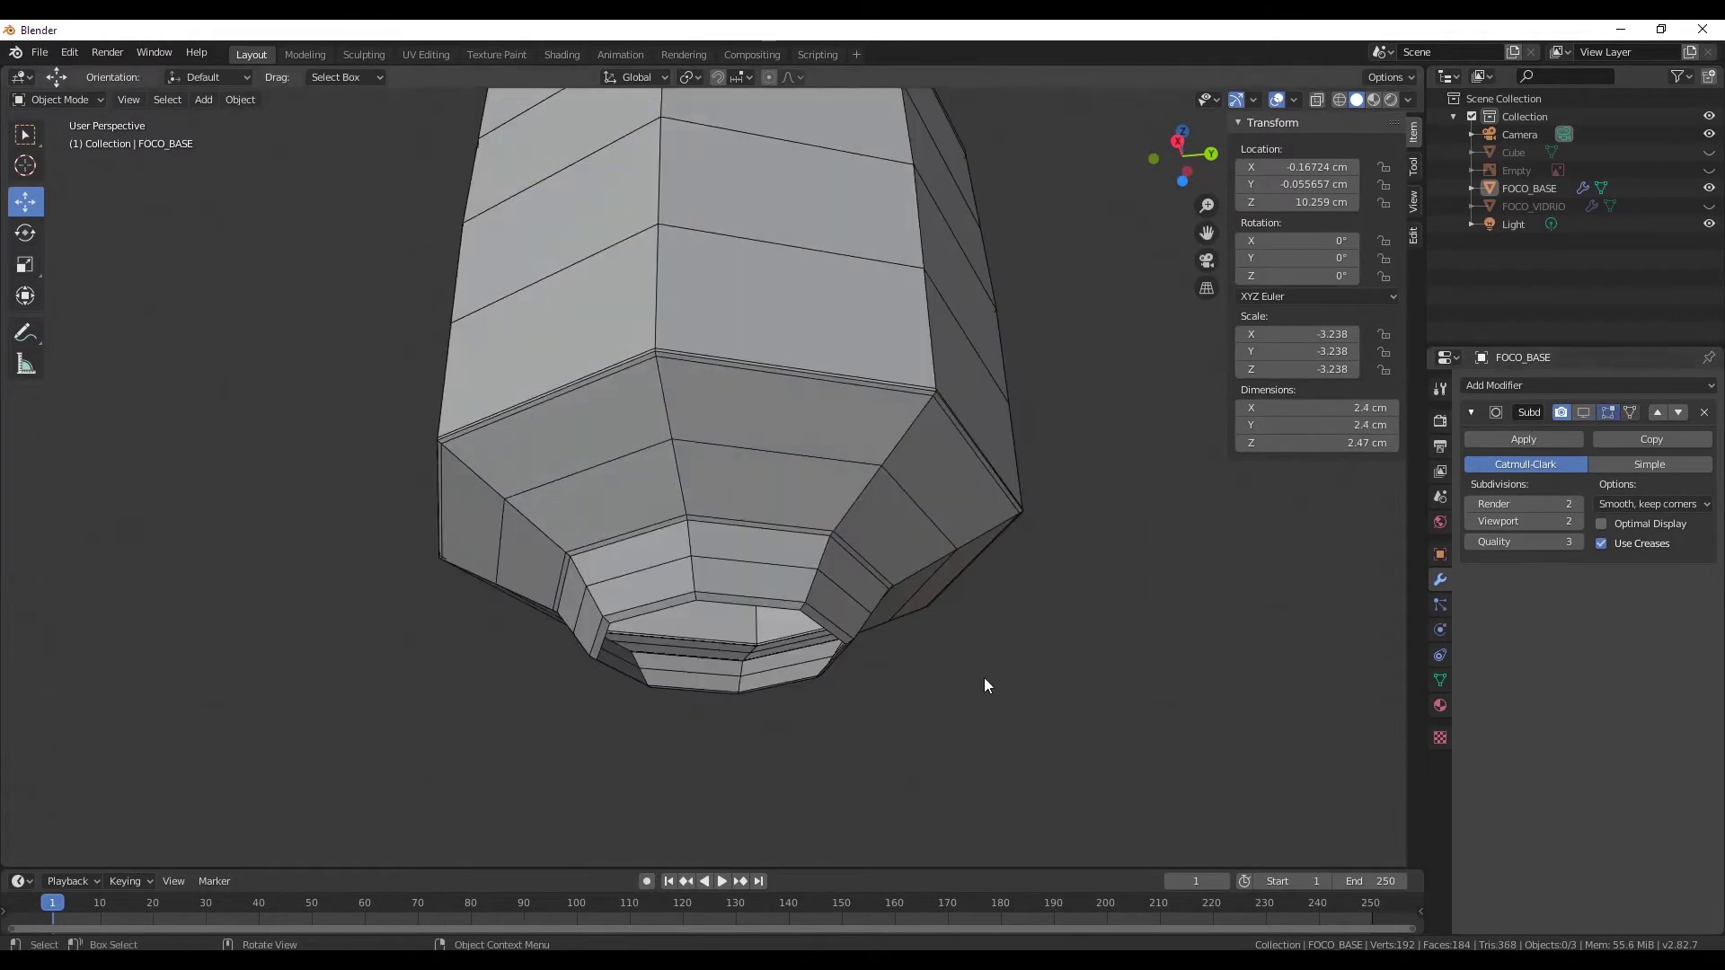
pyautogui.moveTo(984, 677)
pyautogui.mouseDown(button='middle')
pyautogui.moveTo(826, 606)
pyautogui.moveTo(764, 451)
pyautogui.moveTo(681, 392)
pyautogui.moveTo(508, 440)
pyautogui.mouseUp(button='middle')
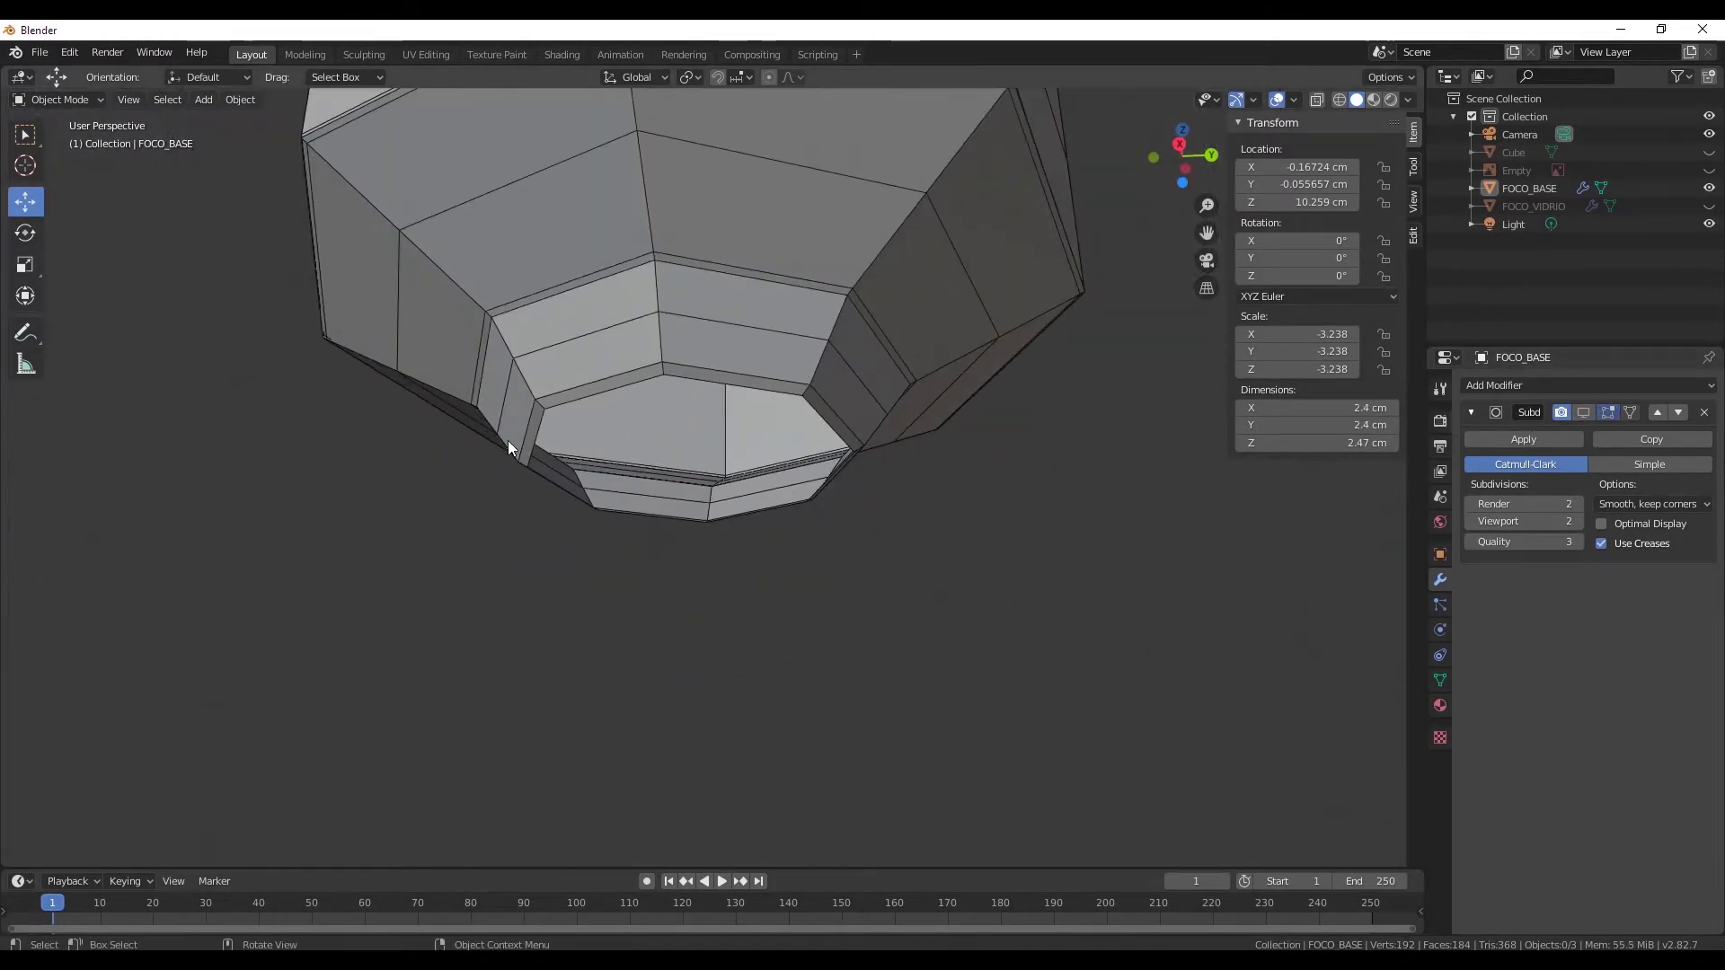
pyautogui.click(77, 98)
pyautogui.click(56, 125)
pyautogui.moveTo(629, 342); pyautogui.dragTo(752, 352, button='middle')
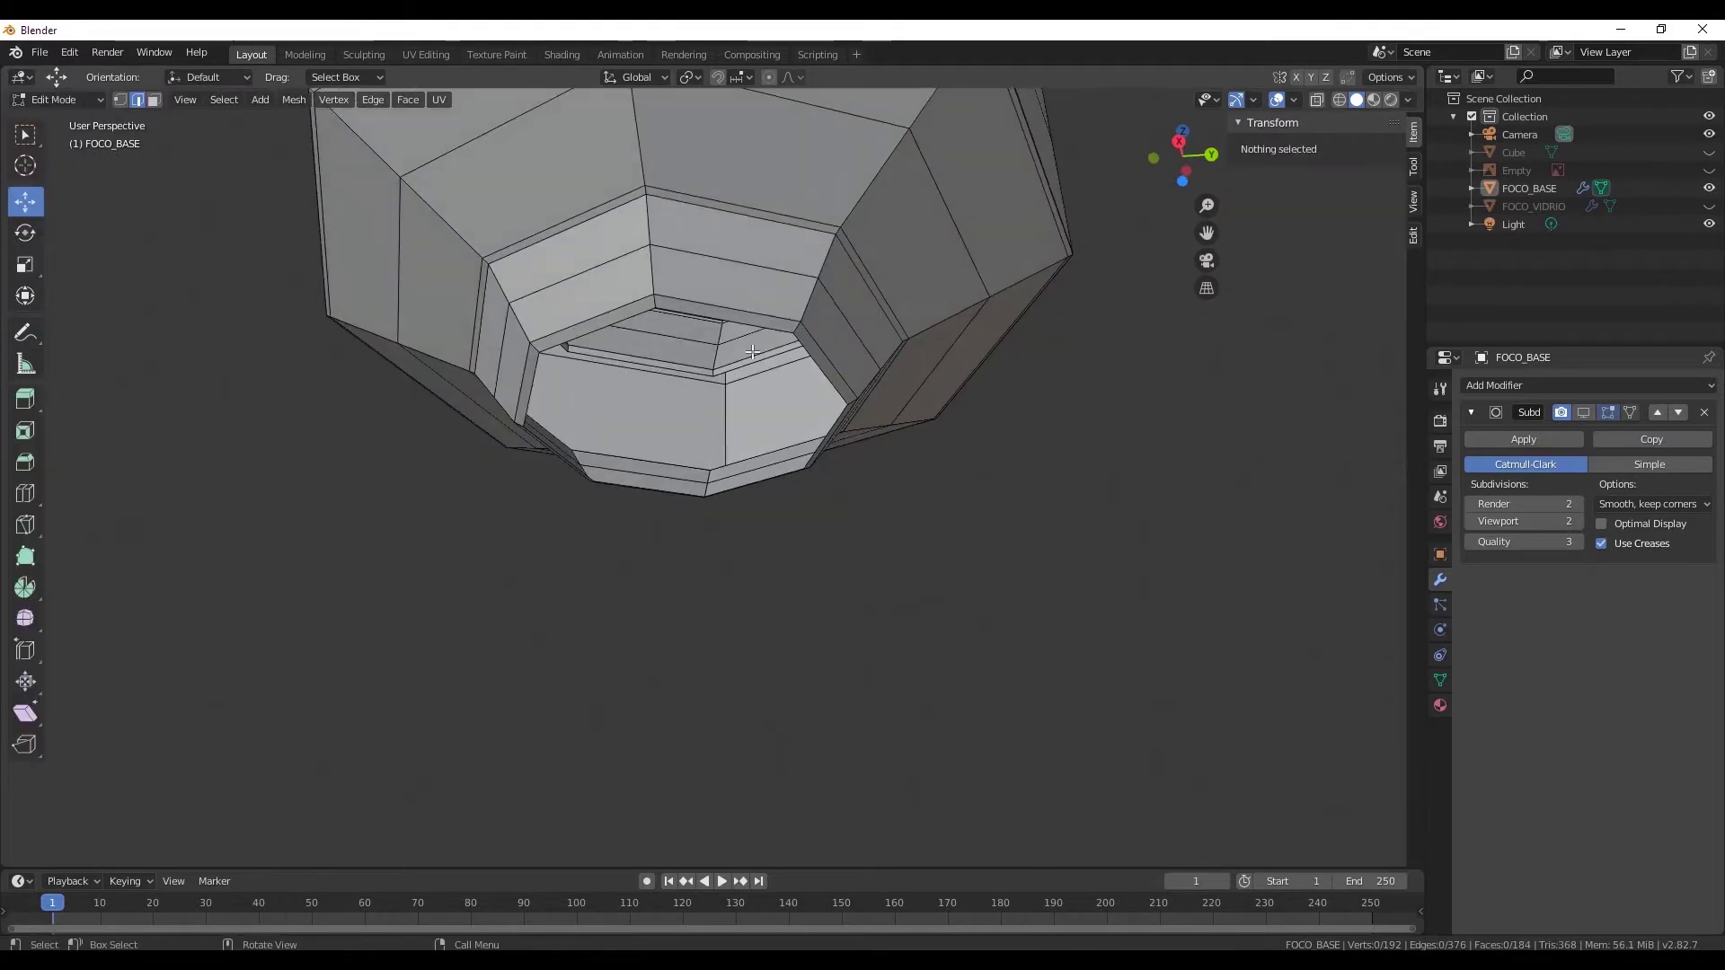
pyautogui.keyDown('alt'); pyautogui.click(813, 347); pyautogui.keyUp('alt')
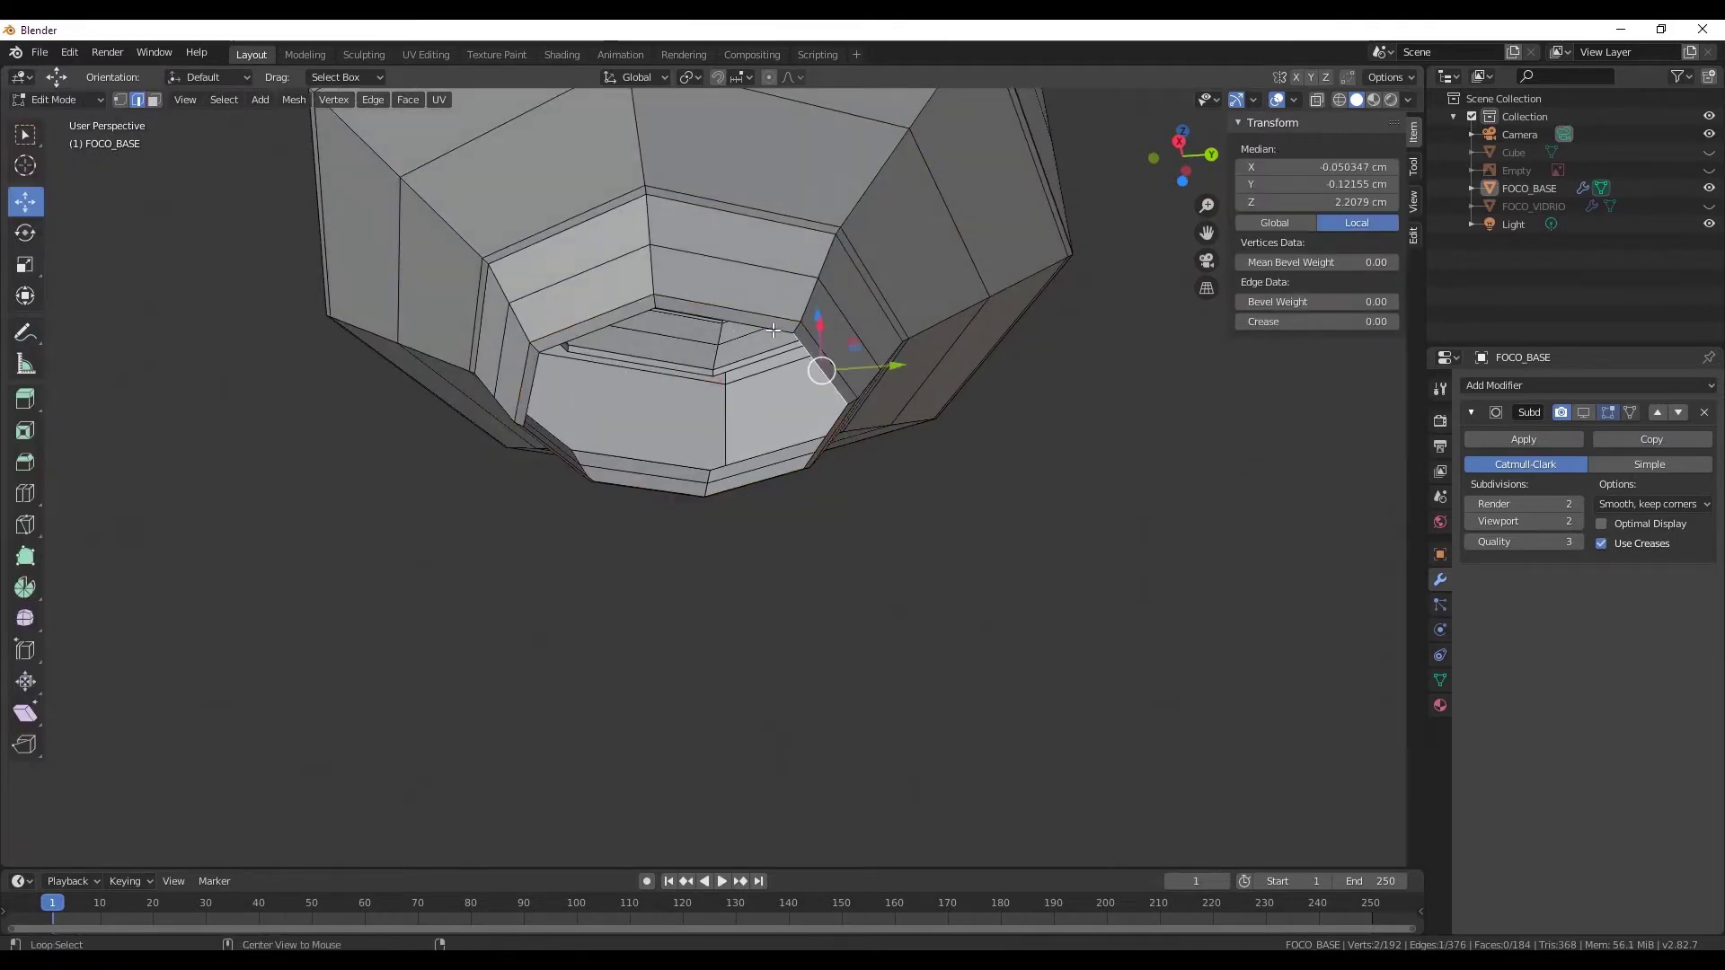
pyautogui.keyDown('alt'); pyautogui.click(811, 352); pyautogui.keyUp('alt')
pyautogui.moveTo(811, 352); pyautogui.dragTo(770, 410, button='middle')
pyautogui.press('s')
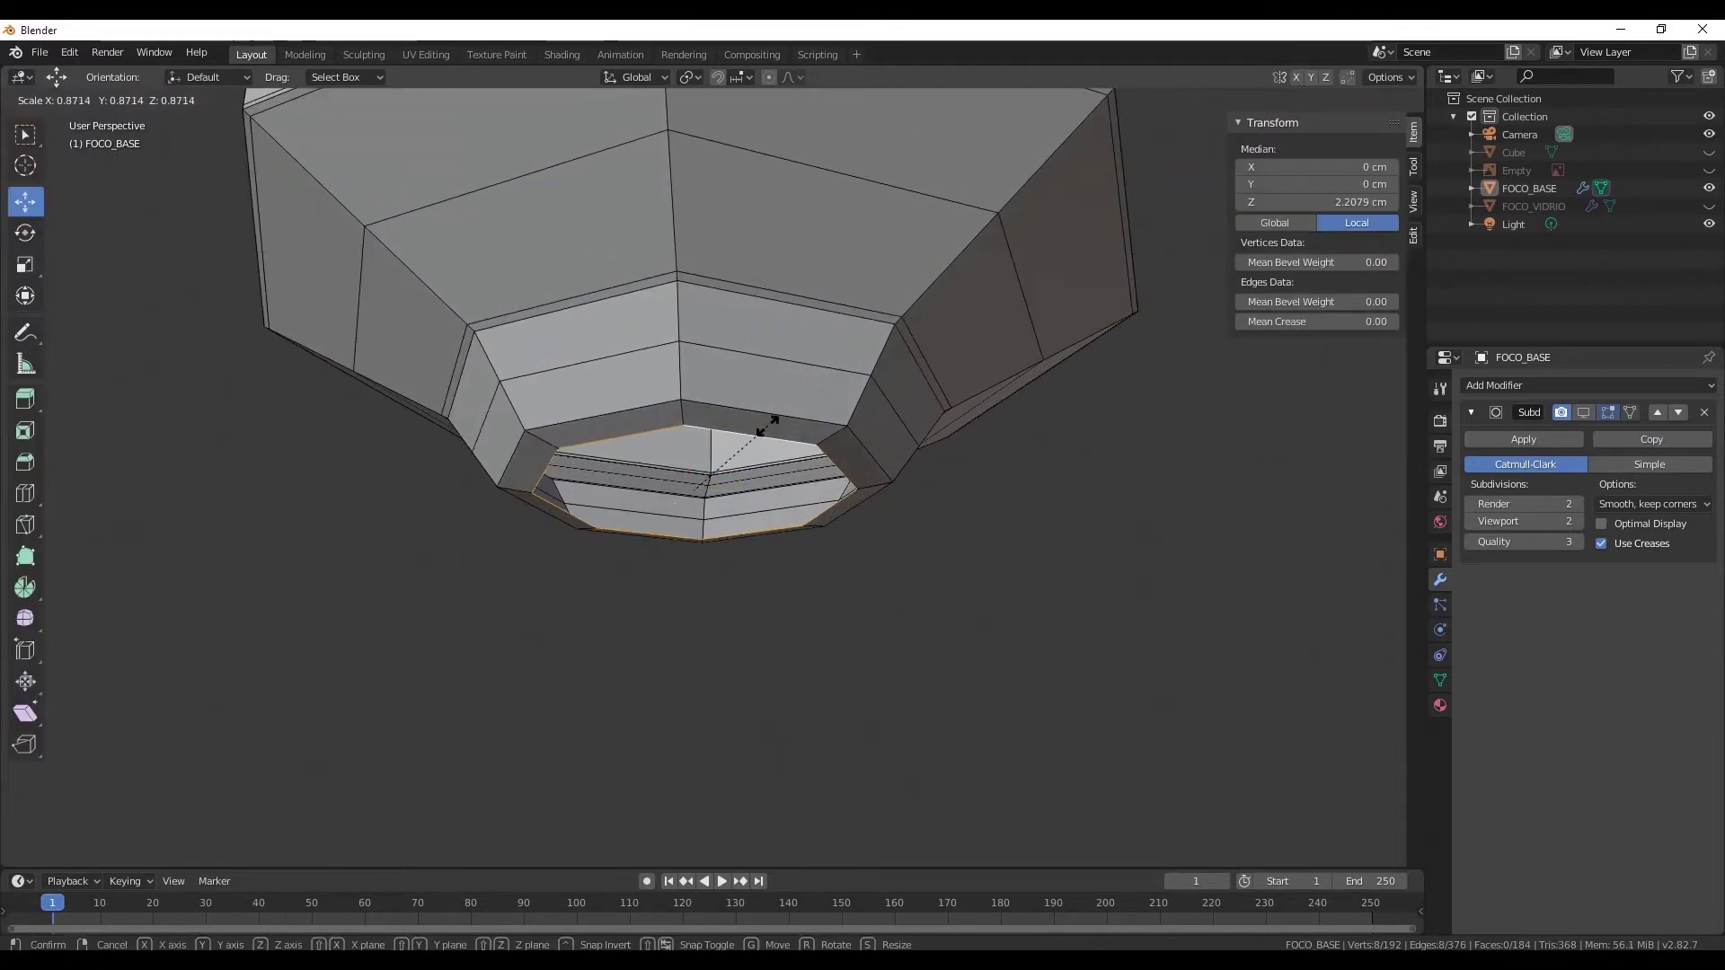
pyautogui.click(768, 424)
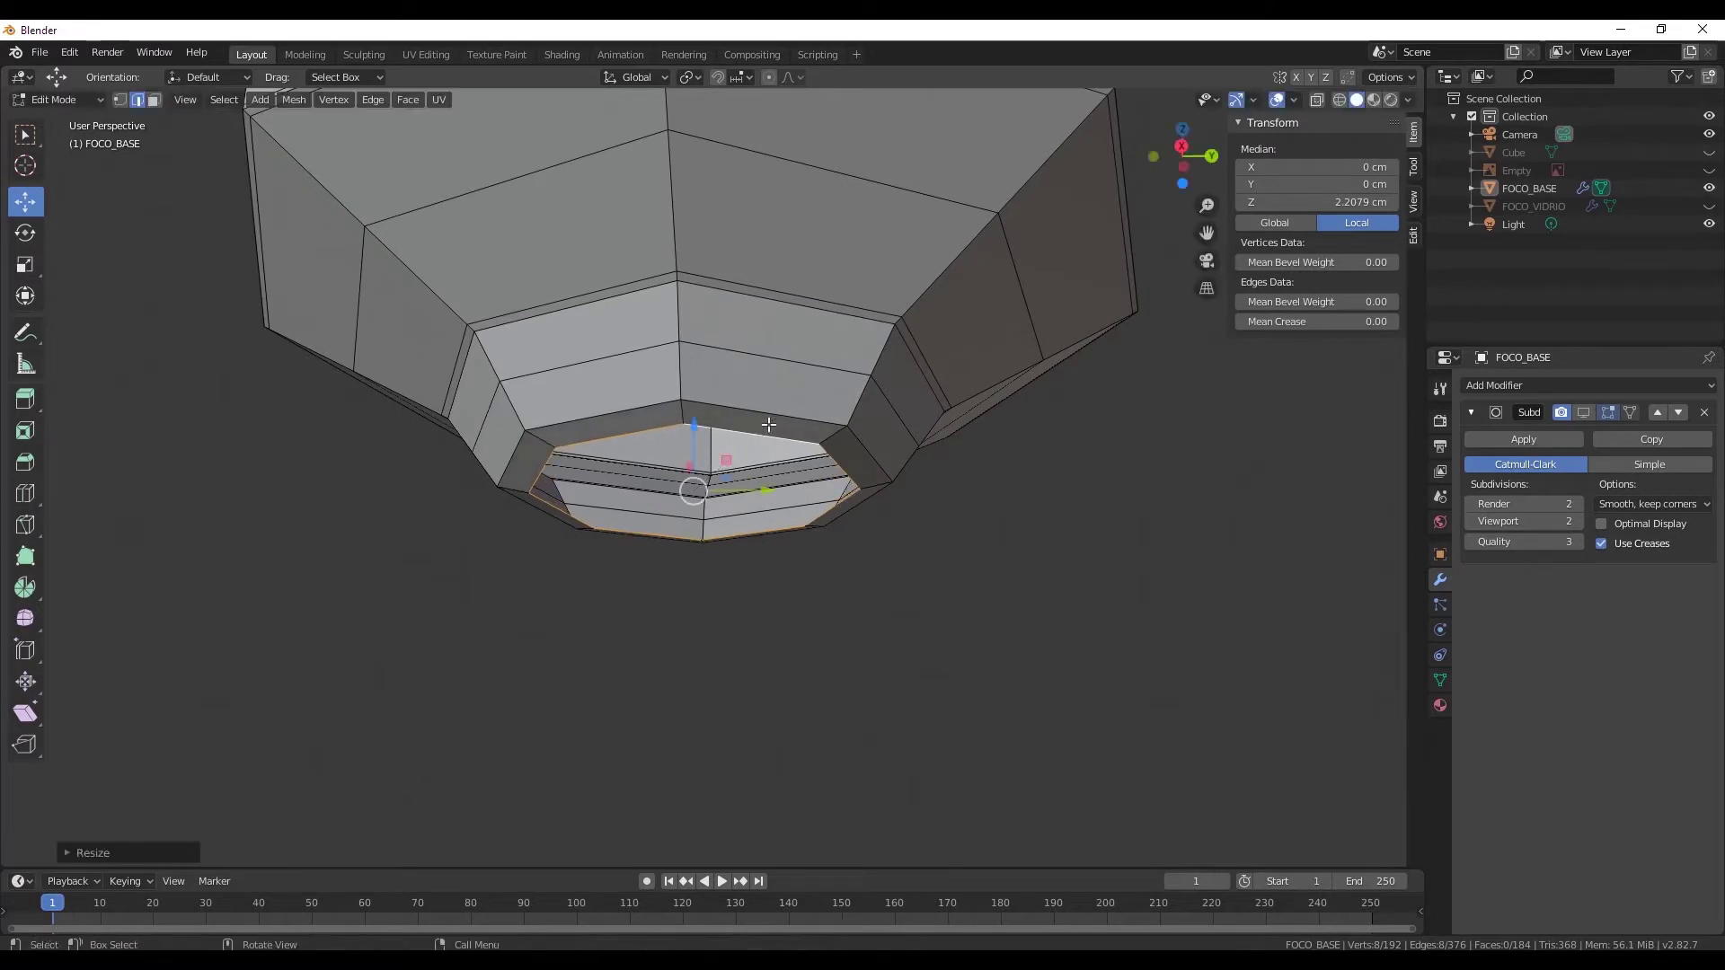
# - Adjust the bottom loop's height along Z and shrink it slightly
pyautogui.press('g')
pyautogui.press('z')
pyautogui.click(699, 454)
pyautogui.moveTo(699, 453); pyautogui.dragTo(732, 509, button='middle')
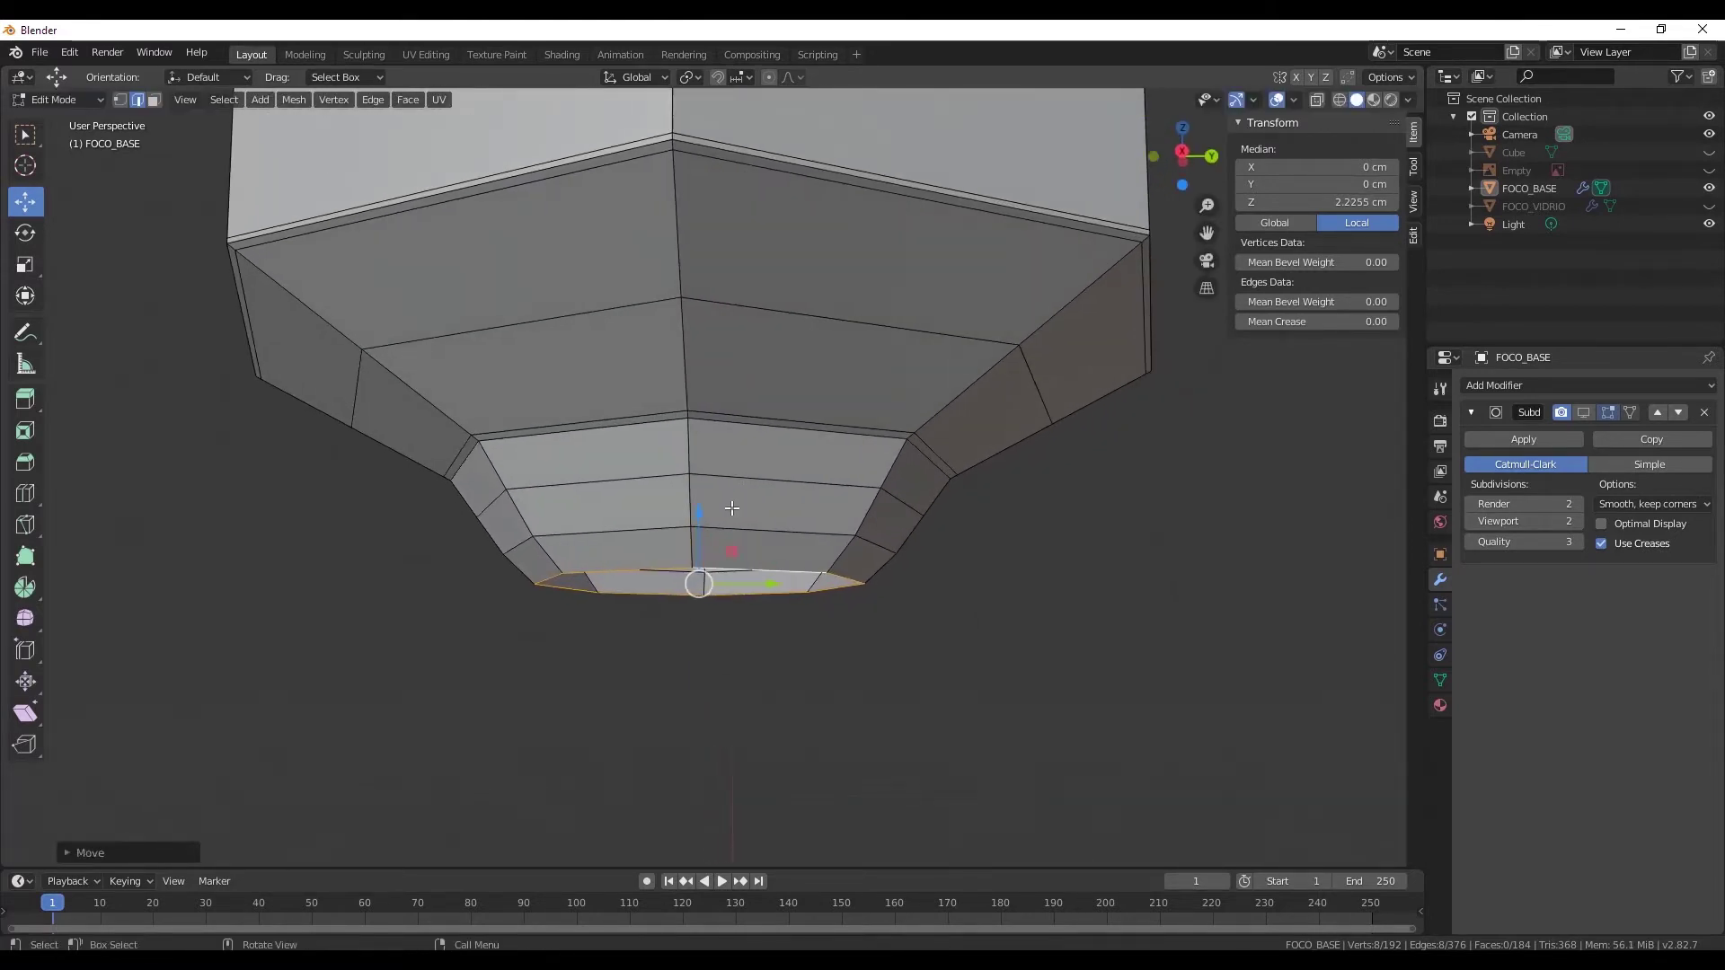
pyautogui.press('g')
pyautogui.press('z')
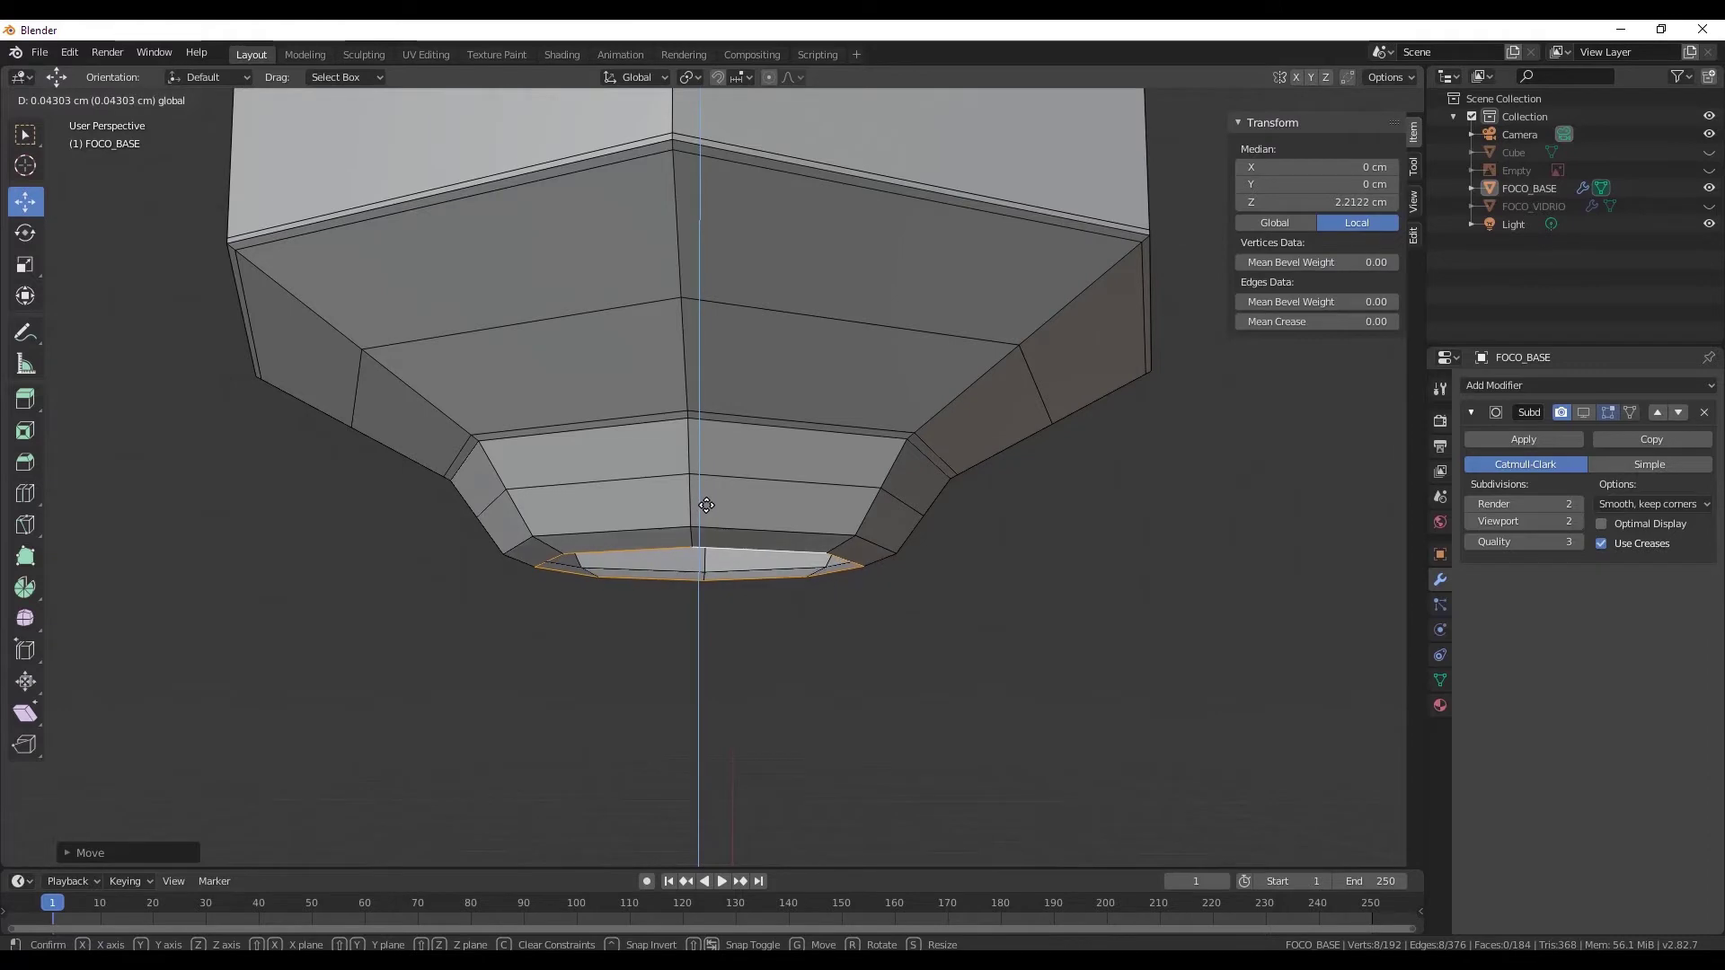
pyautogui.click(706, 505)
pyautogui.press('s')
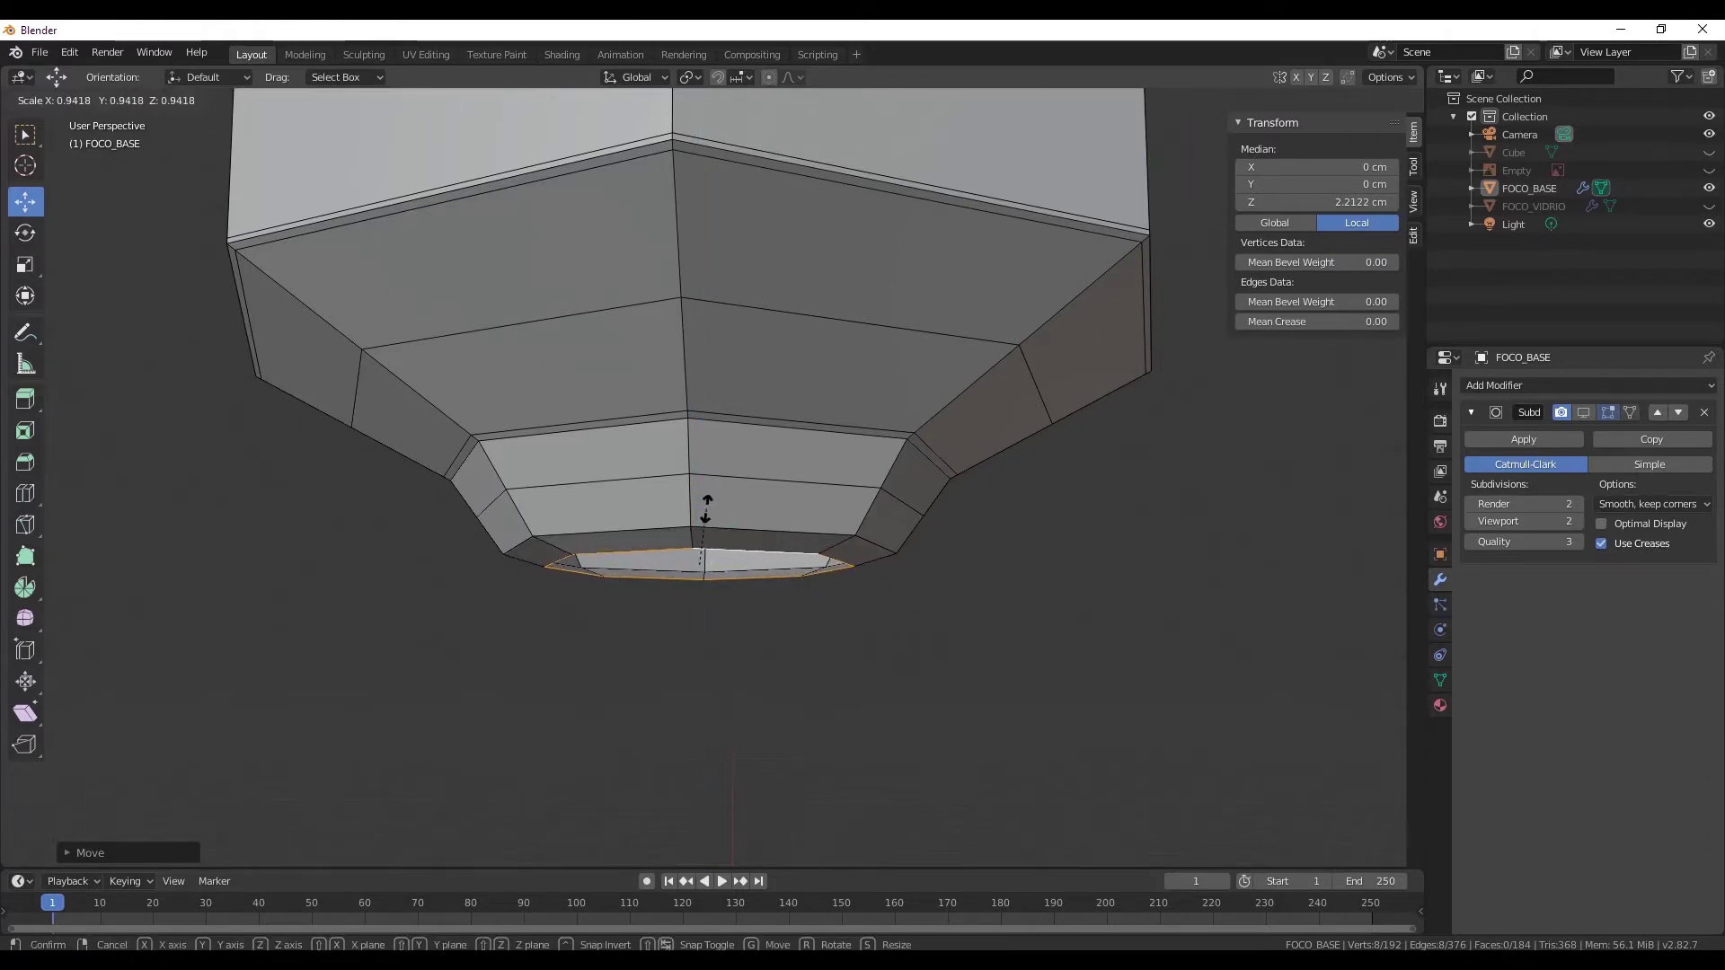
pyautogui.click(708, 505)
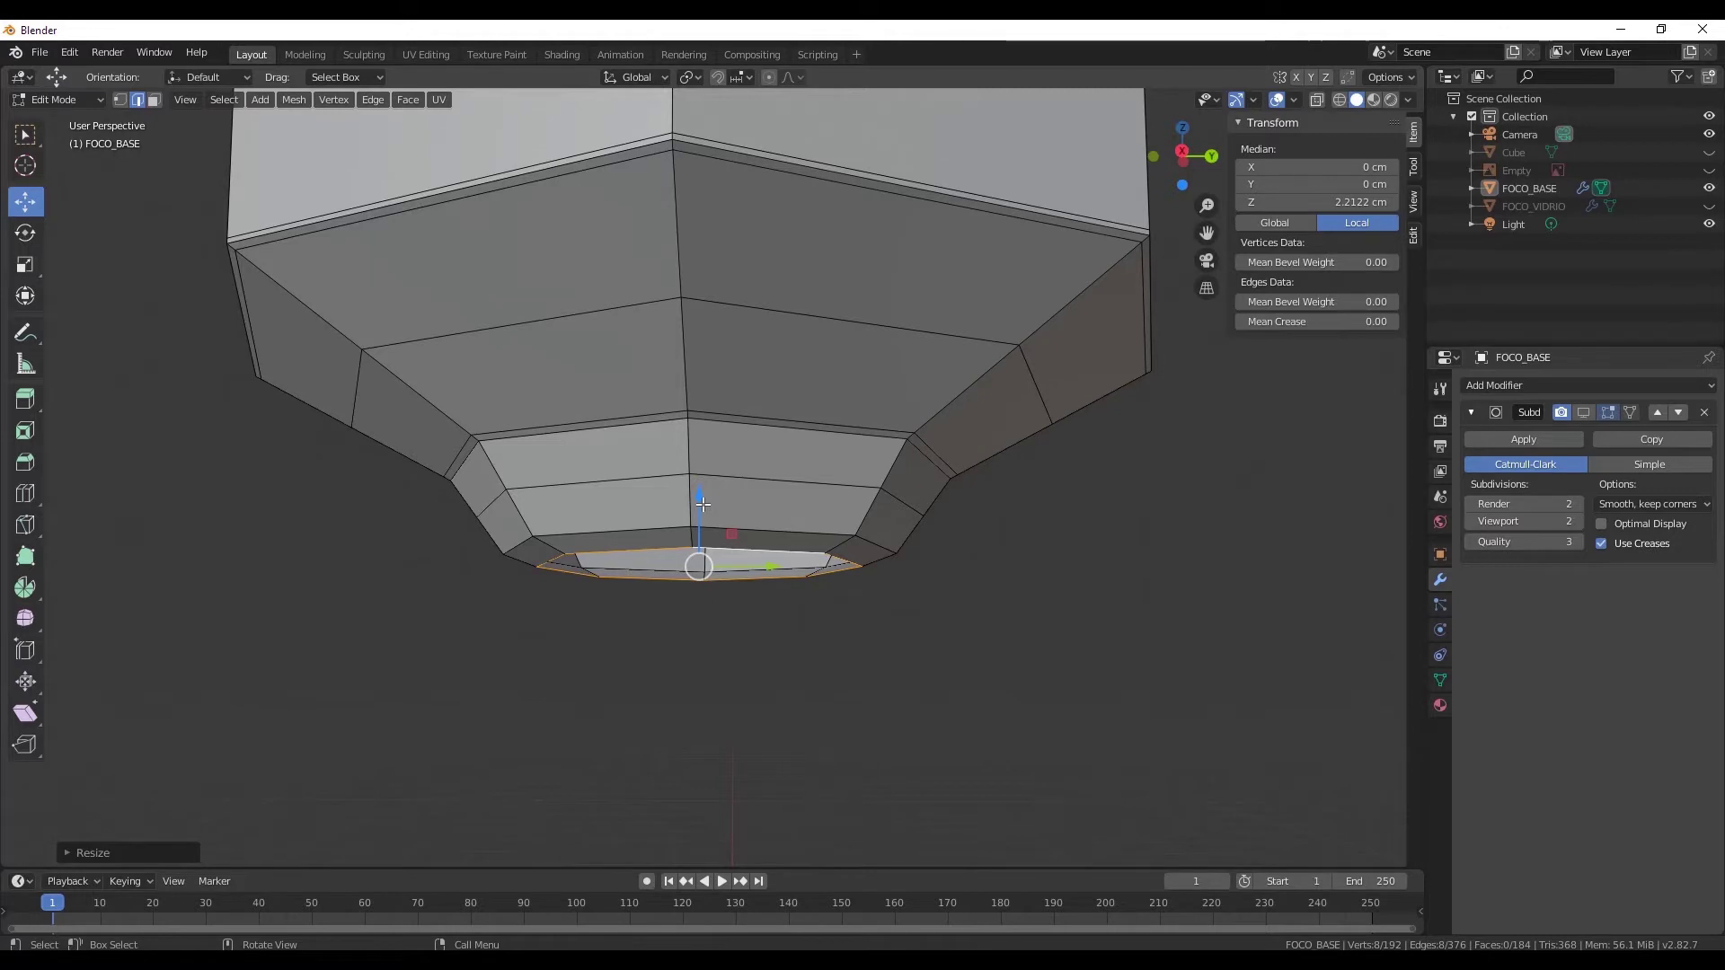
# - Extrude the bottom ring down along Z twice, scaling the new rings inward to about 0.59
pyautogui.press('e')
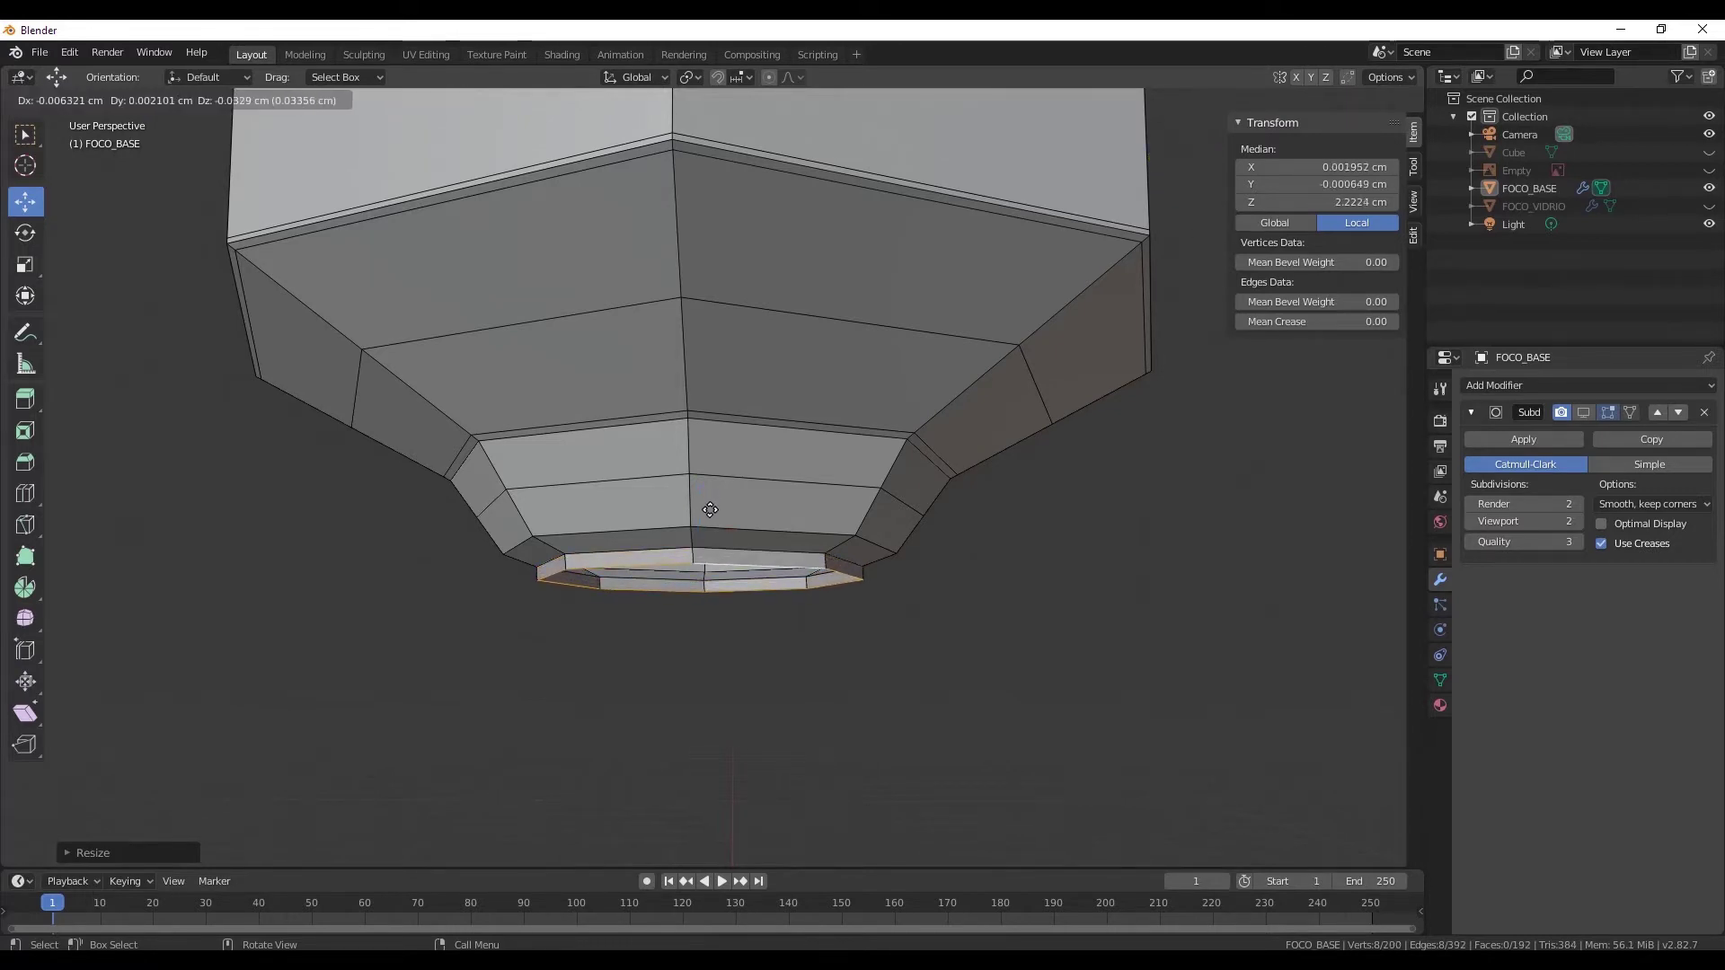
pyautogui.press('z')
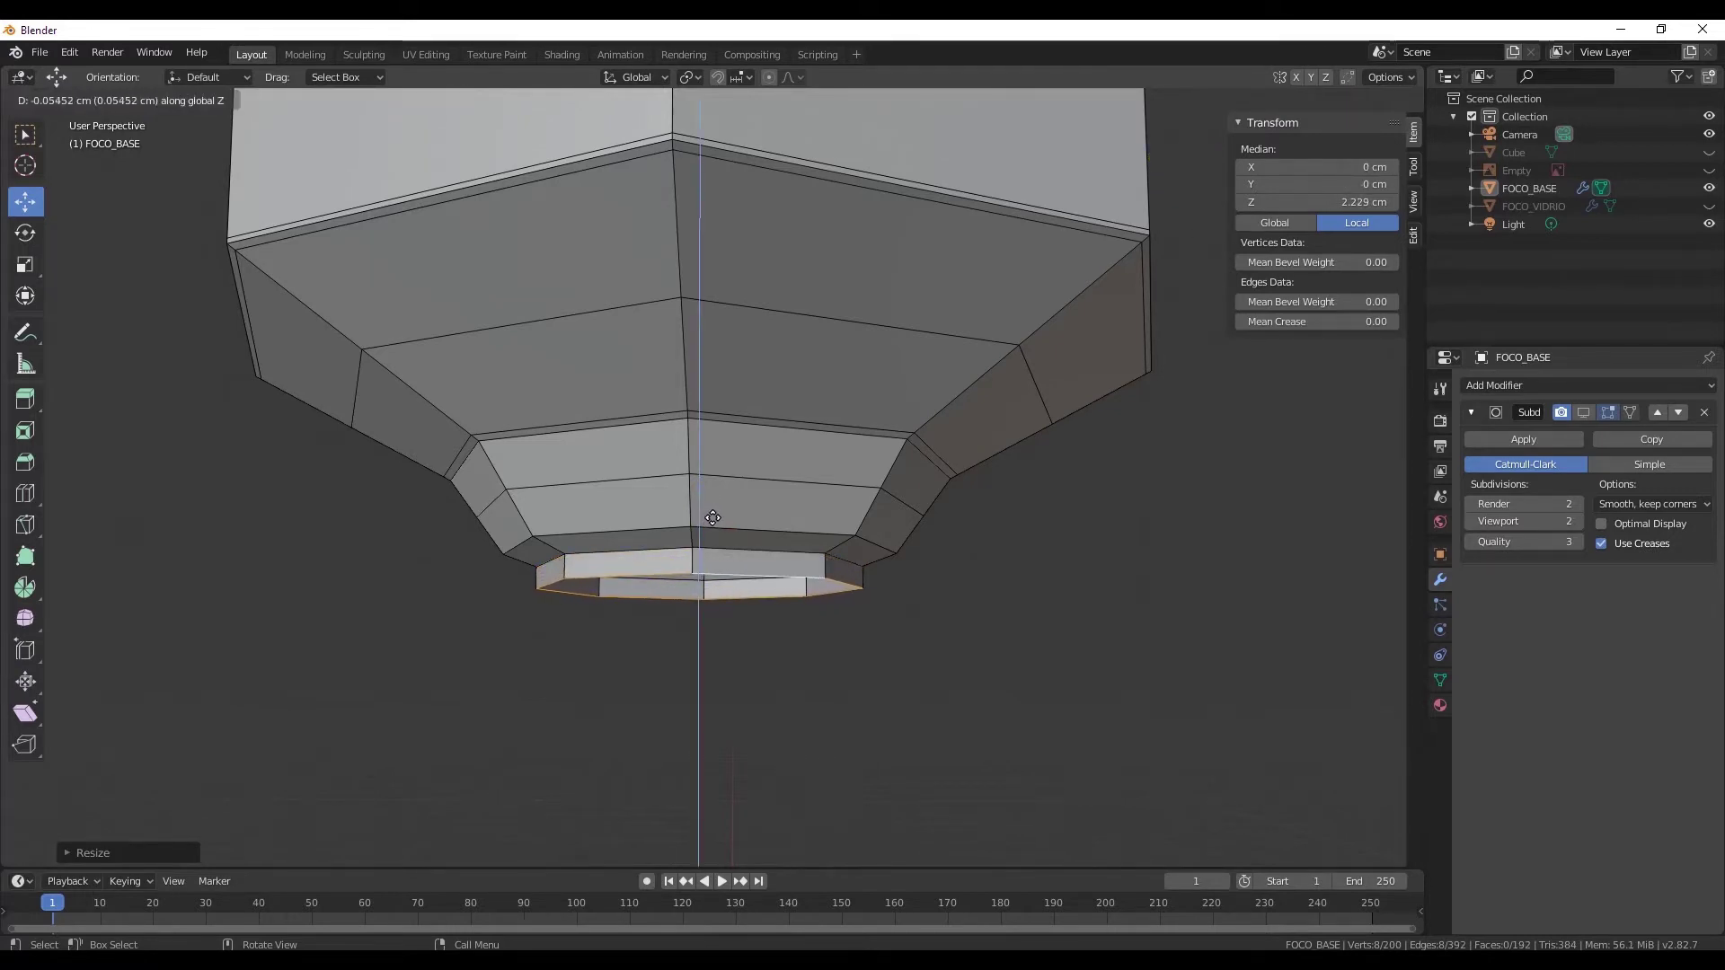
pyautogui.click(713, 511)
pyautogui.press('s')
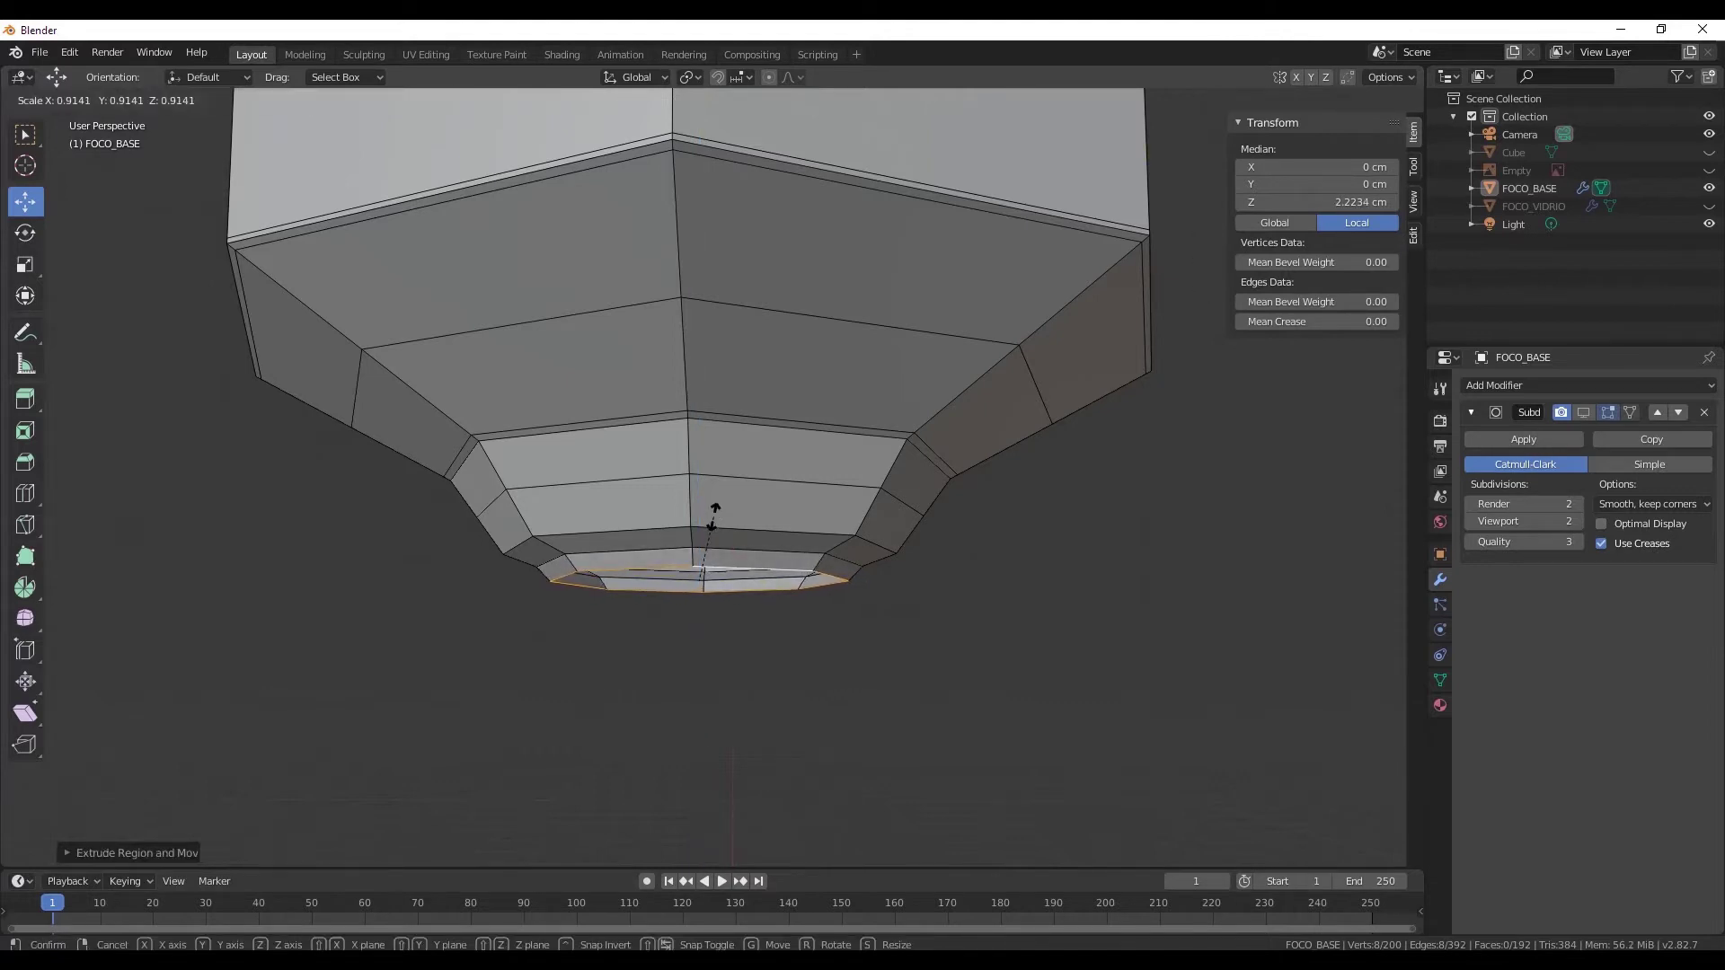
pyautogui.click(713, 519)
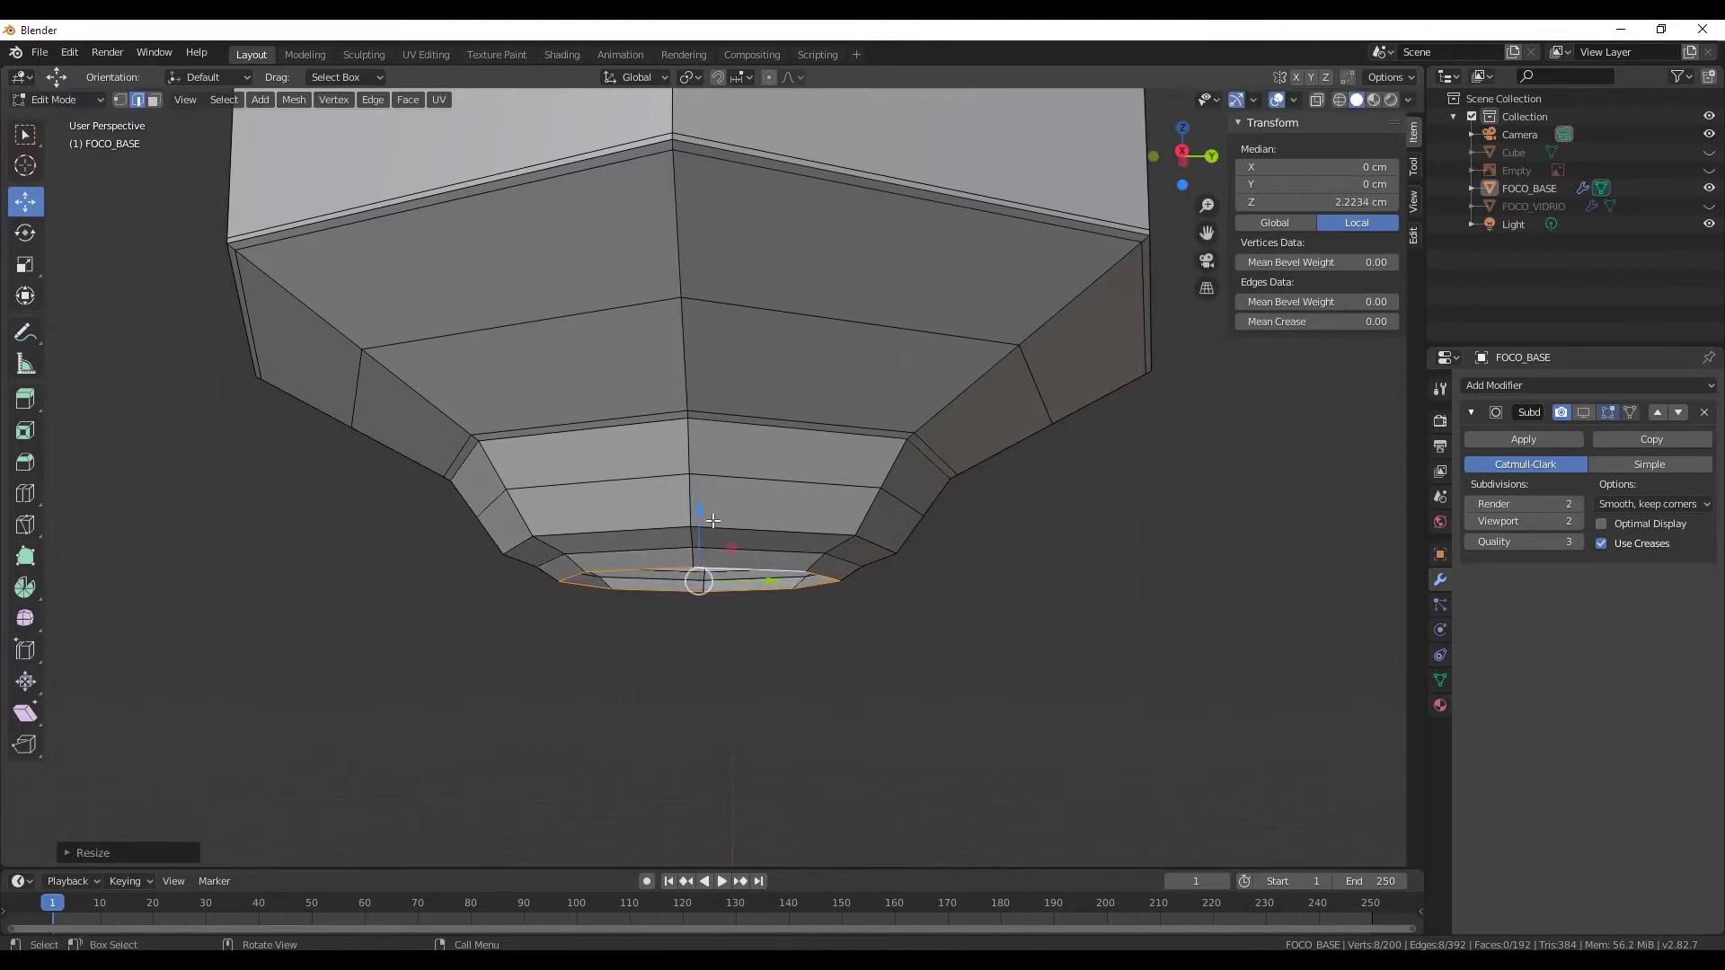
pyautogui.press('g')
pyautogui.press('z')
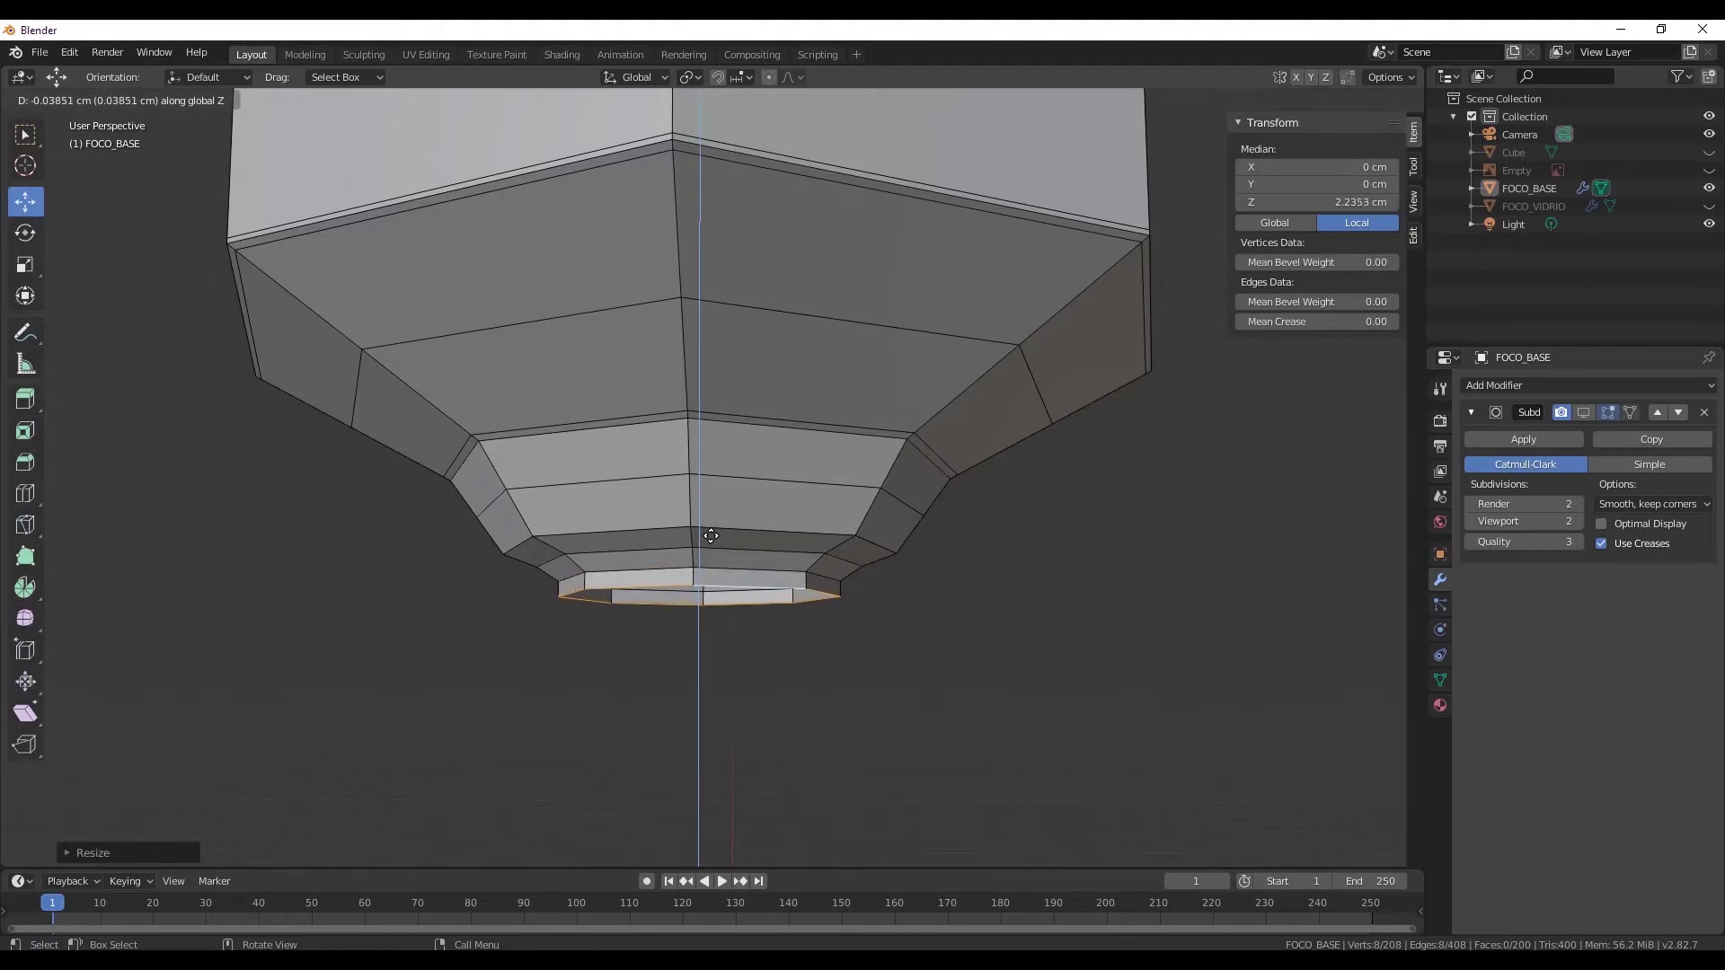
pyautogui.click(711, 537)
pyautogui.press('e')
pyautogui.click(709, 537)
pyautogui.press('s')
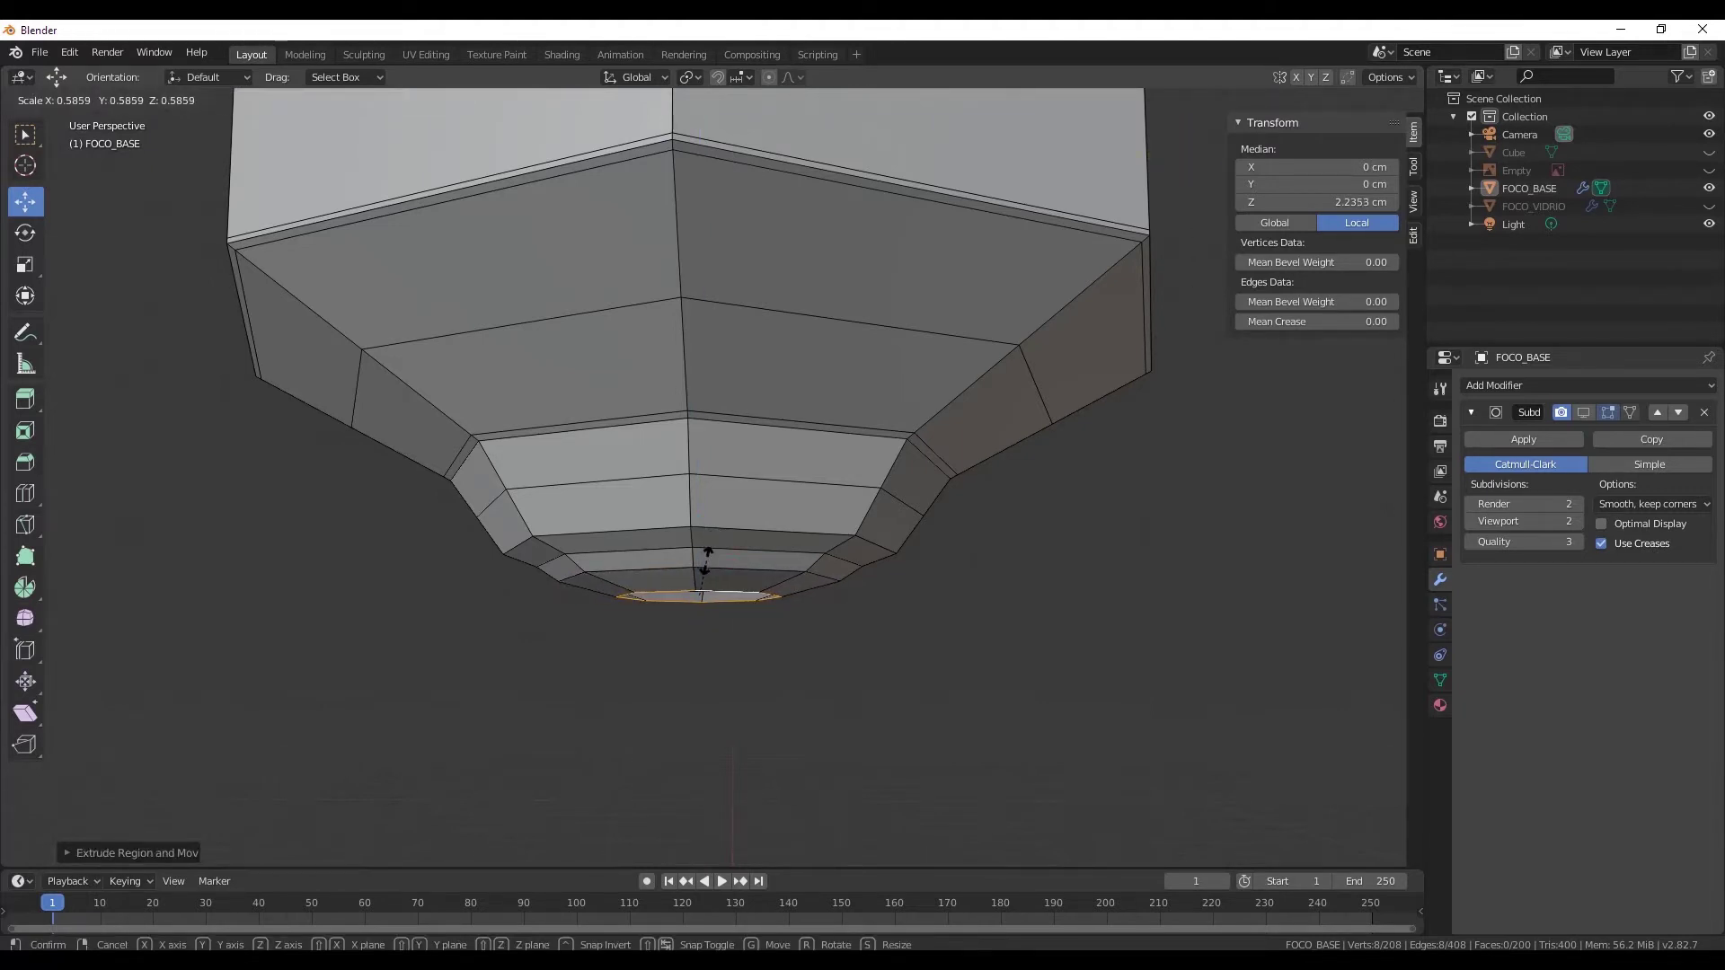
pyautogui.click(706, 559)
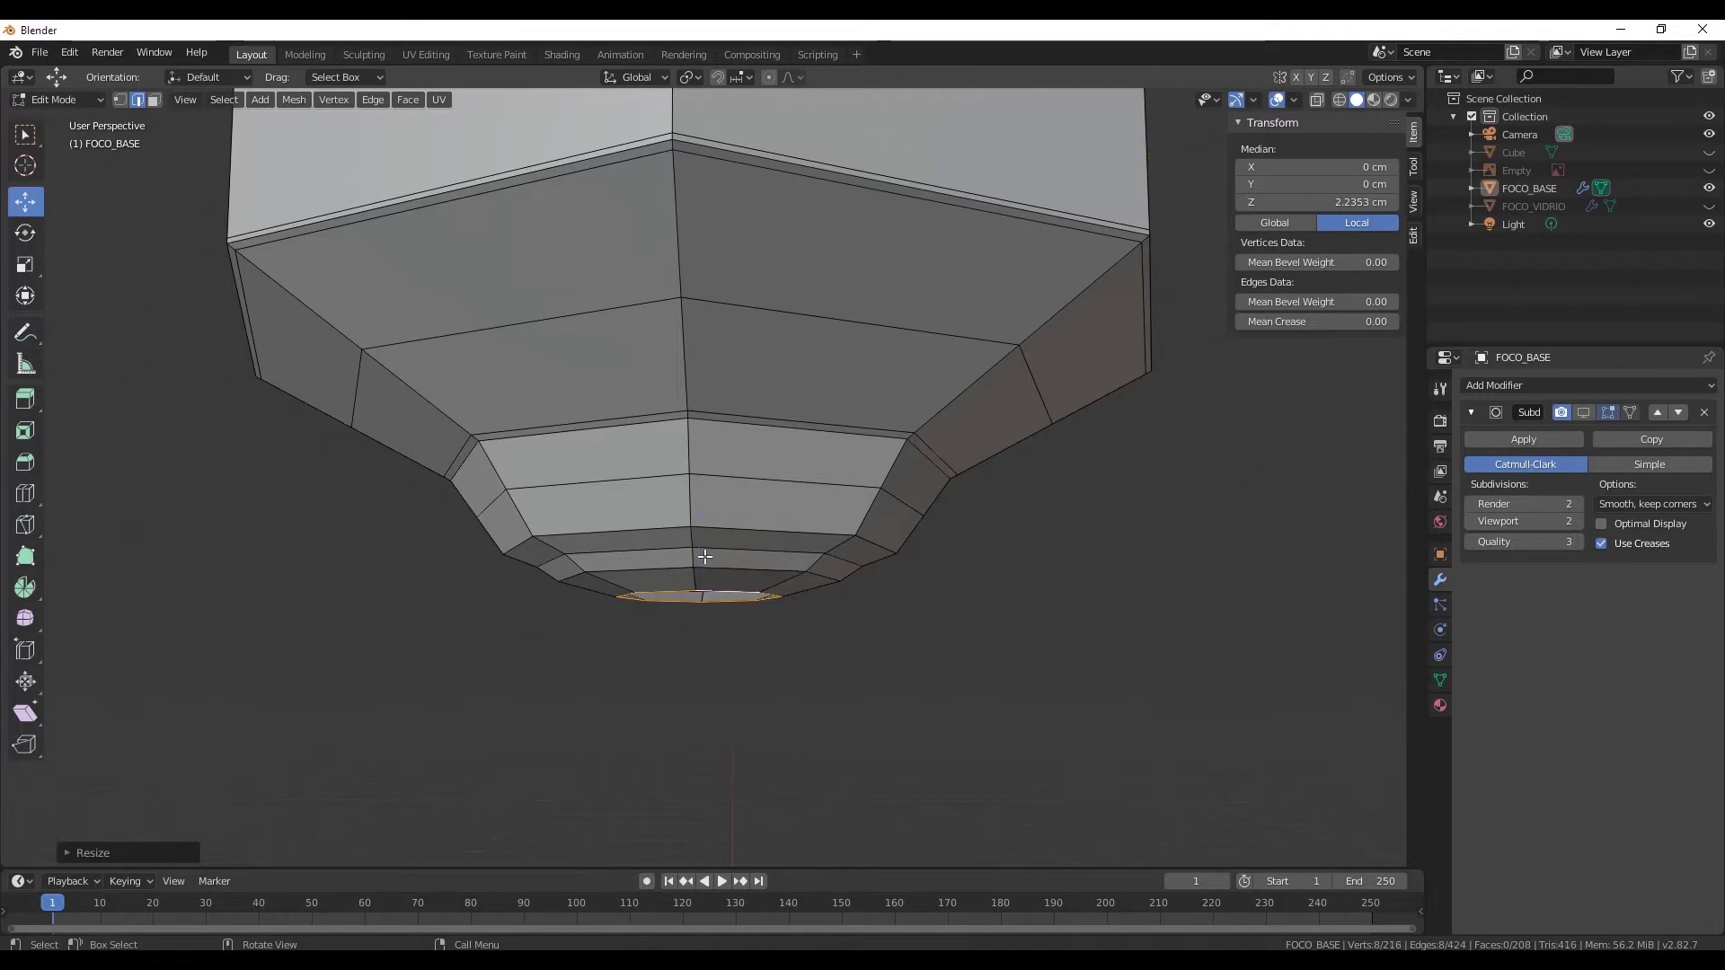
# - Try further moves of the tip ring along Z, cancelling them
pyautogui.press('g')
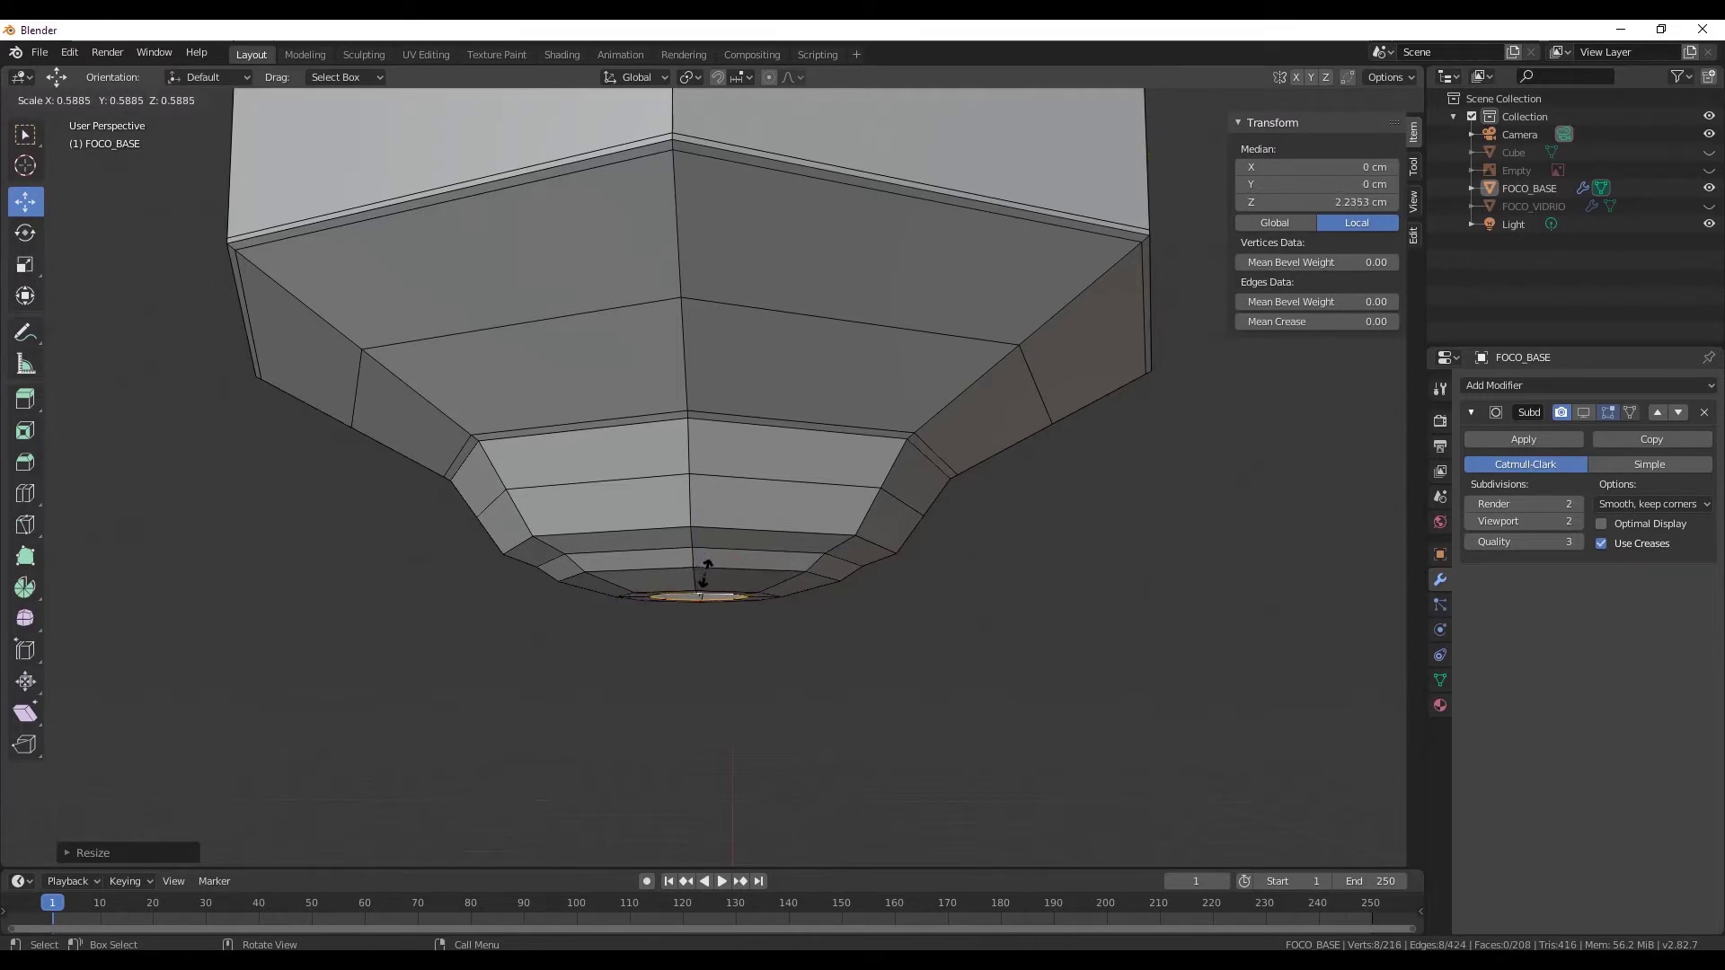
pyautogui.rightClick(708, 570)
pyautogui.moveTo(708, 569)
pyautogui.mouseDown(button='middle')
pyautogui.moveTo(712, 636)
pyautogui.moveTo(685, 375)
pyautogui.mouseUp(button='middle')
pyautogui.press('g')
pyautogui.press('z')
pyautogui.rightClick(686, 589)
# - Select two opposite edges of the small opening and apply Bridge Edge Loops
pyautogui.click(685, 375)
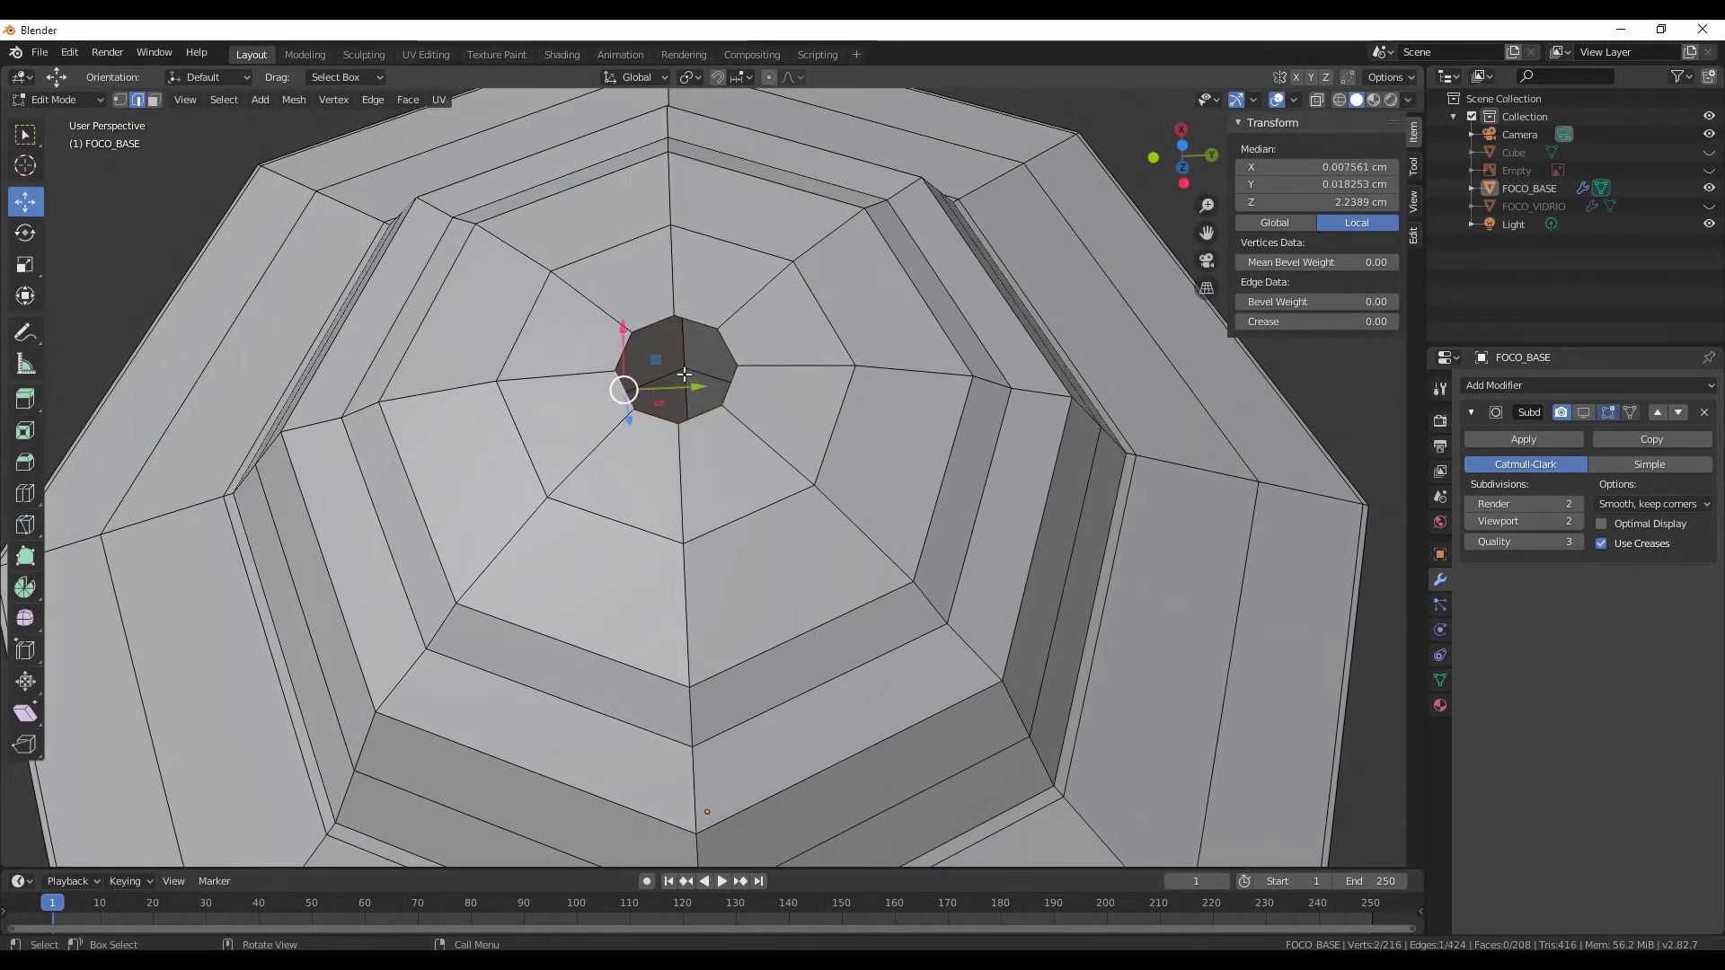
pyautogui.keyDown('ctrl'); pyautogui.click(726, 350); pyautogui.keyUp('ctrl')
pyautogui.moveTo(725, 351); pyautogui.dragTo(673, 406, button='middle')
pyautogui.click(617, 437)
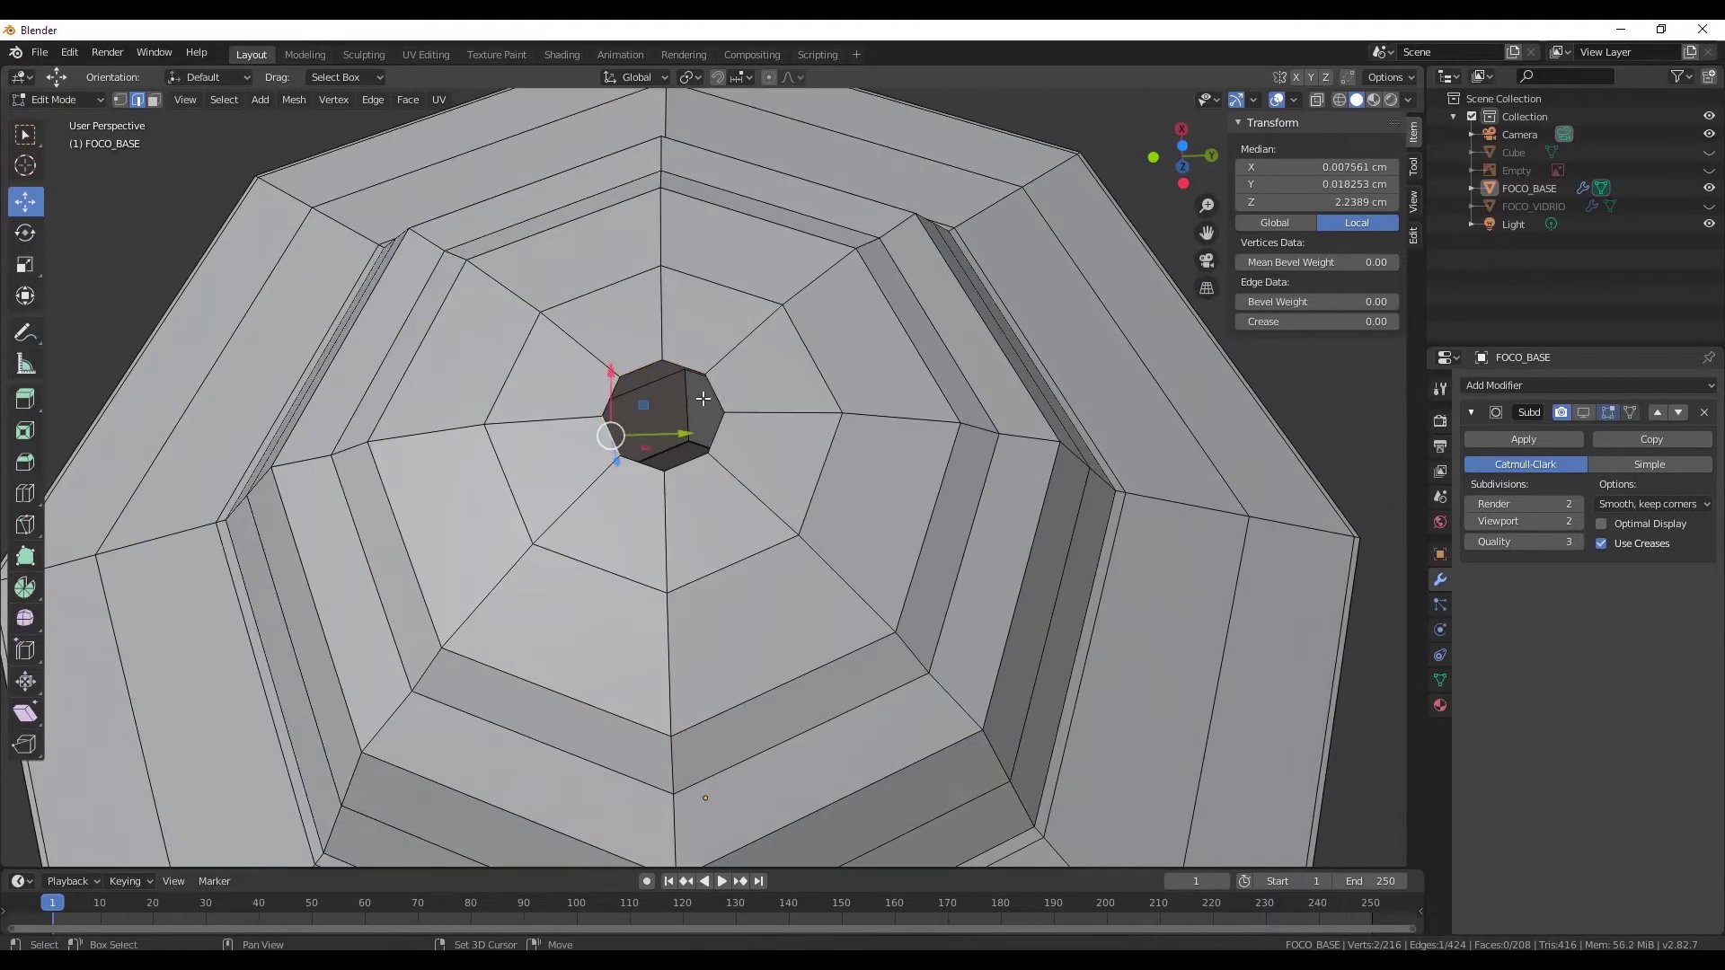
pyautogui.rightClick(618, 442)
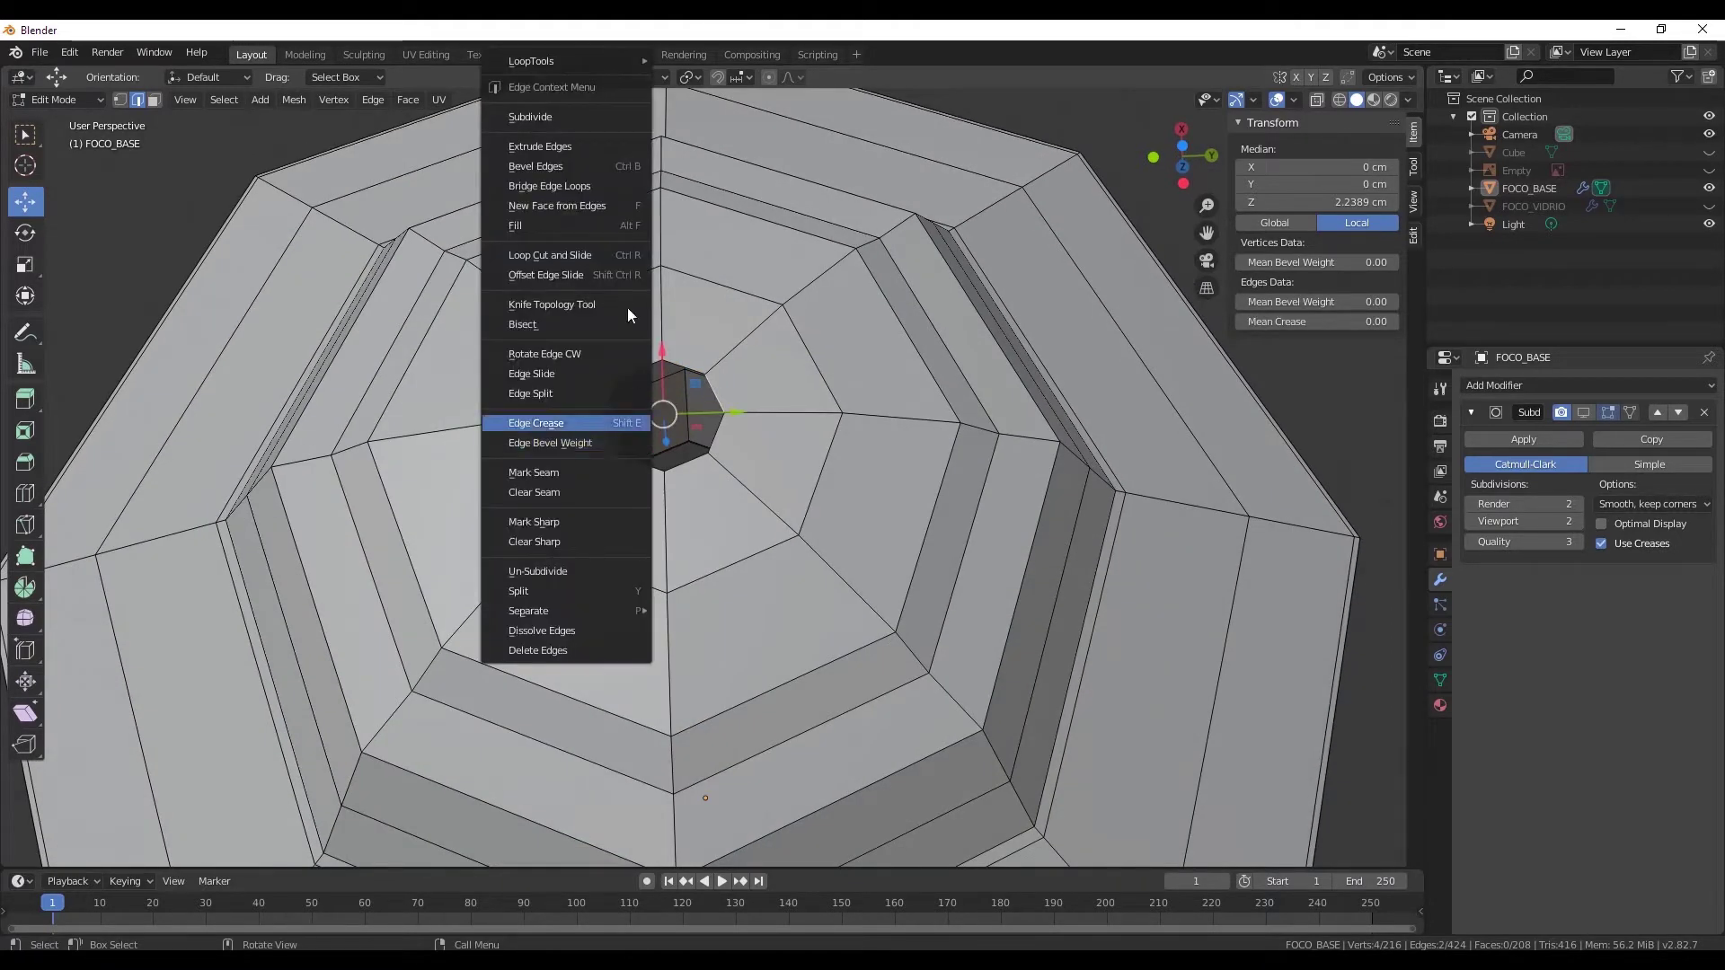
pyautogui.click(564, 185)
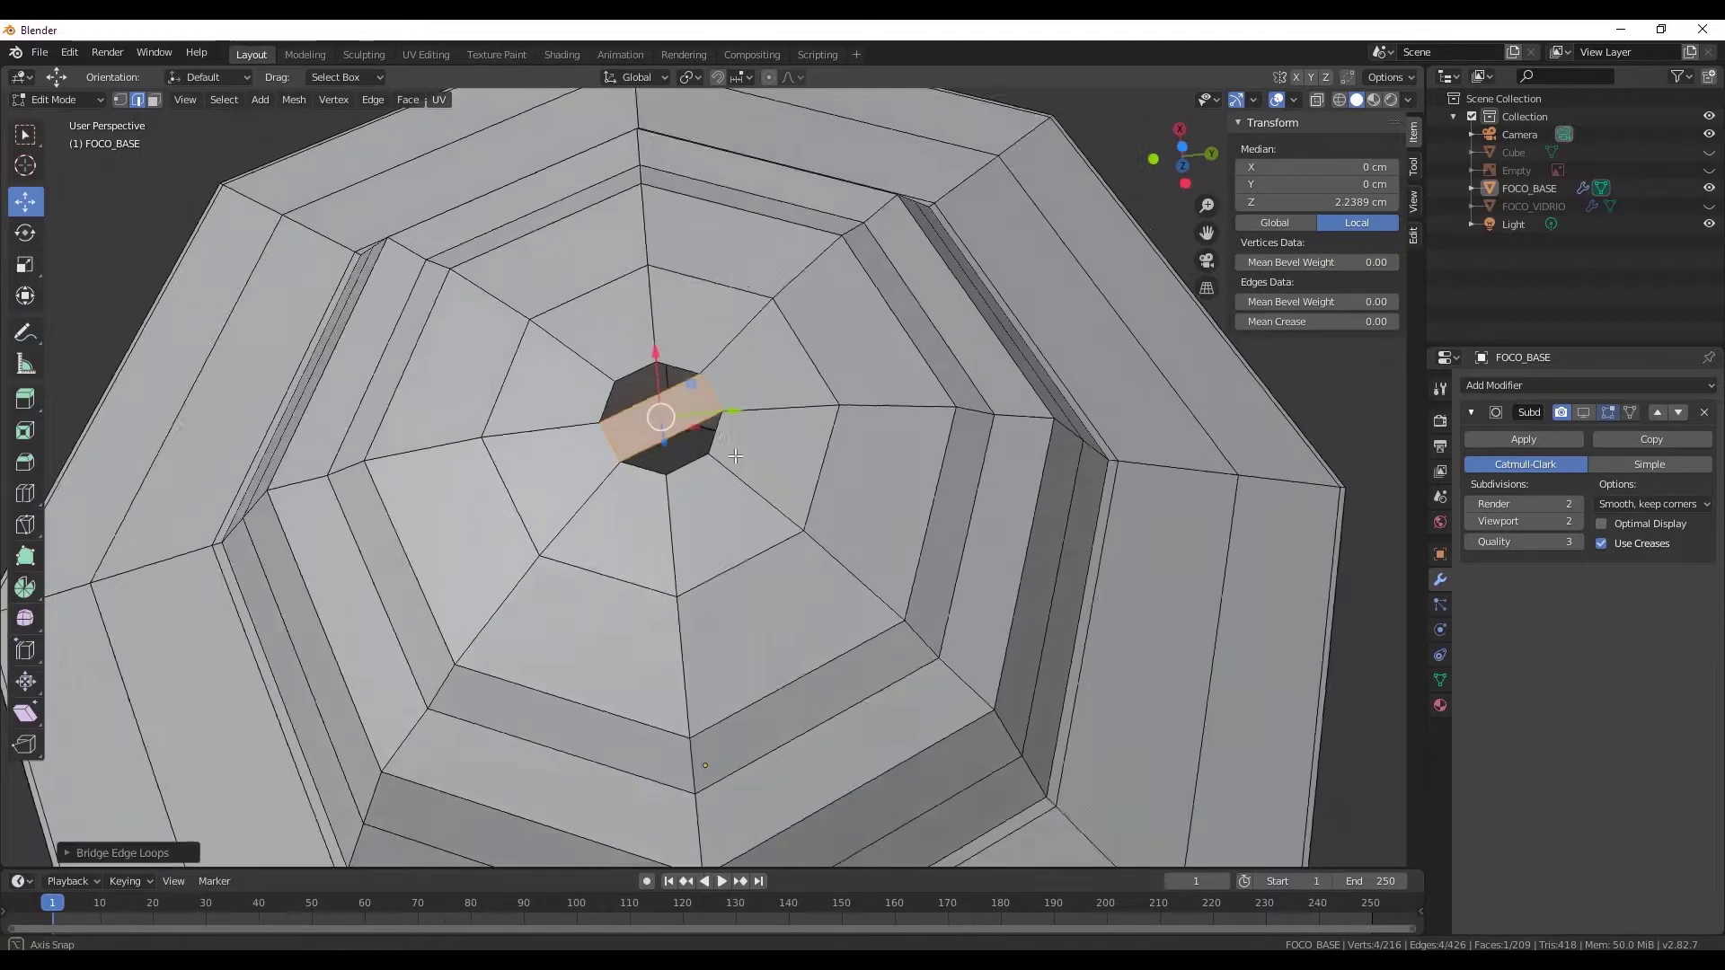
pyautogui.moveTo(564, 185)
pyautogui.mouseDown(button='middle')
pyautogui.moveTo(898, 488)
pyautogui.moveTo(655, 553)
pyautogui.mouseUp(button='middle')
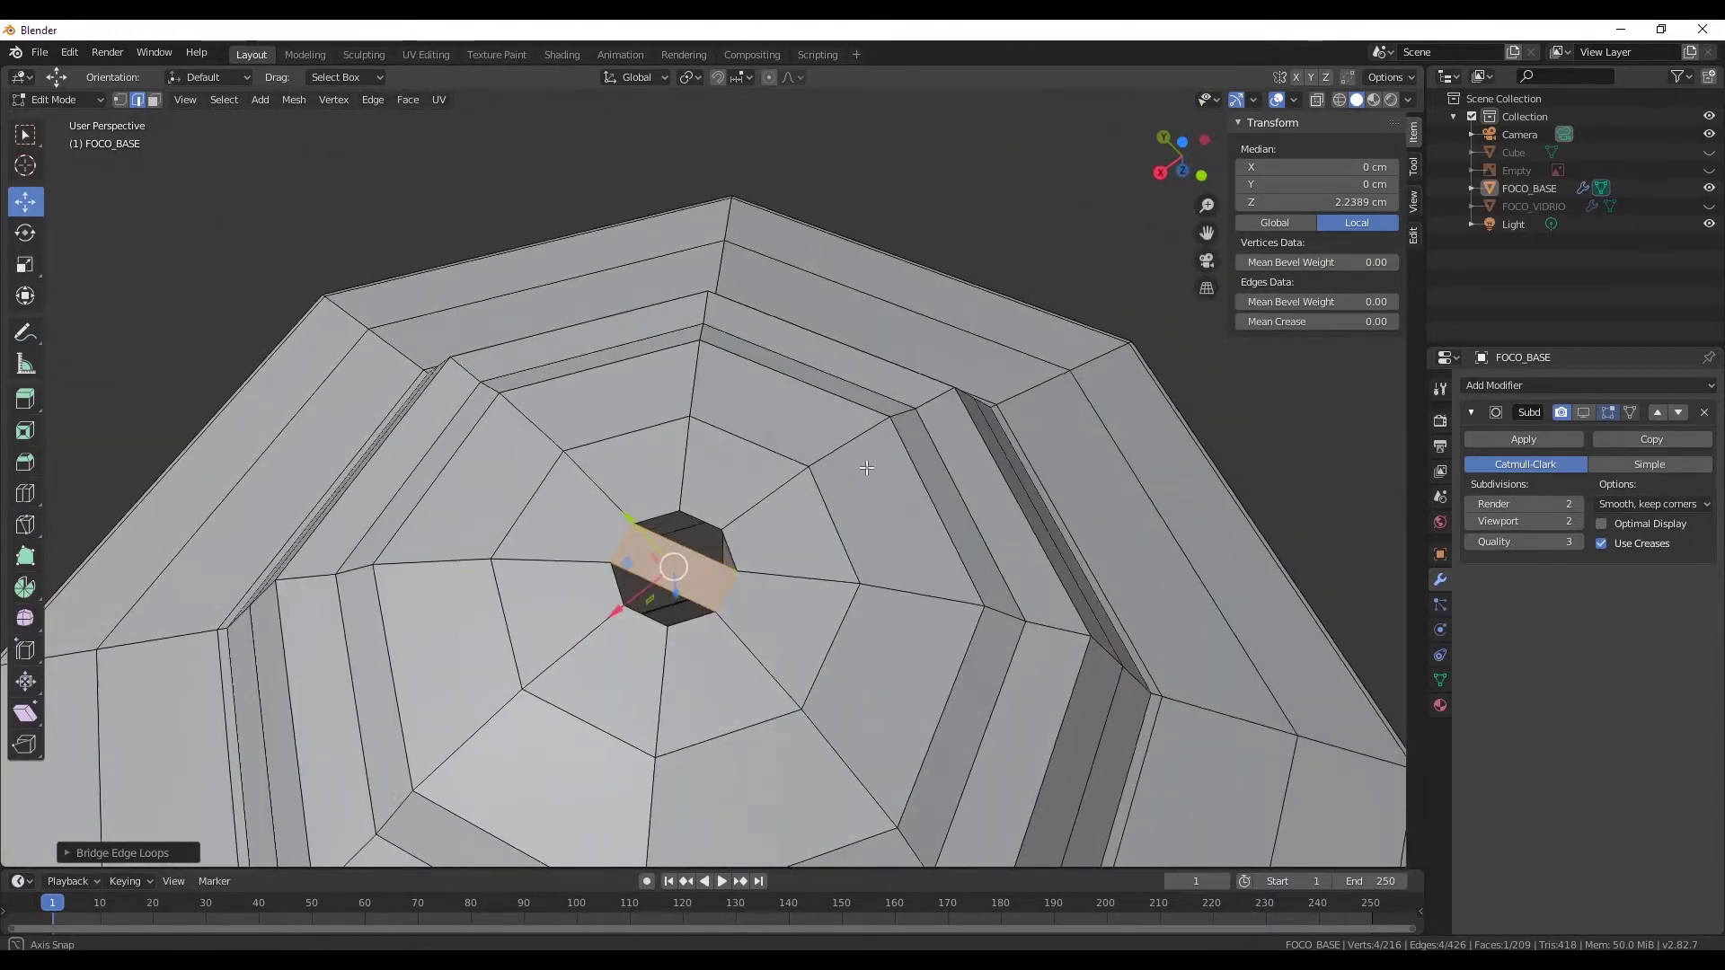
# - Inspect the new bridging strip, dismissing the edge menu and selecting its edges
pyautogui.rightClick(655, 553)
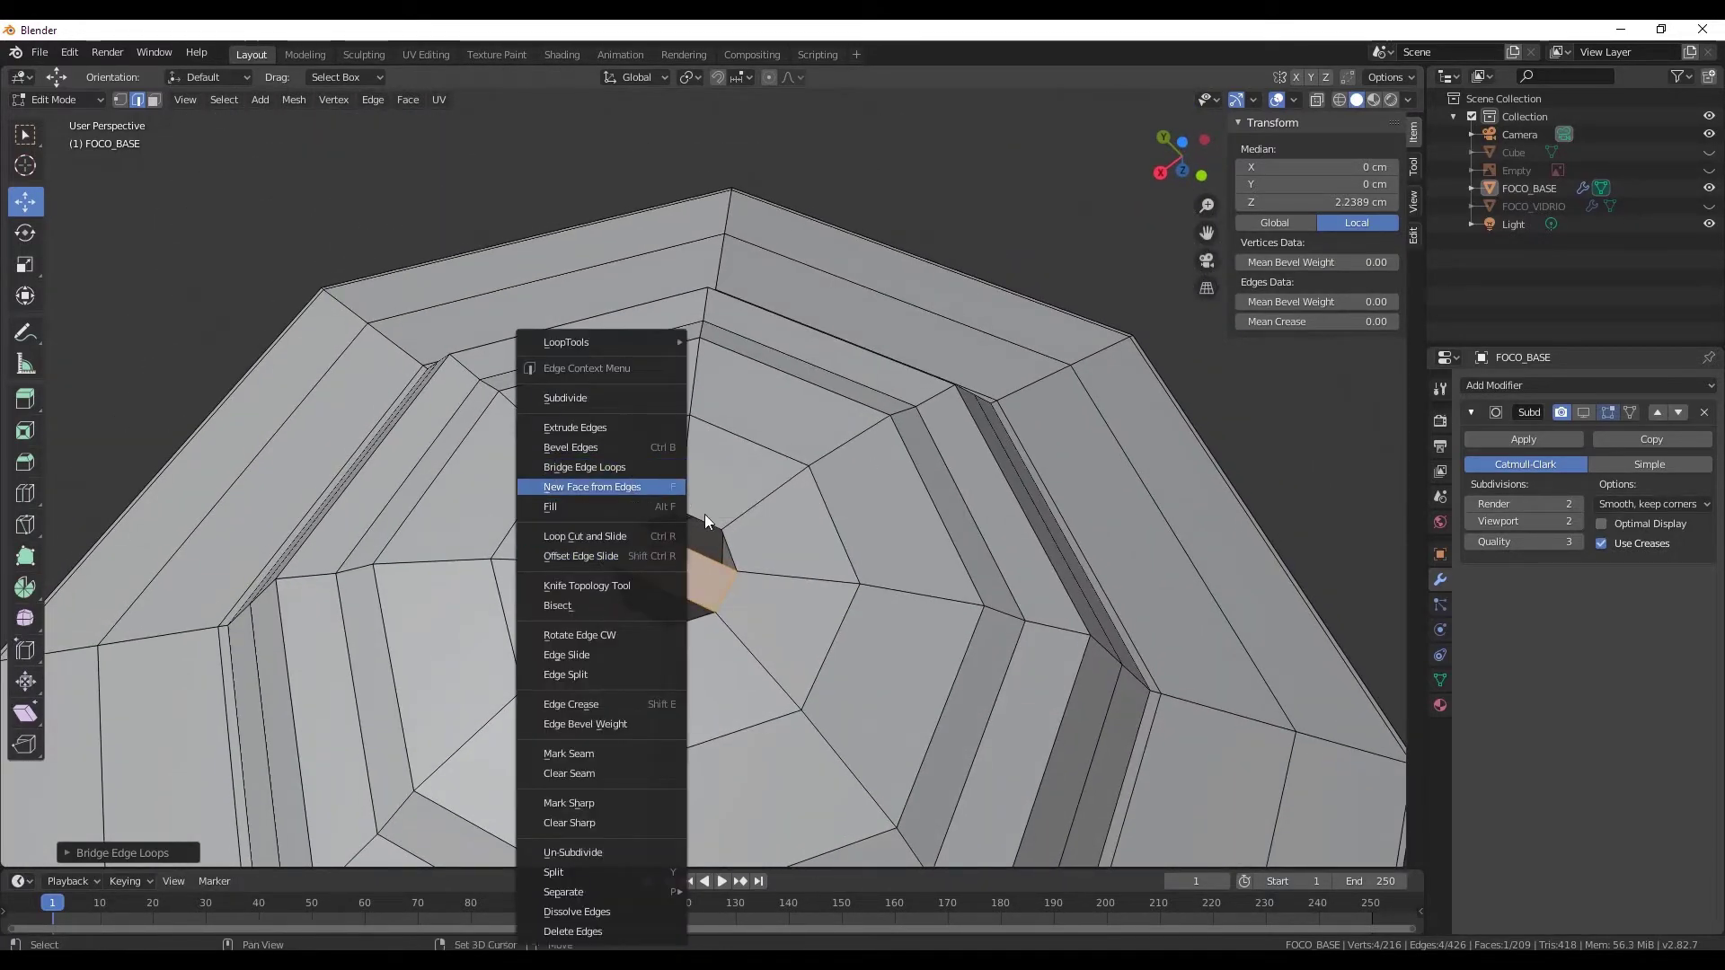
pyautogui.moveTo(705, 514)
pyautogui.mouseDown(button='middle')
pyautogui.moveTo(690, 470)
pyautogui.moveTo(814, 506)
pyautogui.moveTo(746, 453)
pyautogui.mouseUp(button='middle')
pyautogui.scroll(3, 814, 505)
pyautogui.click(734, 435)
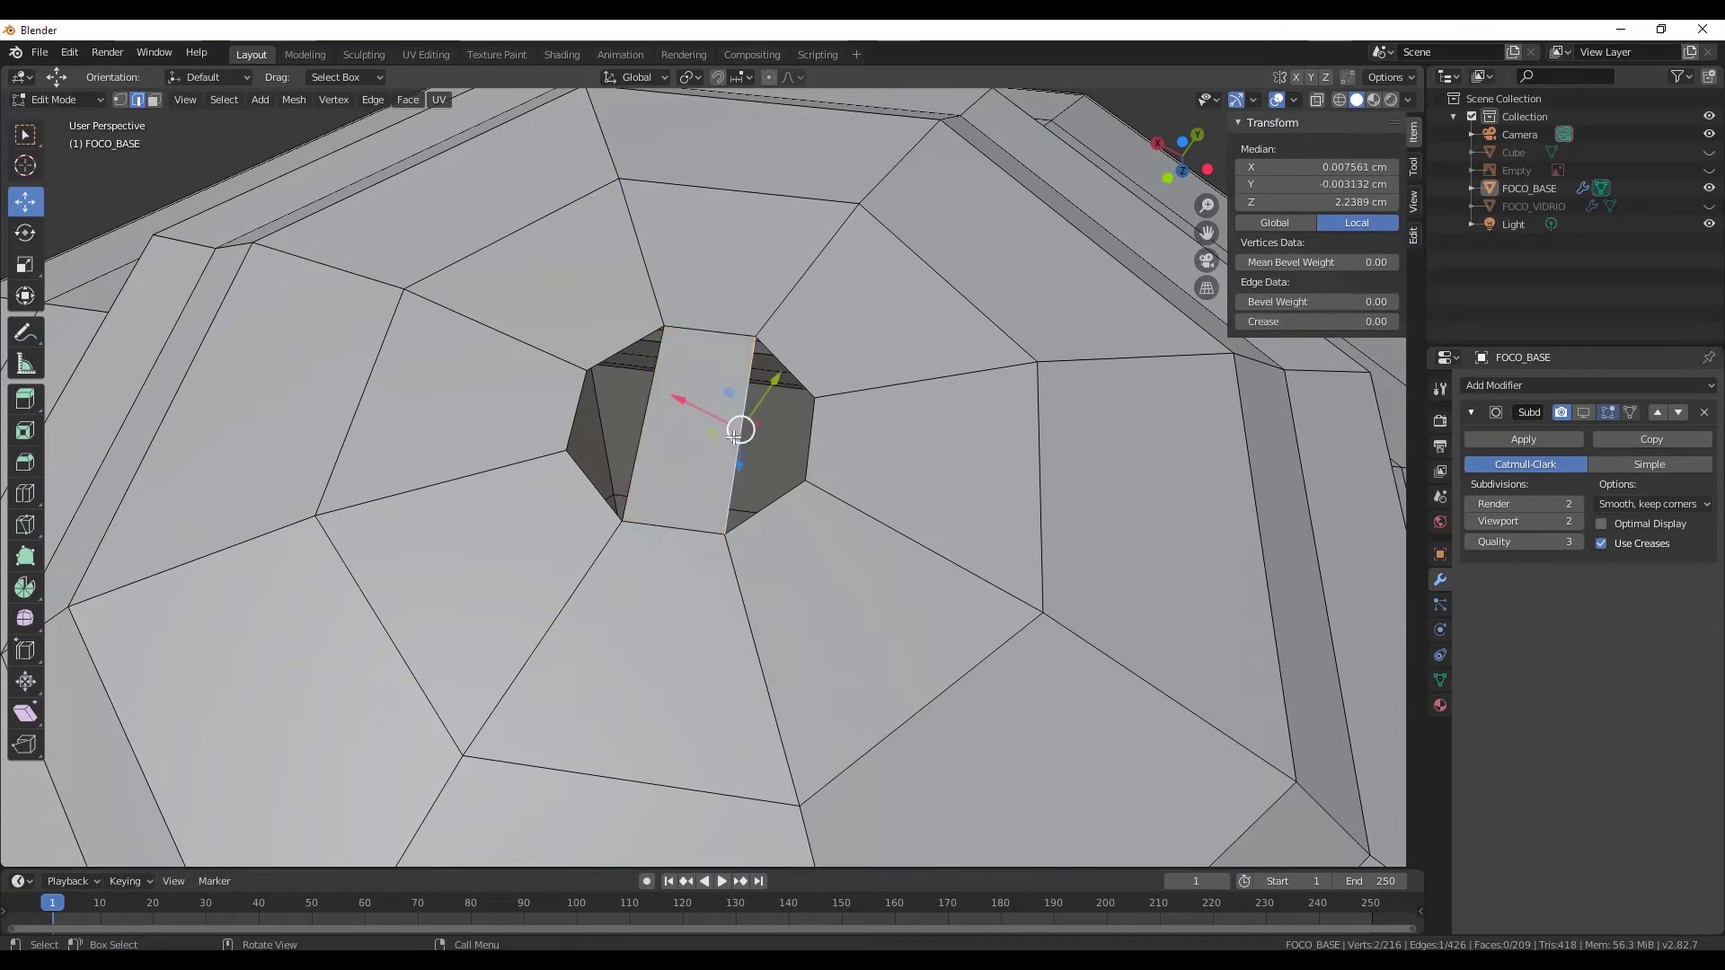
pyautogui.keyDown('ctrl'); pyautogui.click(644, 420); pyautogui.keyUp('ctrl')
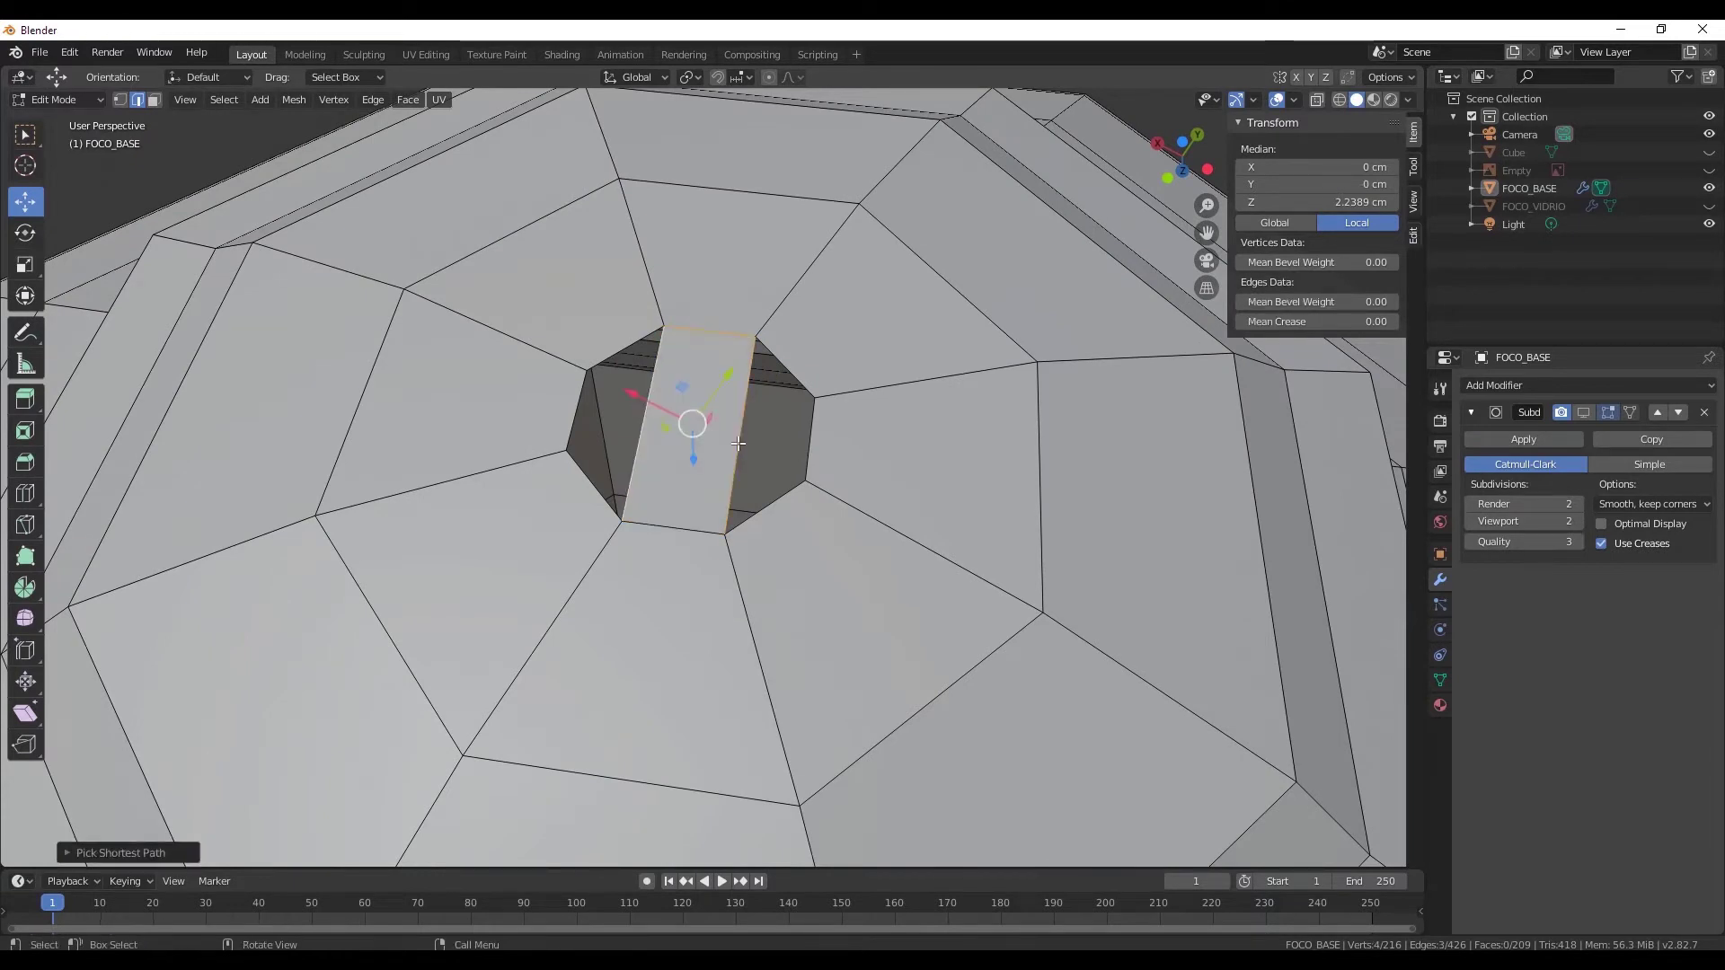
pyautogui.click(738, 442)
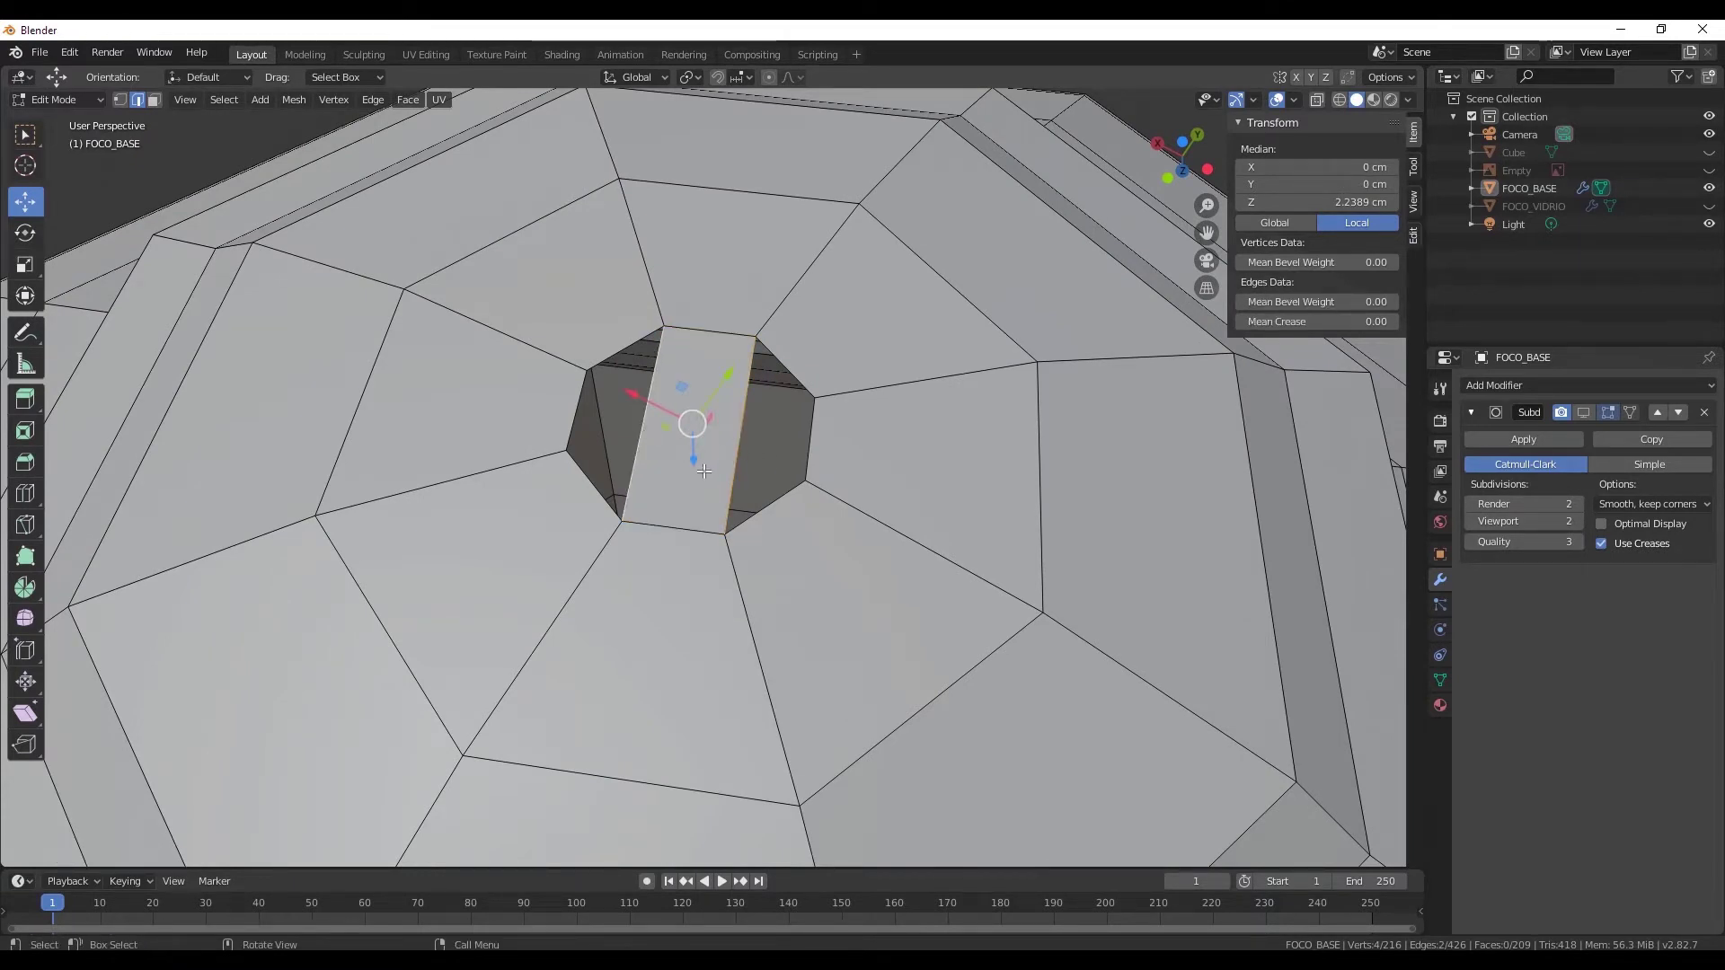
pyautogui.moveTo(703, 471); pyautogui.dragTo(854, 385, button='middle')
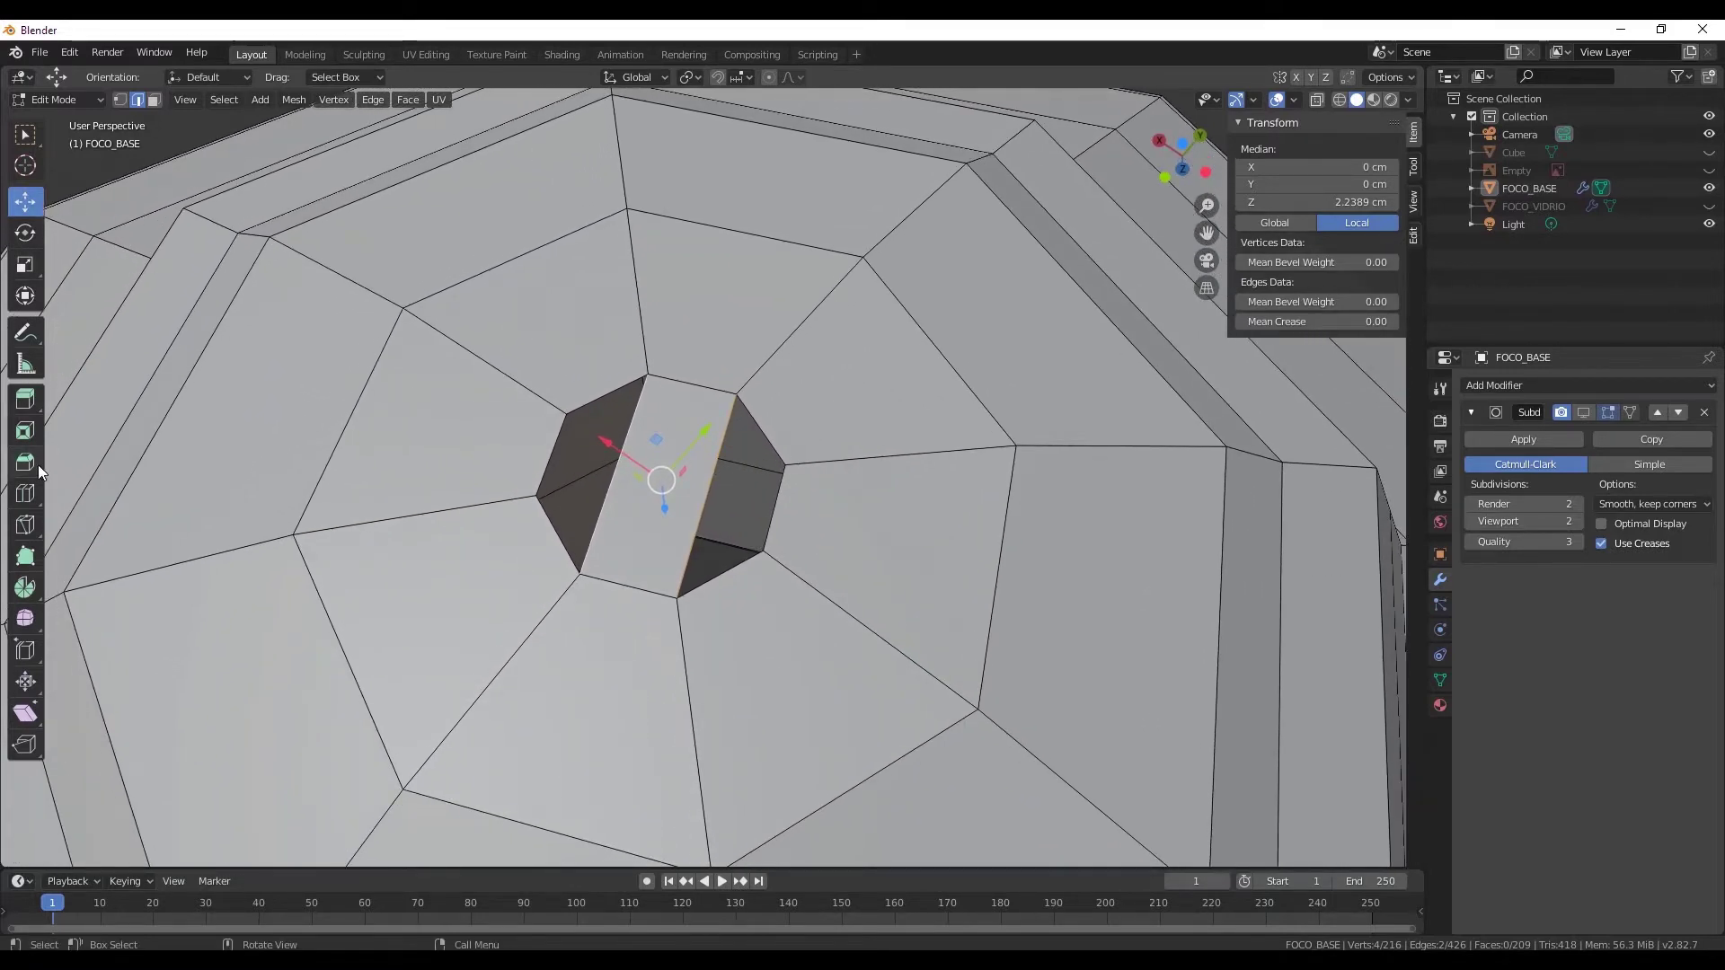
# - Loop cut across the bridging strip and fill the right-hand gap with a face
pyautogui.click(25, 493)
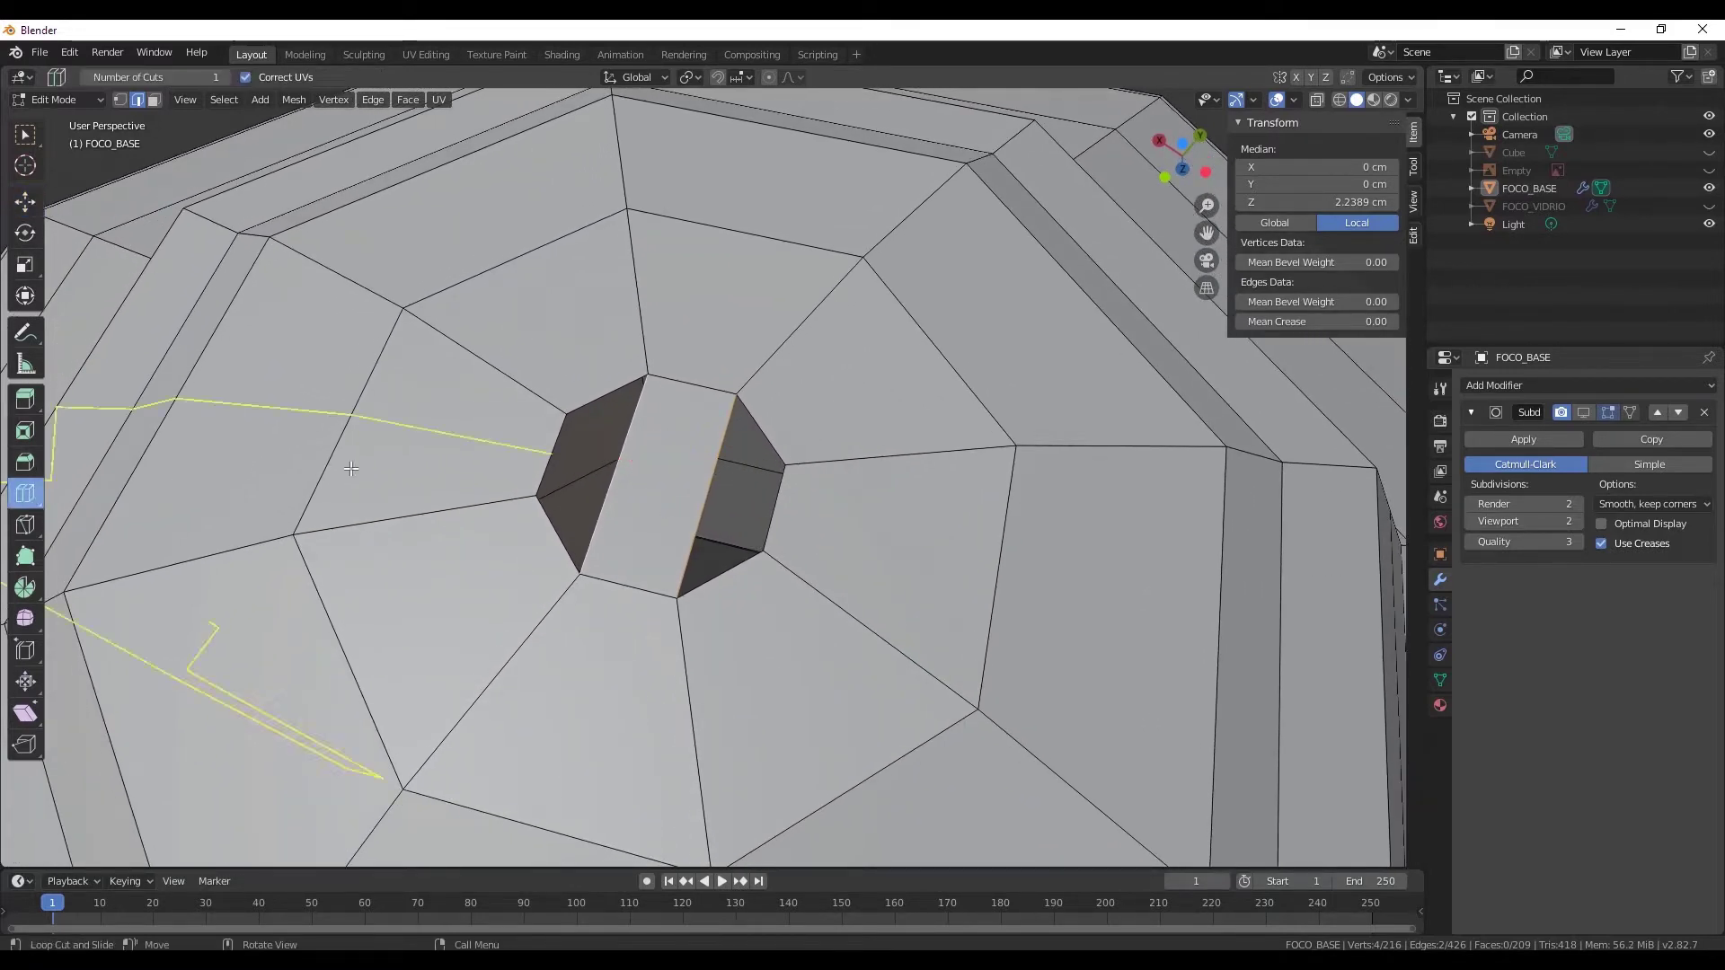
pyautogui.click(707, 488)
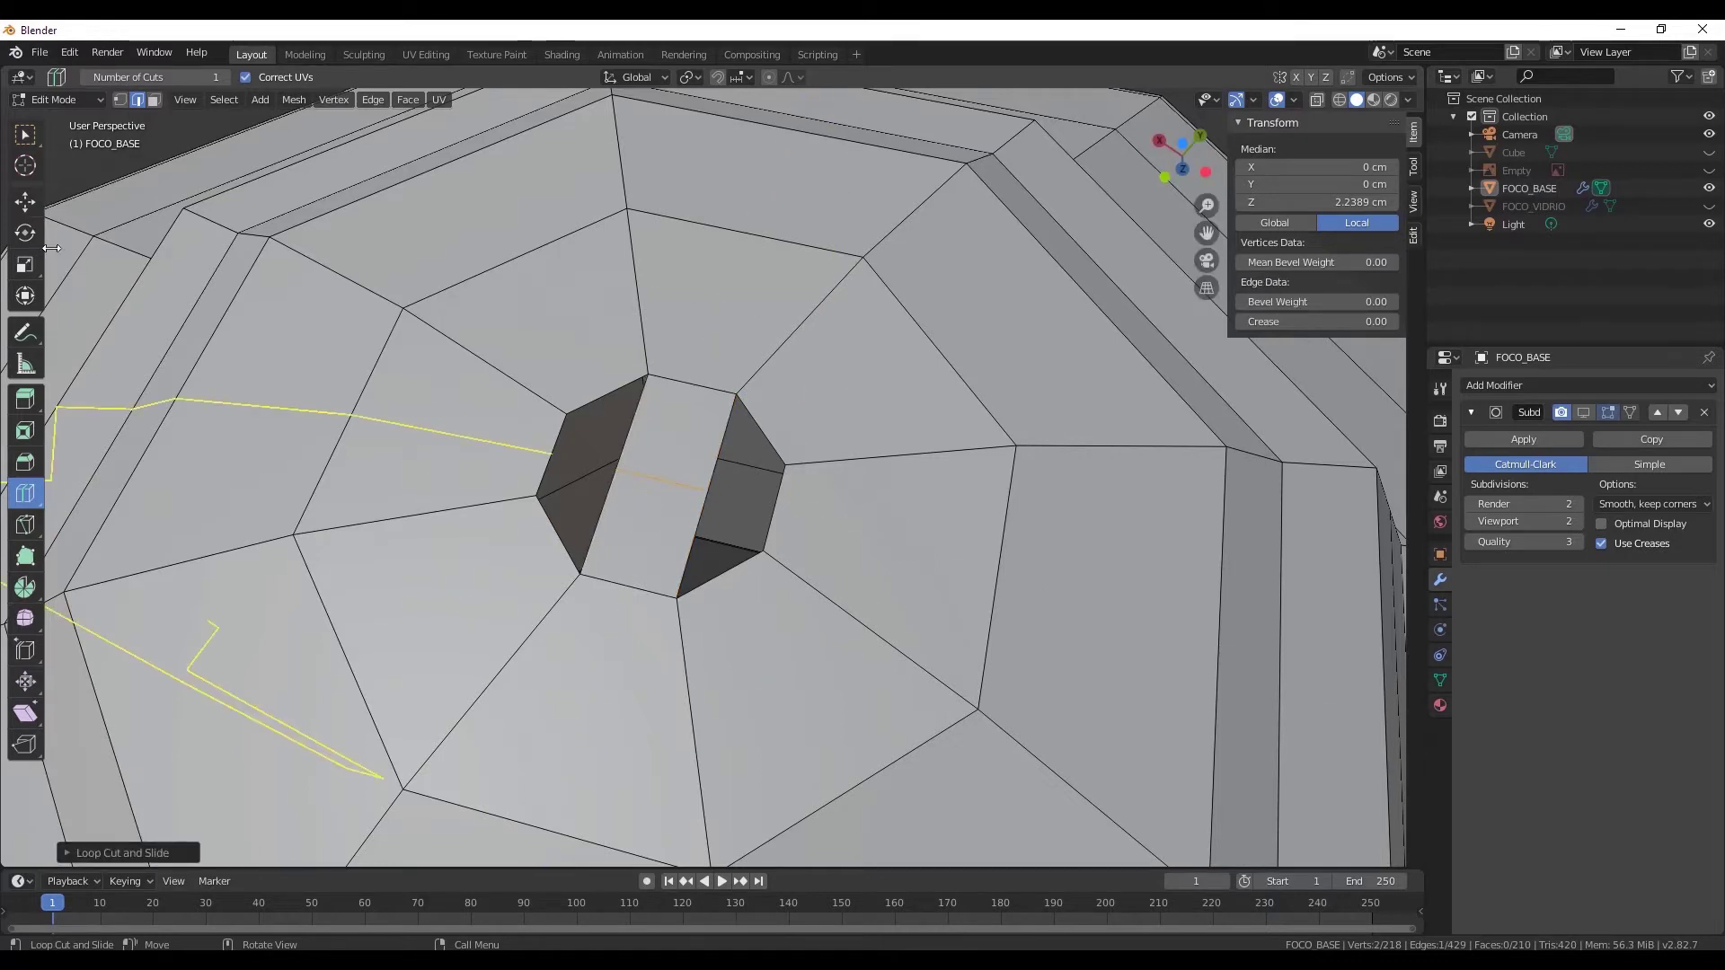
pyautogui.click(26, 201)
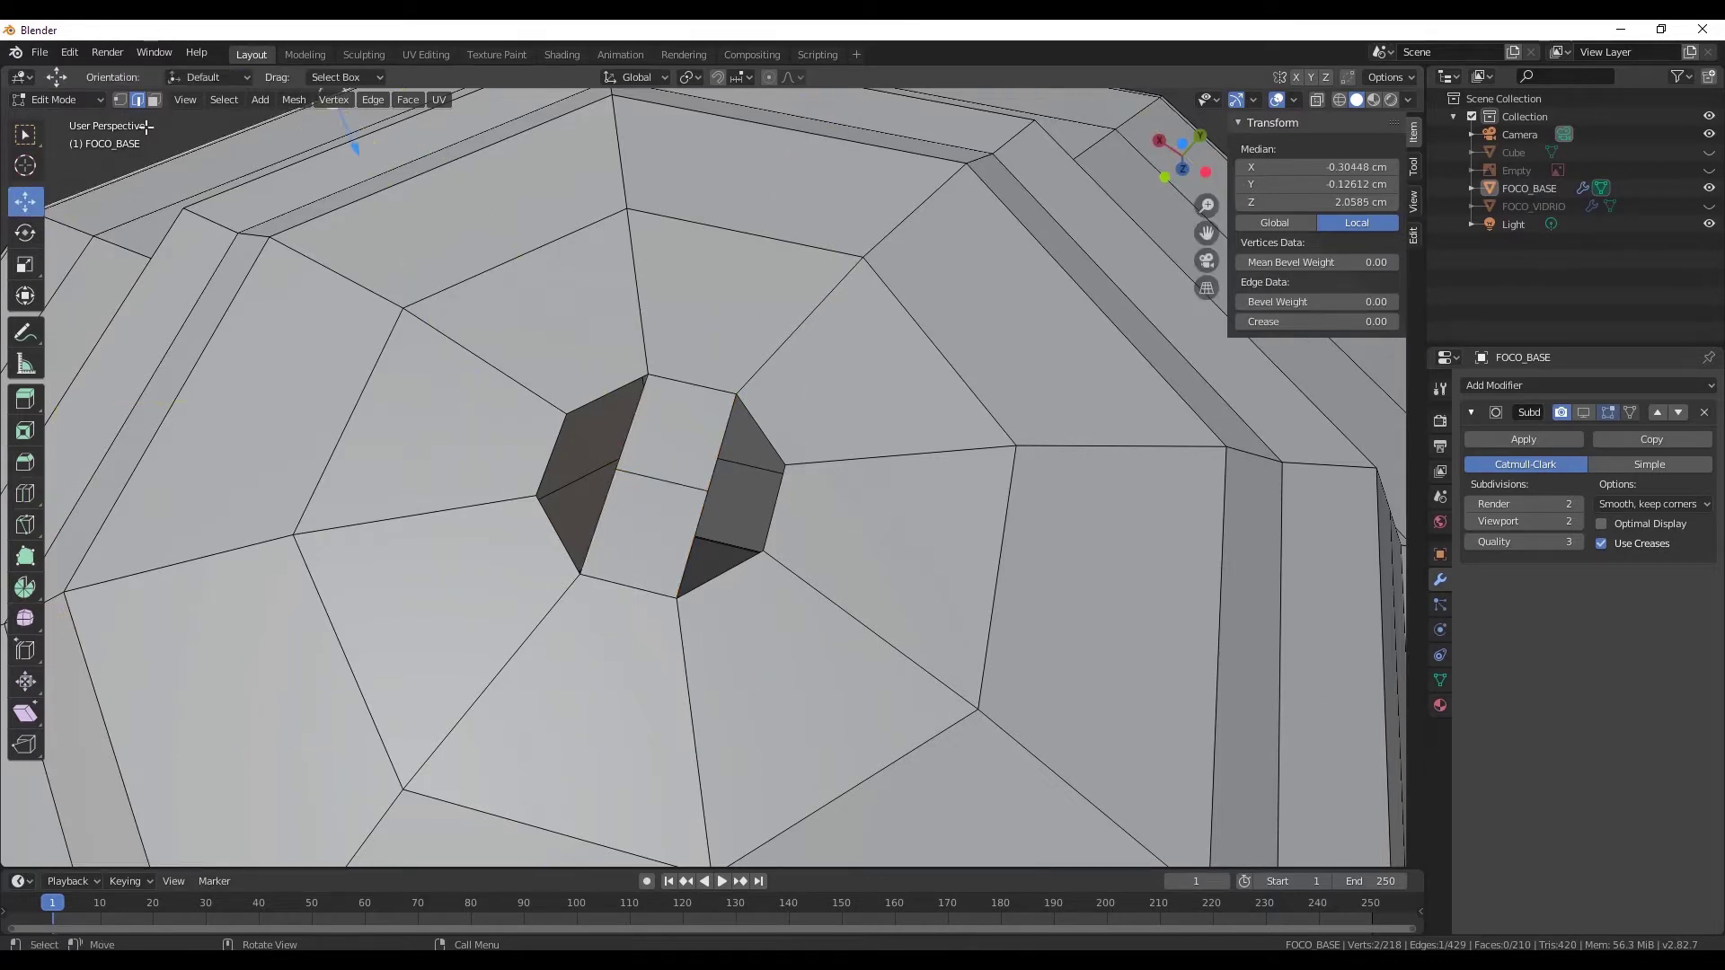
pyautogui.click(122, 101)
pyautogui.click(733, 393)
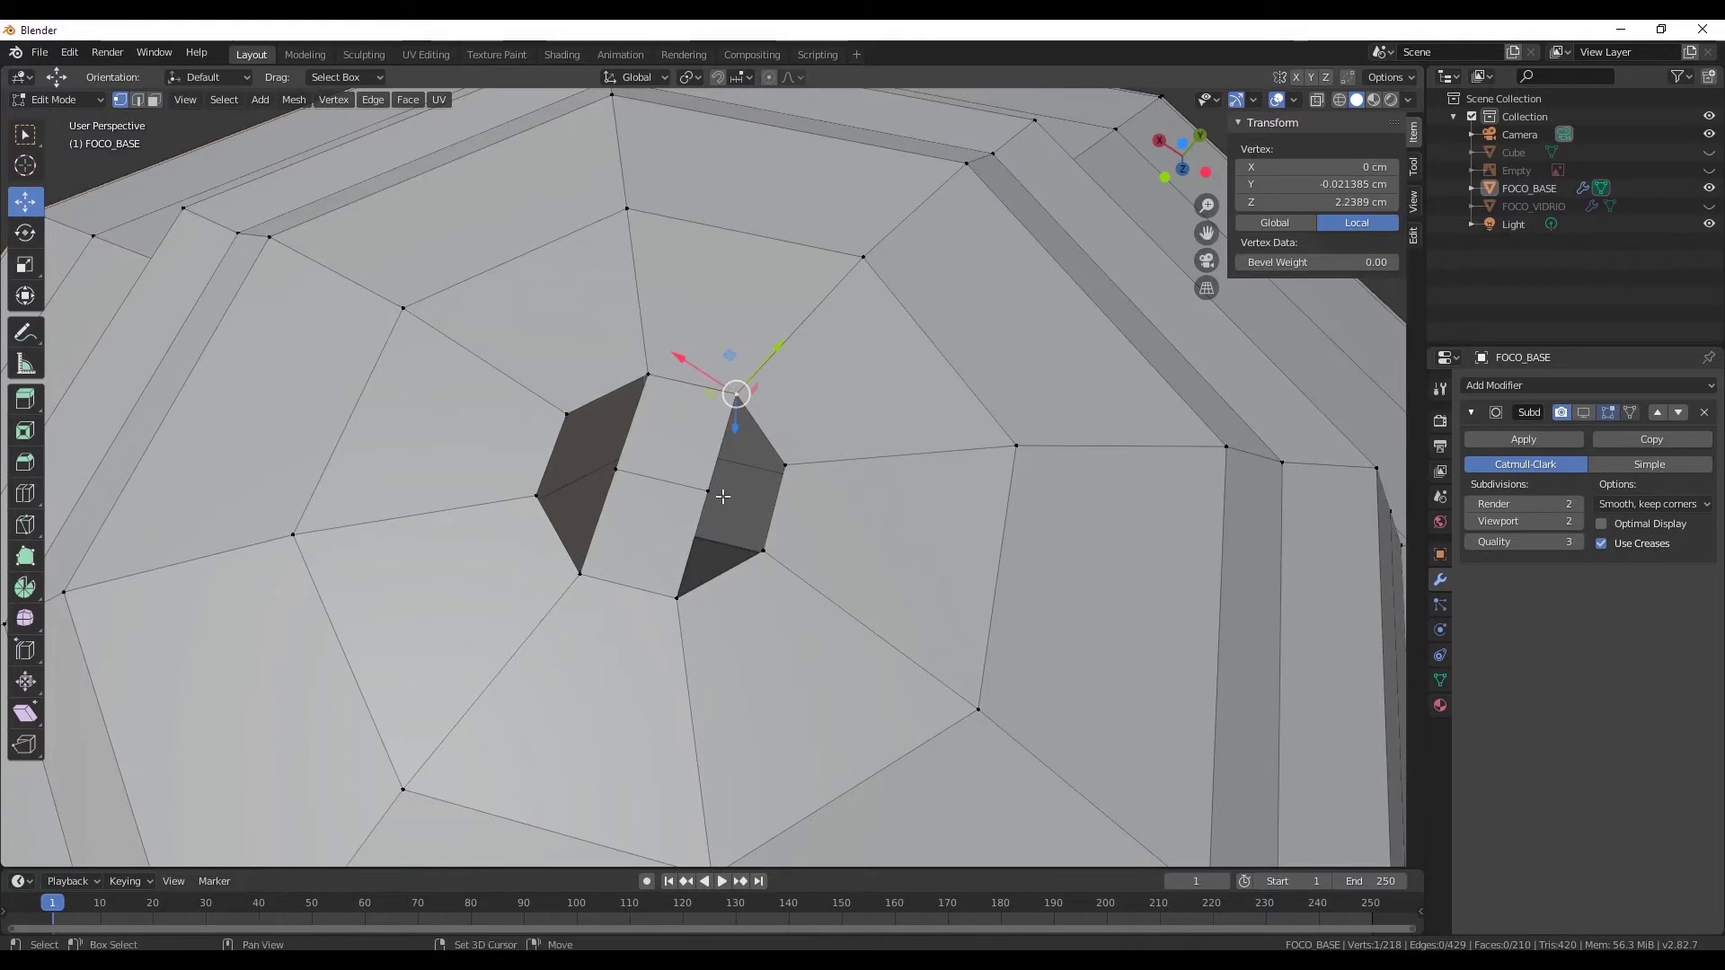
pyautogui.keyDown('shift'); pyautogui.click(735, 487); pyautogui.keyUp('shift')
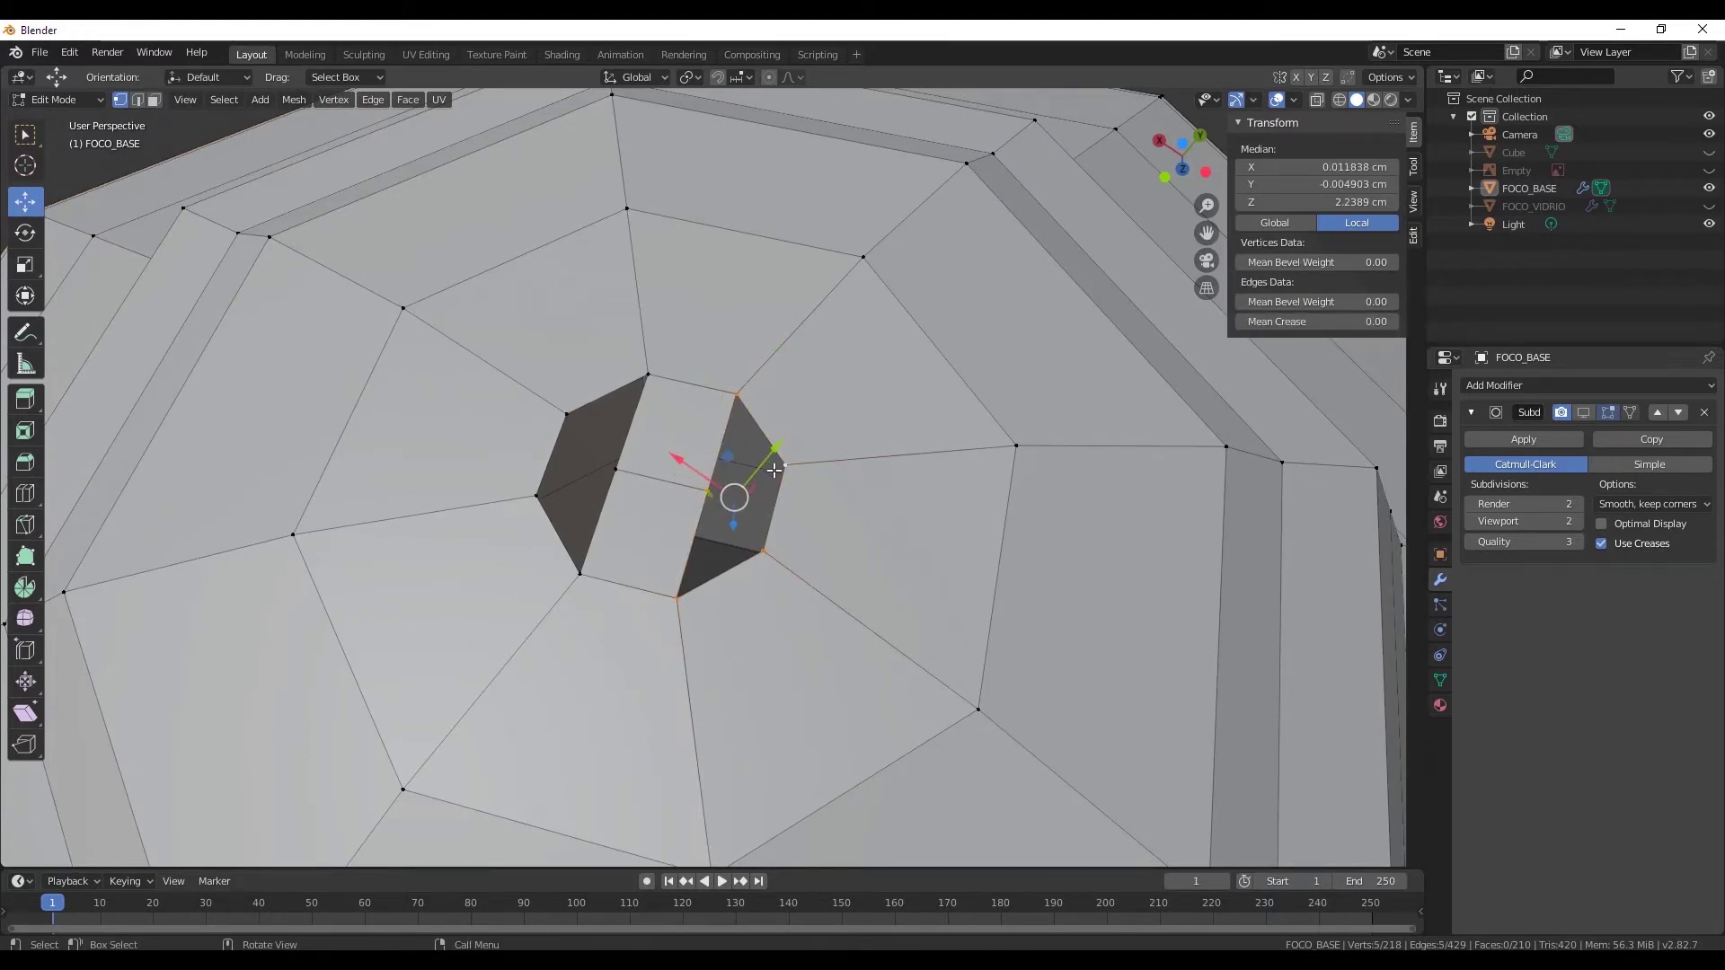
pyautogui.press('f')
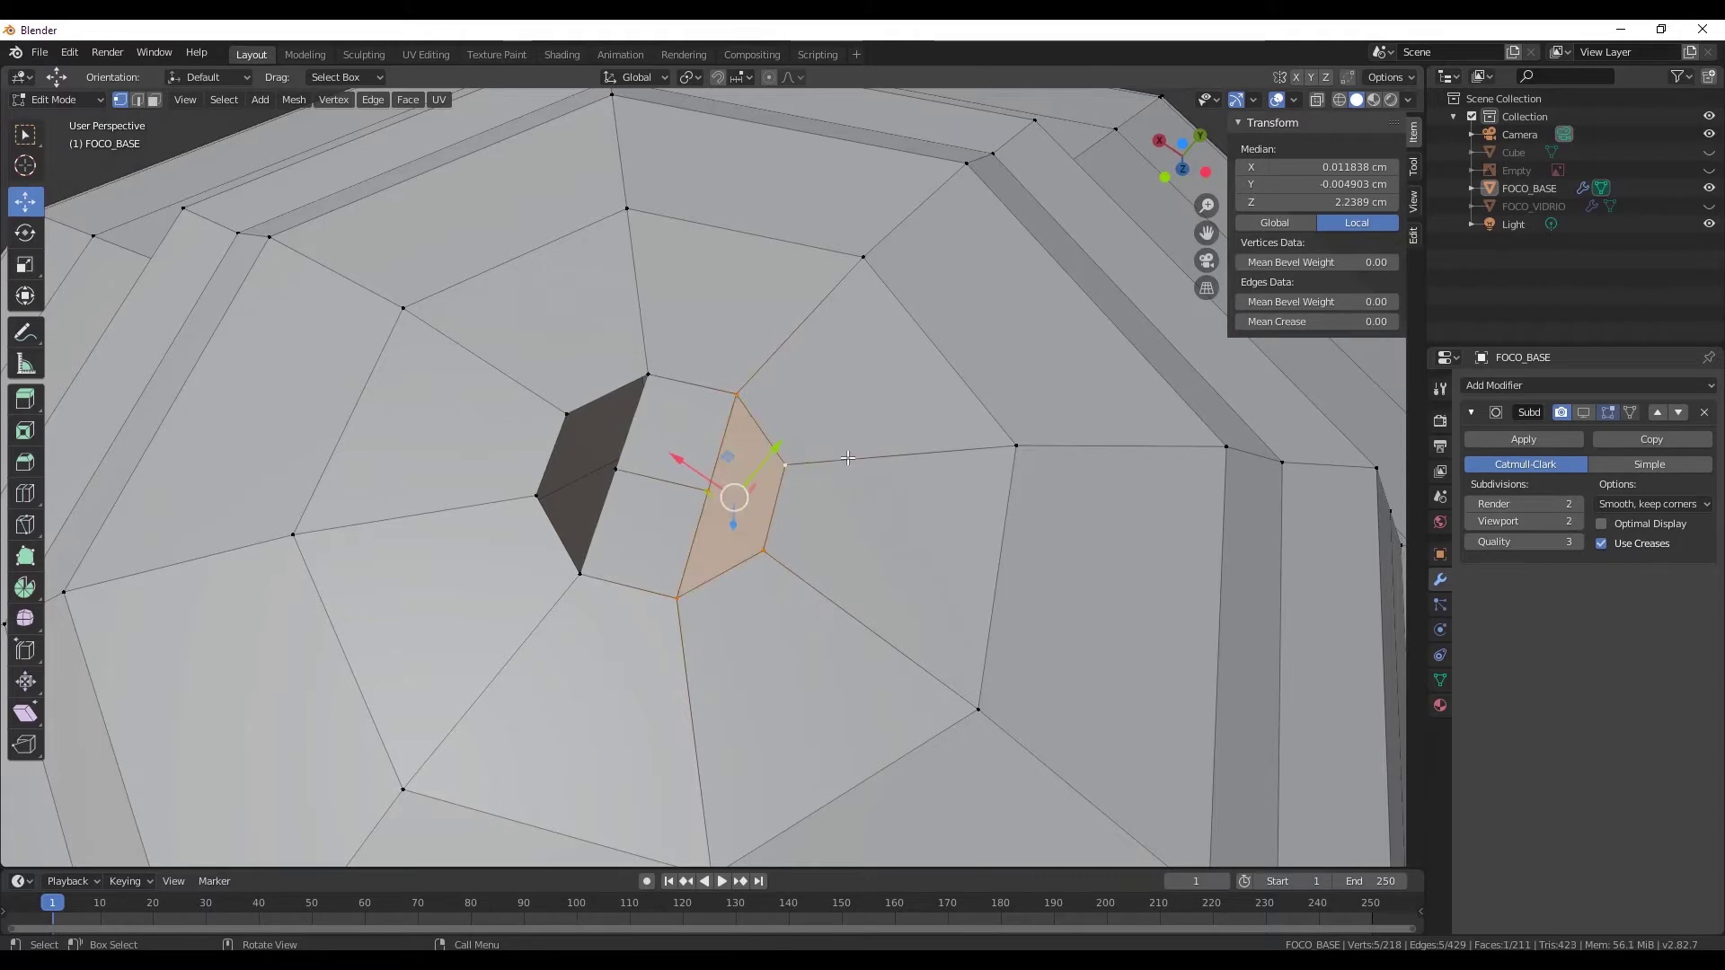
pyautogui.click(811, 482)
# - Fill the left-hand gap with a face so the tip is capped
pyautogui.click(574, 416)
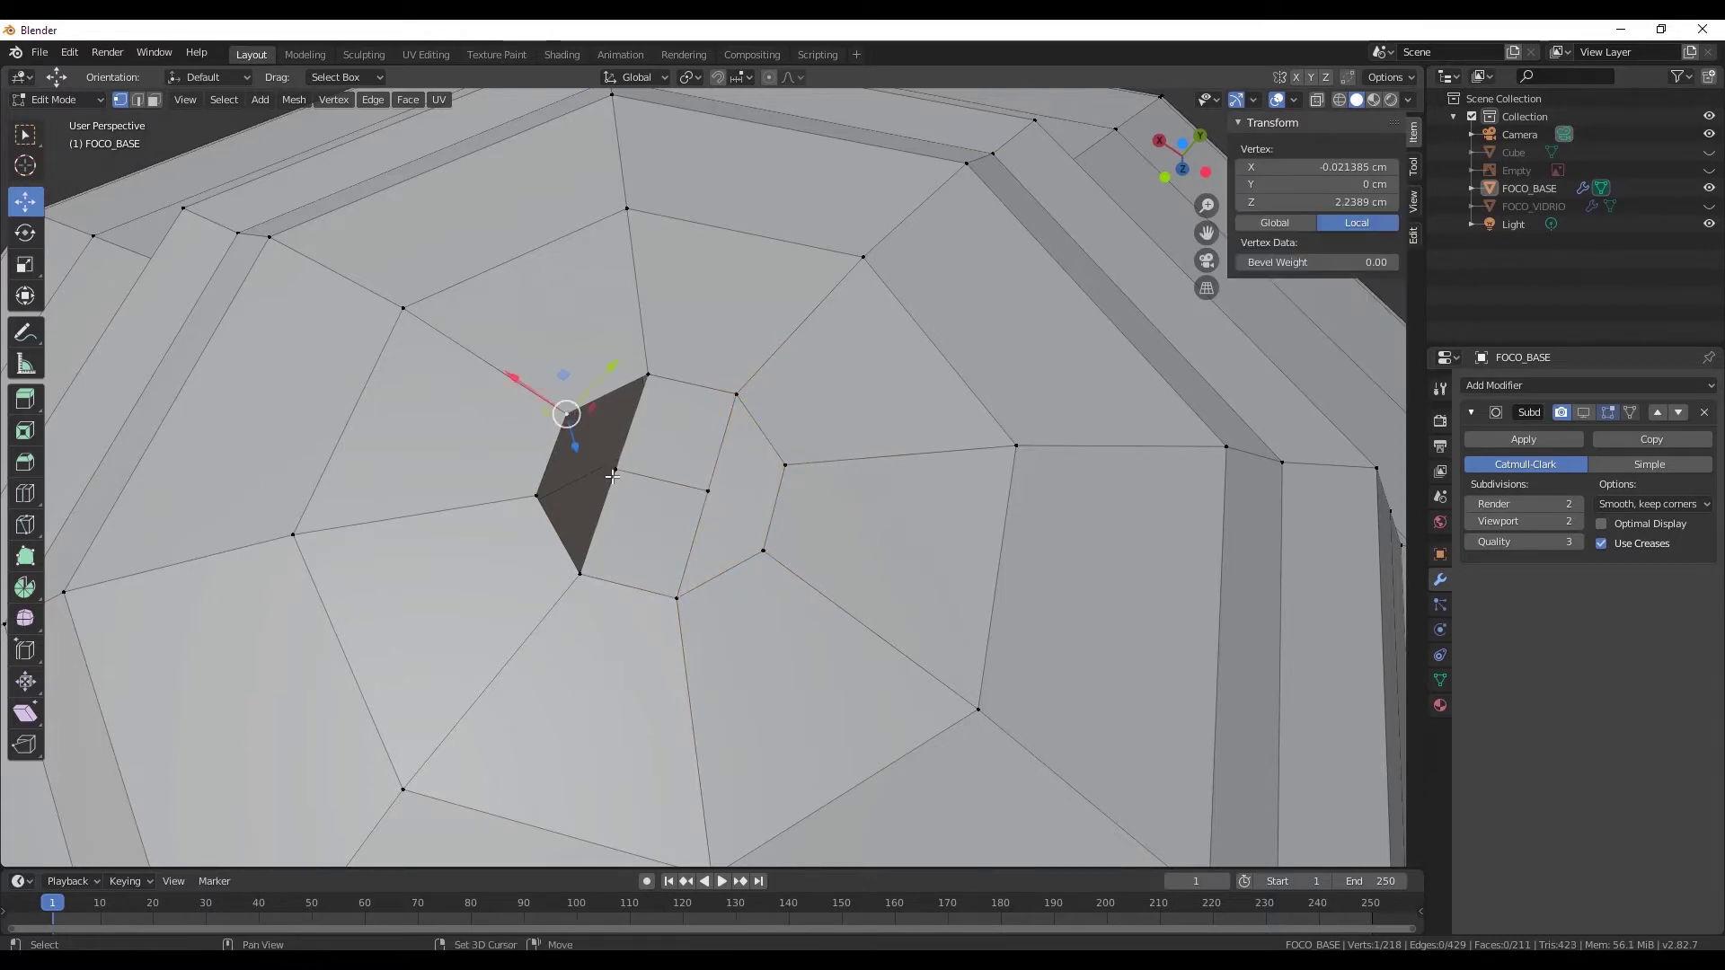
pyautogui.keyDown('shift'); pyautogui.click(615, 469); pyautogui.keyUp('shift')
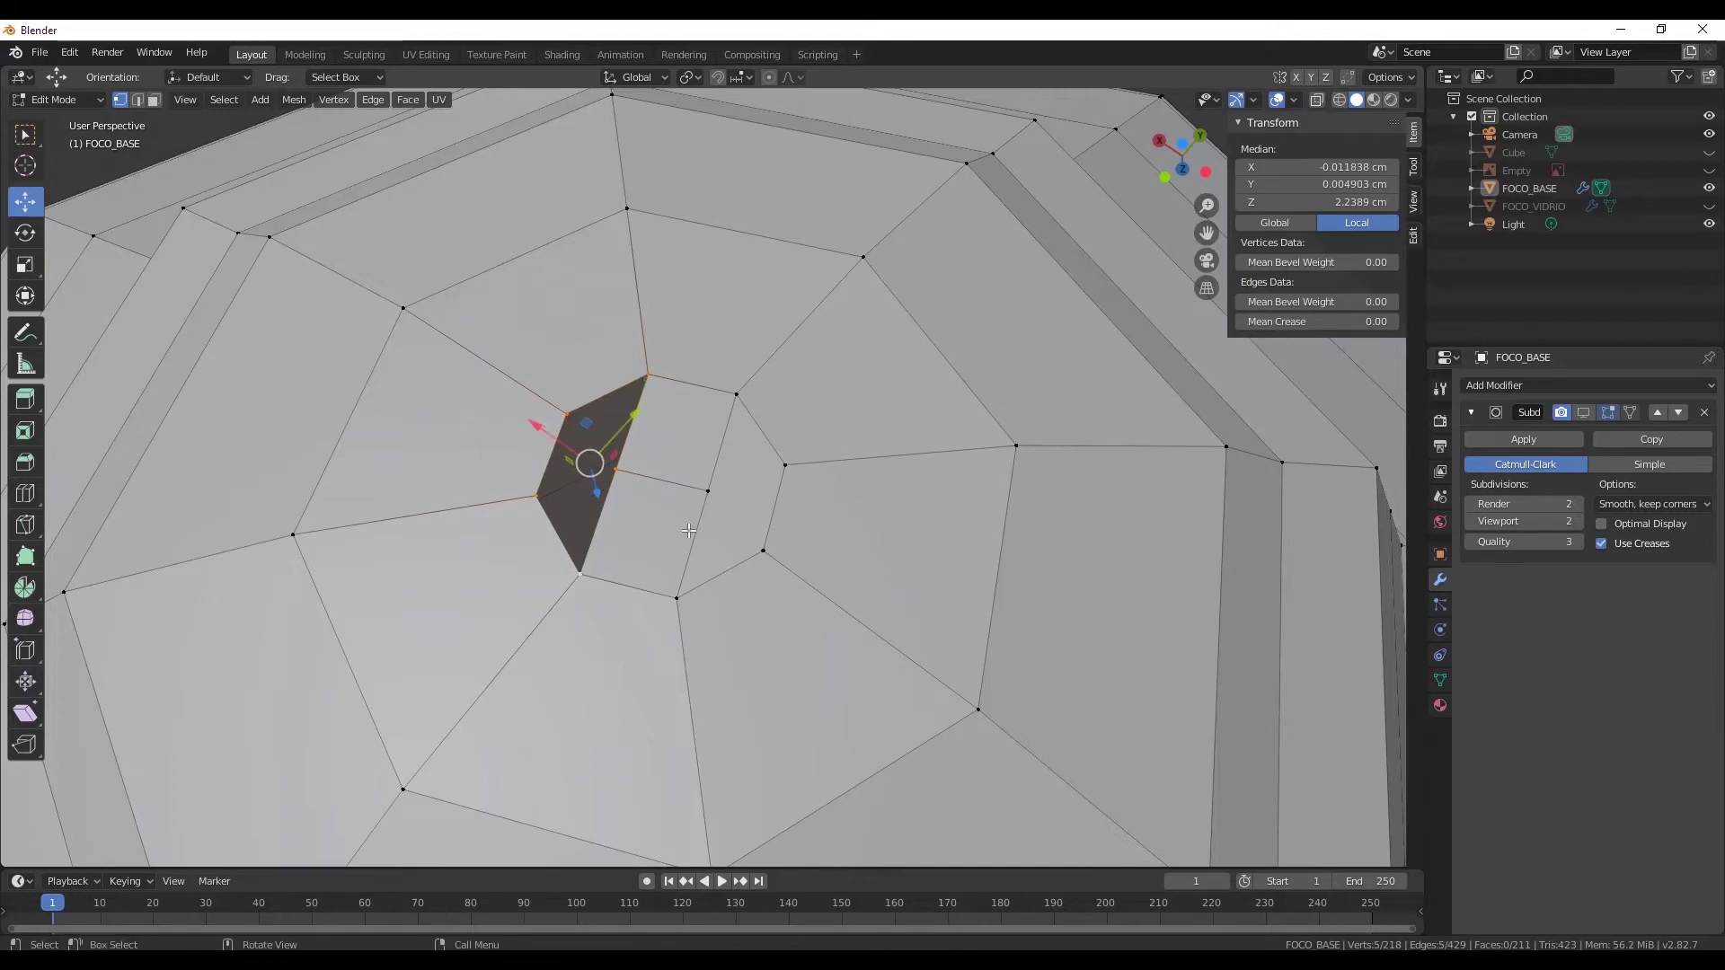
pyautogui.press('f')
pyautogui.click(708, 491)
pyautogui.moveTo(707, 491)
pyautogui.mouseDown(button='middle')
pyautogui.moveTo(843, 523)
pyautogui.moveTo(711, 537)
pyautogui.mouseUp(button='middle')
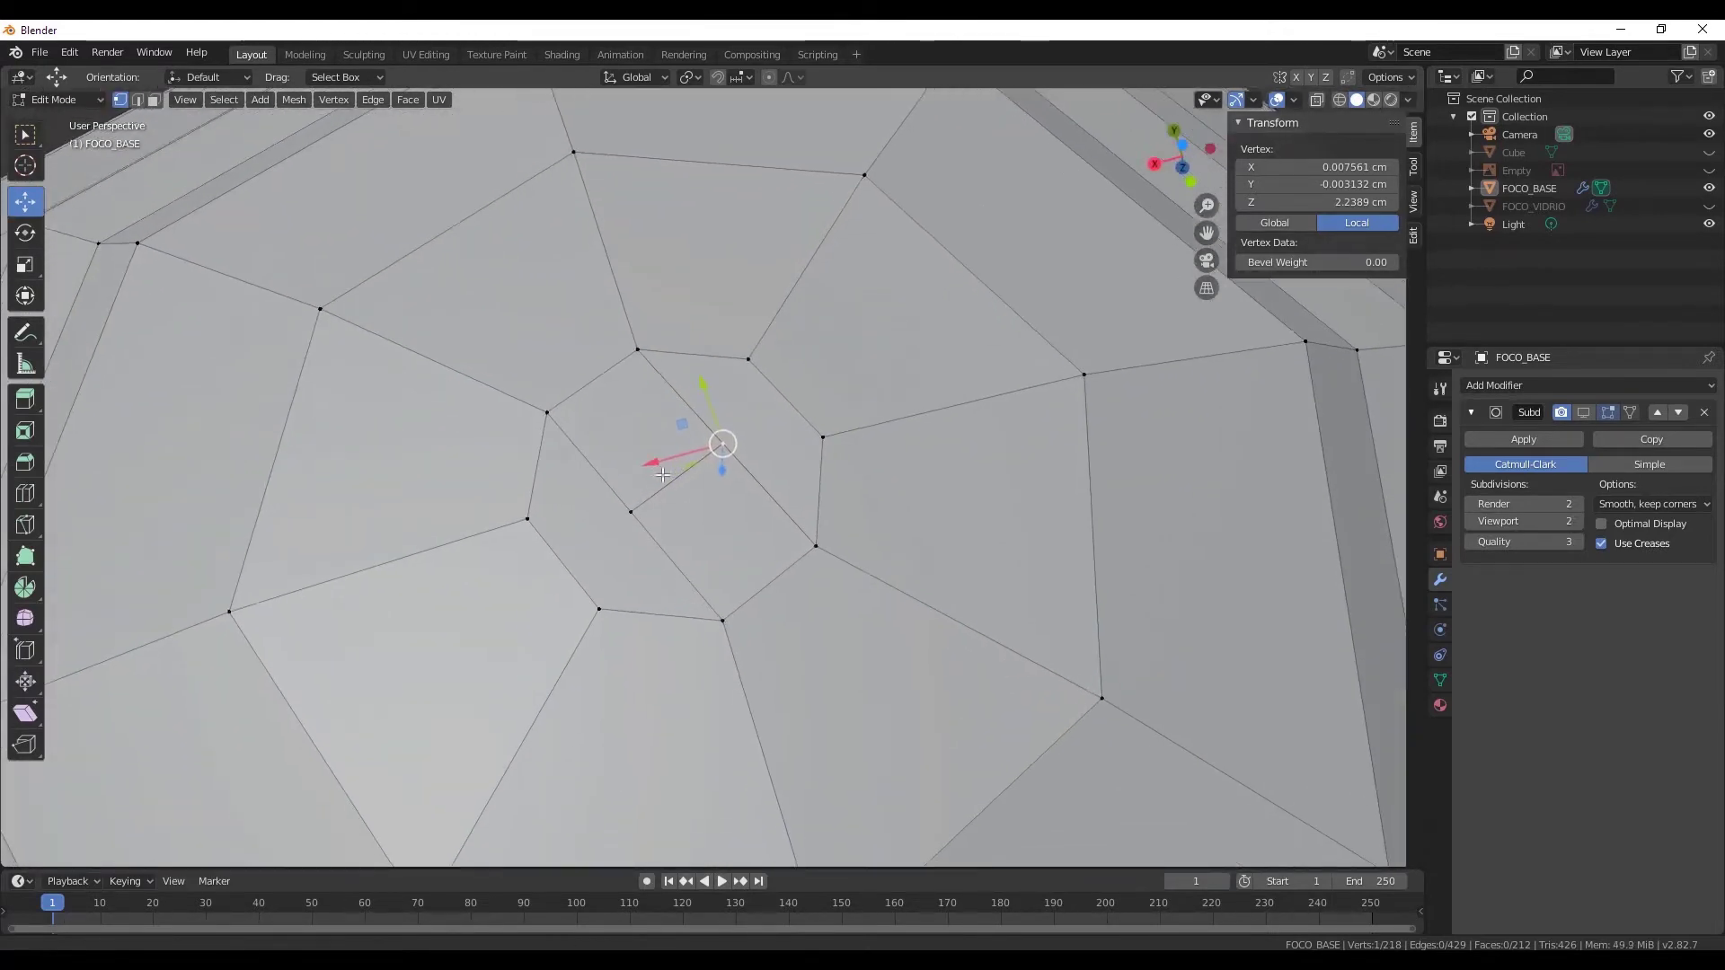
pyautogui.moveTo(712, 538)
pyautogui.mouseDown(button='middle')
pyautogui.moveTo(62, 303)
pyautogui.moveTo(68, 227)
pyautogui.mouseUp(button='middle')
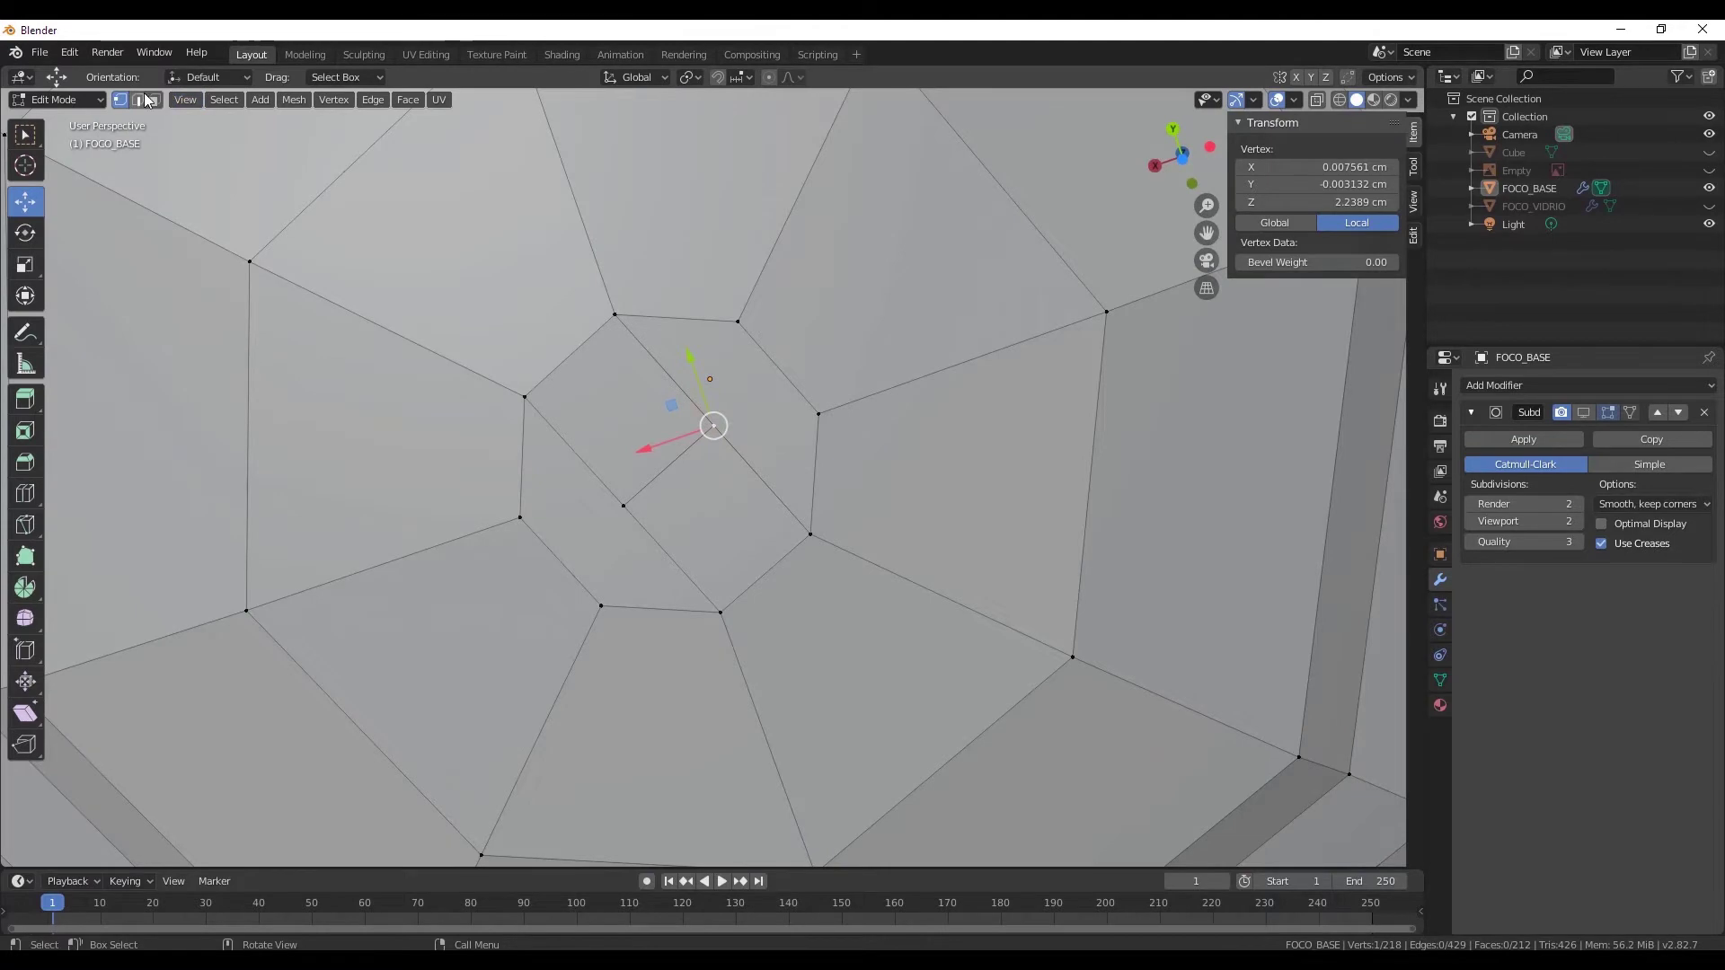
# - Dissolve the leftover diagonal edge and enable the Subdivision edit-mode display
pyautogui.click(138, 100)
pyautogui.click(669, 465)
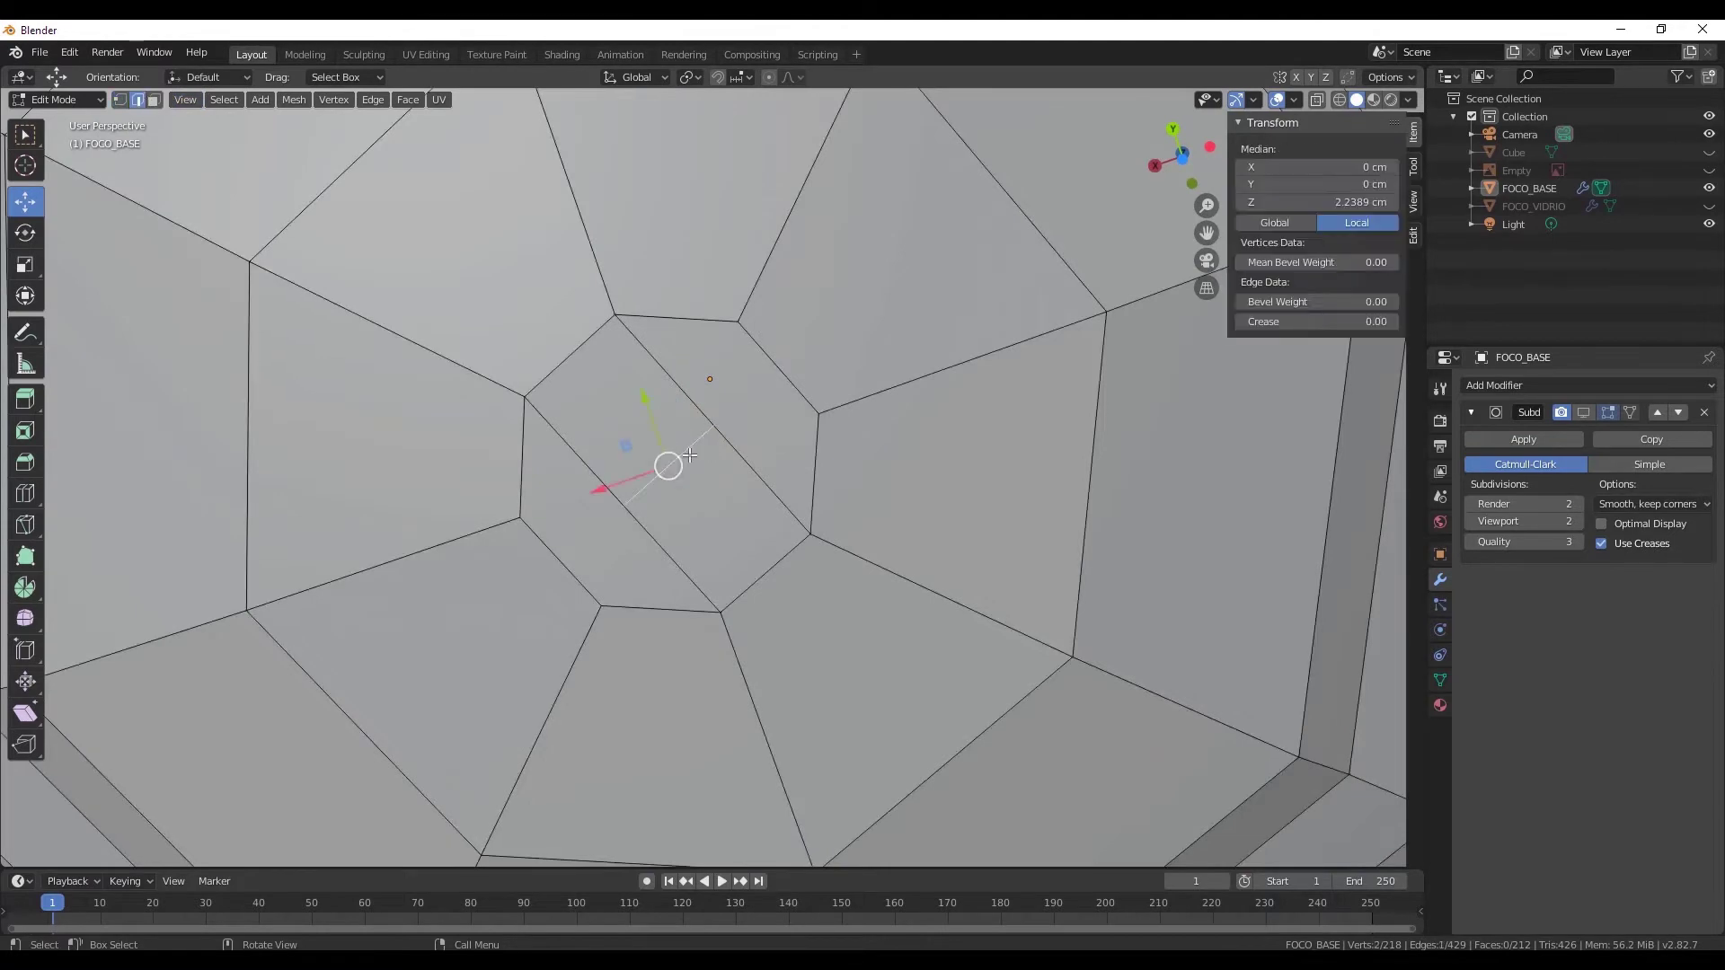
pyautogui.rightClick(685, 477)
pyautogui.click(654, 915)
pyautogui.moveTo(654, 915); pyautogui.dragTo(770, 608, button='middle')
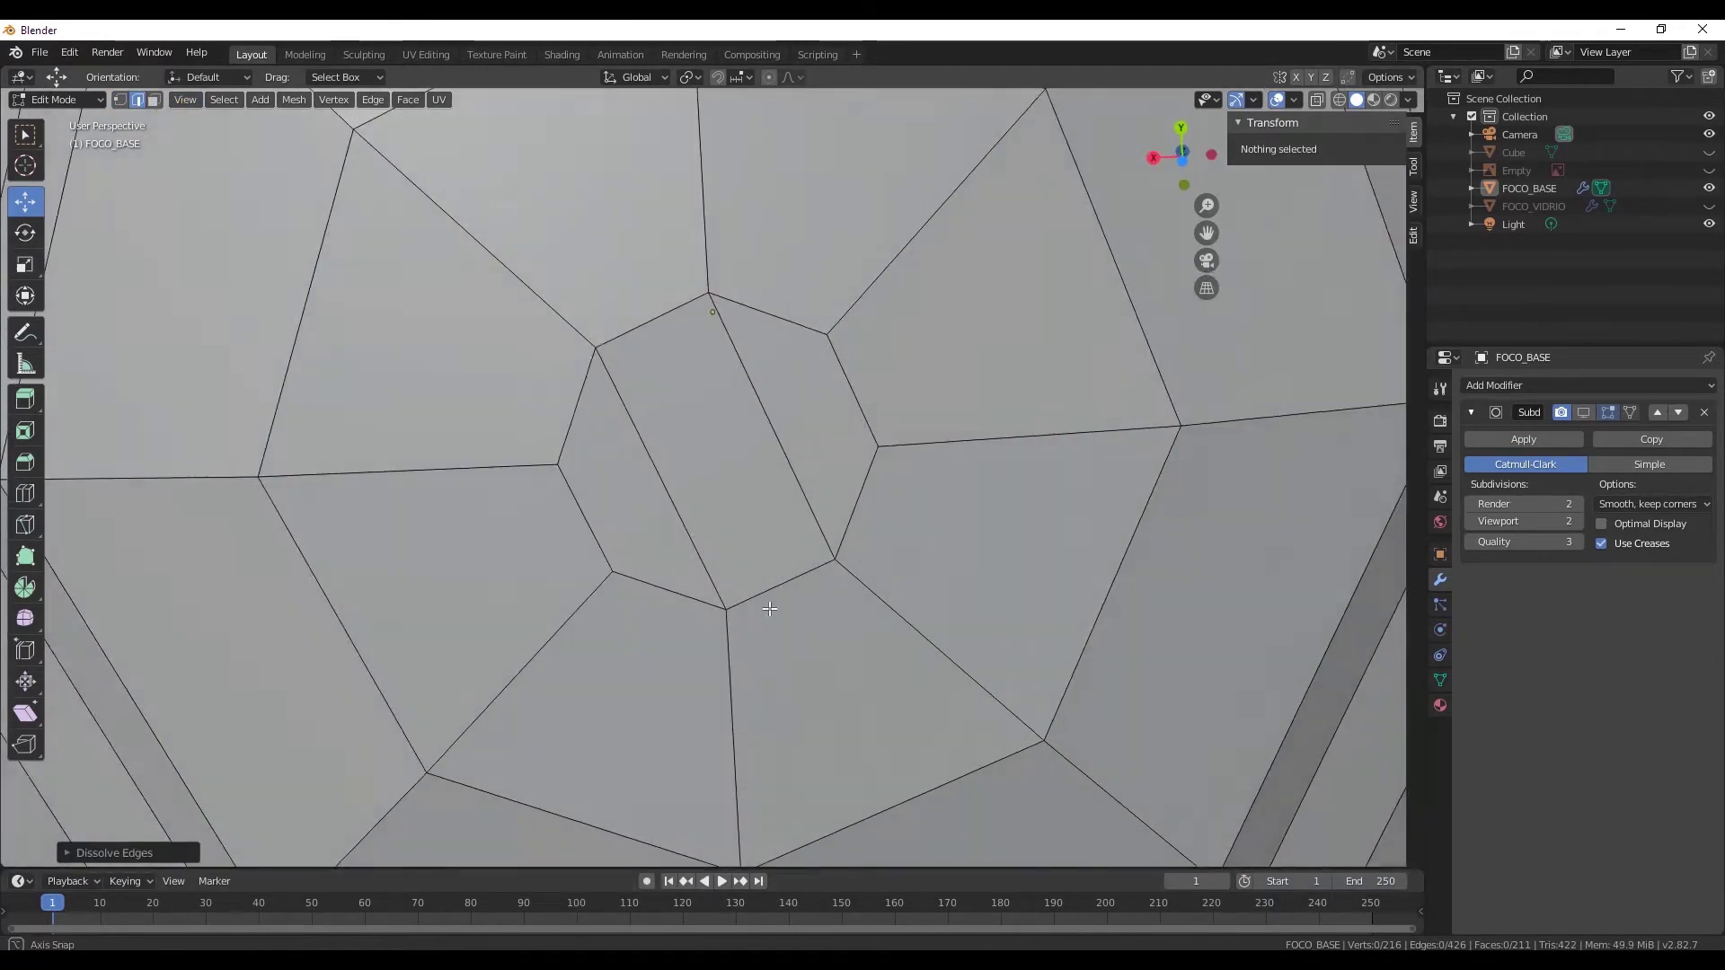
pyautogui.scroll(-2, 769, 608)
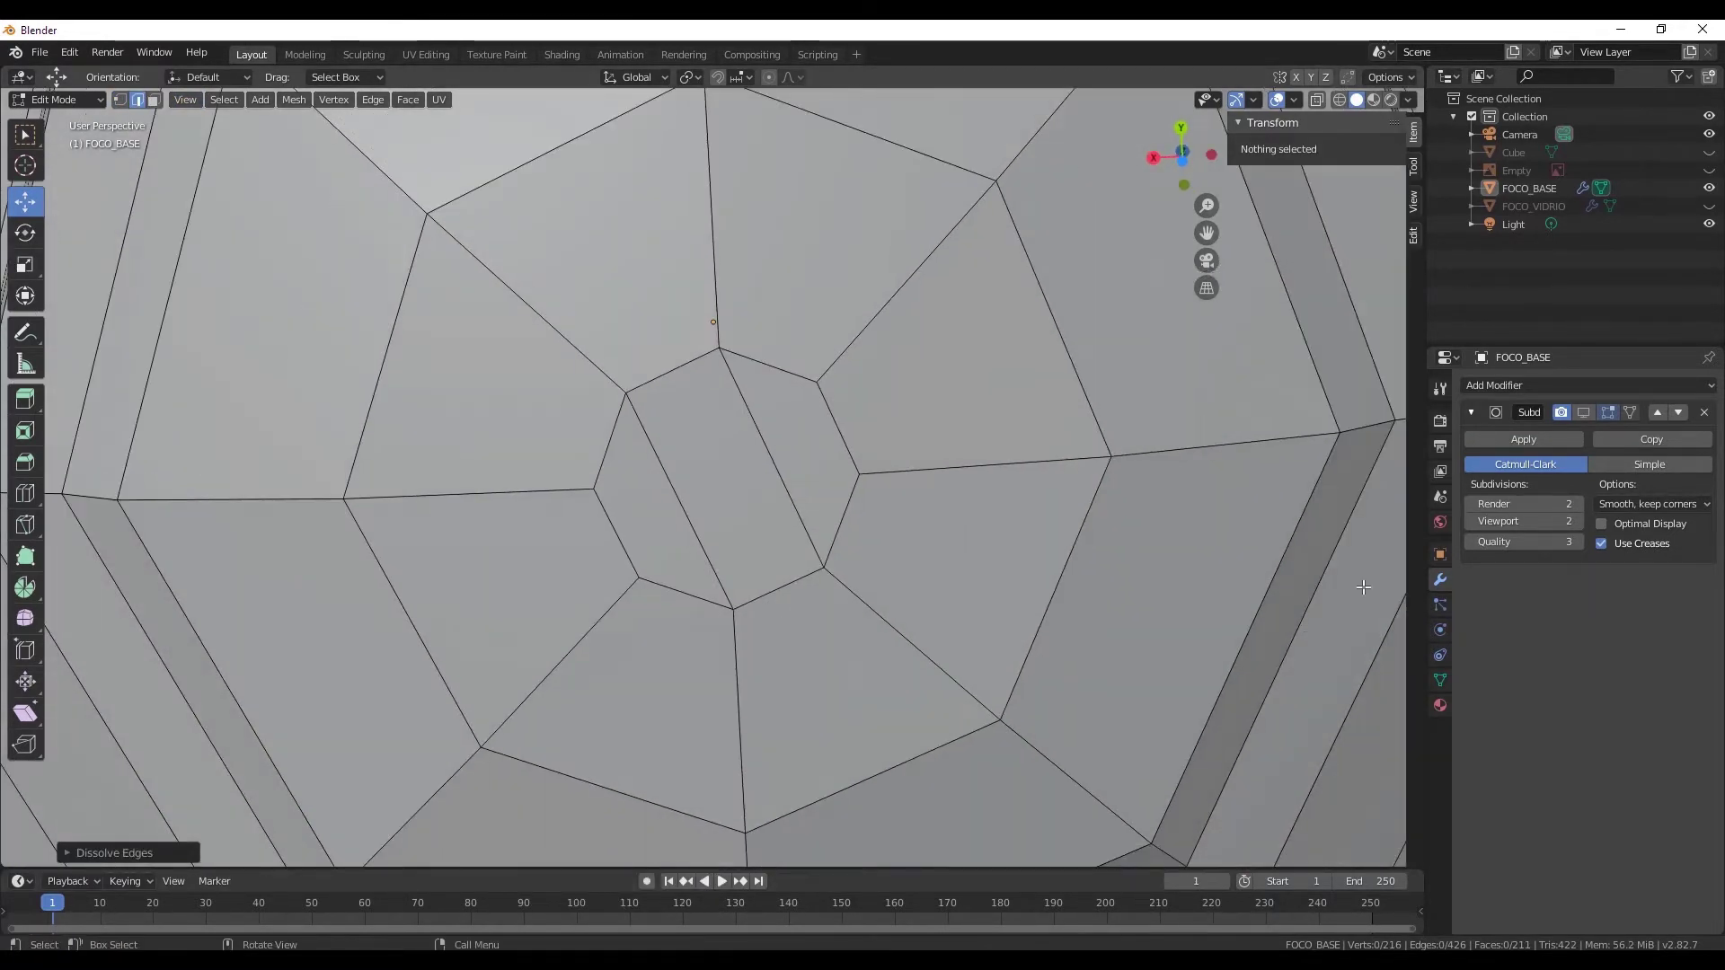
pyautogui.click(1583, 412)
pyautogui.moveTo(867, 525); pyautogui.dragTo(932, 515, button='middle')
# - Switch to Object Mode and hide the Subdivision modifier in the viewport
pyautogui.click(53, 104)
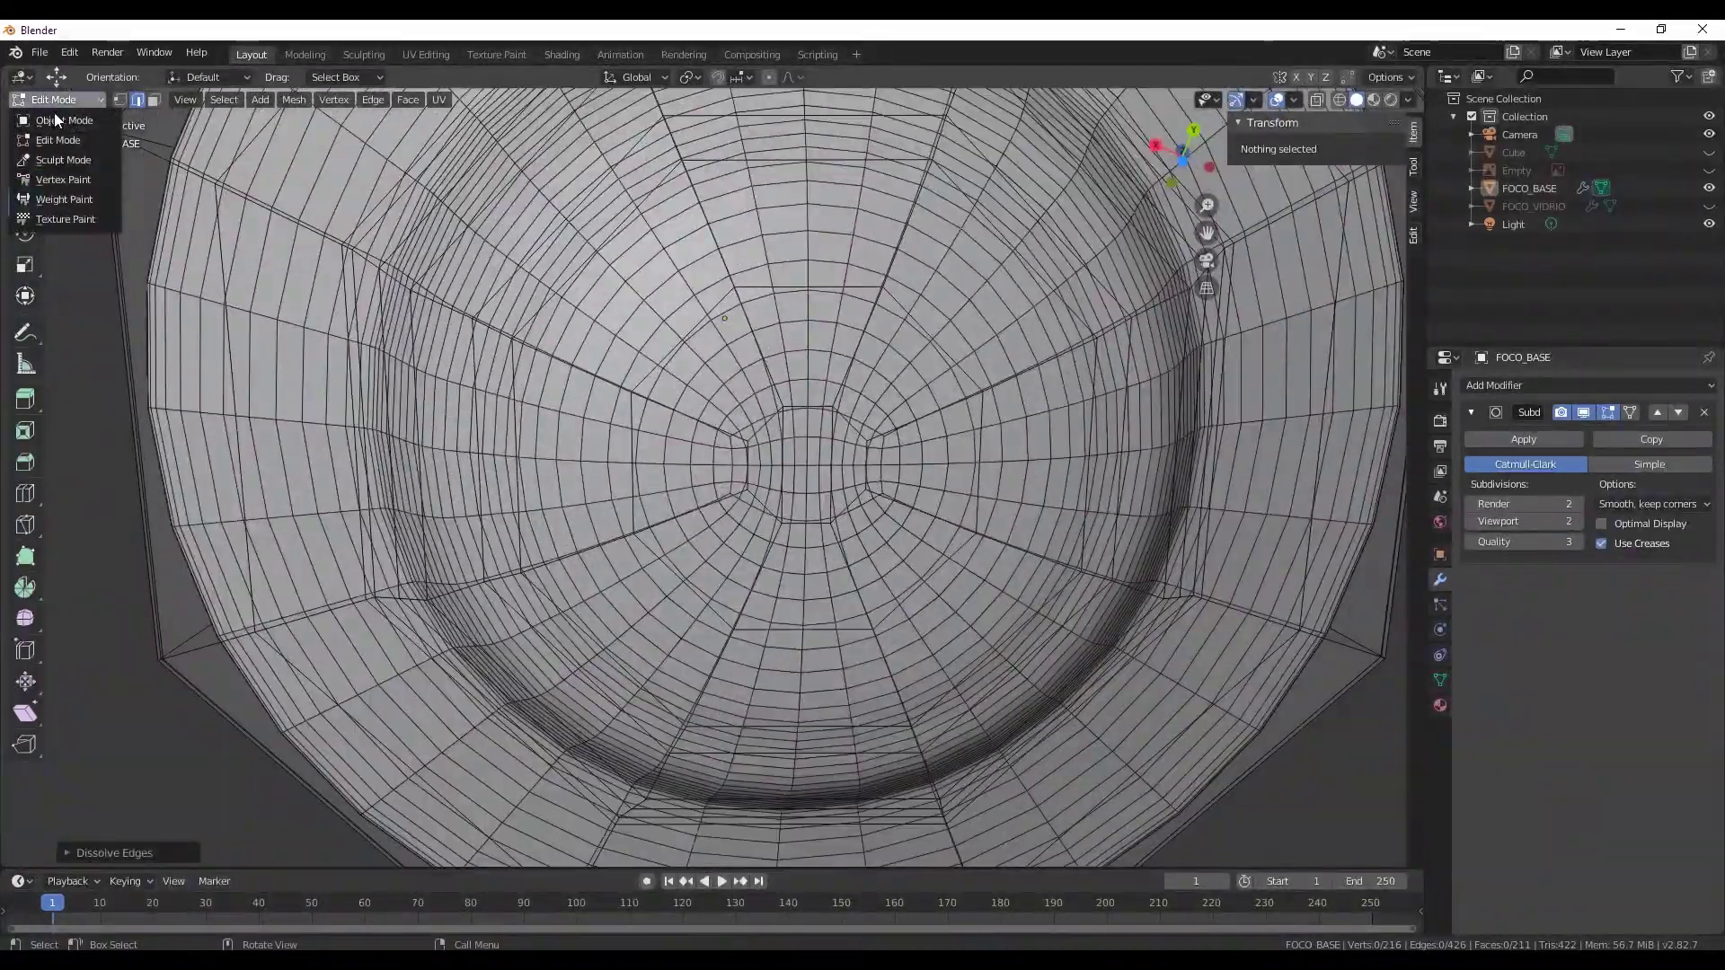
pyautogui.moveTo(1018, 688)
pyautogui.mouseDown(button='middle')
pyautogui.moveTo(990, 547)
pyautogui.moveTo(1048, 801)
pyautogui.moveTo(897, 632)
pyautogui.moveTo(893, 564)
pyautogui.moveTo(895, 602)
pyautogui.moveTo(853, 623)
pyautogui.moveTo(1042, 590)
pyautogui.mouseUp(button='middle')
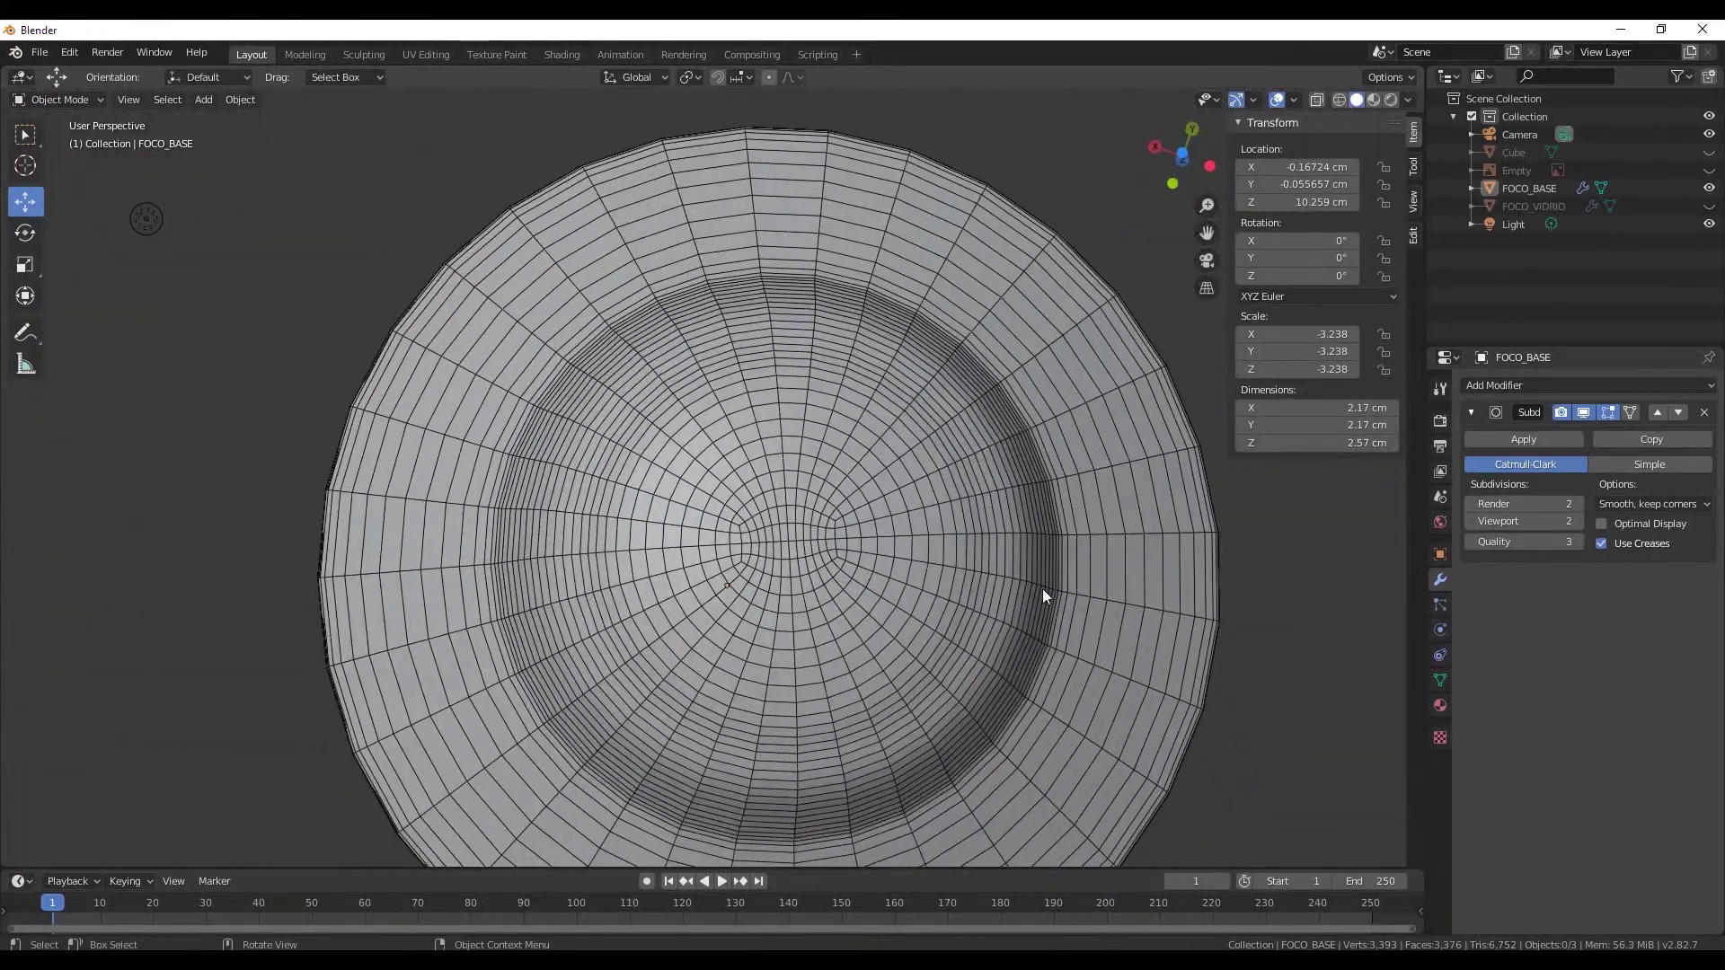
pyautogui.click(33, 100)
pyautogui.moveTo(583, 321)
pyautogui.mouseDown(button='middle')
pyautogui.moveTo(901, 429)
pyautogui.moveTo(916, 562)
pyautogui.moveTo(841, 545)
pyautogui.moveTo(830, 485)
pyautogui.mouseUp(button='middle')
pyautogui.click(1583, 412)
# - Save the file as untitled.blend in the Desktop folder
pyautogui.click(40, 54)
pyautogui.click(79, 188)
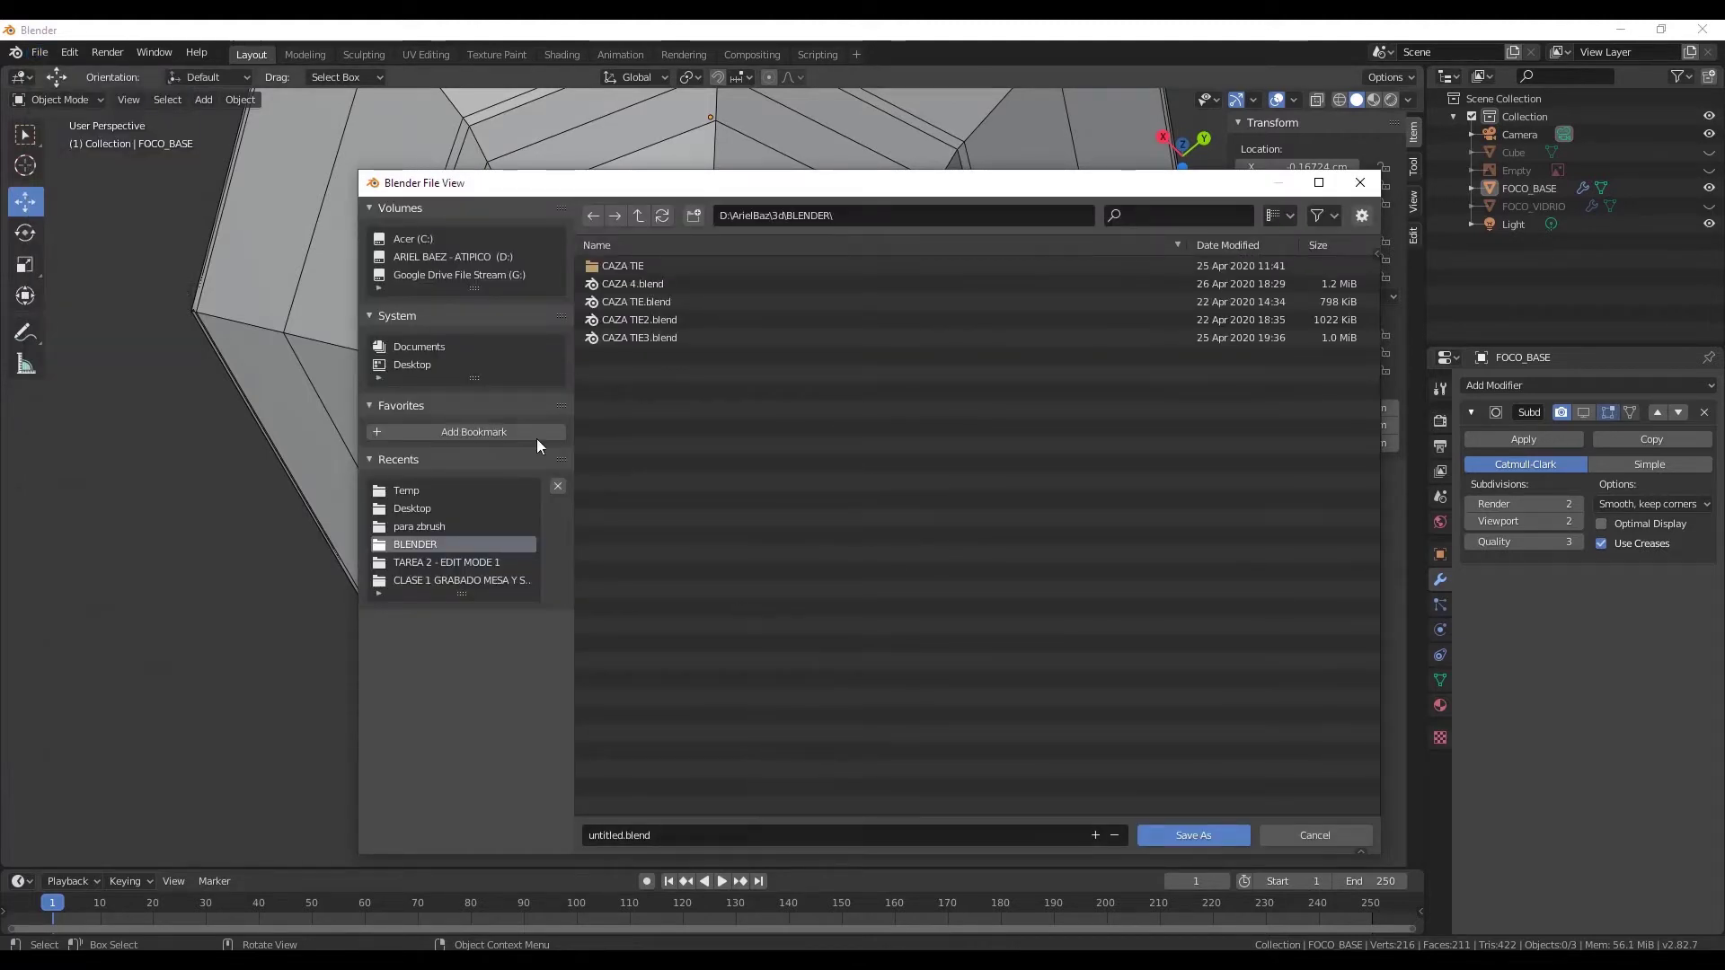
pyautogui.click(413, 238)
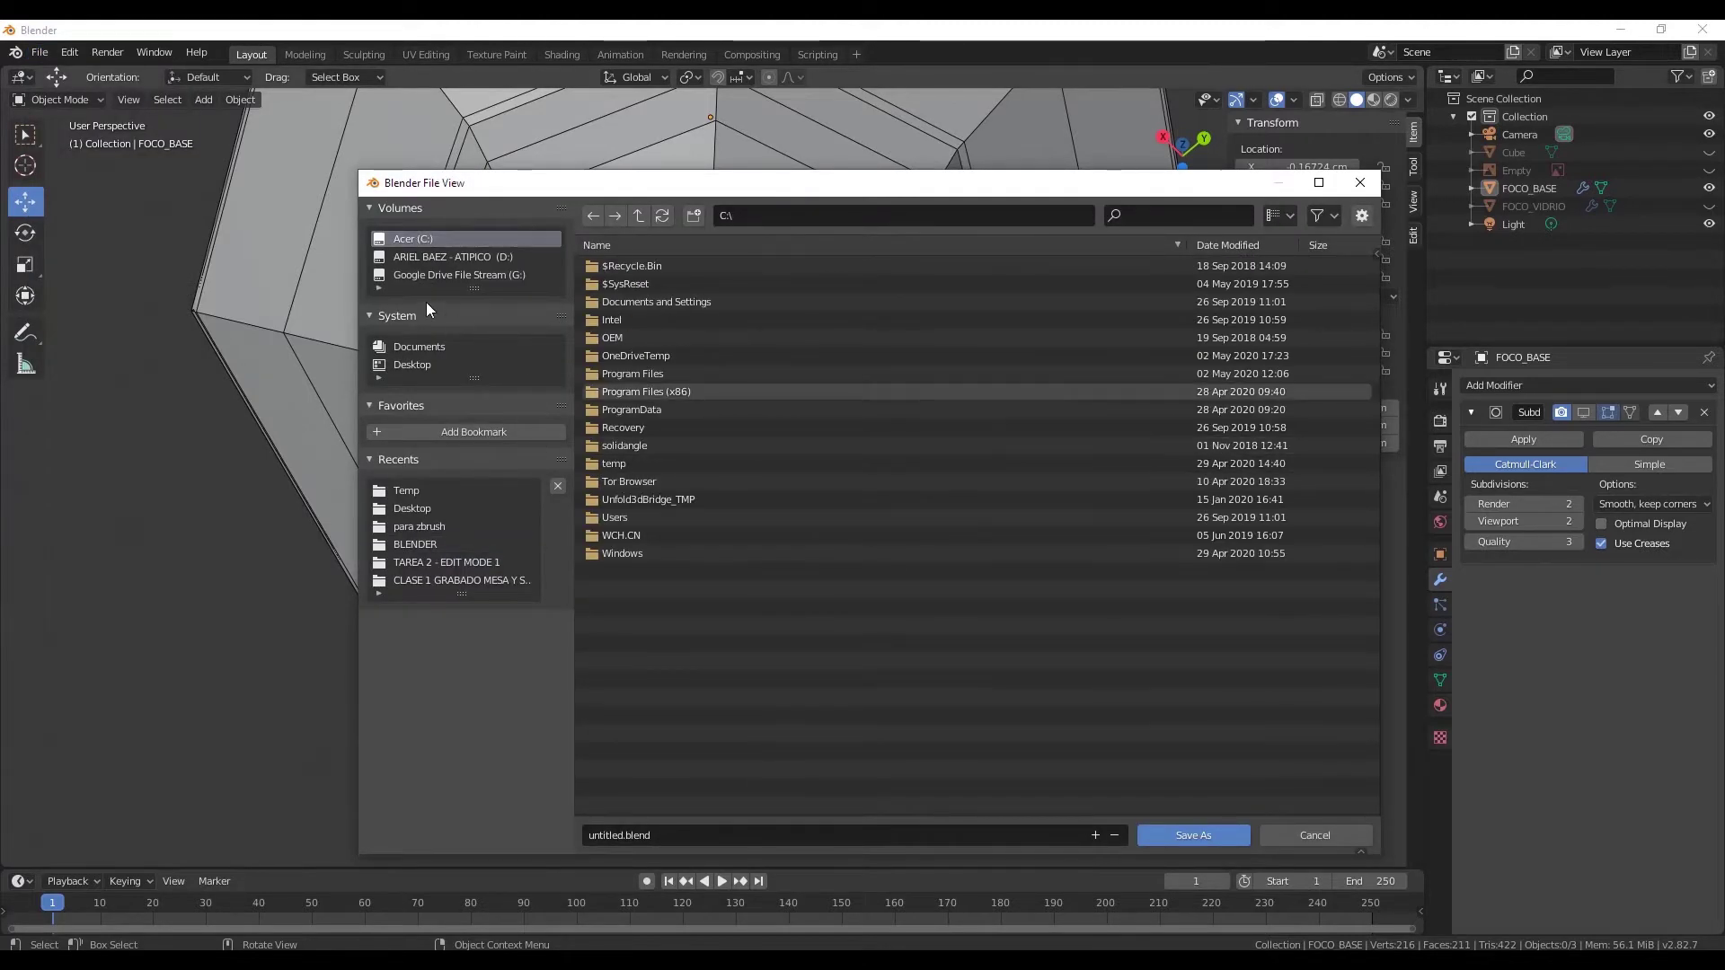
pyautogui.click(424, 363)
# - Save the file as untitled.blend on the Desktop and put FOCO_BASE into Edit Mode
pyautogui.click(1216, 843)
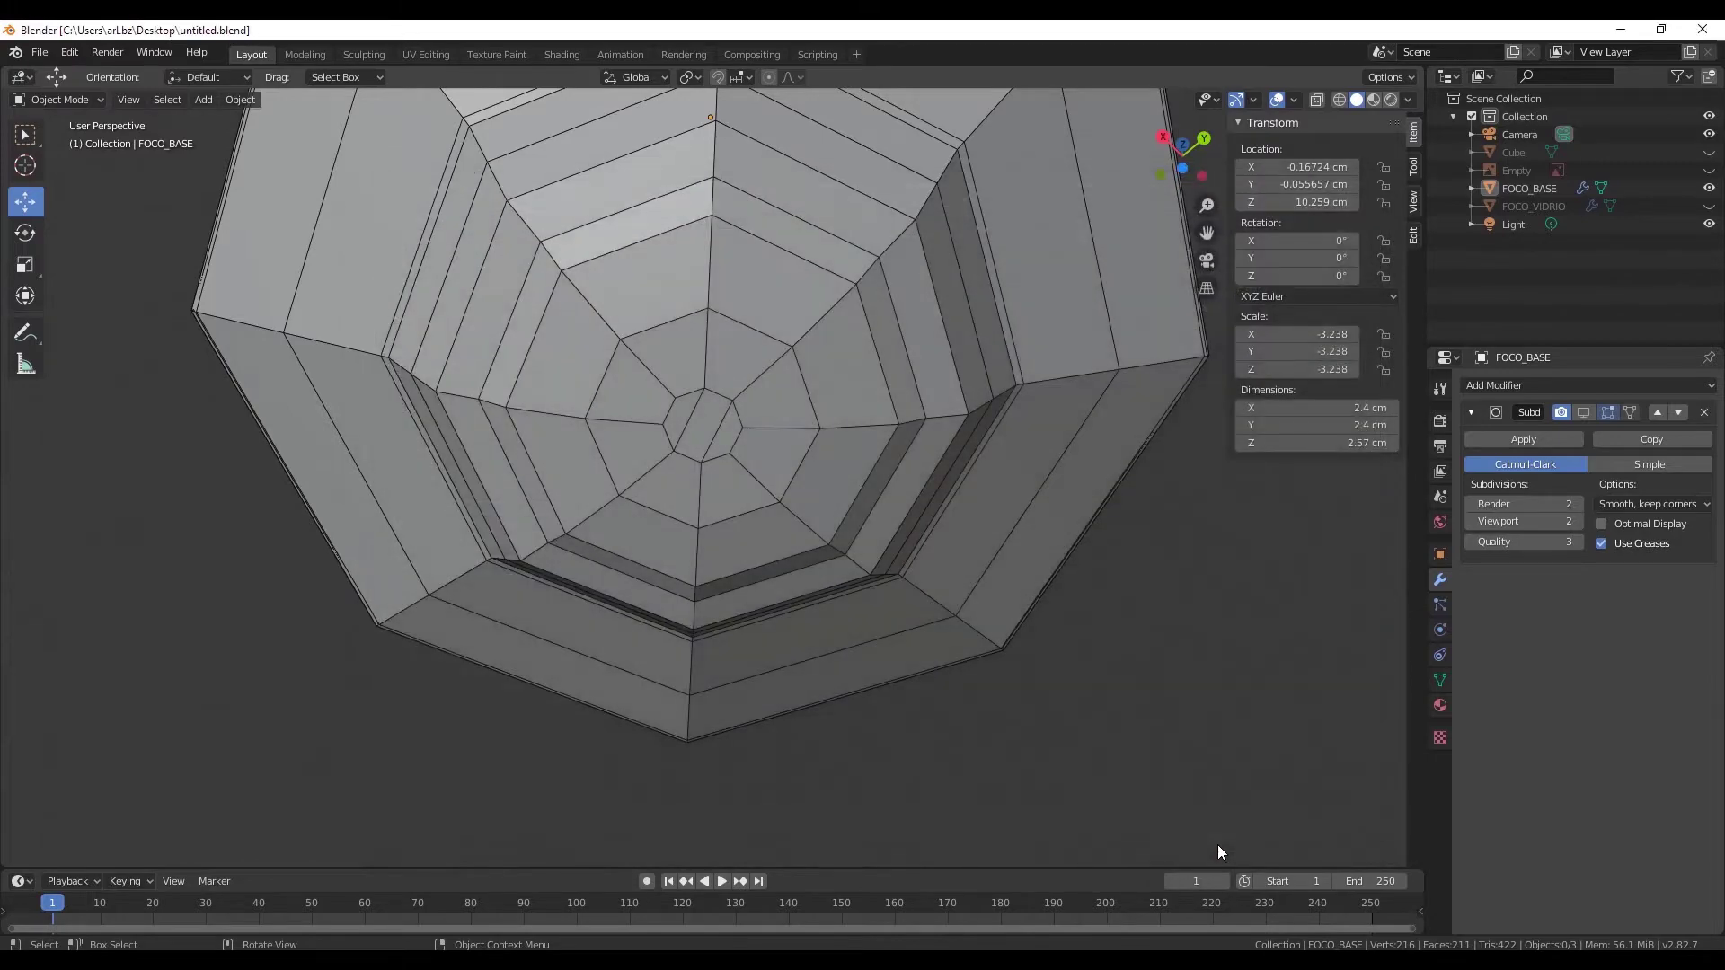
pyautogui.moveTo(736, 456)
pyautogui.mouseDown(button='middle')
pyautogui.moveTo(696, 348)
pyautogui.moveTo(660, 332)
pyautogui.moveTo(752, 445)
pyautogui.moveTo(716, 385)
pyautogui.moveTo(680, 467)
pyautogui.moveTo(758, 517)
pyautogui.moveTo(736, 568)
pyautogui.mouseUp(button='middle')
pyautogui.scroll(3, 751, 445)
pyautogui.scroll(-2, 769, 460)
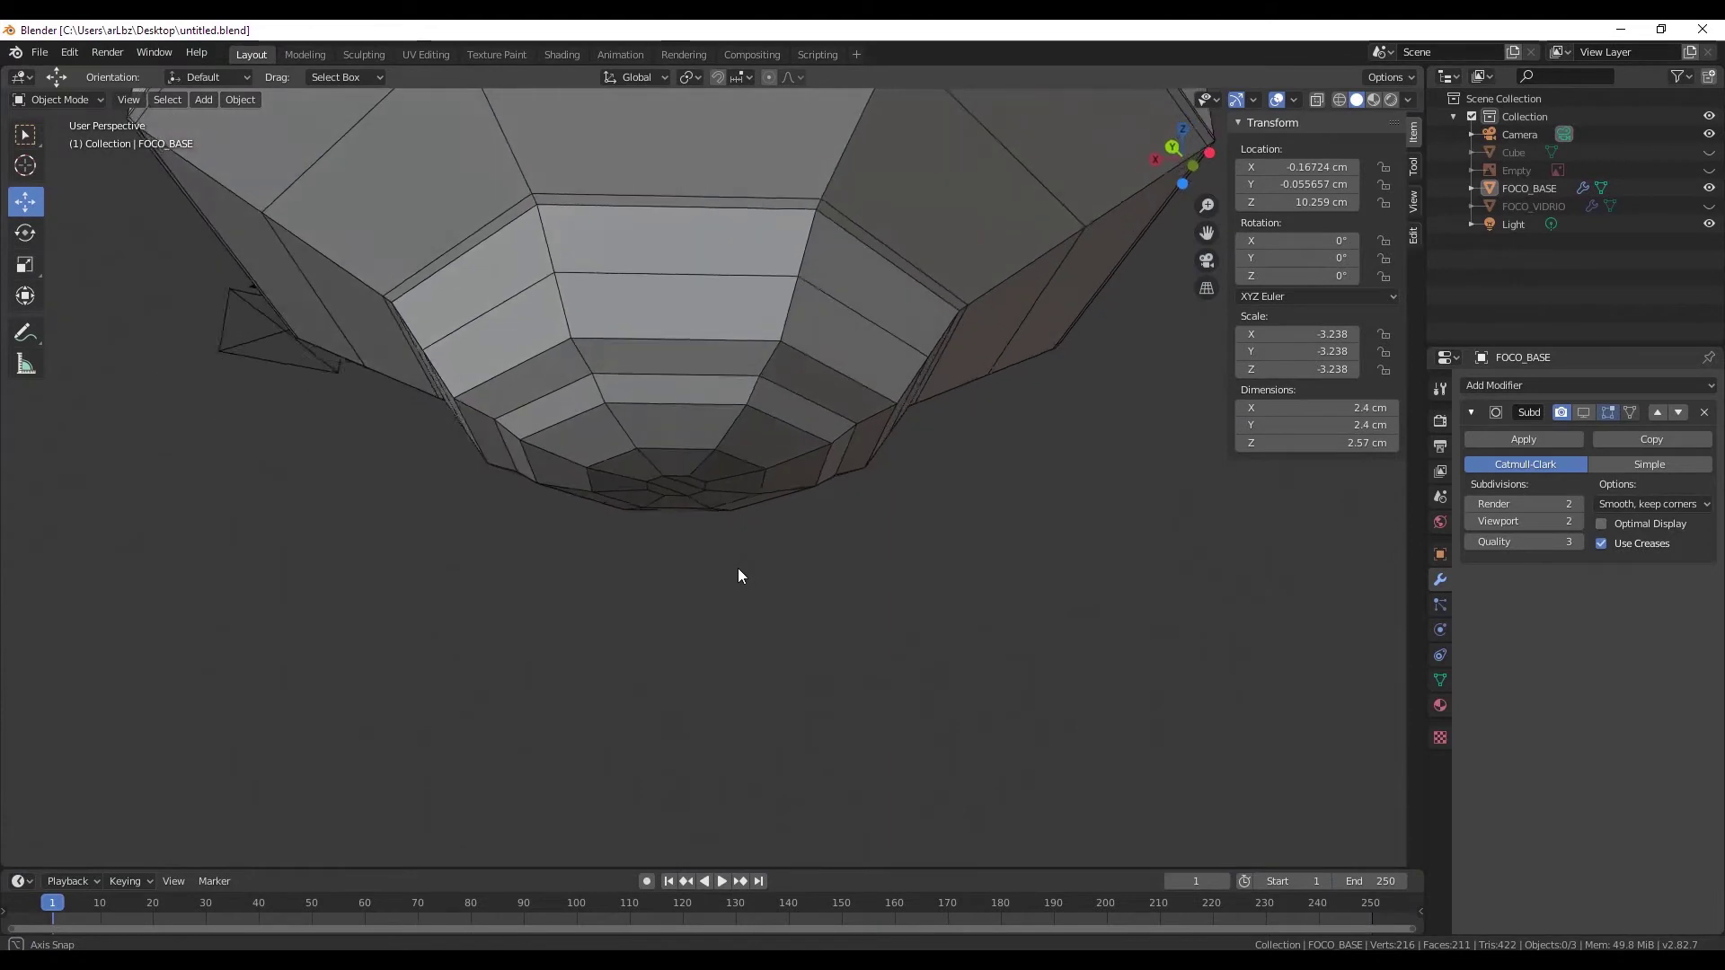
pyautogui.click(59, 99)
pyautogui.click(74, 140)
pyautogui.scroll(2, 714, 361)
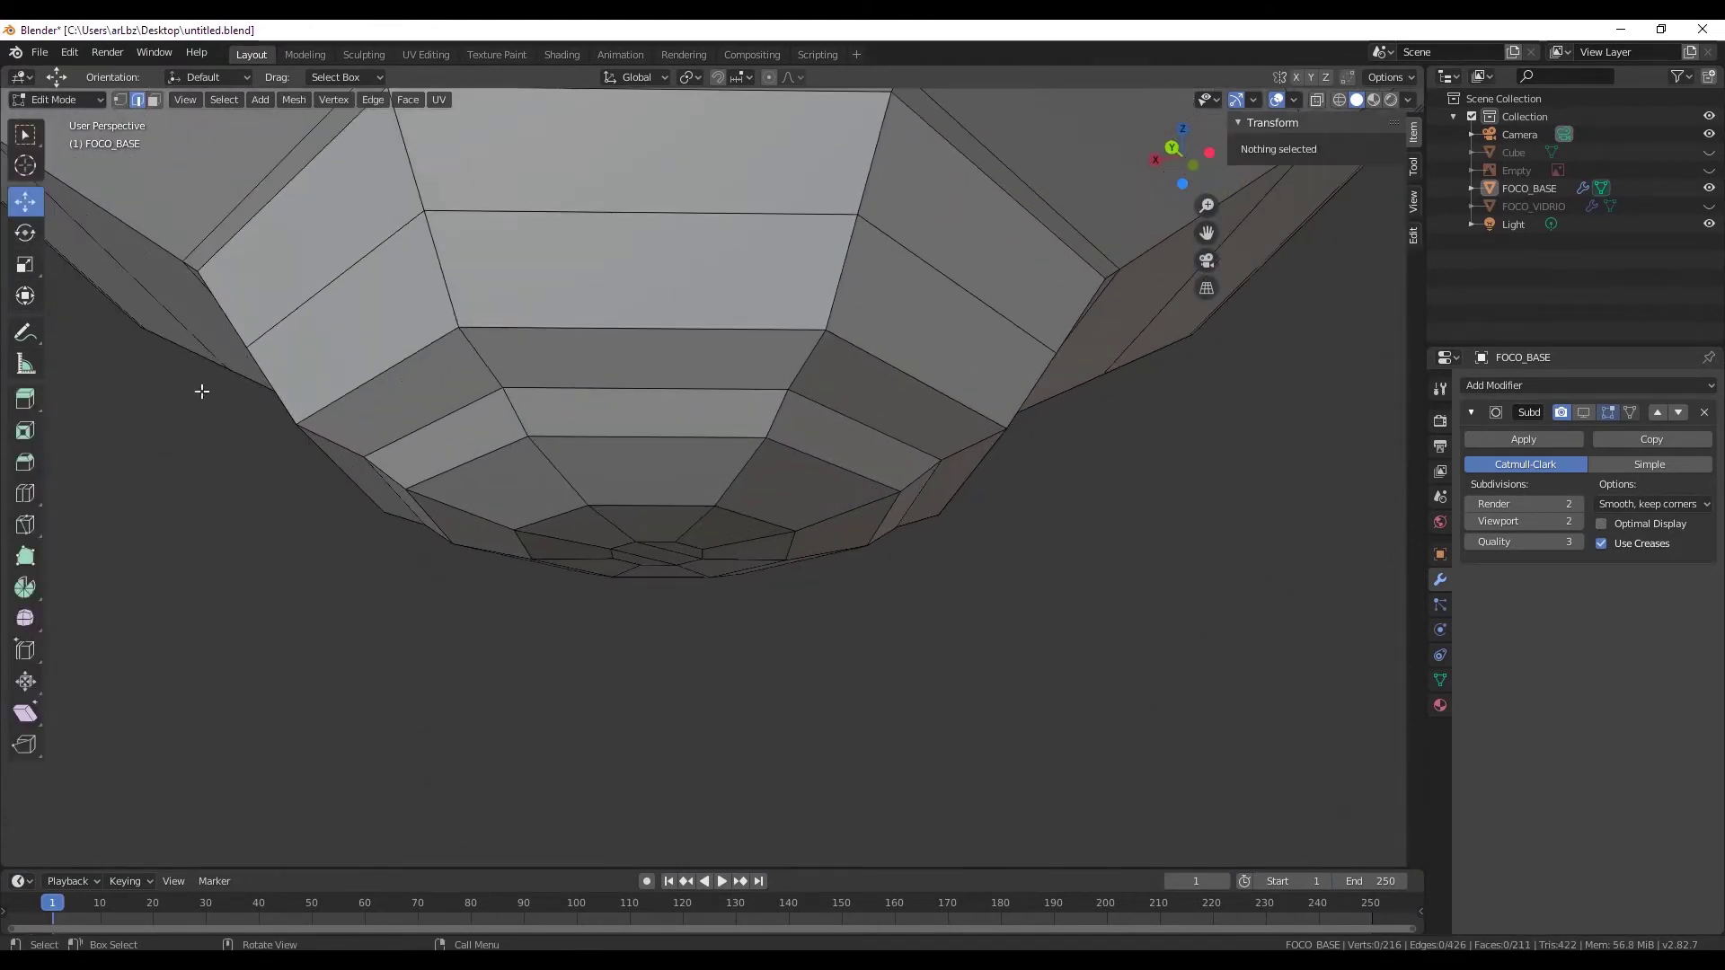
# - Add a new loop cut near the bottom of FOCO_BASE
pyautogui.click(25, 493)
pyautogui.scroll(1, 751, 355)
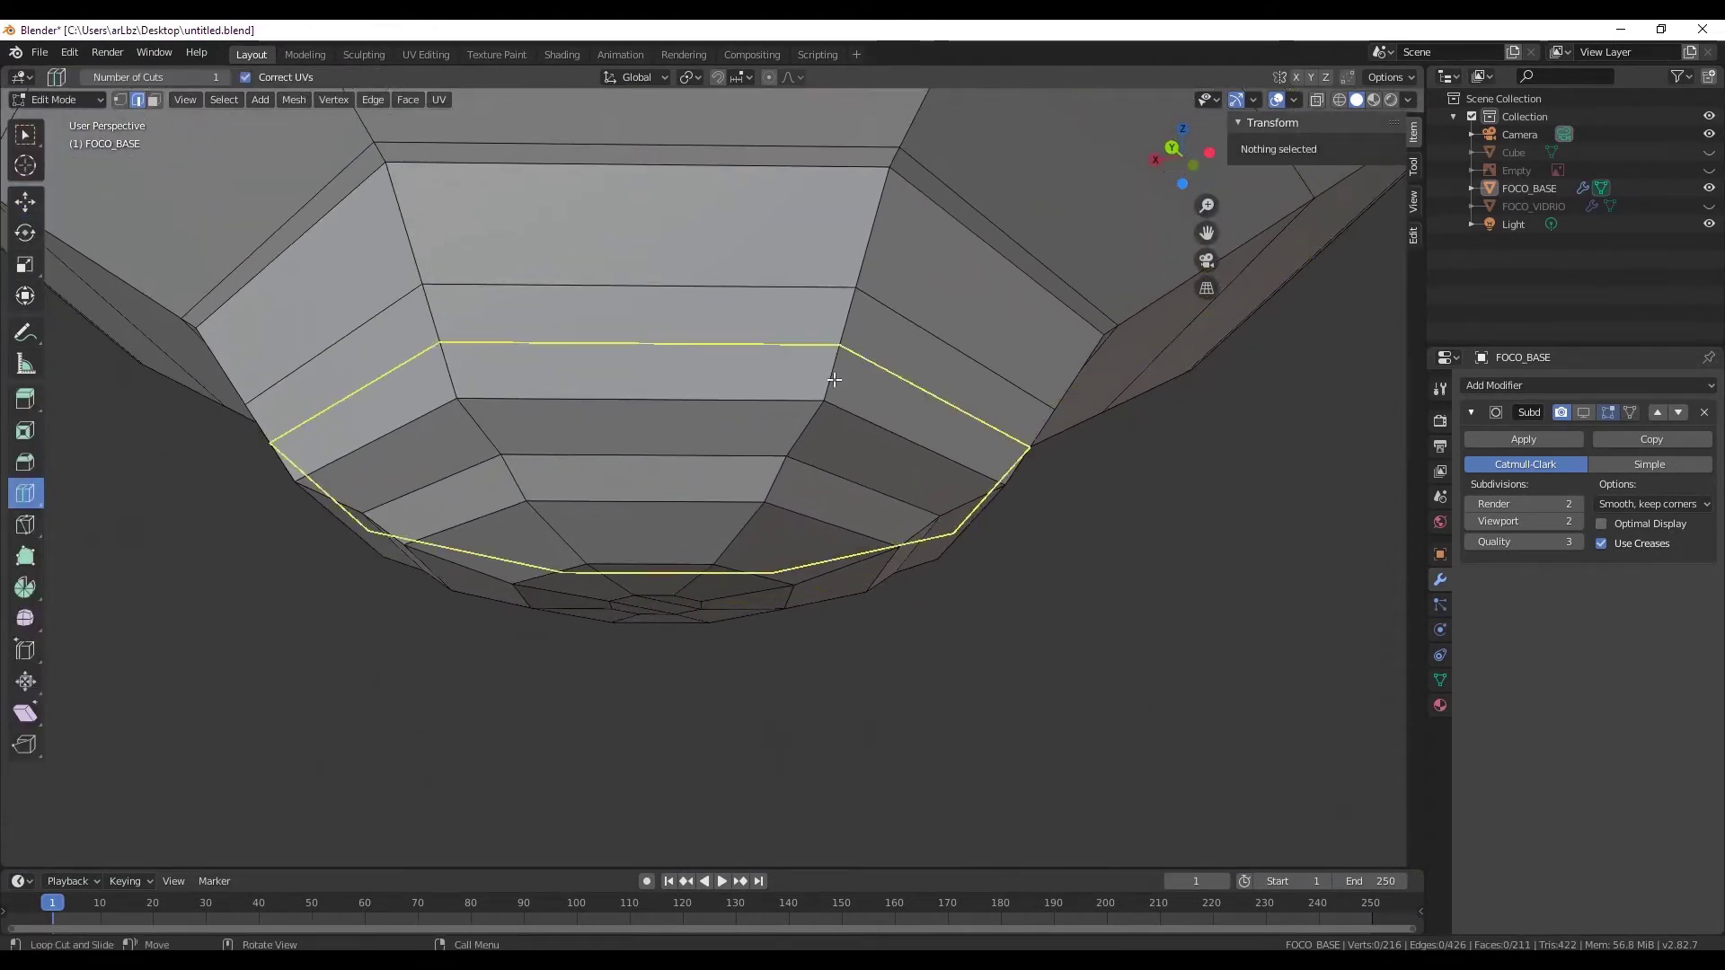
pyautogui.moveTo(840, 387); pyautogui.dragTo(780, 489)
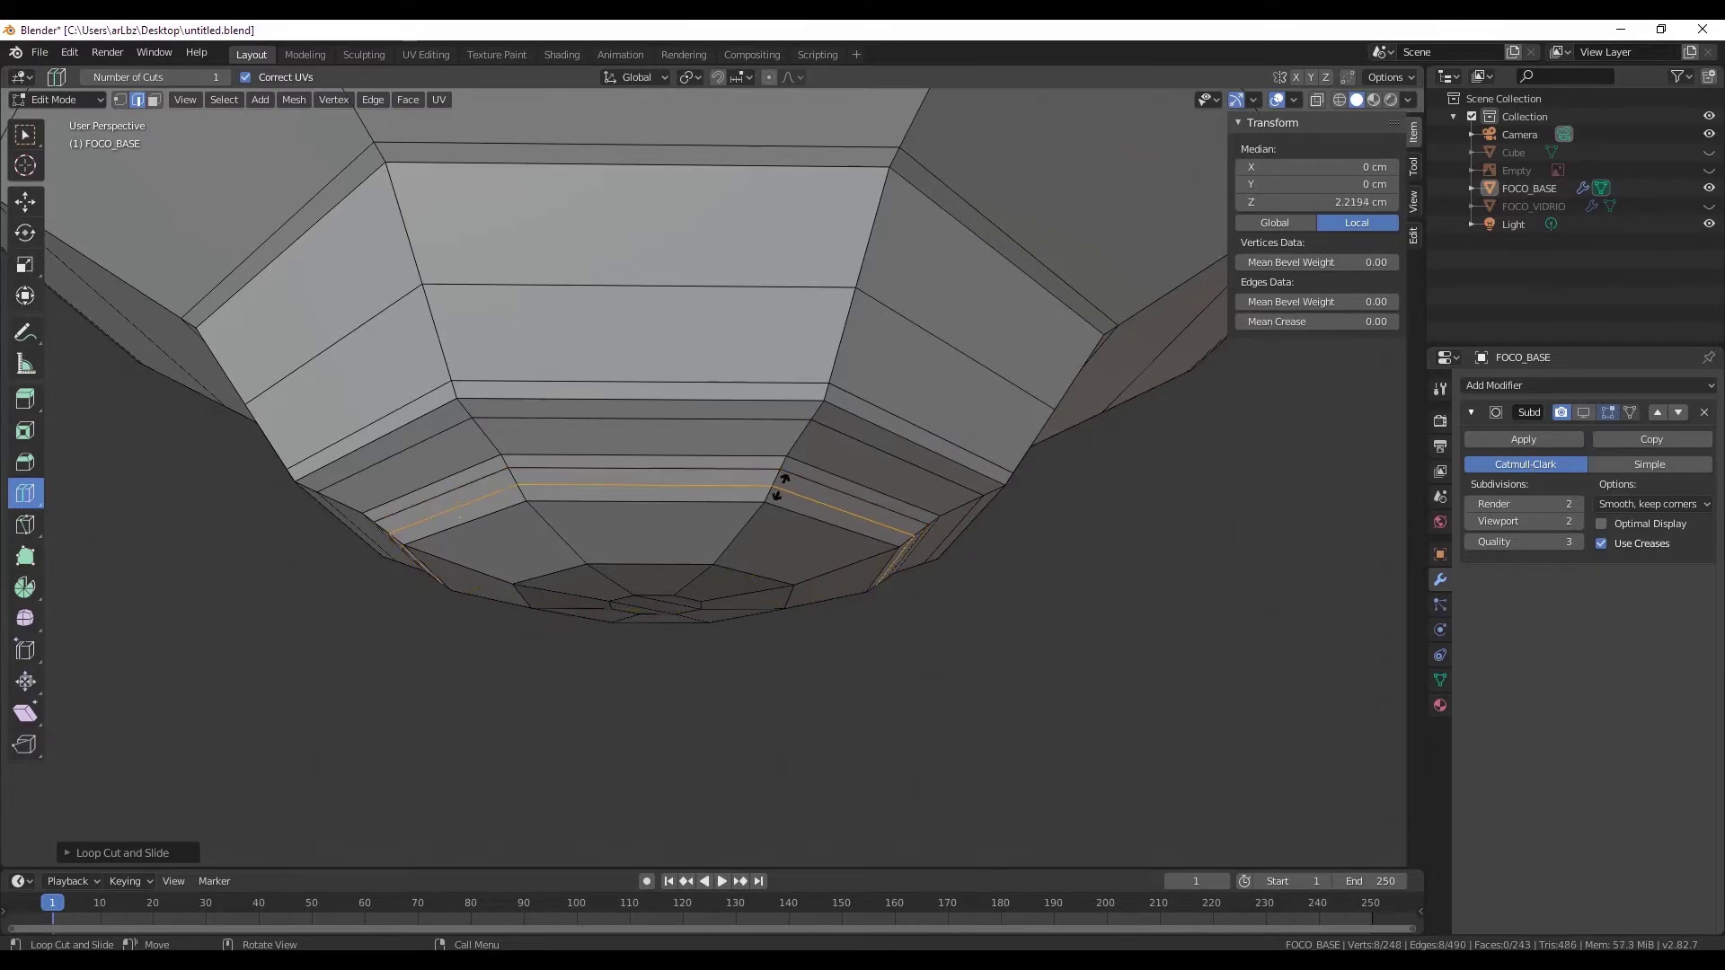
pyautogui.scroll(-2, 781, 494)
pyautogui.moveTo(781, 494); pyautogui.dragTo(809, 512, button='middle')
pyautogui.rightClick(809, 525)
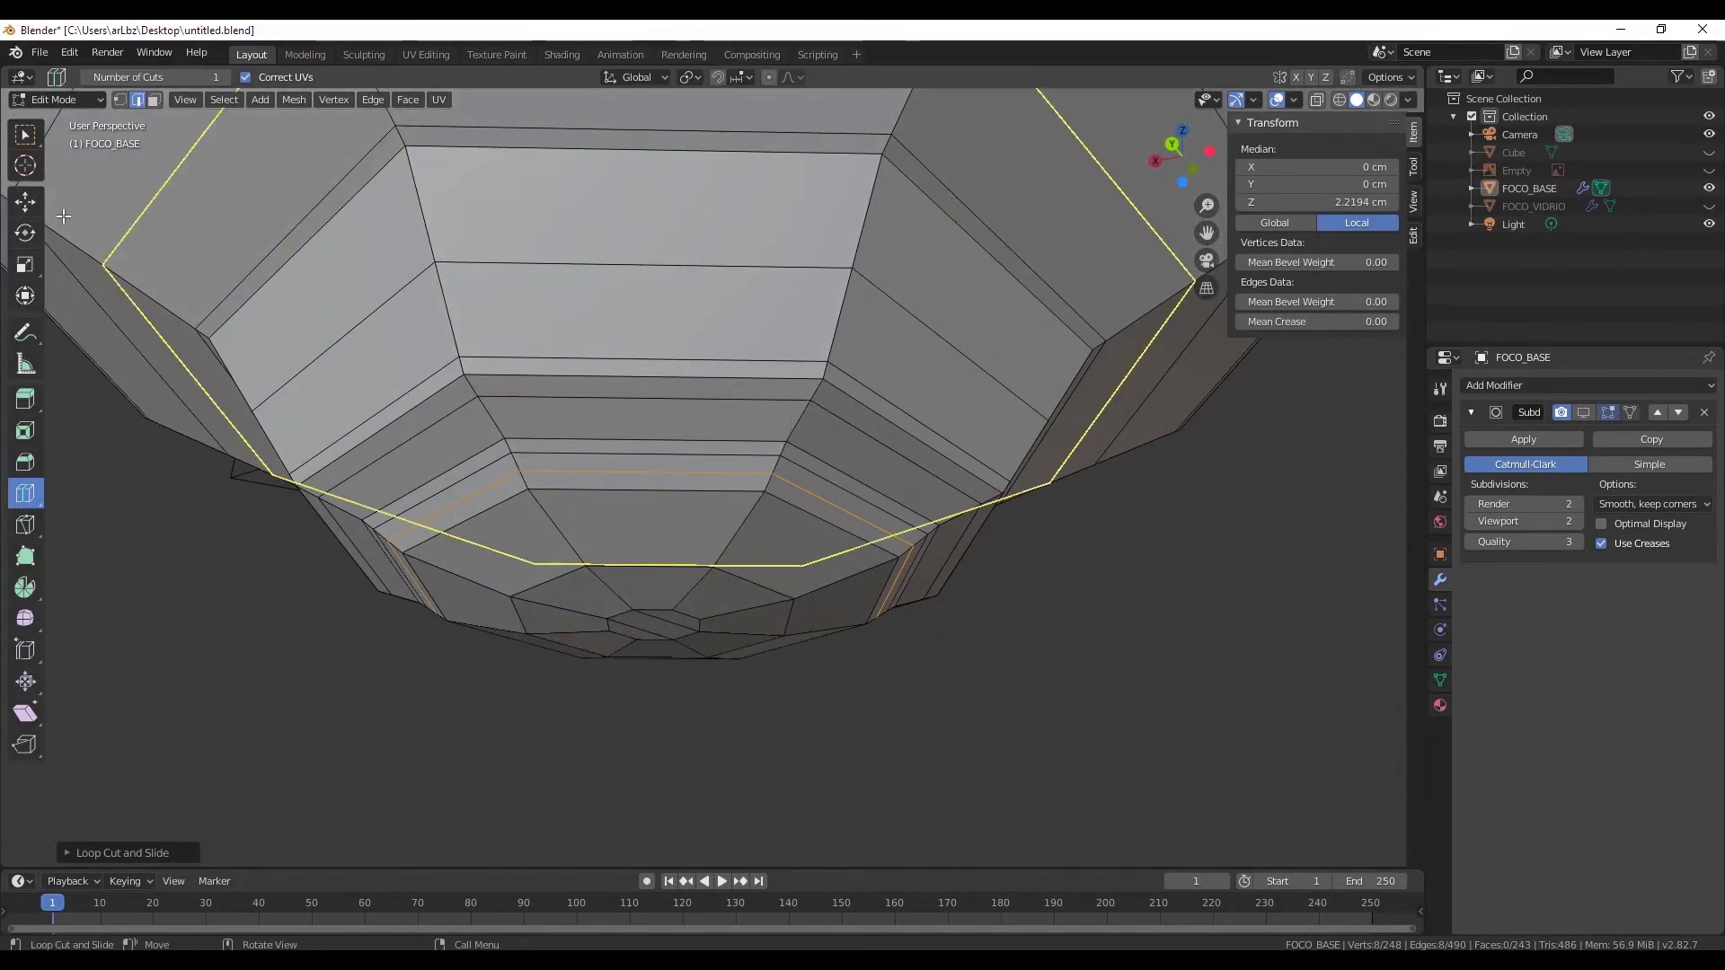
# - Scale the new bottom ring inward to about 0.977 and lower it along Z into a ledge
pyautogui.click(30, 204)
pyautogui.click(858, 489)
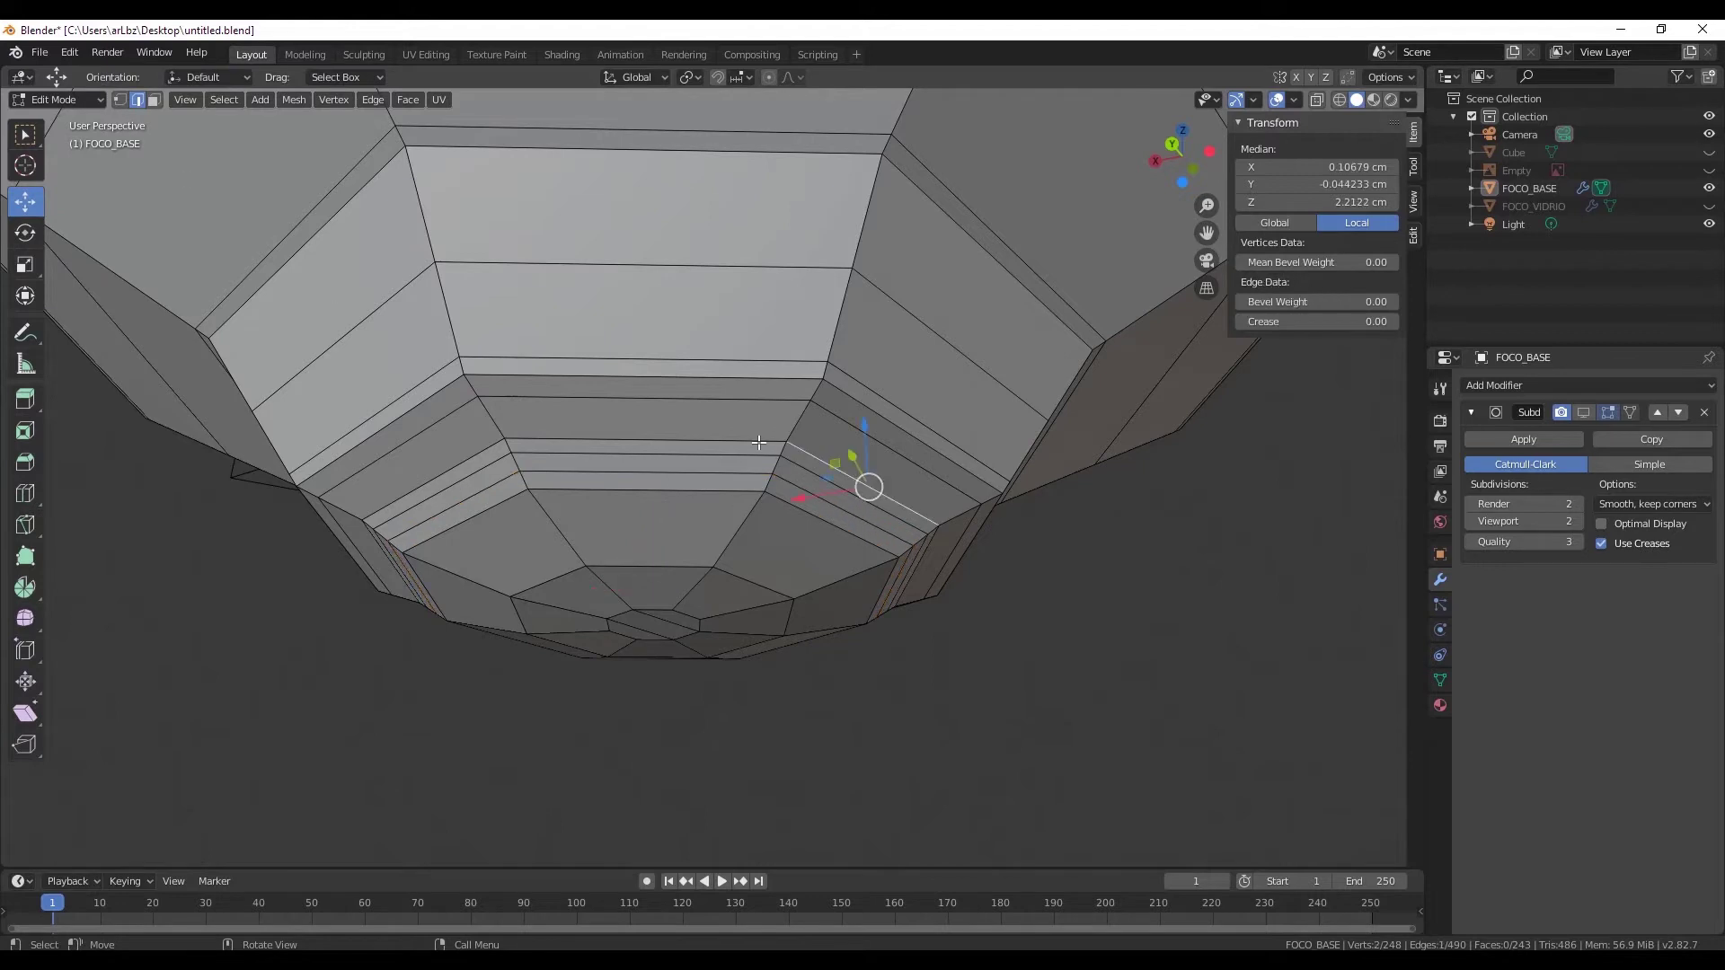
pyautogui.press('s')
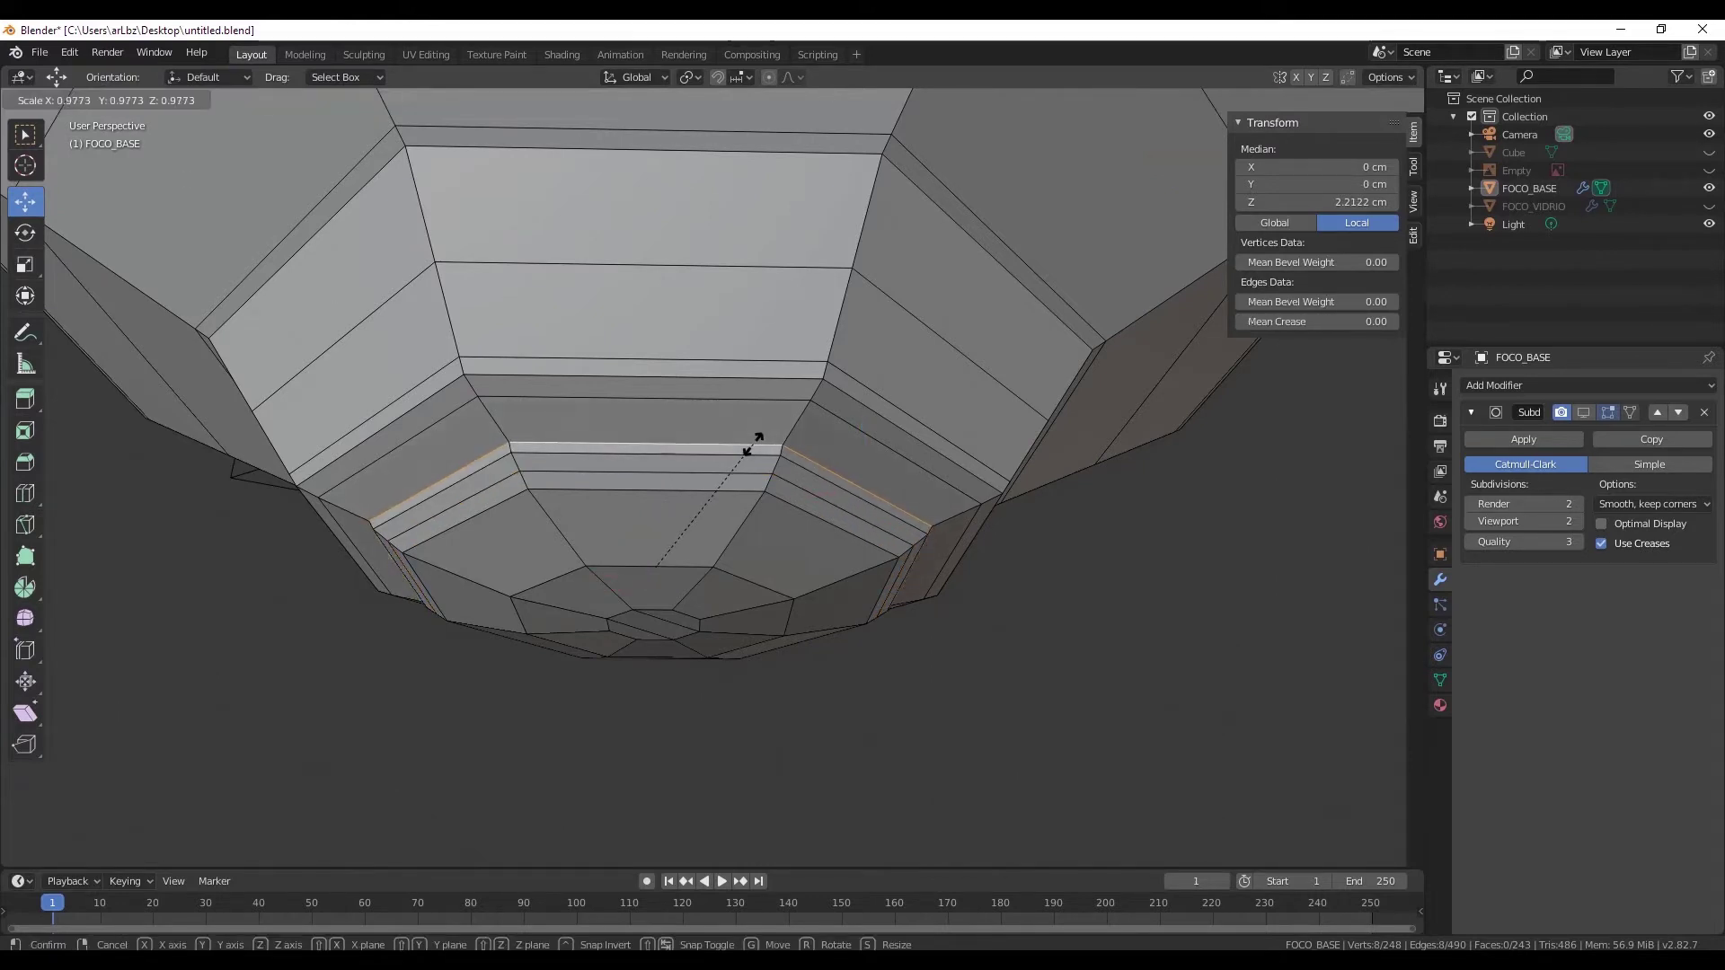
pyautogui.click(750, 445)
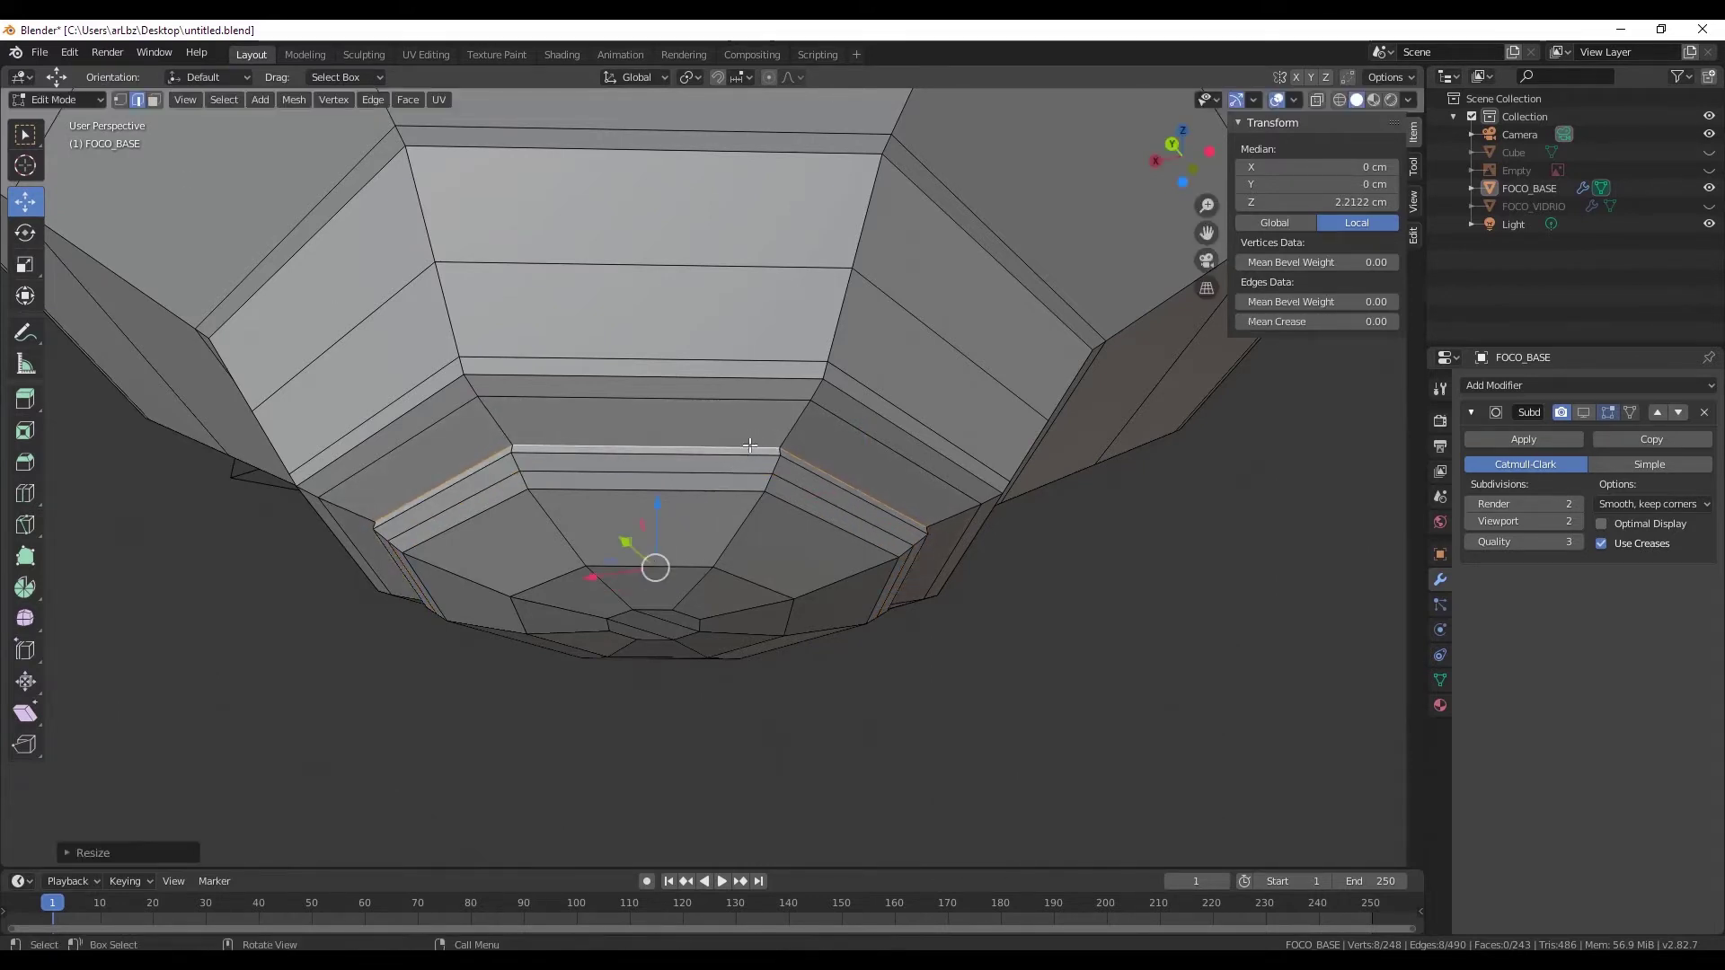
pyautogui.press('g')
pyautogui.press('z')
pyautogui.click(657, 530)
pyautogui.moveTo(658, 530); pyautogui.dragTo(648, 548, button='middle')
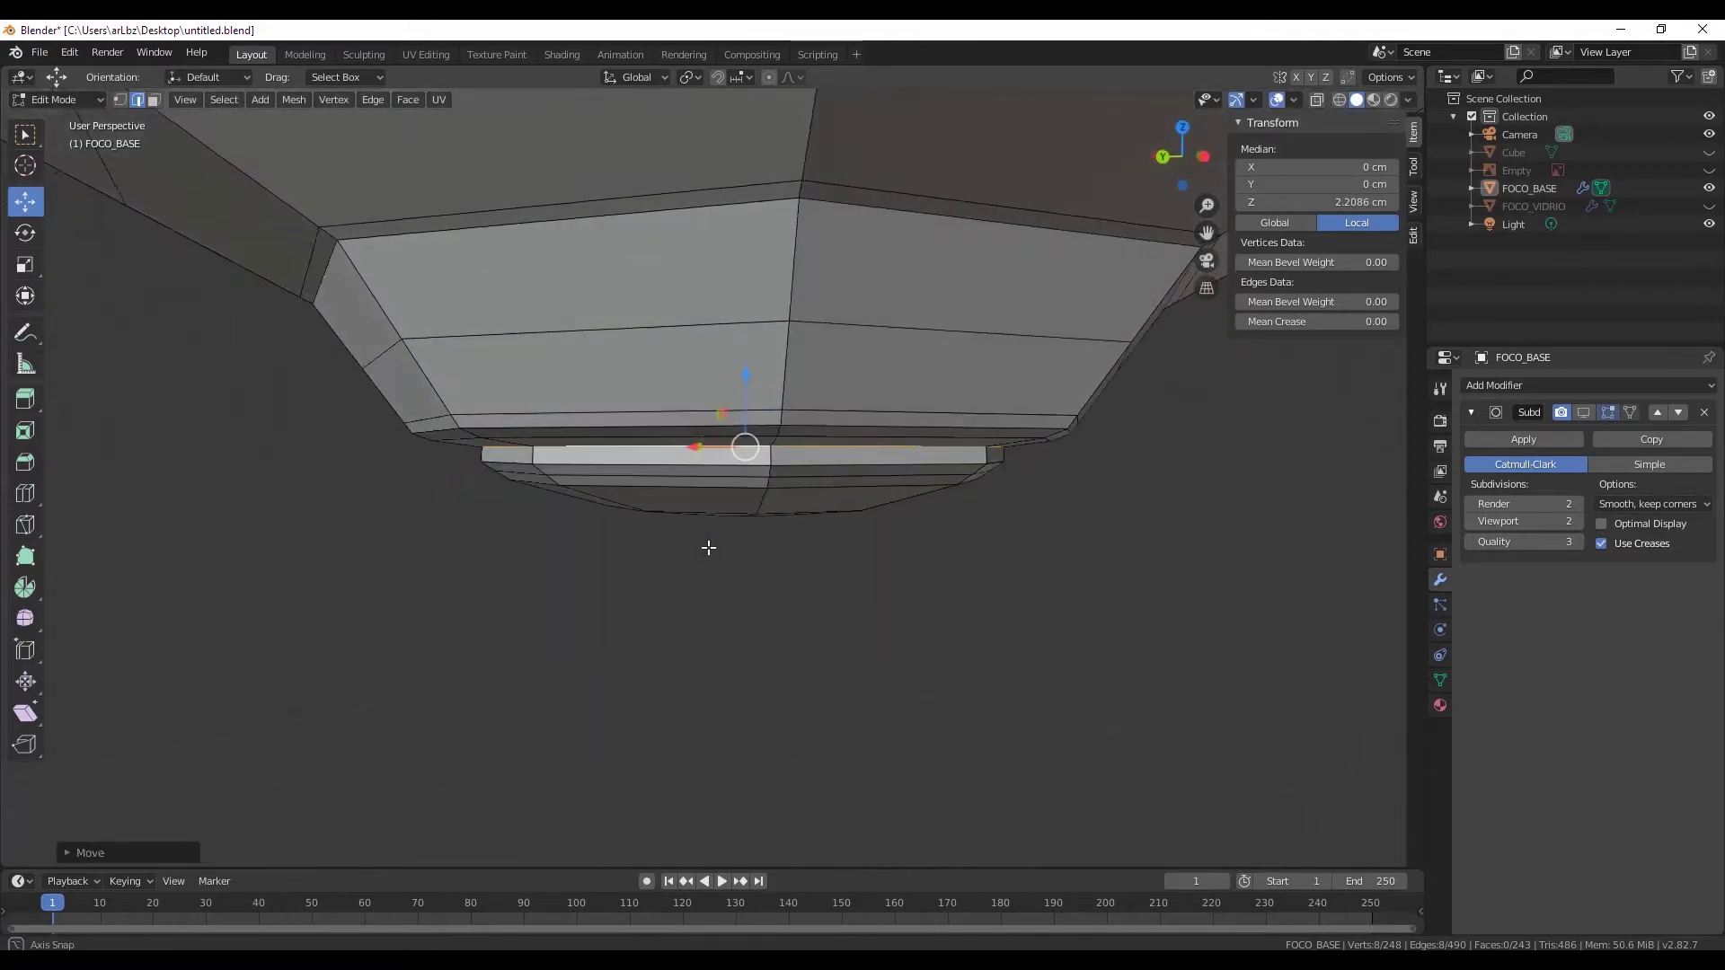
pyautogui.scroll(-2, 786, 558)
# - Deselect, show subdivision in Edit Mode, and check the base from below, top and right
pyautogui.click(985, 662)
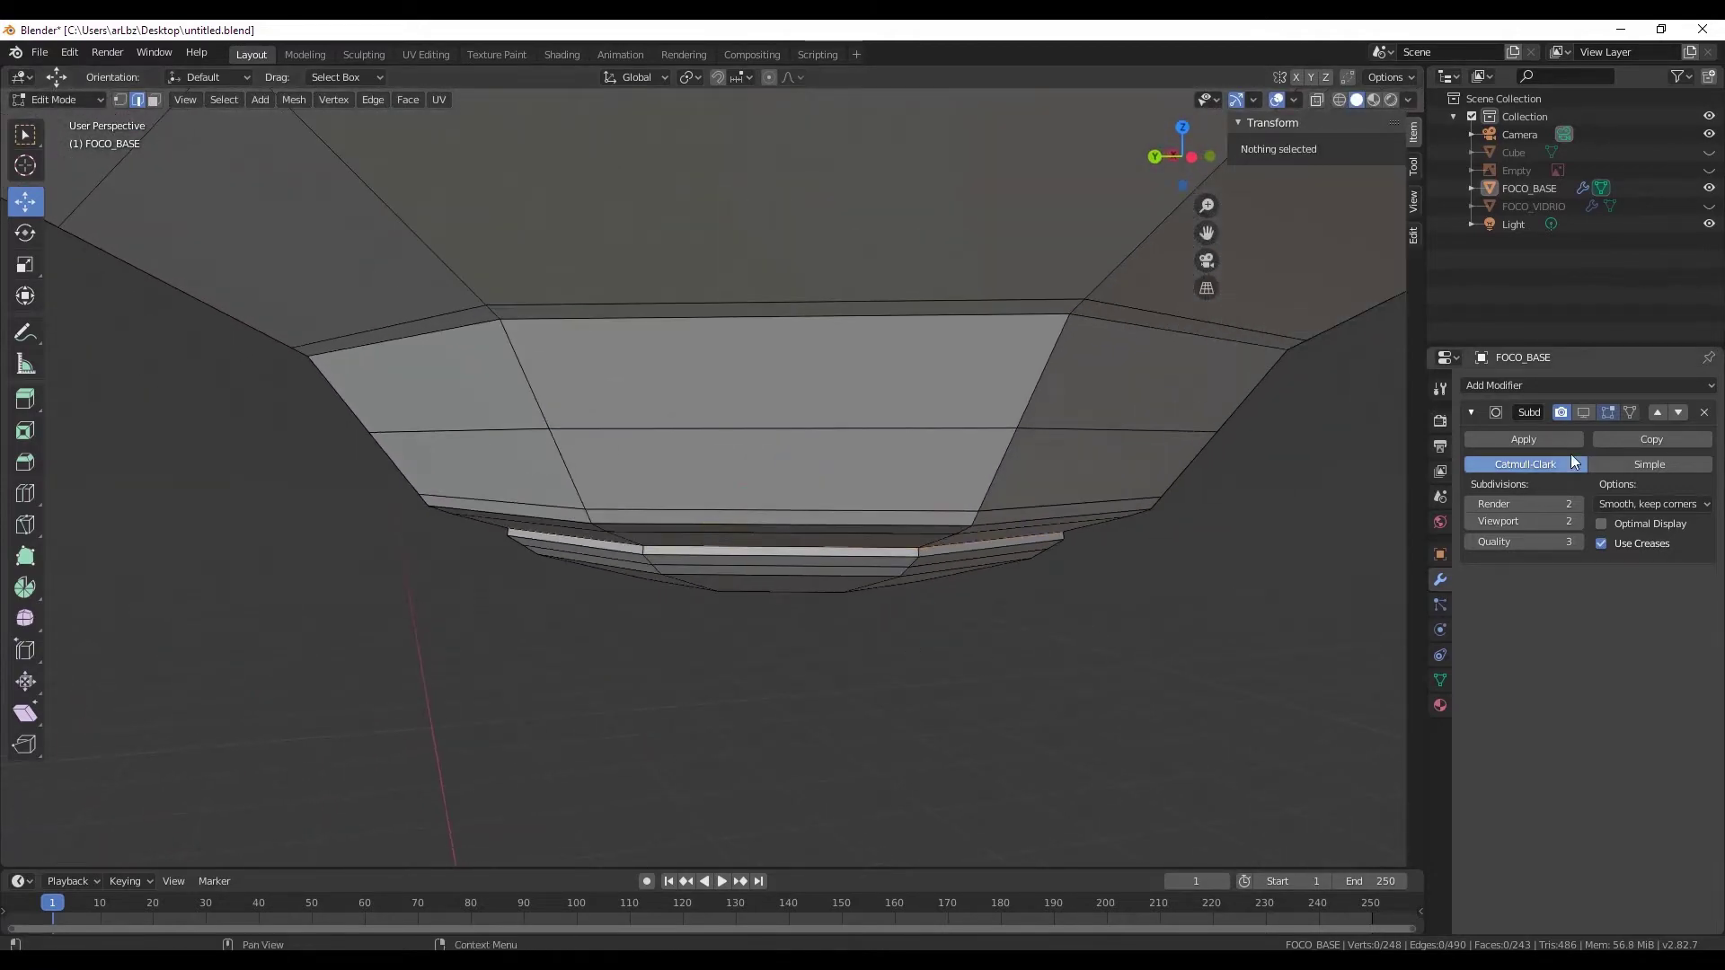
pyautogui.click(1583, 412)
pyautogui.moveTo(1155, 527)
pyautogui.mouseDown(button='middle')
pyautogui.moveTo(1079, 600)
pyautogui.moveTo(882, 697)
pyautogui.mouseUp(button='middle')
pyautogui.scroll(-2, 894, 616)
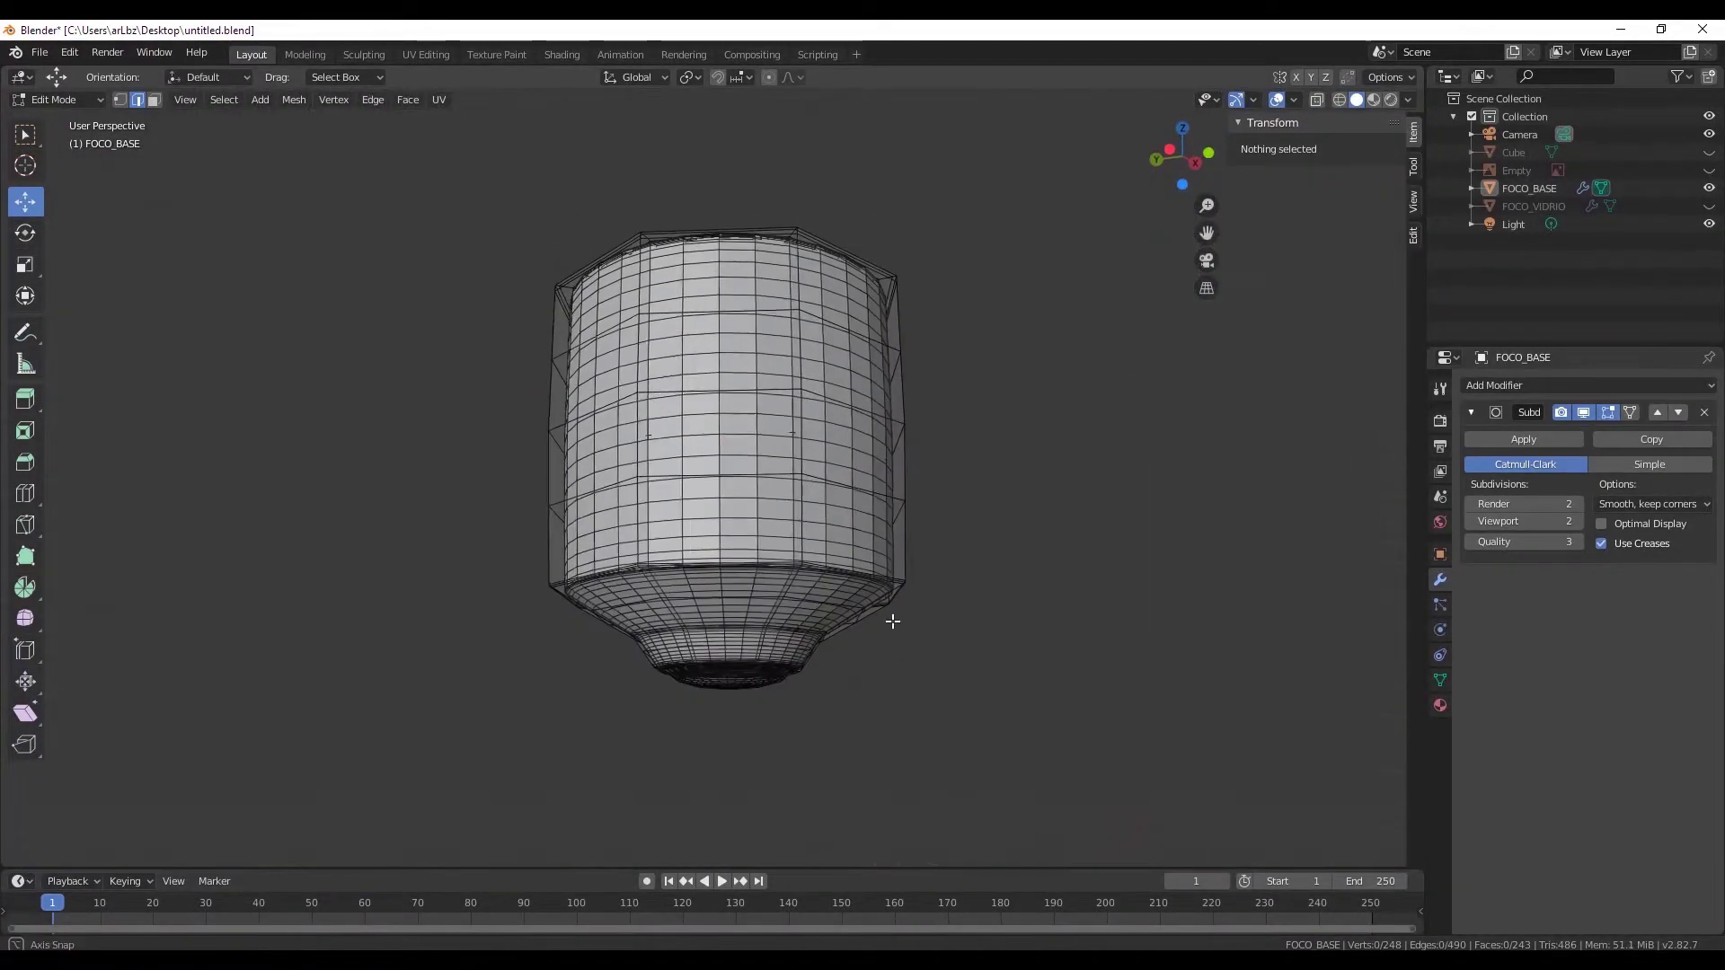
pyautogui.click(1181, 180)
pyautogui.click(1182, 128)
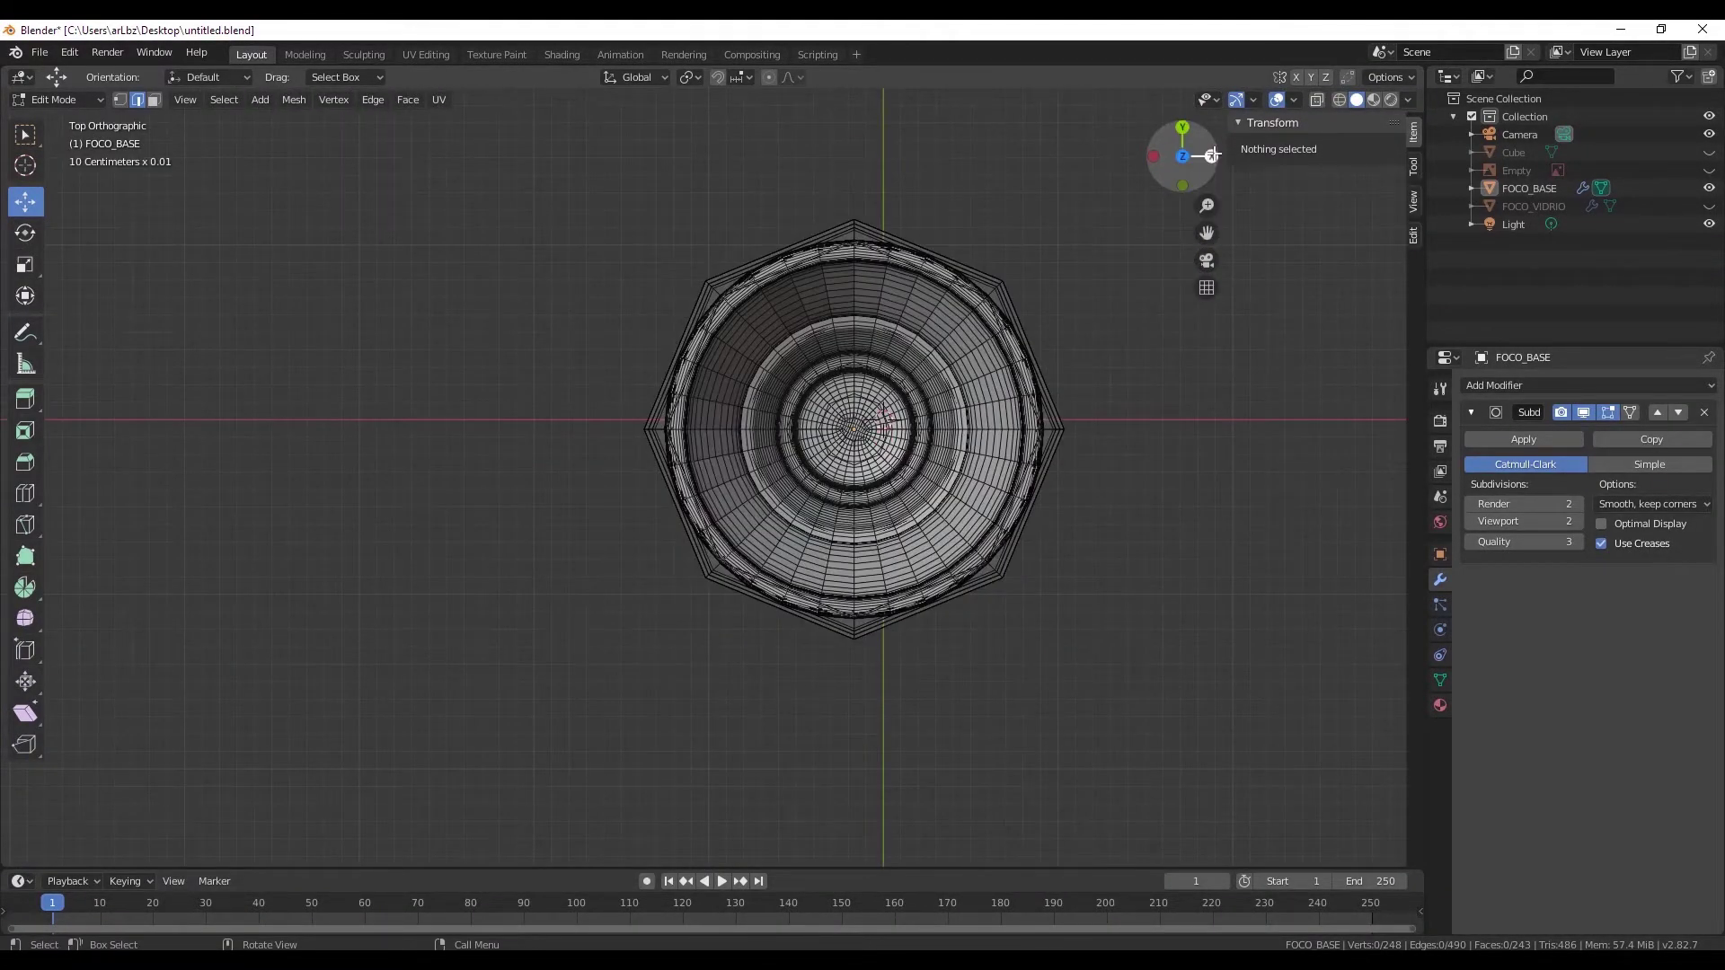
pyautogui.click(1212, 155)
# - Return FOCO_BASE to Object Mode and turn X-ray off so the ribbed base draws solid
pyautogui.click(58, 99)
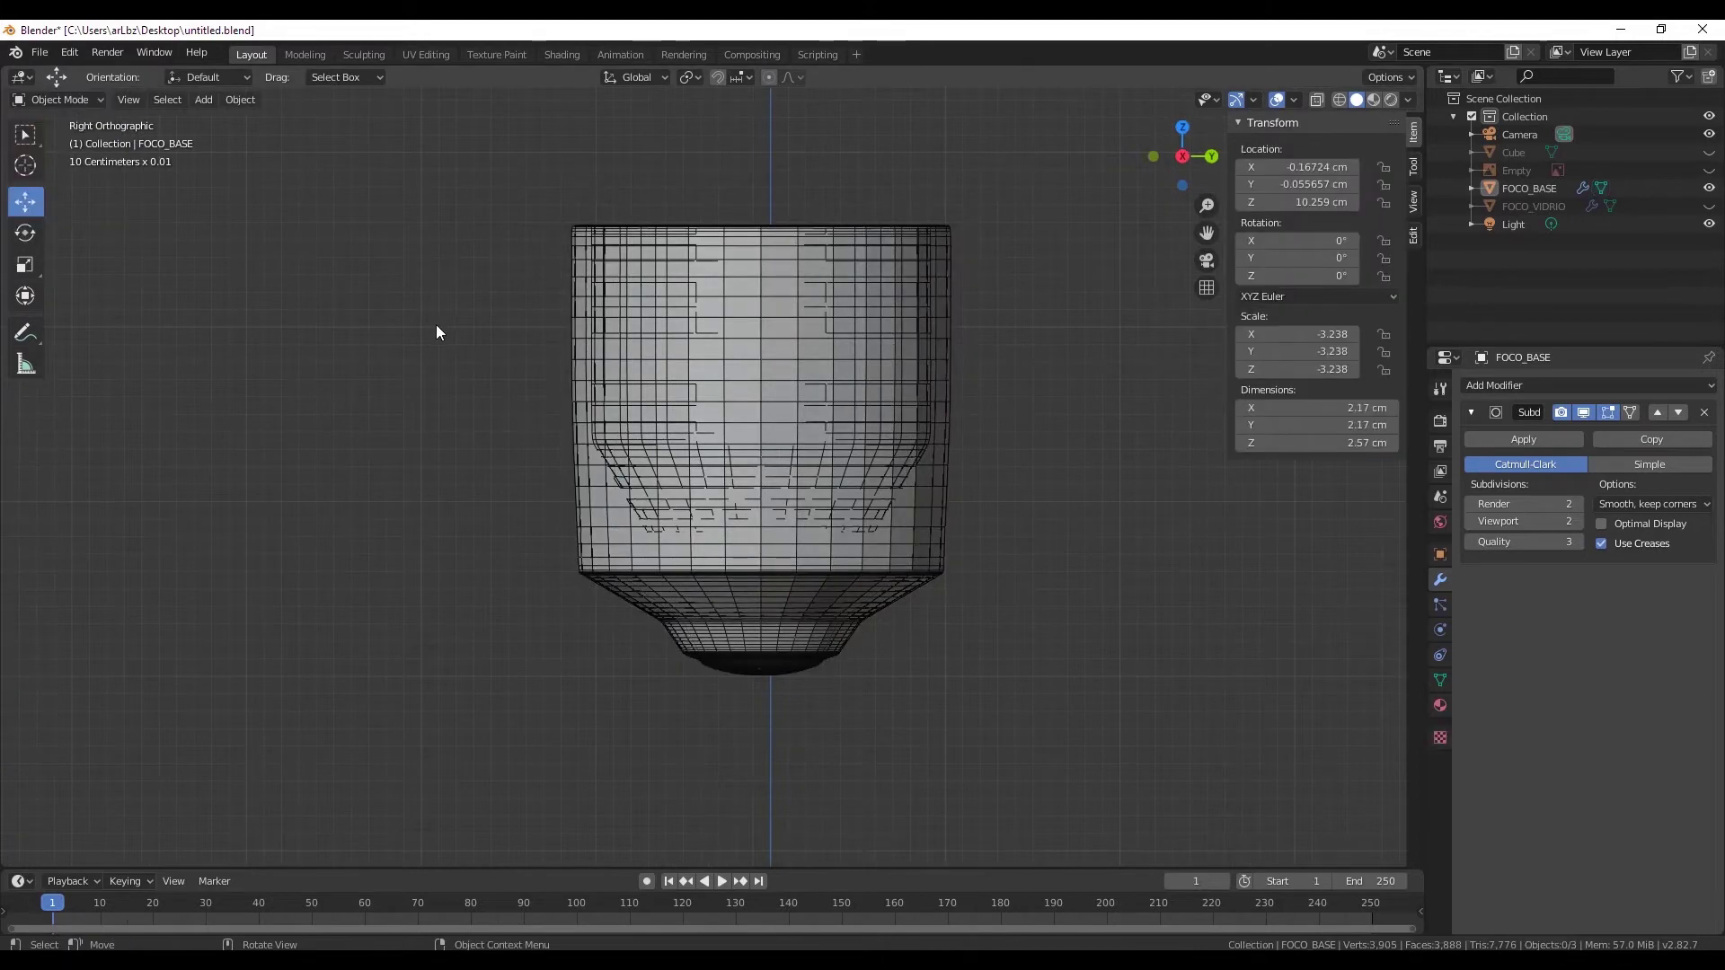
pyautogui.click(853, 551)
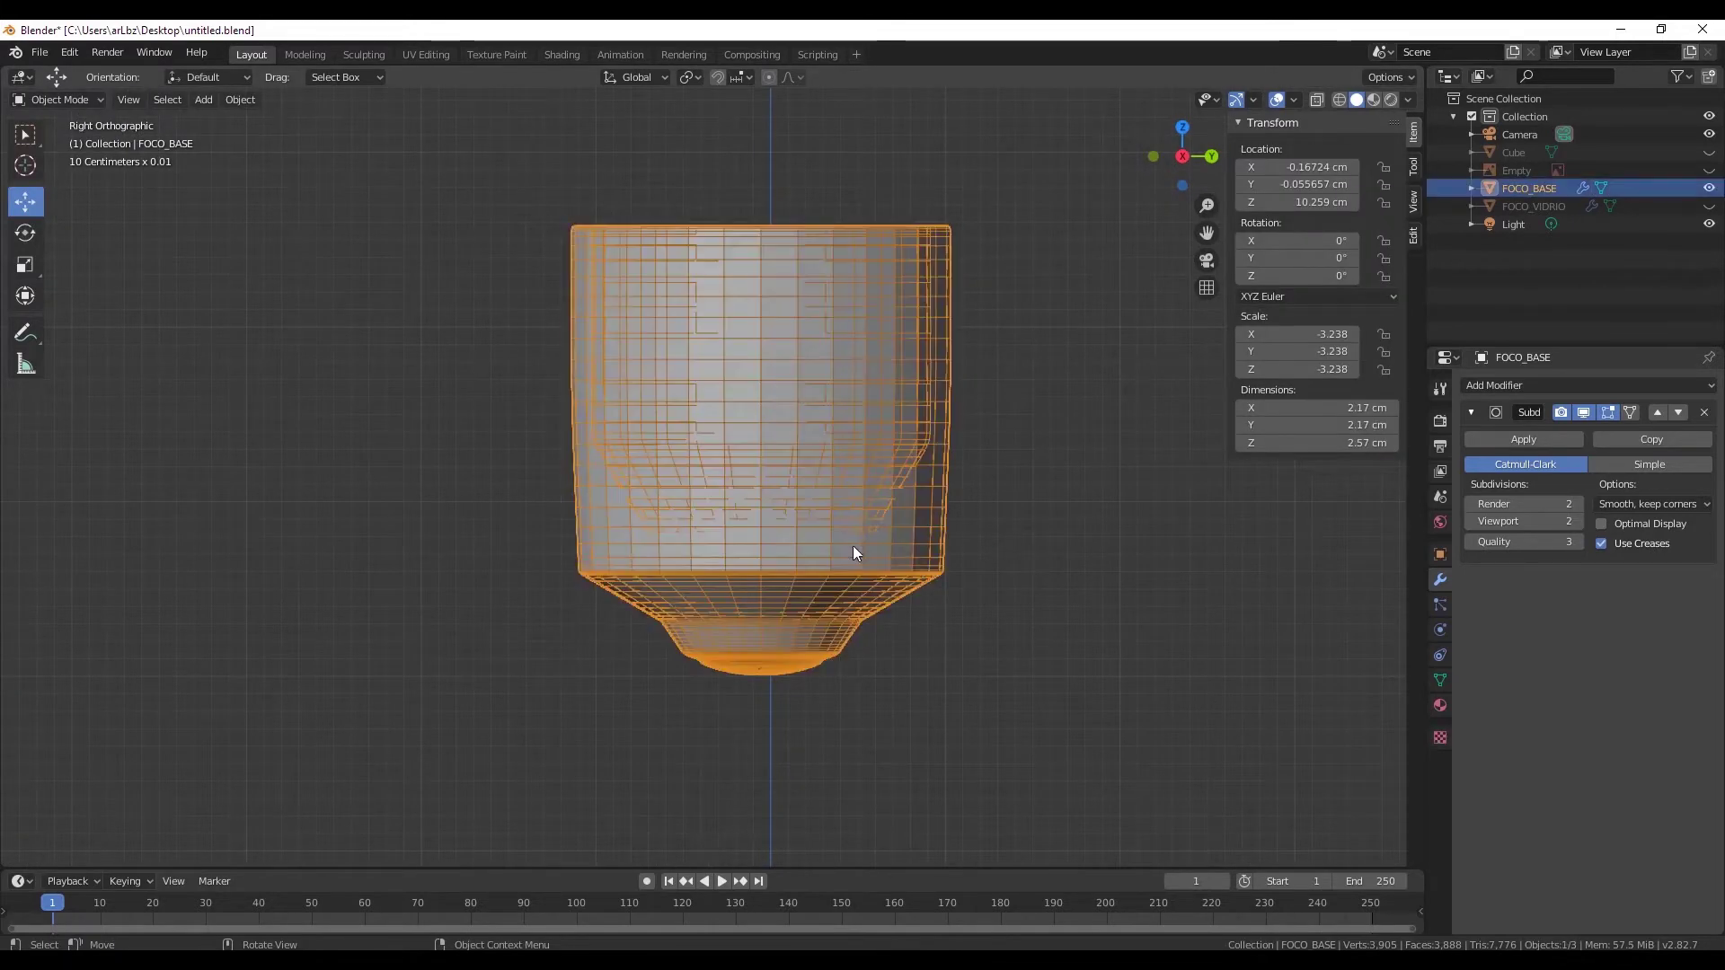
pyautogui.click(1583, 412)
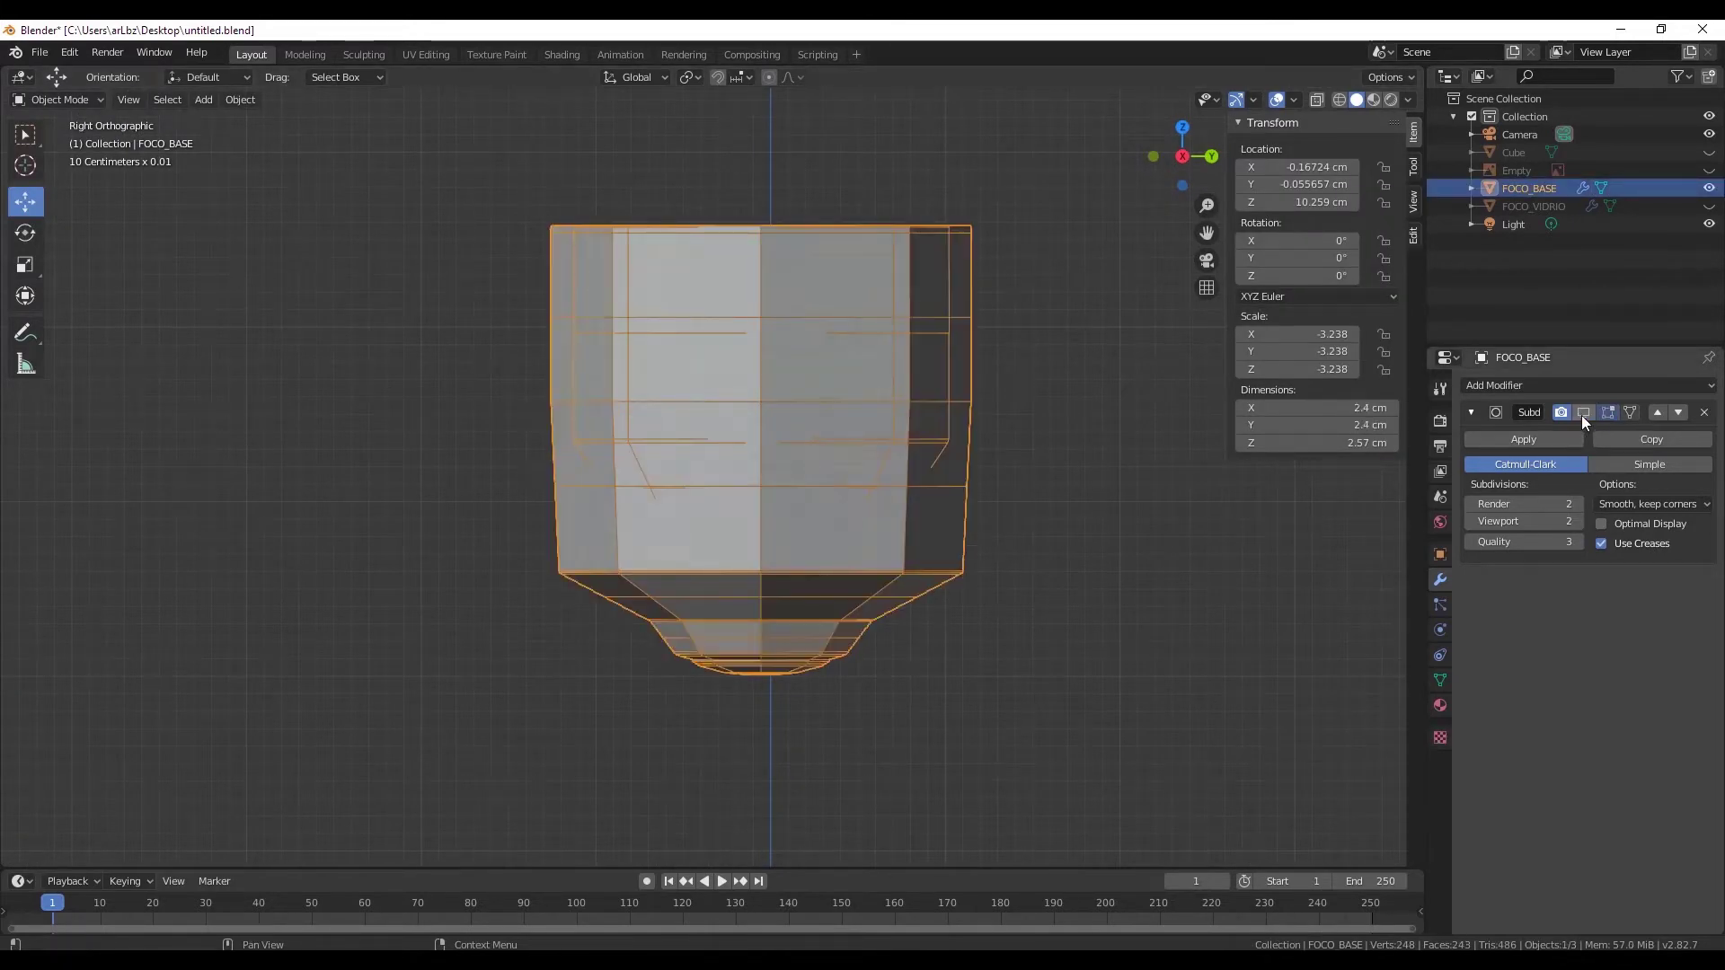
pyautogui.click(1156, 661)
pyautogui.click(1317, 105)
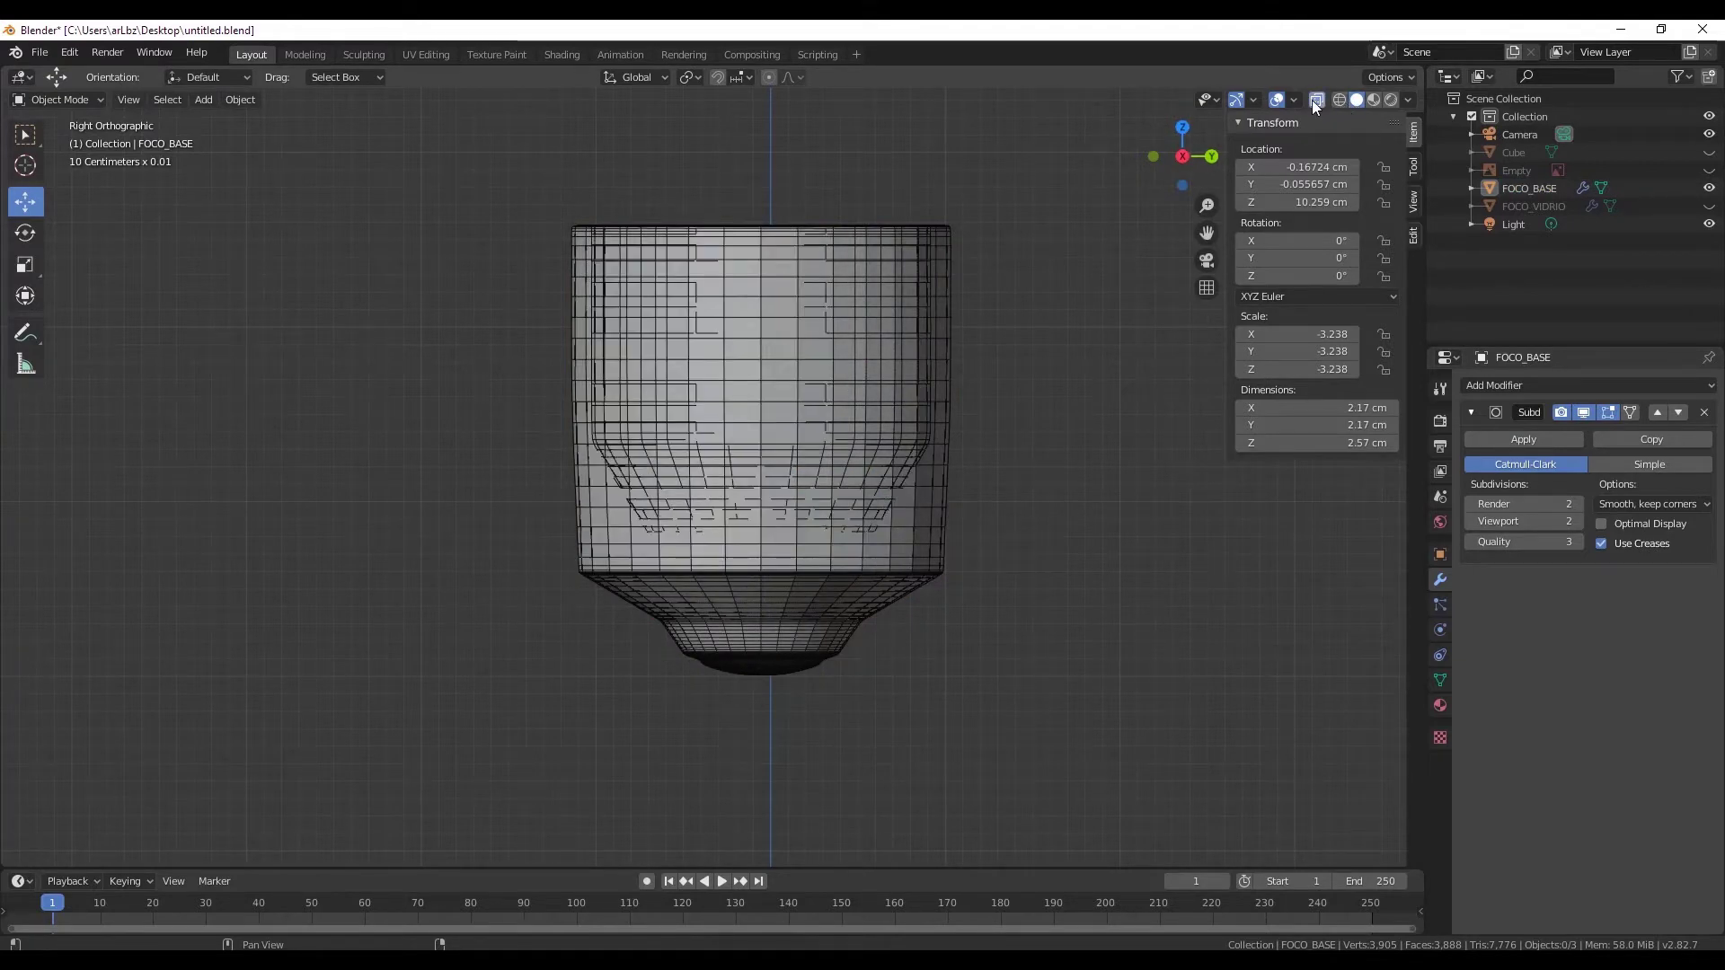
pyautogui.click(1317, 100)
pyautogui.moveTo(1026, 347)
pyautogui.mouseDown(button='middle')
pyautogui.moveTo(1004, 457)
pyautogui.moveTo(1025, 343)
pyautogui.moveTo(1340, 235)
pyautogui.mouseUp(button='middle')
pyautogui.click(1210, 155)
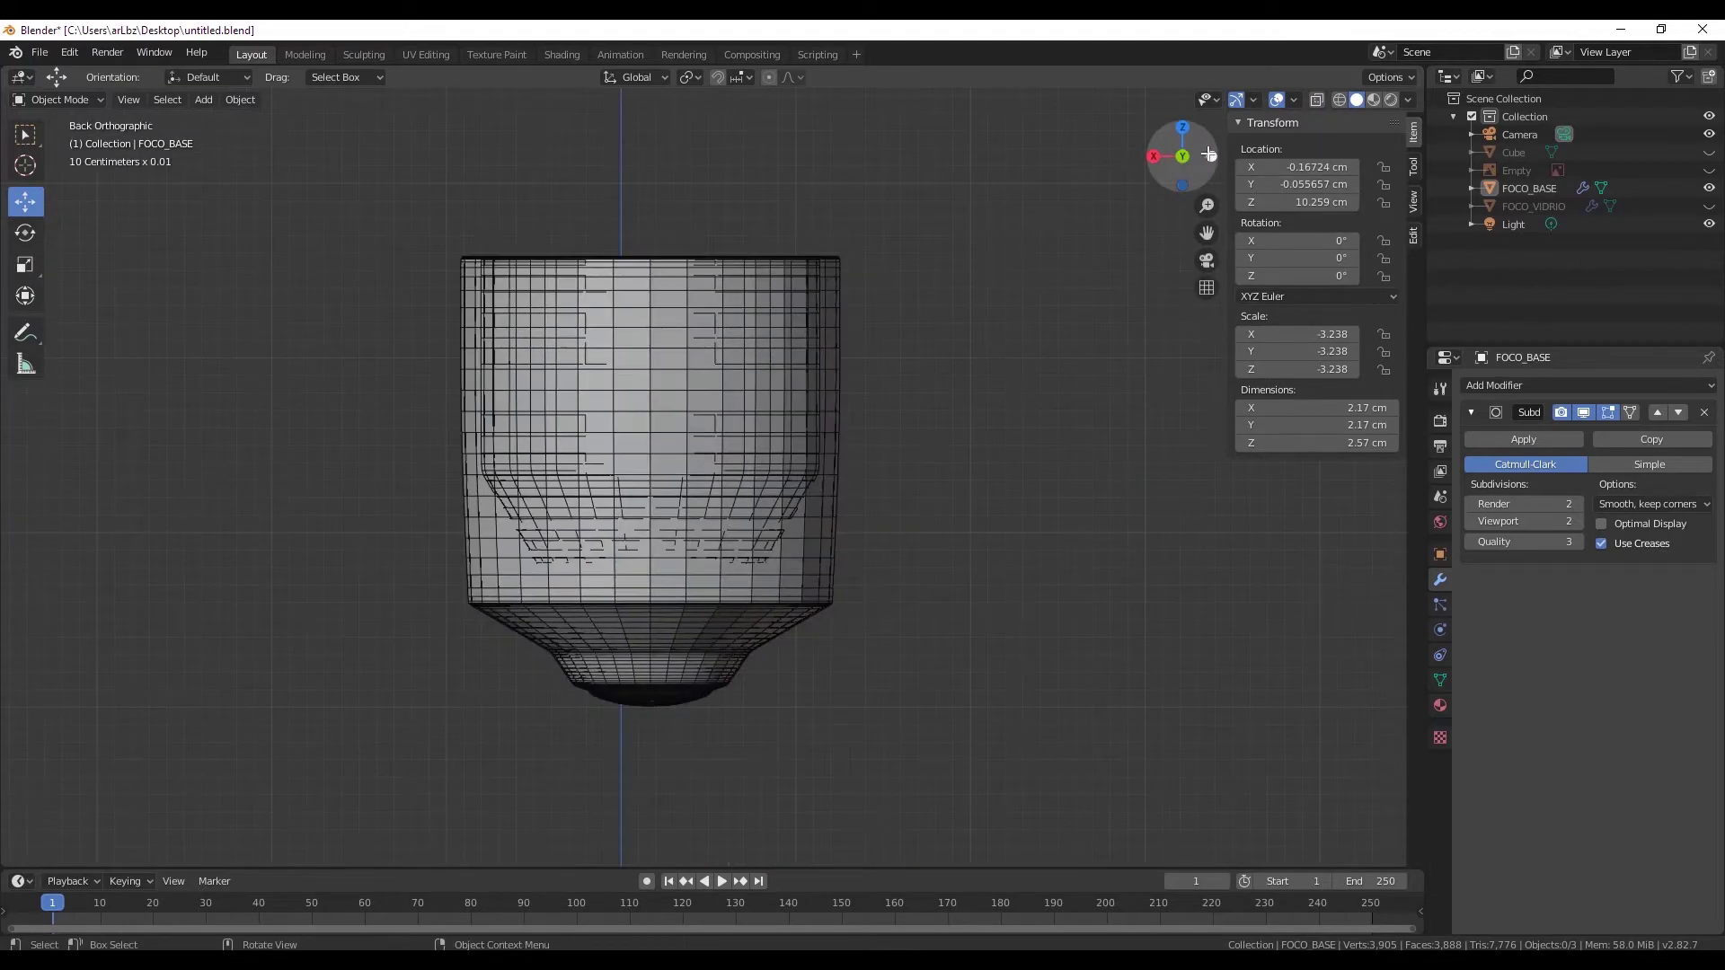
pyautogui.moveTo(907, 399)
pyautogui.mouseDown(button='middle')
pyautogui.moveTo(970, 489)
pyautogui.moveTo(904, 530)
pyautogui.mouseUp(button='middle')
# - Unhide the FOCO_VIDRIO glass bulb and inspect it from below and from the back
pyautogui.click(1708, 206)
pyautogui.scroll(-2, 903, 530)
pyautogui.scroll(-2, 847, 475)
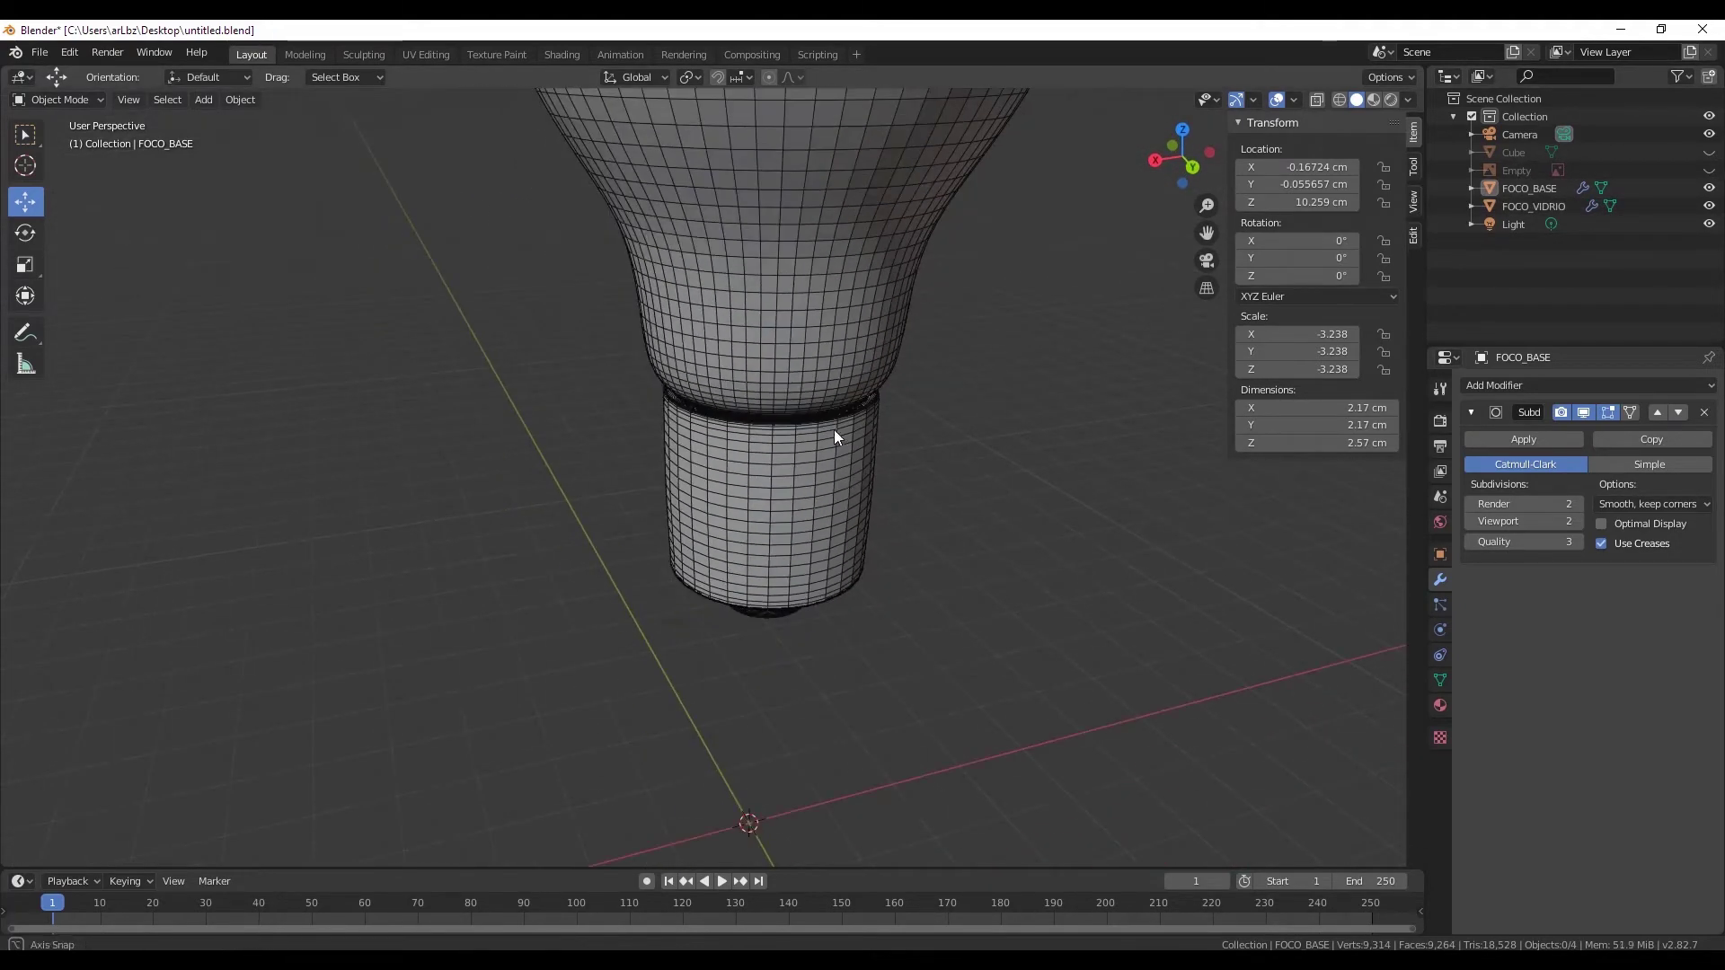
pyautogui.moveTo(834, 429)
pyautogui.mouseDown(button='middle')
pyautogui.moveTo(799, 483)
pyautogui.moveTo(846, 517)
pyautogui.moveTo(1039, 503)
pyautogui.moveTo(1021, 489)
pyautogui.moveTo(889, 512)
pyautogui.moveTo(853, 566)
pyautogui.moveTo(616, 565)
pyautogui.moveTo(589, 527)
pyautogui.moveTo(758, 596)
pyautogui.moveTo(878, 500)
pyautogui.moveTo(1024, 578)
pyautogui.moveTo(1004, 608)
pyautogui.moveTo(779, 535)
pyautogui.mouseUp(button='middle')
pyautogui.scroll(1, 768, 595)
pyautogui.scroll(1, 767, 600)
pyautogui.scroll(-3, 1004, 608)
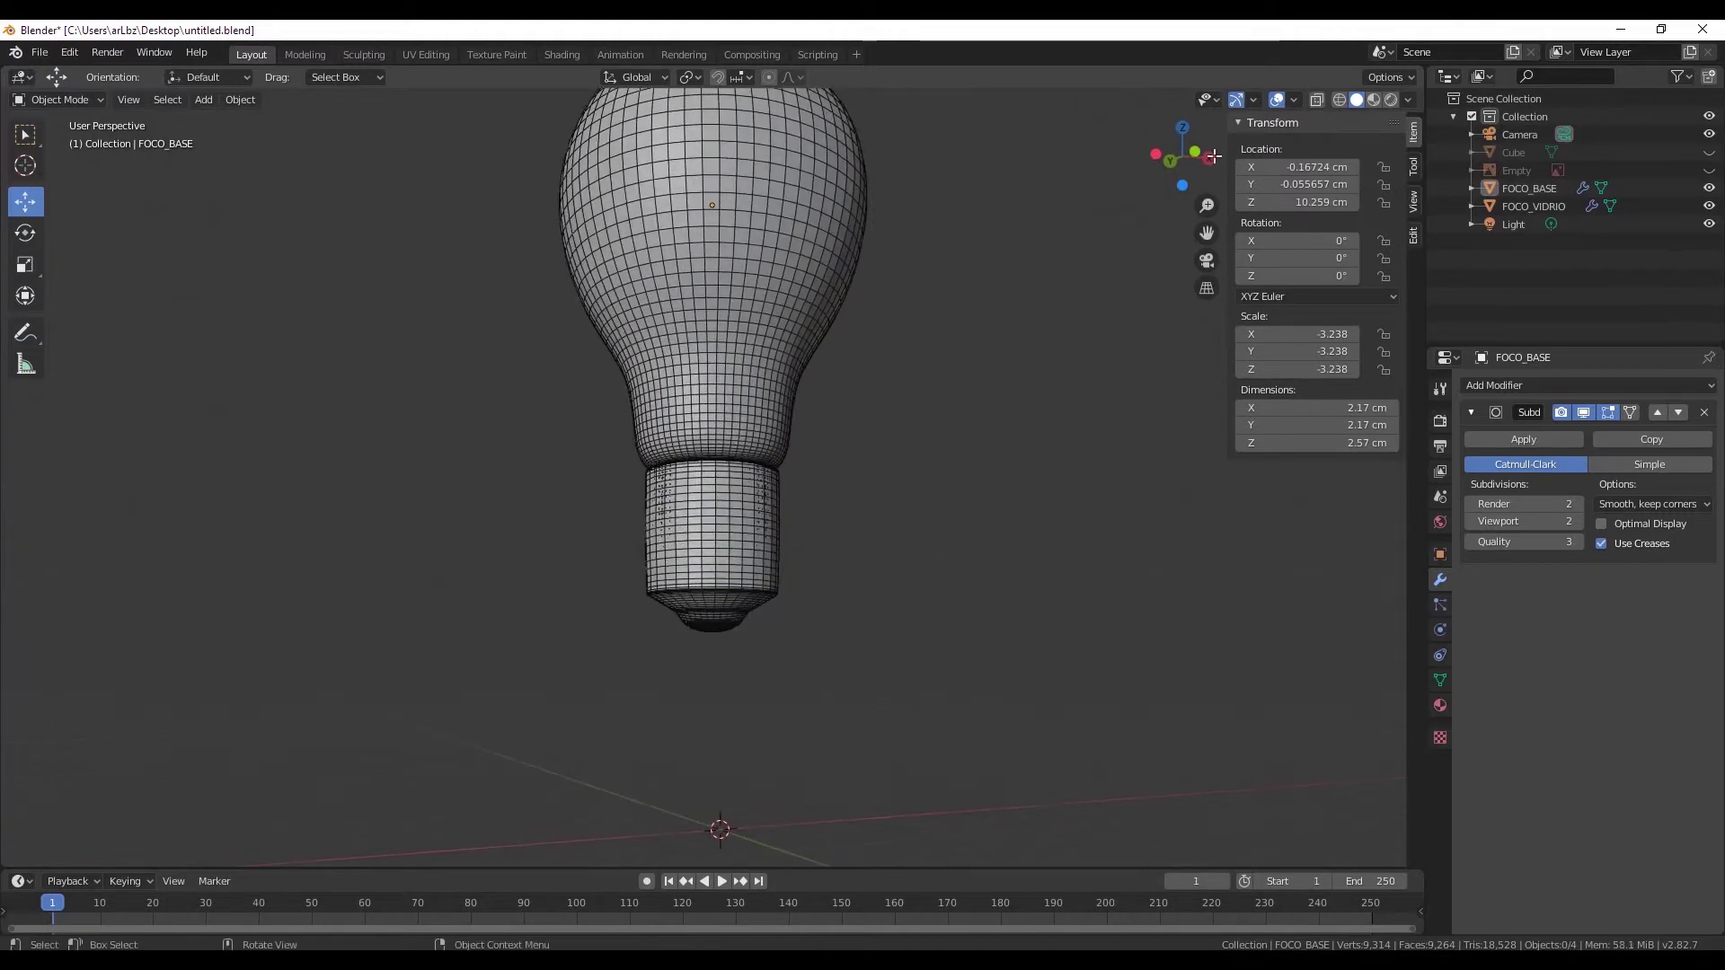
pyautogui.click(1173, 161)
pyautogui.scroll(1, 673, 555)
pyautogui.scroll(6, 674, 555)
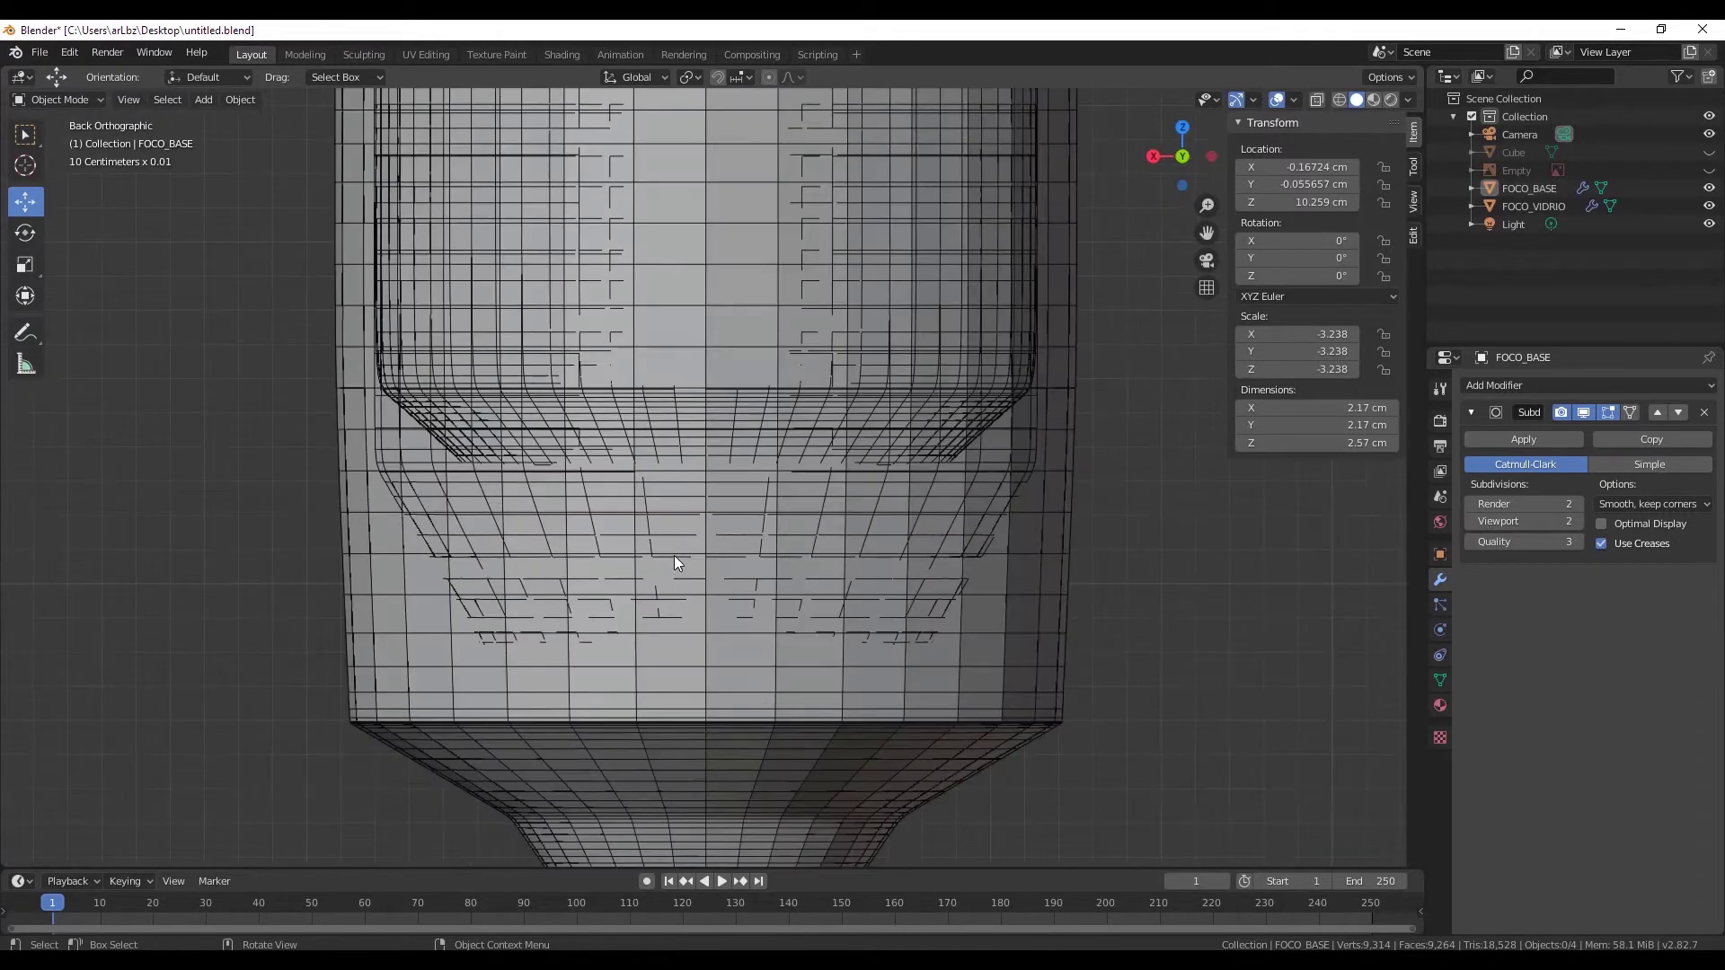
pyautogui.scroll(-4, 673, 555)
pyautogui.scroll(-3, 714, 570)
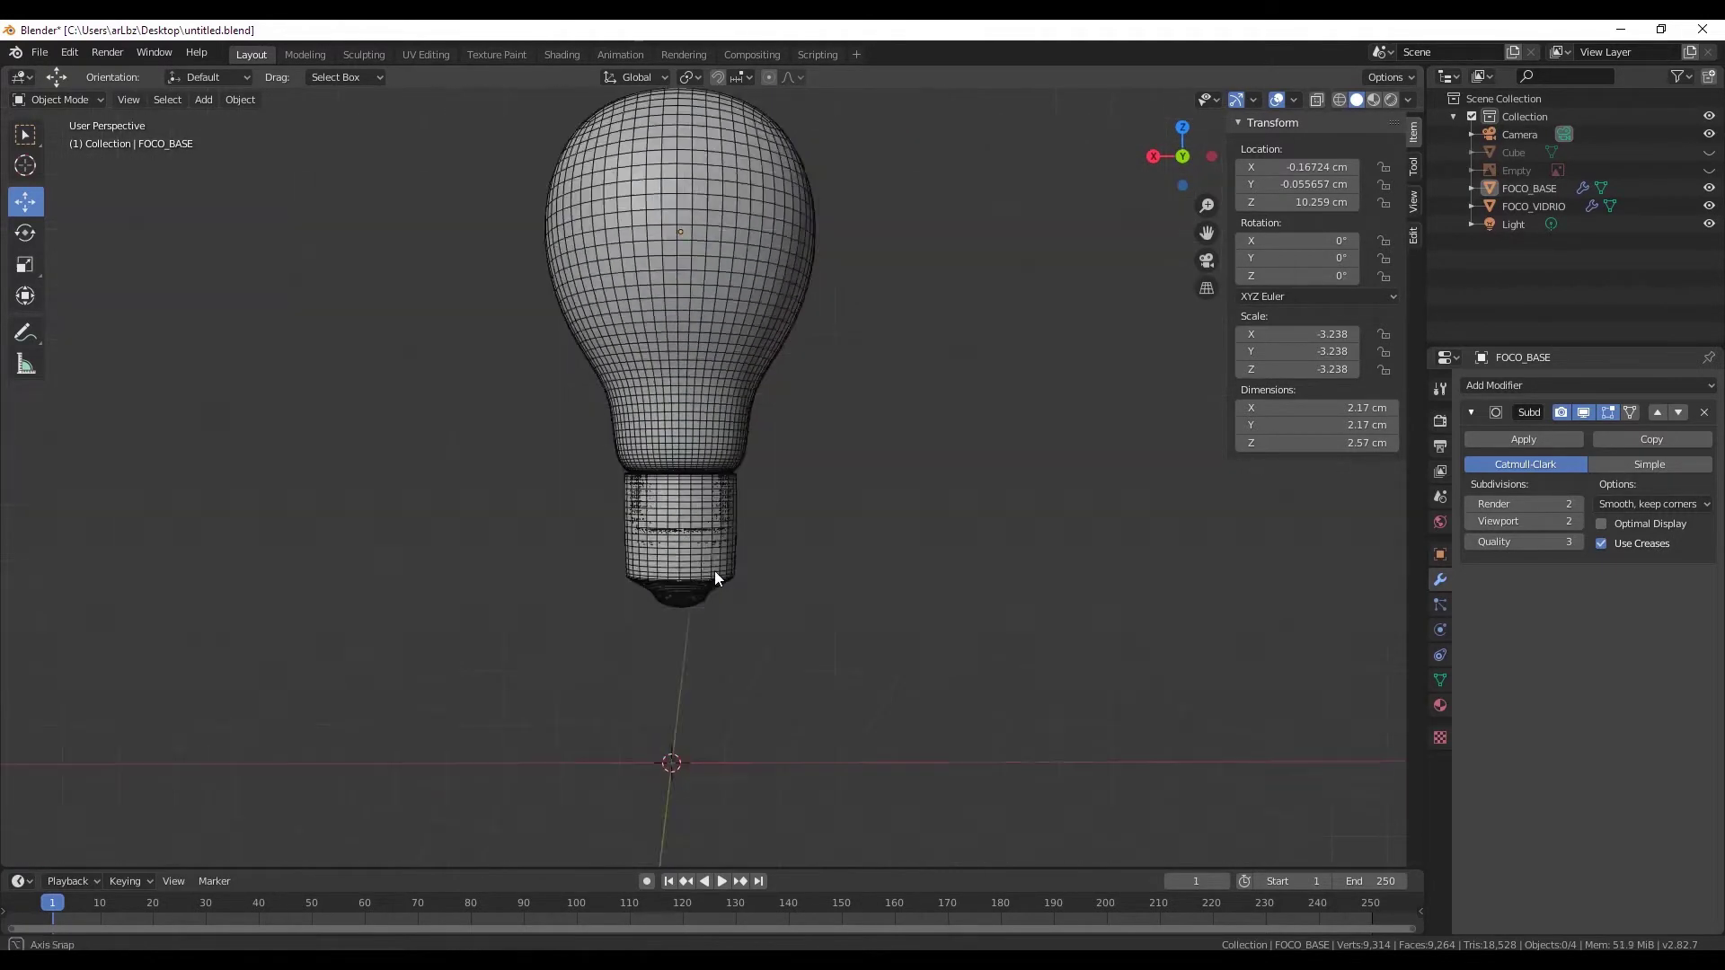
pyautogui.moveTo(714, 570)
pyautogui.mouseDown(button='middle')
pyautogui.moveTo(735, 449)
pyautogui.moveTo(761, 560)
pyautogui.moveTo(724, 555)
pyautogui.moveTo(715, 309)
pyautogui.mouseUp(button='middle')
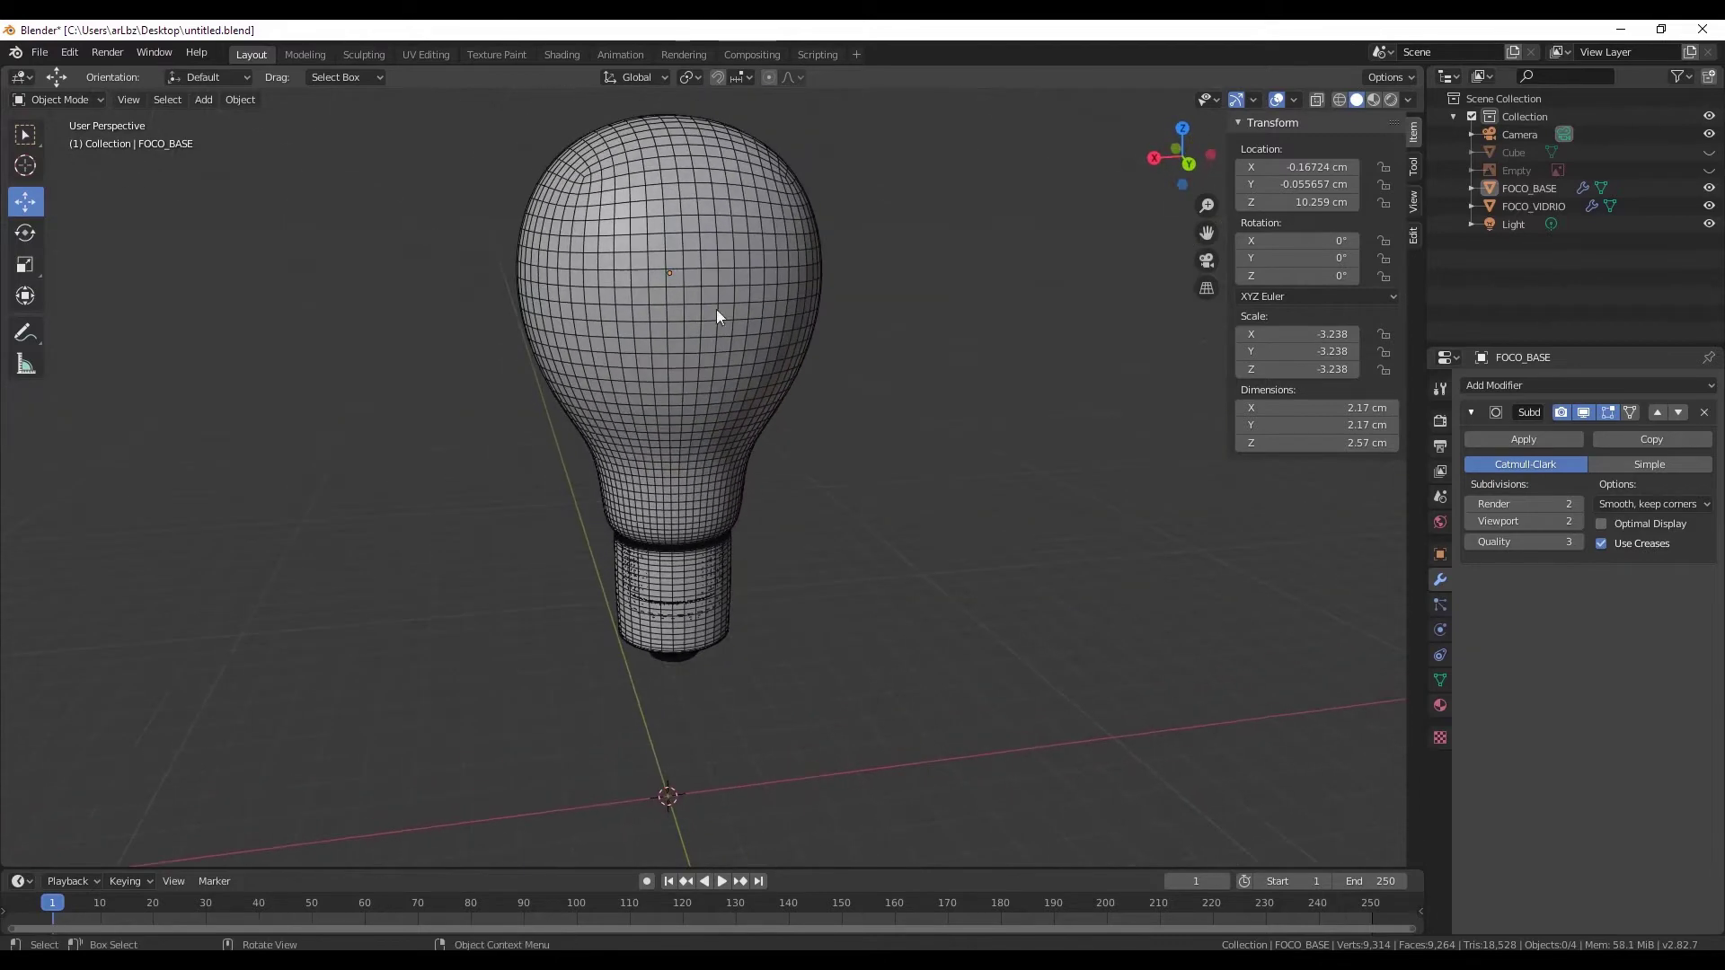
# - Select FOCO_VIDRIO and turn X-ray on so the base shows through the glass
pyautogui.click(715, 309)
pyautogui.moveTo(84, 126)
pyautogui.mouseDown(button='middle')
pyautogui.moveTo(782, 463)
pyautogui.moveTo(225, 280)
pyautogui.mouseUp(button='middle')
pyautogui.moveTo(665, 453)
pyautogui.mouseDown(button='middle')
pyautogui.moveTo(758, 455)
pyautogui.moveTo(901, 335)
pyautogui.mouseUp(button='middle')
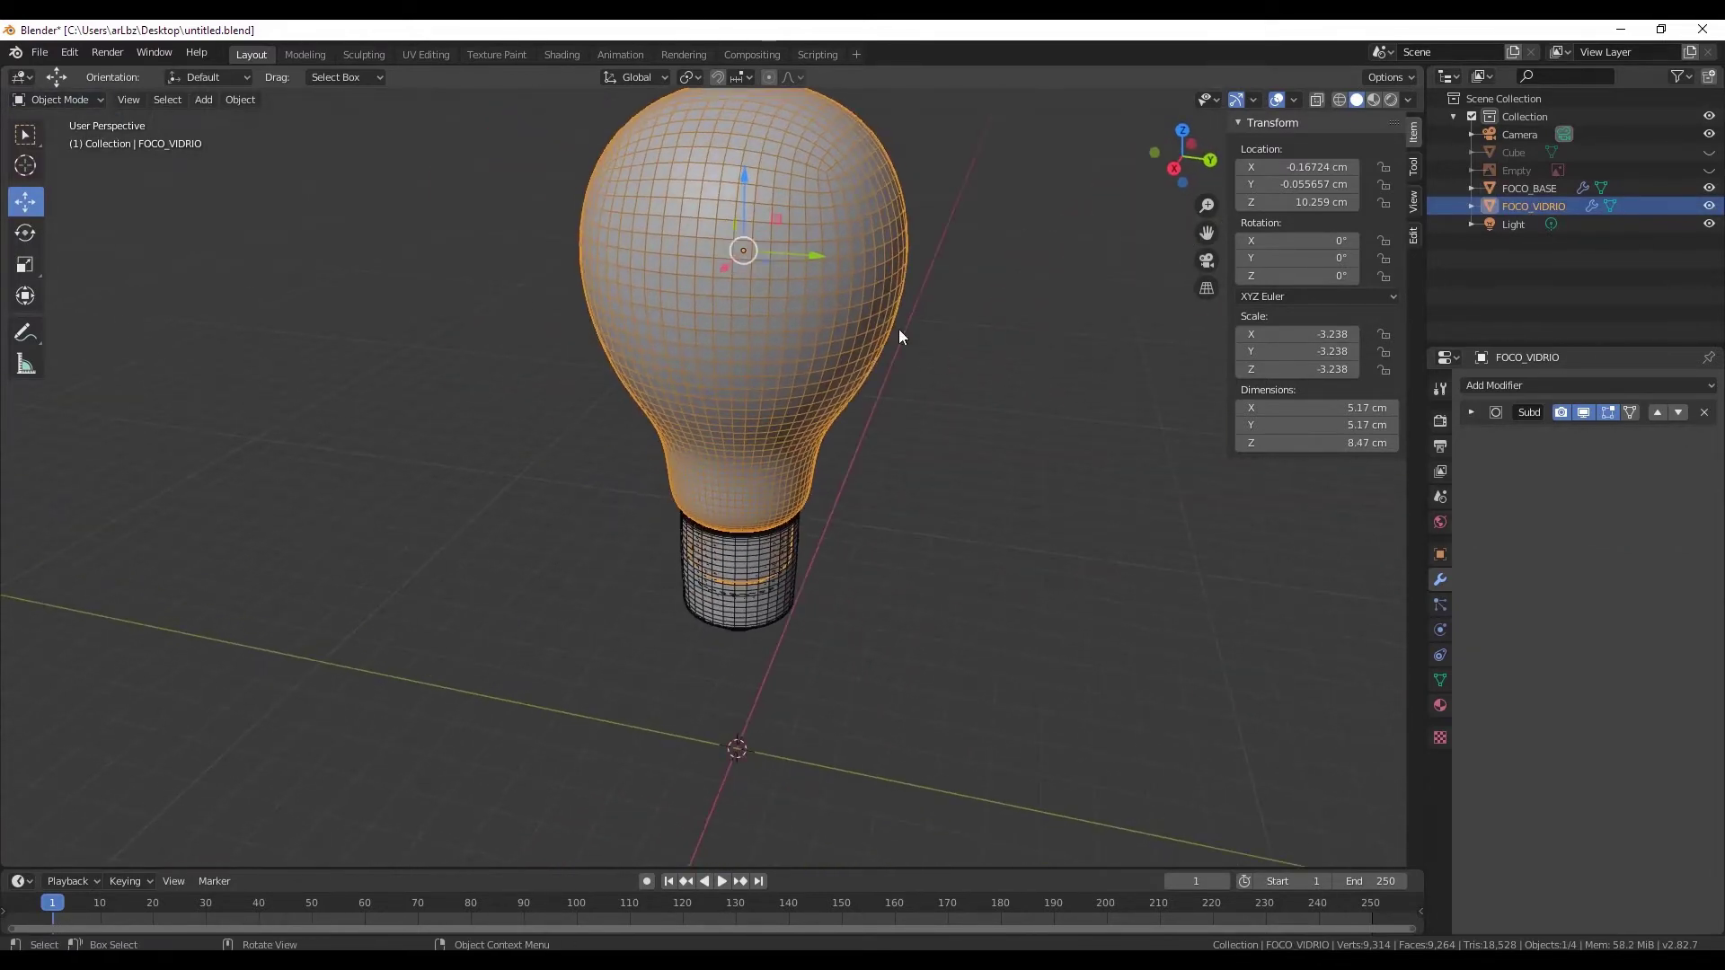
pyautogui.click(1320, 104)
pyautogui.moveTo(858, 406)
pyautogui.mouseDown(button='middle')
pyautogui.moveTo(976, 400)
pyautogui.moveTo(1026, 354)
pyautogui.moveTo(1167, 296)
pyautogui.mouseUp(button='middle')
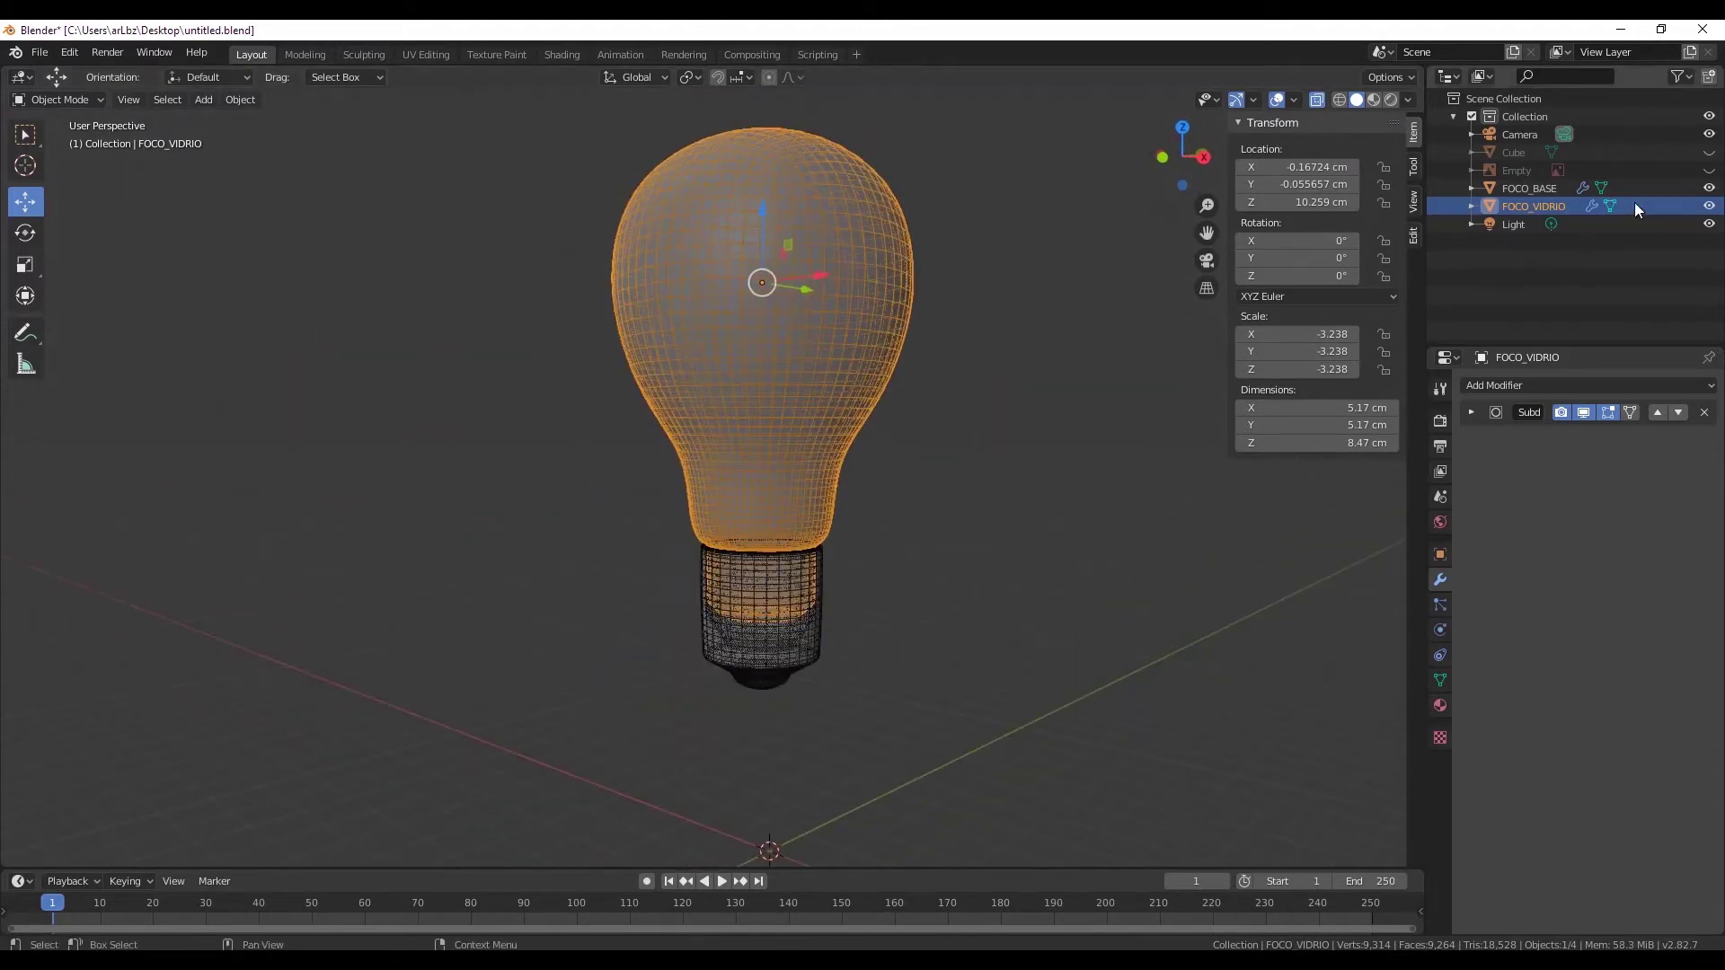
pyautogui.click(1709, 169)
pyautogui.moveTo(1152, 454)
pyautogui.mouseDown(button='middle')
pyautogui.moveTo(832, 569)
pyautogui.moveTo(918, 582)
pyautogui.mouseUp(button='middle')
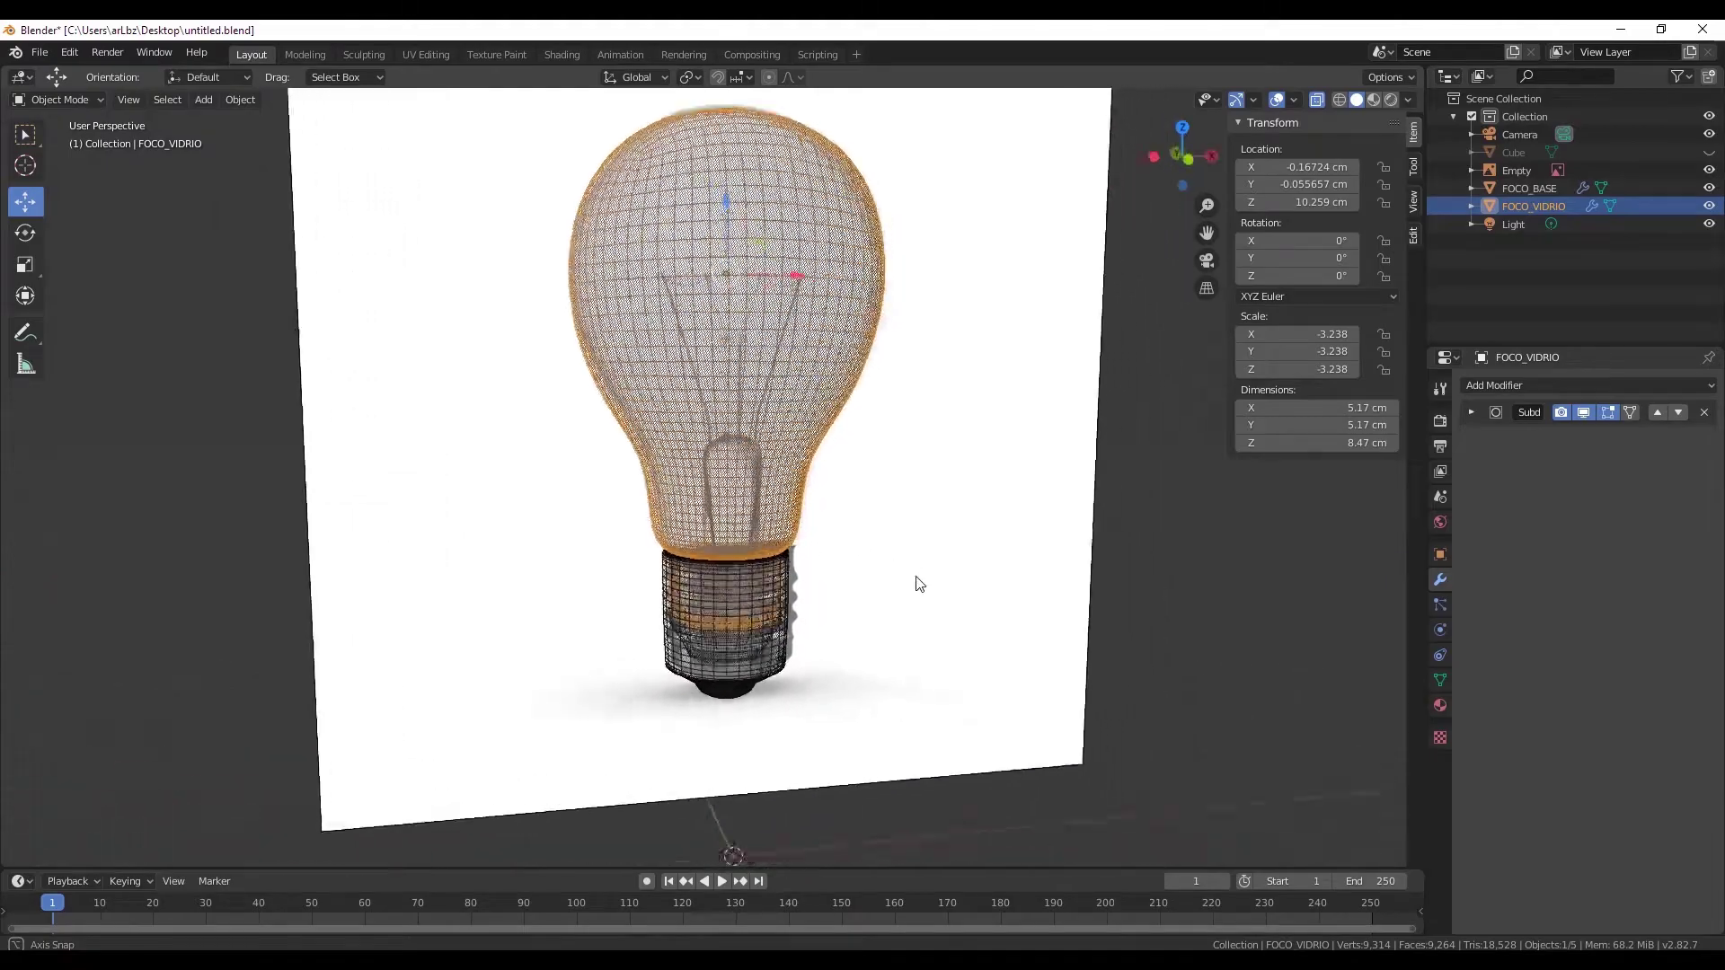
pyautogui.scroll(2, 918, 584)
pyautogui.scroll(2, 809, 521)
pyautogui.scroll(3, 744, 571)
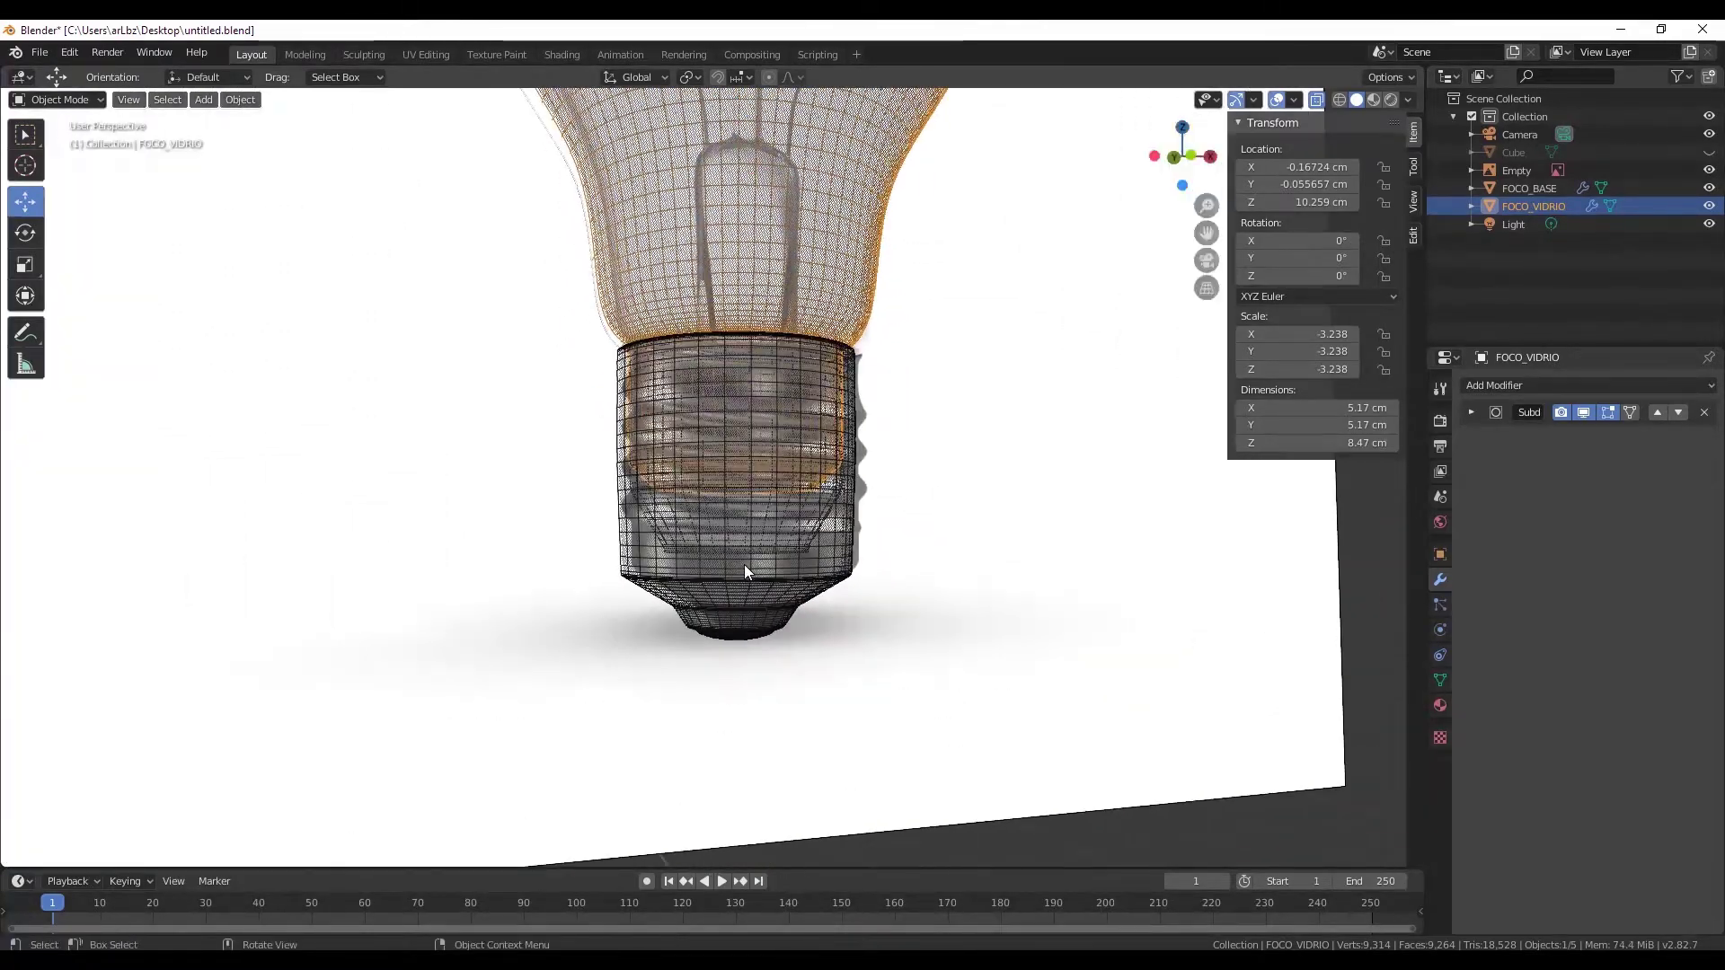
pyautogui.scroll(2, 744, 571)
pyautogui.scroll(1, 844, 575)
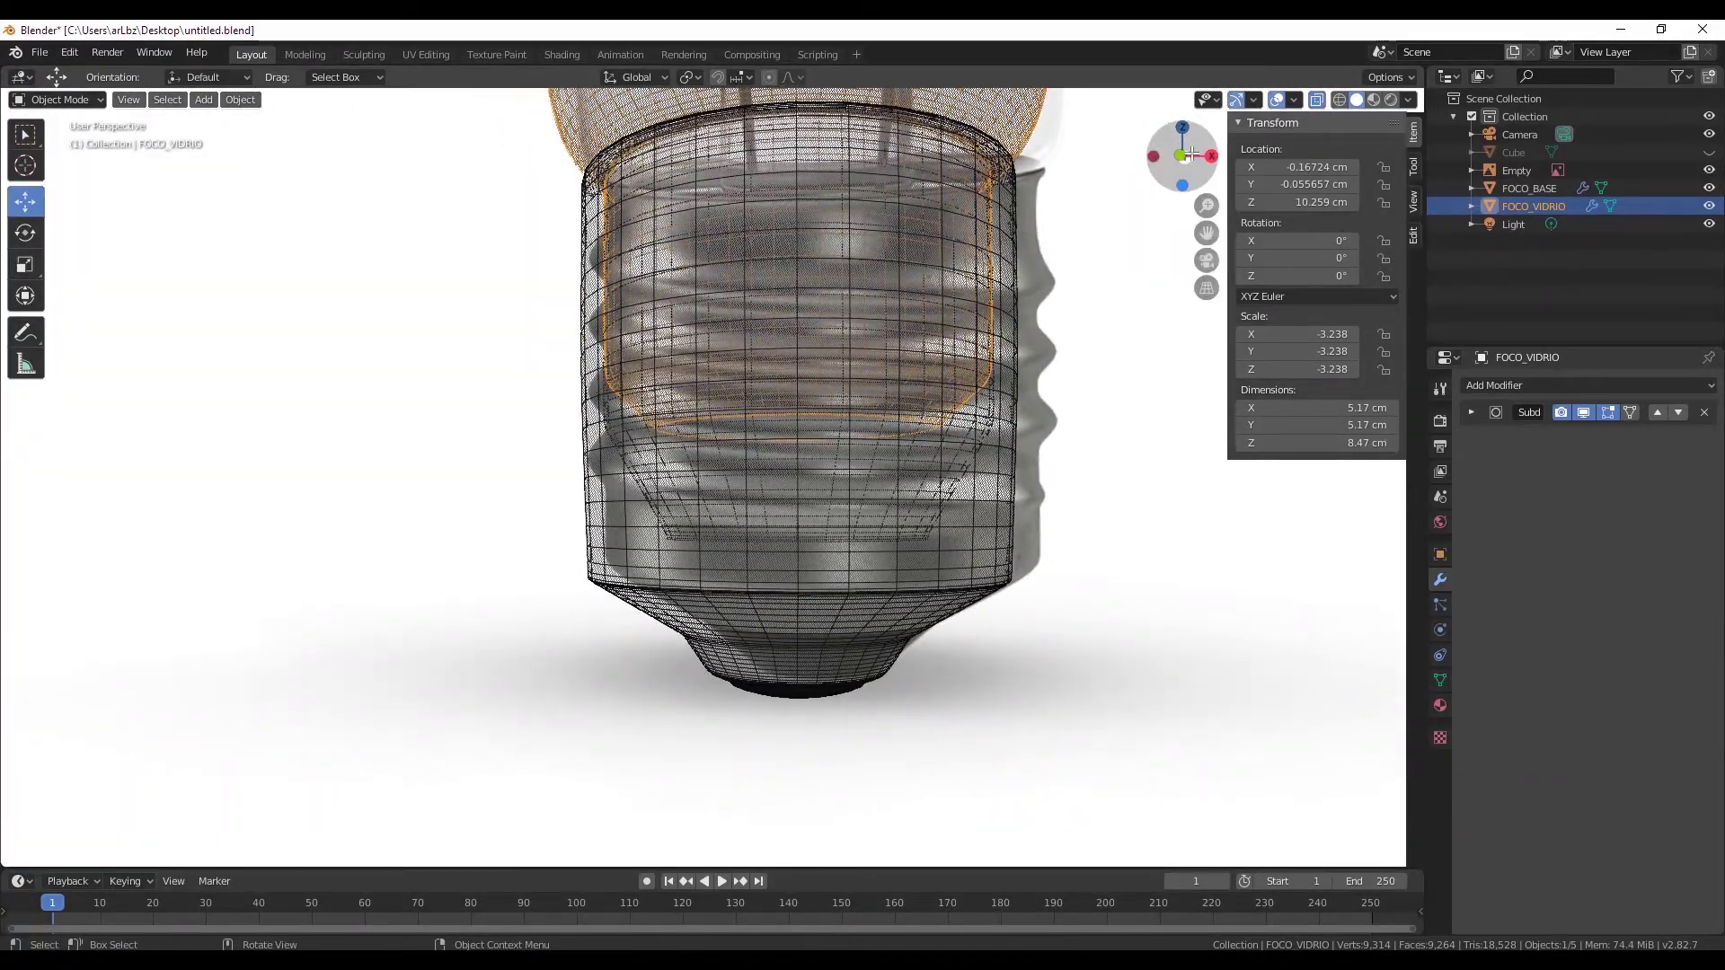
pyautogui.click(1190, 154)
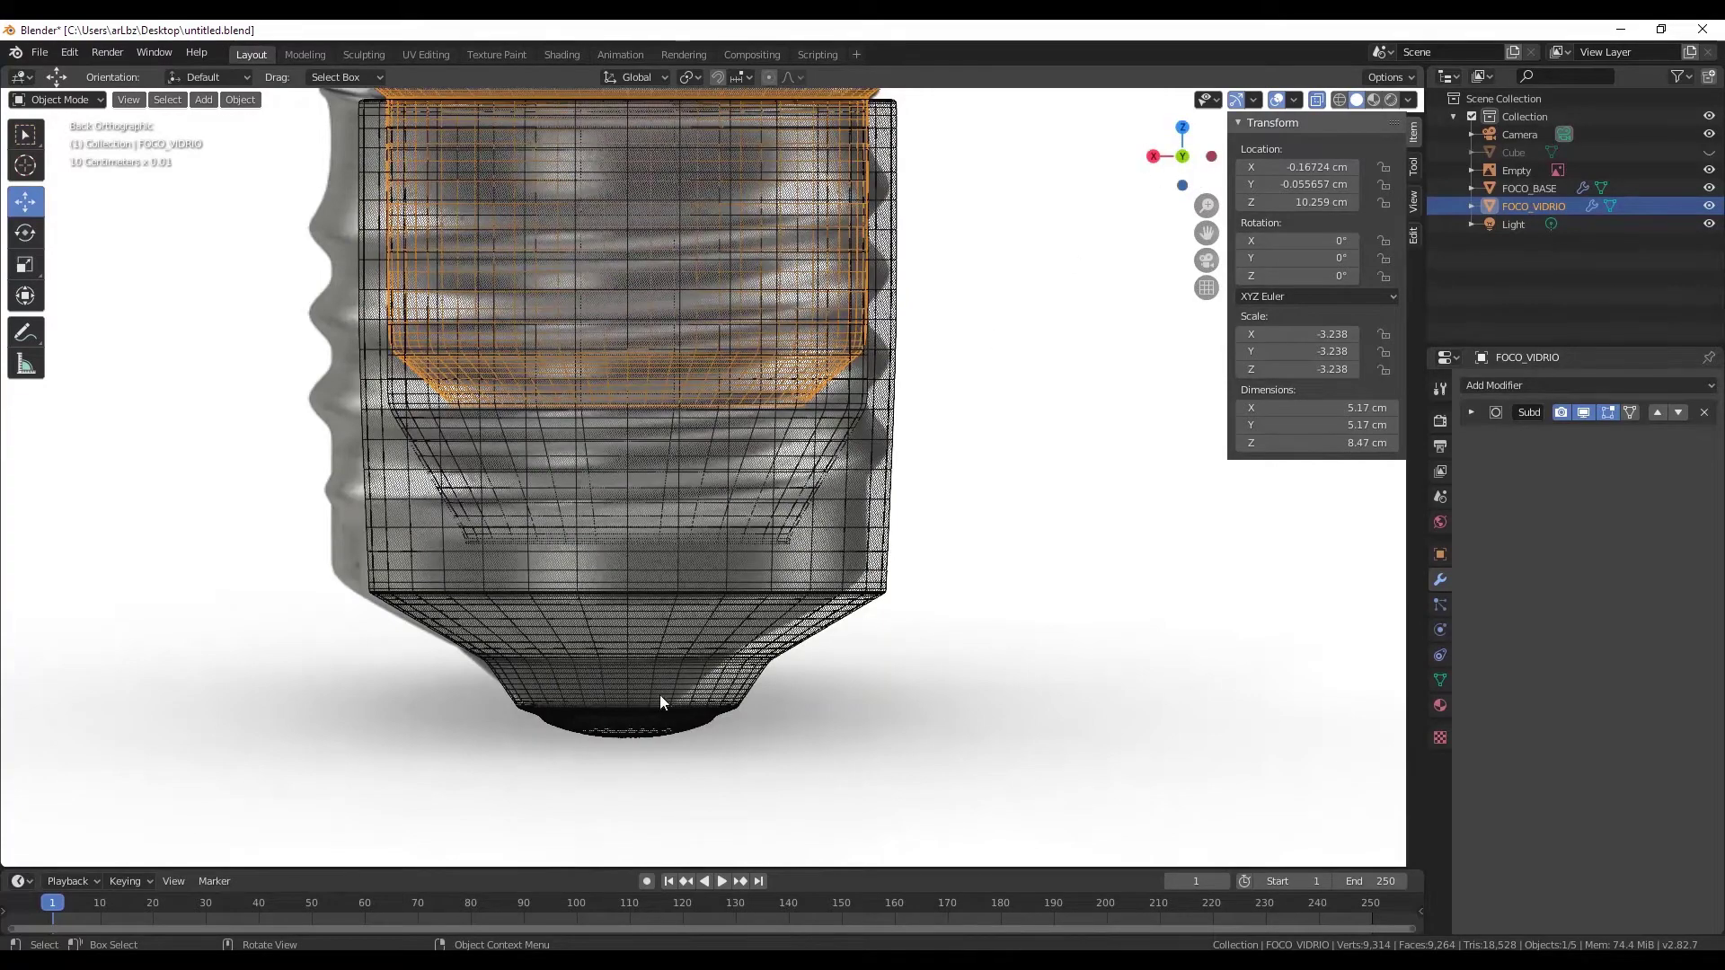
pyautogui.scroll(-1, 683, 739)
pyautogui.scroll(-2, 686, 724)
pyautogui.scroll(-2, 692, 704)
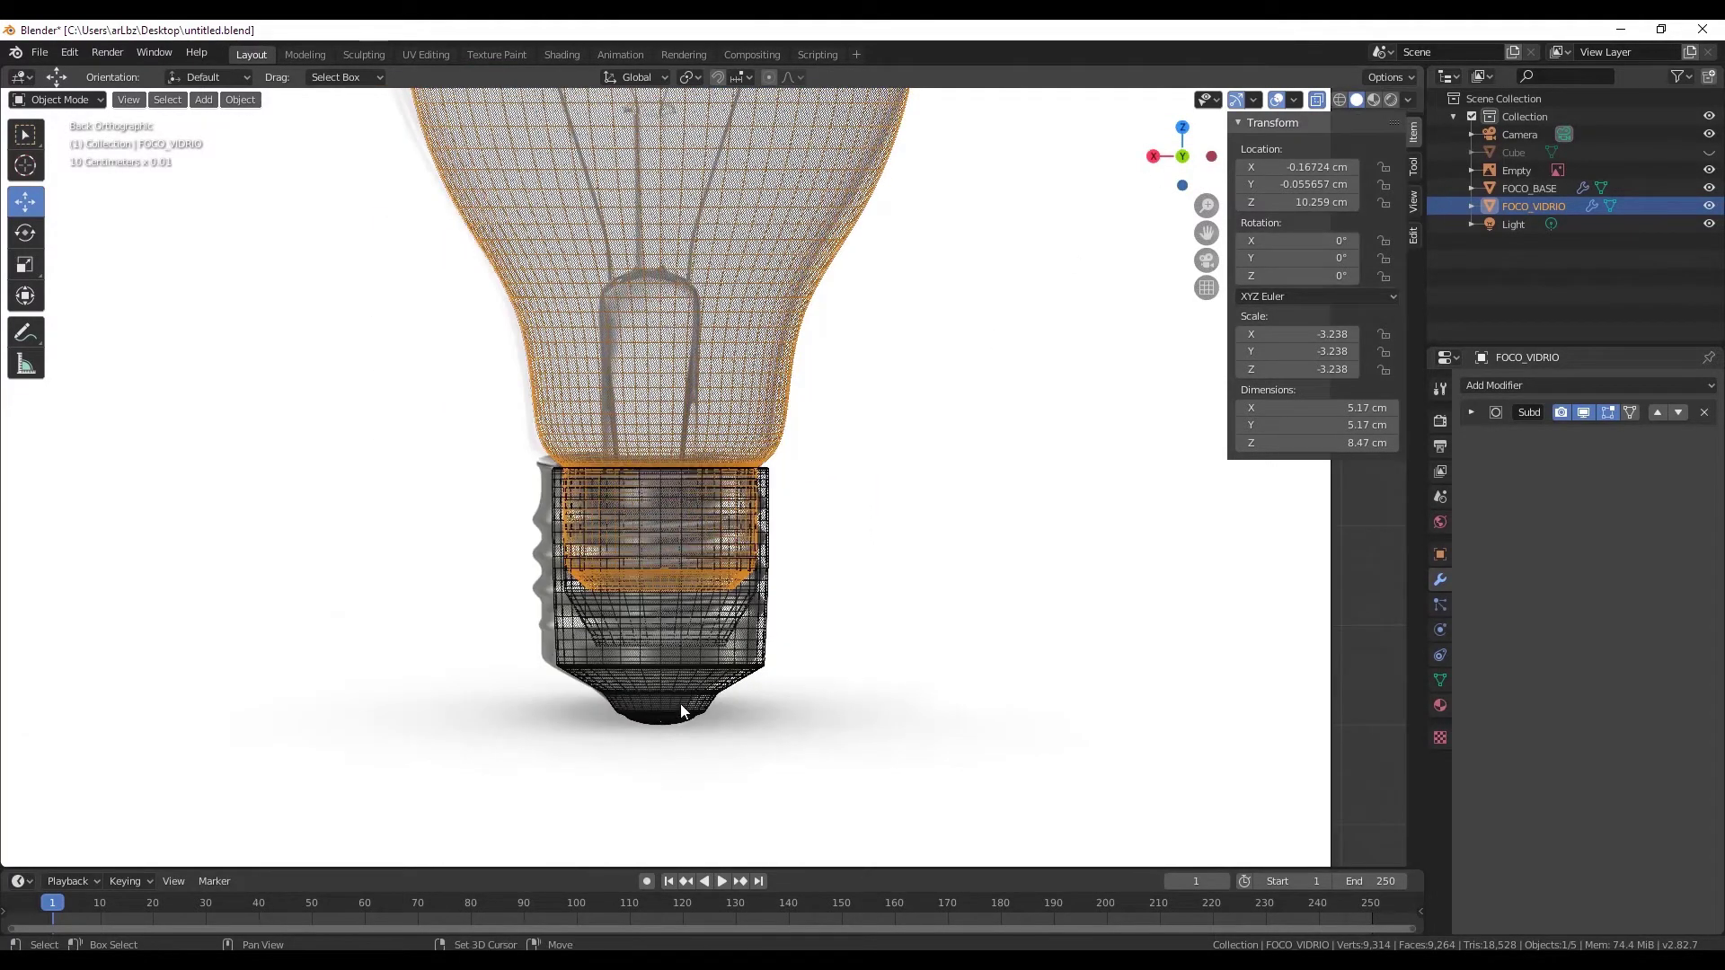
pyautogui.scroll(-2, 681, 704)
pyautogui.scroll(-1, 710, 628)
pyautogui.click(731, 635)
pyautogui.scroll(-1, 773, 639)
pyautogui.scroll(-1, 773, 639)
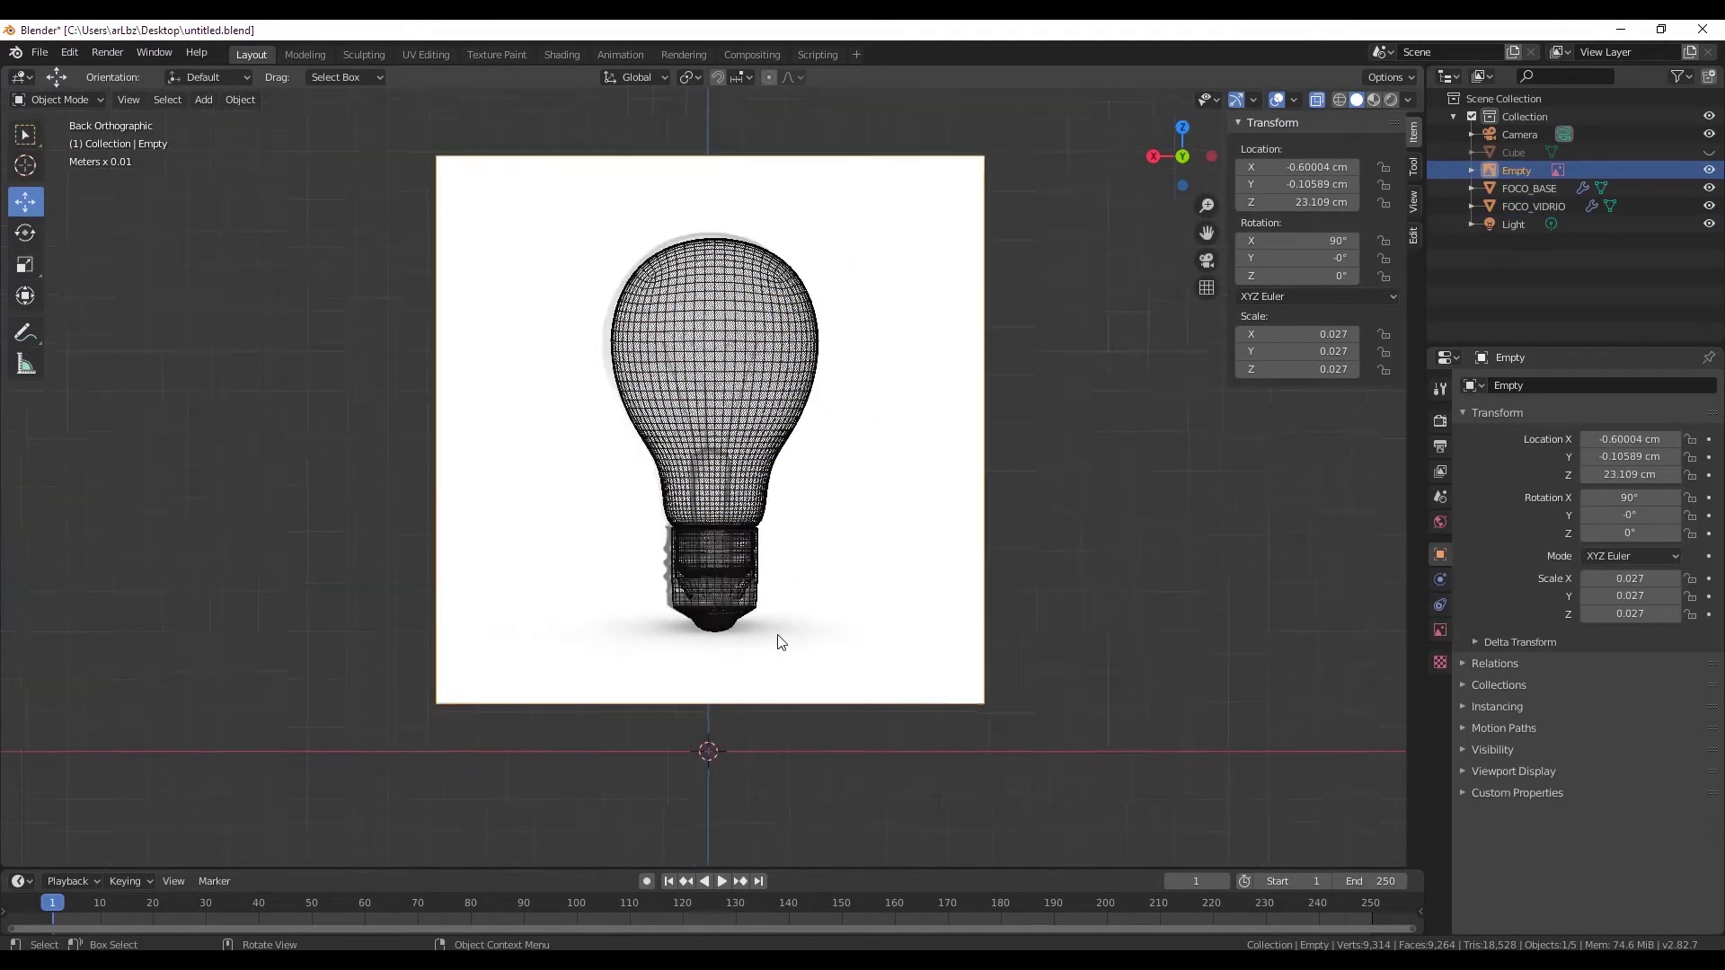
pyautogui.scroll(-1, 778, 635)
pyautogui.scroll(5, 742, 614)
pyautogui.scroll(1, 742, 555)
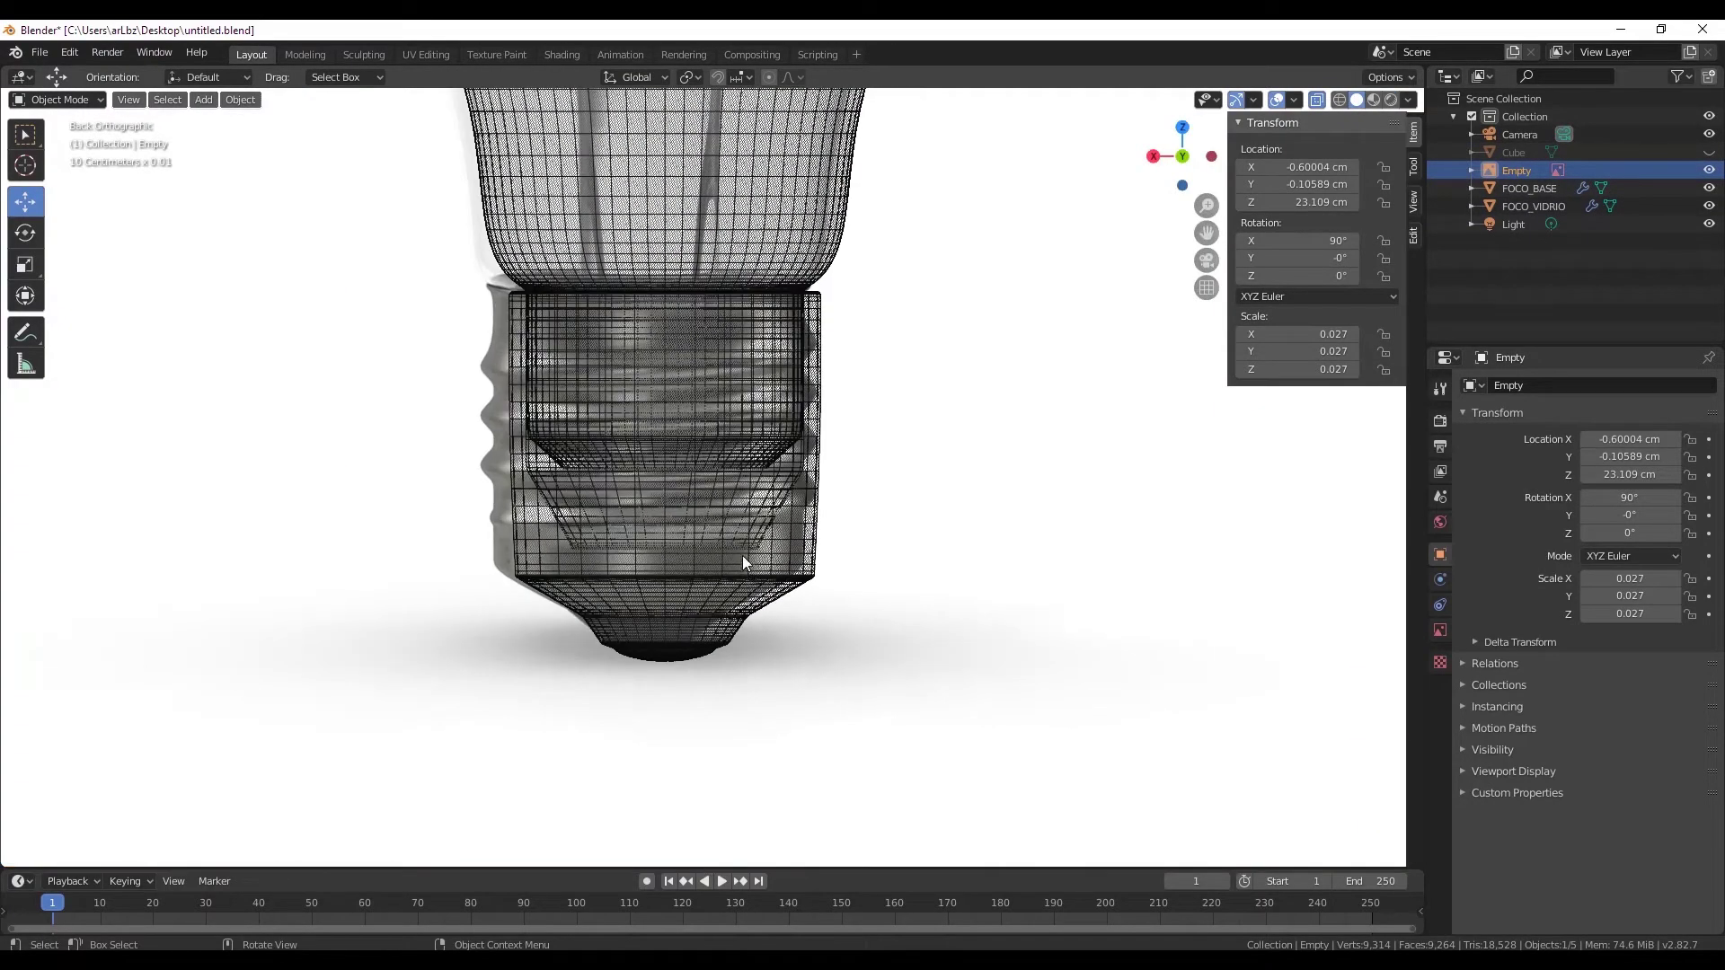
pyautogui.scroll(2, 702, 541)
pyautogui.scroll(-3, 718, 548)
pyautogui.scroll(2, 710, 530)
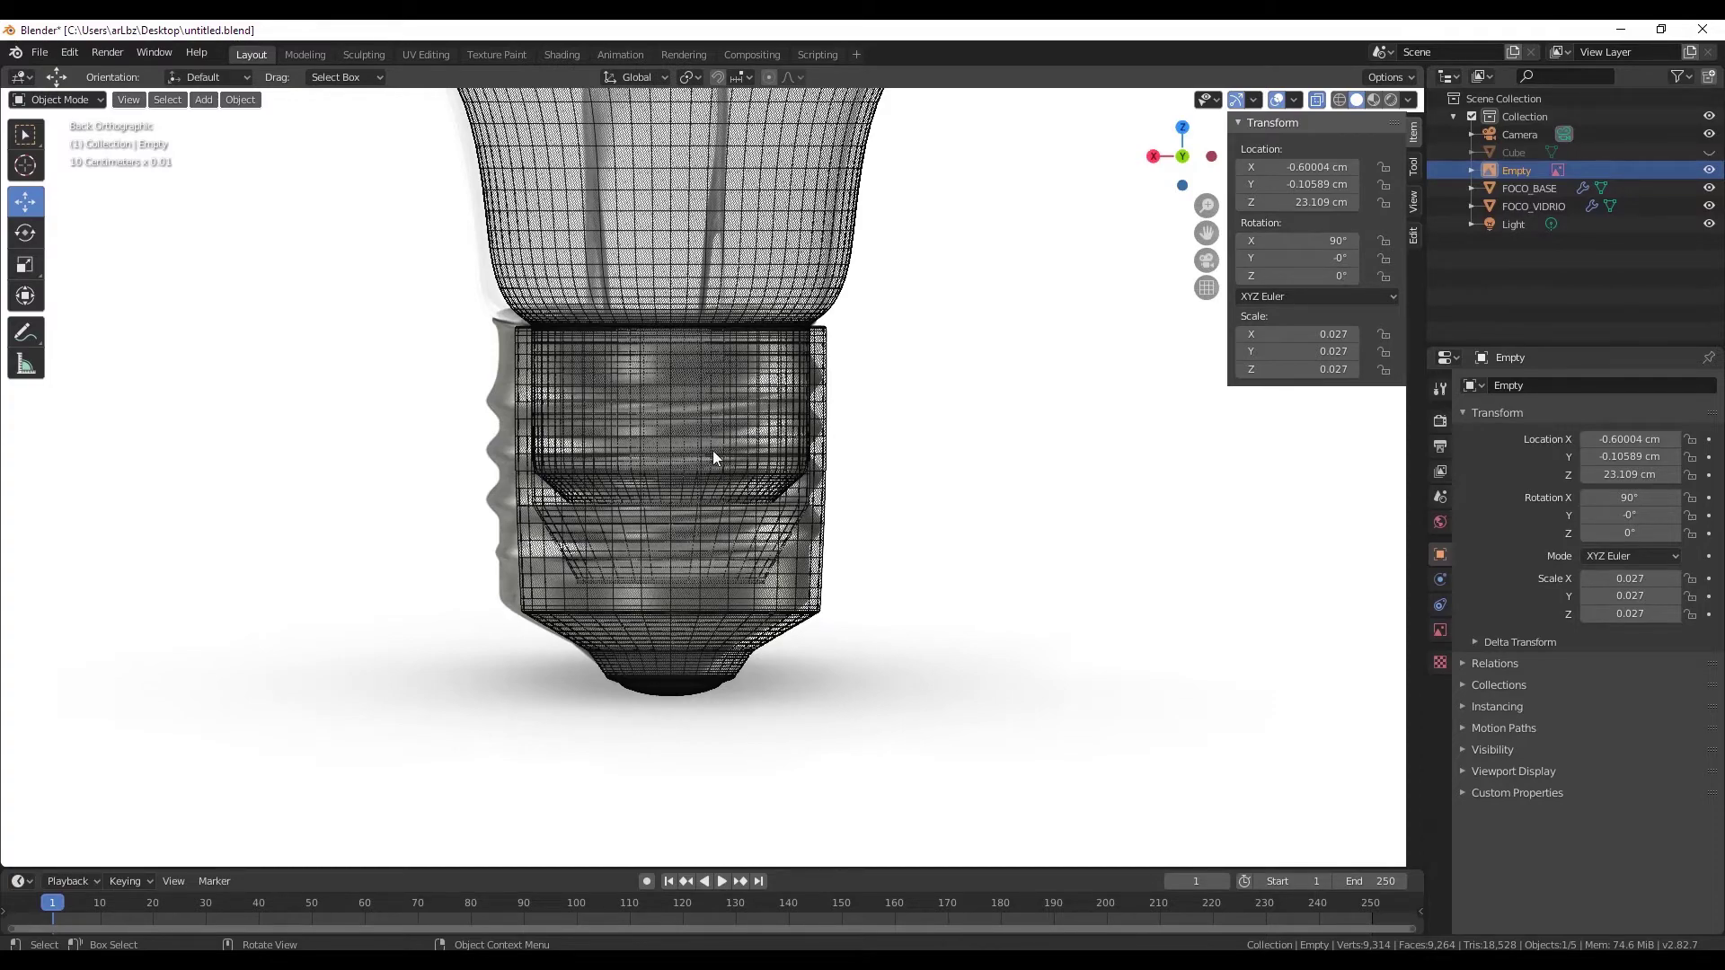
pyautogui.moveTo(745, 435)
pyautogui.mouseDown(button='middle')
pyautogui.moveTo(751, 503)
pyautogui.moveTo(678, 462)
pyautogui.mouseUp(button='middle')
pyautogui.scroll(-2, 703, 469)
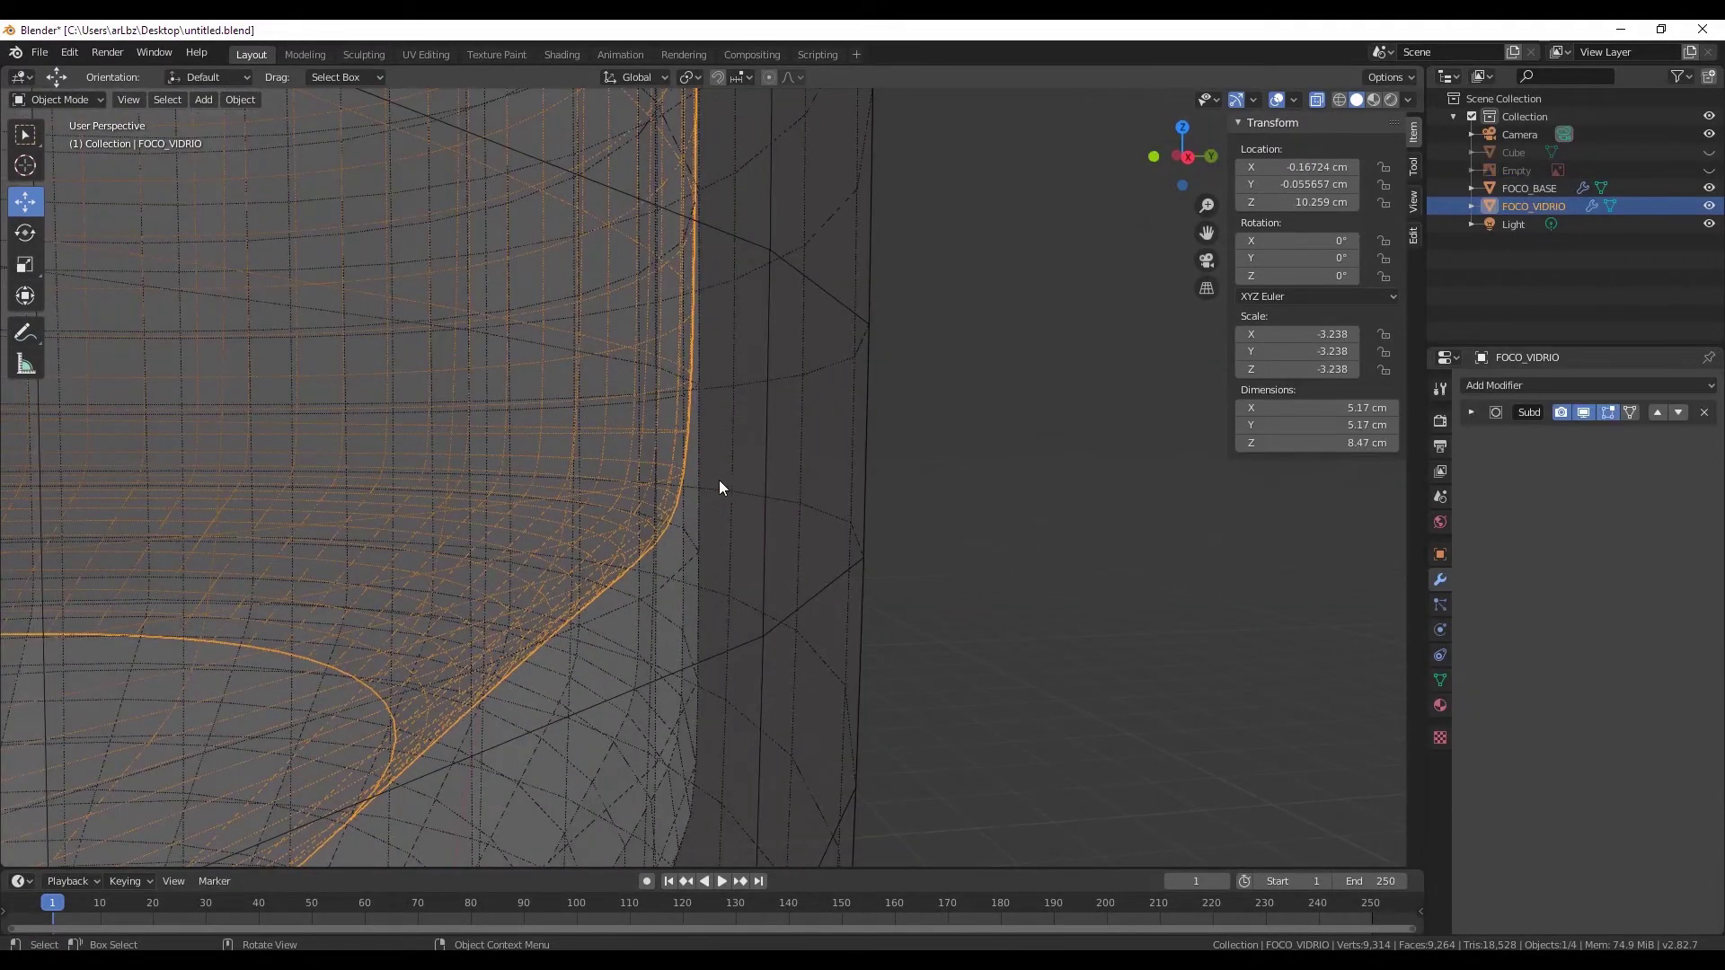
# - Hide the glass bulb's Subdivision modifier in the viewport and enter Edit Mode on the glass
pyautogui.scroll(-3, 721, 488)
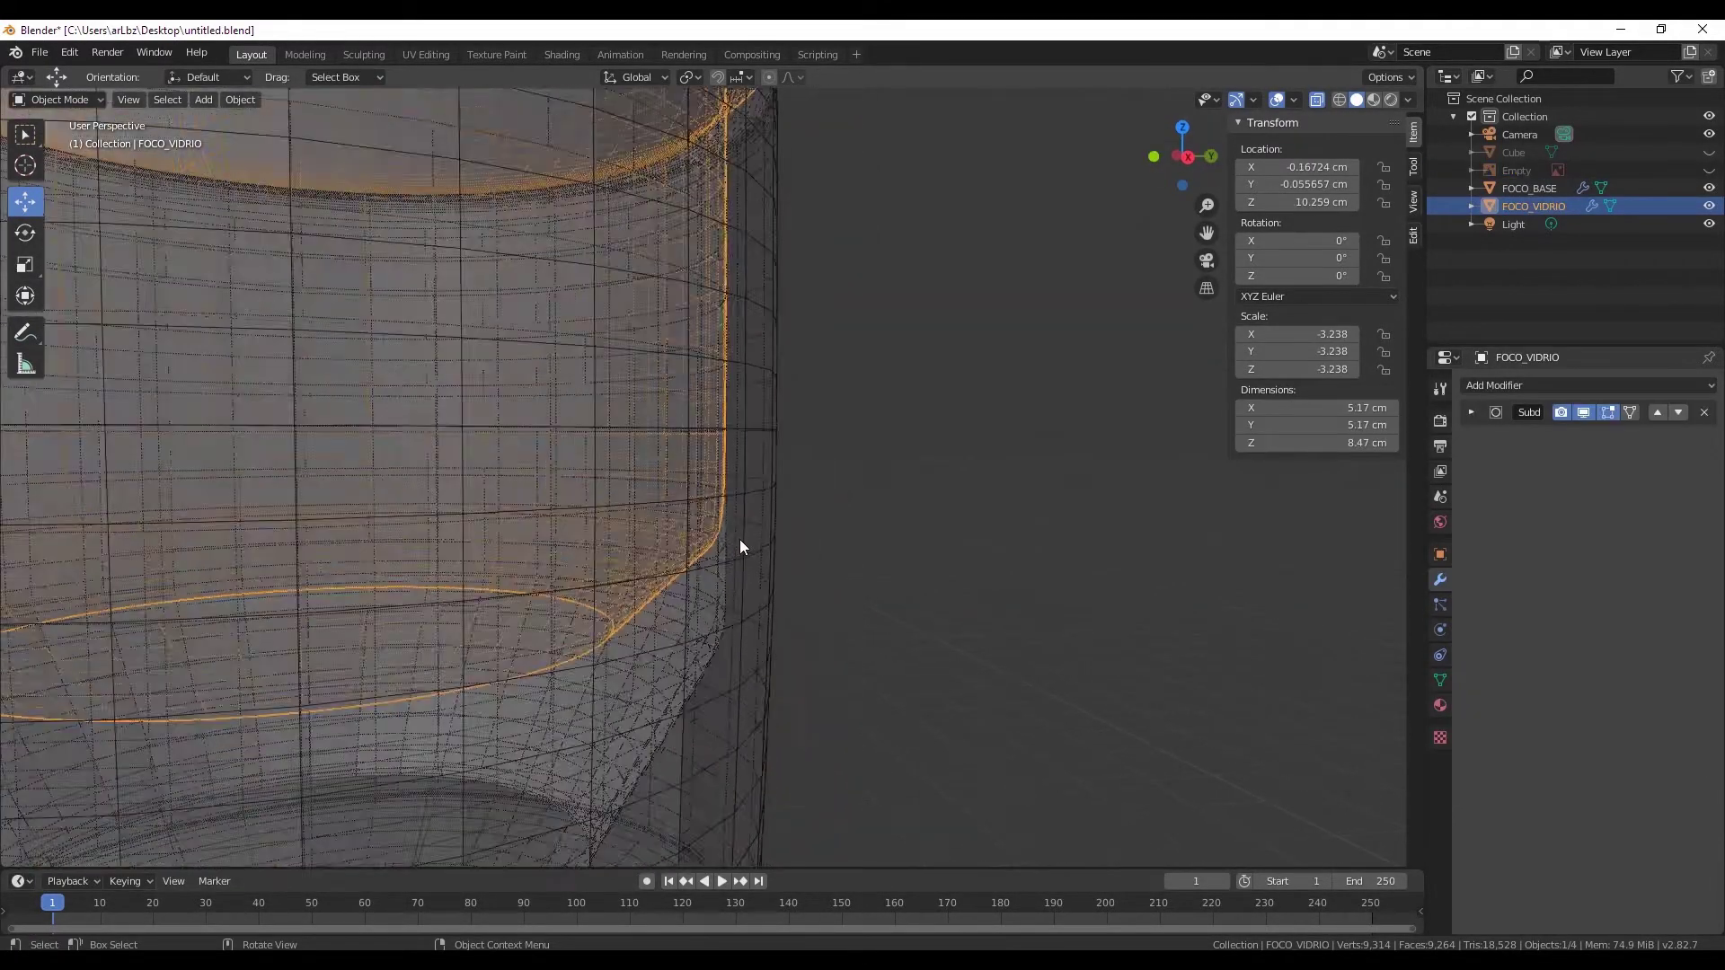
pyautogui.scroll(-4, 741, 539)
pyautogui.scroll(-1, 698, 531)
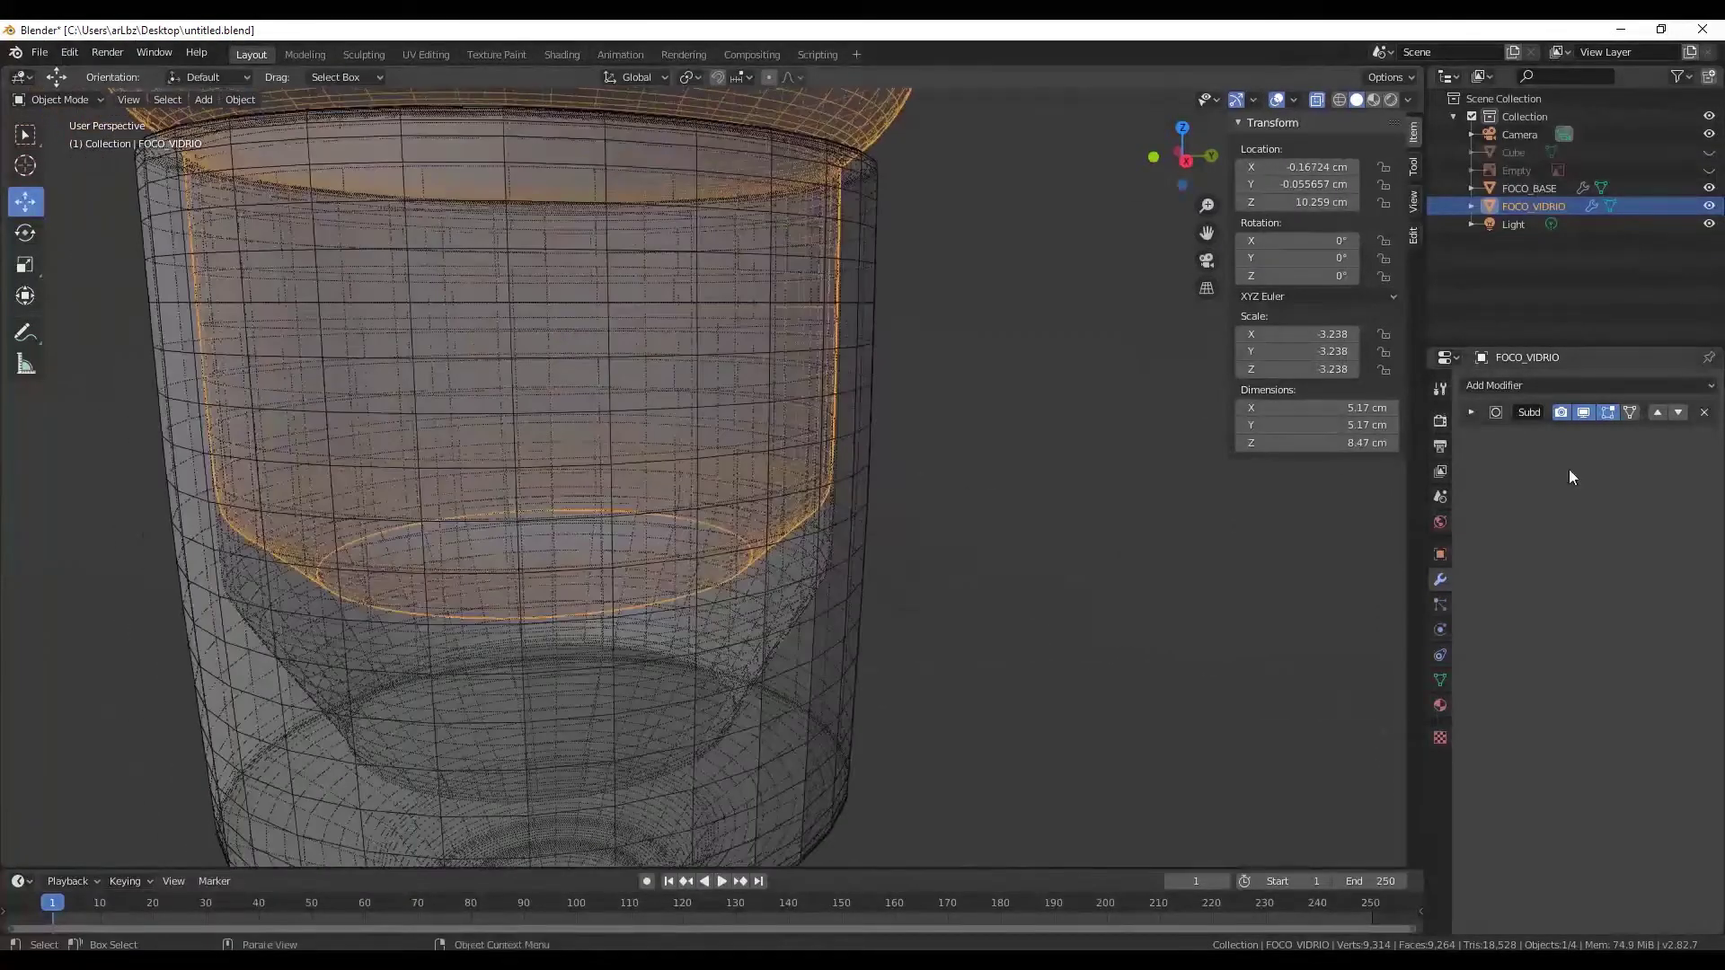
pyautogui.click(1583, 412)
pyautogui.moveTo(385, 408); pyautogui.dragTo(384, 489, button='middle')
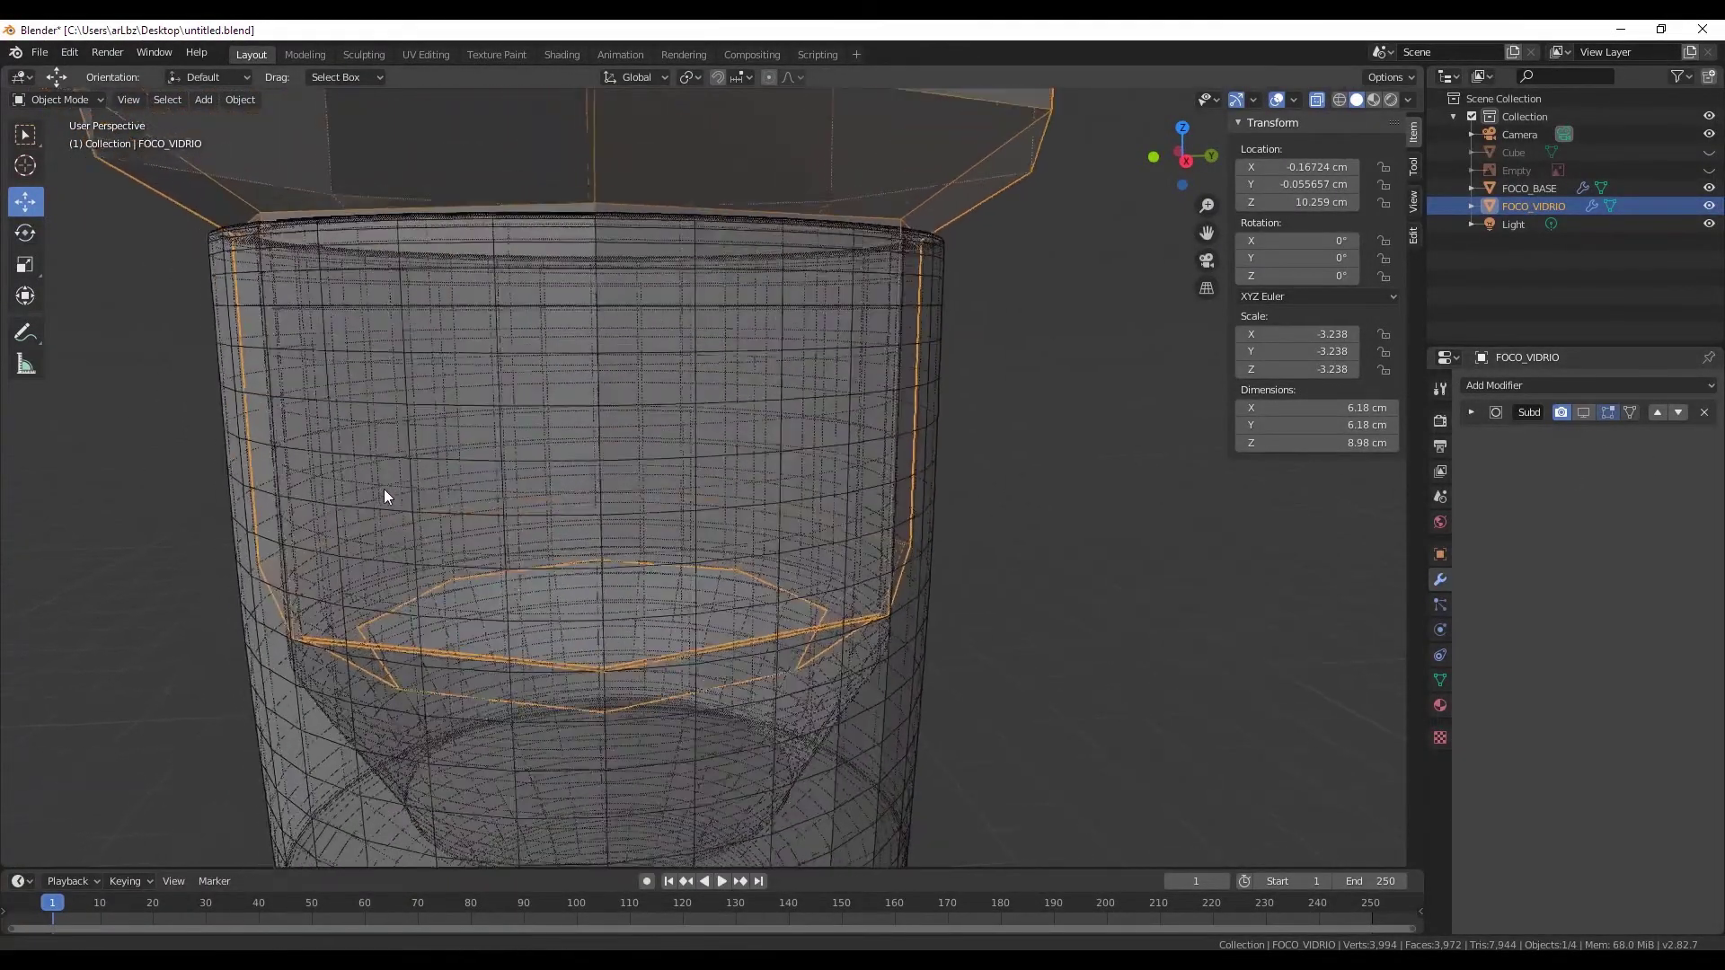
pyautogui.click(62, 97)
pyautogui.click(66, 139)
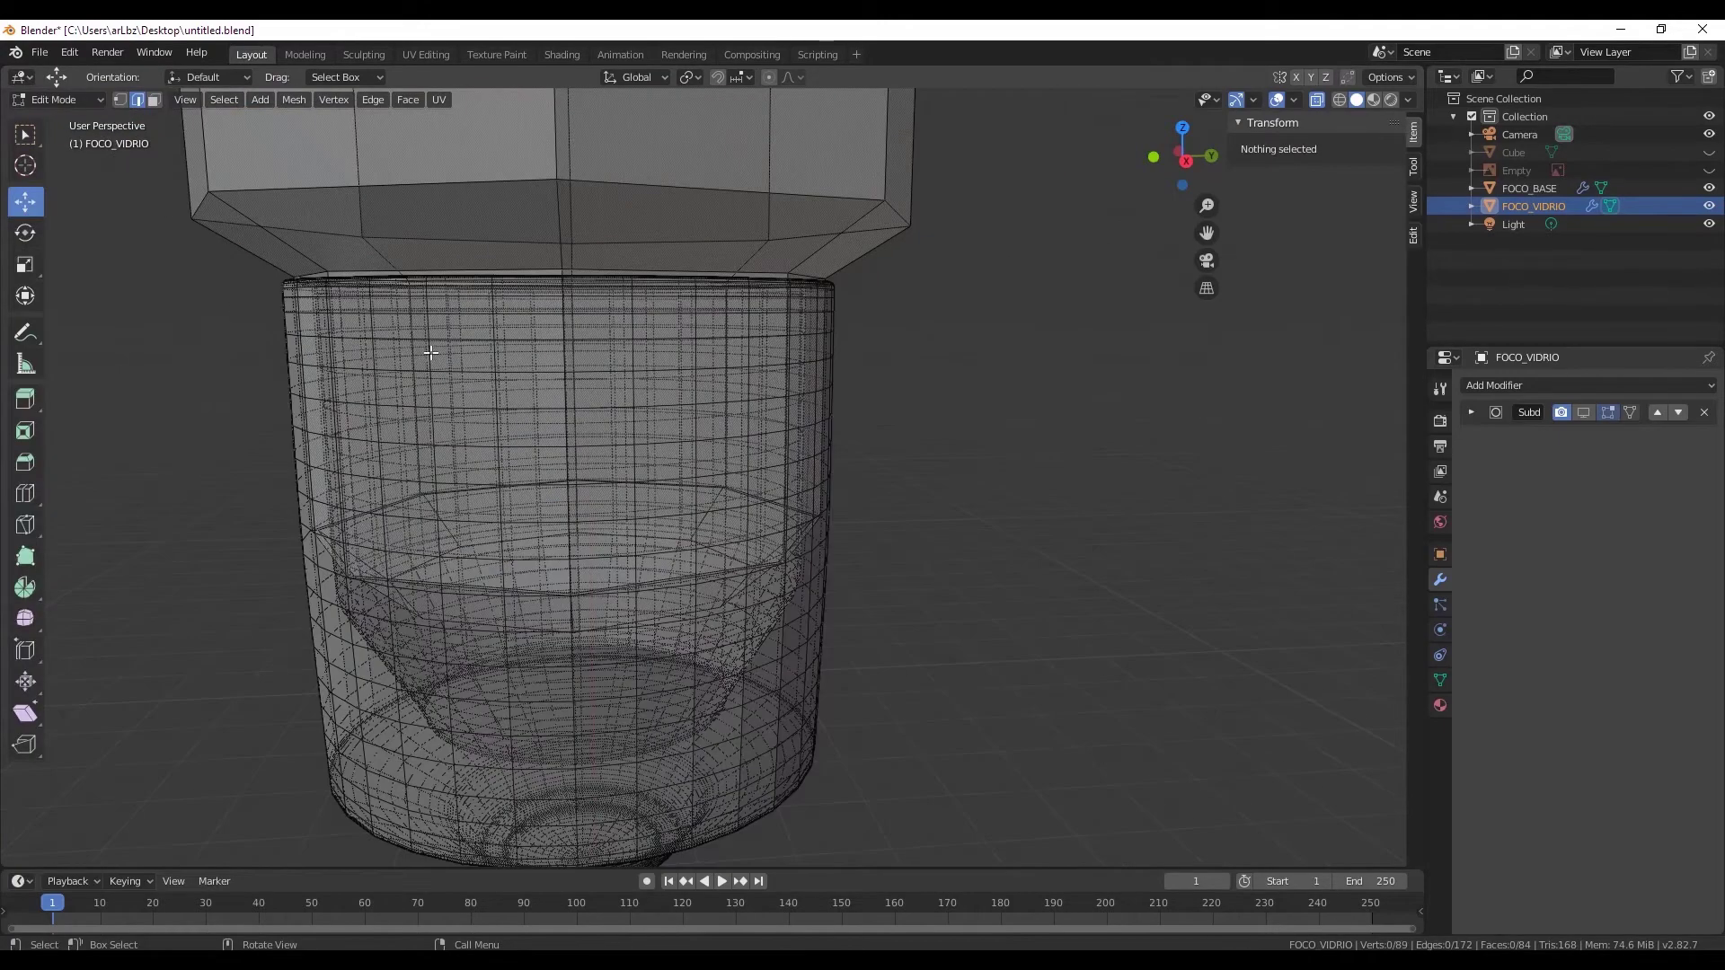
pyautogui.moveTo(367, 377); pyautogui.dragTo(178, 165, button='middle')
pyautogui.moveTo(146, 269)
pyautogui.mouseDown(button='middle')
pyautogui.moveTo(213, 226)
pyautogui.moveTo(253, 261)
pyautogui.mouseUp(button='middle')
# - Box-select the upper band of neck edges, rescale it, then deselect everything
pyautogui.moveTo(246, 237)
pyautogui.mouseDown()
pyautogui.moveTo(535, 406)
pyautogui.moveTo(828, 731)
pyautogui.mouseUp()
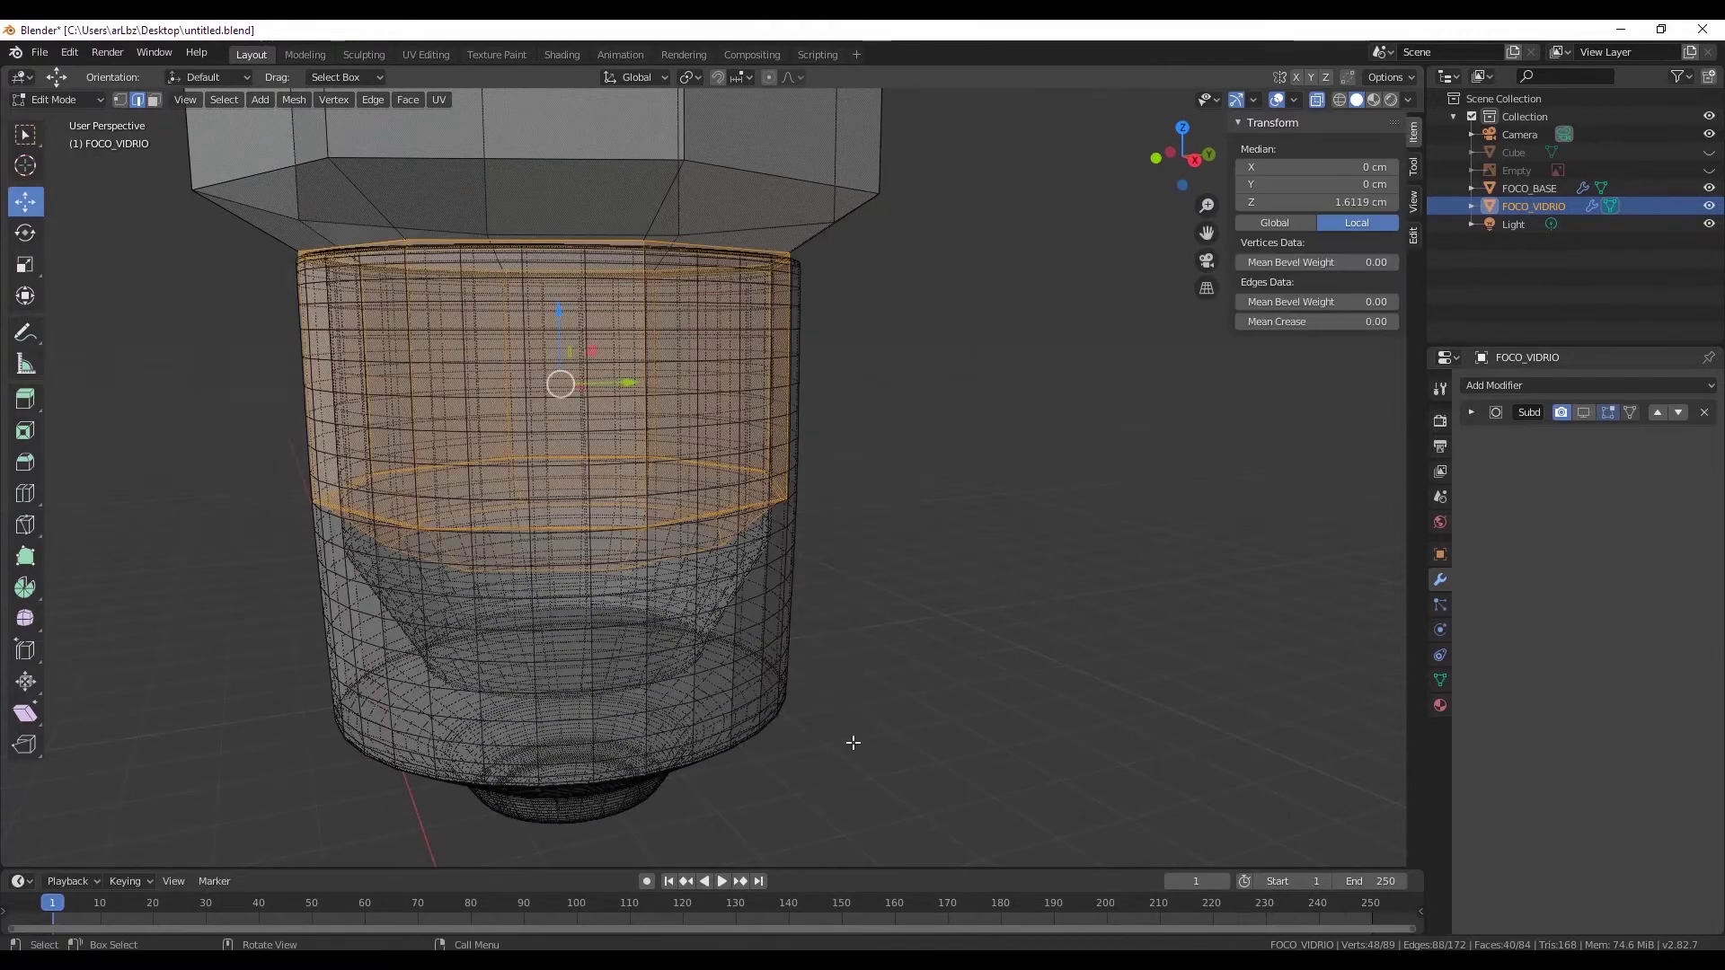
pyautogui.moveTo(878, 628)
pyautogui.mouseDown(button='middle')
pyautogui.moveTo(789, 640)
pyautogui.moveTo(735, 411)
pyautogui.mouseUp(button='middle')
pyautogui.scroll(2, 727, 419)
pyautogui.scroll(2, 726, 419)
pyautogui.scroll(2, 727, 419)
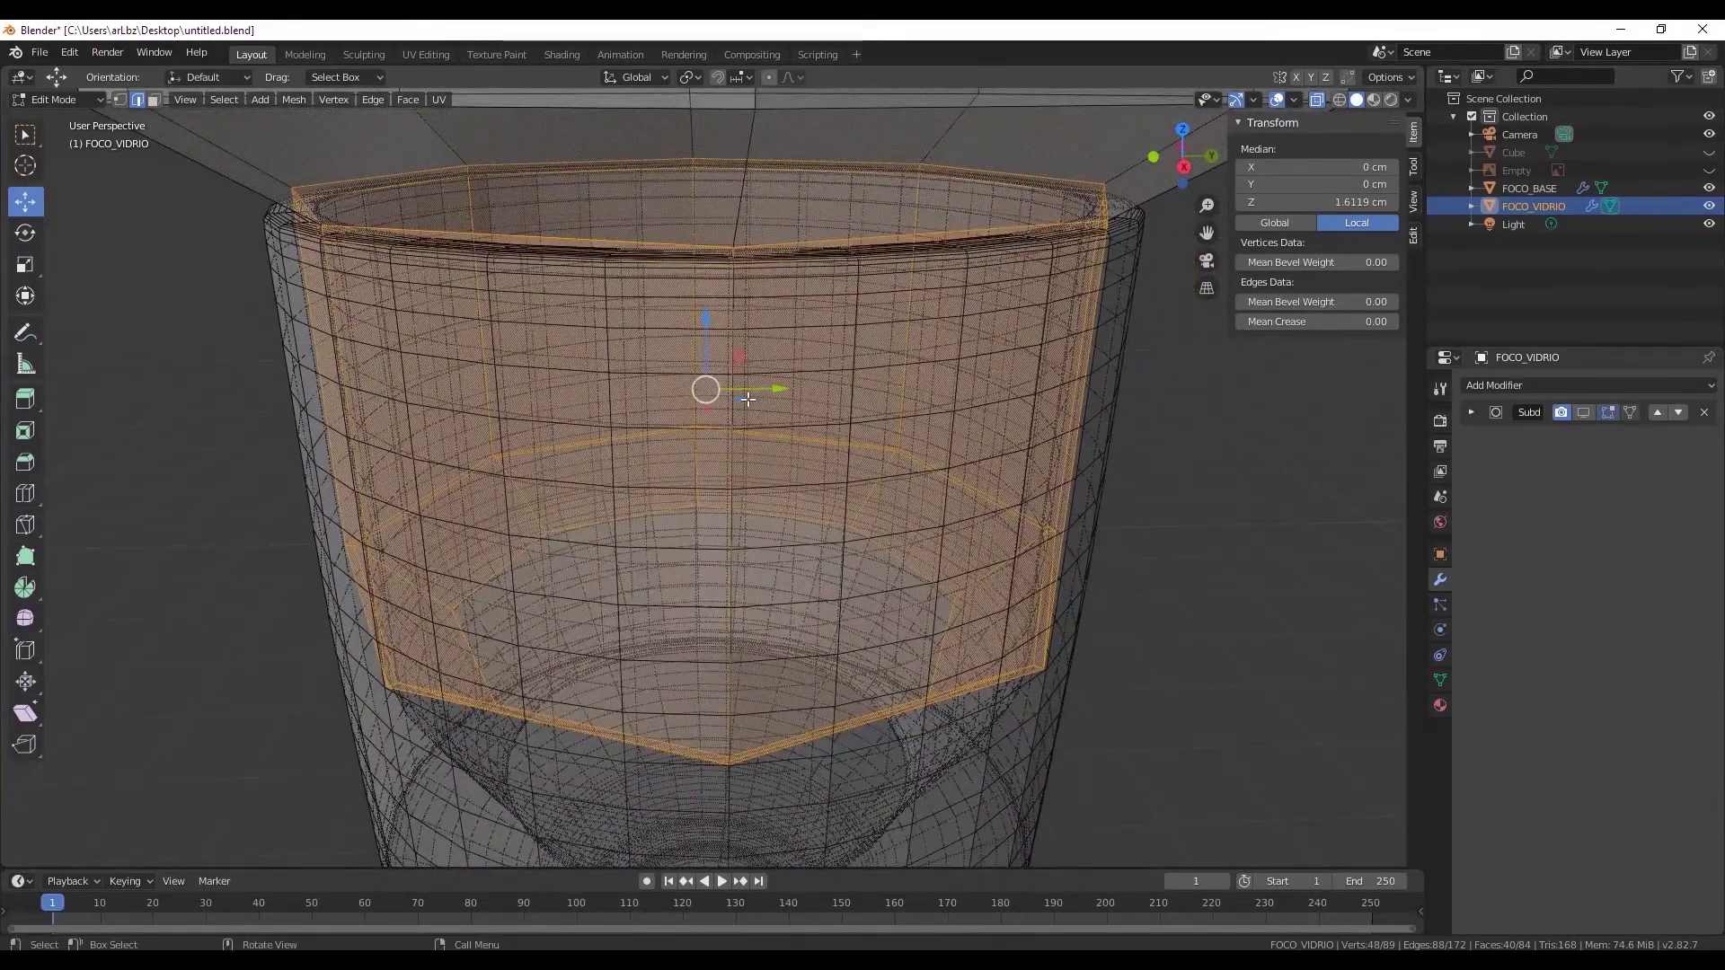
pyautogui.press('s')
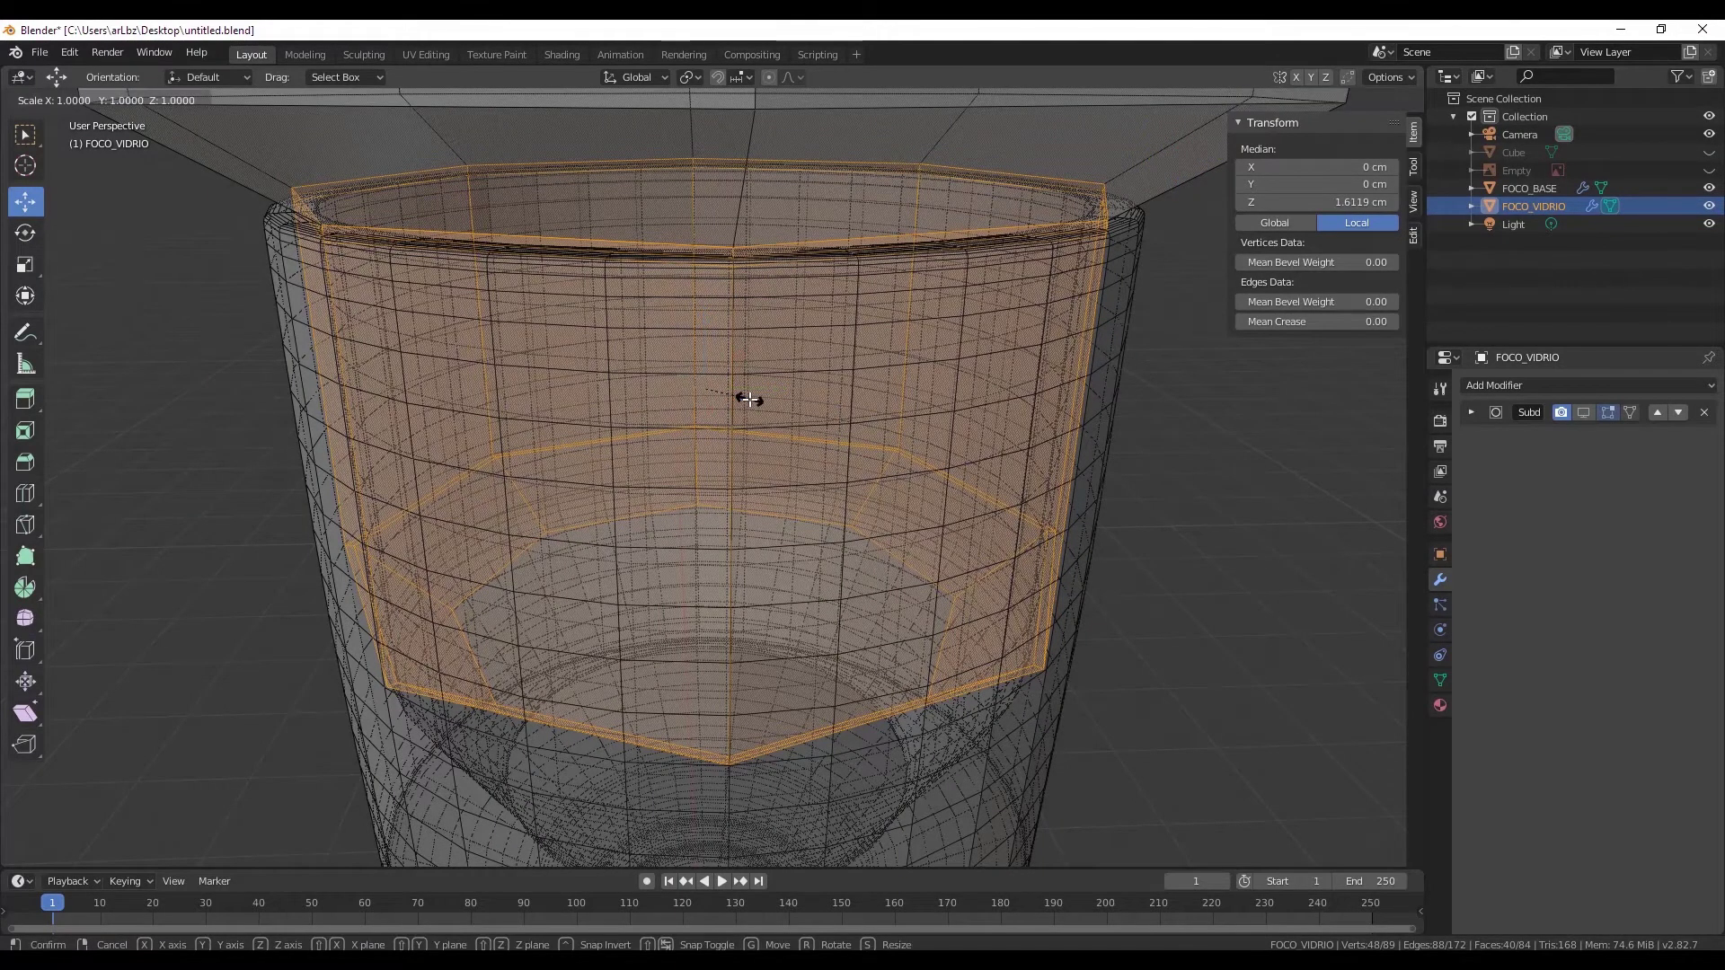
pyautogui.click(740, 398)
pyautogui.moveTo(740, 398); pyautogui.dragTo(1123, 581, button='middle')
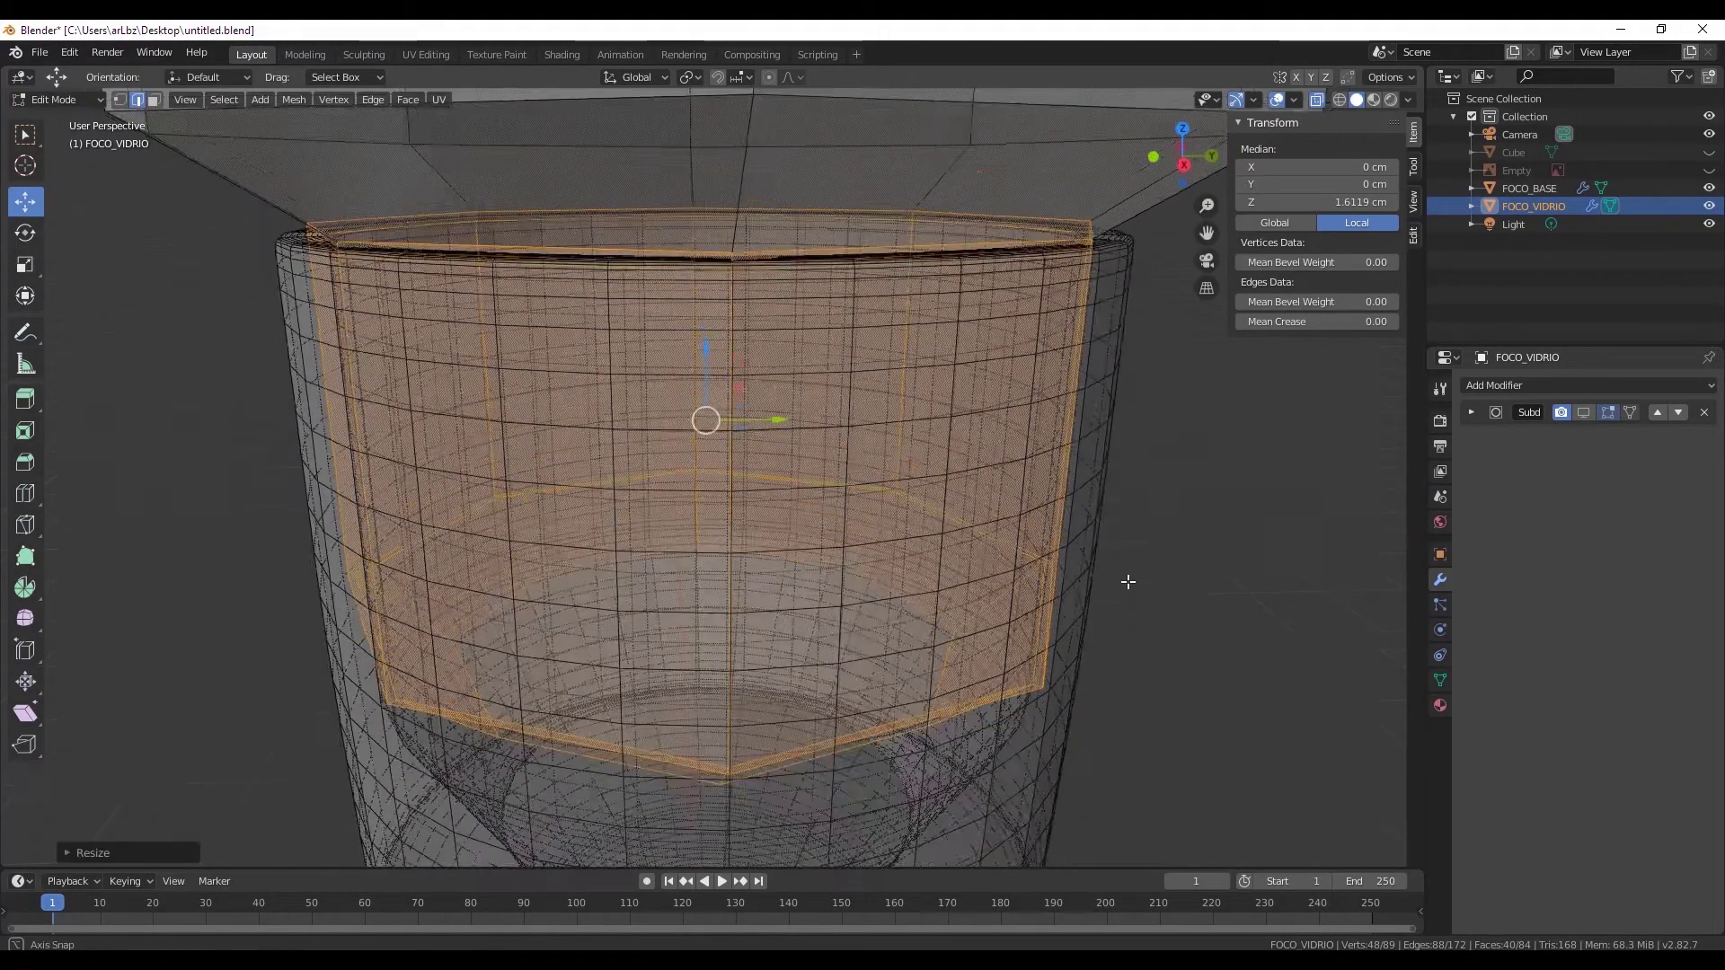
pyautogui.click(1247, 569)
pyautogui.moveTo(1247, 569); pyautogui.dragTo(1032, 482, button='middle')
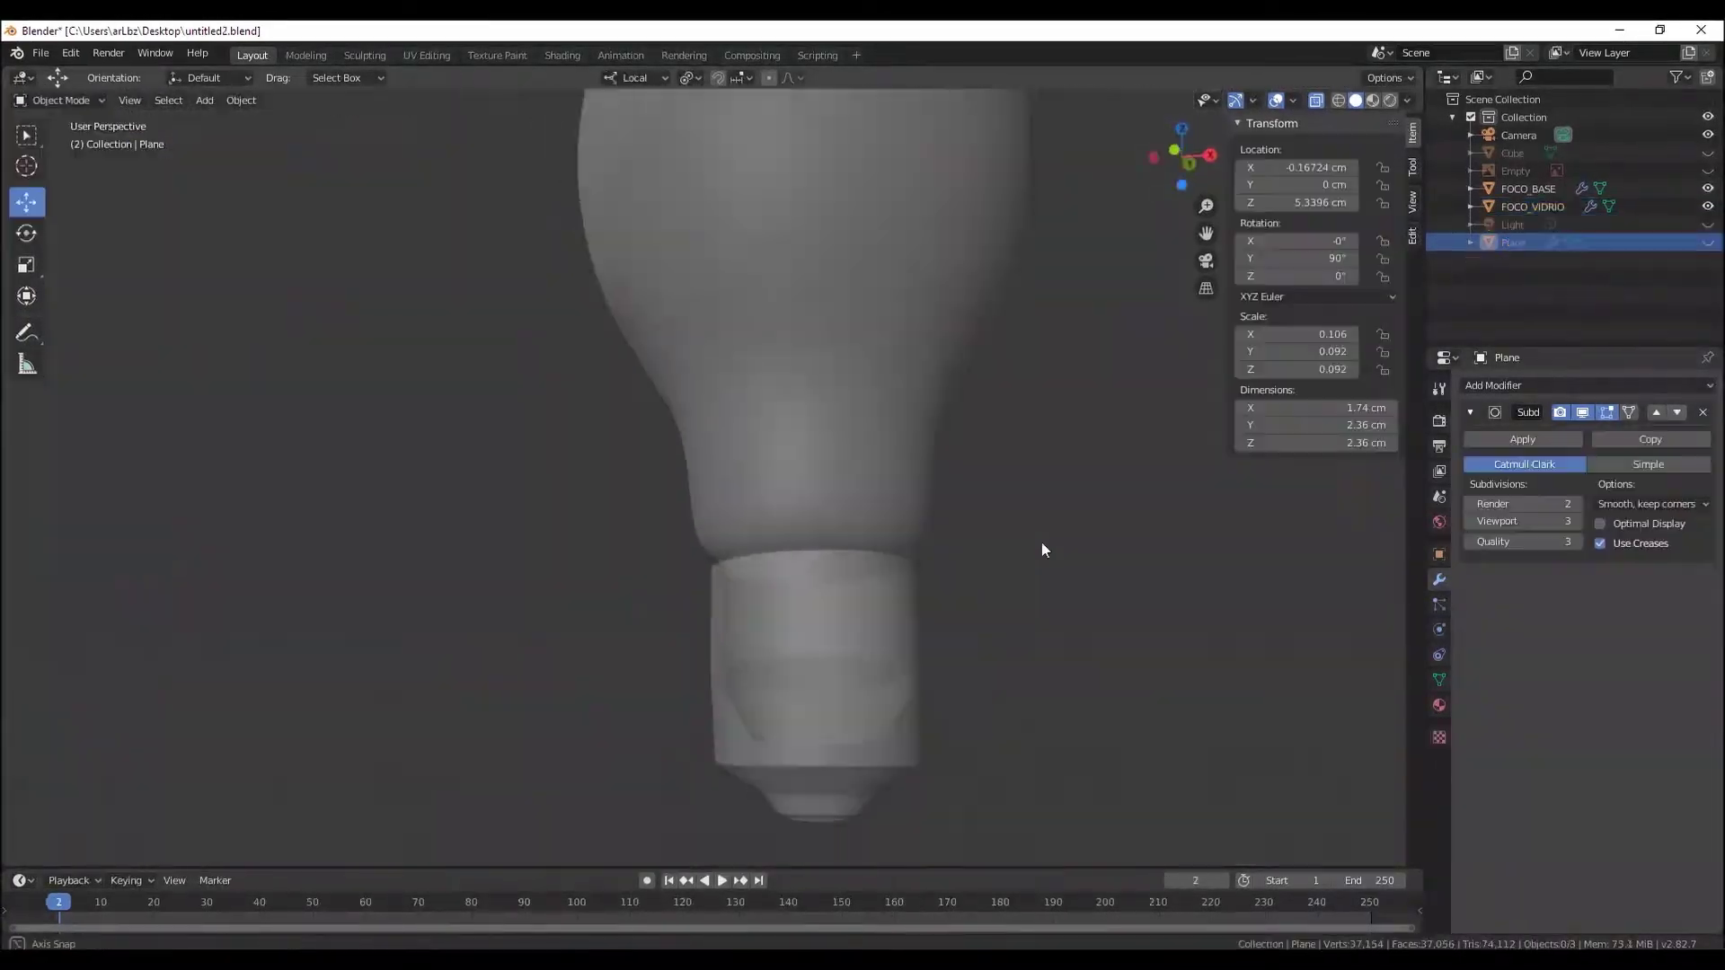
# - Orbit around the bulb base and bring up the Add > Mesh primitives list
pyautogui.moveTo(1097, 634); pyautogui.dragTo(1088, 615, button='middle')
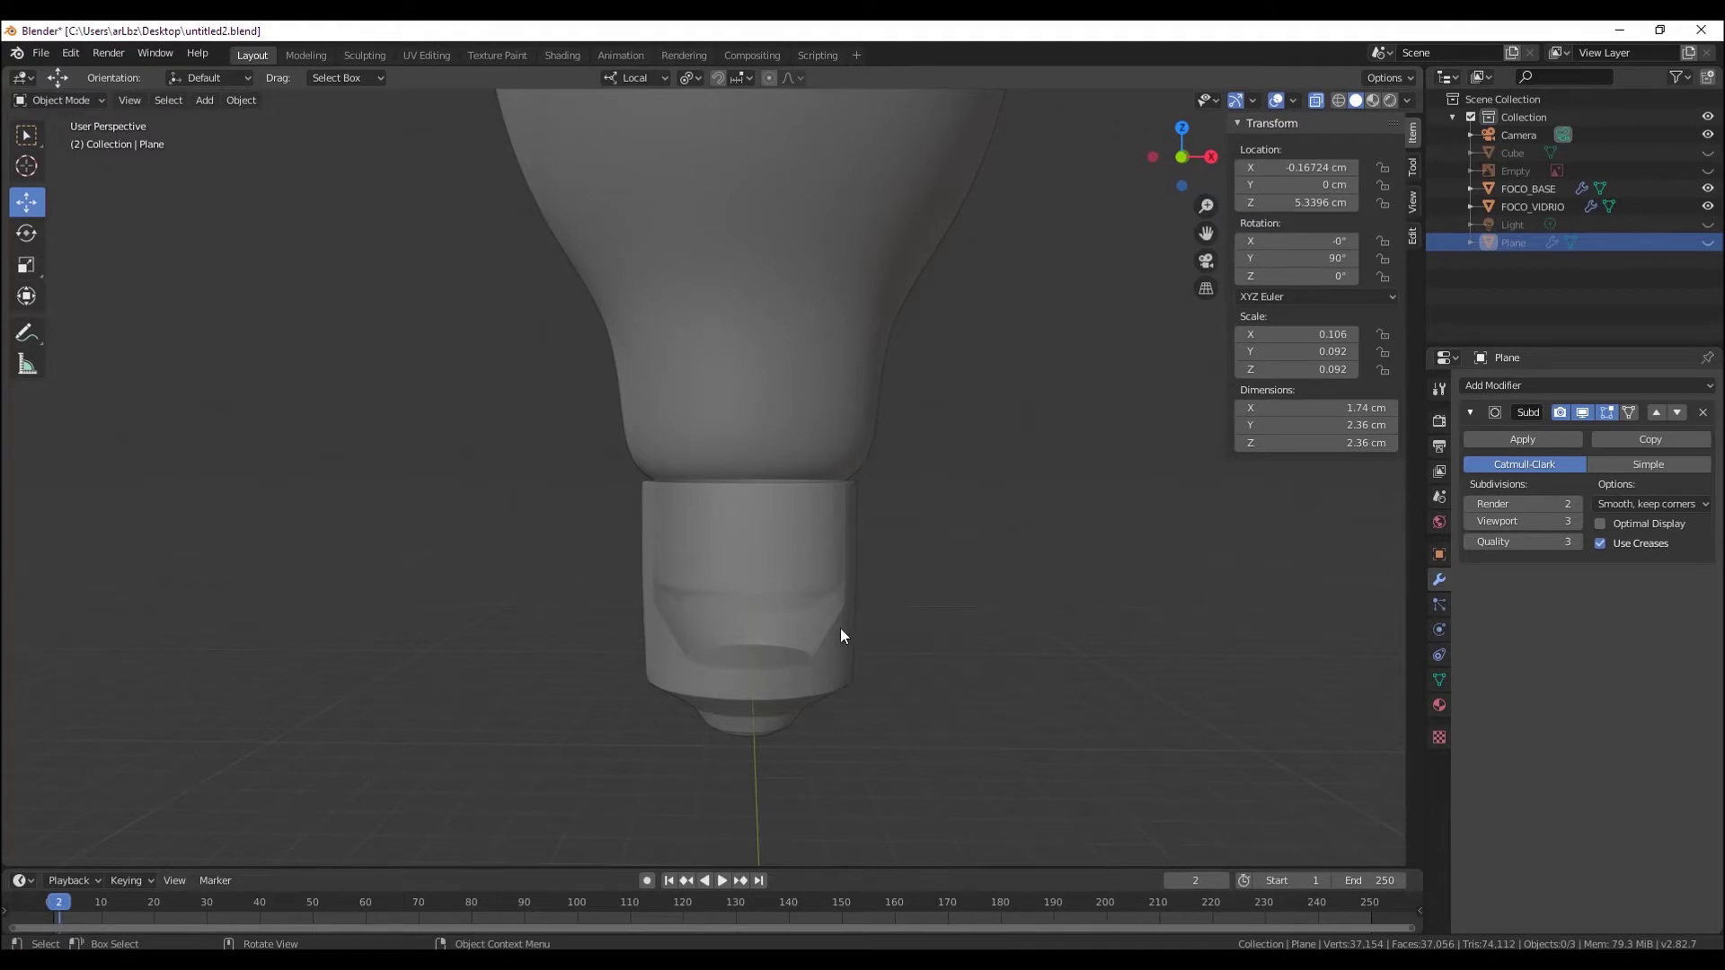
pyautogui.moveTo(842, 635)
pyautogui.mouseDown(button='middle')
pyautogui.moveTo(862, 608)
pyautogui.moveTo(851, 620)
pyautogui.moveTo(653, 563)
pyautogui.mouseUp(button='middle')
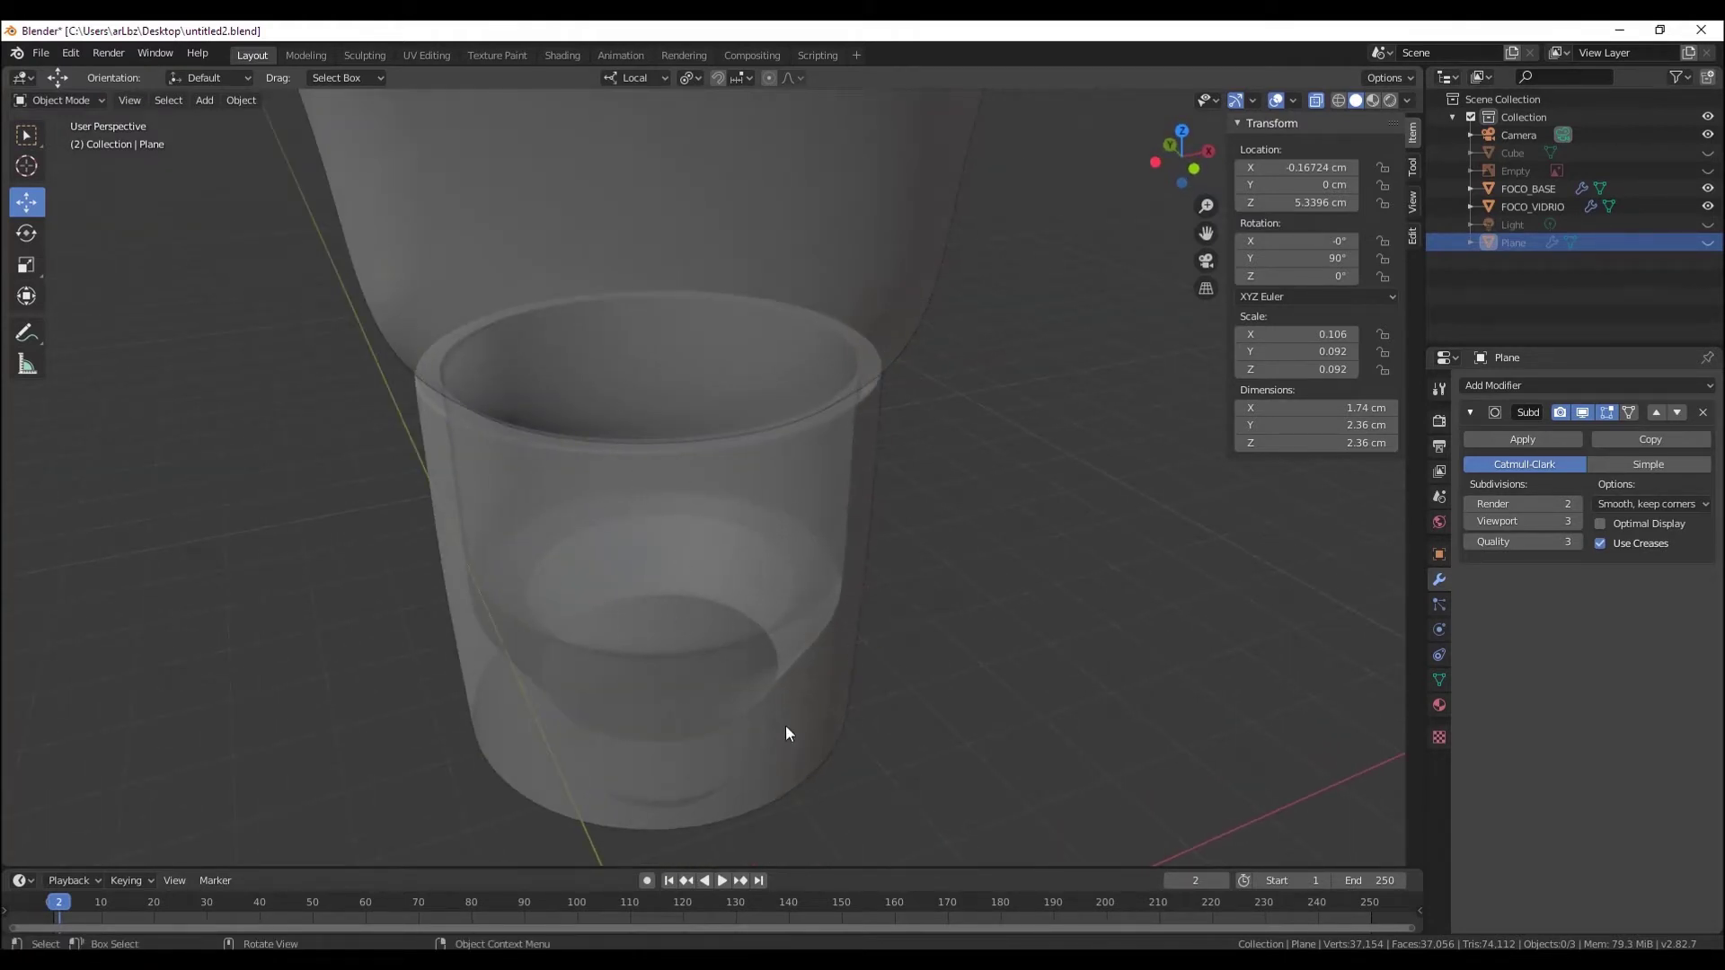
pyautogui.moveTo(788, 731)
pyautogui.mouseDown(button='middle')
pyautogui.moveTo(805, 785)
pyautogui.moveTo(811, 589)
pyautogui.mouseUp(button='middle')
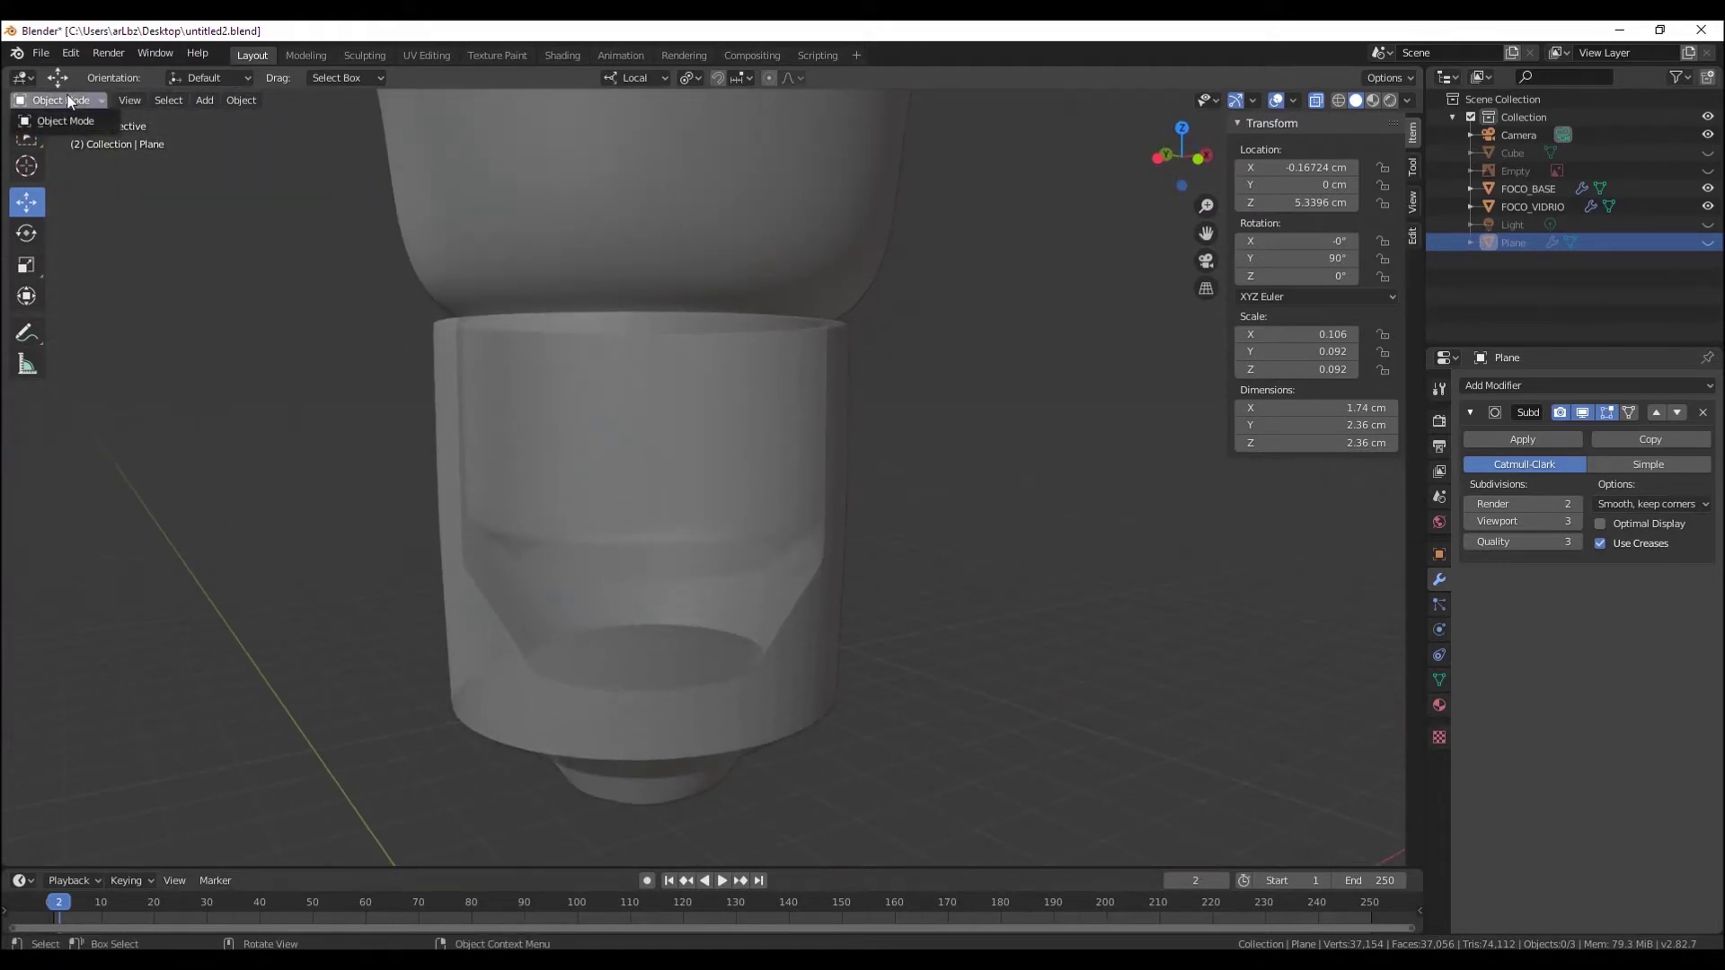
pyautogui.click(168, 99)
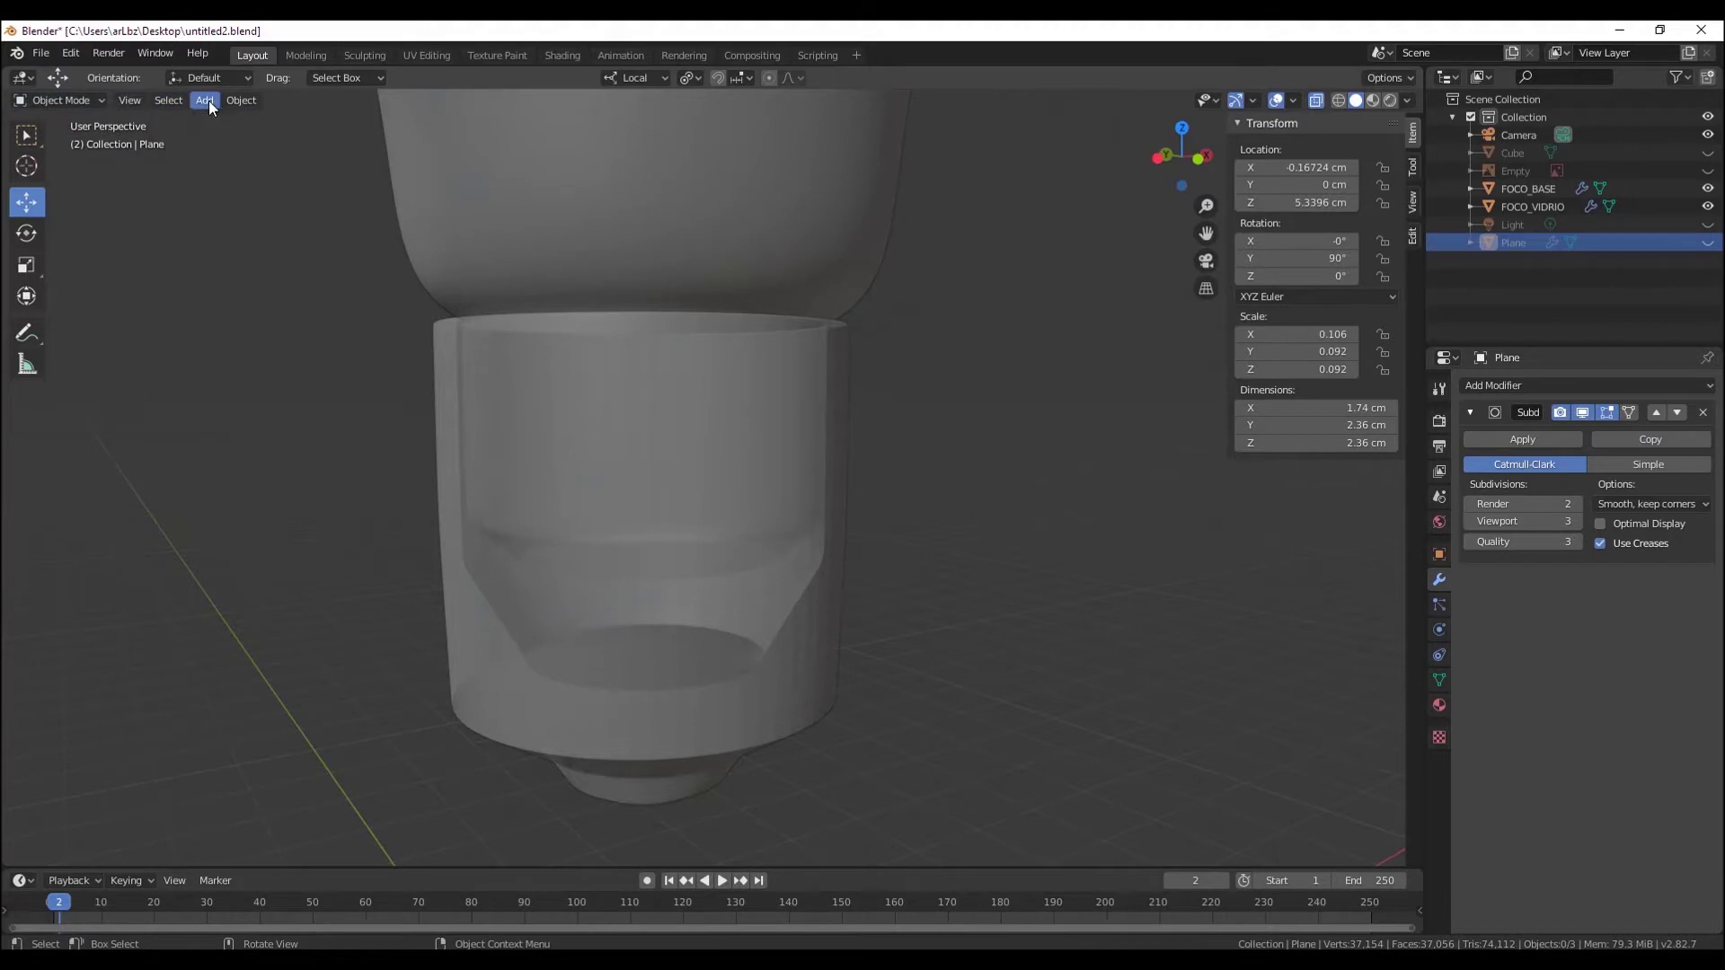
pyautogui.click(205, 100)
# - Add a plane at the origin and stand it upright by rotating -90° on X
pyautogui.click(395, 119)
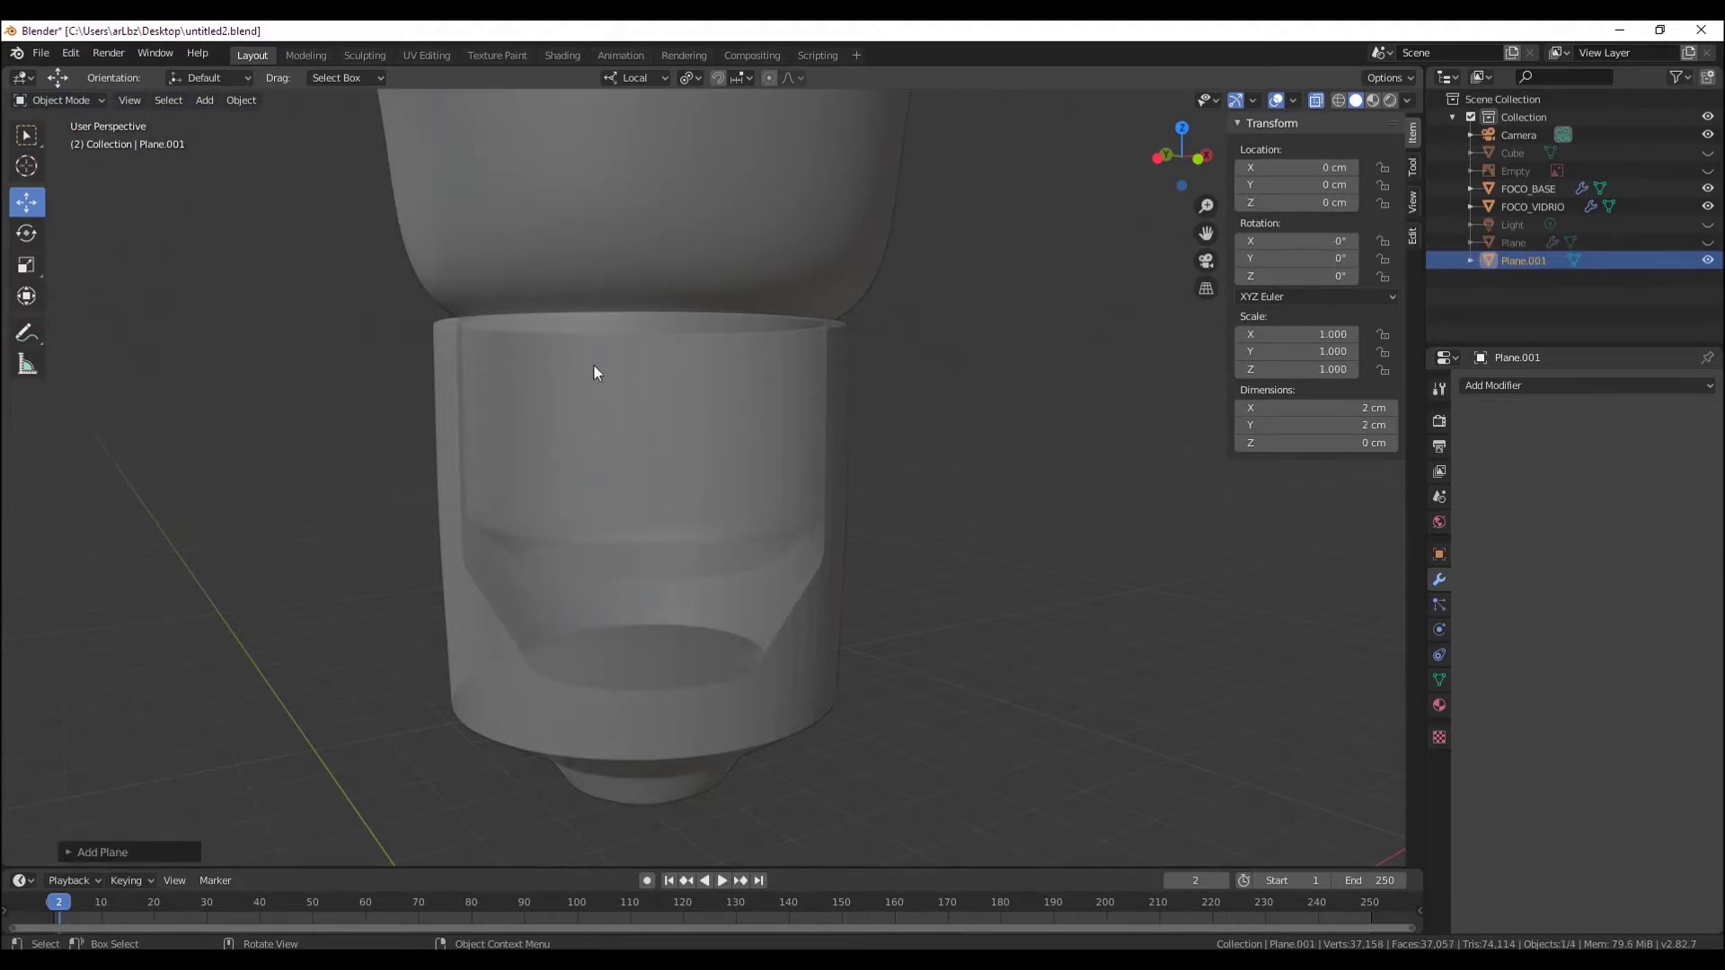
pyautogui.moveTo(1168, 154); pyautogui.dragTo(699, 499)
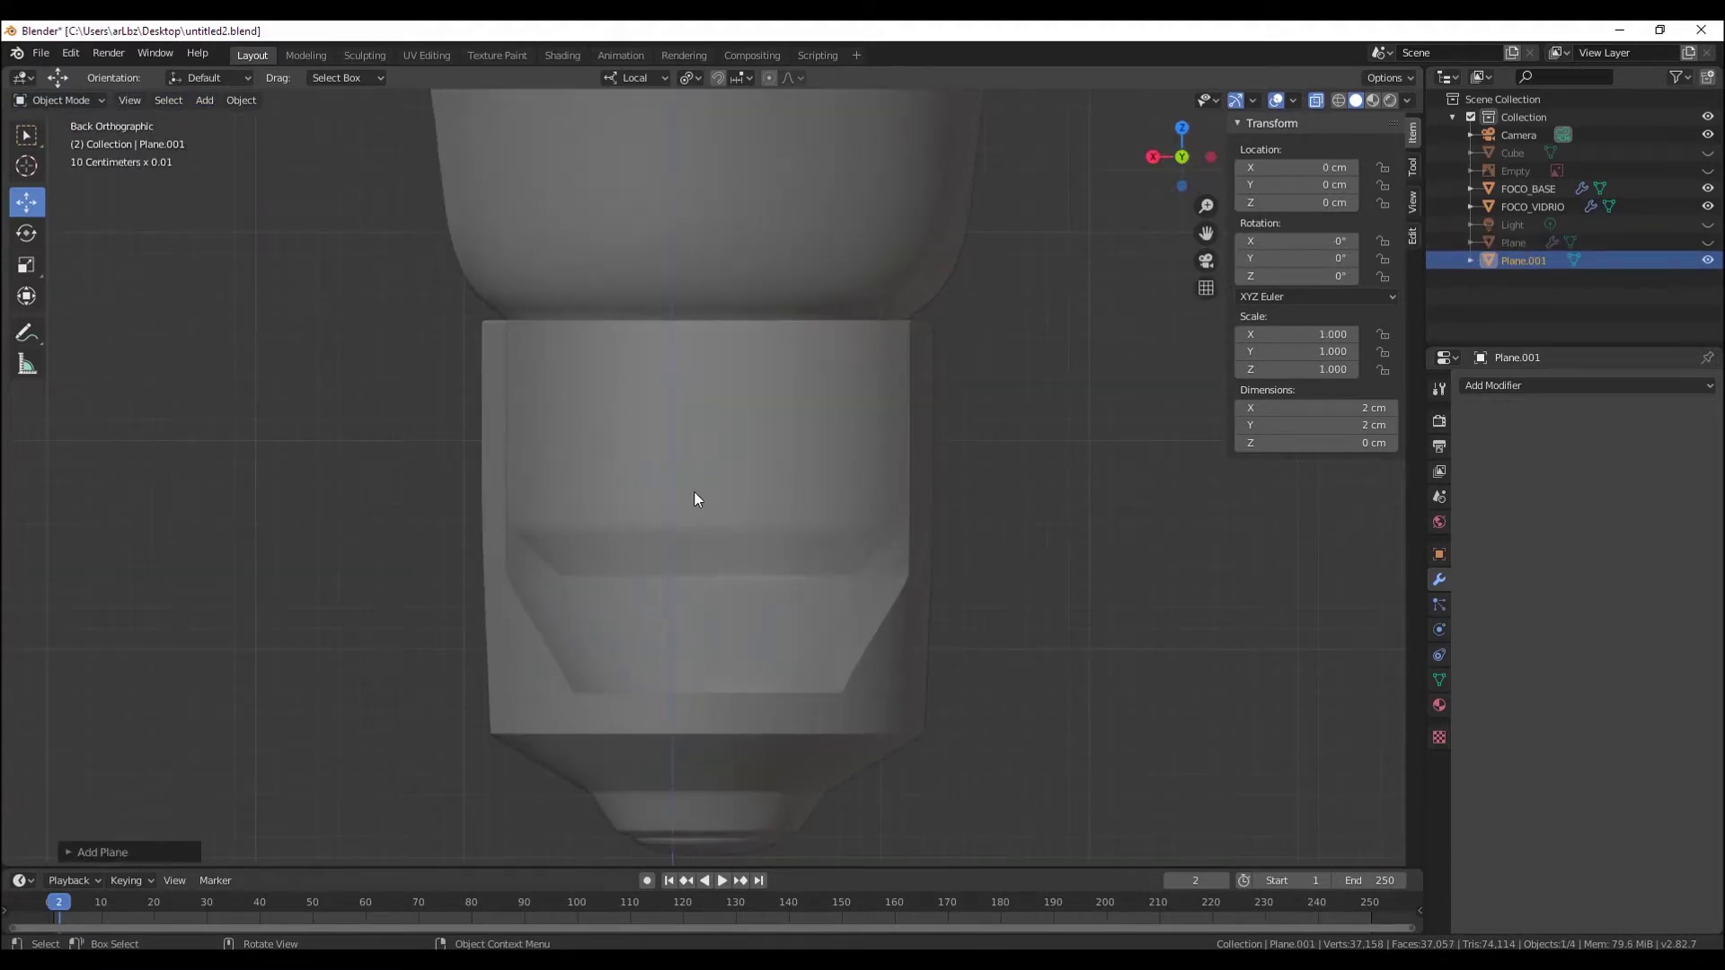
pyautogui.scroll(-5, 699, 500)
pyautogui.scroll(-3, 699, 503)
pyautogui.scroll(2, 719, 617)
pyautogui.moveTo(760, 644)
pyautogui.mouseDown(button='middle')
pyautogui.moveTo(809, 704)
pyautogui.moveTo(732, 682)
pyautogui.moveTo(754, 619)
pyautogui.moveTo(499, 547)
pyautogui.mouseUp(button='middle')
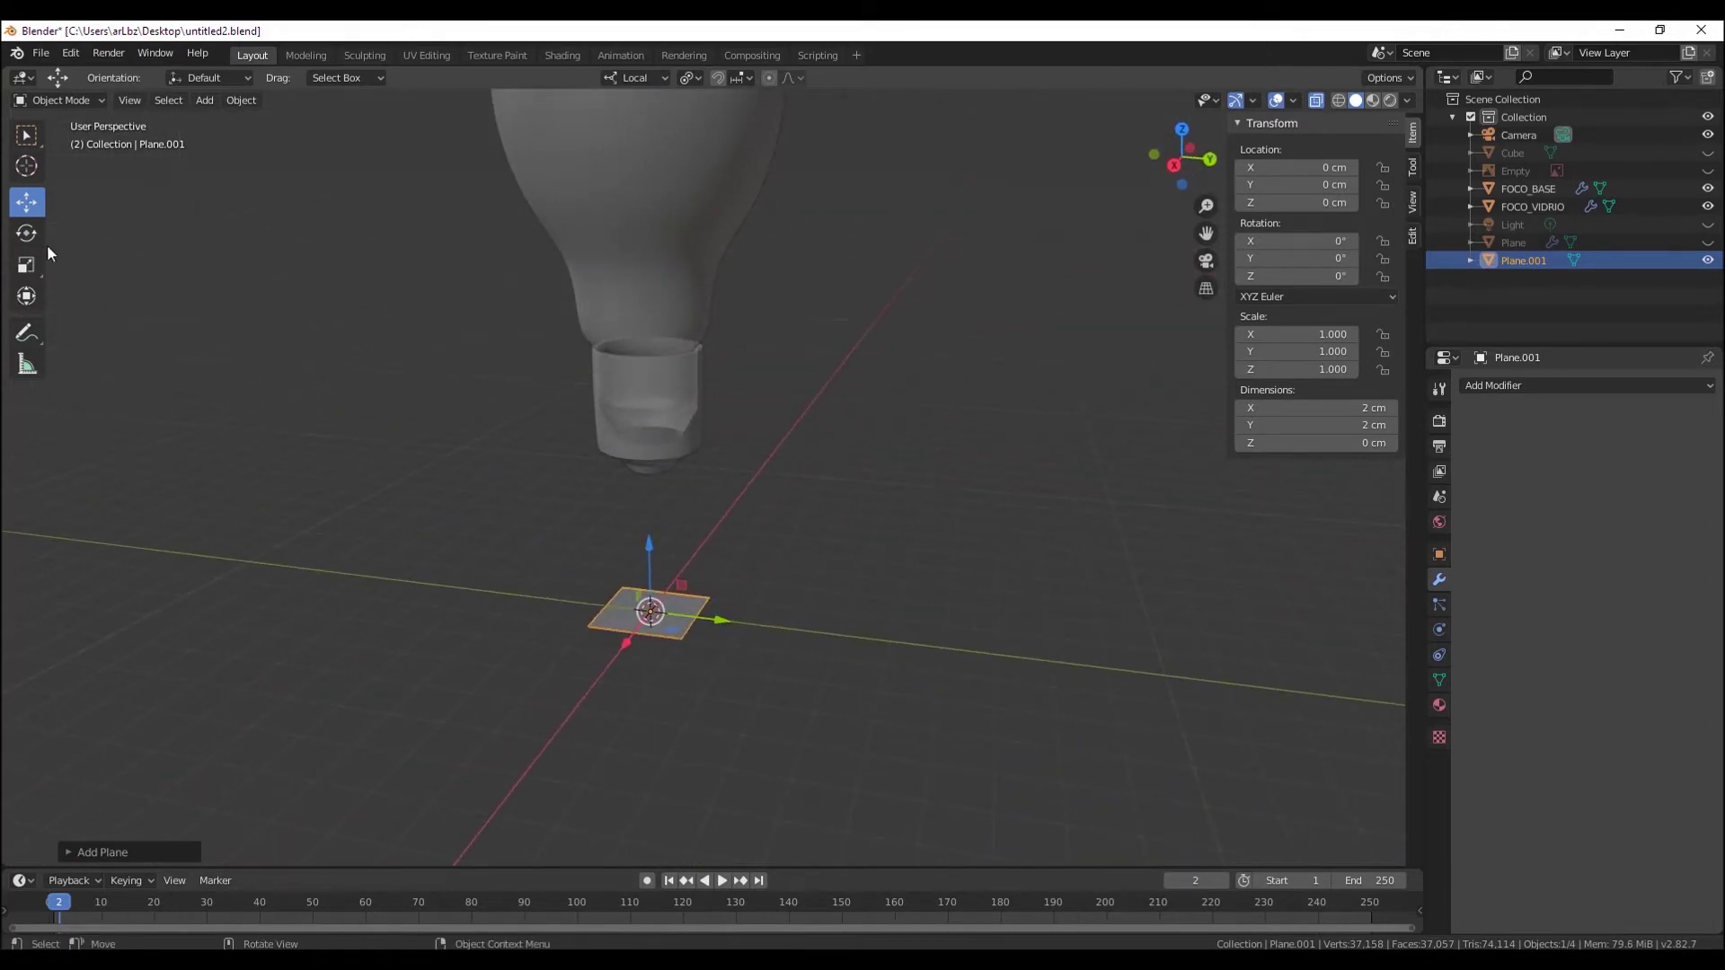
pyautogui.click(26, 233)
pyautogui.moveTo(683, 559)
pyautogui.mouseDown()
pyautogui.moveTo(721, 652)
pyautogui.moveTo(789, 628)
pyautogui.mouseUp()
# - In Back Orthographic view, move the plane up beside the bulb's base
pyautogui.moveTo(789, 629); pyautogui.dragTo(1177, 208, button='middle')
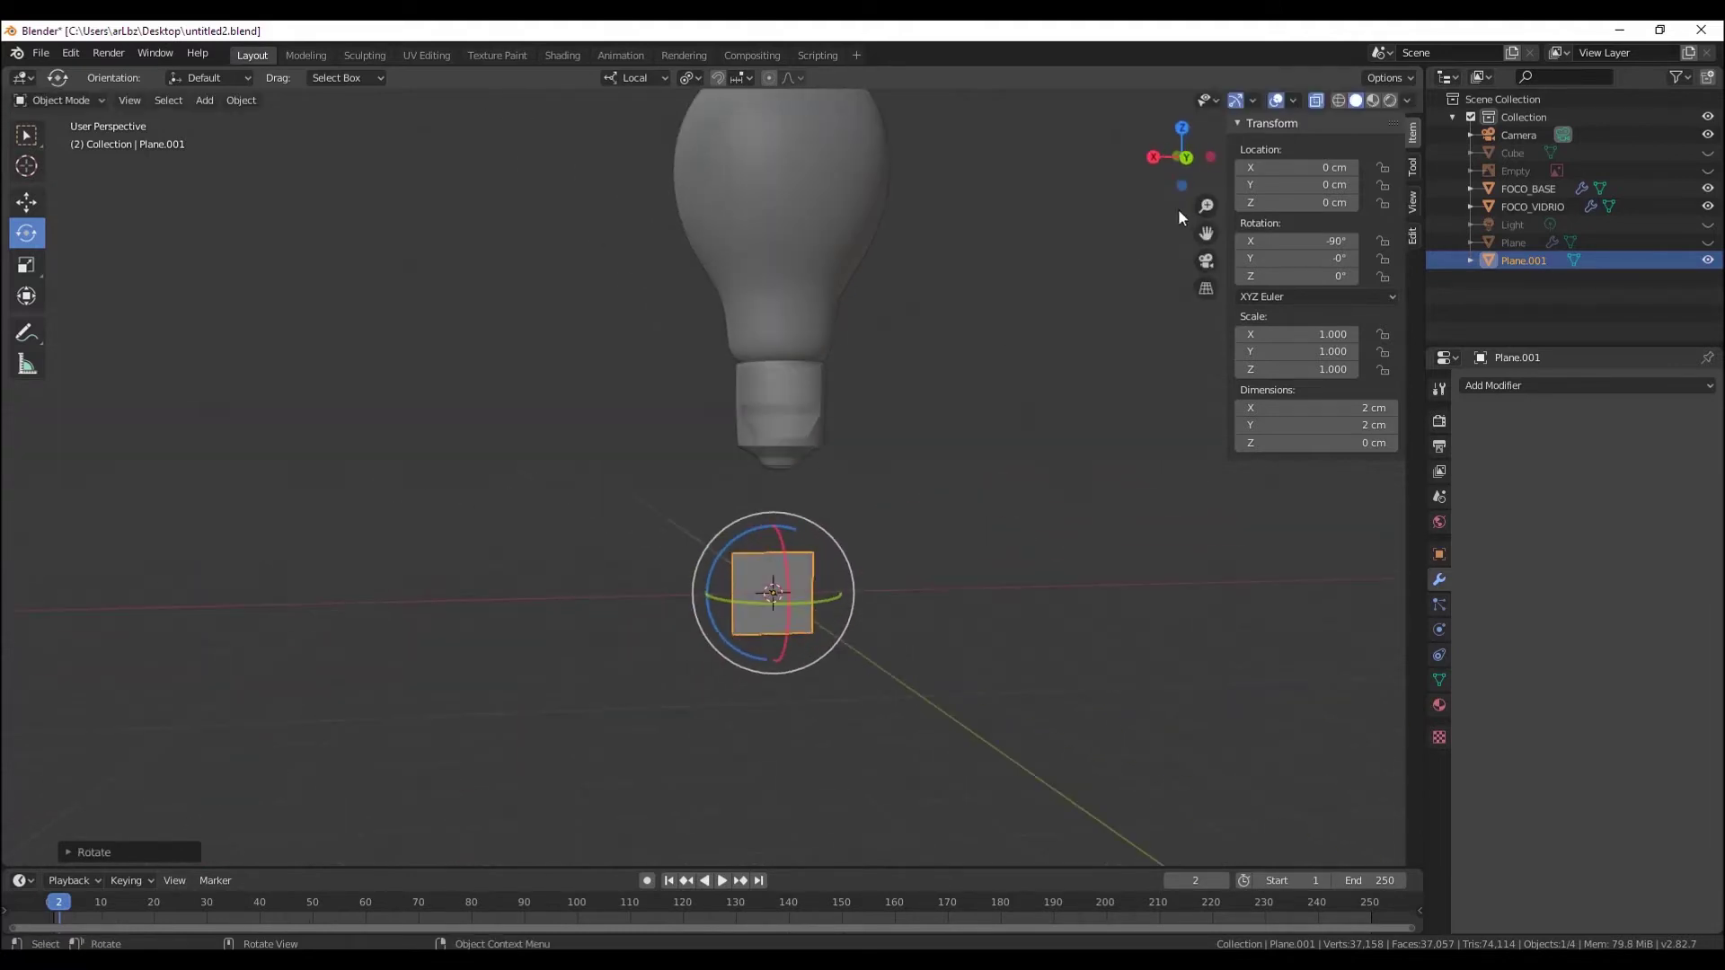
pyautogui.click(1186, 158)
pyautogui.scroll(1, 994, 534)
pyautogui.scroll(2, 1015, 517)
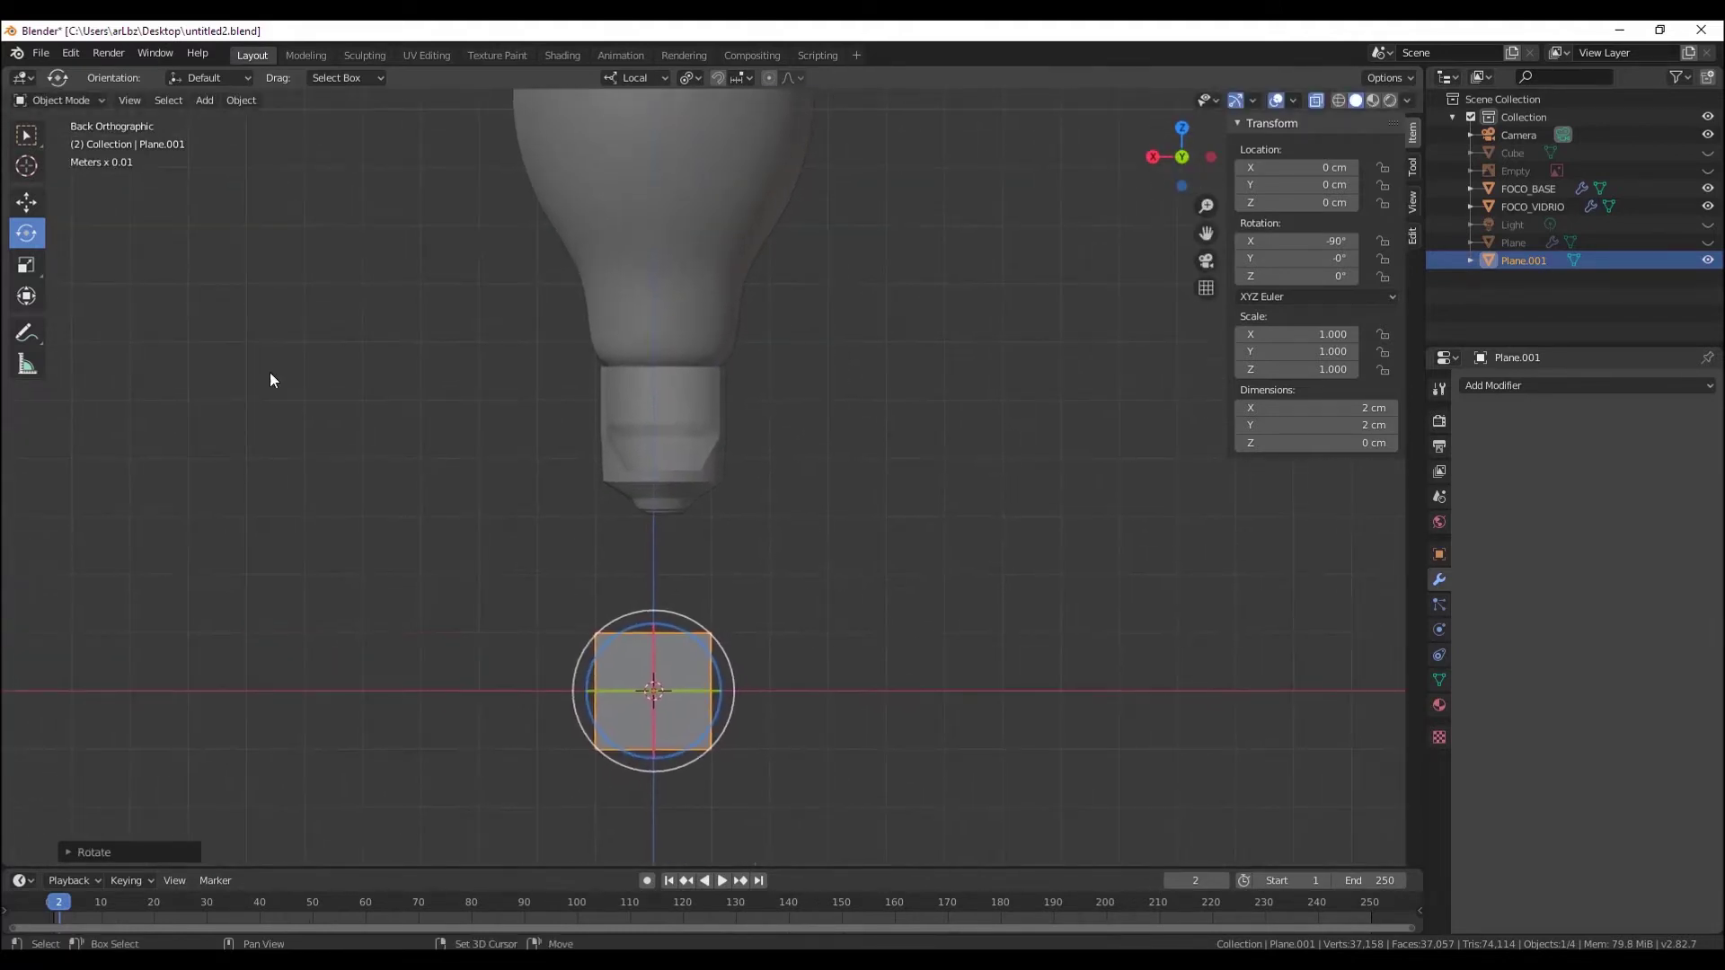
pyautogui.click(41, 209)
pyautogui.moveTo(653, 693); pyautogui.dragTo(800, 423)
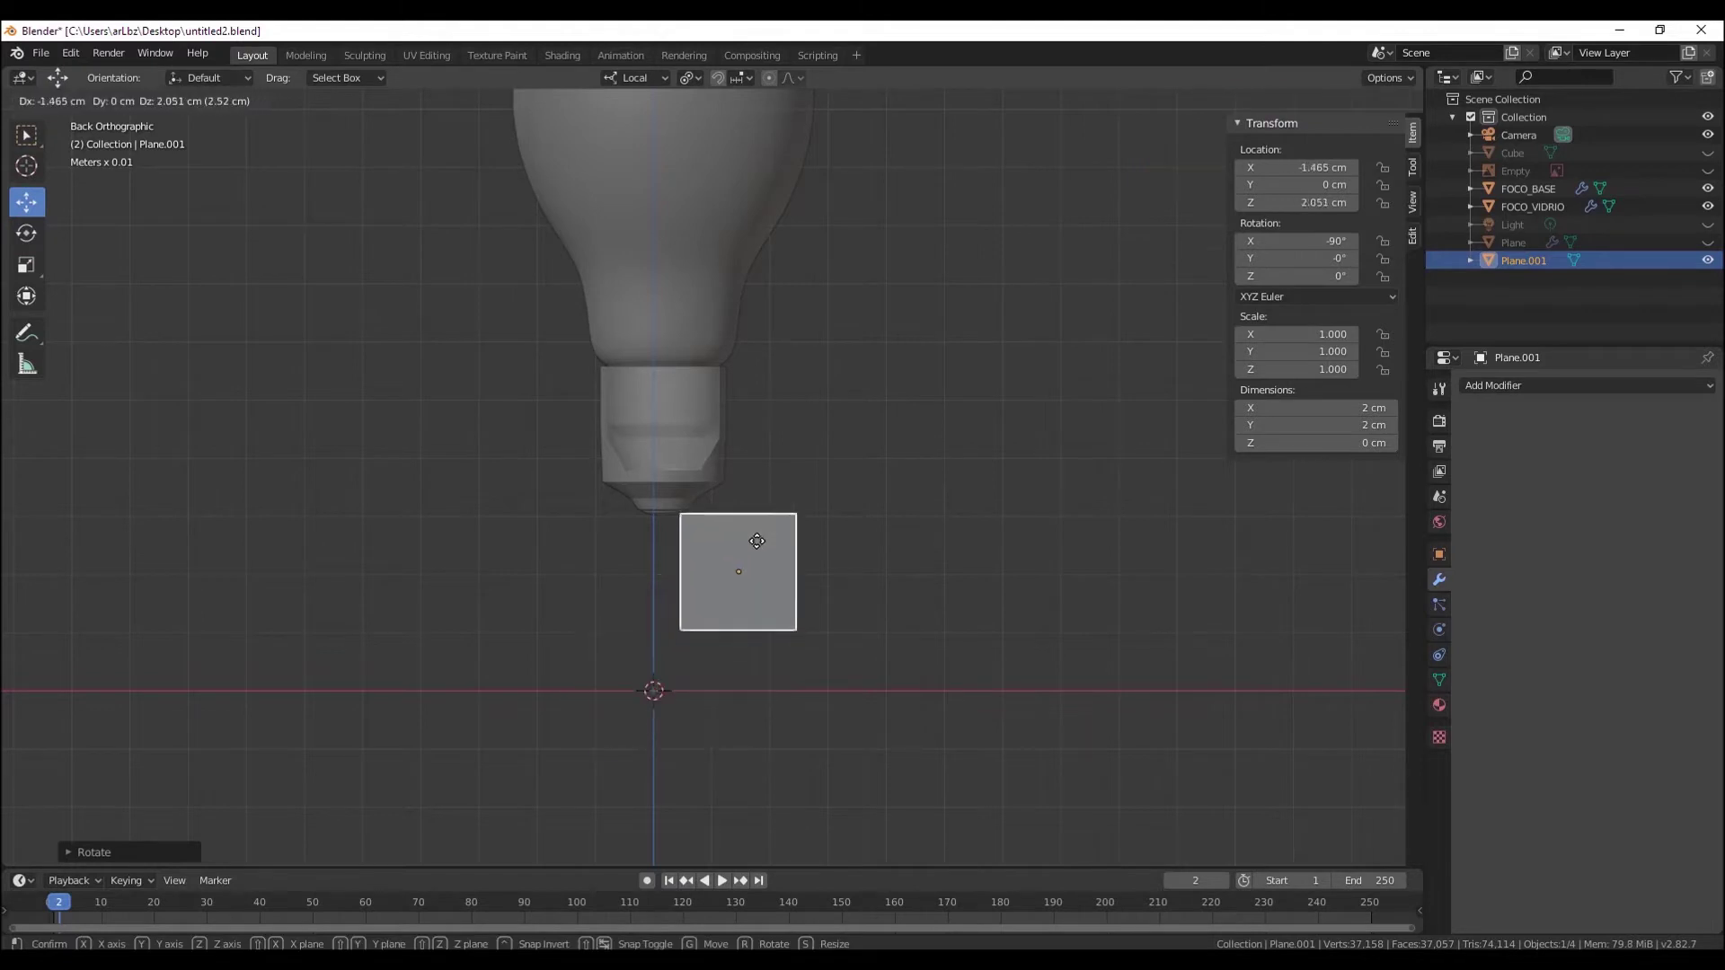
pyautogui.scroll(2, 800, 423)
pyautogui.scroll(3, 801, 424)
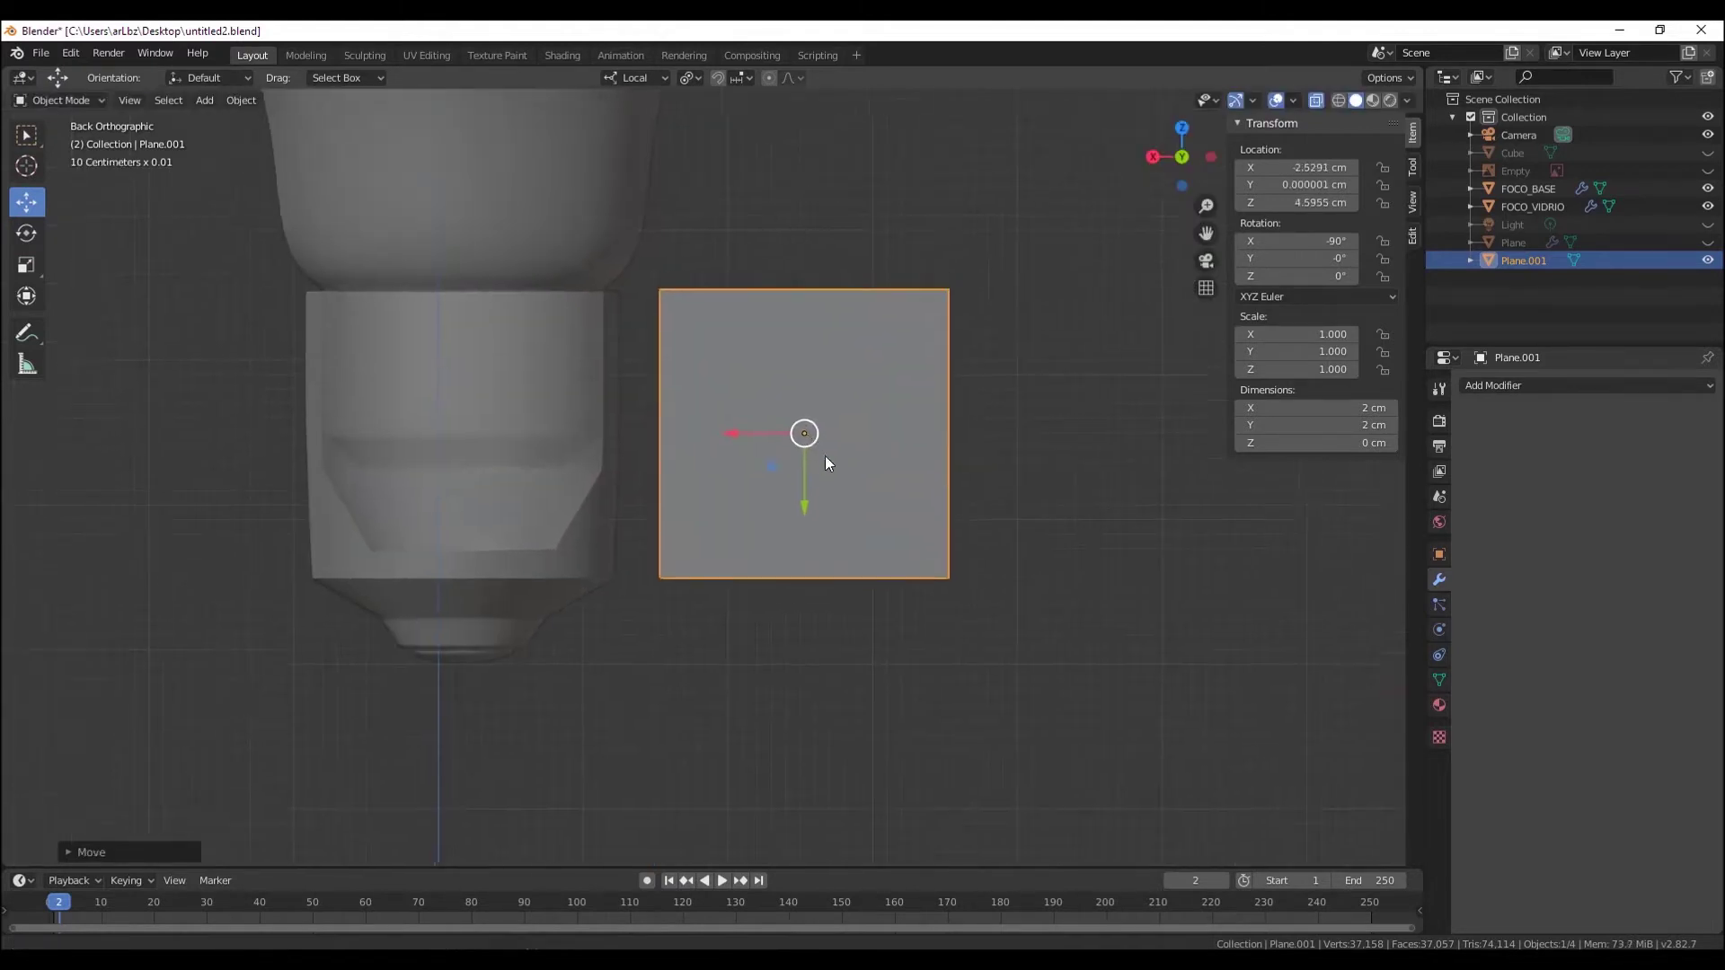
# - Scale the plane to 0.232 (0.465 cm) and move it left against the screw base
pyautogui.hotkey('shift', 'space')
pyautogui.press('s')
pyautogui.moveTo(819, 424)
pyautogui.mouseDown()
pyautogui.moveTo(814, 440)
pyautogui.moveTo(620, 440)
pyautogui.mouseUp()
pyautogui.click(41, 213)
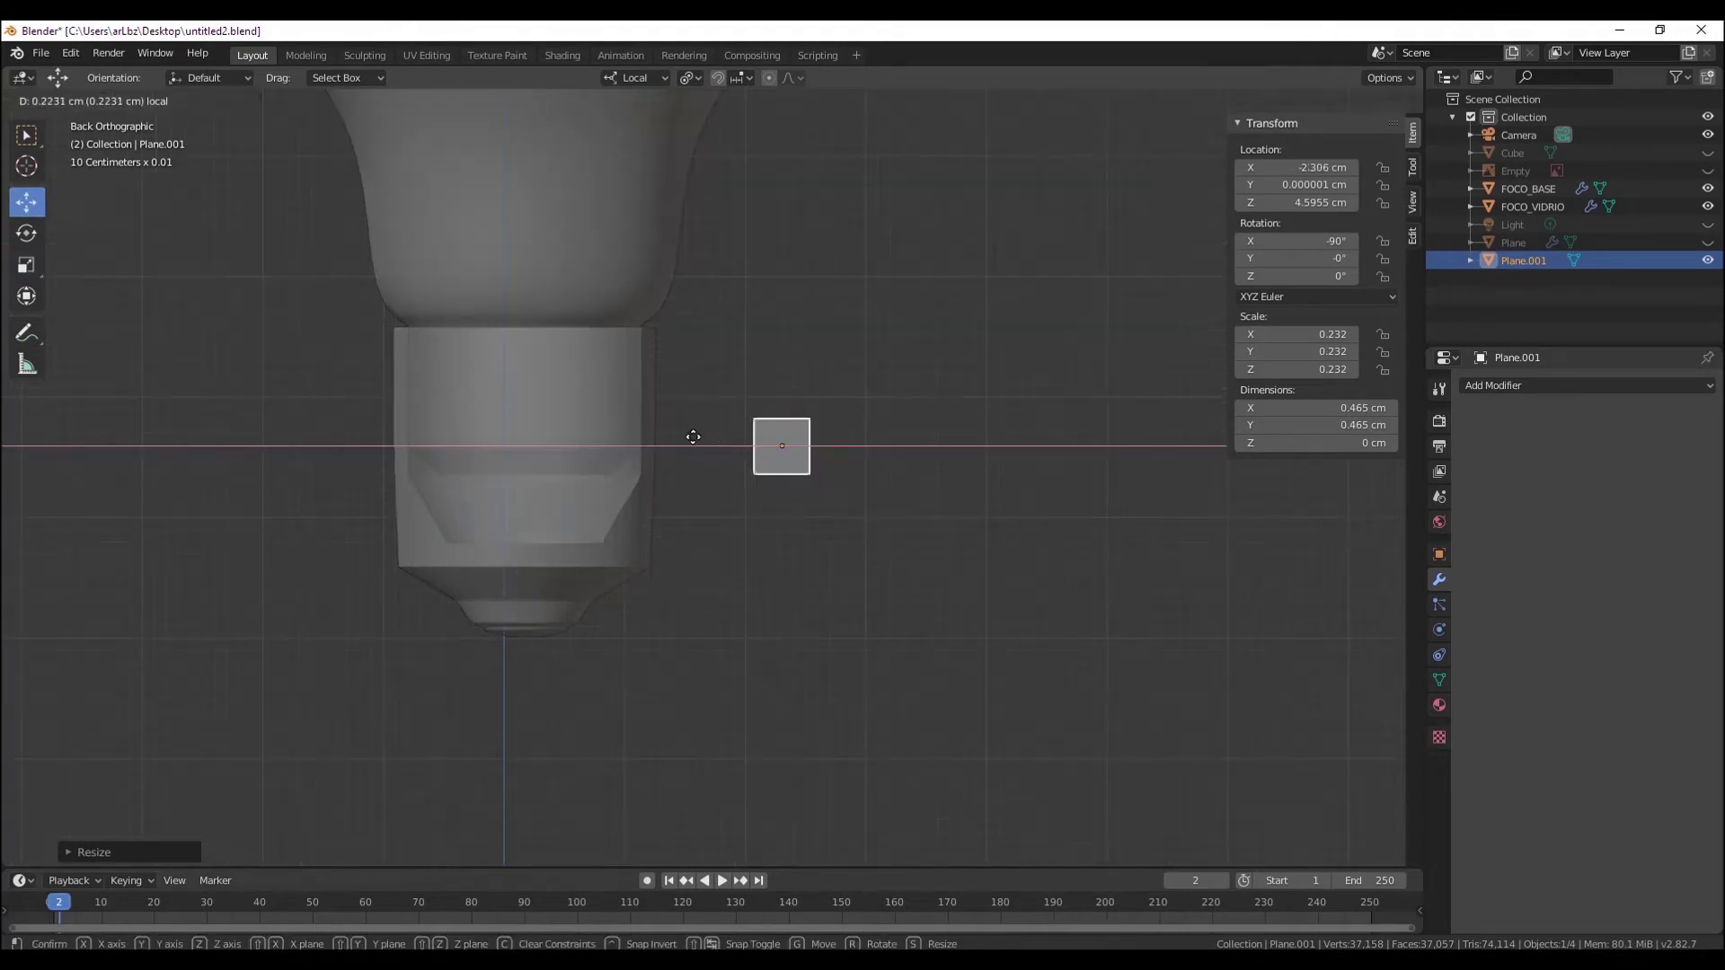
pyautogui.scroll(-1, 795, 422)
pyautogui.keyDown('shift'); pyautogui.moveTo(797, 430); pyautogui.dragTo(820, 406, button='middle'); pyautogui.keyUp('shift')
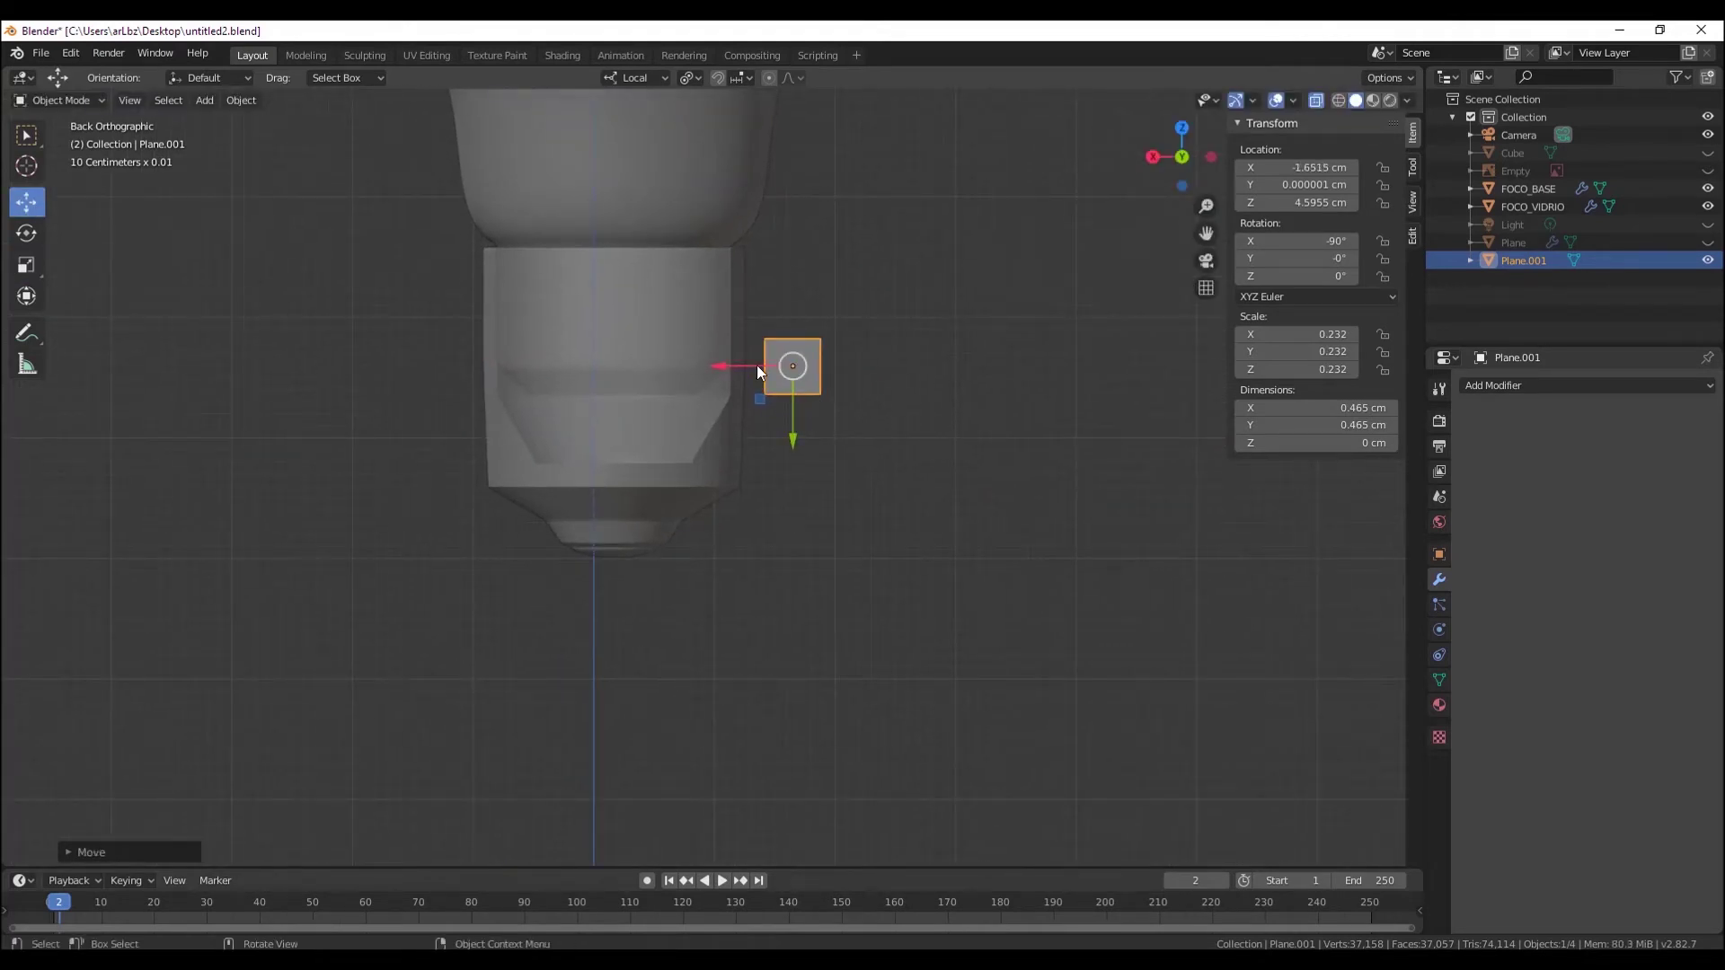
pyautogui.moveTo(757, 365); pyautogui.dragTo(640, 365)
# - Add a Screw modifier to Plane.001 with its axis set to Y
pyautogui.click(1496, 387)
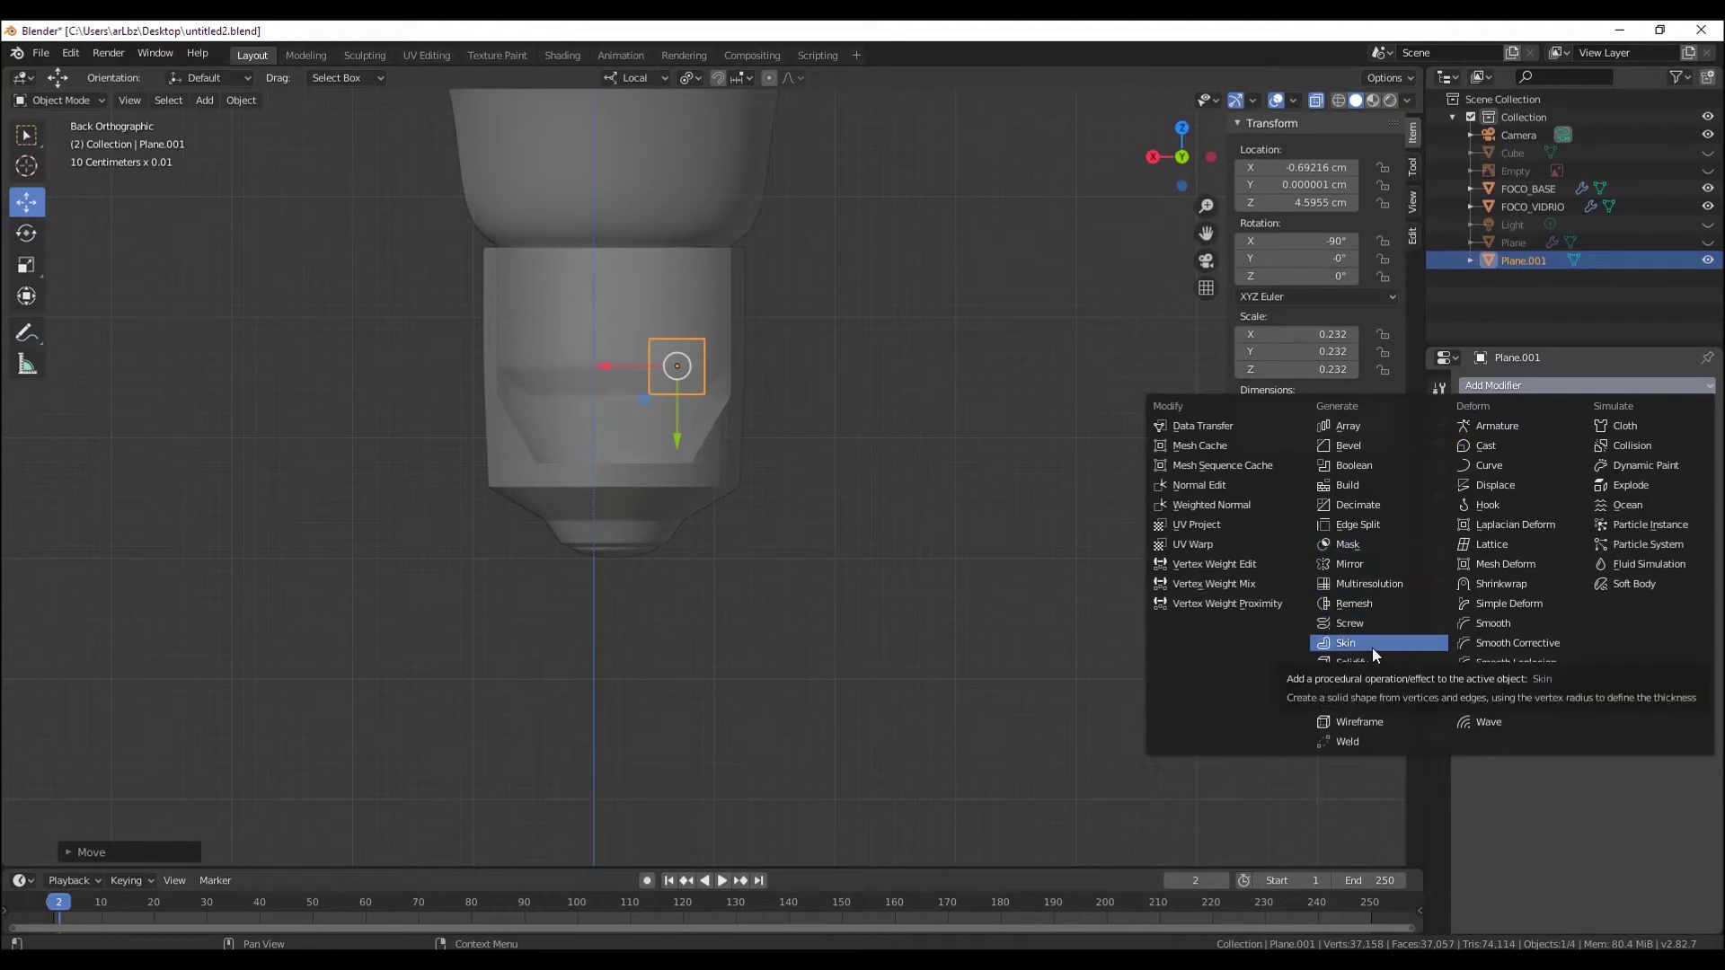
pyautogui.click(1359, 627)
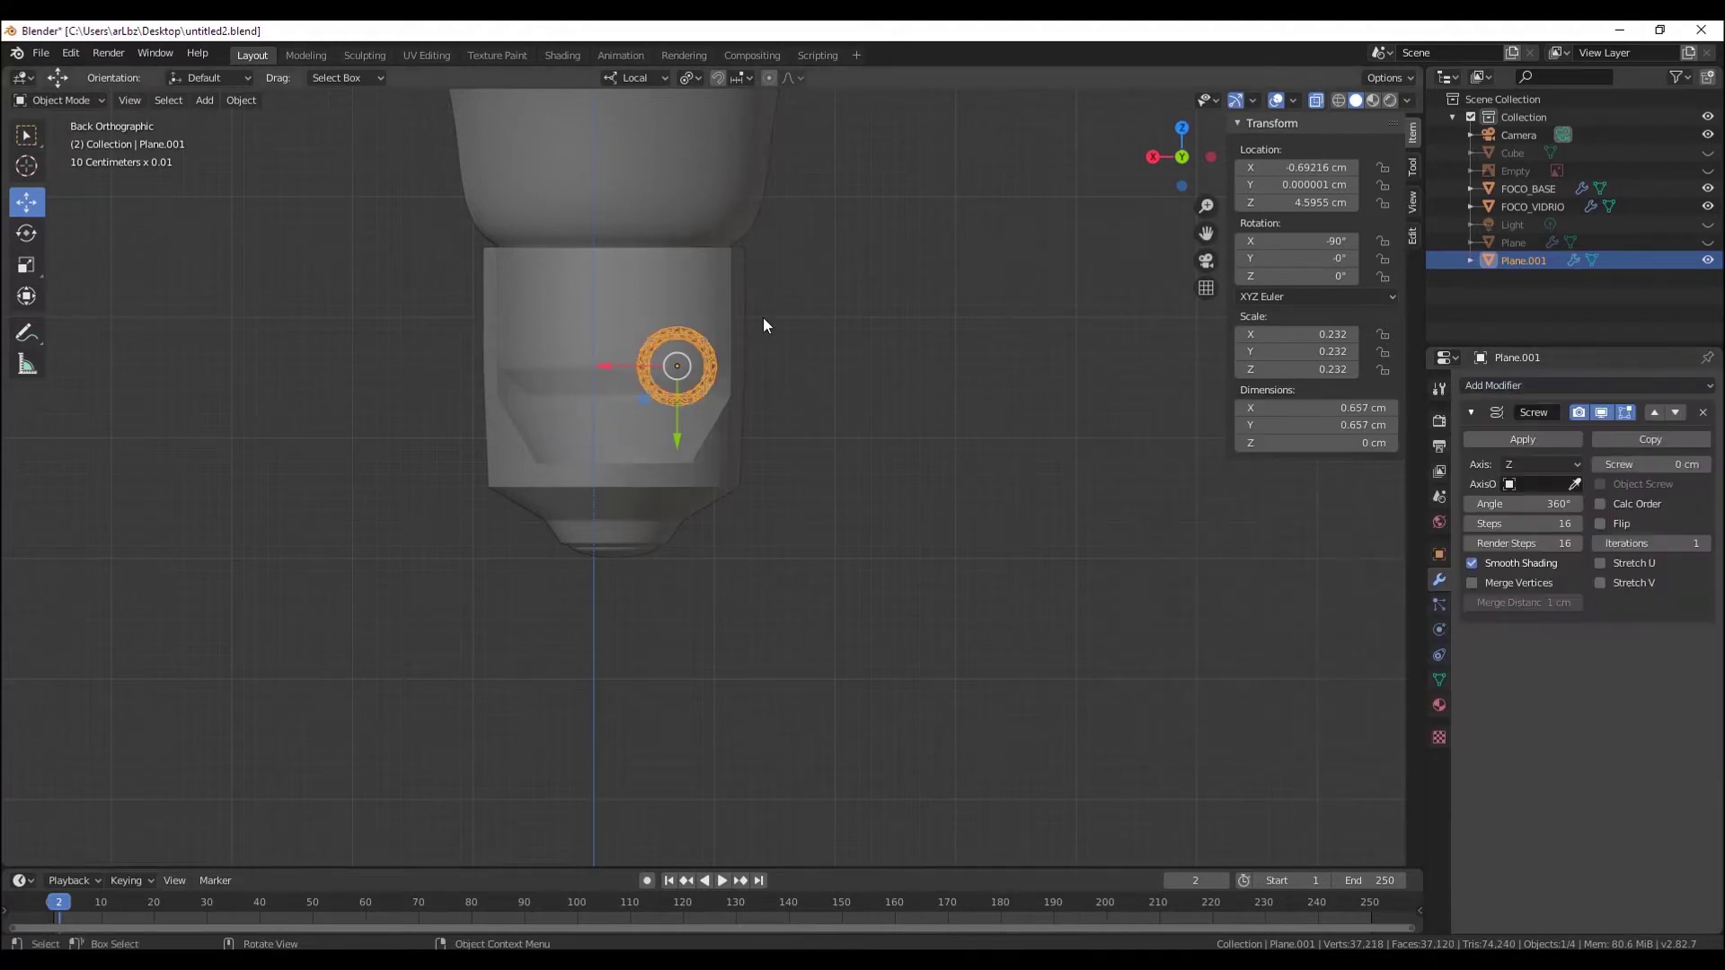
pyautogui.scroll(2, 762, 317)
pyautogui.click(1522, 461)
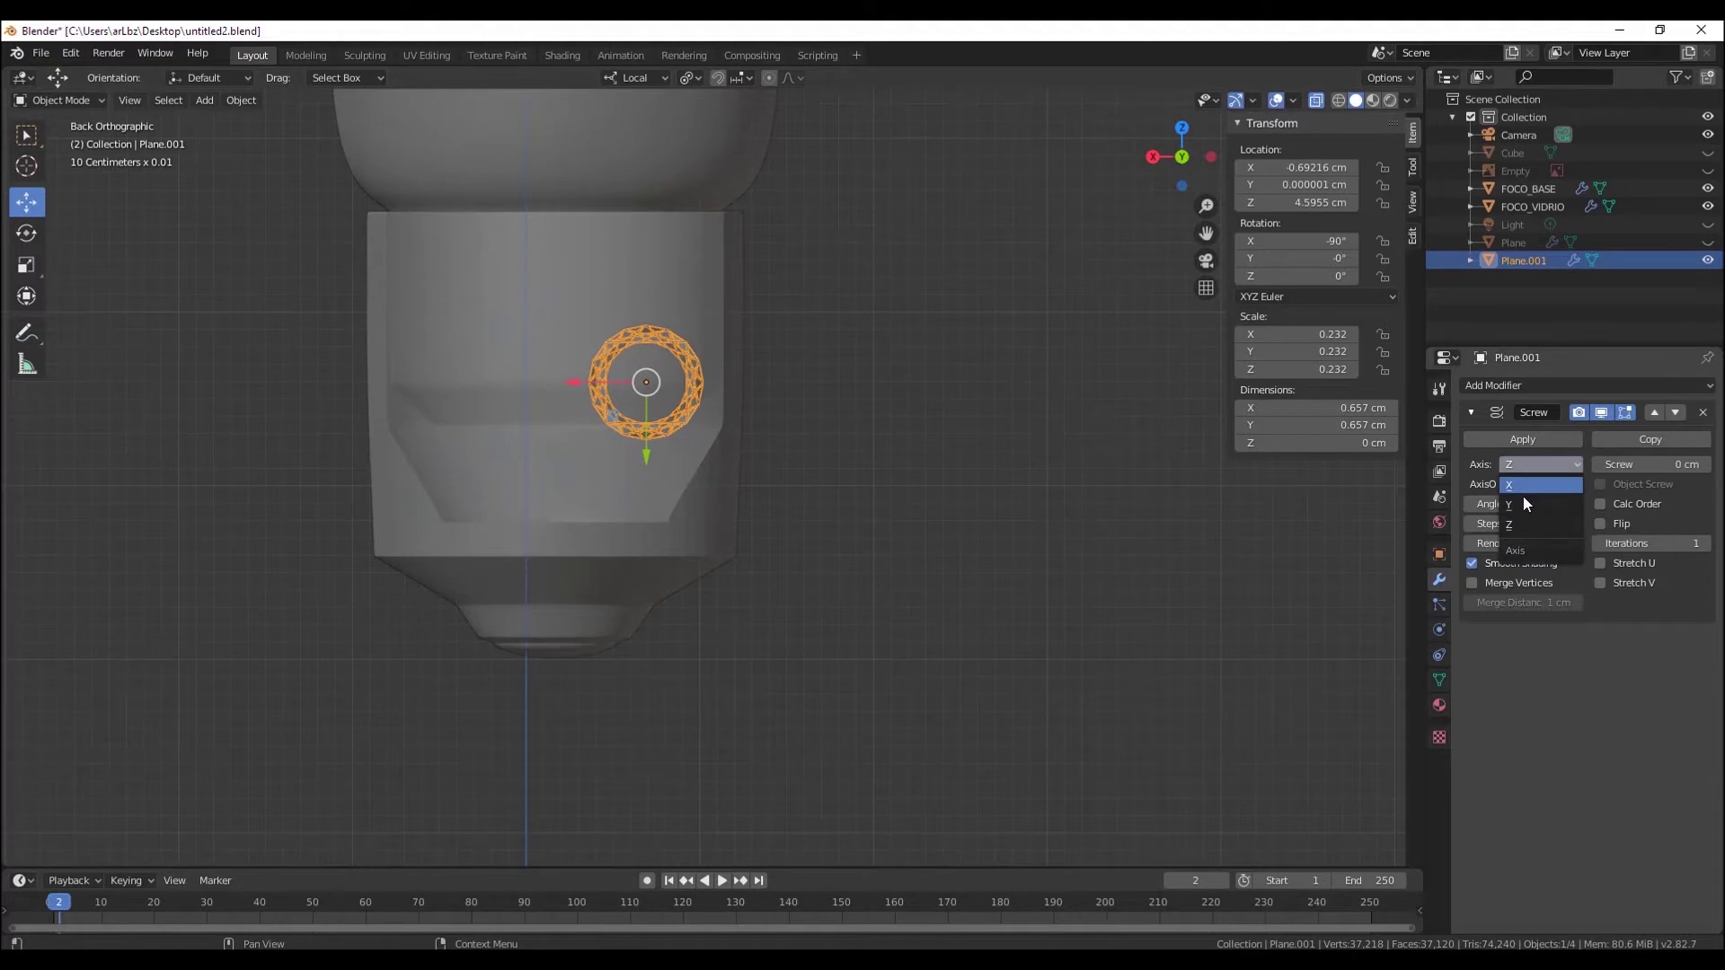
pyautogui.click(1522, 496)
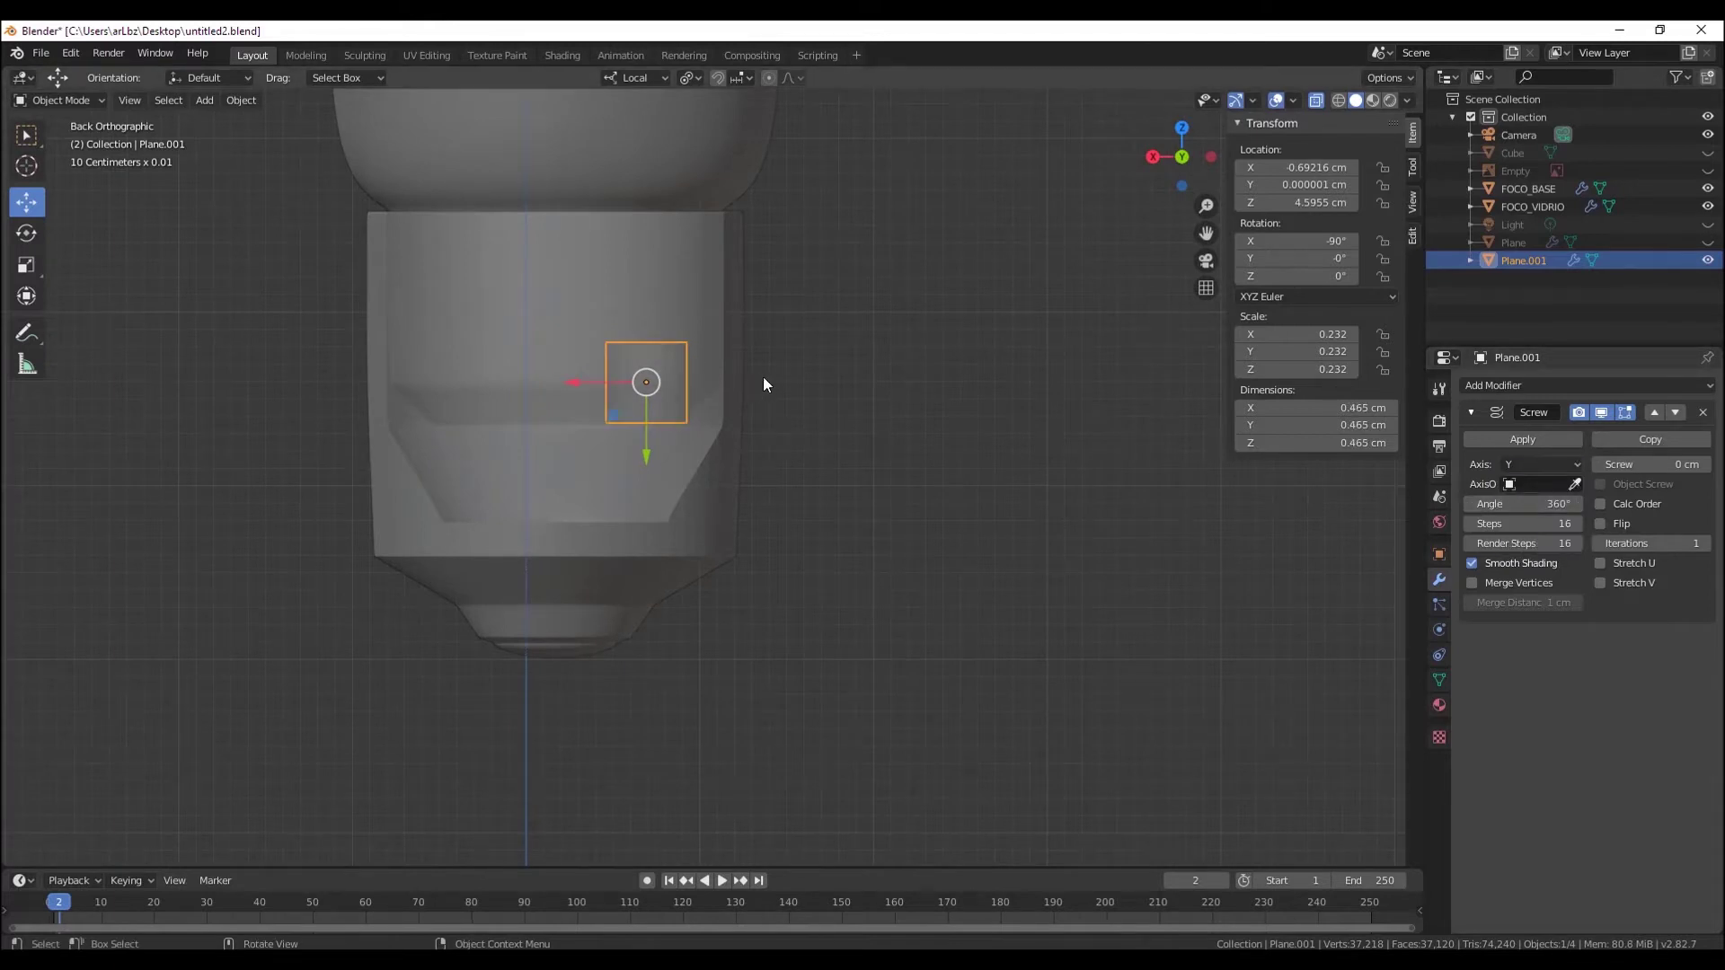
pyautogui.moveTo(797, 358)
pyautogui.mouseDown(button='middle')
pyautogui.moveTo(817, 381)
pyautogui.moveTo(804, 485)
pyautogui.moveTo(817, 445)
pyautogui.moveTo(590, 328)
pyautogui.mouseUp(button='middle')
pyautogui.scroll(2, 590, 329)
pyautogui.scroll(3, 673, 341)
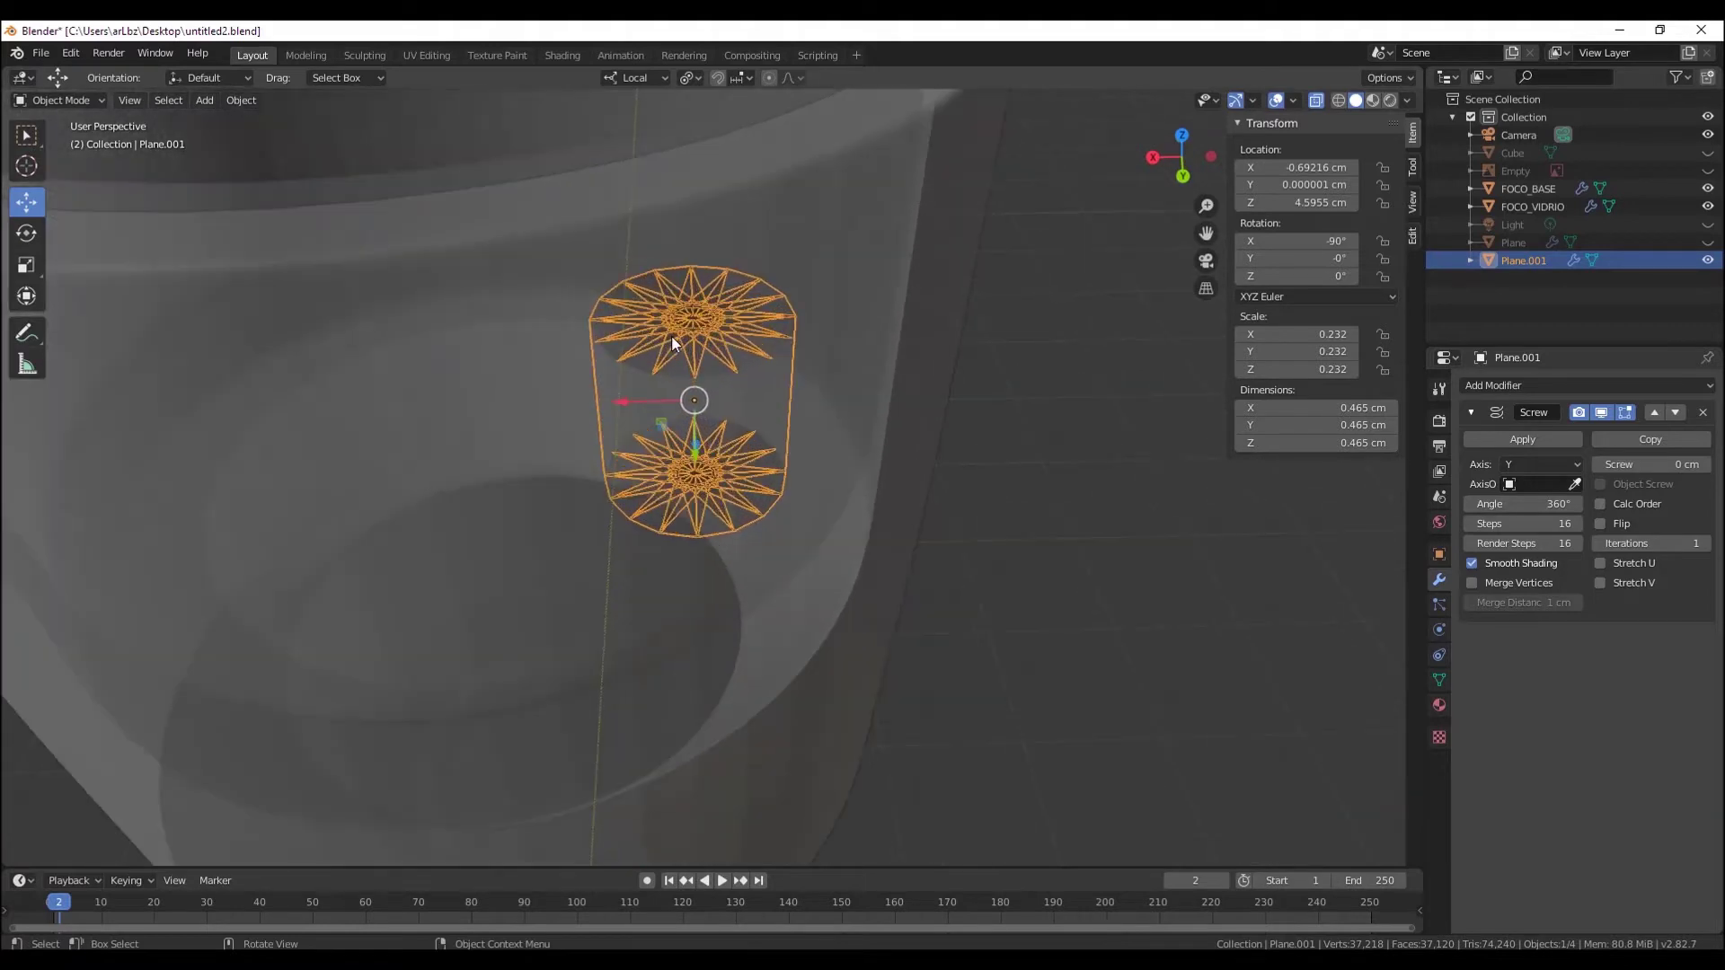
pyautogui.scroll(-3, 674, 341)
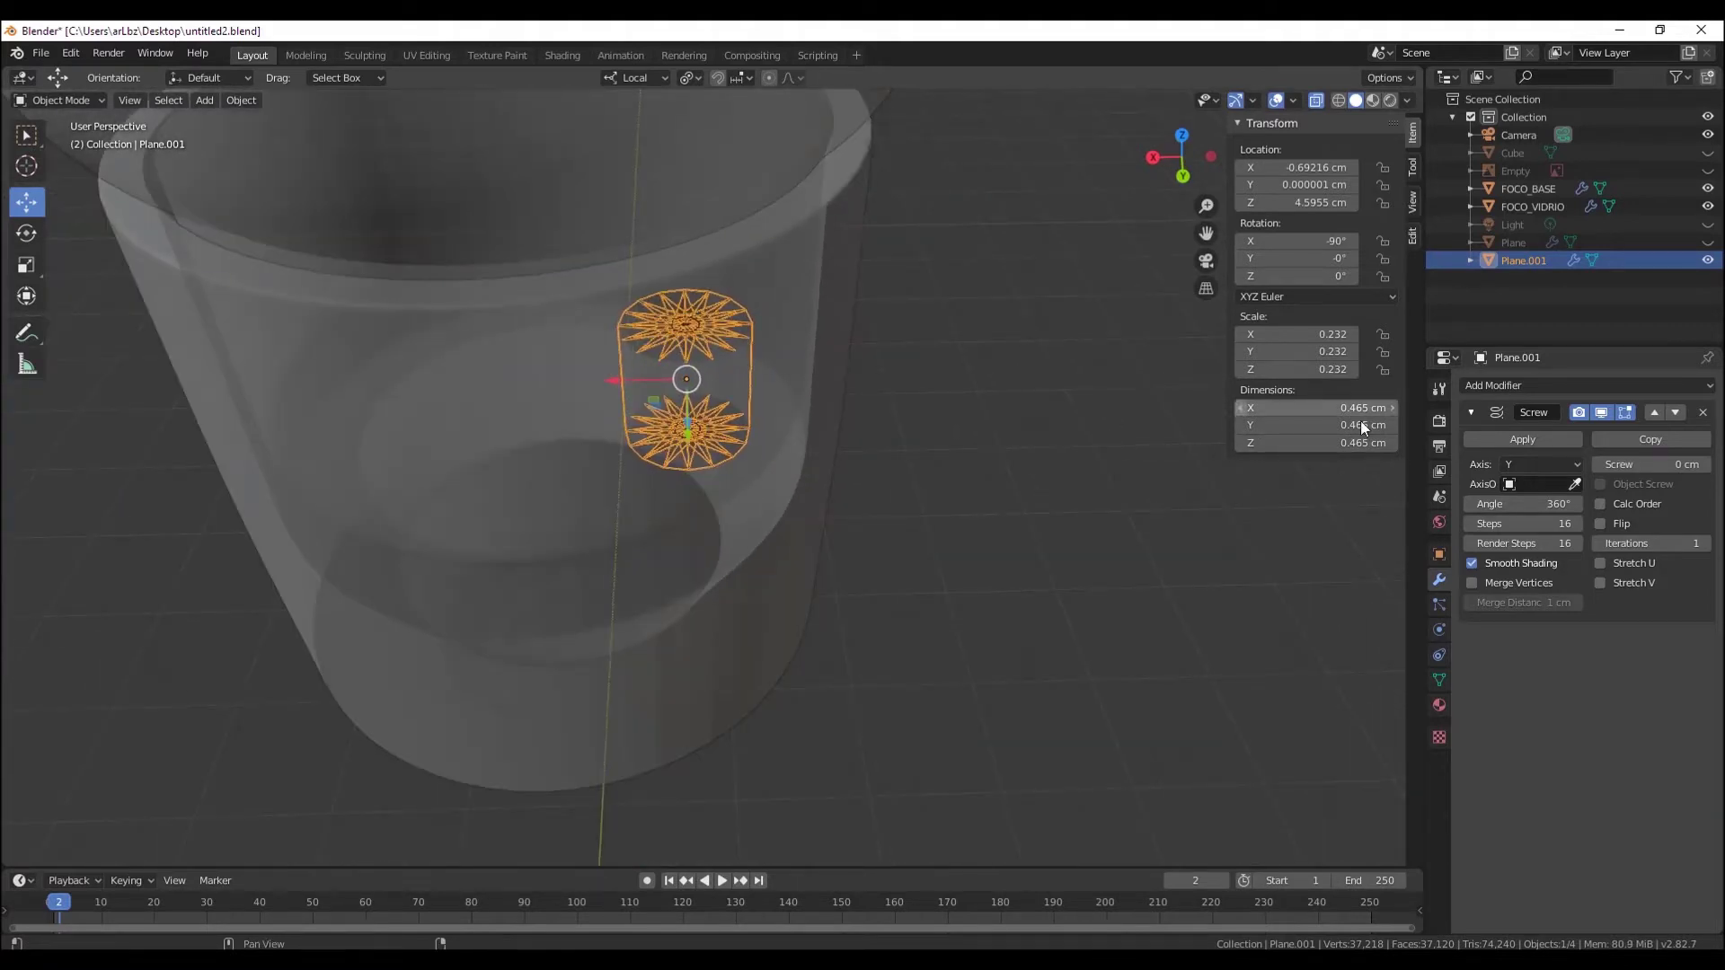
# - Try a 30 cm screw offset, reset it to 0 cm, and hide the Screw modifier in the viewport
pyautogui.moveTo(1652, 464); pyautogui.dragTo(1693, 480)
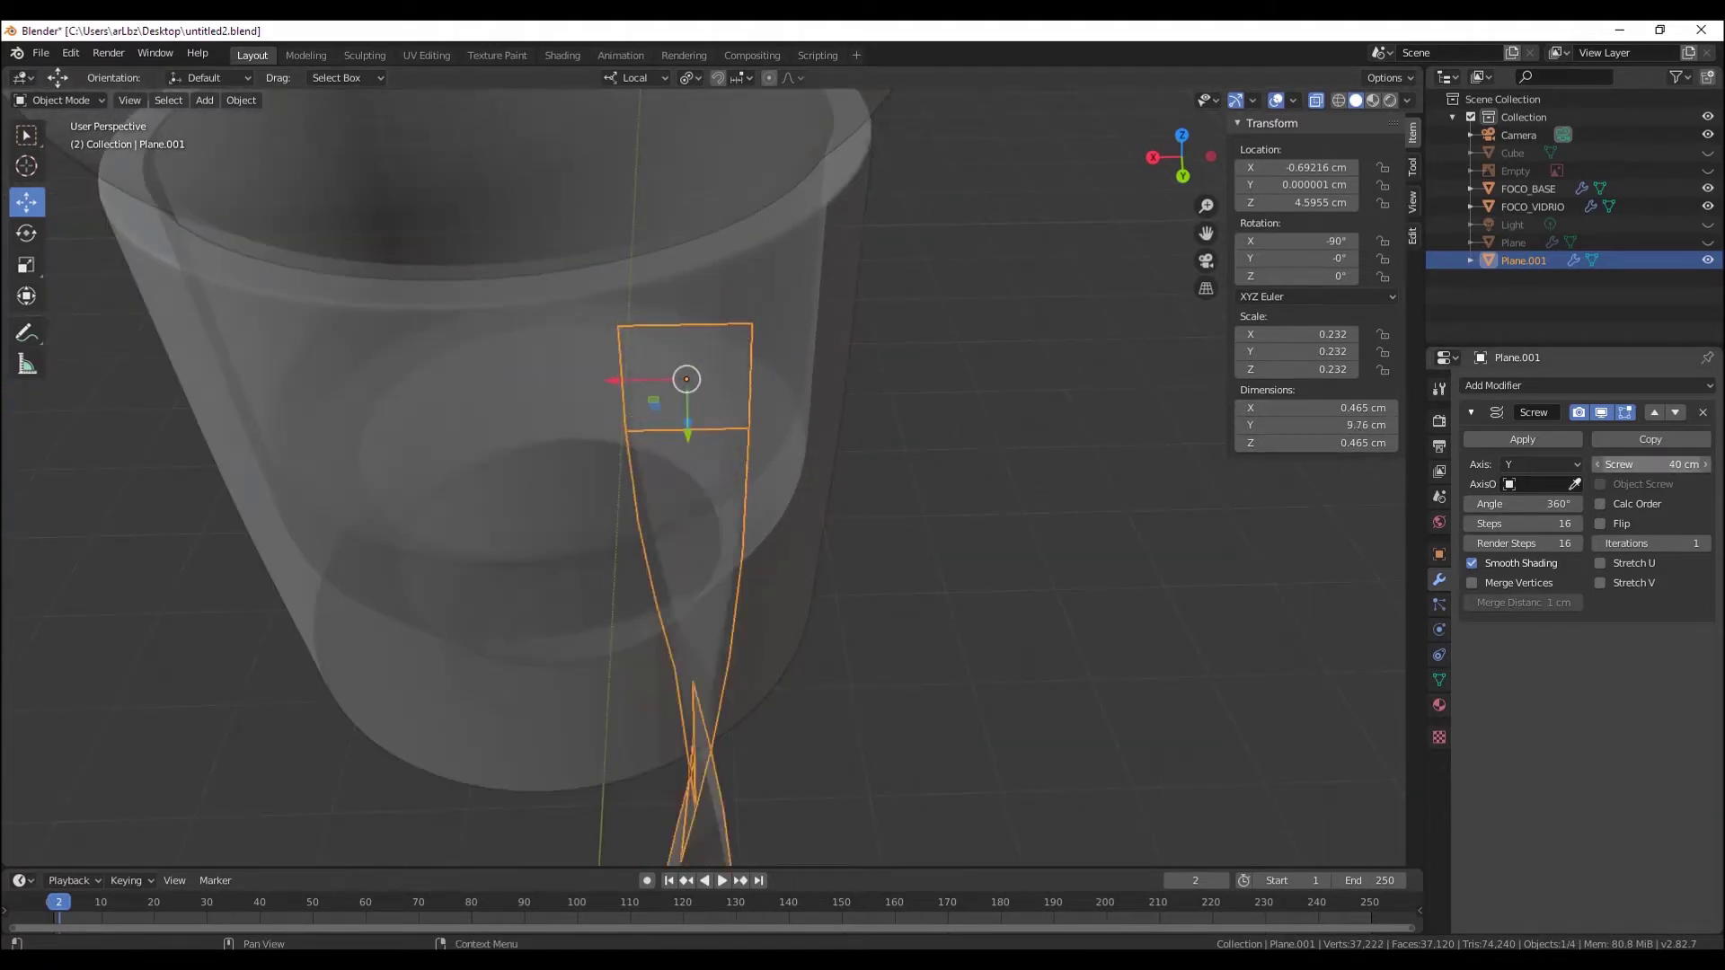
pyautogui.click(1689, 466)
pyautogui.write('.')
pyautogui.press('Return')
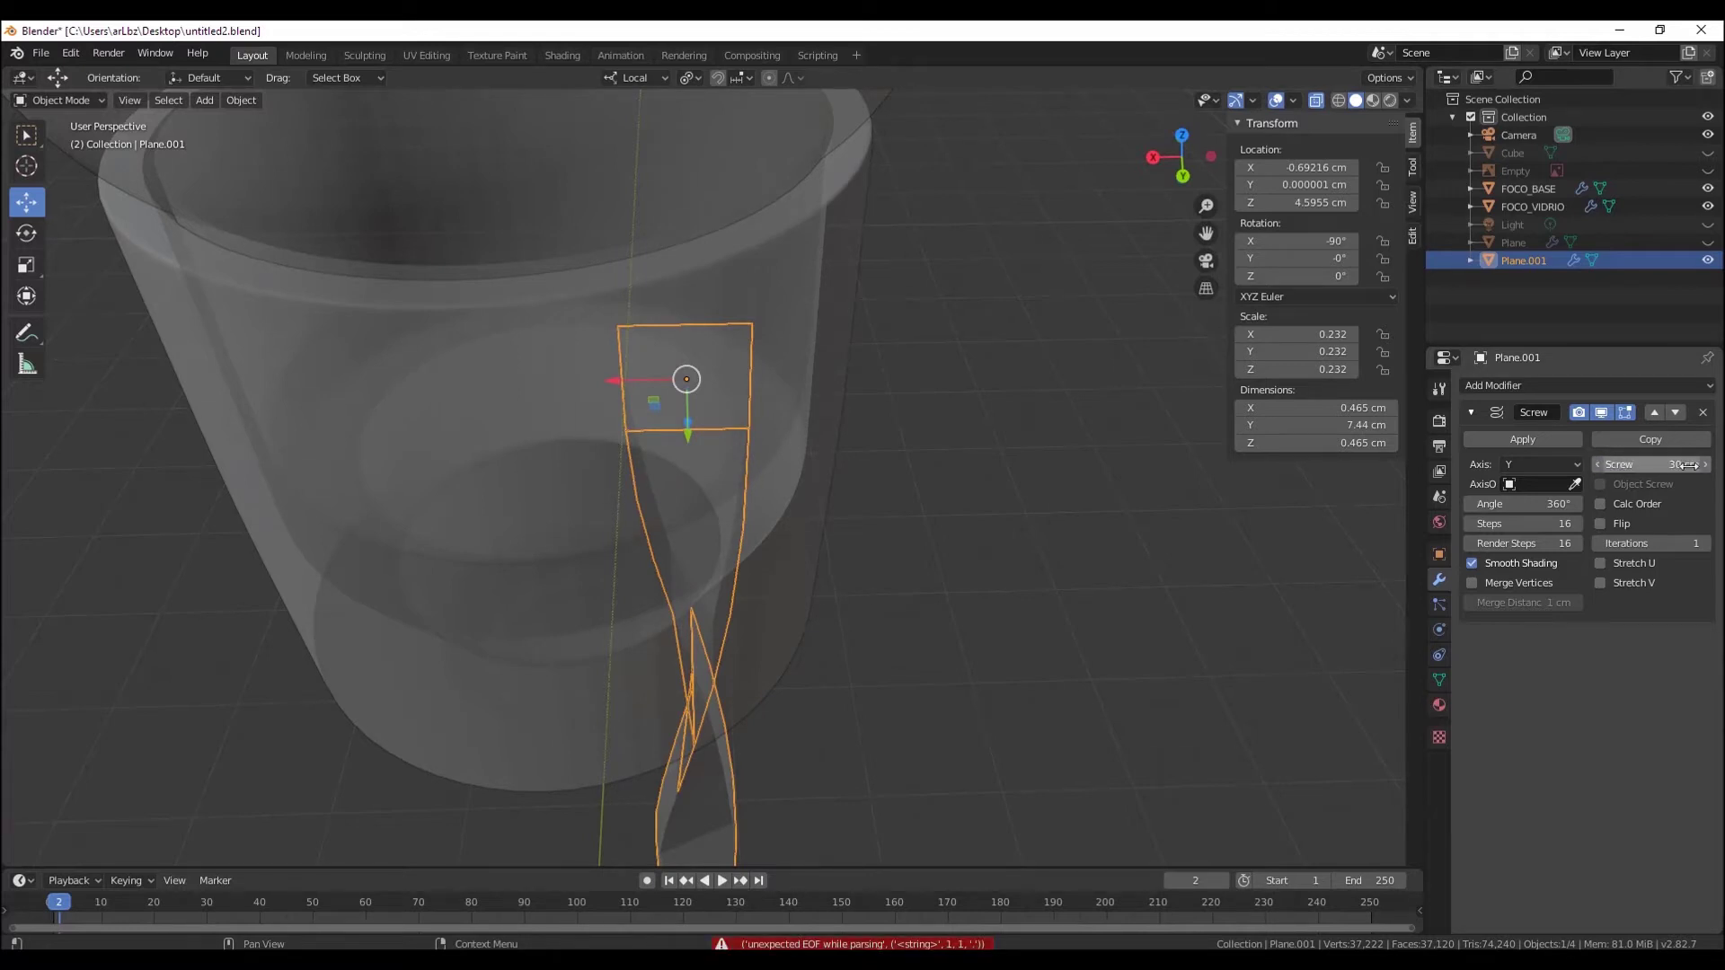
pyautogui.click(1687, 464)
pyautogui.write('0')
pyautogui.press('Return')
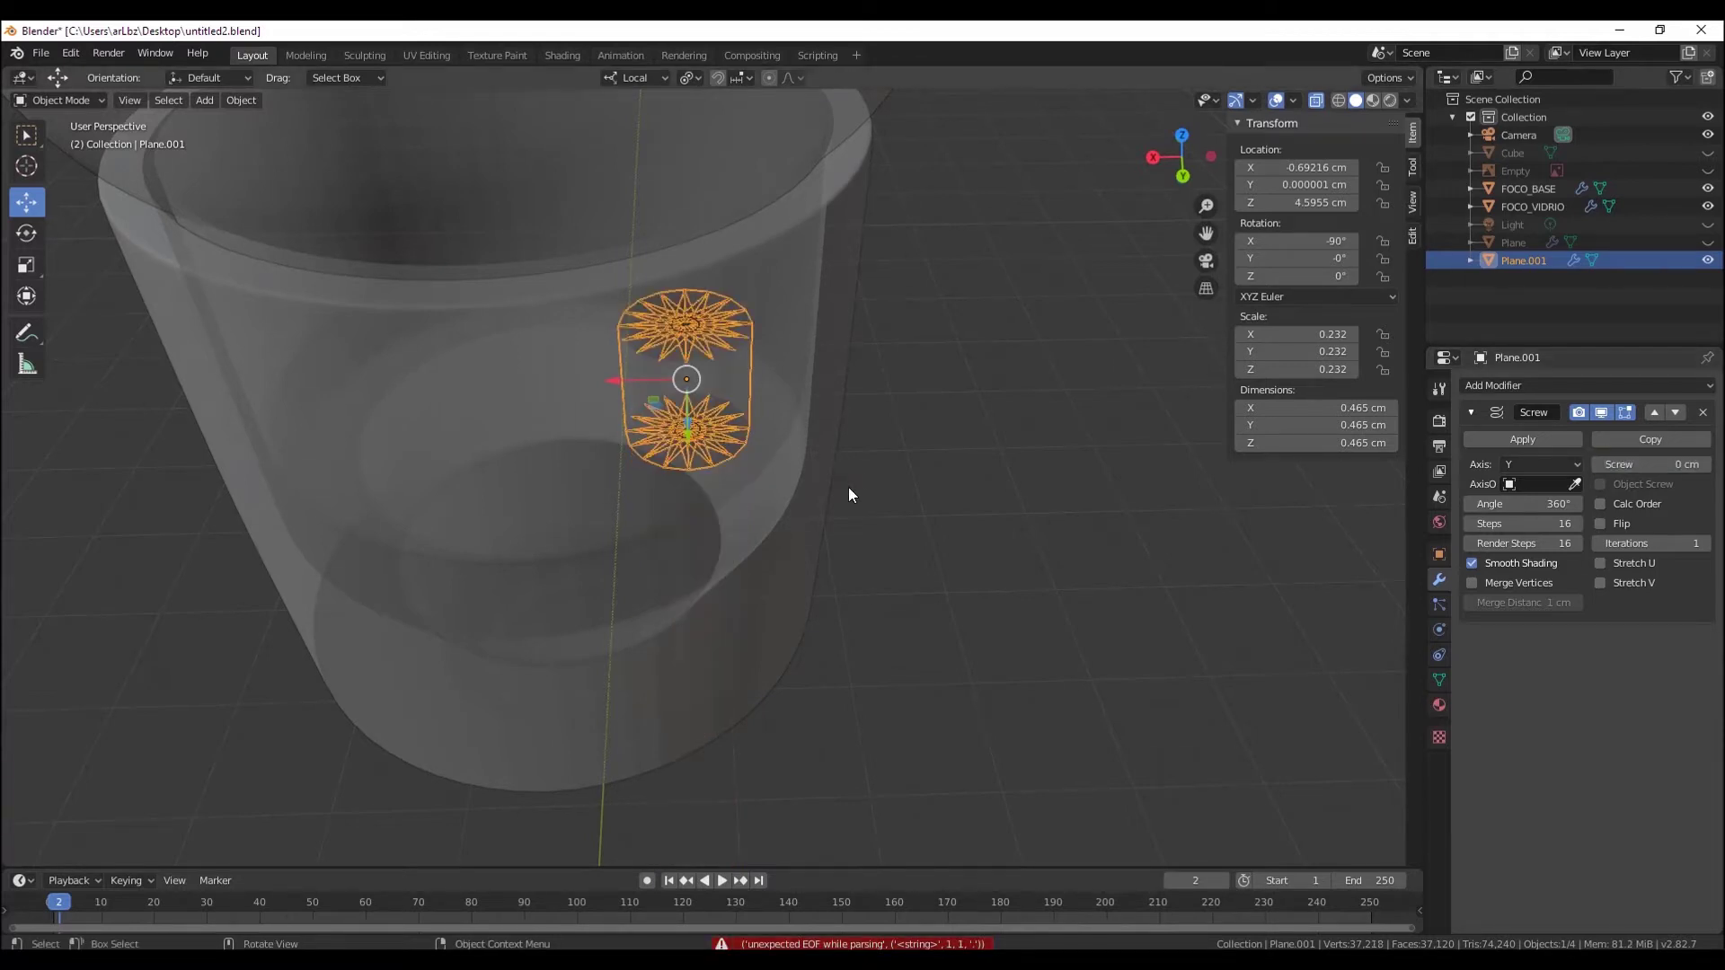
pyautogui.scroll(-1, 848, 487)
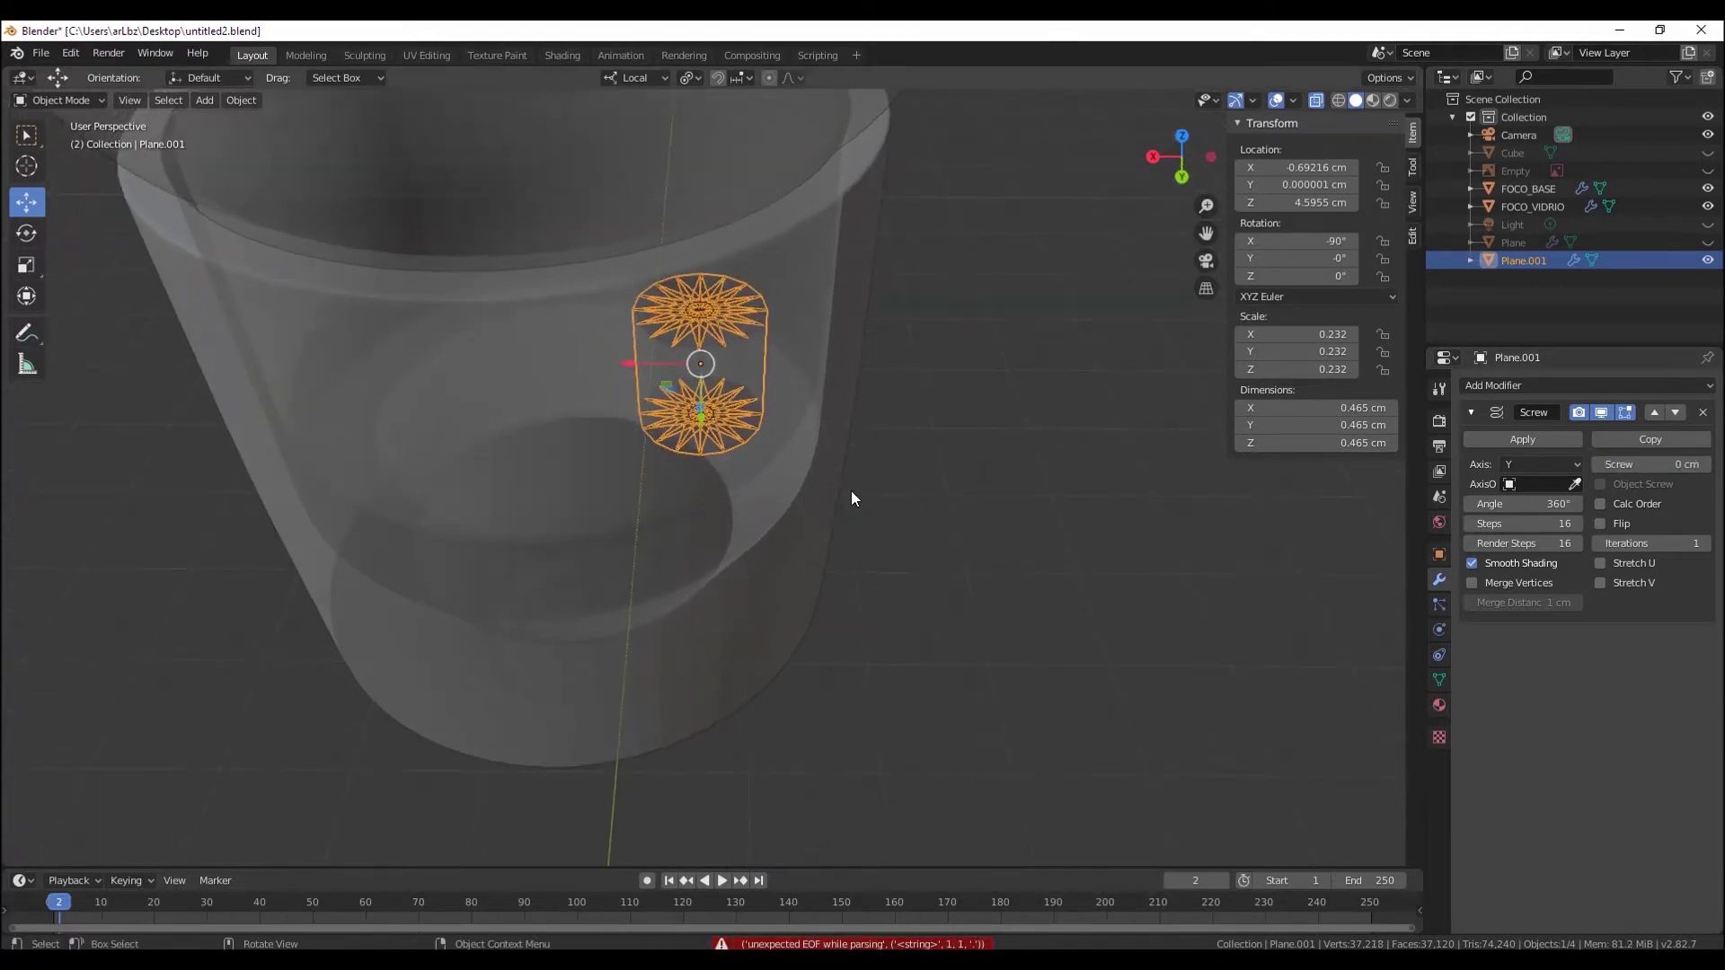
pyautogui.click(1600, 412)
pyautogui.moveTo(768, 451); pyautogui.dragTo(677, 391, button='middle')
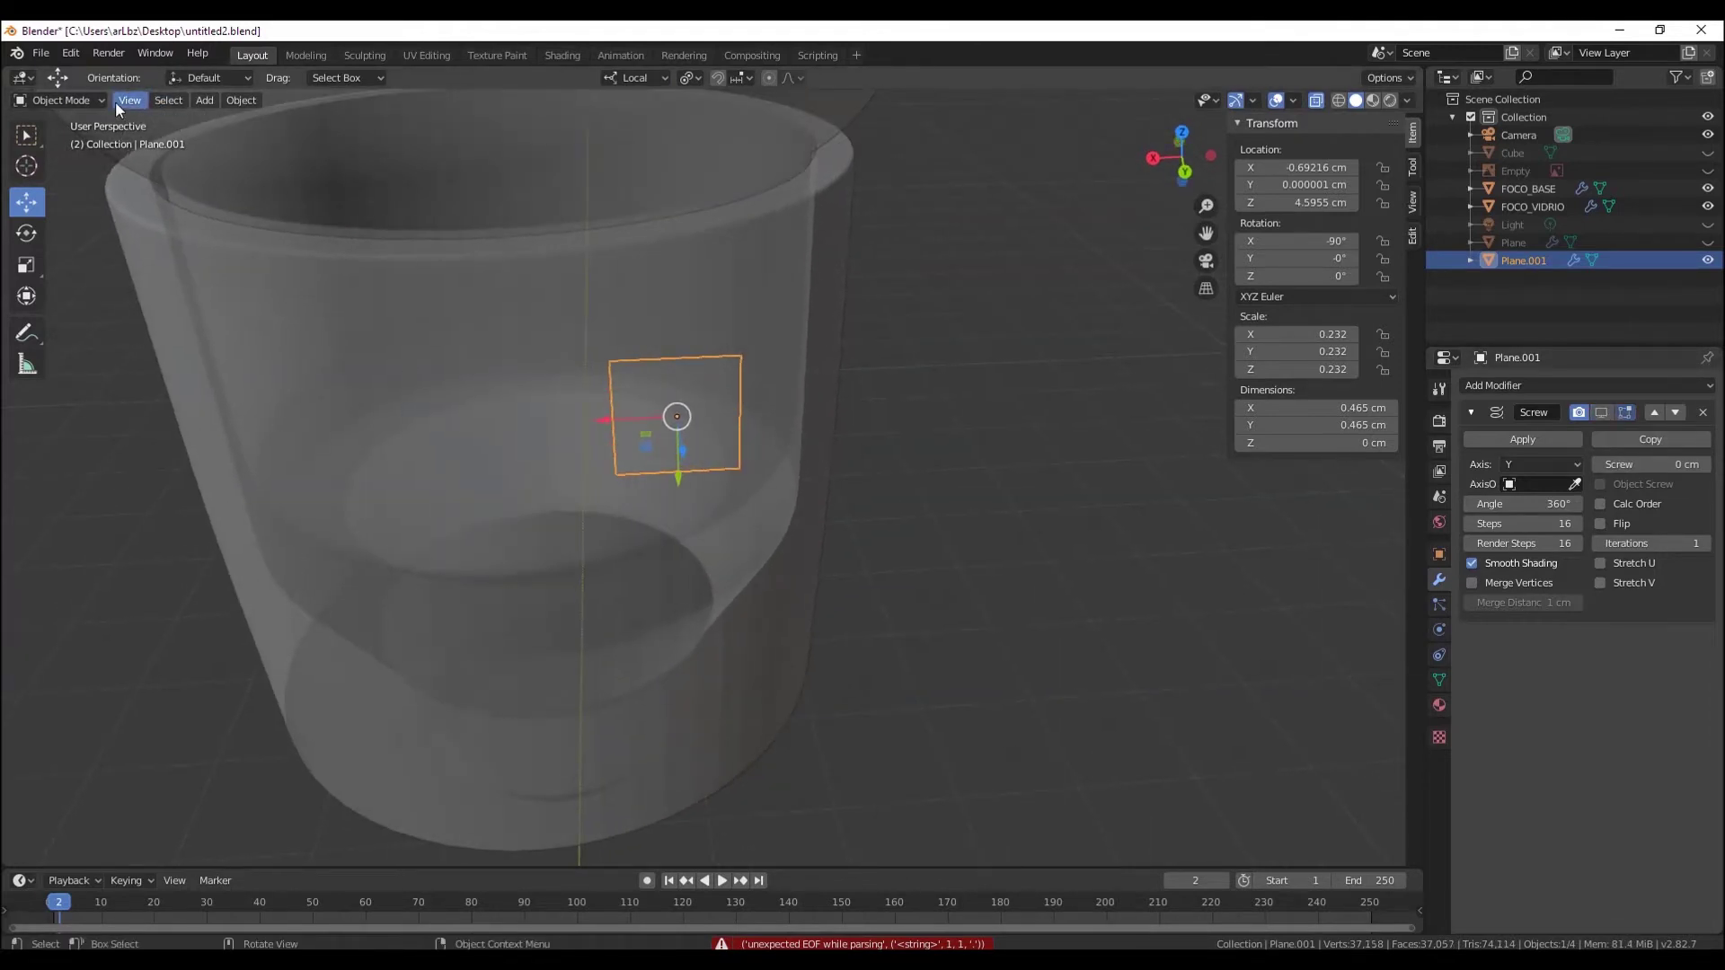
pyautogui.click(58, 100)
# - In Edit Mode, select all of Plane.001's vertices and show the Screw result while editing
pyautogui.click(54, 133)
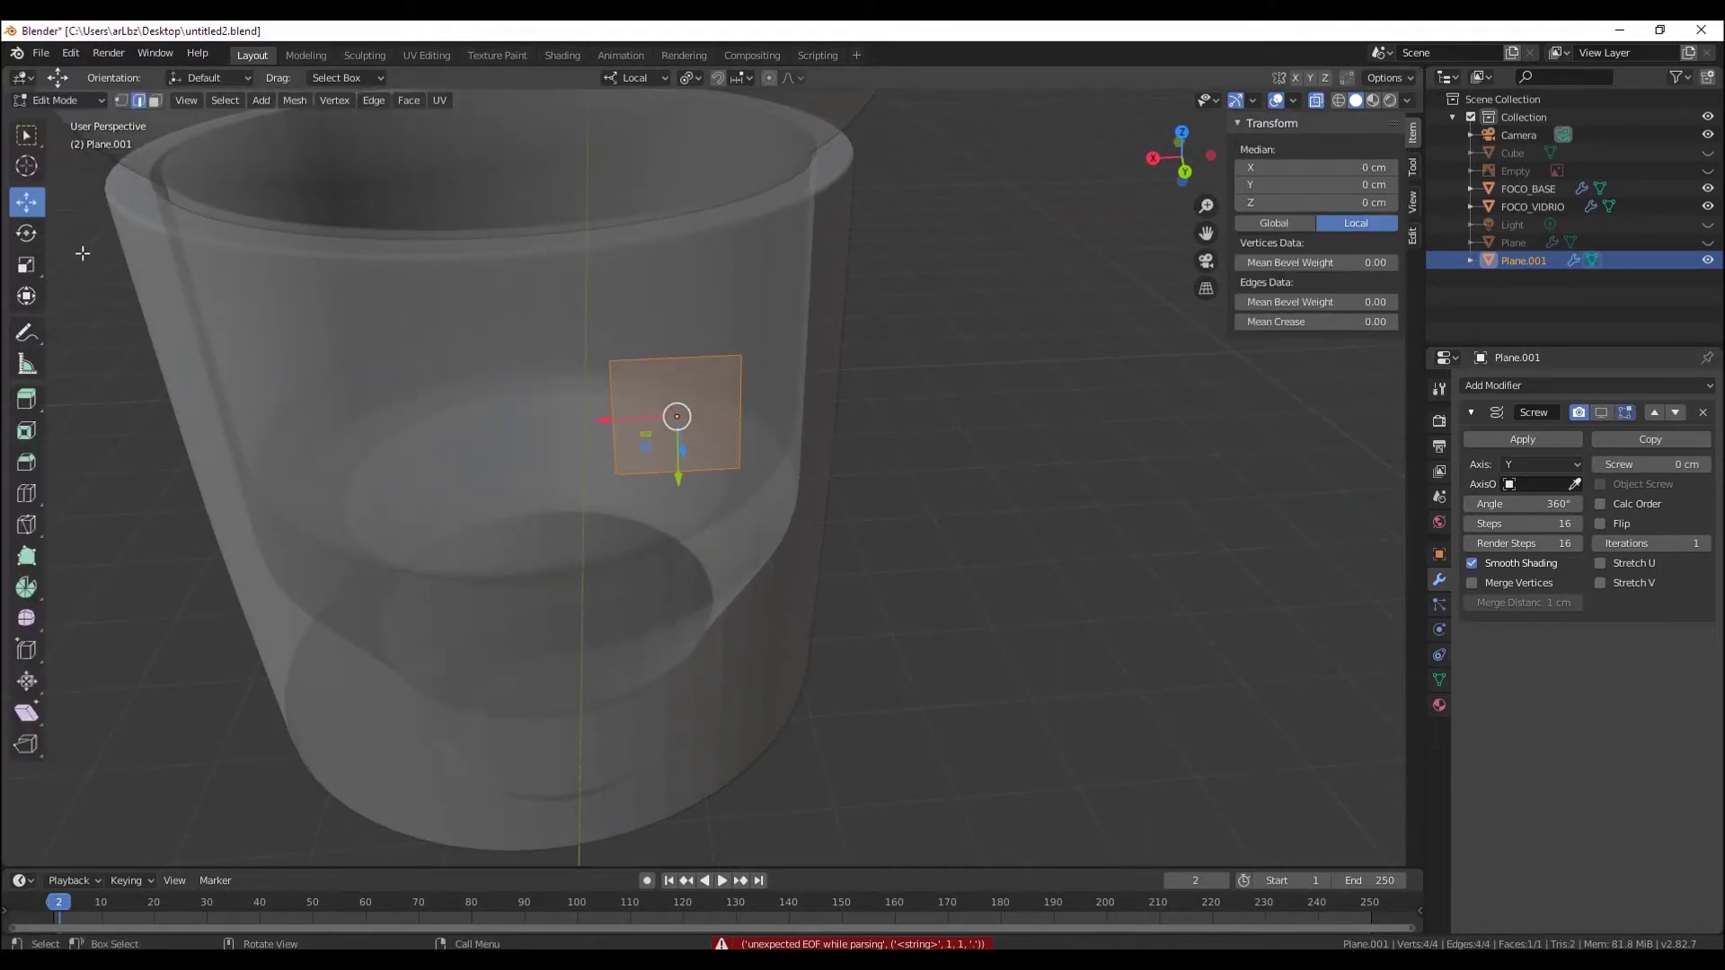
pyautogui.click(120, 99)
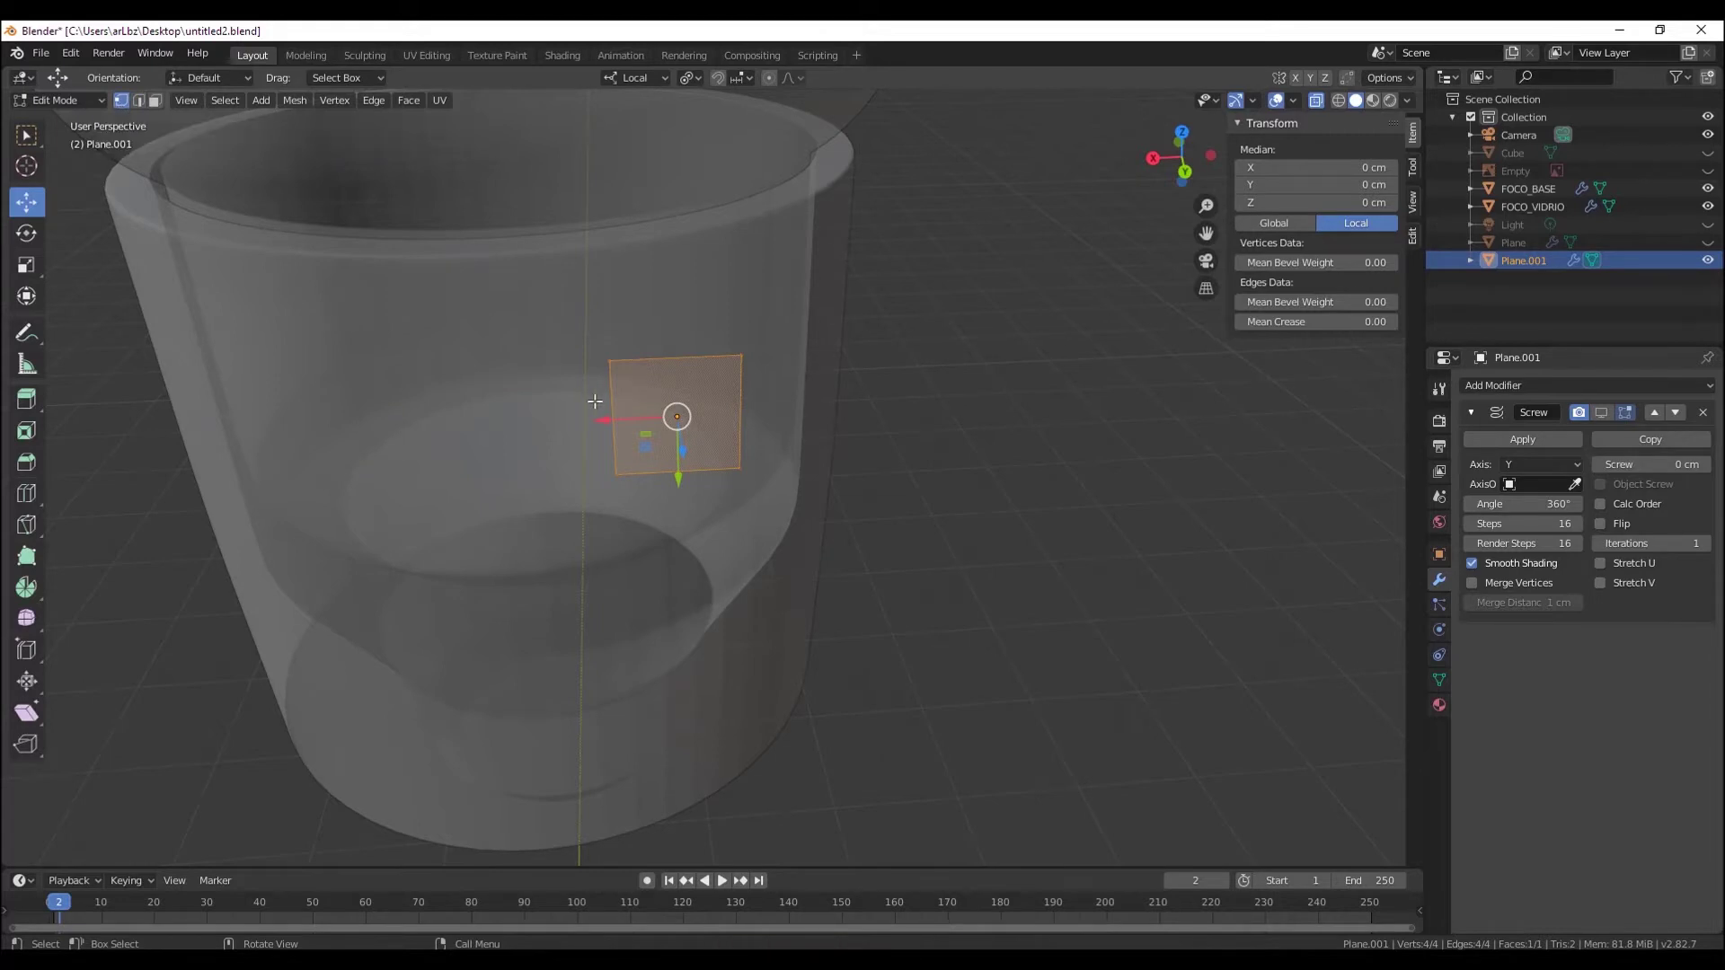
pyautogui.press('b')
pyautogui.moveTo(569, 341); pyautogui.dragTo(789, 528)
pyautogui.moveTo(770, 512); pyautogui.dragTo(750, 539, button='middle')
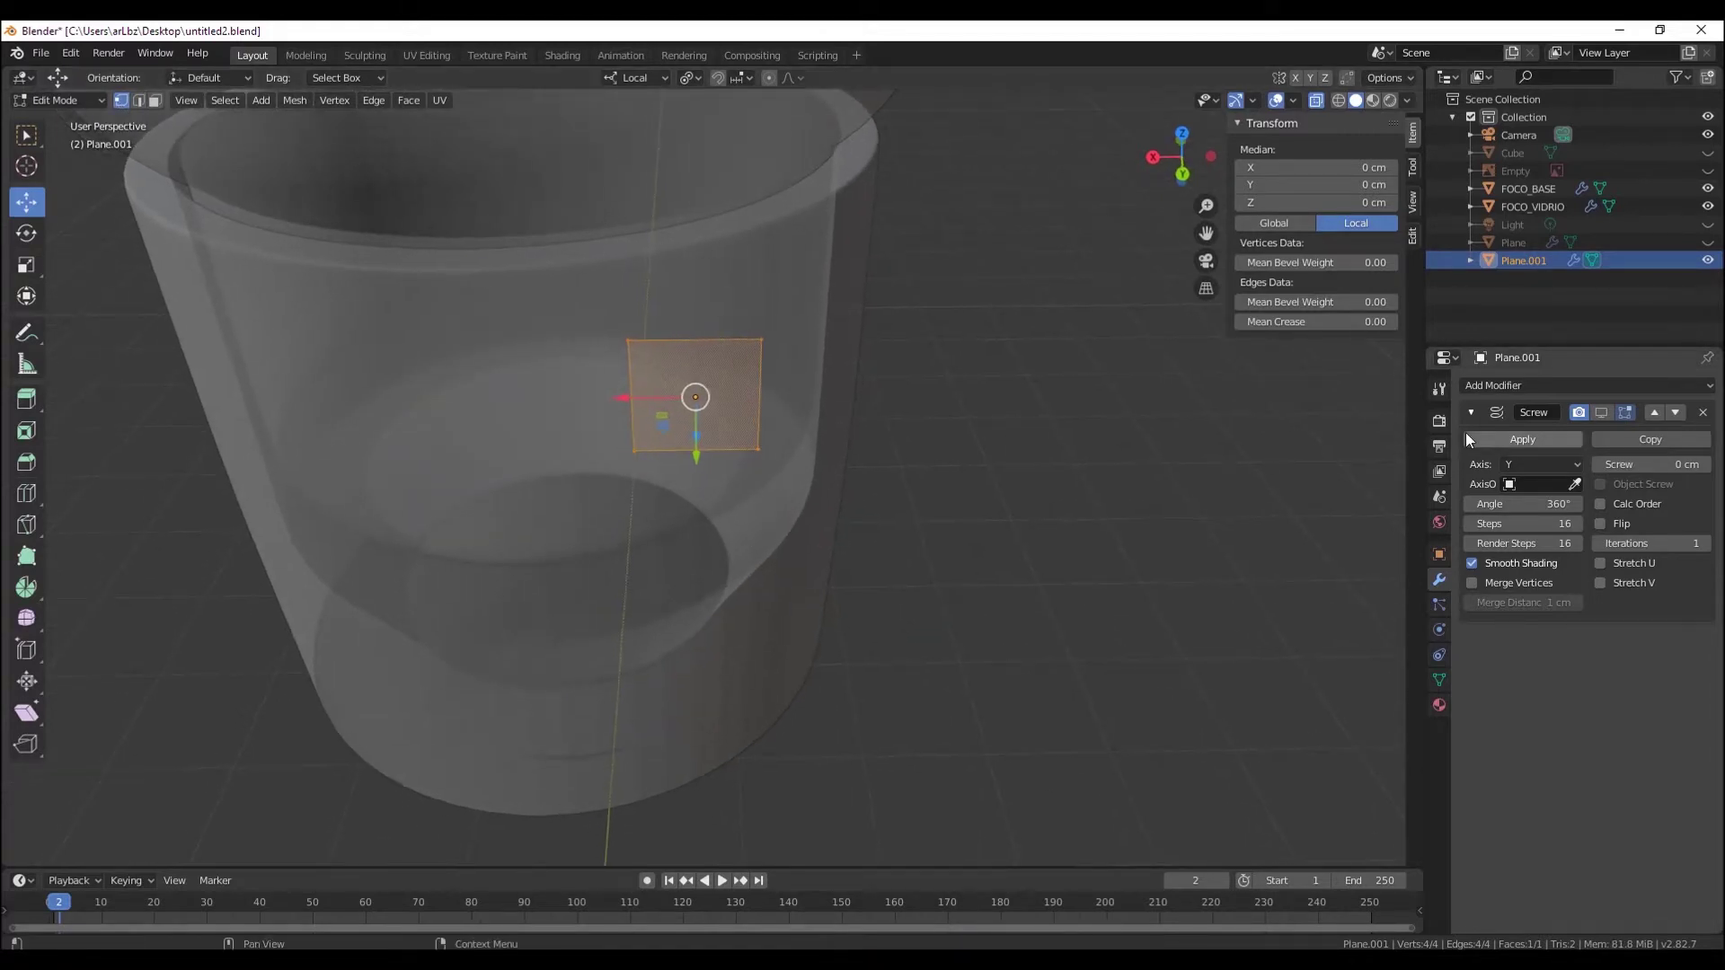
pyautogui.click(1600, 413)
# - Move the square profile about 5.607 cm out along X into a ring, and turn X-ray off
pyautogui.moveTo(648, 399); pyautogui.dragTo(916, 446)
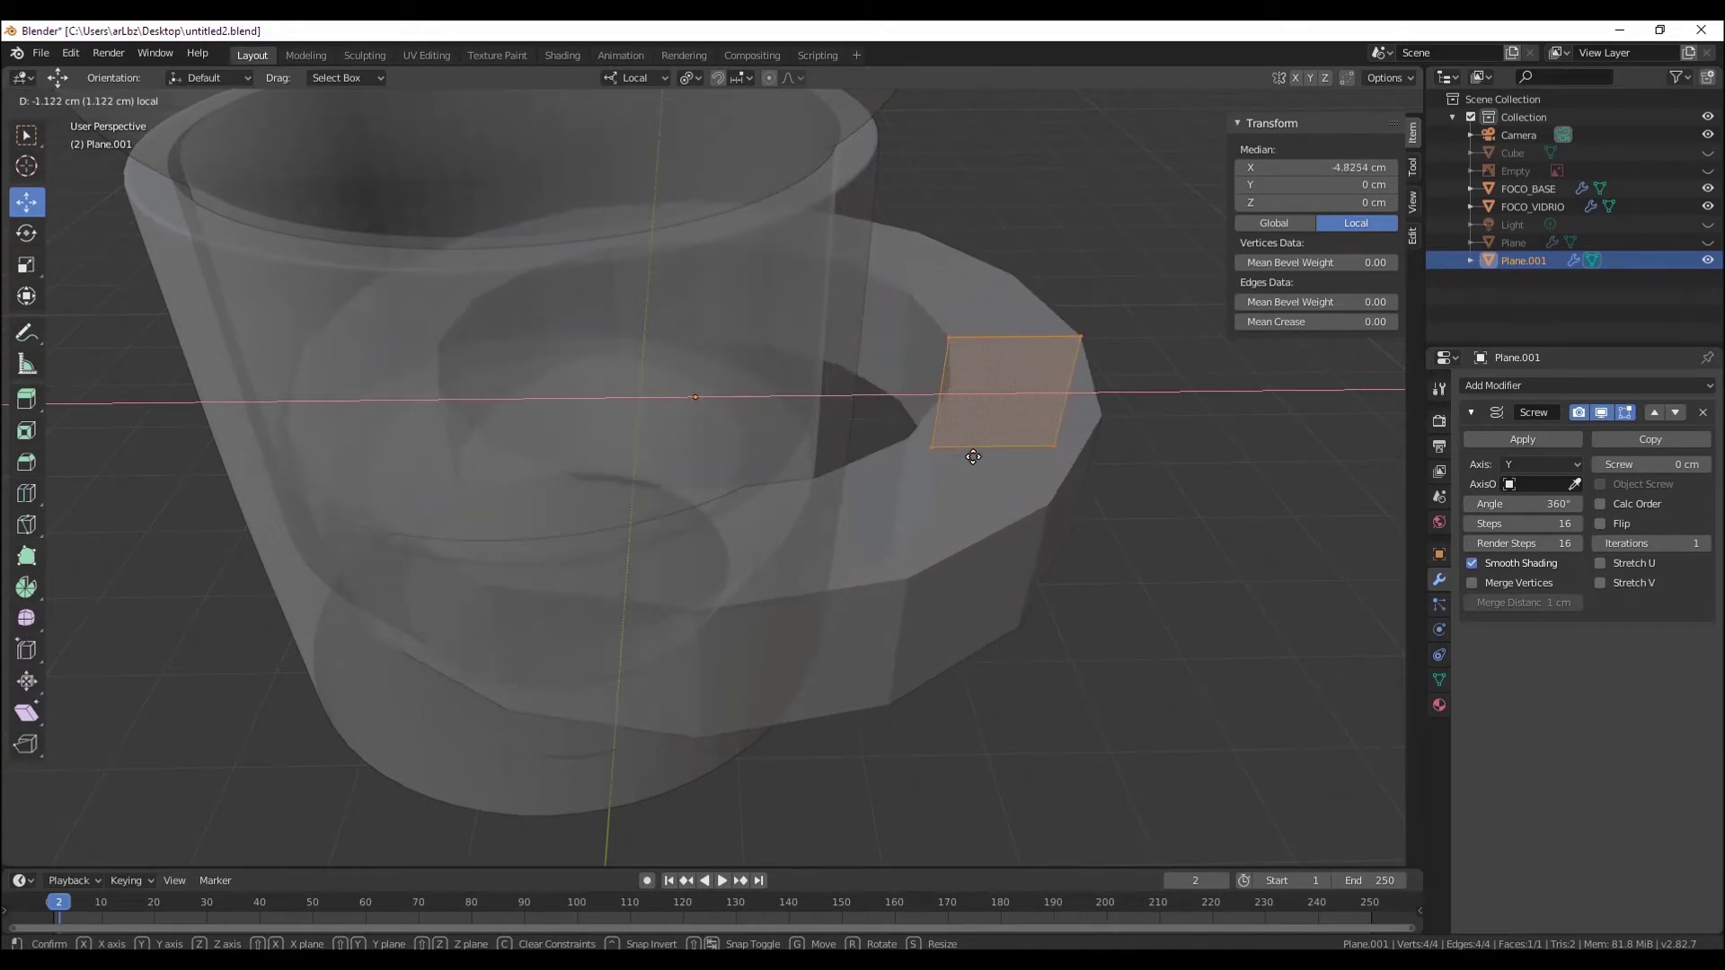
pyautogui.moveTo(916, 446); pyautogui.dragTo(1012, 454)
pyautogui.scroll(-4, 1012, 455)
pyautogui.click(1316, 100)
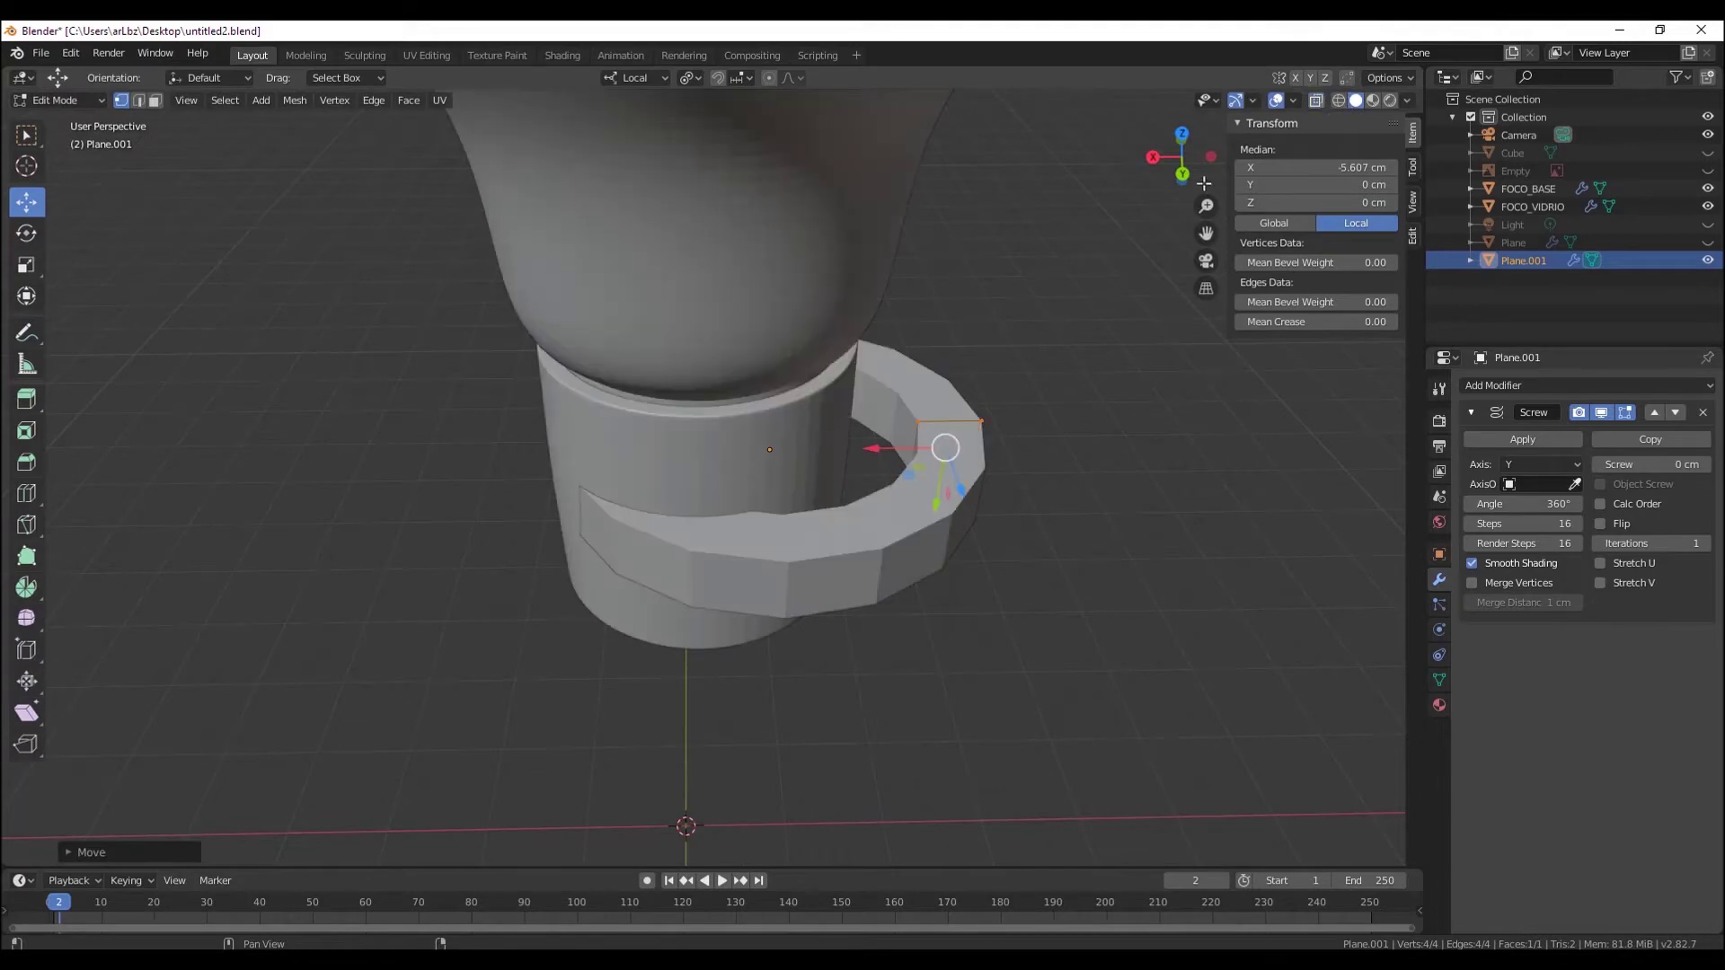
pyautogui.moveTo(809, 467)
pyautogui.mouseDown(button='middle')
pyautogui.moveTo(798, 451)
pyautogui.moveTo(827, 484)
pyautogui.moveTo(721, 542)
pyautogui.moveTo(642, 437)
pyautogui.moveTo(763, 568)
pyautogui.mouseUp(button='middle')
pyautogui.scroll(3, 797, 452)
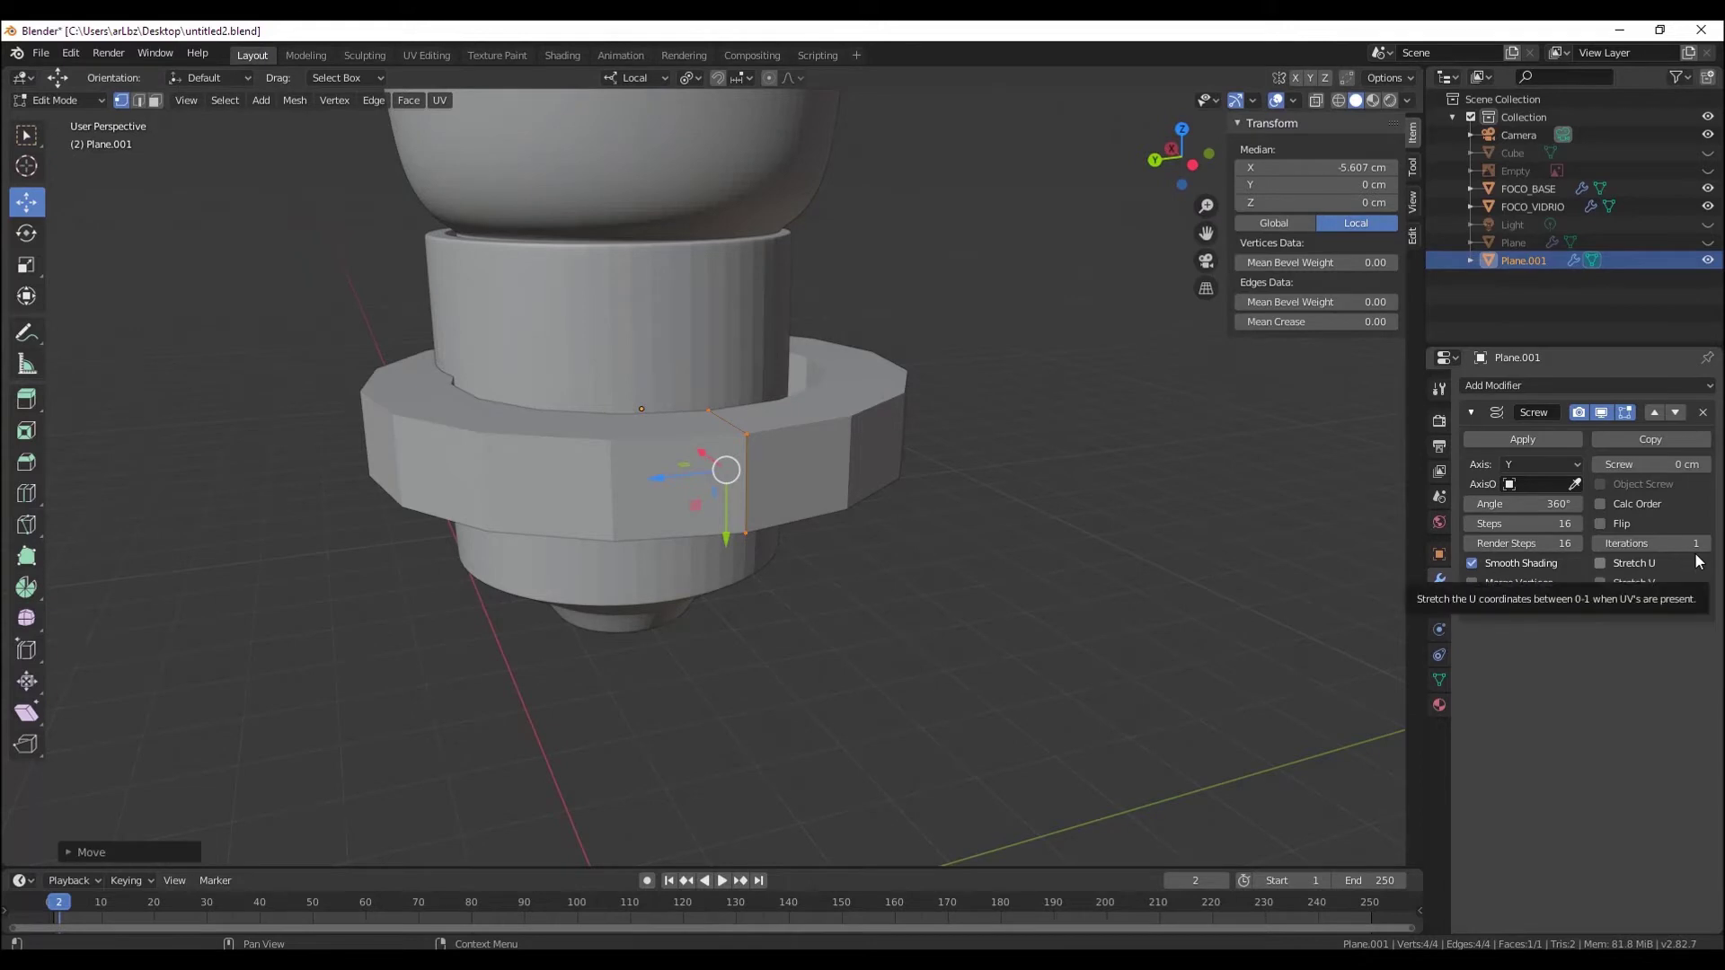
# - Set the Screw modifier offset to 2 cm and increase the iterations to 3 turns
pyautogui.moveTo(850, 542); pyautogui.dragTo(1137, 488, button='middle')
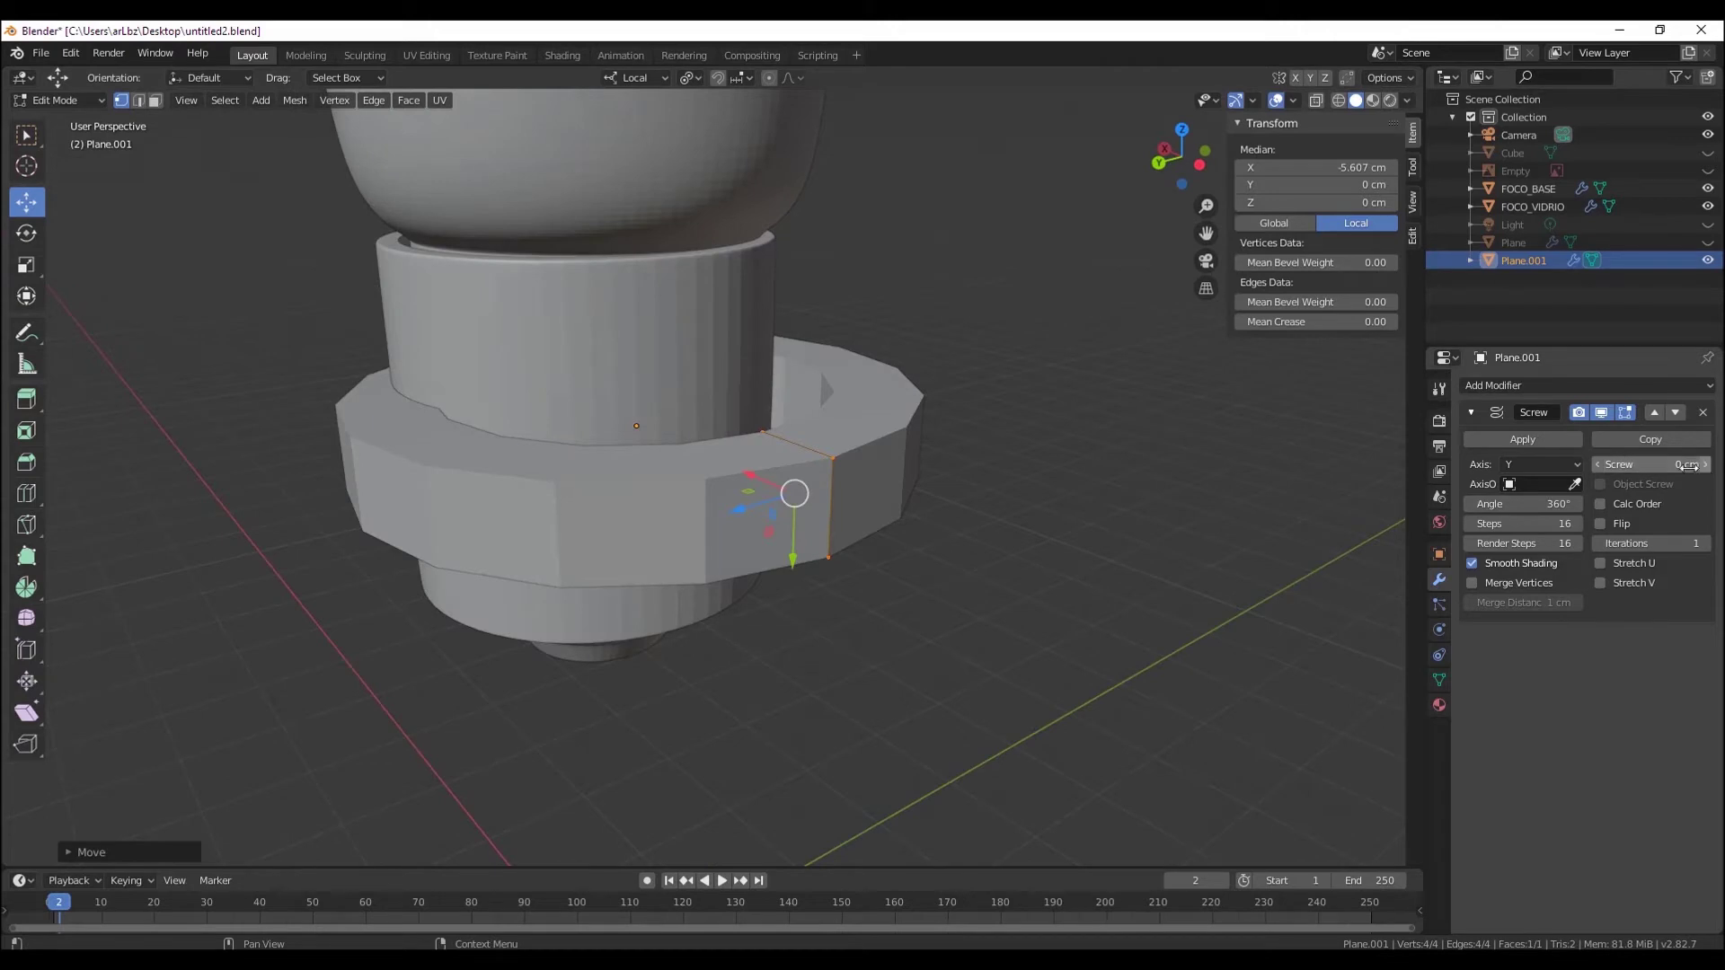
pyautogui.moveTo(1654, 466)
pyautogui.mouseDown()
pyautogui.moveTo(1689, 466)
pyautogui.moveTo(1653, 466)
pyautogui.mouseUp()
pyautogui.click(1654, 465)
pyautogui.write('2')
pyautogui.press('Return')
pyautogui.moveTo(1155, 551)
pyautogui.mouseDown(button='middle')
pyautogui.moveTo(1071, 516)
pyautogui.moveTo(1060, 449)
pyautogui.mouseUp(button='middle')
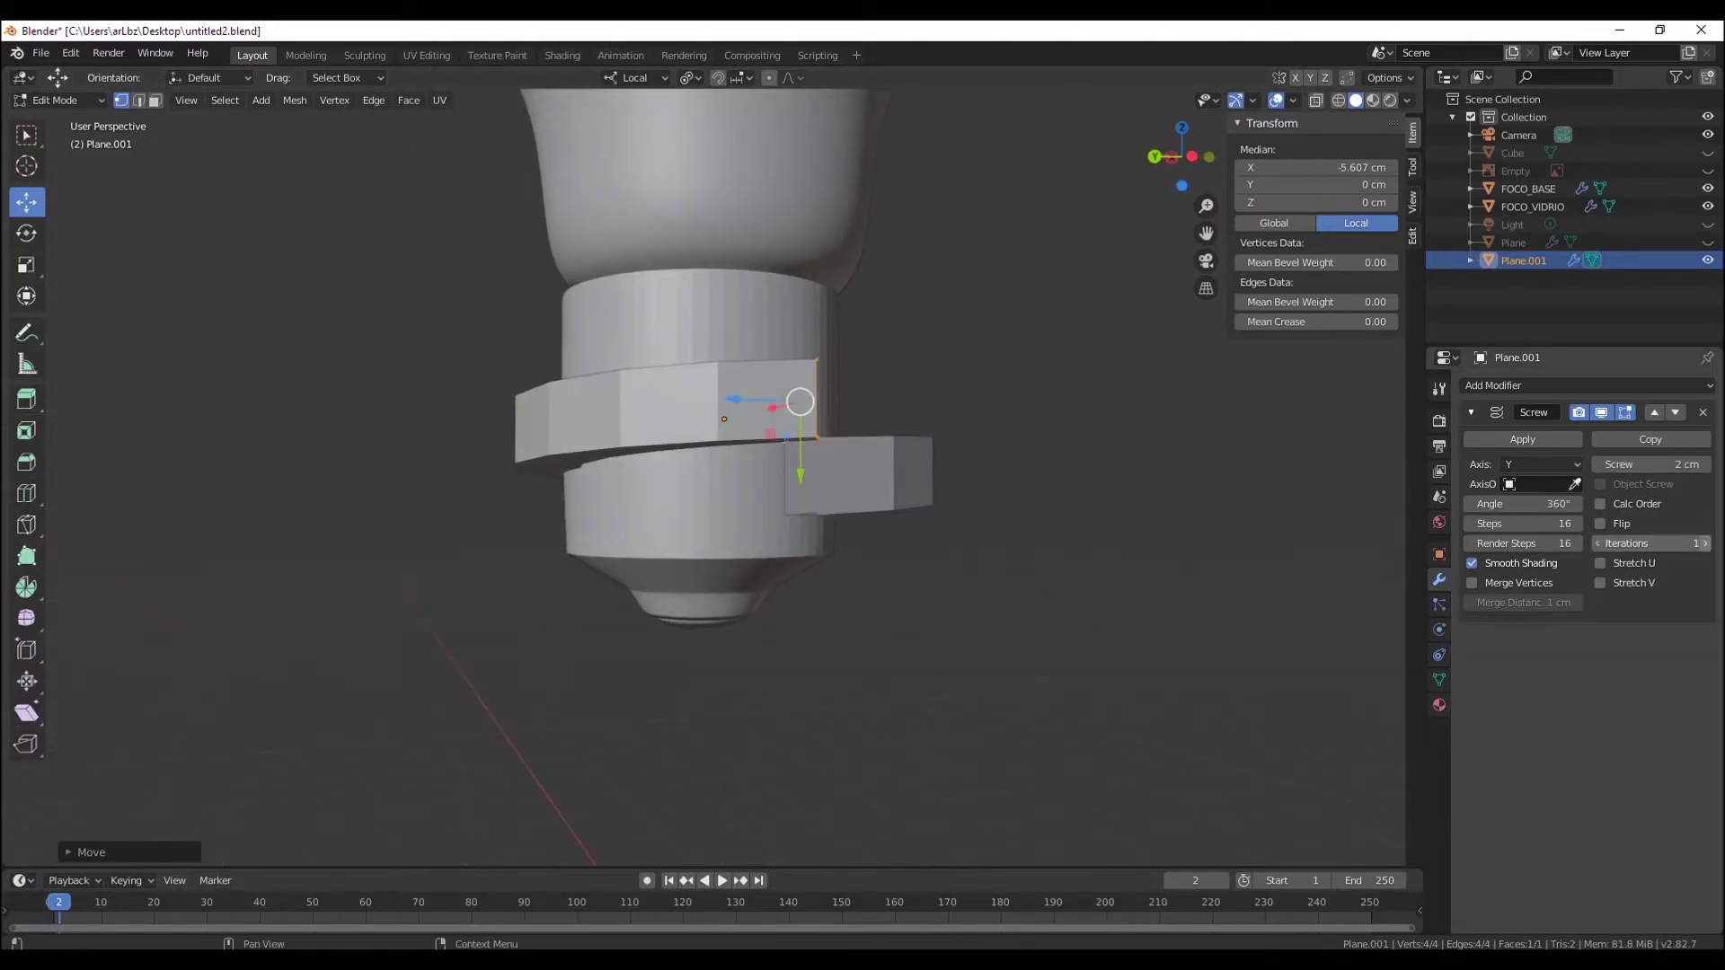
pyautogui.click(1704, 544)
pyautogui.click(1704, 543)
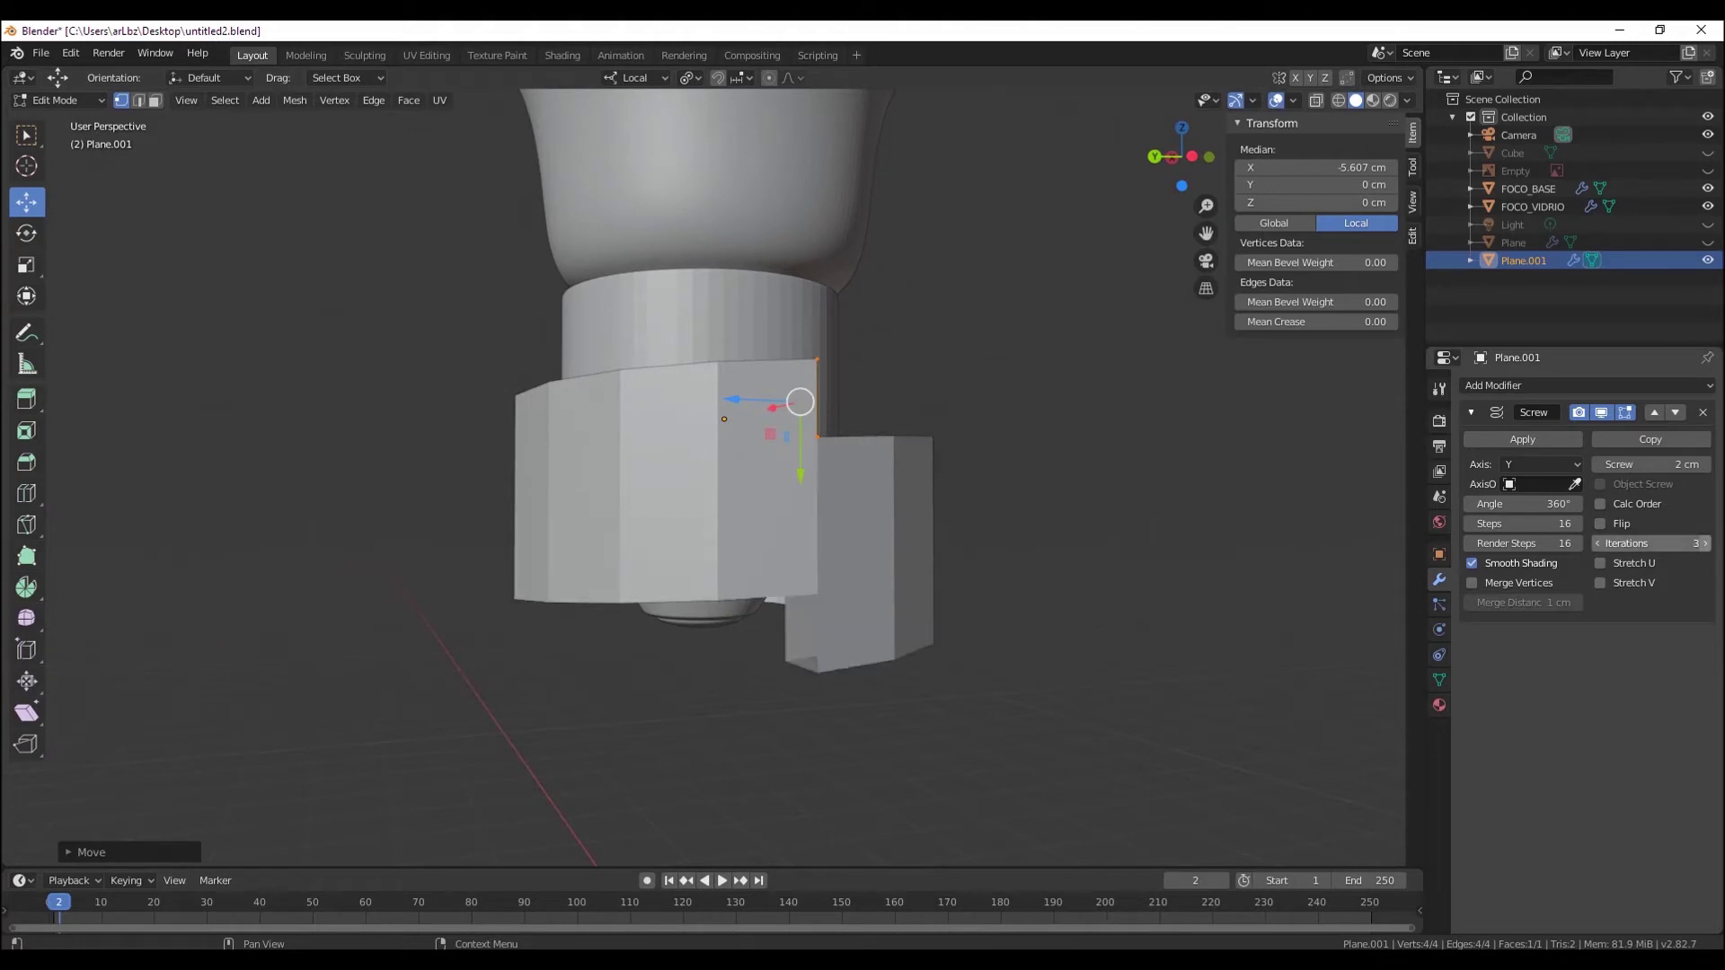
# - Raise the screw offset to 3 cm so the spiral climbs more steeply
pyautogui.moveTo(962, 443)
pyautogui.mouseDown(button='middle')
pyautogui.moveTo(1033, 432)
pyautogui.moveTo(846, 479)
pyautogui.mouseUp(button='middle')
pyautogui.click(1651, 464)
pyautogui.write('3')
pyautogui.press('Return')
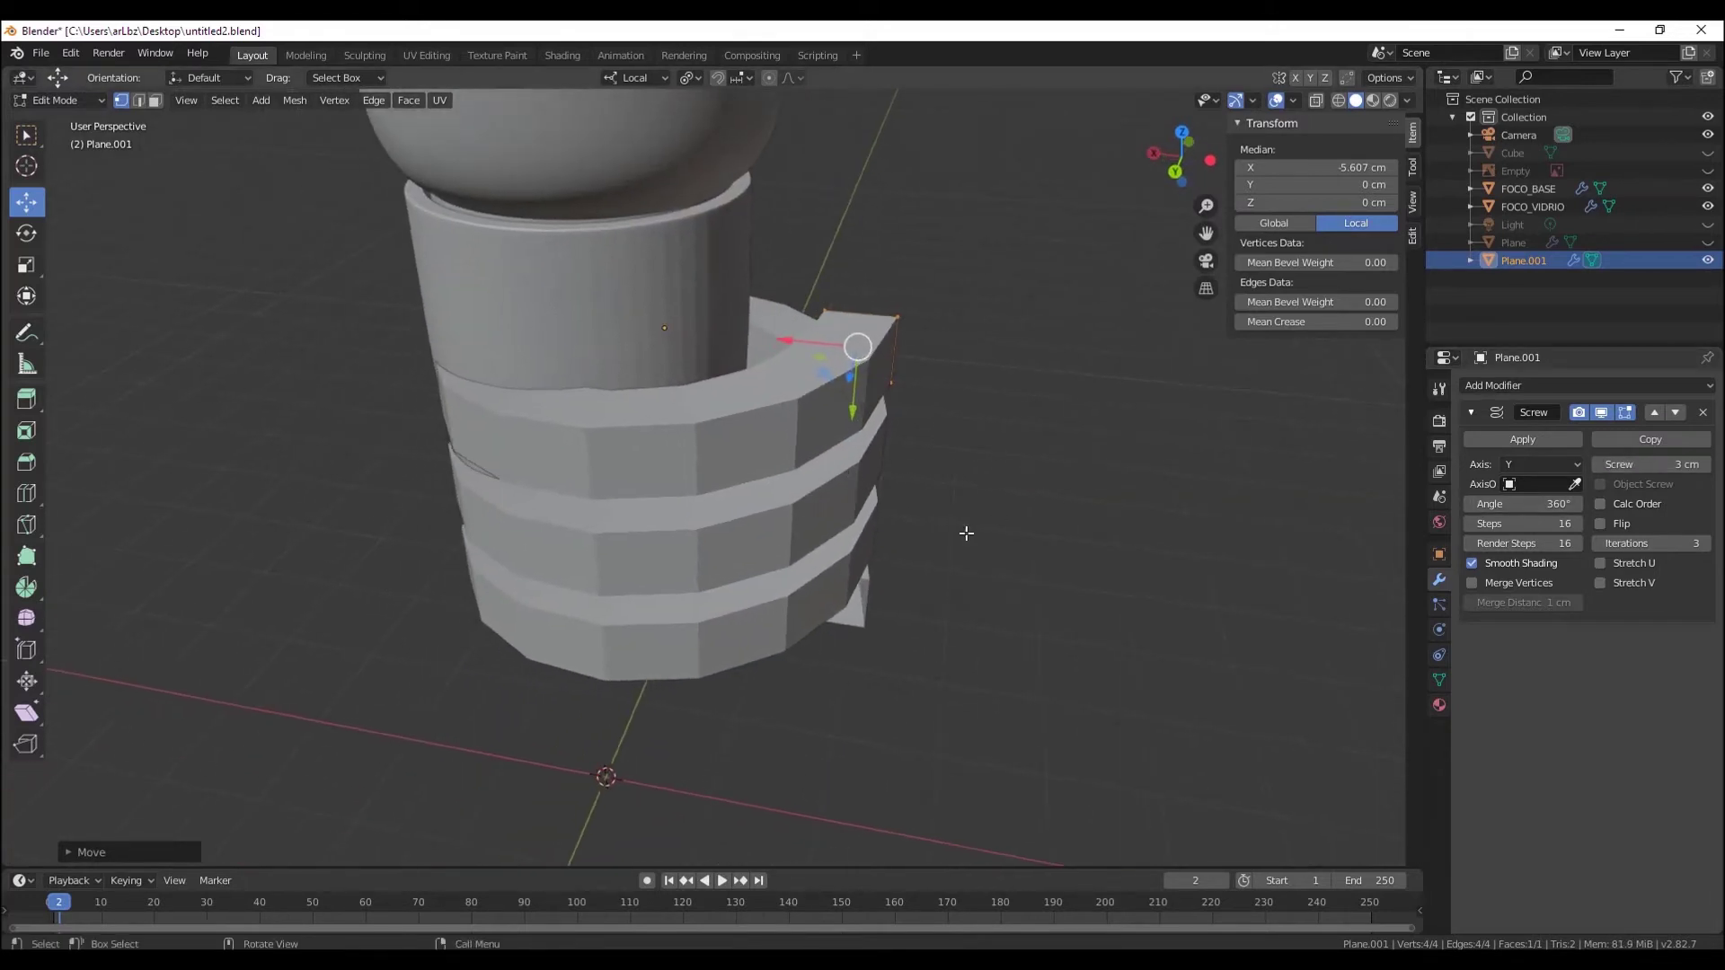
pyautogui.moveTo(874, 416)
pyautogui.mouseDown(button='middle')
pyautogui.moveTo(916, 396)
pyautogui.moveTo(893, 470)
pyautogui.moveTo(932, 435)
pyautogui.moveTo(926, 480)
pyautogui.mouseUp(button='middle')
pyautogui.scroll(4, 955, 344)
pyautogui.scroll(-3, 955, 344)
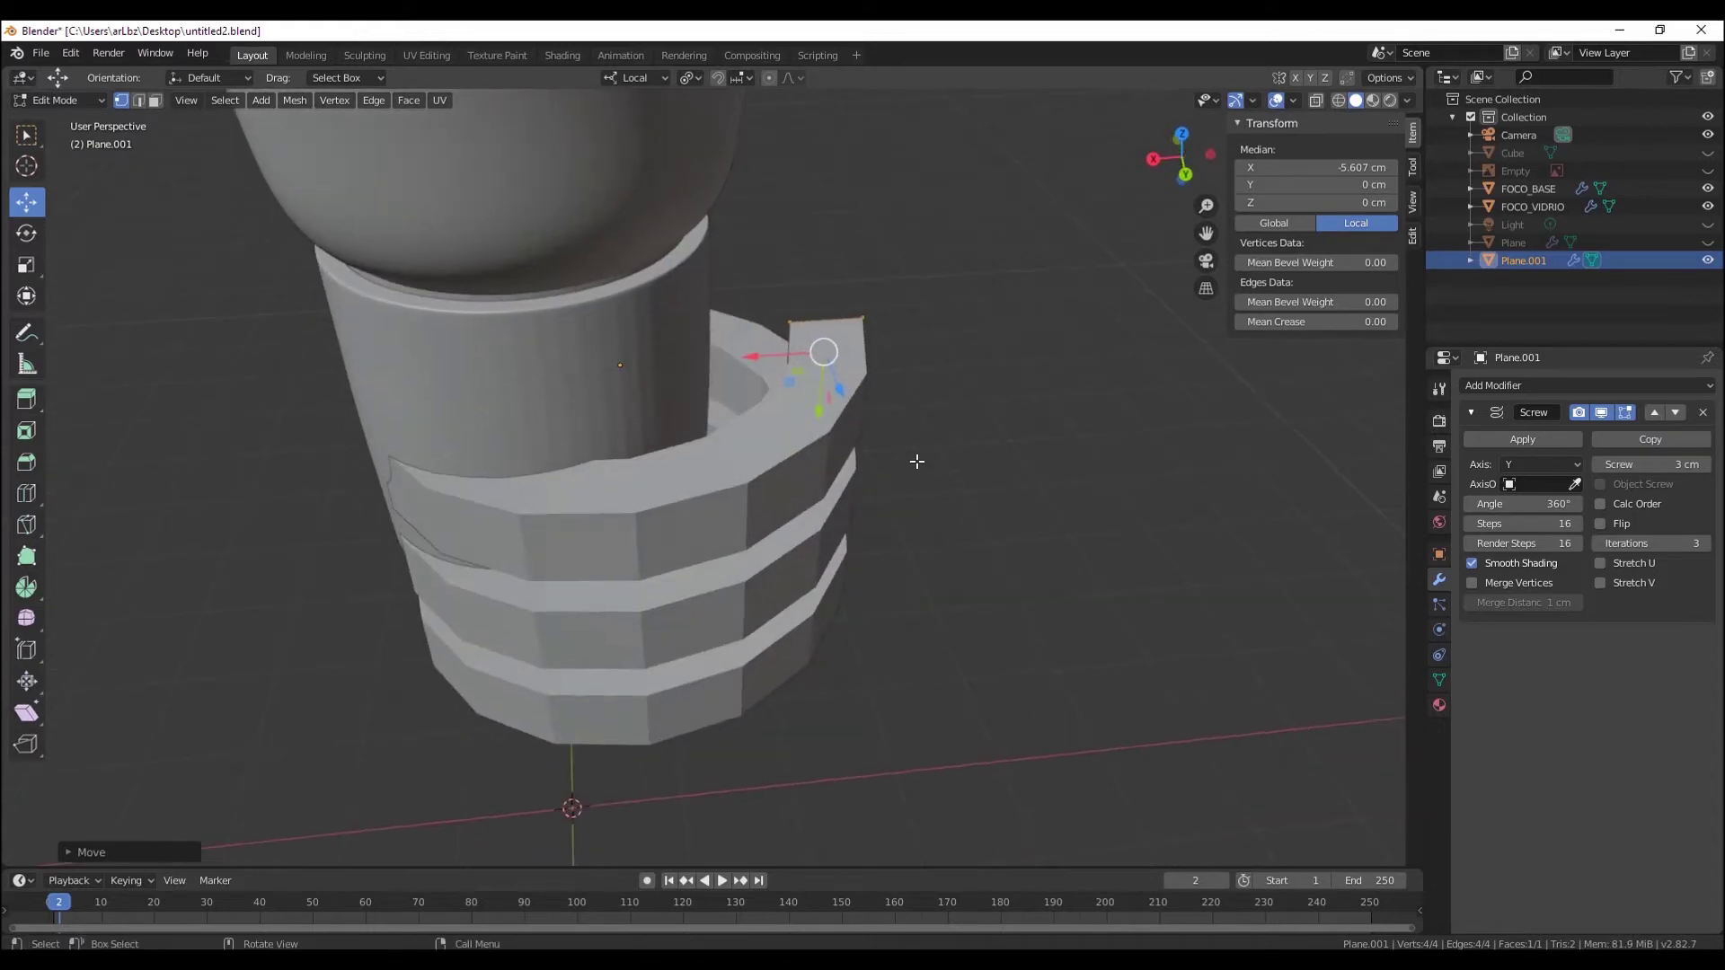
# - Scale the thread profile down to about 0.49 for a thinner cross-section
pyautogui.press('s')
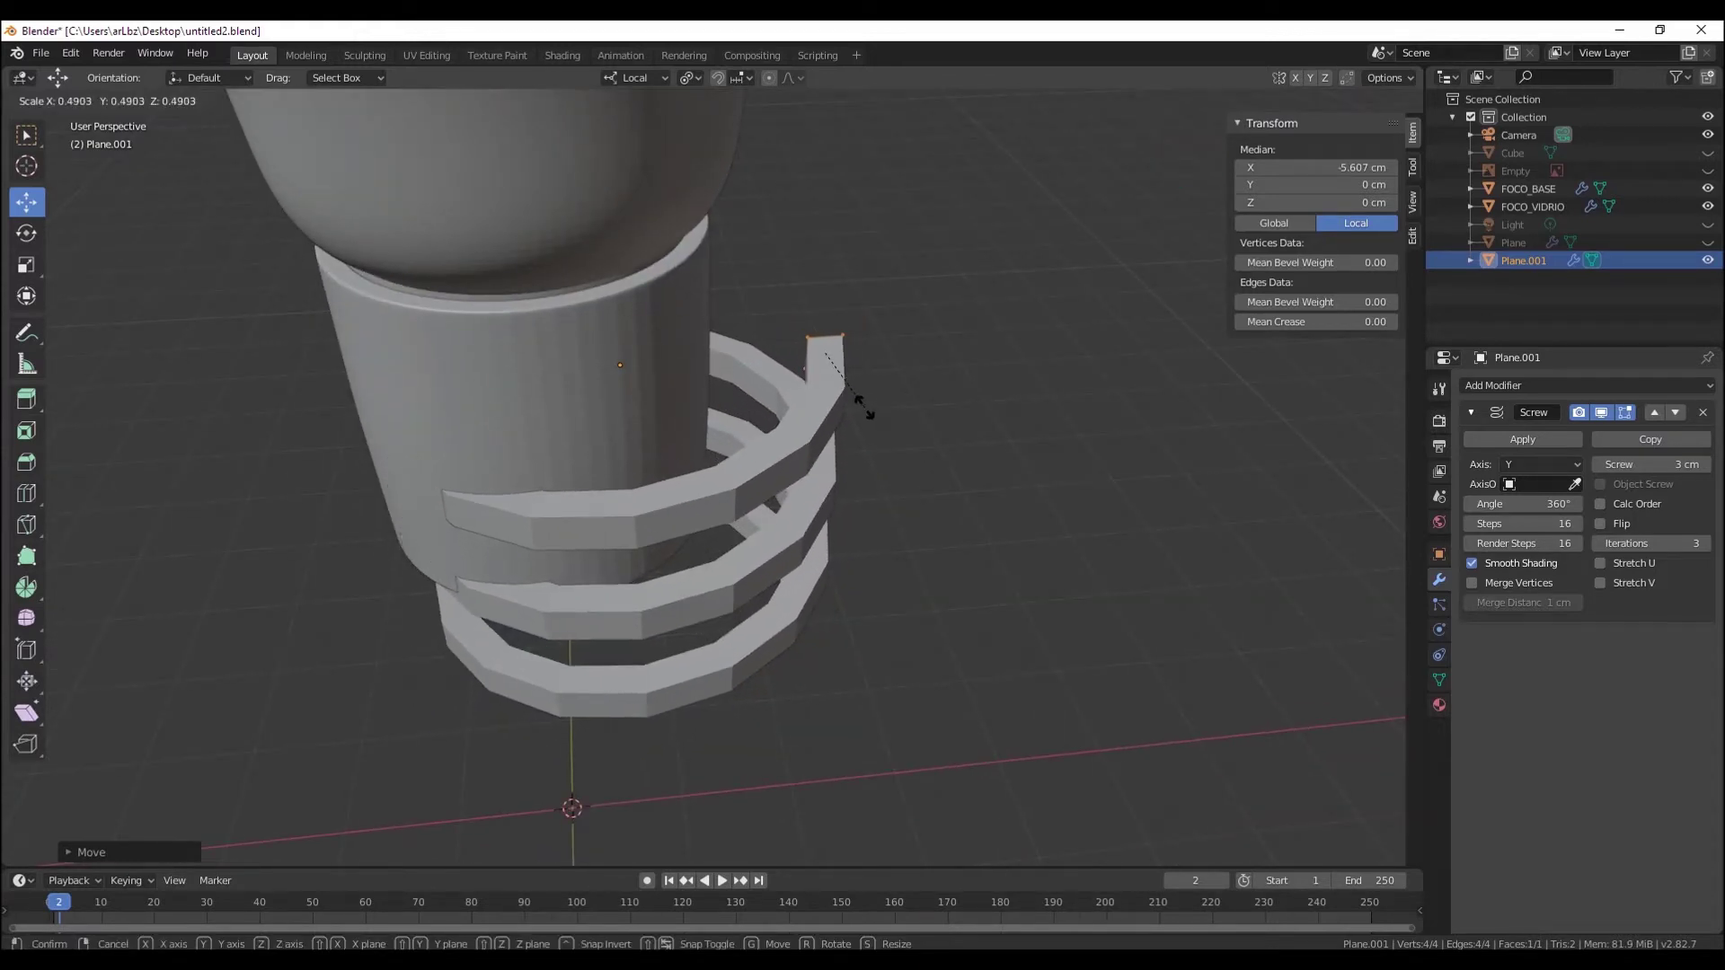
pyautogui.click(868, 412)
pyautogui.moveTo(867, 412)
pyautogui.mouseDown(button='middle')
pyautogui.moveTo(1015, 459)
pyautogui.moveTo(828, 350)
pyautogui.mouseUp(button='middle')
pyautogui.scroll(5, 827, 351)
pyautogui.moveTo(575, 320)
pyautogui.mouseDown(button='middle')
pyautogui.moveTo(630, 392)
pyautogui.moveTo(653, 392)
pyautogui.mouseUp(button='middle')
pyautogui.scroll(-3, 629, 391)
pyautogui.scroll(-3, 647, 386)
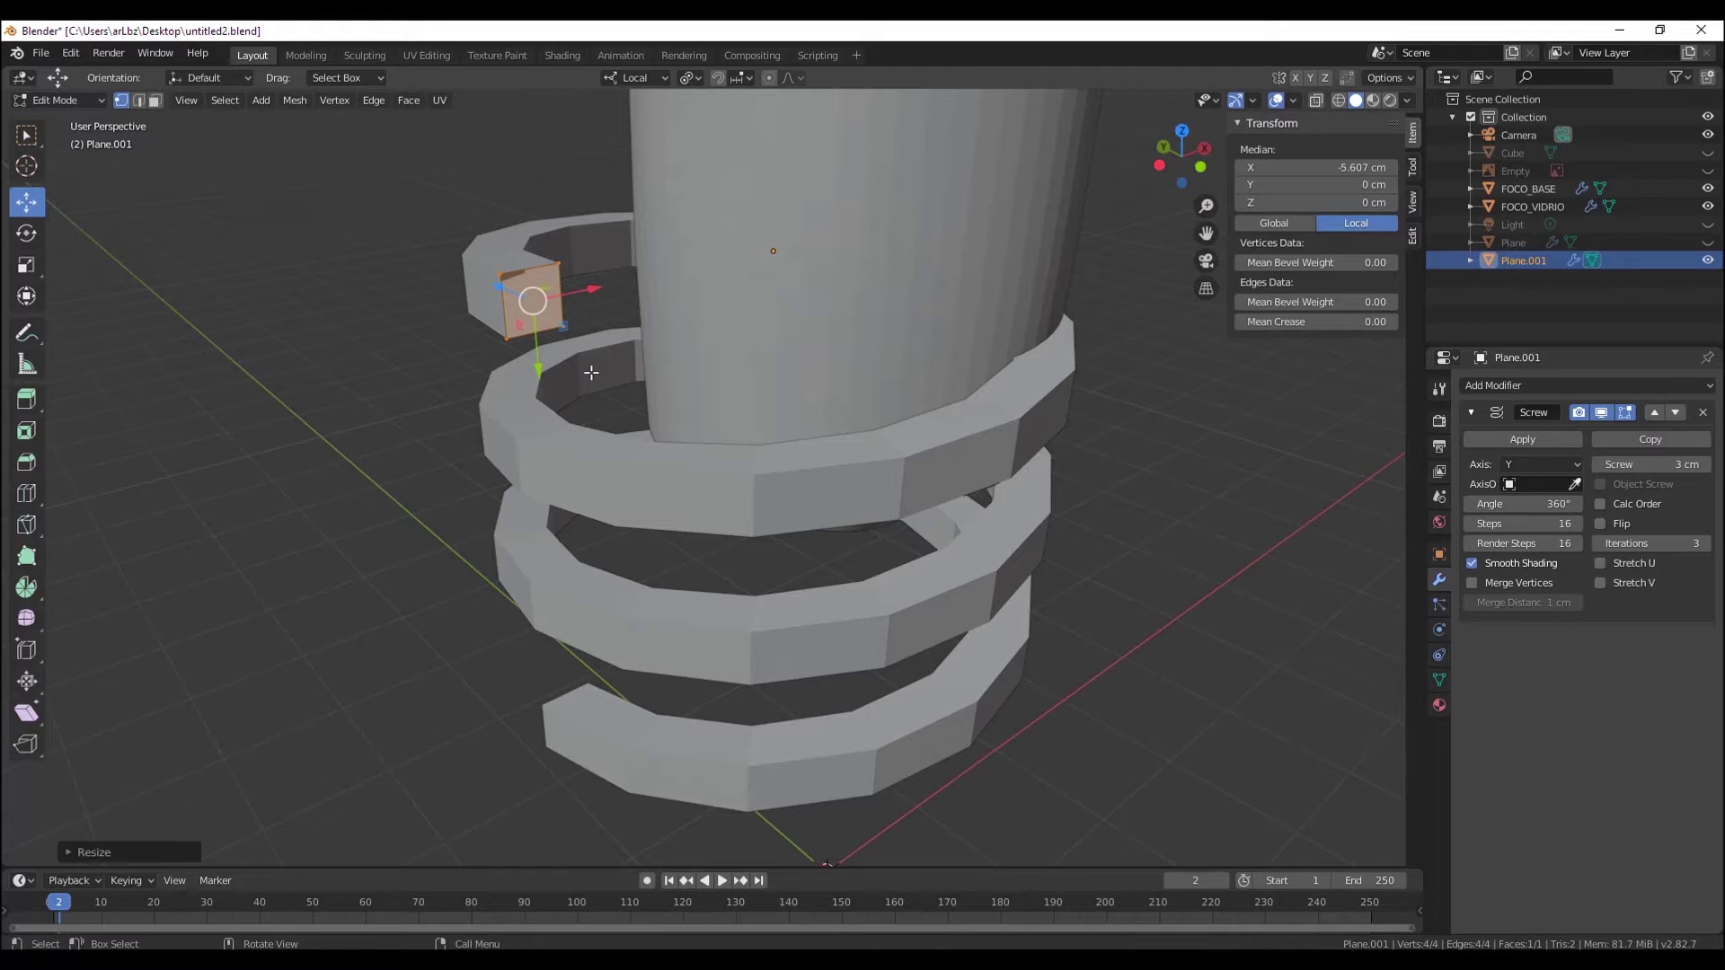
pyautogui.moveTo(616, 446); pyautogui.dragTo(816, 382, button='middle')
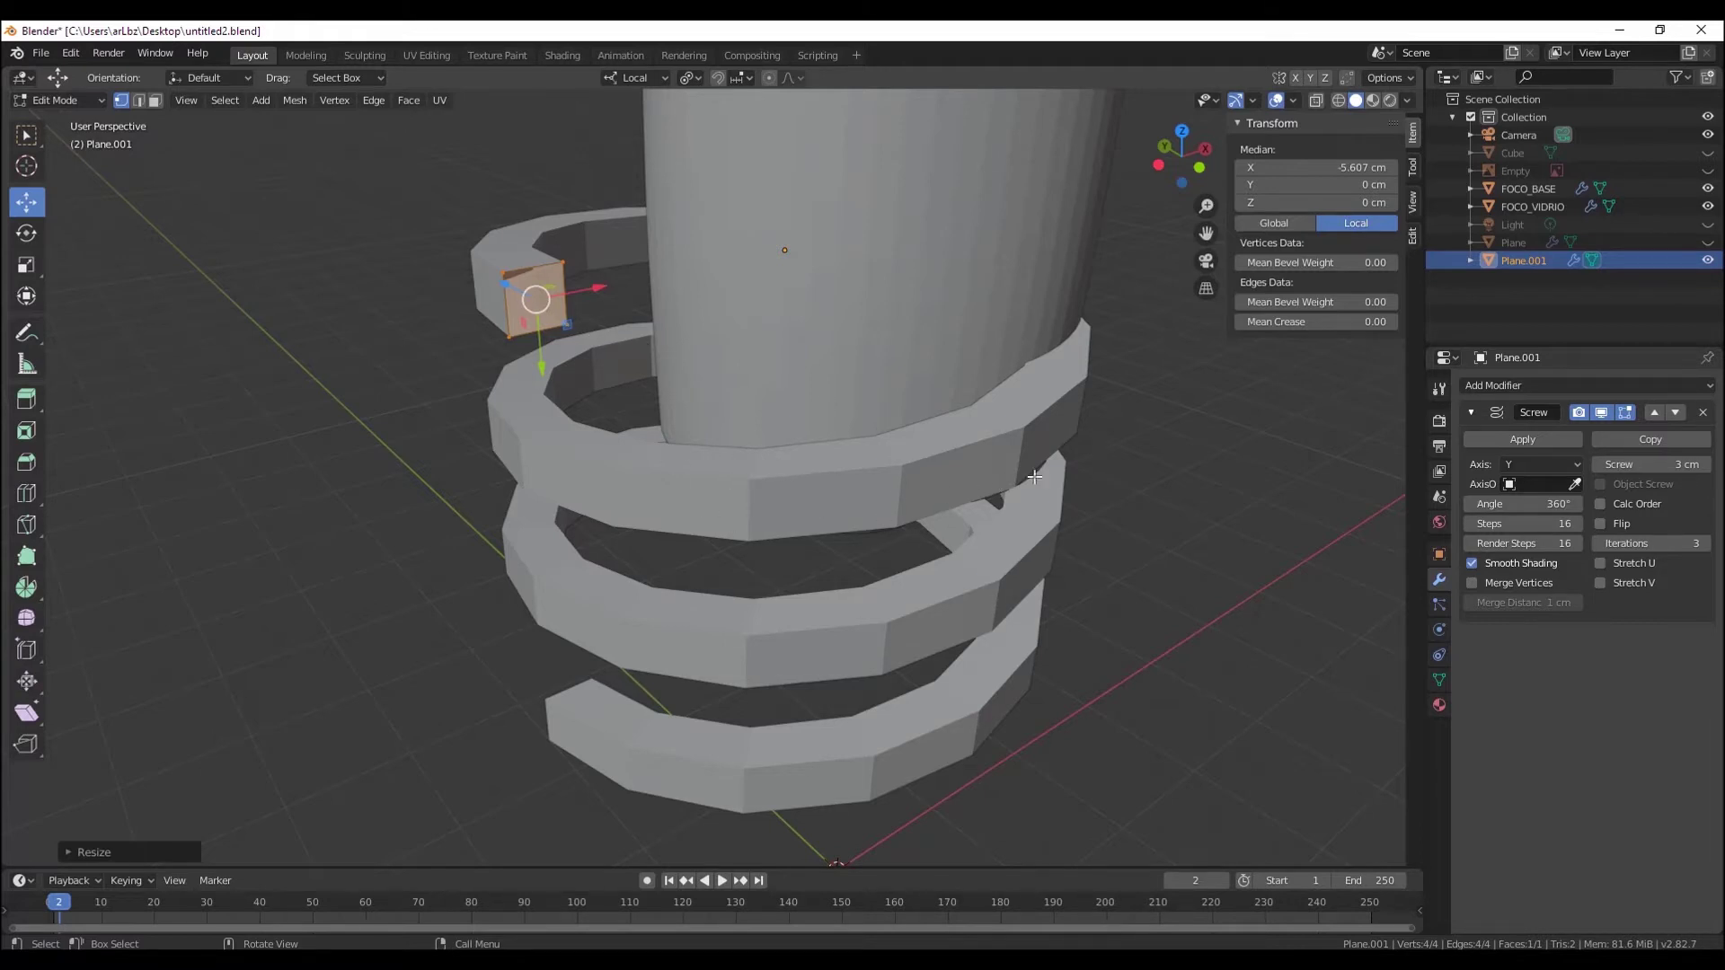
# - Set the Screw modifier's Screw spacing to 2 cm and inspect the tighter coils
pyautogui.scroll(3, 610, 292)
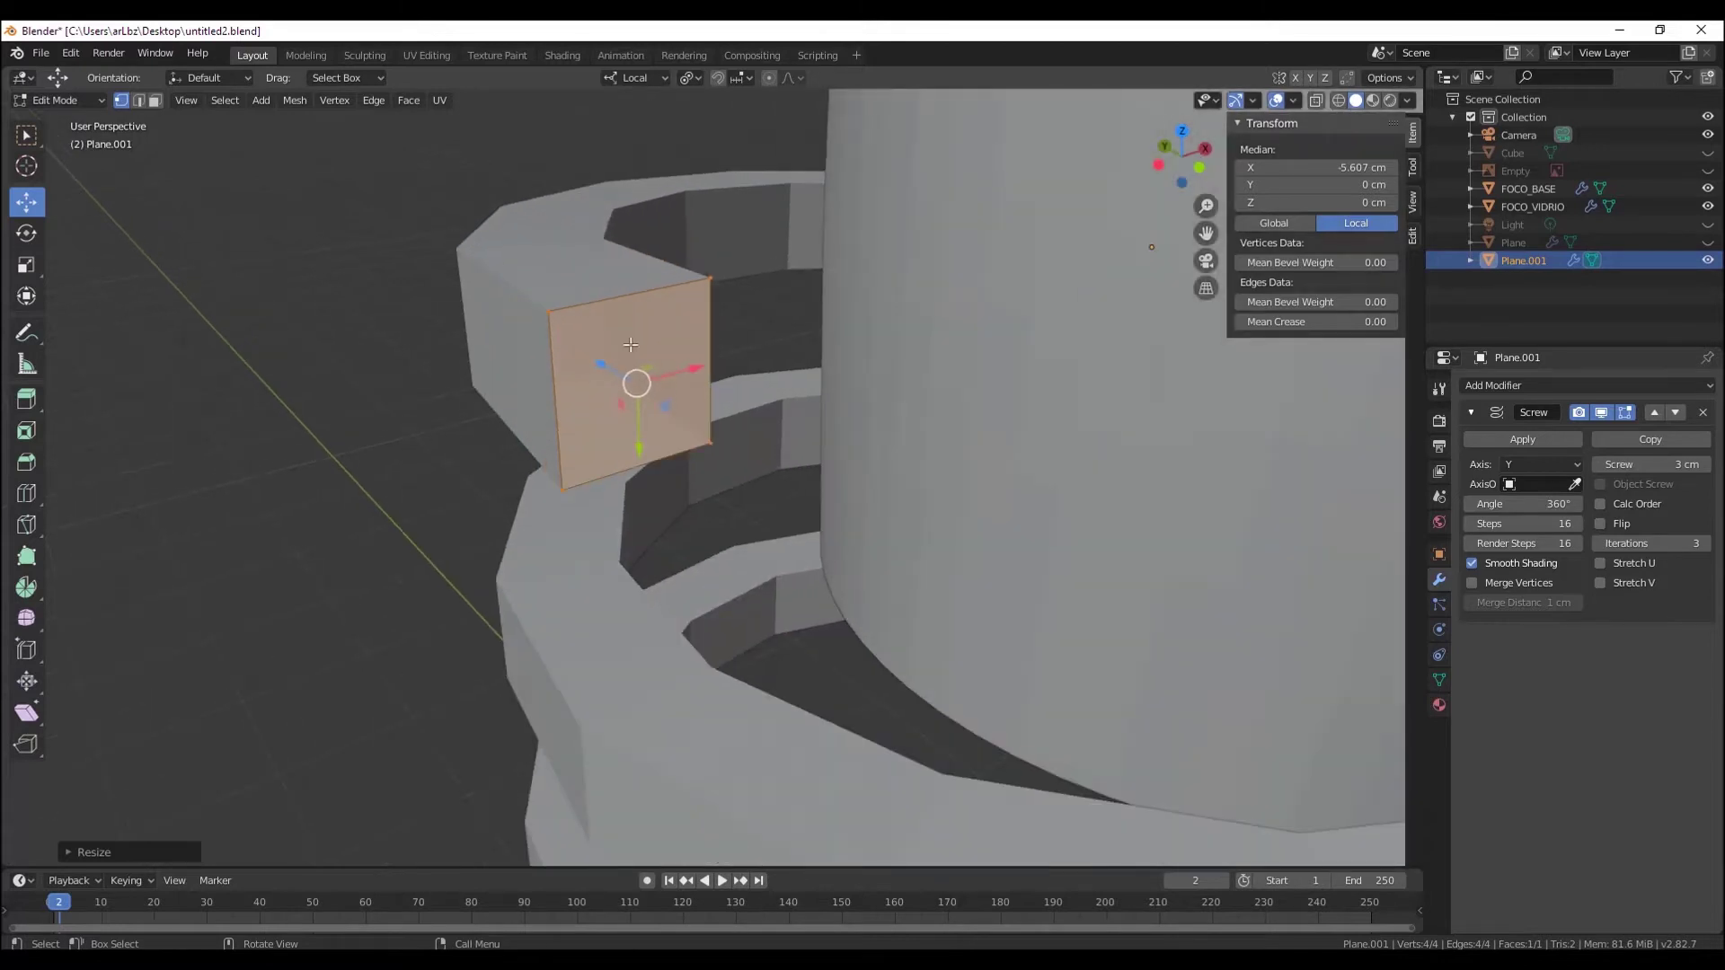
pyautogui.scroll(-5, 610, 292)
pyautogui.moveTo(611, 292); pyautogui.dragTo(809, 306, button='middle')
pyautogui.click(1689, 461)
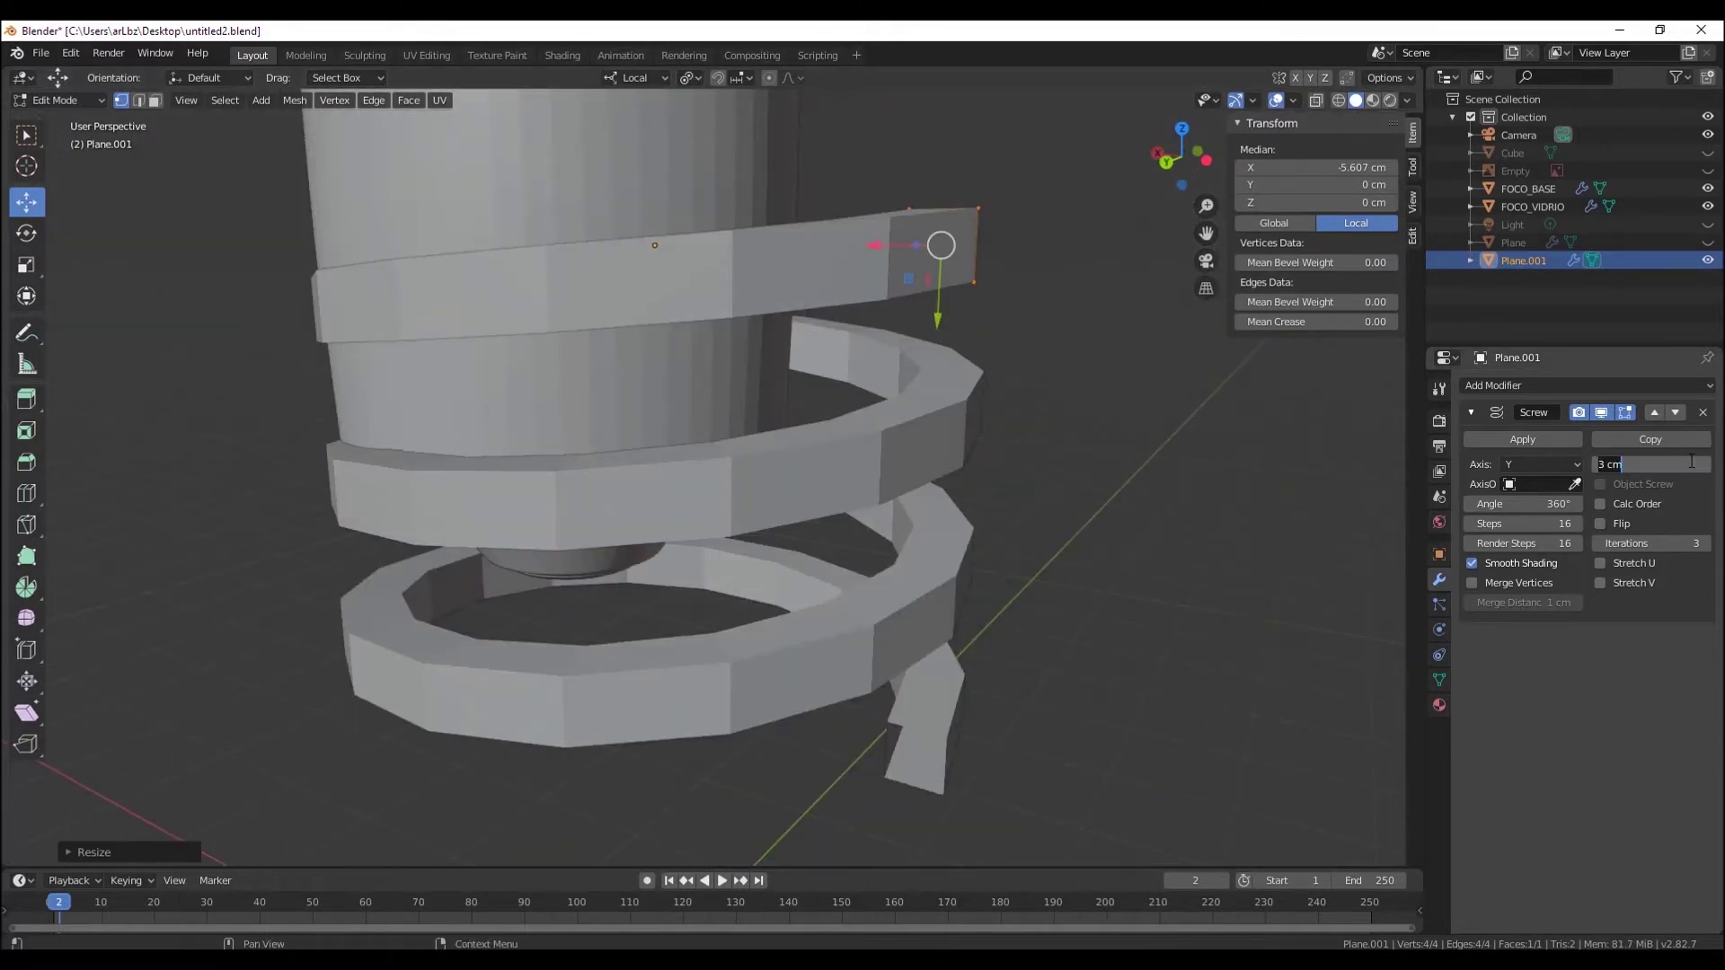
pyautogui.write('2')
pyautogui.press('Return')
pyautogui.scroll(-3, 1078, 494)
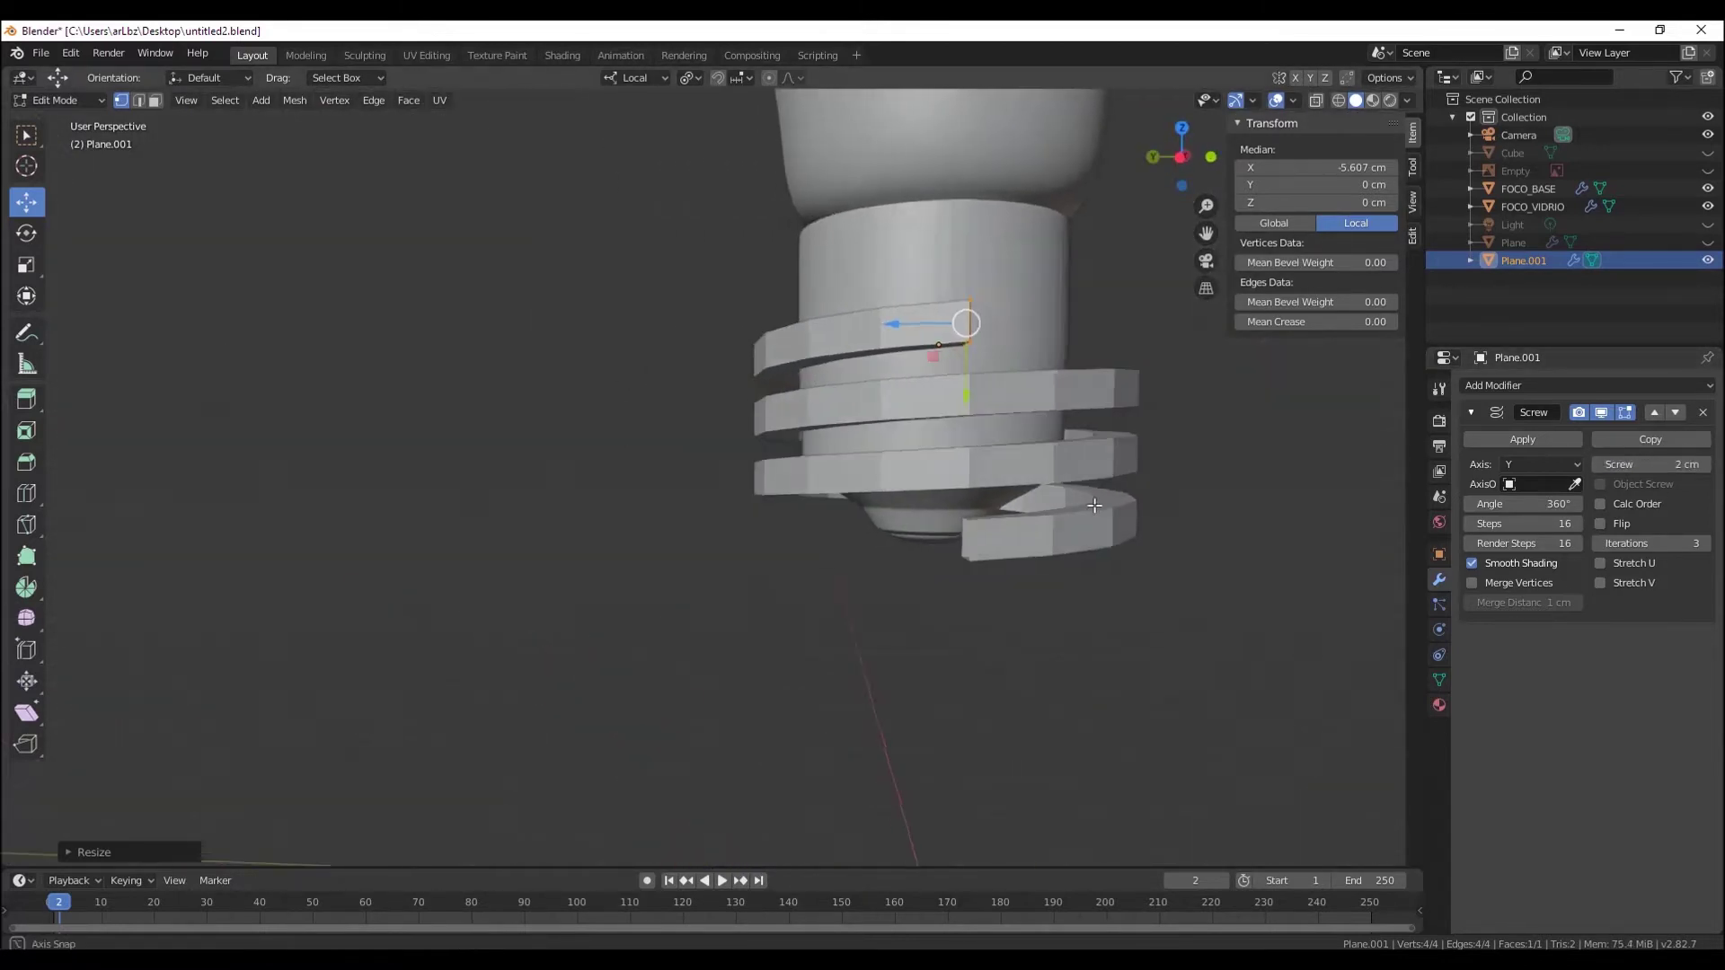
pyautogui.moveTo(1078, 494)
pyautogui.mouseDown(button='middle')
pyautogui.moveTo(1209, 542)
pyautogui.moveTo(1012, 578)
pyautogui.moveTo(1240, 569)
pyautogui.moveTo(1117, 518)
pyautogui.moveTo(1108, 412)
pyautogui.moveTo(1097, 569)
pyautogui.moveTo(1094, 554)
pyautogui.moveTo(396, 373)
pyautogui.mouseUp(button='middle')
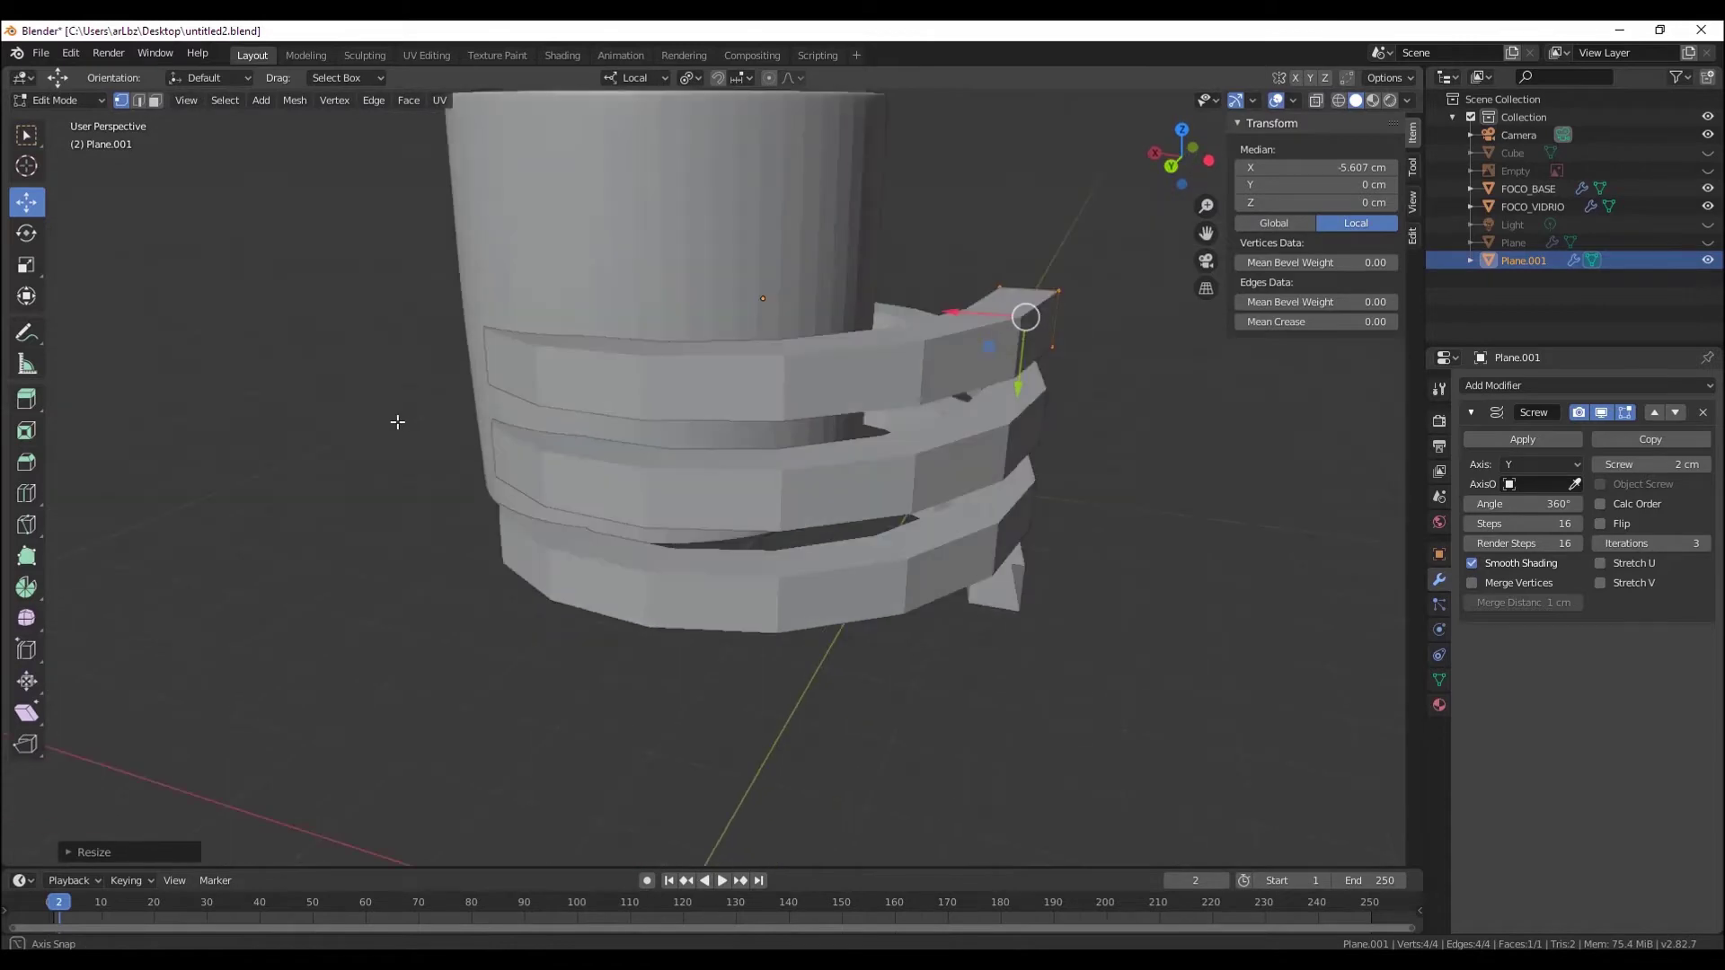
# - Switch the thread back to Object Mode
pyautogui.rightClick(135, 216)
pyautogui.click(58, 100)
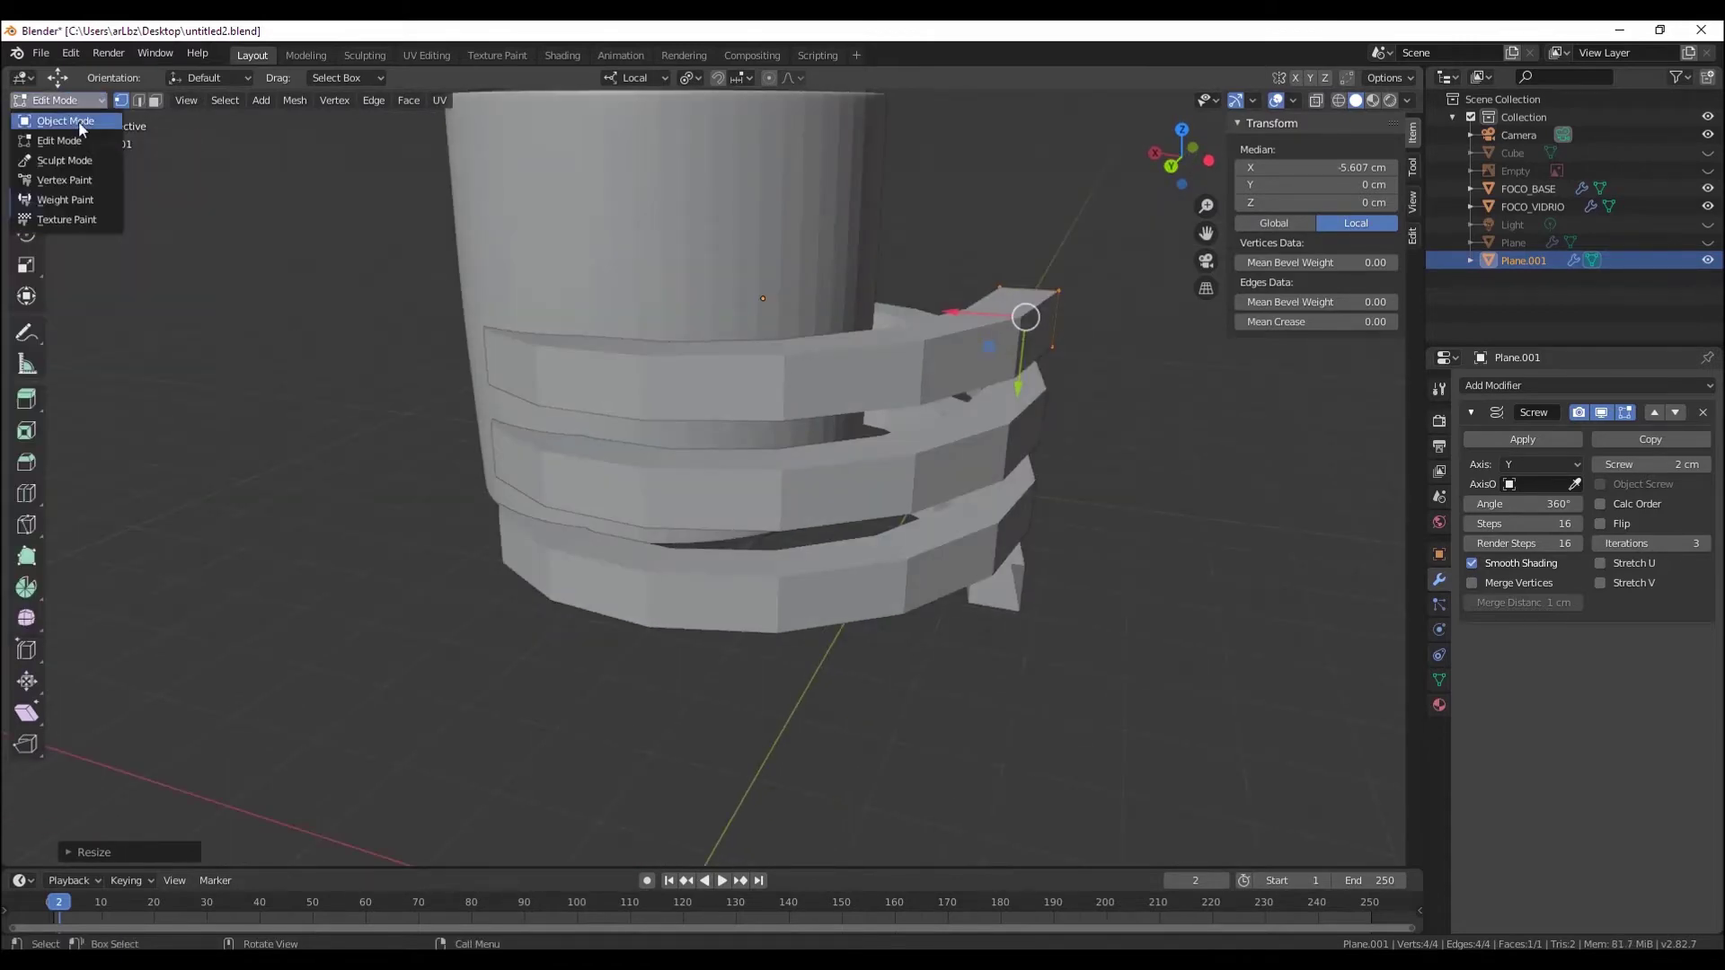
pyautogui.moveTo(78, 121)
pyautogui.mouseDown(button='middle')
pyautogui.moveTo(652, 582)
pyautogui.moveTo(778, 558)
pyautogui.moveTo(789, 432)
pyautogui.moveTo(751, 349)
pyautogui.moveTo(751, 550)
pyautogui.moveTo(758, 375)
pyautogui.moveTo(837, 418)
pyautogui.mouseUp(button='middle')
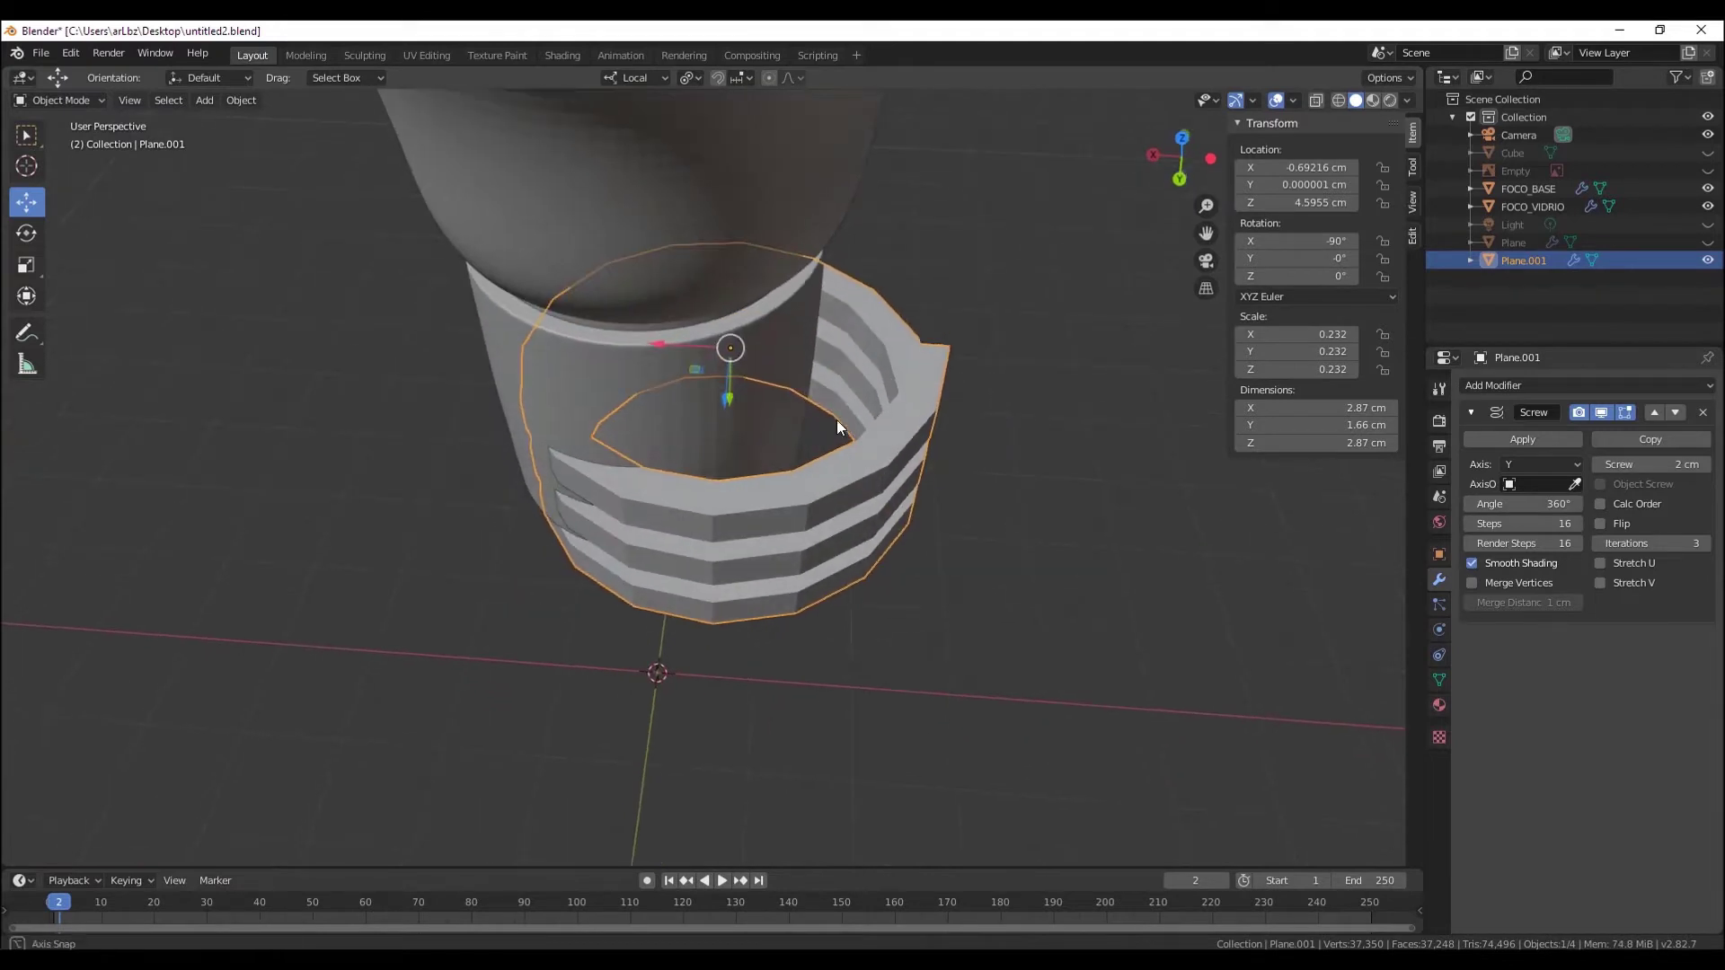
pyautogui.moveTo(754, 375)
pyautogui.mouseDown(button='middle')
pyautogui.moveTo(751, 349)
pyautogui.moveTo(903, 446)
pyautogui.mouseUp(button='middle')
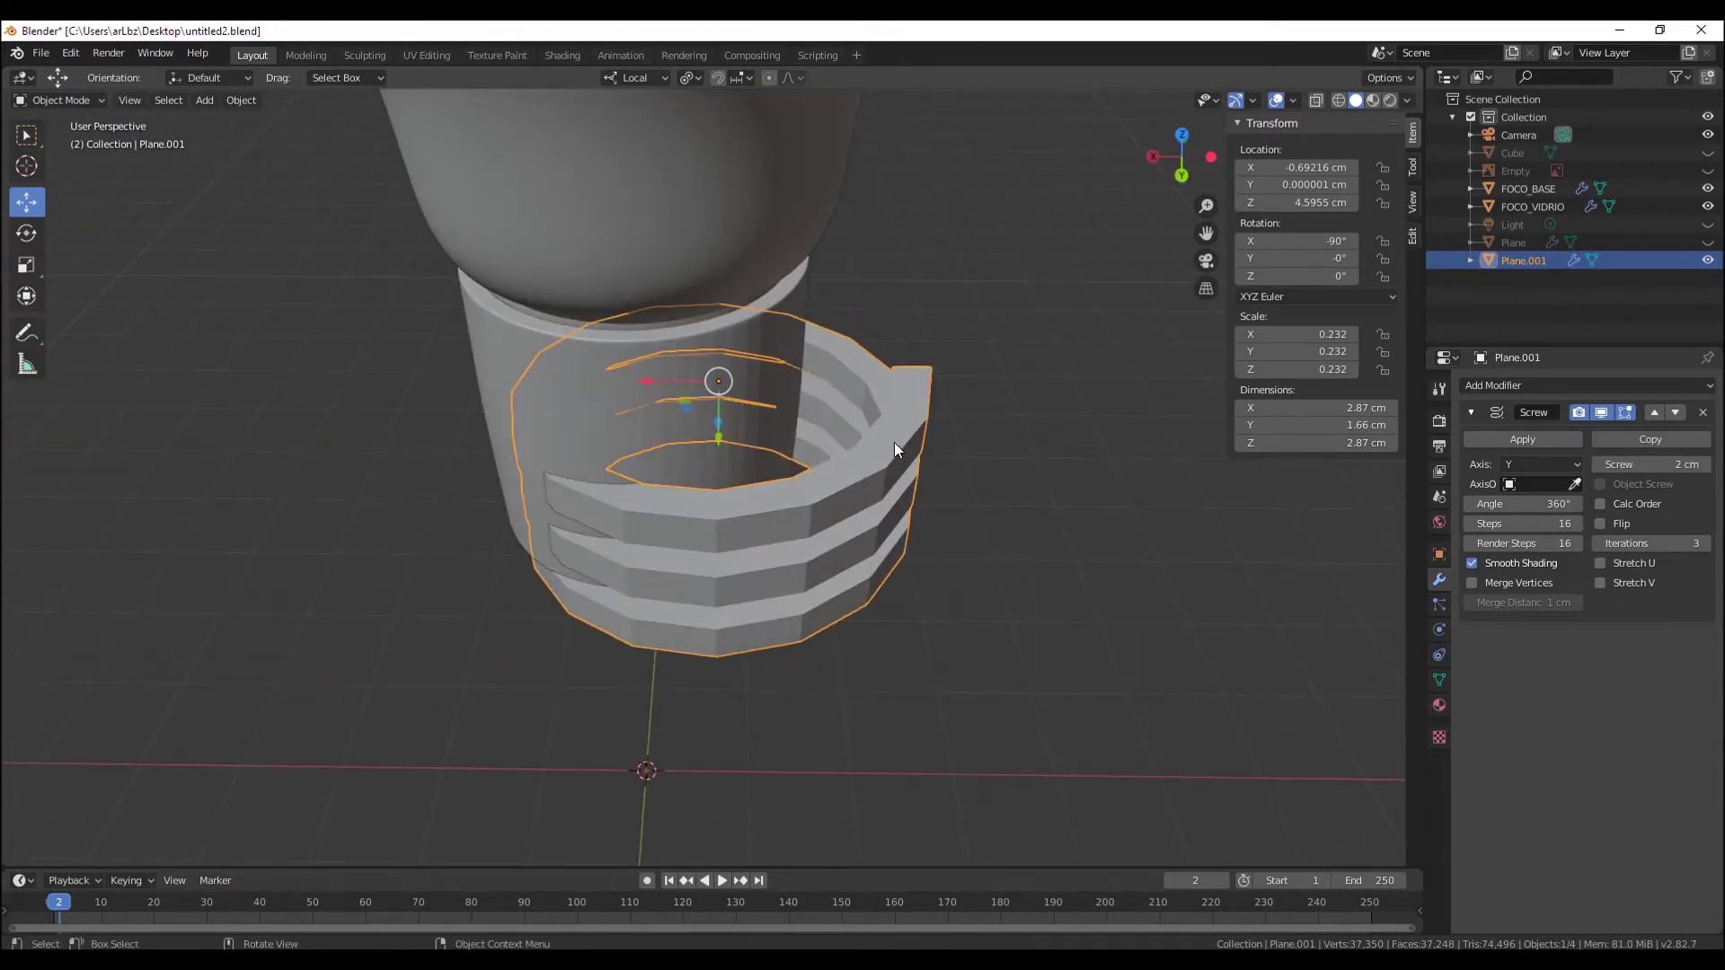
# - Try setting the thread's origin to its geometry, then undo that change
pyautogui.rightClick(901, 438)
pyautogui.moveTo(846, 435)
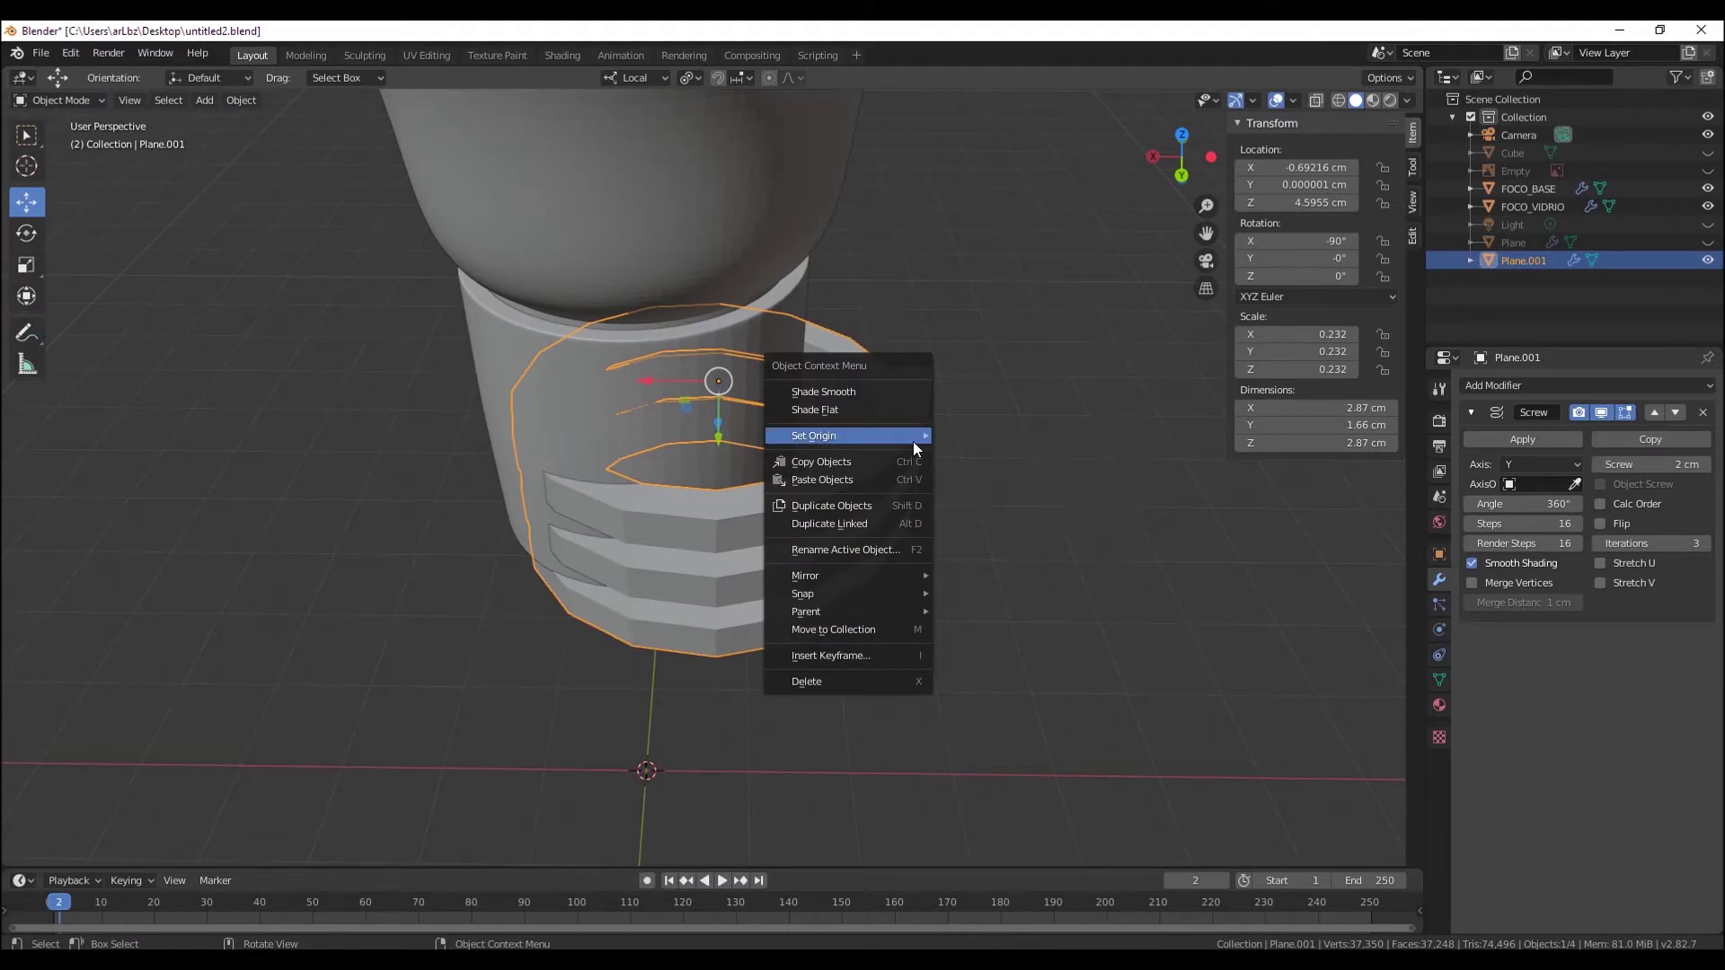
pyautogui.click(972, 453)
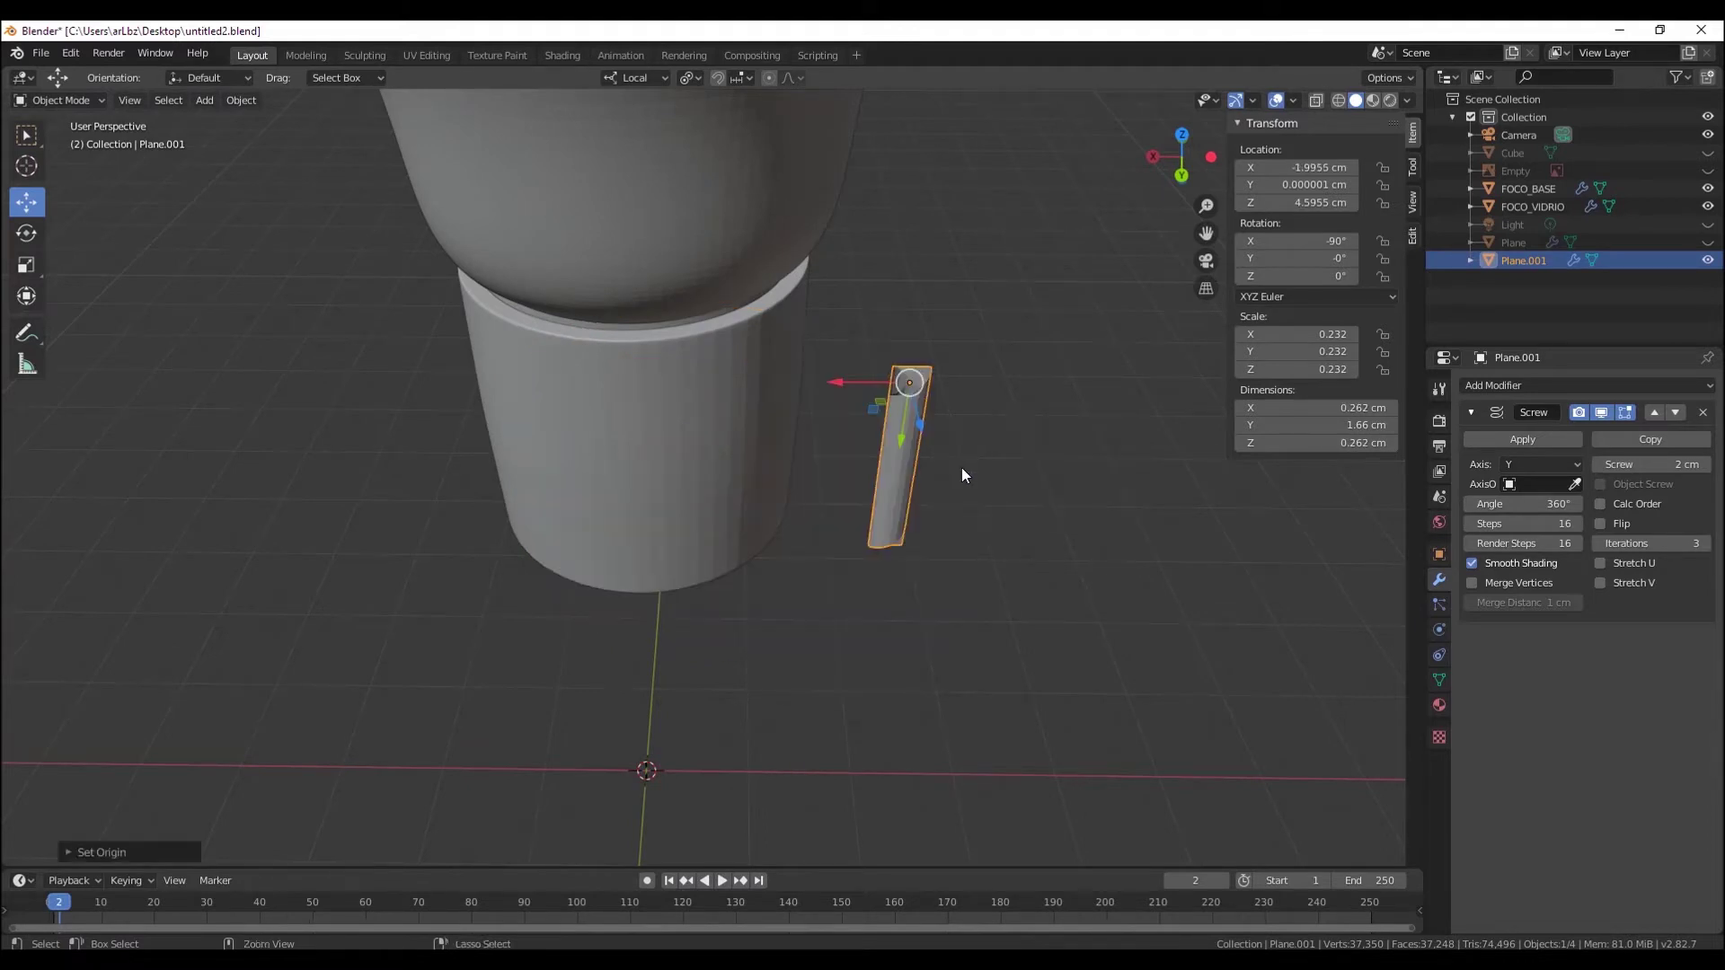
pyautogui.hotkey('ctrl', 'z')
pyautogui.moveTo(925, 494); pyautogui.dragTo(892, 458, button='middle')
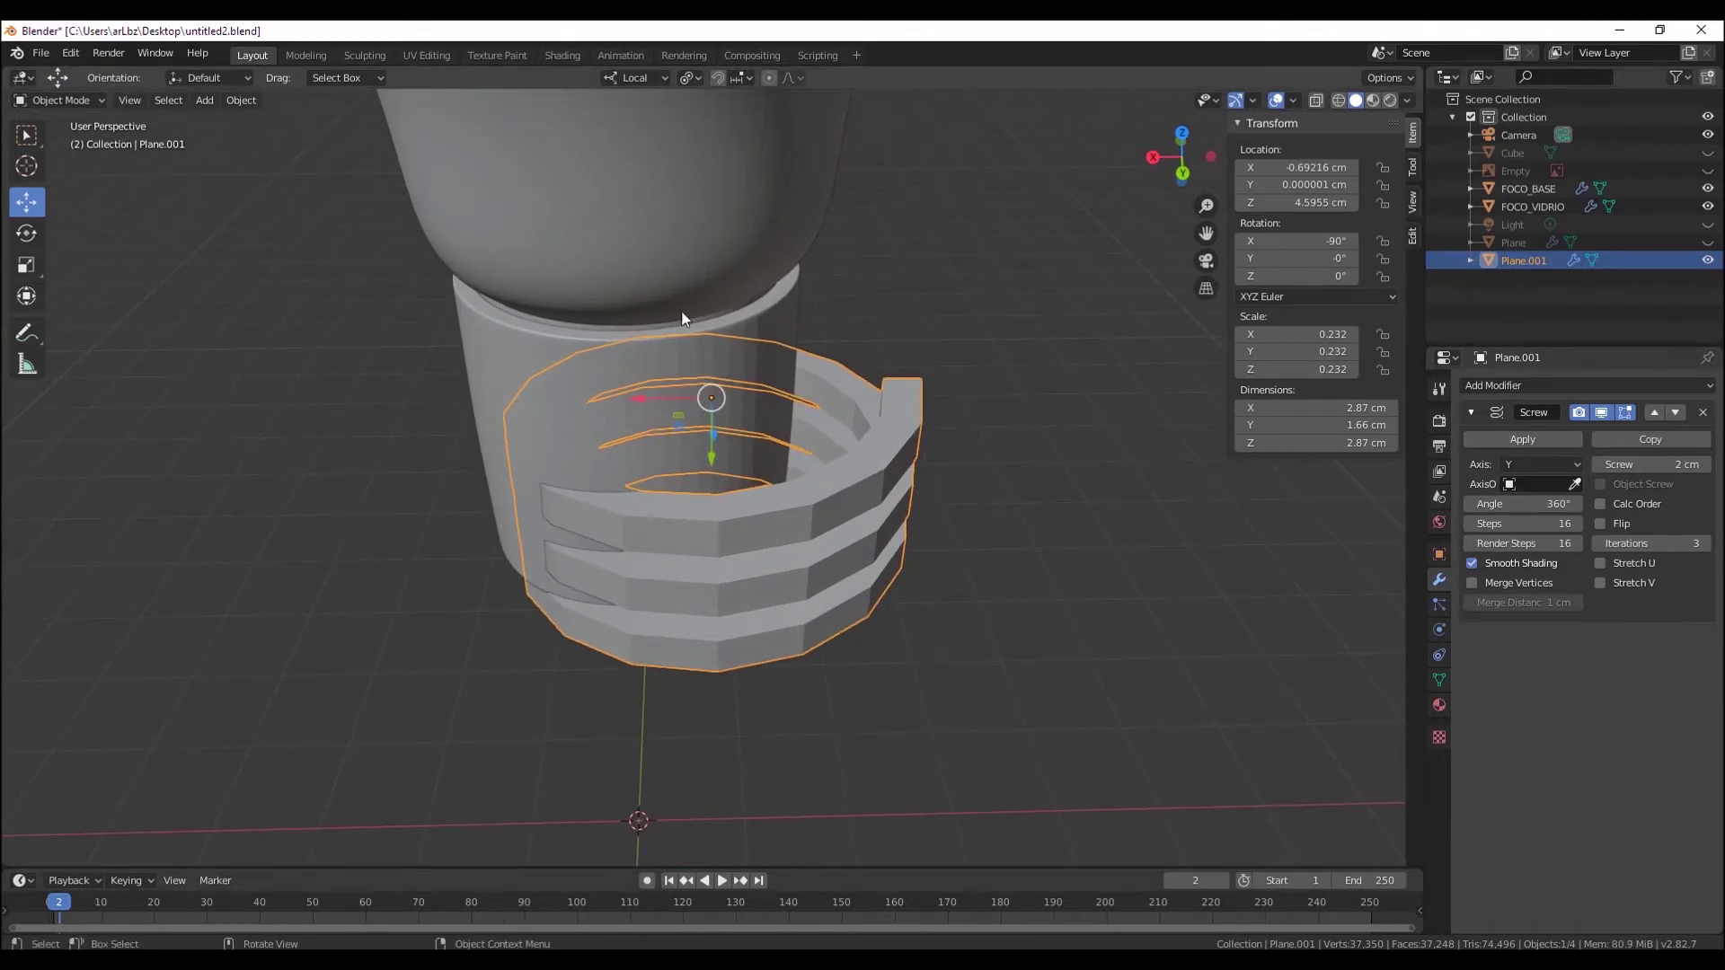
pyautogui.click(56, 99)
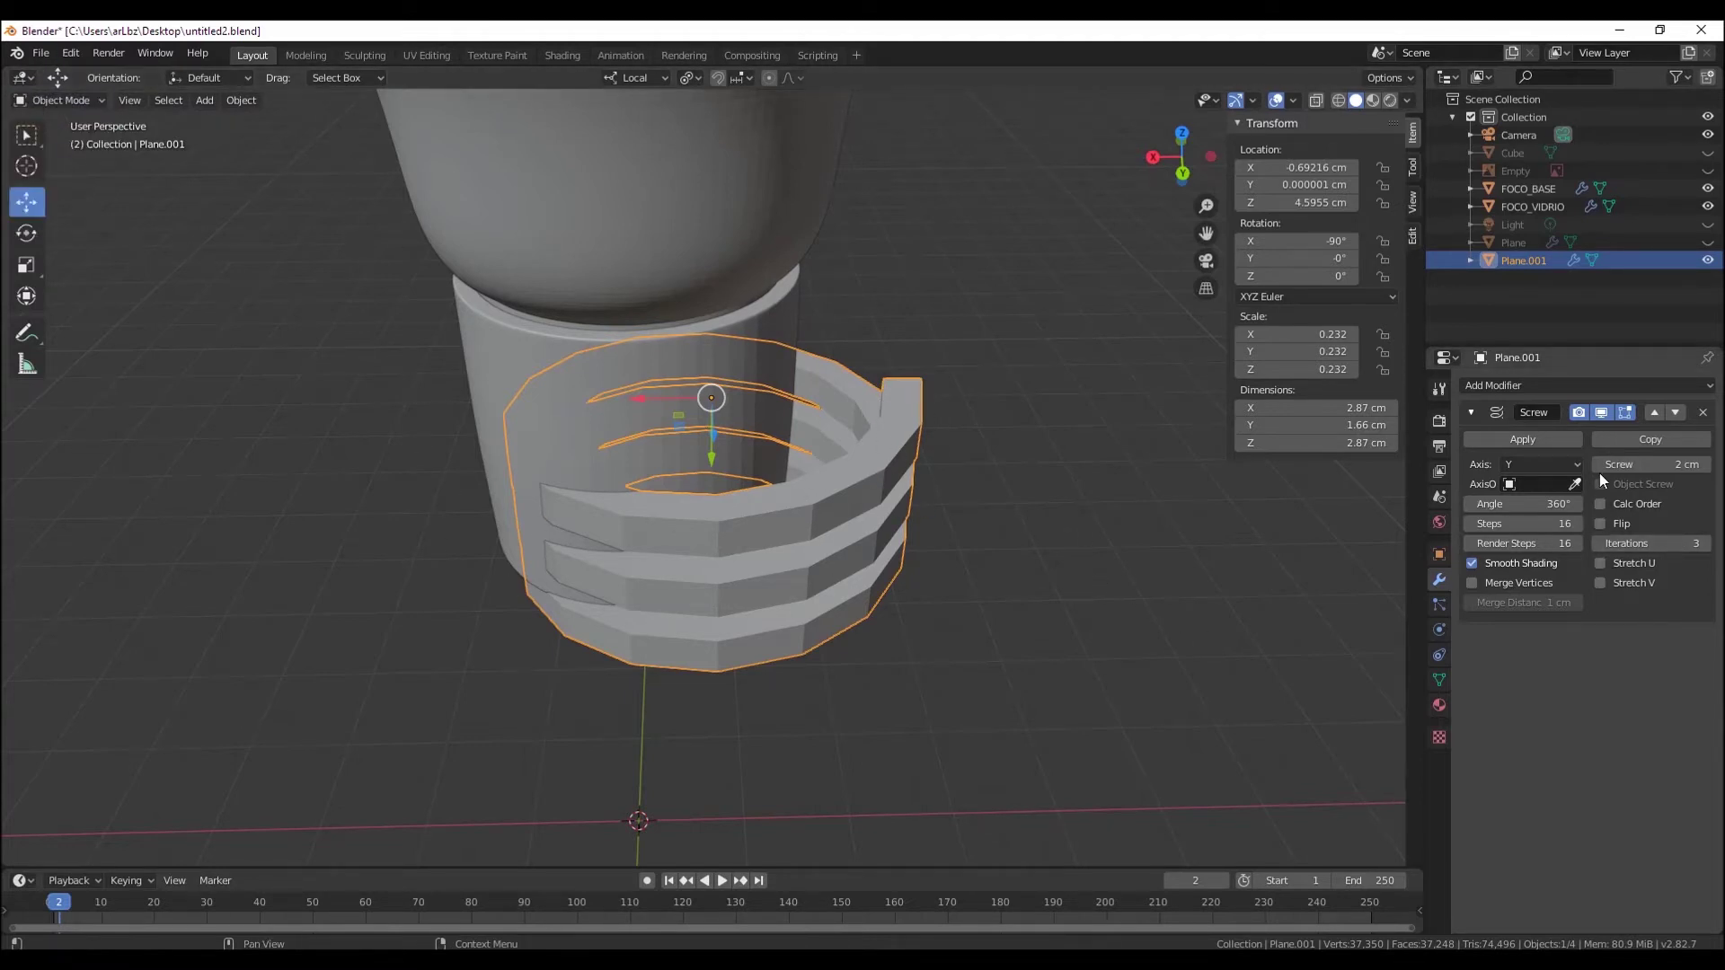
# - Apply the Screw modifier and inspect the resulting thread mesh in Edit Mode
pyautogui.click(1519, 440)
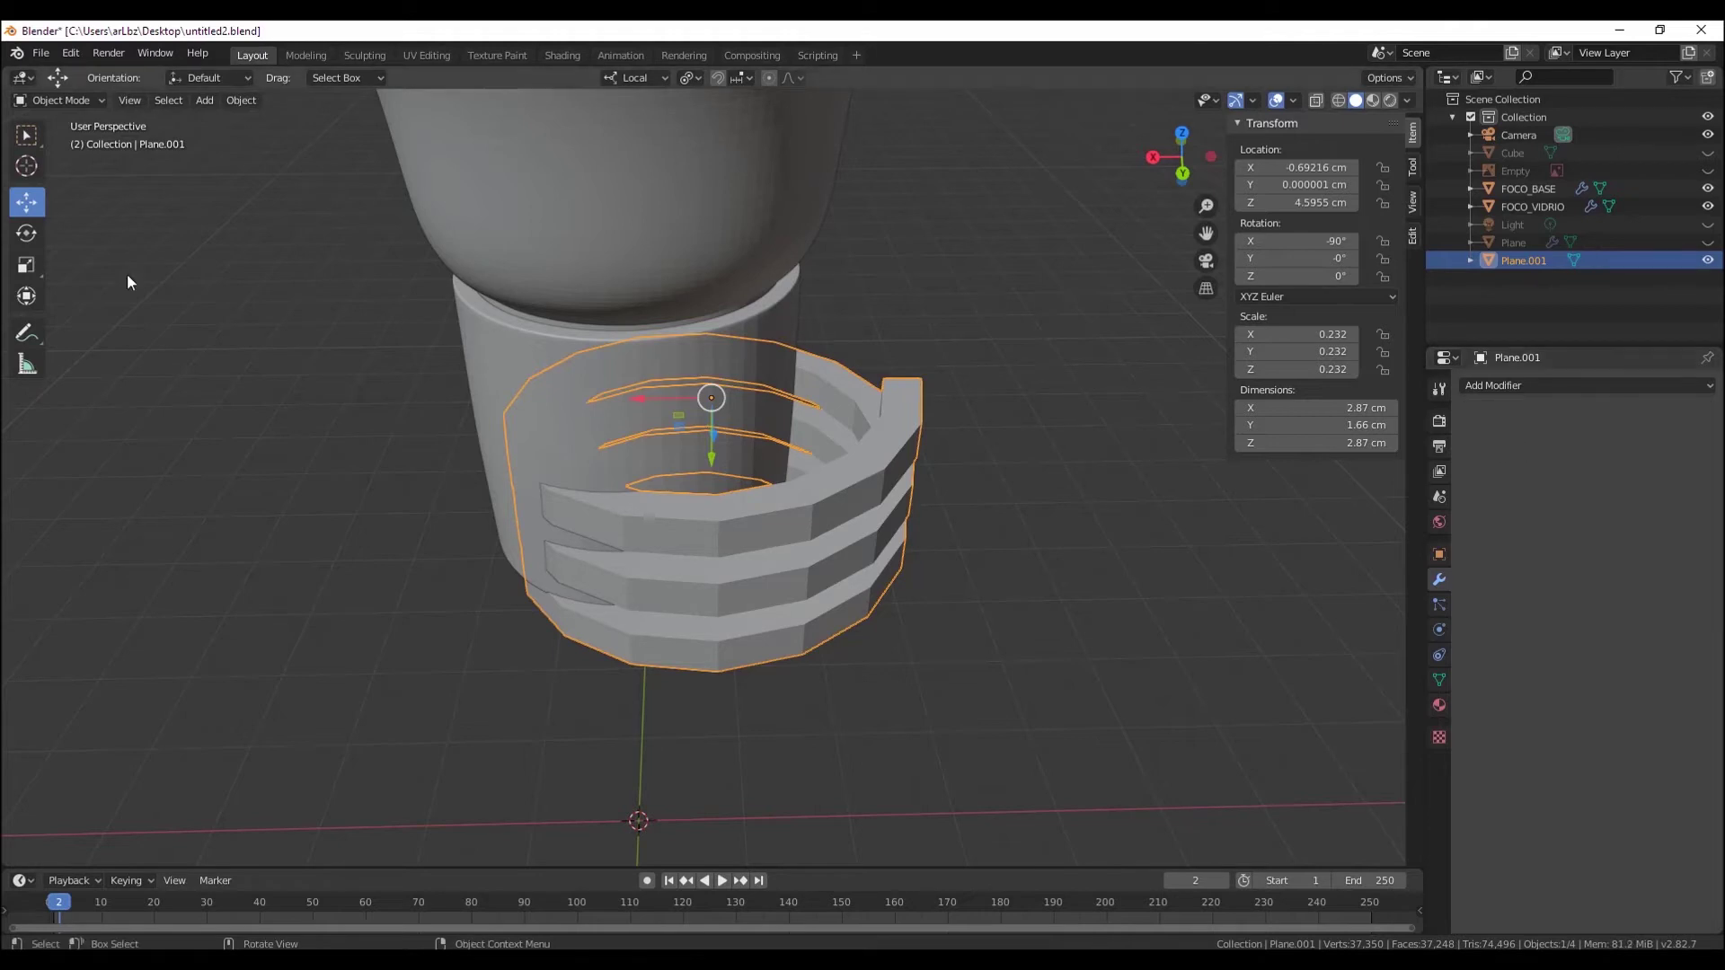
pyautogui.click(59, 140)
pyautogui.moveTo(242, 337); pyautogui.dragTo(692, 647, button='middle')
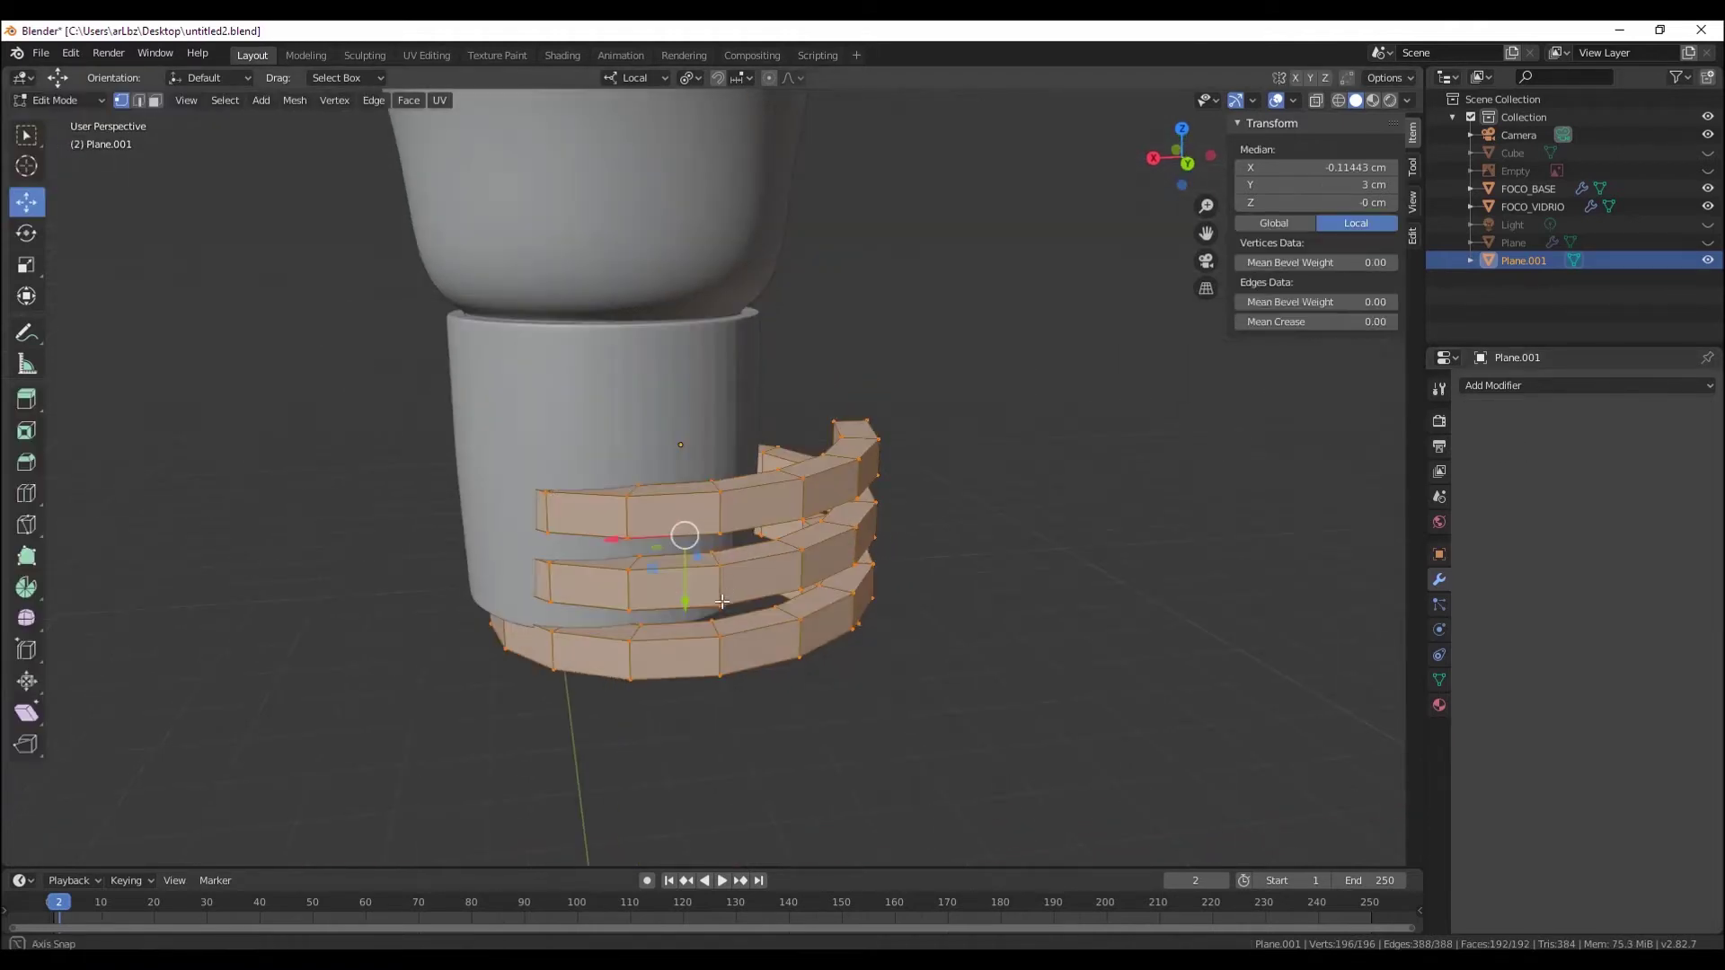
pyautogui.hotkey('alt', 'a')
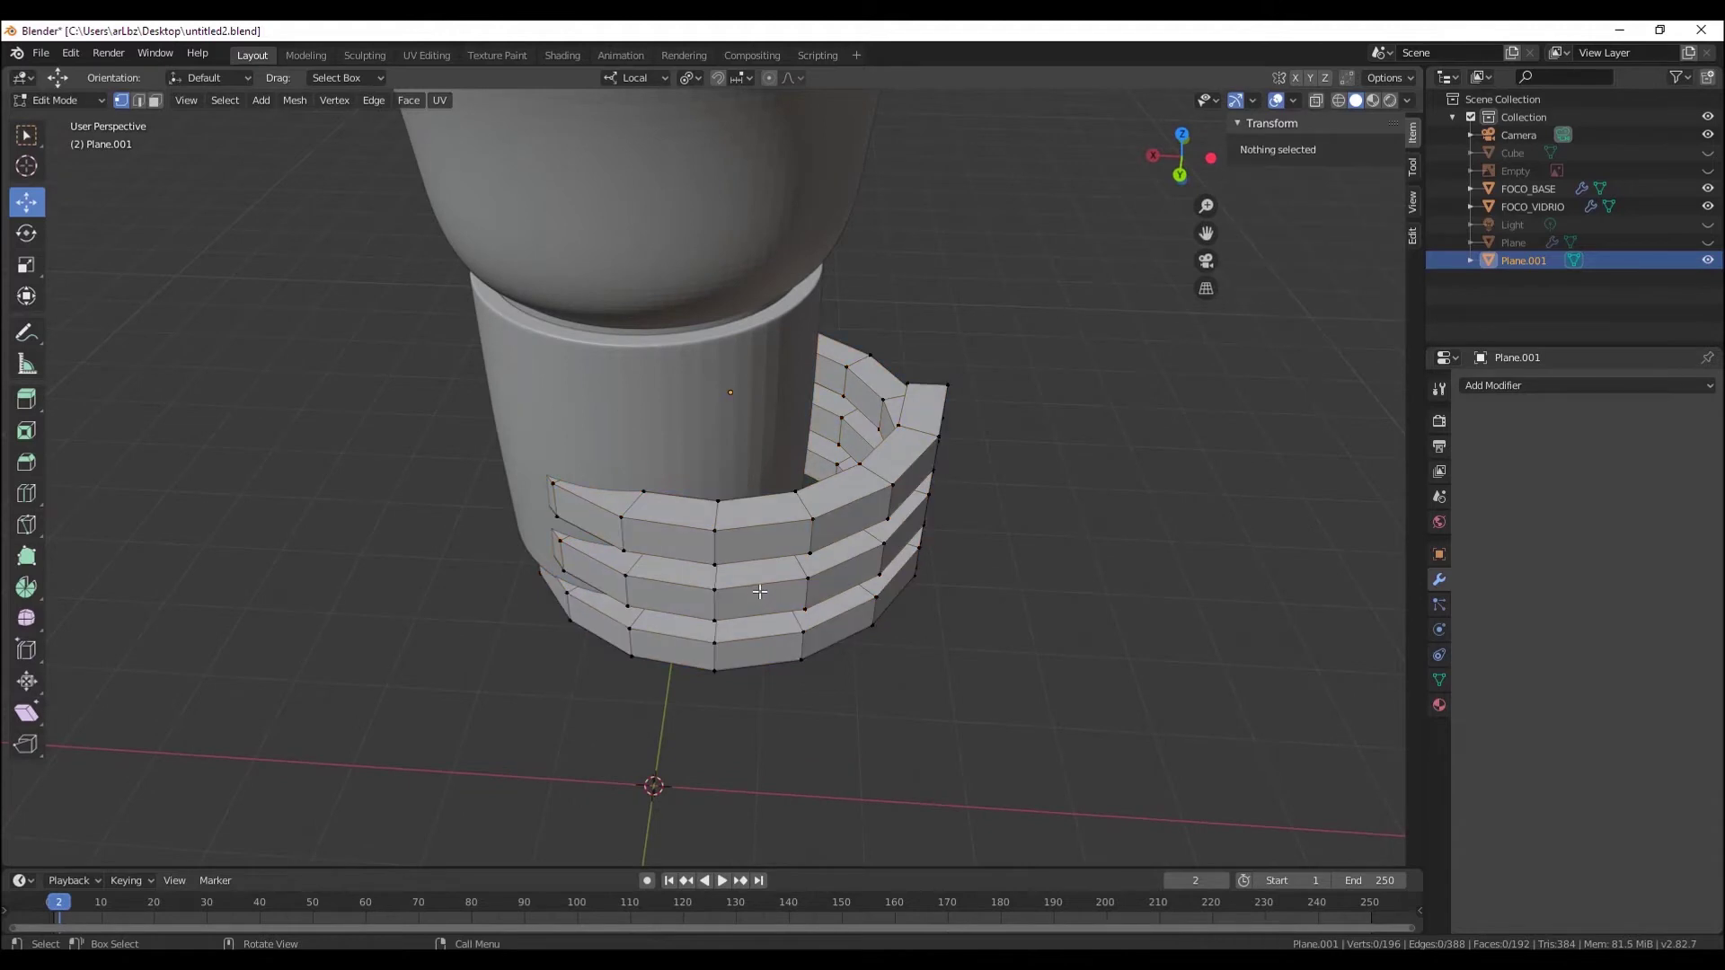
pyautogui.press('a')
pyautogui.rightClick(761, 585)
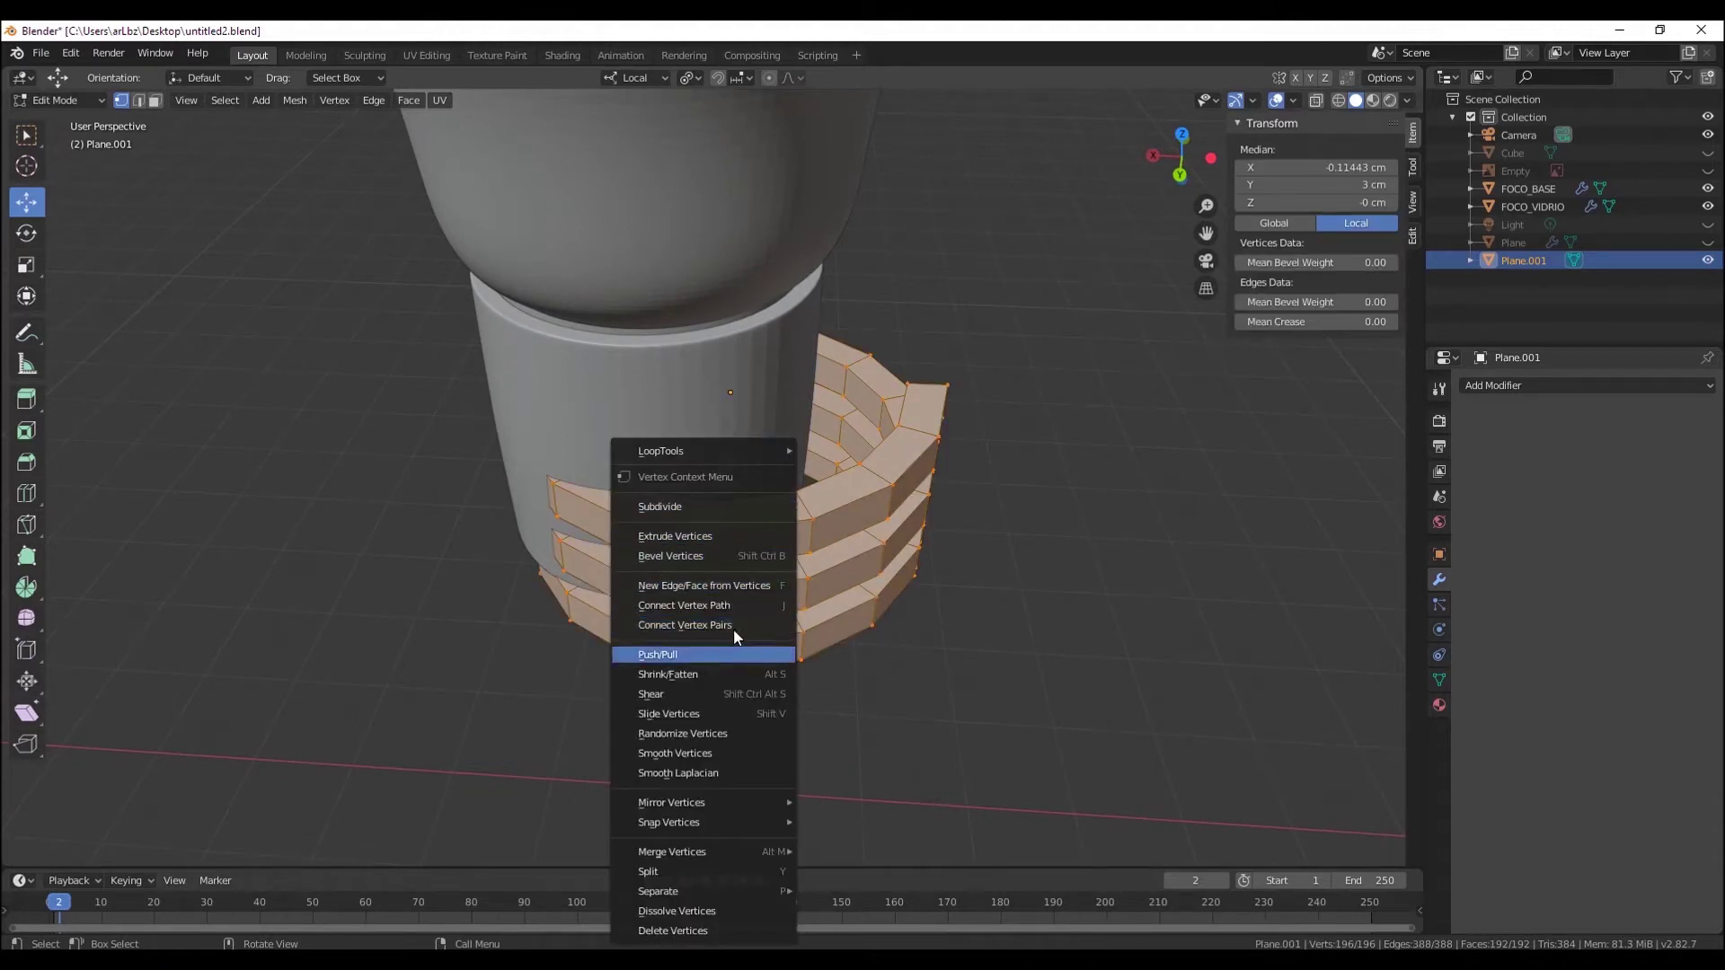
pyautogui.click(927, 494)
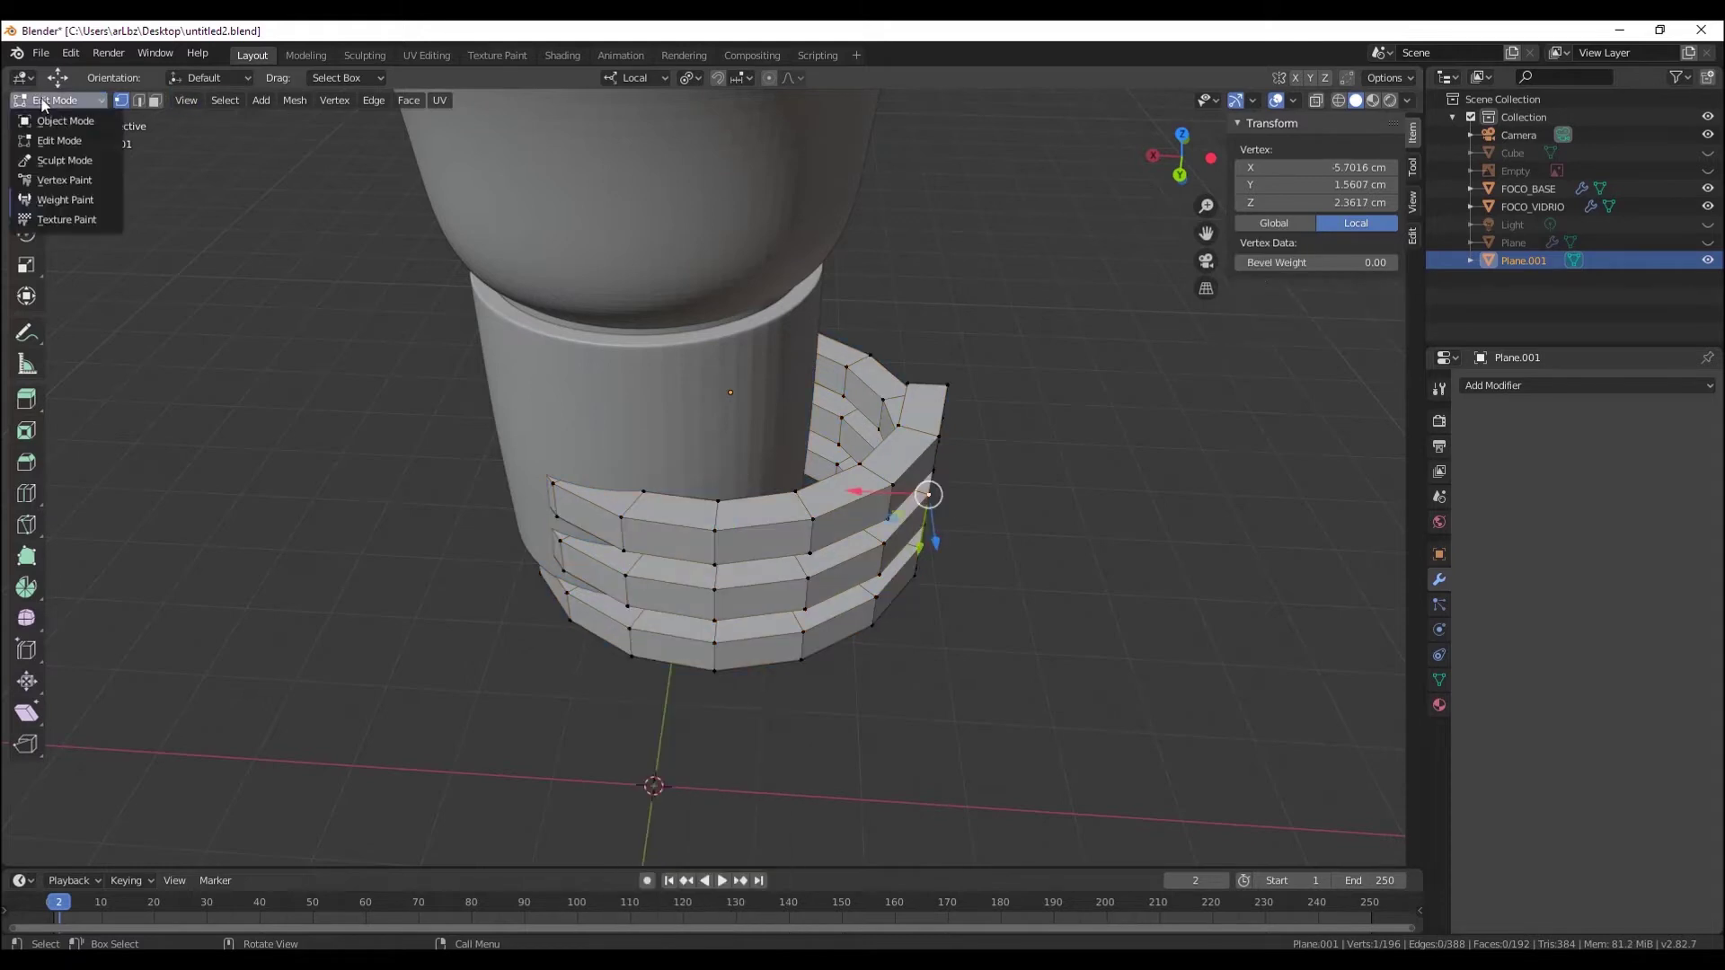
# - Return to Object Mode and set the thread's origin to its geometry
pyautogui.click(64, 120)
pyautogui.rightClick(833, 456)
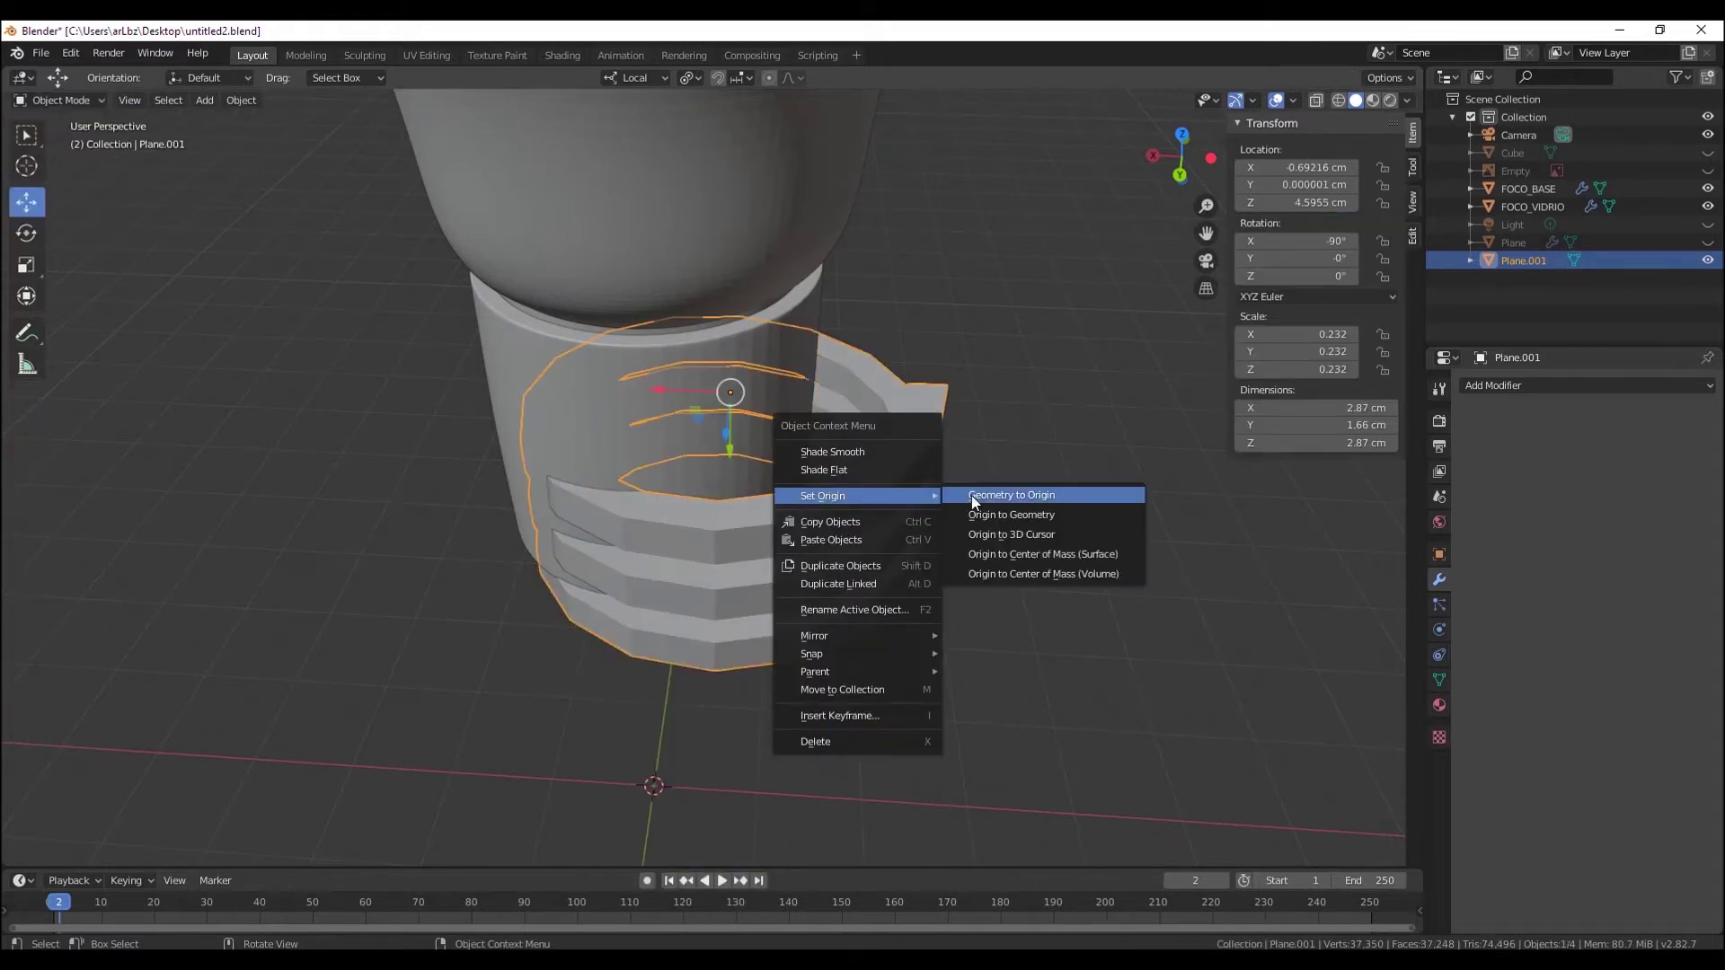
pyautogui.click(1029, 521)
pyautogui.moveTo(876, 621)
pyautogui.mouseDown(button='middle')
pyautogui.moveTo(855, 476)
pyautogui.moveTo(828, 598)
pyautogui.mouseUp(button='middle')
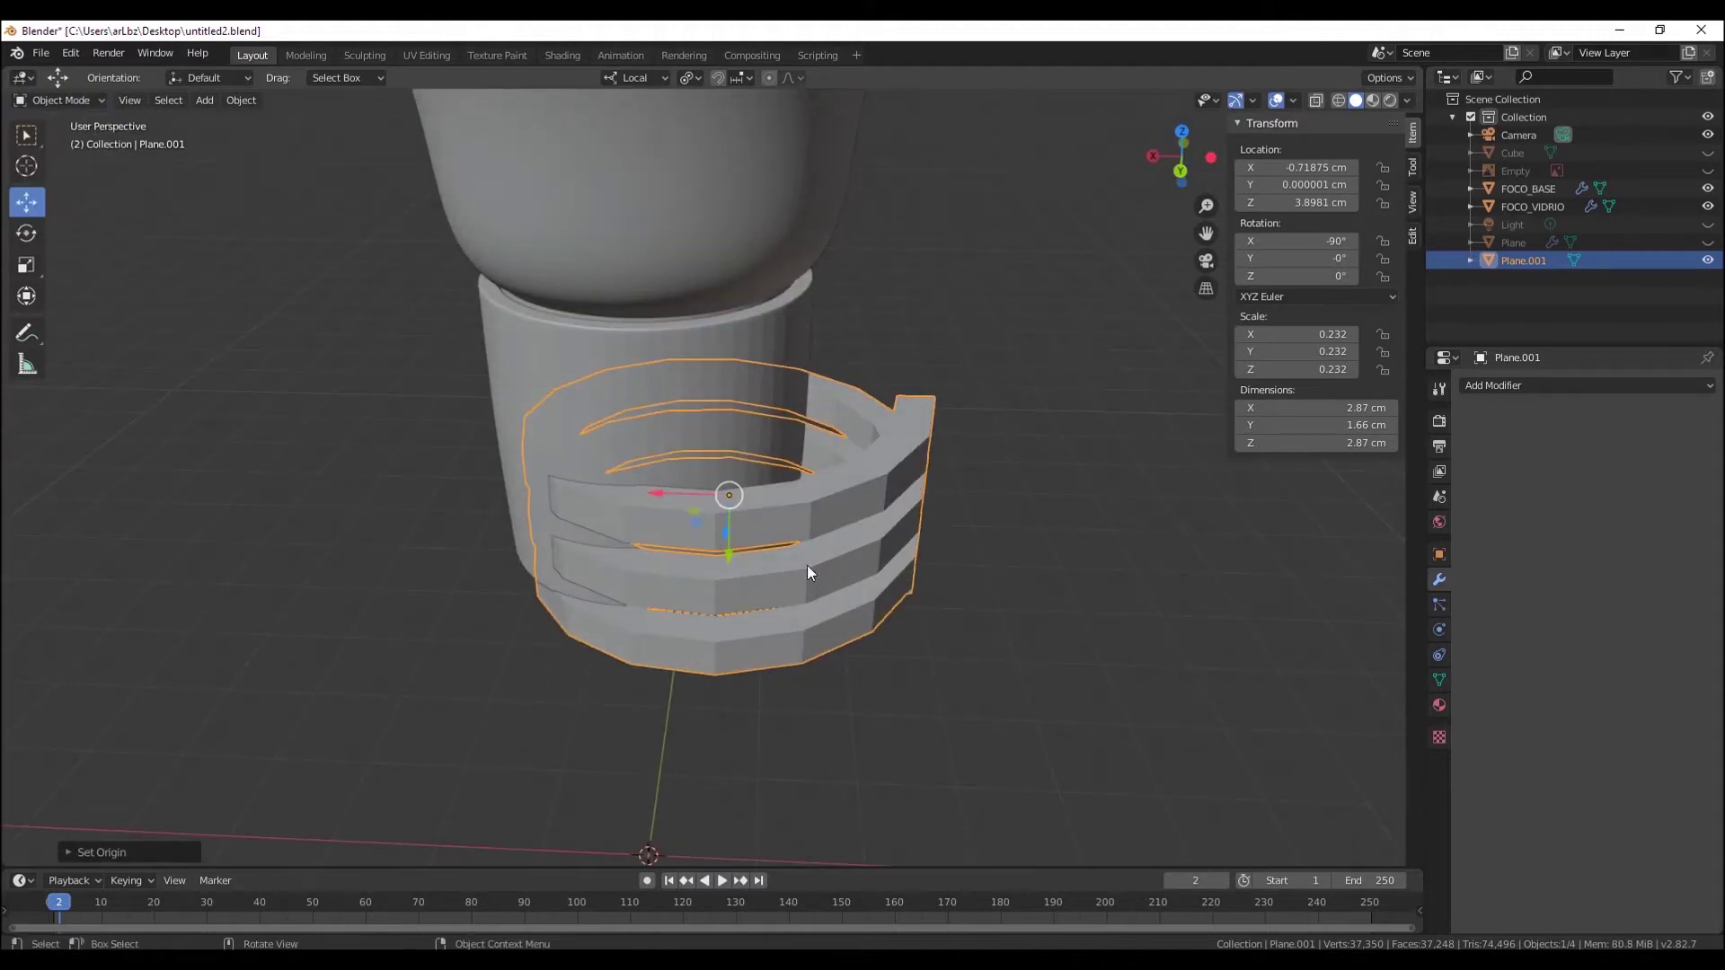
pyautogui.scroll(-3, 807, 564)
pyautogui.scroll(-2, 815, 536)
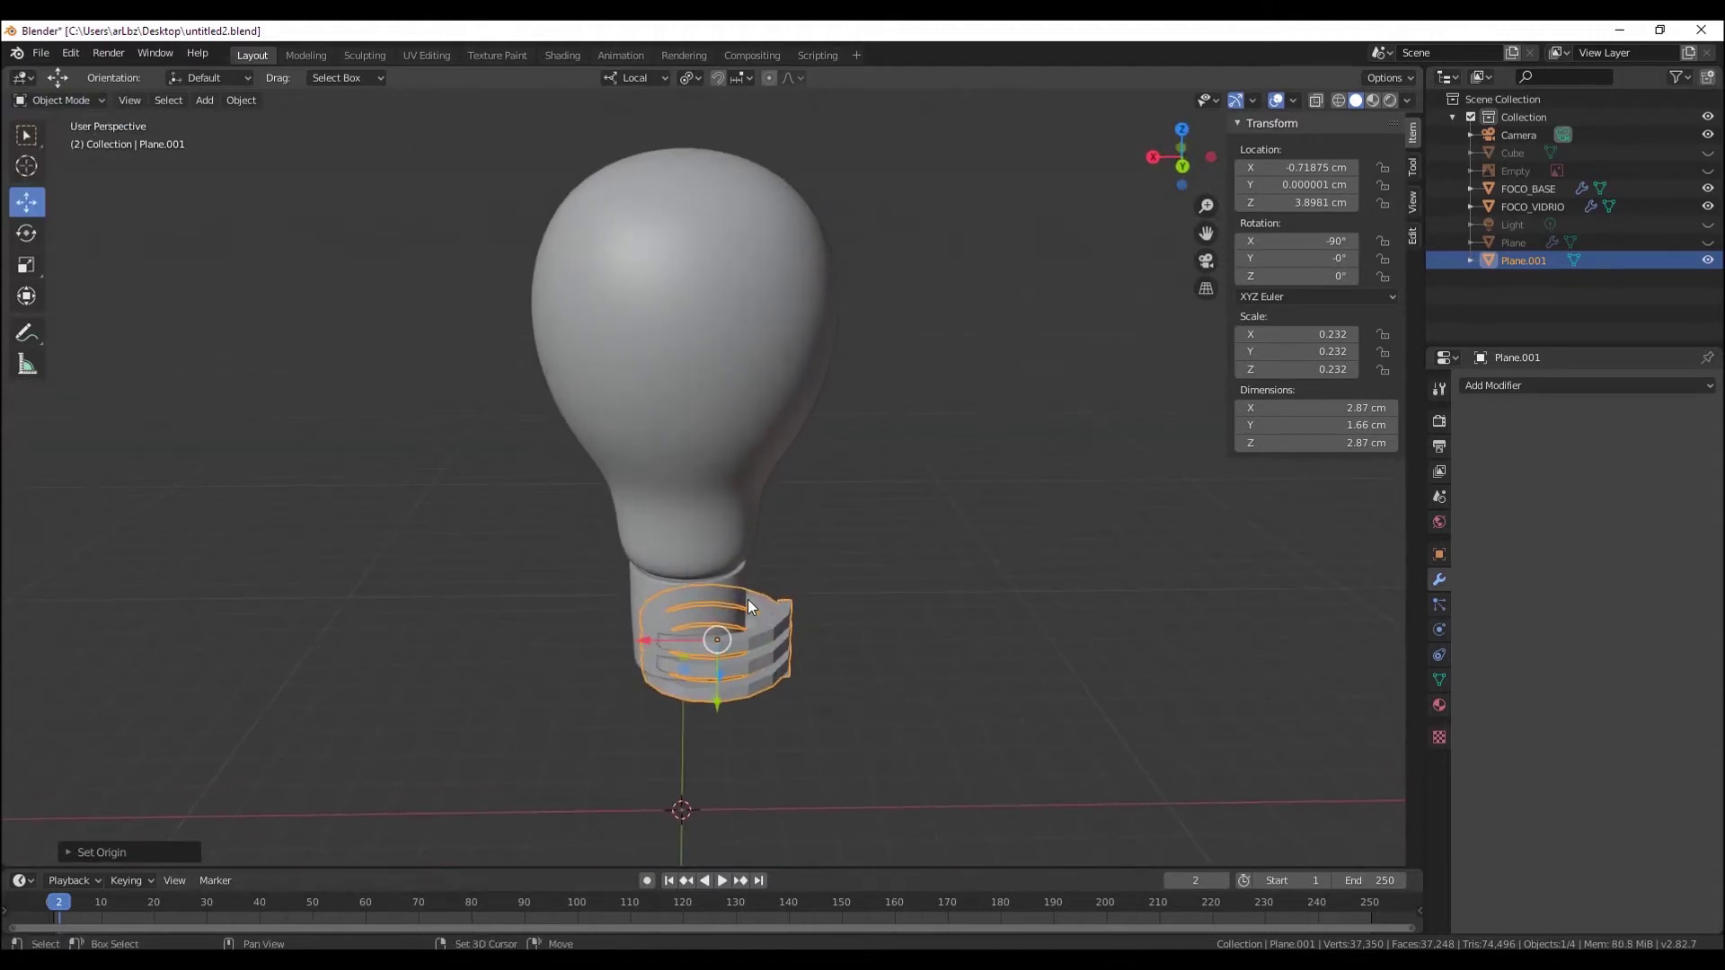
# - Align the thread centrally with the FOCO_BASE and FOCO_VIDRIO bulb objects
pyautogui.keyDown('shift'); pyautogui.click(749, 602); pyautogui.keyUp('shift')
pyautogui.keyDown('shift'); pyautogui.click(738, 510); pyautogui.keyUp('shift')
pyautogui.press('F3')
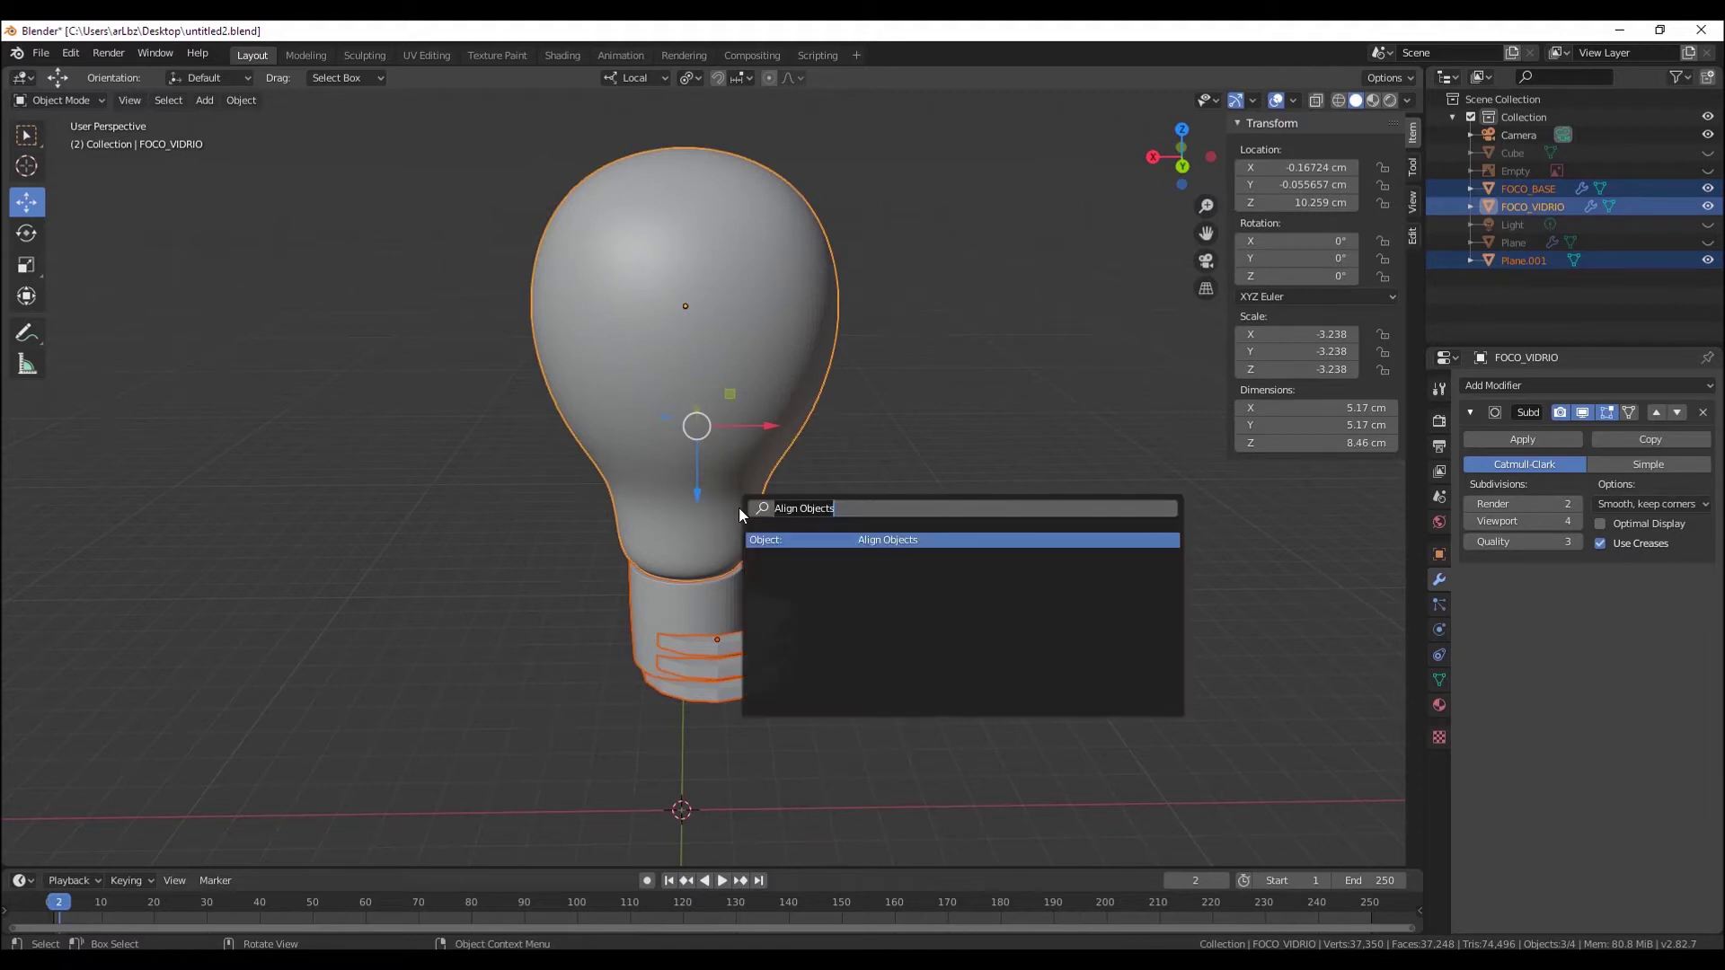
pyautogui.press('Return')
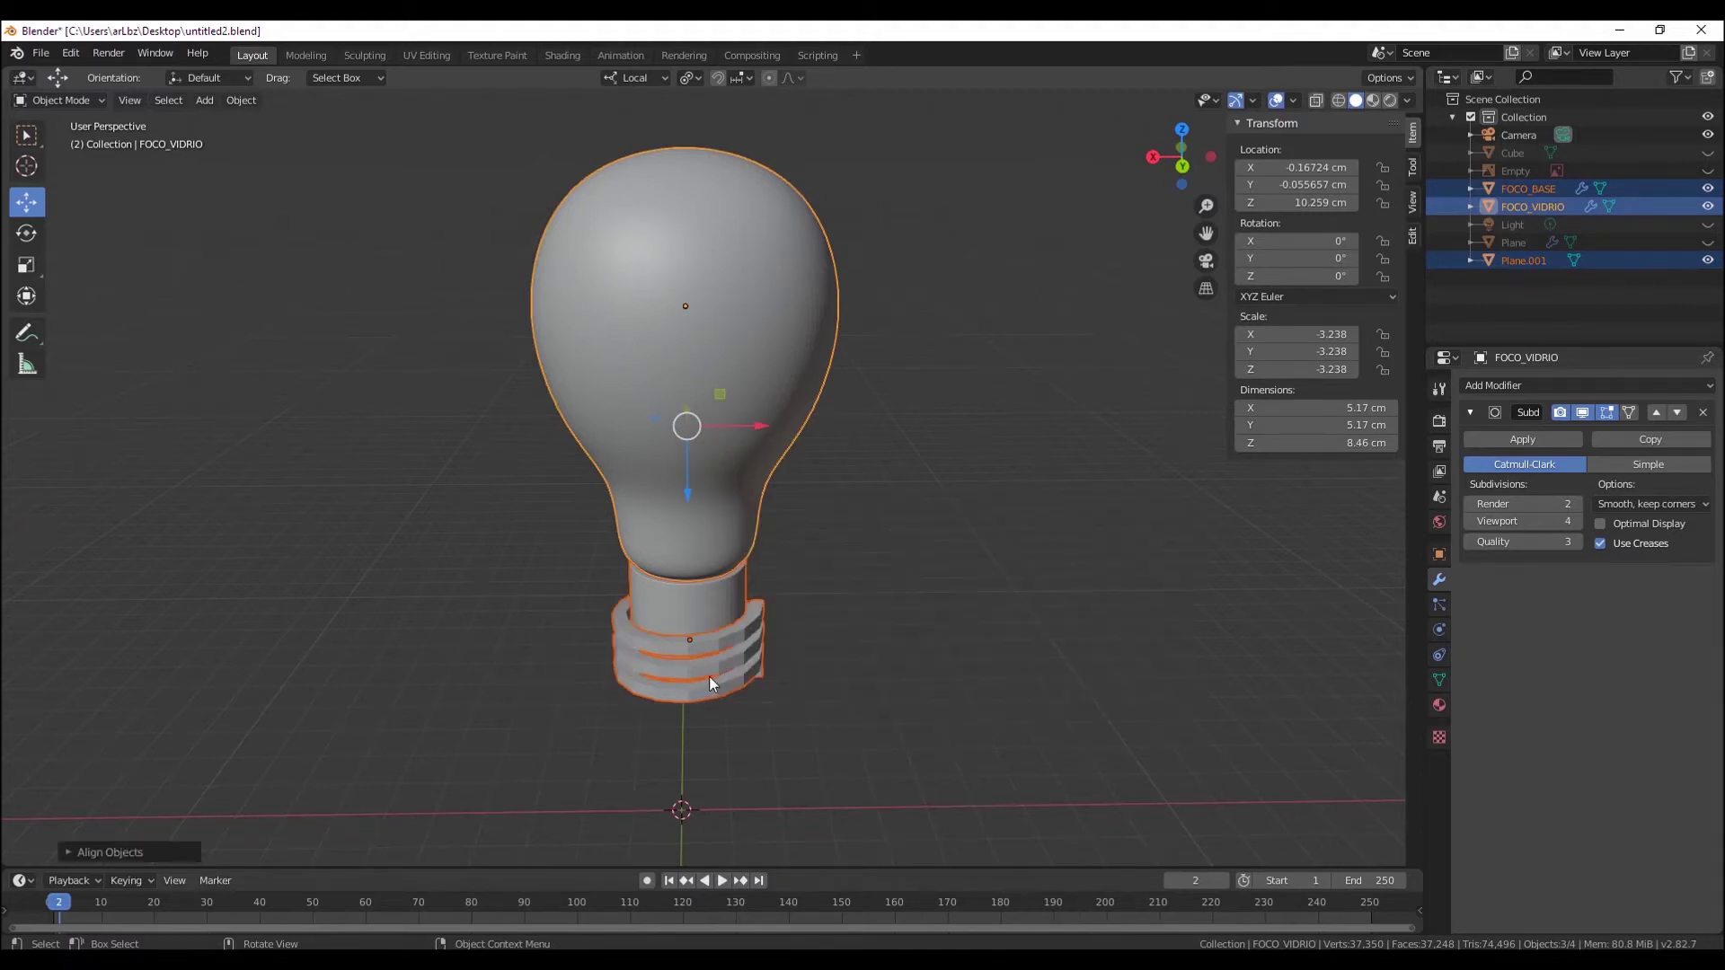
pyautogui.moveTo(709, 676)
pyautogui.mouseDown(button='middle')
pyautogui.moveTo(757, 692)
pyautogui.moveTo(947, 594)
pyautogui.moveTo(804, 639)
pyautogui.mouseUp(button='middle')
pyautogui.scroll(4, 828, 692)
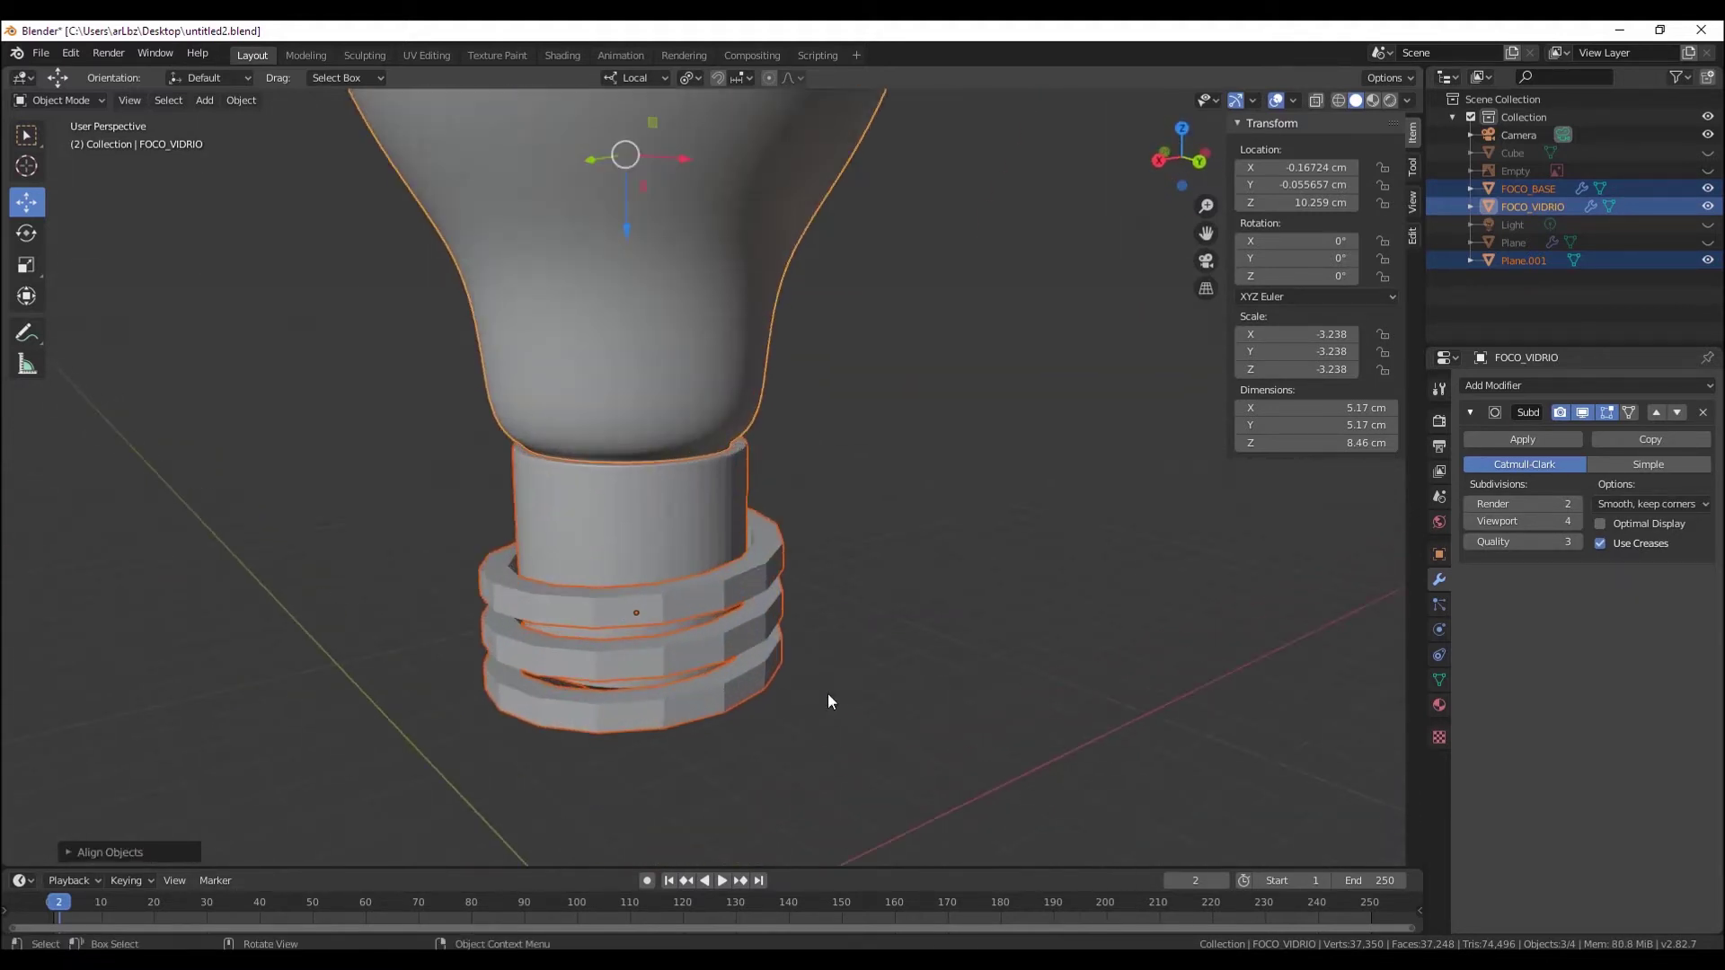
# - Raise the thread ring slightly along its local Y axis
pyautogui.click(828, 694)
pyautogui.click(778, 585)
pyautogui.press('g')
pyautogui.press('y')
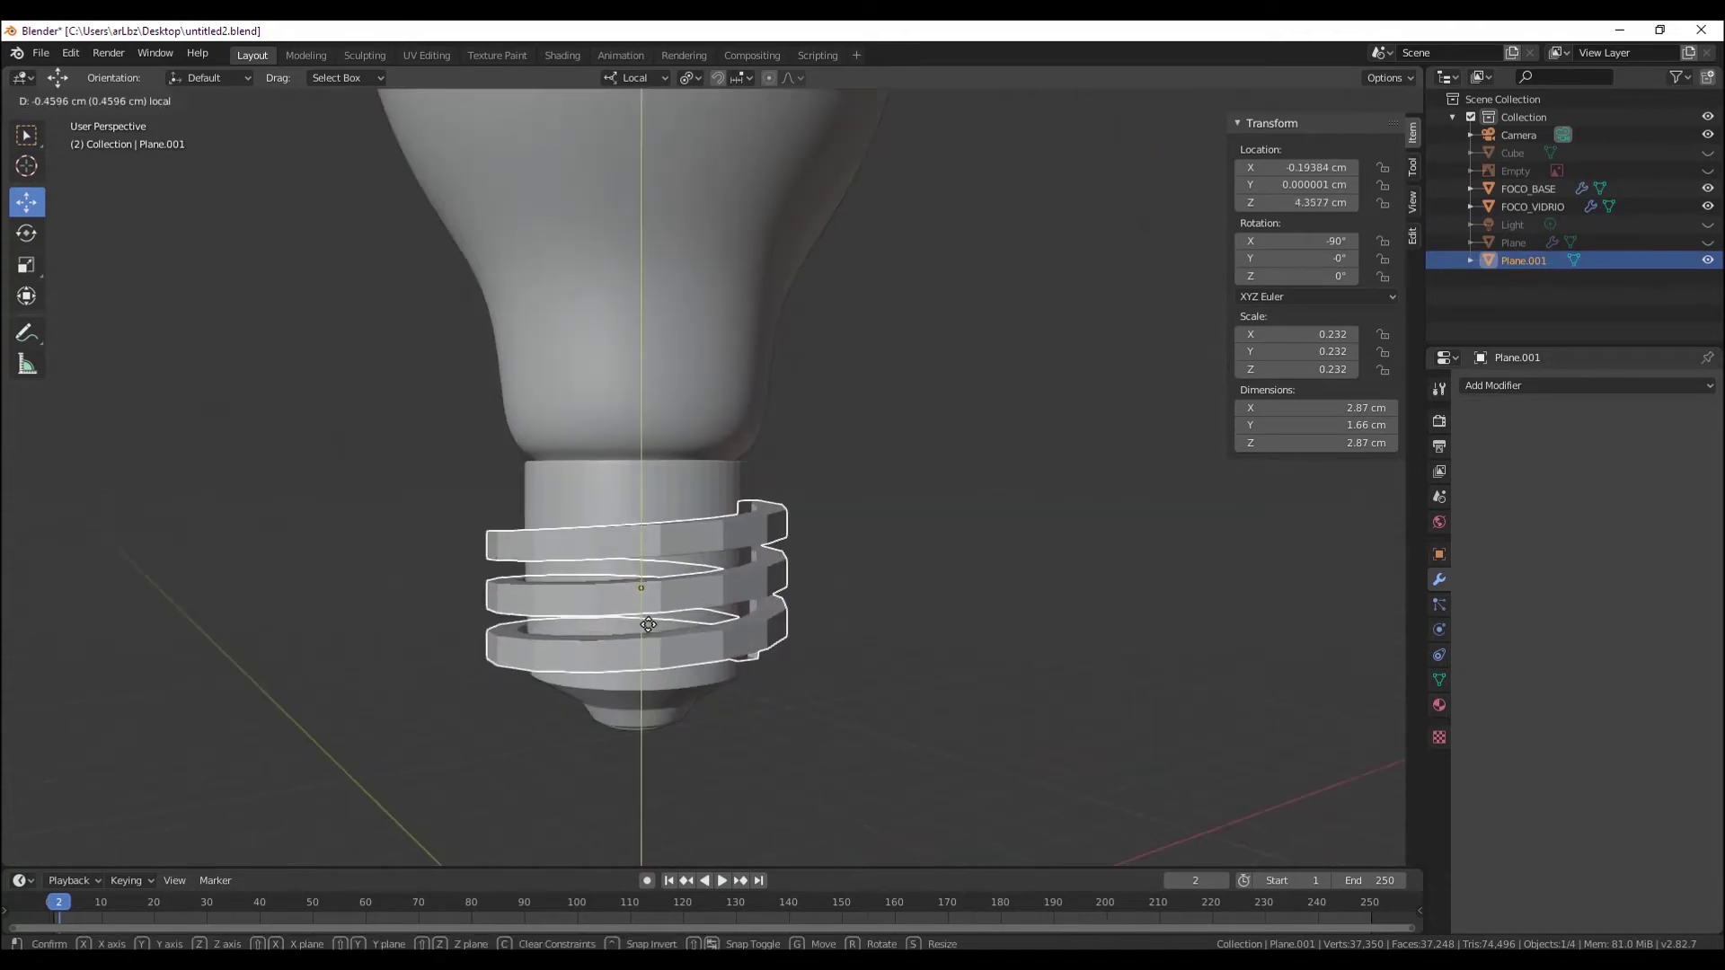
pyautogui.click(768, 643)
pyautogui.moveTo(769, 643)
pyautogui.mouseDown(button='middle')
pyautogui.moveTo(763, 449)
pyautogui.moveTo(731, 406)
pyautogui.moveTo(691, 698)
pyautogui.moveTo(806, 530)
pyautogui.moveTo(740, 559)
pyautogui.moveTo(751, 739)
pyautogui.moveTo(844, 640)
pyautogui.moveTo(930, 503)
pyautogui.moveTo(836, 519)
pyautogui.mouseUp(button='middle')
# - Scale the thread ring down to 0.199 so it fits the bulb's base
pyautogui.press('s')
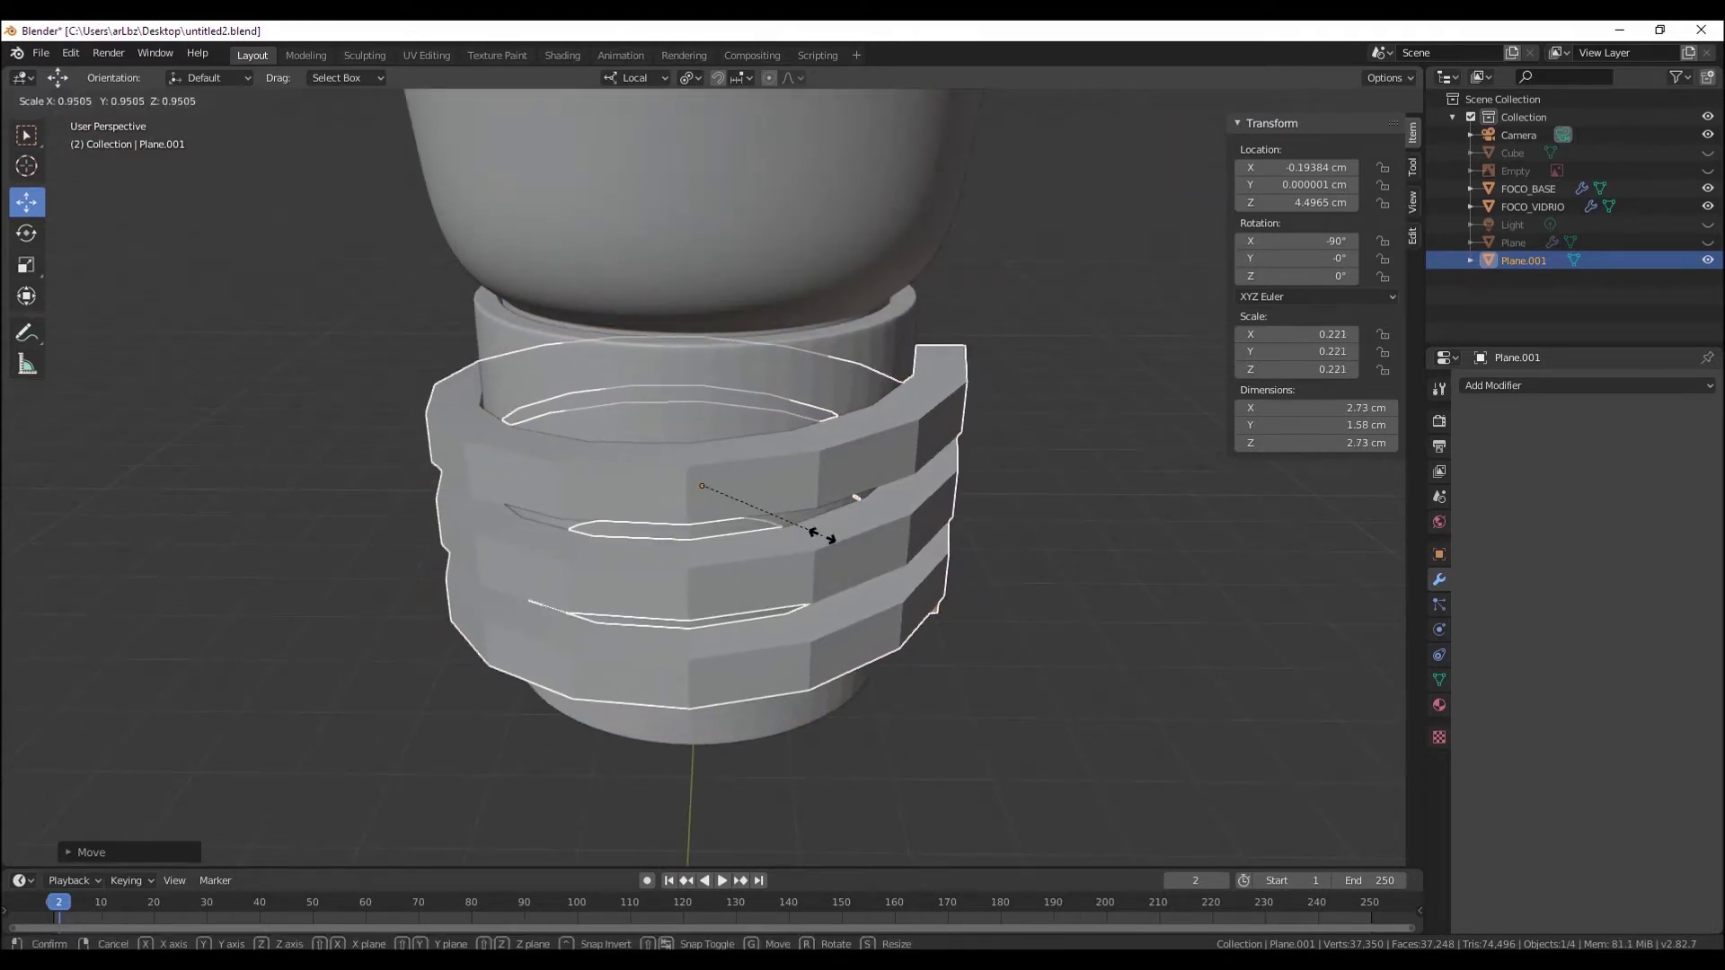
pyautogui.click(796, 563)
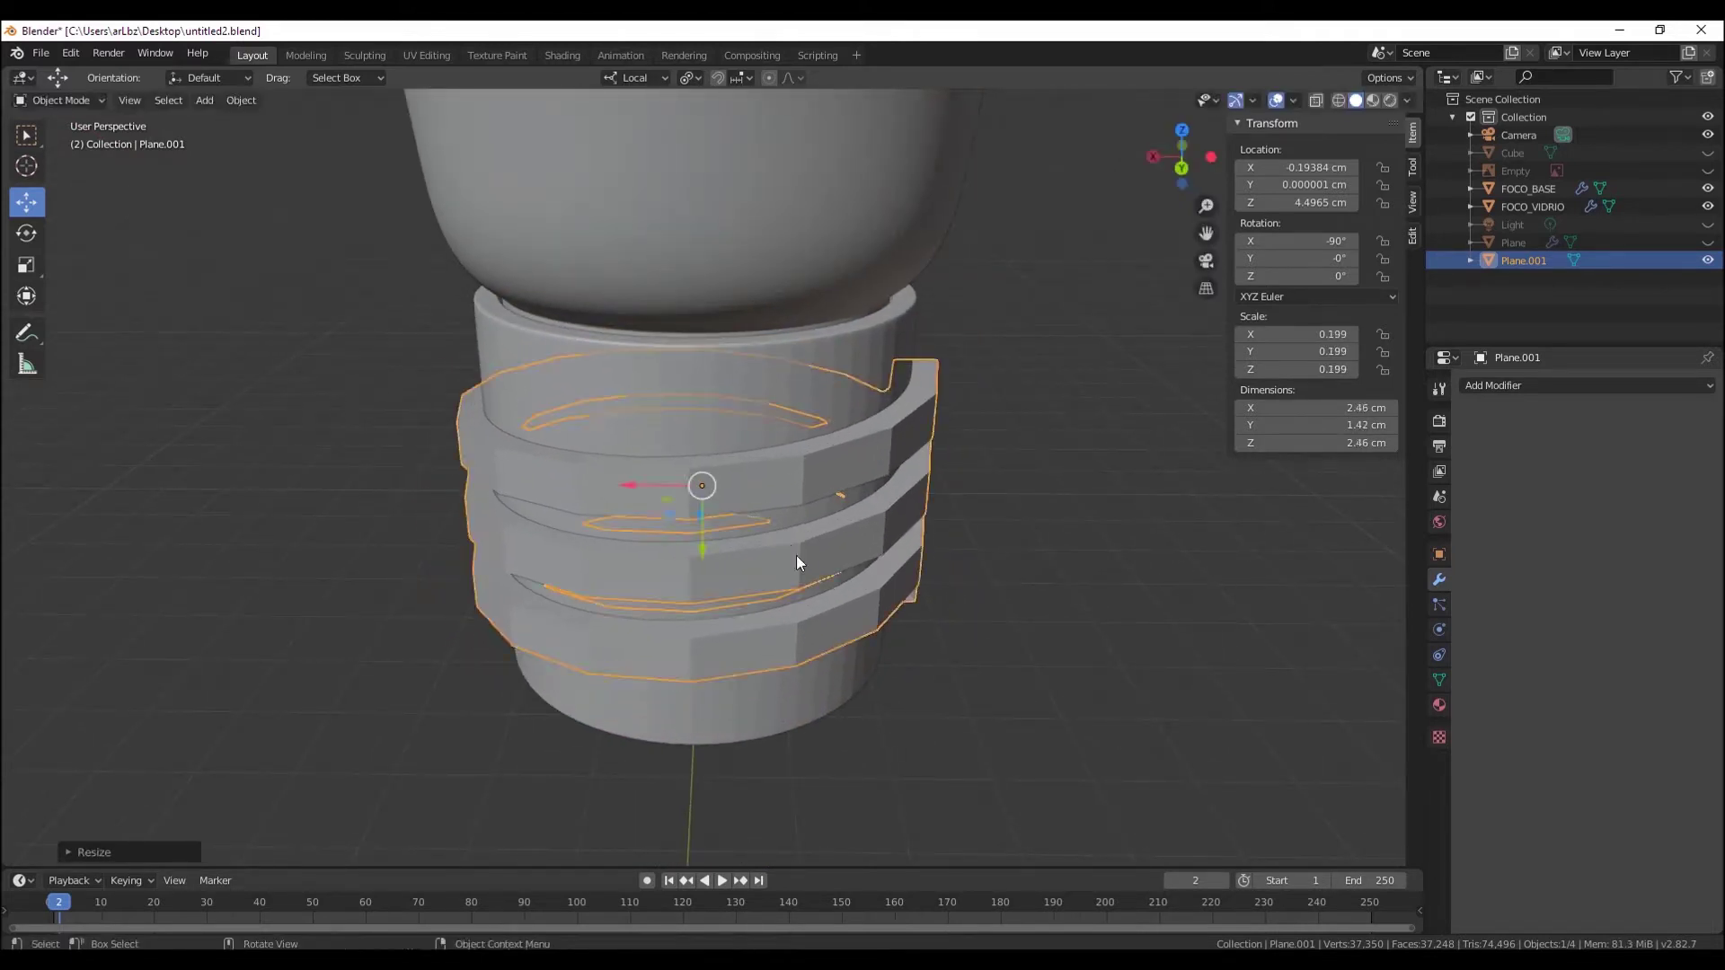
pyautogui.moveTo(796, 563)
pyautogui.mouseDown(button='middle')
pyautogui.moveTo(958, 600)
pyautogui.moveTo(537, 602)
pyautogui.moveTo(687, 631)
pyautogui.moveTo(834, 595)
pyautogui.moveTo(1060, 580)
pyautogui.moveTo(1178, 612)
pyautogui.mouseUp(button='middle')
pyautogui.click(638, 597)
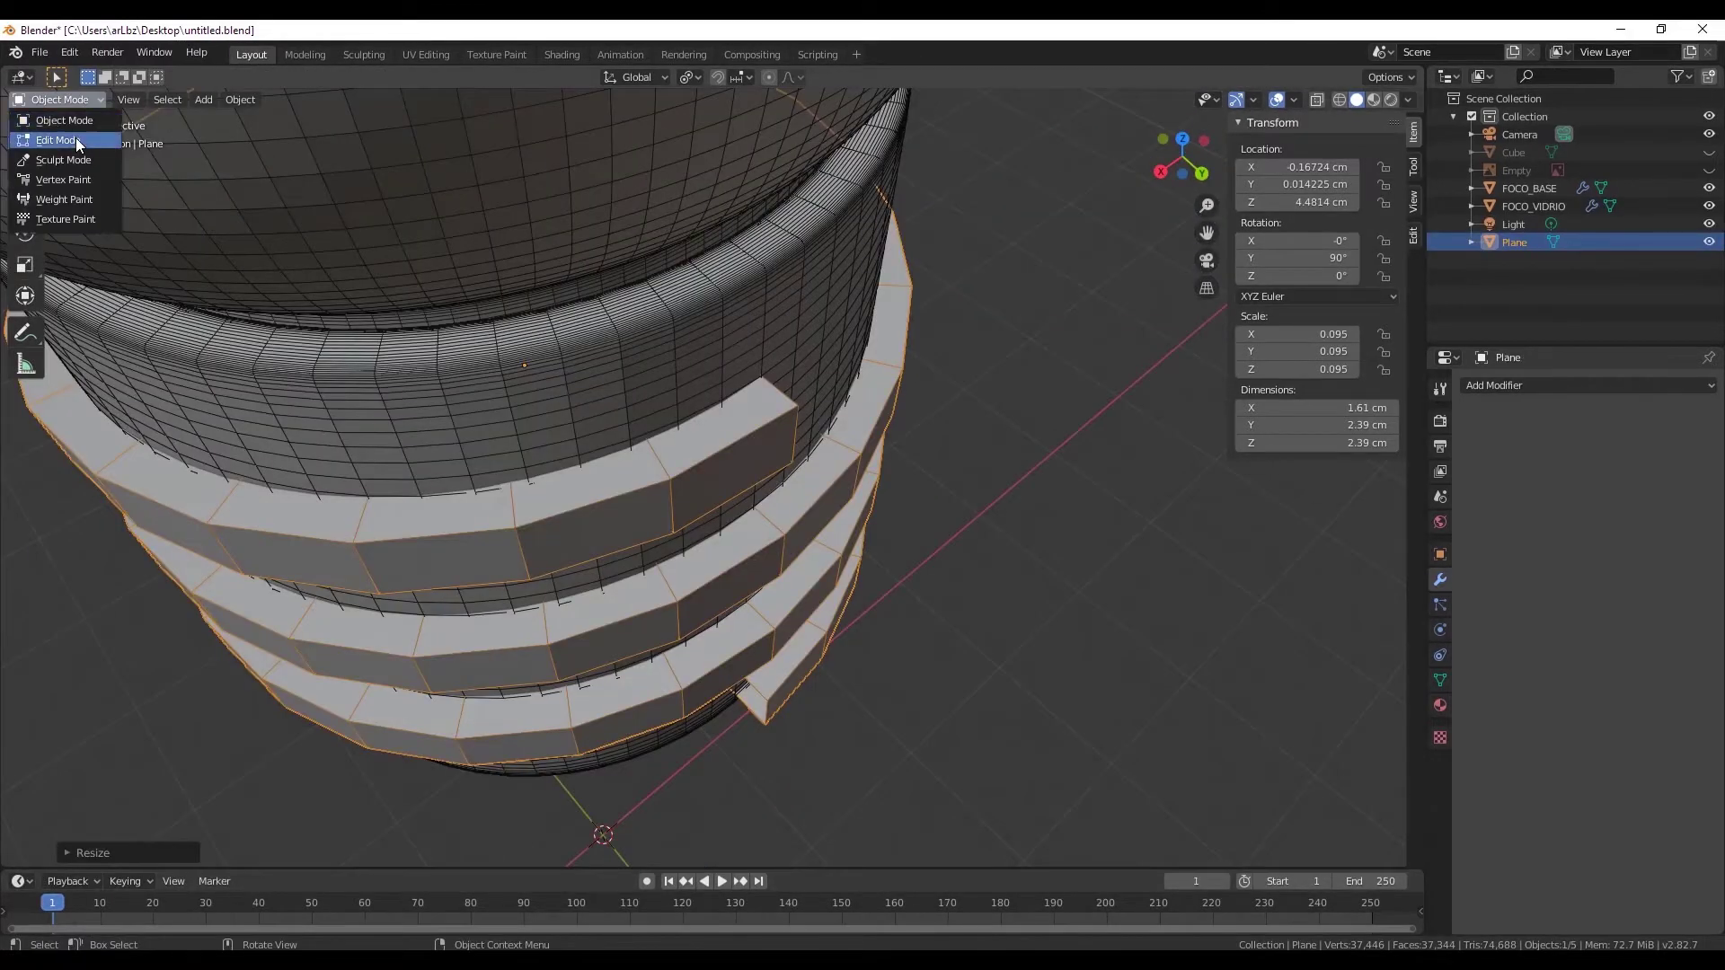
# - In edge select mode, hide the bulb objects and pull the thread's end edge along Y
pyautogui.click(56, 140)
pyautogui.click(139, 100)
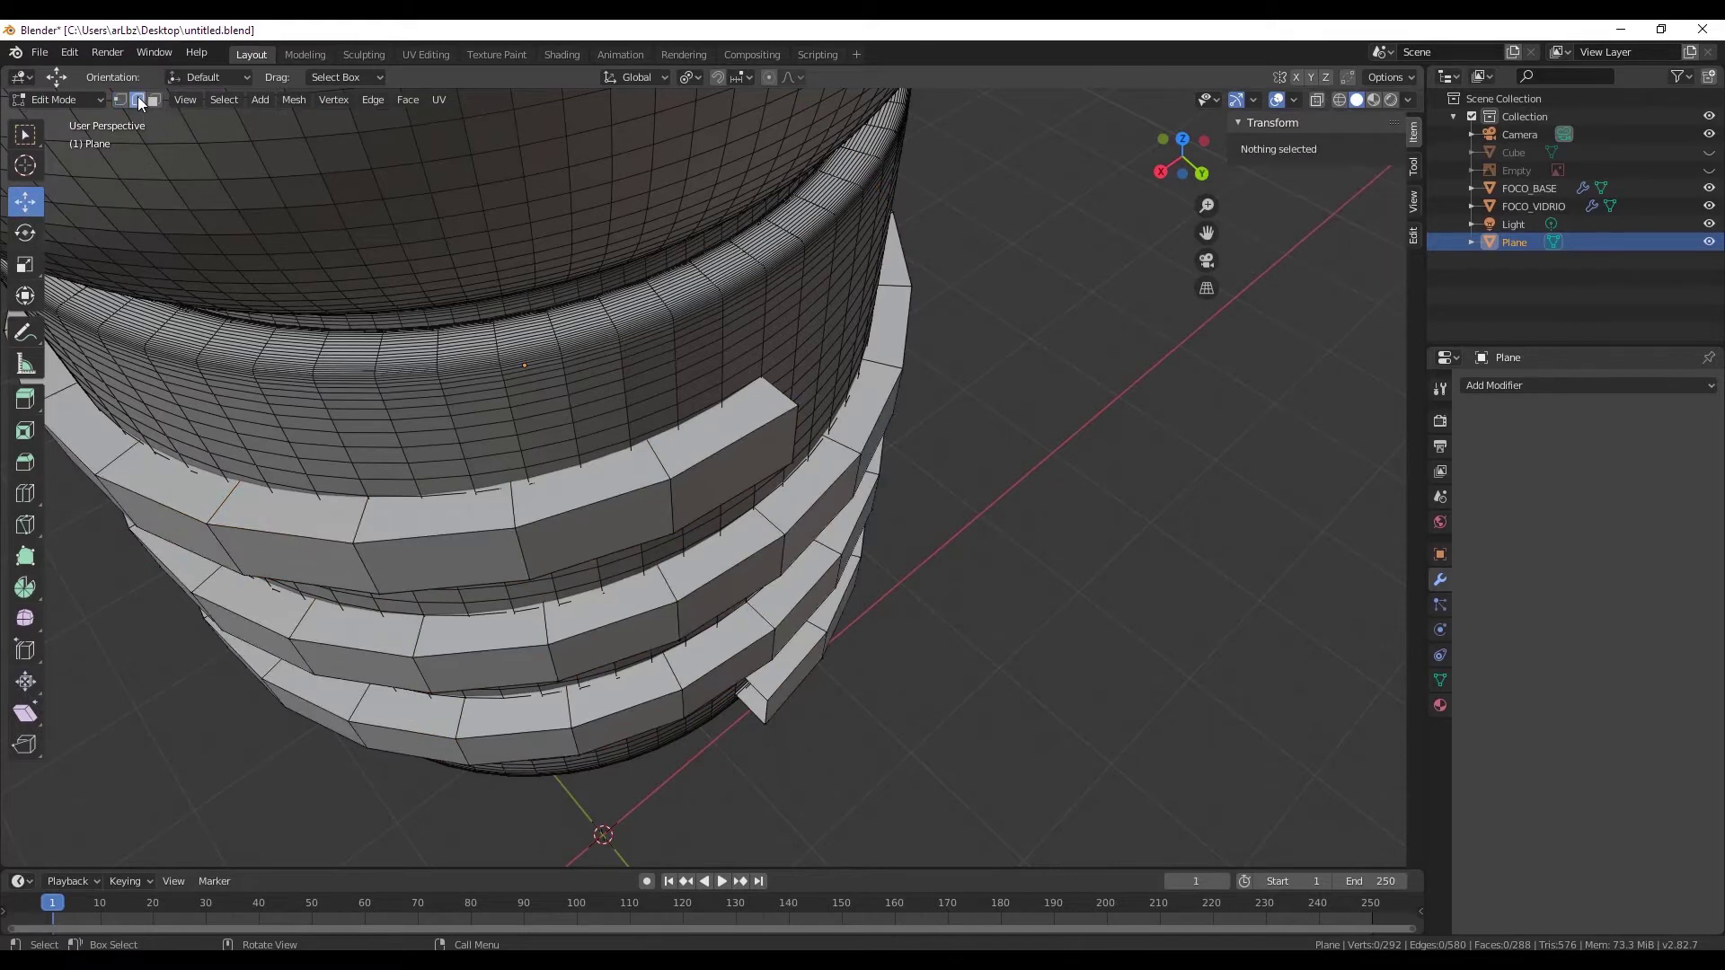
pyautogui.click(794, 433)
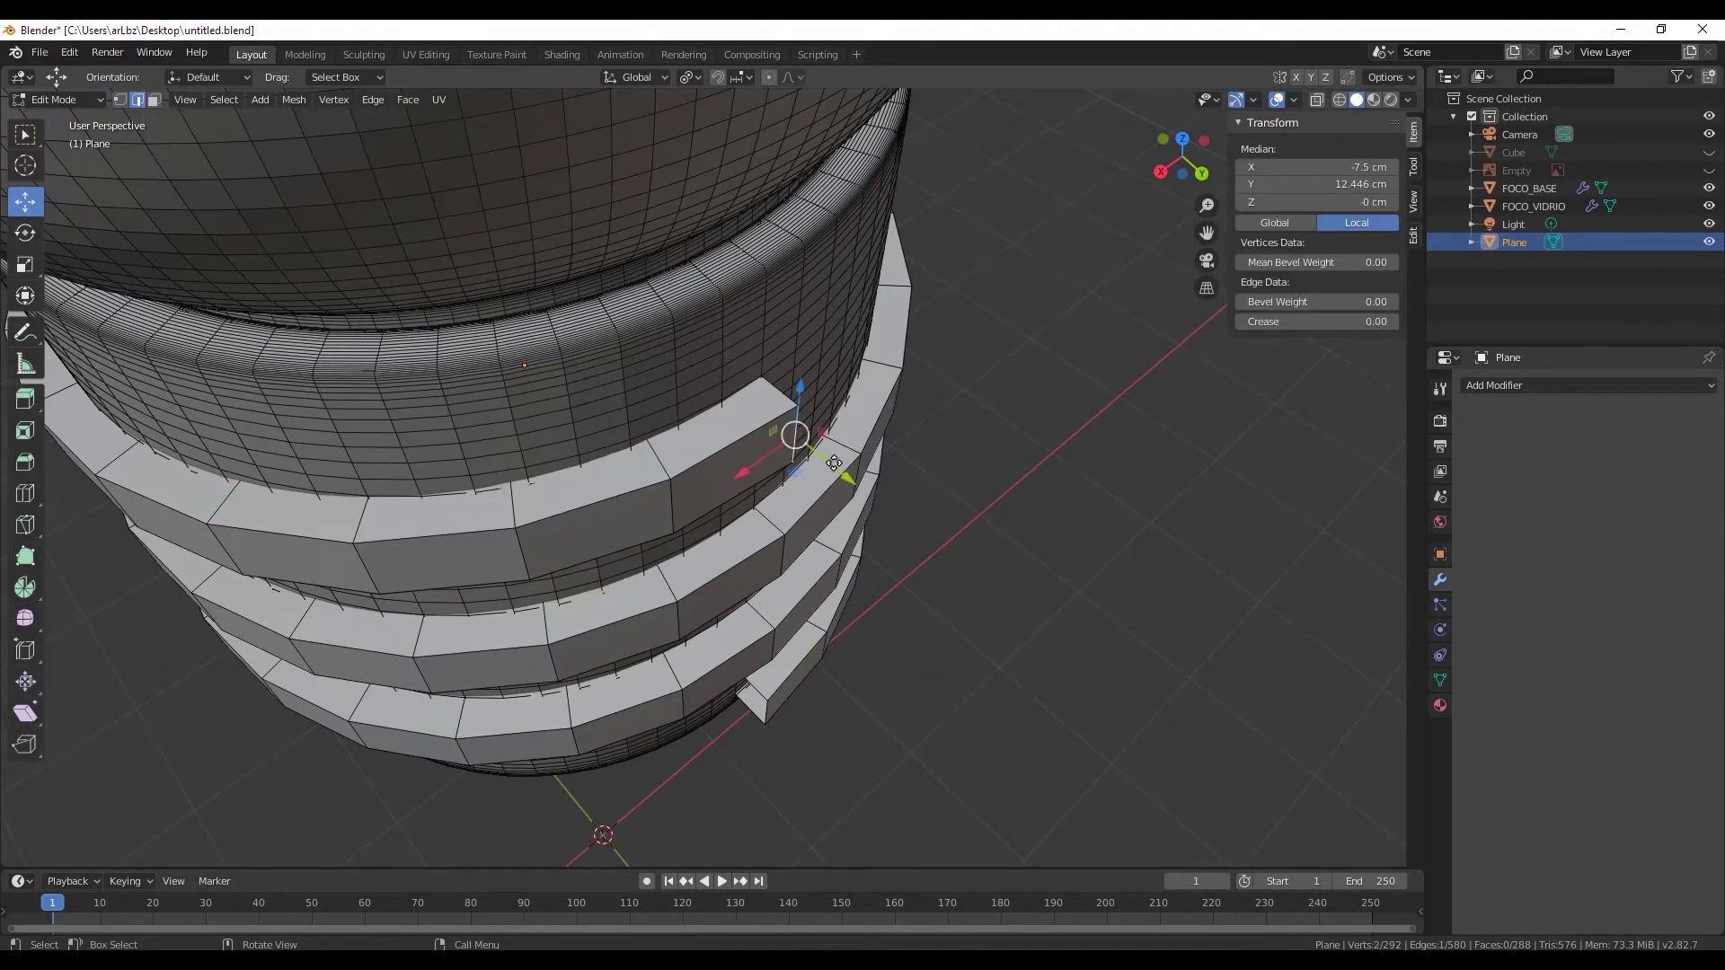
pyautogui.moveTo(834, 462); pyautogui.dragTo(1033, 431, button='middle')
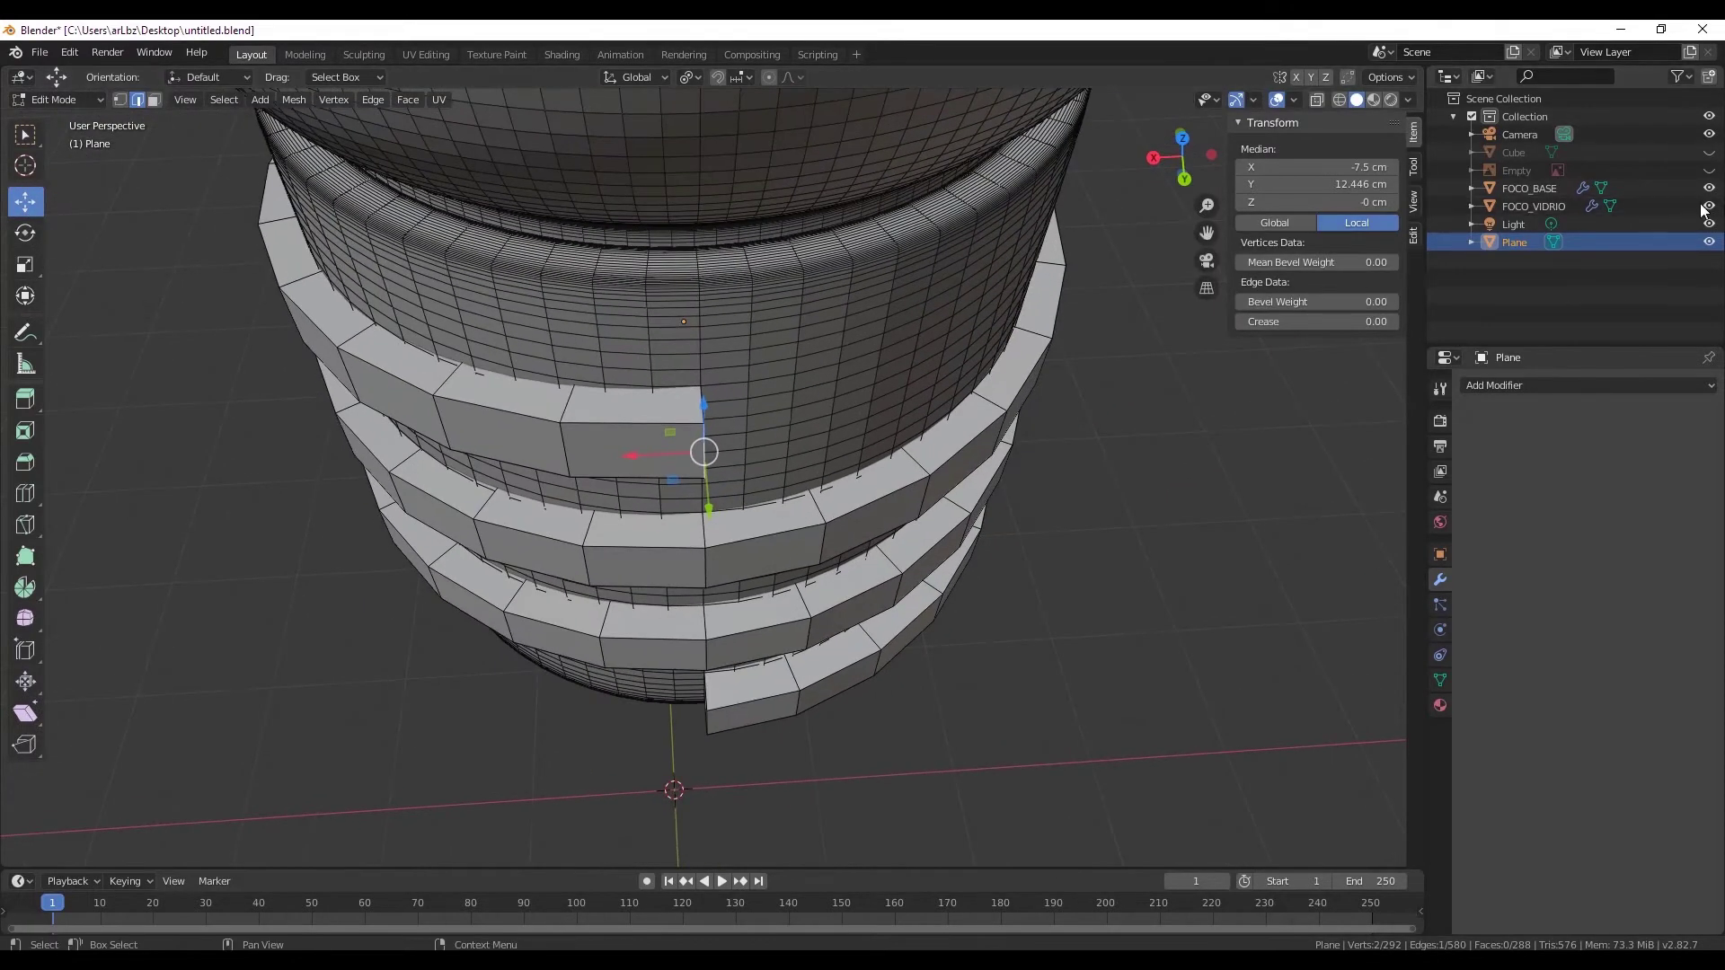
pyautogui.moveTo(1709, 208); pyautogui.dragTo(1709, 188)
pyautogui.moveTo(898, 449)
pyautogui.mouseDown(button='middle')
pyautogui.moveTo(628, 447)
pyautogui.moveTo(640, 425)
pyautogui.mouseUp(button='middle')
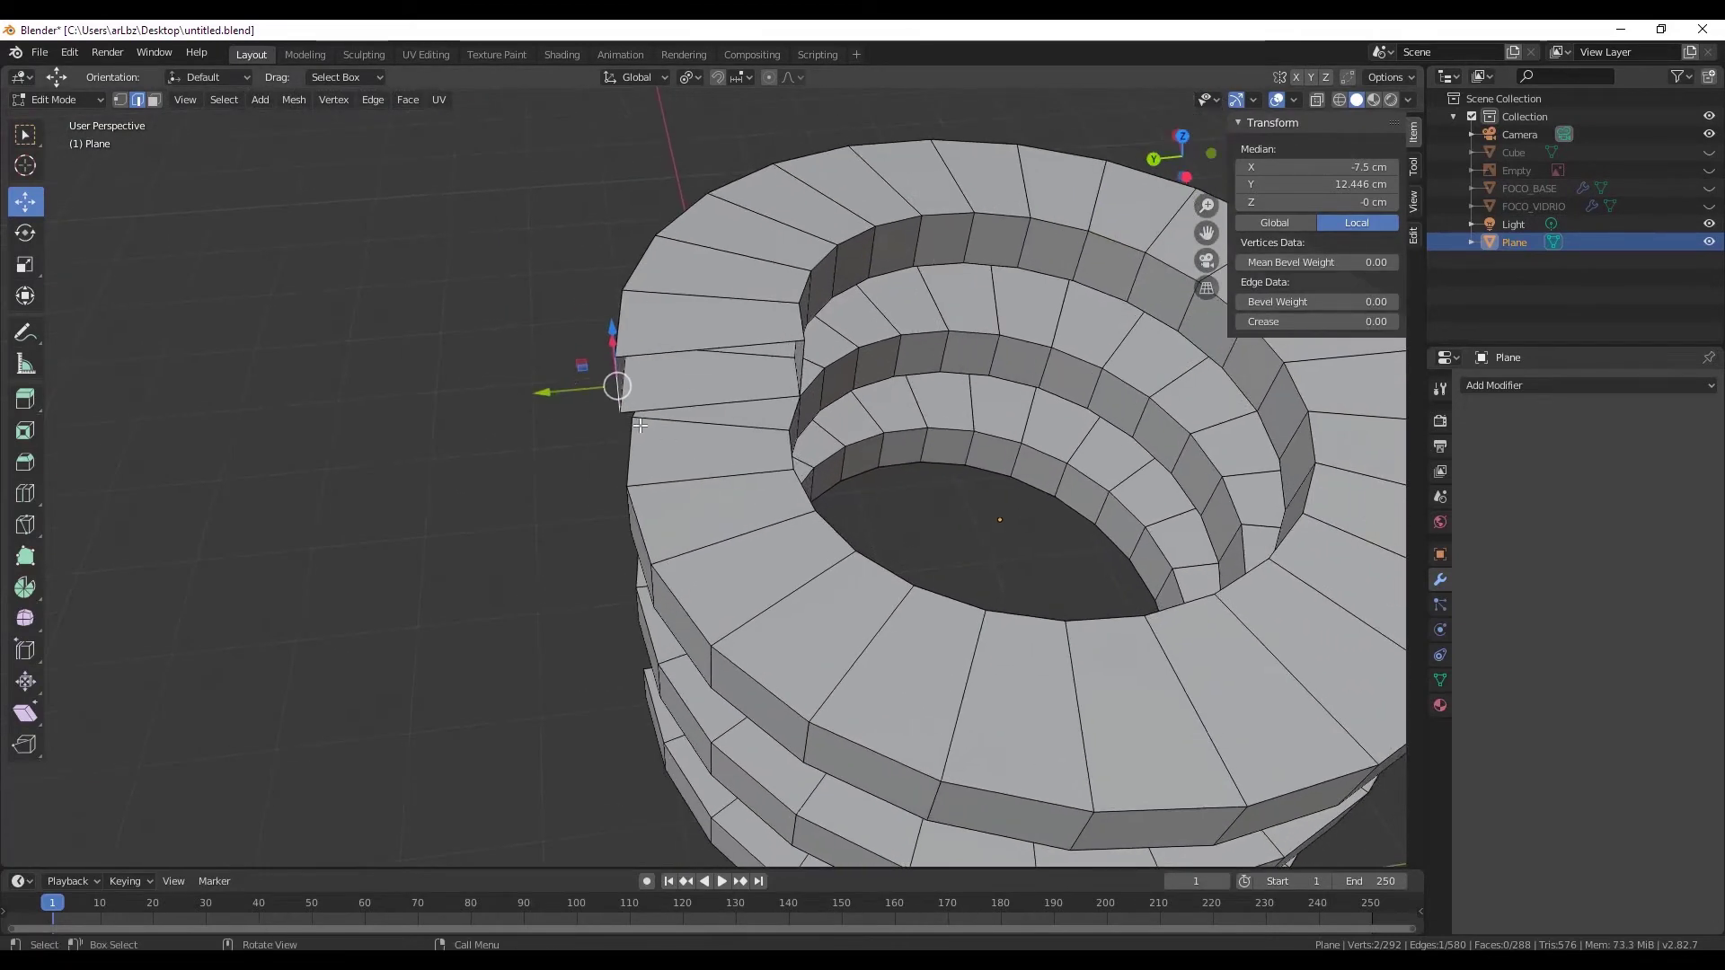
pyautogui.moveTo(566, 386)
pyautogui.mouseDown()
pyautogui.moveTo(660, 404)
pyautogui.moveTo(782, 463)
pyautogui.mouseUp()
# - Show FOCO_VIDRIO again and toggle X-ray to check the spiral end through the base
pyautogui.click(1708, 205)
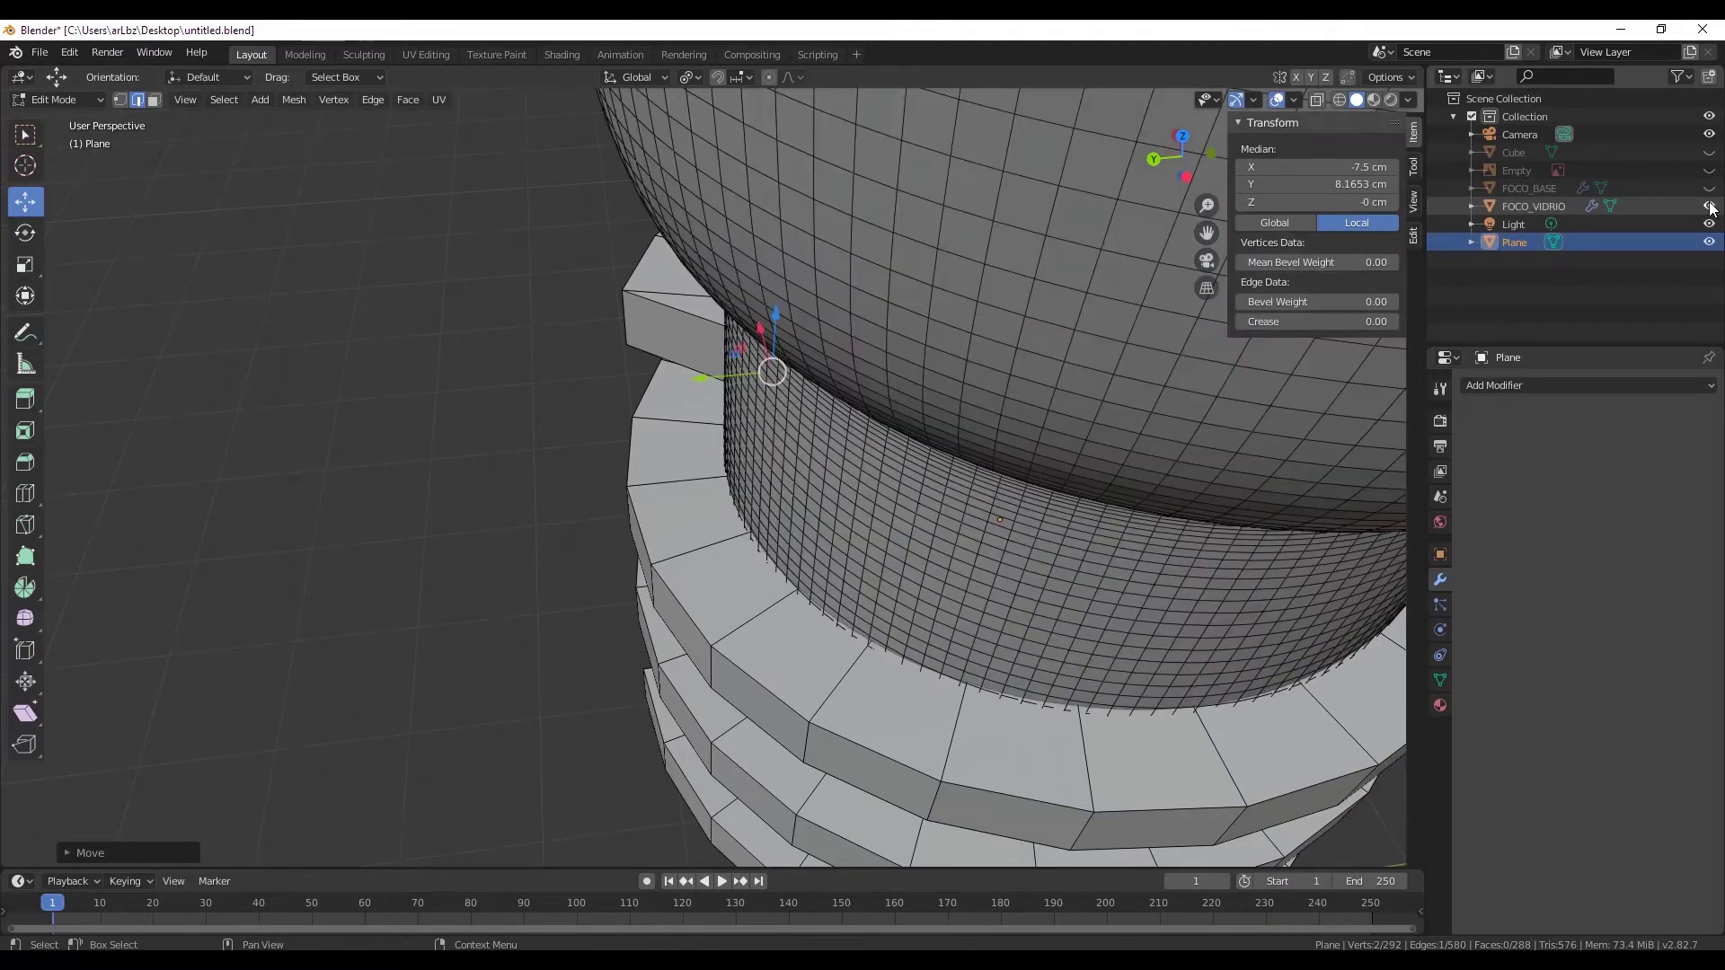
pyautogui.moveTo(719, 431); pyautogui.dragTo(650, 446, button='middle')
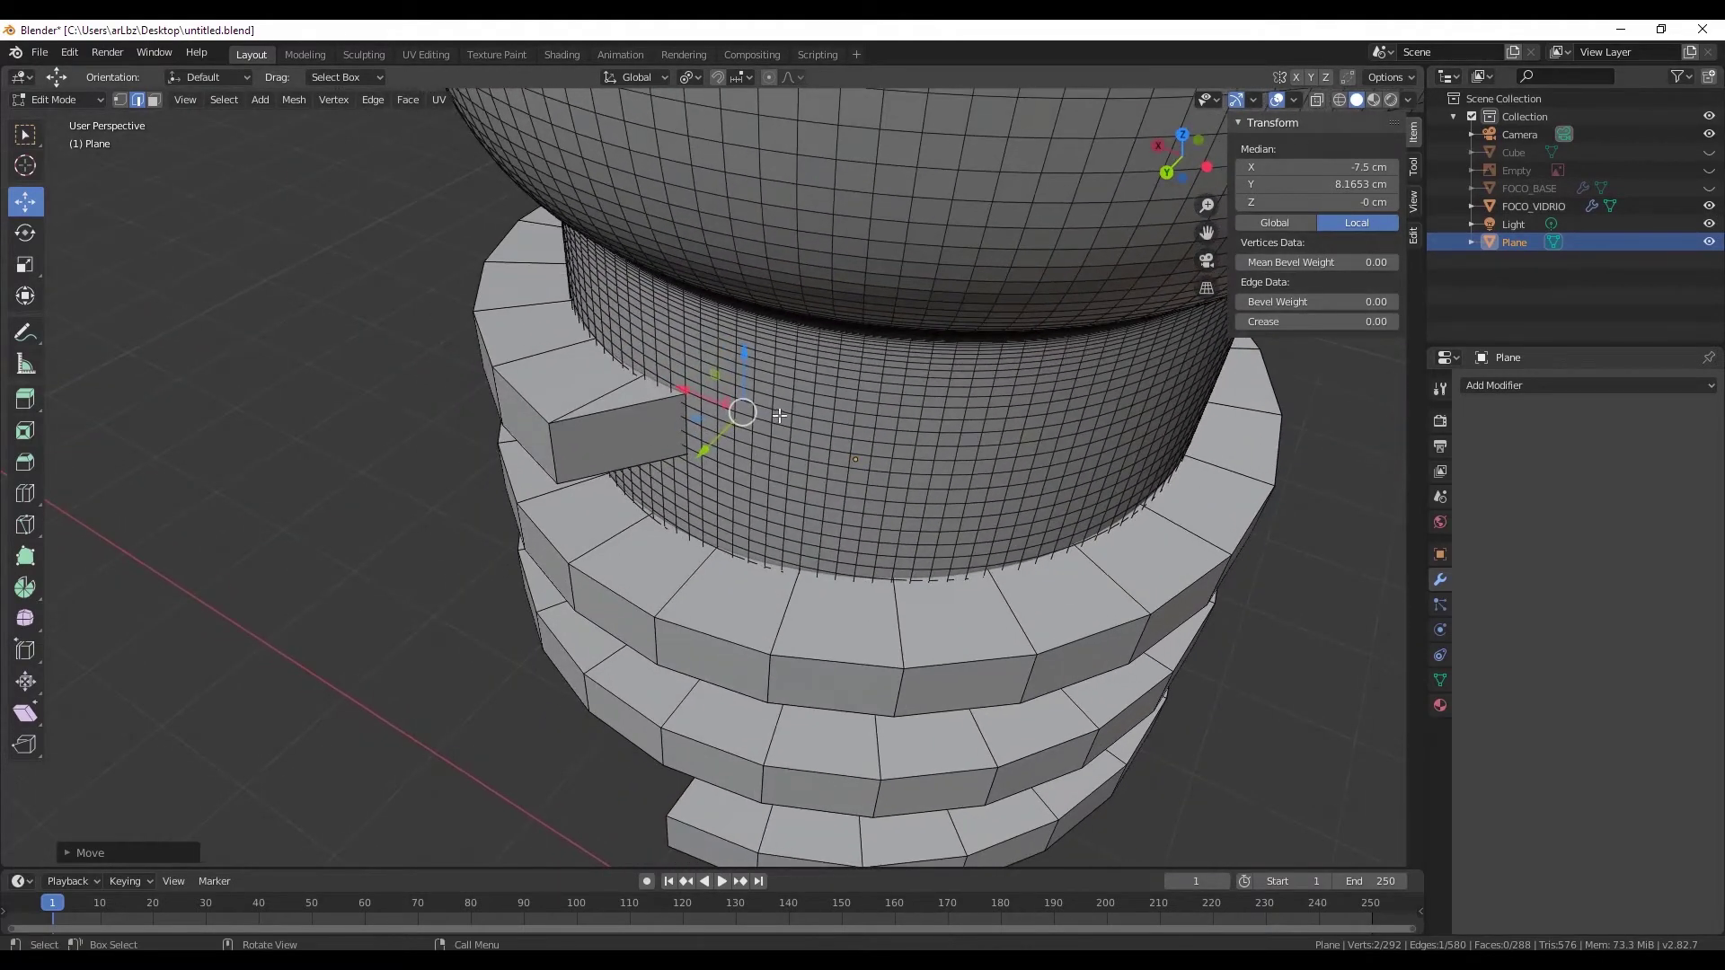
pyautogui.moveTo(779, 416)
pyautogui.mouseDown(button='middle')
pyautogui.moveTo(683, 353)
pyautogui.moveTo(1347, 127)
pyautogui.mouseUp(button='middle')
pyautogui.click(1319, 100)
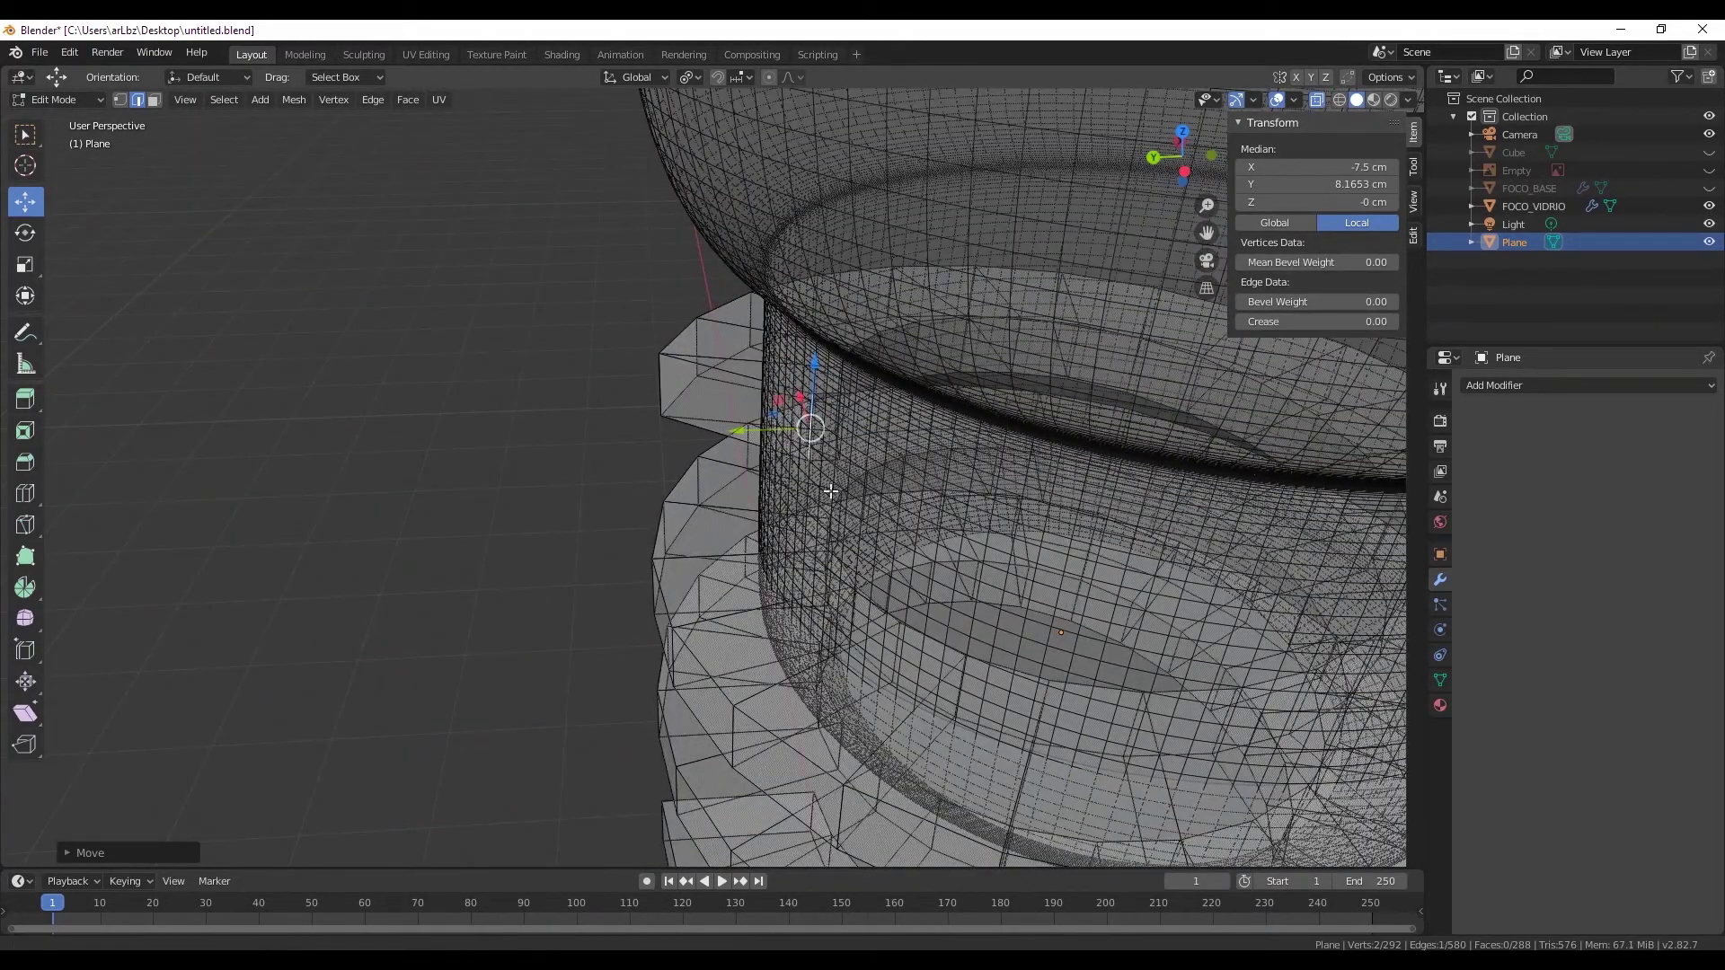
pyautogui.moveTo(809, 449)
pyautogui.mouseDown(button='middle')
pyautogui.moveTo(616, 539)
pyautogui.moveTo(988, 449)
pyautogui.moveTo(1673, 357)
pyautogui.mouseUp(button='middle')
pyautogui.click(1319, 101)
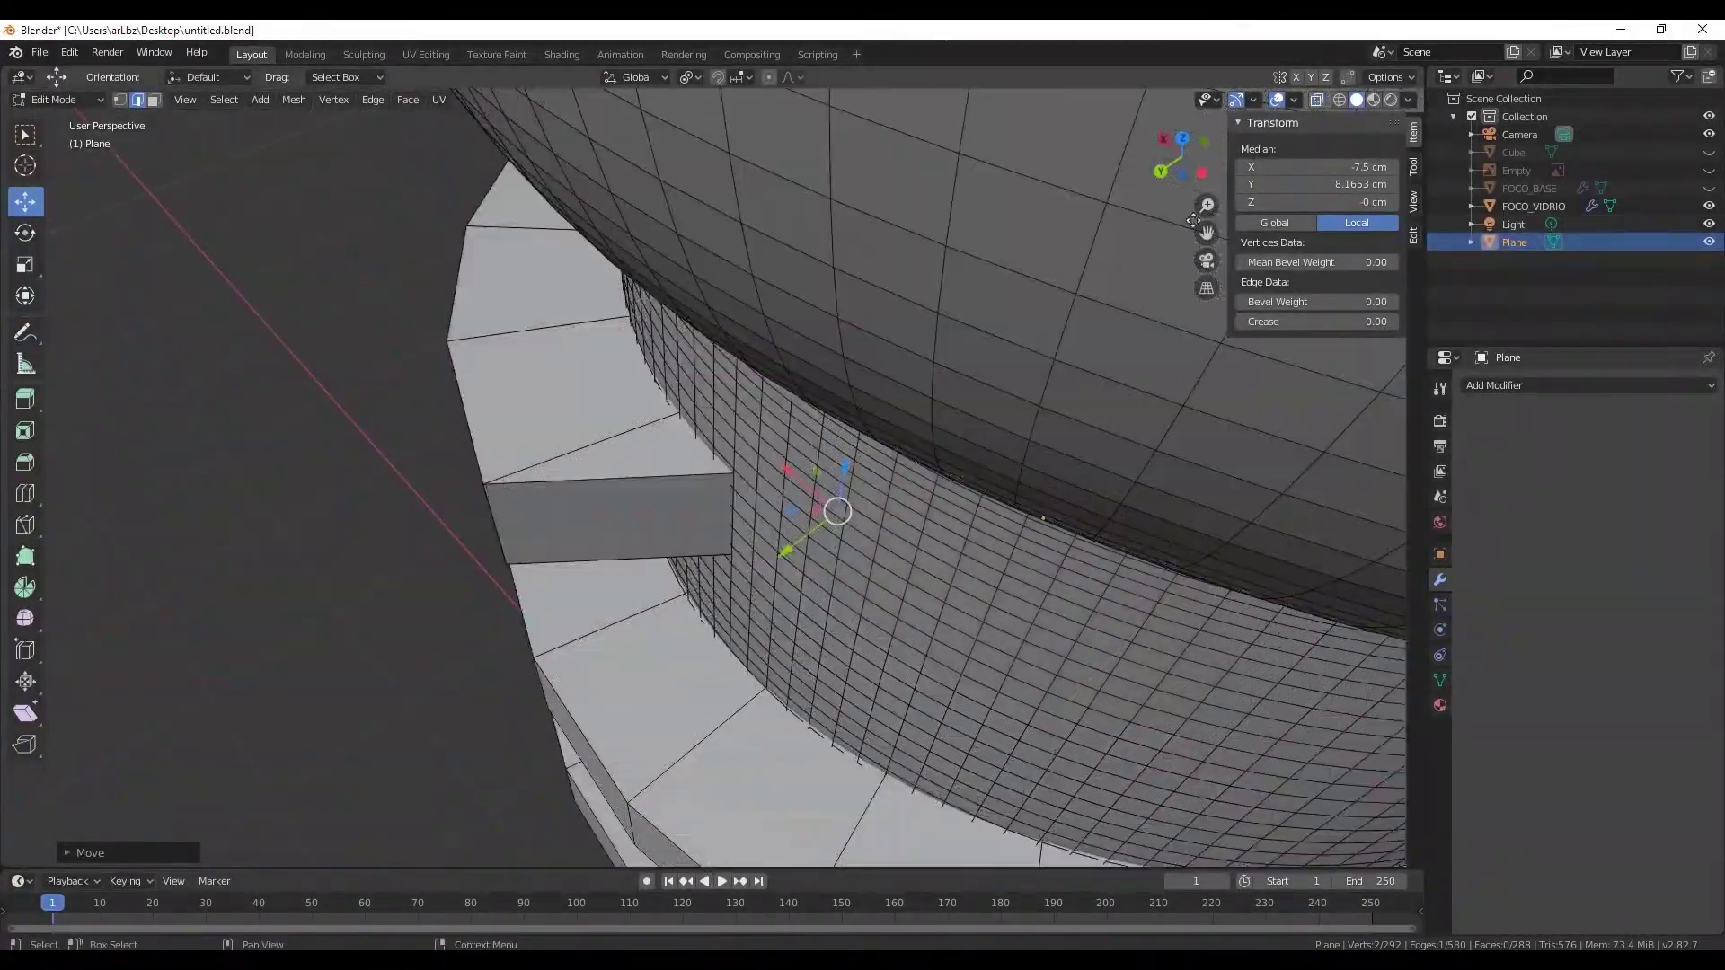
# - Slide the spiral's end face inward along Y toward the neck cylinder
pyautogui.moveTo(464, 556); pyautogui.dragTo(611, 503)
pyautogui.moveTo(611, 503)
pyautogui.mouseDown(button='middle')
pyautogui.moveTo(628, 529)
pyautogui.moveTo(562, 519)
pyautogui.mouseUp(button='middle')
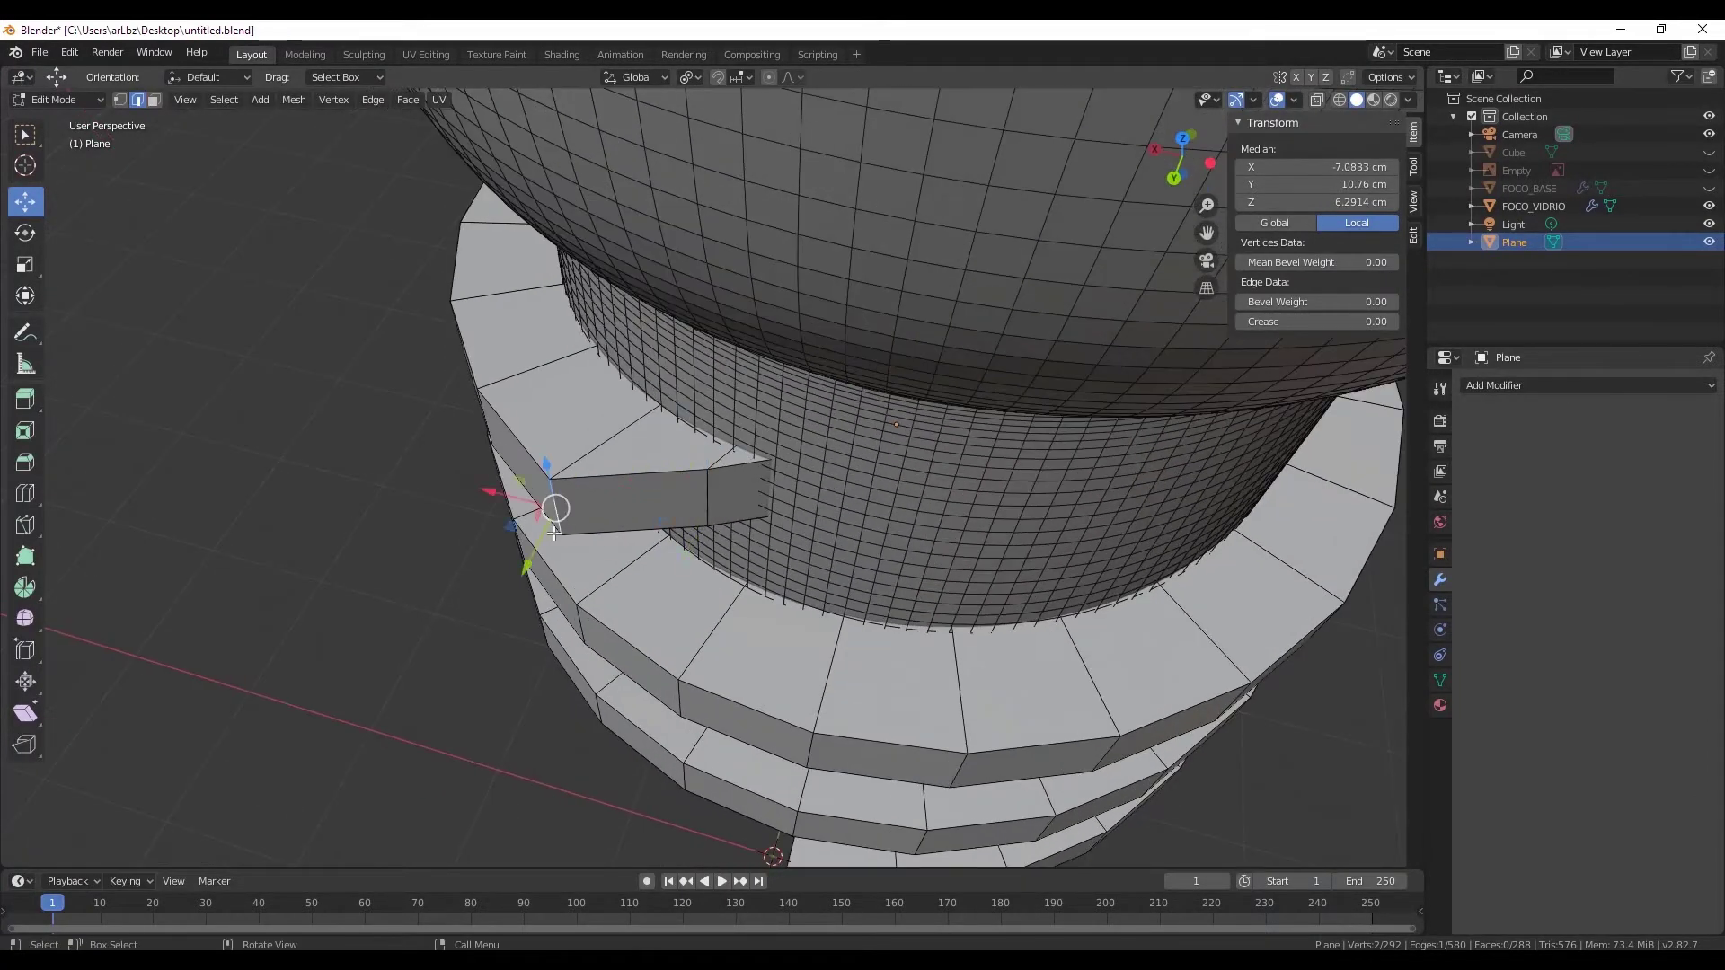
pyautogui.moveTo(554, 533)
pyautogui.mouseDown()
pyautogui.moveTo(699, 481)
pyautogui.moveTo(707, 505)
pyautogui.mouseUp()
pyautogui.moveTo(707, 505); pyautogui.dragTo(524, 471, button='middle')
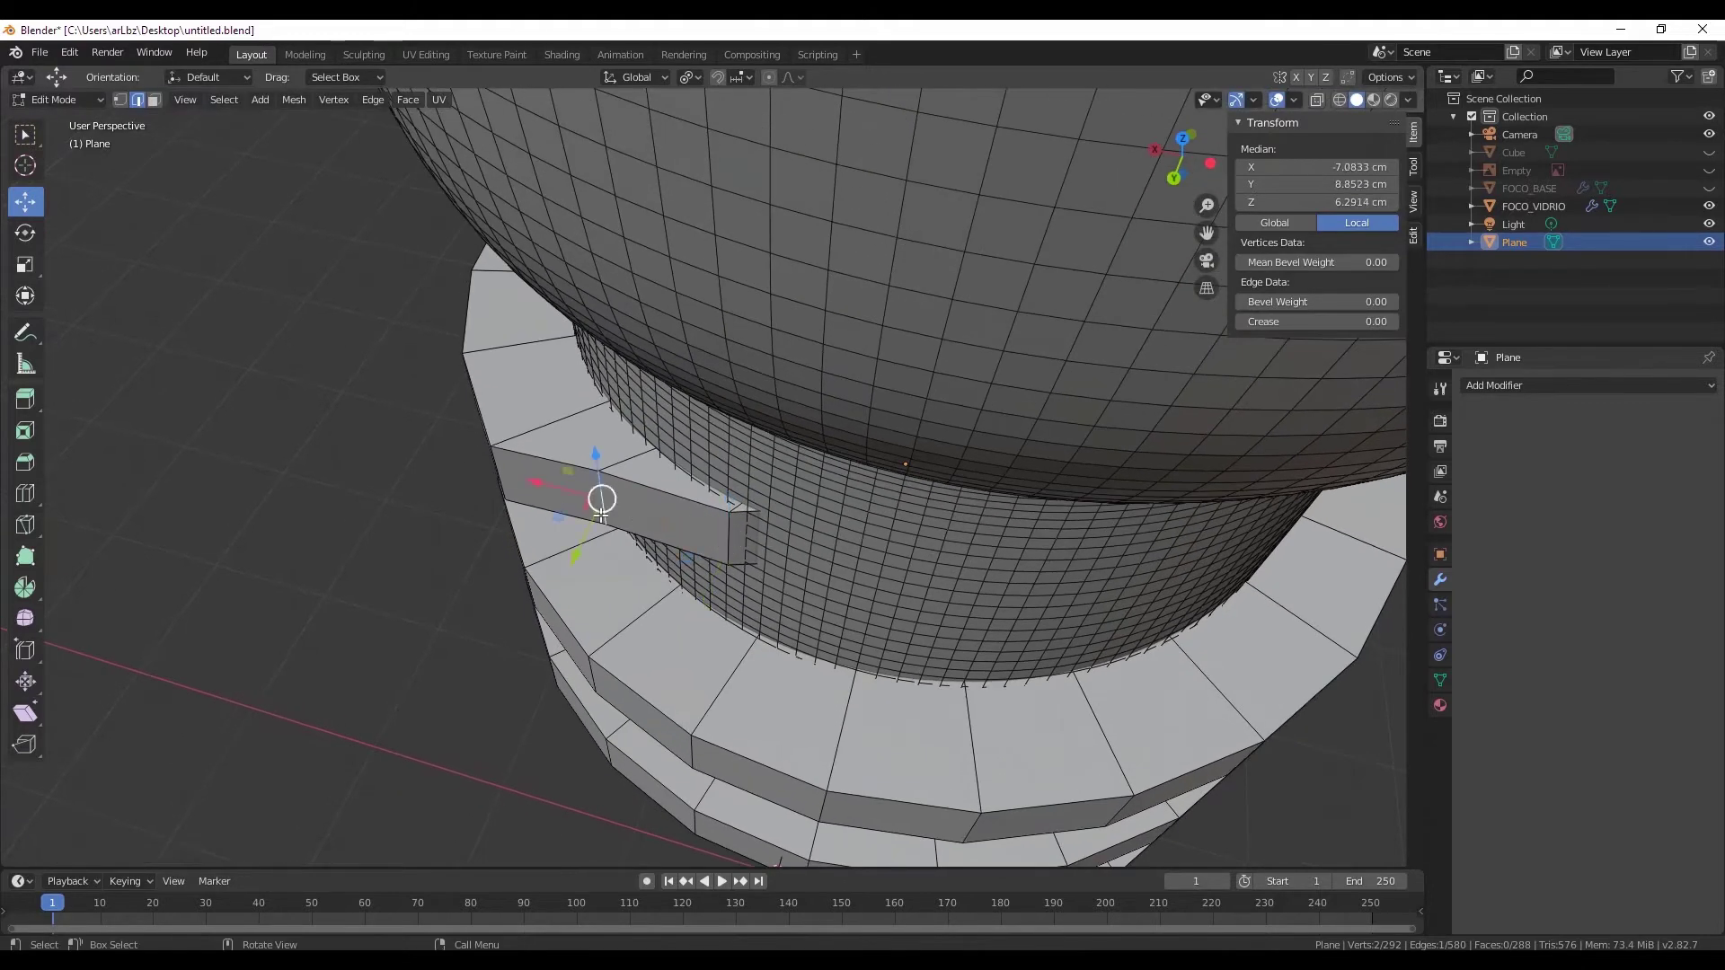
pyautogui.moveTo(575, 545)
pyautogui.mouseDown()
pyautogui.moveTo(695, 538)
pyautogui.moveTo(533, 470)
pyautogui.mouseUp()
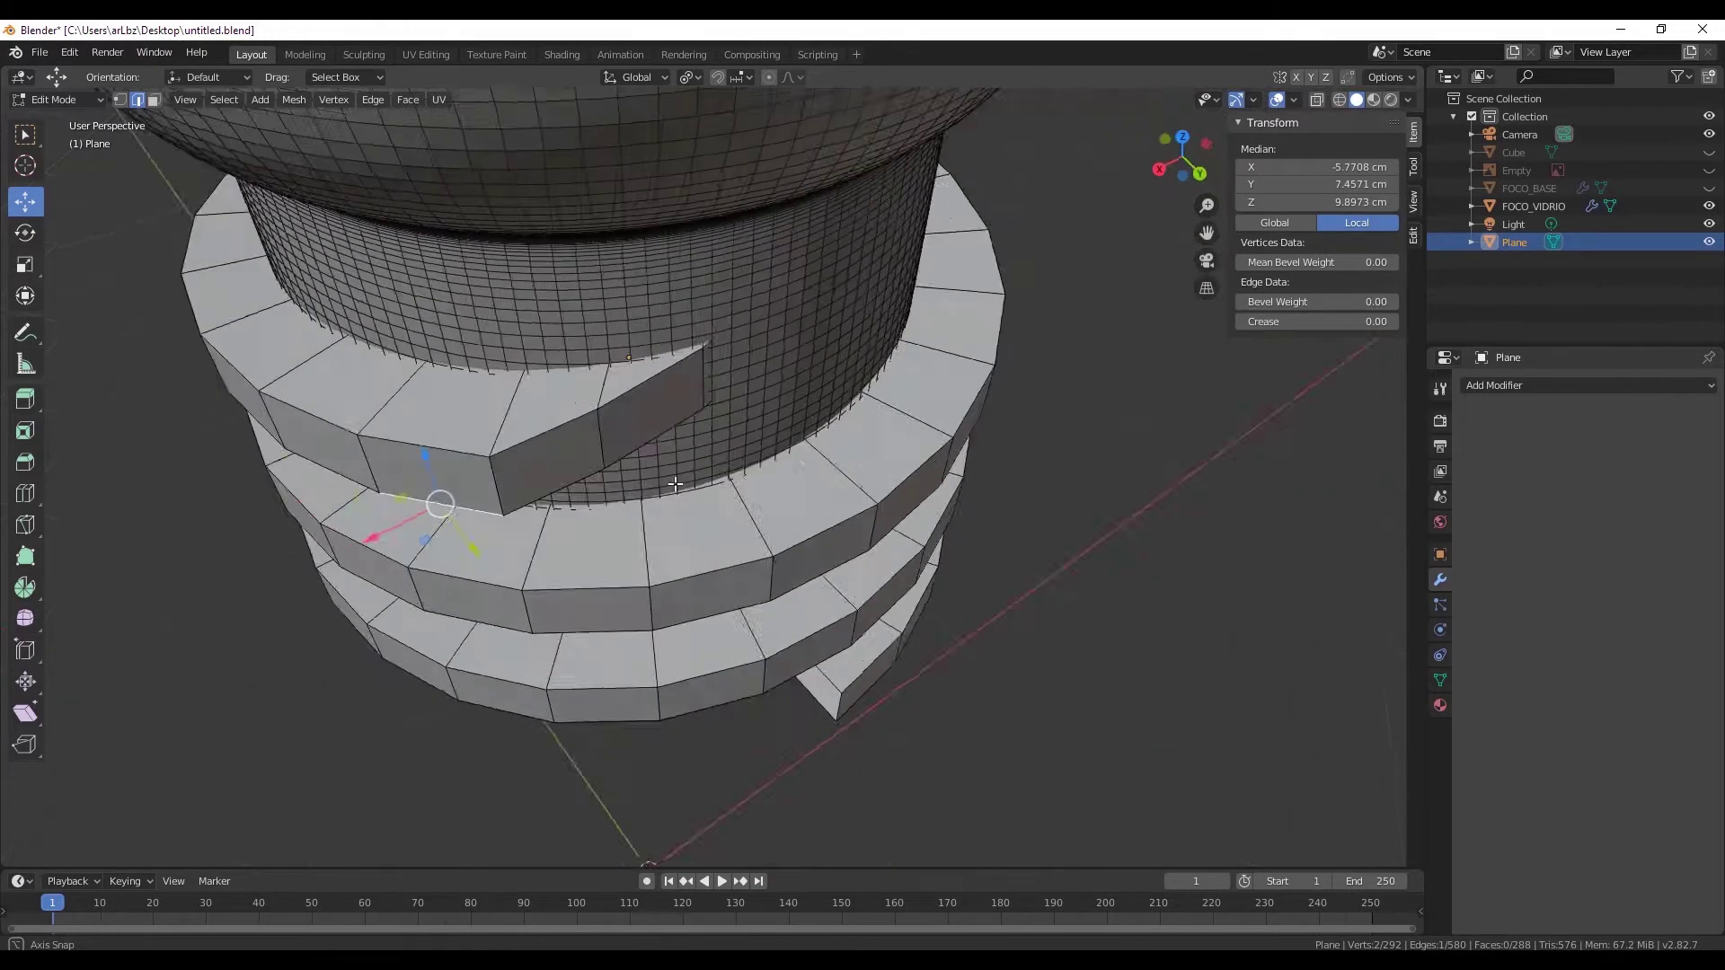
pyautogui.moveTo(492, 482); pyautogui.dragTo(836, 501, button='middle')
pyautogui.moveTo(839, 501); pyautogui.dragTo(885, 502)
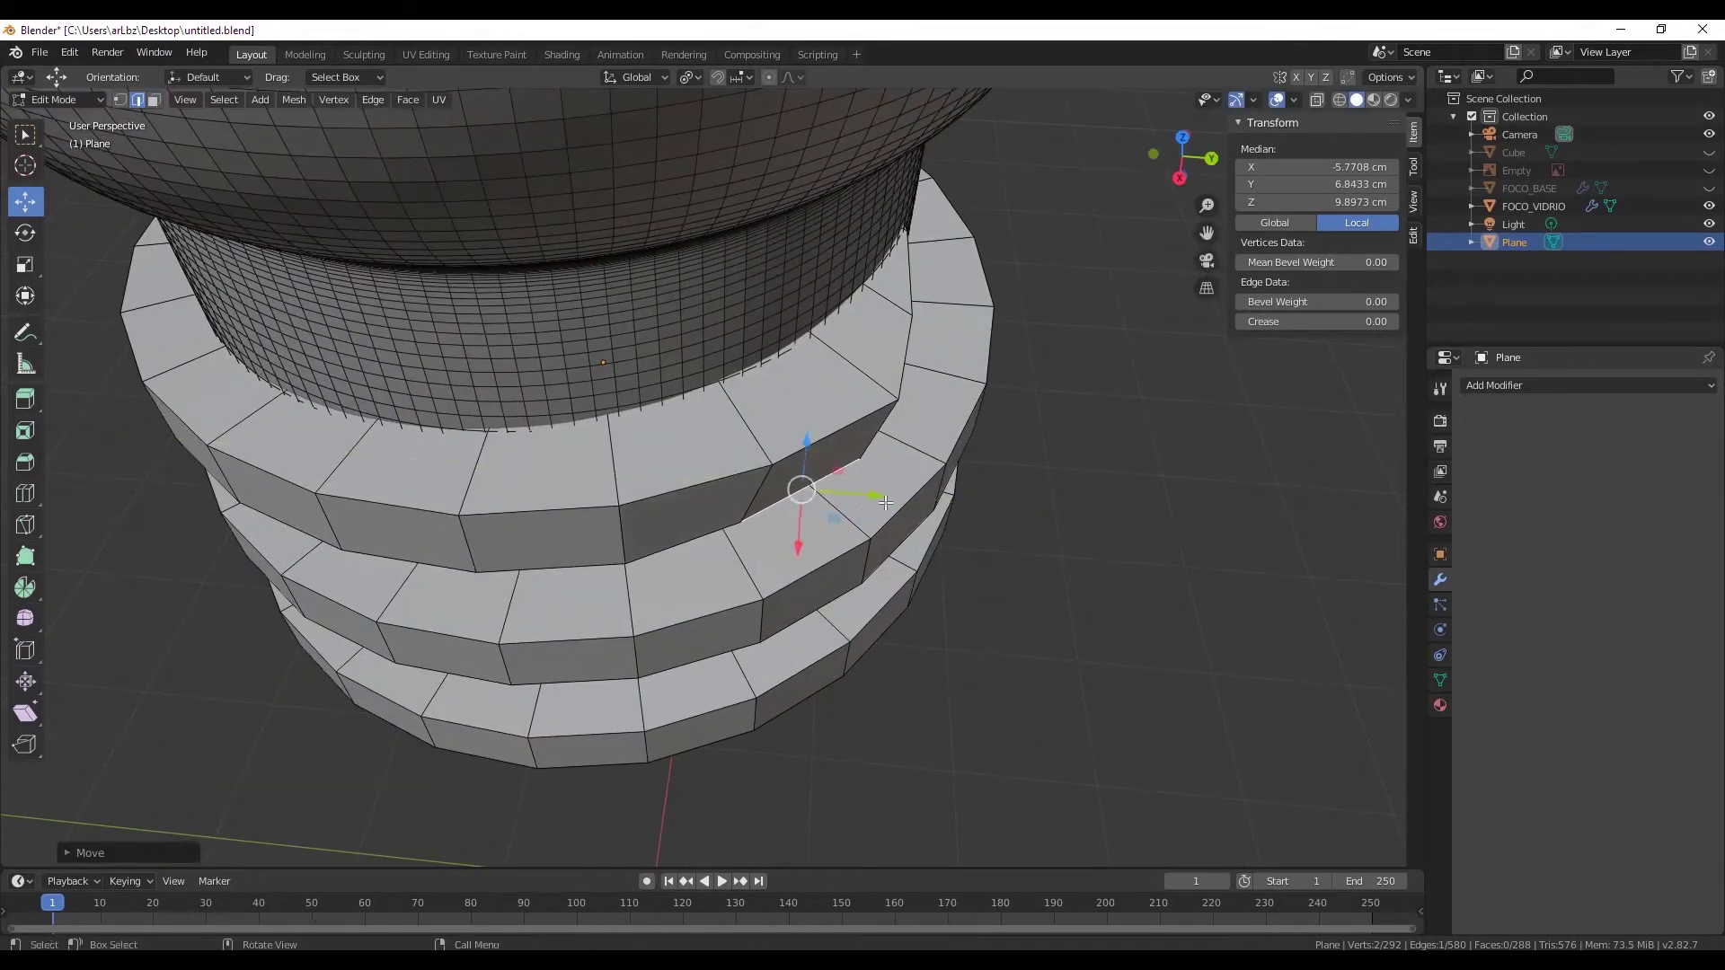
# - Select other edges at the spiral end and set Transform Orientation to Local
pyautogui.click(1083, 575)
pyautogui.click(893, 431)
pyautogui.moveTo(893, 432)
pyautogui.mouseDown(button='middle')
pyautogui.moveTo(865, 522)
pyautogui.moveTo(762, 528)
pyautogui.mouseUp(button='middle')
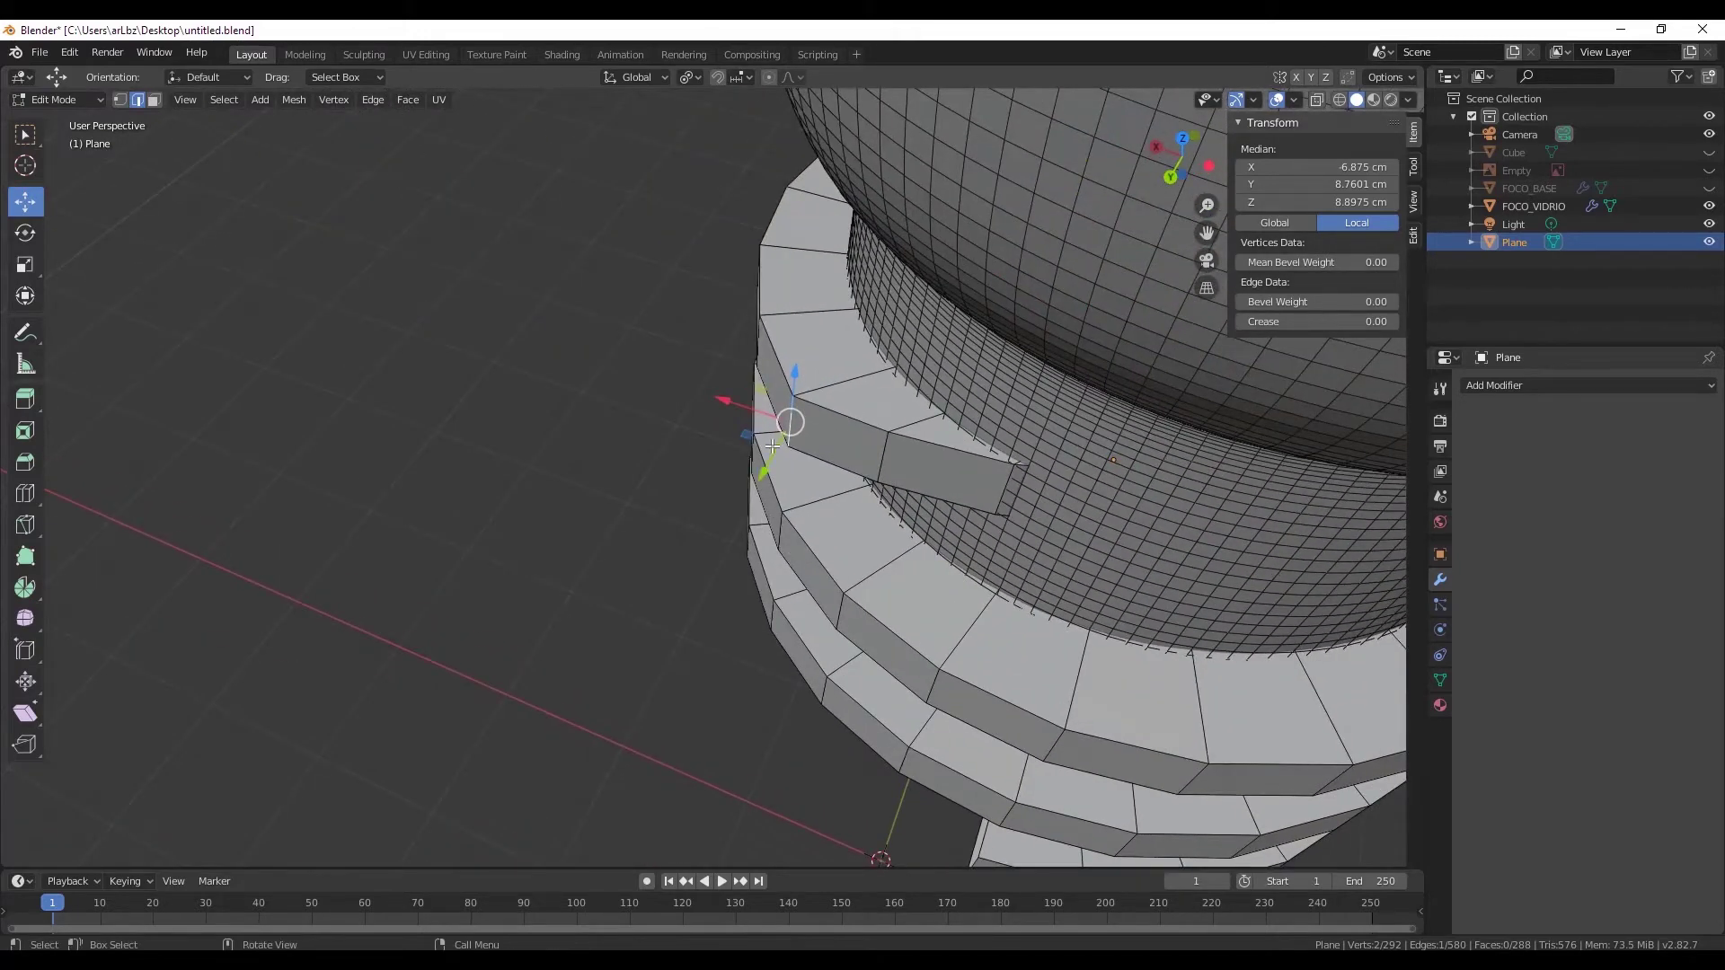
pyautogui.click(626, 76)
pyautogui.keyDown('shift'); pyautogui.moveTo(786, 410); pyautogui.dragTo(678, 446, button='middle'); pyautogui.keyUp('shift')
pyautogui.click(636, 77)
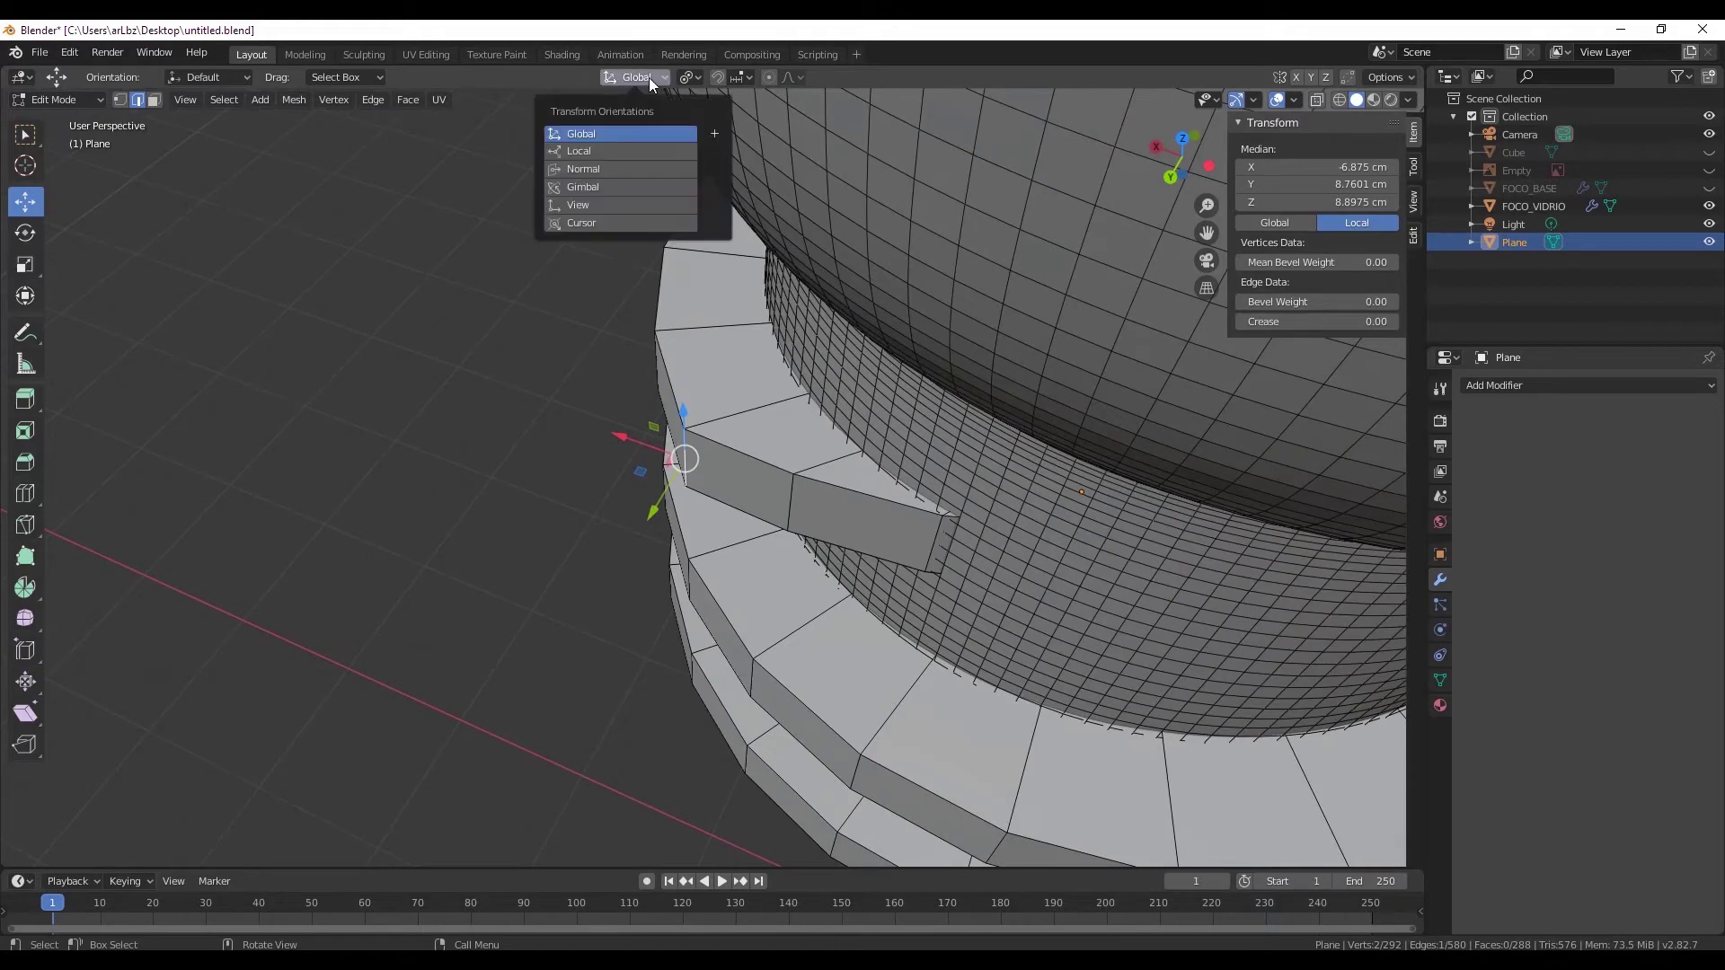
pyautogui.click(615, 148)
pyautogui.moveTo(629, 297)
pyautogui.mouseDown(button='middle')
pyautogui.moveTo(694, 434)
pyautogui.moveTo(629, 373)
pyautogui.mouseUp(button='middle')
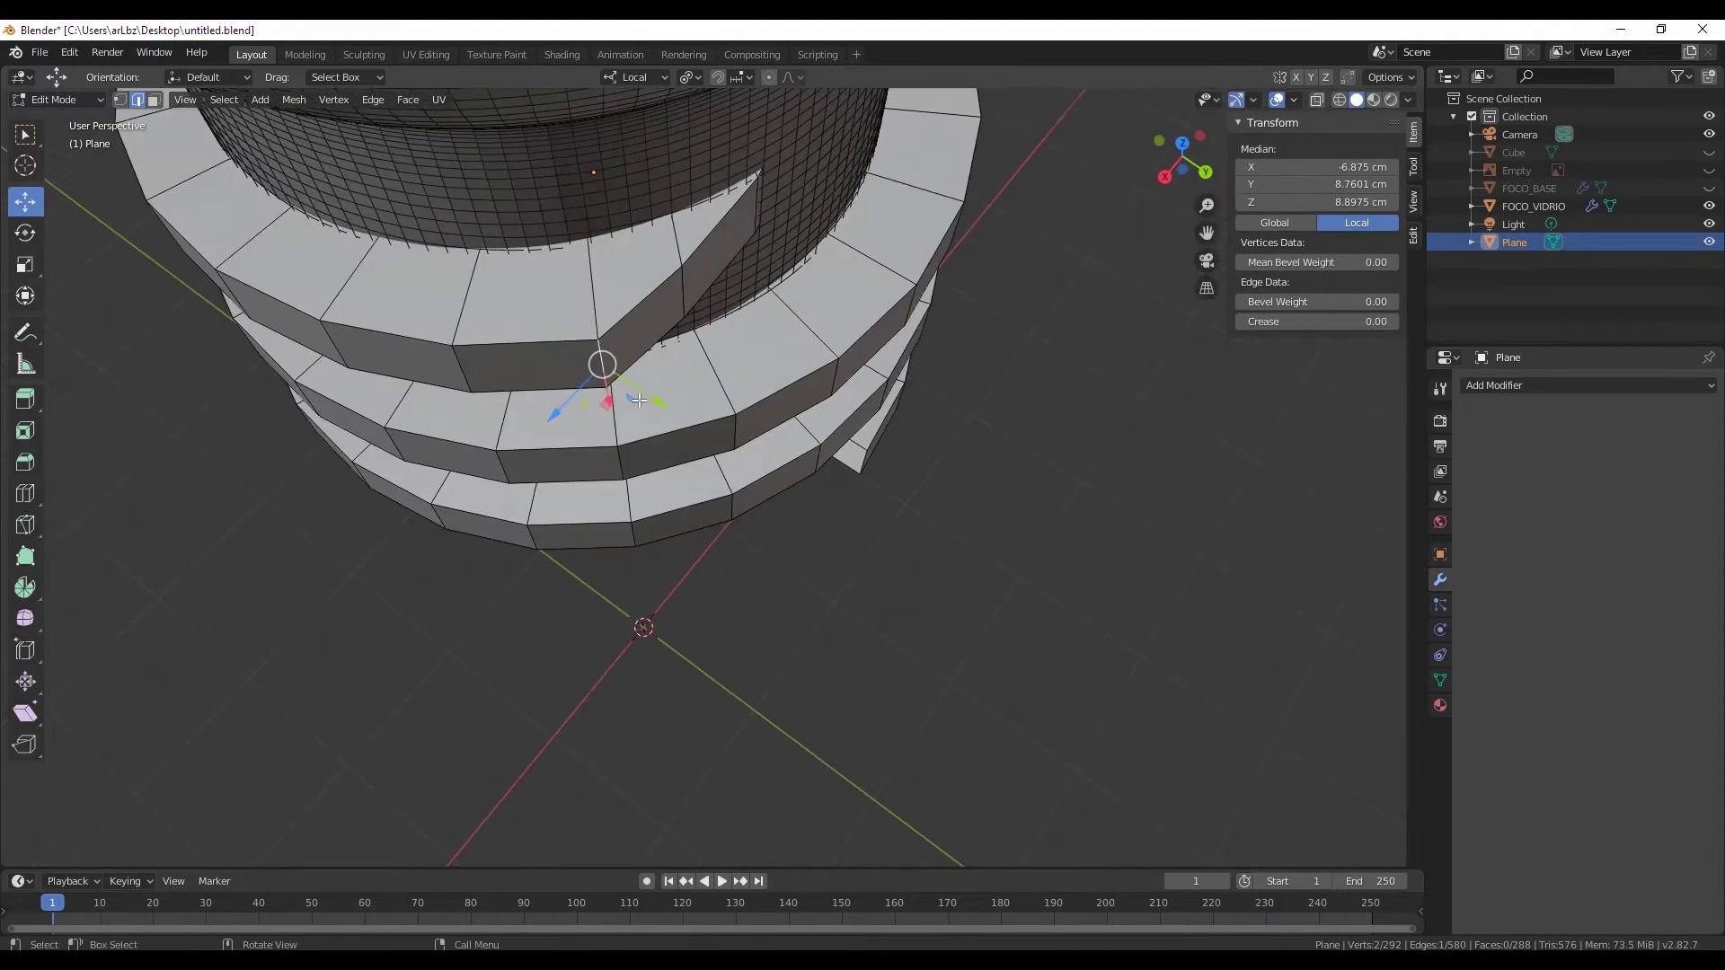
# - Move the selected end geometry in several small steps, nudging one vertex along Y
pyautogui.press('g')
pyautogui.click(617, 359)
pyautogui.press('g')
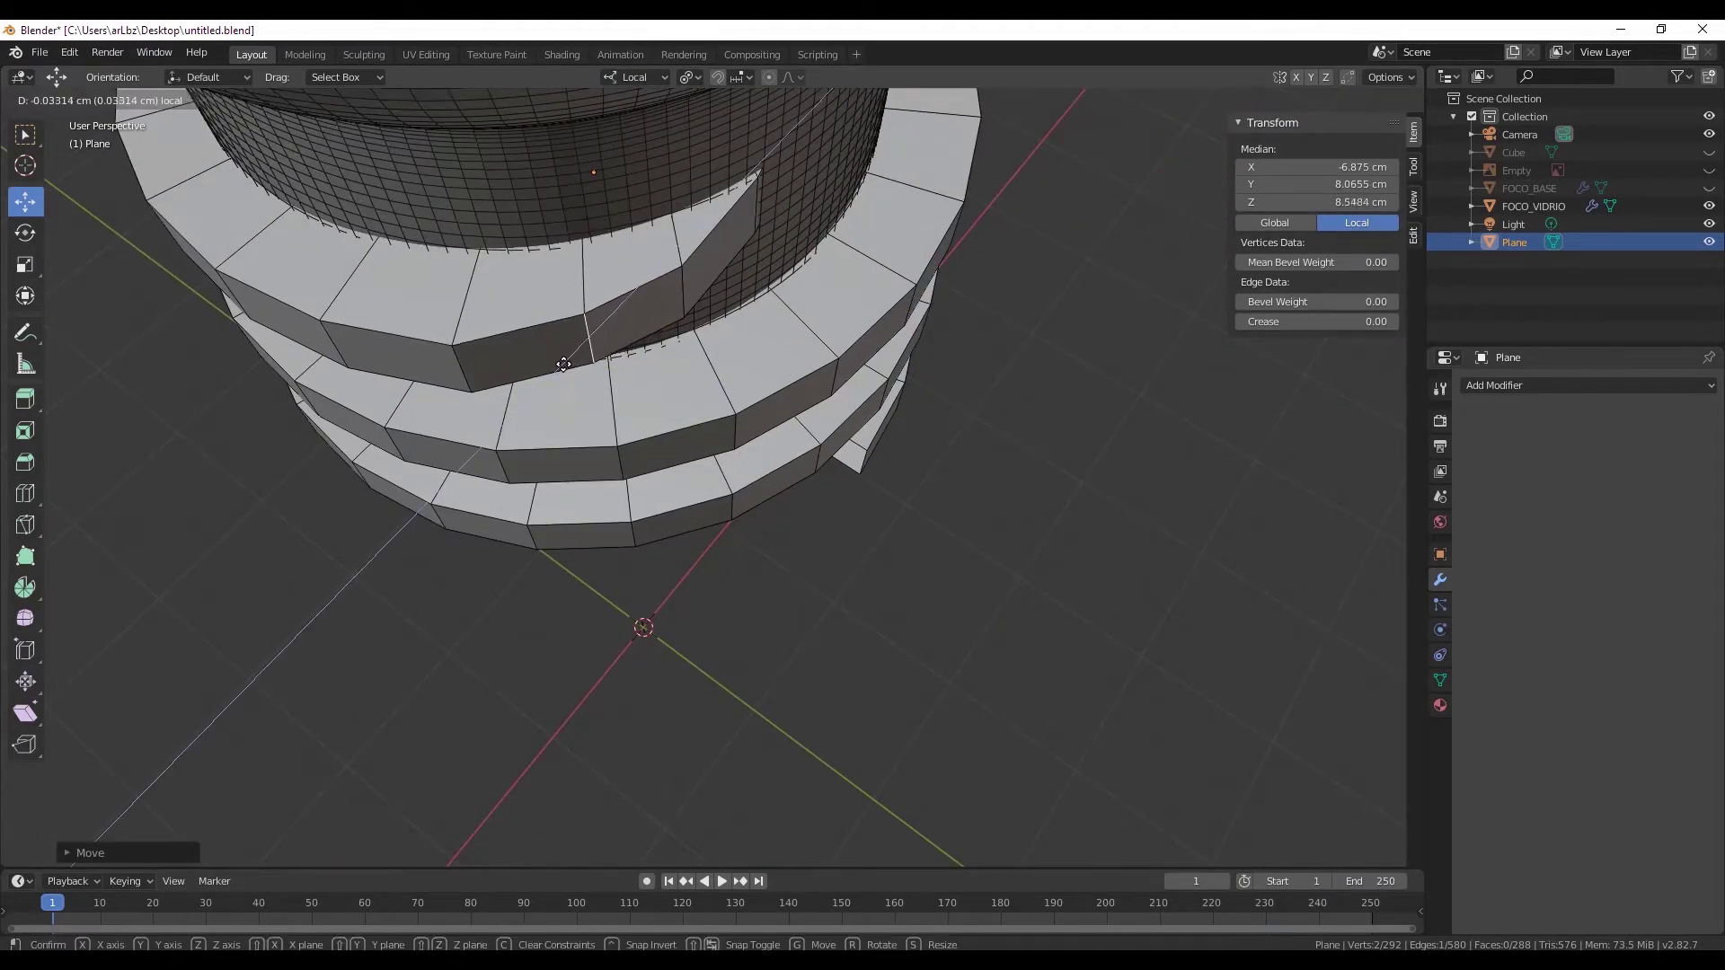
pyautogui.click(621, 357)
pyautogui.press('g')
pyautogui.click(626, 358)
pyautogui.moveTo(626, 357); pyautogui.dragTo(833, 413, button='middle')
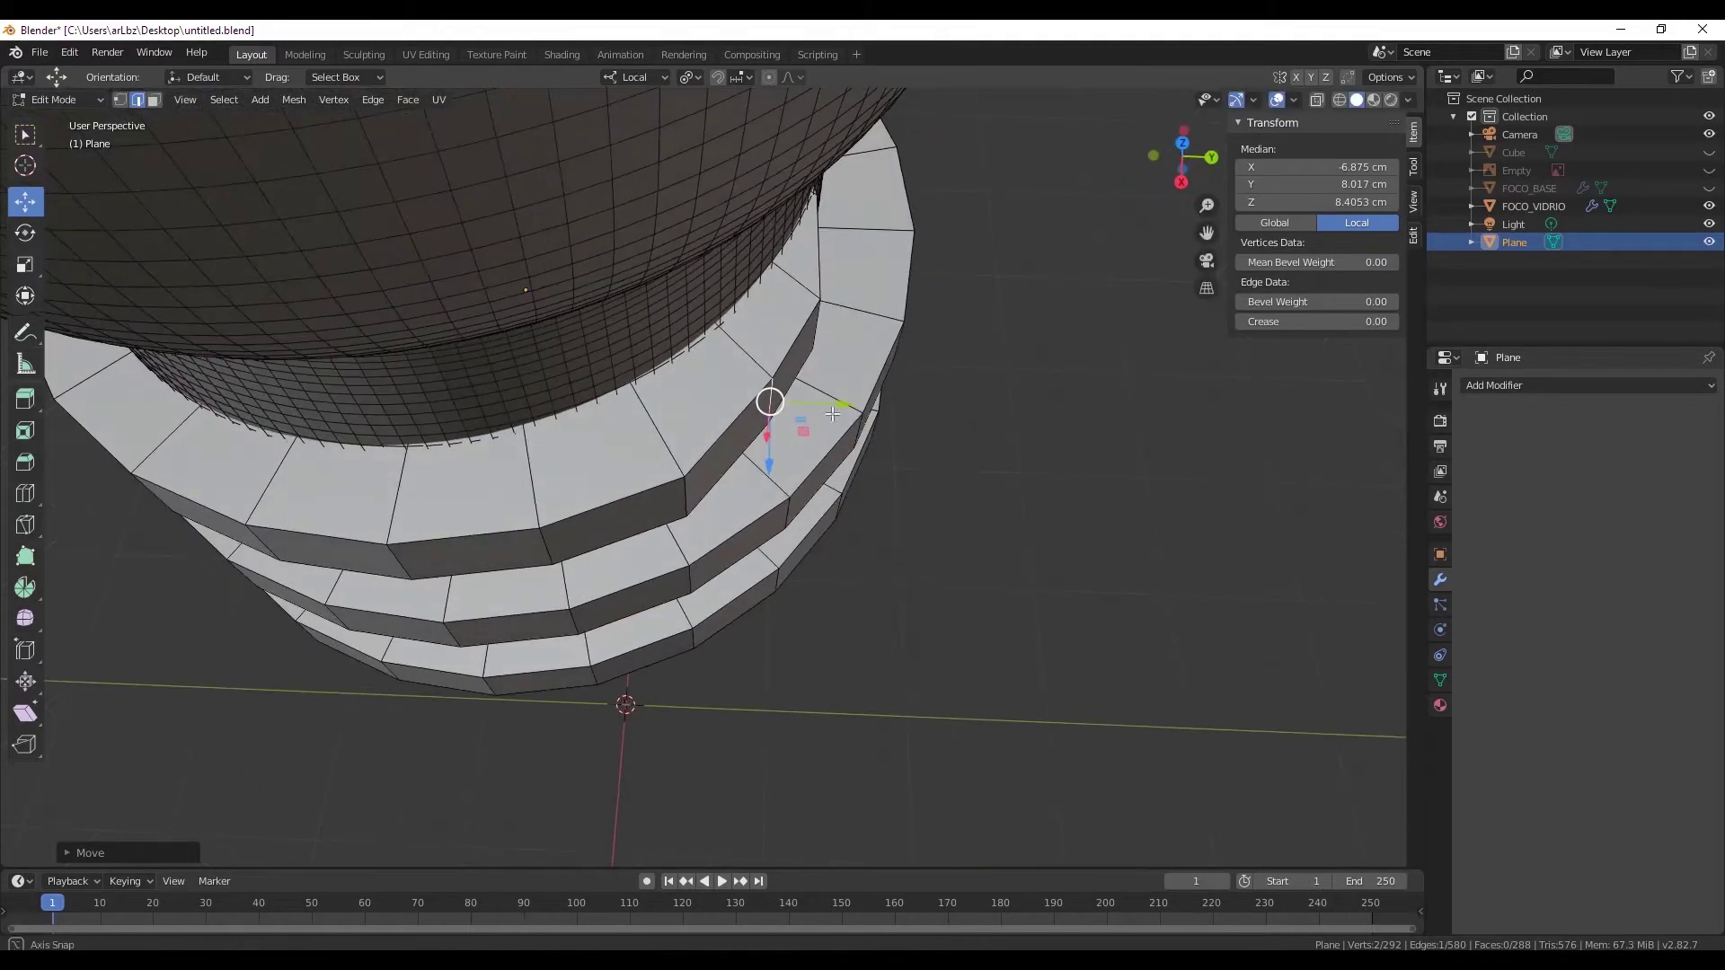
pyautogui.moveTo(696, 525)
pyautogui.mouseDown()
pyautogui.moveTo(736, 493)
pyautogui.moveTo(724, 481)
pyautogui.mouseUp()
pyautogui.moveTo(724, 481)
pyautogui.mouseDown(button='middle')
pyautogui.moveTo(783, 509)
pyautogui.moveTo(790, 443)
pyautogui.moveTo(692, 596)
pyautogui.moveTo(841, 568)
pyautogui.mouseUp(button='middle')
# - Move the spiral's bottom end vertex inward along Y
pyautogui.scroll(1, 841, 569)
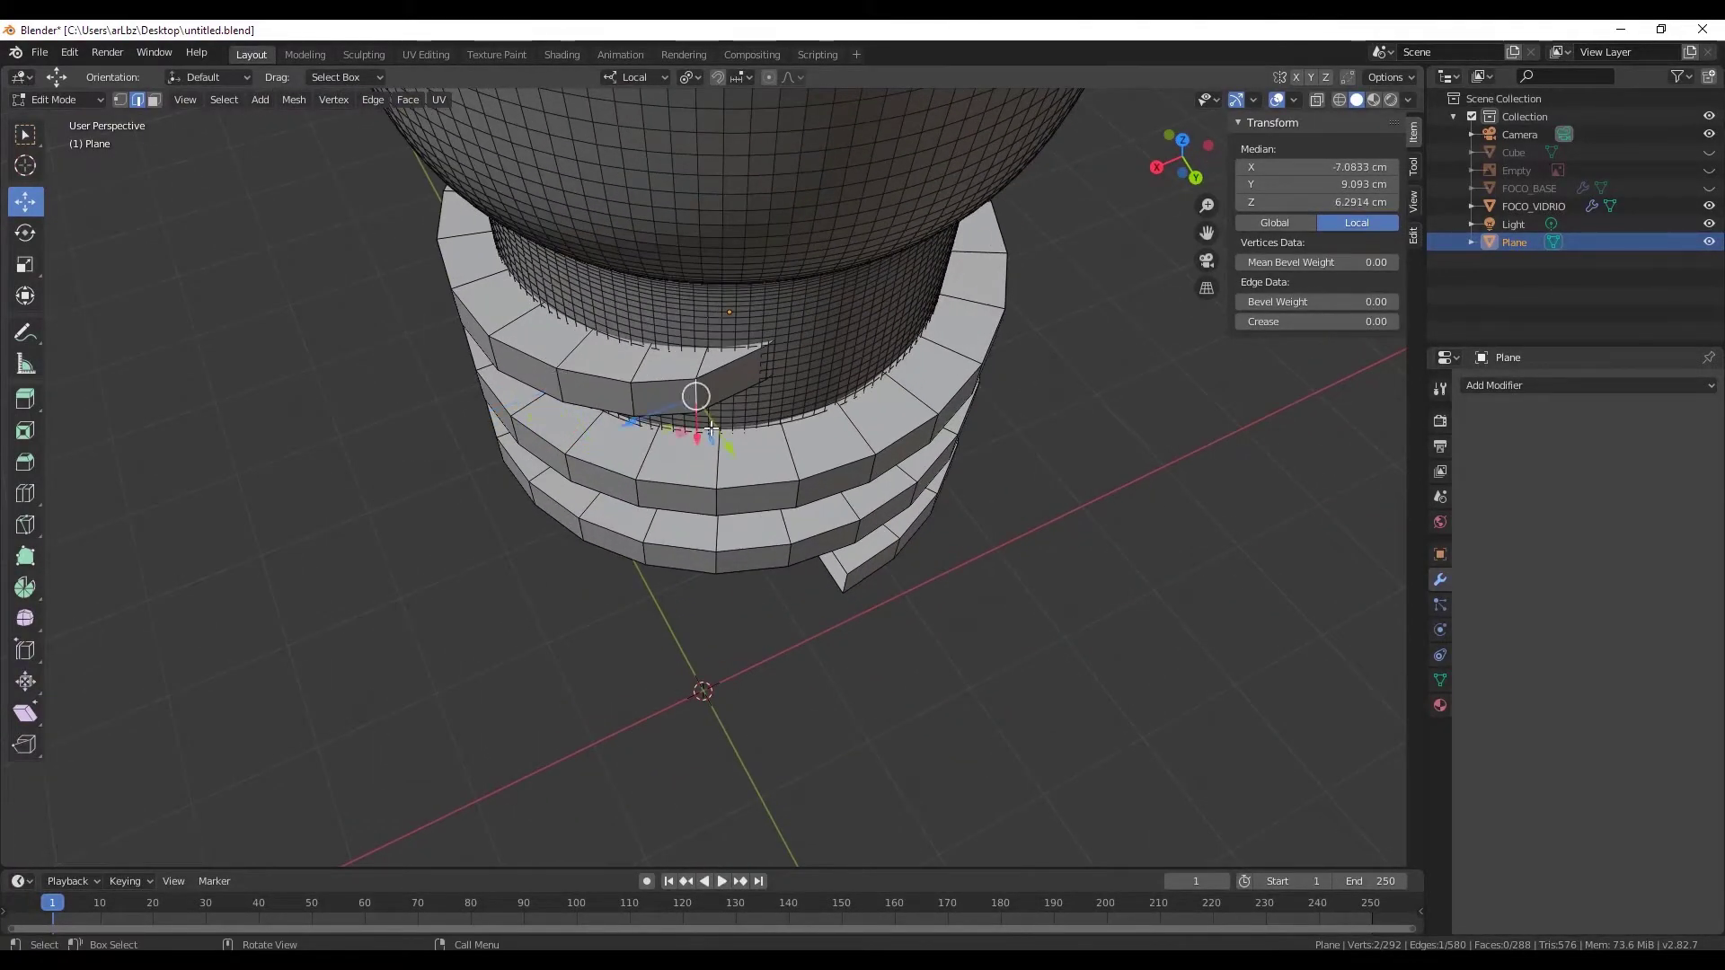
pyautogui.moveTo(711, 429)
pyautogui.mouseDown(button='middle')
pyautogui.moveTo(854, 539)
pyautogui.moveTo(823, 545)
pyautogui.moveTo(858, 579)
pyautogui.mouseUp(button='middle')
pyautogui.click(815, 540)
pyautogui.moveTo(858, 580); pyautogui.dragTo(781, 521)
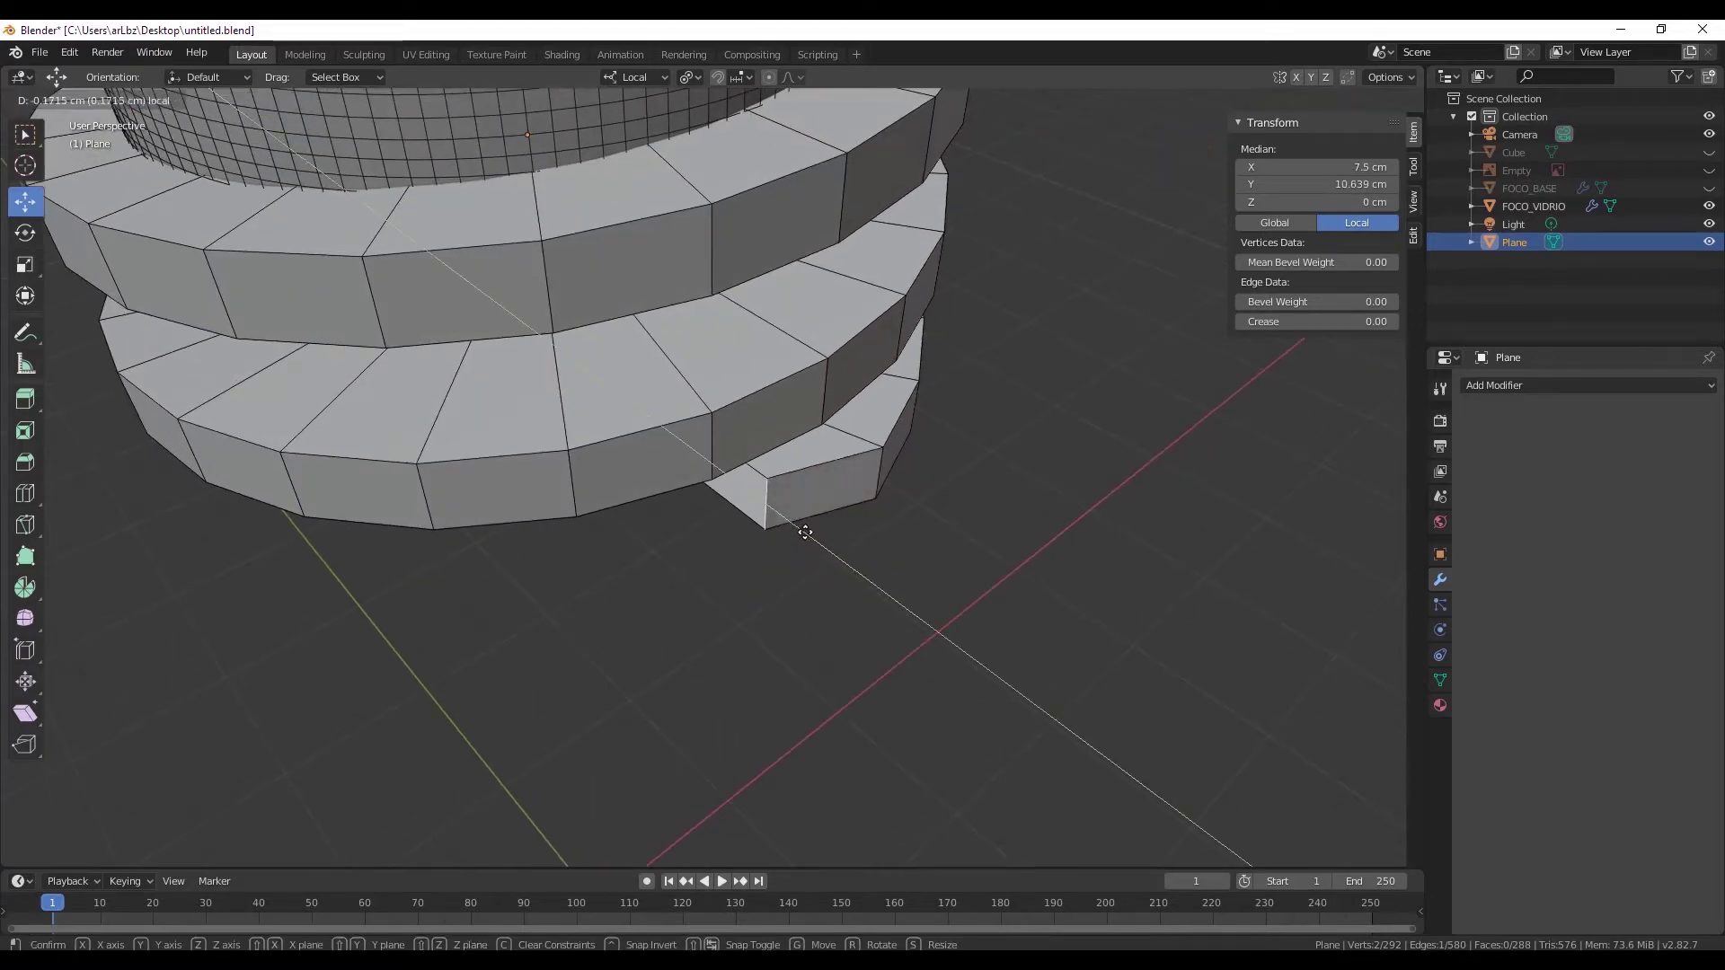
# - Hide FOCO_VIDRIO and inspect the whole spiral from several angles
pyautogui.click(1709, 205)
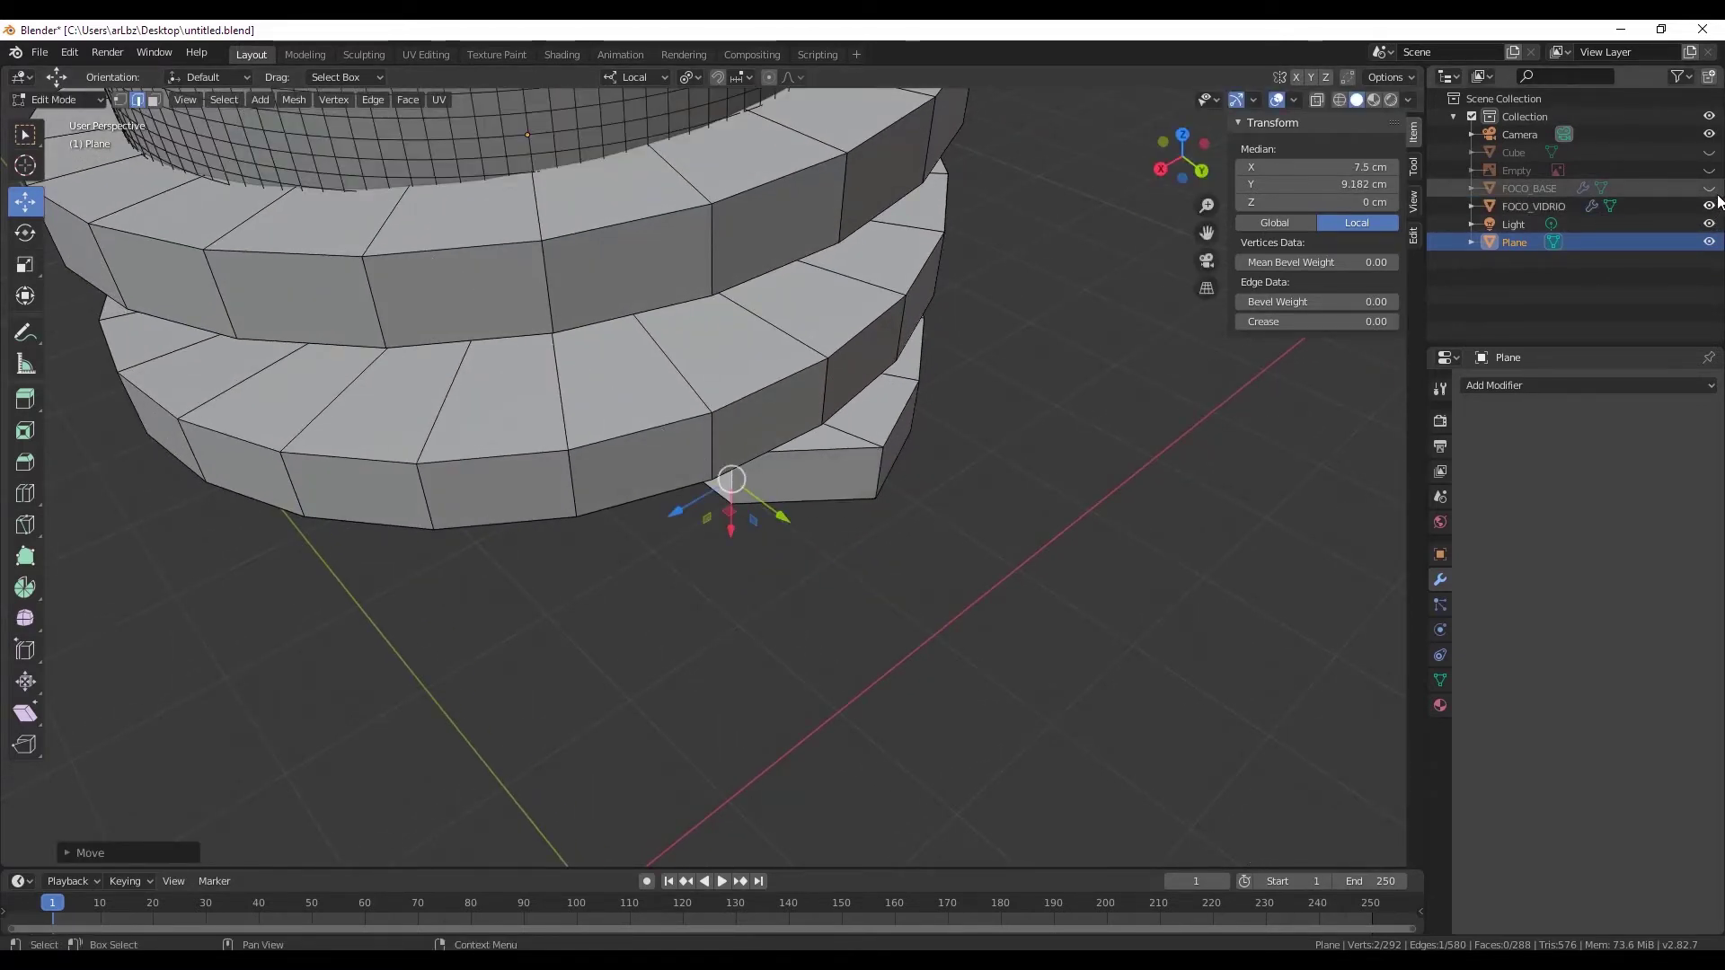
pyautogui.moveTo(1059, 478); pyautogui.dragTo(1090, 366, button='middle')
pyautogui.scroll(-3, 1047, 428)
pyautogui.moveTo(1047, 427)
pyautogui.mouseDown(button='middle')
pyautogui.moveTo(917, 574)
pyautogui.moveTo(962, 458)
pyautogui.moveTo(935, 528)
pyautogui.moveTo(878, 569)
pyautogui.mouseUp(button='middle')
pyautogui.scroll(3, 714, 411)
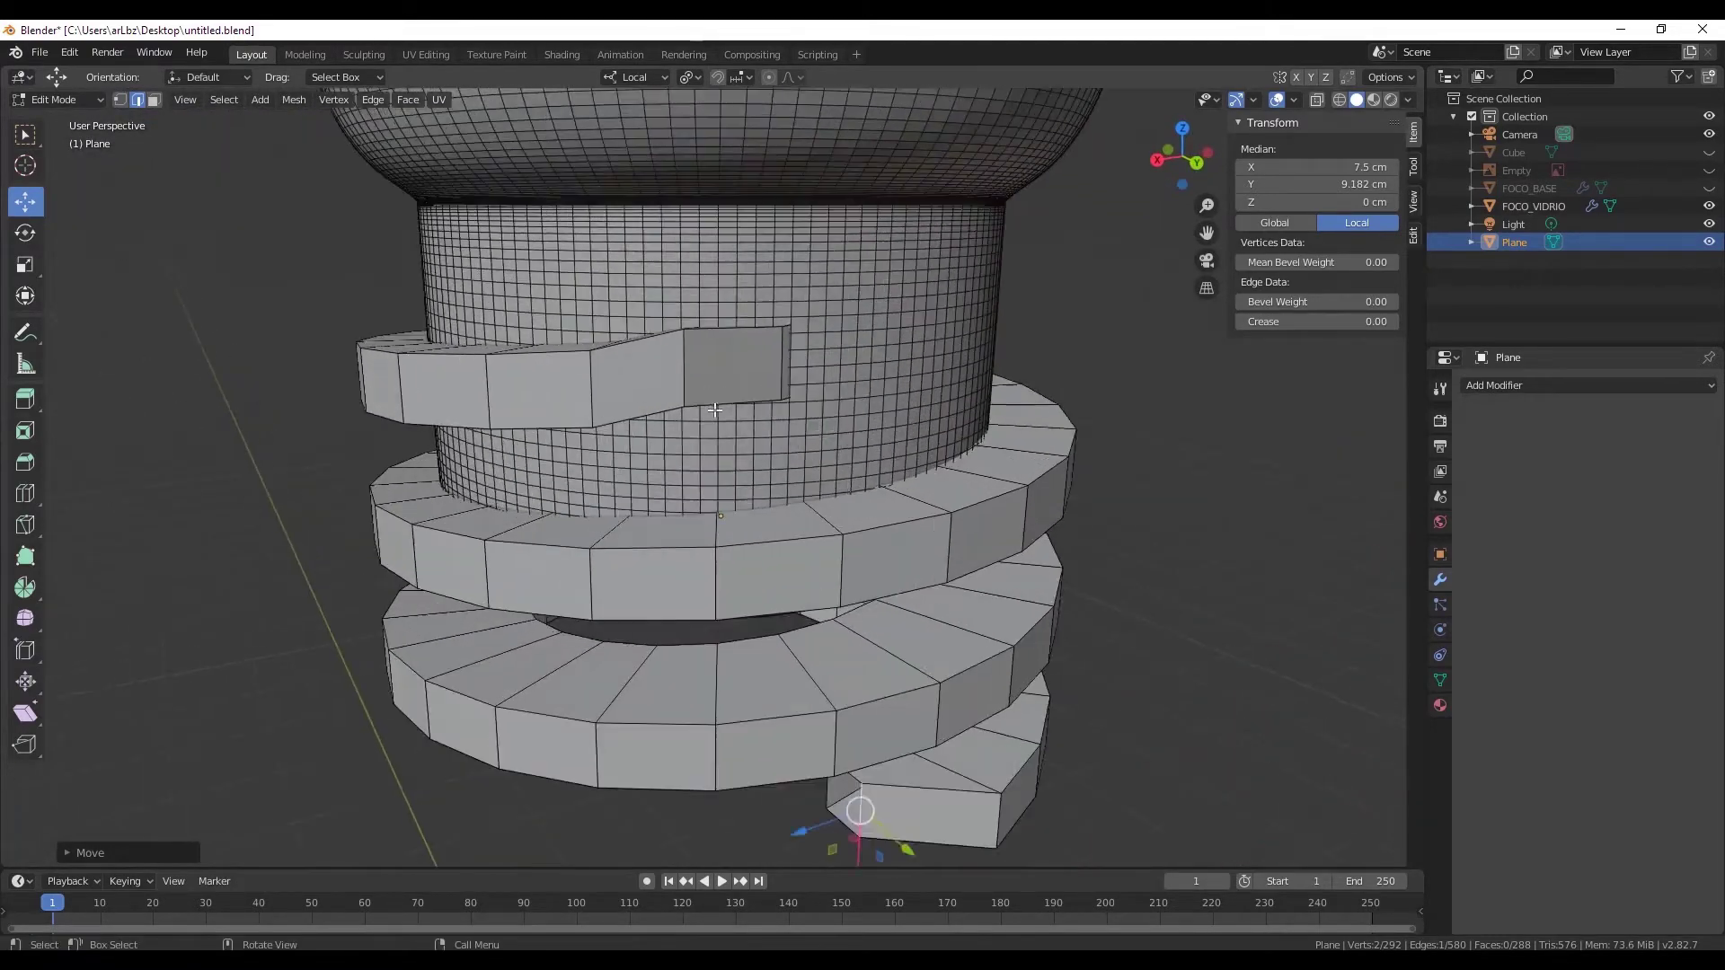
pyautogui.scroll(-2, 681, 371)
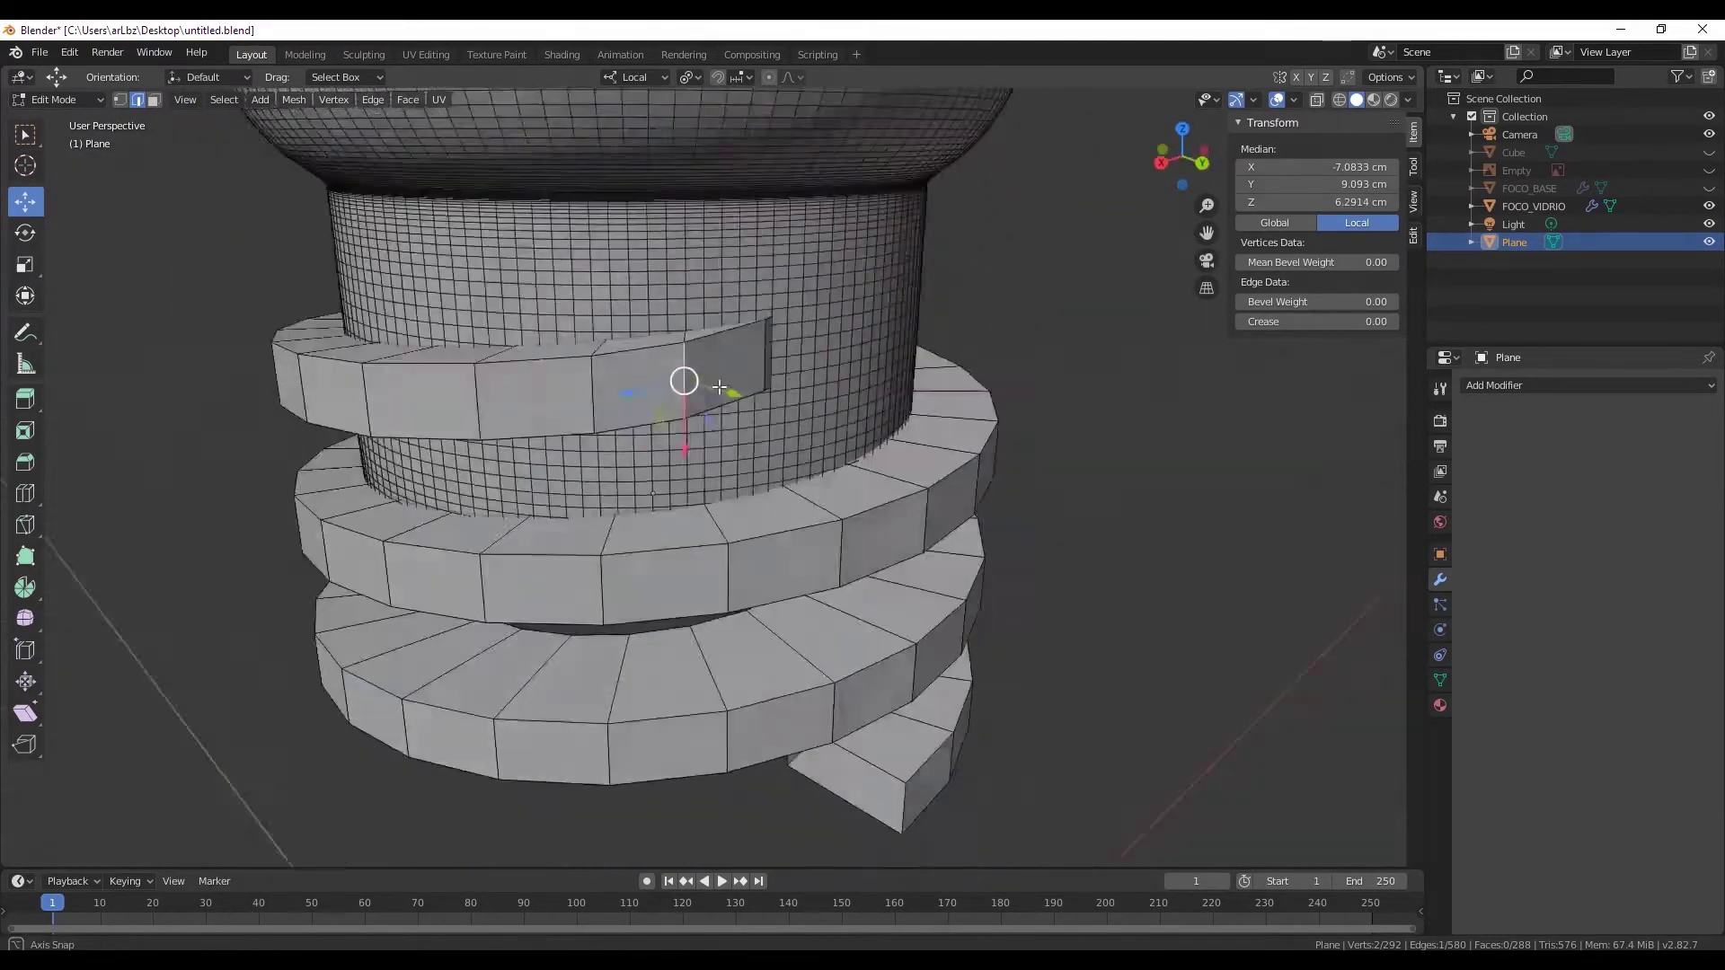
pyautogui.moveTo(681, 370)
pyautogui.mouseDown(button='middle')
pyautogui.moveTo(835, 380)
pyautogui.moveTo(890, 582)
pyautogui.mouseUp(button='middle')
pyautogui.scroll(3, 835, 379)
pyautogui.scroll(-3, 835, 379)
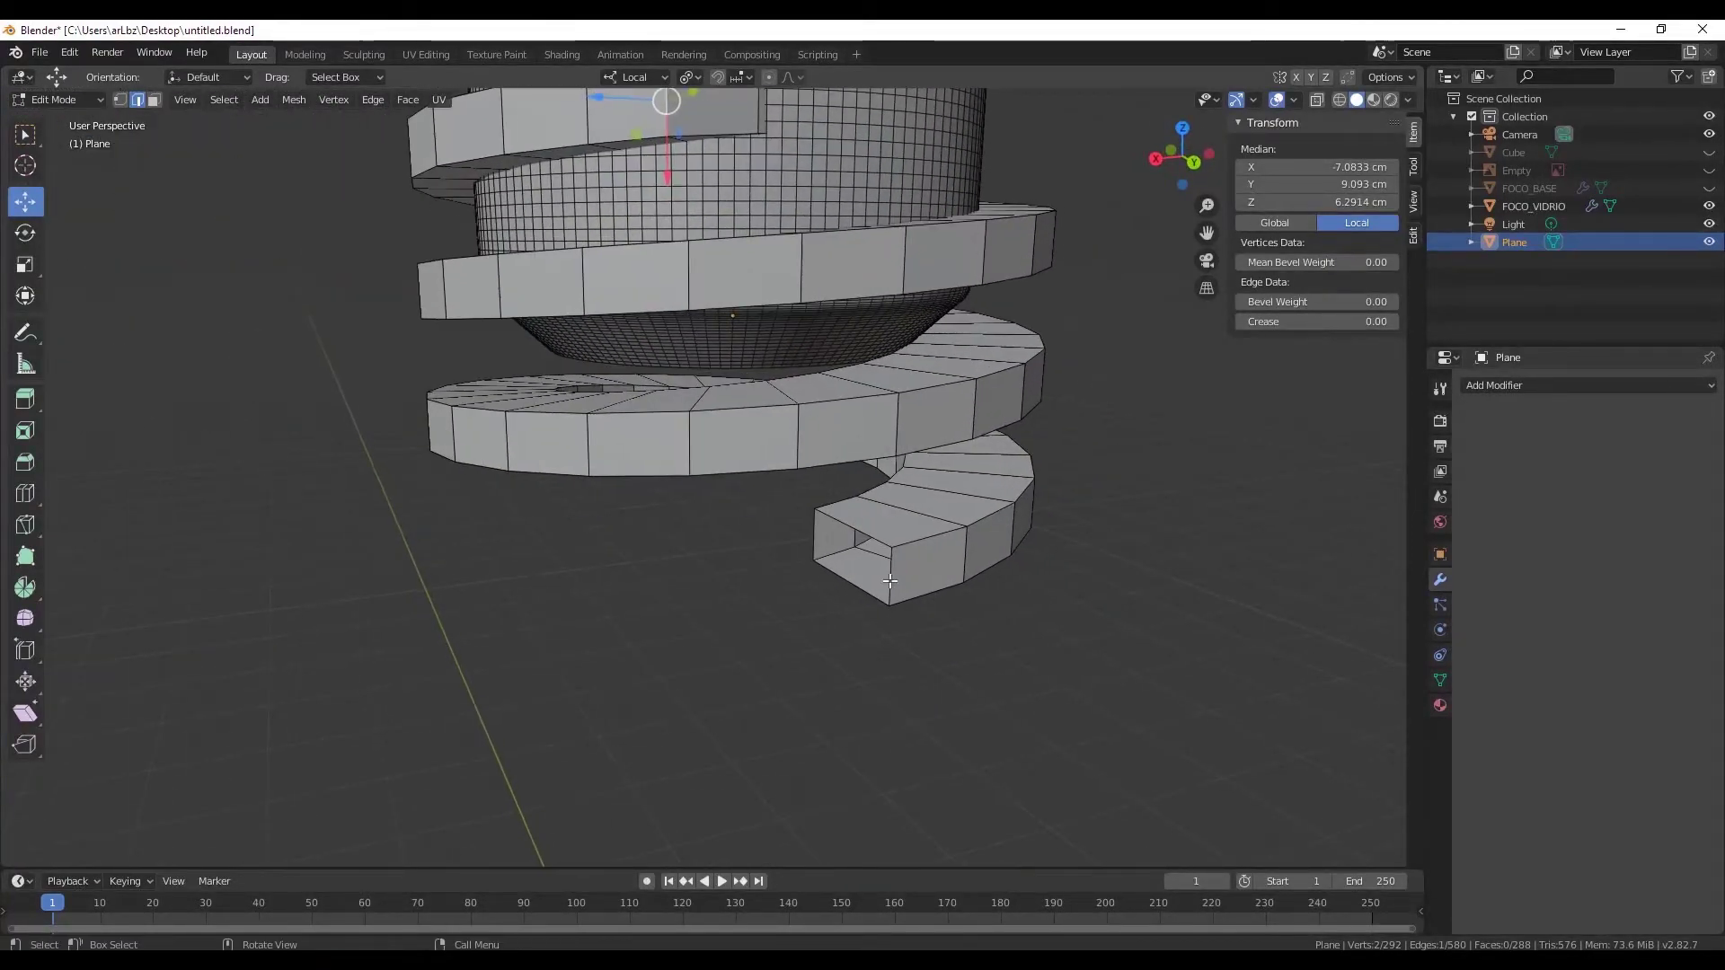
# - Move the bottom end vertices further inward along Y
pyautogui.click(639, 78)
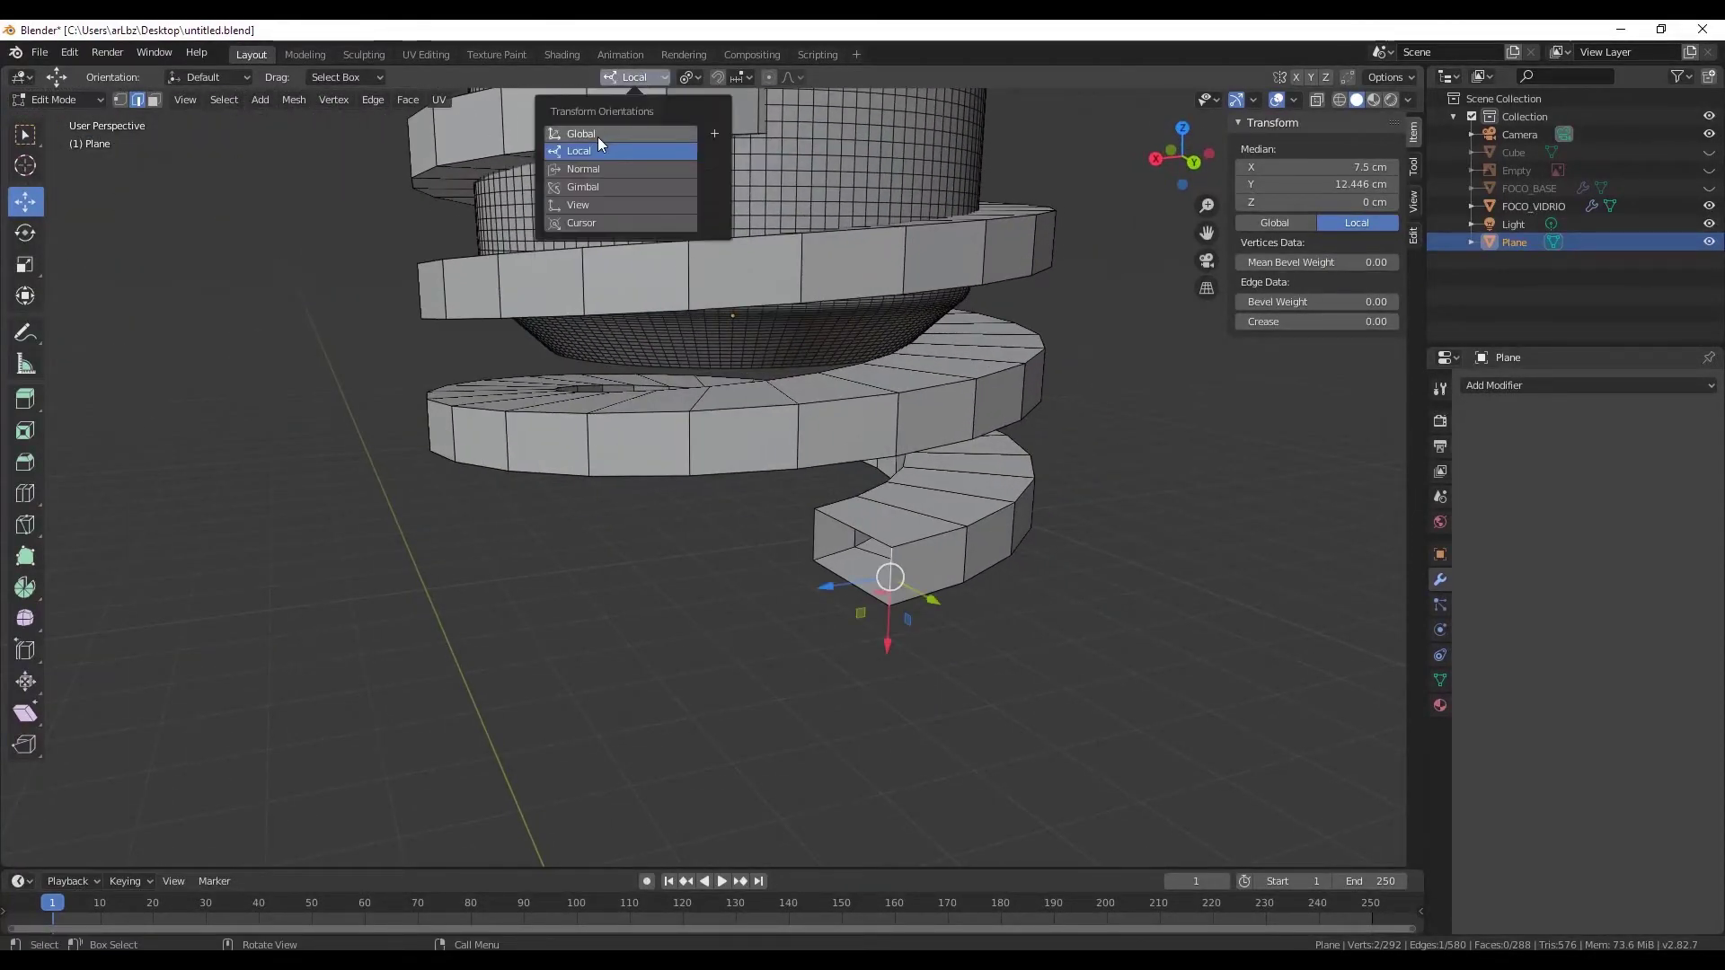
pyautogui.moveTo(589, 147)
pyautogui.mouseDown(button='middle')
pyautogui.moveTo(919, 580)
pyautogui.moveTo(889, 584)
pyautogui.moveTo(835, 523)
pyautogui.mouseUp(button='middle')
pyautogui.scroll(5, 889, 584)
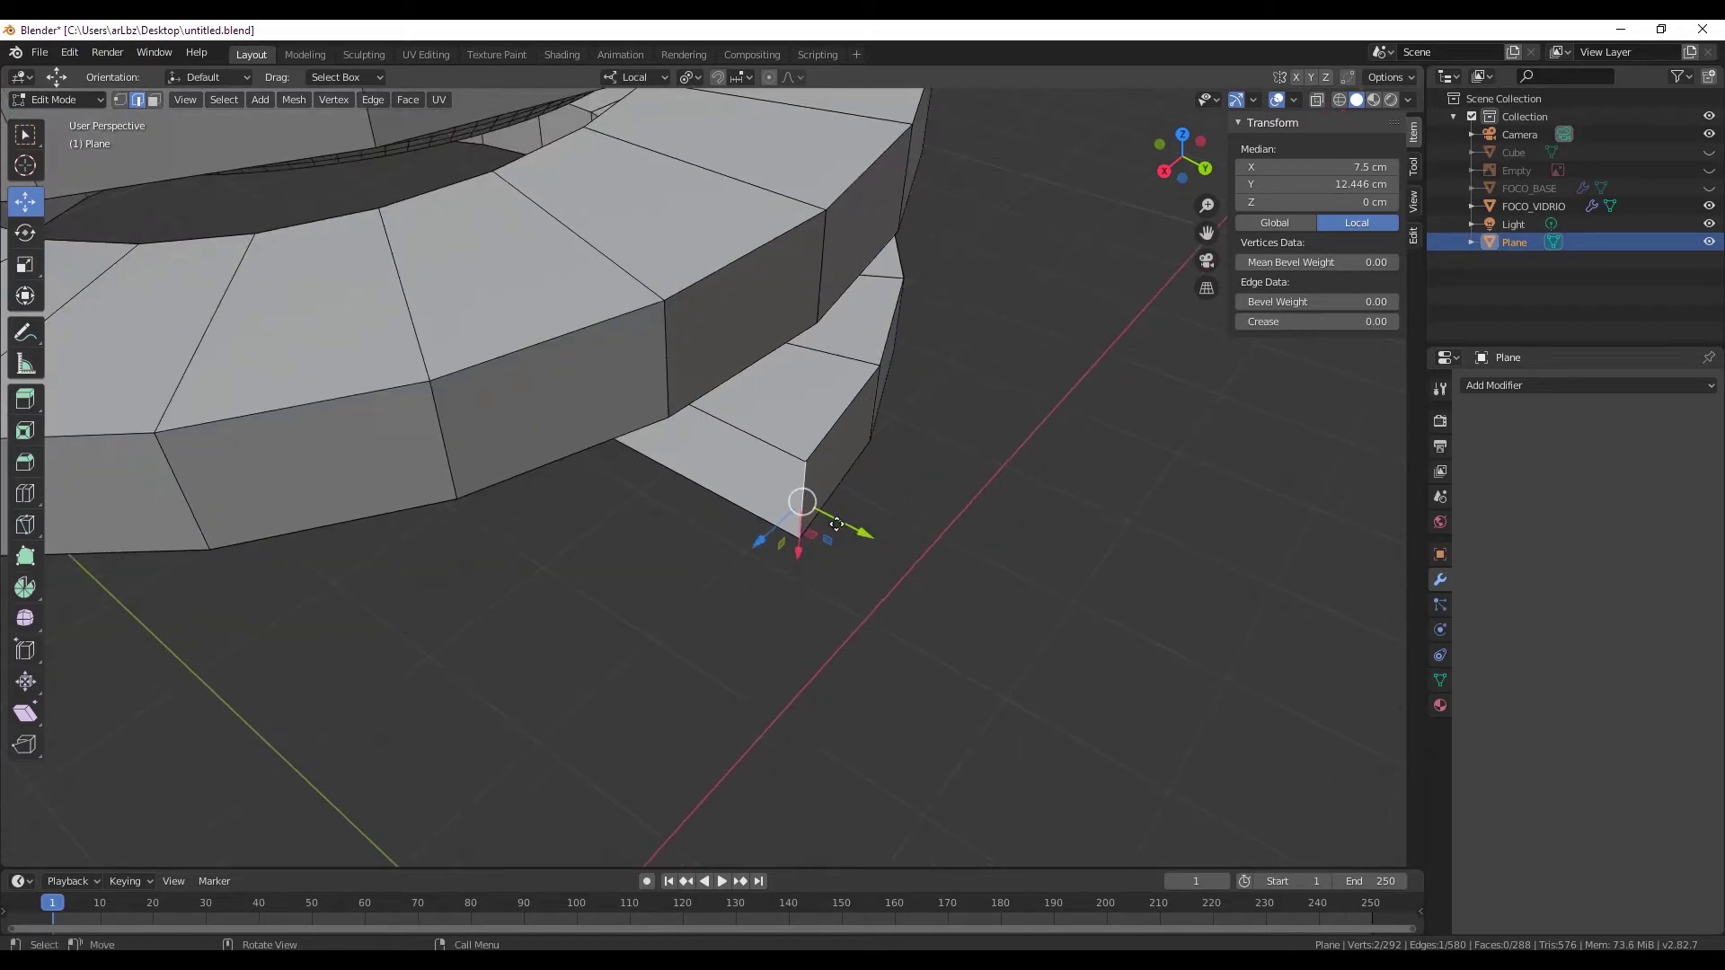
pyautogui.moveTo(835, 522); pyautogui.dragTo(689, 453)
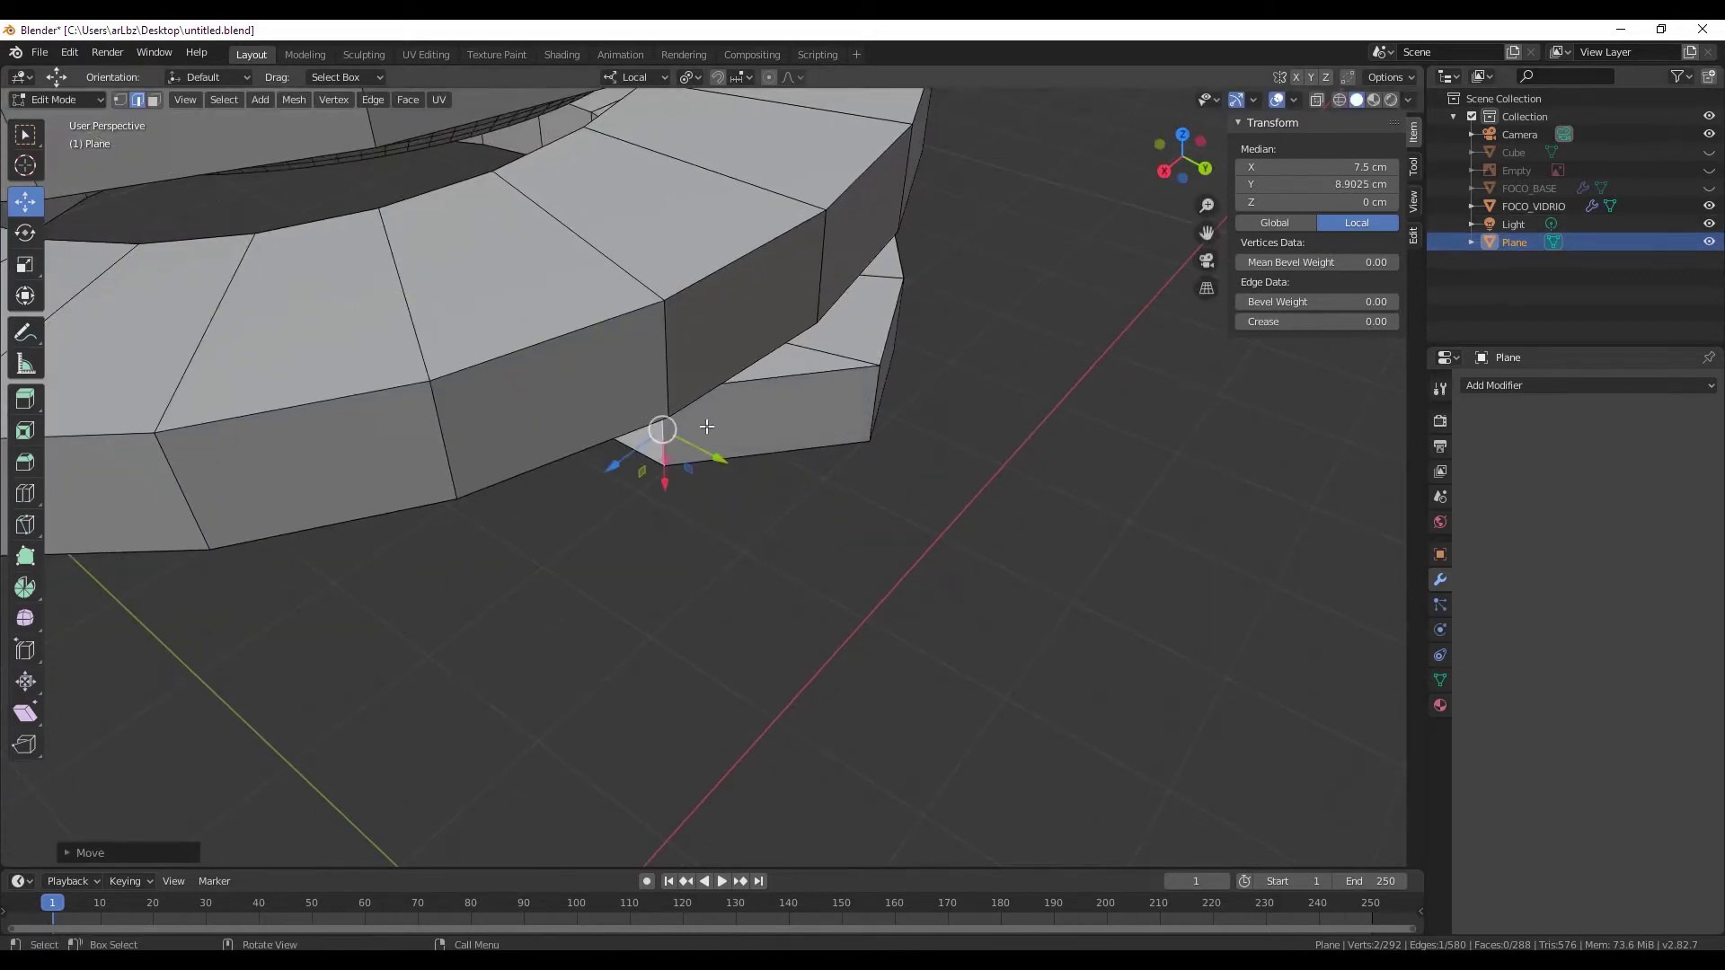
pyautogui.scroll(-3, 707, 426)
pyautogui.moveTo(707, 425); pyautogui.dragTo(719, 449, button='middle')
pyautogui.scroll(4, 718, 450)
# - Slide another bottom edge inward along Y, then leave Edit Mode
pyautogui.click(799, 396)
pyautogui.moveTo(799, 395); pyautogui.dragTo(806, 440, button='middle')
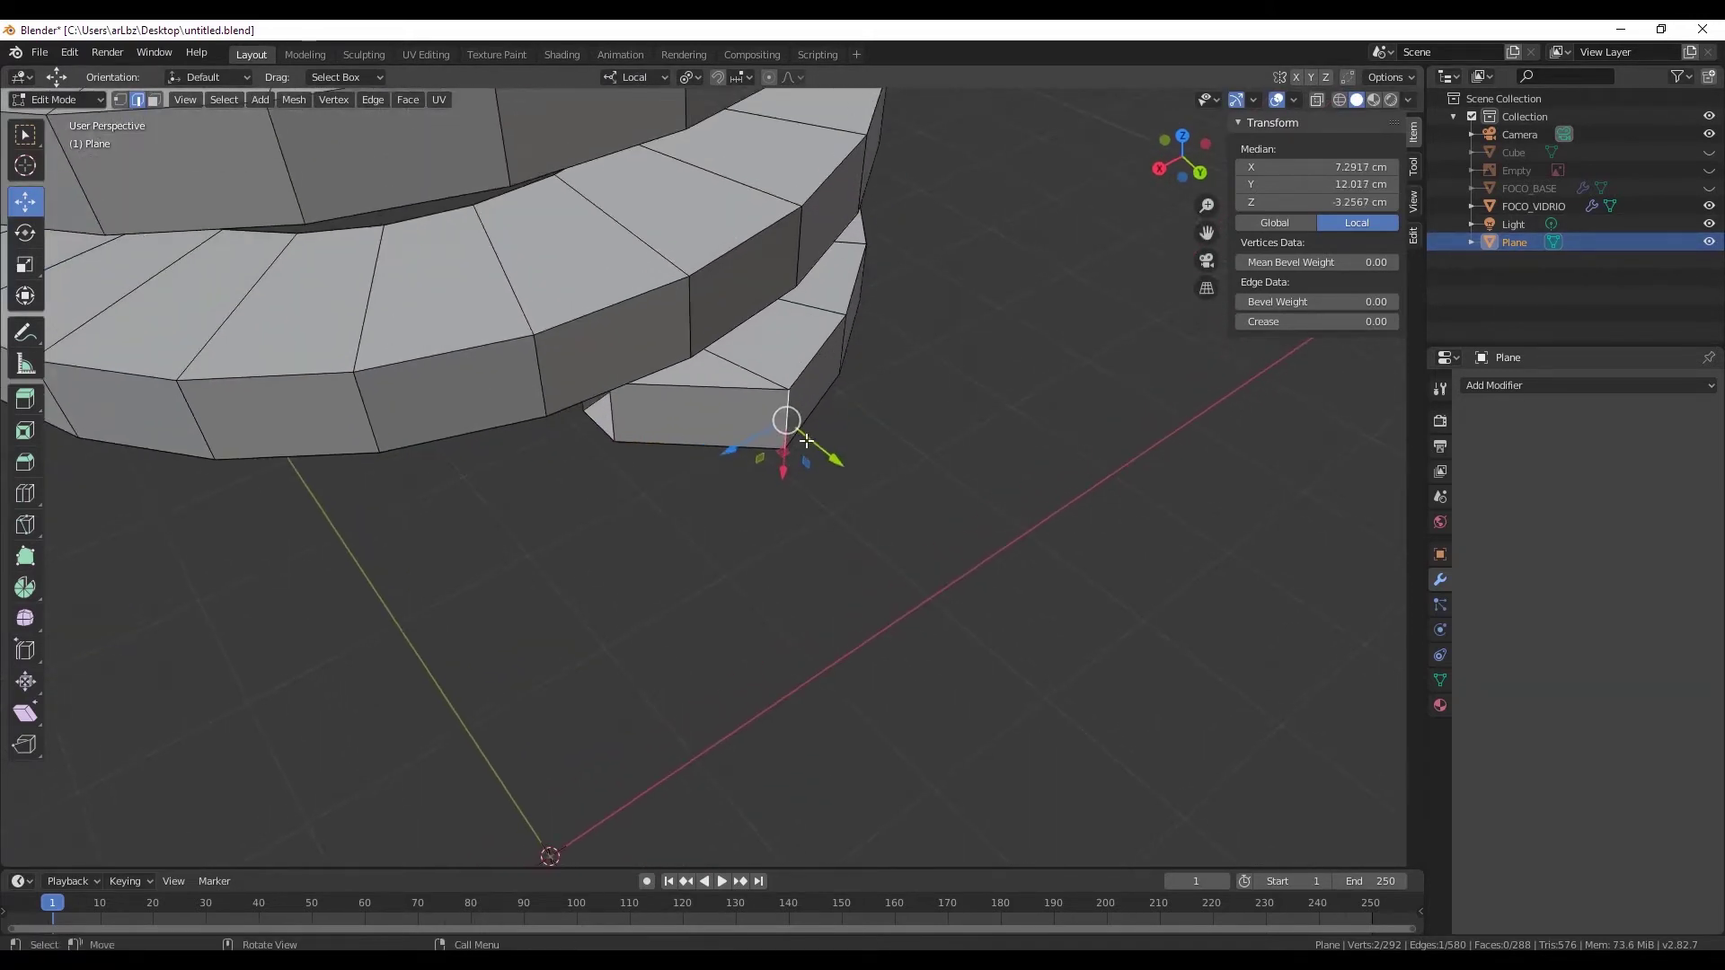
pyautogui.moveTo(806, 440)
pyautogui.mouseDown()
pyautogui.moveTo(741, 369)
pyautogui.moveTo(889, 365)
pyautogui.mouseUp()
pyautogui.moveTo(889, 366)
pyautogui.mouseDown(button='middle')
pyautogui.moveTo(974, 344)
pyautogui.moveTo(903, 386)
pyautogui.mouseUp(button='middle')
pyautogui.scroll(-3, 907, 424)
pyautogui.scroll(-3, 901, 431)
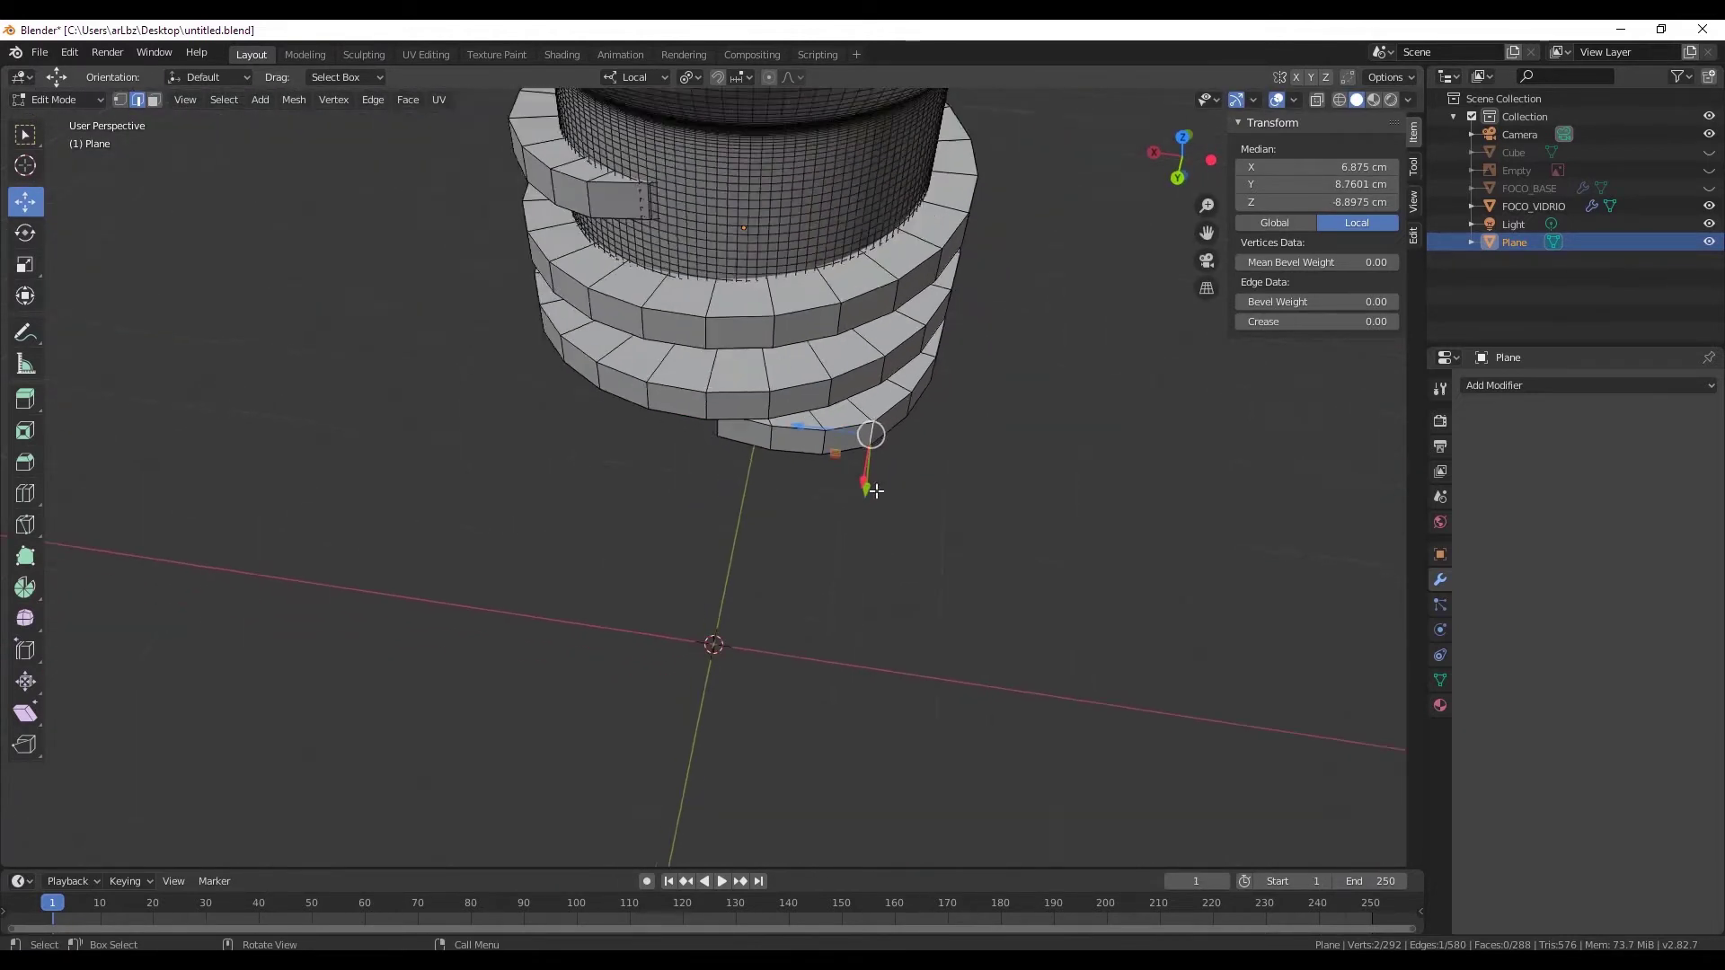
pyautogui.scroll(-1, 898, 436)
pyautogui.press('Tab')
# - Unhide FOCO_BASE and select the spiral Plane object from a perspective view
pyautogui.moveTo(243, 246); pyautogui.dragTo(1078, 216, button='middle')
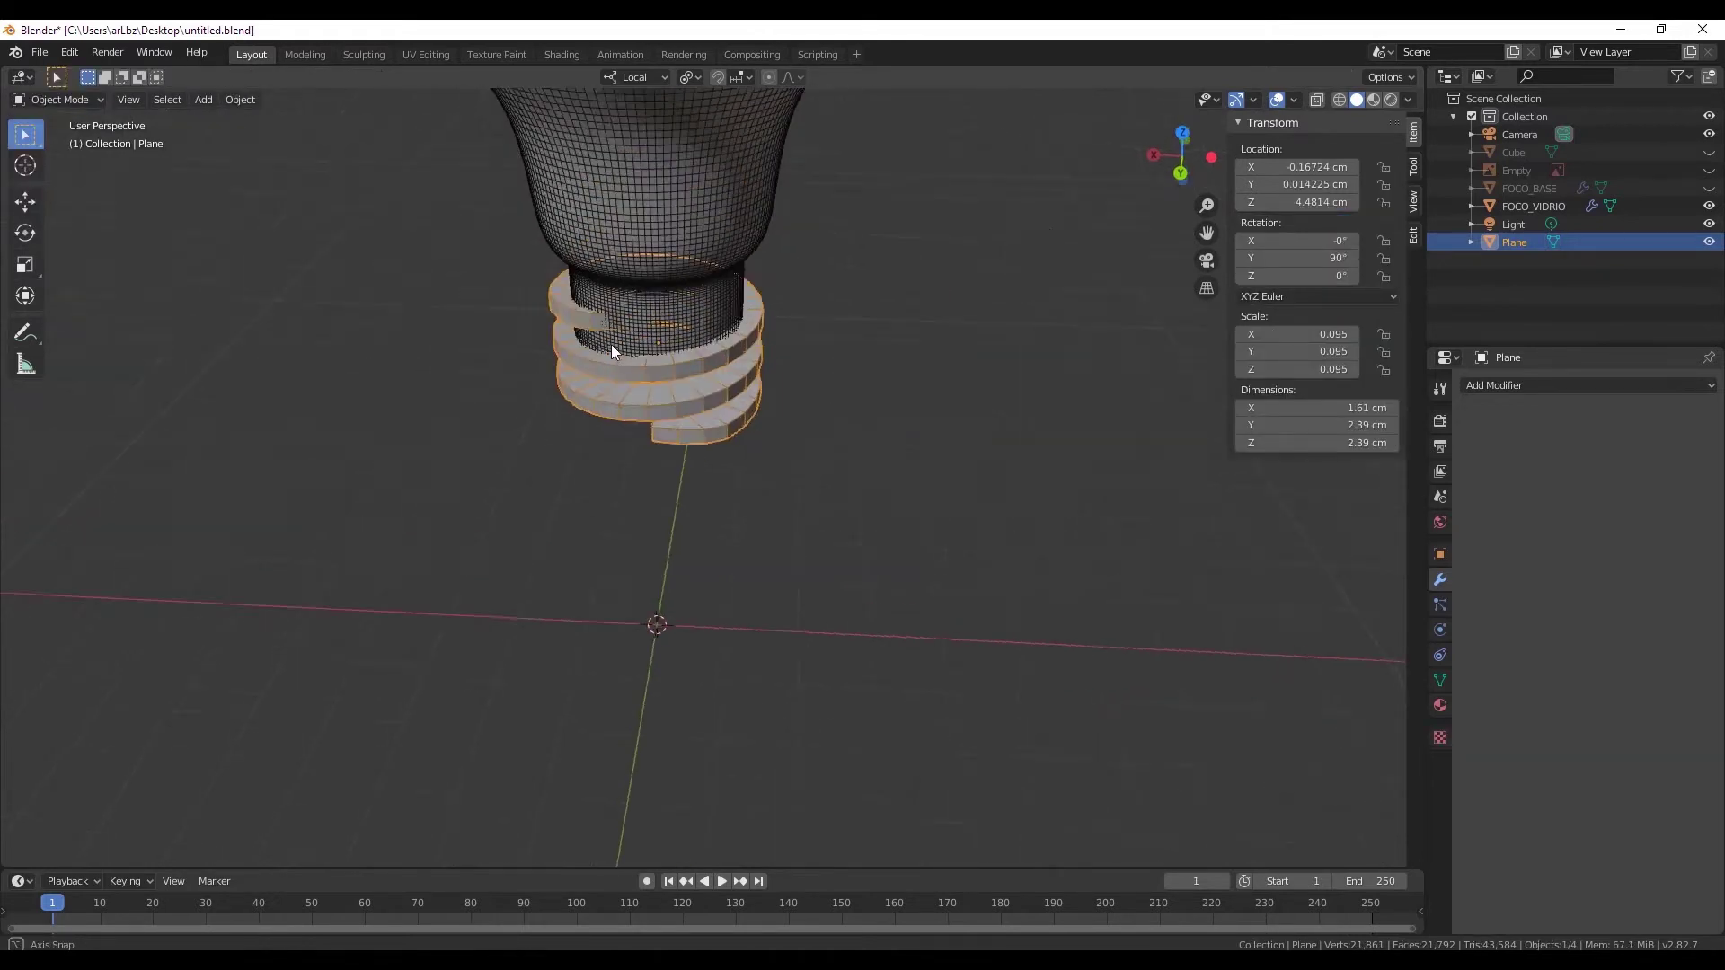
pyautogui.click(1182, 156)
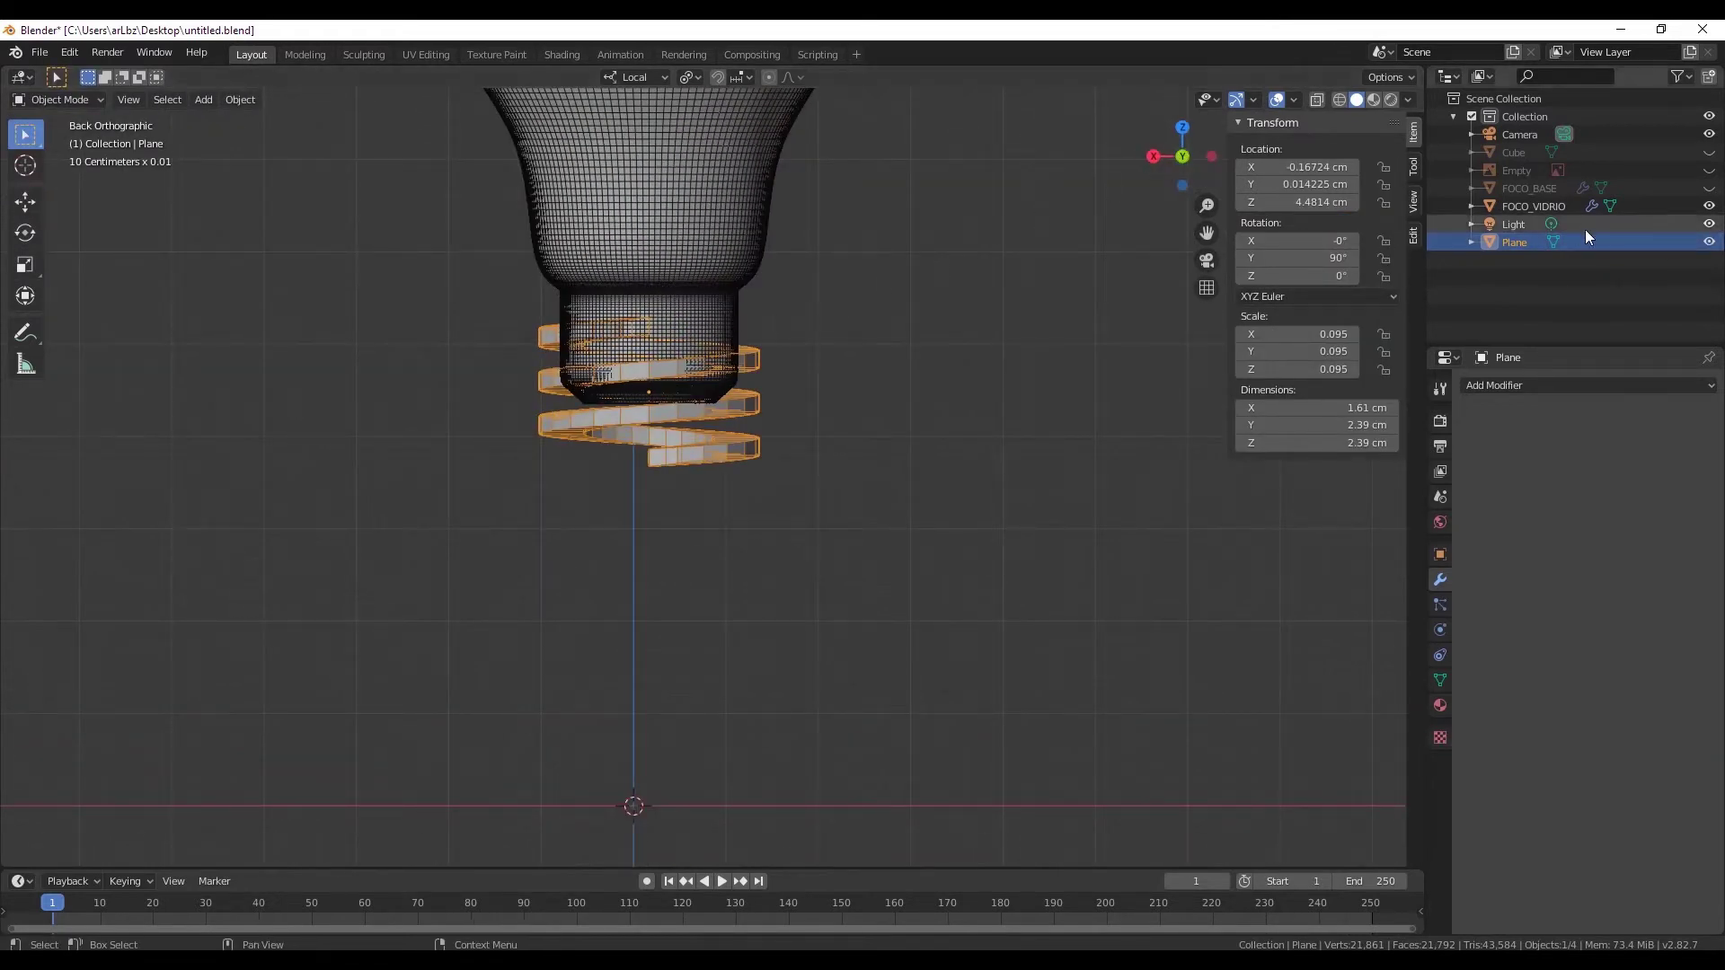
pyautogui.click(1532, 205)
pyautogui.click(1708, 188)
pyautogui.scroll(3, 877, 466)
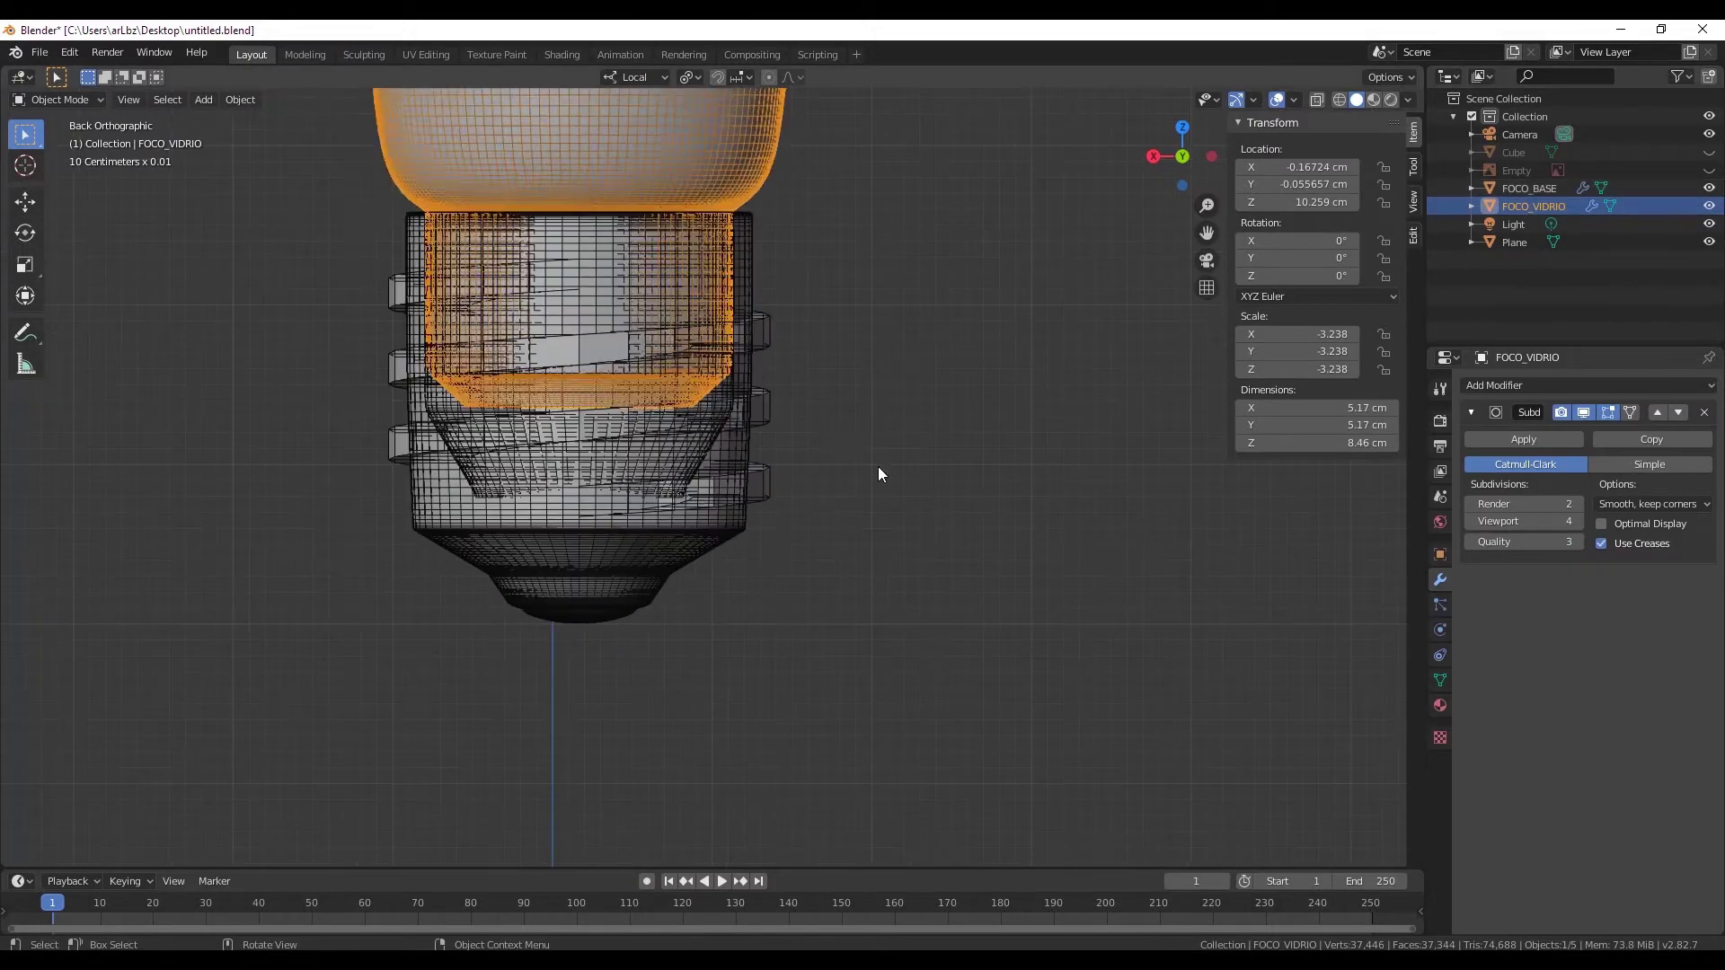
pyautogui.moveTo(876, 466)
pyautogui.mouseDown(button='middle')
pyautogui.moveTo(789, 433)
pyautogui.moveTo(770, 491)
pyautogui.moveTo(867, 506)
pyautogui.moveTo(663, 477)
pyautogui.mouseUp(button='middle')
pyautogui.scroll(2, 663, 476)
pyautogui.click(740, 454)
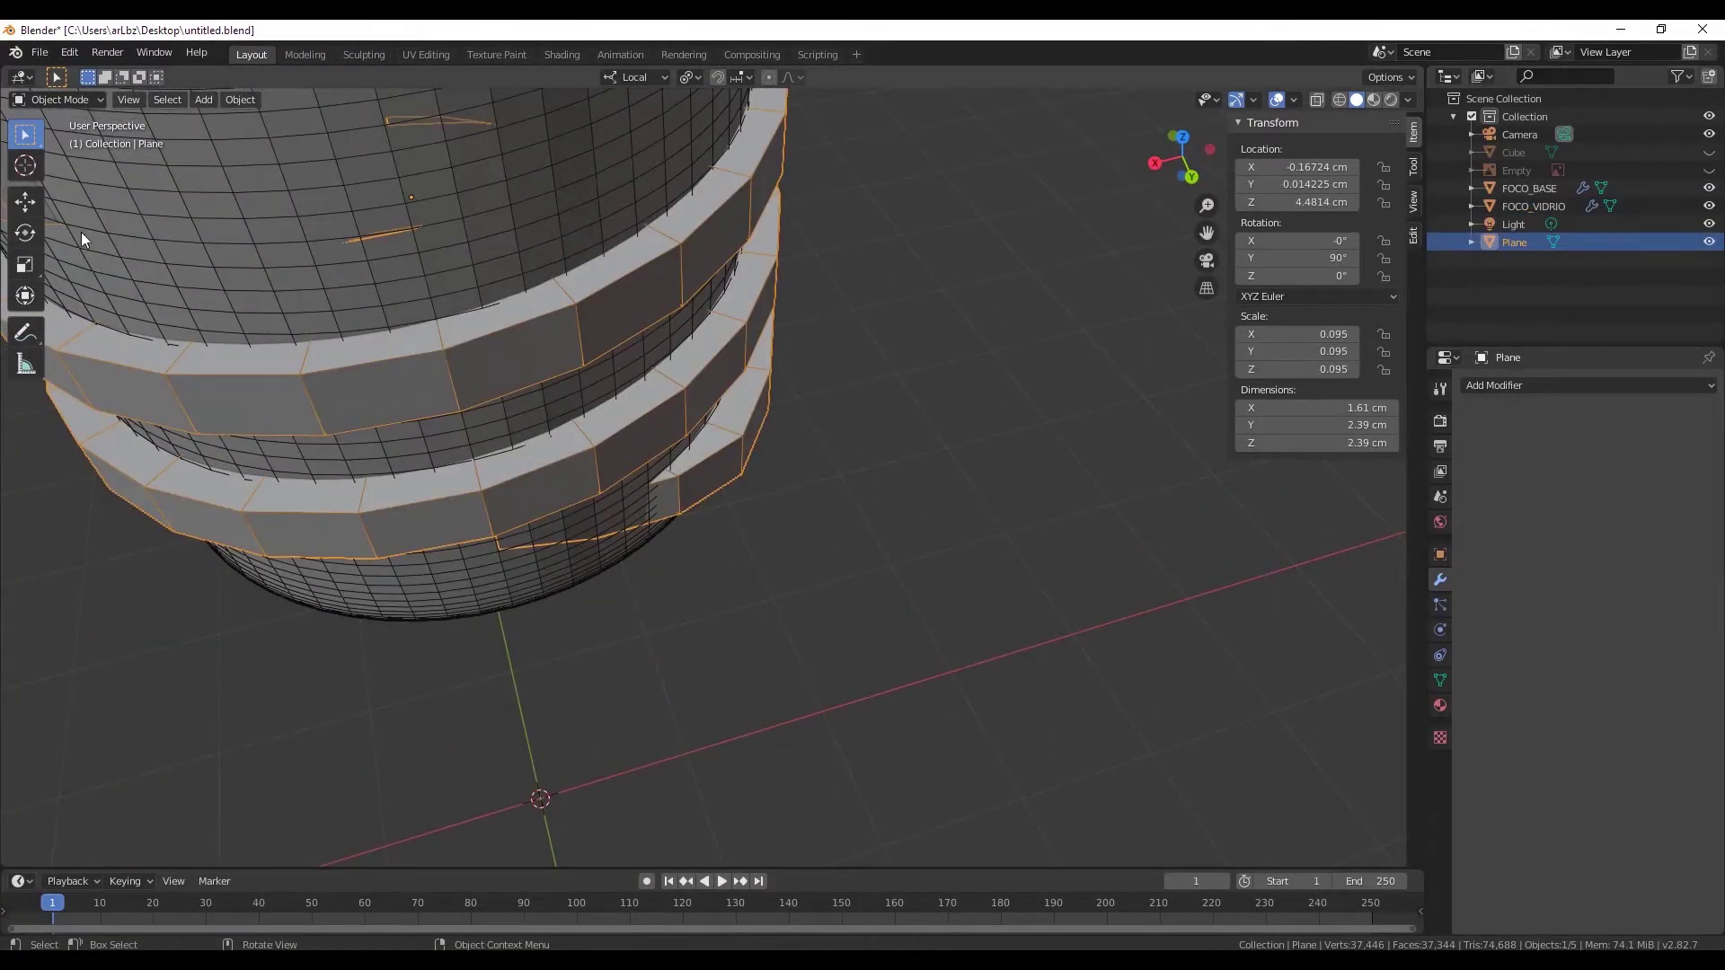
# - Enter Edit Mode on the spiral and set Transform Orientation to Normal
pyautogui.click(58, 139)
pyautogui.scroll(1, 766, 480)
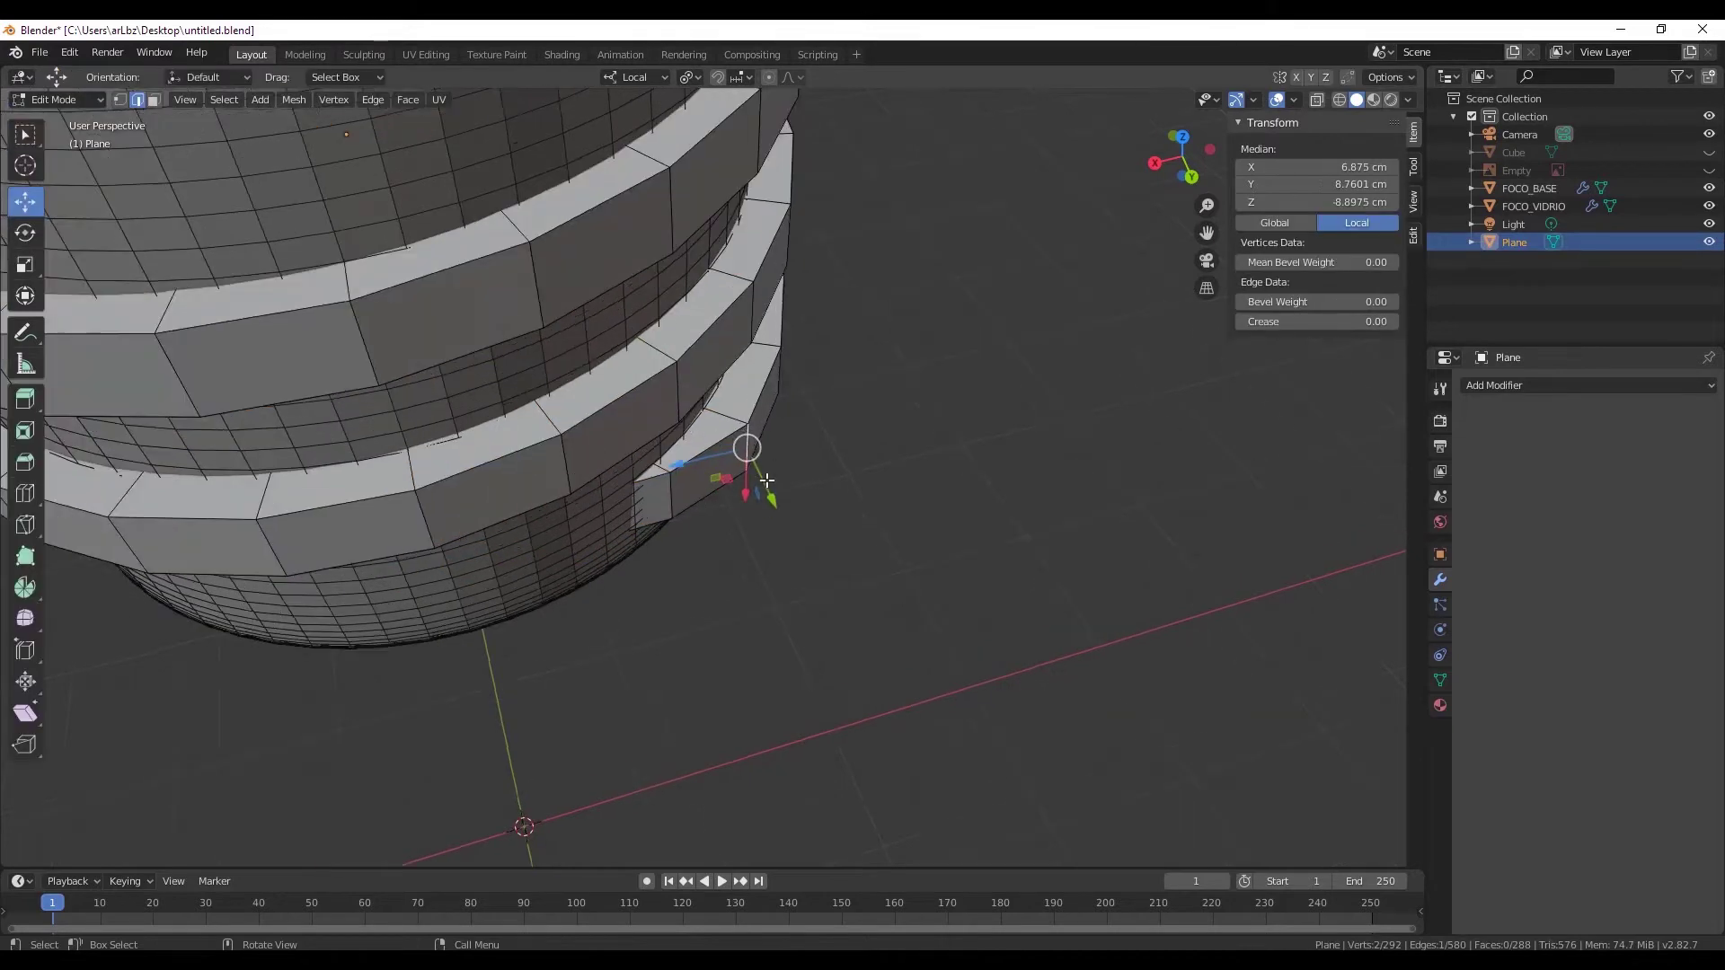
pyautogui.click(633, 78)
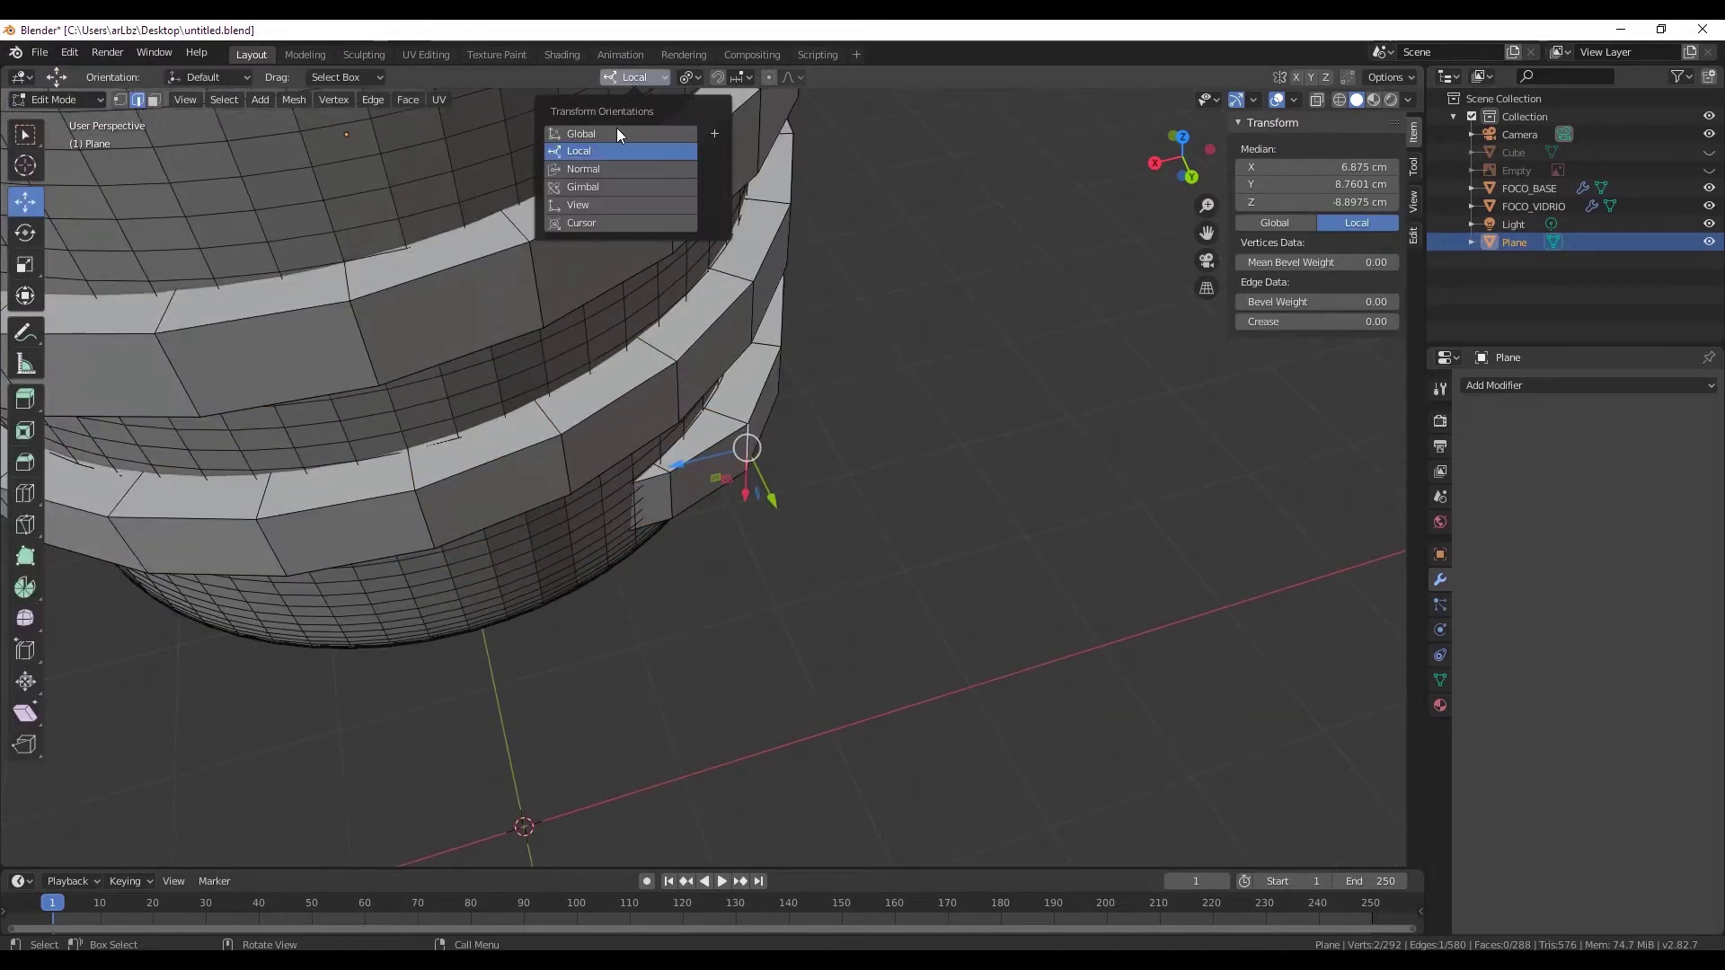
pyautogui.click(596, 170)
# - Offset the thread geometry along its normals to wrap snugly around the base
pyautogui.moveTo(804, 481)
pyautogui.mouseDown()
pyautogui.moveTo(675, 500)
pyautogui.moveTo(687, 512)
pyautogui.mouseUp()
pyautogui.moveTo(688, 512); pyautogui.dragTo(796, 377, button='middle')
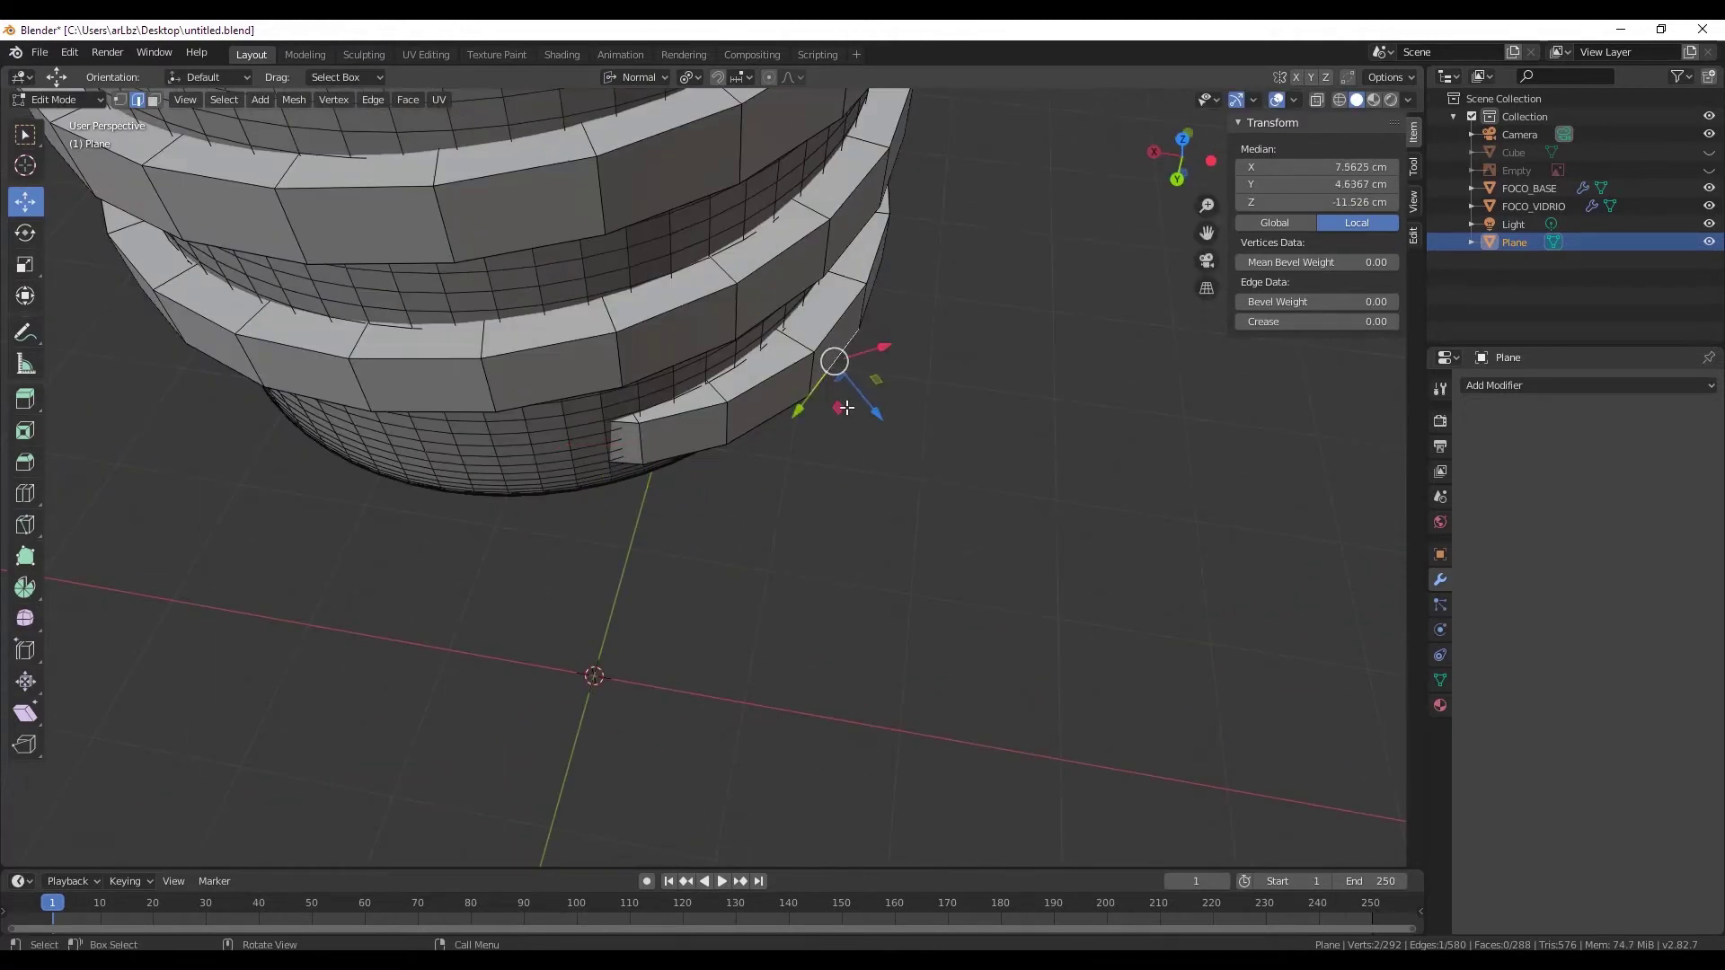
pyautogui.moveTo(811, 374)
pyautogui.mouseDown()
pyautogui.moveTo(837, 417)
pyautogui.moveTo(725, 435)
pyautogui.moveTo(752, 467)
pyautogui.mouseUp()
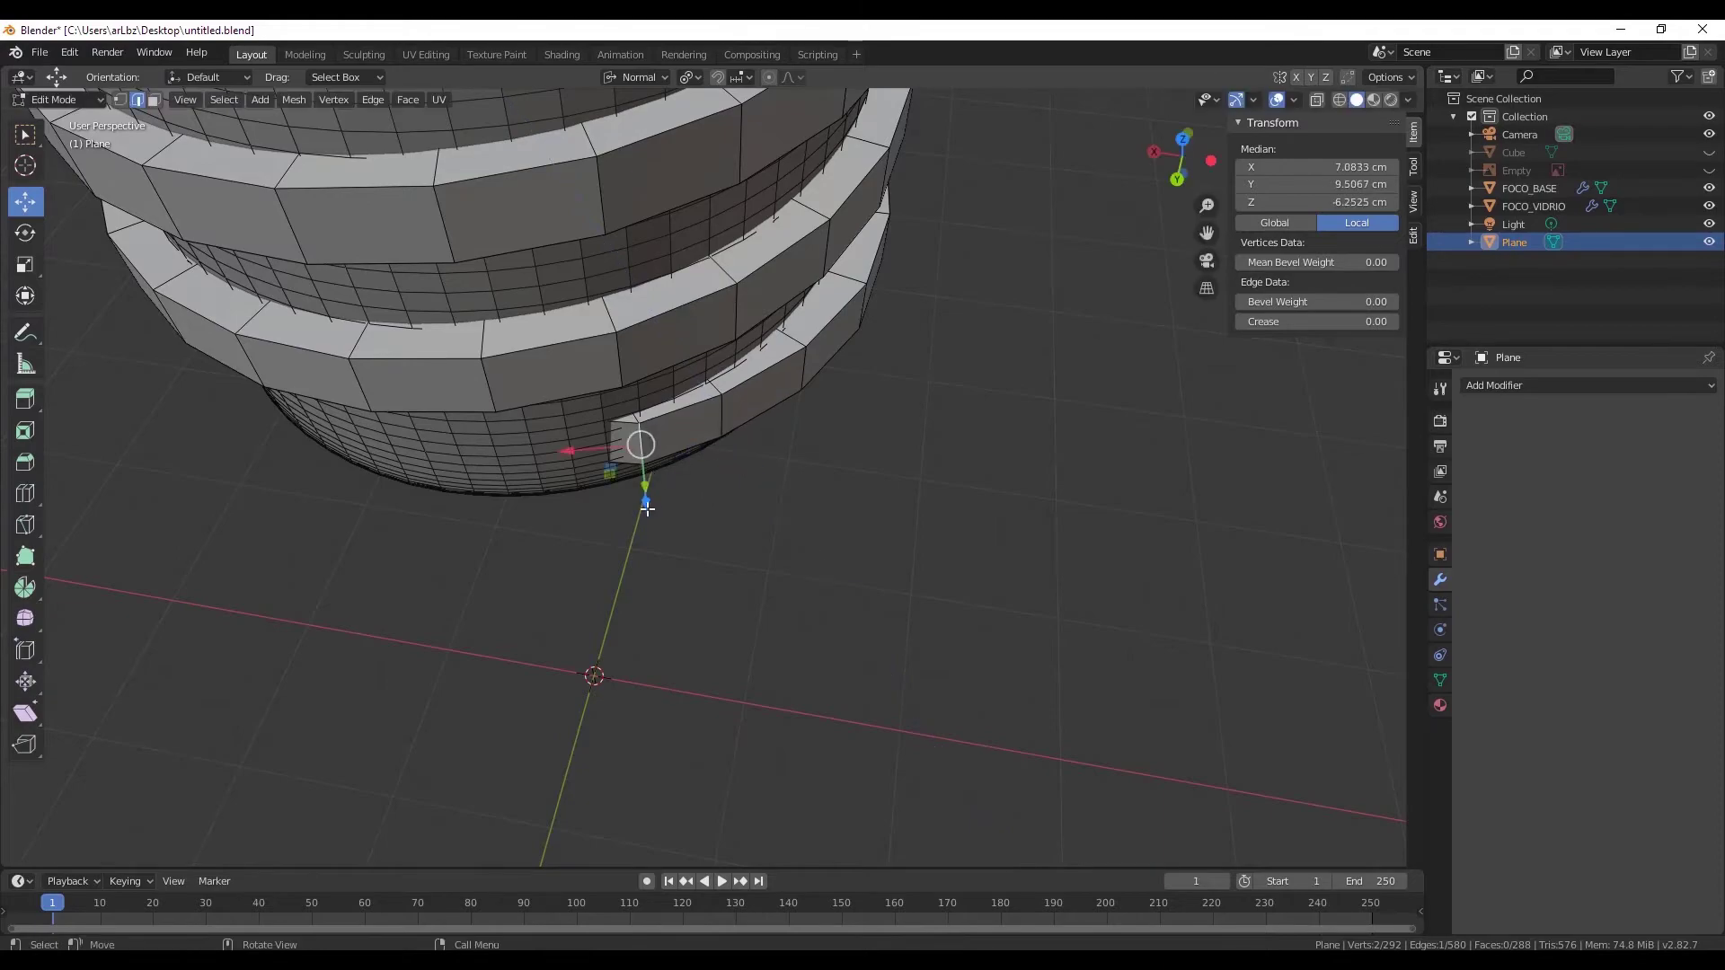
pyautogui.moveTo(646, 509)
pyautogui.mouseDown(button='middle')
pyautogui.moveTo(754, 512)
pyautogui.moveTo(649, 512)
pyautogui.moveTo(724, 385)
pyautogui.moveTo(713, 323)
pyautogui.moveTo(633, 235)
pyautogui.moveTo(500, 435)
pyautogui.moveTo(501, 405)
pyautogui.moveTo(493, 469)
pyautogui.moveTo(682, 602)
pyautogui.moveTo(647, 467)
pyautogui.moveTo(749, 409)
pyautogui.moveTo(789, 527)
pyautogui.moveTo(854, 543)
pyautogui.moveTo(1032, 481)
pyautogui.moveTo(1109, 509)
pyautogui.moveTo(1120, 558)
pyautogui.moveTo(1038, 545)
pyautogui.moveTo(1078, 512)
pyautogui.mouseUp(button='middle')
pyautogui.click(642, 505)
# - Add a Subdivision Surface modifier to the thread and inspect the smoothed rings
pyautogui.click(1515, 387)
pyautogui.click(1384, 680)
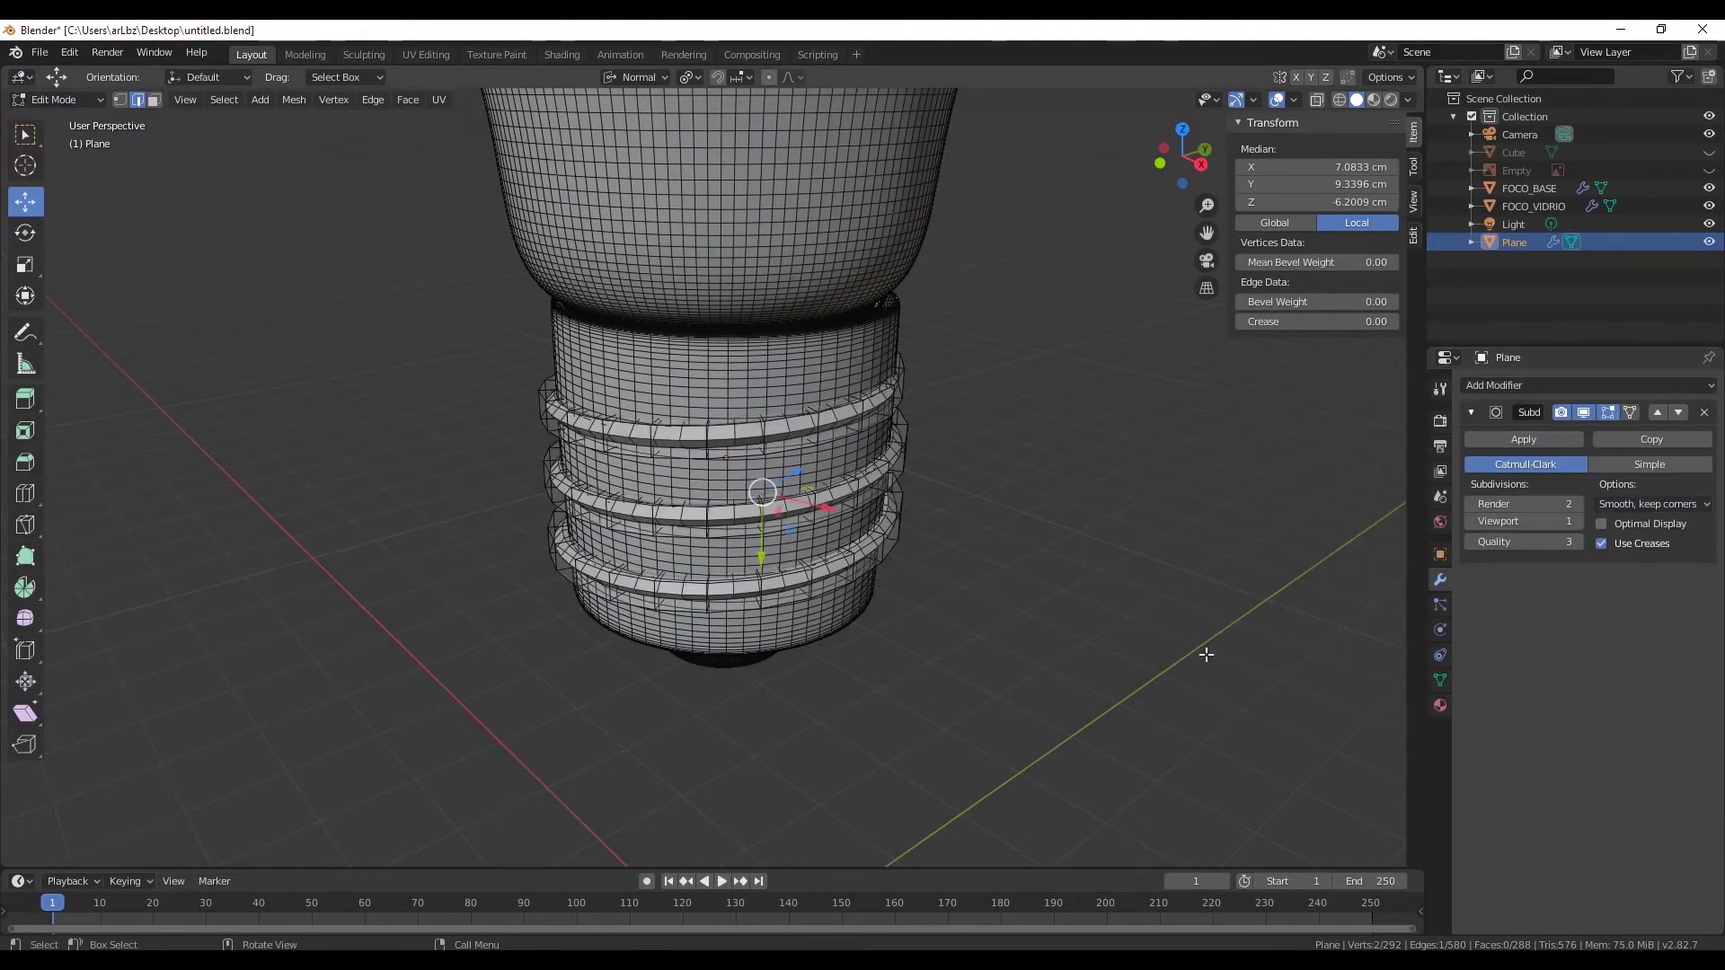
pyautogui.moveTo(1205, 655); pyautogui.dragTo(943, 500, button='middle')
pyautogui.scroll(5, 800, 459)
pyautogui.scroll(-3, 800, 459)
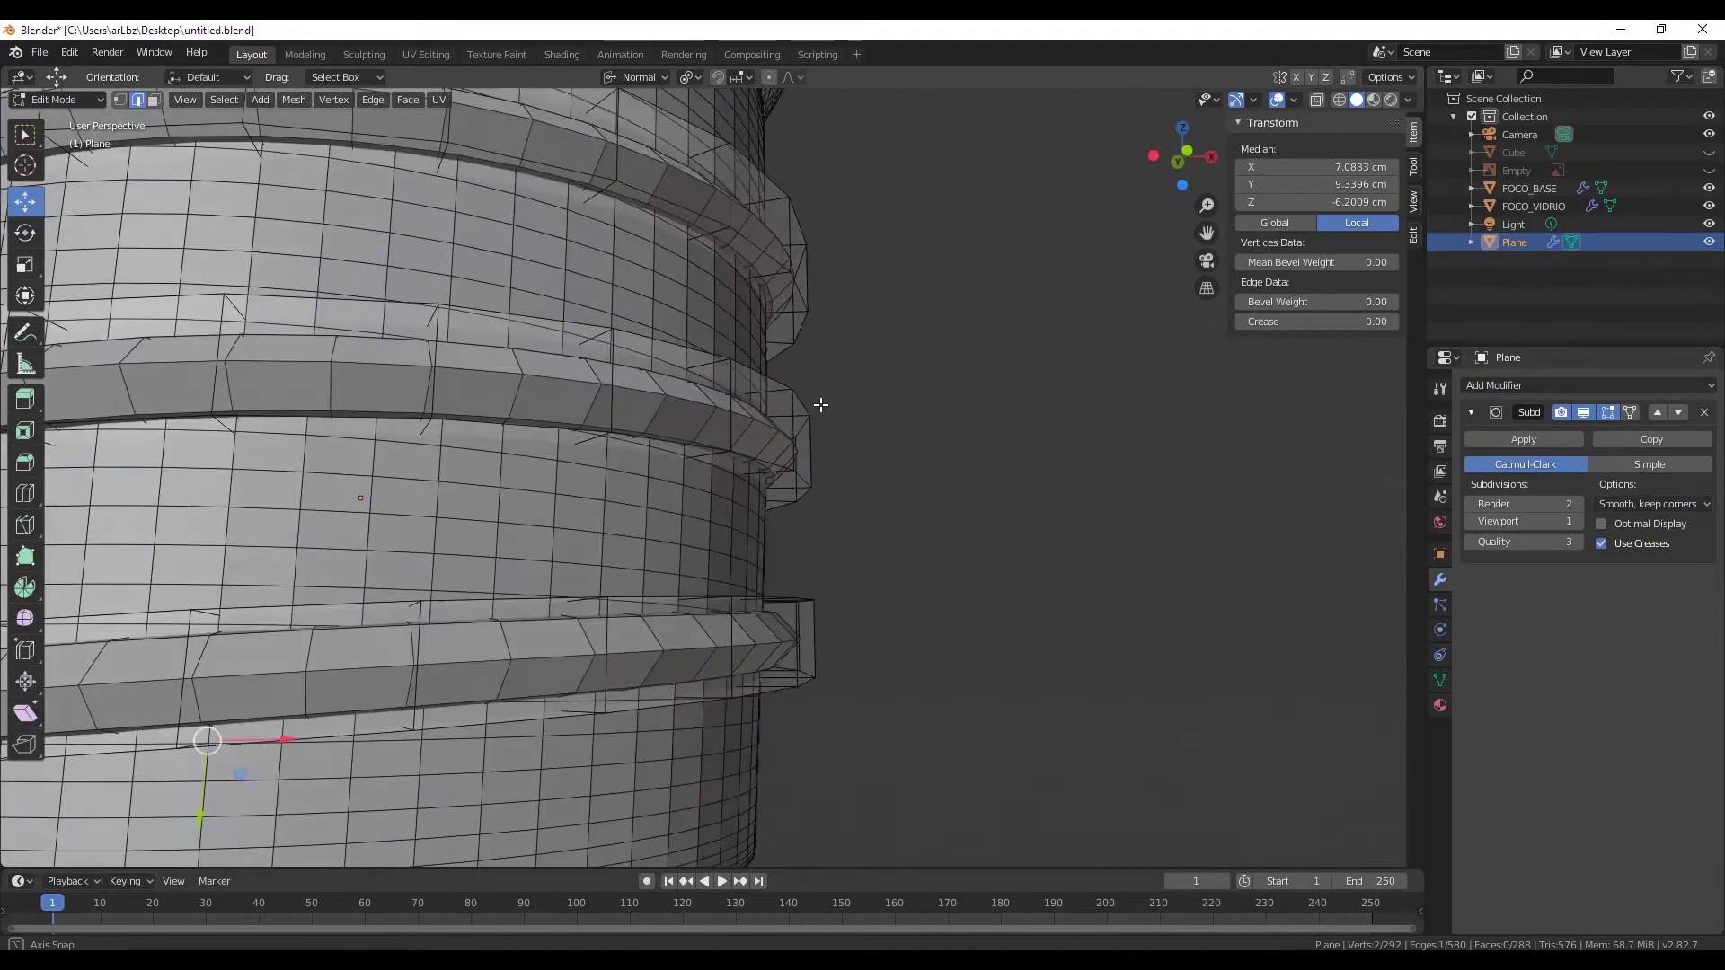
pyautogui.scroll(-2, 817, 404)
pyautogui.scroll(-2, 816, 405)
pyautogui.moveTo(817, 404); pyautogui.dragTo(608, 444, button='middle')
pyautogui.scroll(-3, 773, 441)
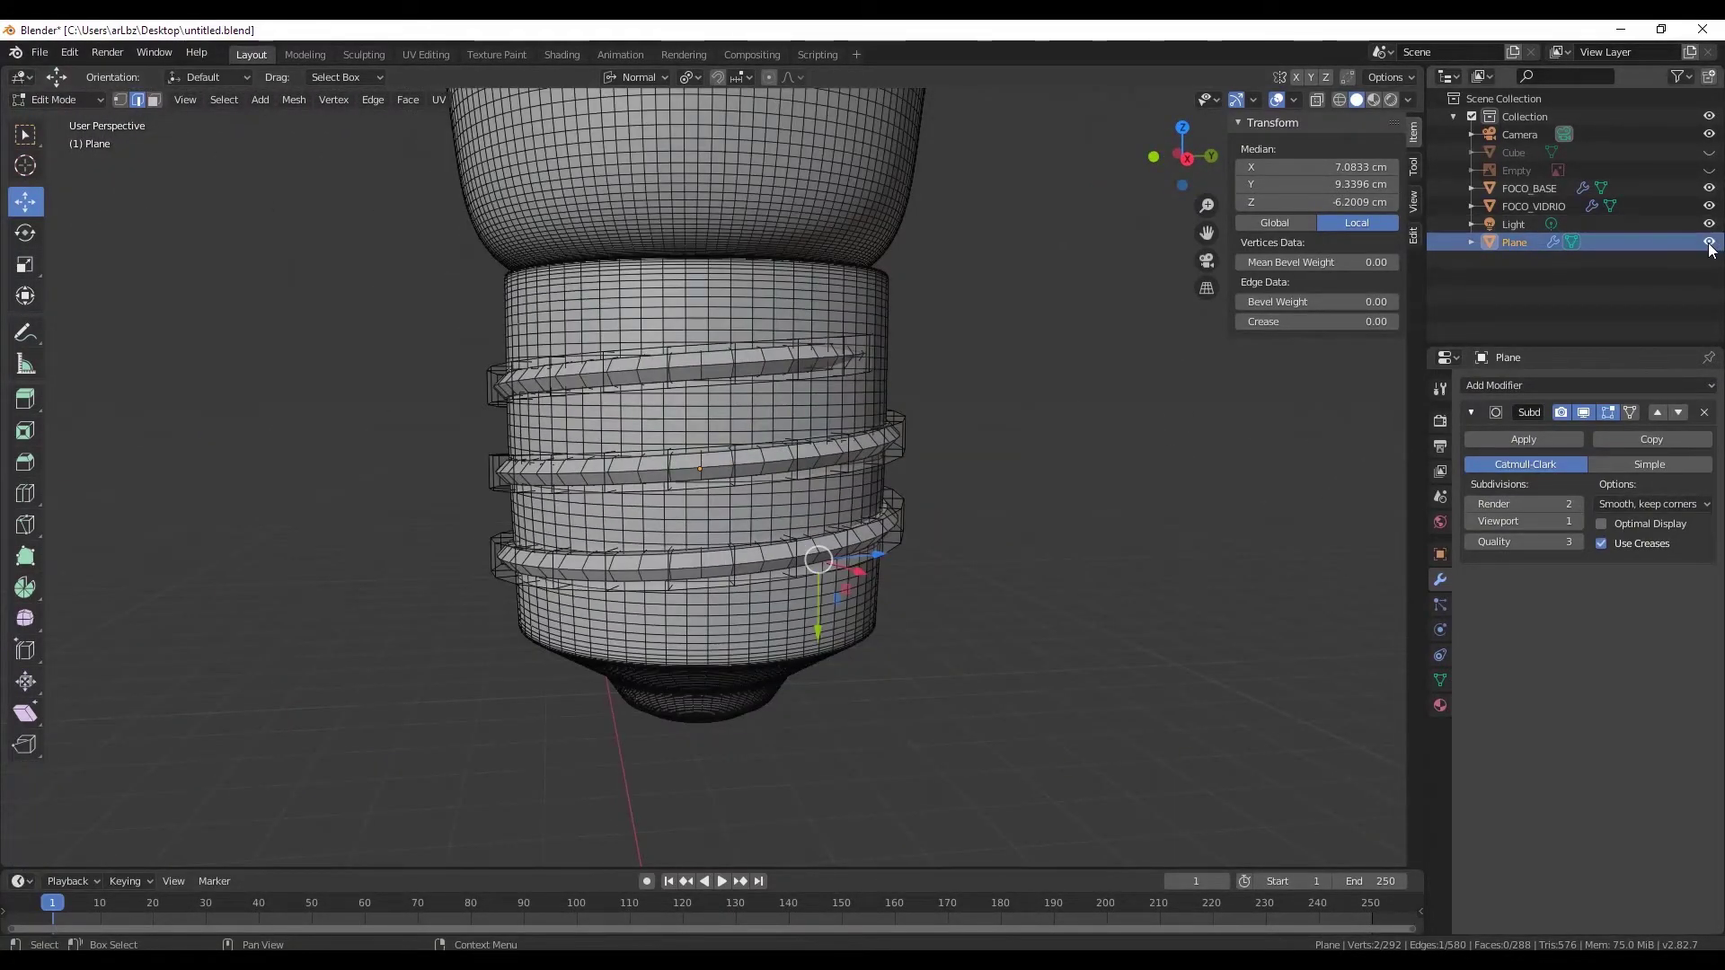
# - Show the bulb reference image and compare the whole bulb against it
pyautogui.click(1708, 169)
pyautogui.scroll(-4, 629, 450)
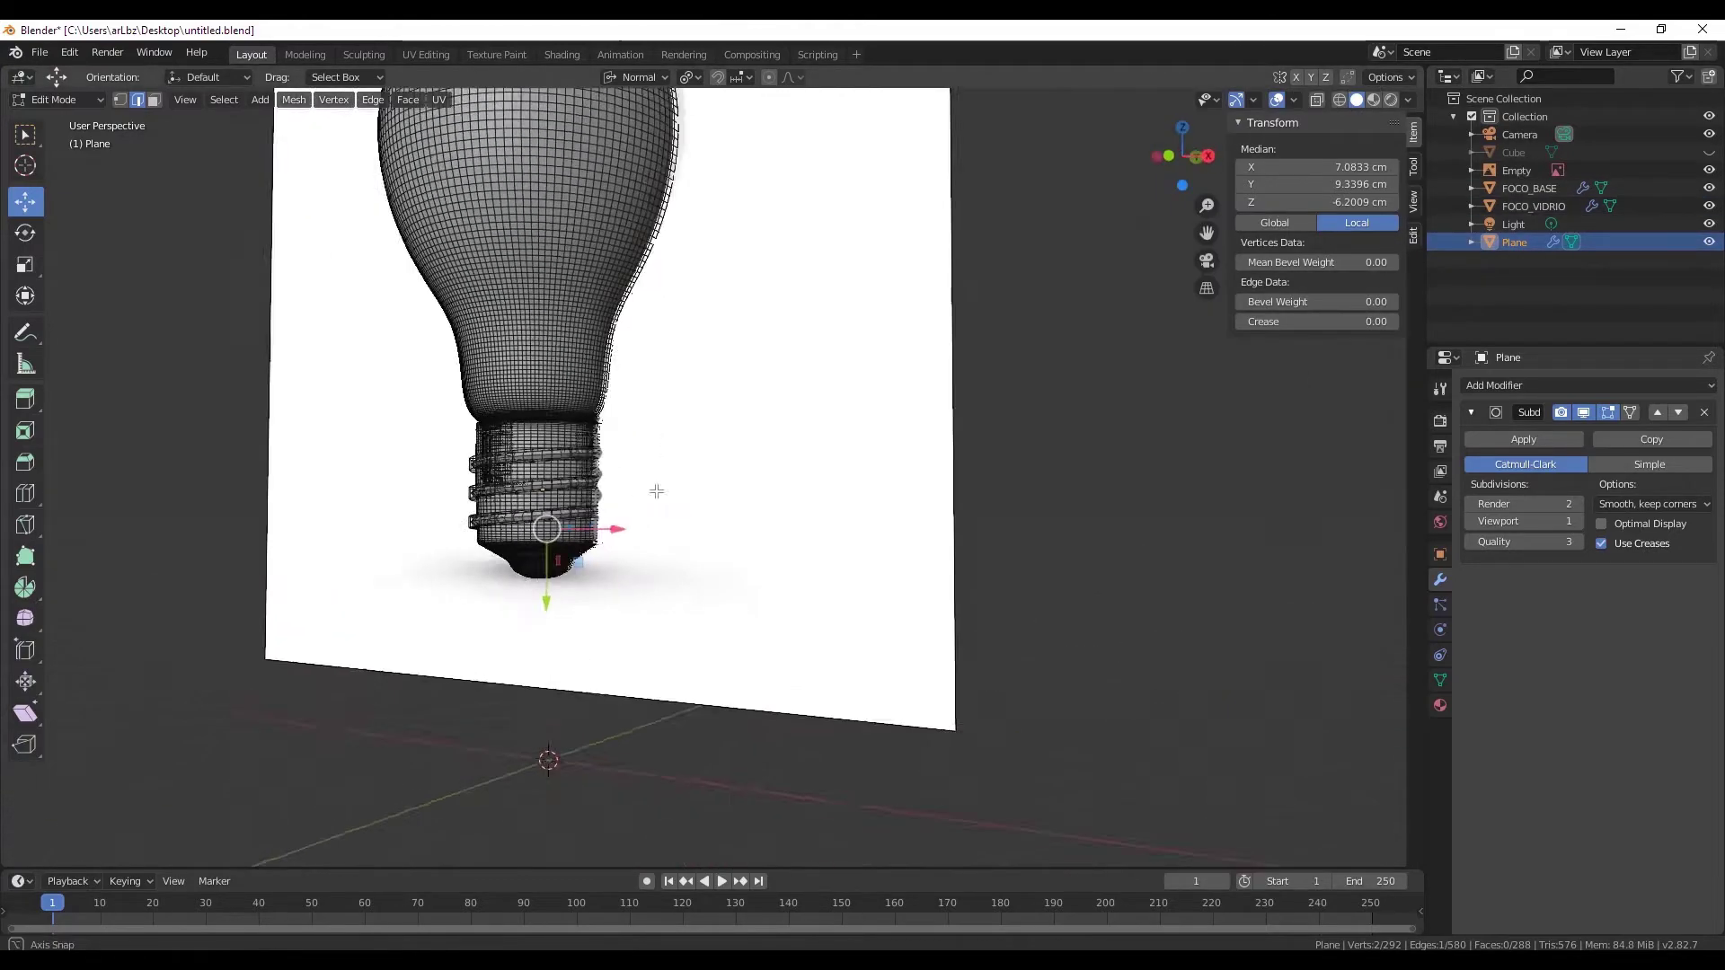
pyautogui.moveTo(539, 530); pyautogui.dragTo(233, 525, button='middle')
pyautogui.scroll(4, 285, 519)
pyautogui.scroll(5, 233, 524)
pyautogui.scroll(1, 796, 329)
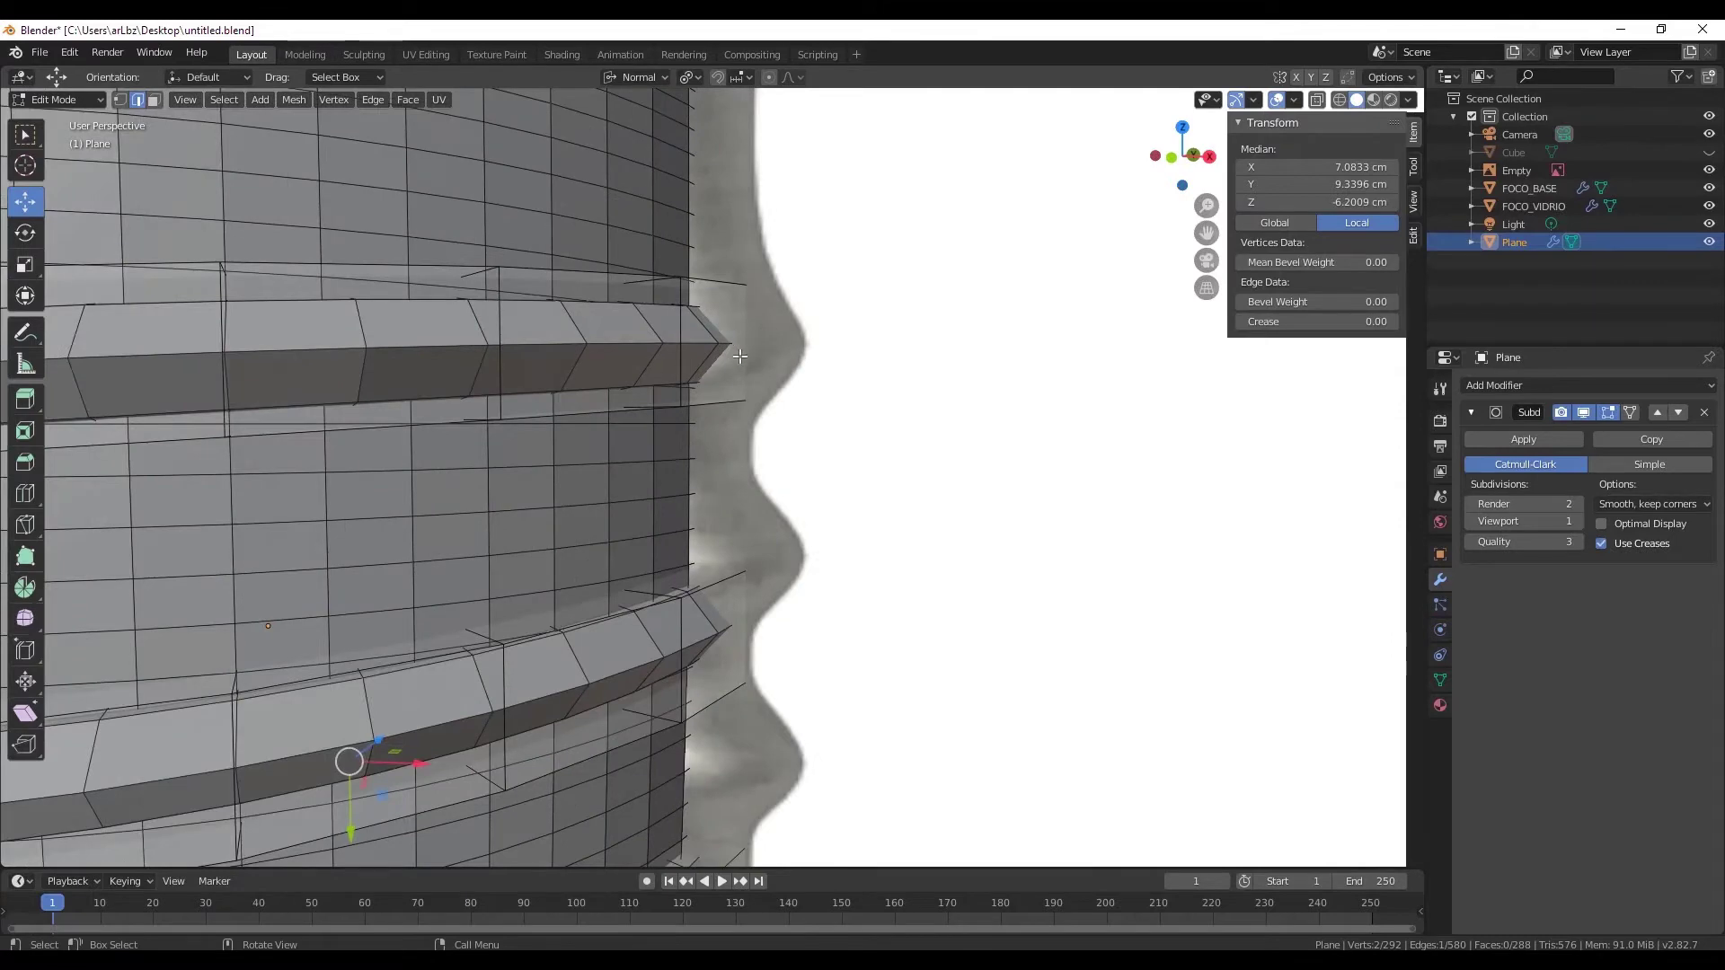
pyautogui.scroll(-1, 739, 357)
pyautogui.scroll(-3, 772, 395)
# - Hide the thread mesh and disable the Subdivision modifier's viewport display
pyautogui.click(1710, 243)
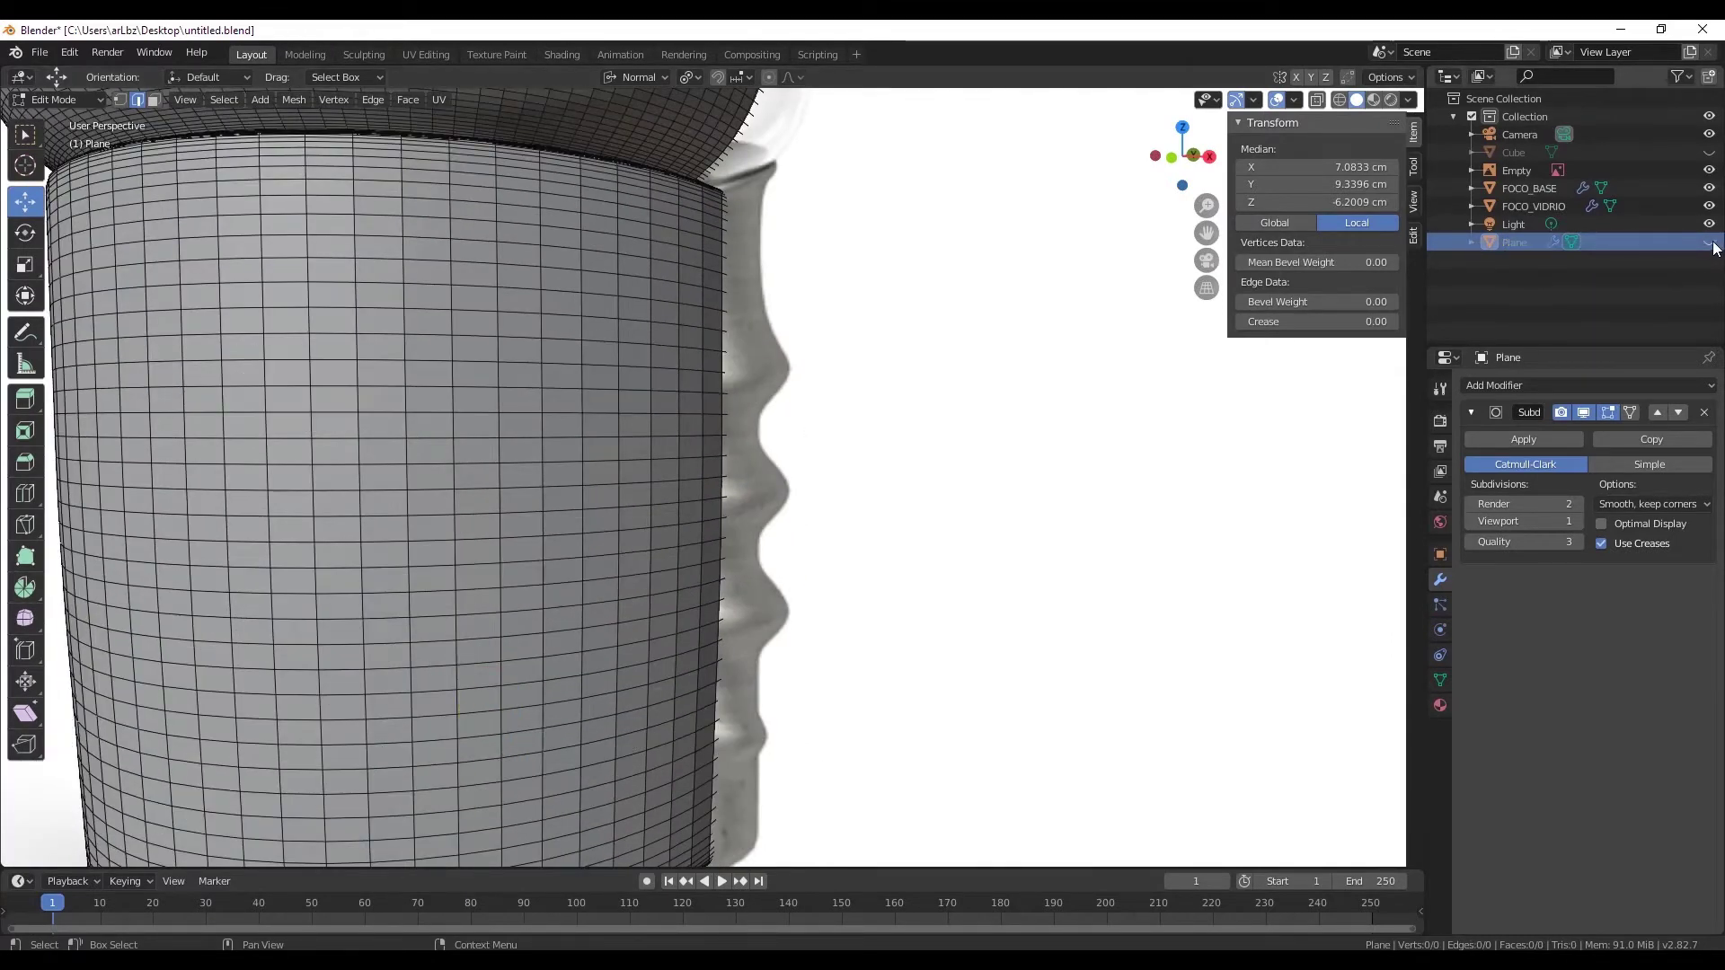
pyautogui.click(1583, 412)
pyautogui.scroll(-4, 852, 401)
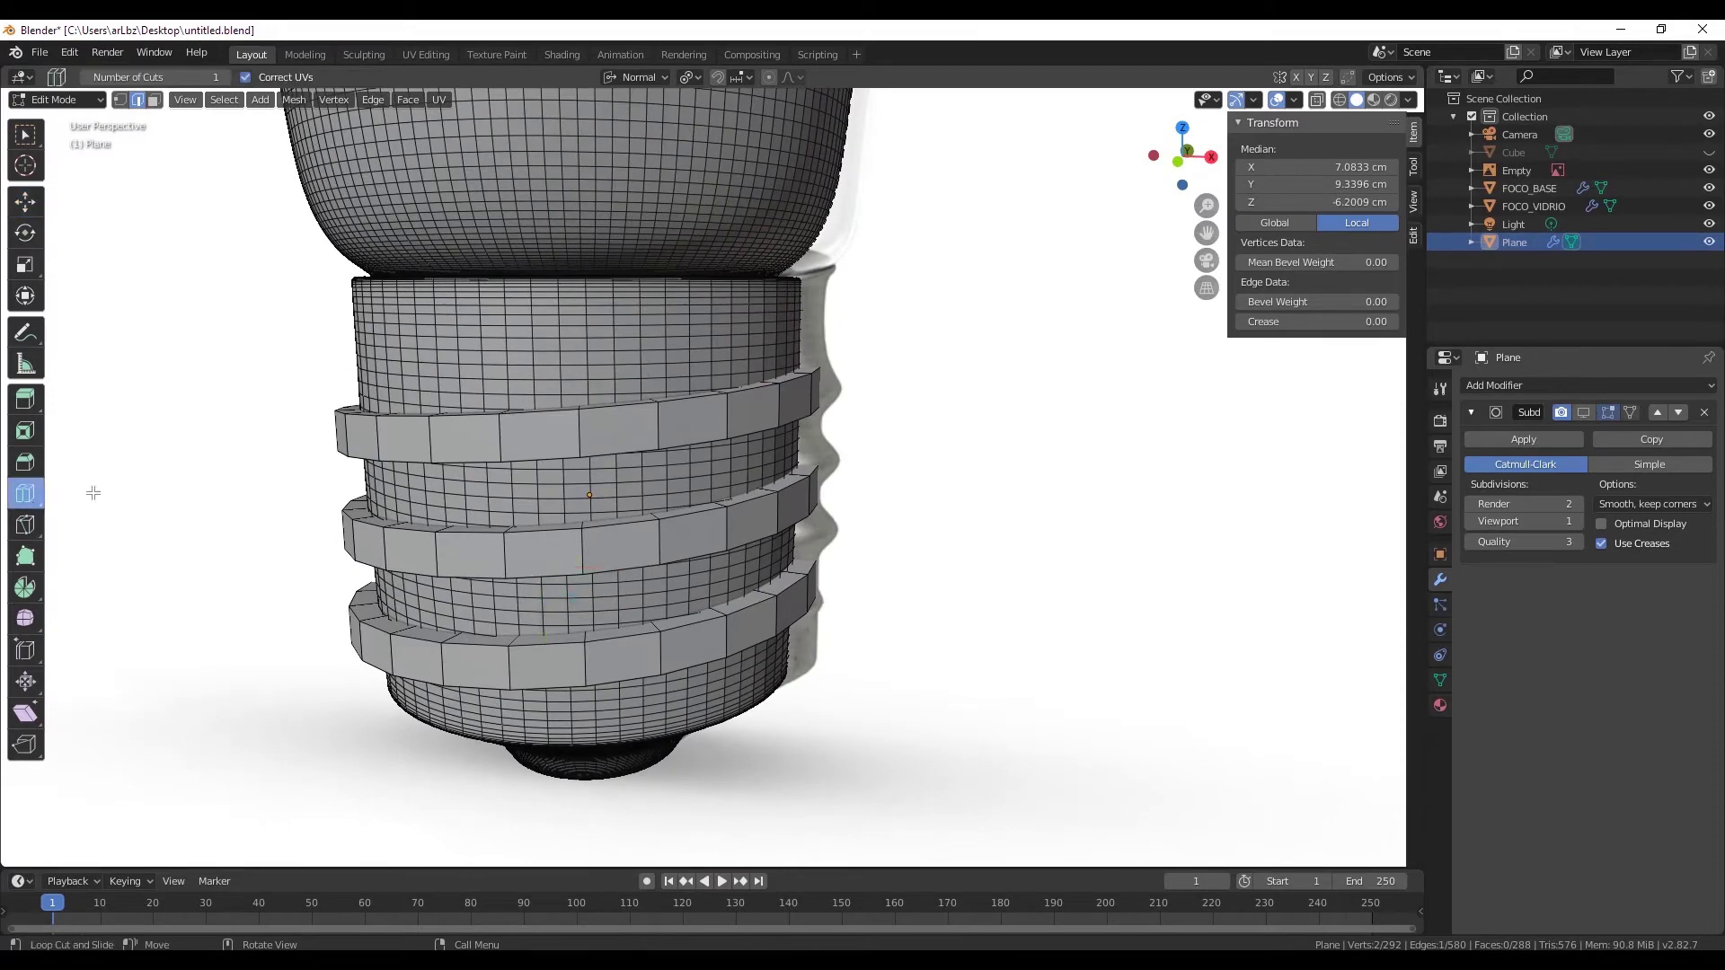
# - Cut an edge loop around the thread bands, previewing the subdivision smoothing on and off
pyautogui.scroll(3, 772, 374)
pyautogui.click(805, 425)
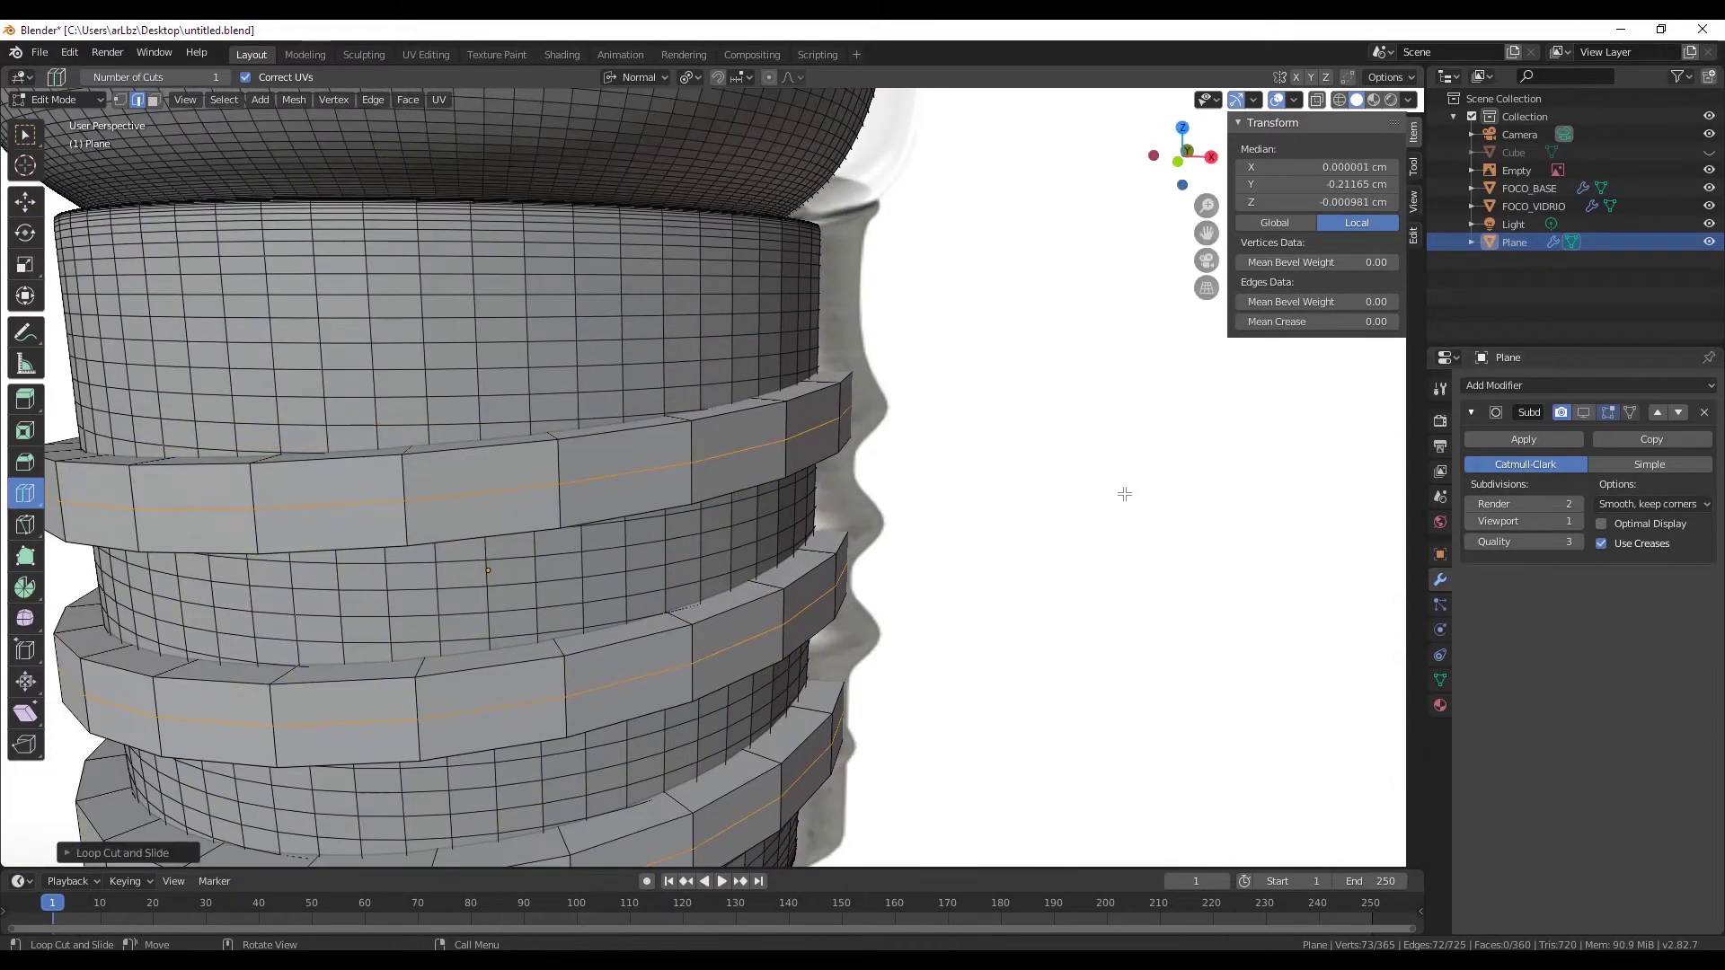
pyautogui.click(1582, 412)
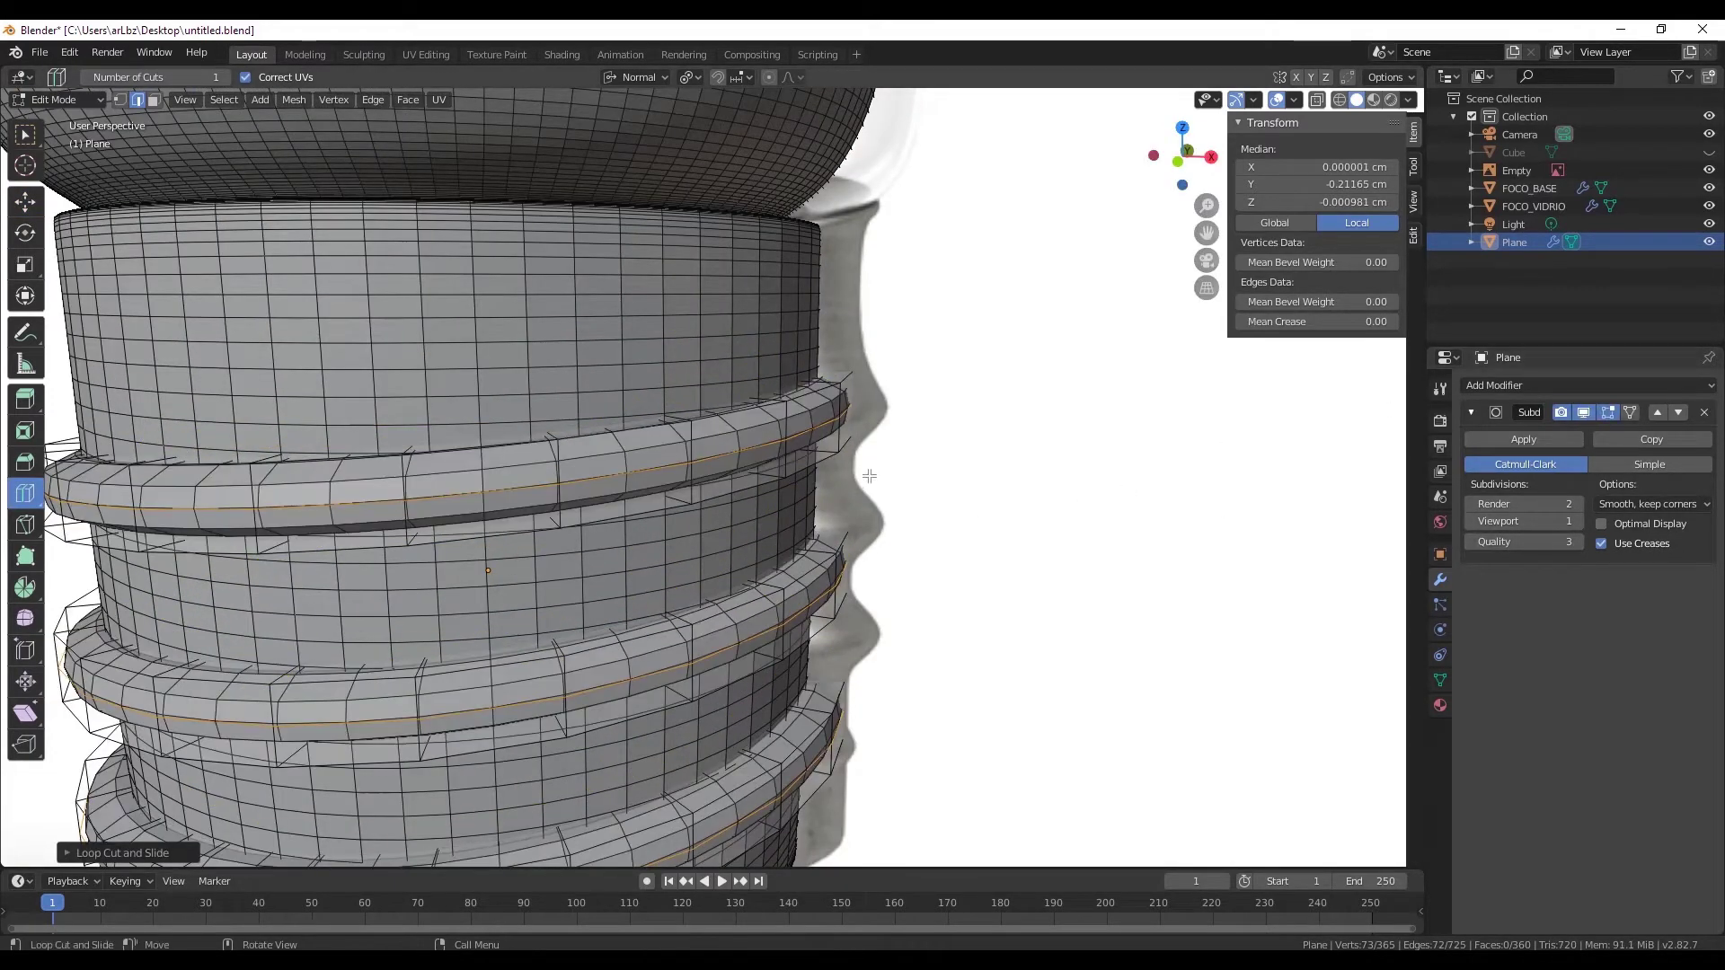
pyautogui.scroll(3, 927, 415)
pyautogui.scroll(3, 927, 415)
pyautogui.scroll(-3, 927, 415)
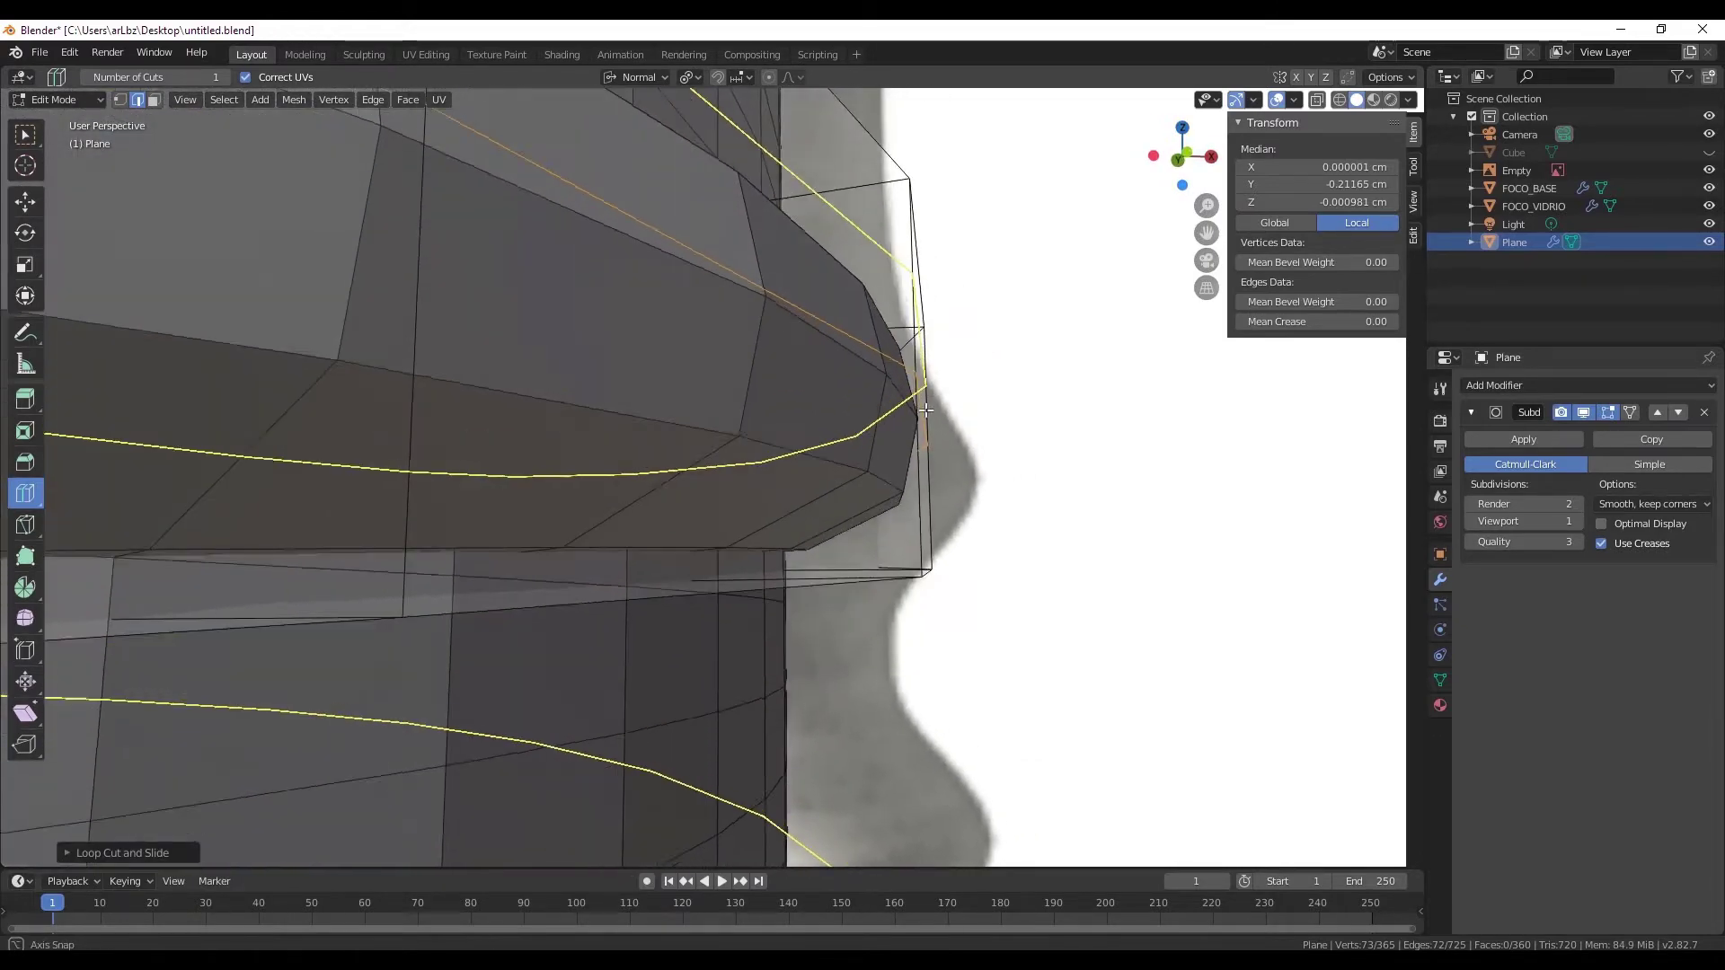
pyautogui.scroll(-3, 927, 415)
pyautogui.click(1583, 413)
pyautogui.scroll(-5, 934, 490)
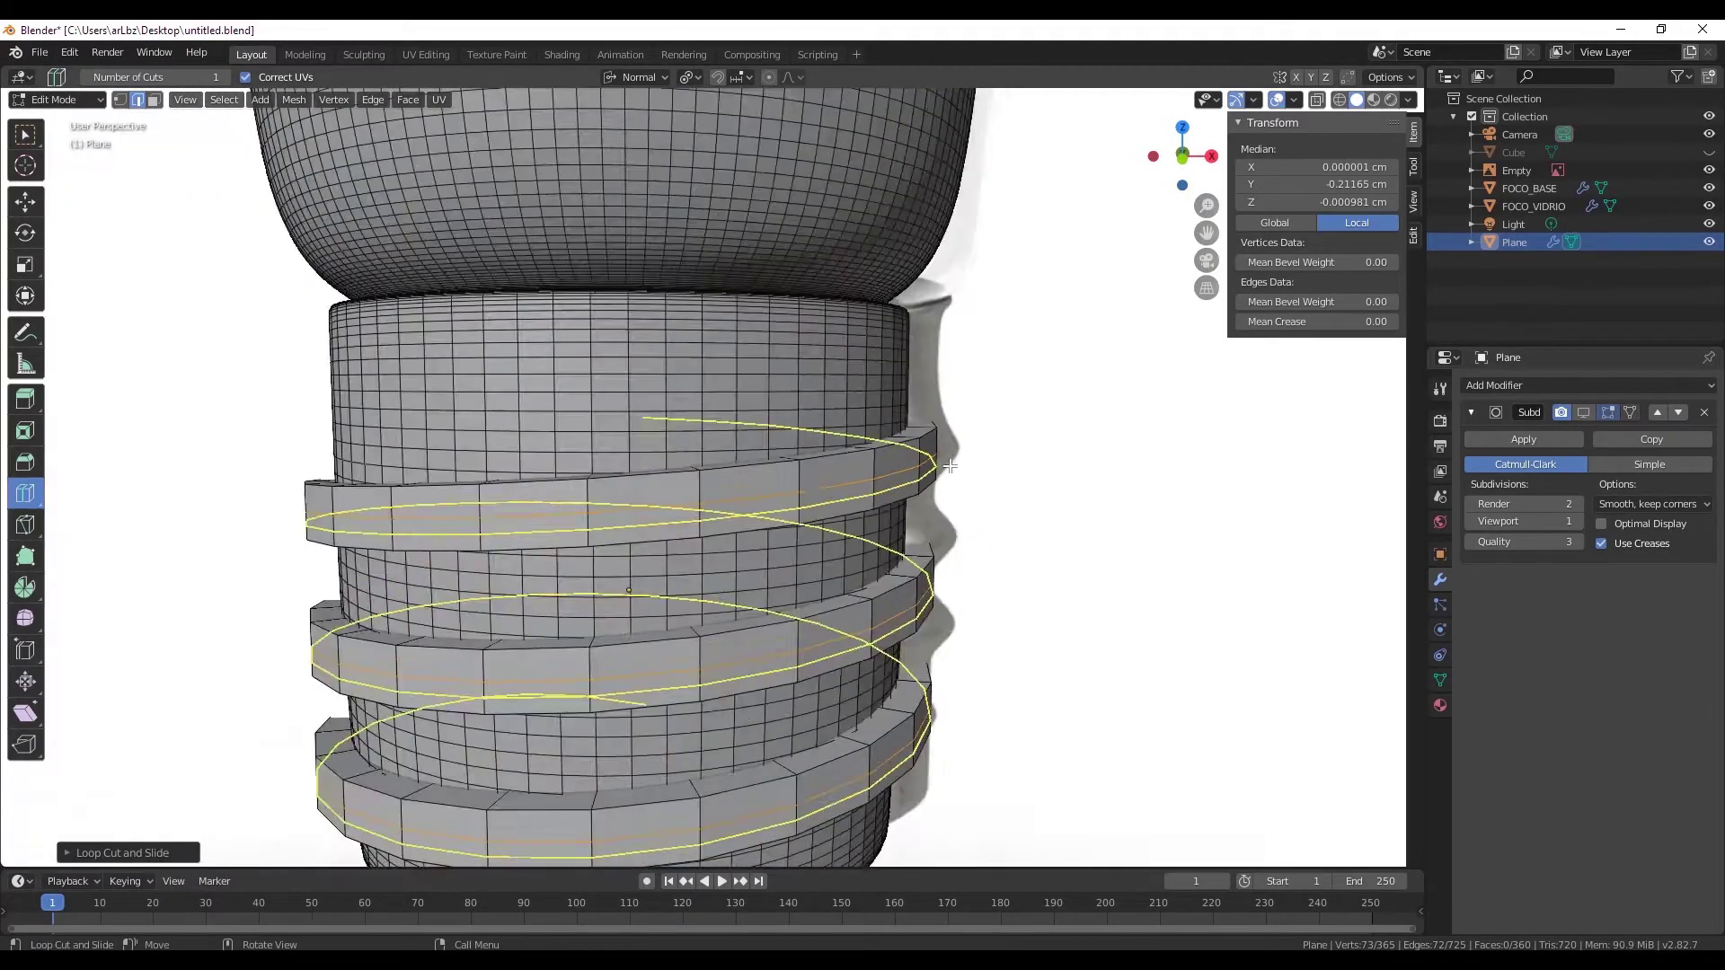
pyautogui.scroll(-2, 935, 489)
pyautogui.moveTo(935, 492); pyautogui.dragTo(952, 524, button='middle')
pyautogui.moveTo(960, 473)
pyautogui.mouseDown(button='middle')
pyautogui.moveTo(808, 422)
pyautogui.moveTo(538, 386)
pyautogui.mouseUp(button='middle')
# - Deselect everything and begin picking top faces on the thread rings
pyautogui.hotkey('alt', 'a')
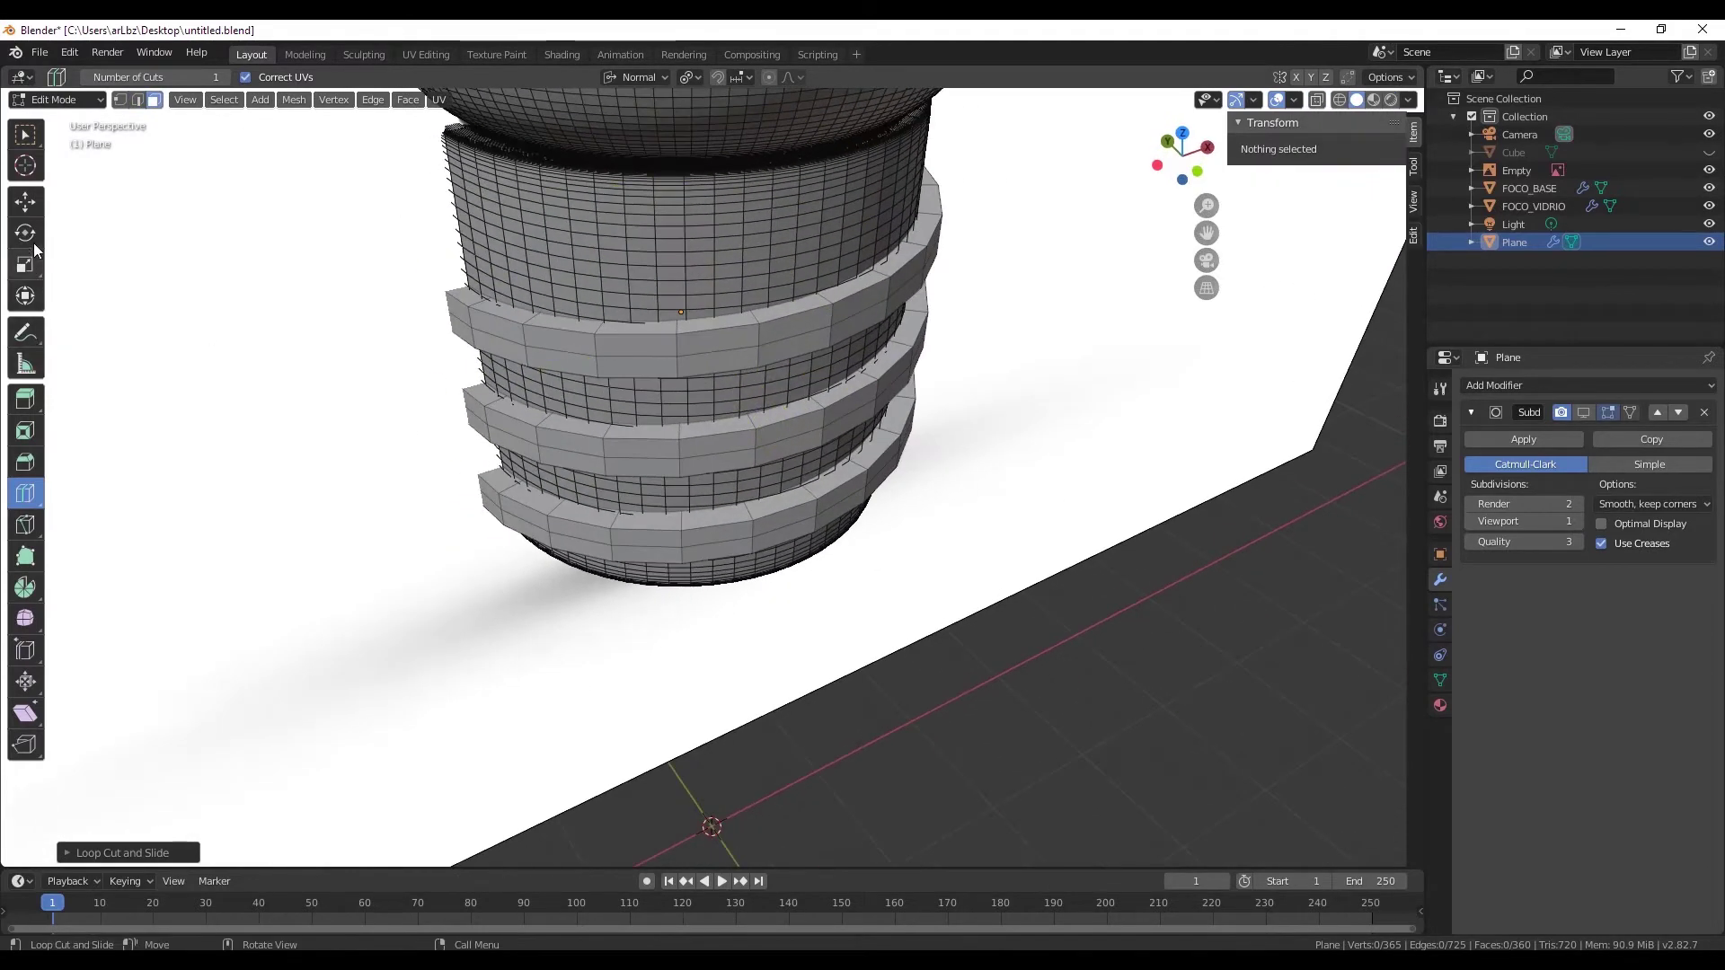
pyautogui.click(25, 201)
pyautogui.moveTo(629, 449); pyautogui.dragTo(719, 413, button='middle')
pyautogui.scroll(2, 808, 359)
pyautogui.click(894, 324)
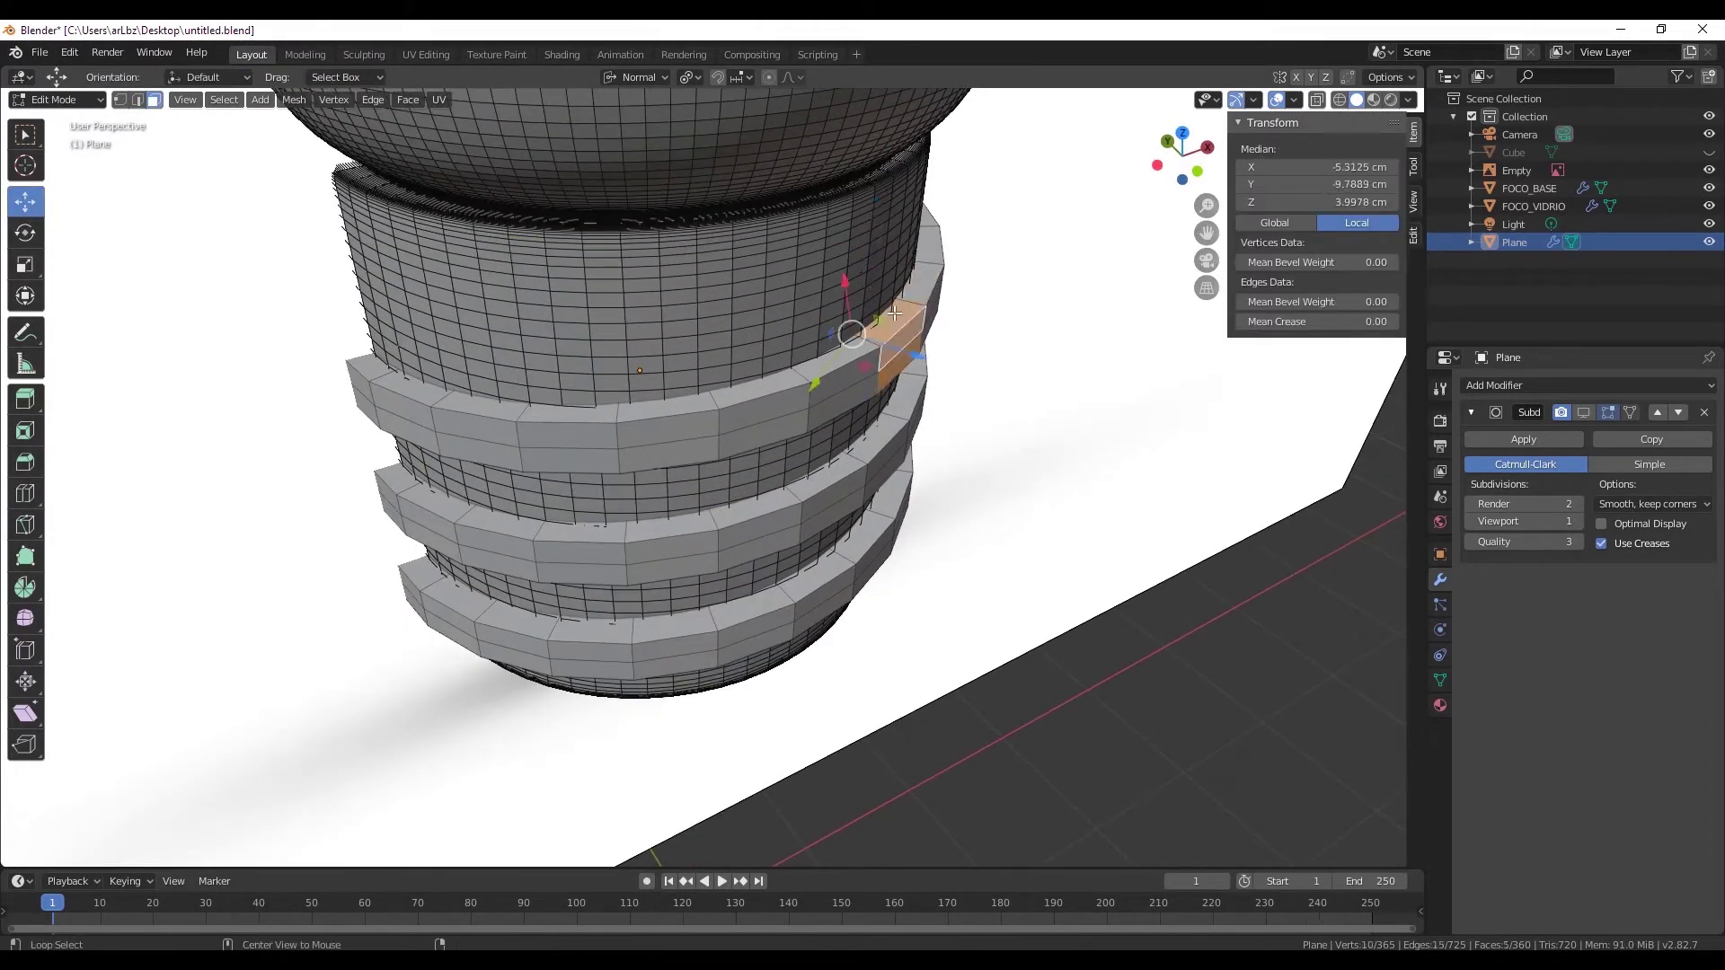
pyautogui.click(934, 280)
pyautogui.click(854, 346)
pyautogui.hotkey('ctrl', 'l')
pyautogui.hotkey('ctrl', 'z')
# - Select the top face ring of every thread band with linked selection
pyautogui.click(852, 347)
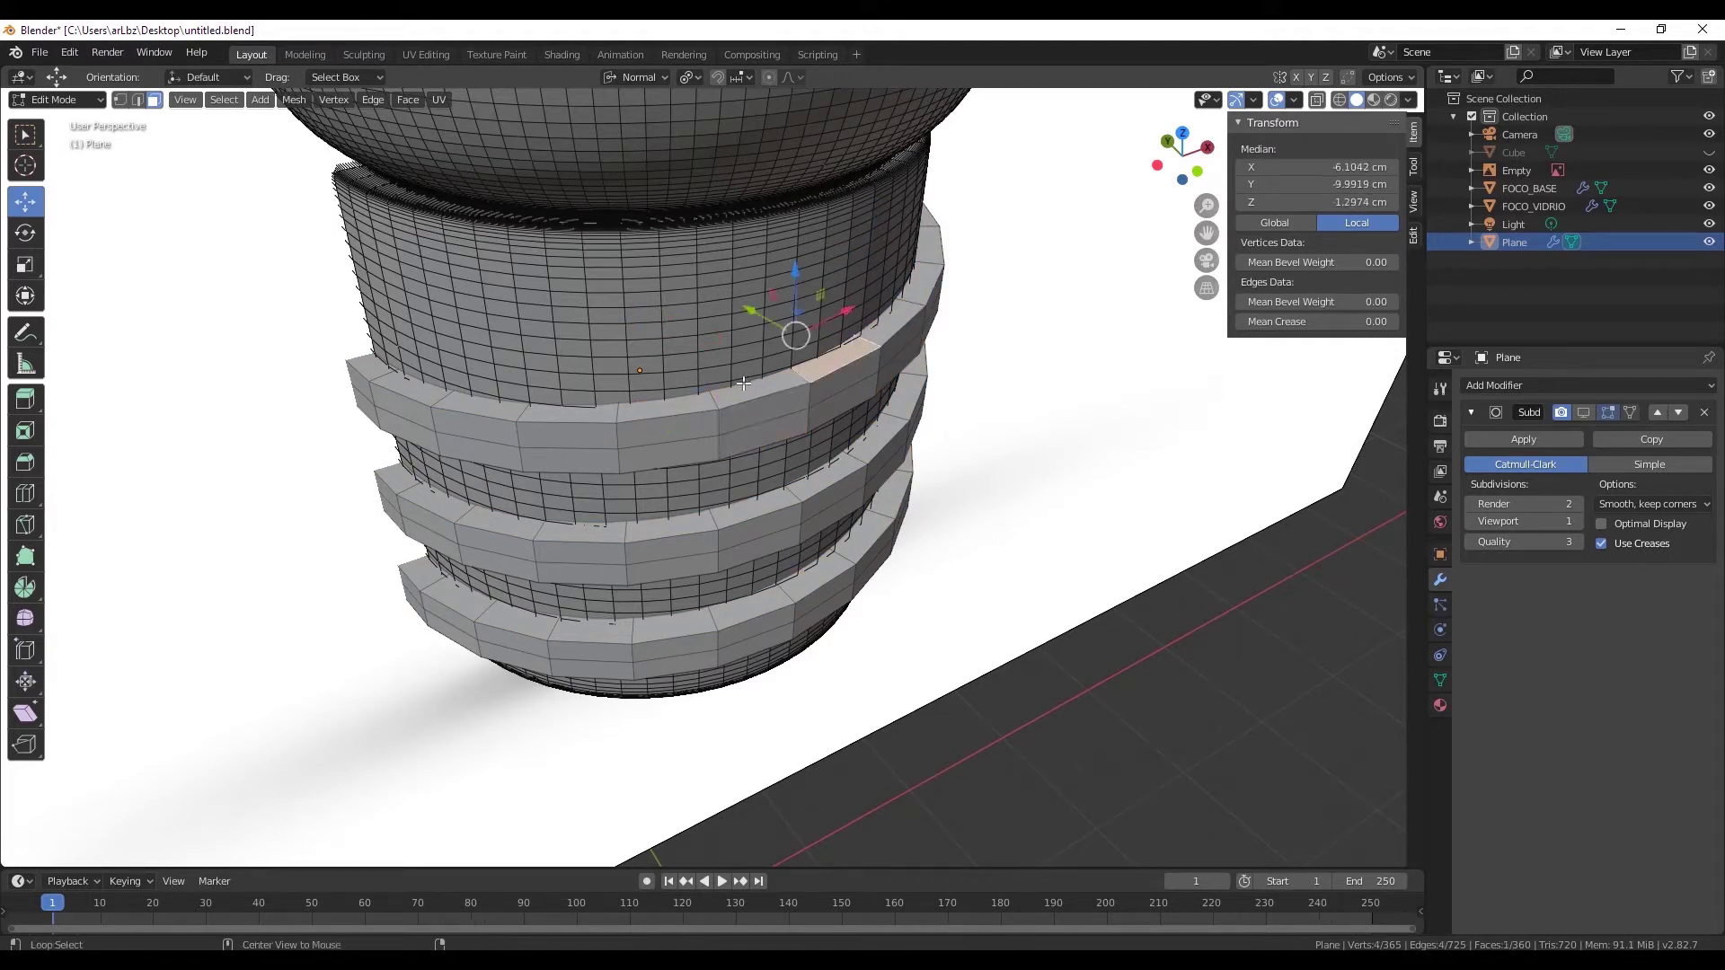
pyautogui.hotkey('ctrl', 'z')
pyautogui.click(826, 367)
pyautogui.click(686, 404)
pyautogui.hotkey('ctrl', 'l')
pyautogui.click(610, 418)
pyautogui.hotkey('ctrl', 'l')
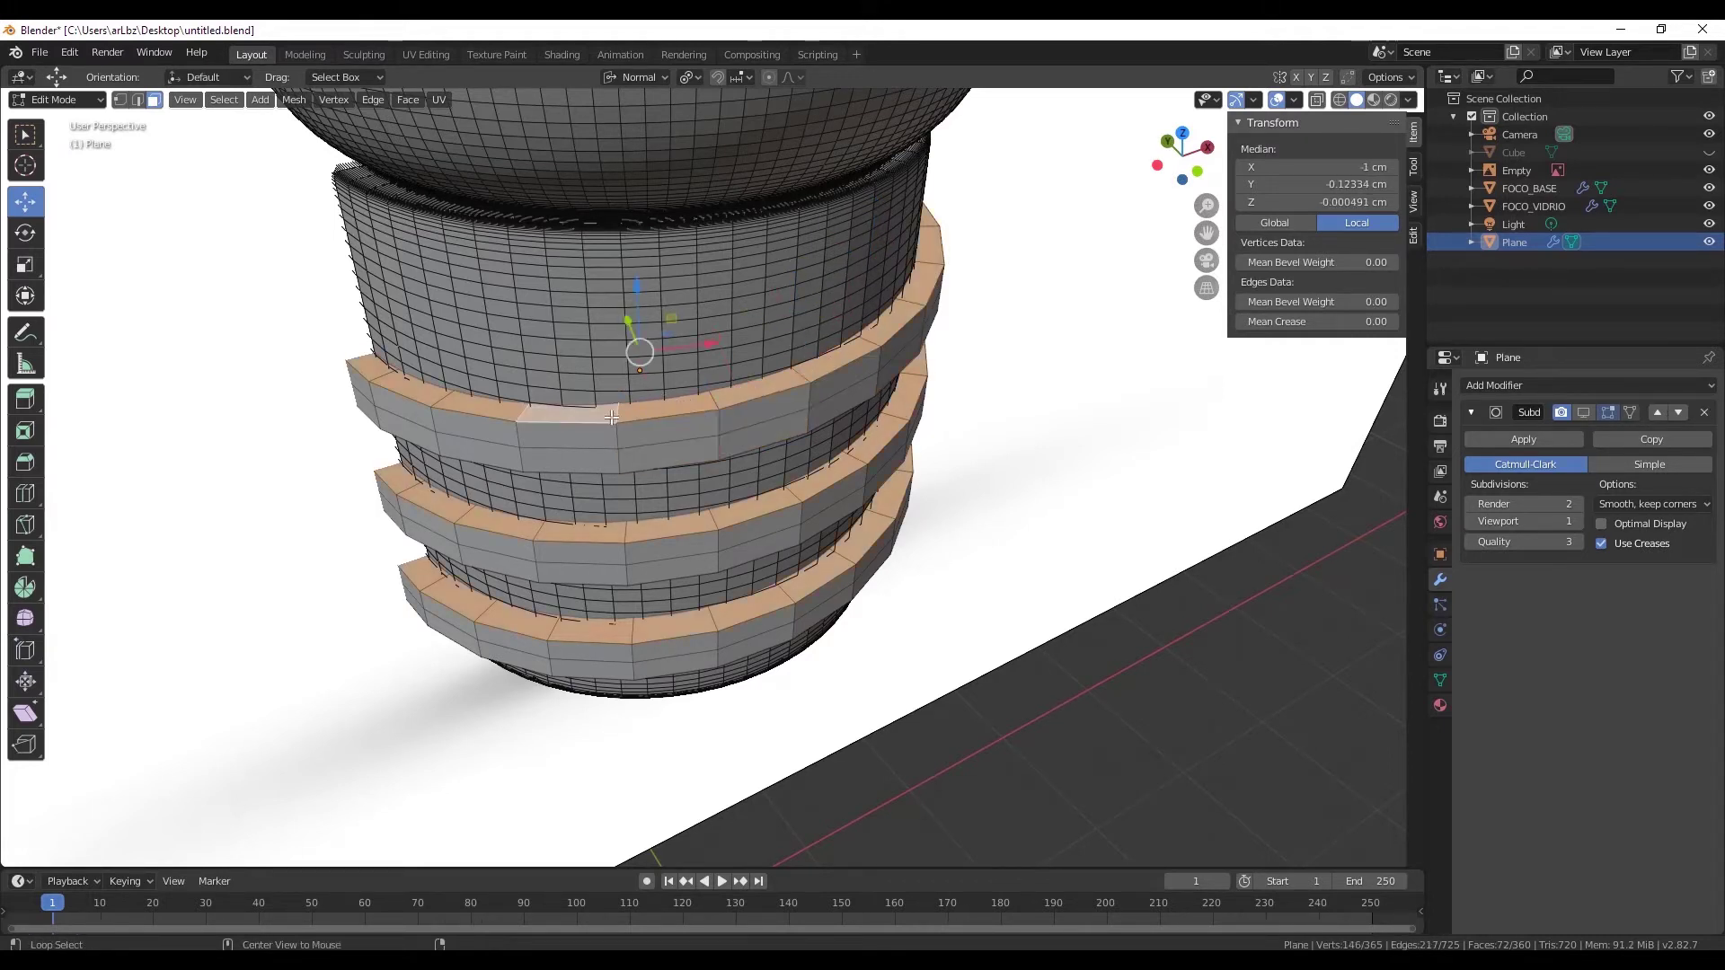
pyautogui.moveTo(791, 424); pyautogui.dragTo(759, 356, button='middle')
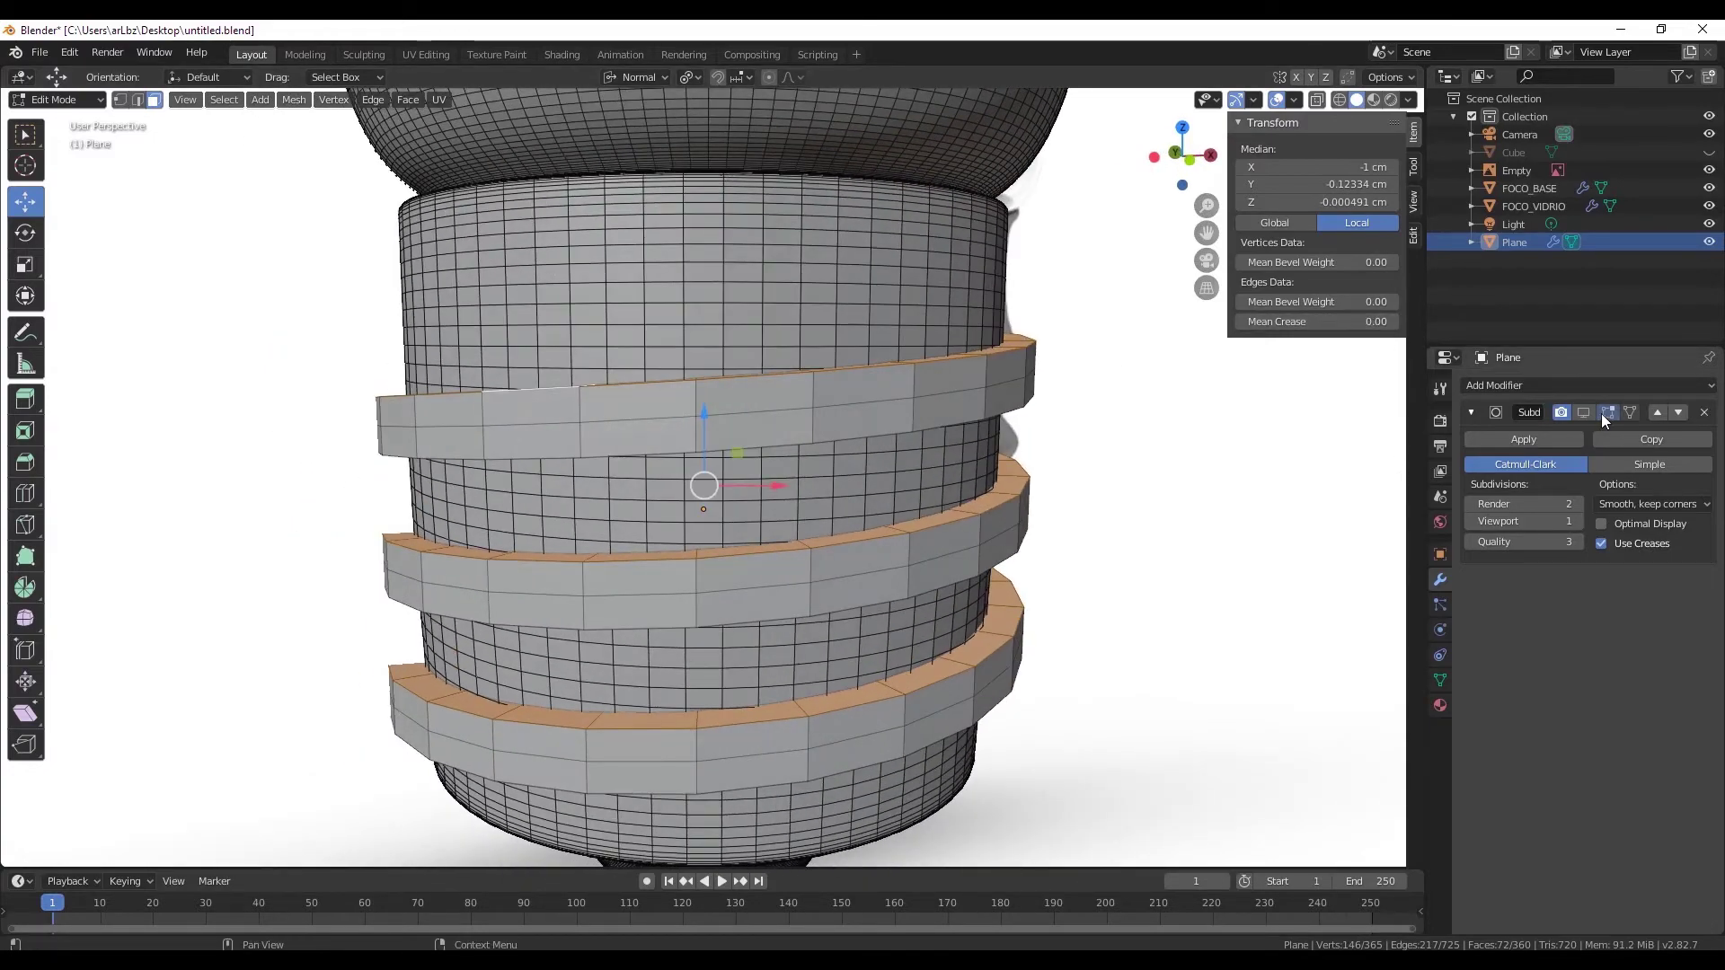
pyautogui.moveTo(1168, 427); pyautogui.dragTo(941, 449, button='middle')
pyautogui.scroll(1, 871, 500)
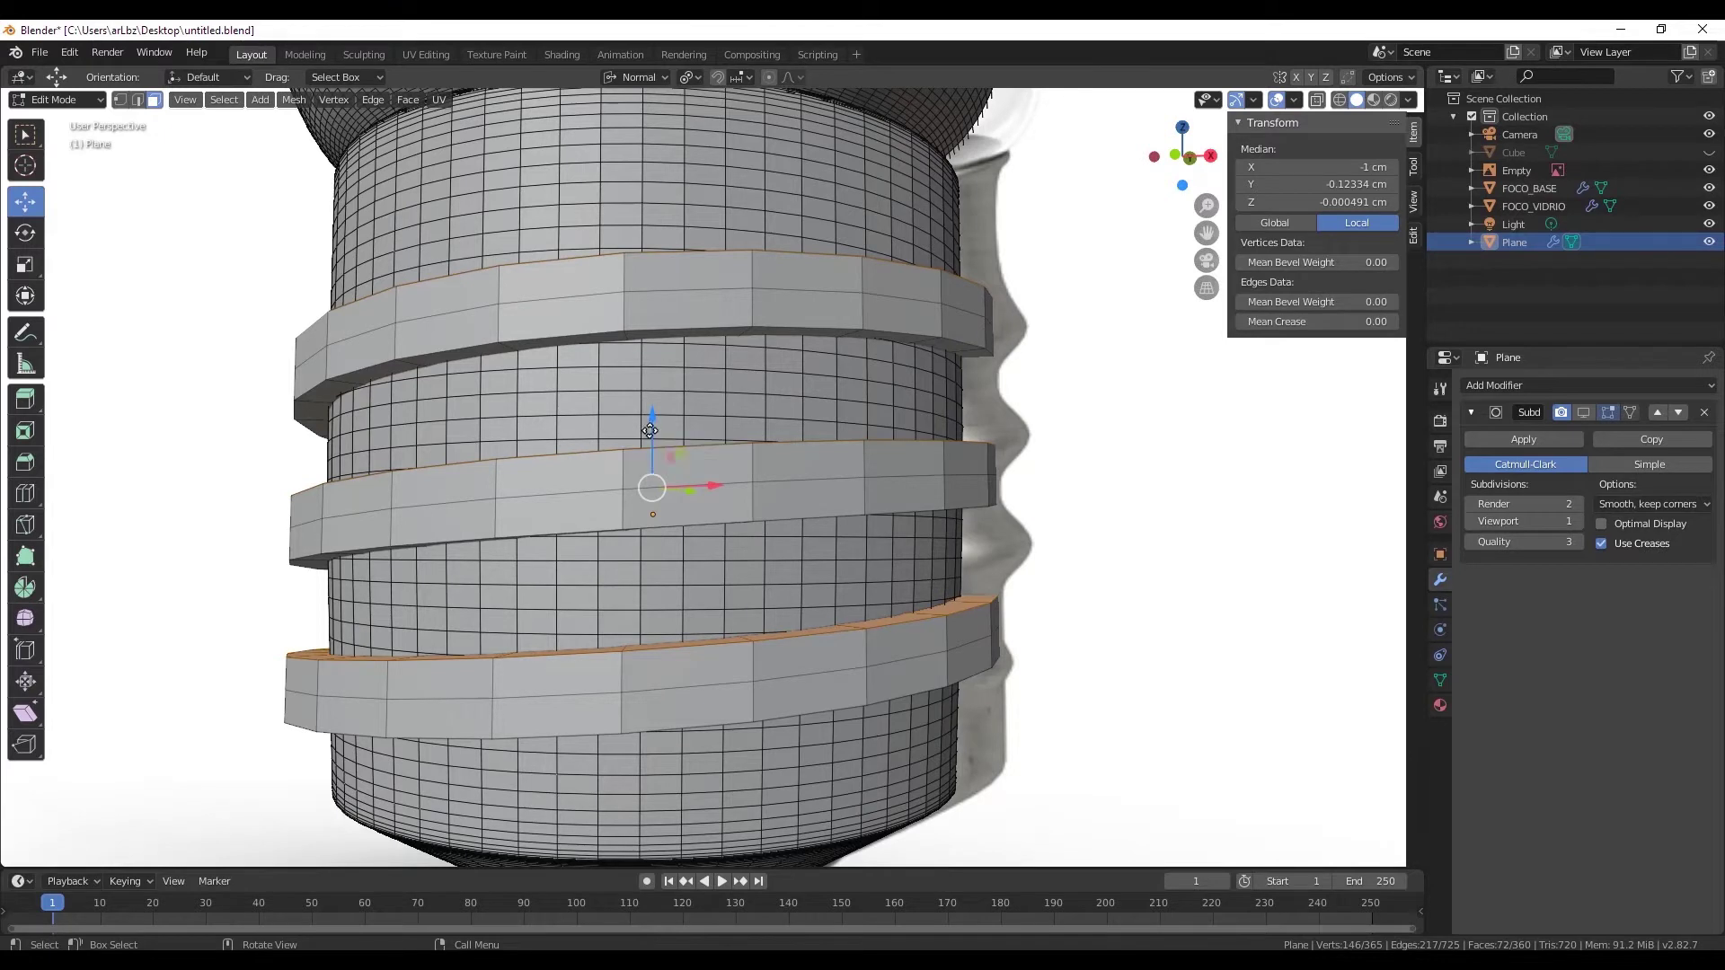
# - Set transform orientation to Global and raise the band top faces slightly along Z
pyautogui.moveTo(649, 435); pyautogui.dragTo(672, 414)
pyautogui.hotkey('ctrl', 'z')
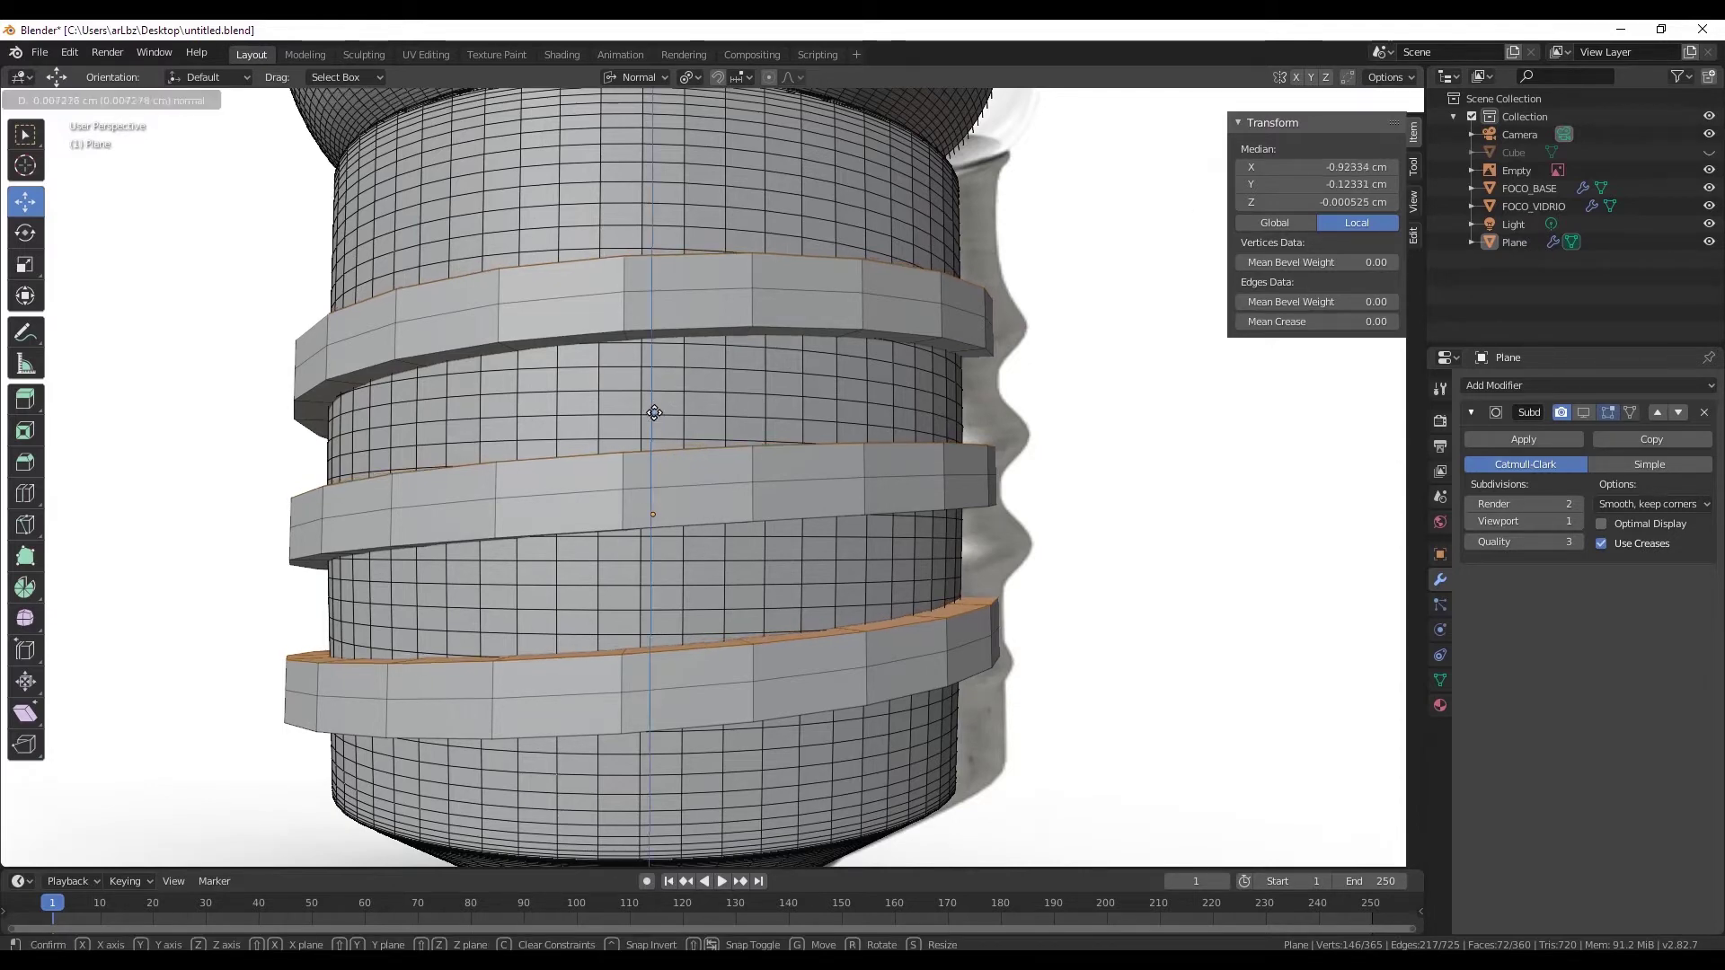
pyautogui.moveTo(652, 414)
pyautogui.mouseDown(button='middle')
pyautogui.moveTo(690, 489)
pyautogui.moveTo(468, 350)
pyautogui.mouseUp(button='middle')
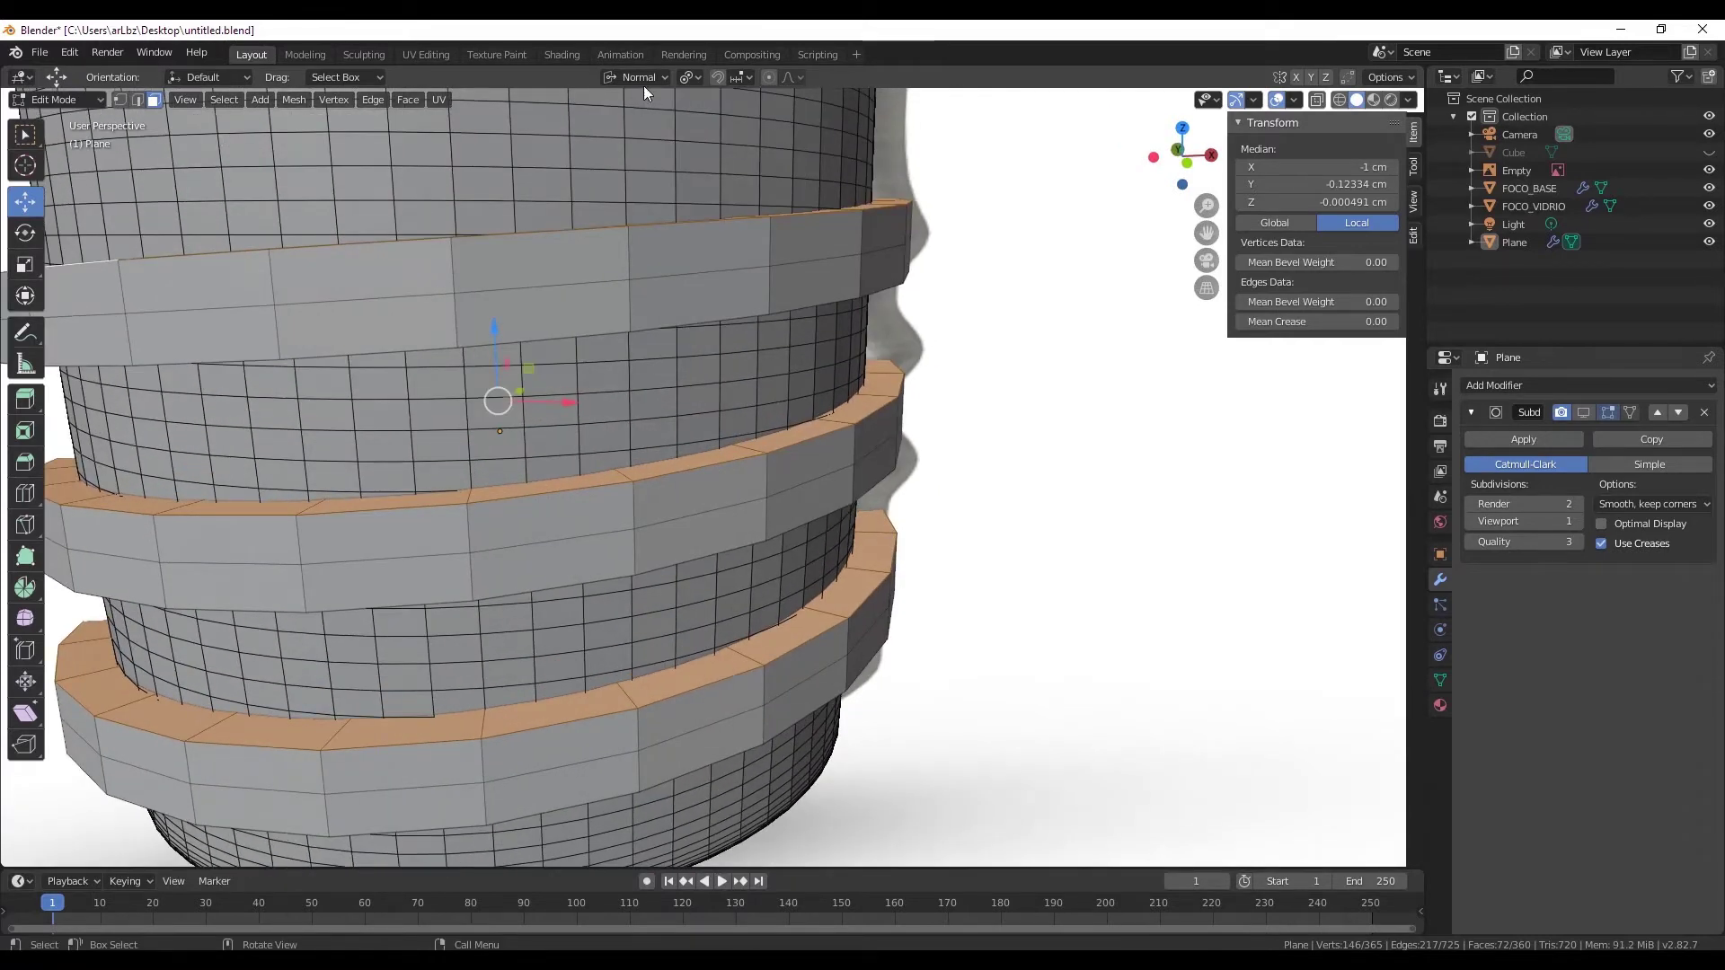
pyautogui.click(643, 82)
pyautogui.click(591, 133)
pyautogui.moveTo(628, 225)
pyautogui.mouseDown(button='middle')
pyautogui.moveTo(820, 445)
pyautogui.moveTo(638, 364)
pyautogui.mouseUp(button='middle')
pyautogui.scroll(-3, 820, 445)
pyautogui.scroll(2, 785, 450)
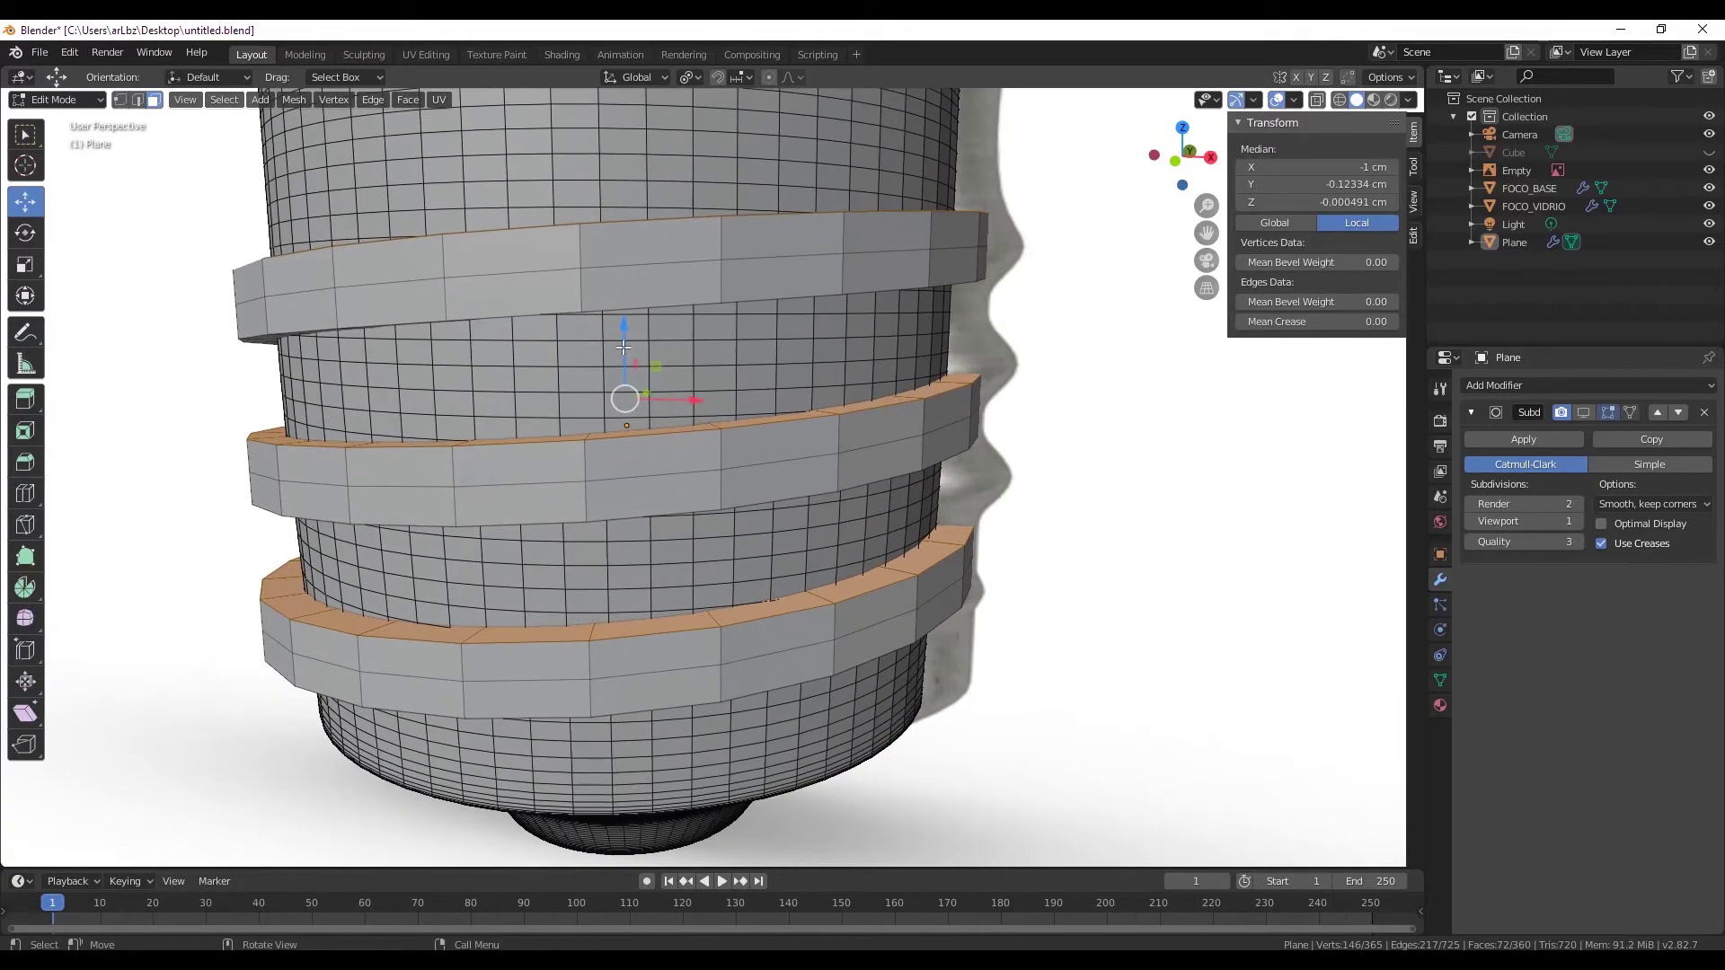
pyautogui.moveTo(623, 347); pyautogui.dragTo(625, 322)
pyautogui.moveTo(625, 321)
pyautogui.mouseDown(button='middle')
pyautogui.moveTo(813, 433)
pyautogui.moveTo(789, 463)
pyautogui.moveTo(776, 378)
pyautogui.mouseUp(button='middle')
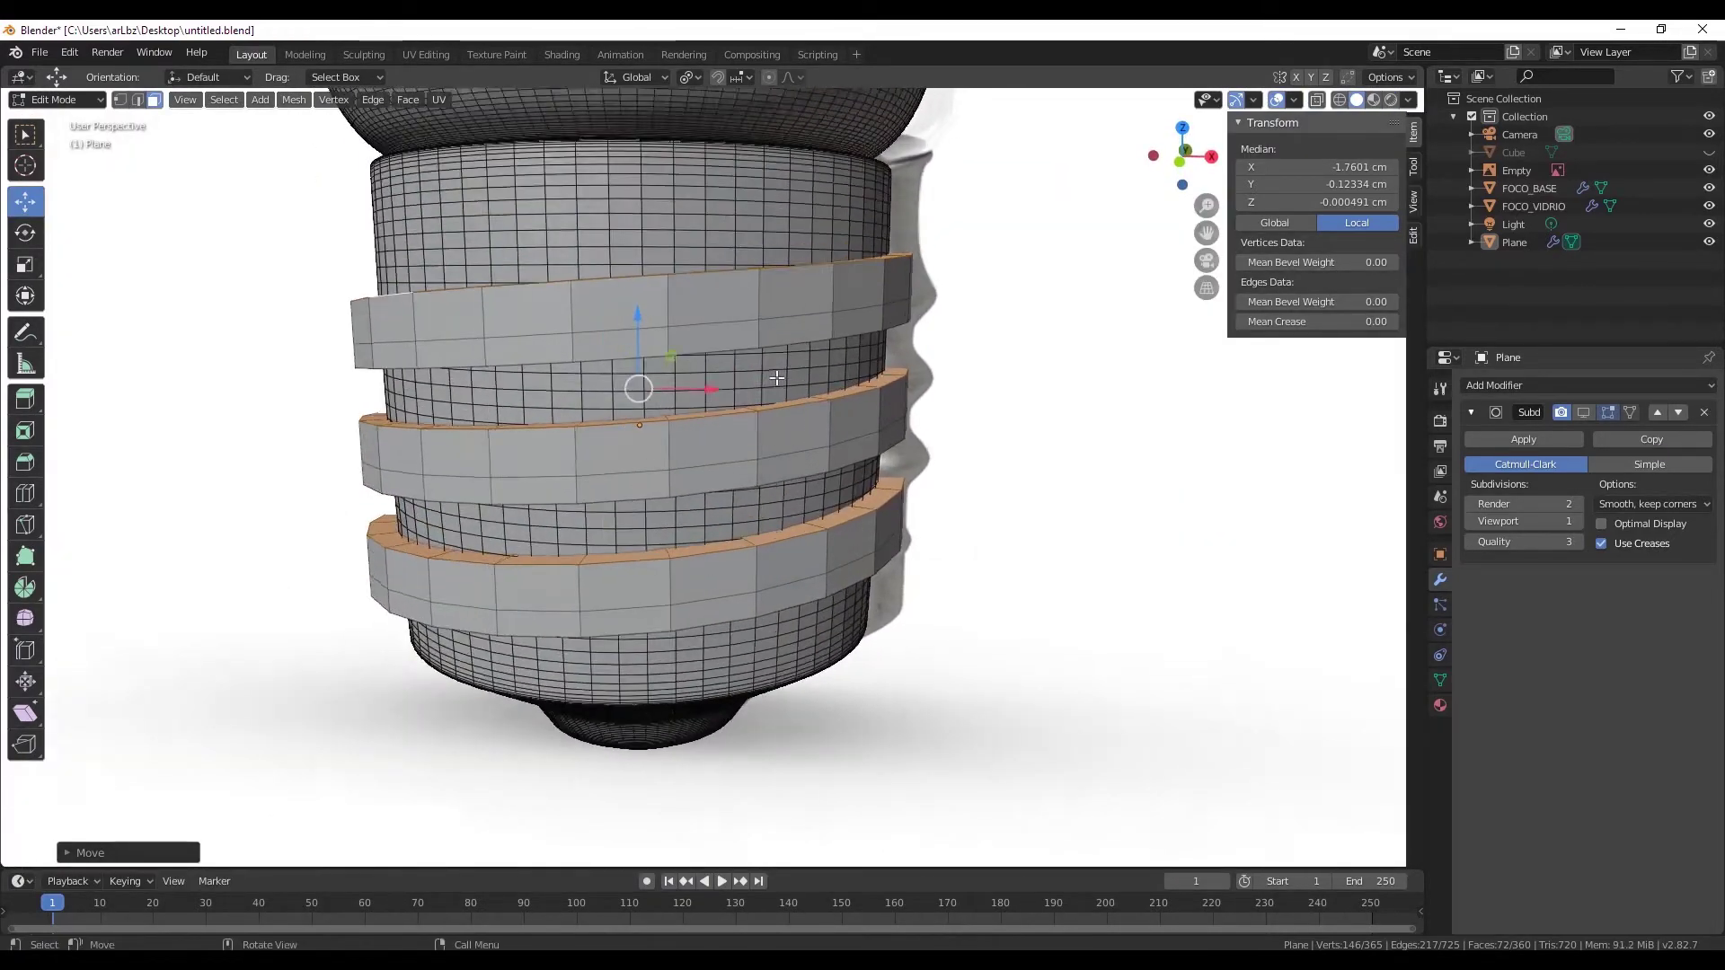
# - Select the edge loop running along the spiral in edge mode and bring up its edge operations
pyautogui.scroll(2, 776, 379)
pyautogui.click(709, 306)
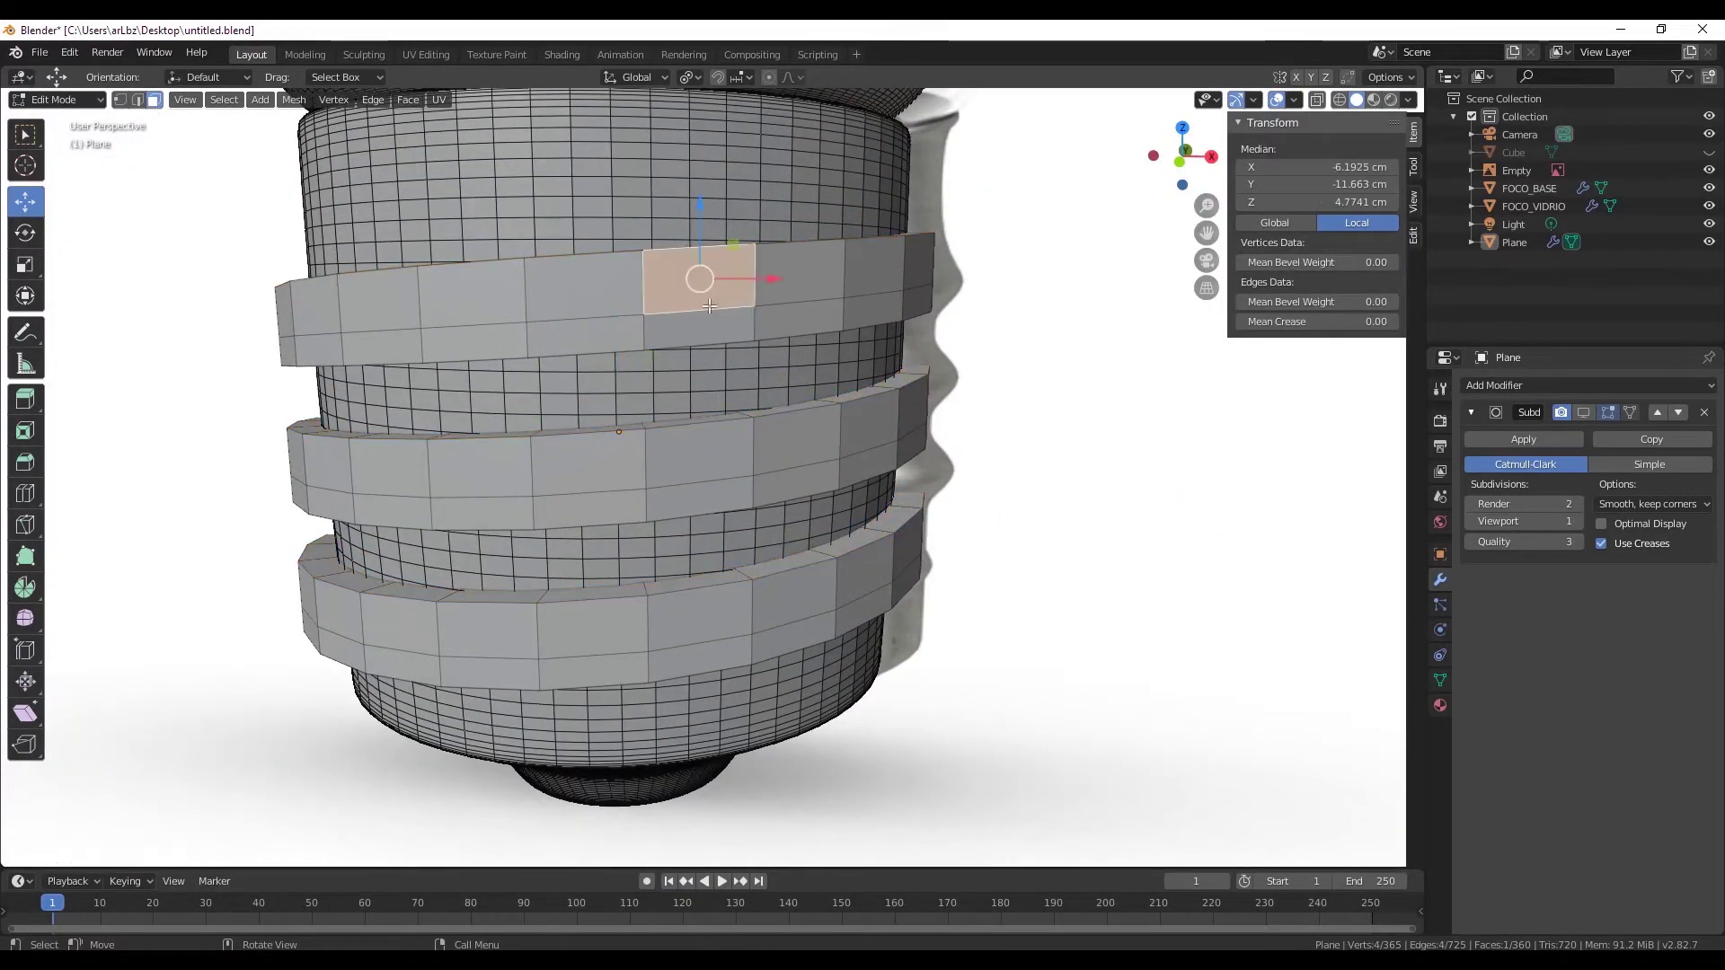
pyautogui.click(137, 100)
pyautogui.click(759, 308)
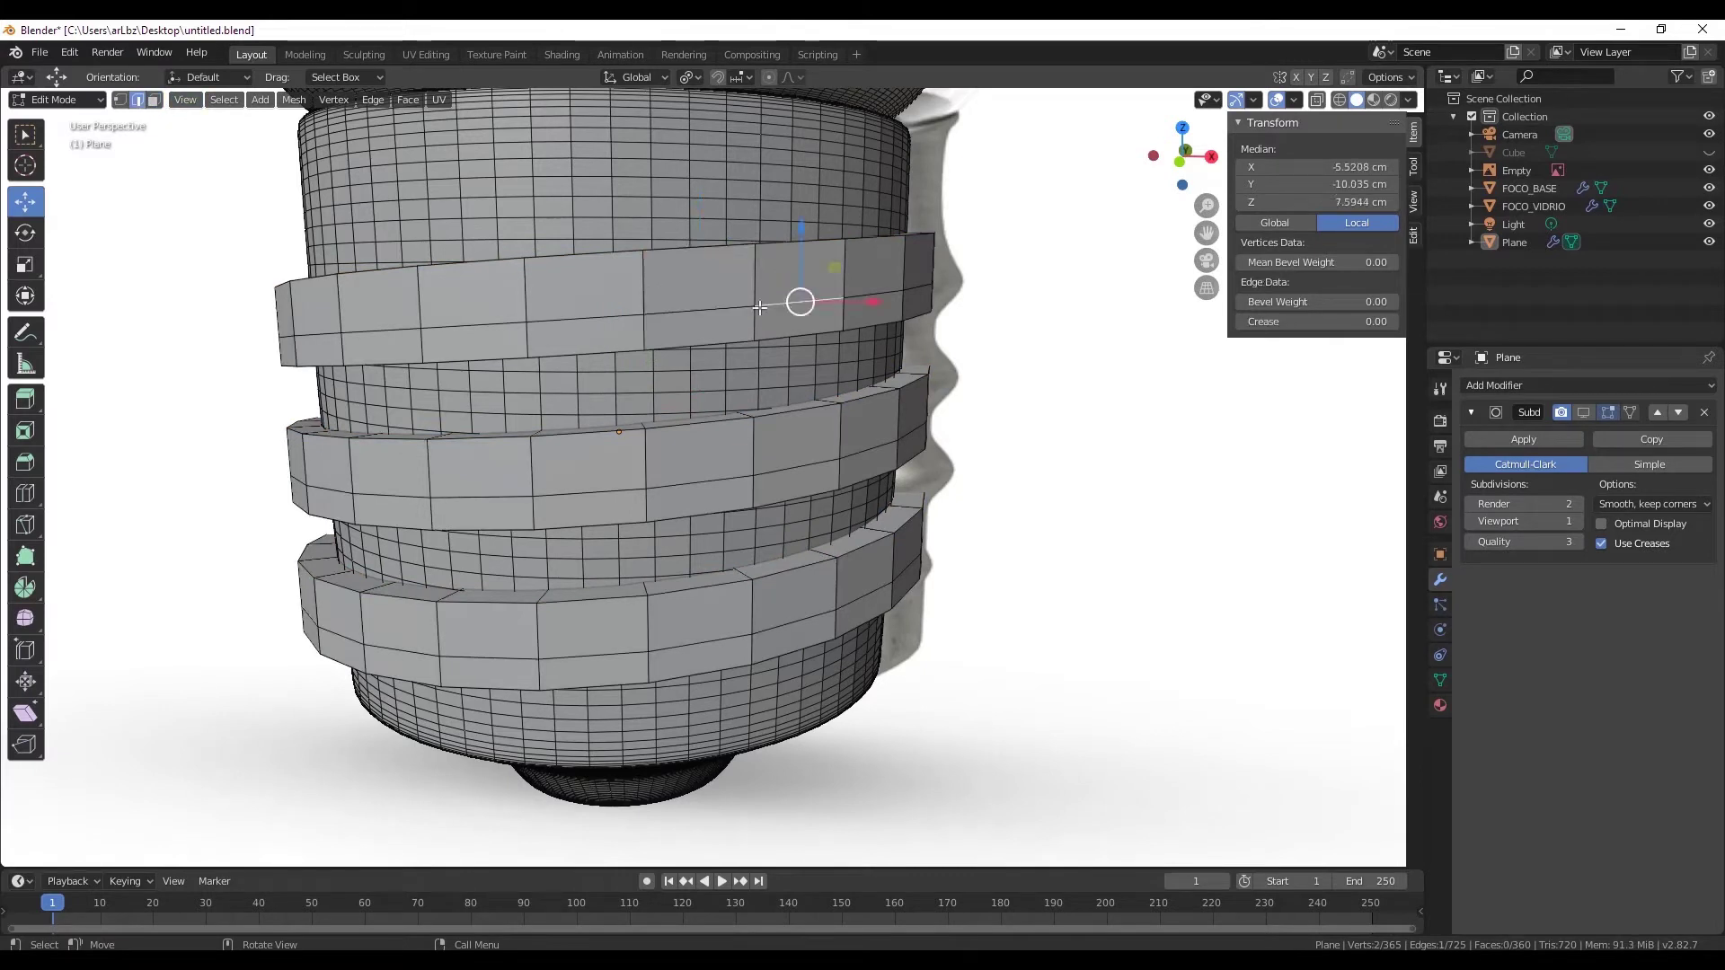
pyautogui.keyDown('alt'); pyautogui.click(670, 311); pyautogui.keyUp('alt')
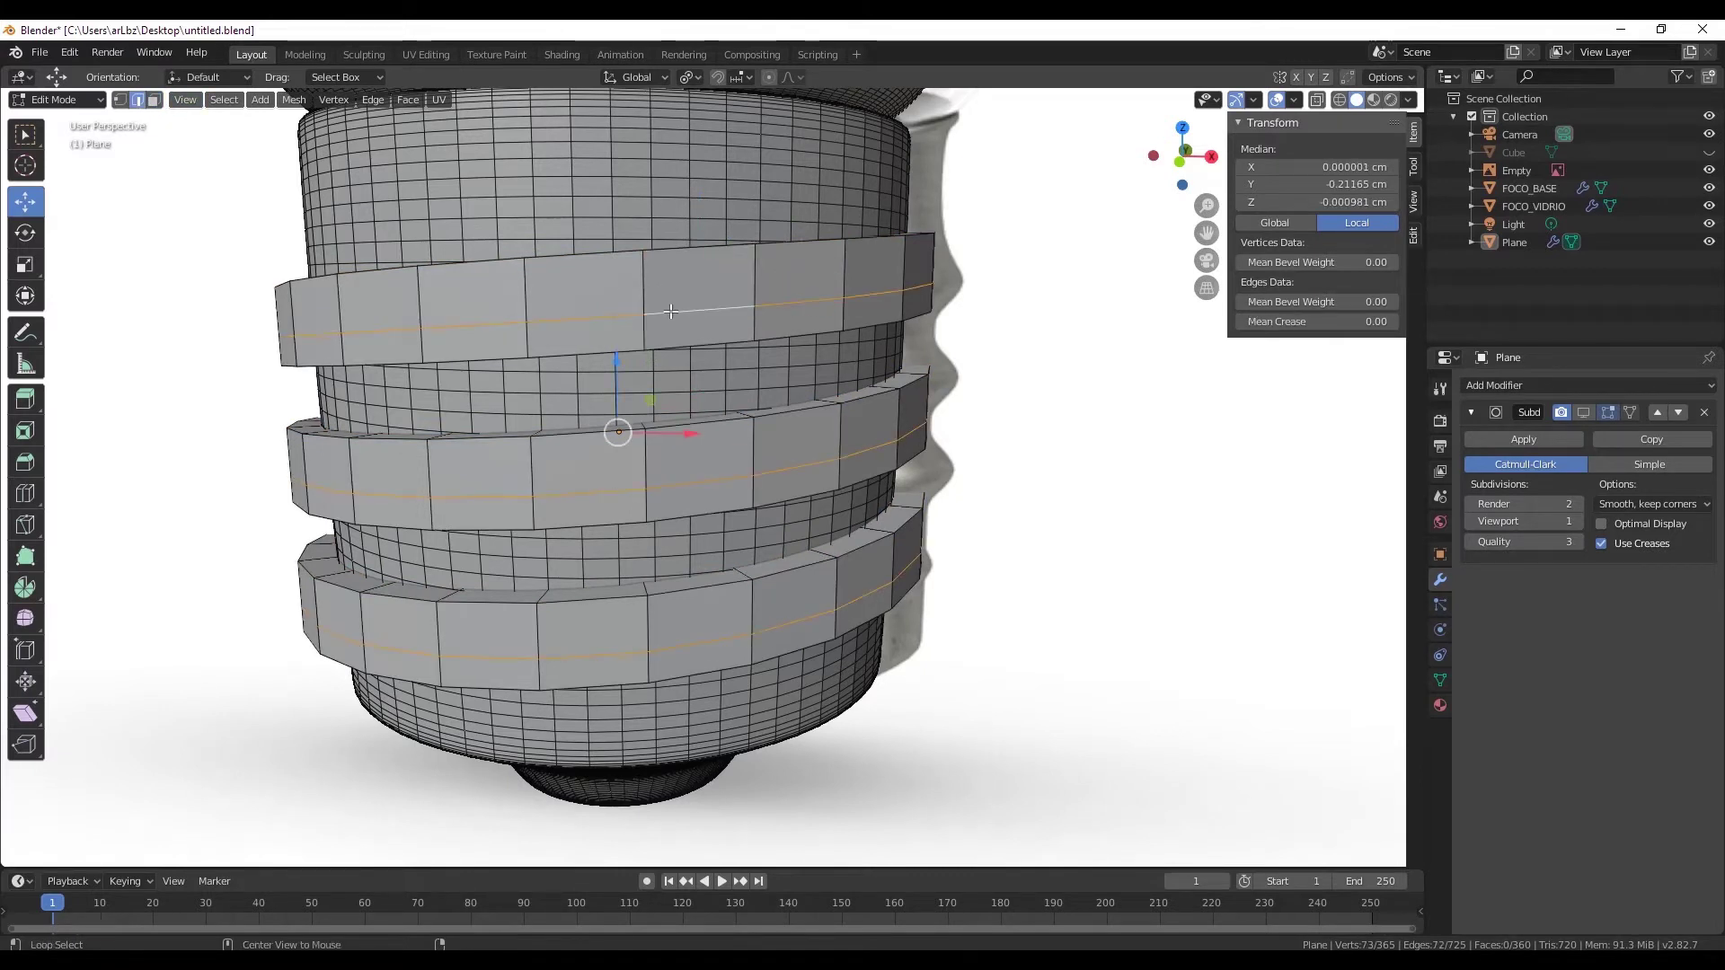
pyautogui.rightClick(716, 471)
# - Dissolve the spiral edge loop and cut a new loop through the middle of the bands
pyautogui.click(682, 634)
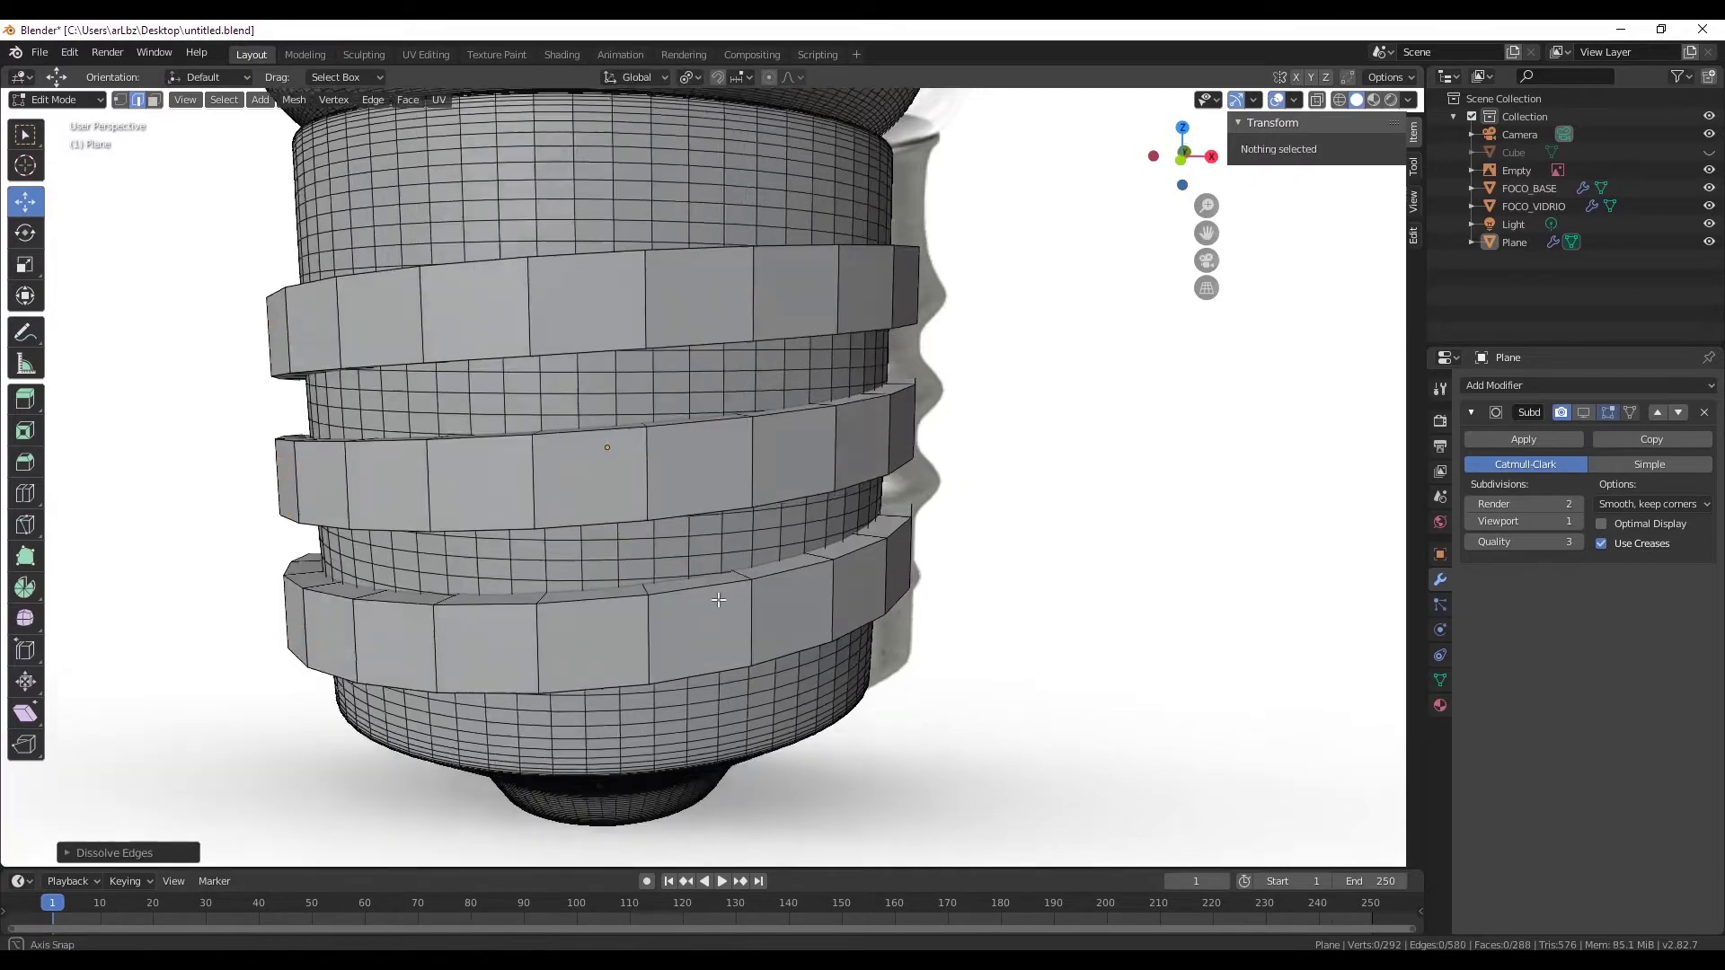
pyautogui.scroll(2, 94, 574)
pyautogui.click(26, 493)
pyautogui.click(682, 404)
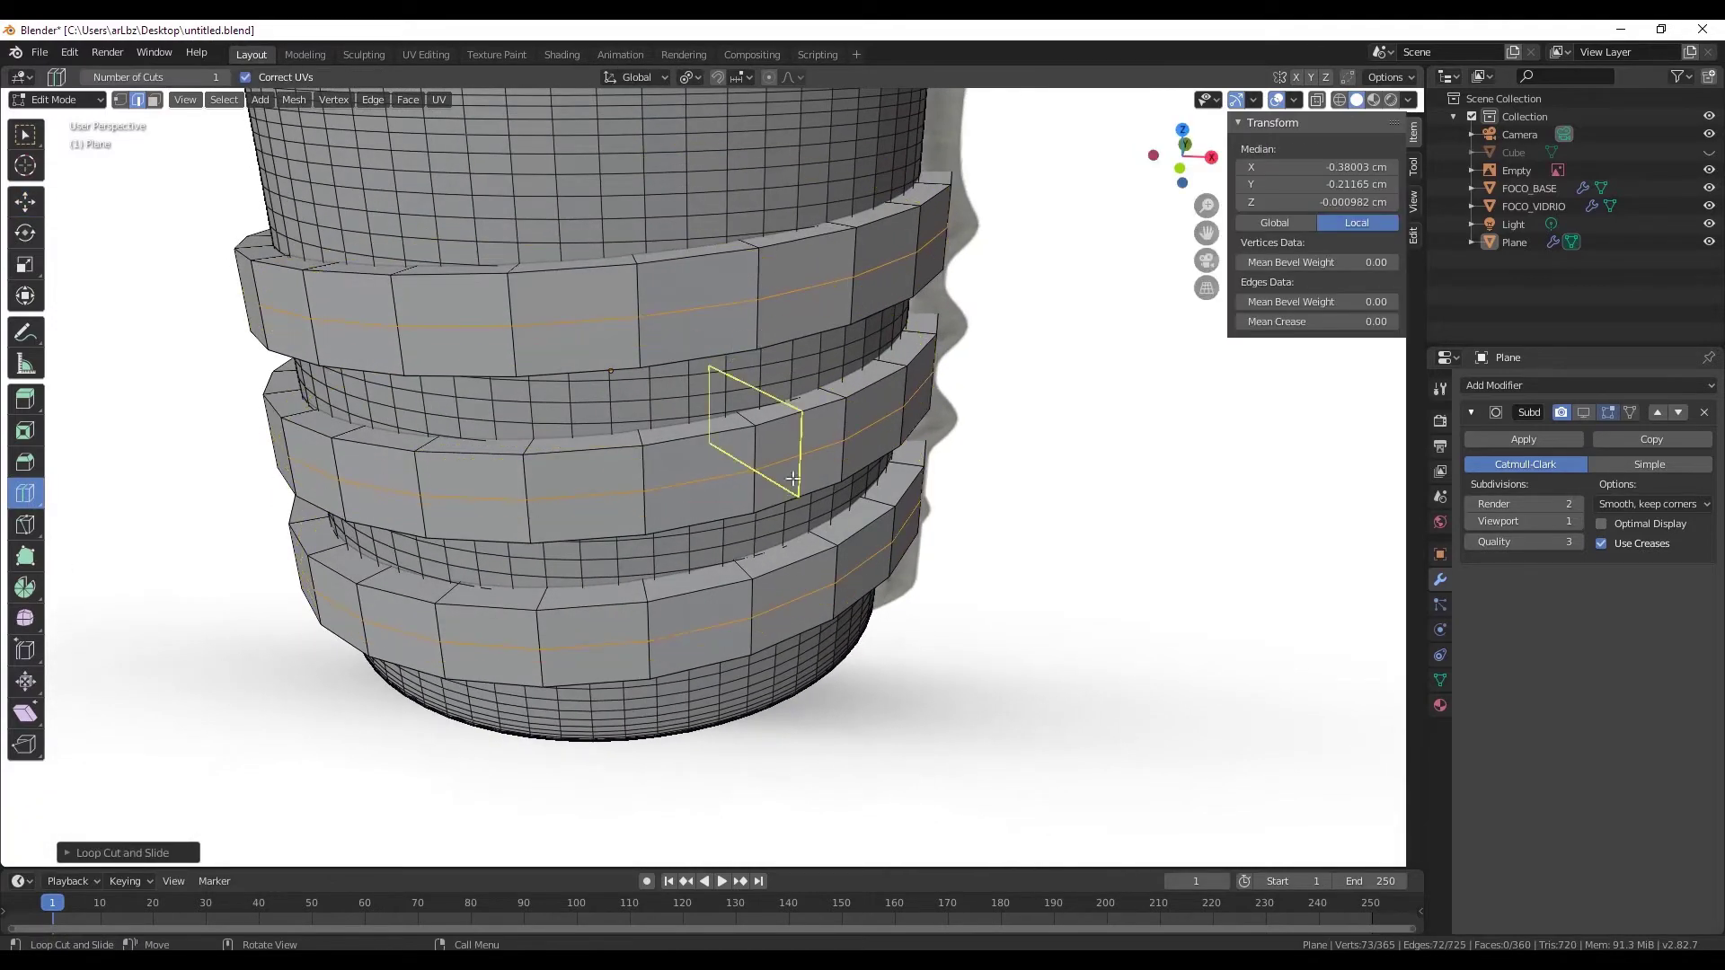
pyautogui.moveTo(764, 431)
pyautogui.mouseDown(button='middle')
pyautogui.moveTo(877, 508)
pyautogui.moveTo(808, 467)
pyautogui.mouseUp(button='middle')
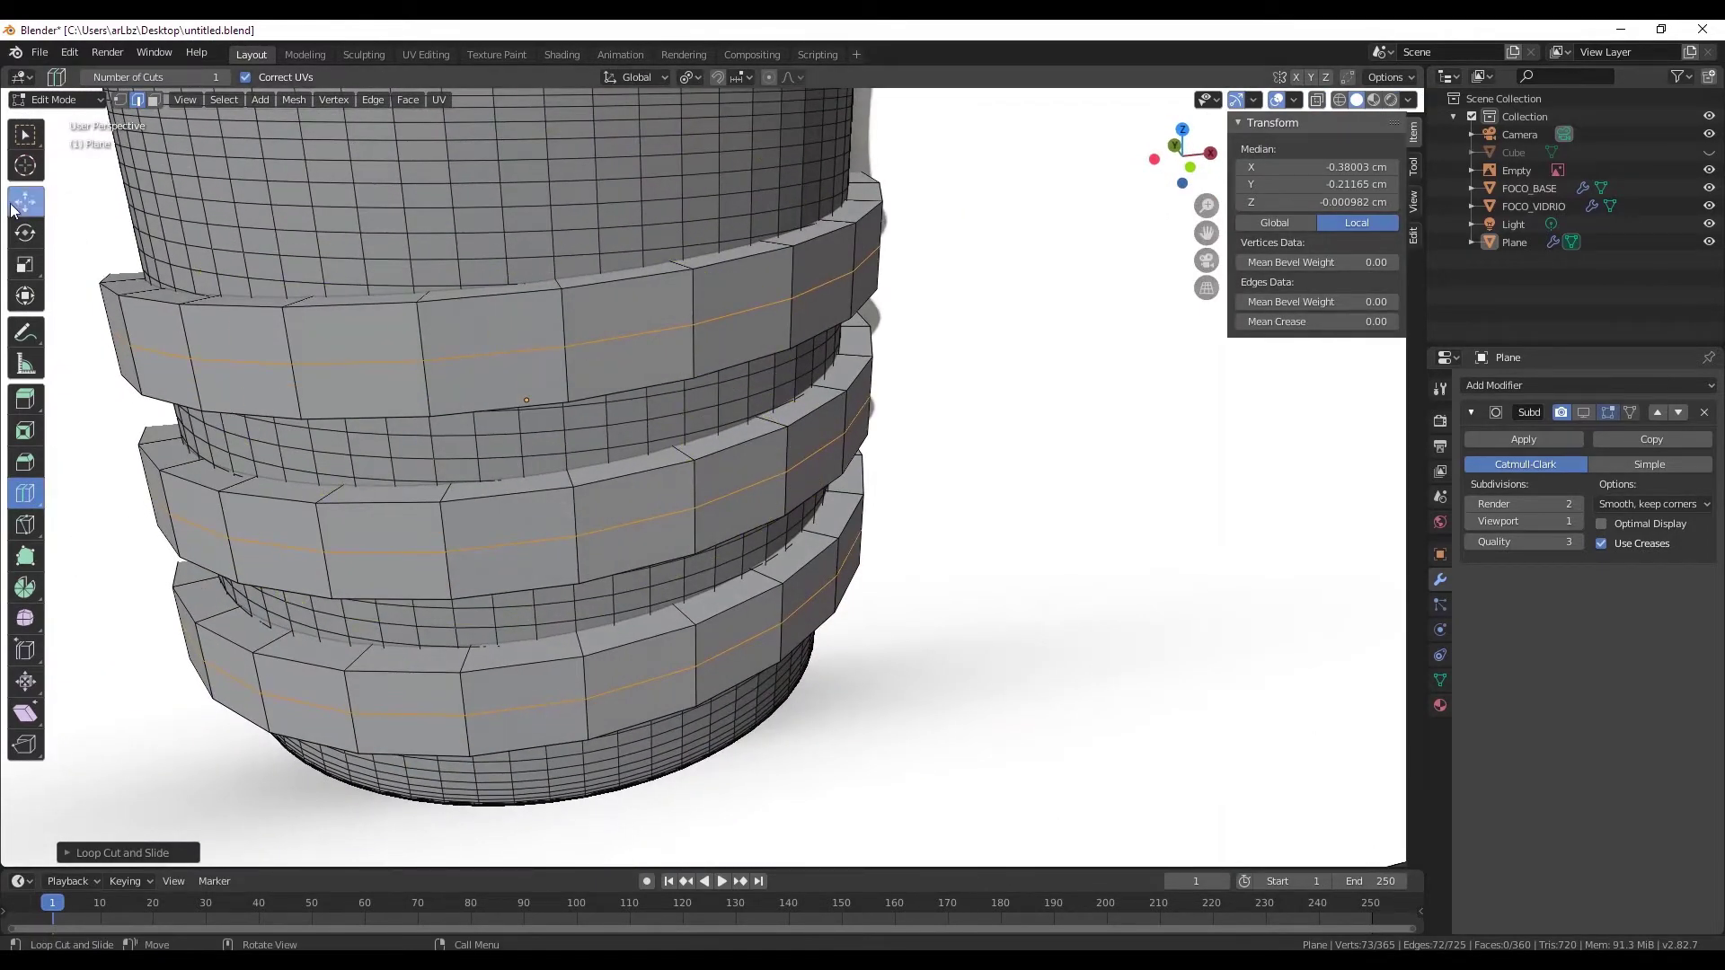
# - Preview the new loop with subdivision on and off, then start scaling it outward
pyautogui.click(25, 202)
pyautogui.click(1583, 413)
pyautogui.moveTo(1066, 512)
pyautogui.mouseDown(button='middle')
pyautogui.moveTo(1024, 486)
pyautogui.moveTo(1058, 466)
pyautogui.moveTo(1066, 500)
pyautogui.moveTo(1078, 489)
pyautogui.mouseUp(button='middle')
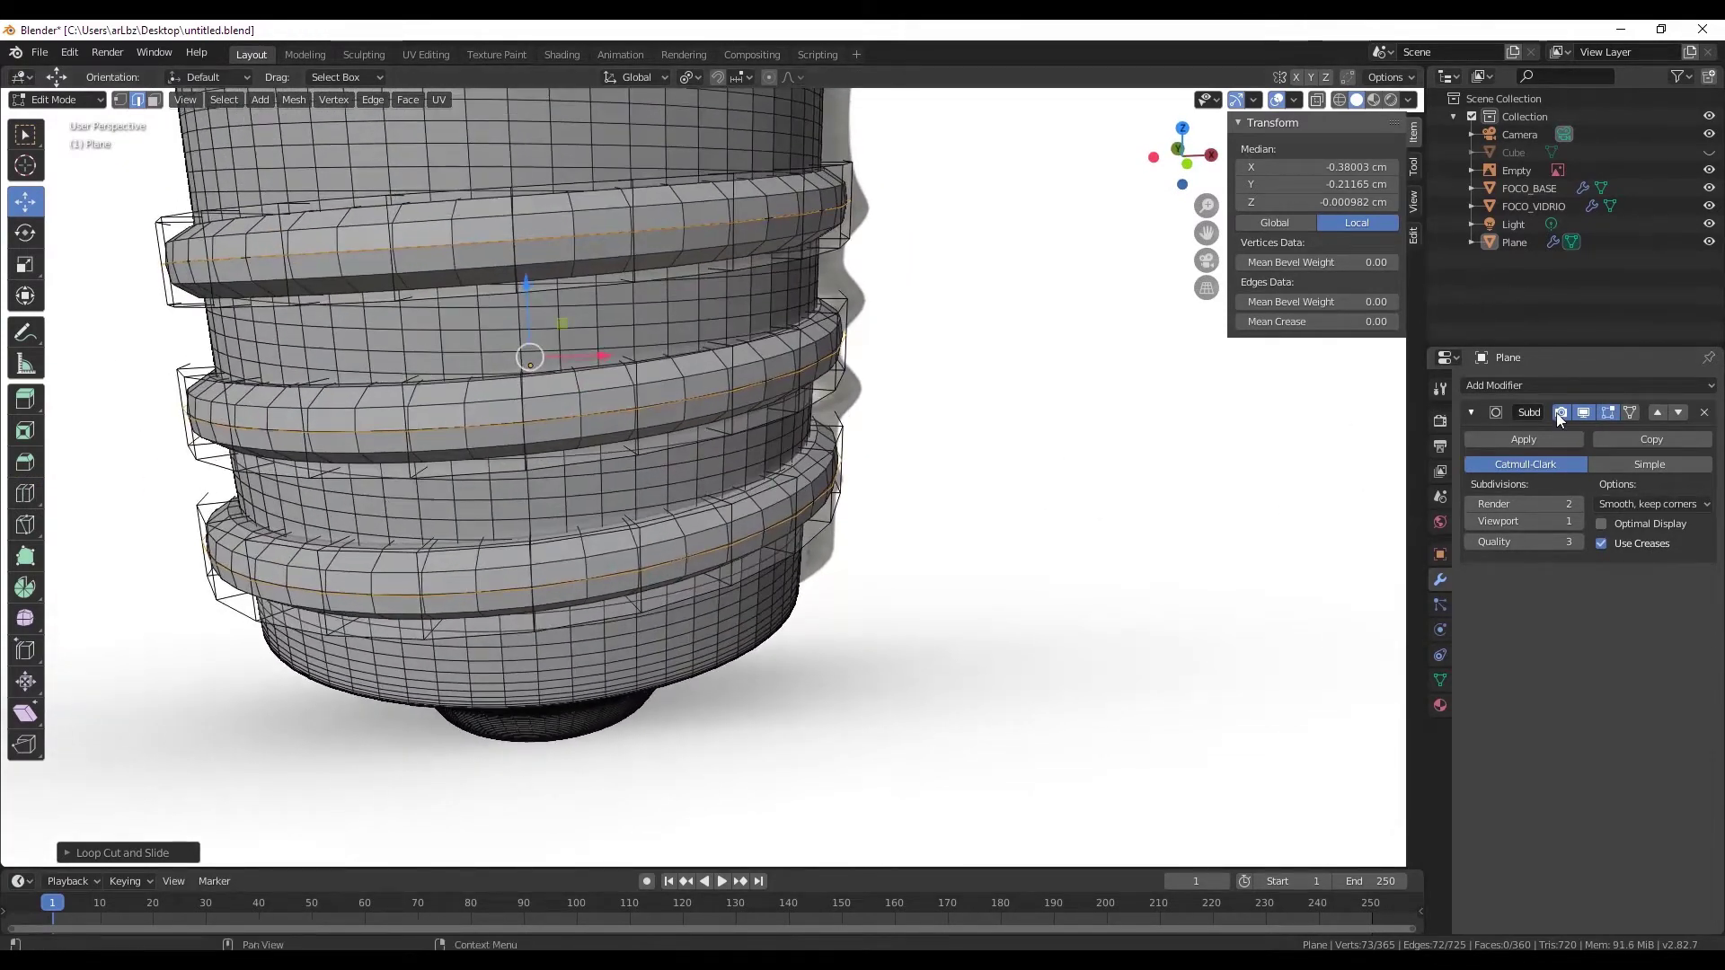
pyautogui.click(1583, 412)
pyautogui.moveTo(734, 267)
pyautogui.mouseDown(button='middle')
pyautogui.moveTo(700, 288)
pyautogui.moveTo(750, 257)
pyautogui.moveTo(786, 312)
pyautogui.moveTo(750, 312)
pyautogui.mouseUp(button='middle')
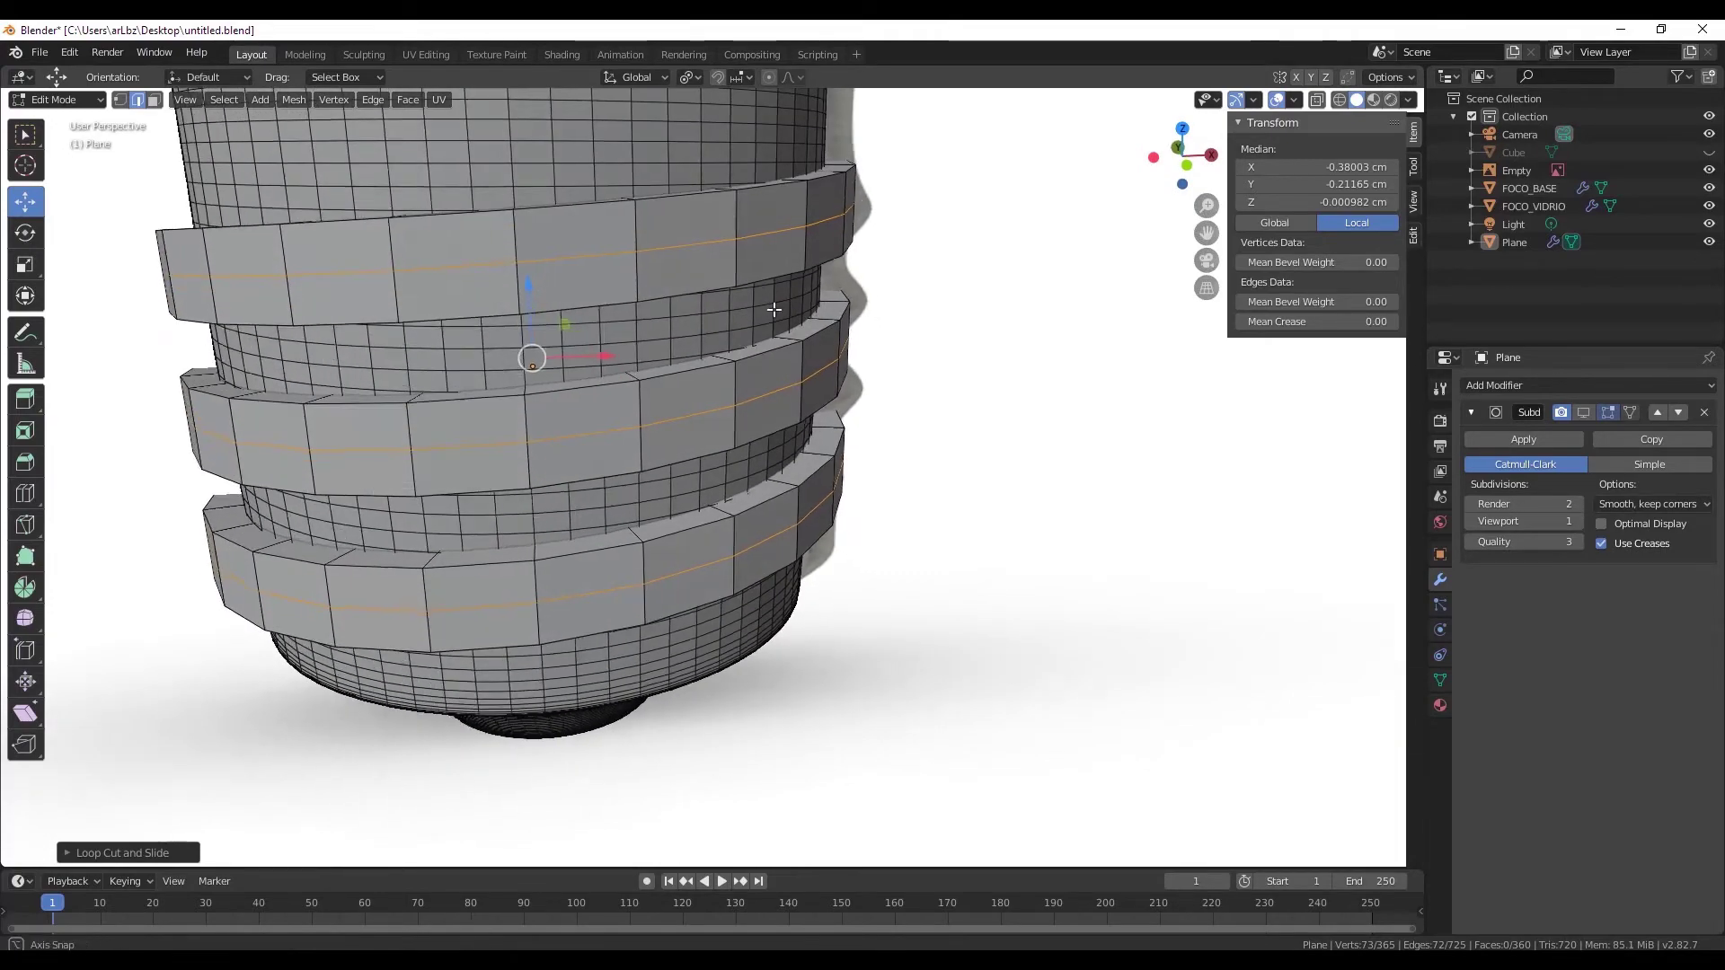
pyautogui.press('s')
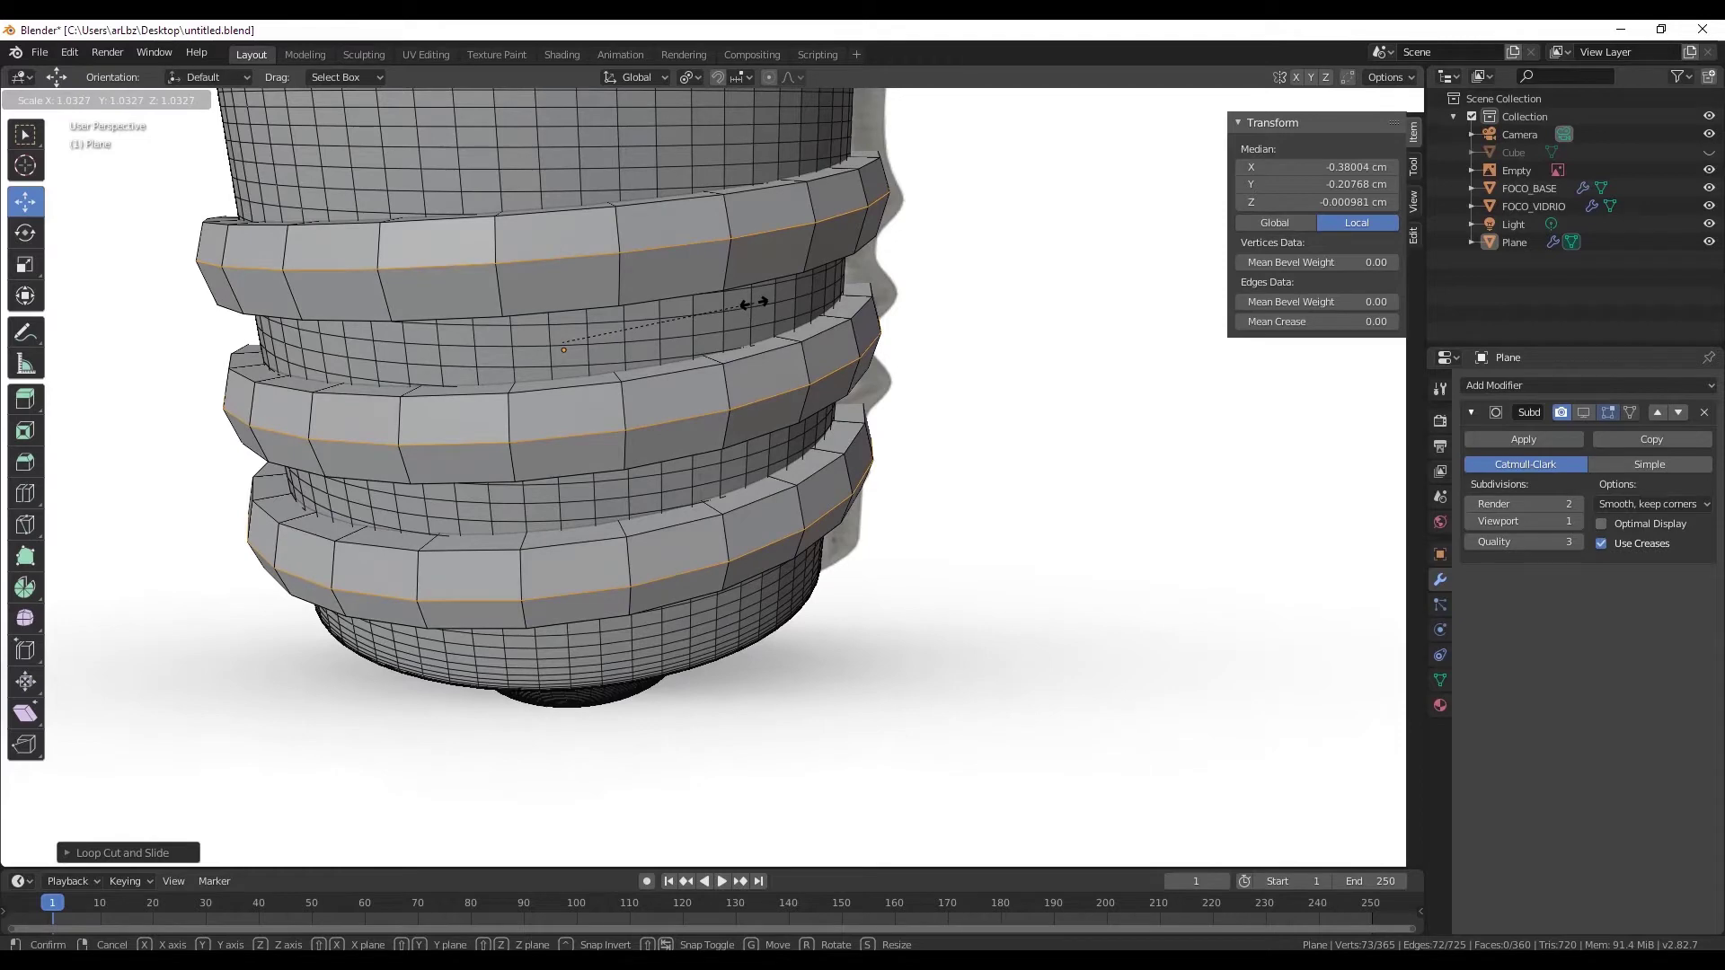
# - Scale the ring edge loops to about 1.057 with Local transform orientation, then view from the front
pyautogui.click(750, 301)
pyautogui.moveTo(750, 301)
pyautogui.mouseDown(button='middle')
pyautogui.moveTo(653, 340)
pyautogui.moveTo(758, 344)
pyautogui.mouseUp(button='middle')
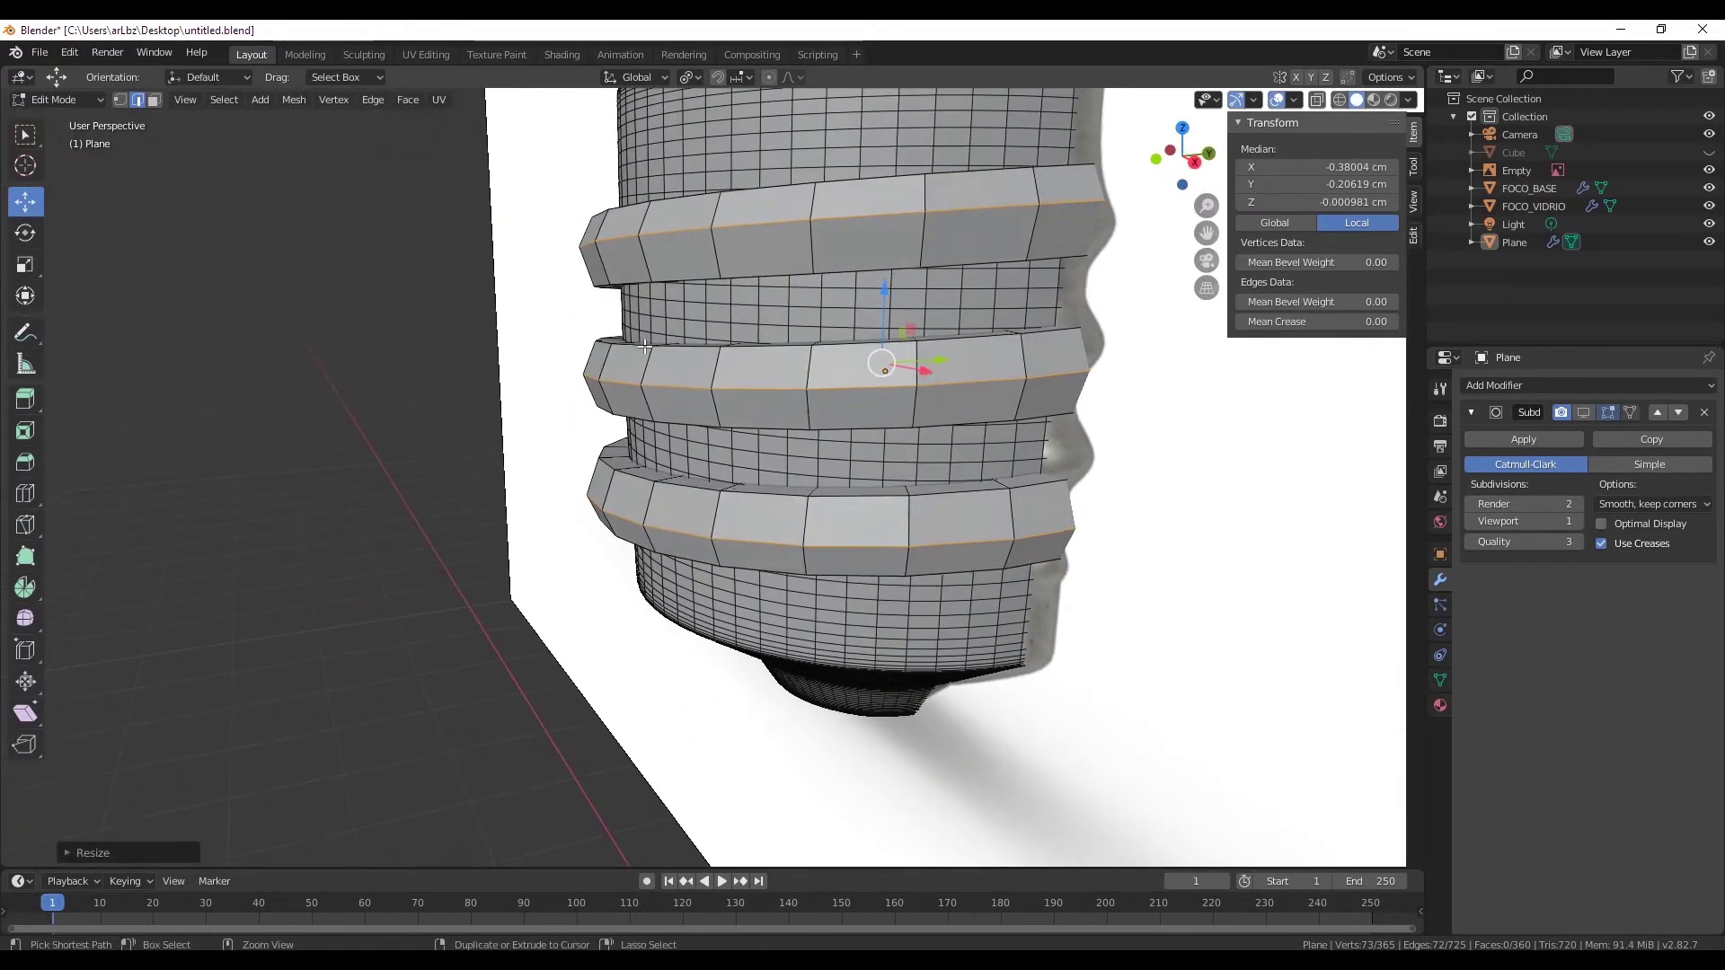
pyautogui.click(659, 79)
pyautogui.click(593, 151)
pyautogui.press('s')
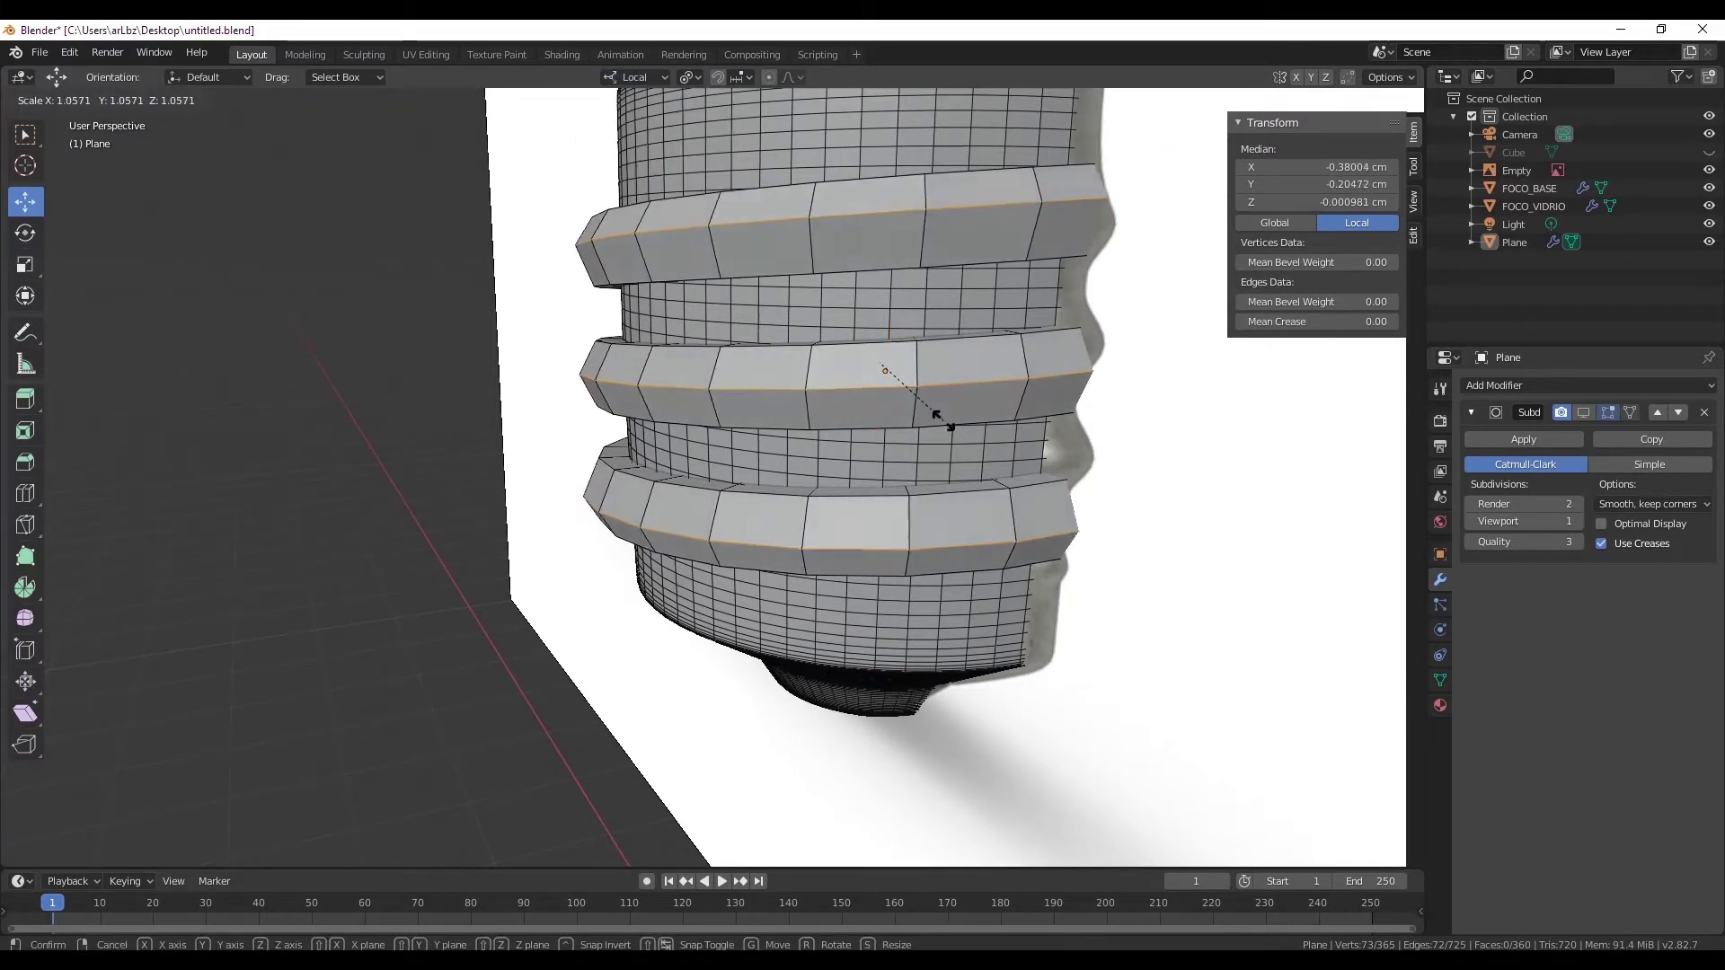
pyautogui.click(943, 420)
pyautogui.scroll(2, 979, 419)
pyautogui.scroll(1, 988, 419)
pyautogui.moveTo(988, 419)
pyautogui.mouseDown(button='middle')
pyautogui.moveTo(947, 416)
pyautogui.moveTo(939, 359)
pyautogui.moveTo(859, 323)
pyautogui.moveTo(626, 343)
pyautogui.moveTo(871, 356)
pyautogui.moveTo(330, 391)
pyautogui.mouseUp(button='middle')
pyautogui.scroll(2, 939, 341)
pyautogui.scroll(-2, 936, 317)
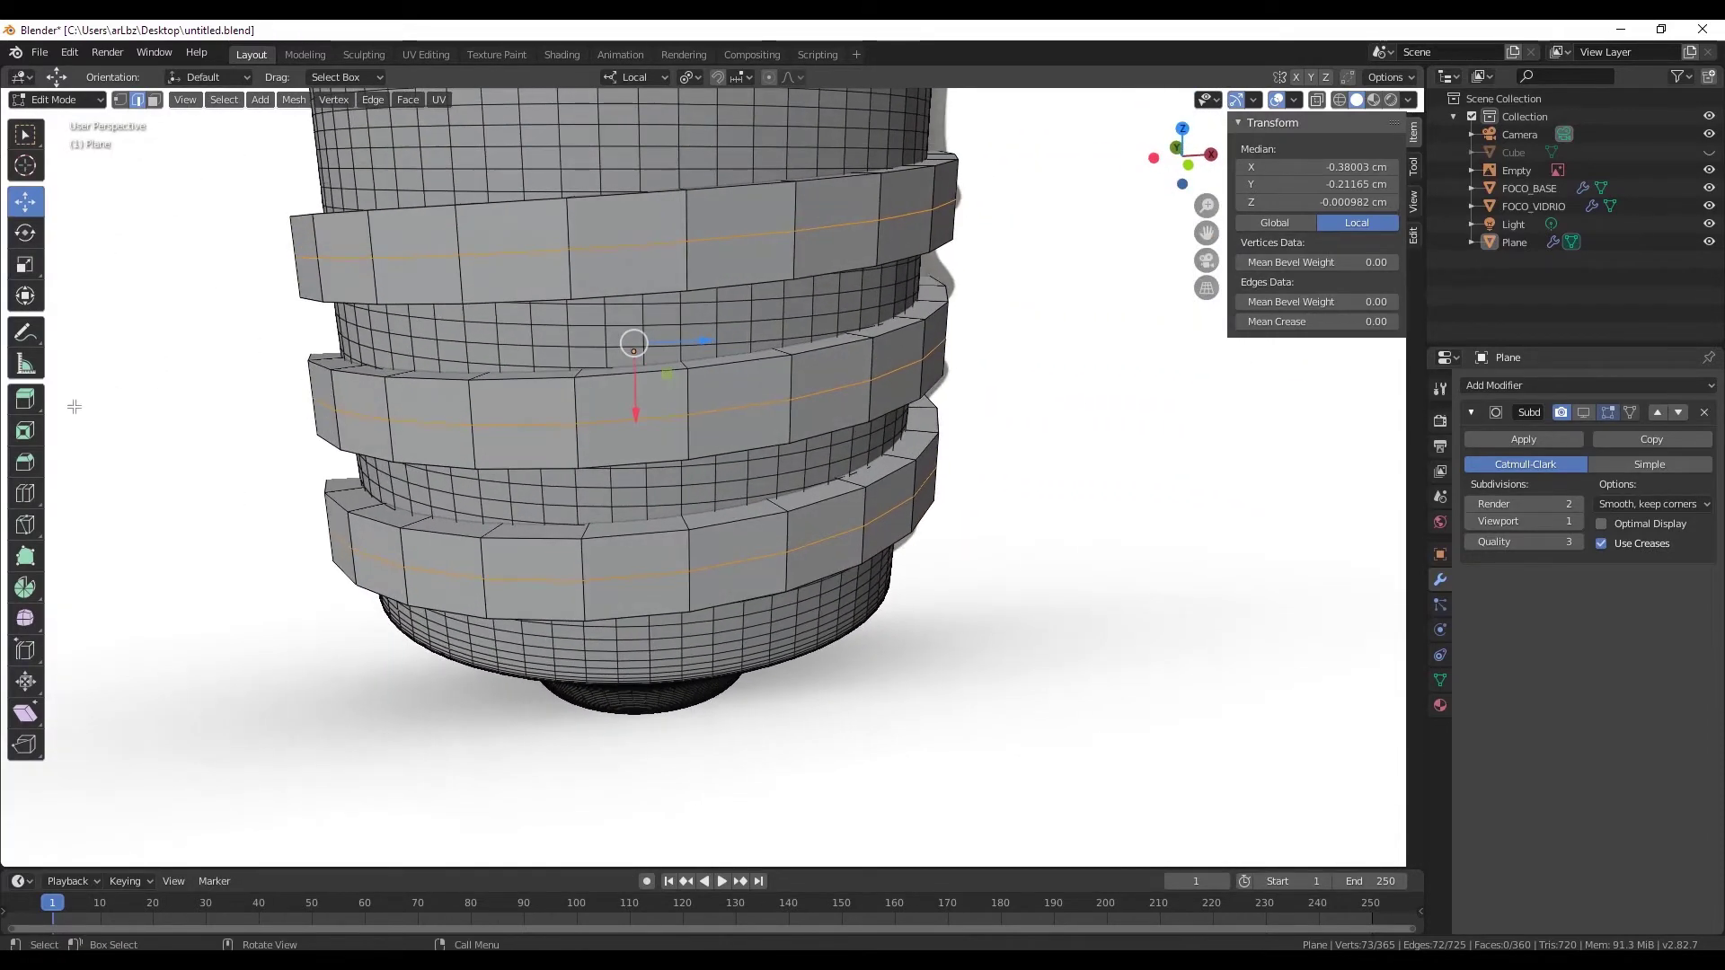
# - Bevel the middle edge loops into narrow face bands, redoing an initial wider bevel
pyautogui.click(26, 464)
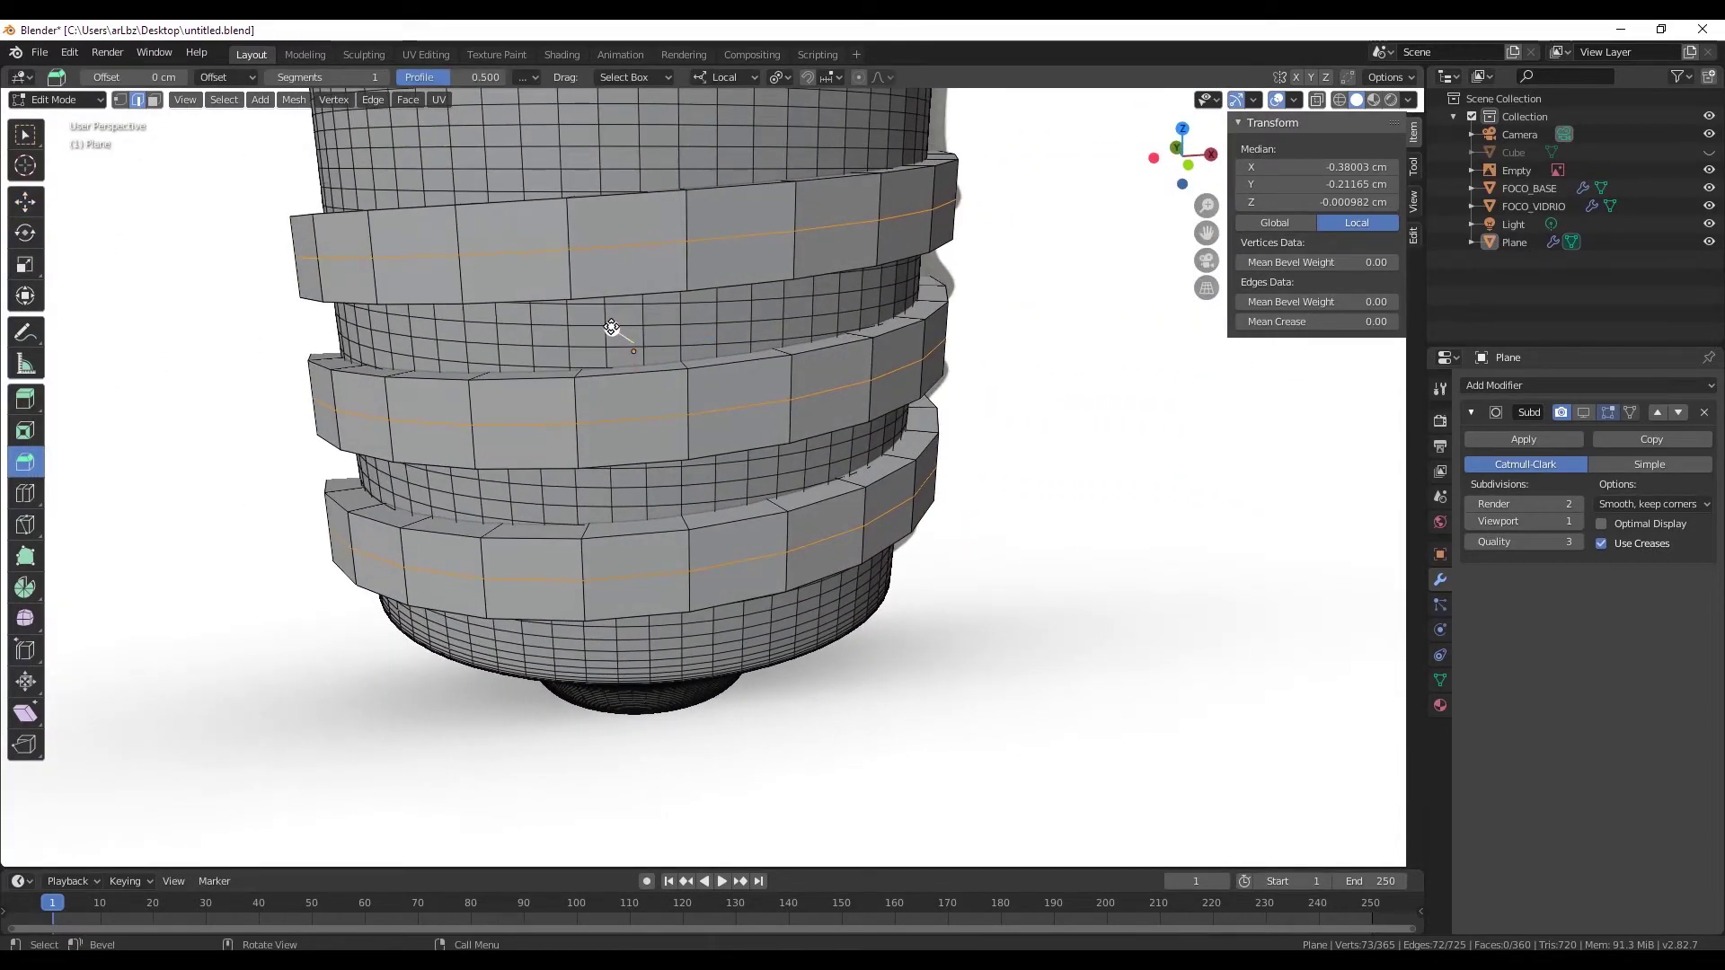
pyautogui.moveTo(611, 327); pyautogui.dragTo(589, 315)
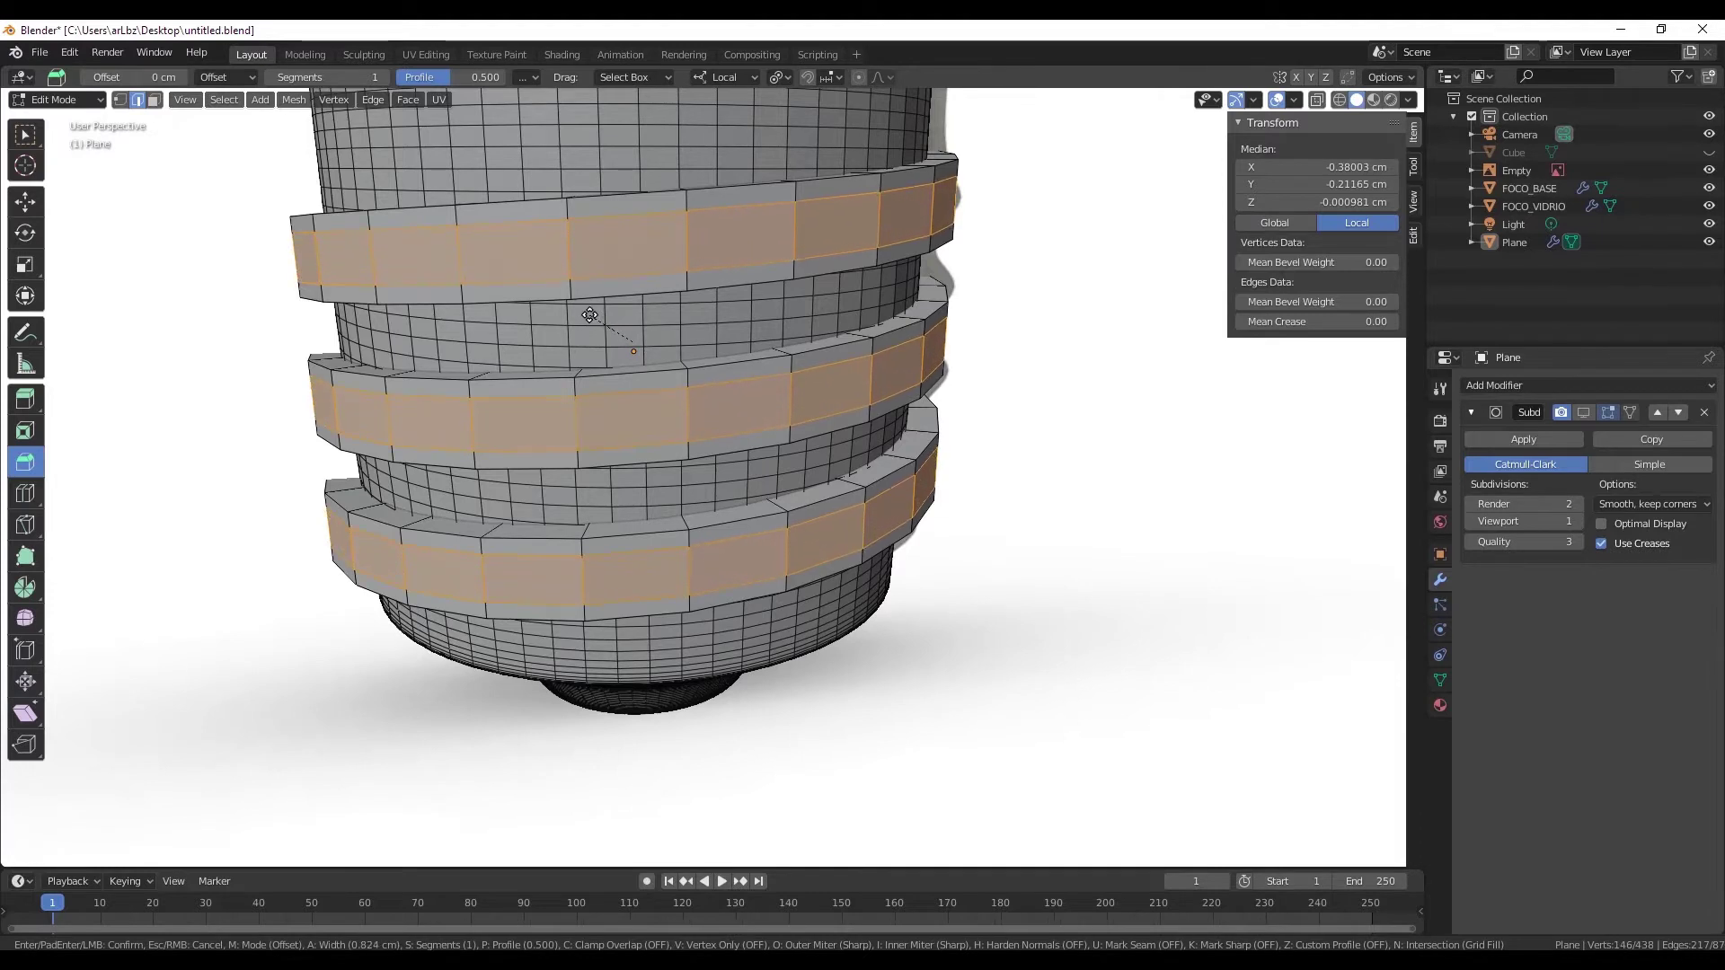
pyautogui.moveTo(590, 317); pyautogui.dragTo(599, 330)
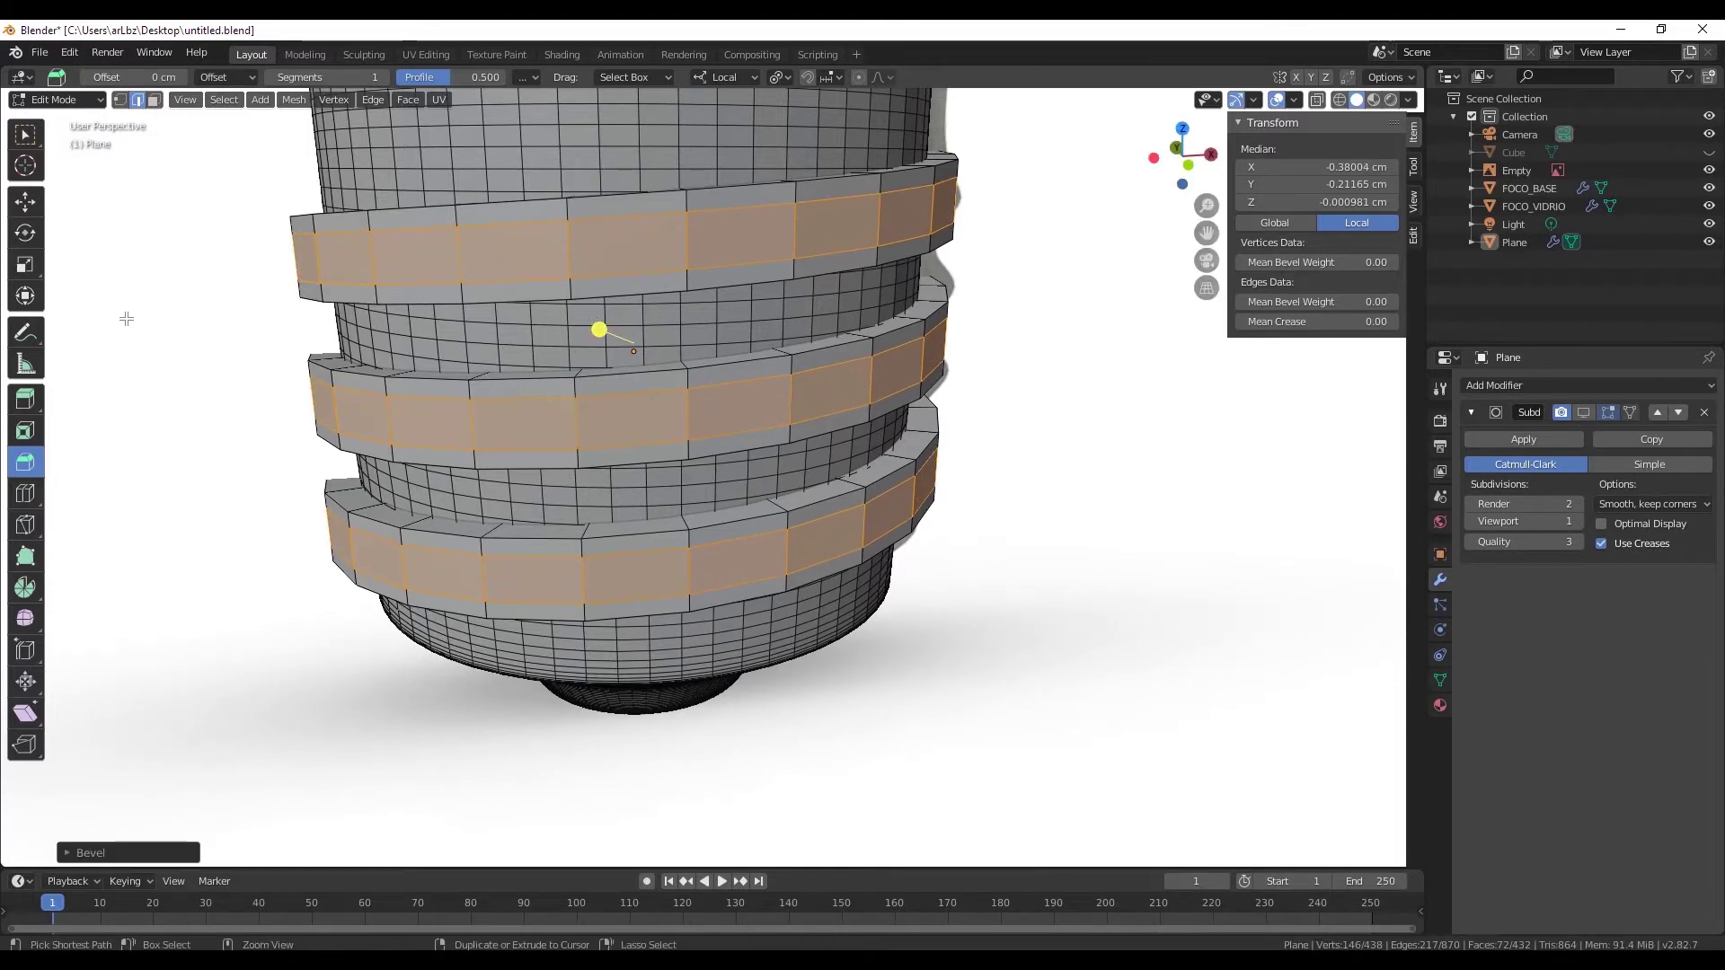
pyautogui.hotkey('ctrl', 'z')
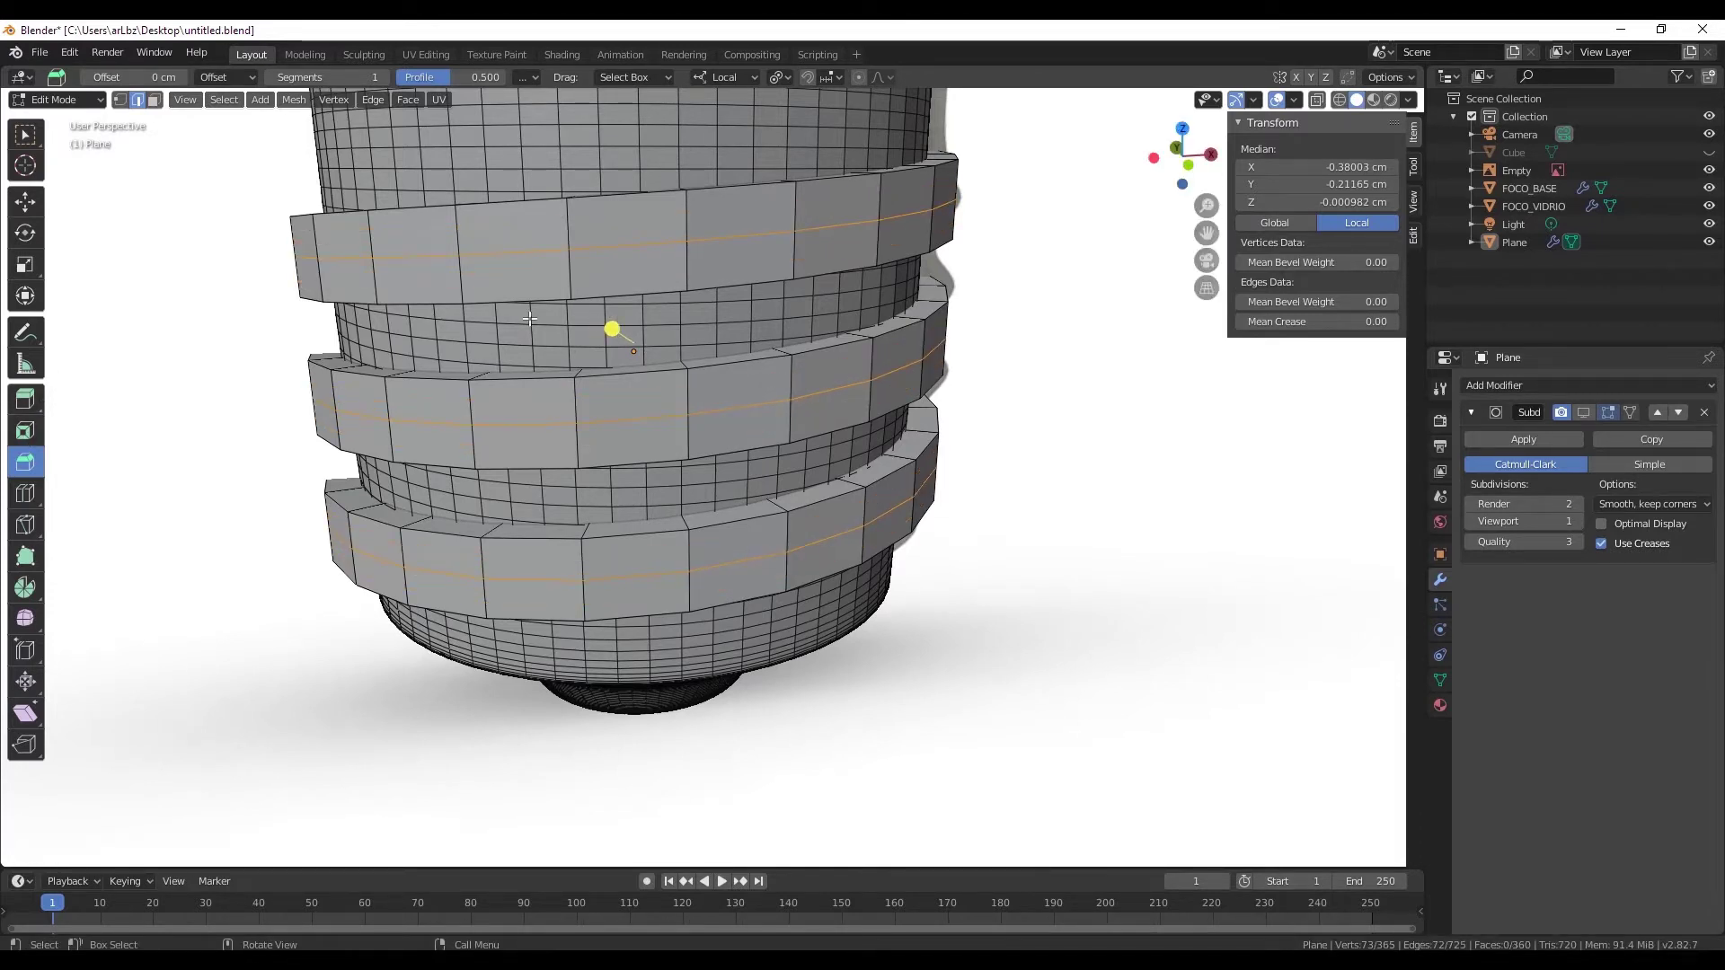
pyautogui.moveTo(609, 328); pyautogui.dragTo(599, 330)
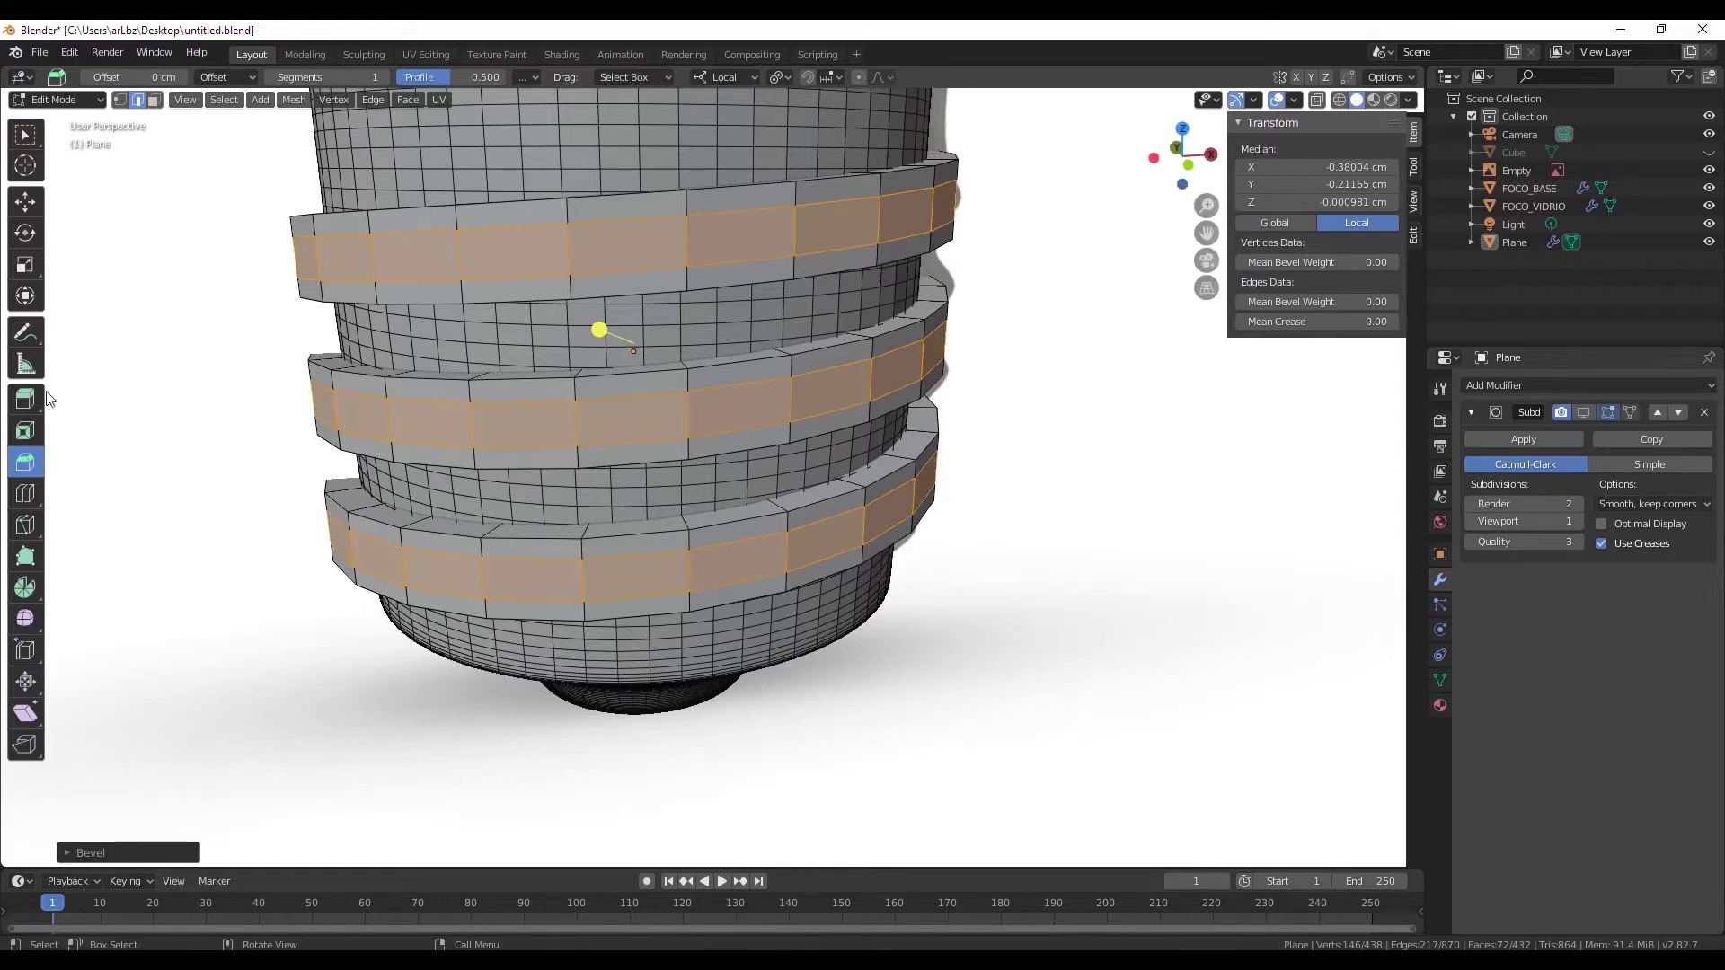
# - Try extruding the face bands with Shrink/Fatten and Extrude Region, undoing the first try
pyautogui.moveTo(24, 411); pyautogui.dragTo(99, 438)
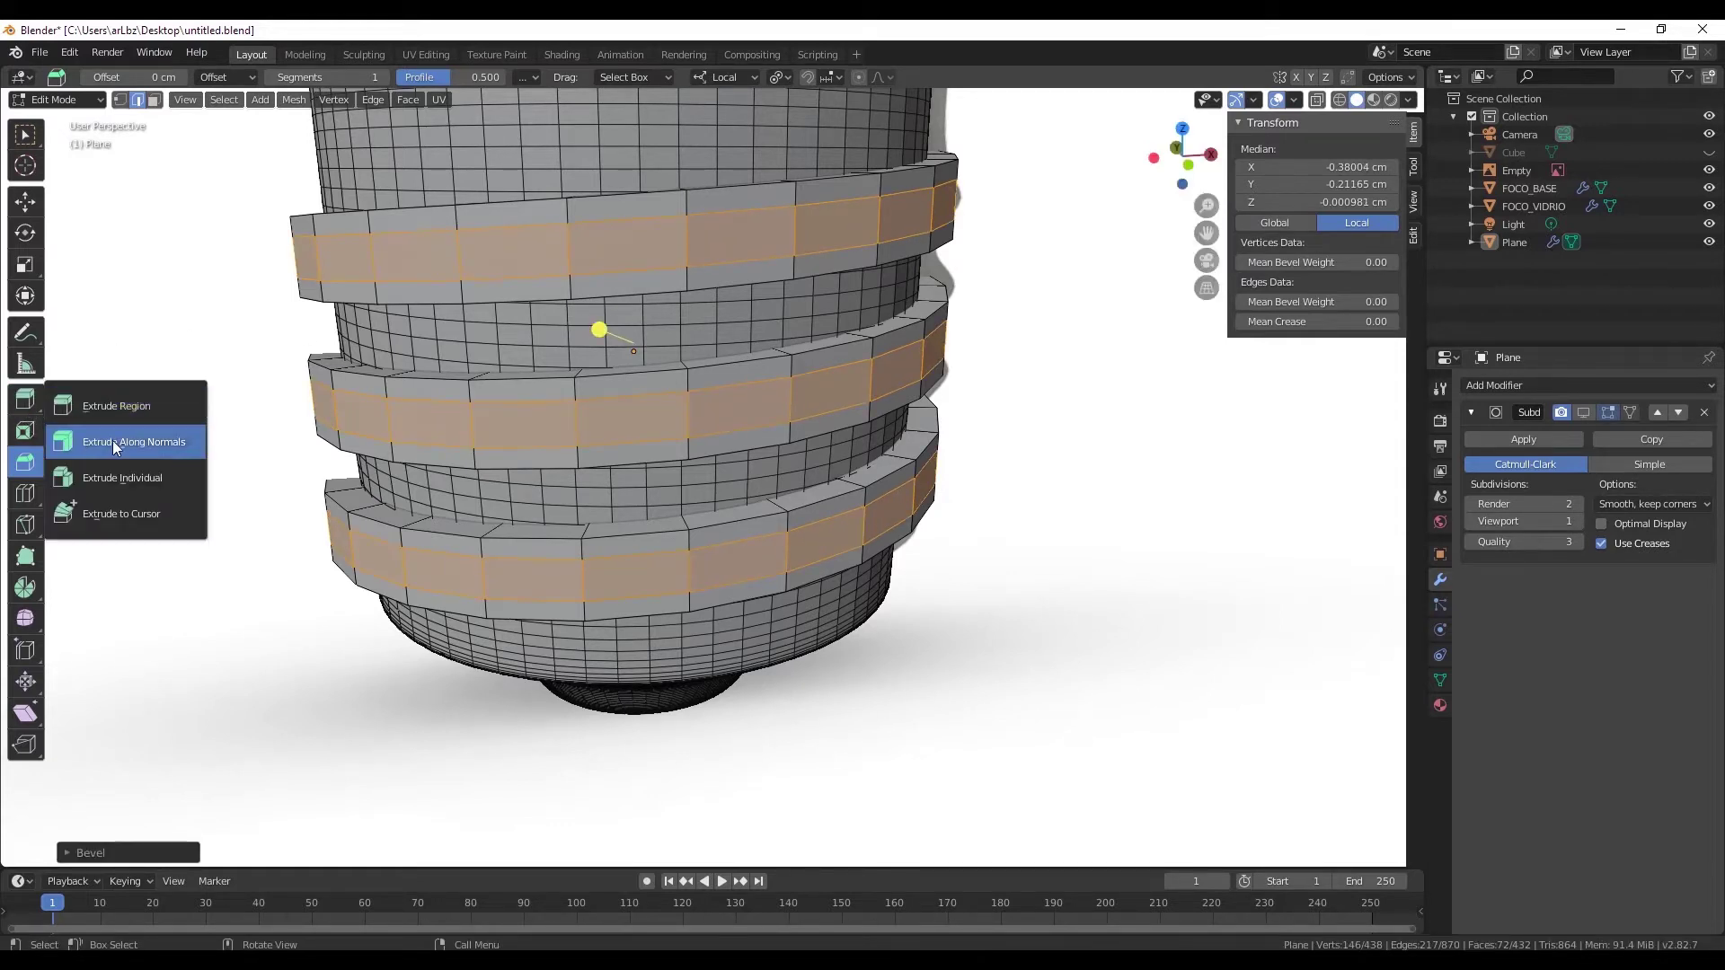
pyautogui.moveTo(594, 329)
pyautogui.mouseDown()
pyautogui.moveTo(1039, 386)
pyautogui.moveTo(1044, 519)
pyautogui.mouseUp()
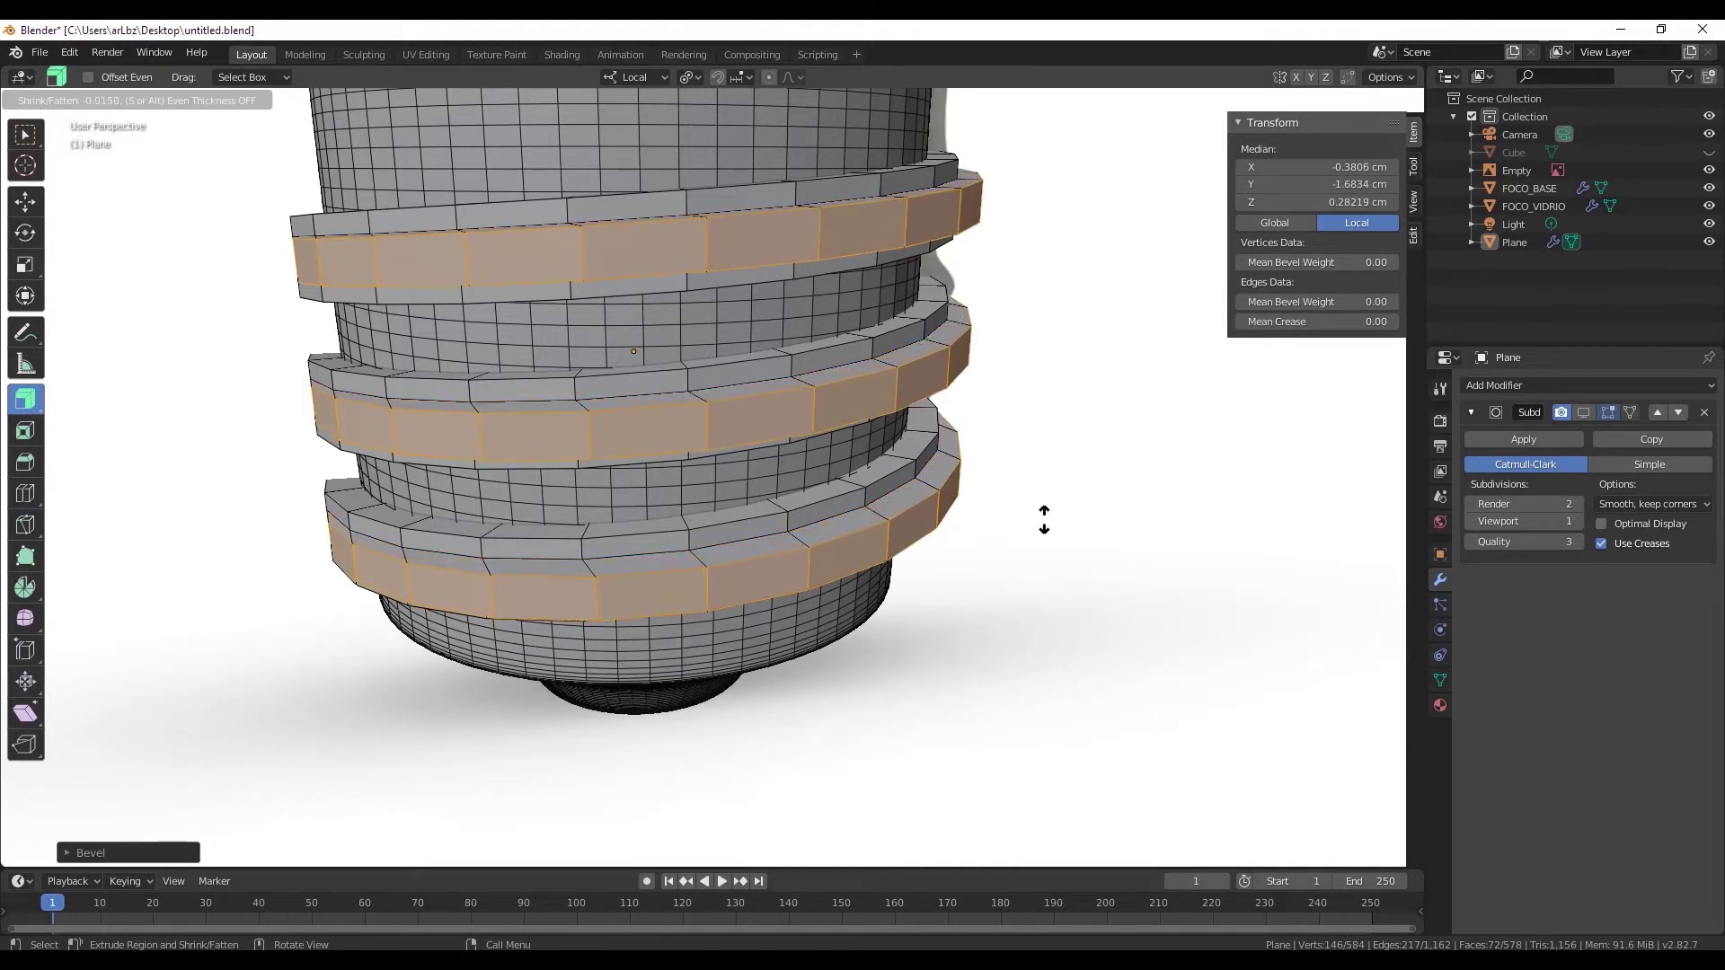
pyautogui.hotkey('ctrl', 'z')
pyautogui.moveTo(24, 399); pyautogui.dragTo(83, 445)
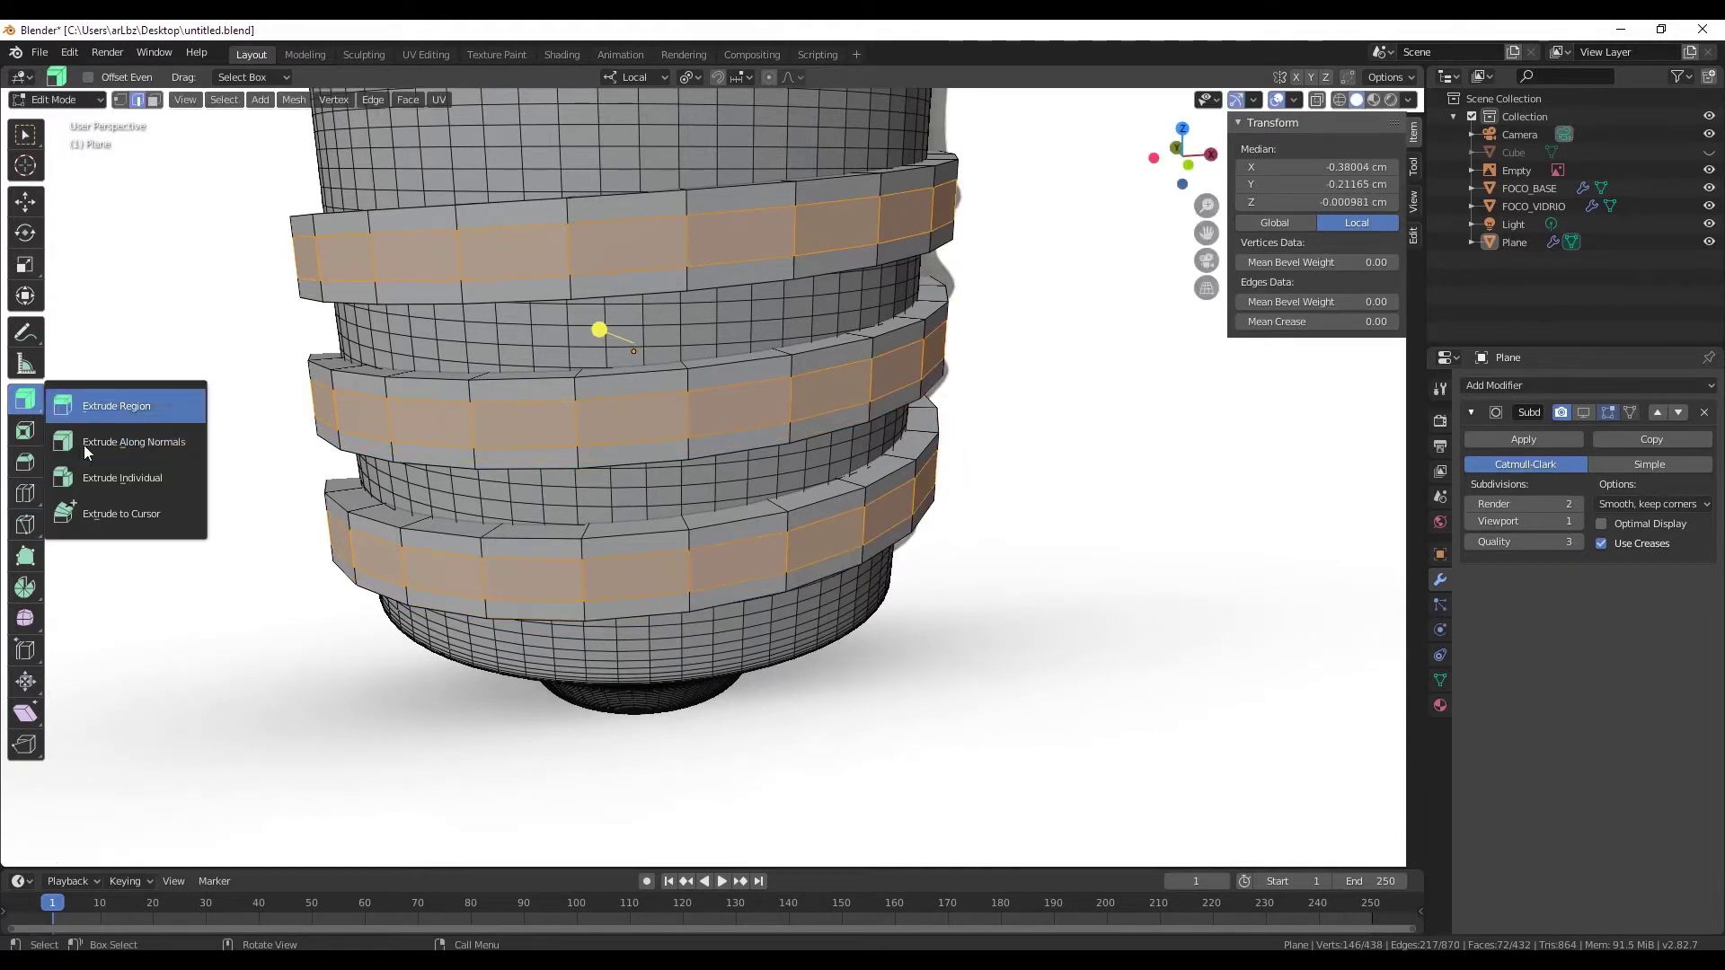
pyautogui.click(109, 403)
pyautogui.moveTo(600, 330)
pyautogui.mouseDown()
pyautogui.moveTo(582, 331)
pyautogui.moveTo(609, 334)
pyautogui.mouseUp()
# - Try a 1.38 cm Extrude Along Normals on the bands, then undo it
pyautogui.moveTo(29, 410); pyautogui.dragTo(108, 440)
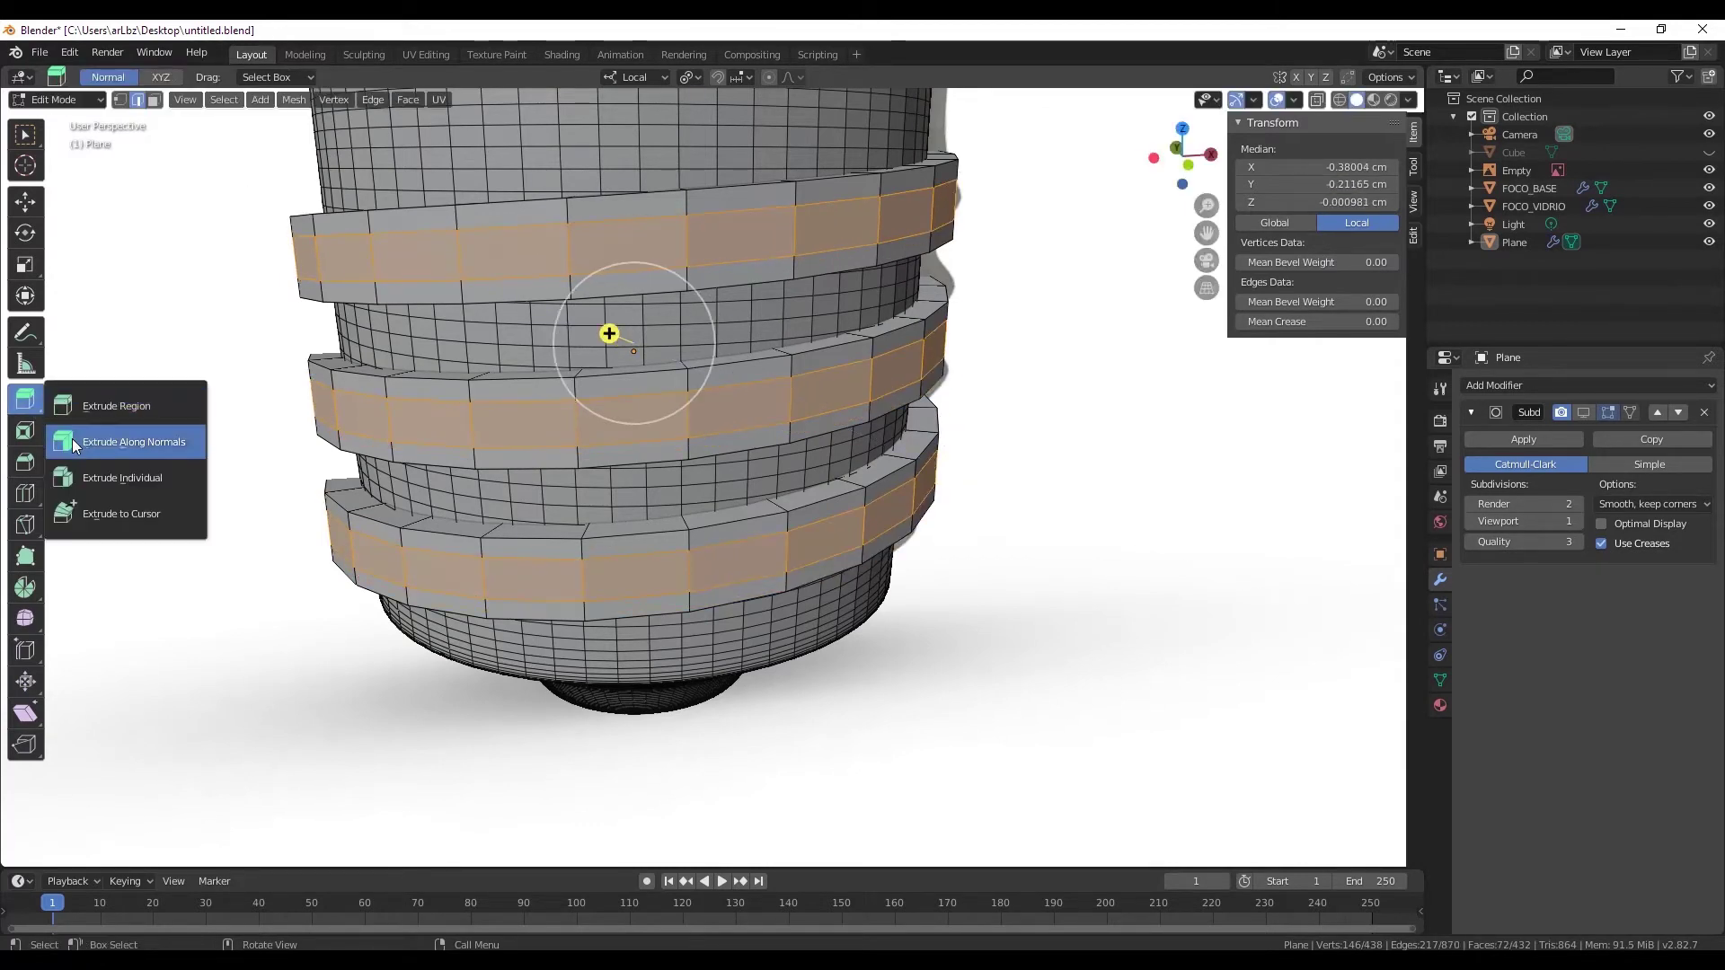
pyautogui.moveTo(550, 337); pyautogui.dragTo(667, 123, button='middle')
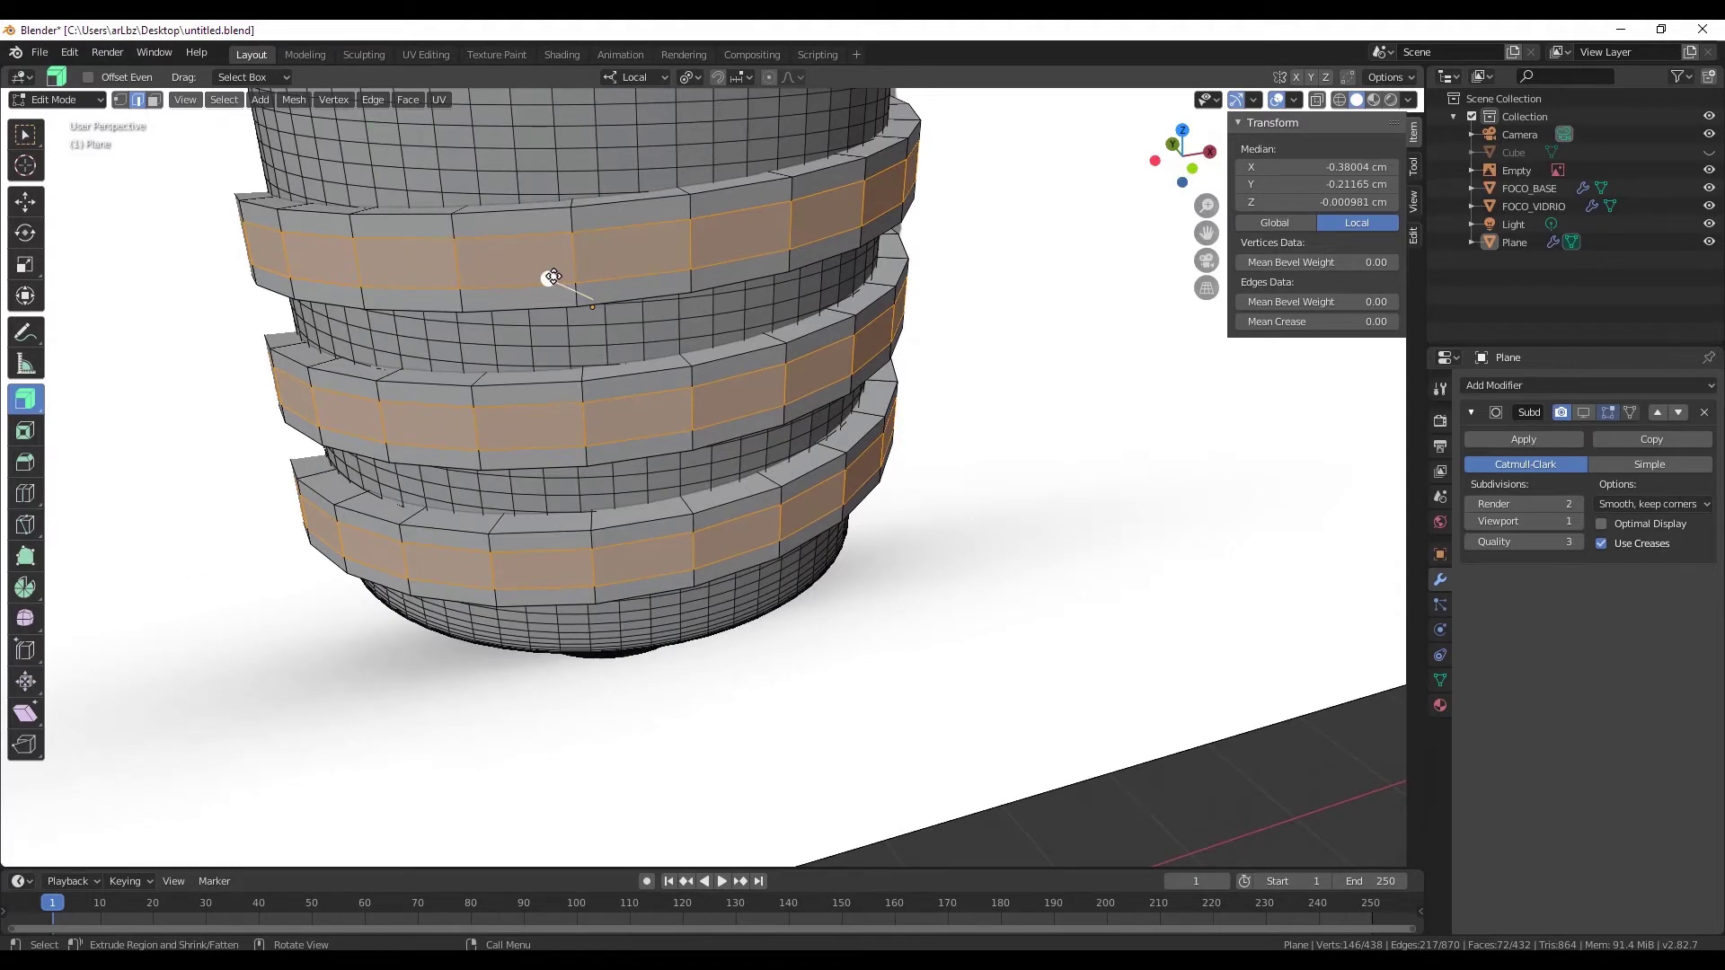
pyautogui.moveTo(552, 276); pyautogui.dragTo(550, 454)
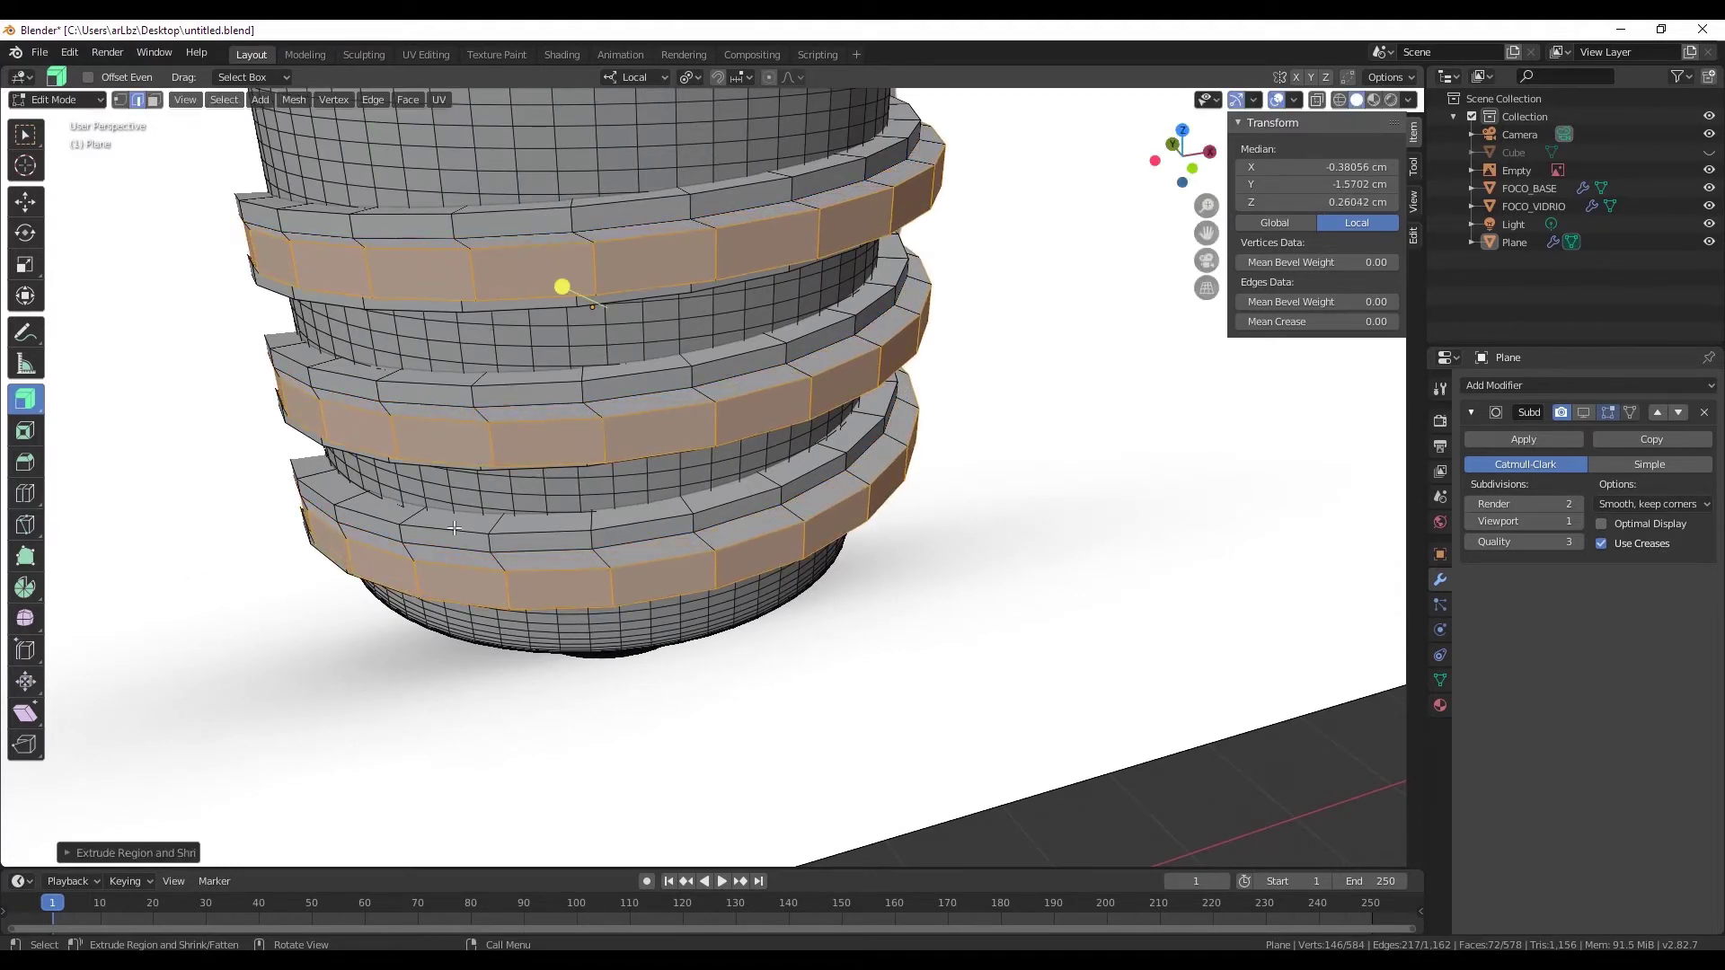
pyautogui.click(126, 853)
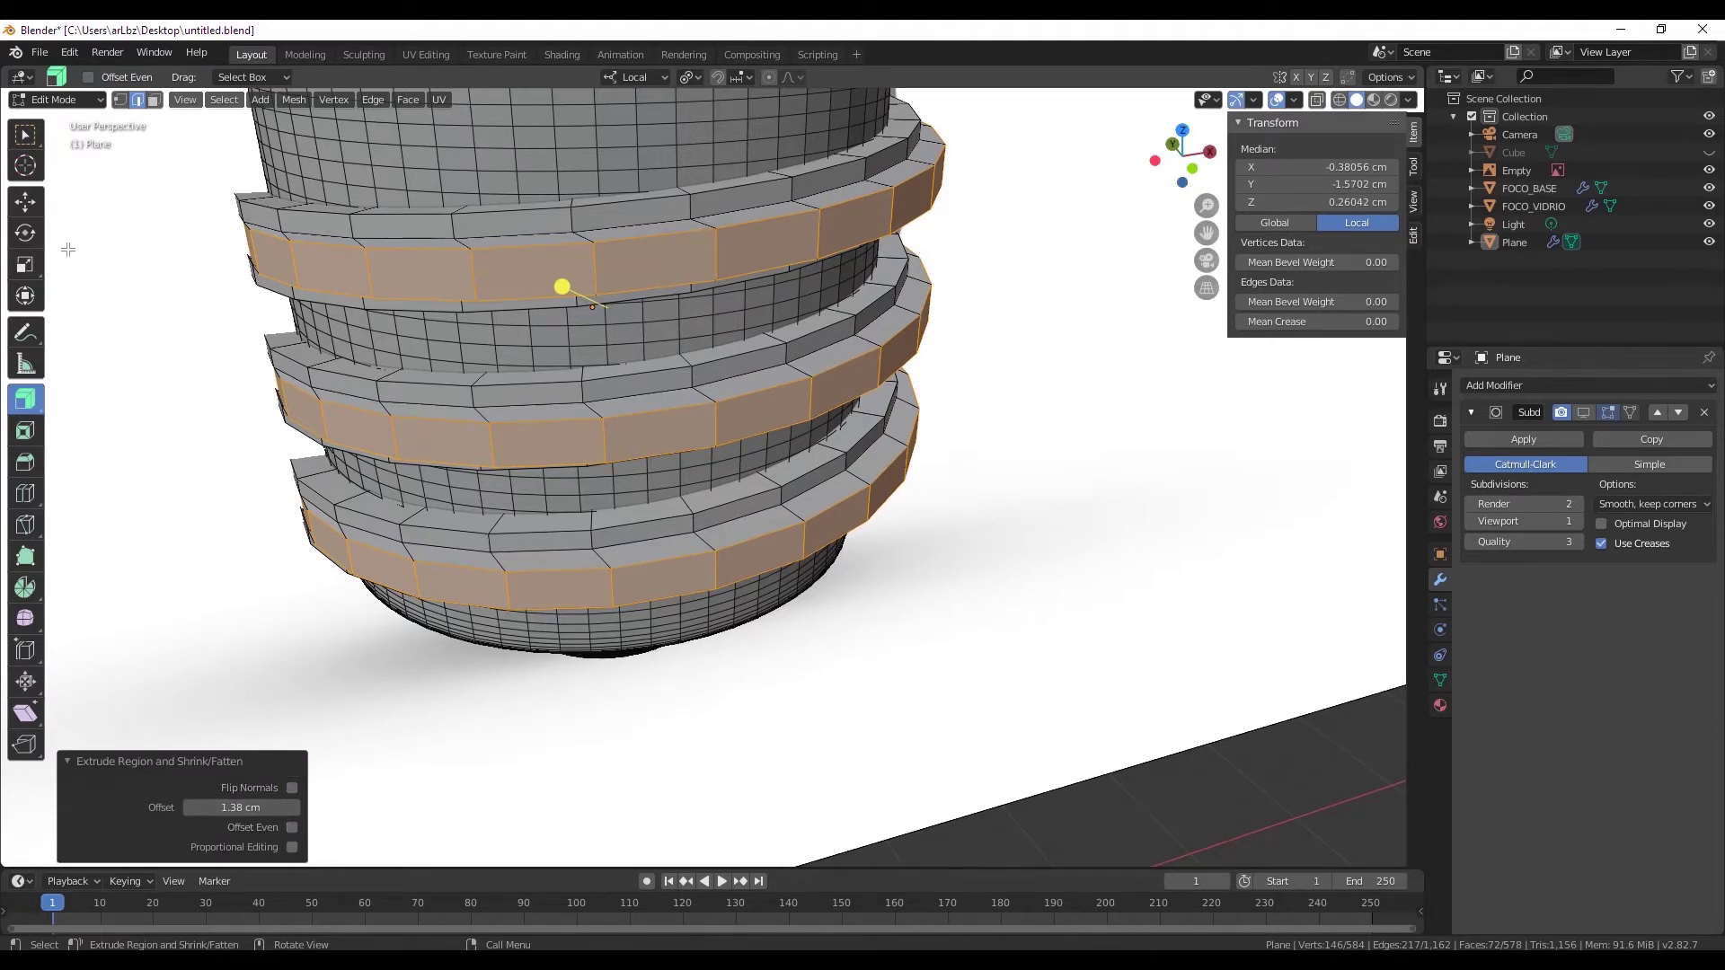
pyautogui.click(25, 201)
pyautogui.hotkey('ctrl', 'z')
pyautogui.moveTo(503, 378)
pyautogui.mouseDown(button='middle')
pyautogui.moveTo(539, 431)
pyautogui.moveTo(610, 386)
pyautogui.mouseUp(button='middle')
pyautogui.scroll(3, 541, 442)
pyautogui.scroll(-2, 611, 387)
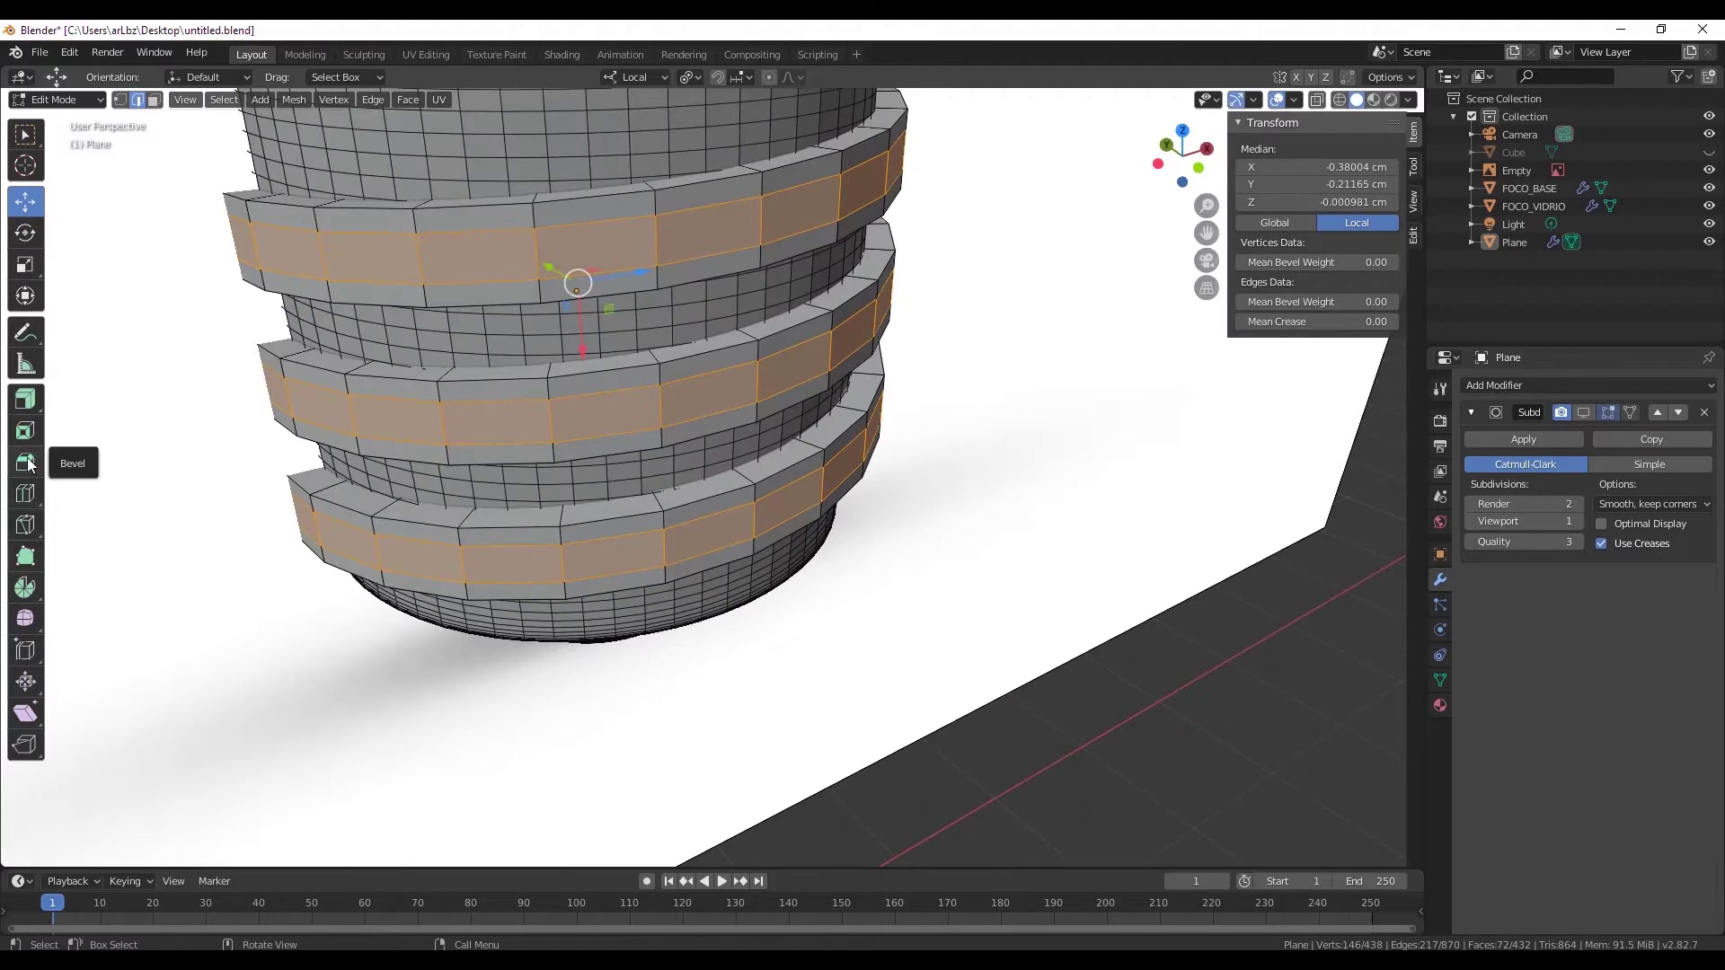
# - Try Extrude Along Normals and Extrude Region on the band faces, undoing each
pyautogui.click(25, 399)
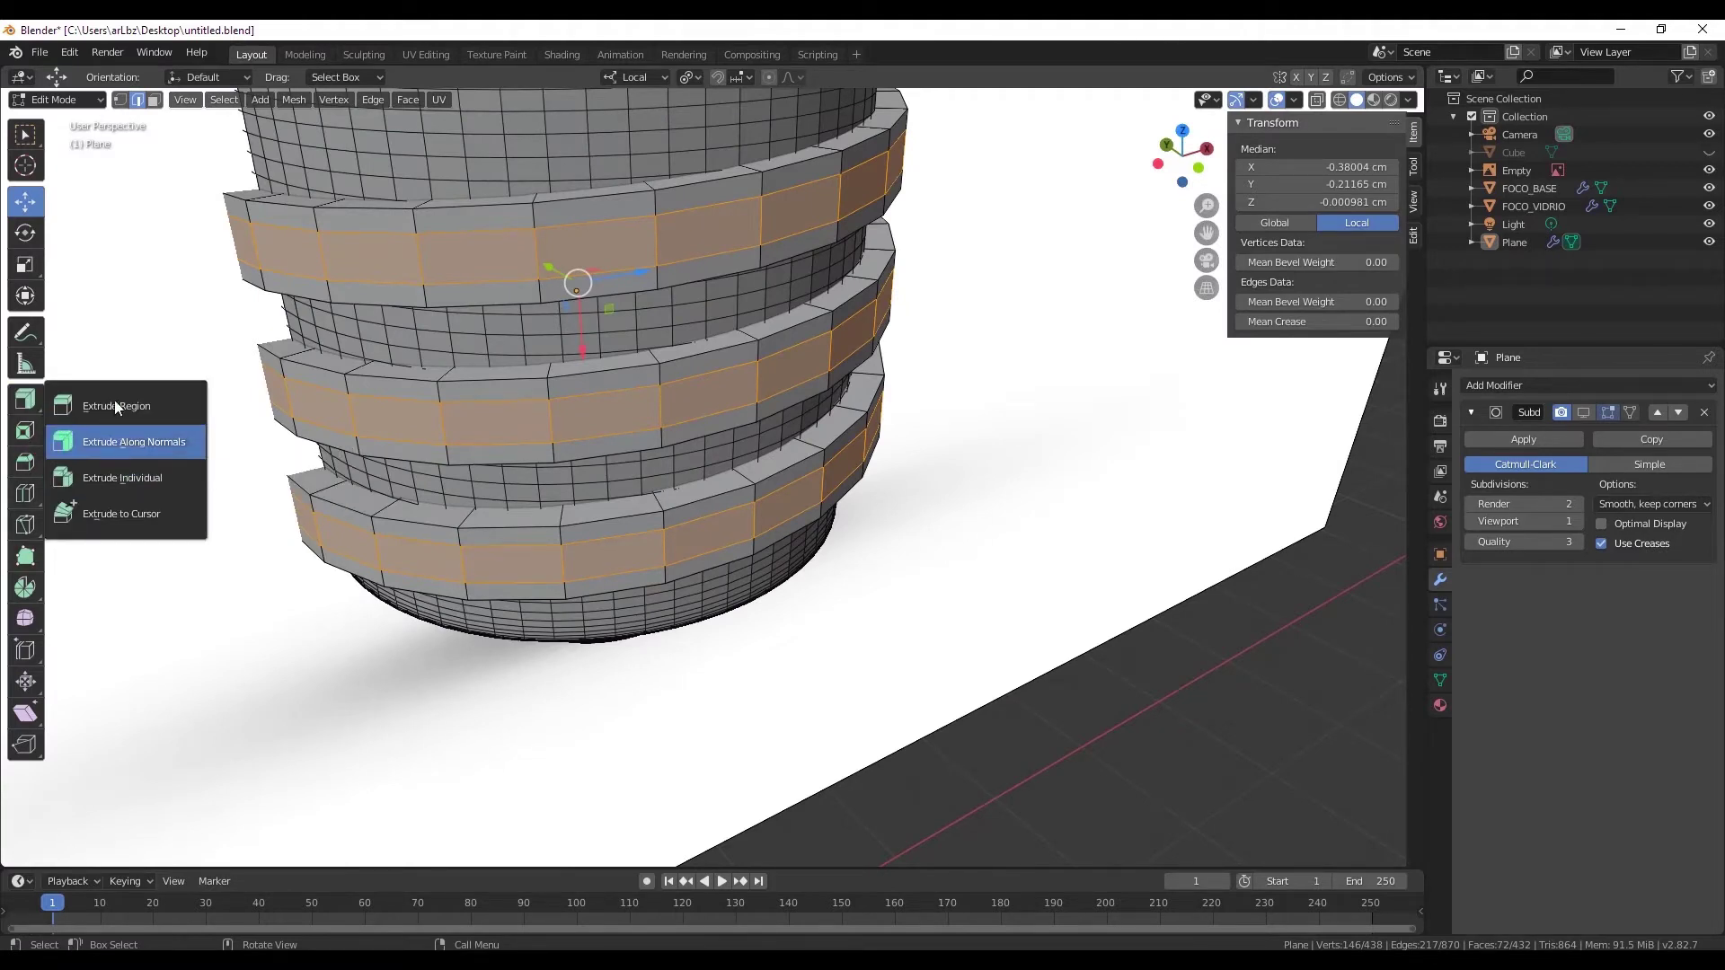
pyautogui.click(114, 445)
pyautogui.moveTo(518, 268)
pyautogui.mouseDown()
pyautogui.moveTo(443, 492)
pyautogui.moveTo(781, 605)
pyautogui.mouseUp()
pyautogui.hotkey('ctrl', 'z')
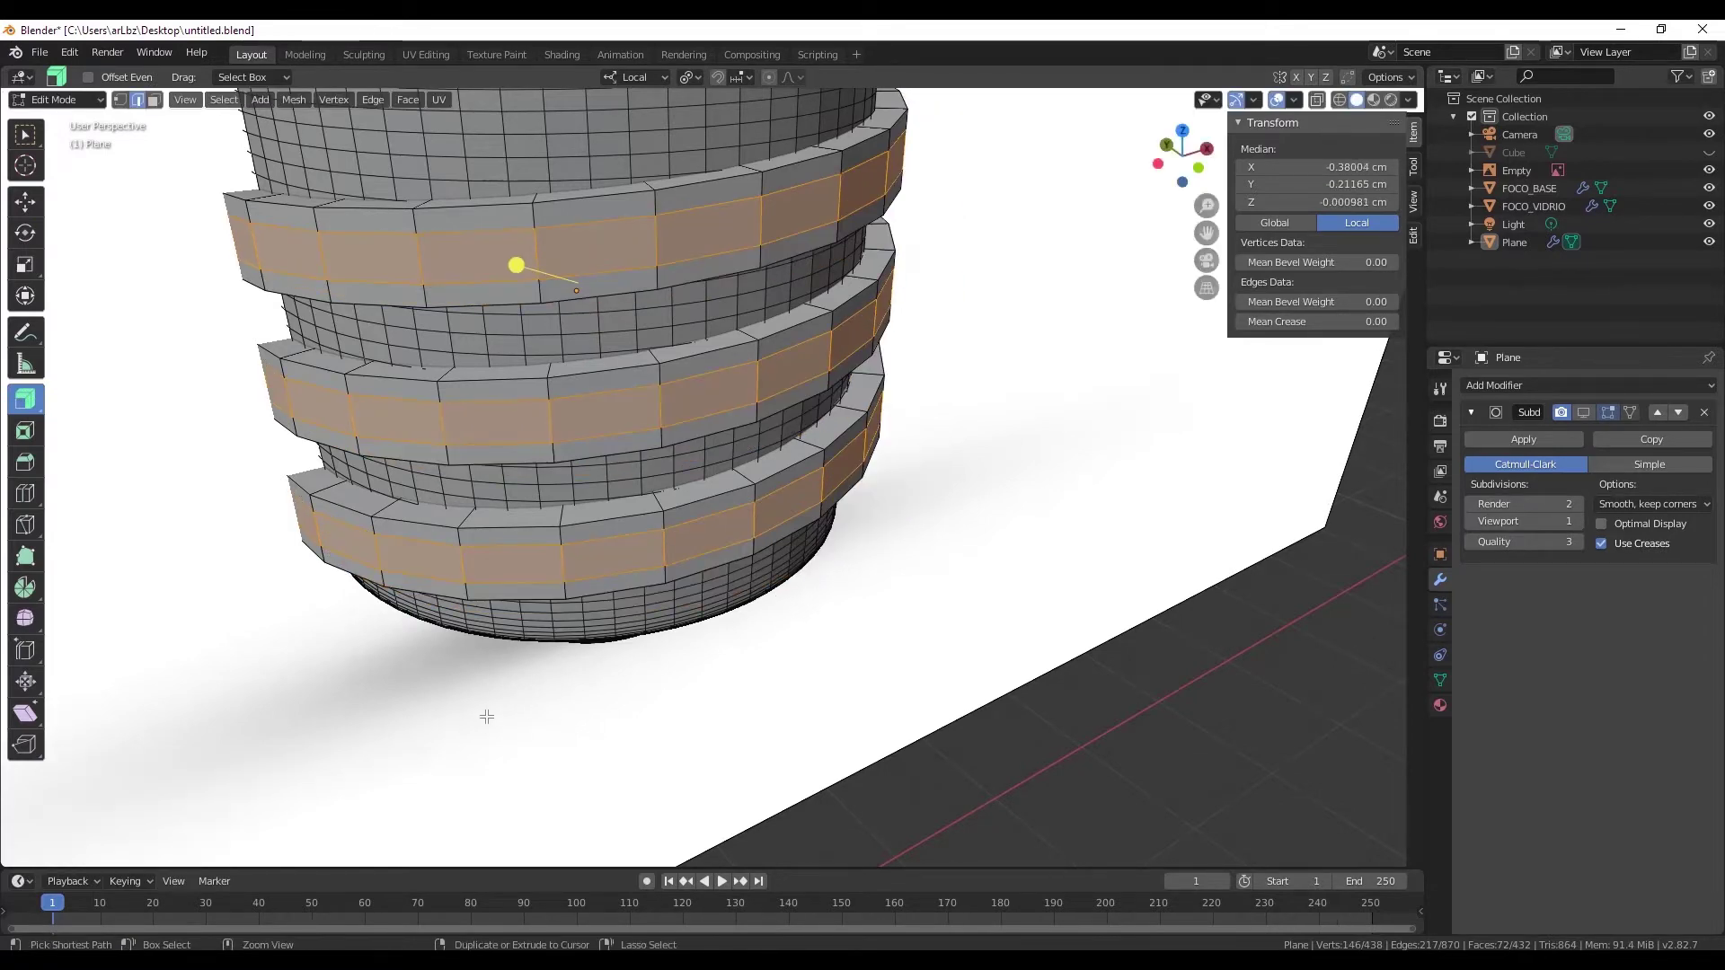
pyautogui.moveTo(486, 712); pyautogui.dragTo(85, 207, button='middle')
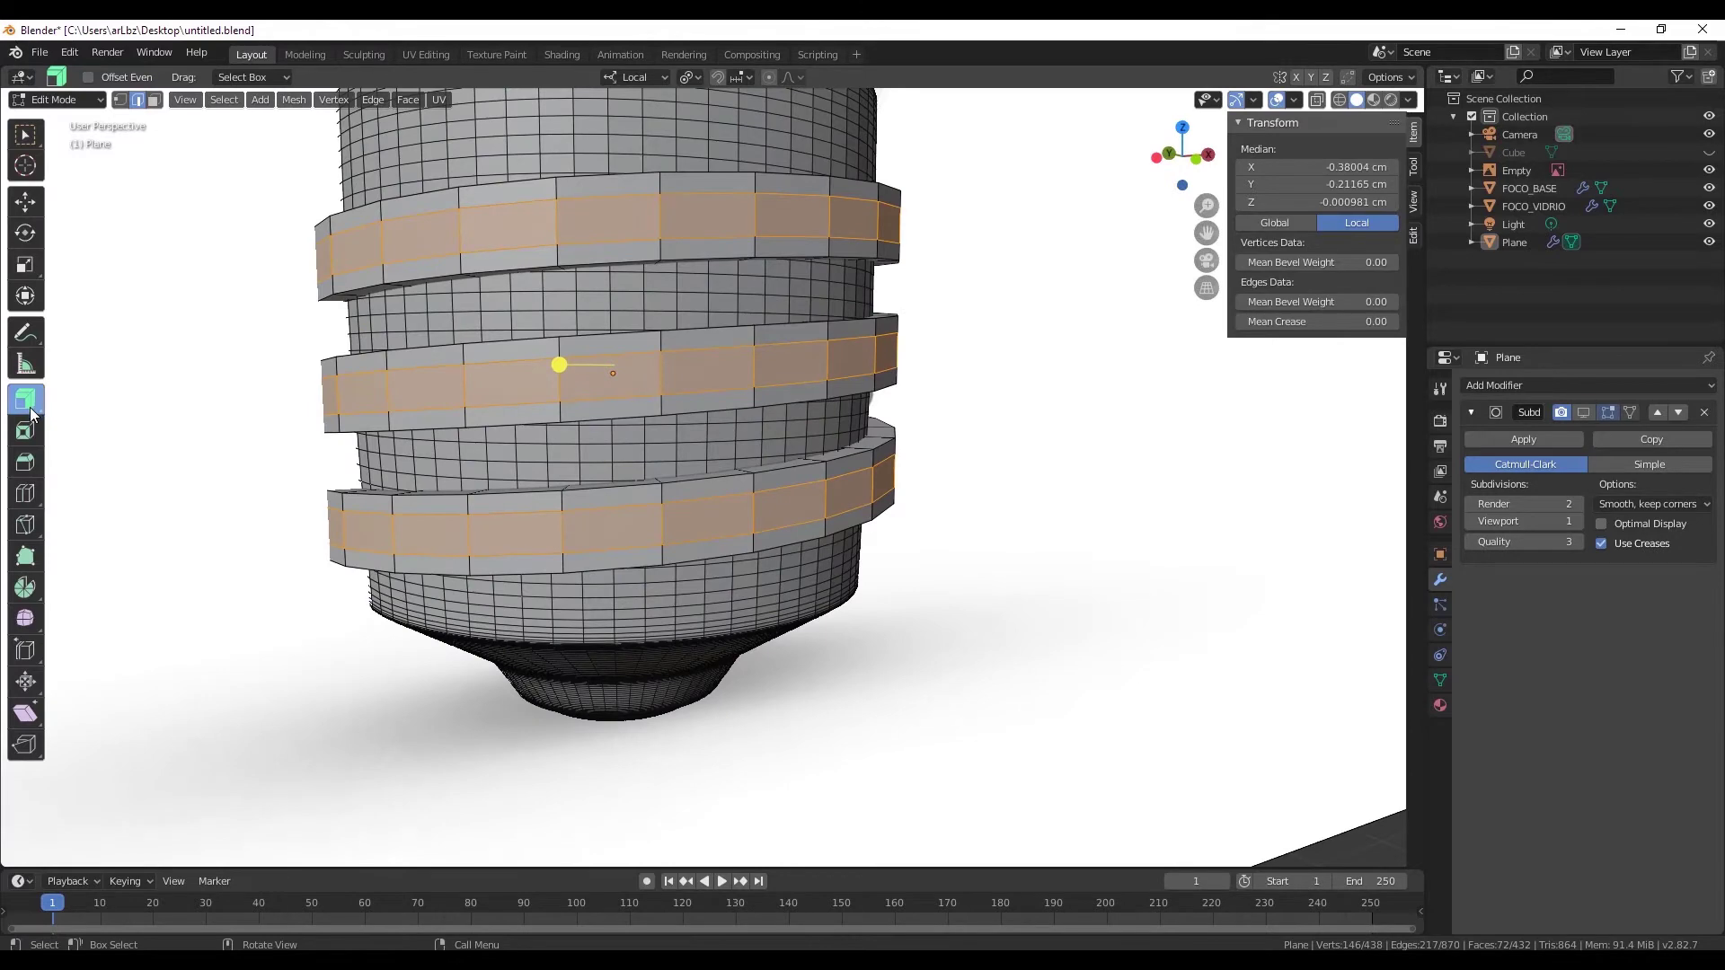
pyautogui.moveTo(33, 412); pyautogui.dragTo(95, 408)
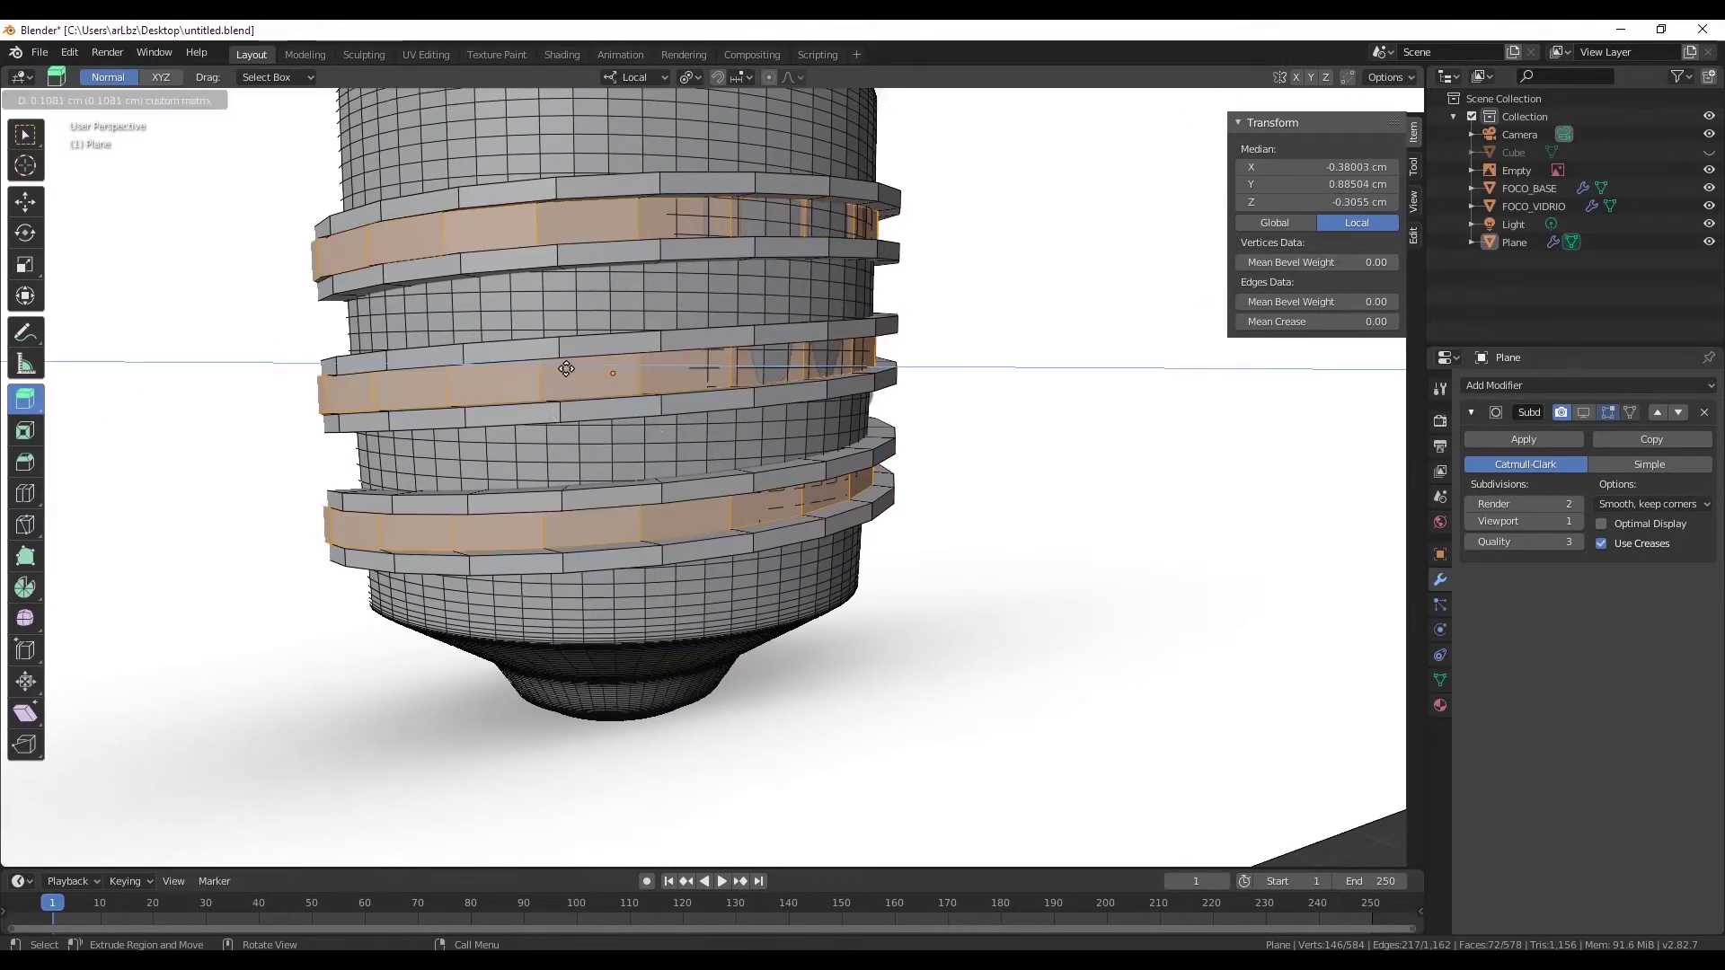
pyautogui.moveTo(585, 365); pyautogui.dragTo(578, 369)
pyautogui.hotkey('ctrl', 'z')
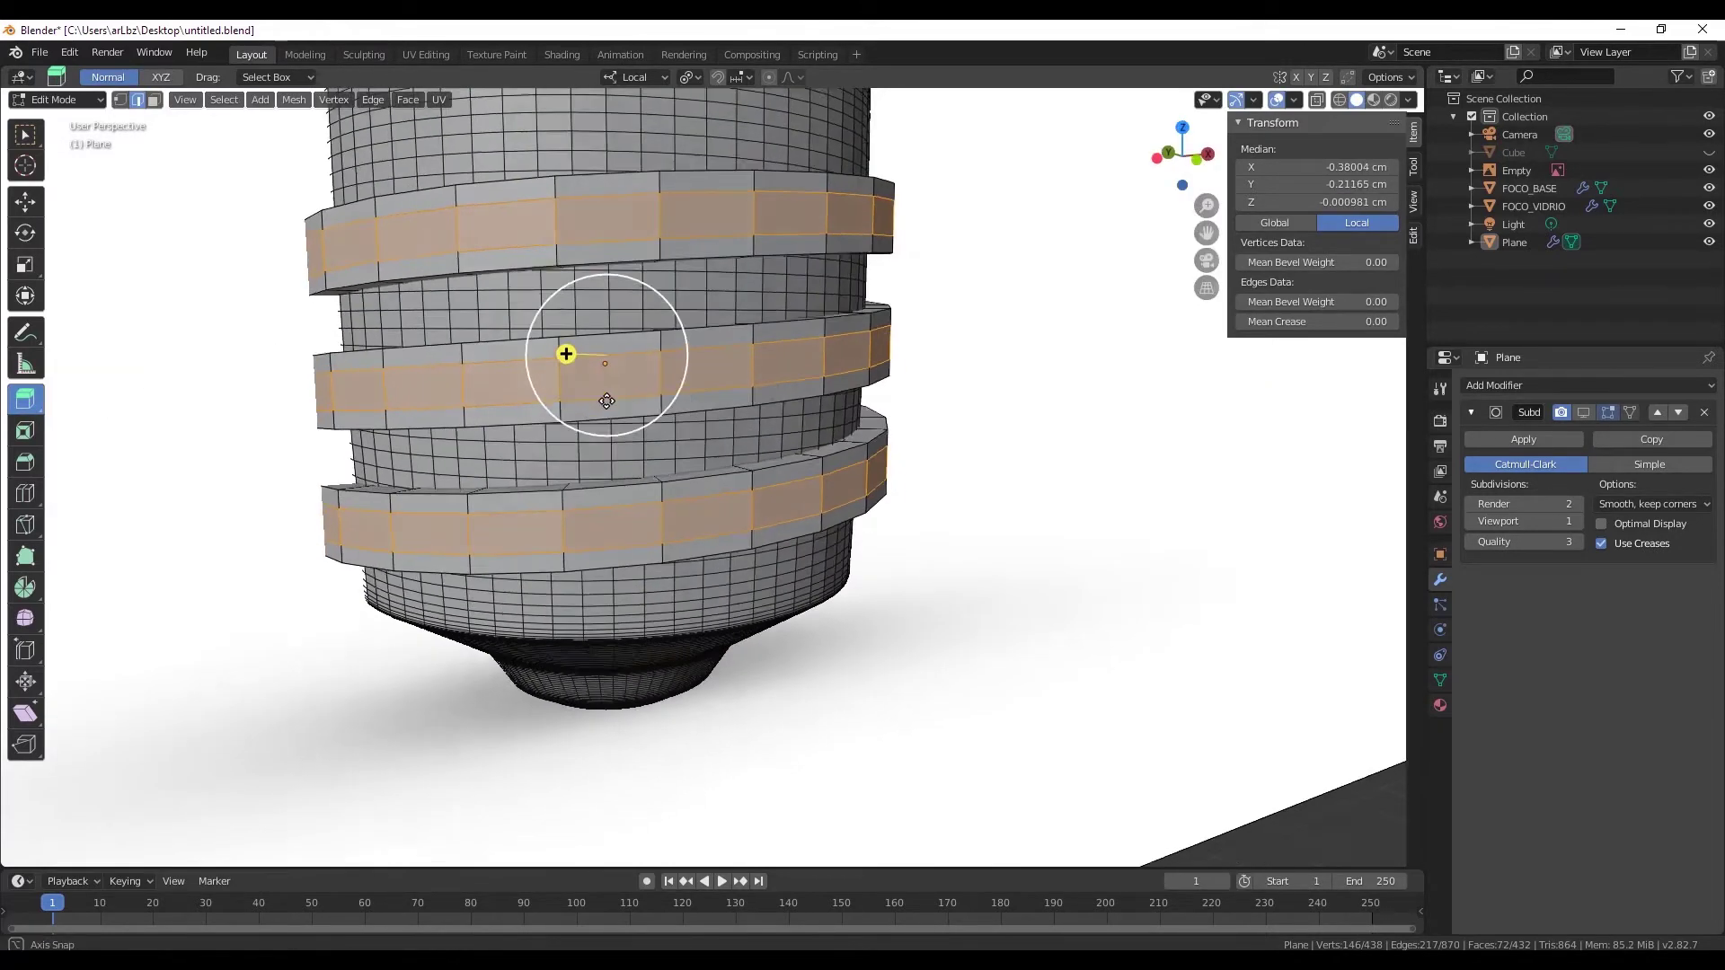
# - Extrude the bands again, compare Local and Global orientation, then return to the Move tool
pyautogui.moveTo(585, 375); pyautogui.dragTo(528, 291, button='middle')
pyautogui.moveTo(527, 290); pyautogui.dragTo(658, 429)
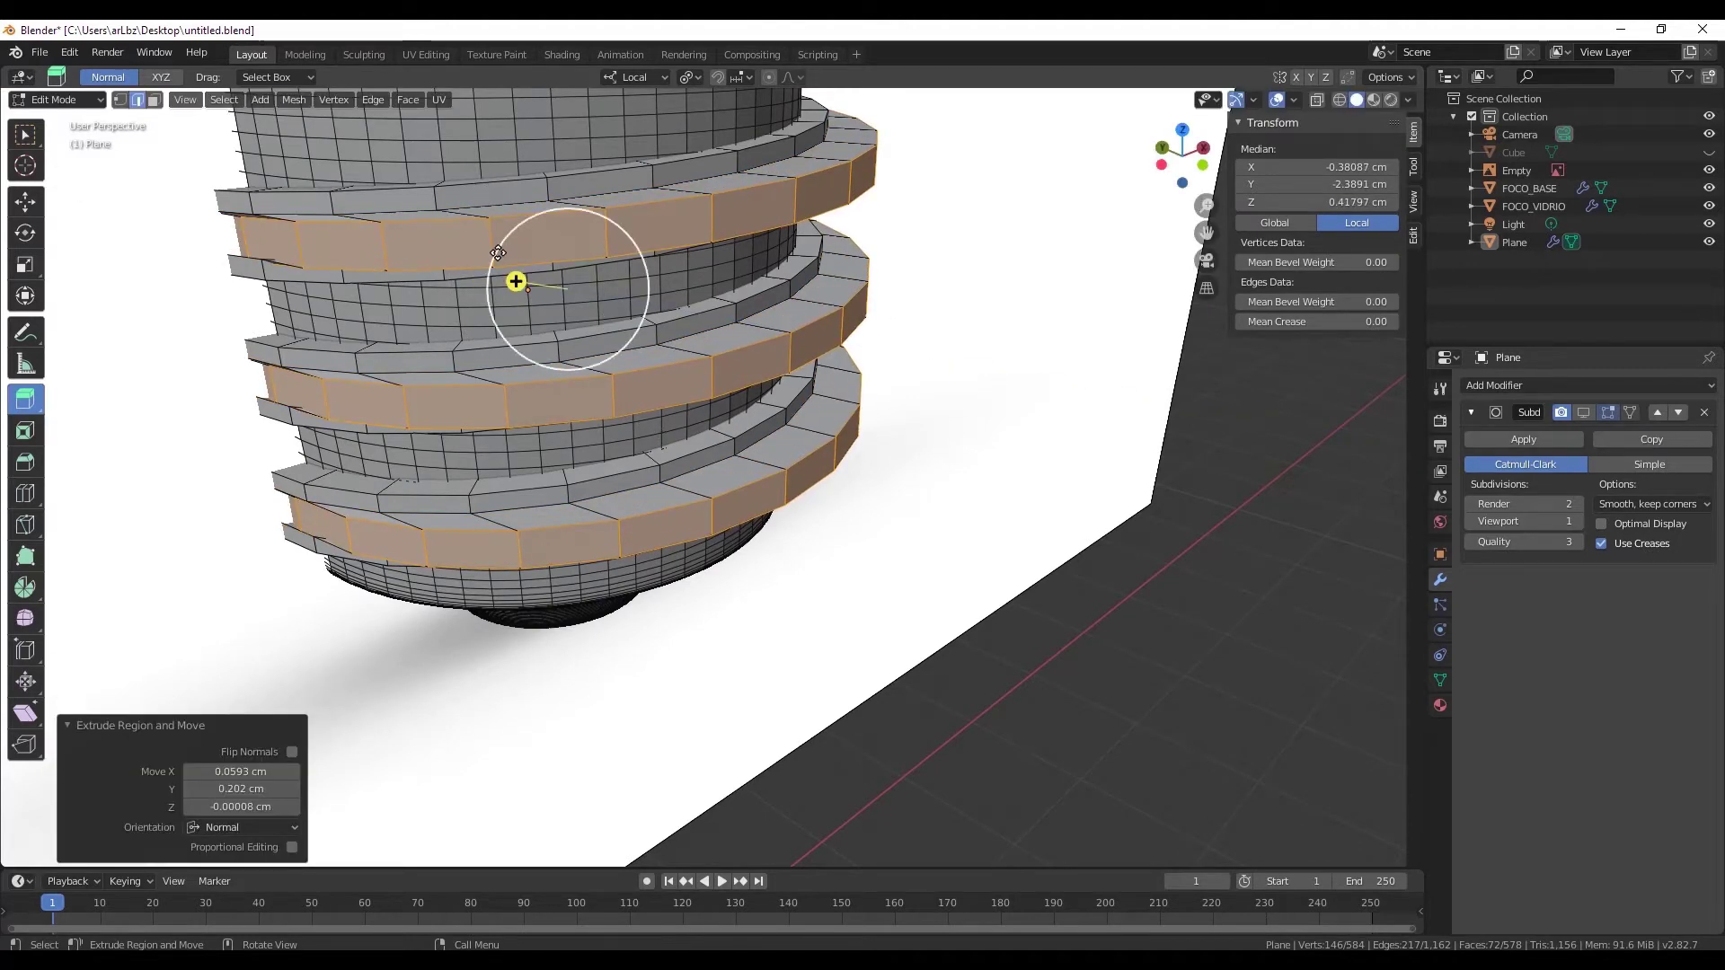
pyautogui.click(233, 827)
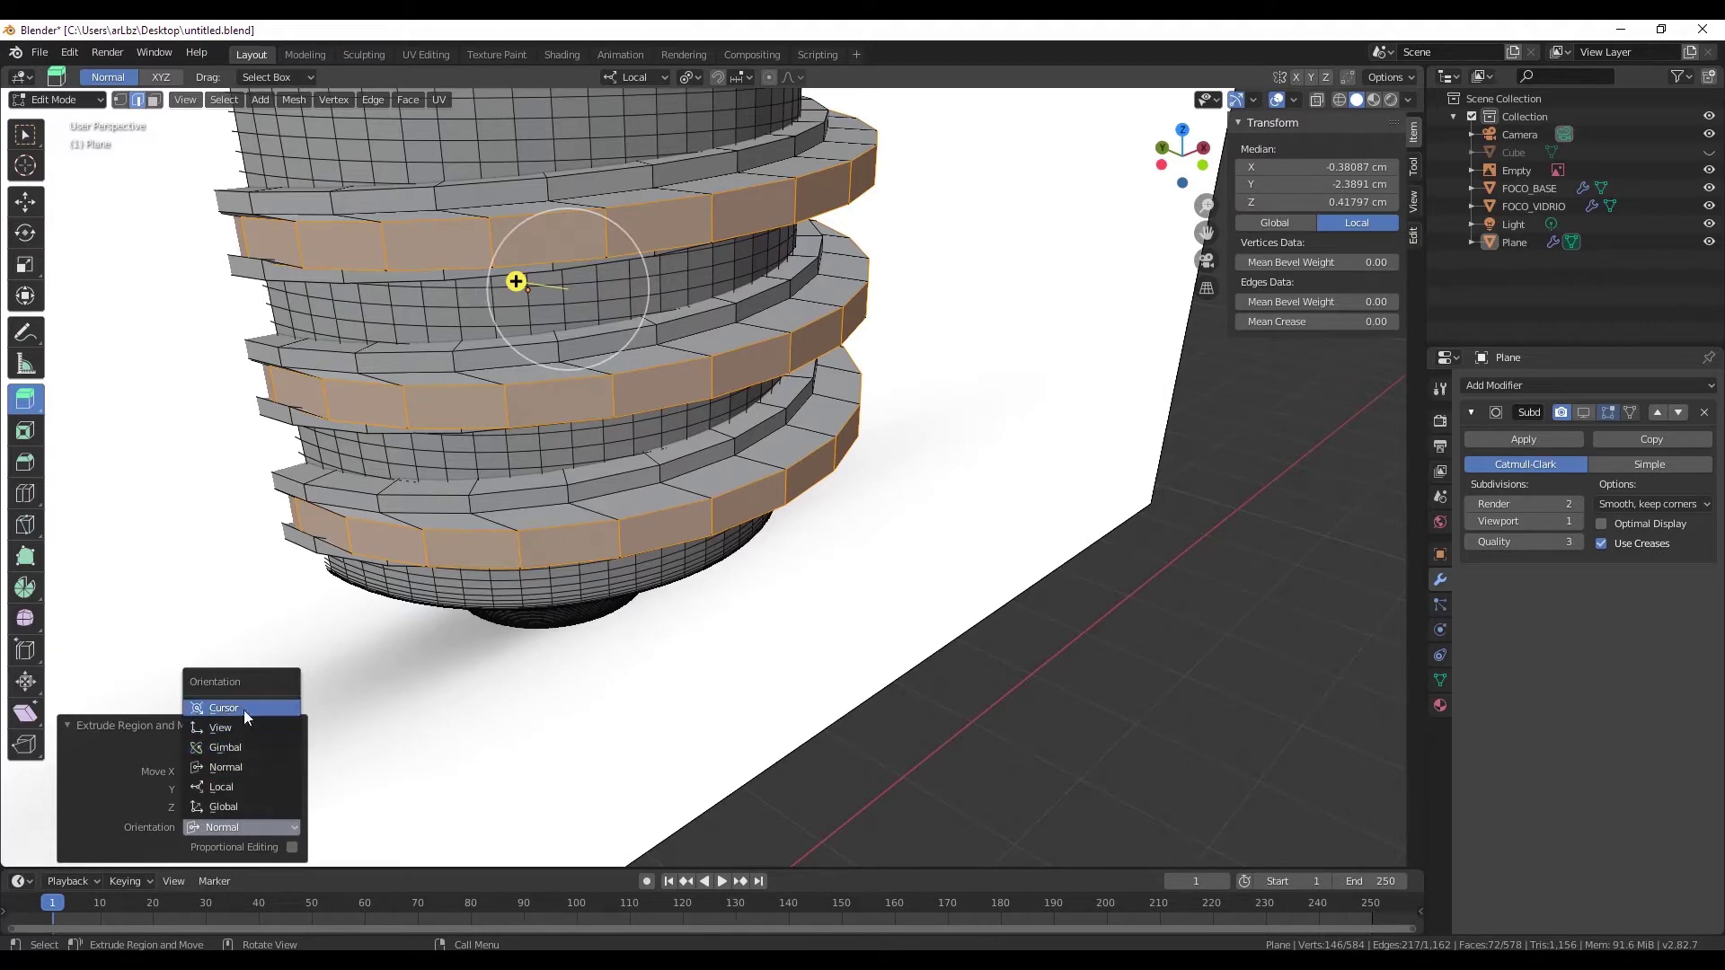
pyautogui.click(244, 786)
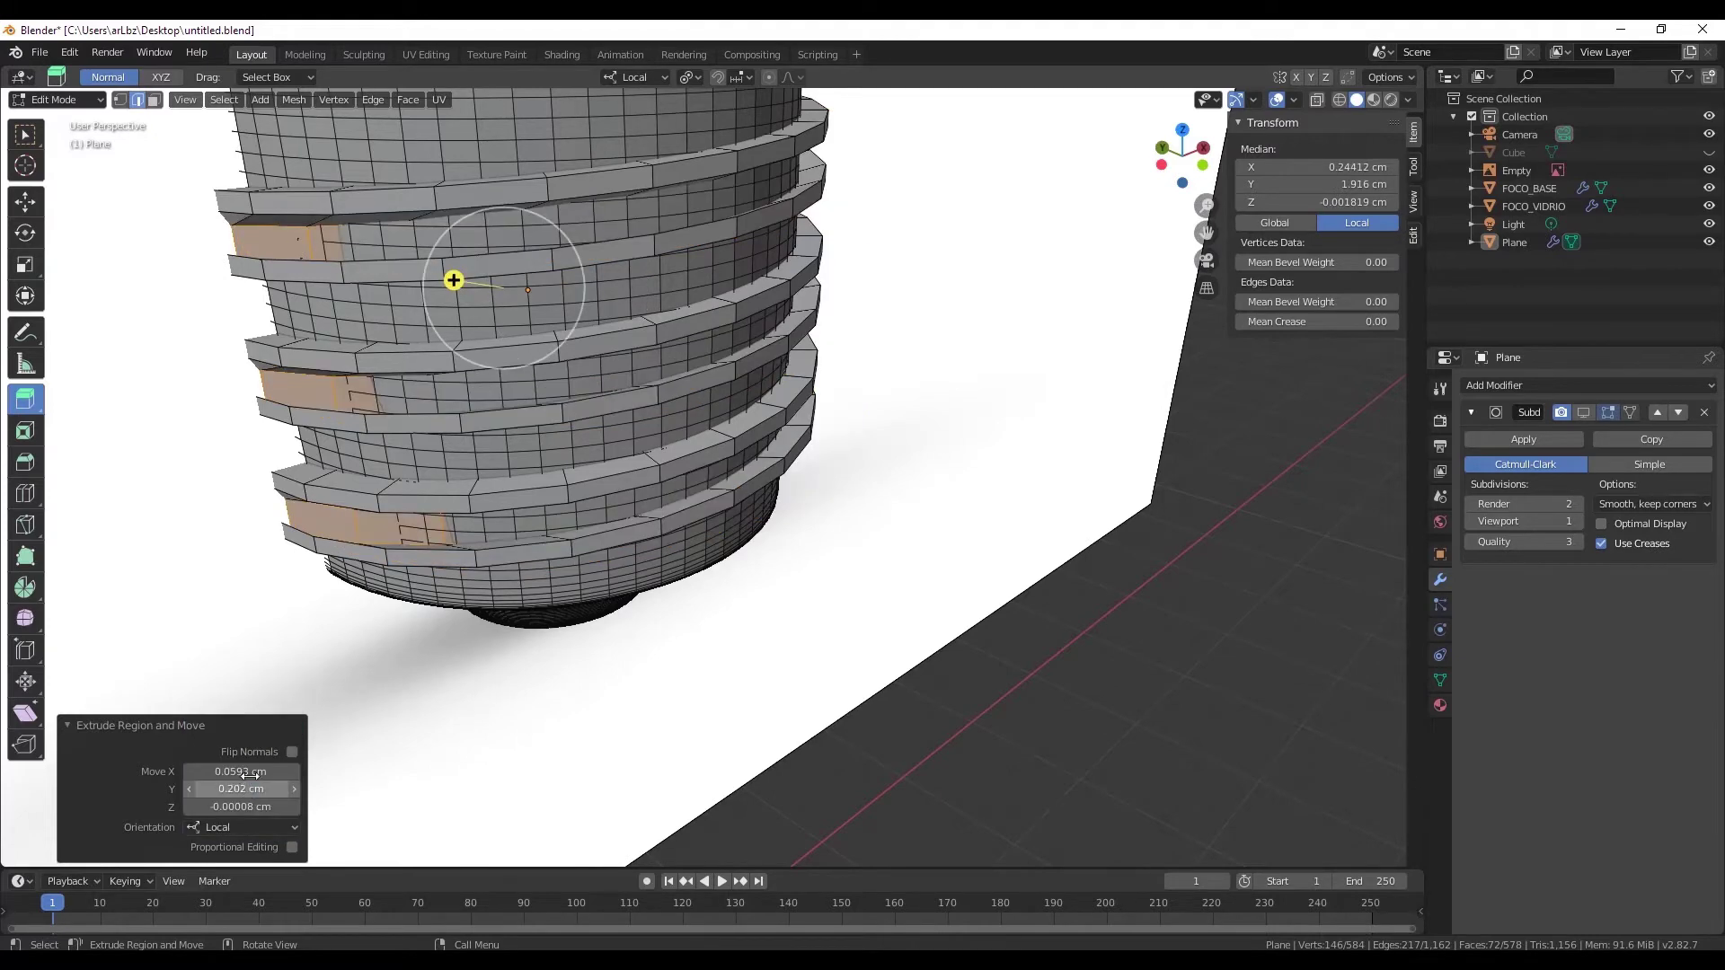
pyautogui.moveTo(415, 684); pyautogui.dragTo(444, 685, button='middle')
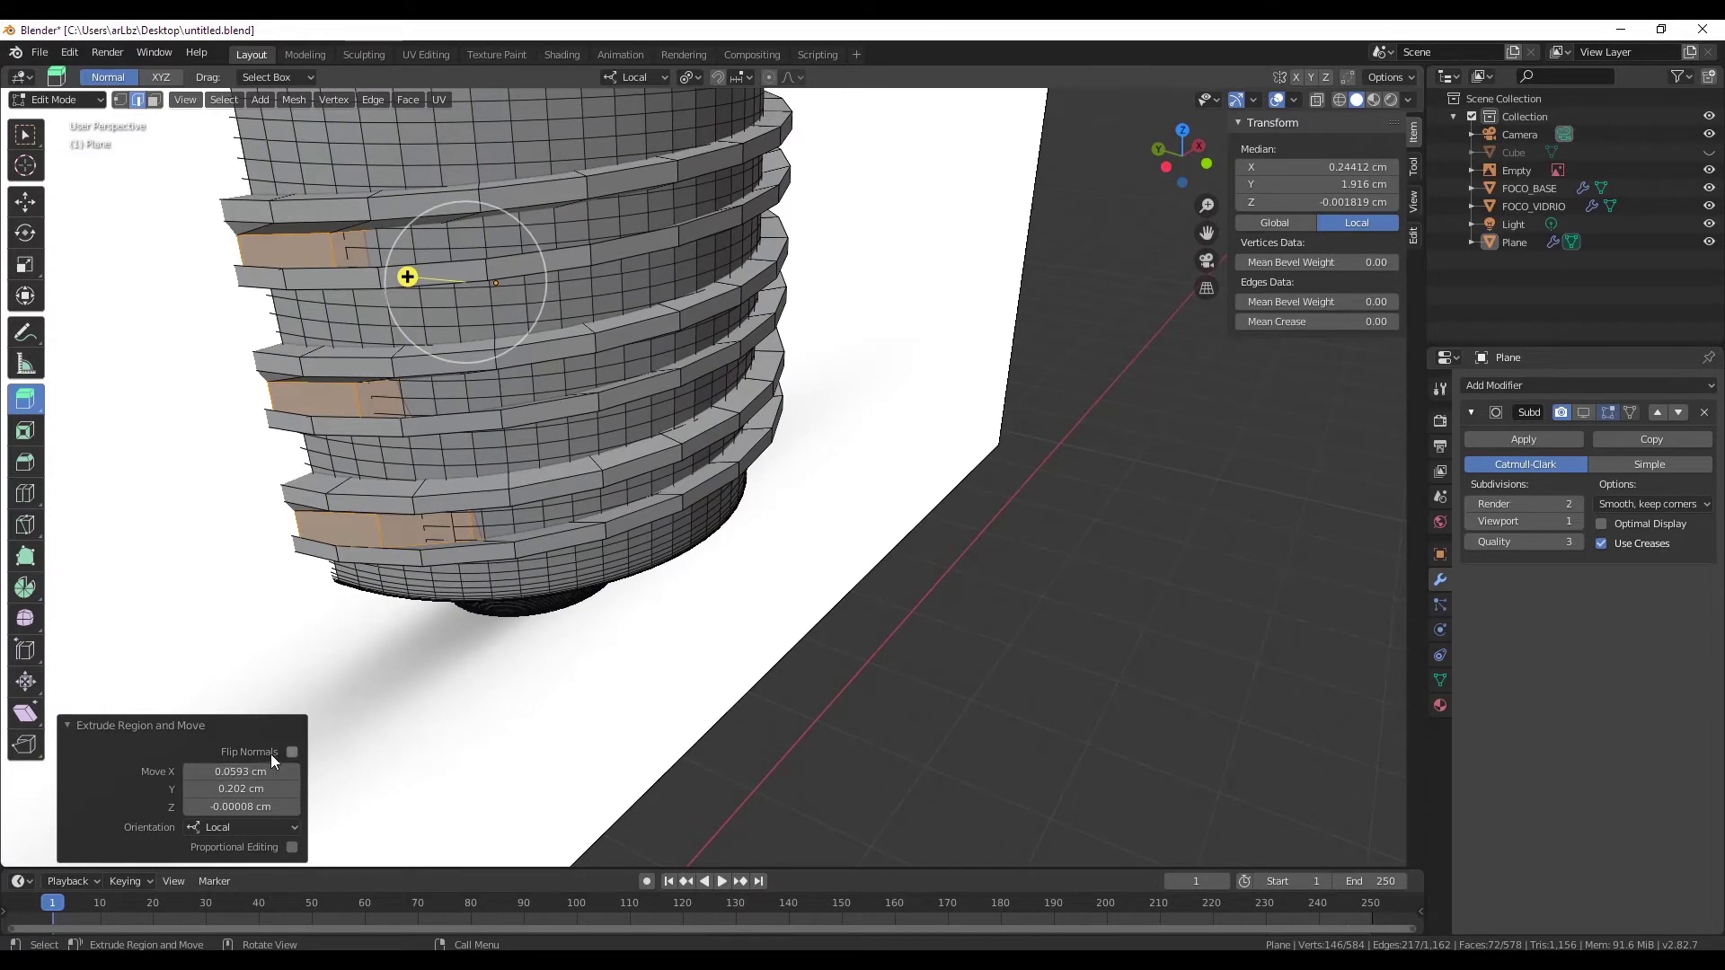
pyautogui.click(250, 827)
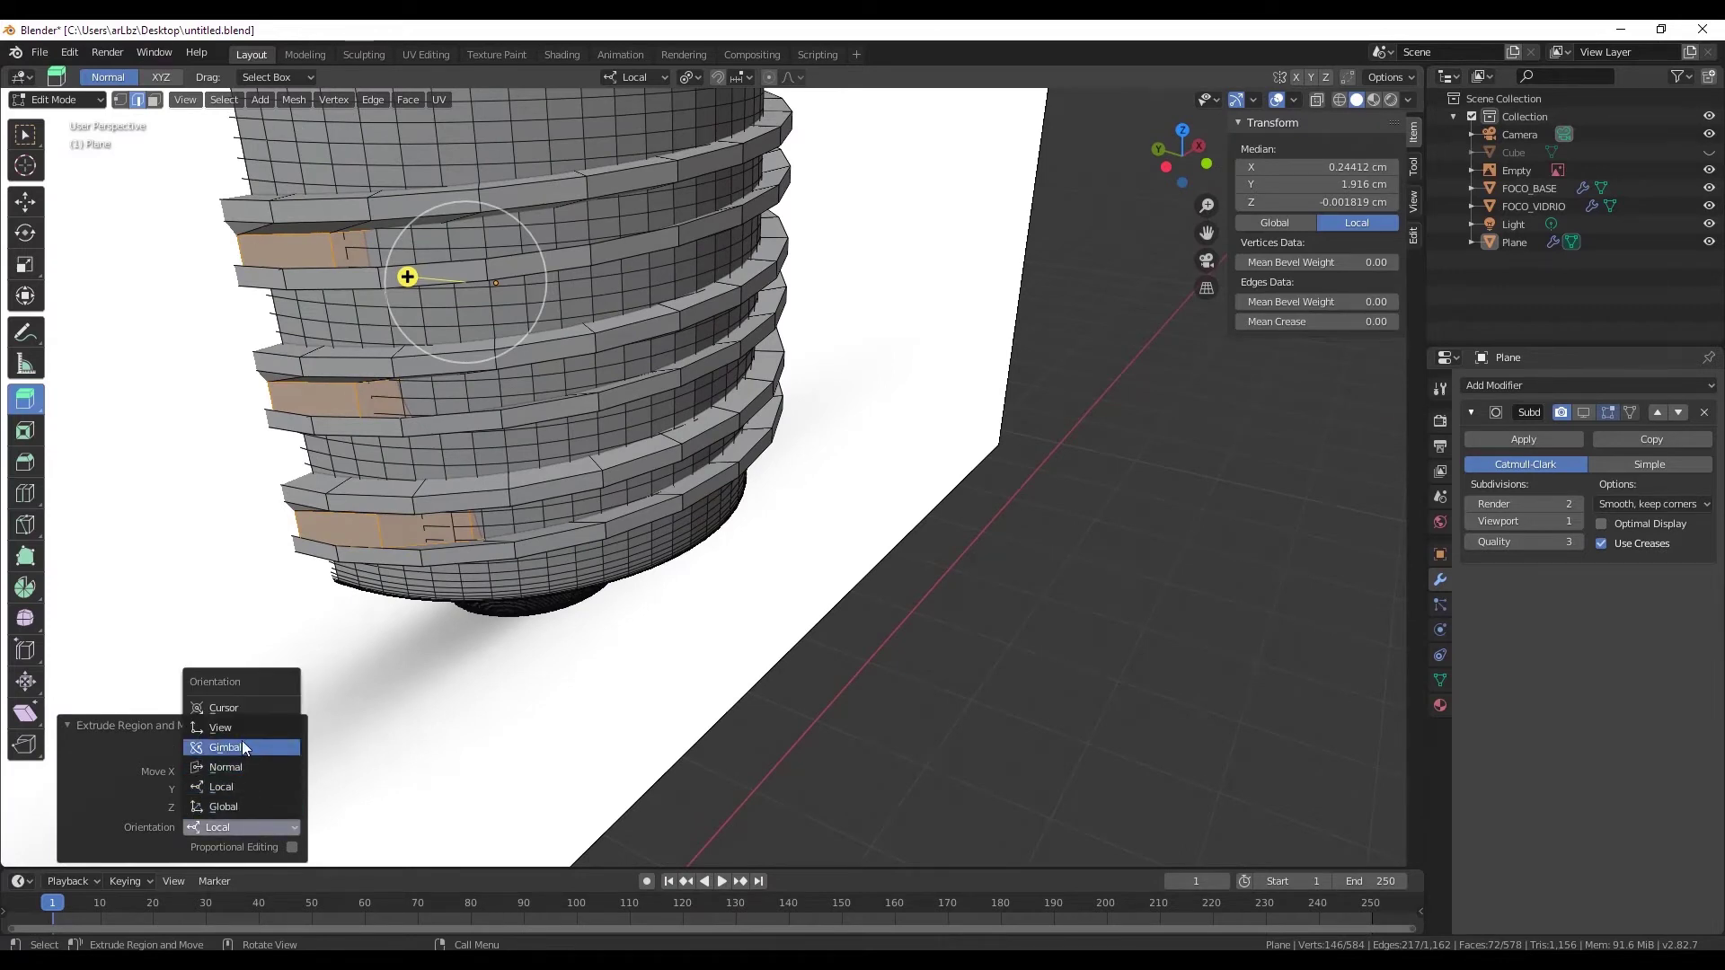
pyautogui.click(238, 804)
pyautogui.moveTo(539, 592)
pyautogui.mouseDown(button='middle')
pyautogui.moveTo(766, 614)
pyautogui.moveTo(526, 460)
pyautogui.mouseUp(button='middle')
pyautogui.click(41, 208)
# - Undo the extrusion and bevel, then scale the bands' top edge loops slightly inward
pyautogui.hotkey('ctrl', 'z')
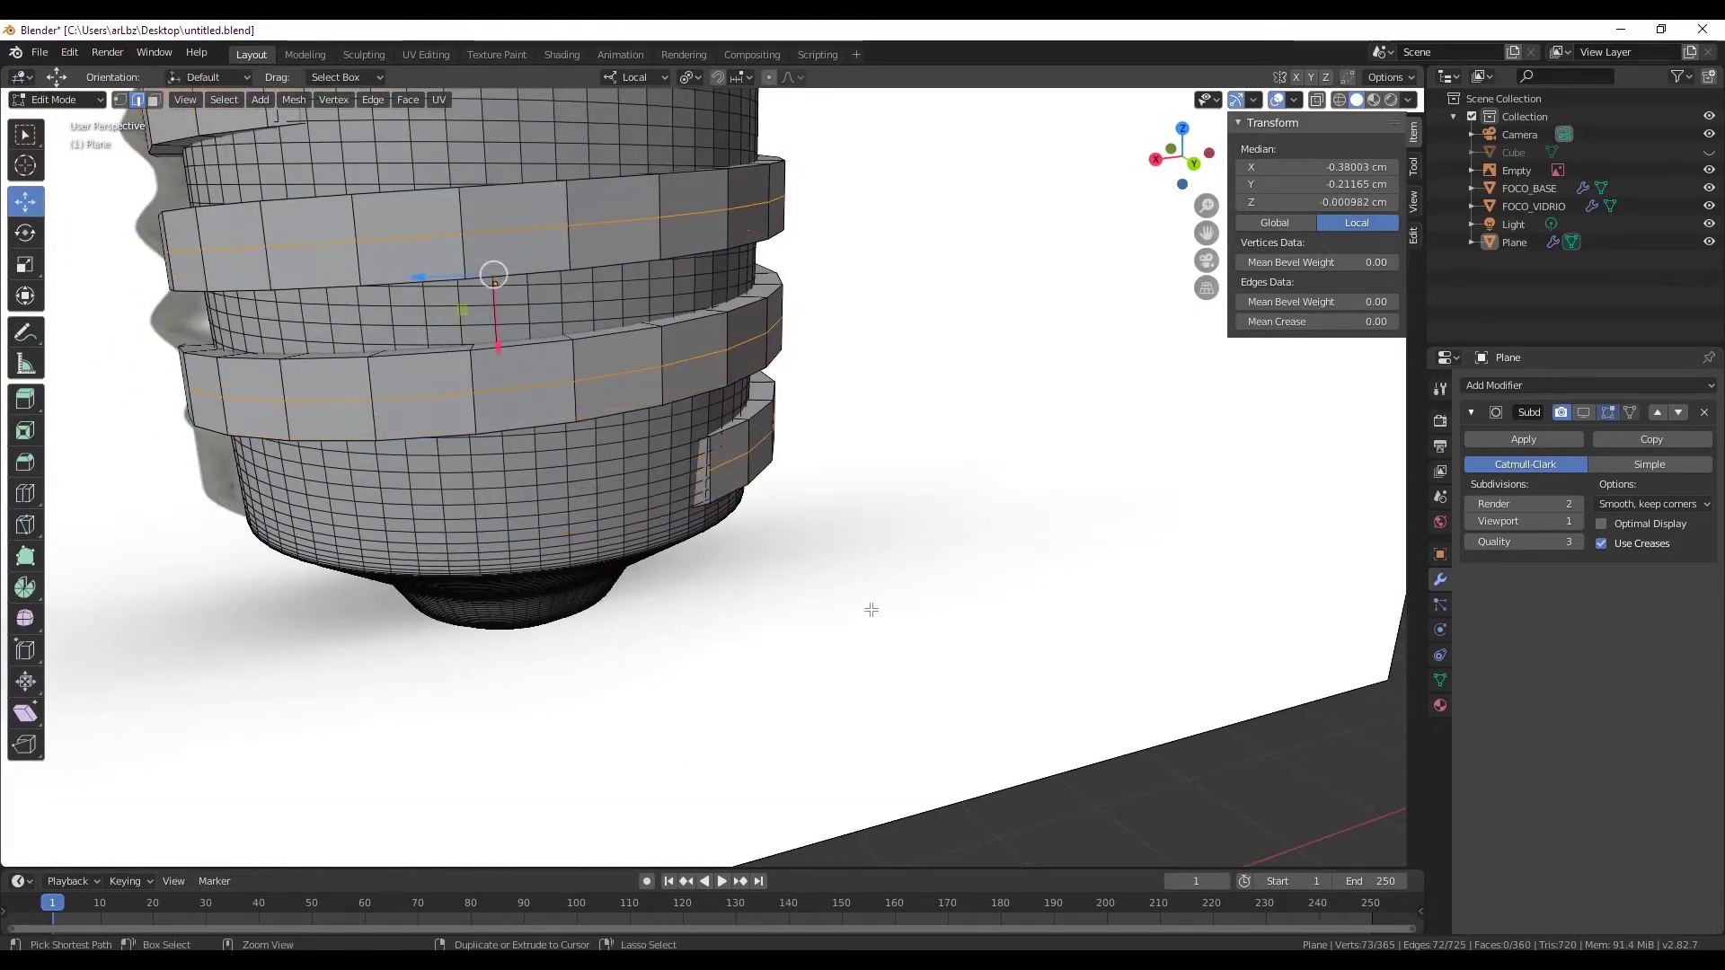
pyautogui.moveTo(871, 605)
pyautogui.mouseDown(button='middle')
pyautogui.moveTo(806, 616)
pyautogui.moveTo(677, 493)
pyautogui.moveTo(827, 512)
pyautogui.moveTo(859, 550)
pyautogui.mouseUp(button='middle')
pyautogui.scroll(2, 835, 521)
pyautogui.scroll(1, 809, 485)
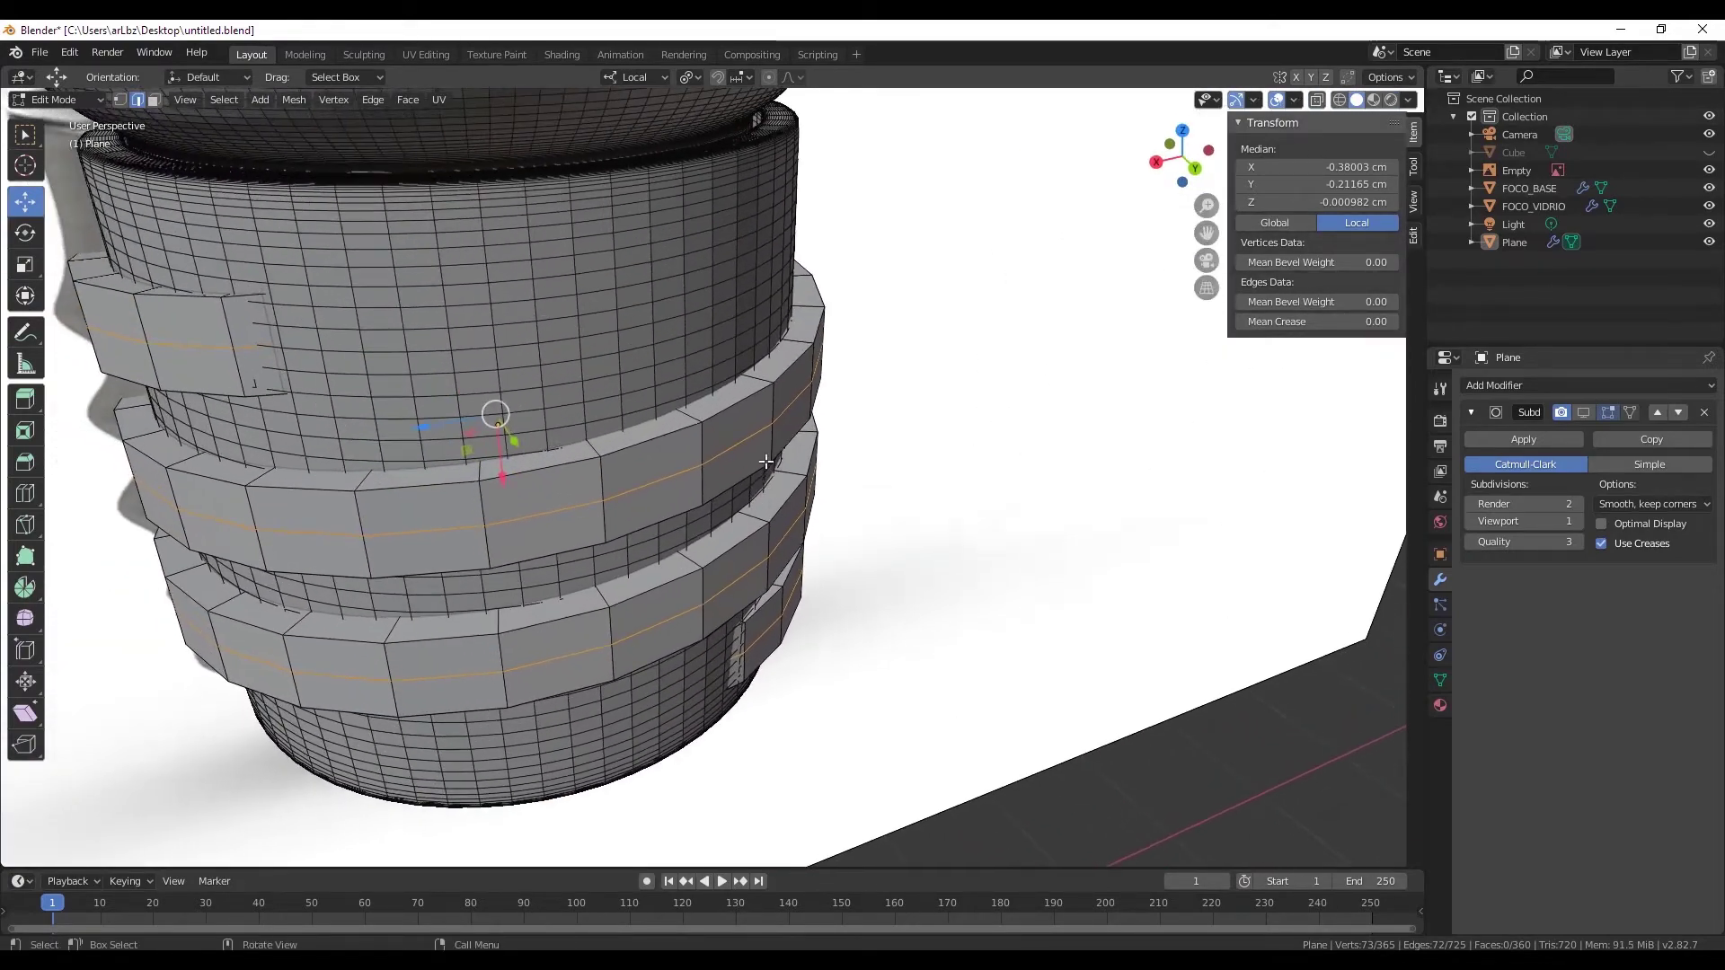
pyautogui.scroll(1, 791, 458)
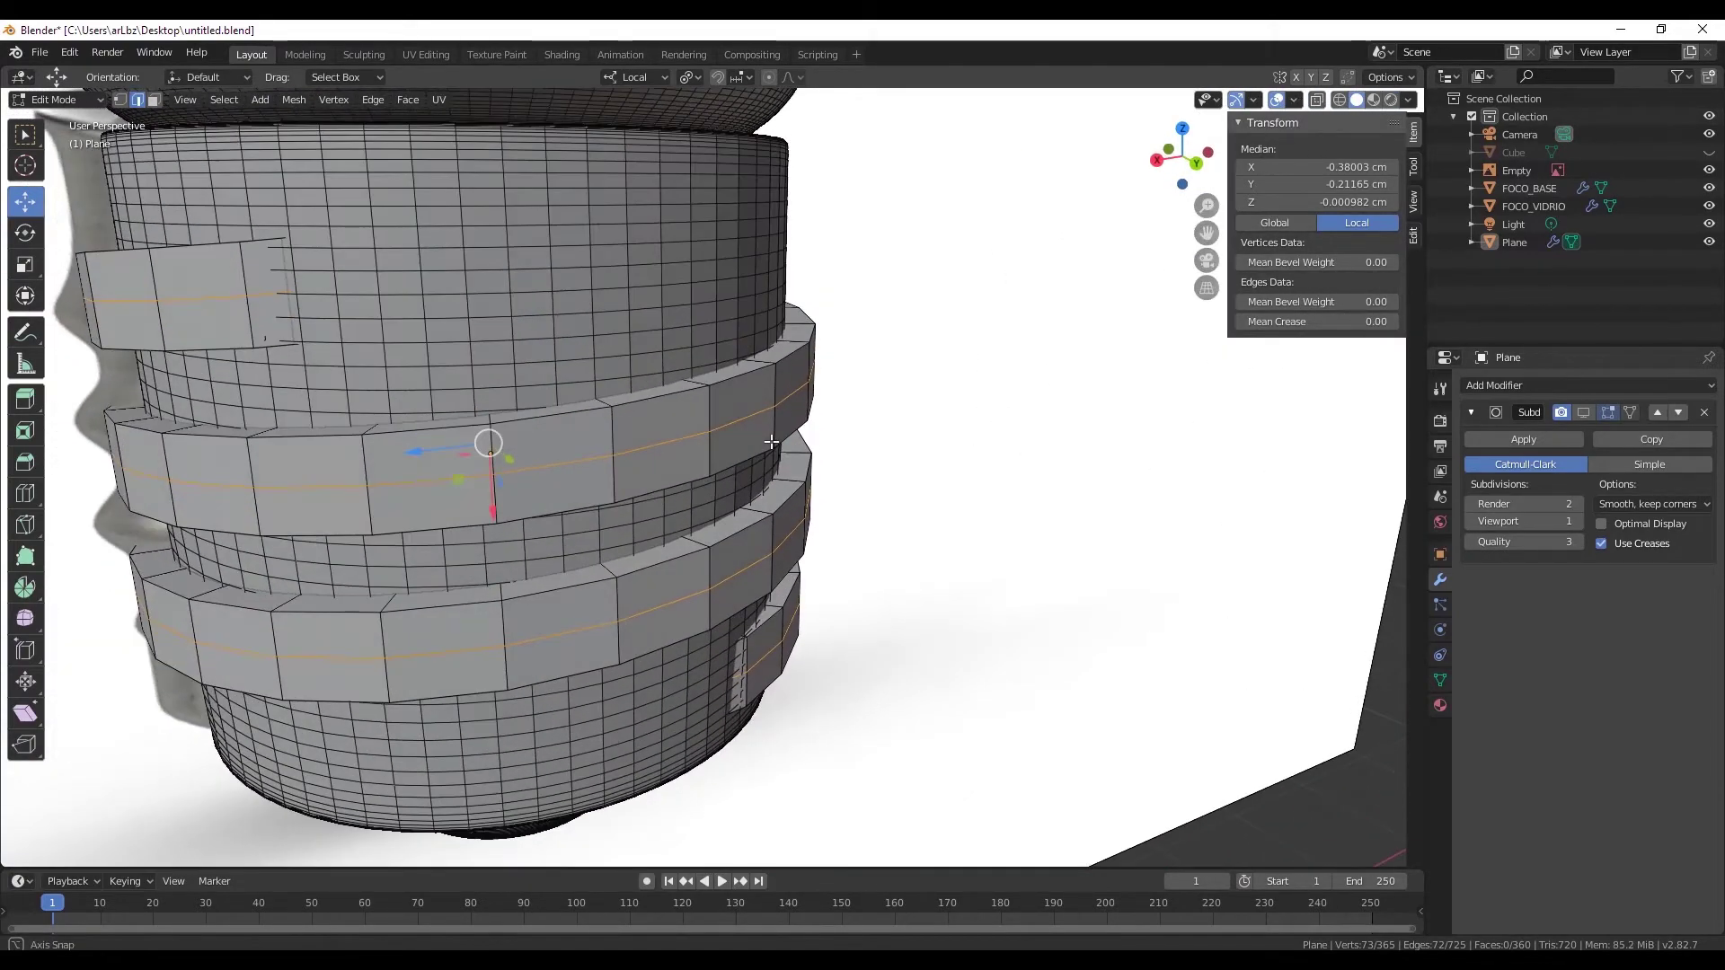
pyautogui.keyDown('alt'); pyautogui.click(792, 359); pyautogui.keyUp('alt')
pyautogui.moveTo(791, 359); pyautogui.dragTo(798, 485, button='middle')
pyautogui.press('s')
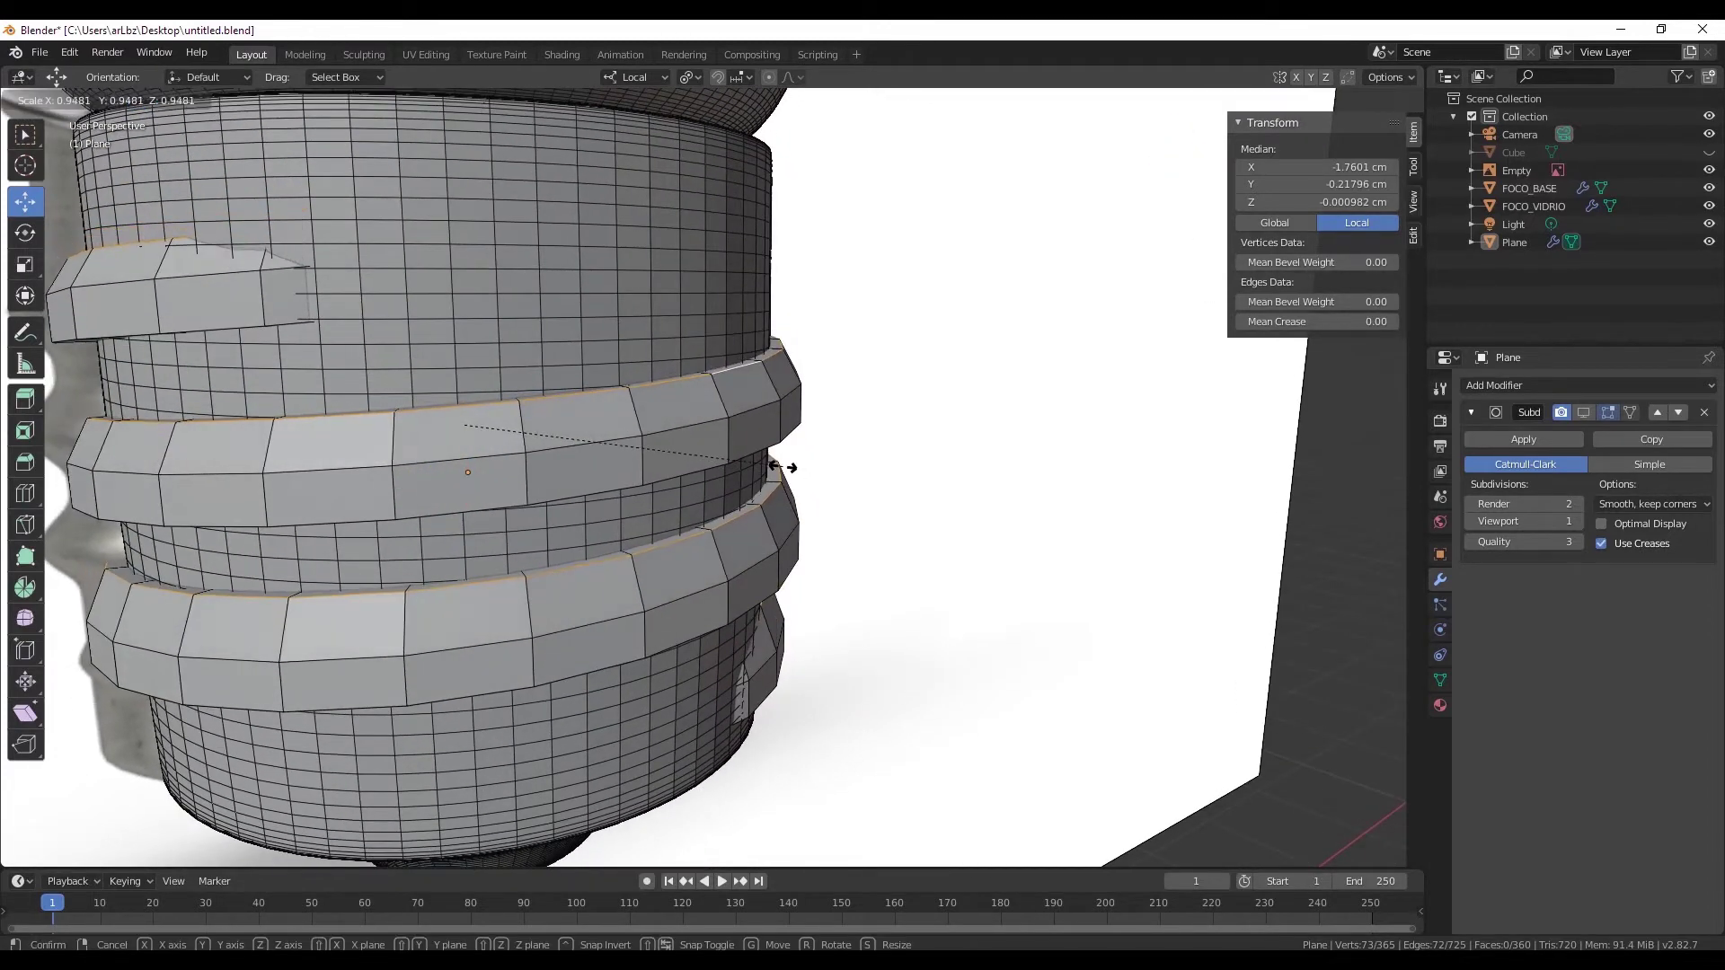
pyautogui.click(782, 465)
# - Select the bands' bottom edge loops and shrink them slightly
pyautogui.keyDown('alt'); pyautogui.click(751, 452); pyautogui.keyUp('alt')
pyautogui.keyDown('alt'); pyautogui.keyDown('shift'); pyautogui.click(698, 467); pyautogui.keyUp('shift'); pyautogui.keyUp('alt')
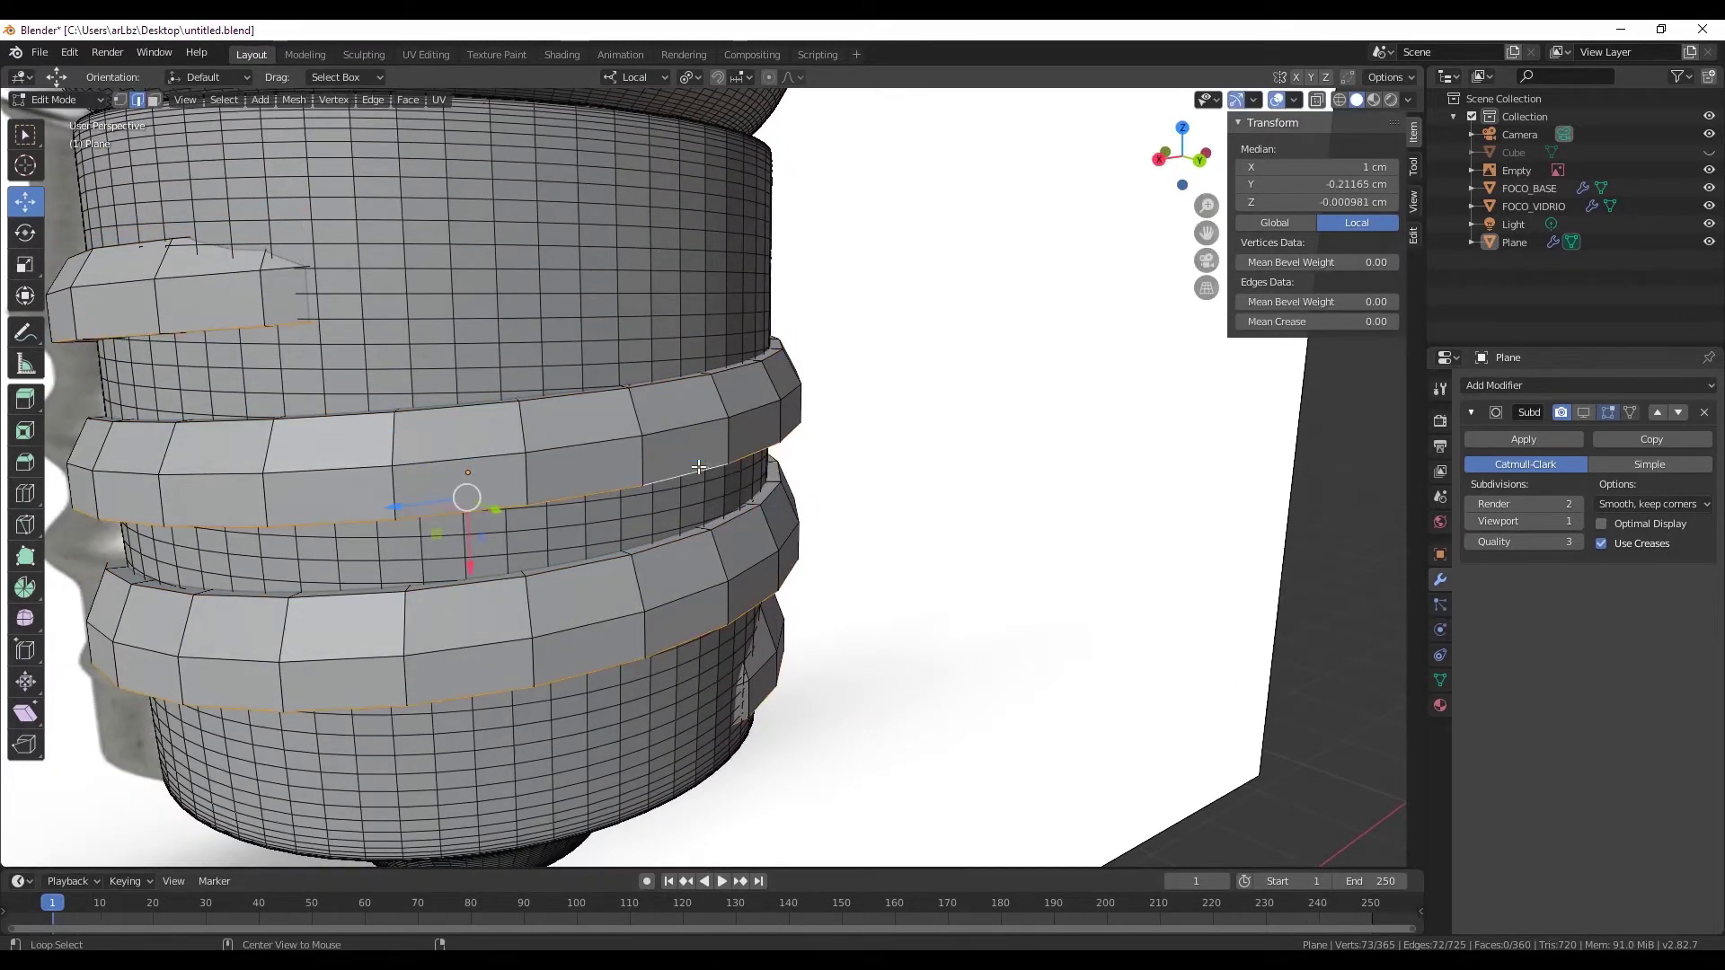
pyautogui.press('s')
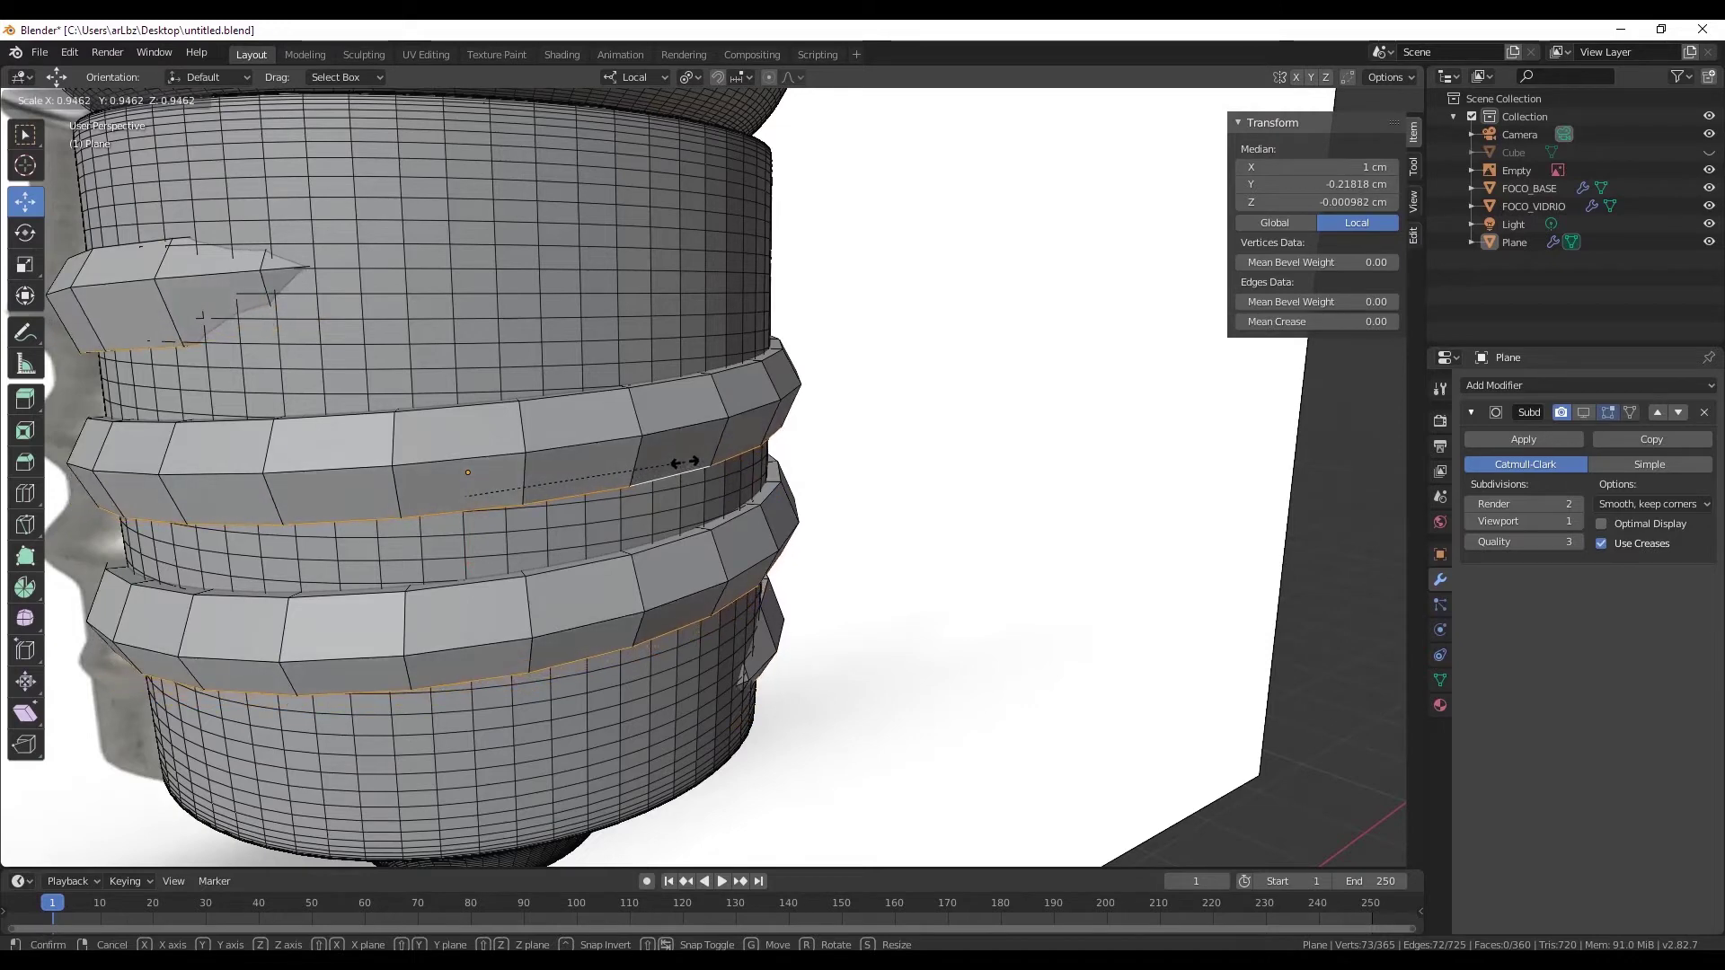
pyautogui.click(682, 461)
# - Try nudging the upper loops along X, then undo back to a single selected edge
pyautogui.keyDown('alt'); pyautogui.click(747, 409); pyautogui.keyUp('alt')
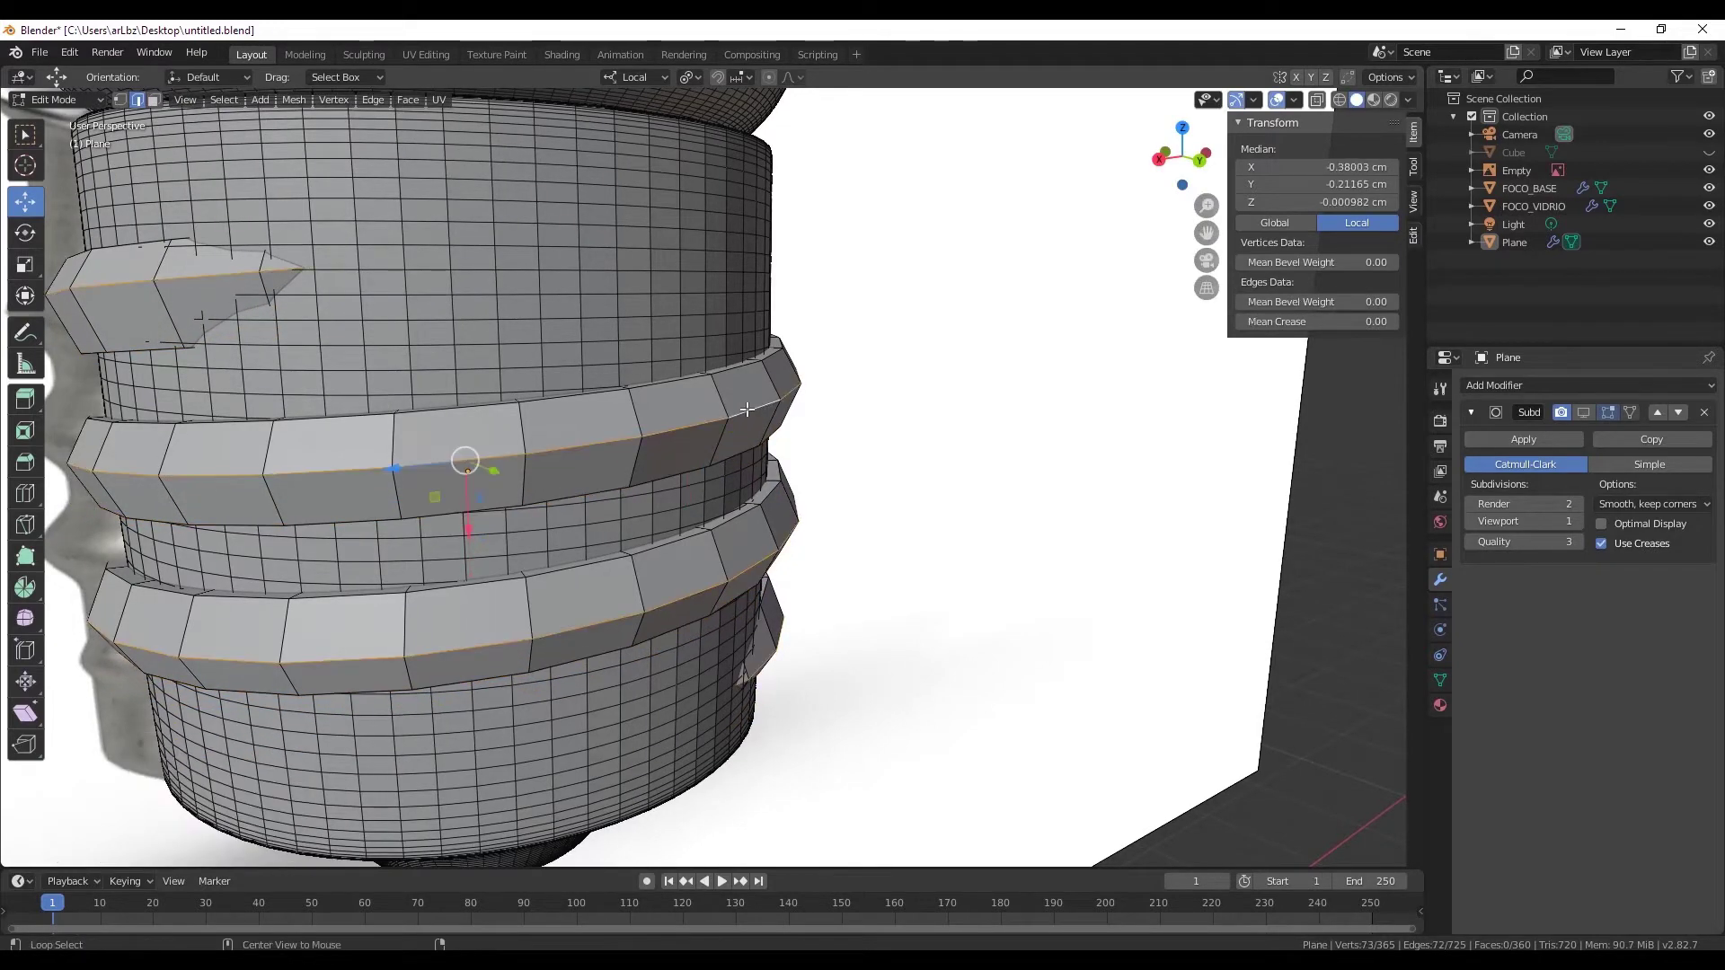
pyautogui.moveTo(467, 523); pyautogui.dragTo(469, 539)
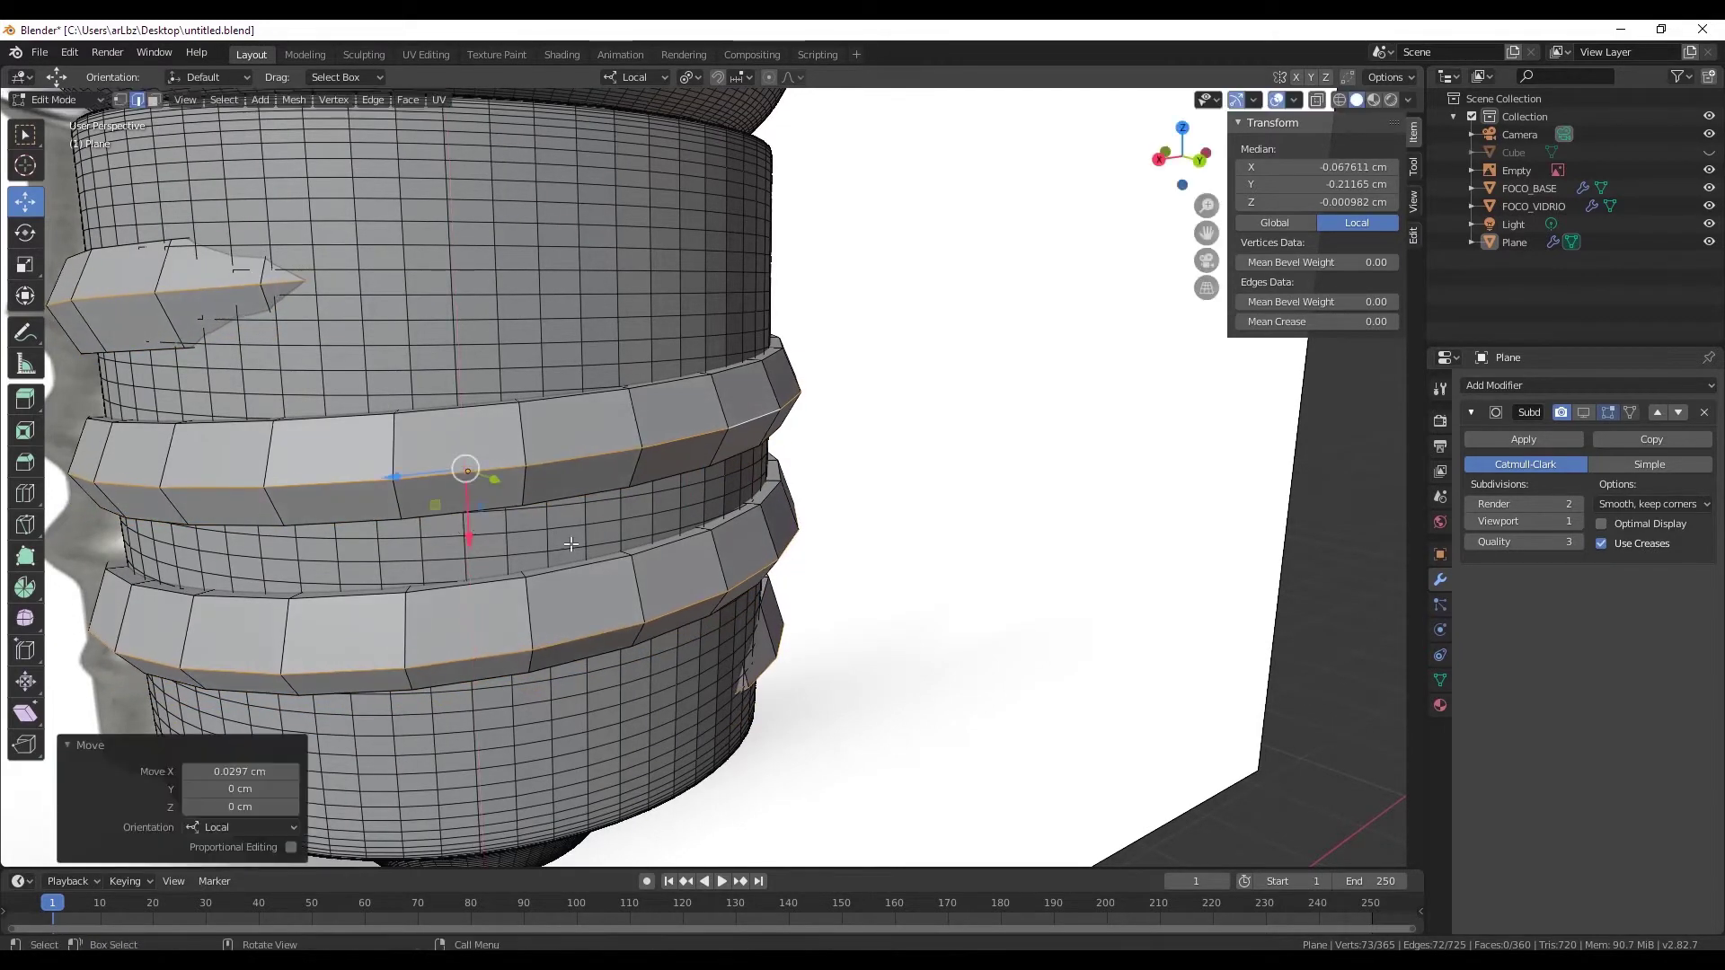
pyautogui.moveTo(462, 521); pyautogui.dragTo(808, 550, button='middle')
pyautogui.scroll(-3, 401, 512)
pyautogui.hotkey('ctrl', 'z')
pyautogui.hotkey('ctrl', 'z')
pyautogui.hotkey('ctrl', 'z')
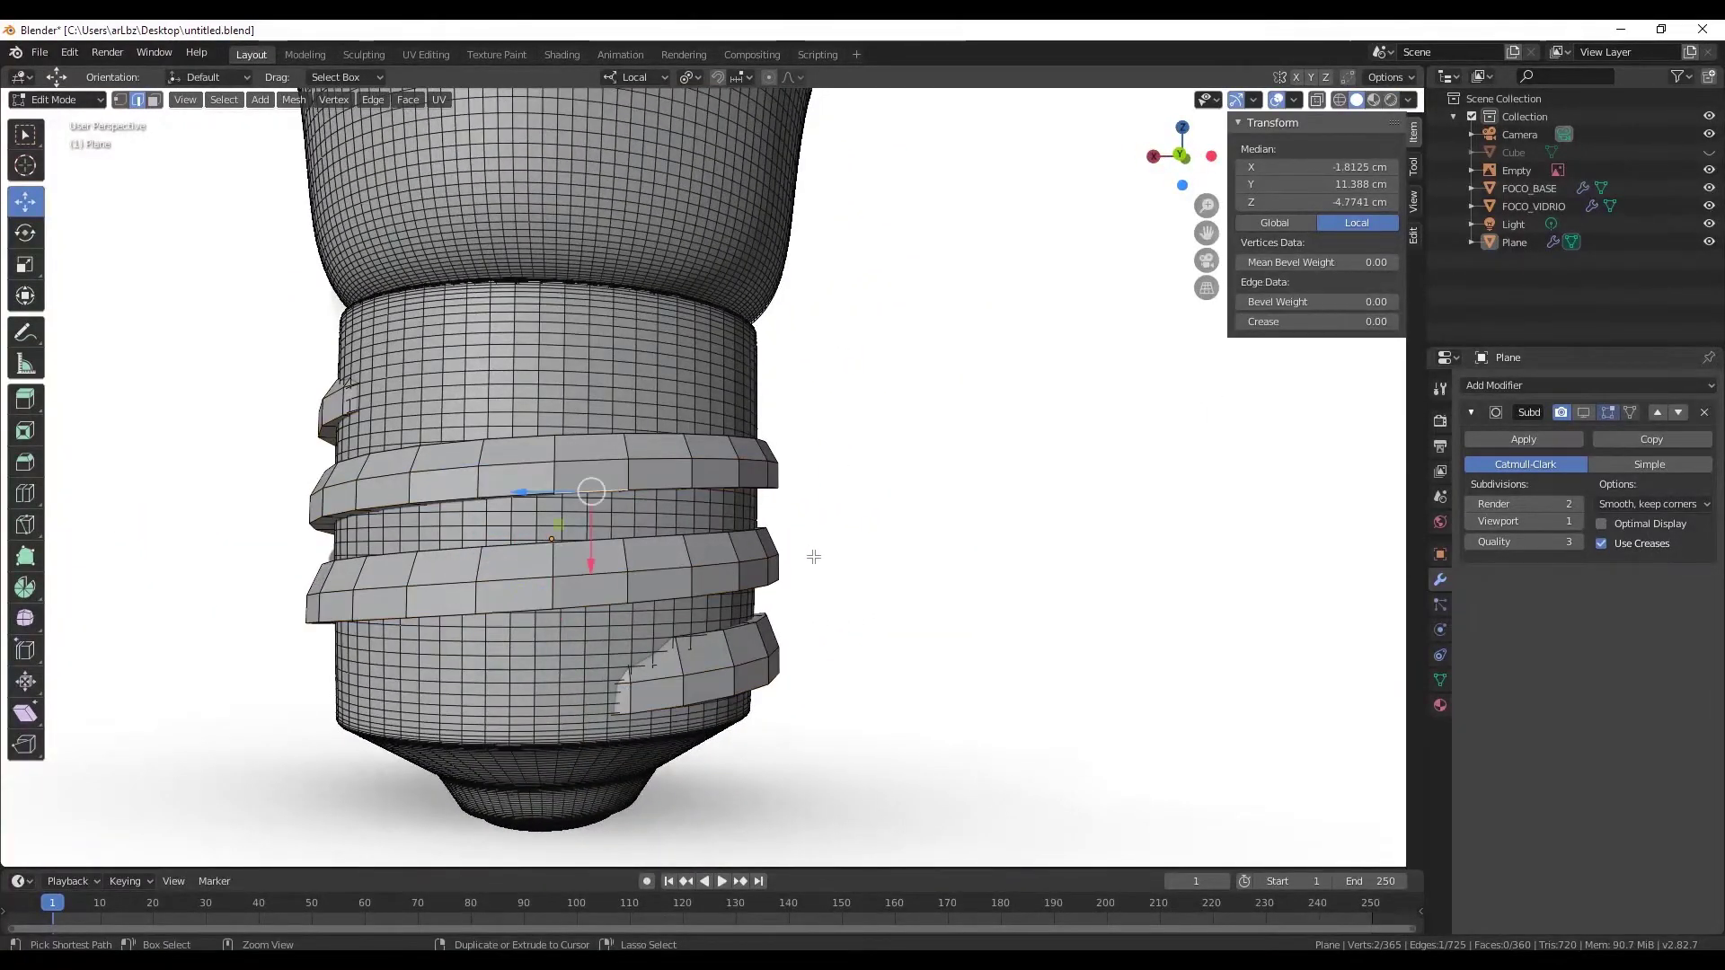
pyautogui.hotkey('ctrl', 'z')
pyautogui.hotkey('ctrl', 'z')
pyautogui.scroll(2, 814, 557)
# - Dissolve the selected middle edge loops of the thread bands
pyautogui.rightClick(719, 683)
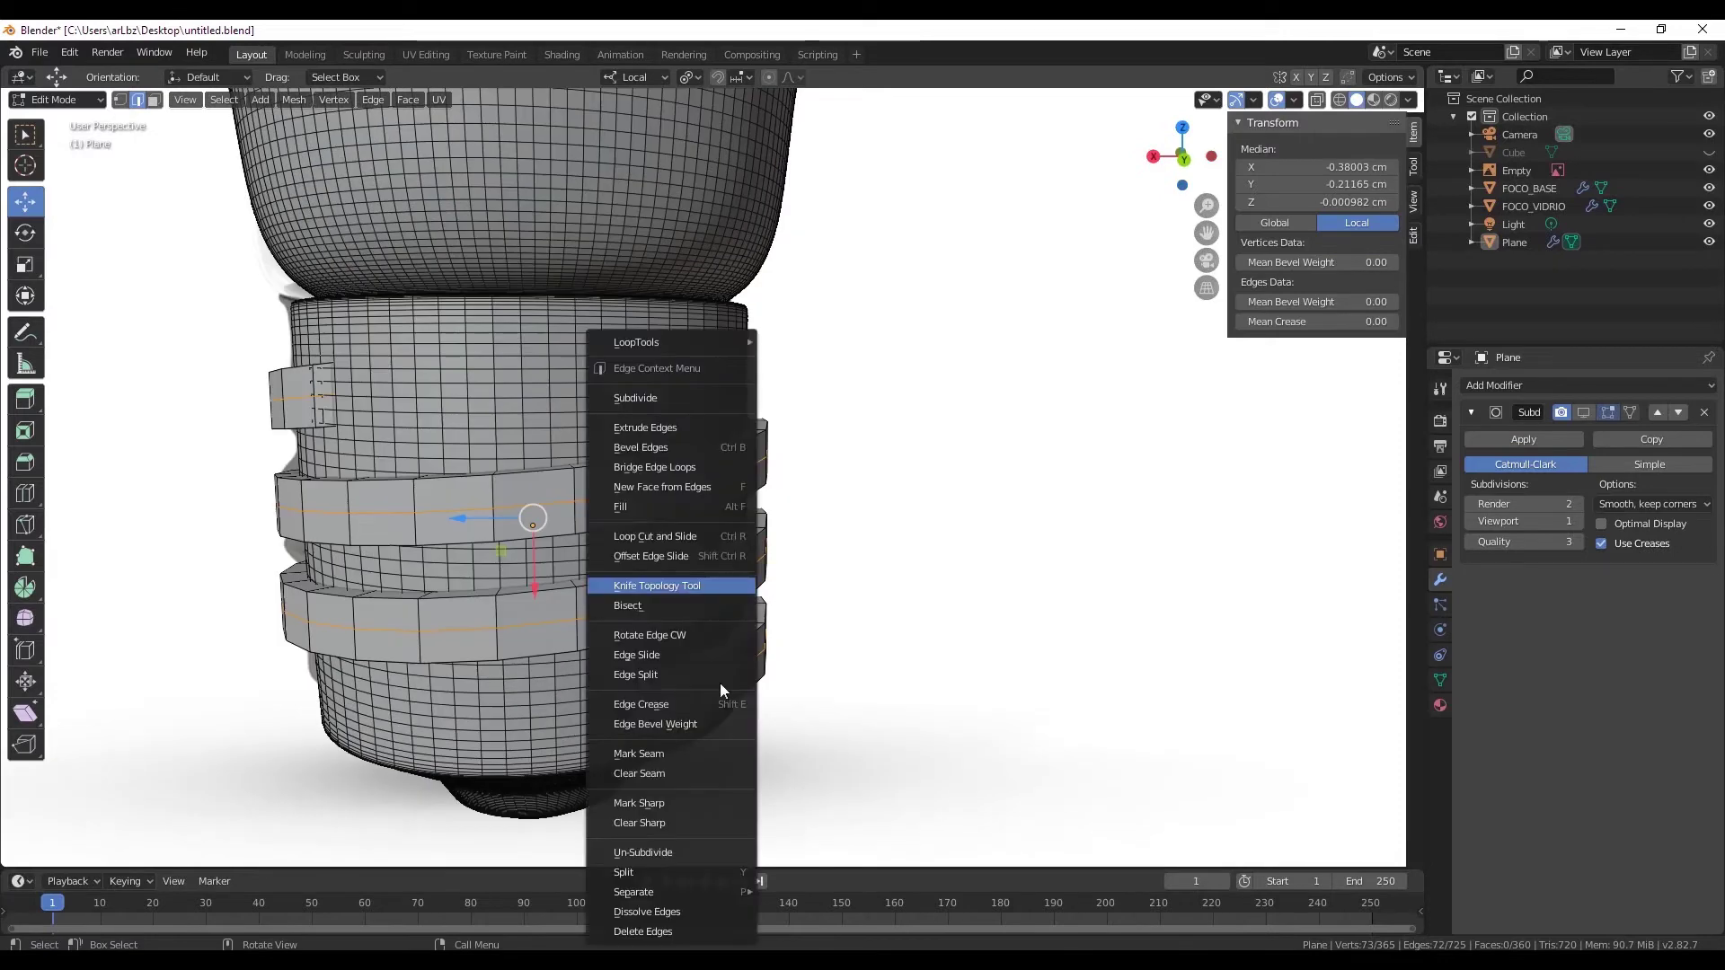
pyautogui.click(675, 913)
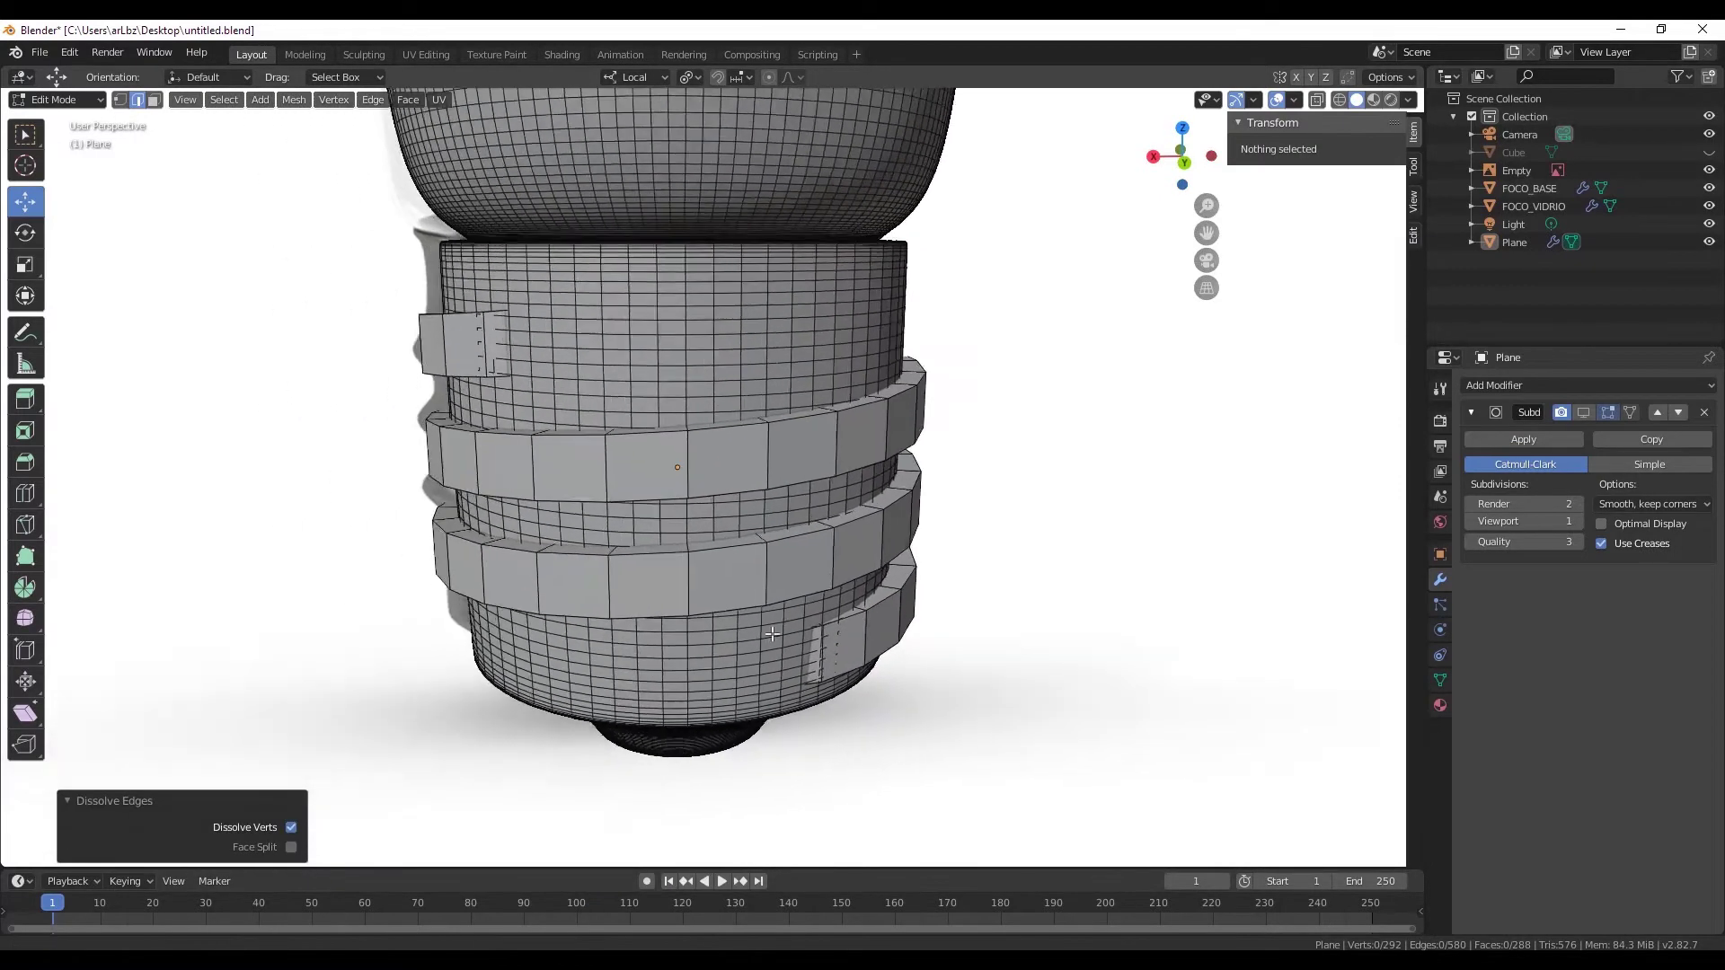
pyautogui.moveTo(449, 539); pyautogui.dragTo(137, 304, button='middle')
# - Pick the Inset Faces tool and face select mode on the thread band
pyautogui.click(34, 404)
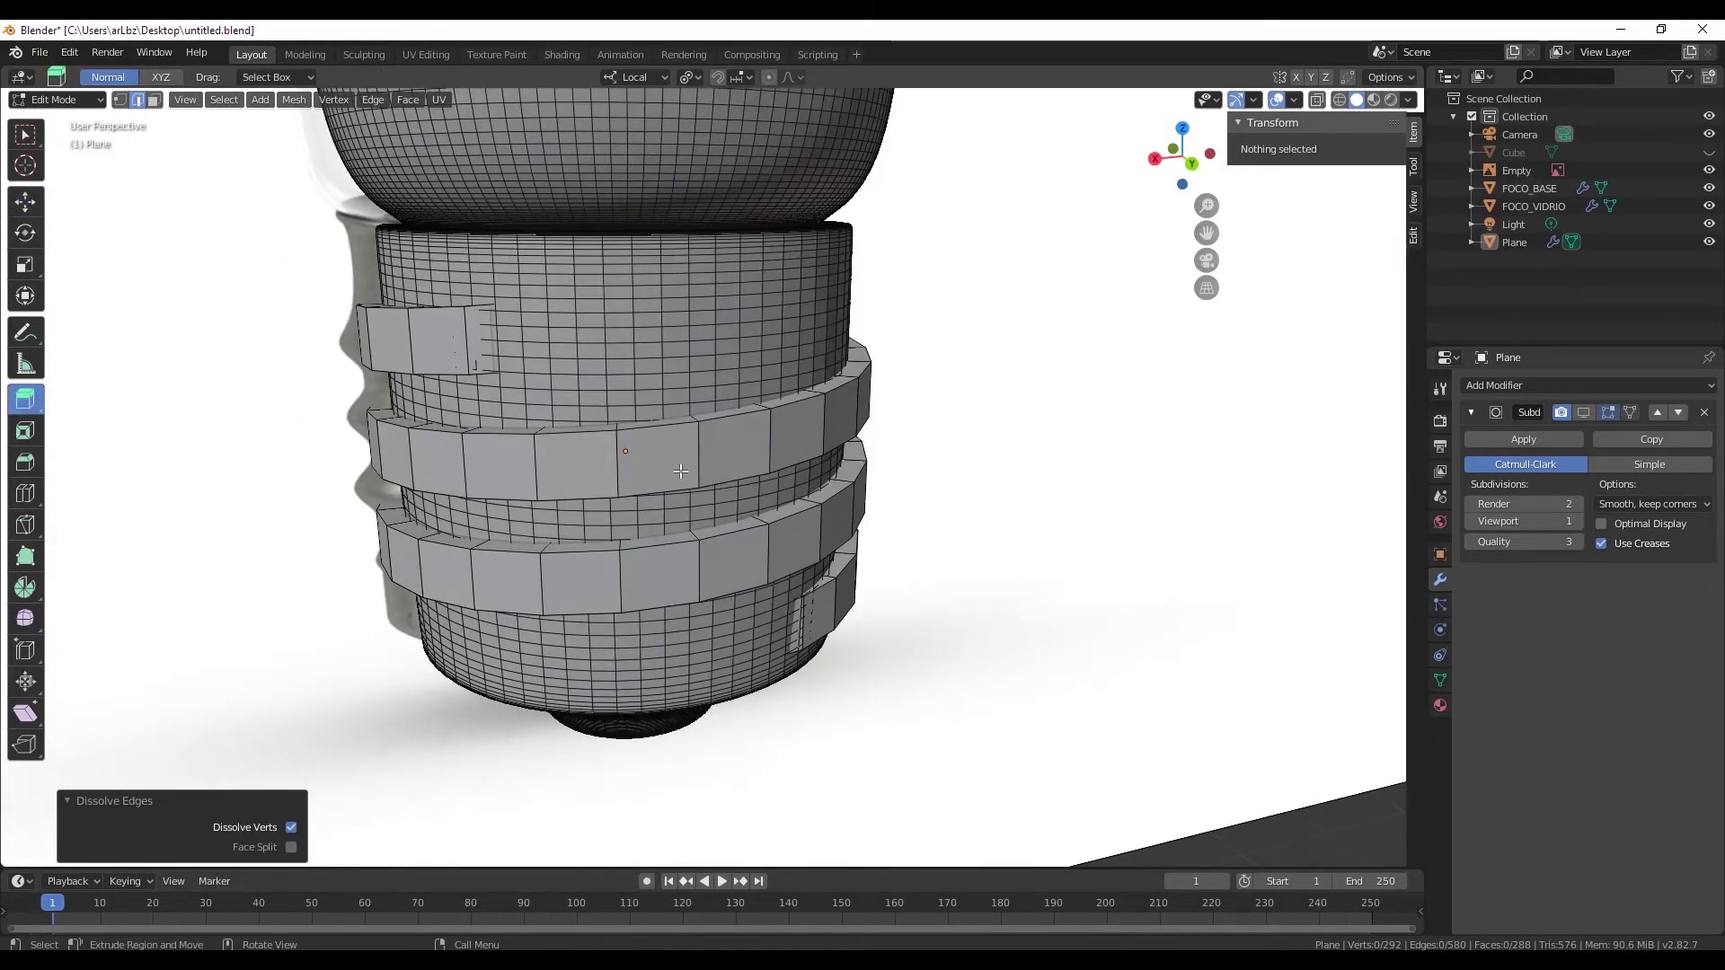
pyautogui.click(25, 433)
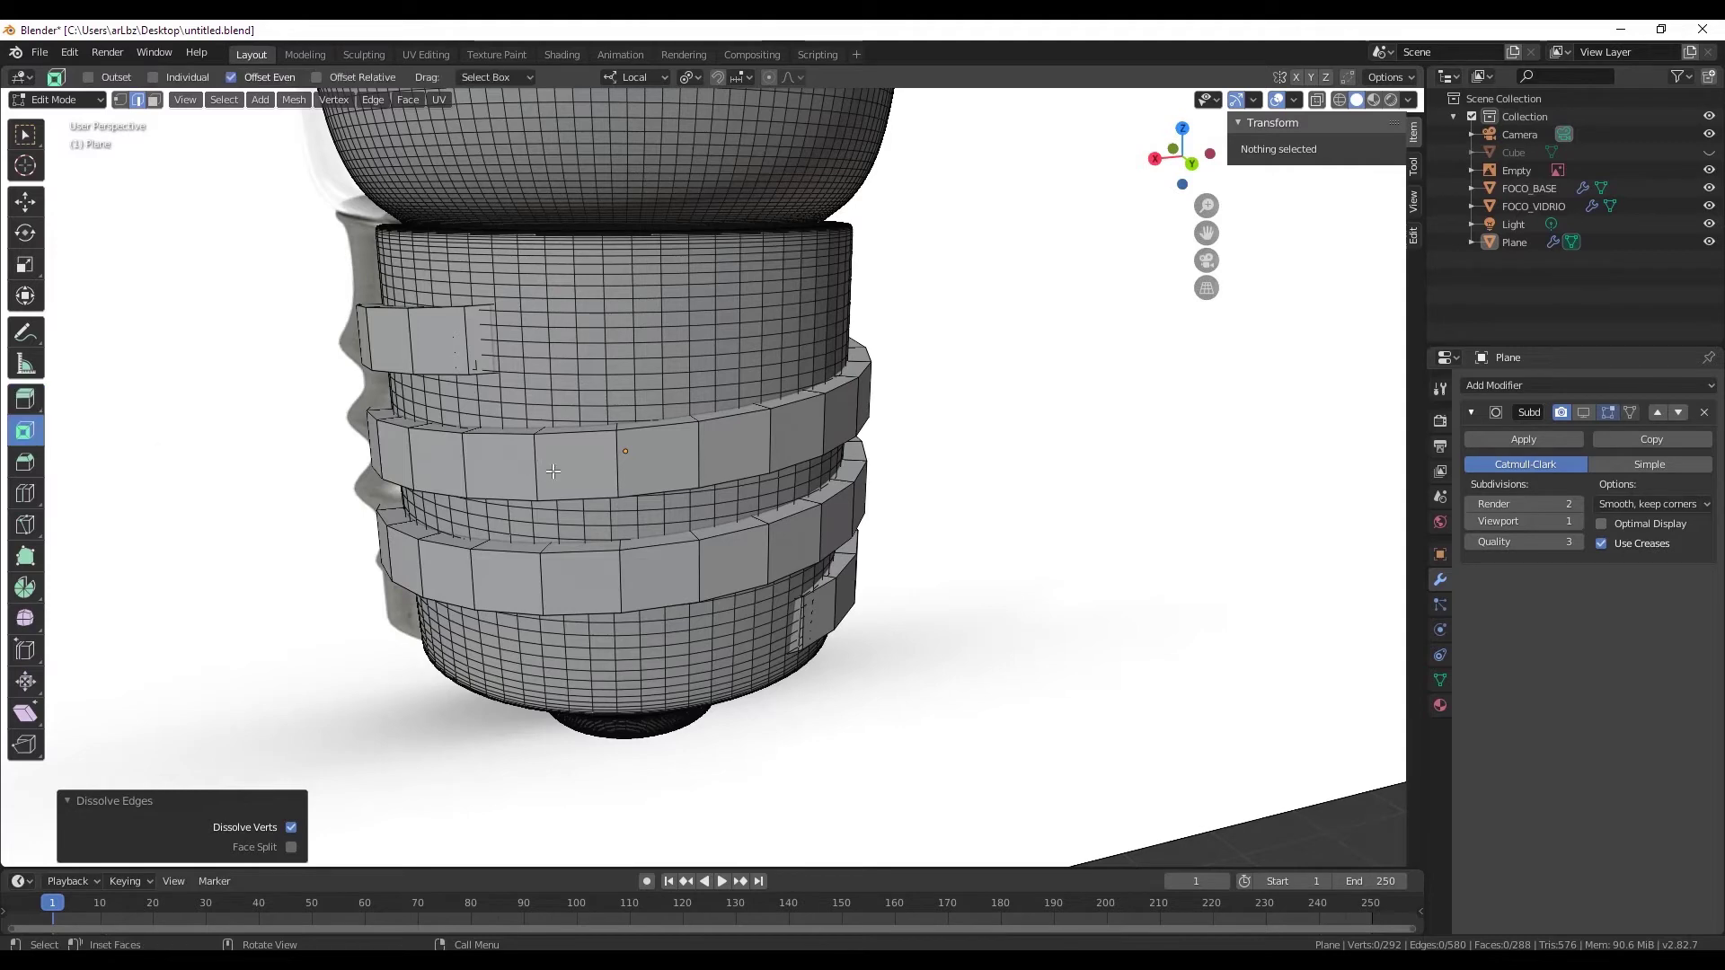
pyautogui.click(566, 471)
pyautogui.click(154, 100)
# - Select the spiral thread strip, try a first inset, then undo it
pyautogui.click(562, 476)
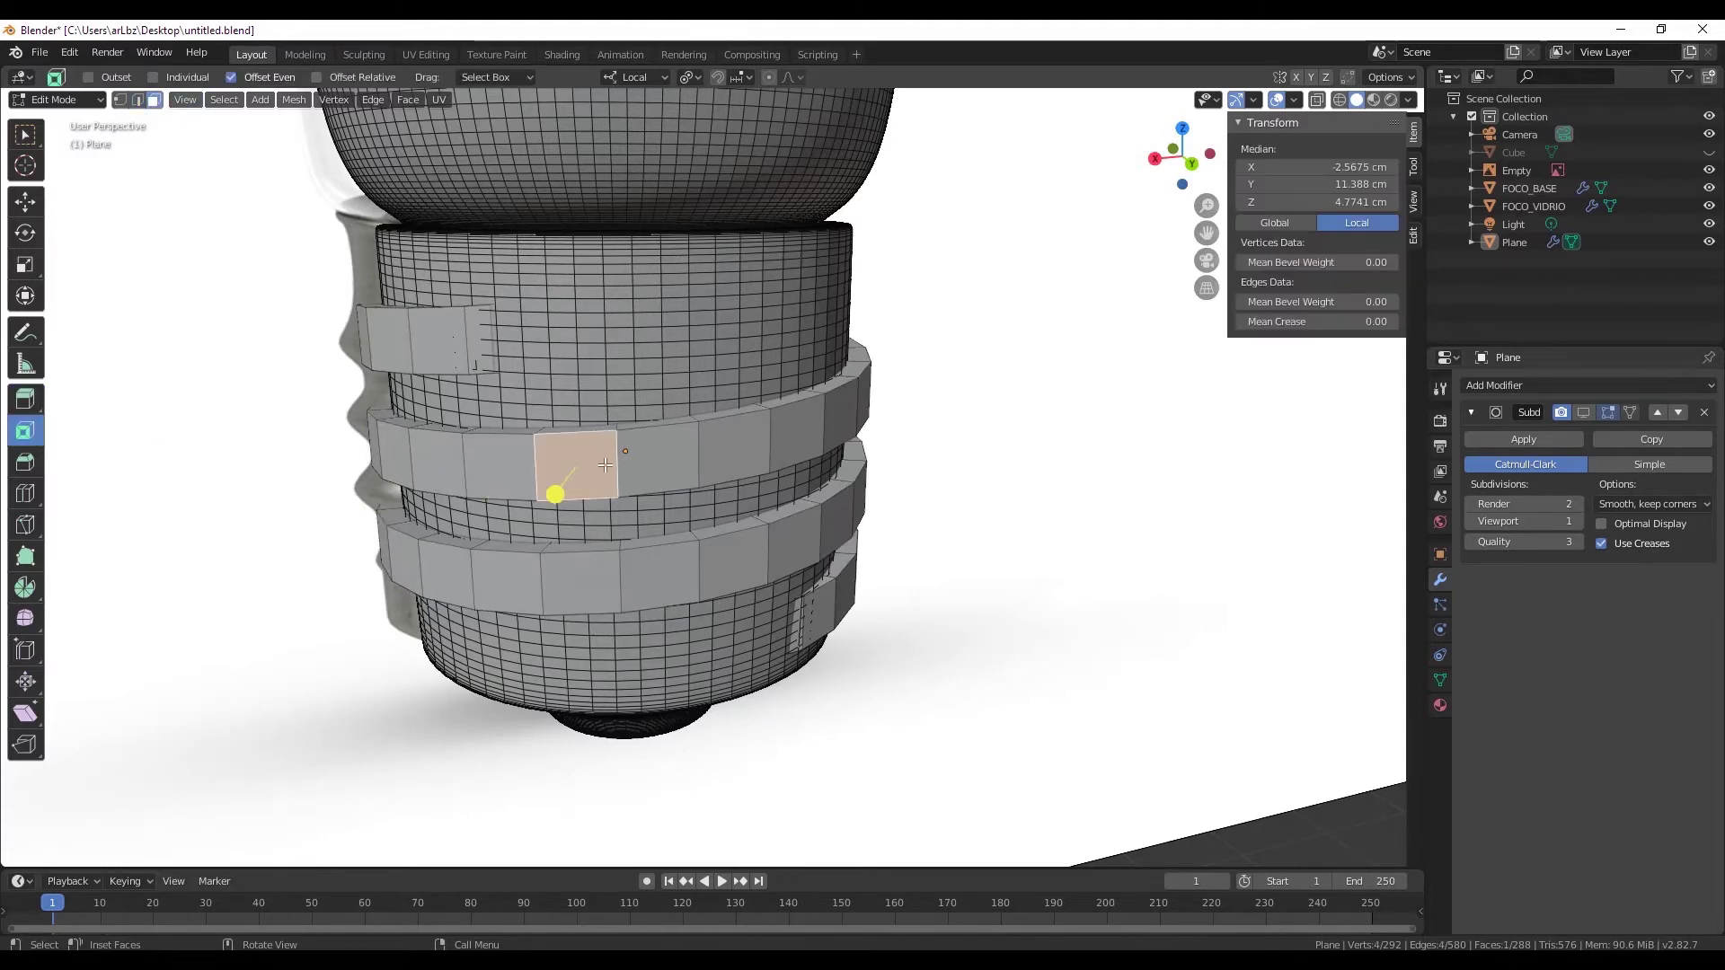
pyautogui.keyDown('alt'); pyautogui.click(702, 469); pyautogui.keyUp('alt')
pyautogui.scroll(1, 724, 496)
pyautogui.scroll(1, 628, 433)
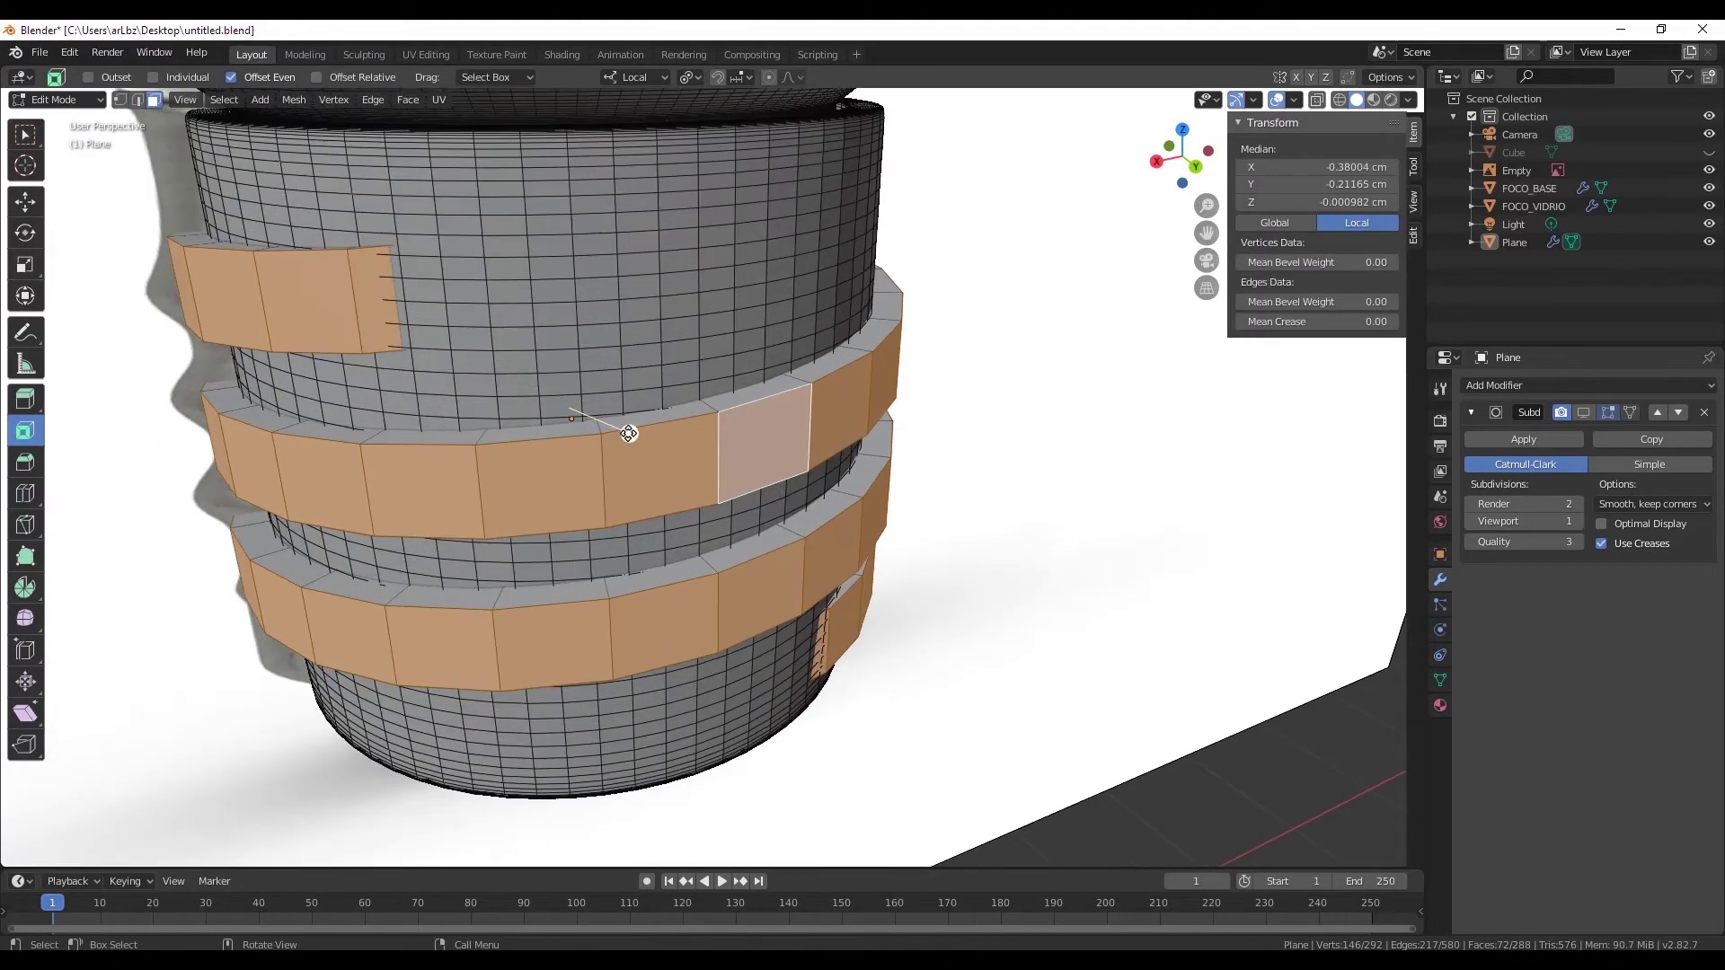
pyautogui.moveTo(628, 446)
pyautogui.mouseDown()
pyautogui.moveTo(592, 451)
pyautogui.moveTo(658, 520)
pyautogui.mouseUp()
pyautogui.moveTo(658, 520); pyautogui.dragTo(686, 524, button='middle')
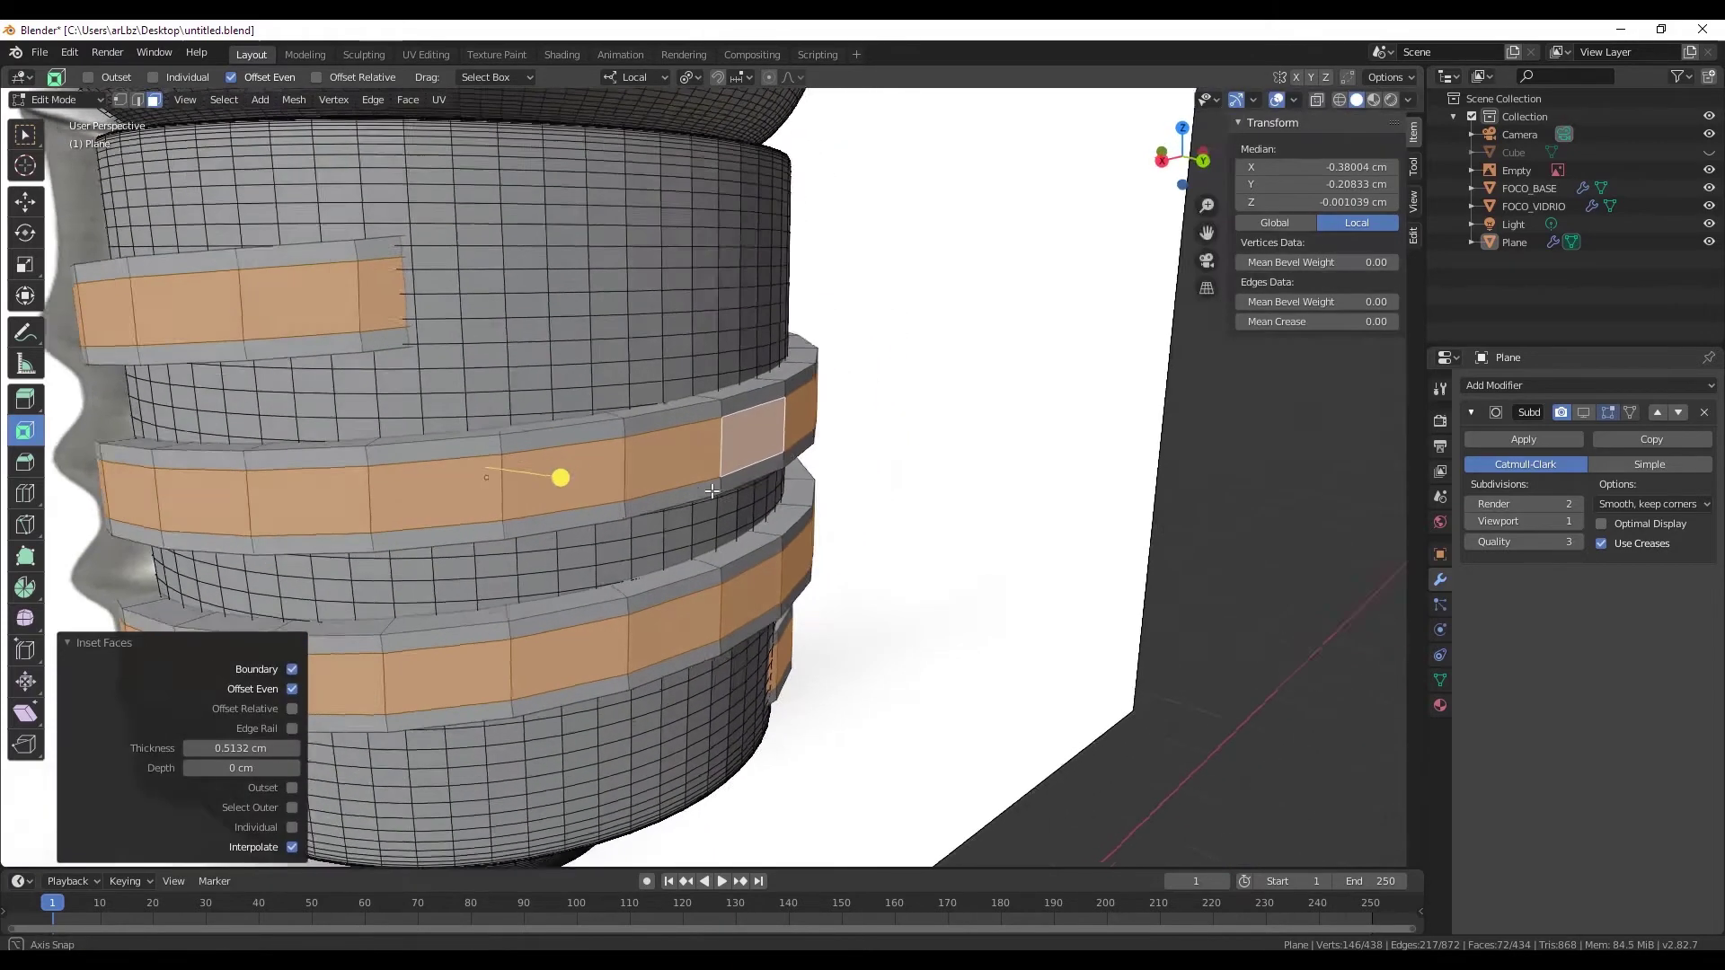
pyautogui.press('s')
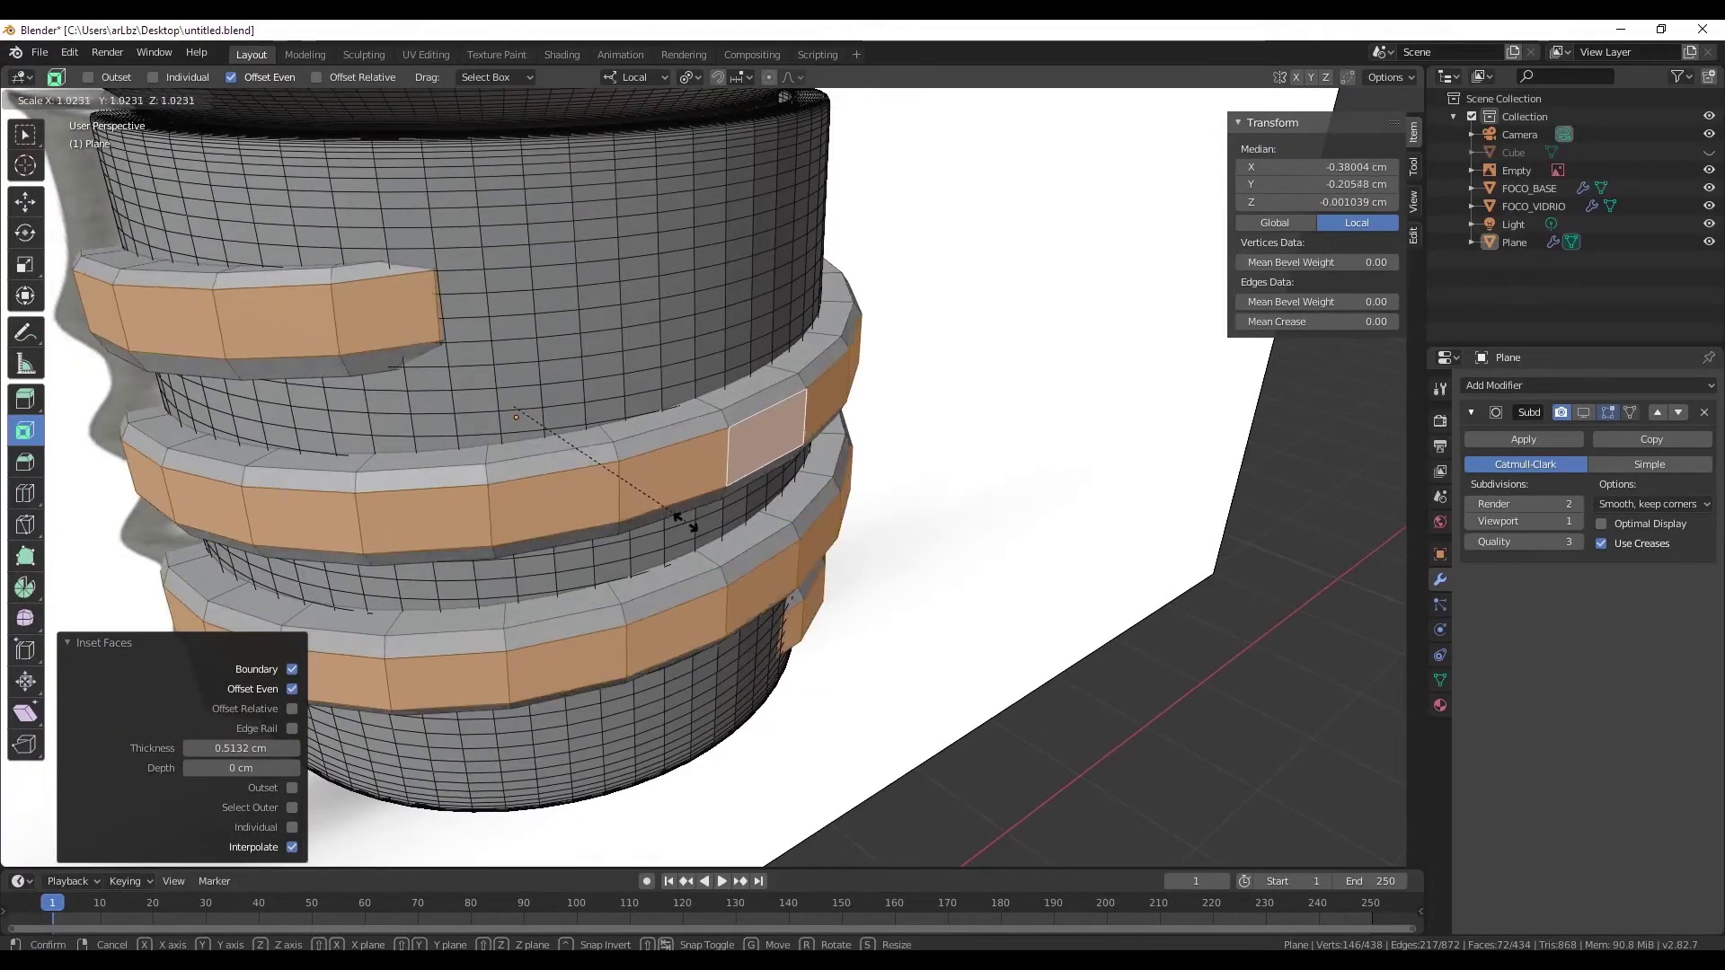
pyautogui.click(640, 464)
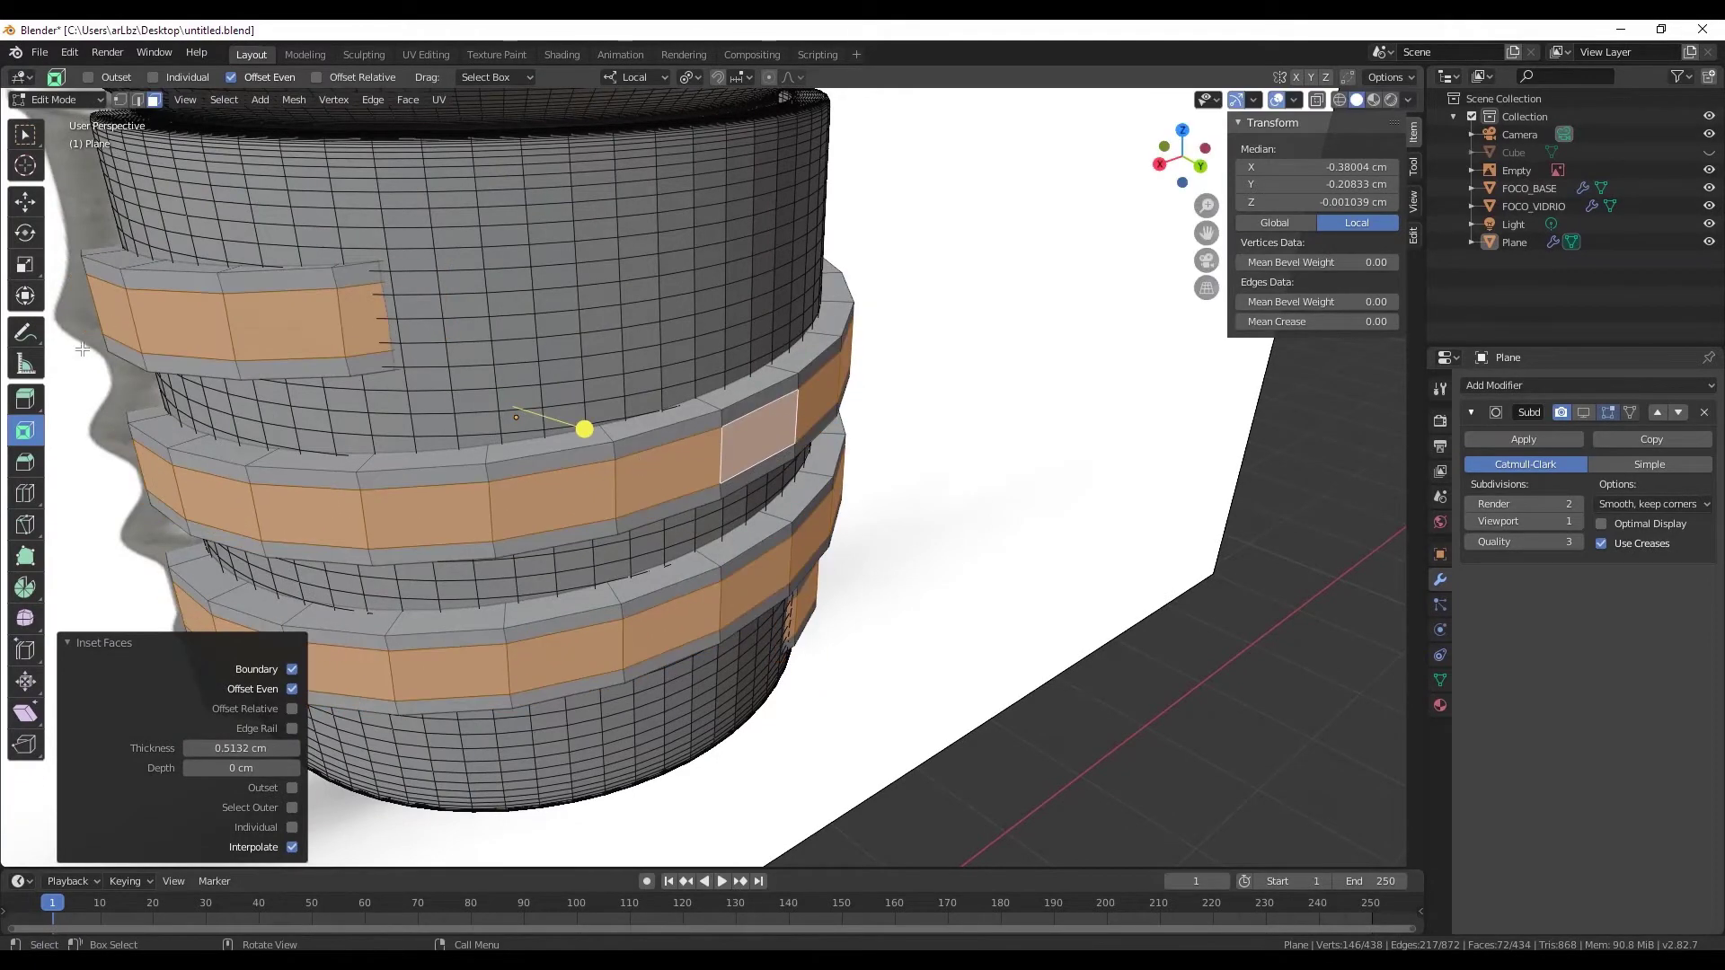
pyautogui.hotkey('ctrl', 'z')
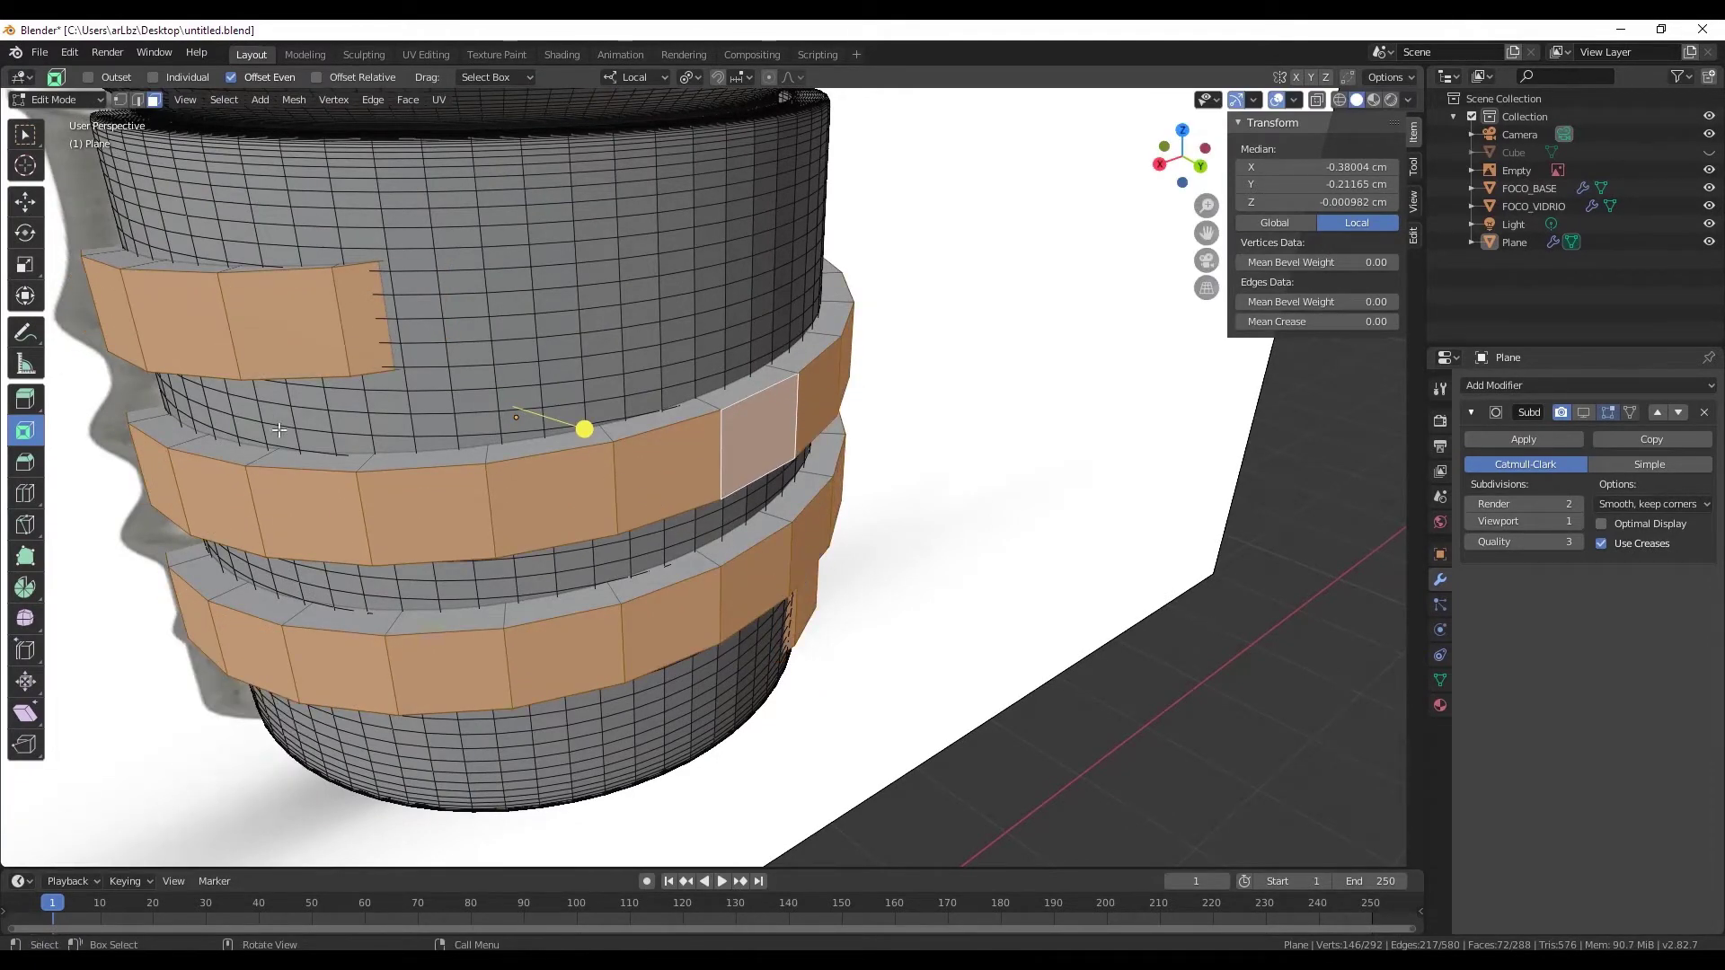
# - Redo the inset thicker at 0.9751 cm and scale the inner strips up to 1.056
pyautogui.moveTo(586, 431); pyautogui.dragTo(563, 420)
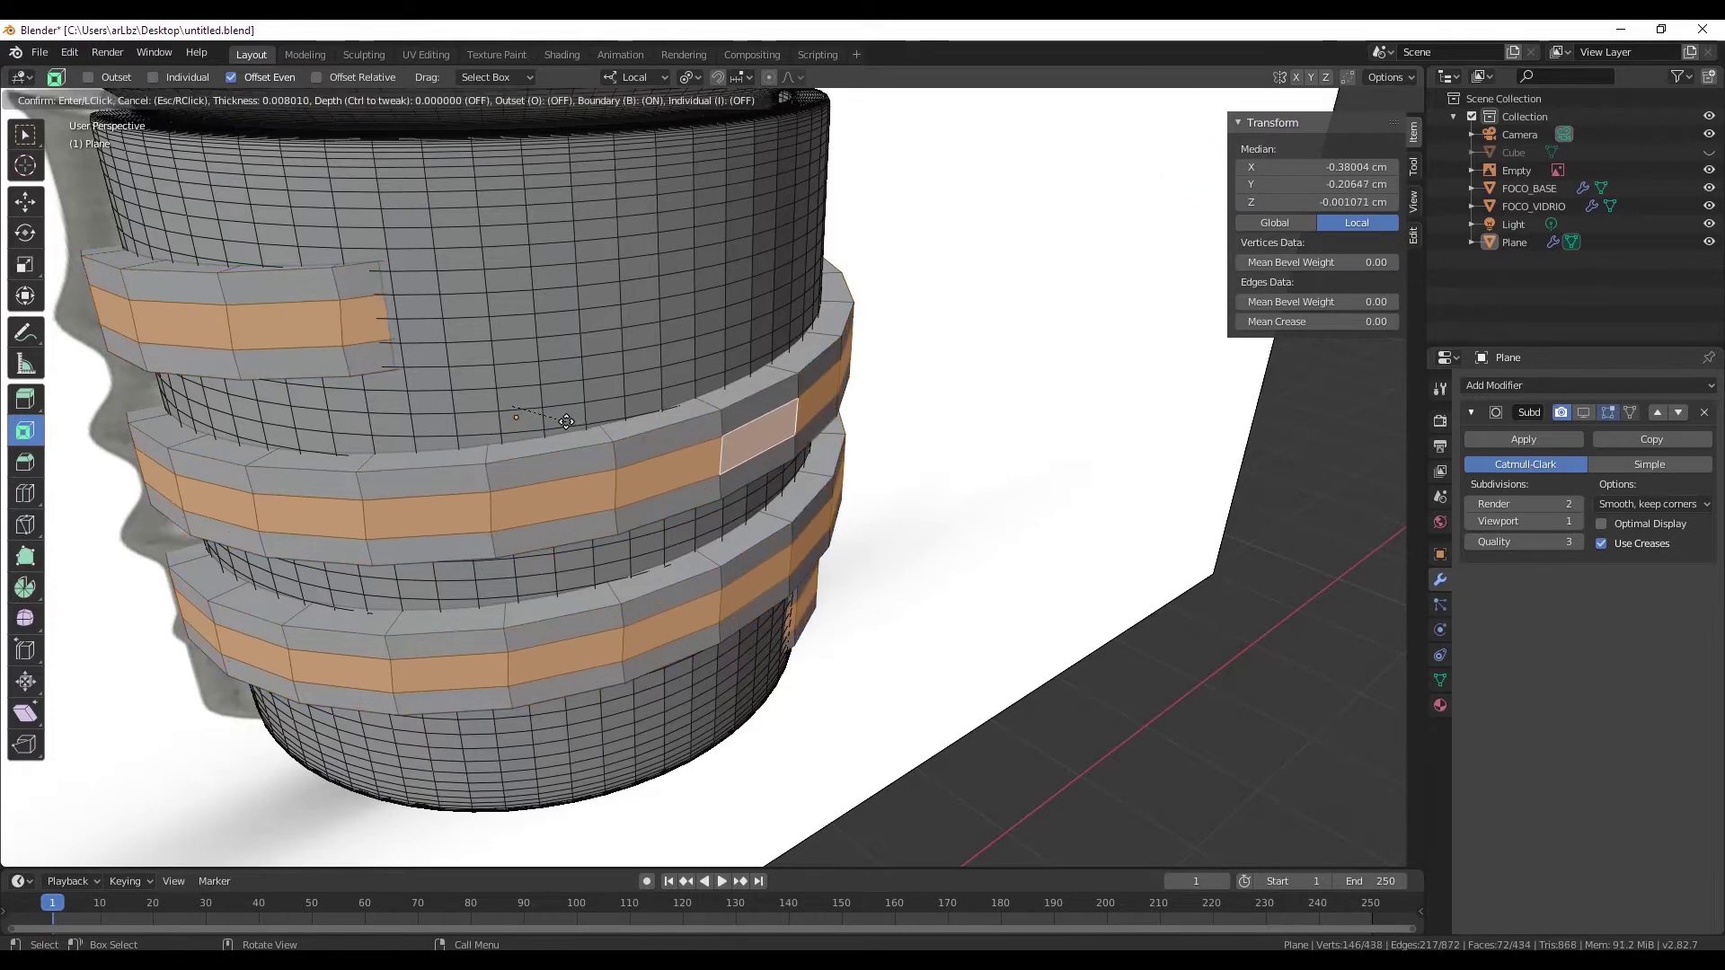
pyautogui.click(562, 420)
pyautogui.moveTo(562, 421); pyautogui.dragTo(562, 439, button='middle')
pyautogui.press('s')
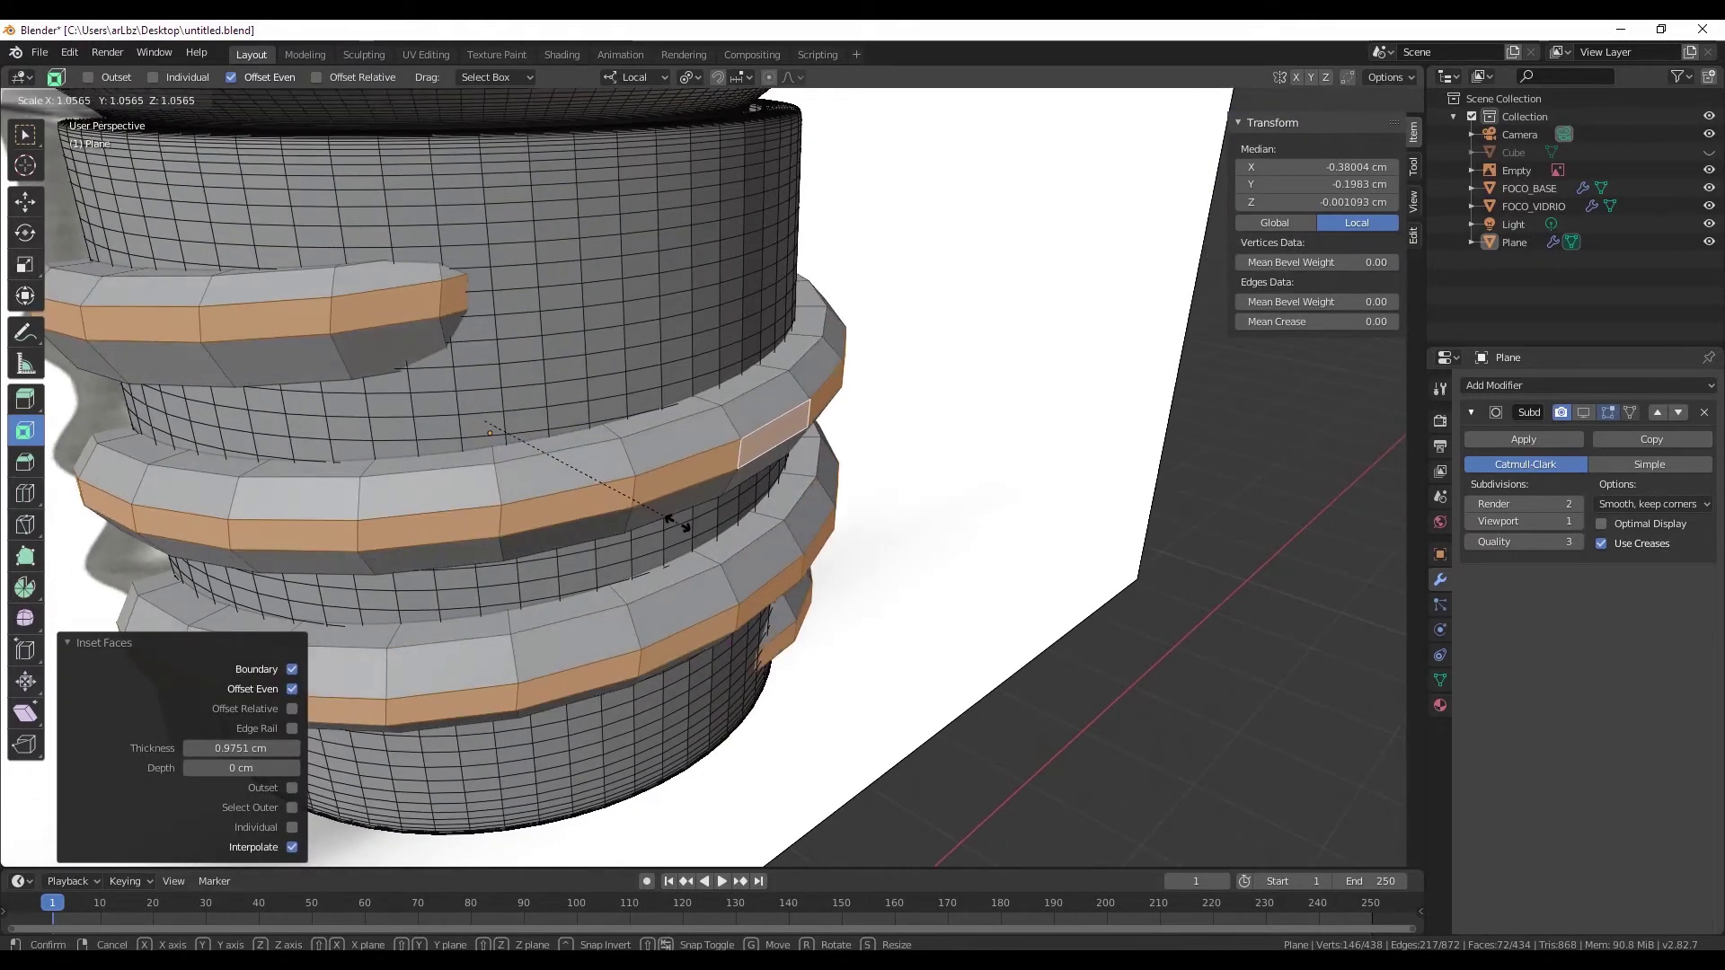
pyautogui.click(676, 522)
pyautogui.moveTo(676, 522)
pyautogui.mouseDown(button='middle')
pyautogui.moveTo(578, 461)
pyautogui.moveTo(608, 501)
pyautogui.moveTo(827, 494)
pyautogui.moveTo(673, 469)
pyautogui.moveTo(781, 443)
pyautogui.moveTo(728, 465)
pyautogui.mouseUp(button='middle')
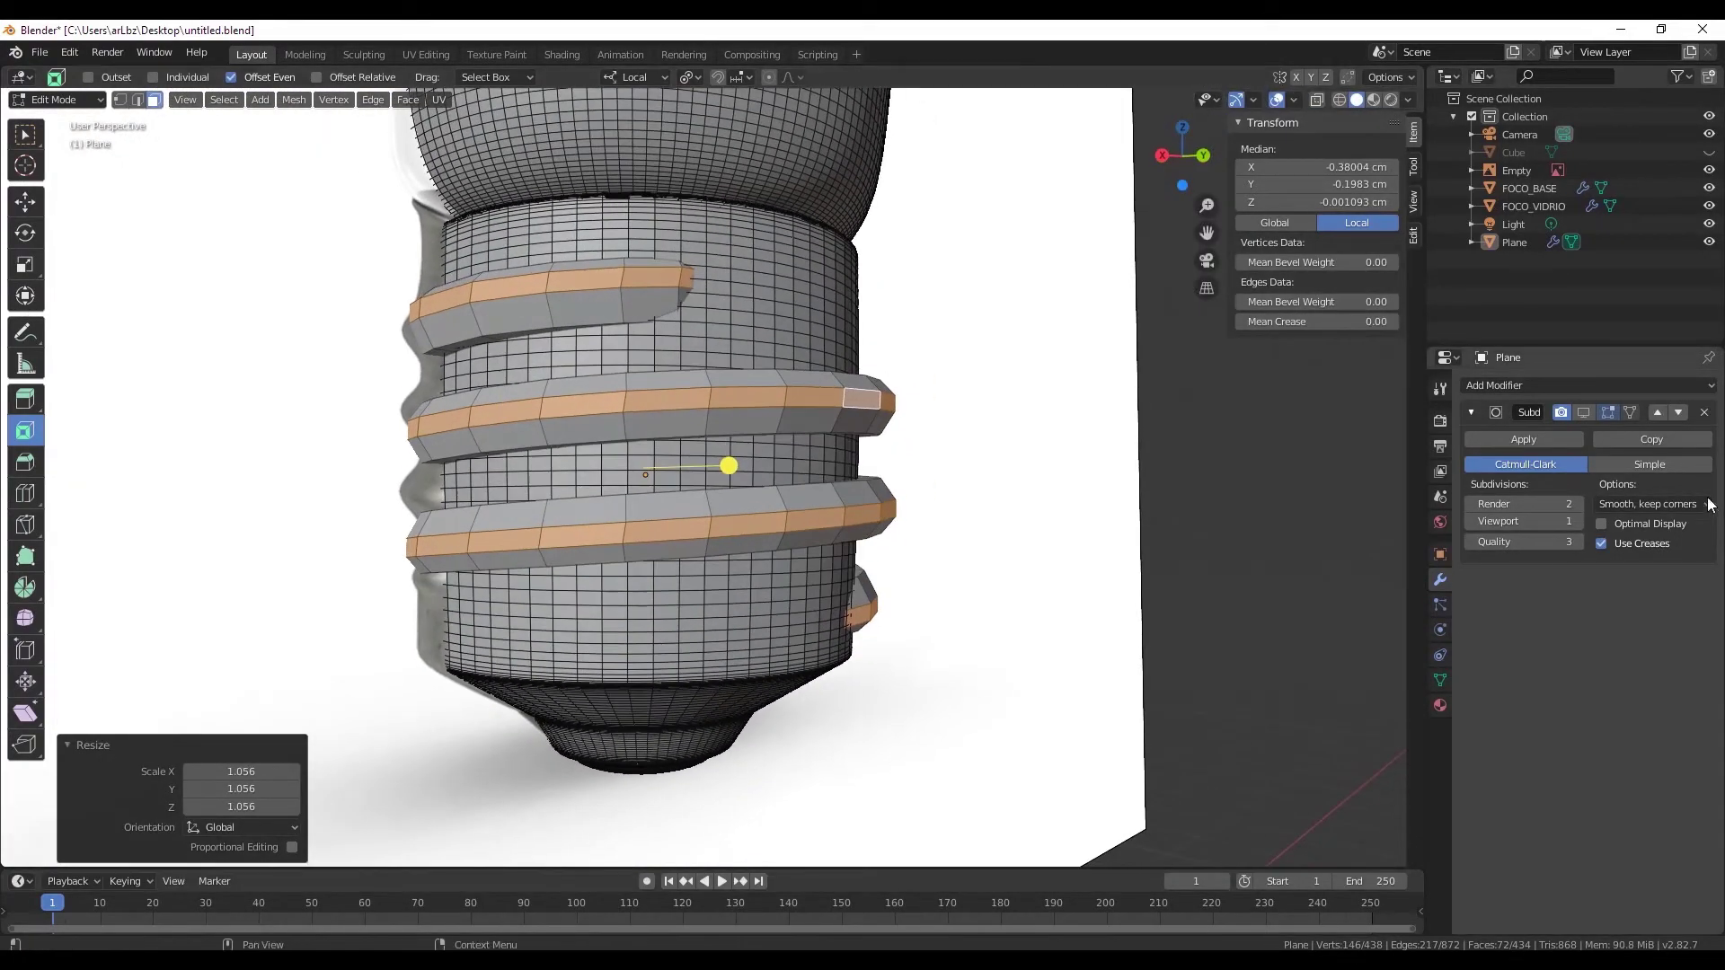
# - Turn on the Subdivision modifier's edit-mode display to see the smoothed thread
pyautogui.click(1584, 413)
pyautogui.scroll(5, 780, 424)
pyautogui.scroll(-3, 897, 399)
pyautogui.moveTo(472, 408)
pyautogui.mouseDown(button='middle')
pyautogui.moveTo(513, 391)
pyautogui.moveTo(354, 372)
pyautogui.mouseUp(button='middle')
# - Nudge the thread strips 0.00319 cm along X, check alignment in Left Ortho X-ray, and return to Object Mode
pyautogui.click(25, 205)
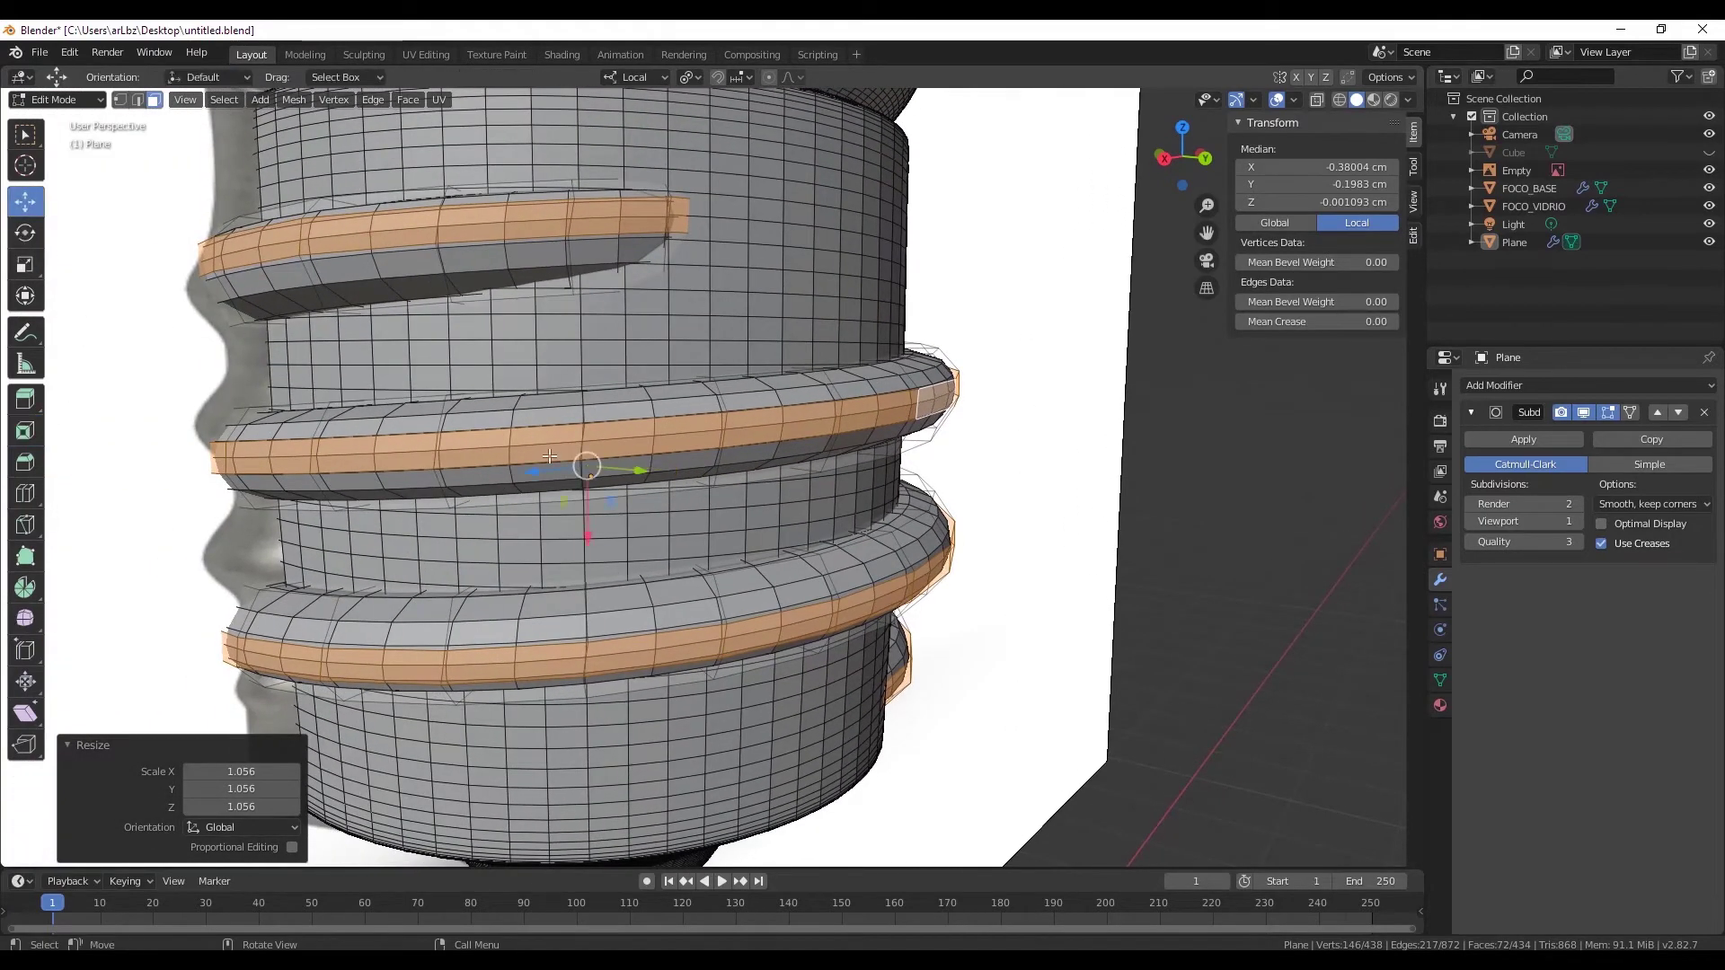
pyautogui.moveTo(584, 520); pyautogui.dragTo(585, 522)
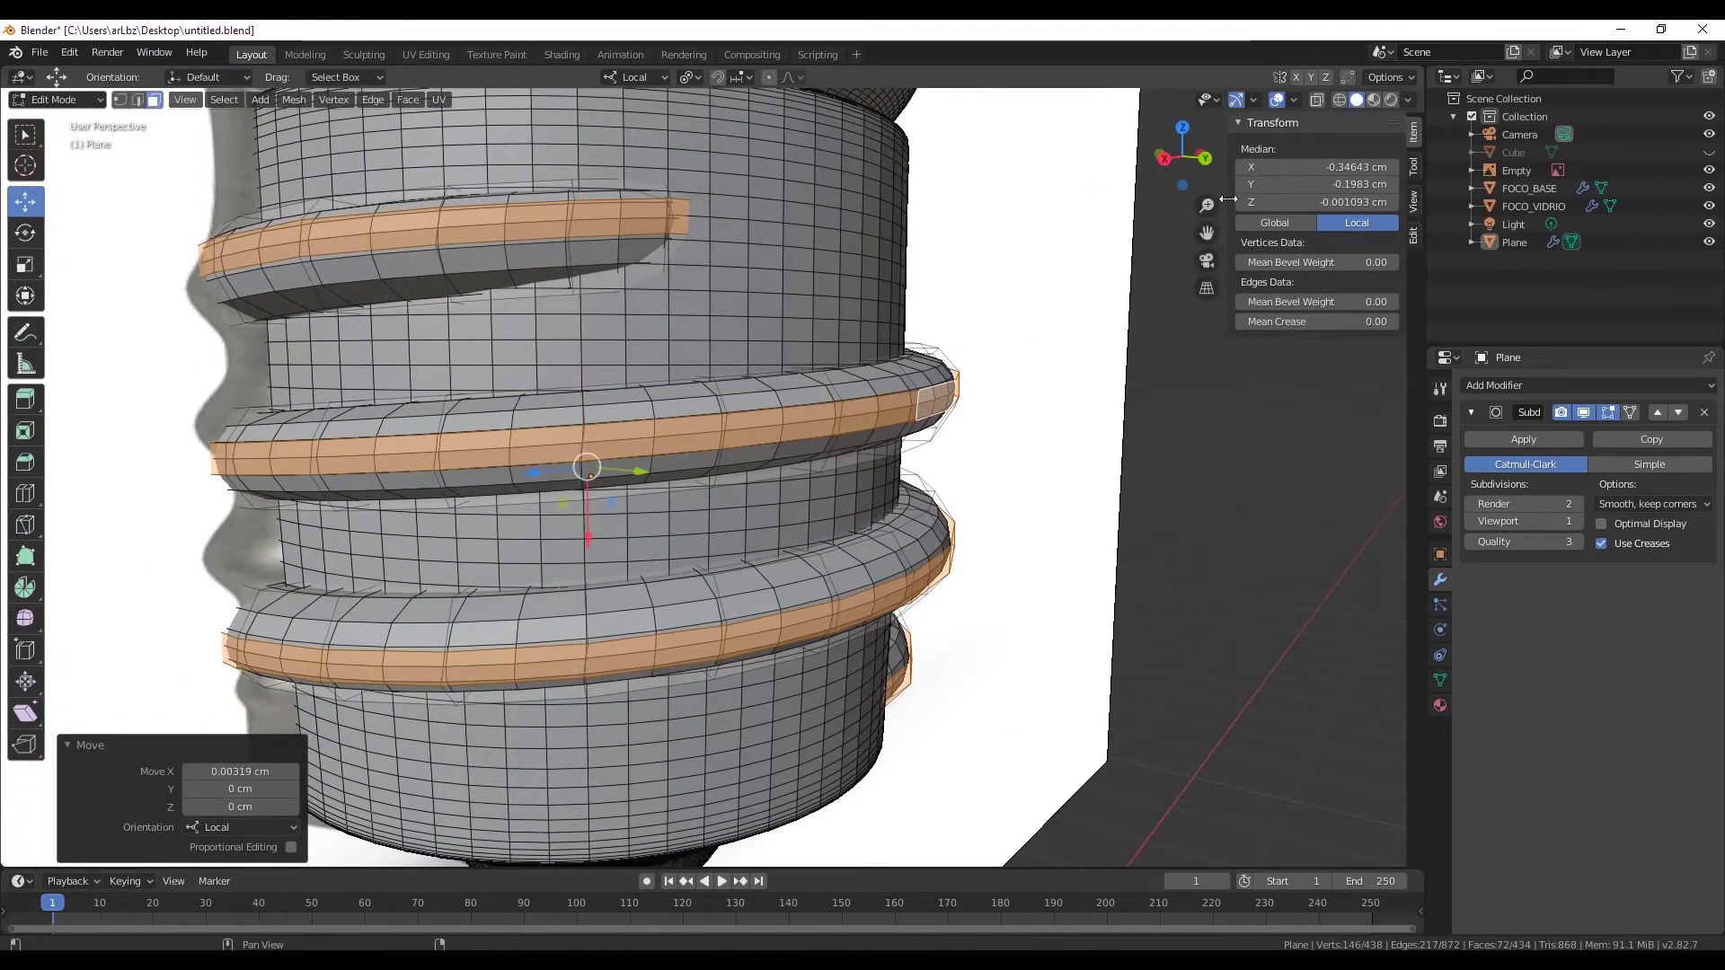
pyautogui.hotkey('alt', 'z')
pyautogui.keyDown('alt'); pyautogui.moveTo(1197, 155); pyautogui.dragTo(621, 410); pyautogui.keyUp('alt')
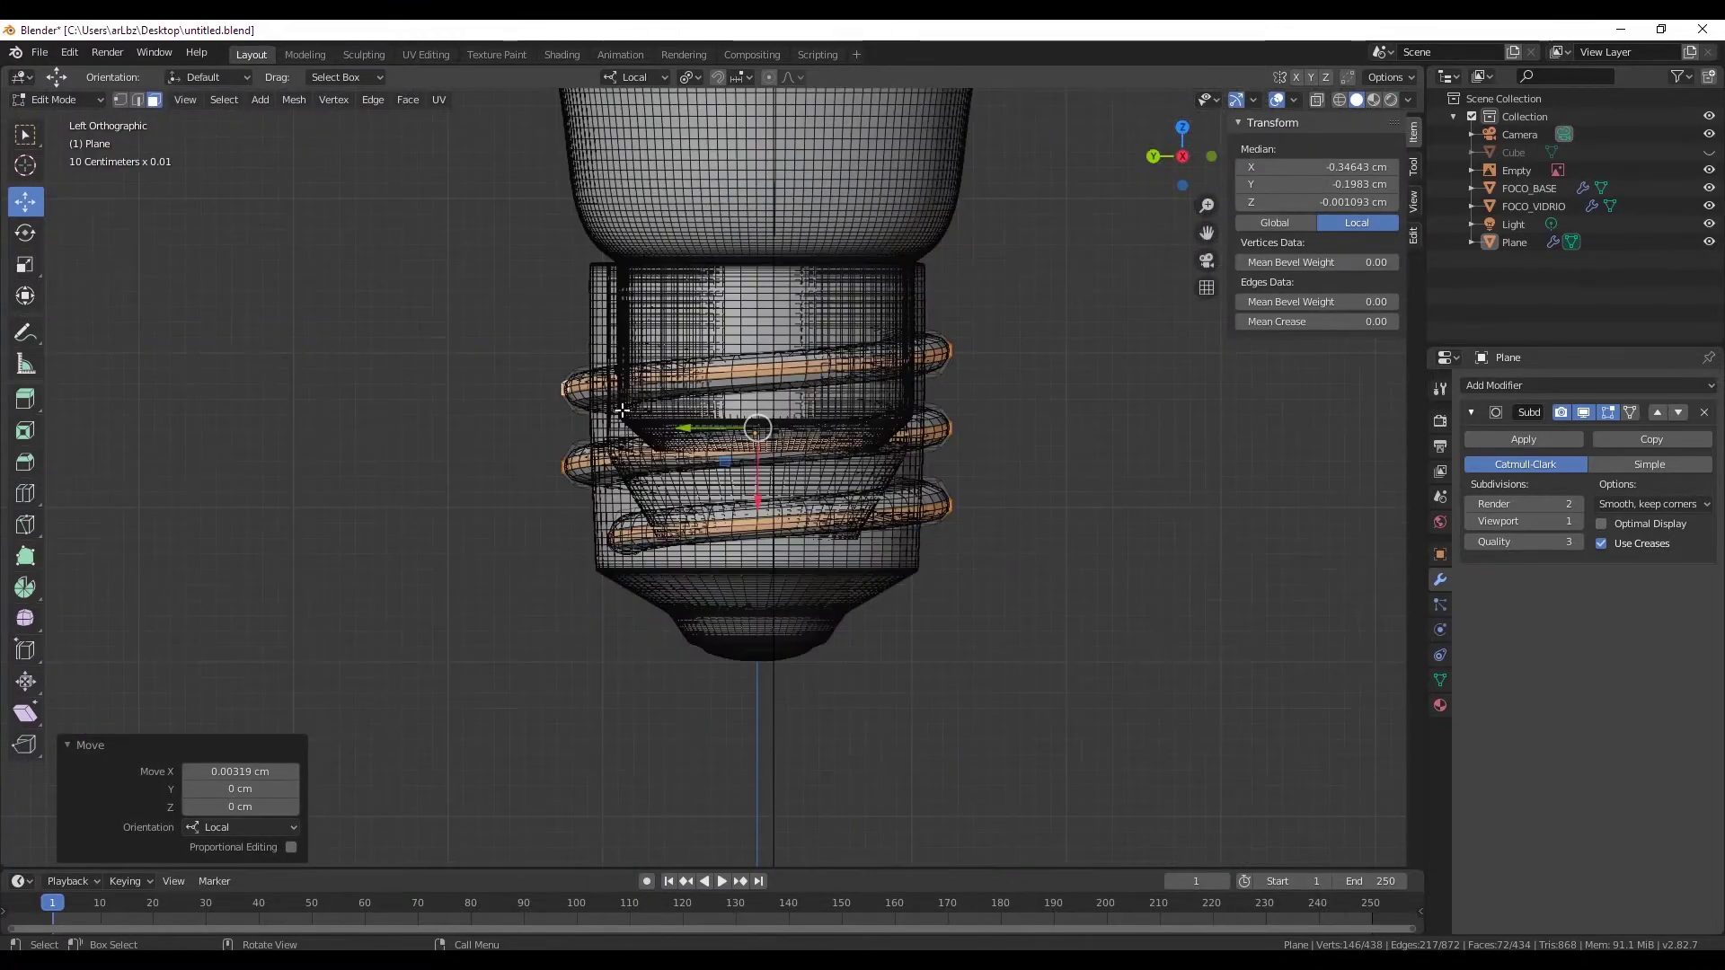
pyautogui.hotkey('alt', 'z')
pyautogui.moveTo(1008, 489); pyautogui.dragTo(2, 177, button='middle')
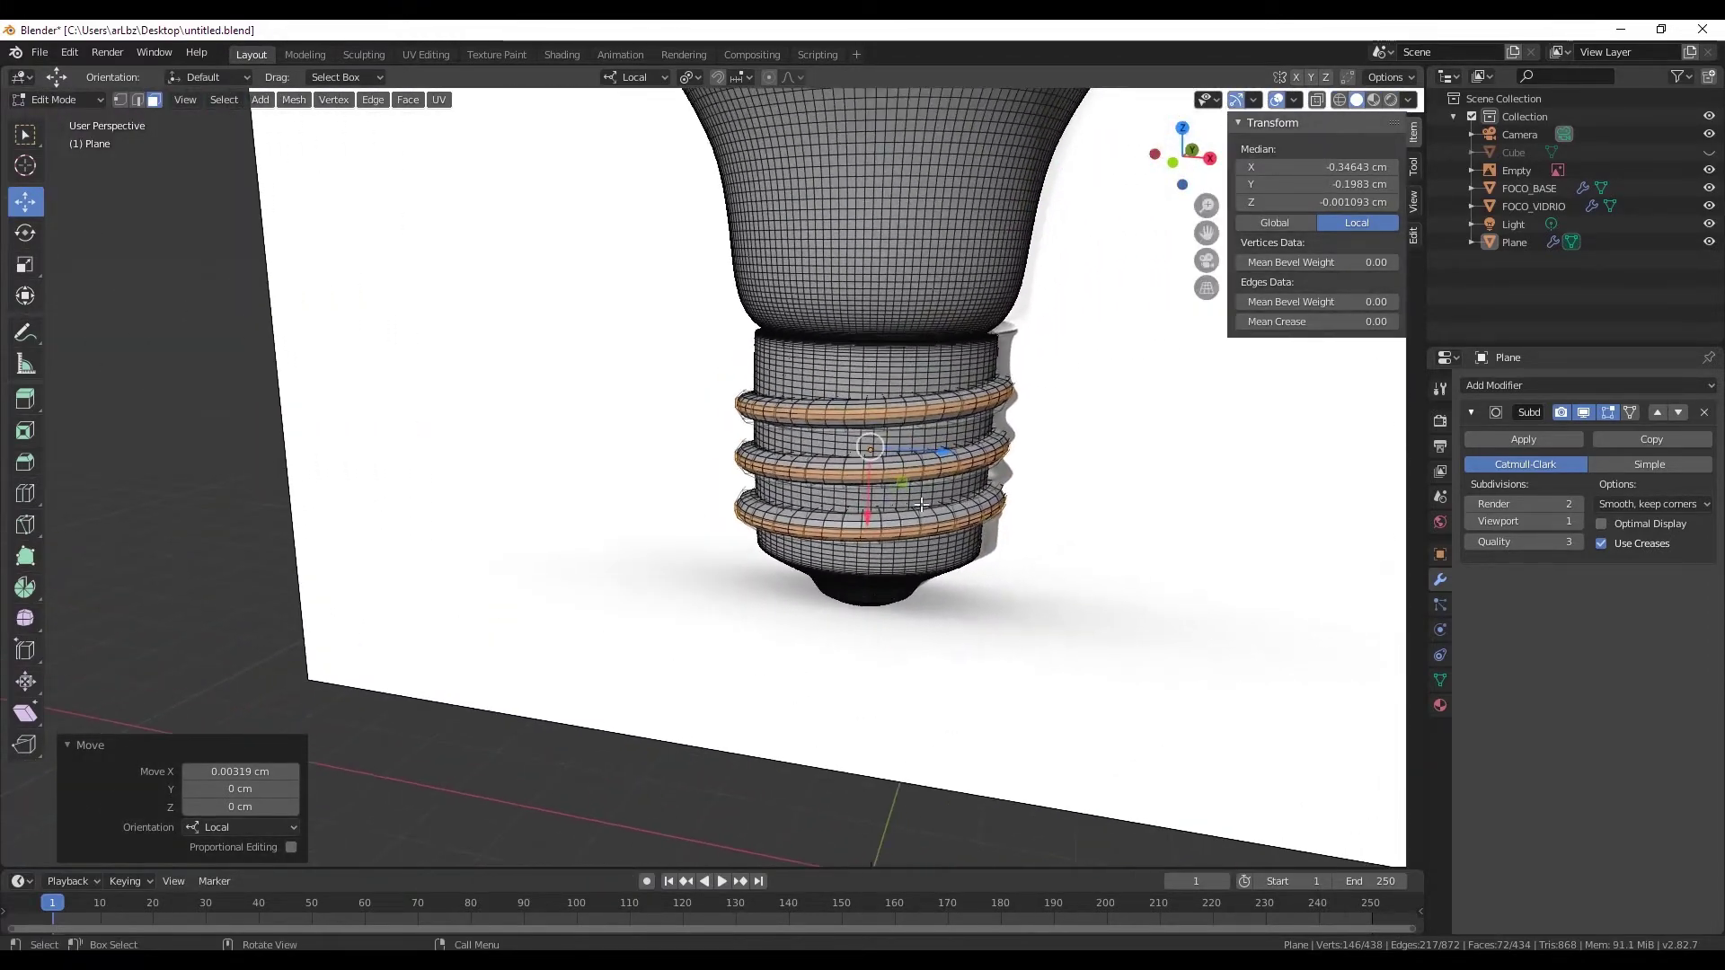
pyautogui.press('Tab')
# - Frame the bulb base and scale the thread object down to 0.091
pyautogui.press('KP_Decimal')
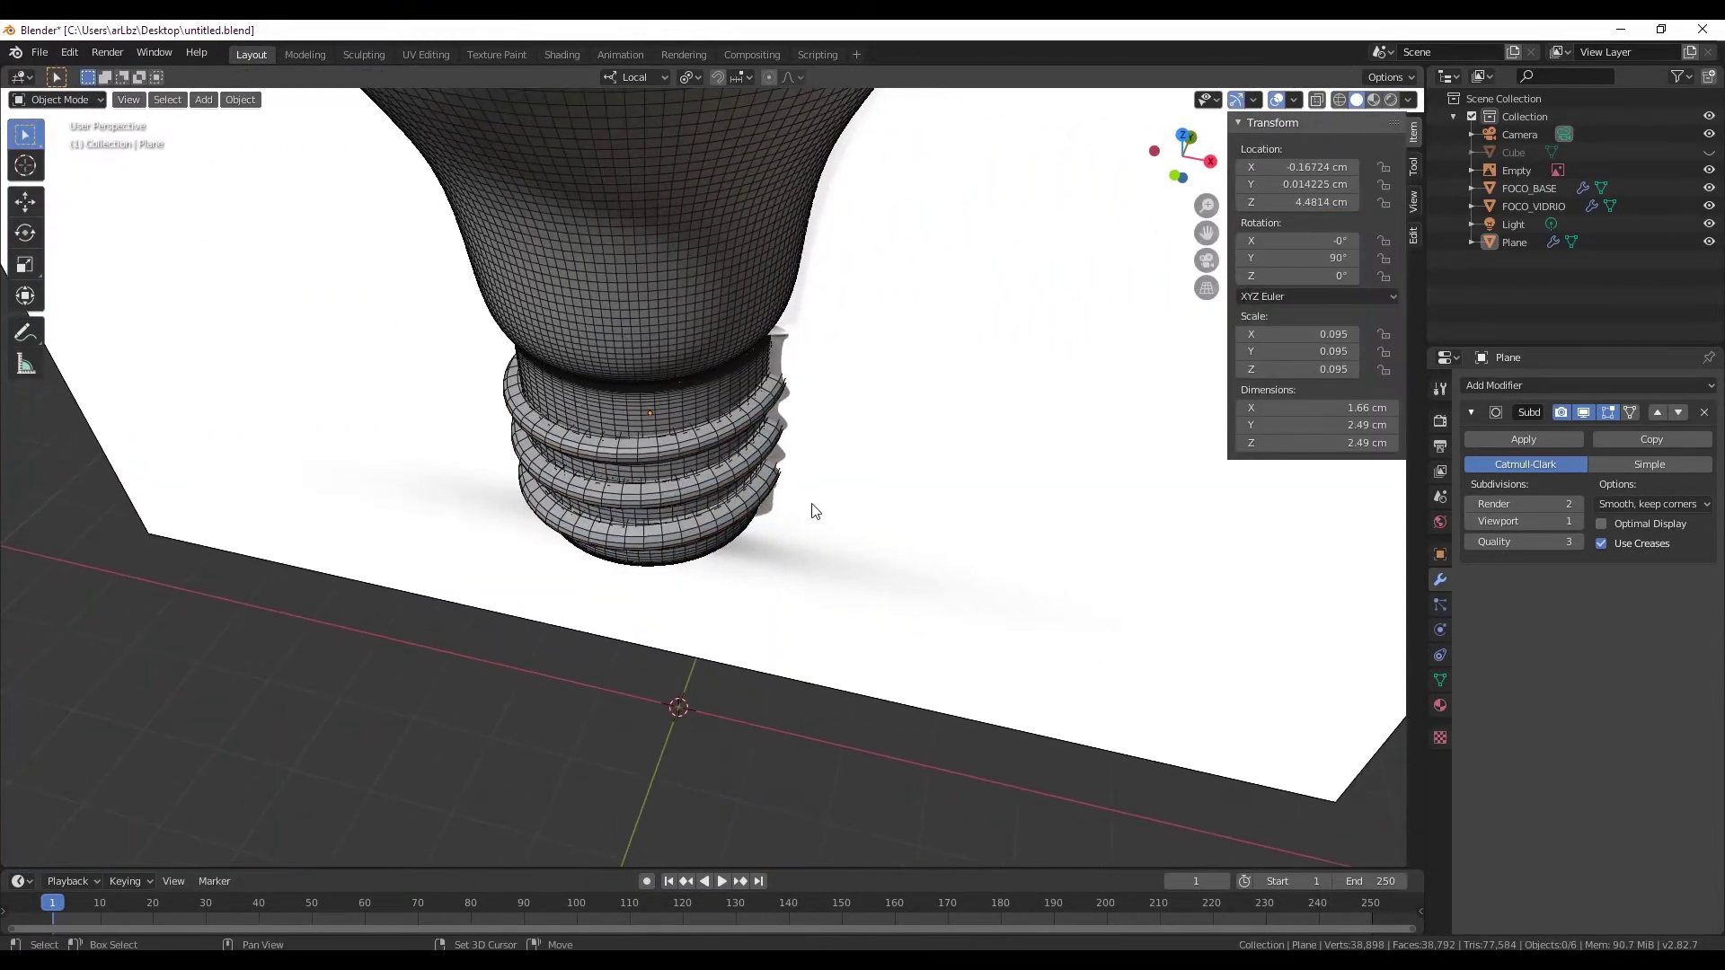
pyautogui.click(682, 370)
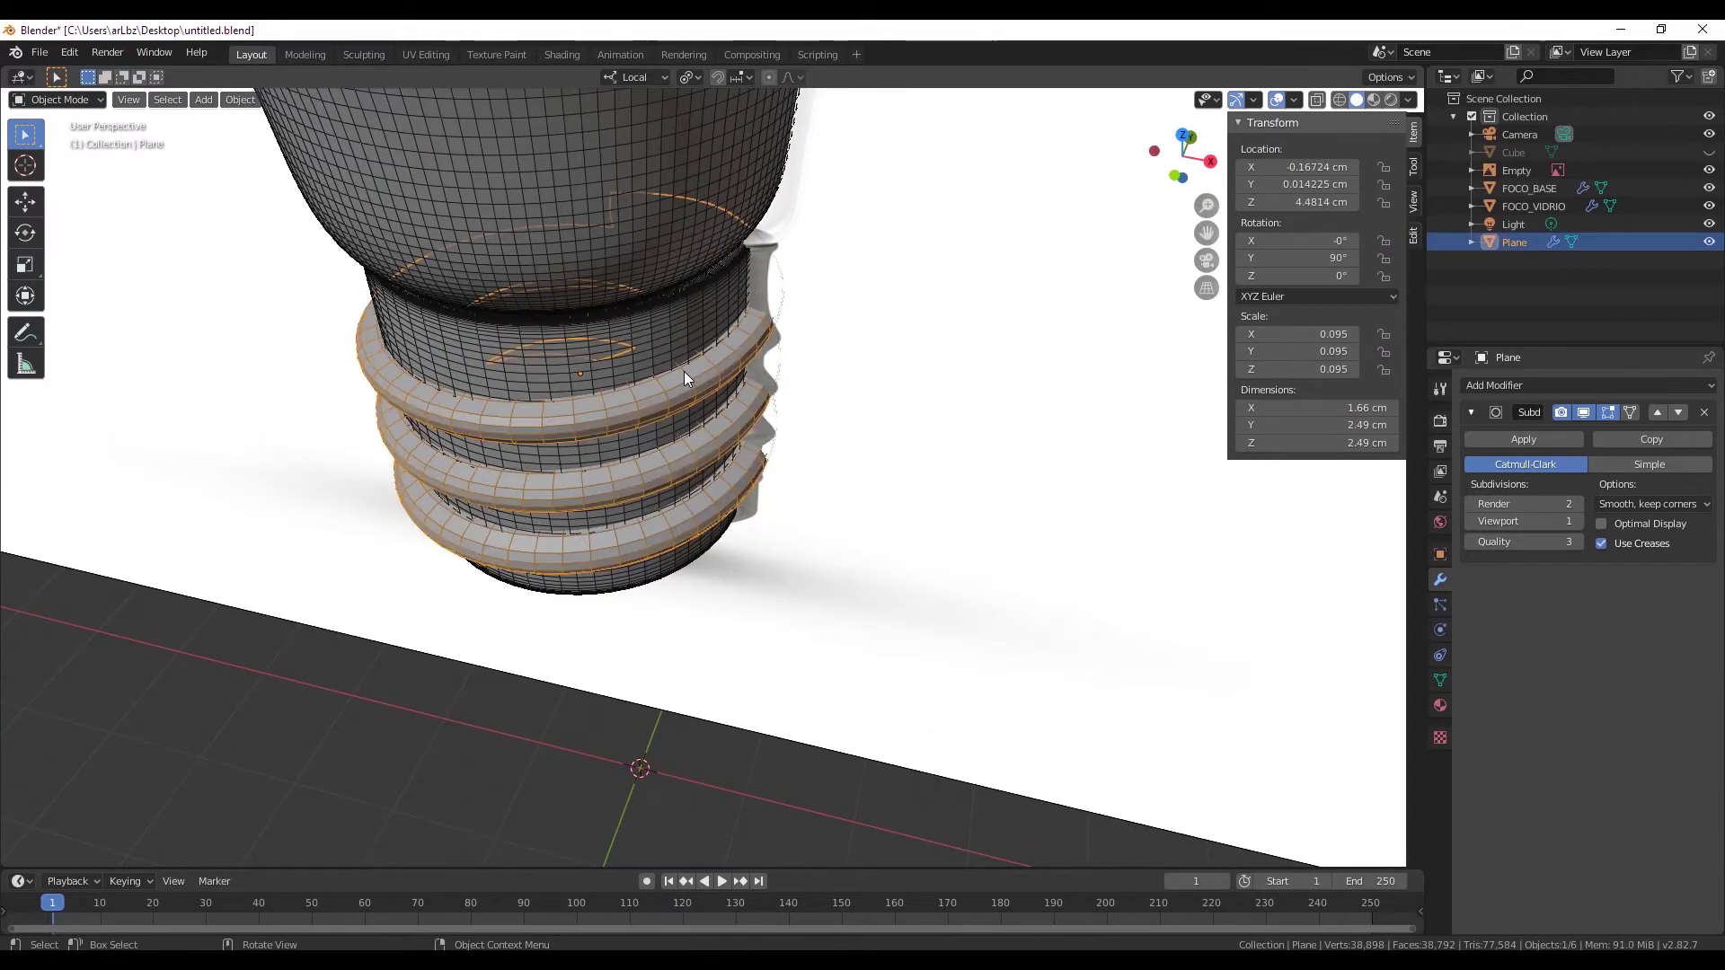
pyautogui.press('s')
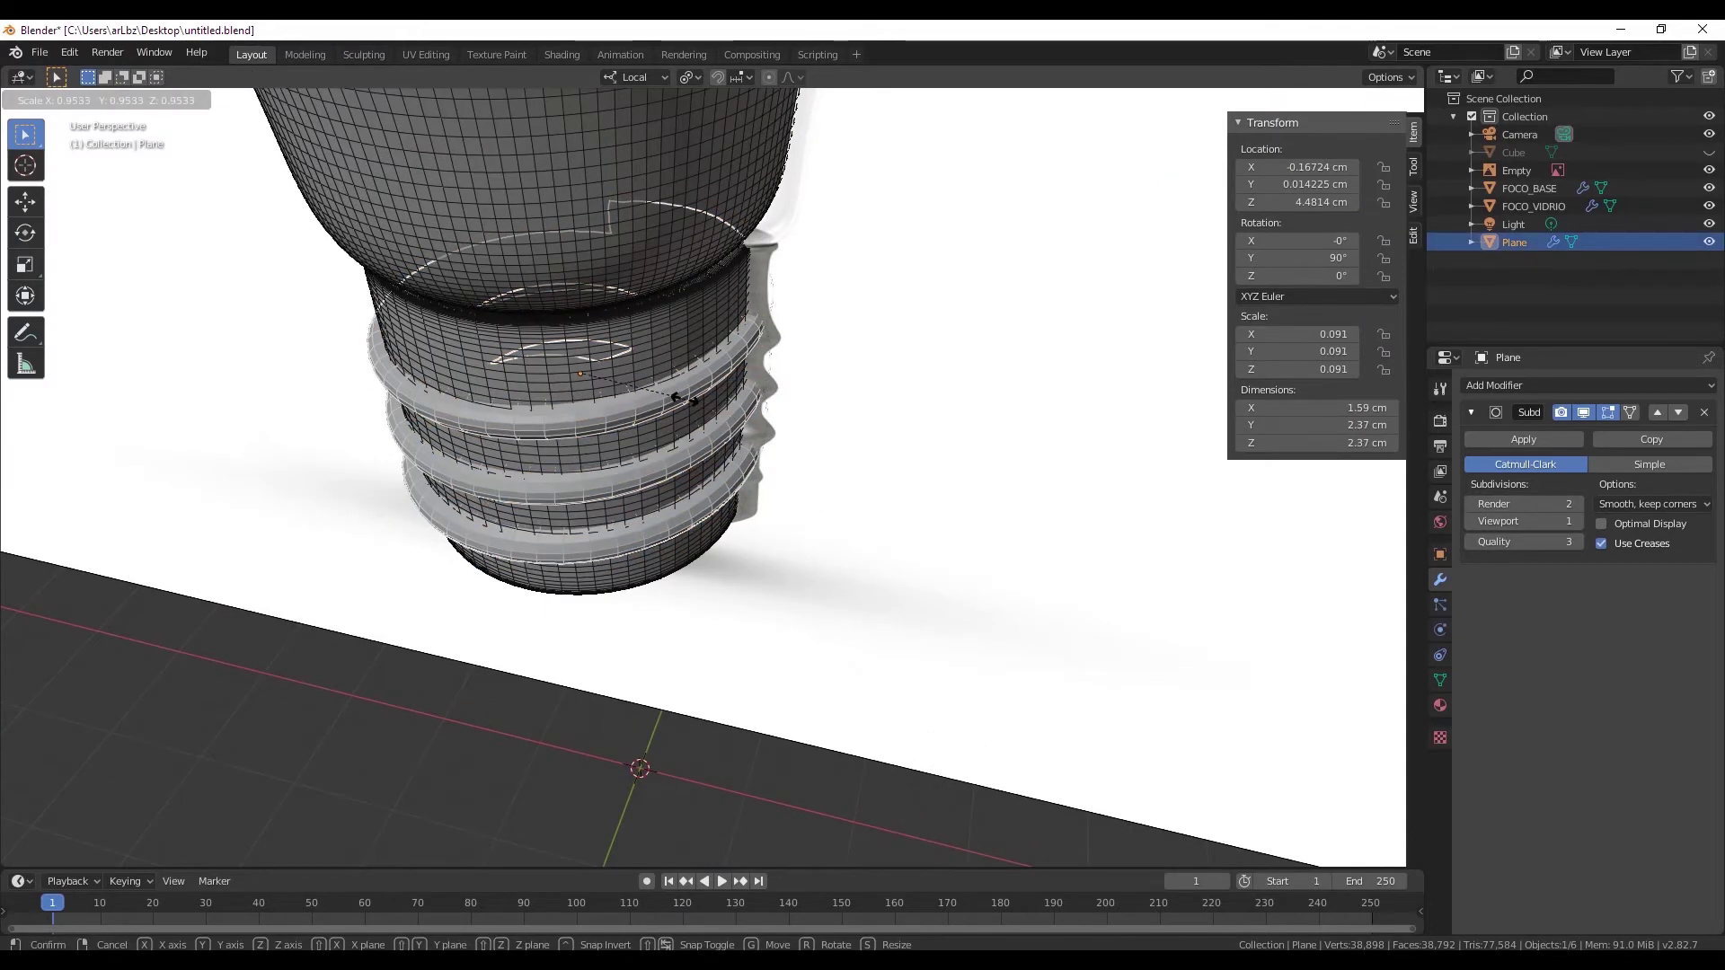
pyautogui.click(682, 398)
pyautogui.moveTo(677, 540)
pyautogui.mouseDown(button='middle')
pyautogui.moveTo(606, 441)
pyautogui.moveTo(681, 481)
pyautogui.moveTo(855, 454)
pyautogui.mouseUp(button='middle')
# - Reselect the thread and hide its Subdivision modifier in the viewport, heading back to Edit Mode
pyautogui.click(863, 522)
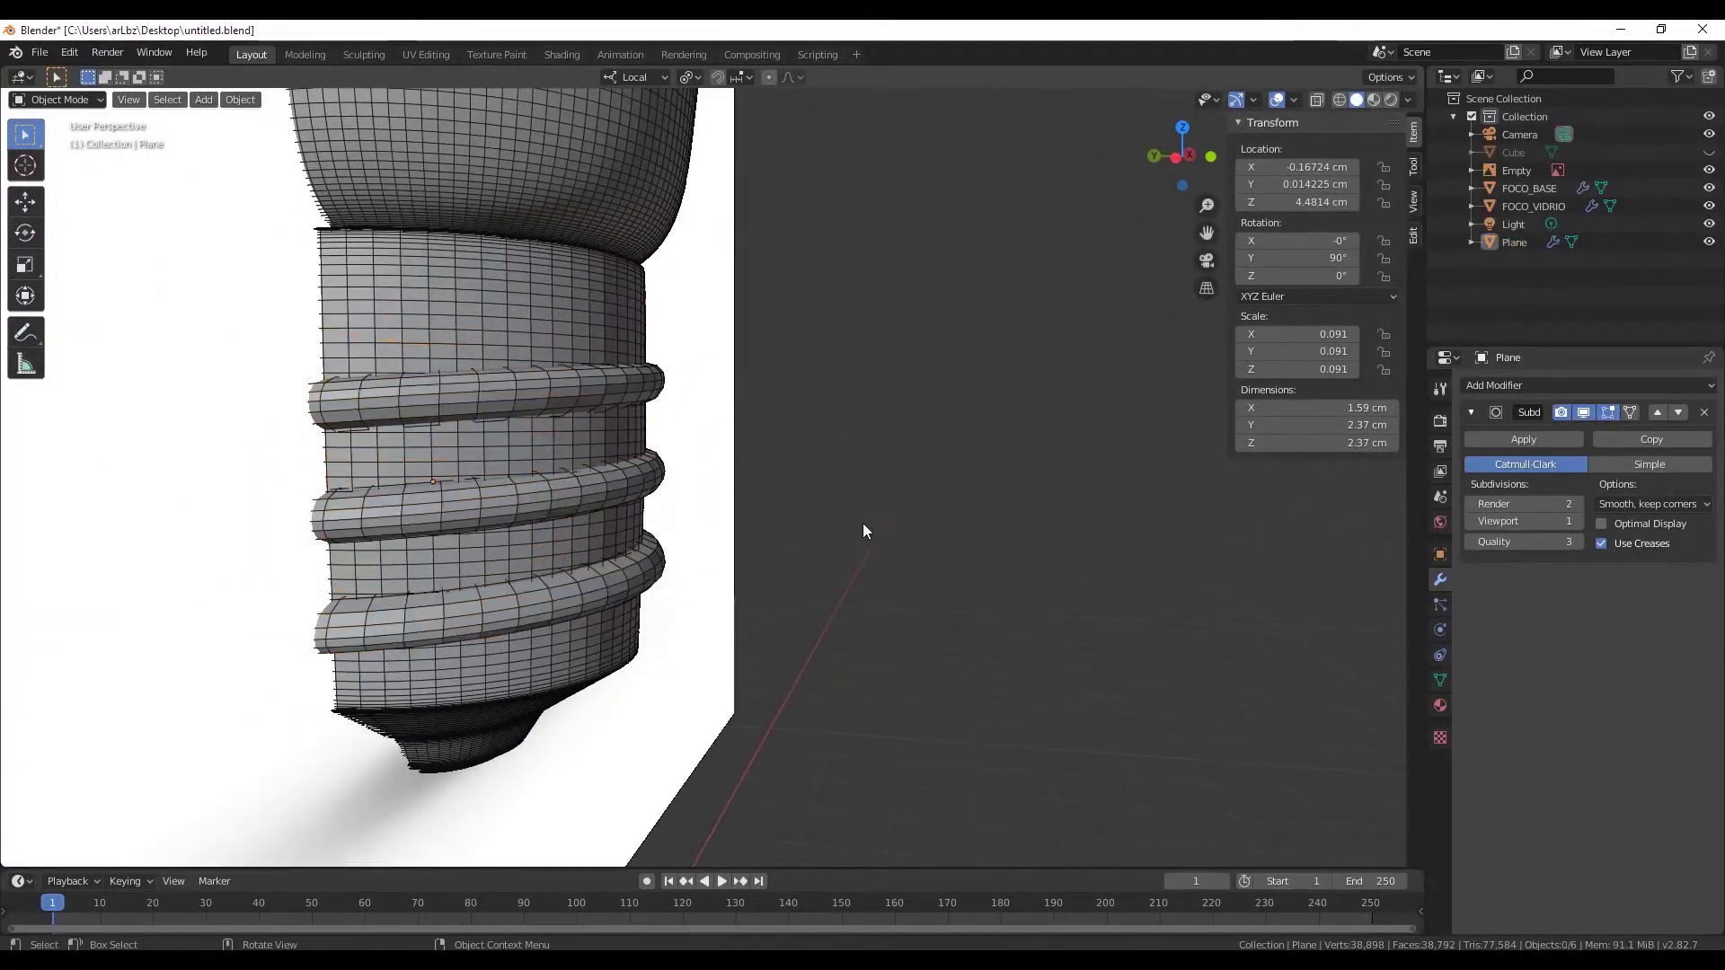
pyautogui.moveTo(862, 523)
pyautogui.mouseDown(button='middle')
pyautogui.moveTo(719, 431)
pyautogui.moveTo(732, 374)
pyautogui.moveTo(801, 397)
pyautogui.moveTo(806, 440)
pyautogui.moveTo(832, 453)
pyautogui.moveTo(367, 268)
pyautogui.mouseUp(button='middle')
pyautogui.click(690, 379)
pyautogui.click(1583, 412)
pyautogui.scroll(4, 671, 386)
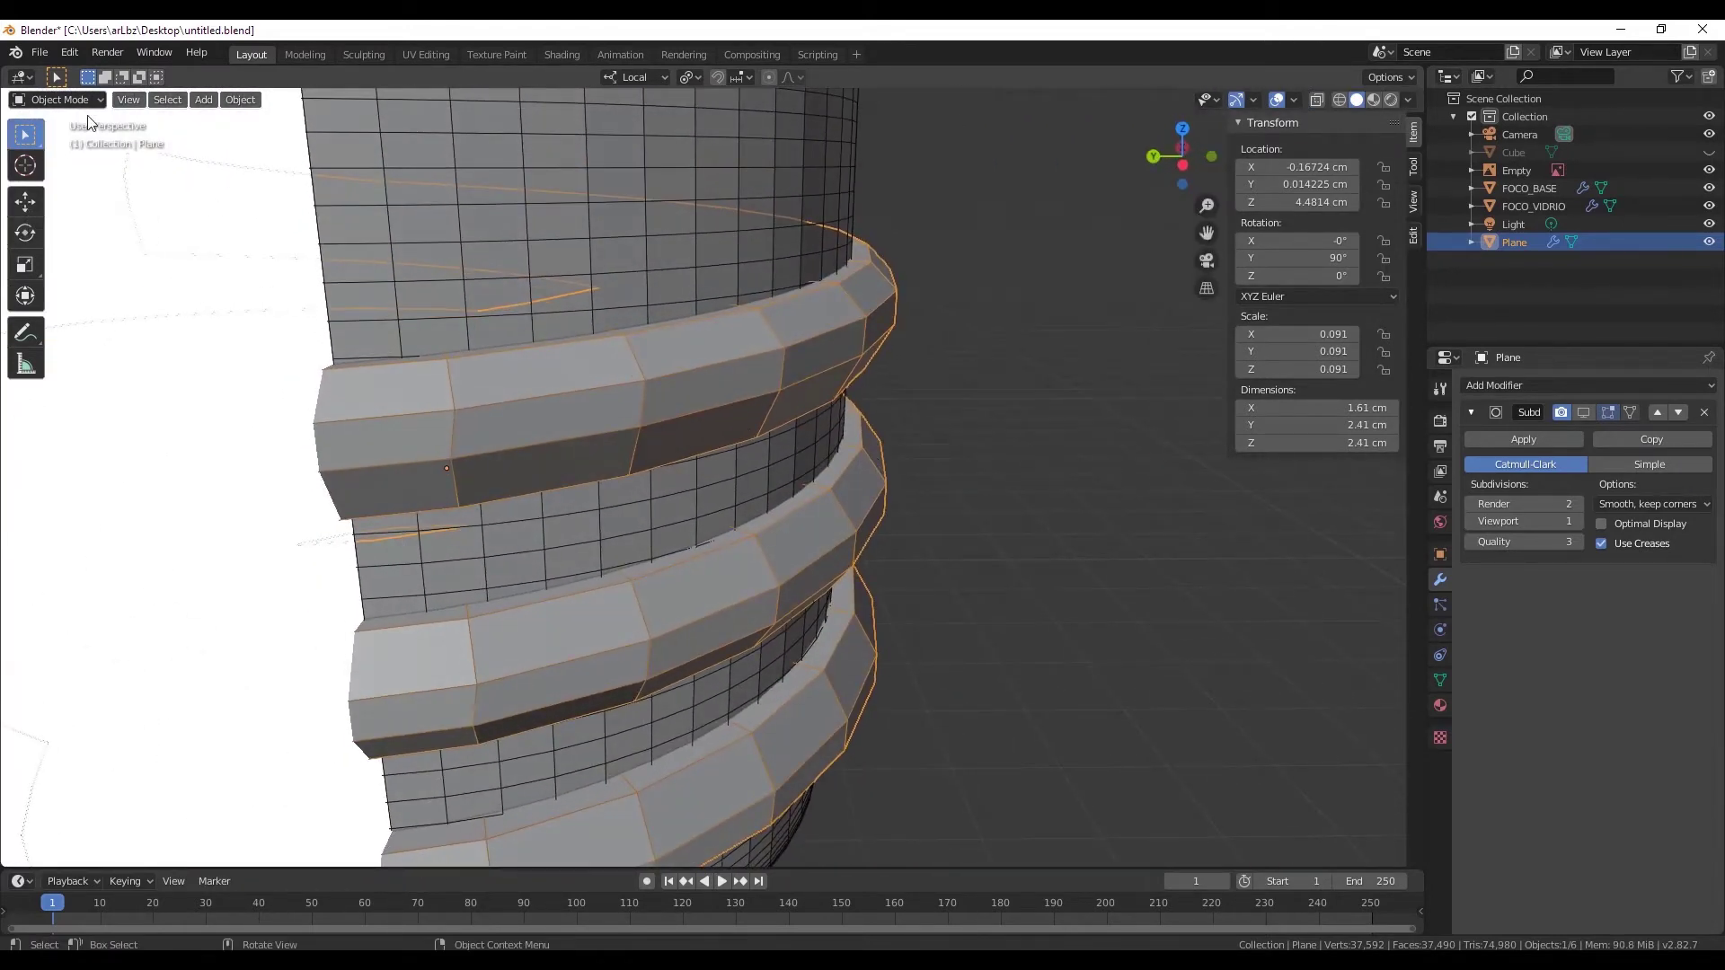
pyautogui.moveTo(847, 359); pyautogui.dragTo(804, 341, button='middle')
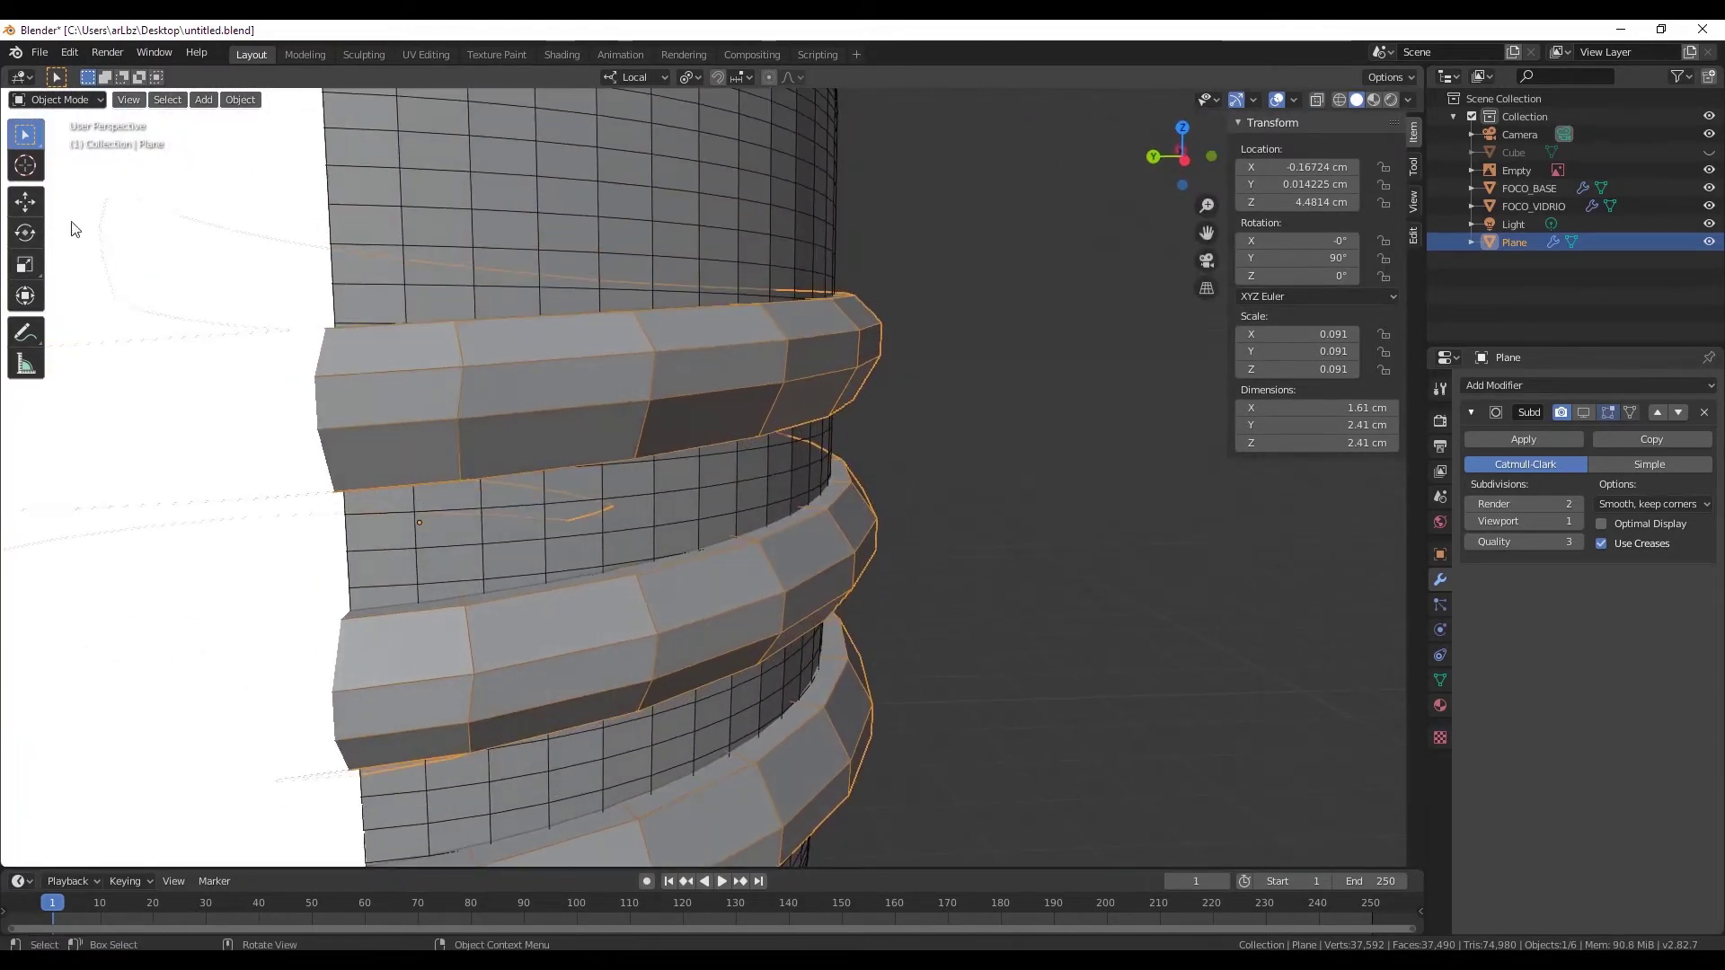
pyautogui.click(41, 200)
pyautogui.click(57, 100)
# - Enter Edit Mode on the thread and select an edge loop along the band
pyautogui.click(56, 139)
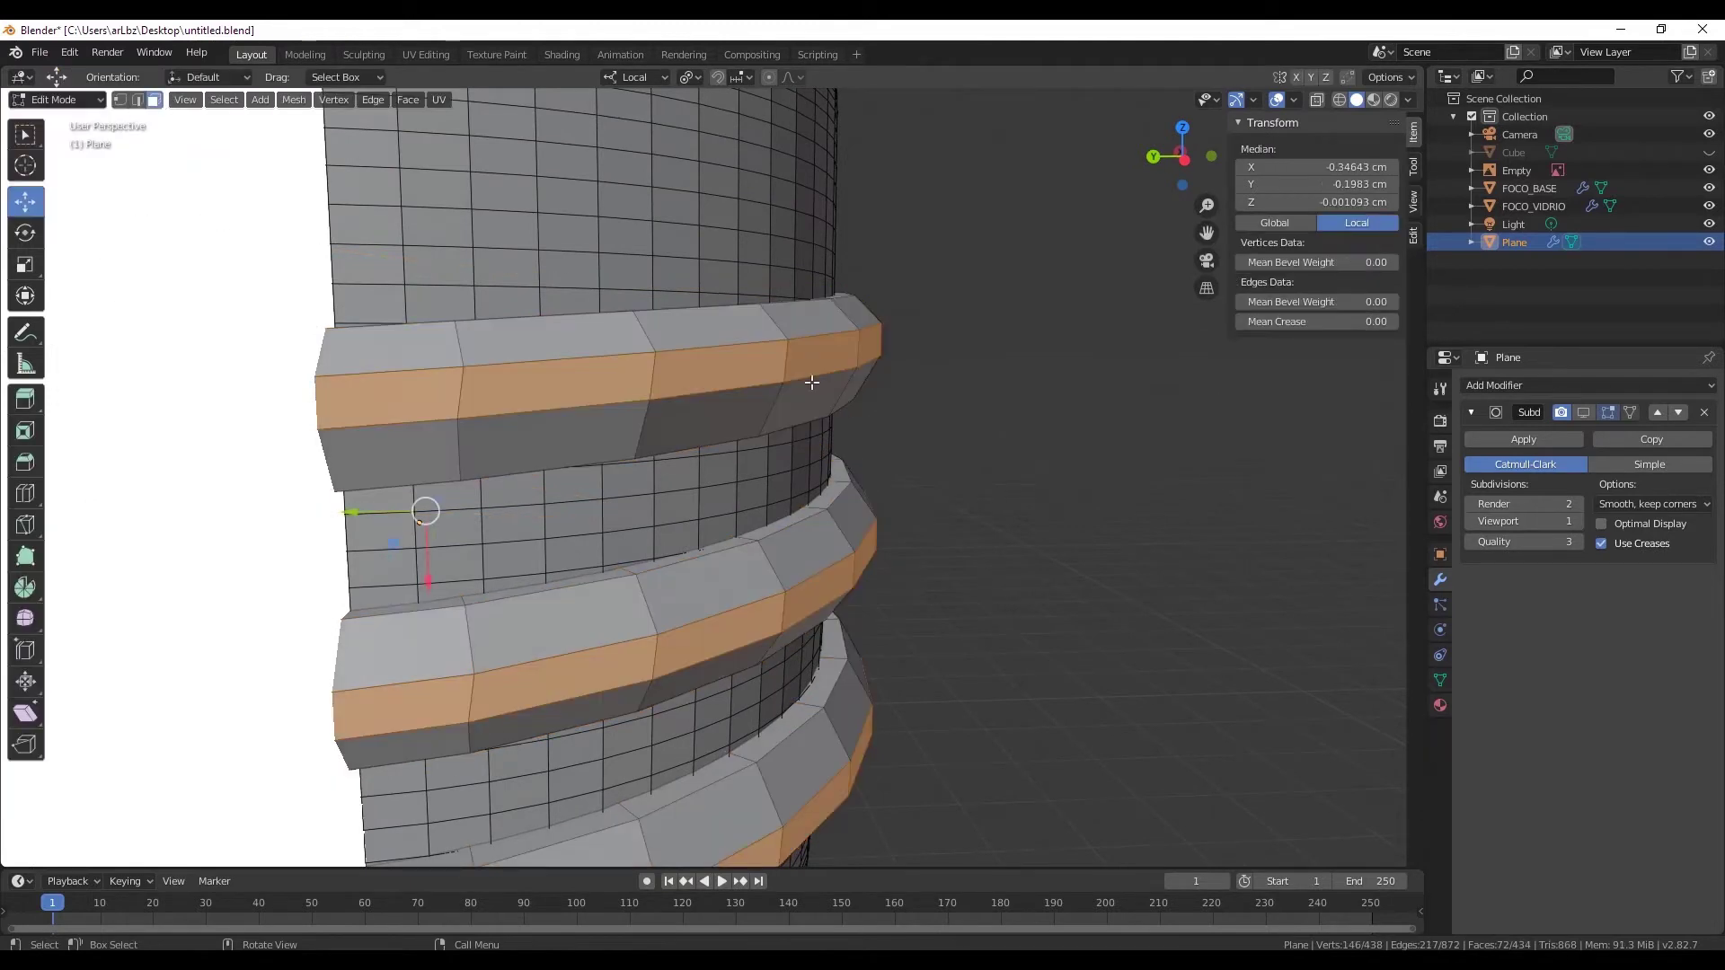
pyautogui.click(765, 399)
pyautogui.press('2')
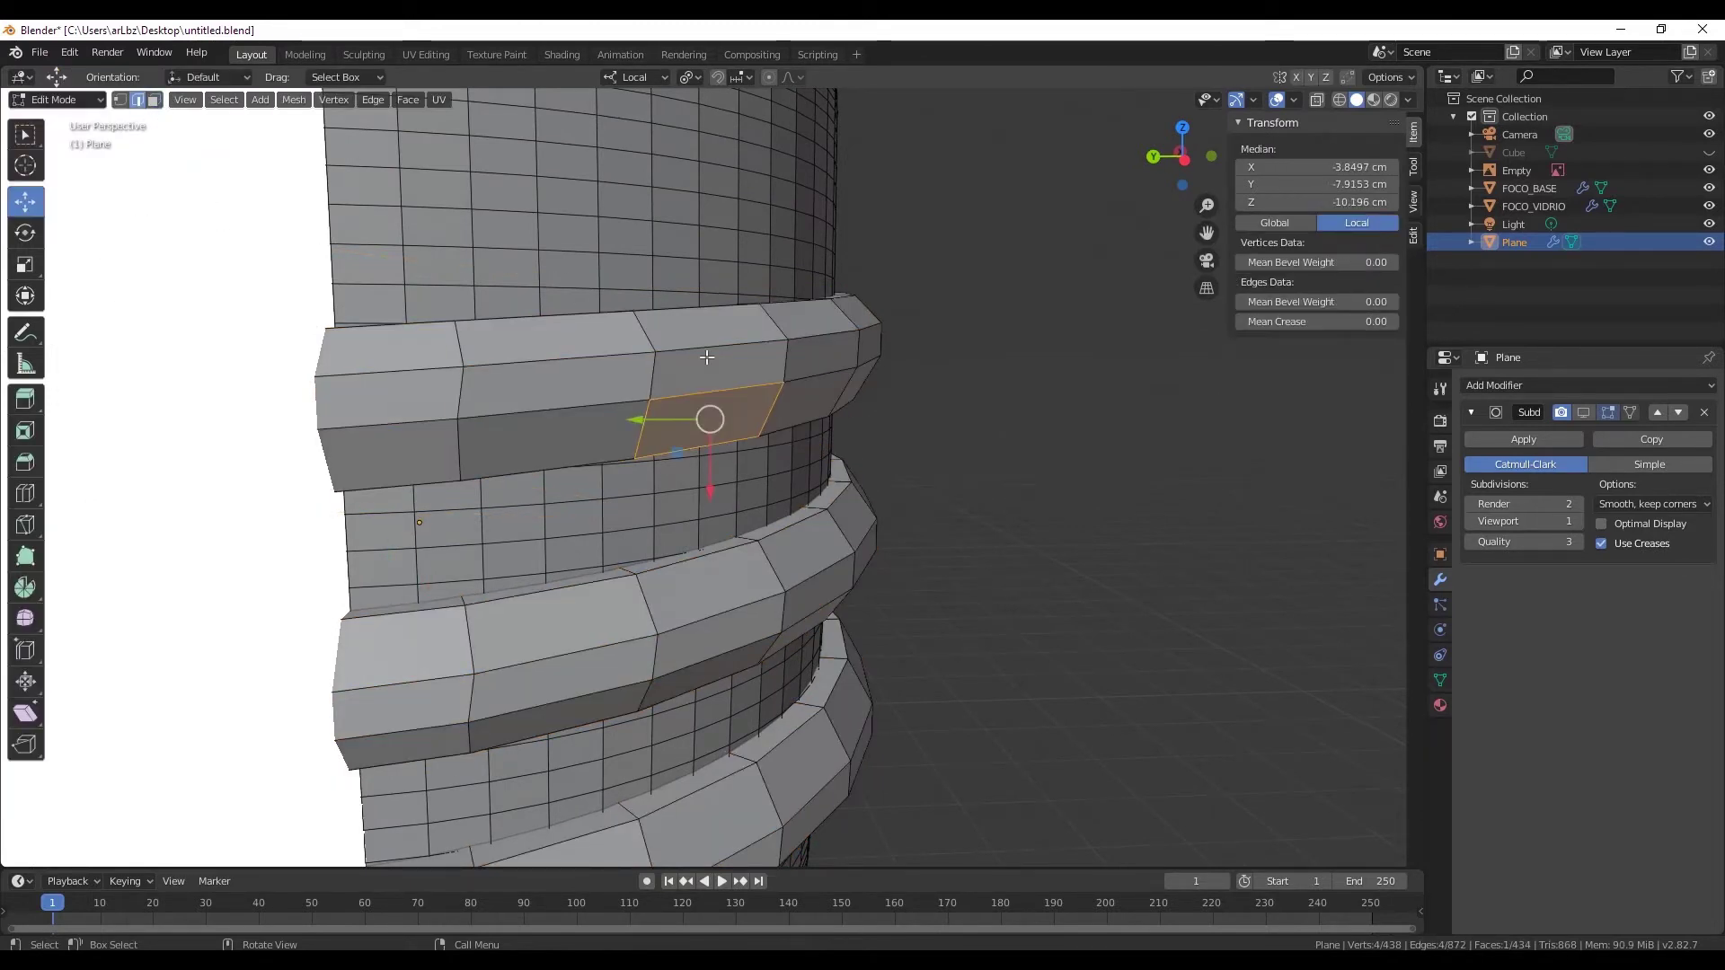
pyautogui.keyDown('alt'); pyautogui.click(805, 380); pyautogui.keyUp('alt')
pyautogui.moveTo(805, 380)
pyautogui.mouseDown(button='middle')
pyautogui.moveTo(777, 434)
pyautogui.moveTo(859, 428)
pyautogui.moveTo(940, 451)
pyautogui.moveTo(775, 482)
pyautogui.moveTo(781, 509)
pyautogui.mouseUp(button='middle')
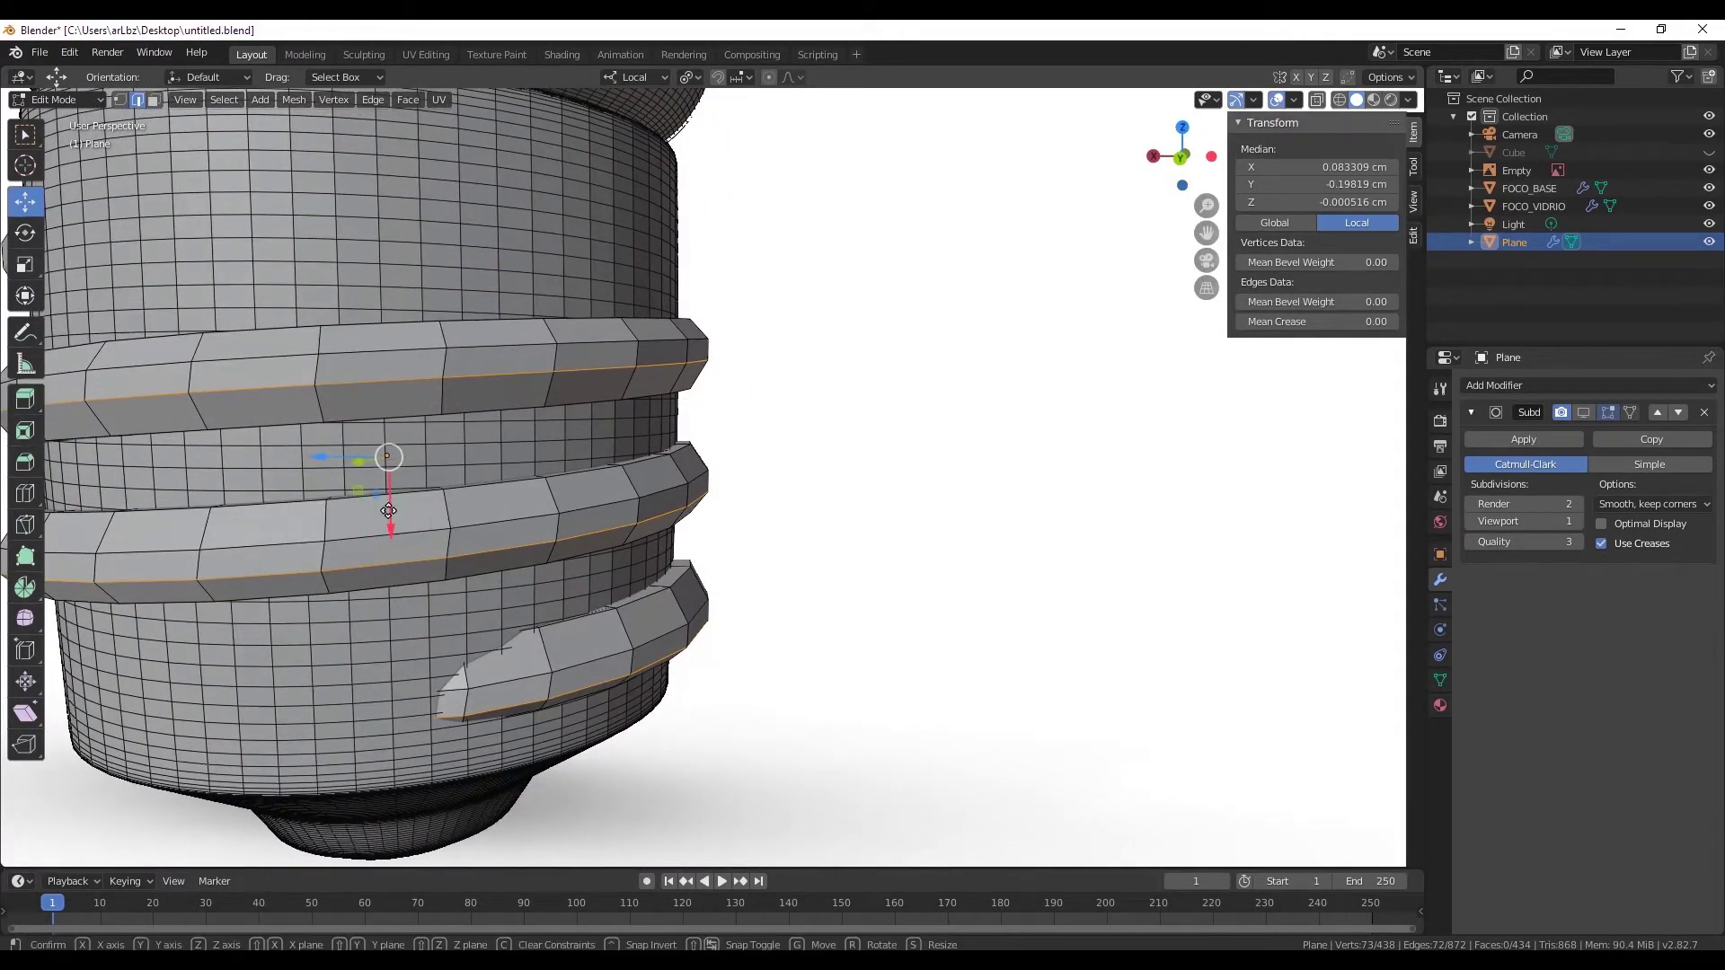
# - Edge Slide the selected thread loop by a factor of 0.075
pyautogui.moveTo(388, 510); pyautogui.dragTo(393, 503)
pyautogui.moveTo(393, 503); pyautogui.dragTo(404, 539, button='middle')
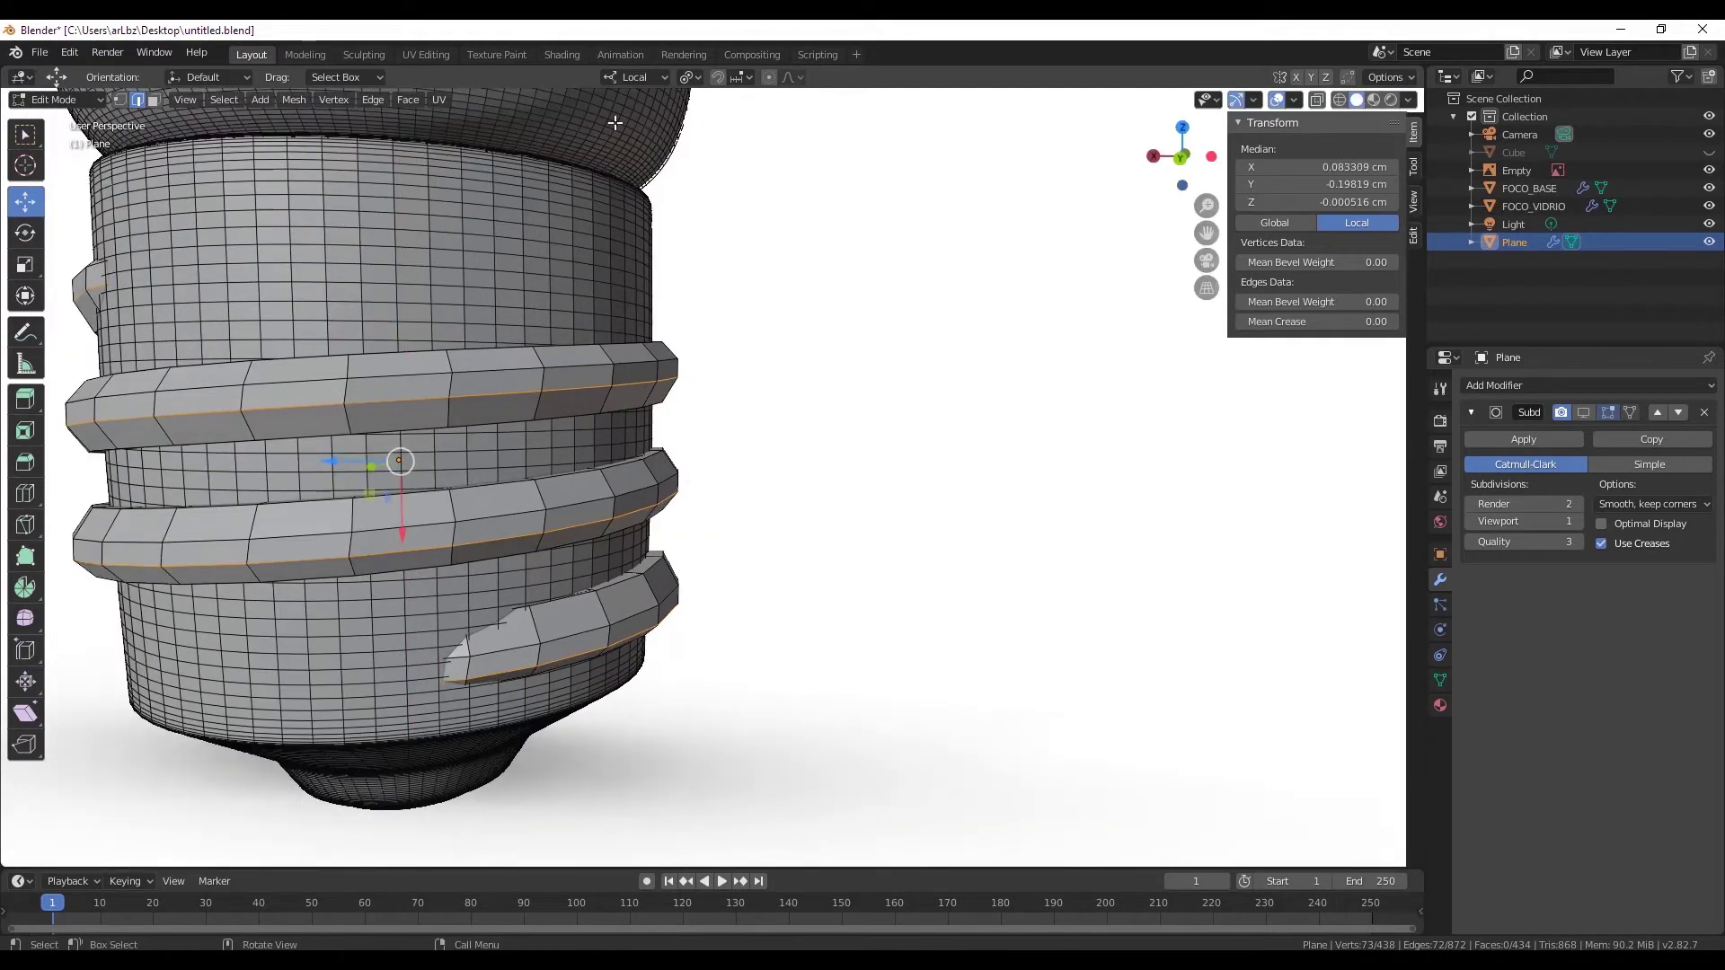
pyautogui.click(633, 79)
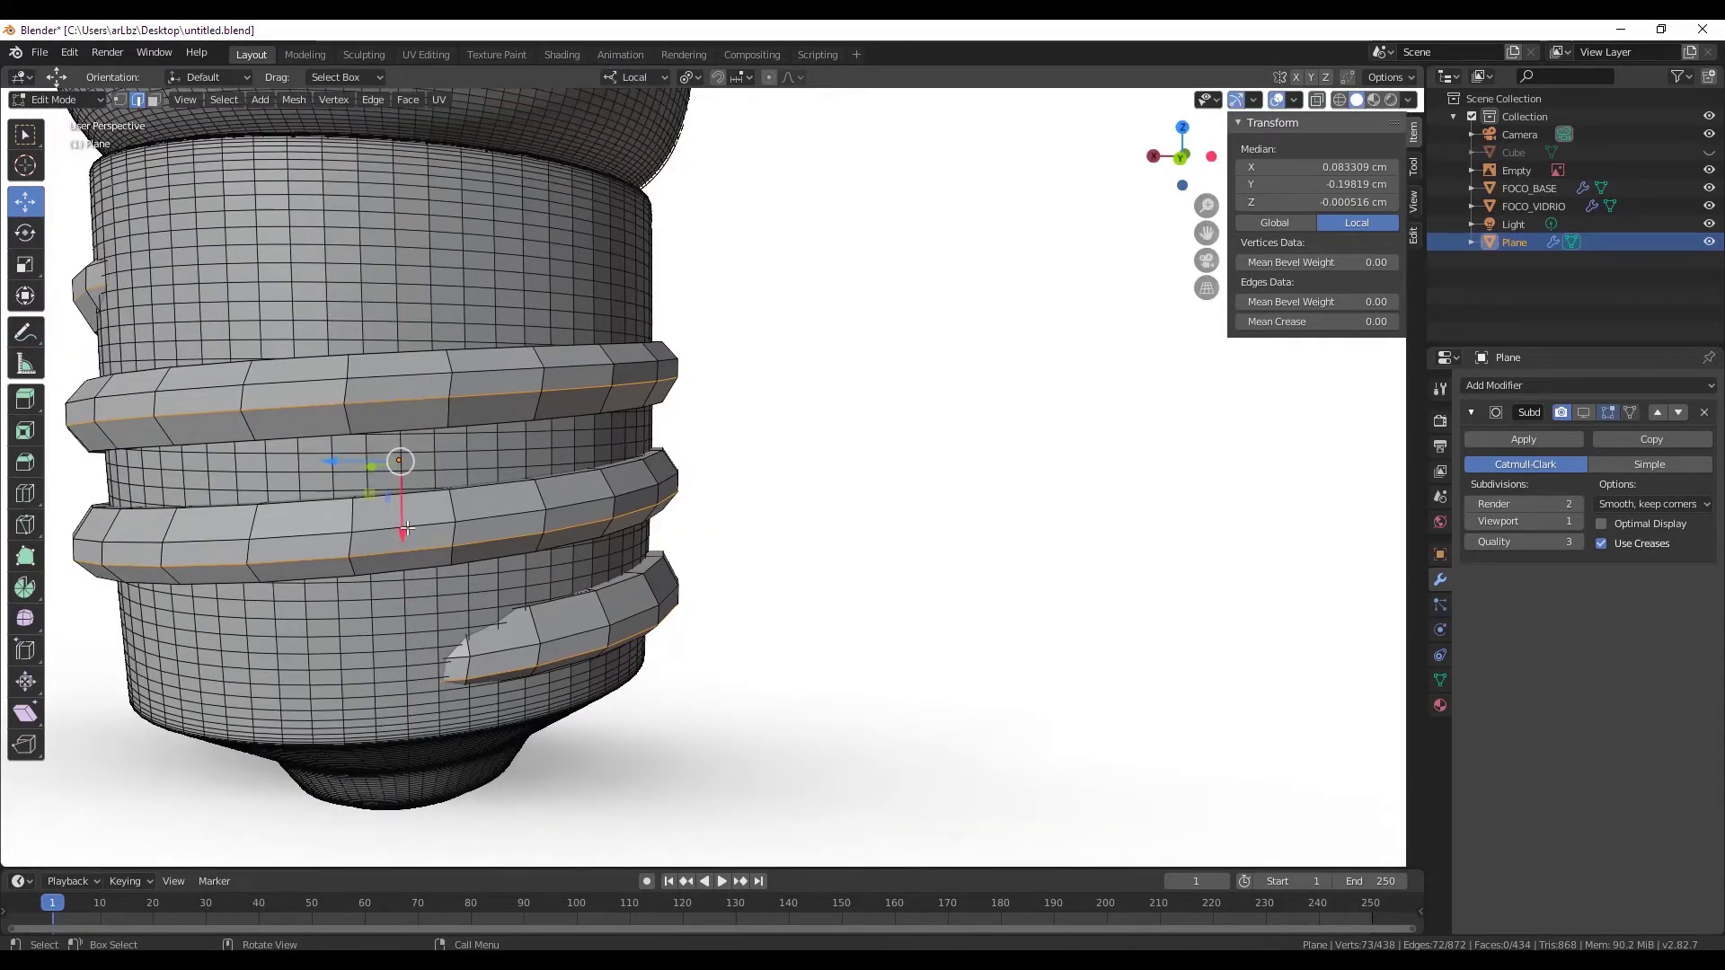
pyautogui.moveTo(407, 530); pyautogui.dragTo(409, 534)
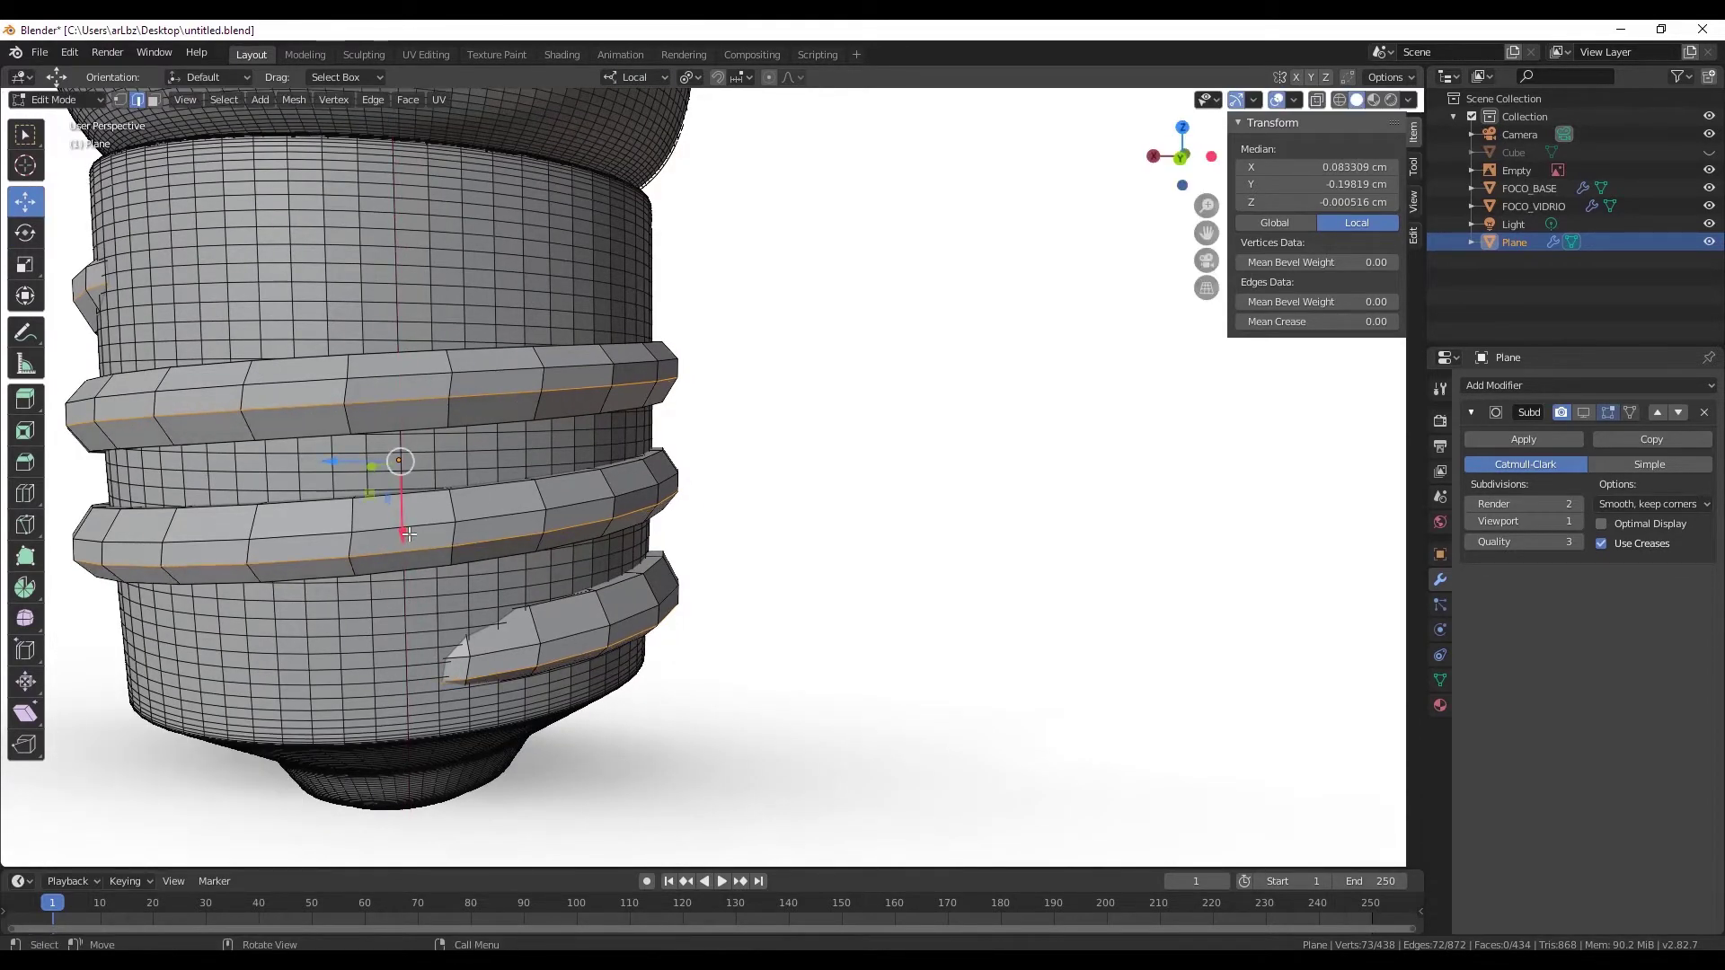
pyautogui.press('g')
pyautogui.press('g')
pyautogui.click(409, 538)
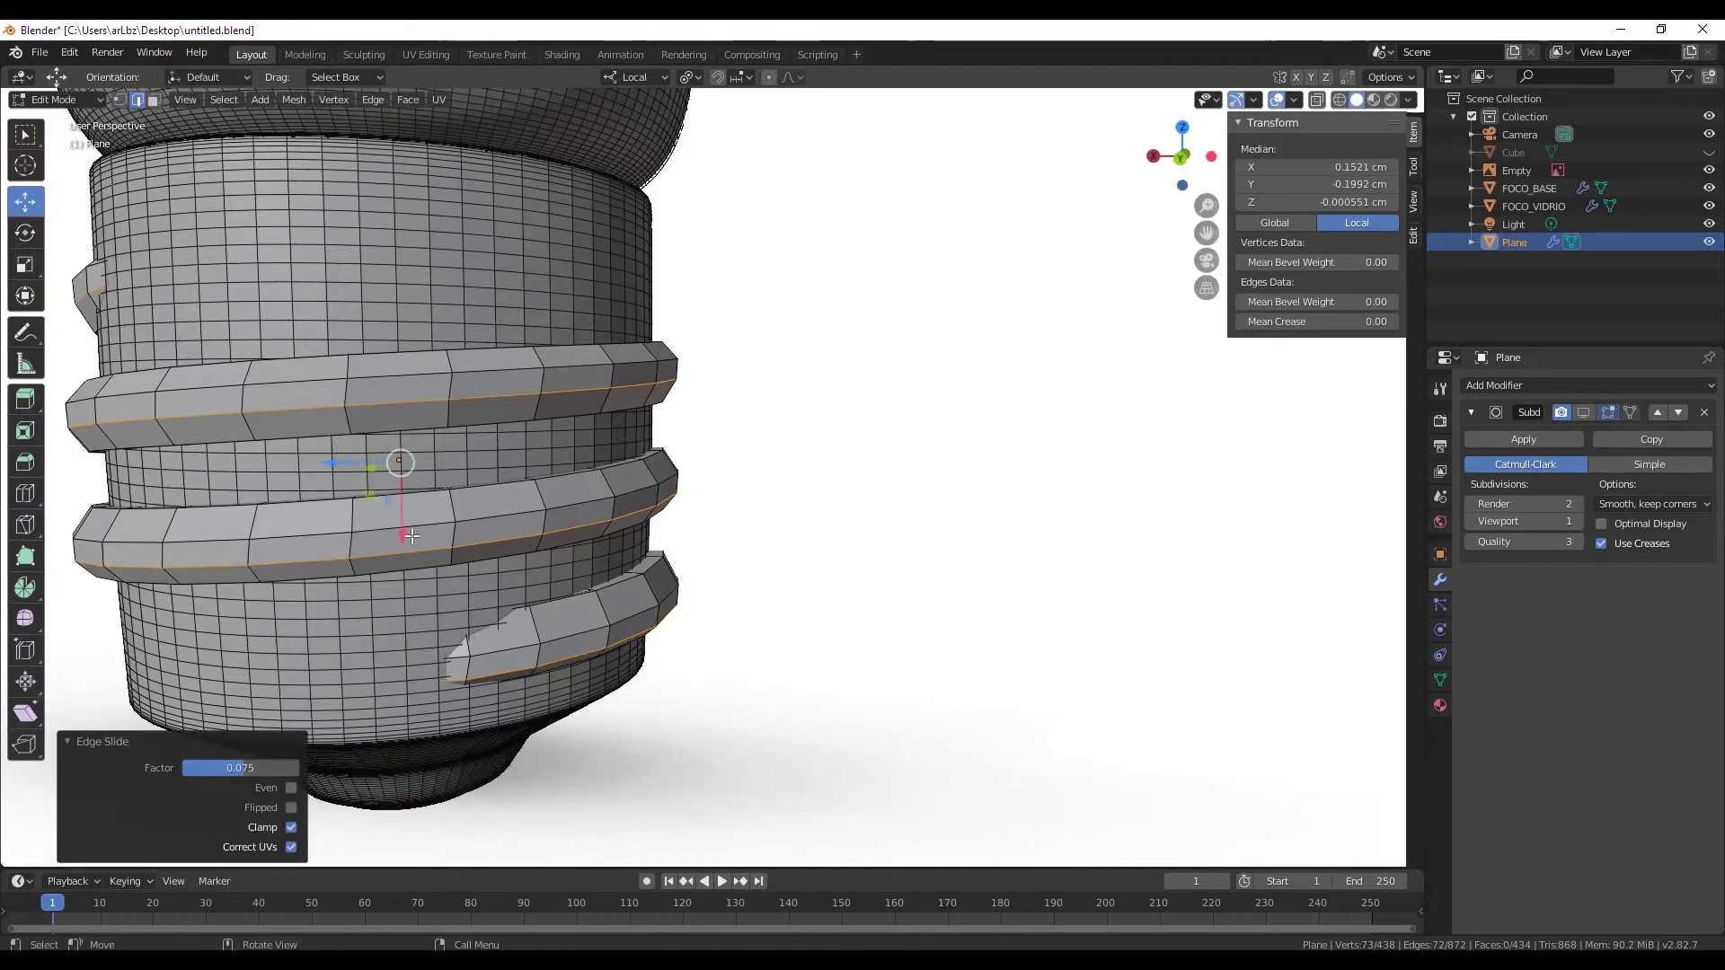
pyautogui.scroll(-5, 409, 537)
pyautogui.moveTo(408, 537); pyautogui.dragTo(634, 519, button='middle')
pyautogui.scroll(3, 634, 519)
# - Select various thread edge loops and faces, then select all and clear the selection
pyautogui.scroll(3, 566, 488)
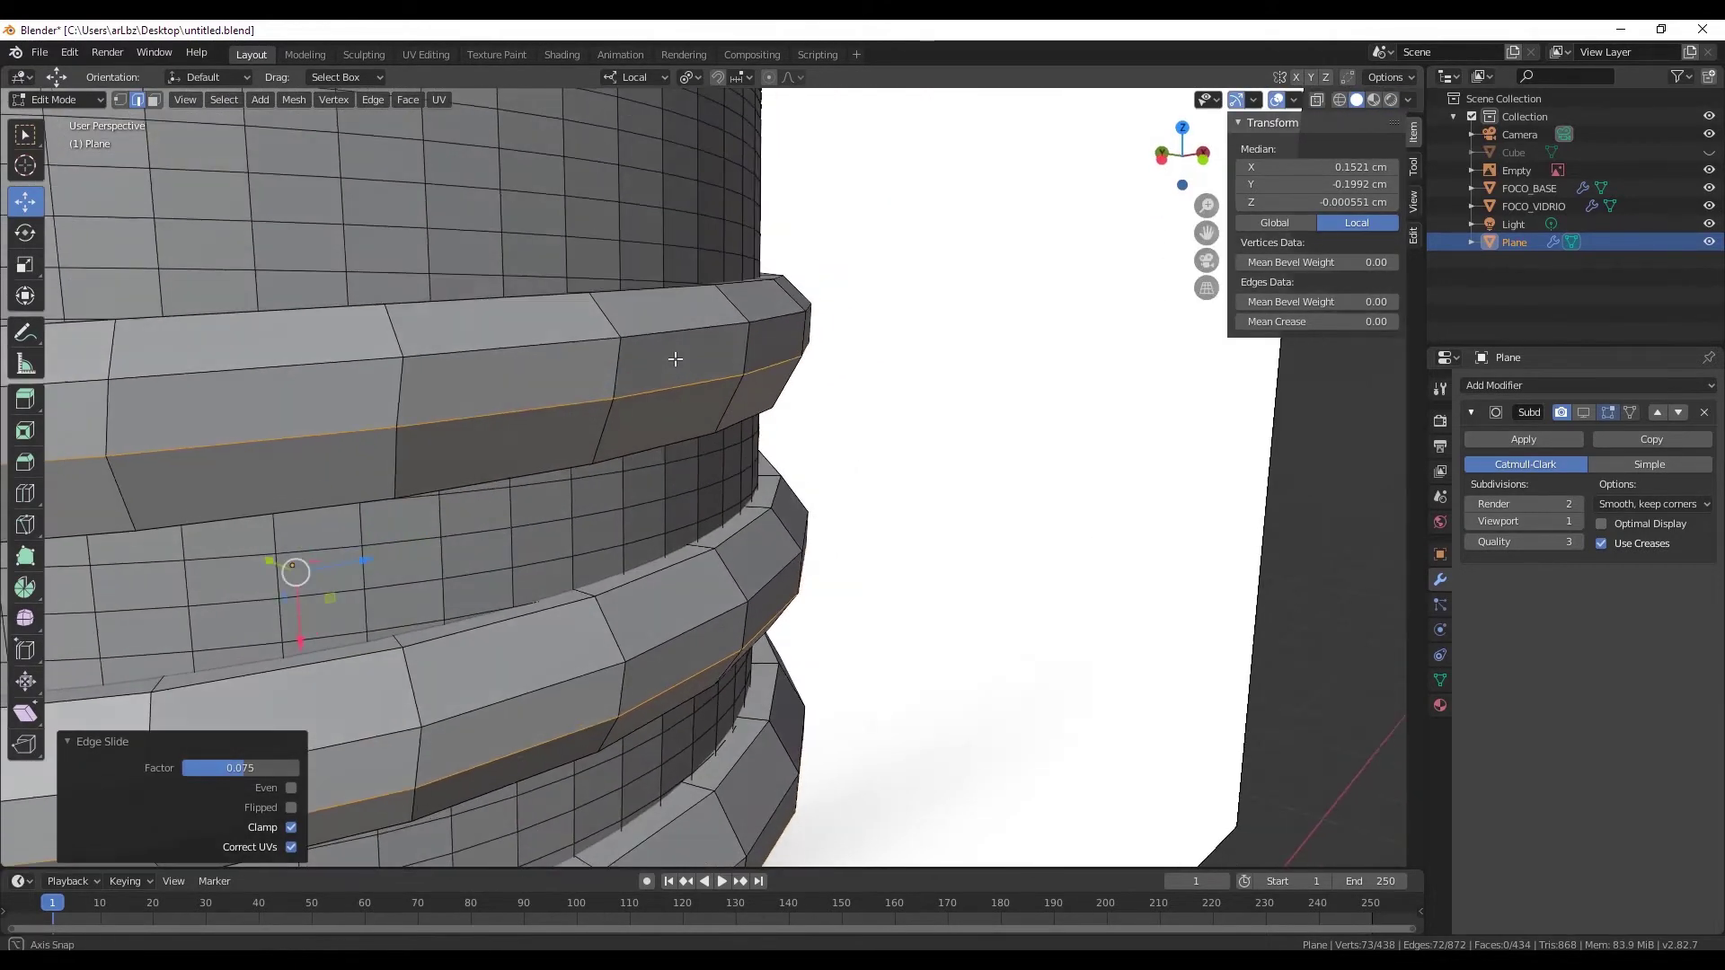
pyautogui.moveTo(673, 358)
pyautogui.mouseDown(button='middle')
pyautogui.moveTo(724, 339)
pyautogui.moveTo(753, 370)
pyautogui.moveTo(616, 288)
pyautogui.mouseUp(button='middle')
pyautogui.keyDown('alt'); pyautogui.click(616, 288); pyautogui.keyUp('alt')
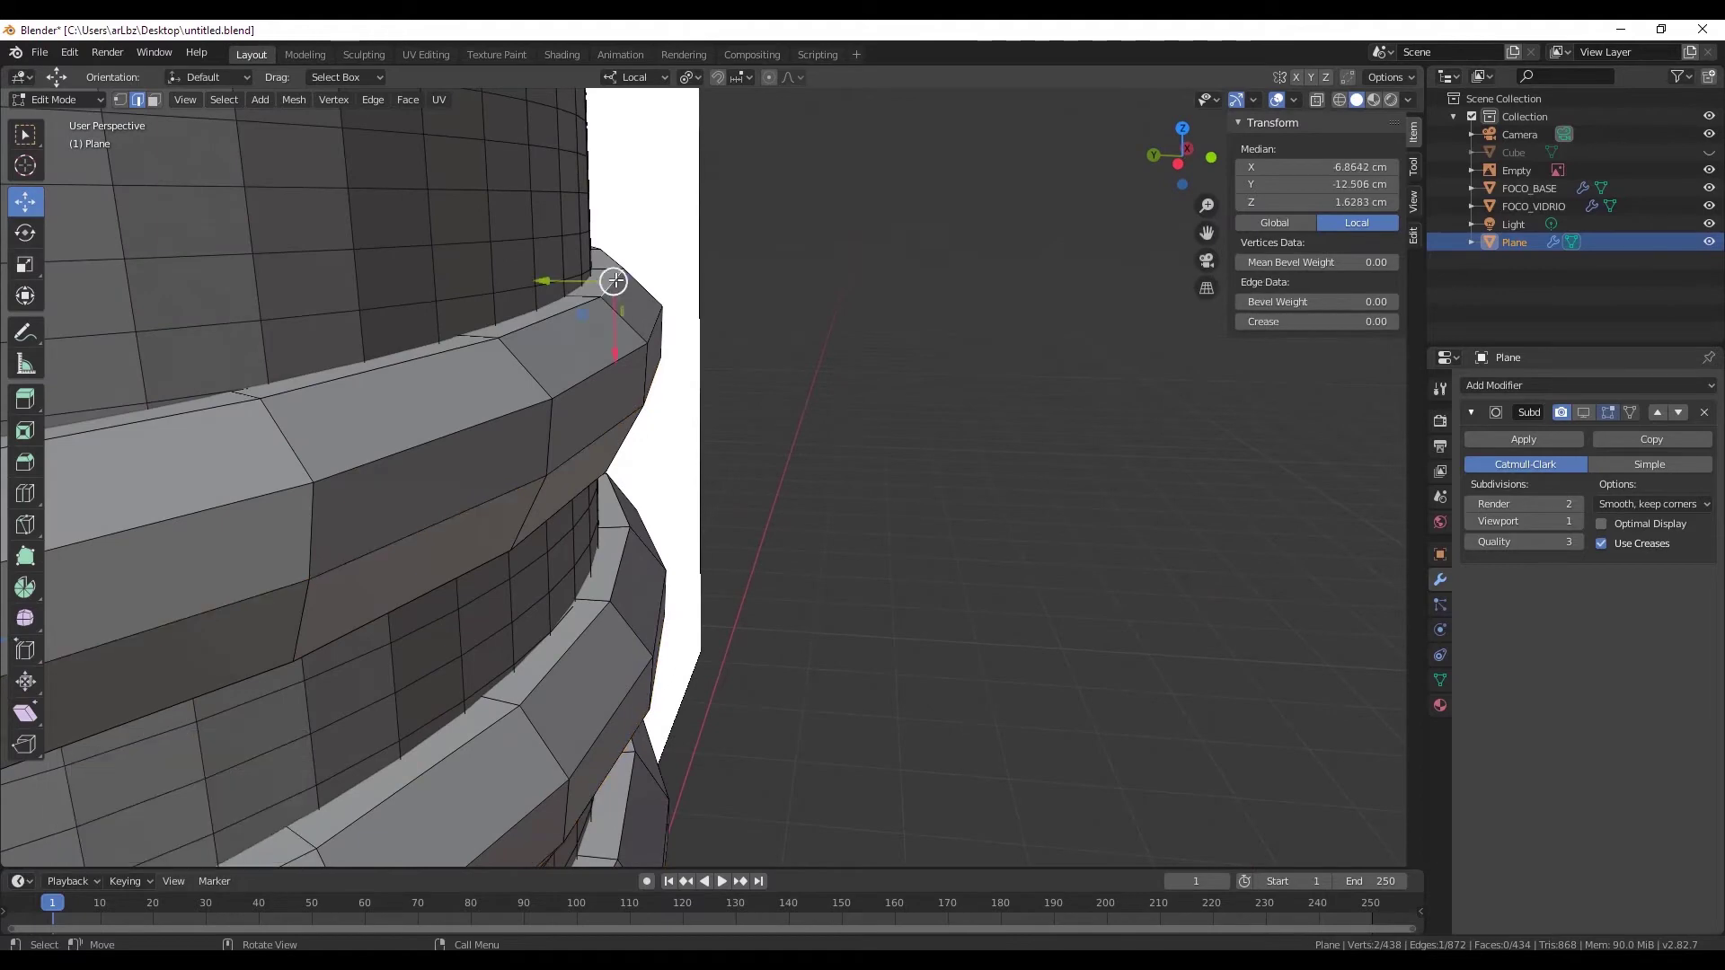
pyautogui.keyDown('alt'); pyautogui.keyDown('shift'); pyautogui.click(595, 404); pyautogui.keyUp('shift'); pyautogui.keyUp('alt')
pyautogui.moveTo(596, 404)
pyautogui.mouseDown(button='middle')
pyautogui.moveTo(635, 381)
pyautogui.moveTo(3, 251)
pyautogui.mouseUp(button='middle')
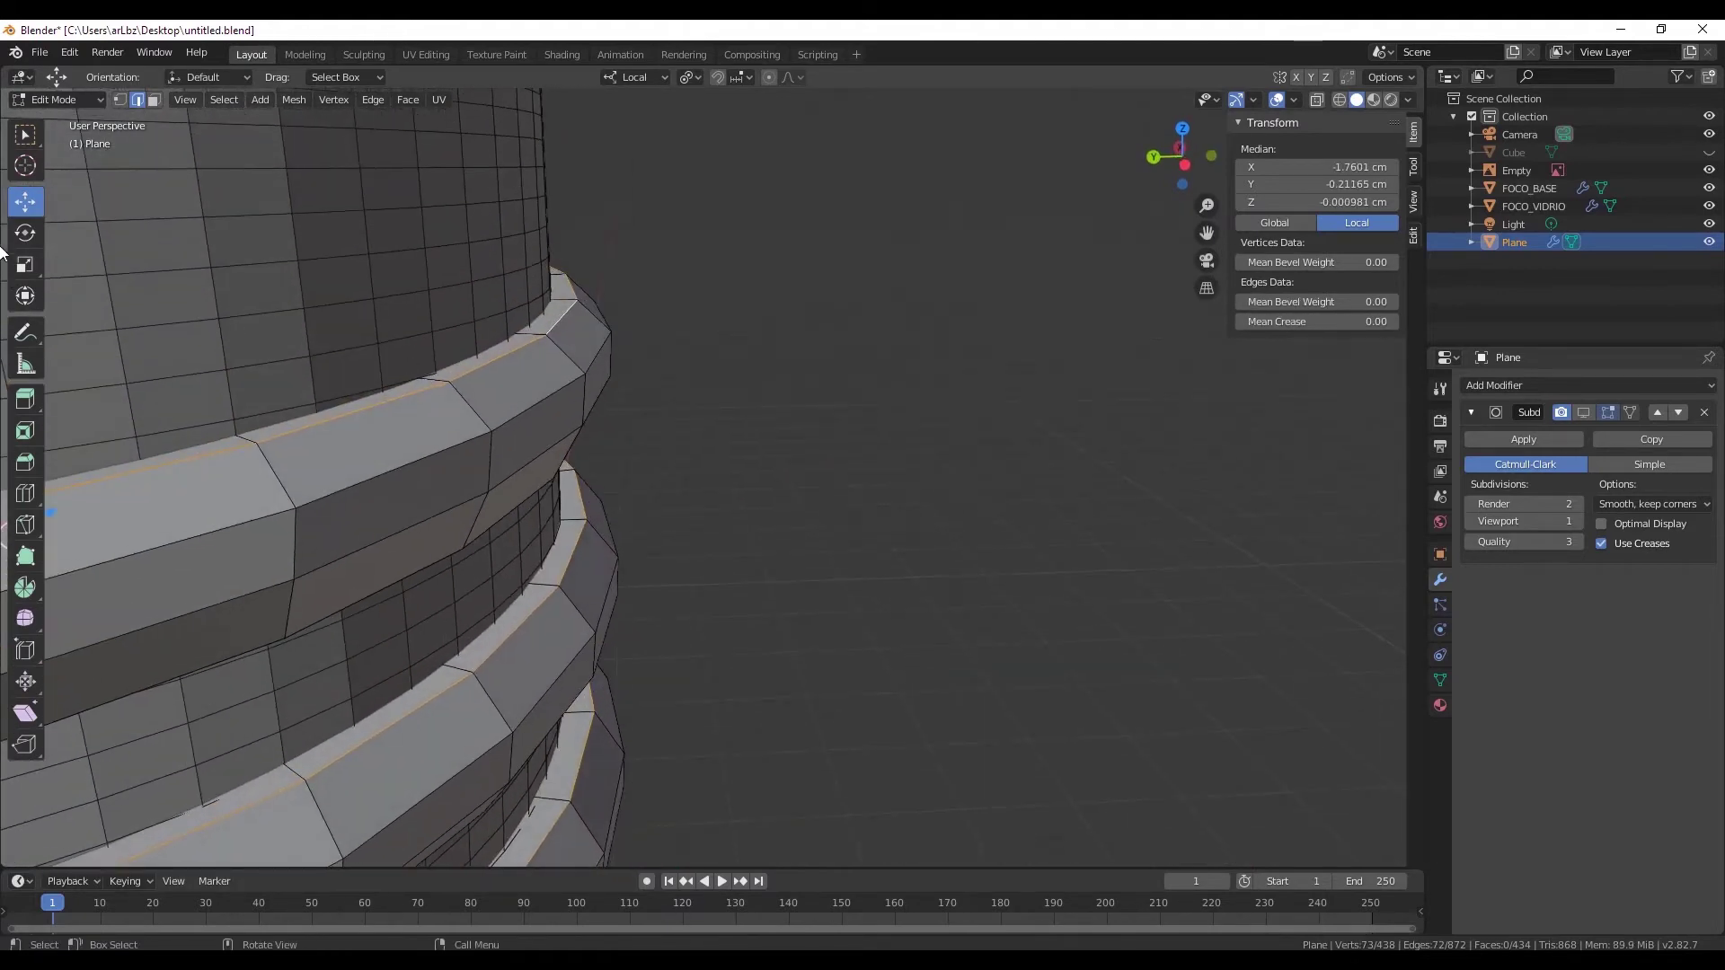
pyautogui.click(154, 99)
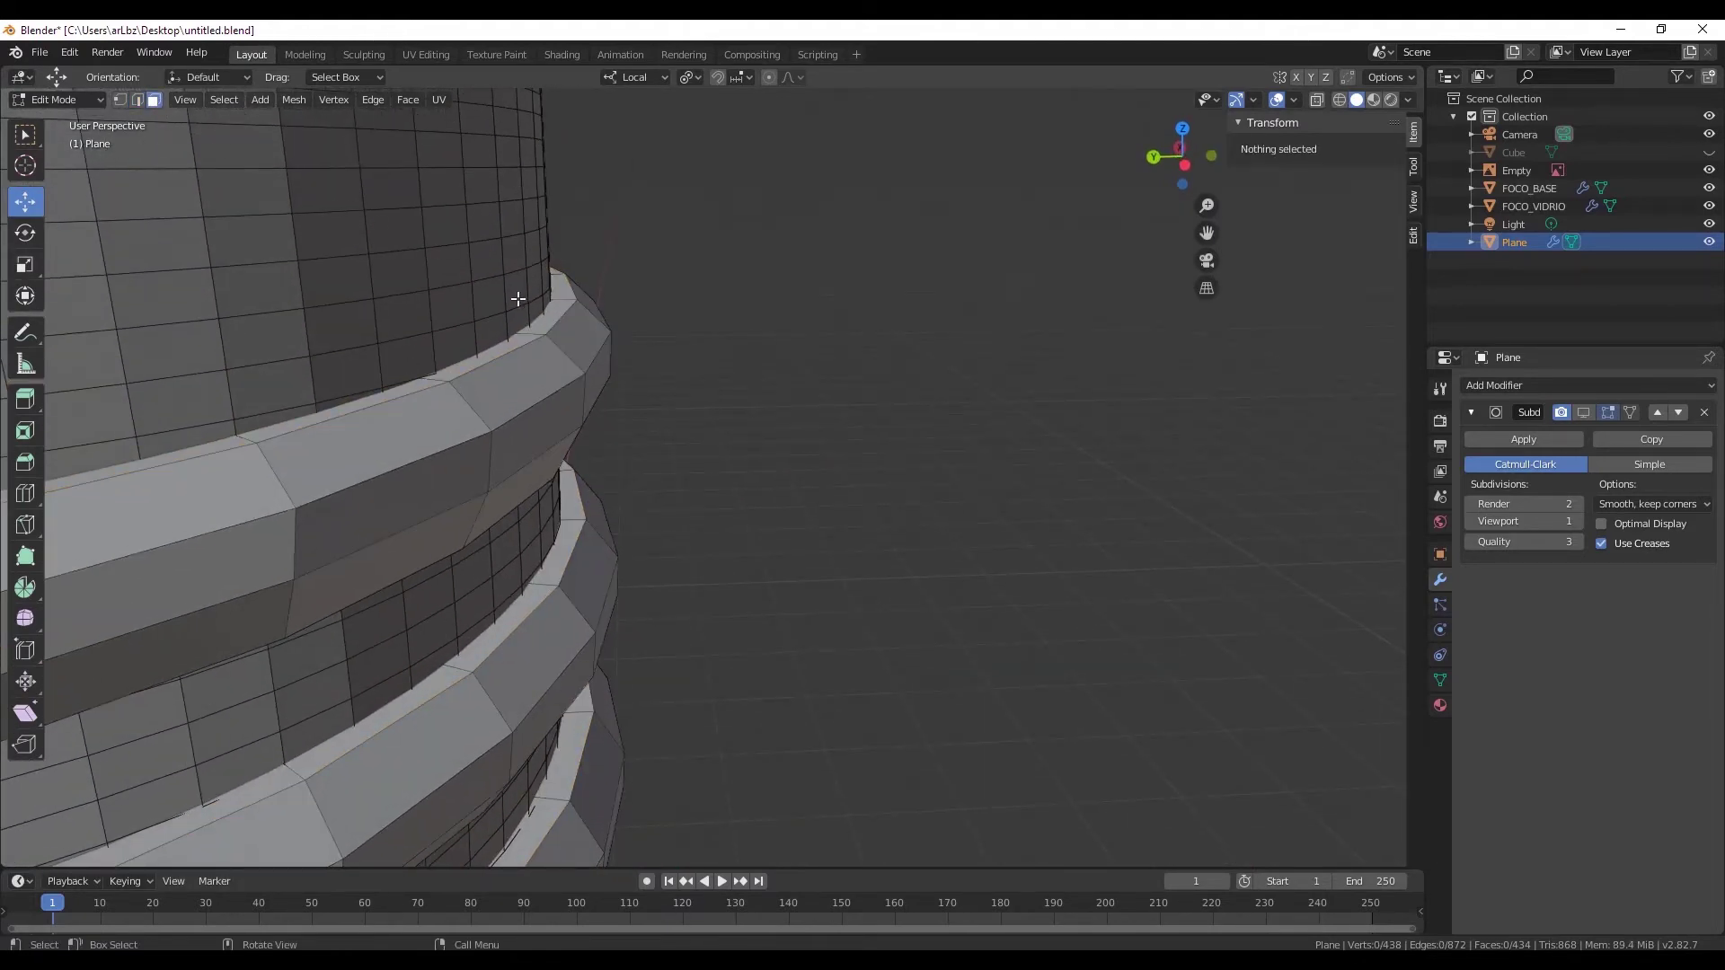
pyautogui.click(562, 297)
pyautogui.scroll(-2, 562, 294)
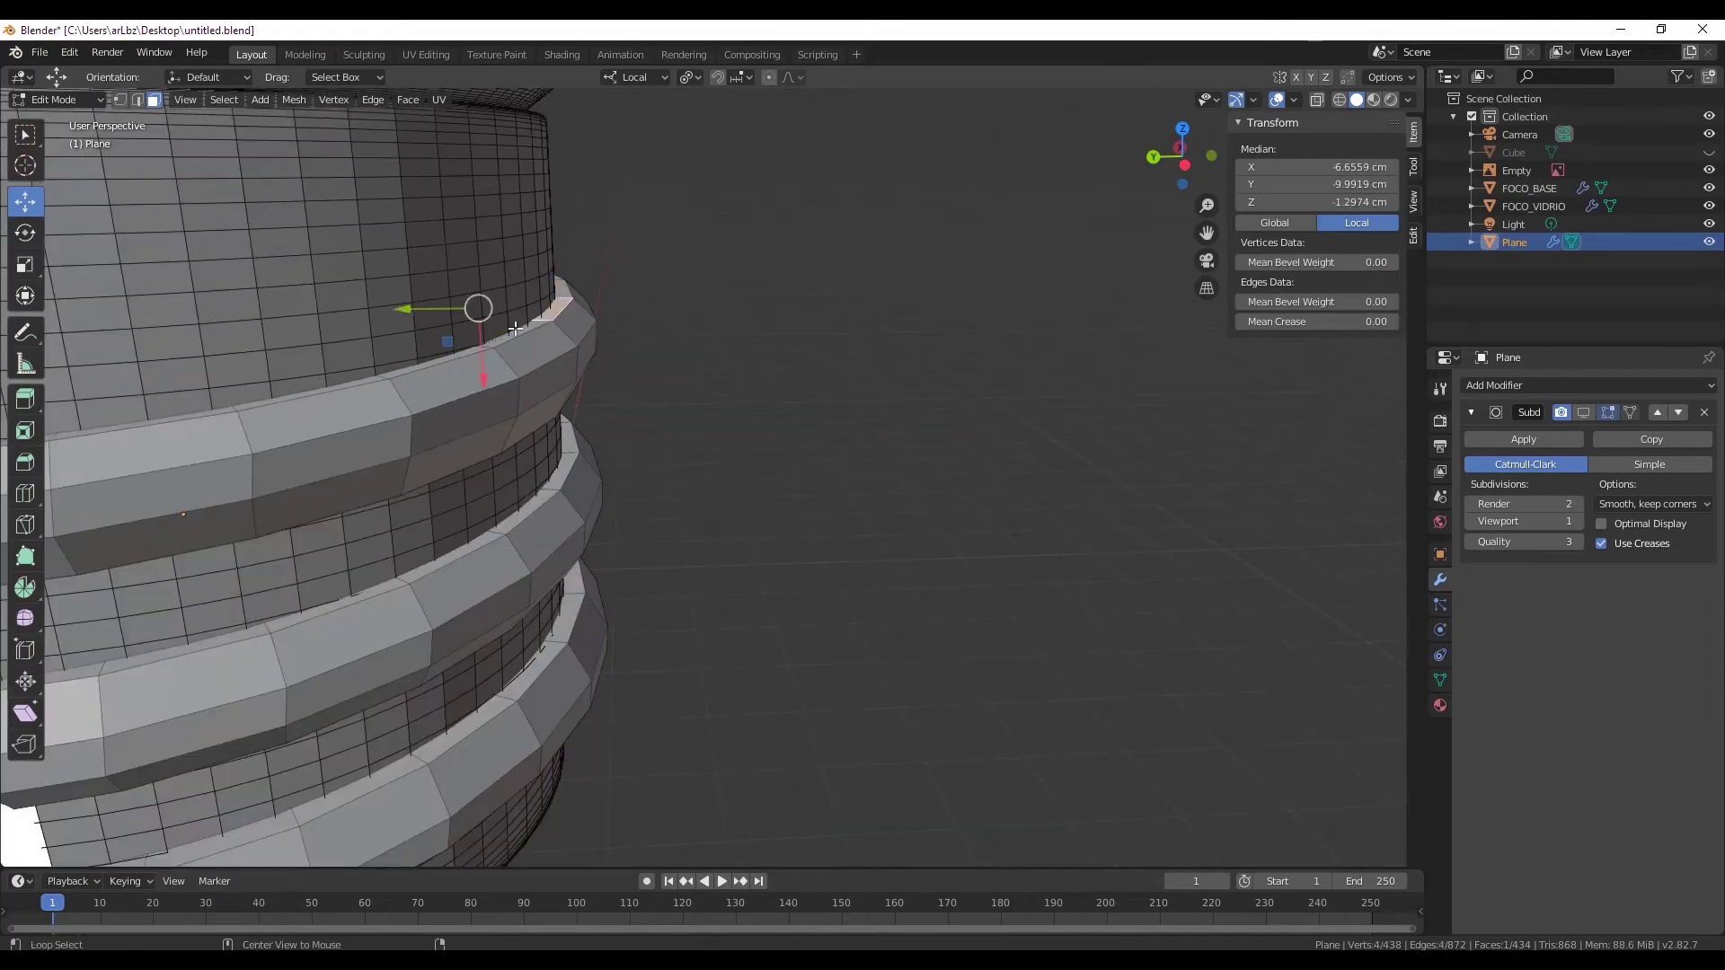
pyautogui.scroll(-2, 519, 330)
pyautogui.scroll(-2, 481, 307)
pyautogui.scroll(-2, 481, 307)
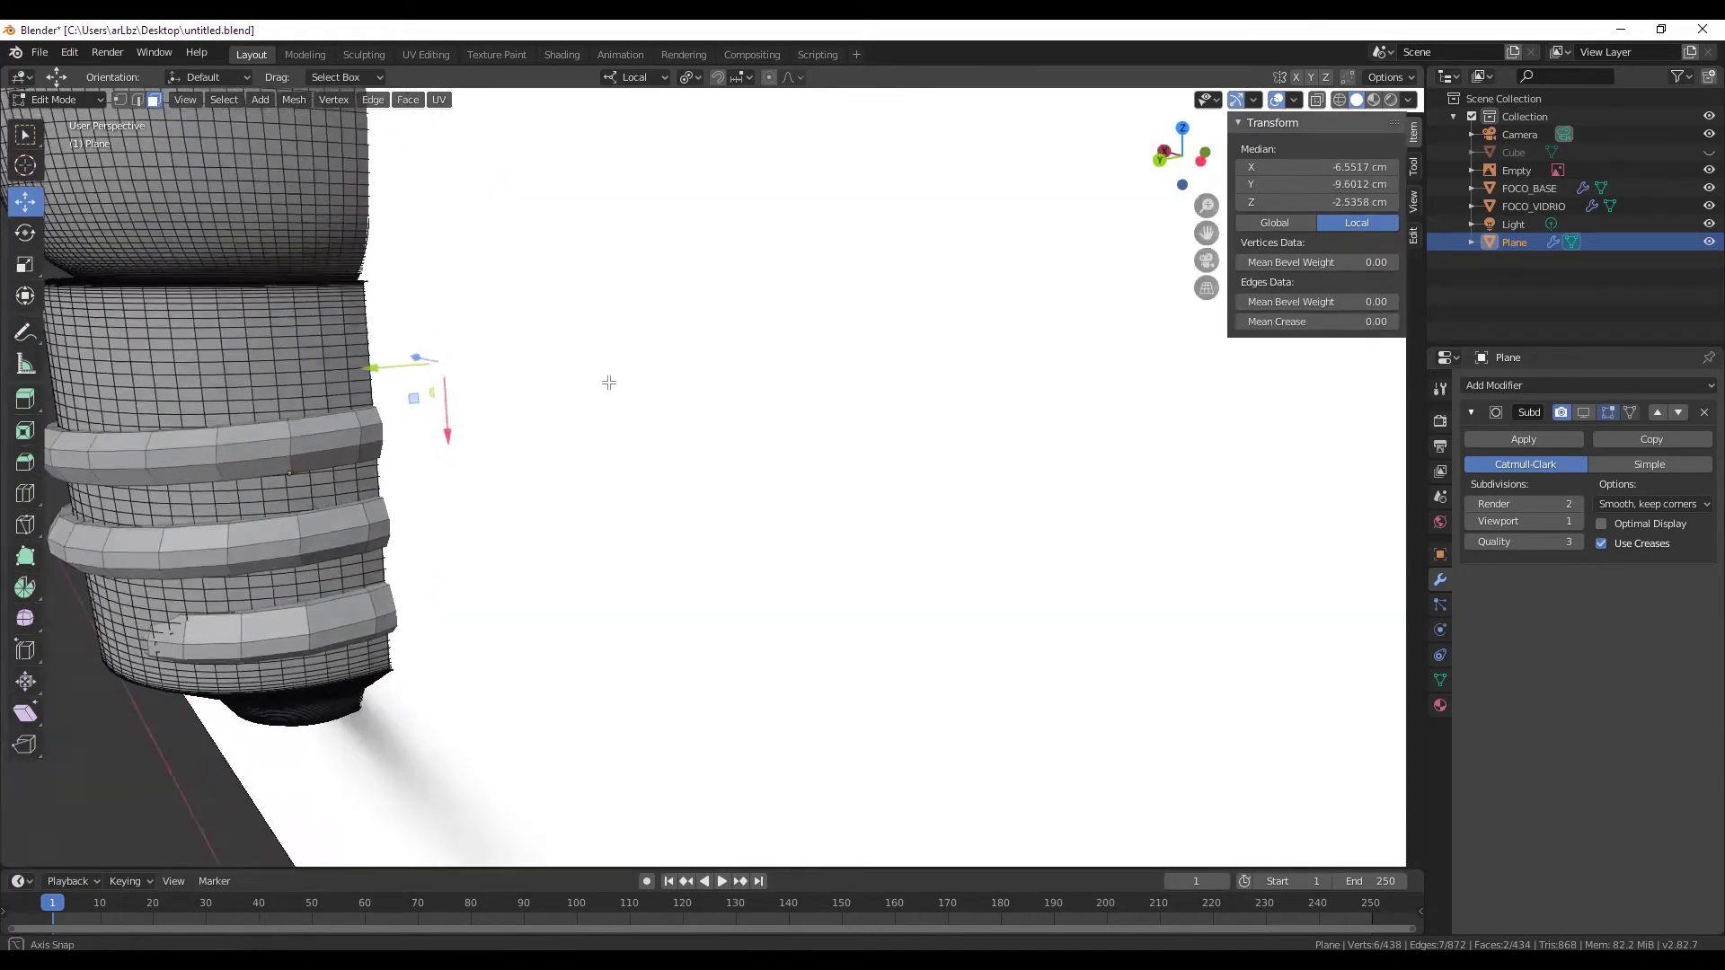
pyautogui.moveTo(607, 381)
pyautogui.mouseDown(button='middle')
pyautogui.moveTo(442, 372)
pyautogui.moveTo(829, 378)
pyautogui.moveTo(468, 383)
pyautogui.mouseUp(button='middle')
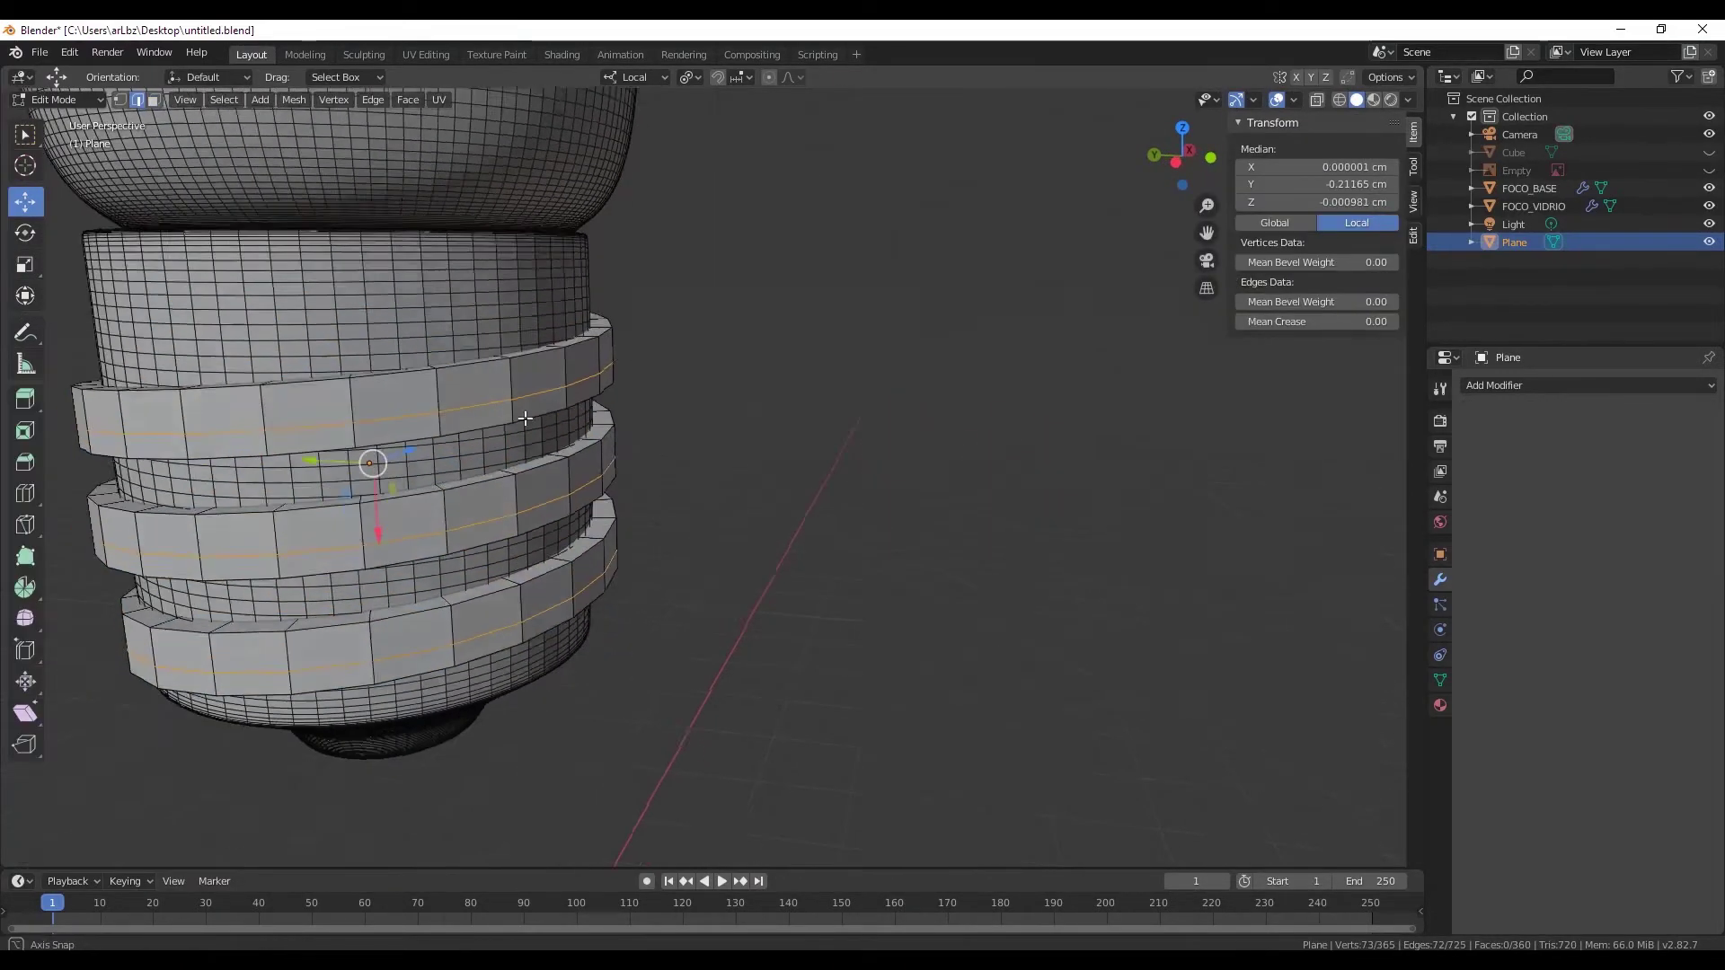
pyautogui.keyDown('shift'); pyautogui.moveTo(558, 483); pyautogui.dragTo(689, 415, button='middle'); pyautogui.keyUp('shift')
pyautogui.press('3')
pyautogui.press('a')
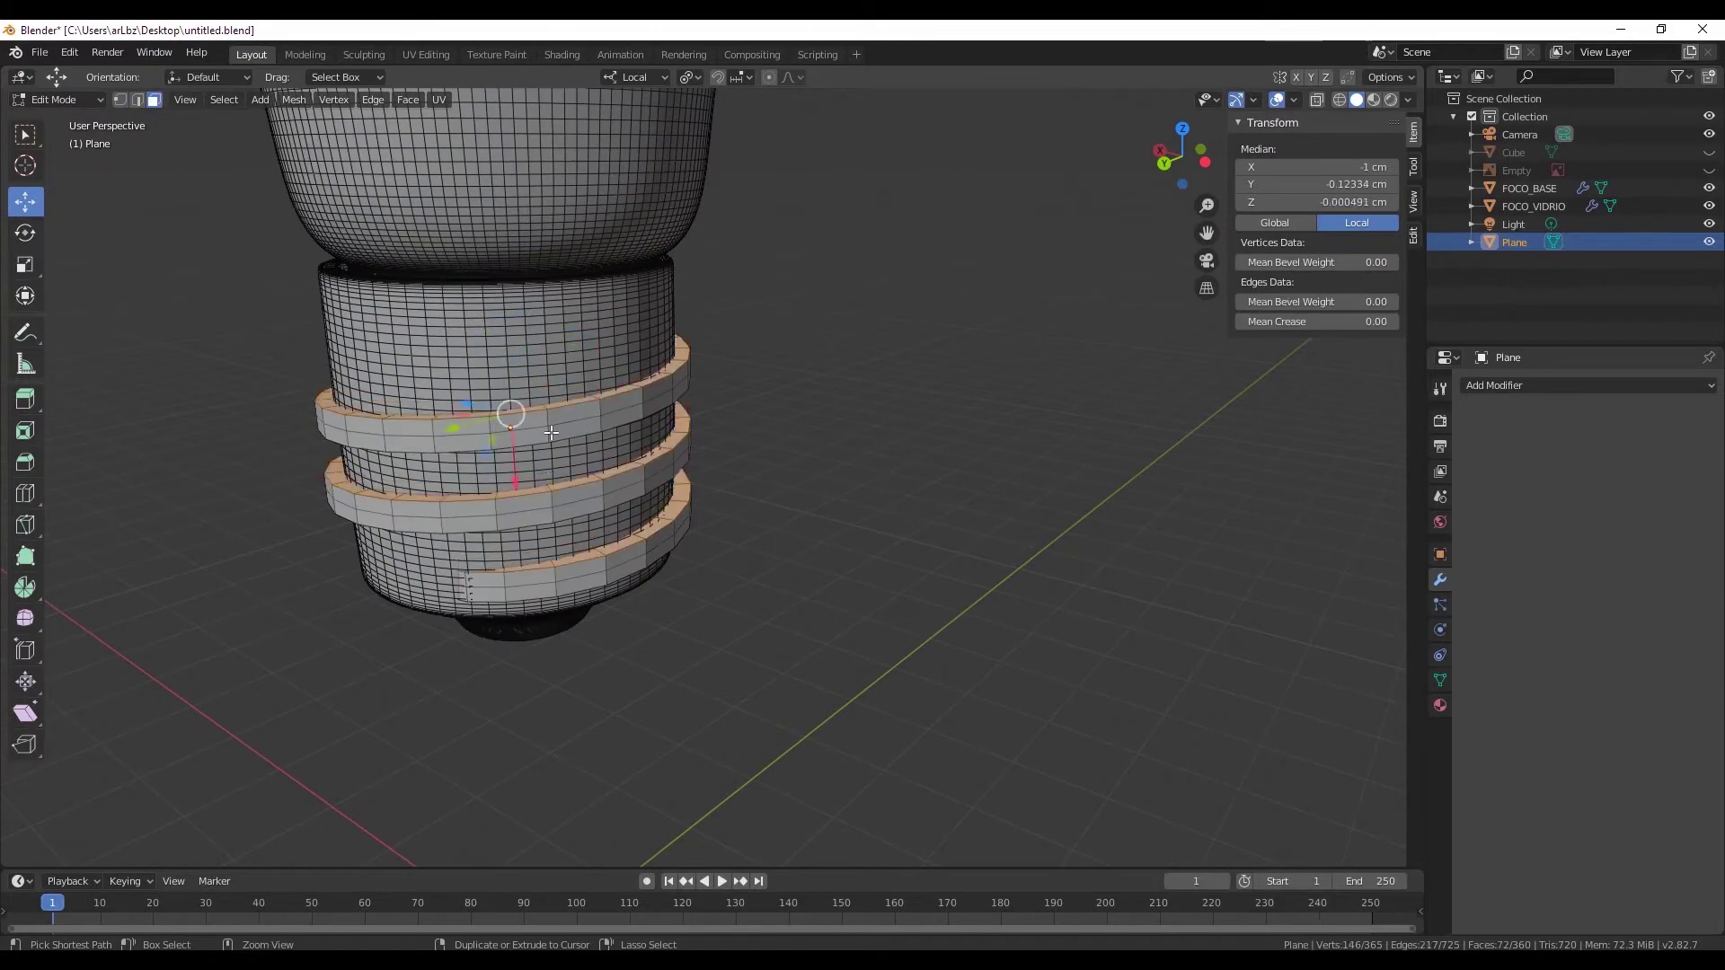
pyautogui.hotkey('alt', 'a')
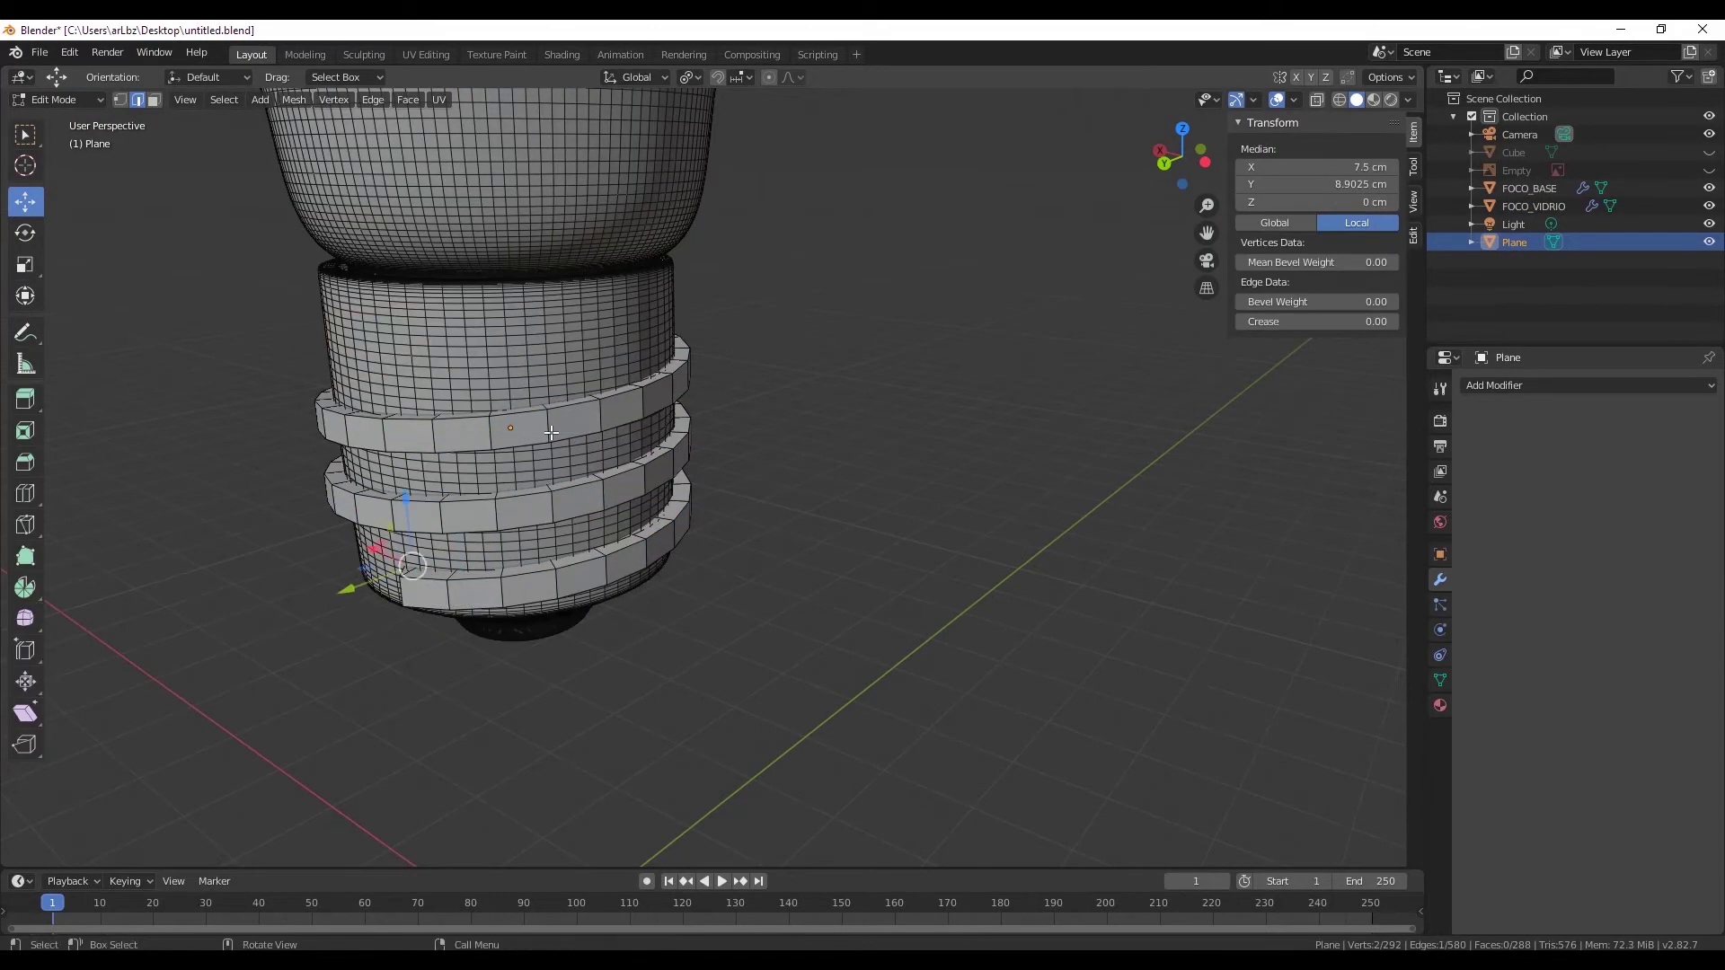
# - Undo the thread edits back to Object Mode with FOCO_BASE selected
pyautogui.hotkey('ctrl', 'z')
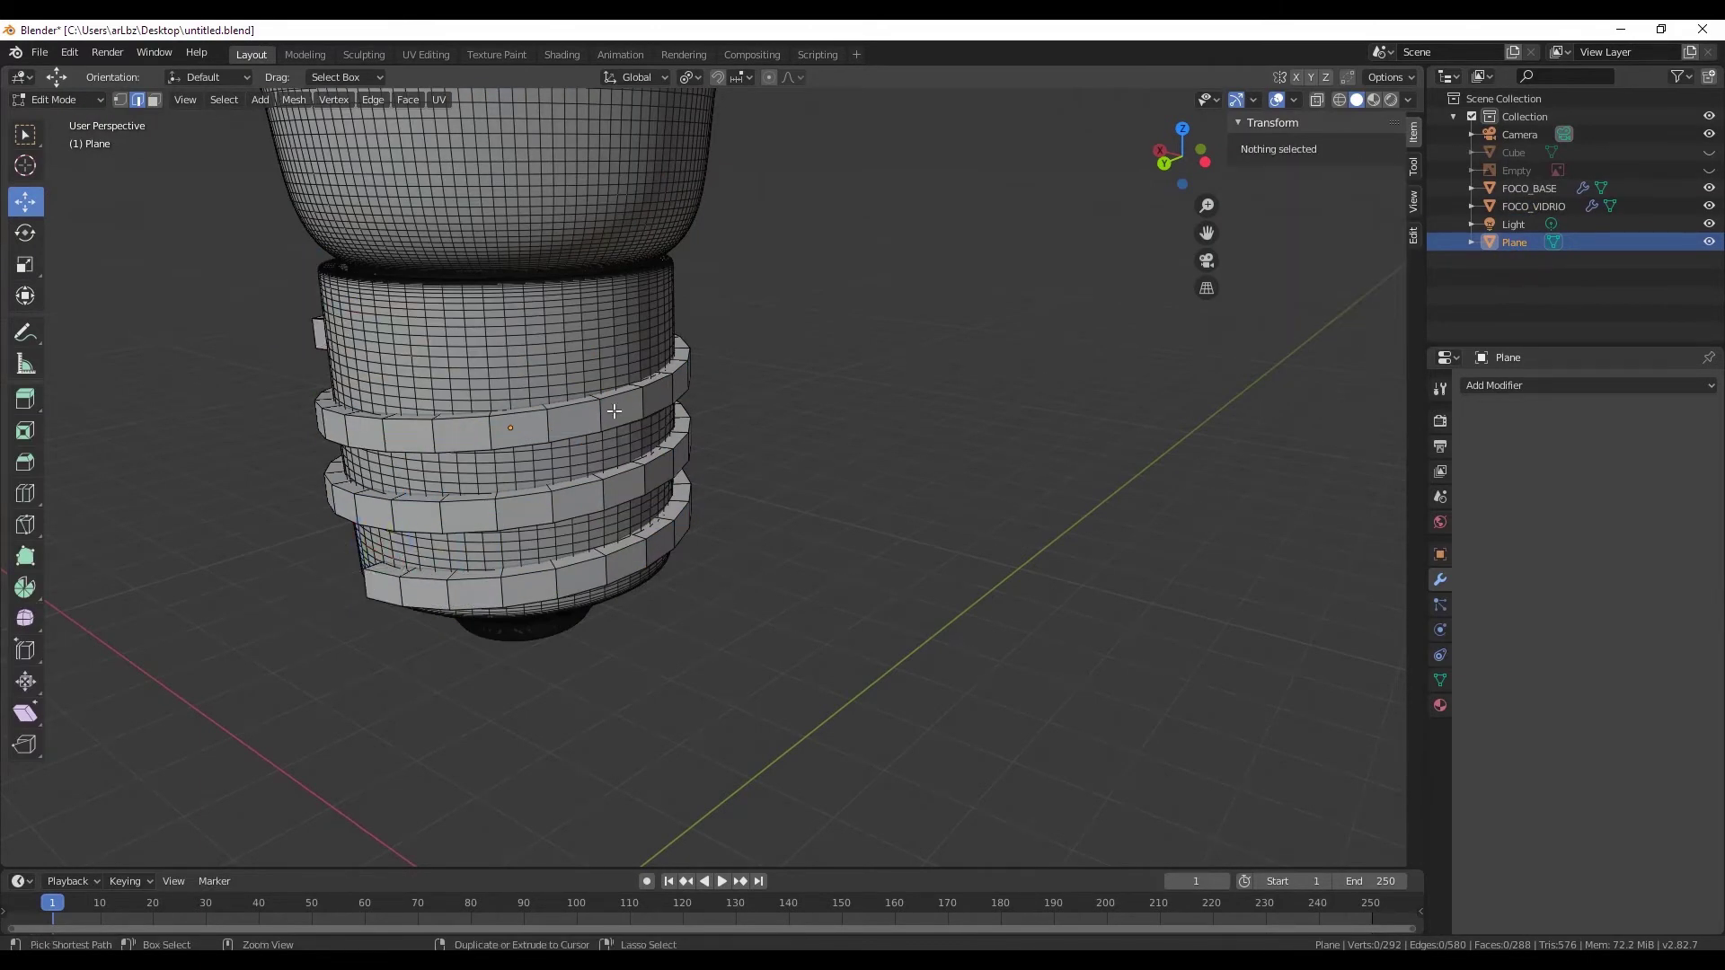
pyautogui.hotkey('ctrl', 'z')
pyautogui.hotkey('ctrl', 'z')
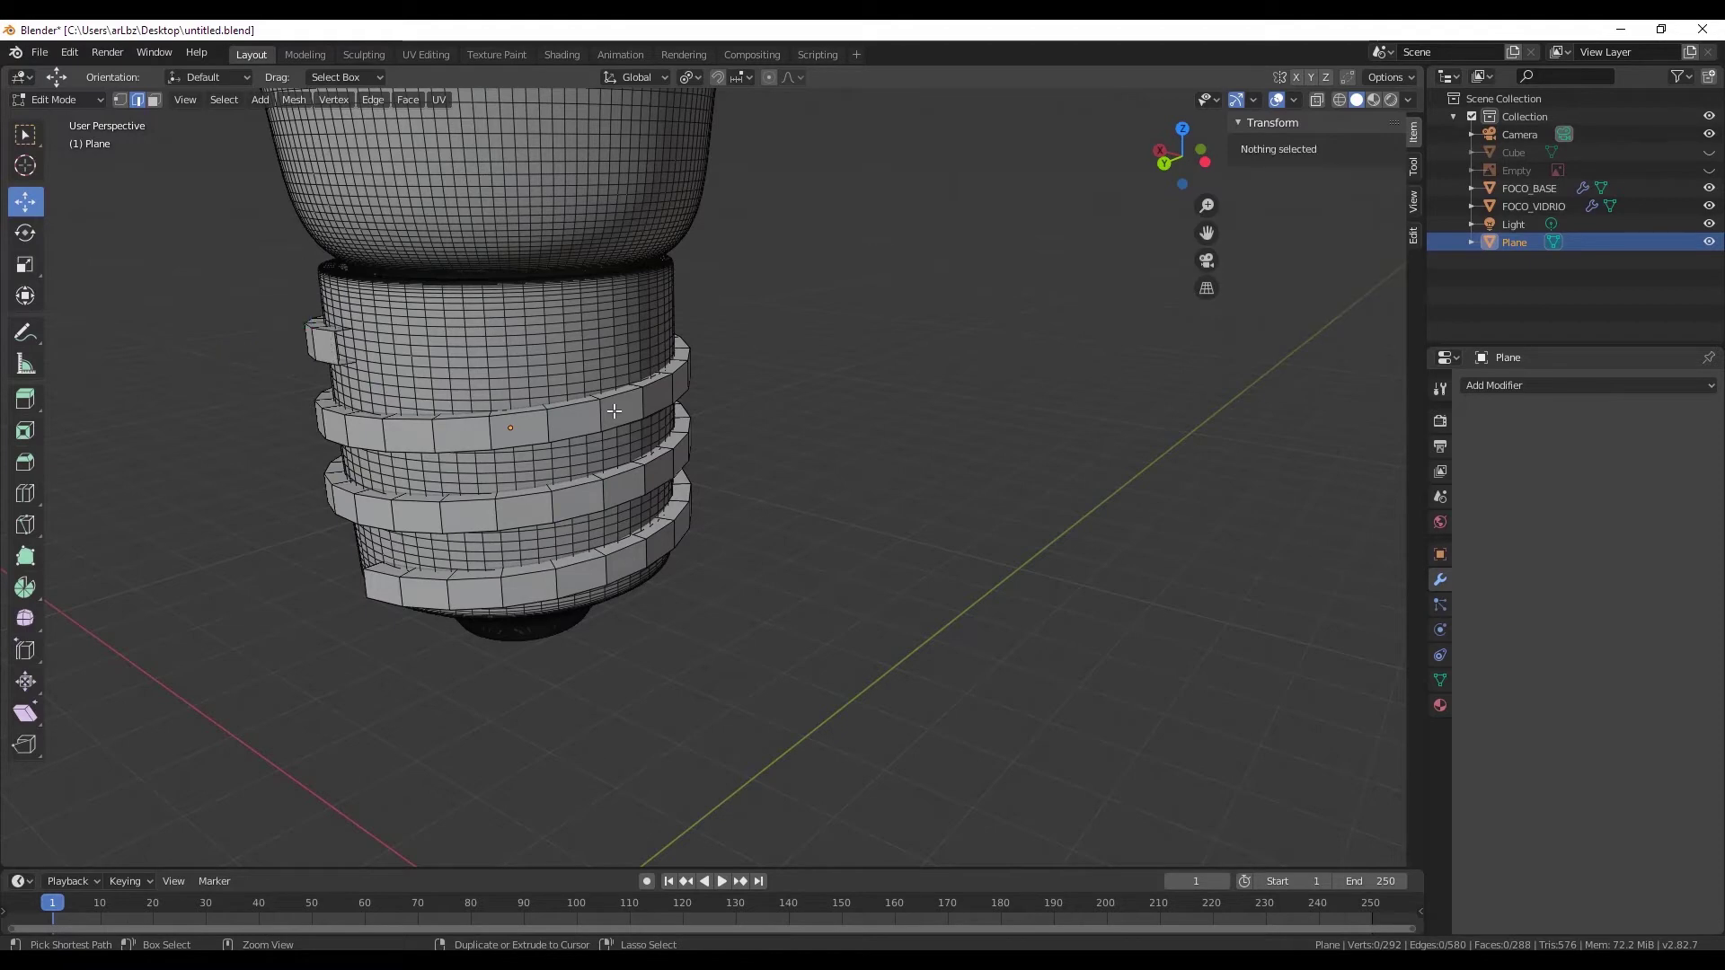
pyautogui.hotkey('ctrl', 'z')
pyautogui.hotkey('ctrl', 'z')
pyautogui.hotkey('ctrl', 'z')
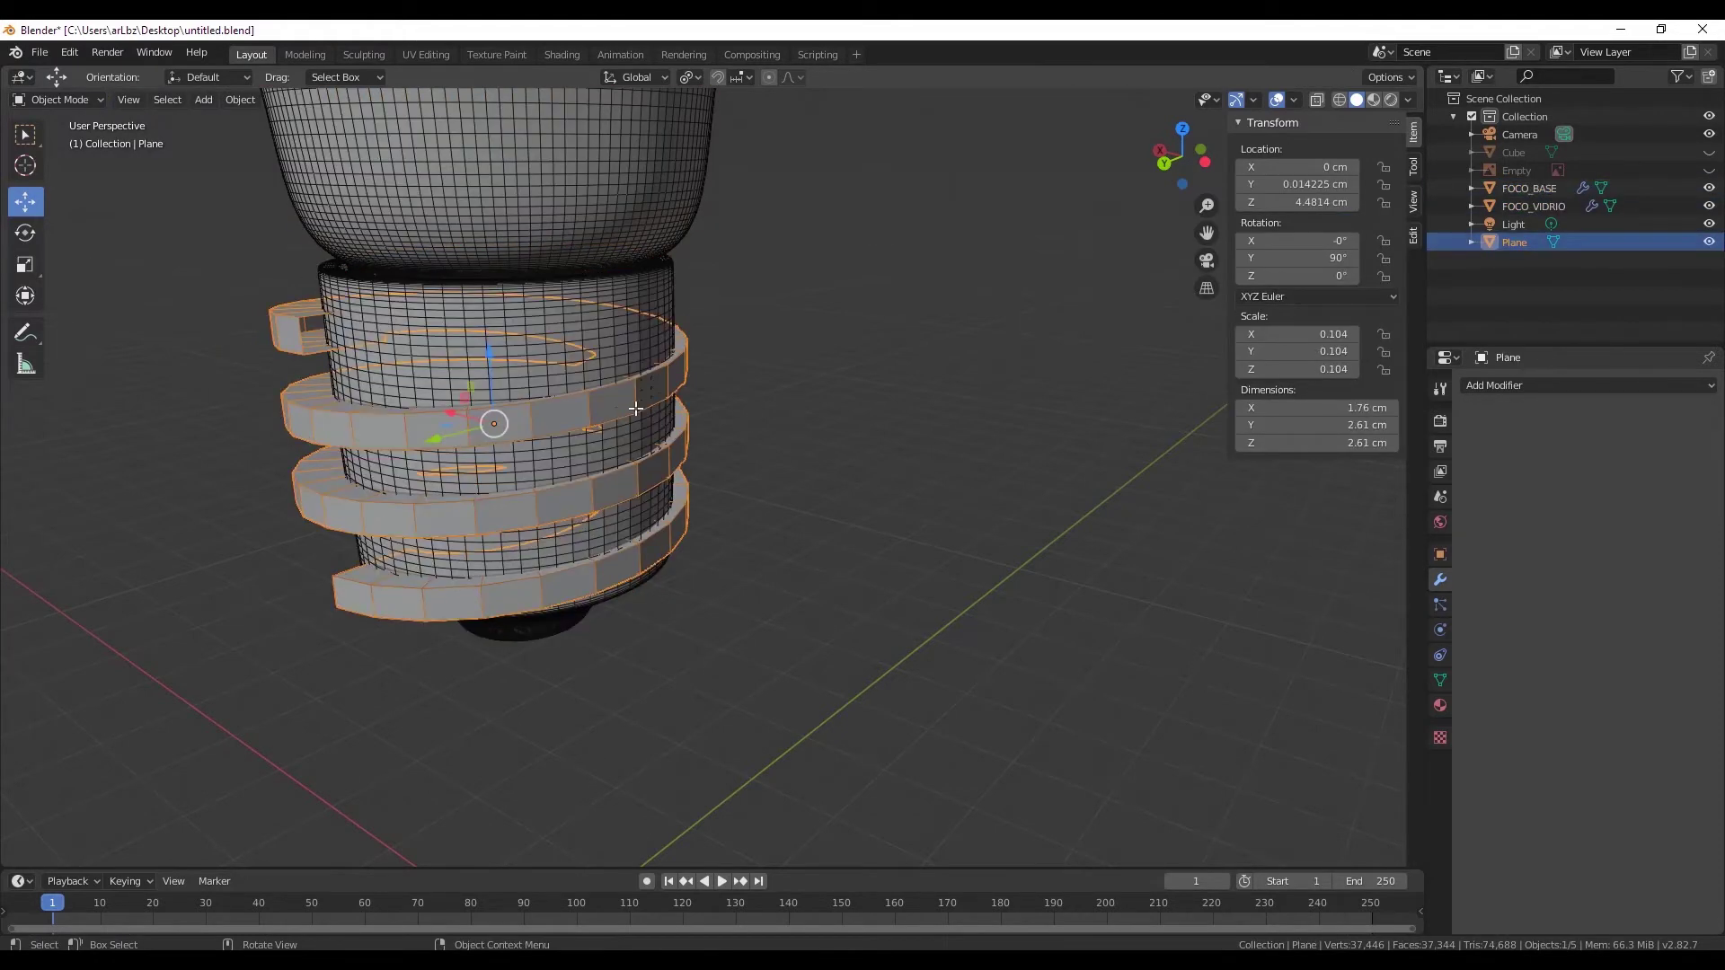
pyautogui.hotkey('ctrl', 'z')
pyautogui.hotkey('ctrl', 'z')
pyautogui.hotkey('ctrl', 'shift', 'z')
pyautogui.hotkey('ctrl', 'shift', 'z')
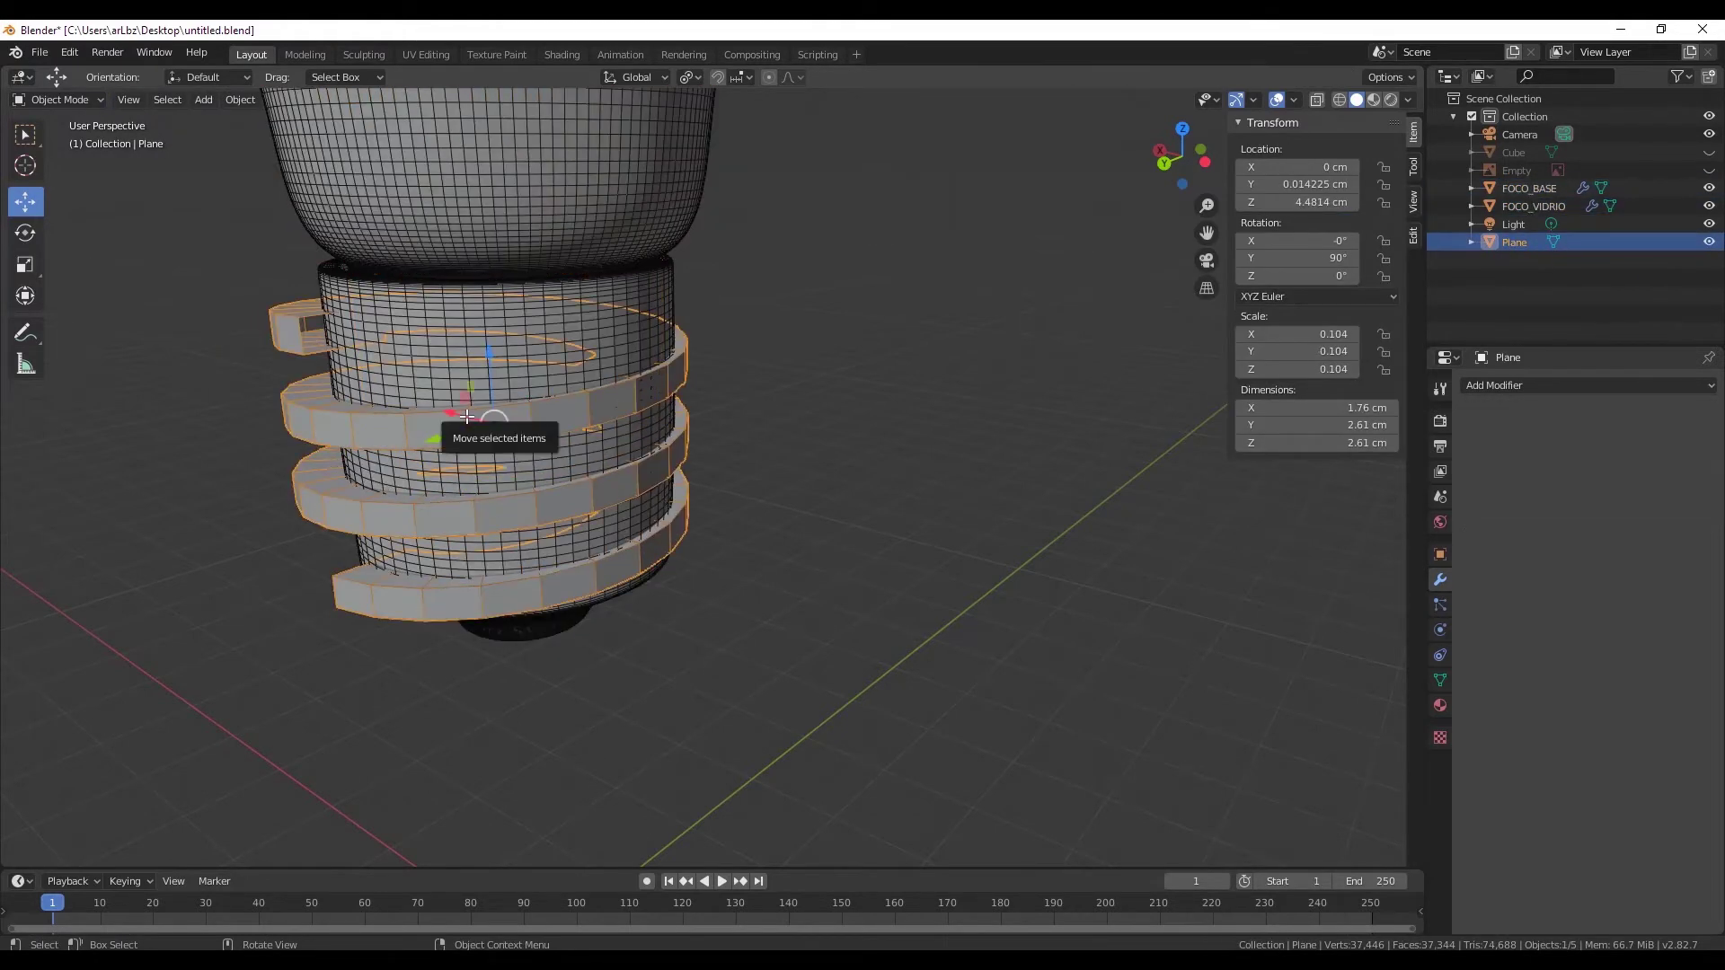
pyautogui.hotkey('ctrl', 'z')
pyautogui.hotkey('ctrl', 'shift', 'z')
pyautogui.hotkey('ctrl', 'shift', 'z')
pyautogui.hotkey('ctrl', 'shift', 'z')
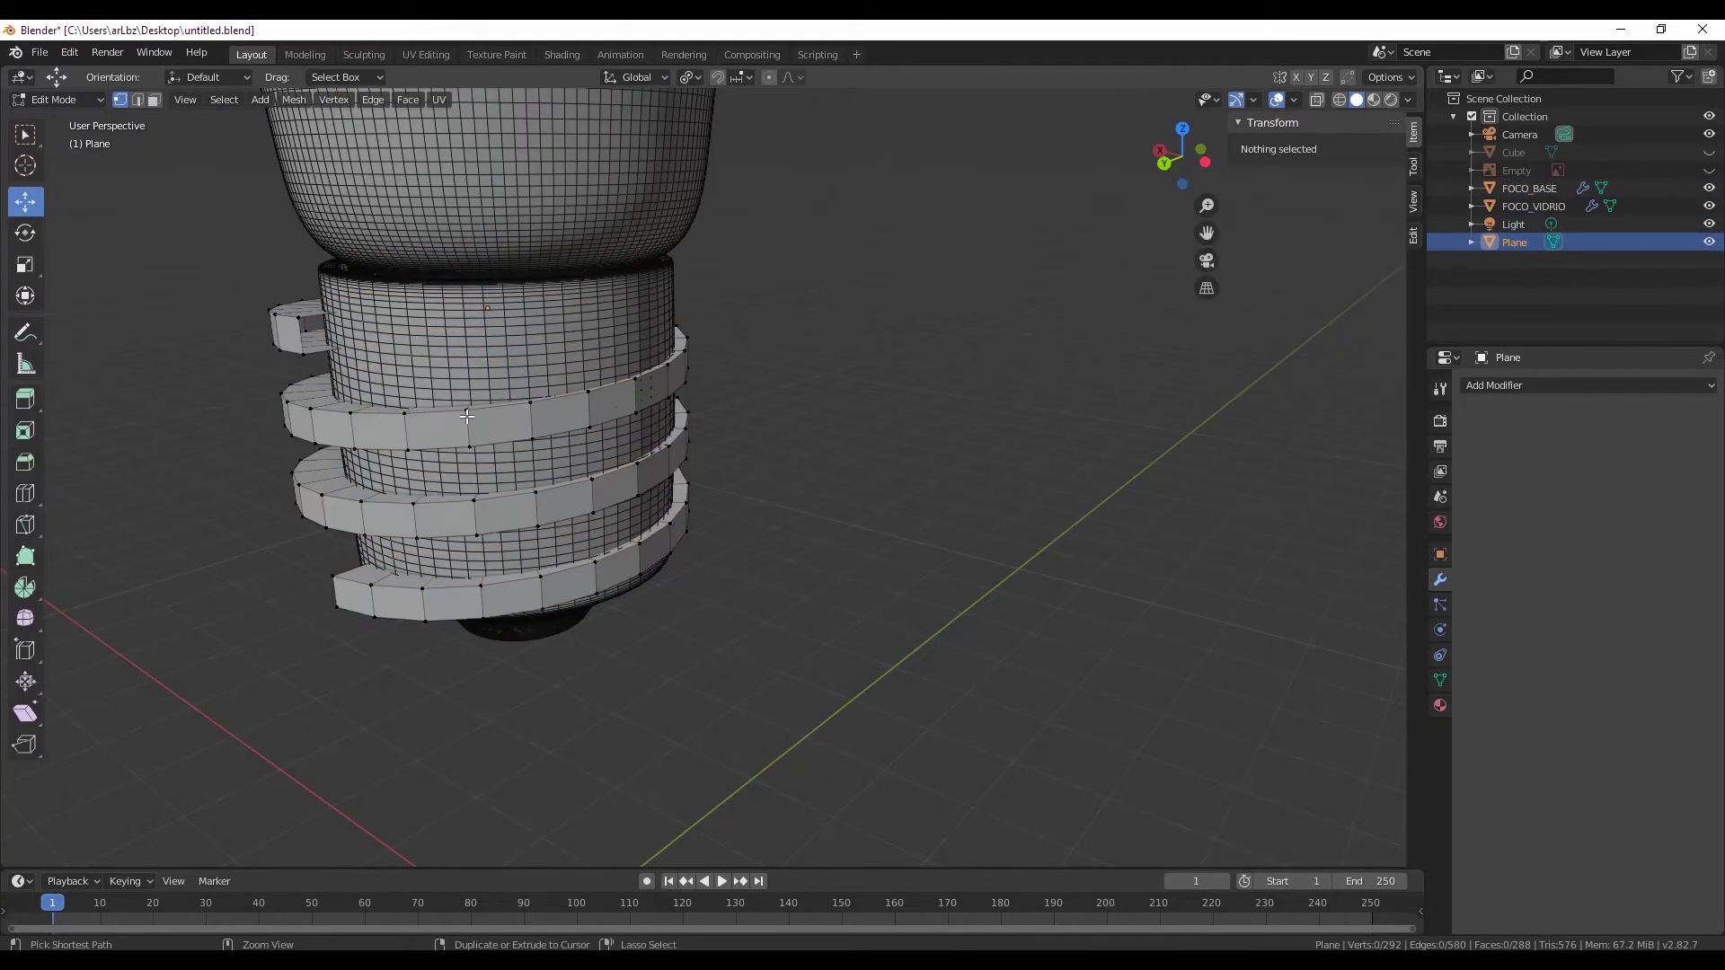
pyautogui.hotkey('ctrl', 'z')
pyautogui.hotkey('ctrl', 'z')
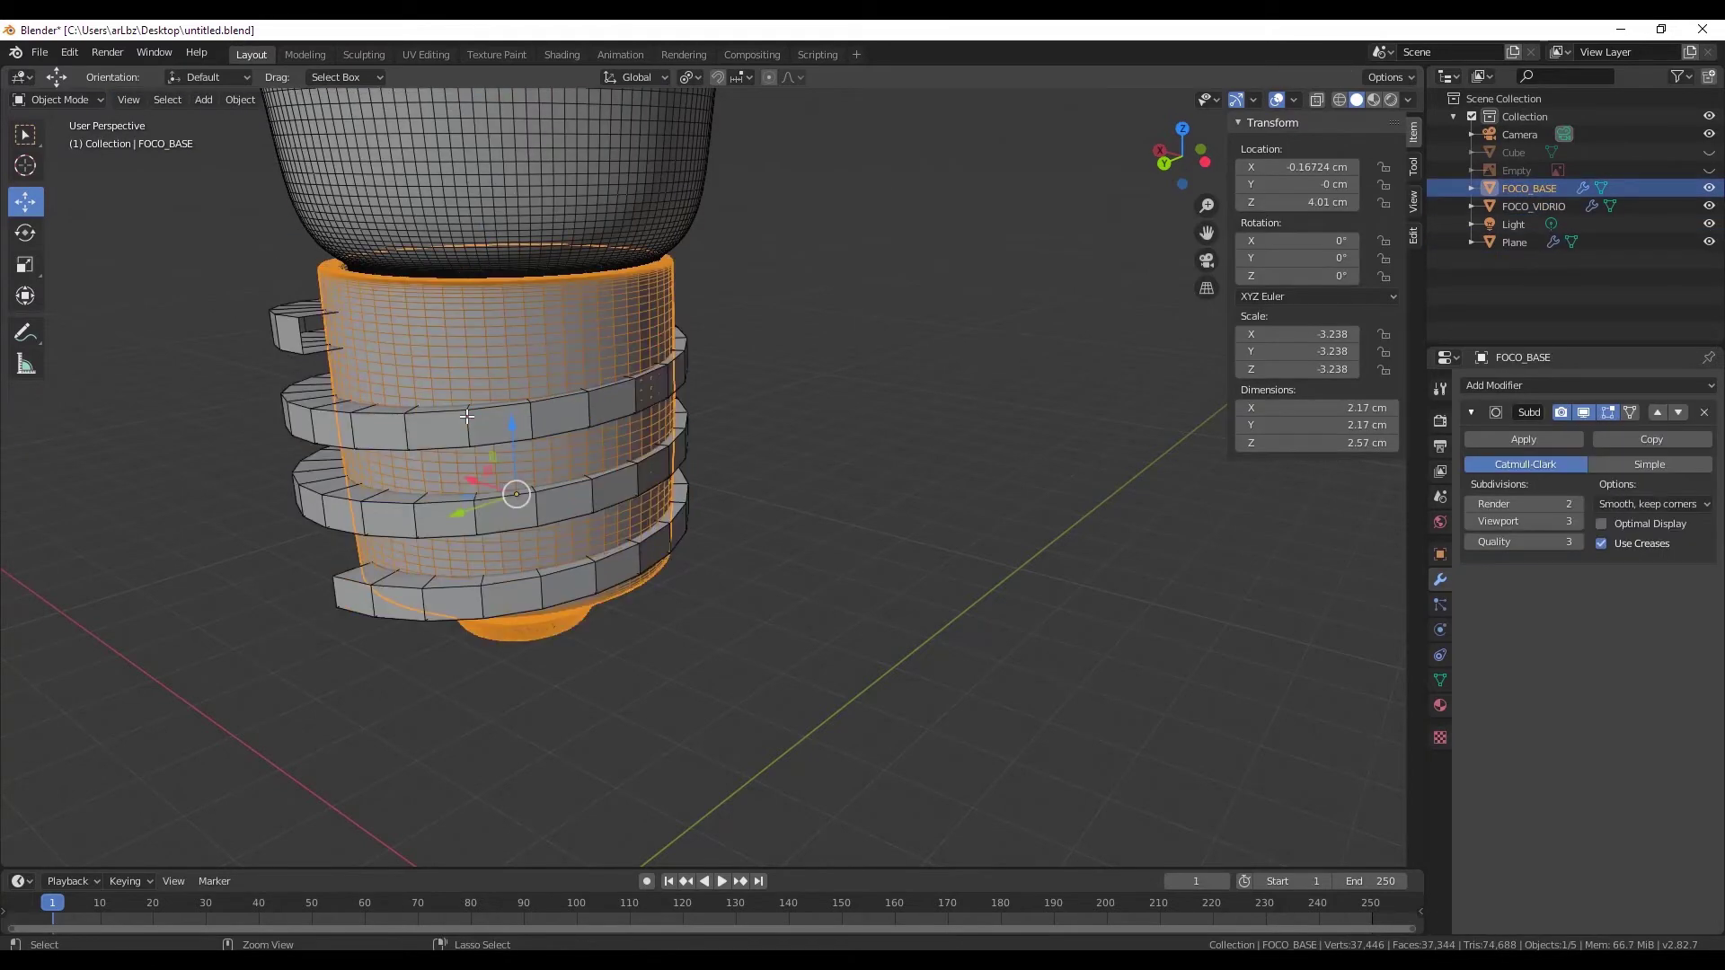
# - Reselect the Plane thread and set its Screw modifier to 4 iterations and 2 render steps
pyautogui.hotkey('ctrl', 'shift', 'z')
pyautogui.hotkey('ctrl', 'shift', 'z')
pyautogui.hotkey('ctrl', 'z')
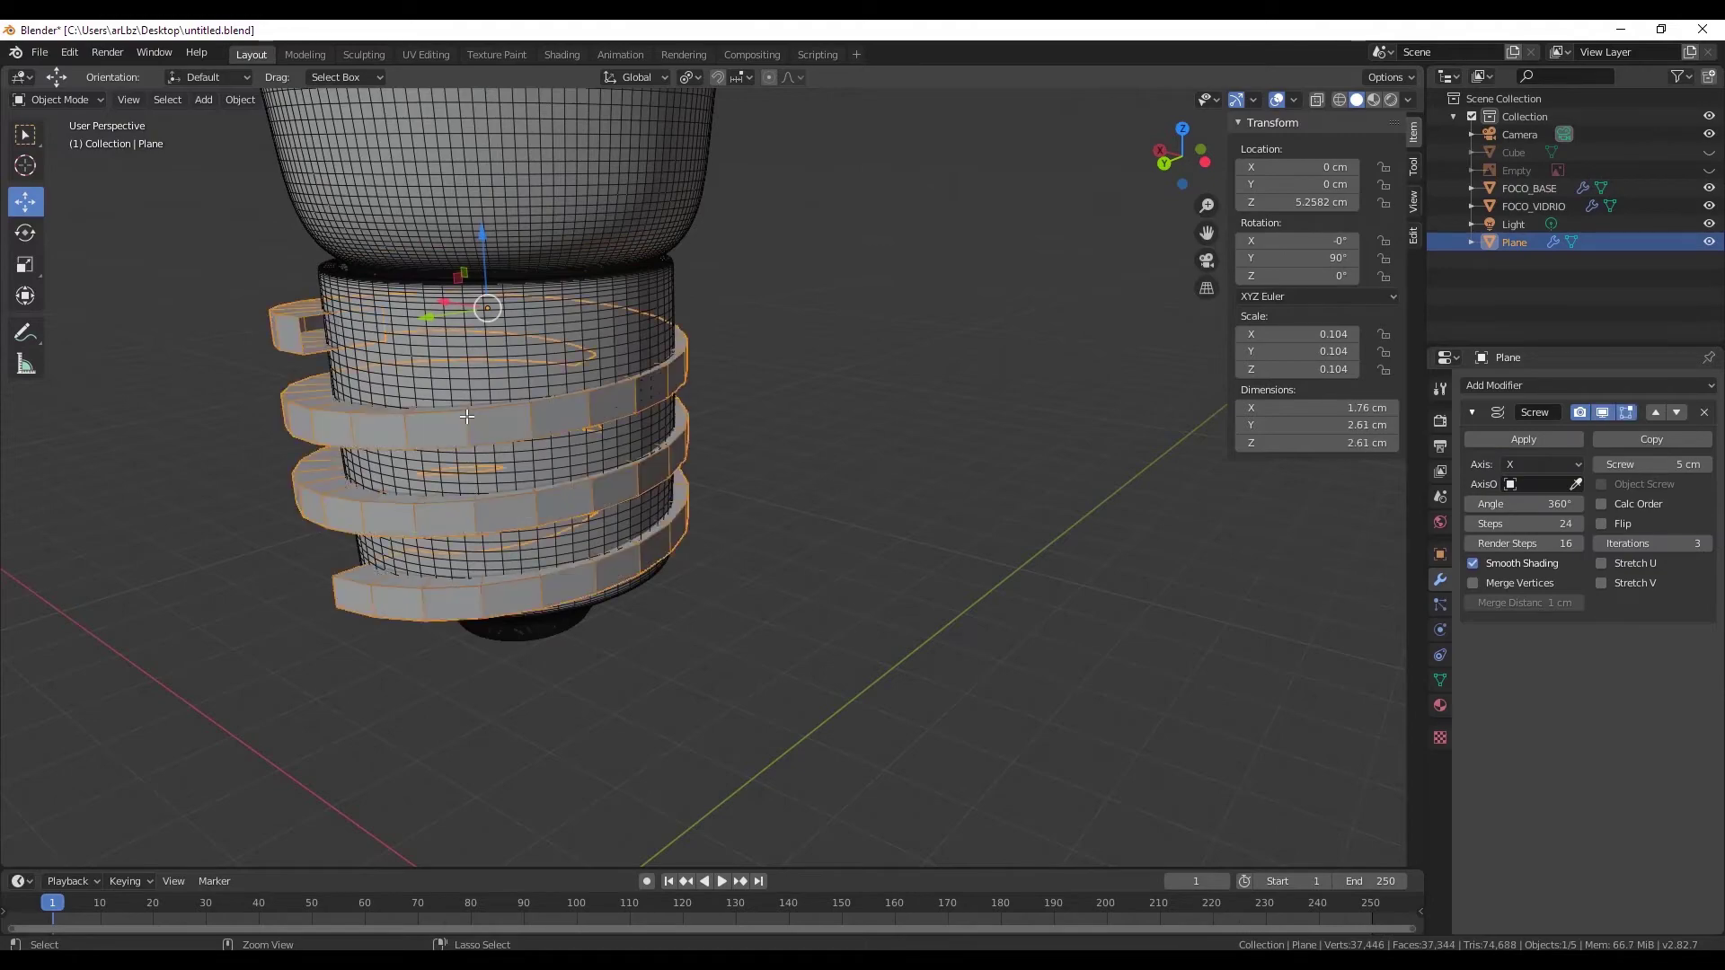
pyautogui.moveTo(518, 443)
pyautogui.mouseDown(button='middle')
pyautogui.moveTo(705, 462)
pyautogui.moveTo(774, 520)
pyautogui.moveTo(538, 501)
pyautogui.moveTo(551, 450)
pyautogui.moveTo(605, 427)
pyautogui.moveTo(477, 332)
pyautogui.moveTo(476, 305)
pyautogui.moveTo(808, 431)
pyautogui.mouseUp(button='middle')
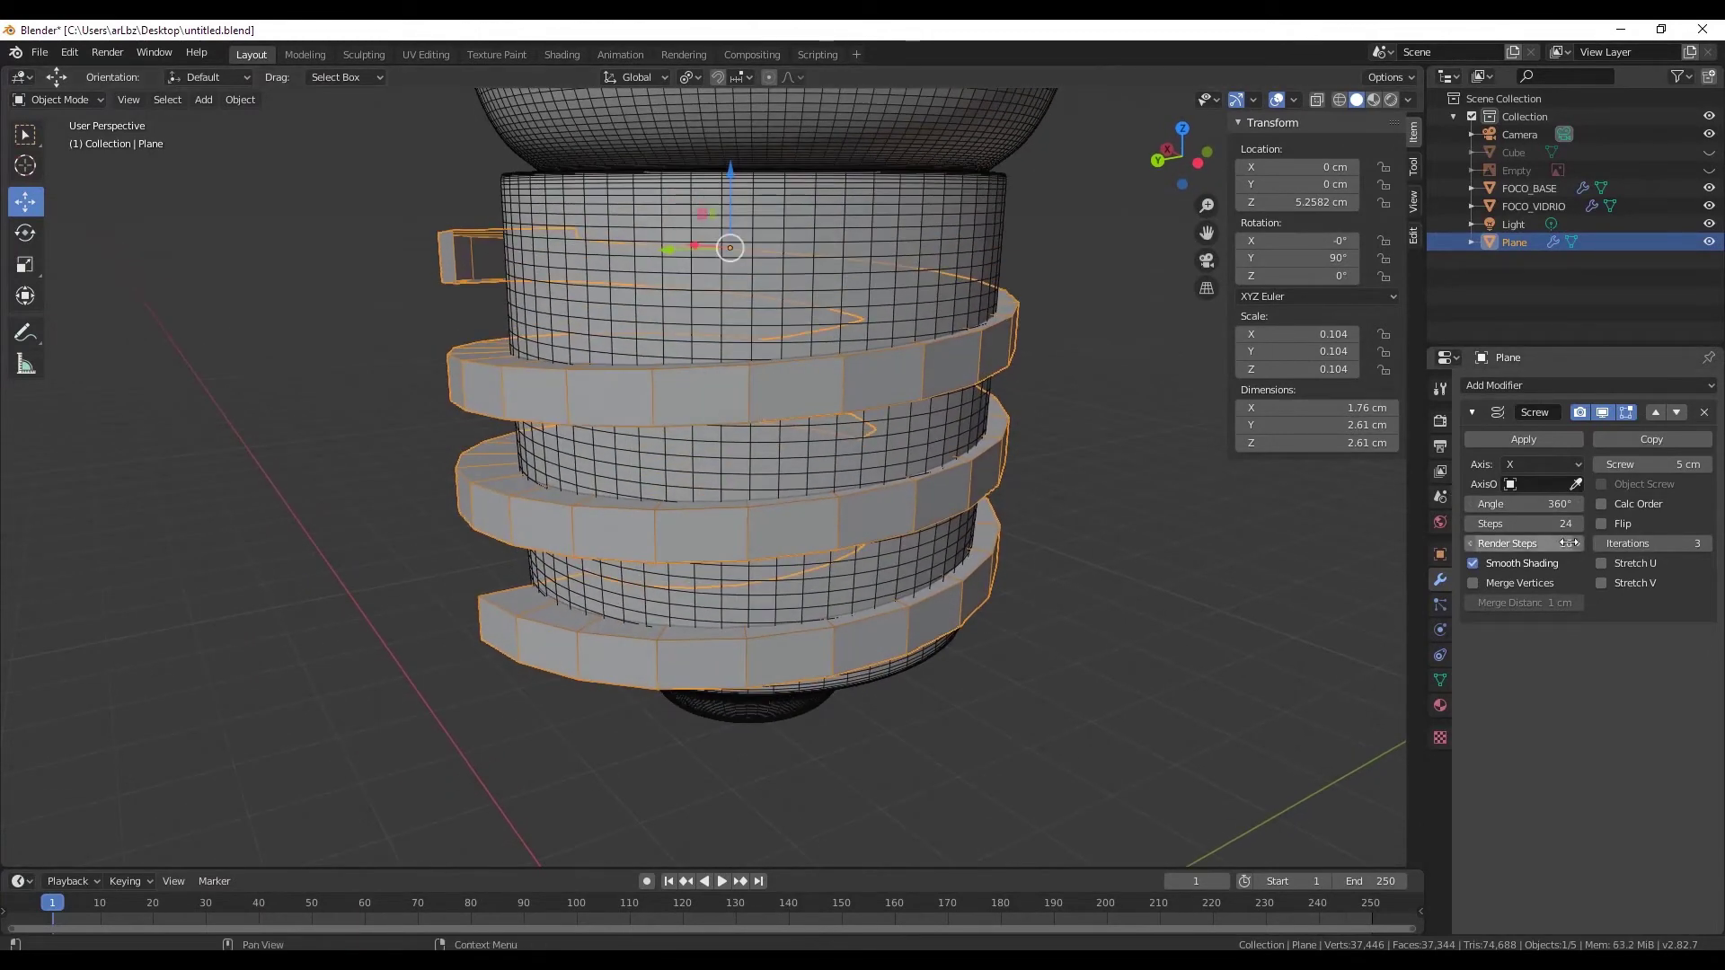
pyautogui.click(1709, 544)
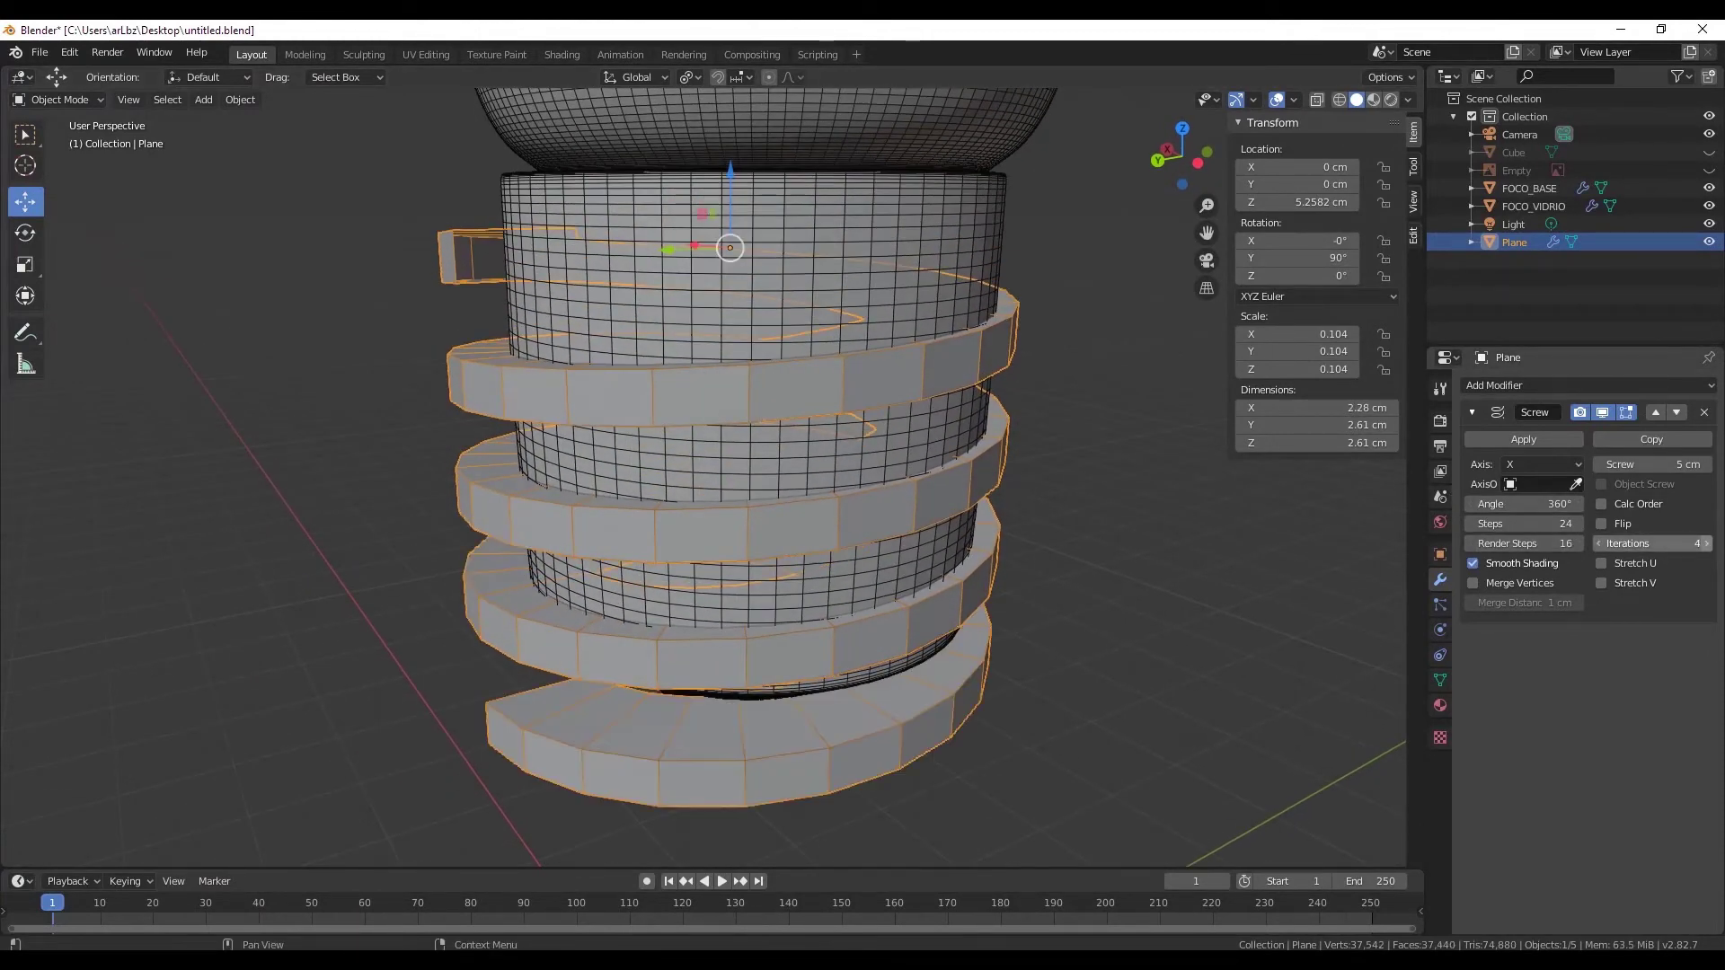
pyautogui.moveTo(1003, 512)
pyautogui.mouseDown(button='middle')
pyautogui.moveTo(1067, 504)
pyautogui.moveTo(1022, 532)
pyautogui.moveTo(1043, 519)
pyautogui.moveTo(1033, 544)
pyautogui.mouseUp(button='middle')
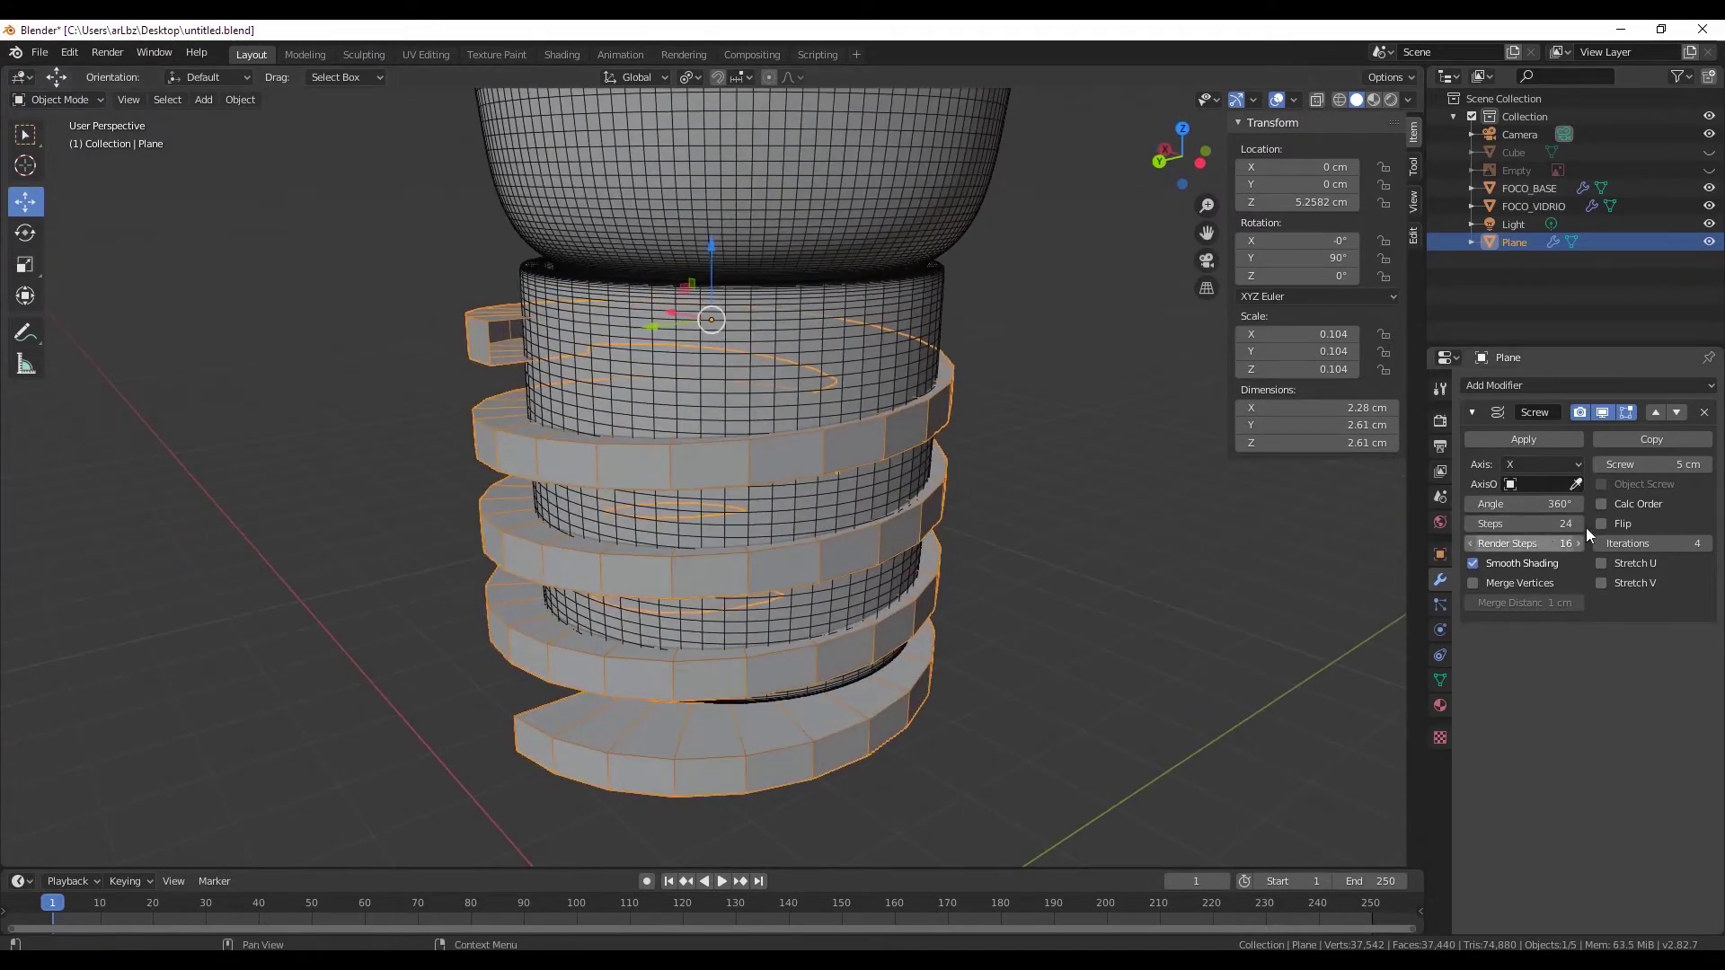
pyautogui.moveTo(1639, 465); pyautogui.dragTo(1638, 488)
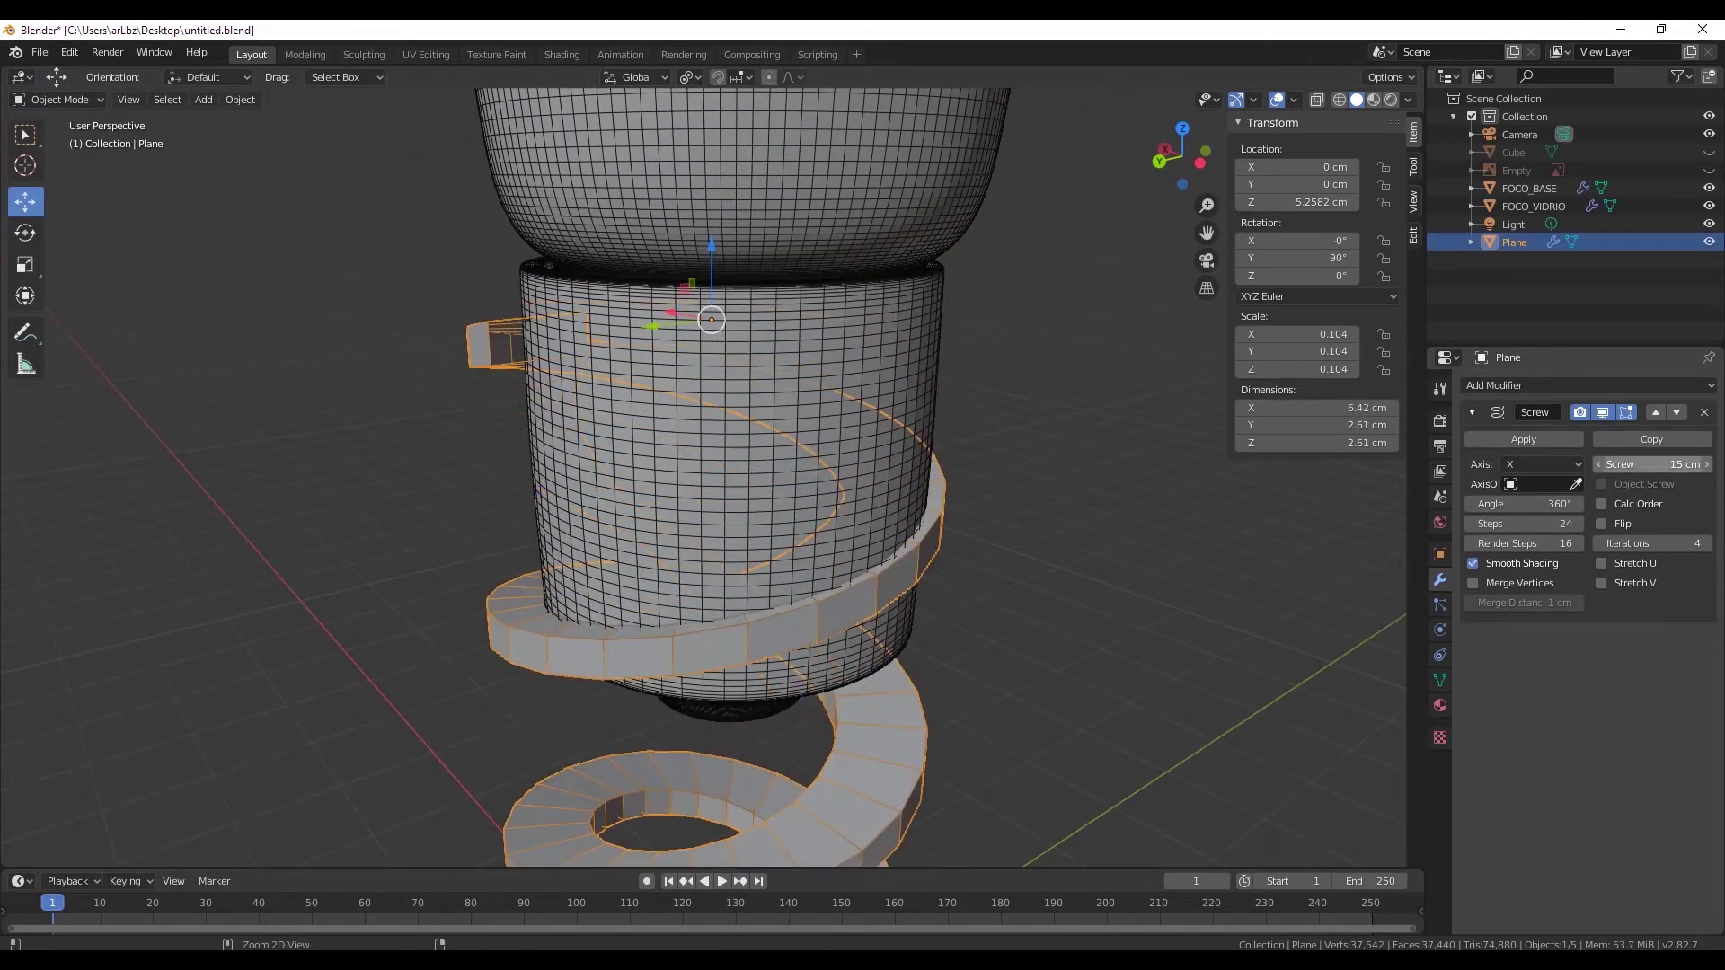
pyautogui.moveTo(1551, 523); pyautogui.dragTo(1558, 530)
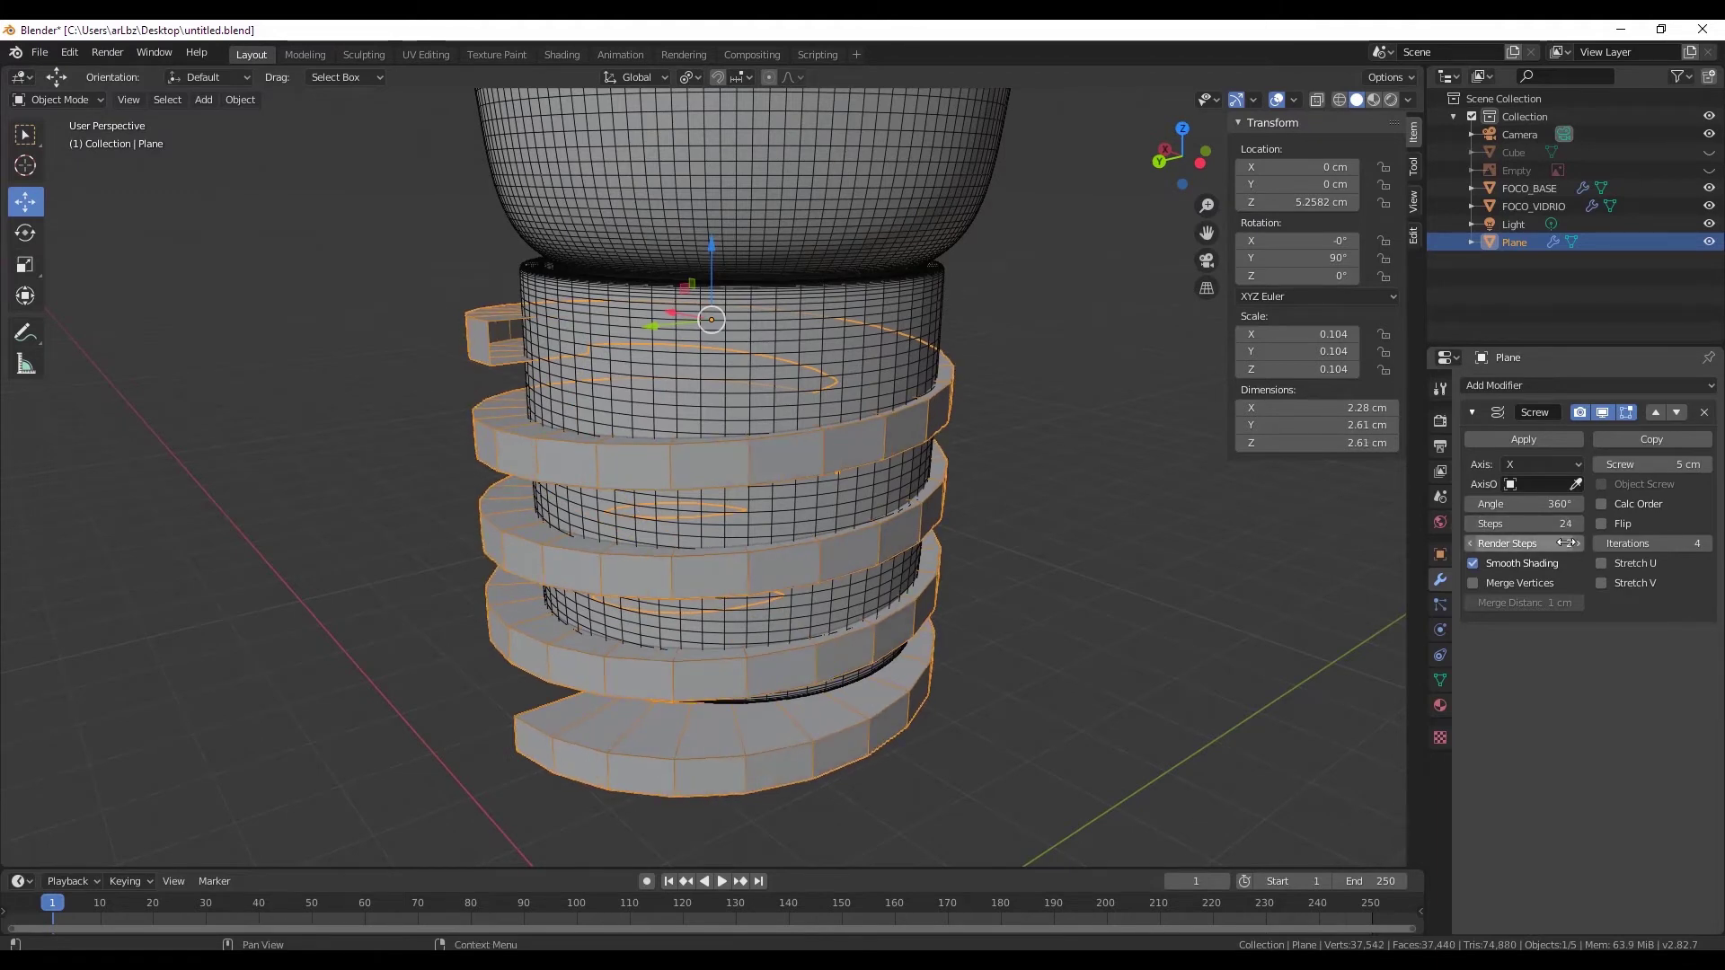
pyautogui.moveTo(1662, 465); pyautogui.dragTo(1664, 466)
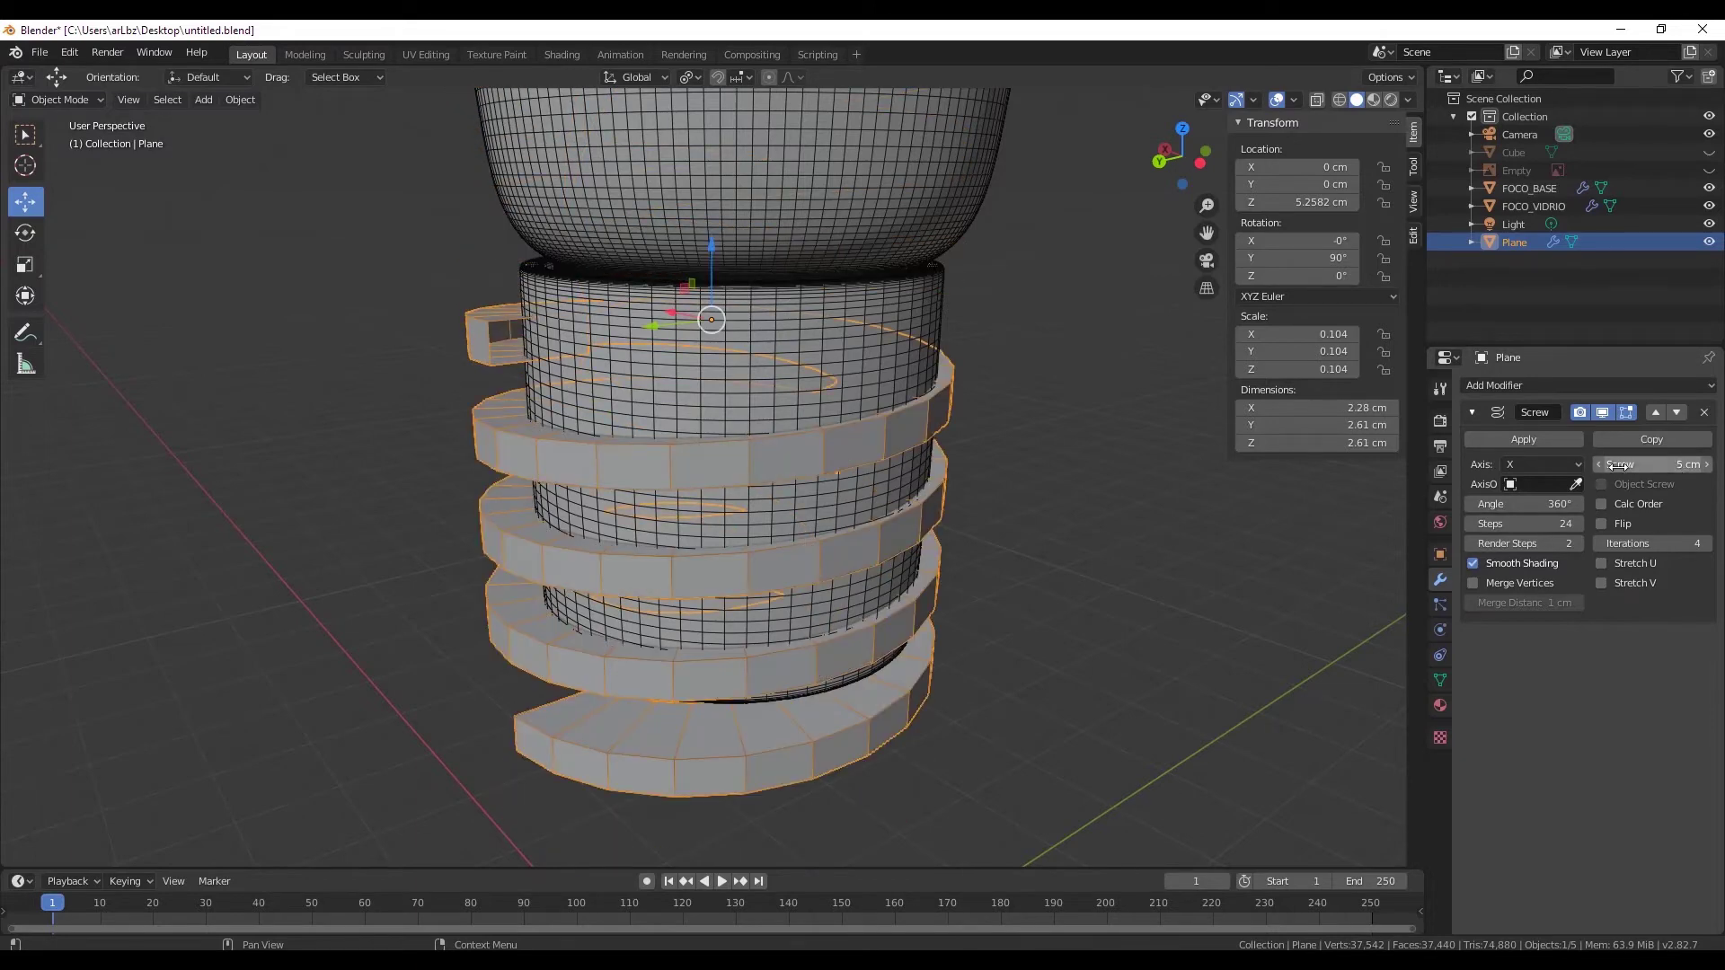
pyautogui.moveTo(1678, 463); pyautogui.dragTo(1680, 464)
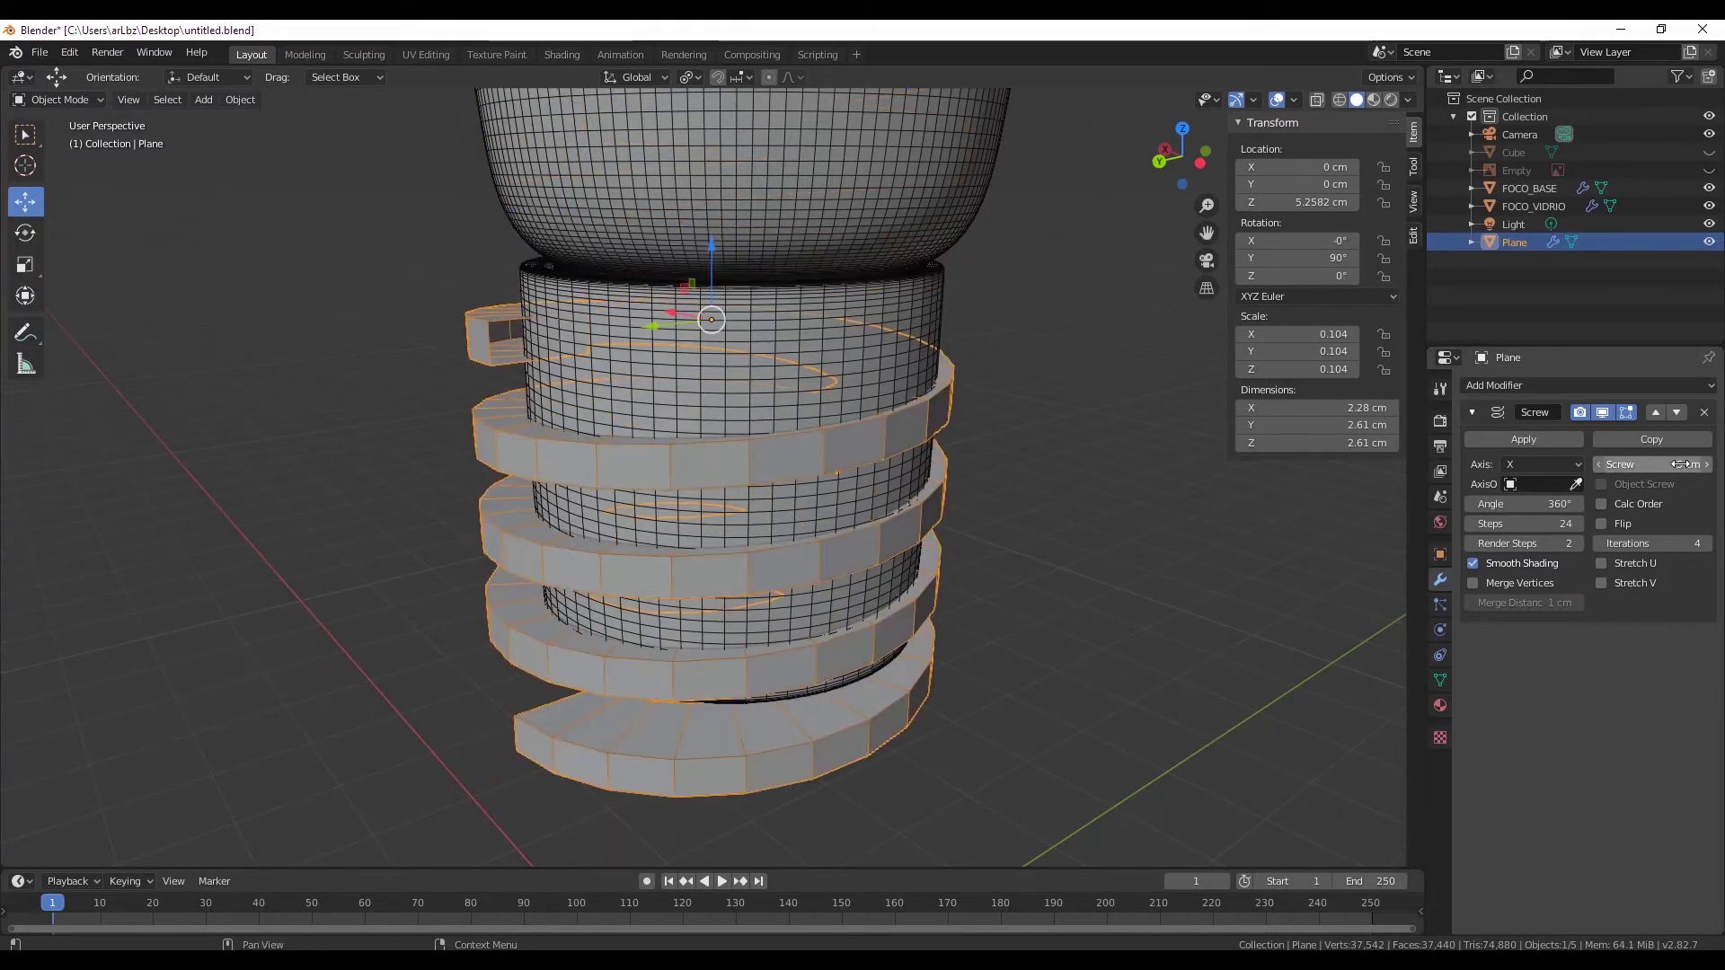
# - Try Screw offsets of 2, 1 and 4 cm and shift the thread slightly along Z
pyautogui.write('2')
pyautogui.press('Return')
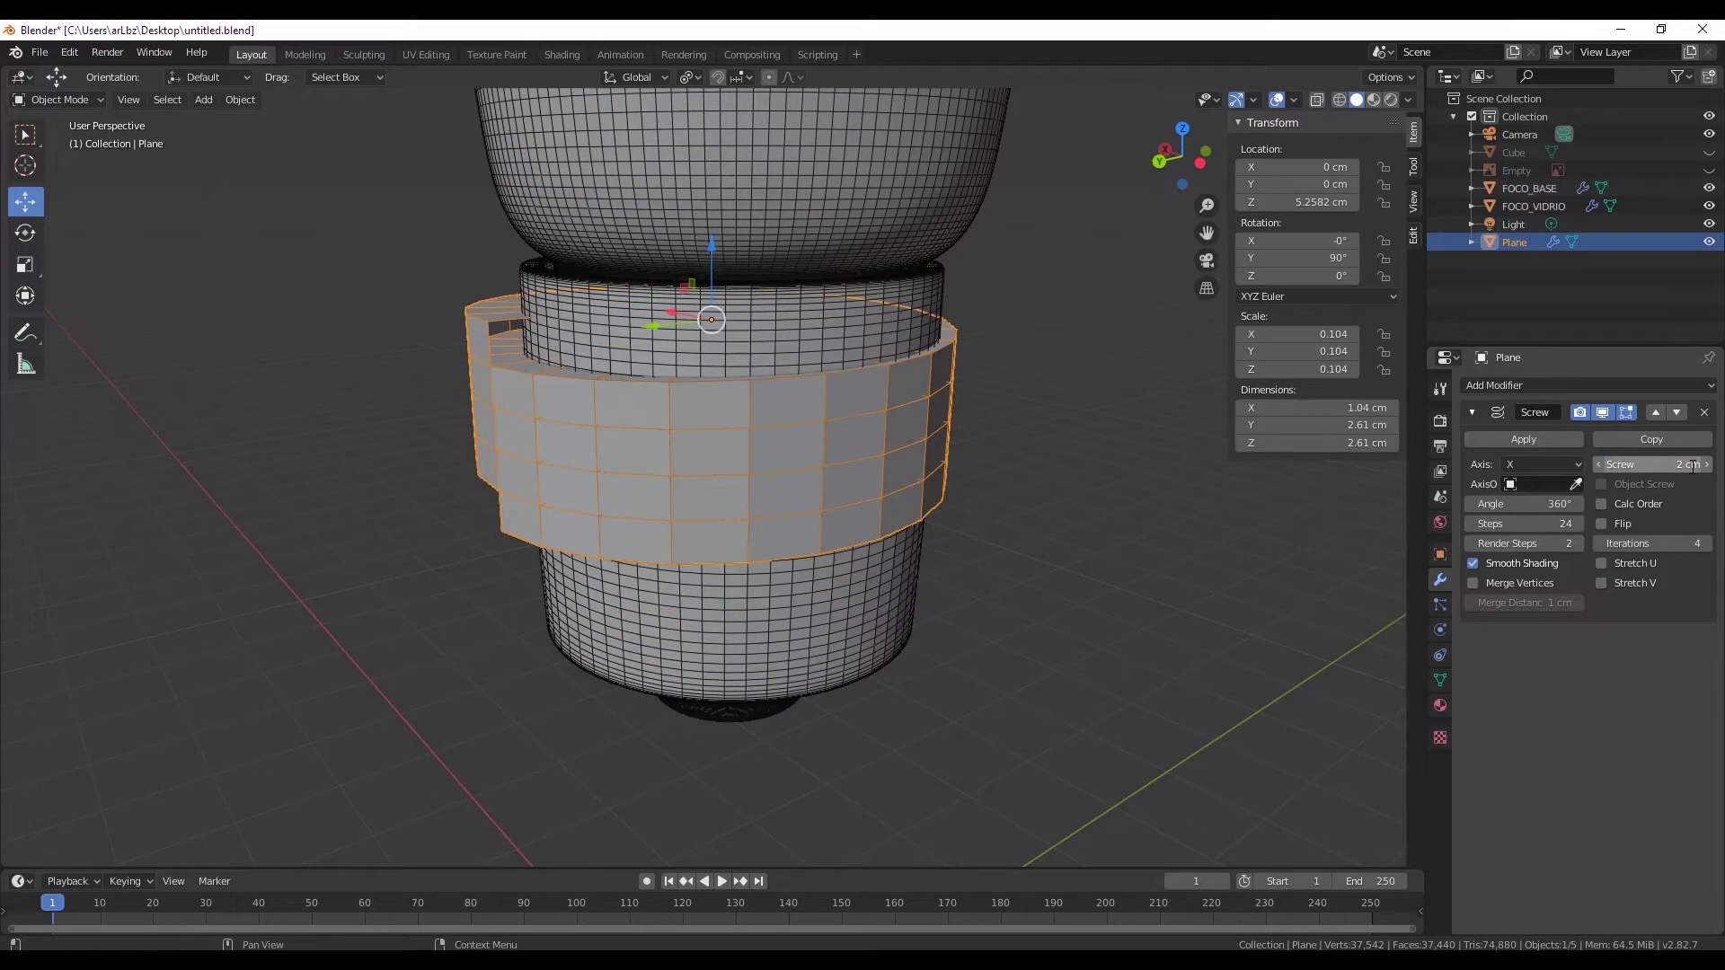
pyautogui.write('1')
pyautogui.press('Return')
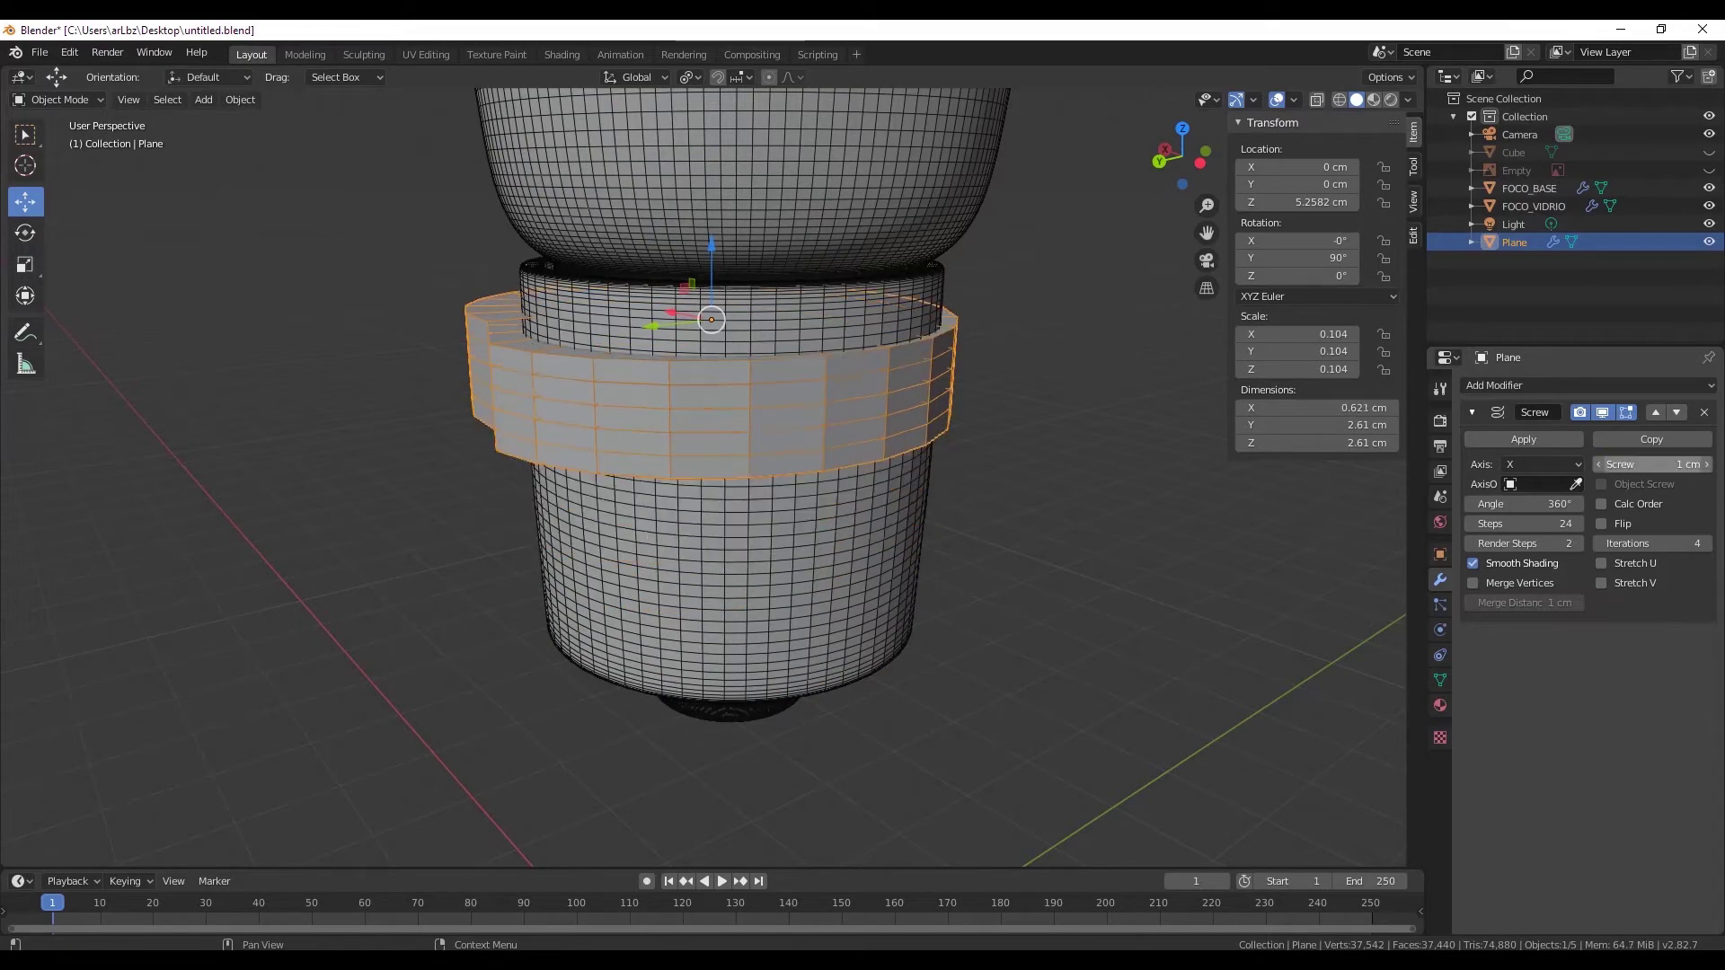
pyautogui.write('4')
pyautogui.press('Return')
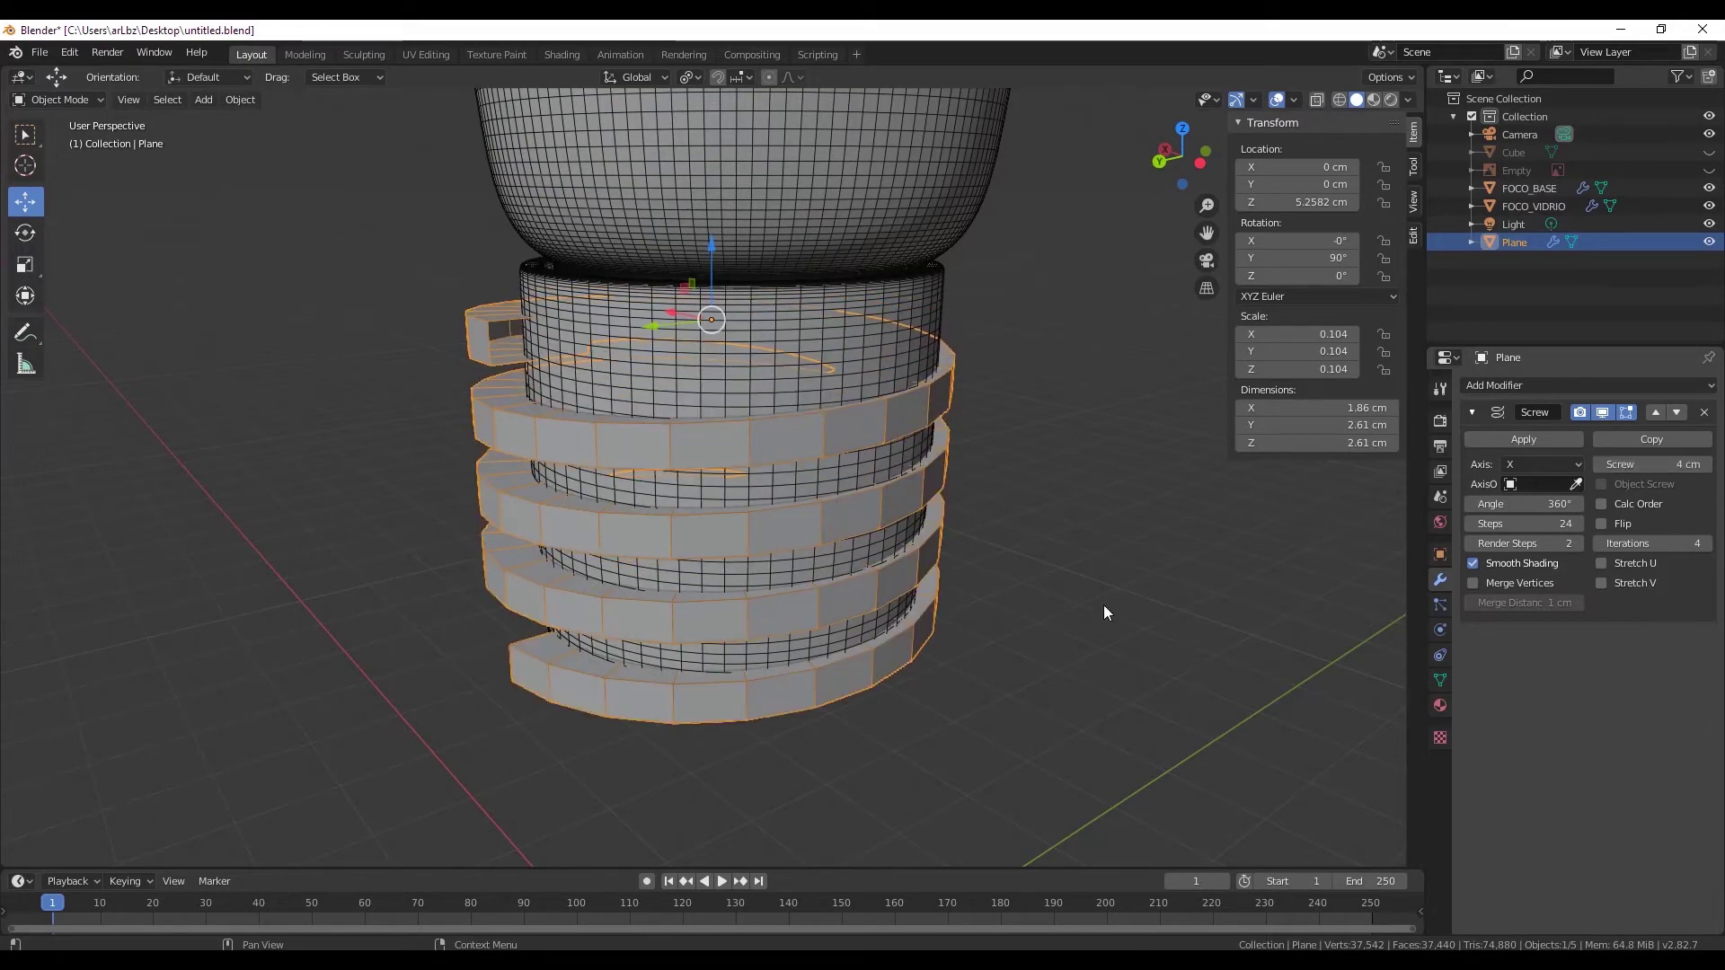
pyautogui.moveTo(1103, 611)
pyautogui.mouseDown(button='middle')
pyautogui.moveTo(1056, 515)
pyautogui.moveTo(994, 515)
pyautogui.mouseUp(button='middle')
pyautogui.press('g')
pyautogui.press('z')
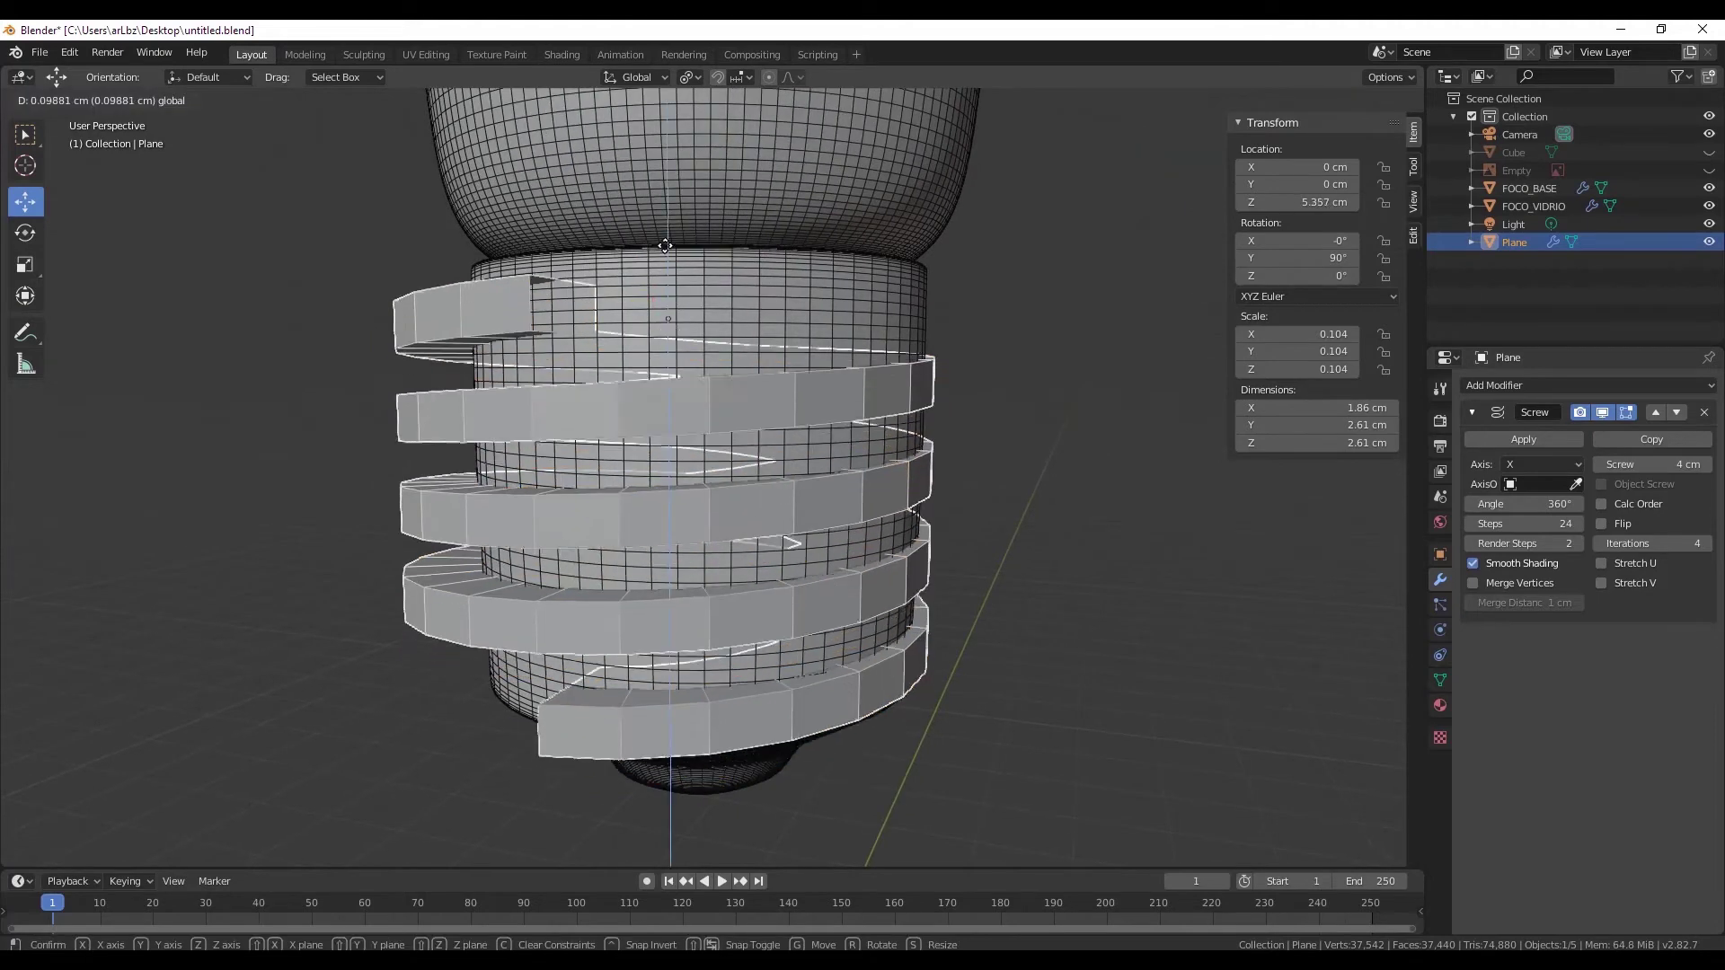
pyautogui.click(715, 260)
# - Set the Screw offset to 3.5 cm and lower the thread to Z 5.3943 cm
pyautogui.click(1636, 460)
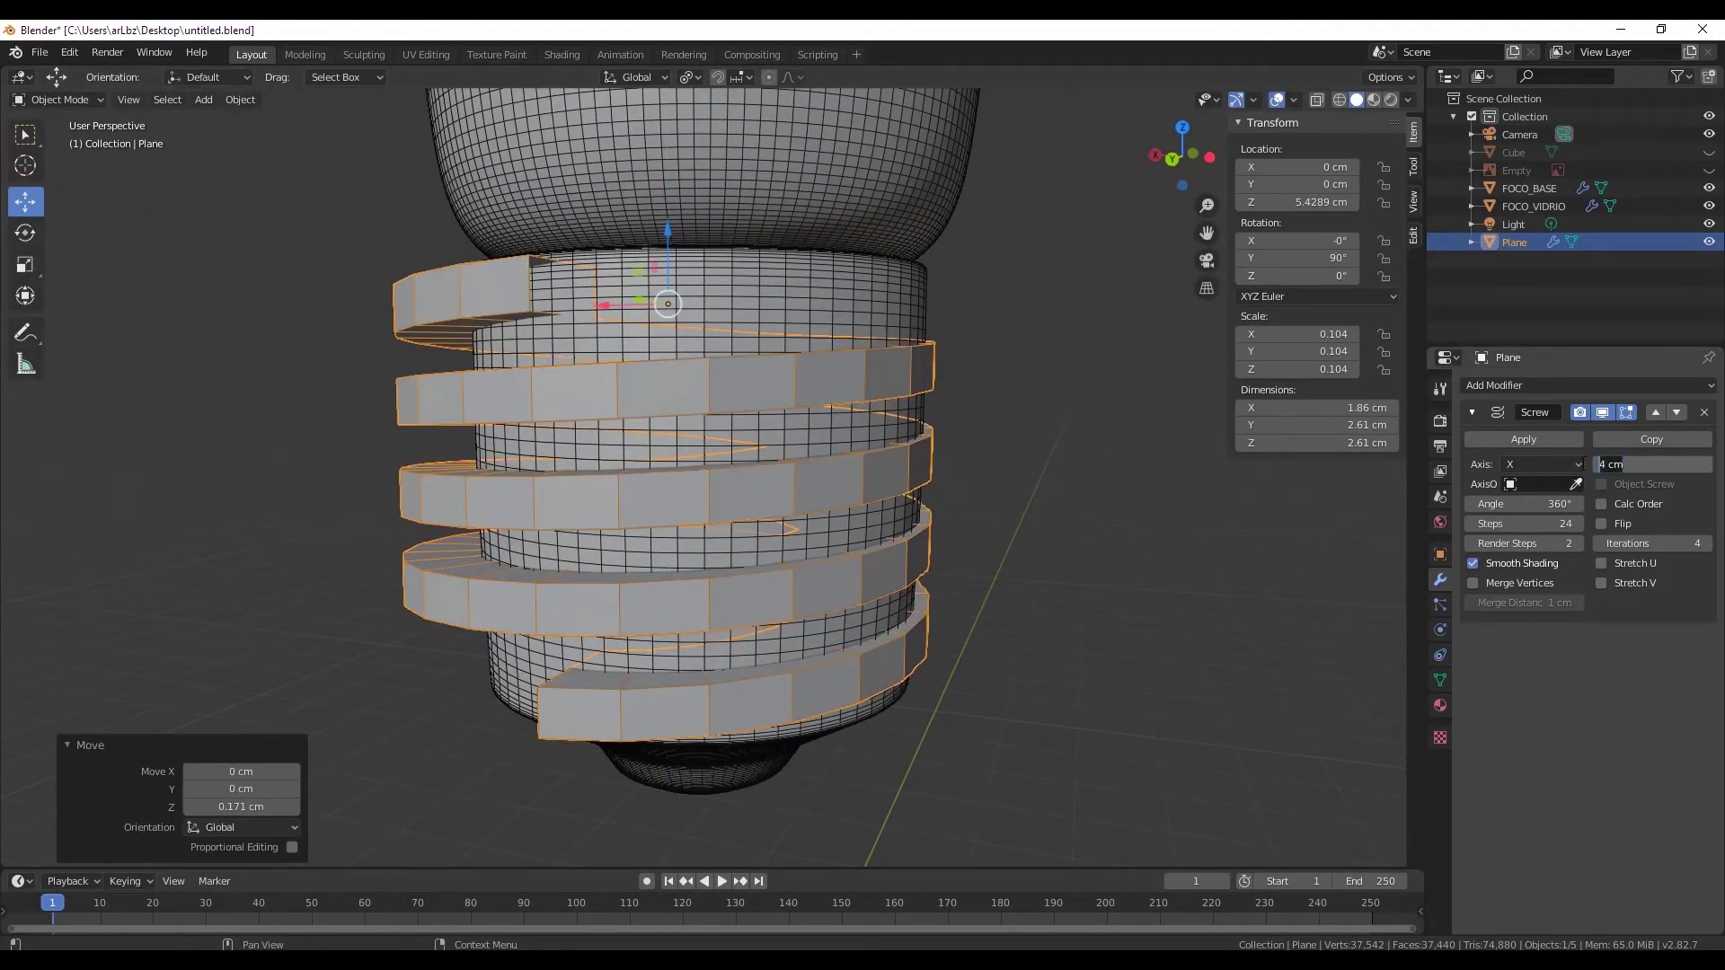
pyautogui.write('3.5')
pyautogui.press('Return')
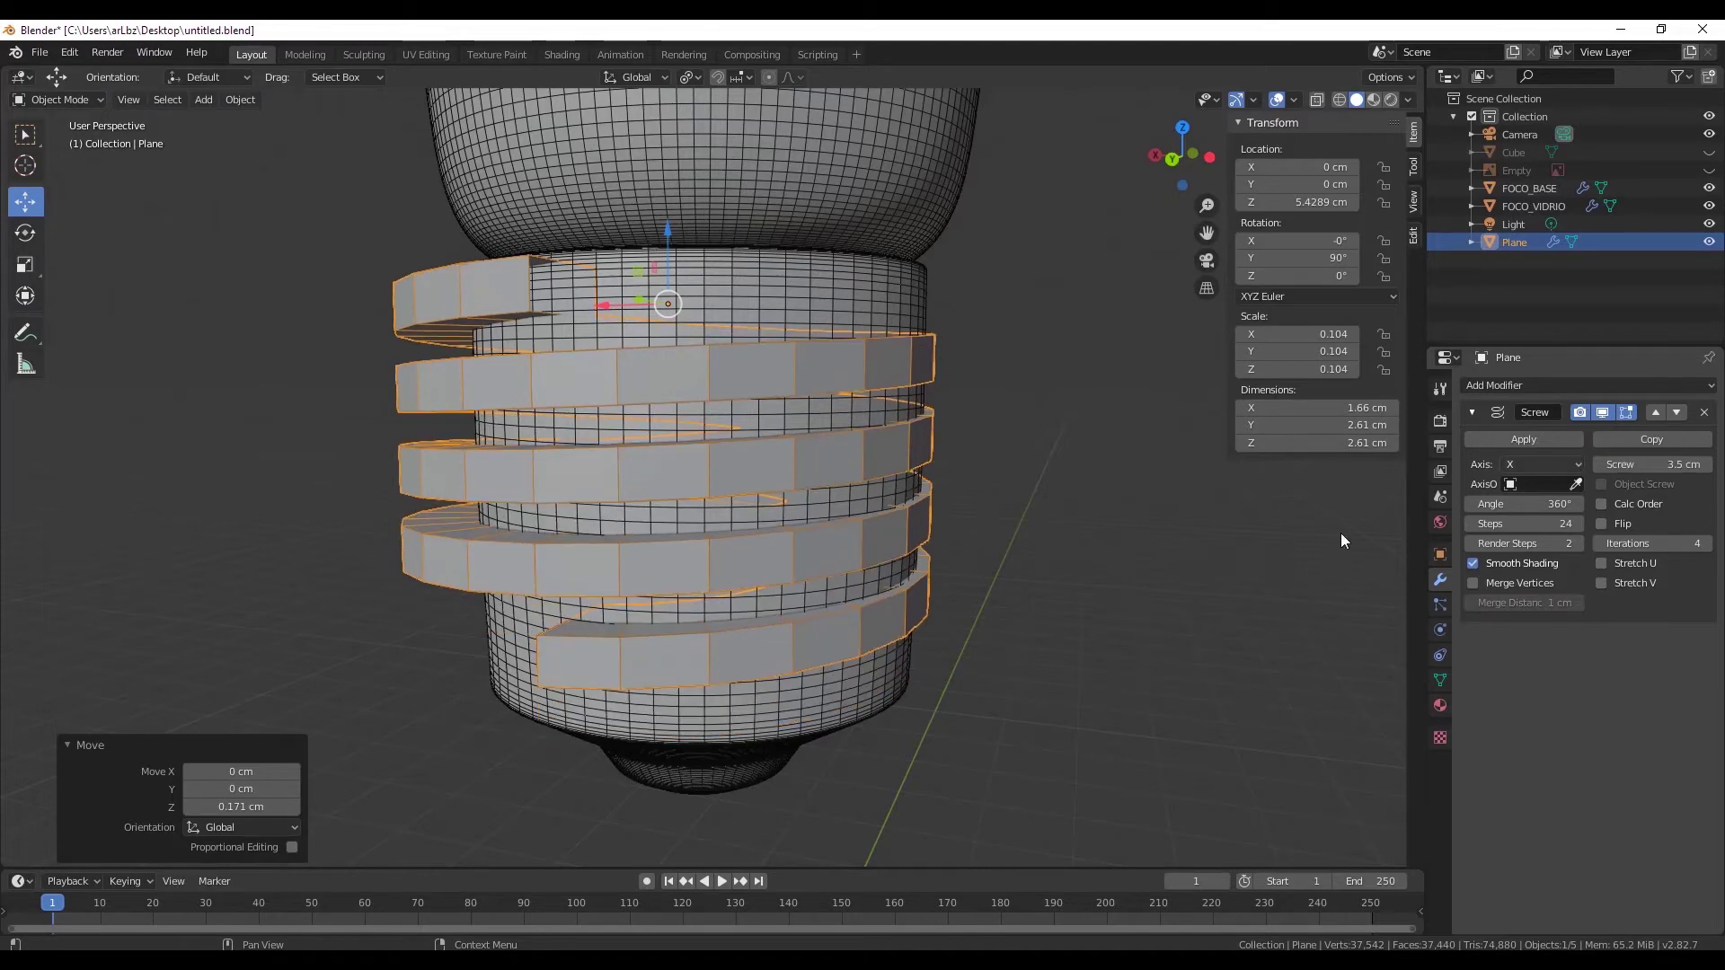
pyautogui.moveTo(1341, 537)
pyautogui.mouseDown(button='middle')
pyautogui.moveTo(835, 505)
pyautogui.moveTo(608, 414)
pyautogui.mouseUp(button='middle')
pyautogui.moveTo(615, 267); pyautogui.dragTo(614, 273)
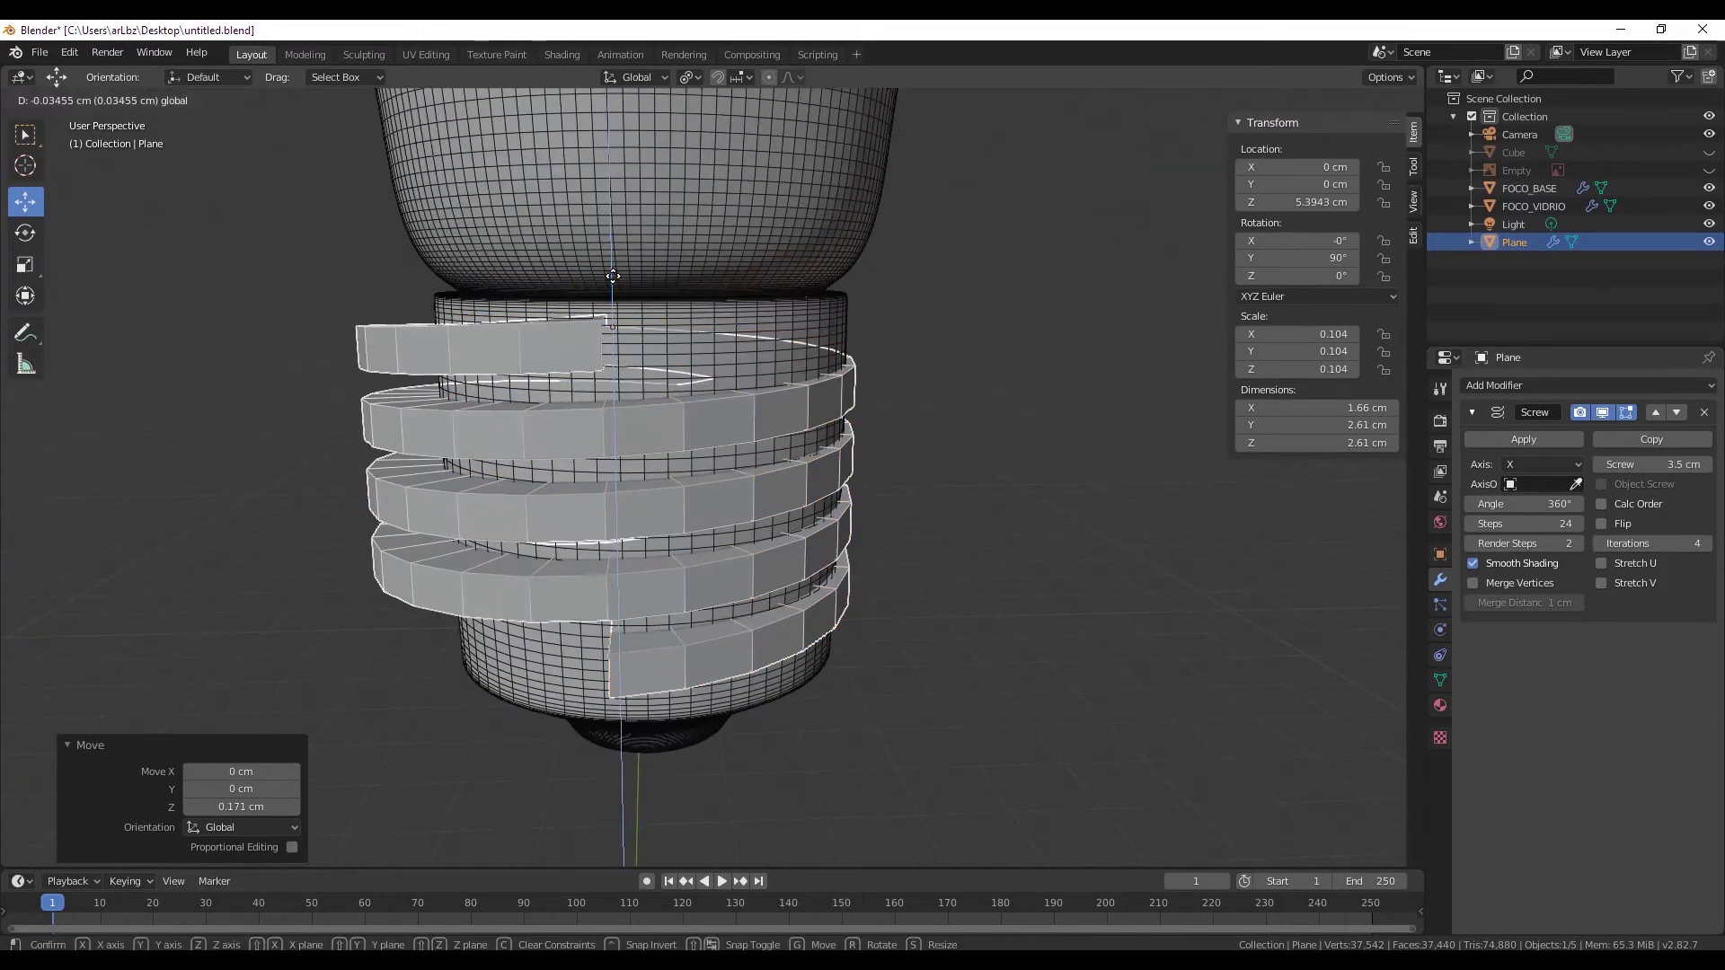
pyautogui.moveTo(629, 297)
pyautogui.mouseDown(button='middle')
pyautogui.moveTo(710, 447)
pyautogui.moveTo(737, 444)
pyautogui.moveTo(616, 431)
pyautogui.moveTo(789, 523)
pyautogui.moveTo(809, 601)
pyautogui.moveTo(831, 454)
pyautogui.moveTo(711, 489)
pyautogui.moveTo(718, 449)
pyautogui.moveTo(723, 493)
pyautogui.mouseUp(button='middle')
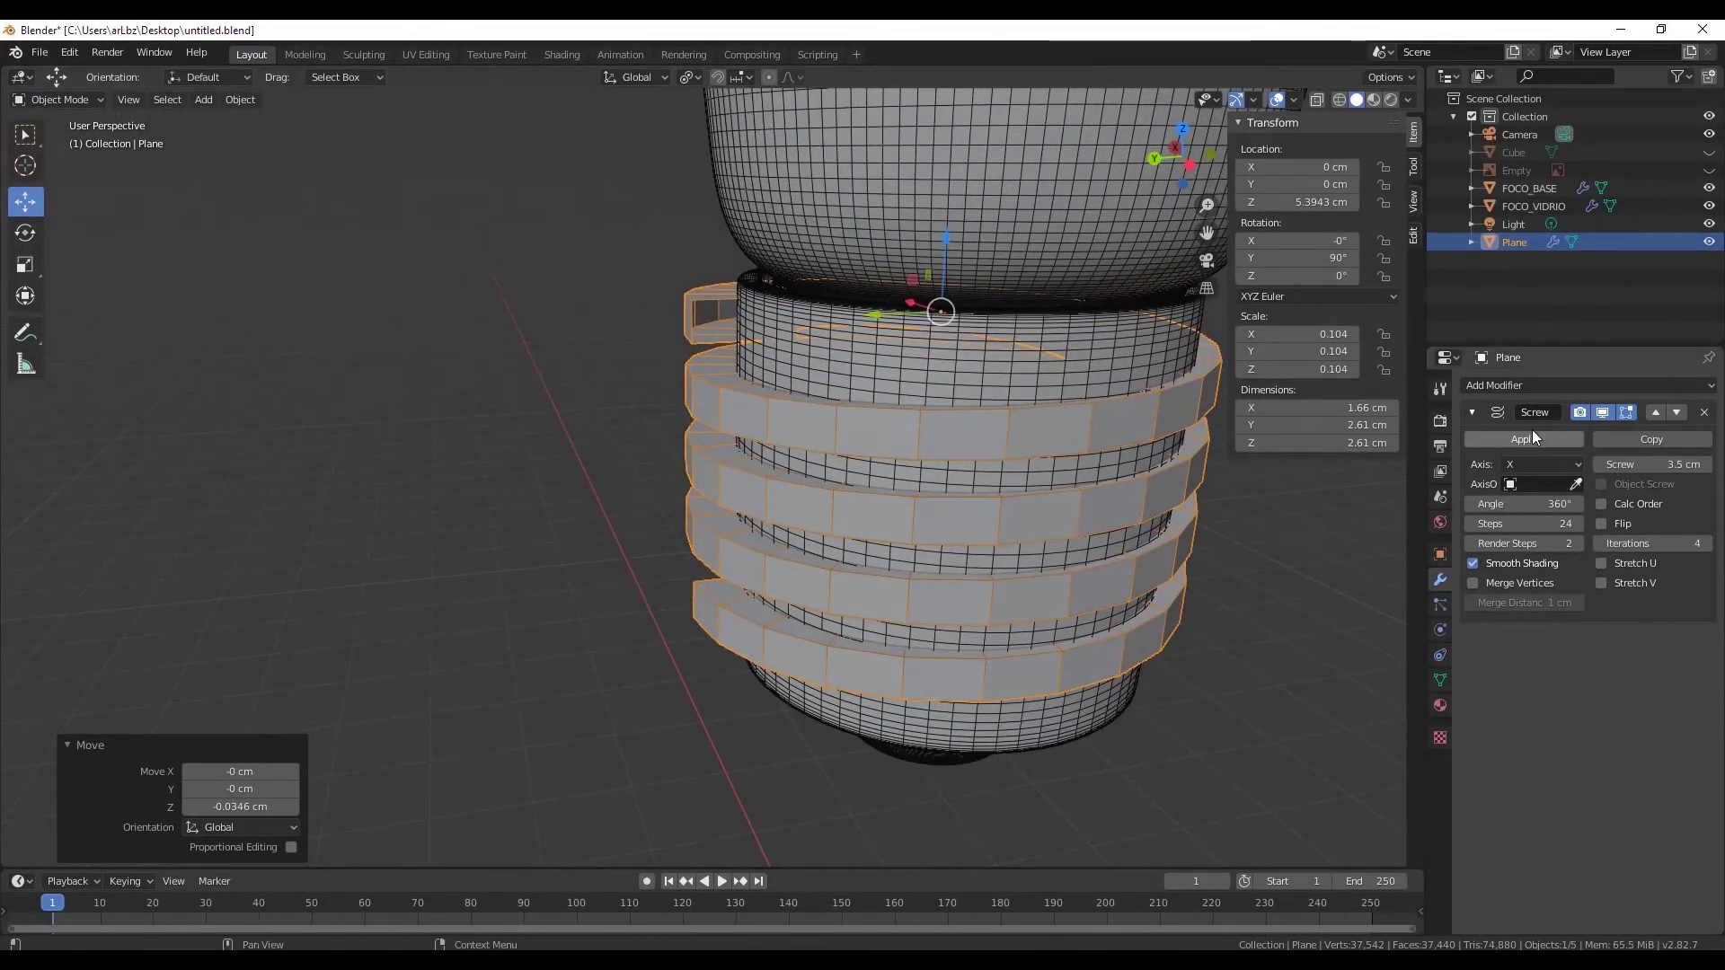
pyautogui.moveTo(961, 374); pyautogui.dragTo(944, 376, button='middle')
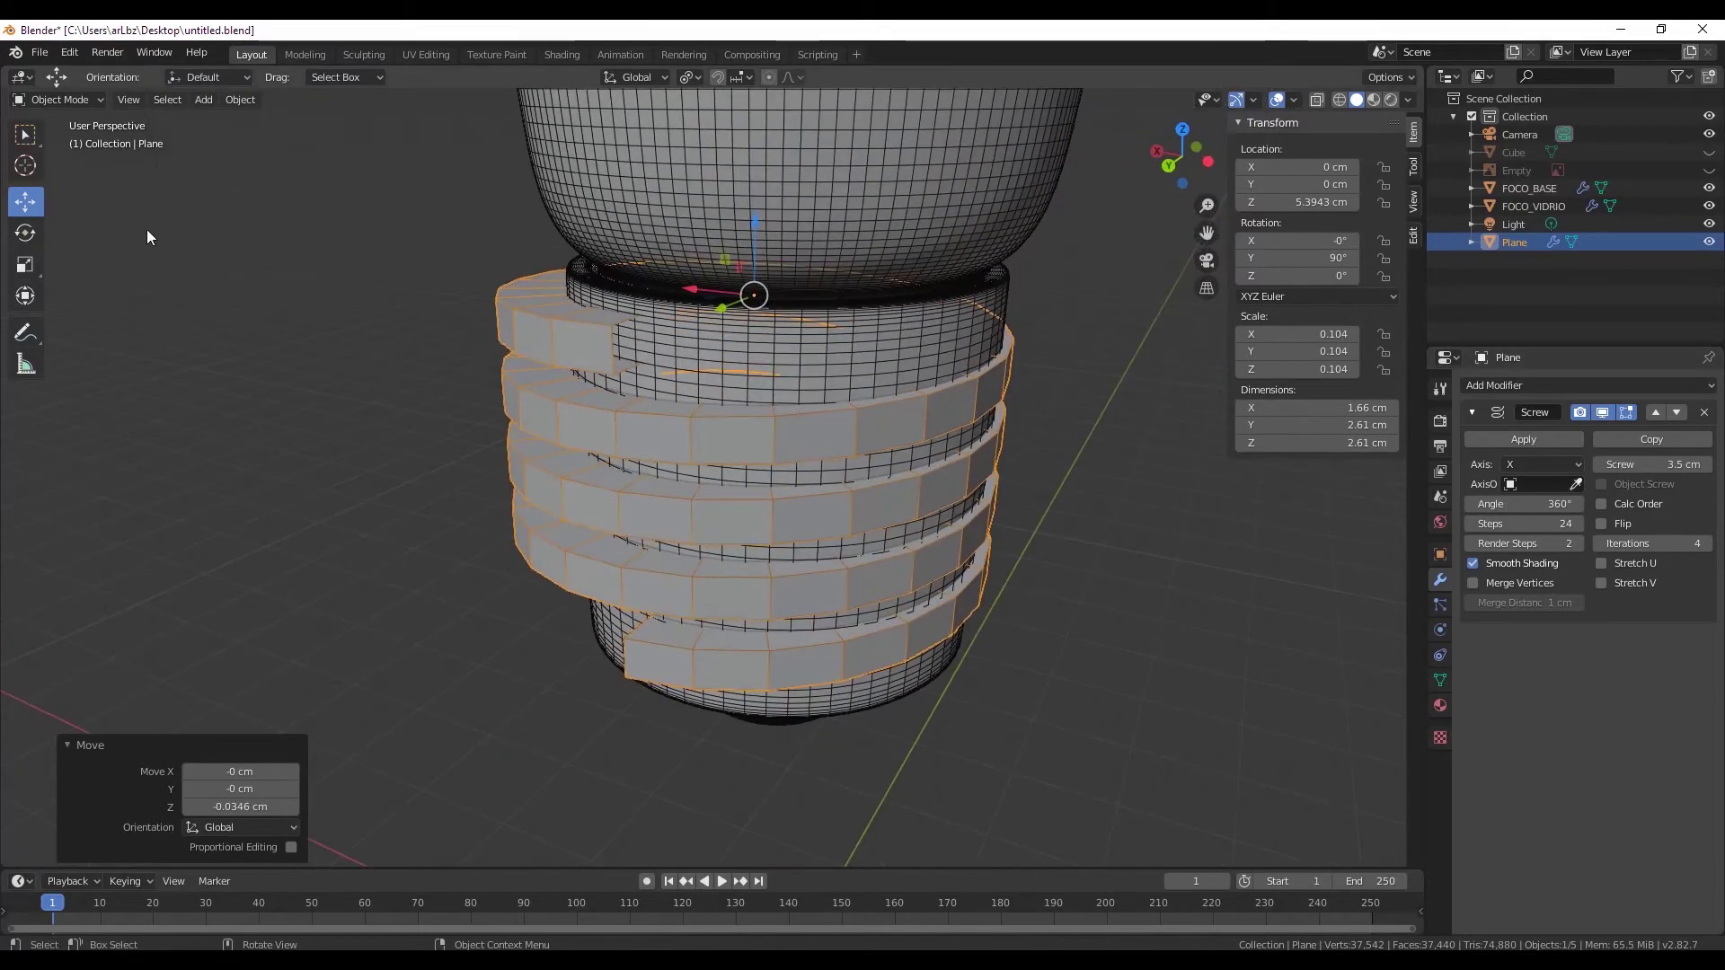
# - Enter Edit Mode on the thread Plane with X-ray on, hiding the Screw result, FOCO_VIDRIO and FOCO_BASE
pyautogui.click(57, 101)
pyautogui.click(63, 137)
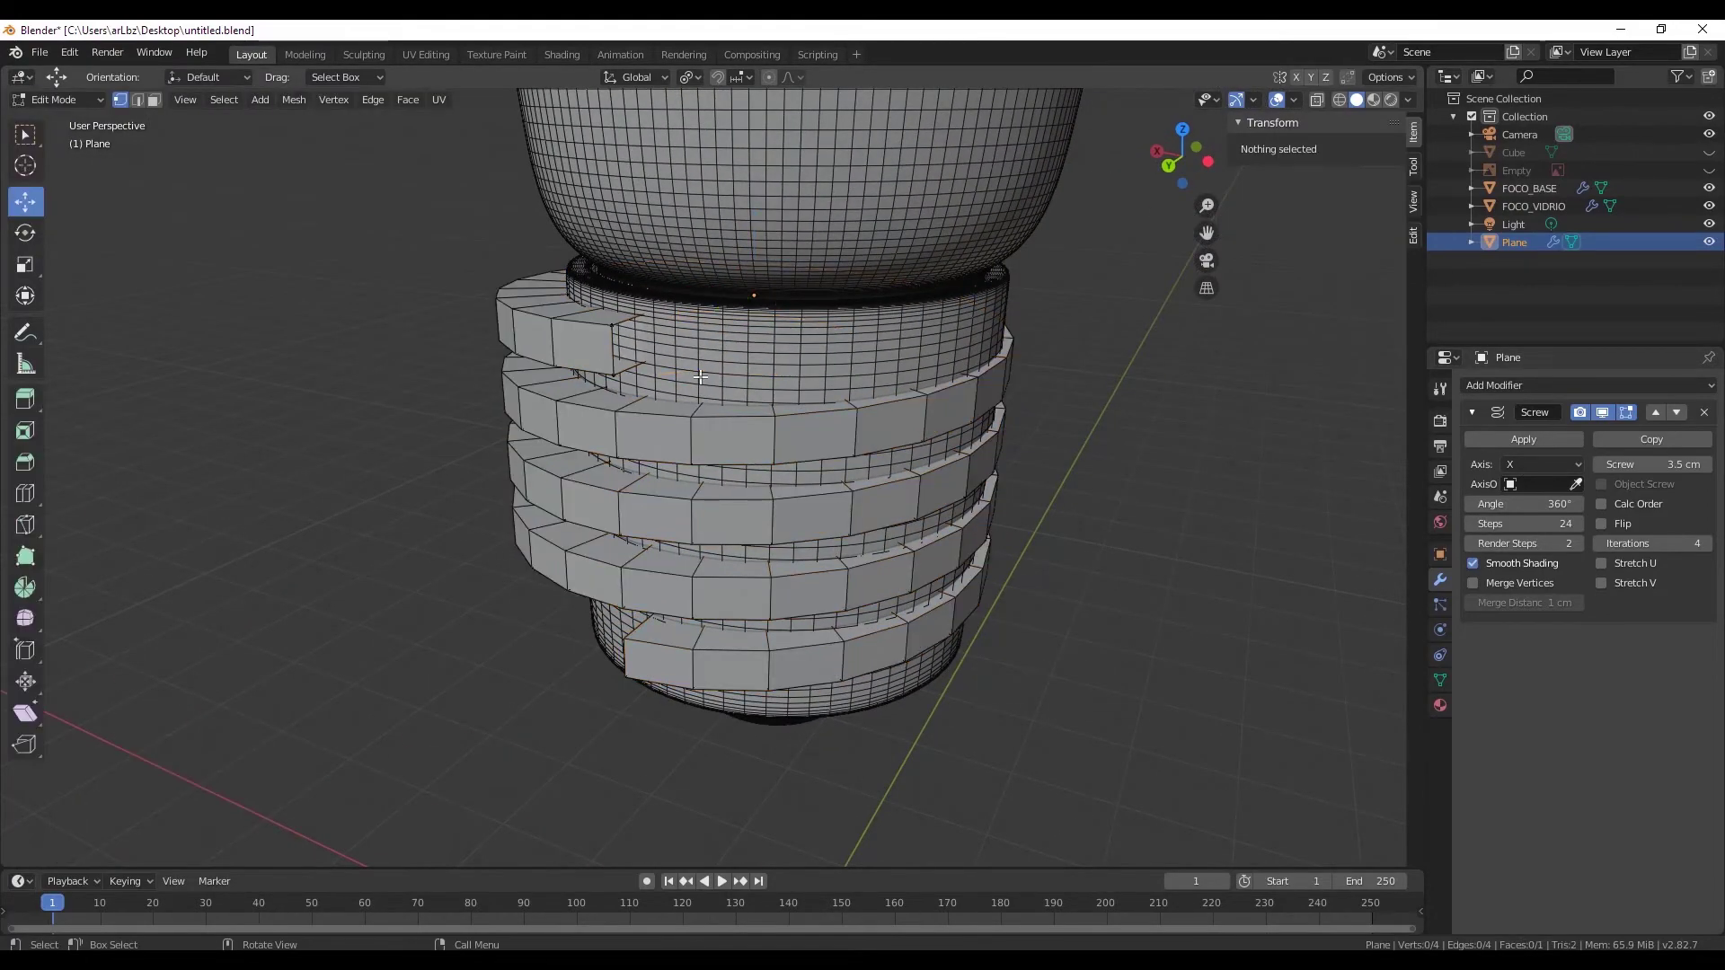
pyautogui.scroll(3, 898, 431)
pyautogui.moveTo(898, 431)
pyautogui.mouseDown(button='middle')
pyautogui.moveTo(910, 422)
pyautogui.moveTo(841, 490)
pyautogui.moveTo(473, 489)
pyautogui.moveTo(624, 454)
pyautogui.moveTo(320, 455)
pyautogui.moveTo(682, 431)
pyautogui.mouseUp(button='middle')
pyautogui.click(1316, 98)
pyautogui.click(1601, 411)
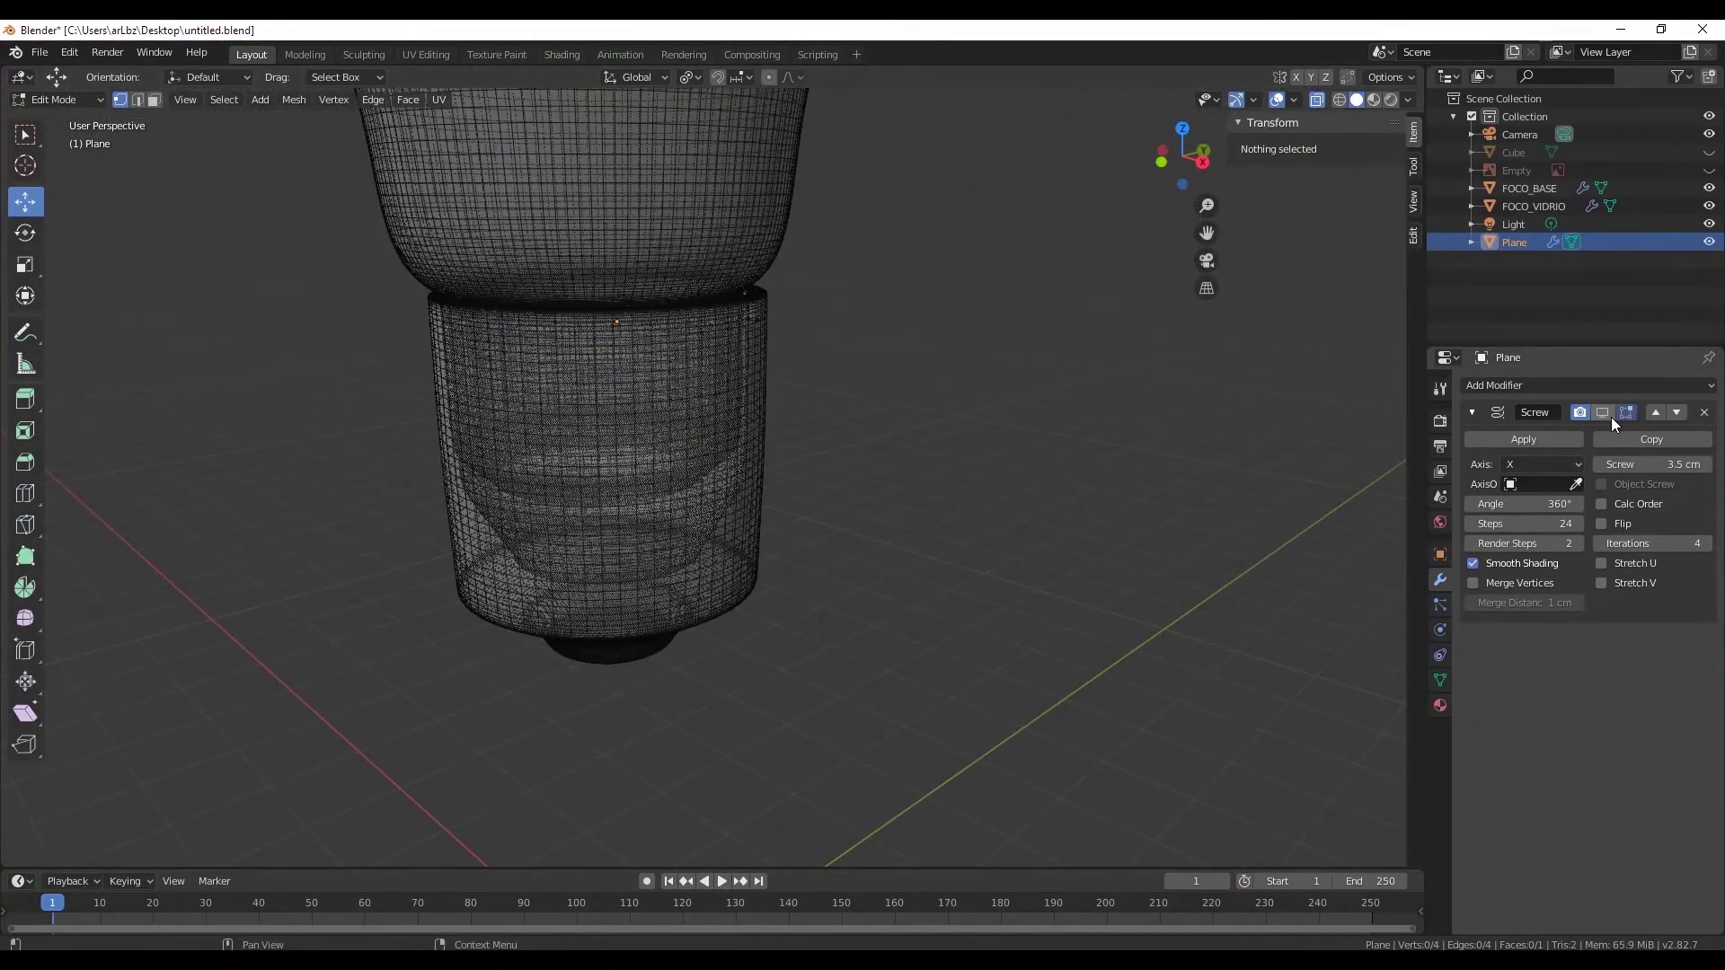
pyautogui.moveTo(538, 422); pyautogui.dragTo(718, 419, button='middle')
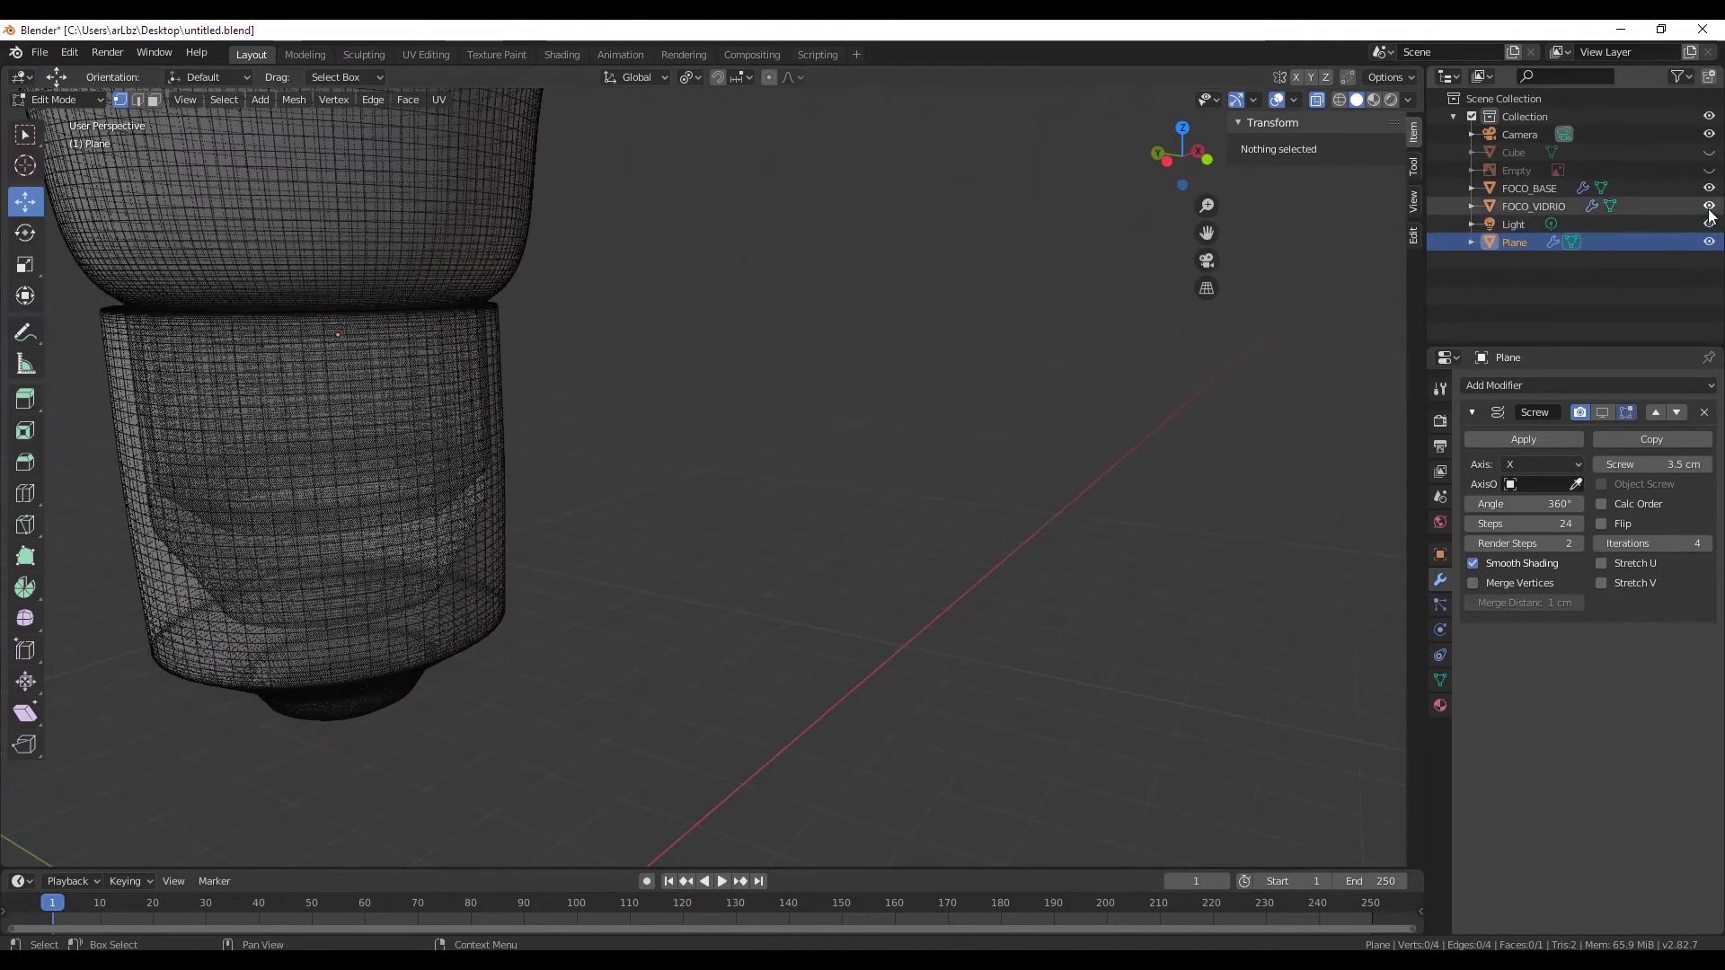
pyautogui.click(1708, 206)
# - Select the profile plane's edge vertices, cancelling an accidental vertex move
pyautogui.keyDown('shift'); pyautogui.moveTo(247, 327); pyautogui.dragTo(566, 354, button='middle'); pyautogui.keyUp('shift')
pyautogui.click(578, 359)
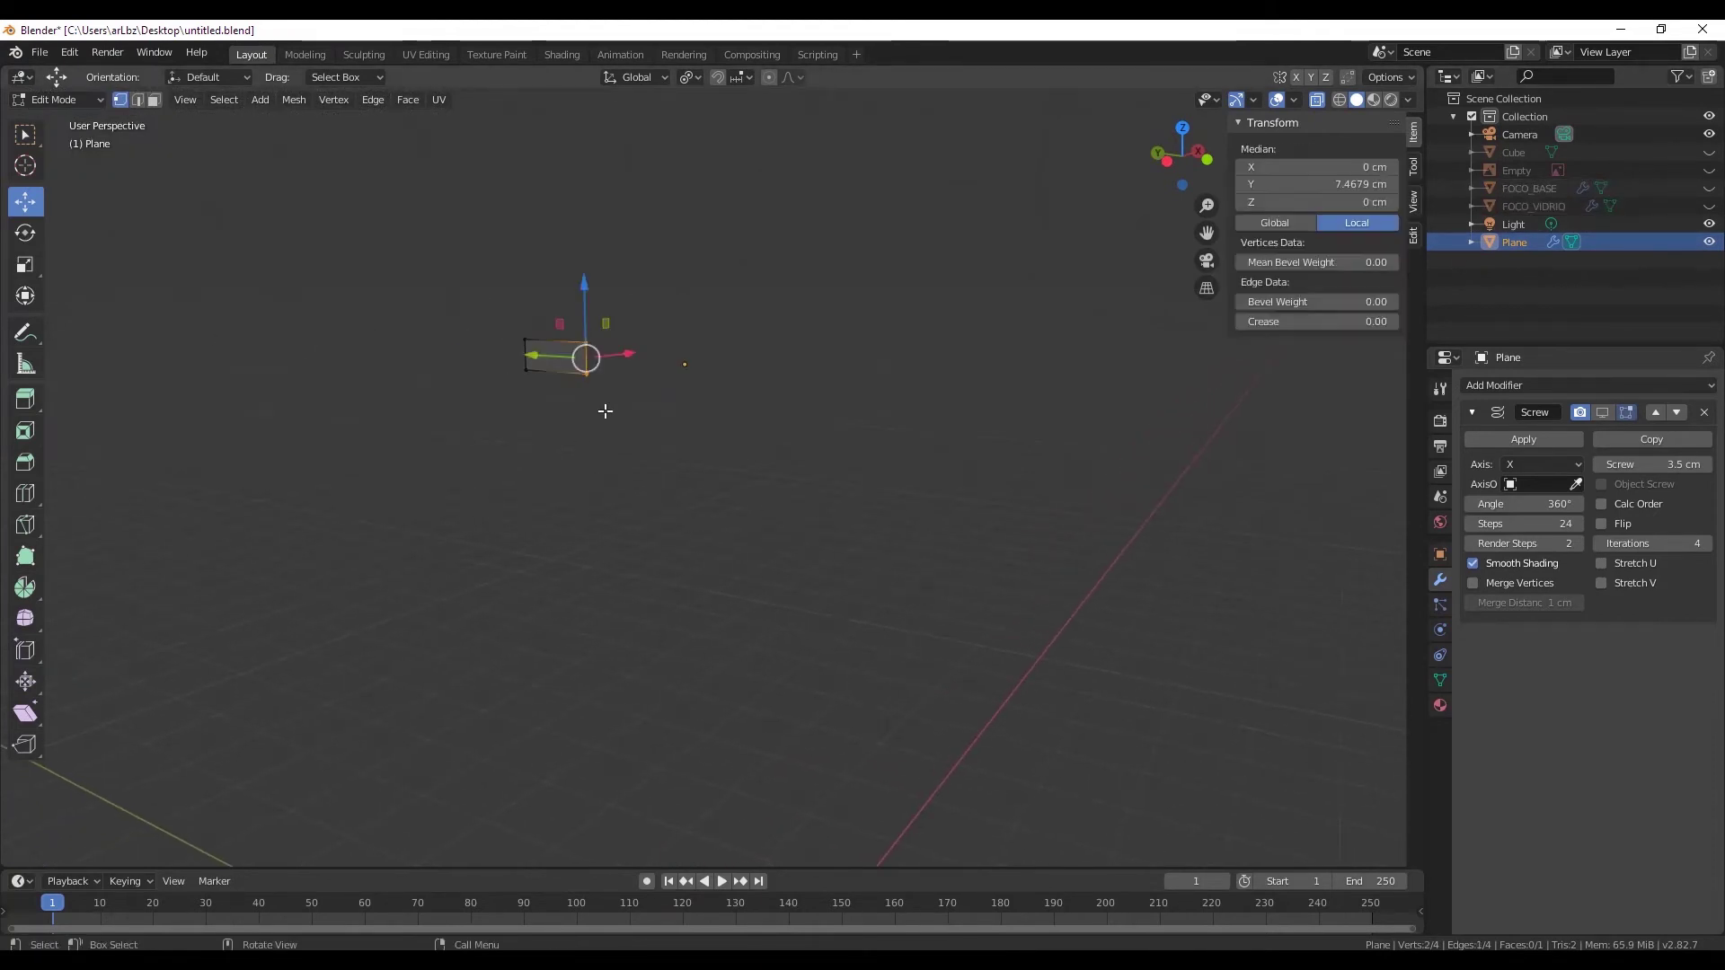
pyautogui.click(525, 335)
pyautogui.moveTo(518, 320); pyautogui.dragTo(643, 358)
pyautogui.rightClick(644, 358)
pyautogui.click(584, 331)
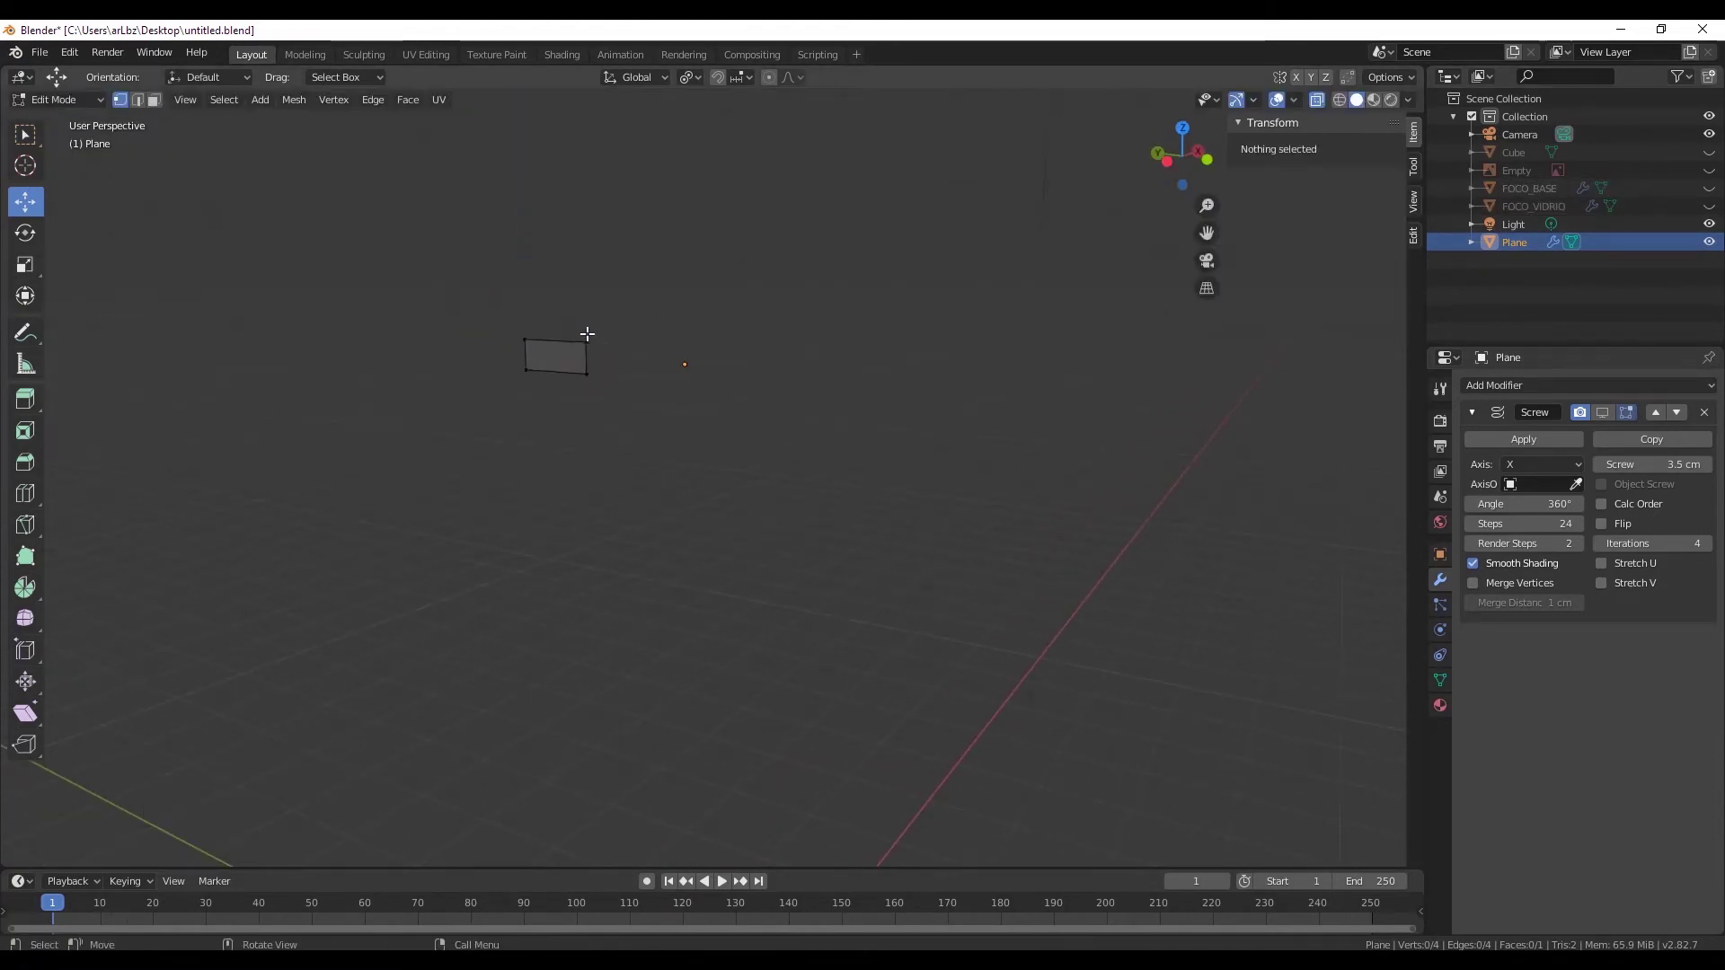
pyautogui.keyDown('shift'); pyautogui.click(532, 335); pyautogui.keyUp('shift')
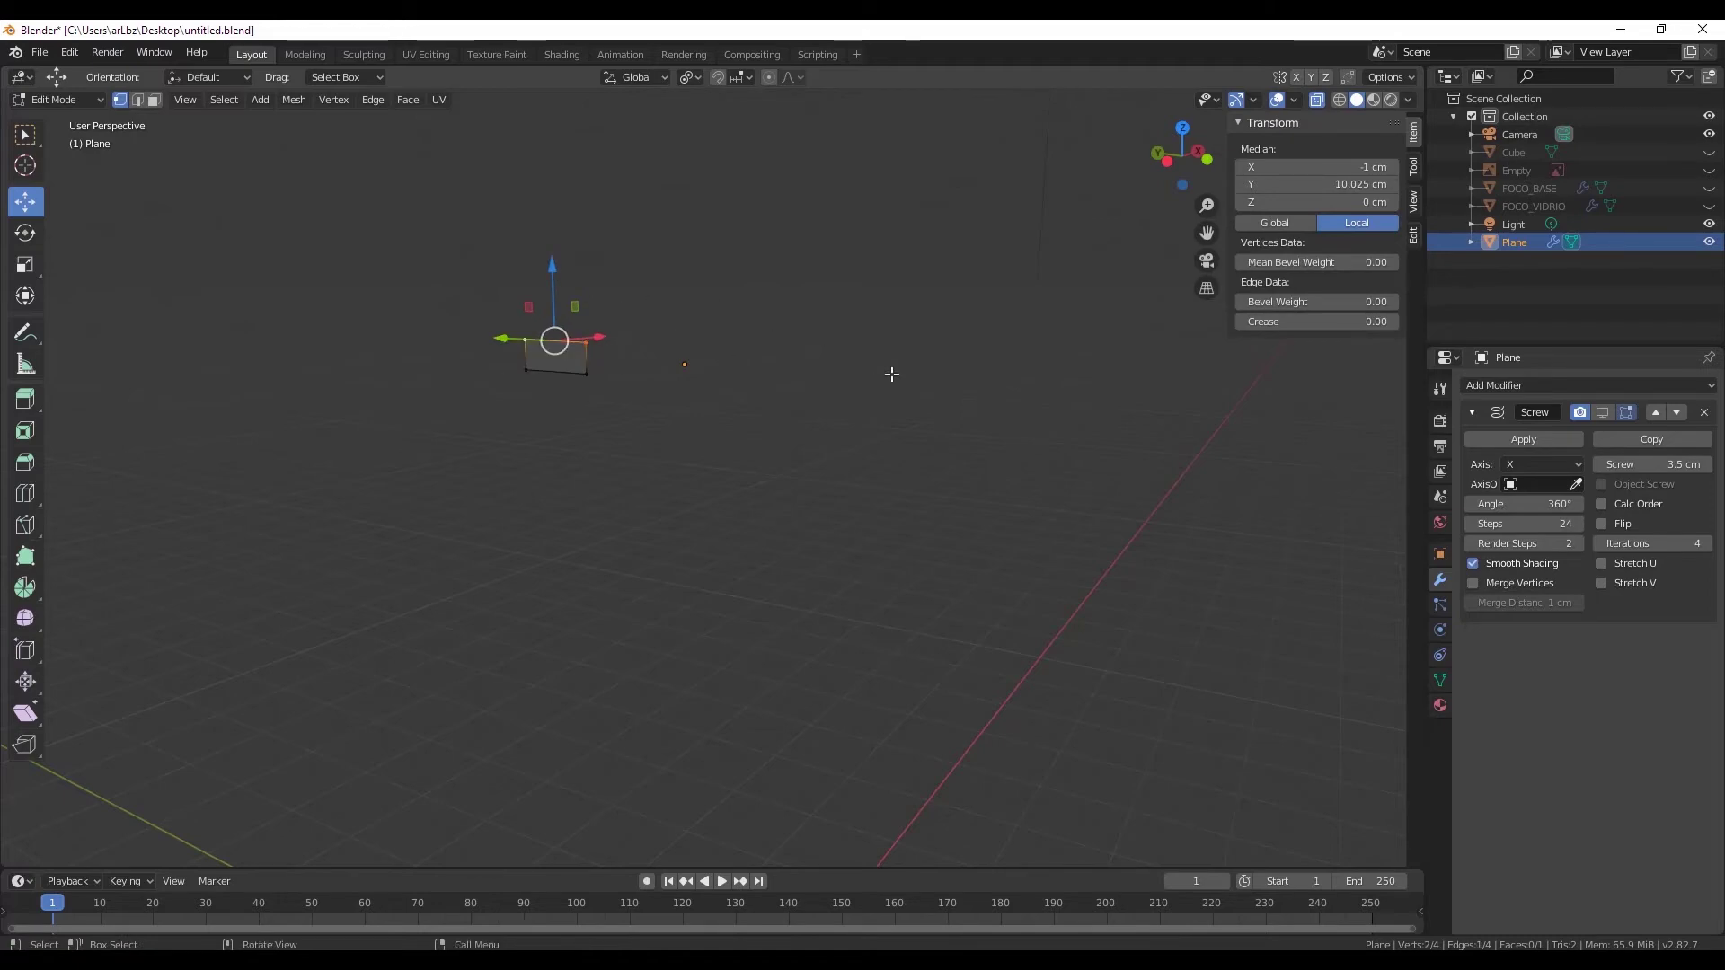
# - Show the Screw result again and scale the profile face 1.315 times along Z
pyautogui.click(1601, 411)
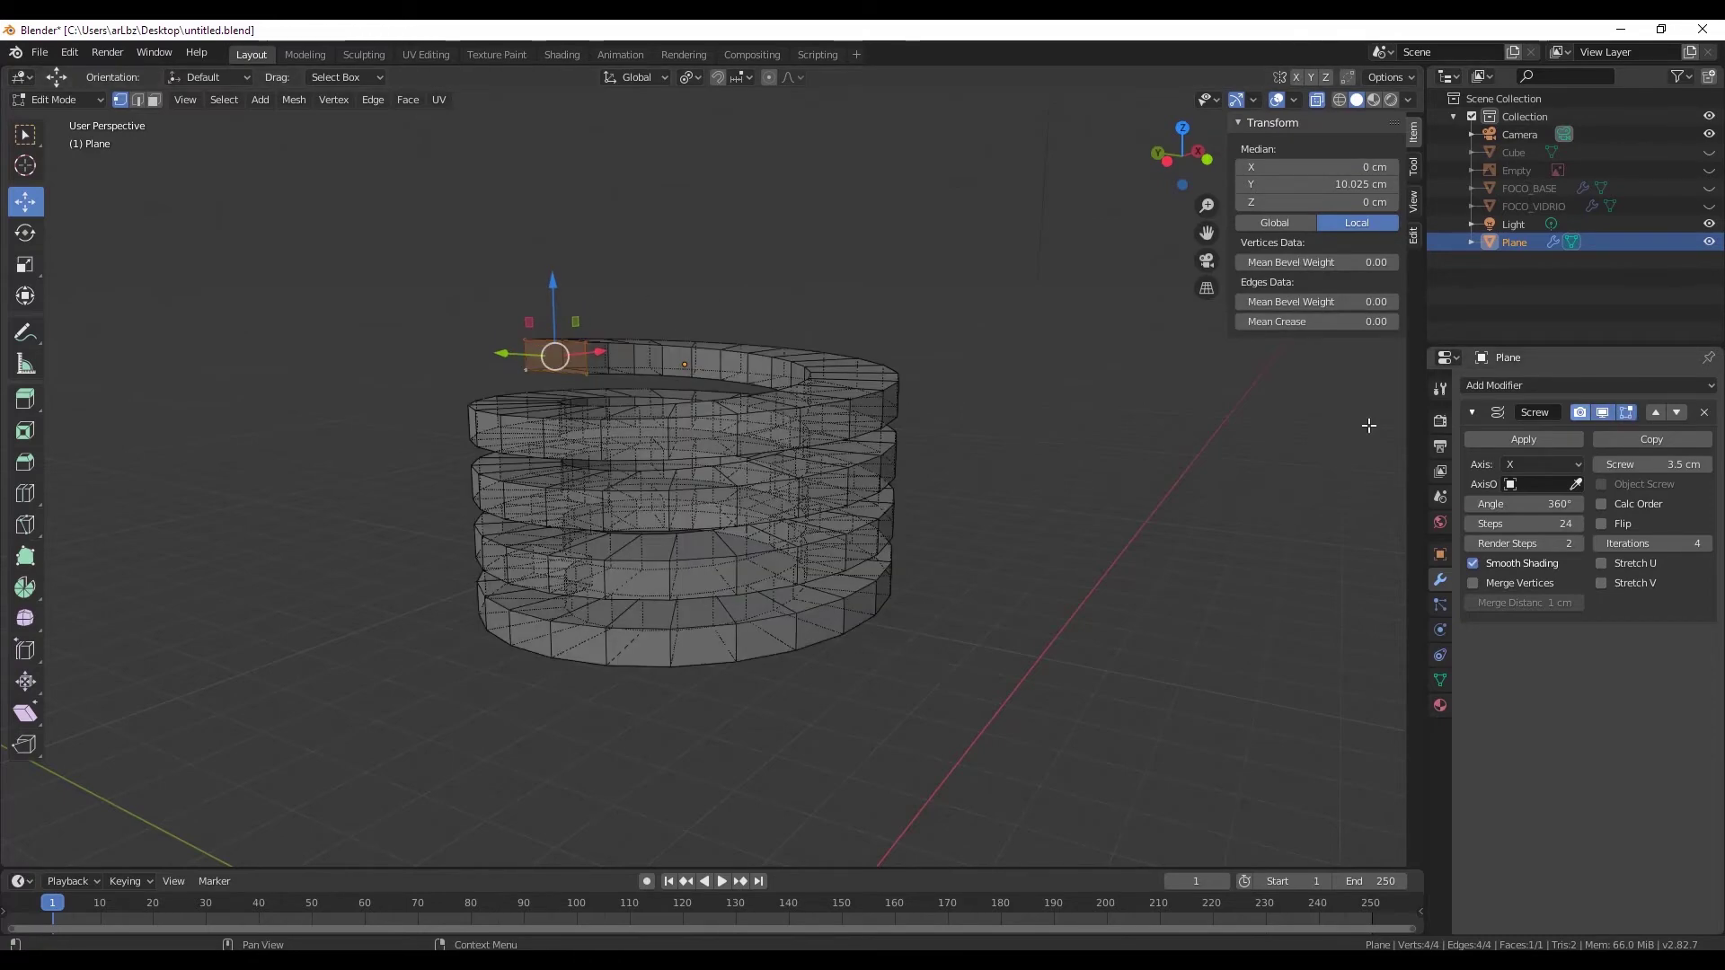
pyautogui.moveTo(539, 386)
pyautogui.mouseDown(button='middle')
pyautogui.moveTo(435, 313)
pyautogui.moveTo(122, 345)
pyautogui.mouseUp(button='middle')
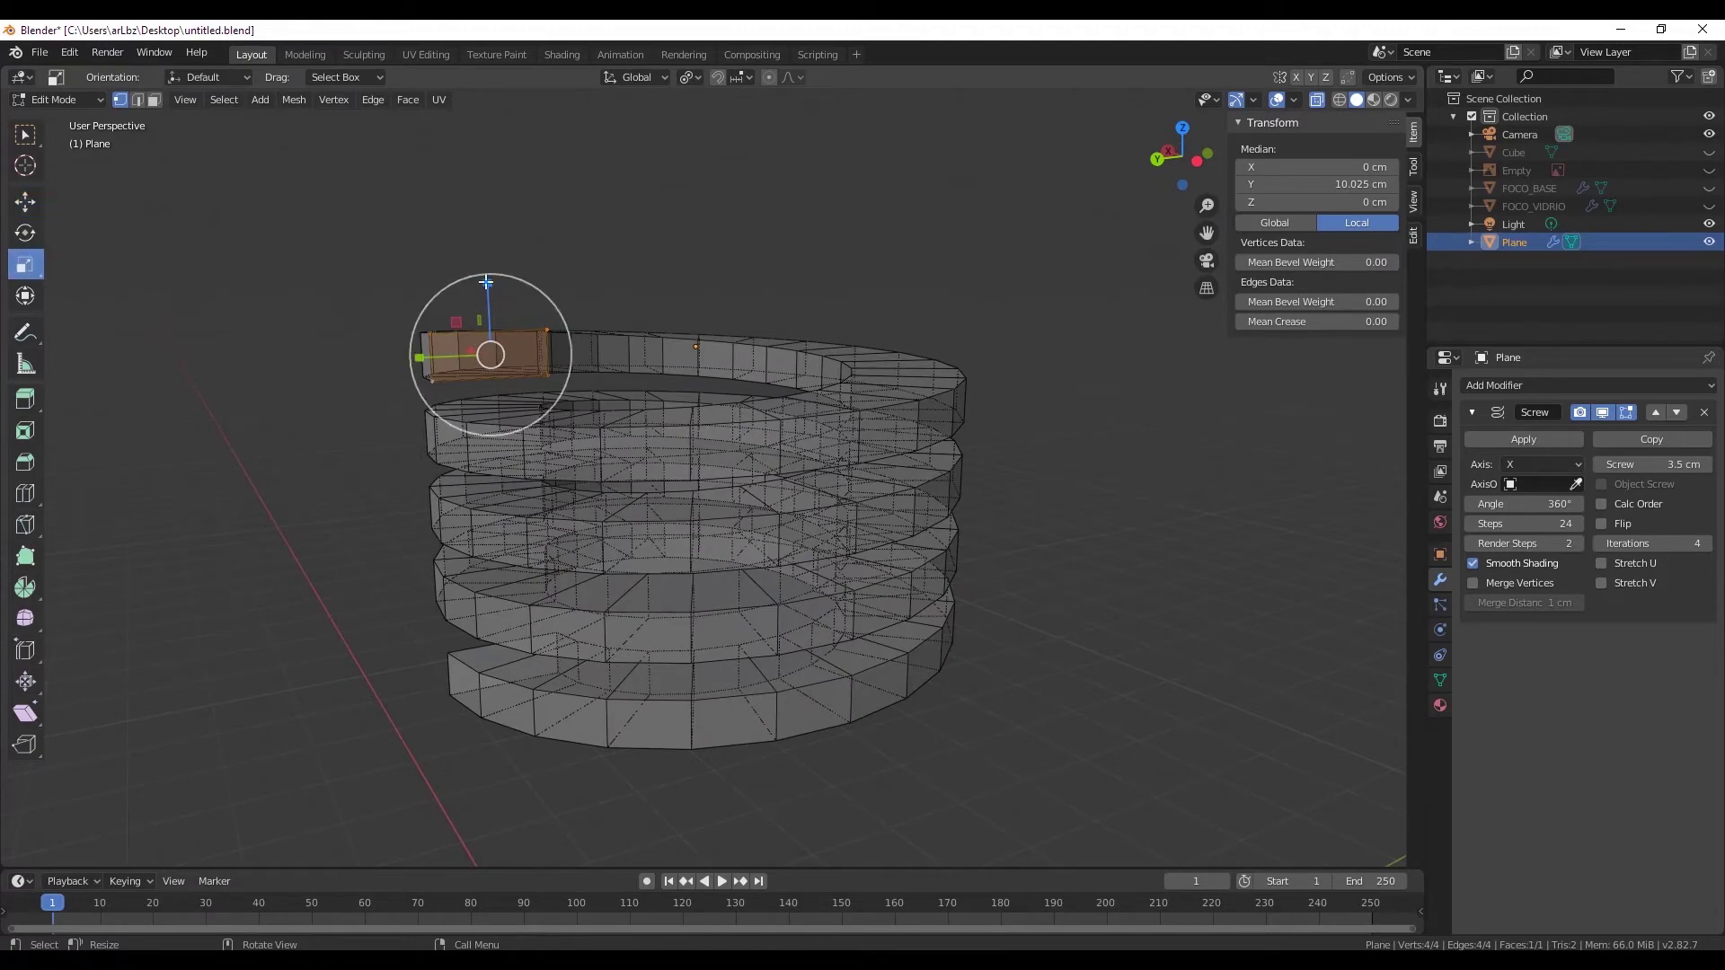
pyautogui.moveTo(486, 282); pyautogui.dragTo(481, 256)
pyautogui.moveTo(481, 256); pyautogui.dragTo(75, 277, button='middle')
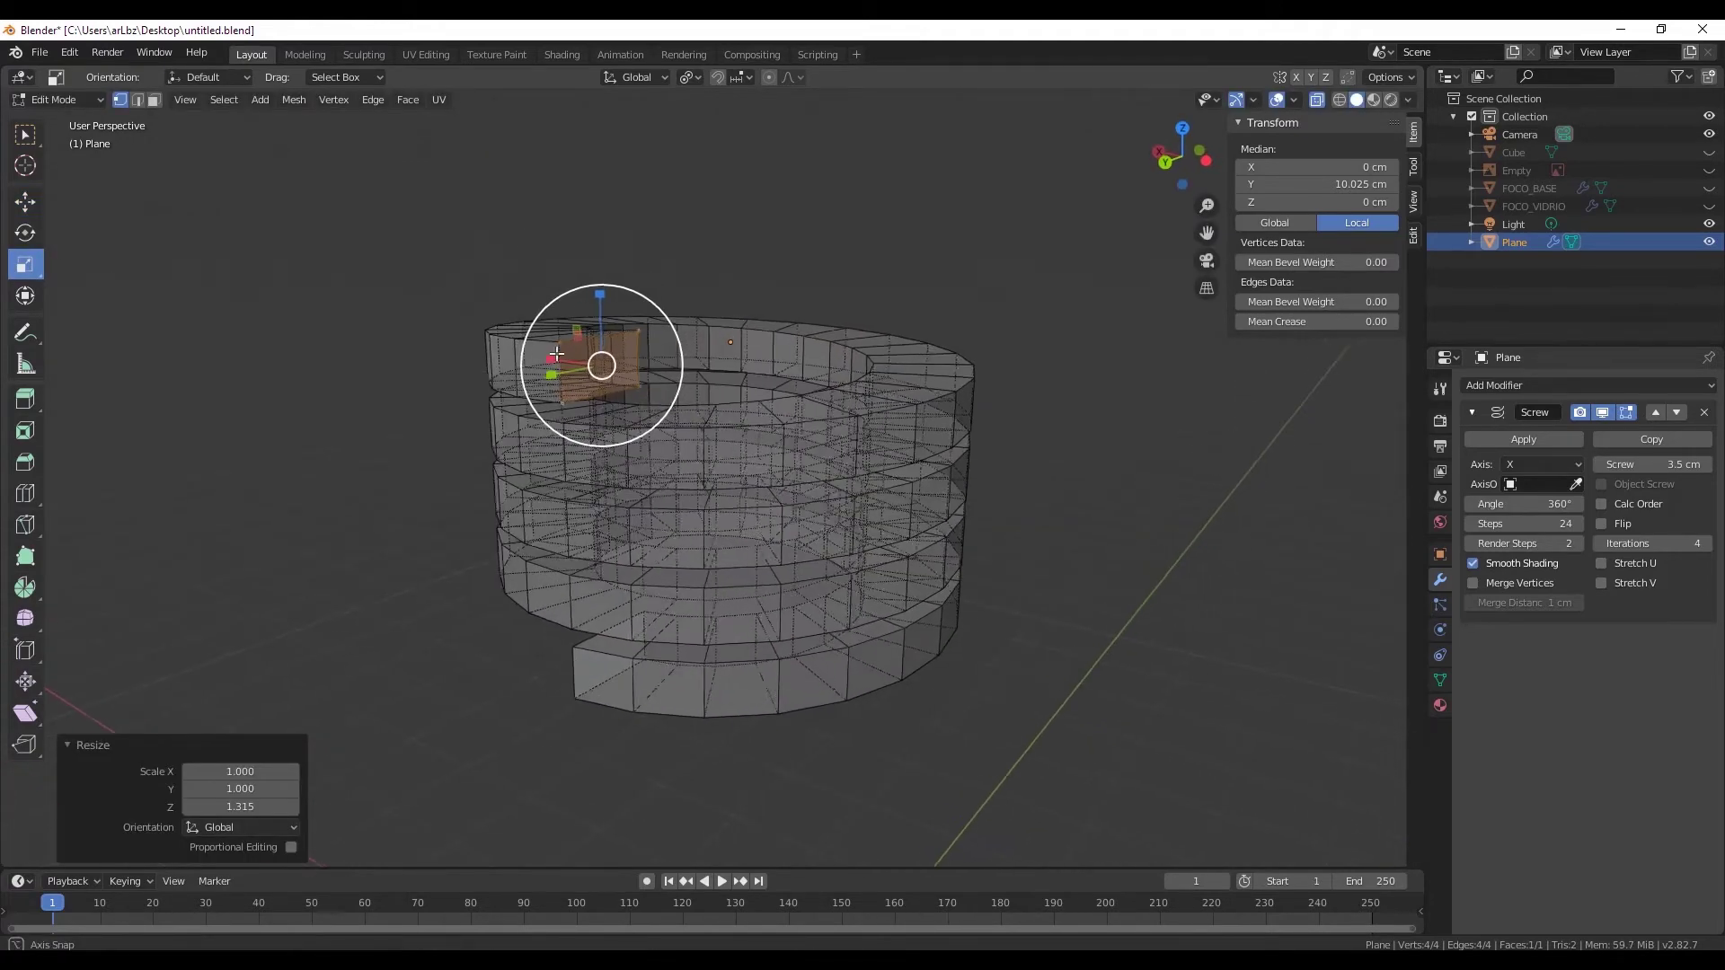
# - Deselect the profile face and turn X-ray off so the mesh draws solid
pyautogui.click(26, 201)
pyautogui.scroll(4, 443, 327)
pyautogui.scroll(3, 427, 315)
pyautogui.moveTo(455, 300); pyautogui.dragTo(476, 308, button='middle')
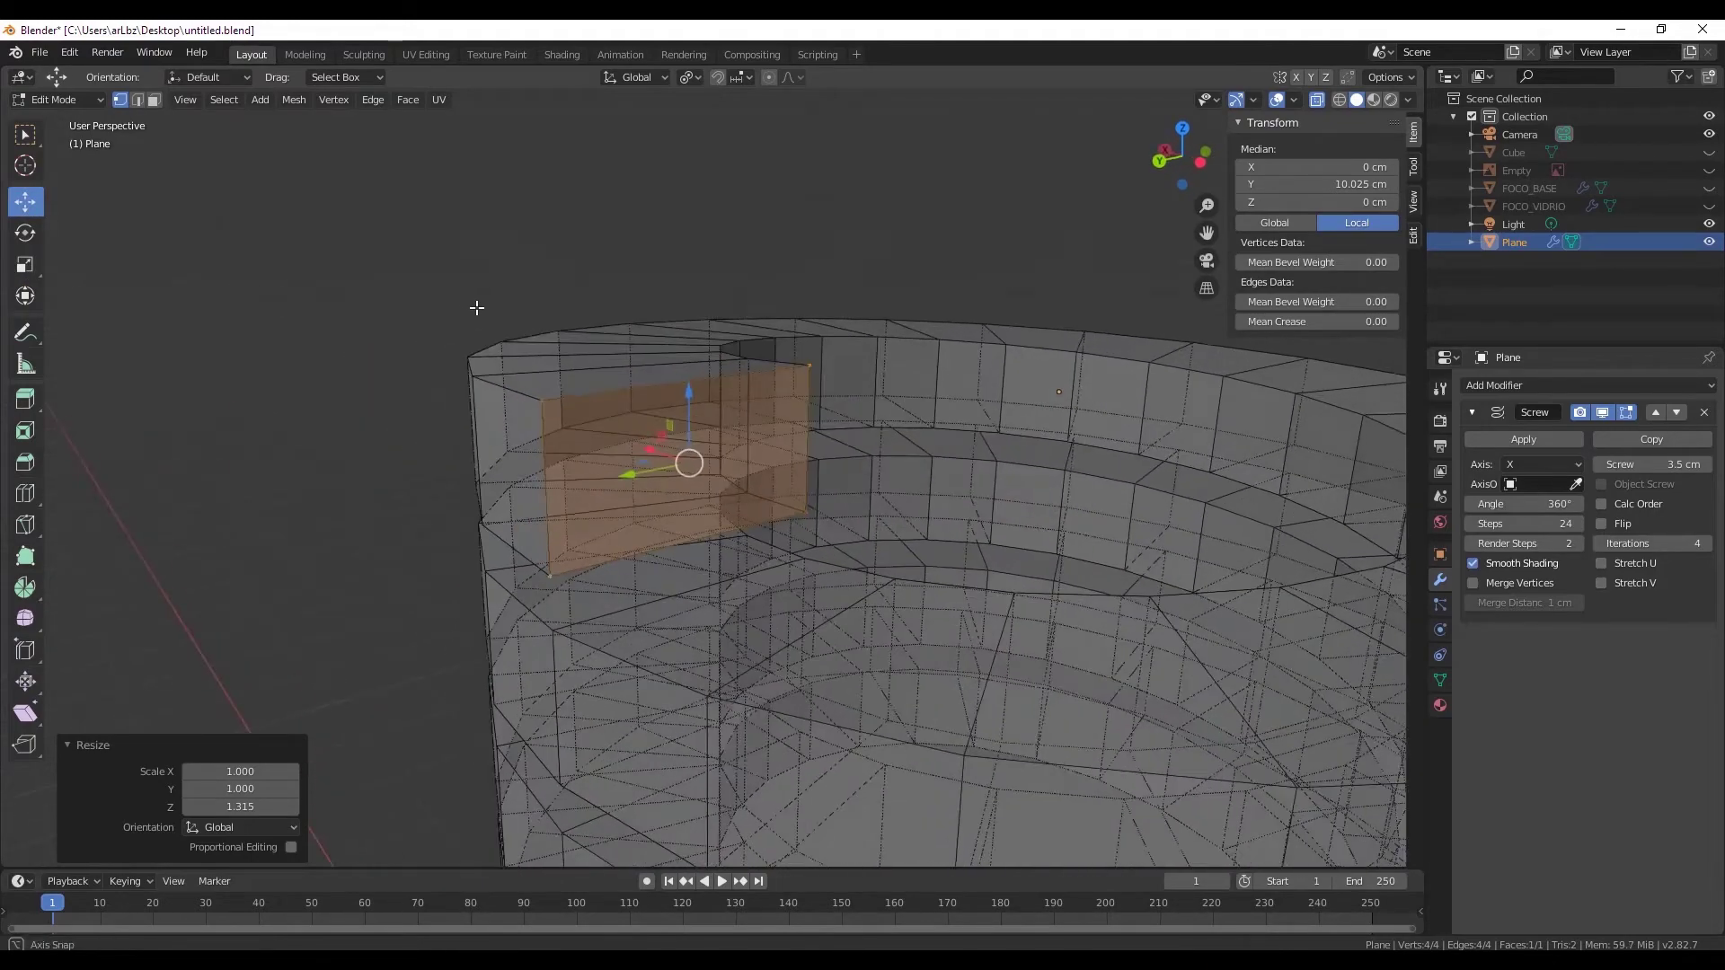
pyautogui.hotkey('alt', 'a')
pyautogui.click(1314, 101)
pyautogui.keyDown('shift'); pyautogui.moveTo(594, 352); pyautogui.dragTo(593, 310, button='middle'); pyautogui.keyUp('shift')
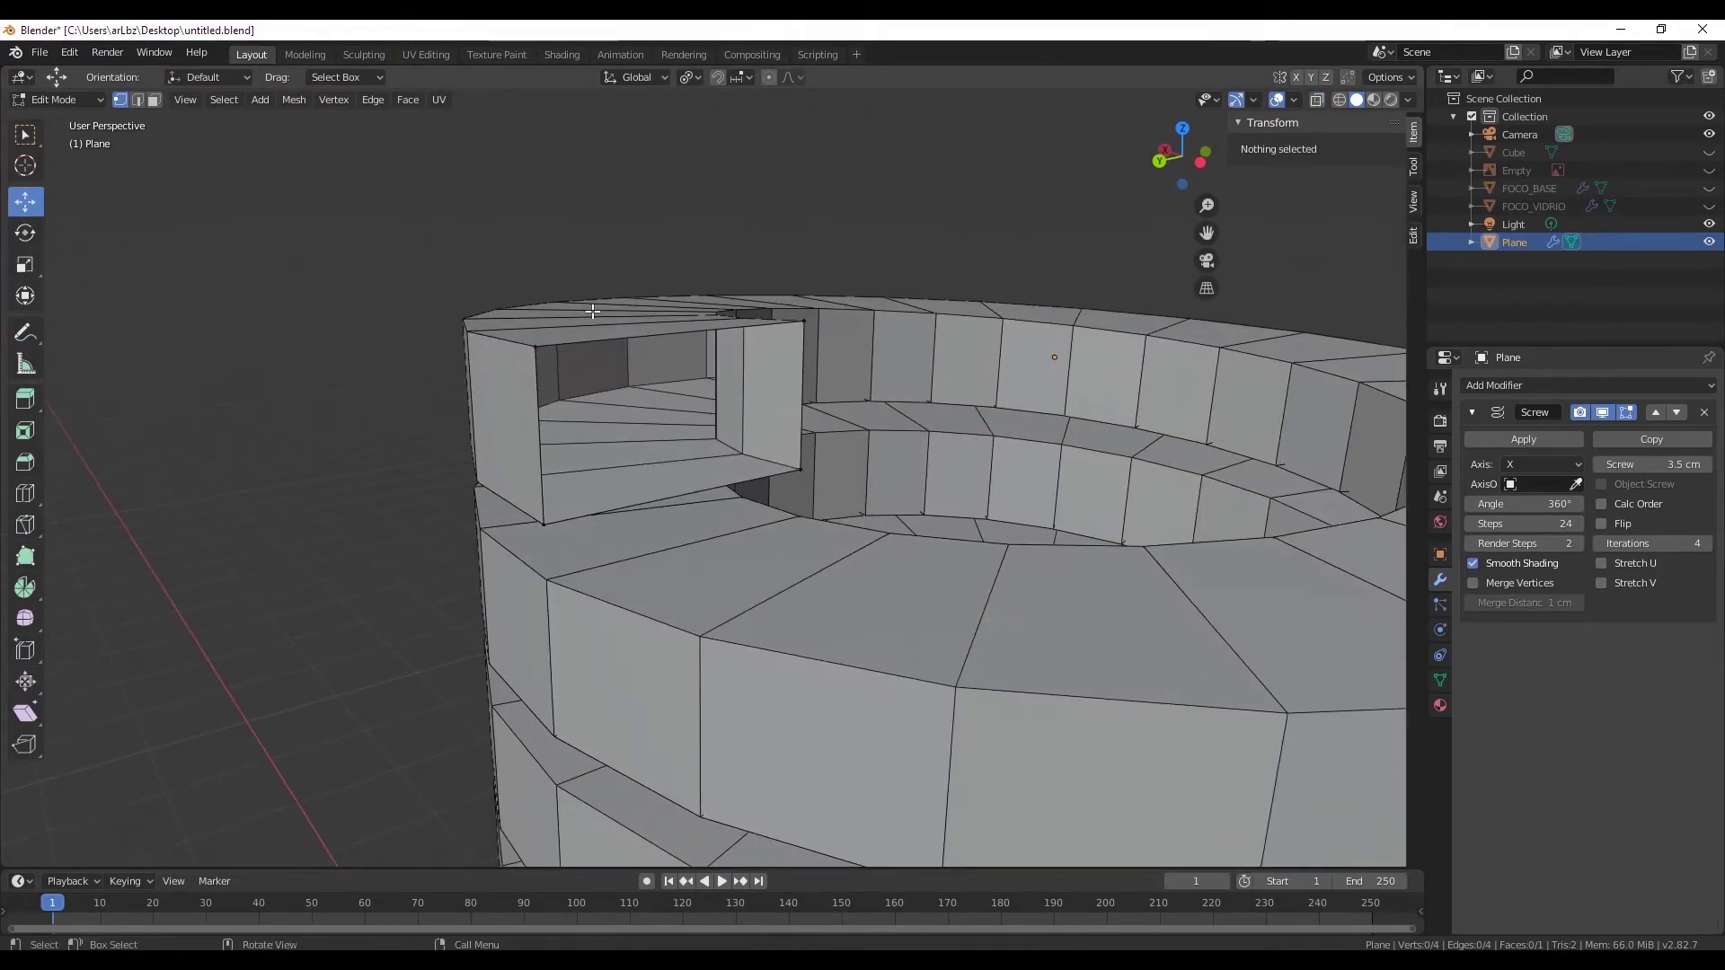
# - Add two edge loops across the profile, then select the middle outer-edge vertex
pyautogui.click(31, 503)
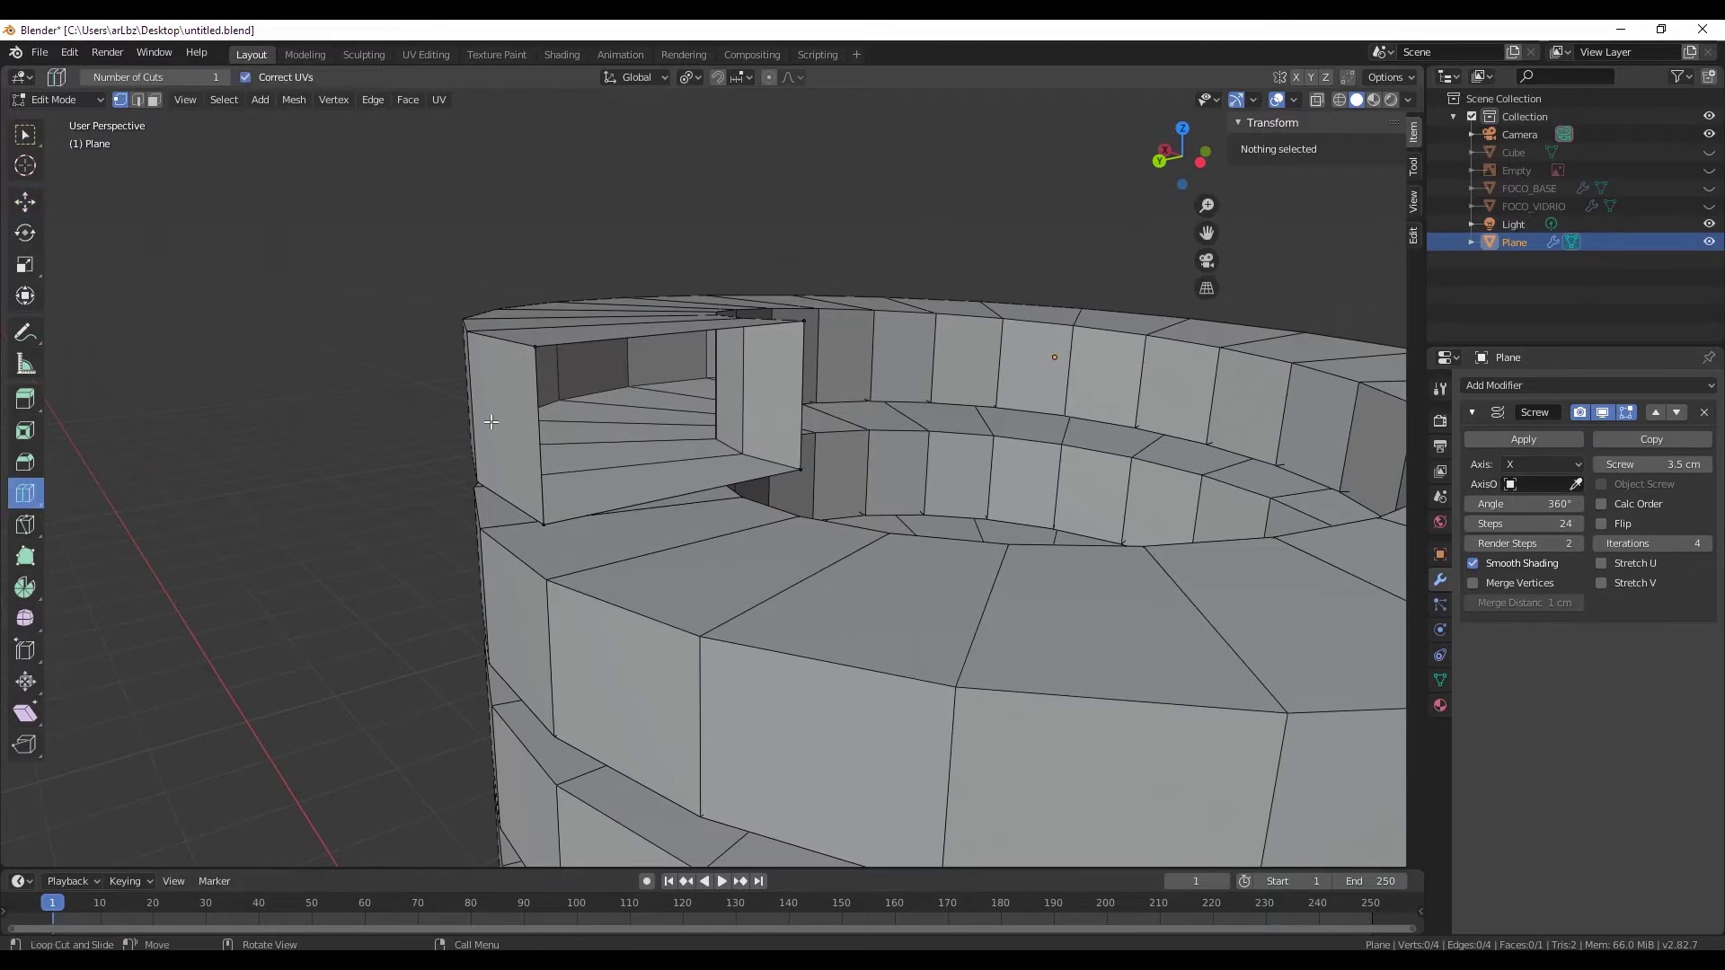
pyautogui.click(546, 411)
pyautogui.rightClick(548, 413)
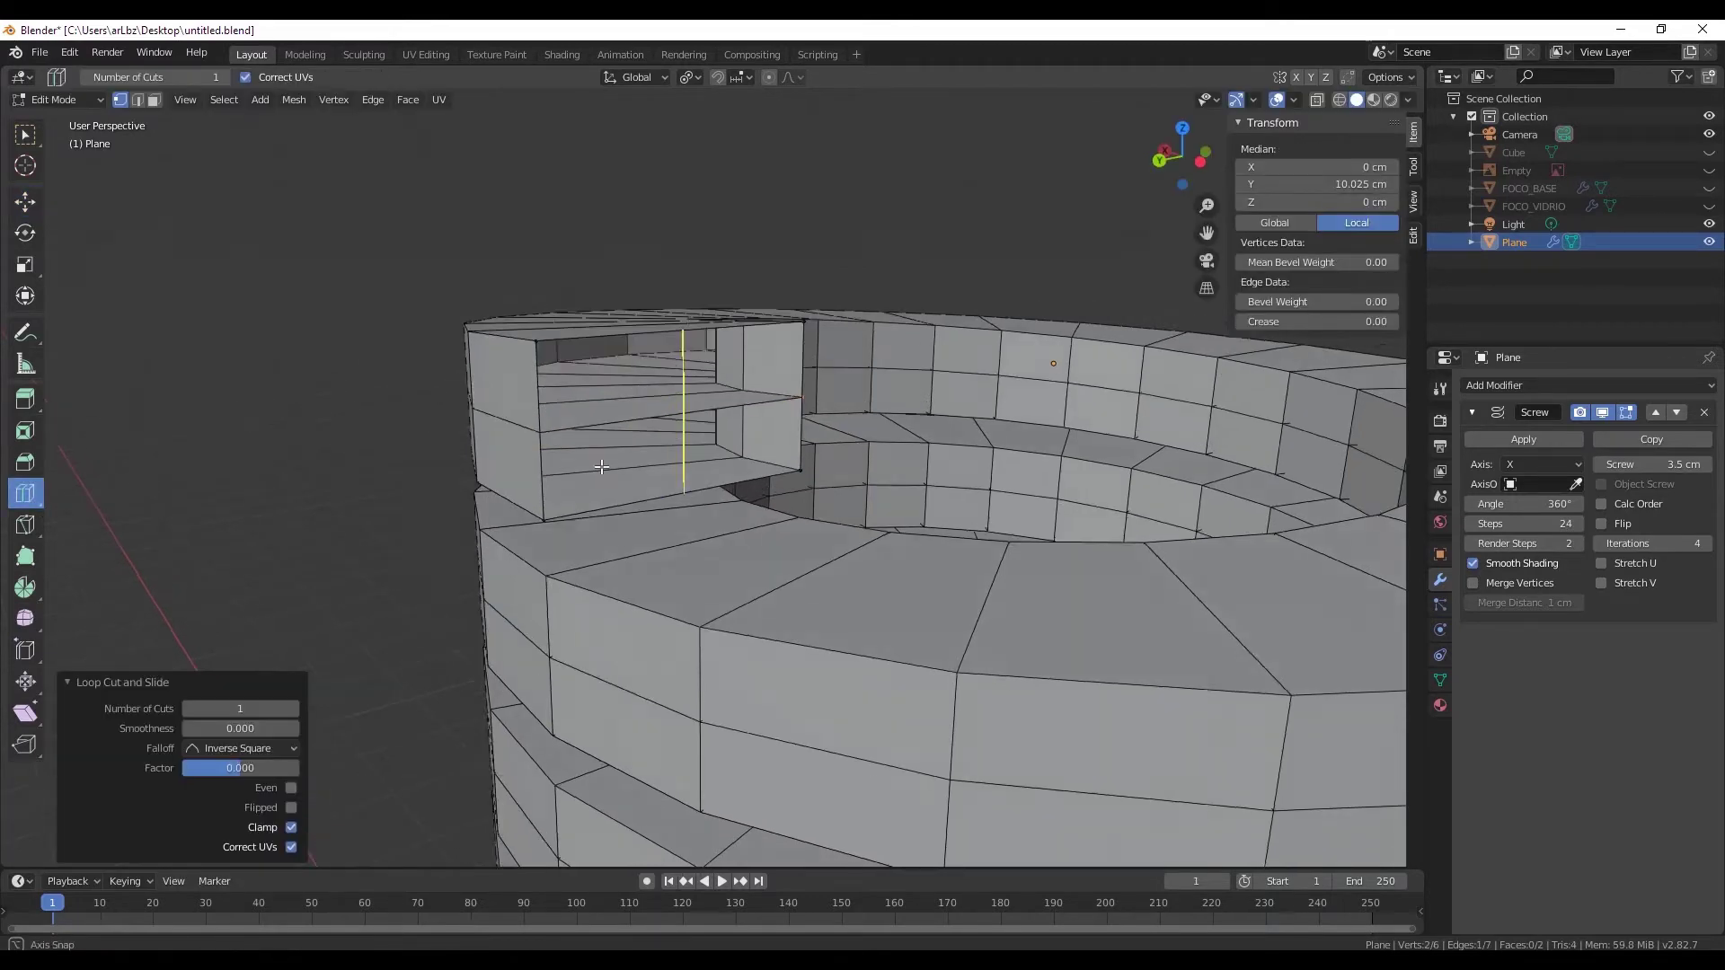
pyautogui.moveTo(548, 413)
pyautogui.mouseDown(button='middle')
pyautogui.moveTo(602, 461)
pyautogui.moveTo(606, 503)
pyautogui.moveTo(613, 413)
pyautogui.mouseUp(button='middle')
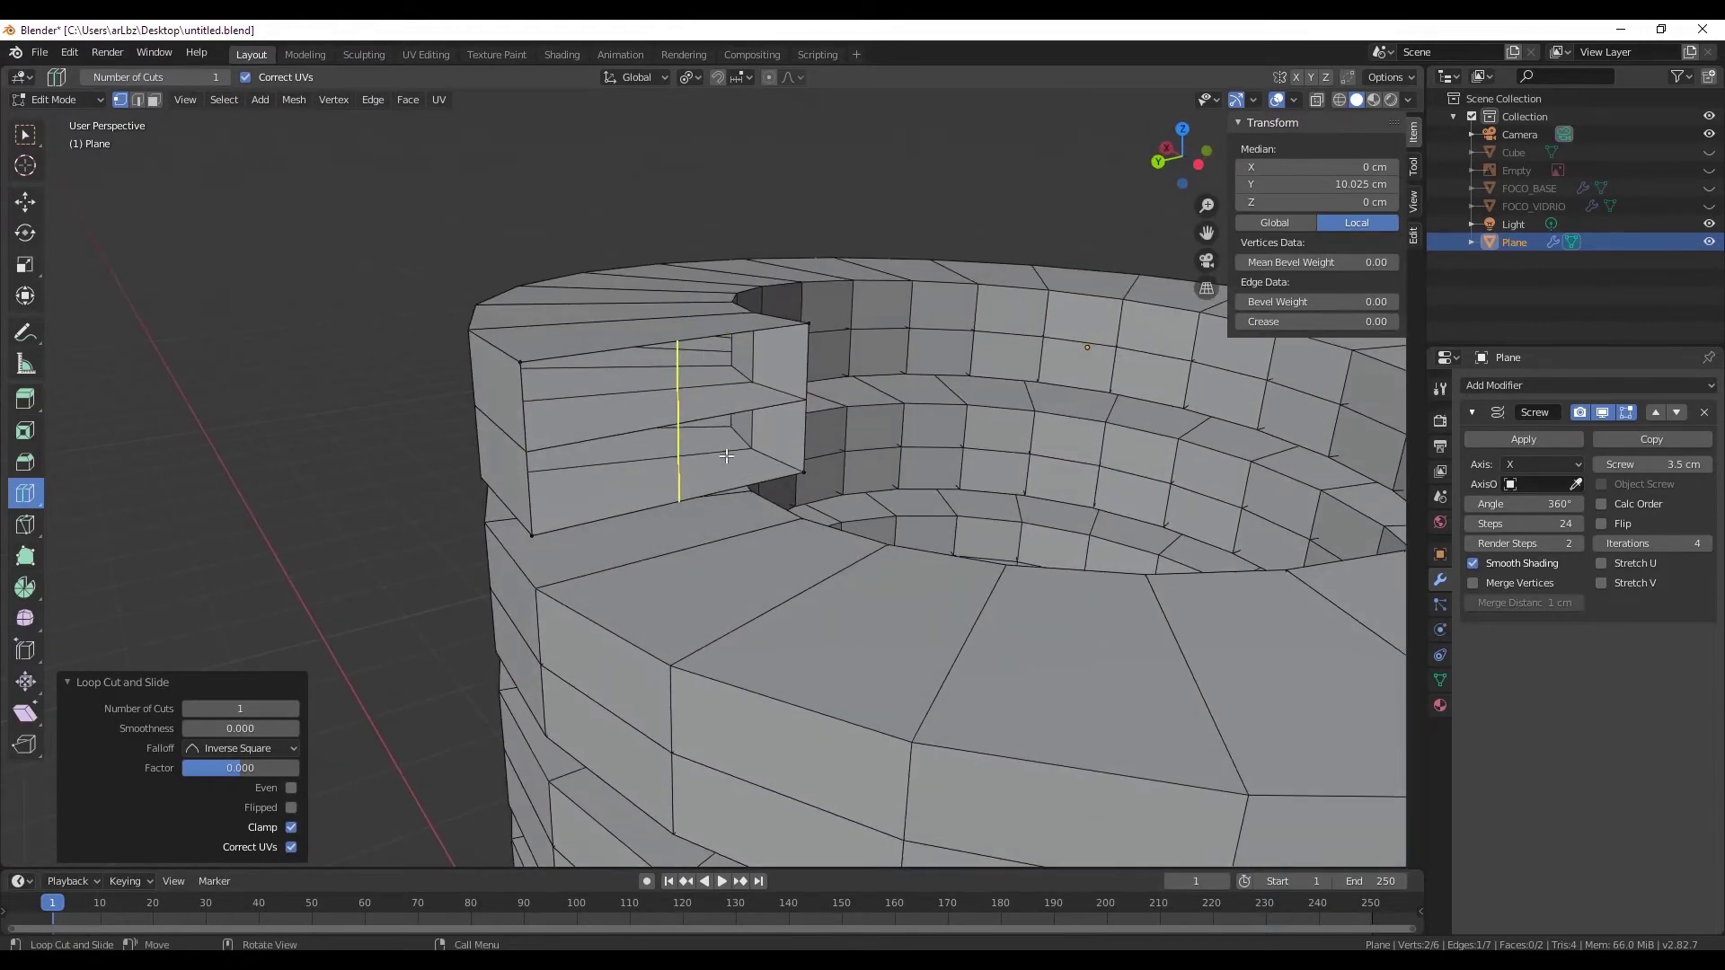
pyautogui.moveTo(726, 456); pyautogui.dragTo(693, 425, button='middle')
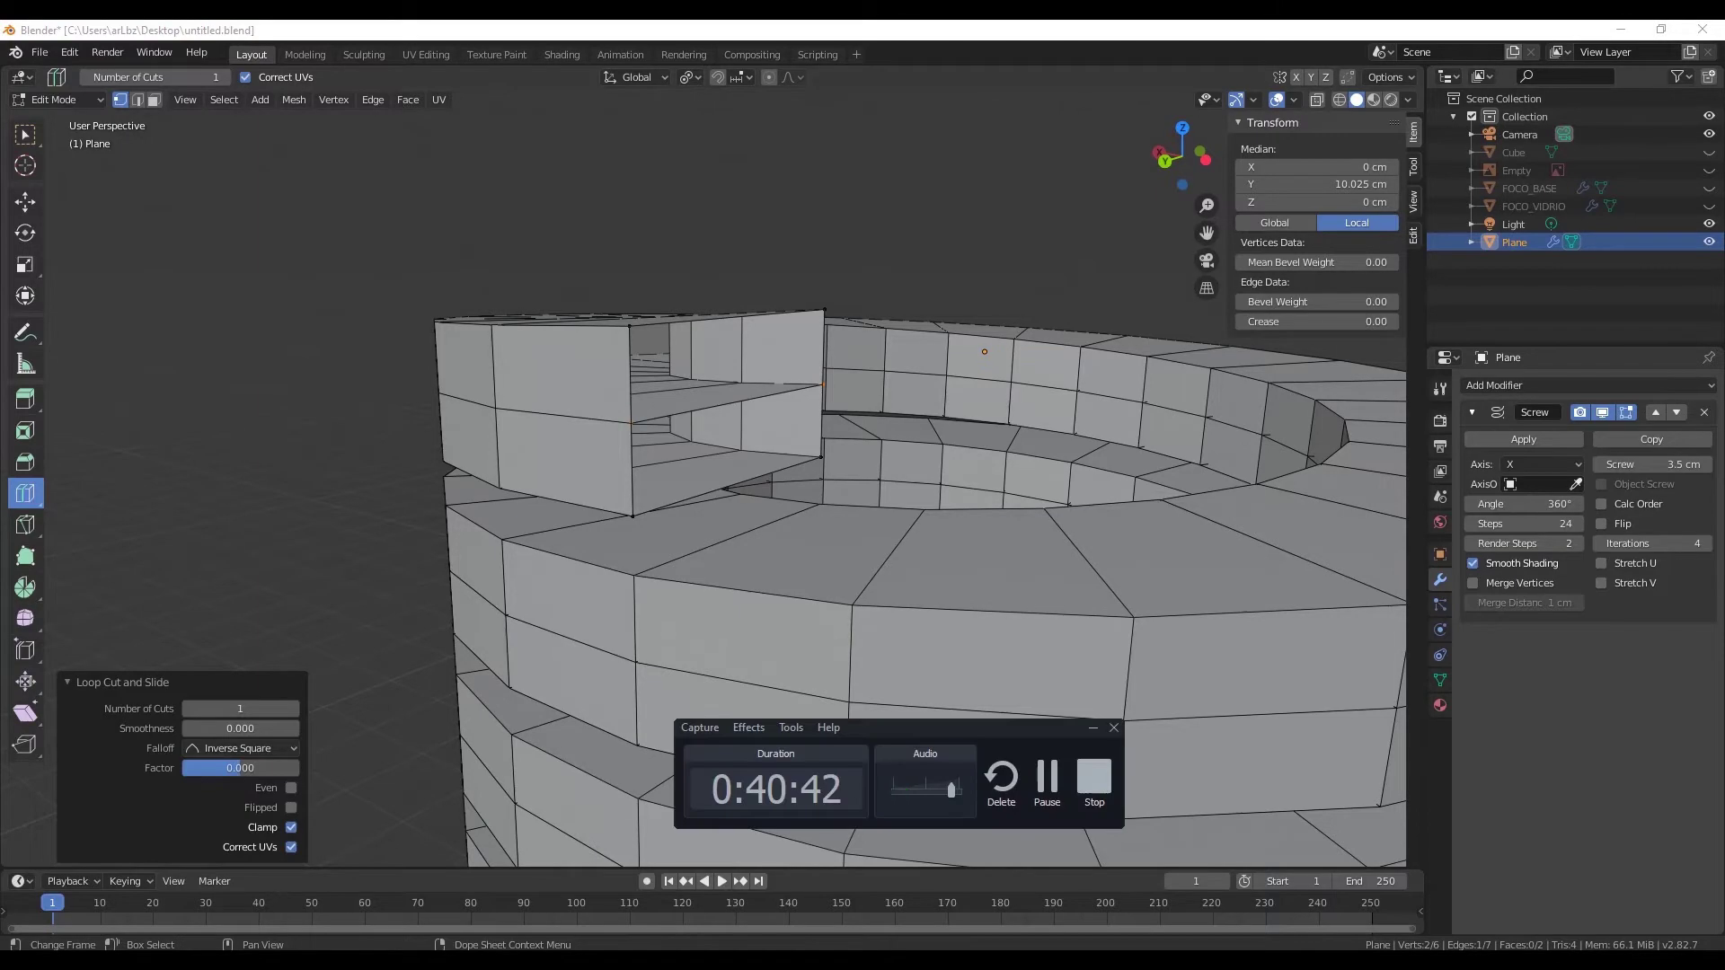
pyautogui.moveTo(647, 396)
pyautogui.mouseDown(button='middle')
pyautogui.moveTo(708, 400)
pyautogui.moveTo(538, 378)
pyautogui.mouseUp(button='middle')
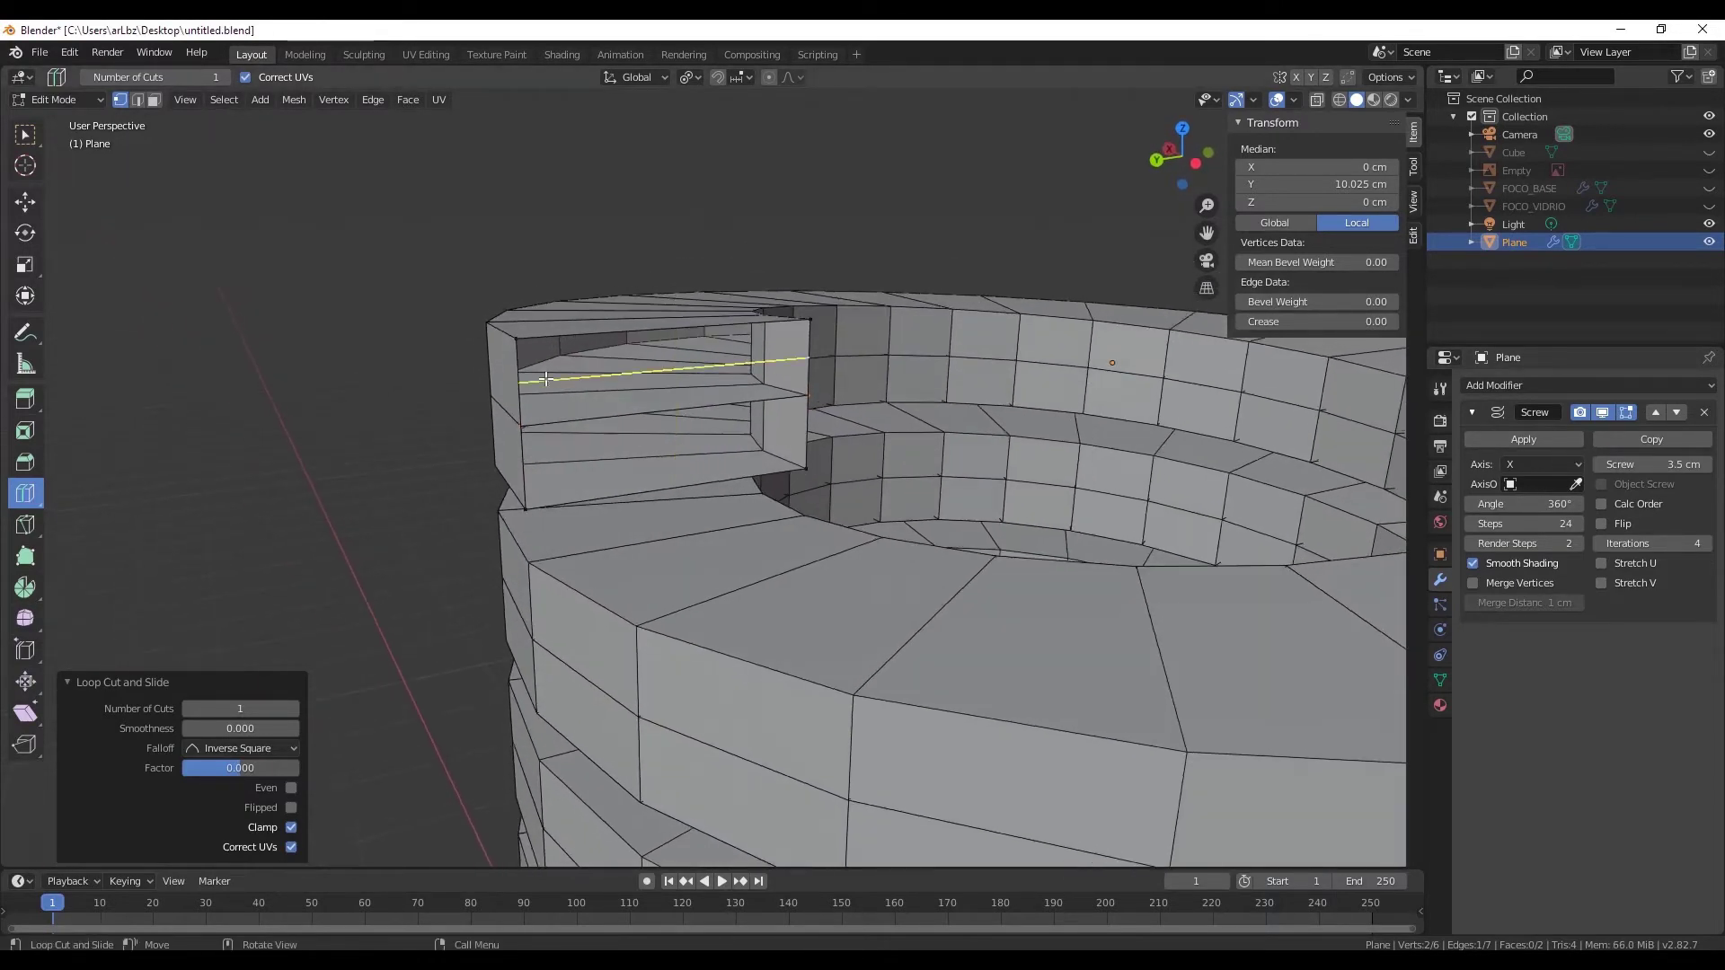
pyautogui.click(508, 370)
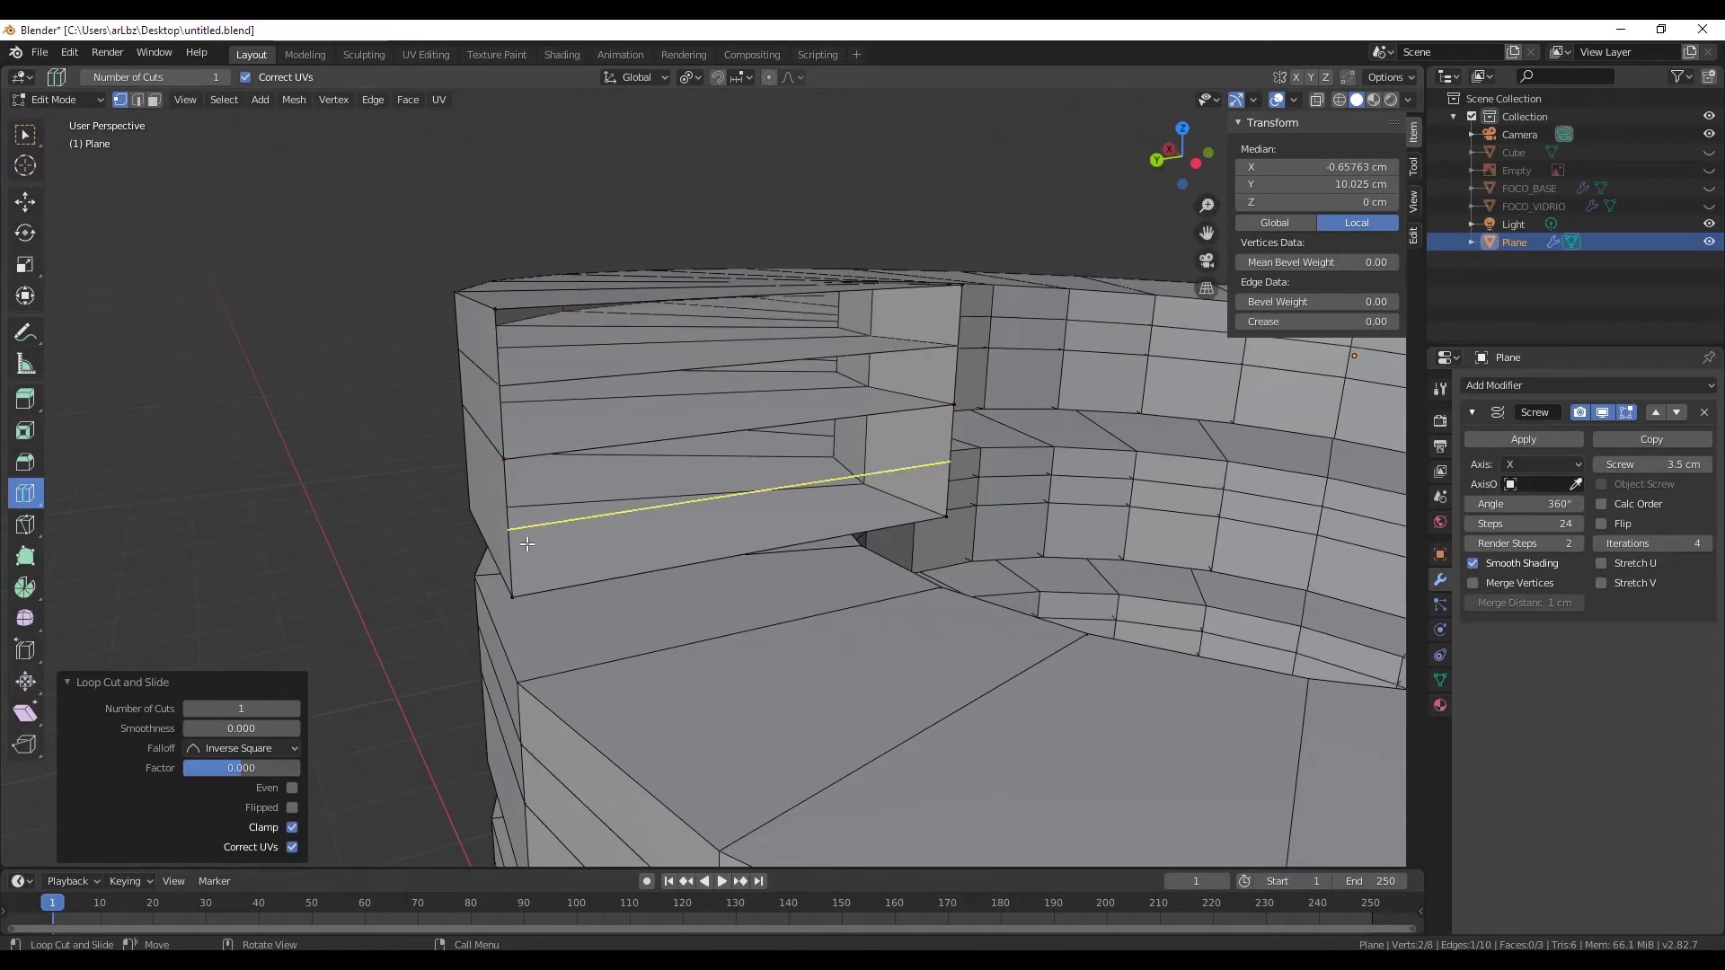
pyautogui.click(693, 499)
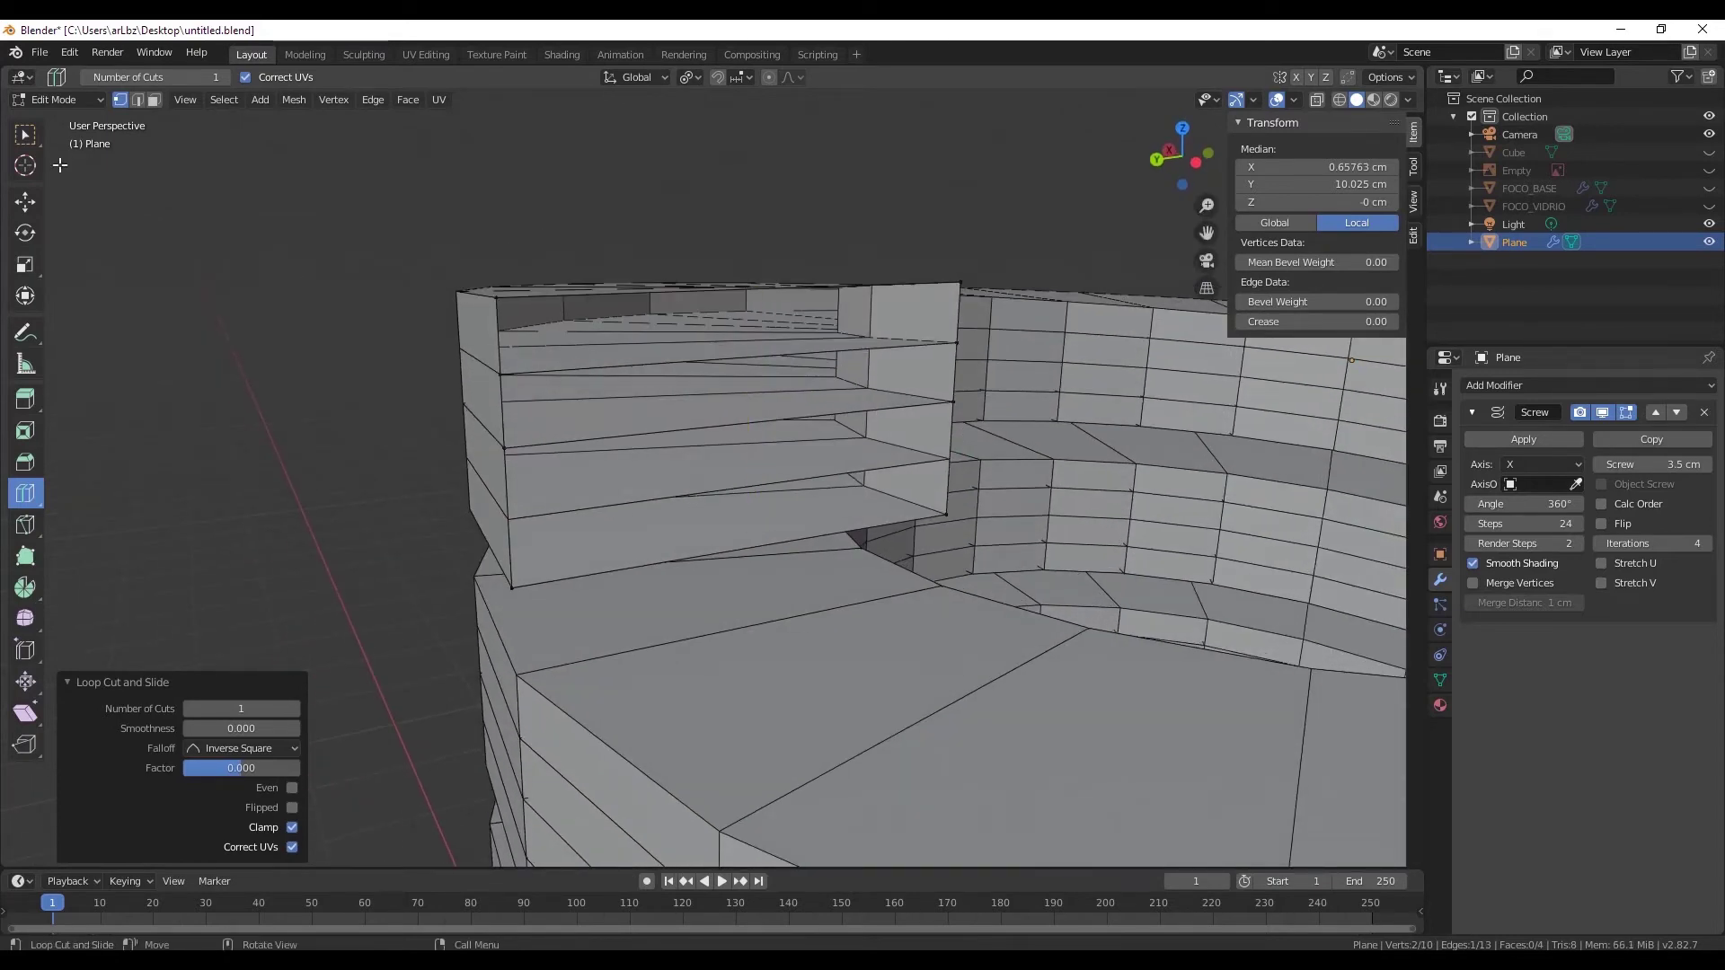
pyautogui.click(26, 203)
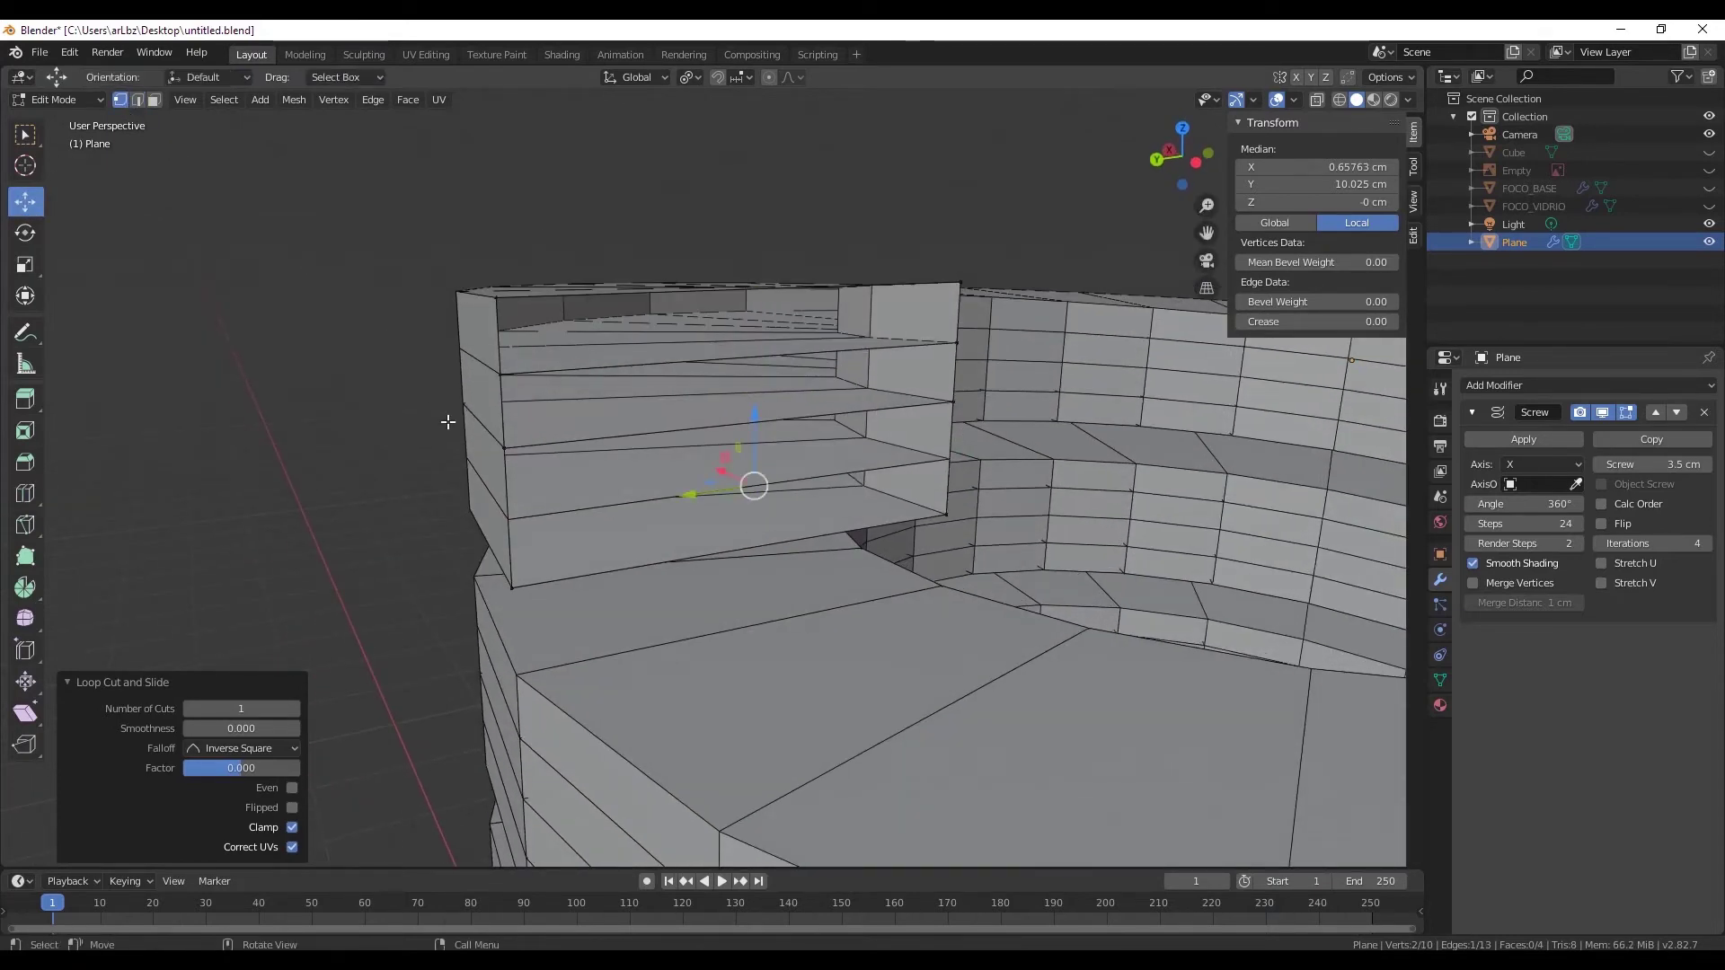
pyautogui.click(502, 445)
pyautogui.moveTo(501, 445); pyautogui.dragTo(575, 467, button='middle')
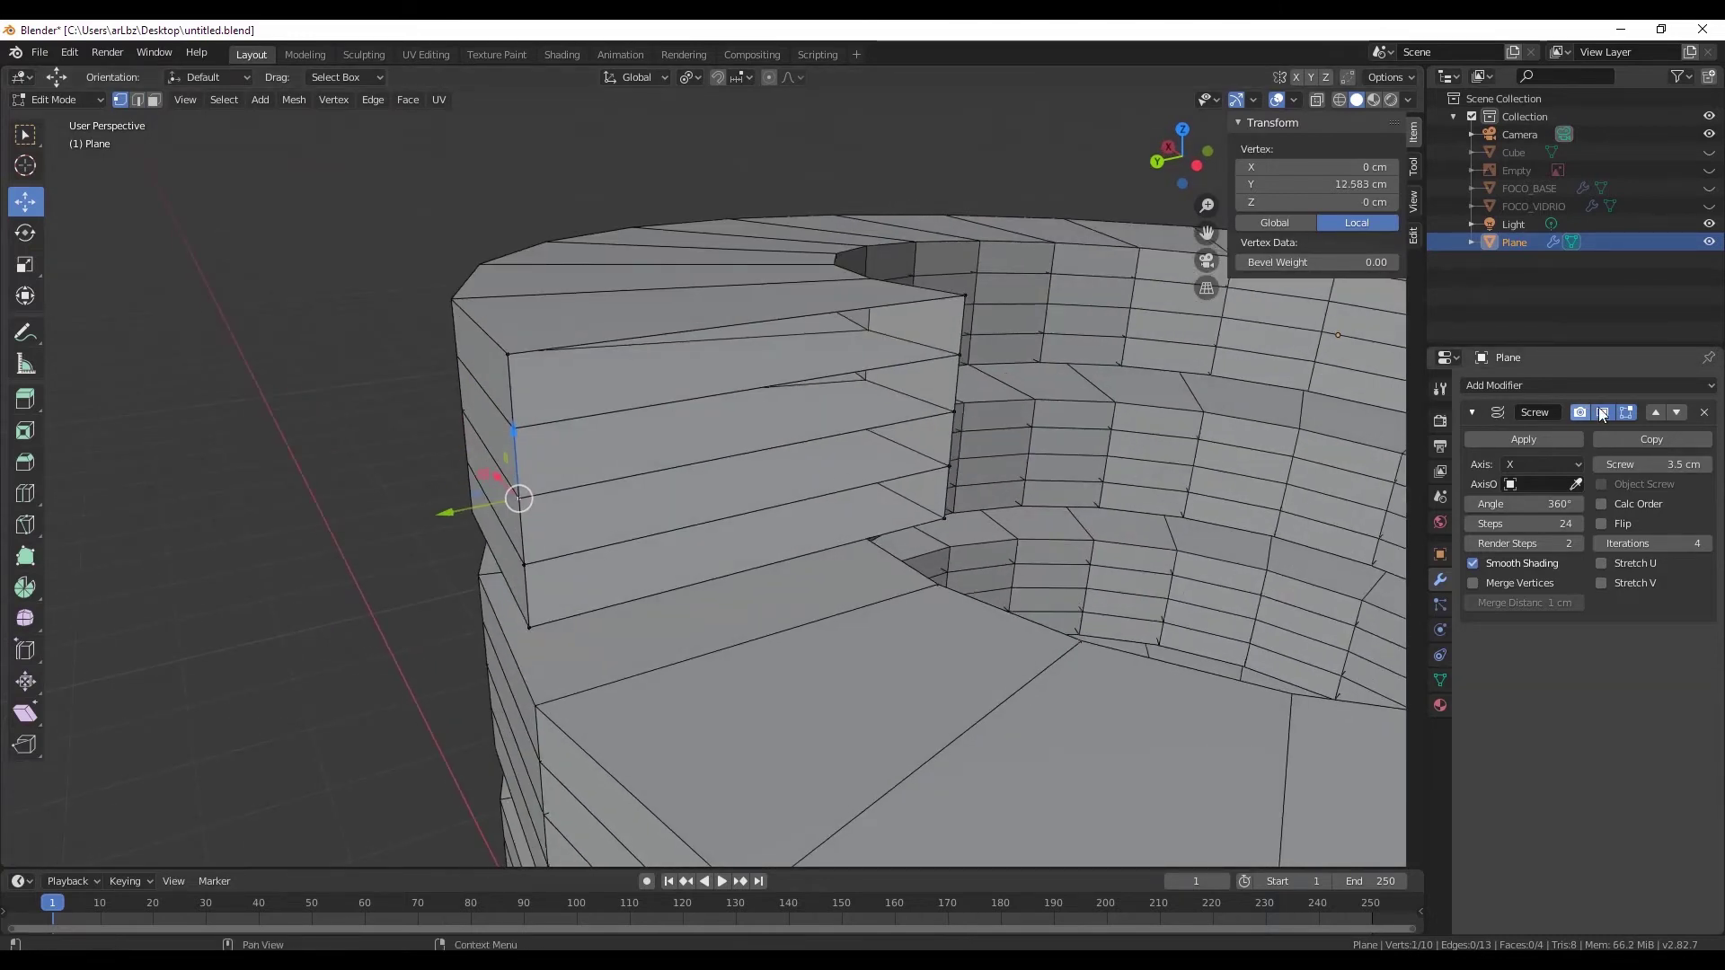
# - Move the middle outer vertex outward along Y, toggling the Screw display to check the ridge
pyautogui.click(1601, 412)
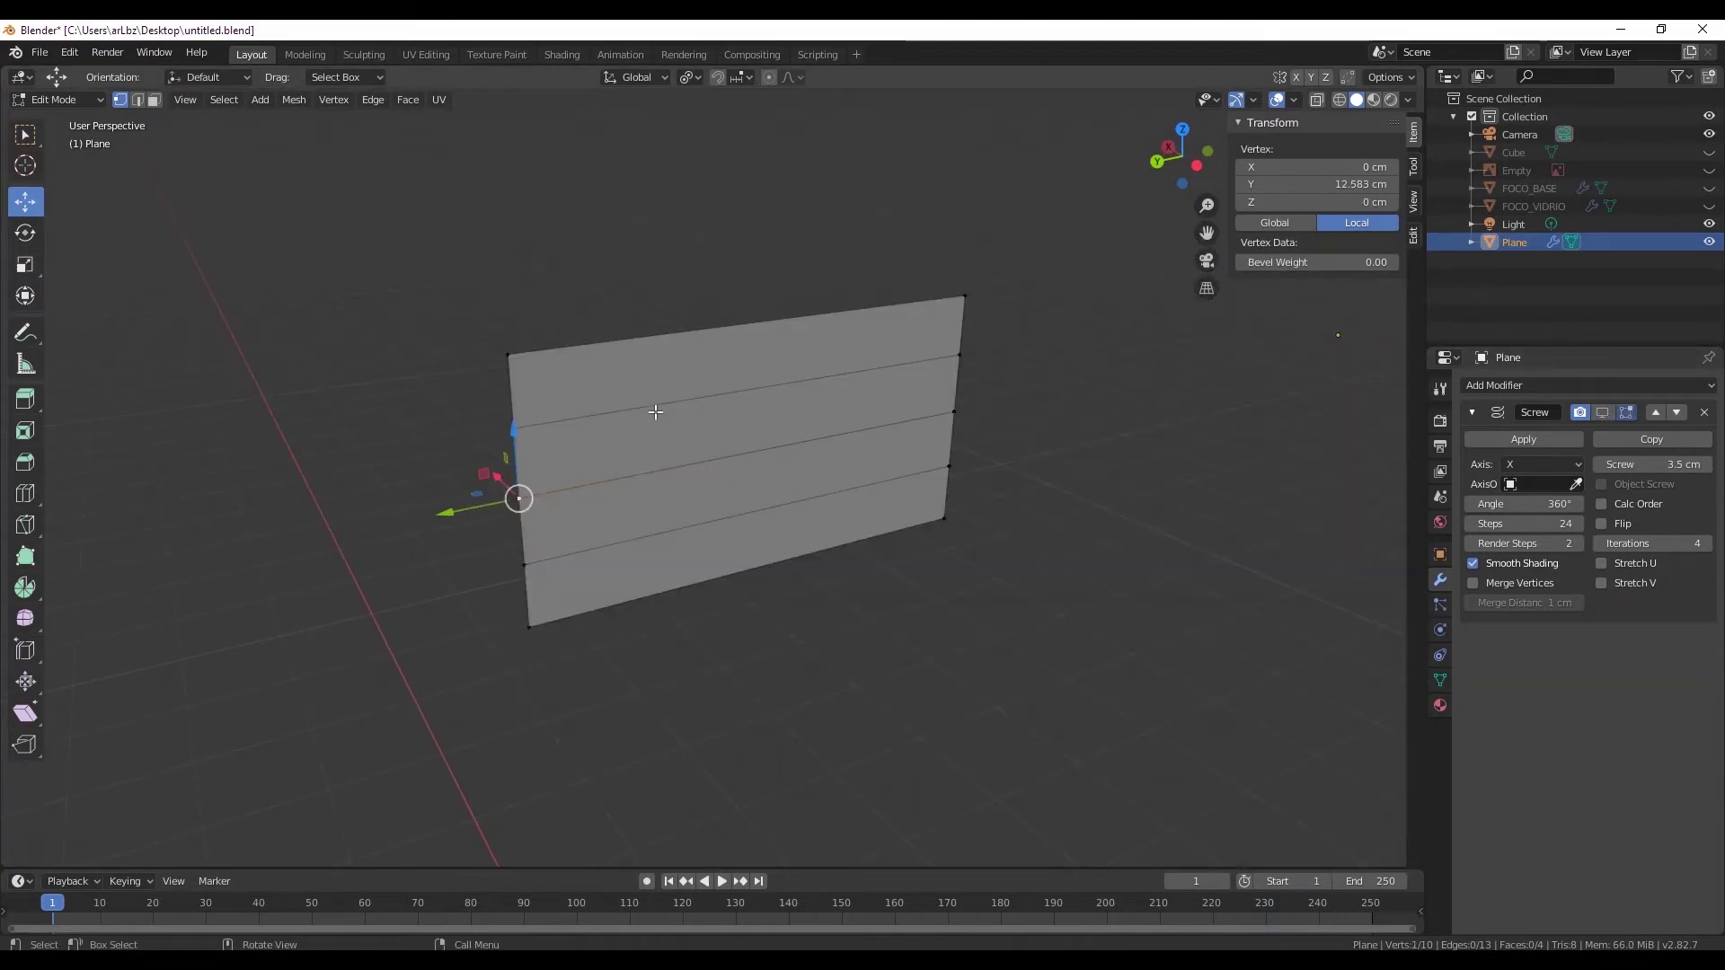
pyautogui.click(1602, 413)
pyautogui.moveTo(768, 551); pyautogui.dragTo(811, 535, button='middle')
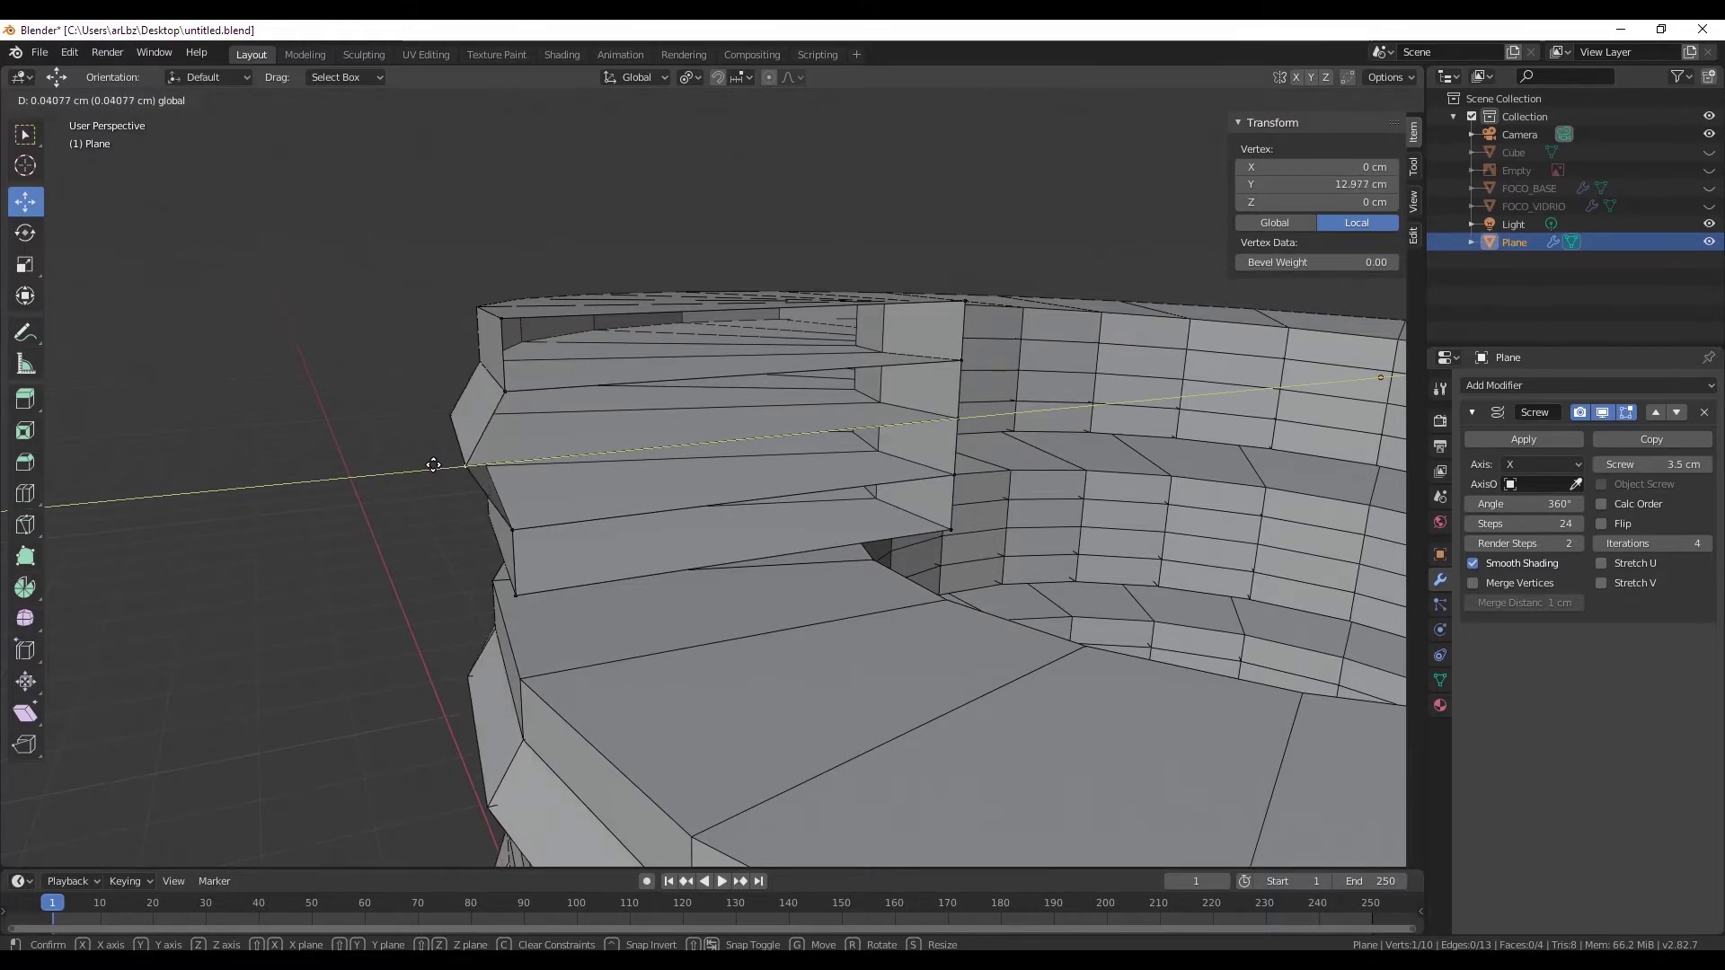
pyautogui.click(433, 464)
pyautogui.scroll(-5, 433, 464)
pyautogui.scroll(-3, 431, 476)
pyautogui.scroll(2, 770, 450)
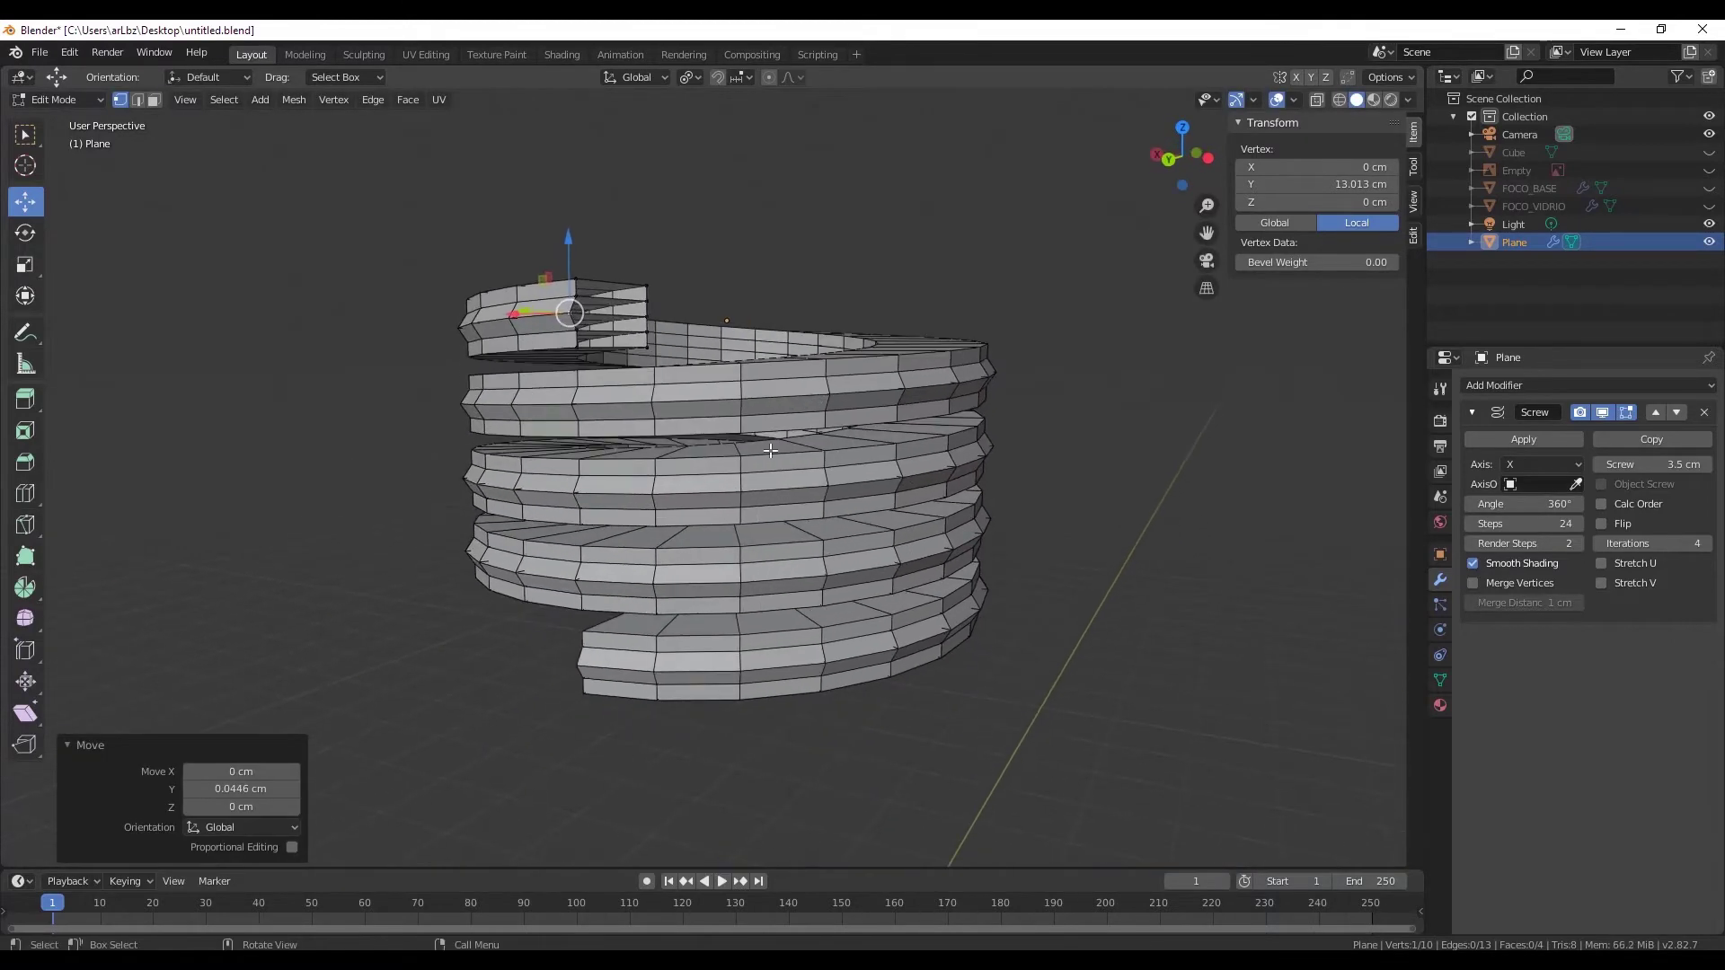
pyautogui.moveTo(770, 450)
pyautogui.mouseDown(button='middle')
pyautogui.moveTo(972, 503)
pyautogui.moveTo(893, 542)
pyautogui.moveTo(790, 507)
pyautogui.moveTo(672, 576)
pyautogui.moveTo(662, 481)
pyautogui.moveTo(754, 482)
pyautogui.moveTo(578, 396)
pyautogui.moveTo(423, 398)
pyautogui.moveTo(558, 324)
pyautogui.moveTo(843, 380)
pyautogui.moveTo(463, 396)
pyautogui.moveTo(184, 481)
pyautogui.mouseUp(button='middle')
# - Push the tip vertex slightly further along Y; a trial vertex bevel ends at 0 cm offset
pyautogui.click(405, 405)
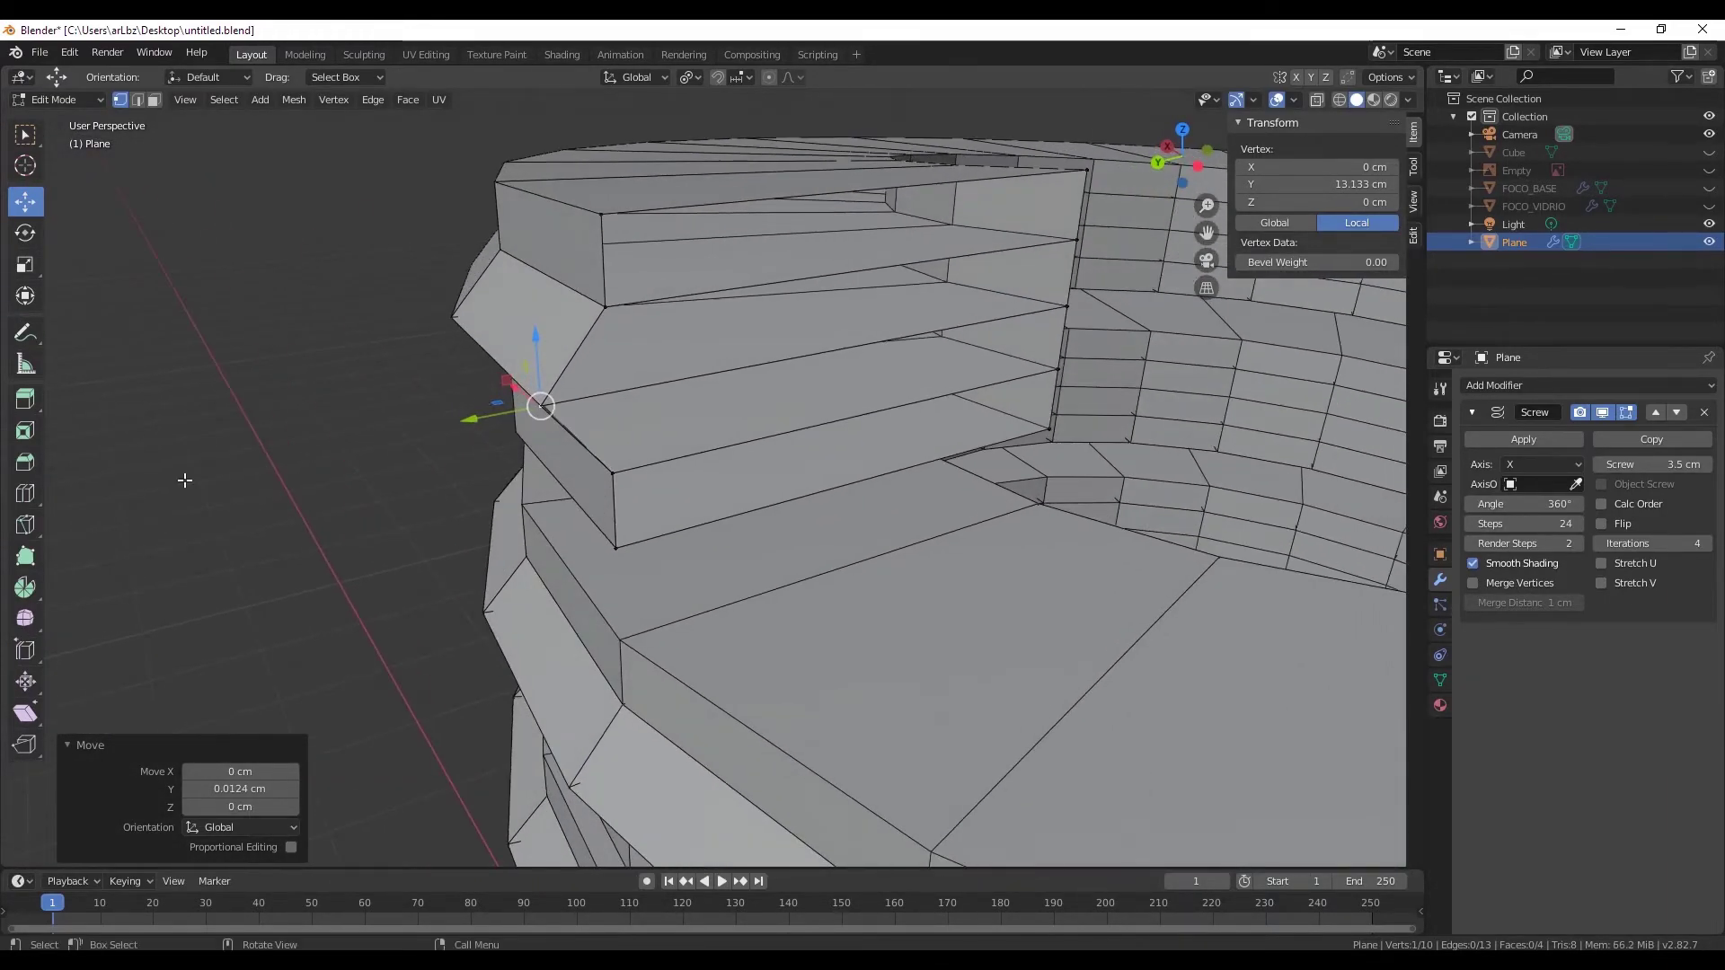
pyautogui.click(502, 380)
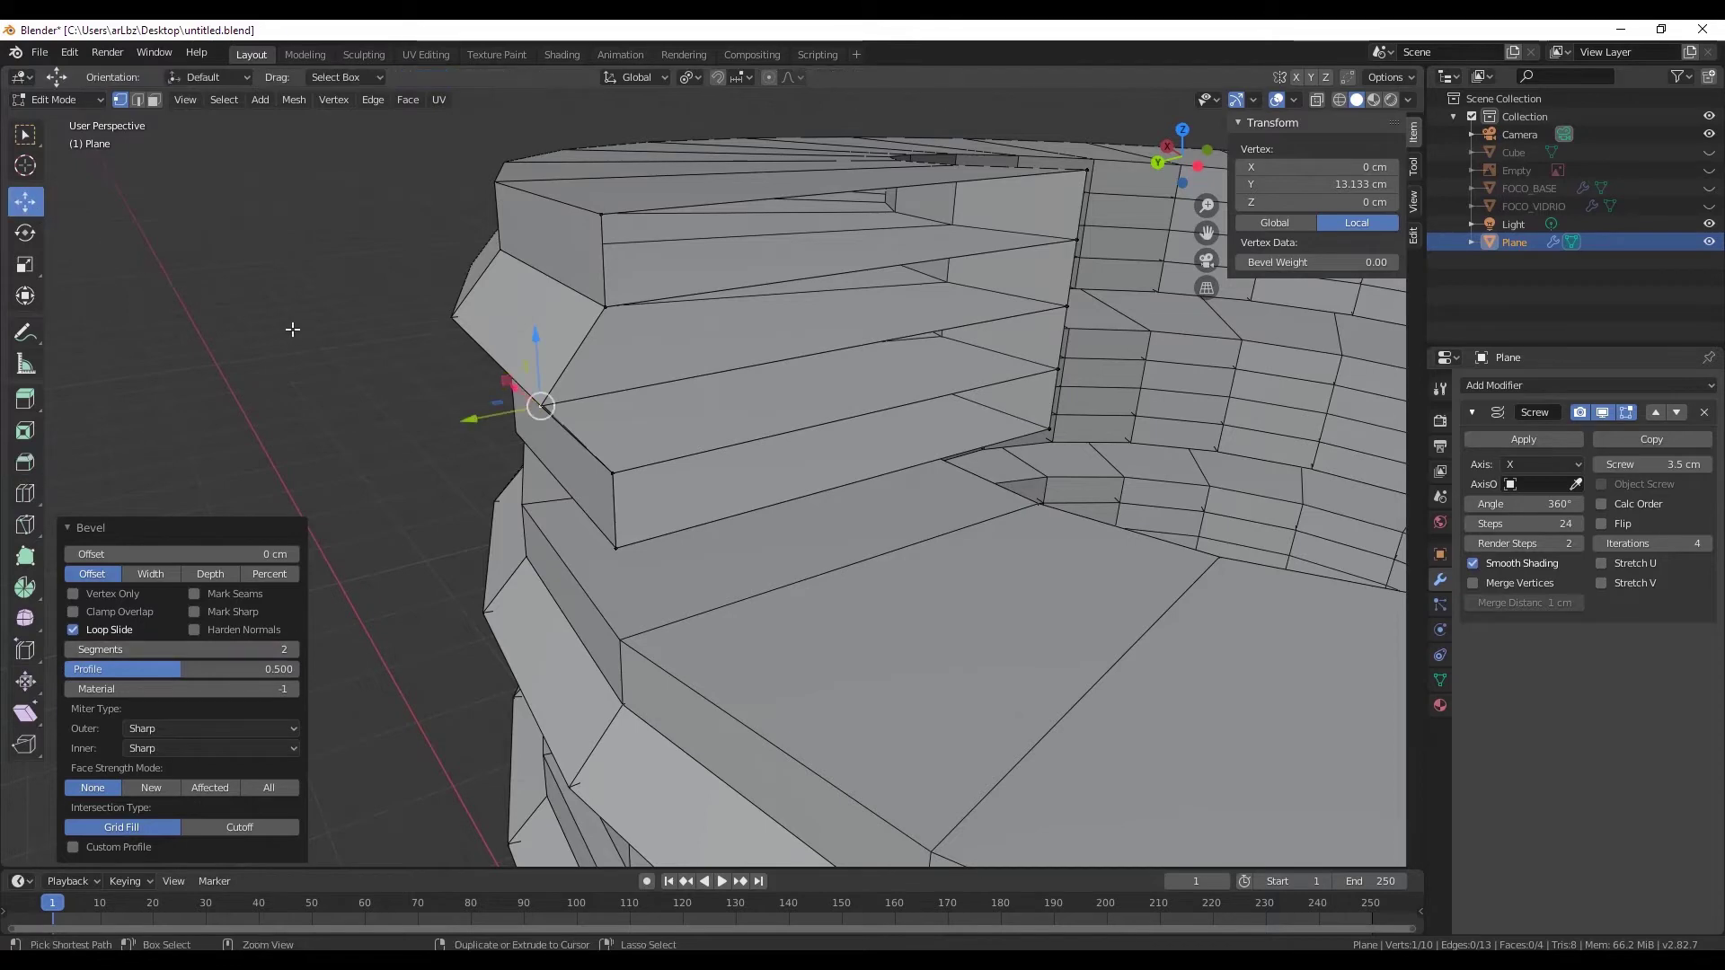
pyautogui.click(335, 428)
pyautogui.moveTo(335, 427)
pyautogui.mouseDown(button='middle')
pyautogui.moveTo(669, 568)
pyautogui.moveTo(454, 573)
pyautogui.mouseUp(button='middle')
pyautogui.scroll(-5, 669, 568)
pyautogui.scroll(5, 671, 350)
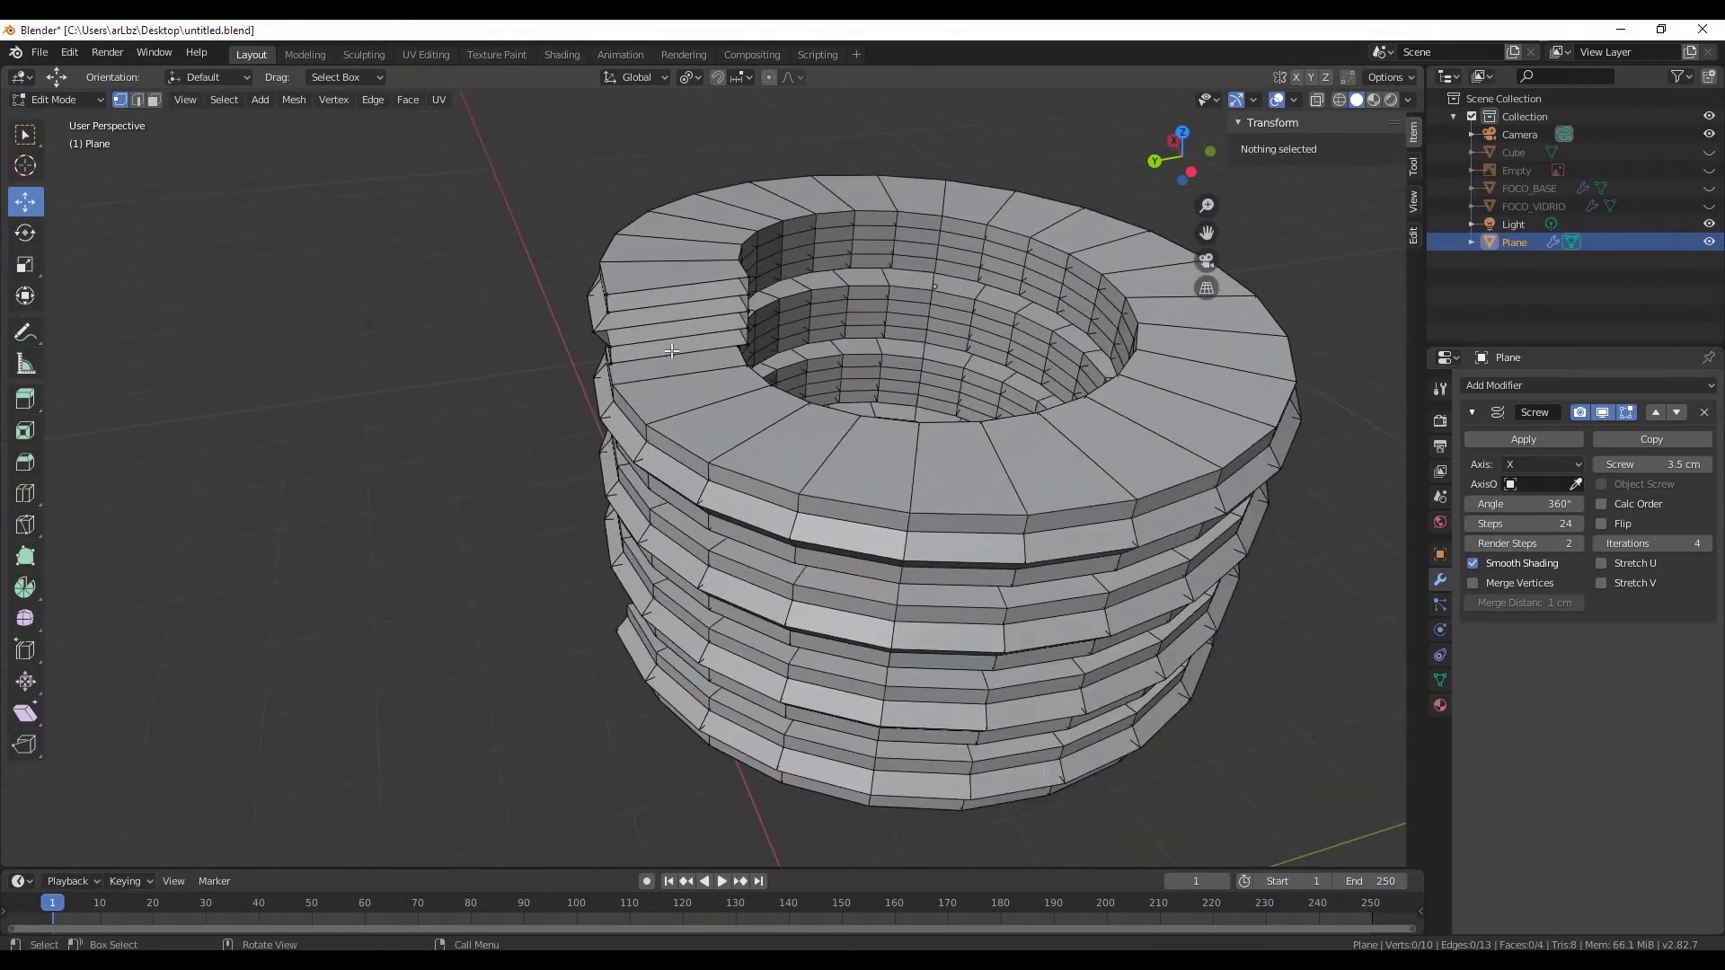
pyautogui.moveTo(671, 351)
pyautogui.mouseDown(button='middle')
pyautogui.moveTo(684, 334)
pyautogui.moveTo(734, 359)
pyautogui.moveTo(889, 320)
pyautogui.moveTo(897, 343)
pyautogui.moveTo(888, 361)
pyautogui.moveTo(692, 374)
pyautogui.moveTo(577, 271)
pyautogui.mouseUp(button='middle')
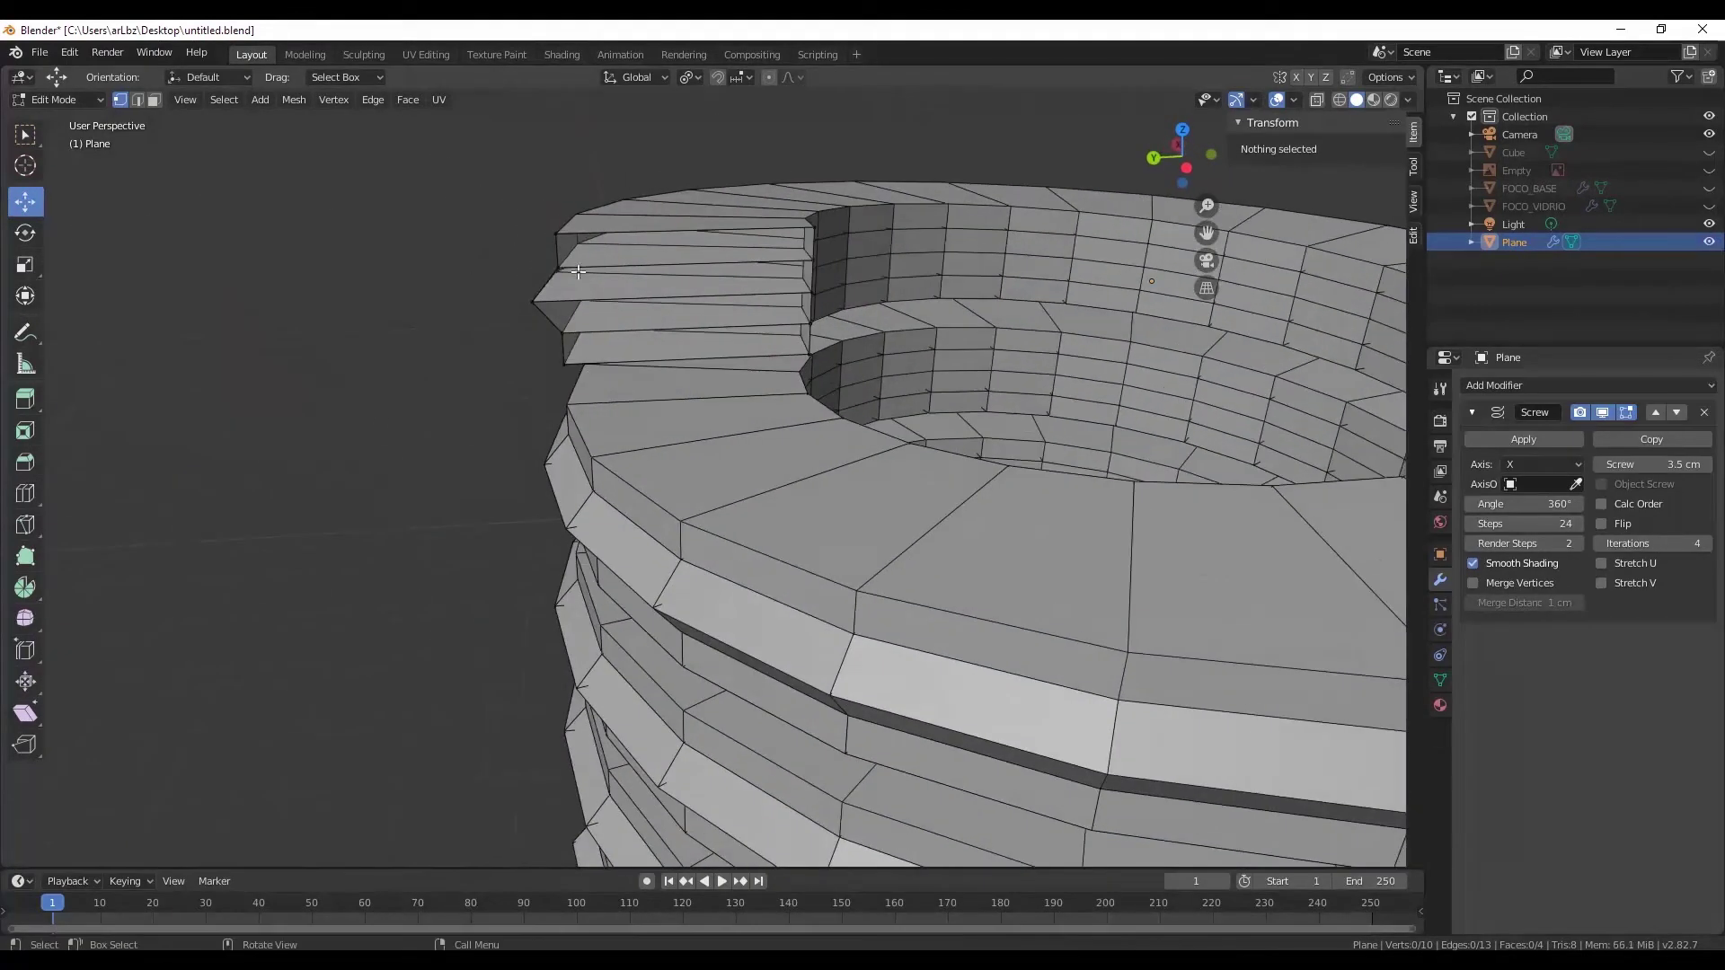
# - Select the open-end corner vertices and nudge one -0.022 cm along Y
pyautogui.keyDown('ctrl'); pyautogui.click(568, 380); pyautogui.keyUp('ctrl')
pyautogui.moveTo(493, 305); pyautogui.dragTo(543, 267)
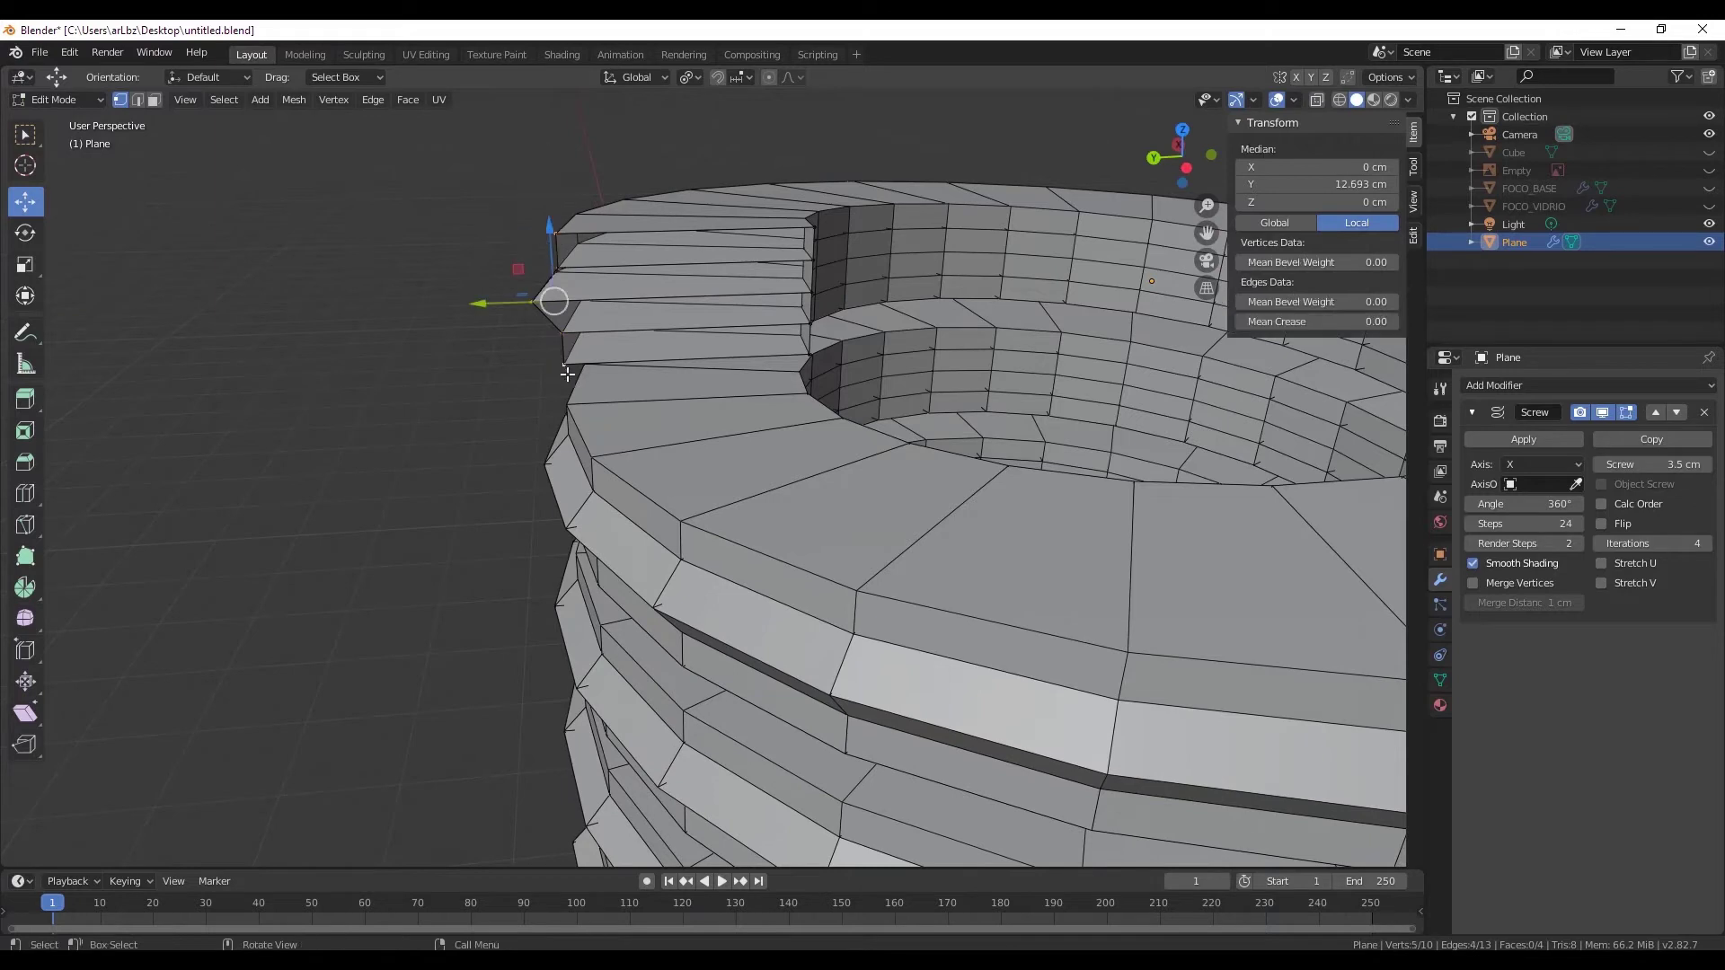
pyautogui.keyDown('ctrl'); pyautogui.click(552, 232); pyautogui.keyUp('ctrl')
pyautogui.moveTo(551, 232); pyautogui.dragTo(585, 246, button='middle')
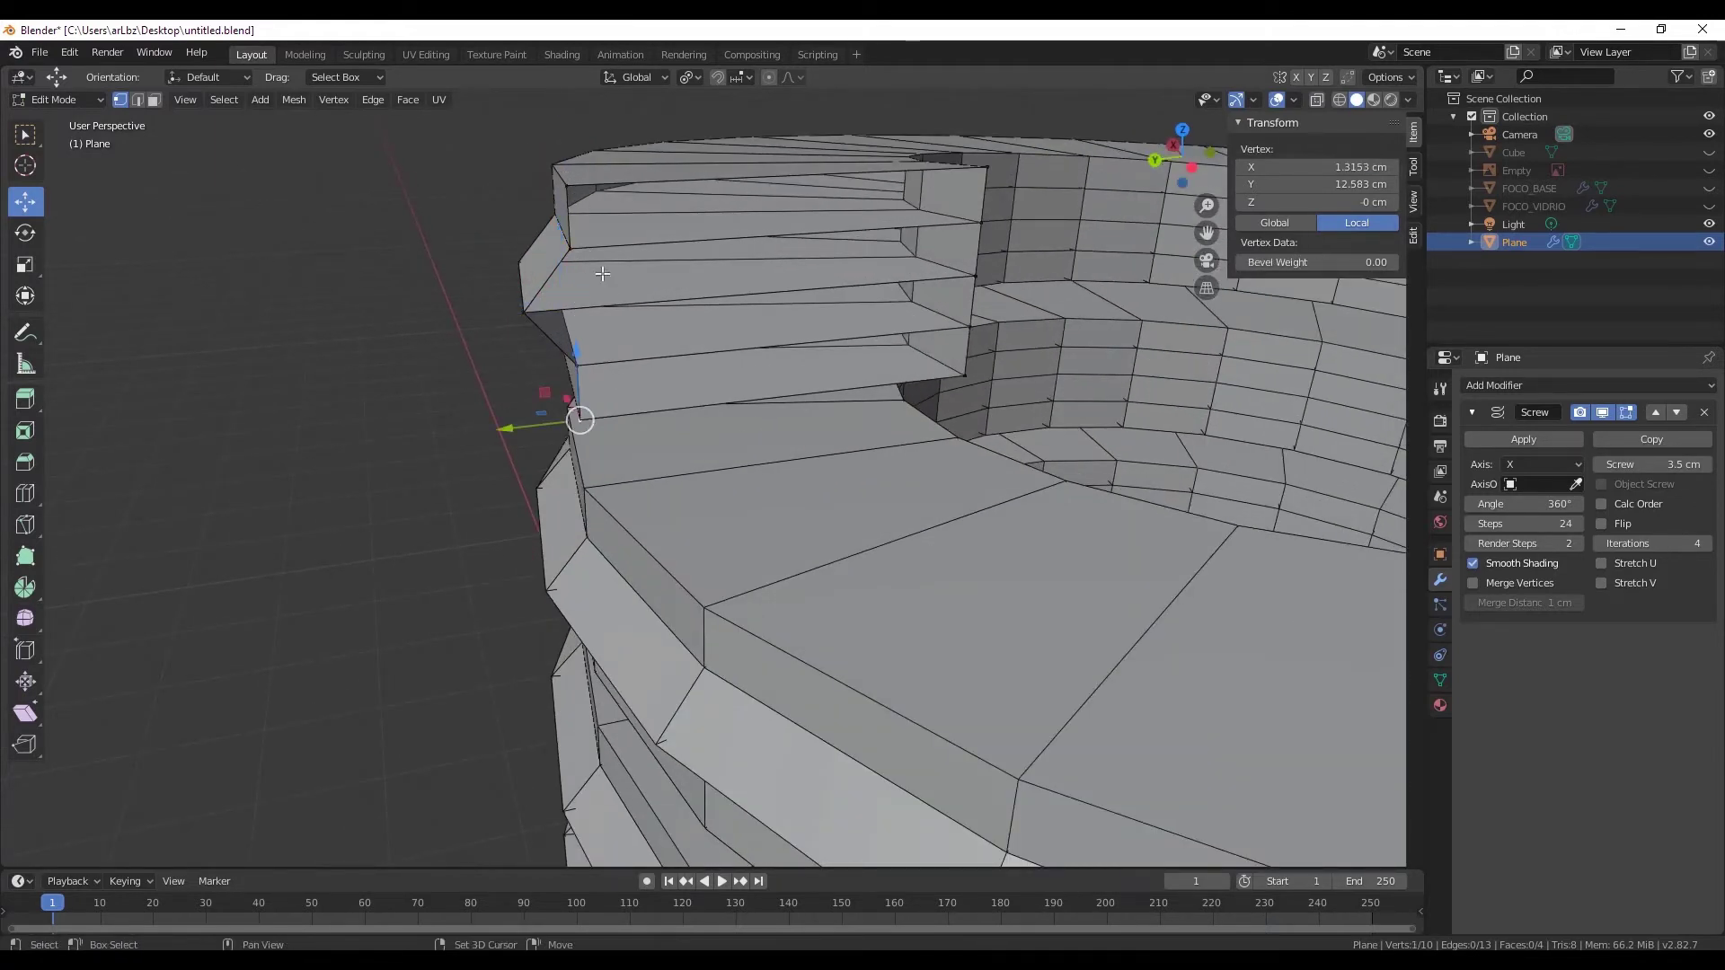
pyautogui.keyDown('ctrl'); pyautogui.click(566, 186); pyautogui.keyUp('ctrl')
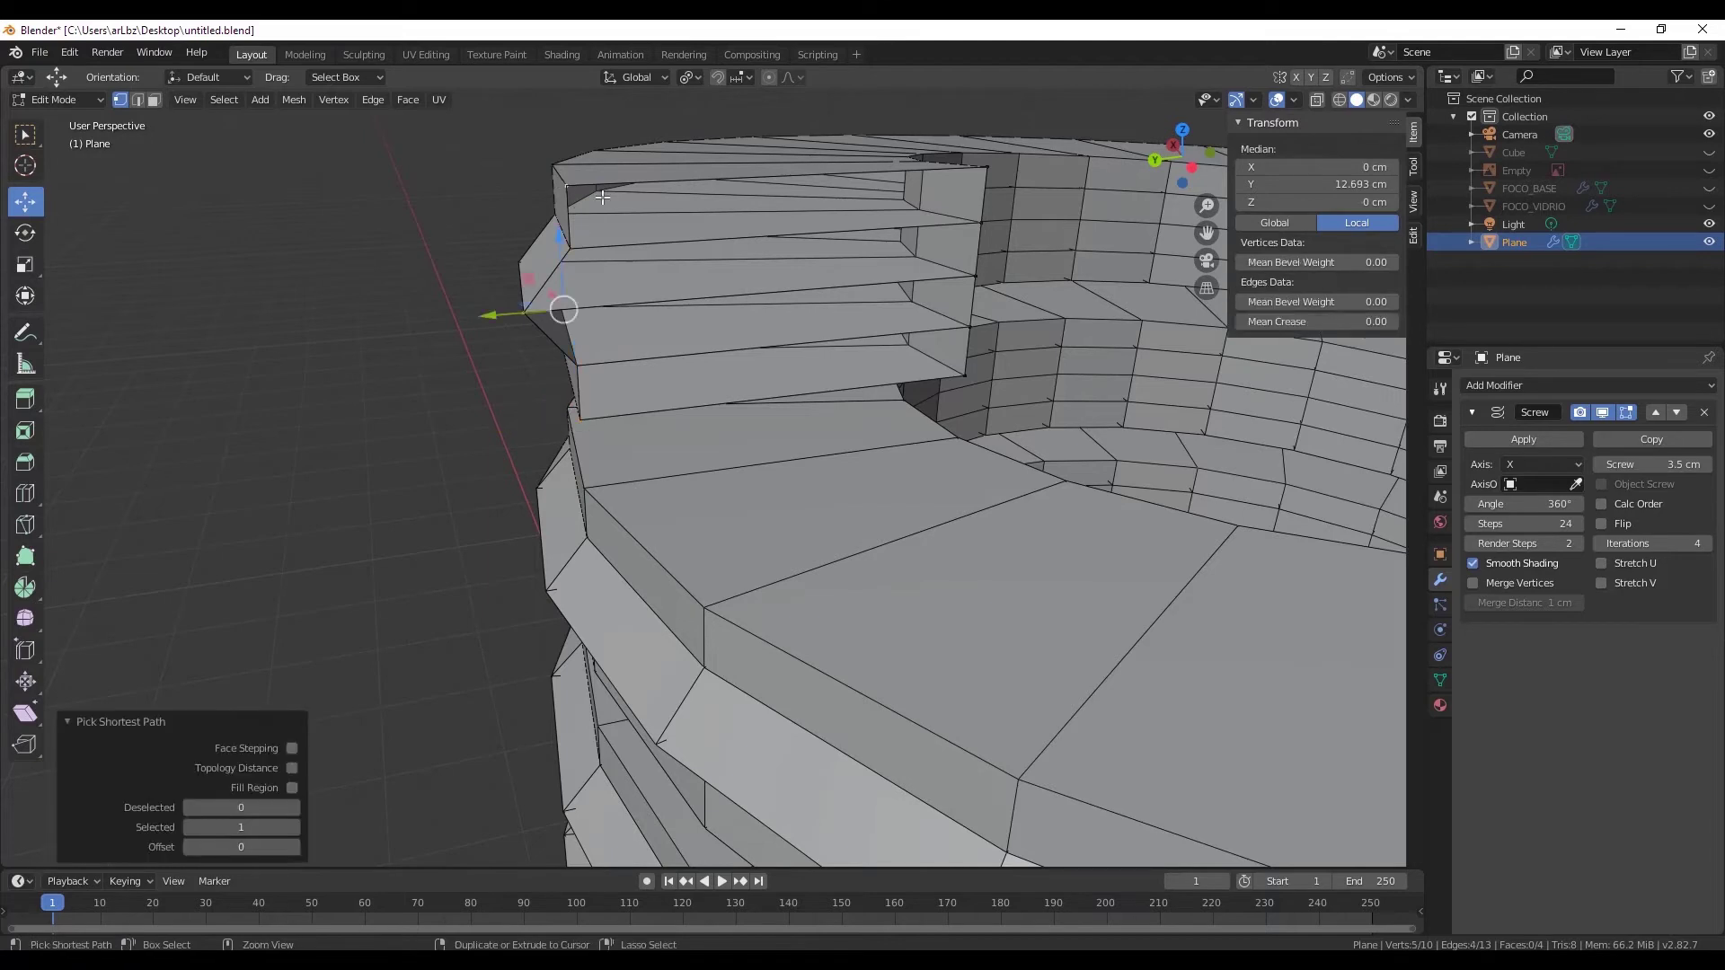
pyautogui.rightClick(508, 319)
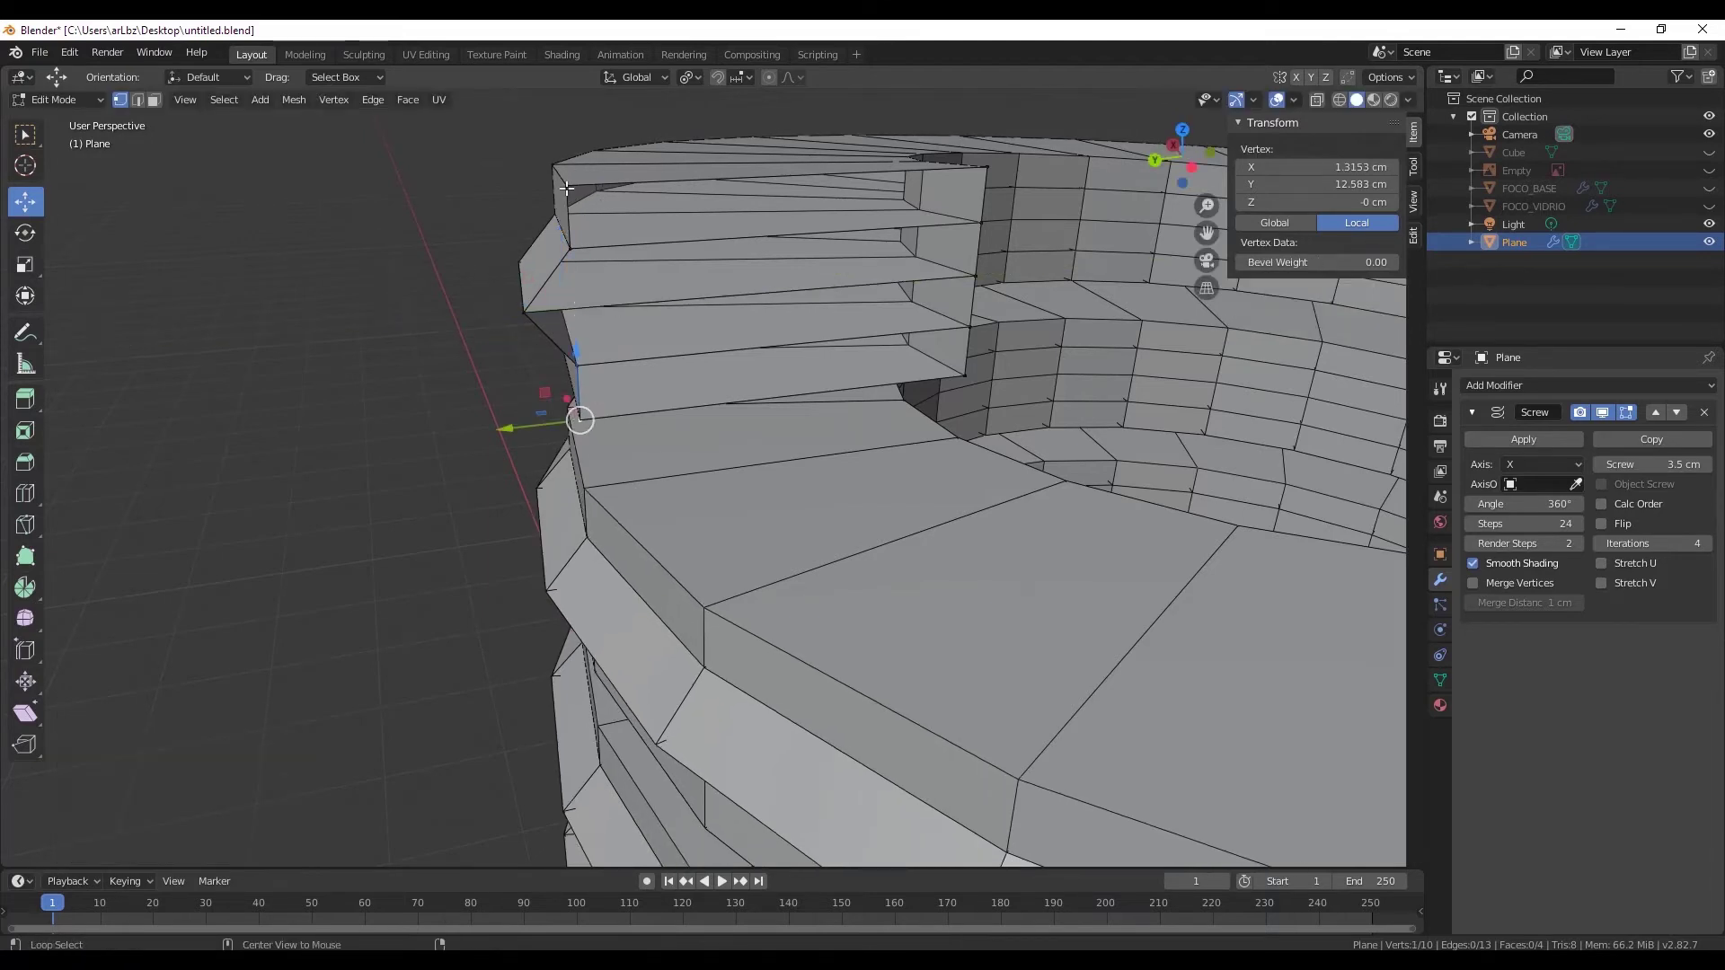
pyautogui.moveTo(539, 420); pyautogui.dragTo(557, 419)
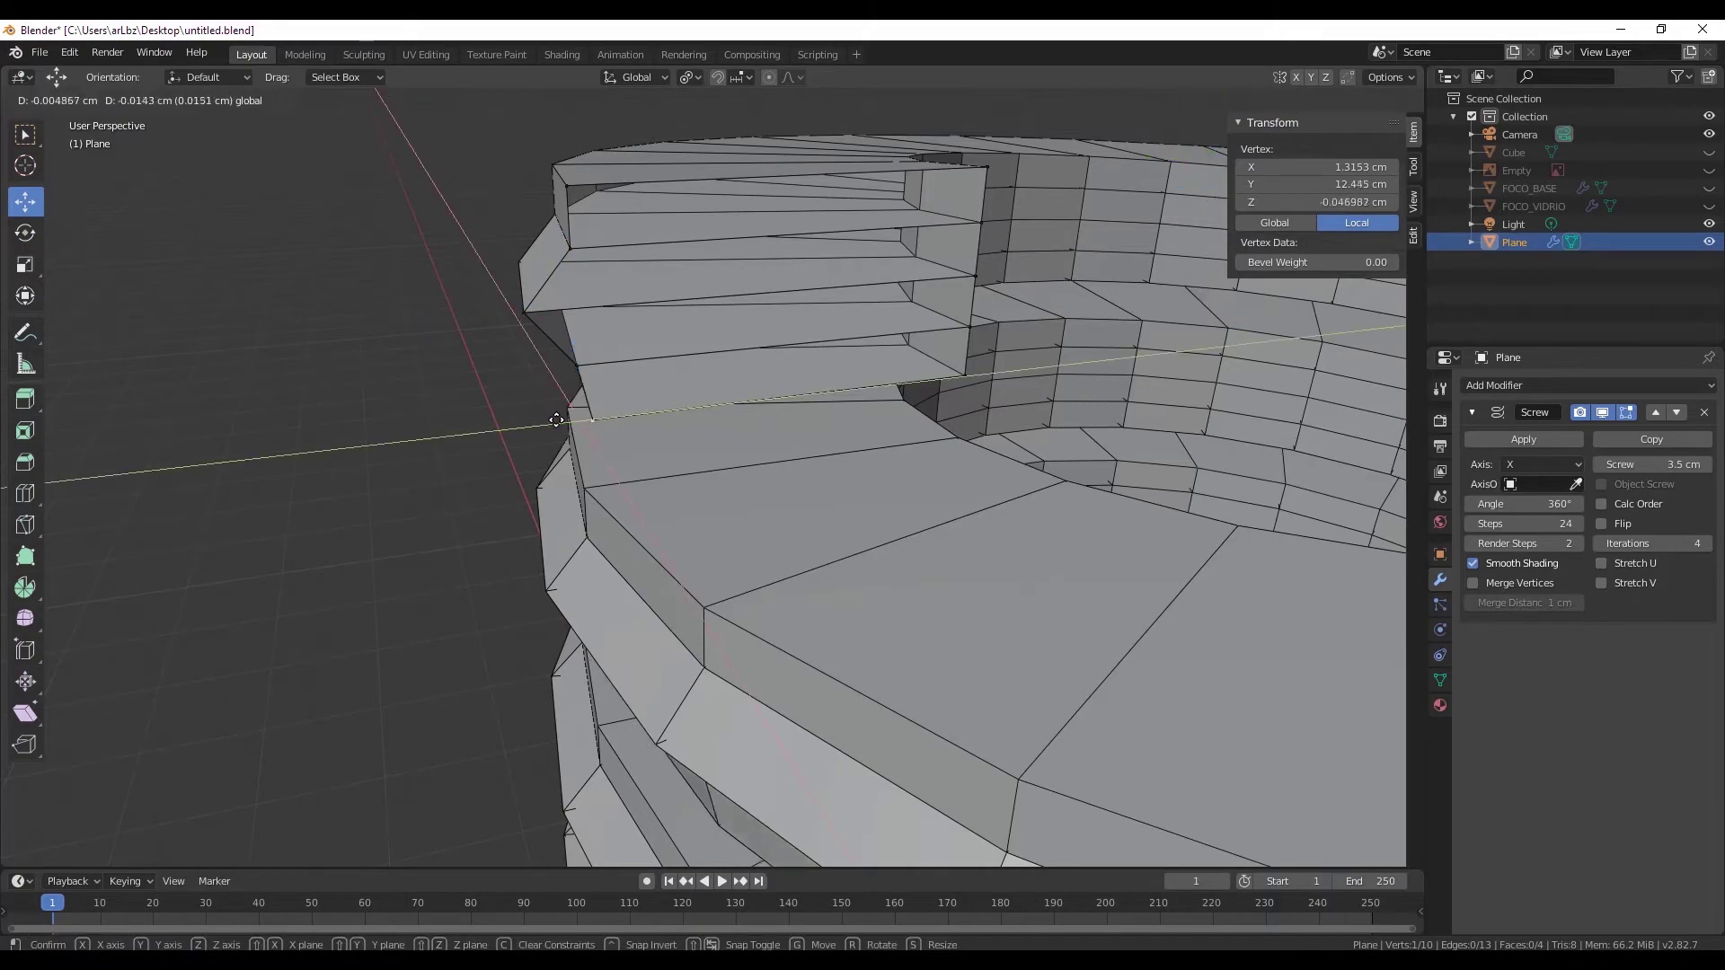
pyautogui.click(582, 307)
pyautogui.click(561, 184)
pyautogui.moveTo(561, 184)
pyautogui.mouseDown()
pyautogui.moveTo(547, 193)
pyautogui.moveTo(561, 184)
pyautogui.mouseUp()
pyautogui.moveTo(578, 175)
pyautogui.mouseDown(button='middle')
pyautogui.moveTo(820, 289)
pyautogui.moveTo(994, 269)
pyautogui.moveTo(697, 277)
pyautogui.moveTo(657, 334)
pyautogui.moveTo(440, 359)
pyautogui.mouseUp(button='middle')
# - Select the two neighbouring vertices at the coil's inner end
pyautogui.click(770, 210)
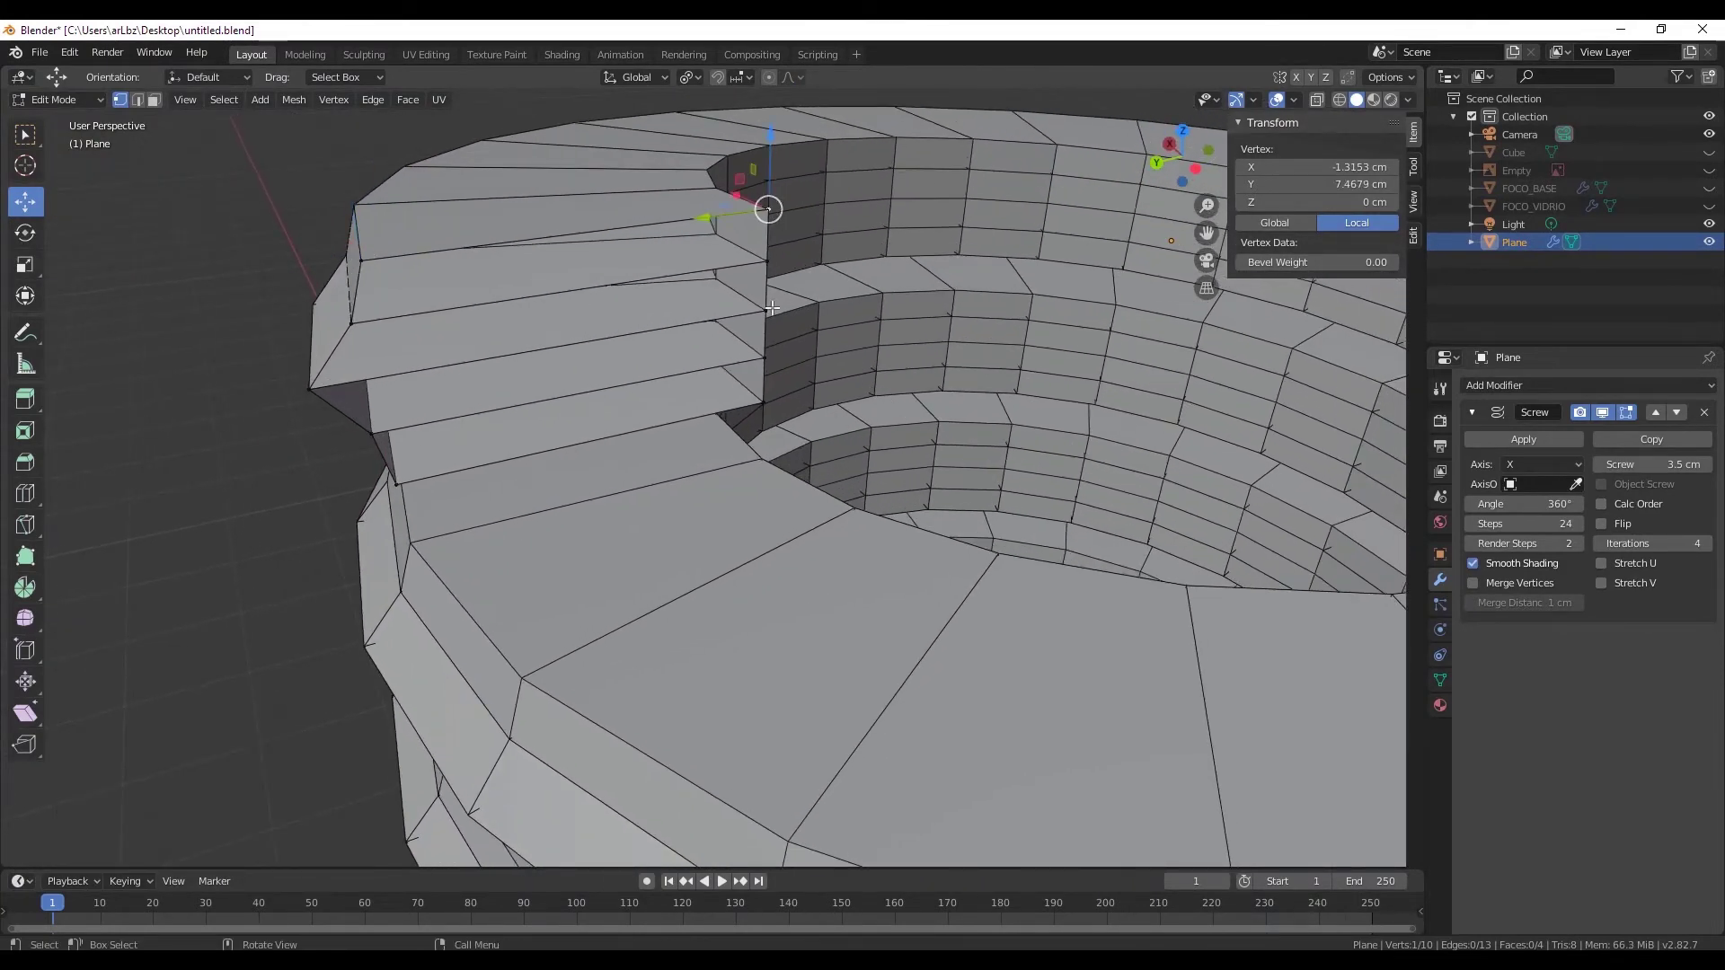
pyautogui.keyDown('ctrl'); pyautogui.click(769, 261); pyautogui.keyUp('ctrl')
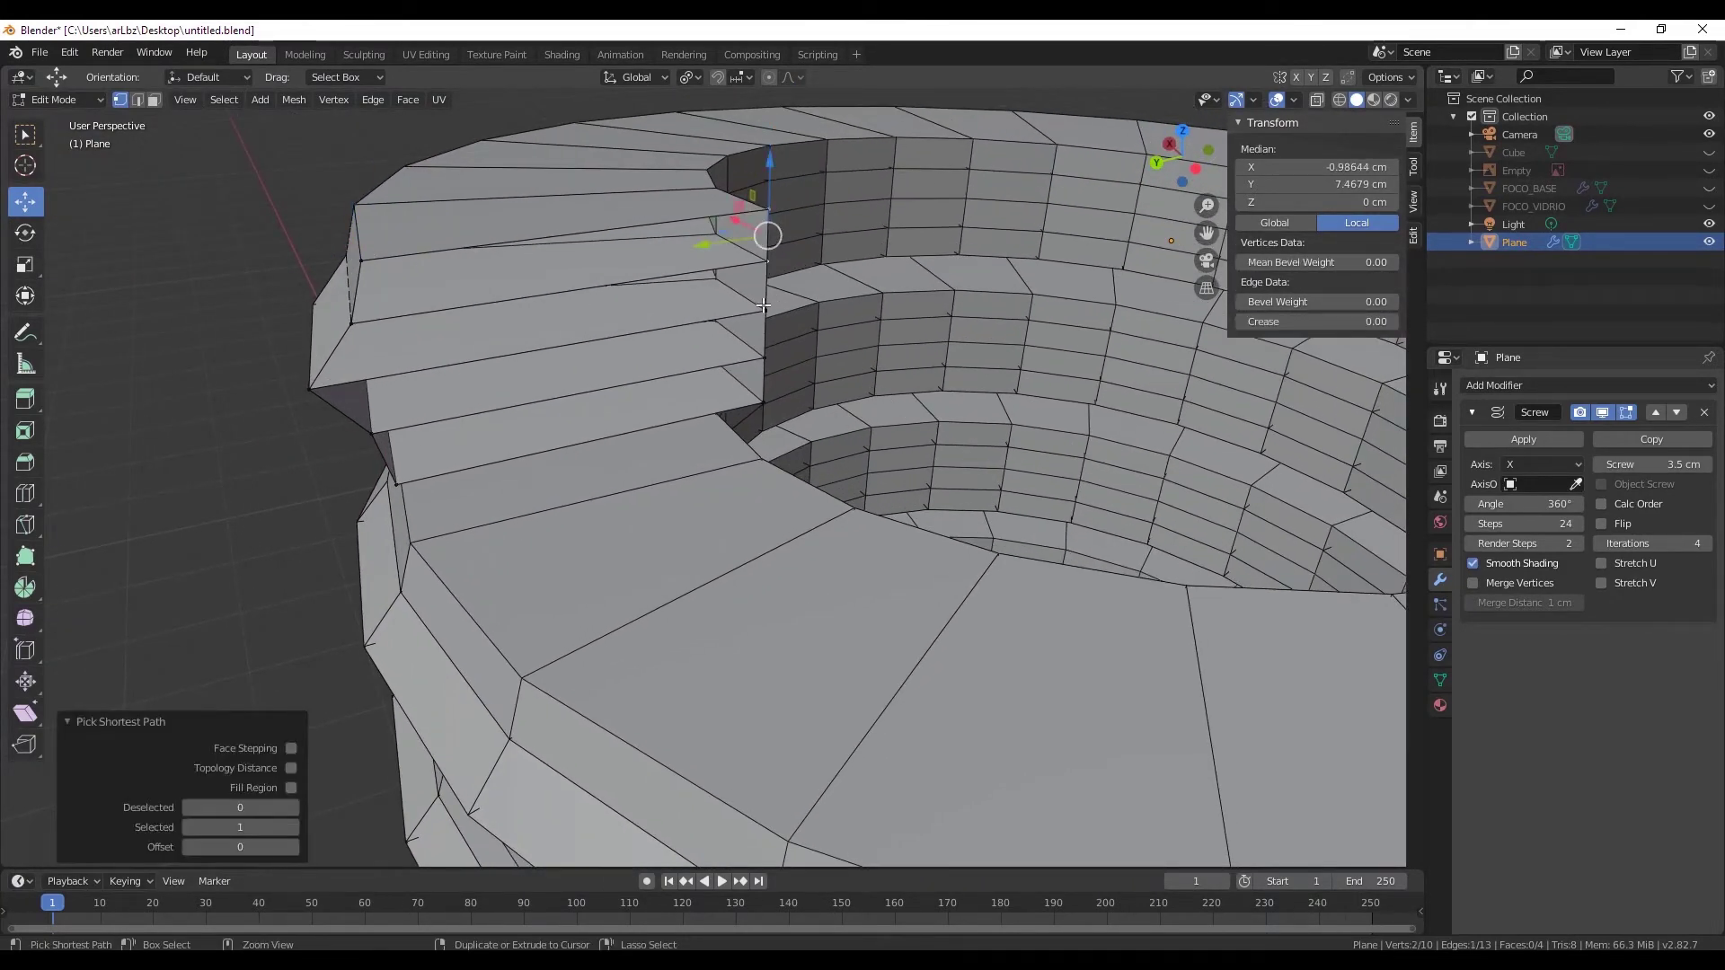
pyautogui.rightClick(767, 398)
pyautogui.click(808, 373)
pyautogui.moveTo(764, 324); pyautogui.dragTo(770, 274, button='middle')
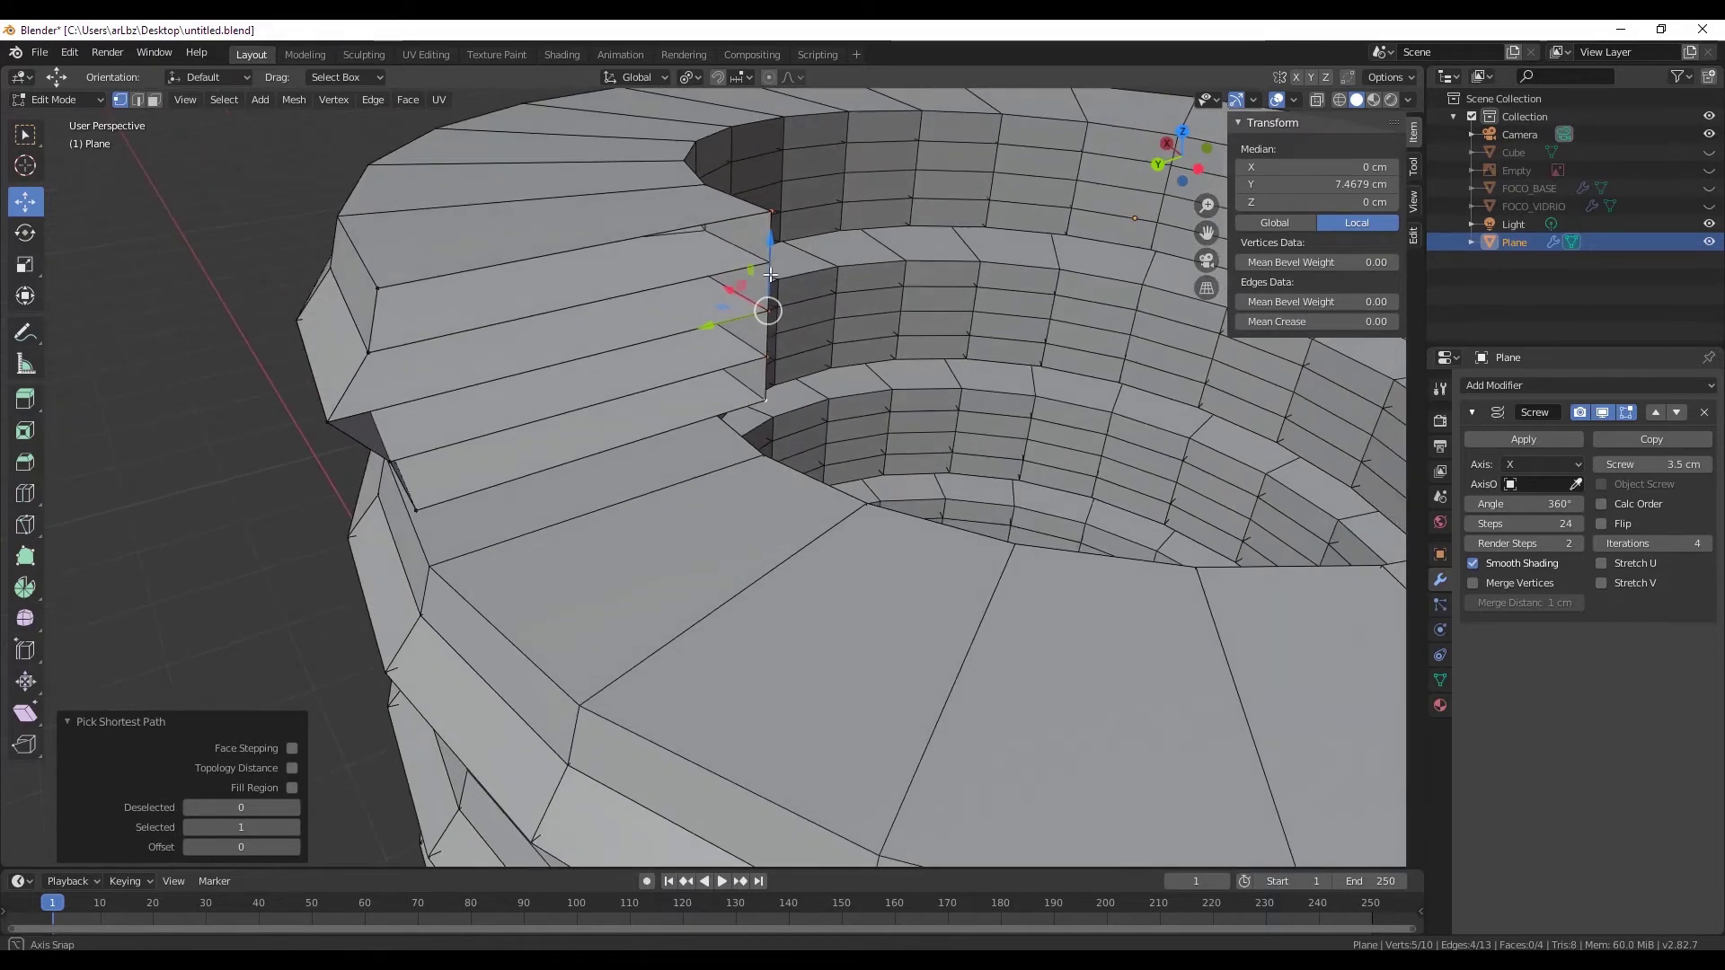
# - Delete the stray vertices at the coil's gap and move a profile edge loop along Y
pyautogui.press('x')
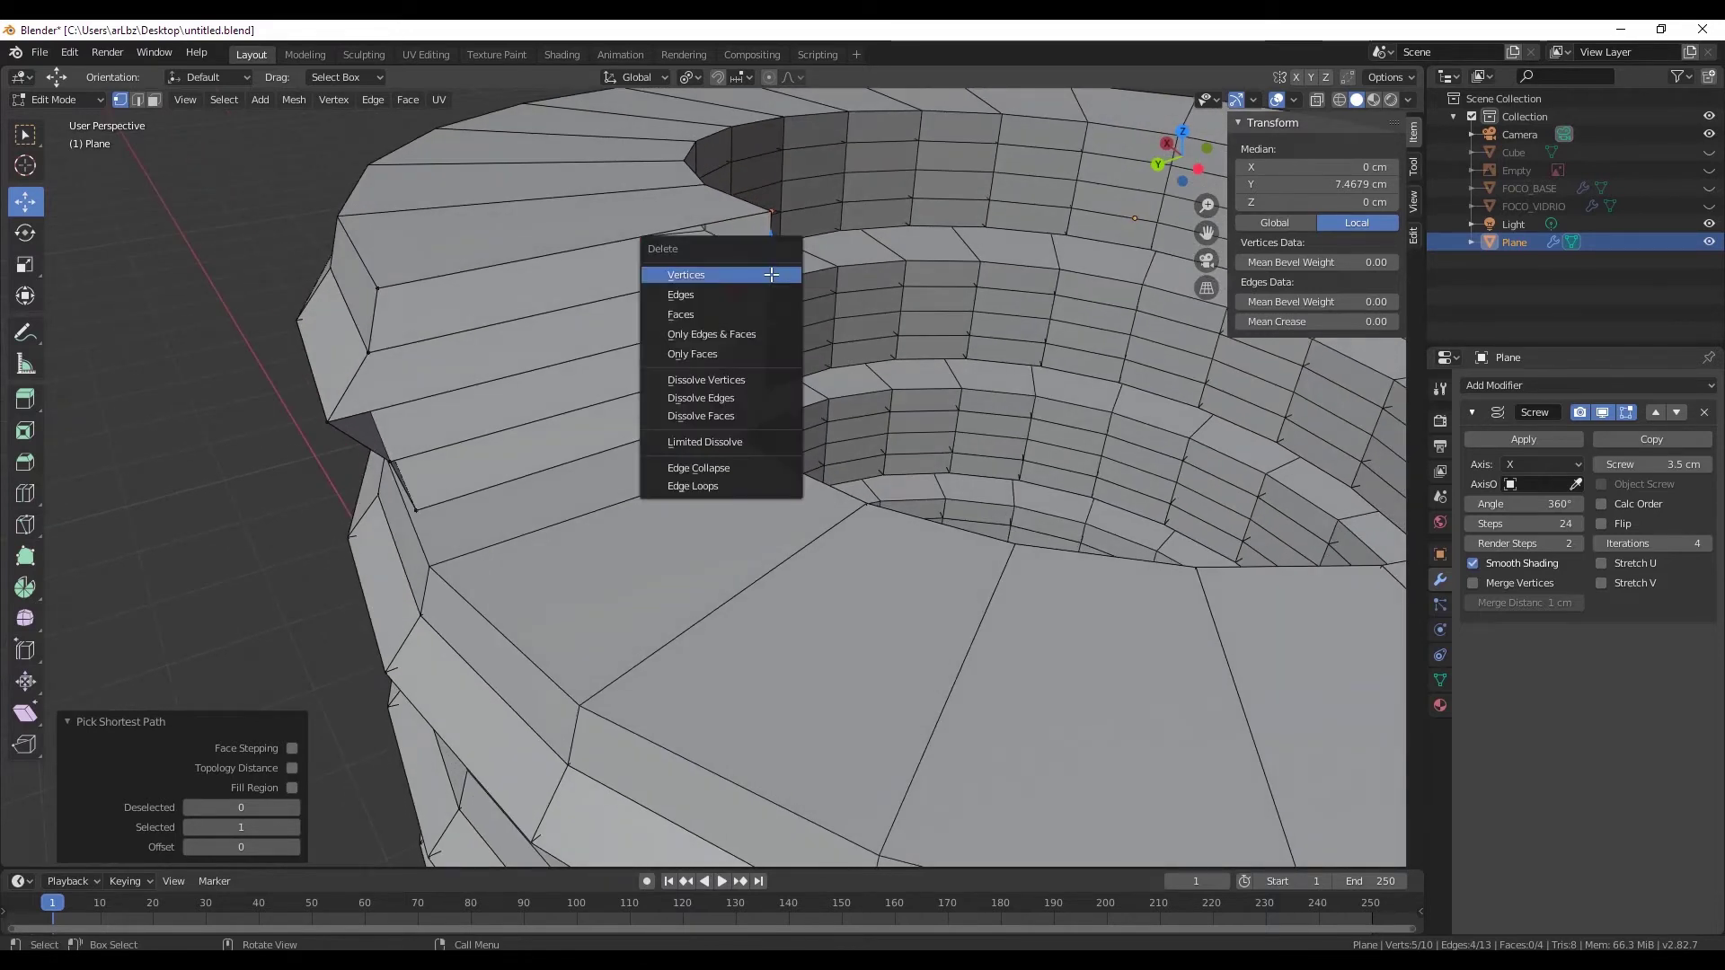
pyautogui.click(698, 272)
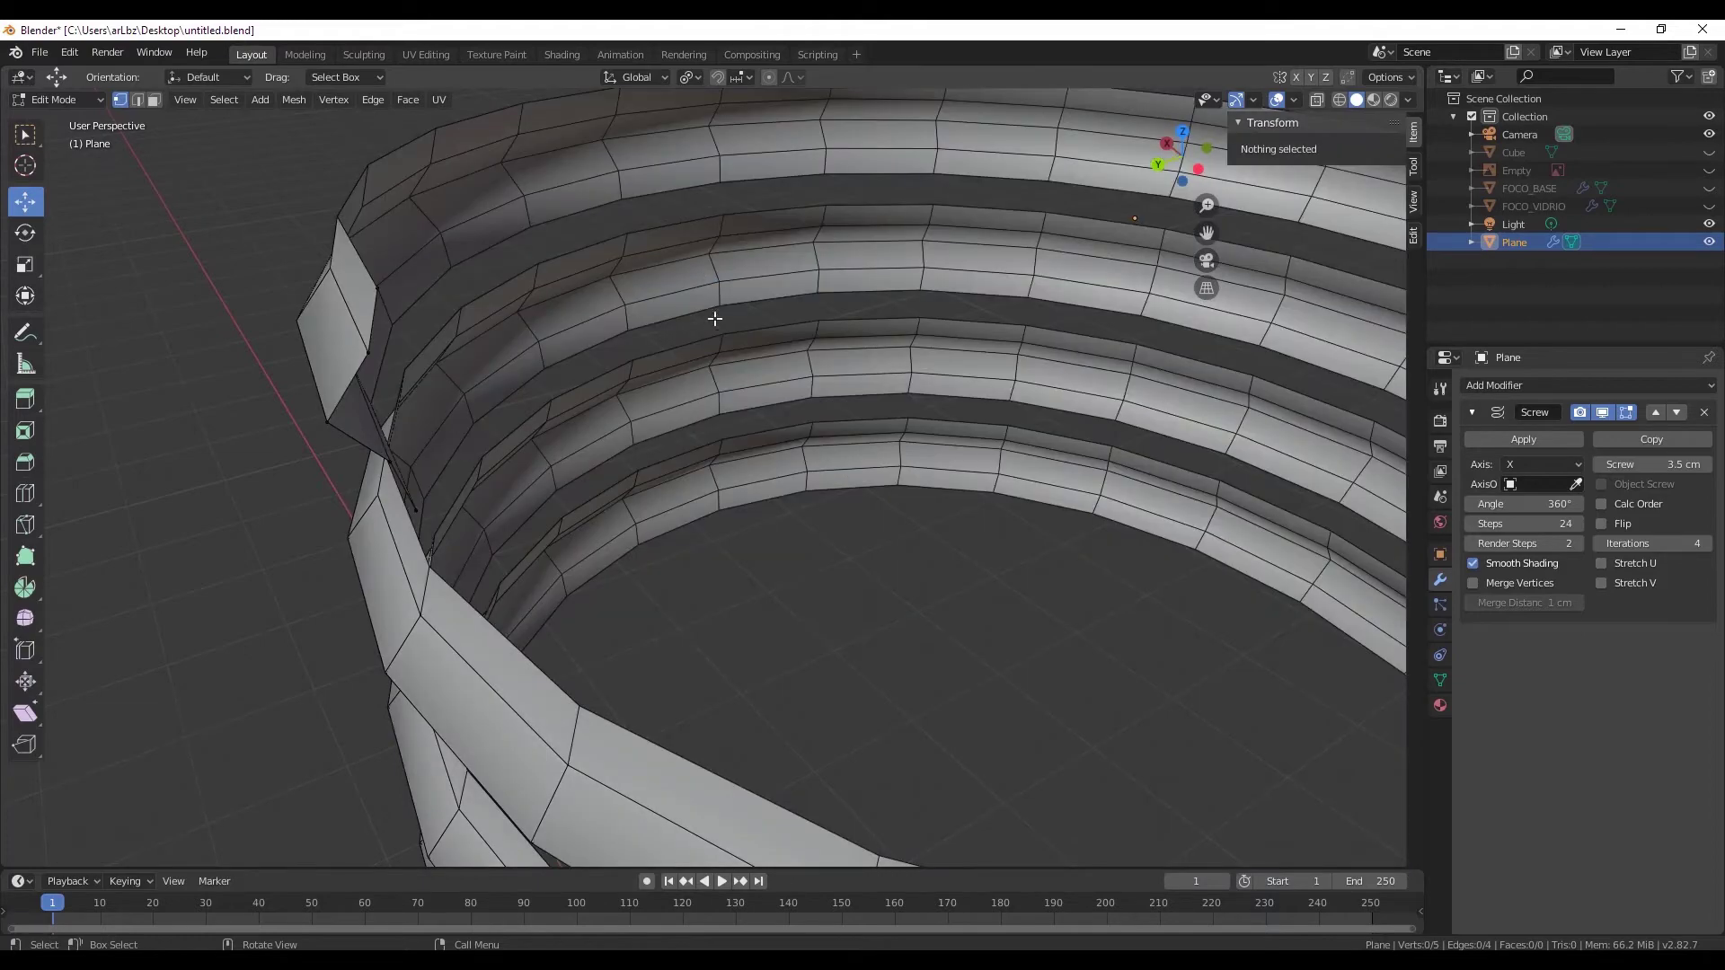
pyautogui.moveTo(713, 315)
pyautogui.mouseDown(button='middle')
pyautogui.moveTo(959, 255)
pyautogui.moveTo(730, 414)
pyautogui.moveTo(693, 297)
pyautogui.moveTo(1109, 336)
pyautogui.moveTo(719, 288)
pyautogui.moveTo(632, 338)
pyautogui.moveTo(763, 279)
pyautogui.mouseUp(button='middle')
pyautogui.keyDown('alt'); pyautogui.click(723, 297); pyautogui.keyUp('alt')
pyautogui.scroll(-3, 632, 342)
pyautogui.scroll(-3, 638, 369)
pyautogui.scroll(5, 638, 341)
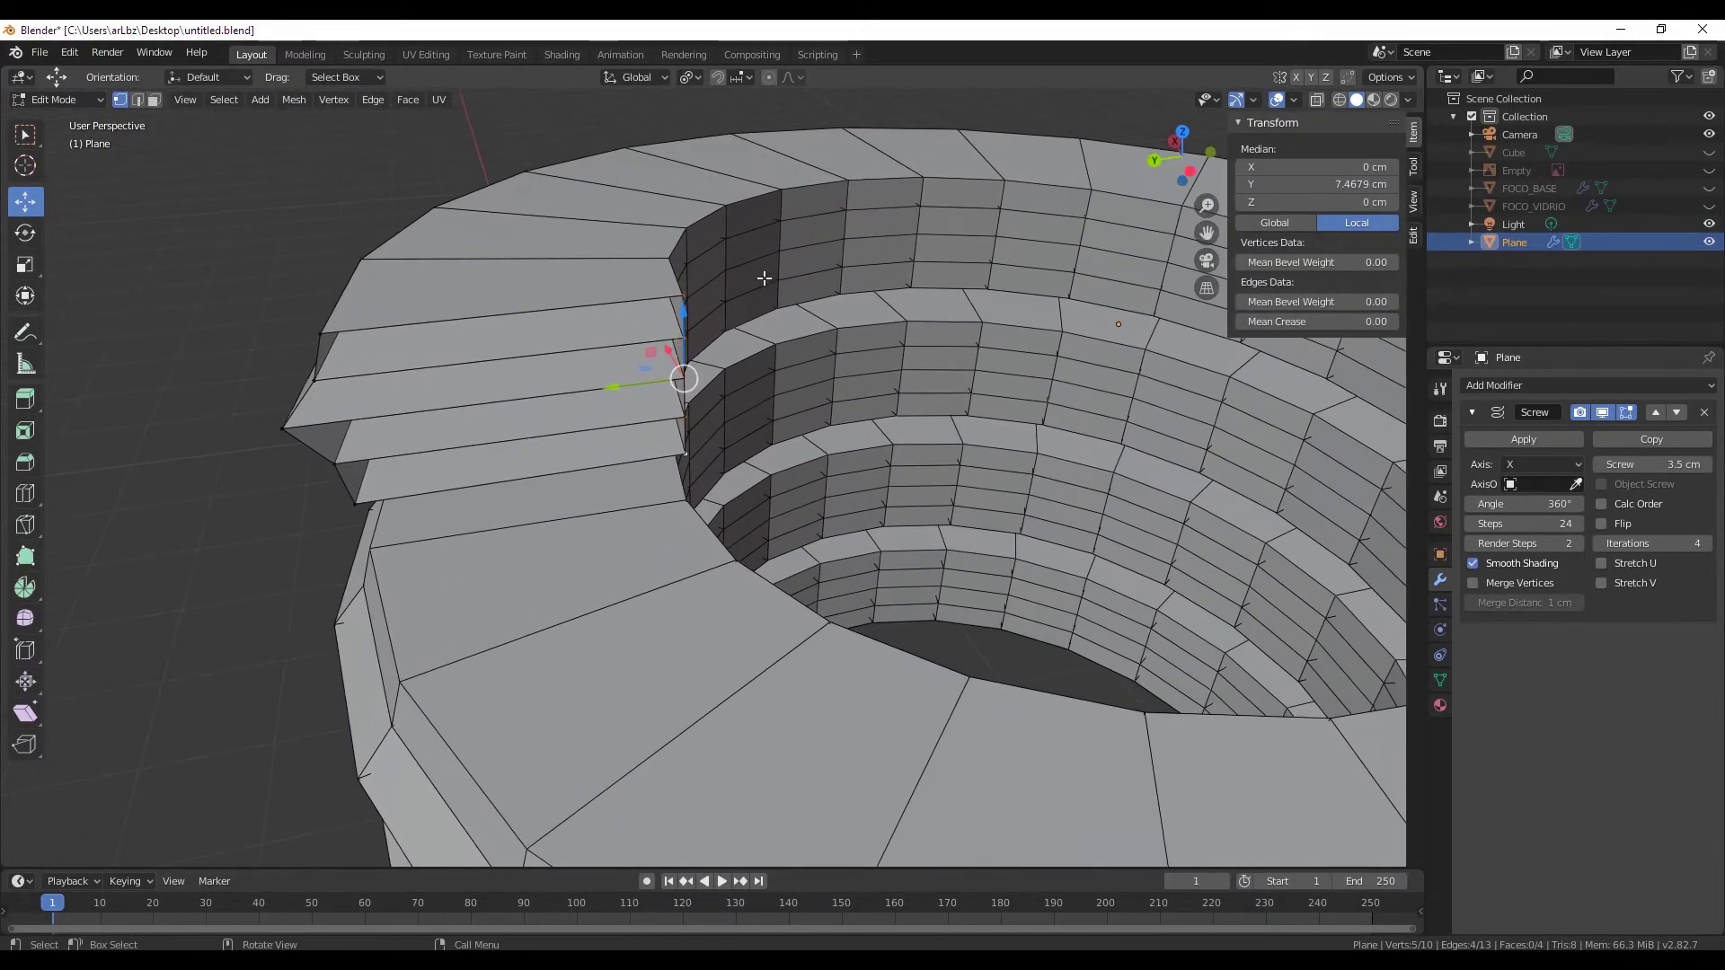
pyautogui.moveTo(614, 388); pyautogui.dragTo(456, 406)
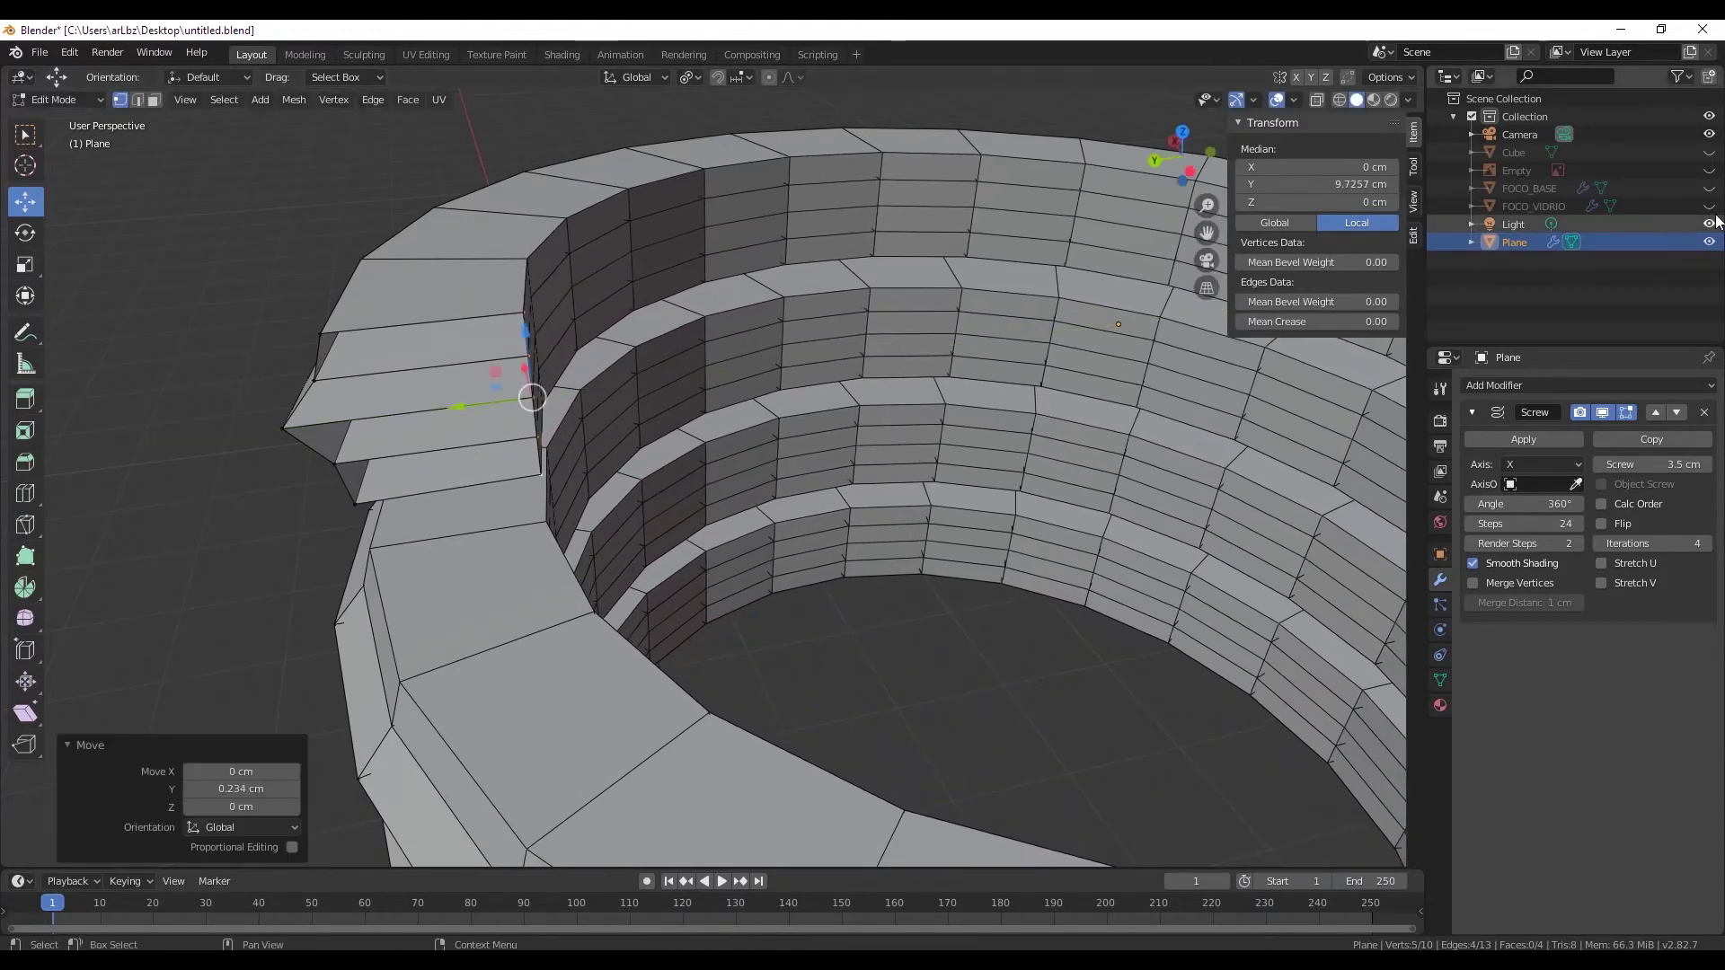
# - Unhide FOCO_BASE and adjust the edge loop along Y to 10.773 cm
pyautogui.click(1708, 188)
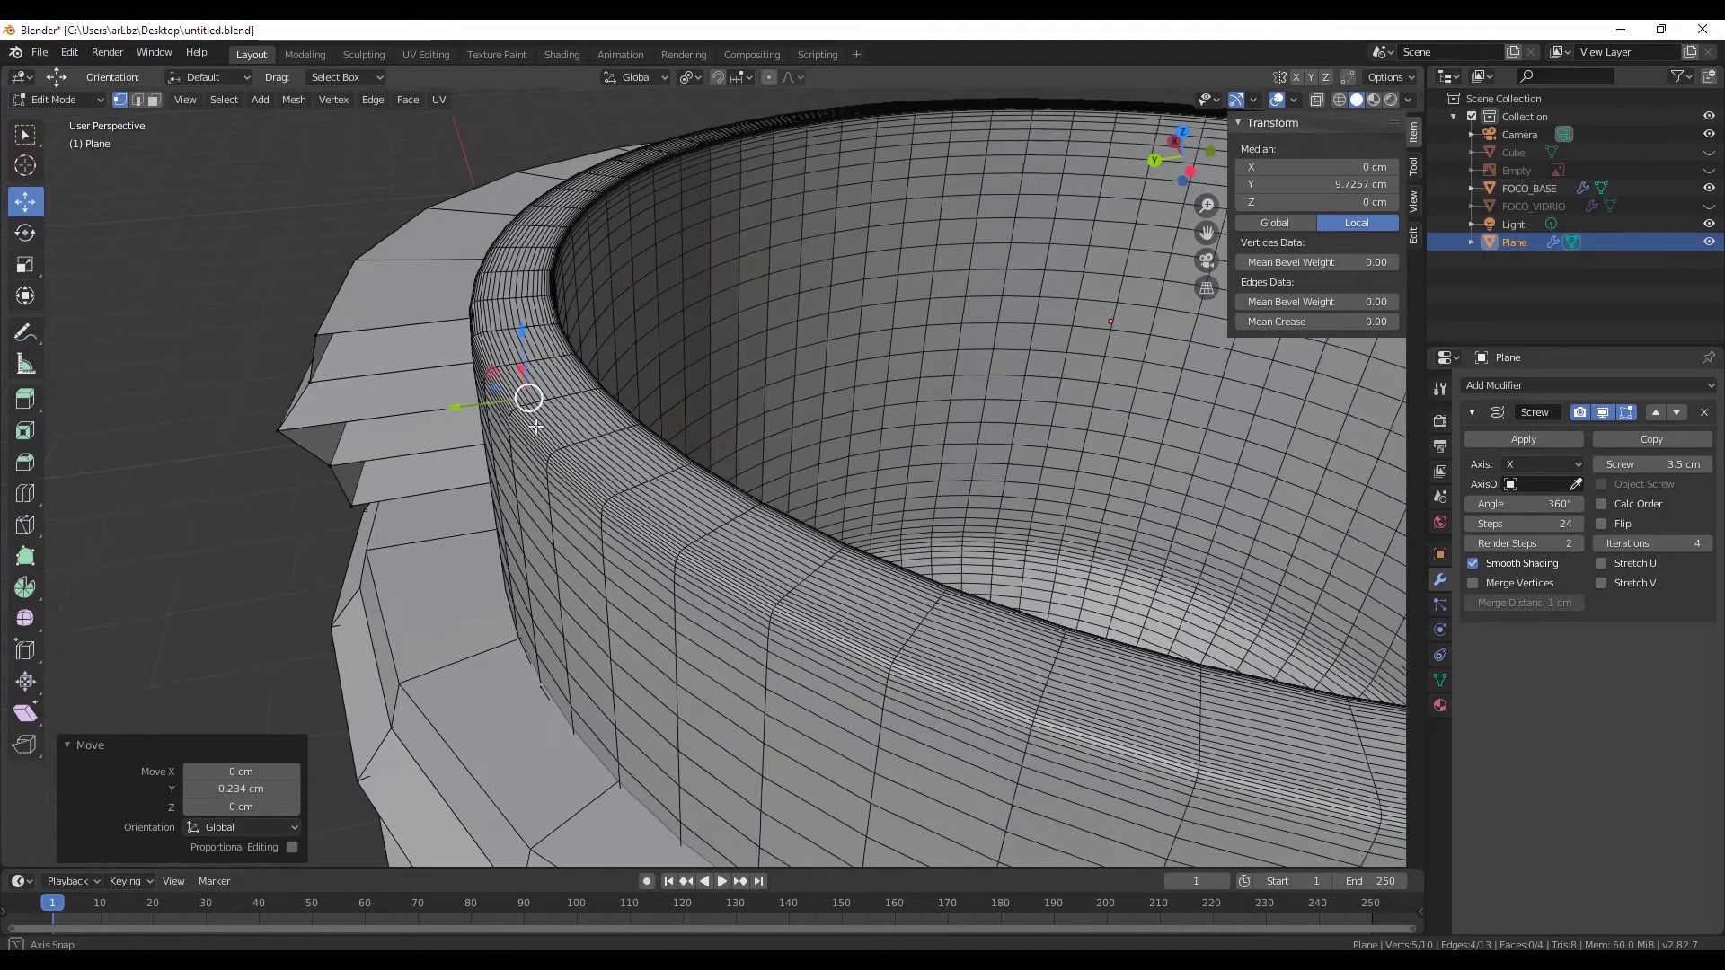
pyautogui.moveTo(701, 404); pyautogui.dragTo(556, 301, button='middle')
pyautogui.moveTo(577, 277); pyautogui.dragTo(622, 317)
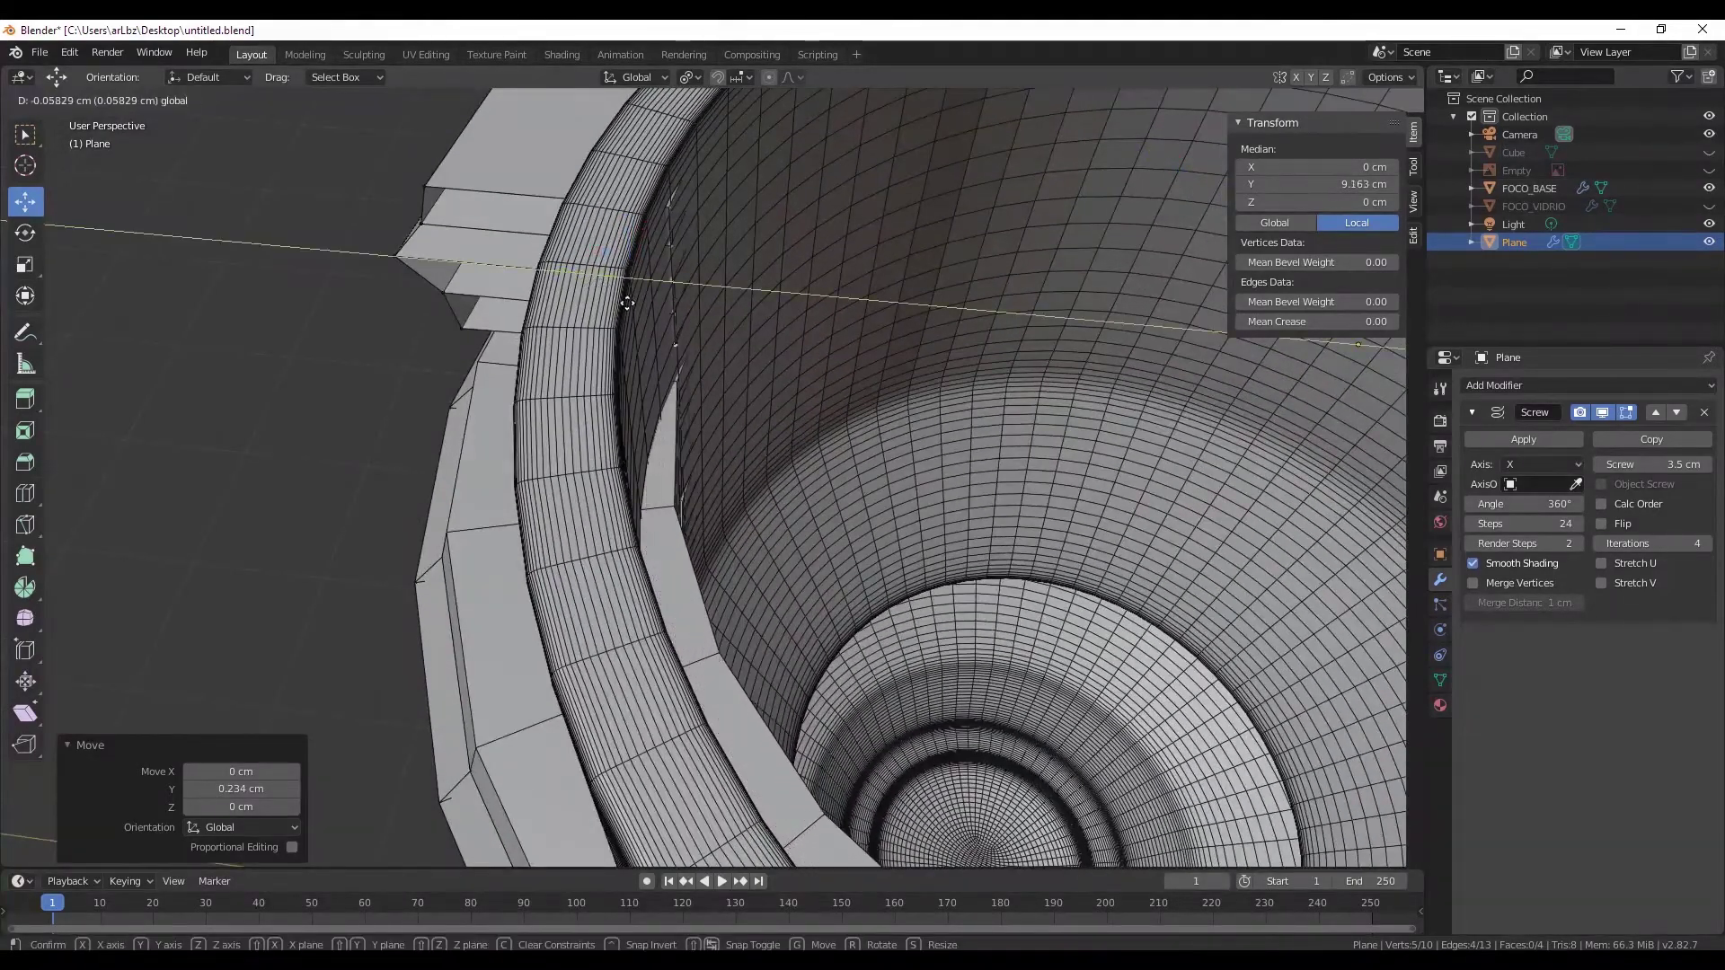
pyautogui.click(602, 321)
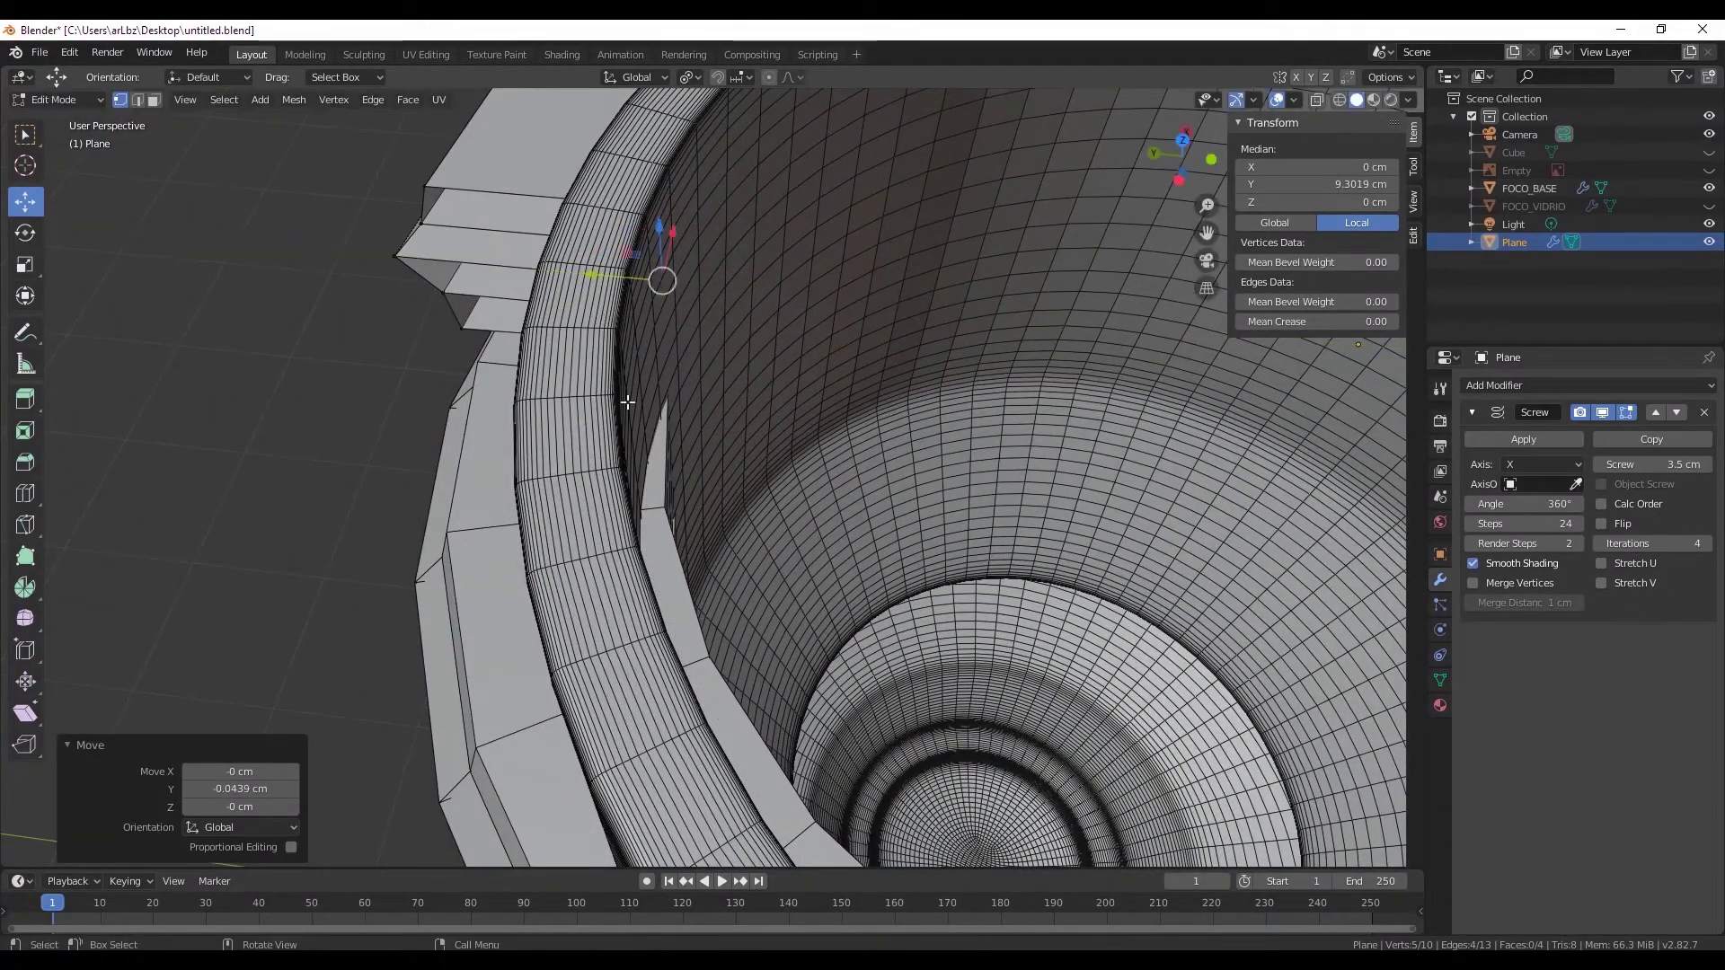
pyautogui.moveTo(628, 401)
pyautogui.mouseDown(button='middle')
pyautogui.moveTo(853, 428)
pyautogui.moveTo(610, 328)
pyautogui.mouseUp(button='middle')
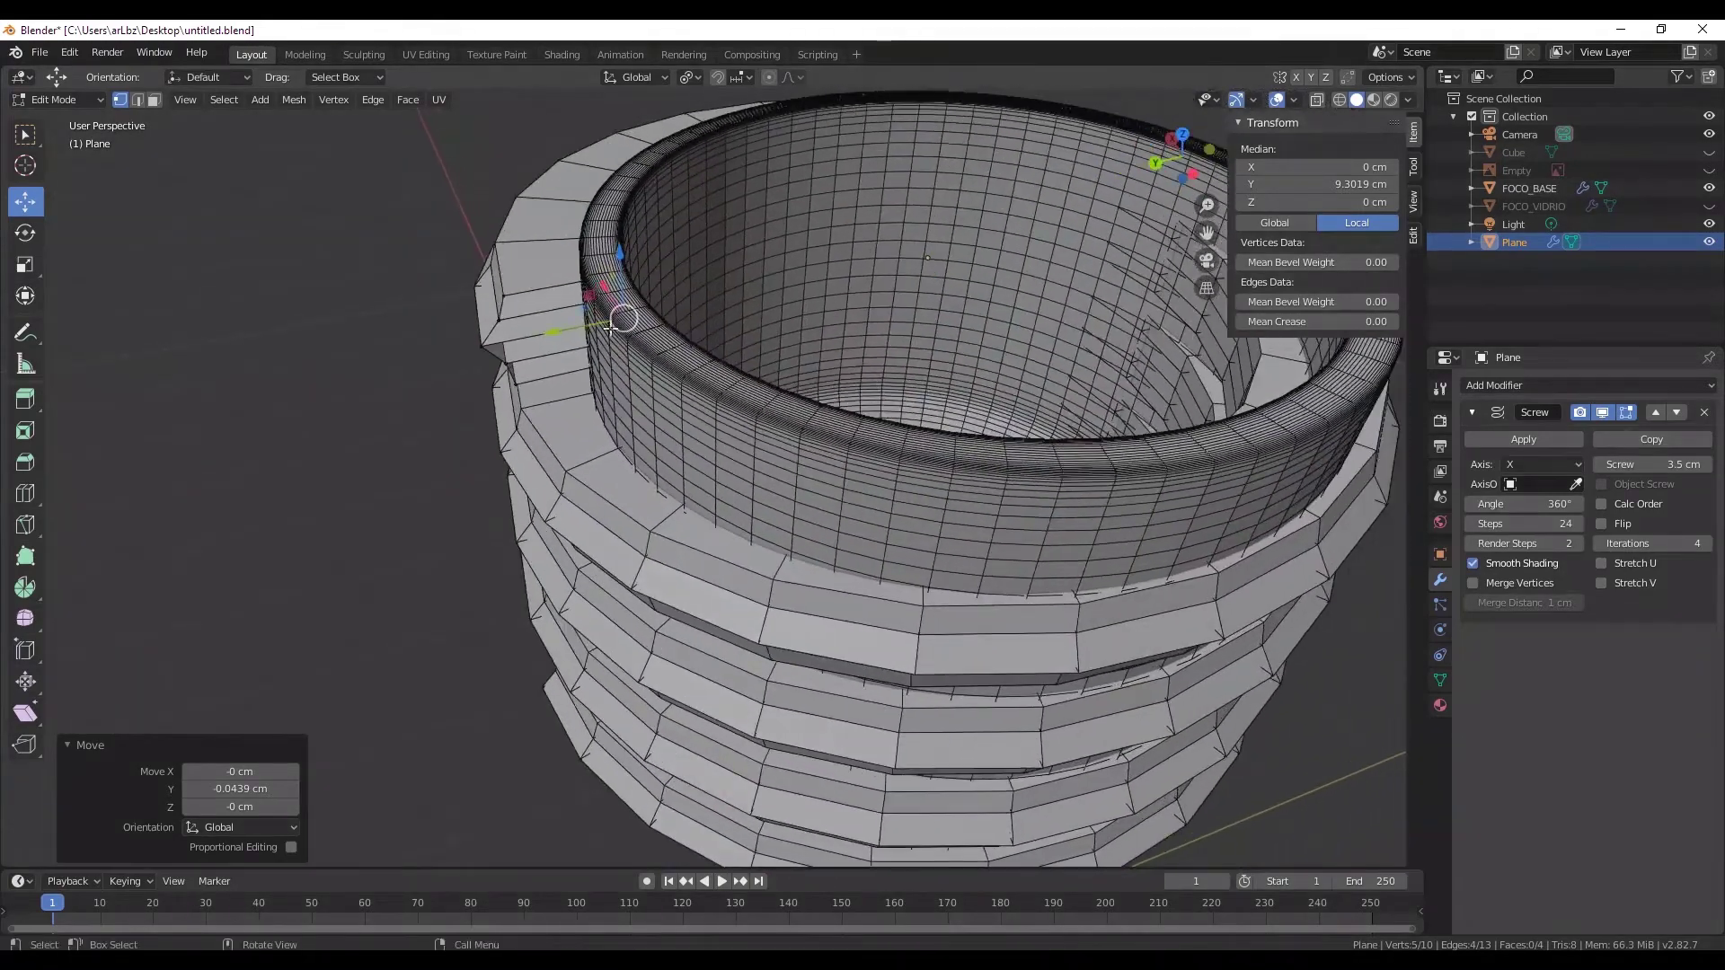
pyautogui.moveTo(565, 329); pyautogui.dragTo(517, 351)
pyautogui.scroll(-3, 517, 351)
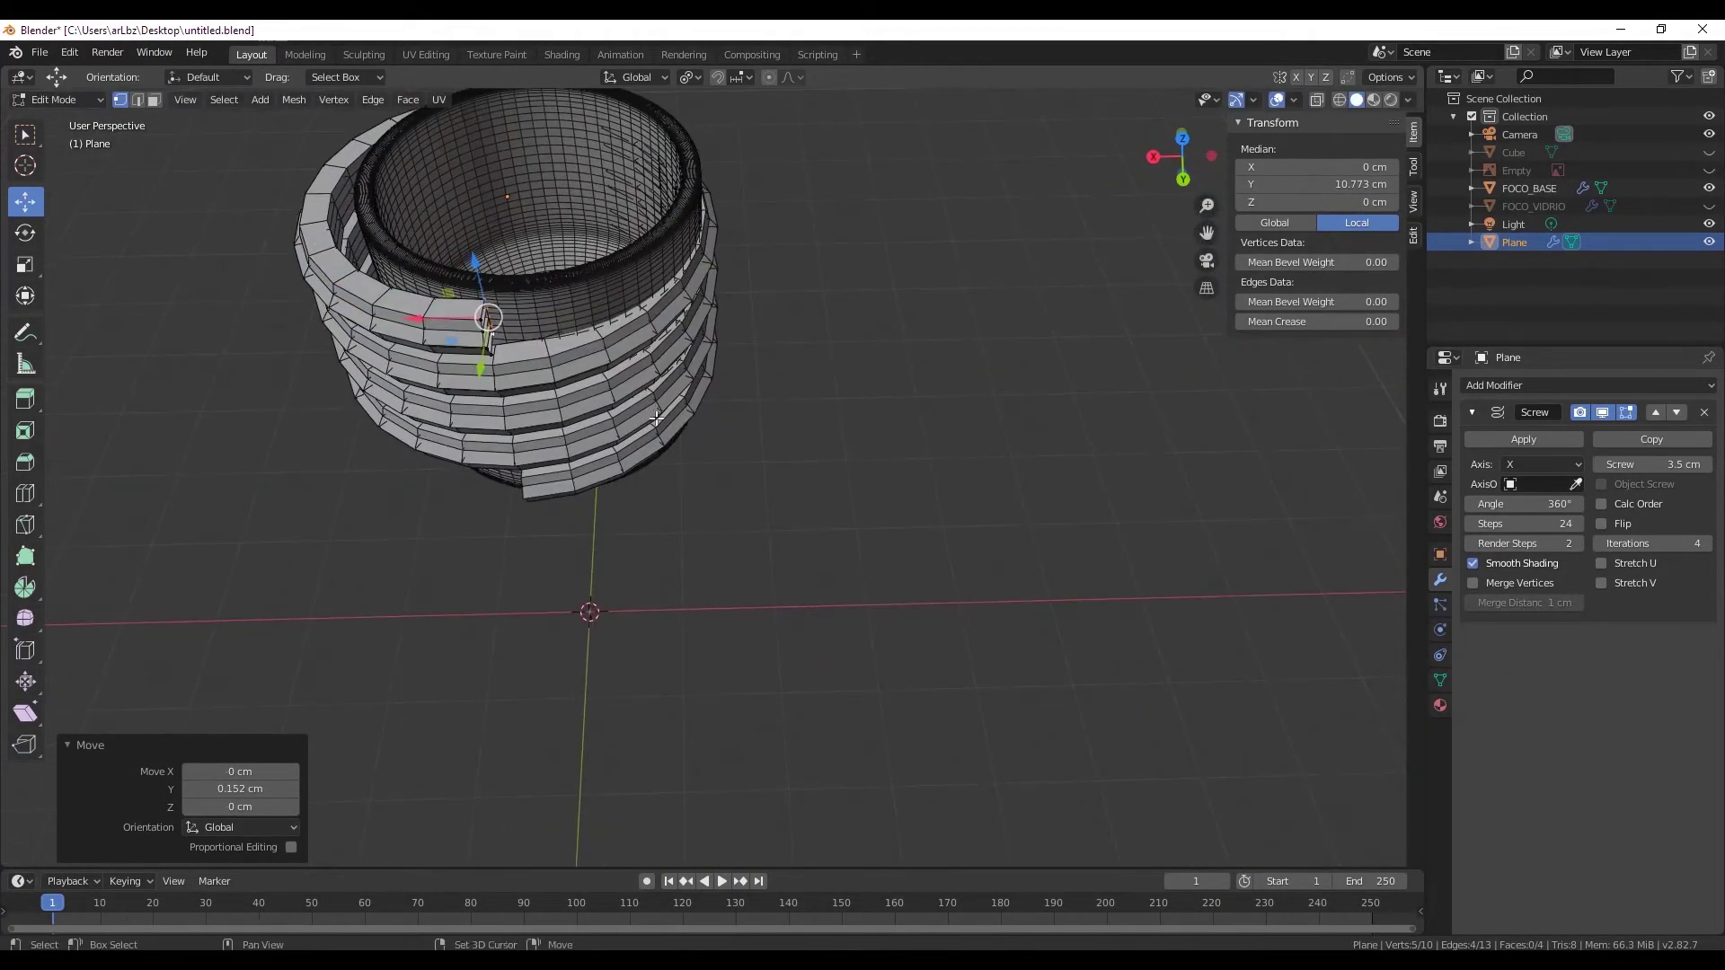
pyautogui.moveTo(517, 351)
pyautogui.mouseDown(button='middle')
pyautogui.moveTo(795, 348)
pyautogui.moveTo(820, 512)
pyautogui.mouseUp(button='middle')
pyautogui.scroll(3, 820, 512)
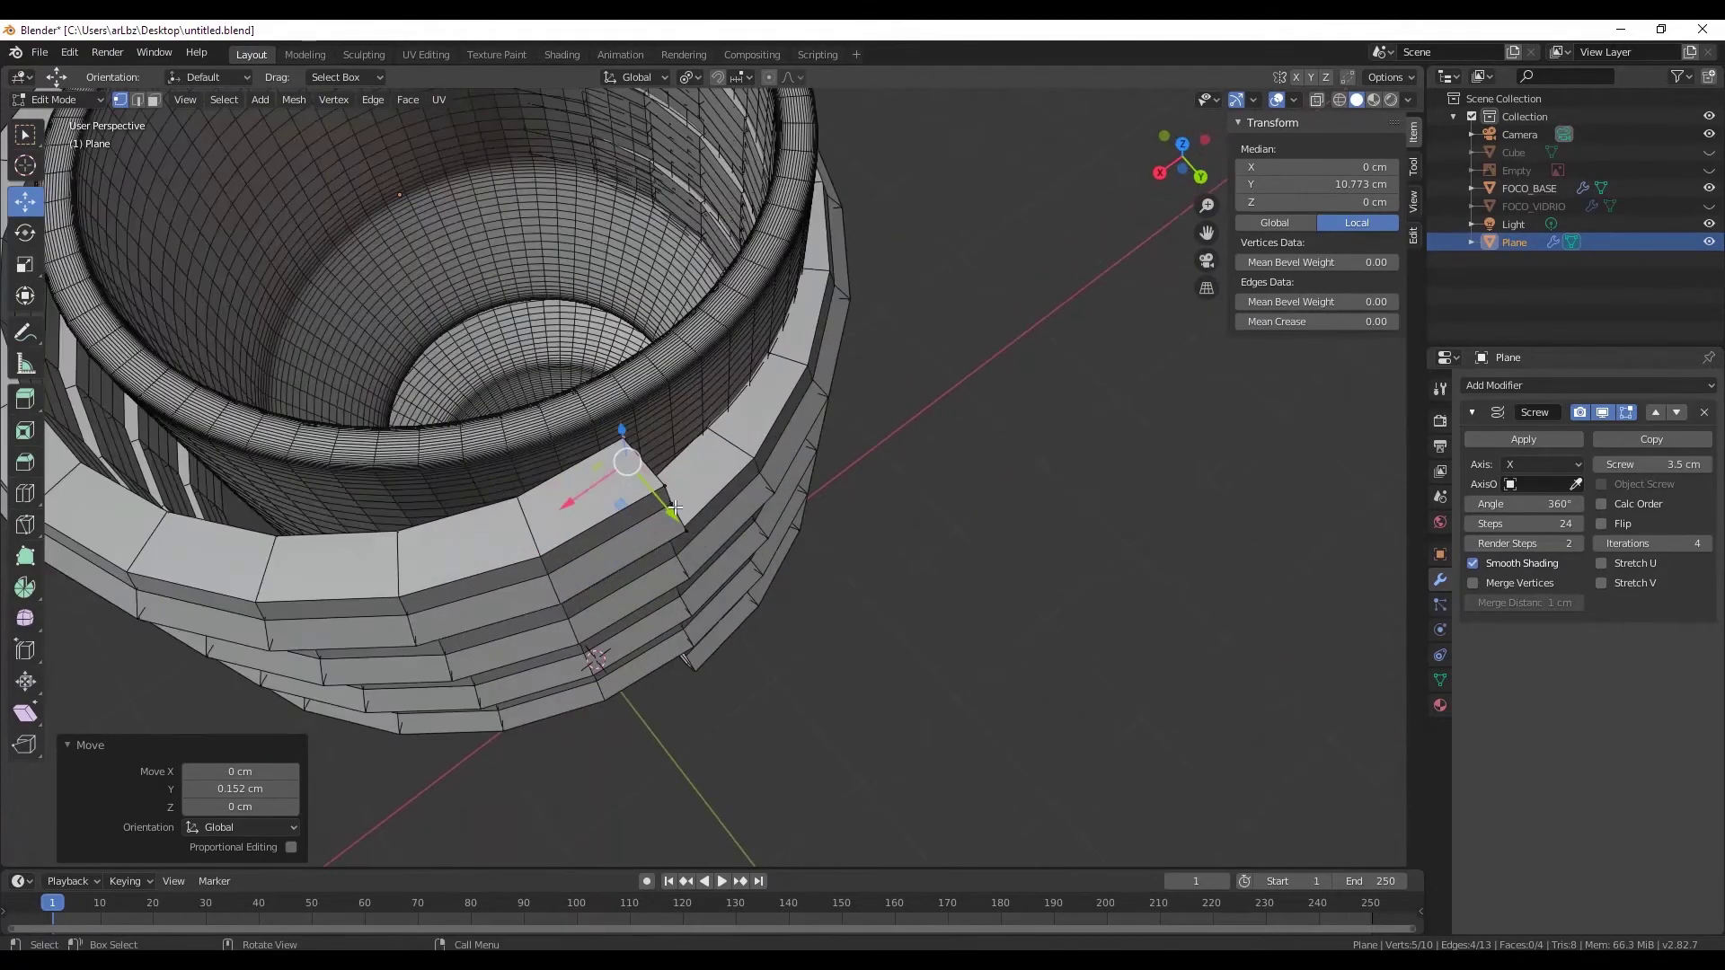
pyautogui.scroll(2, 683, 404)
# - Back in Object Mode, apply the Screw modifier and unhide the FOCO_VIDRIO bulb
pyautogui.click(74, 117)
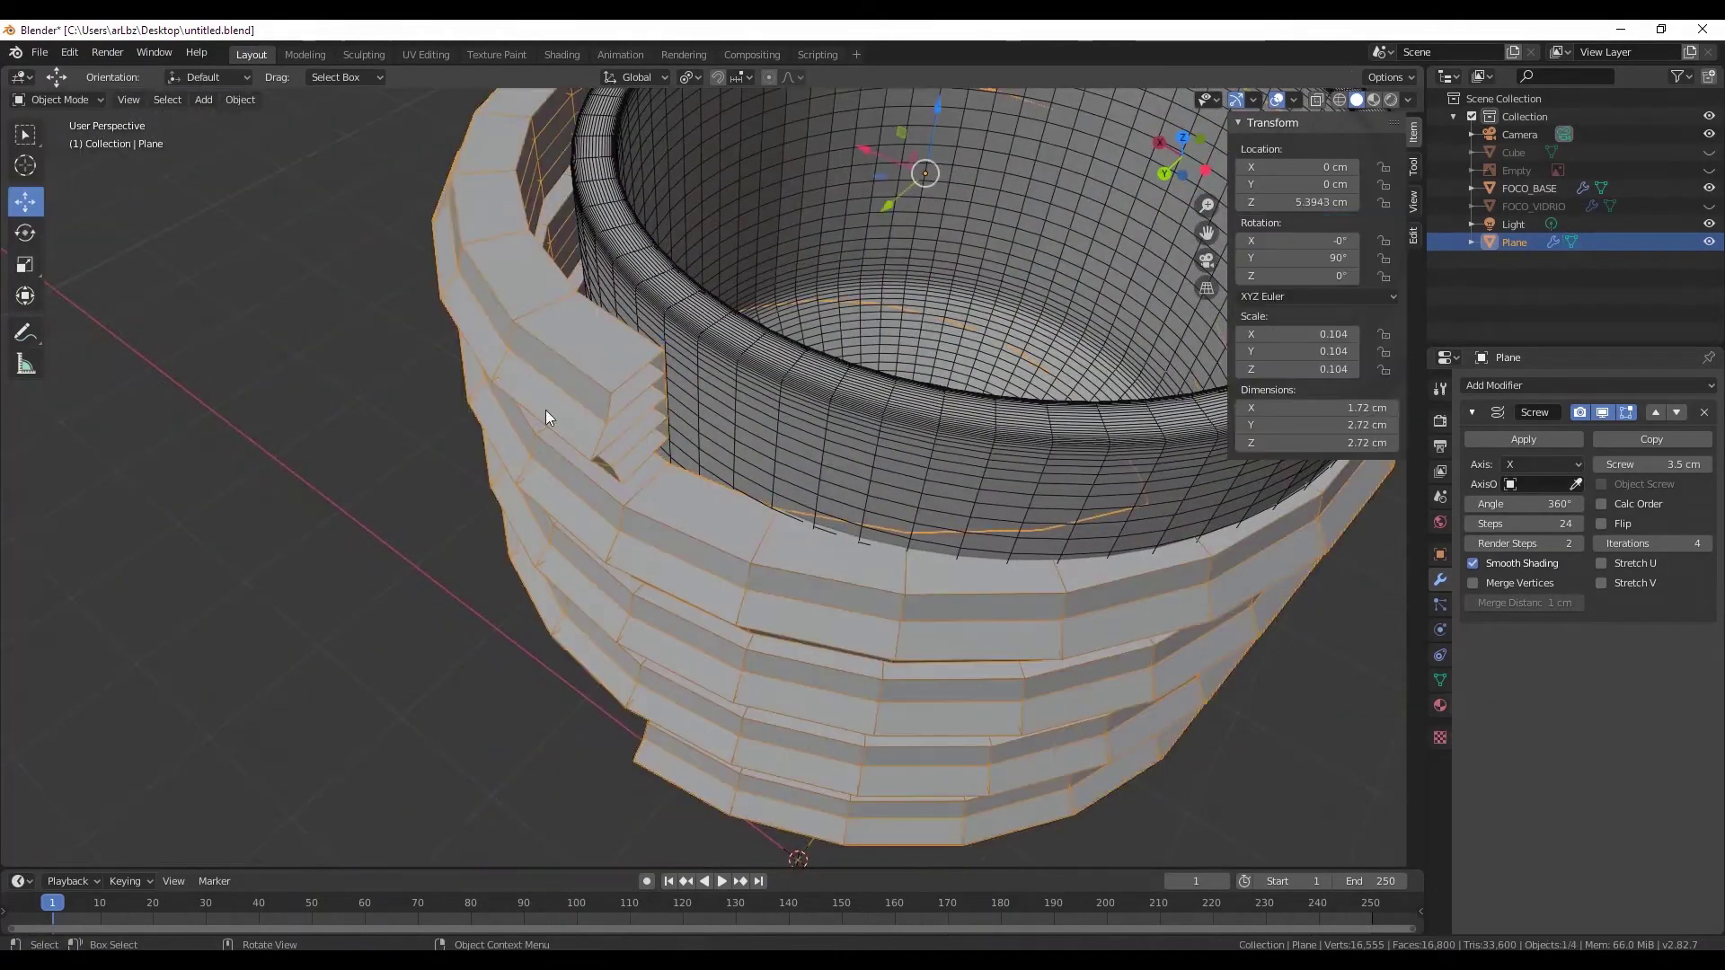
pyautogui.click(1515, 439)
pyautogui.scroll(-3, 483, 494)
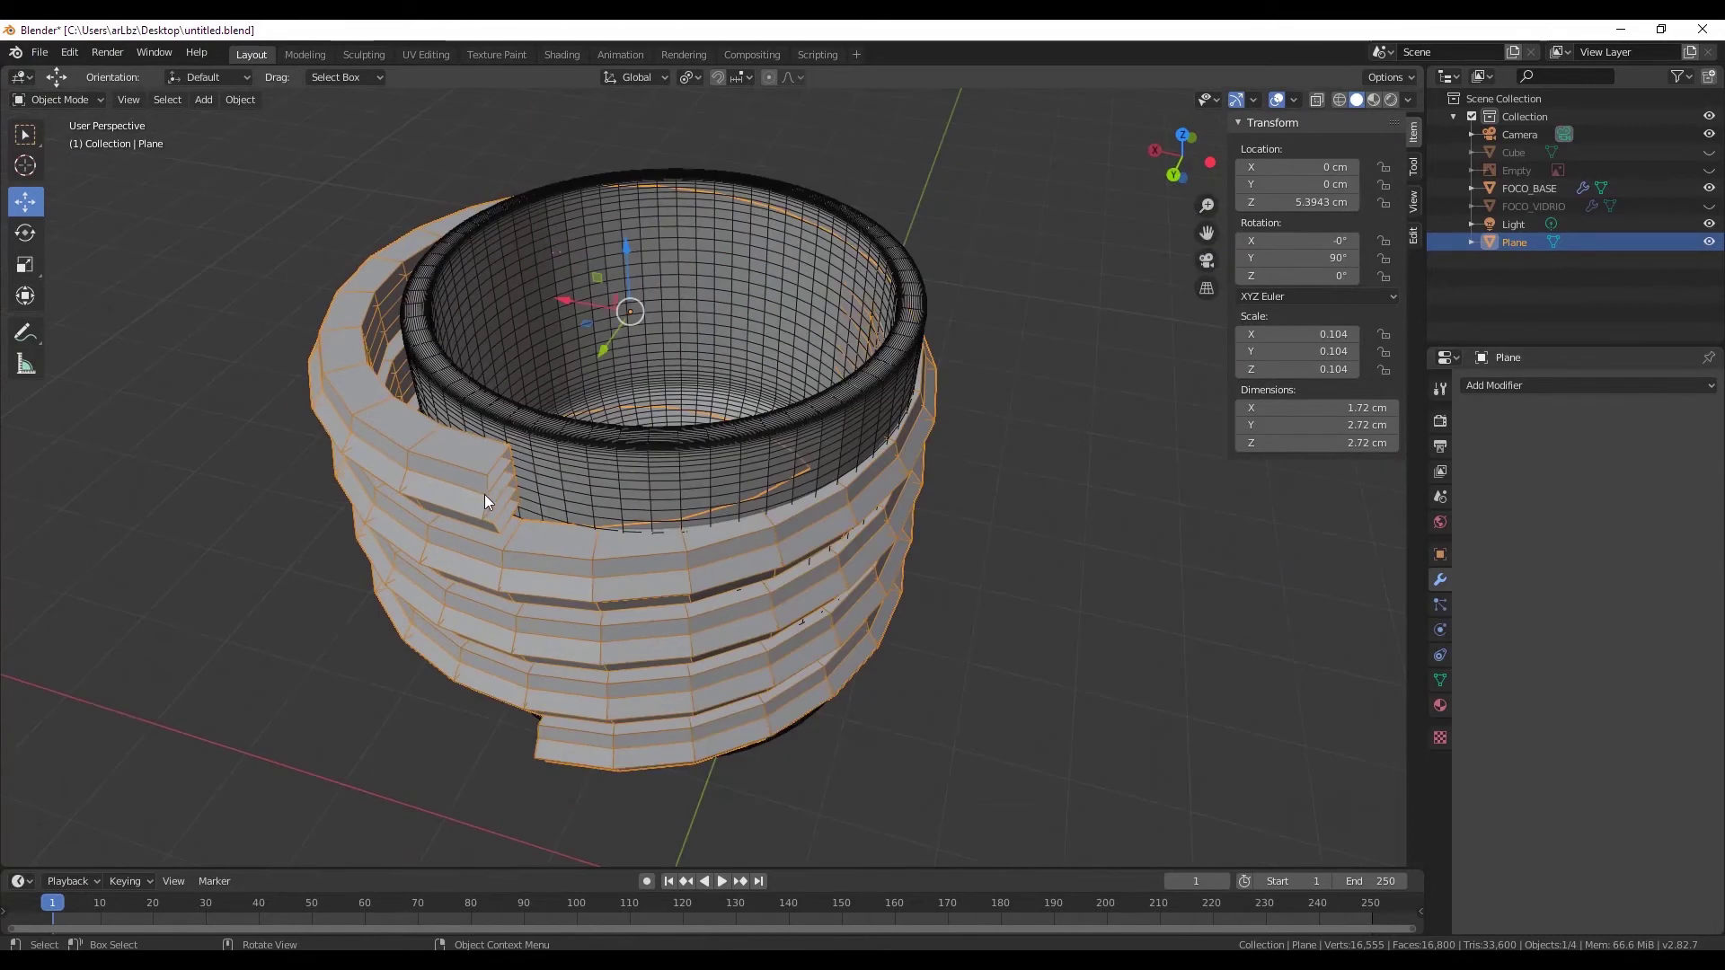
pyautogui.moveTo(484, 494); pyautogui.dragTo(548, 517, button='middle')
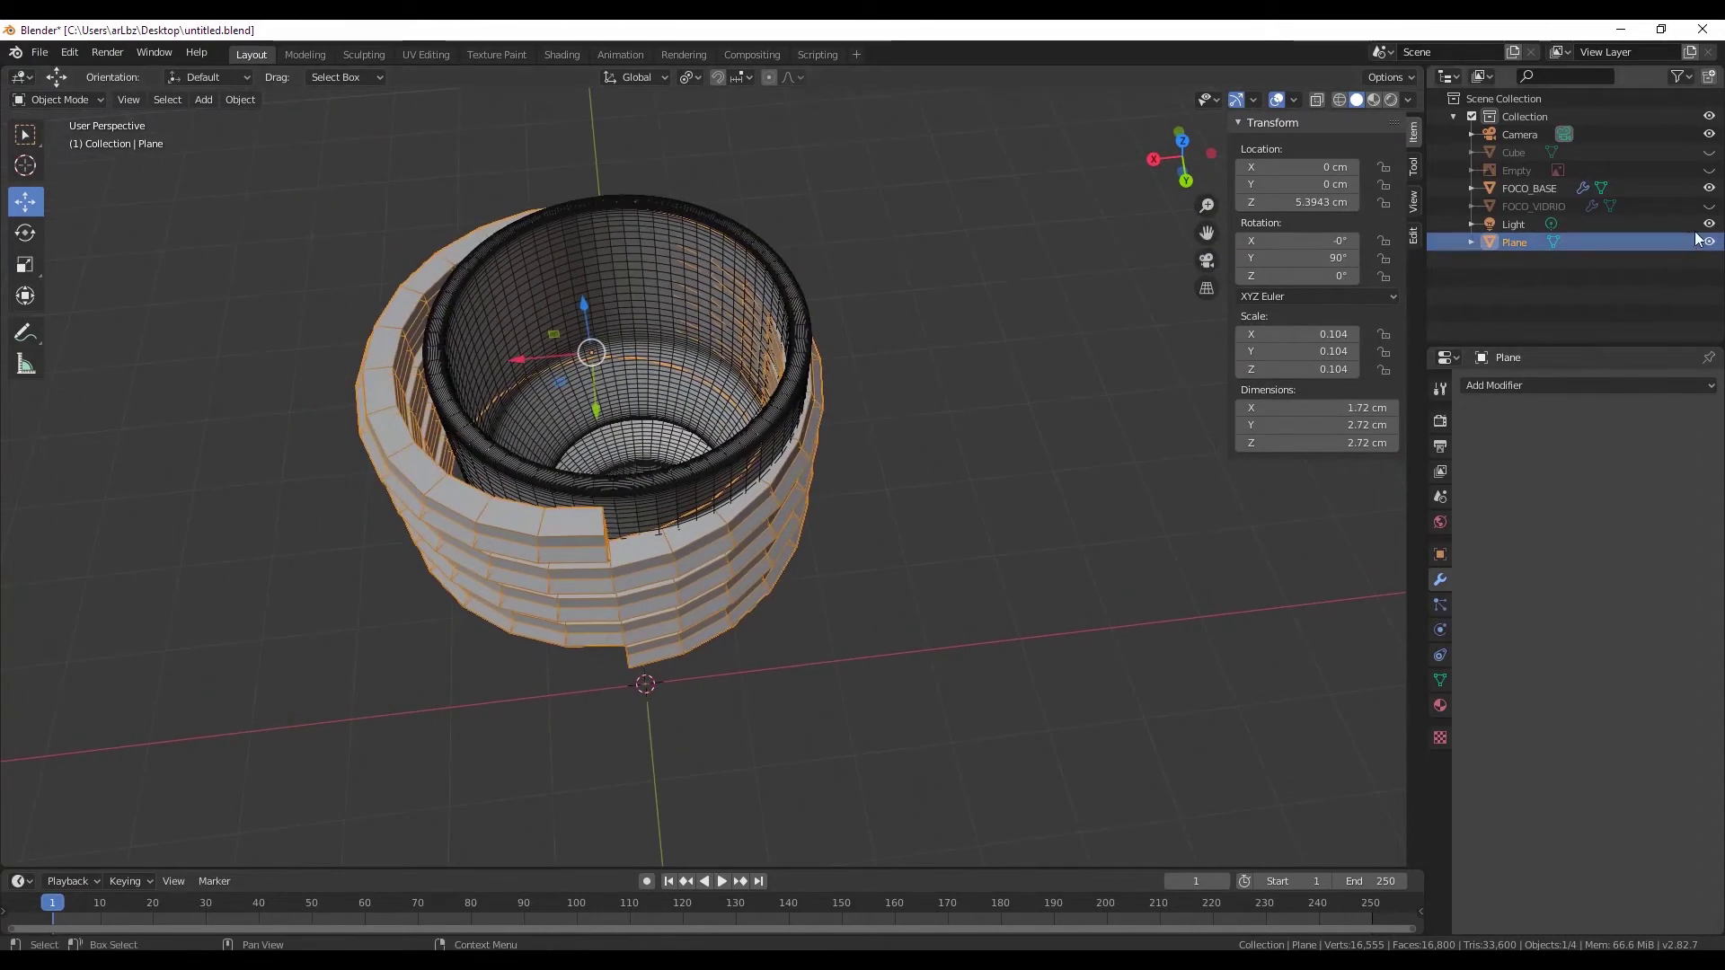
pyautogui.click(1709, 205)
pyautogui.moveTo(702, 512); pyautogui.dragTo(704, 483, button='middle')
# - Select FOCO_BASE and FOCO_VIDRIO with the thread and run Align Objects on X
pyautogui.keyDown('shift'); pyautogui.click(703, 485); pyautogui.keyUp('shift')
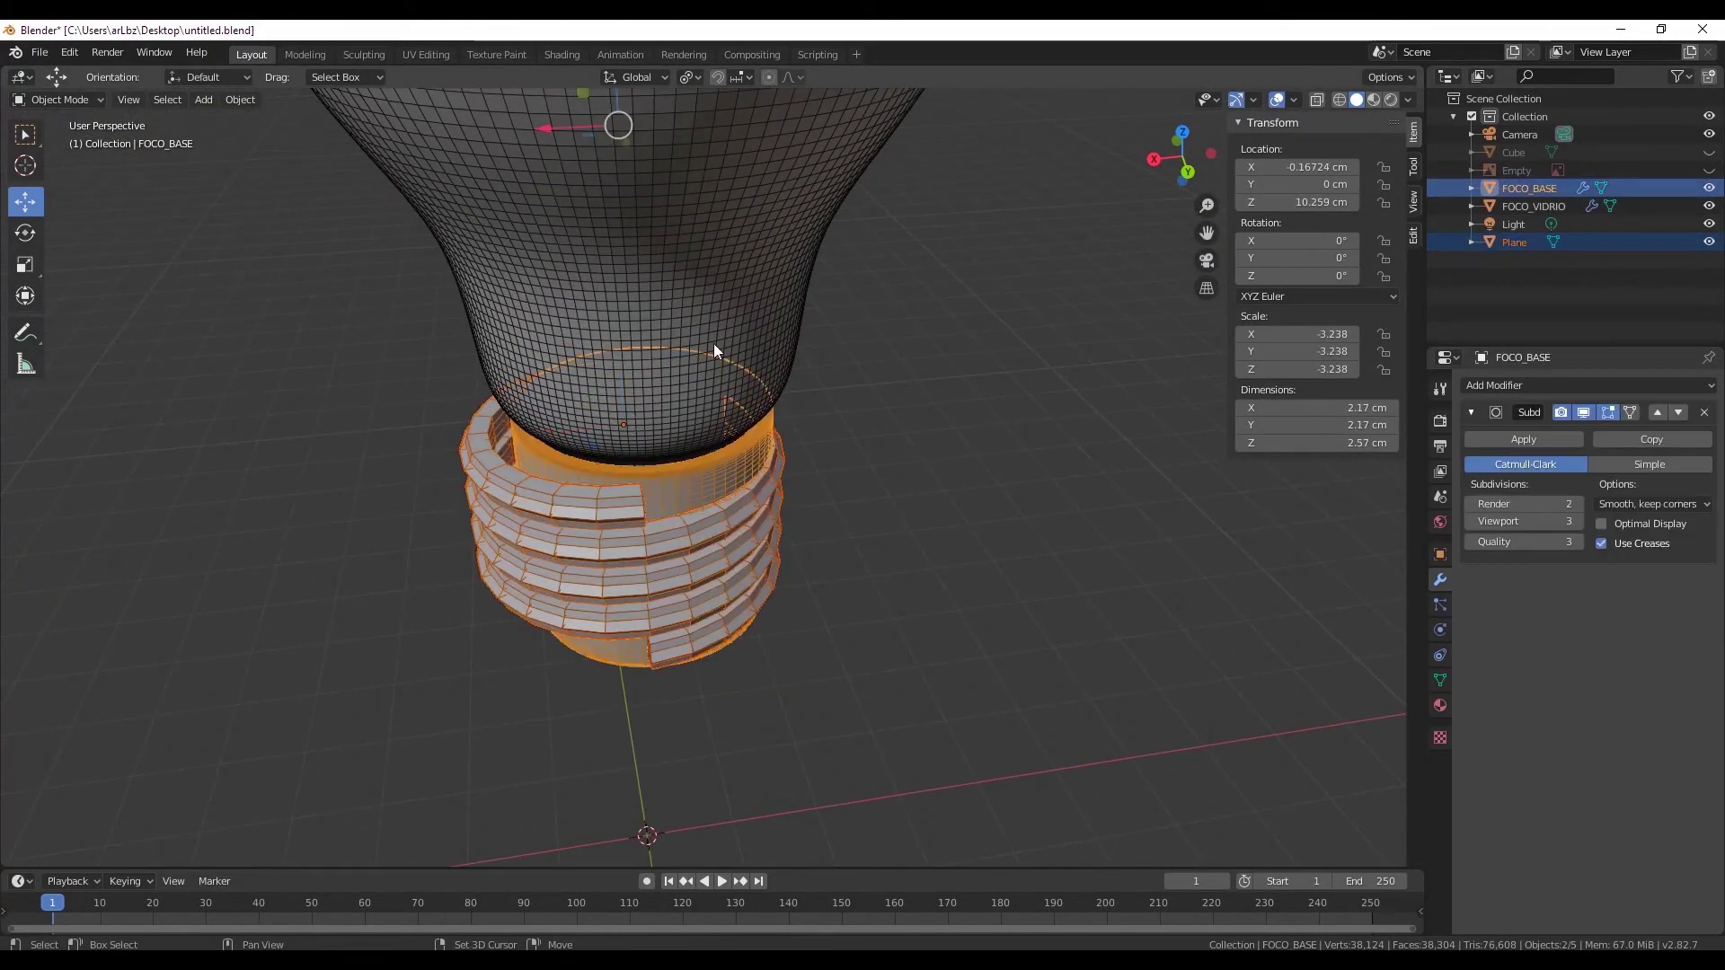
pyautogui.keyDown('shift'); pyautogui.click(714, 346); pyautogui.keyUp('shift')
pyautogui.press('F3')
pyautogui.write('Align Objects')
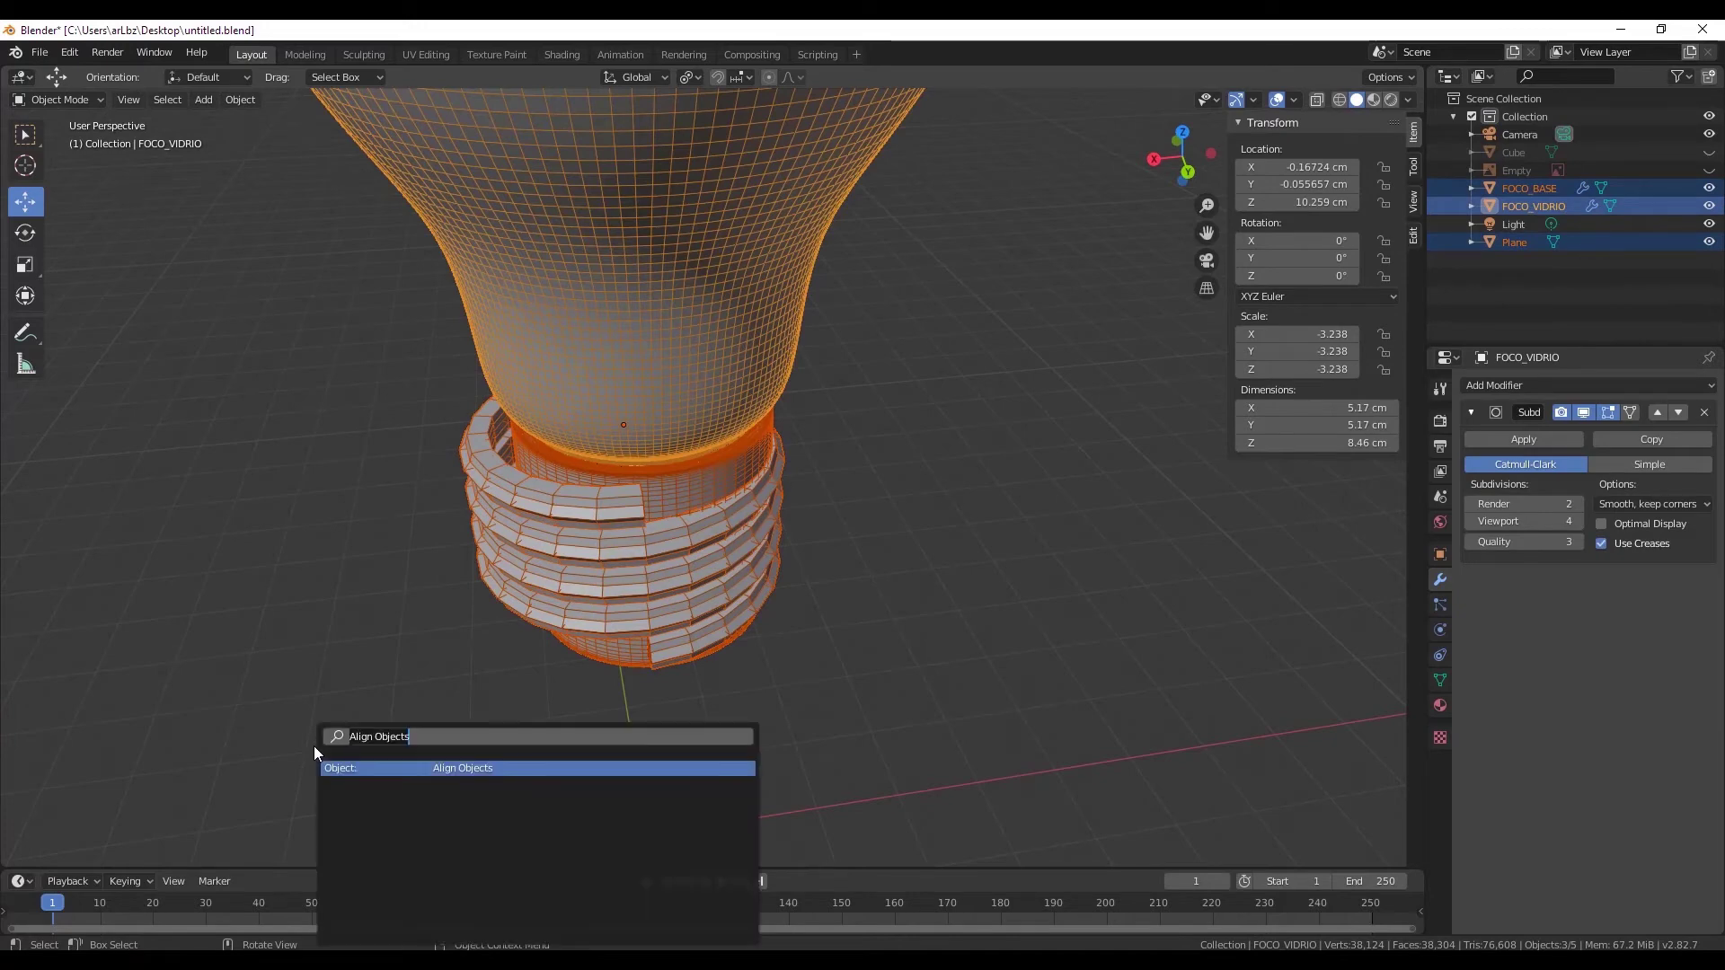
pyautogui.click(456, 767)
pyautogui.moveTo(412, 783)
pyautogui.mouseDown(button='middle')
pyautogui.moveTo(510, 692)
pyautogui.moveTo(499, 746)
pyautogui.moveTo(645, 510)
pyautogui.moveTo(571, 644)
pyautogui.moveTo(745, 717)
pyautogui.mouseUp(button='middle')
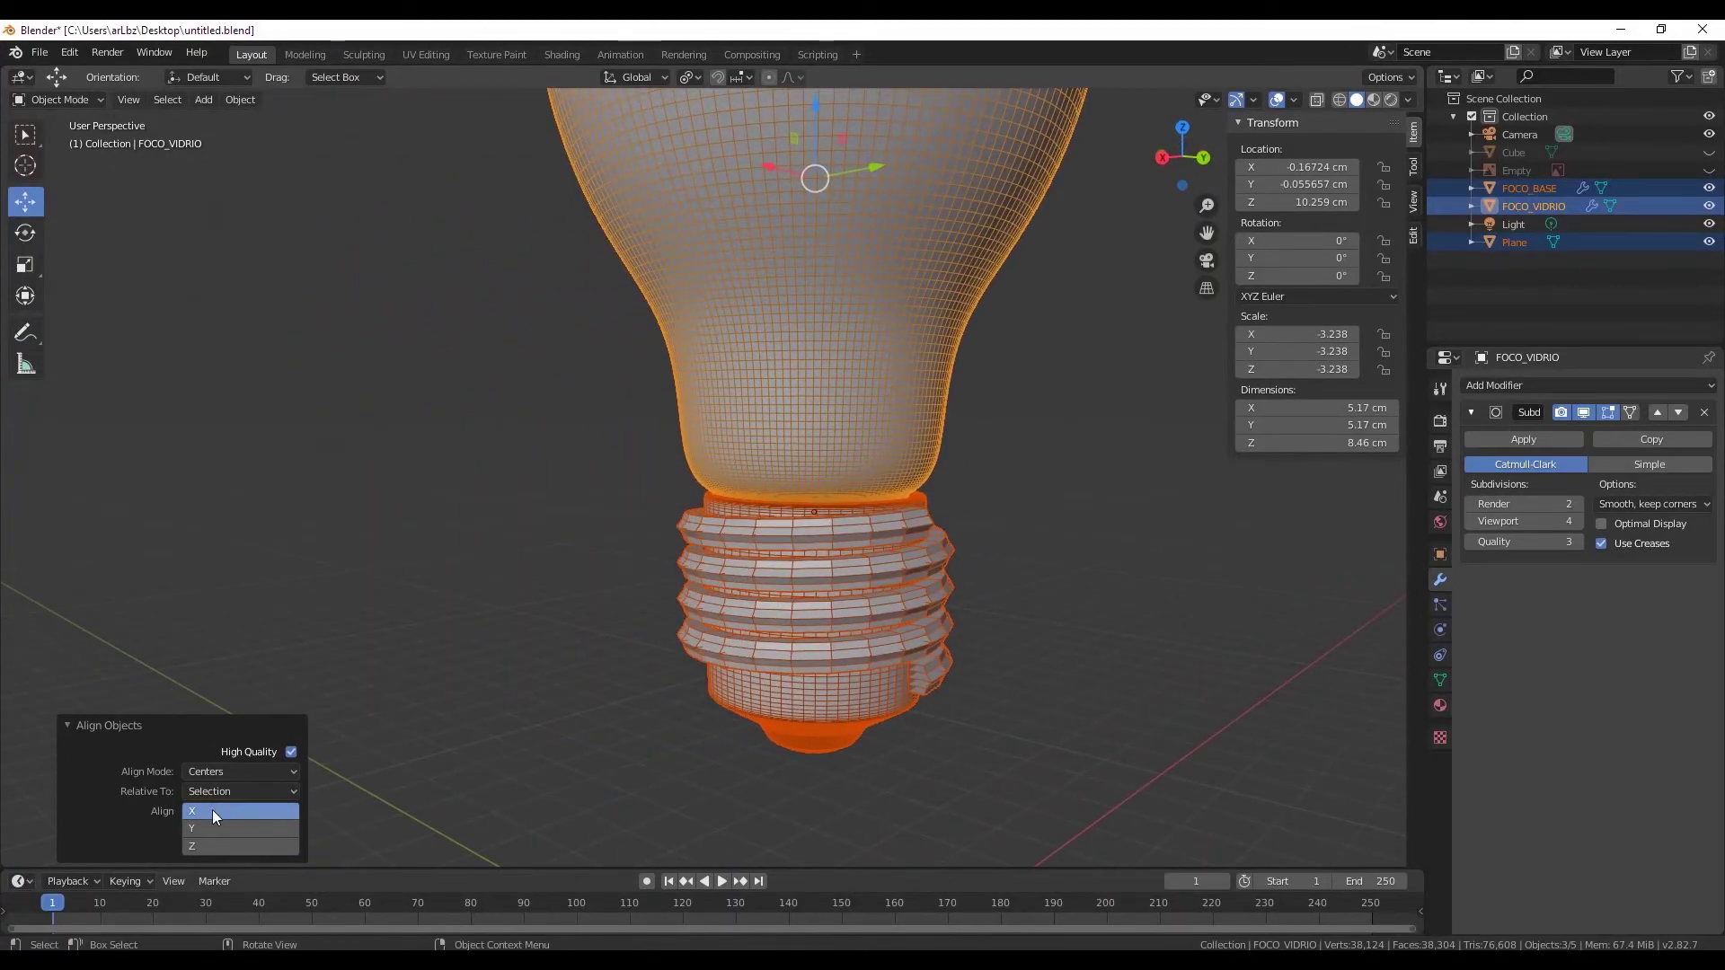
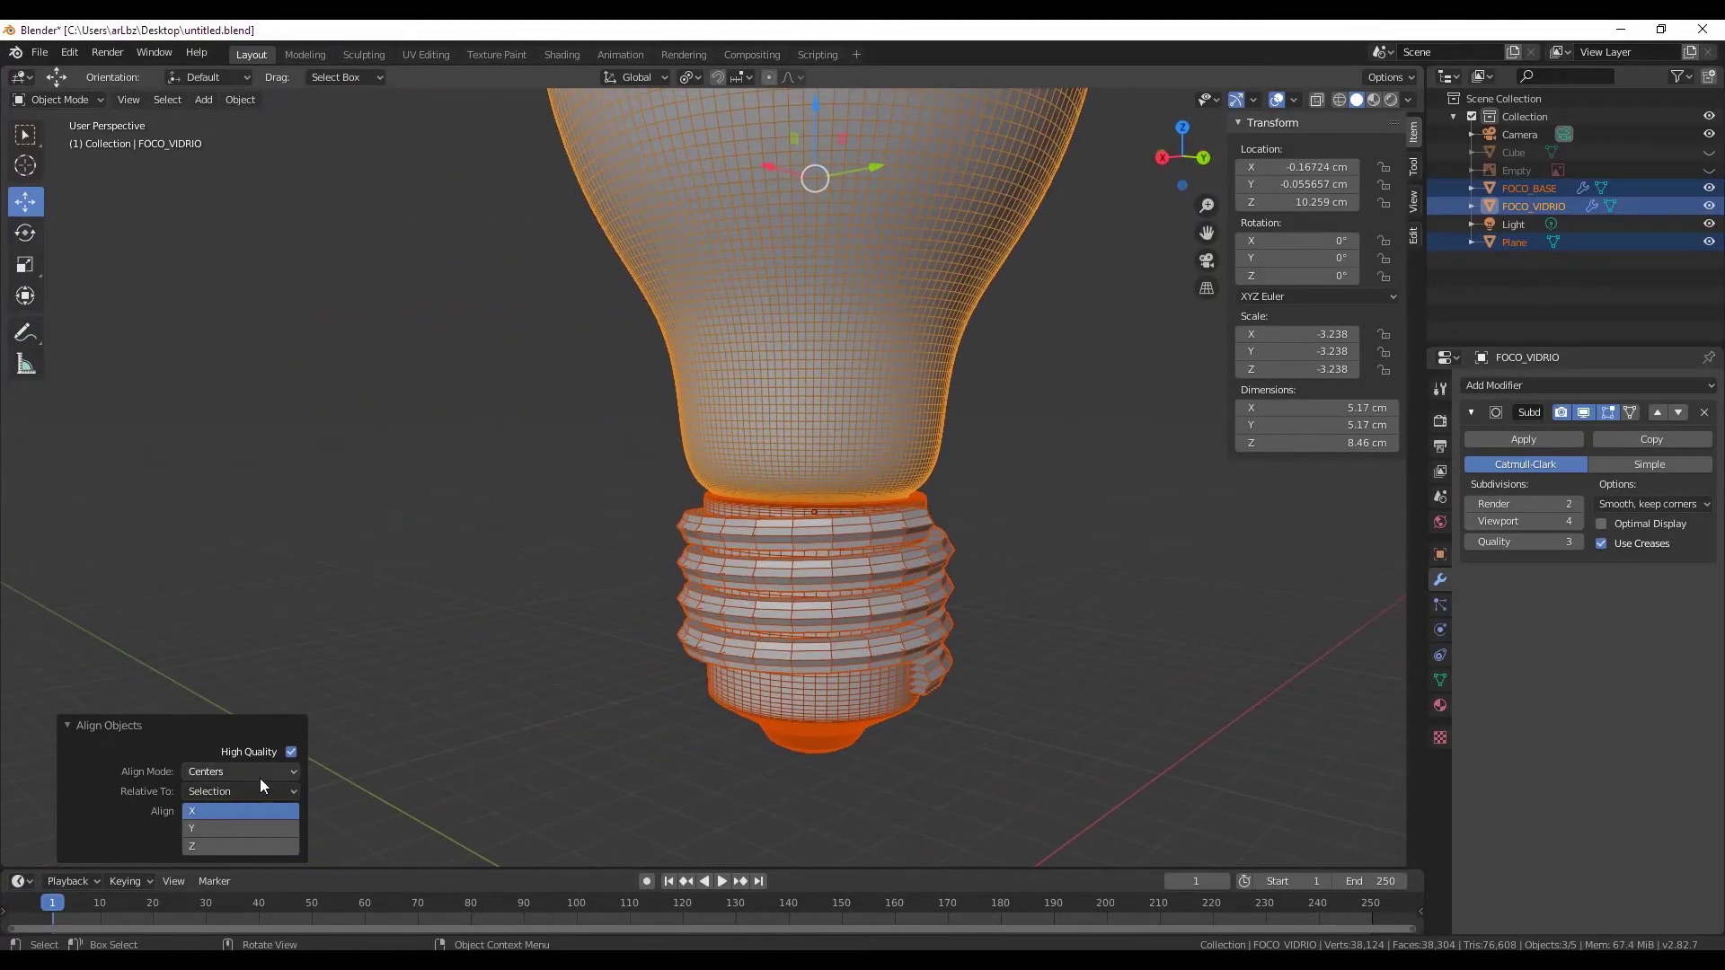
# - Select the threaded Plane object around the bulb base
pyautogui.click(84, 729)
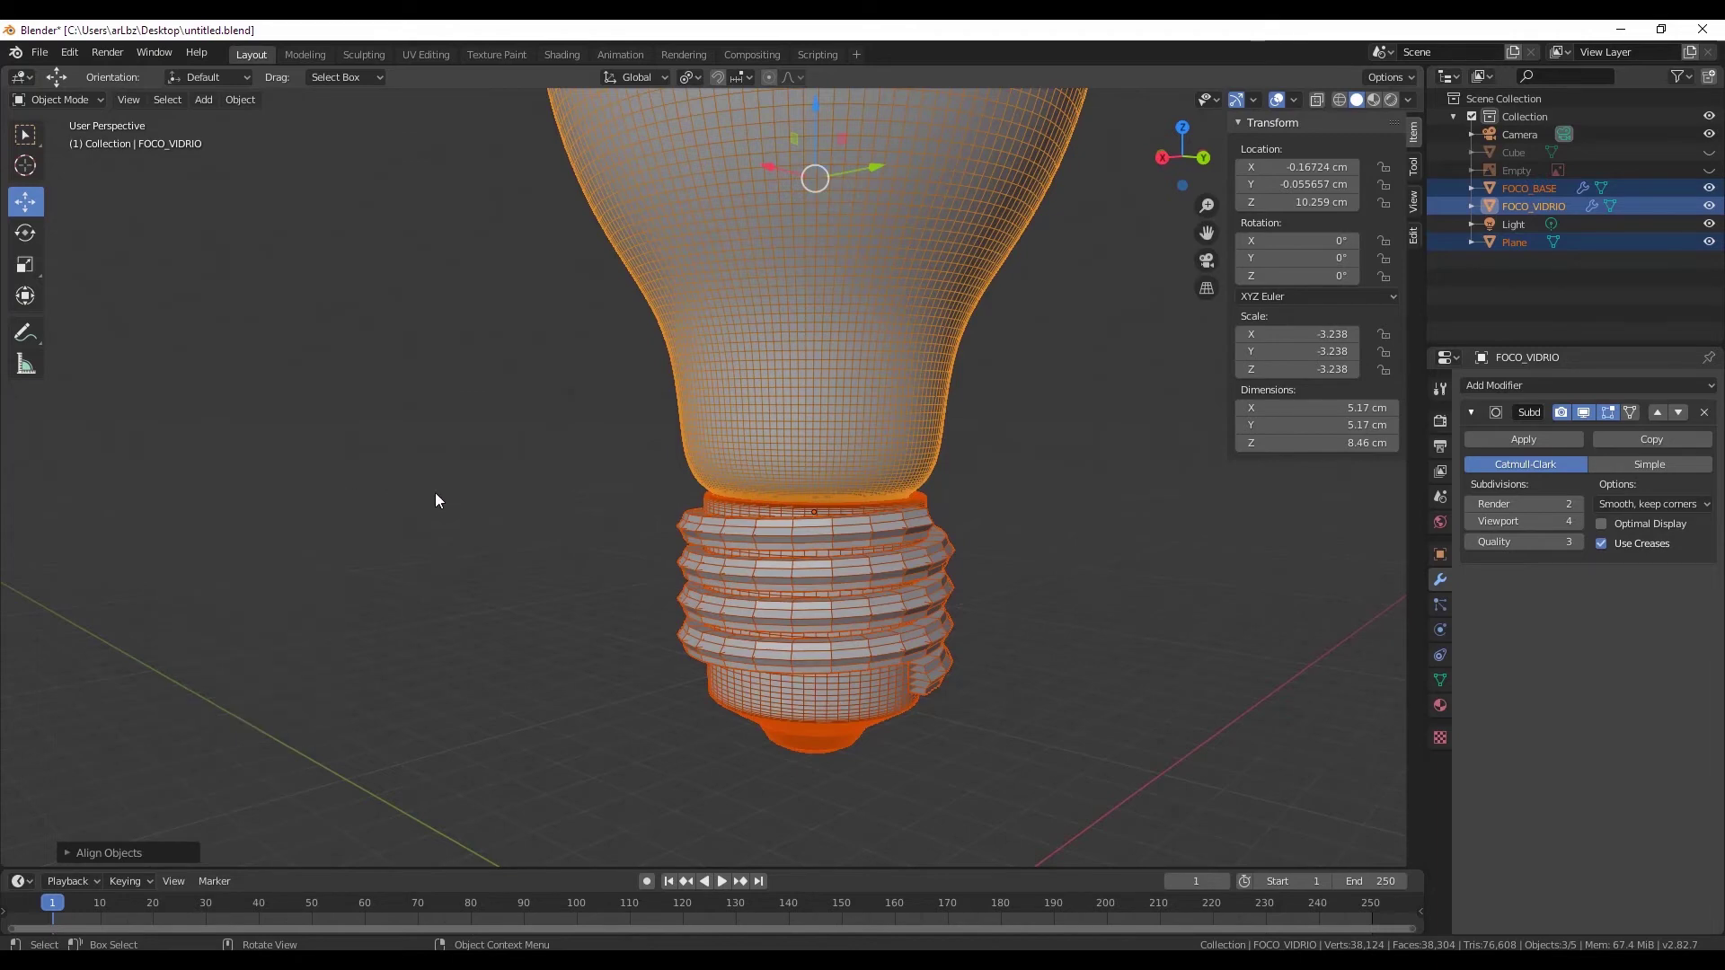
pyautogui.moveTo(435, 492); pyautogui.dragTo(695, 638, button='middle')
pyautogui.click(654, 617)
pyautogui.scroll(4, 654, 617)
pyautogui.click(606, 419)
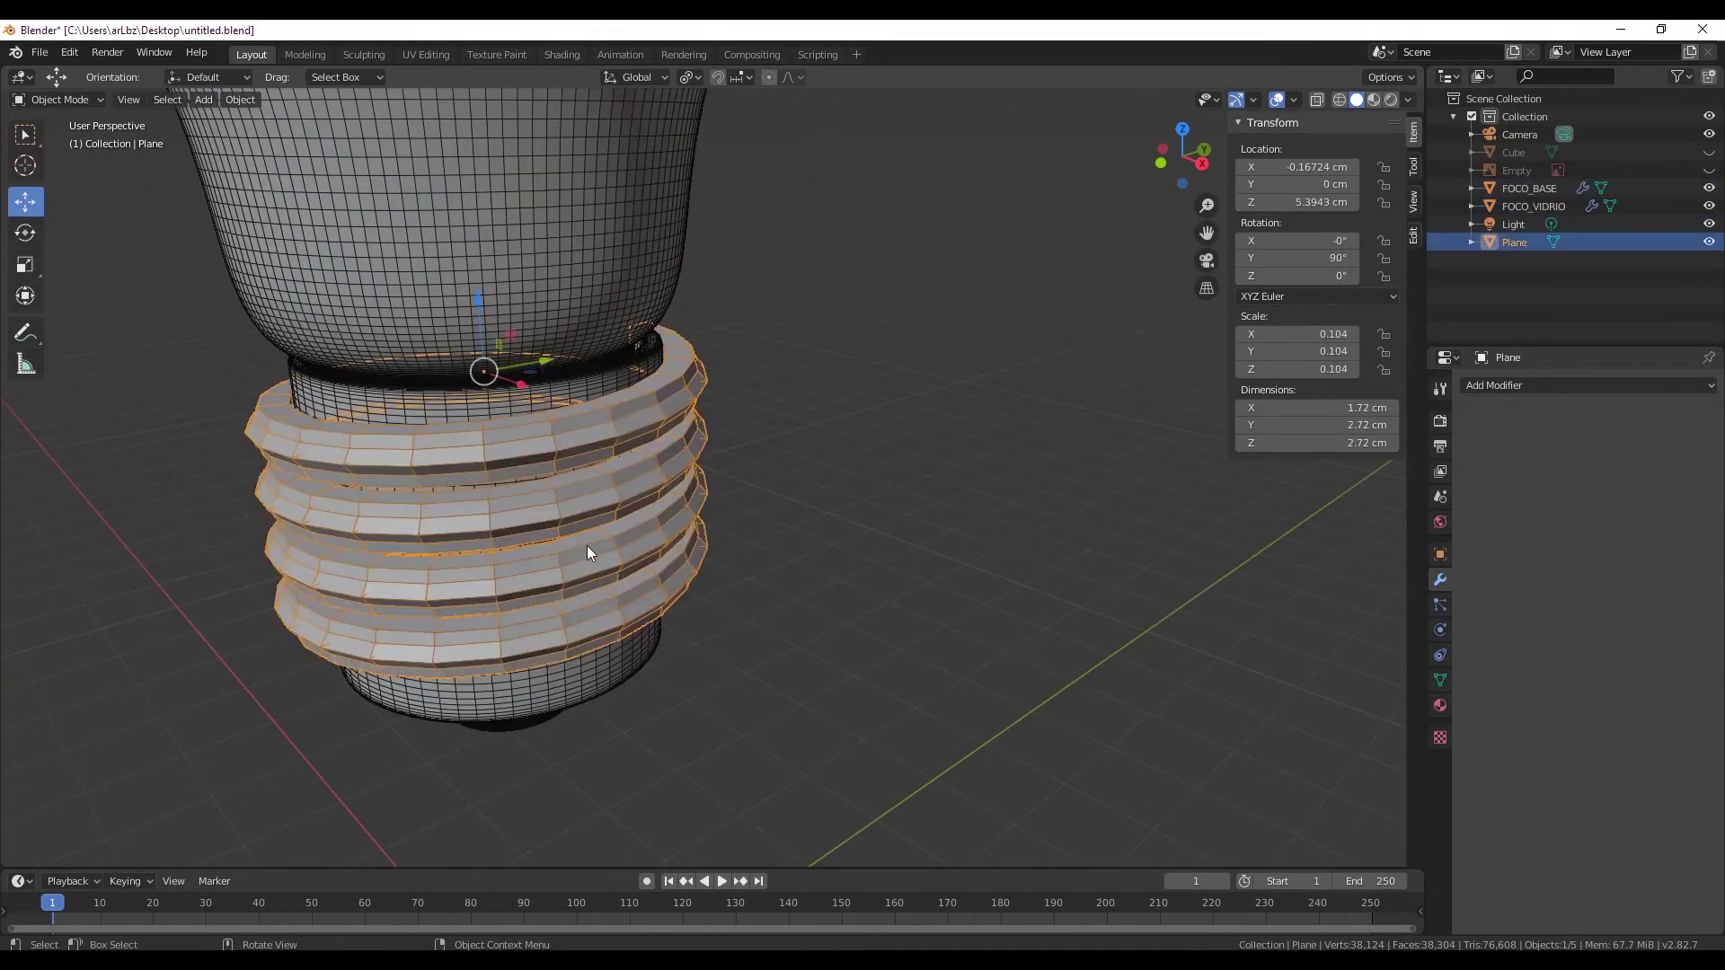
pyautogui.moveTo(586, 546)
pyautogui.mouseDown(button='middle')
pyautogui.moveTo(611, 466)
pyautogui.moveTo(584, 530)
pyautogui.mouseUp(button='middle')
# - Shrink the Plane, then in front ortho lower it to Z 5.3396 cm and widen it to X 0.106
pyautogui.press('s')
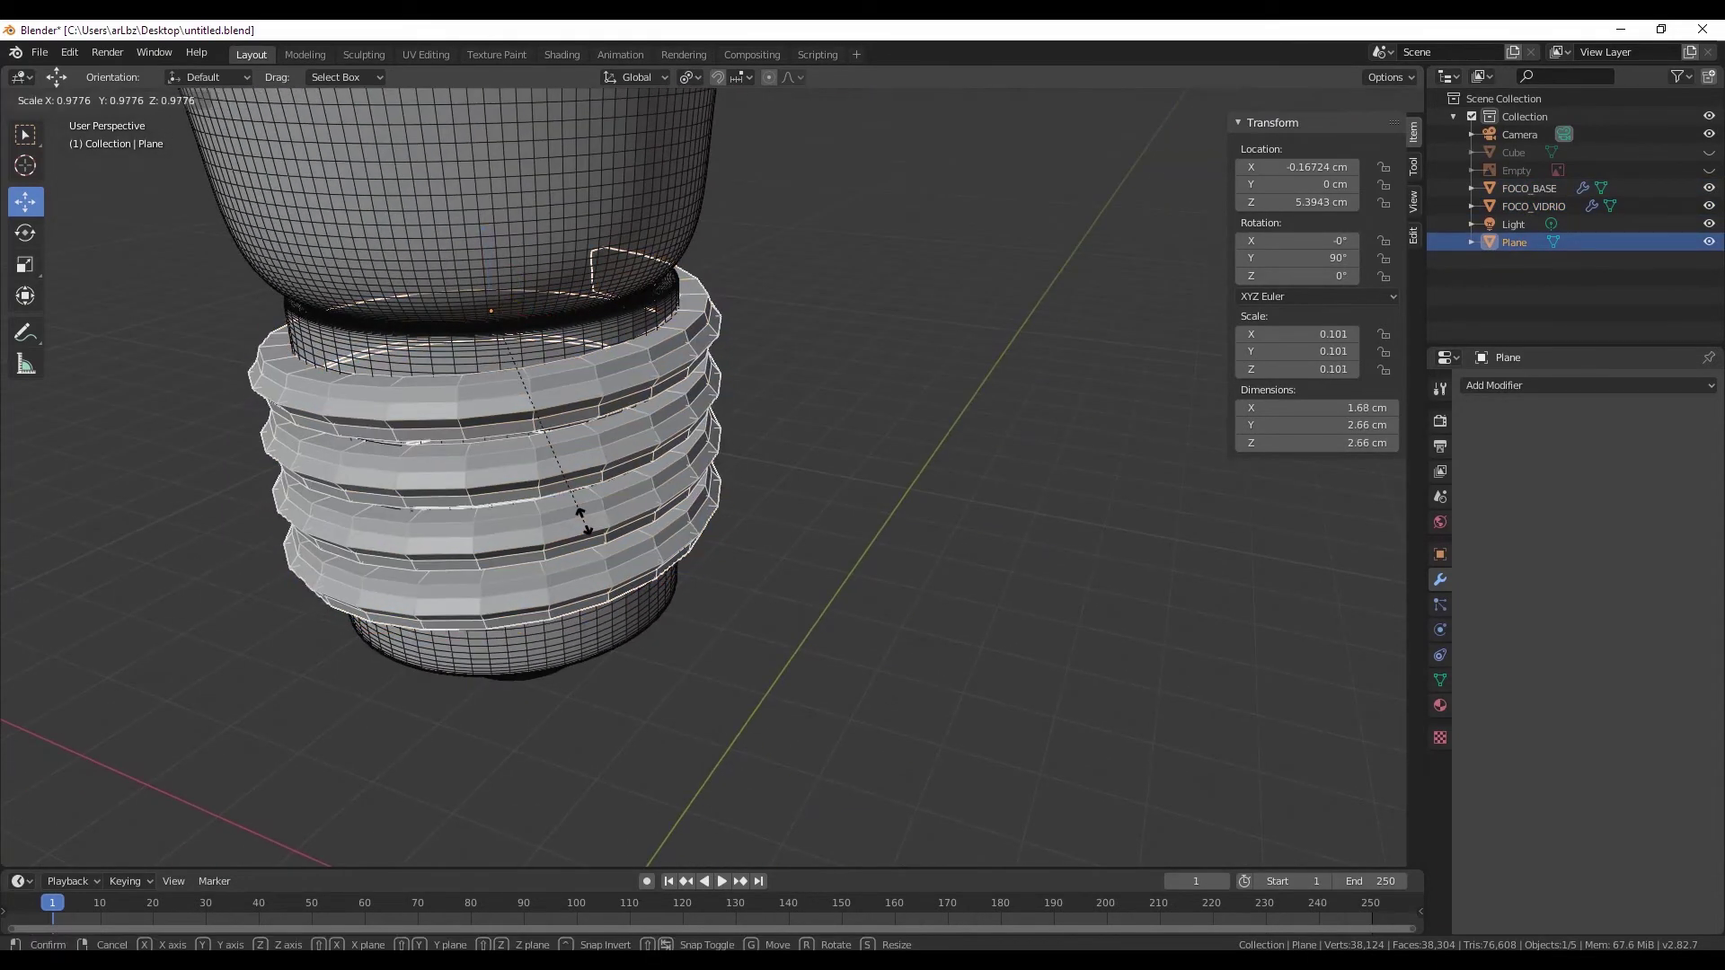
pyautogui.click(565, 509)
pyautogui.moveTo(565, 510)
pyautogui.mouseDown(button='middle')
pyautogui.moveTo(504, 525)
pyautogui.moveTo(654, 415)
pyautogui.moveTo(808, 360)
pyautogui.mouseUp(button='middle')
pyautogui.click(1179, 161)
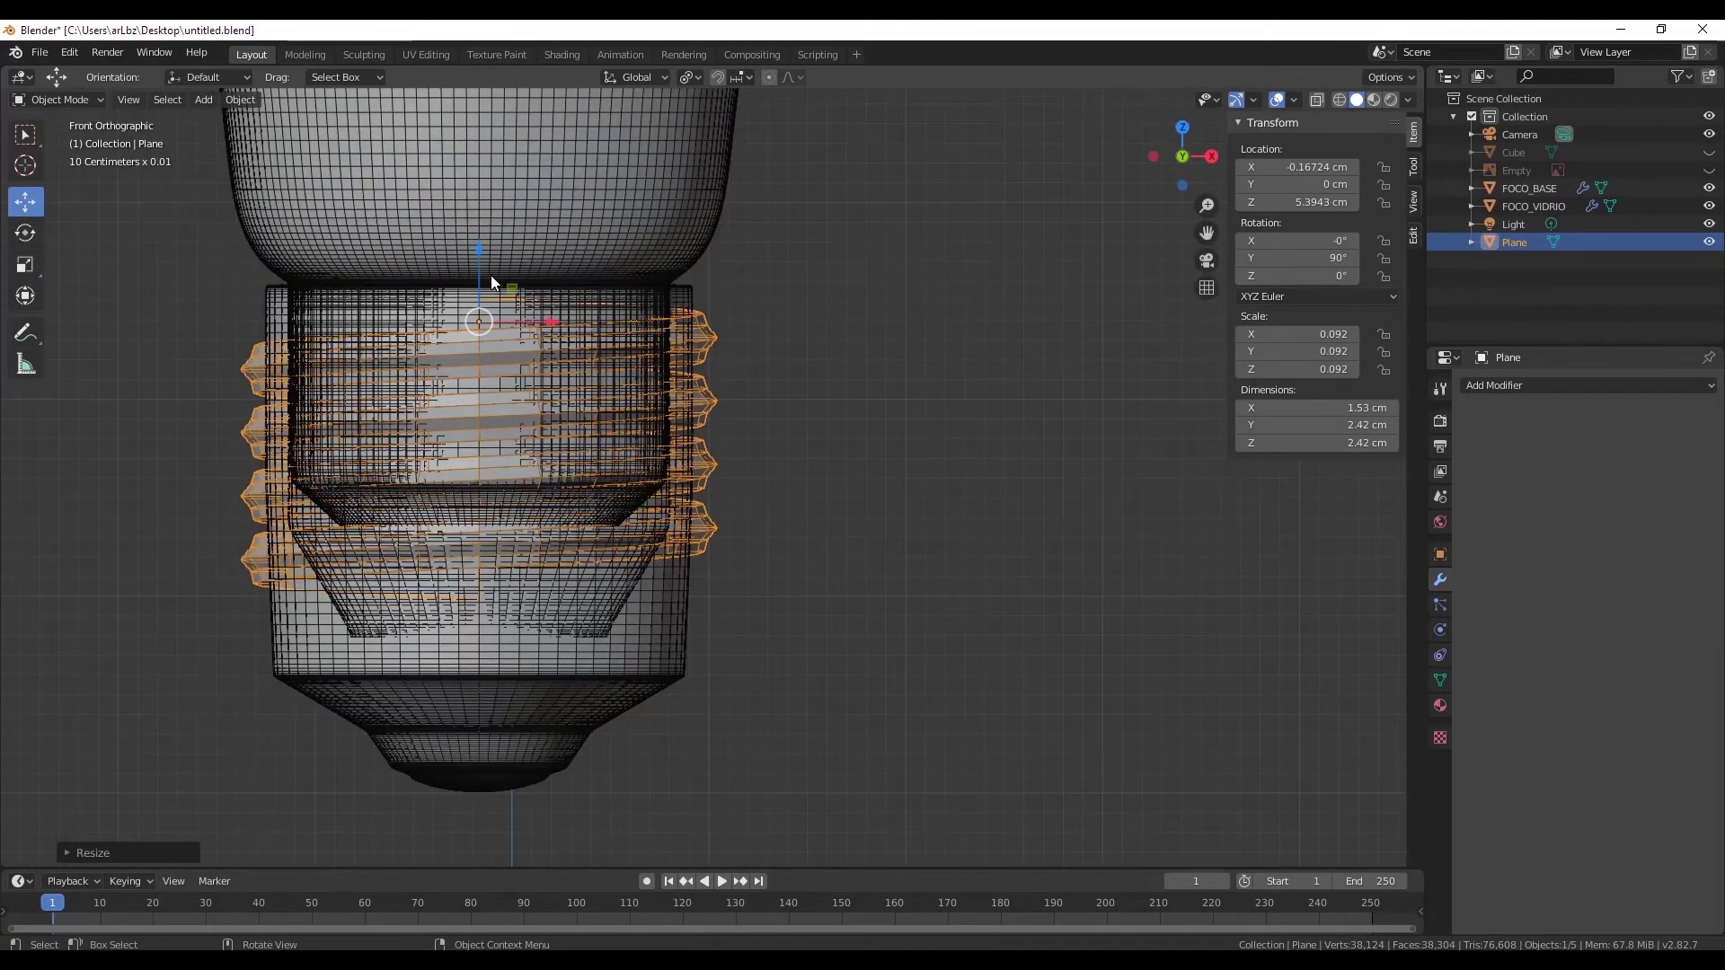
pyautogui.moveTo(477, 266); pyautogui.dragTo(473, 292)
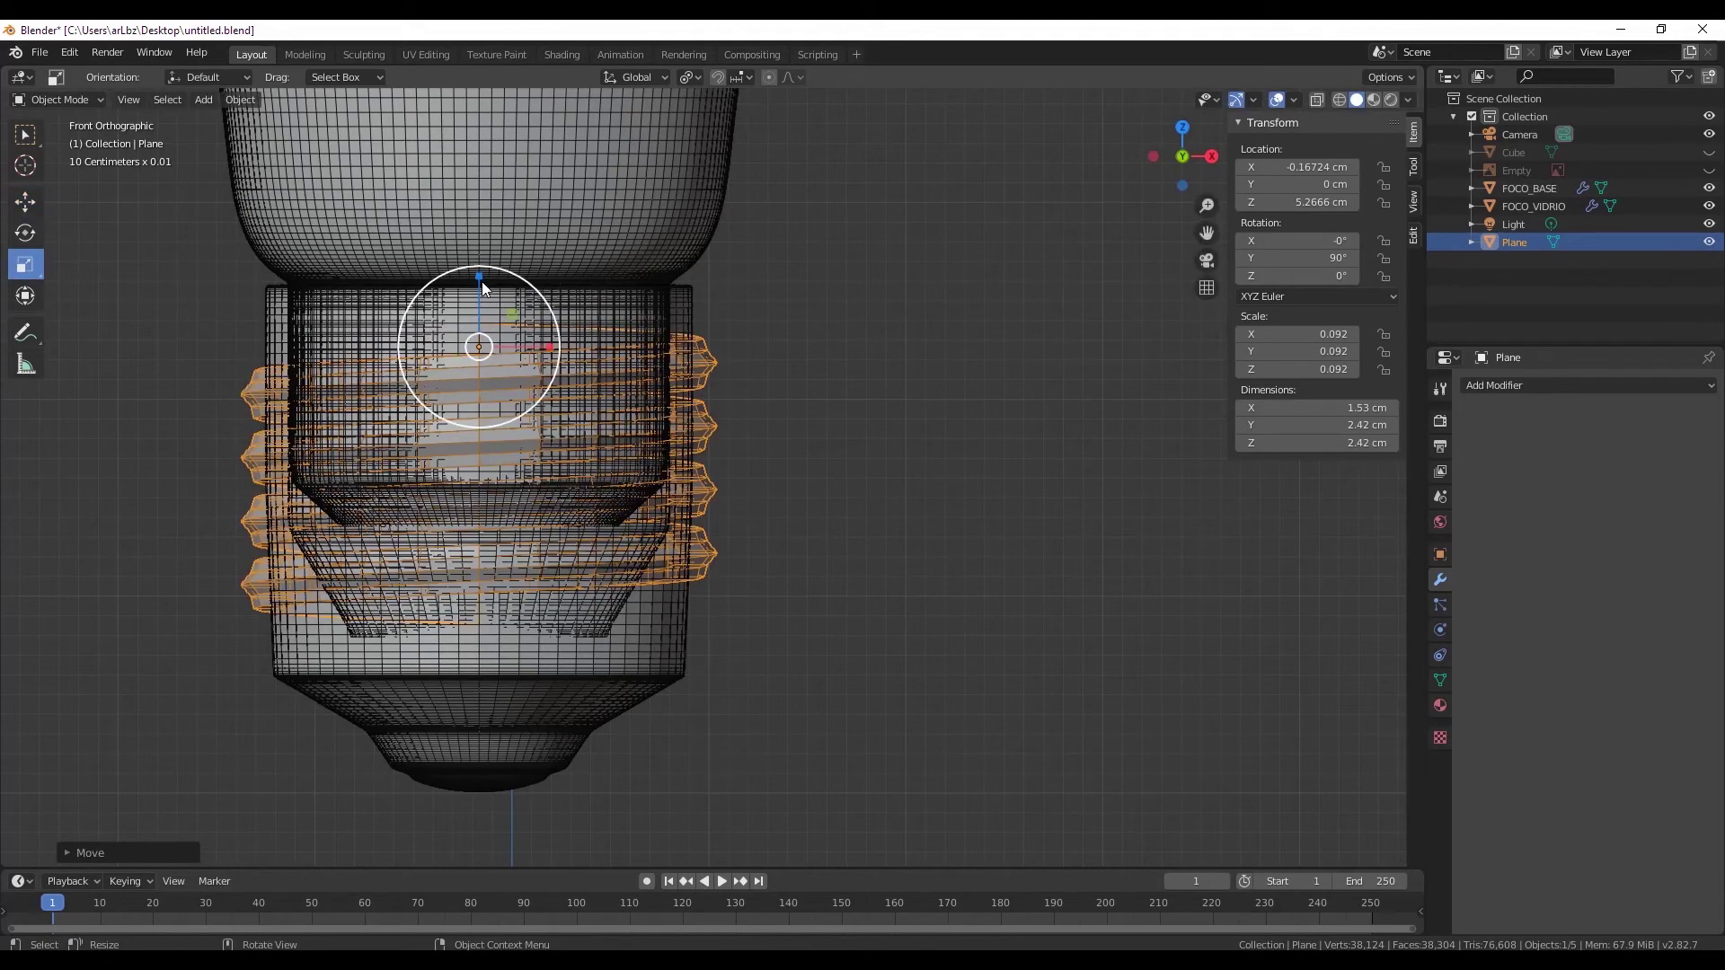
pyautogui.moveTo(482, 282)
pyautogui.mouseDown()
pyautogui.moveTo(480, 266)
pyautogui.moveTo(508, 286)
pyautogui.mouseUp()
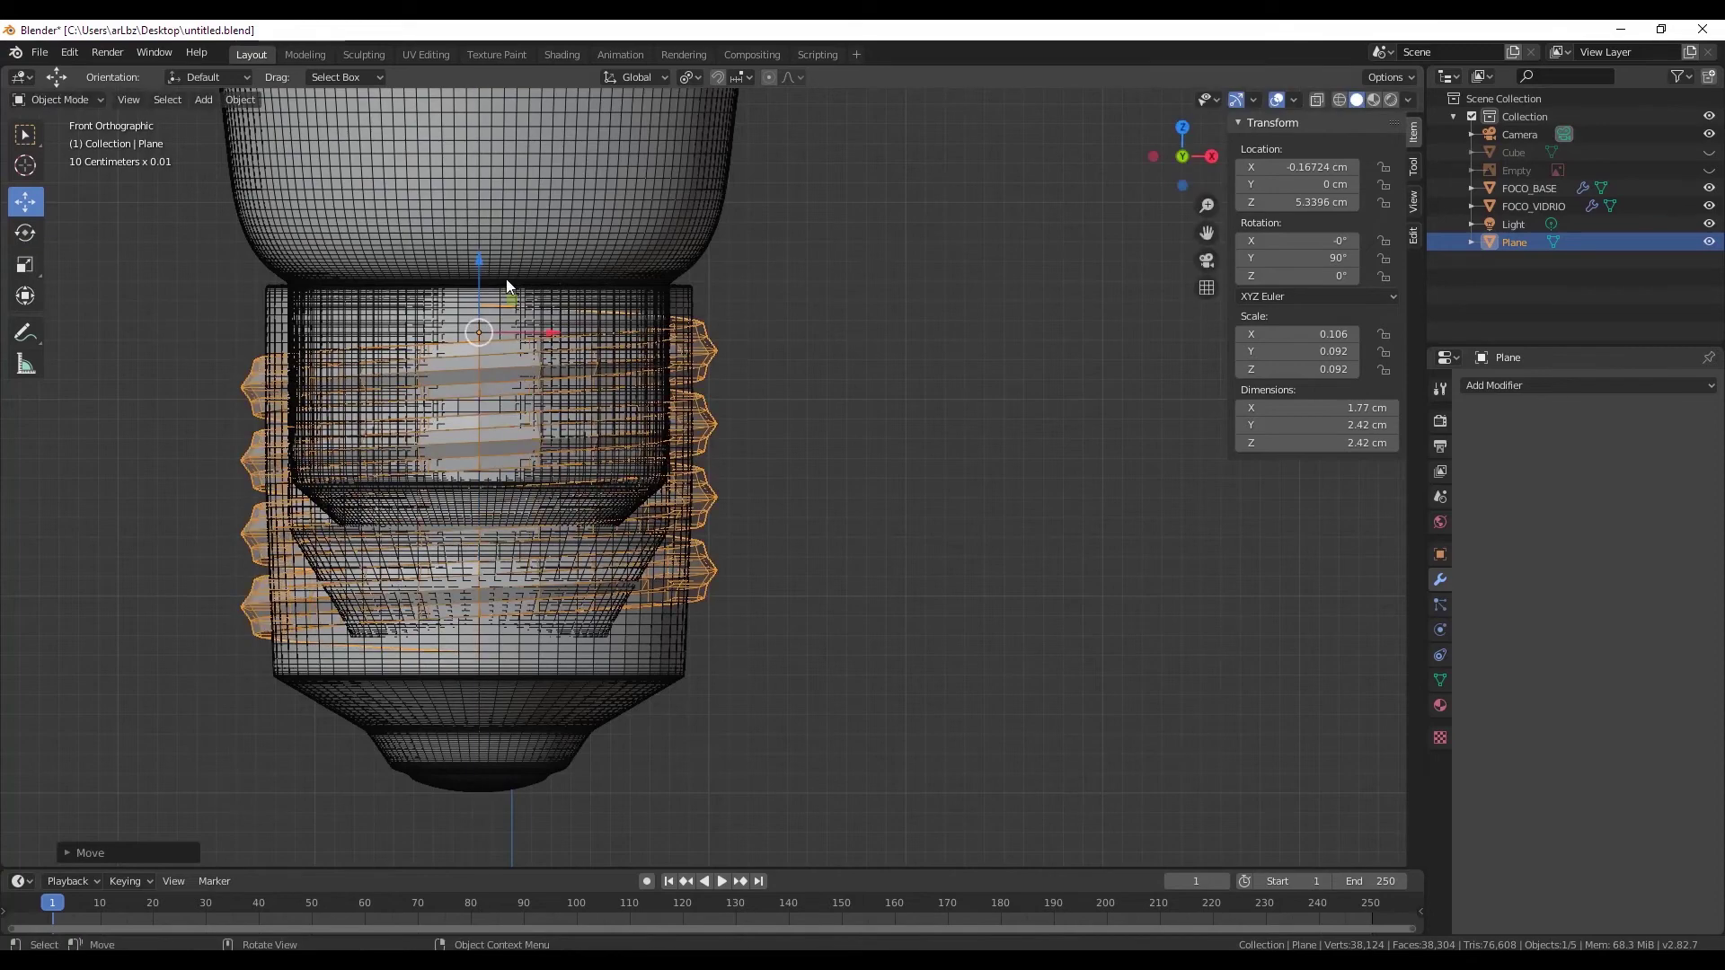
# - Return to a perspective view and reselect the threaded Plane
pyautogui.click(832, 519)
pyautogui.moveTo(832, 519)
pyautogui.mouseDown(button='middle')
pyautogui.moveTo(706, 568)
pyautogui.moveTo(972, 562)
pyautogui.moveTo(815, 551)
pyautogui.moveTo(780, 586)
pyautogui.moveTo(897, 540)
pyautogui.moveTo(893, 578)
pyautogui.moveTo(747, 379)
pyautogui.mouseUp(button='middle')
pyautogui.scroll(3, 781, 580)
pyautogui.click(747, 379)
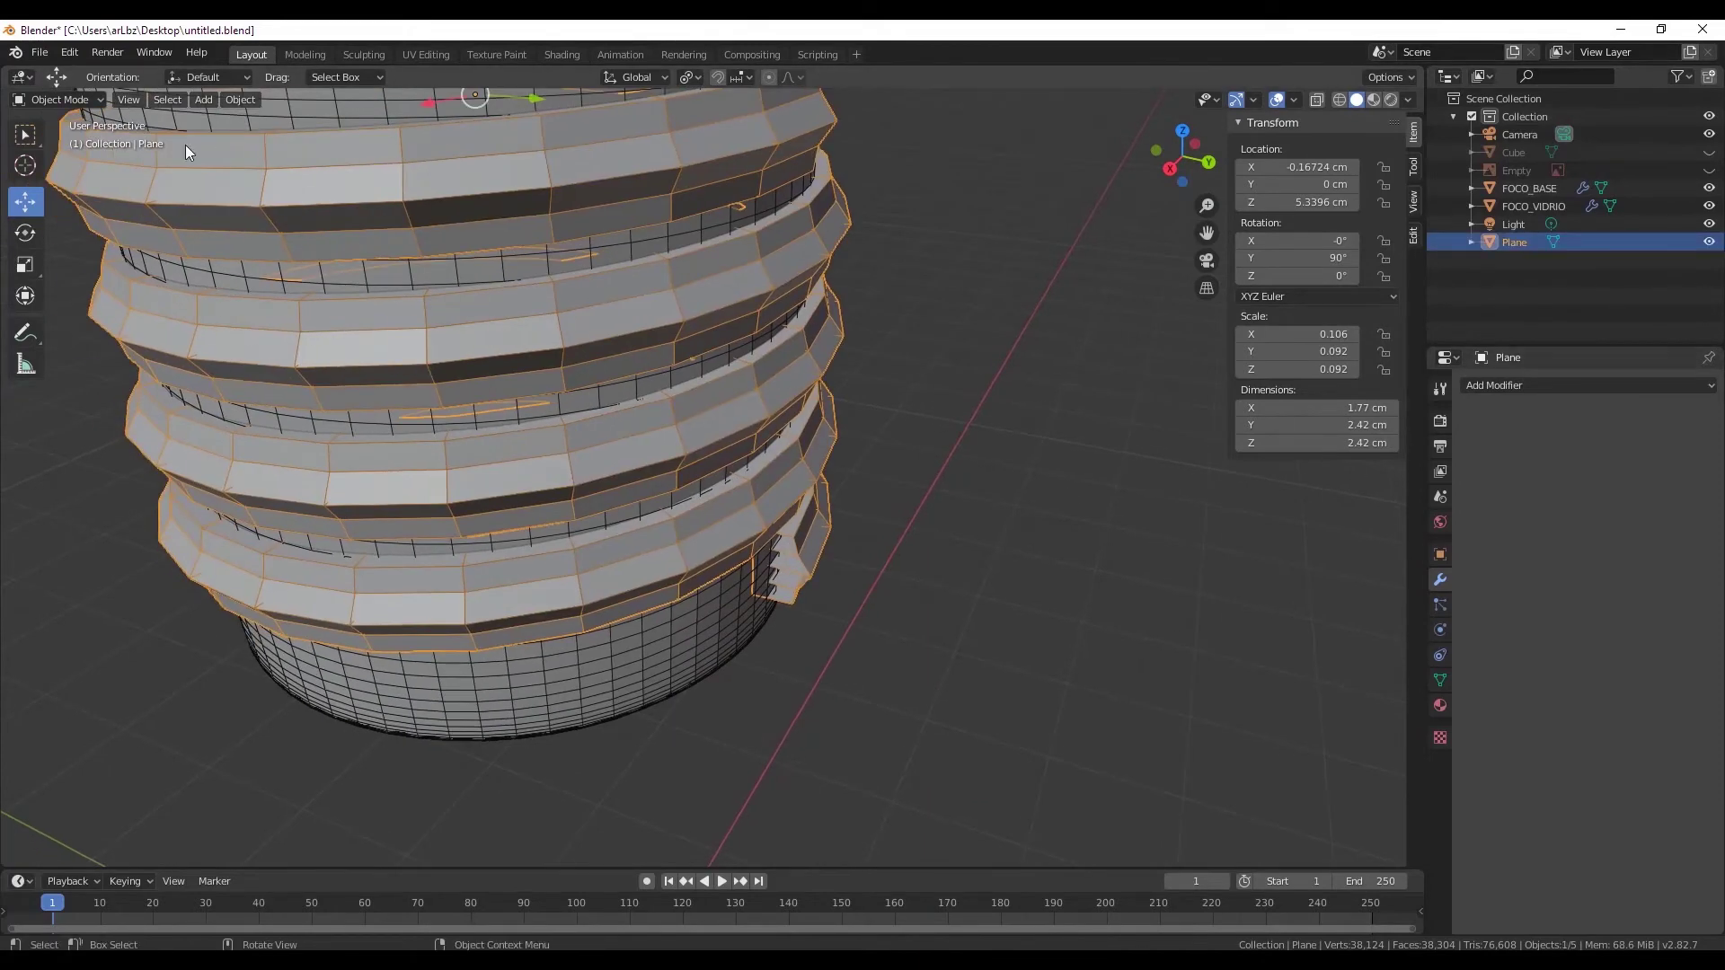
# - Enter Edit Mode on the Plane and hide the FOCO_VIDRIO and FOCO_BASE meshes
pyautogui.click(58, 142)
pyautogui.scroll(2, 808, 539)
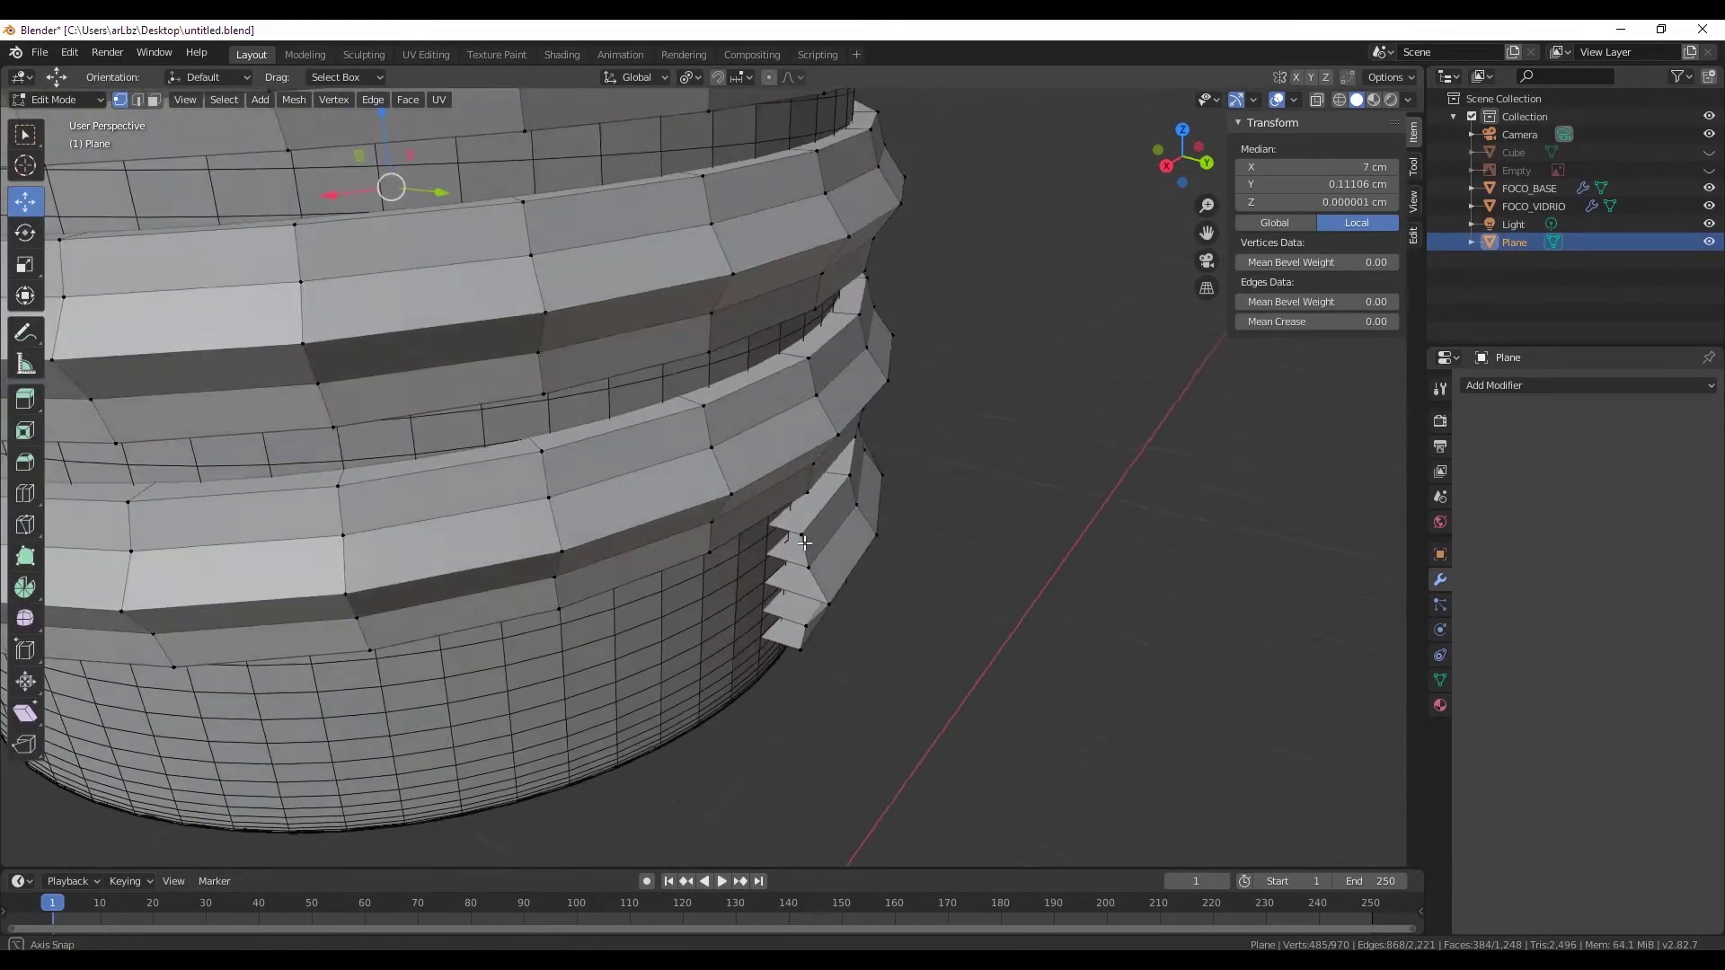
pyautogui.moveTo(808, 538)
pyautogui.mouseDown(button='middle')
pyautogui.moveTo(849, 554)
pyautogui.moveTo(815, 572)
pyautogui.mouseUp(button='middle')
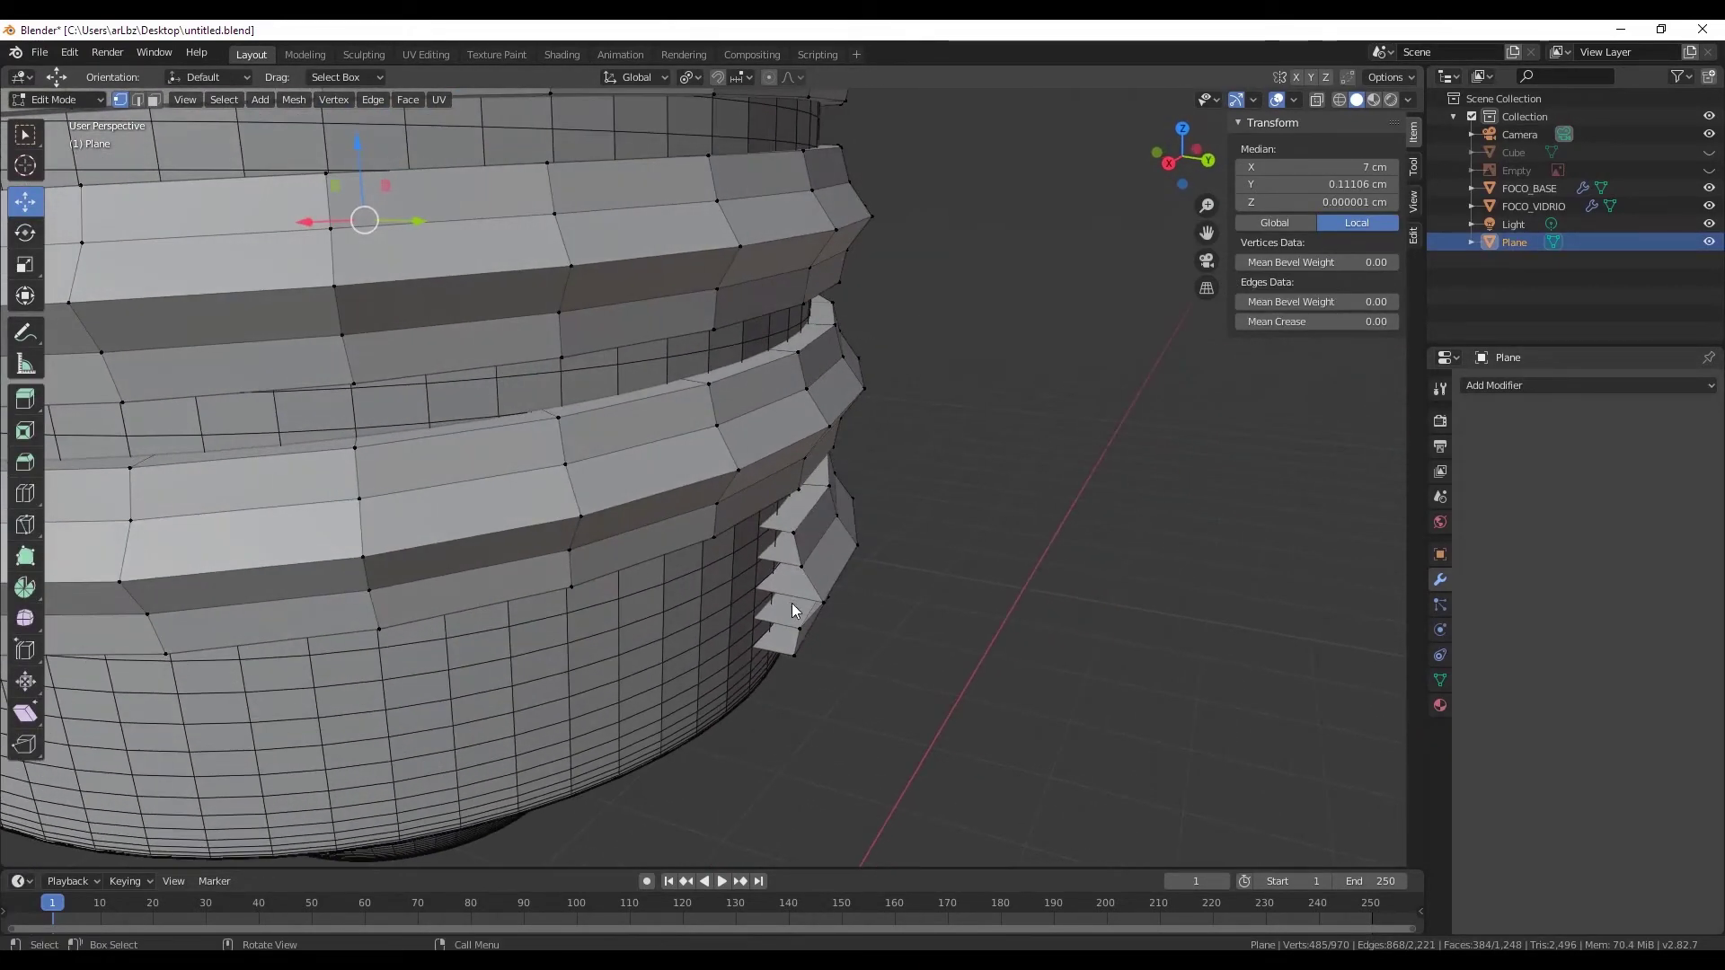
pyautogui.rightClick(792, 610)
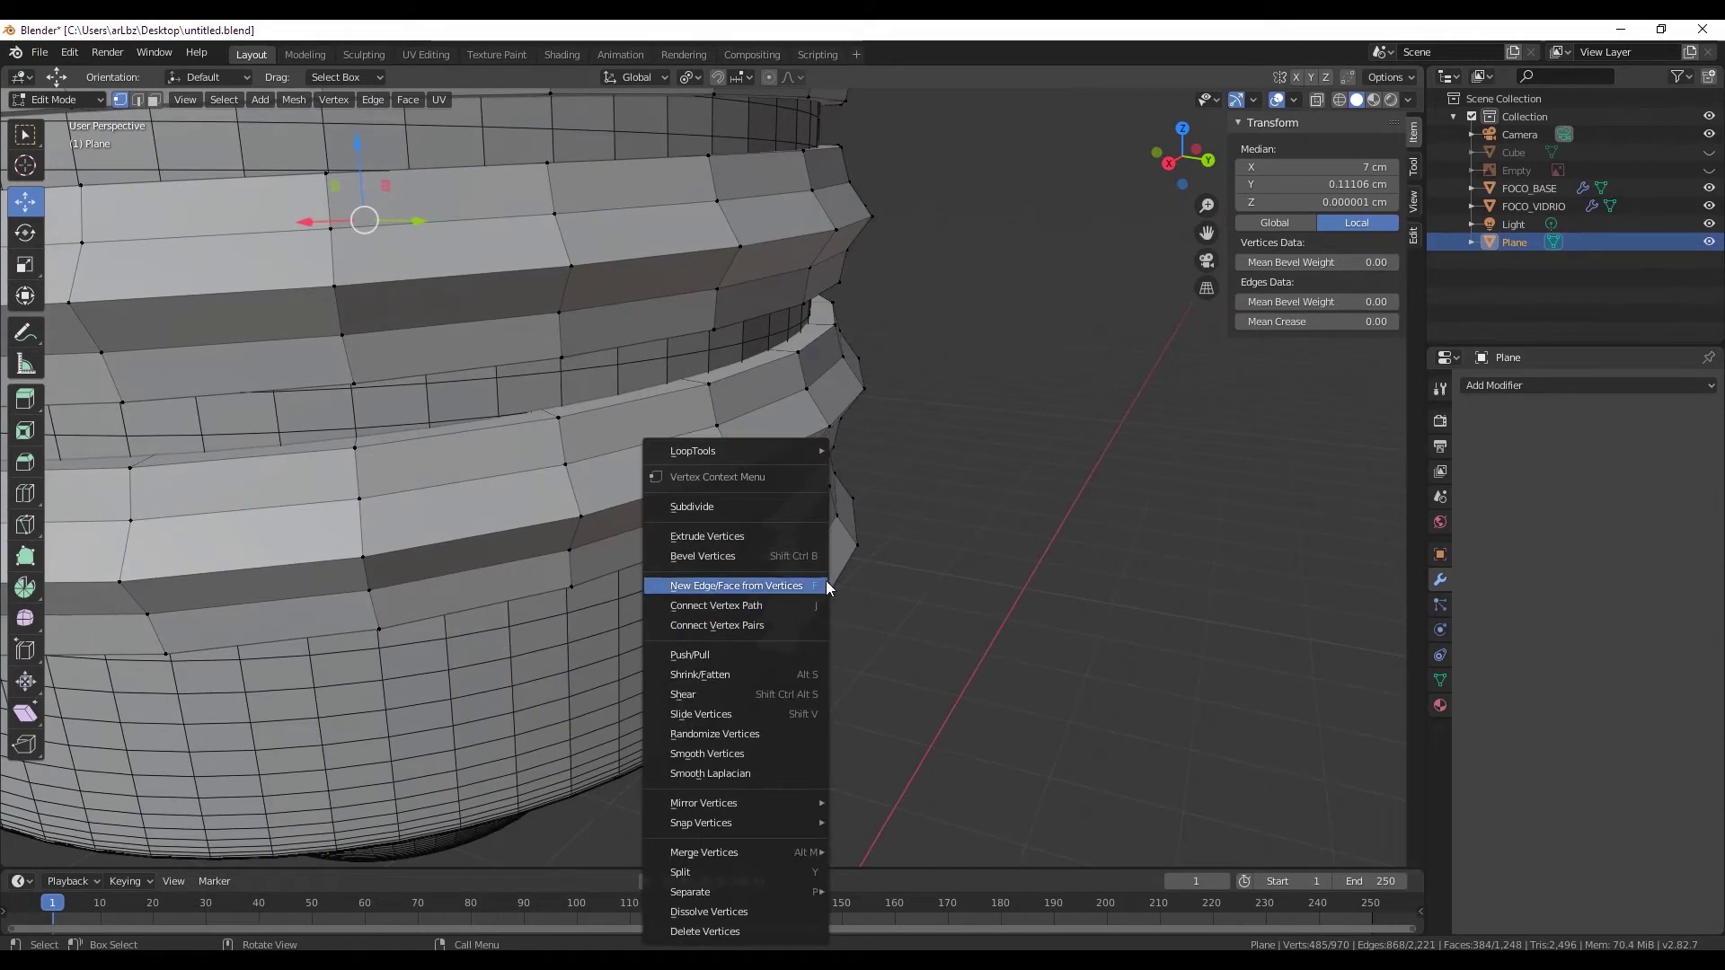
pyautogui.click(1711, 210)
pyautogui.moveTo(692, 493); pyautogui.dragTo(295, 378, button='middle')
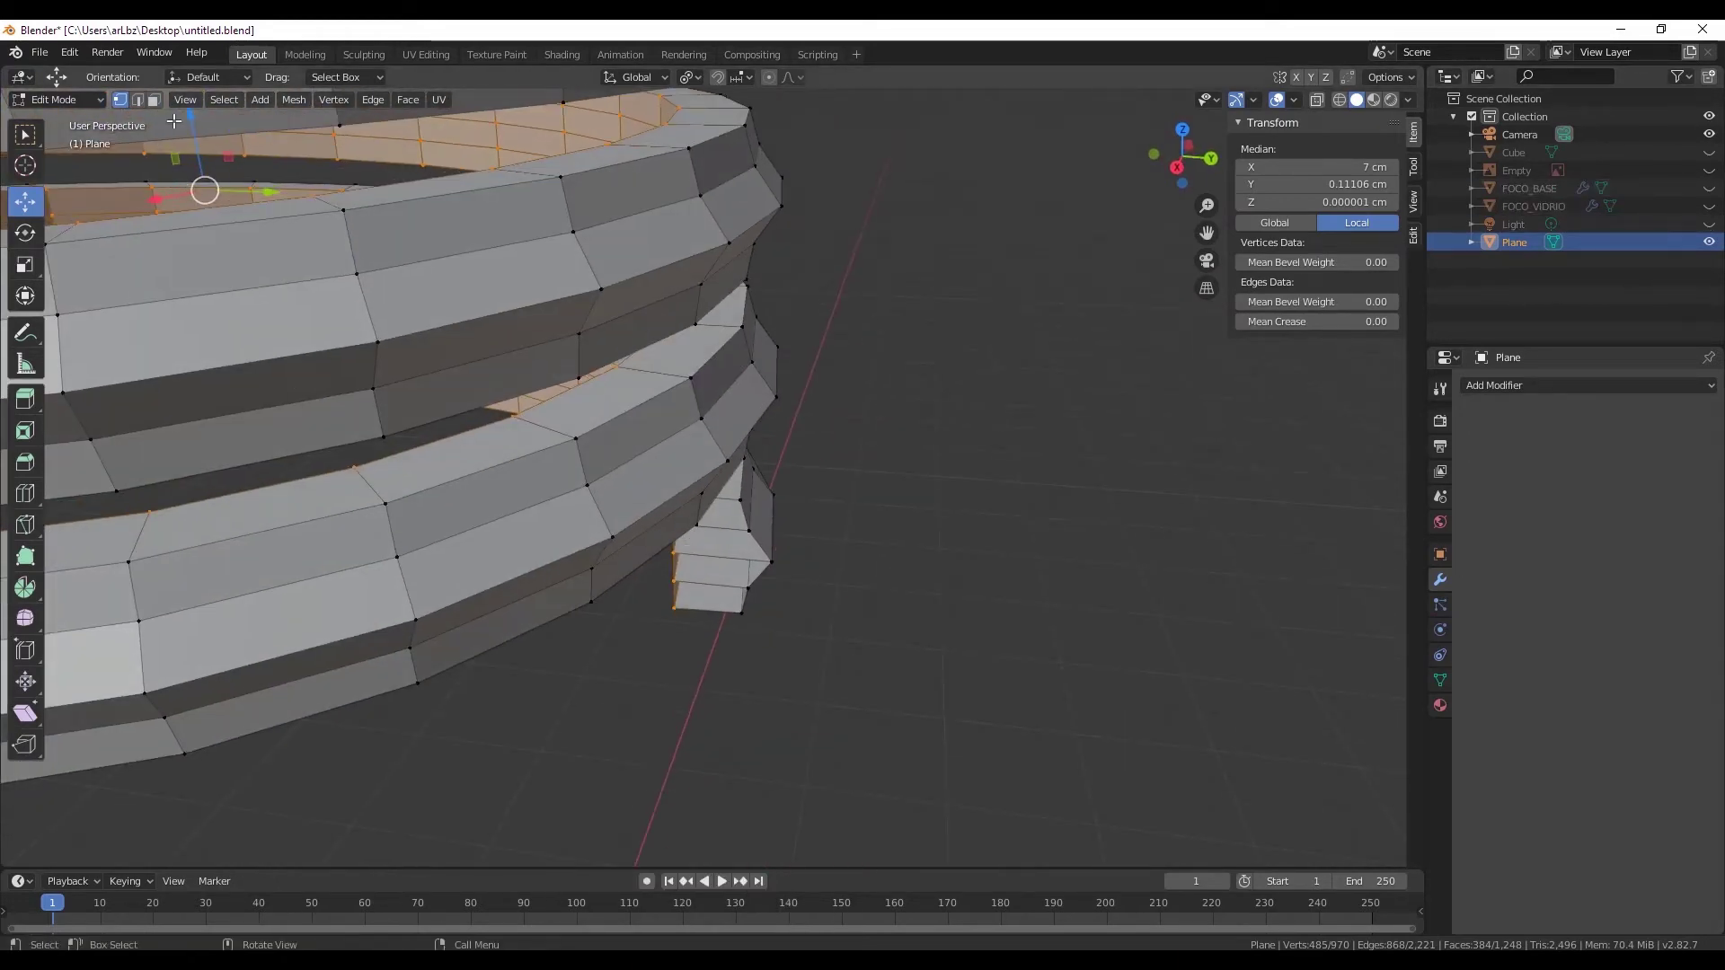
pyautogui.moveTo(682, 503)
pyautogui.mouseDown(button='middle')
pyautogui.moveTo(790, 566)
pyautogui.moveTo(819, 562)
pyautogui.moveTo(792, 569)
pyautogui.mouseUp(button='middle')
# - Delete the first thin face ring at the thread's end
pyautogui.click(790, 566)
pyautogui.hotkey('alt', 'a')
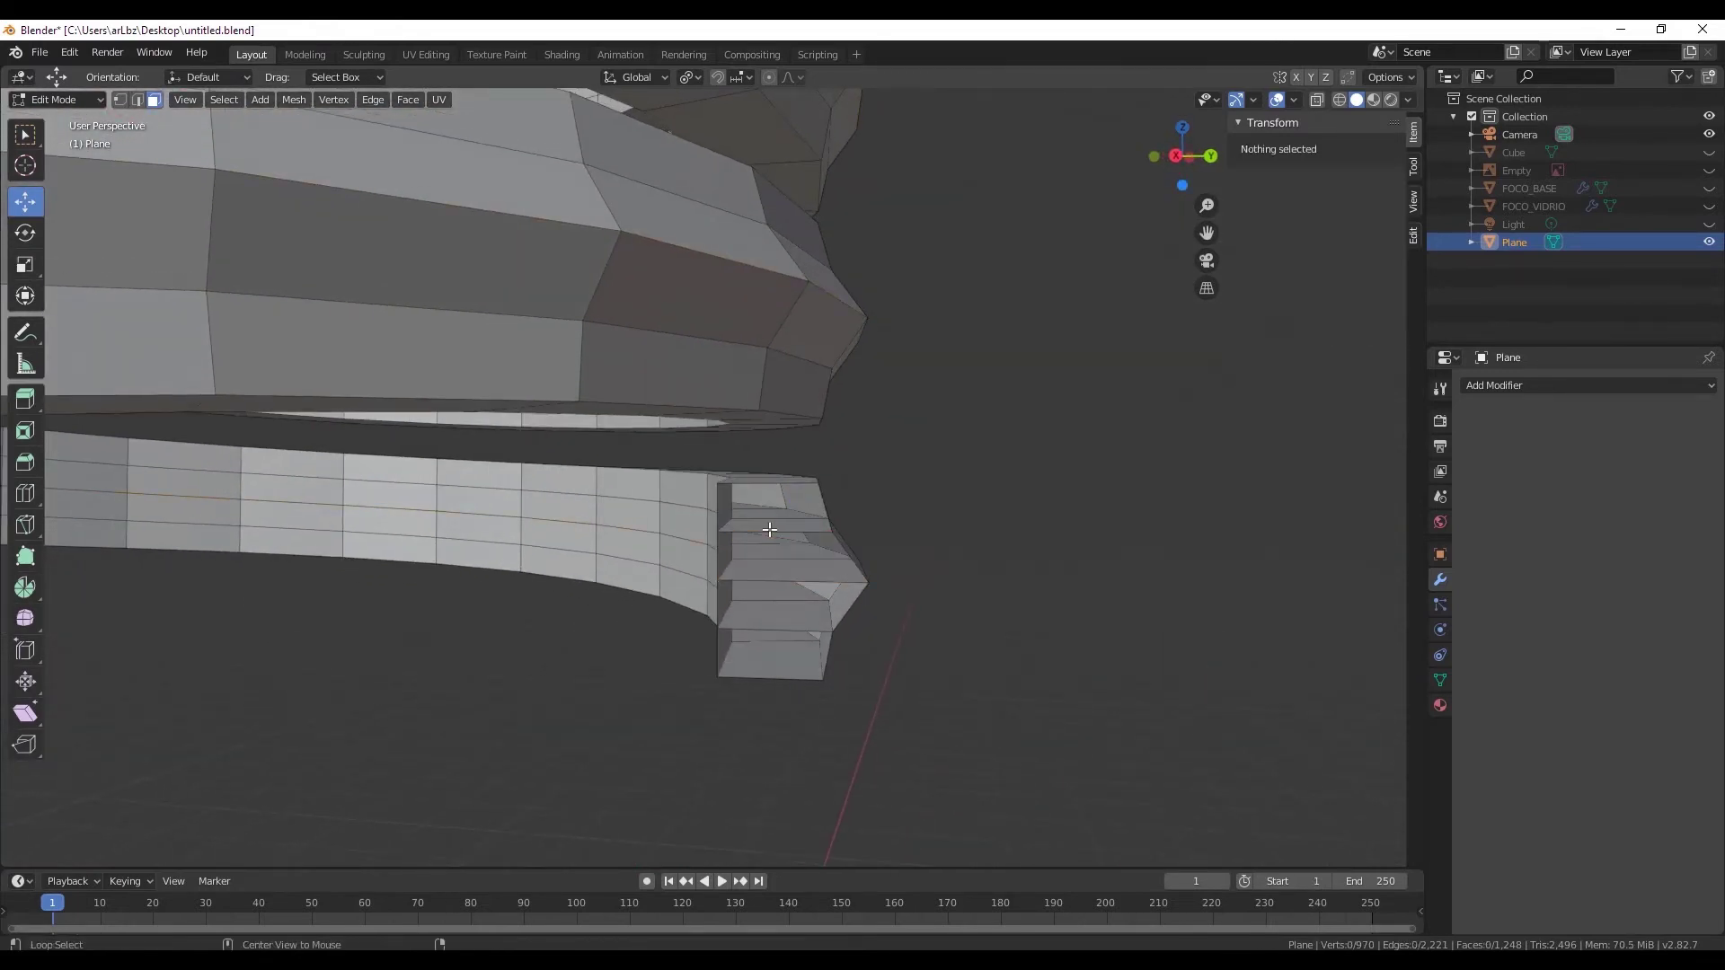
pyautogui.keyDown('ctrl'); pyautogui.keyDown('alt'); pyautogui.click(768, 529); pyautogui.keyUp('alt'); pyautogui.keyUp('ctrl')
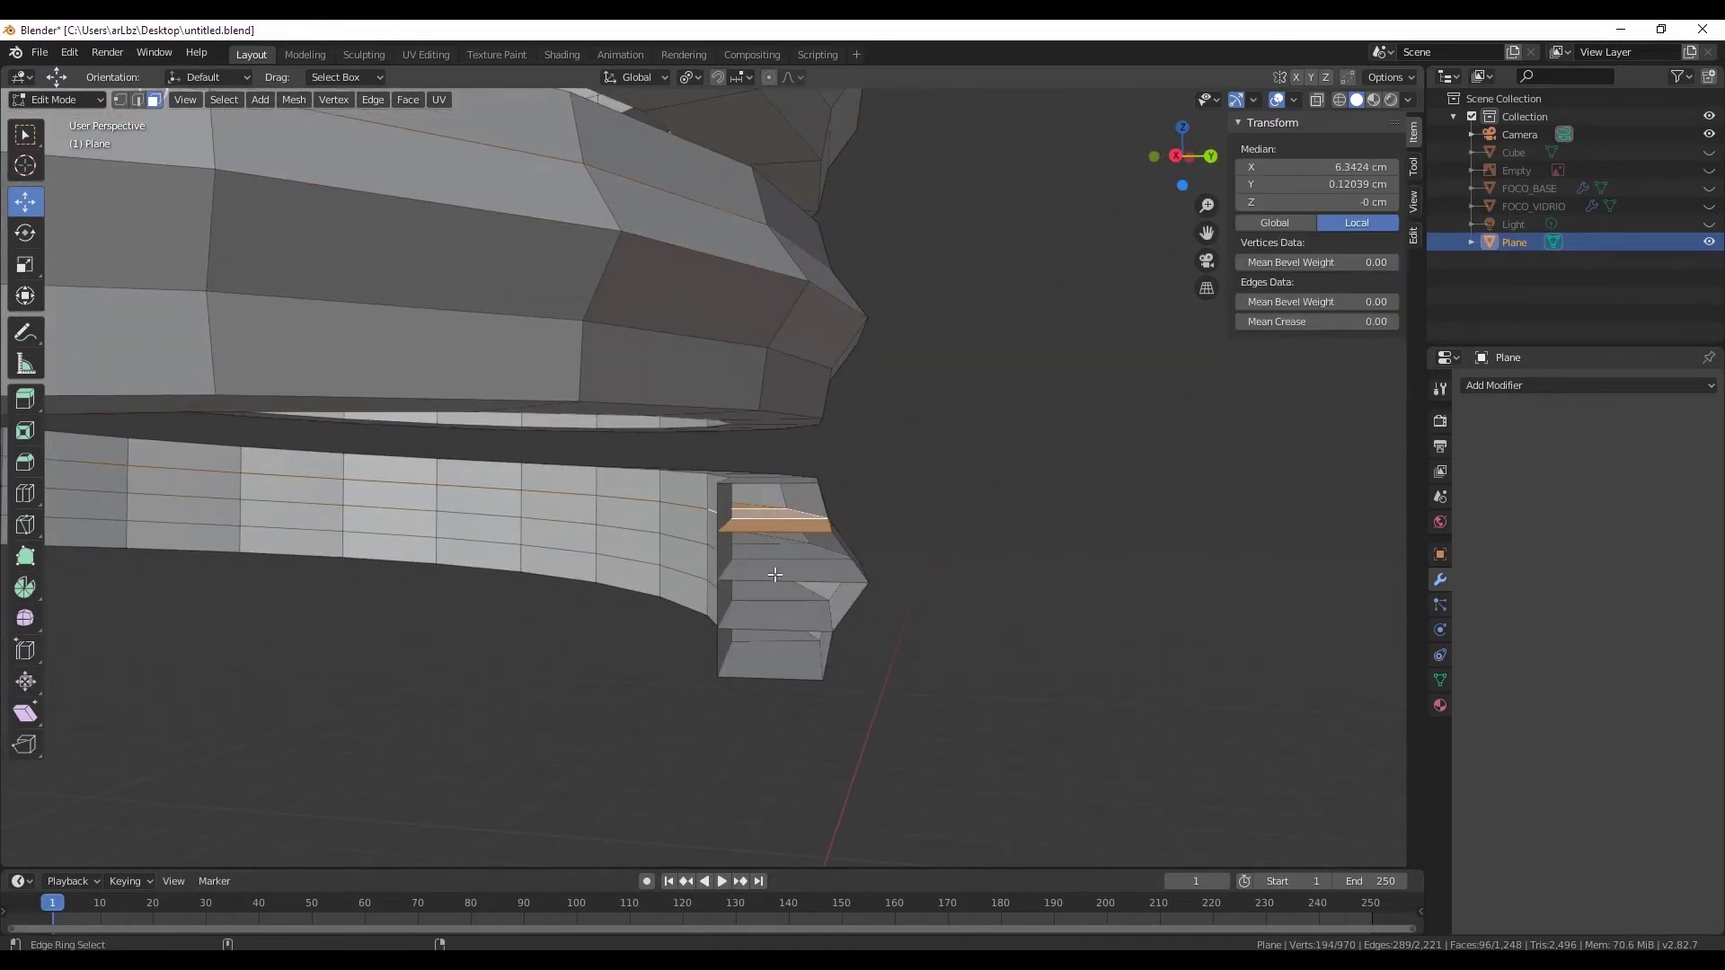
pyautogui.keyDown('ctrl'); pyautogui.keyDown('alt'); pyautogui.click(774, 550); pyautogui.keyUp('alt'); pyautogui.keyUp('ctrl')
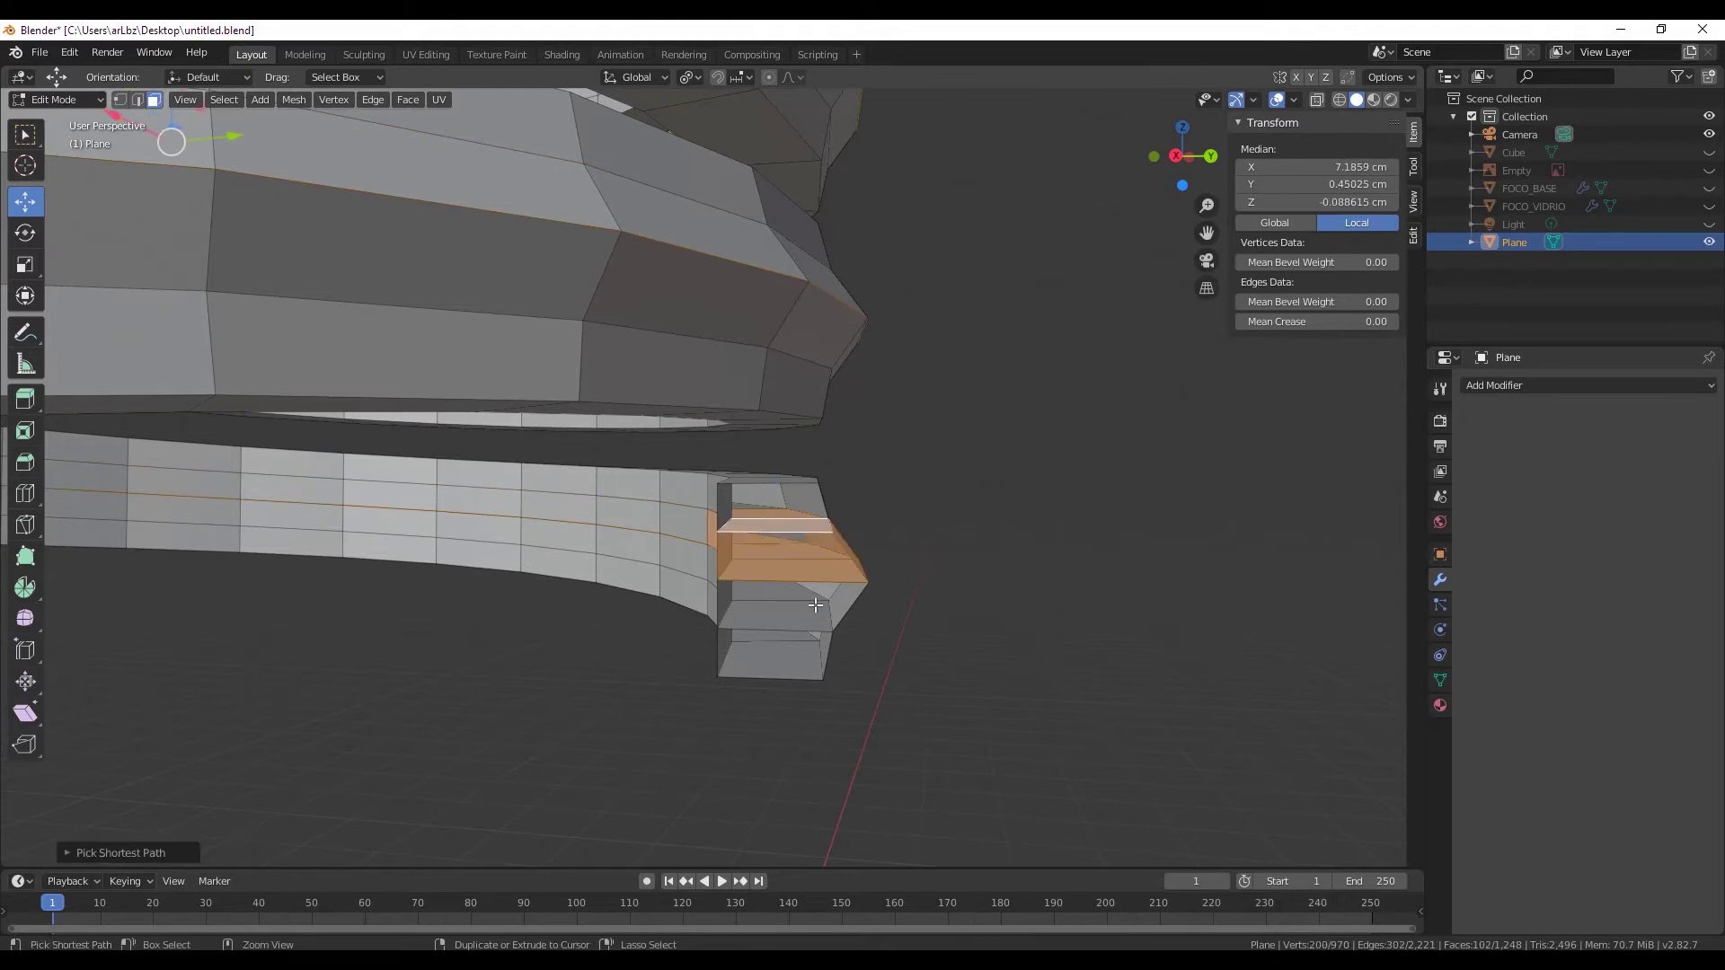
pyautogui.moveTo(815, 605); pyautogui.dragTo(788, 570, button='middle')
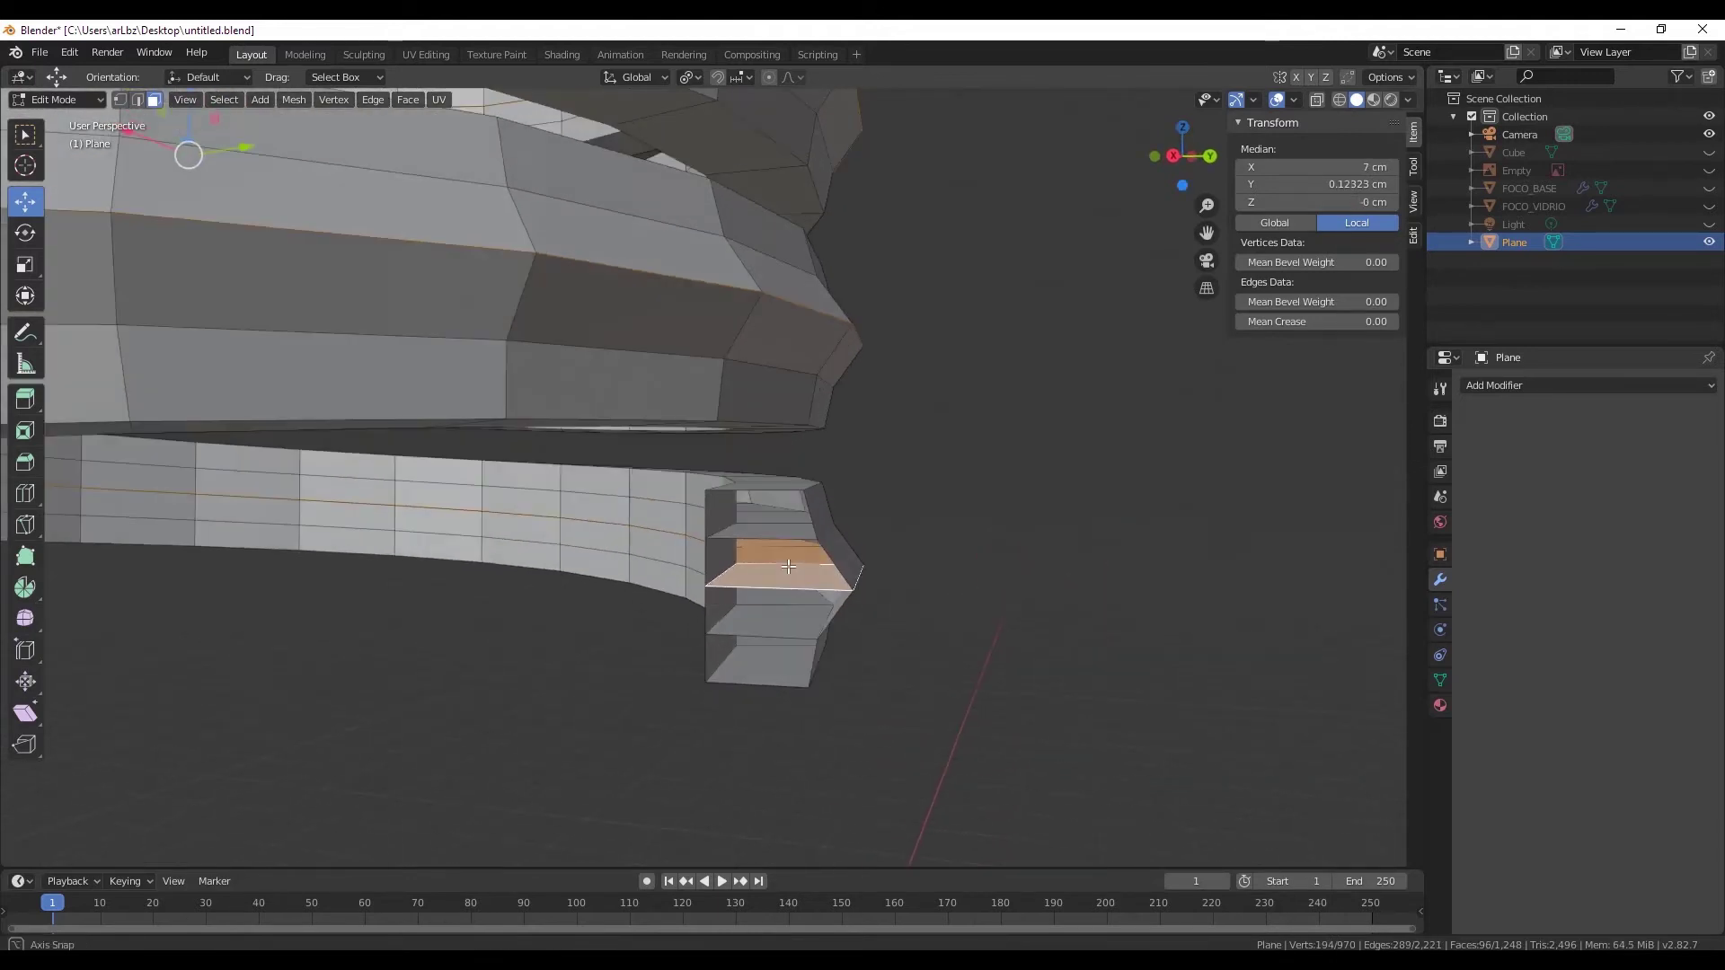
pyautogui.rightClick(788, 570)
pyautogui.click(709, 931)
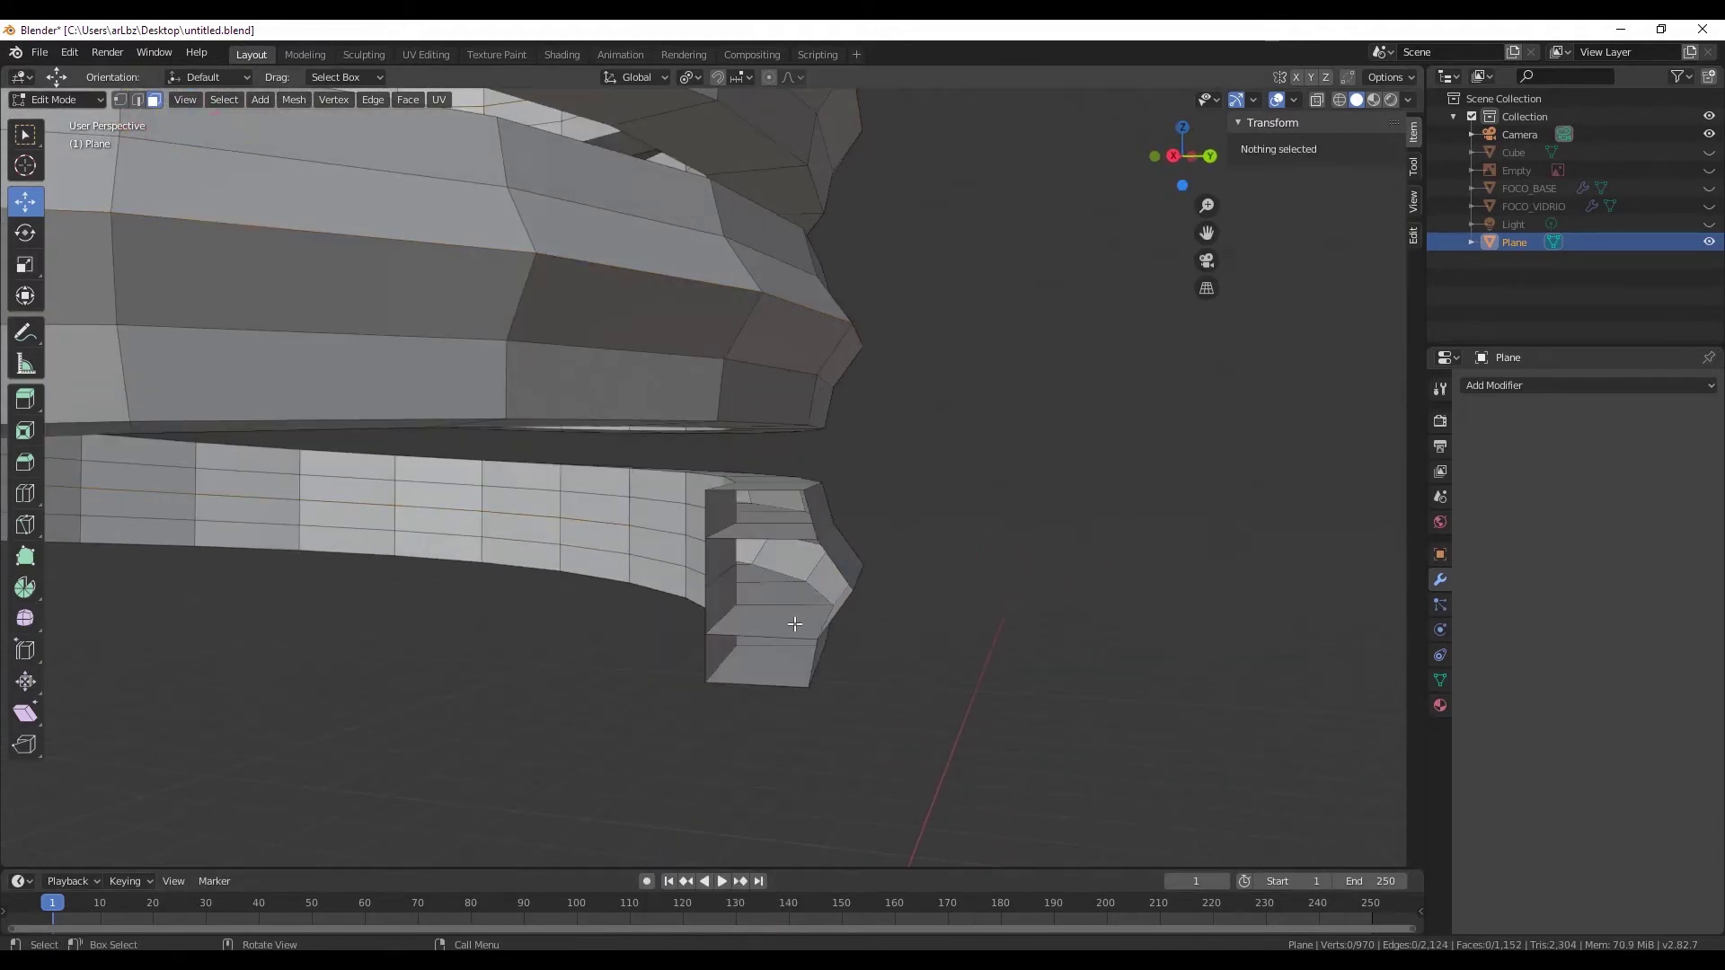
# - Delete the remaining end faces, bringing the face count from 1,152 to 960
pyautogui.click(781, 597)
pyautogui.click(782, 621)
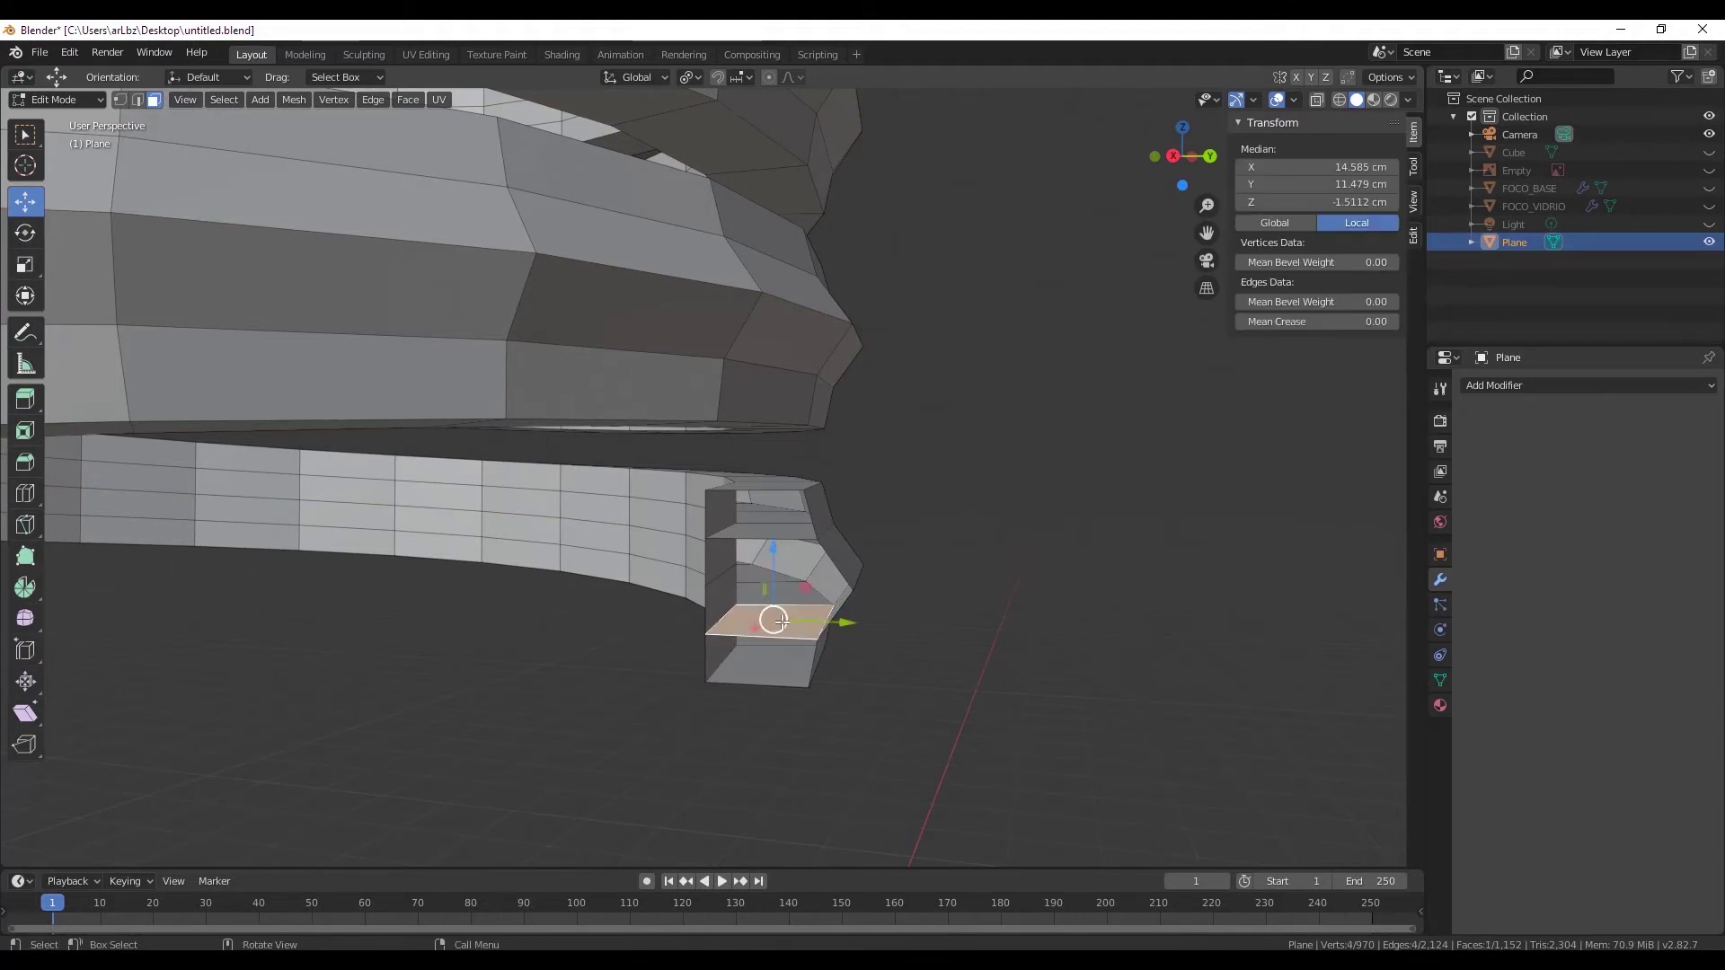
pyautogui.hotkey('alt', 'a')
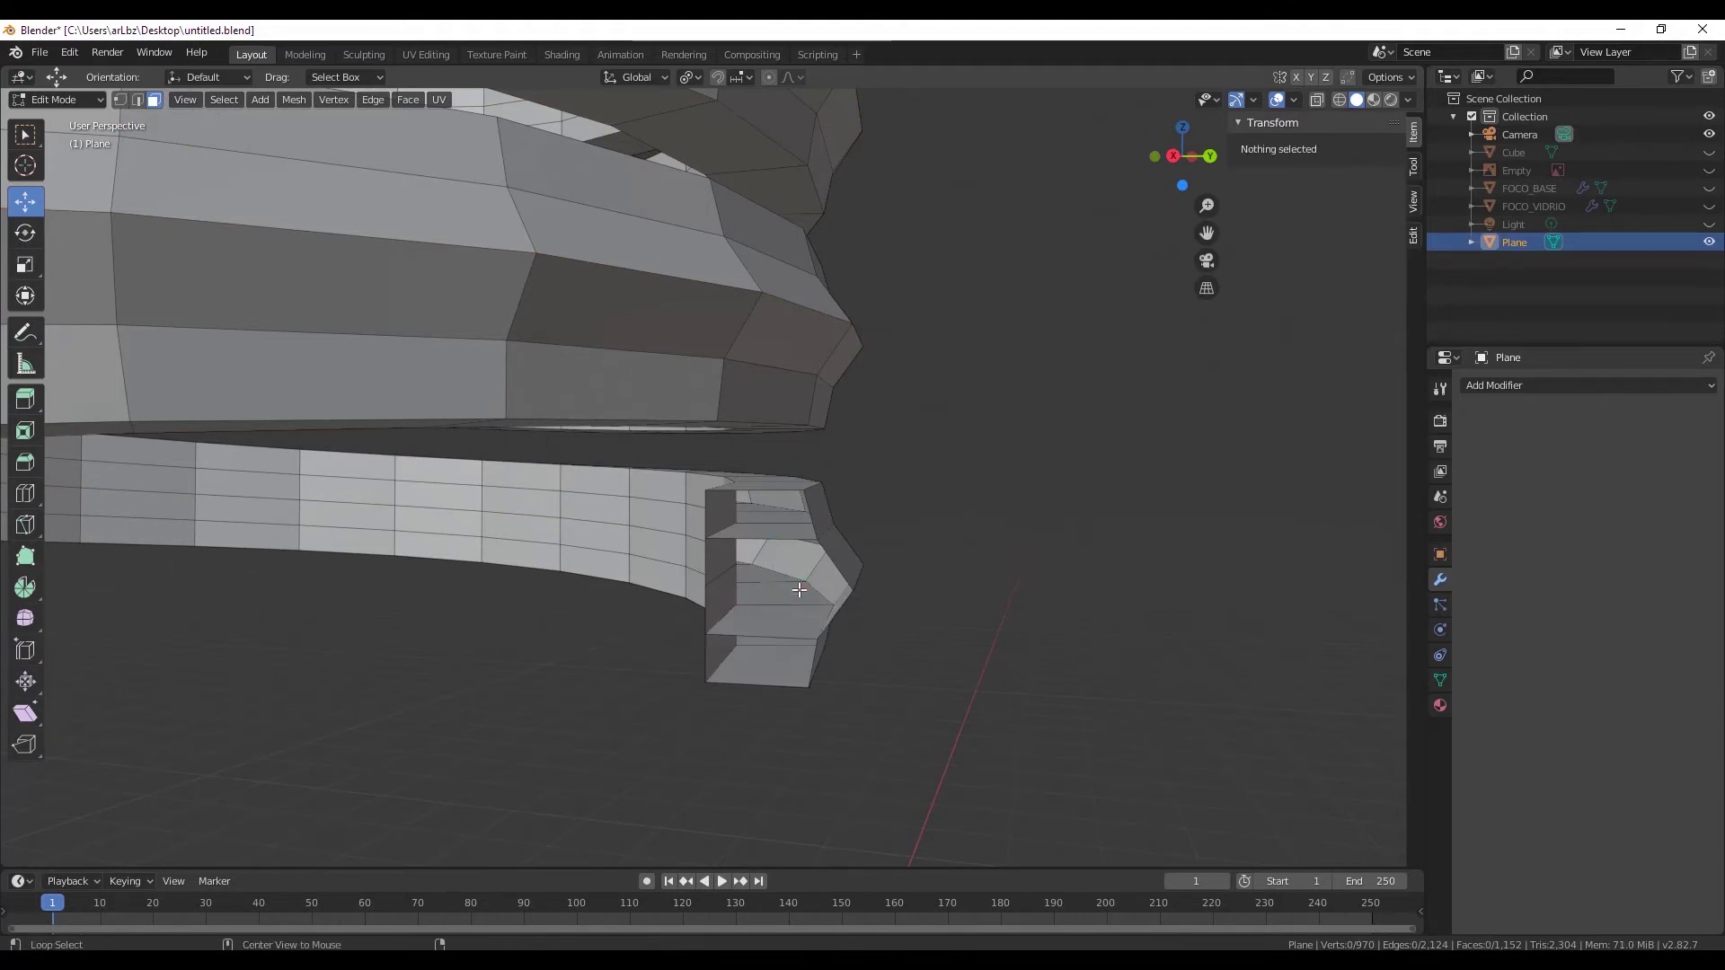
pyautogui.click(791, 620)
pyautogui.scroll(3, 778, 607)
pyautogui.moveTo(741, 579)
pyautogui.mouseDown(button='middle')
pyautogui.moveTo(767, 675)
pyautogui.moveTo(711, 455)
pyautogui.moveTo(715, 508)
pyautogui.moveTo(219, 211)
pyautogui.mouseUp(button='middle')
pyautogui.rightClick(767, 675)
pyautogui.click(767, 669)
pyautogui.click(770, 722)
pyautogui.click(718, 485)
pyautogui.rightClick(715, 508)
pyautogui.click(710, 510)
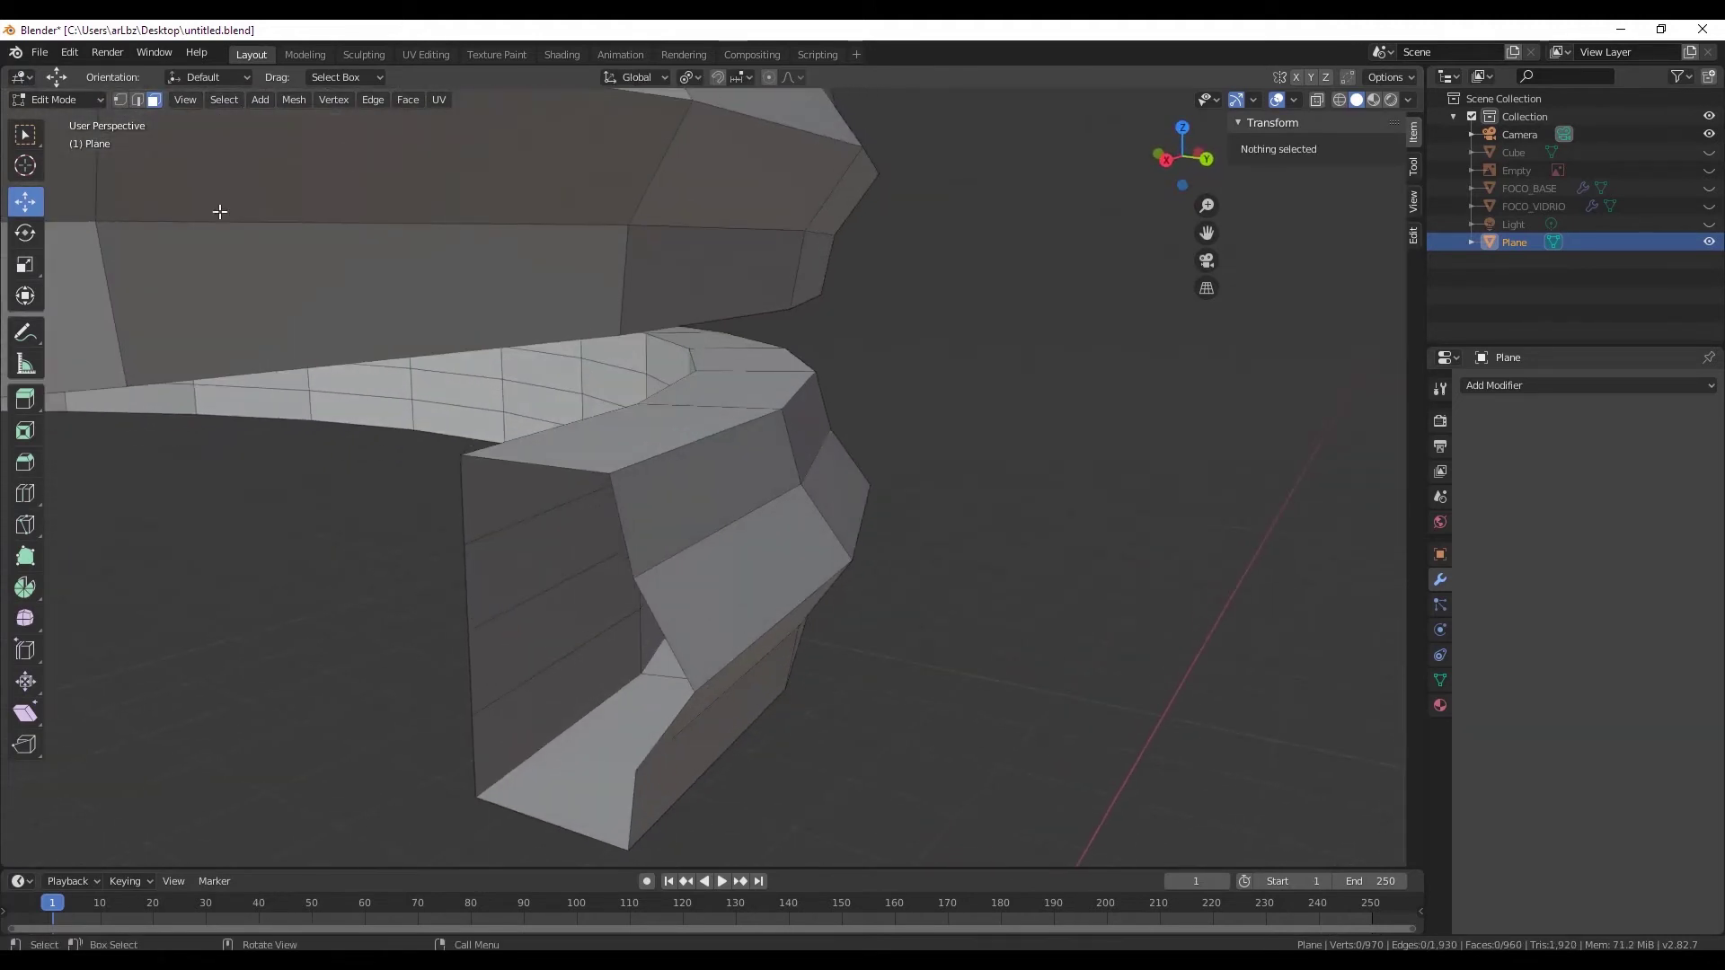
# - Slide one thread-end vertex along Y to start tapering the cut end
pyautogui.moveTo(661, 600); pyautogui.dragTo(600, 462)
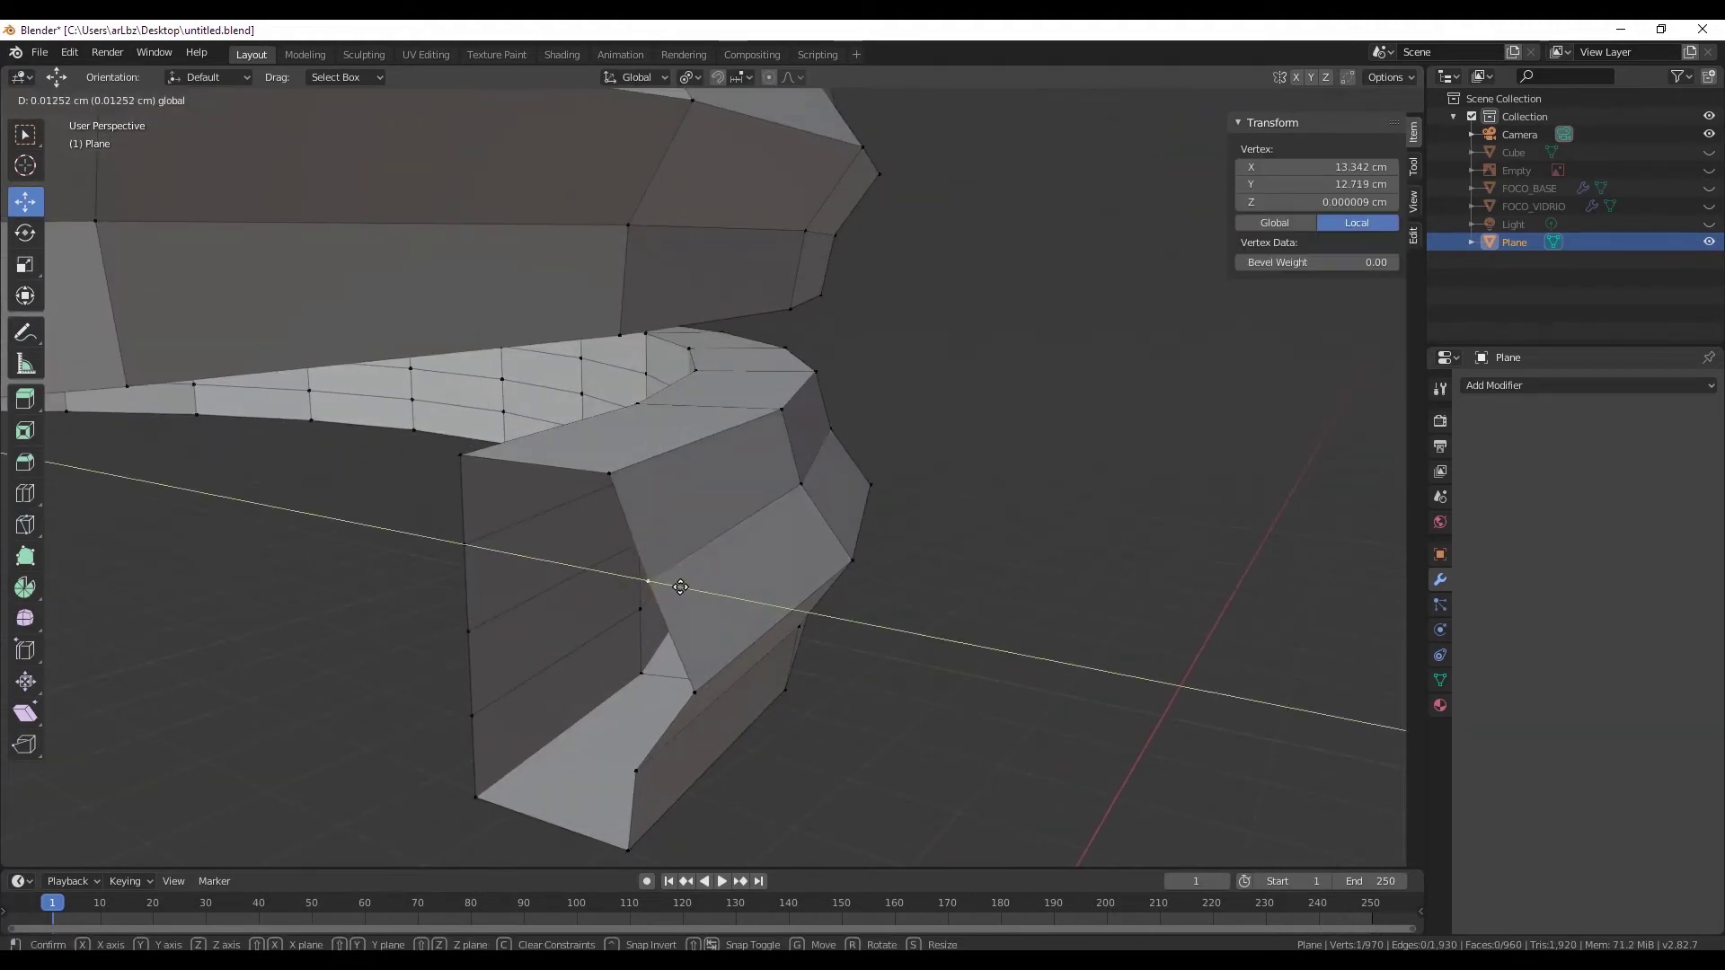
pyautogui.moveTo(613, 446); pyautogui.dragTo(562, 560, button='middle')
pyautogui.click(494, 476)
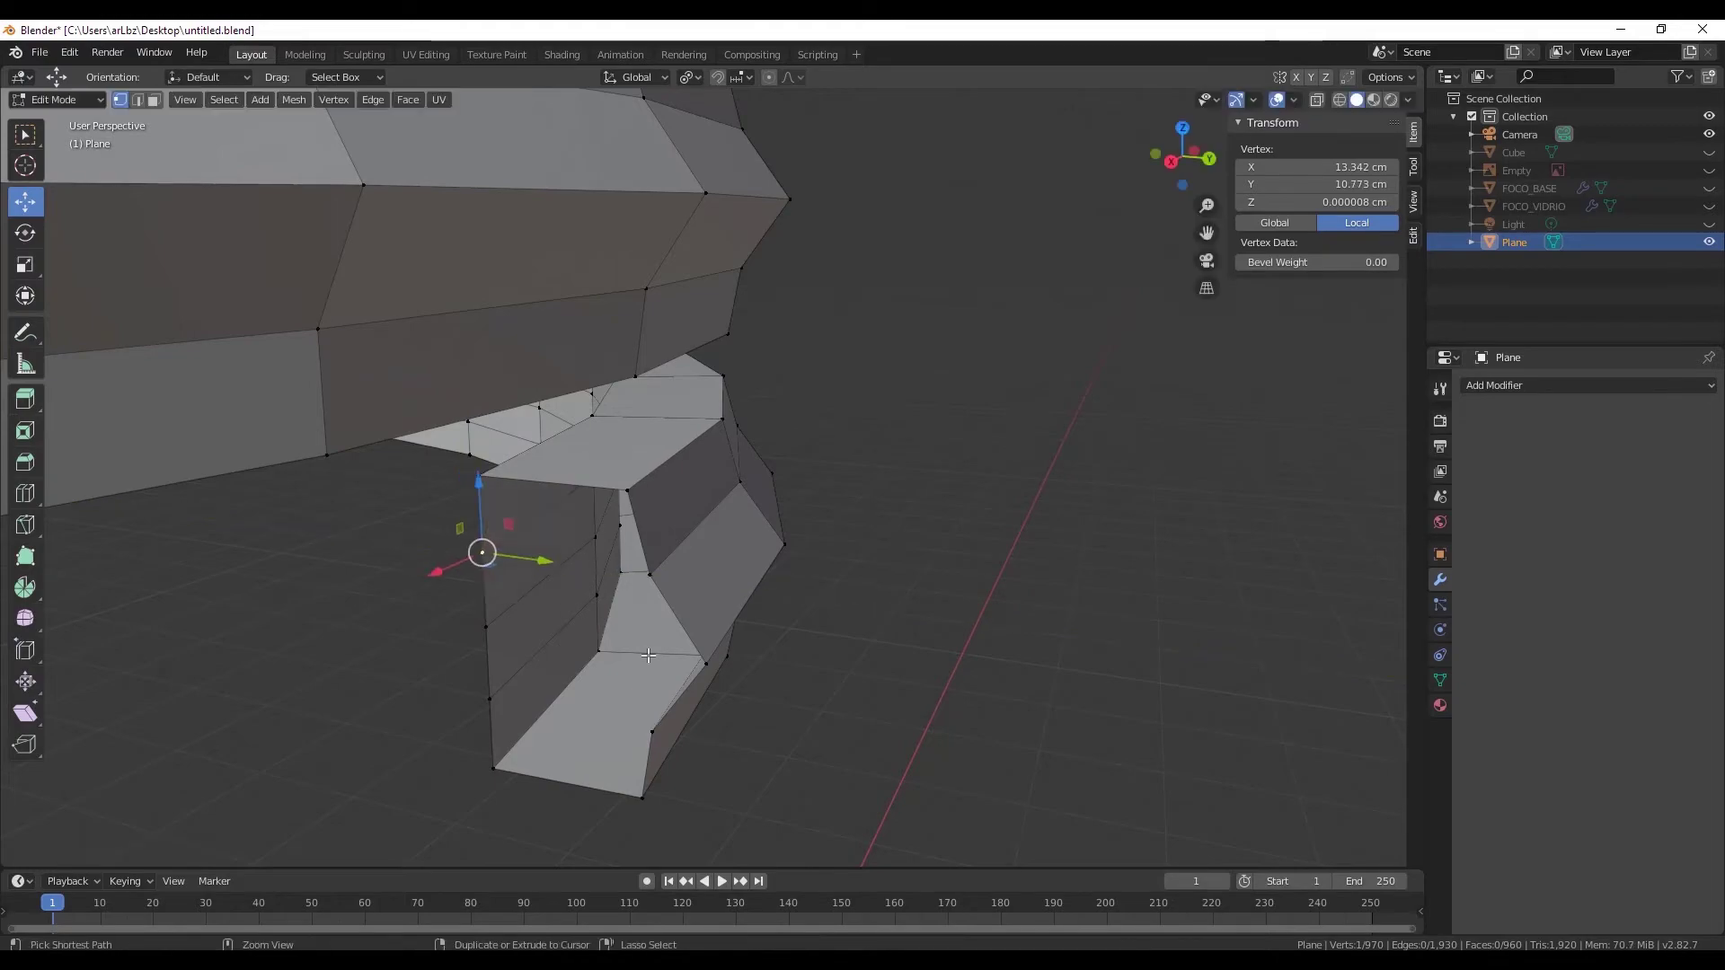
pyautogui.moveTo(648, 656)
pyautogui.mouseDown(button='middle')
pyautogui.moveTo(492, 557)
pyautogui.moveTo(693, 501)
pyautogui.moveTo(590, 672)
pyautogui.moveTo(719, 578)
pyautogui.moveTo(735, 589)
pyautogui.moveTo(624, 580)
pyautogui.moveTo(568, 538)
pyautogui.mouseUp(button='middle')
pyautogui.moveTo(562, 608); pyautogui.dragTo(604, 510, button='middle')
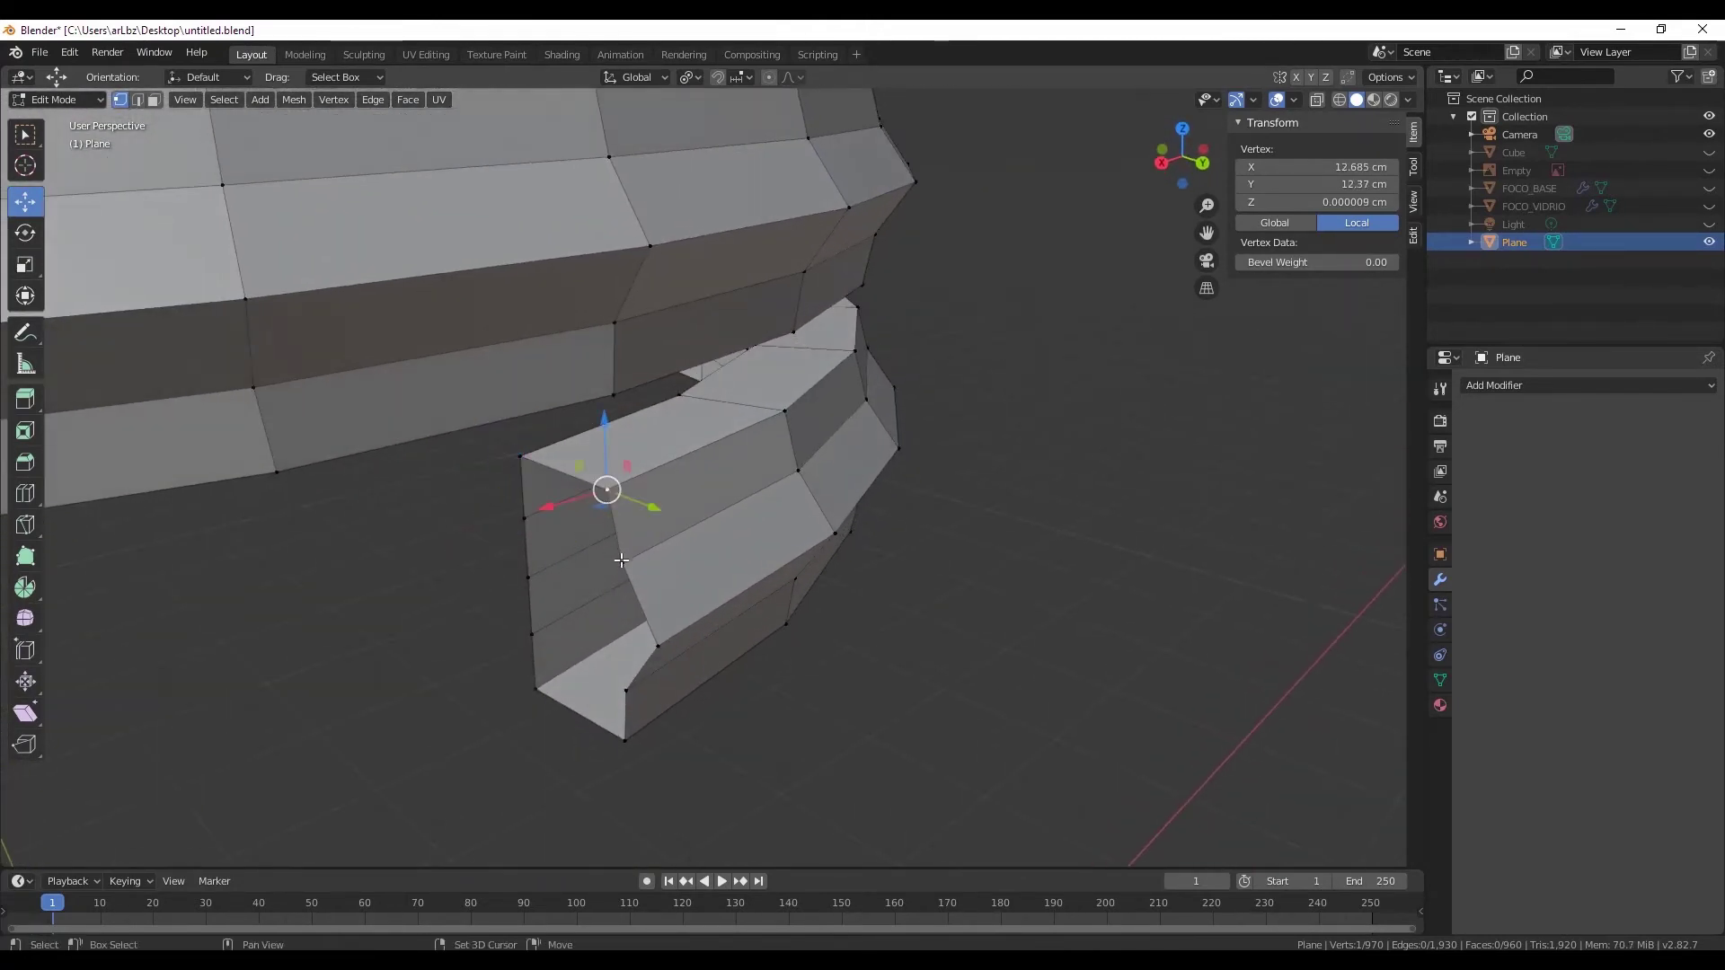
# - Select two more end vertices and slide them along Y with FOCO_BASE shown for reference
pyautogui.keyDown('shift'); pyautogui.click(650, 644); pyautogui.keyUp('shift')
pyautogui.moveTo(649, 644)
pyautogui.mouseDown(button='middle')
pyautogui.moveTo(697, 697)
pyautogui.moveTo(665, 653)
pyautogui.mouseUp(button='middle')
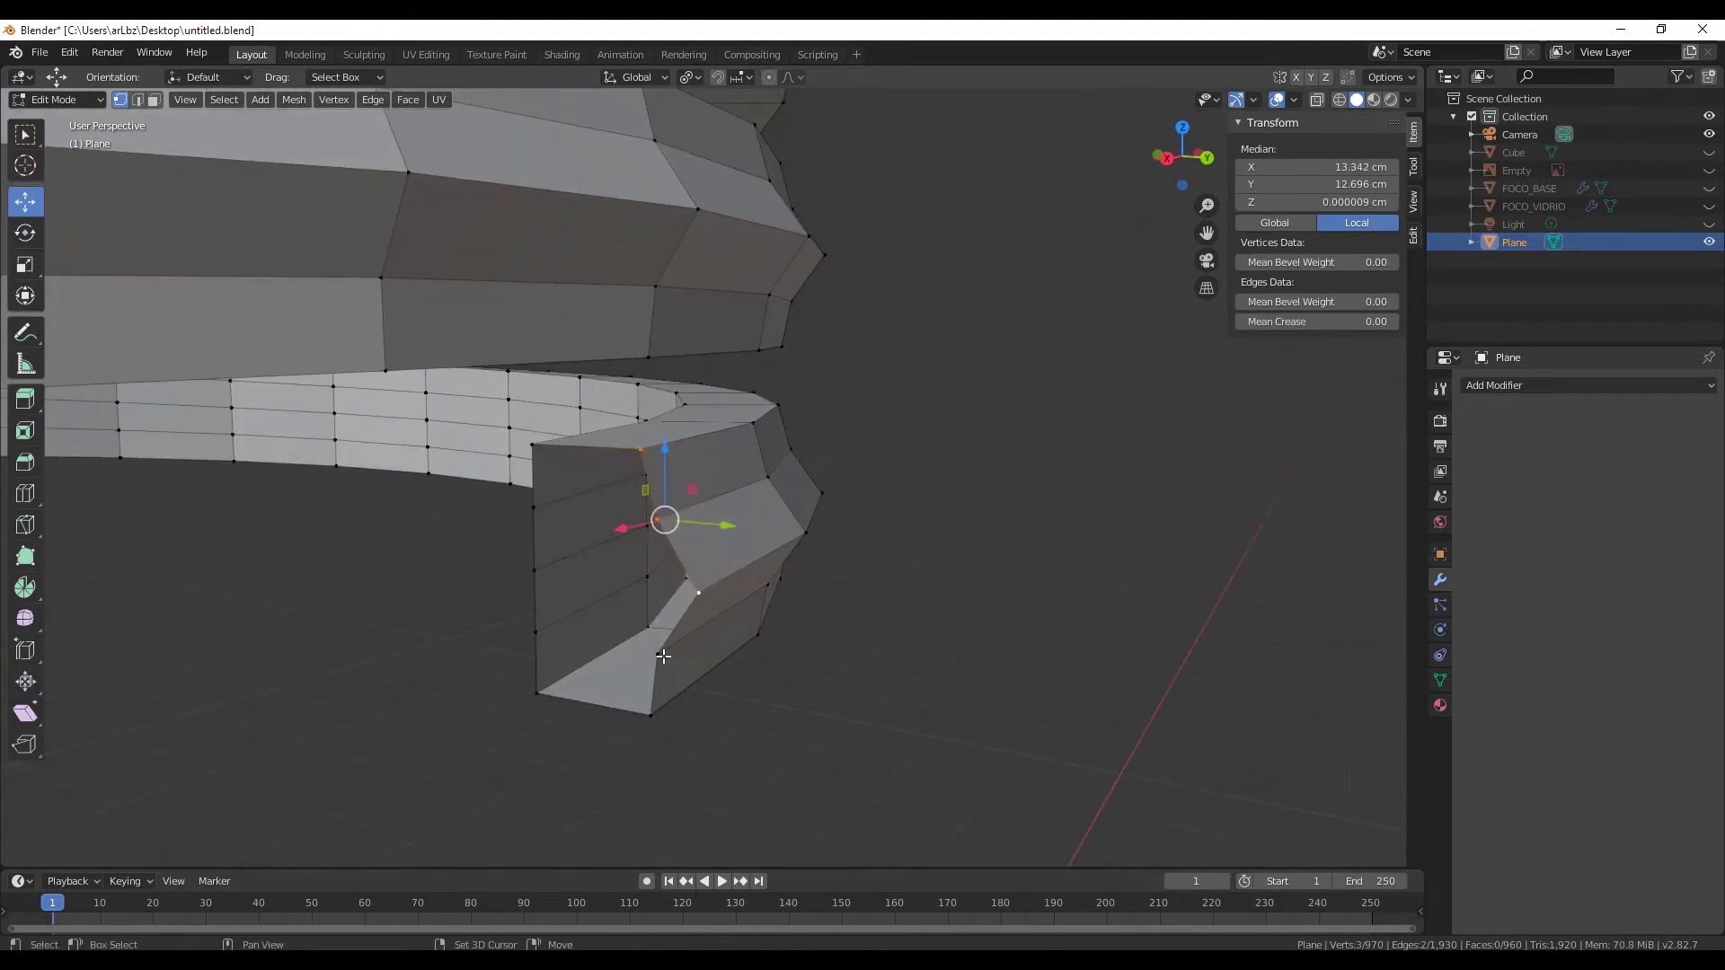
pyautogui.keyDown('shift'); pyautogui.click(653, 714); pyautogui.keyUp('shift')
pyautogui.moveTo(653, 714)
pyautogui.mouseDown(button='middle')
pyautogui.moveTo(685, 685)
pyautogui.moveTo(731, 700)
pyautogui.moveTo(727, 677)
pyautogui.moveTo(1137, 491)
pyautogui.mouseUp(button='middle')
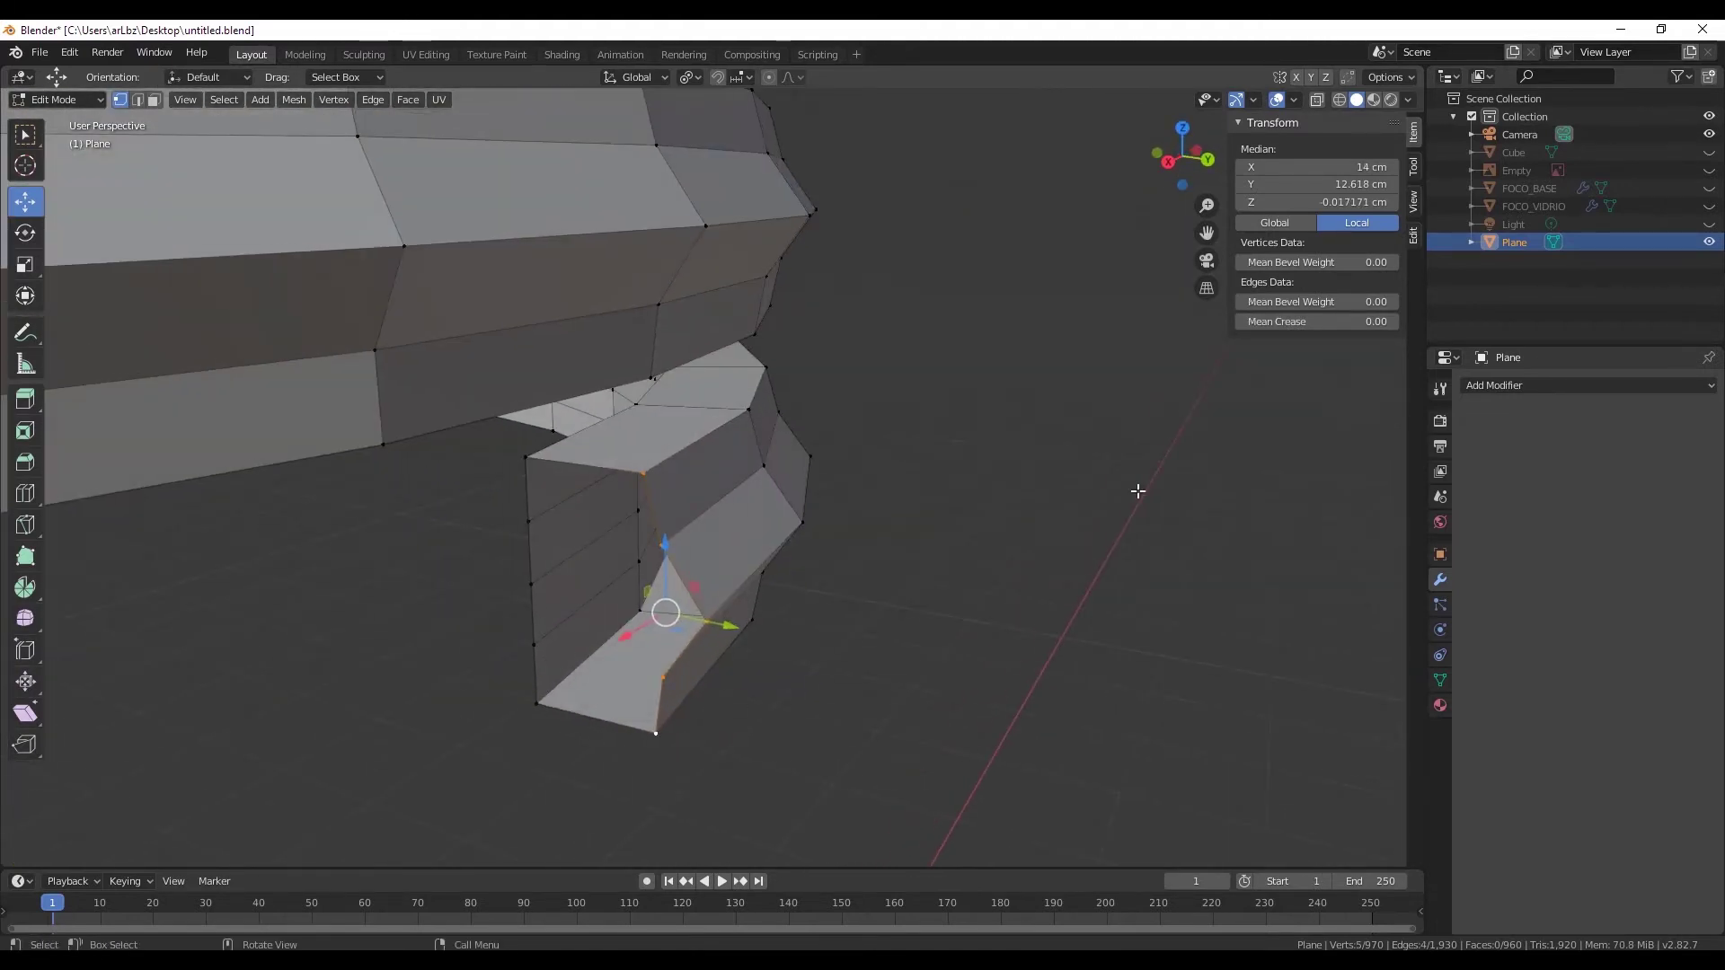
pyautogui.click(1708, 187)
pyautogui.moveTo(627, 555); pyautogui.dragTo(633, 559, button='middle')
pyautogui.moveTo(728, 634); pyautogui.dragTo(632, 617)
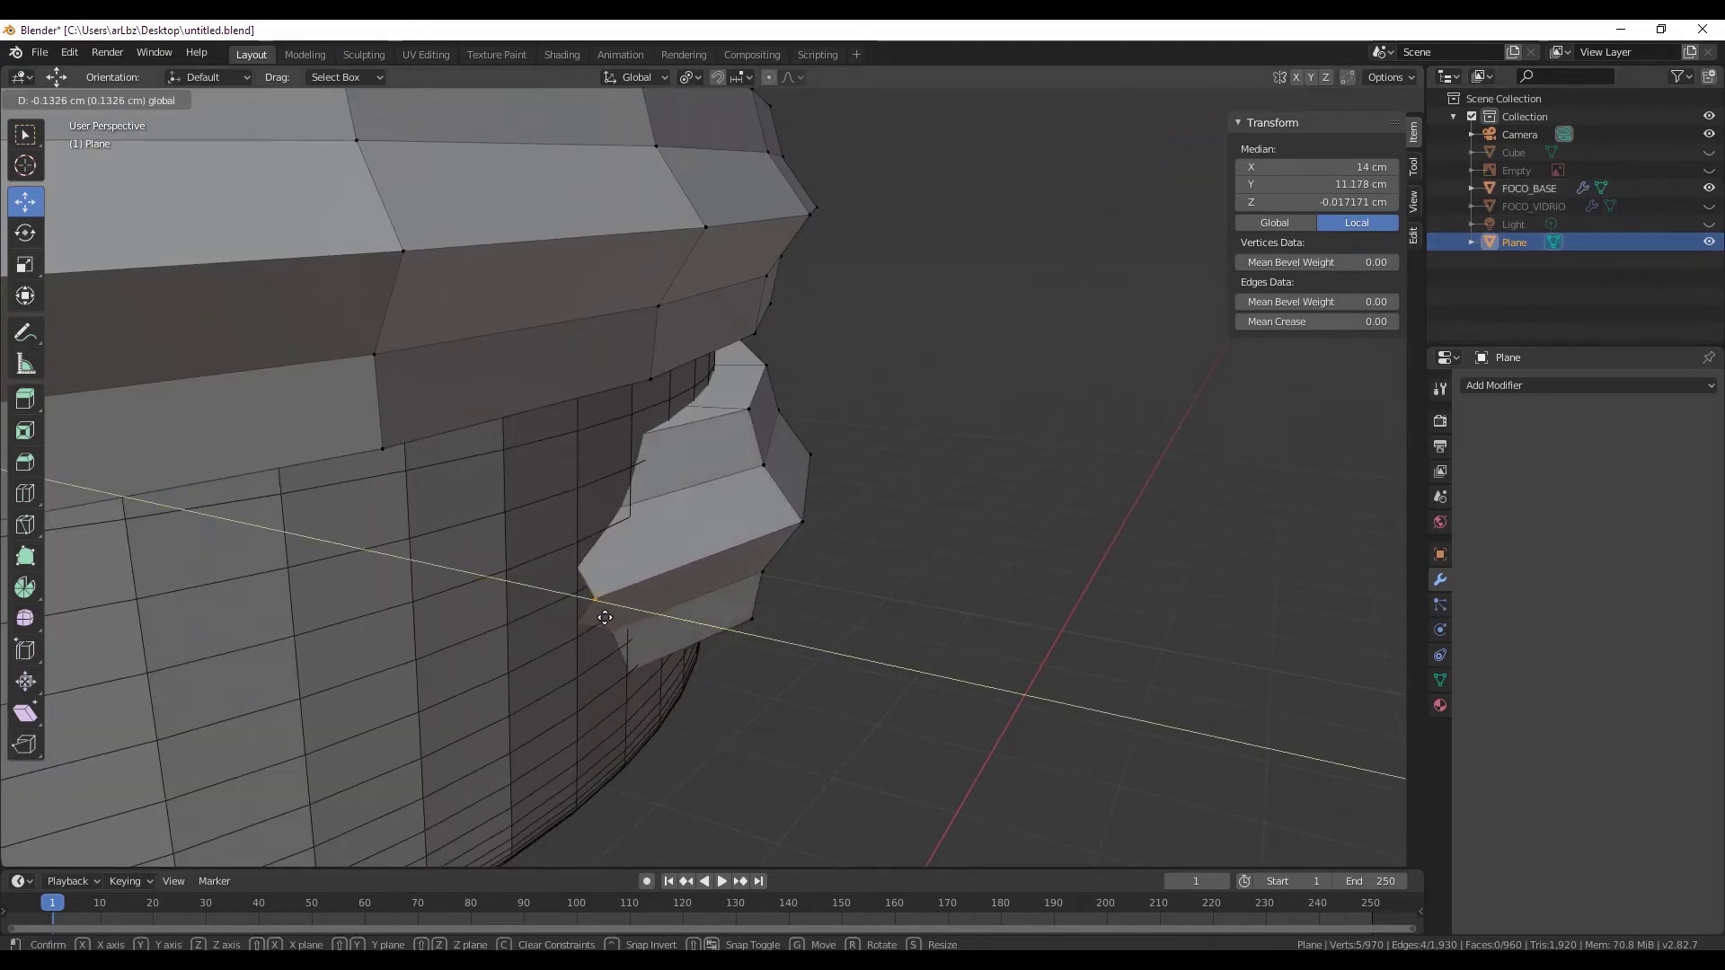
pyautogui.moveTo(589, 618); pyautogui.dragTo(590, 617)
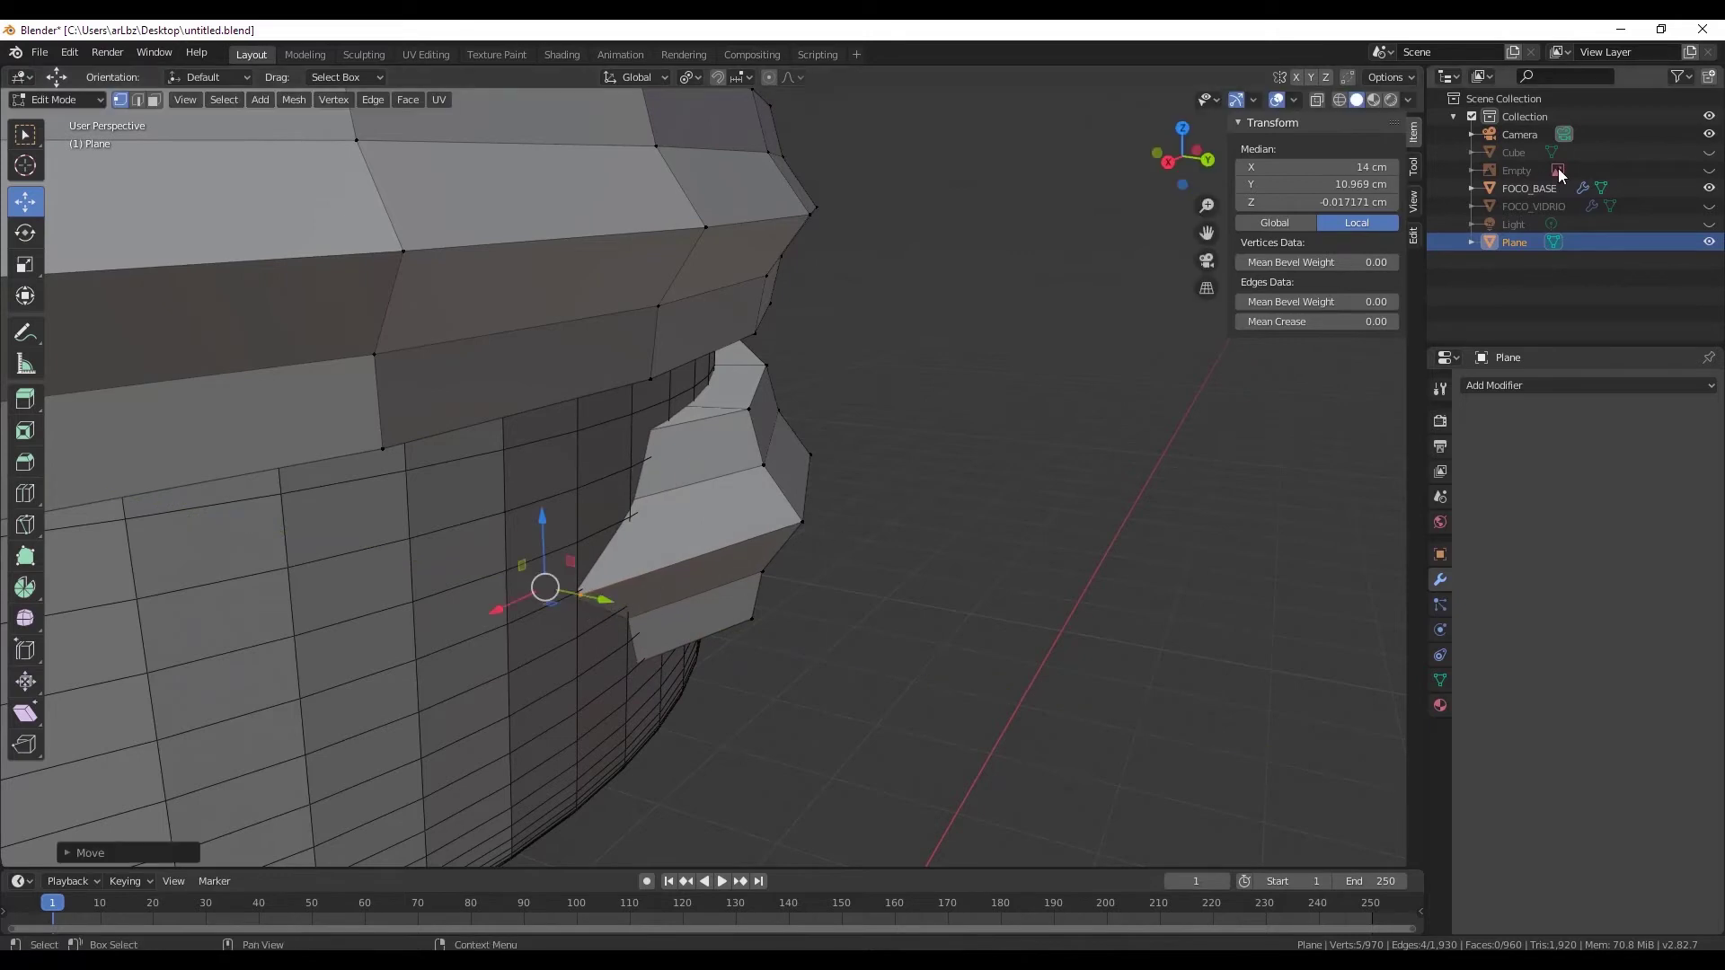
# - Undo and redo the slide farther along Y, then unhide FOCO_BASE and pick a corner vertex
pyautogui.click(1708, 188)
pyautogui.moveTo(528, 566); pyautogui.dragTo(575, 561, button='middle')
pyautogui.hotkey('ctrl', 'z')
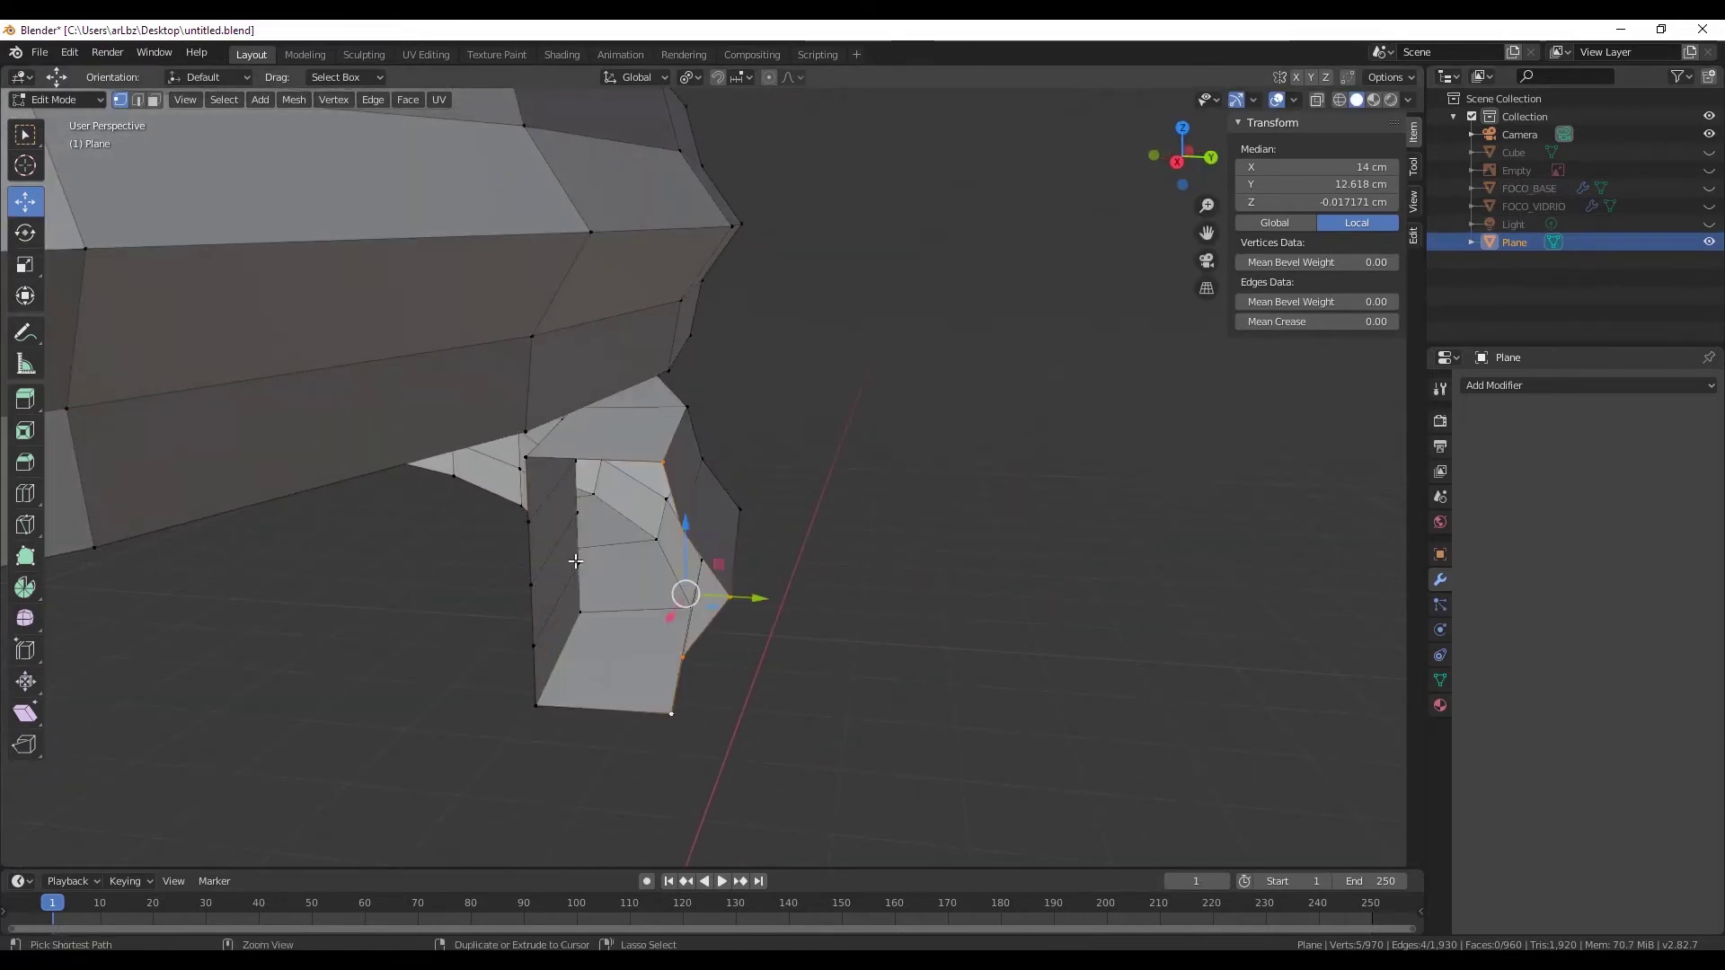
pyautogui.moveTo(737, 604); pyautogui.dragTo(621, 558)
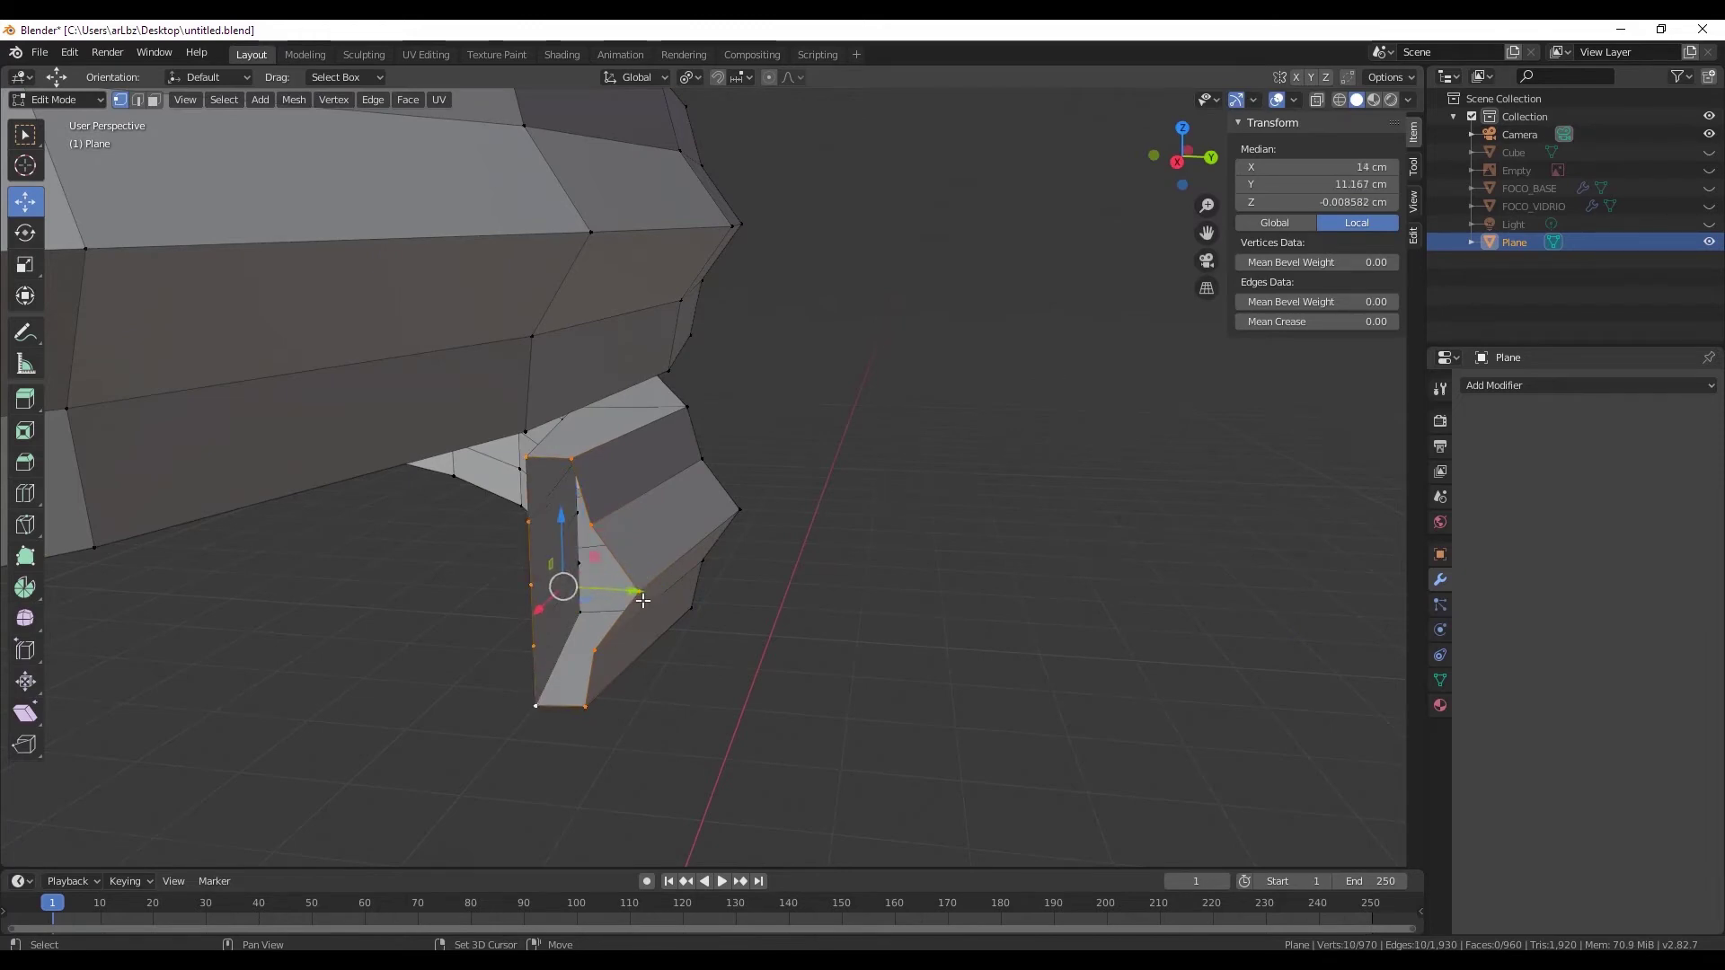
pyautogui.moveTo(643, 600); pyautogui.dragTo(607, 590)
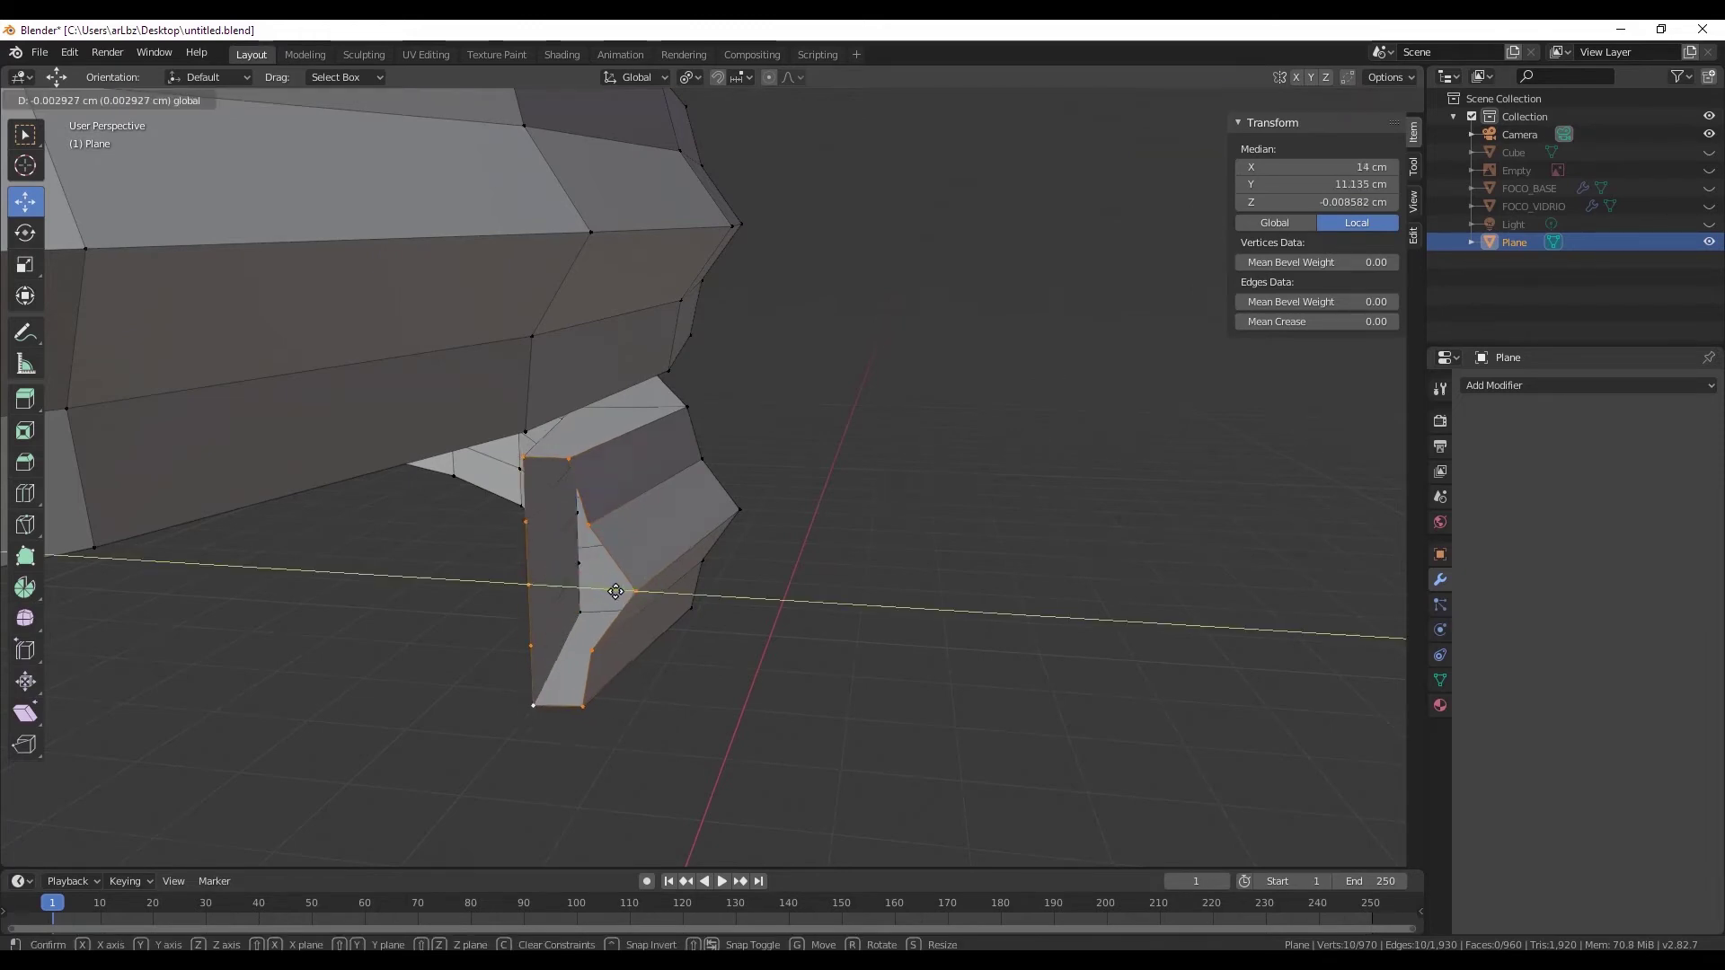
pyautogui.click(1709, 187)
pyautogui.moveTo(751, 539); pyautogui.dragTo(774, 582, button='middle')
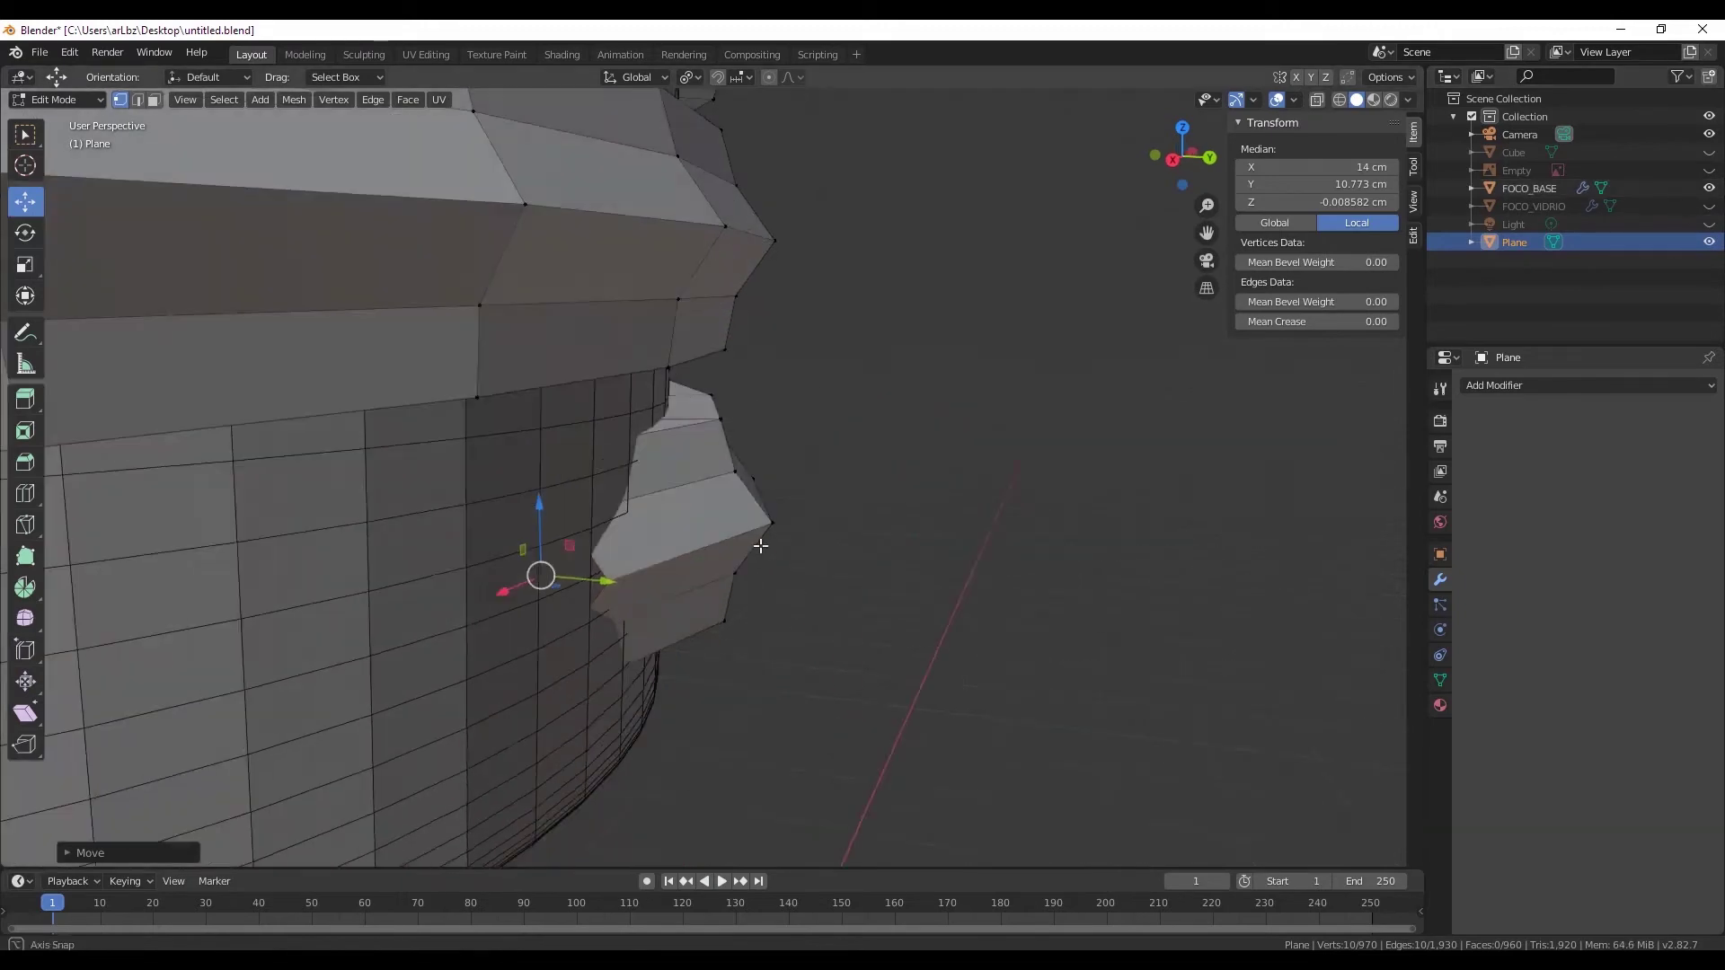
pyautogui.click(759, 567)
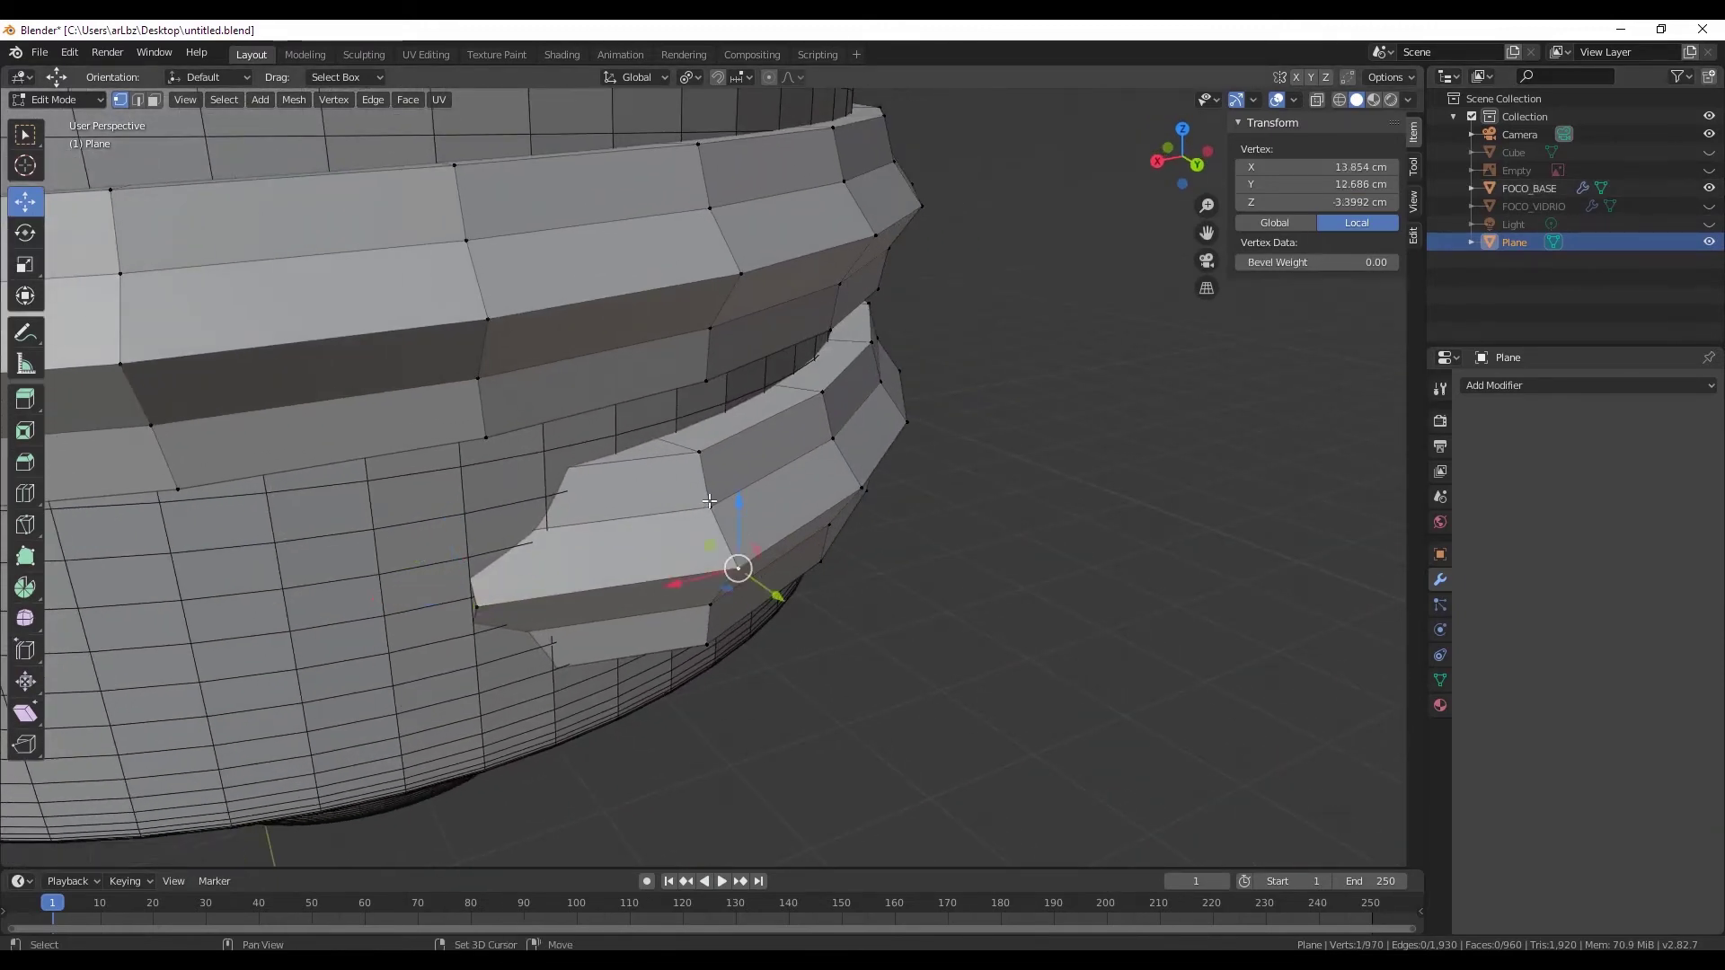
# - Nudge the selected corner vertex twice along the Y axis
pyautogui.moveTo(731, 613); pyautogui.dragTo(732, 584, button='middle')
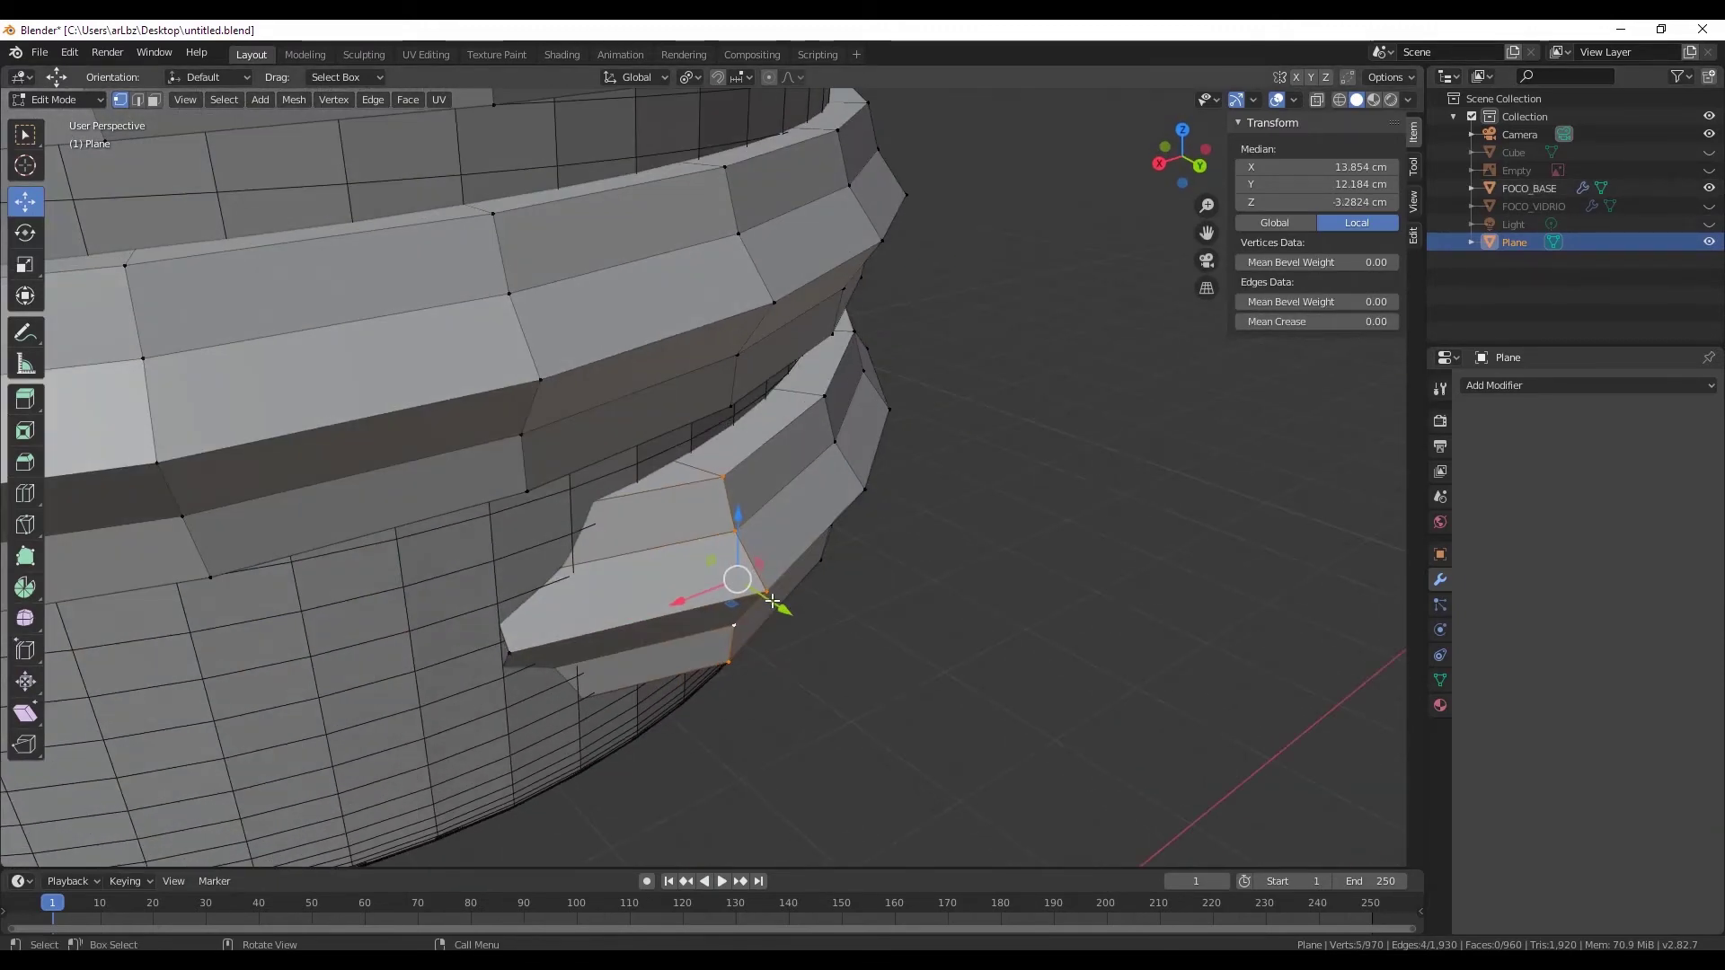
pyautogui.press('g')
pyautogui.press('y')
pyautogui.click(735, 584)
pyautogui.press('g')
pyautogui.press('y')
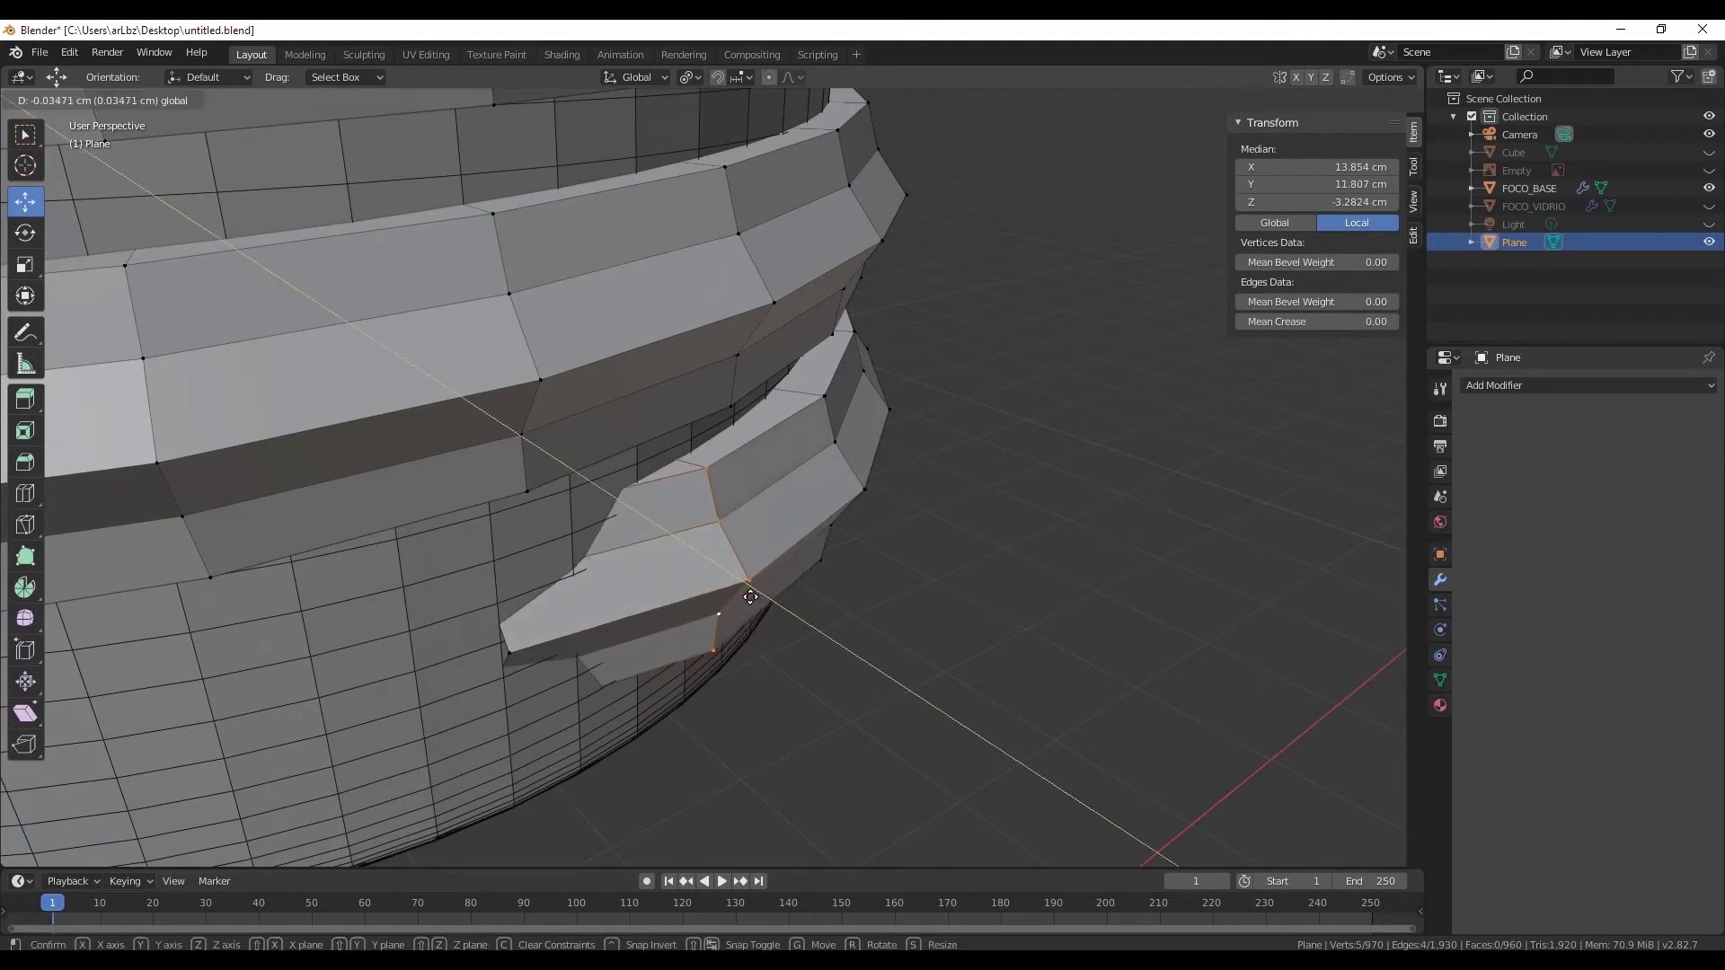
pyautogui.click(735, 591)
pyautogui.moveTo(697, 566); pyautogui.dragTo(889, 574, button='middle')
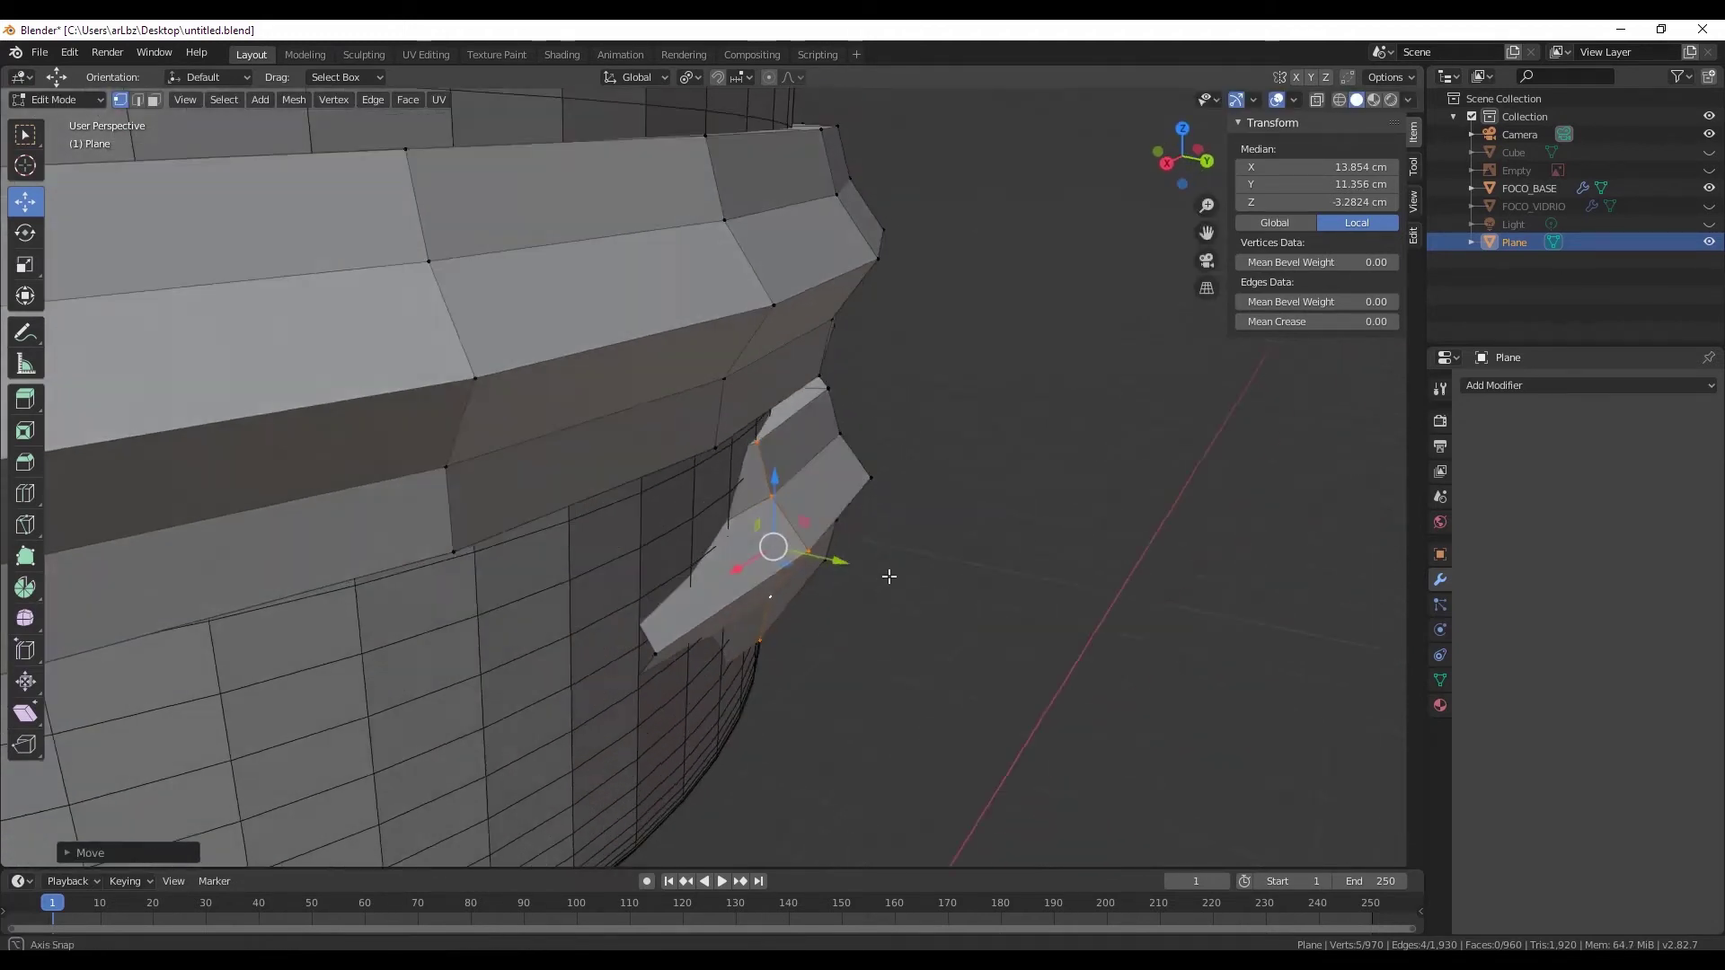
# - Move one edge vertex of the jutting piece along Y
pyautogui.click(673, 648)
pyautogui.press('g')
pyautogui.press('y')
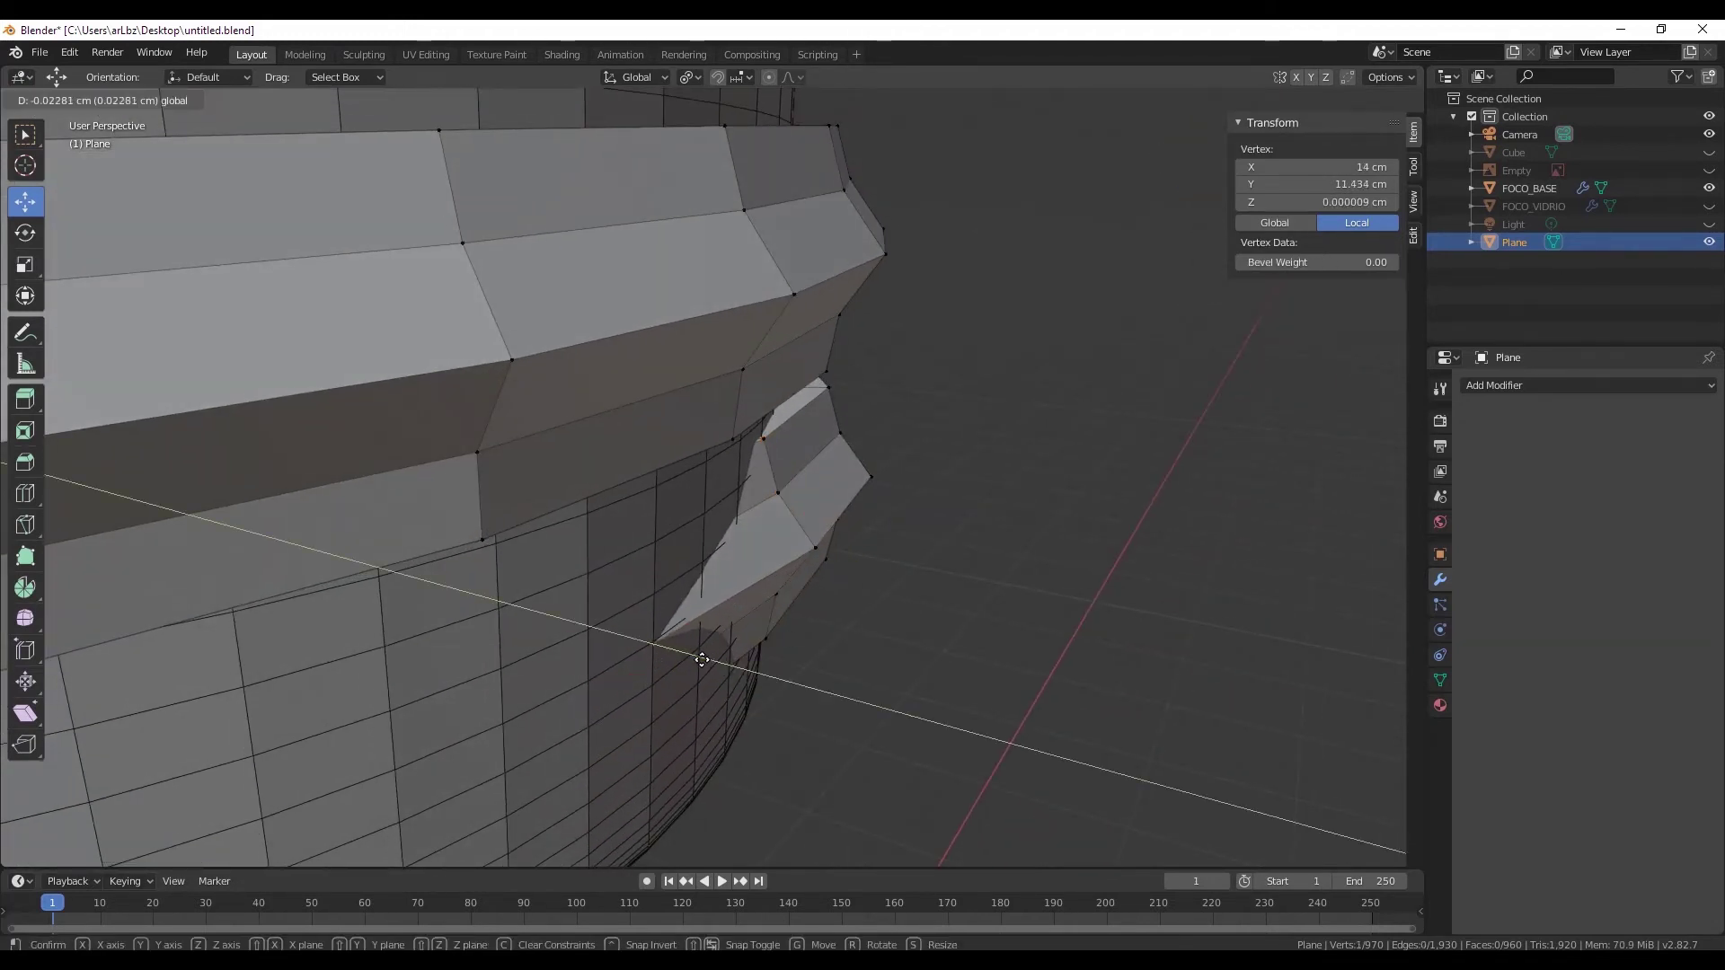
pyautogui.click(695, 658)
pyautogui.scroll(-5, 737, 652)
pyautogui.moveTo(770, 646)
pyautogui.mouseDown(button='middle')
pyautogui.moveTo(823, 431)
pyautogui.moveTo(791, 538)
pyautogui.moveTo(774, 422)
pyautogui.moveTo(764, 503)
pyautogui.moveTo(813, 422)
pyautogui.mouseUp(button='middle')
pyautogui.scroll(3, 782, 539)
# - Move another vertex on the jutting piece along Y
pyautogui.click(770, 543)
pyautogui.press('g')
pyautogui.press('y')
pyautogui.click(768, 530)
pyautogui.scroll(-3, 777, 534)
pyautogui.scroll(3, 776, 400)
pyautogui.scroll(-3, 763, 503)
pyautogui.scroll(3, 812, 420)
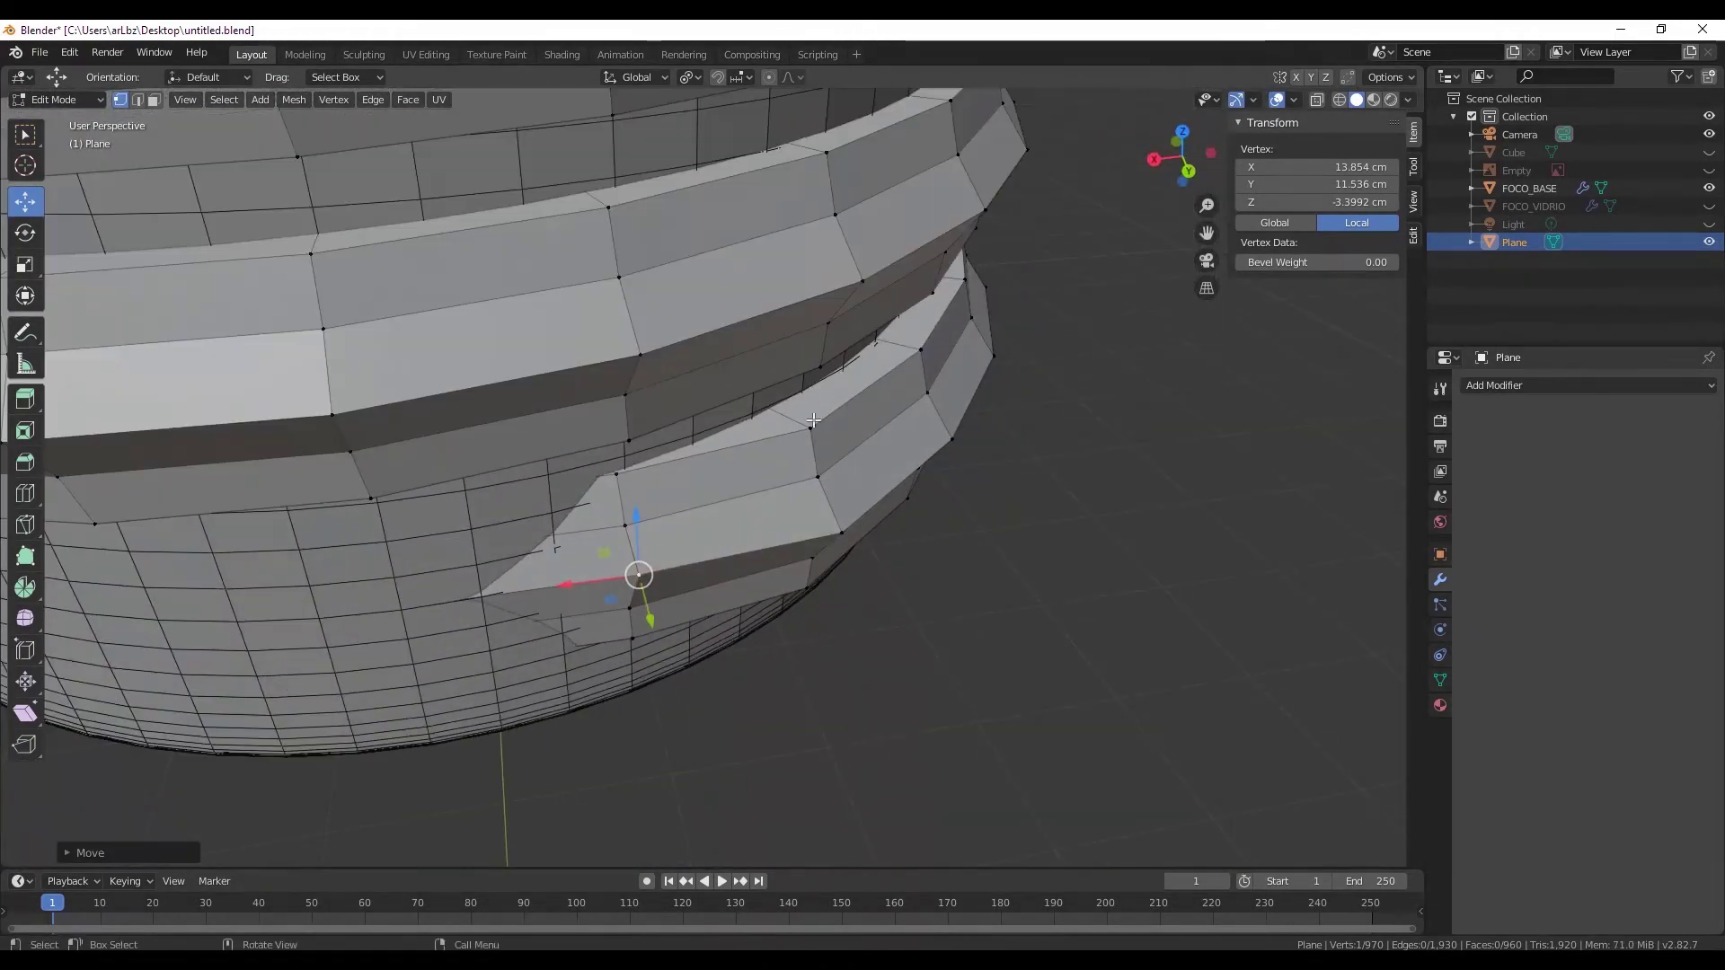
# - Add a second vertex and set the Transform Orientation to Local
pyautogui.keyDown('shift'); pyautogui.click(838, 528); pyautogui.keyUp('shift')
pyautogui.moveTo(838, 528); pyautogui.dragTo(827, 564, button='middle')
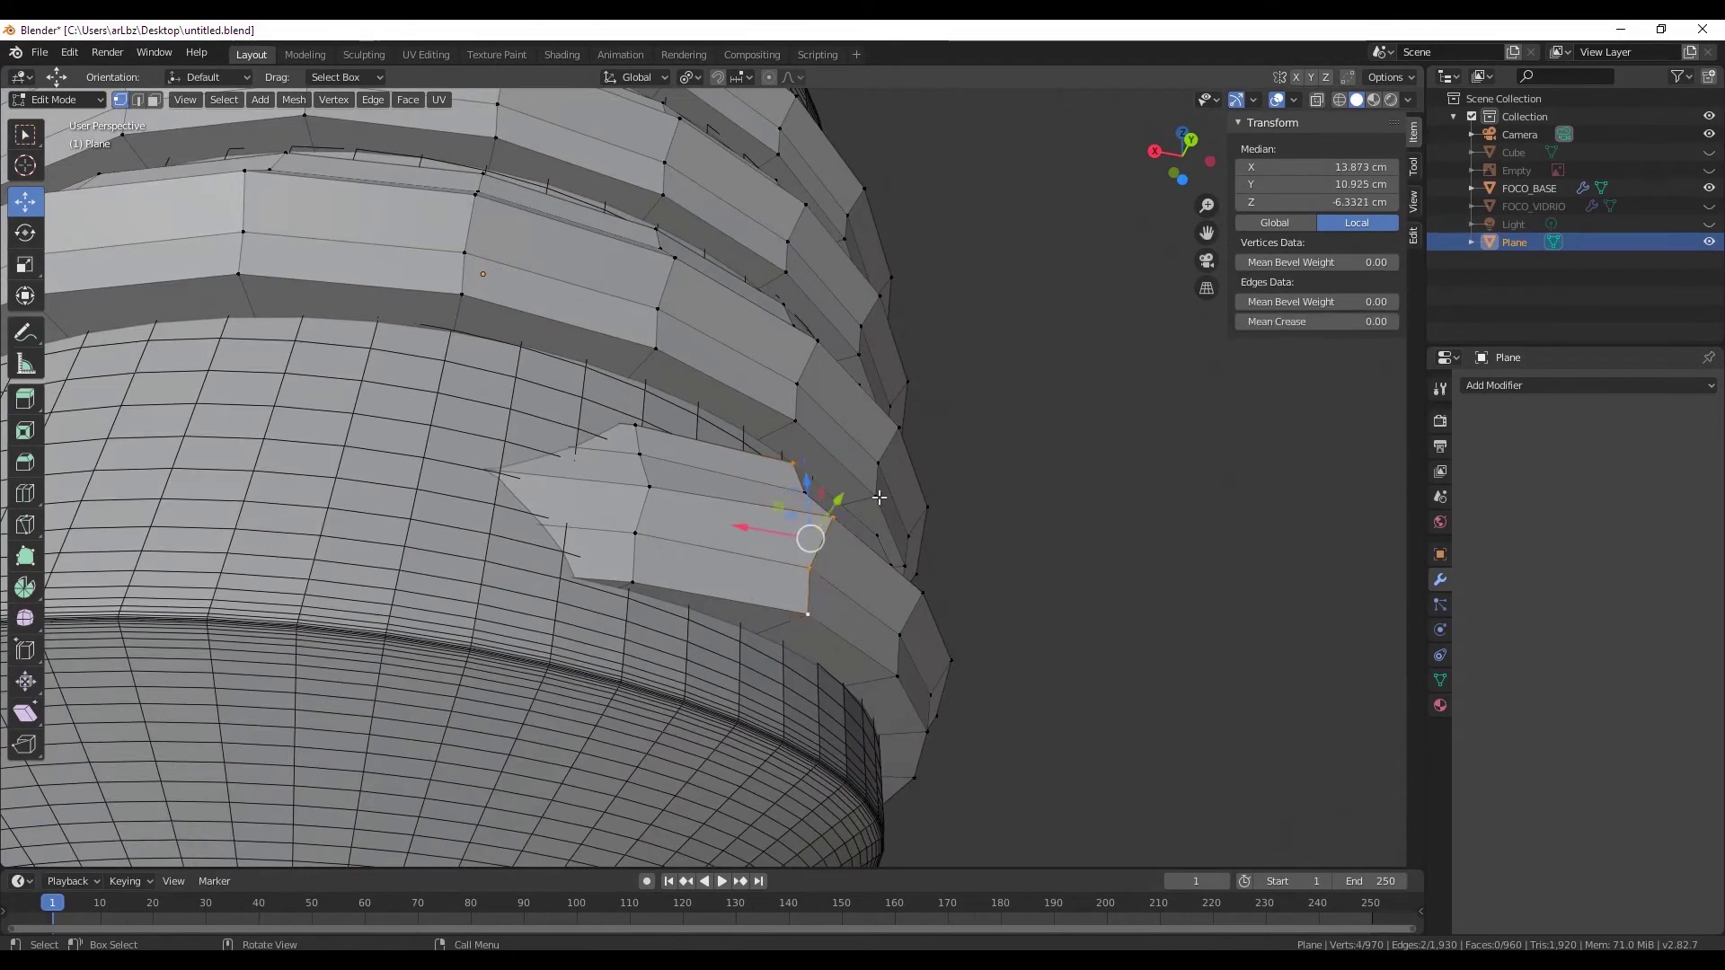
pyautogui.moveTo(878, 496)
pyautogui.mouseDown(button='middle')
pyautogui.moveTo(897, 635)
pyautogui.moveTo(754, 455)
pyautogui.moveTo(693, 501)
pyautogui.moveTo(685, 159)
pyautogui.mouseUp(button='middle')
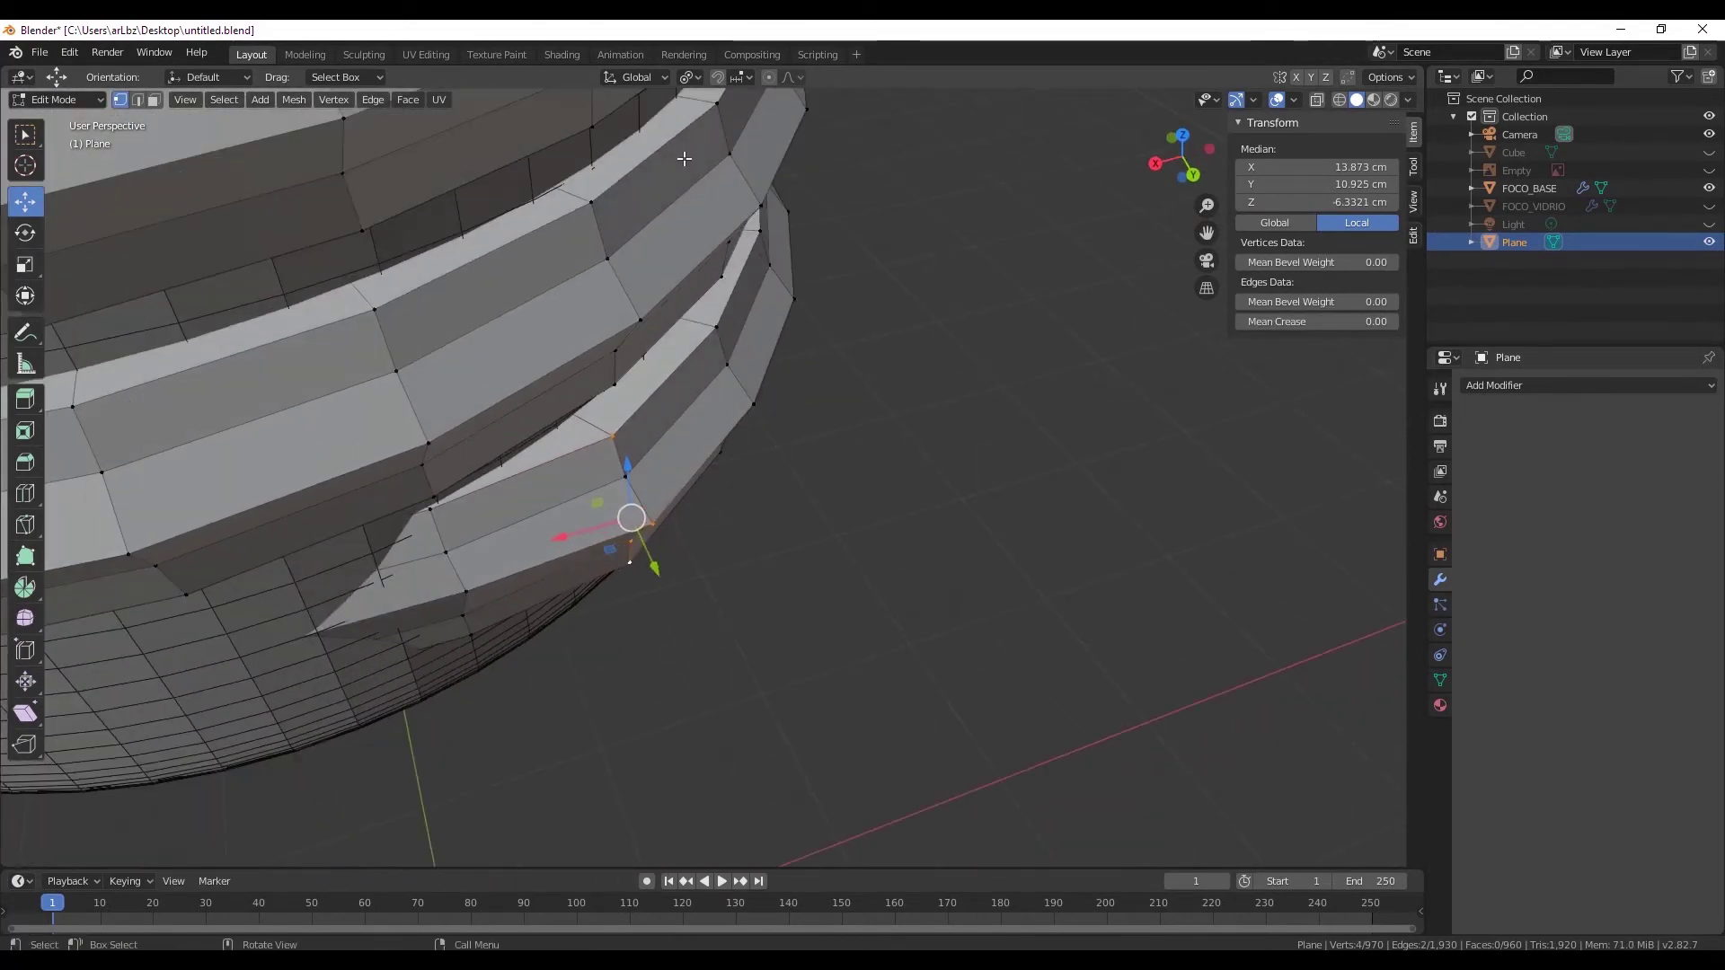
pyautogui.click(646, 76)
pyautogui.click(607, 147)
# - Slide the vertices along local Y, extend the path selection, and raise them along local Z
pyautogui.moveTo(685, 531)
pyautogui.mouseDown(button='middle')
pyautogui.moveTo(485, 610)
pyautogui.moveTo(622, 546)
pyautogui.mouseUp(button='middle')
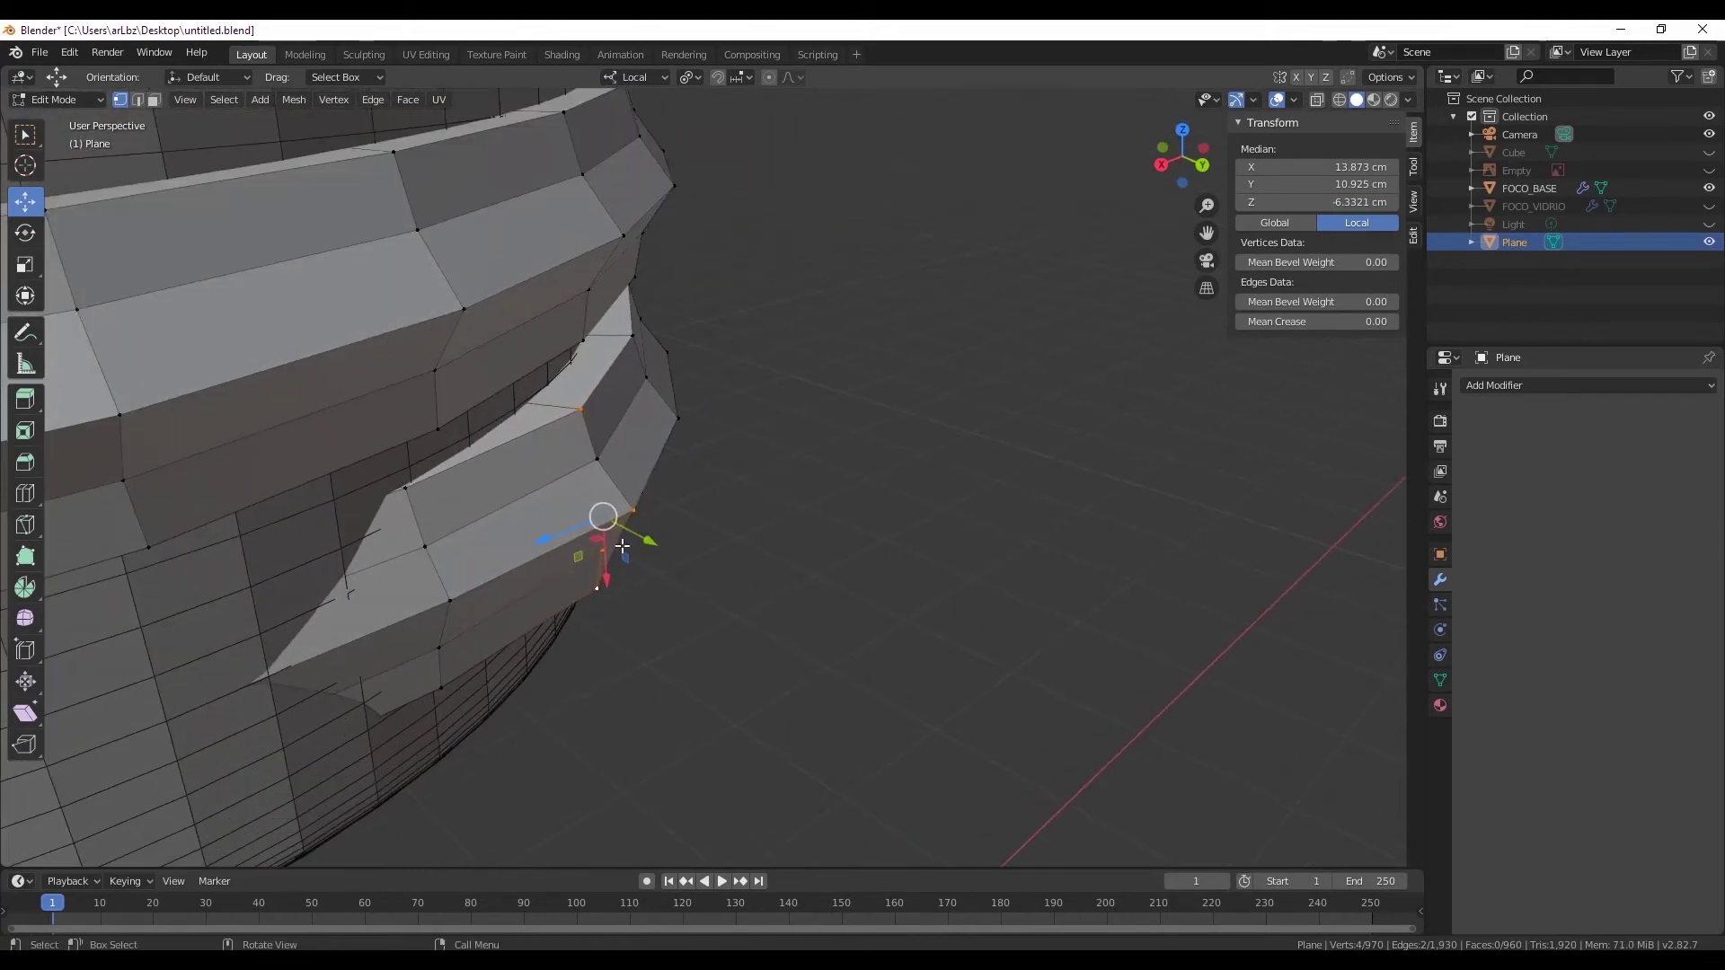
pyautogui.moveTo(648, 538); pyautogui.dragTo(620, 521)
pyautogui.keyDown('ctrl'); pyautogui.click(597, 459); pyautogui.keyUp('ctrl')
pyautogui.moveTo(620, 521)
pyautogui.mouseDown(button='middle')
pyautogui.moveTo(662, 470)
pyautogui.moveTo(547, 454)
pyautogui.moveTo(454, 316)
pyautogui.moveTo(664, 483)
pyautogui.mouseUp(button='middle')
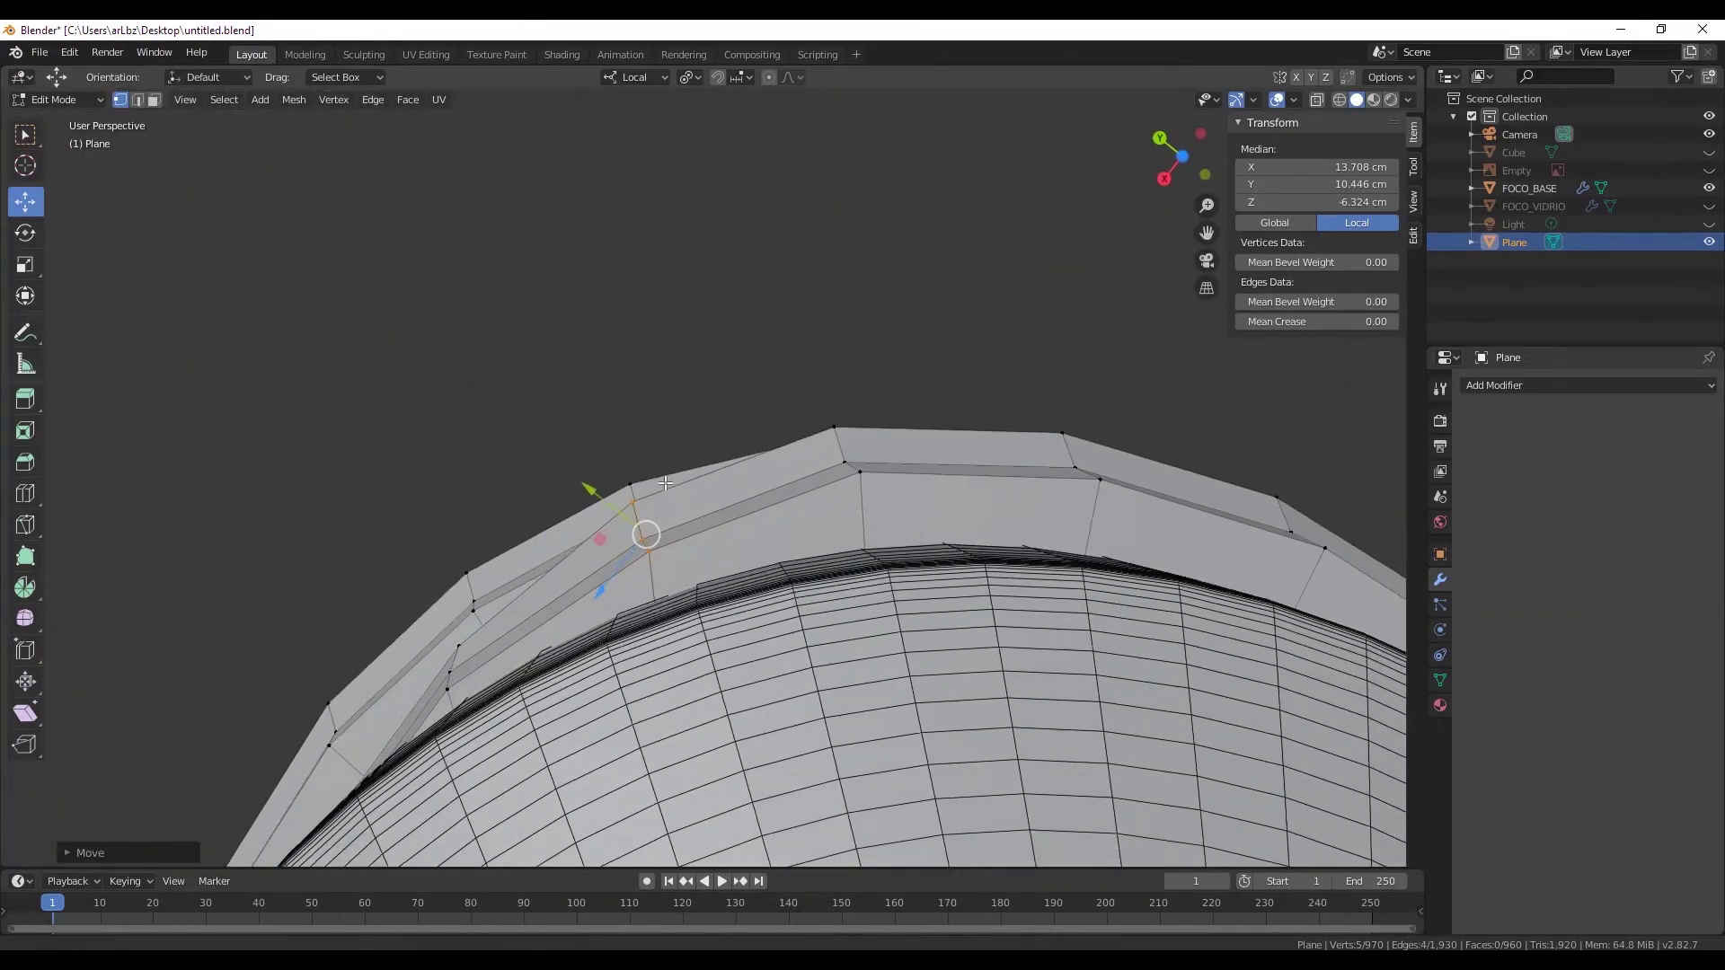
pyautogui.moveTo(589, 491); pyautogui.dragTo(620, 562)
pyautogui.moveTo(620, 561)
pyautogui.mouseDown(button='middle')
pyautogui.moveTo(683, 503)
pyautogui.moveTo(800, 685)
pyautogui.moveTo(863, 270)
pyautogui.mouseUp(button='middle')
# - Select an edge plus neighbouring vertices and move them along local Z
pyautogui.click(873, 245)
pyautogui.keyDown('shift'); pyautogui.click(884, 311); pyautogui.keyUp('shift')
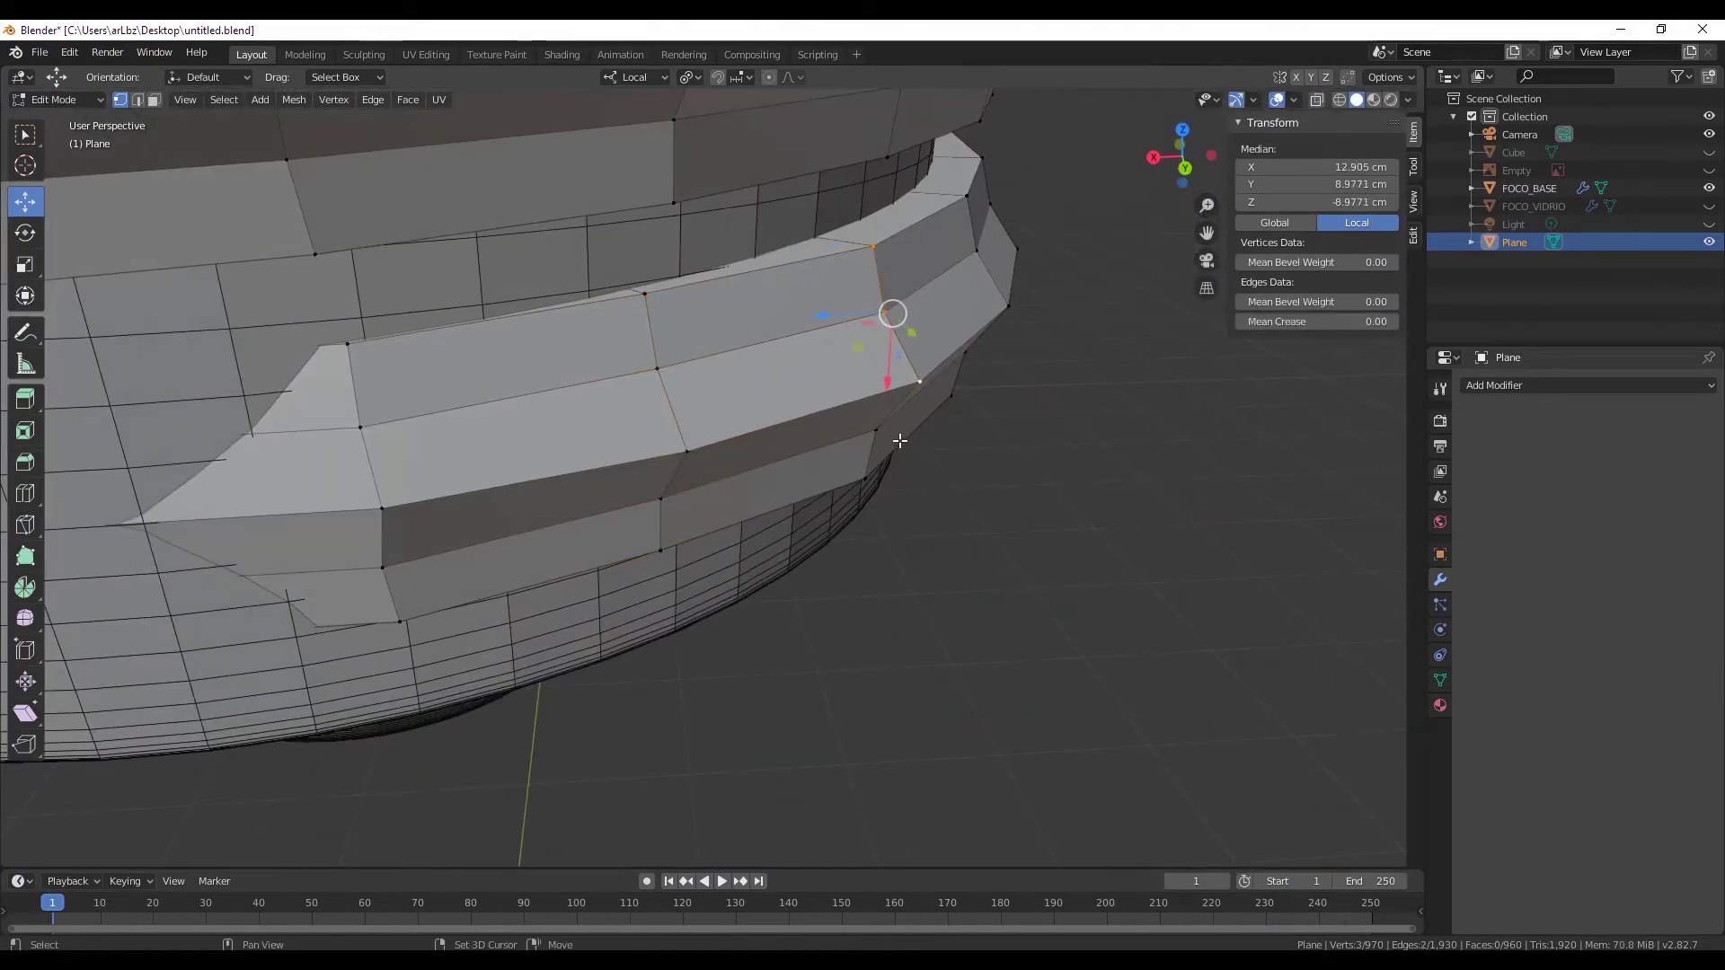
pyautogui.moveTo(900, 440)
pyautogui.mouseDown(button='middle')
pyautogui.moveTo(889, 386)
pyautogui.moveTo(822, 440)
pyautogui.moveTo(864, 425)
pyautogui.moveTo(794, 392)
pyautogui.mouseUp(button='middle')
pyautogui.keyDown('shift'); pyautogui.click(890, 386); pyautogui.keyUp('shift')
pyautogui.keyDown('shift'); pyautogui.click(822, 440); pyautogui.keyUp('shift')
pyautogui.press('g')
pyautogui.press('z')
pyautogui.press('z')
pyautogui.click(776, 440)
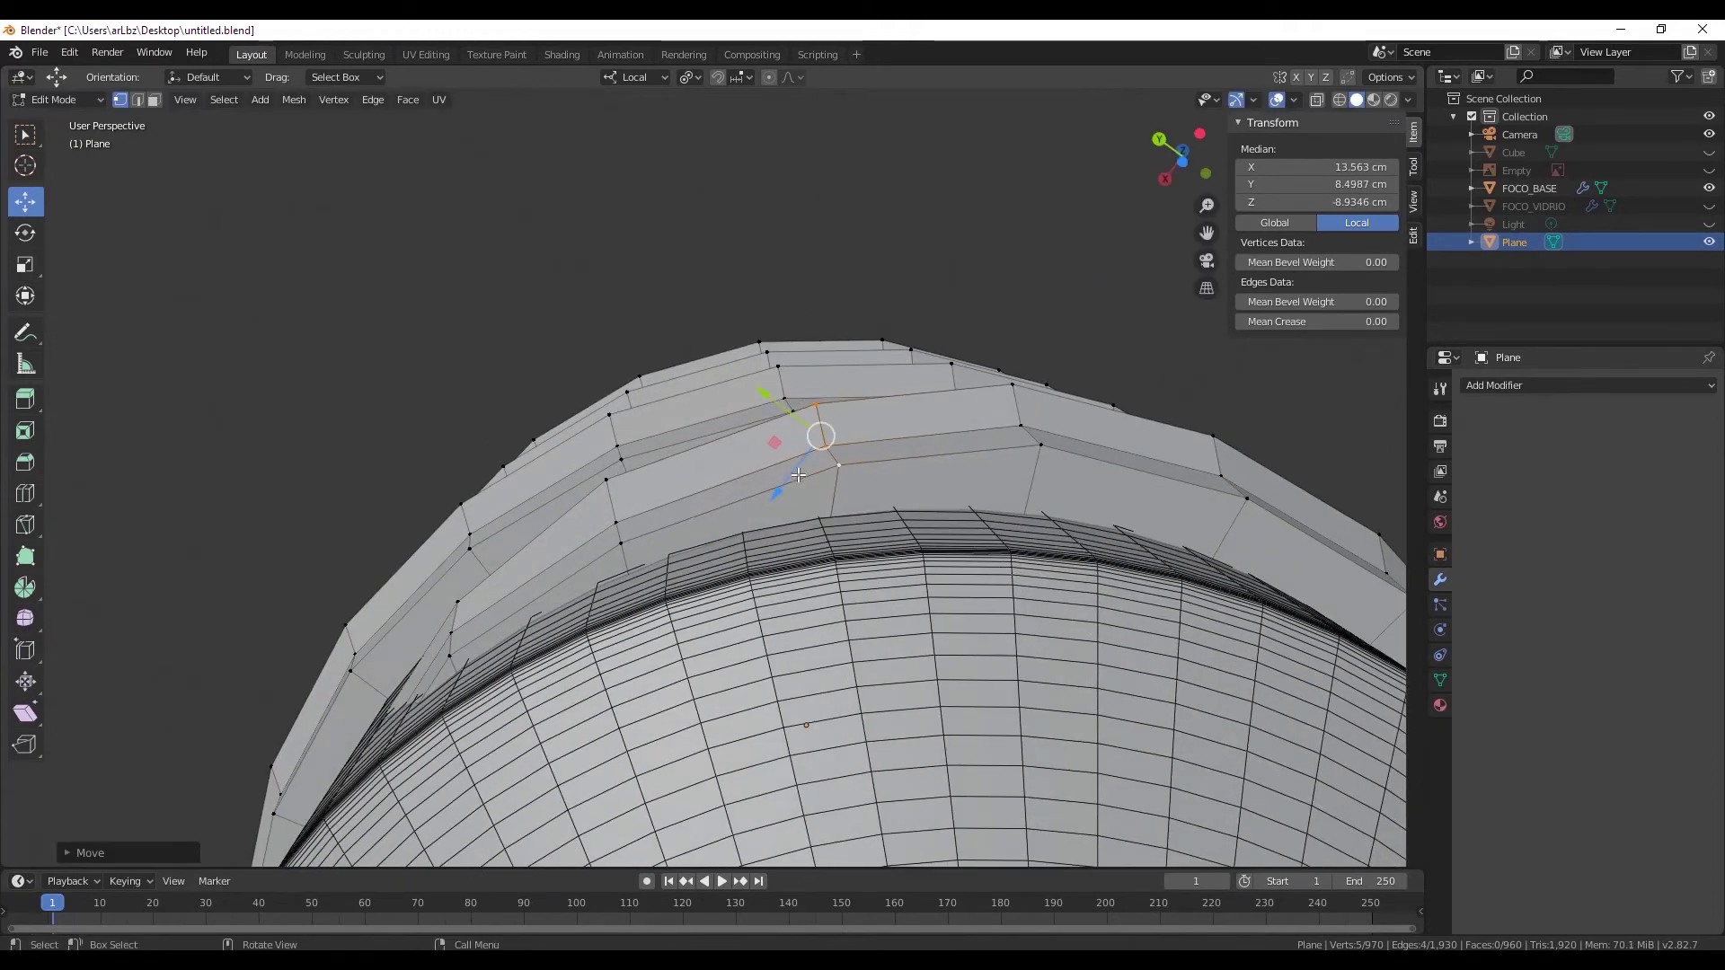
# - Refine those vertices with repeated local Z moves and small Y and Z nudges
pyautogui.press('g')
pyautogui.press('z')
pyautogui.press('z')
pyautogui.click(769, 488)
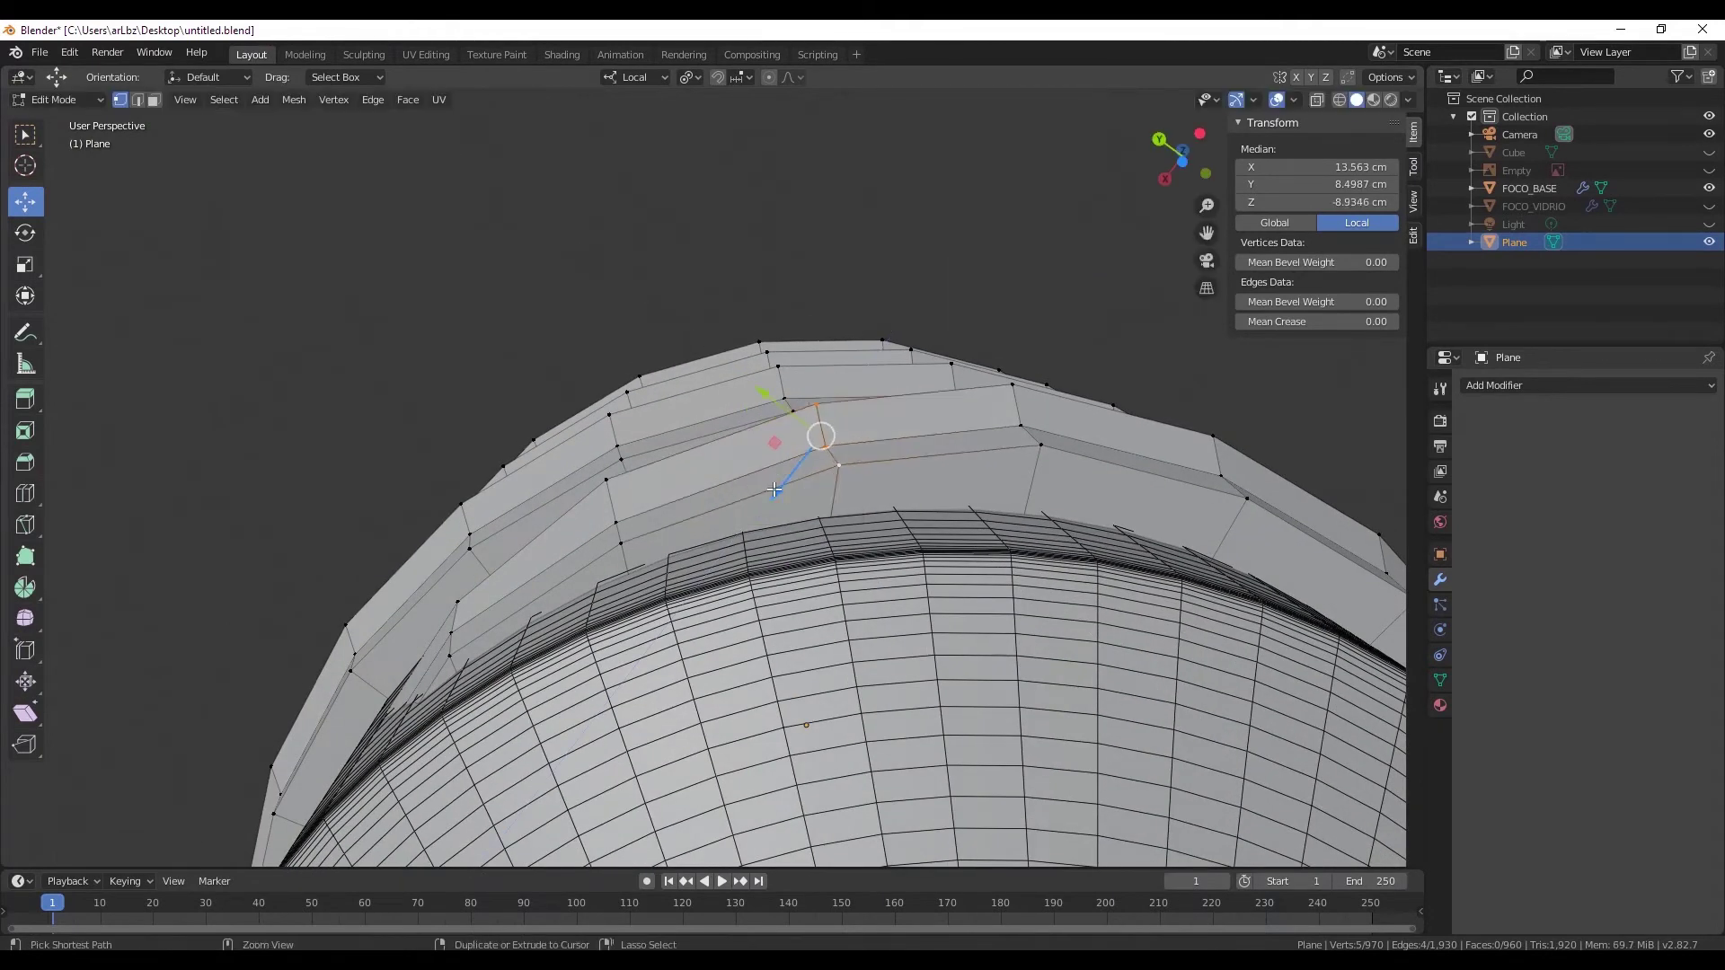
pyautogui.click(798, 469)
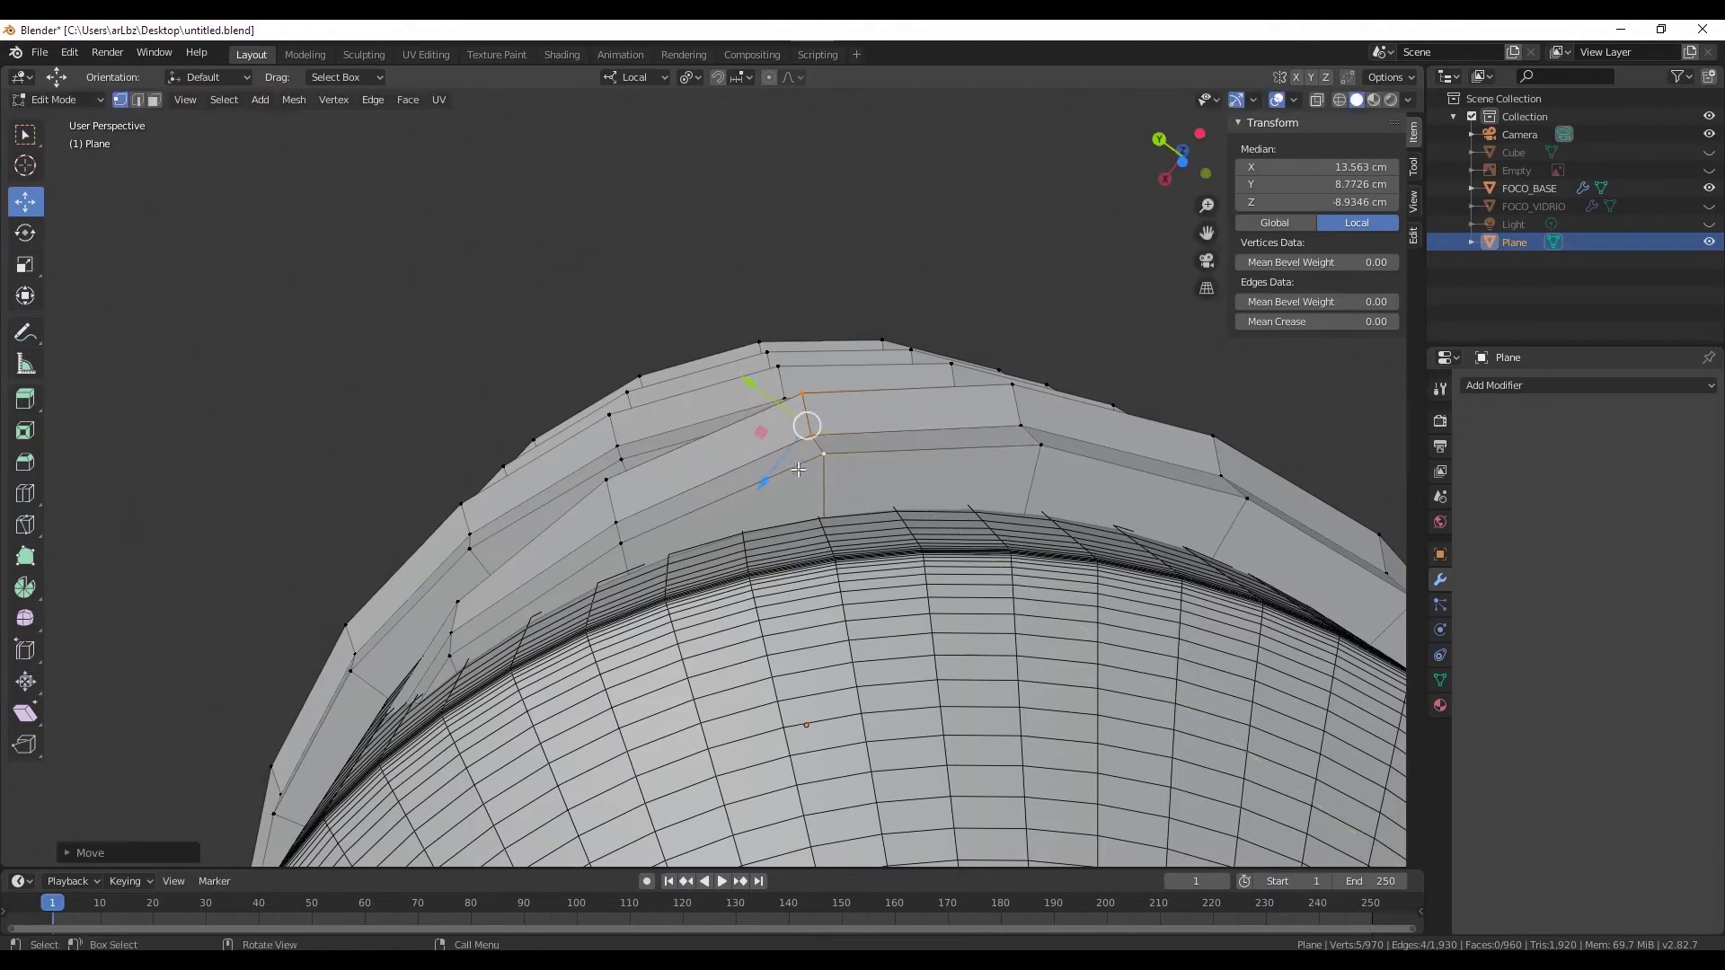
pyautogui.press('g')
pyautogui.press('z')
pyautogui.press('z')
pyautogui.click(772, 419)
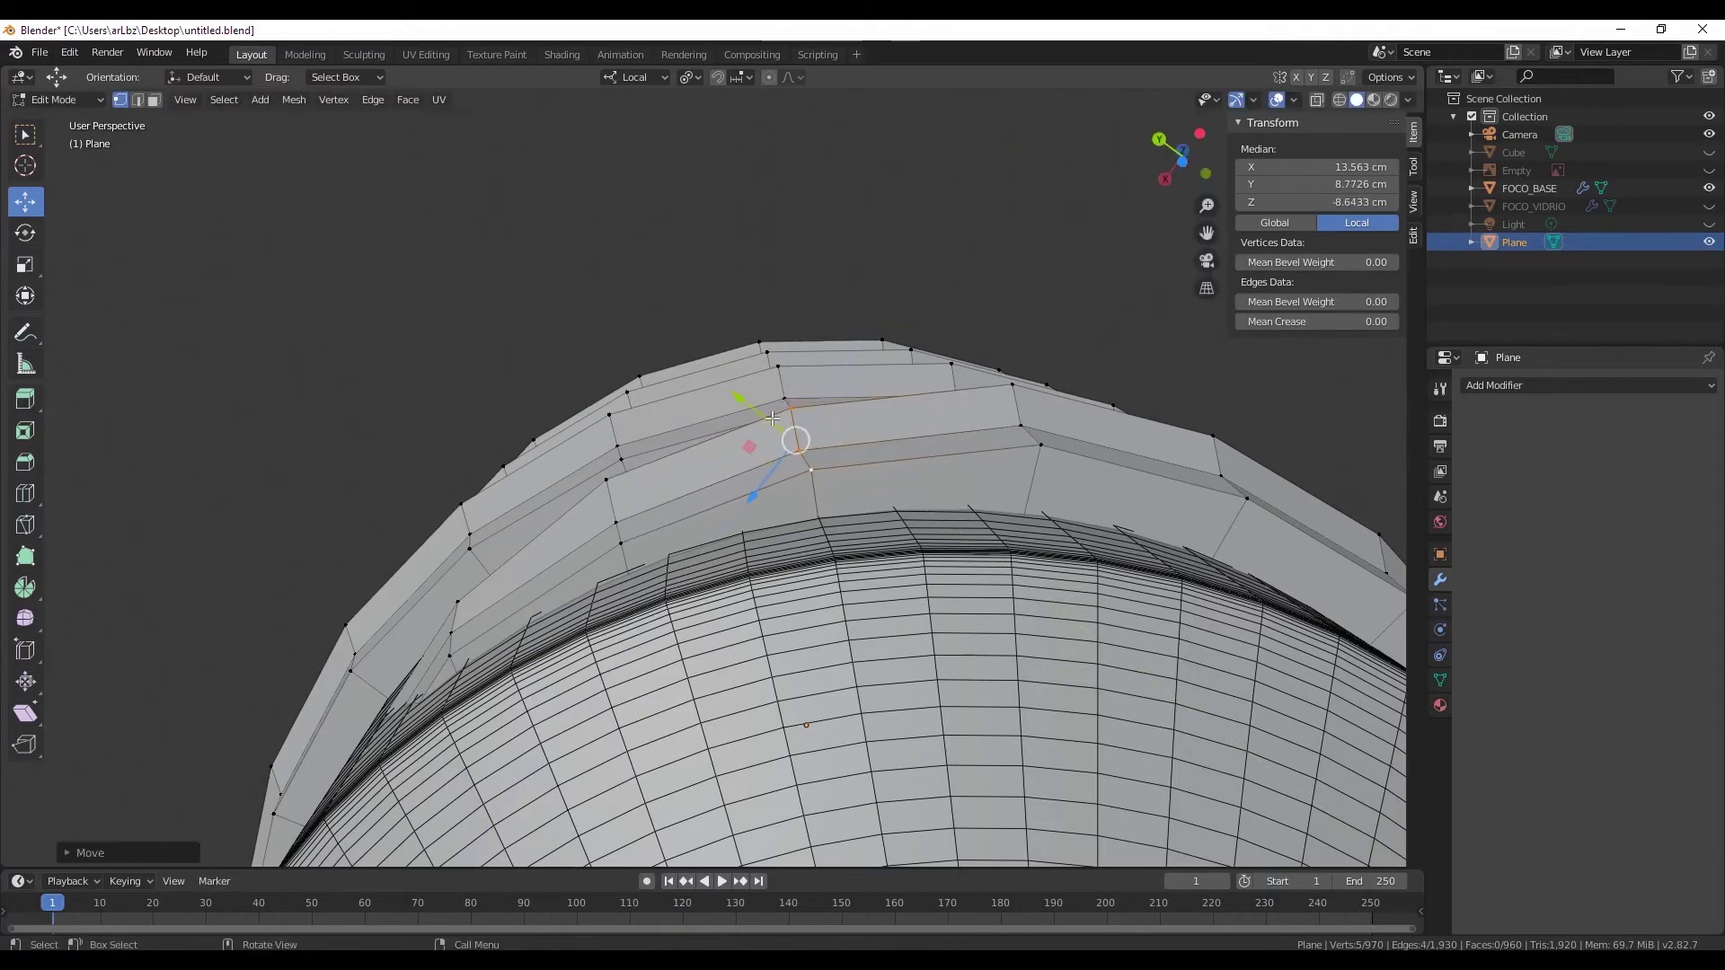
pyautogui.moveTo(762, 414)
pyautogui.mouseDown()
pyautogui.moveTo(773, 465)
pyautogui.moveTo(780, 445)
pyautogui.mouseUp()
pyautogui.moveTo(779, 445)
pyautogui.mouseDown(button='middle')
pyautogui.moveTo(979, 655)
pyautogui.moveTo(676, 476)
pyautogui.moveTo(717, 360)
pyautogui.moveTo(711, 288)
pyautogui.mouseUp(button='middle')
# - Select the top edge of the piece and slide it inward along local Y
pyautogui.scroll(4, 676, 476)
pyautogui.click(714, 288)
pyautogui.scroll(2, 727, 322)
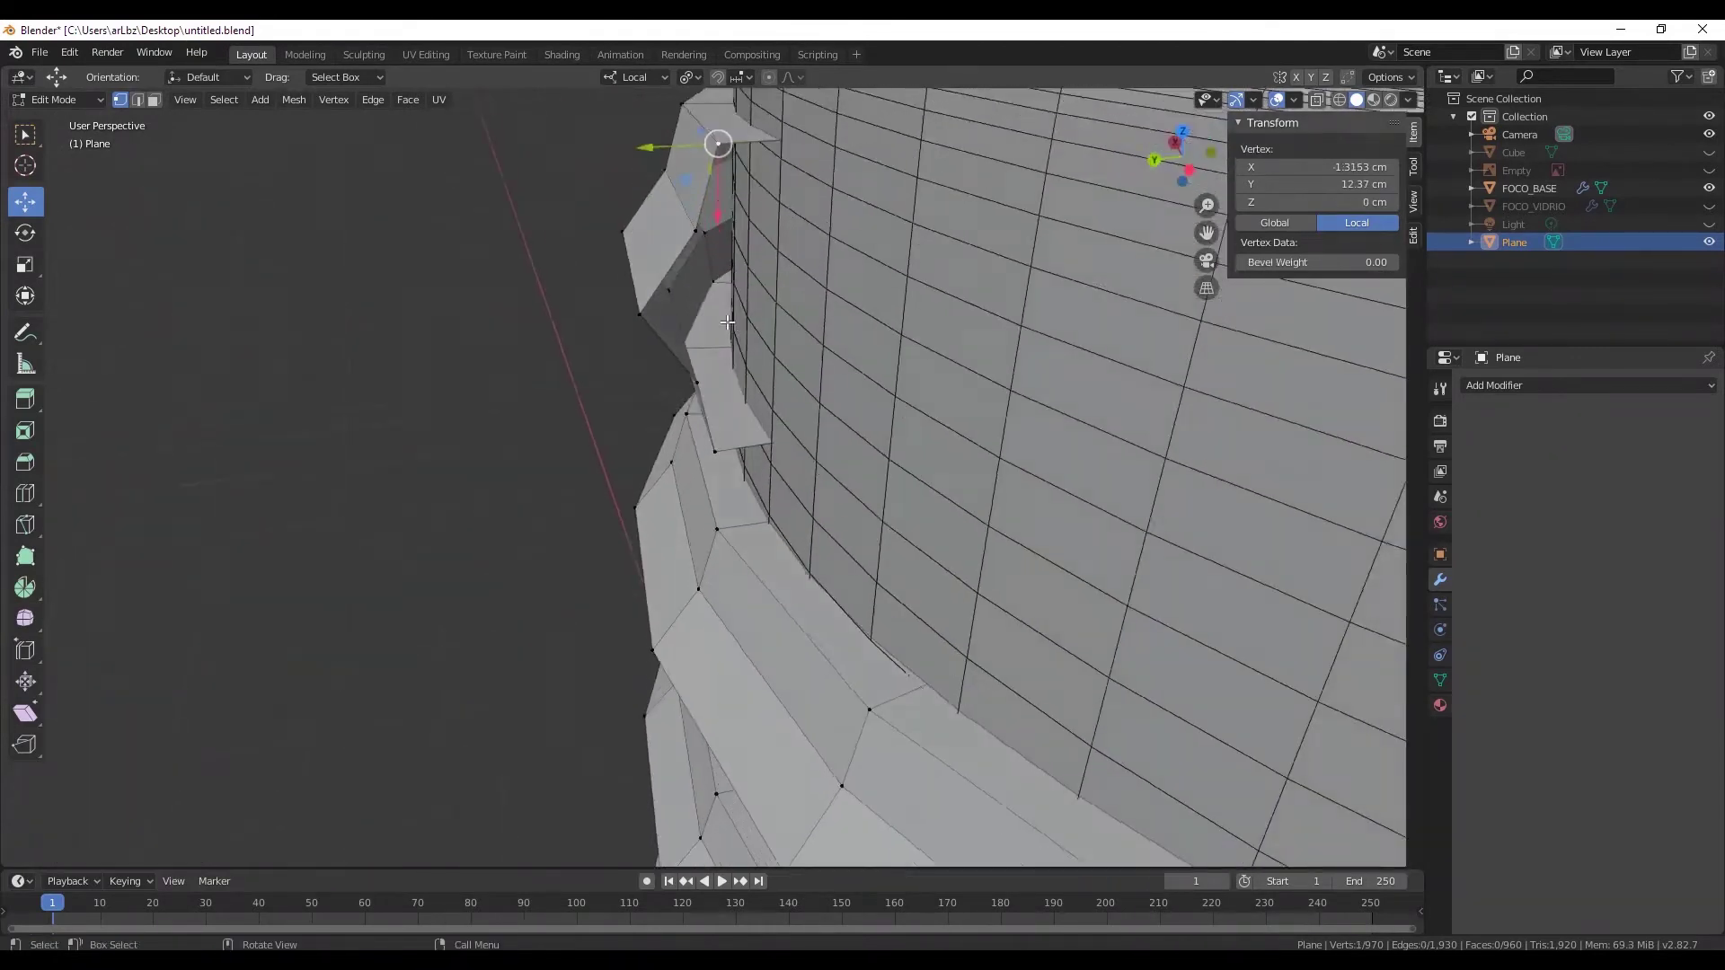
pyautogui.keyDown('shift'); pyautogui.click(695, 223); pyautogui.keyUp('shift')
pyautogui.keyDown('shift'); pyautogui.scroll(2, 694, 380); pyautogui.keyUp('shift')
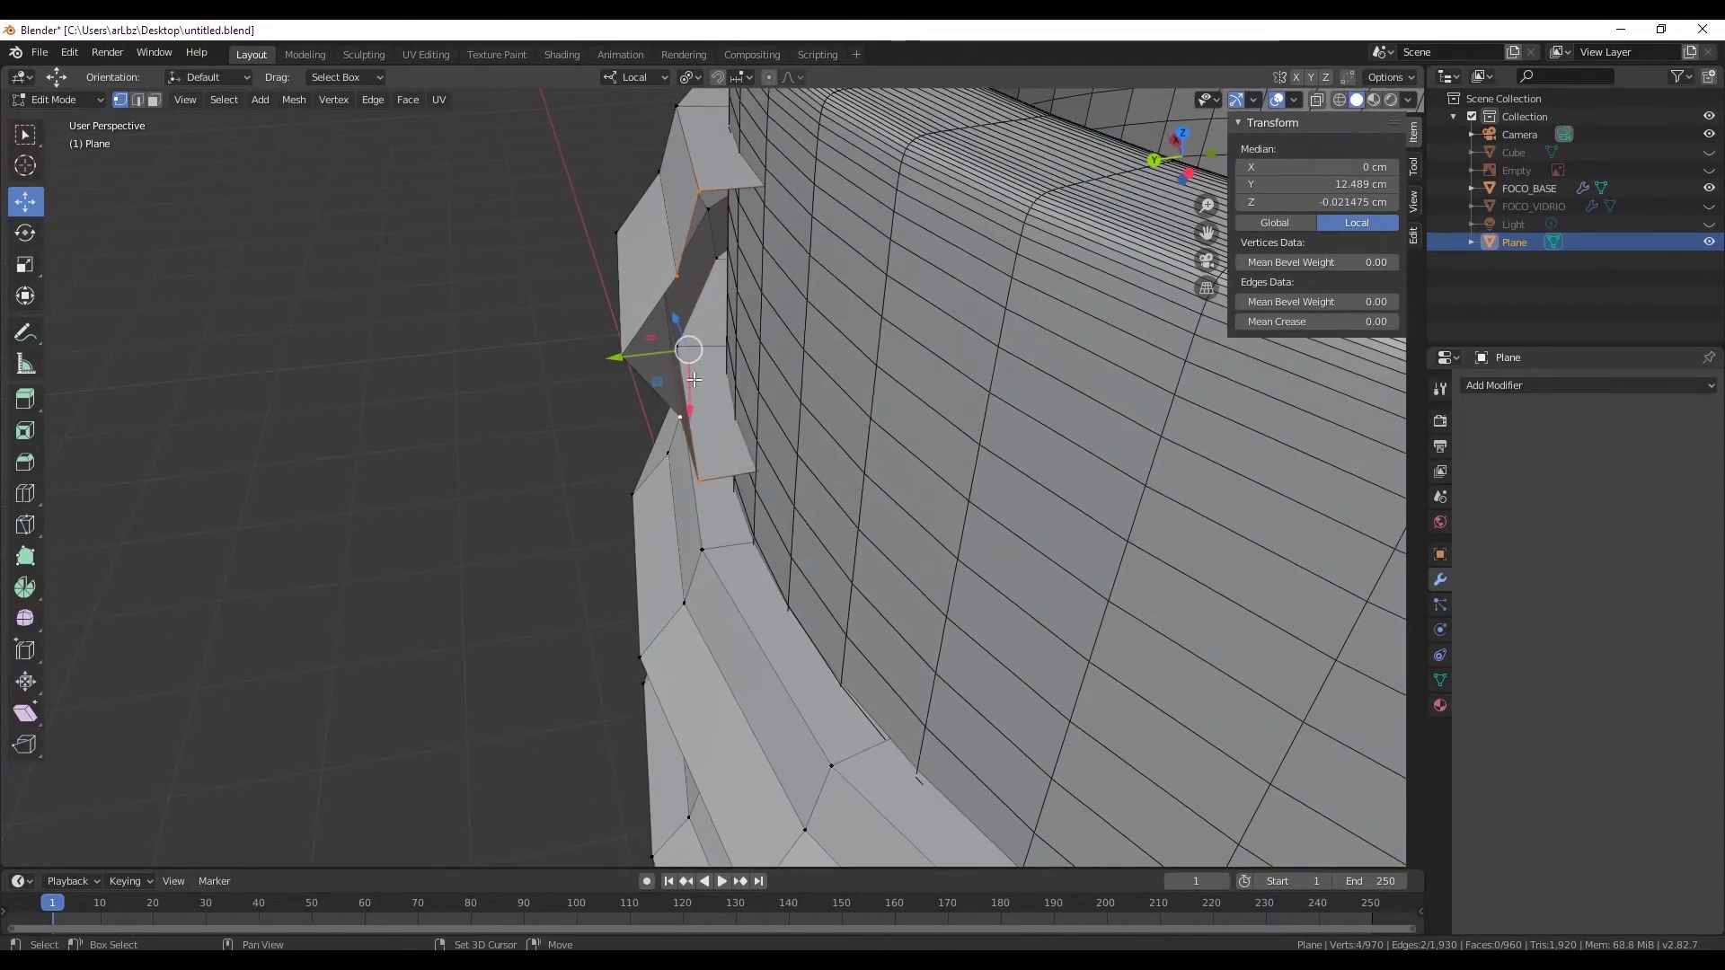
pyautogui.moveTo(633, 368); pyautogui.dragTo(668, 361)
# - Hide FOCO_BASE and move the selected vertices along Y
pyautogui.click(1708, 188)
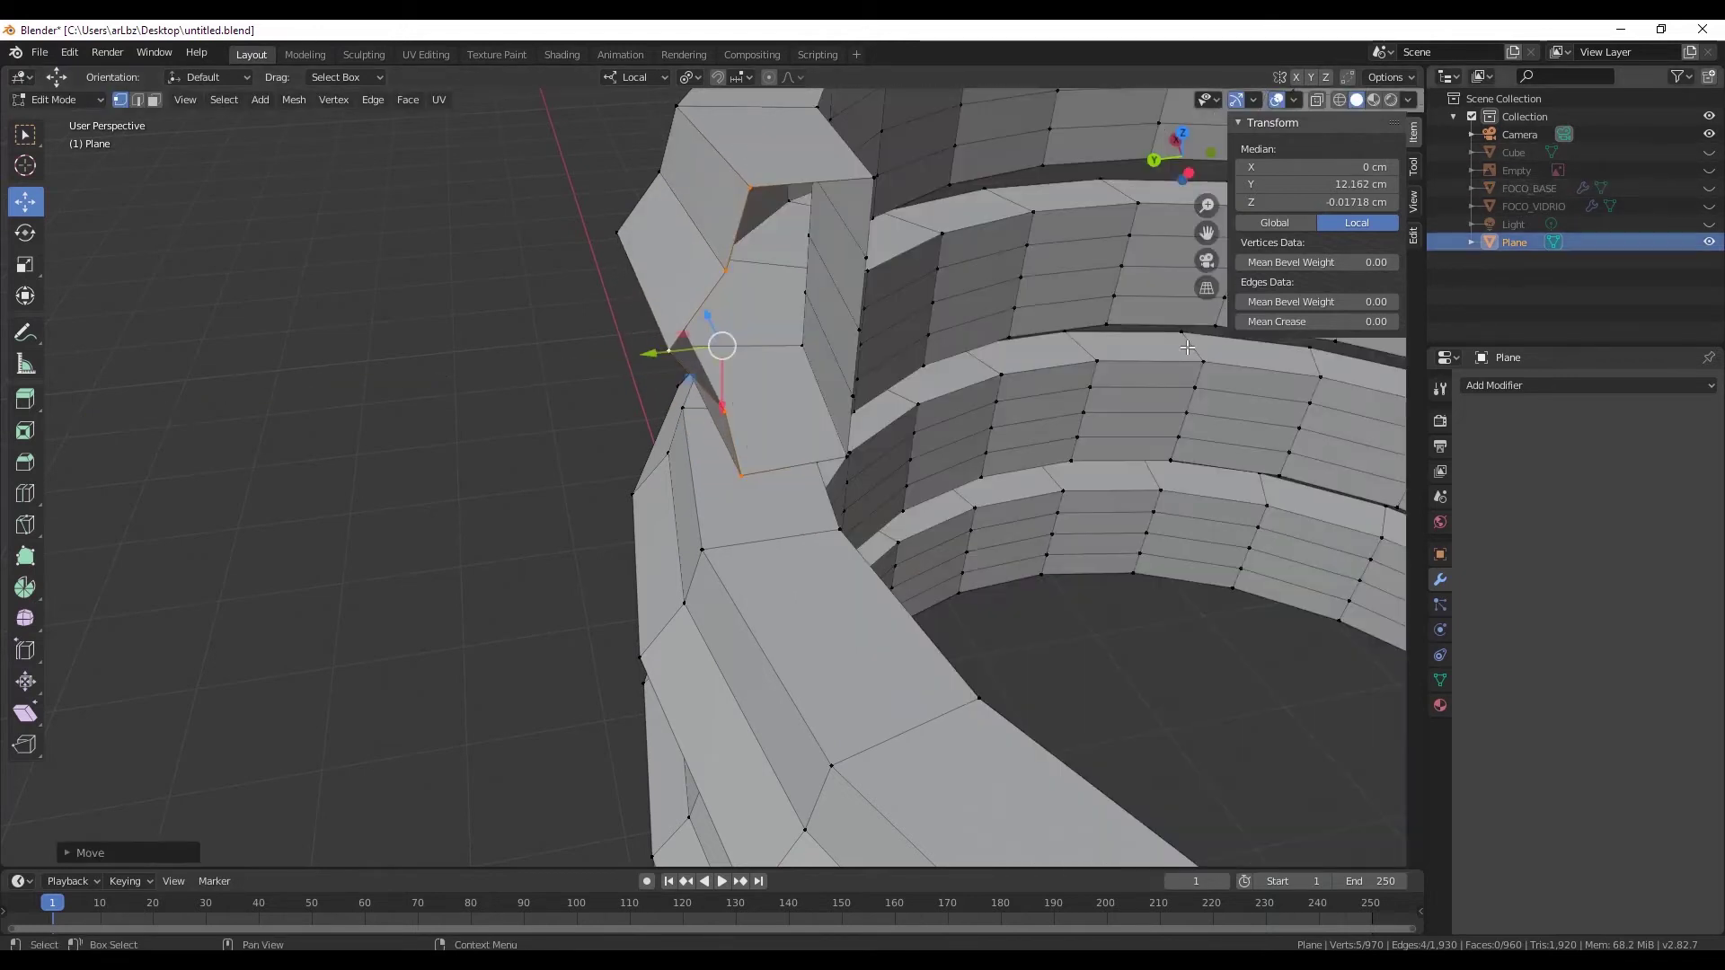
pyautogui.moveTo(926, 294); pyautogui.dragTo(871, 319, button='middle')
pyautogui.press('g')
pyautogui.press('y')
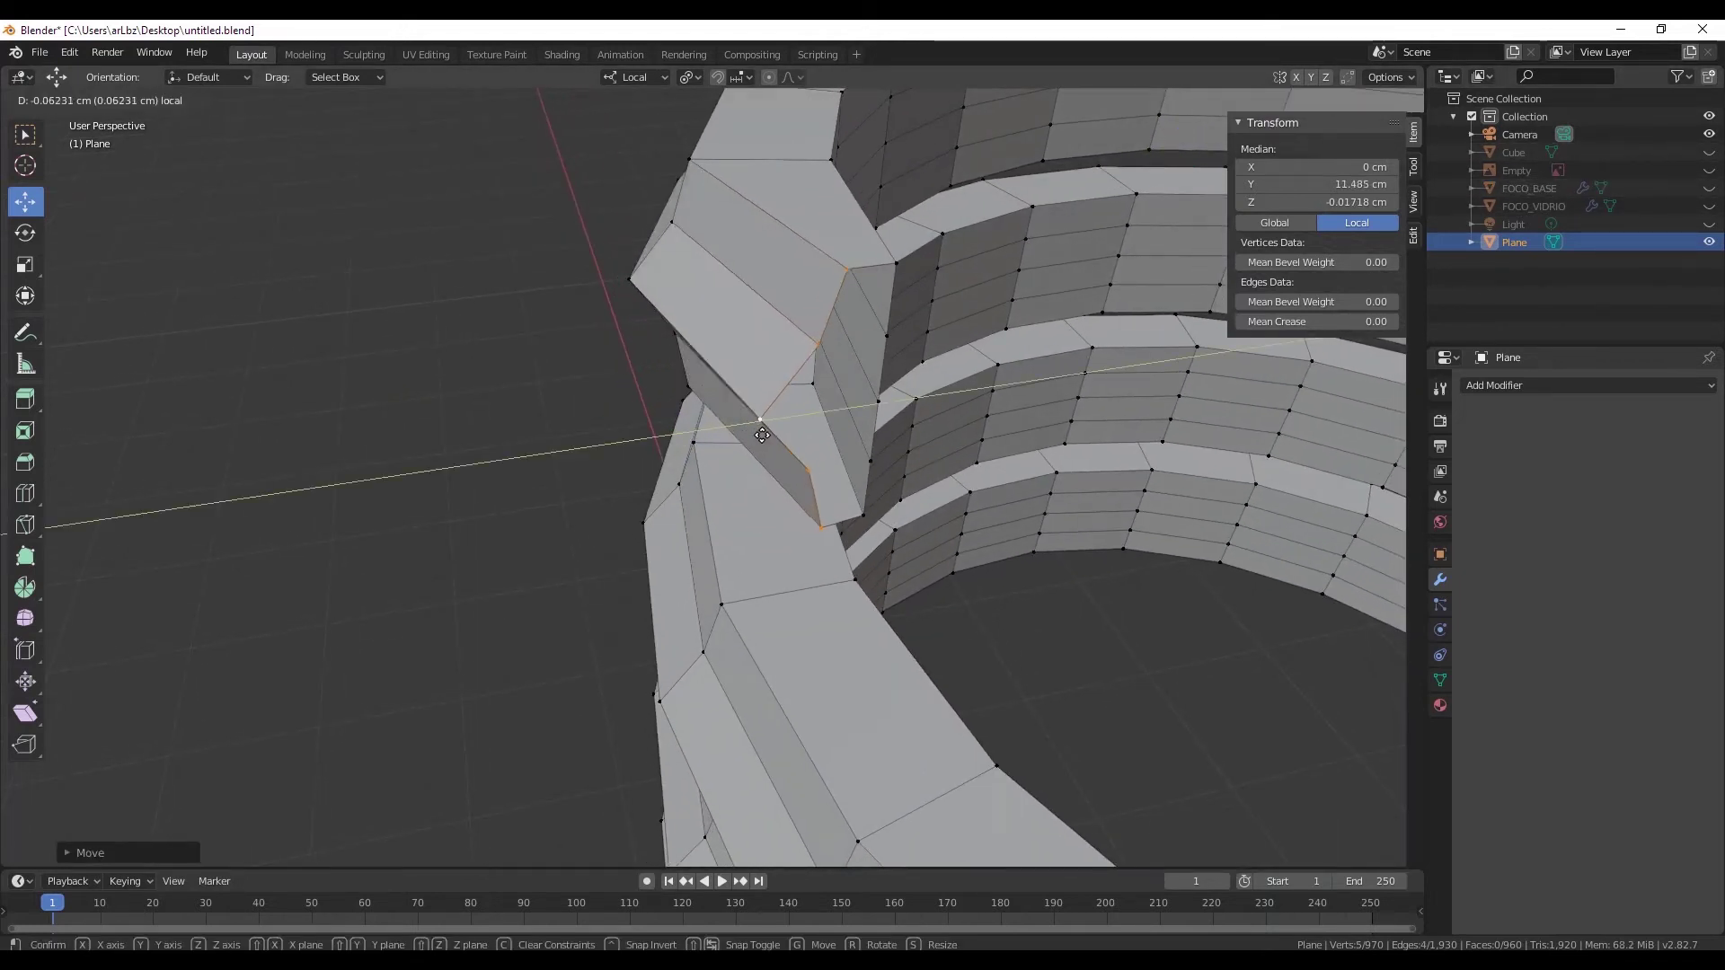
pyautogui.click(865, 310)
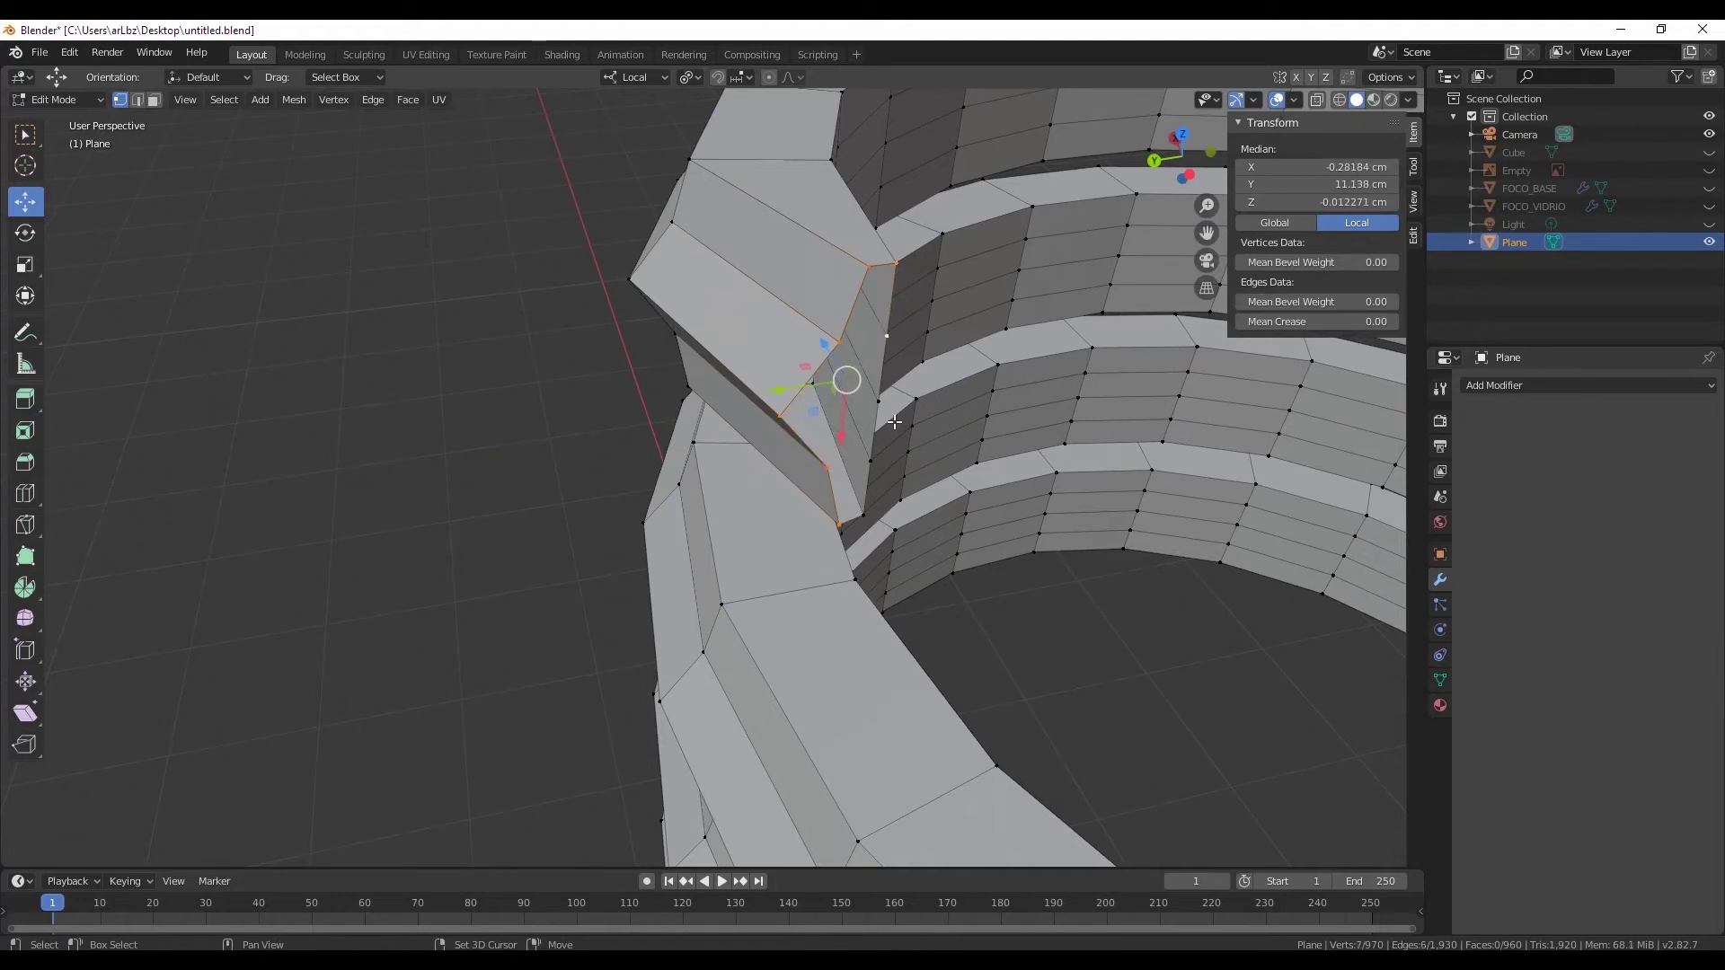
# - Add a vertex, slide the edge vertices along Y to 10.732 cm, and show FOCO_BASE again
pyautogui.keyDown('shift'); pyautogui.click(864, 515); pyautogui.keyUp('shift')
pyautogui.moveTo(864, 514); pyautogui.dragTo(948, 463, button='middle')
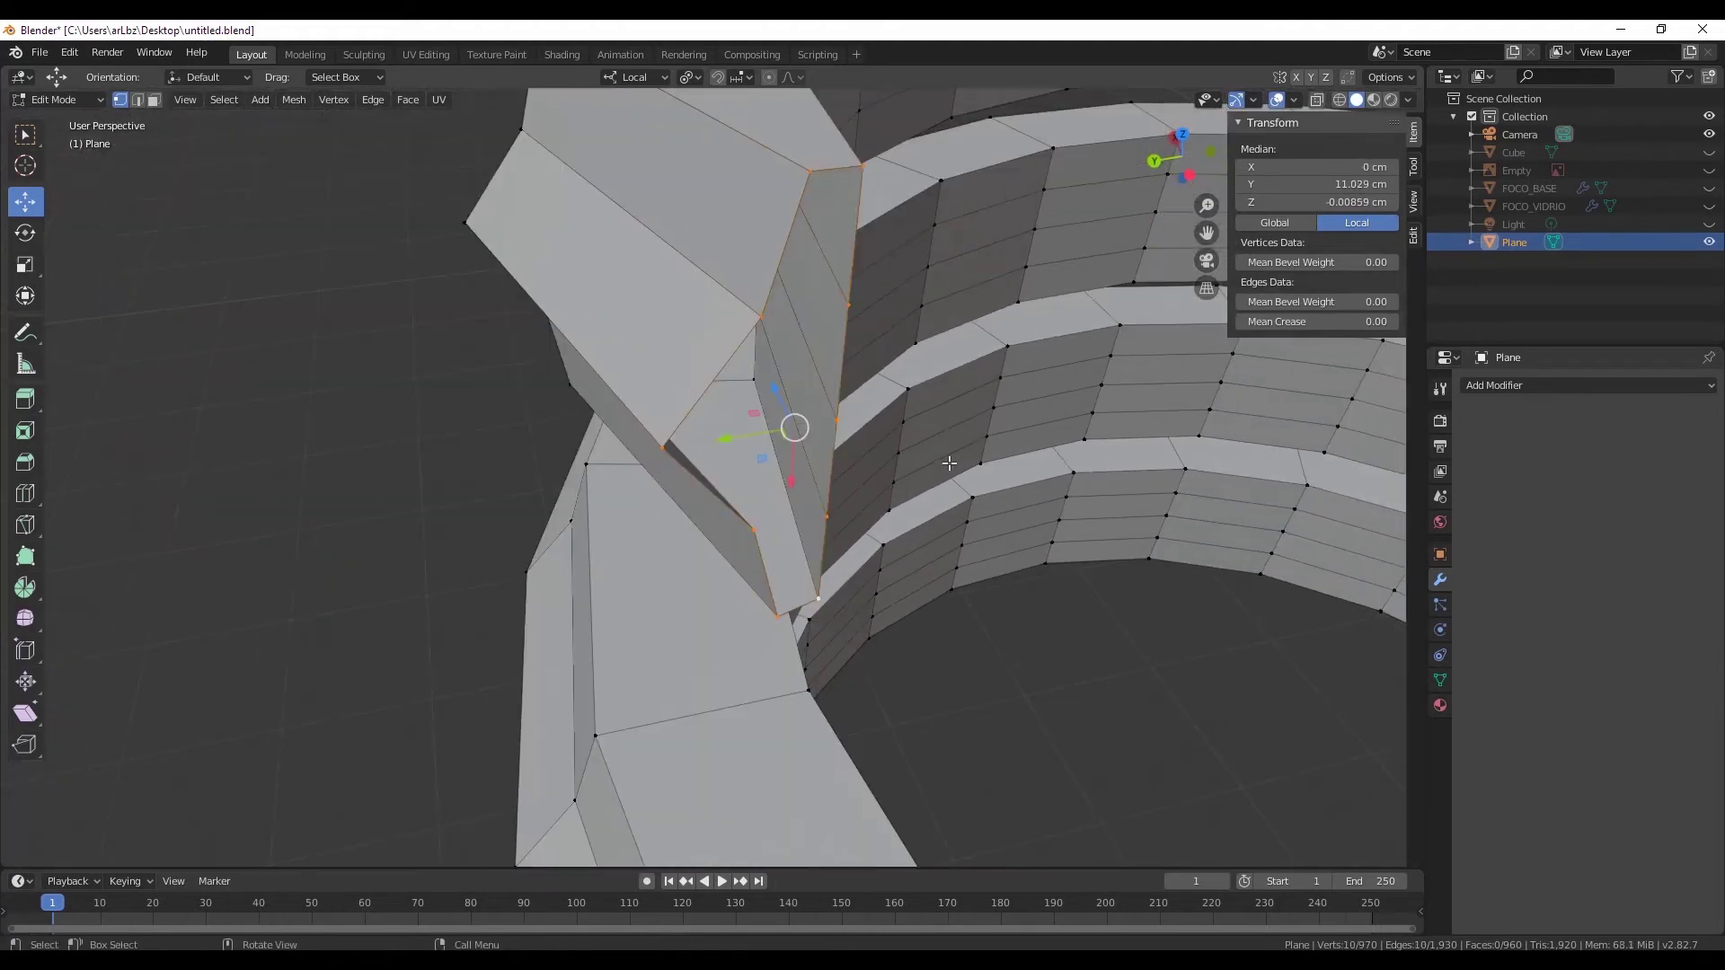
pyautogui.press('g')
pyautogui.press('y')
pyautogui.click(1658, 302)
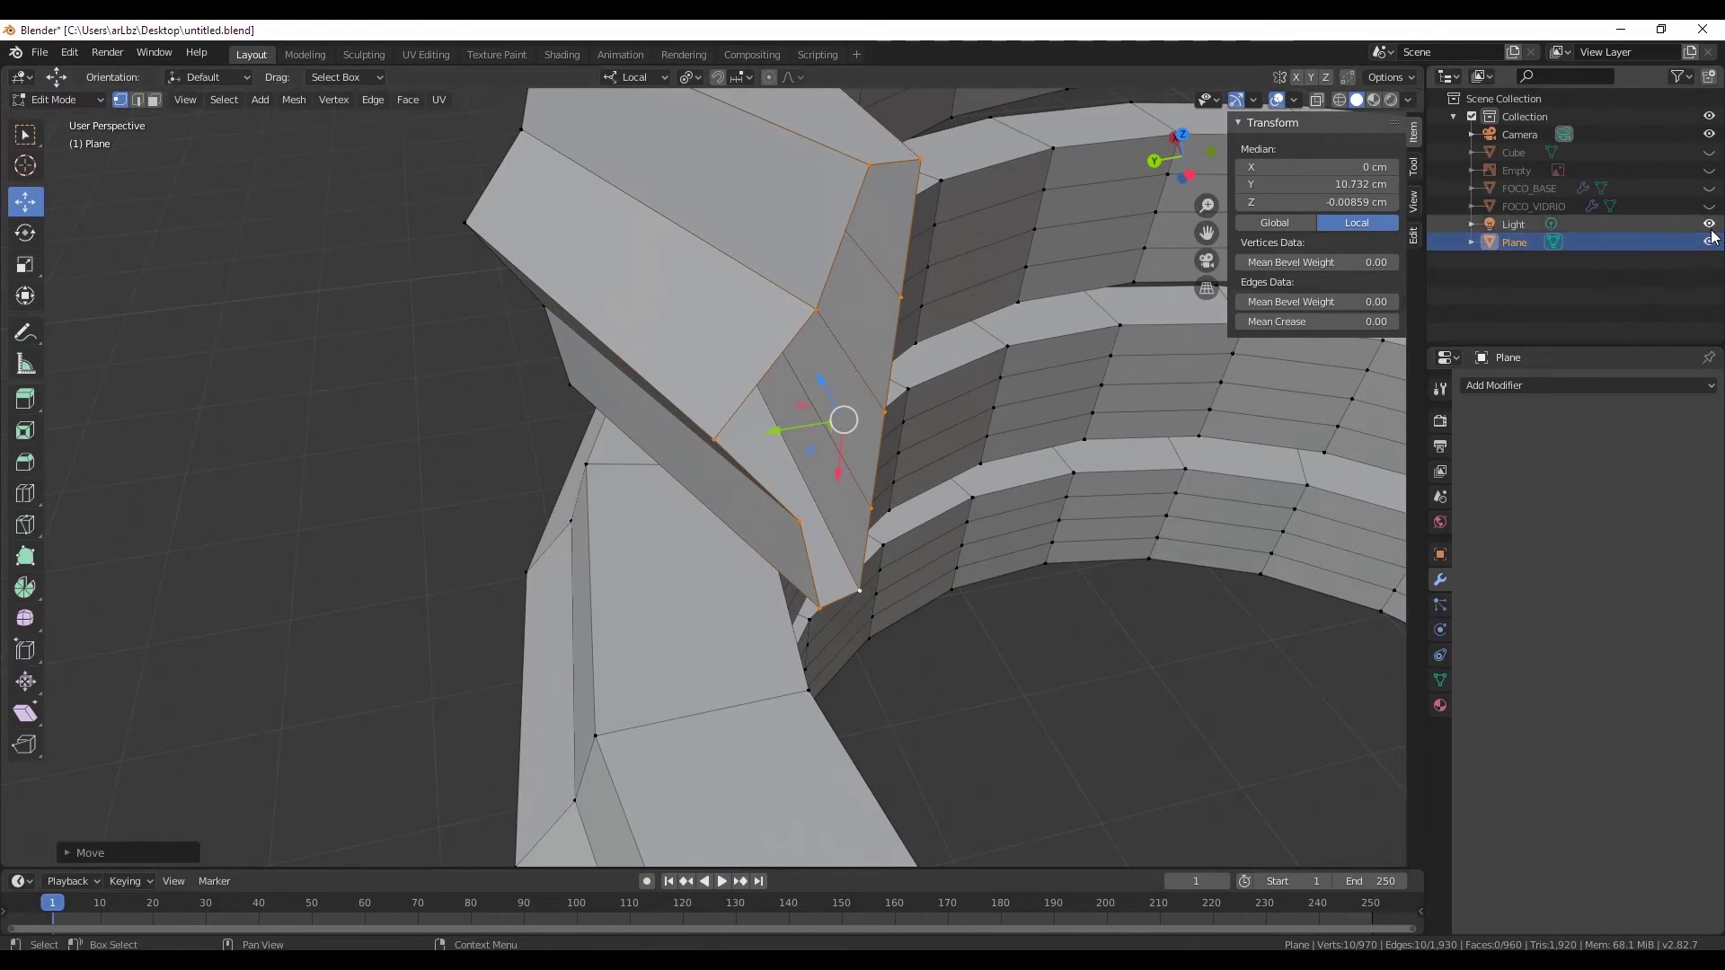
pyautogui.click(1708, 188)
# - Select rib vertices on the ring and grab them to nudge them into a new position
pyautogui.moveTo(899, 377); pyautogui.dragTo(620, 380, button='middle')
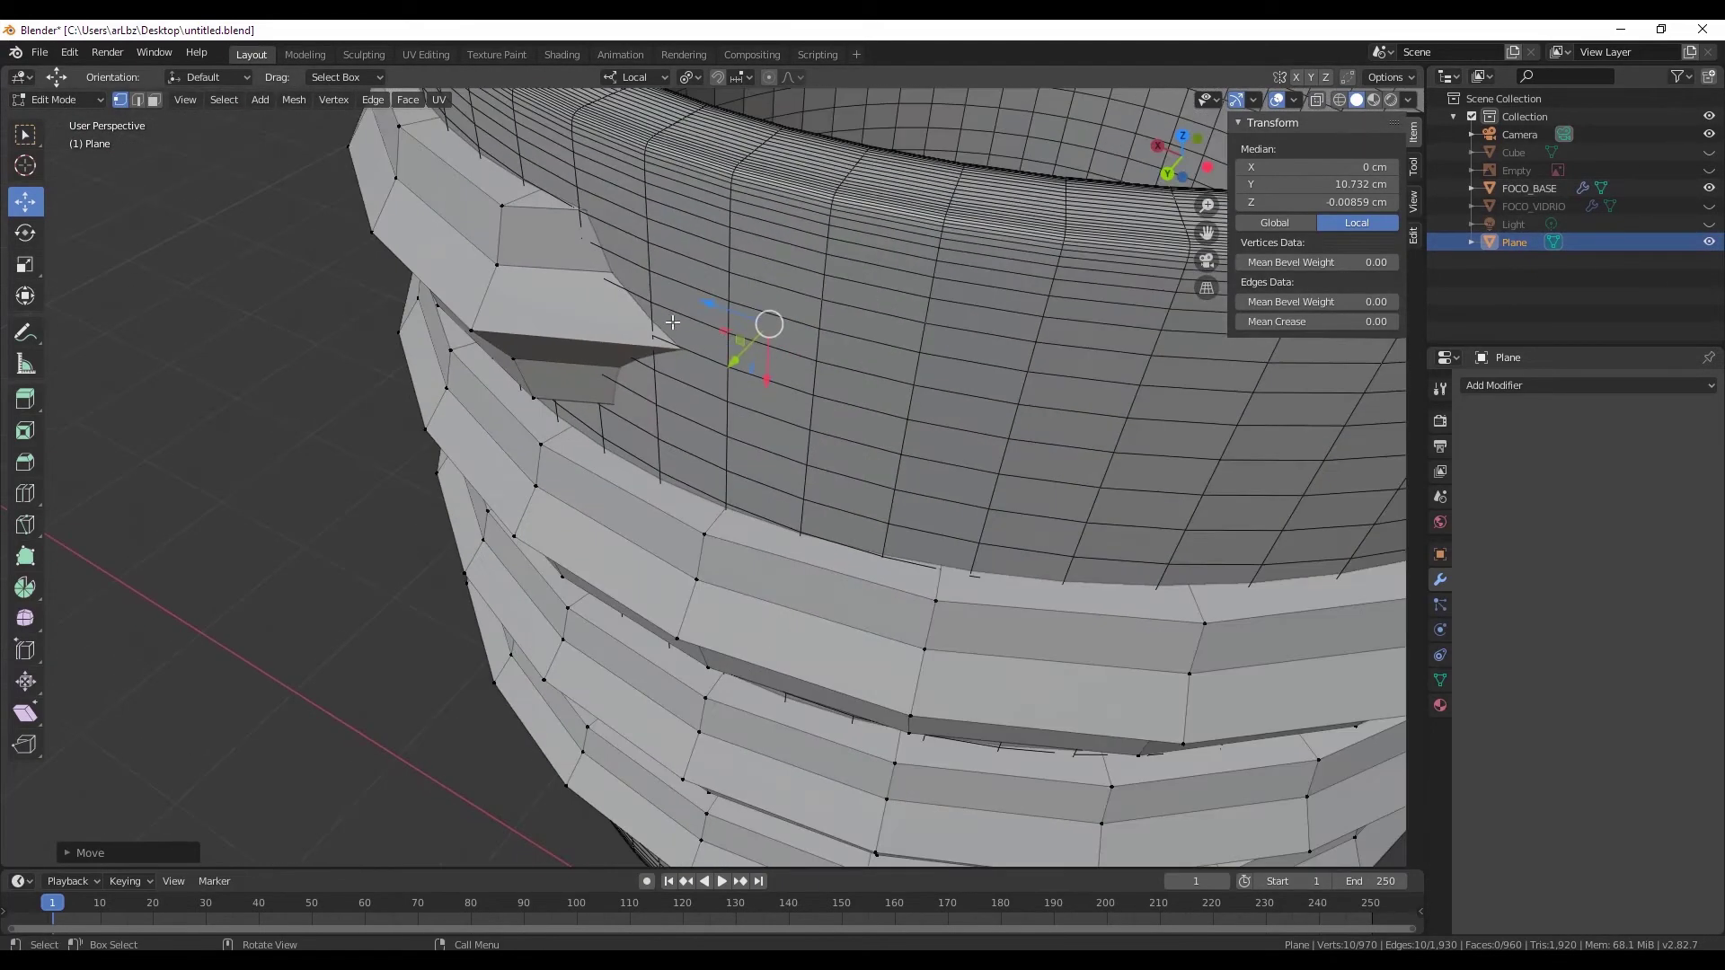
pyautogui.click(512, 446)
pyautogui.keyDown('shift'); pyautogui.click(546, 492); pyautogui.keyUp('shift')
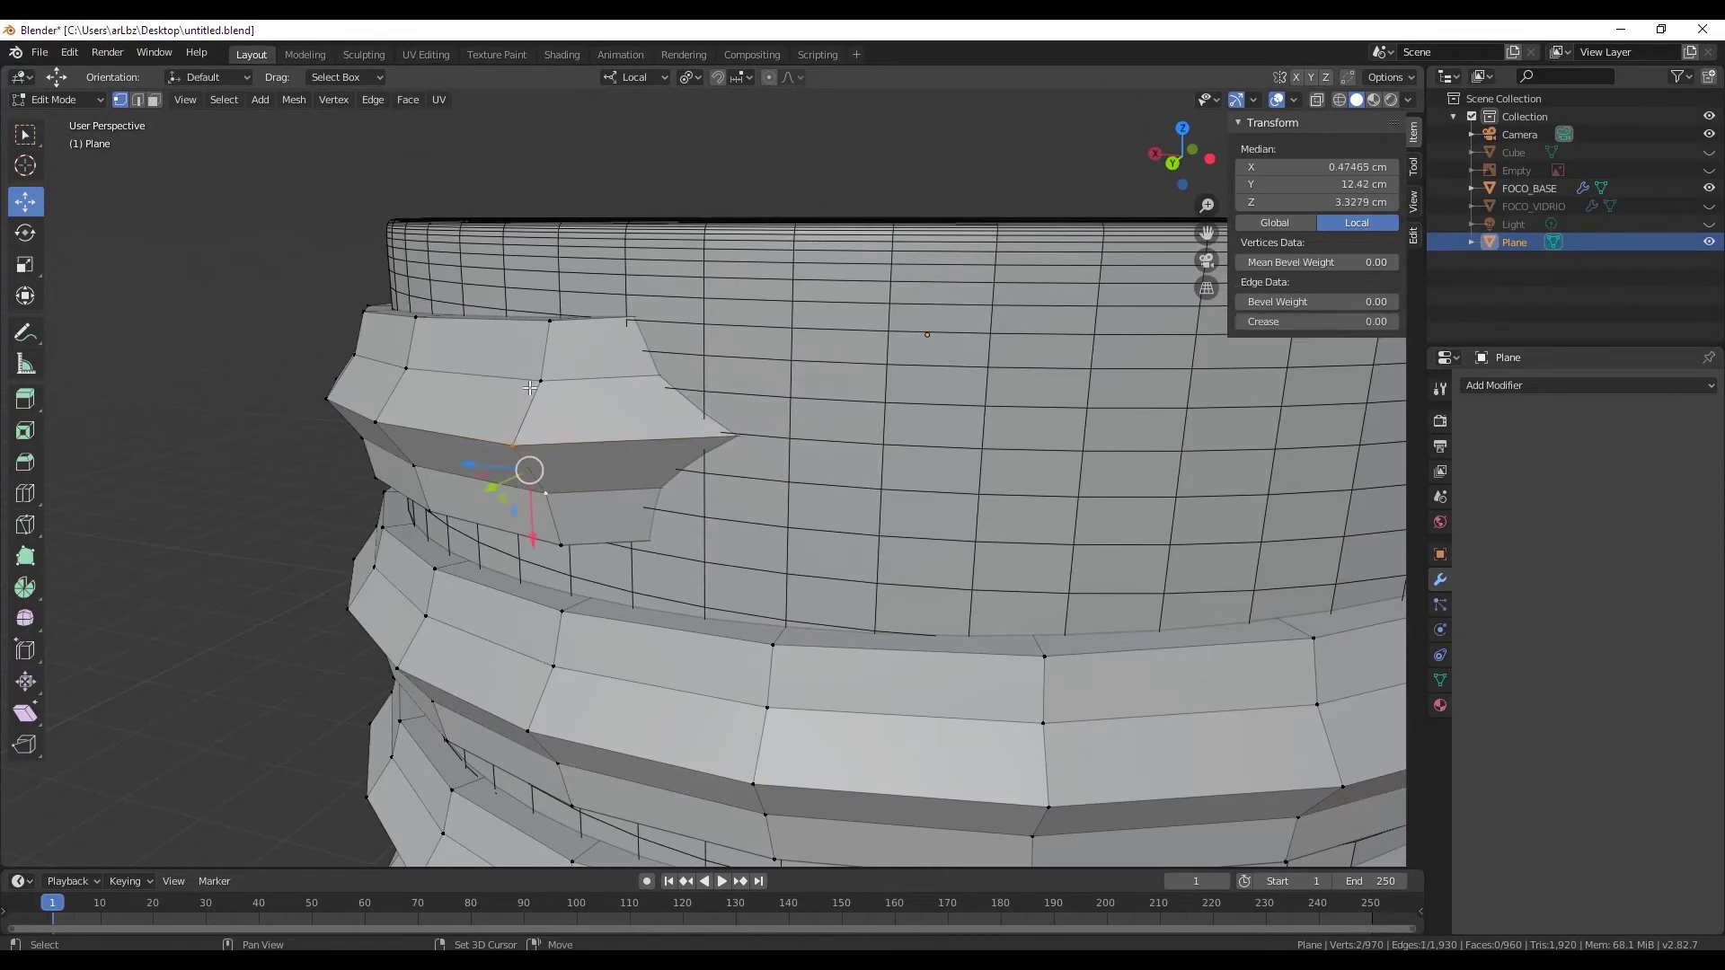
pyautogui.moveTo(556, 542); pyautogui.dragTo(544, 408, button='middle')
pyautogui.keyDown('shift'); pyautogui.click(545, 408); pyautogui.keyUp('shift')
pyautogui.press('g')
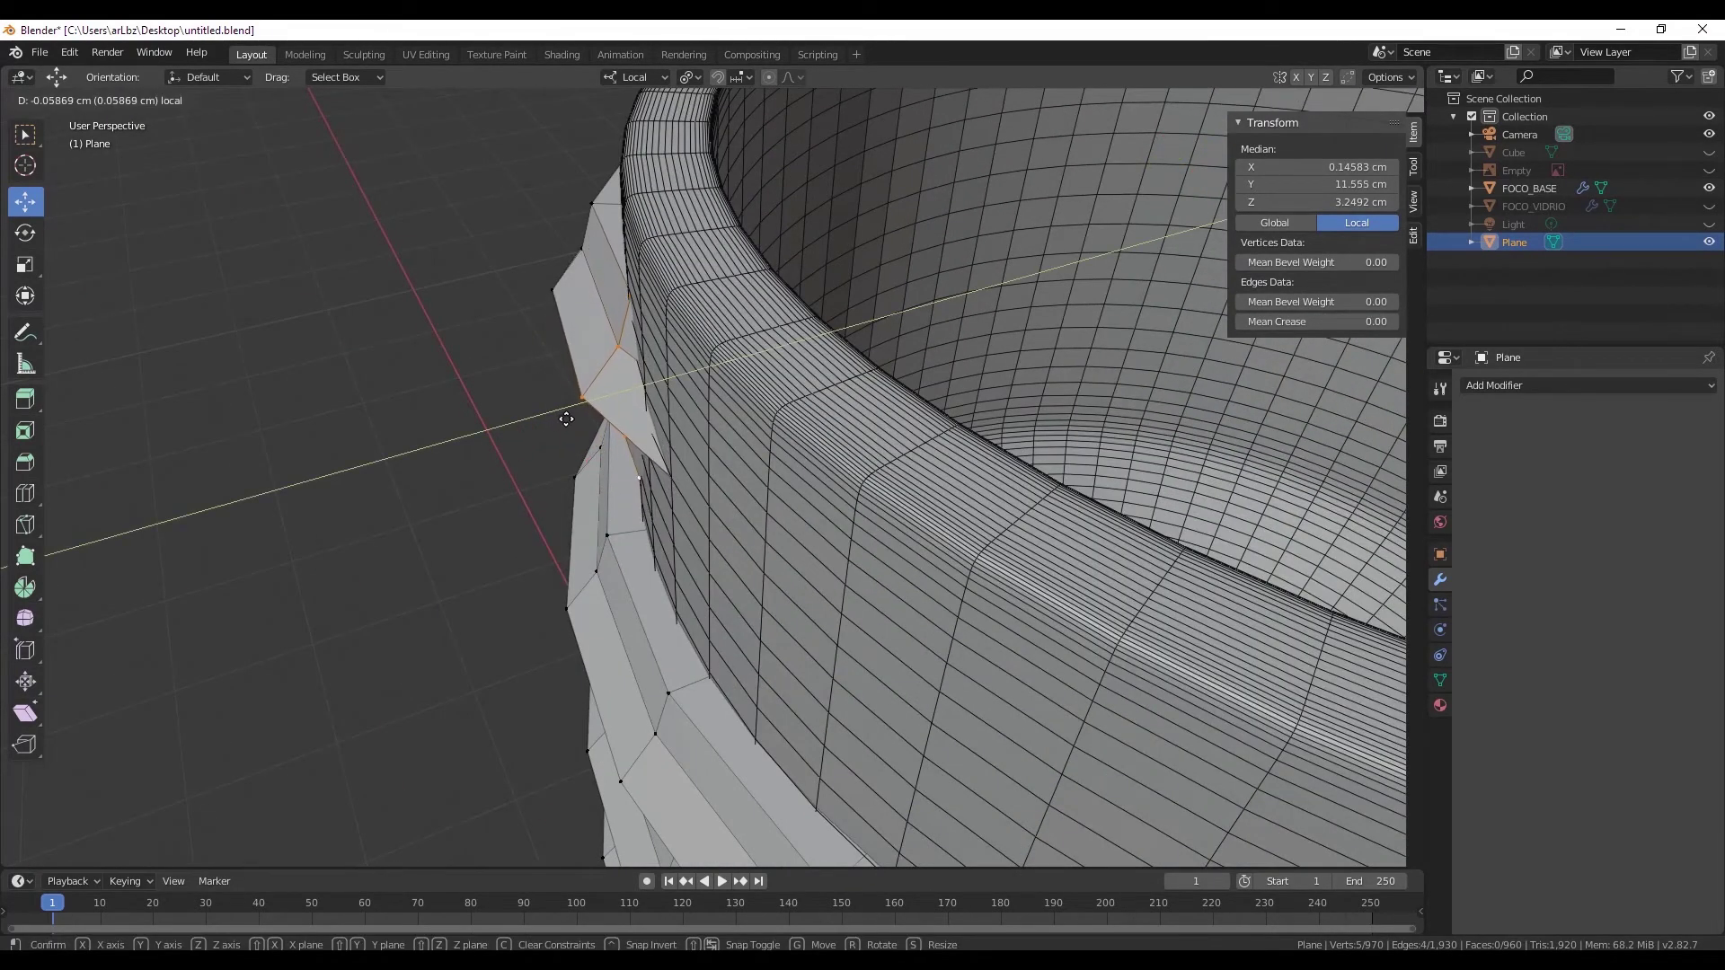
pyautogui.click(566, 419)
pyautogui.press('g')
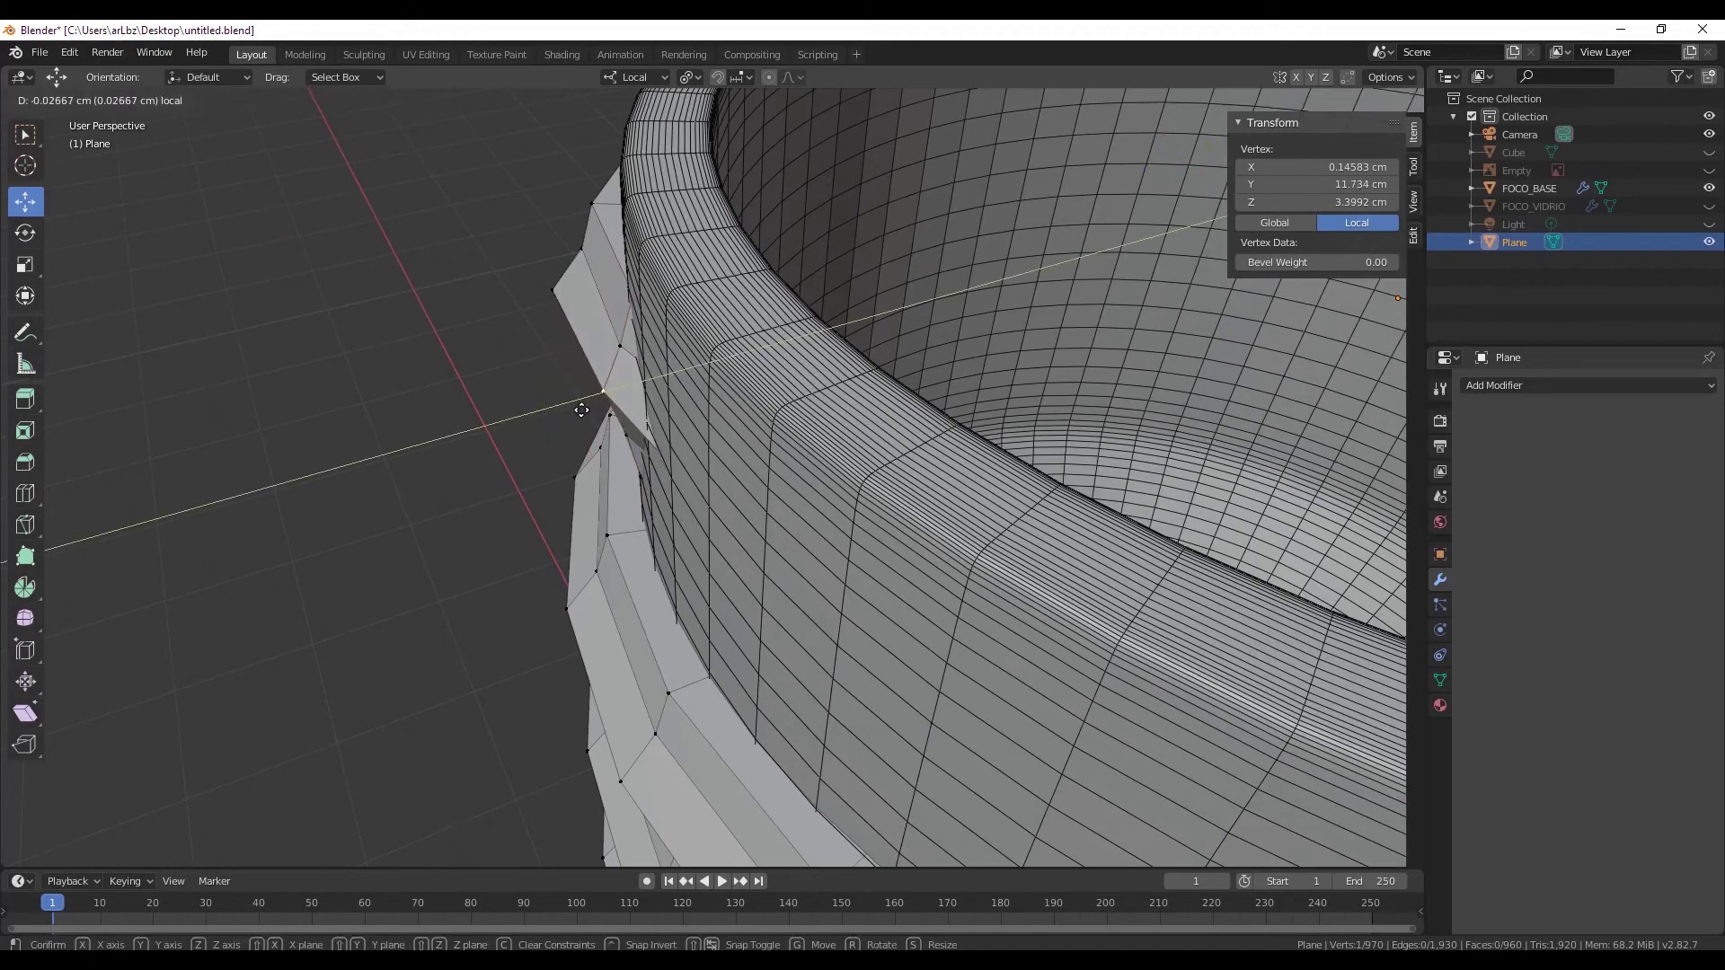
pyautogui.click(582, 410)
# - From a side view, adjust the vertex selection and shift it along the Y axis
pyautogui.moveTo(581, 410)
pyautogui.mouseDown(button='middle')
pyautogui.moveTo(734, 394)
pyautogui.moveTo(674, 500)
pyautogui.mouseUp(button='middle')
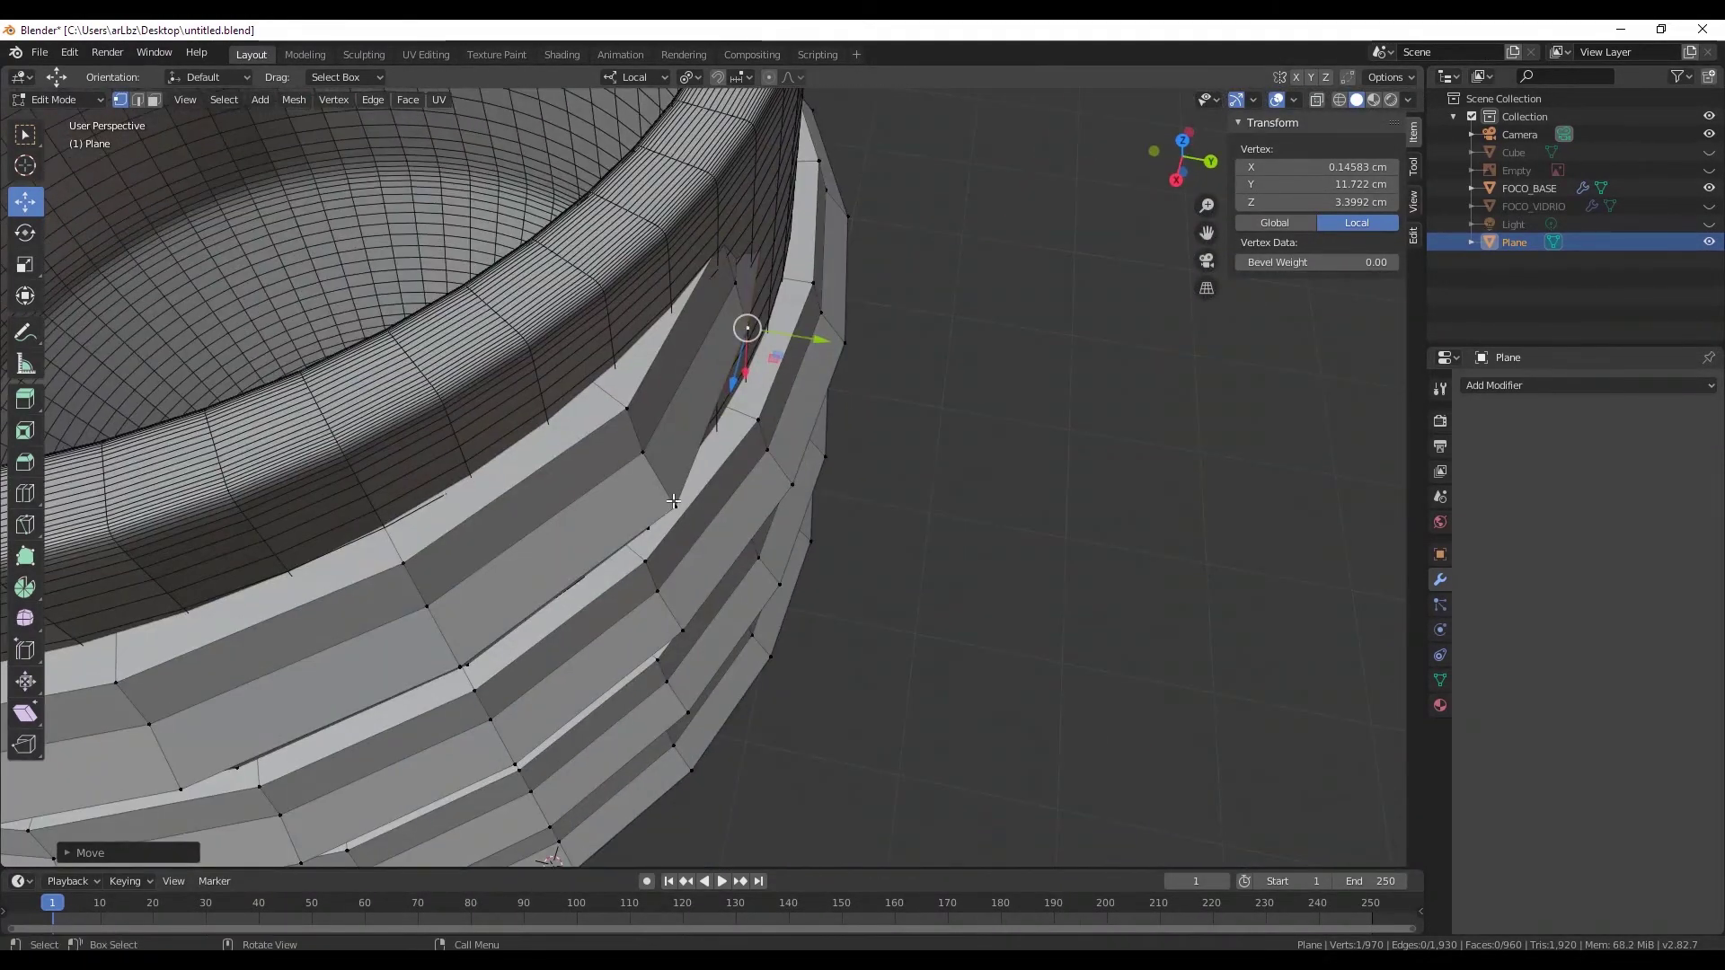
pyautogui.keyDown('shift'); pyautogui.click(629, 432); pyautogui.keyUp('shift')
pyautogui.keyDown('shift'); pyautogui.click(635, 419); pyautogui.keyUp('shift')
pyautogui.moveTo(635, 420)
pyautogui.mouseDown(button='middle')
pyautogui.moveTo(669, 435)
pyautogui.moveTo(658, 408)
pyautogui.moveTo(714, 574)
pyautogui.mouseUp(button='middle')
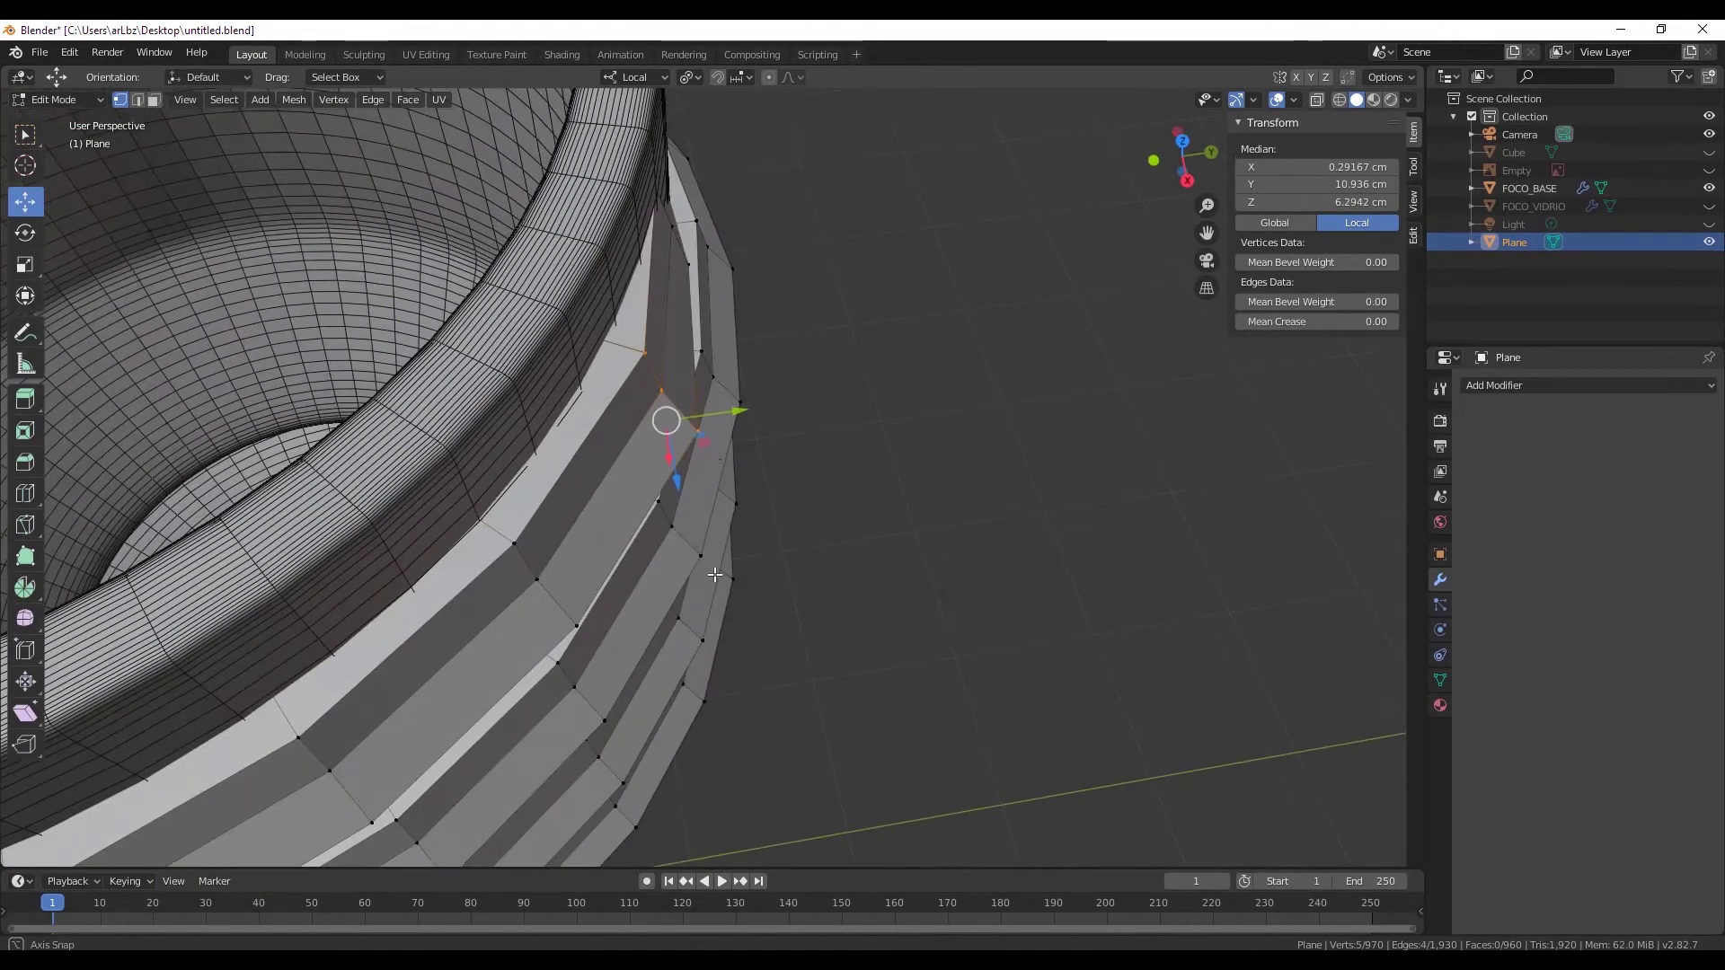
pyautogui.moveTo(719, 413); pyautogui.dragTo(692, 415)
pyautogui.moveTo(682, 417); pyautogui.dragTo(647, 435, button='middle')
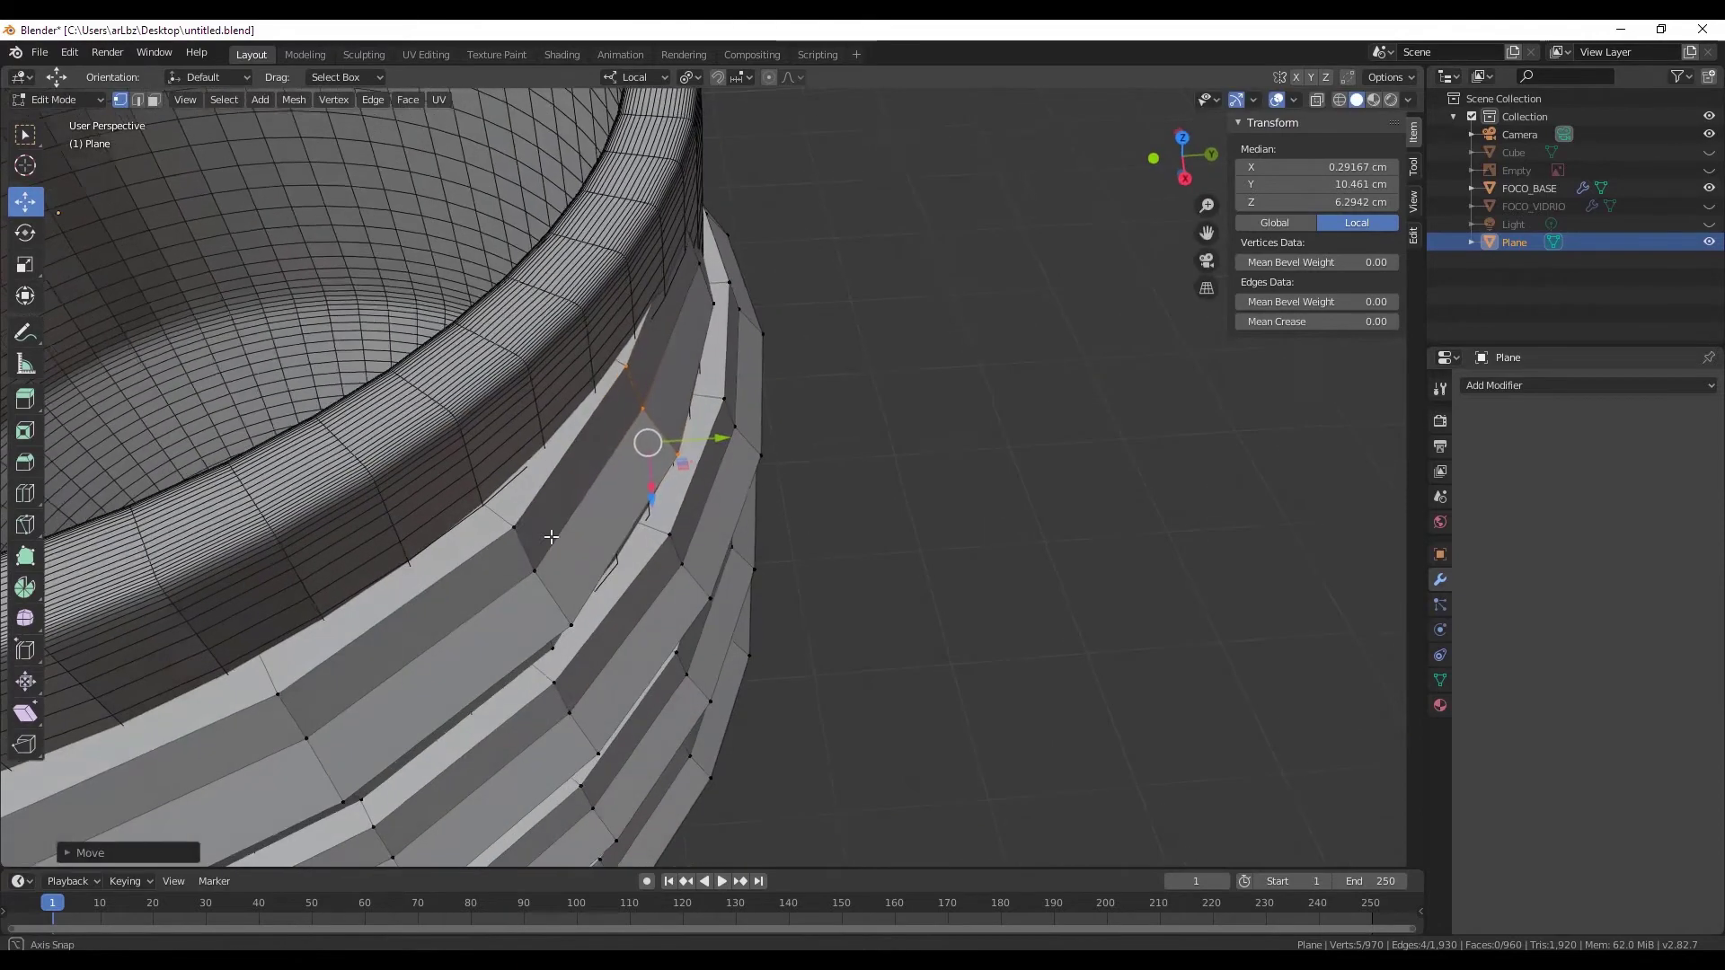
# - Select a different pair of rib vertices and move them along Y
pyautogui.click(512, 527)
pyautogui.moveTo(528, 547); pyautogui.dragTo(588, 456, button='middle')
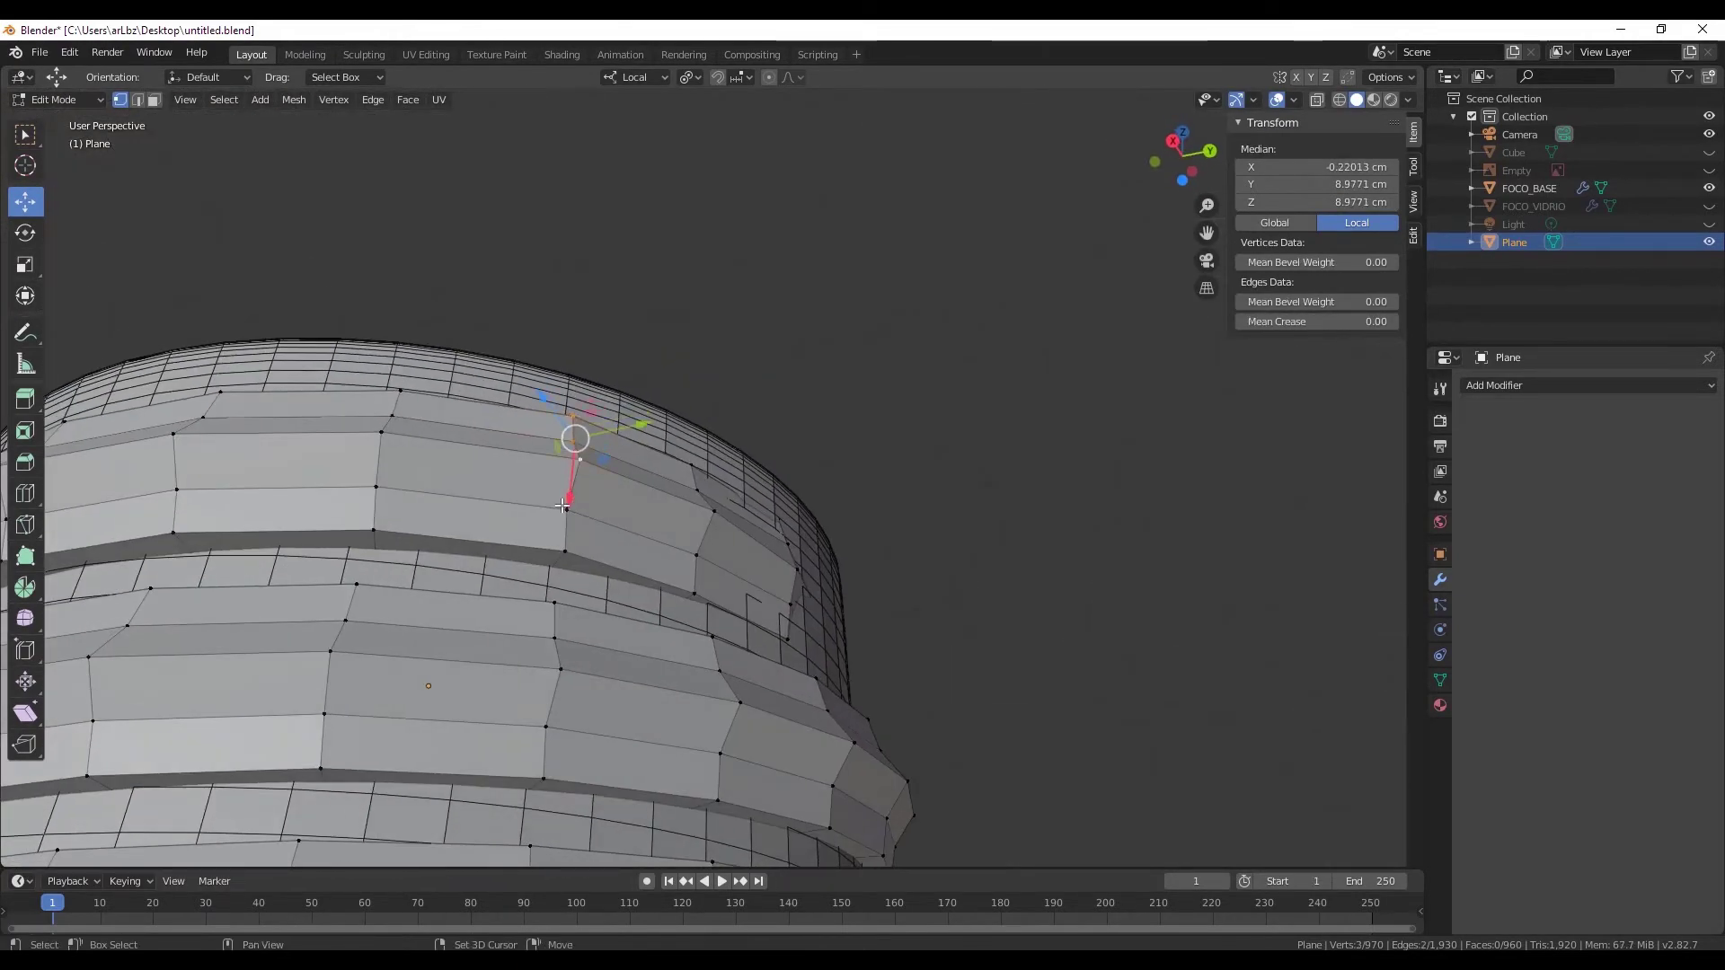
pyautogui.moveTo(609, 526); pyautogui.dragTo(673, 631, button='middle')
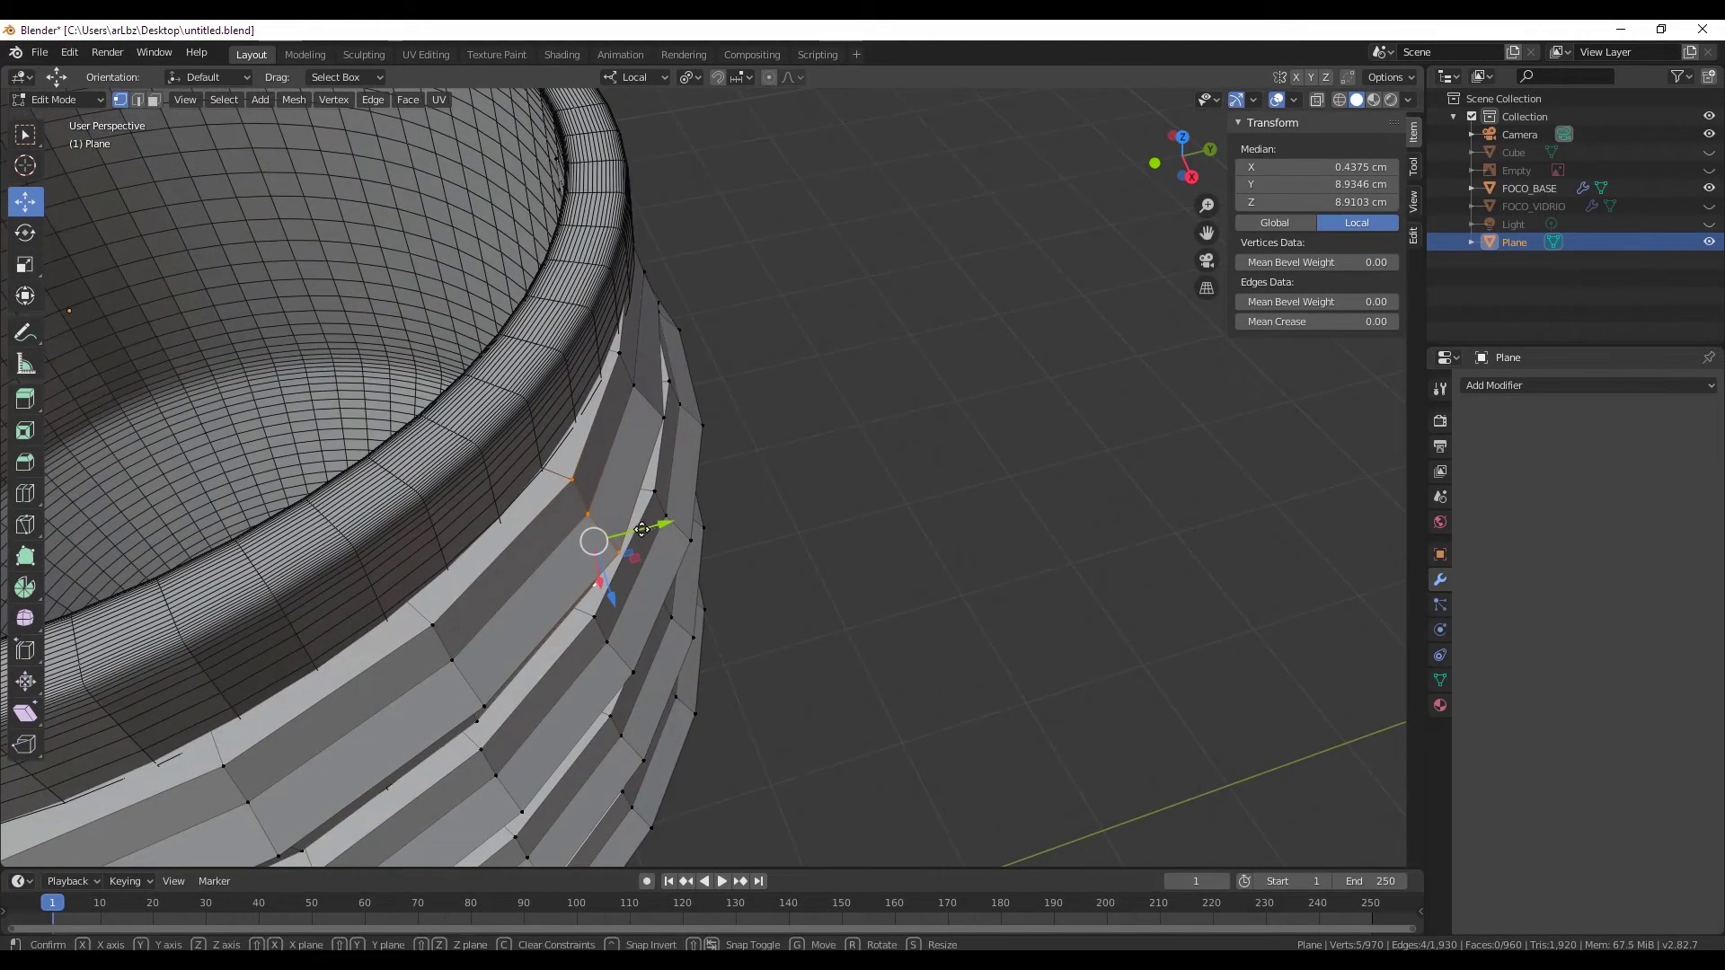
pyautogui.moveTo(641, 529); pyautogui.dragTo(619, 528)
pyautogui.moveTo(732, 616)
pyautogui.mouseDown(button='middle')
pyautogui.moveTo(763, 612)
pyautogui.moveTo(732, 515)
pyautogui.mouseUp(button='middle')
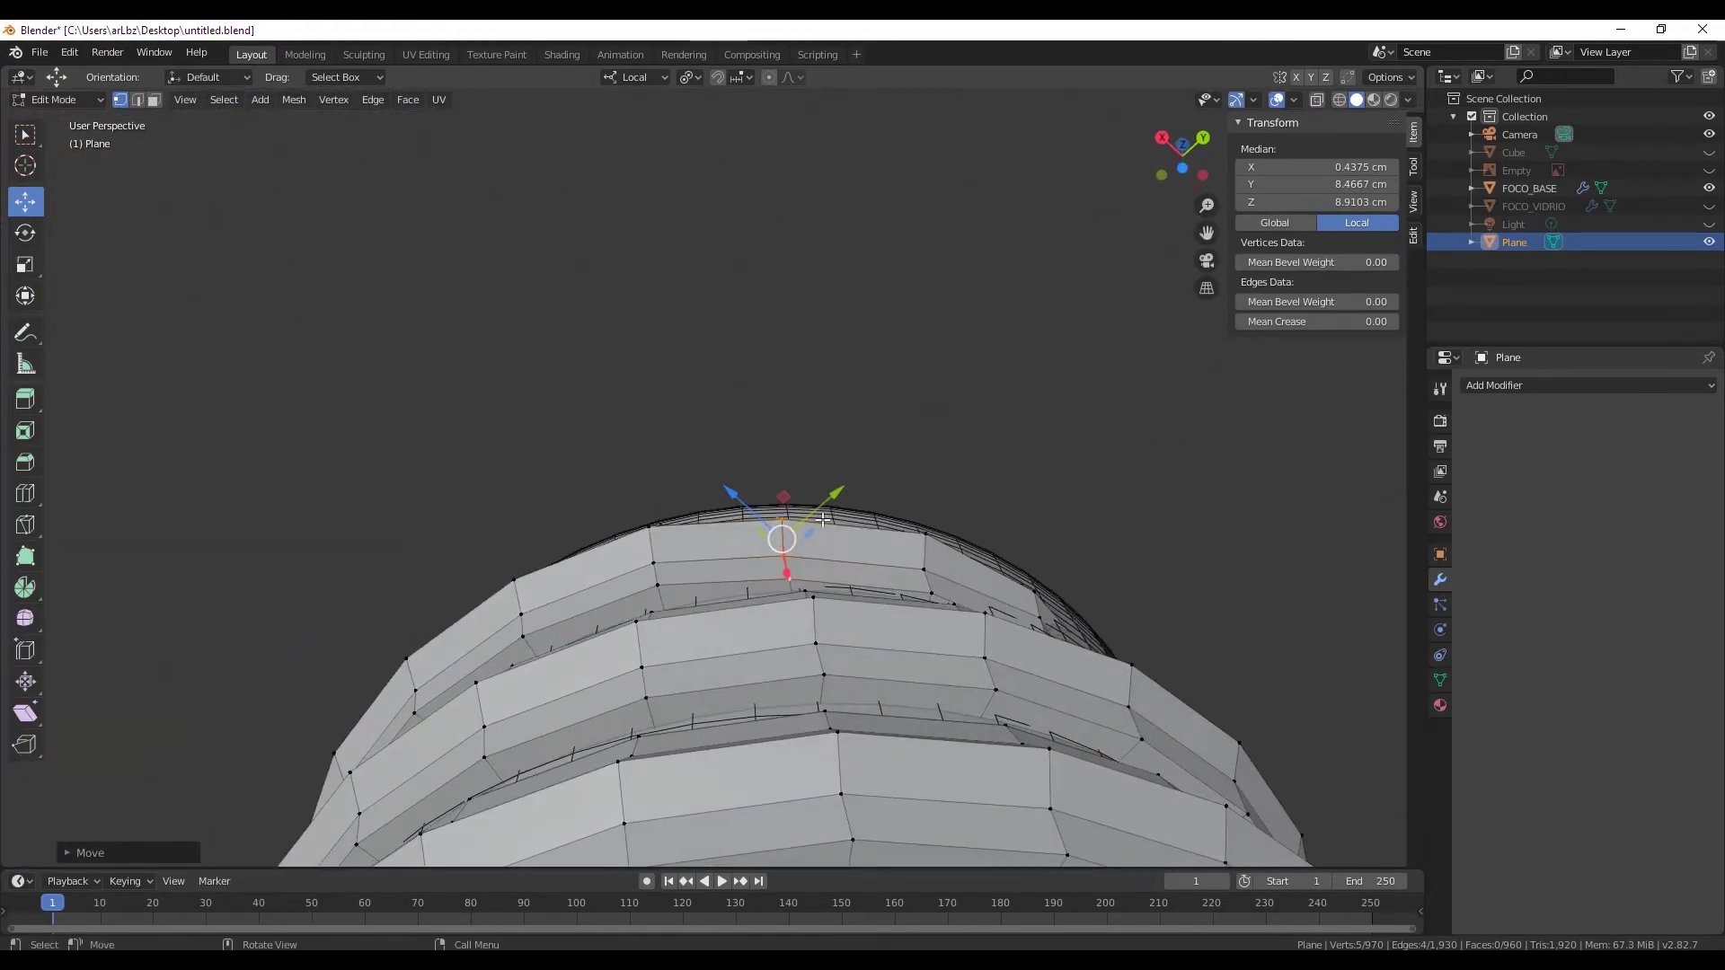
pyautogui.moveTo(820, 500)
pyautogui.mouseDown(button='middle')
pyautogui.moveTo(763, 527)
pyautogui.moveTo(732, 469)
pyautogui.mouseUp(button='middle')
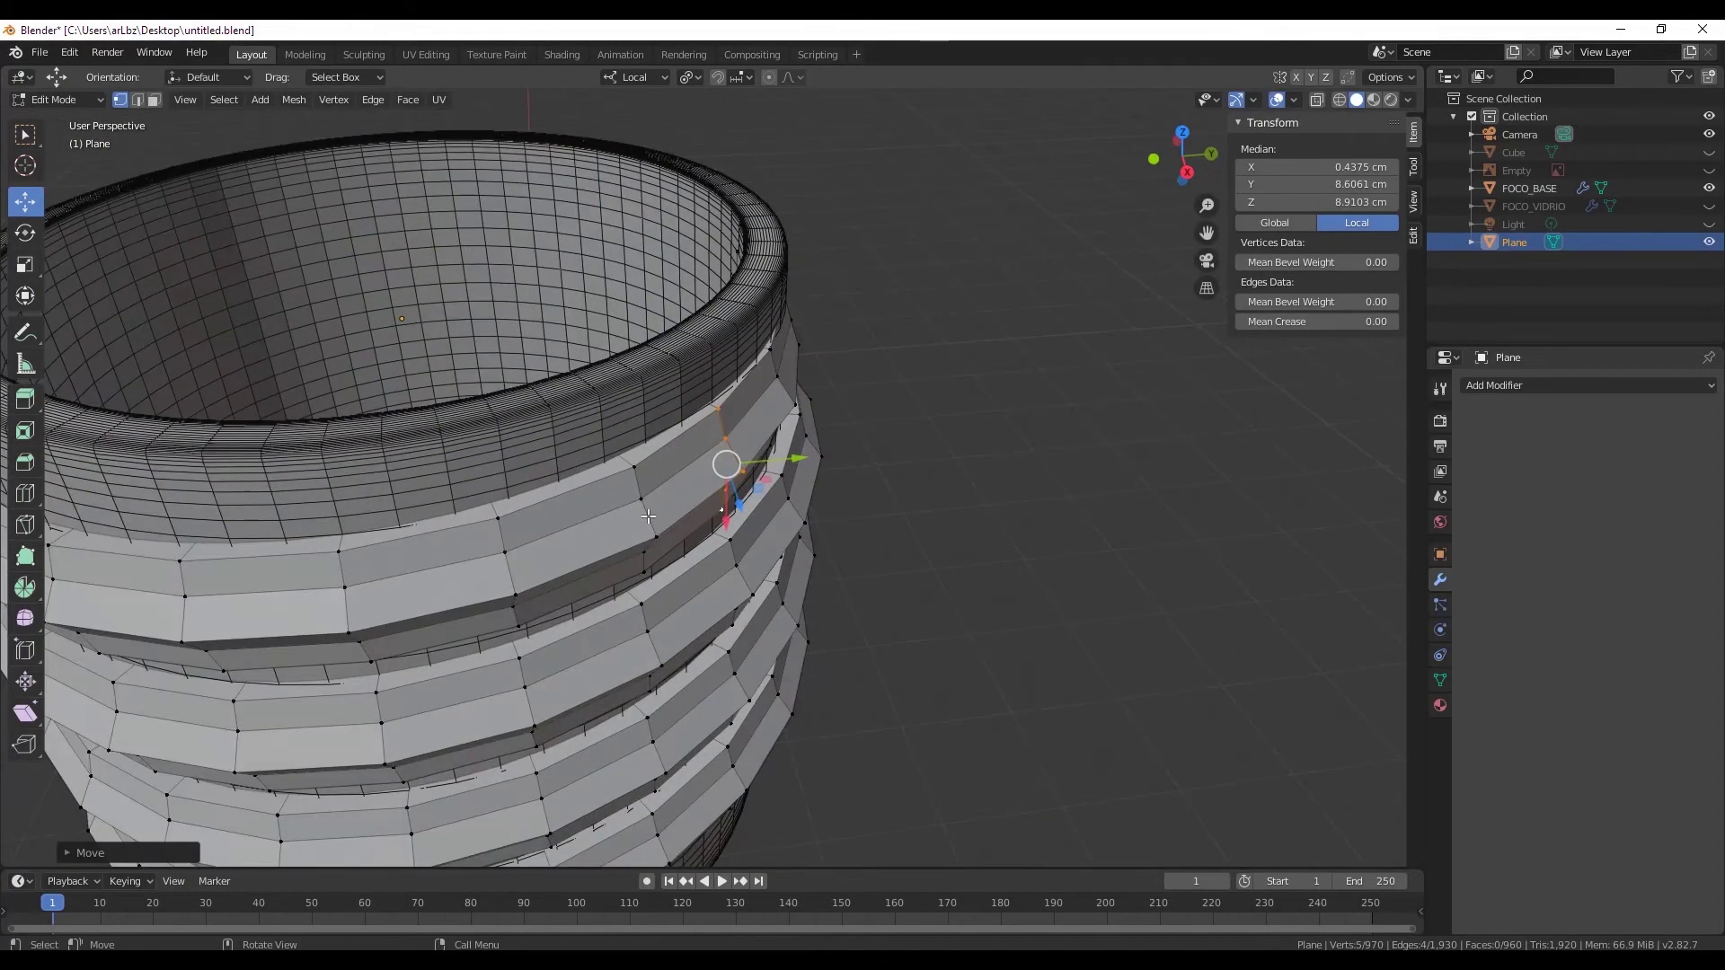
# - Pull two more rib vertices down and inward, to Y 6.1193 cm and Z 10.647 cm
pyautogui.click(637, 478)
pyautogui.keyDown('shift'); pyautogui.click(648, 538); pyautogui.keyUp('shift')
pyautogui.moveTo(649, 537); pyautogui.dragTo(633, 532, button='middle')
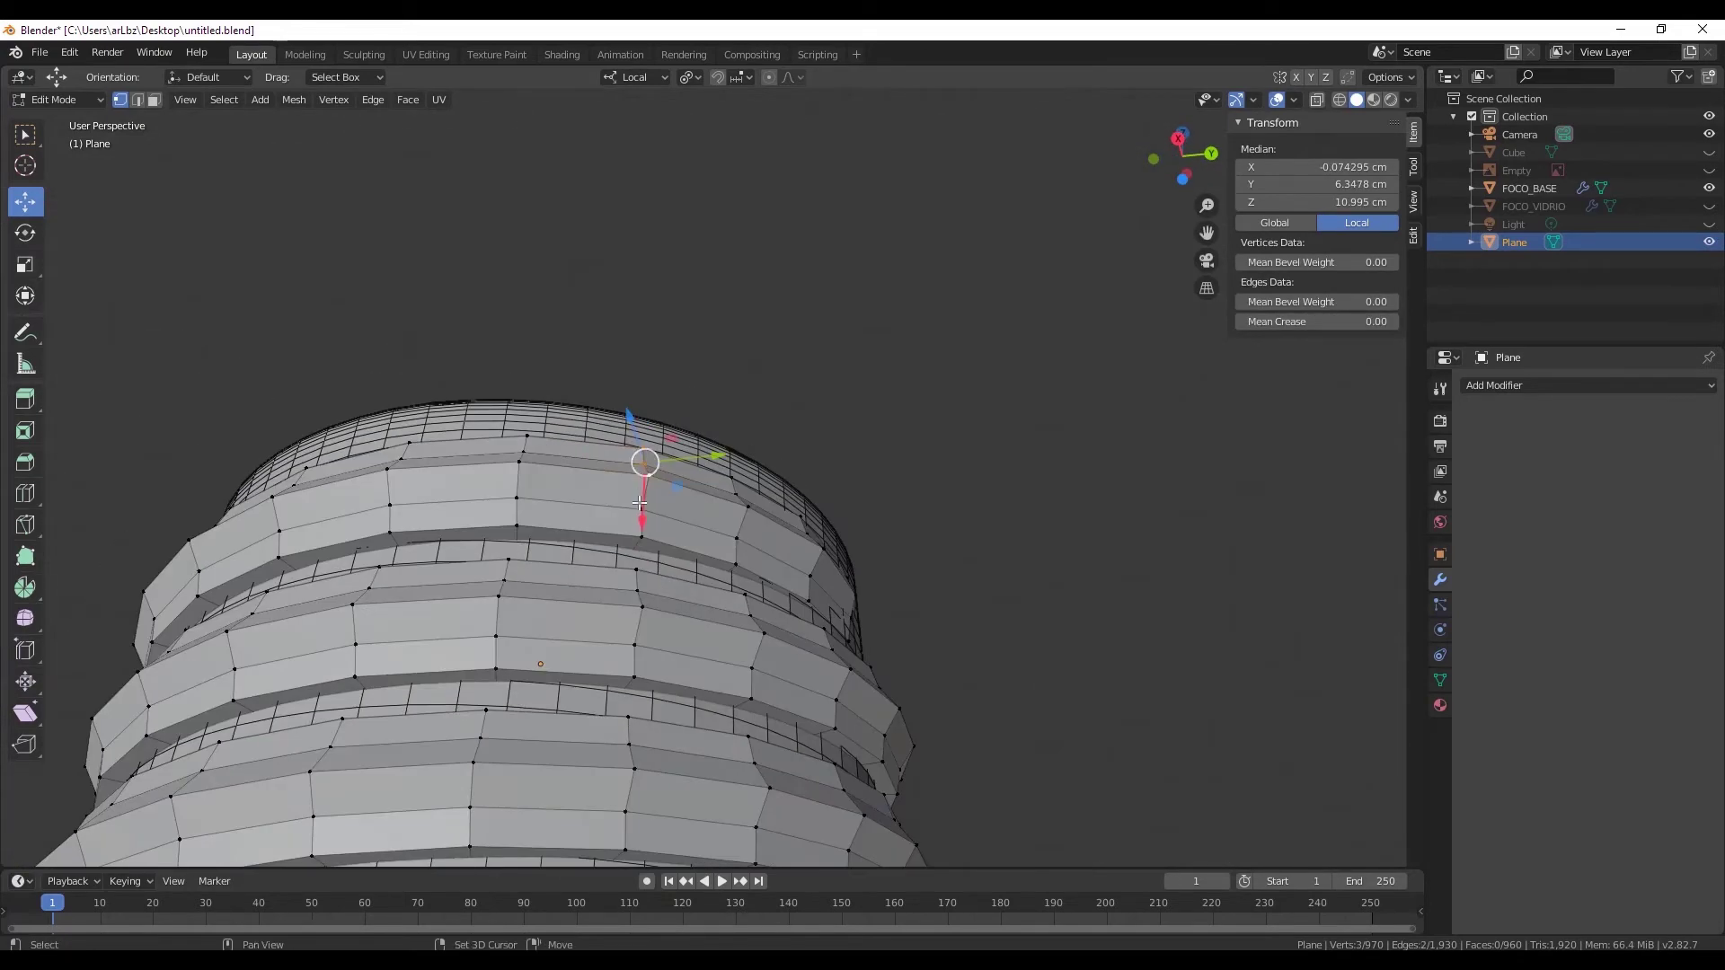
pyautogui.scroll(4, 633, 532)
pyautogui.moveTo(623, 430); pyautogui.dragTo(620, 449)
pyautogui.scroll(-3, 629, 476)
pyautogui.moveTo(629, 476)
pyautogui.mouseDown(button='middle')
pyautogui.moveTo(898, 629)
pyautogui.moveTo(971, 715)
pyautogui.moveTo(988, 629)
pyautogui.moveTo(1033, 682)
pyautogui.moveTo(1078, 629)
pyautogui.mouseUp(button='middle')
pyautogui.scroll(-3, 972, 715)
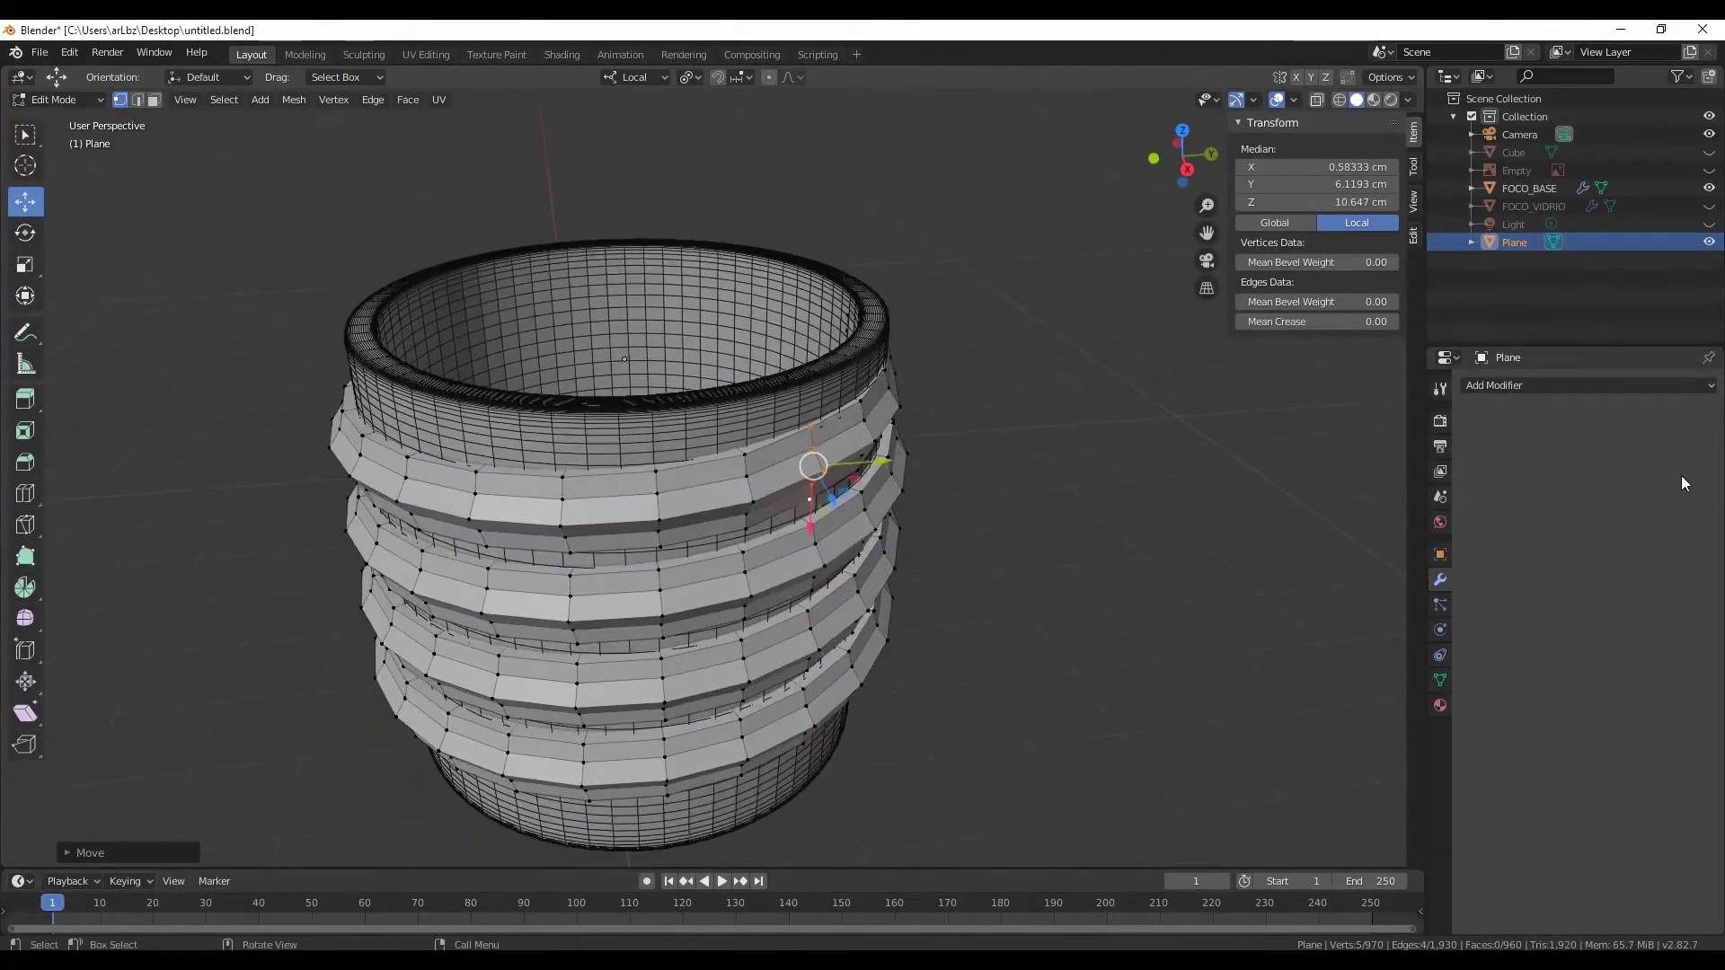
# - Add a Subdivision Surface modifier to the ring and hide its viewport smoothing
pyautogui.click(1530, 392)
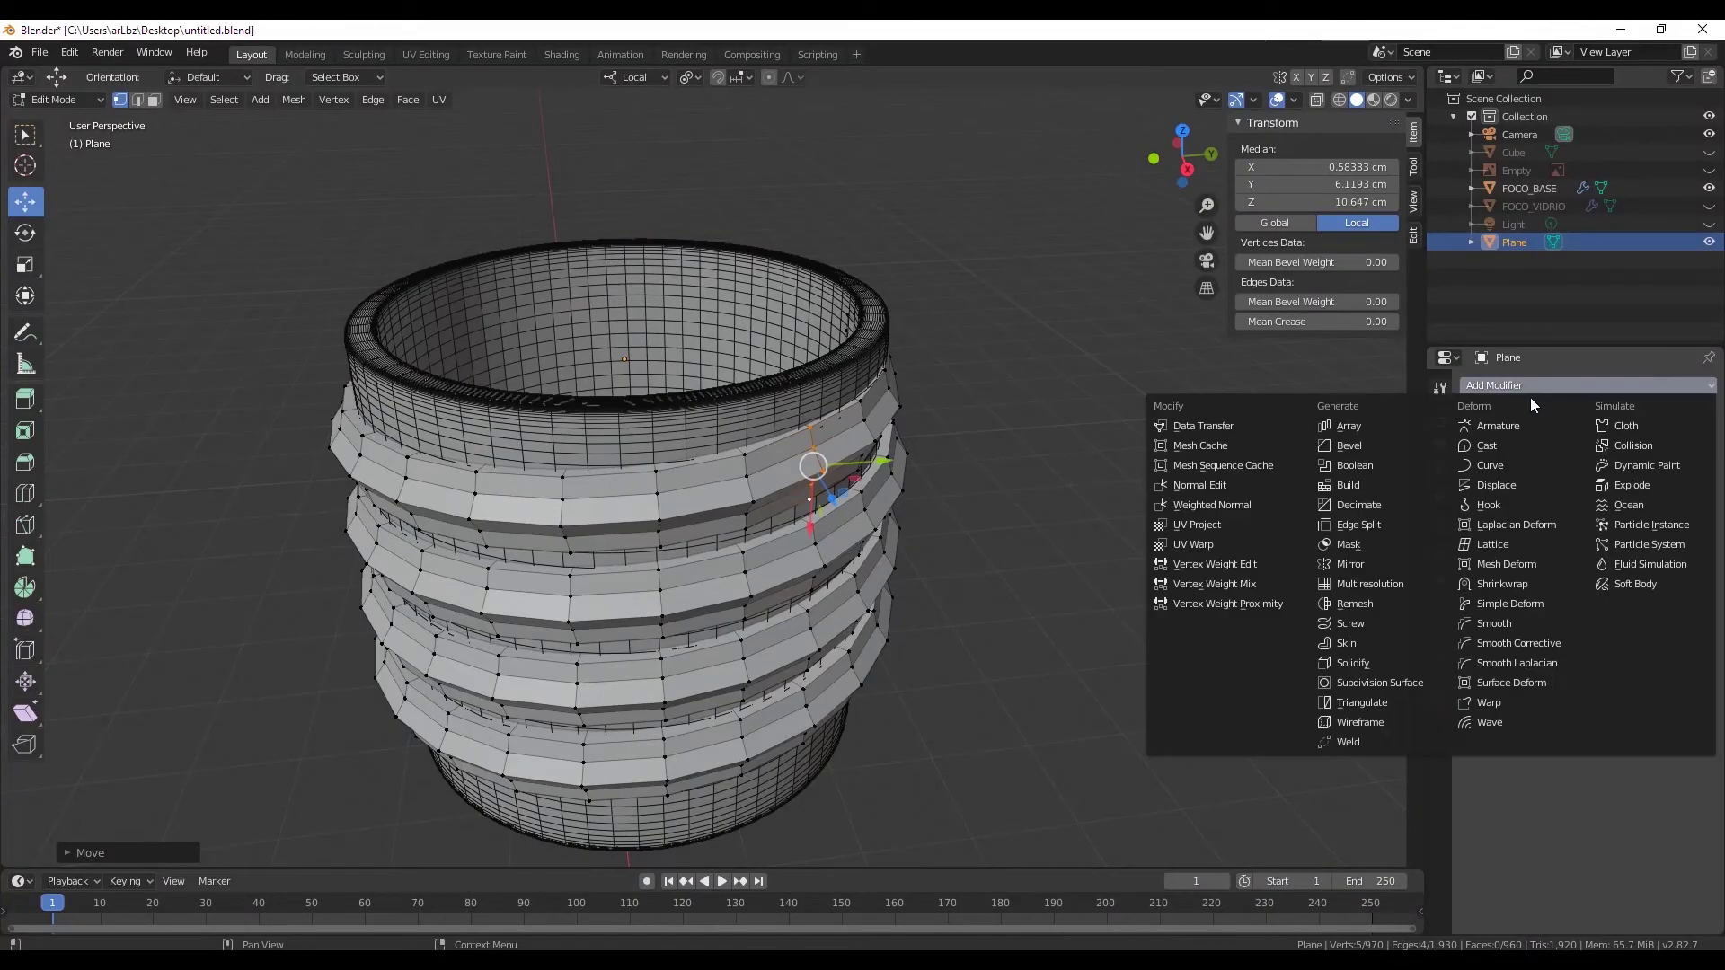
pyautogui.click(1399, 677)
pyautogui.scroll(3, 1078, 539)
pyautogui.moveTo(1078, 539)
pyautogui.mouseDown(button='middle')
pyautogui.moveTo(1059, 495)
pyautogui.moveTo(933, 475)
pyautogui.moveTo(883, 435)
pyautogui.mouseUp(button='middle')
pyautogui.scroll(2, 1058, 494)
pyautogui.scroll(-3, 1058, 494)
pyautogui.scroll(3, 882, 435)
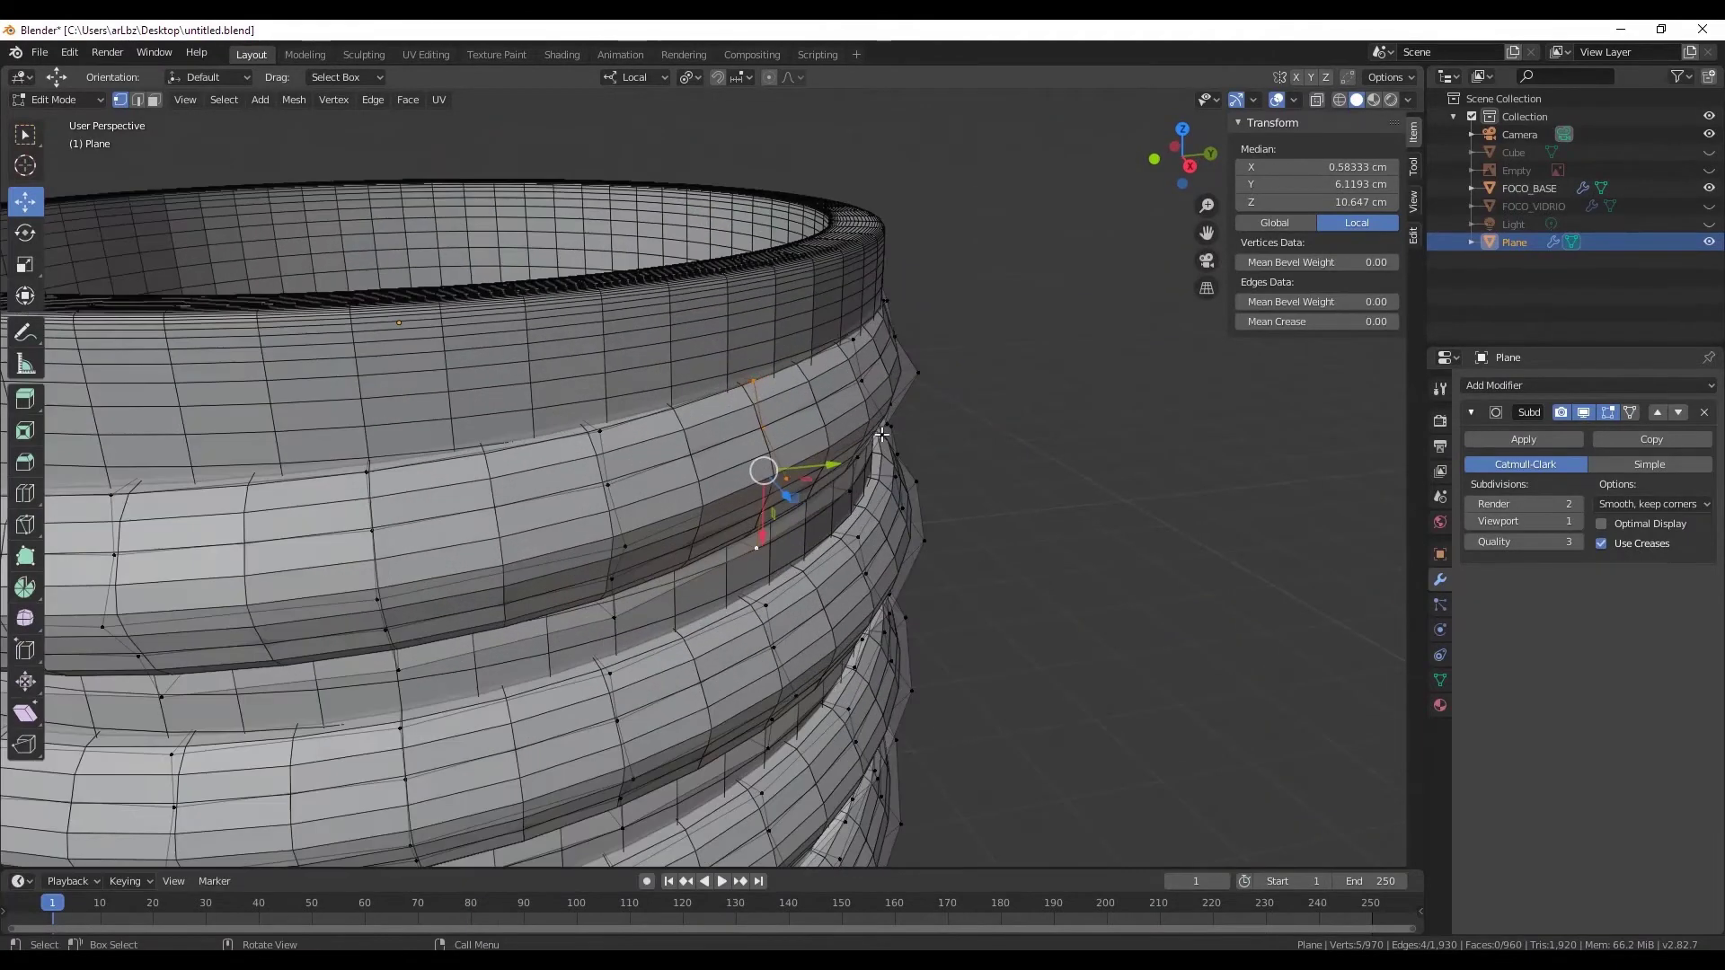
pyautogui.click(1583, 413)
pyautogui.moveTo(355, 360); pyautogui.dragTo(57, 470, button='middle')
# - Cut two edge loops across the rib band with Loop Cut and Slide
pyautogui.click(27, 492)
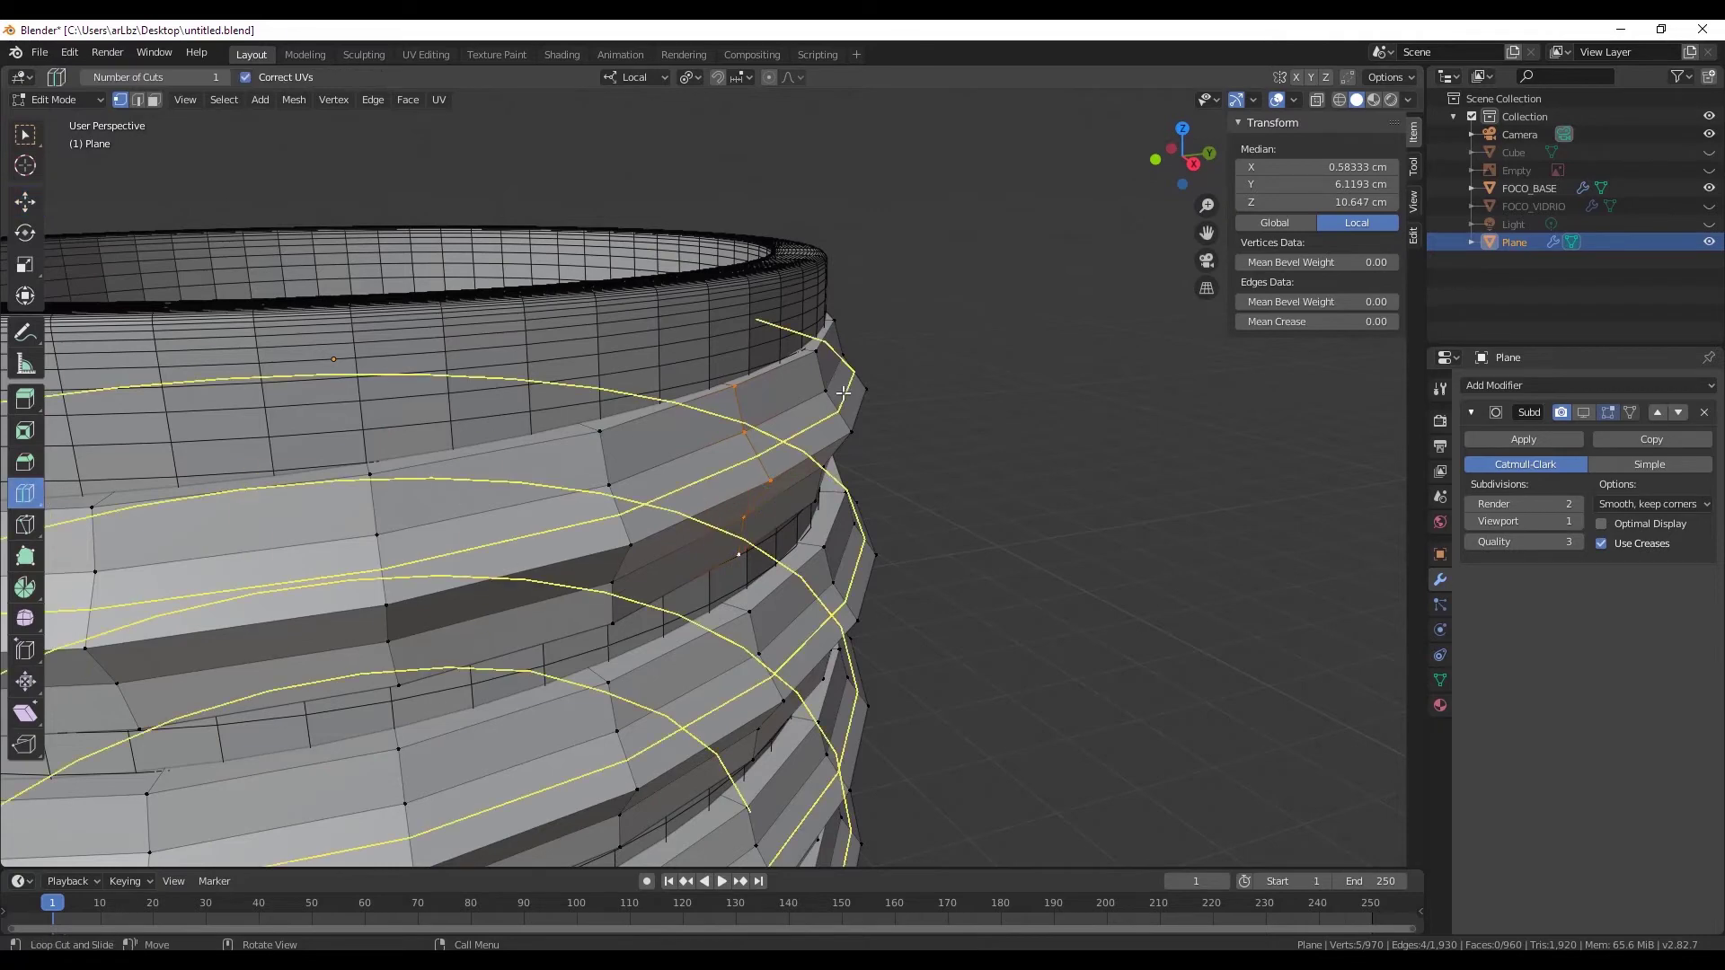
pyautogui.scroll(2, 839, 364)
pyautogui.scroll(2, 839, 360)
pyautogui.scroll(2, 840, 351)
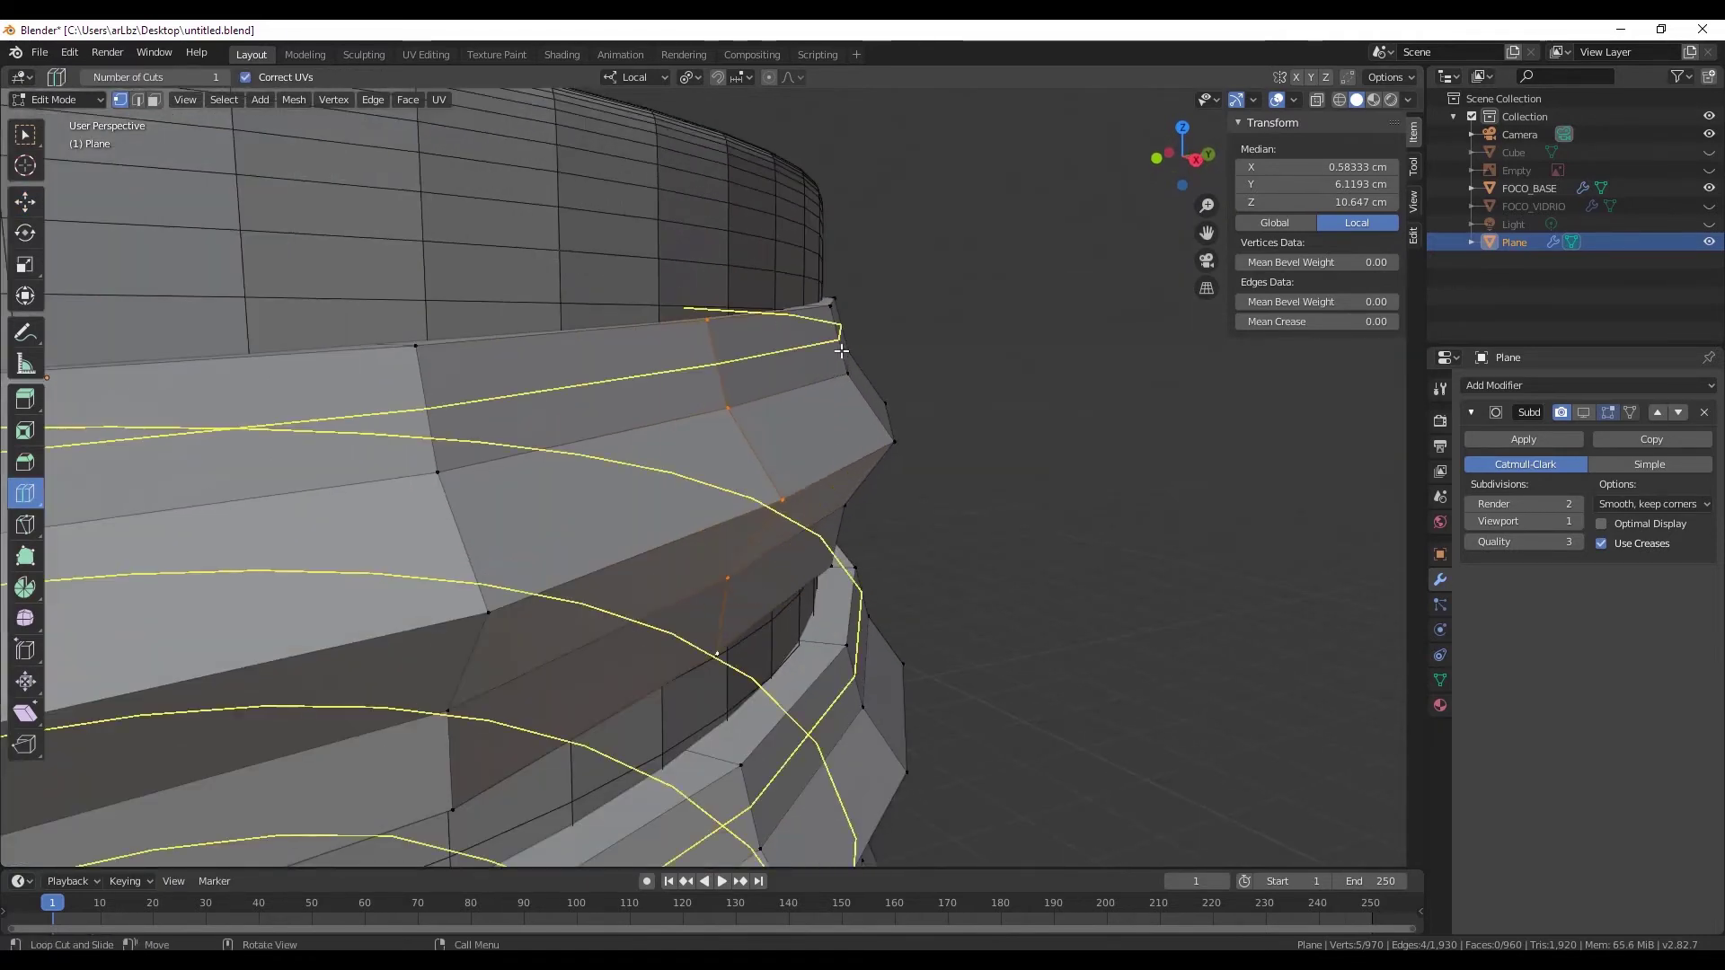
pyautogui.click(842, 337)
pyautogui.click(831, 314)
pyautogui.moveTo(836, 360); pyautogui.dragTo(916, 527, button='middle')
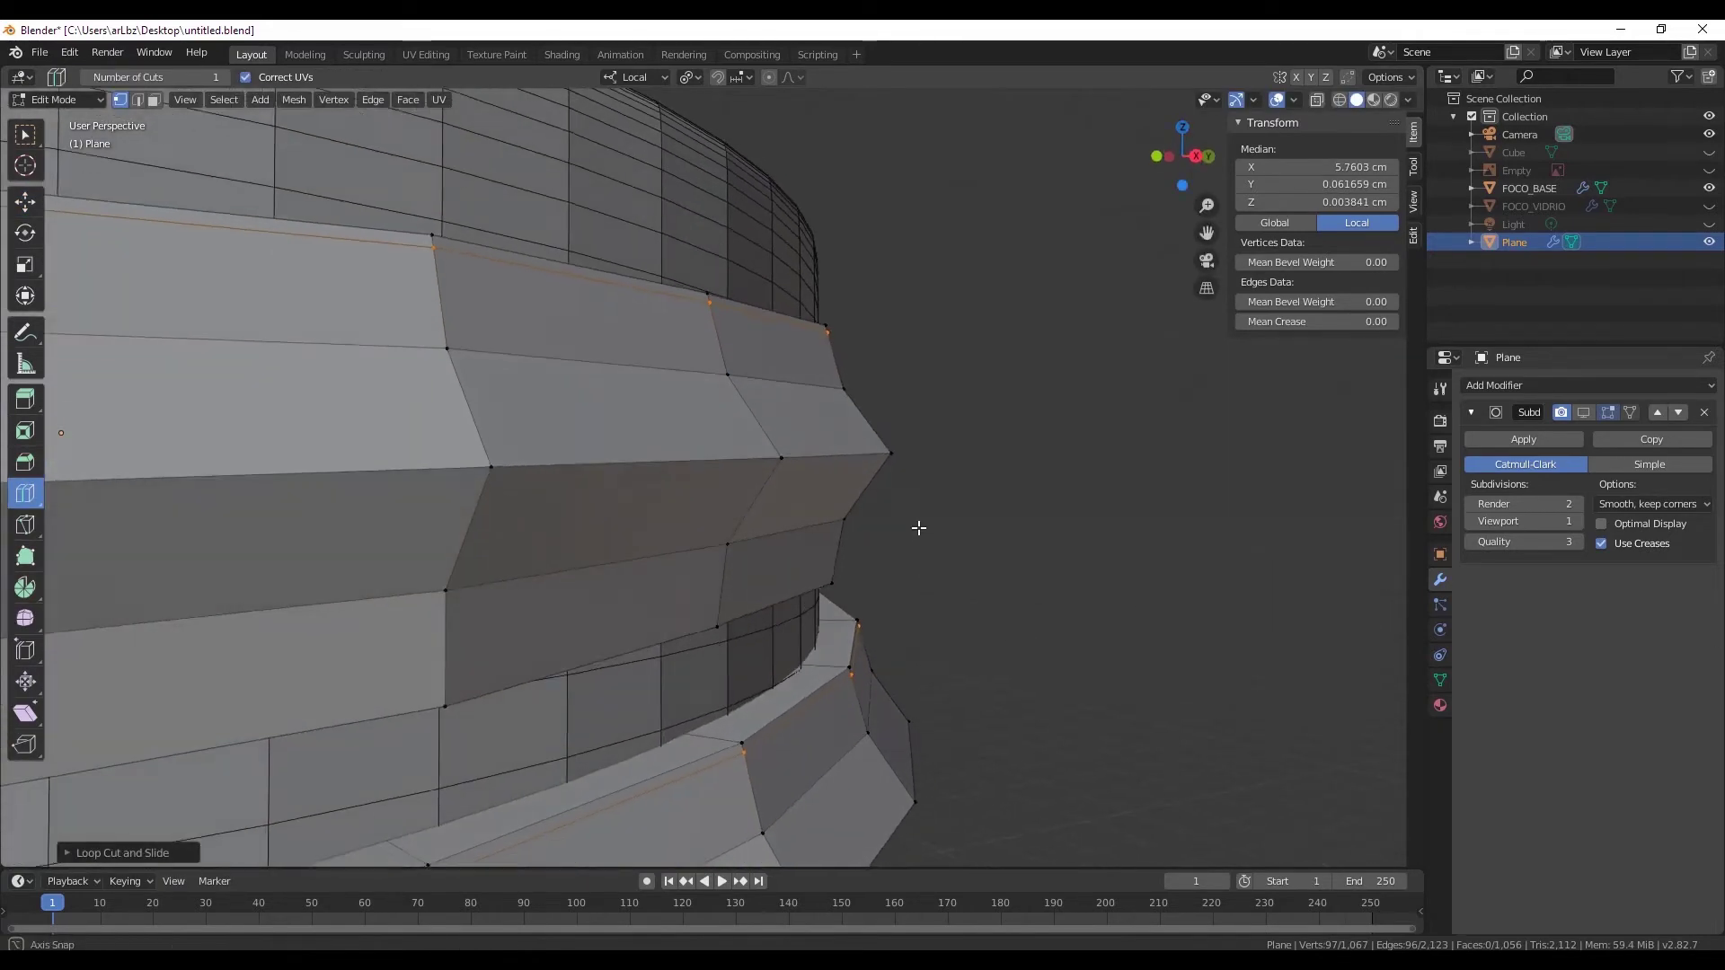
pyautogui.moveTo(837, 553); pyautogui.dragTo(835, 577)
pyautogui.moveTo(943, 673); pyautogui.dragTo(912, 266, button='middle')
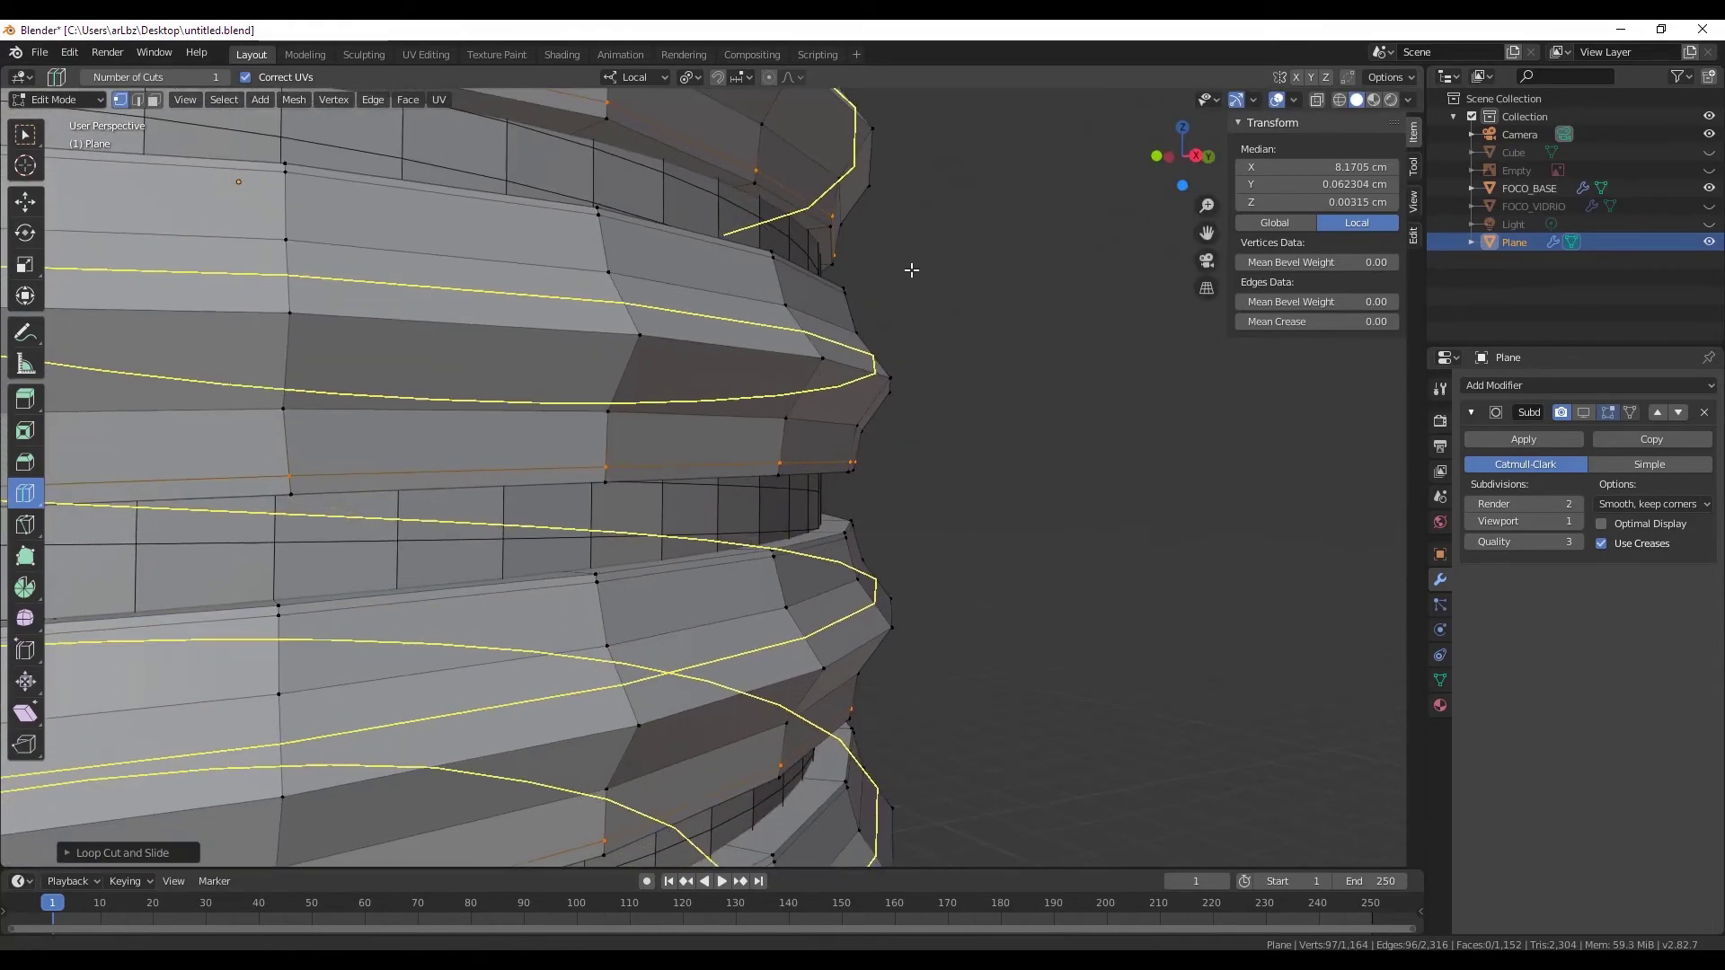
# - Add another edge loop slid close to a rib edge, checking the smoothed preview
pyautogui.click(1583, 413)
pyautogui.moveTo(908, 388)
pyautogui.mouseDown(button='middle')
pyautogui.moveTo(920, 416)
pyautogui.moveTo(898, 331)
pyautogui.mouseUp(button='middle')
pyautogui.click(1583, 412)
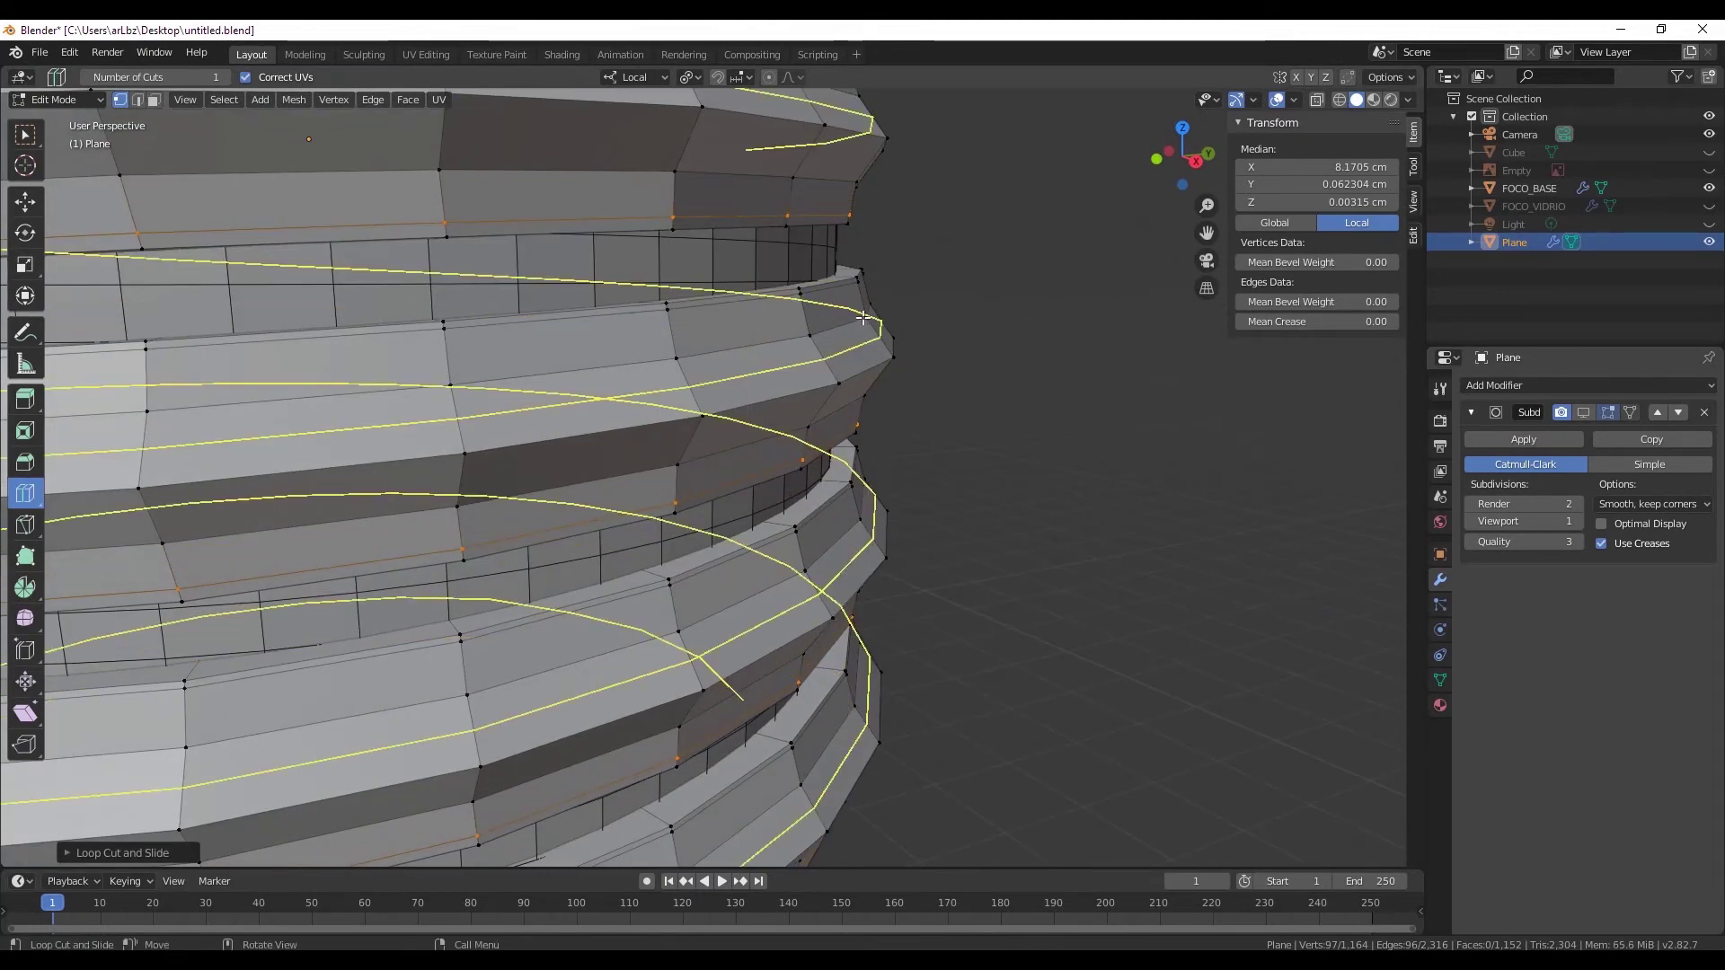
pyautogui.moveTo(889, 396); pyautogui.dragTo(826, 353, button='middle')
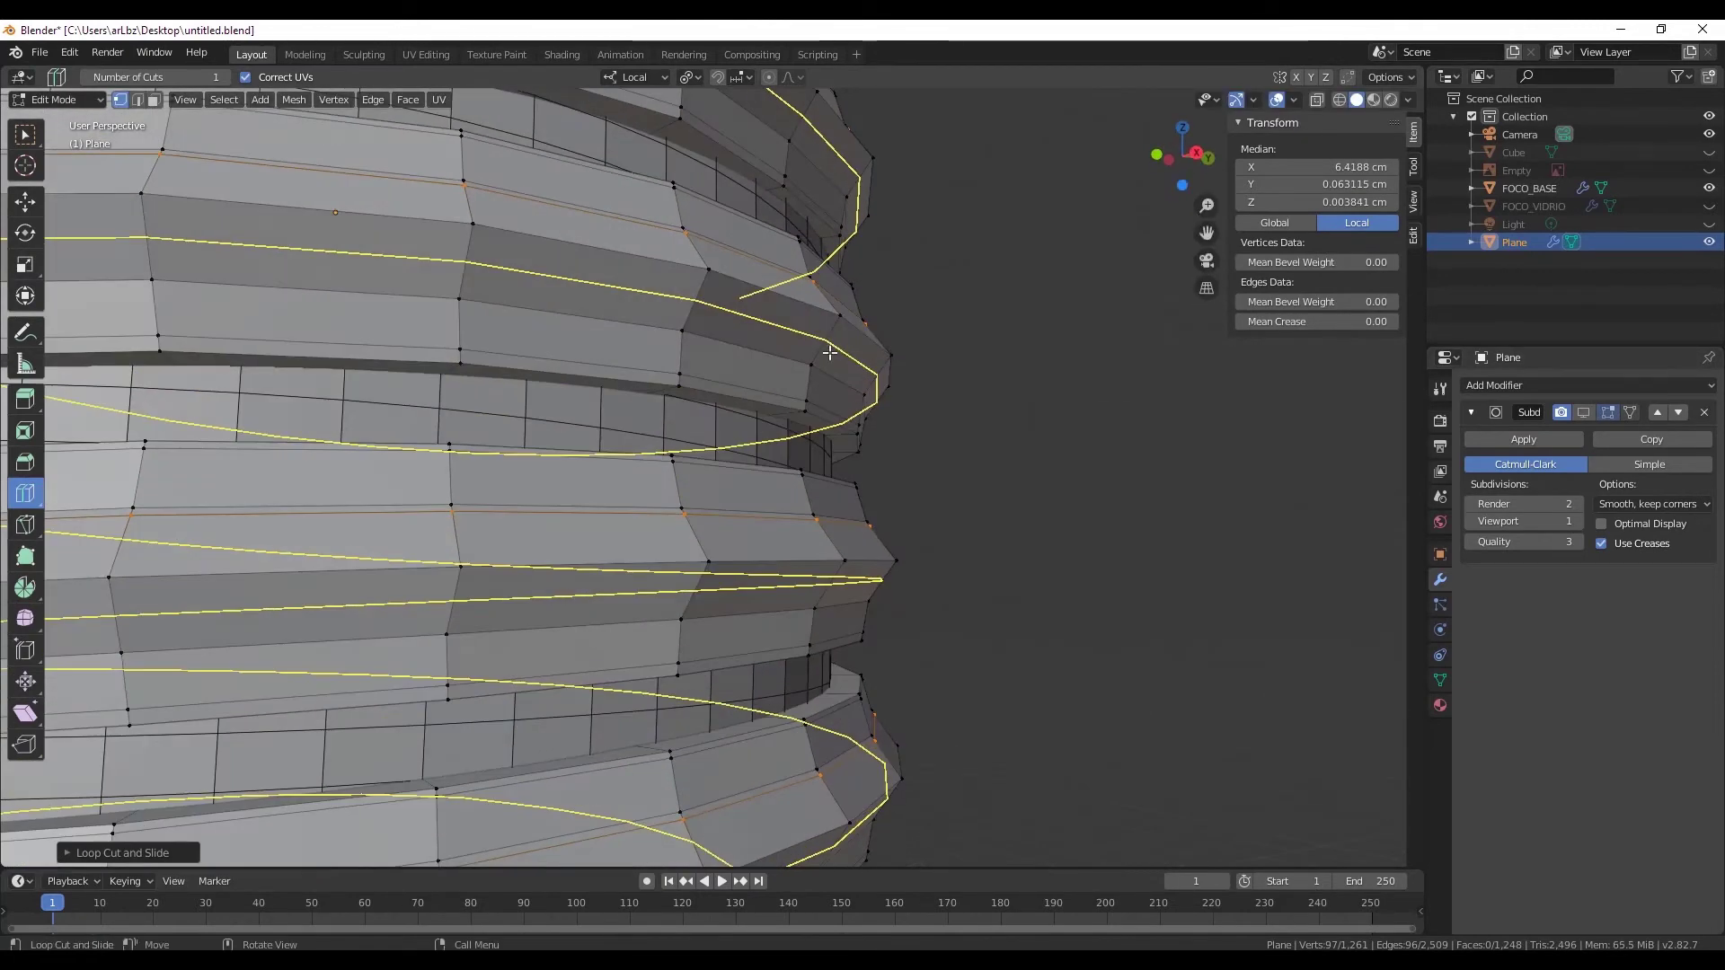
pyautogui.moveTo(824, 350); pyautogui.dragTo(825, 350)
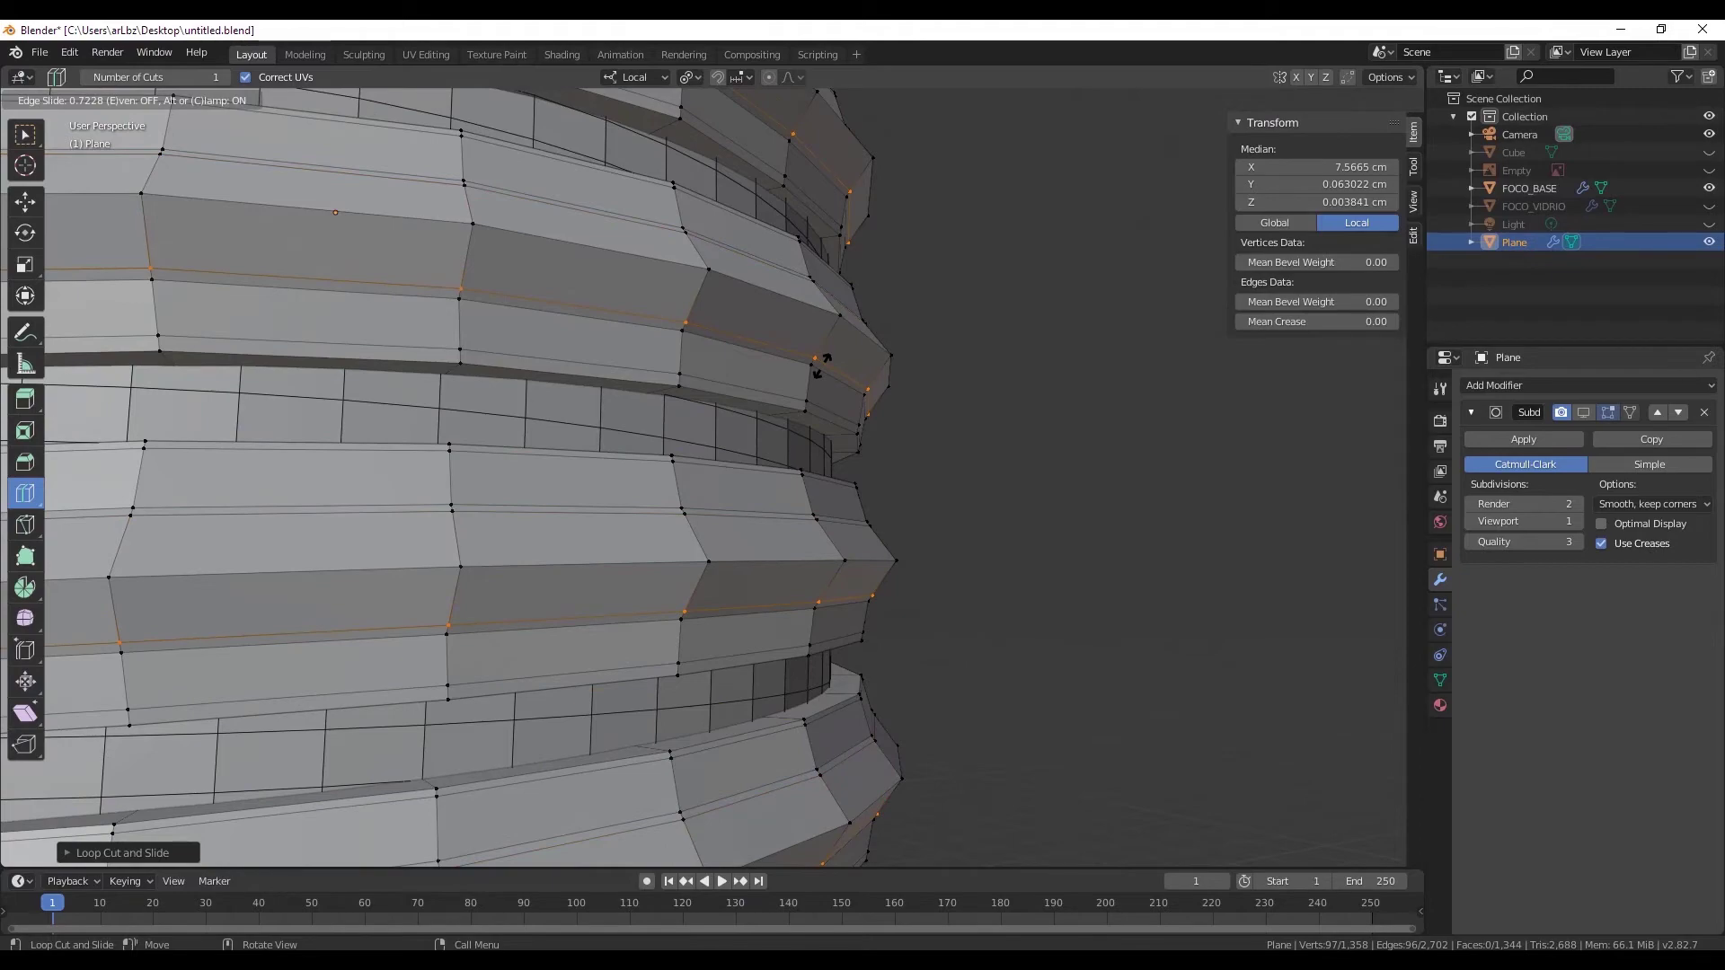
pyautogui.click(822, 364)
pyautogui.click(1582, 412)
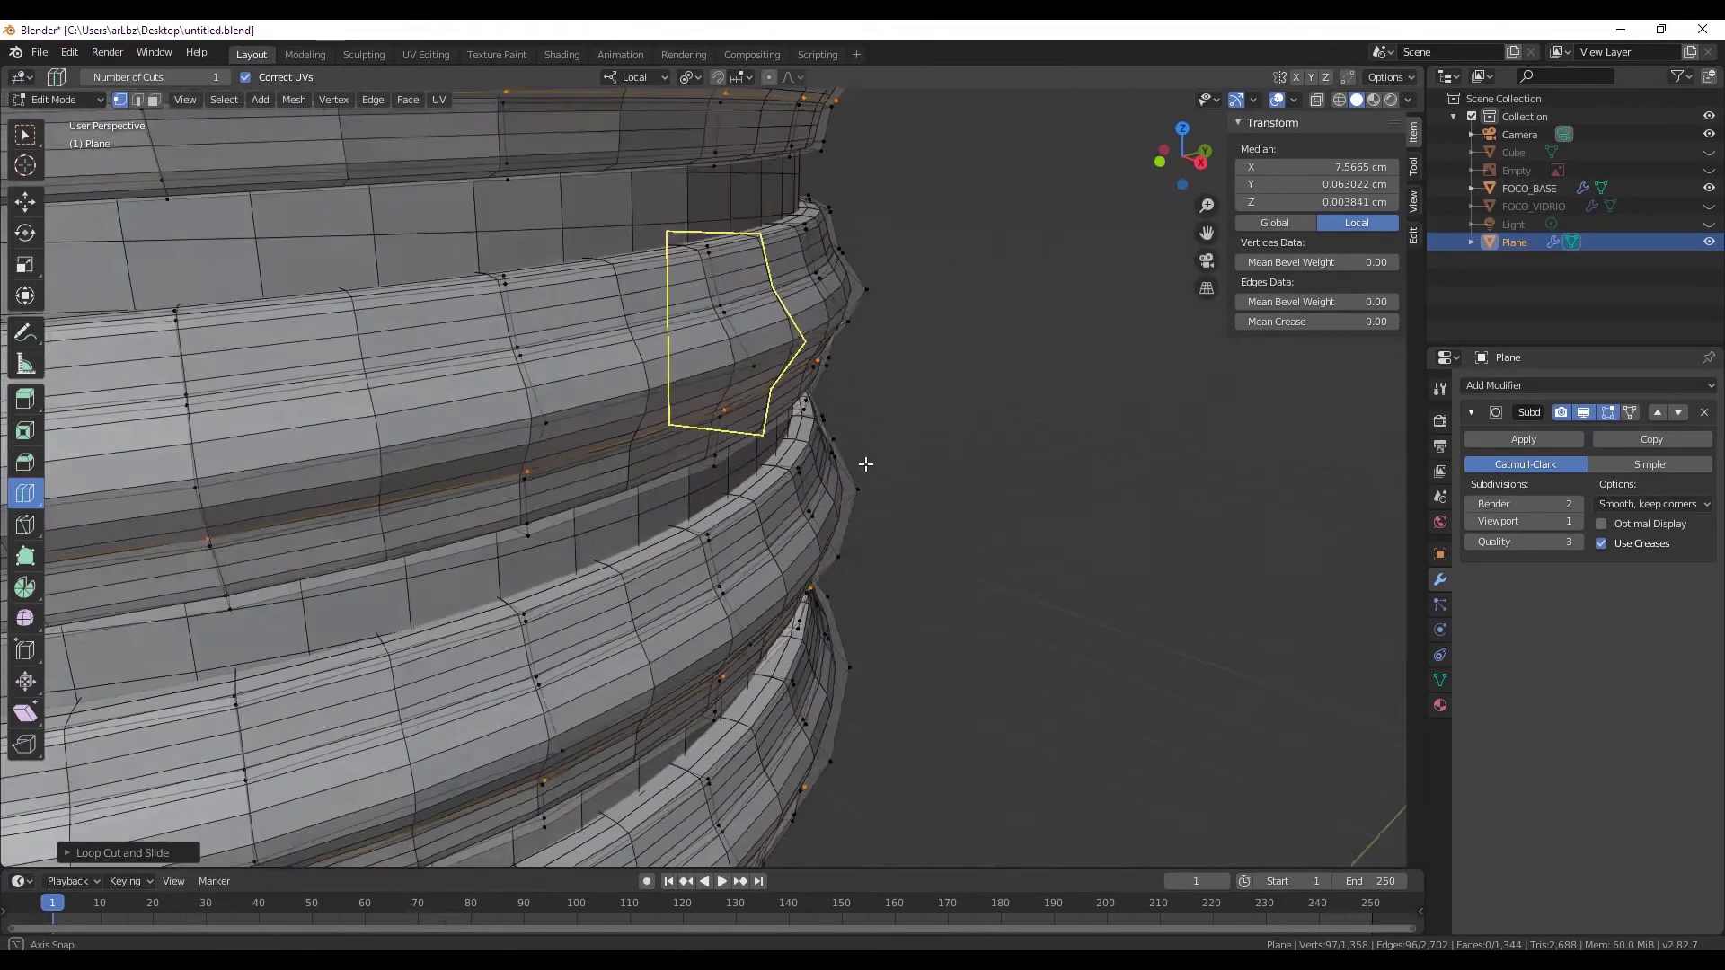
pyautogui.moveTo(861, 462); pyautogui.dragTo(862, 423, button='middle')
pyautogui.click(1580, 414)
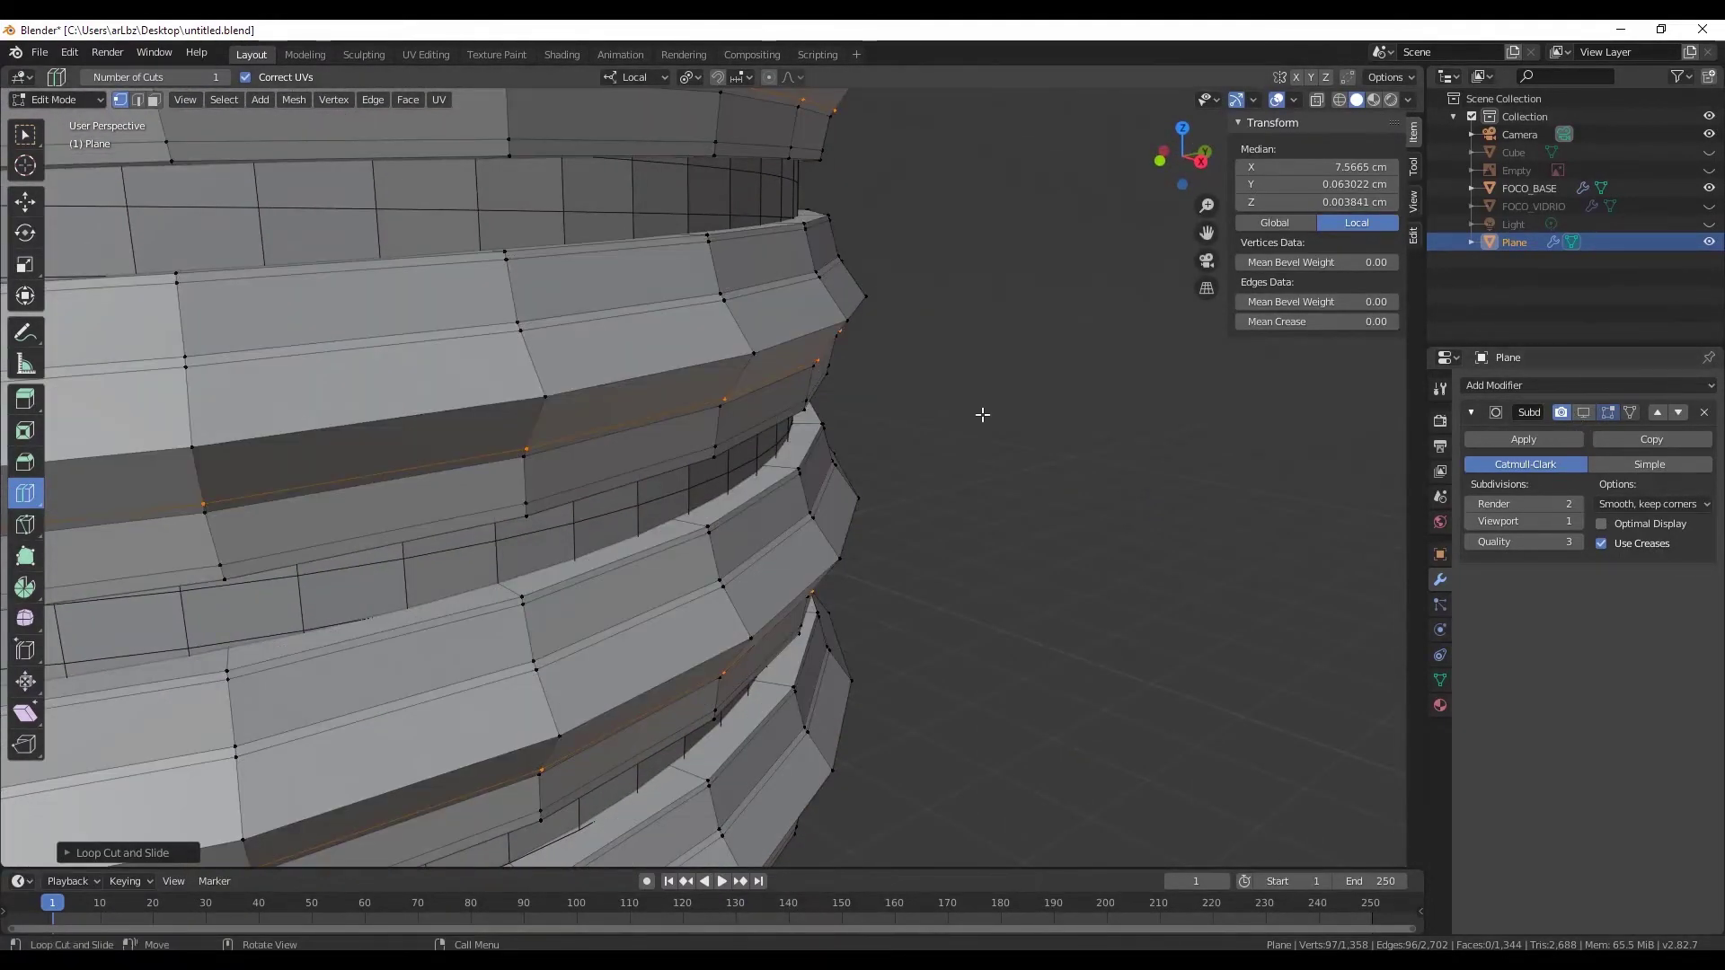
# - Cut two more supporting loops along the ribs and inspect the smoothed result
pyautogui.moveTo(836, 300); pyautogui.dragTo(814, 265)
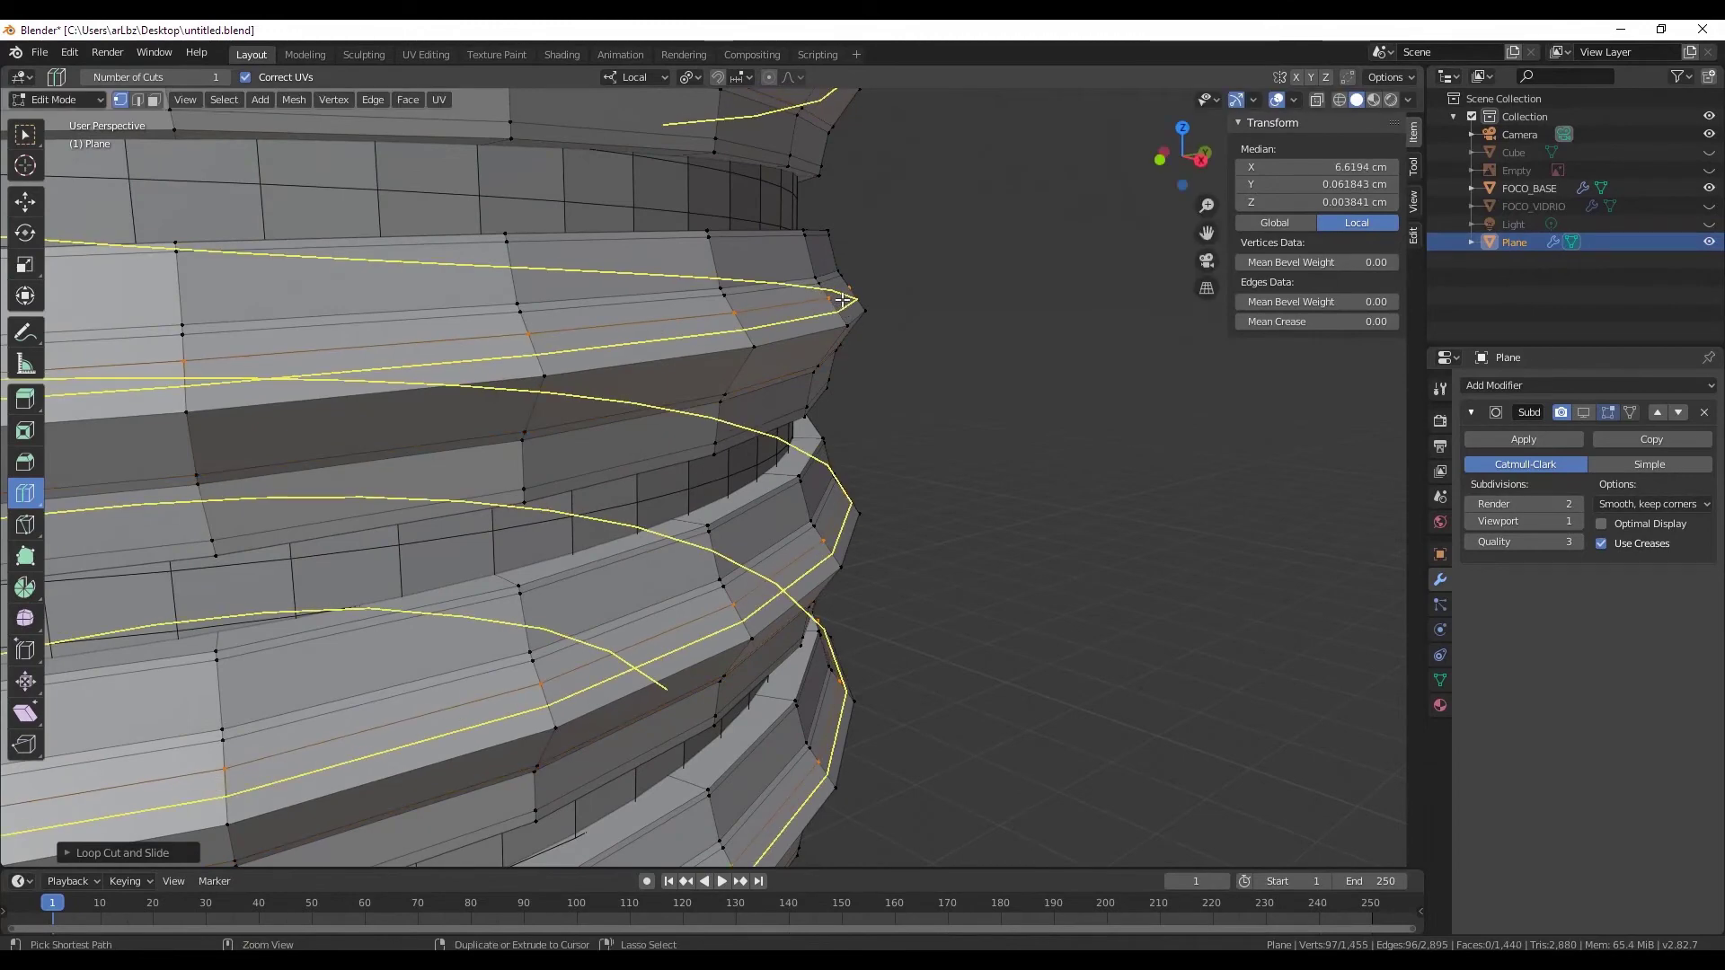
pyautogui.click(819, 247)
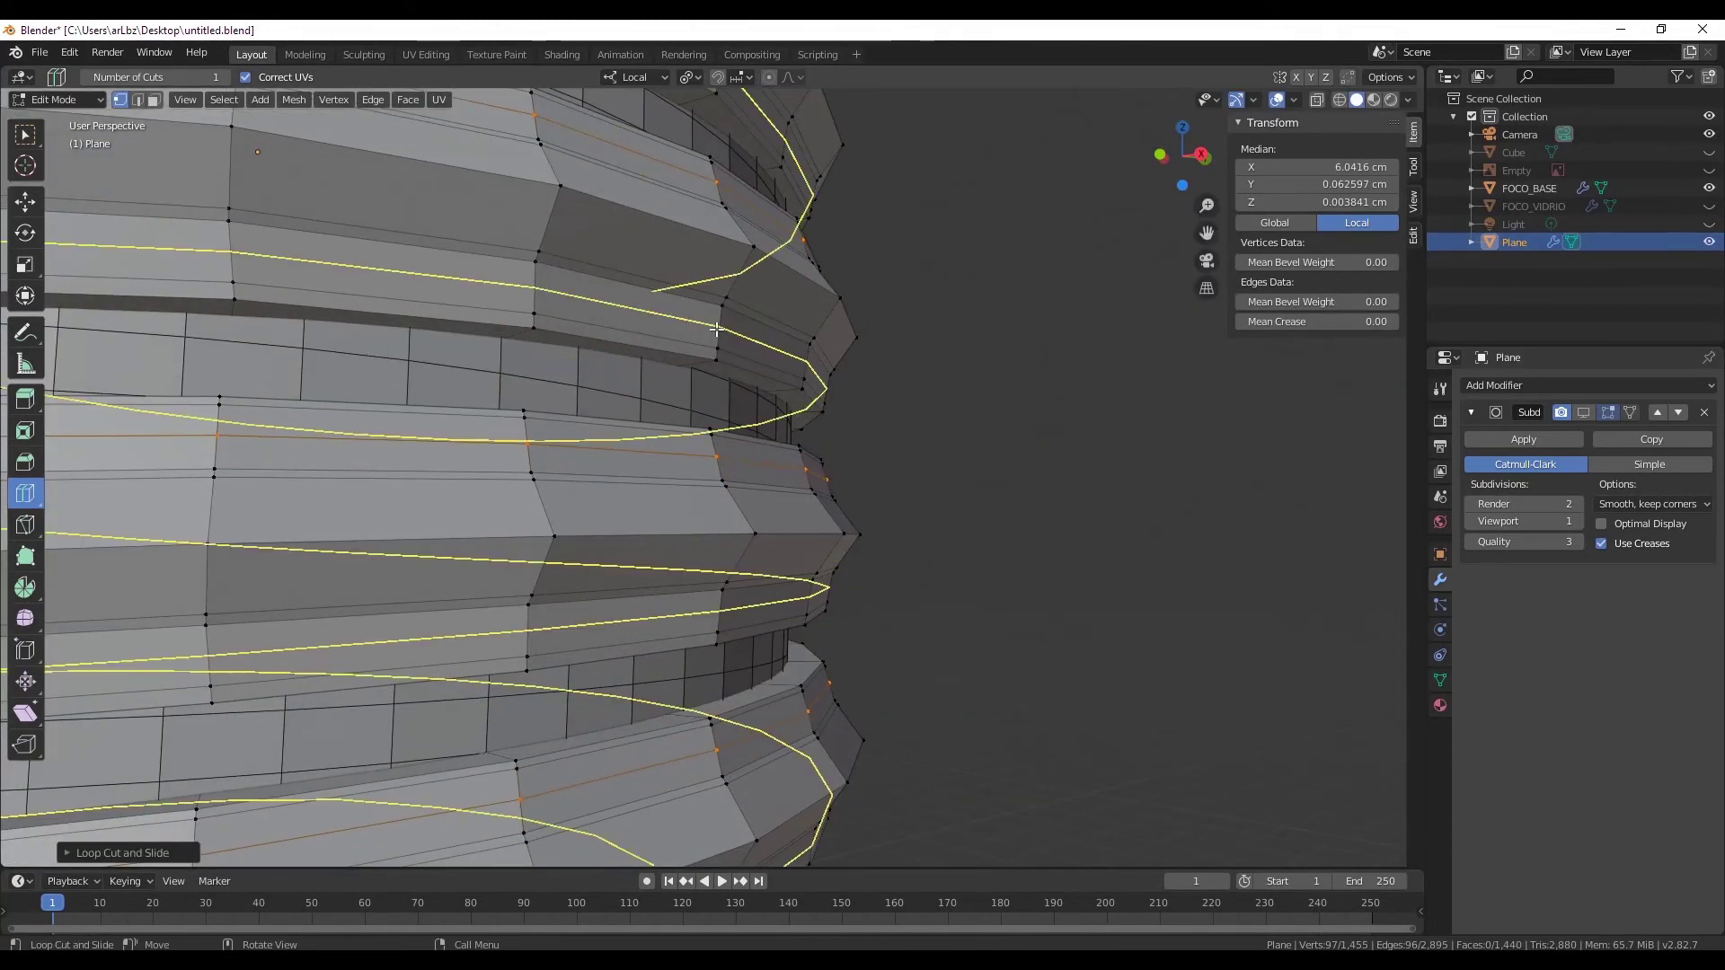
pyautogui.click(839, 399)
pyautogui.click(1583, 412)
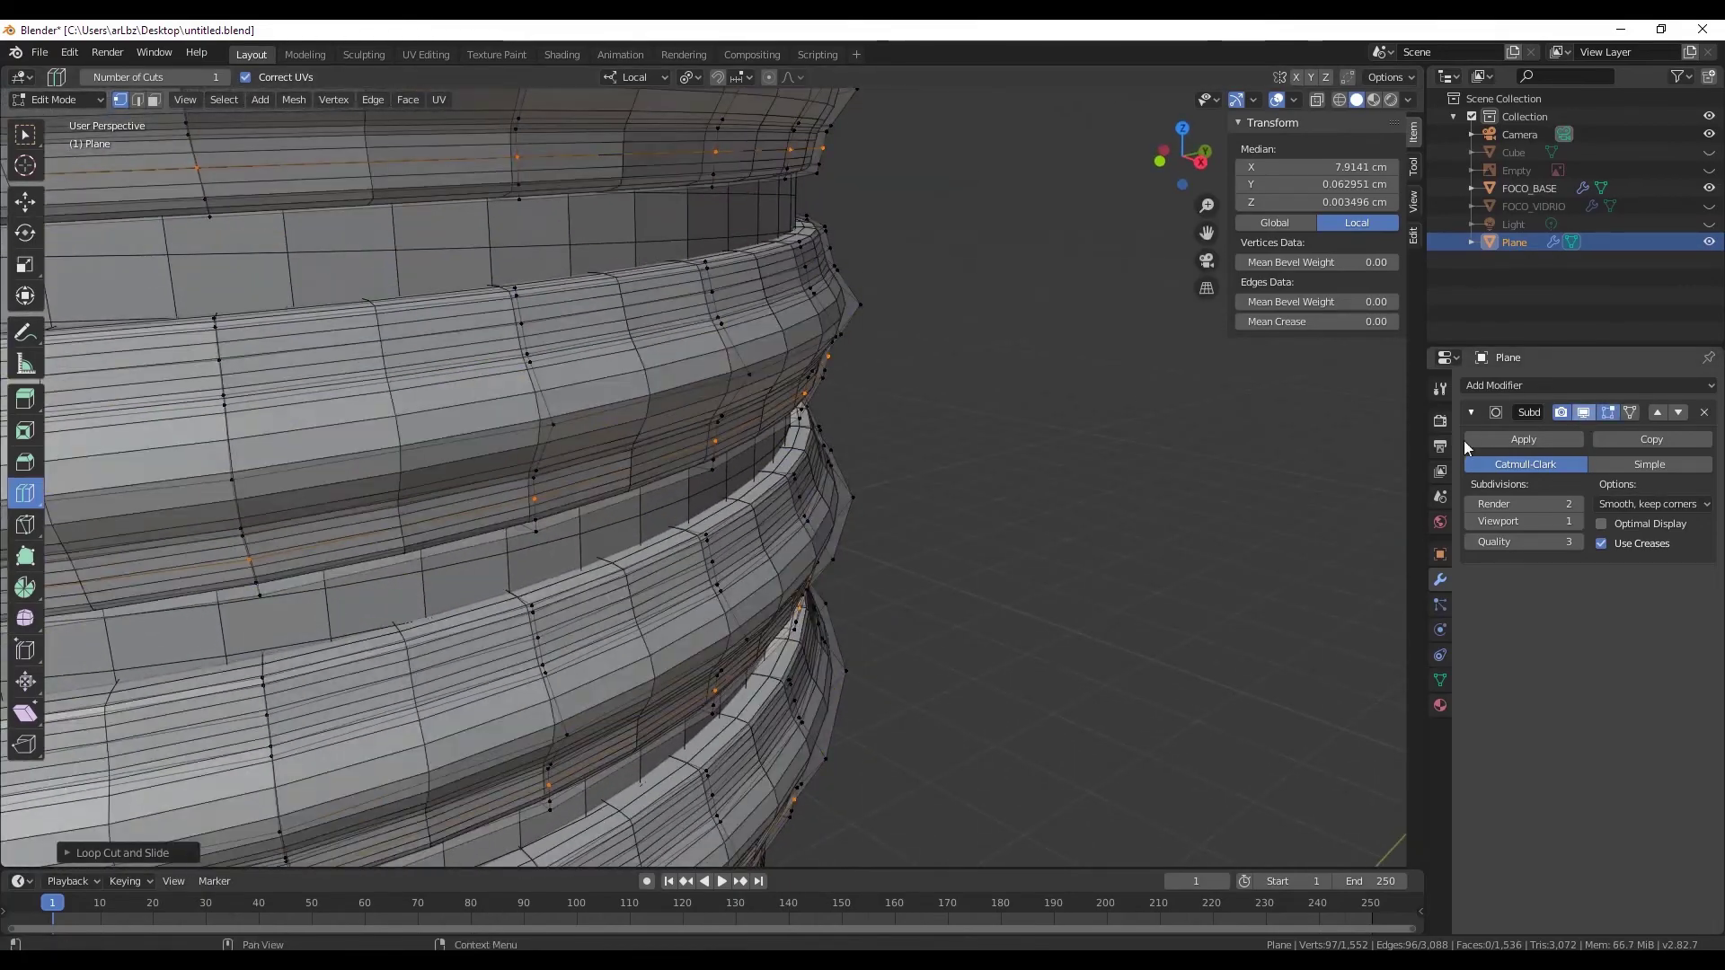
pyautogui.moveTo(889, 512)
pyautogui.mouseDown(button='middle')
pyautogui.moveTo(592, 446)
pyautogui.moveTo(889, 485)
pyautogui.mouseUp(button='middle')
pyautogui.scroll(4, 889, 485)
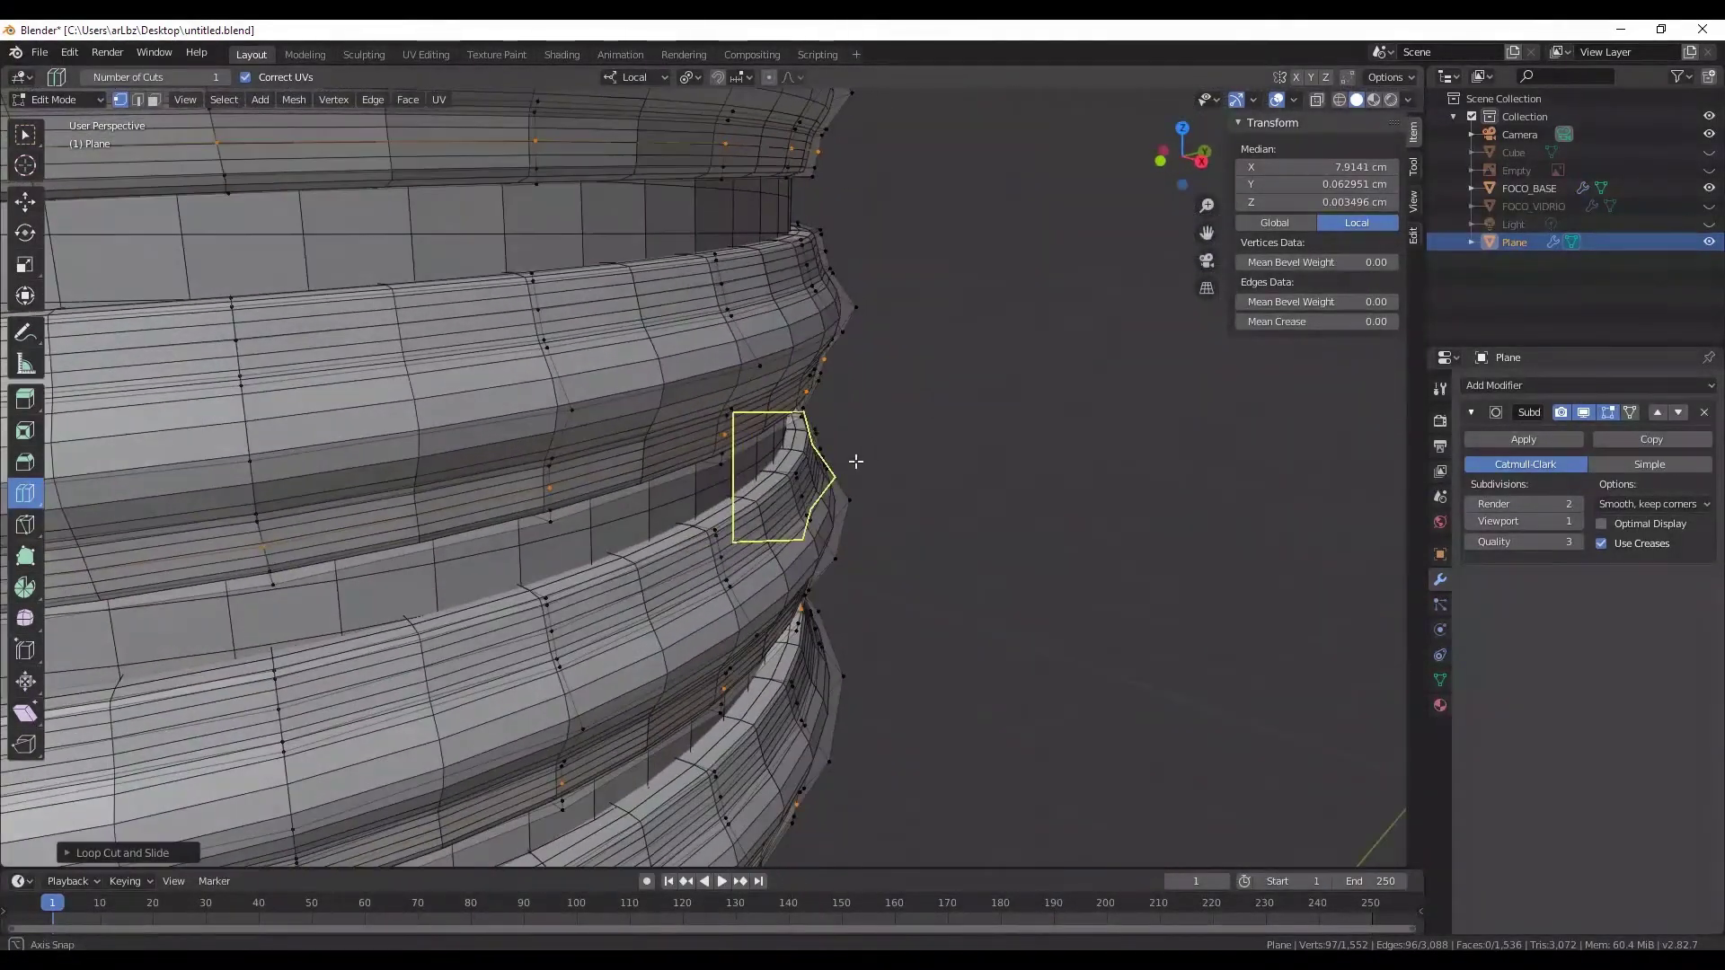
pyautogui.click(1583, 412)
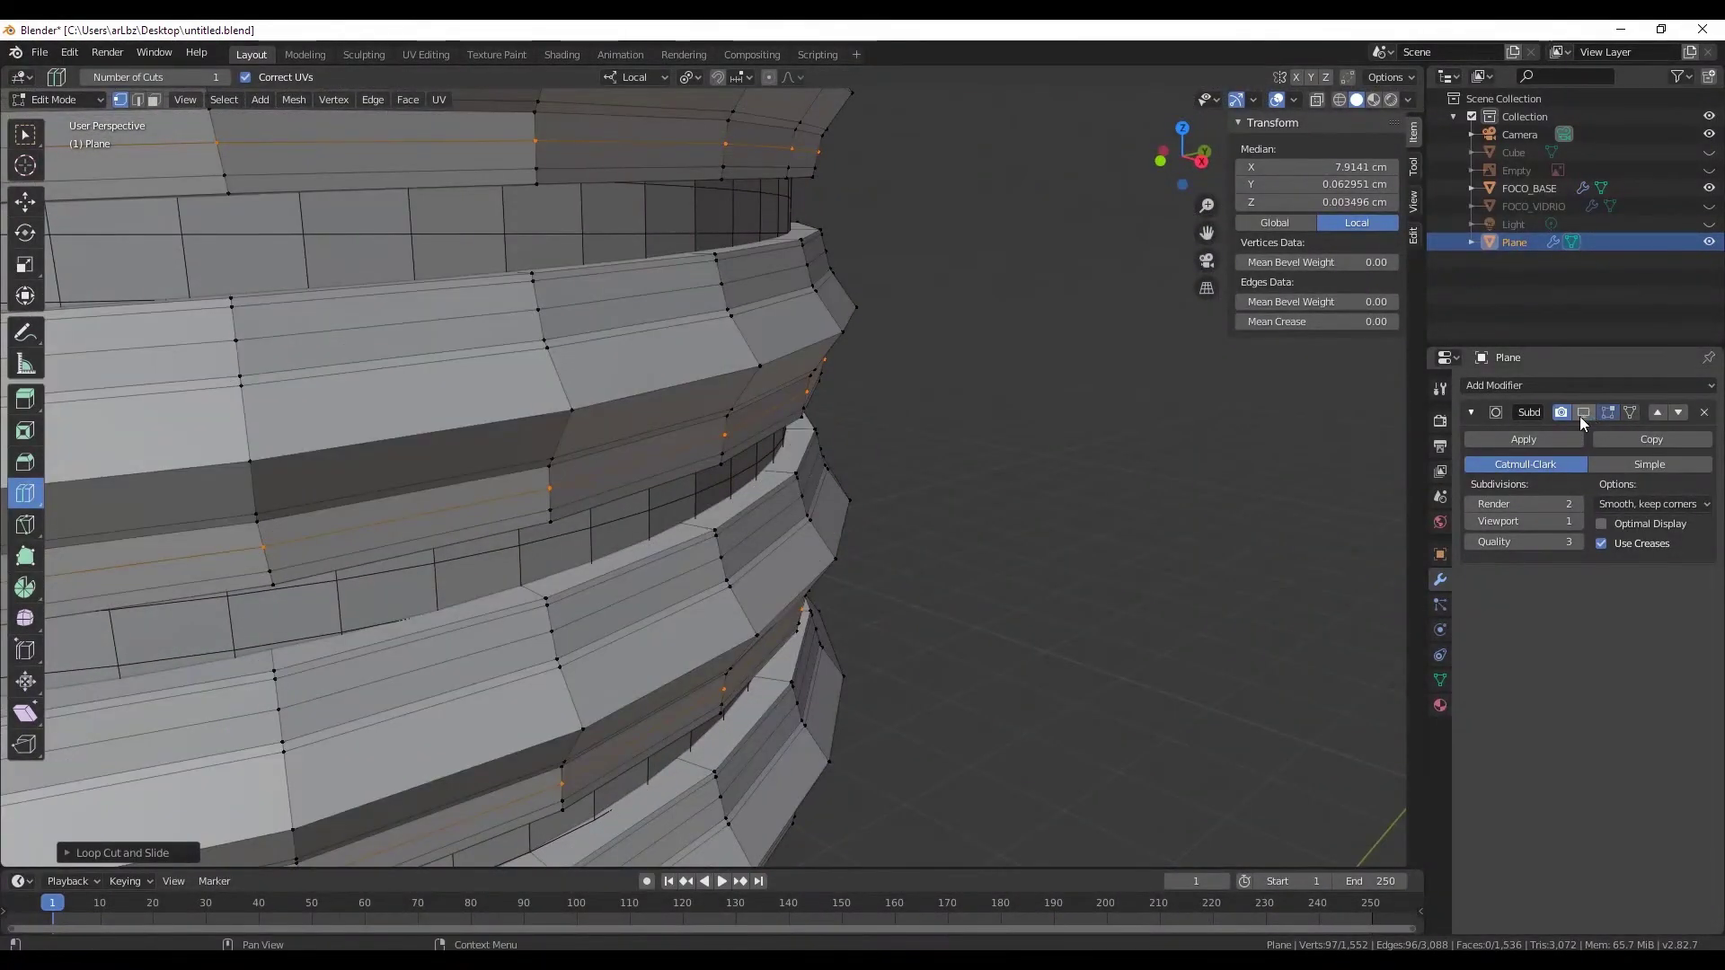
# - In edge select mode, cut one more loop, then undo the unwanted cut with Ctrl+Z
pyautogui.click(137, 98)
pyautogui.moveTo(802, 342); pyautogui.dragTo(793, 344)
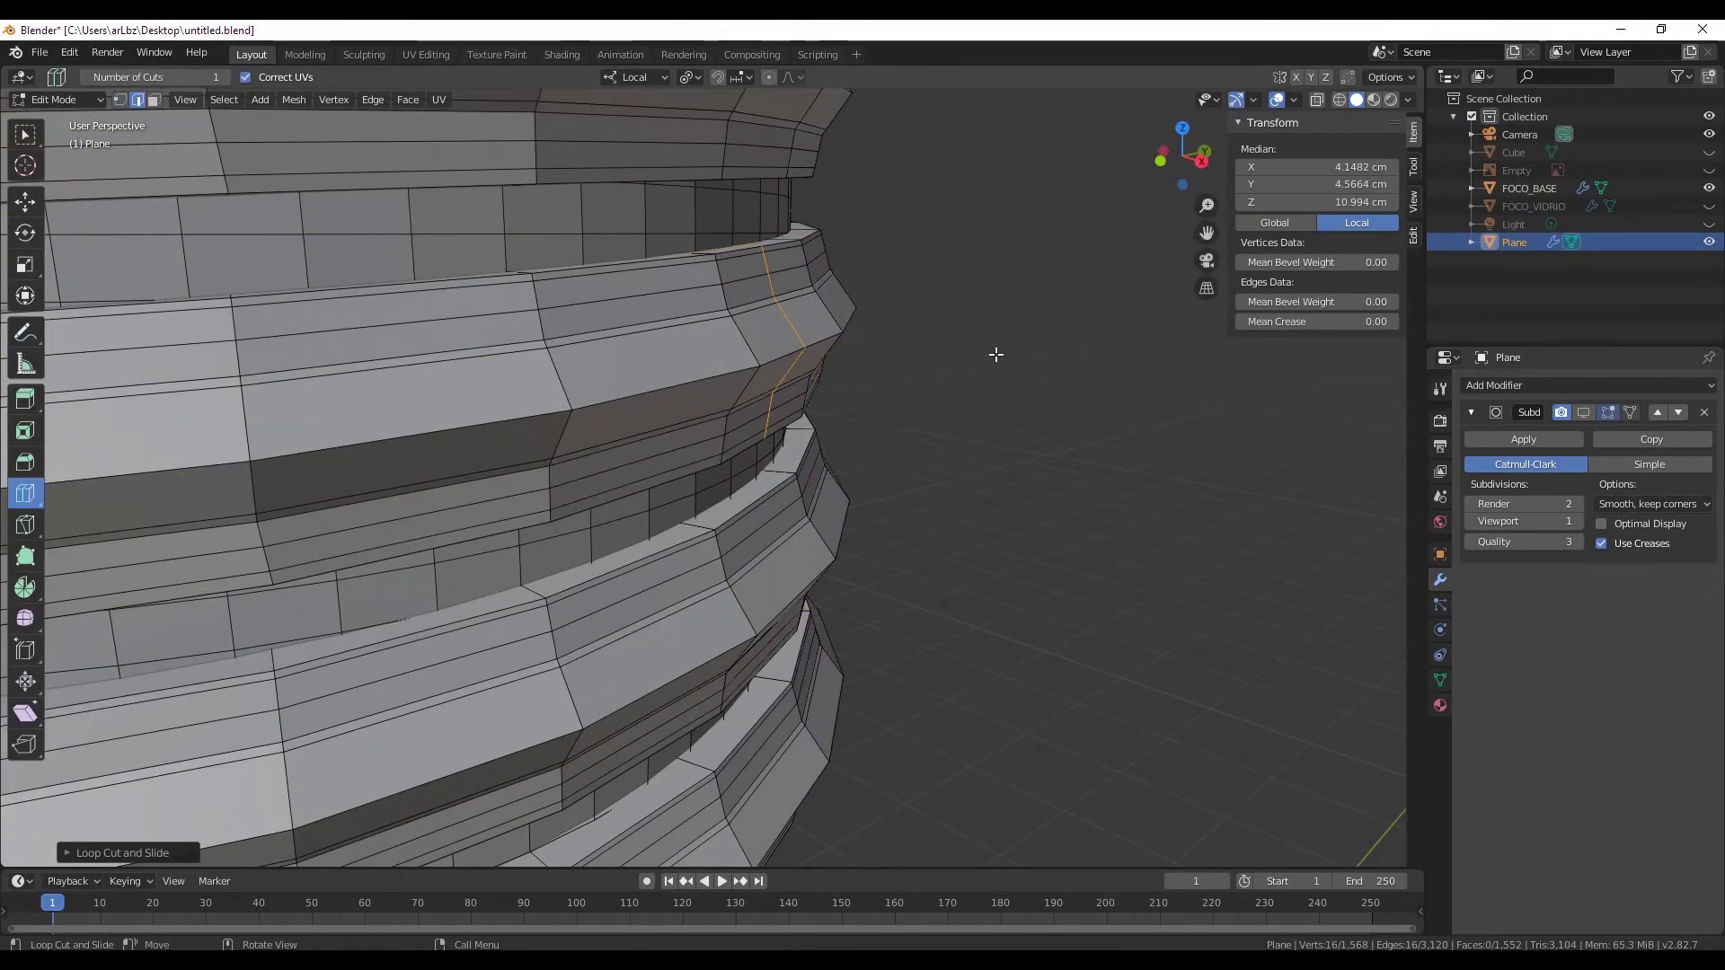
pyautogui.hotkey('shift', 'space')
pyautogui.press('g')
pyautogui.hotkey('ctrl', 'z')
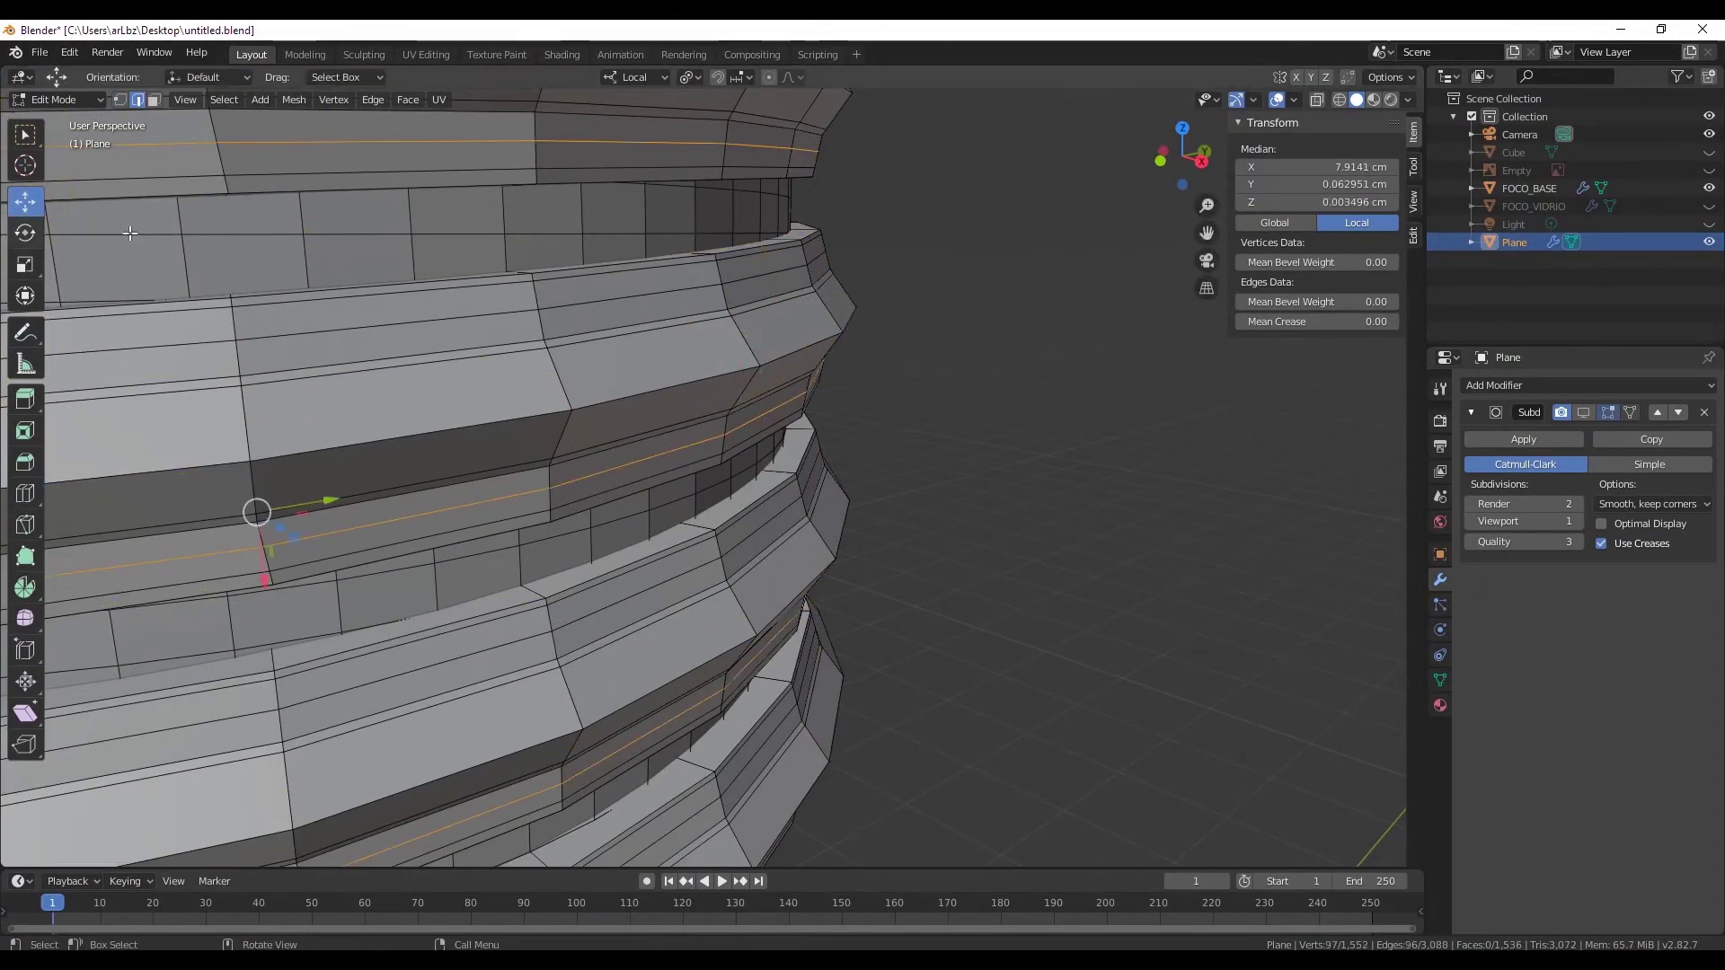
pyautogui.scroll(-4, 301, 455)
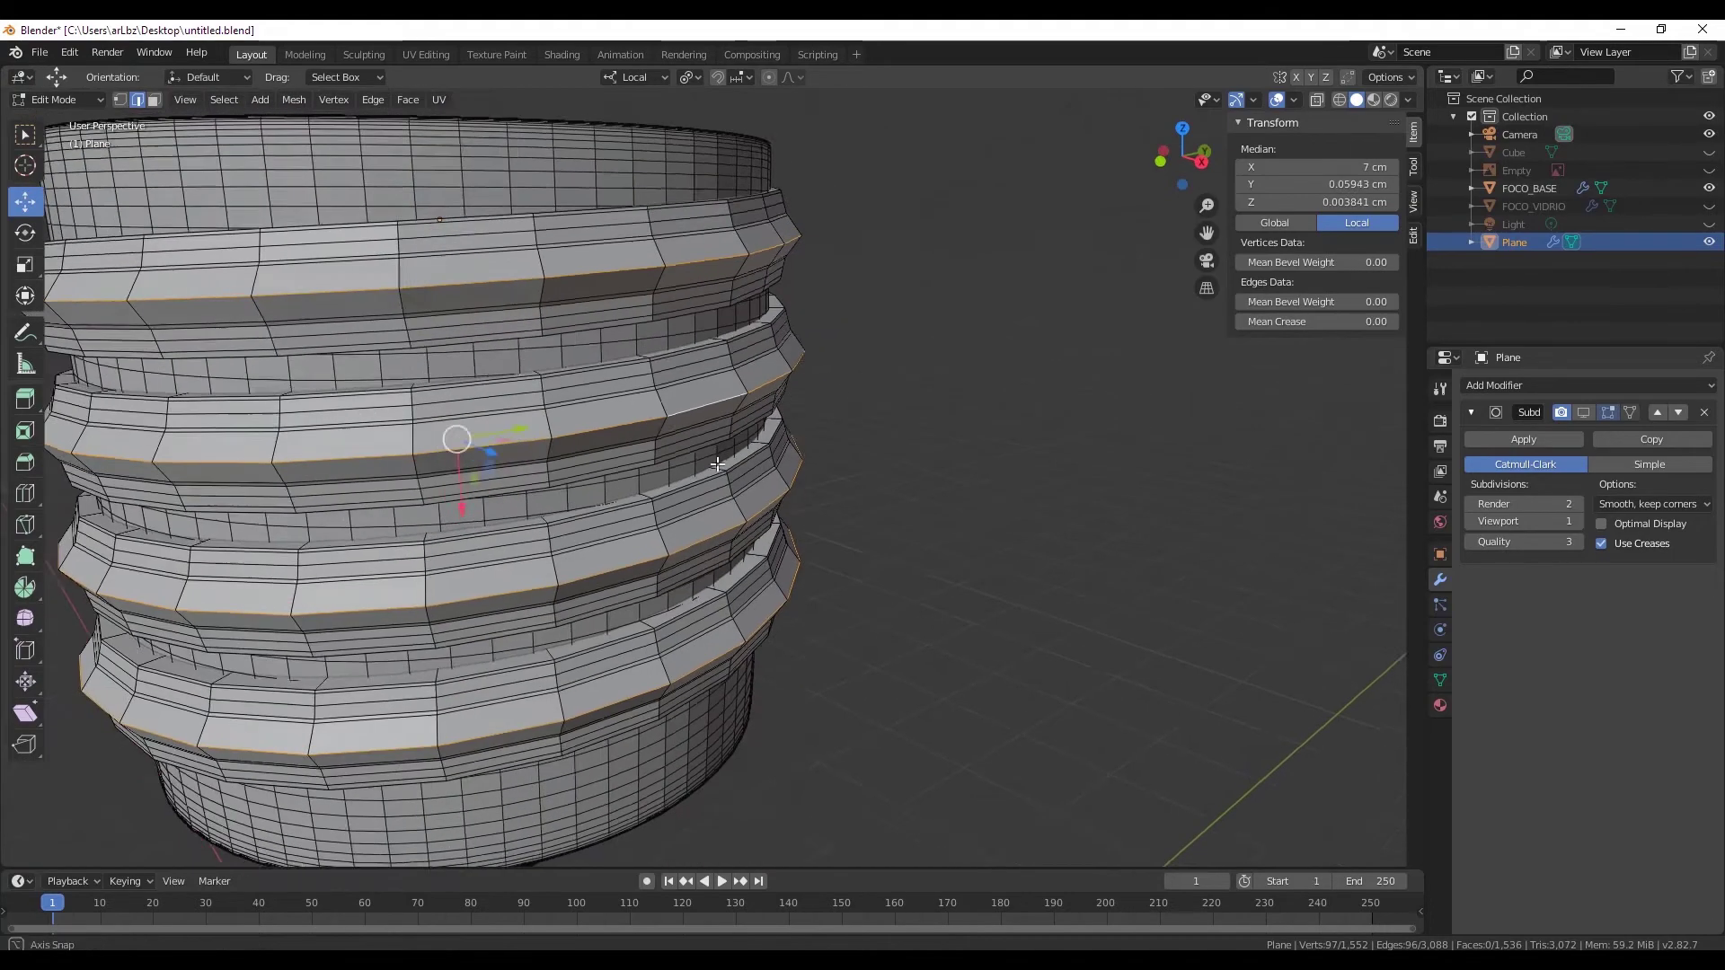
# - Bevel the selected rib edge loop into a wider band, then clear the selection
pyautogui.click(33, 459)
pyautogui.scroll(3, 512, 411)
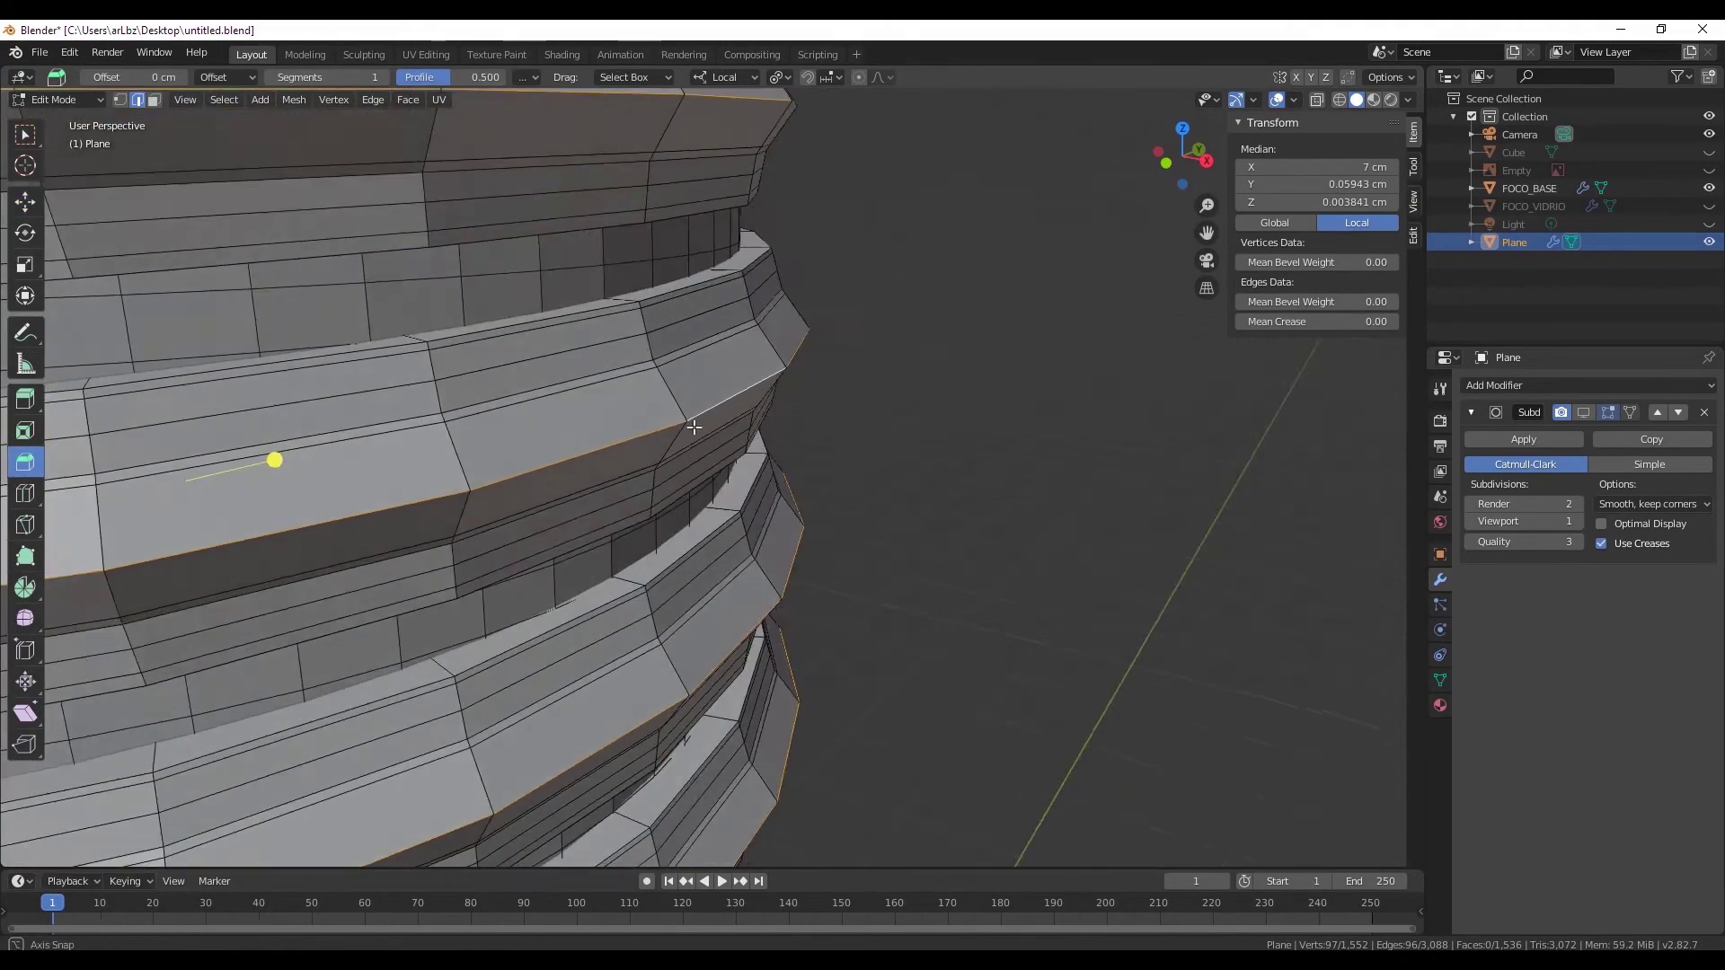
pyautogui.scroll(2, 273, 457)
pyautogui.moveTo(273, 457); pyautogui.dragTo(178, 530, button='middle')
pyautogui.moveTo(177, 531); pyautogui.dragTo(190, 534)
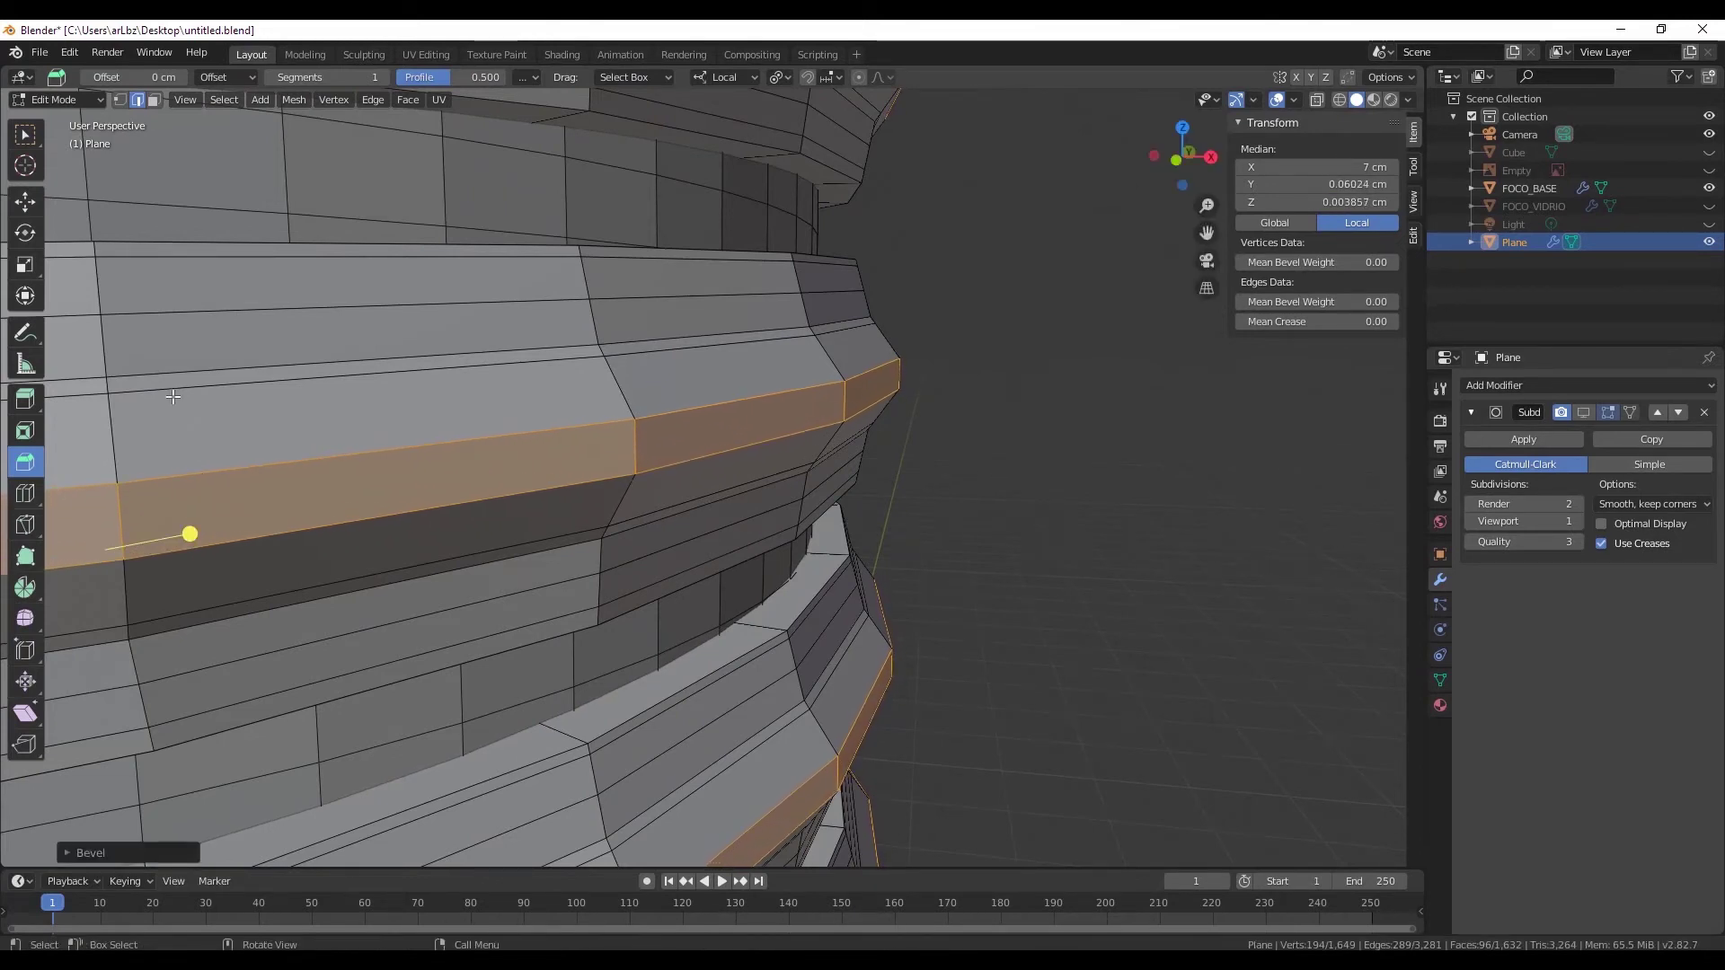
pyautogui.click(19, 496)
pyautogui.click(878, 406)
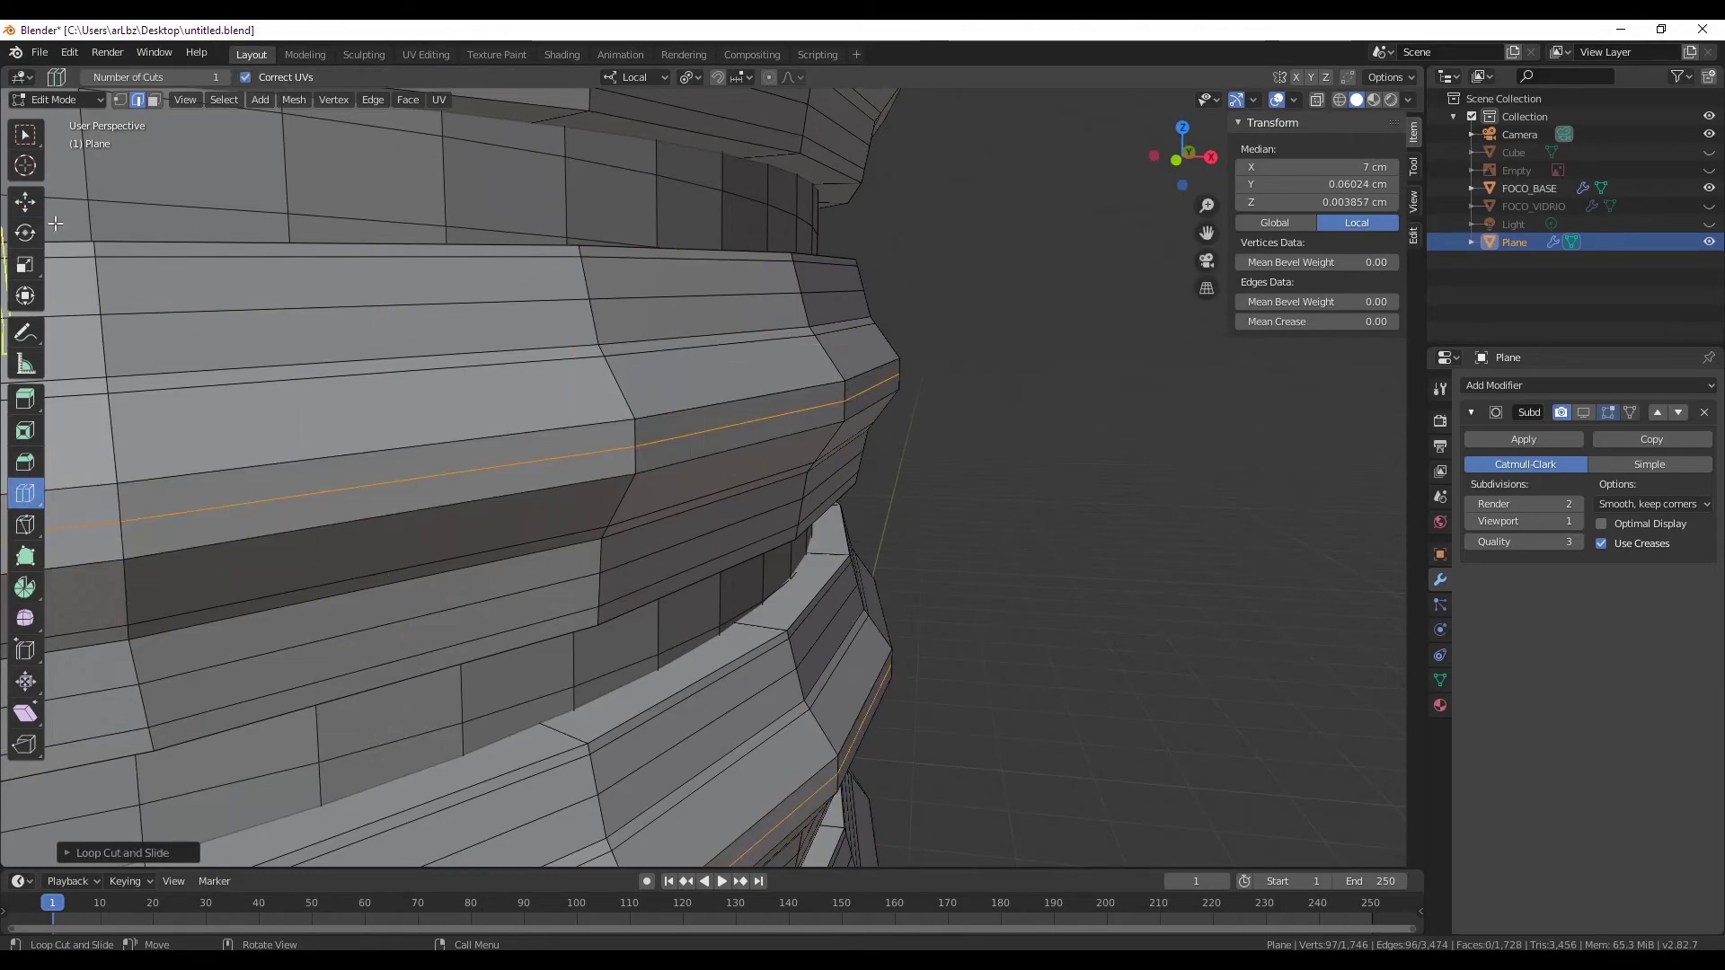
pyautogui.click(25, 201)
pyautogui.hotkey('alt', 'a')
# - Cut new loops and slide them tight against the ridge edge
pyautogui.click(1583, 412)
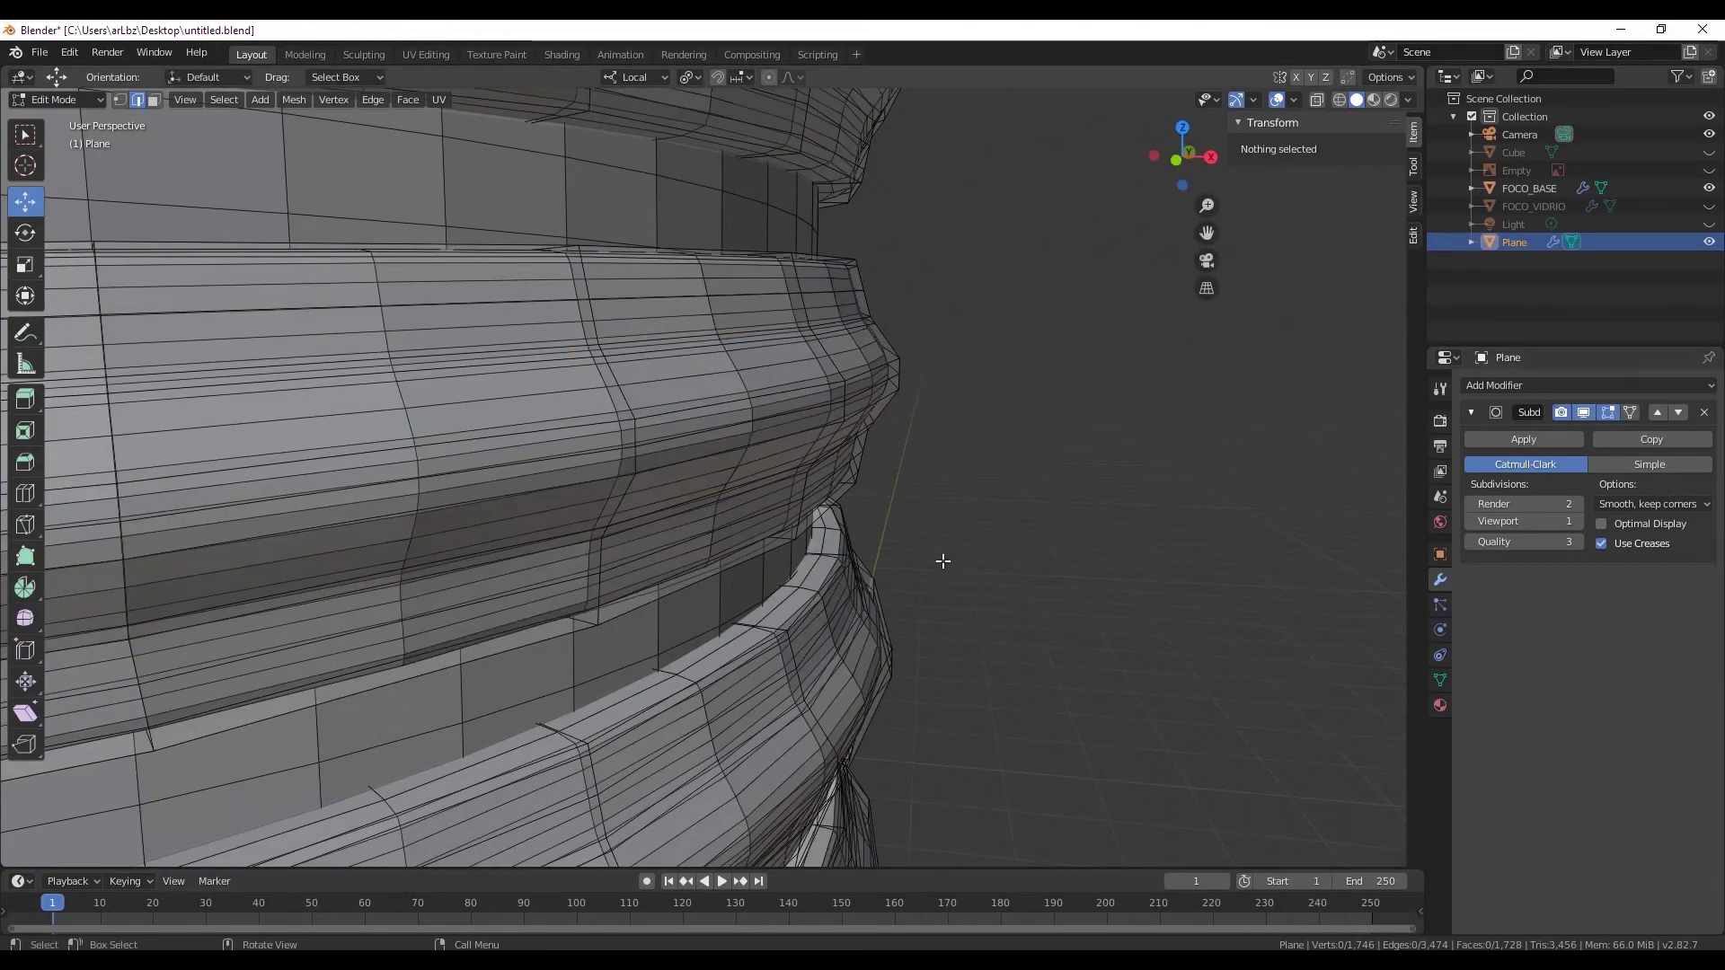
pyautogui.moveTo(935, 562); pyautogui.dragTo(924, 578, button='middle')
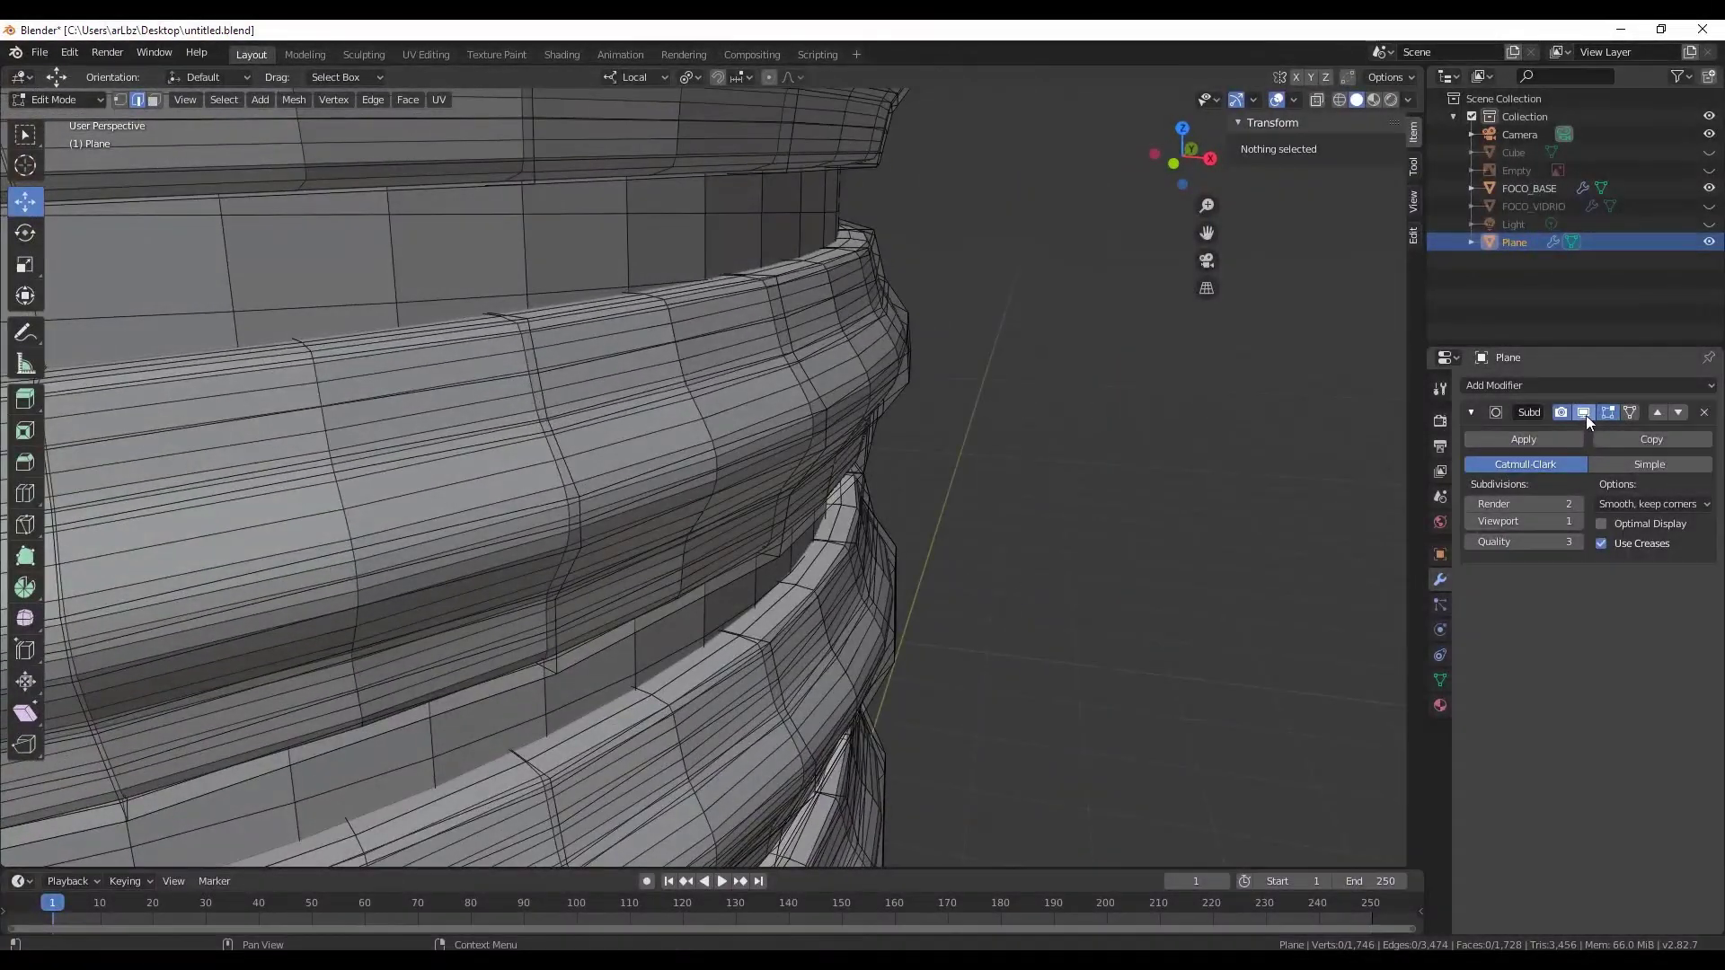
pyautogui.click(1586, 415)
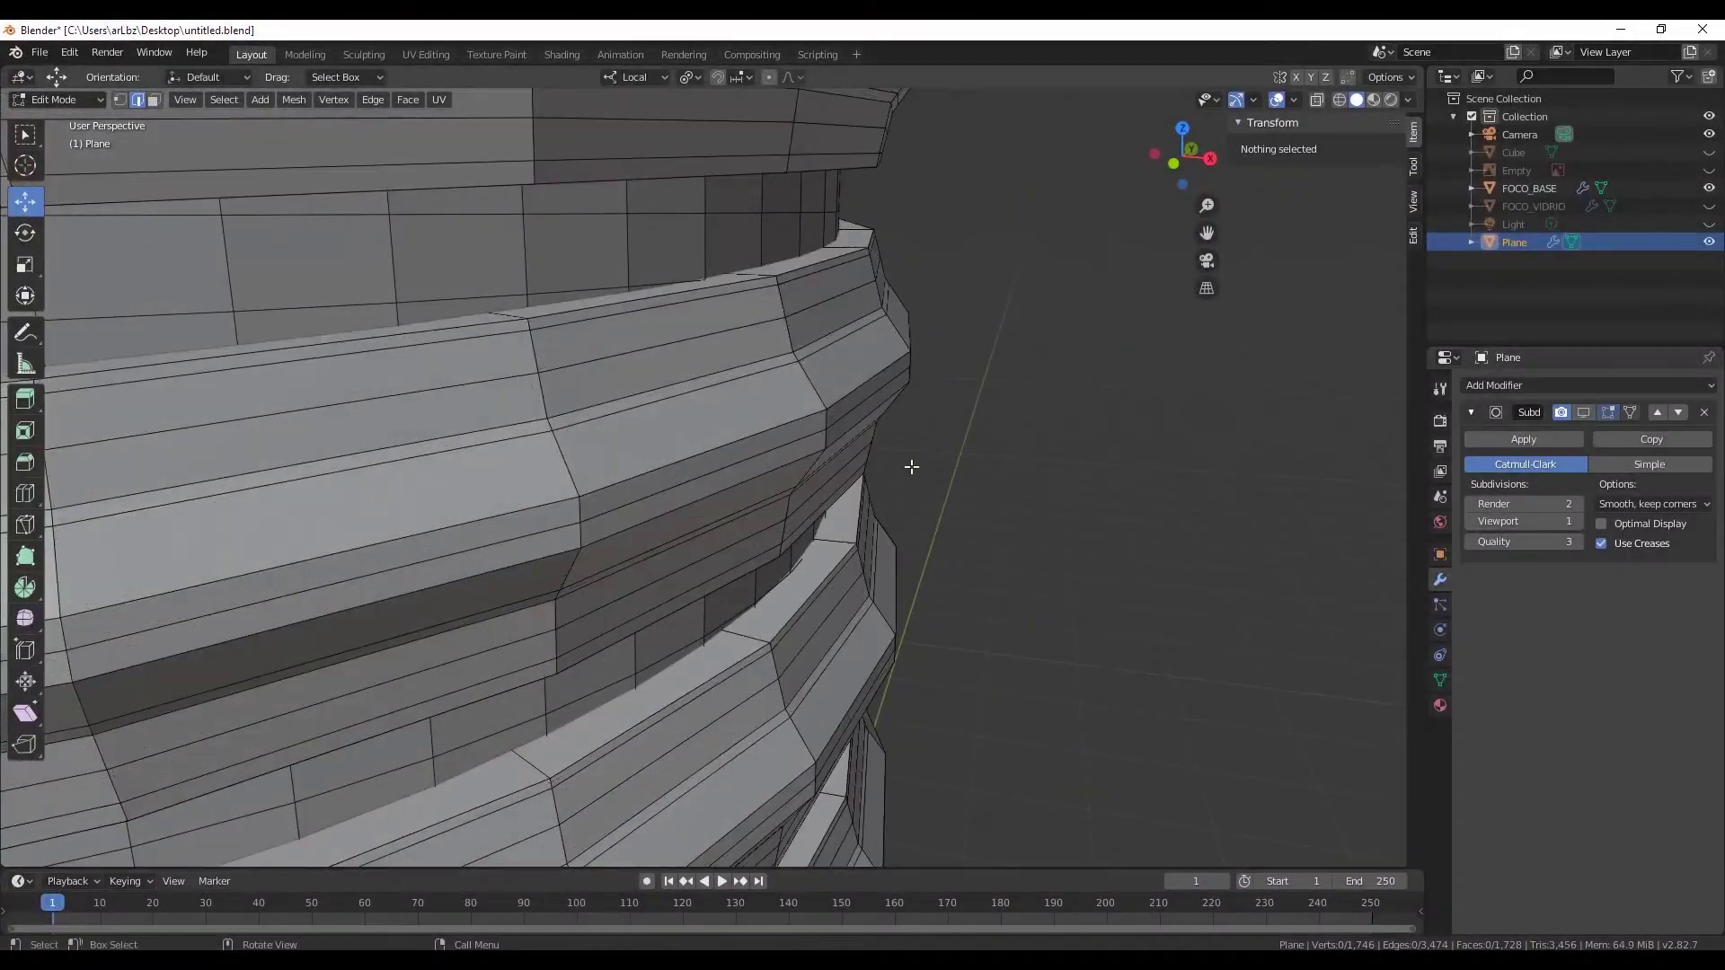
pyautogui.click(25, 493)
pyautogui.moveTo(800, 383); pyautogui.dragTo(816, 395)
pyautogui.moveTo(816, 395); pyautogui.dragTo(816, 389, button='middle')
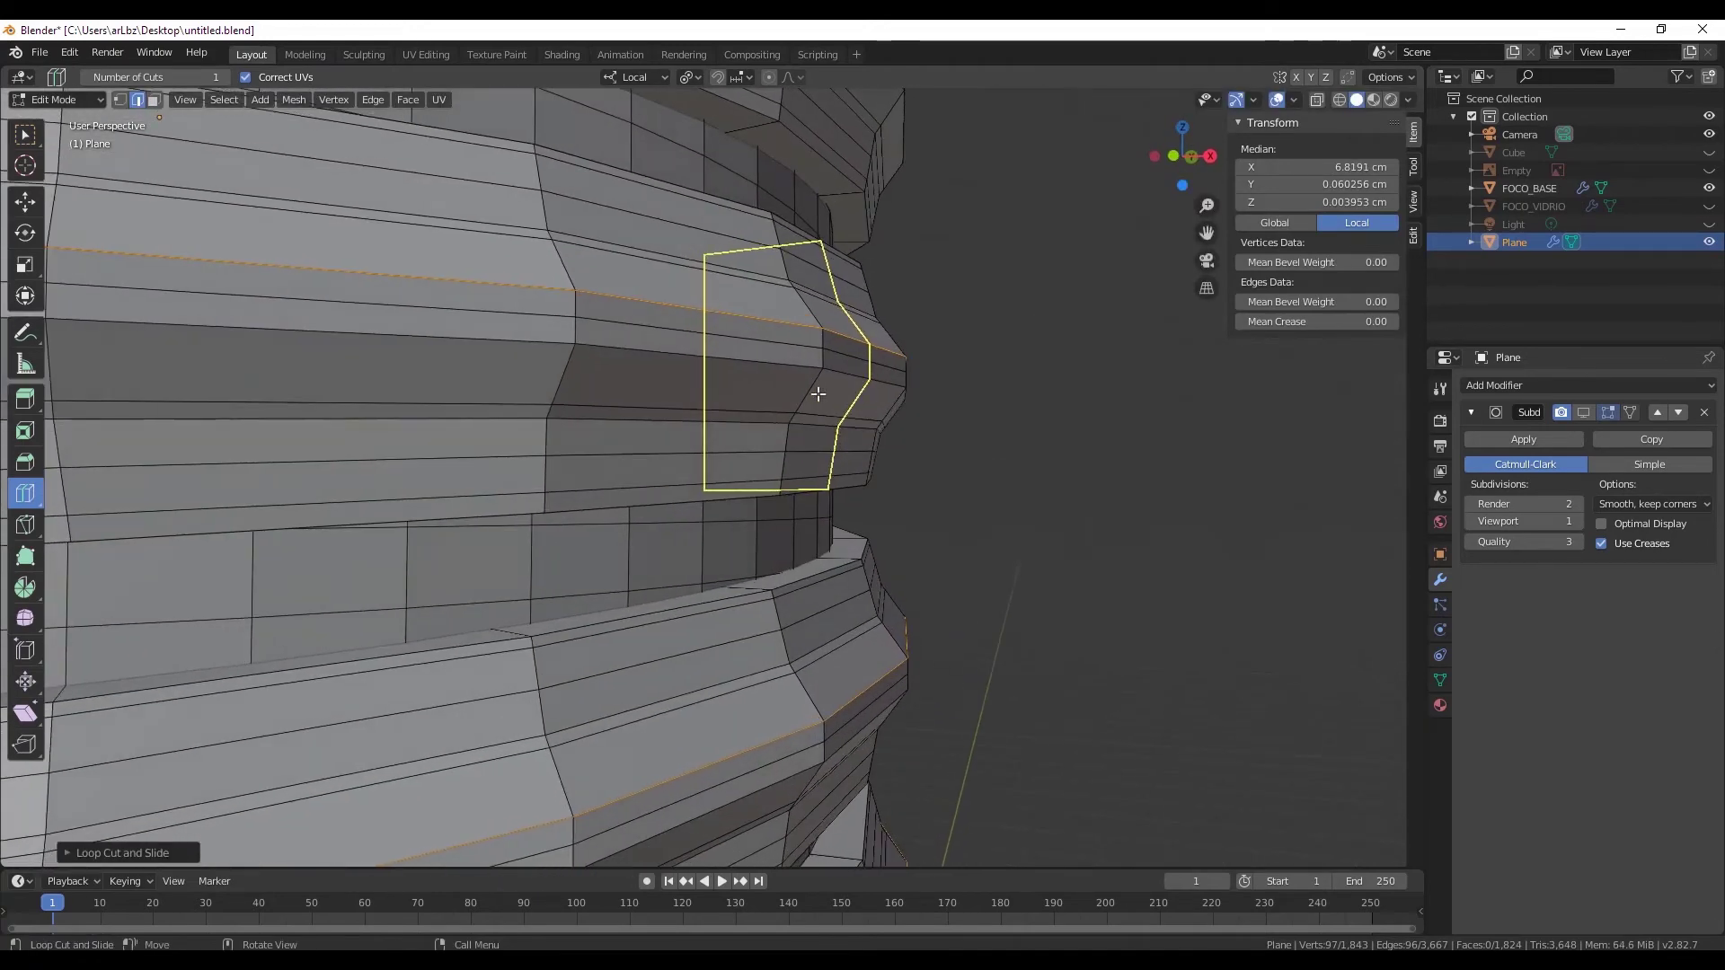
pyautogui.moveTo(816, 389)
pyautogui.mouseDown()
pyautogui.moveTo(800, 389)
pyautogui.moveTo(813, 371)
pyautogui.mouseUp()
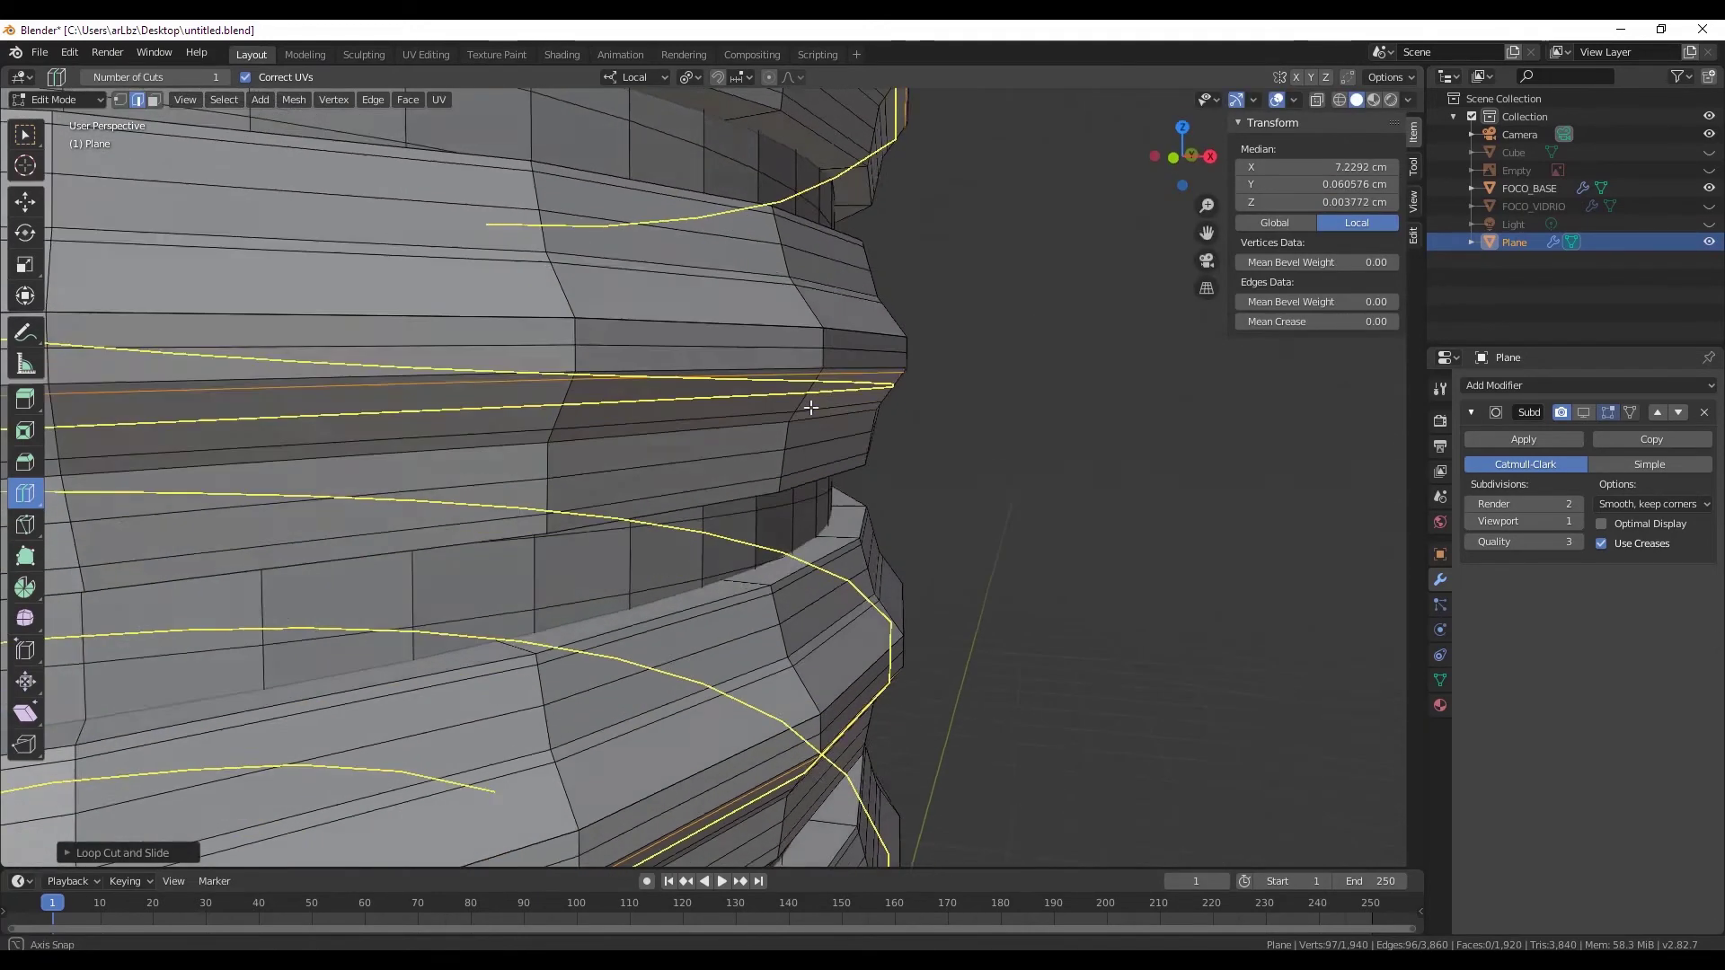
pyautogui.moveTo(811, 370); pyautogui.dragTo(628, 386, button='middle')
# - Preview the smoothed ridges, then return to Object Mode to view the whole Plane
pyautogui.click(25, 201)
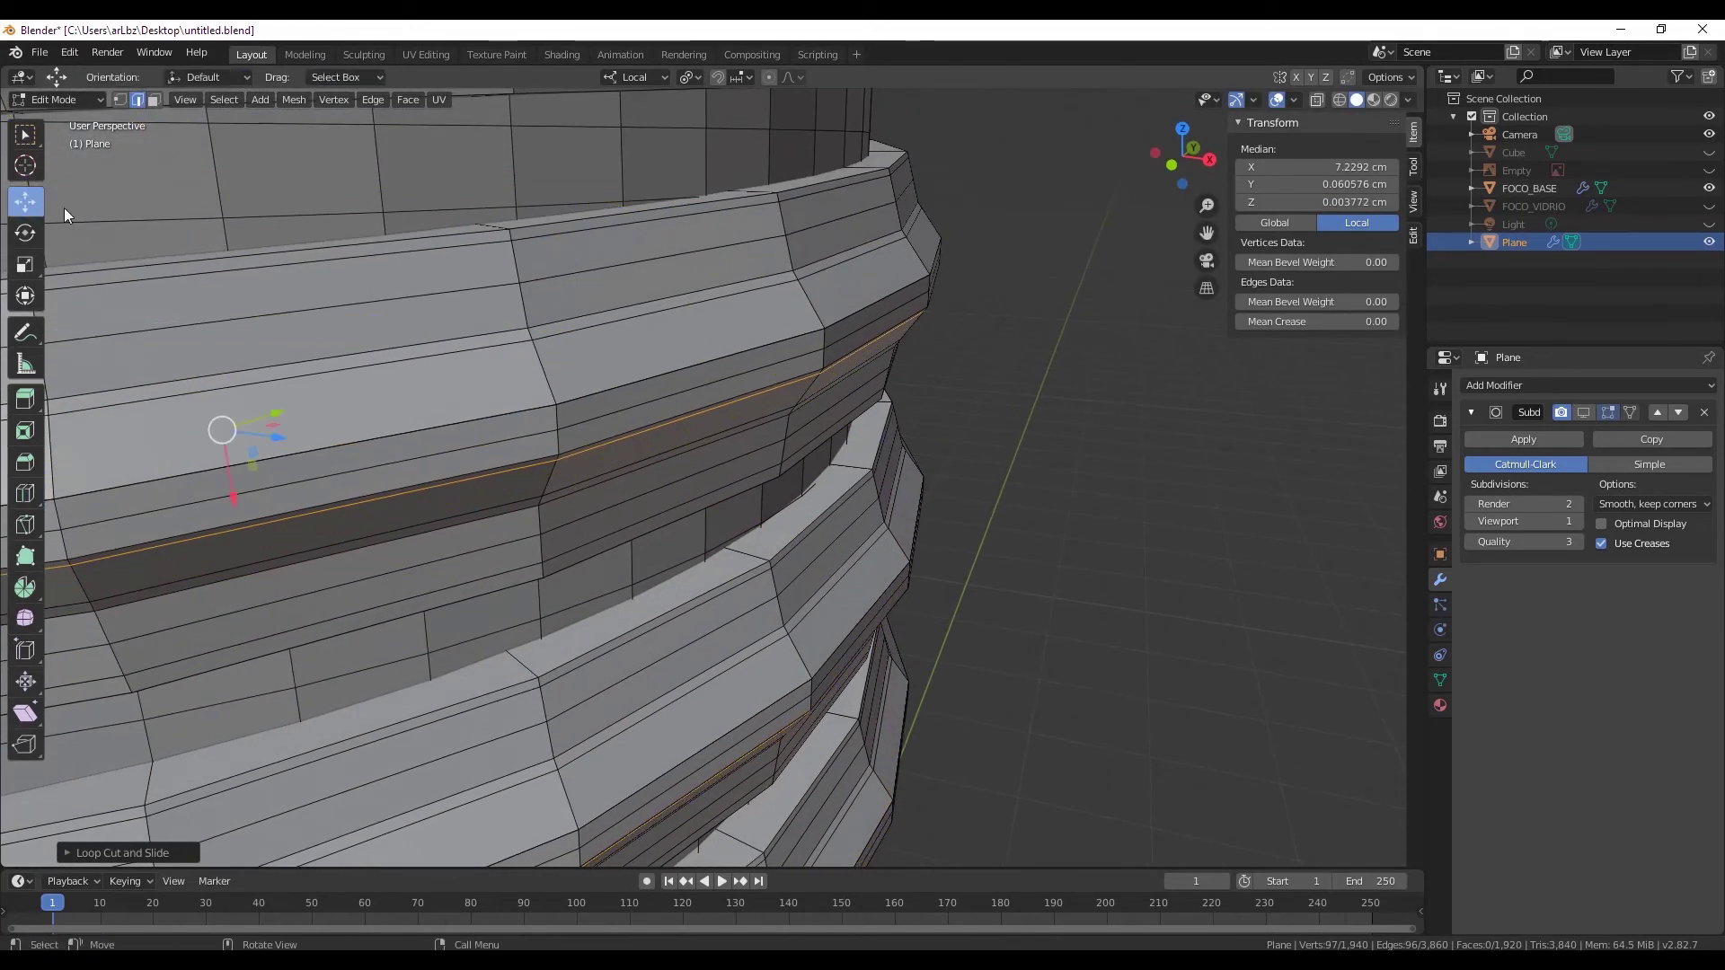
pyautogui.click(1582, 412)
pyautogui.click(1204, 481)
pyautogui.moveTo(1205, 482); pyautogui.dragTo(973, 431, button='middle')
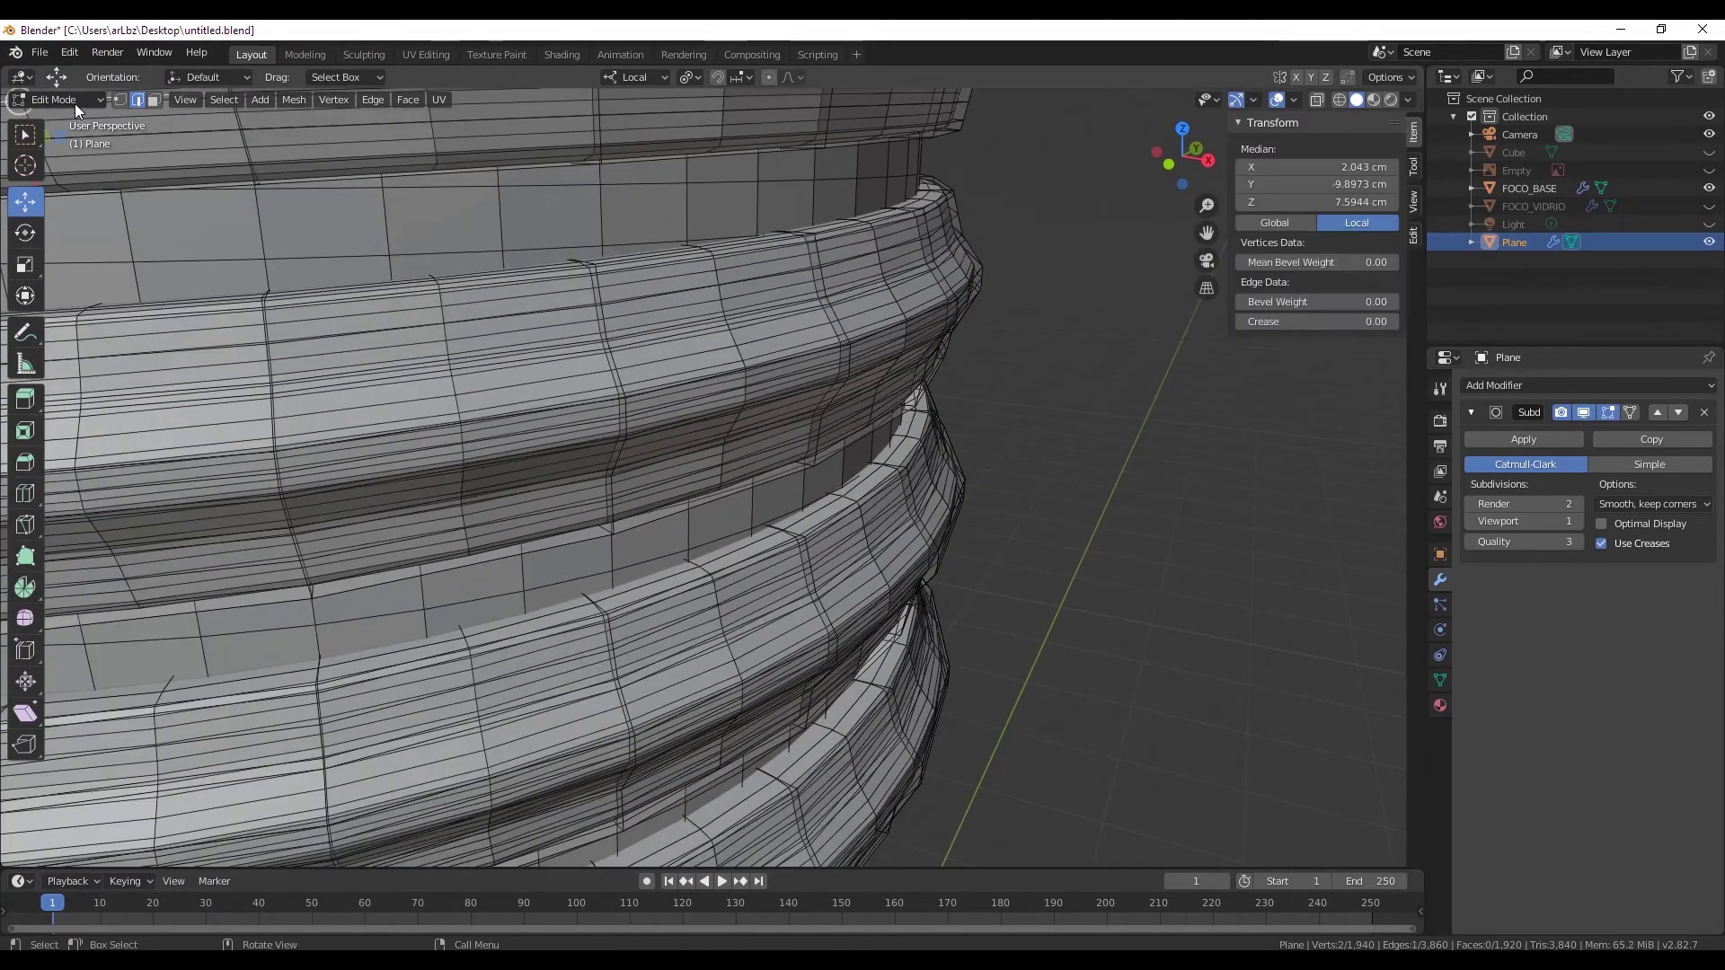
pyautogui.press('Tab')
pyautogui.click(1053, 422)
pyautogui.scroll(-5, 1053, 422)
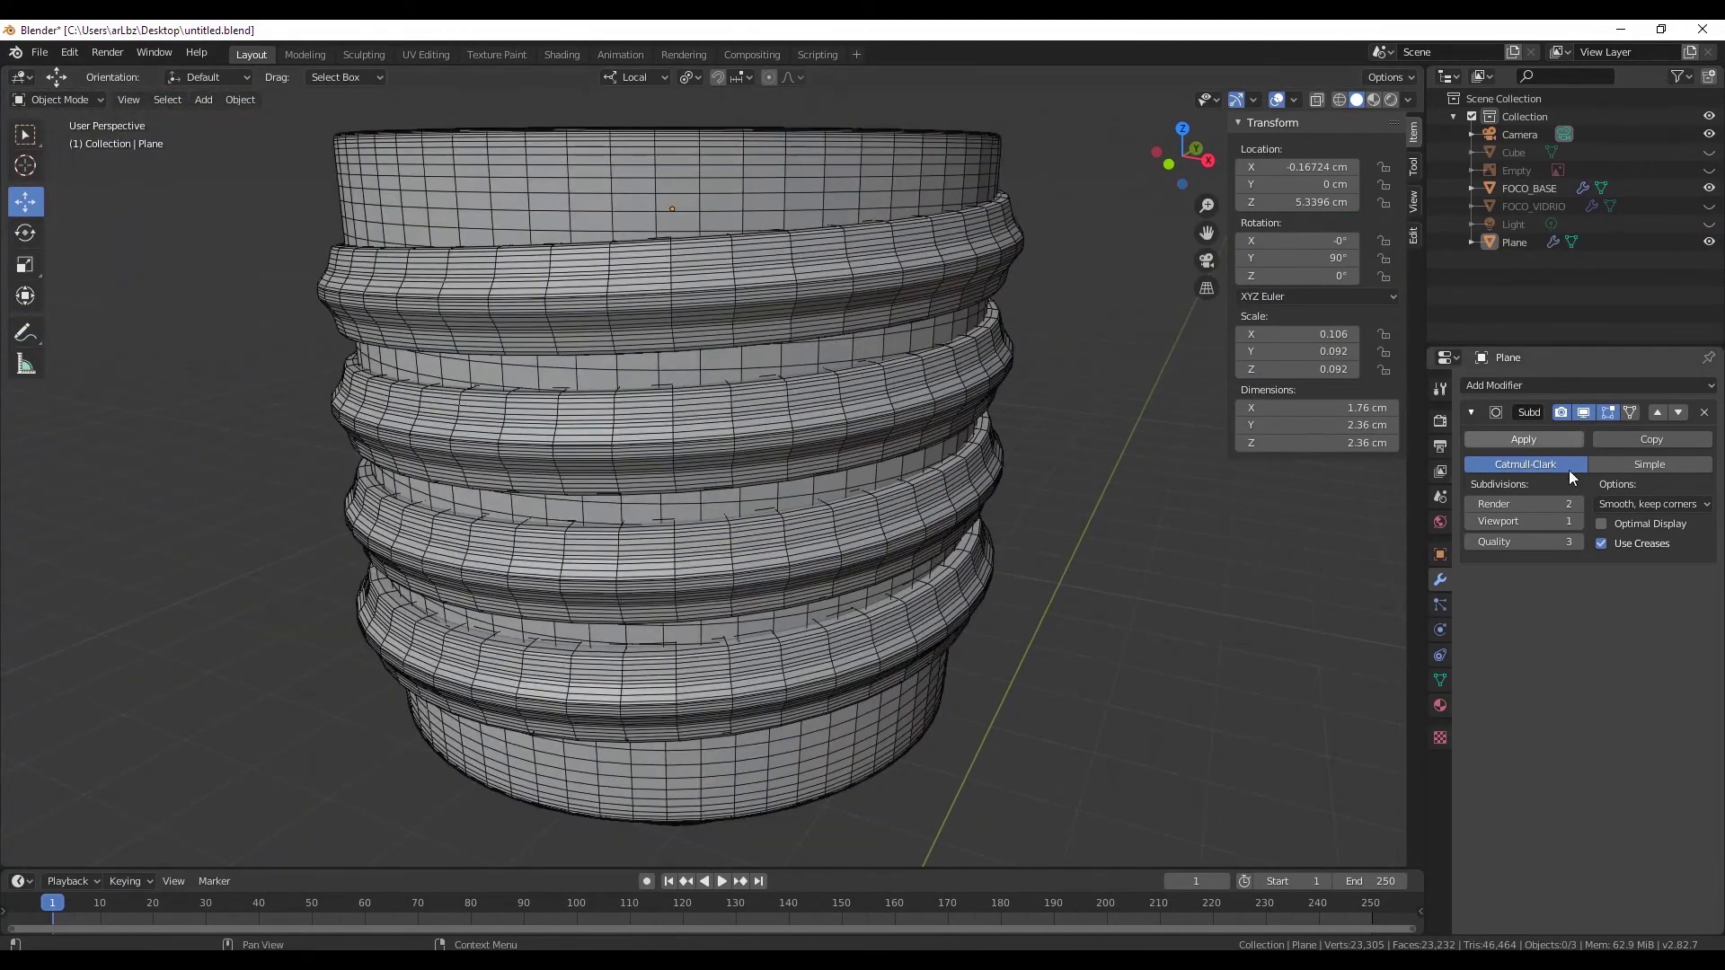
# - Raise the Subdivision viewport level to 3 and turn off the wireframe overlay
pyautogui.click(1578, 523)
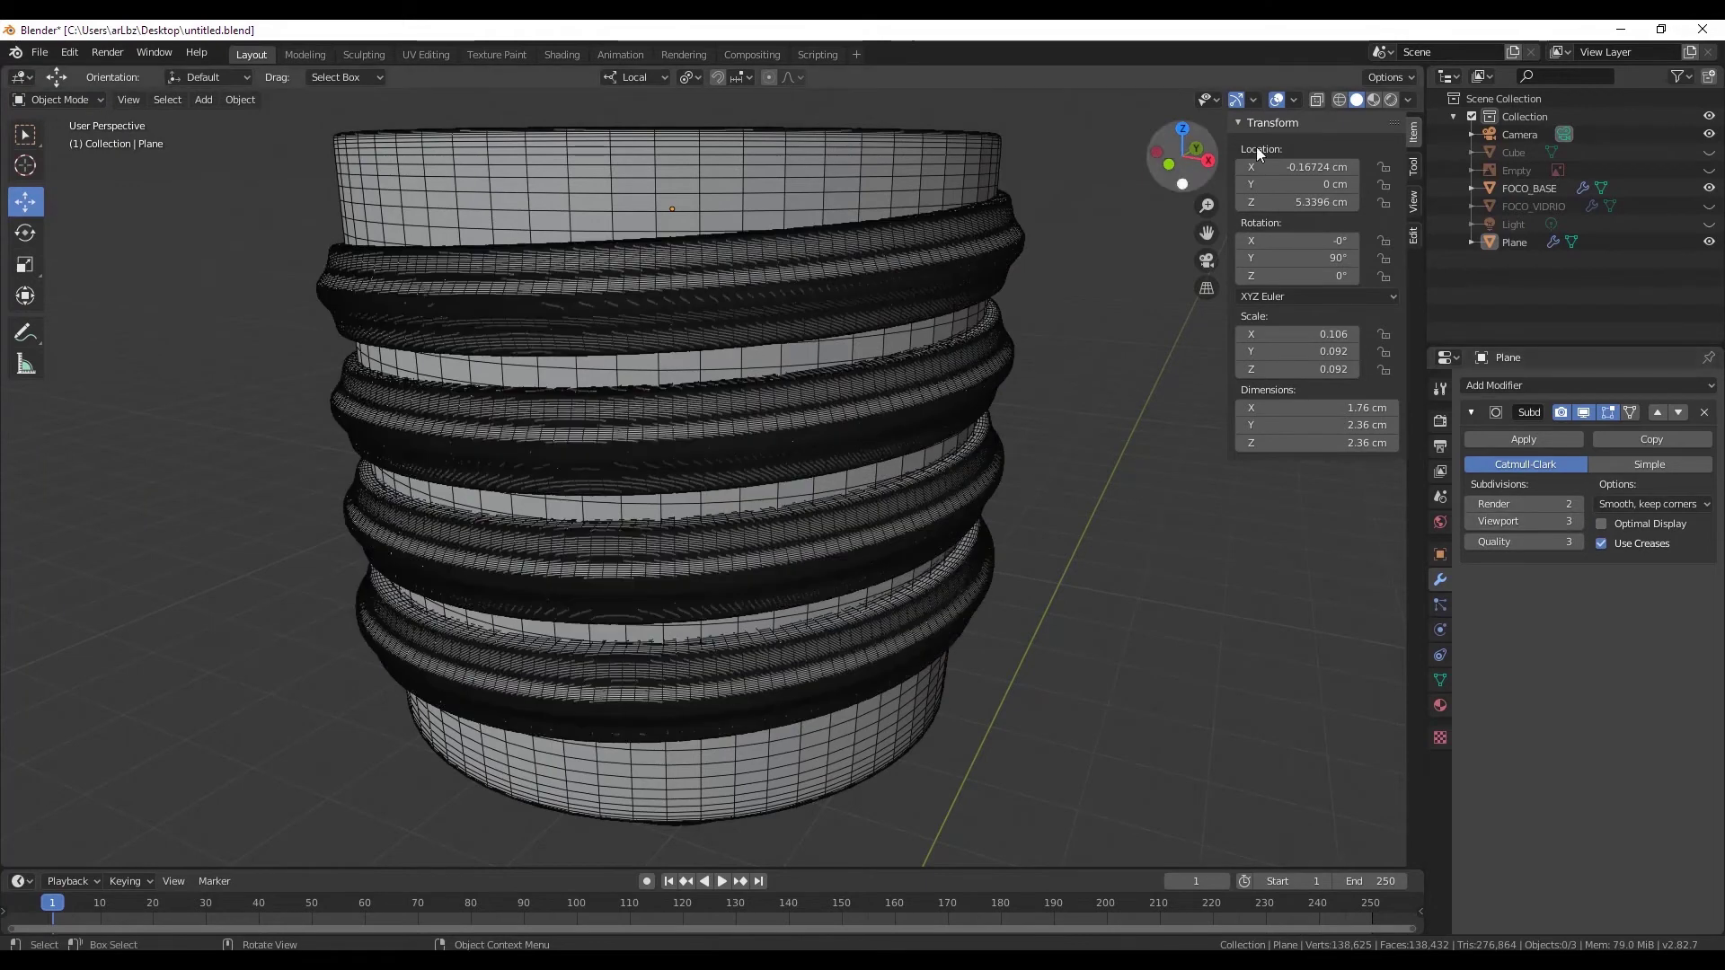
pyautogui.click(1299, 99)
pyautogui.click(1186, 403)
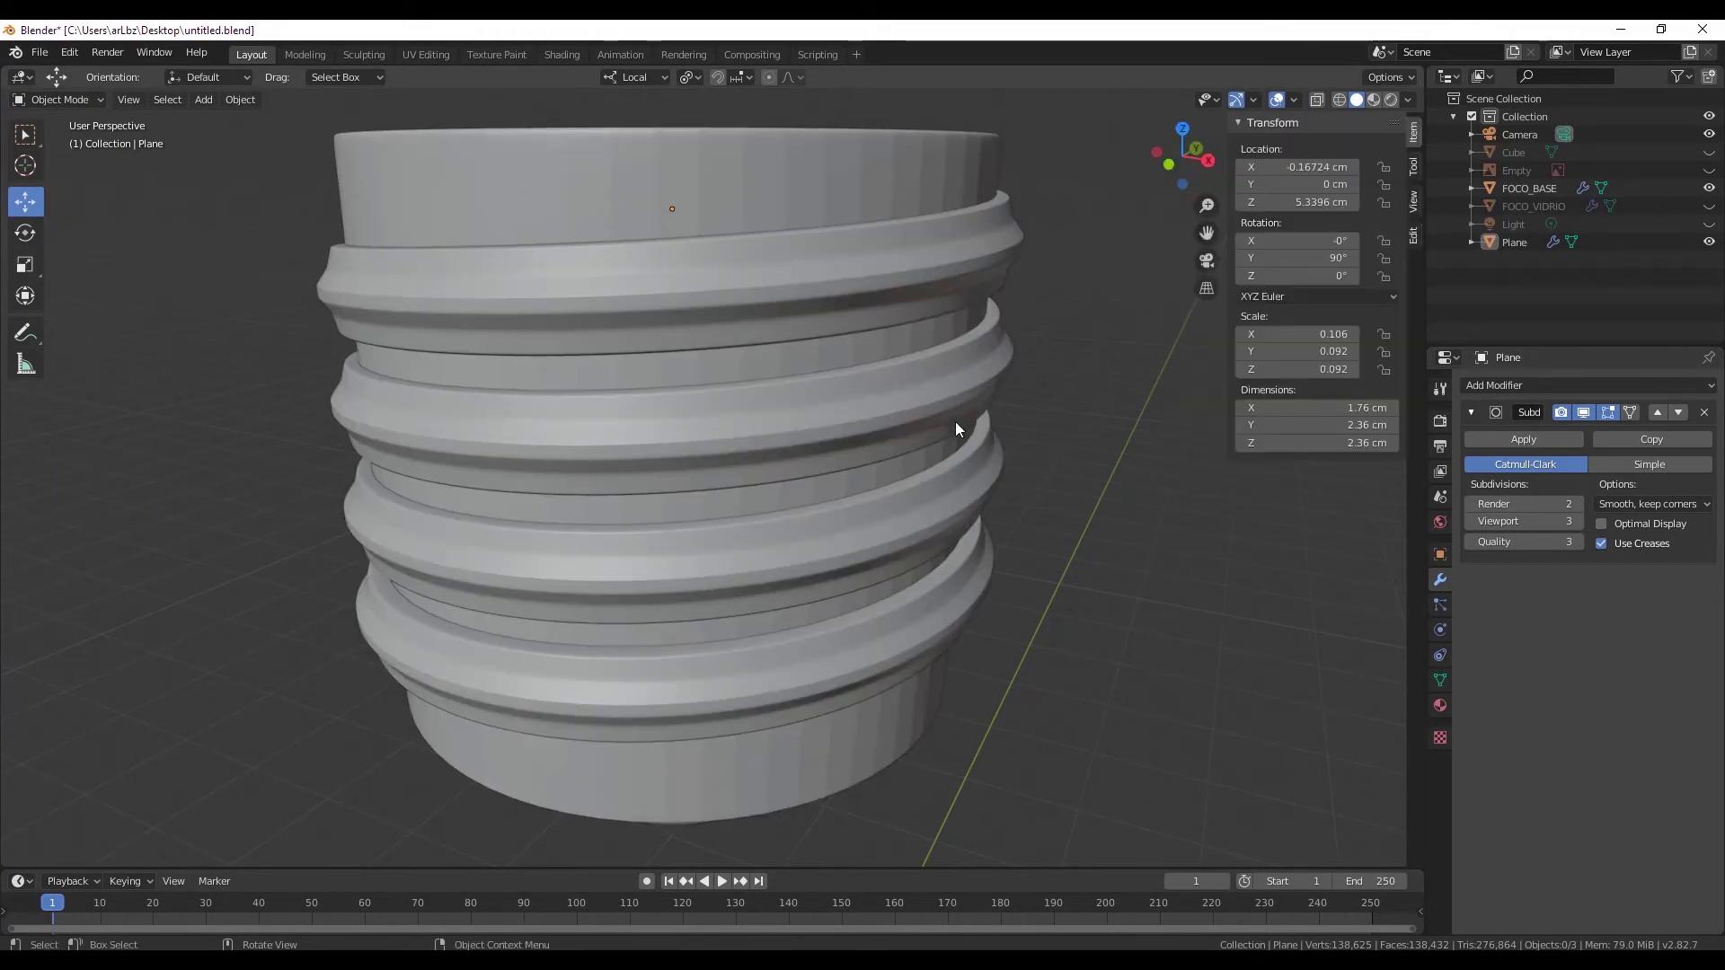
pyautogui.moveTo(956, 422)
pyautogui.mouseDown(button='middle')
pyautogui.moveTo(893, 358)
pyautogui.moveTo(929, 406)
pyautogui.moveTo(947, 391)
pyautogui.moveTo(910, 449)
pyautogui.mouseUp(button='middle')
pyautogui.scroll(4, 974, 353)
pyautogui.scroll(-5, 974, 353)
pyautogui.scroll(2, 876, 390)
pyautogui.scroll(2, 897, 388)
# - Select the Plane and disable the Subdivision modifier's viewport display
pyautogui.click(897, 388)
pyautogui.scroll(3, 897, 379)
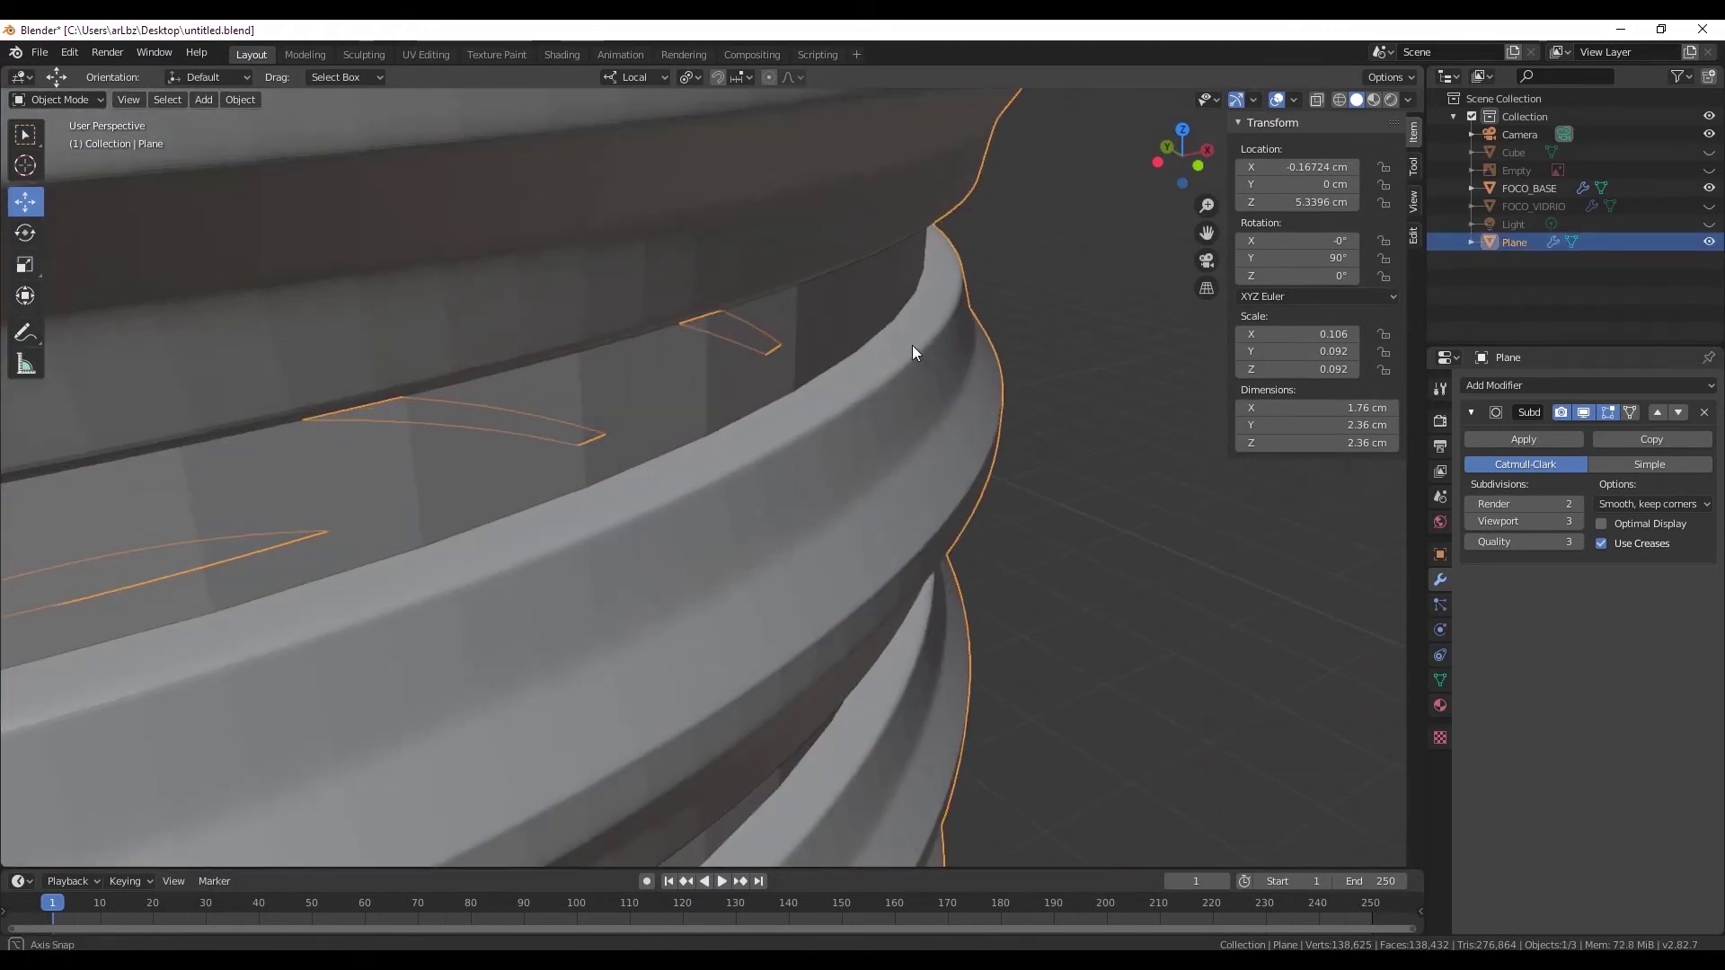
pyautogui.moveTo(913, 344); pyautogui.dragTo(908, 360, button='middle')
pyautogui.scroll(-2, 908, 359)
pyautogui.click(1582, 413)
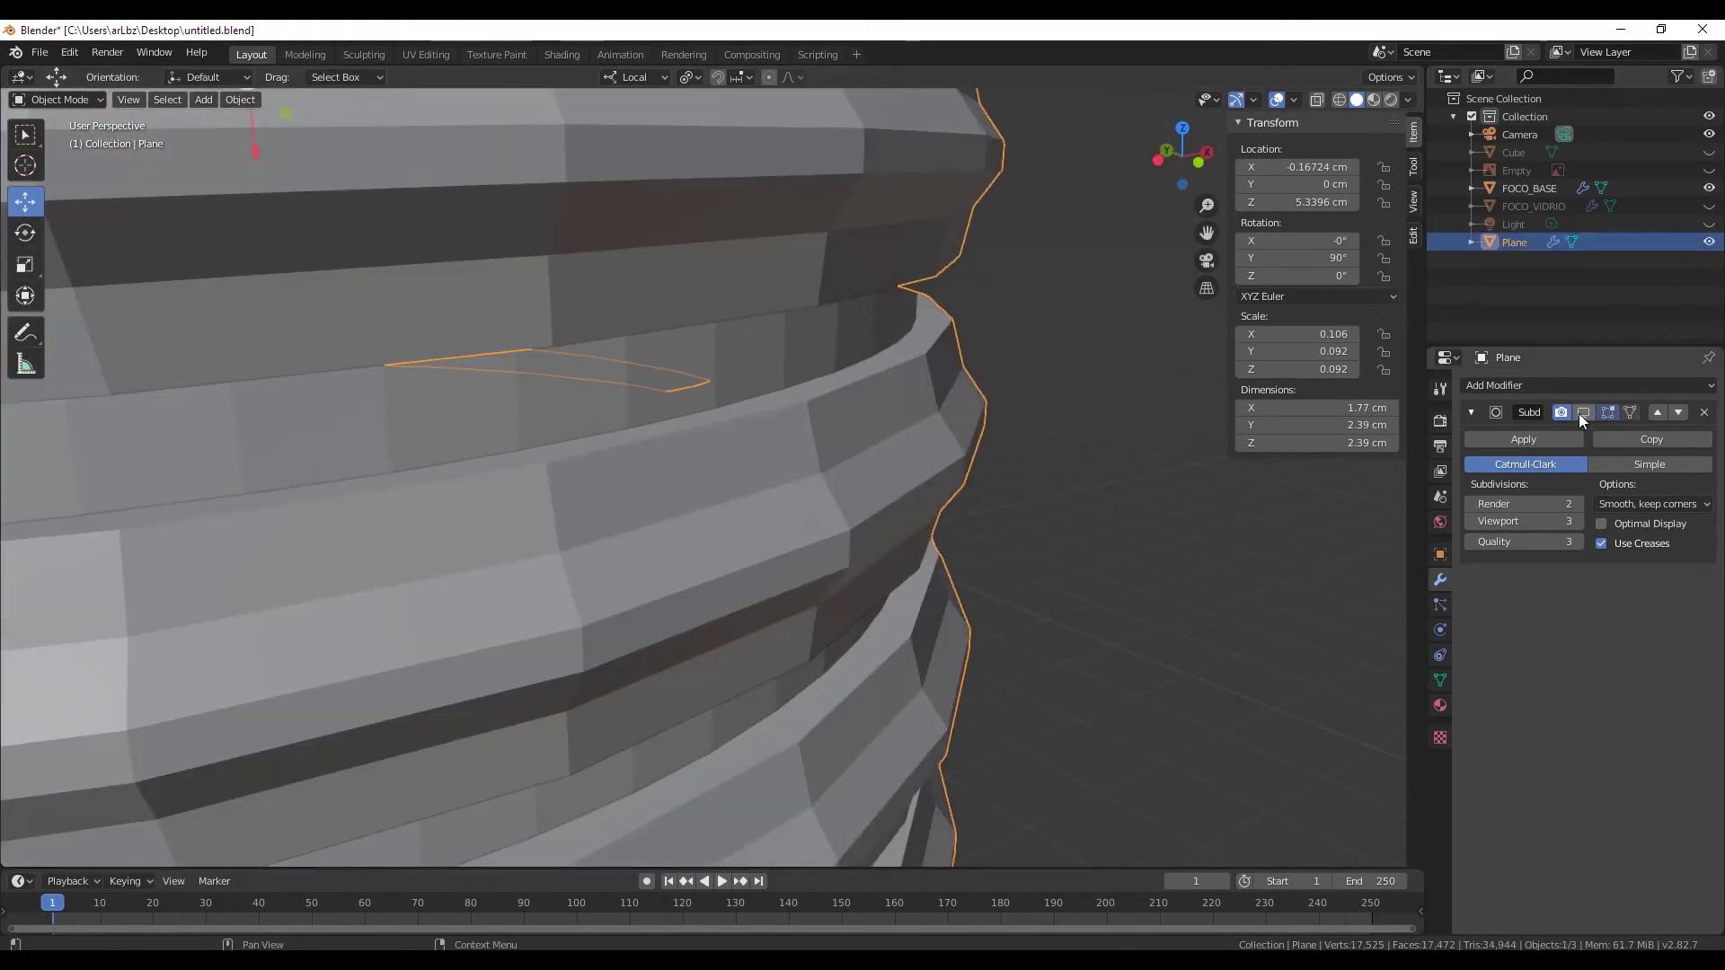
pyautogui.click(90, 100)
# - In Edit Mode, select a ridge edge loop and dissolve it with Dissolve Edges
pyautogui.click(53, 141)
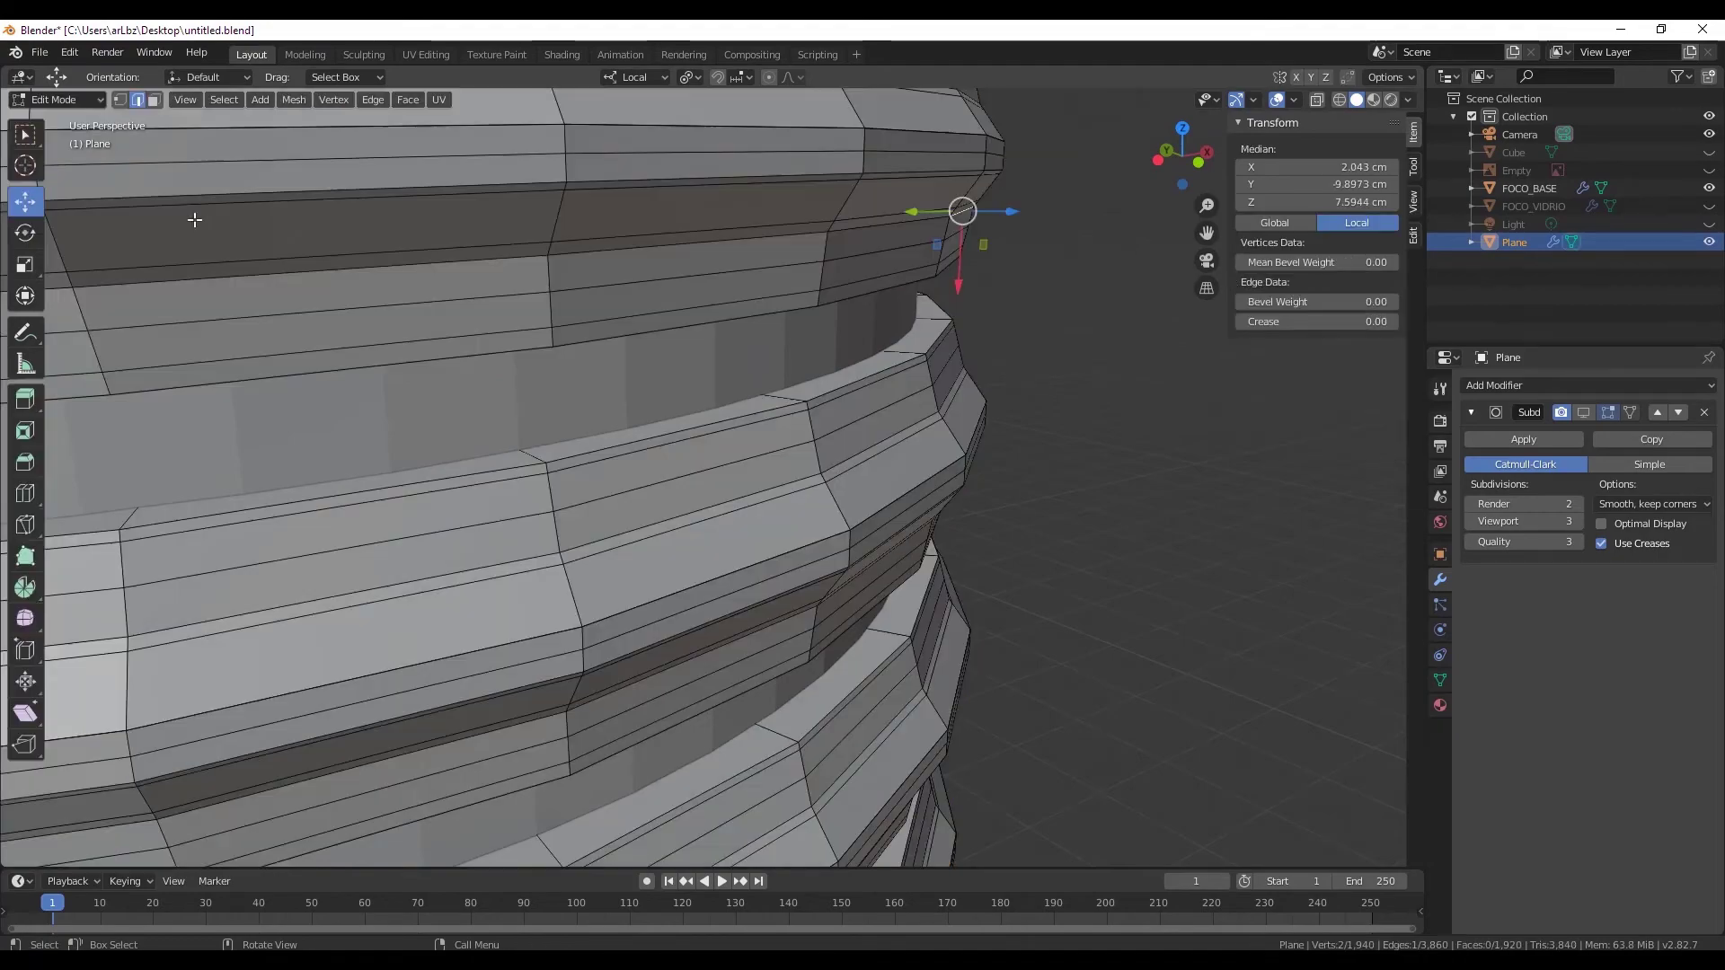
pyautogui.scroll(2, 926, 359)
pyautogui.scroll(2, 931, 354)
pyautogui.scroll(1, 930, 355)
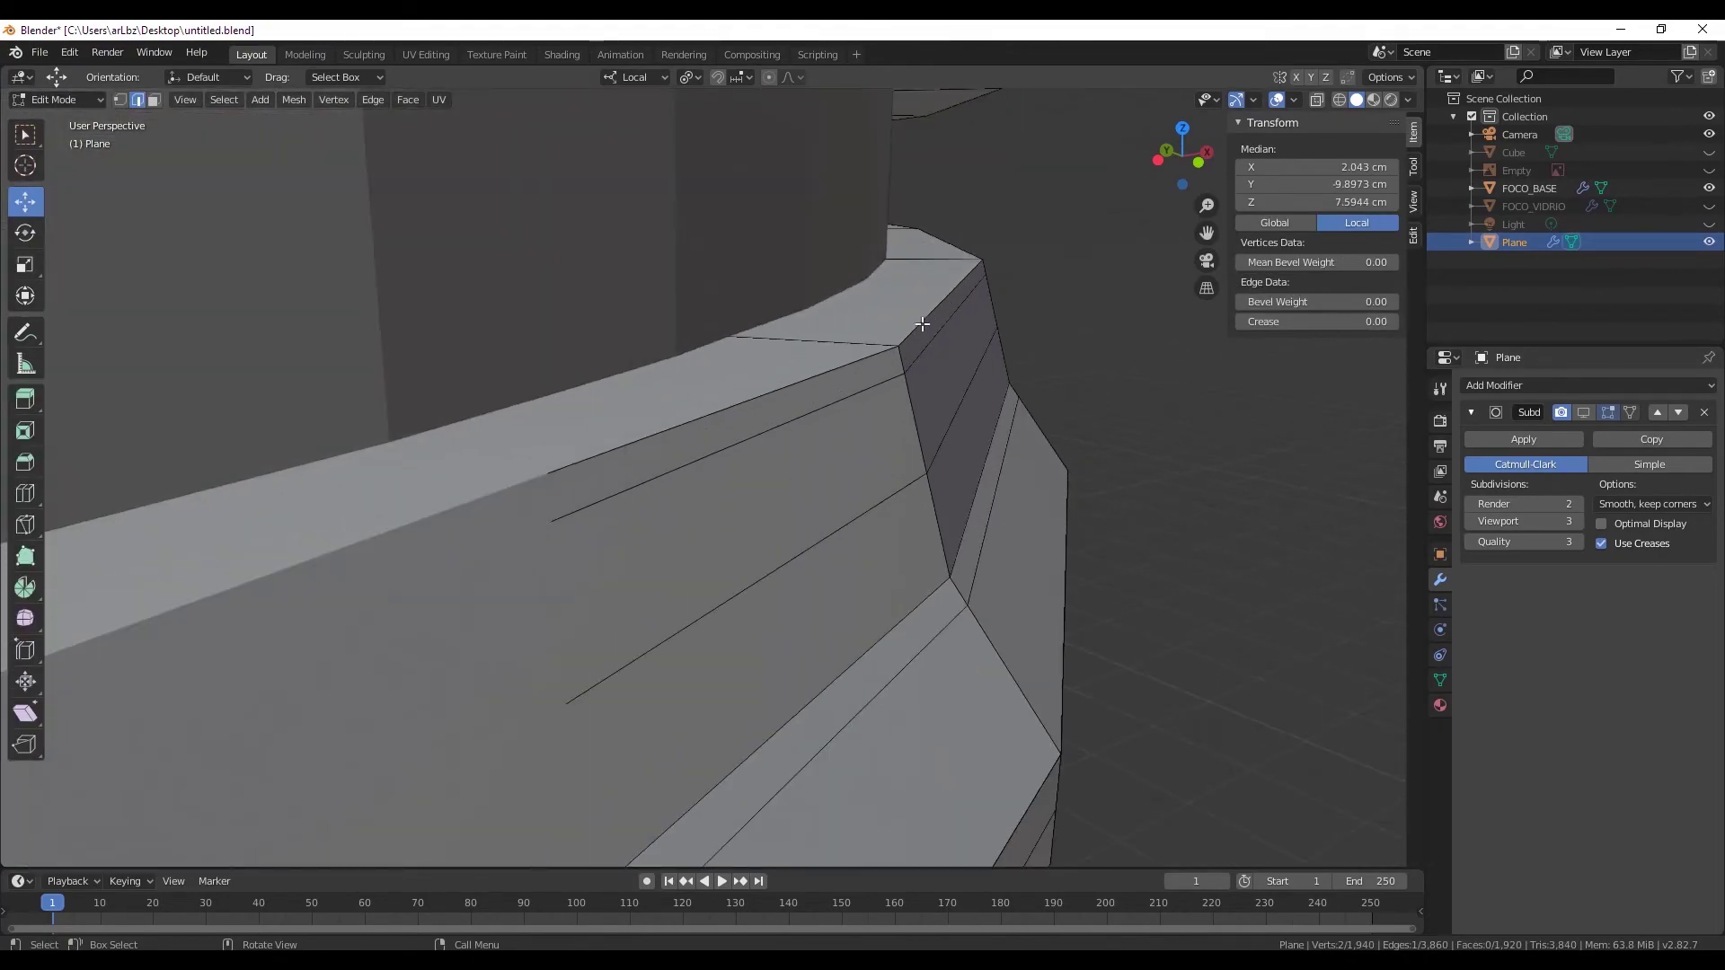
pyautogui.click(920, 357)
pyautogui.scroll(1, 920, 357)
pyautogui.moveTo(920, 357)
pyautogui.mouseDown(button='middle')
pyautogui.moveTo(876, 403)
pyautogui.moveTo(879, 374)
pyautogui.mouseUp(button='middle')
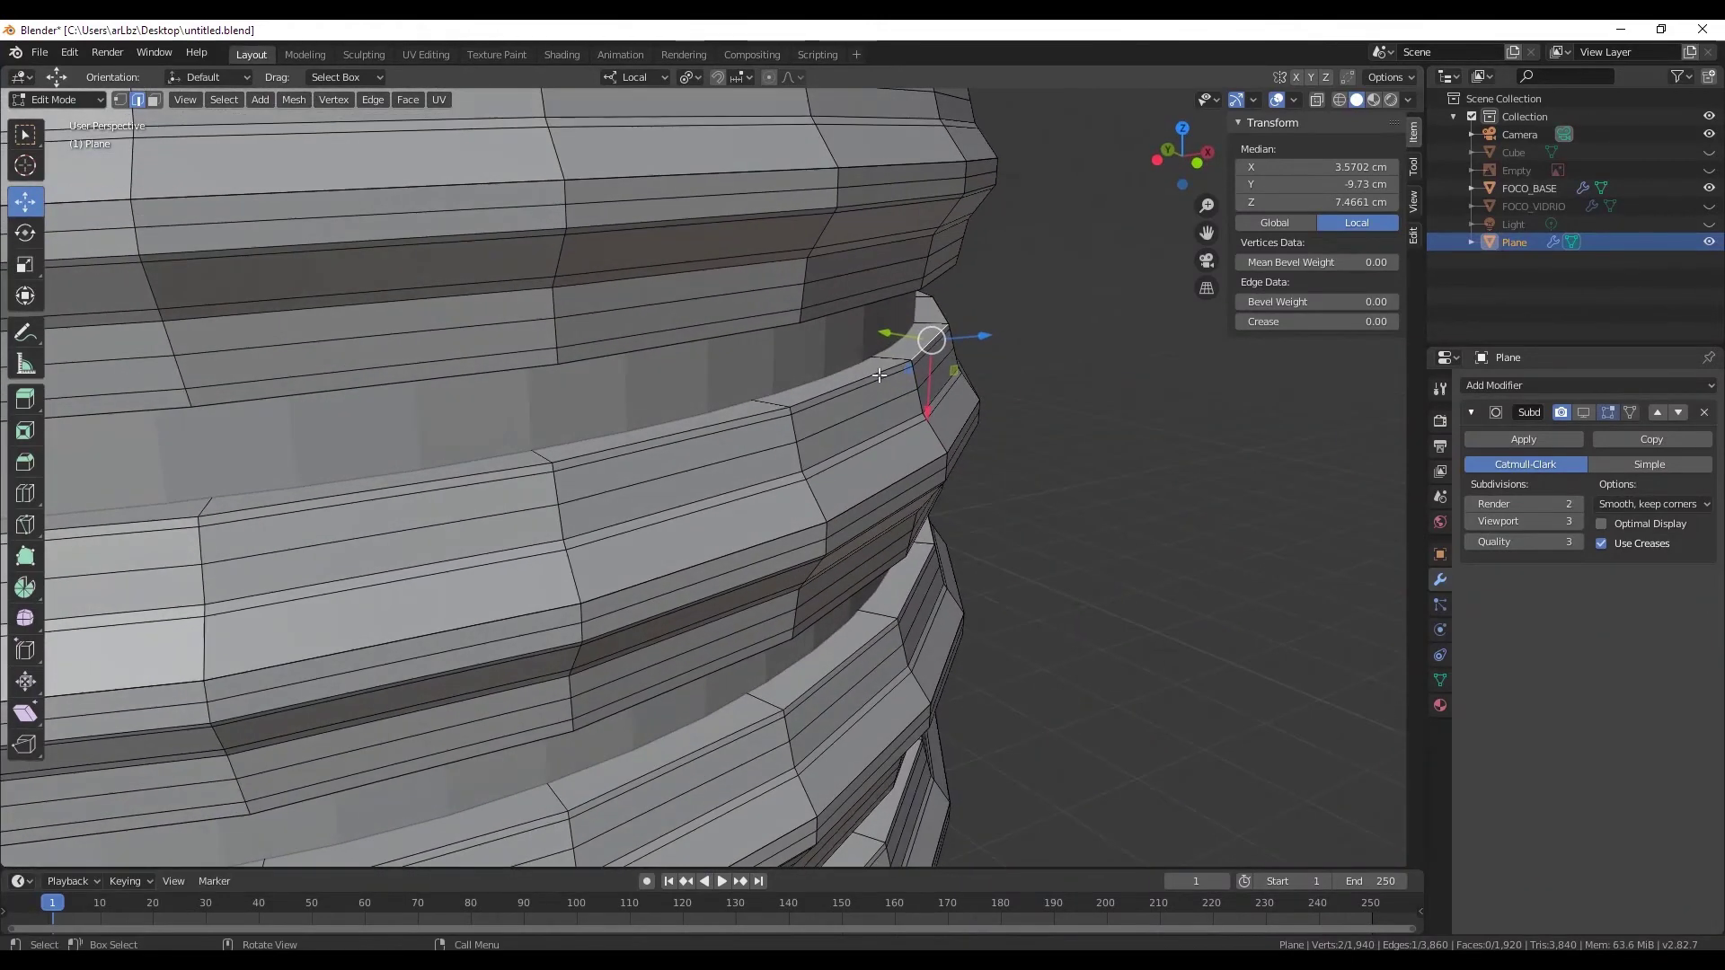
pyautogui.scroll(1, 879, 373)
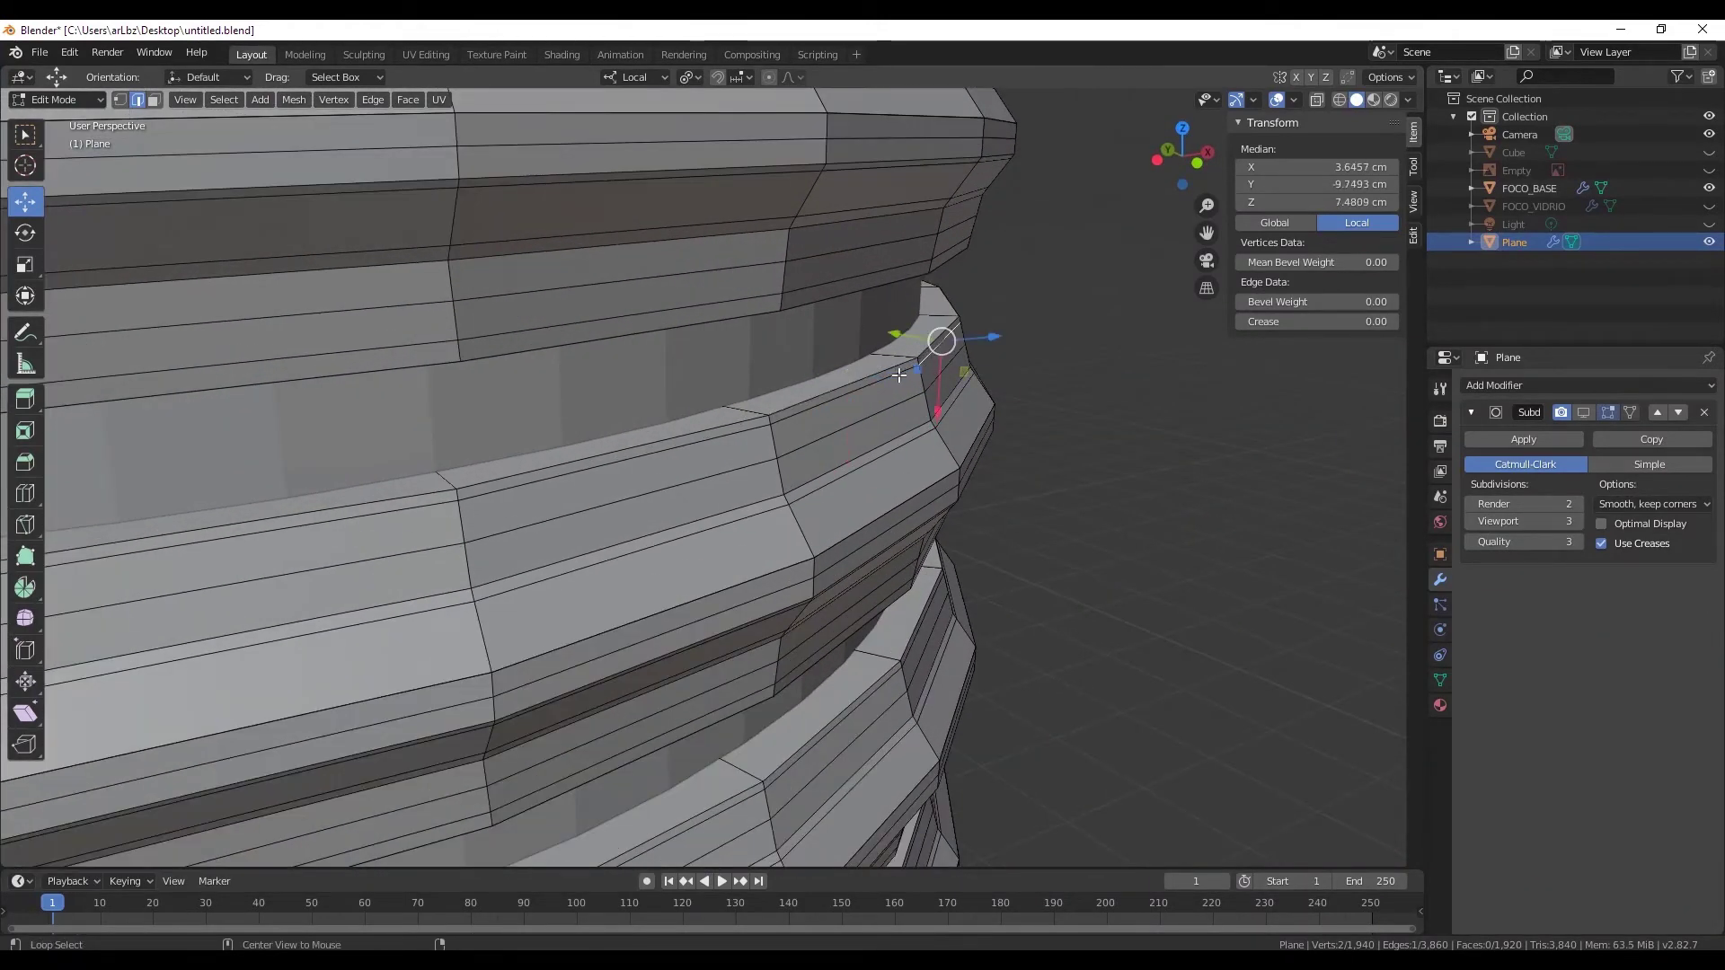
pyautogui.keyDown('alt'); pyautogui.click(898, 375); pyautogui.keyUp('alt')
pyautogui.moveTo(891, 246); pyautogui.dragTo(826, 290, button='middle')
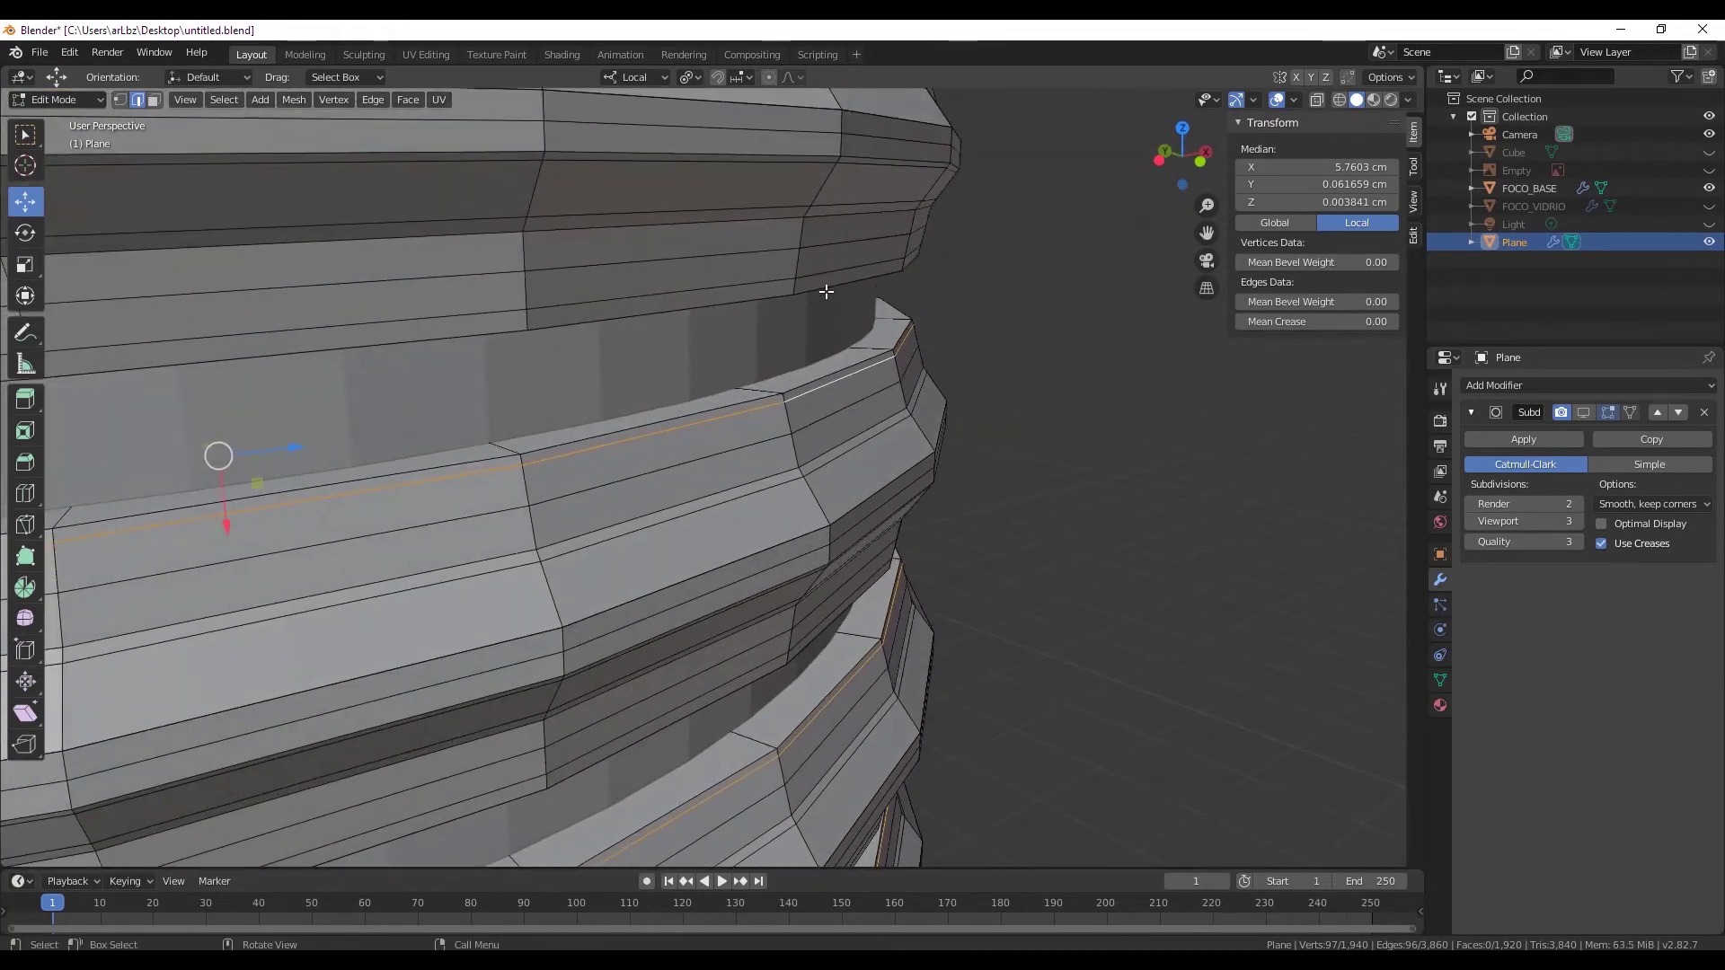
pyautogui.rightClick(826, 292)
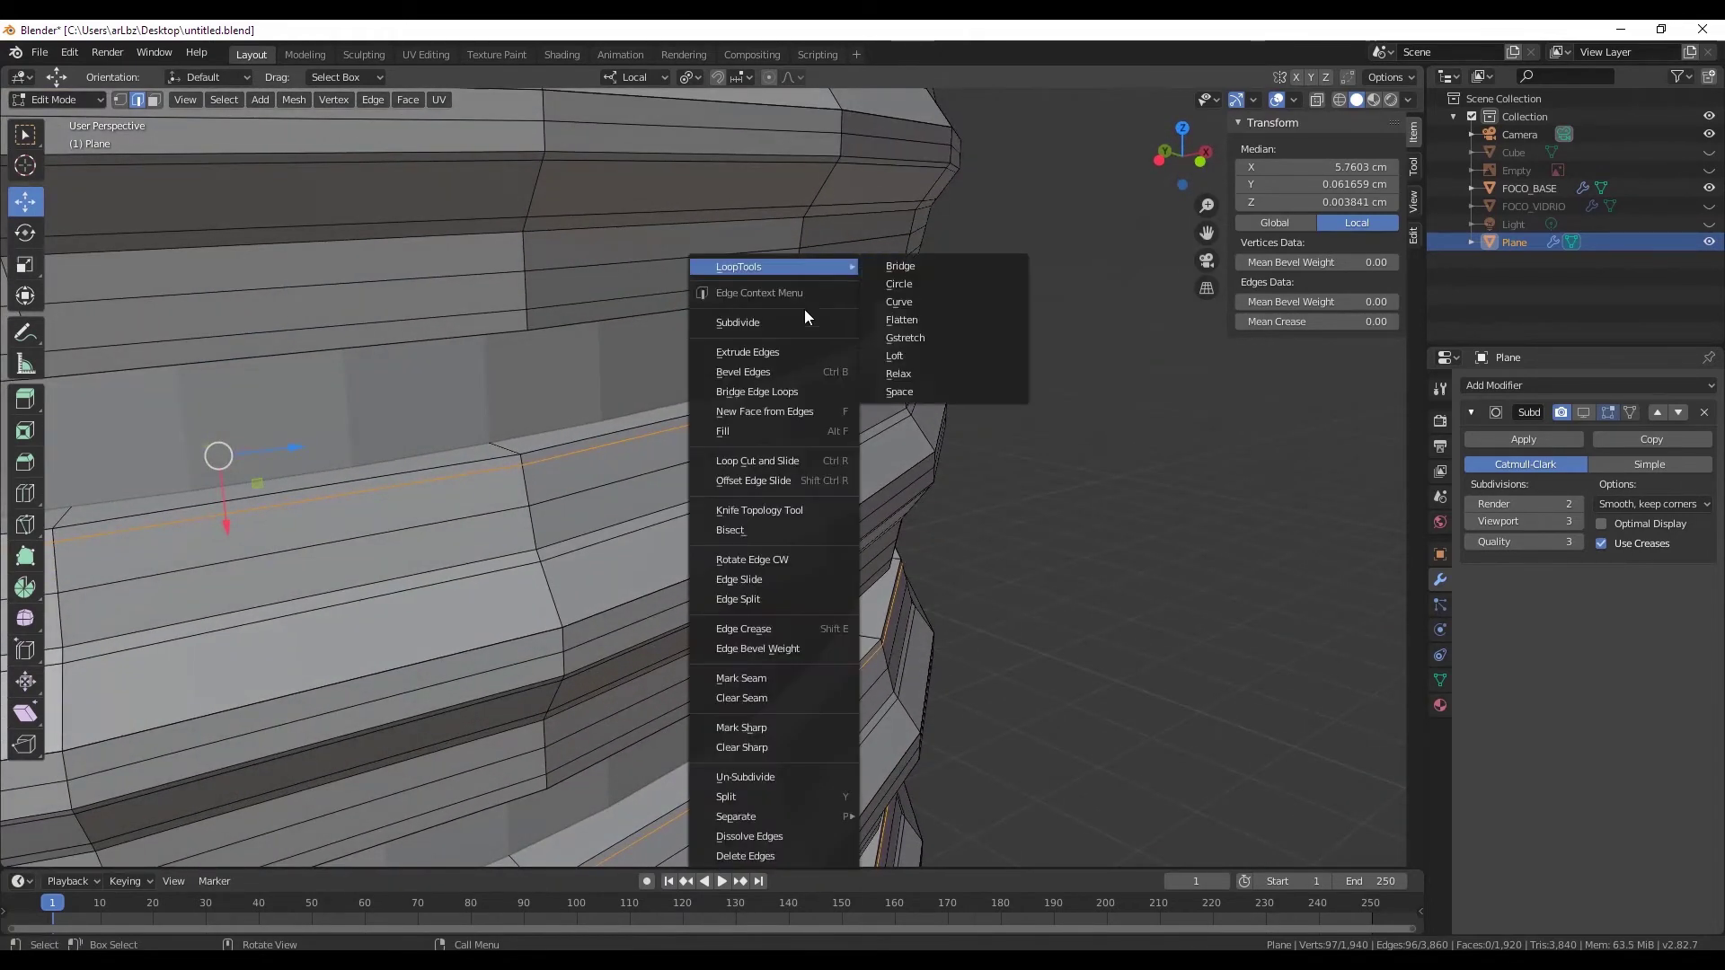
pyautogui.click(764, 836)
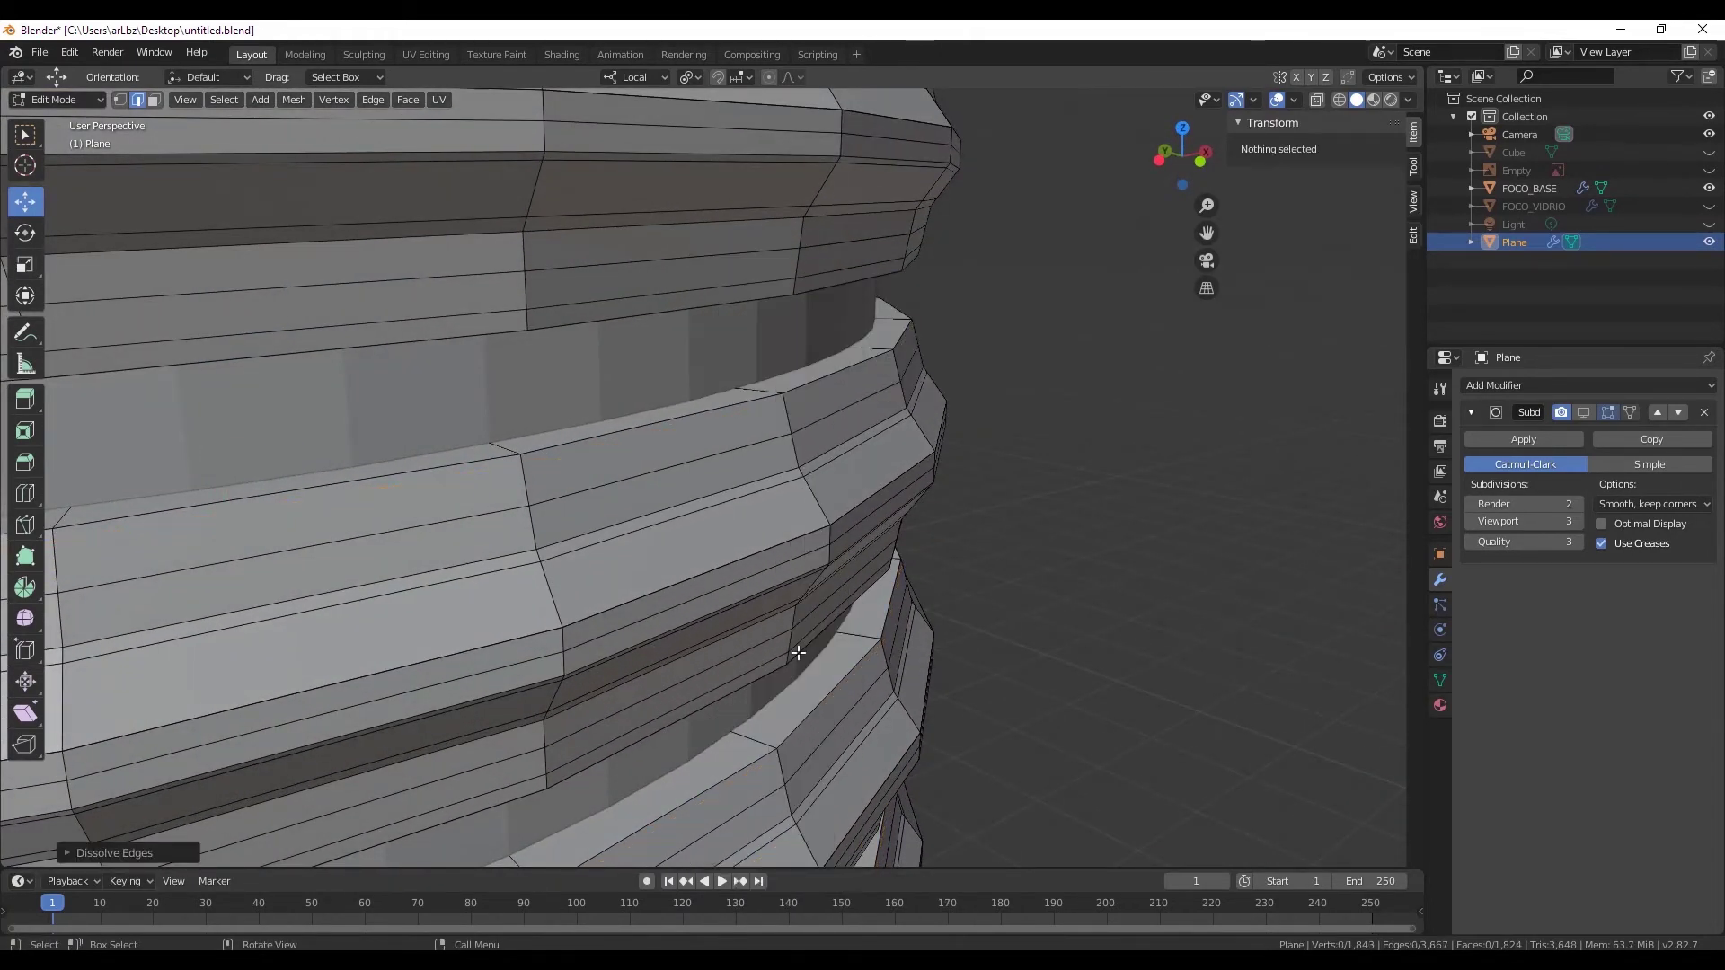
# - Dissolve a second ridge edge loop and check the smoothed mesh
pyautogui.moveTo(798, 653)
pyautogui.mouseDown(button='middle')
pyautogui.moveTo(770, 596)
pyautogui.moveTo(799, 598)
pyautogui.moveTo(790, 575)
pyautogui.moveTo(823, 653)
pyautogui.mouseUp(button='middle')
pyautogui.keyDown('alt'); pyautogui.click(811, 604); pyautogui.keyUp('alt')
pyautogui.keyDown('alt'); pyautogui.click(784, 589); pyautogui.keyUp('alt')
pyautogui.rightClick(790, 575)
pyautogui.click(808, 631)
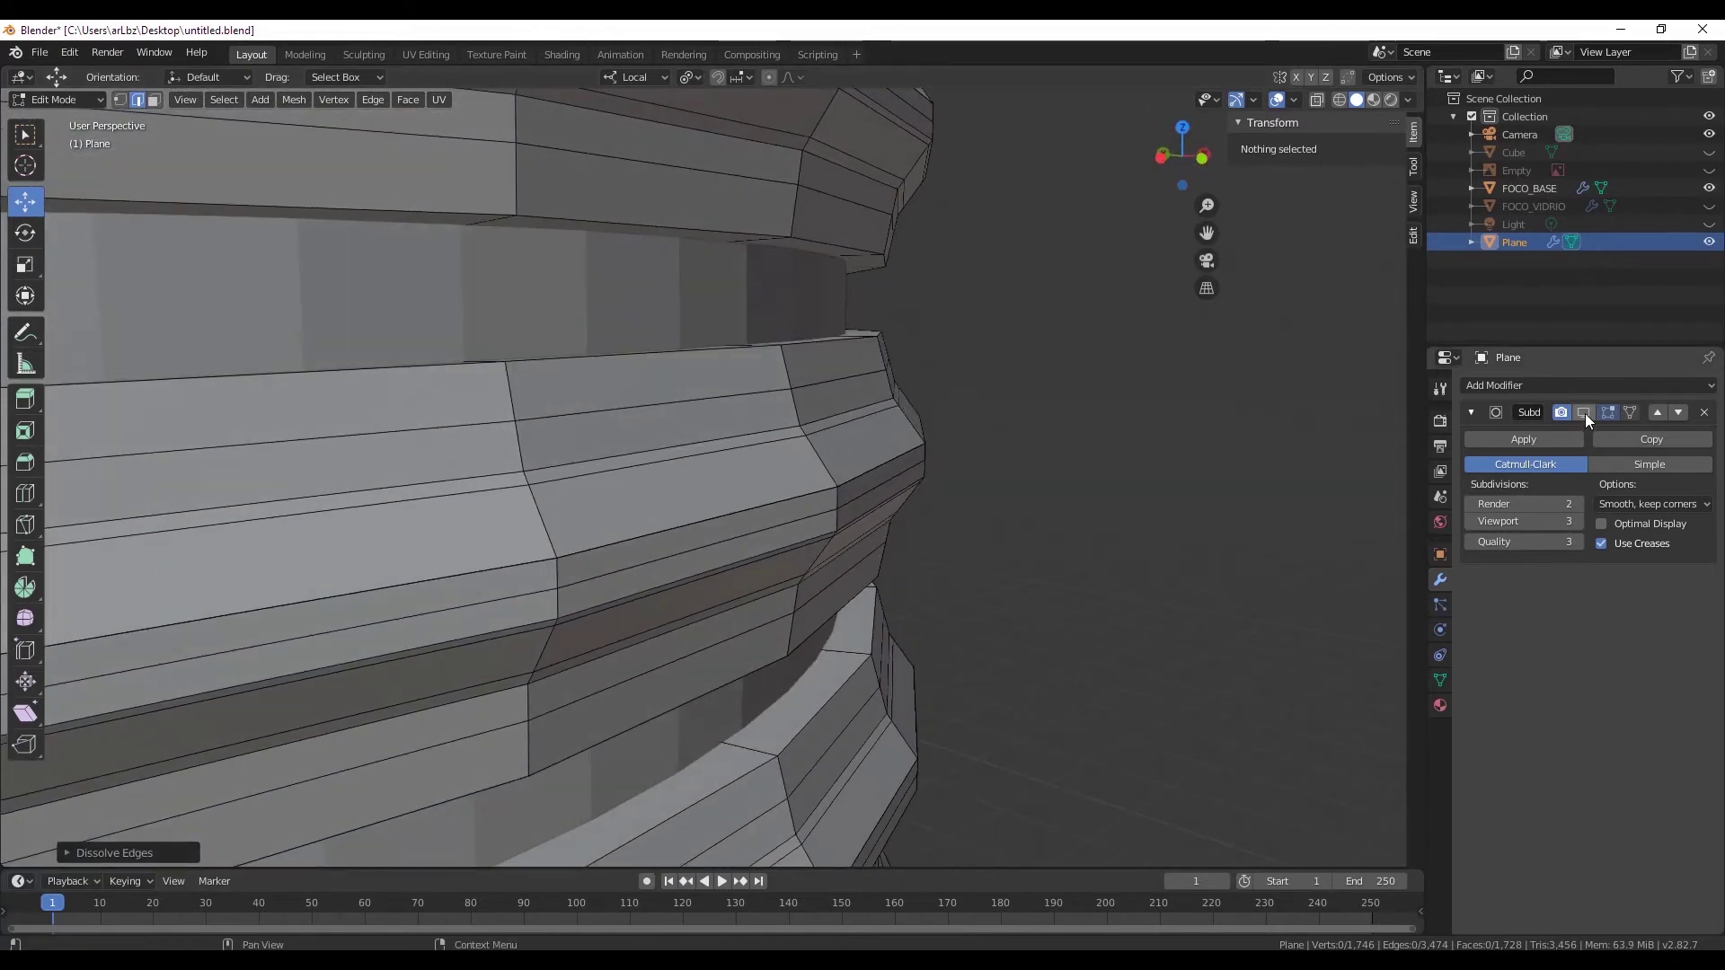
pyautogui.click(1583, 412)
pyautogui.moveTo(906, 512)
pyautogui.mouseDown(button='middle')
pyautogui.moveTo(926, 537)
pyautogui.moveTo(885, 481)
pyautogui.mouseUp(button='middle')
pyautogui.click(1582, 413)
# - Select two edge loops along the ridge top for reshaping
pyautogui.click(851, 342)
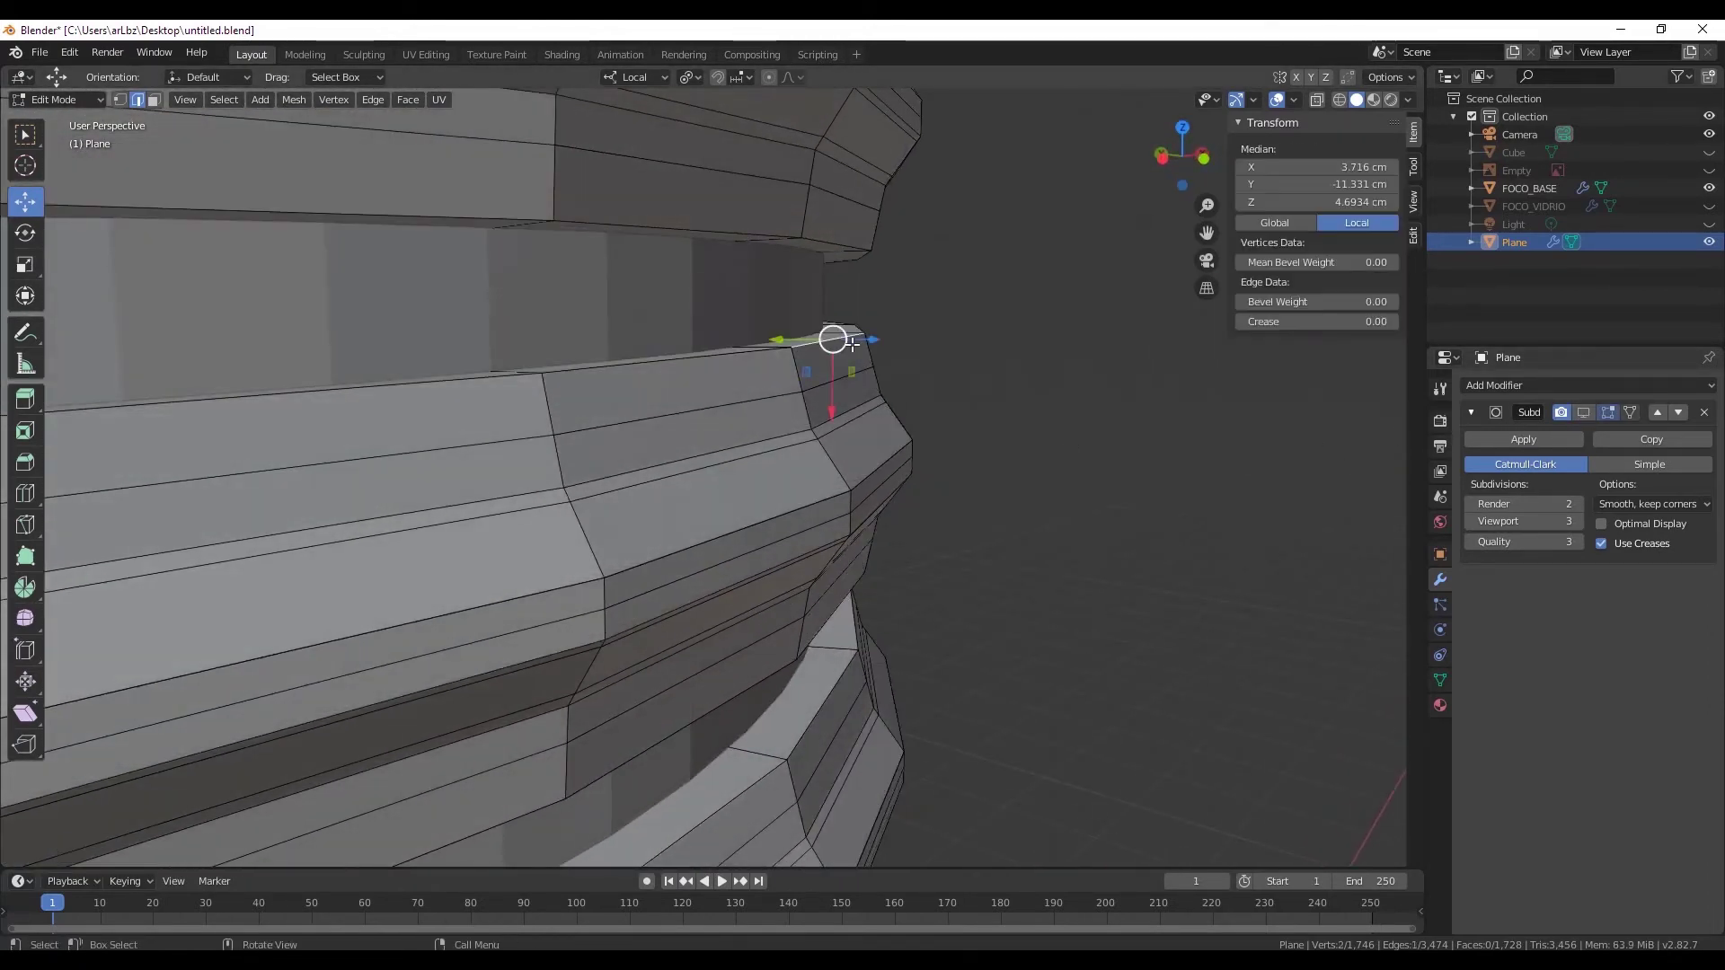
pyautogui.keyDown('alt'); pyautogui.click(701, 361); pyautogui.keyUp('alt')
pyautogui.moveTo(701, 362)
pyautogui.mouseDown(button='middle')
pyautogui.moveTo(811, 563)
pyautogui.moveTo(797, 374)
pyautogui.mouseUp(button='middle')
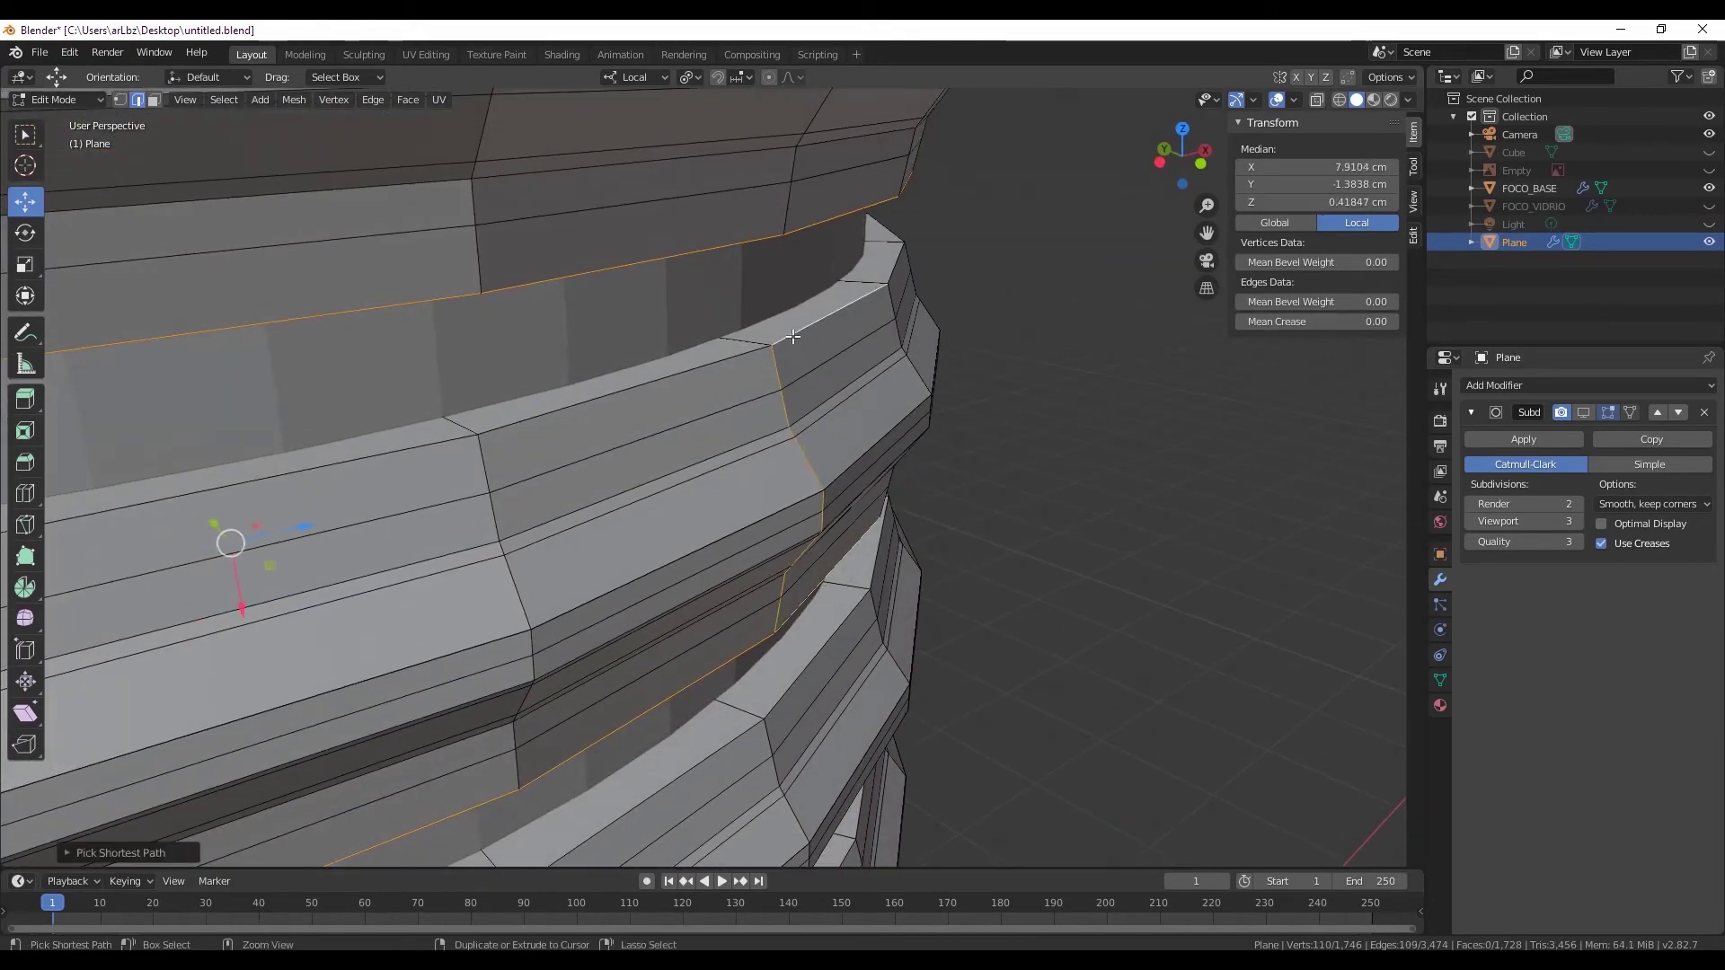
pyautogui.click(788, 340)
pyautogui.keyDown('alt'); pyautogui.click(573, 415); pyautogui.keyUp('alt')
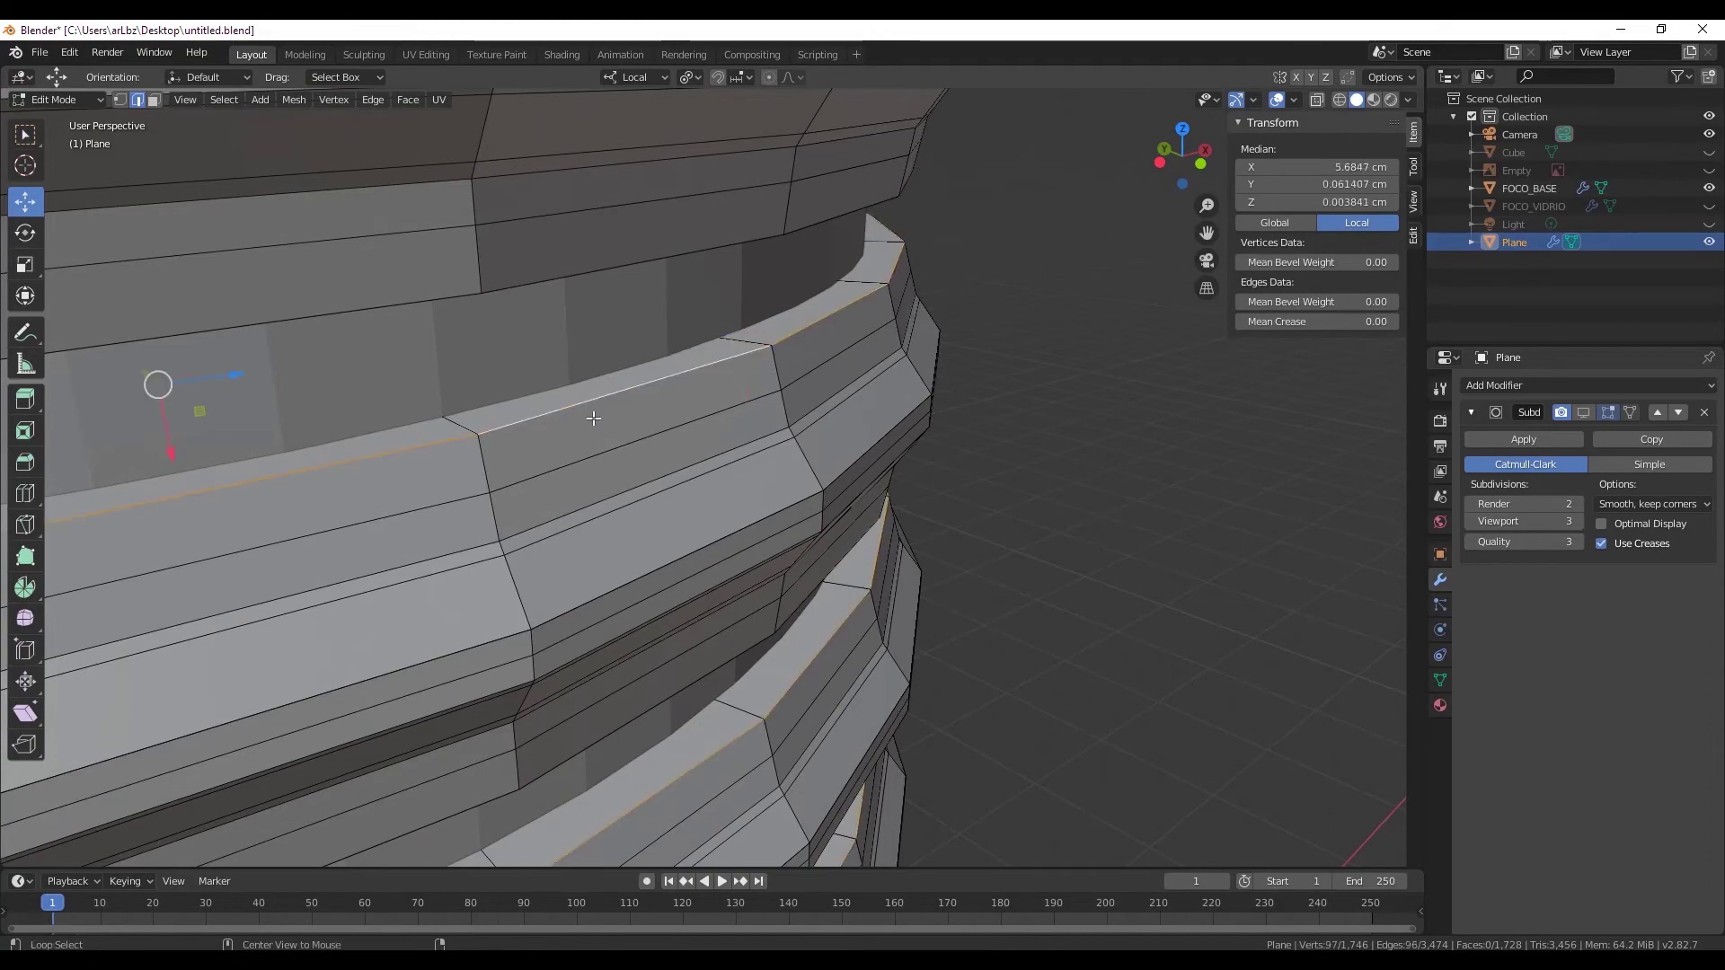
pyautogui.moveTo(596, 411)
pyautogui.mouseDown(button='middle')
pyautogui.moveTo(192, 604)
pyautogui.moveTo(762, 667)
pyautogui.mouseUp(button='middle')
pyautogui.keyDown('alt'); pyautogui.scroll(-1, 761, 667); pyautogui.keyUp('alt')
# - Add one more ridge edge loop and shrink the selected loops to about 0.957 scale
pyautogui.keyDown('alt'); pyautogui.keyDown('shift'); pyautogui.click(753, 674); pyautogui.keyUp('shift'); pyautogui.keyUp('alt')
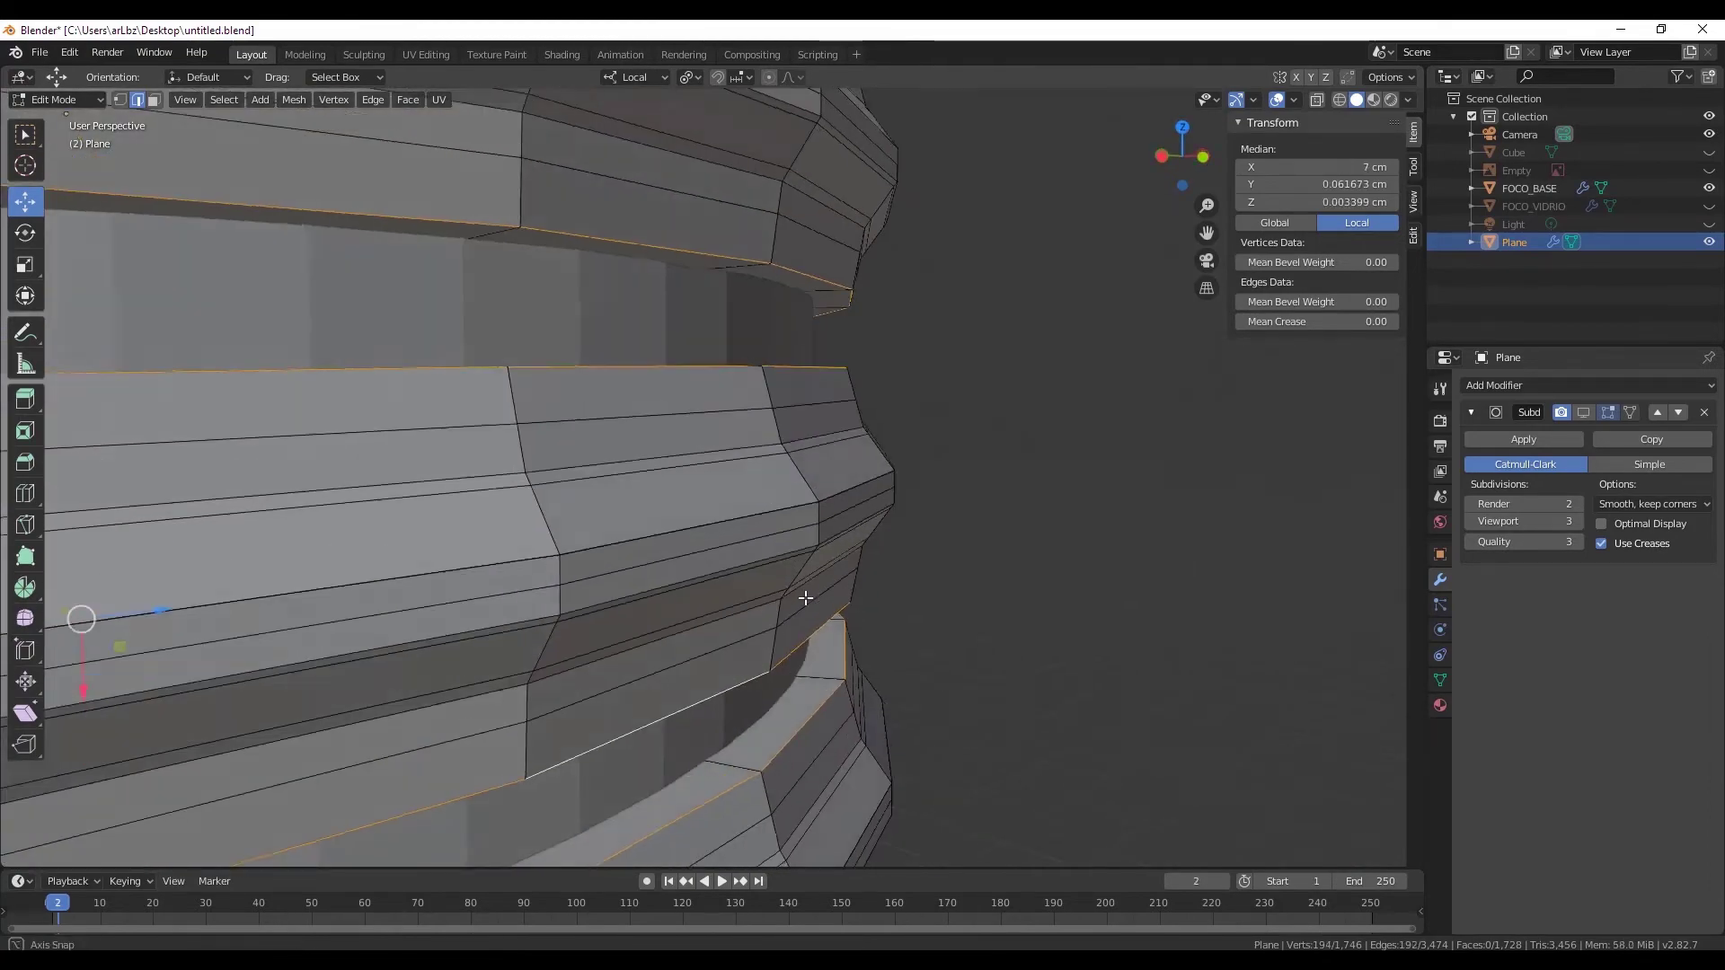
pyautogui.scroll(-4, 808, 597)
pyautogui.moveTo(809, 596)
pyautogui.mouseDown(button='middle')
pyautogui.moveTo(781, 544)
pyautogui.moveTo(797, 516)
pyautogui.mouseUp(button='middle')
pyautogui.scroll(2, 786, 532)
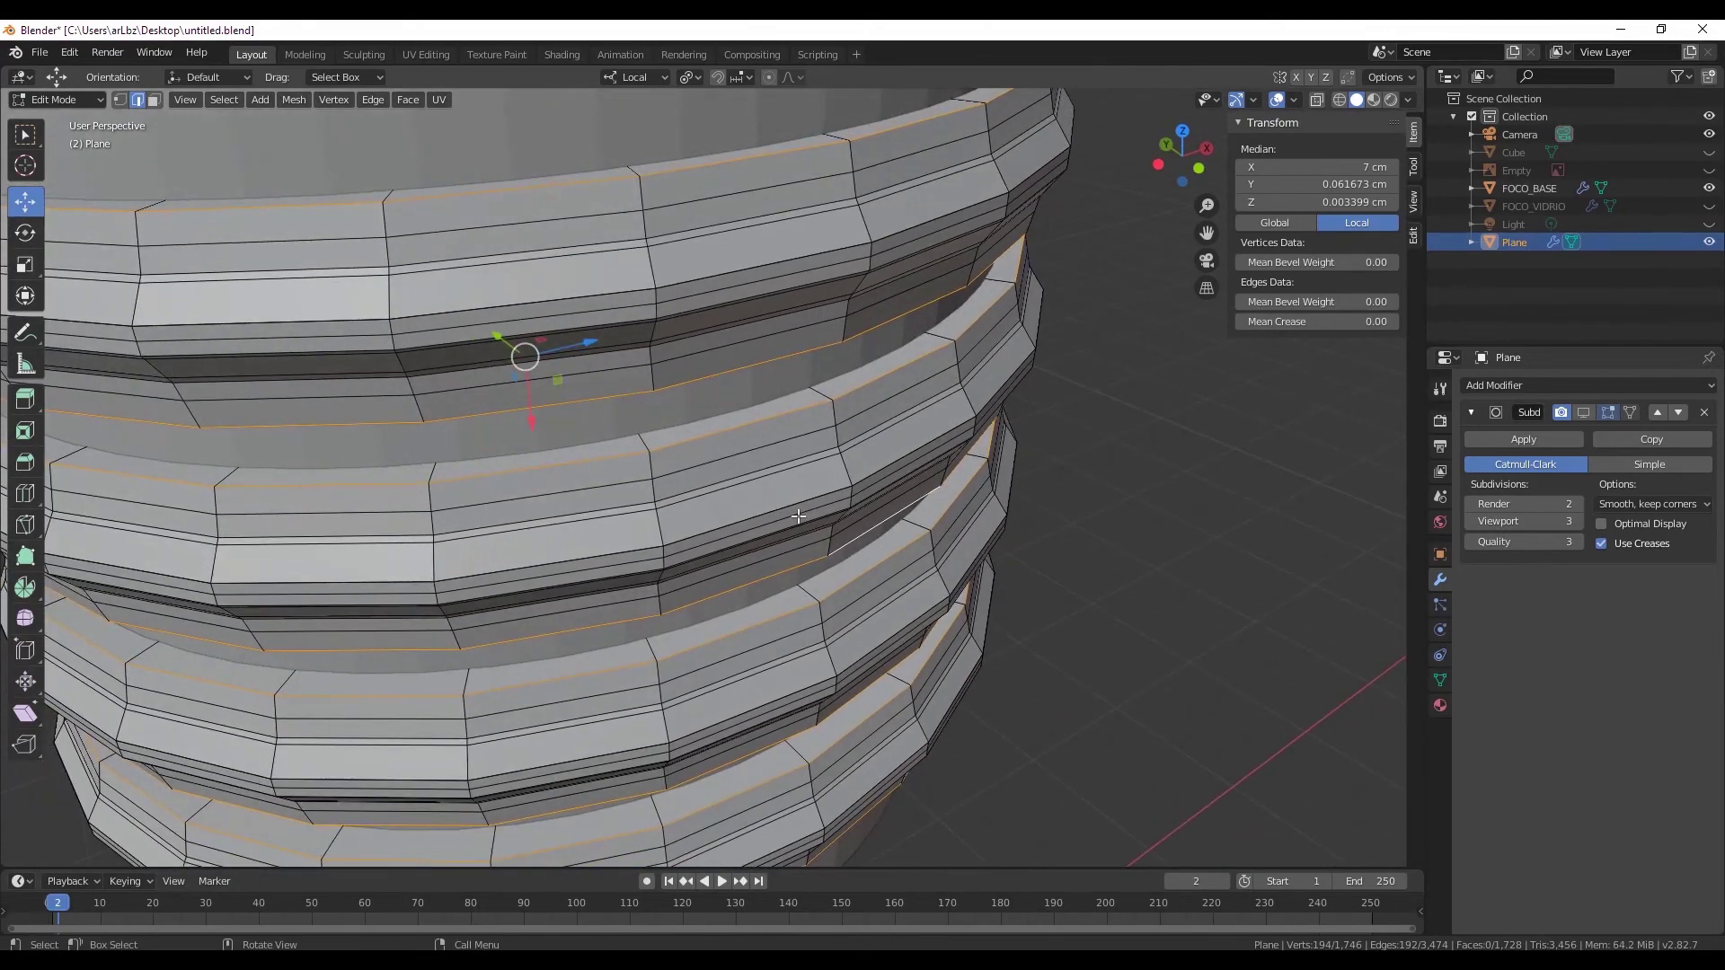
pyautogui.press('s')
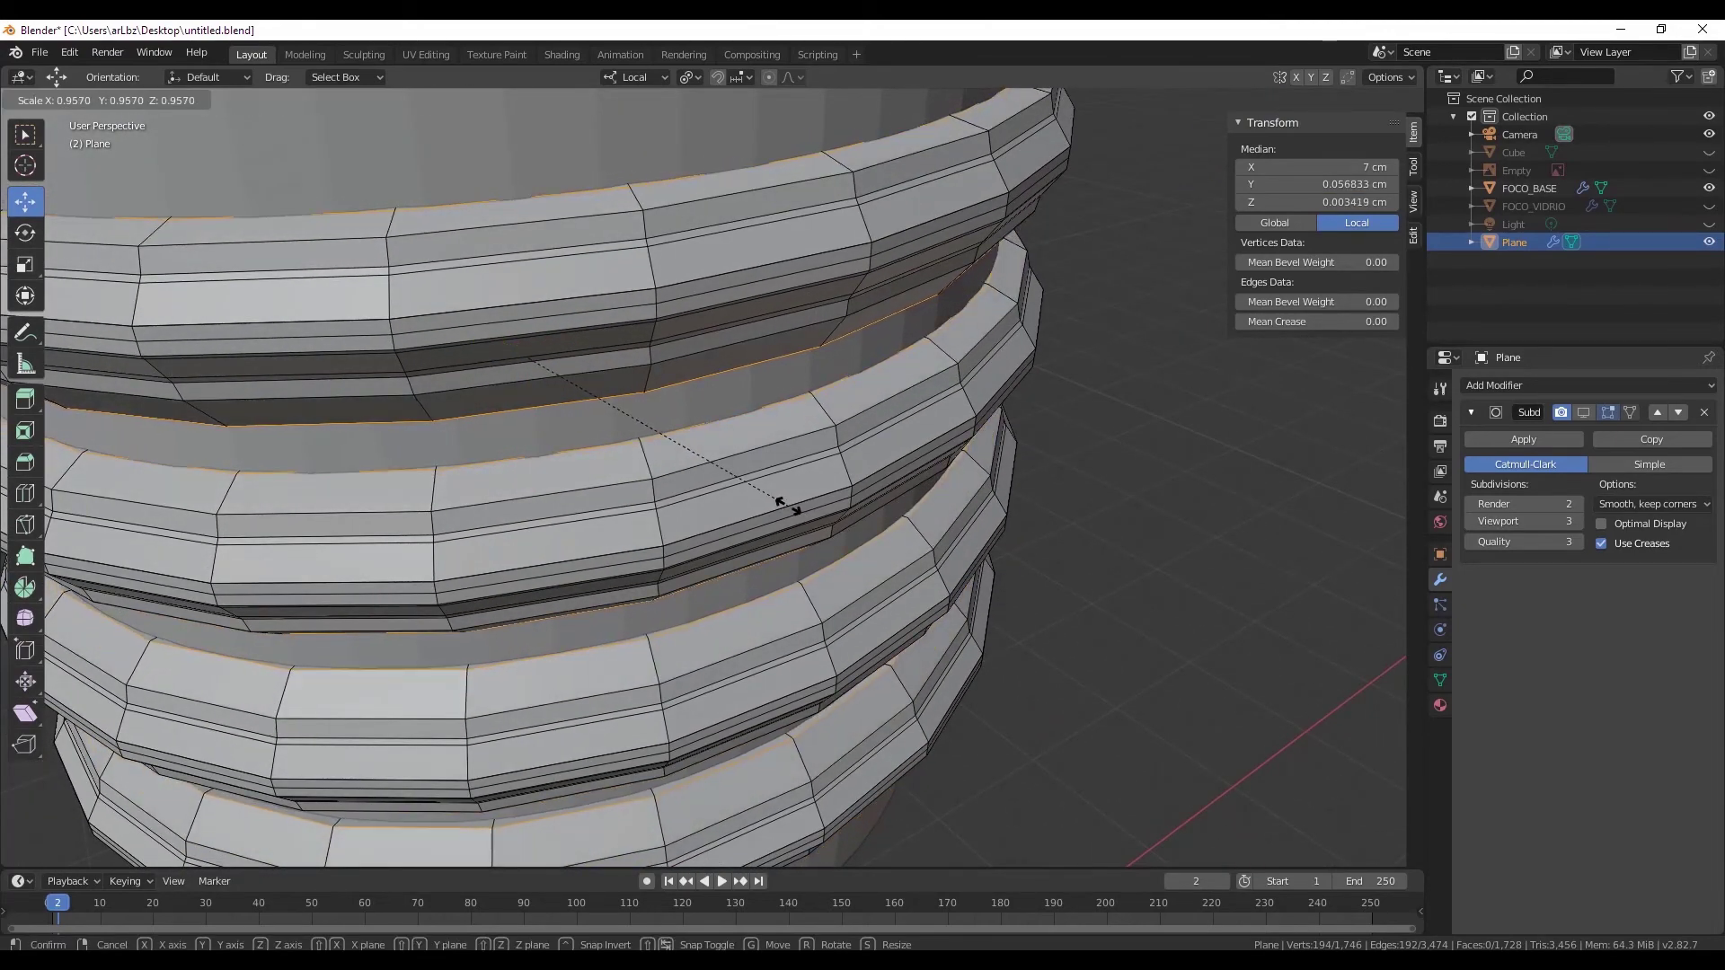
pyautogui.click(786, 505)
# - Deselect all the ridge loops and bring up the interaction mode menu
pyautogui.moveTo(786, 504)
pyautogui.mouseDown(button='middle')
pyautogui.moveTo(953, 494)
pyautogui.moveTo(916, 535)
pyautogui.moveTo(938, 557)
pyautogui.moveTo(885, 575)
pyautogui.moveTo(935, 520)
pyautogui.moveTo(943, 543)
pyautogui.moveTo(260, 300)
pyautogui.mouseUp(button='middle')
pyautogui.scroll(-2, 951, 493)
pyautogui.click(946, 547)
pyautogui.scroll(-2, 946, 547)
pyautogui.click(90, 99)
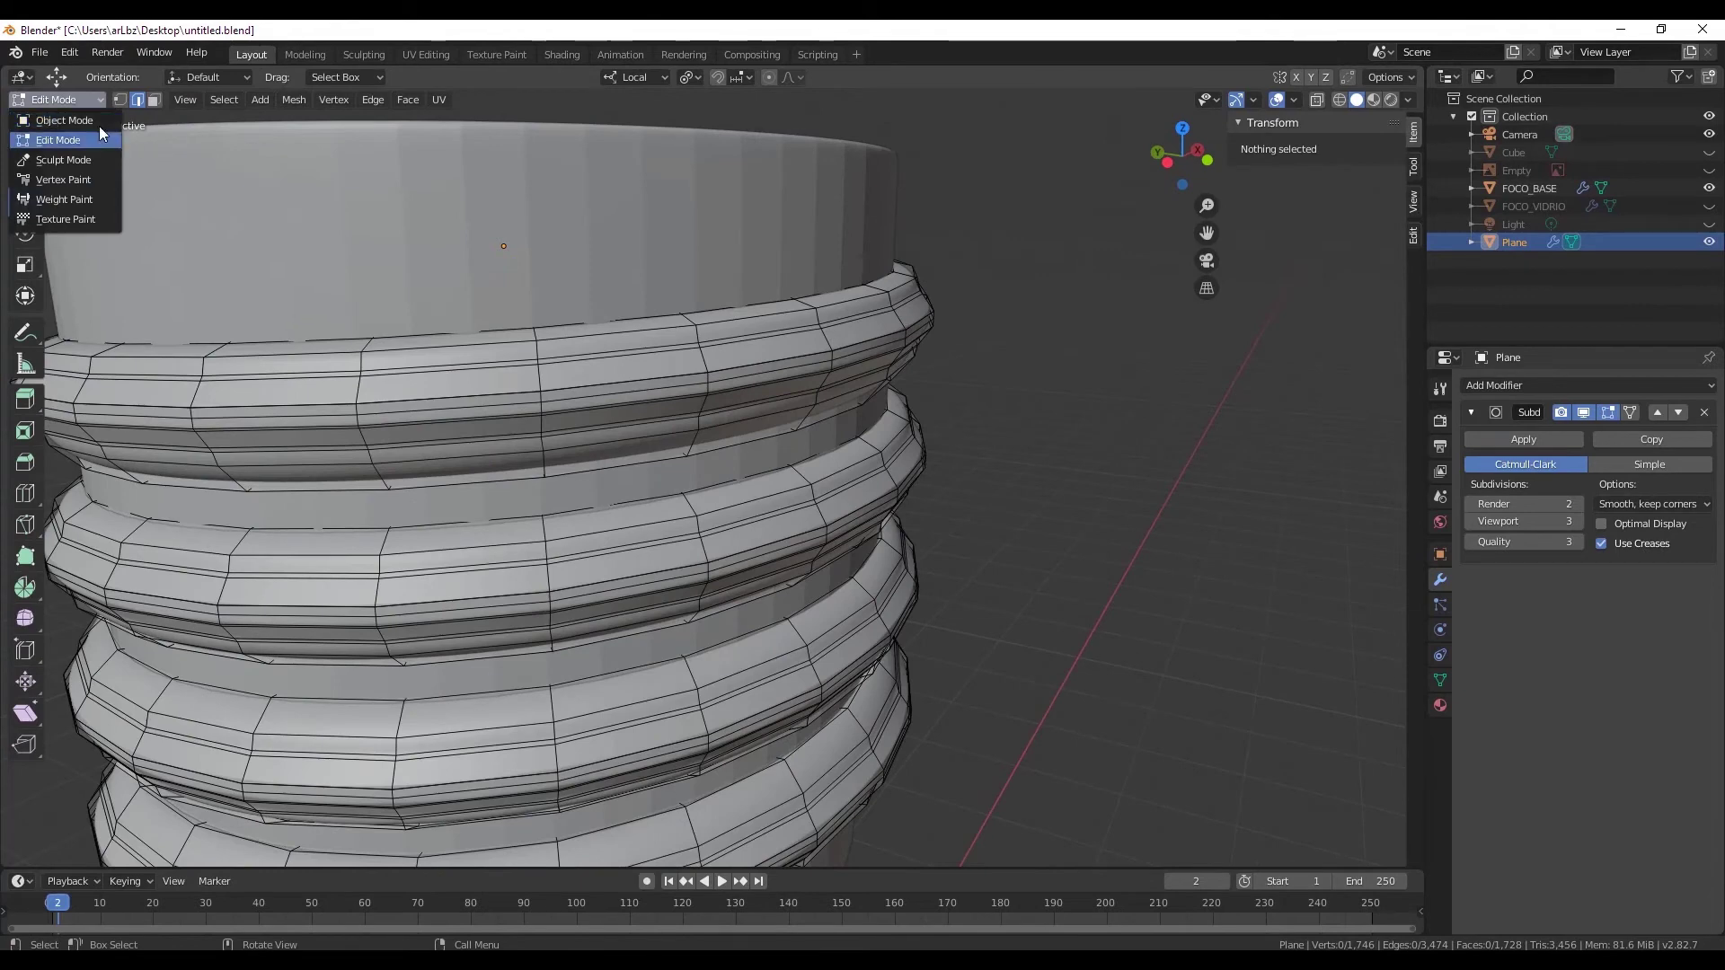
pyautogui.press('Tab')
pyautogui.scroll(-3, 920, 521)
pyautogui.scroll(-2, 812, 537)
pyautogui.moveTo(812, 537)
pyautogui.mouseDown(button='middle')
pyautogui.moveTo(904, 568)
pyautogui.moveTo(1015, 504)
pyautogui.moveTo(807, 541)
pyautogui.moveTo(866, 478)
pyautogui.mouseUp(button='middle')
pyautogui.scroll(2, 1010, 513)
pyautogui.scroll(-3, 1015, 504)
pyautogui.scroll(3, 1016, 478)
pyautogui.click(885, 440)
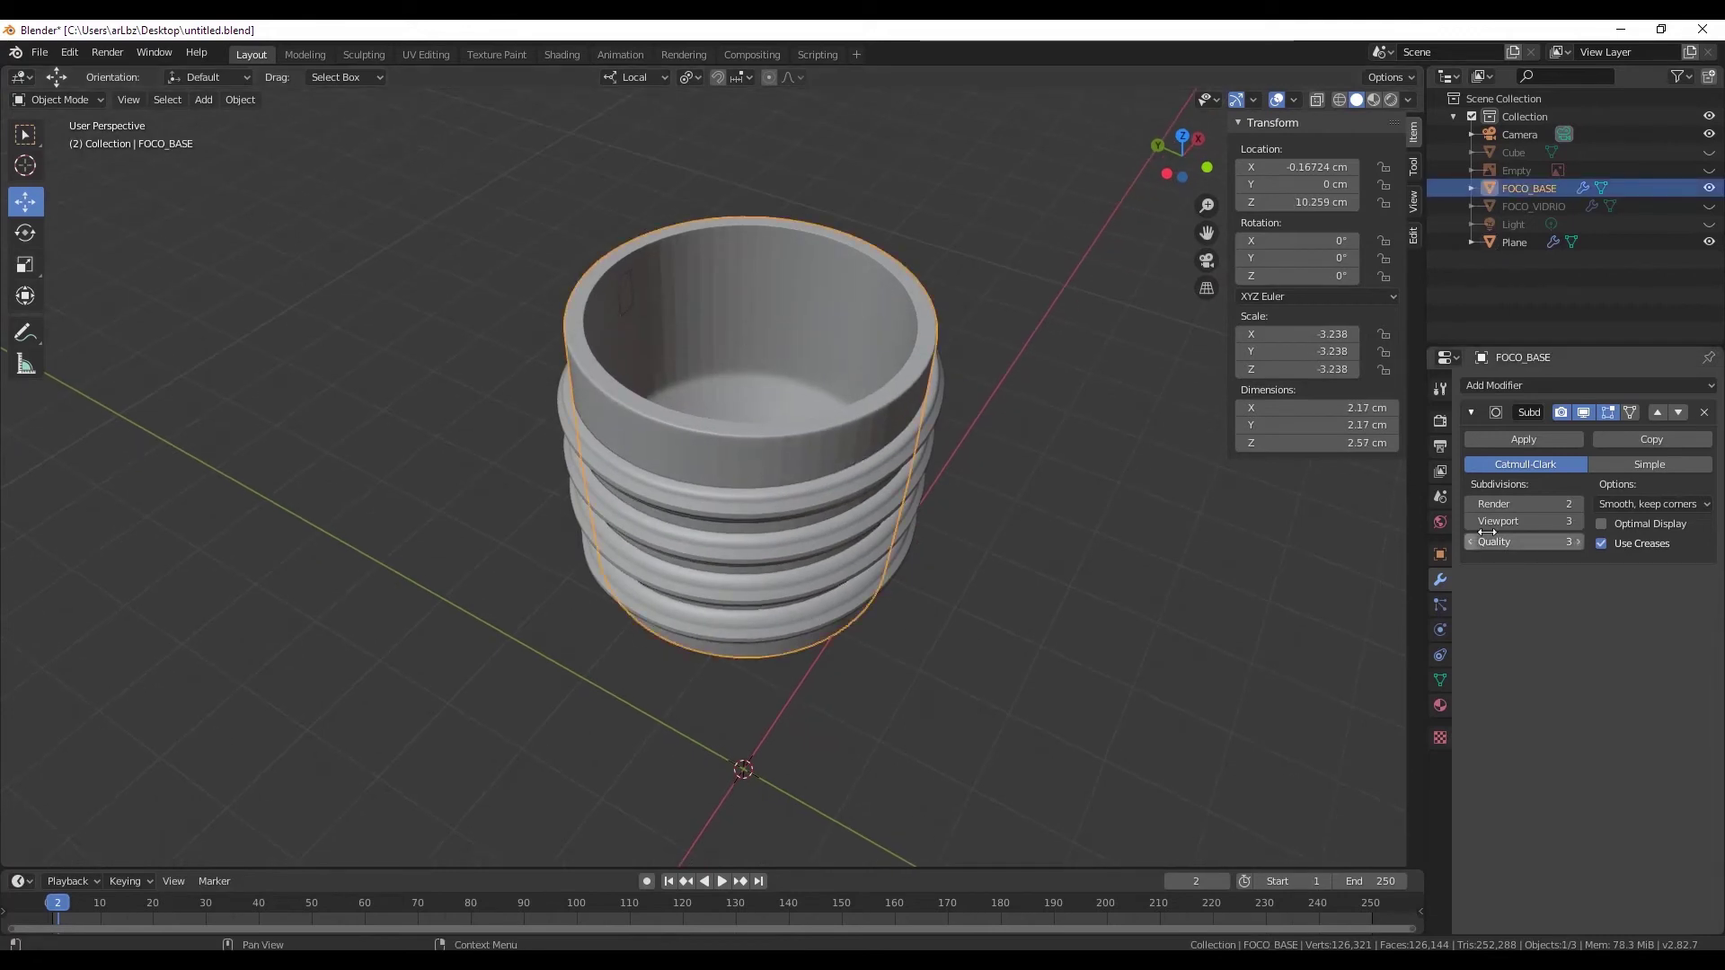
pyautogui.hotkey('alt', 'a')
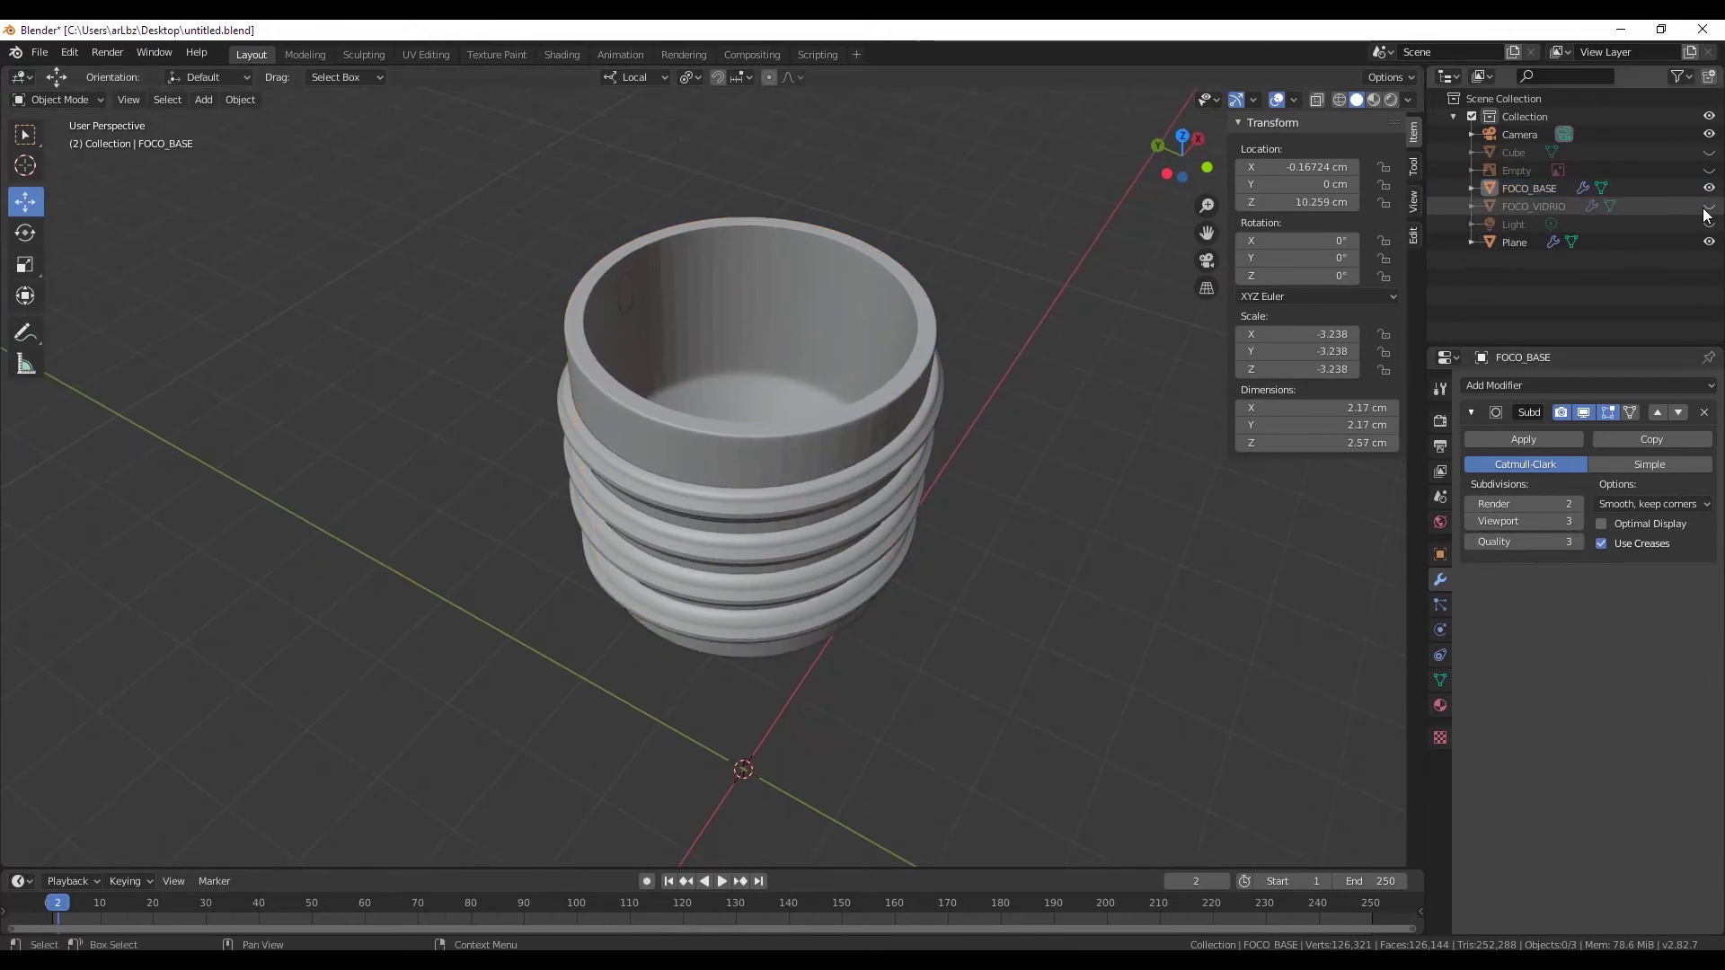
pyautogui.click(1708, 205)
pyautogui.scroll(-2, 676, 428)
pyautogui.scroll(-2, 681, 434)
pyautogui.moveTo(692, 472); pyautogui.dragTo(734, 498, button='middle')
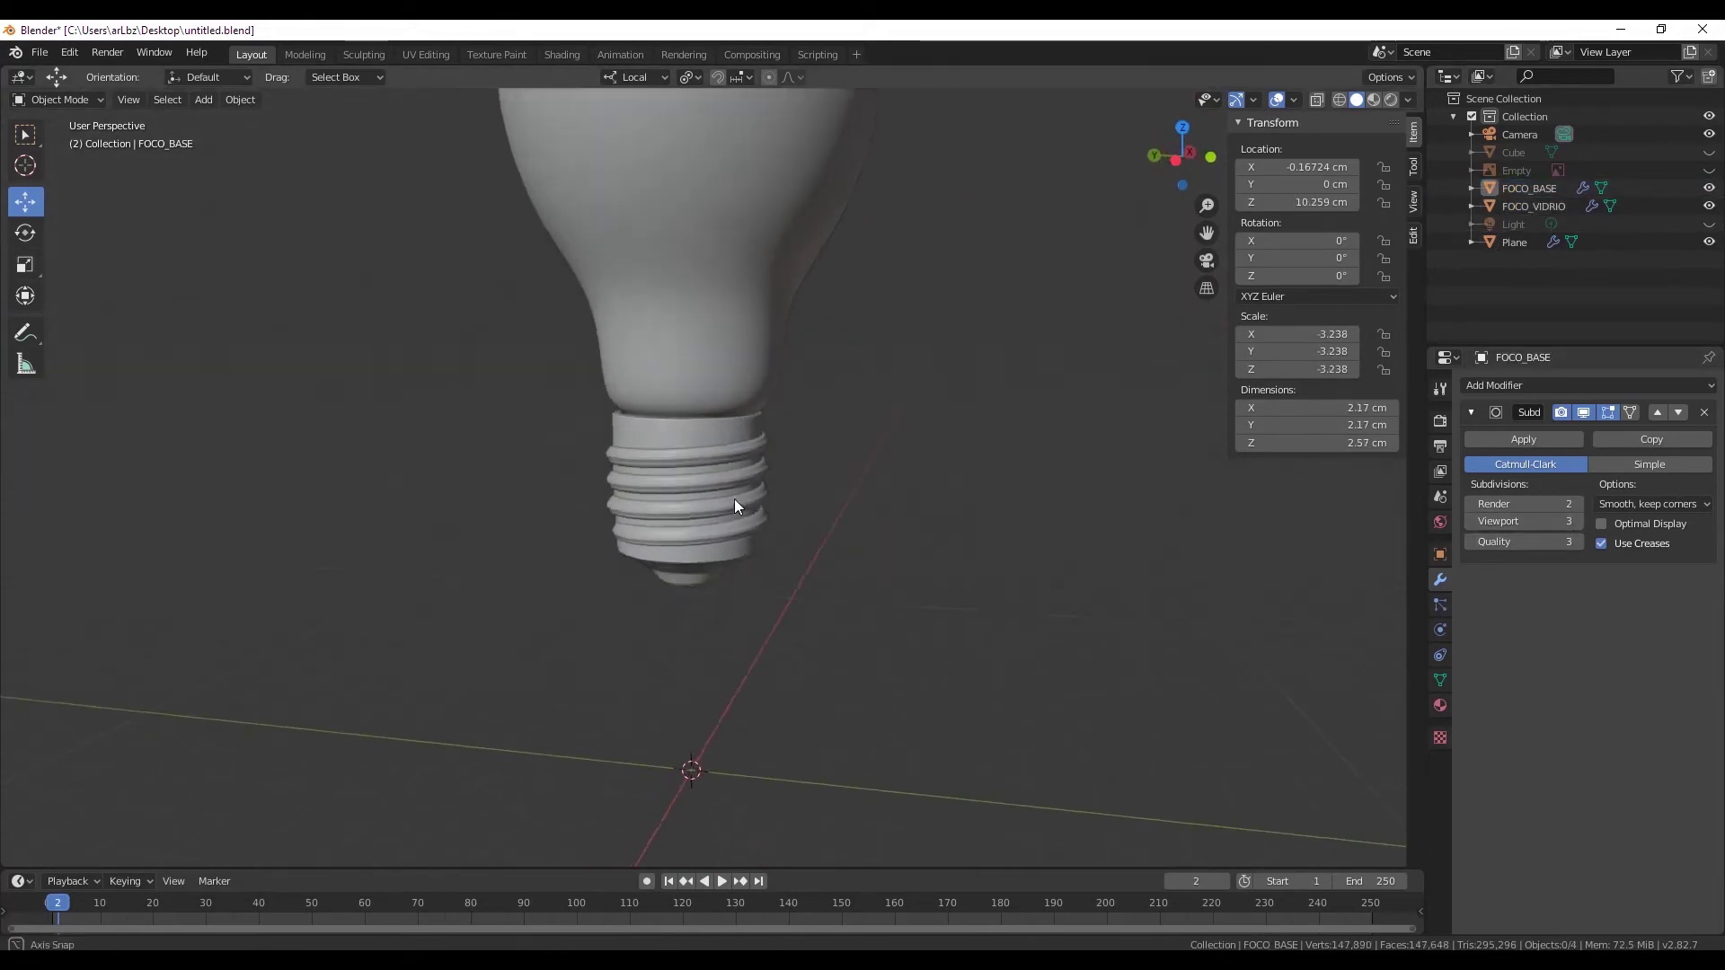
pyautogui.scroll(2, 715, 611)
pyautogui.moveTo(716, 613)
pyautogui.mouseDown(button='middle')
pyautogui.moveTo(714, 579)
pyautogui.moveTo(781, 483)
pyautogui.moveTo(765, 579)
pyautogui.moveTo(903, 613)
pyautogui.moveTo(1072, 602)
pyautogui.moveTo(634, 481)
pyautogui.moveTo(662, 489)
pyautogui.moveTo(581, 504)
pyautogui.moveTo(744, 616)
pyautogui.moveTo(745, 474)
pyautogui.moveTo(751, 614)
pyautogui.moveTo(835, 371)
pyautogui.moveTo(802, 376)
pyautogui.moveTo(839, 277)
pyautogui.moveTo(833, 424)
pyautogui.moveTo(751, 385)
pyautogui.moveTo(735, 453)
pyautogui.mouseUp(button='middle')
pyautogui.click(1313, 101)
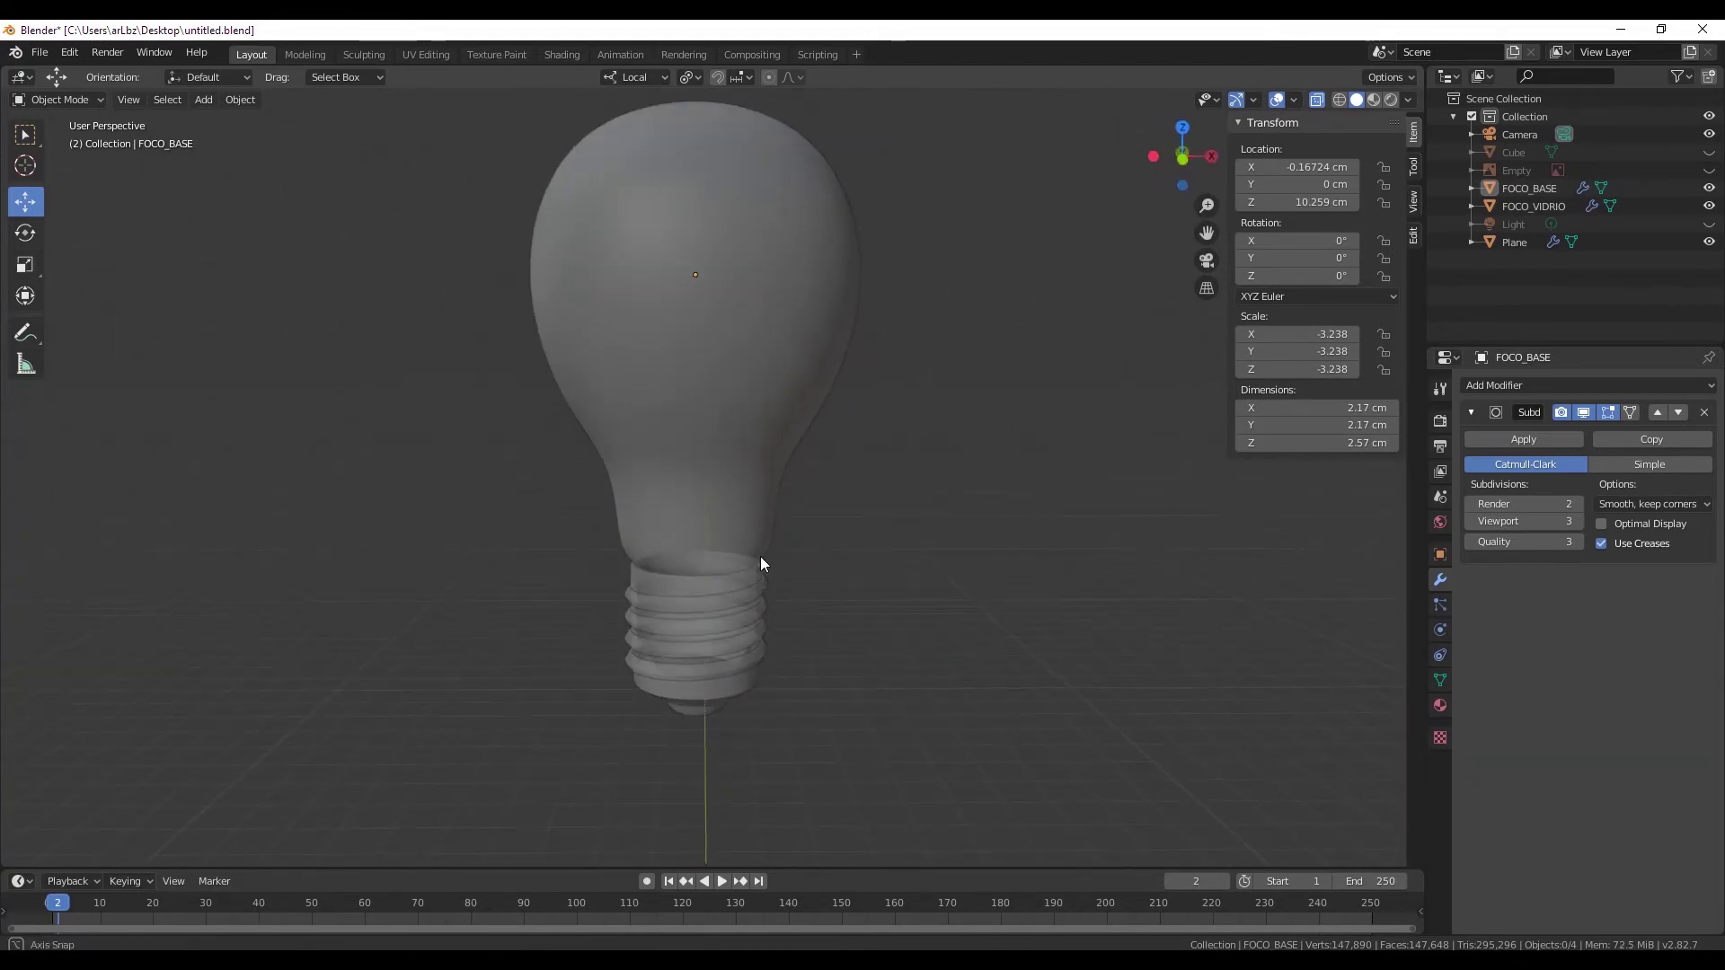
pyautogui.moveTo(760, 558)
pyautogui.mouseDown(button='middle')
pyautogui.moveTo(783, 499)
pyautogui.moveTo(778, 466)
pyautogui.moveTo(752, 476)
pyautogui.mouseUp(button='middle')
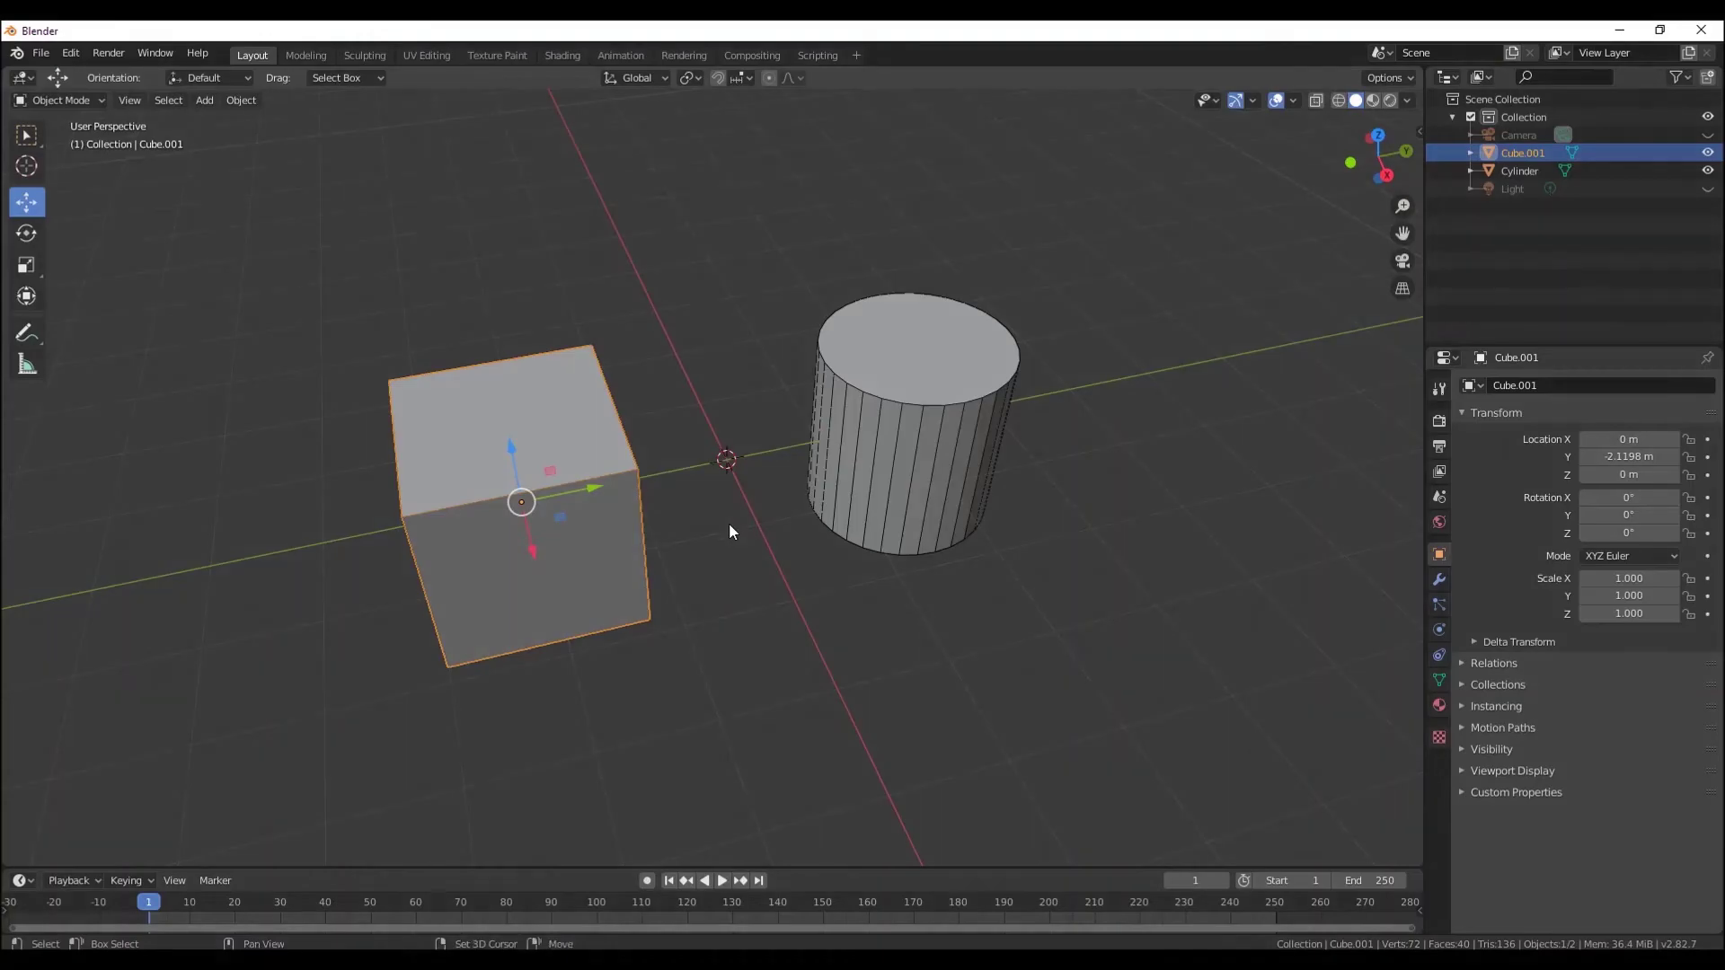
# - Add a Subdivision Surface modifier to Cube.001 from the Modifier tab, then select the Cylinder
pyautogui.moveTo(729, 523)
pyautogui.mouseDown(button='middle')
pyautogui.moveTo(762, 537)
pyautogui.moveTo(811, 521)
pyautogui.moveTo(699, 530)
pyautogui.moveTo(760, 537)
pyautogui.mouseUp(button='middle')
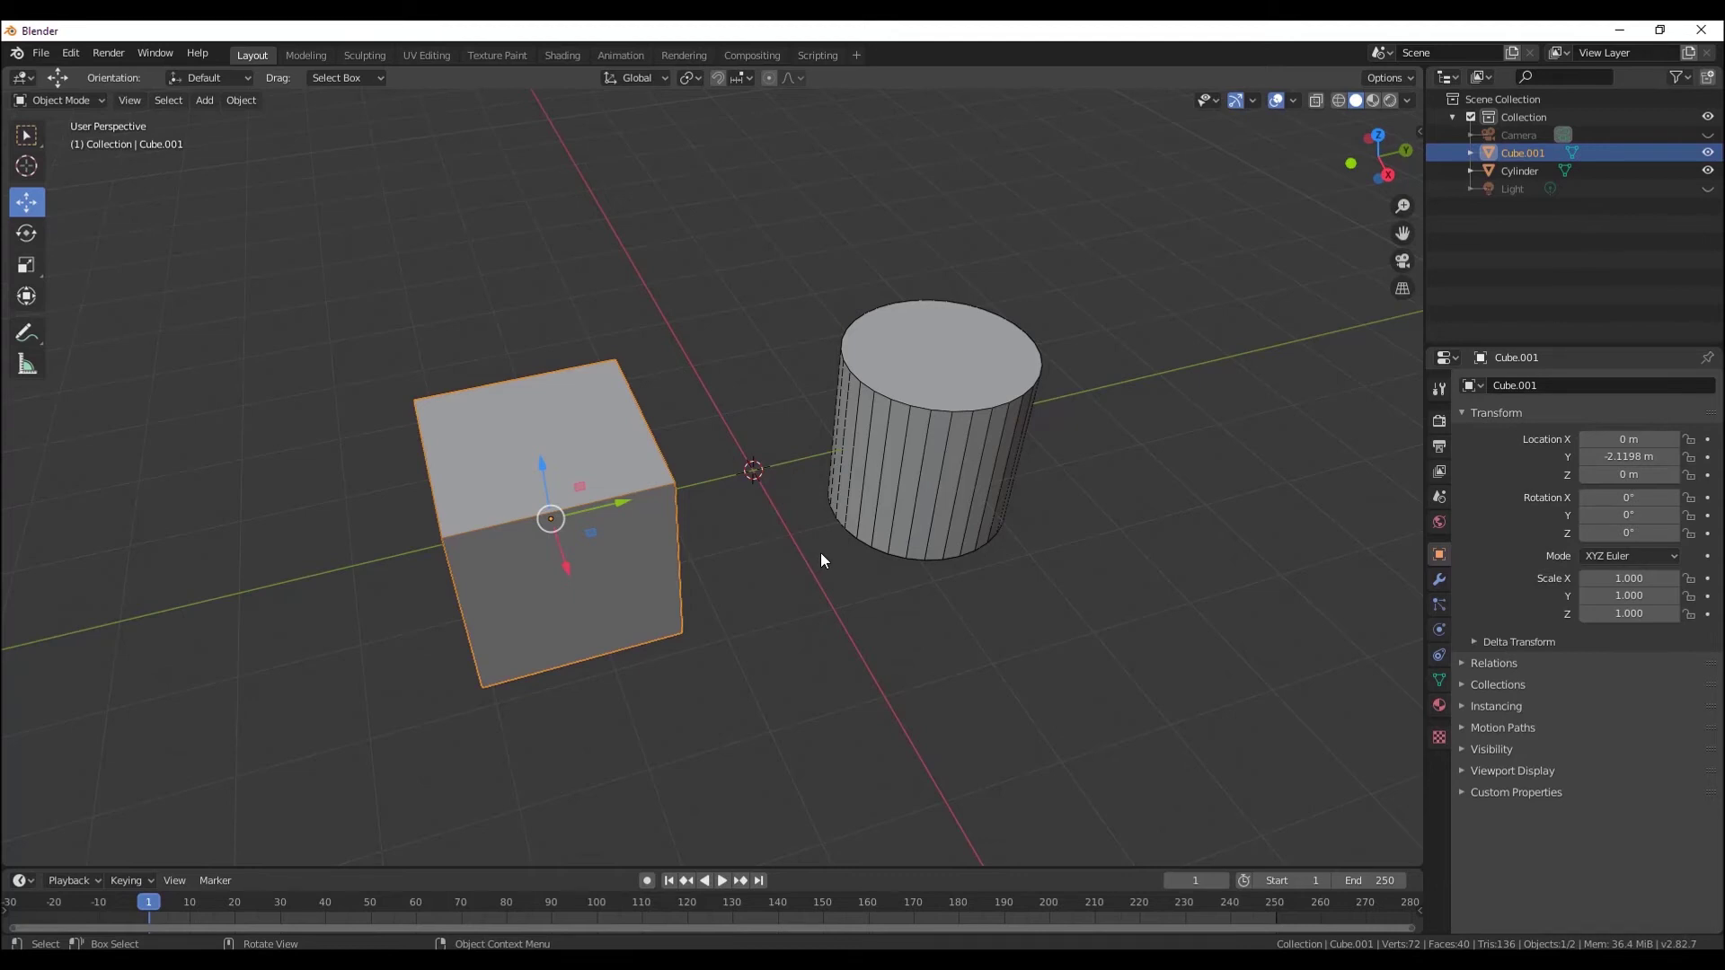
pyautogui.click(1438, 579)
pyautogui.click(1525, 395)
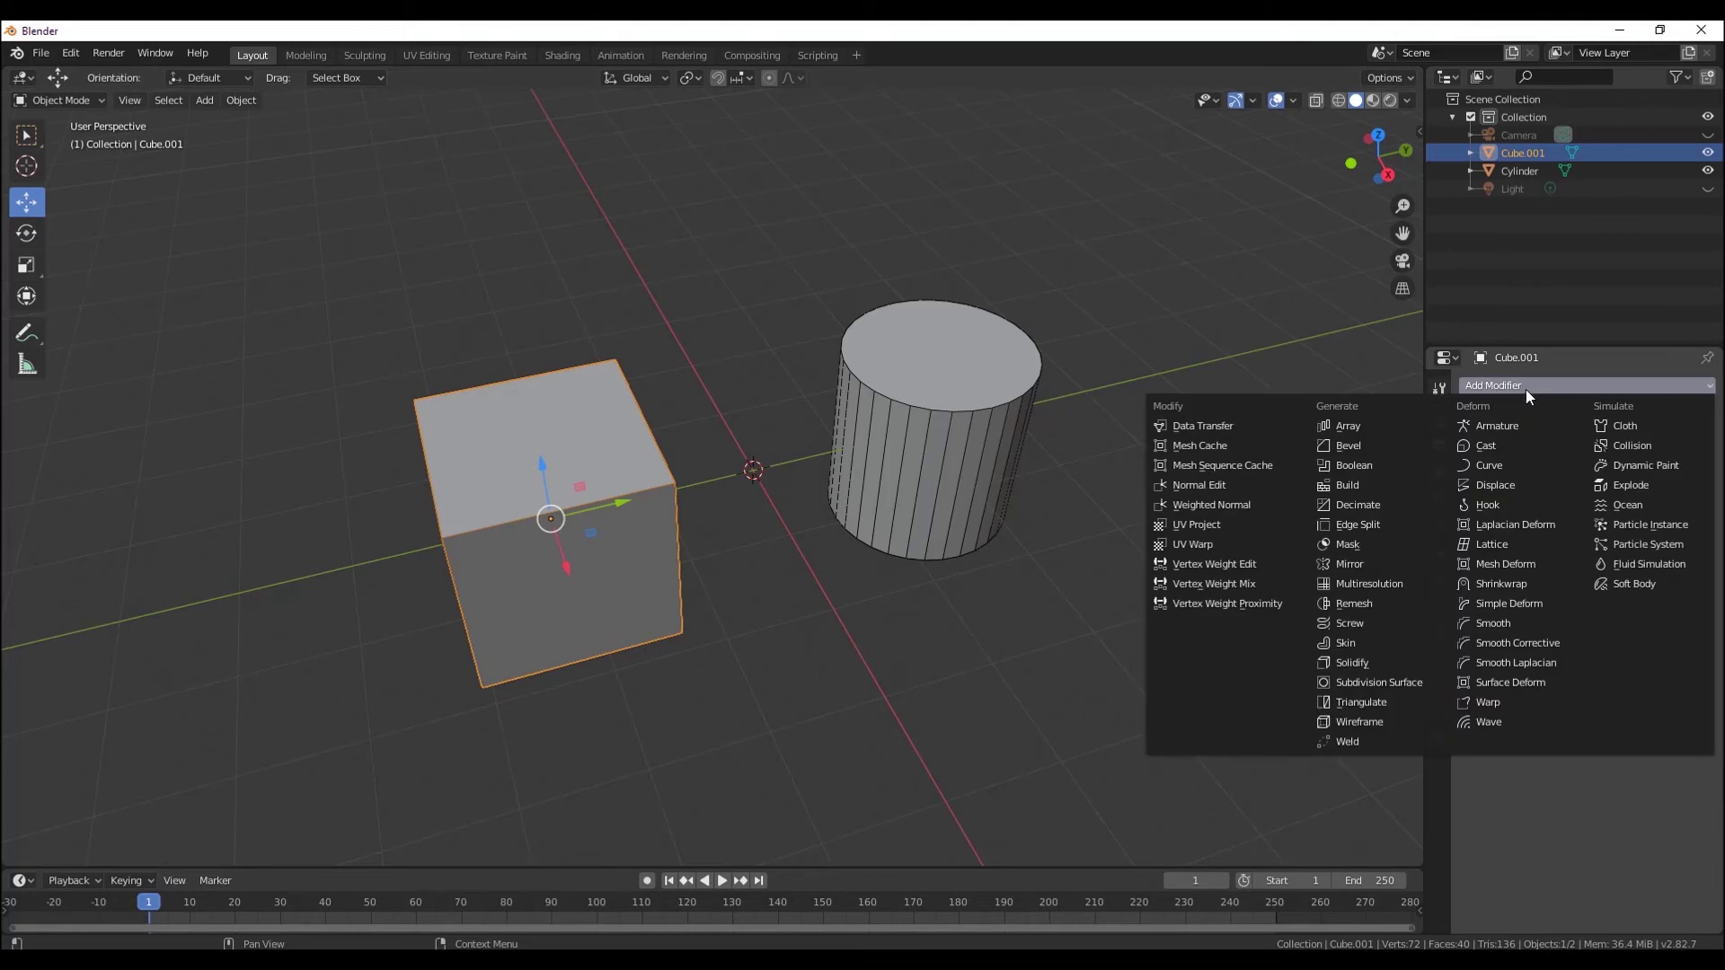
pyautogui.click(1409, 680)
pyautogui.click(979, 426)
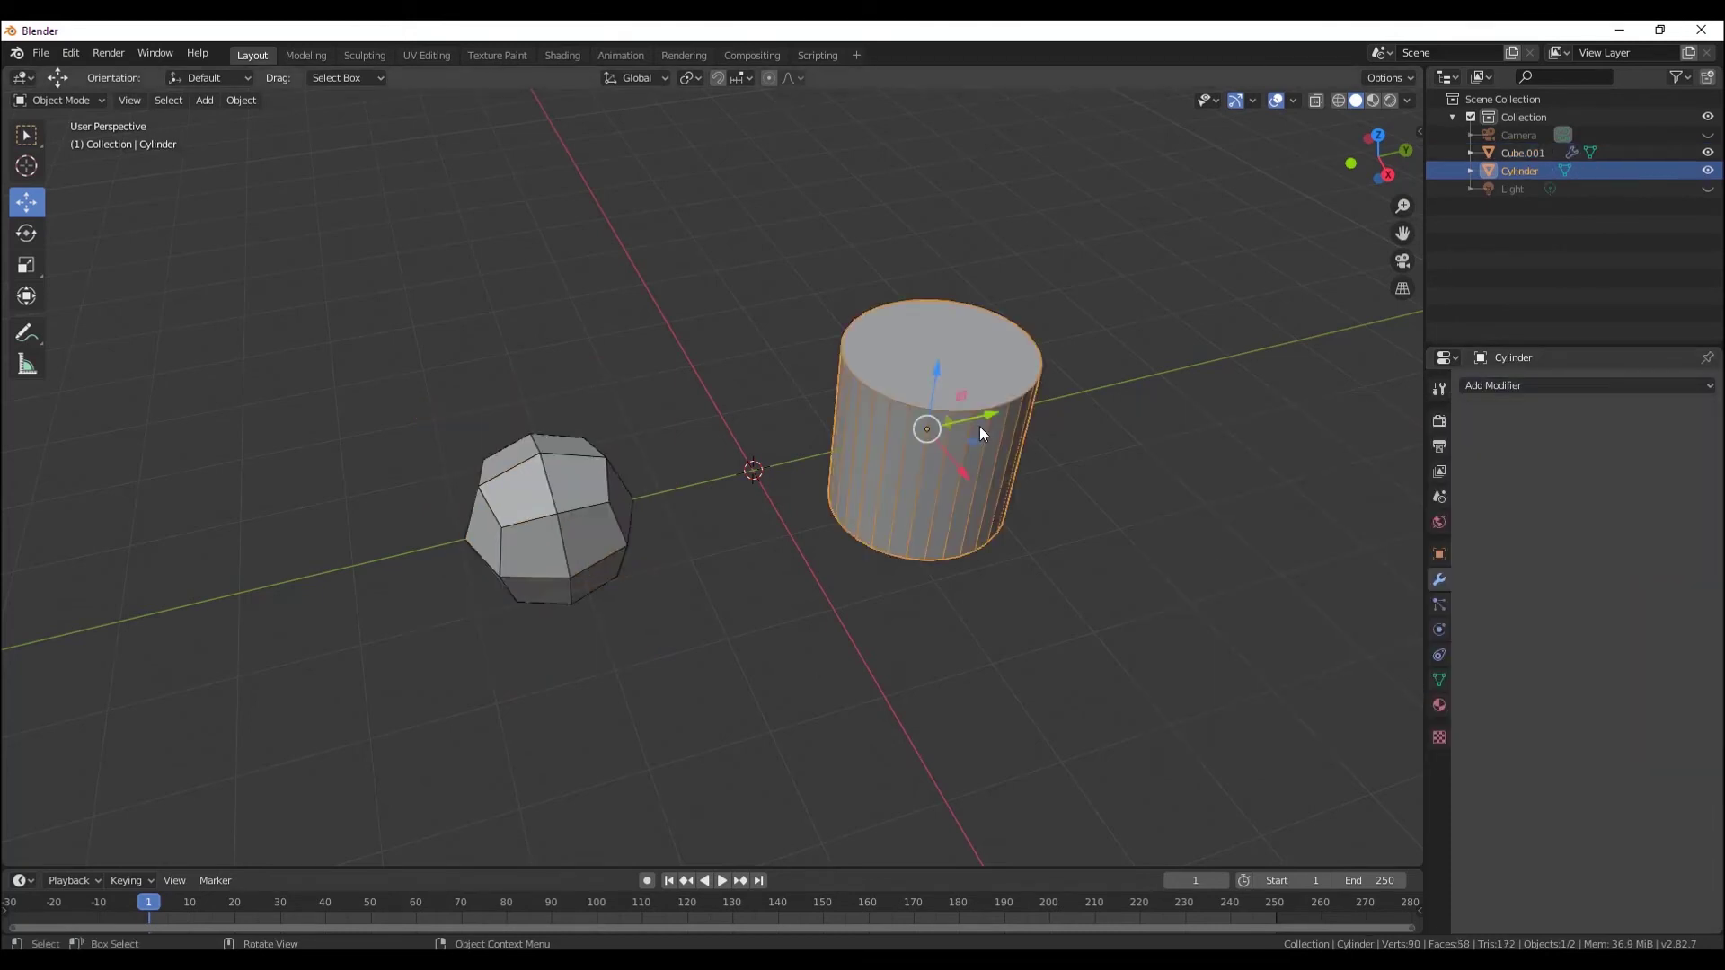
# - Add a Subdivision Surface modifier to the Cylinder
pyautogui.click(1501, 383)
pyautogui.click(1338, 683)
pyautogui.moveTo(1015, 467)
pyautogui.mouseDown(button='middle')
pyautogui.moveTo(966, 451)
pyautogui.moveTo(988, 458)
pyautogui.mouseUp(button='middle')
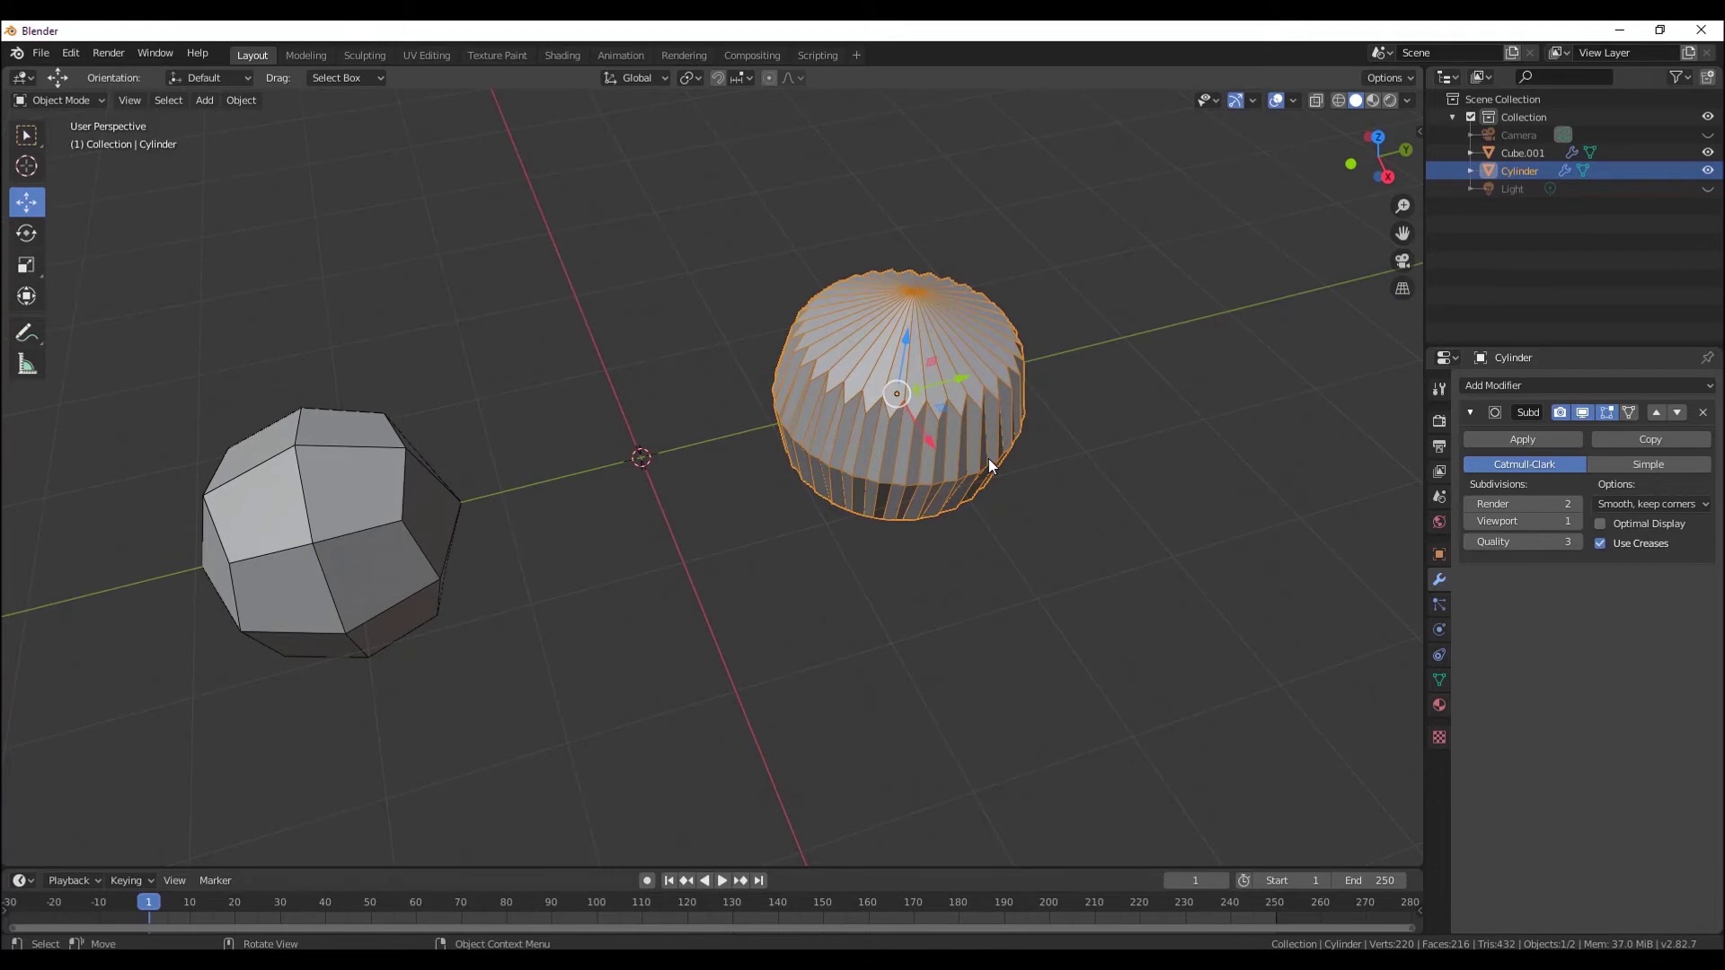
pyautogui.moveTo(988, 458)
pyautogui.mouseDown(button='middle')
pyautogui.moveTo(880, 411)
pyautogui.moveTo(1076, 403)
pyautogui.moveTo(1151, 487)
pyautogui.moveTo(878, 489)
pyautogui.moveTo(1071, 405)
pyautogui.moveTo(770, 490)
pyautogui.moveTo(743, 471)
pyautogui.mouseUp(button='middle')
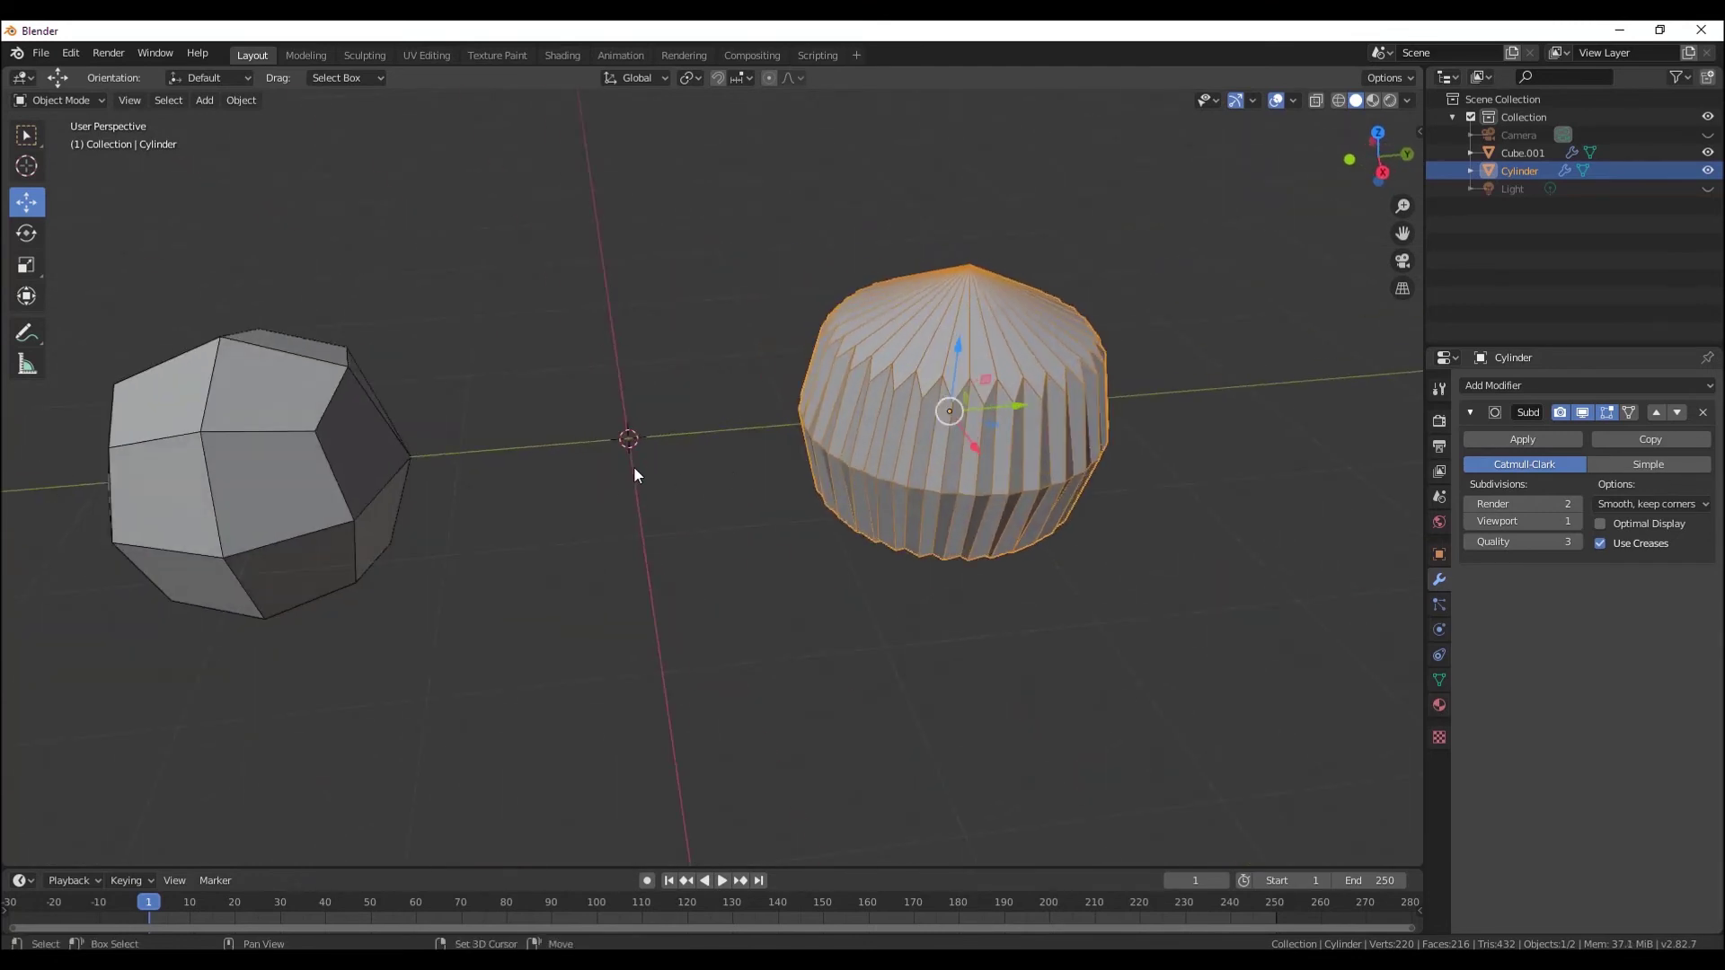
pyautogui.moveTo(635, 474)
pyautogui.mouseDown(button='middle')
pyautogui.moveTo(769, 413)
pyautogui.moveTo(393, 404)
pyautogui.moveTo(414, 419)
pyautogui.moveTo(383, 427)
pyautogui.moveTo(449, 421)
pyautogui.mouseUp(button='middle')
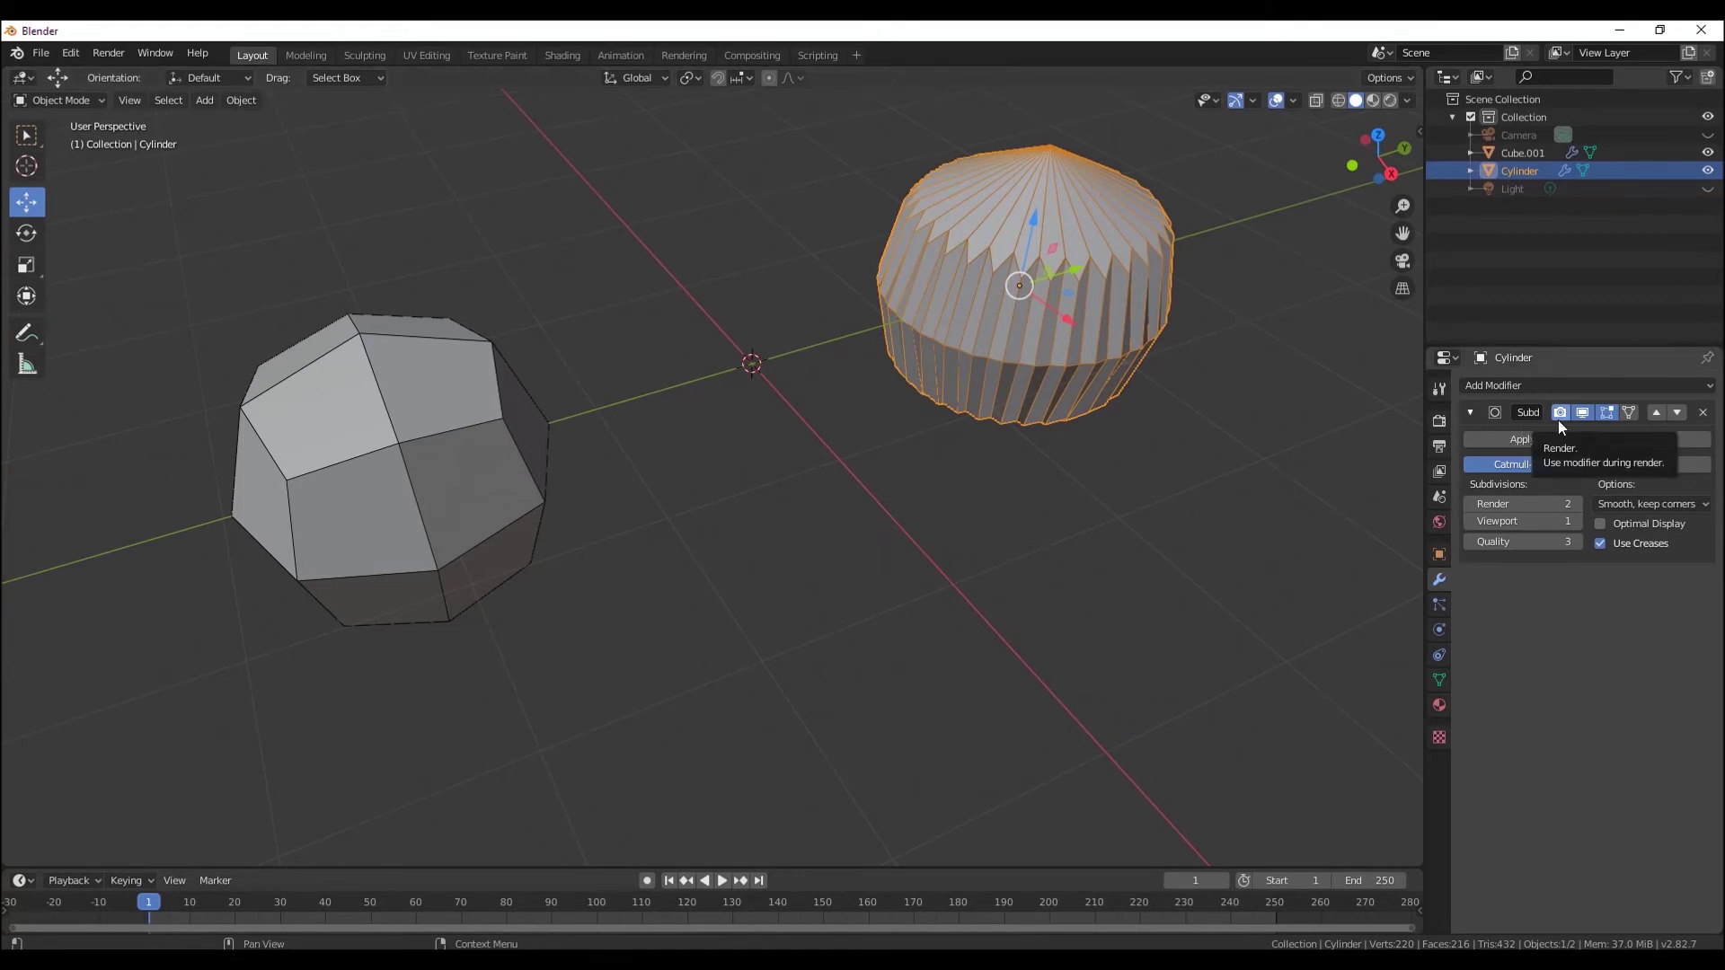
# - Turn off viewport subdivision on both the Cylinder and Cube.001, leaving the Cylinder selected
pyautogui.click(1582, 413)
pyautogui.moveTo(997, 373)
pyautogui.mouseDown(button='middle')
pyautogui.moveTo(957, 363)
pyautogui.moveTo(1038, 365)
pyautogui.moveTo(1242, 435)
pyautogui.mouseUp(button='middle')
pyautogui.click(1524, 155)
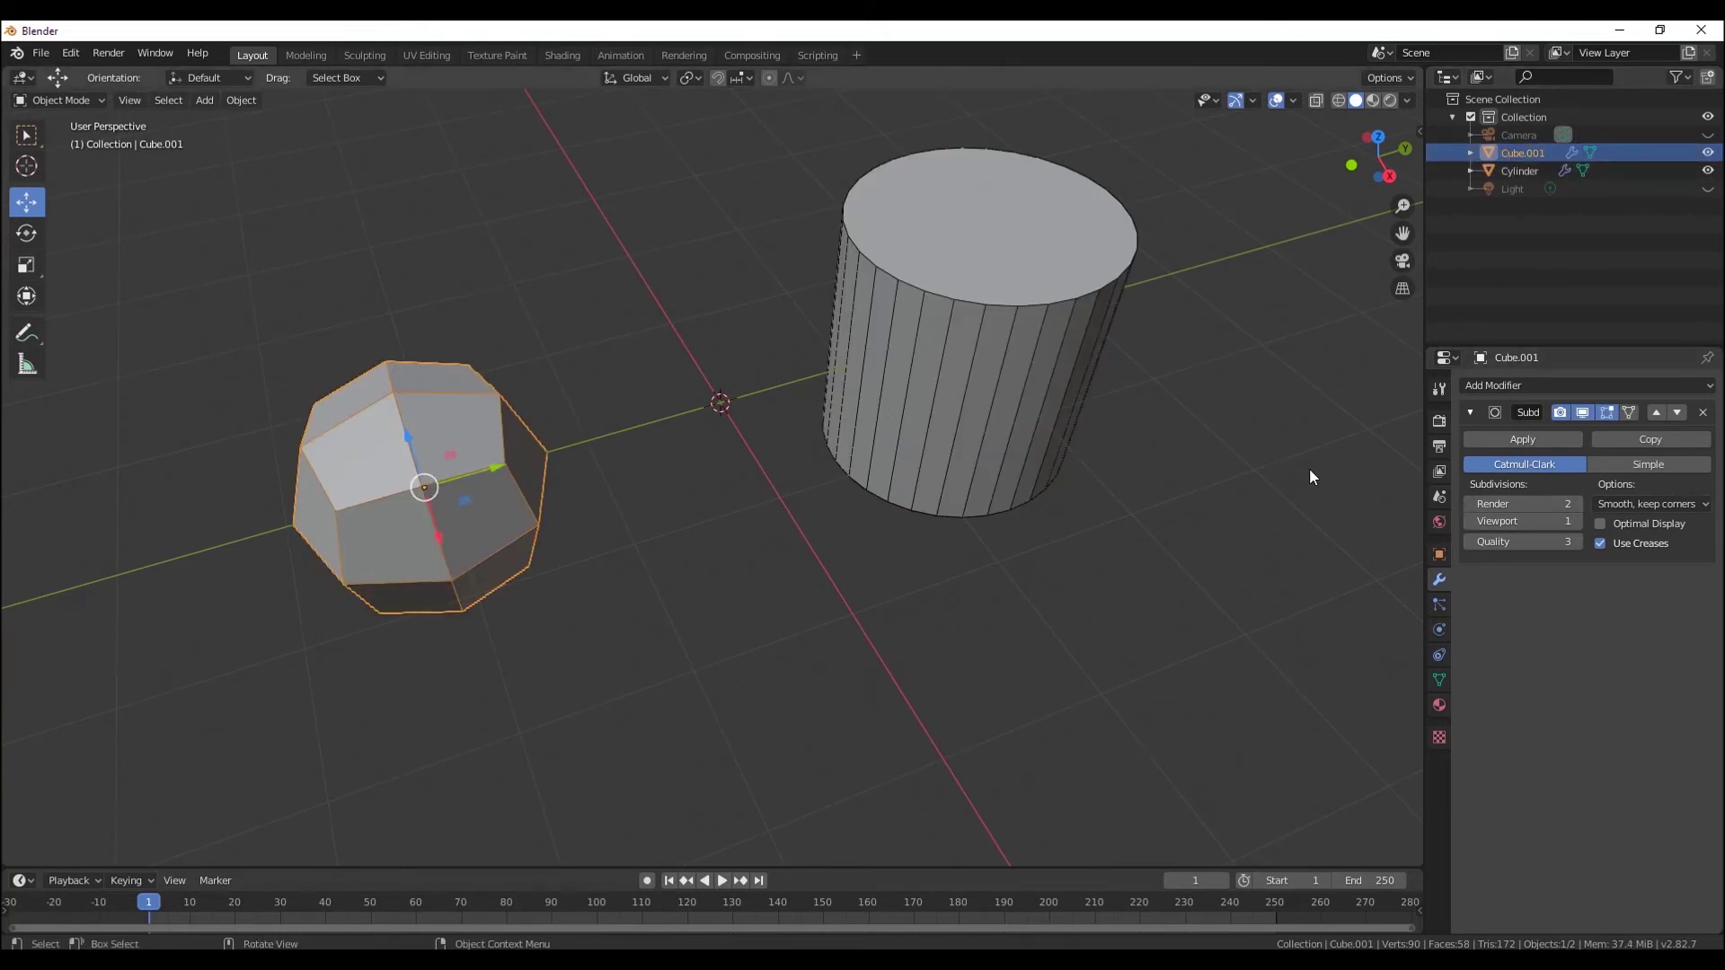
pyautogui.click(1584, 414)
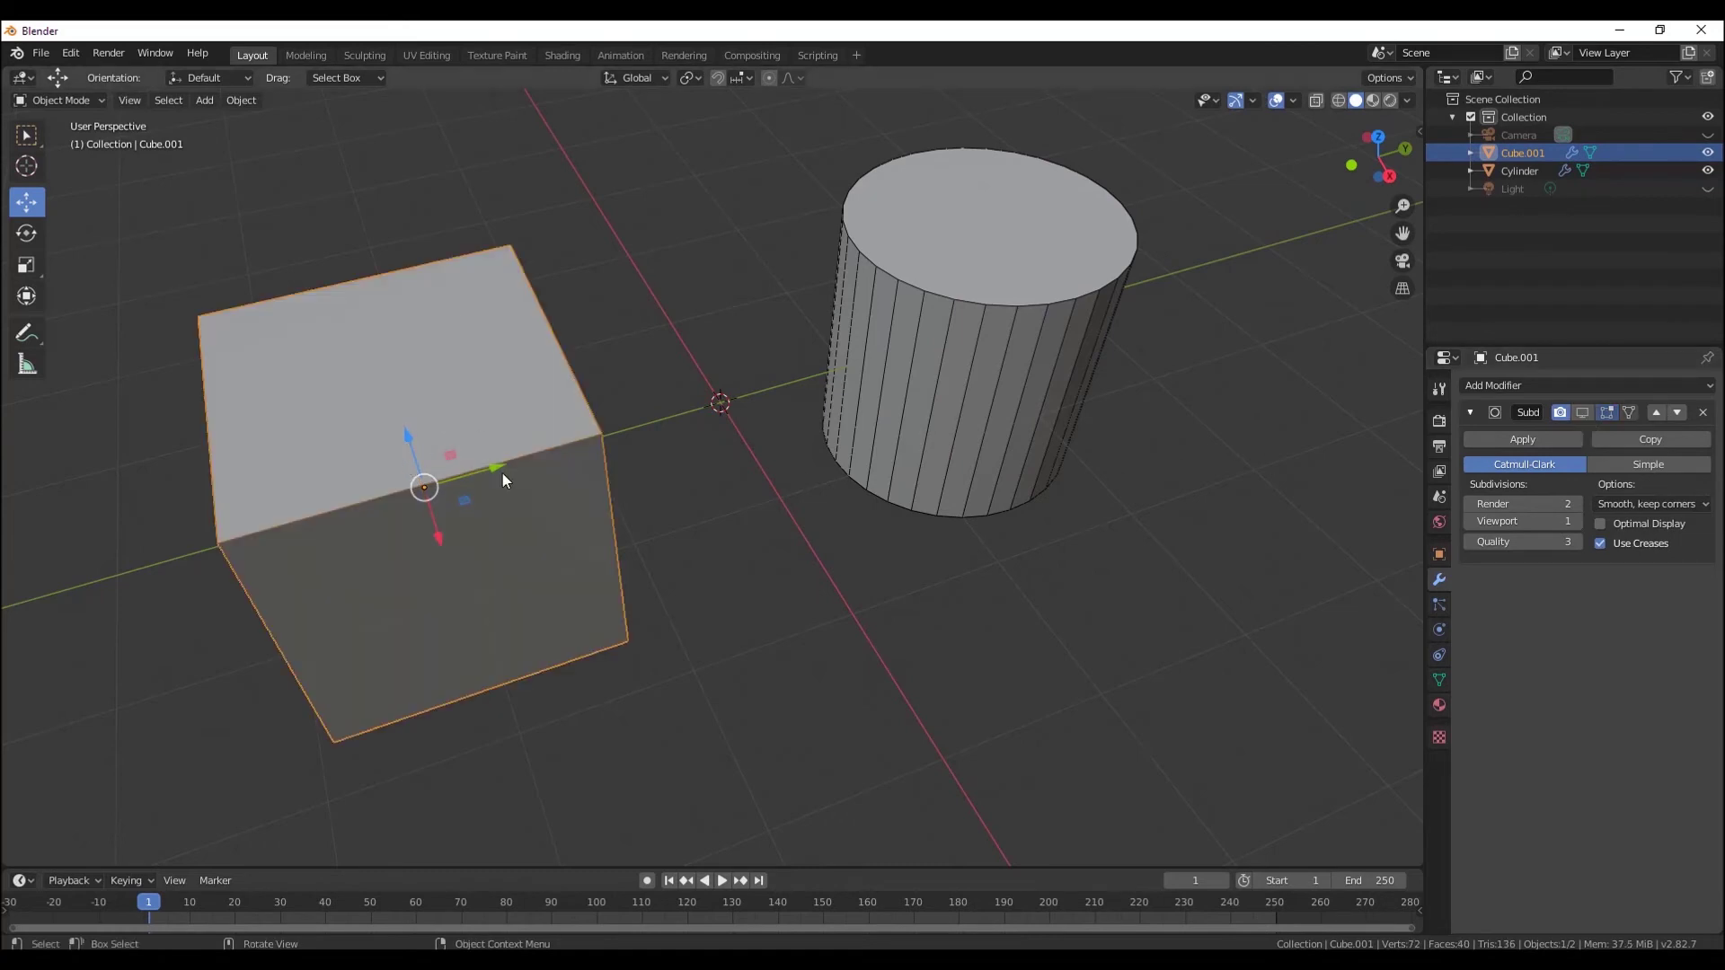
pyautogui.click(1057, 285)
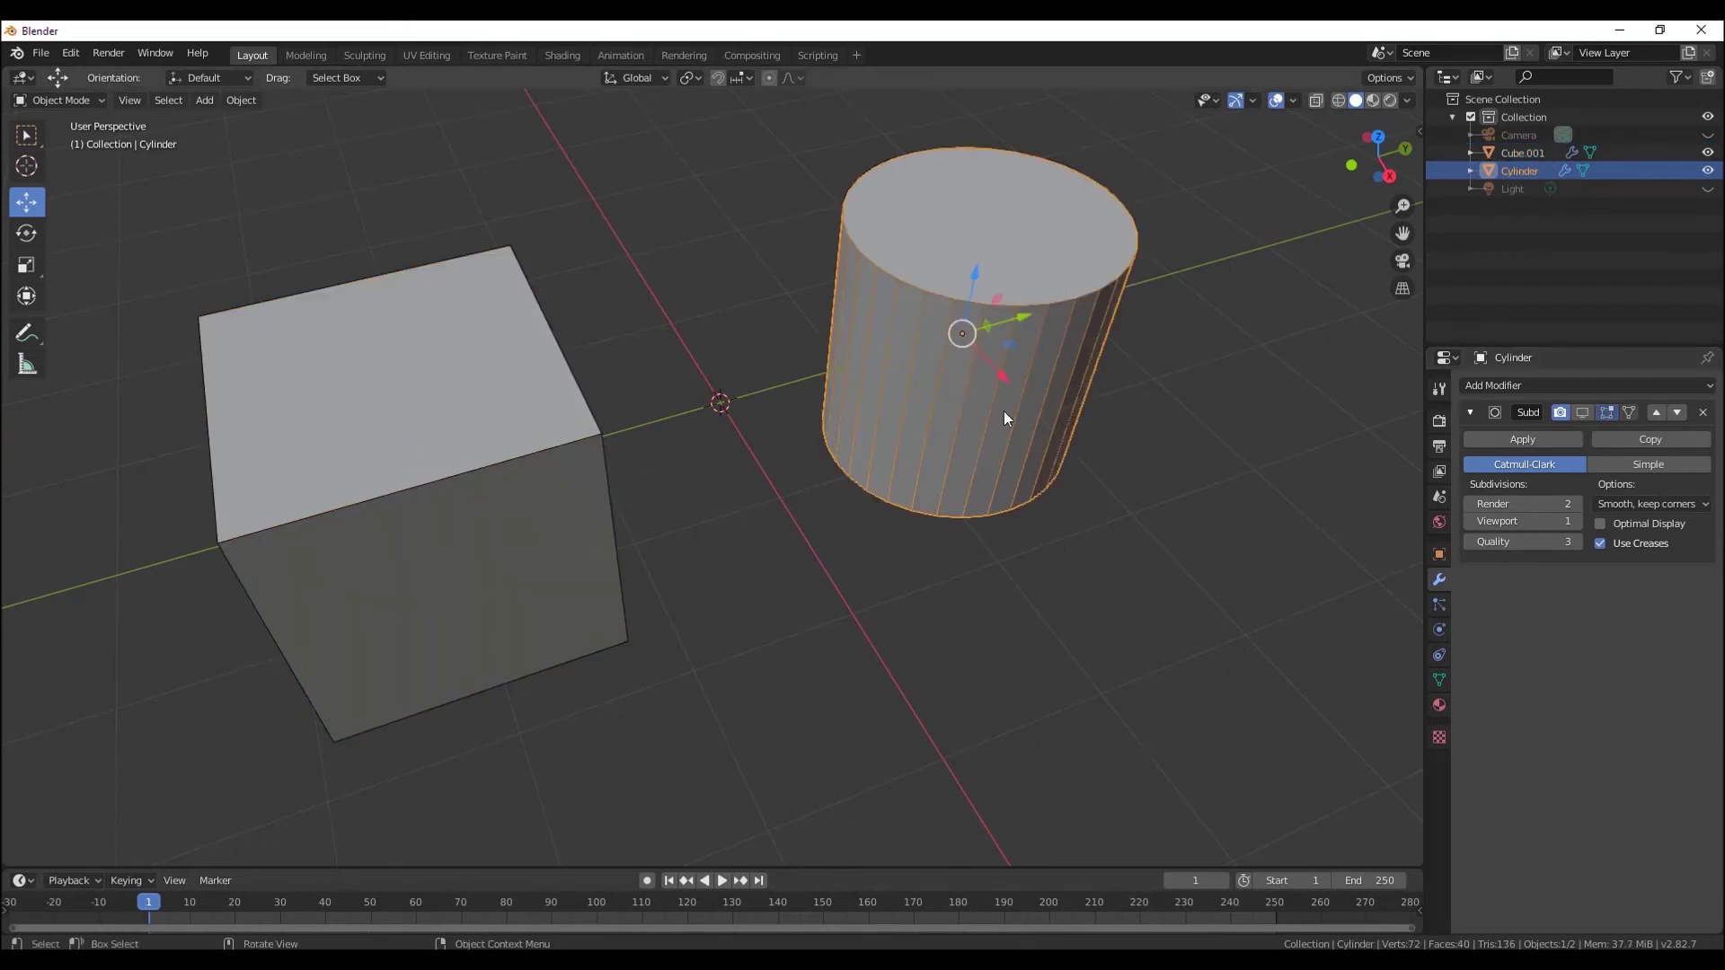
pyautogui.moveTo(1004, 417)
pyautogui.mouseDown(button='middle')
pyautogui.moveTo(1097, 411)
pyautogui.moveTo(1026, 382)
pyautogui.moveTo(1036, 447)
pyautogui.mouseUp(button='middle')
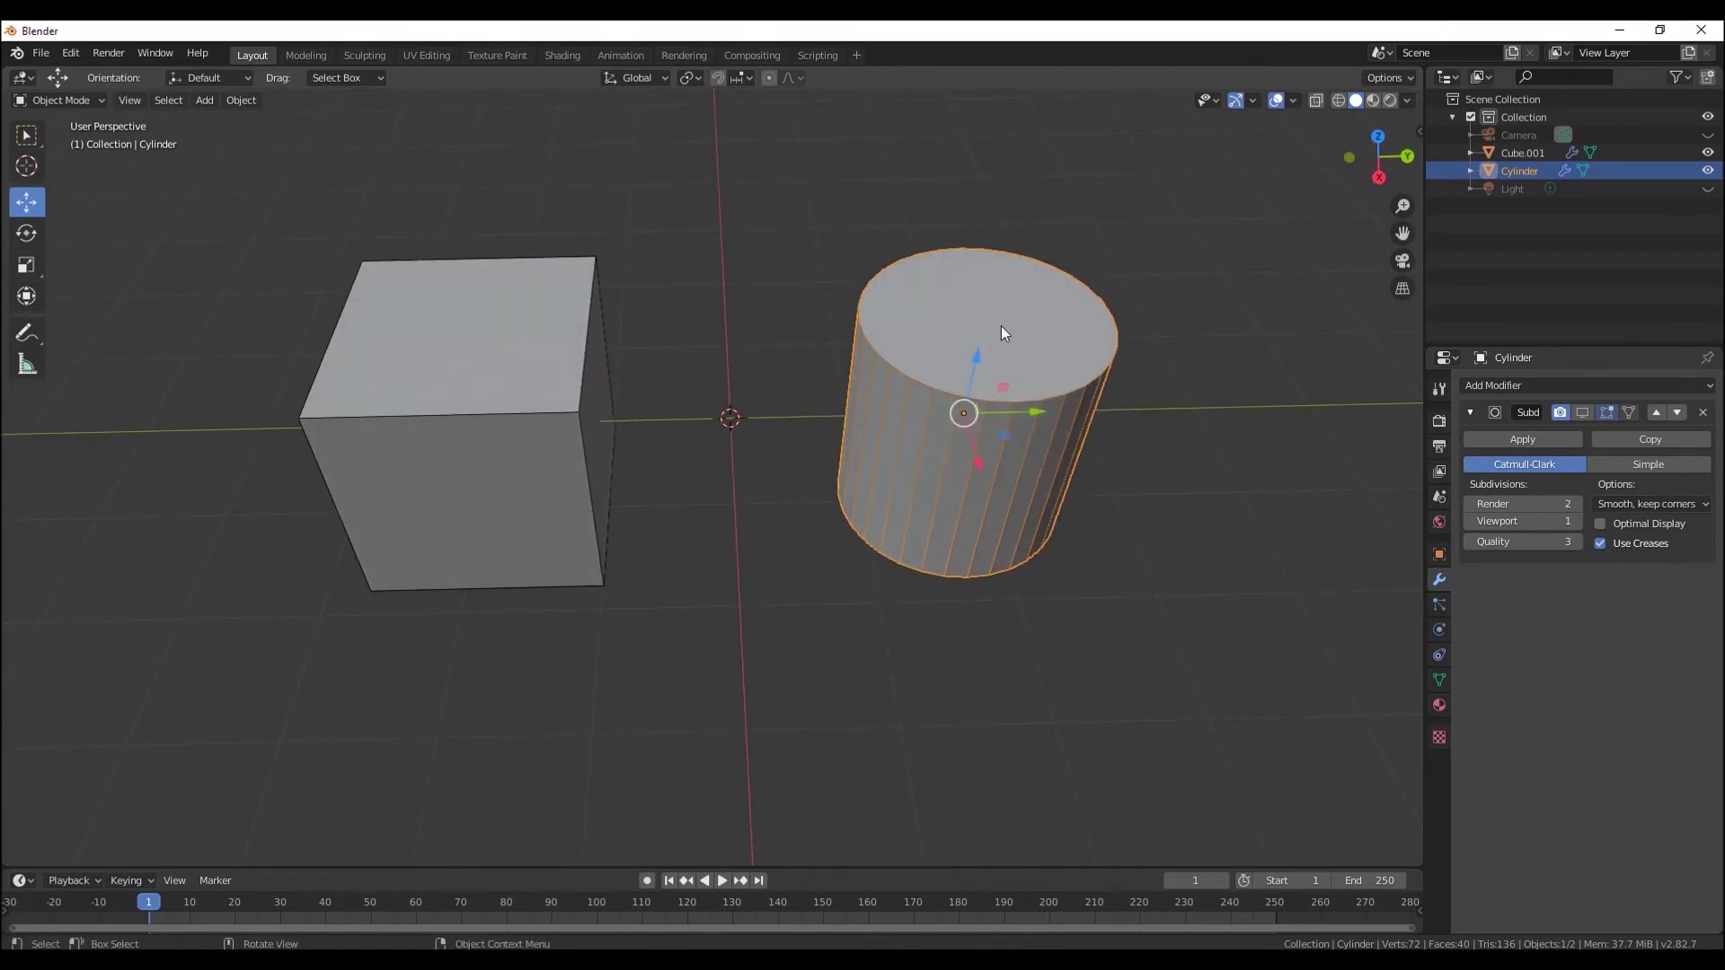
pyautogui.moveTo(1001, 325)
pyautogui.mouseDown(button='middle')
pyautogui.moveTo(908, 314)
pyautogui.moveTo(871, 338)
pyautogui.moveTo(791, 317)
pyautogui.mouseUp(button='middle')
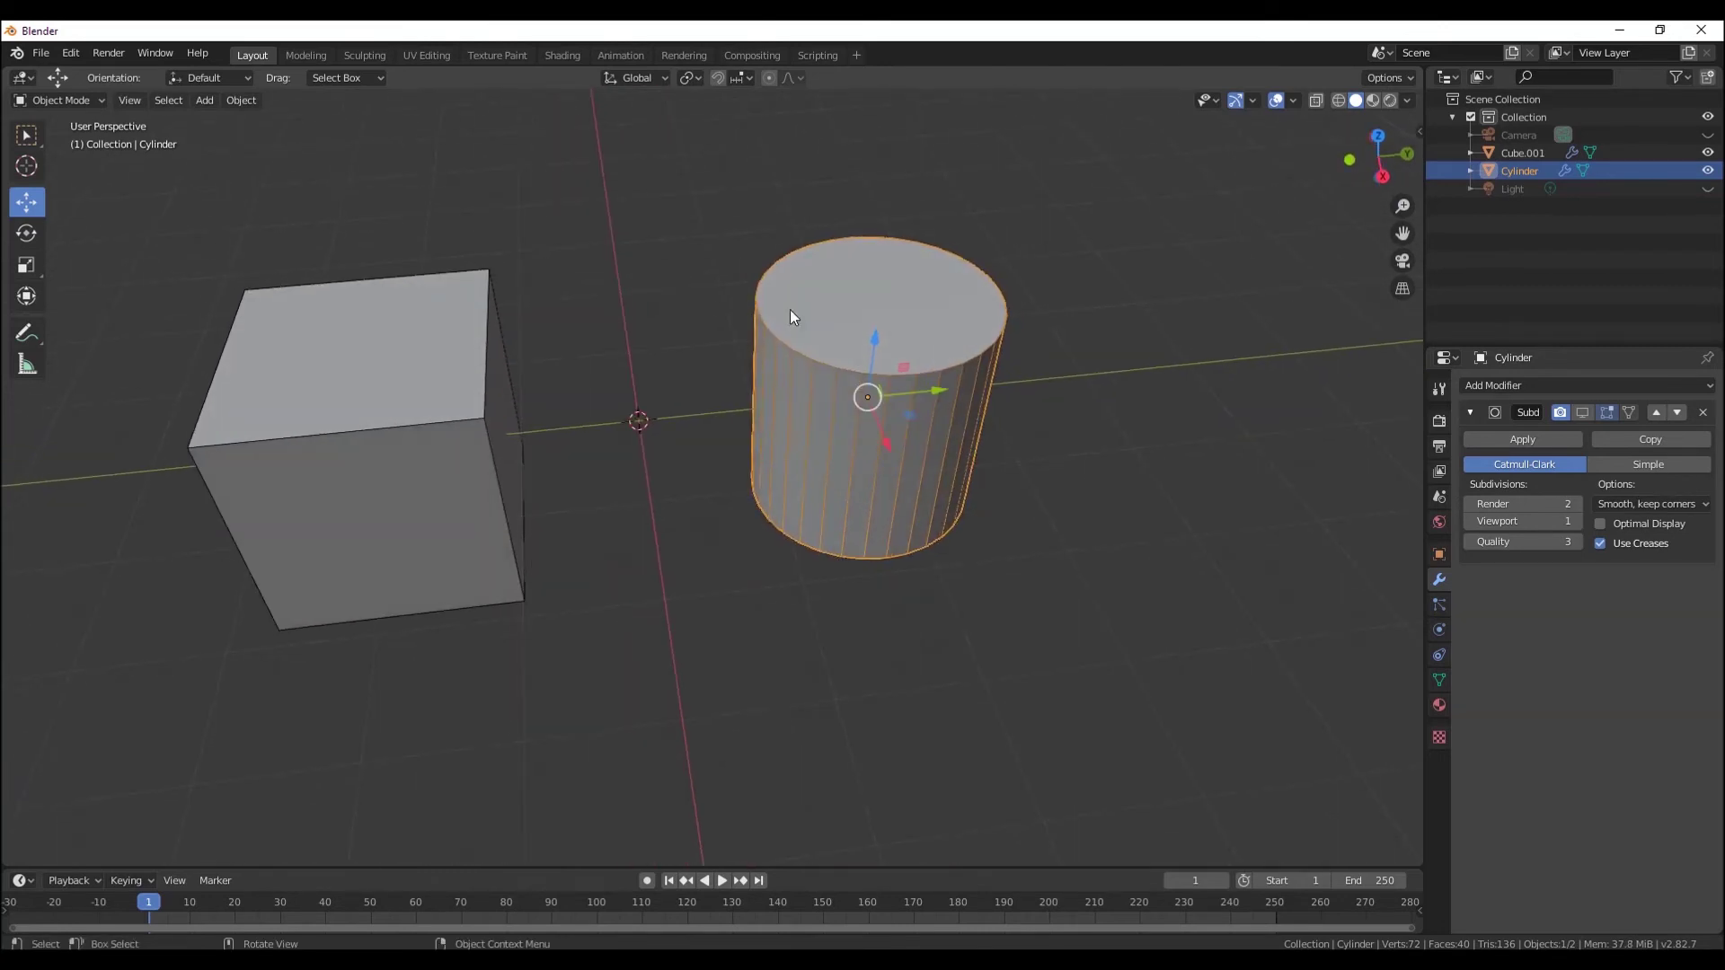
# - Put the Cylinder into Edit Mode with face selection
pyautogui.click(63, 99)
pyautogui.click(79, 136)
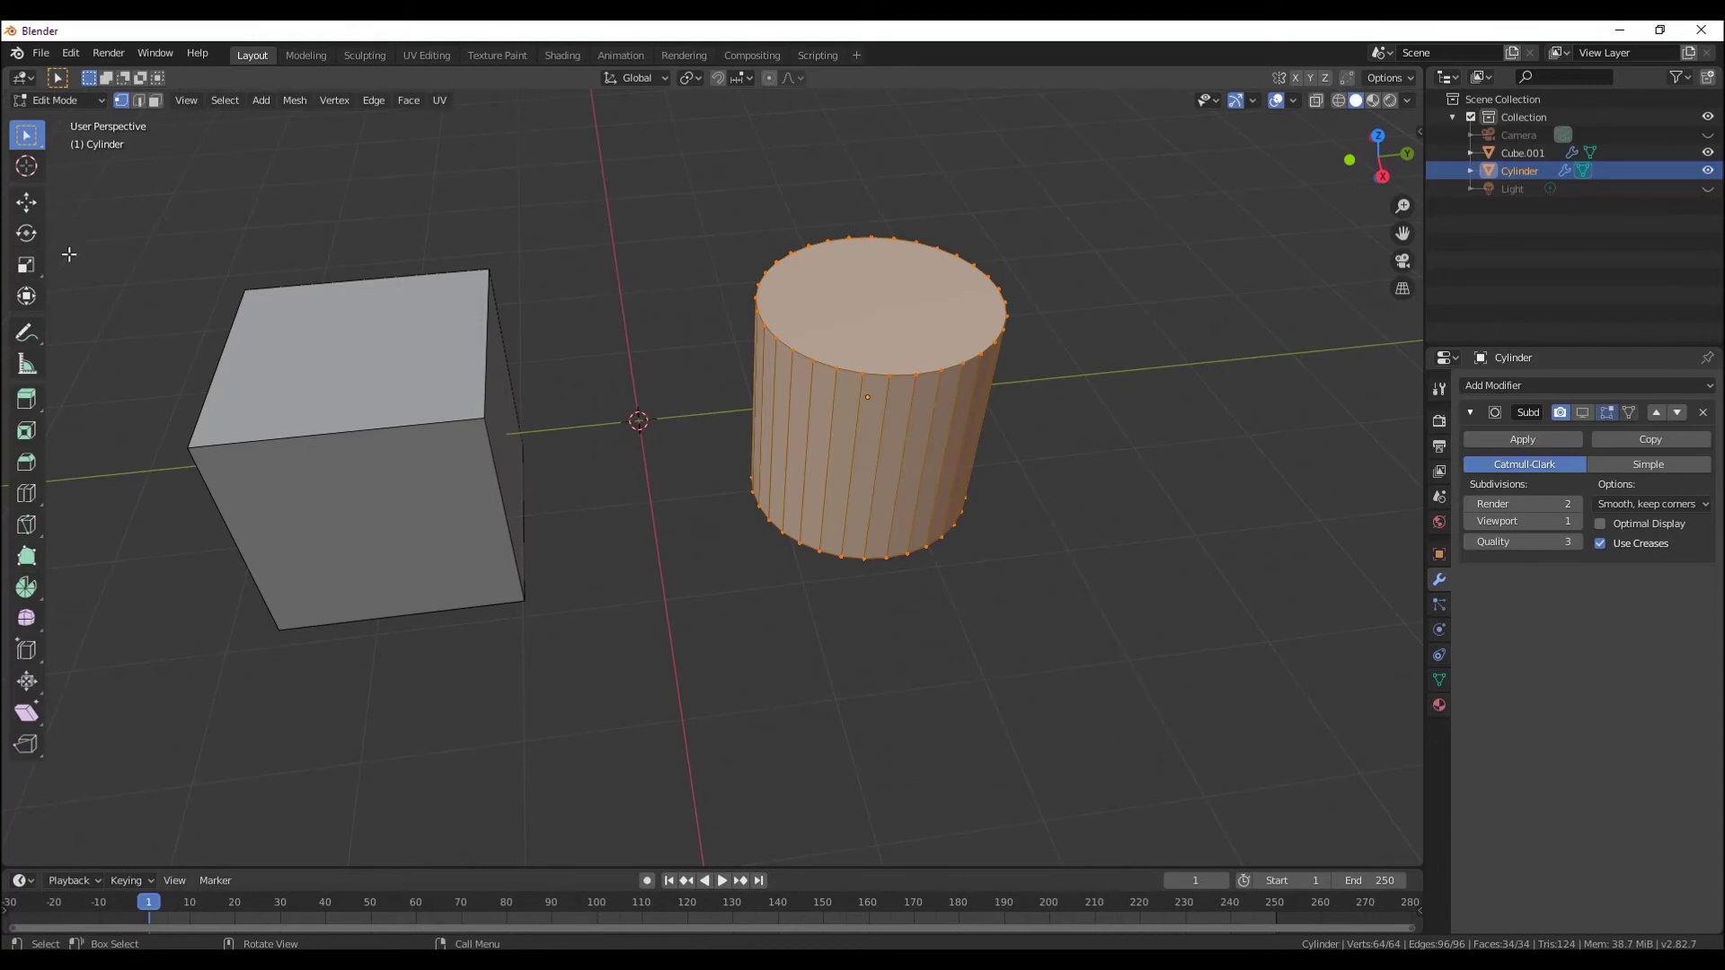
pyautogui.moveTo(69, 254); pyautogui.dragTo(53, 227, button='middle')
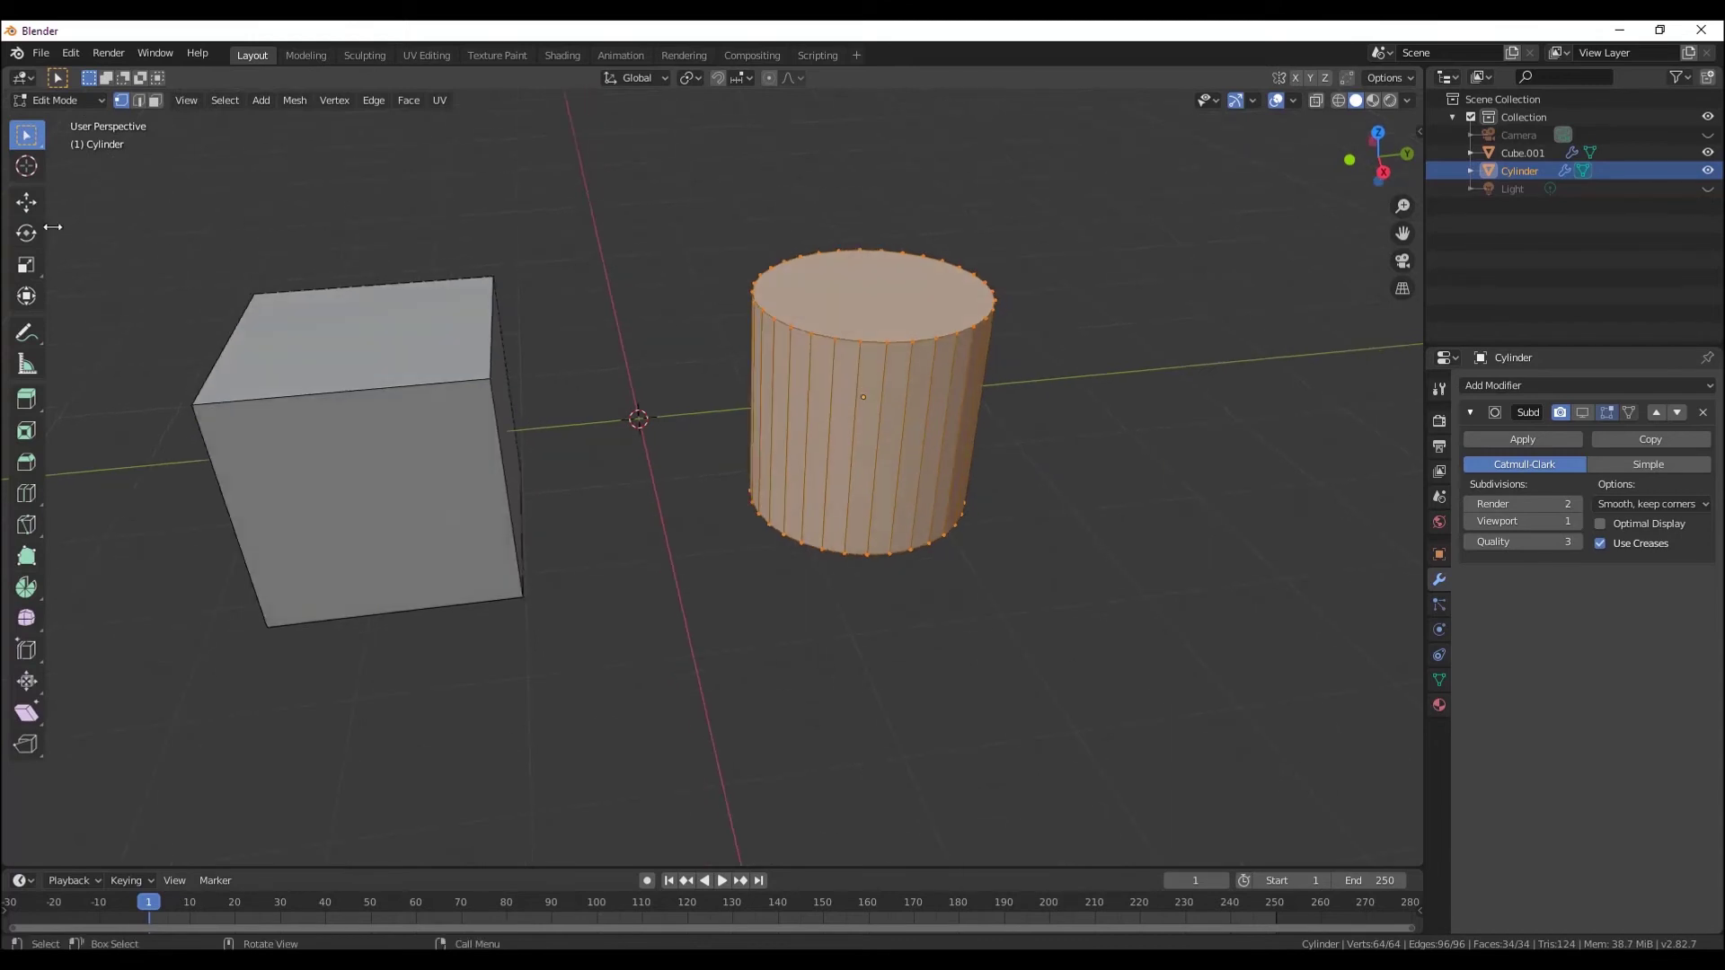
pyautogui.click(154, 99)
# - Delete the Cylinder's top cap face and switch to edge selection
pyautogui.click(837, 346)
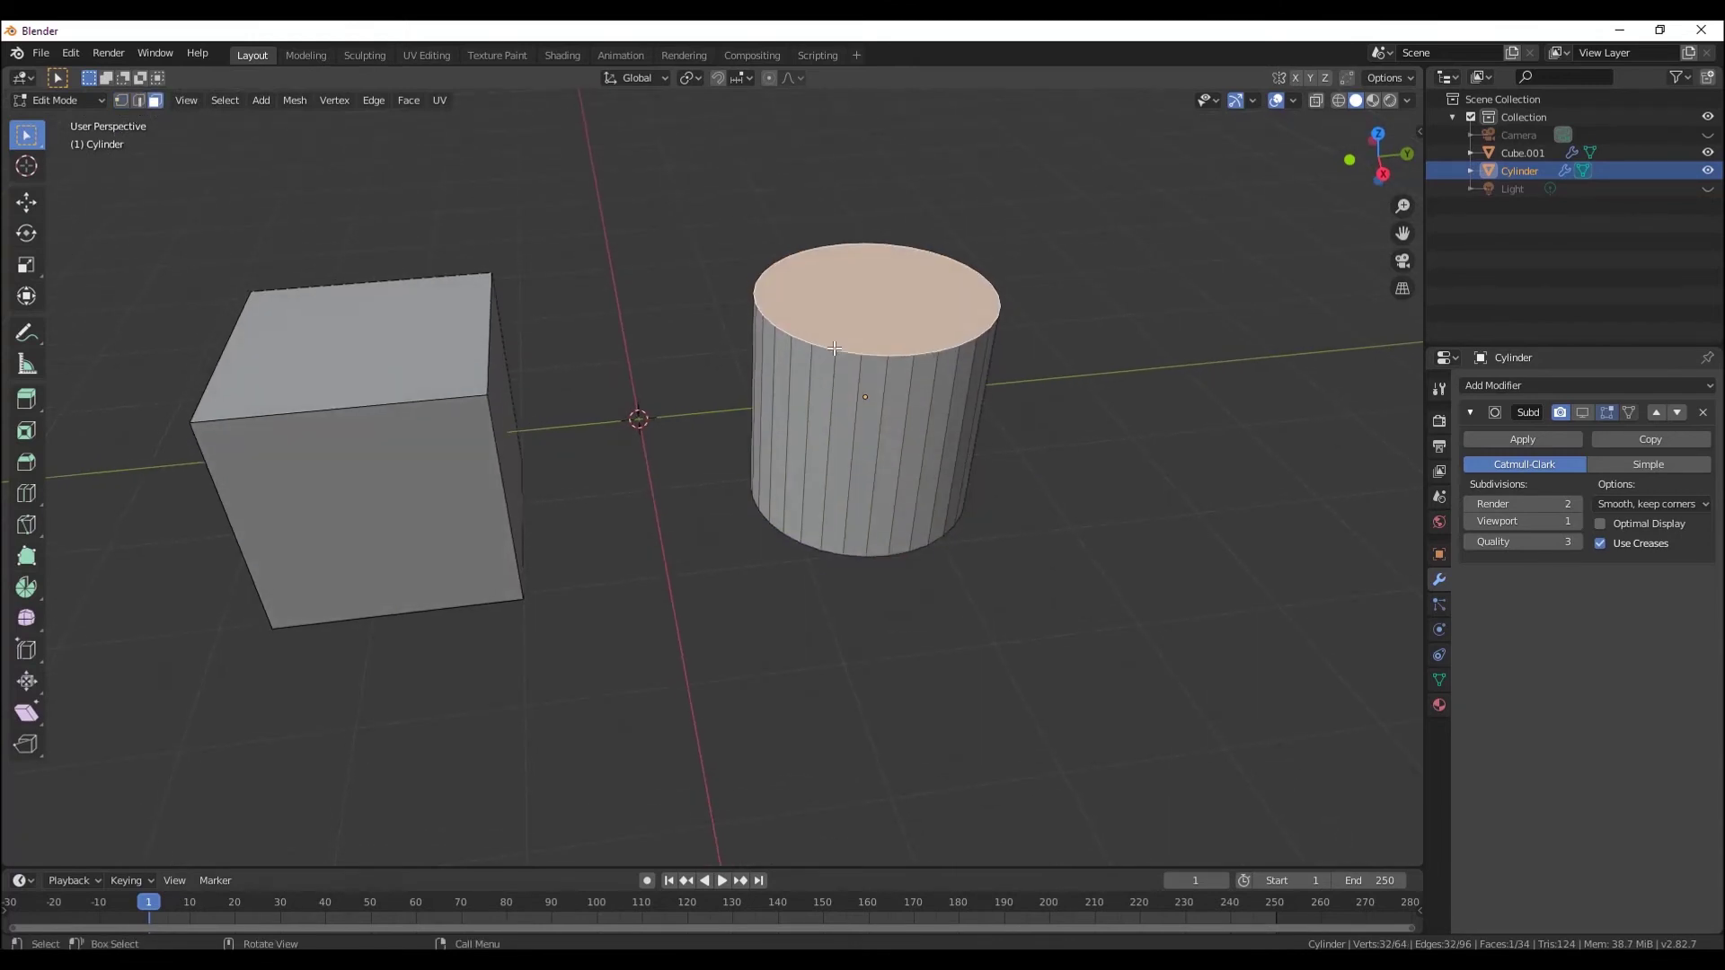
pyautogui.press('x')
pyautogui.press('Escape')
pyautogui.rightClick(970, 320)
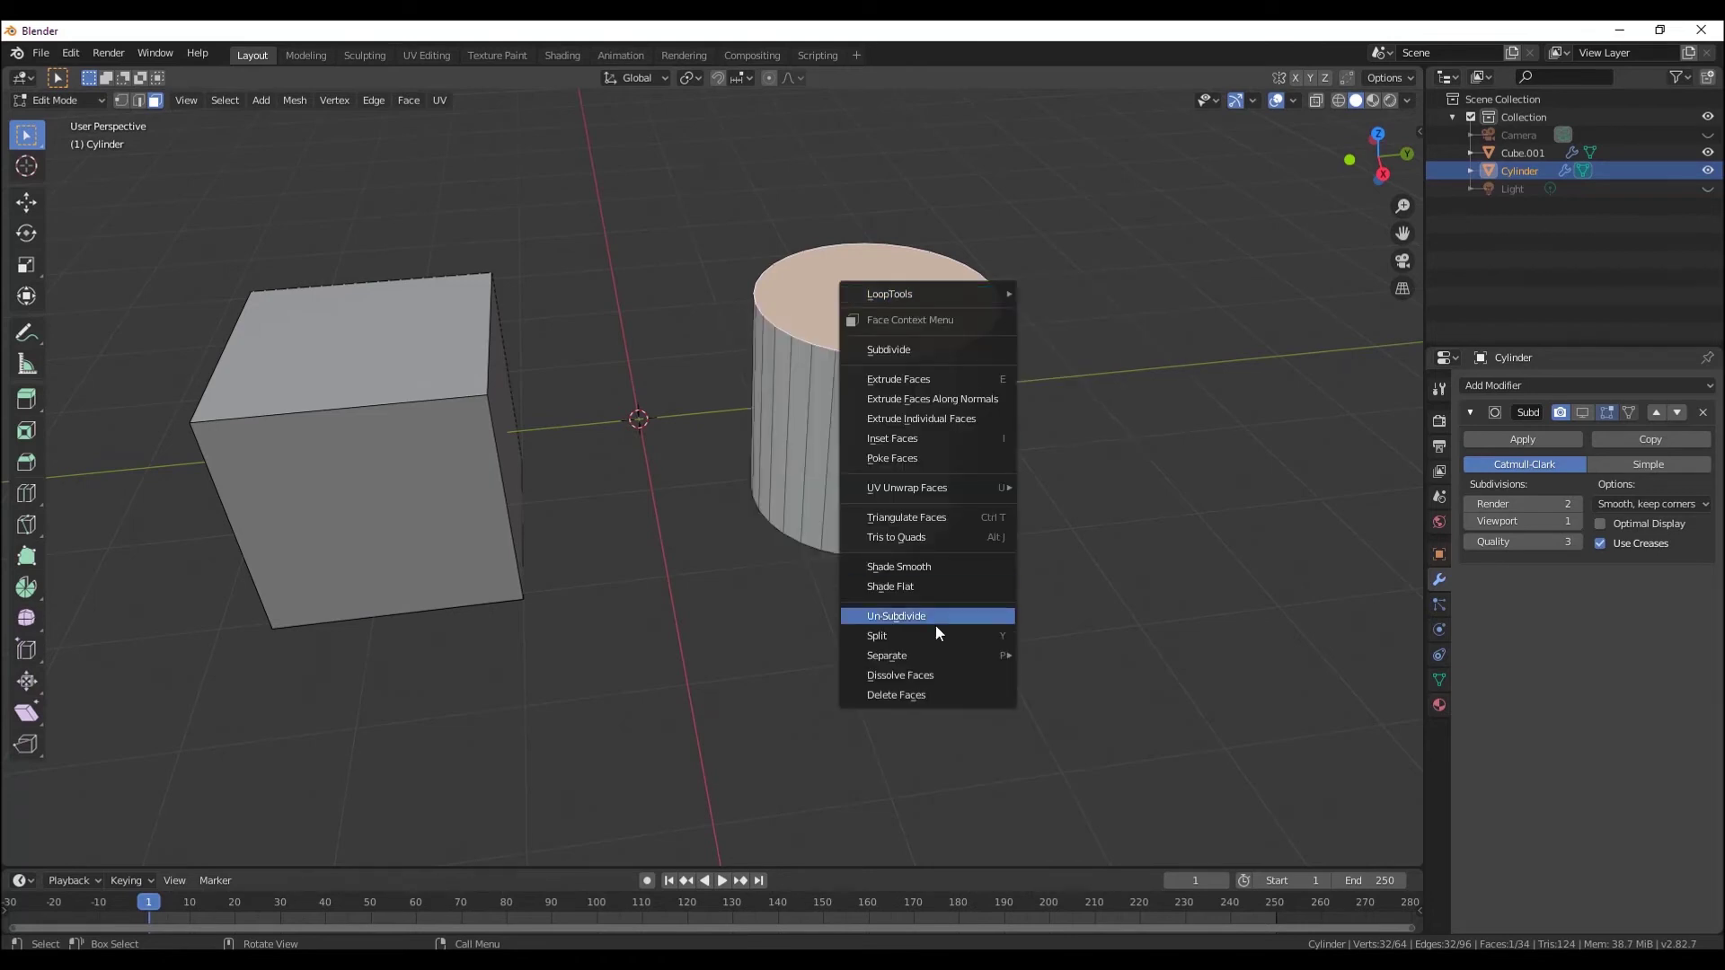
pyautogui.click(922, 692)
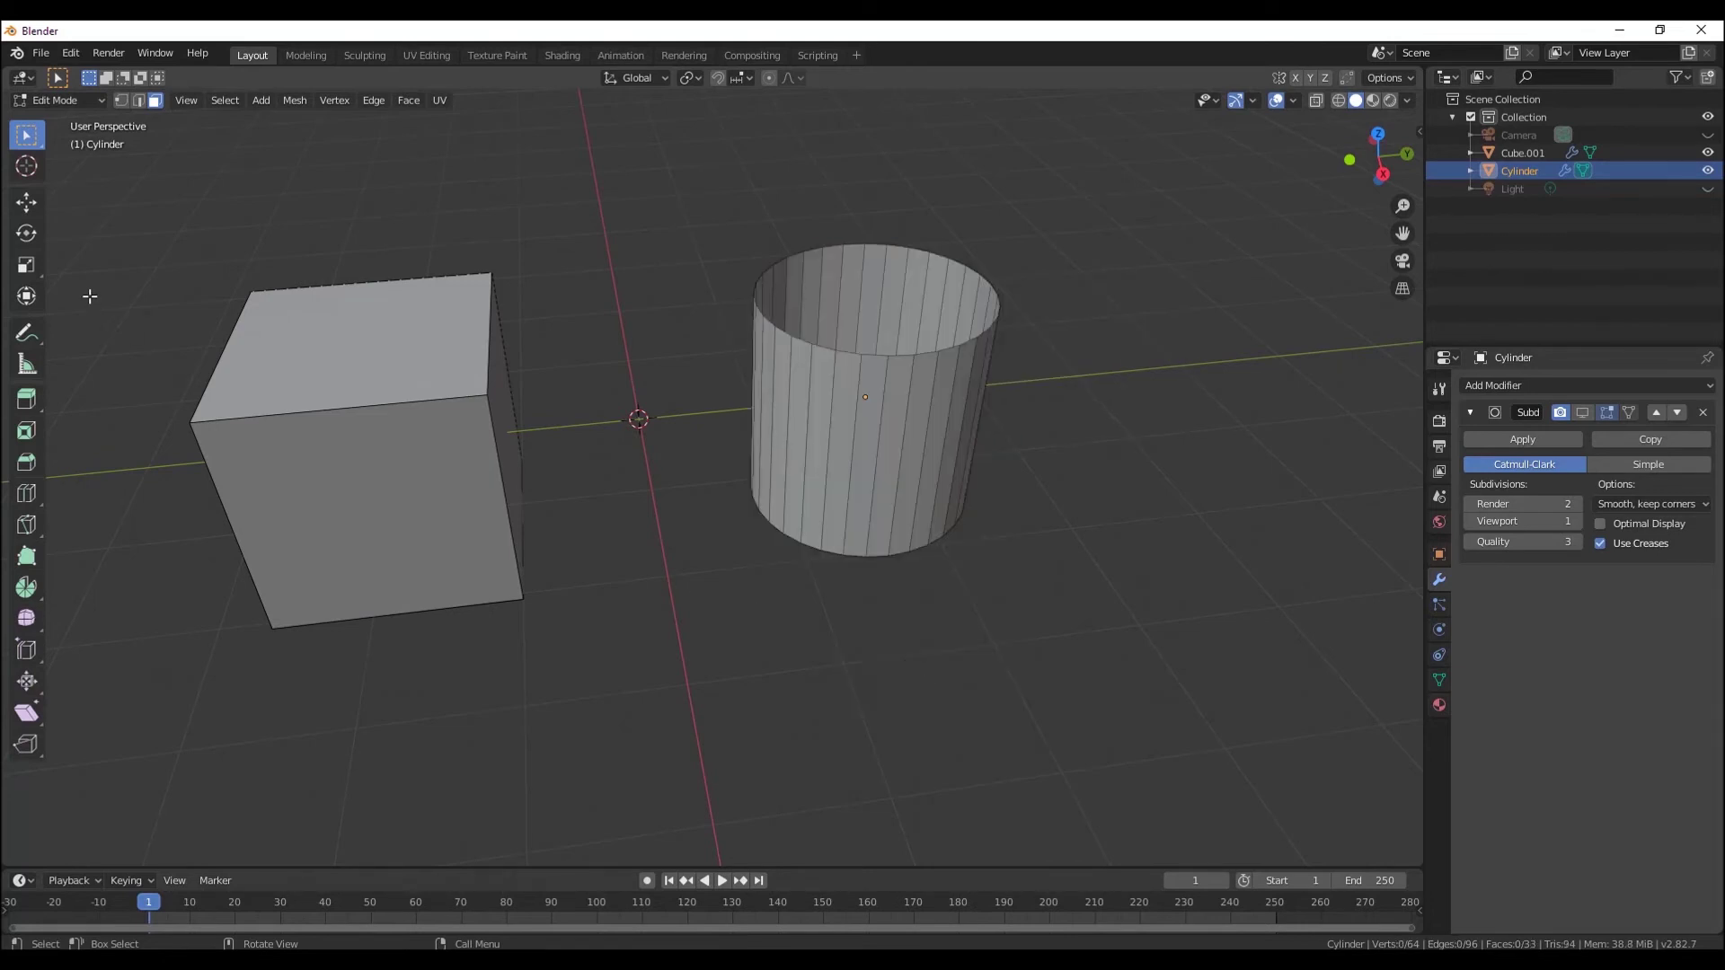
pyautogui.click(135, 102)
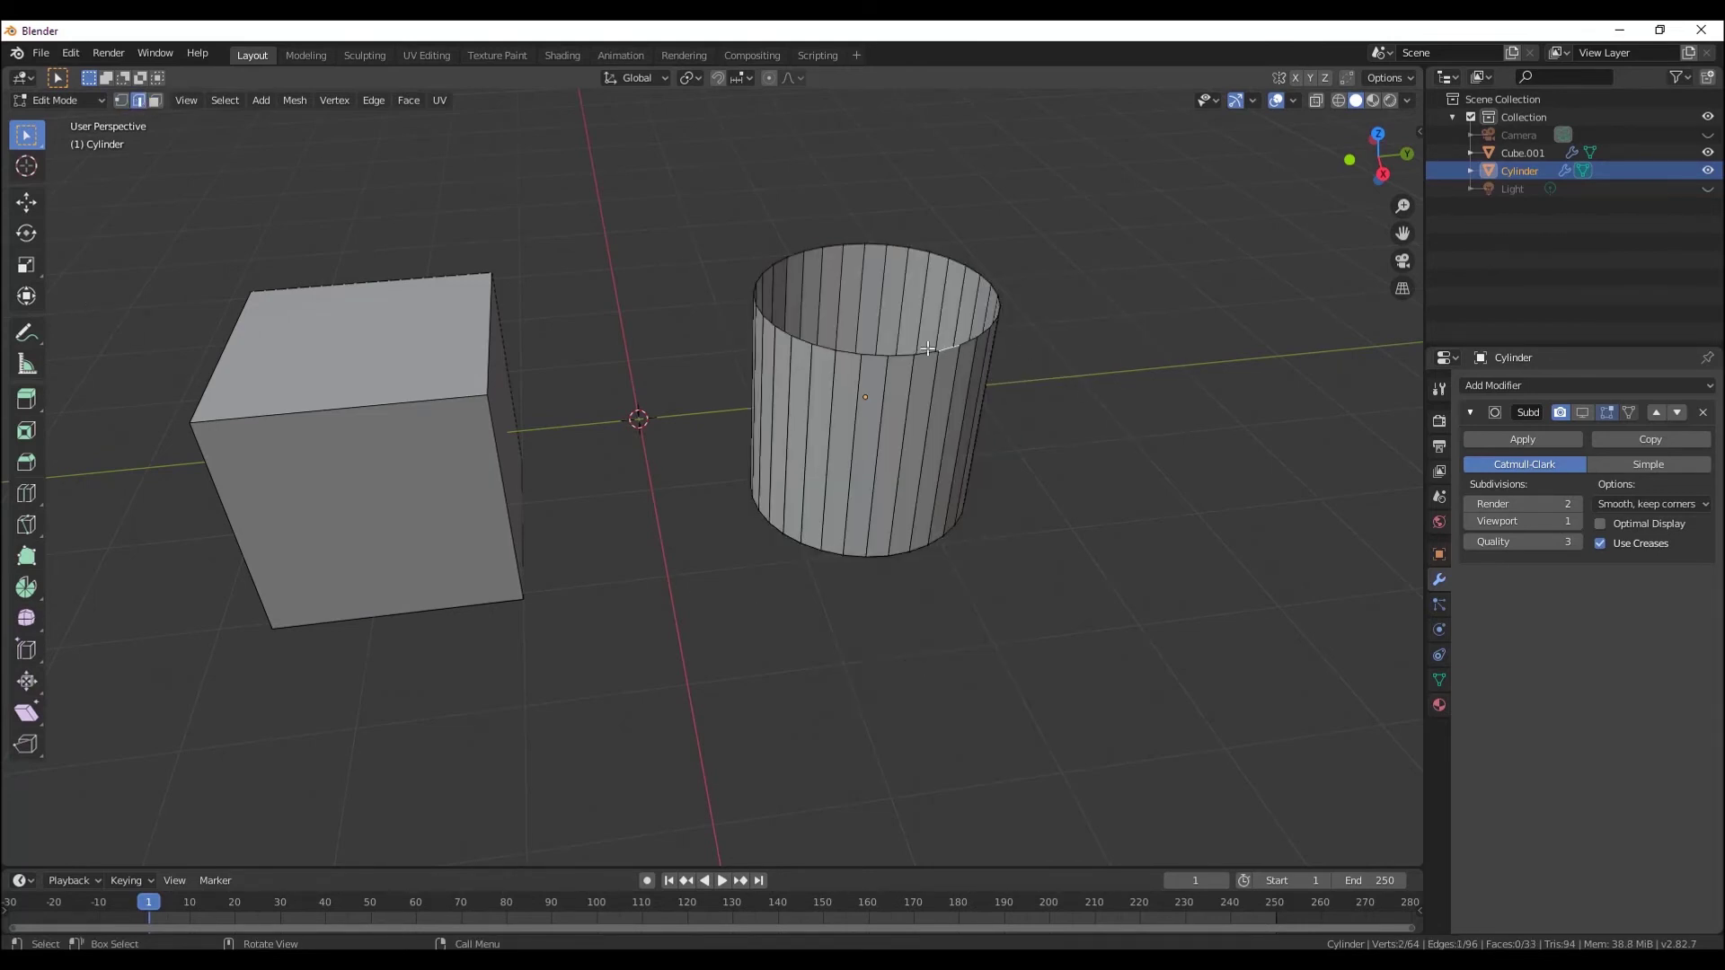
pyautogui.moveTo(921, 402); pyautogui.dragTo(199, 338, button='middle')
# - Lower the top ring to shorten the cylinder, then extrude a new ring upward
pyautogui.click(30, 208)
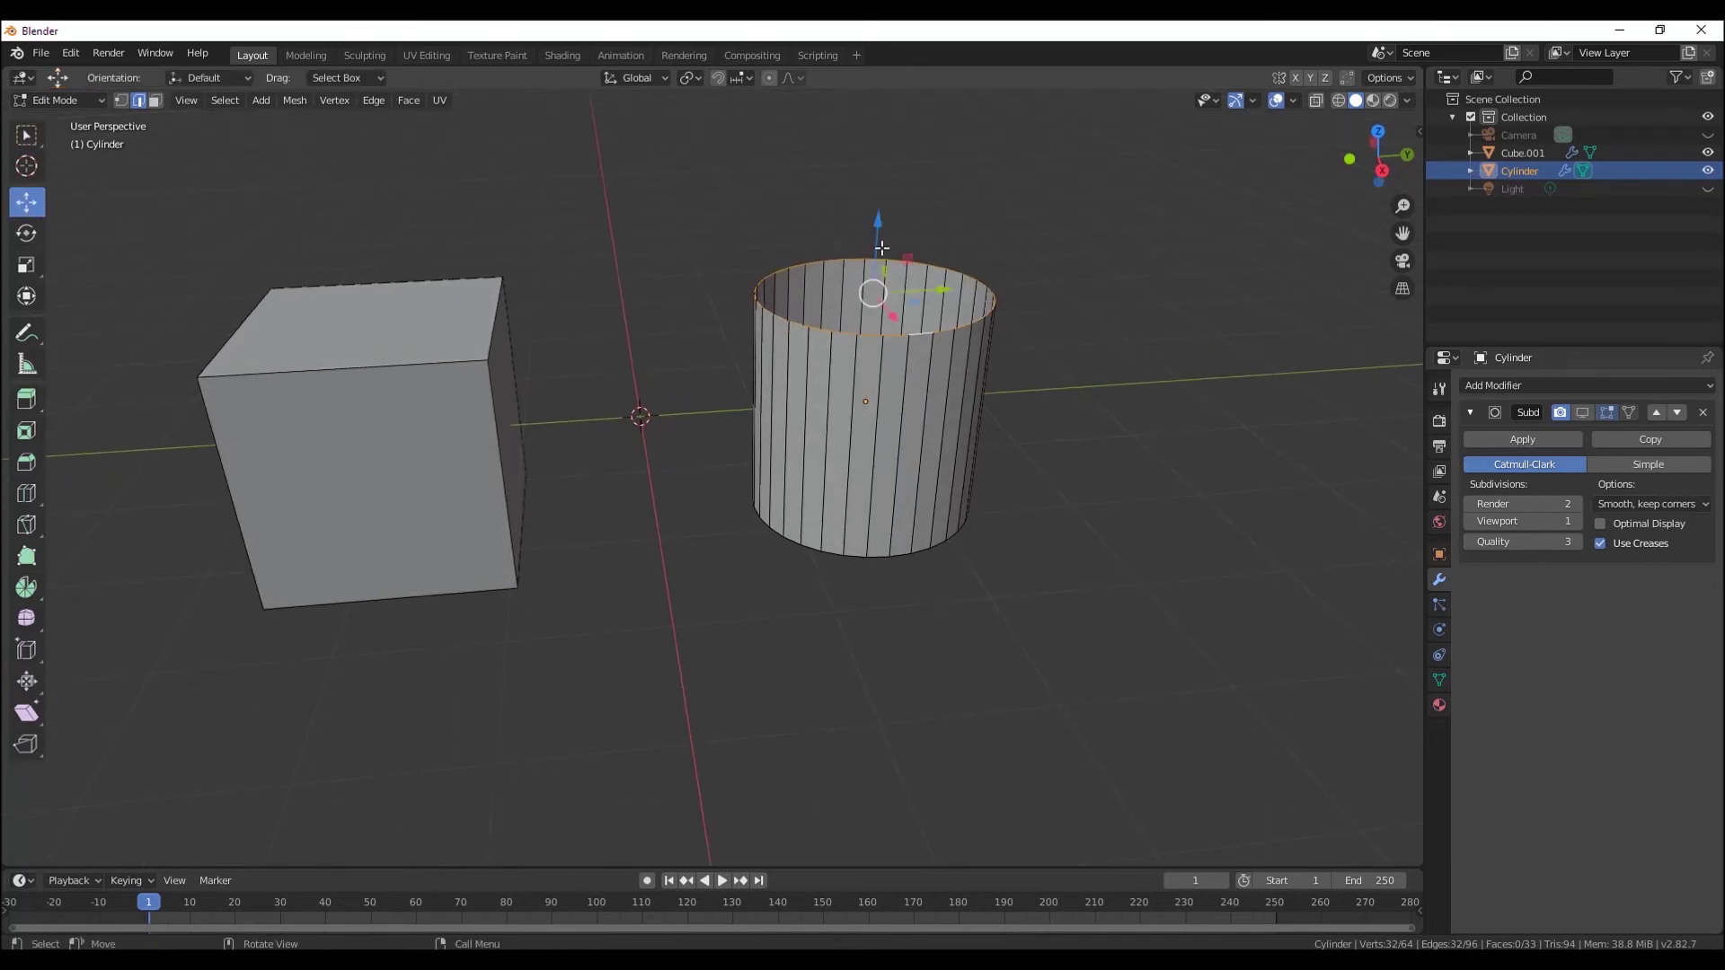
pyautogui.moveTo(880, 248); pyautogui.dragTo(849, 406)
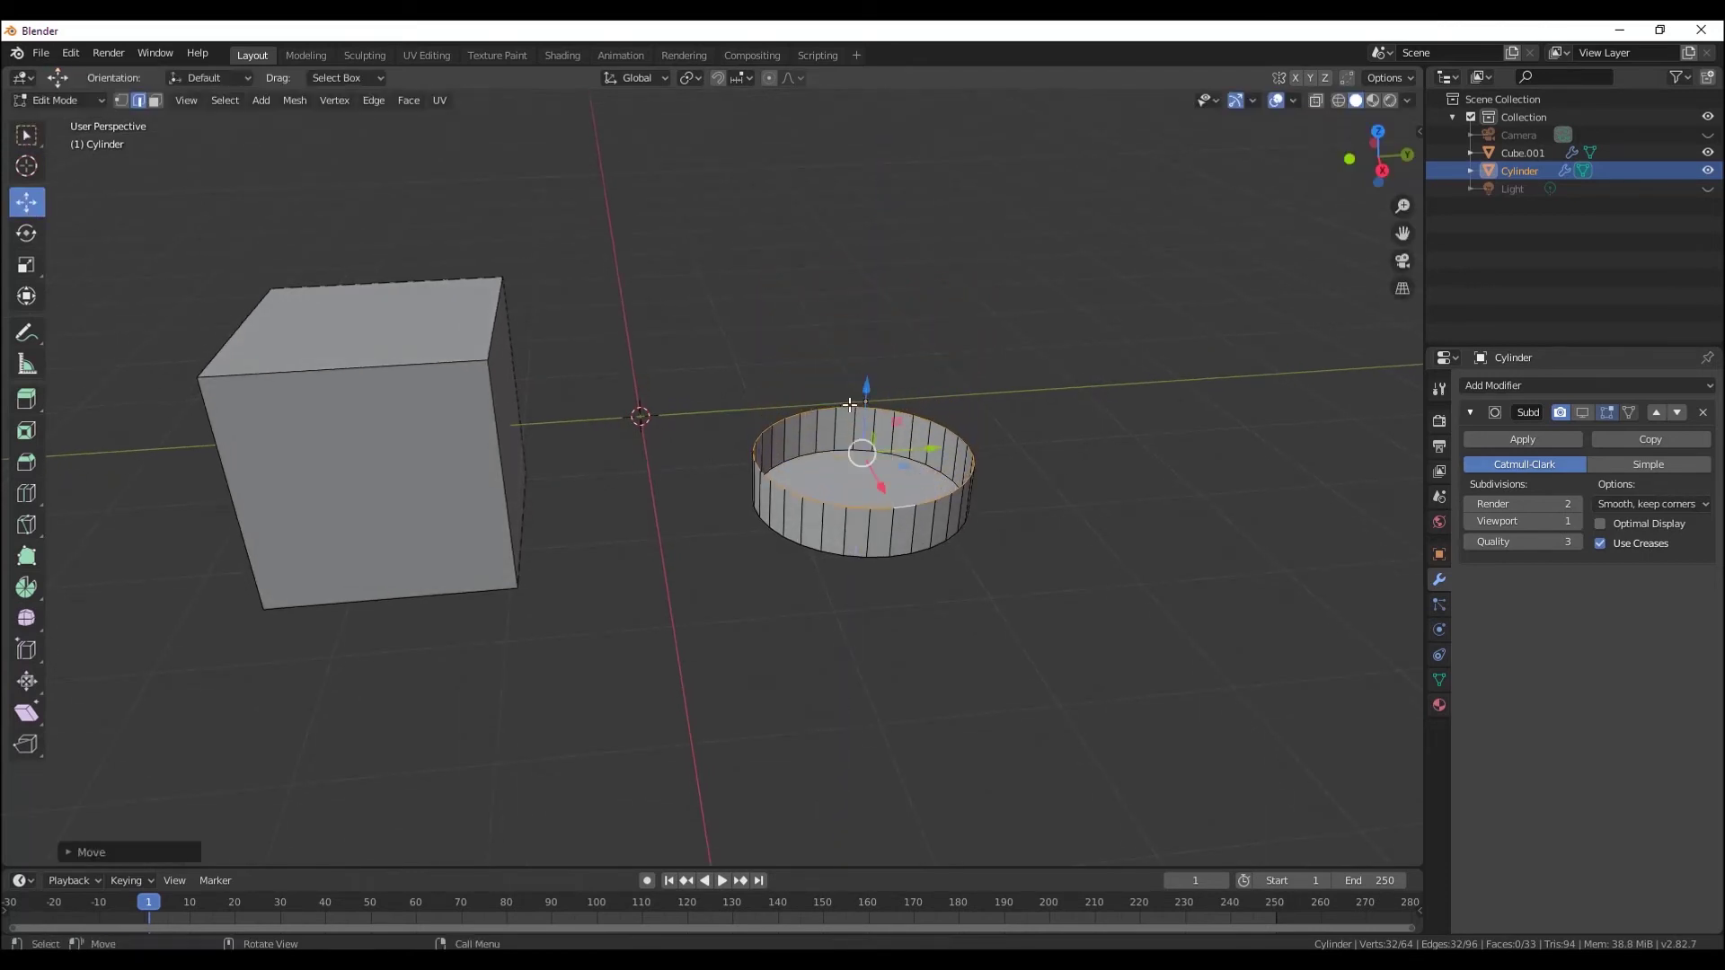
pyautogui.press('e')
pyautogui.press('s')
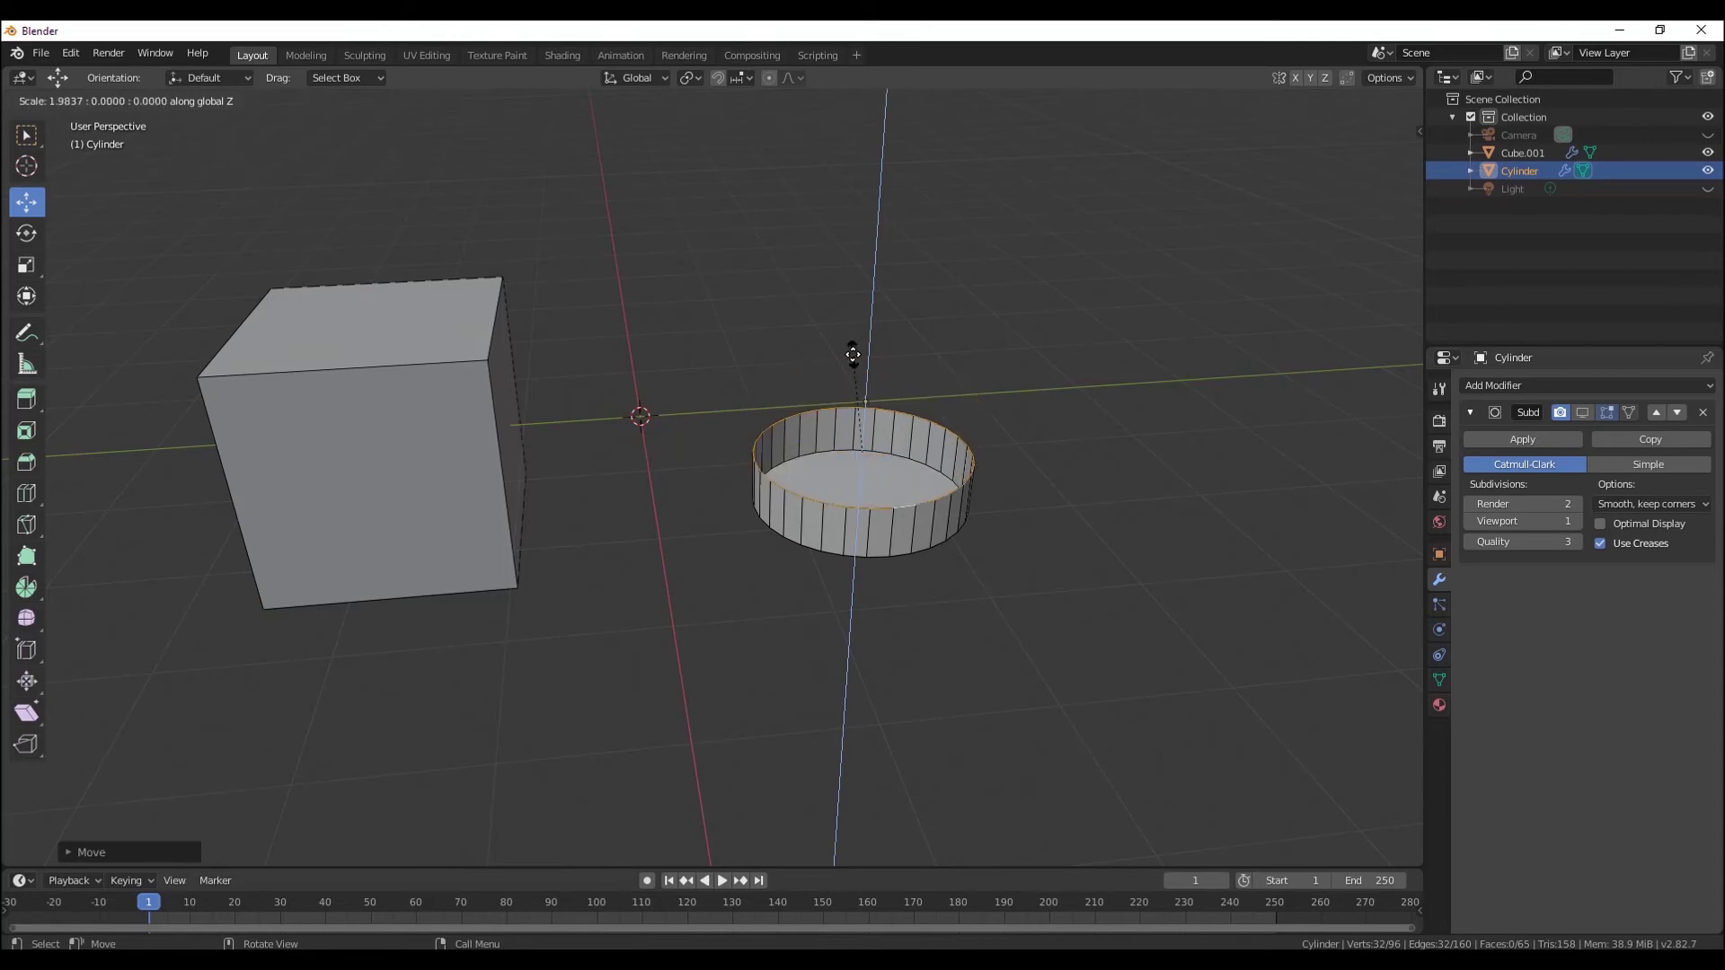
pyautogui.rightClick(853, 341)
pyautogui.moveTo(869, 398); pyautogui.dragTo(867, 334)
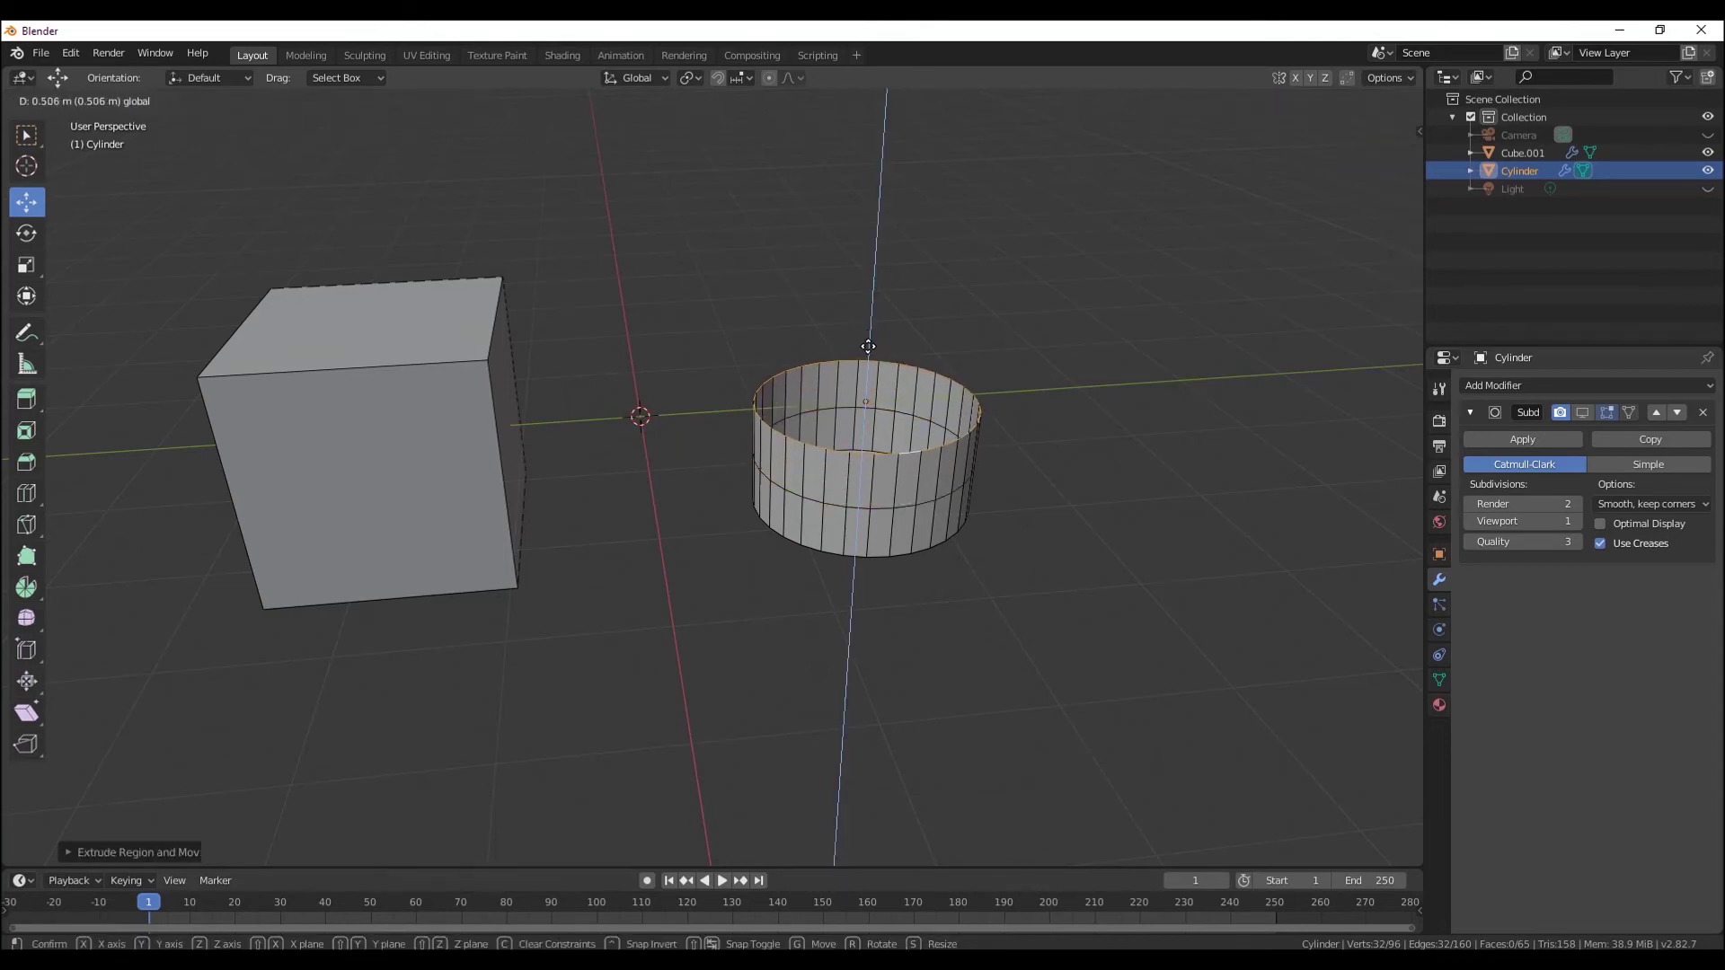
pyautogui.click(867, 337)
# - Widen the rim, extrude it up along Z, and widen the new top into a bowl
pyautogui.scroll(3, 1008, 441)
pyautogui.moveTo(1008, 441); pyautogui.dragTo(962, 503, button='middle')
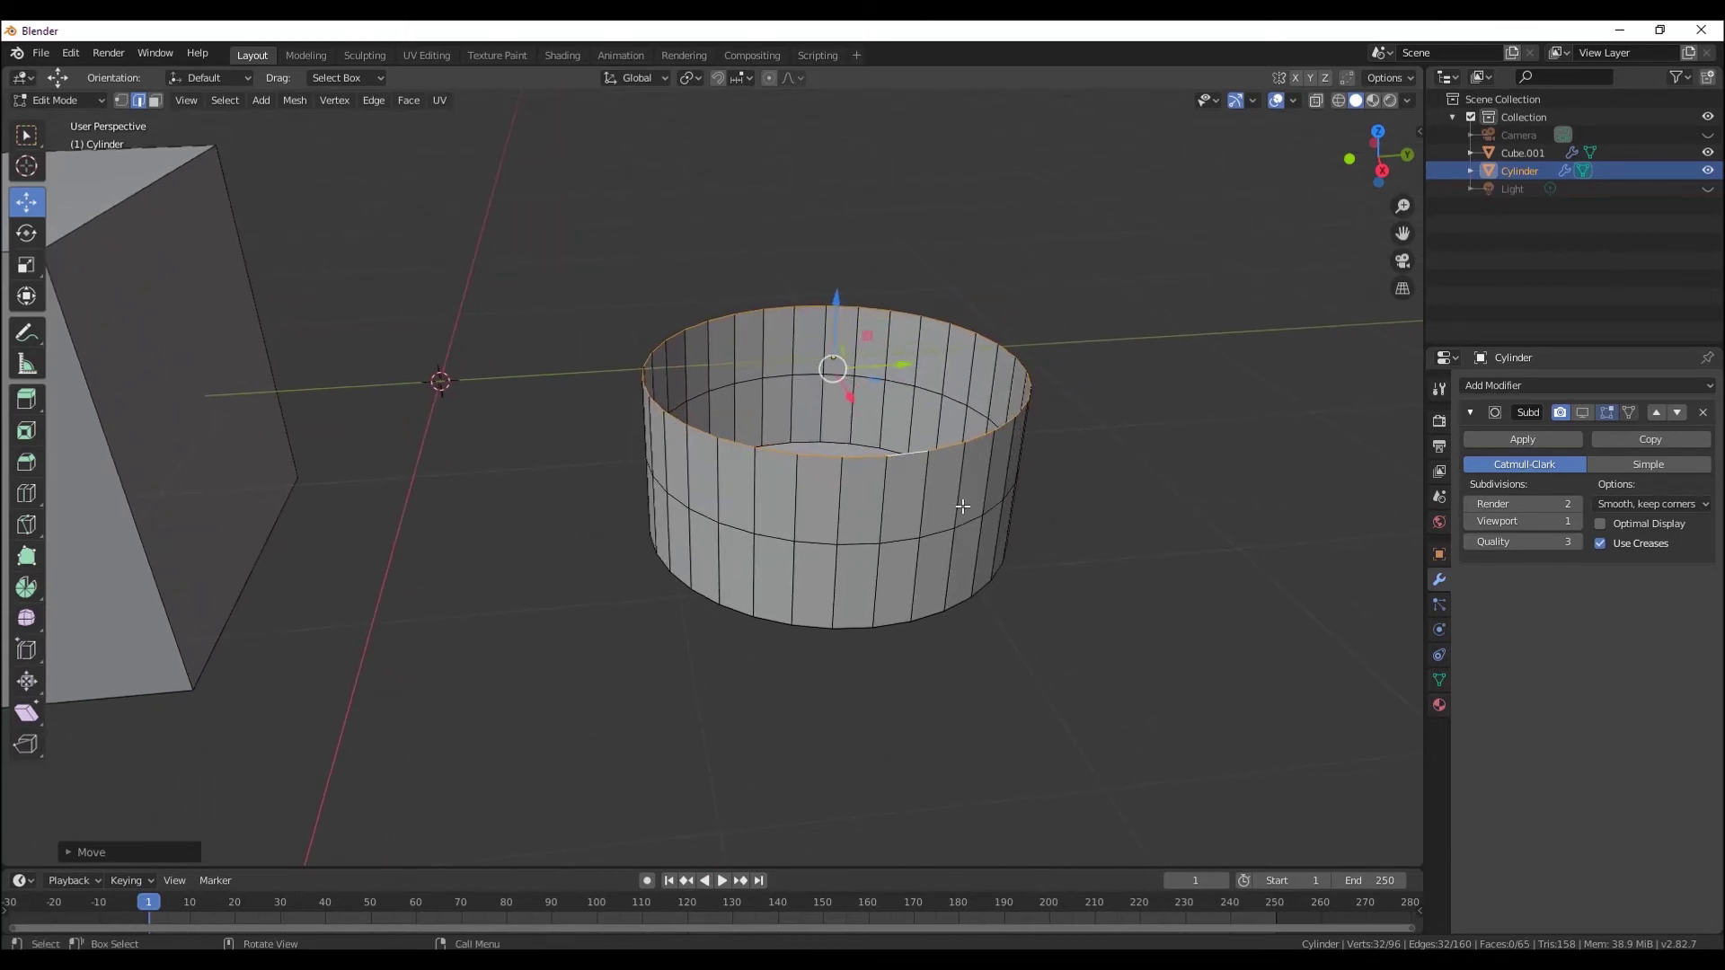
pyautogui.press('s')
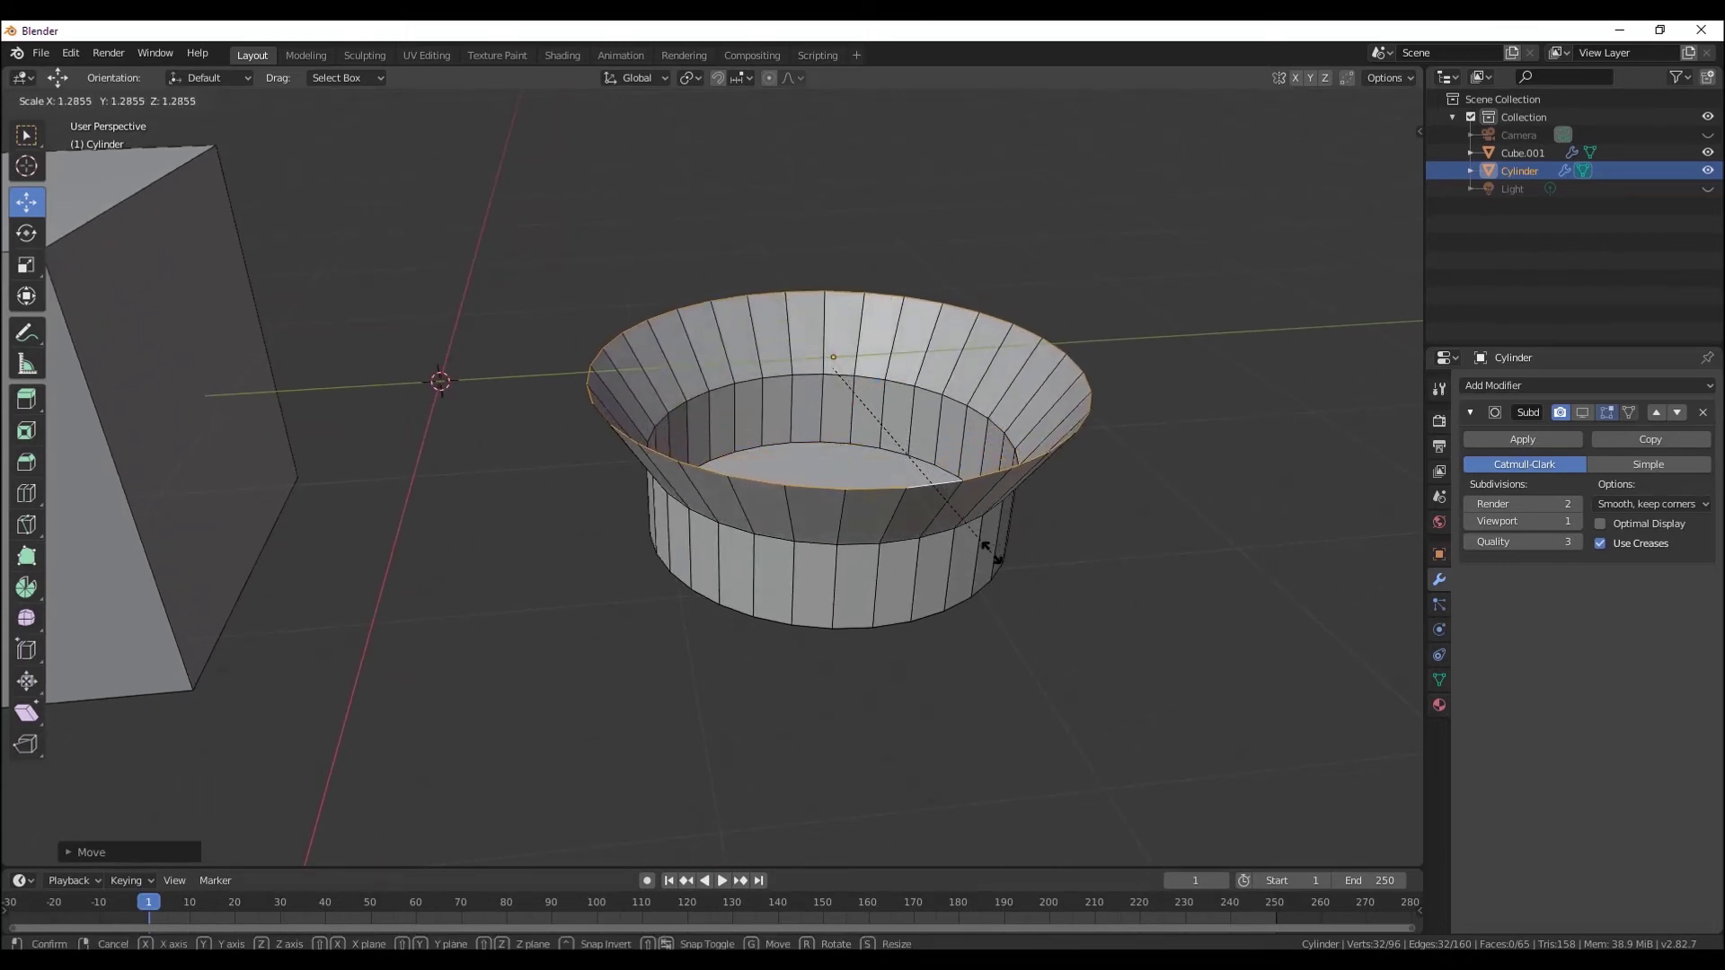
pyautogui.click(994, 562)
pyautogui.press('e')
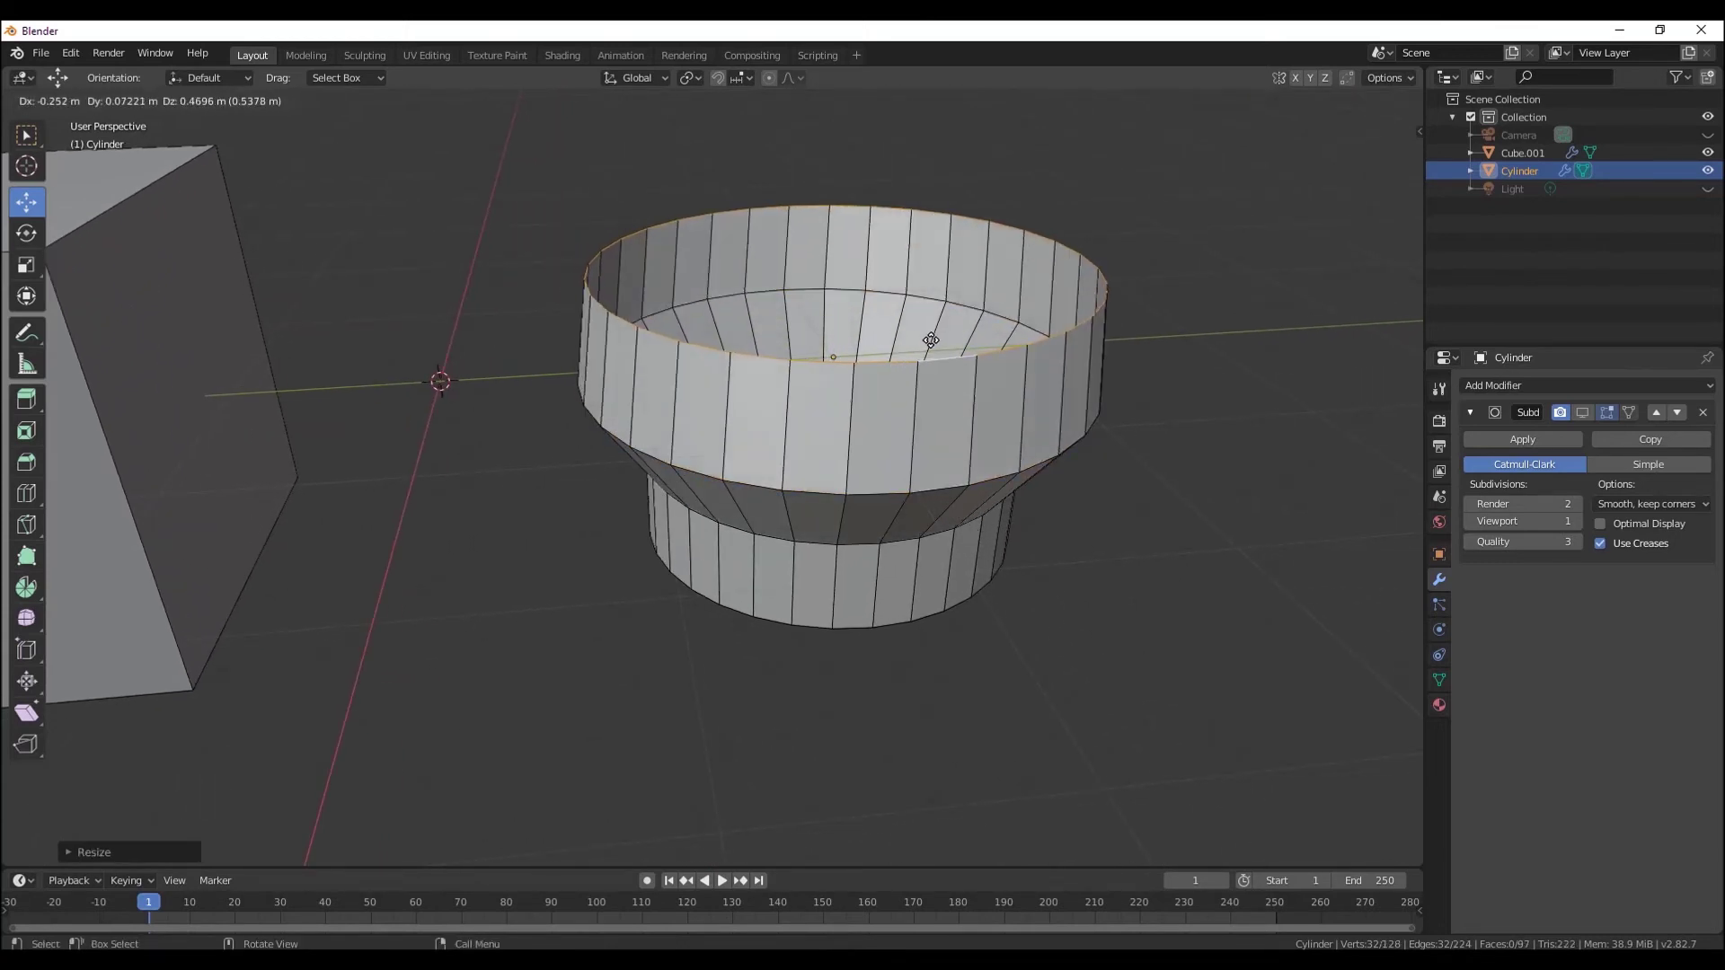
pyautogui.press('z')
pyautogui.click(931, 333)
pyautogui.press('s')
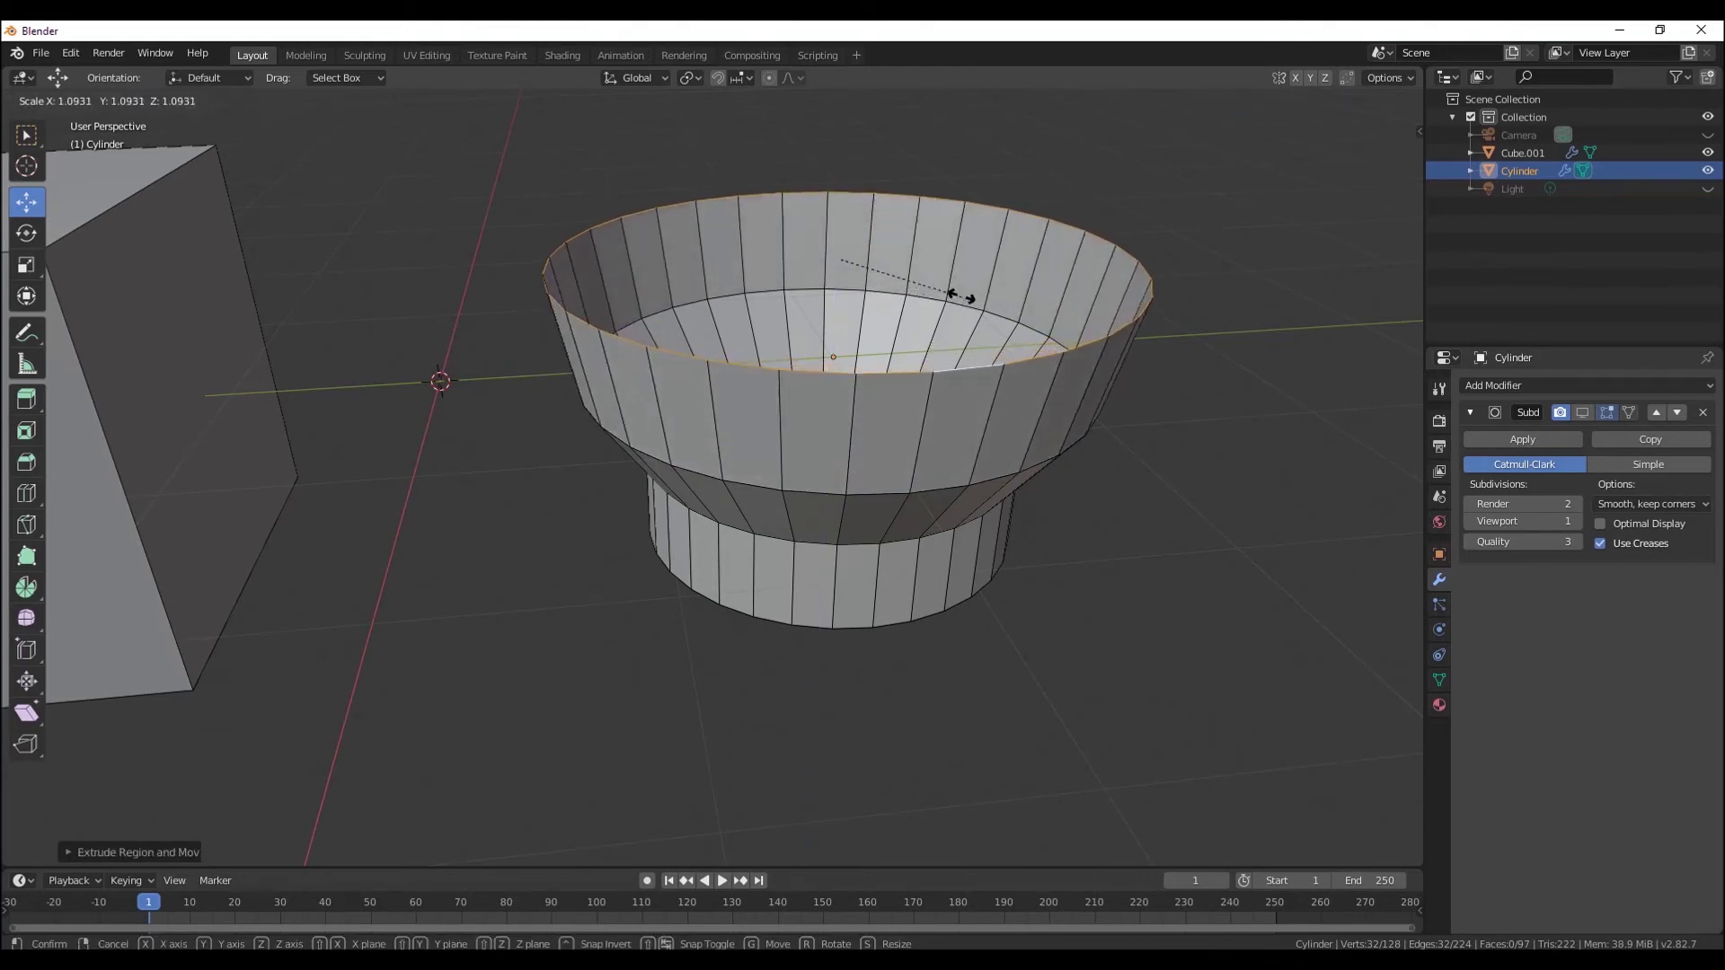
pyautogui.click(969, 282)
# - Extrude another ring upward and shrink it inward to narrow the rim
pyautogui.press('e')
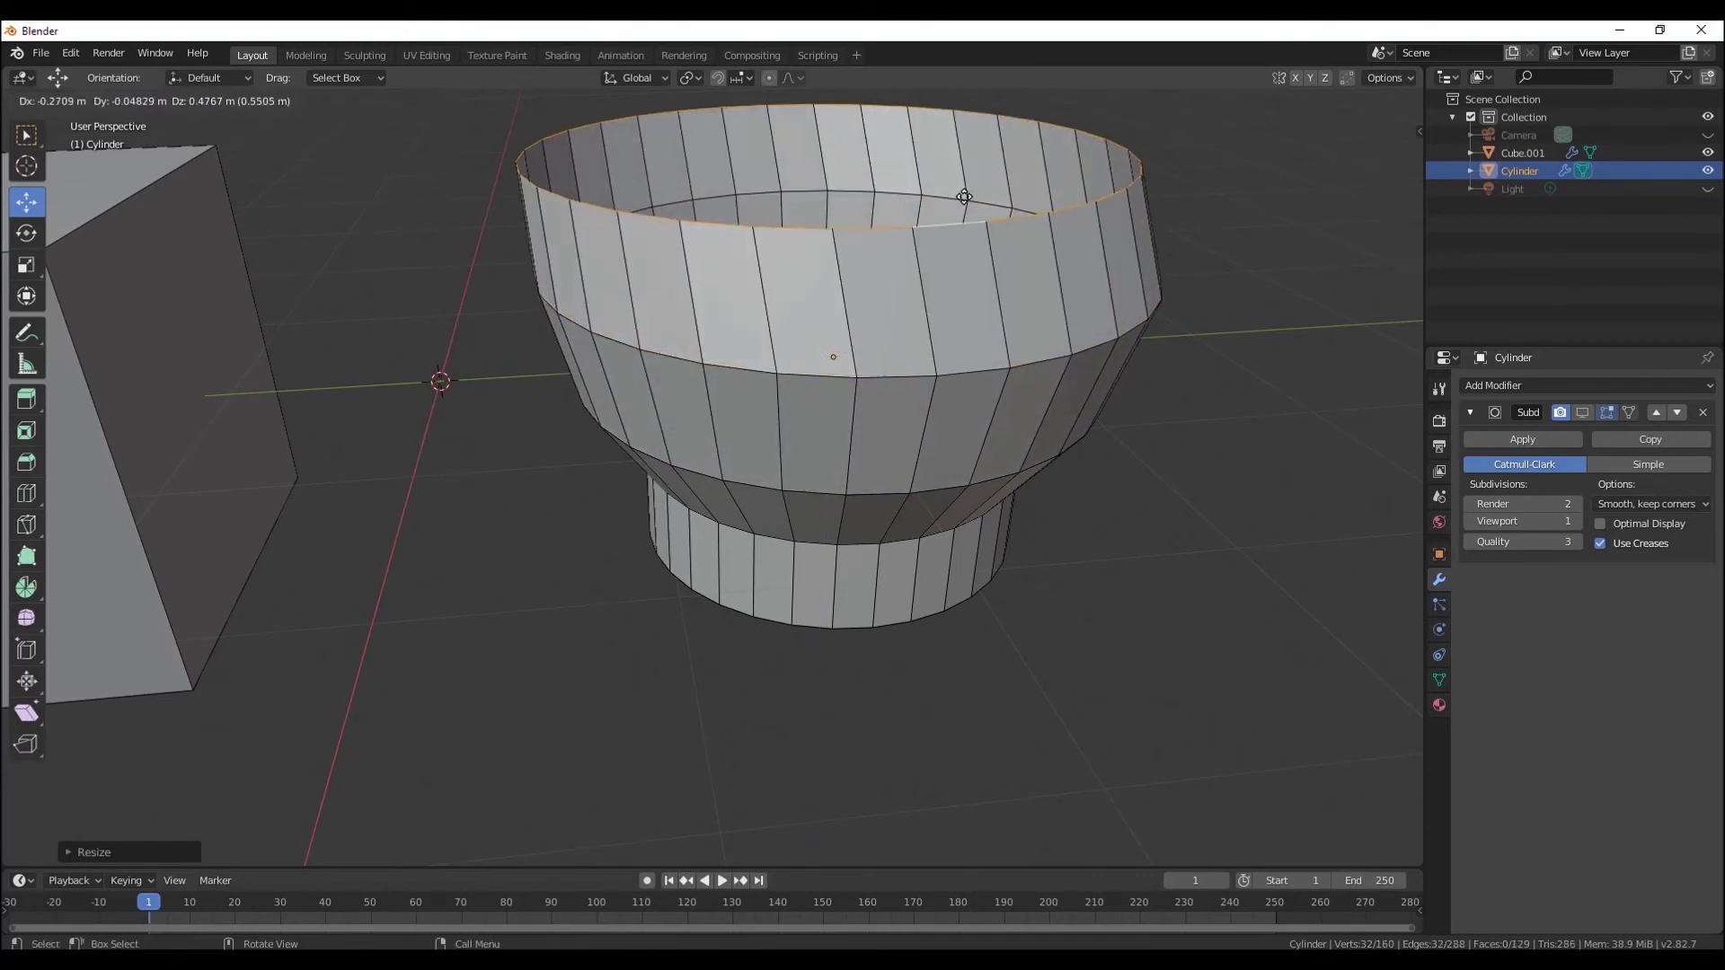
pyautogui.press('z')
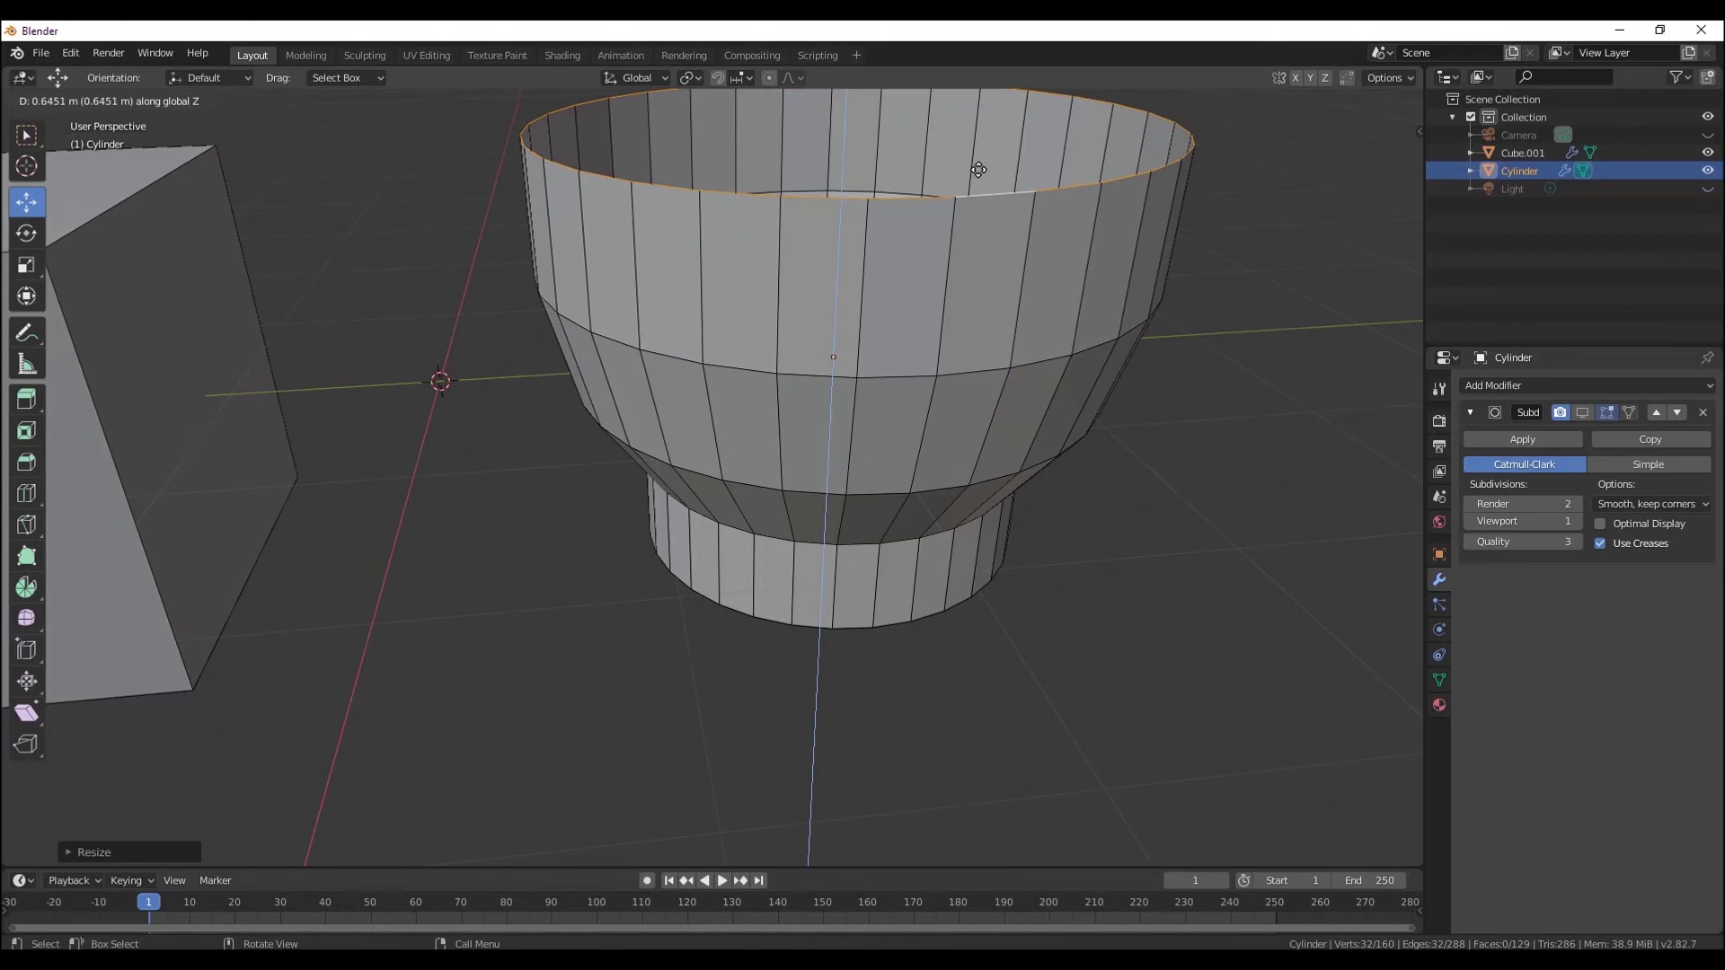
pyautogui.click(979, 168)
pyautogui.press('s')
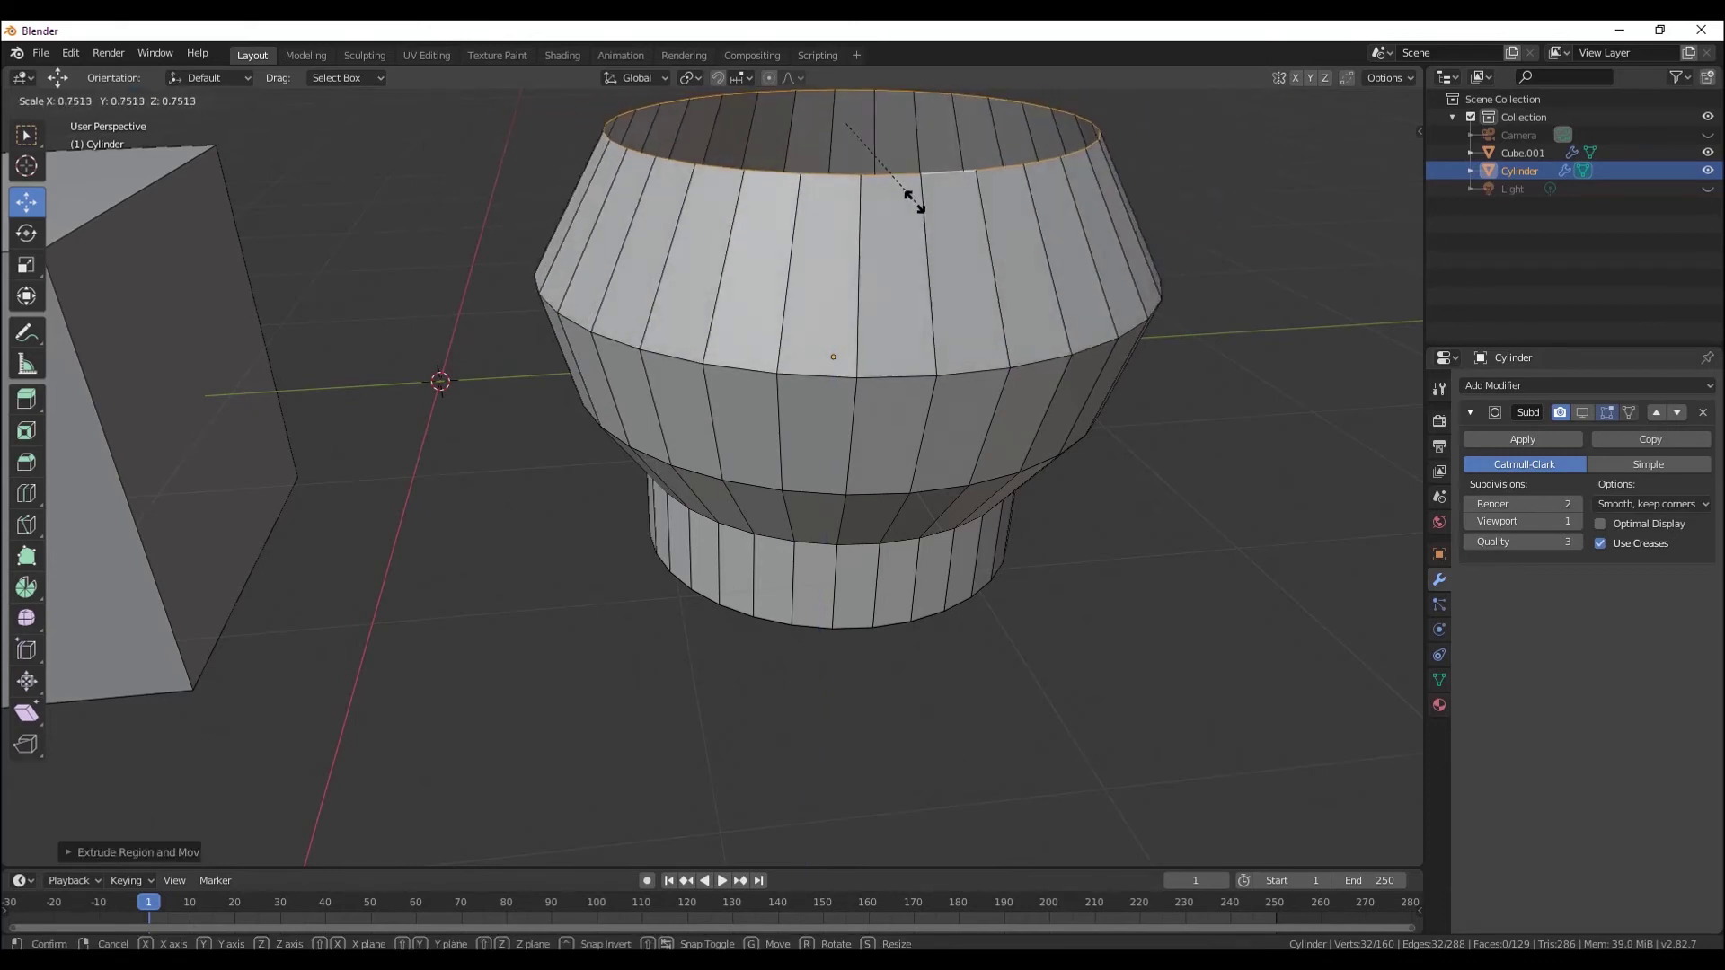
pyautogui.click(915, 201)
pyautogui.moveTo(914, 201)
pyautogui.mouseDown(button='middle')
pyautogui.moveTo(977, 379)
pyautogui.moveTo(965, 458)
pyautogui.moveTo(997, 346)
pyautogui.moveTo(961, 473)
pyautogui.moveTo(952, 449)
pyautogui.mouseUp(button='middle')
pyautogui.press('e')
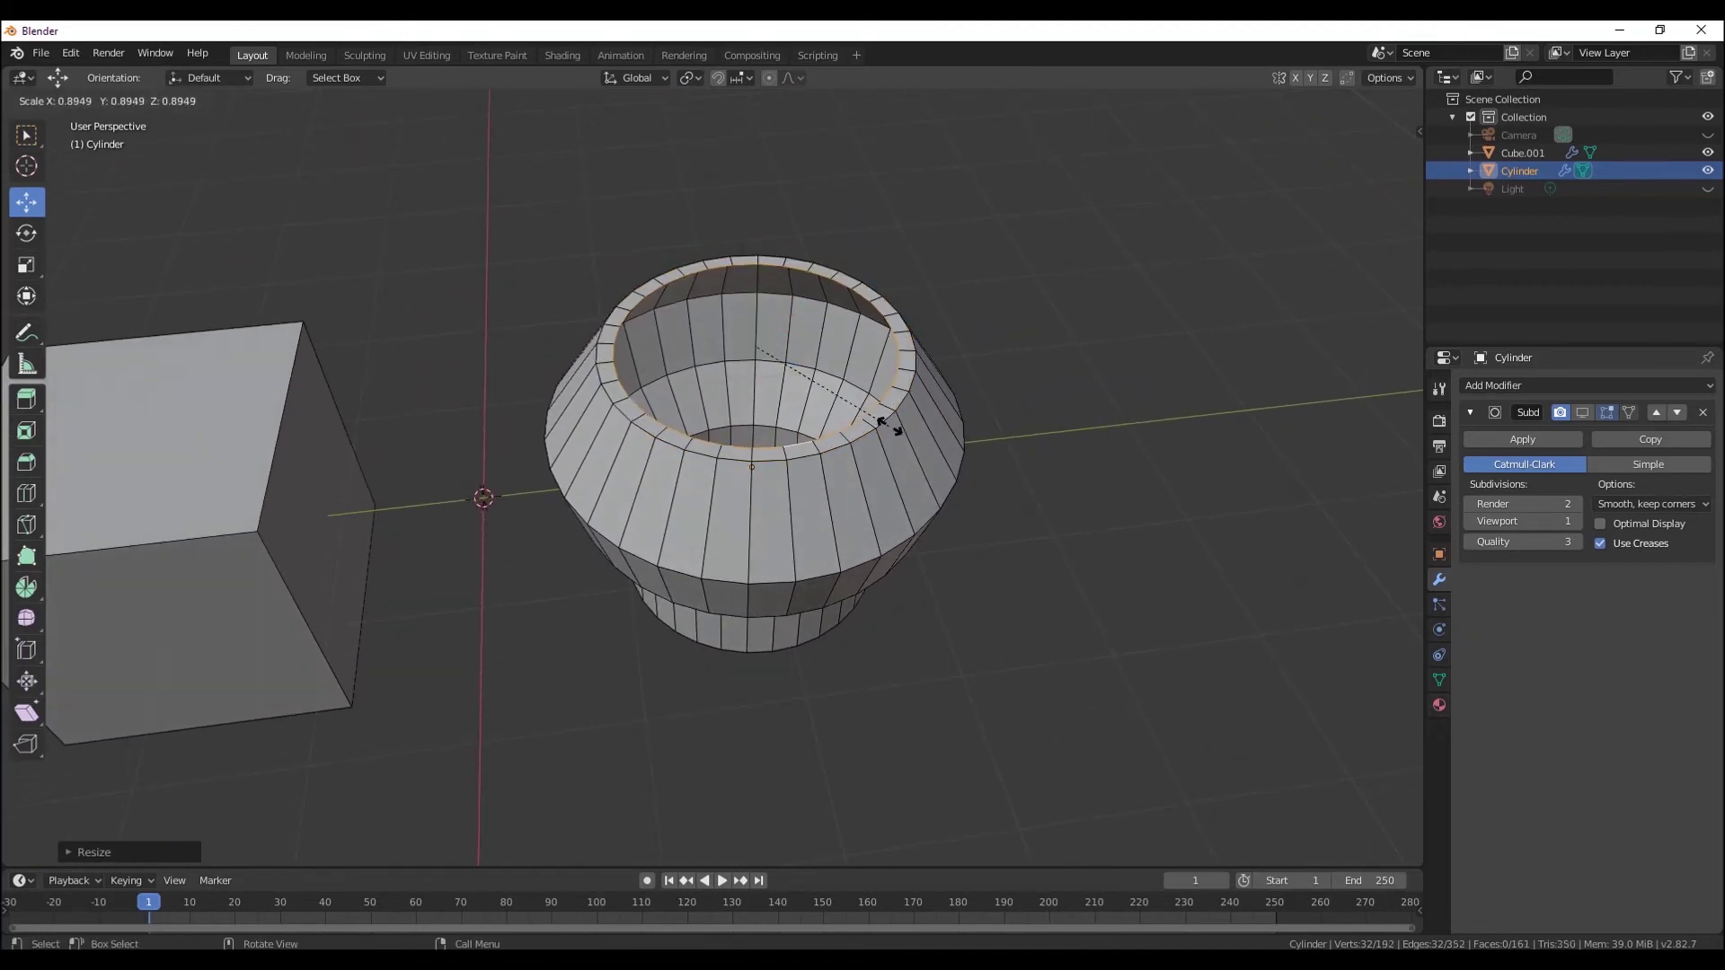
pyautogui.click(836, 395)
# - Raise the top rim along Z and look down into its opening
pyautogui.moveTo(836, 395); pyautogui.dragTo(820, 359, button='middle')
pyautogui.press('g')
pyautogui.press('z')
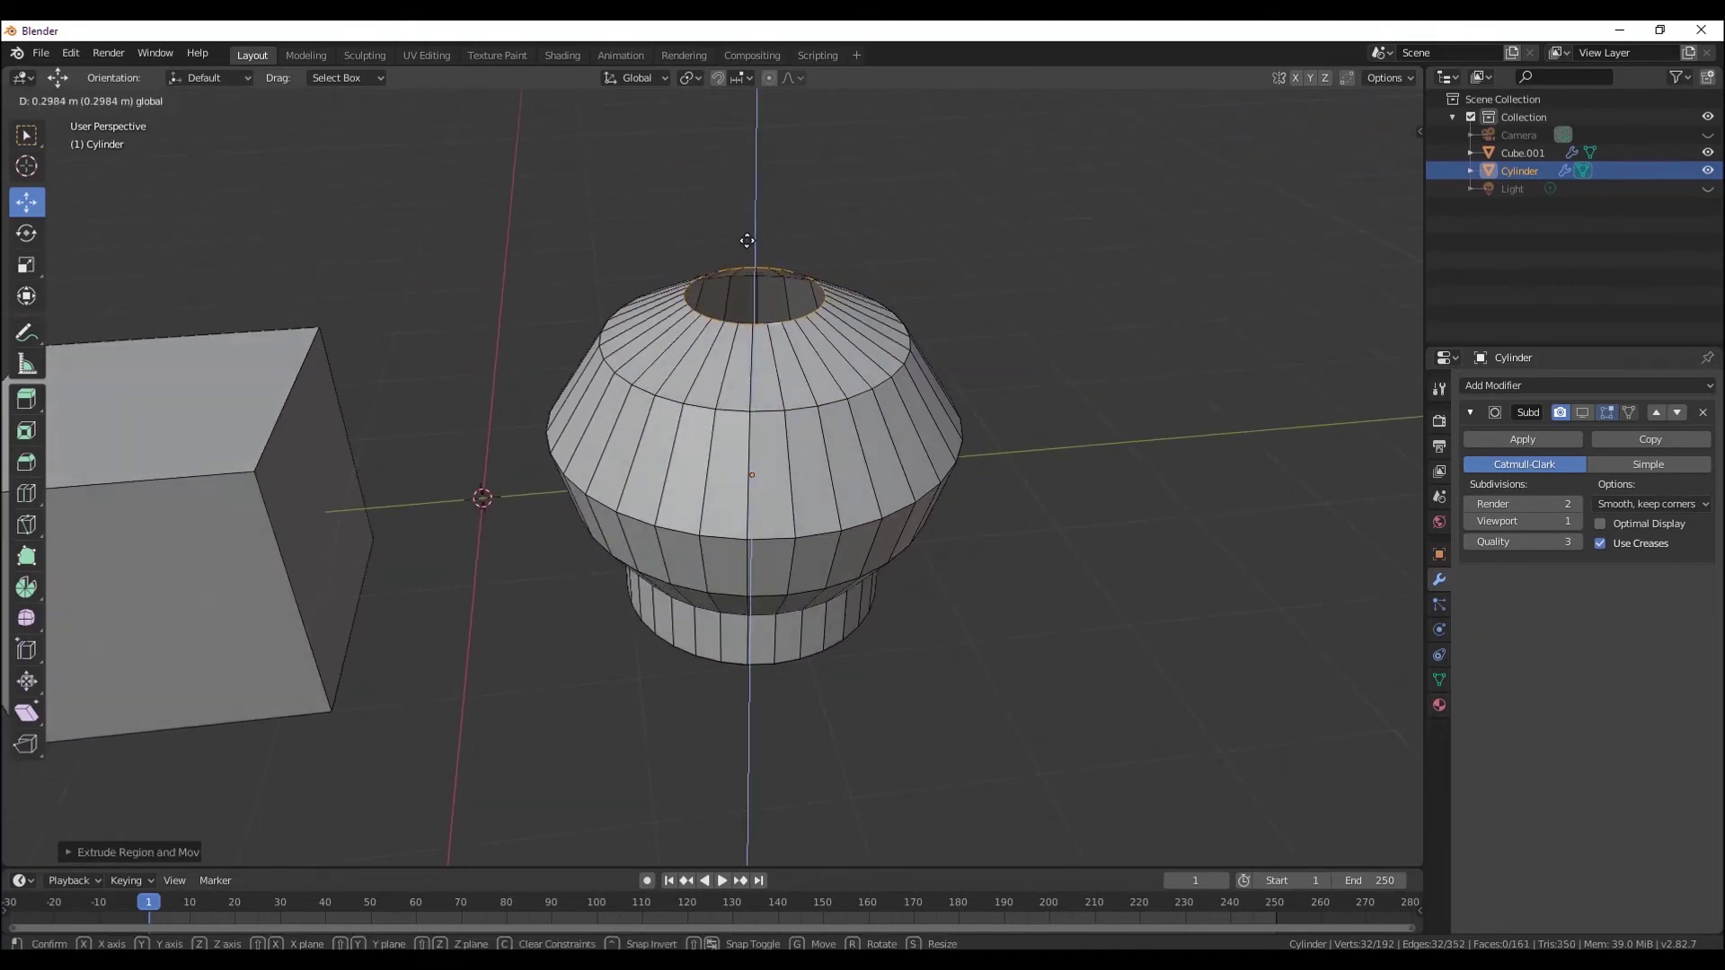
pyautogui.click(819, 331)
pyautogui.scroll(-3, 900, 323)
pyautogui.moveTo(901, 323); pyautogui.dragTo(901, 447, button='middle')
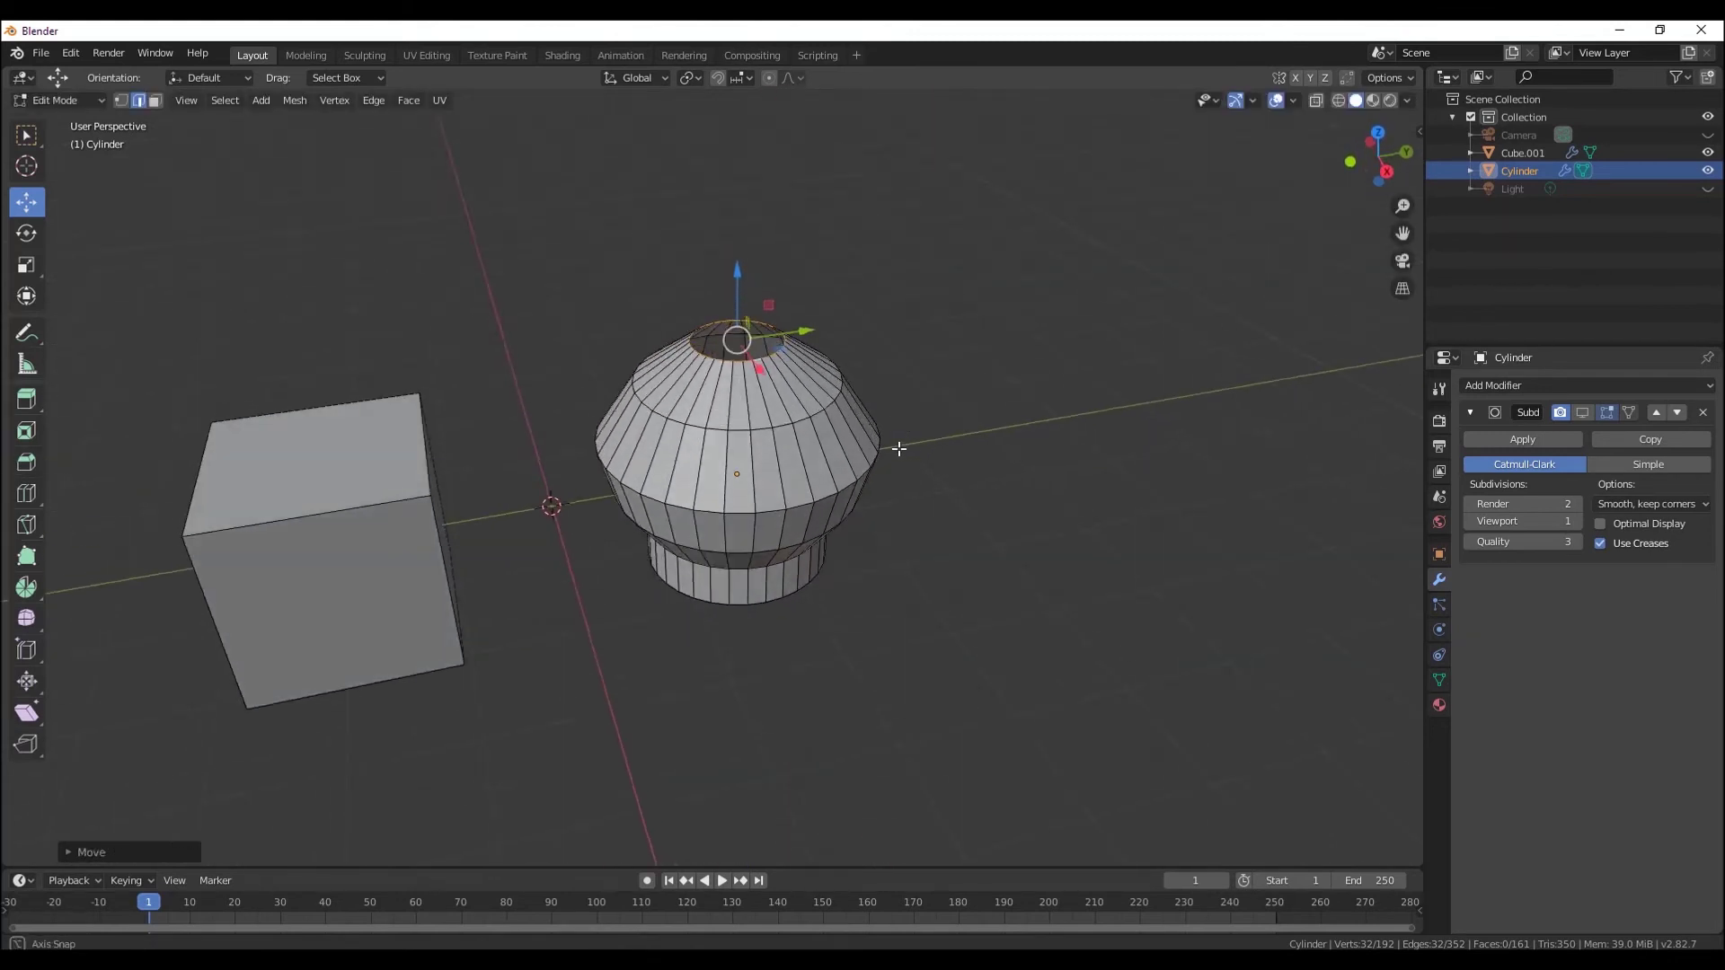
pyautogui.scroll(5, 792, 355)
pyautogui.moveTo(792, 355); pyautogui.dragTo(808, 396, button='middle')
pyautogui.press('s')
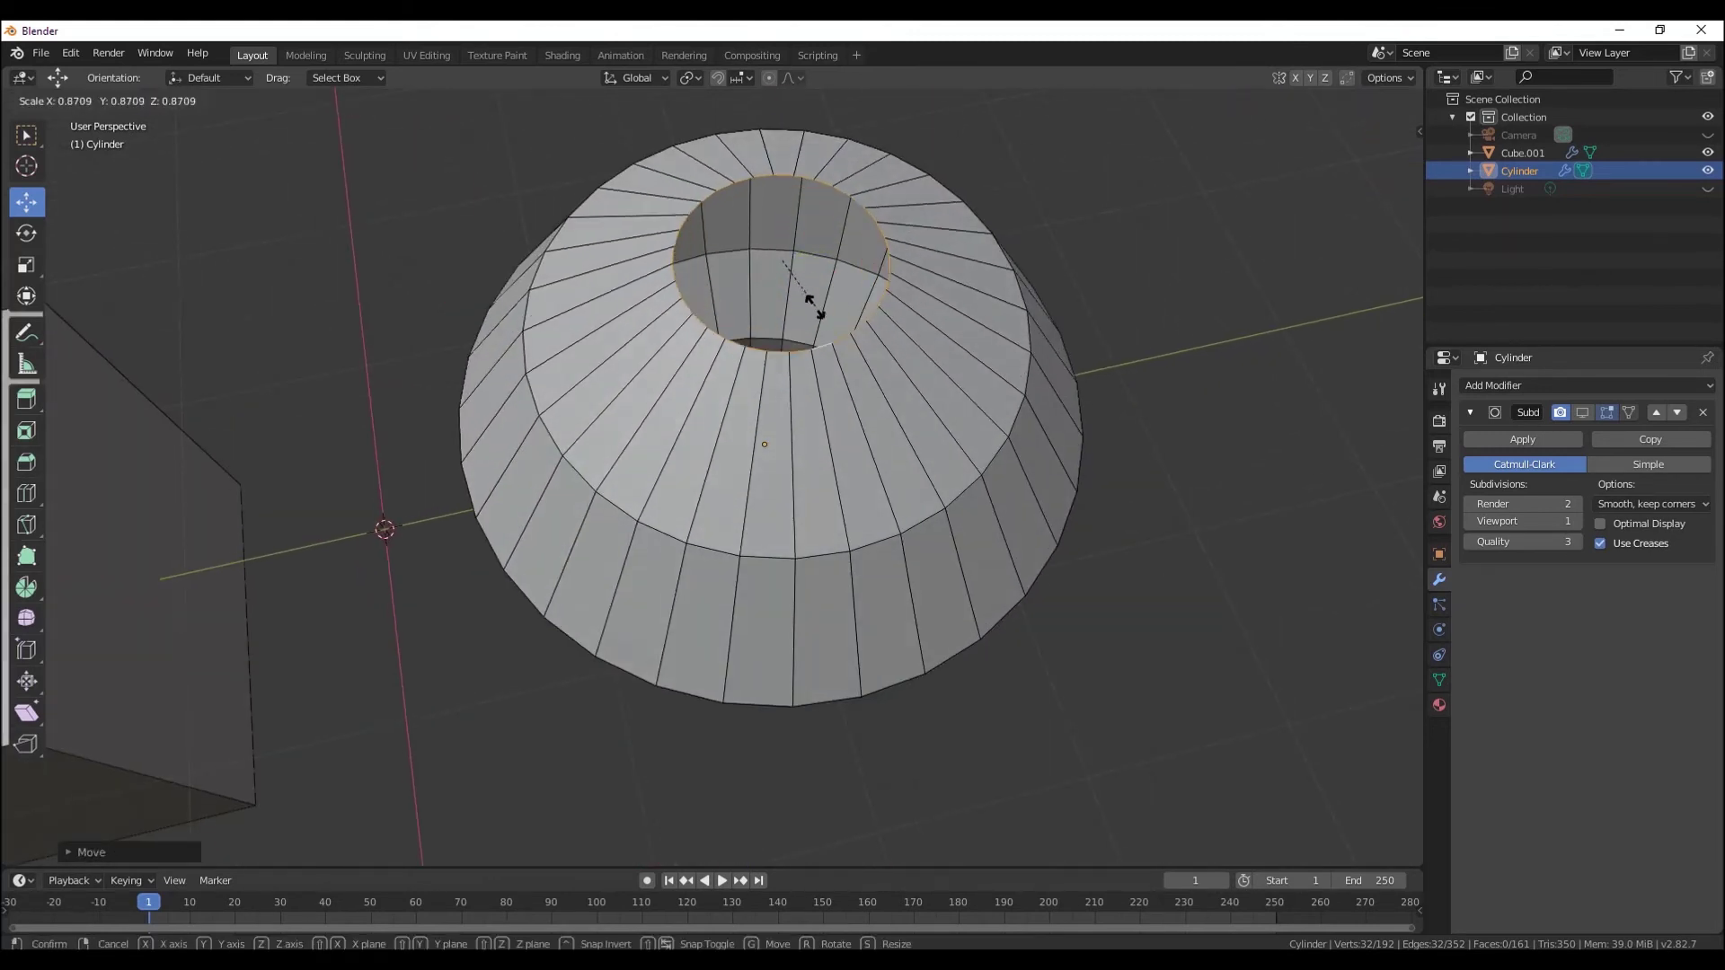
pyautogui.press('Escape')
# - Extrude a small inner ring, push it down along Z, and fill the hole with a face
pyautogui.press('e')
pyautogui.press('s')
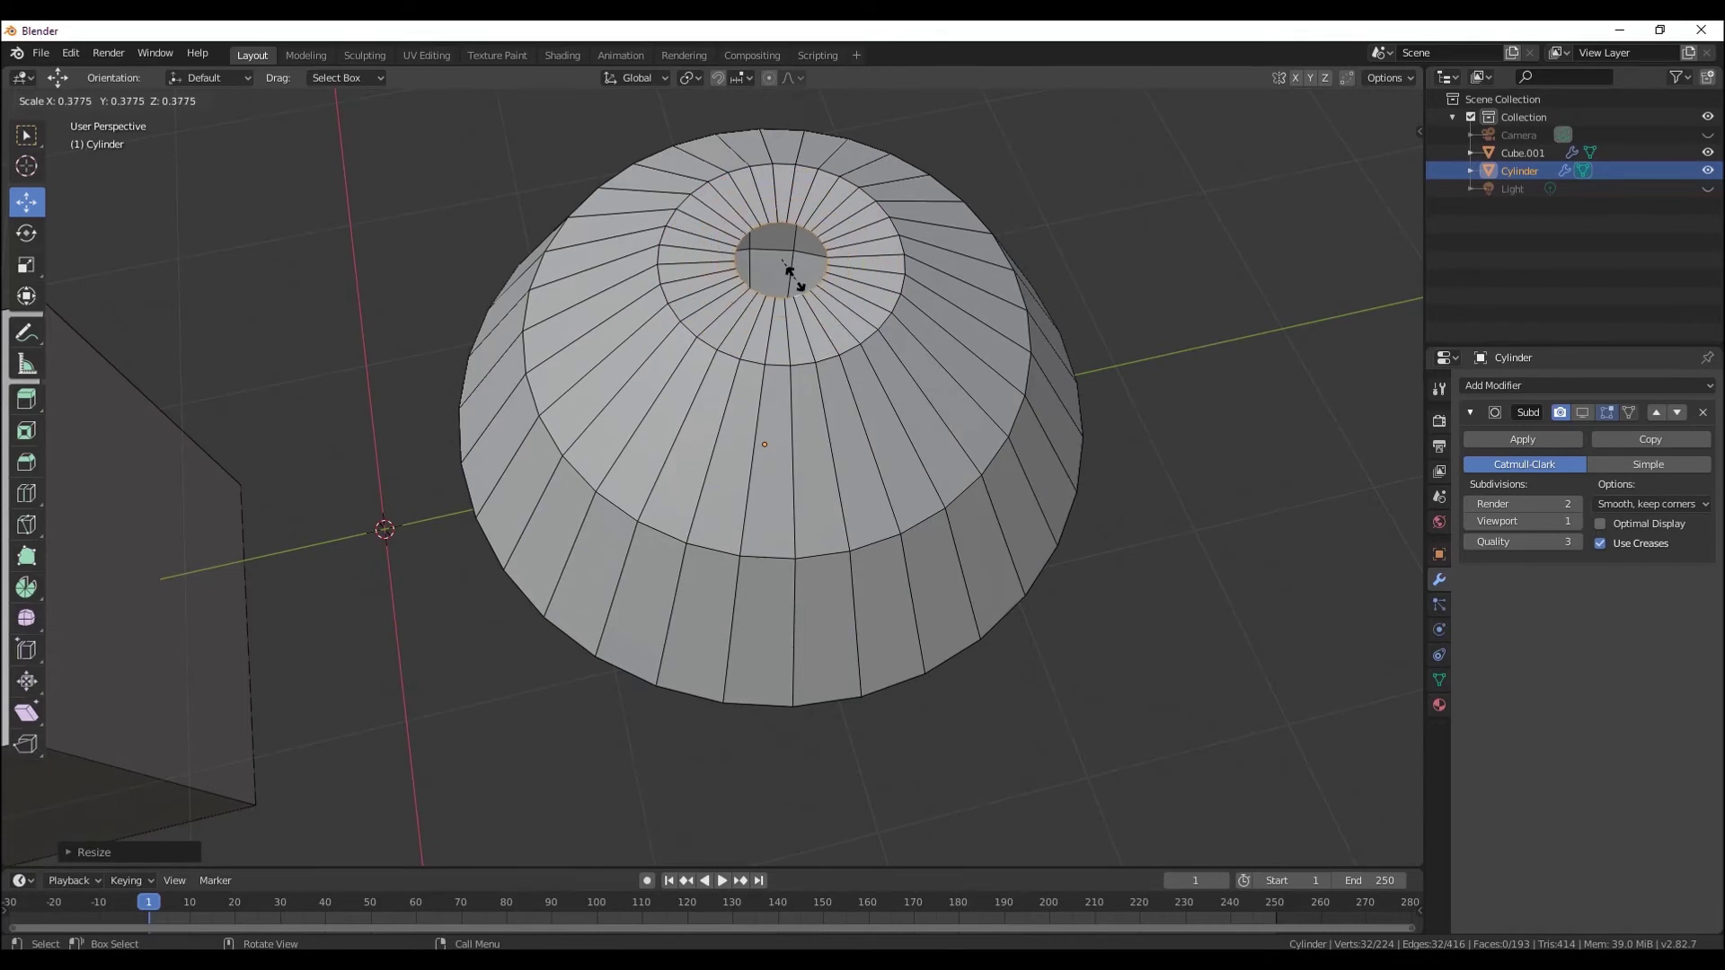
pyautogui.click(794, 278)
pyautogui.scroll(-3, 820, 285)
pyautogui.press('g')
pyautogui.press('z')
pyautogui.click(800, 305)
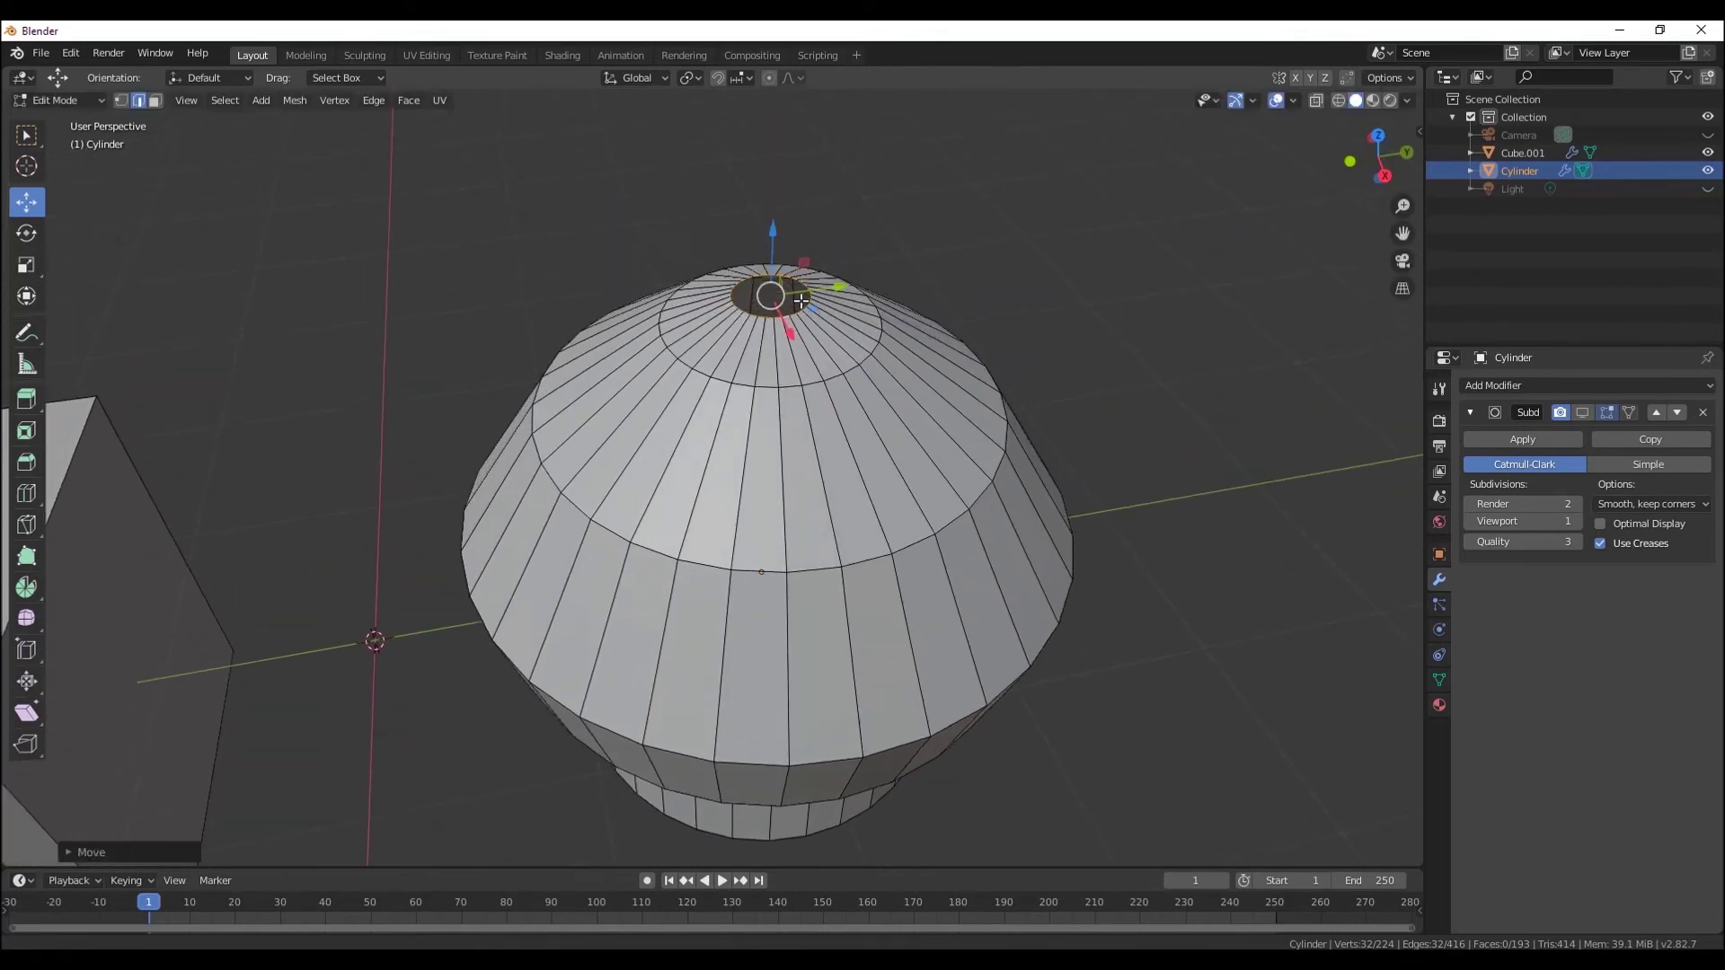
pyautogui.scroll(3, 787, 343)
pyautogui.moveTo(800, 306)
pyautogui.mouseDown(button='middle')
pyautogui.moveTo(790, 359)
pyautogui.moveTo(747, 388)
pyautogui.mouseUp(button='middle')
pyautogui.press('f')
# - Select a rim edge, view the bulb from the side, and return to Object Mode
pyautogui.scroll(2, 785, 355)
pyautogui.click(1118, 337)
pyautogui.moveTo(1118, 337)
pyautogui.mouseDown(button='middle')
pyautogui.moveTo(703, 159)
pyautogui.moveTo(584, 486)
pyautogui.moveTo(569, 439)
pyautogui.mouseUp(button='middle')
pyautogui.scroll(2, 704, 158)
pyautogui.scroll(-3, 704, 158)
pyautogui.click(58, 100)
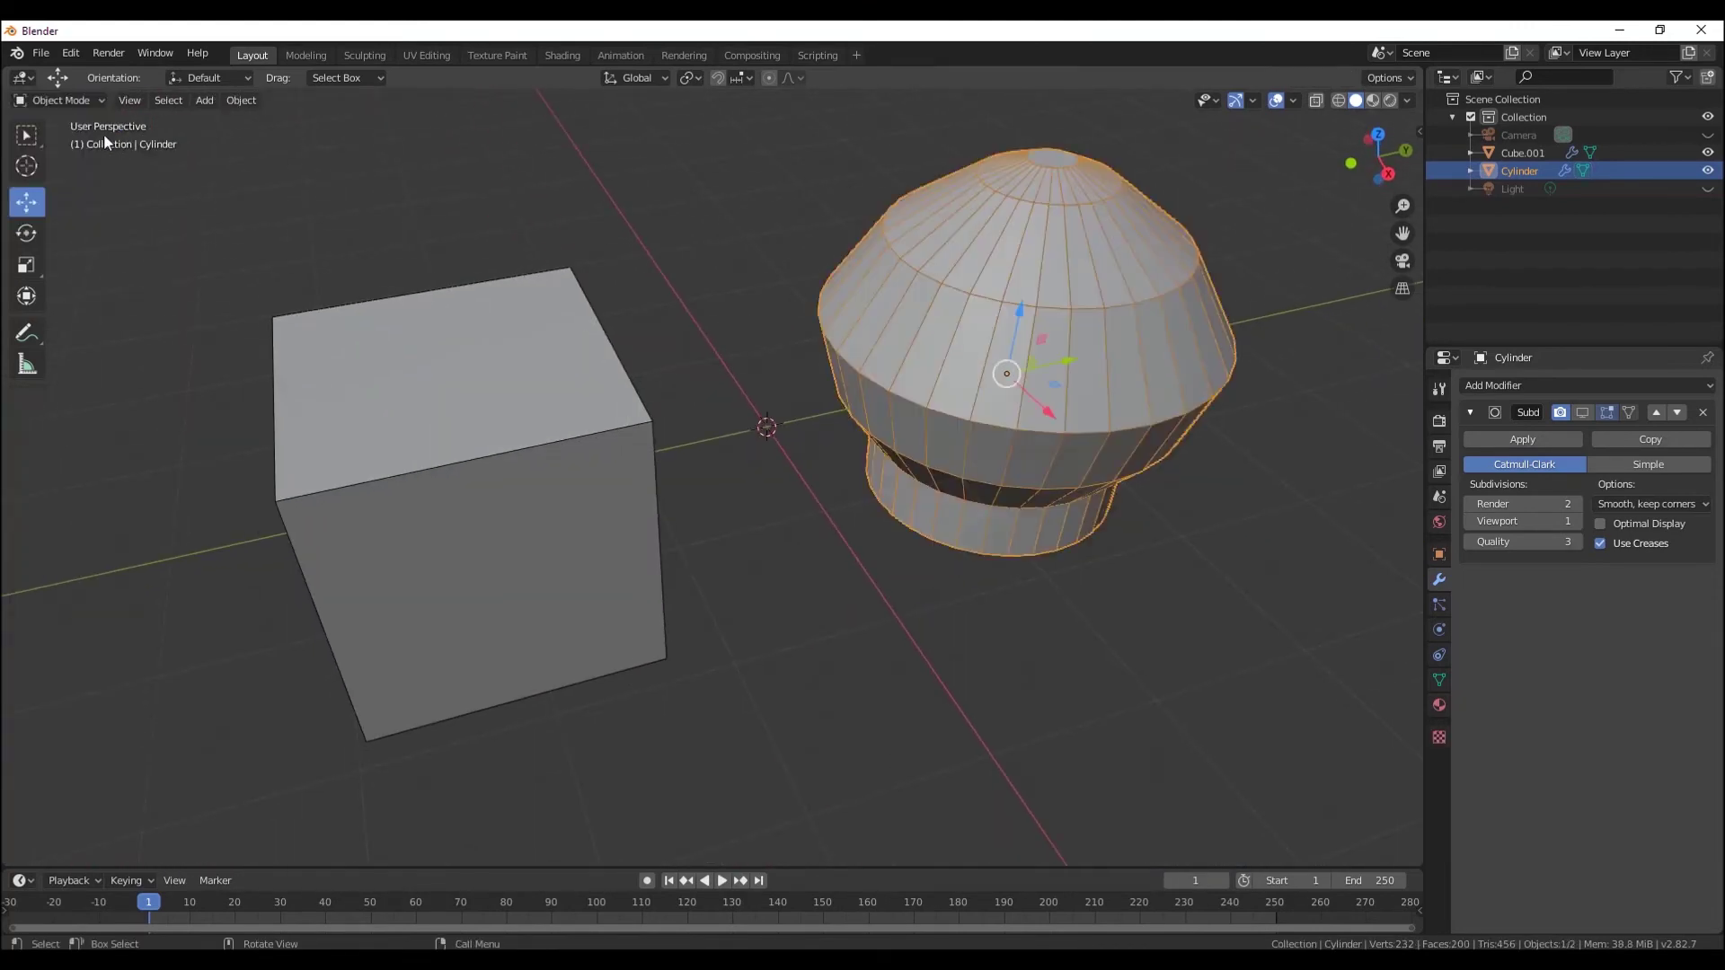
# - Select Cube.001, re-enable its viewport subdivision, and scale it up
pyautogui.click(465, 418)
pyautogui.click(1582, 412)
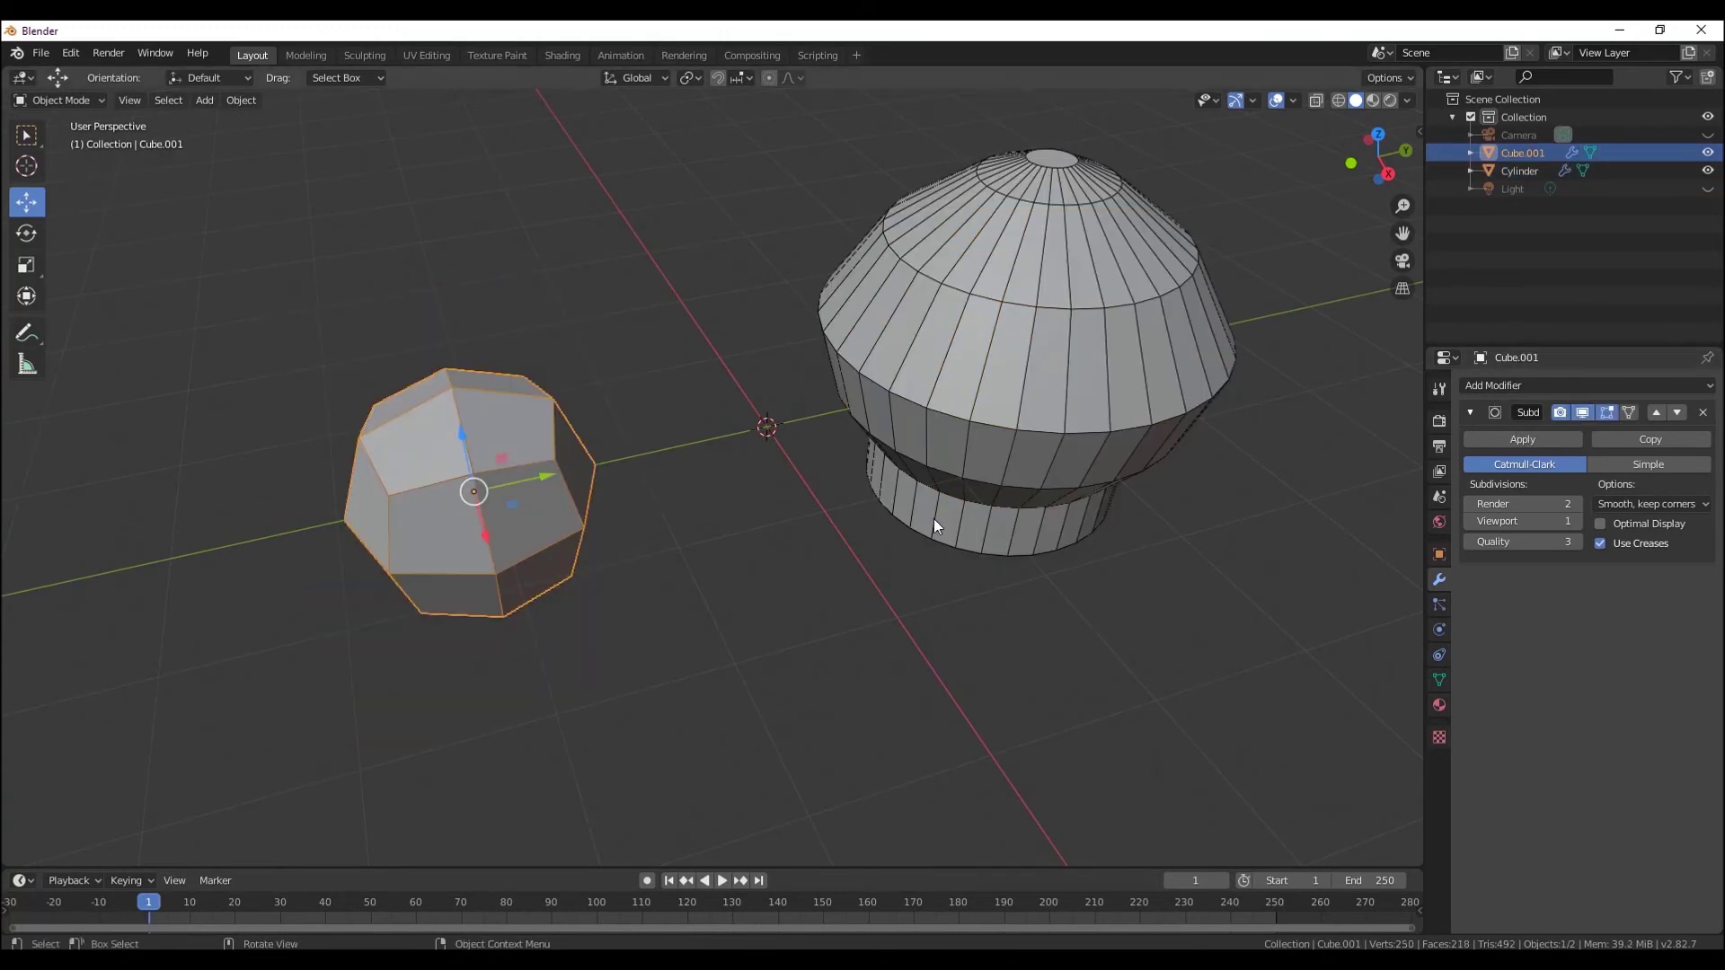
pyautogui.moveTo(934, 519)
pyautogui.mouseDown(button='middle')
pyautogui.moveTo(697, 451)
pyautogui.moveTo(1139, 368)
pyautogui.moveTo(990, 408)
pyautogui.moveTo(974, 334)
pyautogui.moveTo(949, 350)
pyautogui.moveTo(703, 294)
pyautogui.moveTo(682, 334)
pyautogui.mouseUp(button='middle')
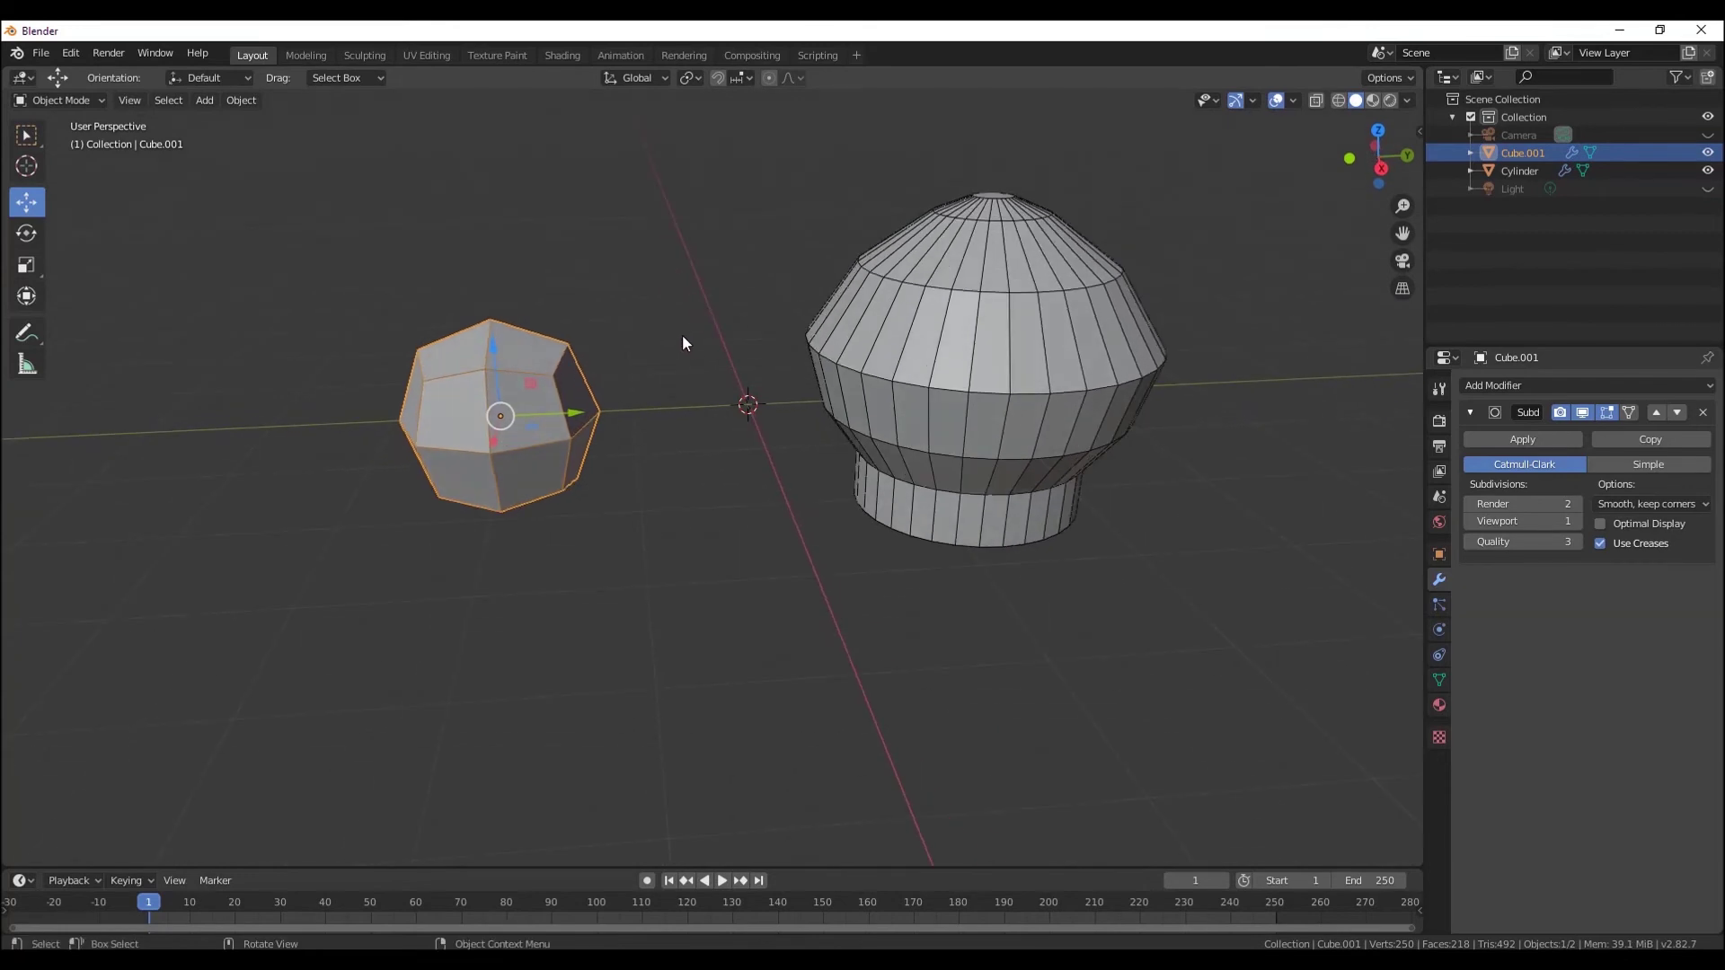
pyautogui.moveTo(488, 429)
pyautogui.mouseDown(button='middle')
pyautogui.moveTo(496, 452)
pyautogui.moveTo(584, 415)
pyautogui.moveTo(705, 438)
pyautogui.mouseUp(button='middle')
pyautogui.press('s')
pyautogui.click(583, 374)
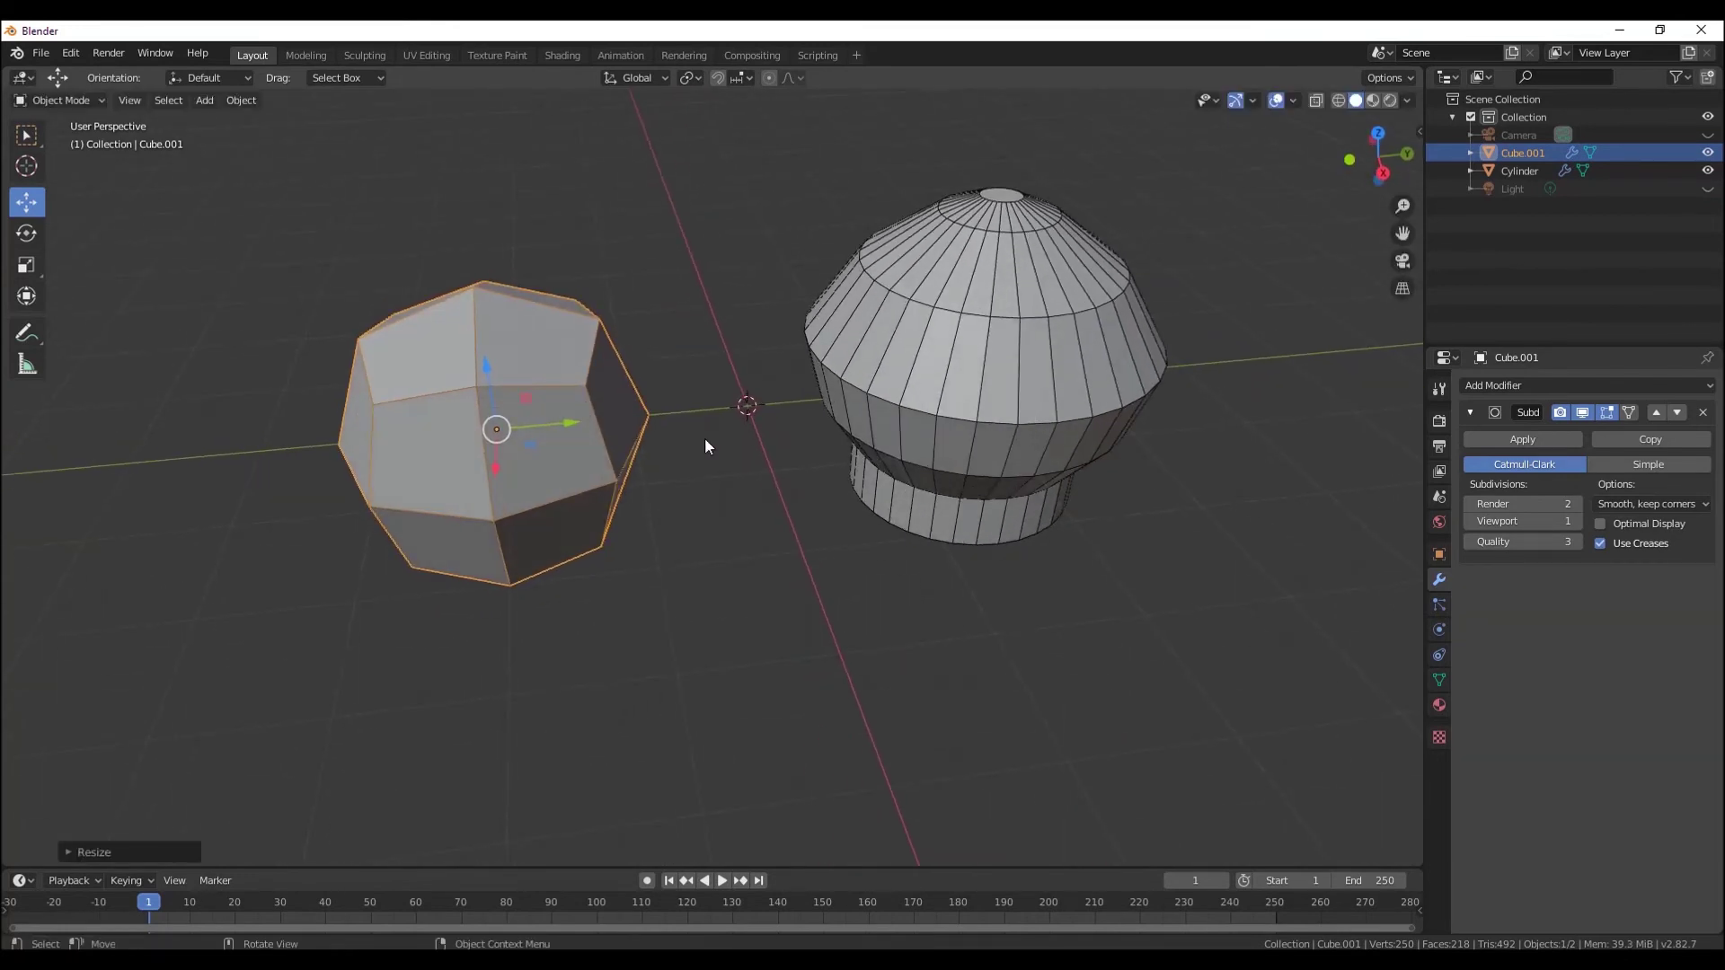
# - Apply the cube's Subdivision modifier and bring up the interaction mode menu
pyautogui.click(68, 99)
pyautogui.click(1522, 439)
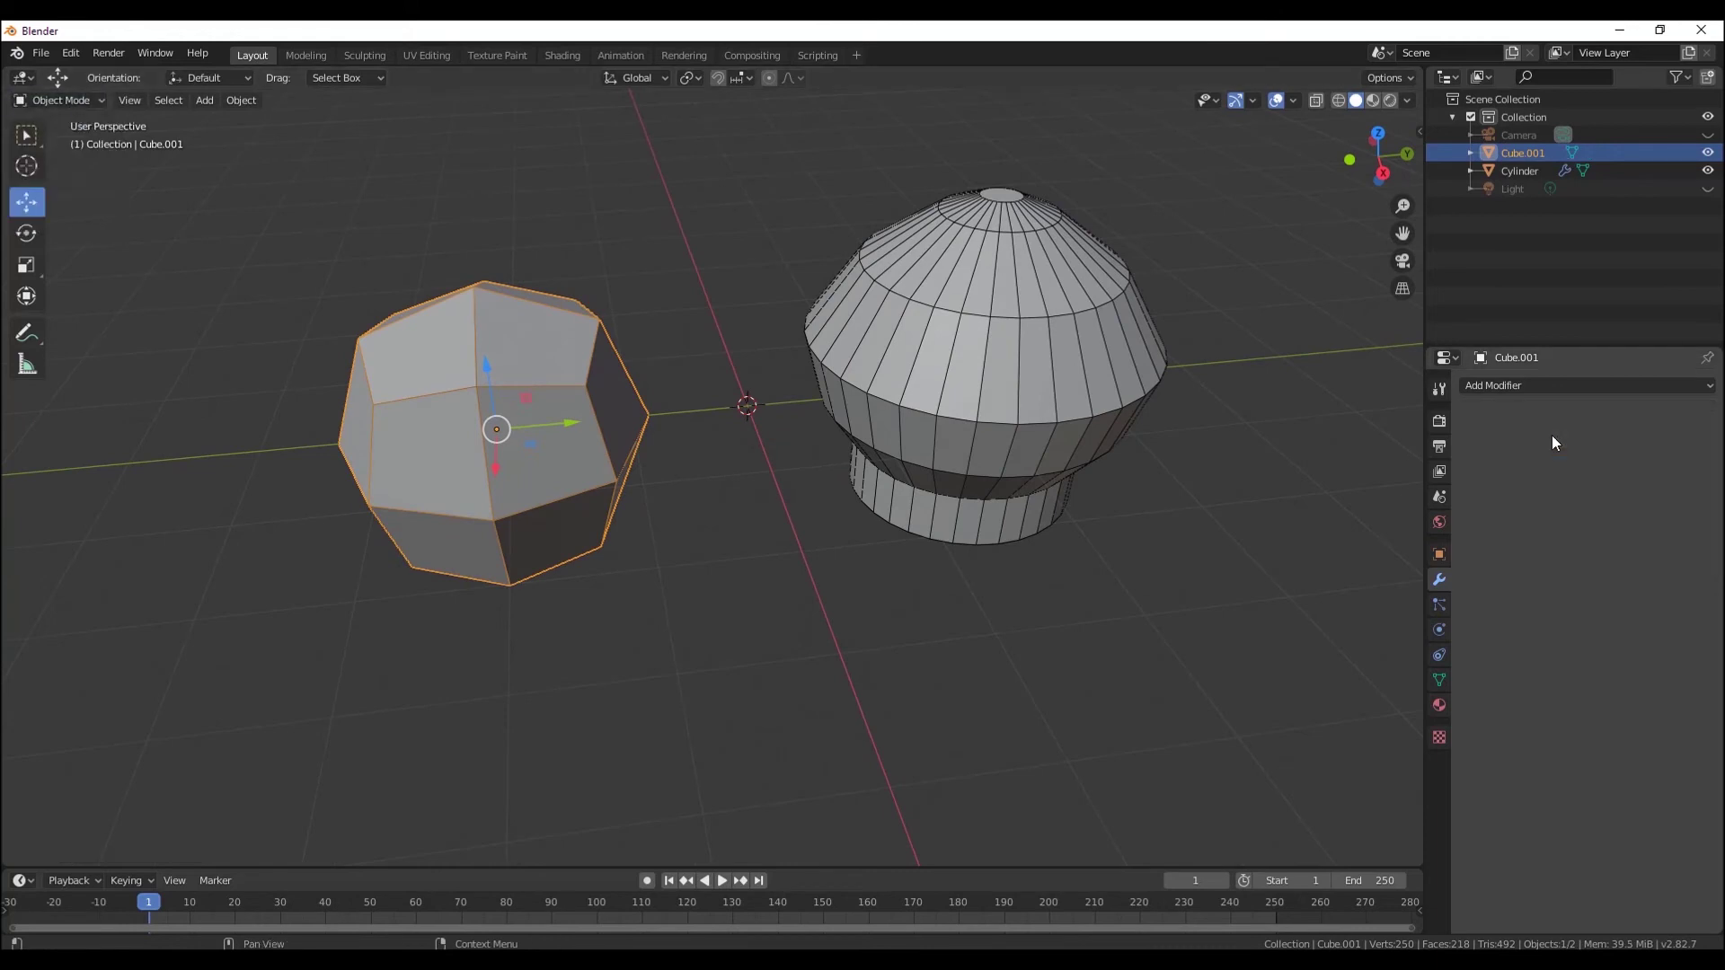
pyautogui.click(59, 99)
# - Enter Edit Mode on the cube, select an edge, and switch to Right Orthographic view
pyautogui.click(59, 140)
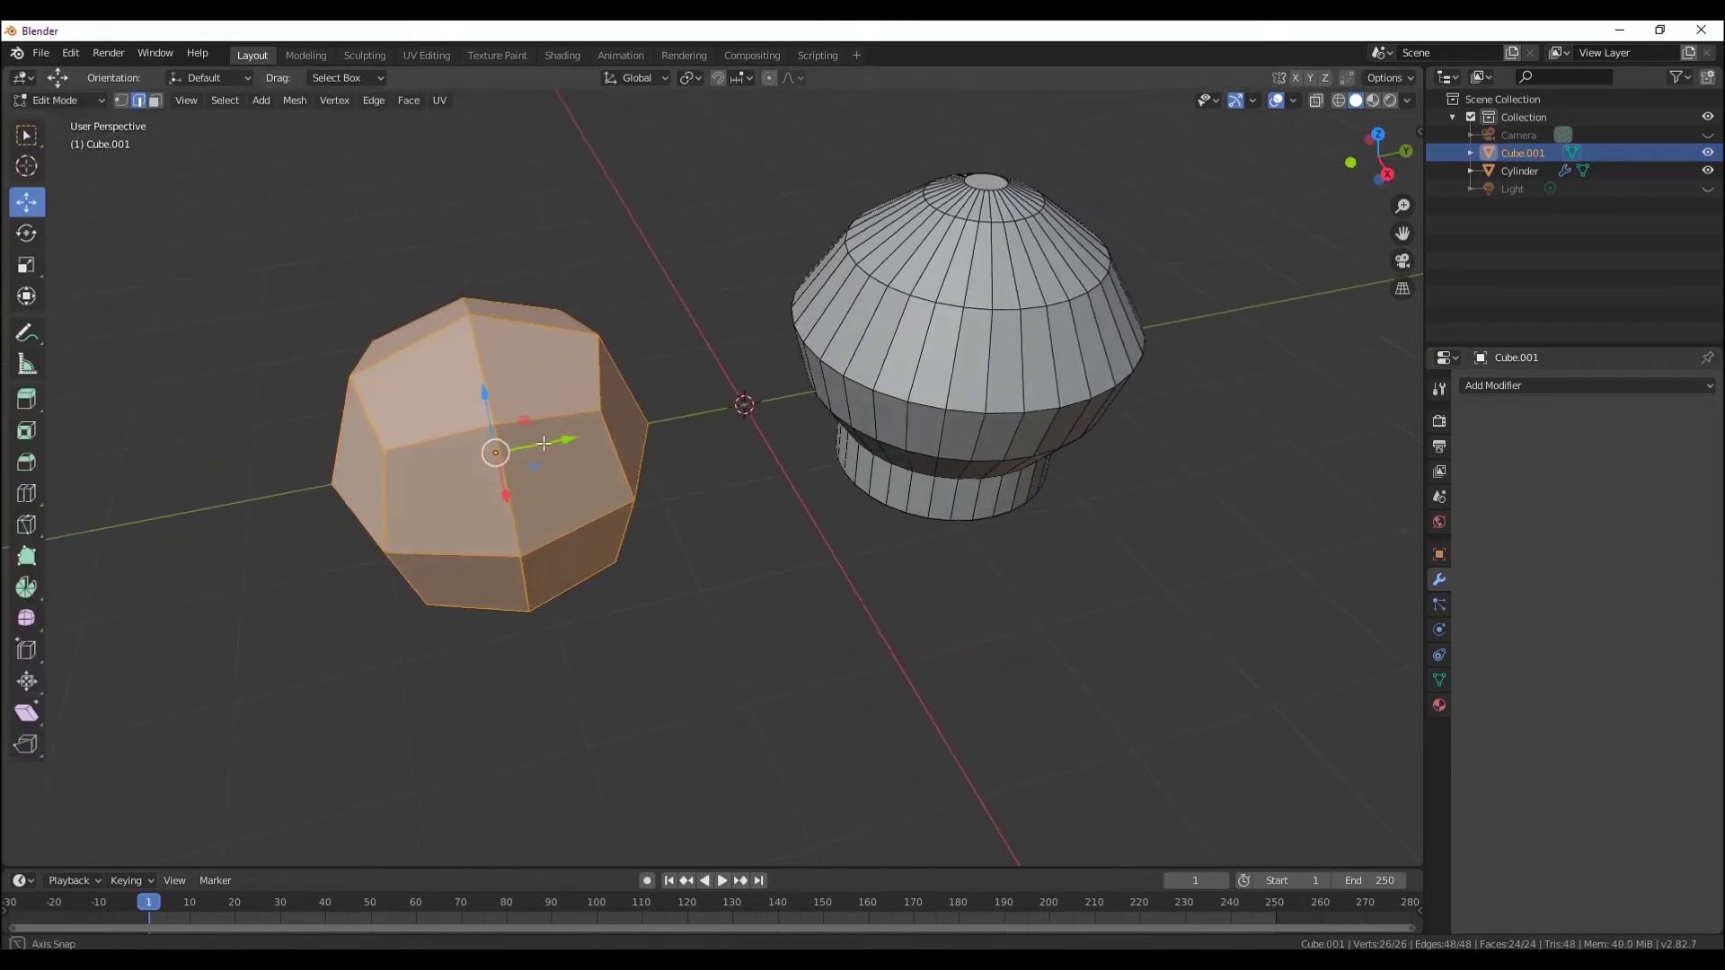
pyautogui.moveTo(629, 404)
pyautogui.mouseDown(button='middle')
pyautogui.moveTo(723, 480)
pyautogui.moveTo(759, 373)
pyautogui.moveTo(1401, 157)
pyautogui.mouseUp(button='middle')
pyautogui.click(723, 480)
pyautogui.click(1401, 157)
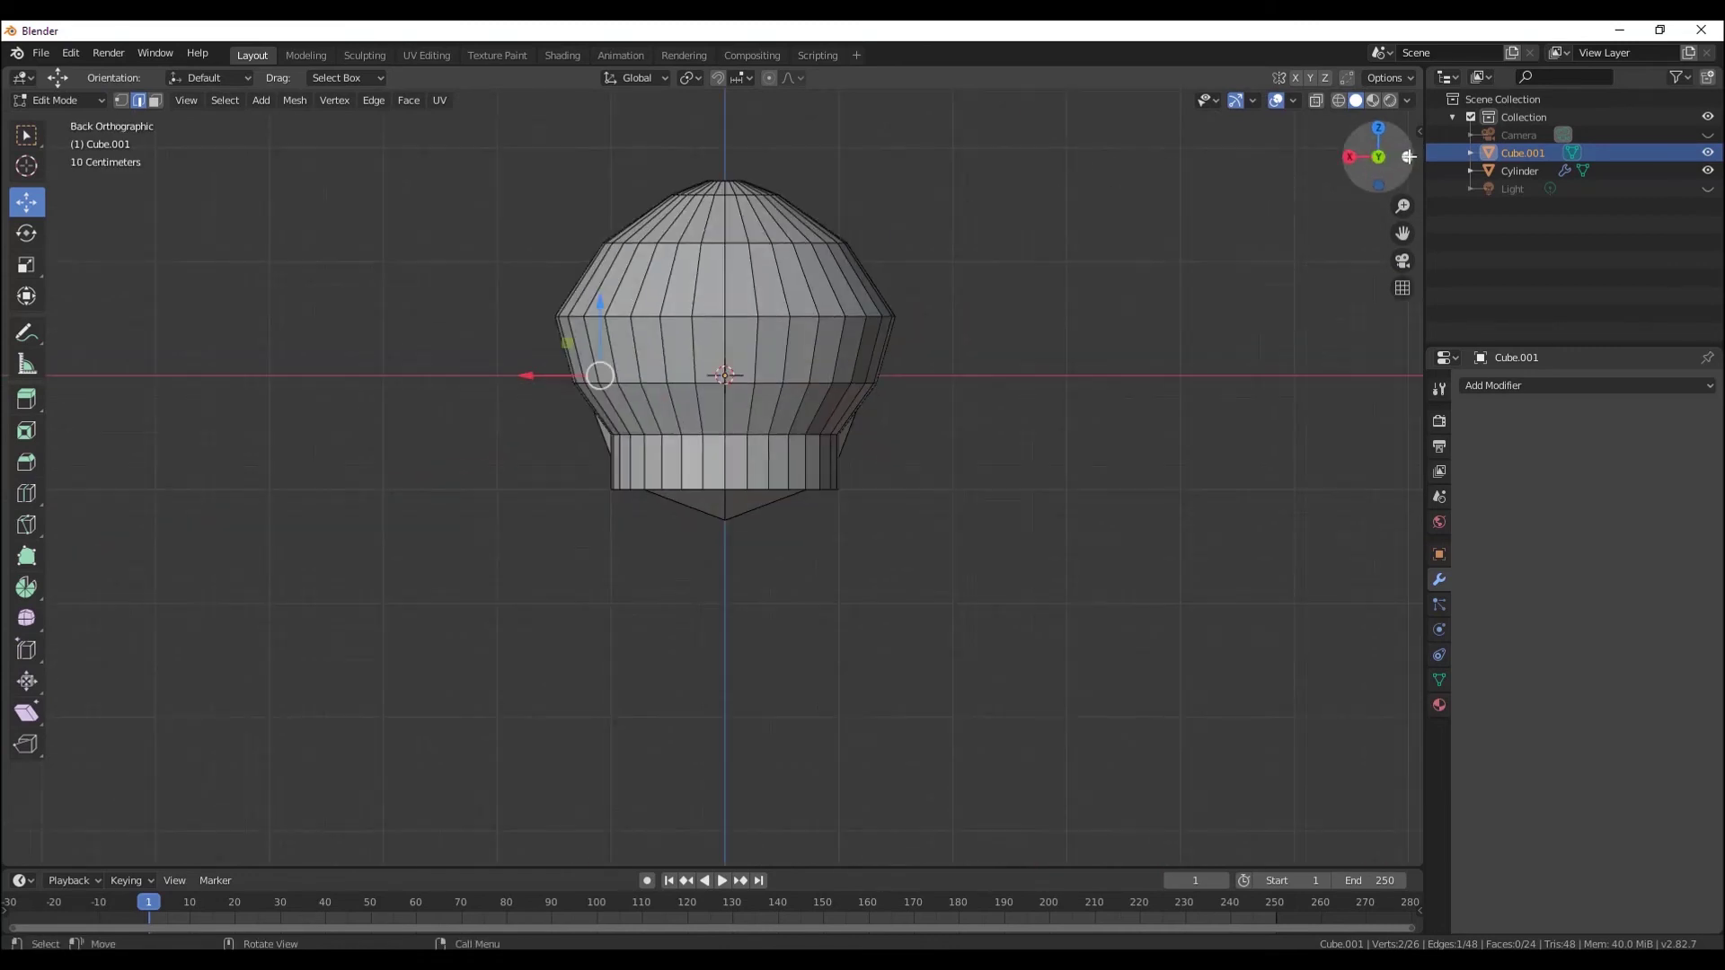
pyautogui.click(1348, 156)
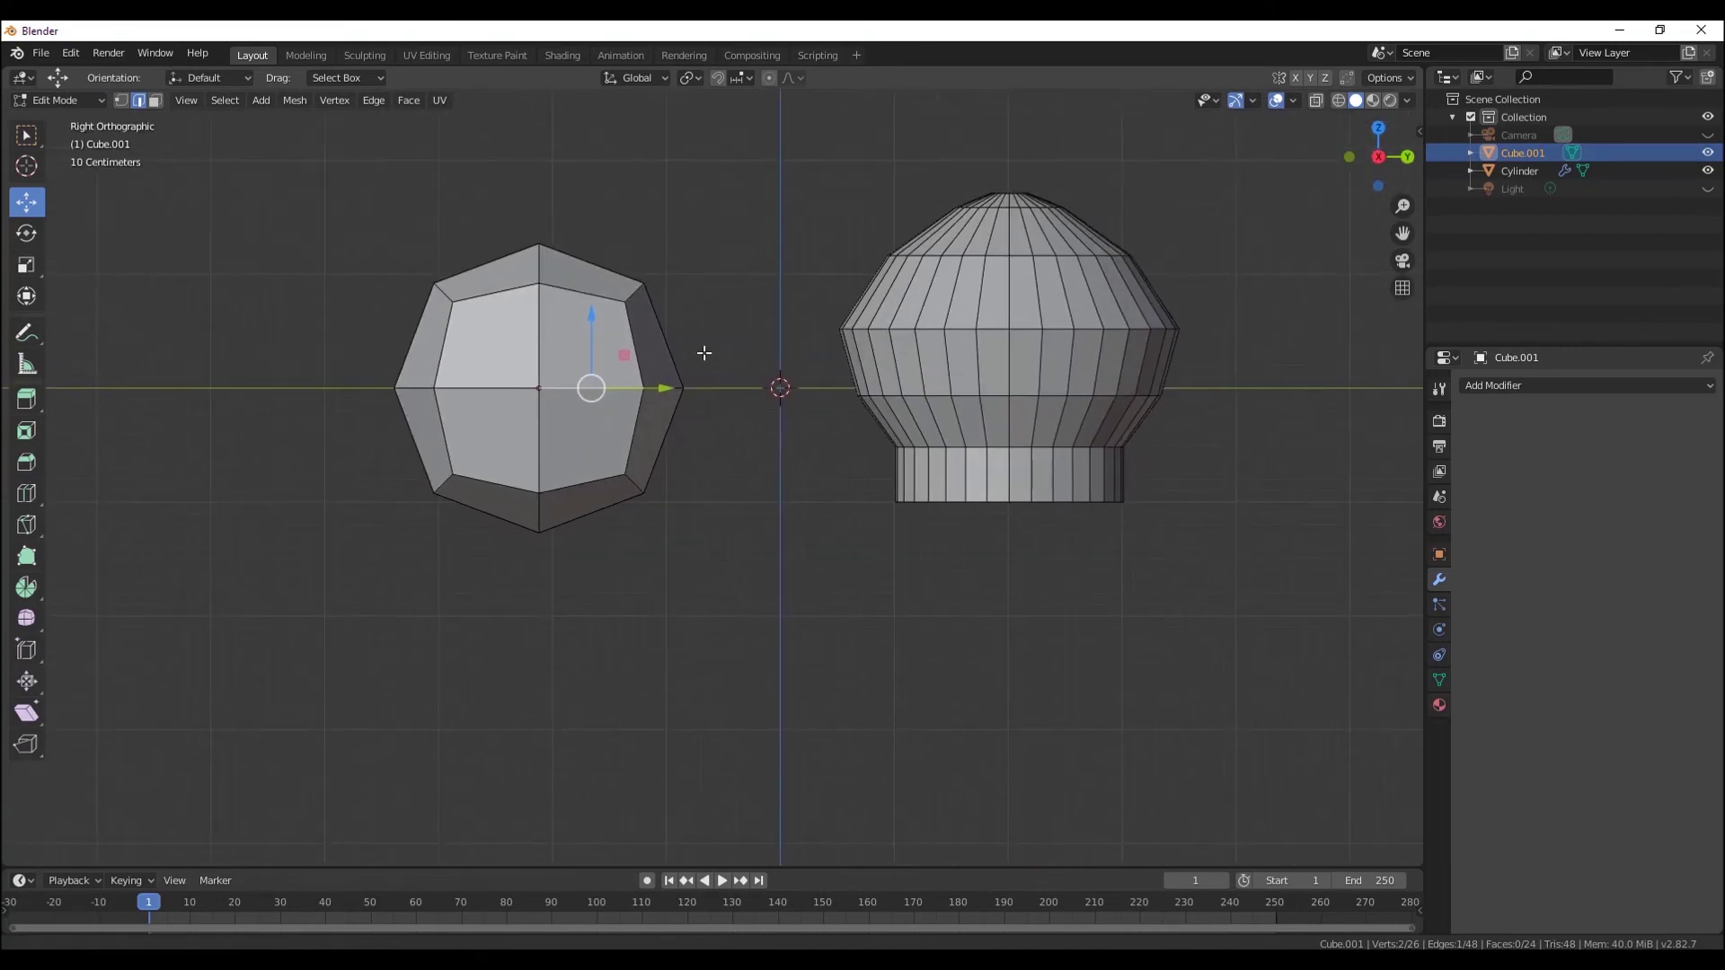
# - Undo a trial edge move, return to Object Mode, and raise the cube along Z
pyautogui.moveTo(581, 329); pyautogui.dragTo(582, 277)
pyautogui.hotkey('ctrl', 'z')
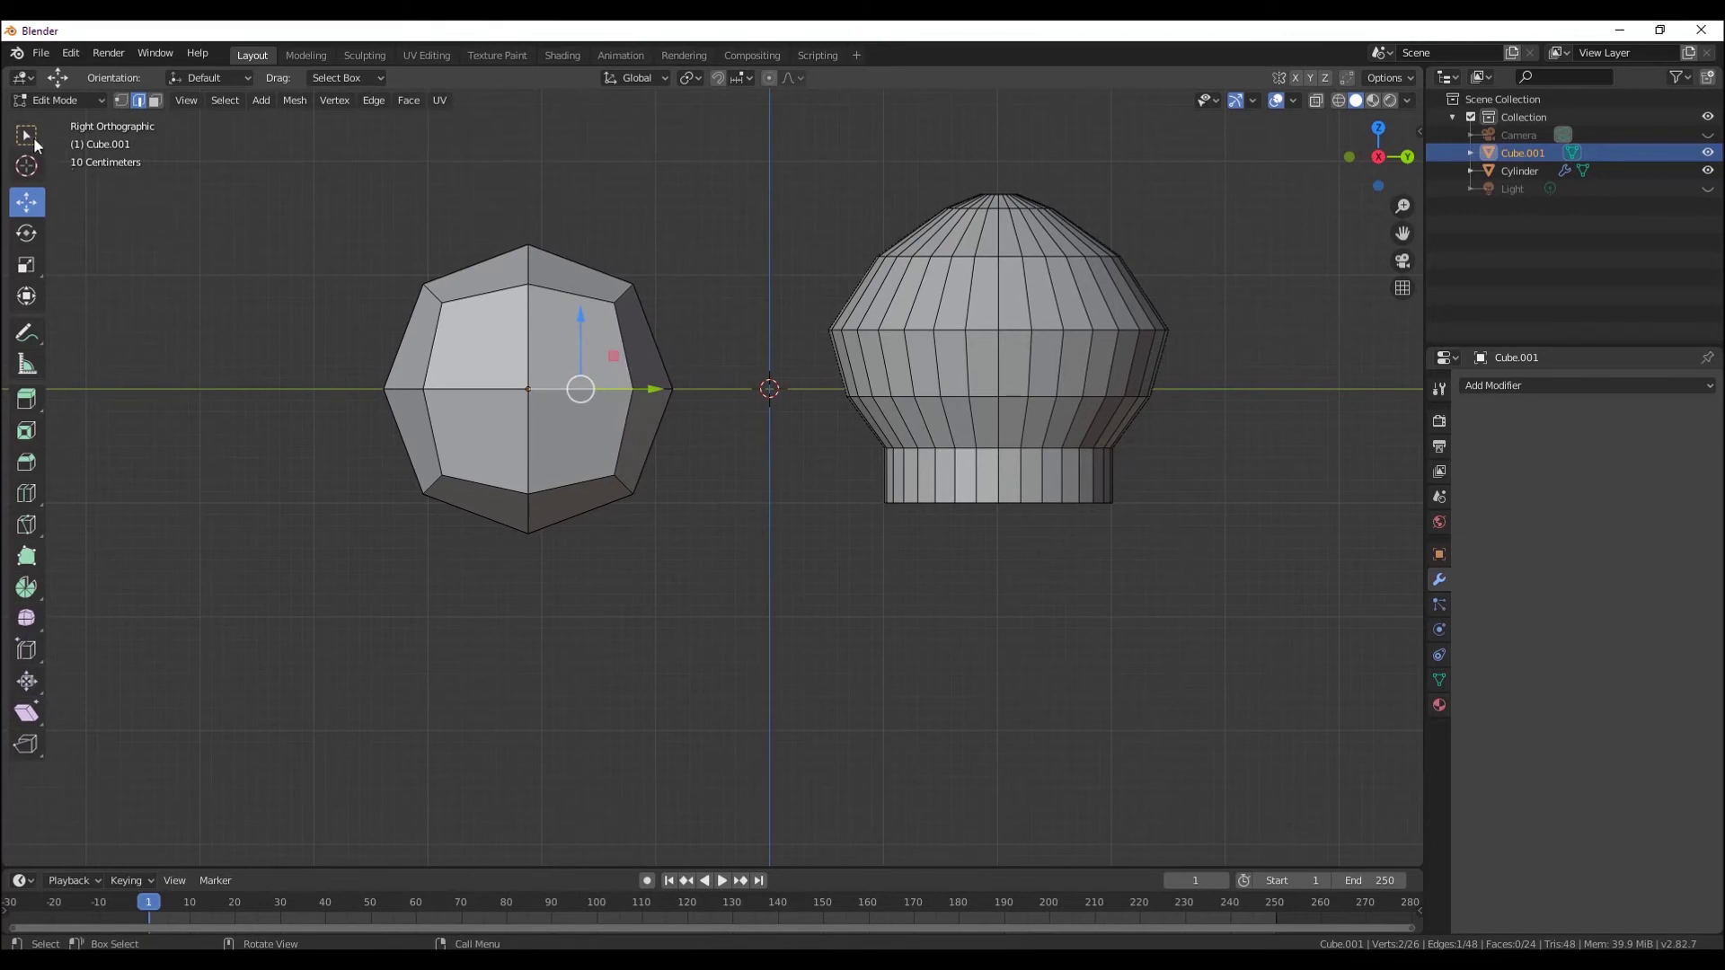
pyautogui.click(59, 99)
pyautogui.moveTo(525, 334); pyautogui.dragTo(527, 290)
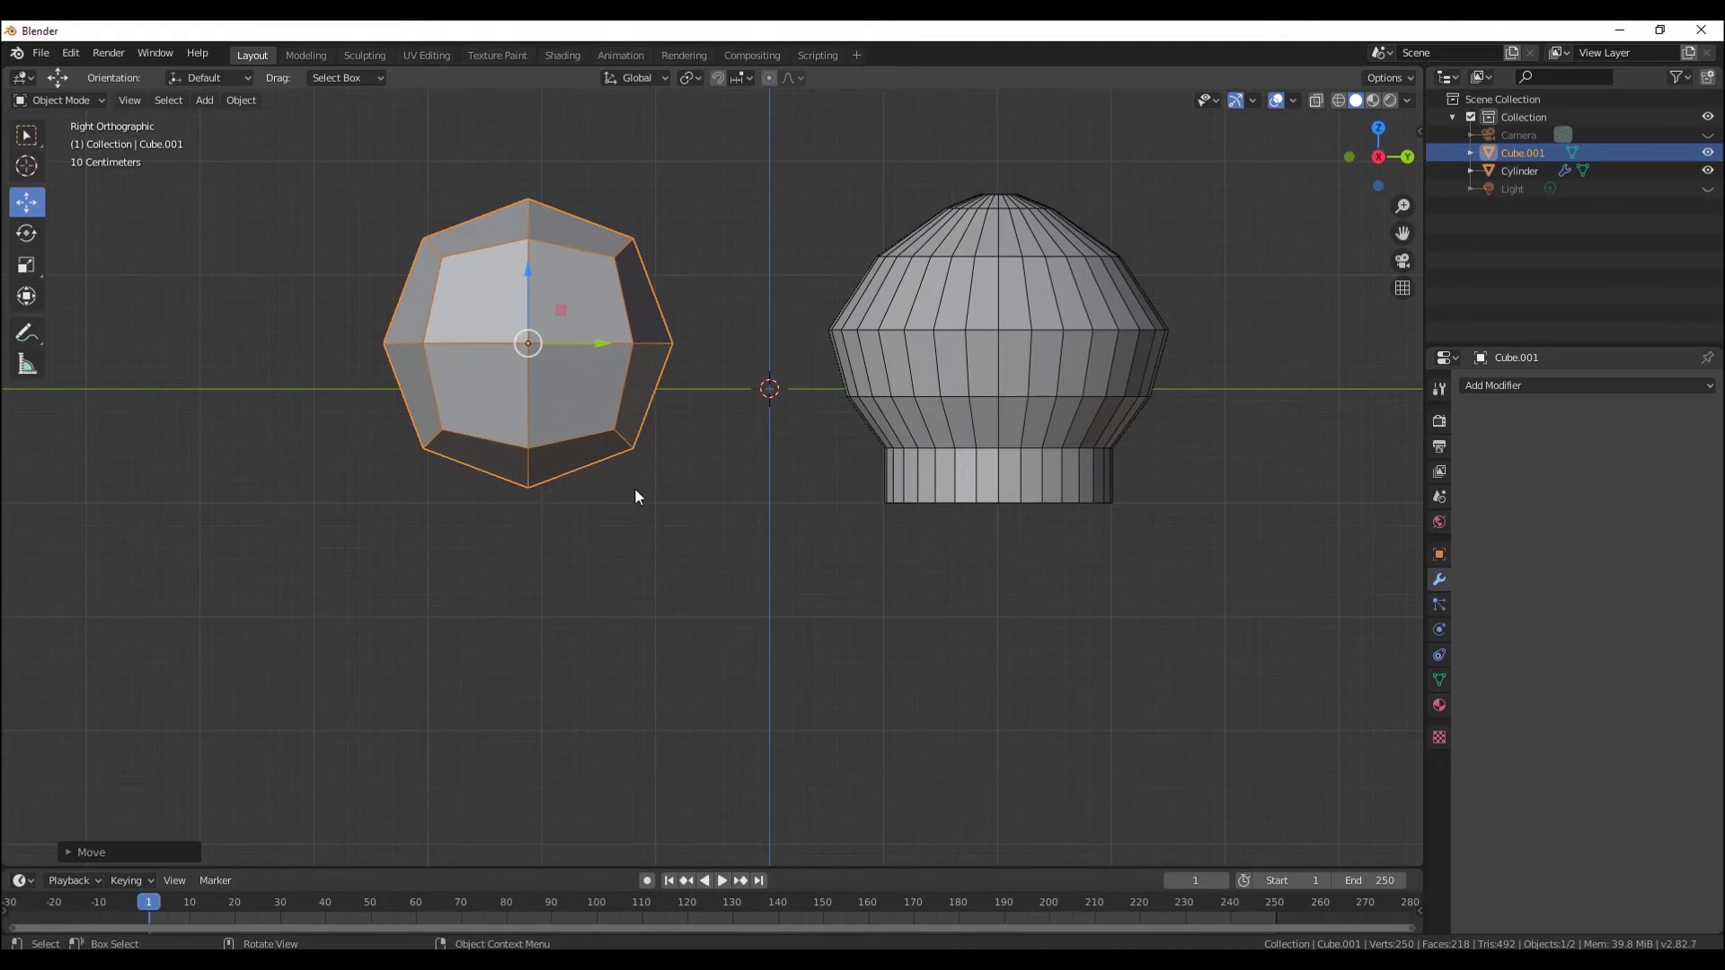
# - In vertex select with X-ray on, delete the cube's bottom vertices
pyautogui.click(18, 100)
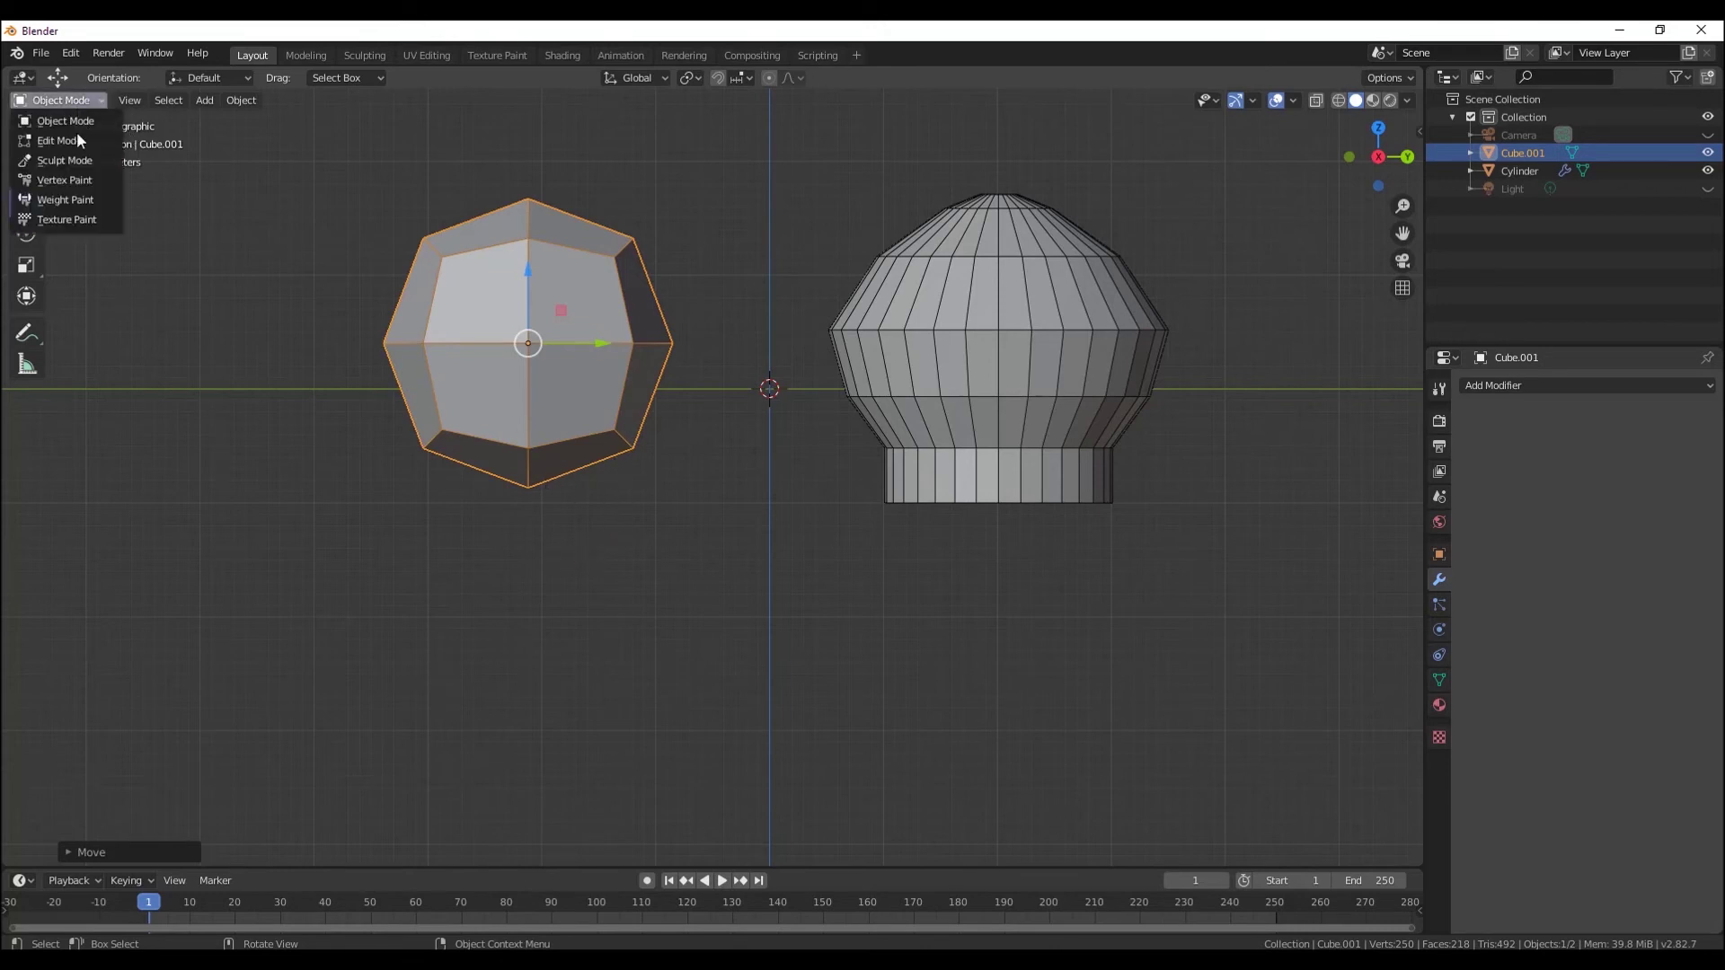
pyautogui.click(77, 132)
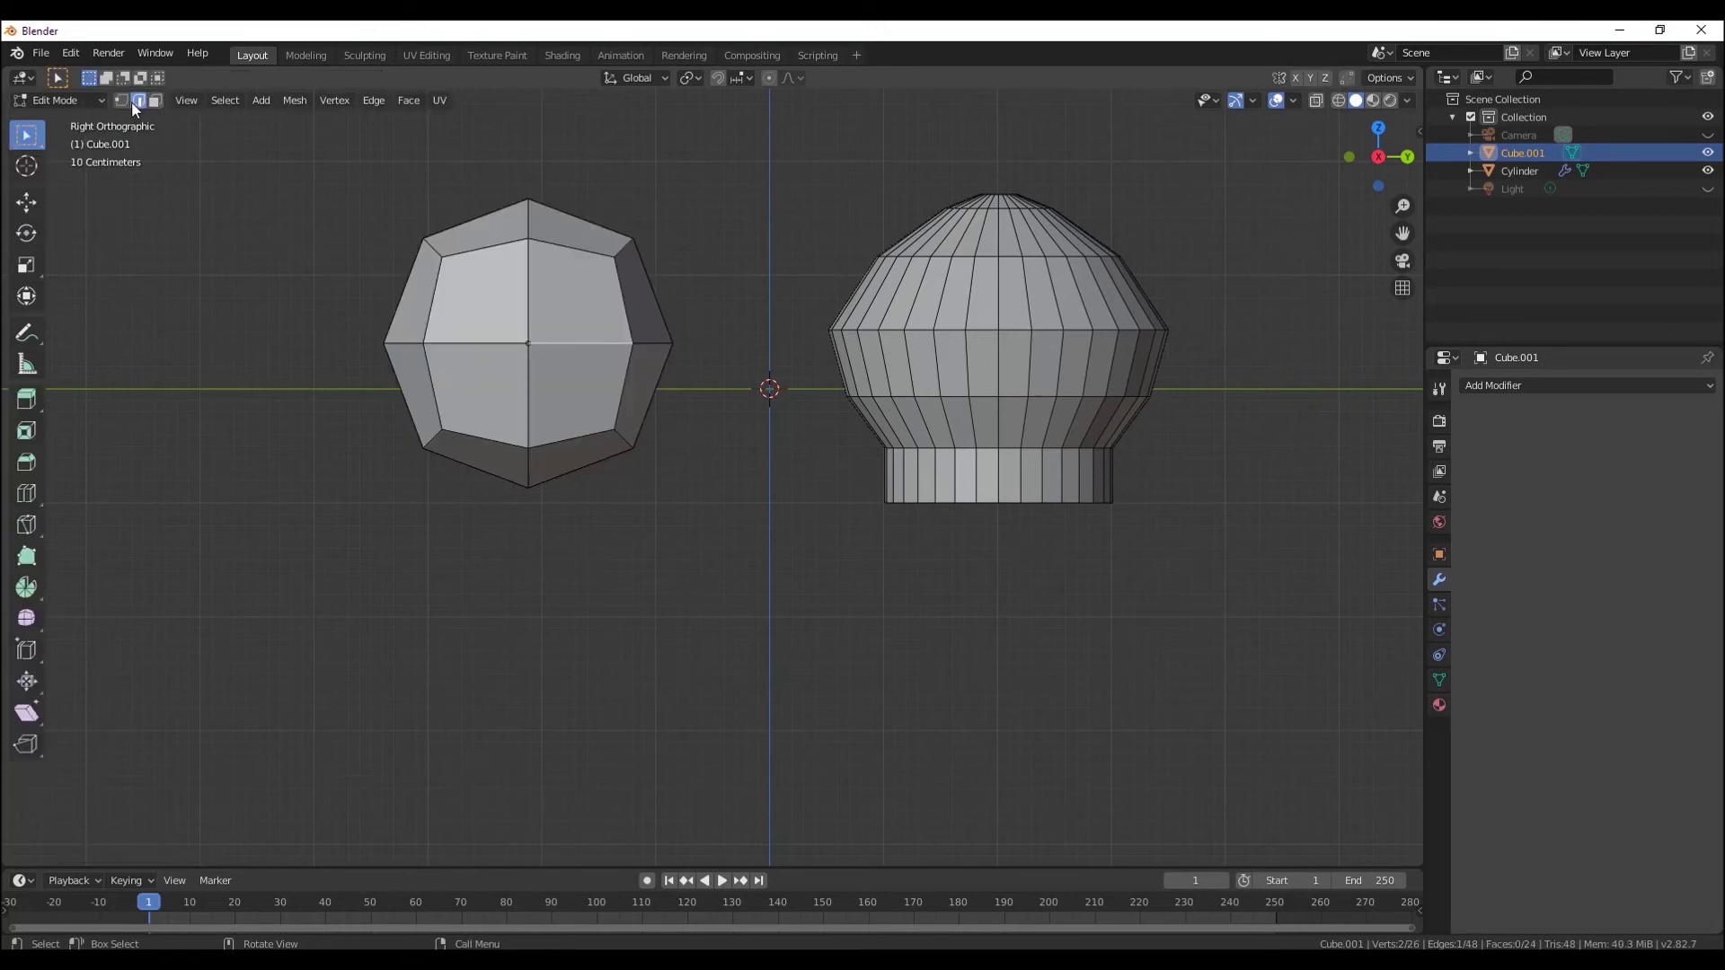
pyautogui.click(124, 99)
pyautogui.hotkey('alt', 'z')
pyautogui.moveTo(384, 381); pyautogui.dragTo(681, 539)
pyautogui.moveTo(681, 539)
pyautogui.mouseDown(button='middle')
pyautogui.moveTo(634, 455)
pyautogui.moveTo(561, 418)
pyautogui.mouseUp(button='middle')
pyautogui.rightClick(562, 418)
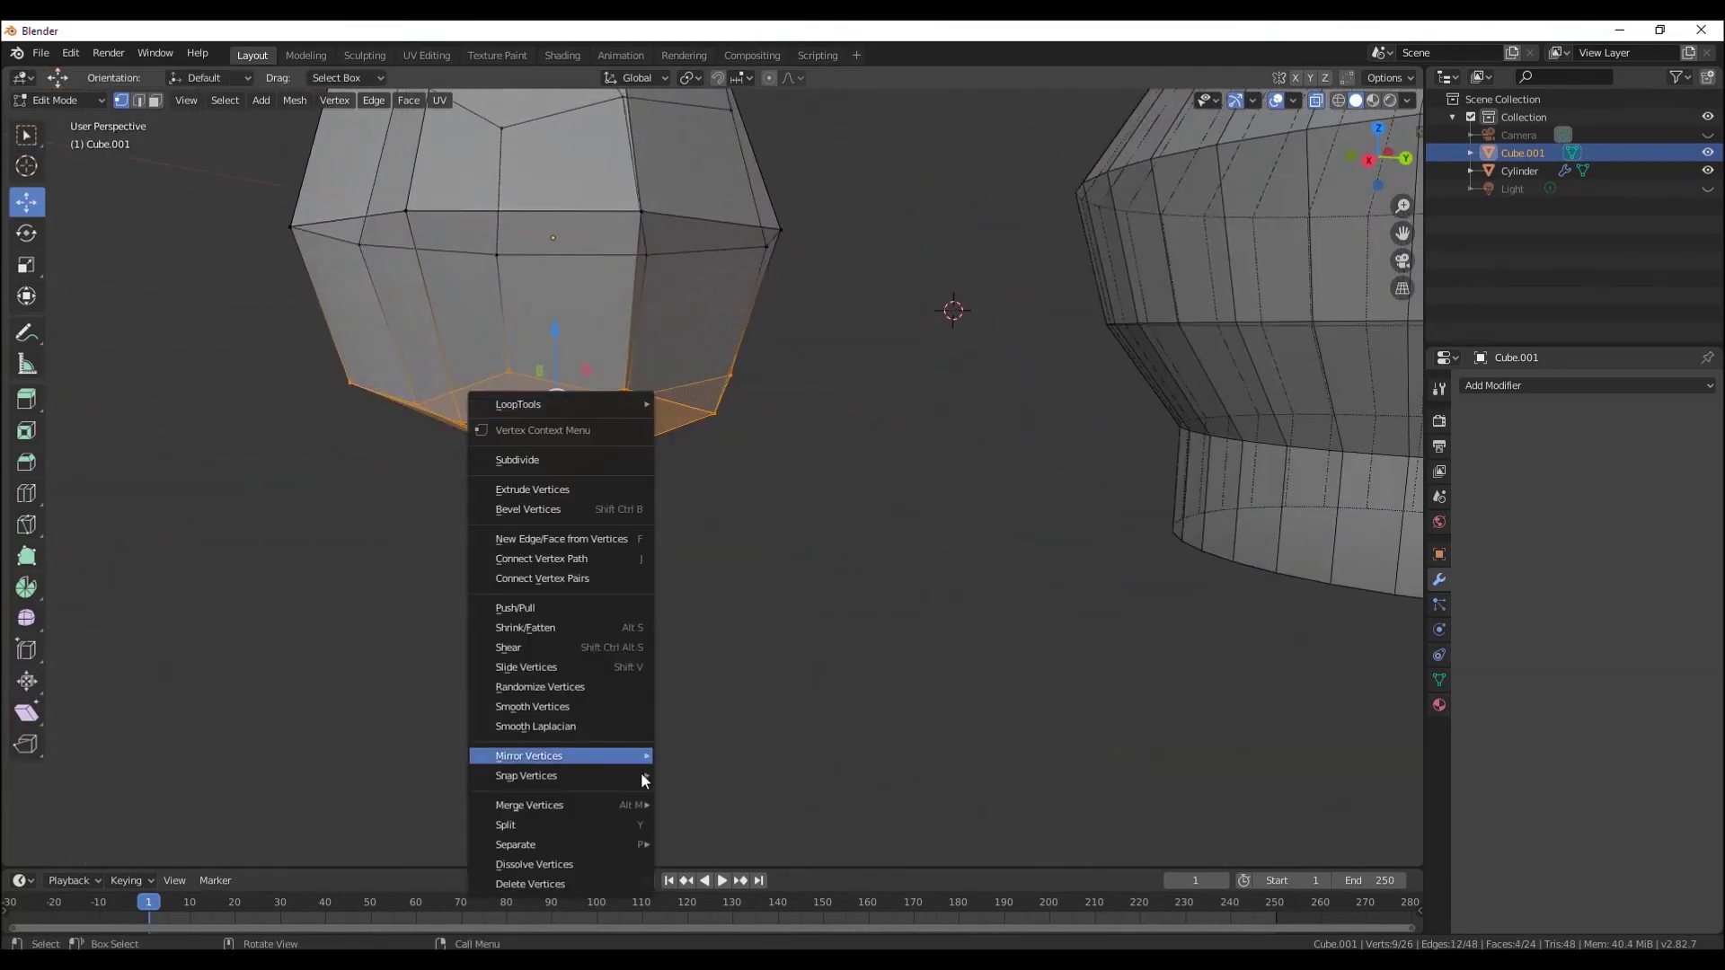
pyautogui.click(569, 883)
# - Extrude the open bottom loop down along Z and shrink it inward
pyautogui.moveTo(589, 816)
pyautogui.mouseDown(button='middle')
pyautogui.moveTo(624, 716)
pyautogui.moveTo(590, 671)
pyautogui.moveTo(577, 698)
pyautogui.moveTo(340, 465)
pyautogui.mouseUp(button='middle')
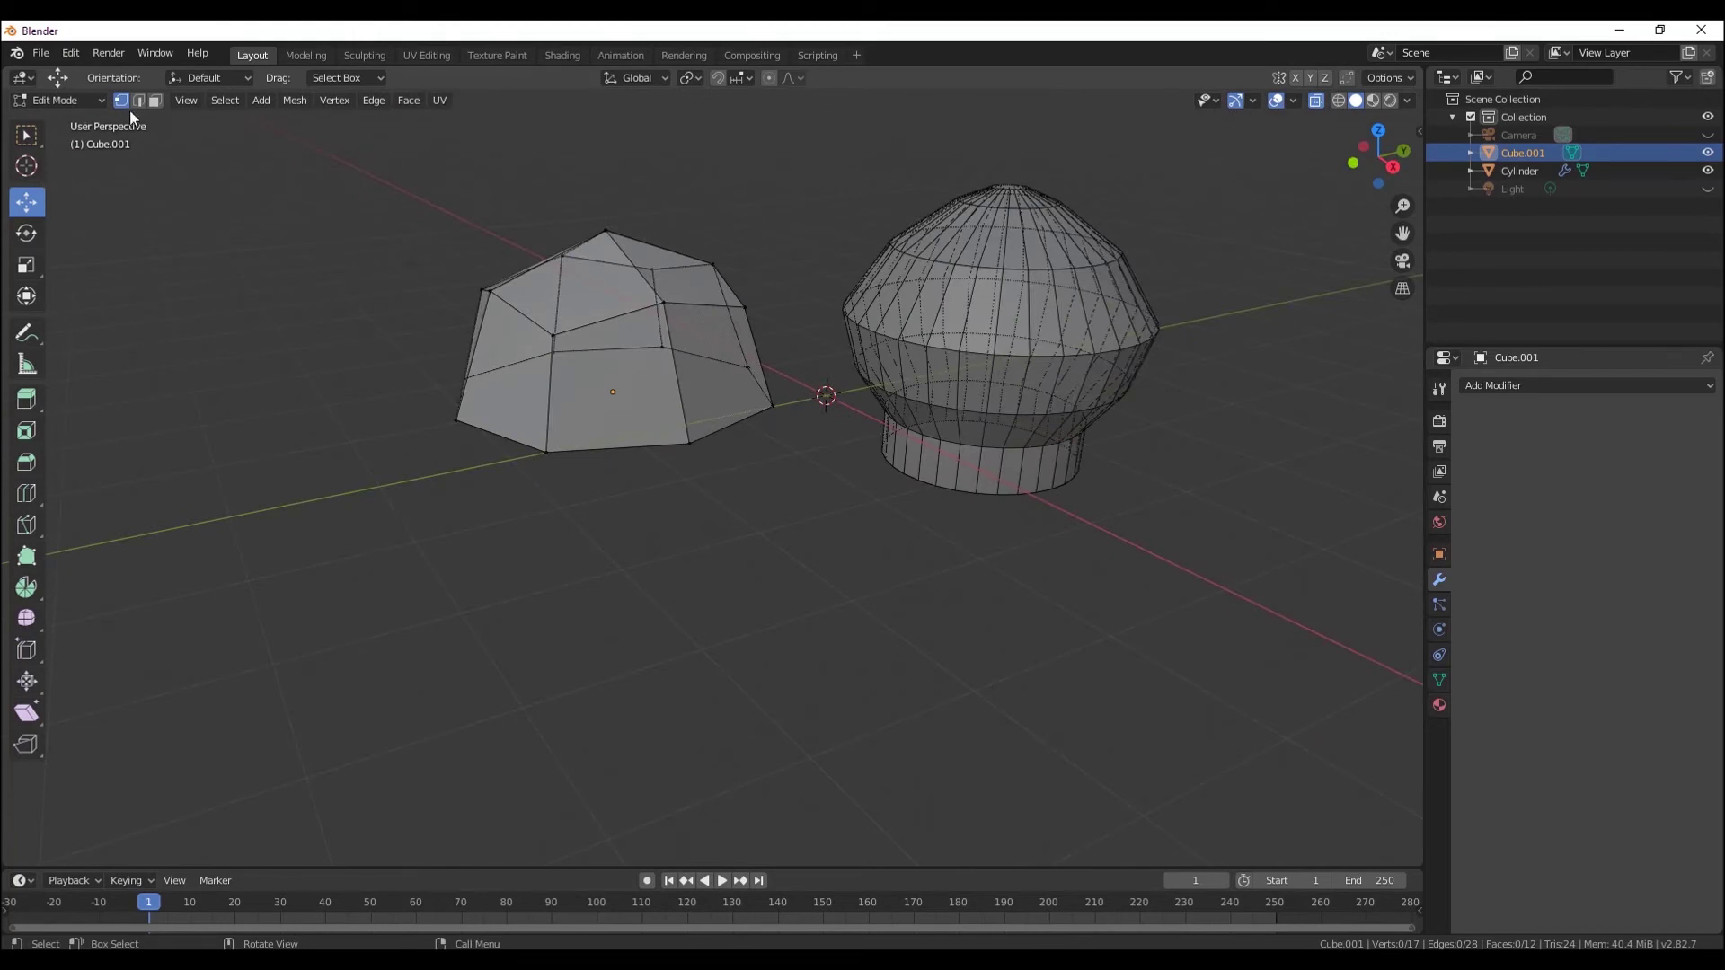
pyautogui.moveTo(636, 446); pyautogui.dragTo(650, 458, button='middle')
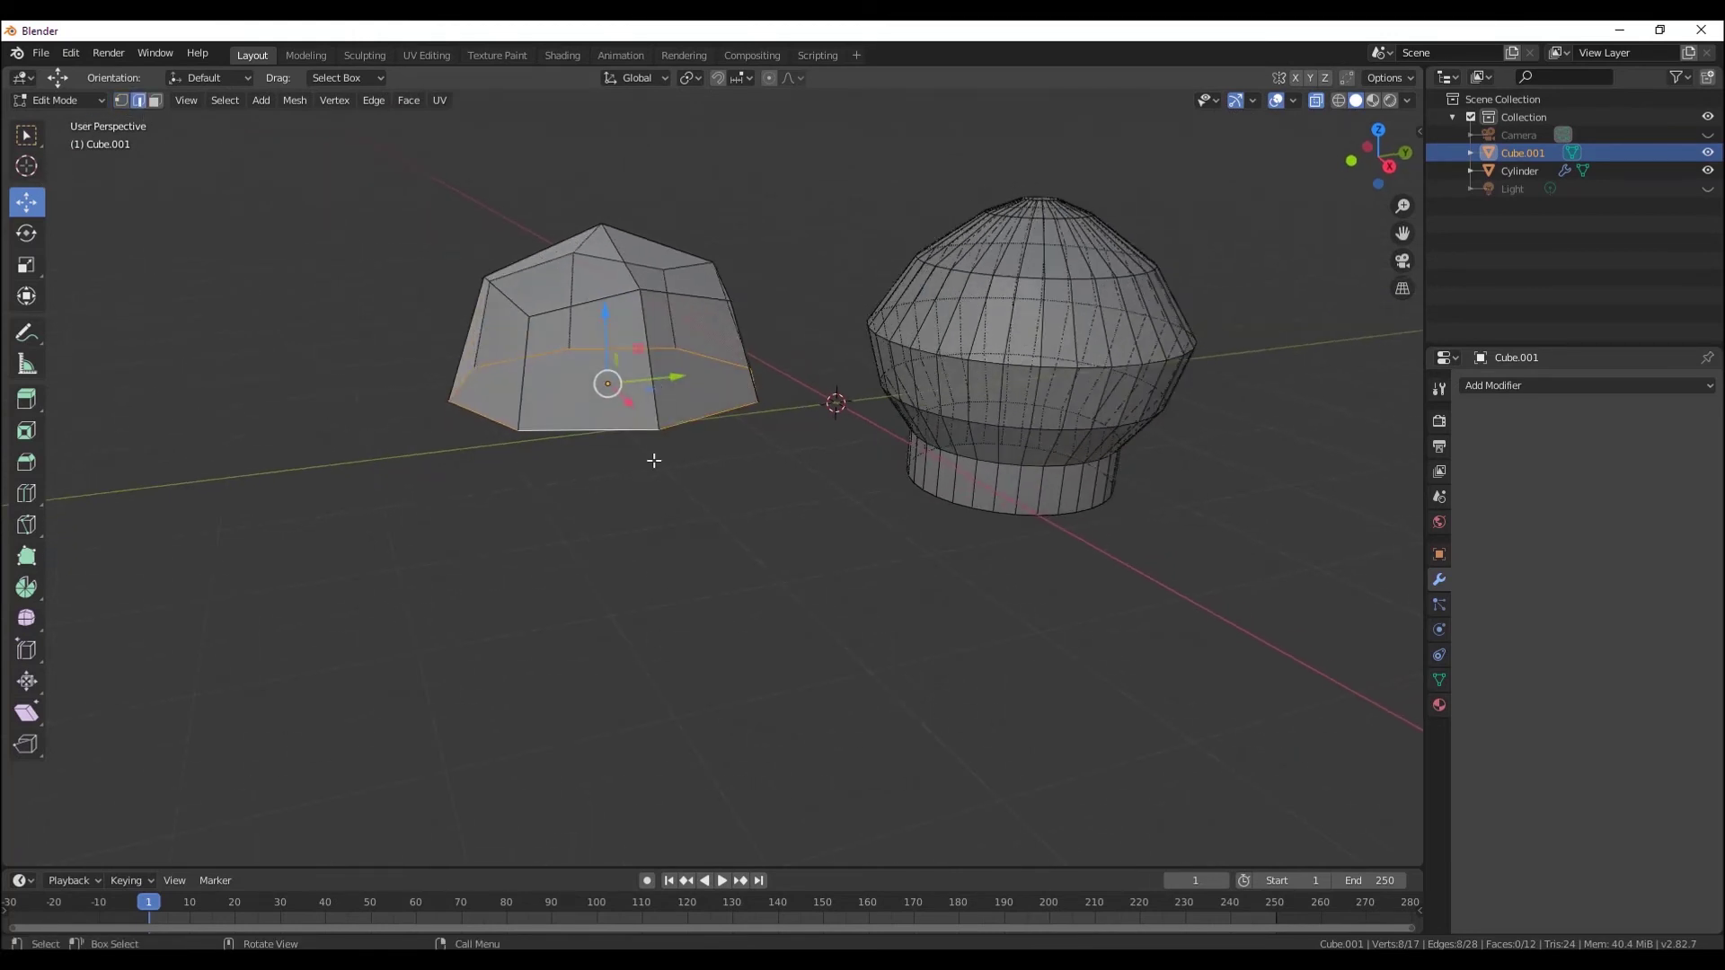
pyautogui.press('e')
pyautogui.press('z')
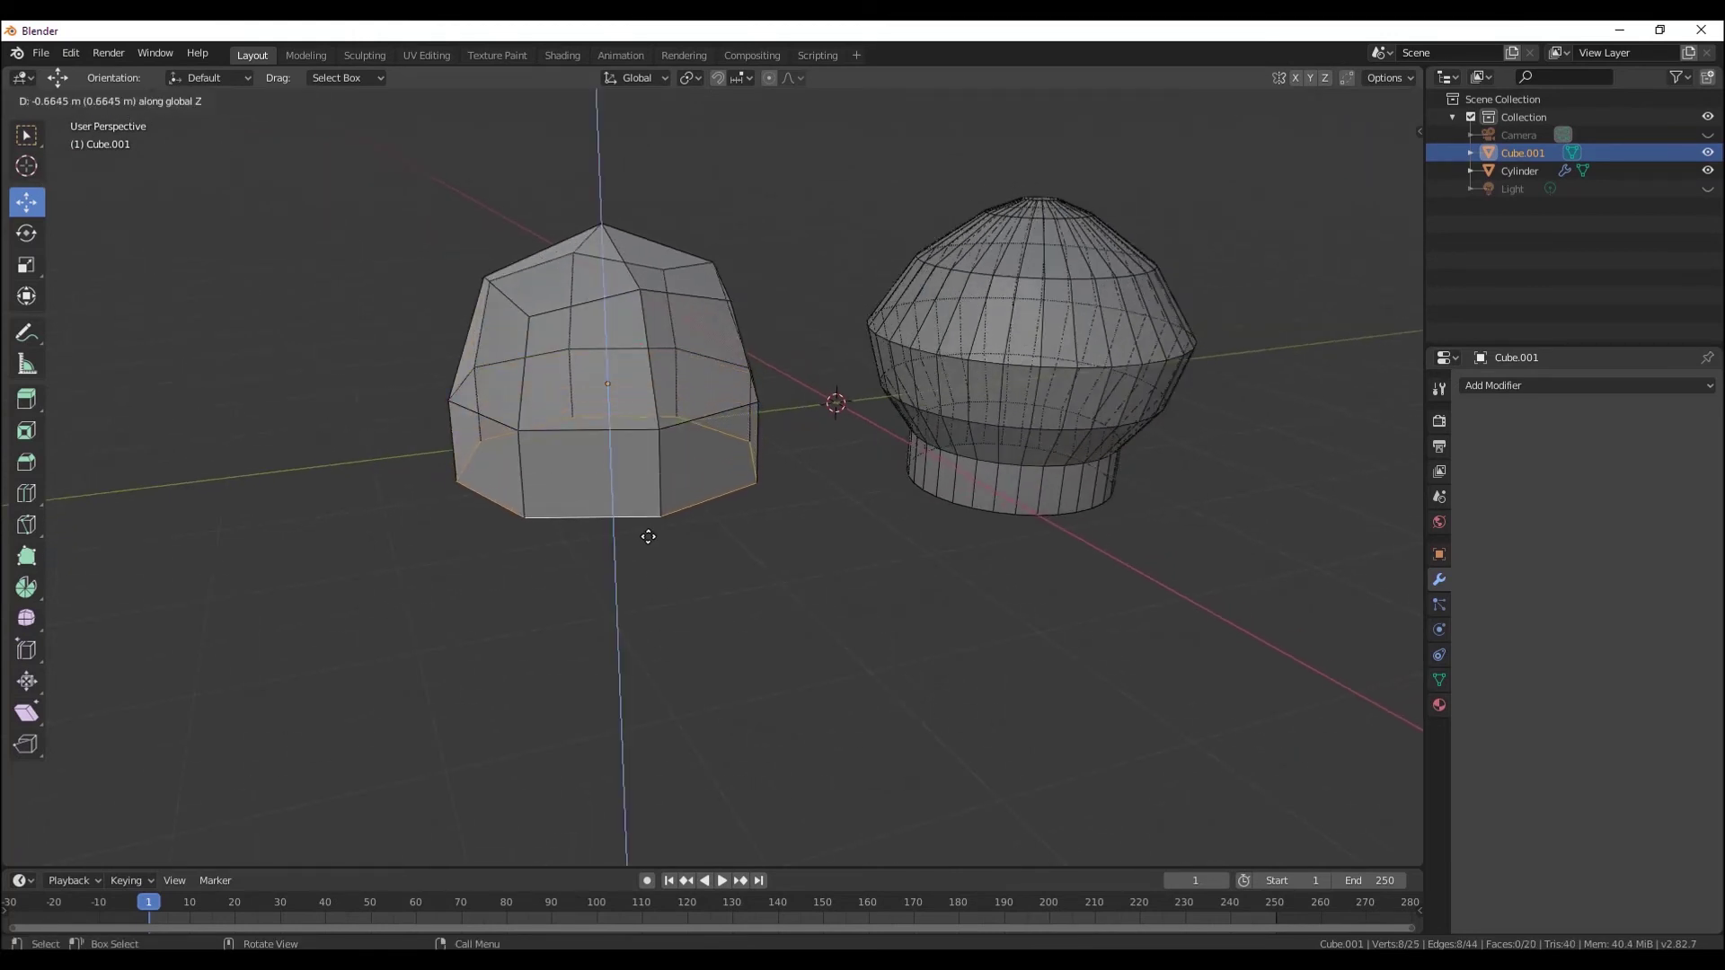
pyautogui.click(647, 535)
pyautogui.moveTo(692, 550)
pyautogui.mouseDown(button='middle')
pyautogui.moveTo(681, 596)
pyautogui.moveTo(692, 557)
pyautogui.mouseUp(button='middle')
pyautogui.press('s')
pyautogui.click(662, 537)
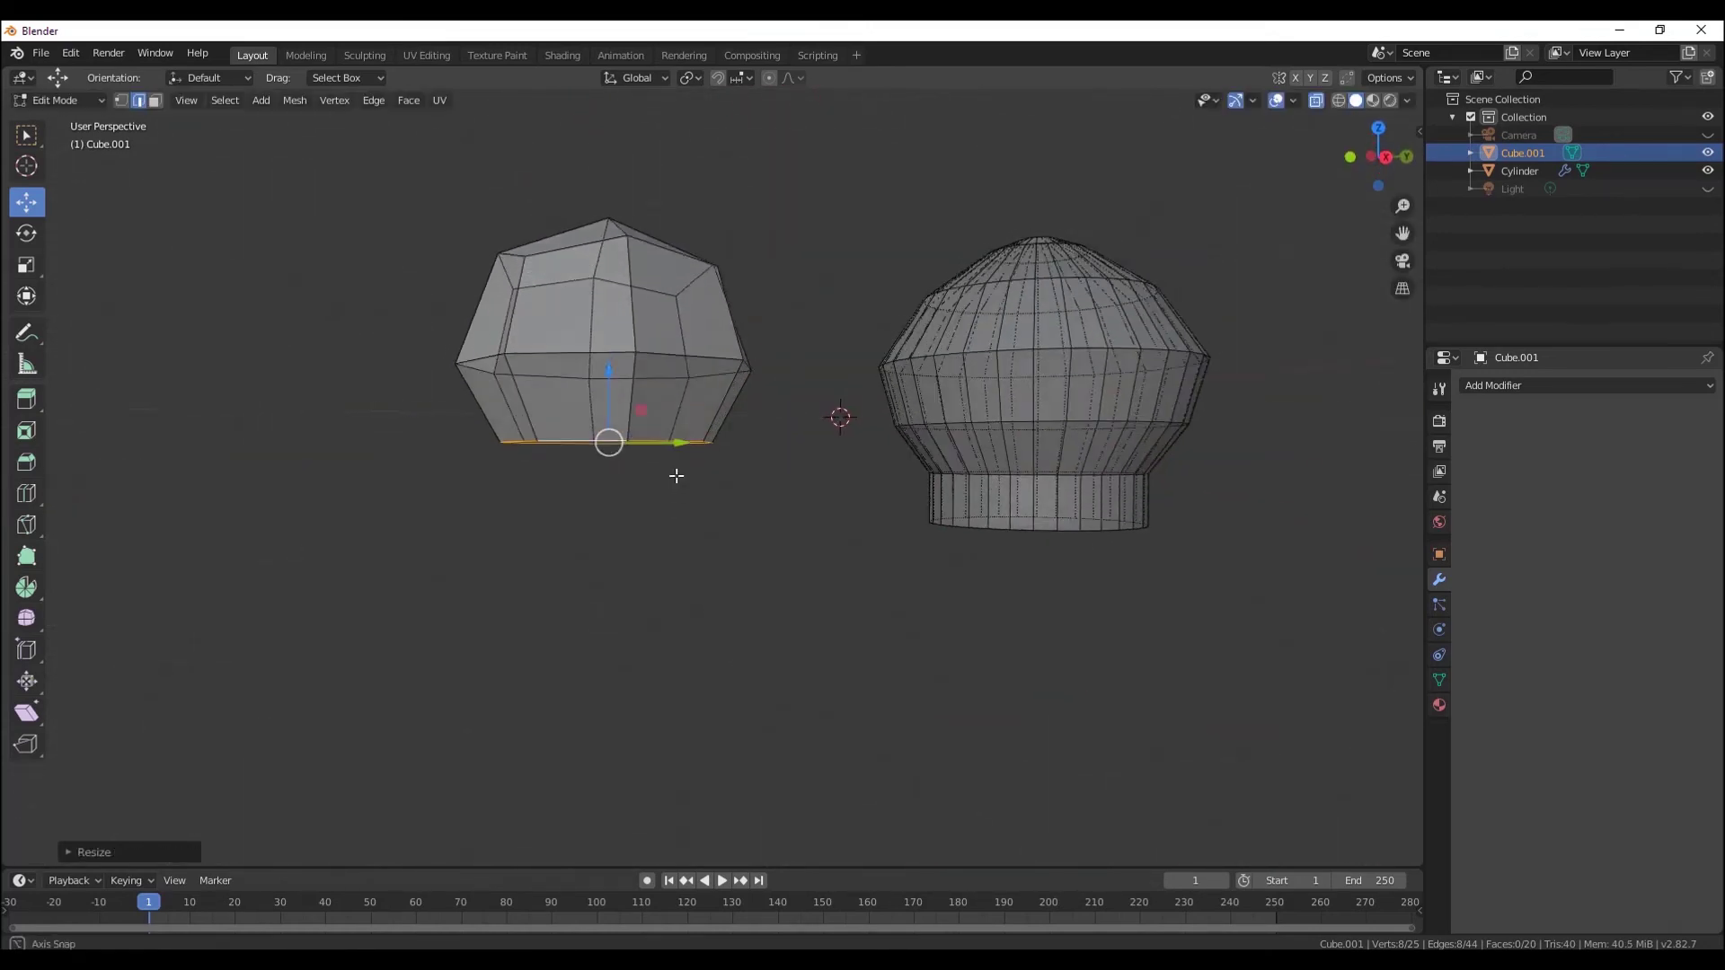
# - Extrude the bottom loop down along Z again to form the neck
pyautogui.moveTo(673, 473)
pyautogui.mouseDown(button='middle')
pyautogui.moveTo(631, 296)
pyautogui.moveTo(667, 555)
pyautogui.moveTo(655, 493)
pyautogui.moveTo(671, 498)
pyautogui.mouseUp(button='middle')
pyautogui.press('e')
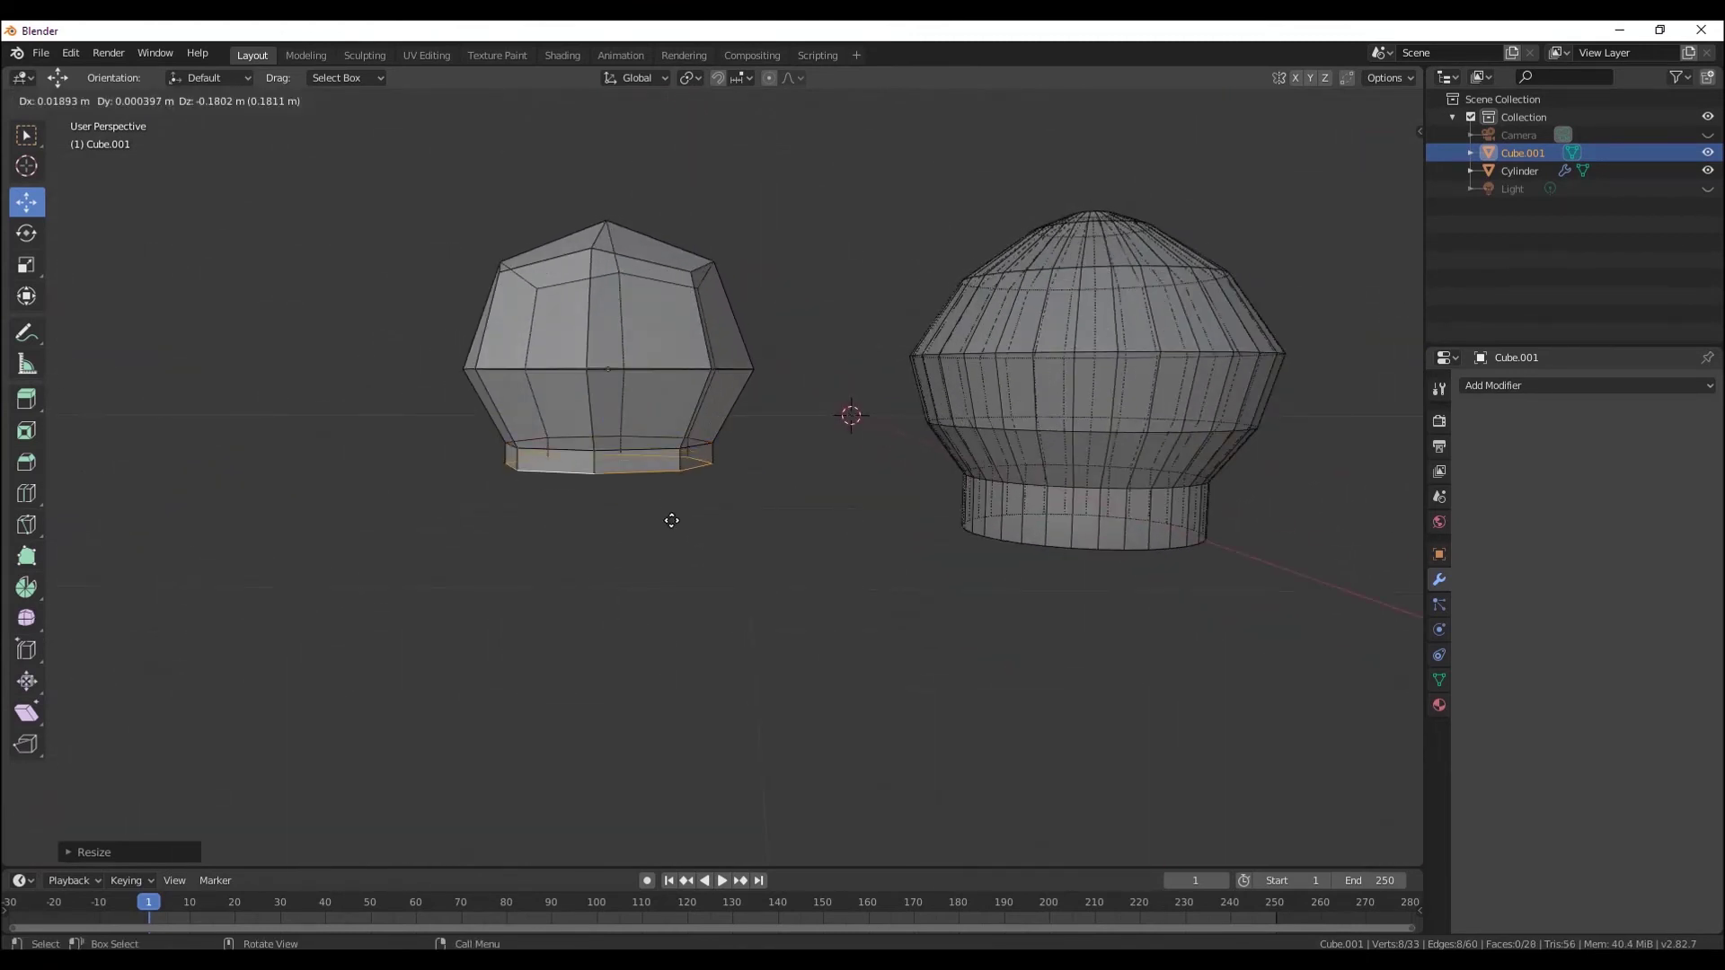
pyautogui.press('z')
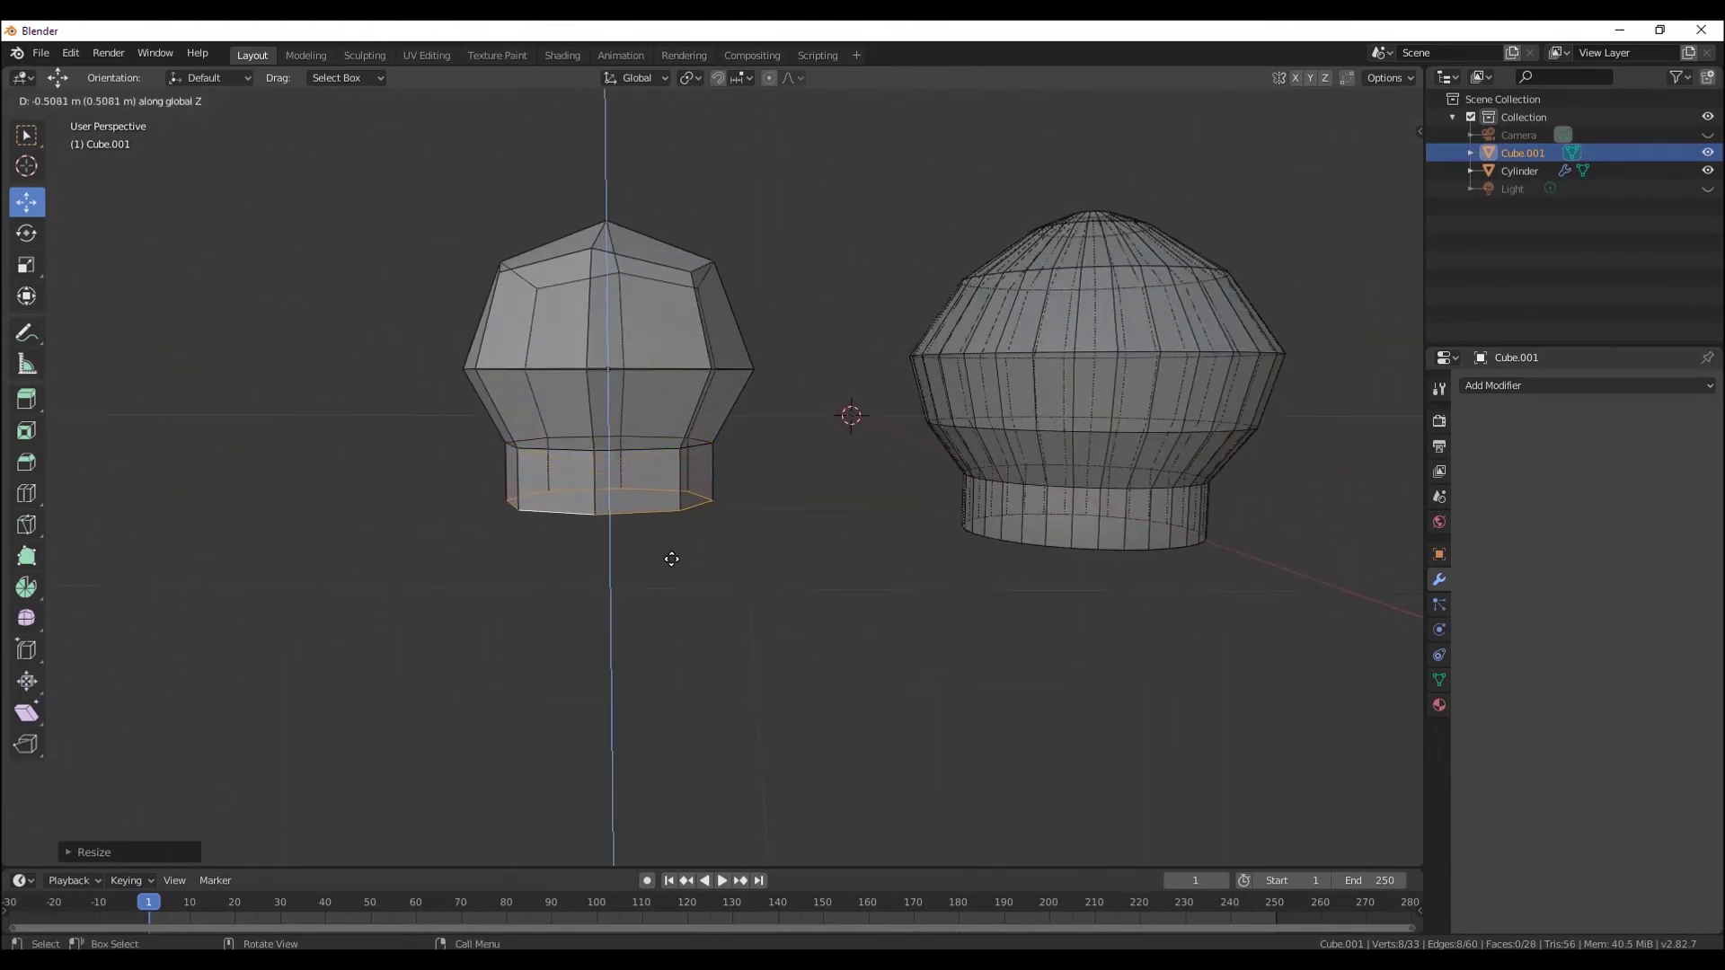
pyautogui.click(667, 571)
pyautogui.moveTo(898, 609)
pyautogui.mouseDown(button='middle')
pyautogui.moveTo(767, 609)
pyautogui.moveTo(1149, 297)
pyautogui.mouseUp(button='middle')
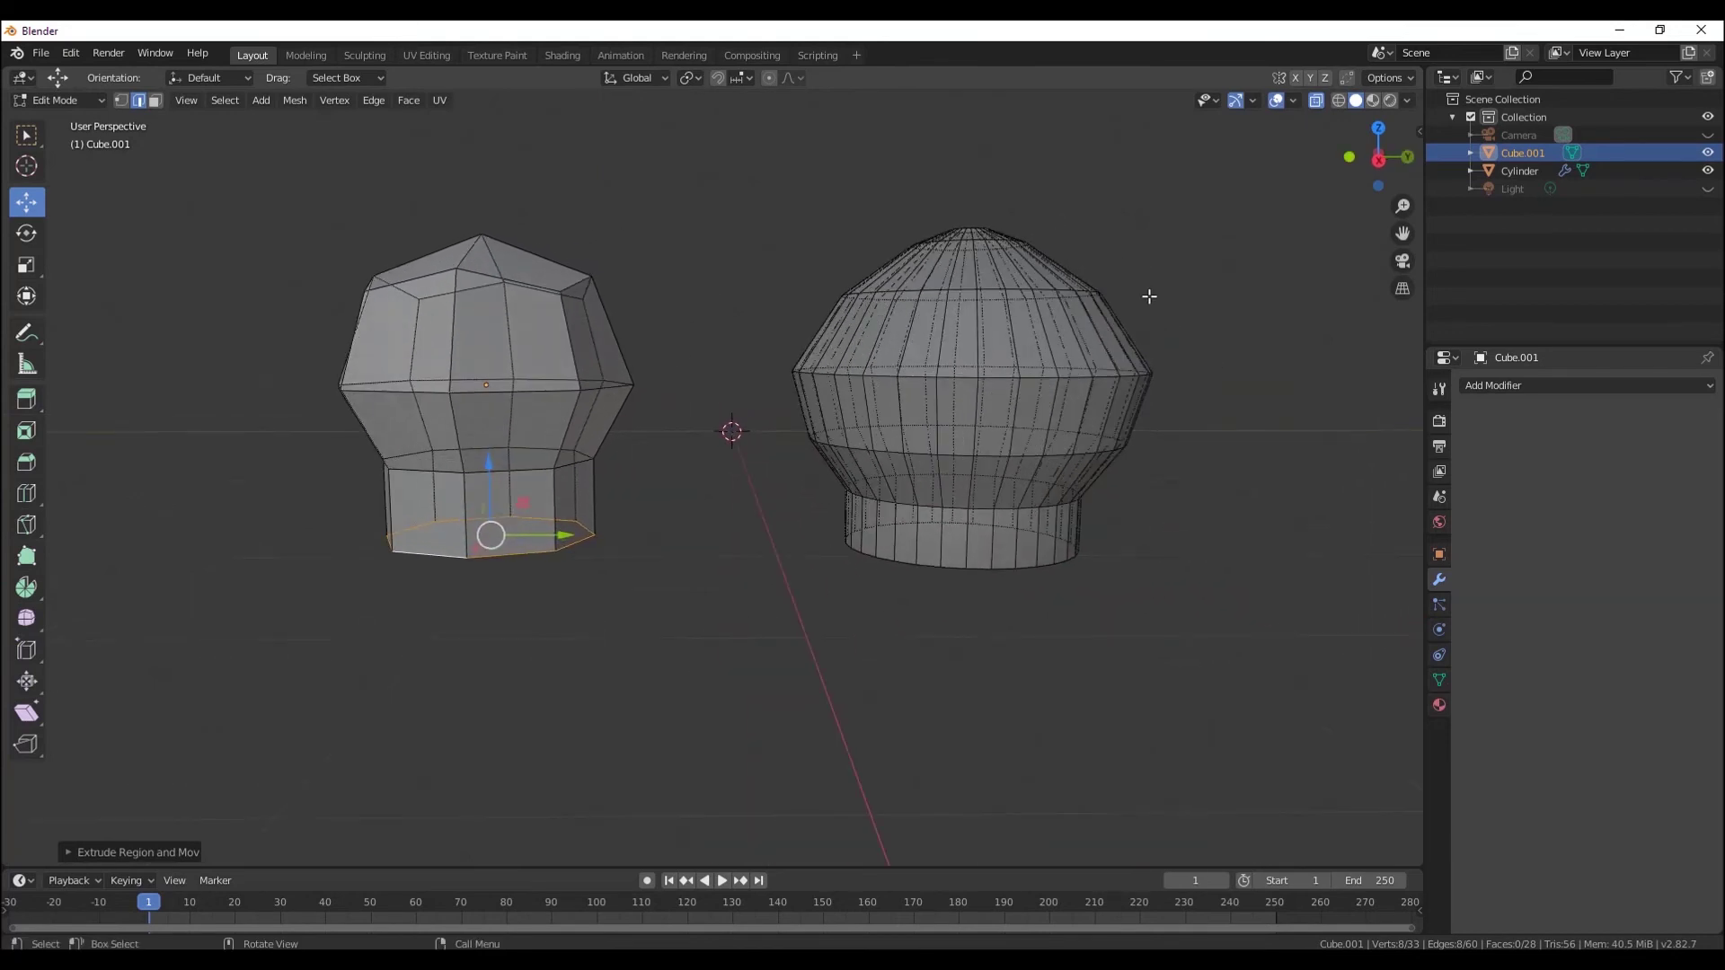
# - Switch to Right Orthographic view, return to Object Mode, and make the Cylinder active
pyautogui.click(1371, 162)
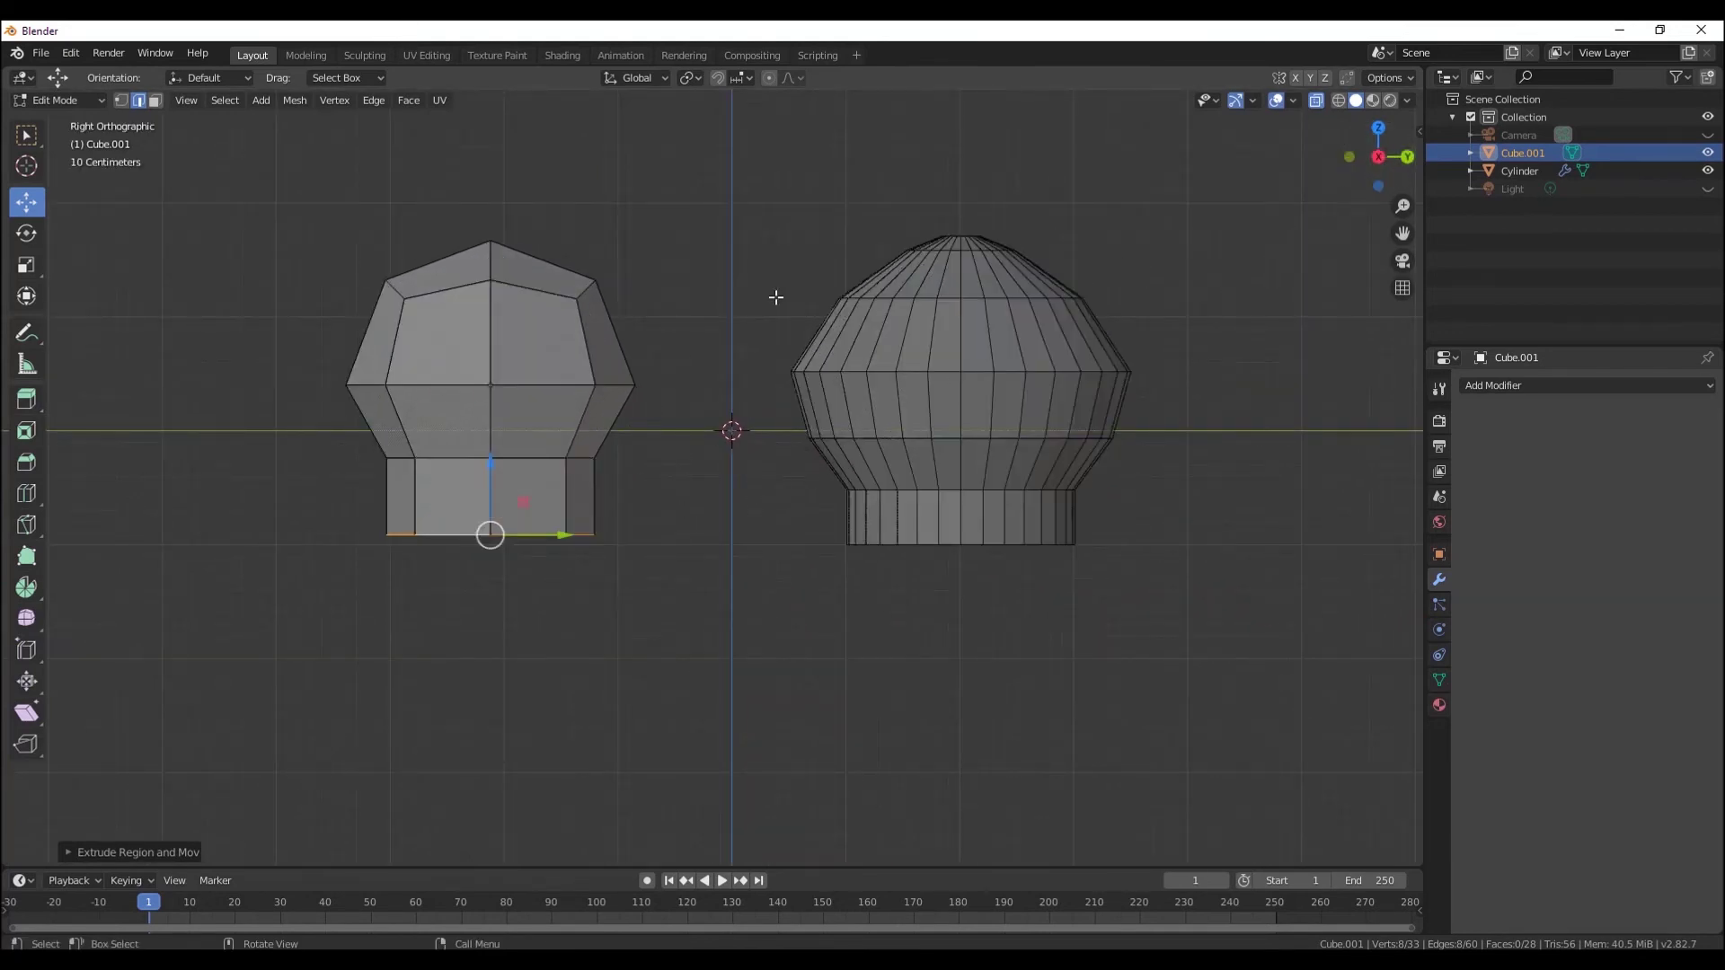
pyautogui.click(1536, 171)
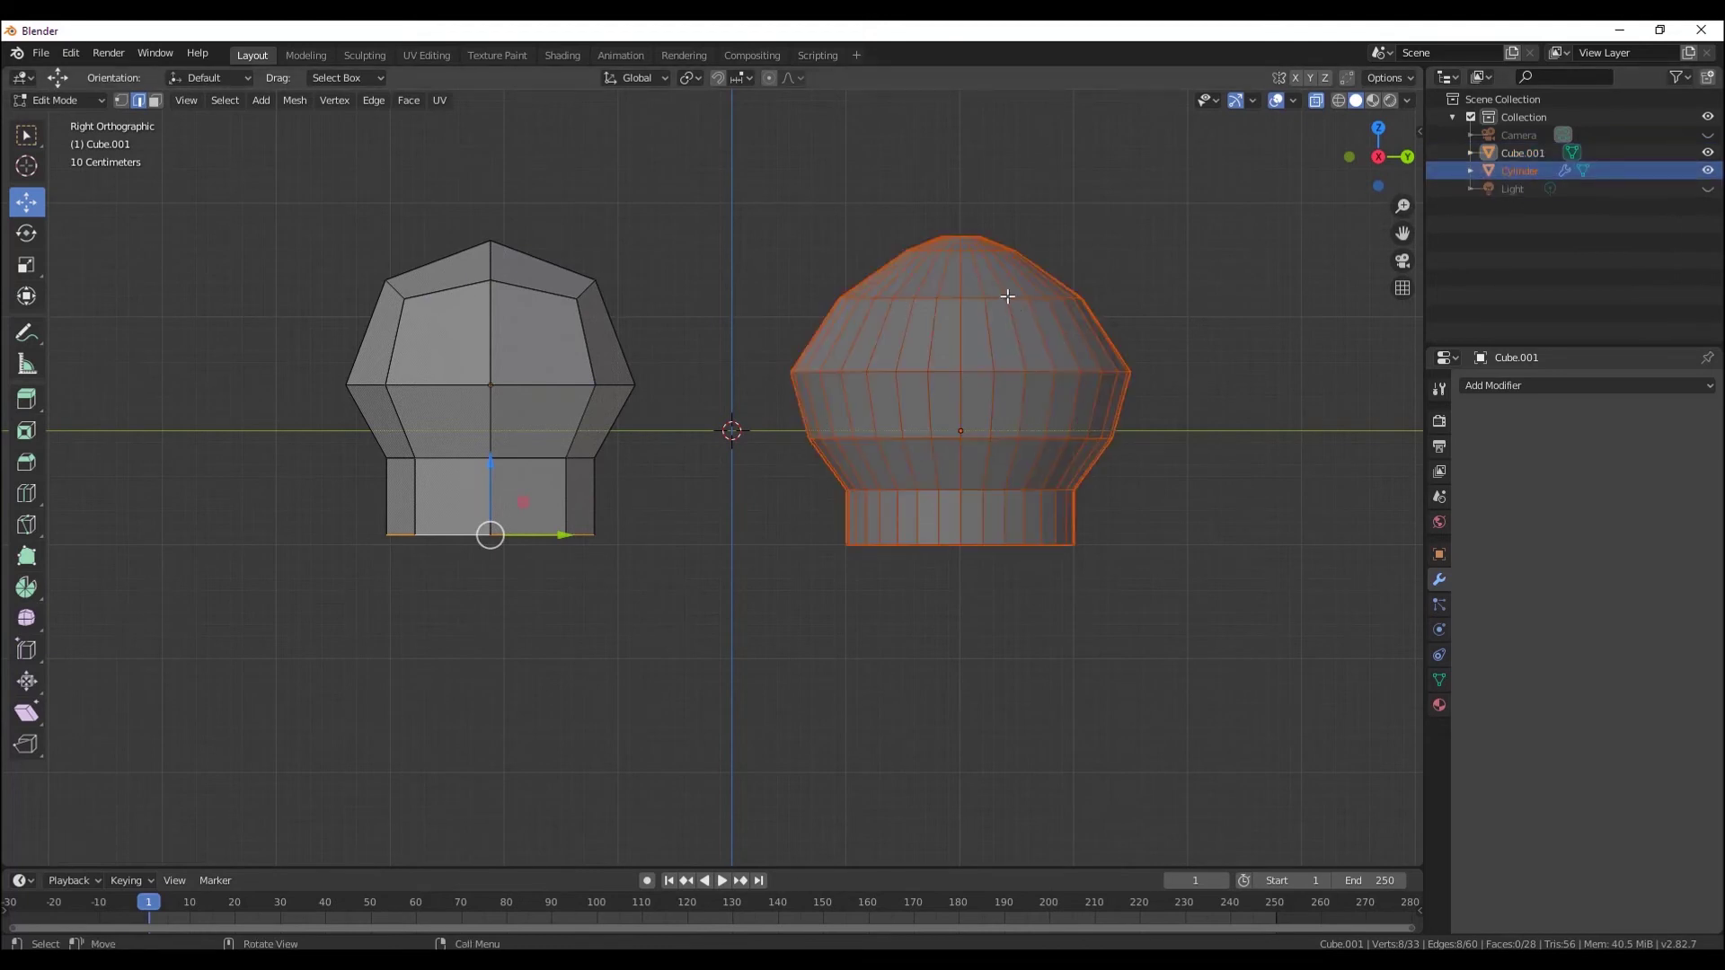
pyautogui.click(58, 100)
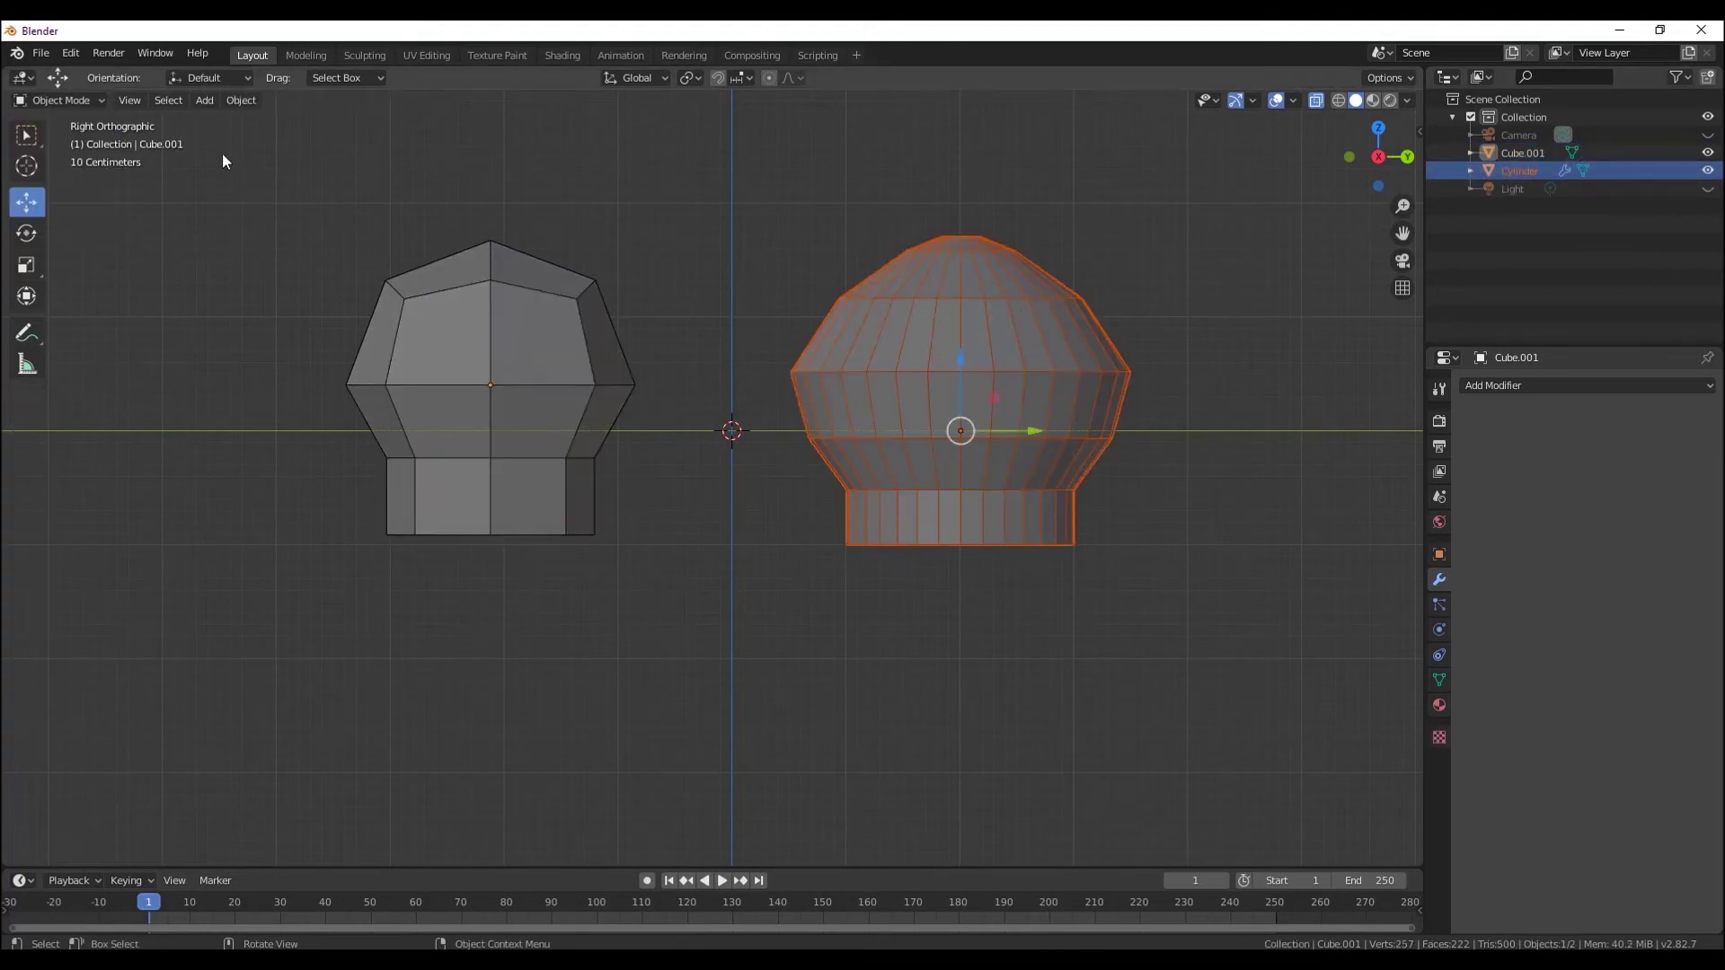
pyautogui.click(994, 327)
# - In Edit Mode, widen the cylinder bulb's top edge loop slightly, to scale 1.0352
pyautogui.click(59, 99)
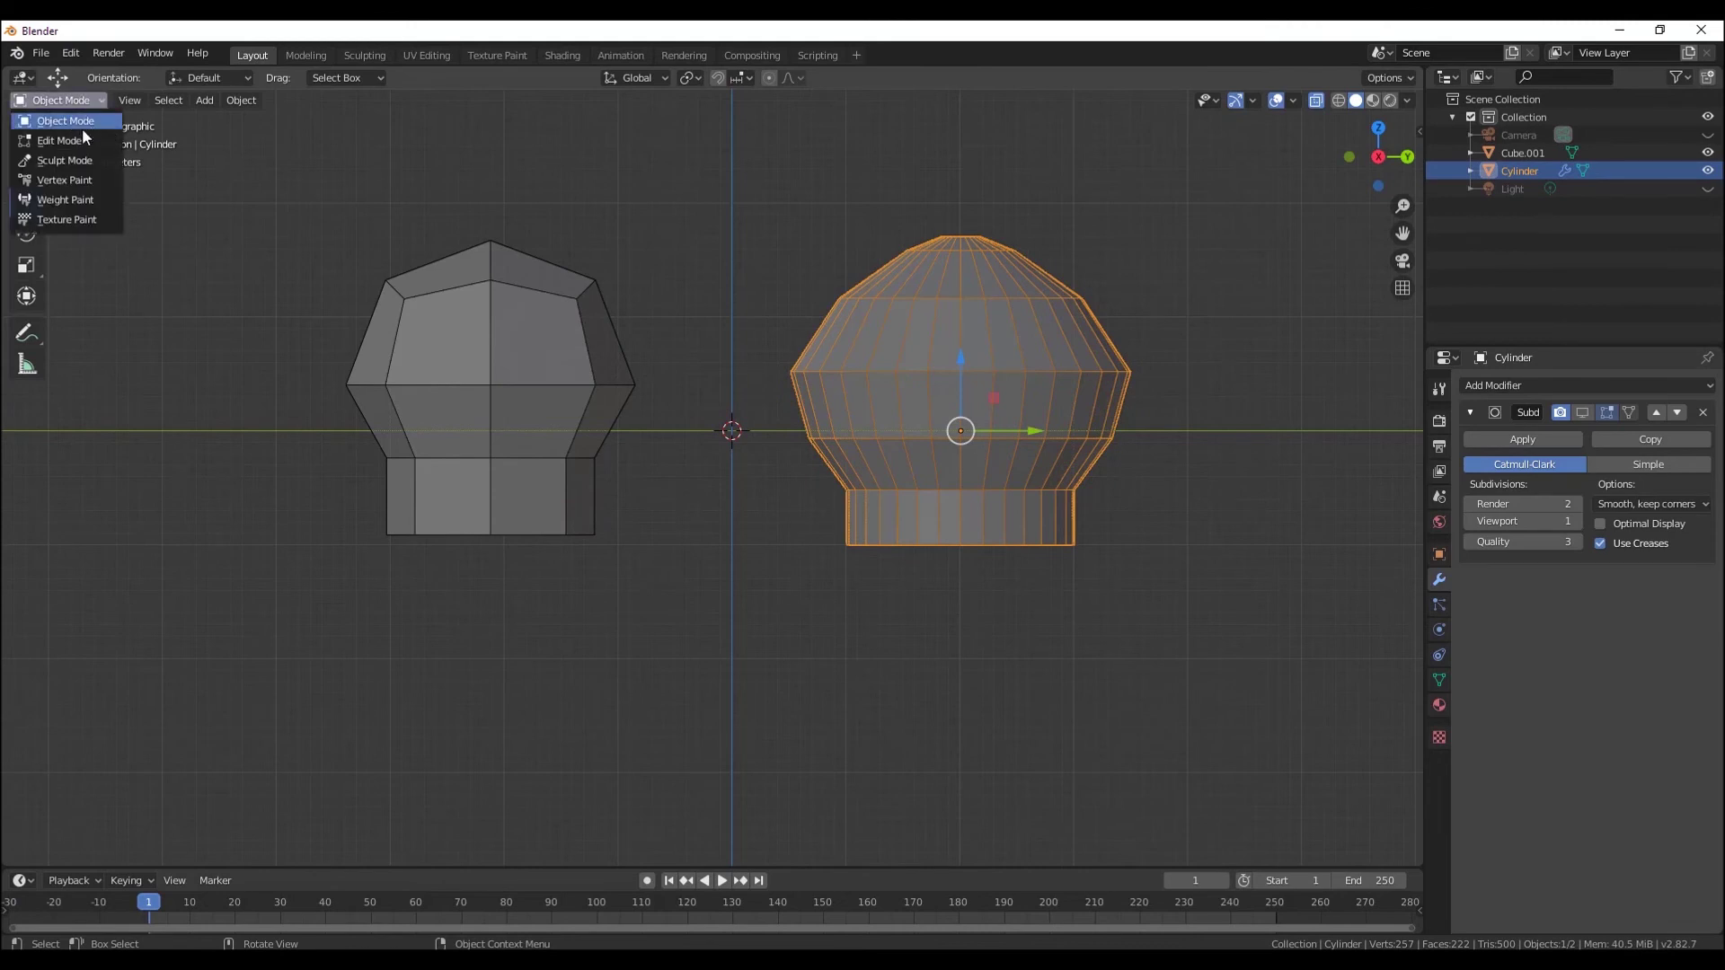
pyautogui.click(53, 142)
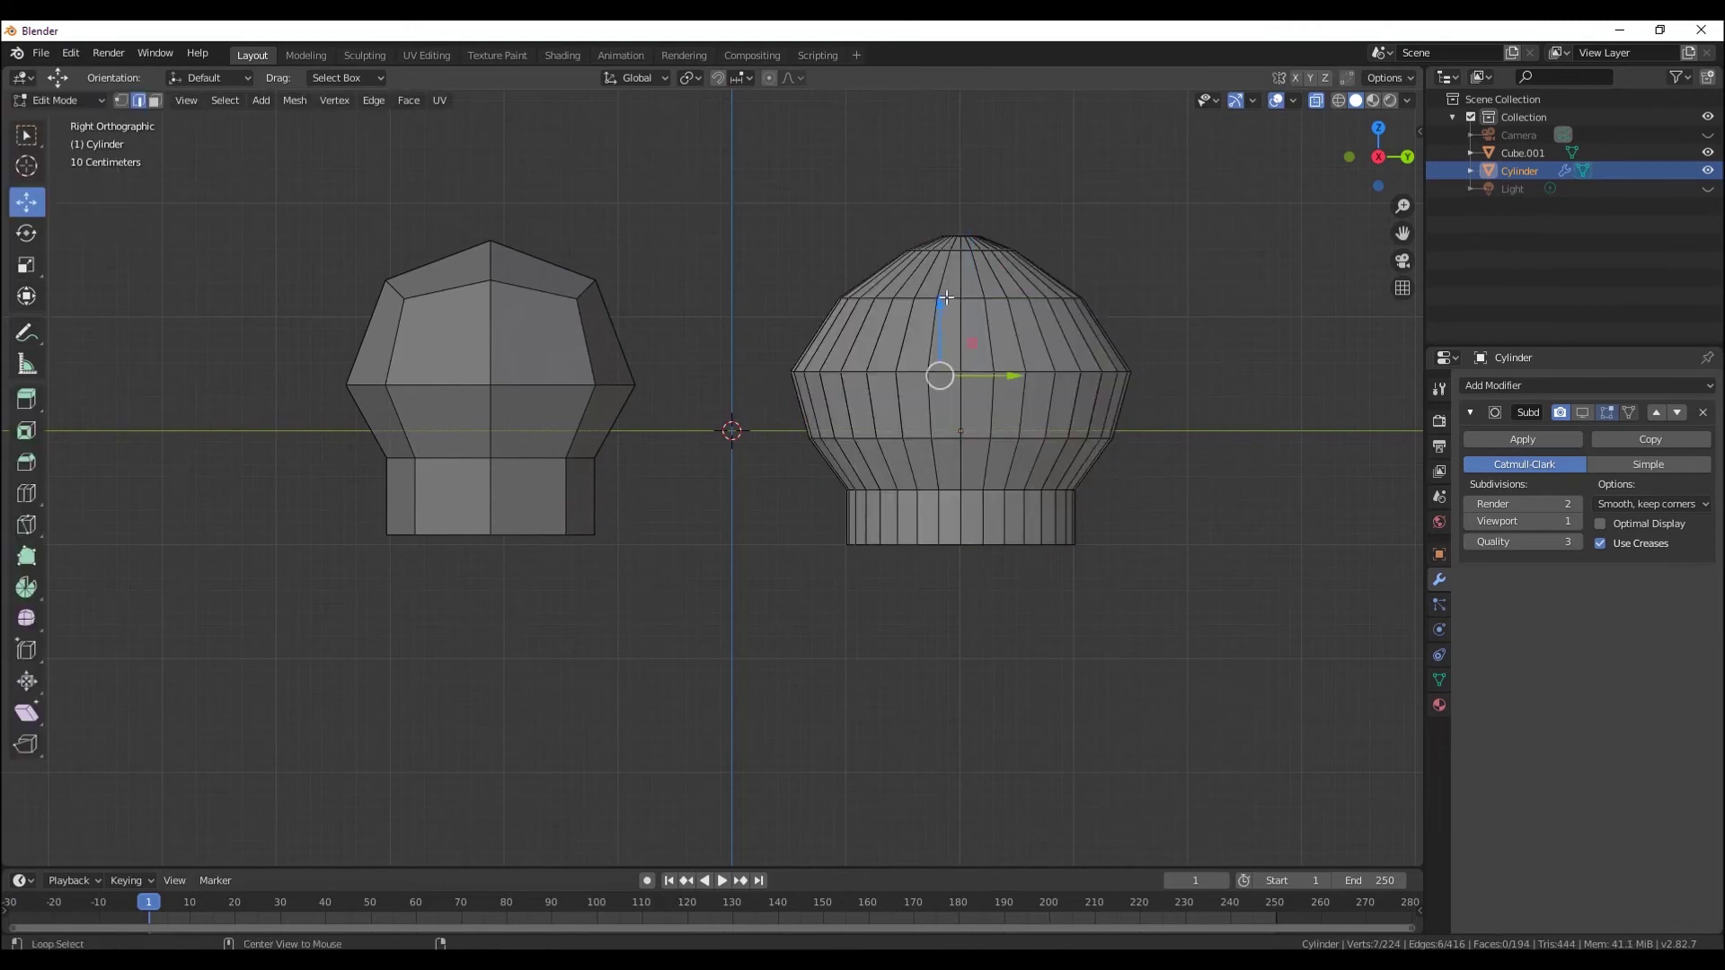
pyautogui.press('s')
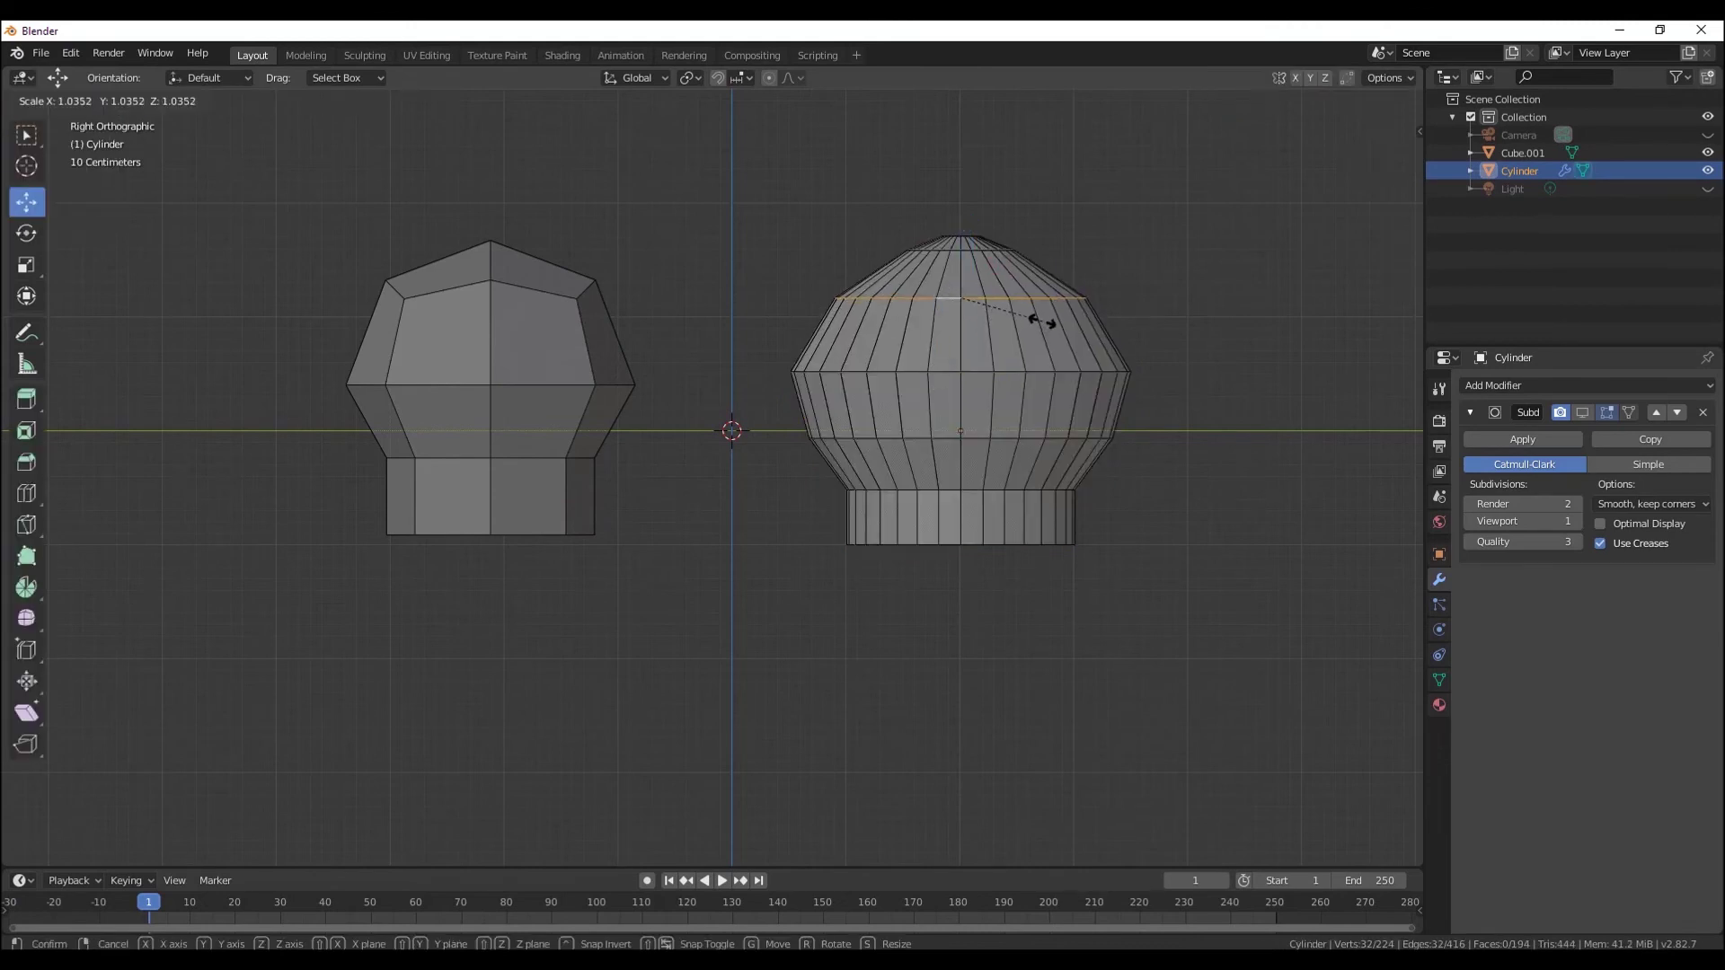
pyautogui.click(1048, 271)
pyautogui.click(1172, 437)
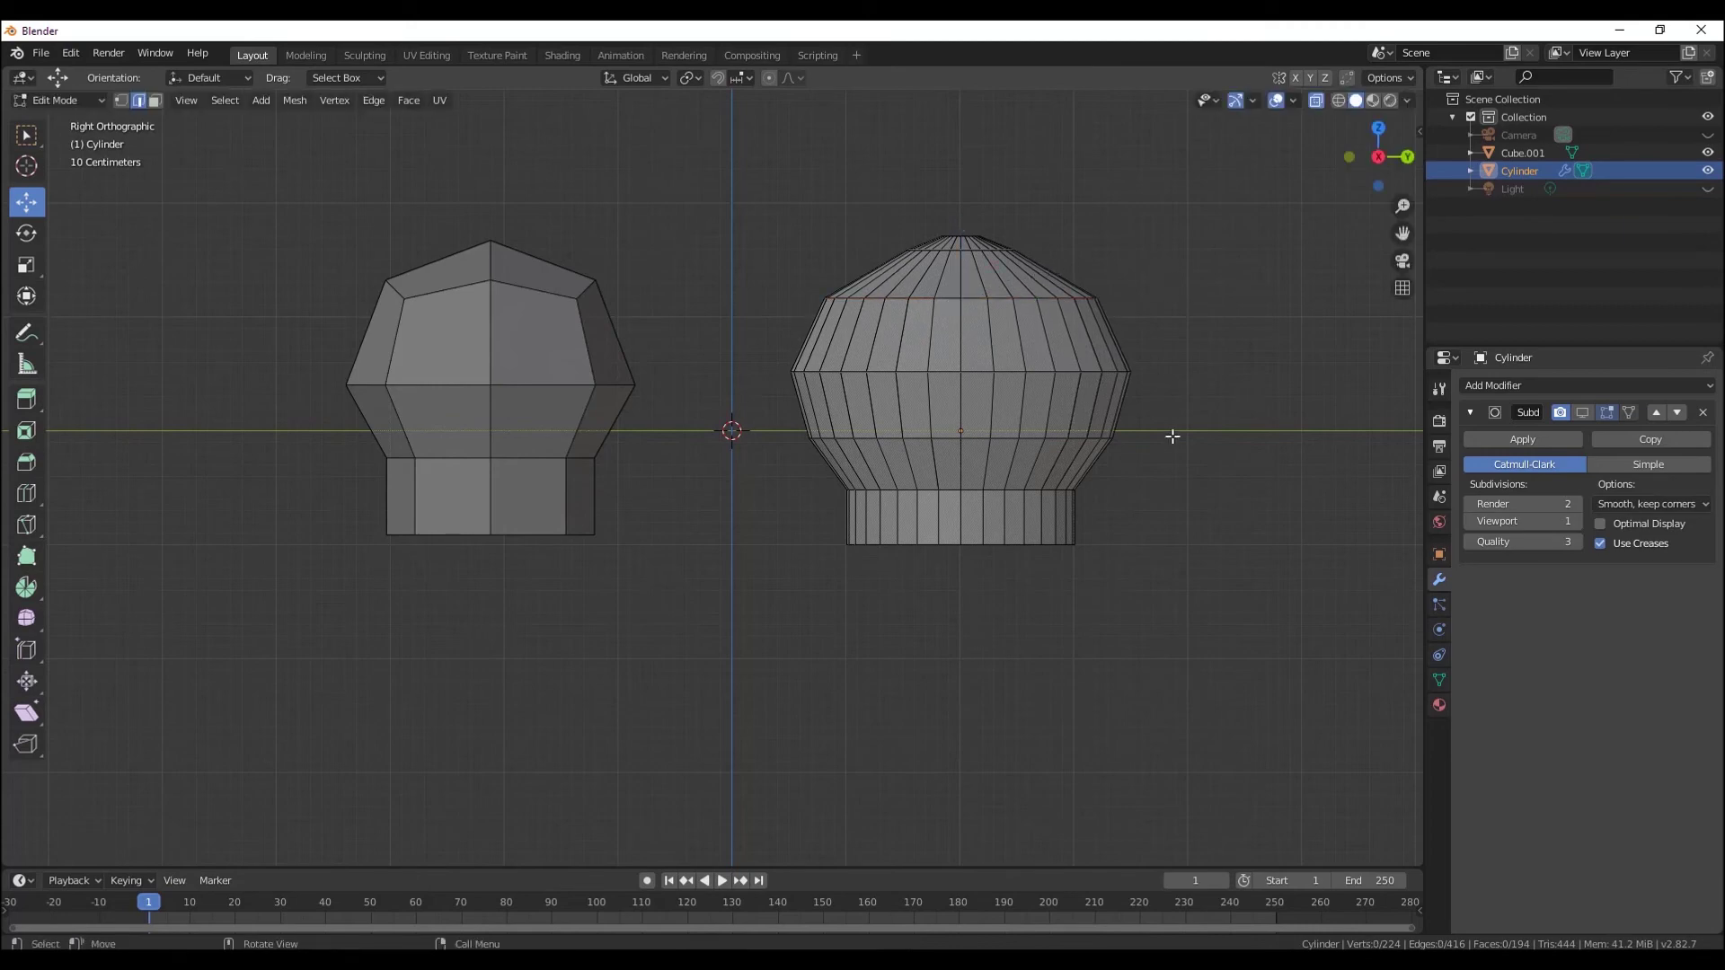
# - Turn X-ray off and return to Object Mode with Cube.001 selected
pyautogui.moveTo(992, 347); pyautogui.dragTo(1025, 455, button='middle')
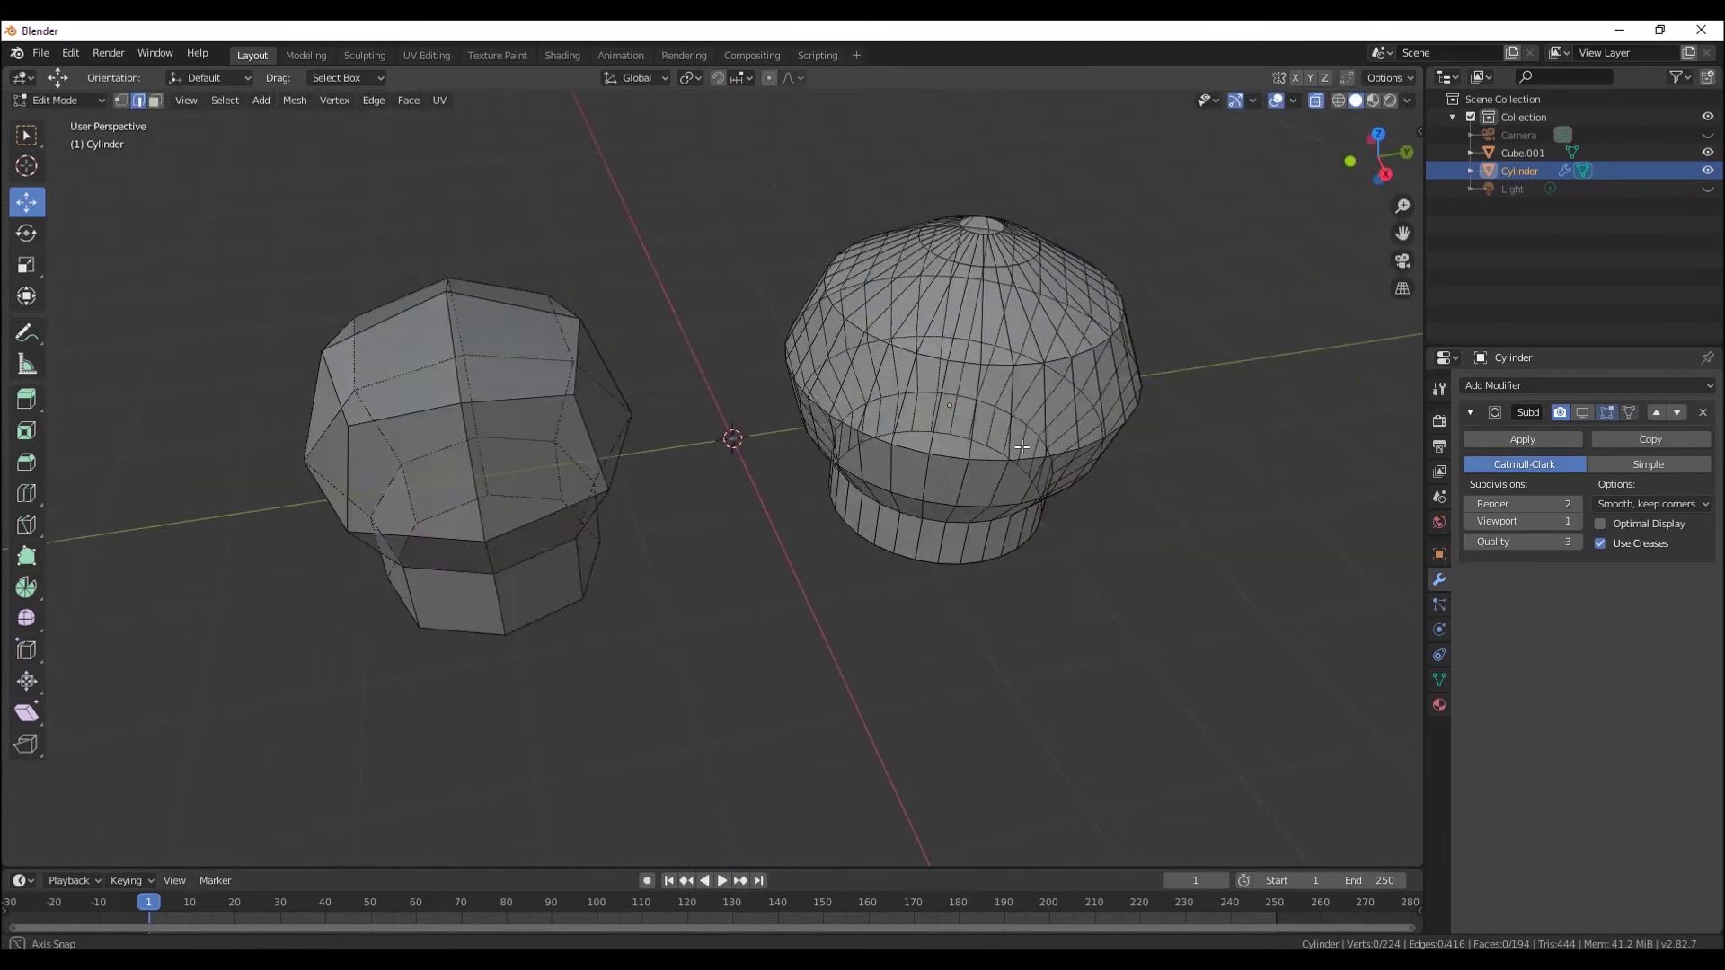
pyautogui.click(1315, 101)
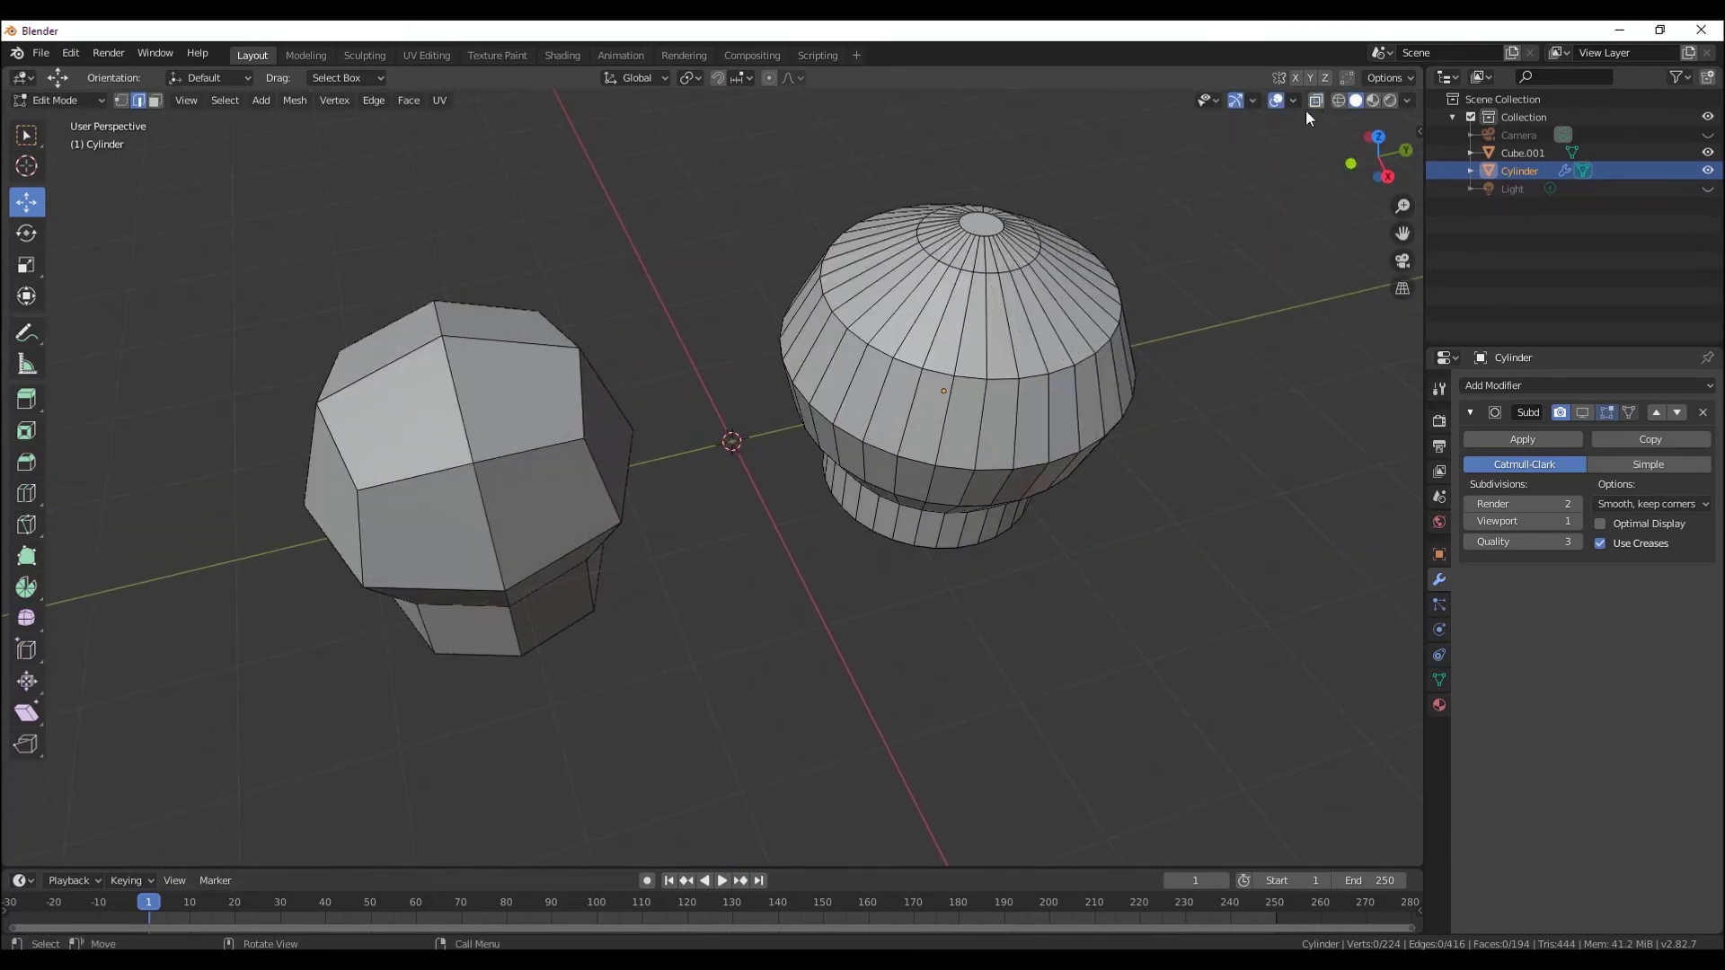
pyautogui.moveTo(779, 397); pyautogui.dragTo(197, 227, button='middle')
pyautogui.click(59, 100)
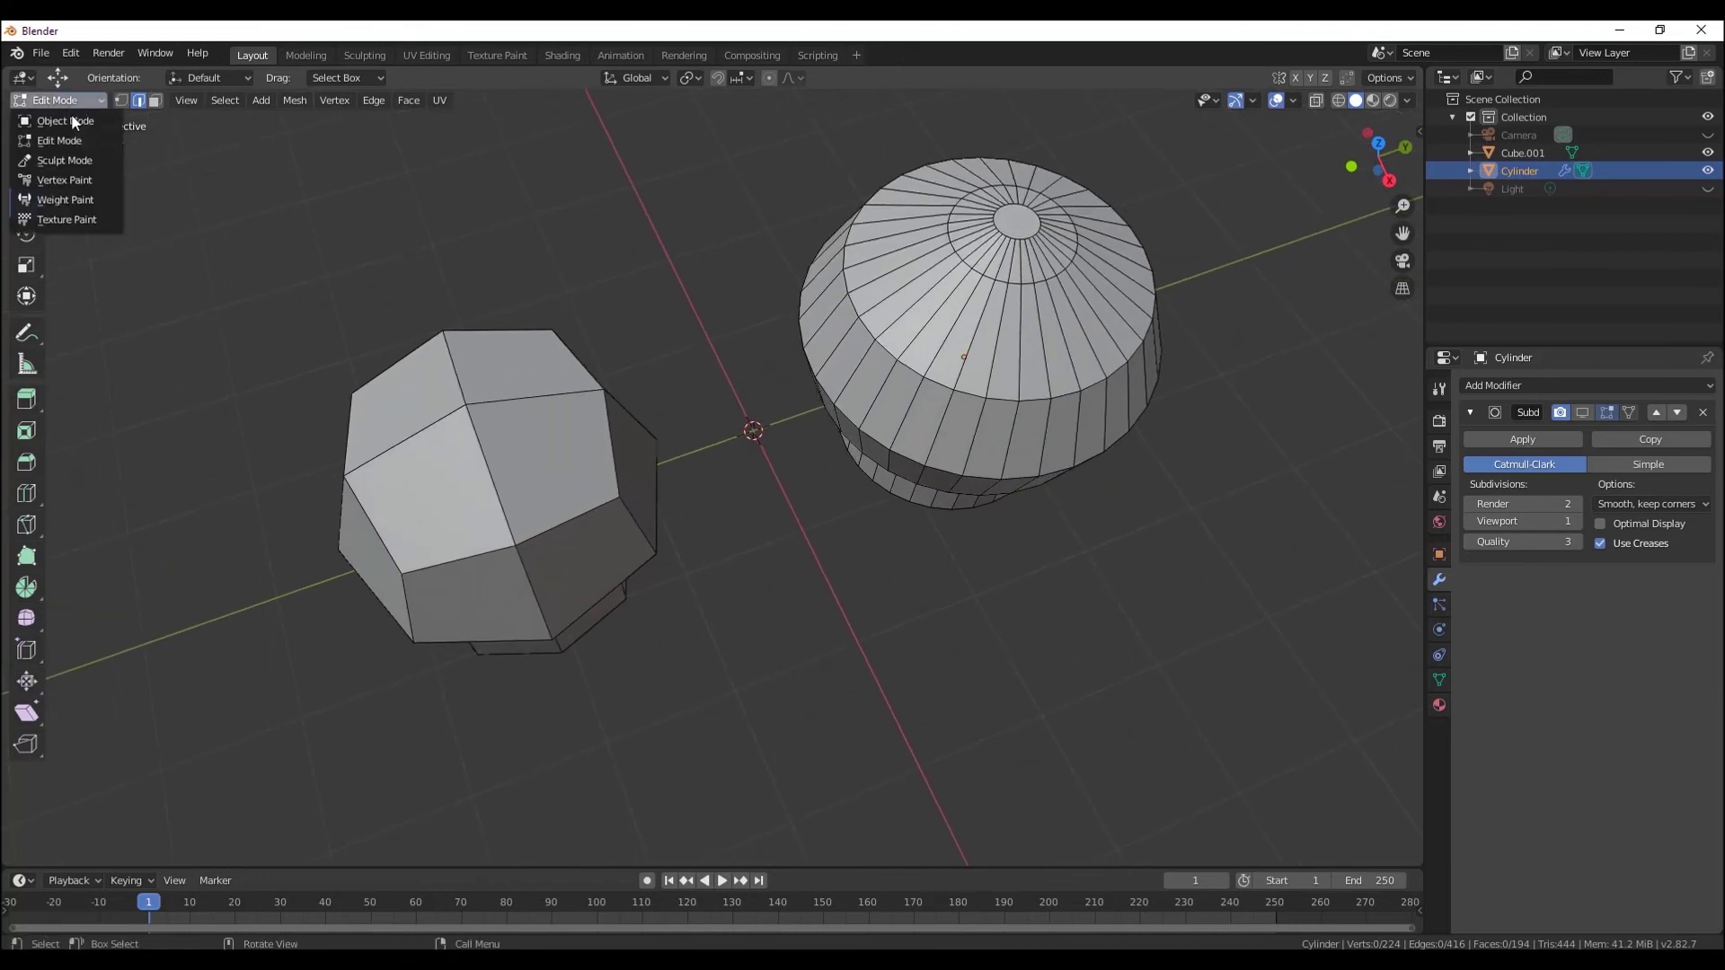
pyautogui.click(444, 422)
pyautogui.moveTo(557, 498)
pyautogui.mouseDown(button='middle')
pyautogui.moveTo(553, 369)
pyautogui.moveTo(553, 471)
pyautogui.mouseUp(button='middle')
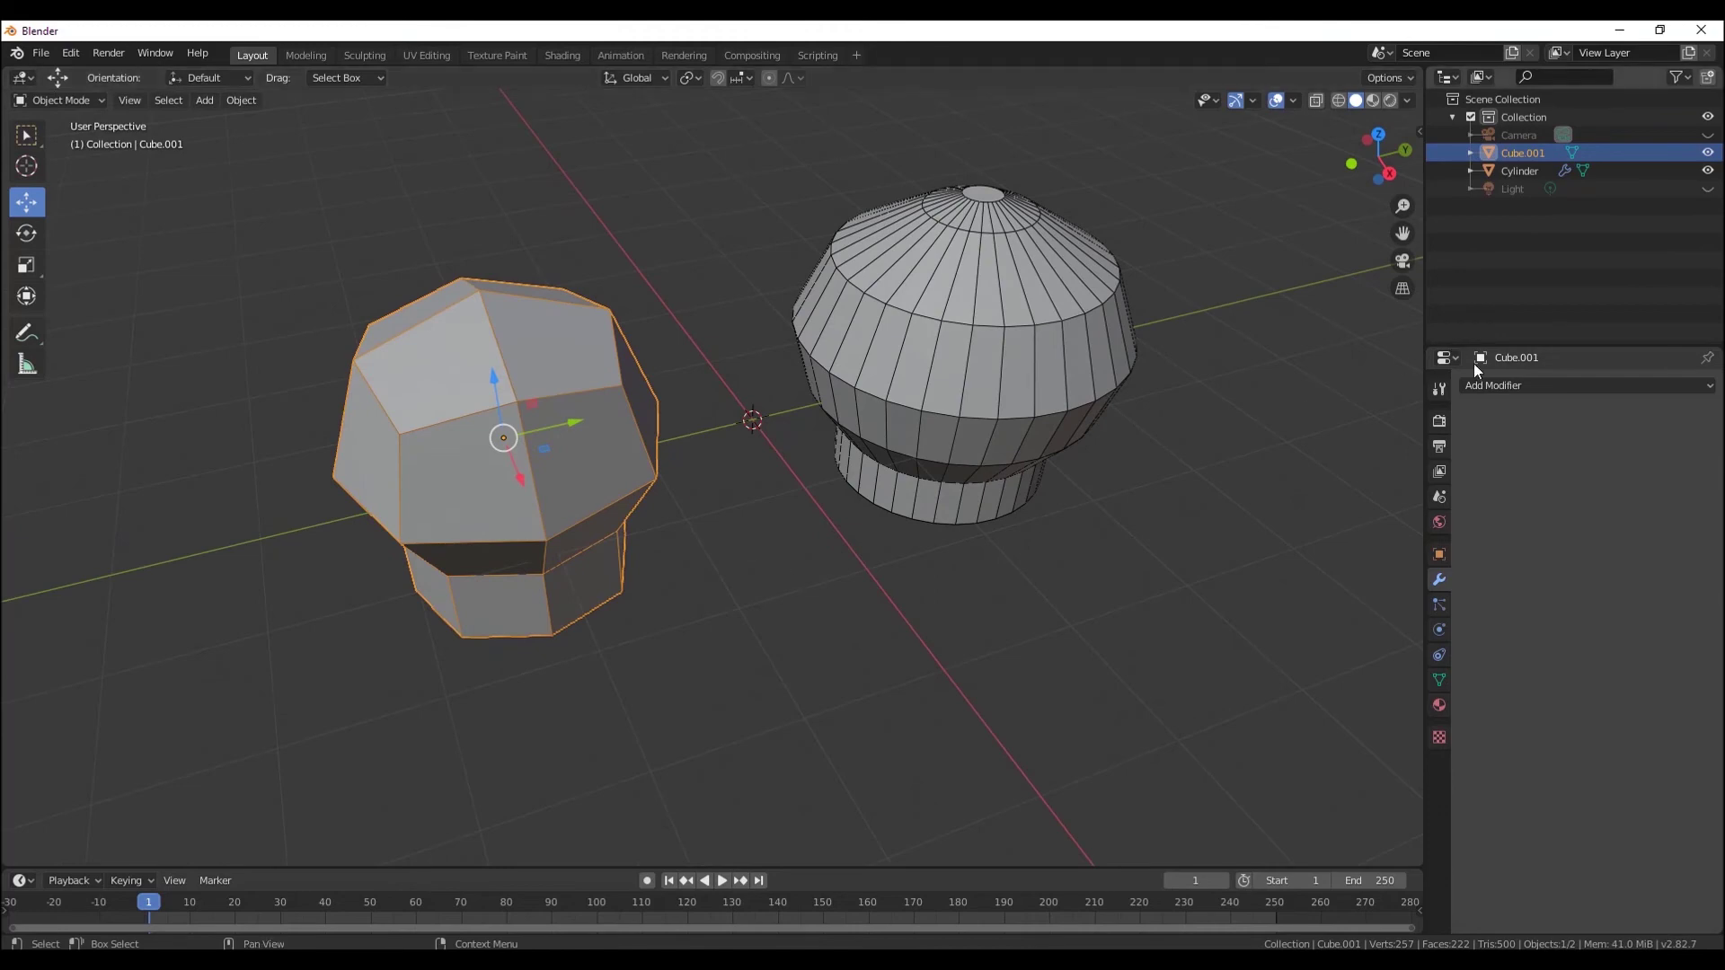
# - Add a Subdivision Surface modifier to Cube.001 and set its viewport level to 3
pyautogui.click(1518, 388)
pyautogui.click(1390, 679)
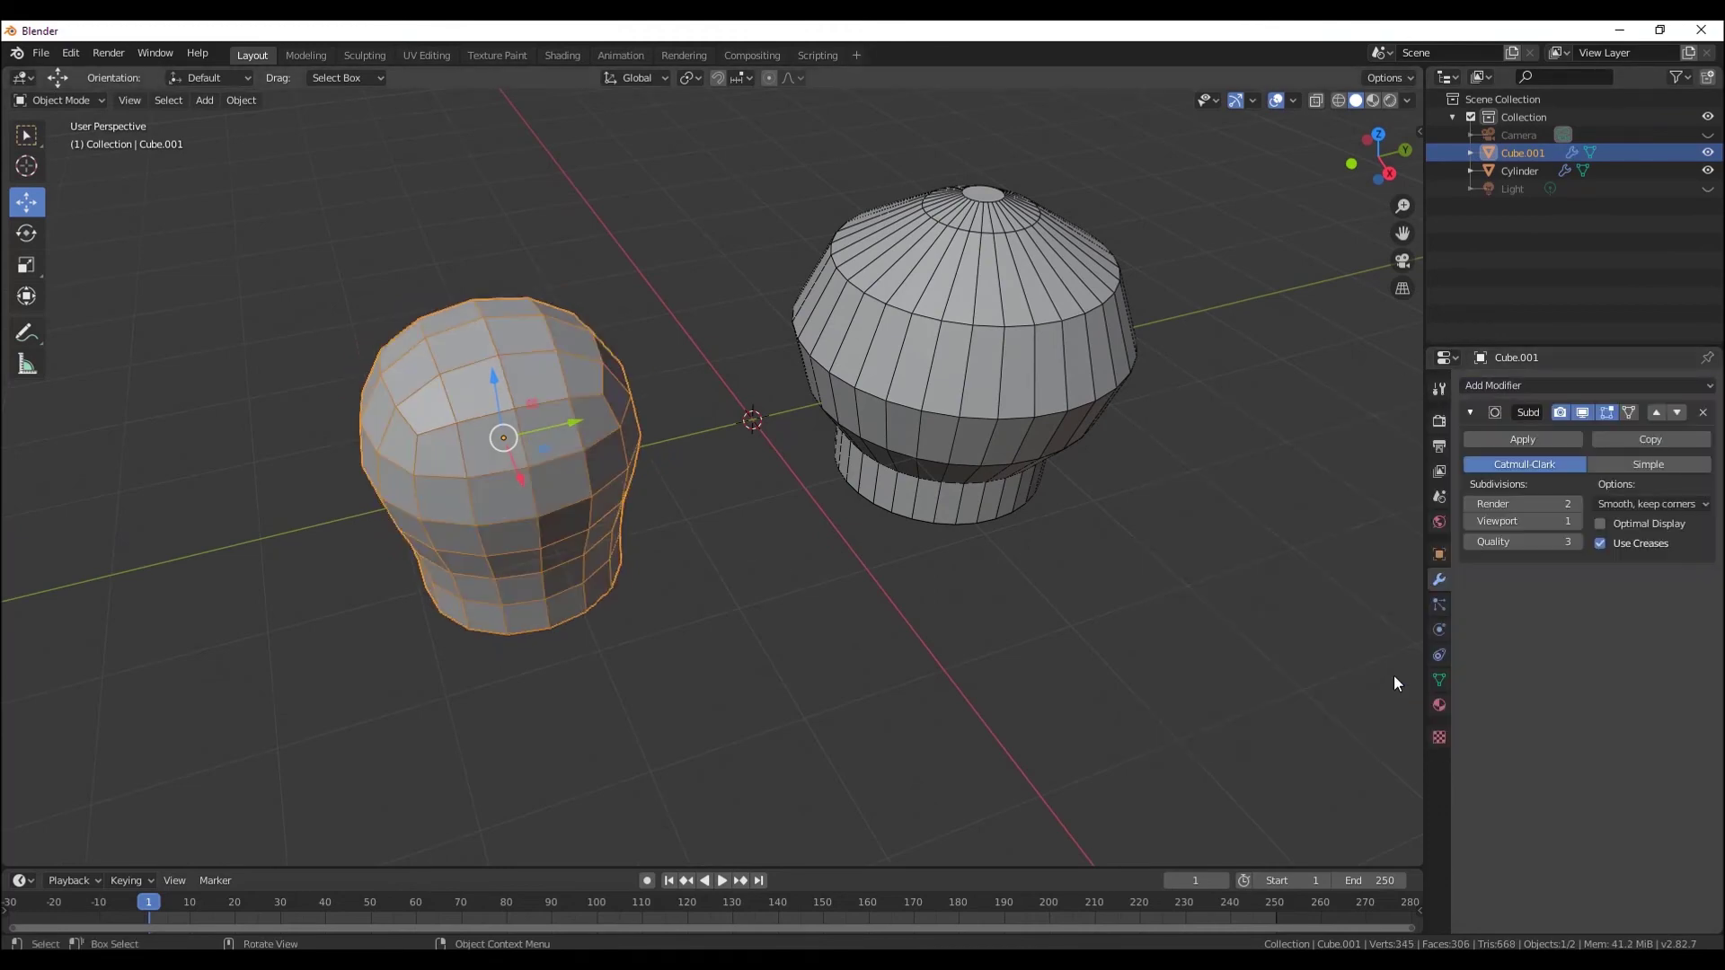
pyautogui.moveTo(1094, 486)
pyautogui.mouseDown(button='middle')
pyautogui.moveTo(715, 438)
pyautogui.moveTo(936, 412)
pyautogui.moveTo(688, 450)
pyautogui.mouseUp(button='middle')
pyautogui.click(1574, 523)
pyautogui.click(1114, 489)
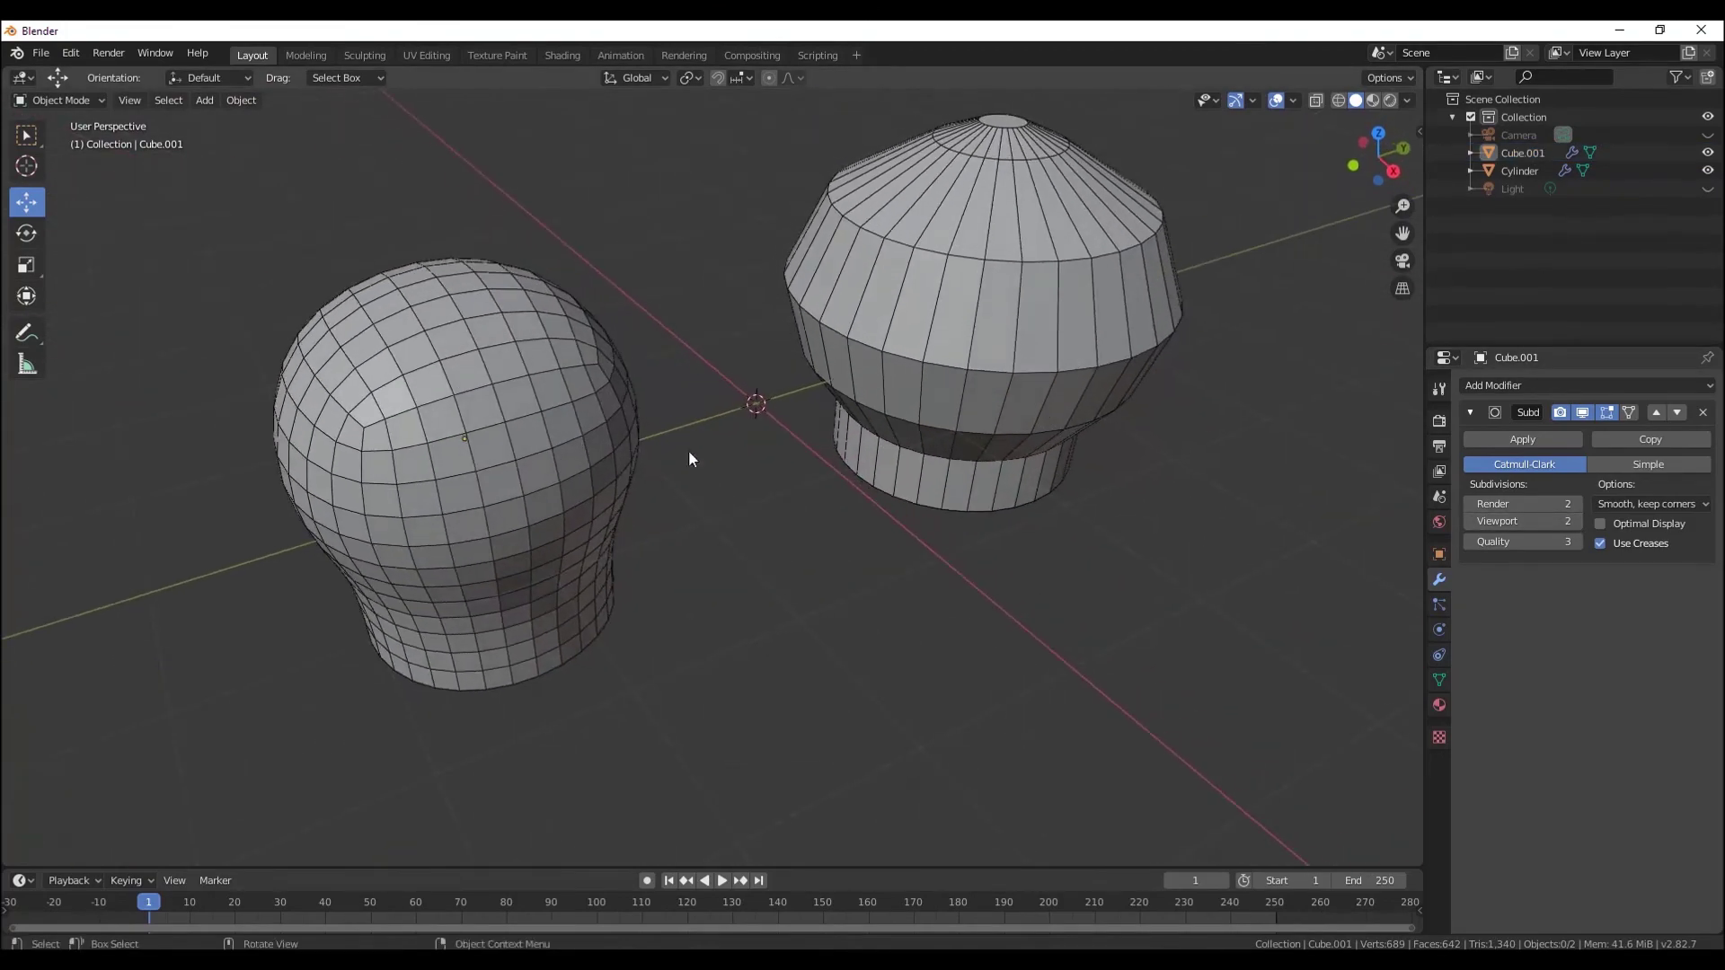
pyautogui.click(1574, 523)
pyautogui.moveTo(1051, 579)
pyautogui.mouseDown(button='middle')
pyautogui.moveTo(692, 506)
pyautogui.moveTo(223, 183)
pyautogui.mouseUp(button='middle')
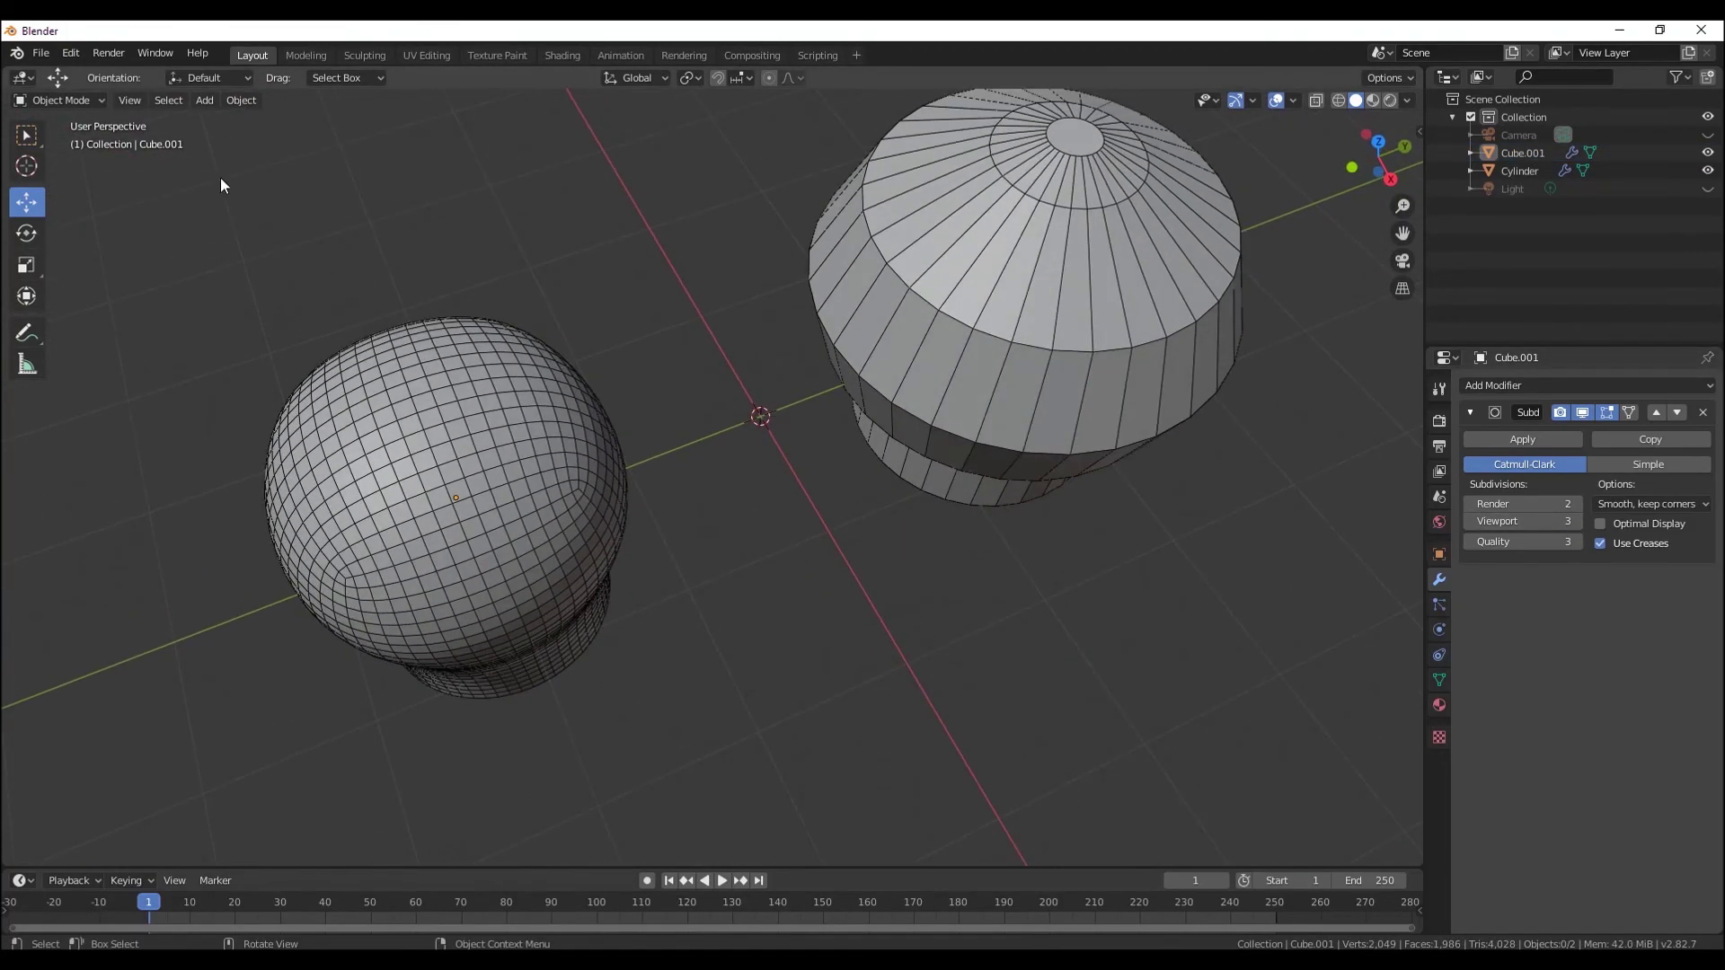
# - Hide the wireframe overlay, bump viewport subdivisions to 4, and select the Cylinder
pyautogui.click(1247, 95)
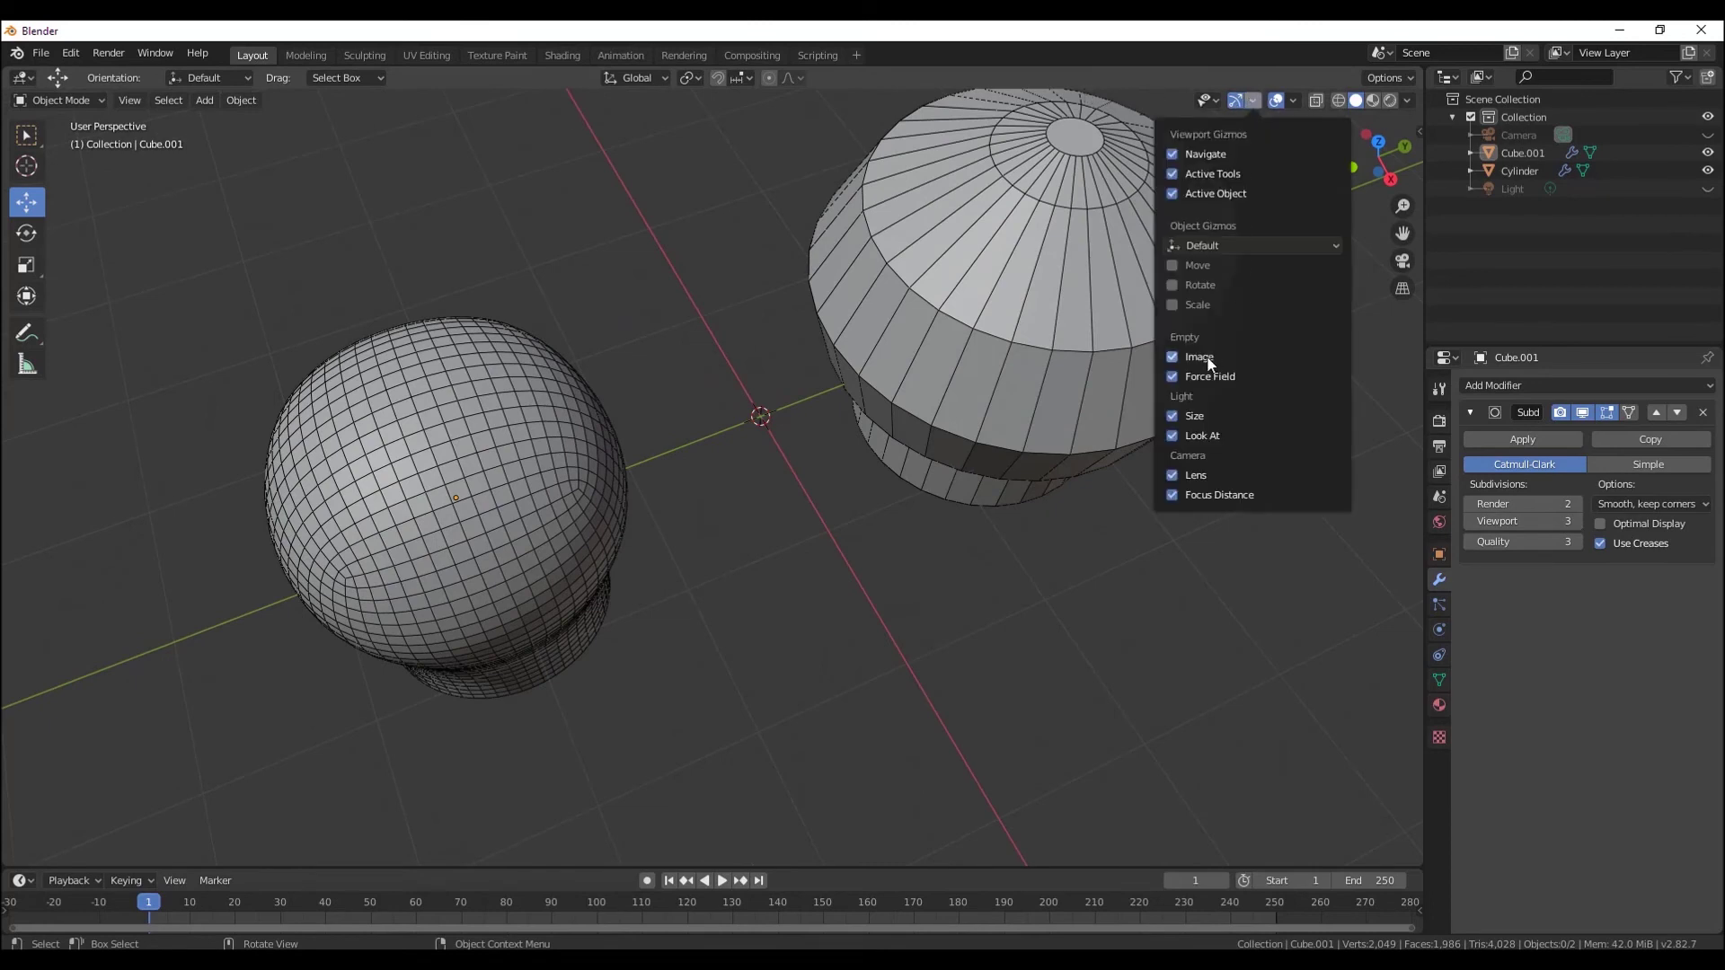
pyautogui.click(1295, 99)
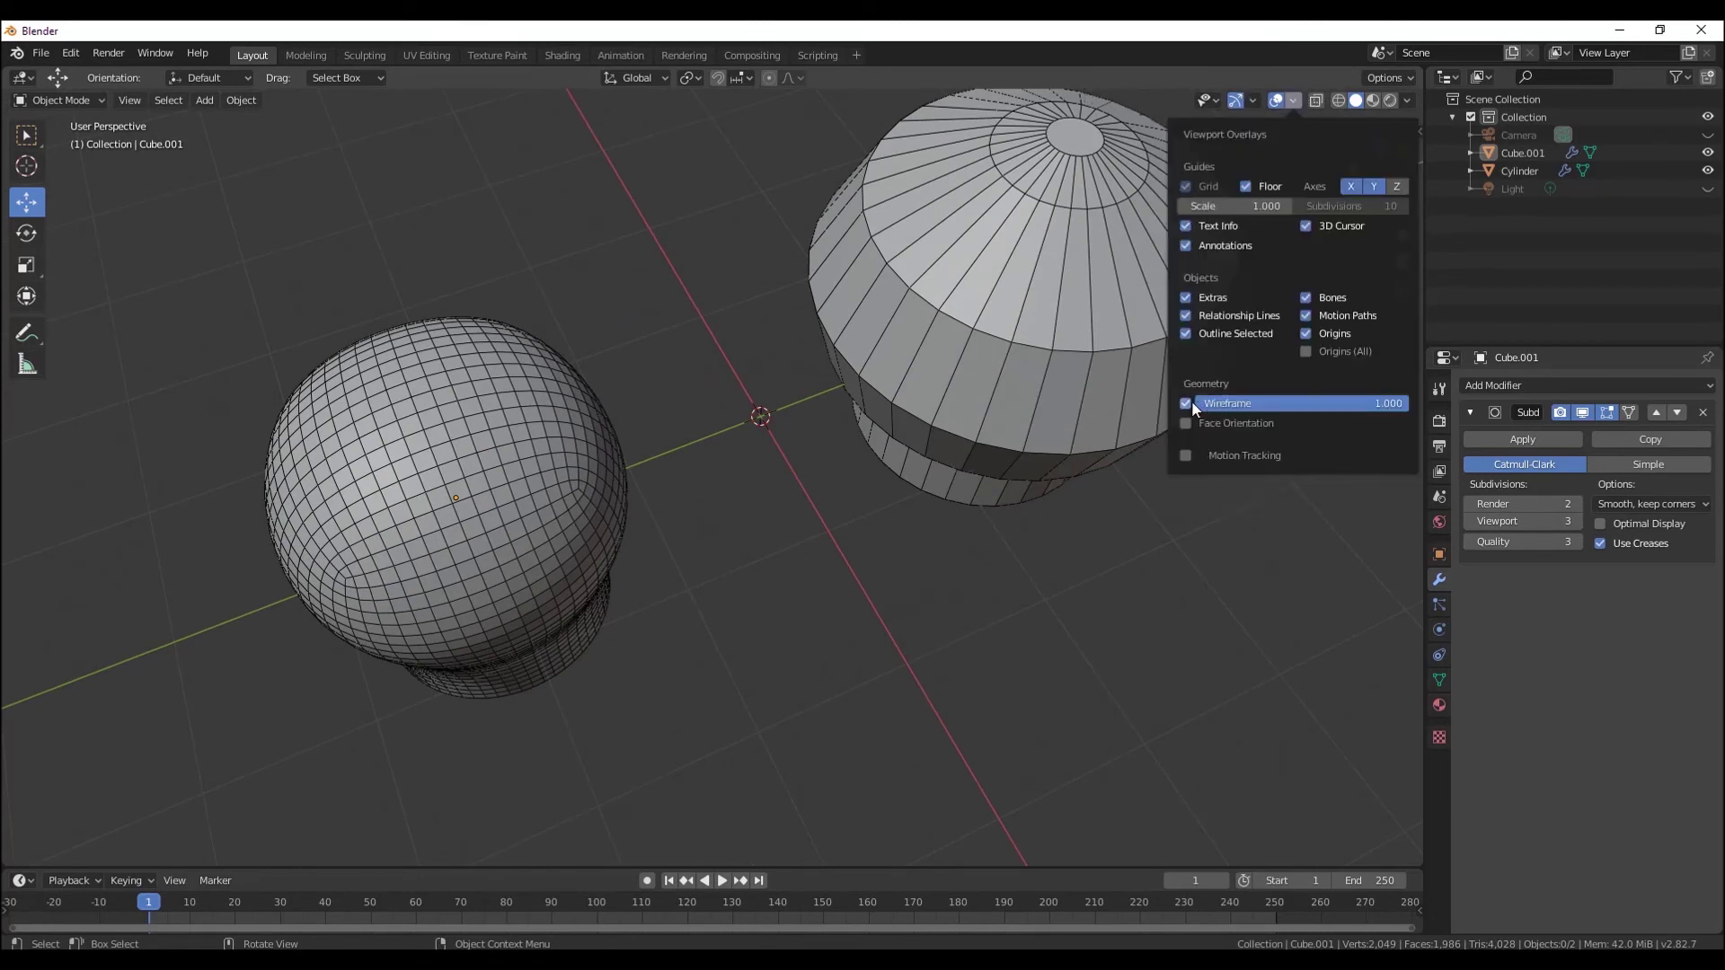
pyautogui.click(1188, 402)
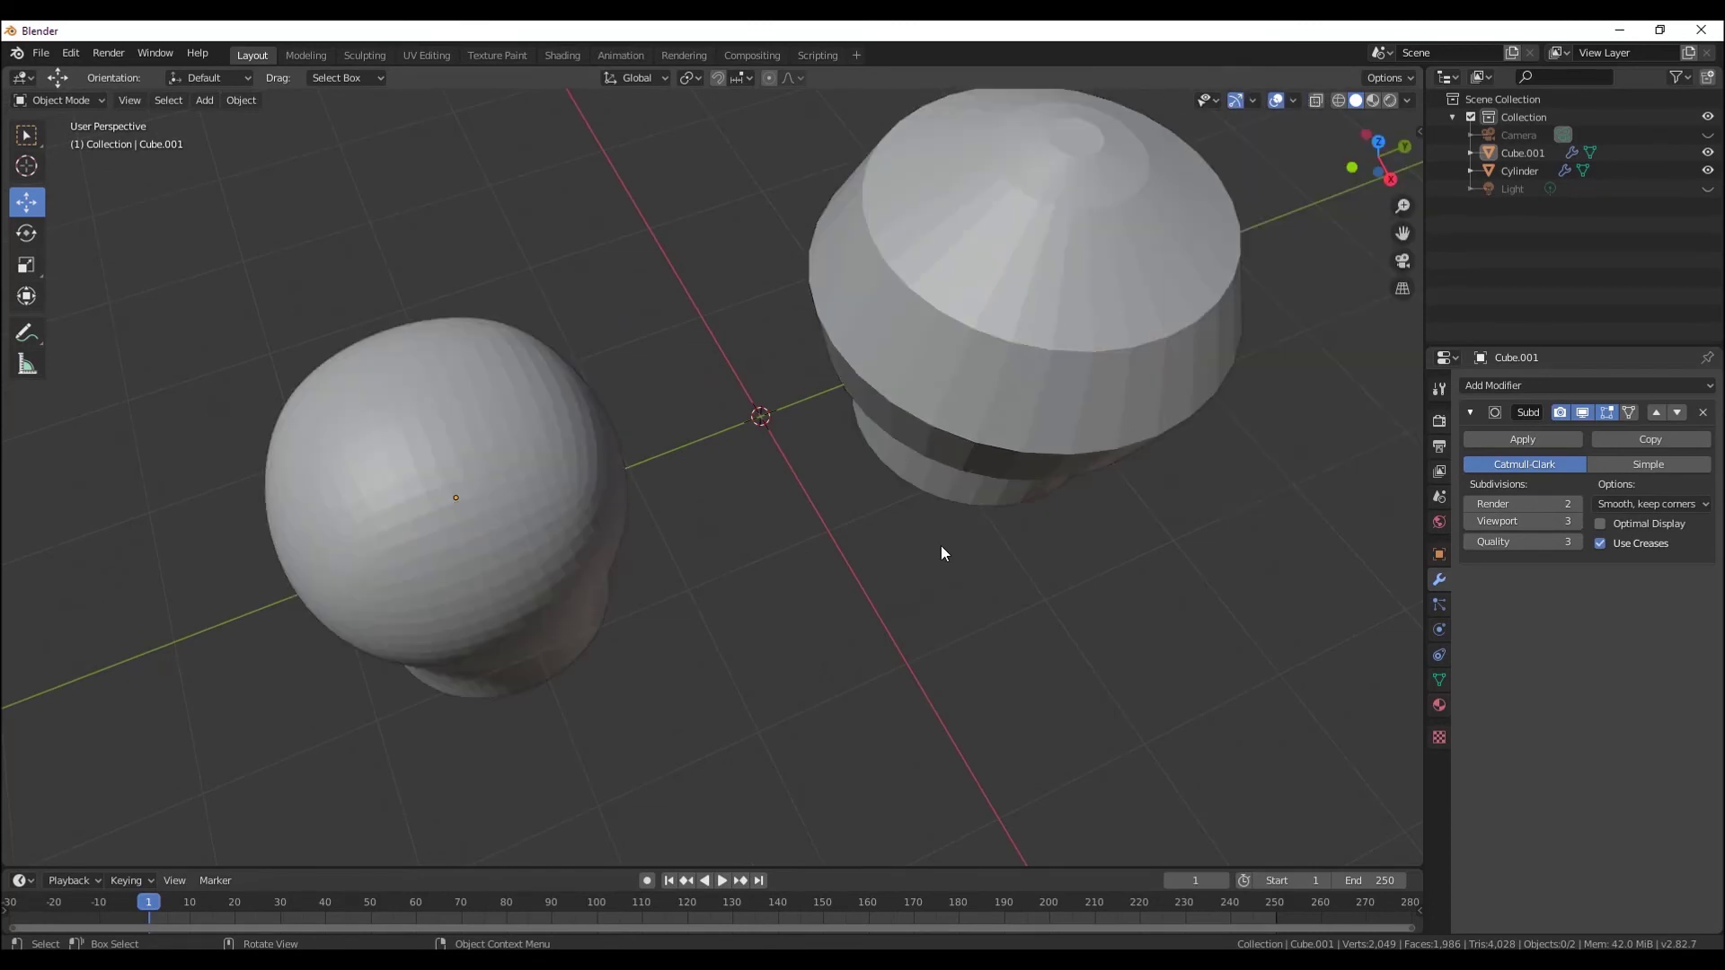
pyautogui.click(1574, 521)
pyautogui.moveTo(682, 692)
pyautogui.mouseDown(button='middle')
pyautogui.moveTo(694, 503)
pyautogui.moveTo(699, 575)
pyautogui.moveTo(542, 528)
pyautogui.mouseUp(button='middle')
pyautogui.click(493, 471)
pyautogui.moveTo(493, 471)
pyautogui.mouseDown(button='middle')
pyautogui.moveTo(796, 406)
pyautogui.moveTo(1033, 407)
pyautogui.mouseUp(button='middle')
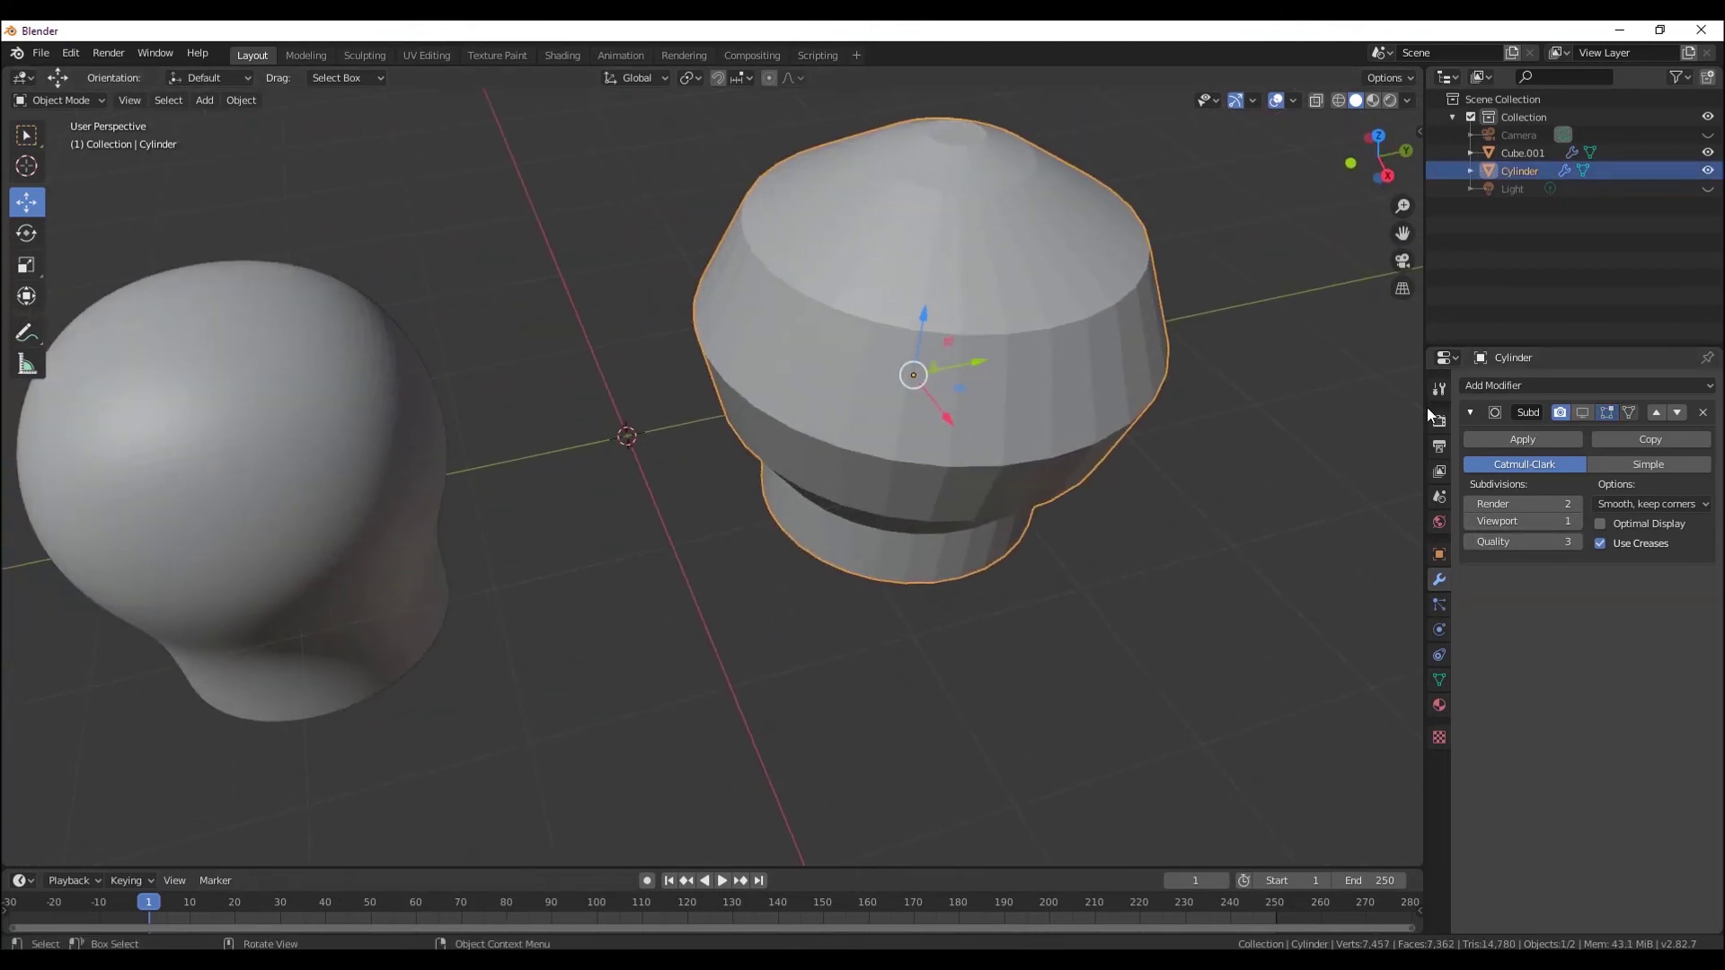
# - Reselect the Cylinder, show its Subdivision modifier in the viewport, and raise it to level 3
pyautogui.click(58, 99)
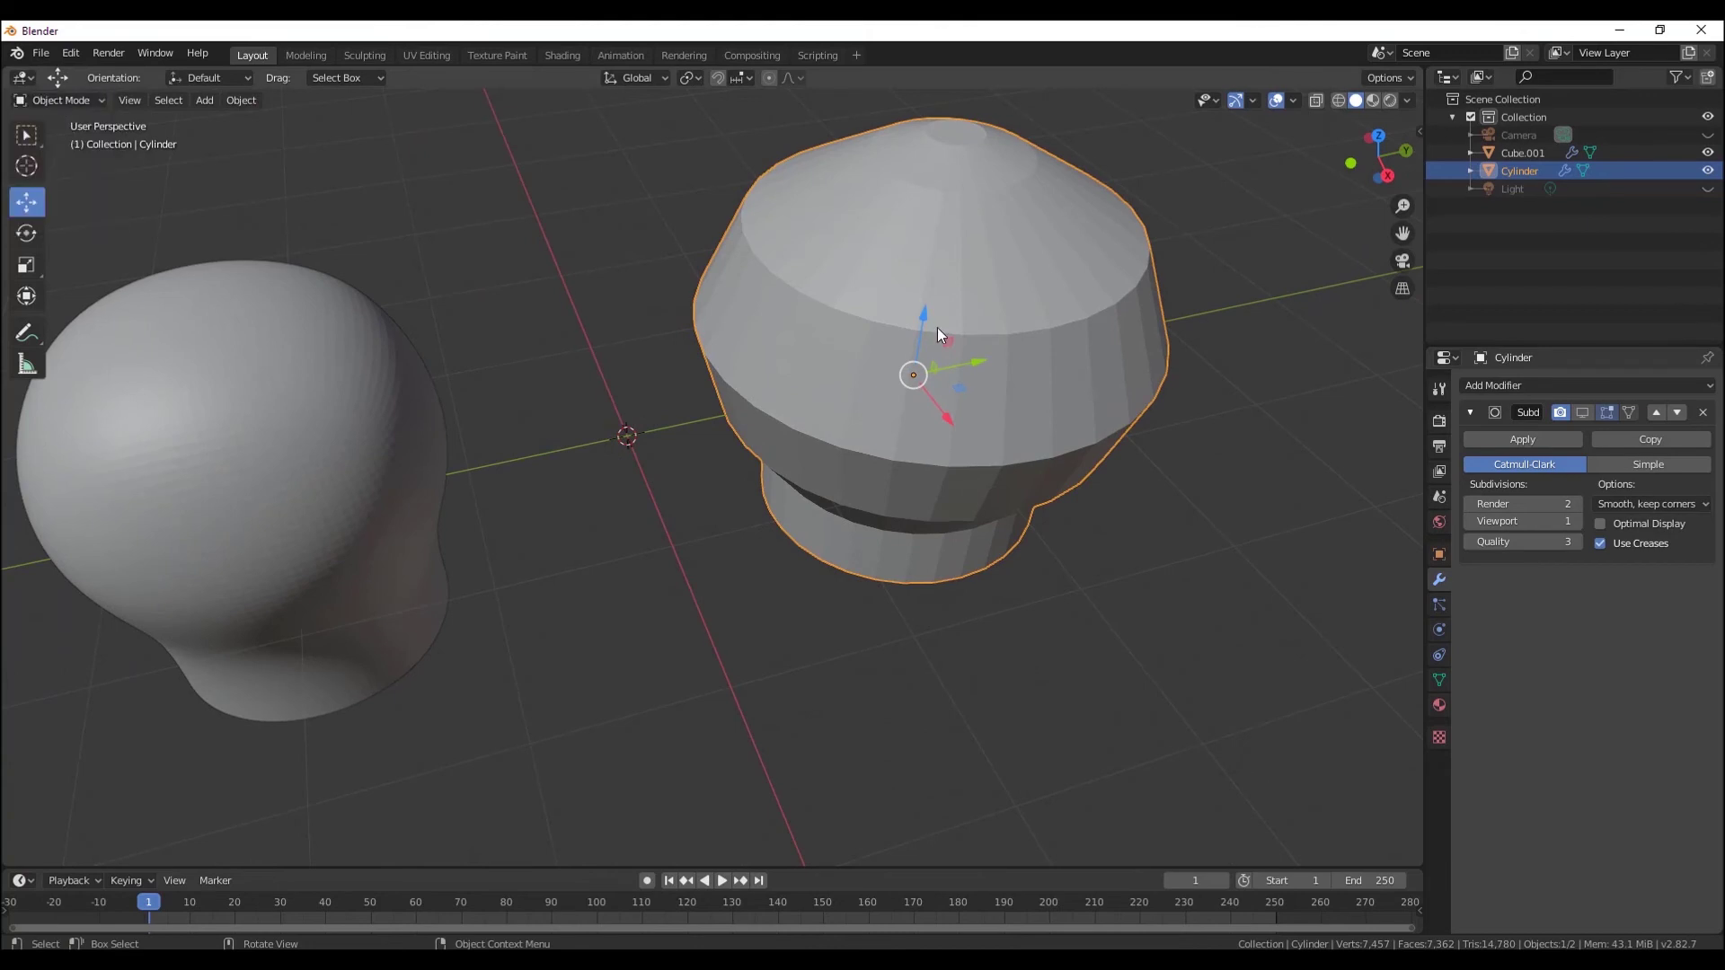
pyautogui.hotkey('alt', 'a')
pyautogui.click(53, 99)
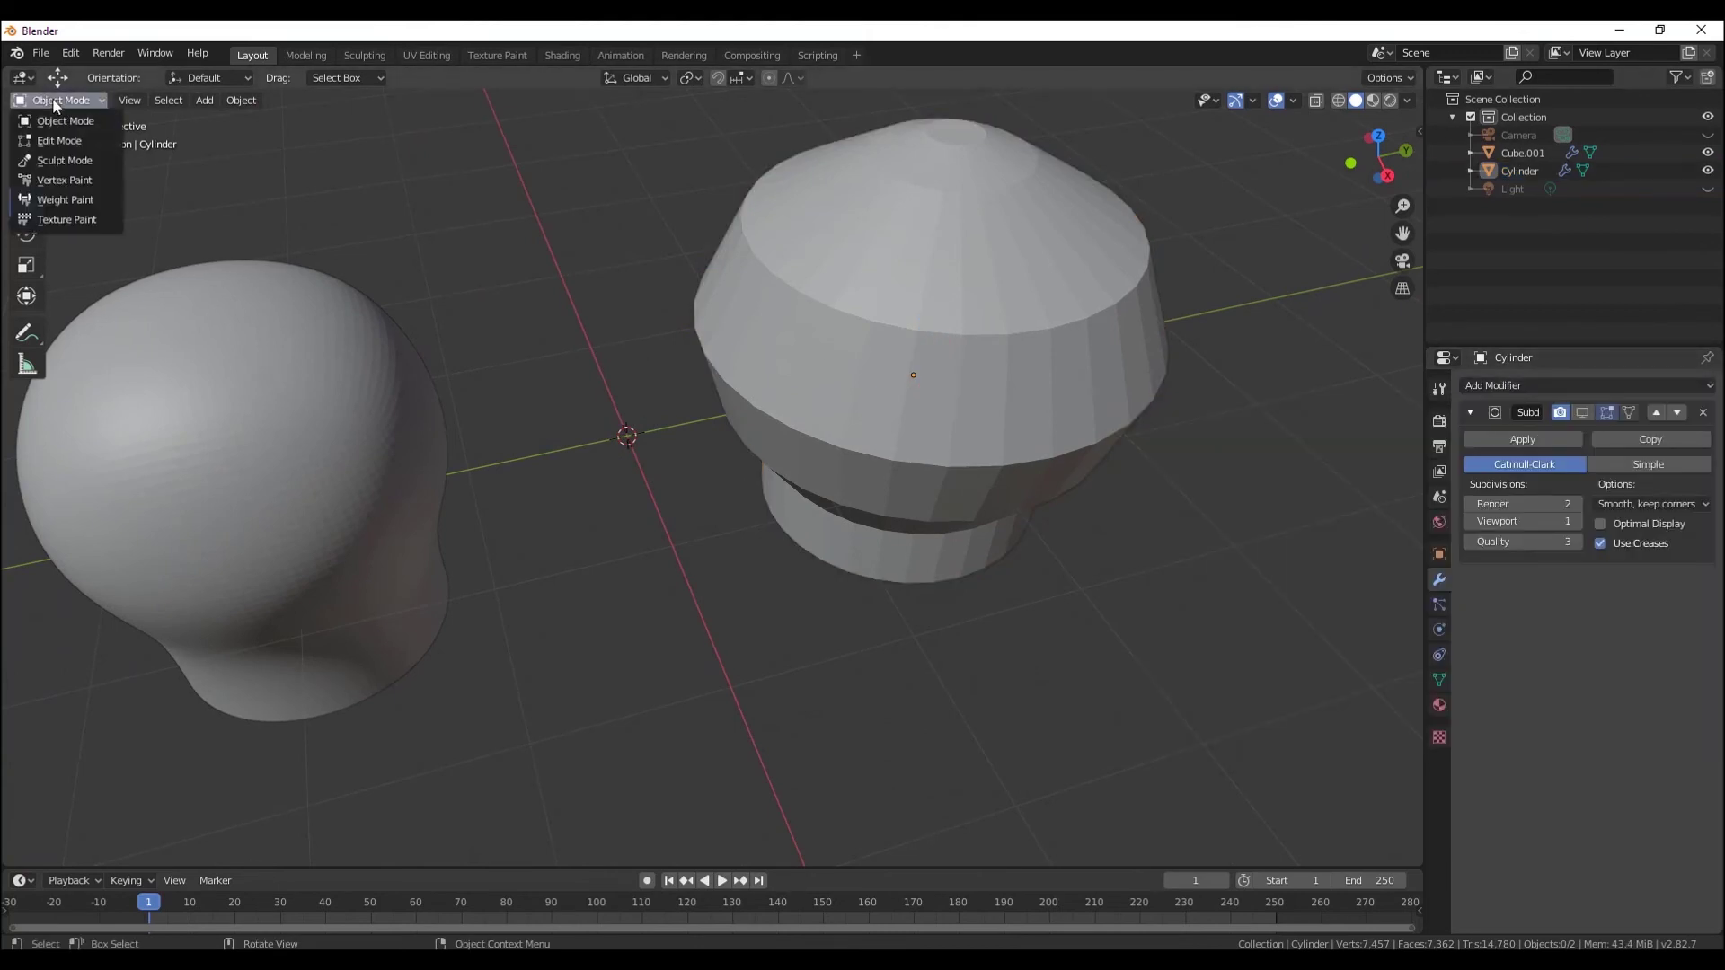
pyautogui.click(823, 297)
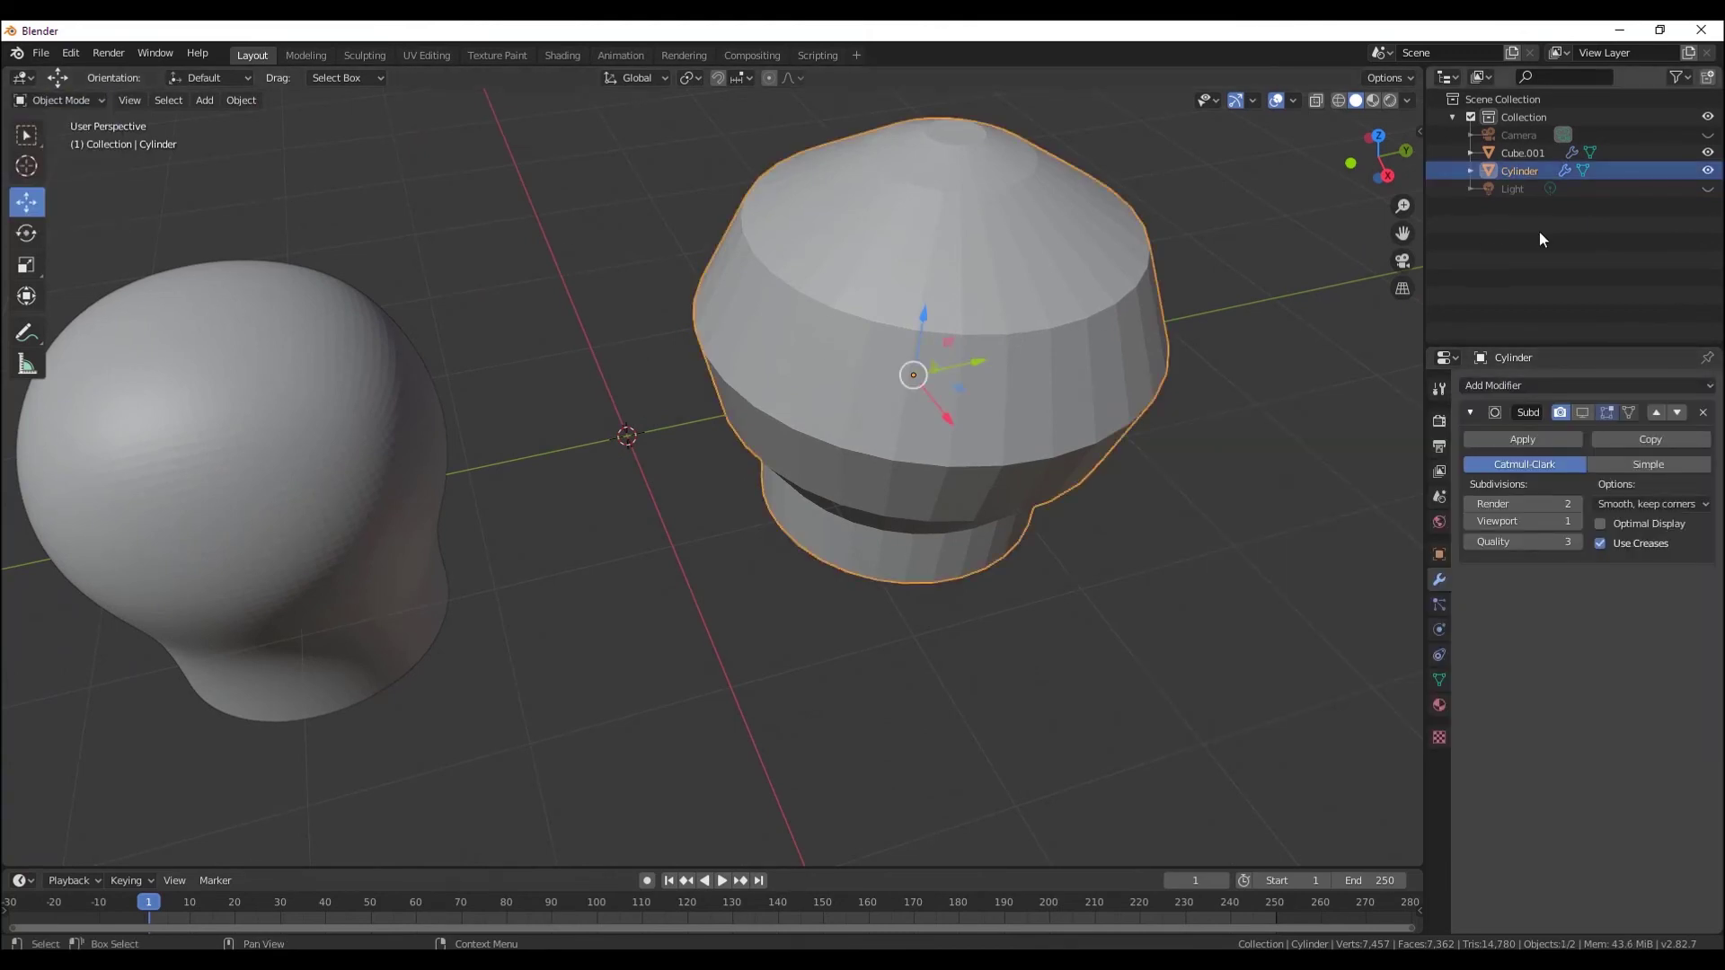
pyautogui.click(1471, 413)
pyautogui.click(1496, 388)
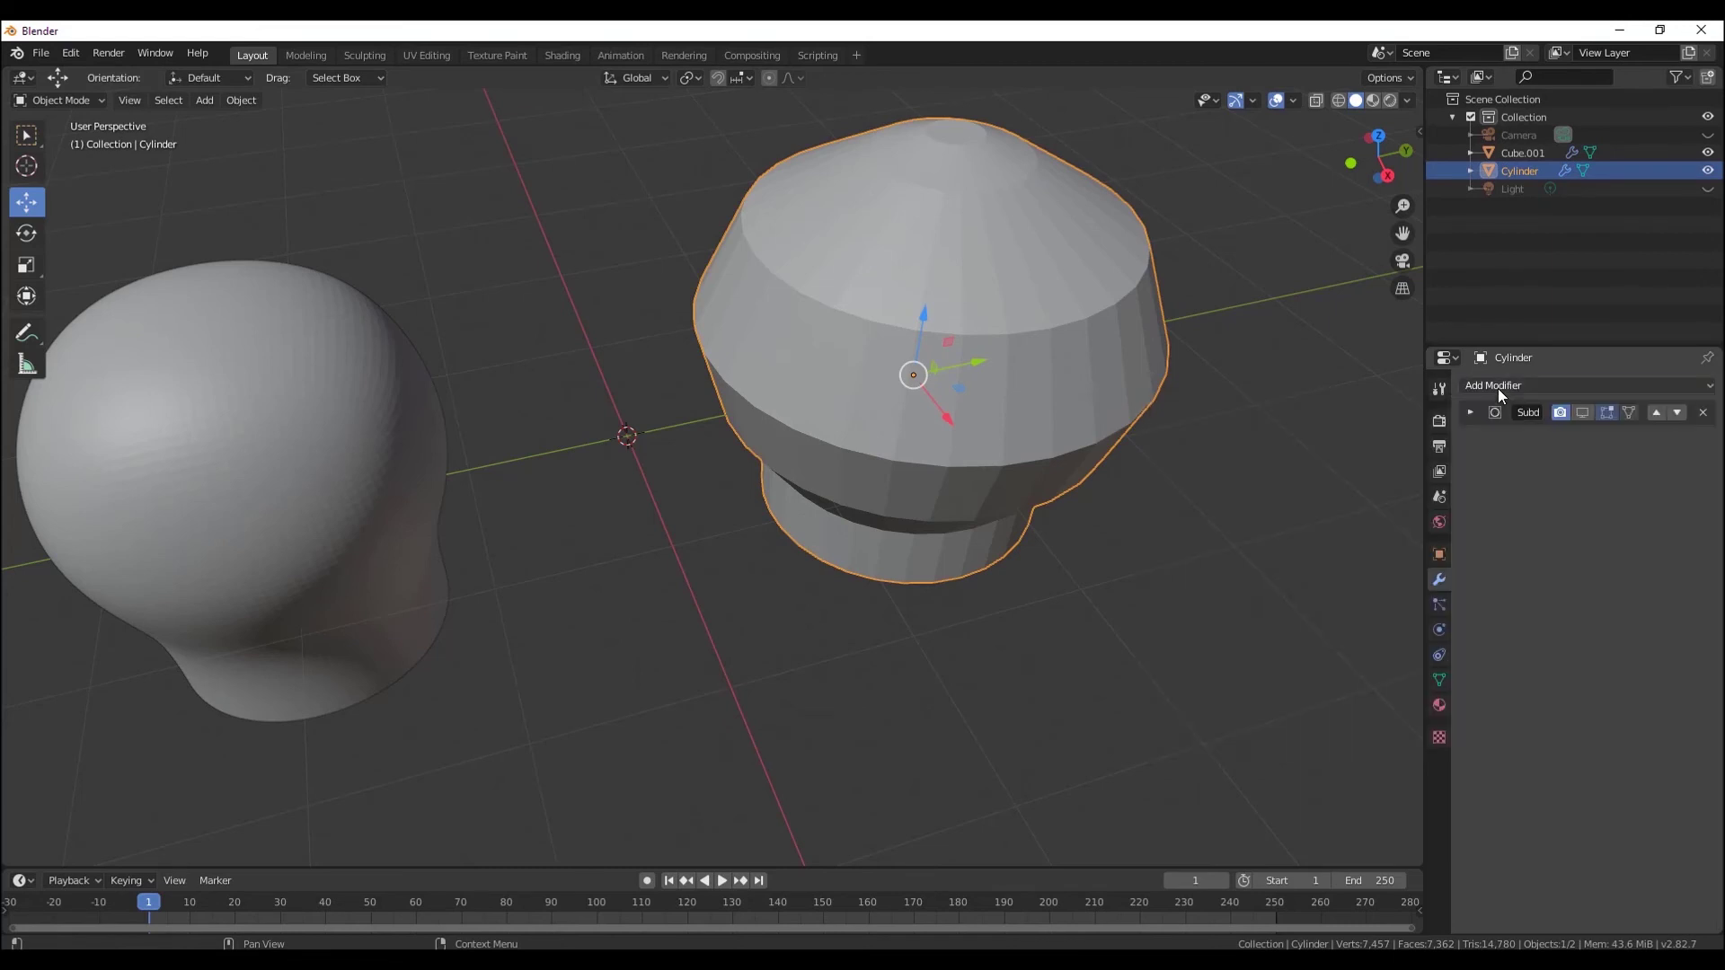
pyautogui.click(1582, 412)
pyautogui.moveTo(970, 422); pyautogui.dragTo(1076, 493, button='middle')
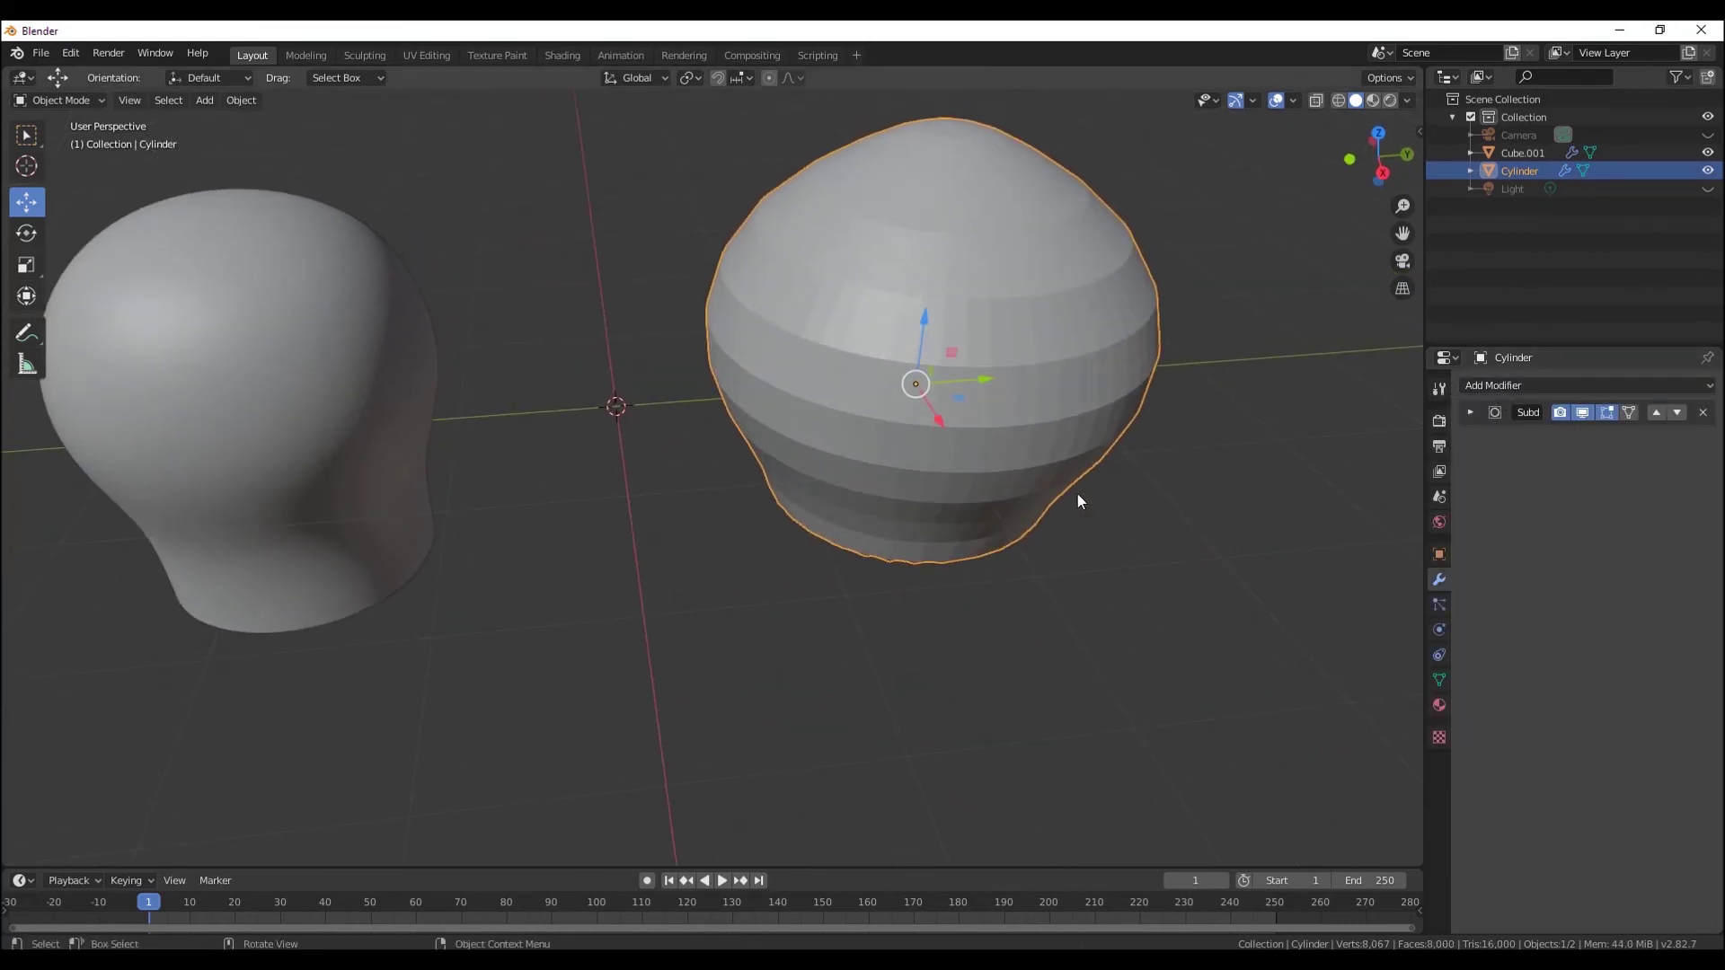
pyautogui.click(1469, 412)
pyautogui.click(1575, 521)
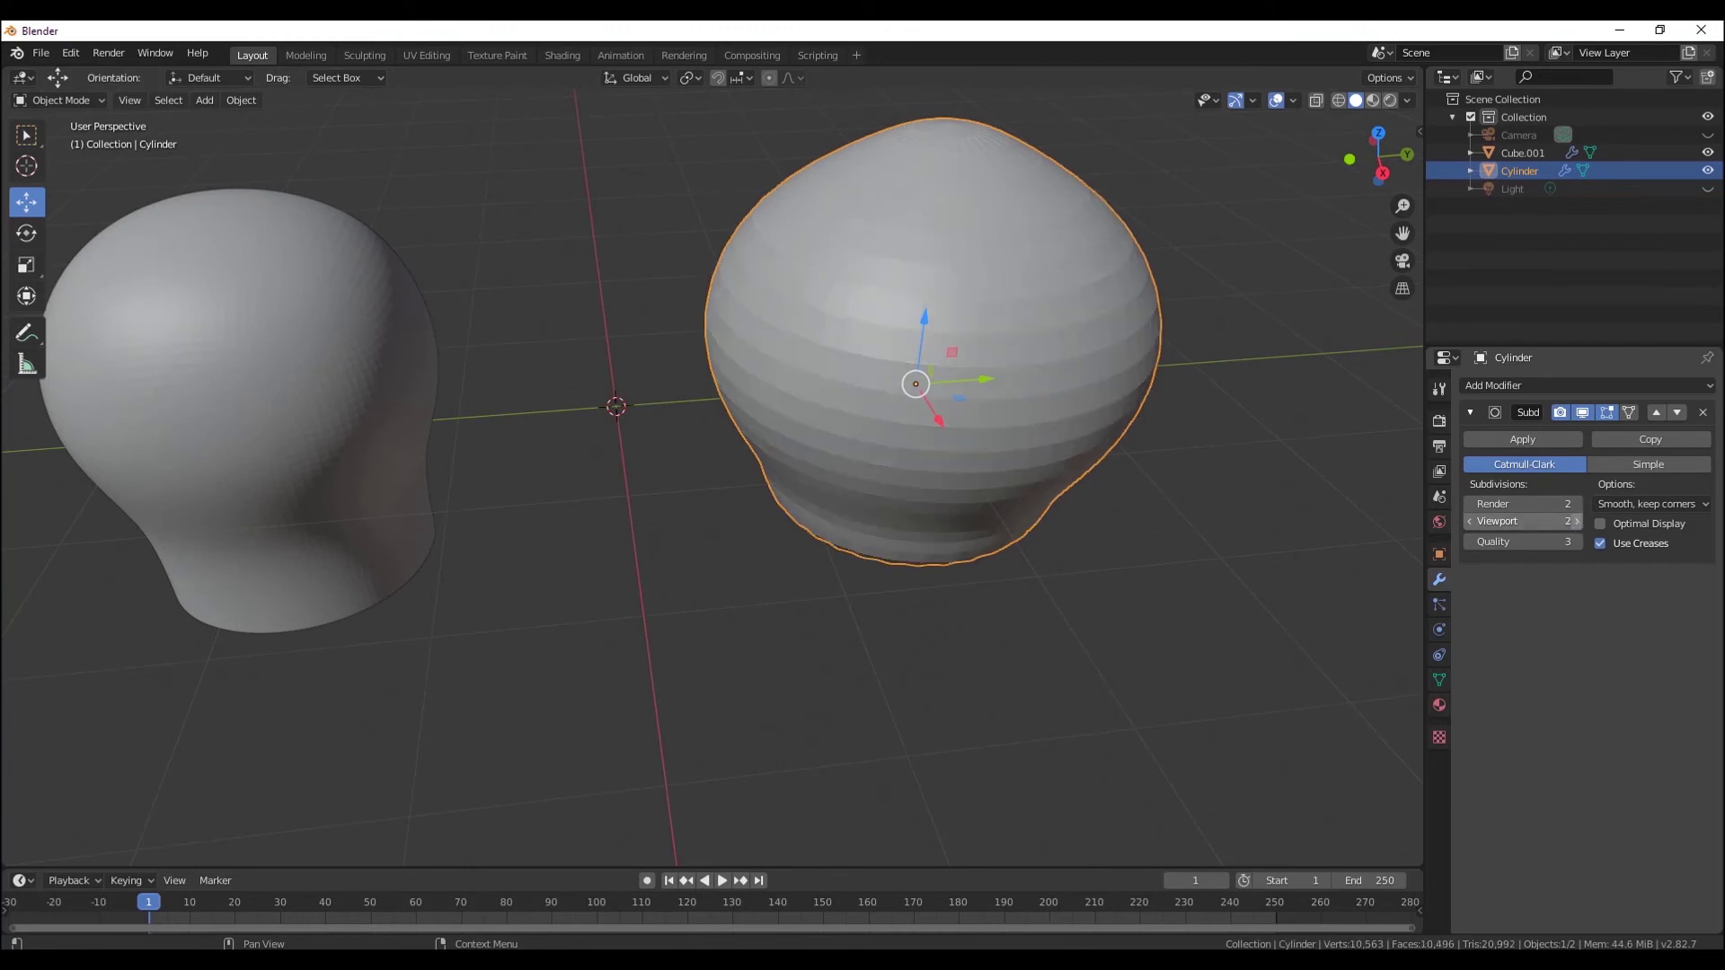
pyautogui.moveTo(1098, 401)
pyautogui.mouseDown(button='middle')
pyautogui.moveTo(1069, 329)
pyautogui.moveTo(1098, 469)
pyautogui.moveTo(1054, 304)
pyautogui.moveTo(1059, 188)
pyautogui.moveTo(1054, 353)
pyautogui.moveTo(1084, 485)
pyautogui.moveTo(1107, 504)
pyautogui.moveTo(972, 442)
pyautogui.moveTo(889, 477)
pyautogui.moveTo(633, 336)
pyautogui.mouseUp(button='middle')
# - Turn the wireframe overlay back on for both bulbs
pyautogui.scroll(3, 919, 459)
pyautogui.scroll(-4, 638, 334)
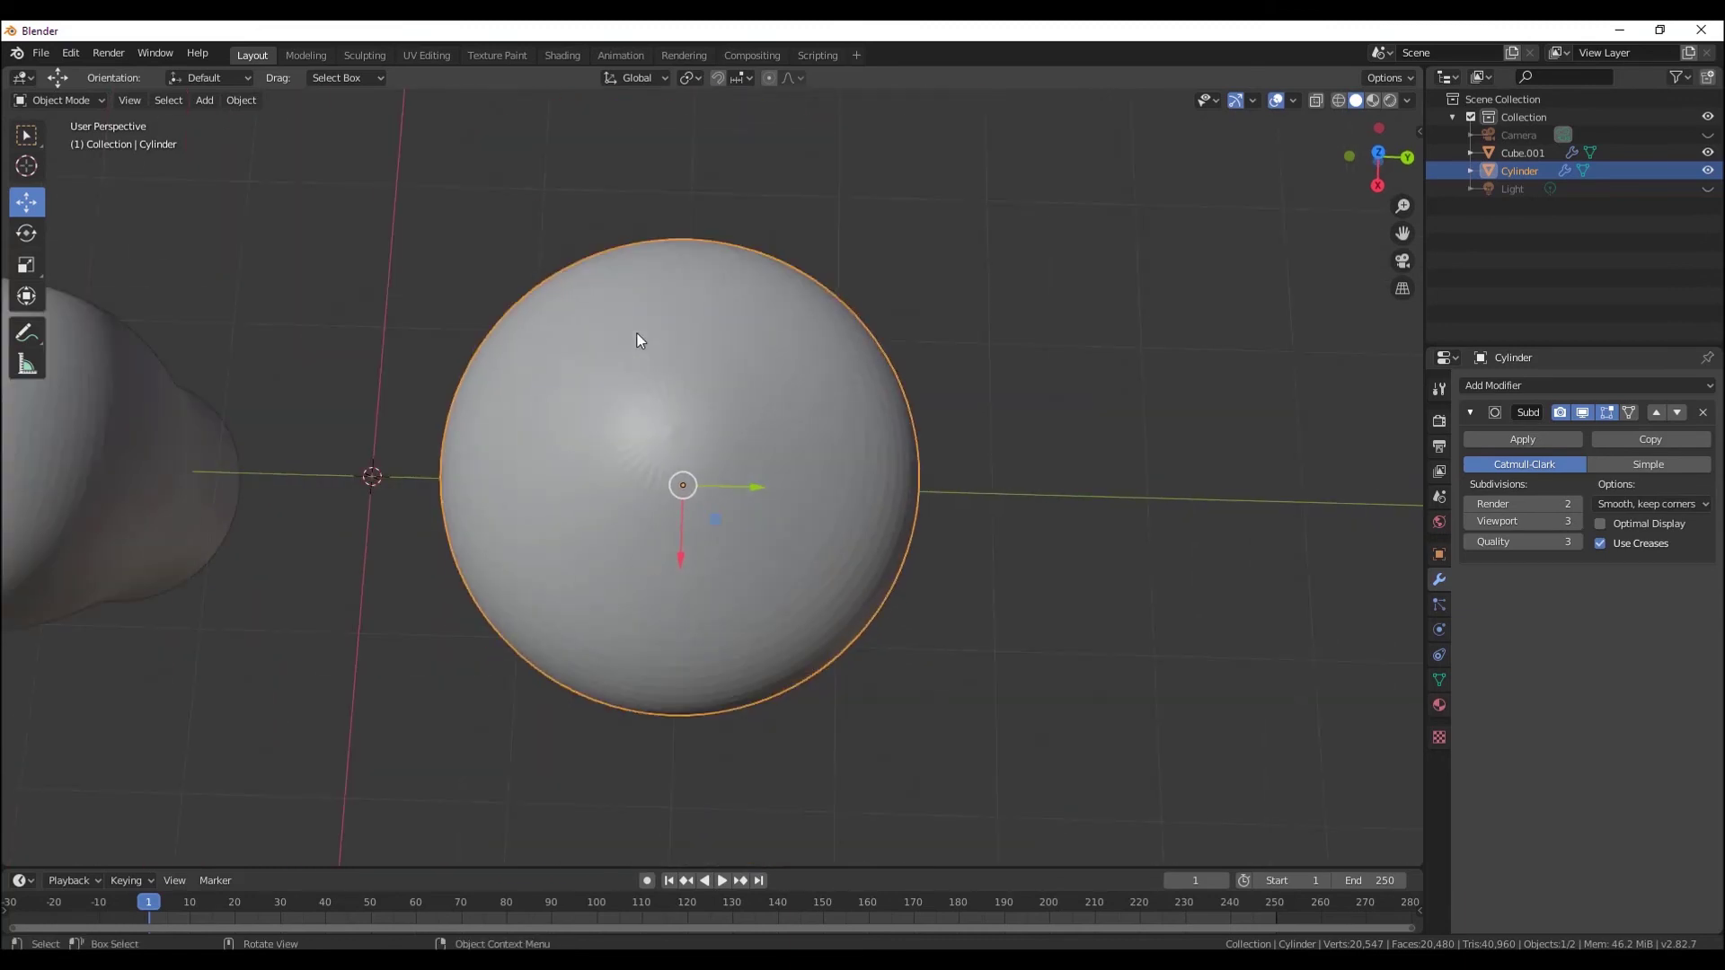
pyautogui.moveTo(674, 415); pyautogui.dragTo(679, 357, button='middle')
pyautogui.scroll(1, 675, 358)
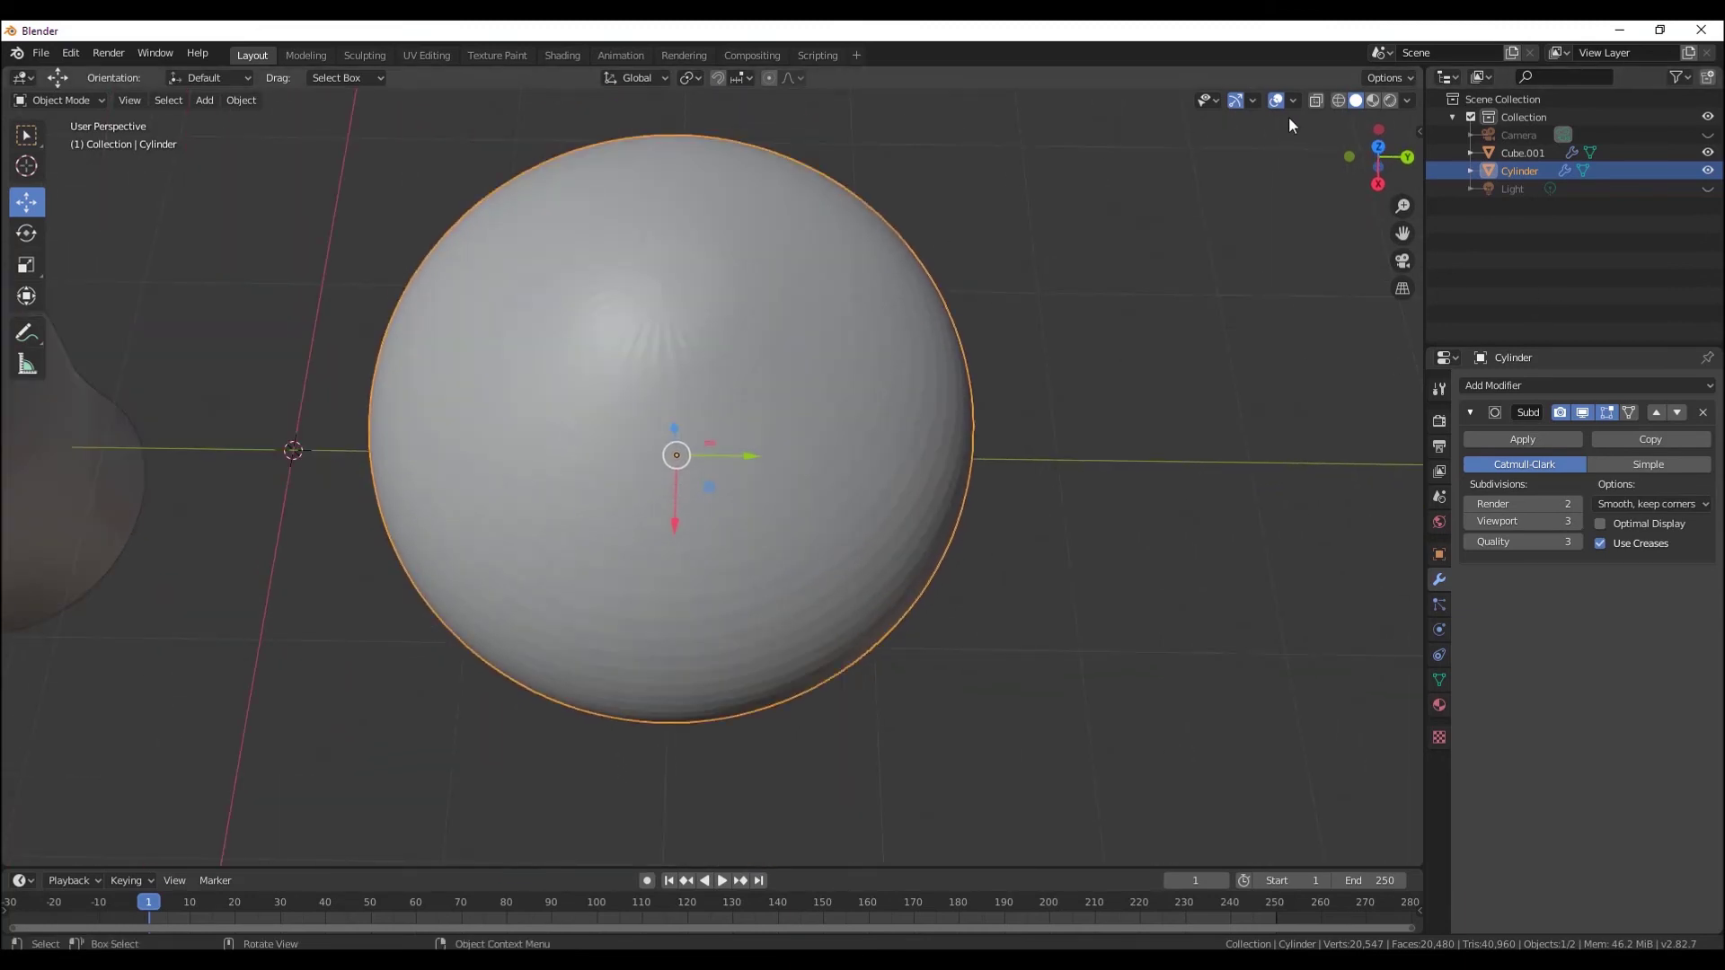
pyautogui.click(1254, 100)
pyautogui.click(1291, 102)
pyautogui.click(1191, 400)
pyautogui.moveTo(721, 311); pyautogui.dragTo(261, 408, button='middle')
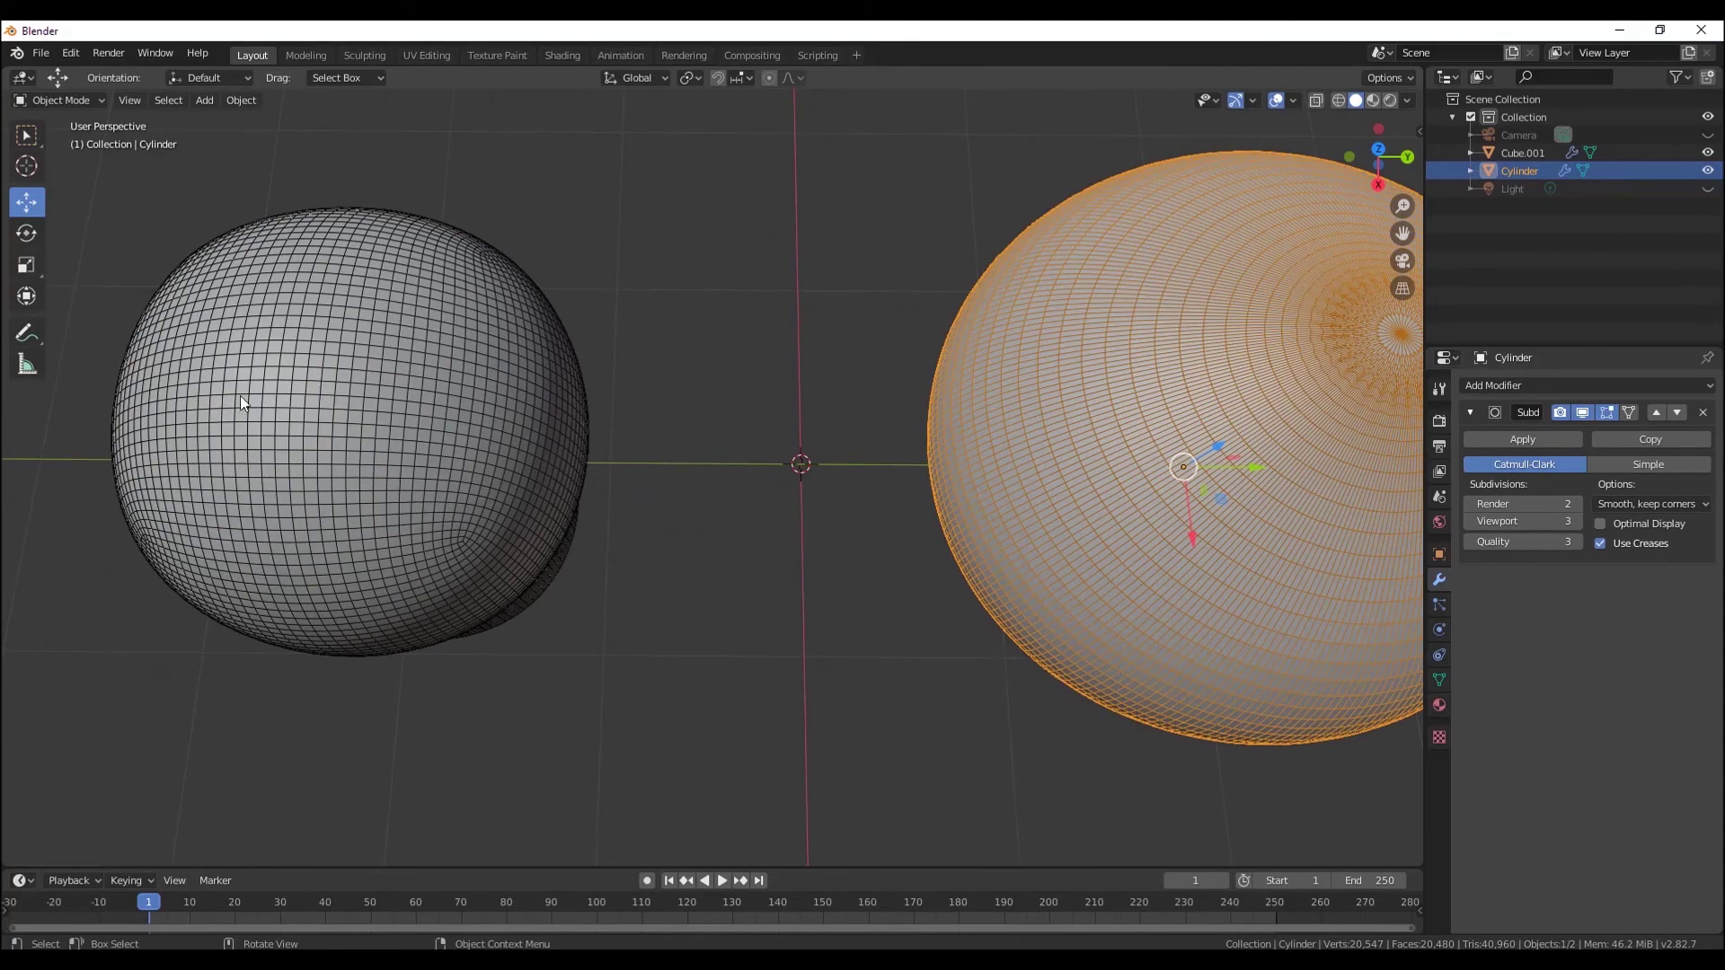
pyautogui.press('KP_Decimal')
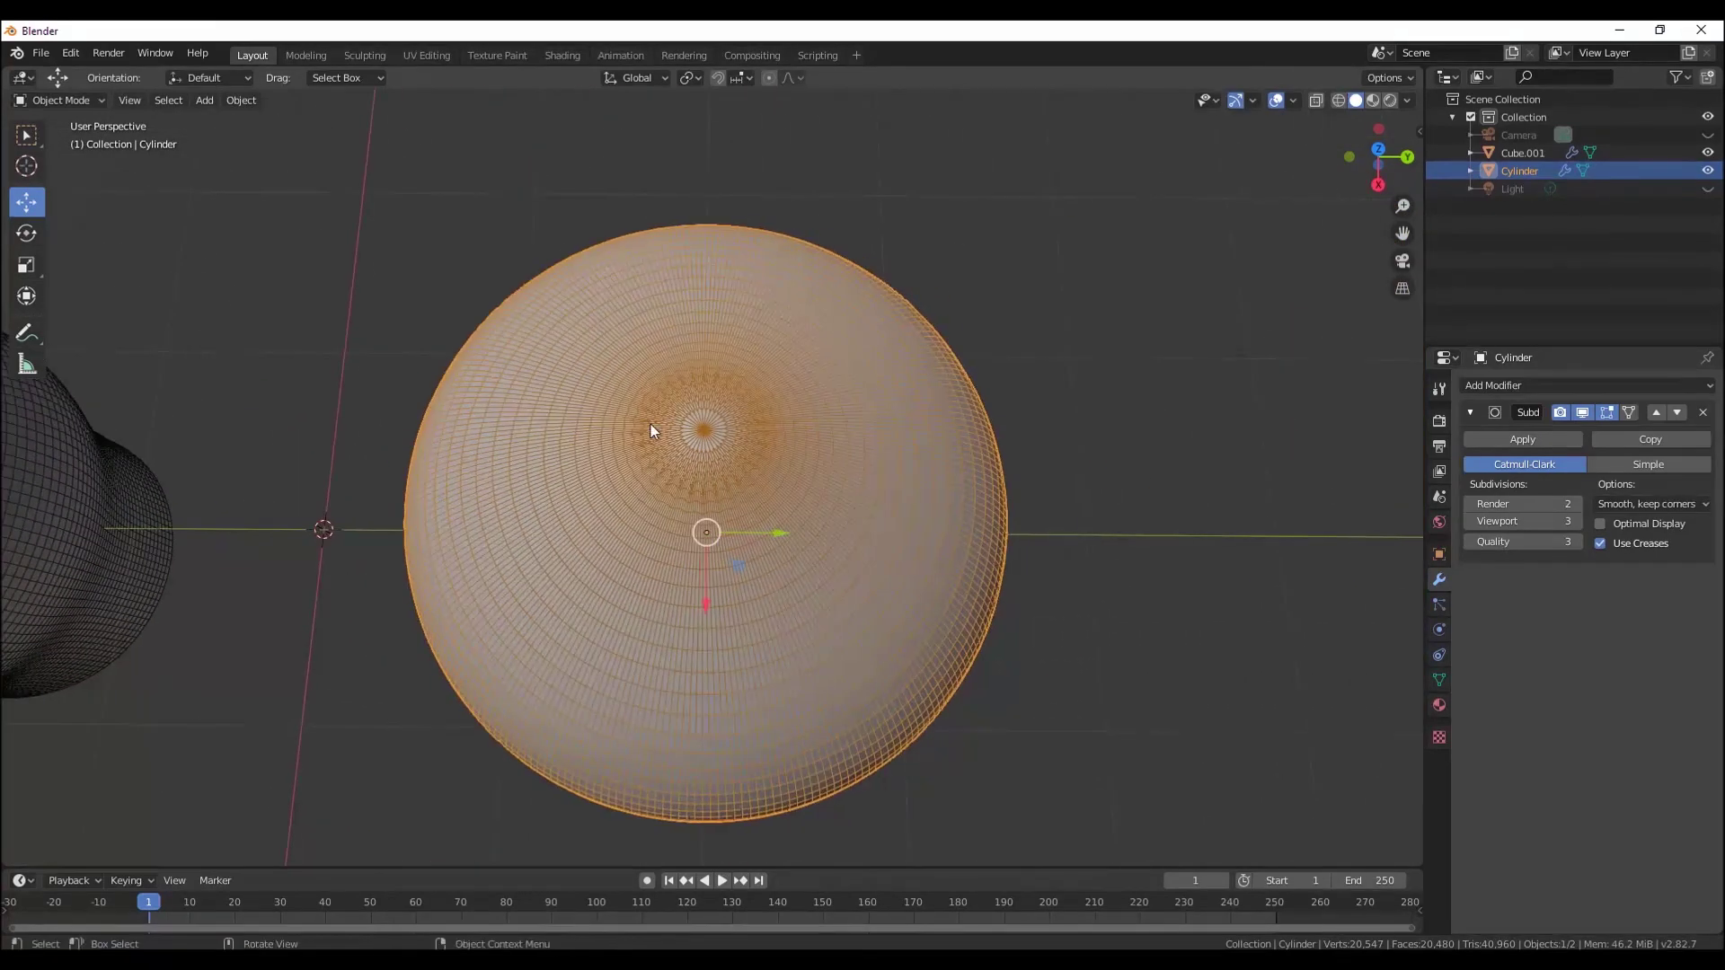
pyautogui.scroll(3, 651, 424)
pyautogui.scroll(3, 677, 365)
pyautogui.scroll(-2, 679, 368)
pyautogui.scroll(-1, 682, 372)
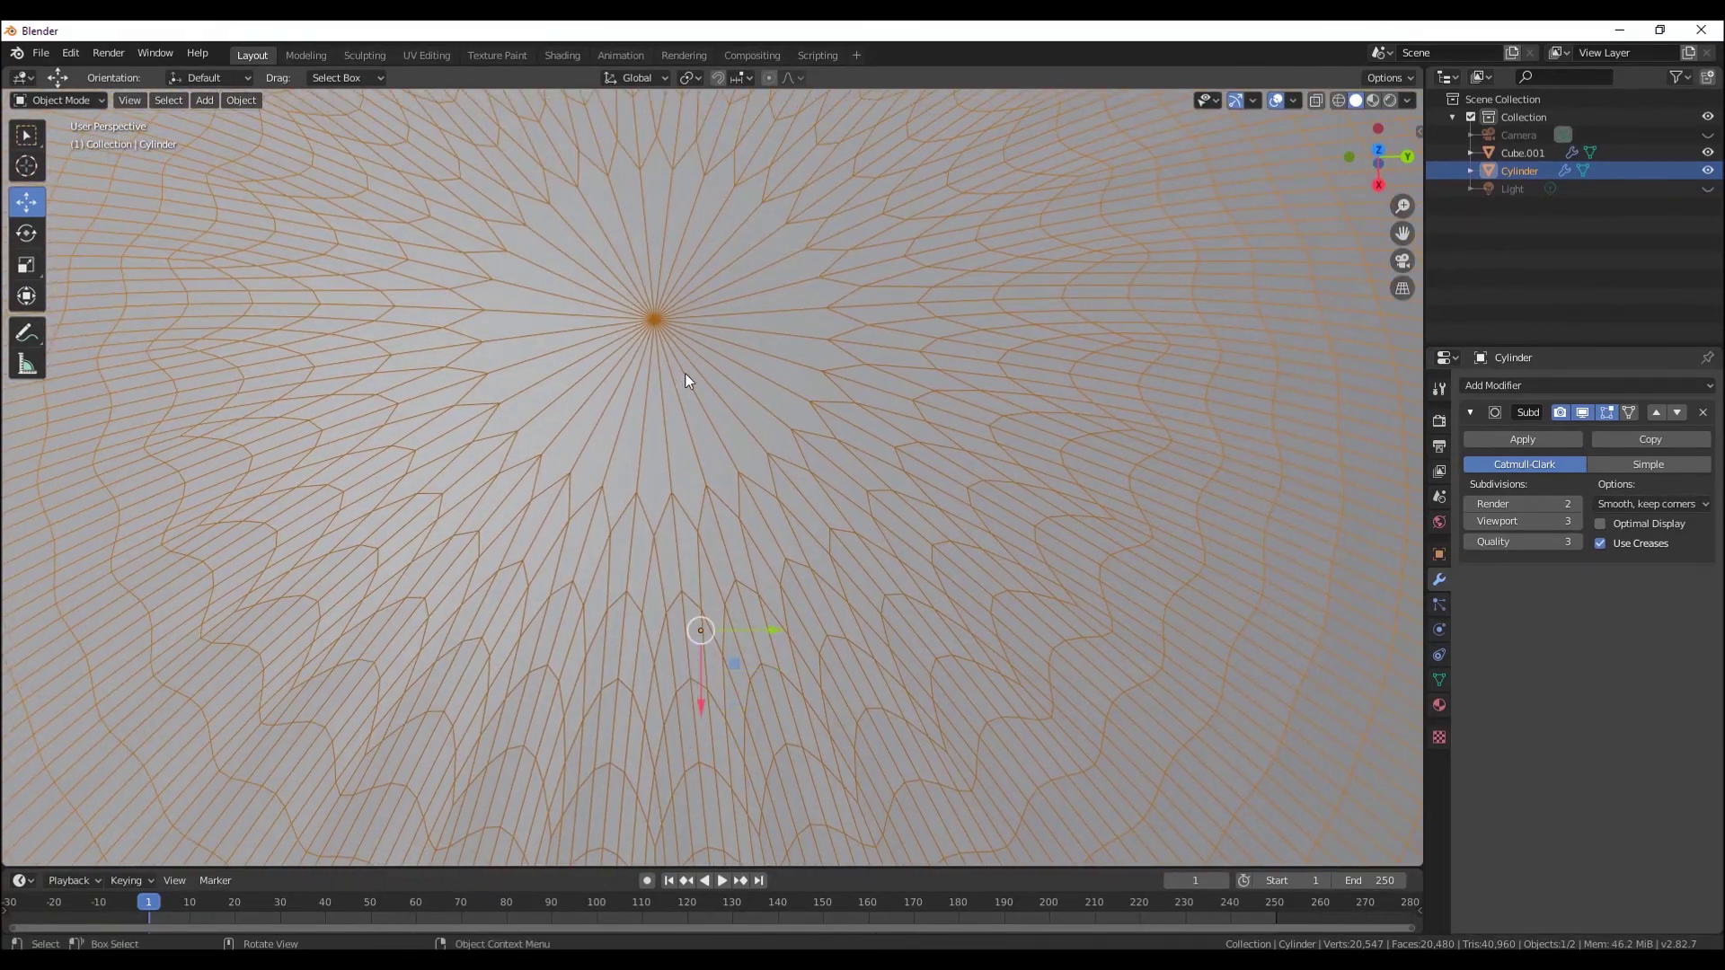
pyautogui.click(1582, 412)
pyautogui.scroll(-2, 596, 410)
pyautogui.scroll(-2, 628, 431)
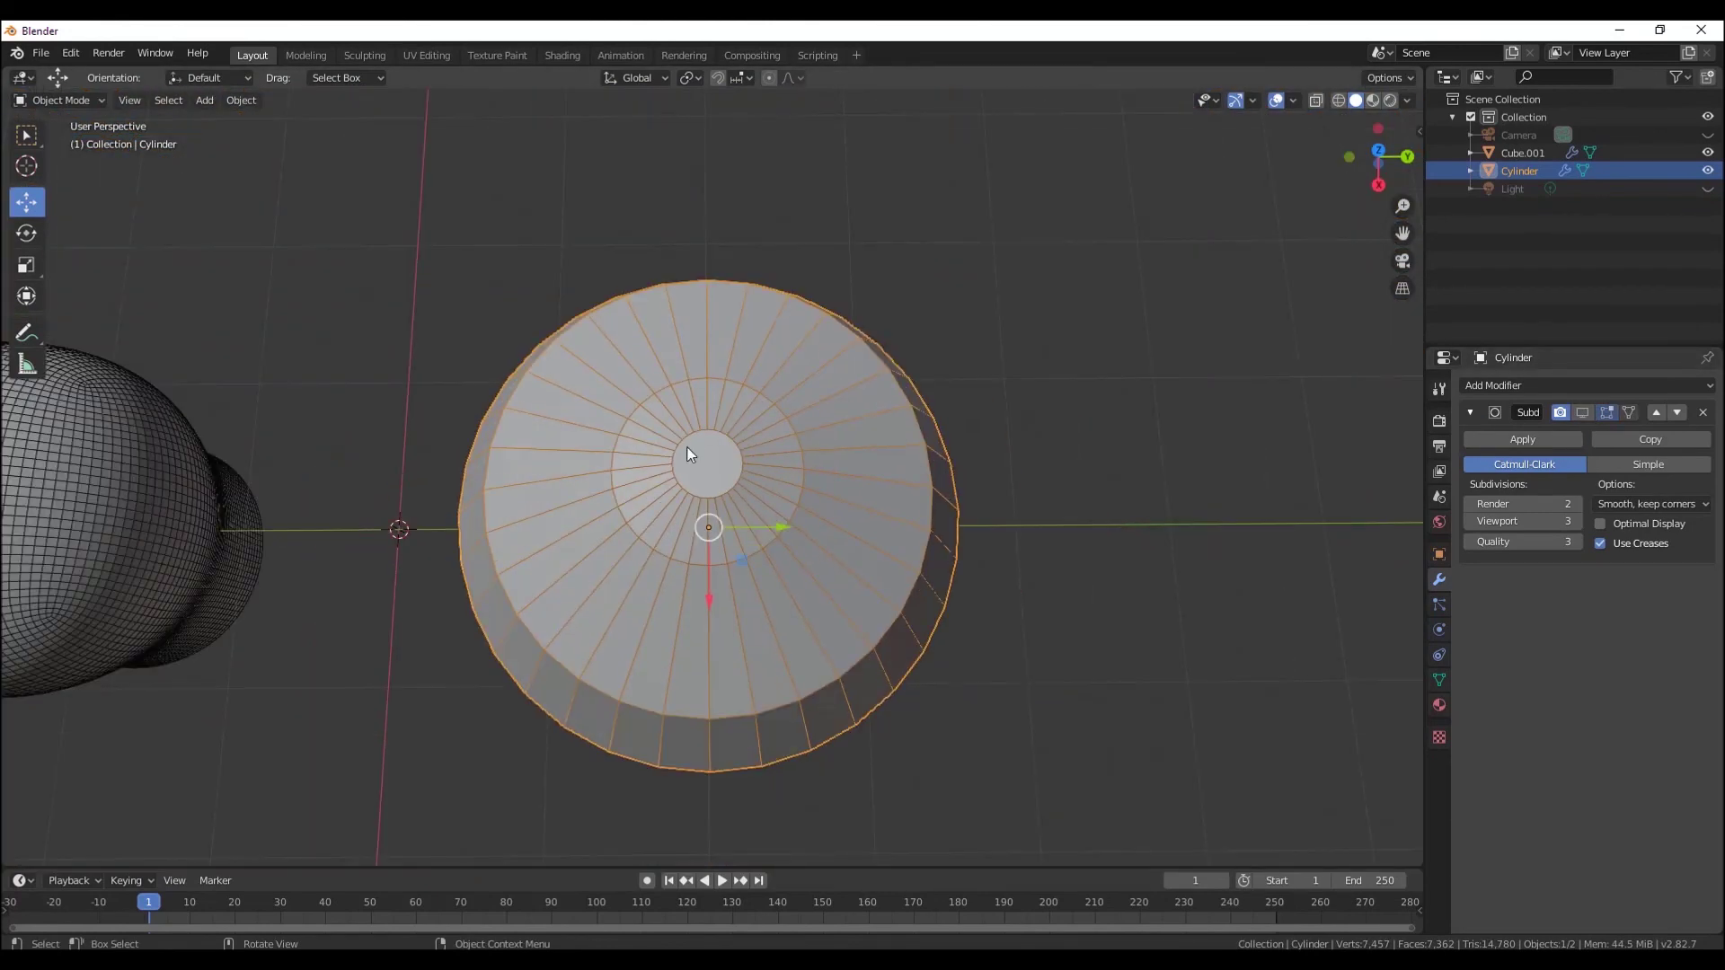
pyautogui.scroll(2, 716, 456)
pyautogui.scroll(-3, 744, 488)
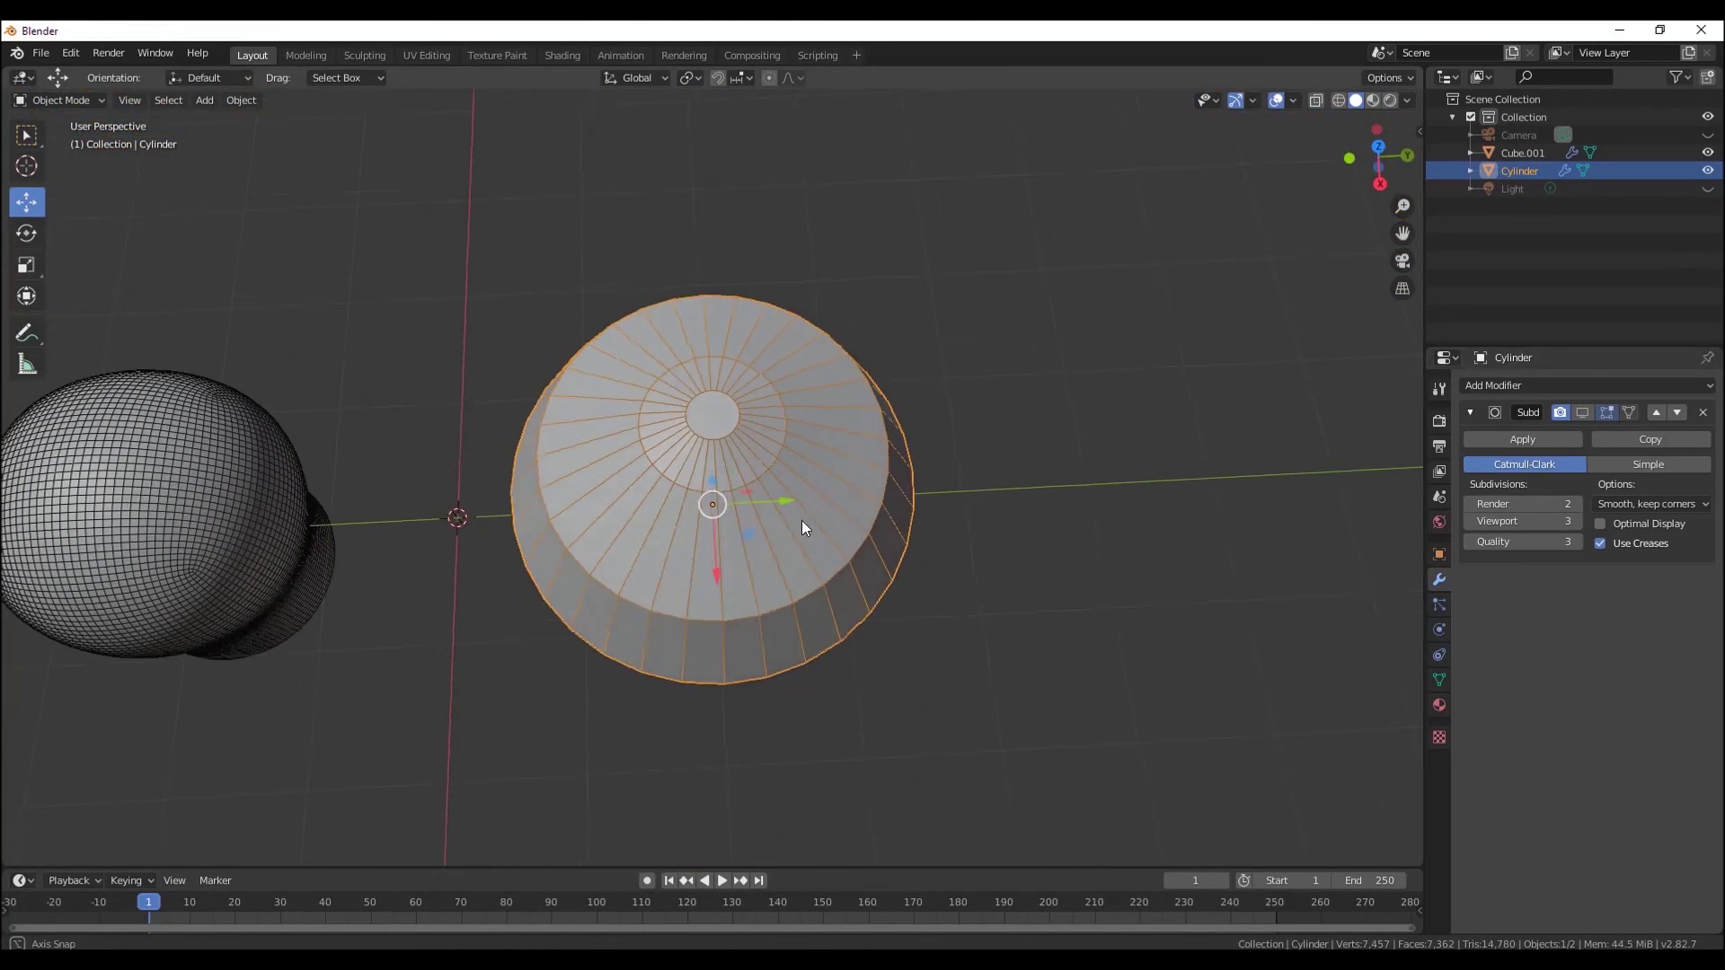
pyautogui.moveTo(801, 520)
pyautogui.mouseDown(button='middle')
pyautogui.moveTo(844, 467)
pyautogui.moveTo(726, 446)
pyautogui.mouseUp(button='middle')
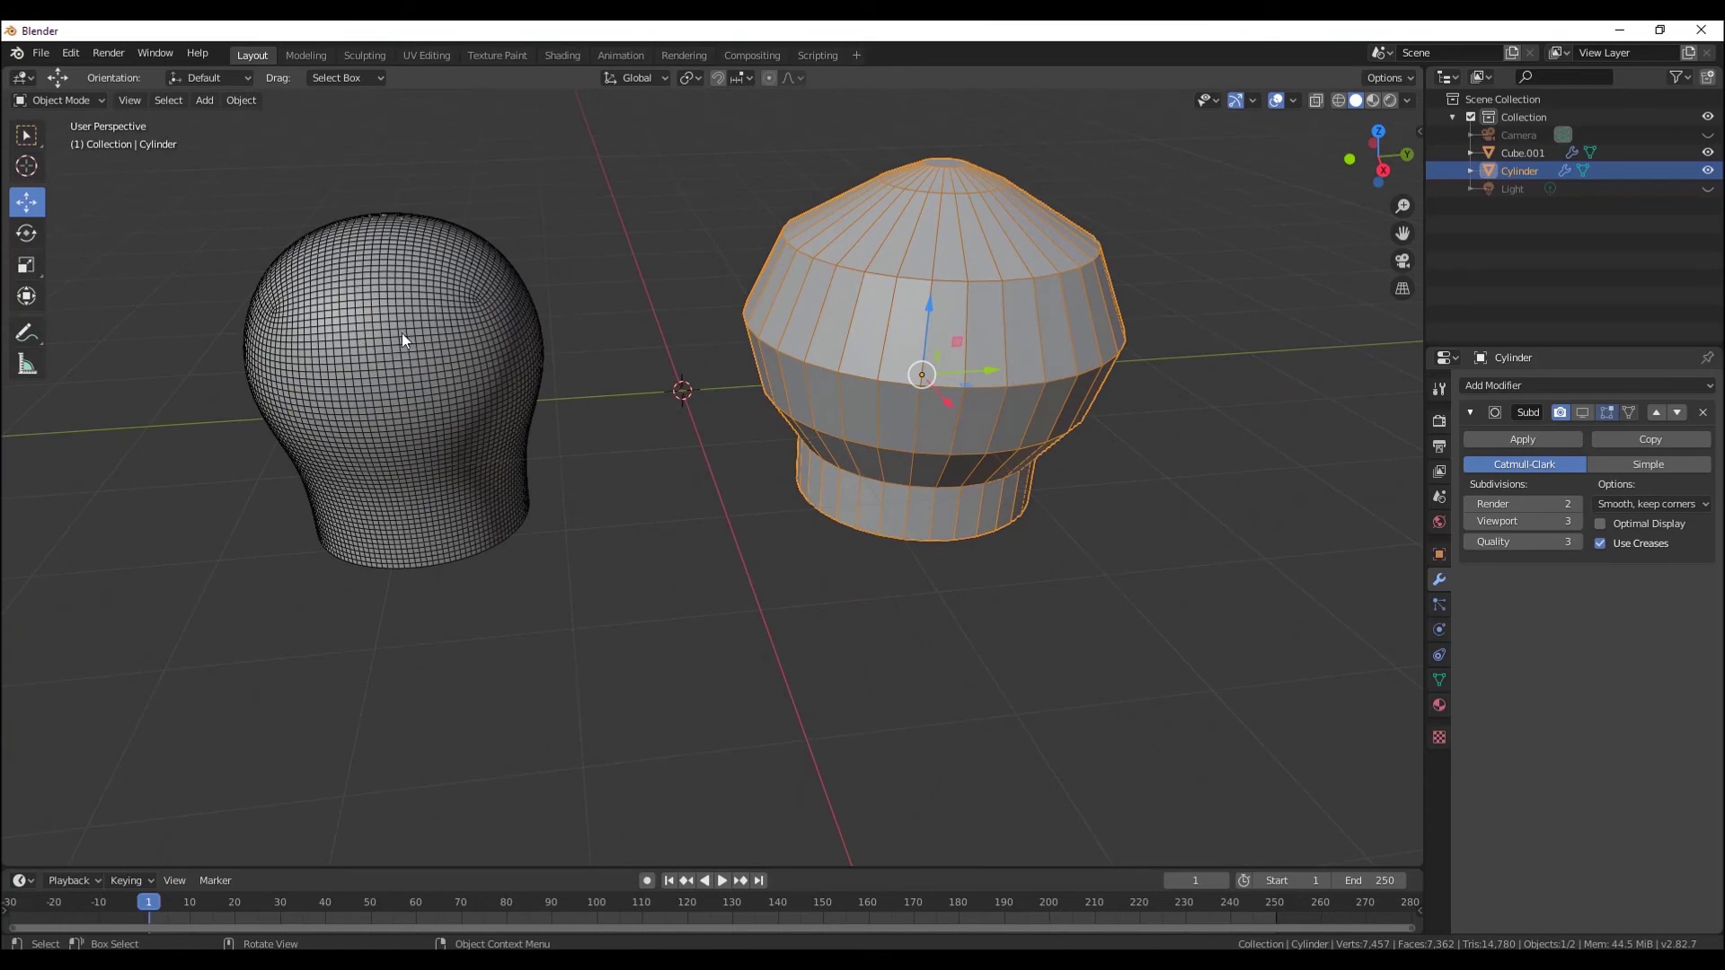
pyautogui.moveTo(465, 331); pyautogui.dragTo(536, 322, button='middle')
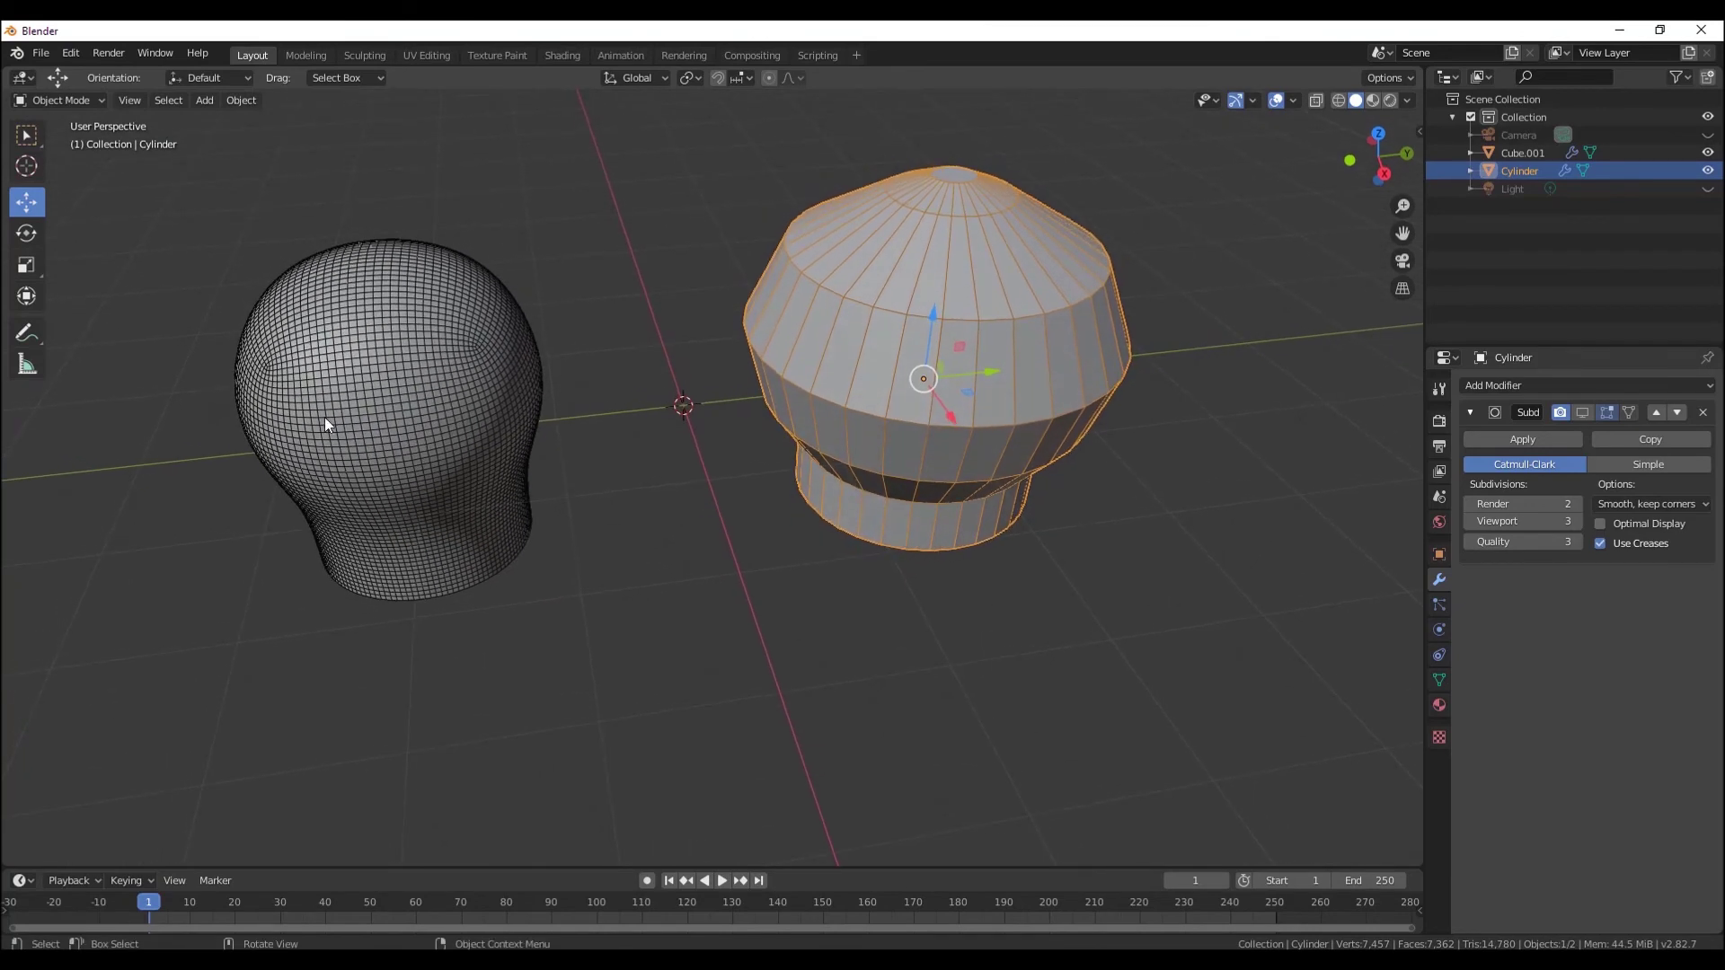
pyautogui.keyDown('shift'); pyautogui.moveTo(531, 330); pyautogui.dragTo(400, 347, button='middle'); pyautogui.keyUp('shift')
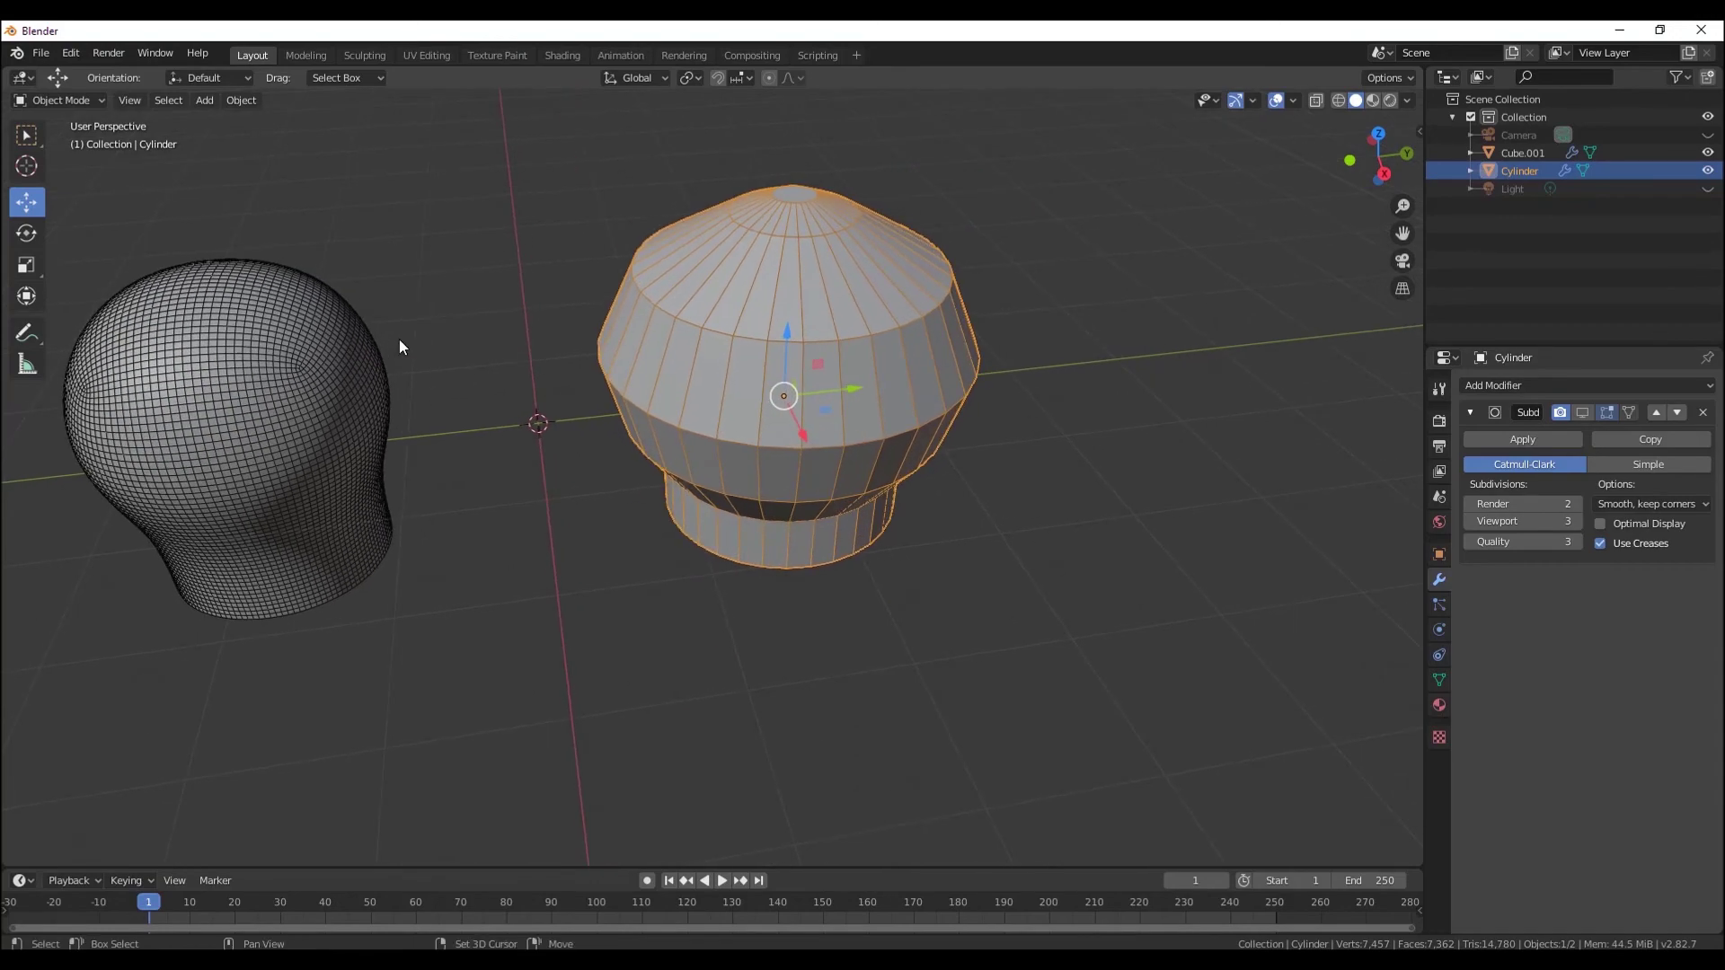
pyautogui.moveTo(862, 316)
pyautogui.mouseDown(button='middle')
pyautogui.moveTo(816, 343)
pyautogui.moveTo(823, 446)
pyautogui.moveTo(809, 197)
pyautogui.moveTo(871, 298)
pyautogui.moveTo(975, 336)
pyautogui.moveTo(876, 365)
pyautogui.moveTo(1005, 381)
pyautogui.moveTo(936, 472)
pyautogui.moveTo(909, 323)
pyautogui.moveTo(893, 446)
pyautogui.moveTo(944, 424)
pyautogui.moveTo(880, 386)
pyautogui.mouseUp(button='middle')
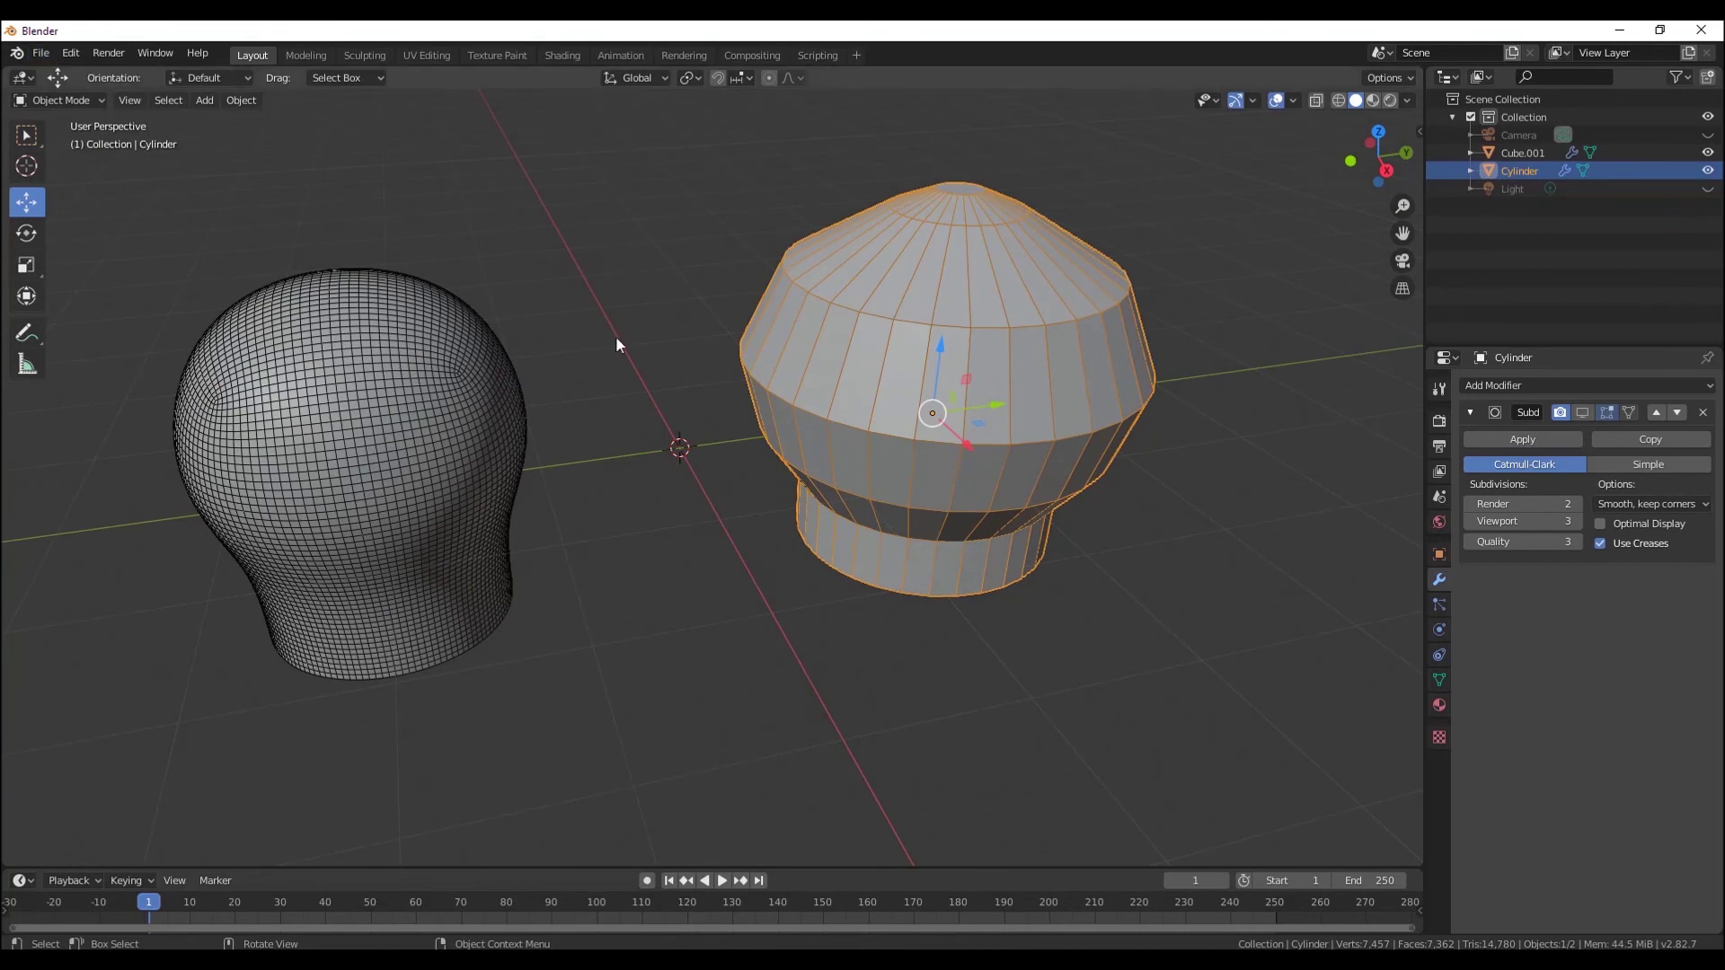
# - Select Cube.001 and hide its Subdivision modifier in the viewport
pyautogui.moveTo(611, 440); pyautogui.dragTo(634, 392, button='middle')
pyautogui.click(383, 284)
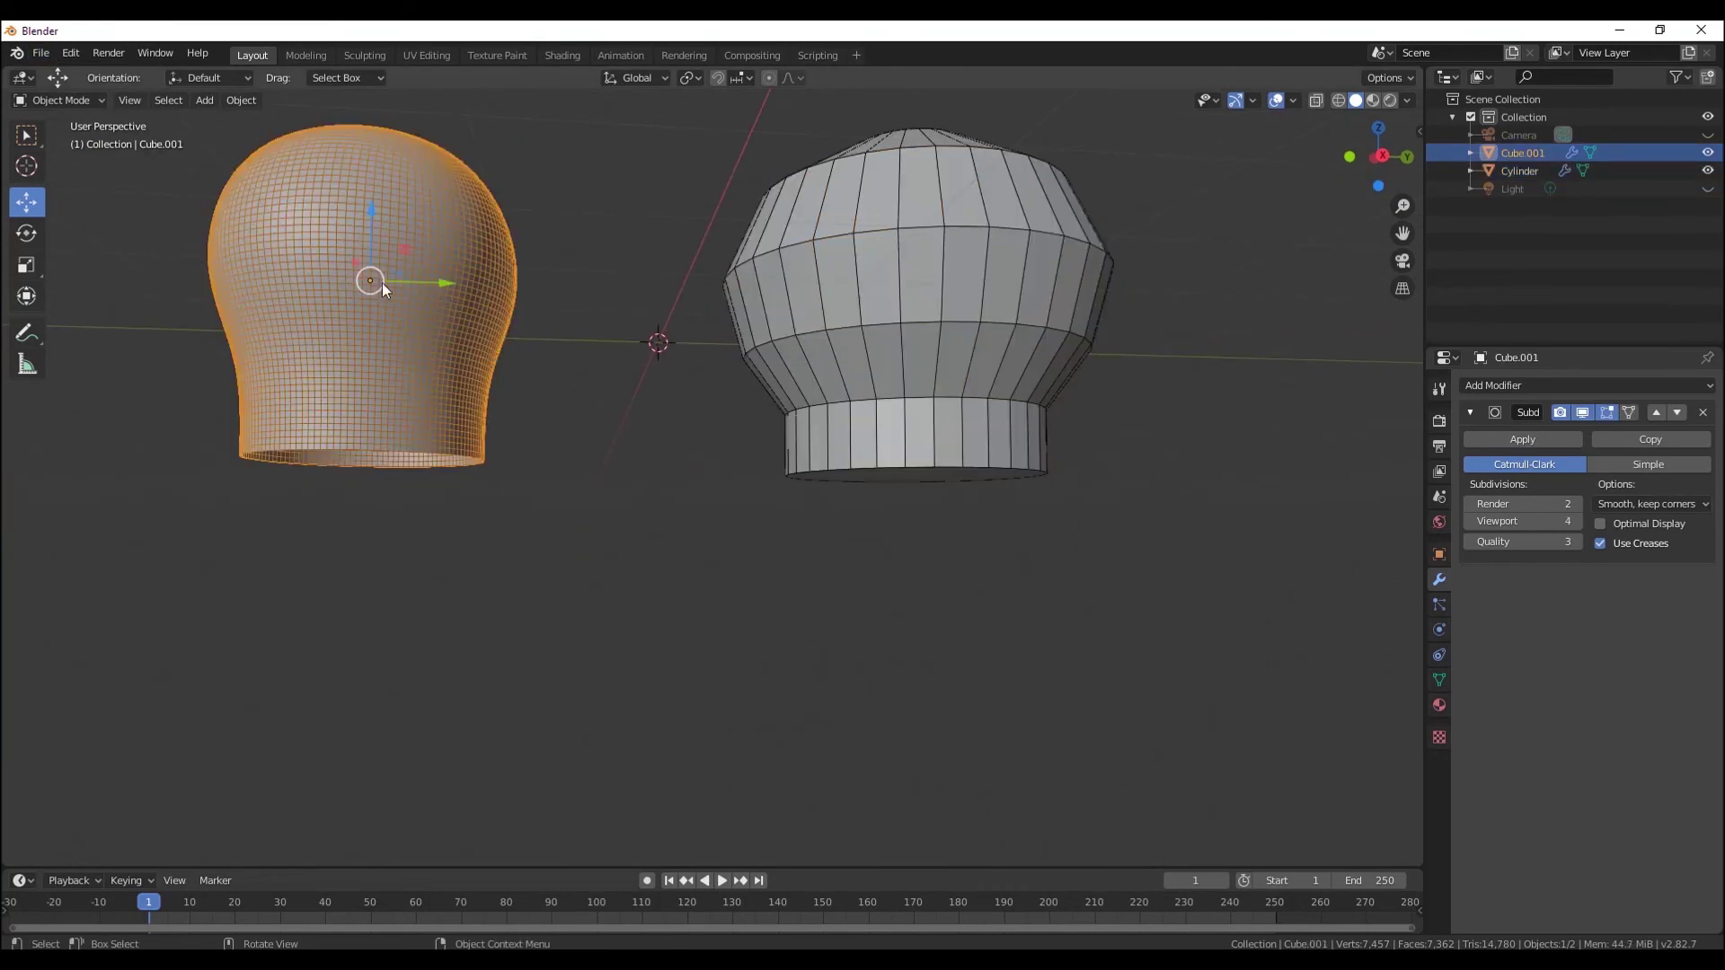
pyautogui.click(63, 101)
pyautogui.keyDown('shift'); pyautogui.moveTo(336, 336); pyautogui.dragTo(503, 397, button='middle'); pyautogui.keyUp('shift')
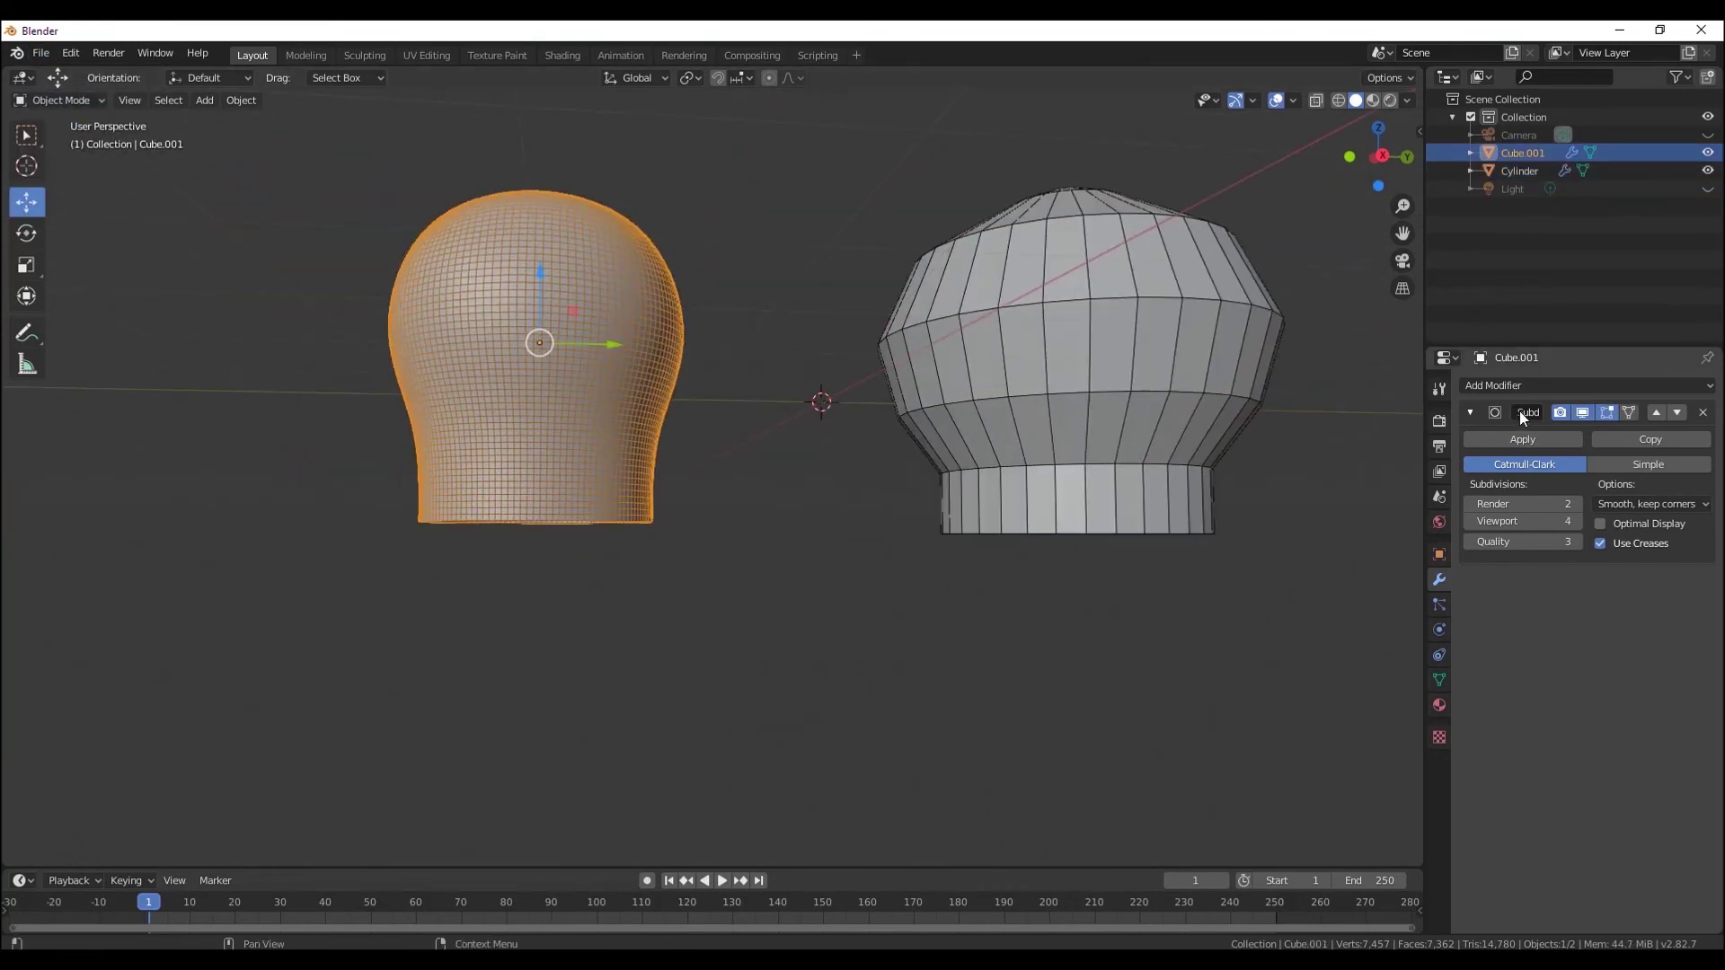
pyautogui.click(1581, 412)
pyautogui.moveTo(641, 418)
pyautogui.mouseDown(button='middle')
pyautogui.moveTo(670, 386)
pyautogui.moveTo(83, 183)
pyautogui.mouseUp(button='middle')
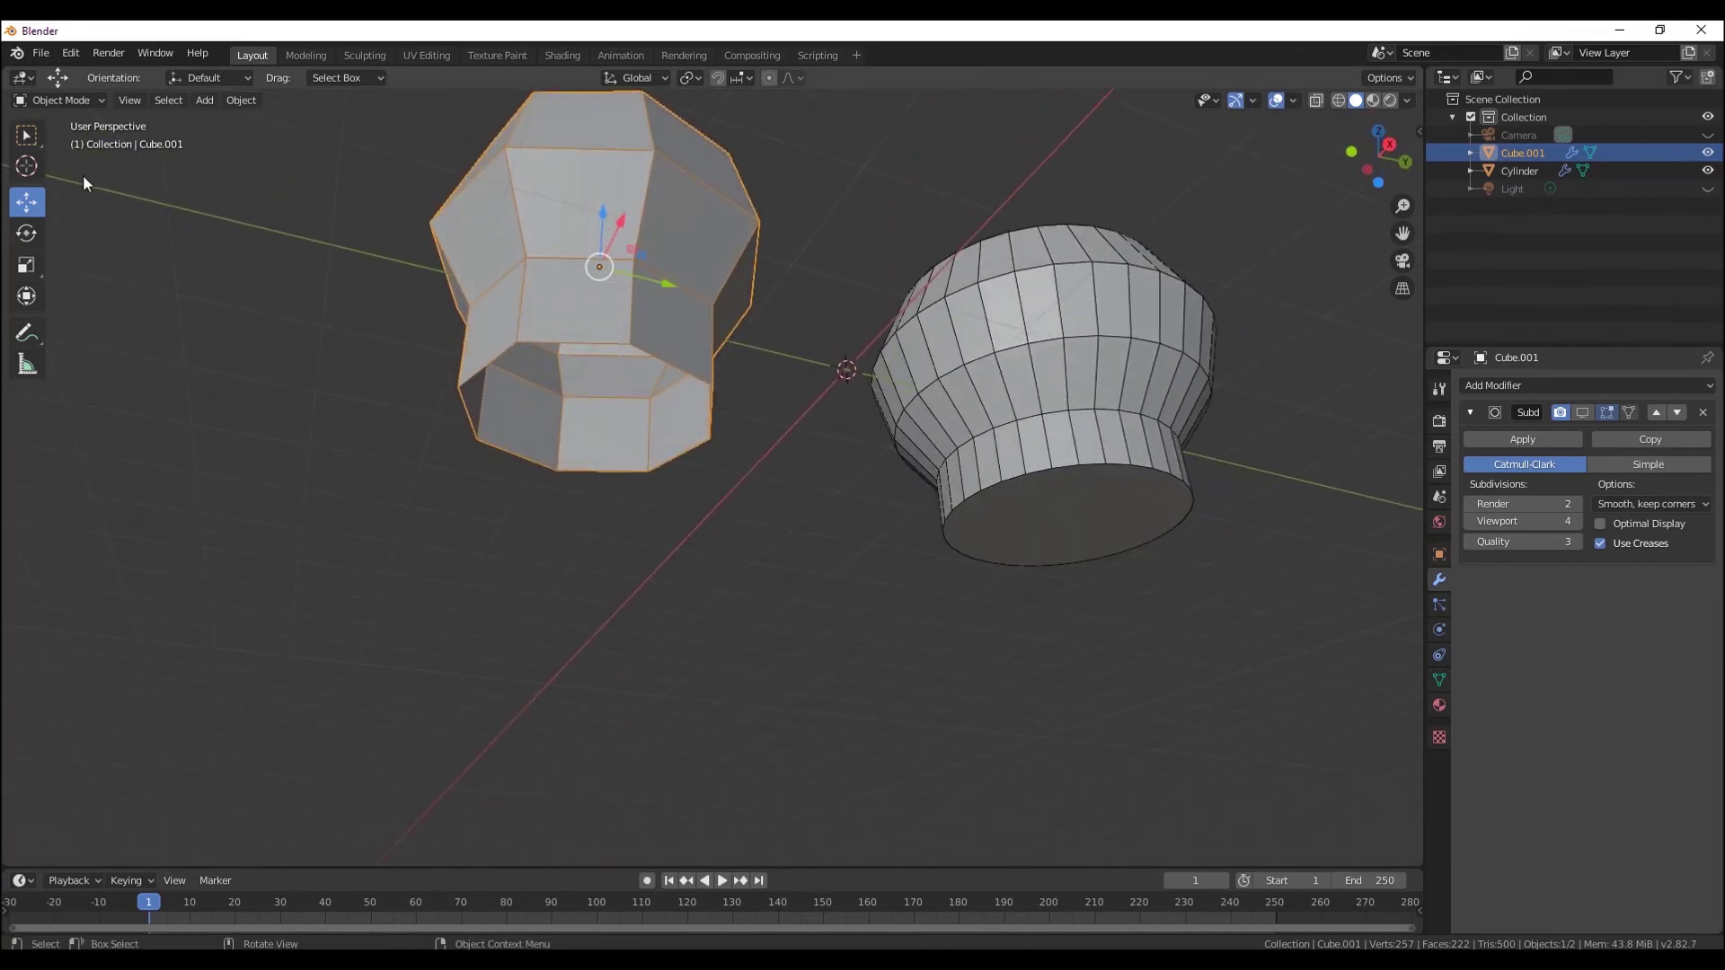
# - In Edit Mode, select the head mesh's bottom edge loop and check it from front and below
pyautogui.click(63, 100)
pyautogui.click(78, 141)
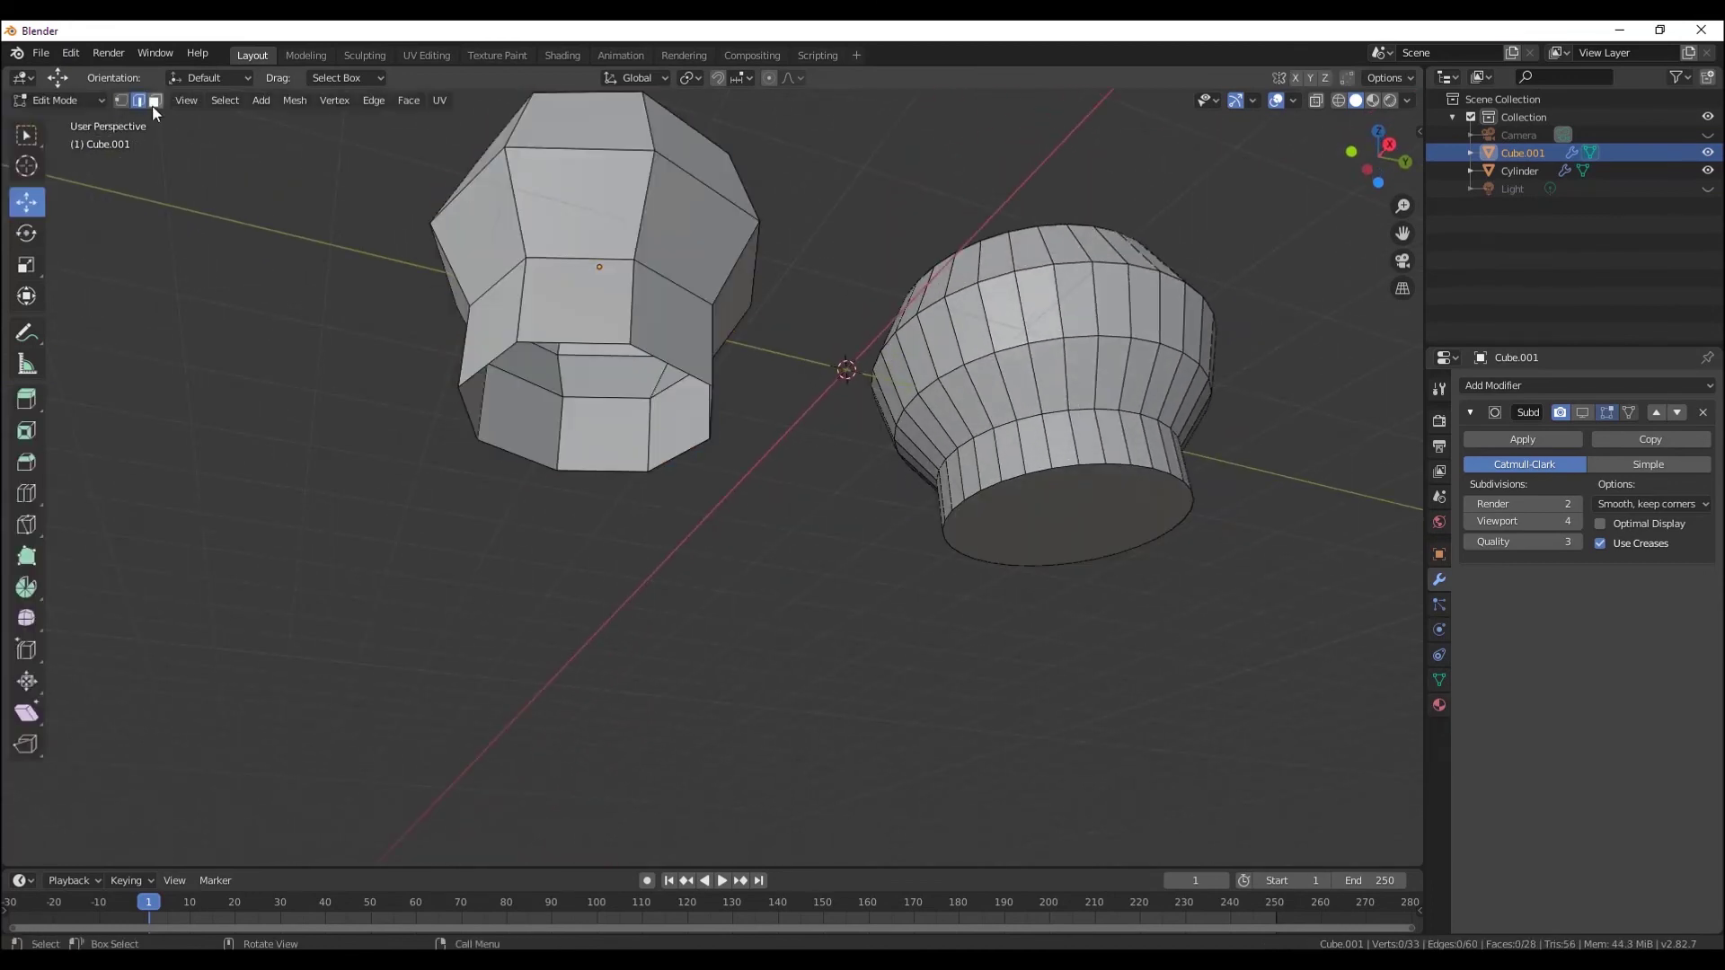
pyautogui.keyDown('alt'); pyautogui.click(599, 341); pyautogui.keyUp('alt')
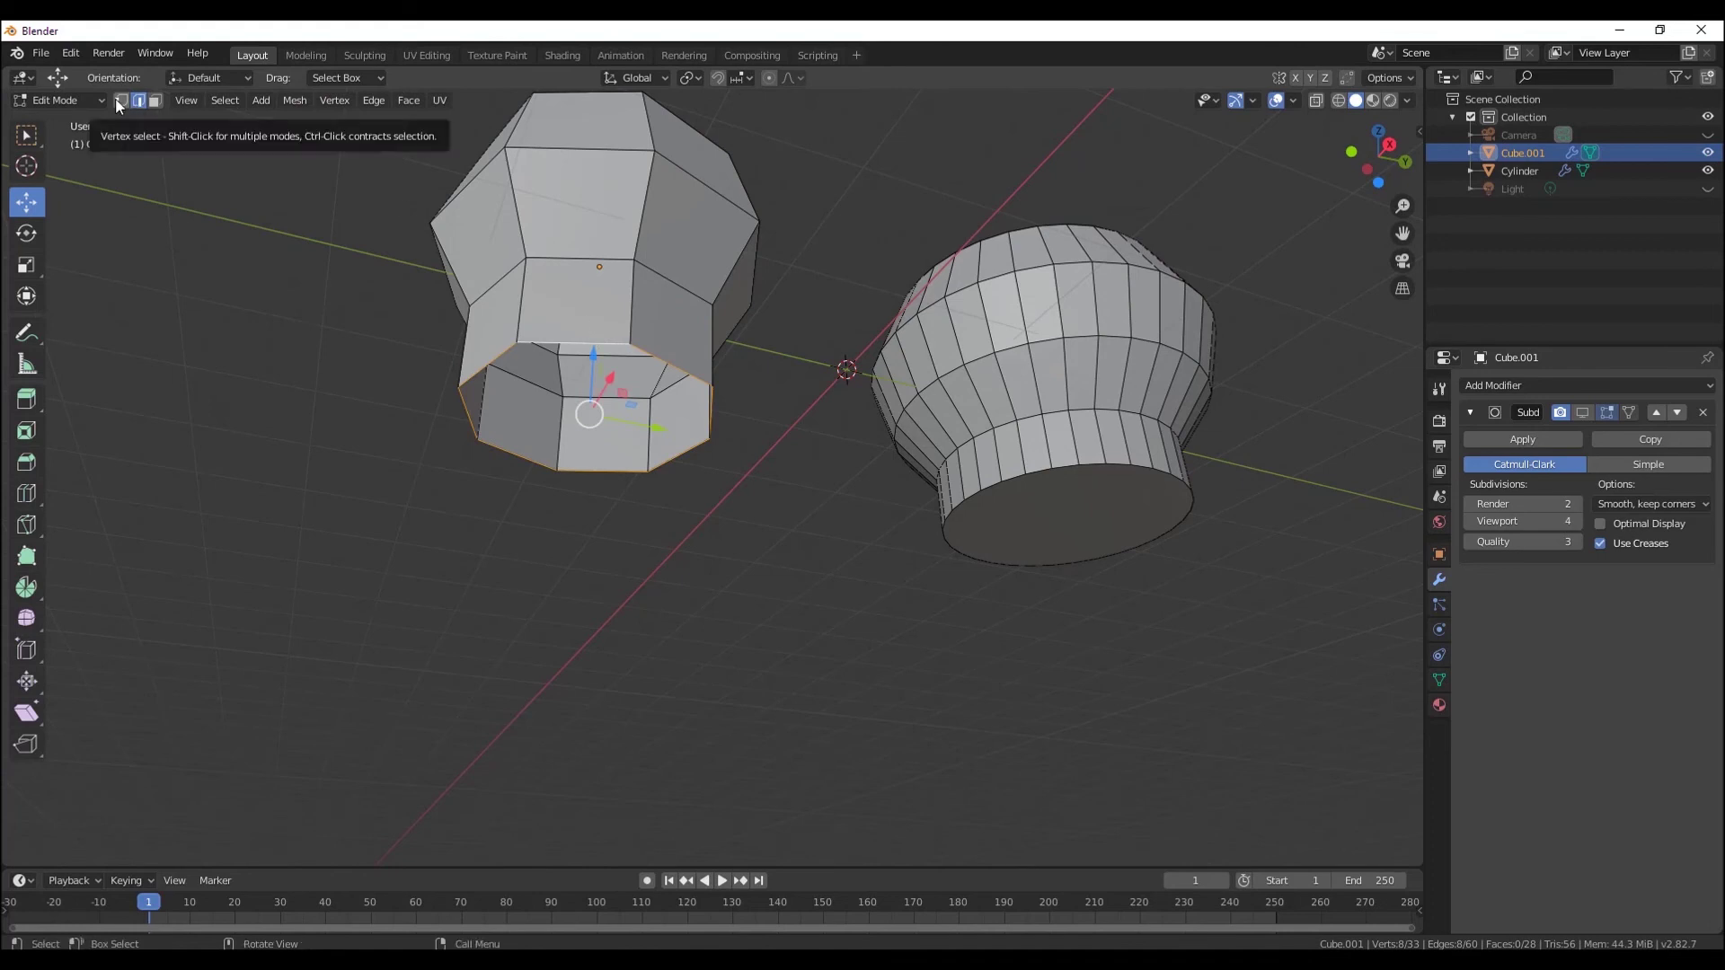
pyautogui.scroll(3, 593, 386)
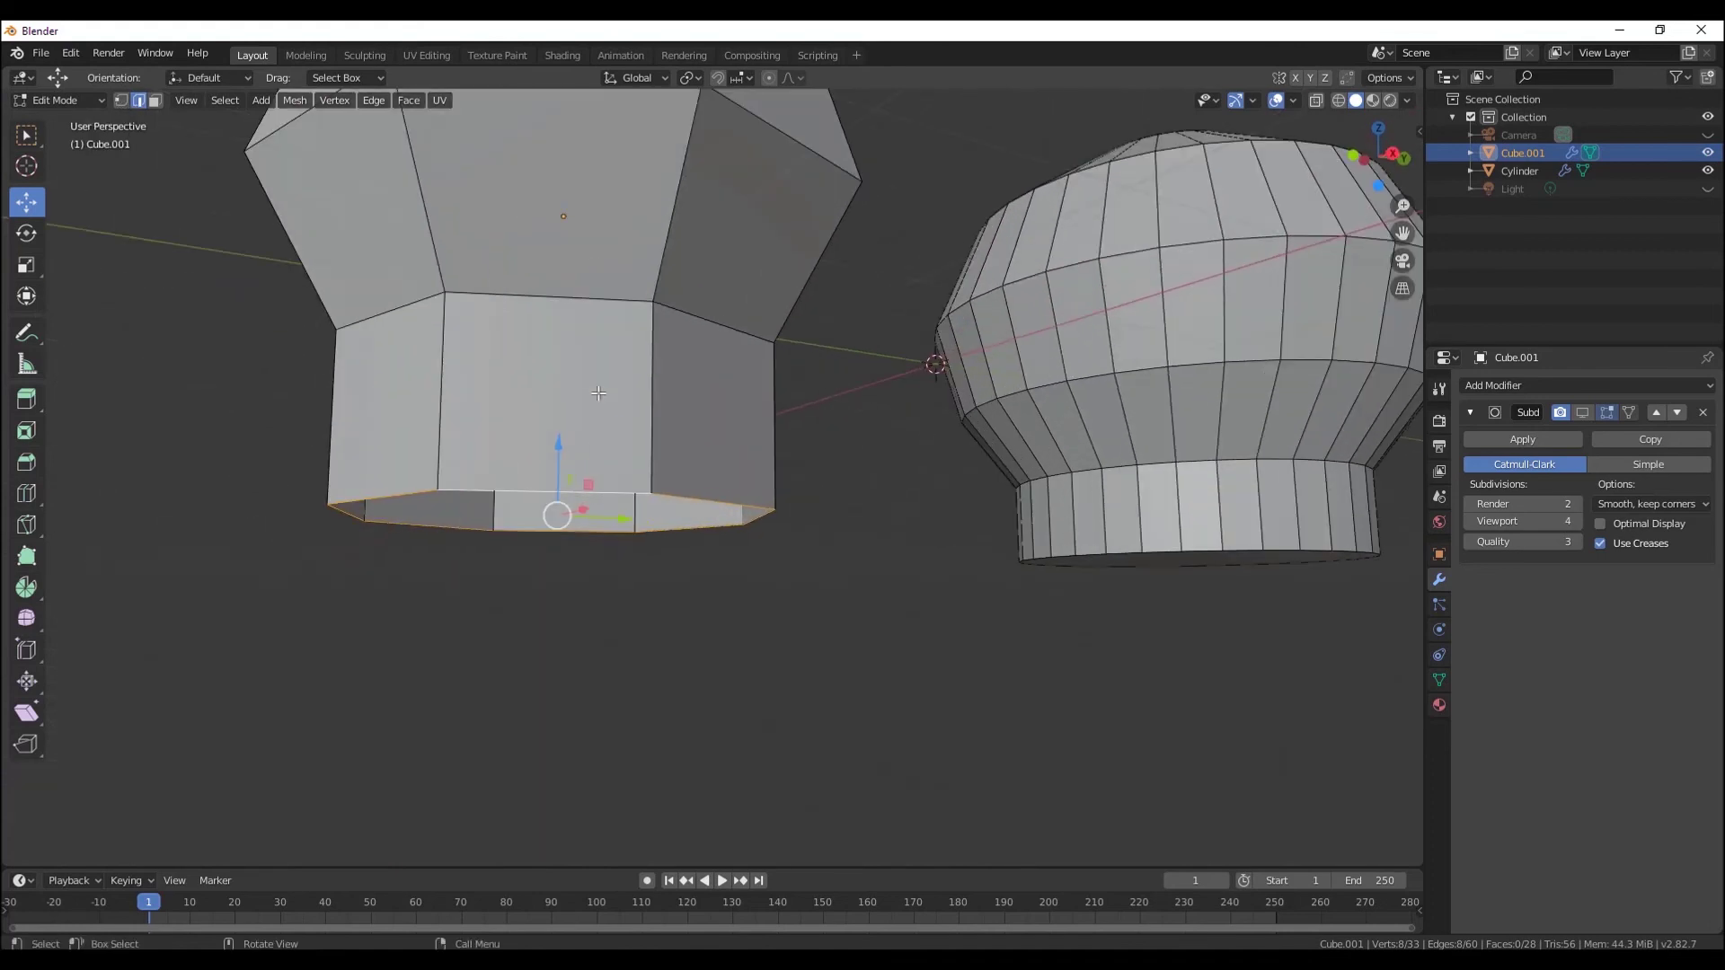
pyautogui.moveTo(593, 386)
pyautogui.mouseDown(button='middle')
pyautogui.moveTo(1216, 243)
pyautogui.moveTo(686, 417)
pyautogui.moveTo(1361, 251)
pyautogui.mouseUp(button='middle')
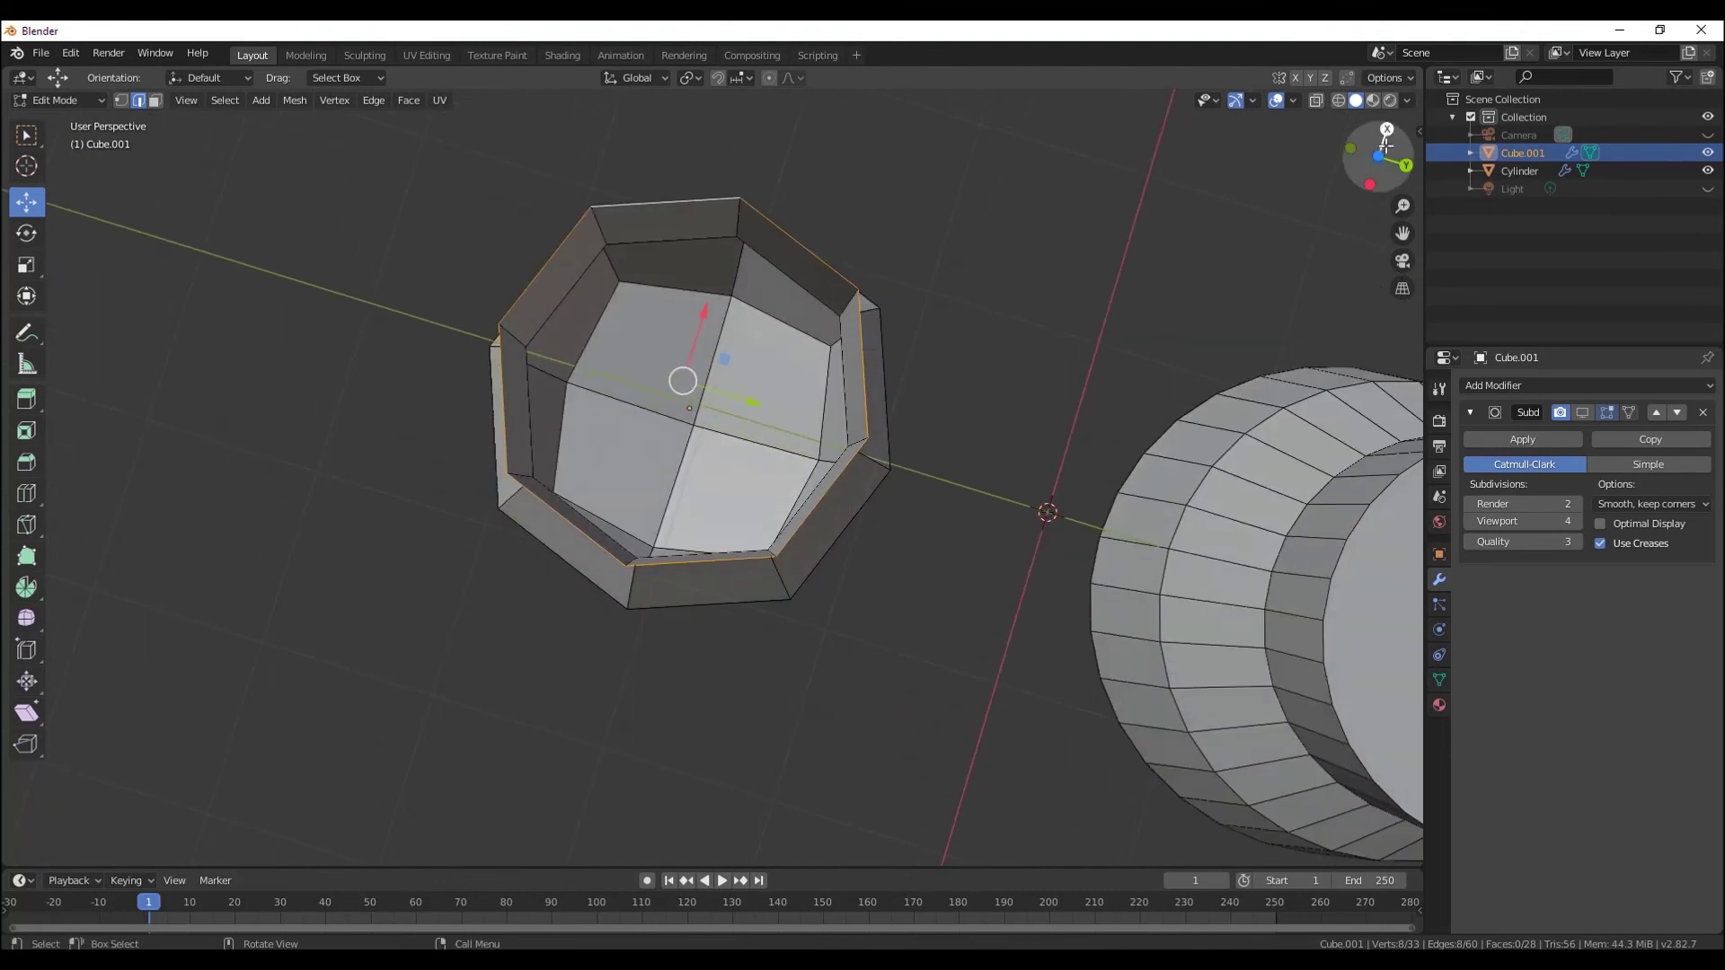
pyautogui.click(1350, 148)
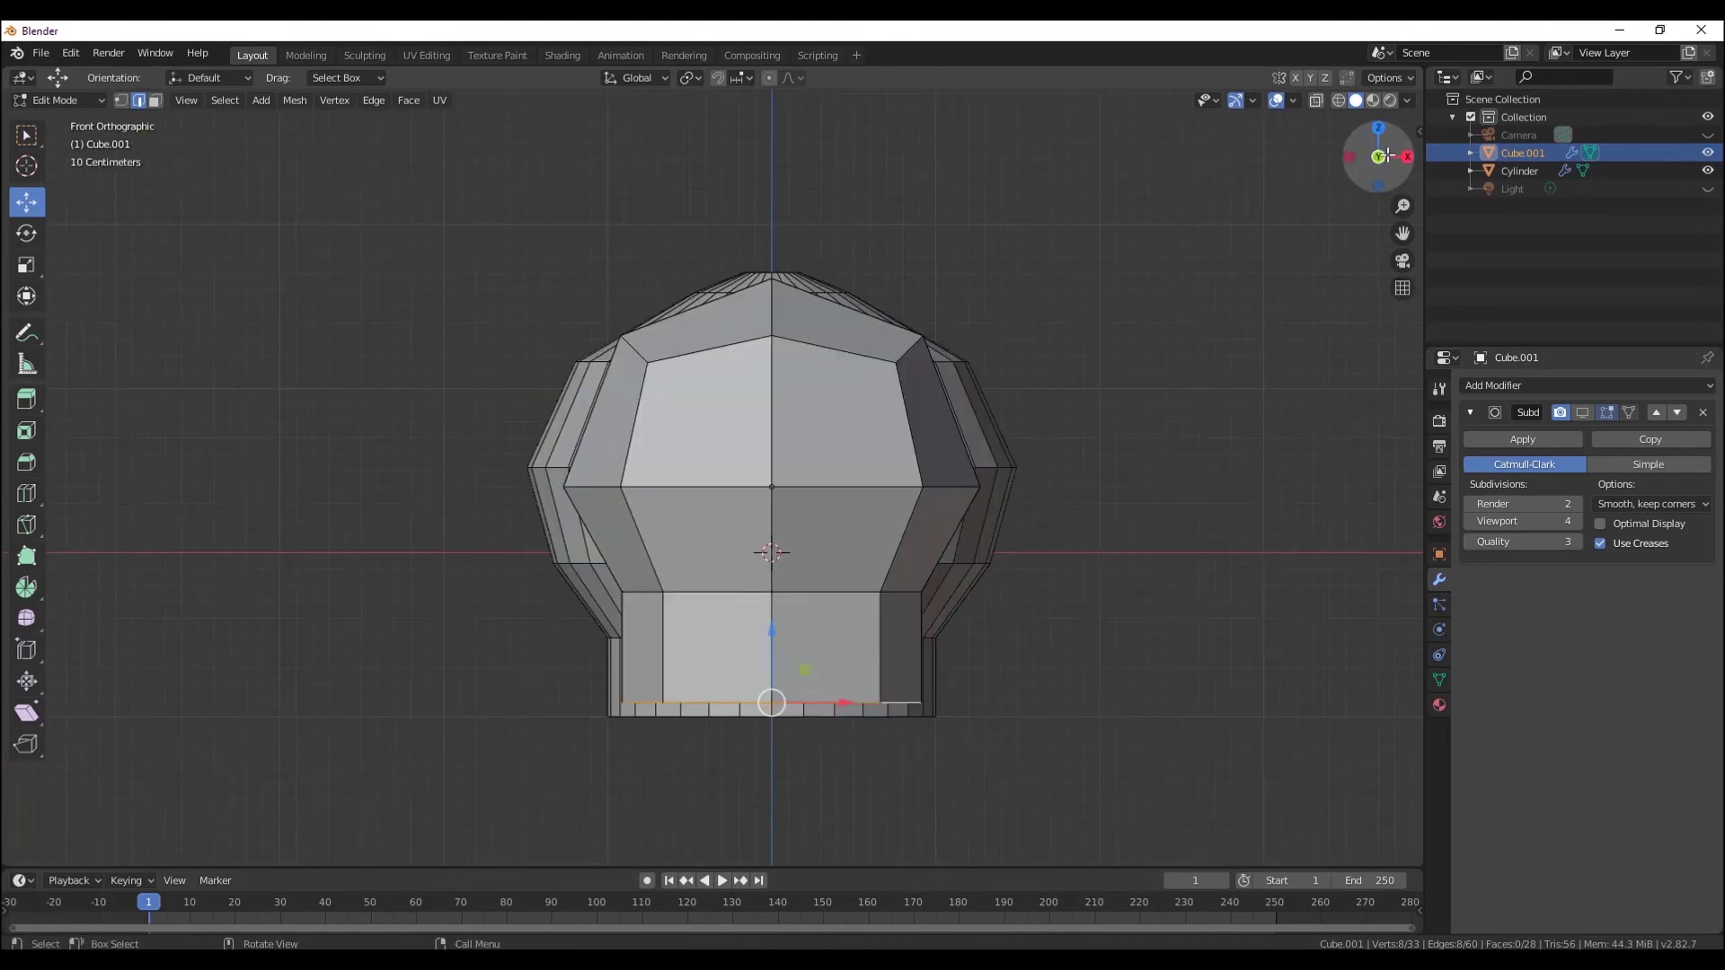
pyautogui.click(1378, 184)
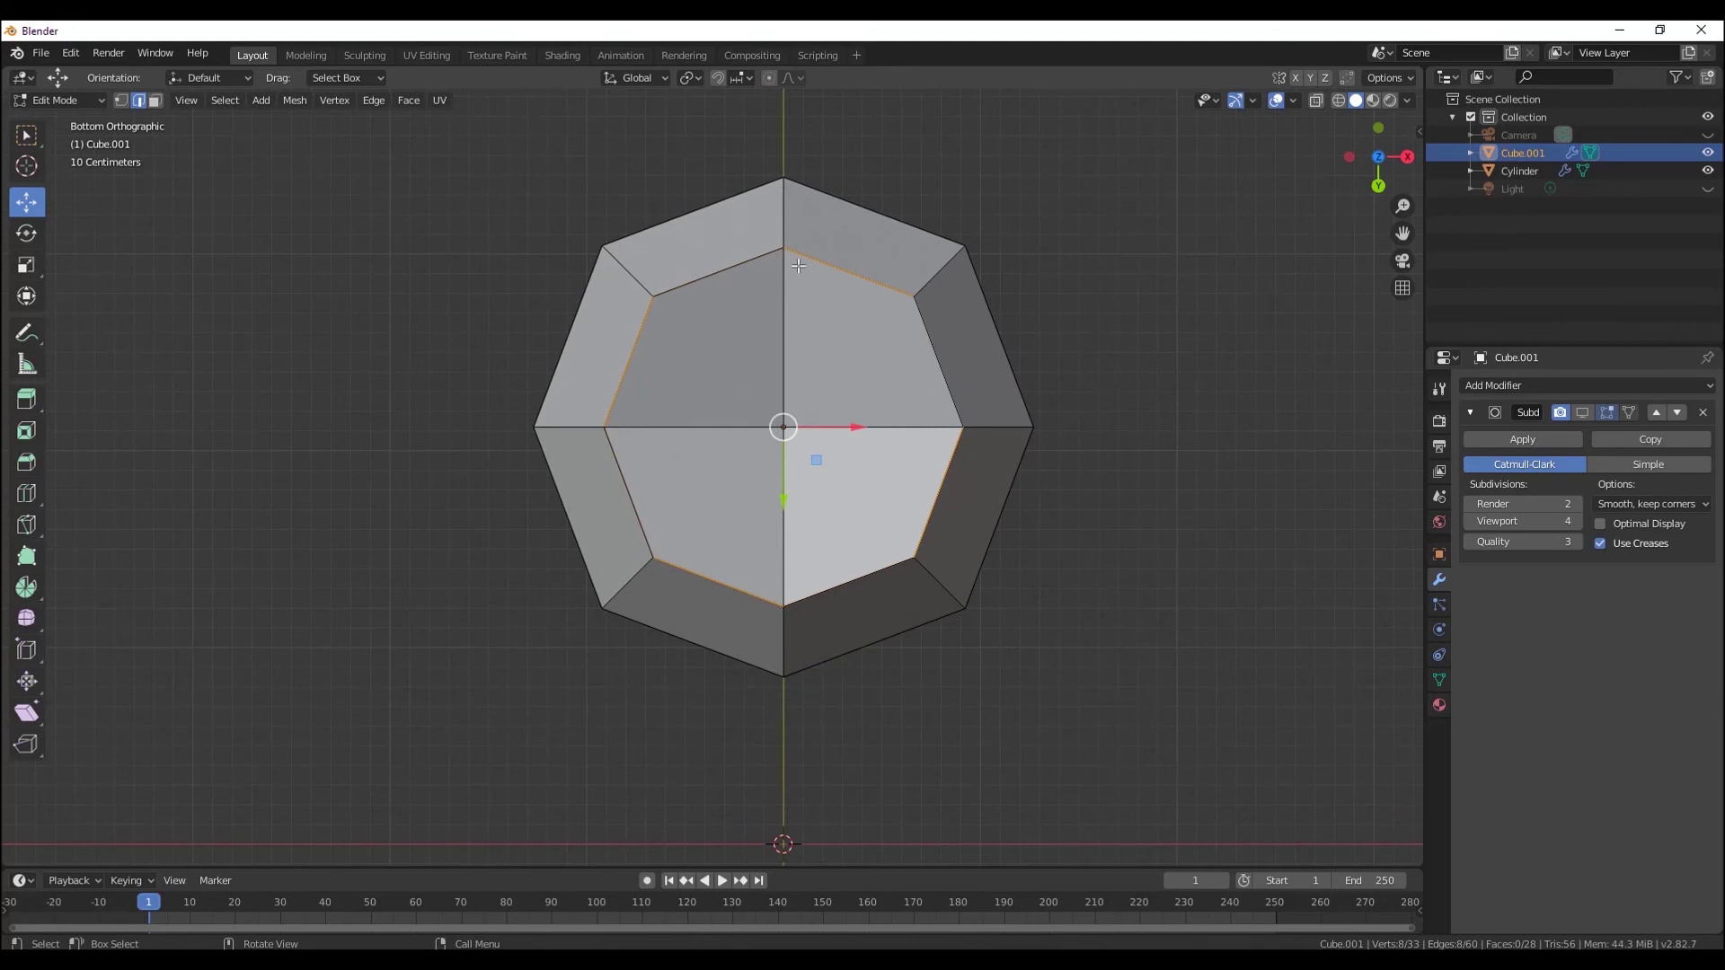
pyautogui.keyDown('alt'); pyautogui.click(838, 264); pyautogui.keyUp('alt')
pyautogui.moveTo(918, 398)
pyautogui.mouseDown(button='middle')
pyautogui.moveTo(855, 455)
pyautogui.moveTo(790, 470)
pyautogui.mouseUp(button='middle')
pyautogui.scroll(3, 686, 539)
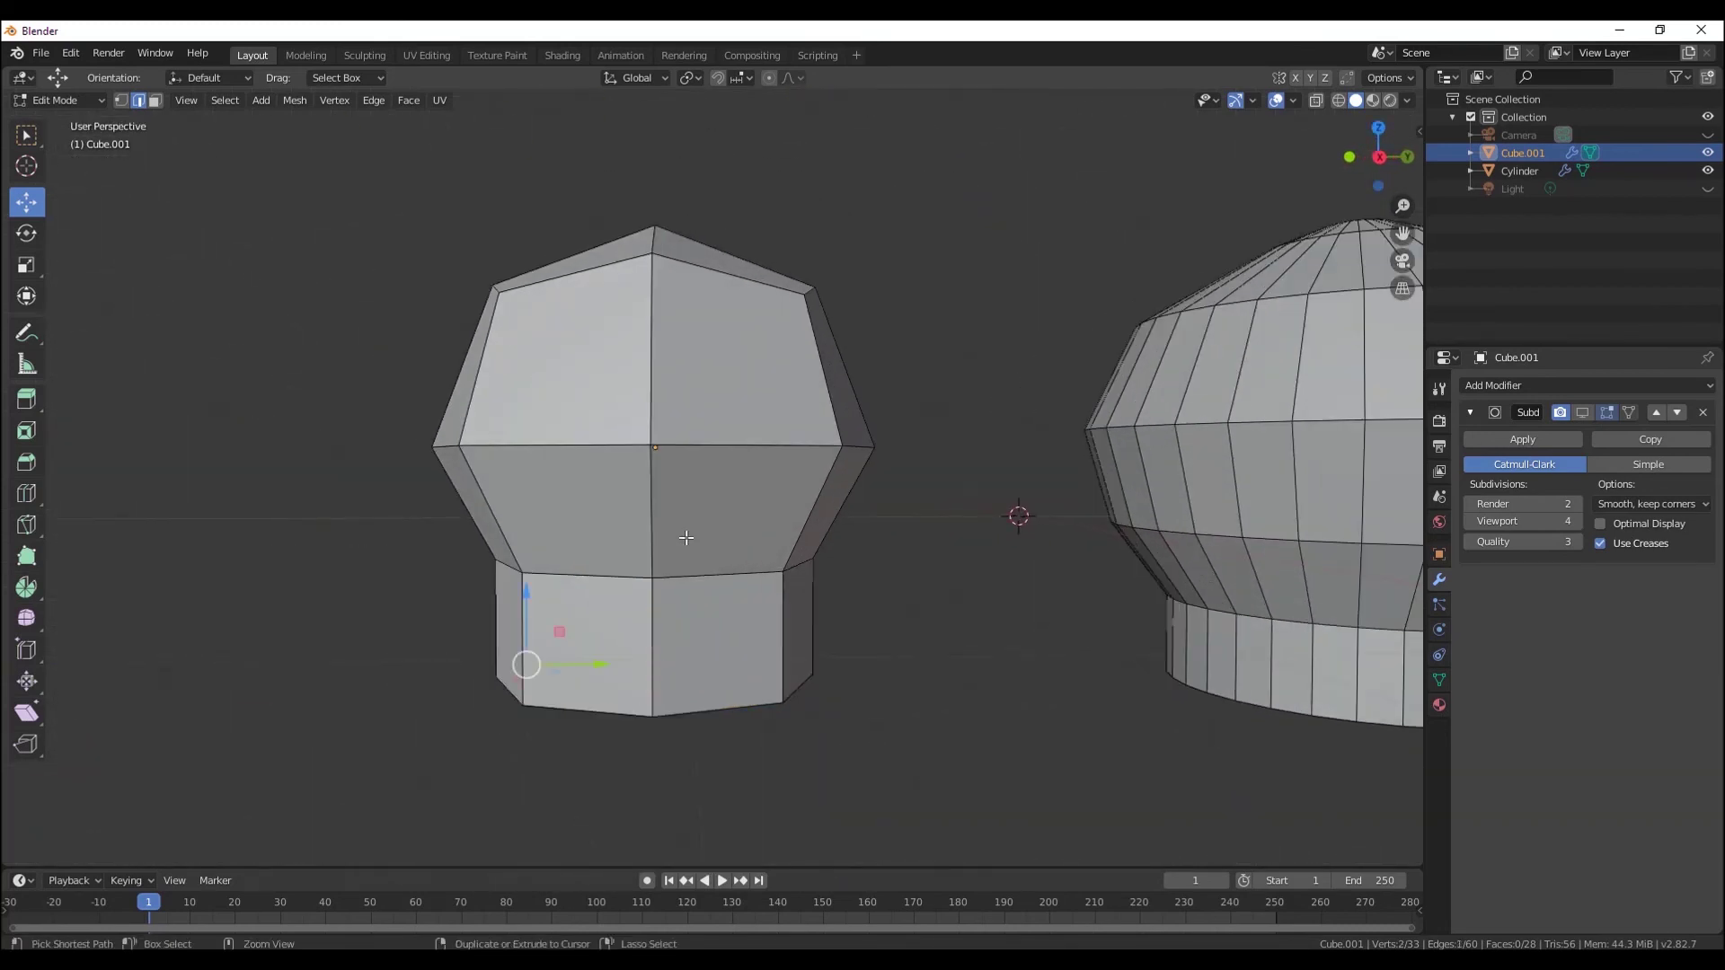
# - Leave Edit Mode and undo three times until the head's subdivision is gone
pyautogui.press('Tab')
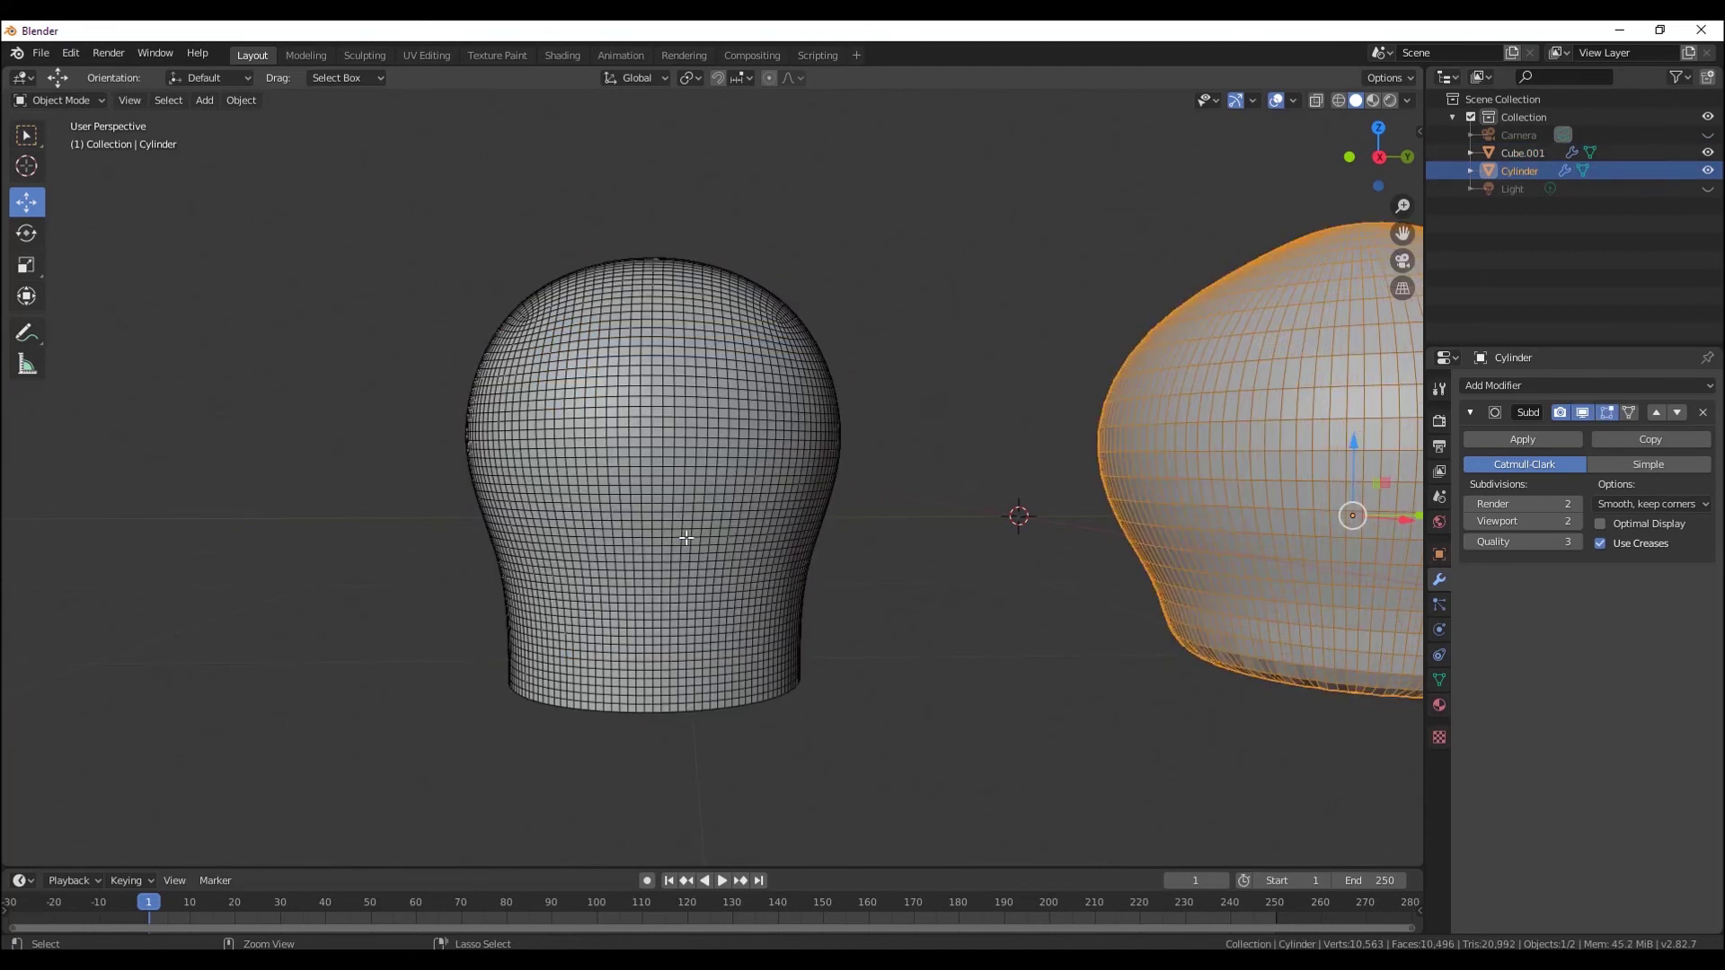
pyautogui.hotkey('ctrl', 'z')
pyautogui.hotkey('ctrl', 'z')
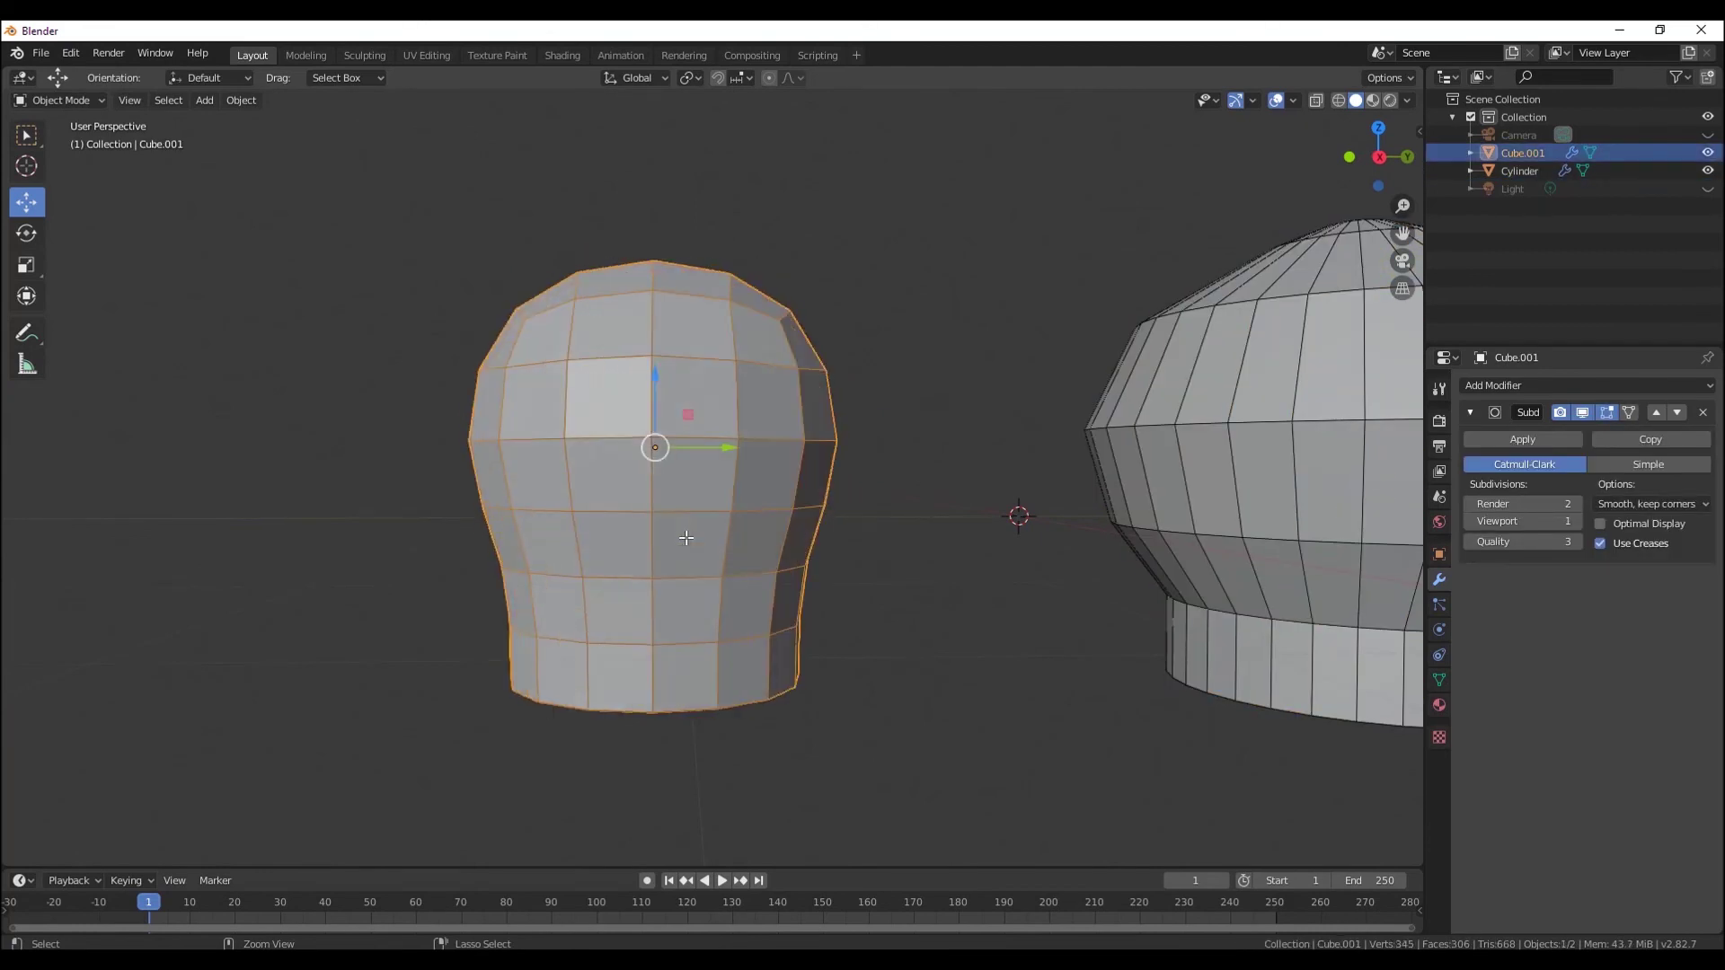
pyautogui.hotkey('ctrl', 'z')
pyautogui.hotkey('ctrl', 'z')
pyautogui.hotkey('ctrl', 'z')
pyautogui.hotkey('ctrl', 'z')
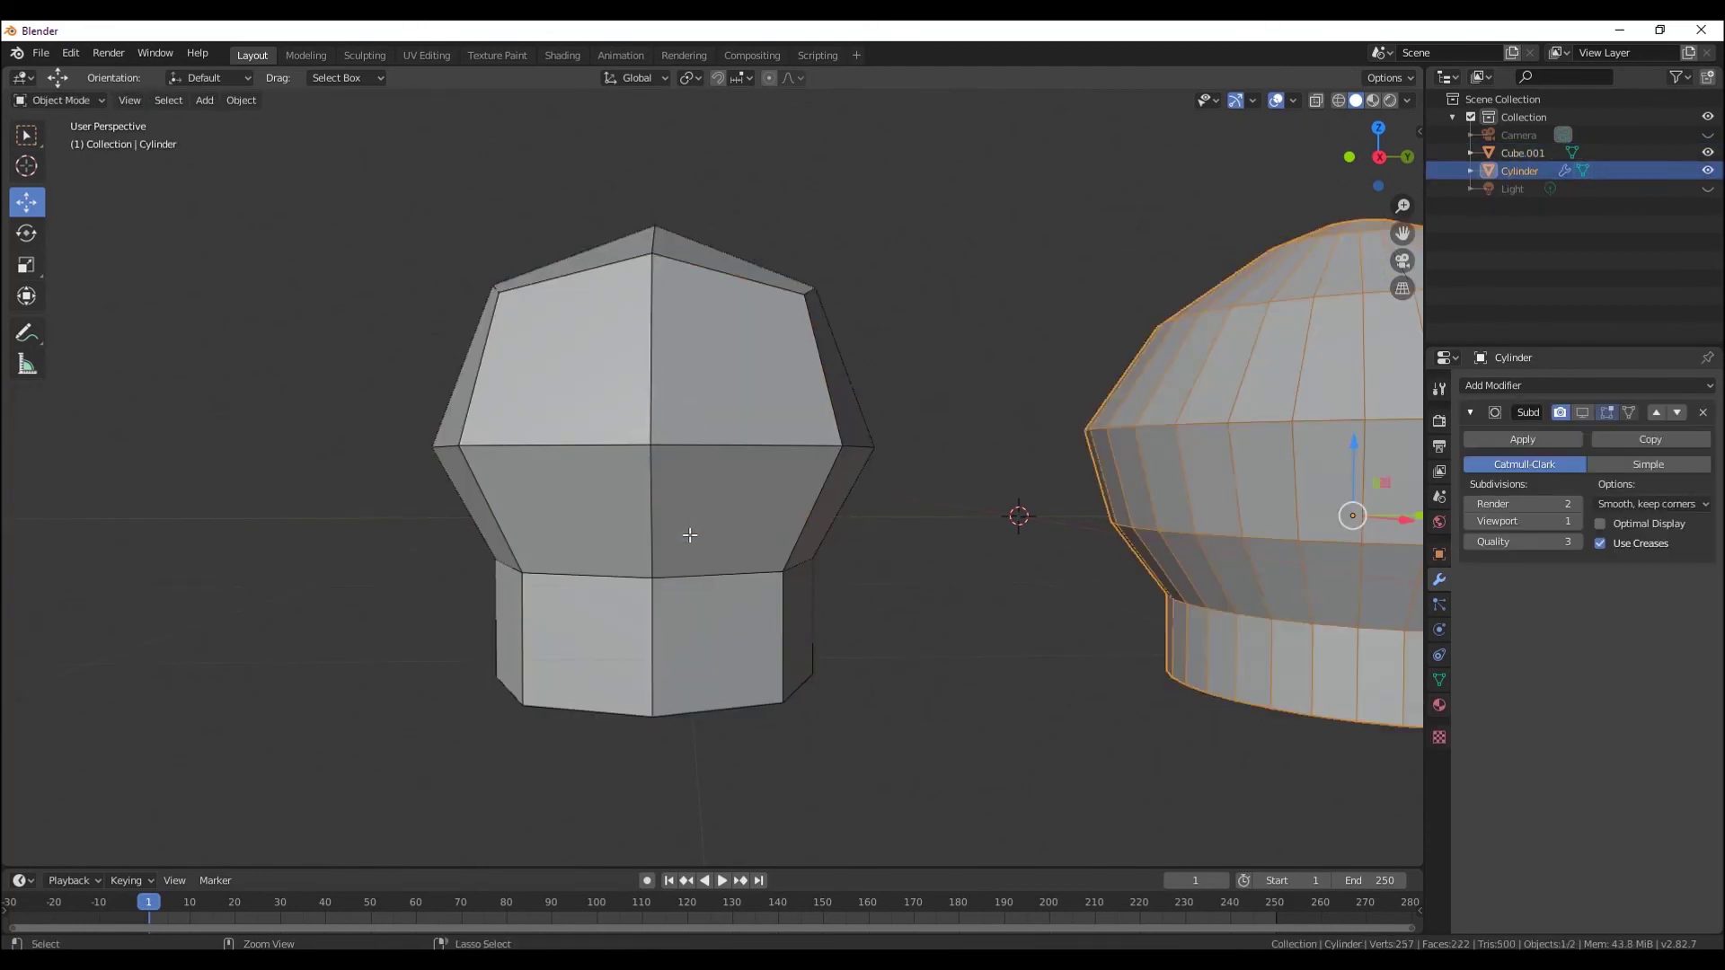
pyautogui.hotkey('ctrl', 'z')
pyautogui.hotkey('ctrl', 'z')
pyautogui.hotkey('ctrl', 'z')
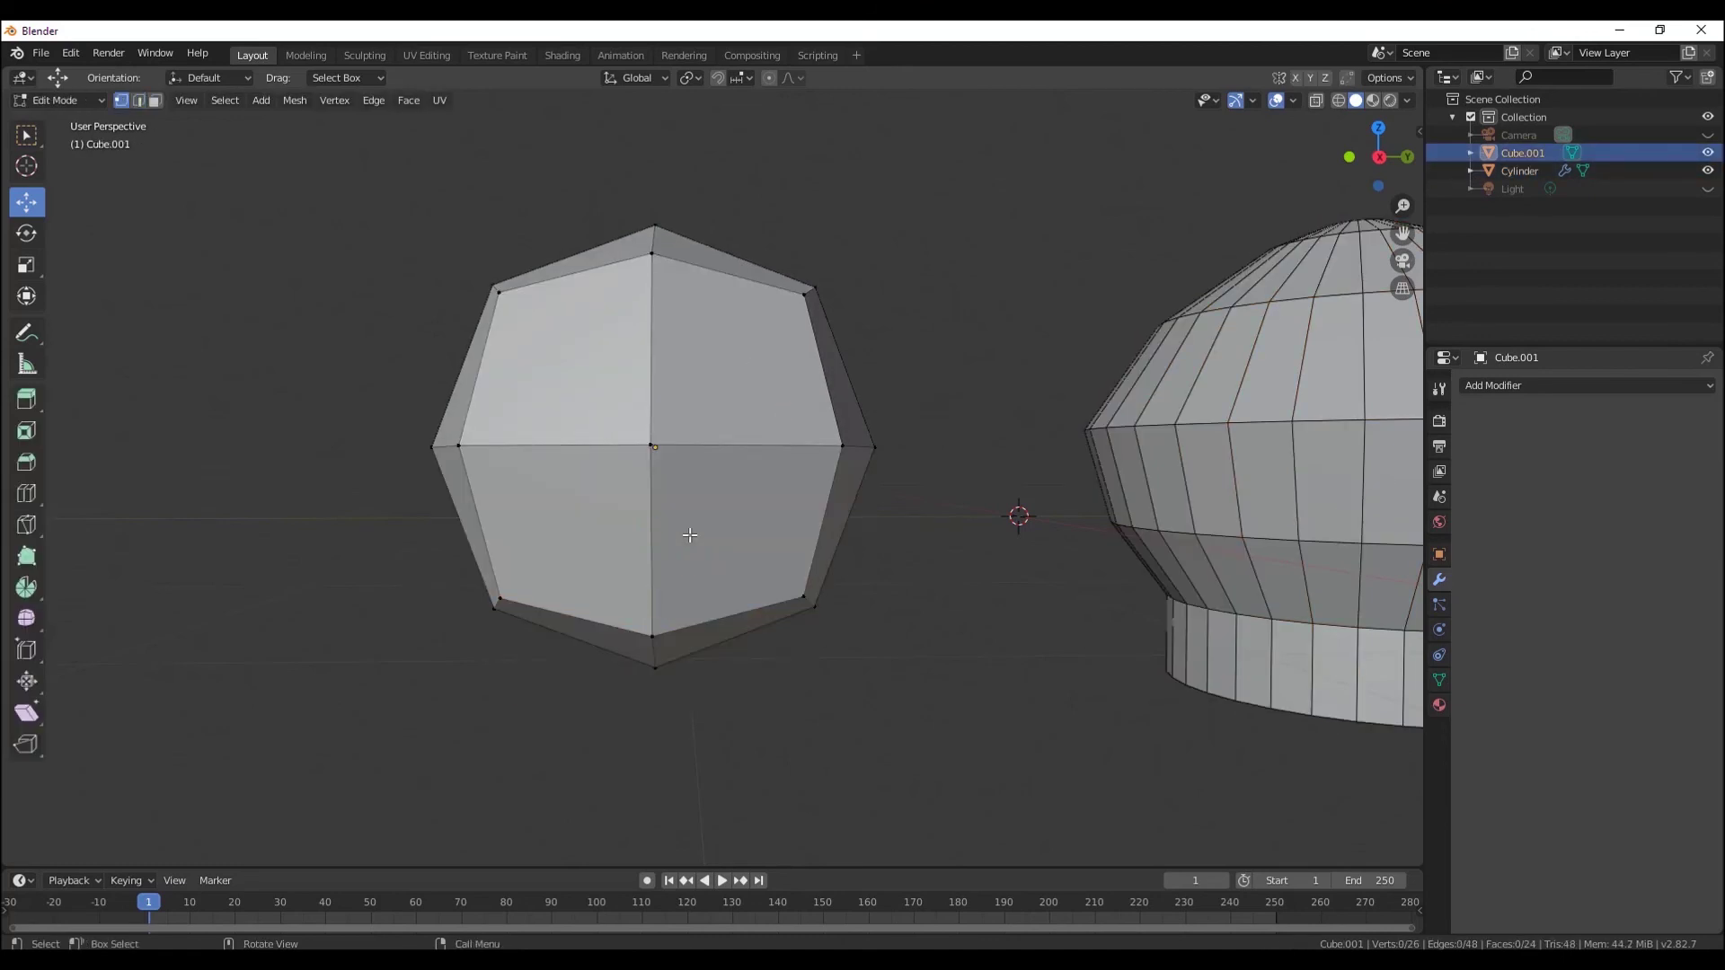
# - In X-ray, box-select and delete Cube.001's lower vertices, then undo the deletion
pyautogui.moveTo(689, 536); pyautogui.dragTo(738, 473, button='middle')
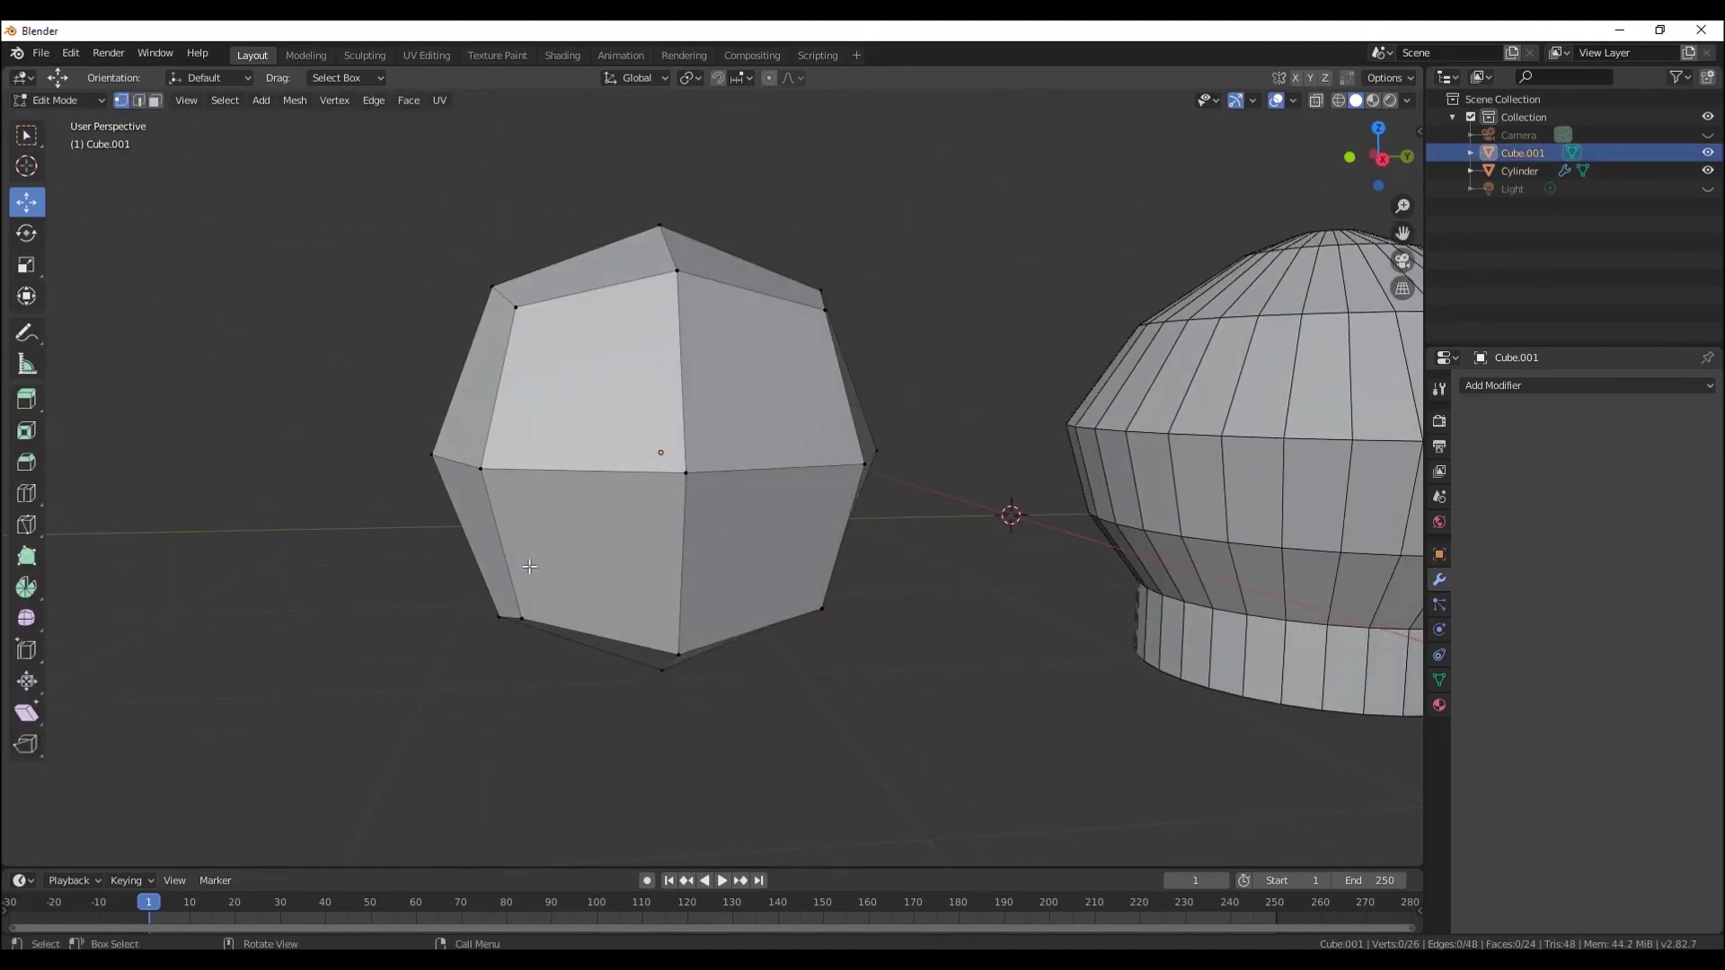
pyautogui.moveTo(529, 565); pyautogui.dragTo(385, 492, button='middle')
pyautogui.moveTo(384, 492); pyautogui.dragTo(877, 750)
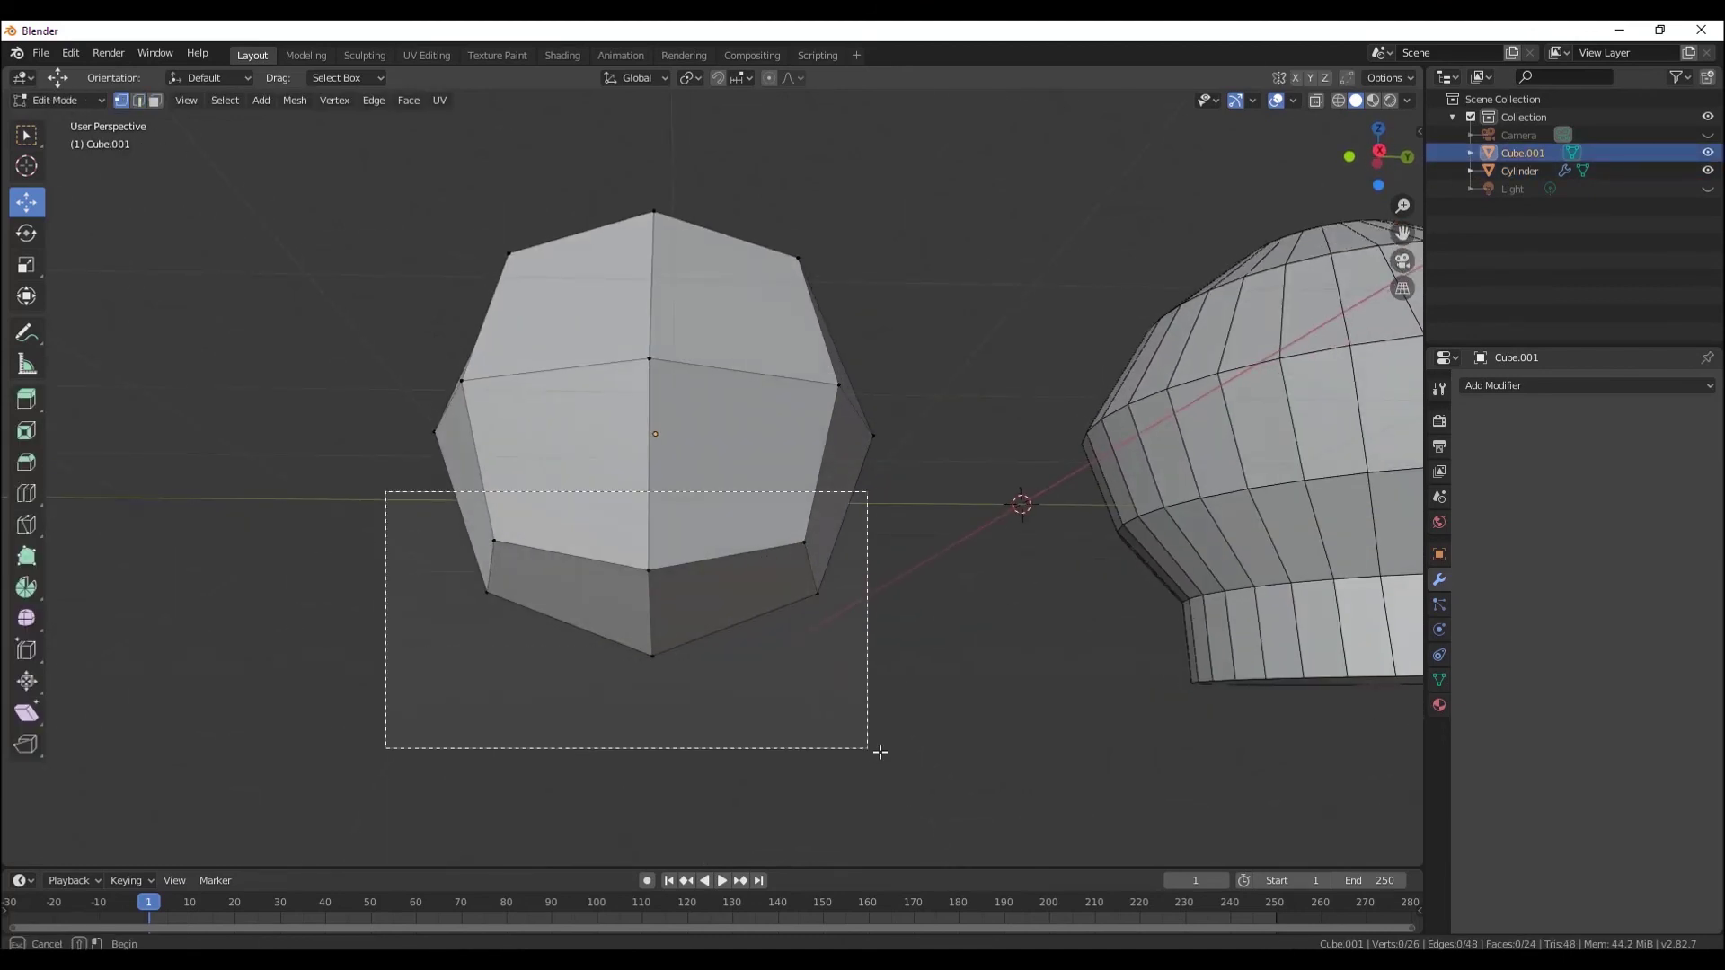
pyautogui.click(1321, 99)
pyautogui.click(924, 512)
pyautogui.moveTo(925, 512); pyautogui.dragTo(416, 543, button='middle')
pyautogui.moveTo(414, 547); pyautogui.dragTo(853, 685)
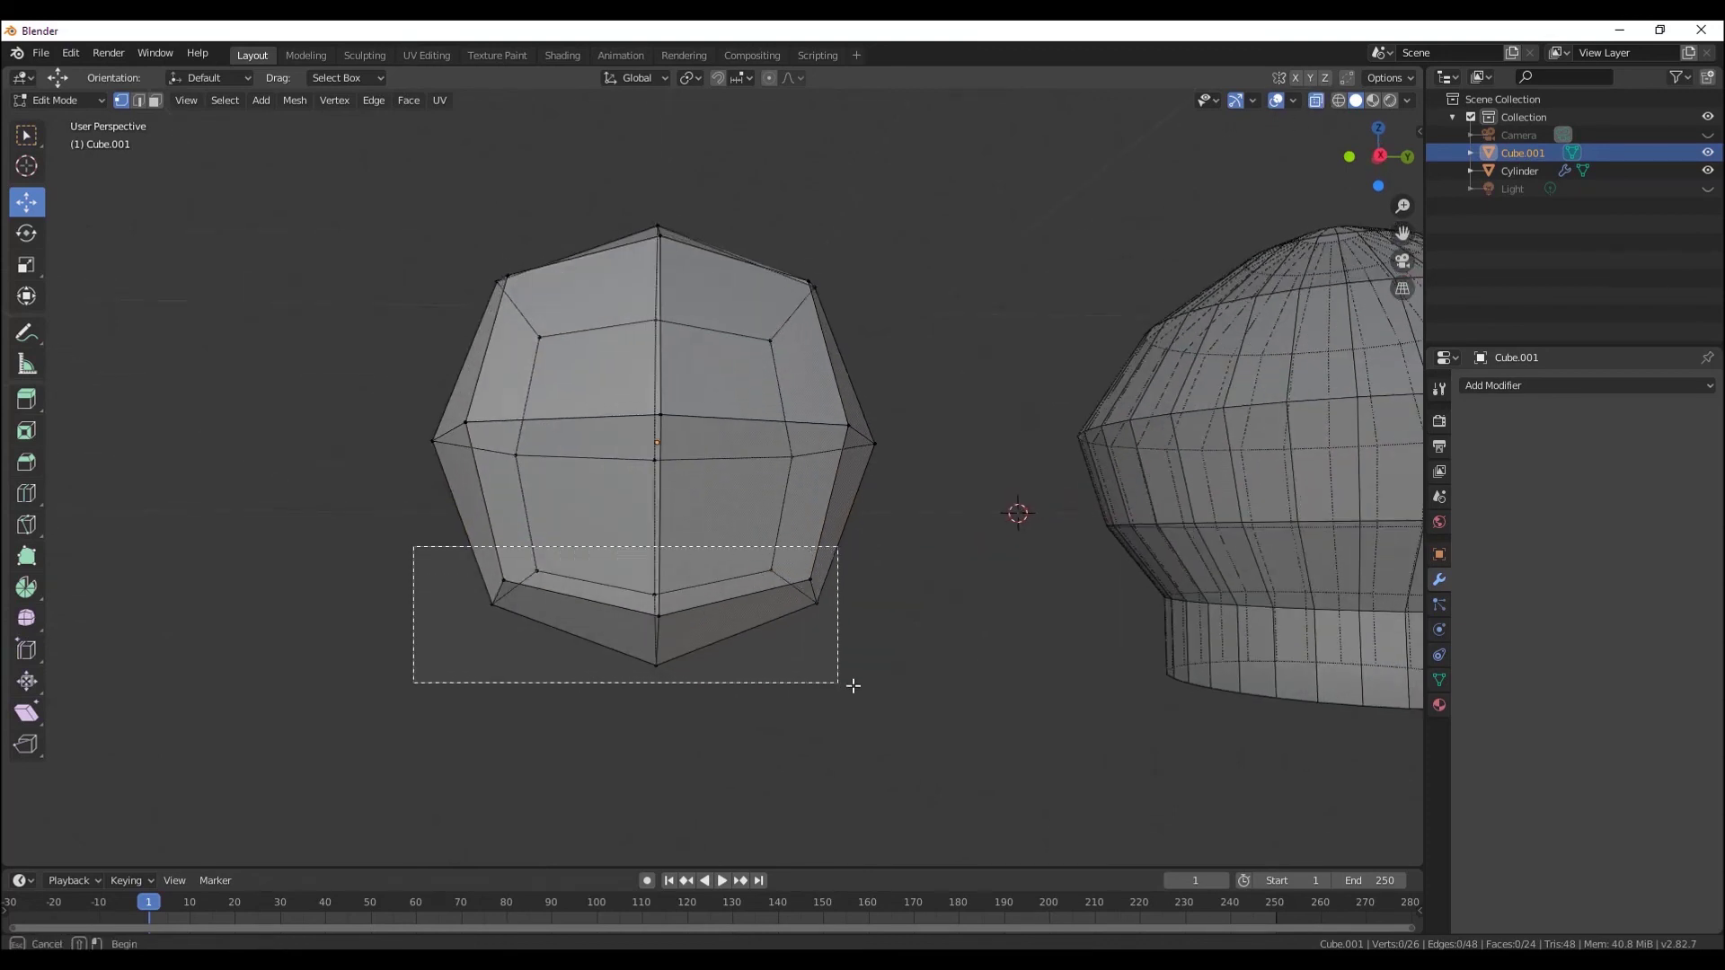
pyautogui.moveTo(743, 629)
pyautogui.mouseDown(button='middle')
pyautogui.moveTo(764, 643)
pyautogui.moveTo(732, 548)
pyautogui.mouseUp(button='middle')
pyautogui.rightClick(732, 548)
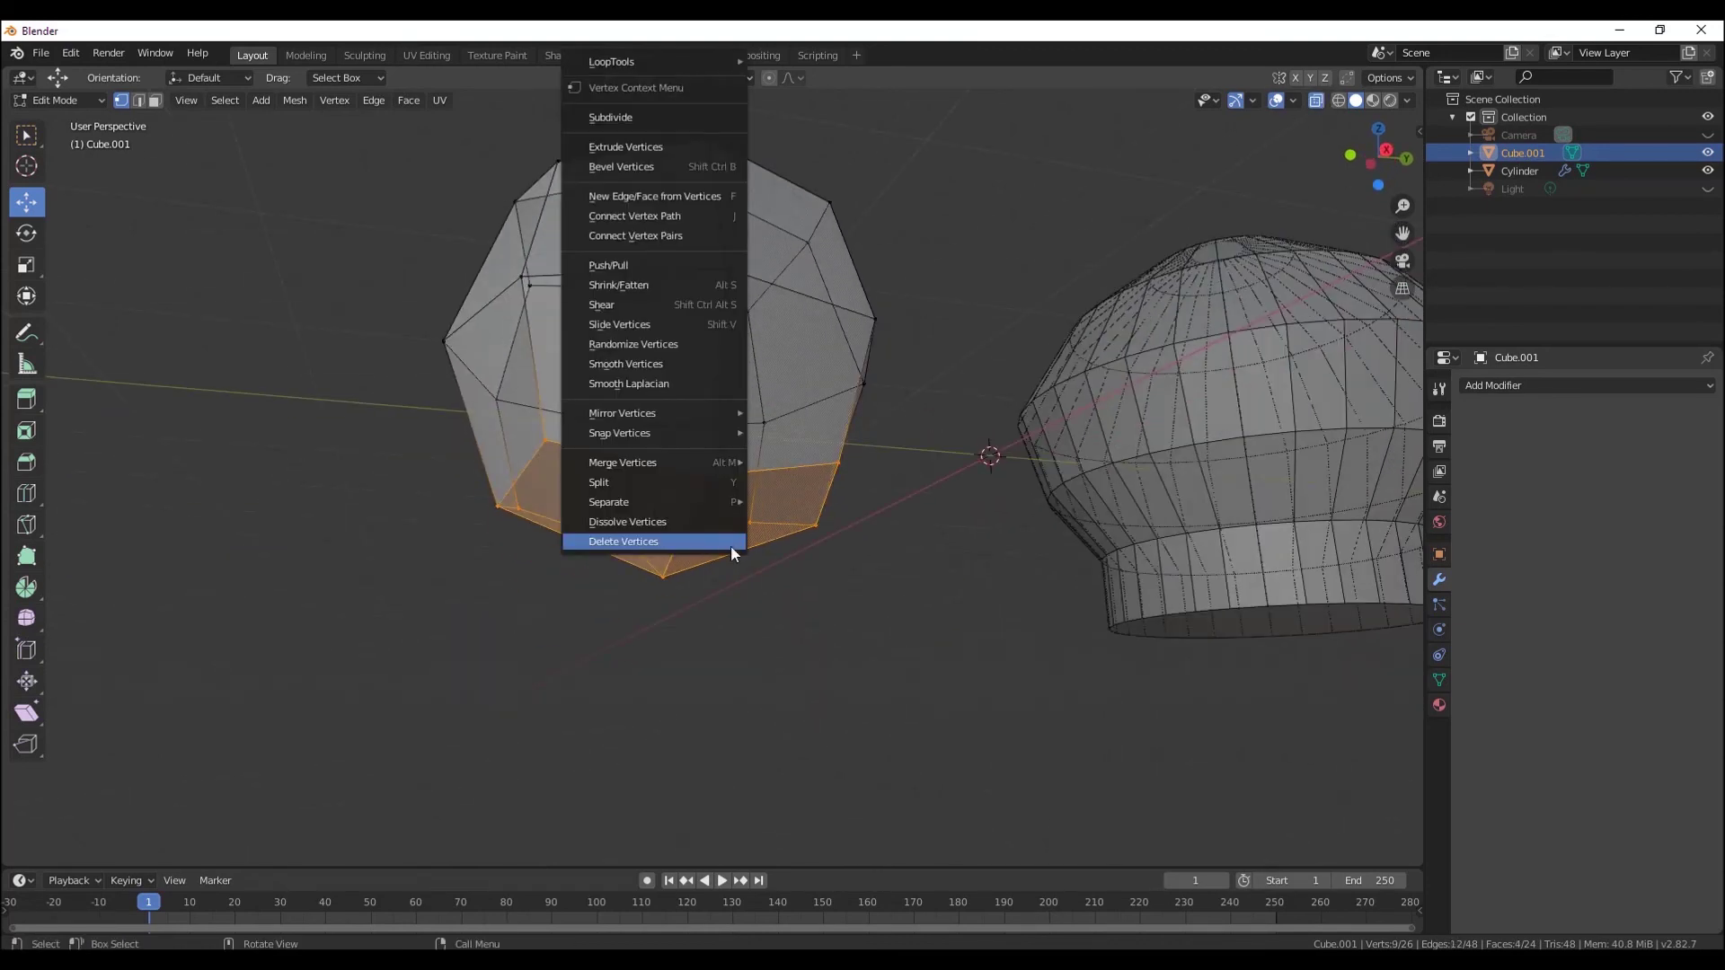
pyautogui.click(732, 544)
pyautogui.hotkey('ctrl', 'z')
# - Switch to face mode and delete the lower faces of Cube.001
pyautogui.hotkey('alt', 'a')
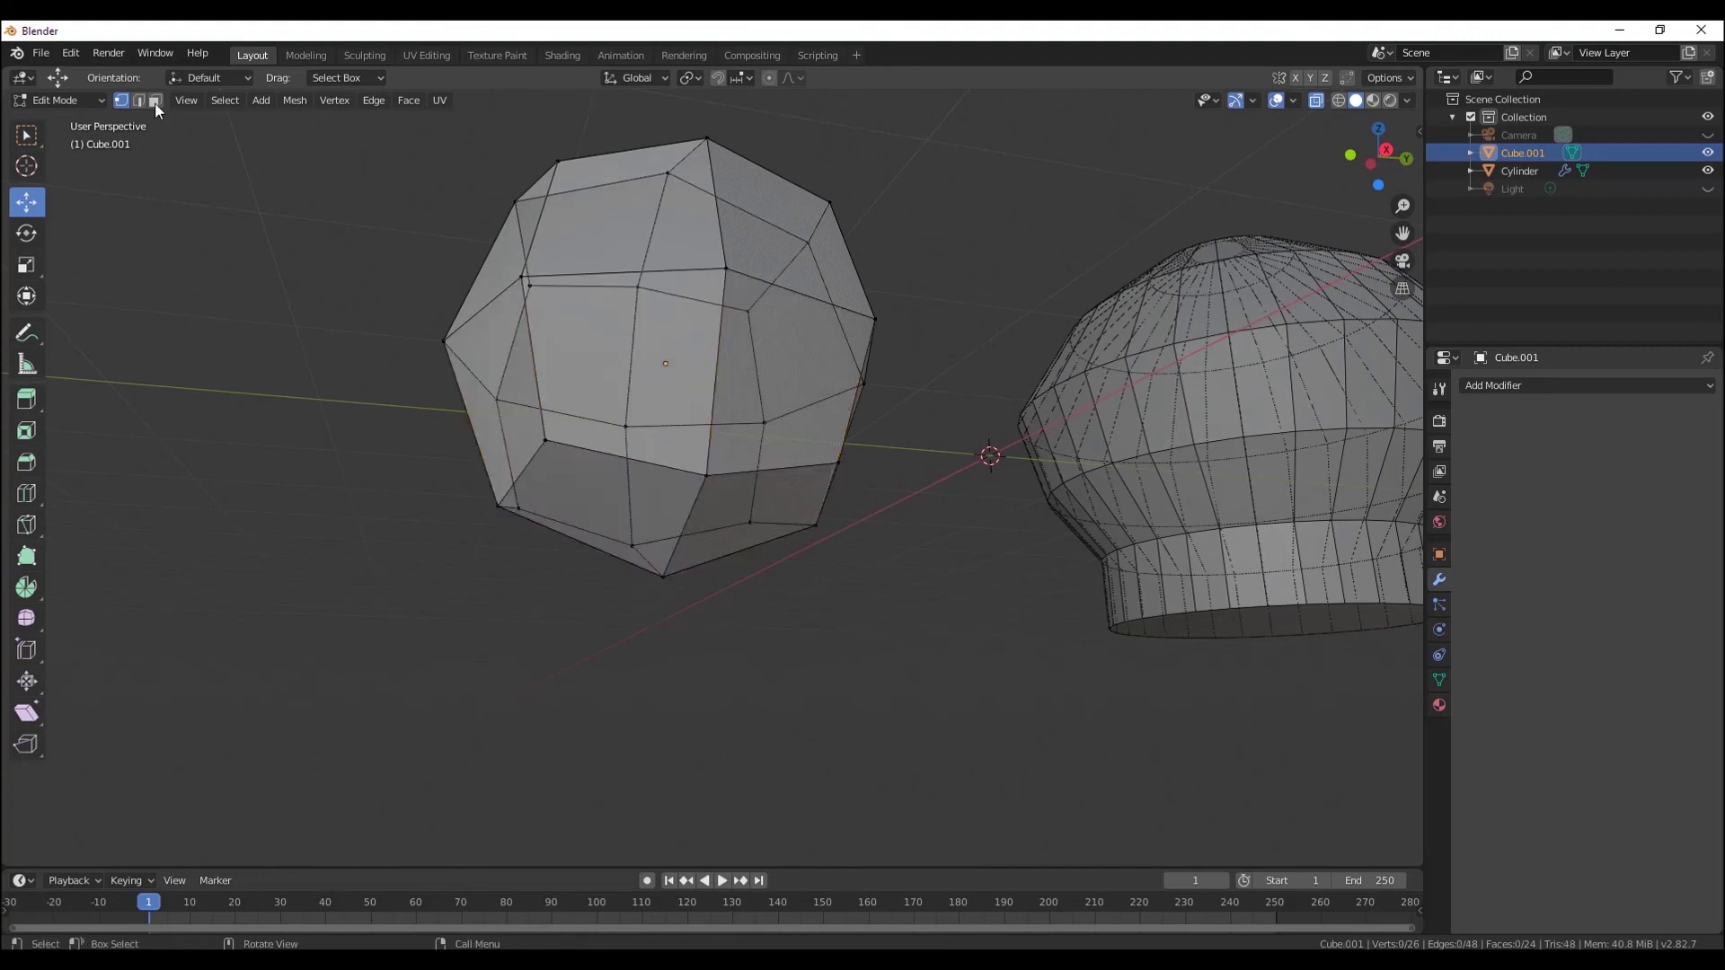
pyautogui.click(602, 501)
pyautogui.moveTo(720, 643)
pyautogui.mouseDown(button='middle')
pyautogui.moveTo(720, 482)
pyautogui.moveTo(729, 586)
pyautogui.moveTo(732, 543)
pyautogui.mouseUp(button='middle')
pyautogui.keyDown('shift'); pyautogui.click(720, 477); pyautogui.keyUp('shift')
pyautogui.rightClick(732, 544)
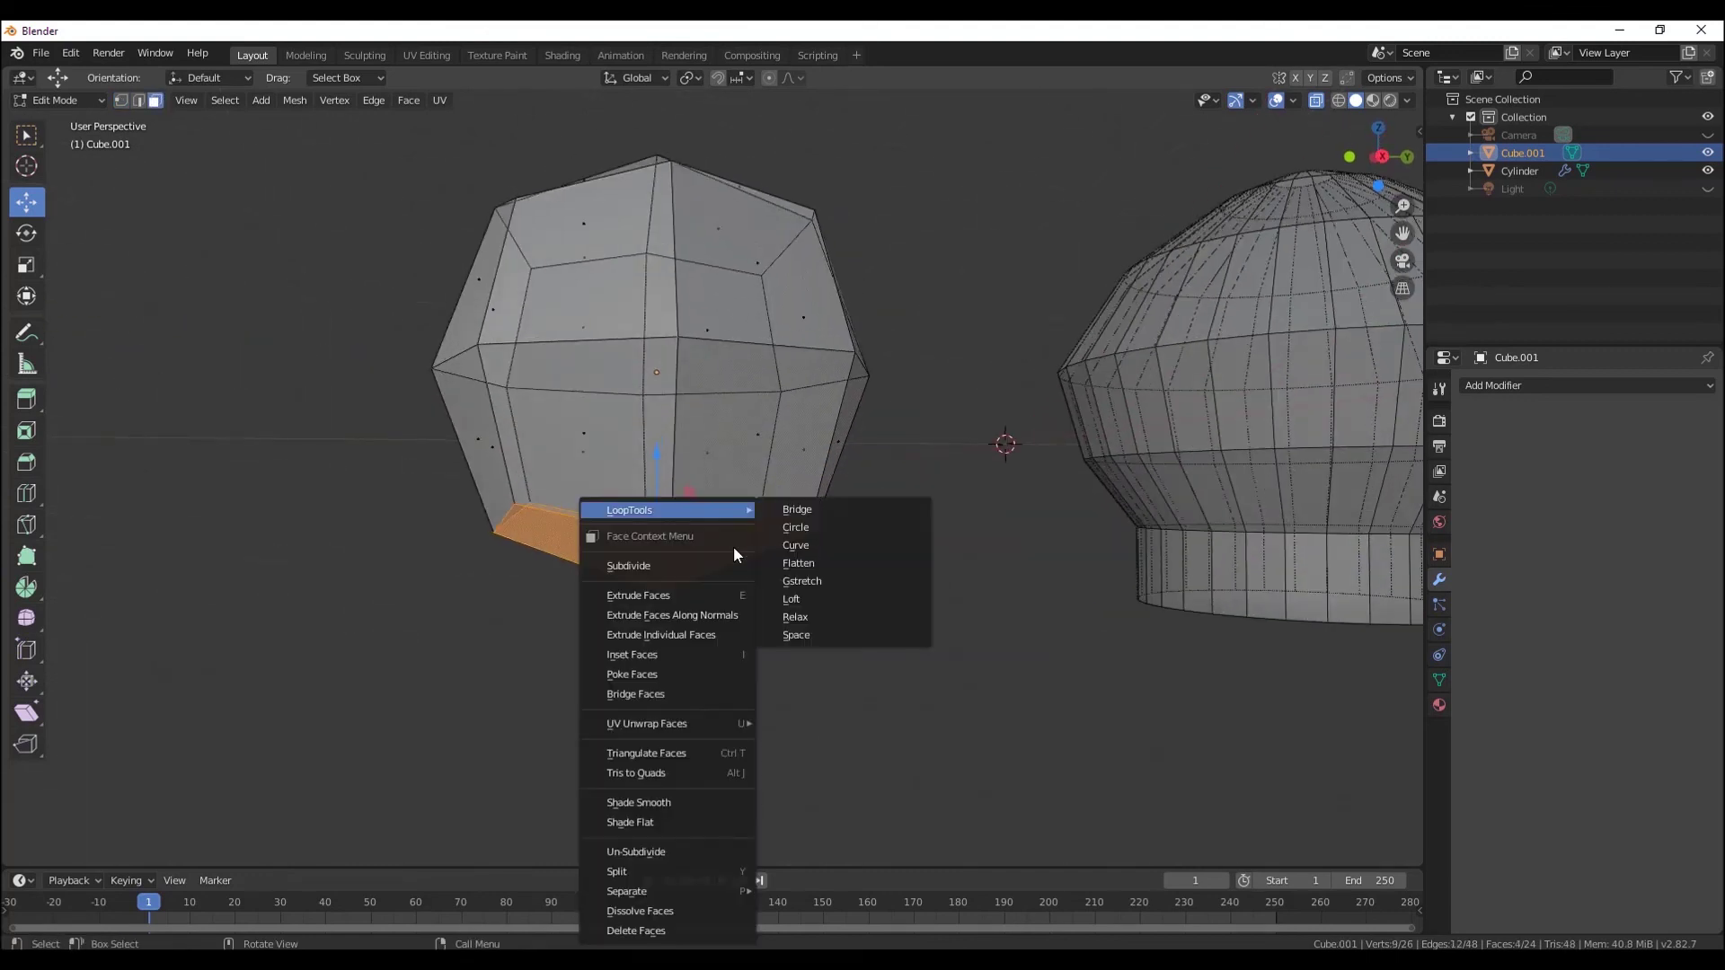
pyautogui.click(689, 941)
pyautogui.moveTo(718, 628)
pyautogui.mouseDown(button='middle')
pyautogui.moveTo(751, 551)
pyautogui.moveTo(731, 551)
pyautogui.mouseUp(button='middle')
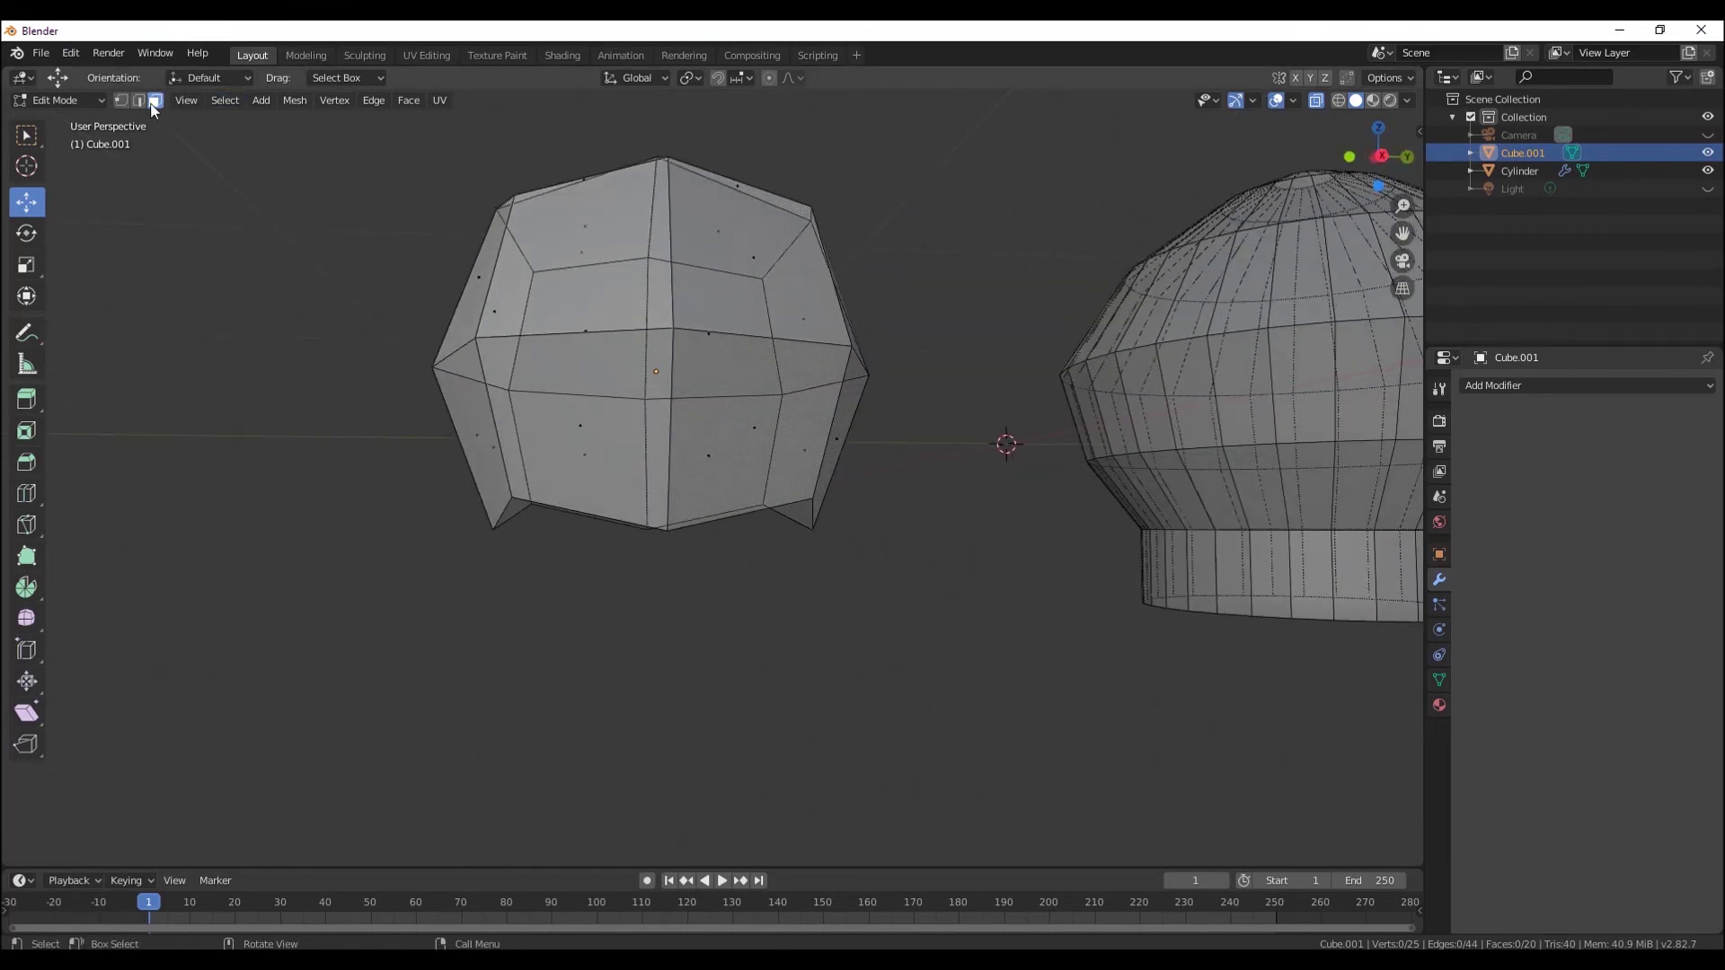
# - Select the open bottom edge loop and scale it along Z to about 0.9577
pyautogui.keyDown('alt'); pyautogui.click(784, 504); pyautogui.keyUp('alt')
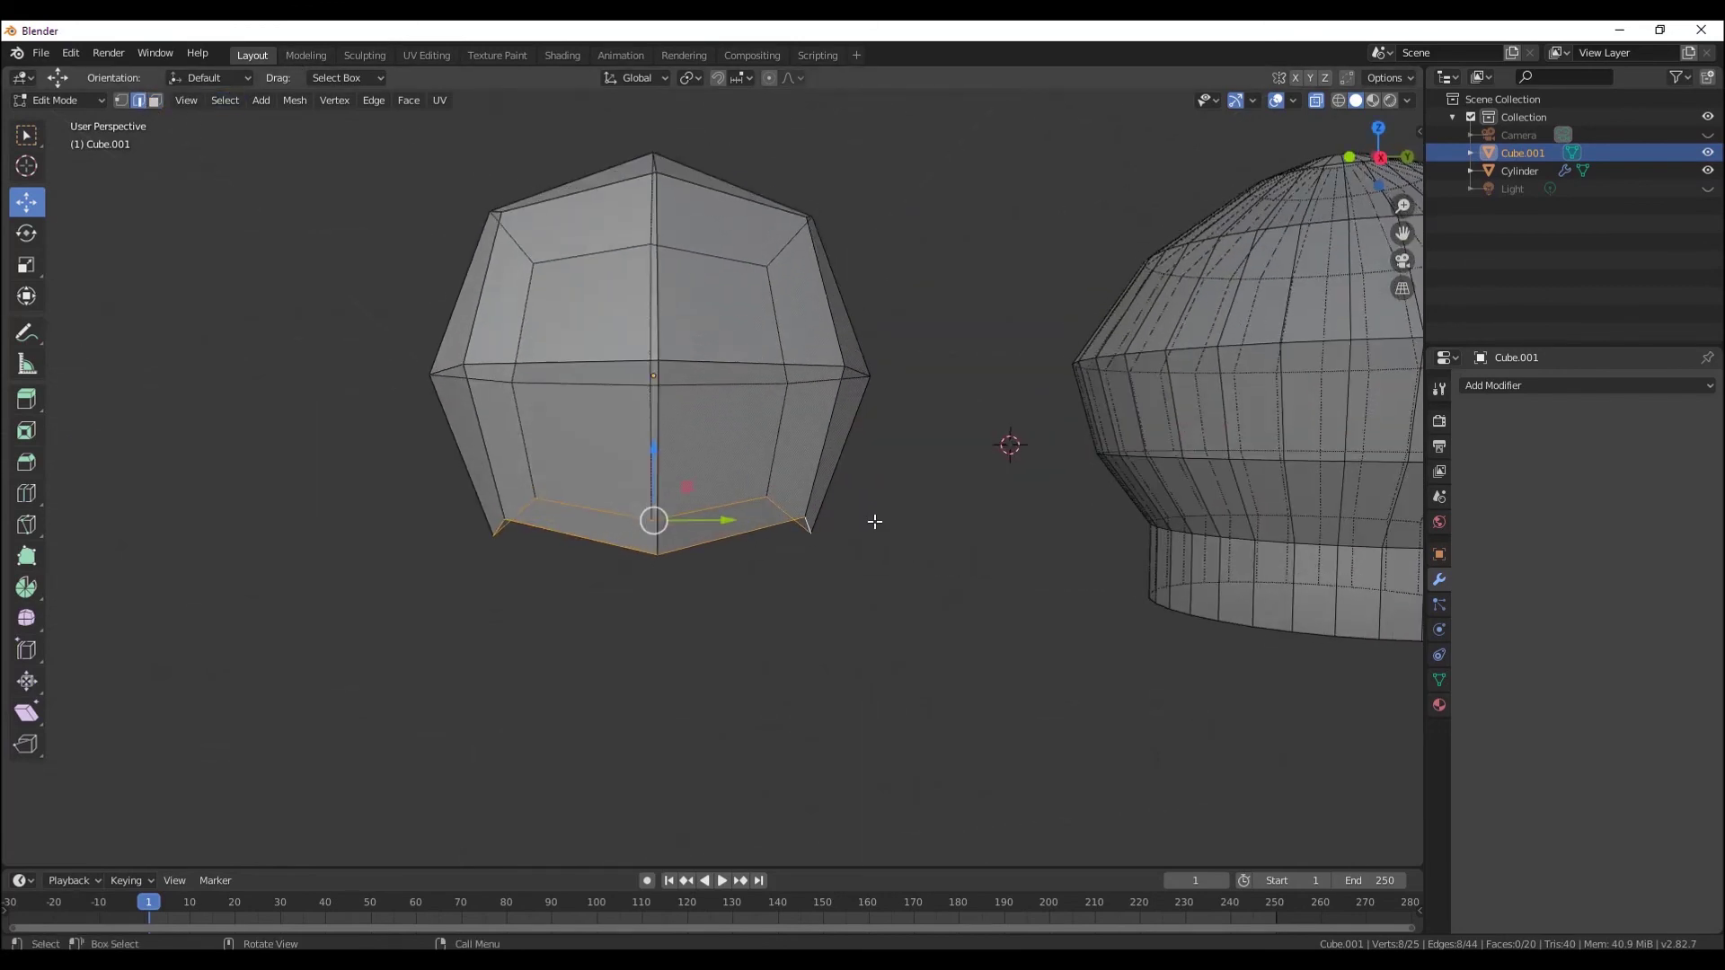
pyautogui.scroll(1, 877, 520)
pyautogui.keyDown('shift'); pyautogui.moveTo(878, 520); pyautogui.dragTo(747, 431, button='middle'); pyautogui.keyUp('shift')
pyautogui.scroll(-2, 505, 478)
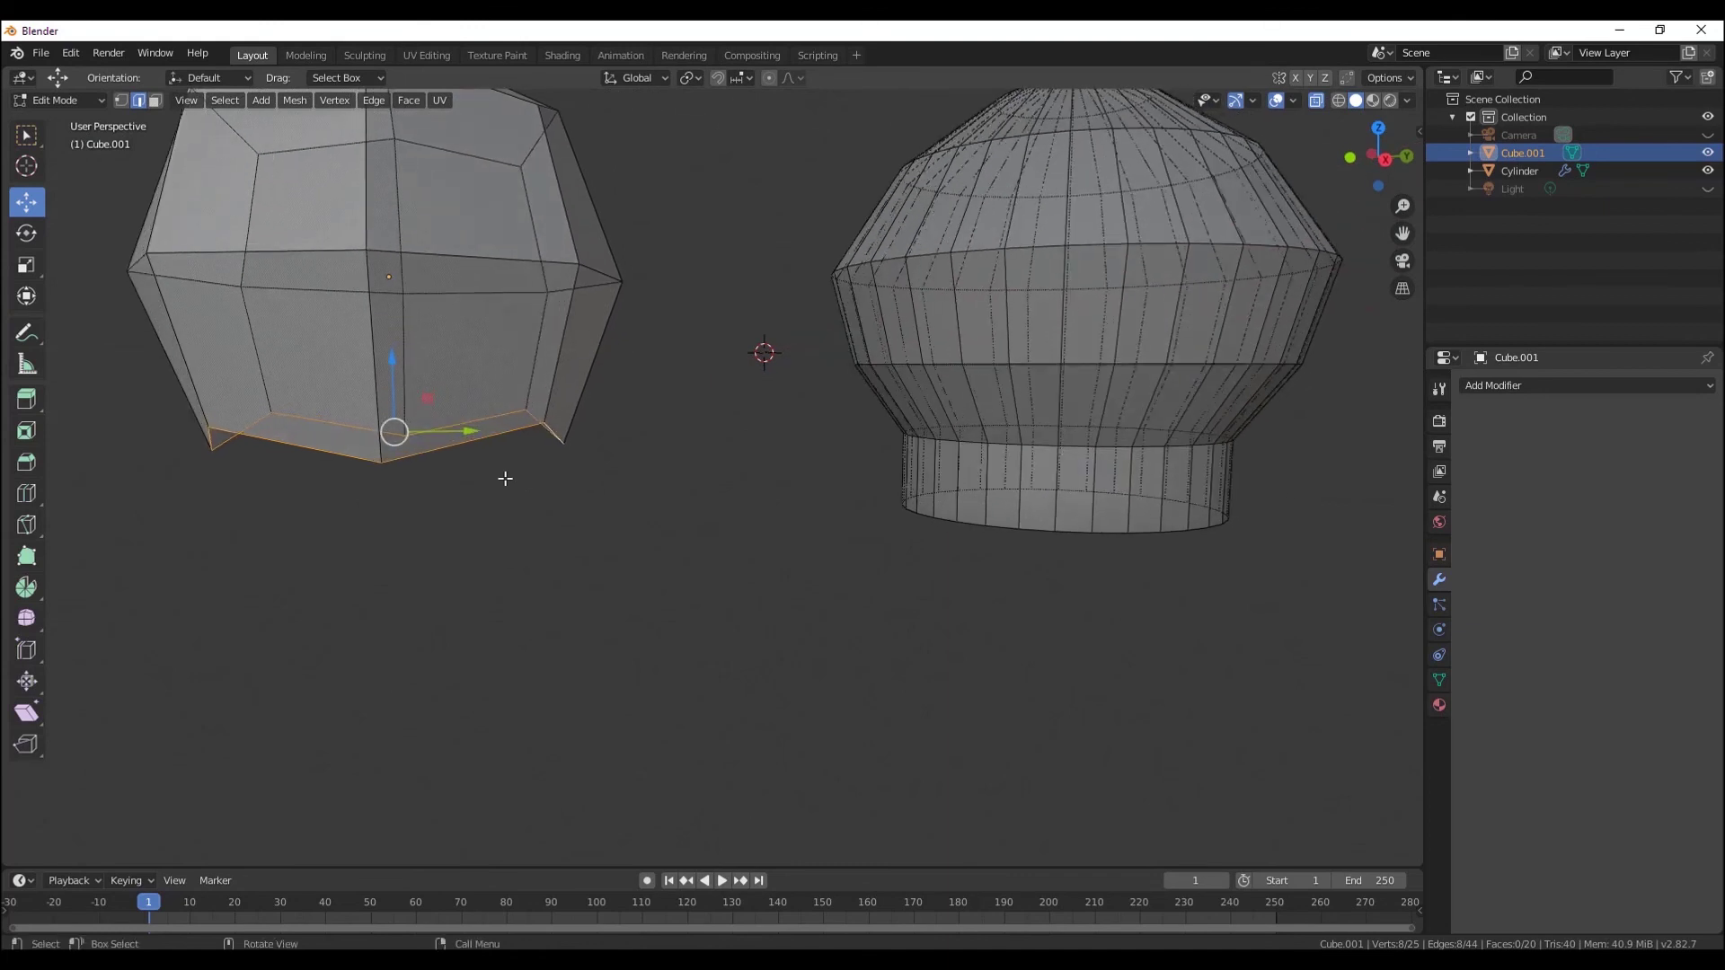
pyautogui.moveTo(460, 528); pyautogui.dragTo(455, 518, button='middle')
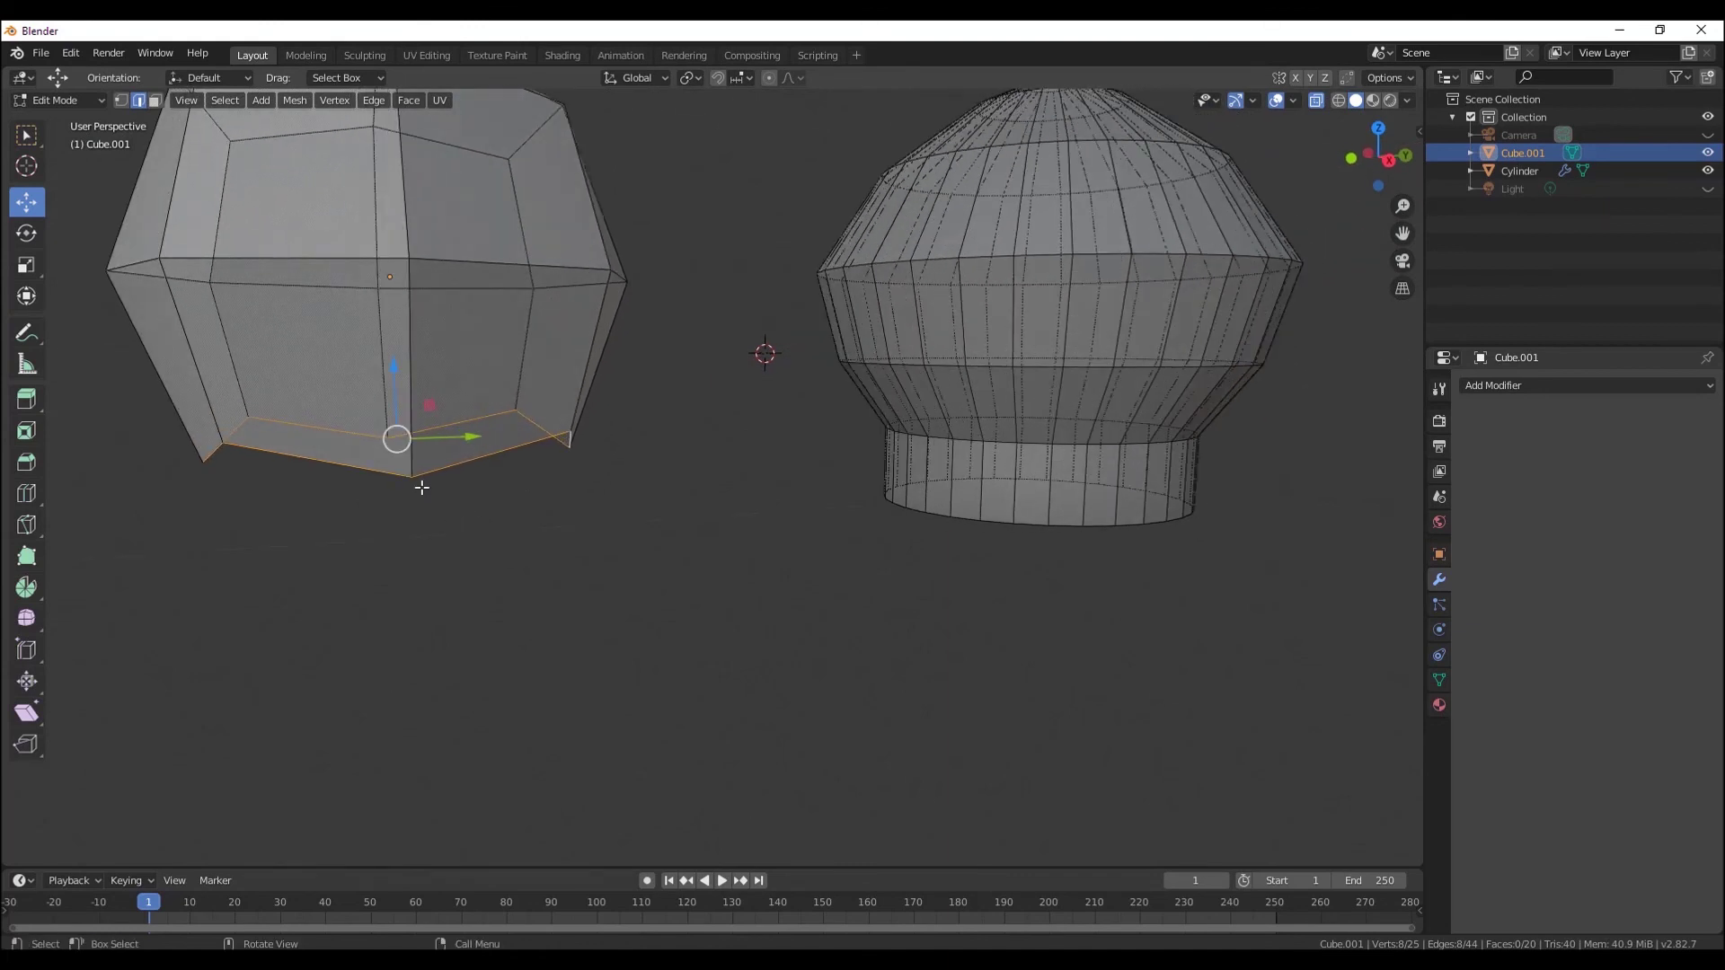
pyautogui.click(30, 268)
pyautogui.moveTo(396, 372); pyautogui.dragTo(389, 438)
pyautogui.moveTo(520, 551); pyautogui.dragTo(512, 551, button='middle')
pyautogui.moveTo(395, 395)
pyautogui.mouseDown()
pyautogui.moveTo(393, 375)
pyautogui.moveTo(389, 435)
pyautogui.mouseUp()
pyautogui.moveTo(389, 435); pyautogui.dragTo(108, 247, button='middle')
pyautogui.press('g')
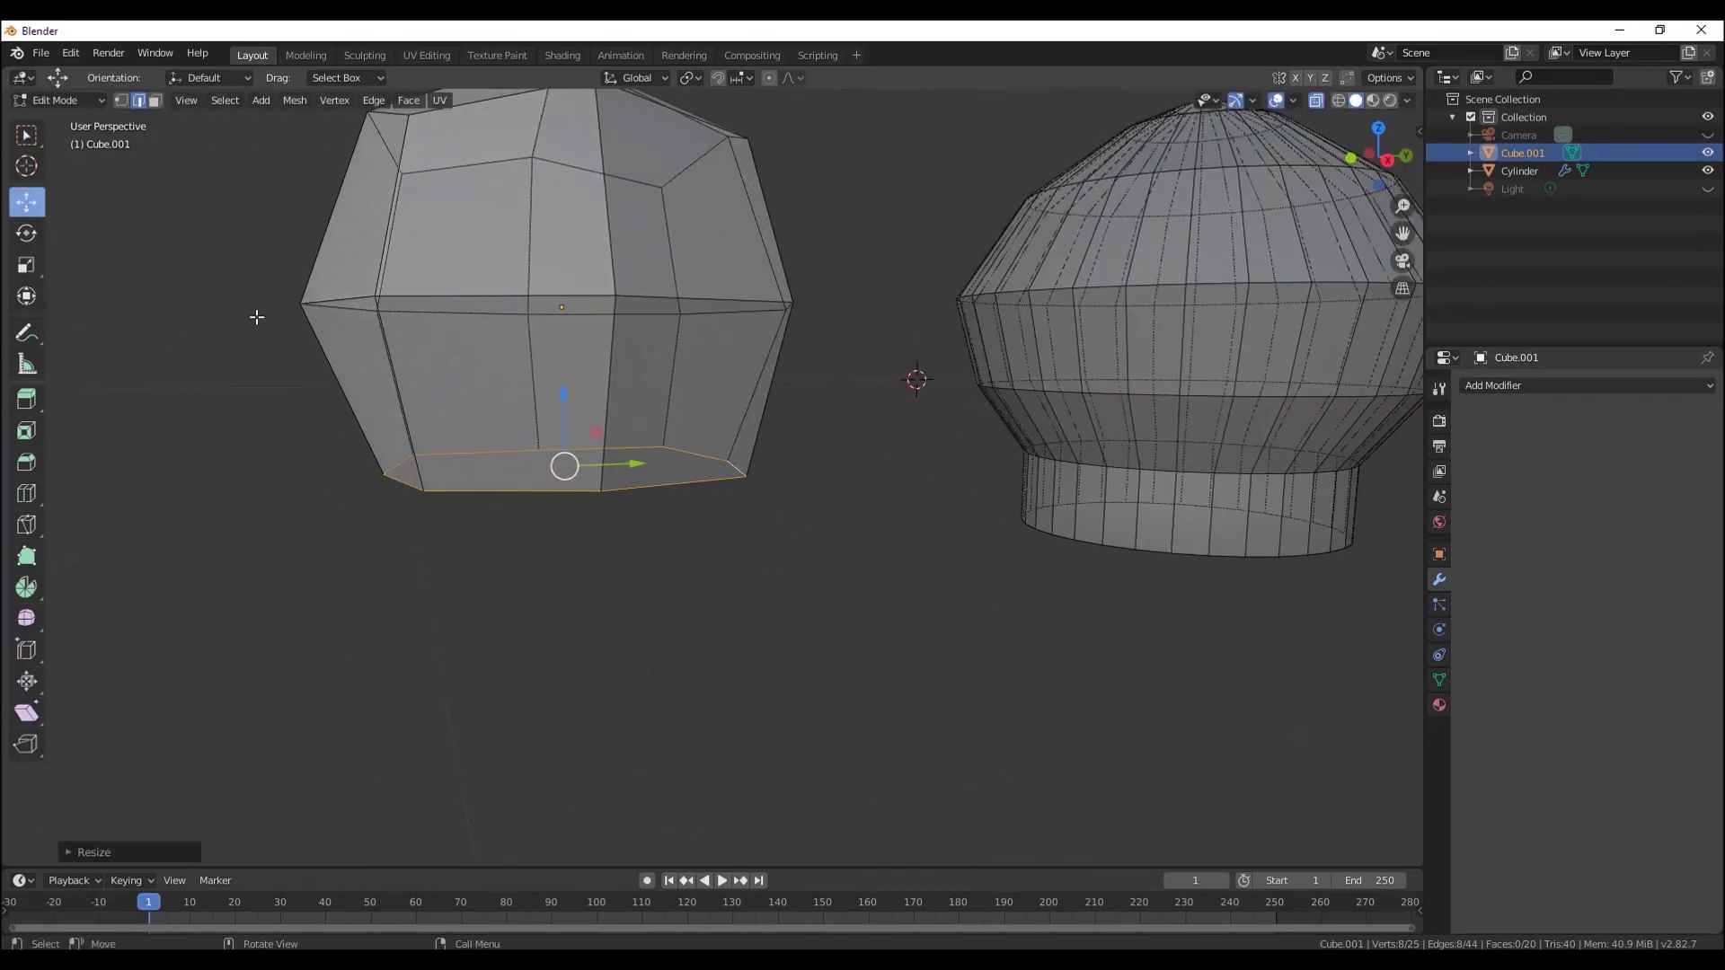
pyautogui.moveTo(254, 316)
pyautogui.mouseDown(button='middle')
pyautogui.moveTo(701, 446)
pyautogui.moveTo(710, 330)
pyautogui.mouseUp(button='middle')
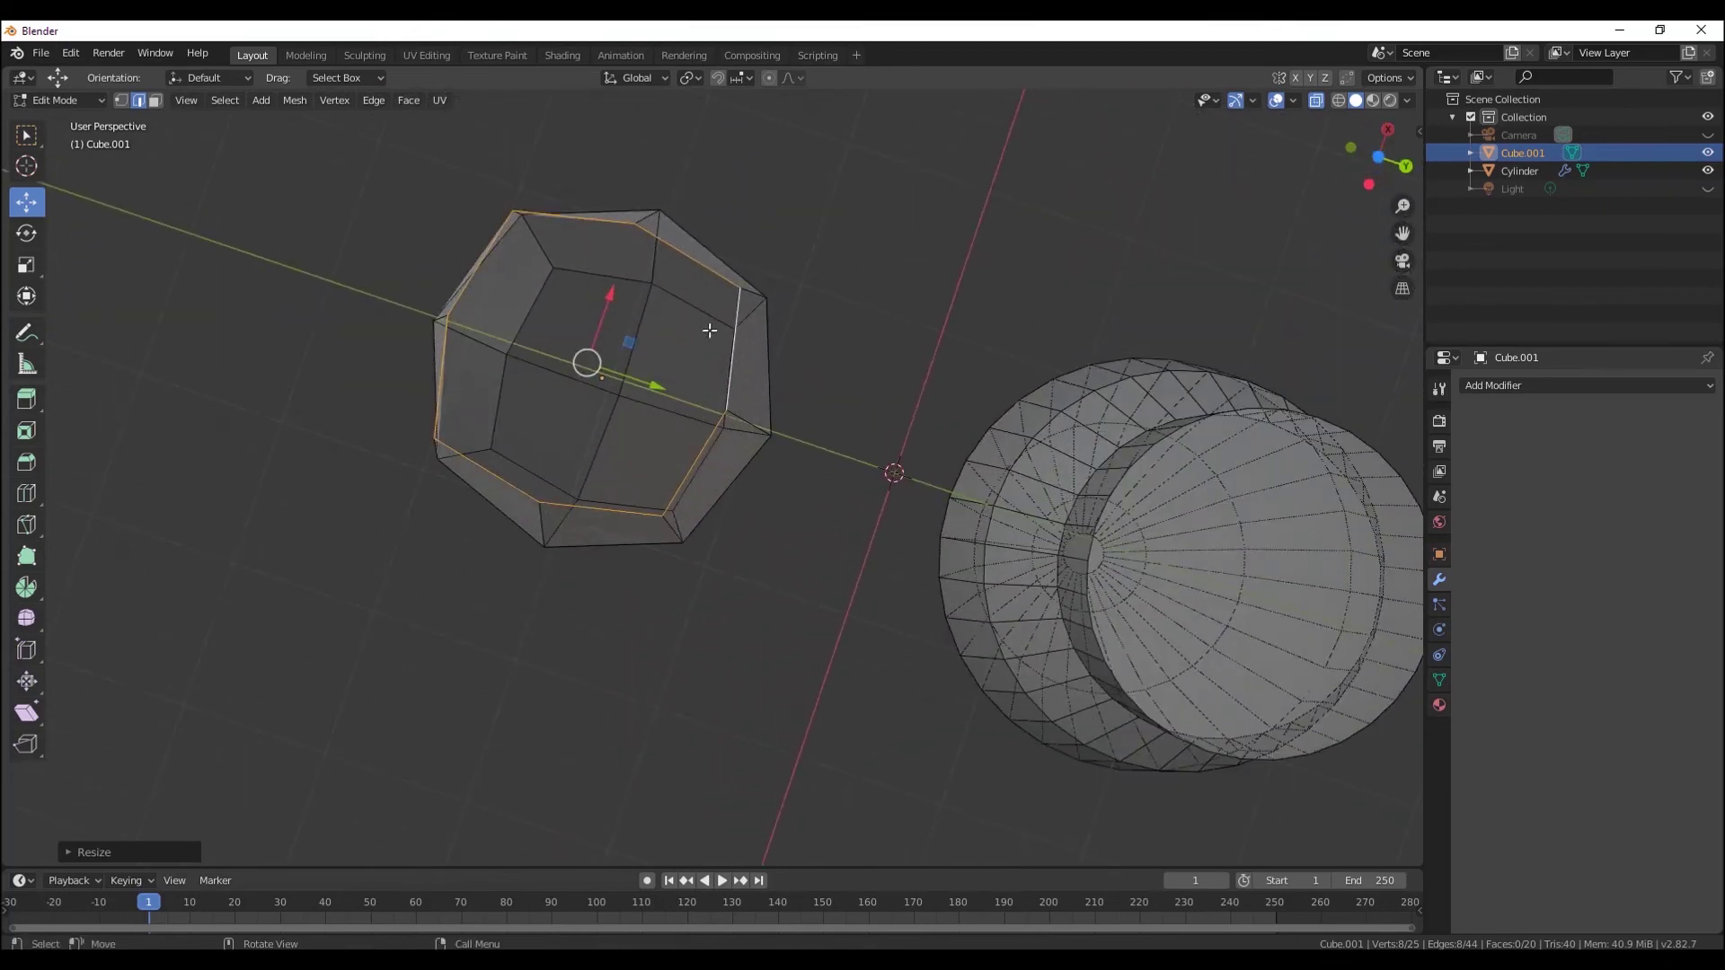
# - From the bottom view, round the bottom edge loop with LoopTools Circle
pyautogui.click(1378, 157)
pyautogui.click(1374, 185)
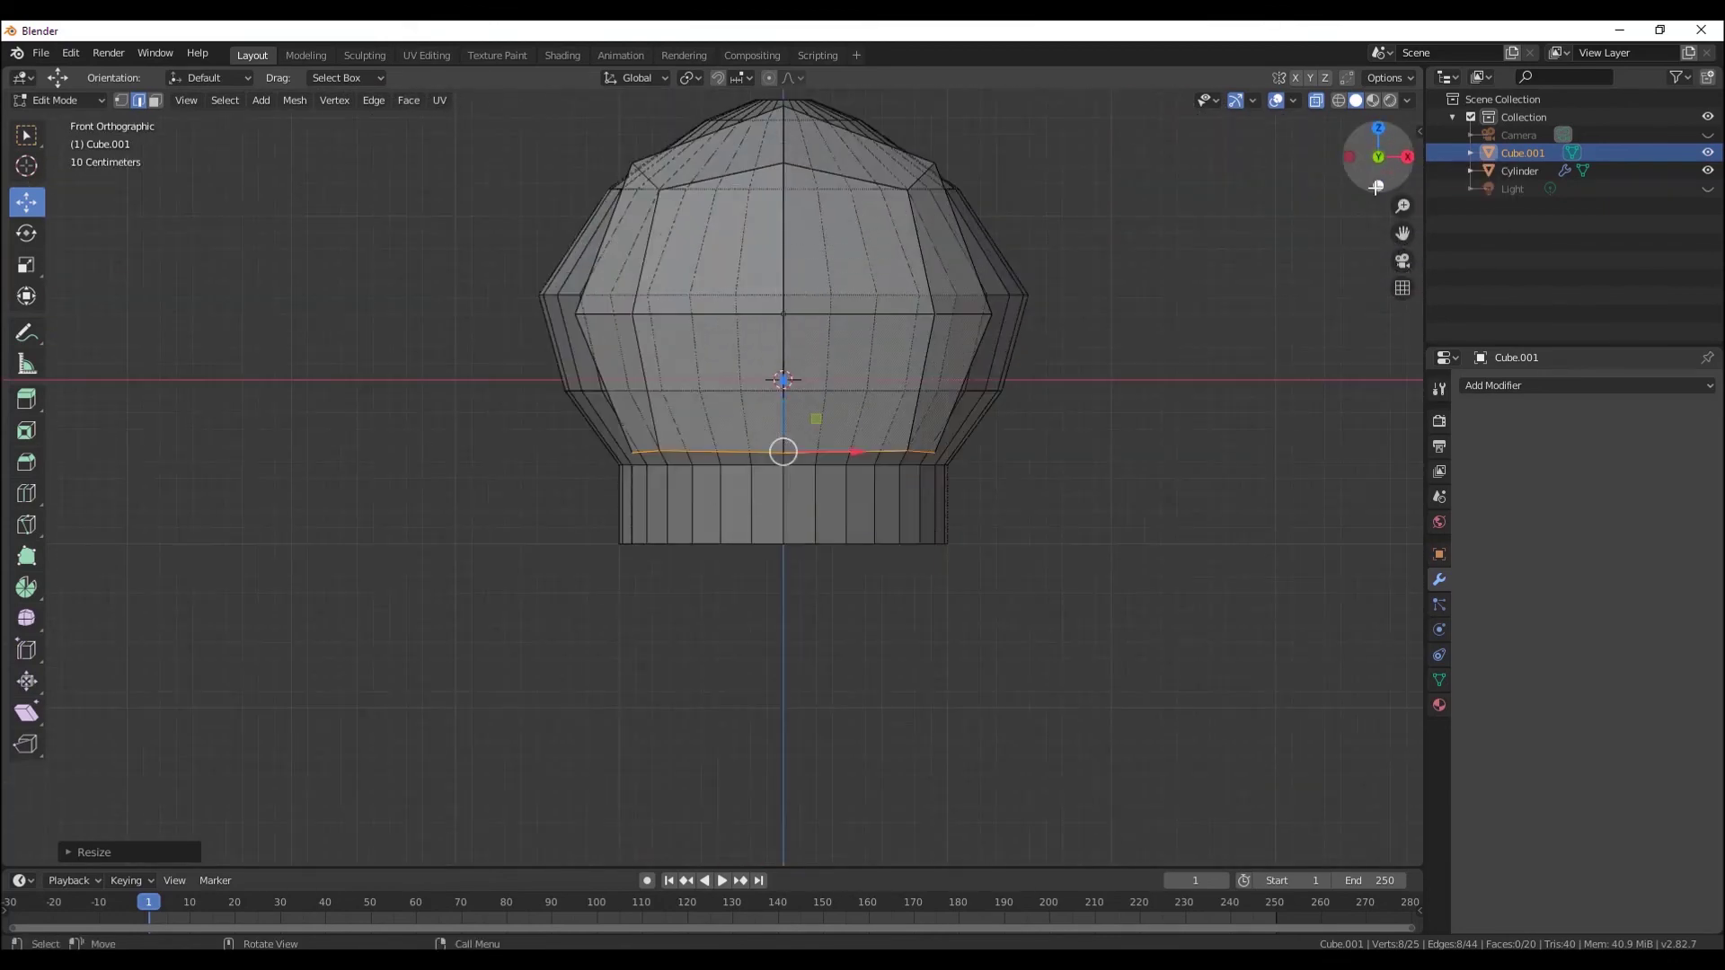
pyautogui.click(1378, 185)
pyautogui.scroll(2, 856, 272)
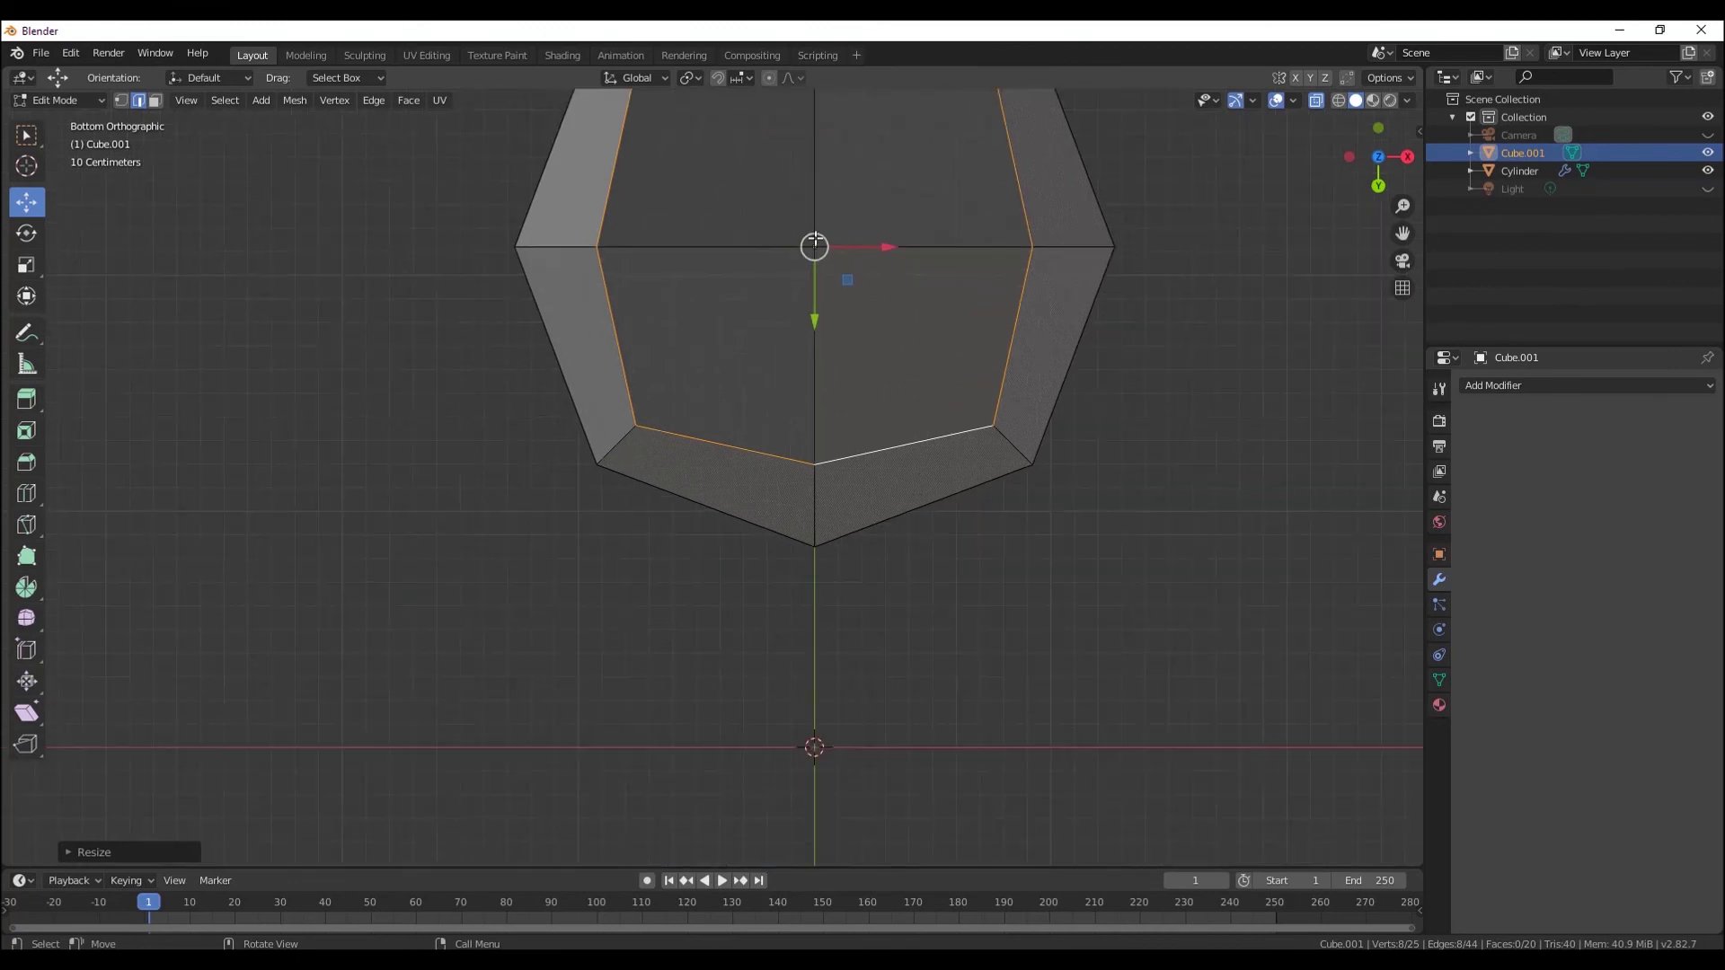
pyautogui.keyDown('shift'); pyautogui.moveTo(753, 98); pyautogui.dragTo(657, 230, button='middle'); pyautogui.keyUp('shift')
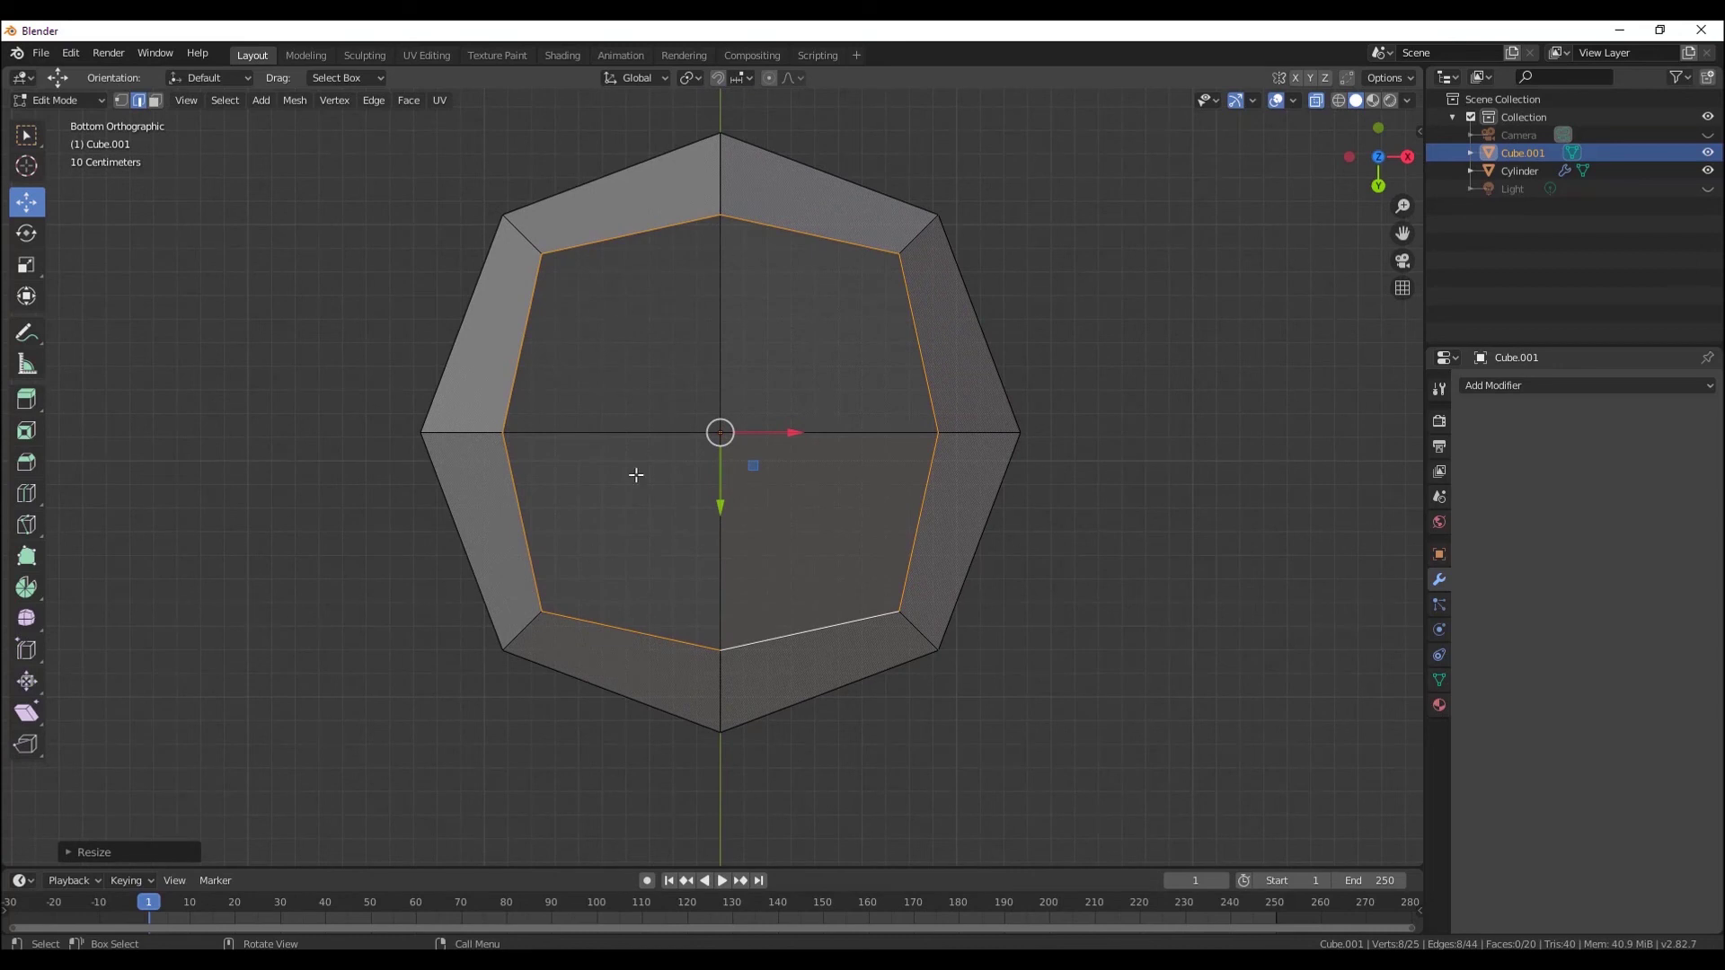
pyautogui.rightClick(811, 345)
pyautogui.moveTo(758, 321)
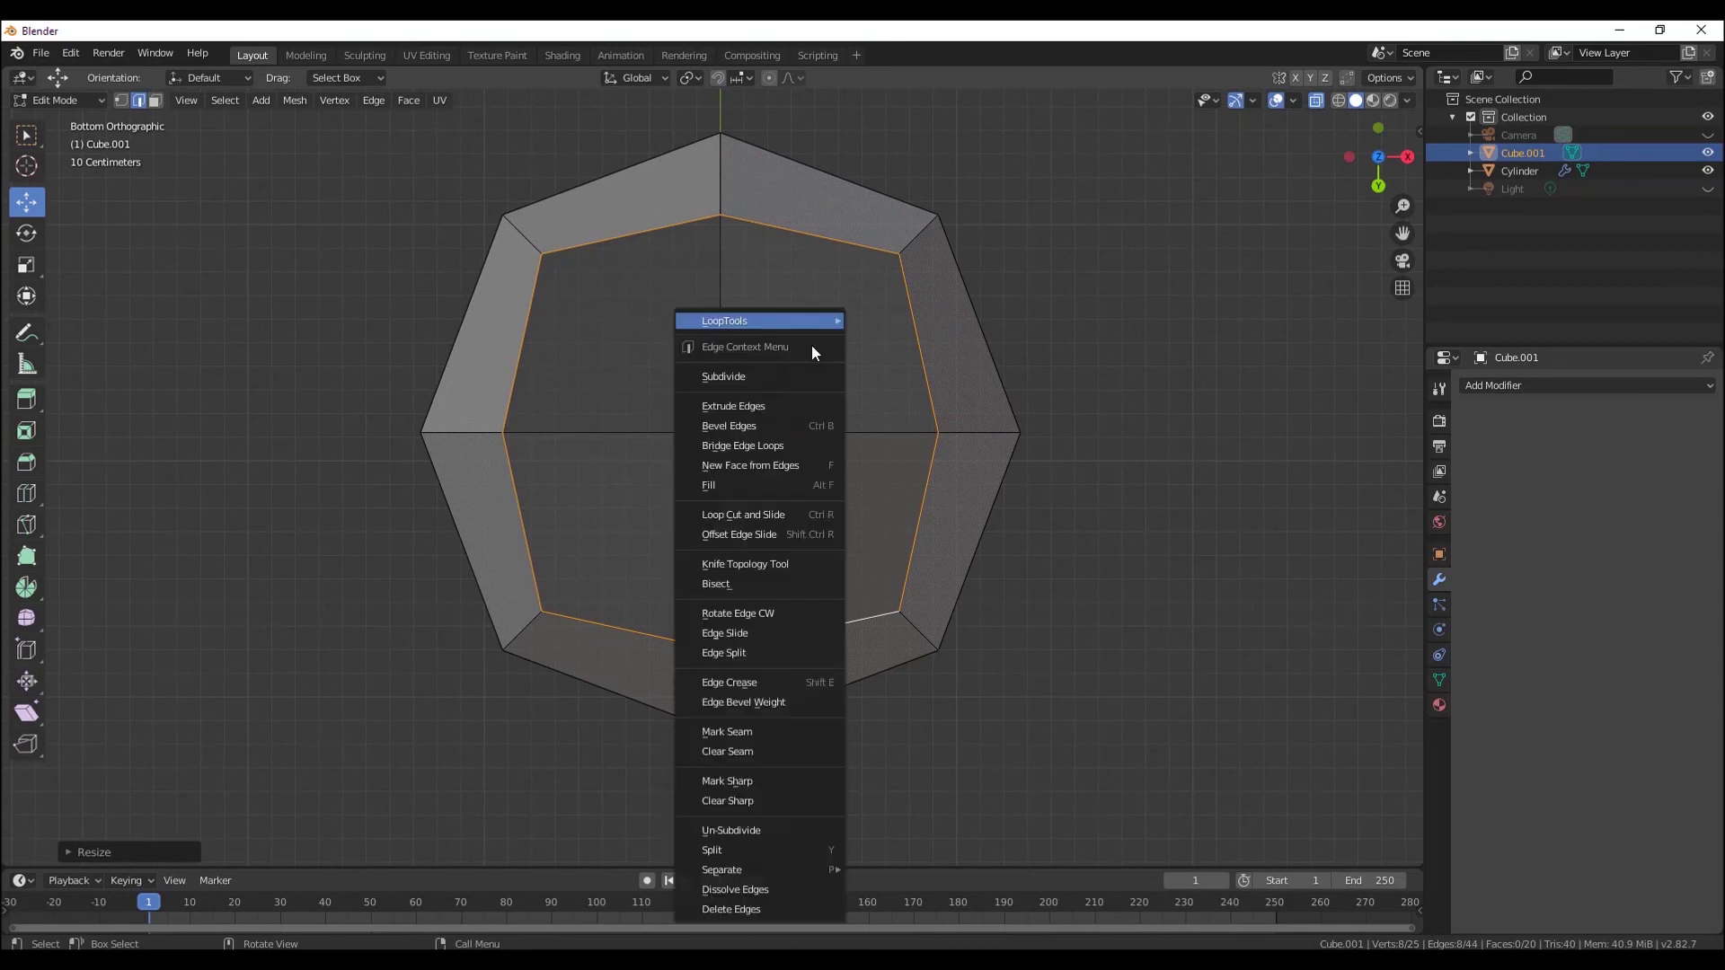
pyautogui.click(881, 338)
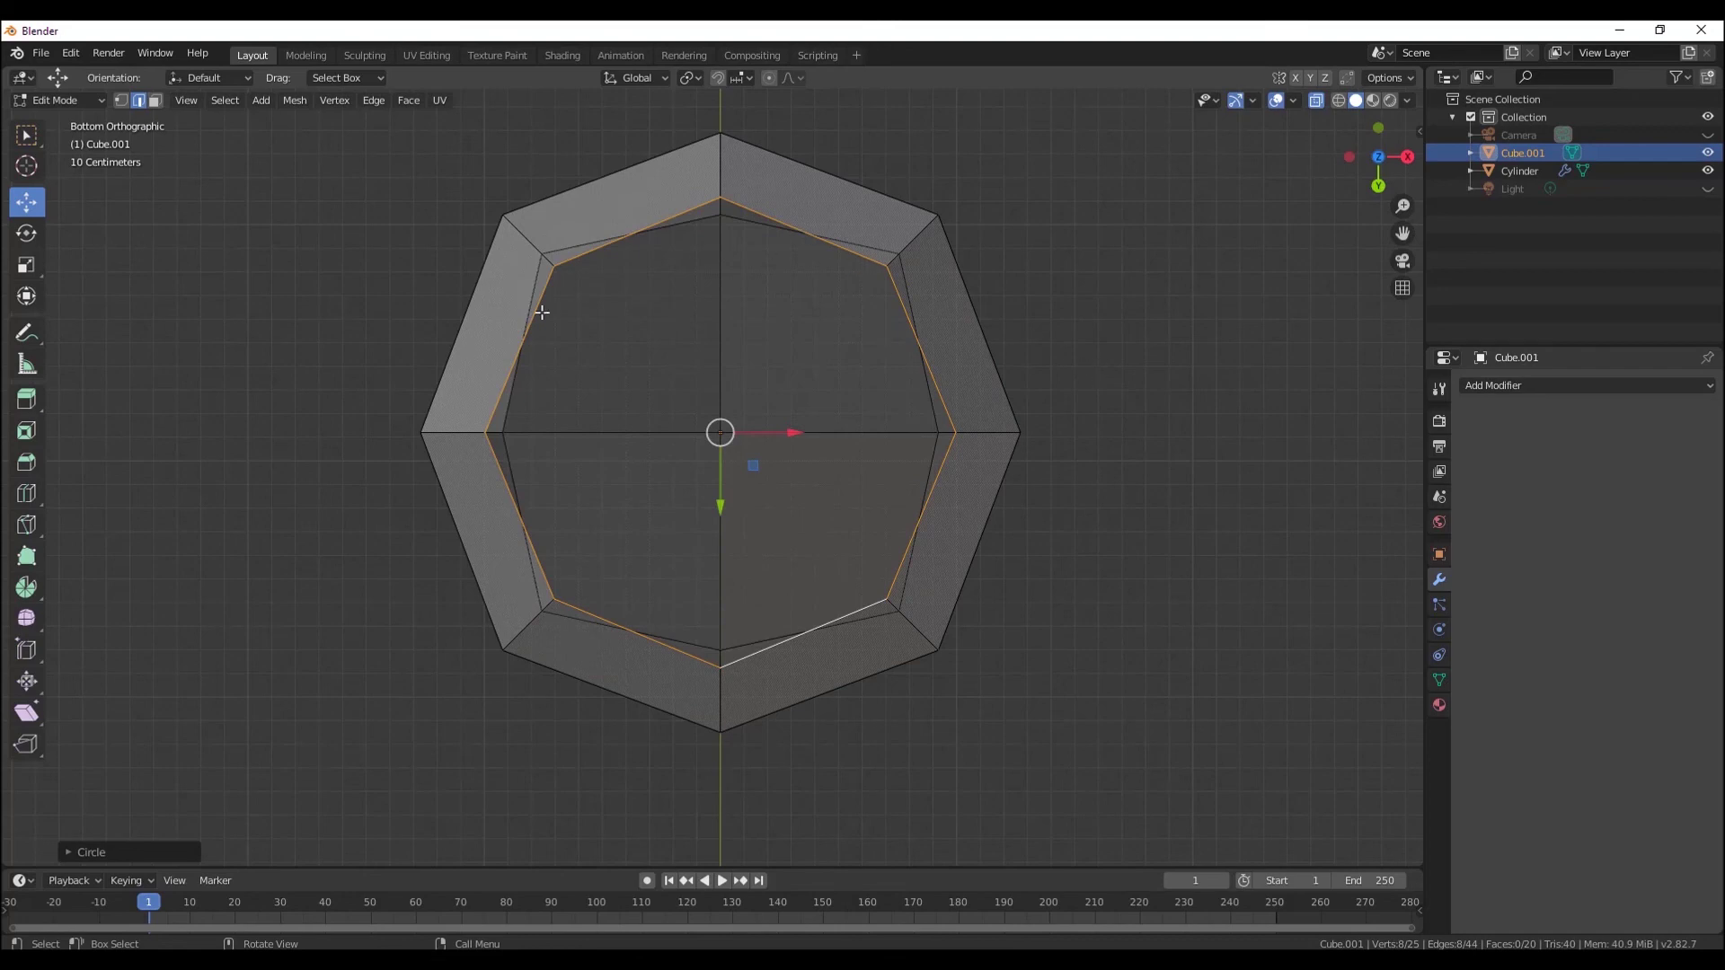
# - Extrude the loop straight down along Z into a short neck, giving 28 faces
pyautogui.moveTo(958, 342)
pyautogui.mouseDown(button='middle')
pyautogui.moveTo(955, 481)
pyautogui.moveTo(1024, 562)
pyautogui.moveTo(1069, 569)
pyautogui.moveTo(939, 655)
pyautogui.moveTo(862, 443)
pyautogui.moveTo(951, 620)
pyautogui.moveTo(917, 610)
pyautogui.mouseUp(button='middle')
pyautogui.press('e')
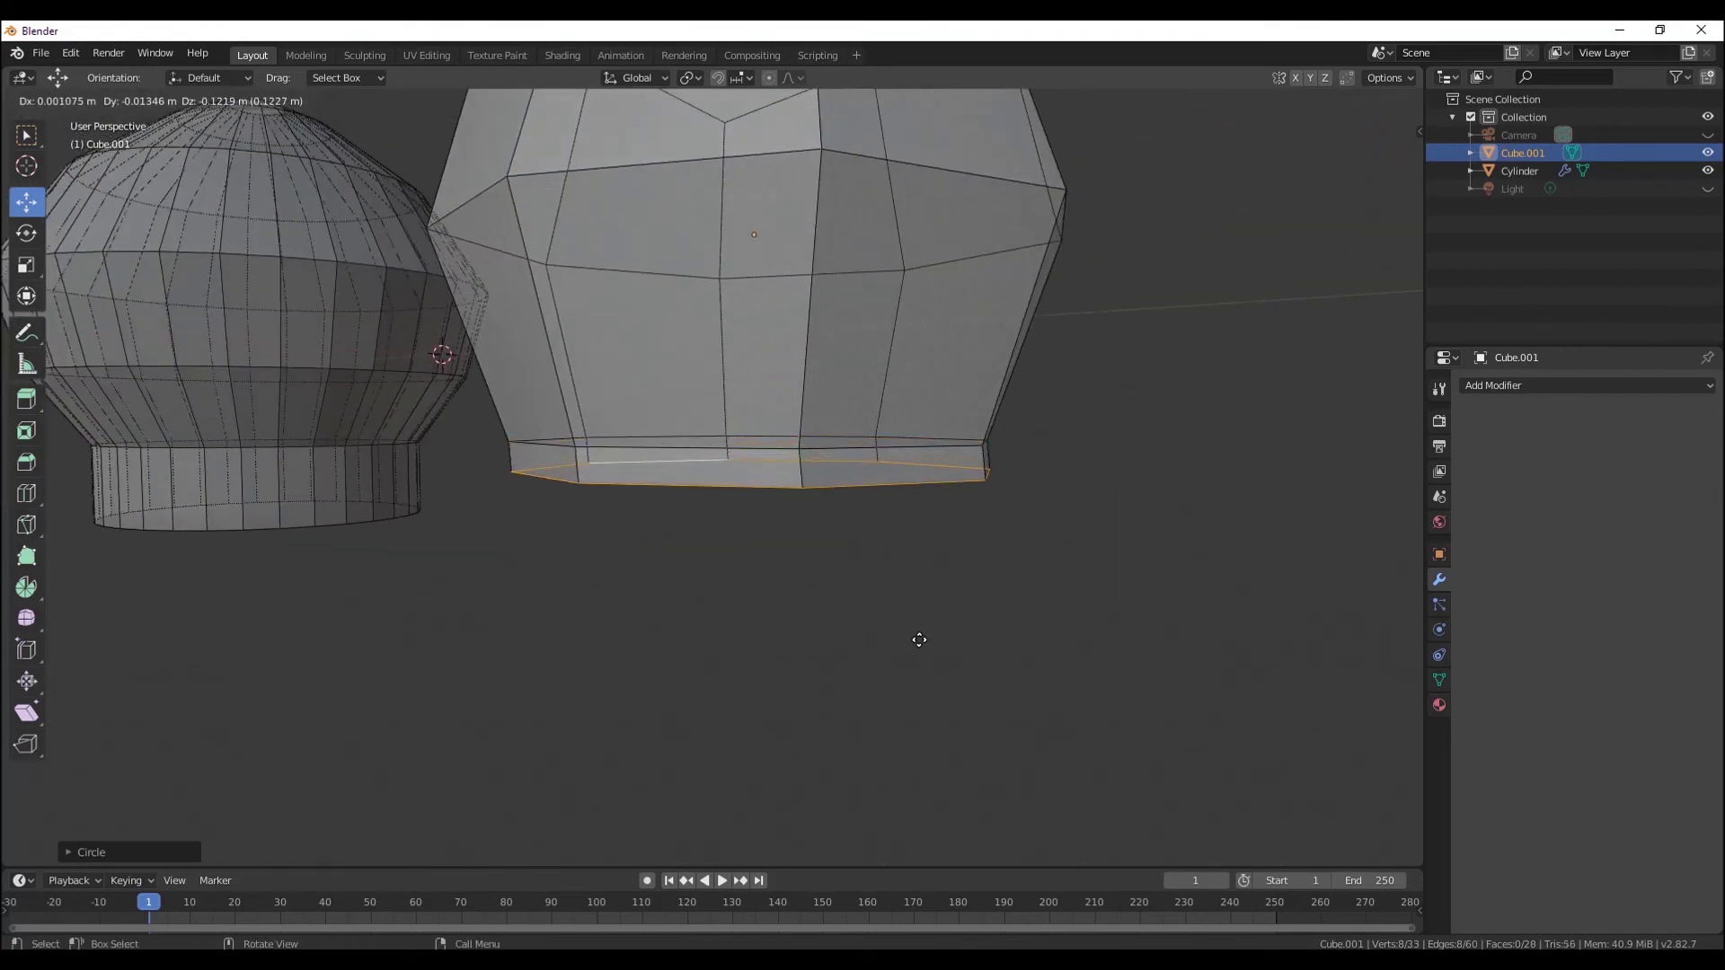
pyautogui.press('z')
pyautogui.click(917, 654)
pyautogui.moveTo(916, 666)
pyautogui.mouseDown(button='middle')
pyautogui.moveTo(844, 562)
pyautogui.moveTo(649, 428)
pyautogui.moveTo(655, 388)
pyautogui.moveTo(694, 600)
pyautogui.moveTo(673, 692)
pyautogui.moveTo(770, 739)
pyautogui.moveTo(764, 547)
pyautogui.moveTo(1027, 447)
pyautogui.moveTo(891, 359)
pyautogui.moveTo(781, 512)
pyautogui.moveTo(872, 525)
pyautogui.moveTo(709, 515)
pyautogui.moveTo(714, 531)
pyautogui.moveTo(623, 262)
pyautogui.moveTo(617, 294)
pyautogui.mouseUp(button='middle')
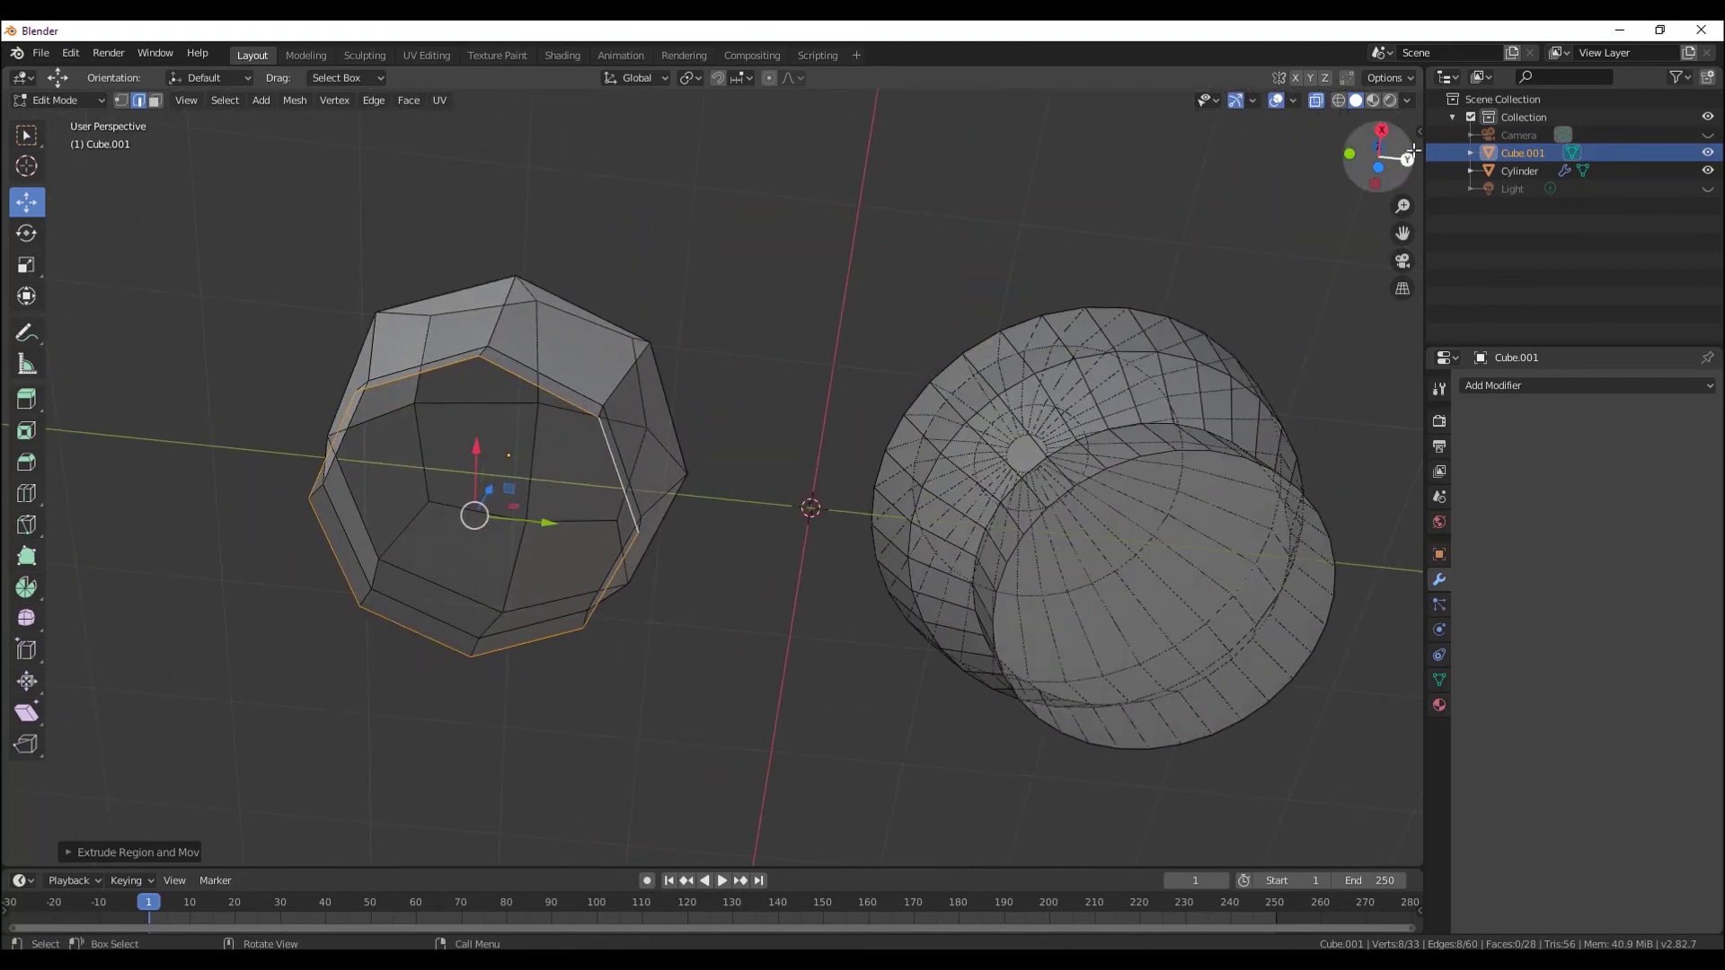
pyautogui.click(1350, 156)
pyautogui.click(1375, 183)
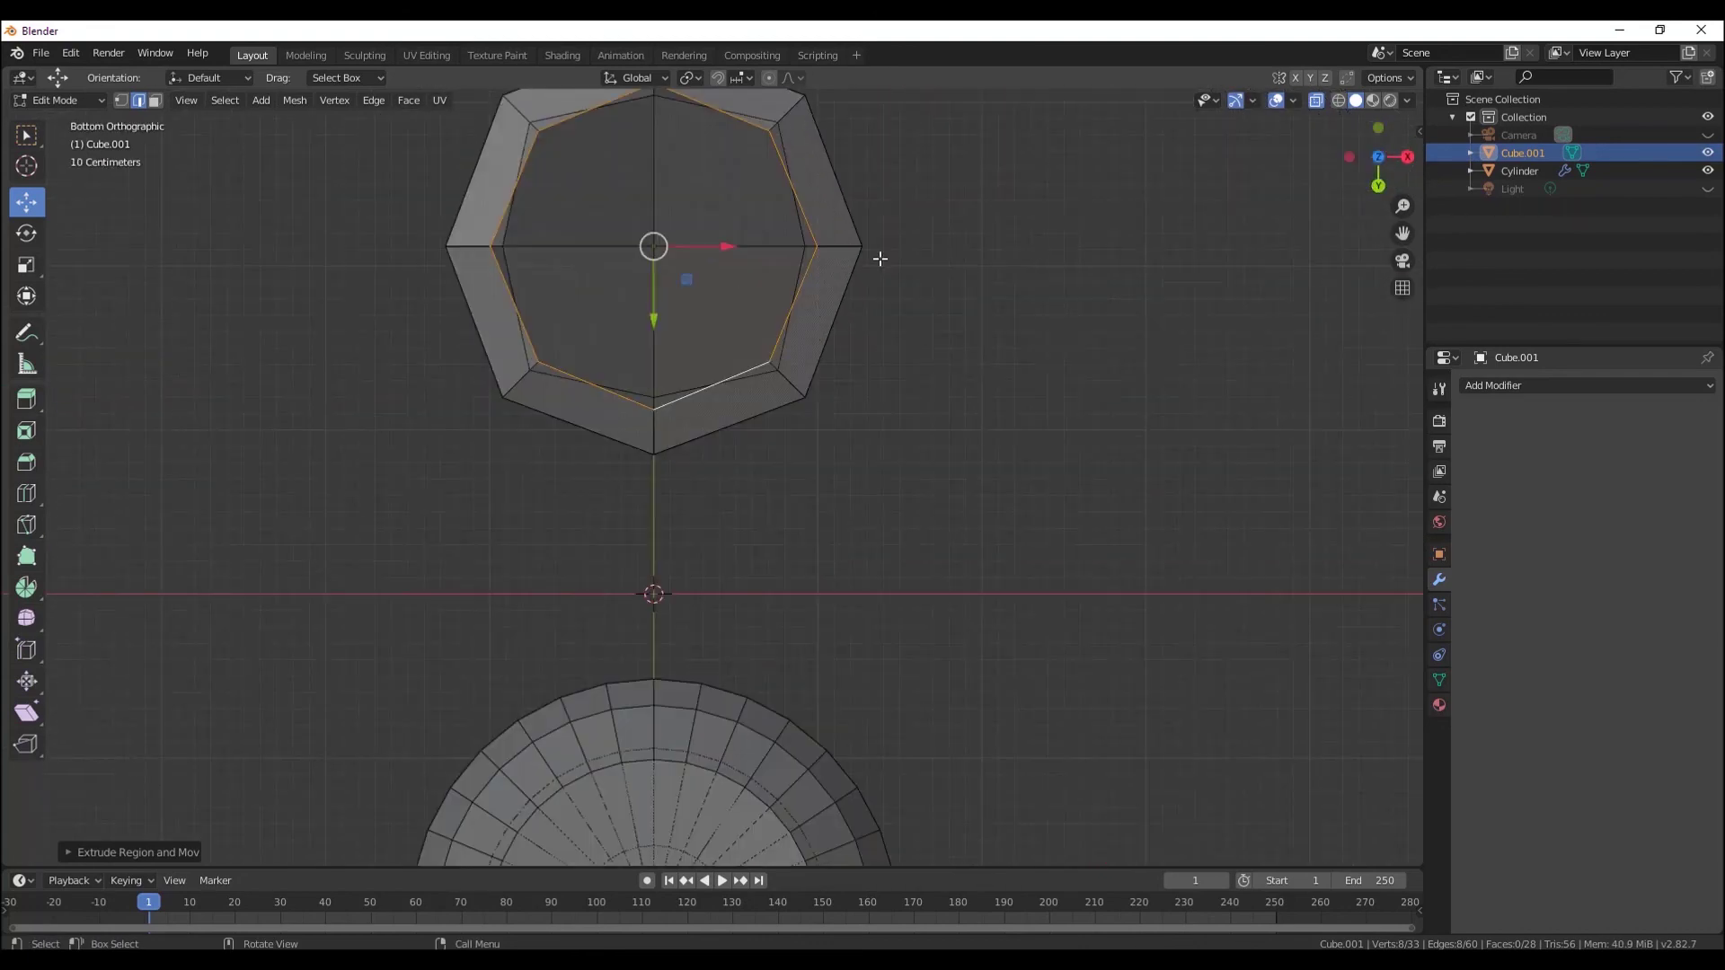
pyautogui.keyDown('shift'); pyautogui.moveTo(877, 262); pyautogui.dragTo(674, 342, button='middle'); pyautogui.keyUp('shift')
pyautogui.scroll(1, 673, 343)
pyautogui.keyDown('shift'); pyautogui.moveTo(697, 219); pyautogui.dragTo(697, 268, button='middle'); pyautogui.keyUp('shift')
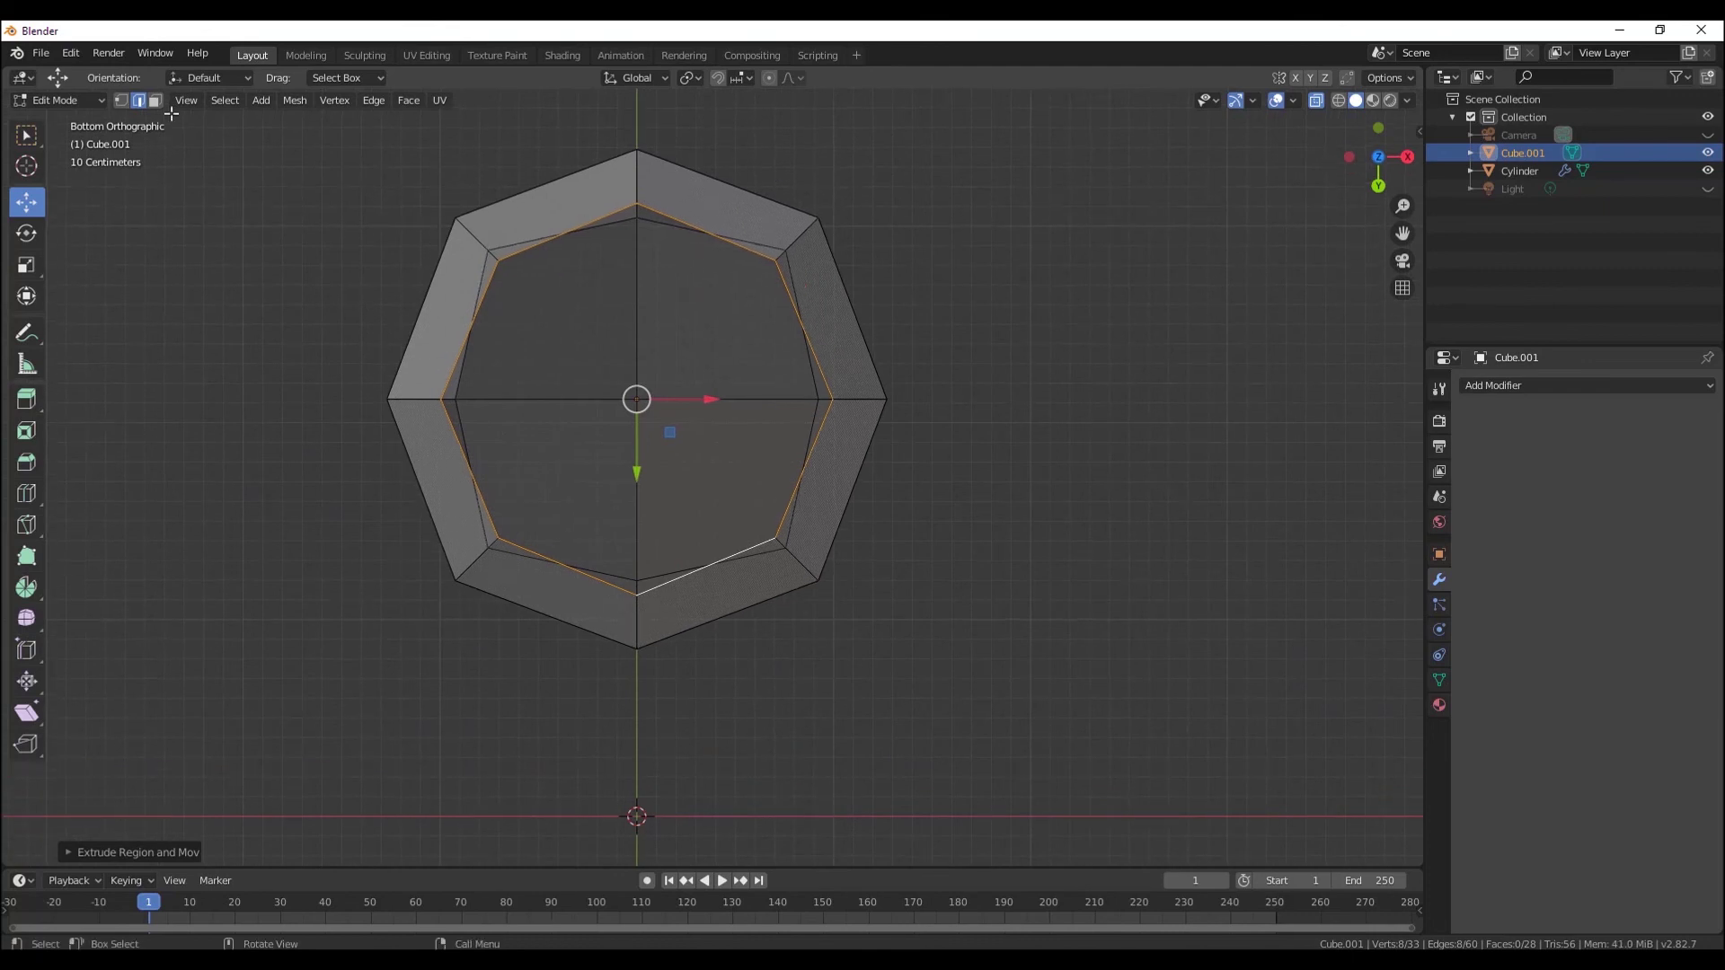
pyautogui.click(674, 234)
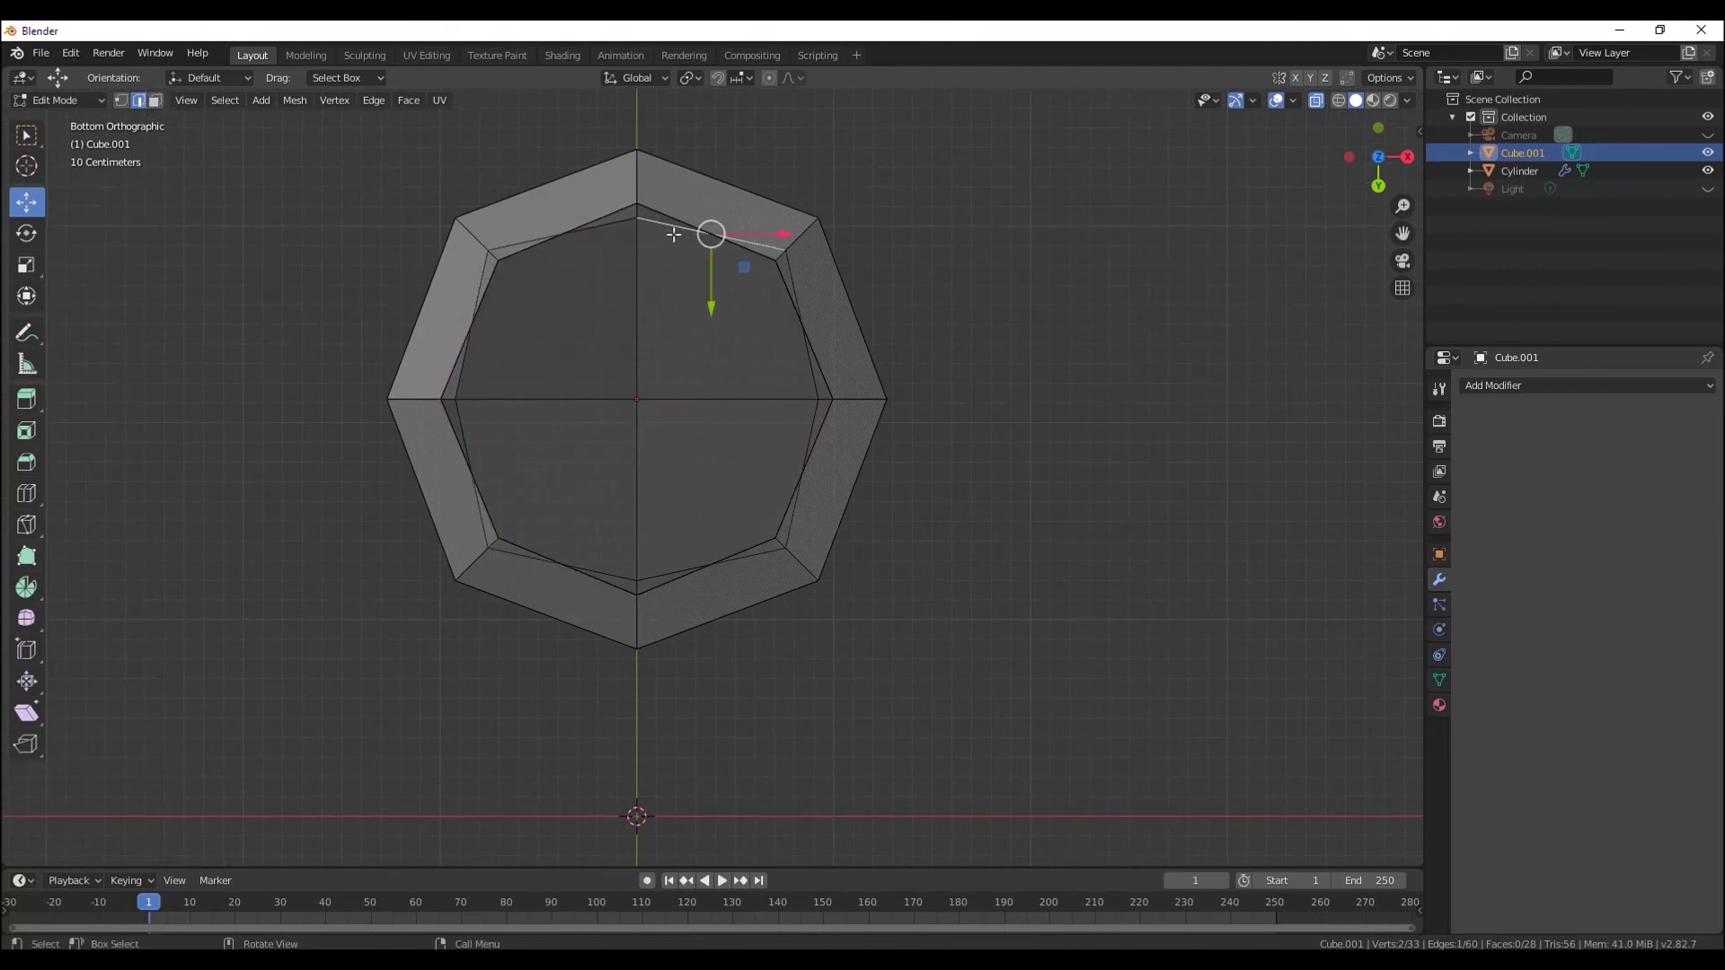
pyautogui.click(803, 324)
pyautogui.click(814, 449)
pyautogui.click(739, 558)
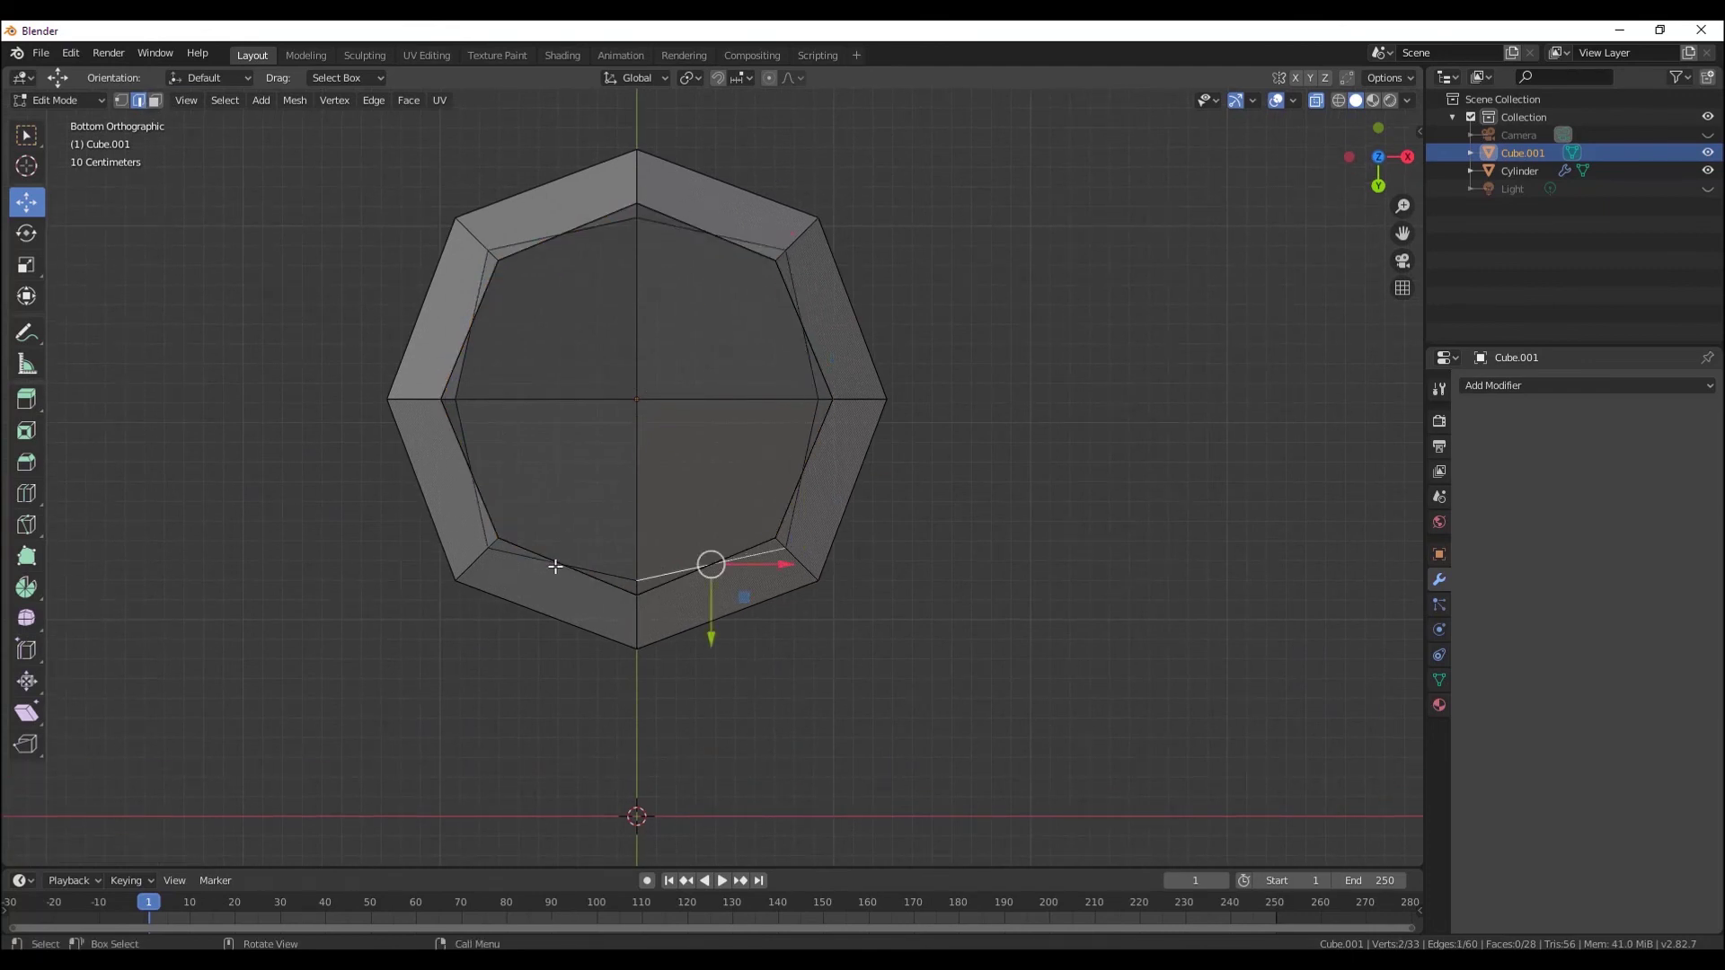
pyautogui.click(554, 566)
pyautogui.click(460, 460)
pyautogui.click(460, 316)
pyautogui.click(545, 228)
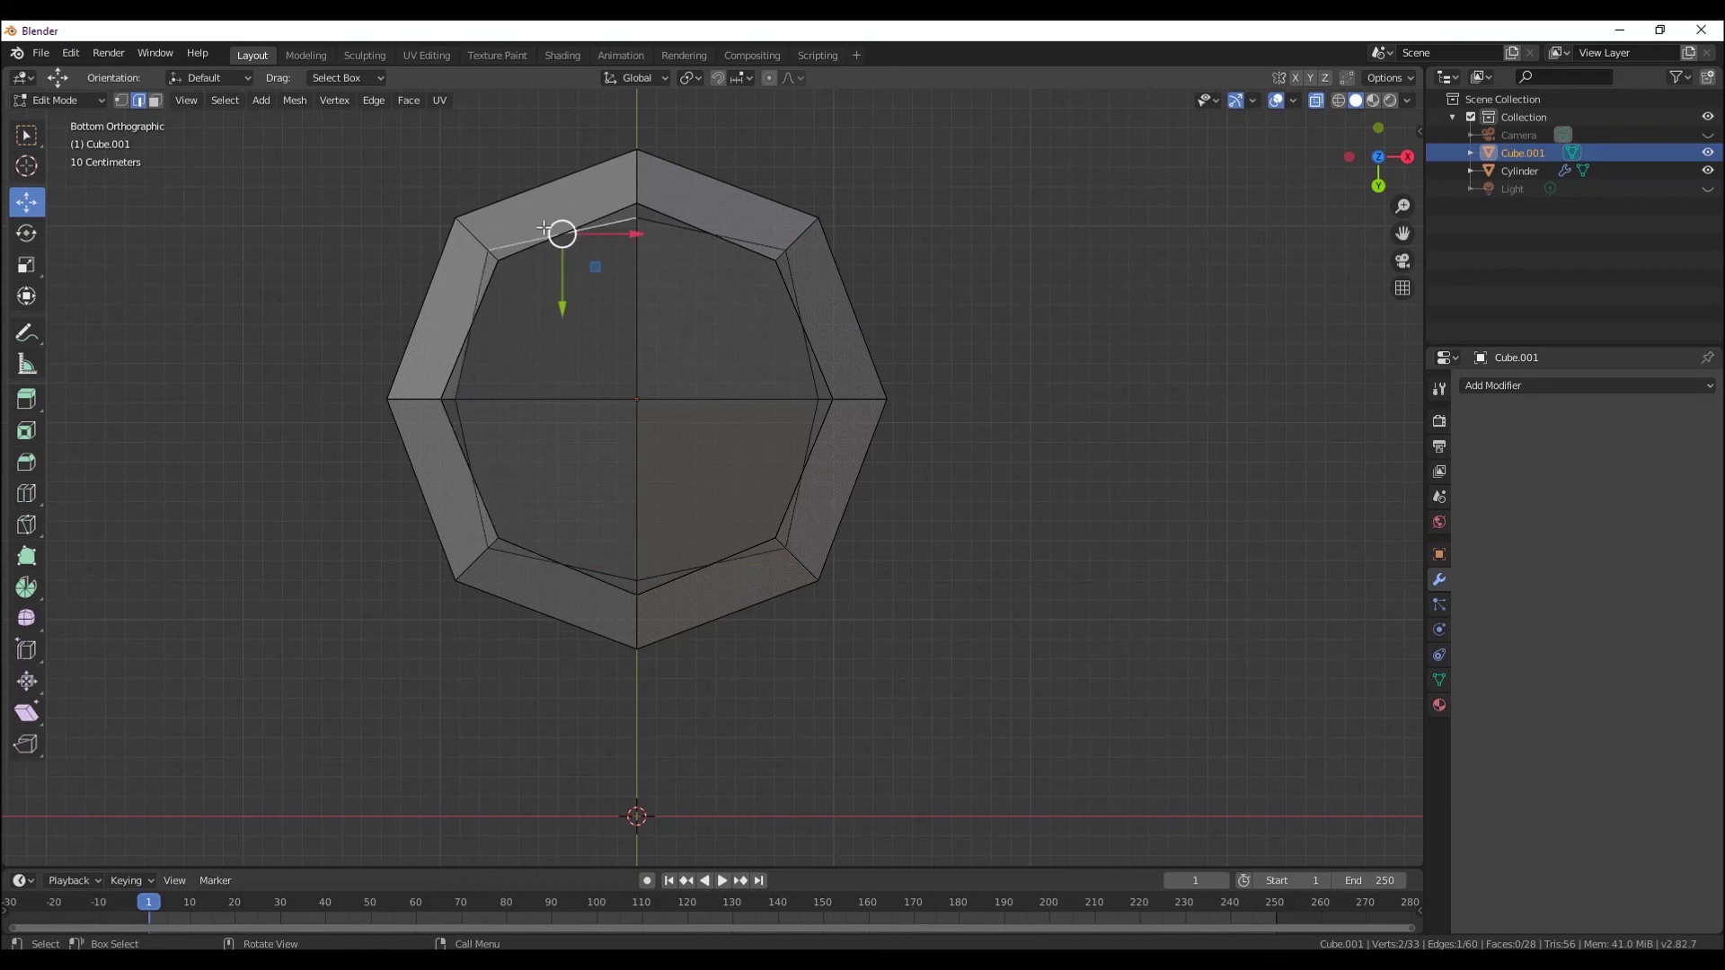
pyautogui.moveTo(794, 461)
pyautogui.mouseDown(button='middle')
pyautogui.moveTo(805, 596)
pyautogui.moveTo(952, 686)
pyautogui.moveTo(922, 810)
pyautogui.moveTo(809, 789)
pyautogui.moveTo(774, 763)
pyautogui.moveTo(779, 737)
pyautogui.mouseUp(button='middle')
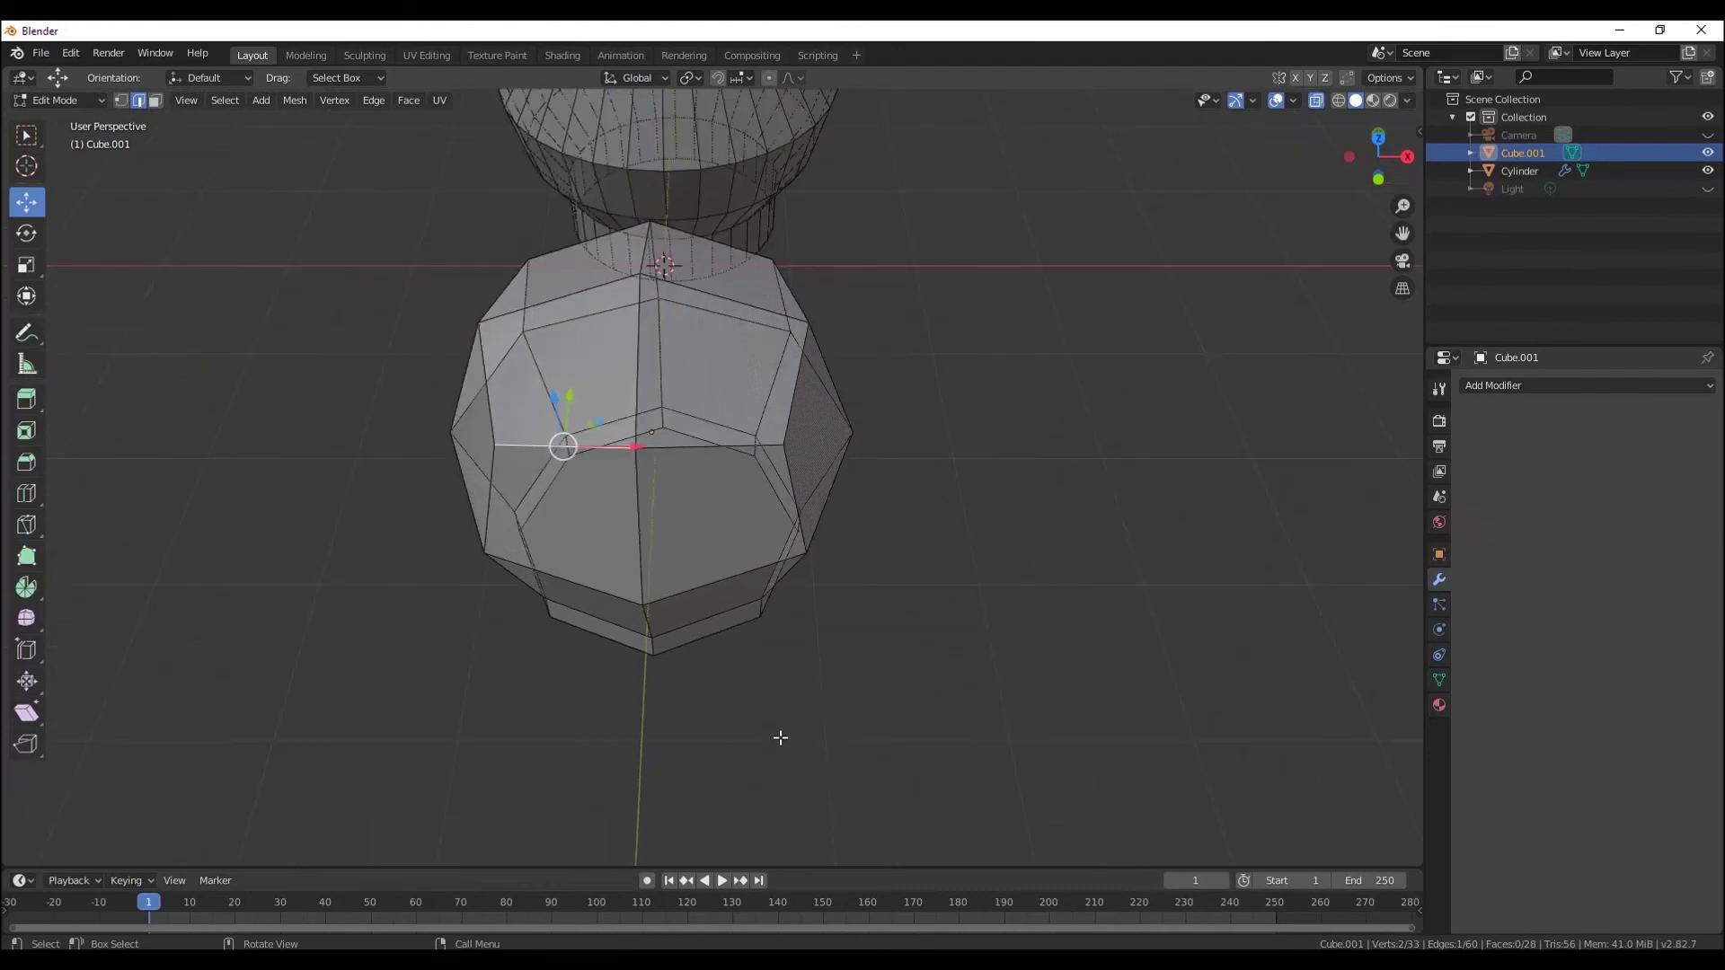
pyautogui.moveTo(794, 645)
pyautogui.mouseDown(button='middle')
pyautogui.moveTo(796, 719)
pyautogui.moveTo(720, 785)
pyautogui.moveTo(812, 704)
pyautogui.moveTo(686, 467)
pyautogui.moveTo(680, 573)
pyautogui.moveTo(704, 633)
pyautogui.moveTo(854, 608)
pyautogui.mouseUp(button='middle')
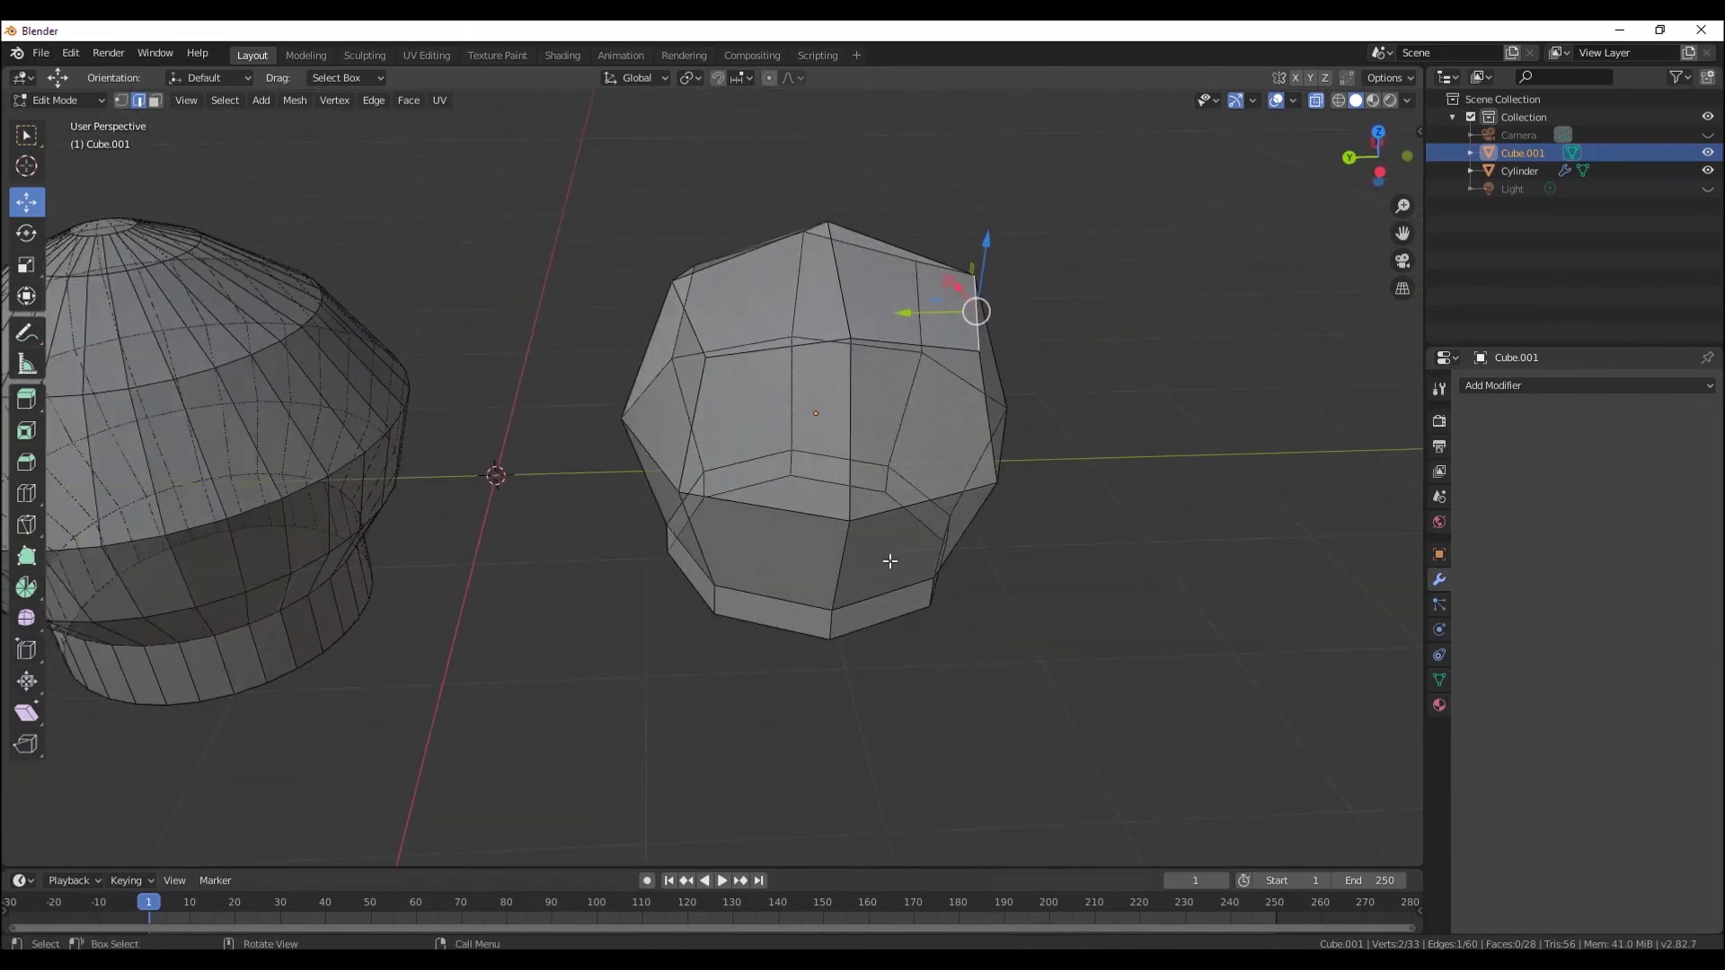
pyautogui.moveTo(909, 567)
pyautogui.mouseDown(button='middle')
pyautogui.moveTo(781, 366)
pyautogui.moveTo(753, 590)
pyautogui.moveTo(655, 515)
pyautogui.mouseUp(button='middle')
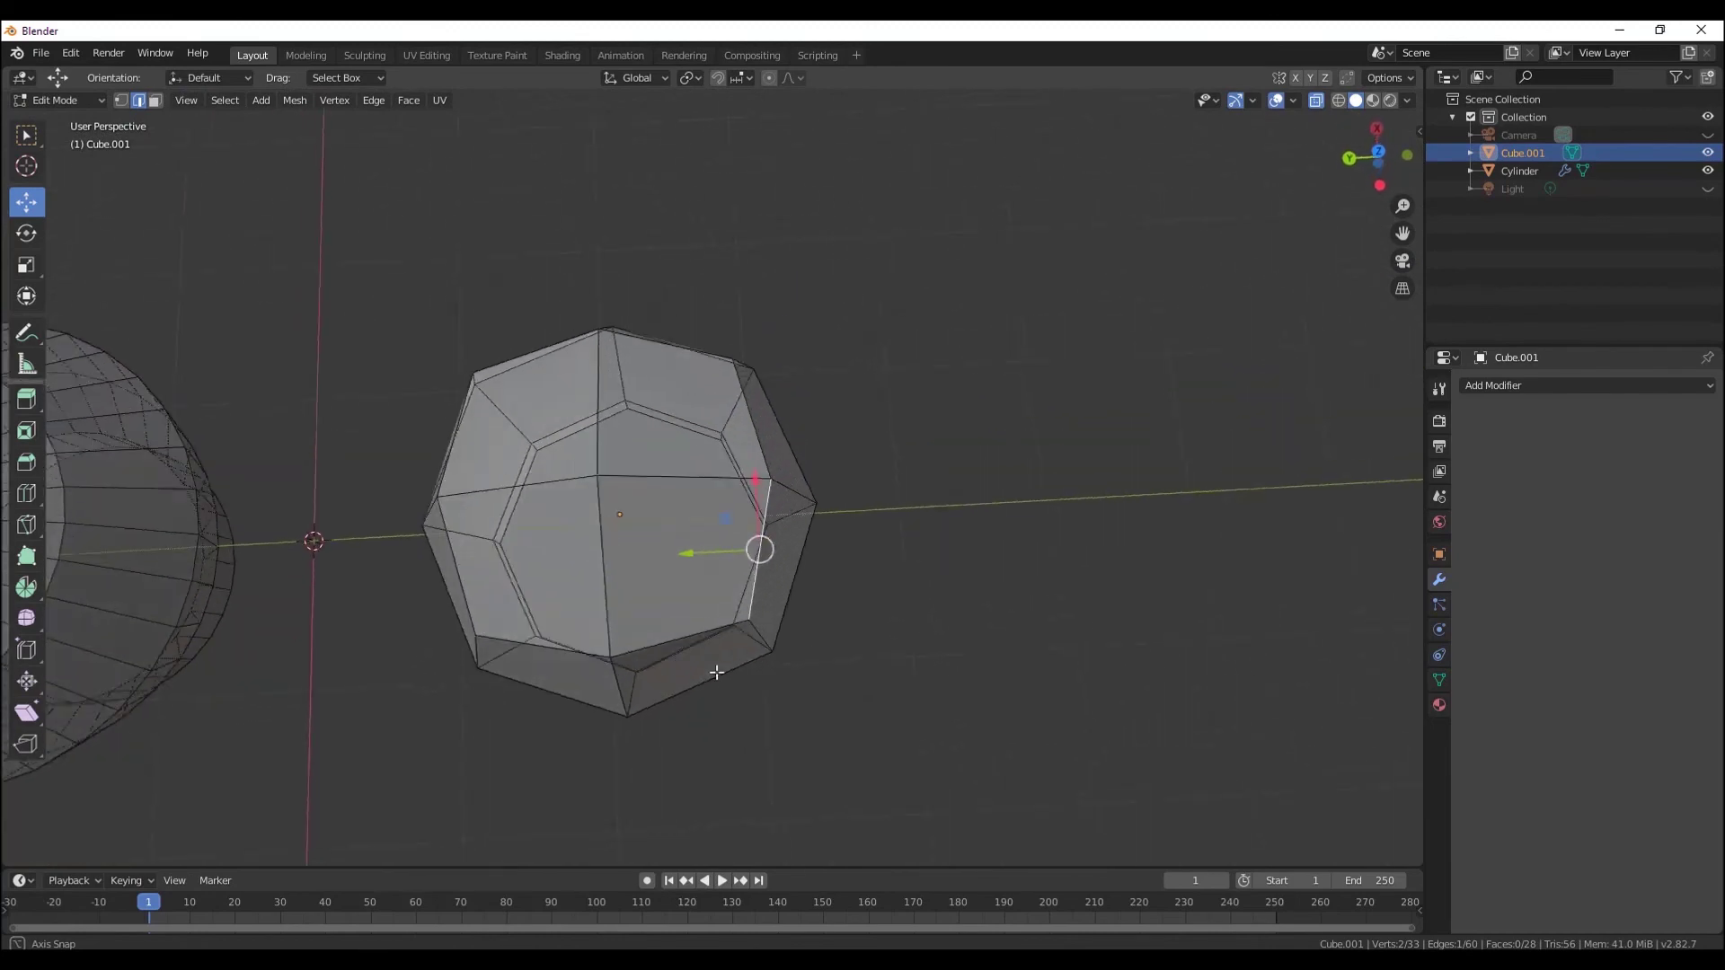
pyautogui.moveTo(720, 607)
pyautogui.mouseDown(button='middle')
pyautogui.moveTo(670, 585)
pyautogui.moveTo(777, 604)
pyautogui.moveTo(741, 561)
pyautogui.mouseUp(button='middle')
pyautogui.moveTo(827, 606)
pyautogui.mouseDown(button='middle')
pyautogui.moveTo(769, 587)
pyautogui.moveTo(786, 468)
pyautogui.mouseUp(button='middle')
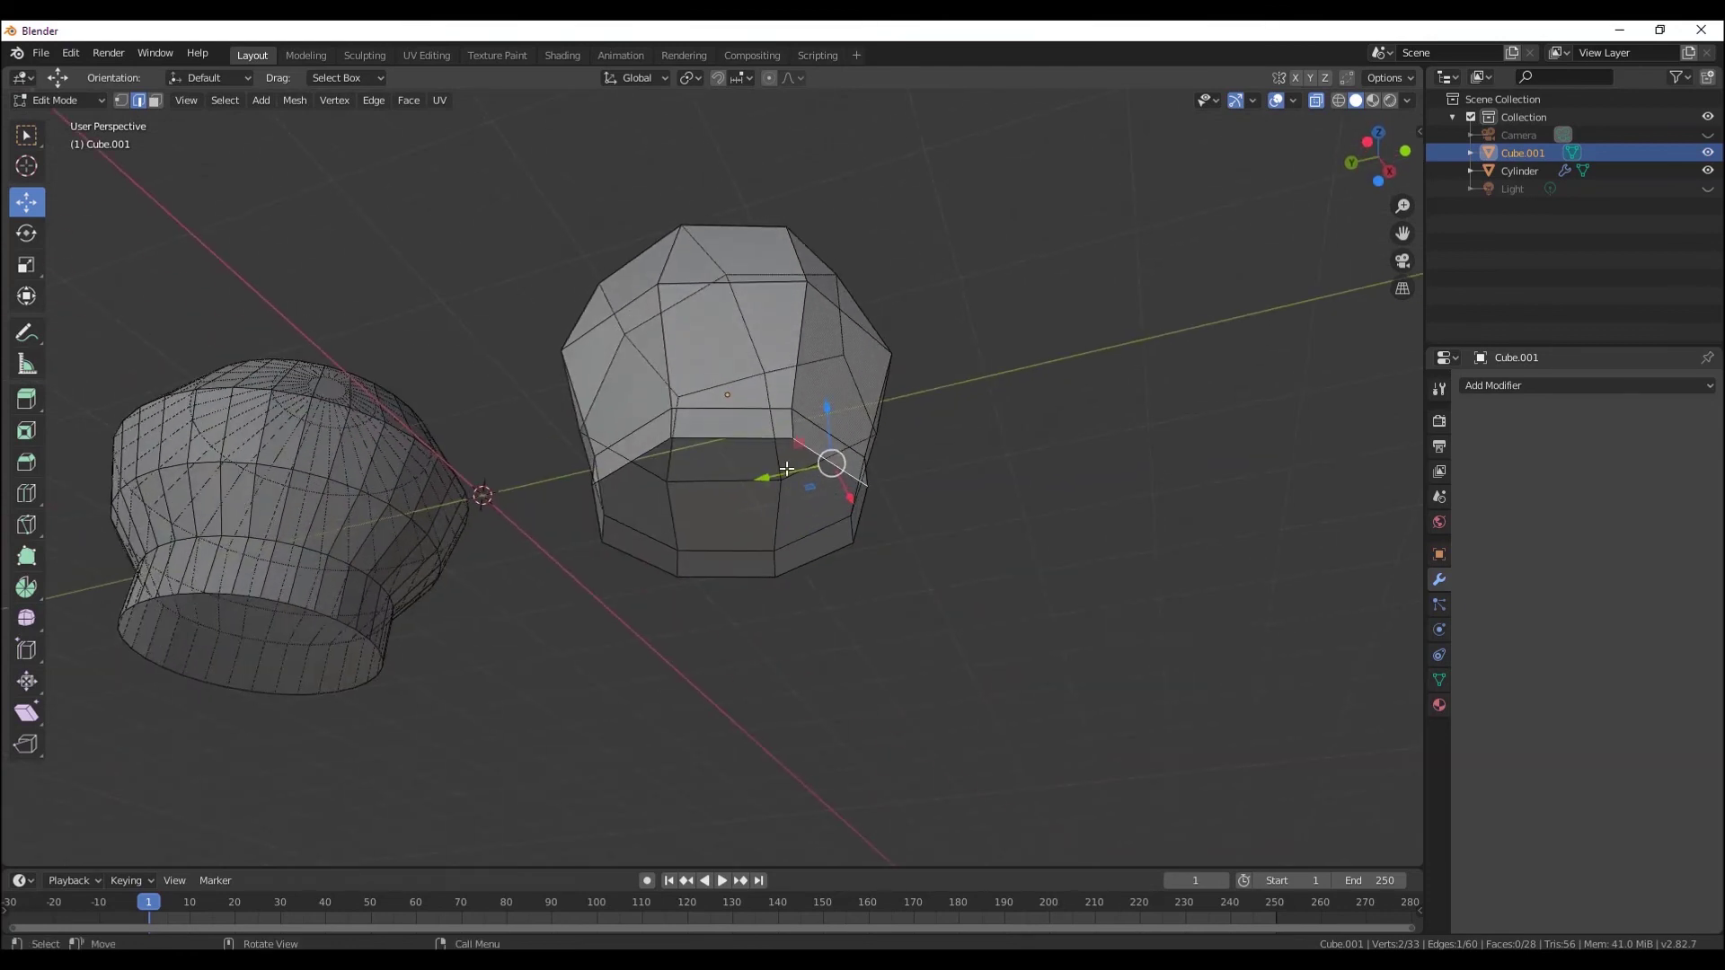
pyautogui.rightClick(781, 437)
pyautogui.moveTo(728, 342)
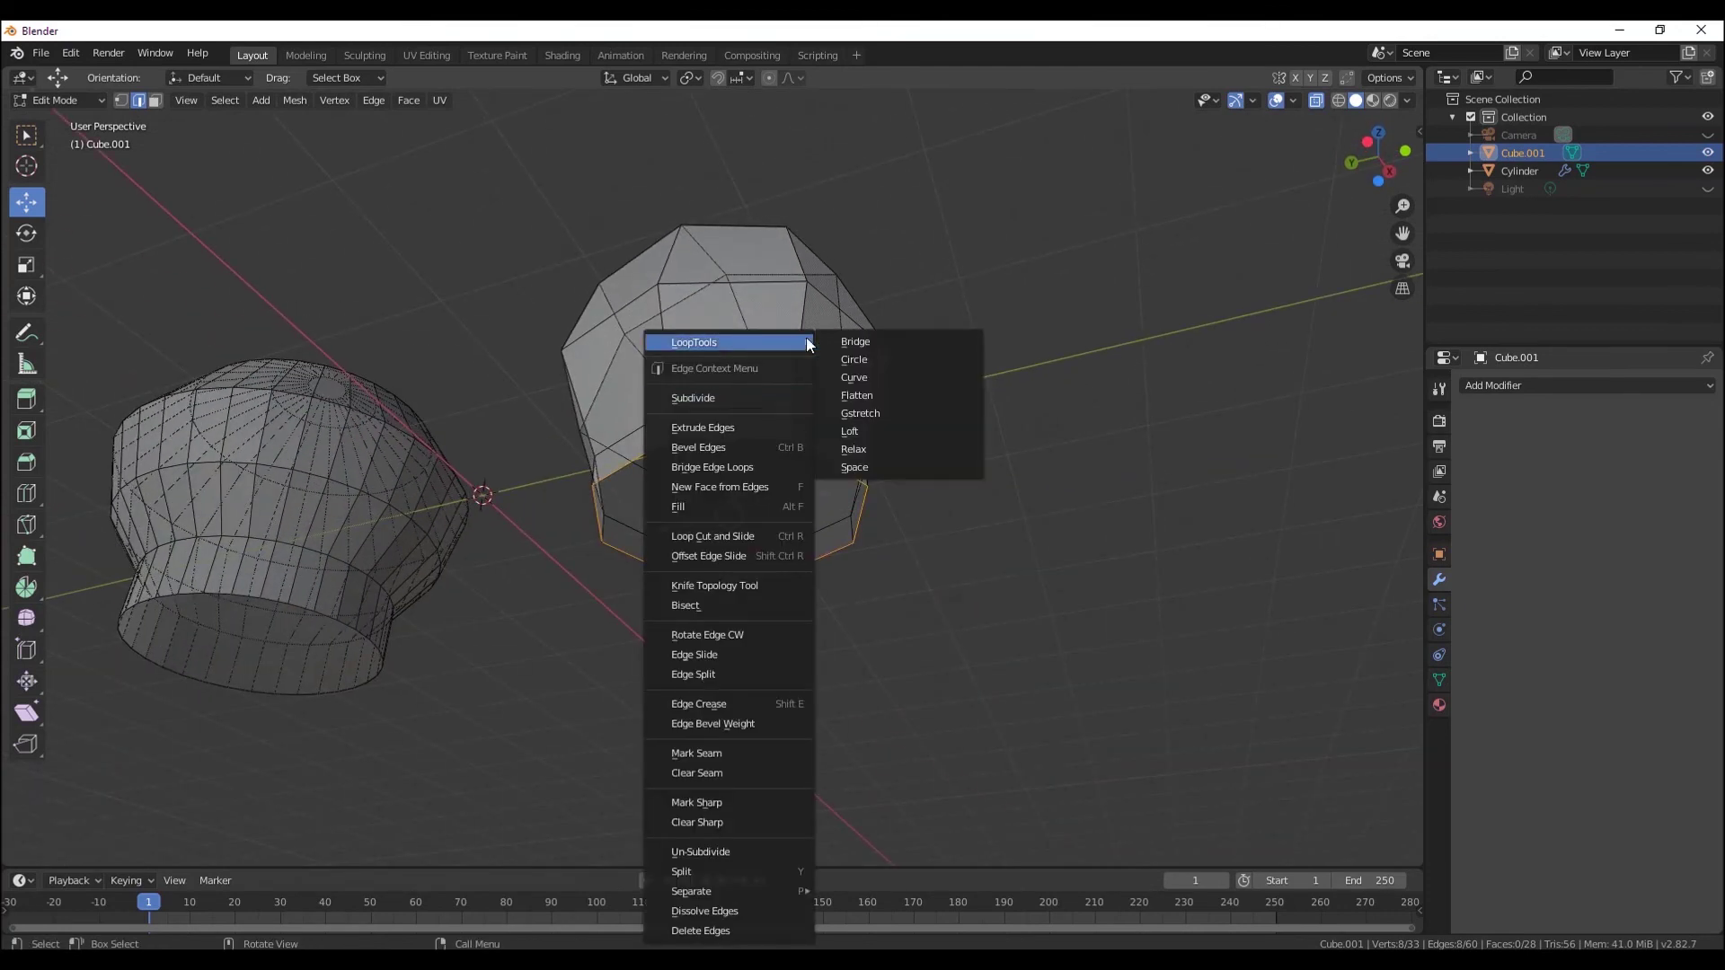
pyautogui.click(902, 341)
pyautogui.click(613, 269)
pyautogui.click(72, 54)
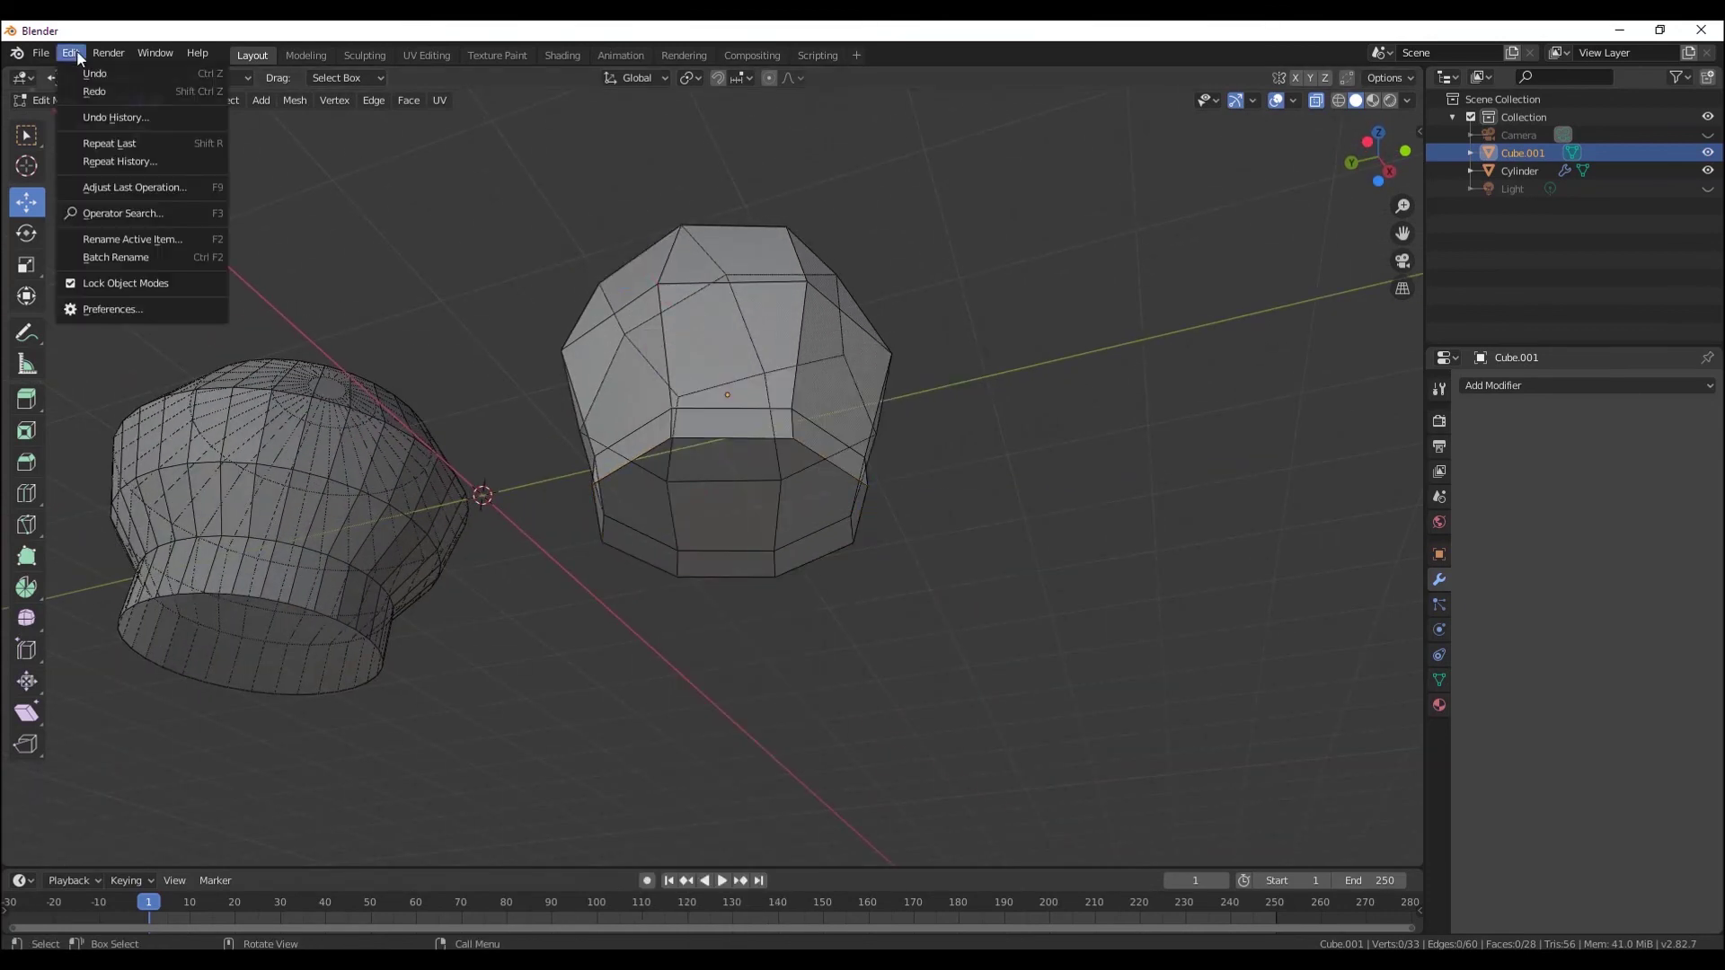
pyautogui.click(137, 312)
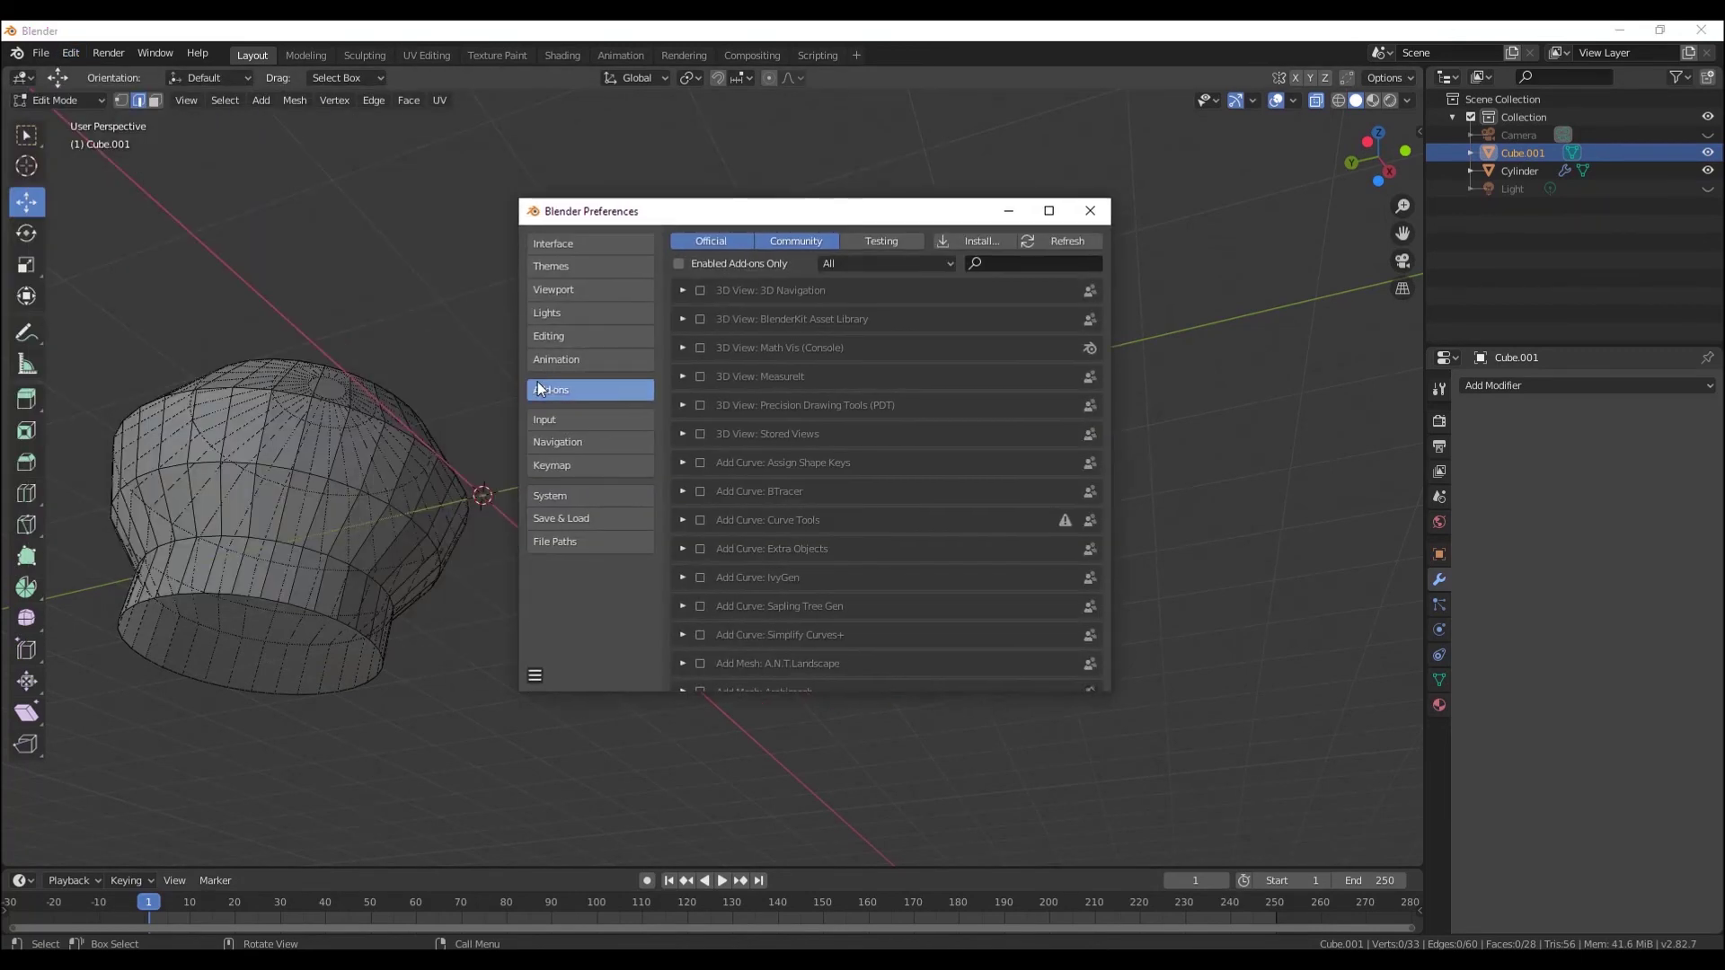
pyautogui.click(556, 360)
pyautogui.click(568, 392)
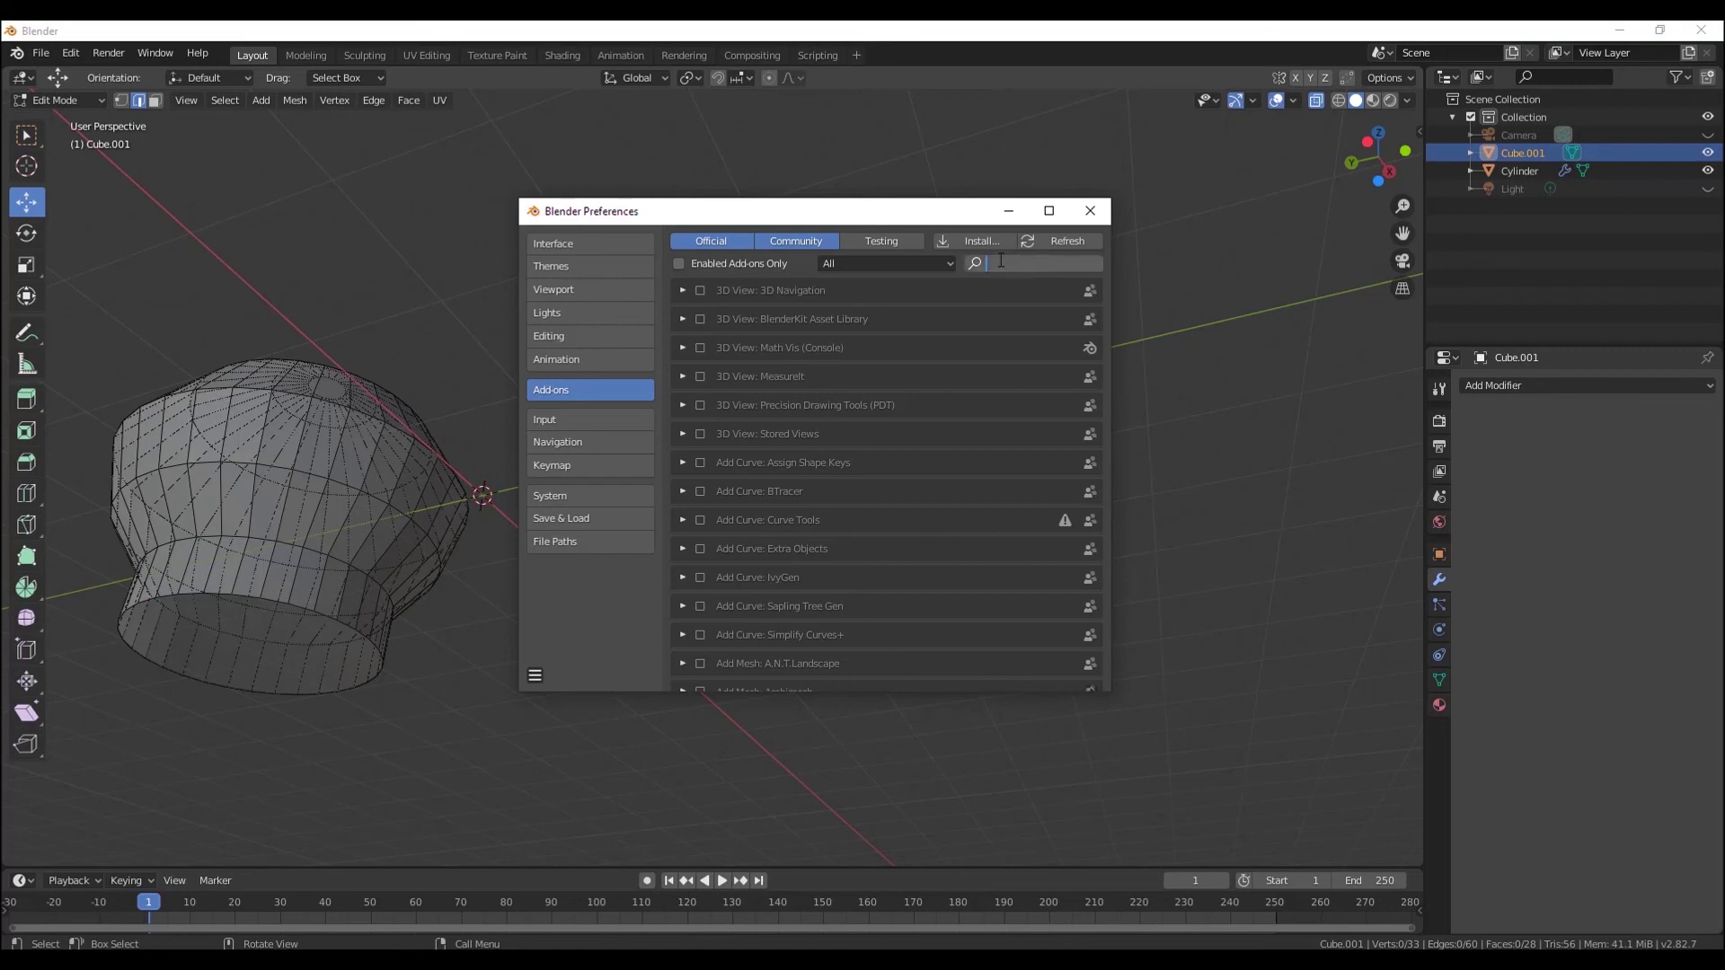
pyautogui.write('lop')
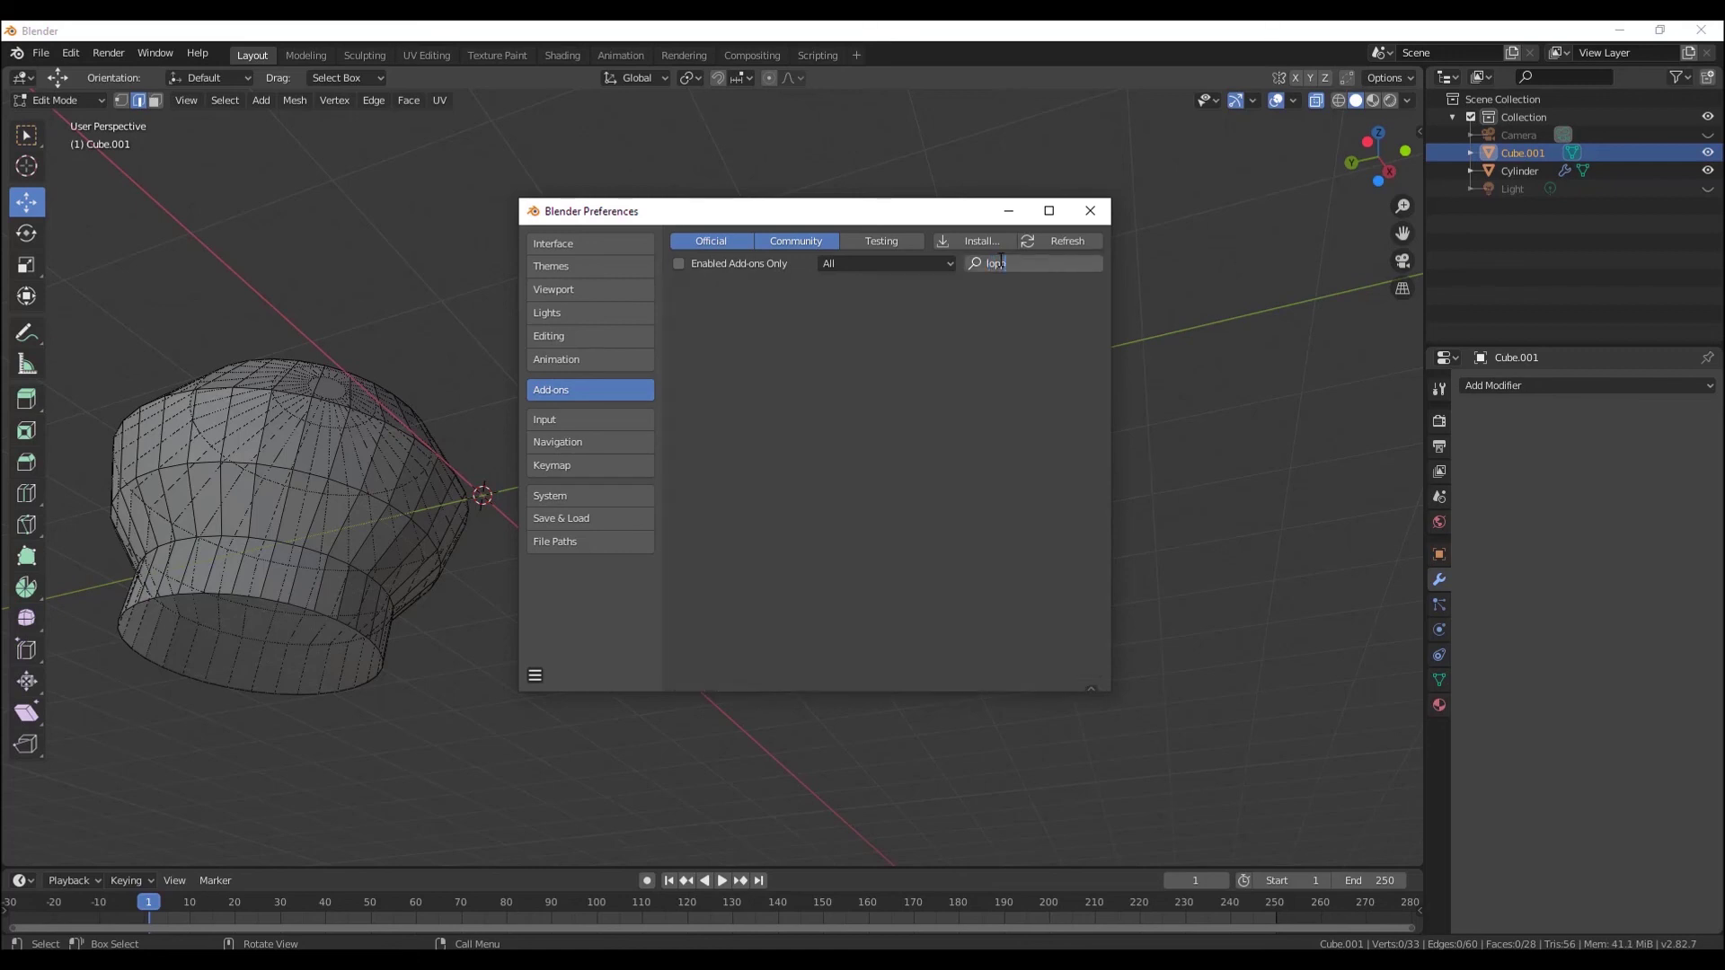
pyautogui.press('BackSpace')
pyautogui.write('op')
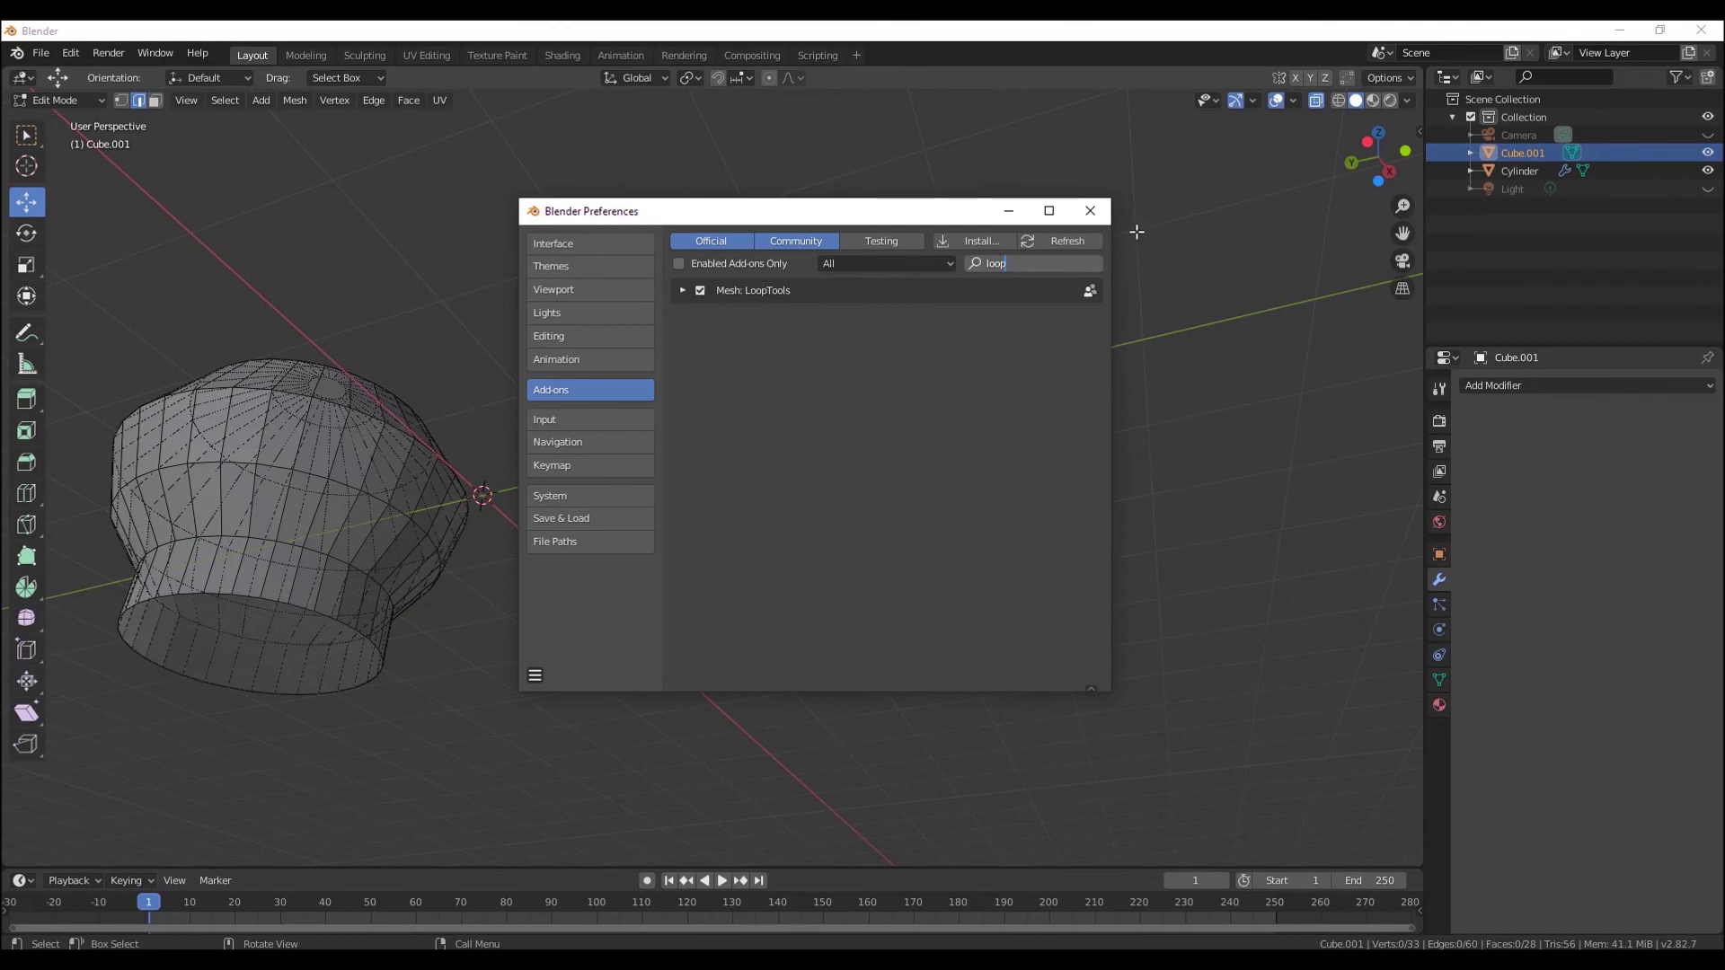
pyautogui.click(1089, 210)
pyautogui.moveTo(789, 383); pyautogui.dragTo(796, 387, button='middle')
pyautogui.rightClick(796, 387)
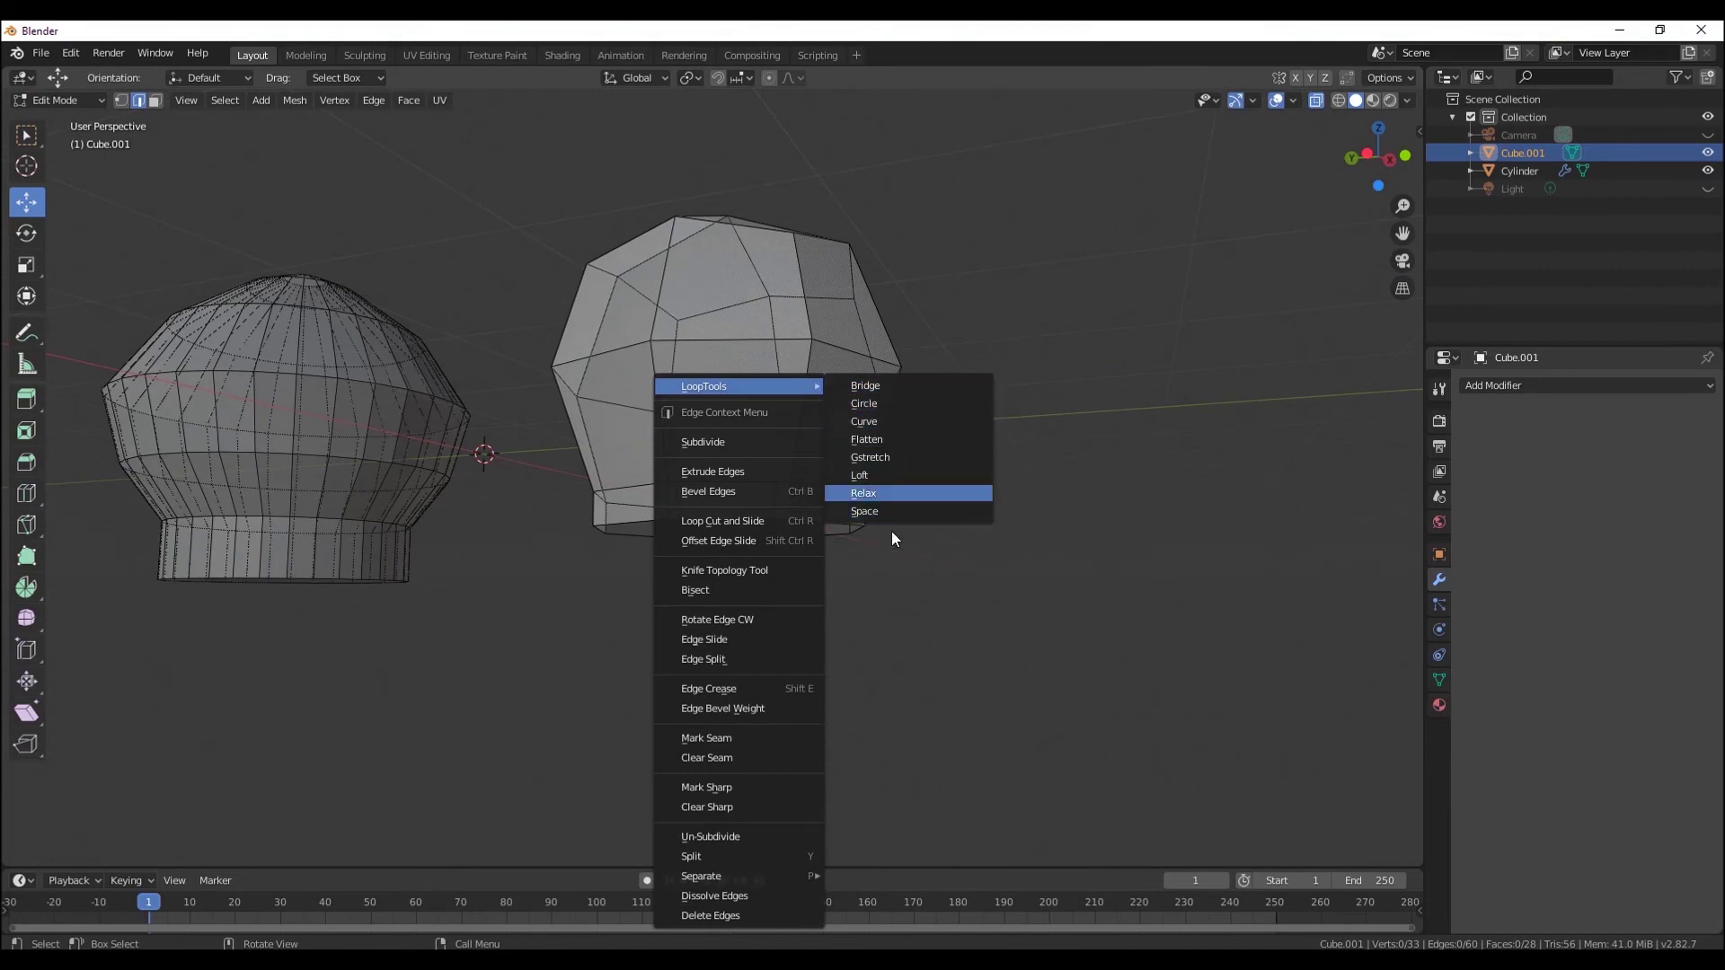
pyautogui.moveTo(997, 462); pyautogui.dragTo(802, 482, button='middle')
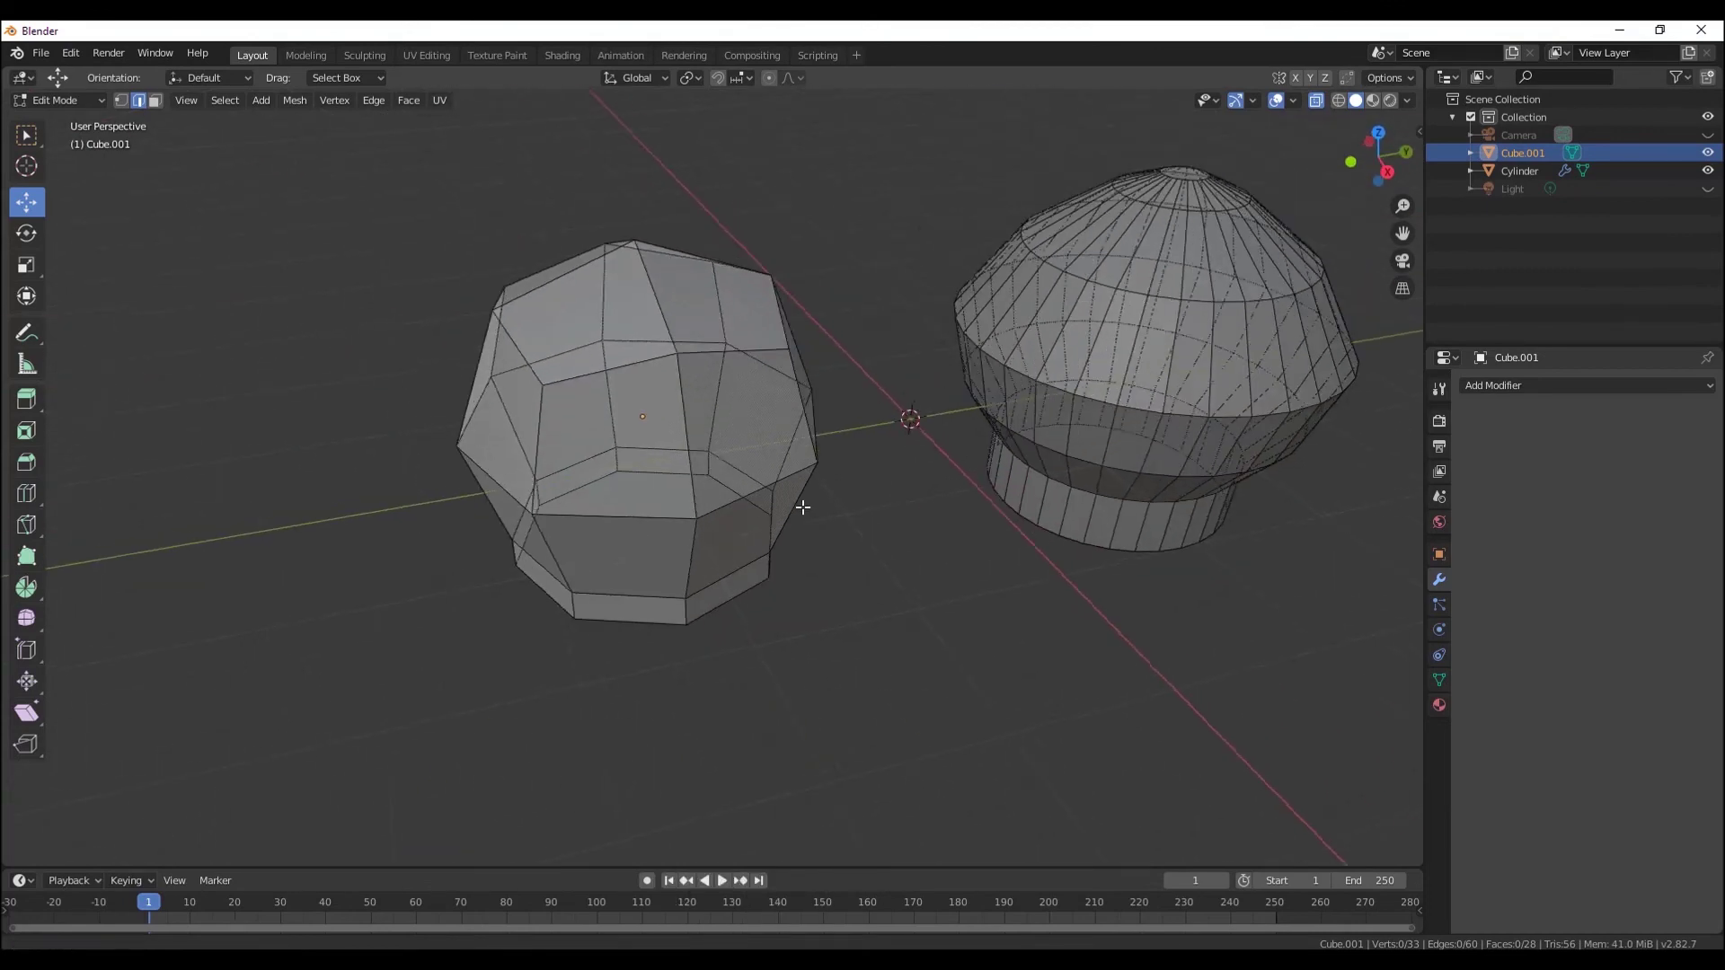